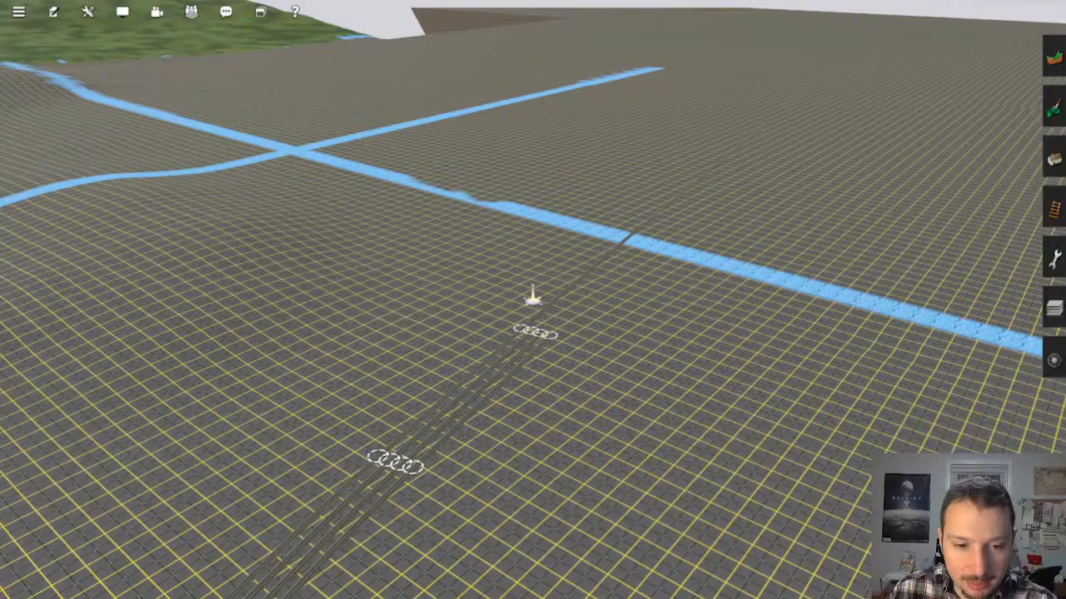
Step: Switch to the browser and review the Locomotive Versus trading card Kickstarter page, including its funding progress, card list and reward tiers
key("alt+Tab")
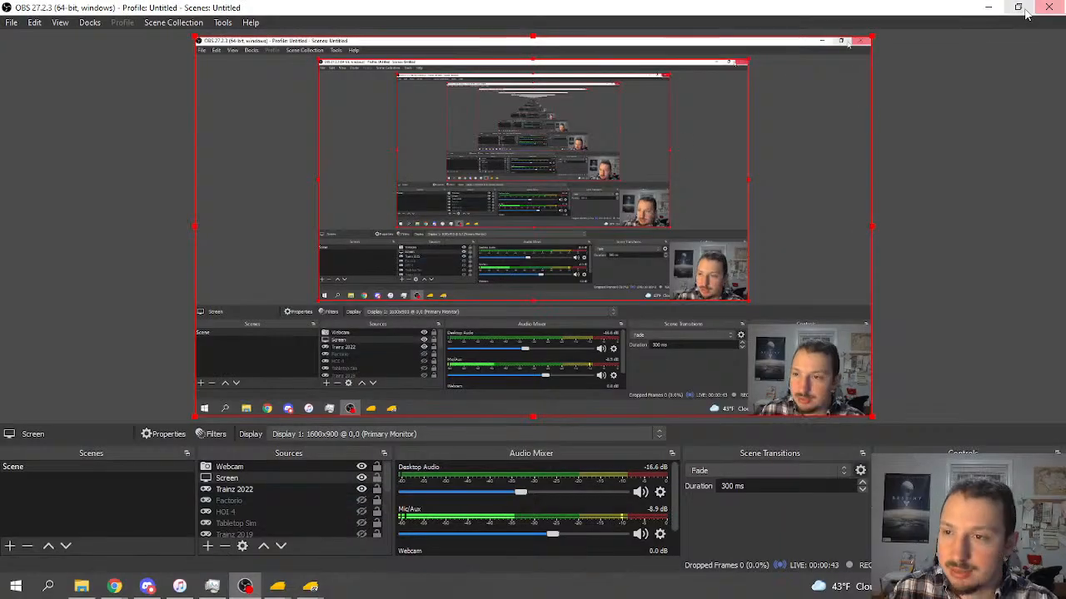
left_click(989, 8)
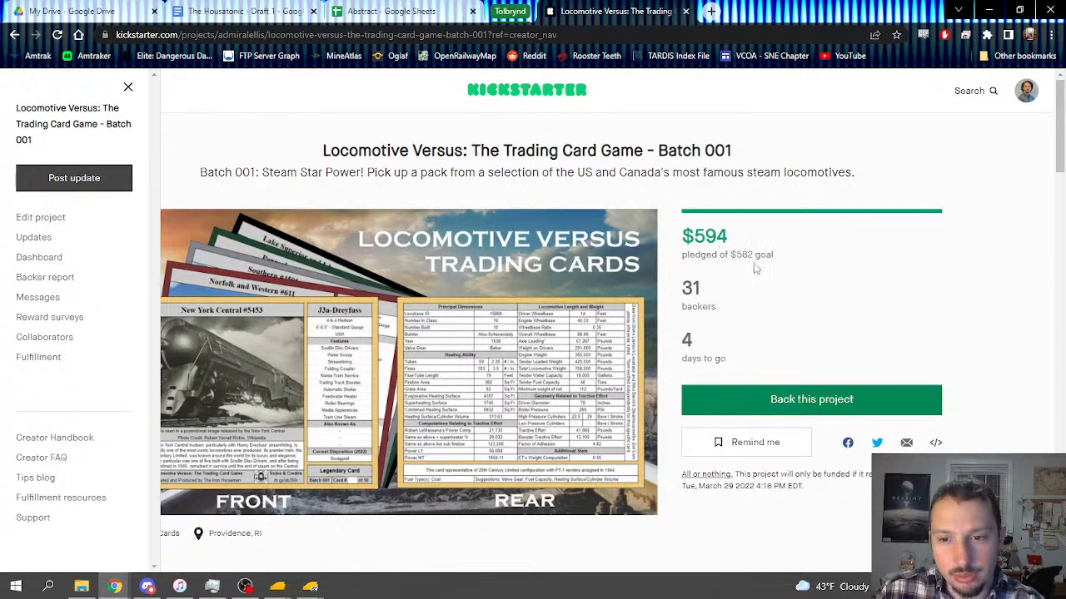
double_click(701, 239)
left_click(717, 255)
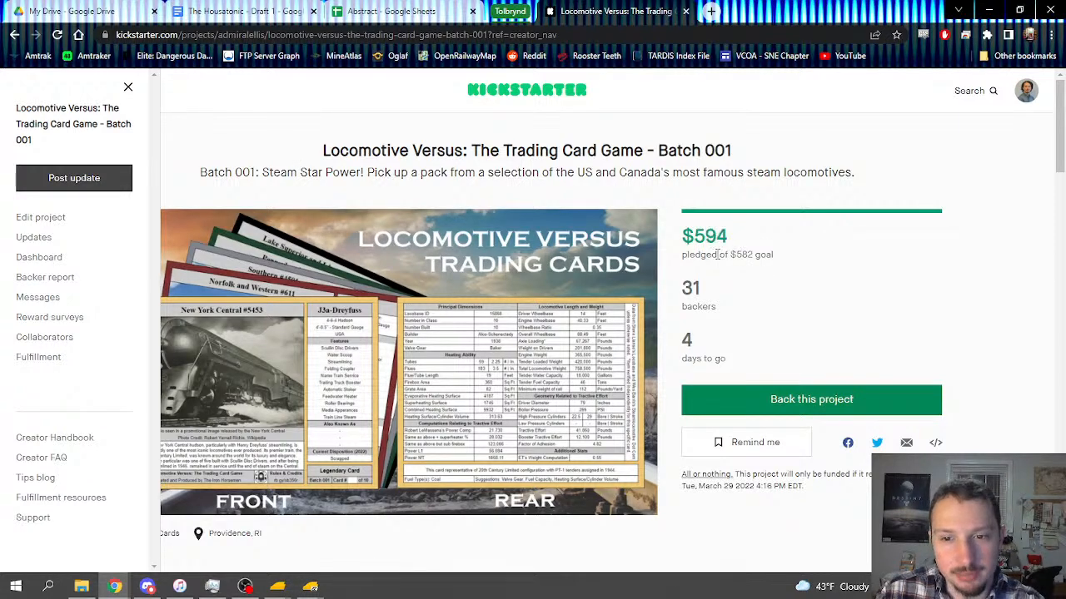
scroll(972, 296, "down", 10)
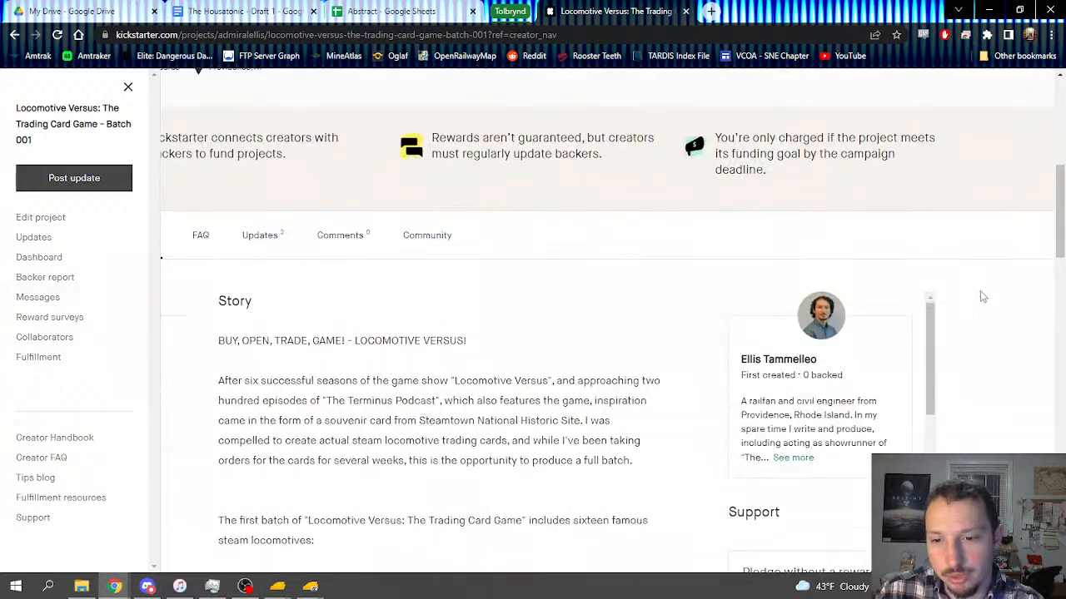
scroll(849, 269, "down", 5)
scroll(849, 269, "down", 3)
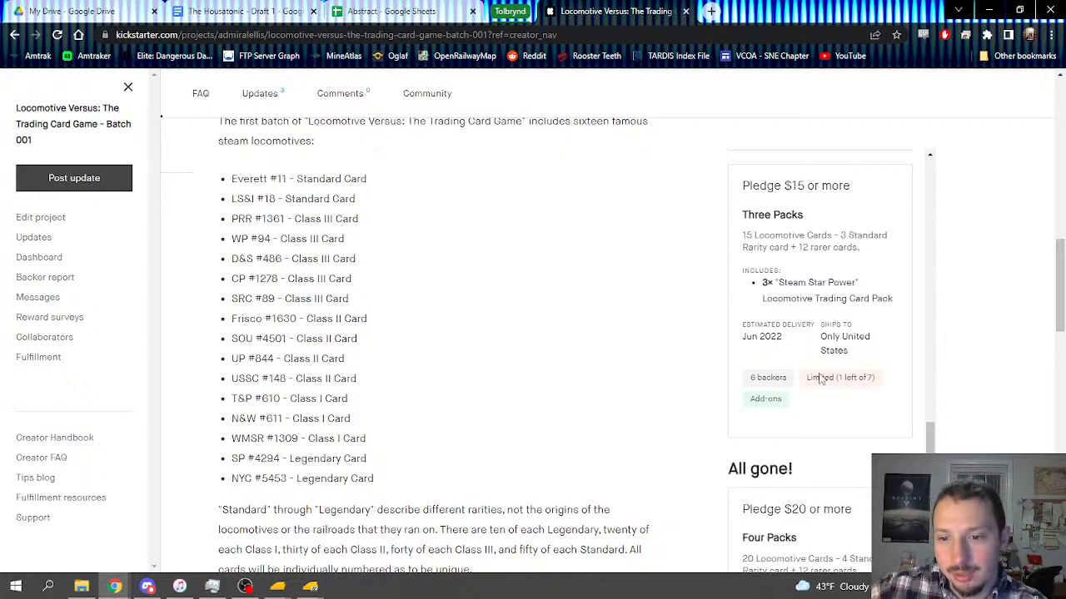
scroll(990, 318, "up", 10)
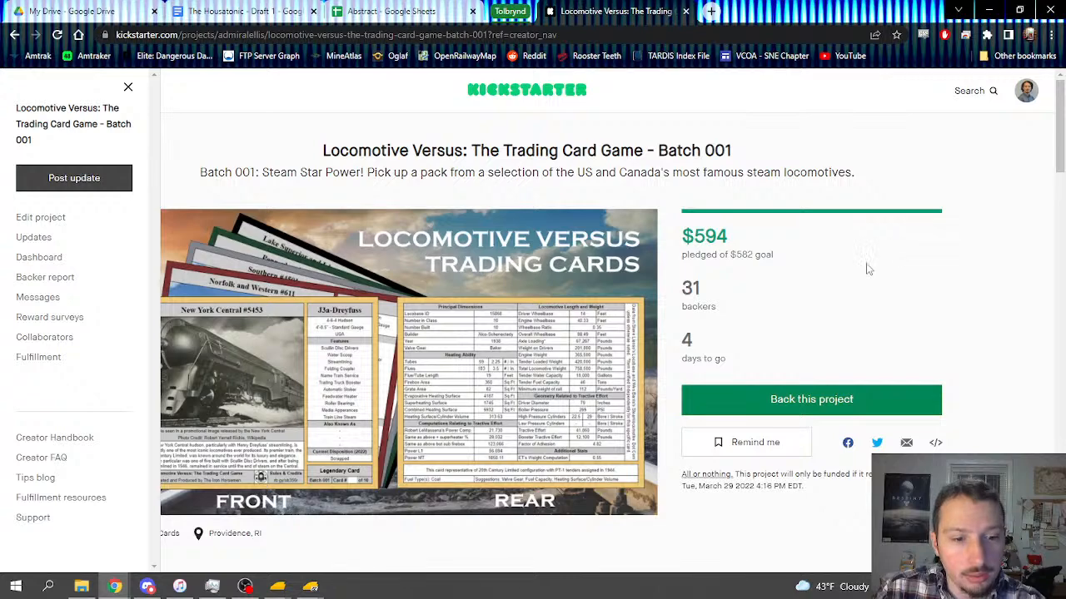
Step: Switch to OBS and hide the Screen source in the scene
left_click(245, 586)
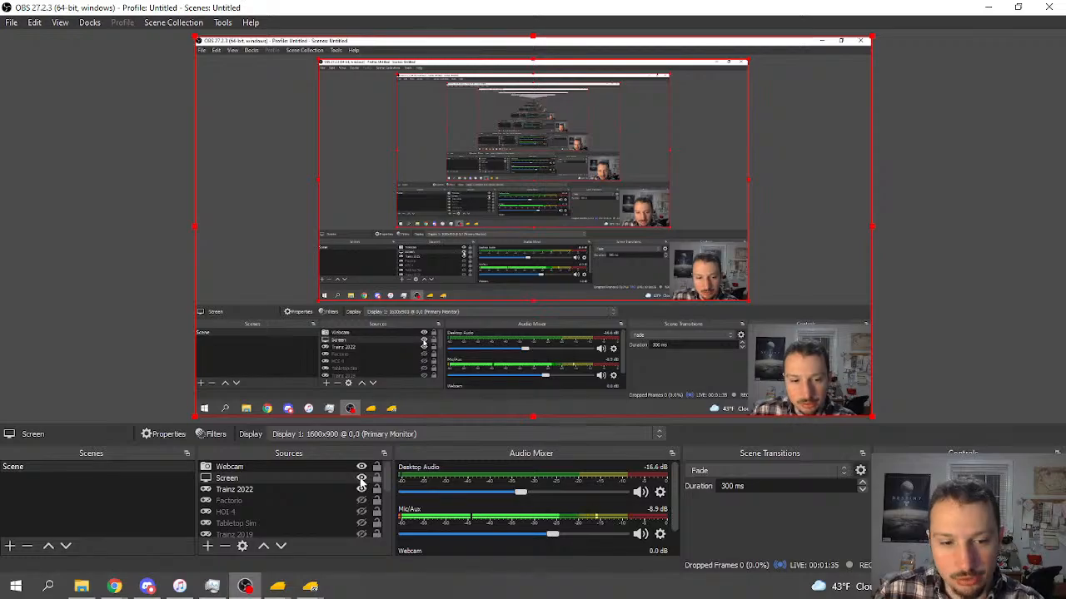
left_click(362, 479)
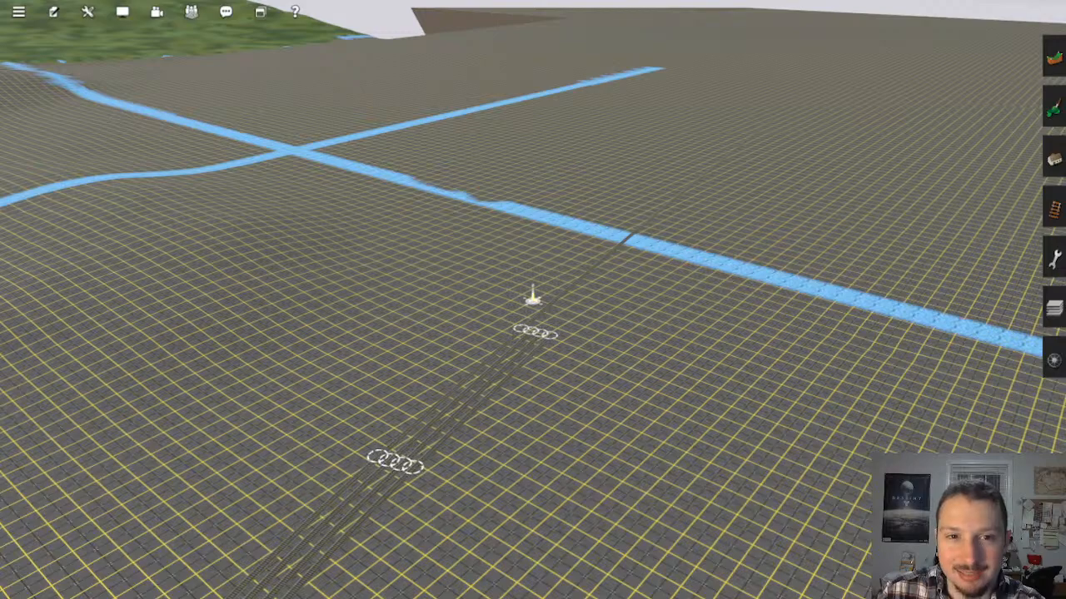
Step: Examine the terrain around the blue river crossing and the overall baseboard layout of the route from above
right_click(559, 308)
right_click(519, 335)
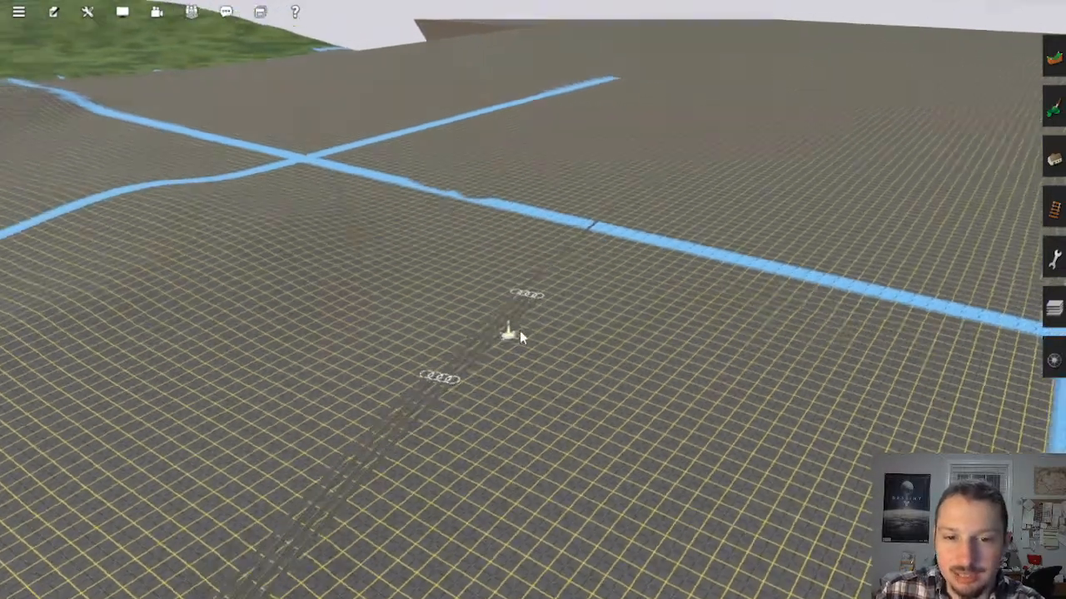
right_click_drag(521, 336, 1006, 309)
left_click(1053, 309)
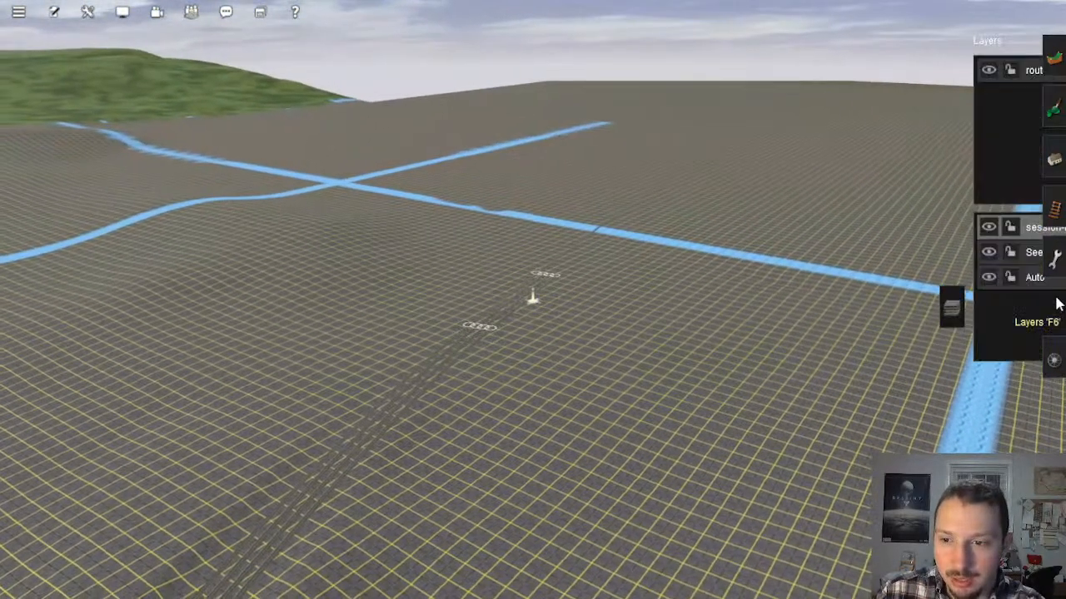
left_click(878, 308)
scroll(583, 349, "down", 10)
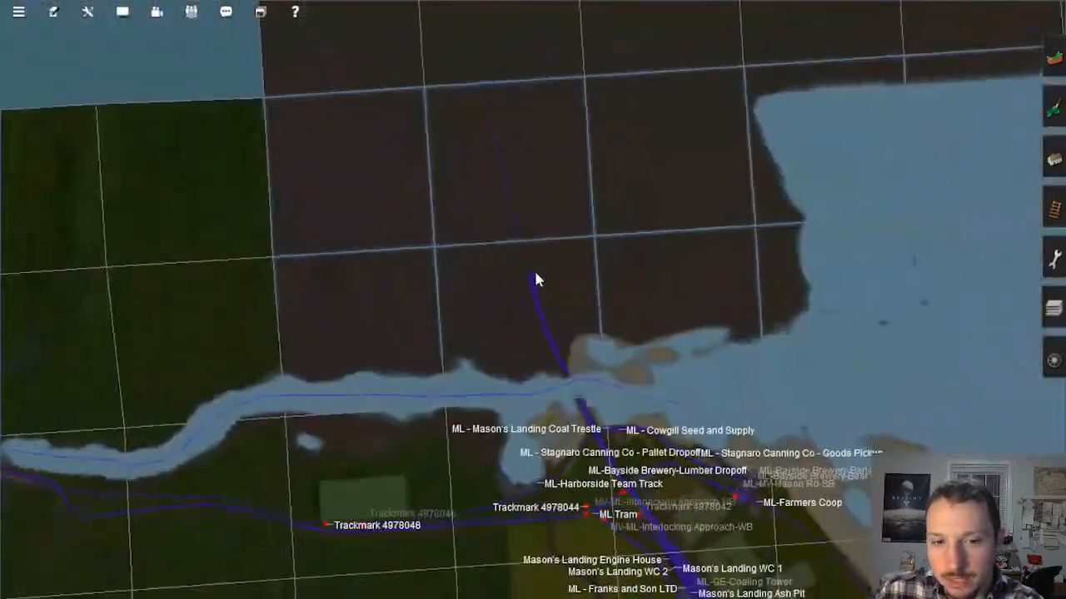
scroll(537, 280, "down", 8)
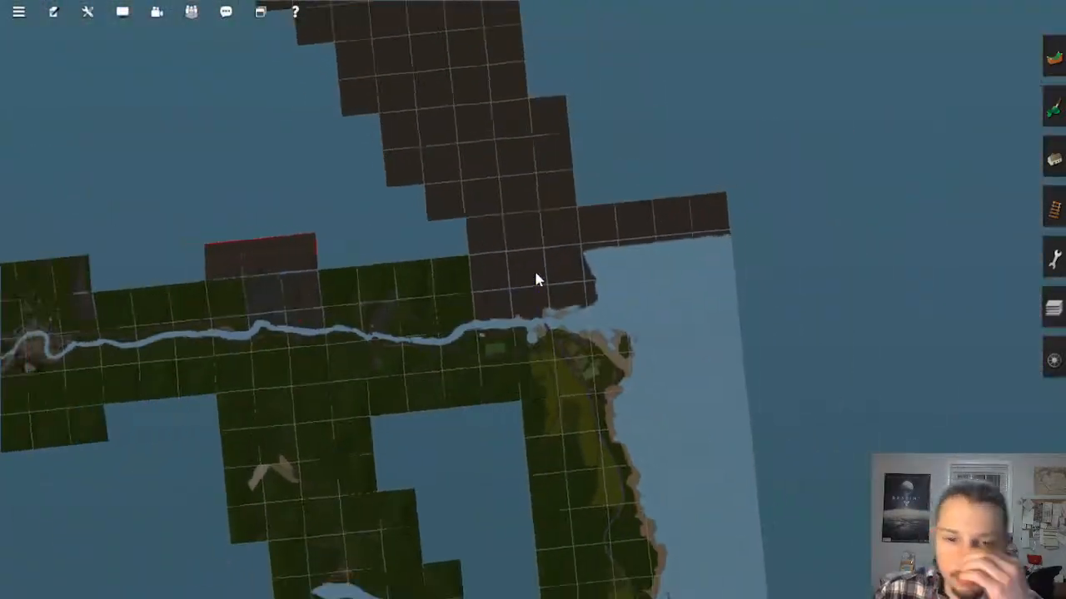
scroll(533, 278, "down", 6)
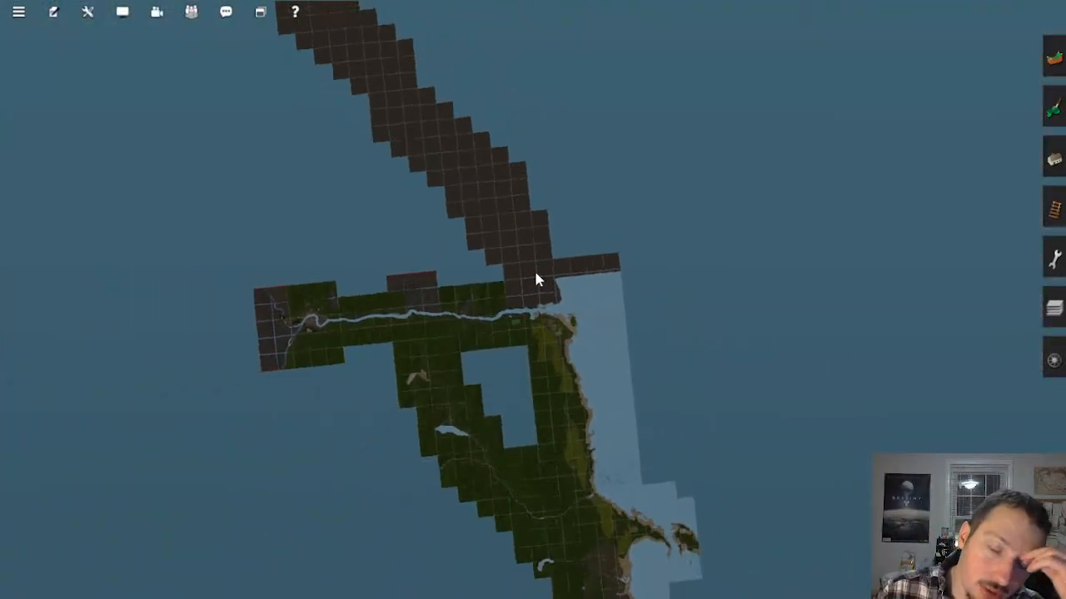
scroll(442, 156, "down", 1)
Step: Survey the long strip of untextured baseboards running inland from the coast
right_click(395, 78)
scroll(447, 190, "up", 4)
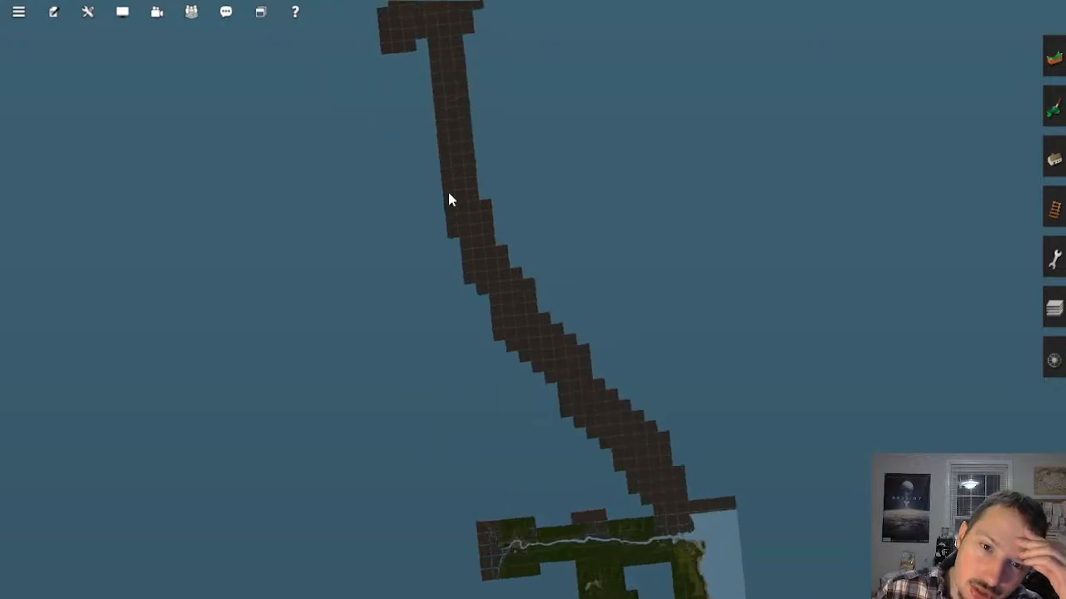
scroll(499, 274, "up", 8)
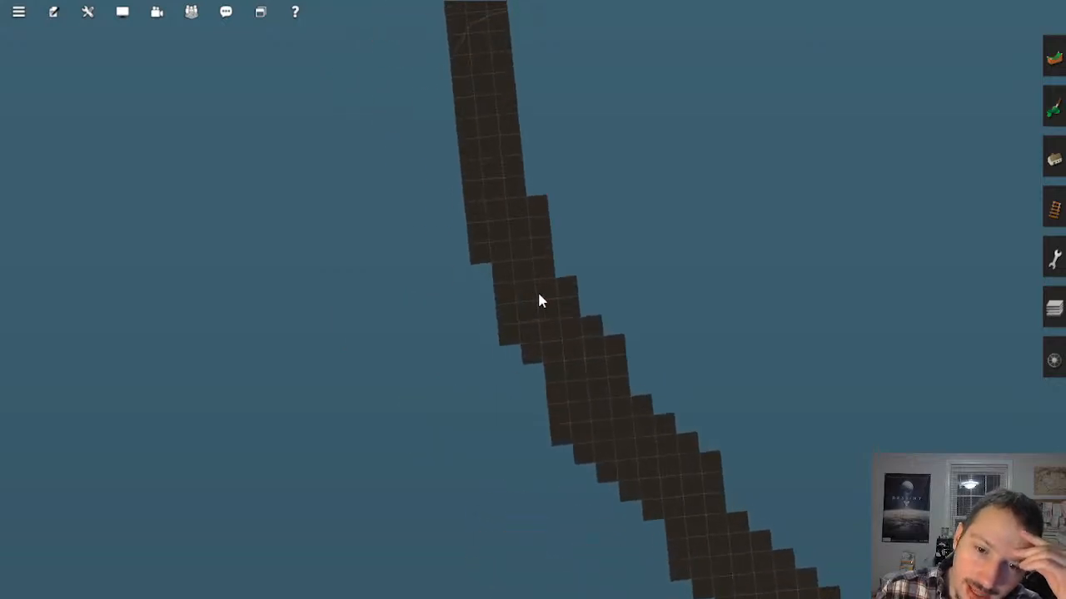
scroll(550, 306, "down", 8)
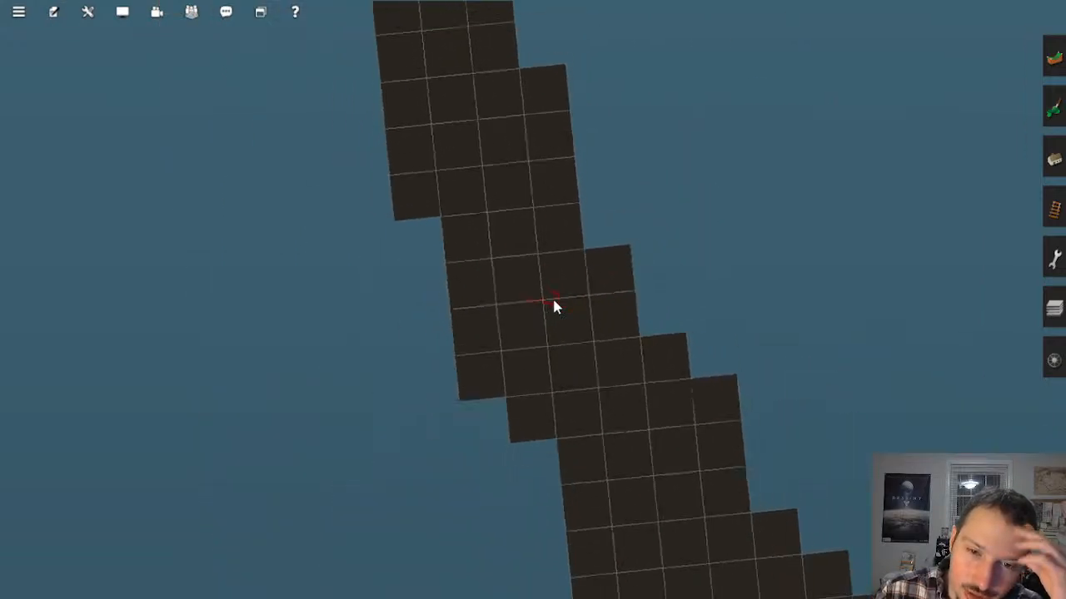
scroll(550, 307, "down", 1)
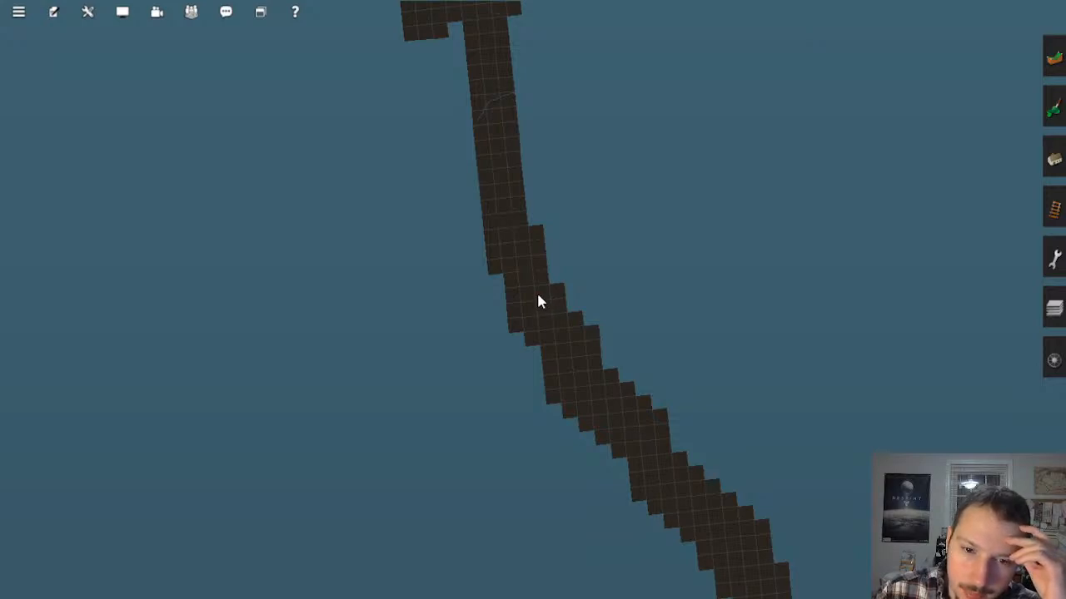
scroll(537, 297, "up", 3)
key("Left")
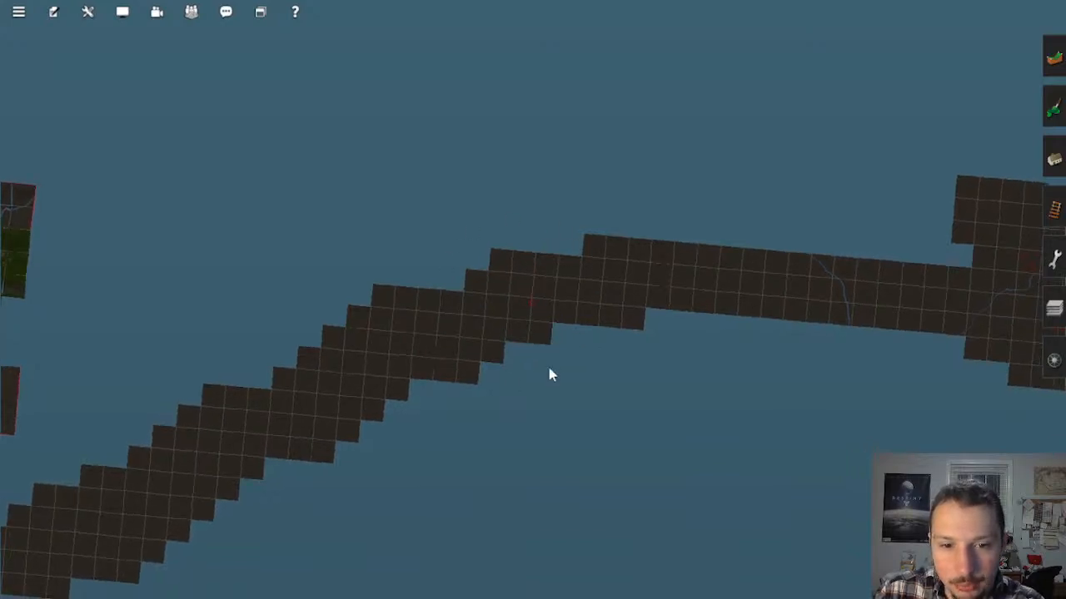
Step: Inspect the far end of the route around the blue river line and the red S marking
right_click(748, 286)
scroll(503, 323, "up", 3)
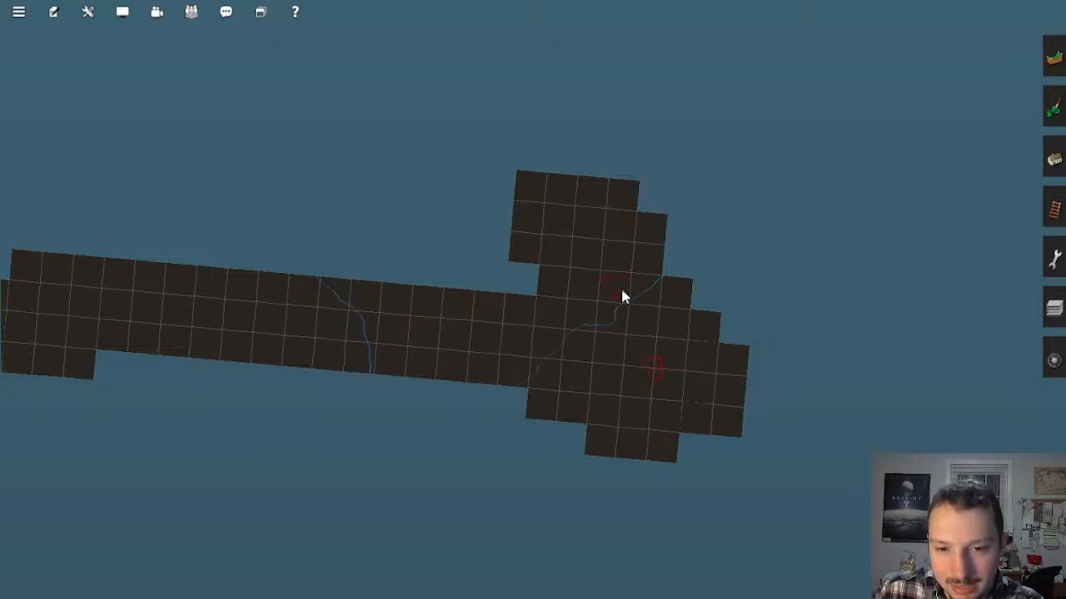
scroll(516, 295, "up", 10)
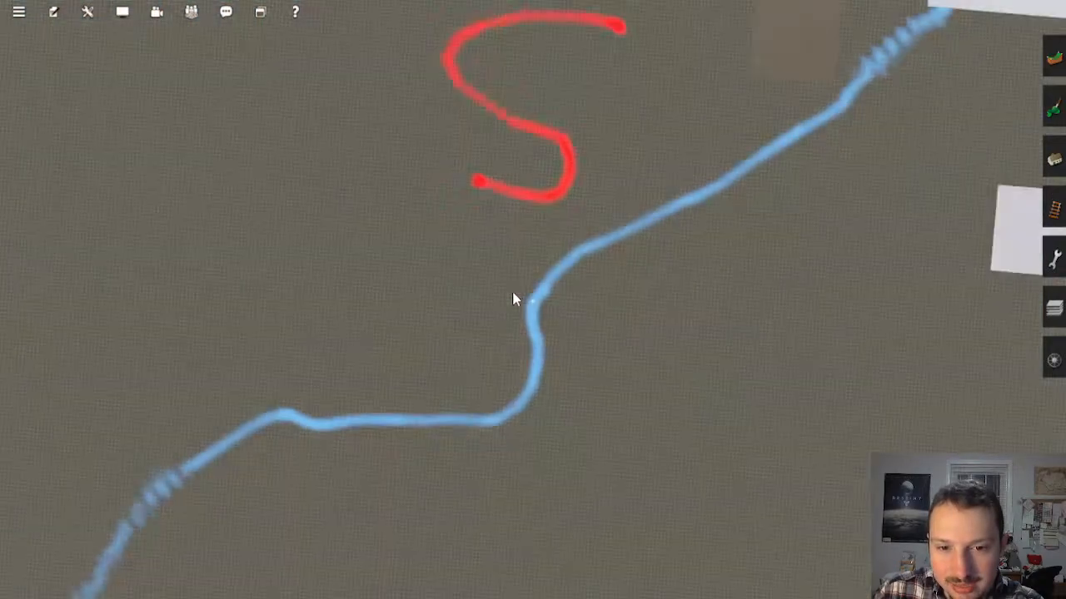
key("Right")
key("Down")
key("Left")
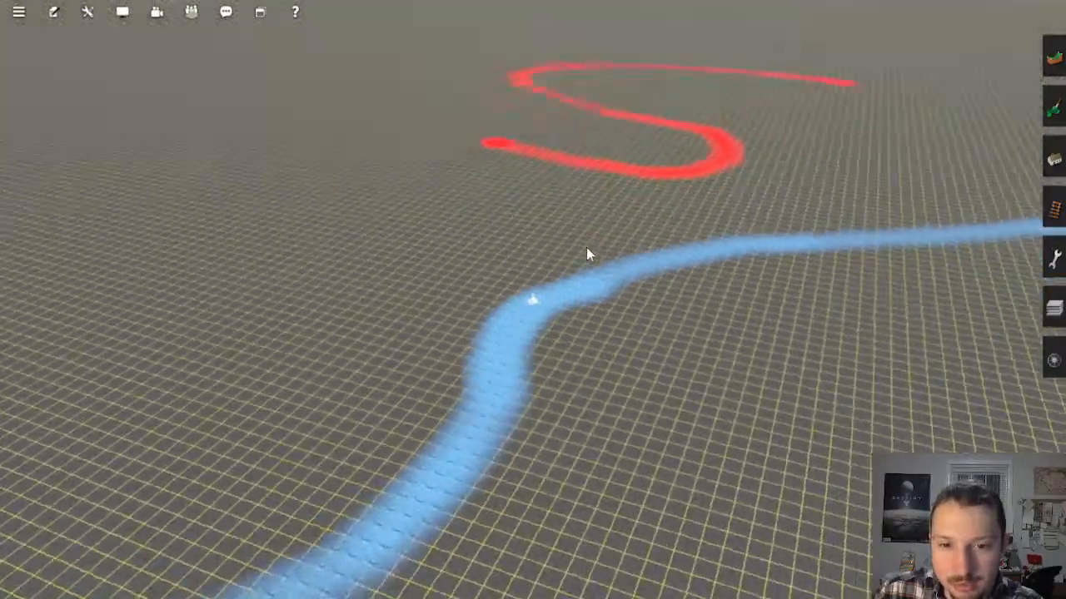
mouse_move(586, 247)
right_mouse_down()
mouse_move(775, 289)
mouse_move(636, 146)
mouse_move(614, 148)
mouse_move(497, 86)
right_mouse_up()
Step: Follow the baseboard corridor from the red-marked far end back towards the finished coastal section
scroll(530, 116, "down", 10)
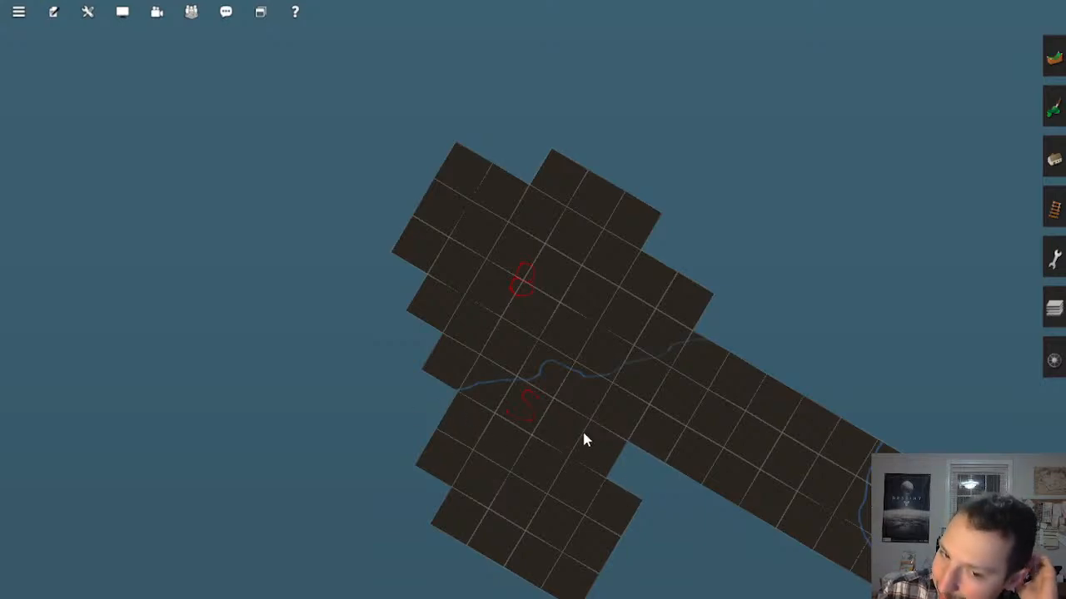
right_click(681, 416)
scroll(683, 417, "down", 2)
right_click(683, 417)
right_click(684, 417)
right_click(689, 366)
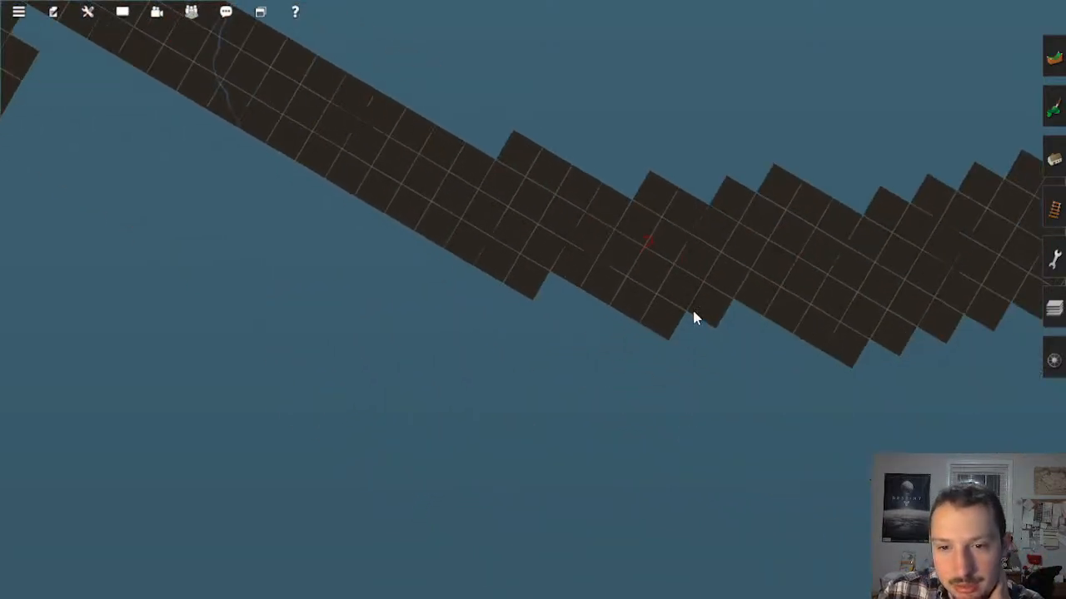
right_click(694, 253)
right_click(618, 263)
scroll(556, 297, "down", 1)
scroll(660, 350, "down", 1)
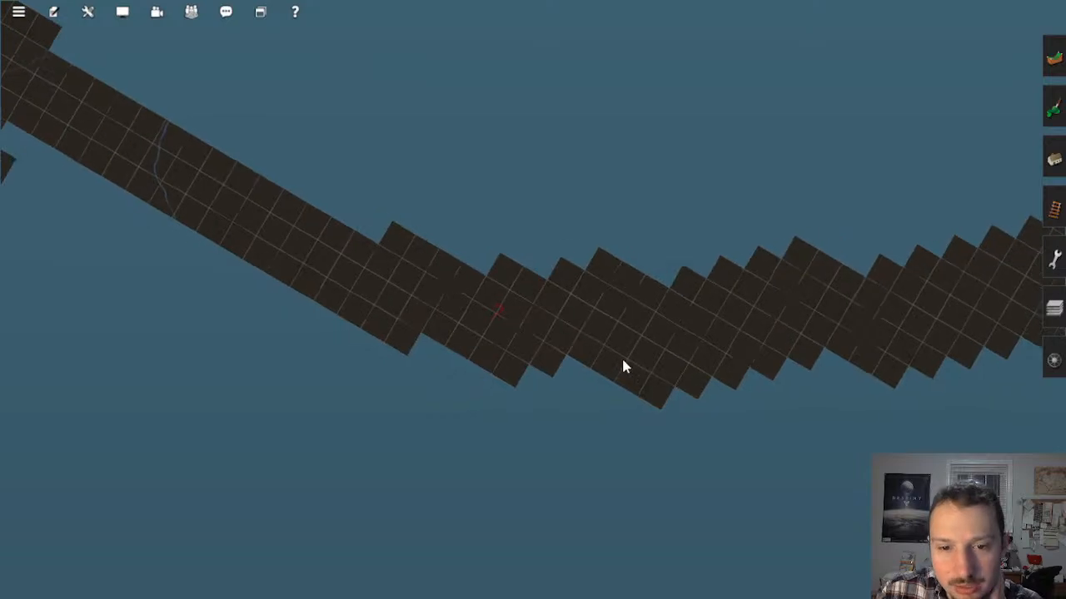
right_click(705, 359)
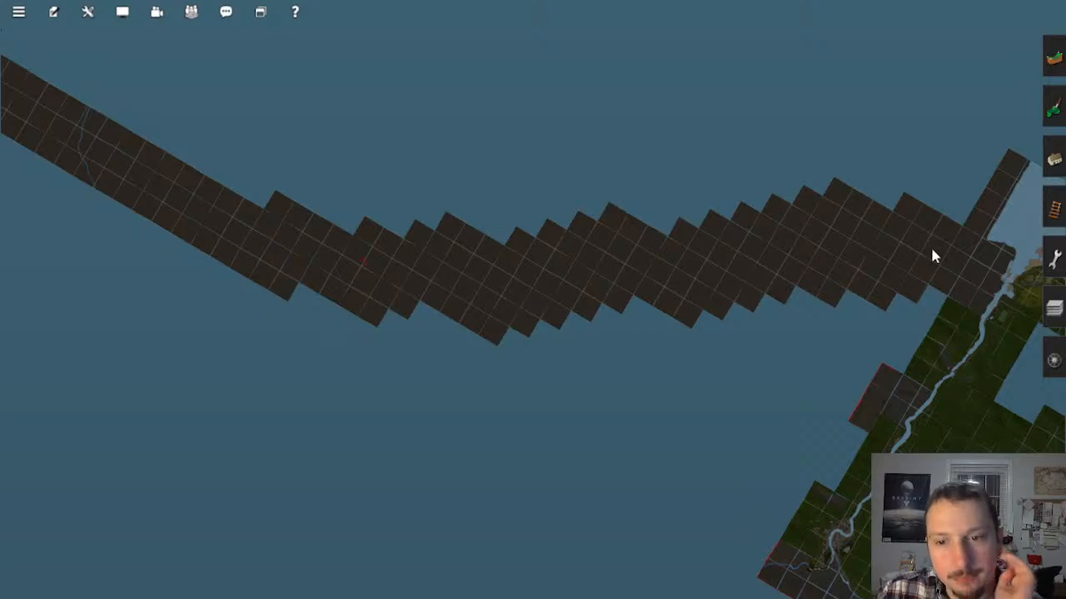
Step: Examine the empty terrain and baseboards around the red question mark in the middle of the corridor
right_click(363, 283)
scroll(505, 291, "up", 10)
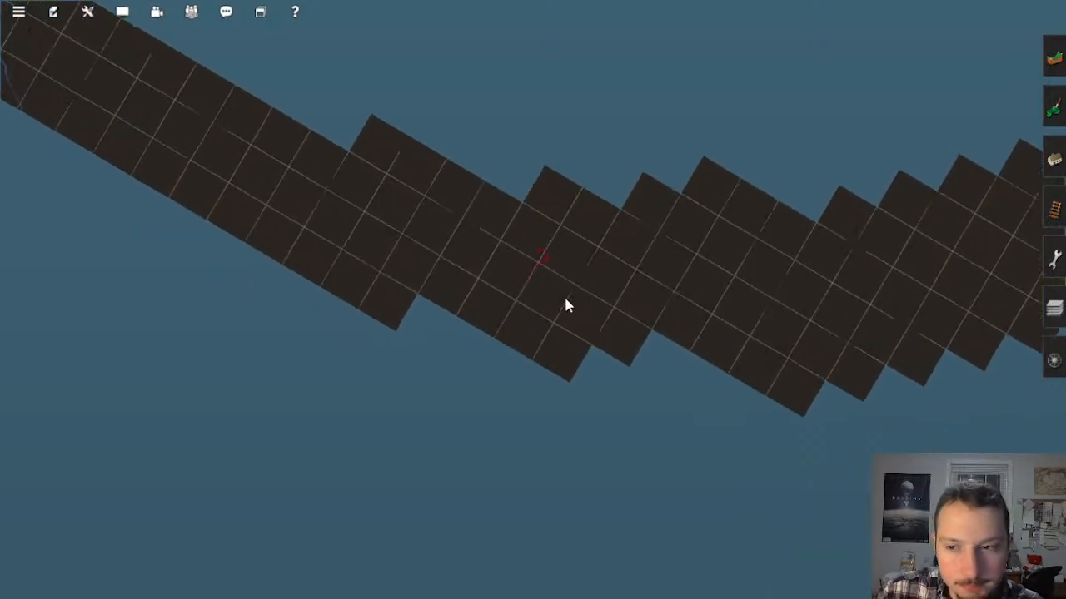
scroll(565, 306, "up", 10)
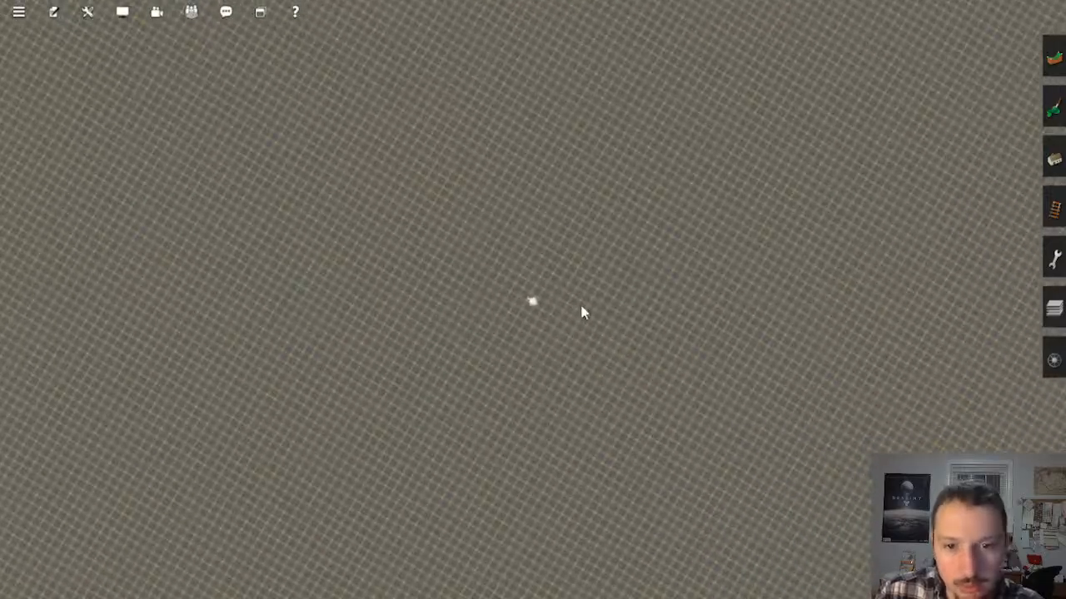
key("Down")
key("Up")
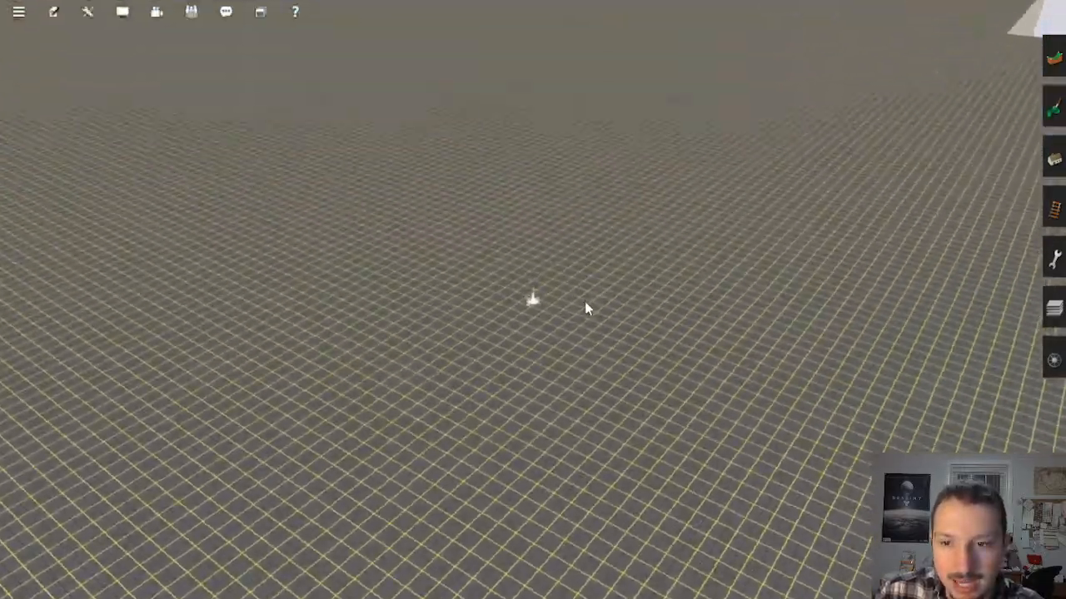
scroll(690, 262, "down", 10)
scroll(688, 262, "down", 5)
Step: Try a dark brown ground texture with a short paint stroke on the terrain near the red question mark
left_click(1054, 56)
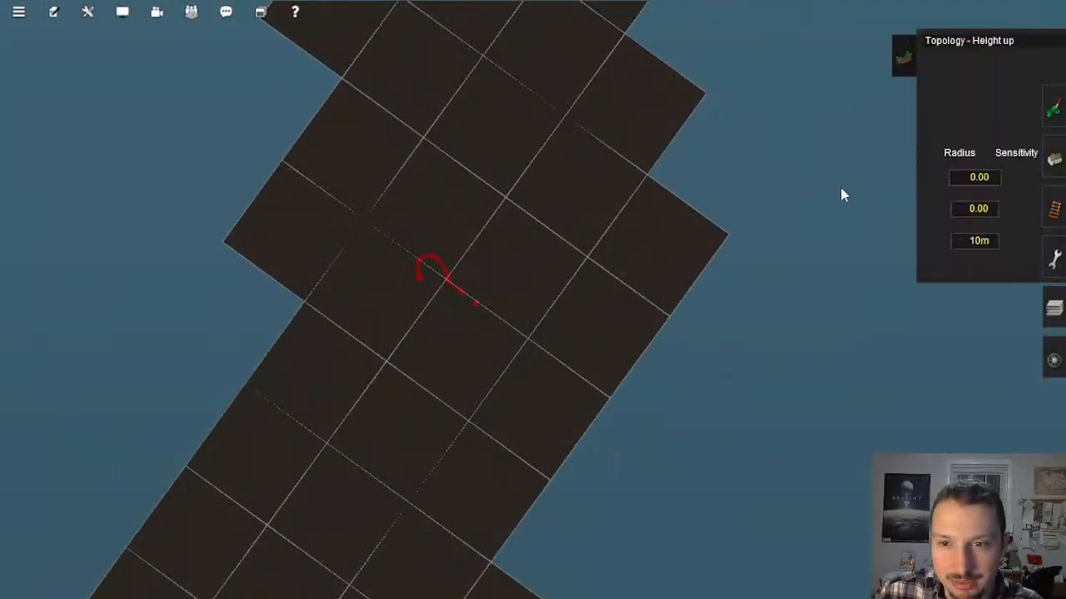
left_click(1052, 110)
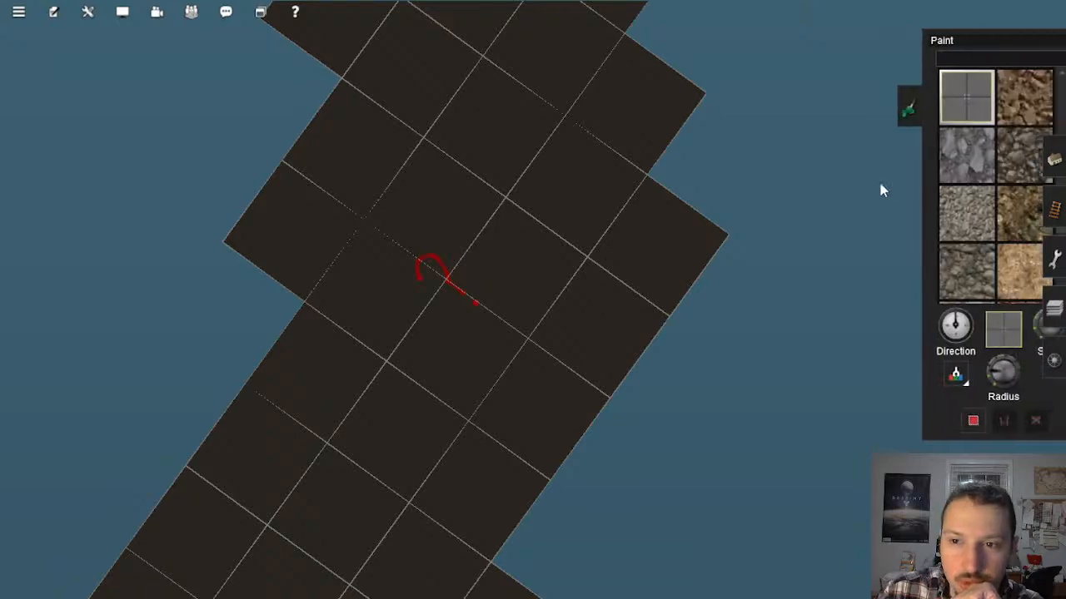
scroll(957, 200, "down", 3)
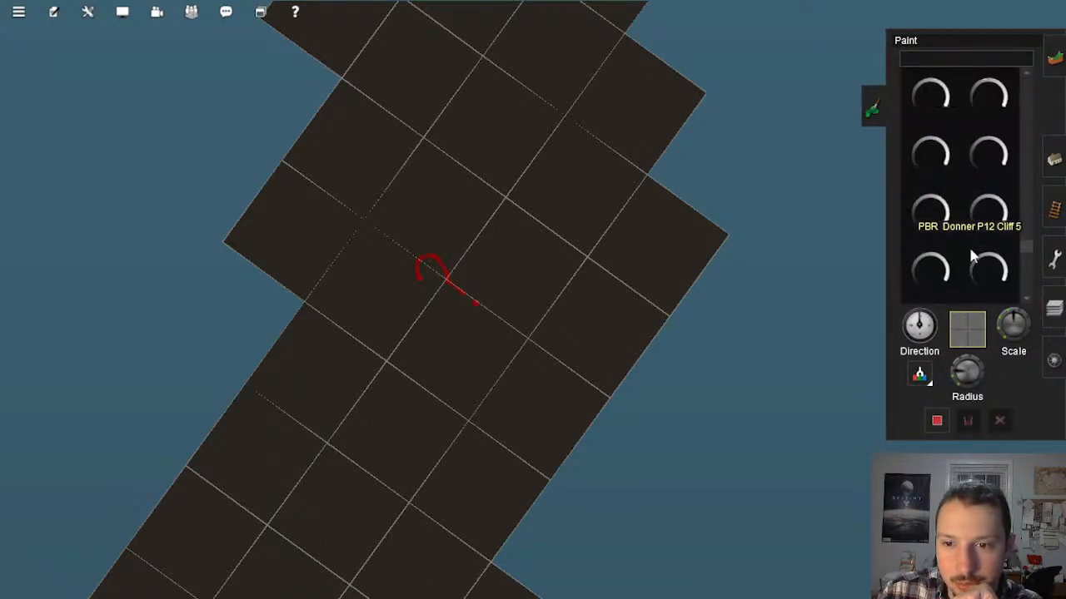
left_click_drag(1026, 246, 1028, 147)
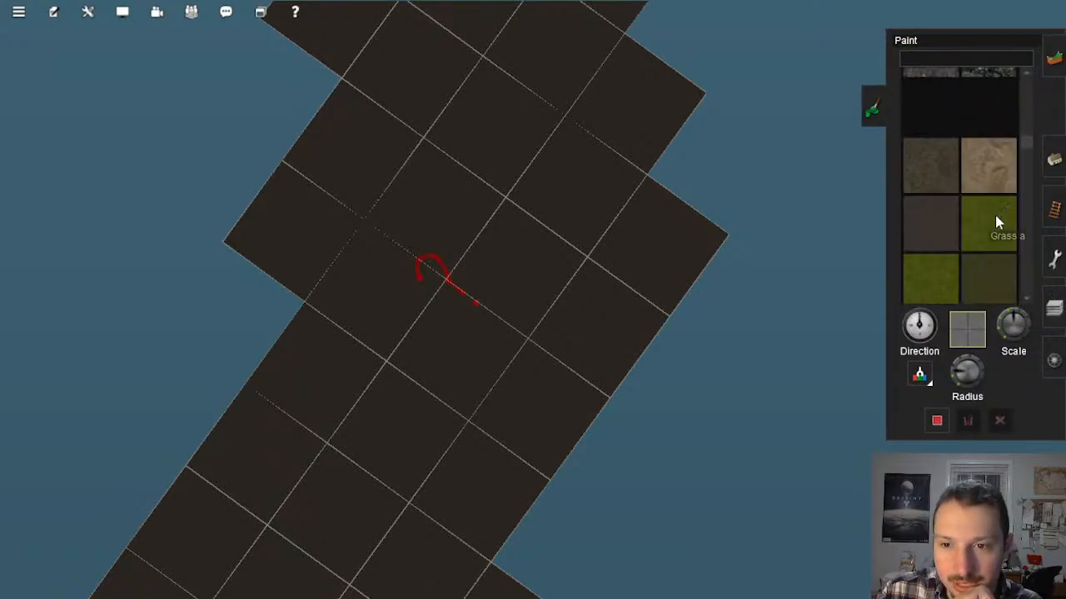
left_click(932, 167)
scroll(688, 287, "up", 5)
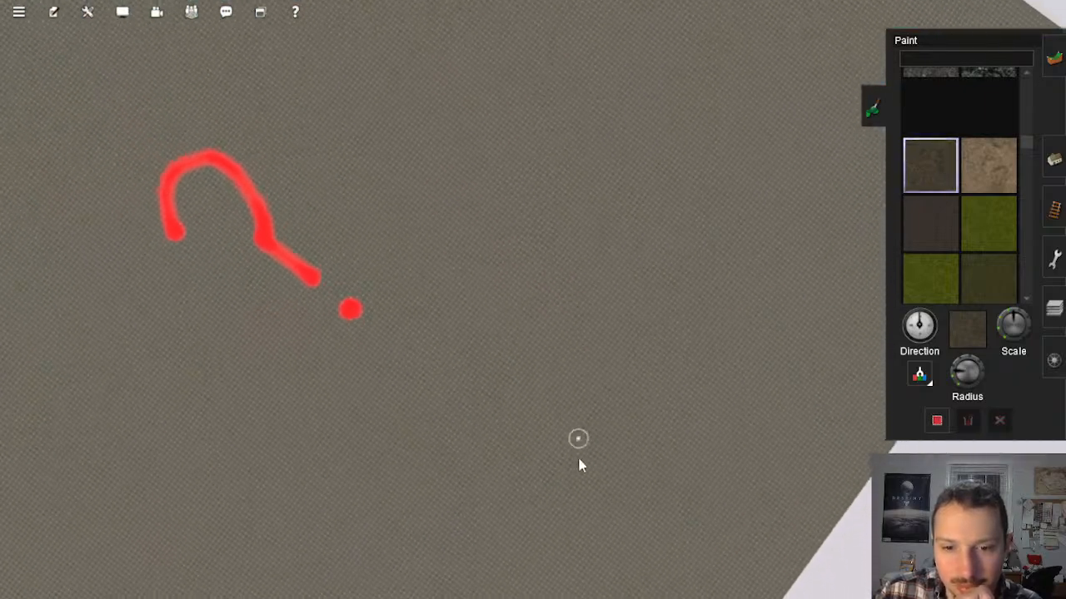
left_click_drag(697, 253, 736, 345)
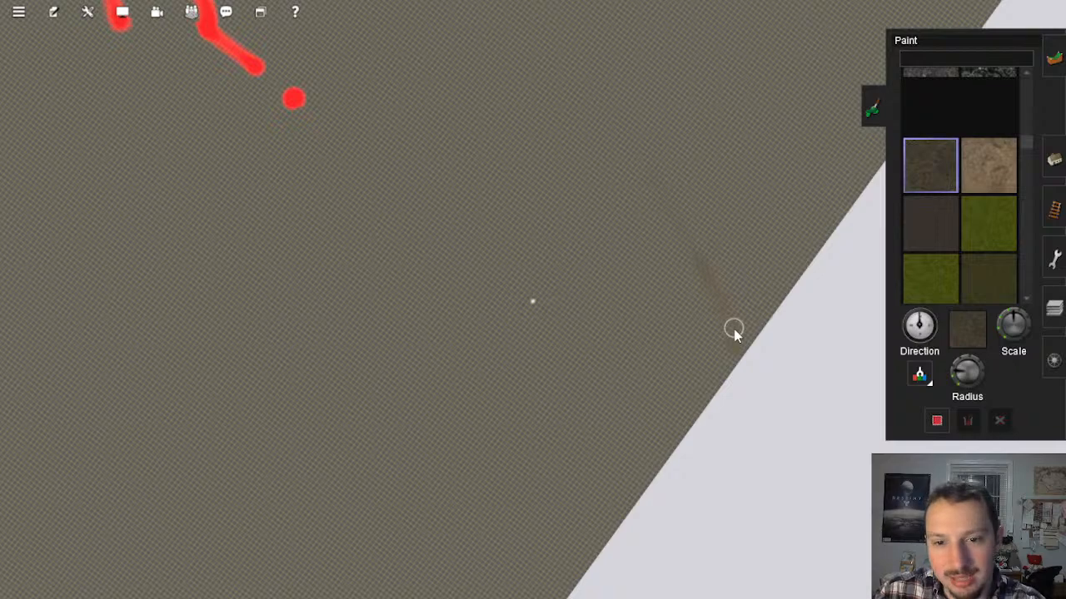
Step: Pick the sandy Gestein79 ground texture and paint a long, wavy line across the terrain beside the red question mark
scroll(969, 227, "down", 2)
scroll(987, 245, "up", 2)
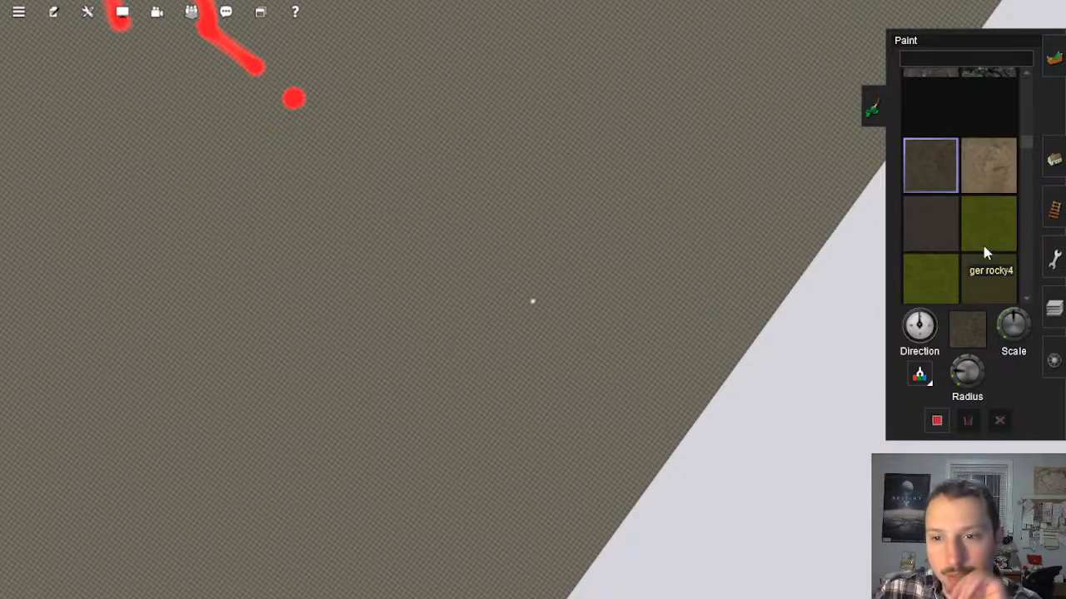
left_click(991, 171)
mouse_move(688, 408)
left_mouse_down()
mouse_move(633, 133)
mouse_move(604, 68)
left_mouse_up()
right_click(634, 64)
right_click(545, 64)
right_click(553, 61)
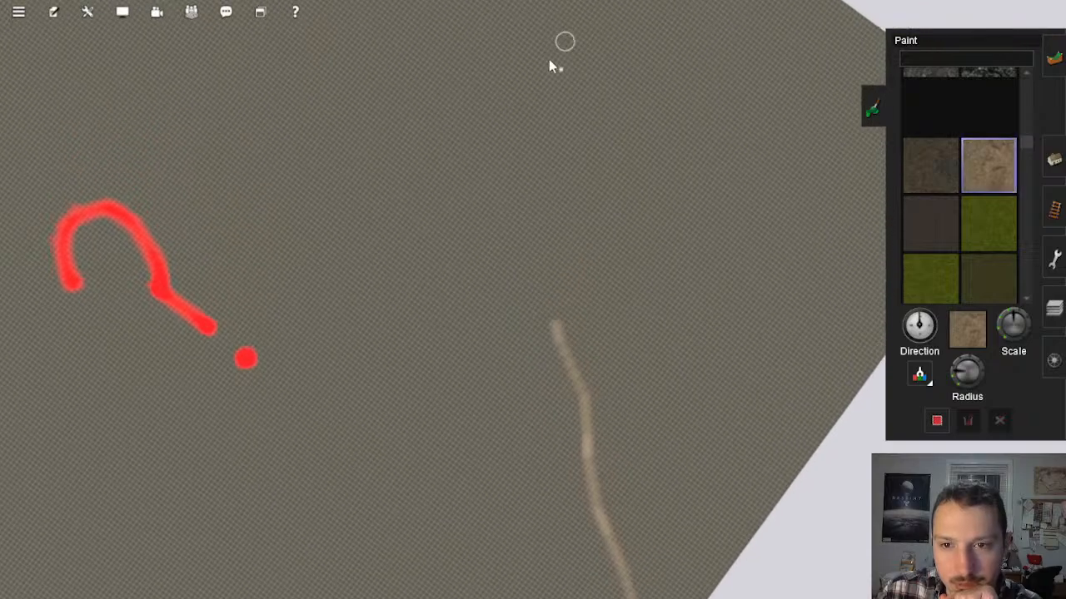
Step: Extend the sandy line beyond the red question mark through the next baseboards of the corridor
scroll(501, 395, "down", 1)
mouse_move(520, 508)
left_mouse_down()
mouse_move(459, 244)
mouse_move(555, 24)
mouse_move(602, 109)
left_mouse_up()
scroll(595, 112, "down", 4)
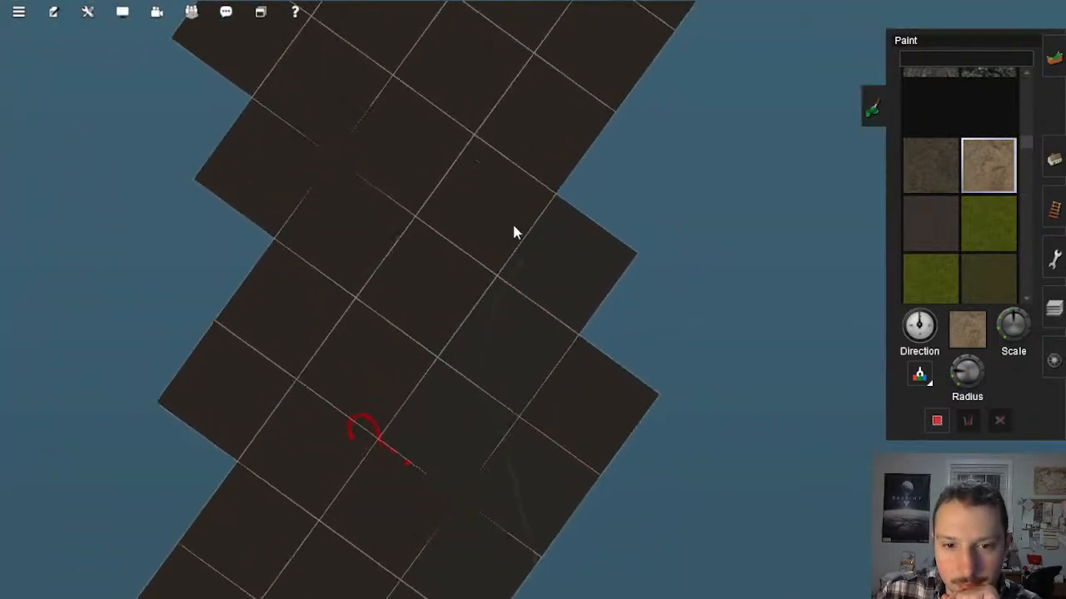
scroll(511, 250, "up", 3)
scroll(510, 204, "up", 2)
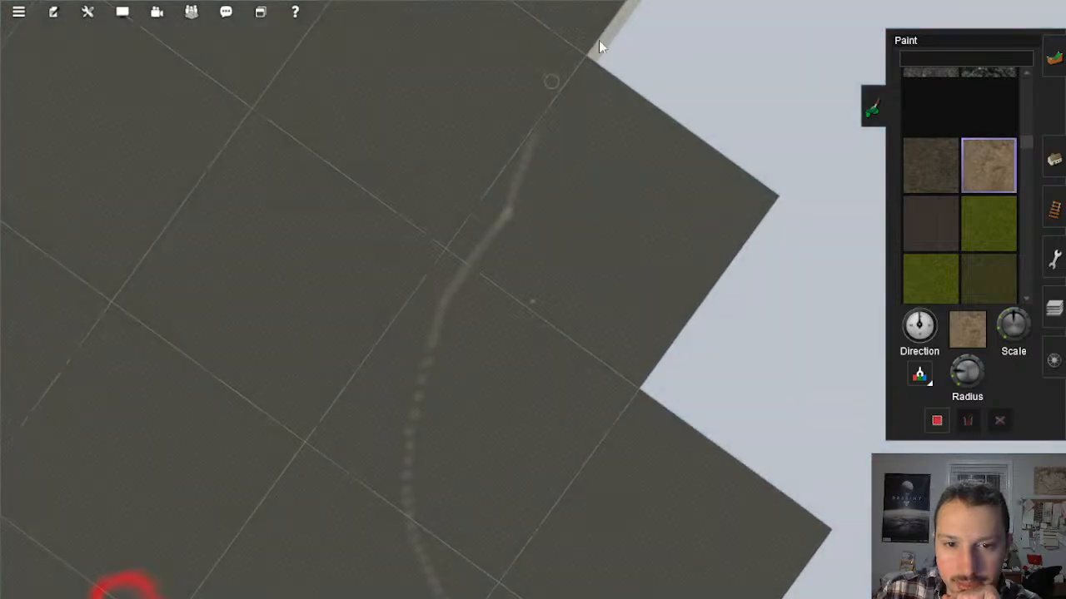
Step: Paint another sandy stretch from the outer baseboard edge up the corridor, bending back to the edge at the next notch
scroll(445, 186, "down", 4)
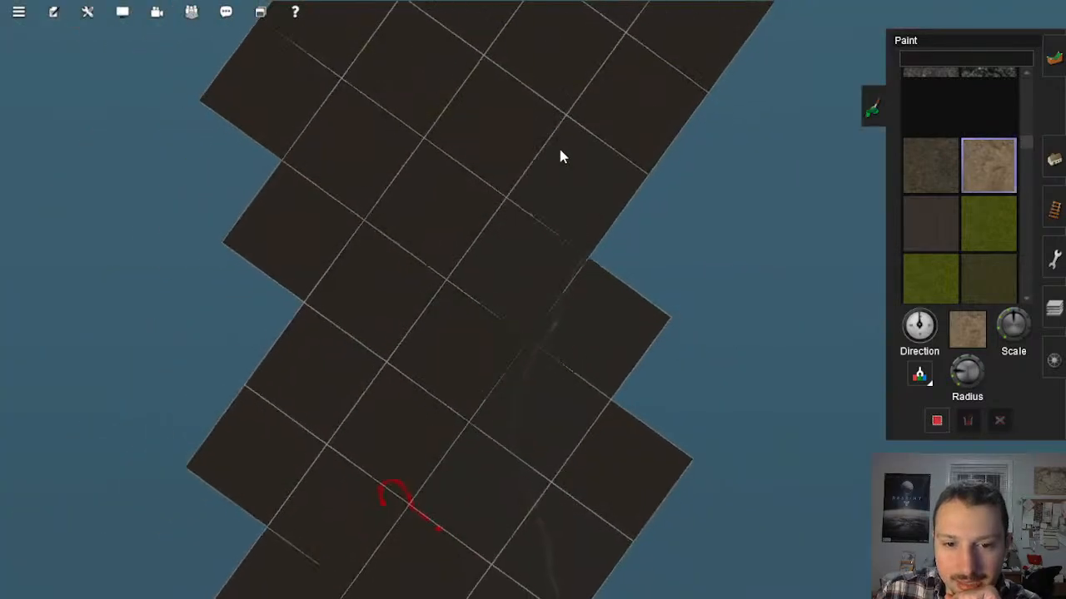
scroll(593, 146, "up", 5)
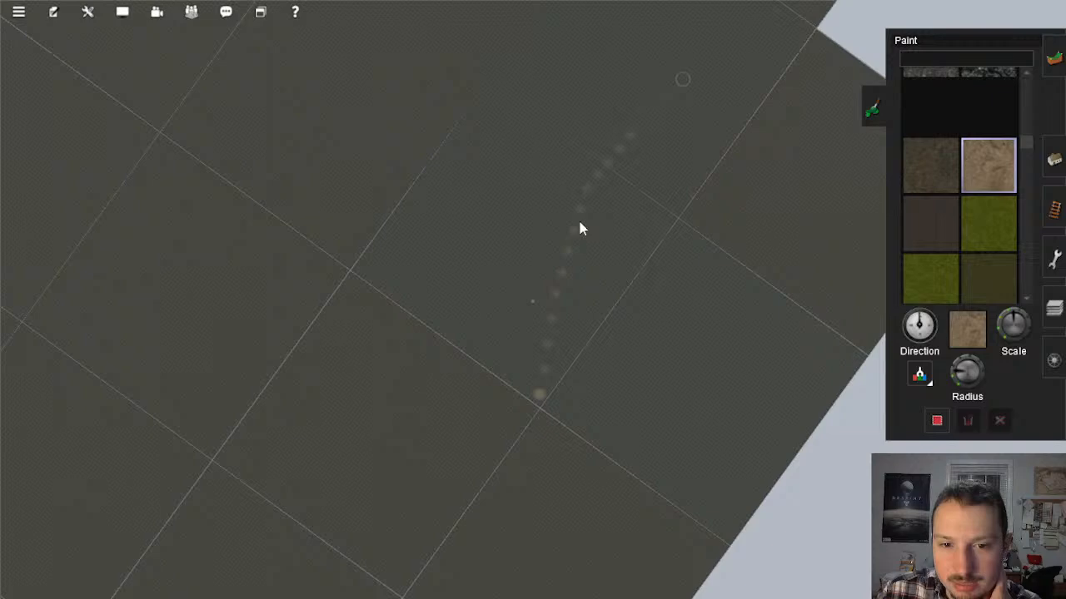
mouse_move(579, 223)
left_mouse_down()
mouse_move(533, 512)
mouse_move(615, 596)
mouse_move(561, 326)
left_mouse_up()
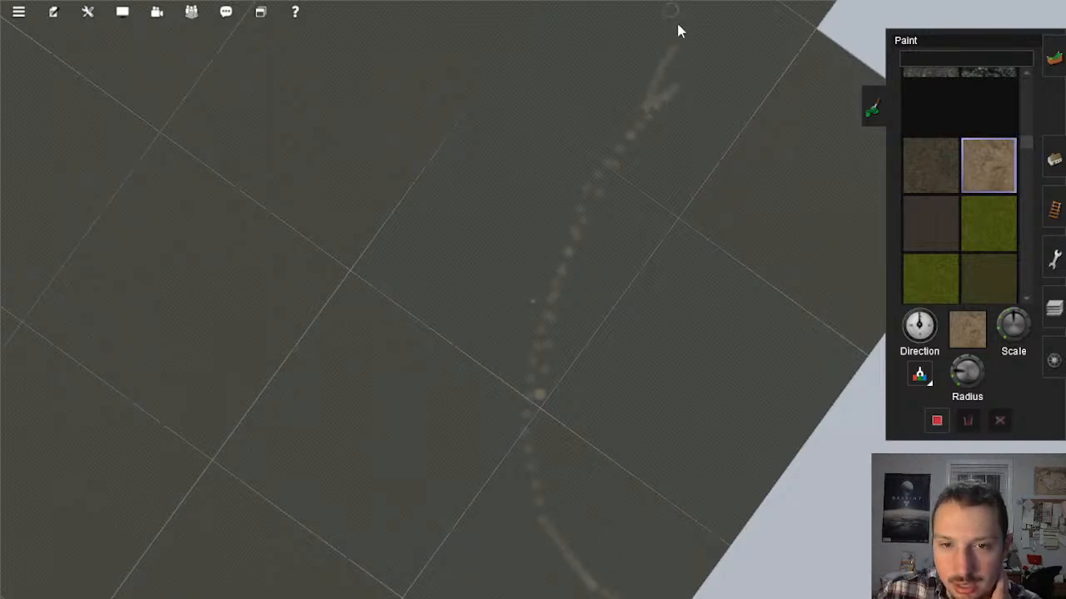
mouse_move(677, 25)
right_mouse_down()
mouse_move(614, 67)
mouse_move(535, 247)
right_mouse_up()
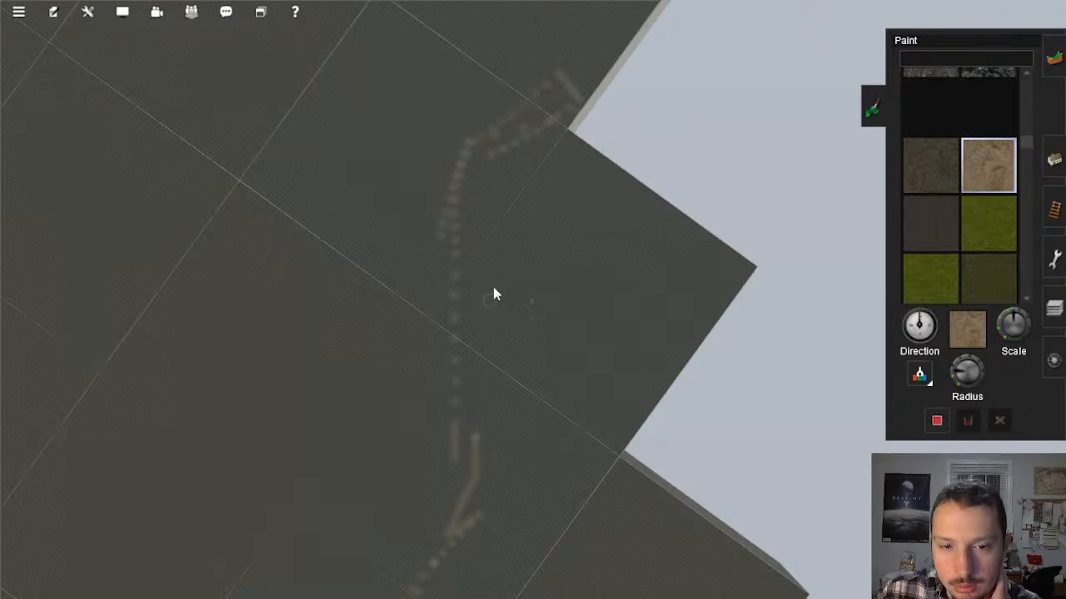
Step: Review the sandy line where it crosses the baseboard edge and follow the corridor to its coastal end
scroll(494, 288, "down", 10)
right_click_drag(514, 417, 486, 378)
scroll(481, 358, "up", 3)
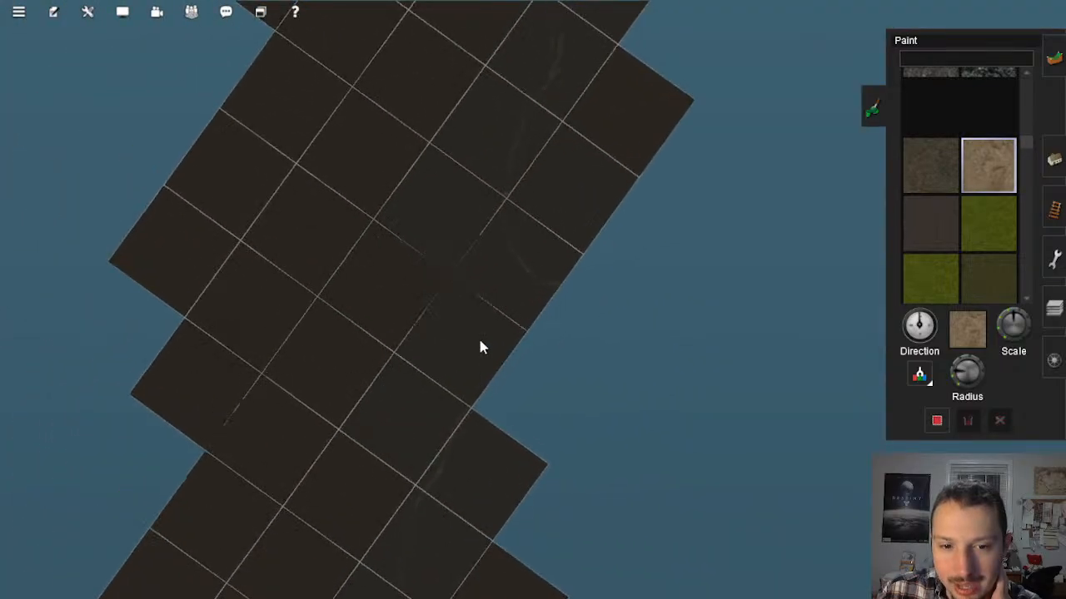
scroll(480, 347, "up", 6)
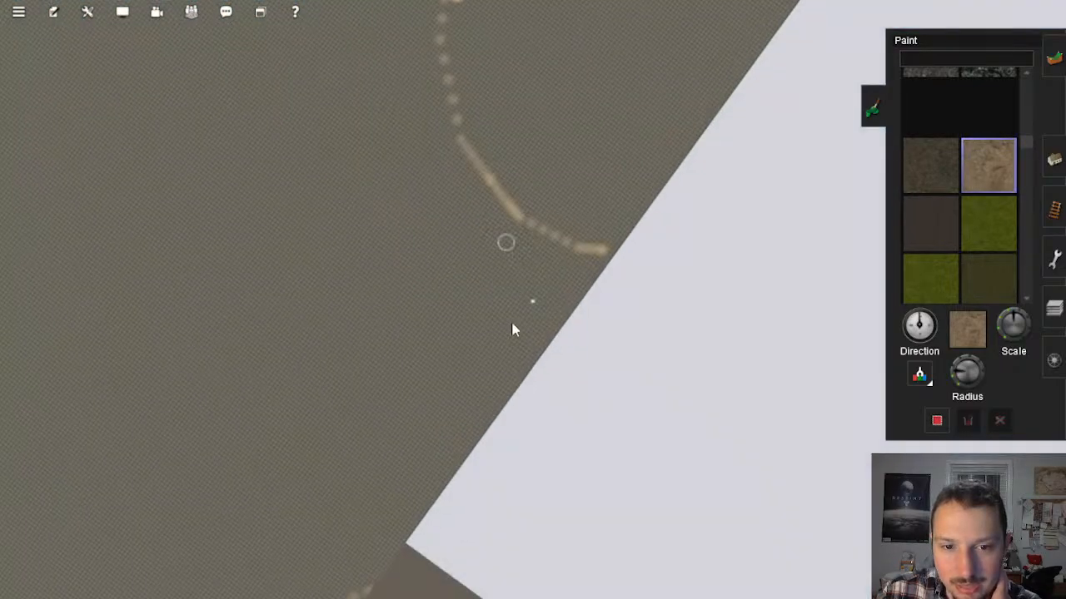
scroll(517, 297, "down", 5)
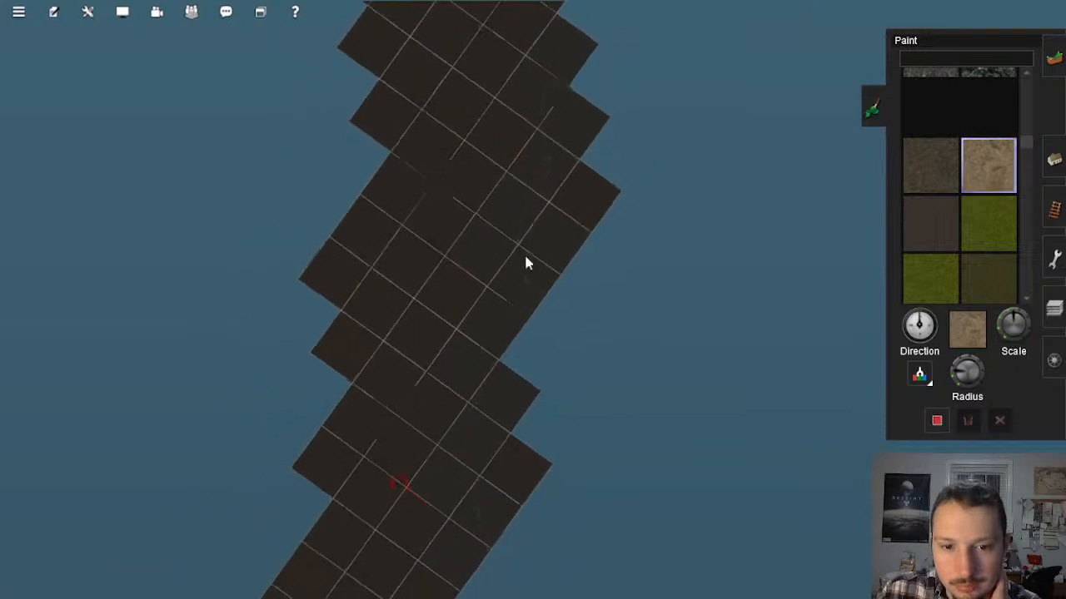
right_click_drag(535, 92, 523, 240)
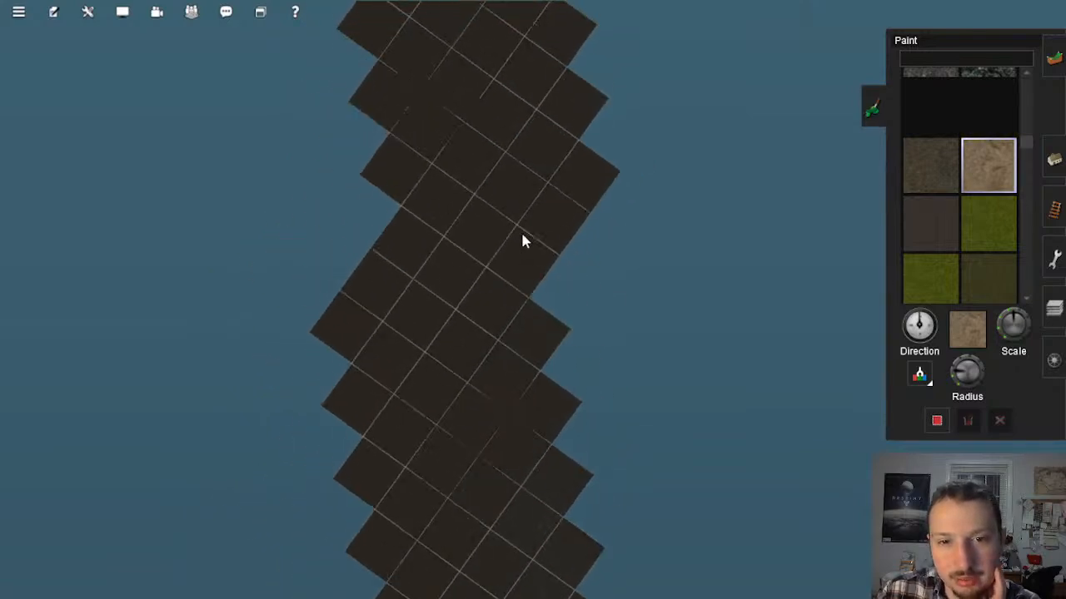
scroll(514, 395, "up", 4)
scroll(502, 342, "down", 3)
scroll(500, 311, "down", 5)
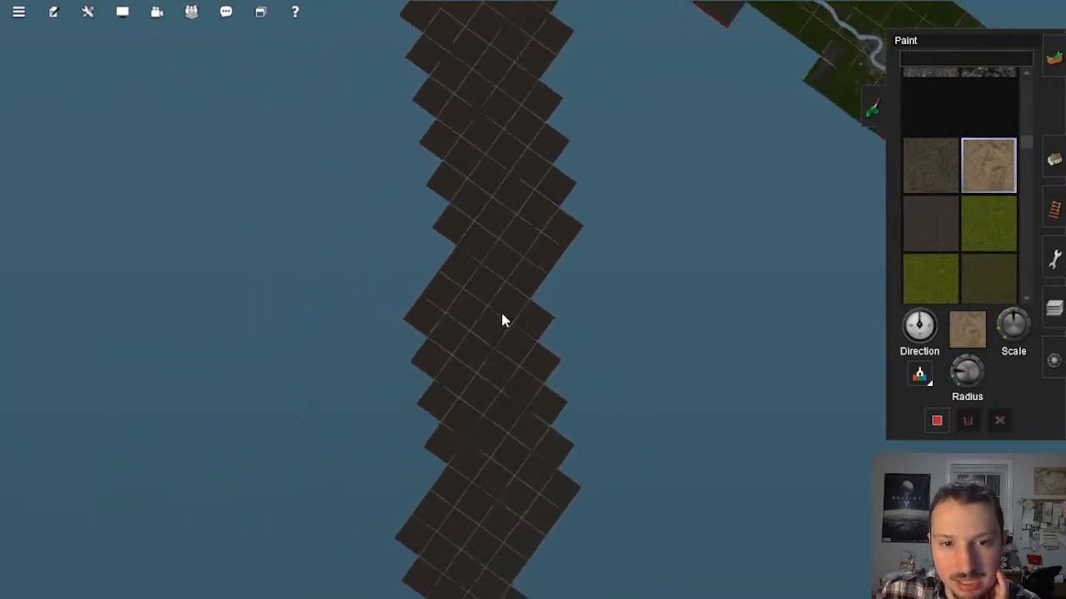
scroll(563, 146, "up", 3)
scroll(582, 134, "up", 6)
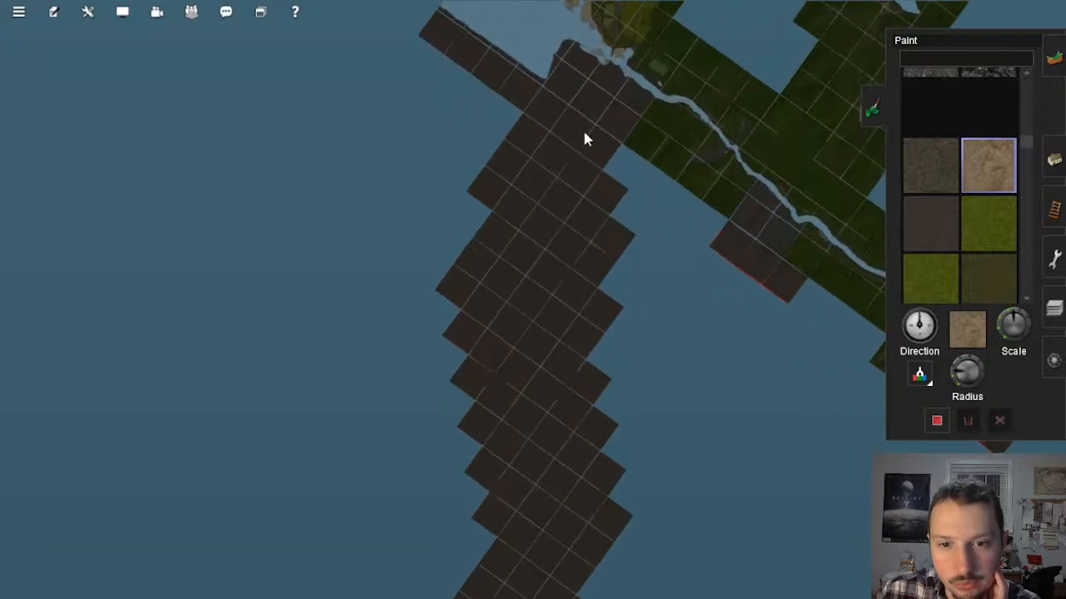
Step: Paint a sandy line from the blue-outlined baseboards at the coastal end down into the empty corridor
scroll(583, 324, "up", 1)
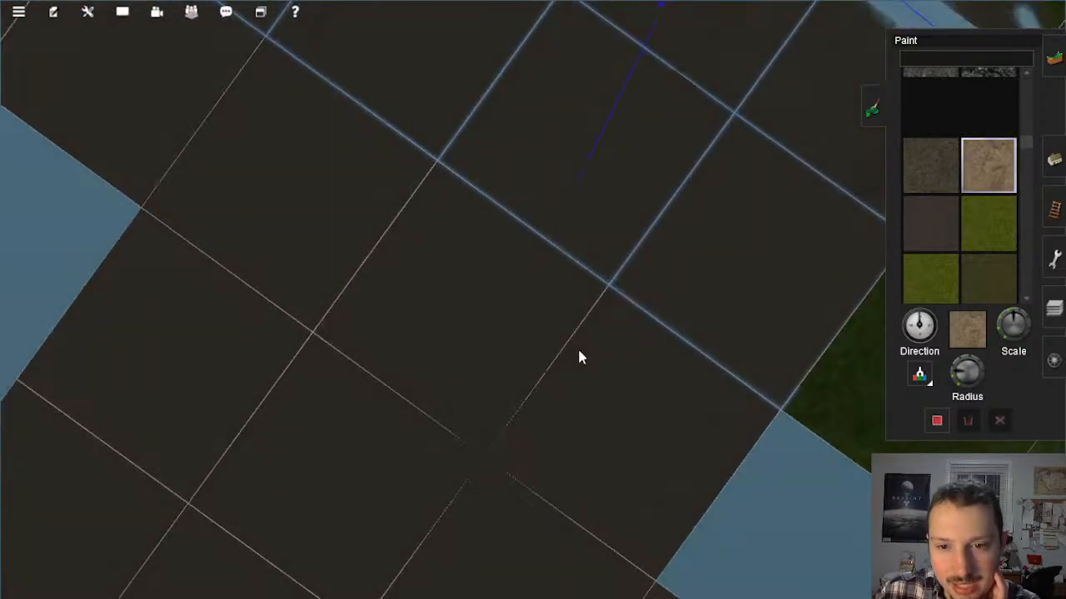
right_click(574, 356)
scroll(571, 360, "up", 2)
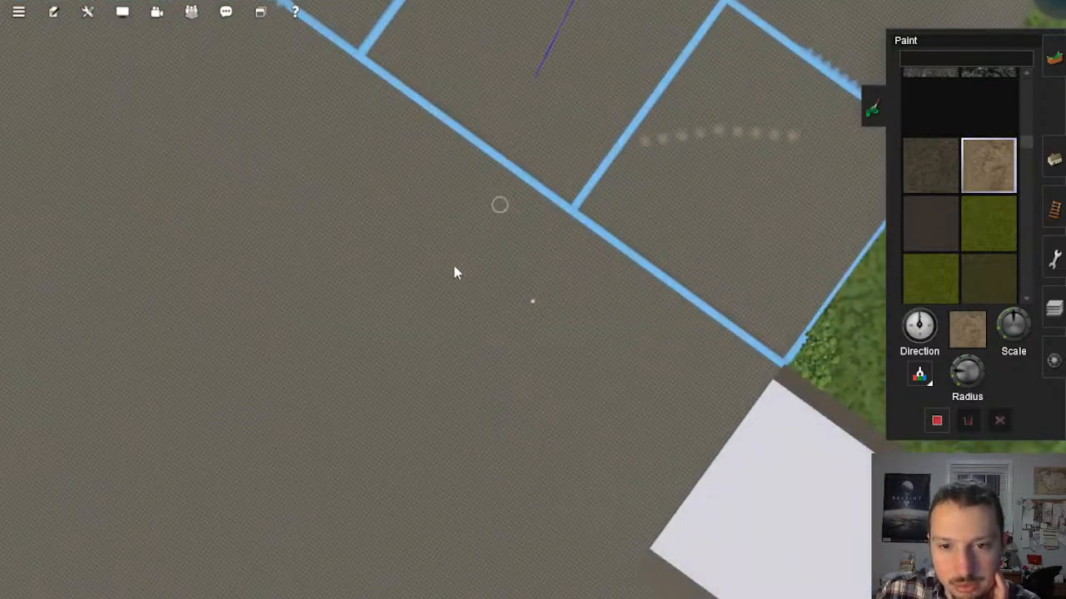
scroll(425, 466, "down", 5)
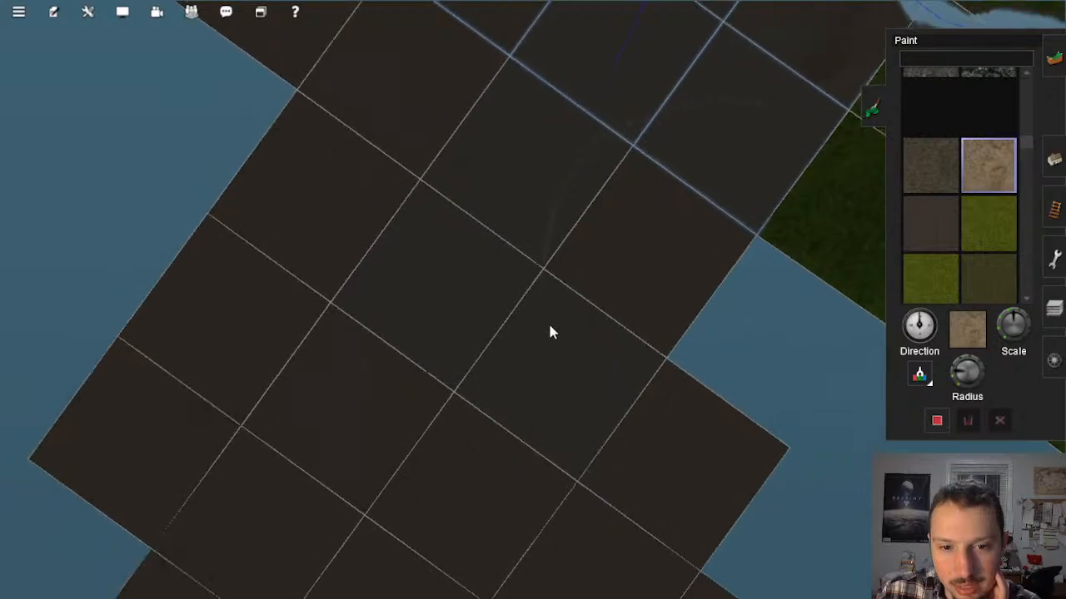
scroll(547, 300, "up", 2)
scroll(546, 283, "up", 2)
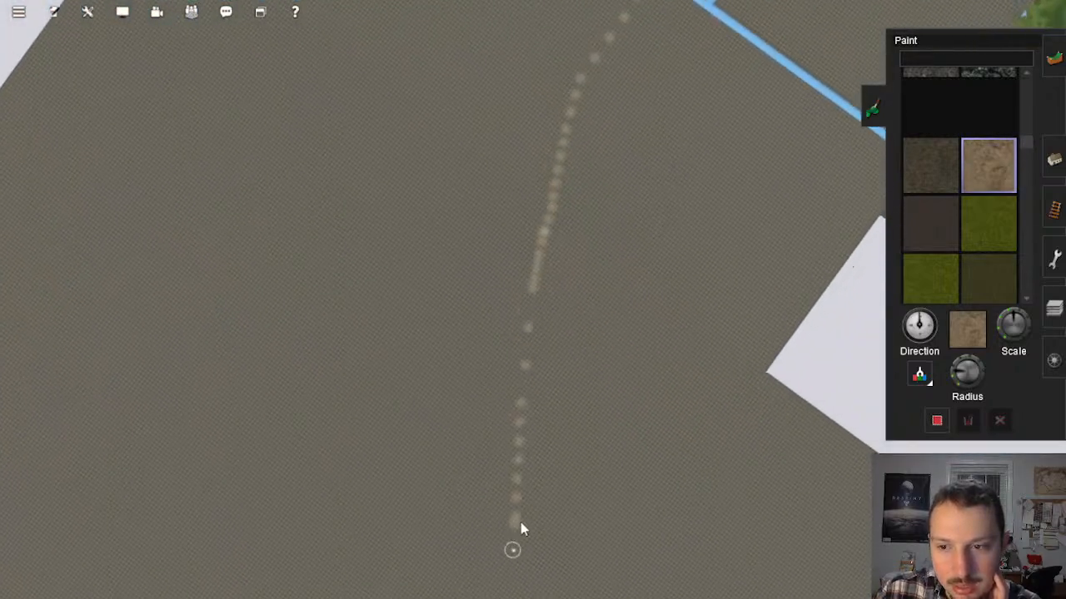
Step: Continue the coastal sandy line down the middle of the corridor across the following baseboards
scroll(520, 526, "down", 2)
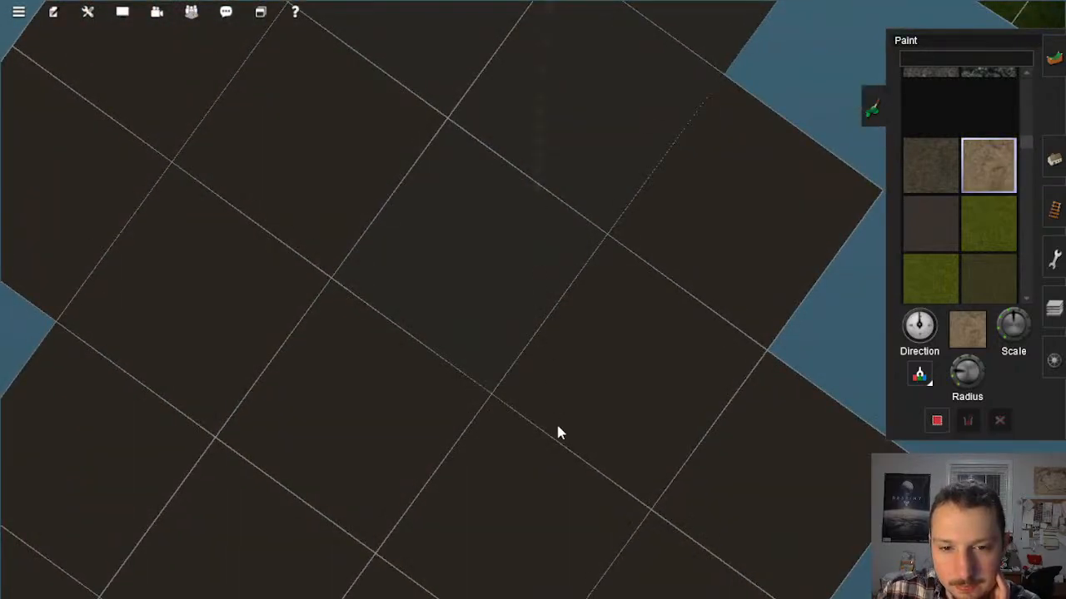
scroll(528, 250, "up", 2)
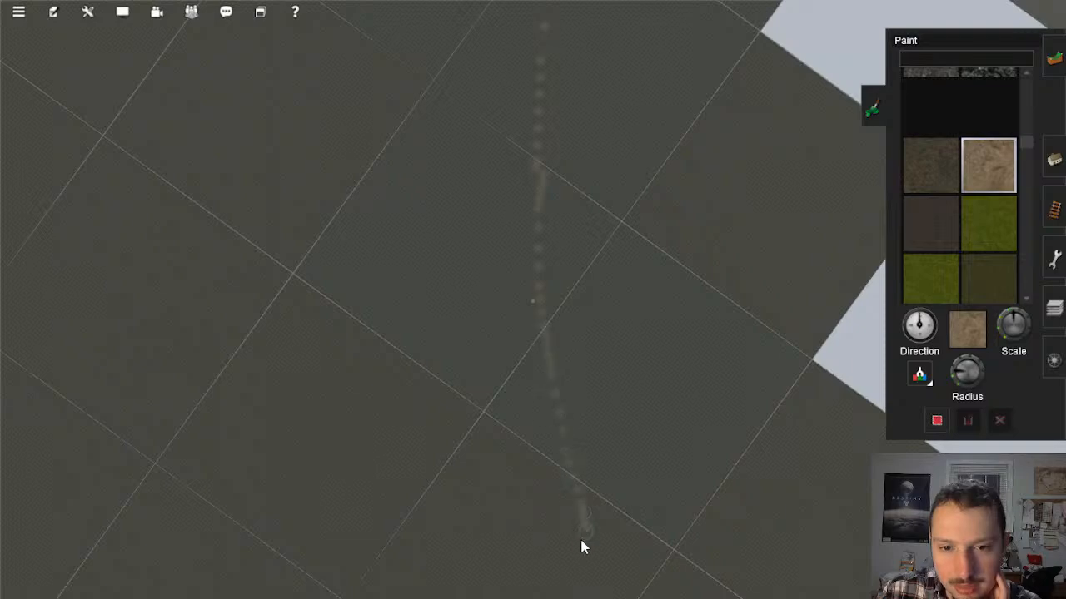
scroll(580, 537, "down", 3)
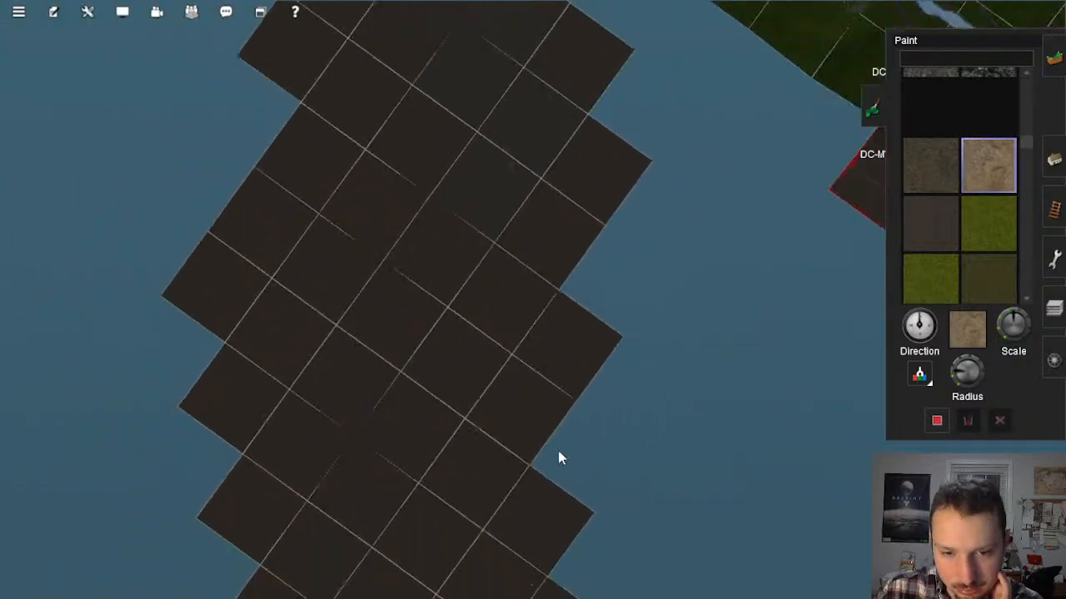
scroll(550, 391, "up", 5)
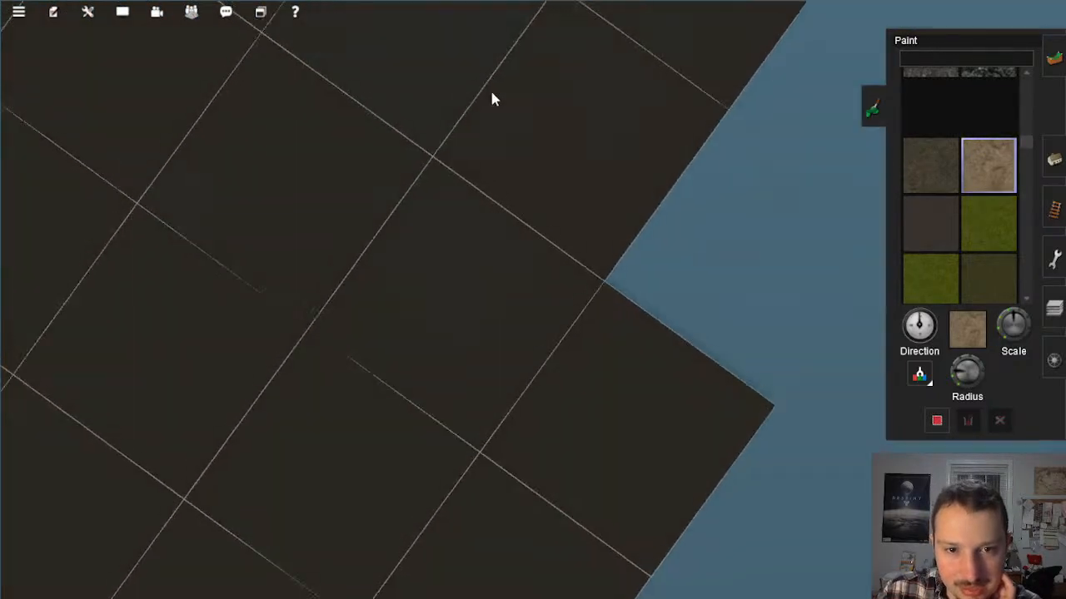
scroll(491, 125, "up", 2)
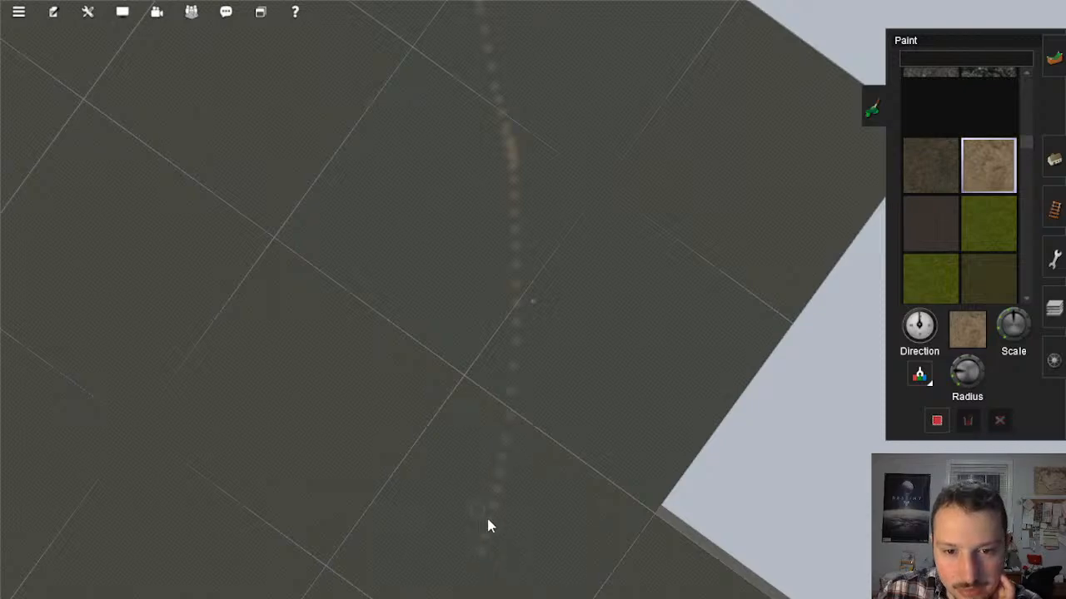
Step: Extend the sandy line farther from the coast and fork one branch towards the outer baseboard edge
right_click(491, 526)
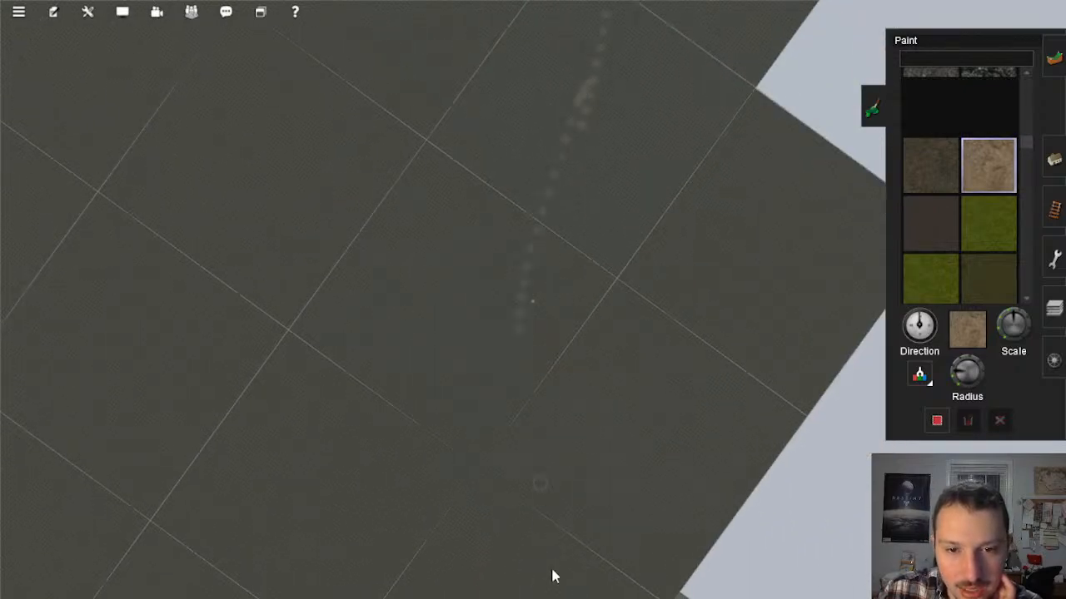
right_click(534, 515)
right_click(573, 358)
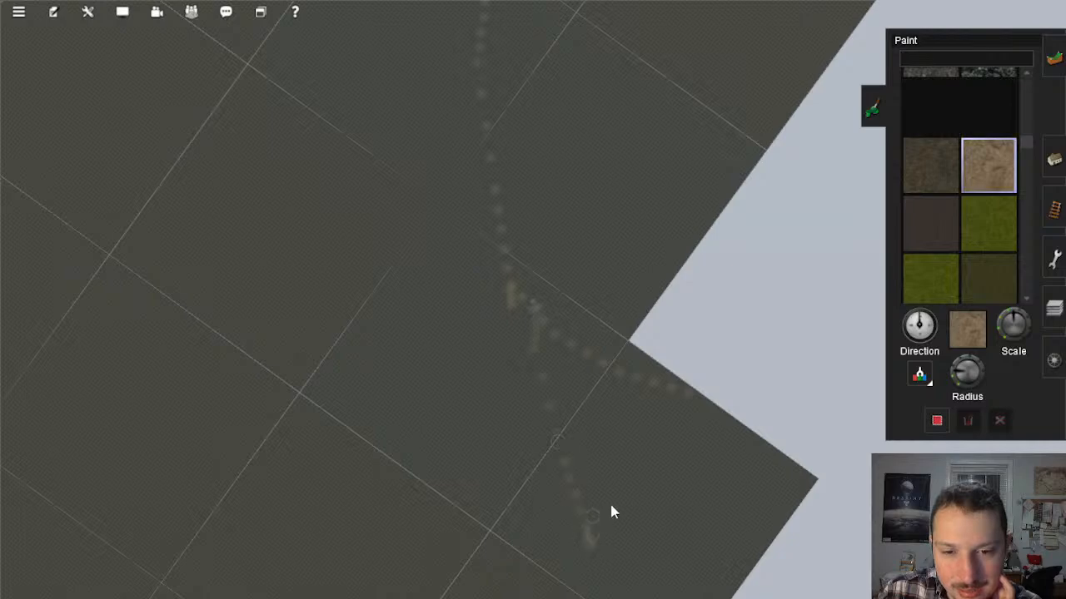
Step: Paint an alternative sandy line that splits inward from the main line in the coastal half of the corridor
scroll(612, 512, "down", 10)
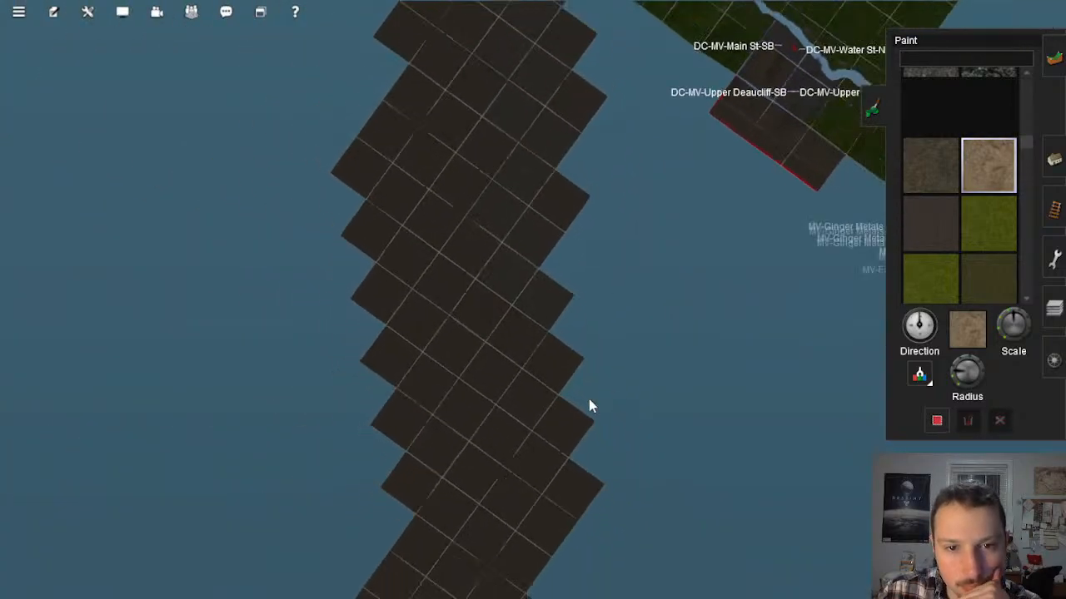
scroll(590, 400, "down", 2)
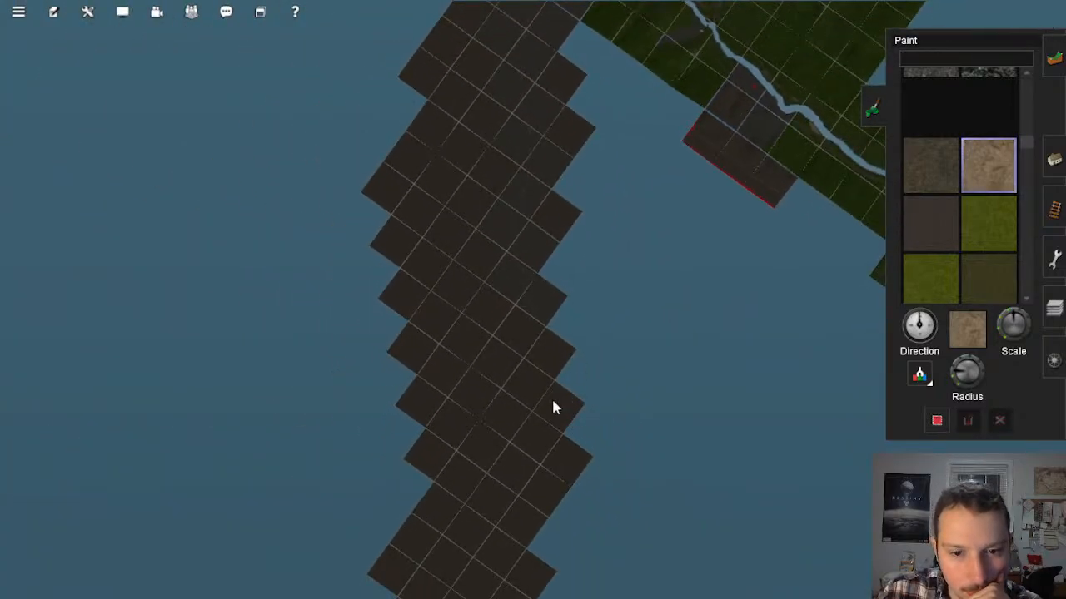
scroll(543, 339, "down", 3)
right_click(517, 180)
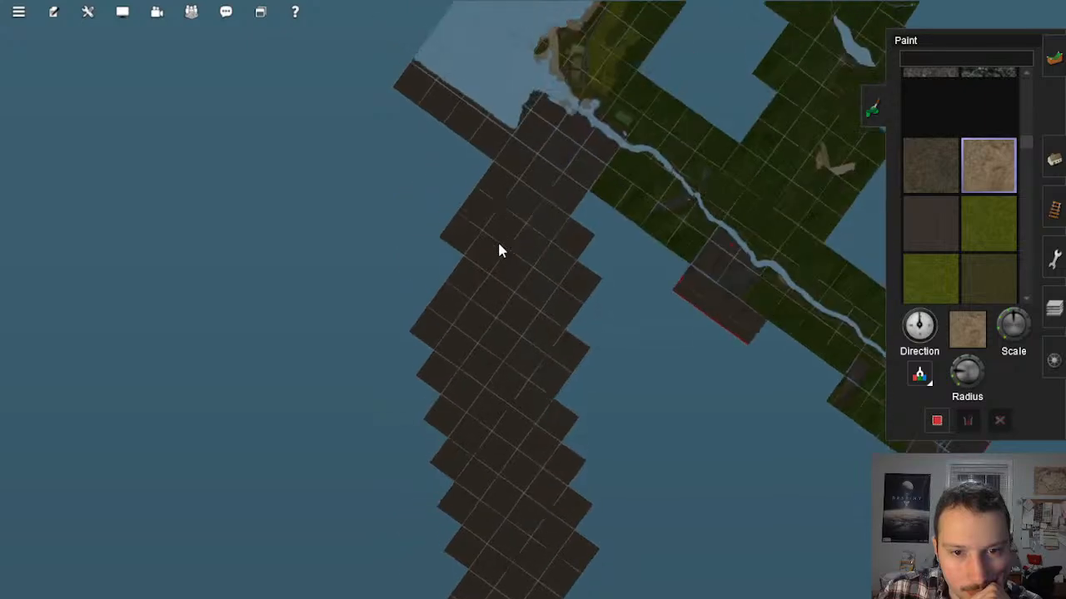
scroll(499, 250, "up", 10)
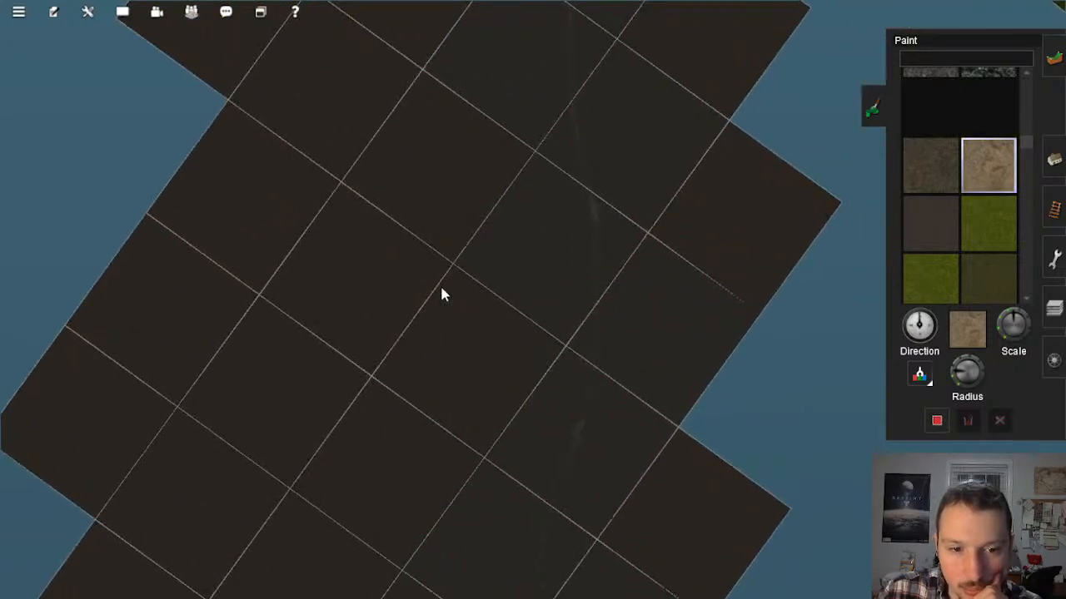
scroll(505, 398, "up", 6)
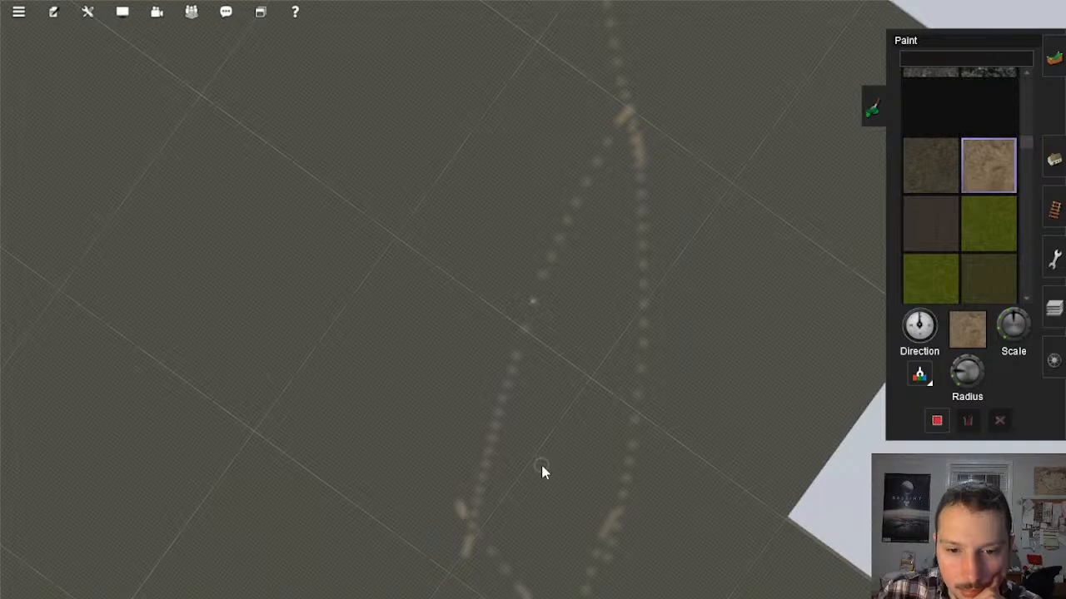
Step: Examine the height difference between the empty baseboards and the neighbouring finished terrain from a low camera angle
scroll(541, 471, "down", 8)
scroll(608, 290, "up", 4)
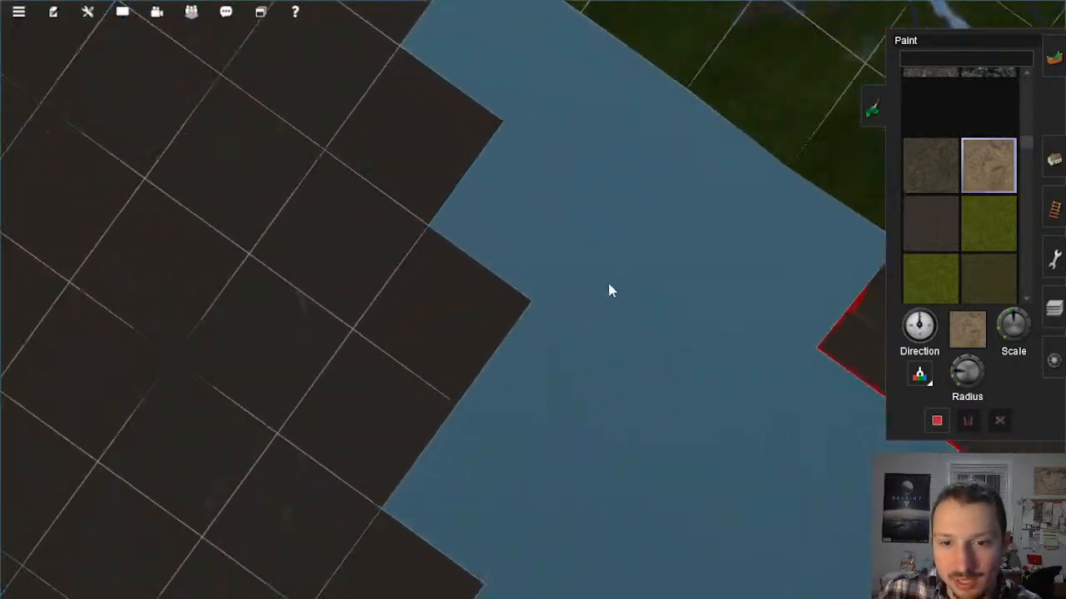
scroll(608, 290, "up", 5)
key("Down")
key("Left")
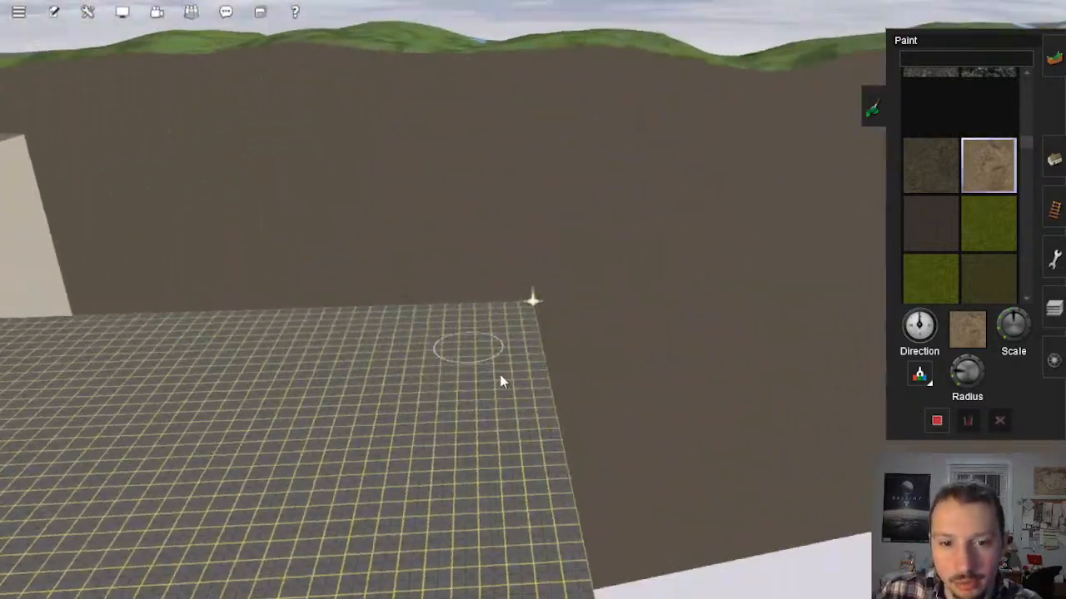
key("Left")
right_click(507, 363)
key("Up")
scroll(500, 367, "down", 8)
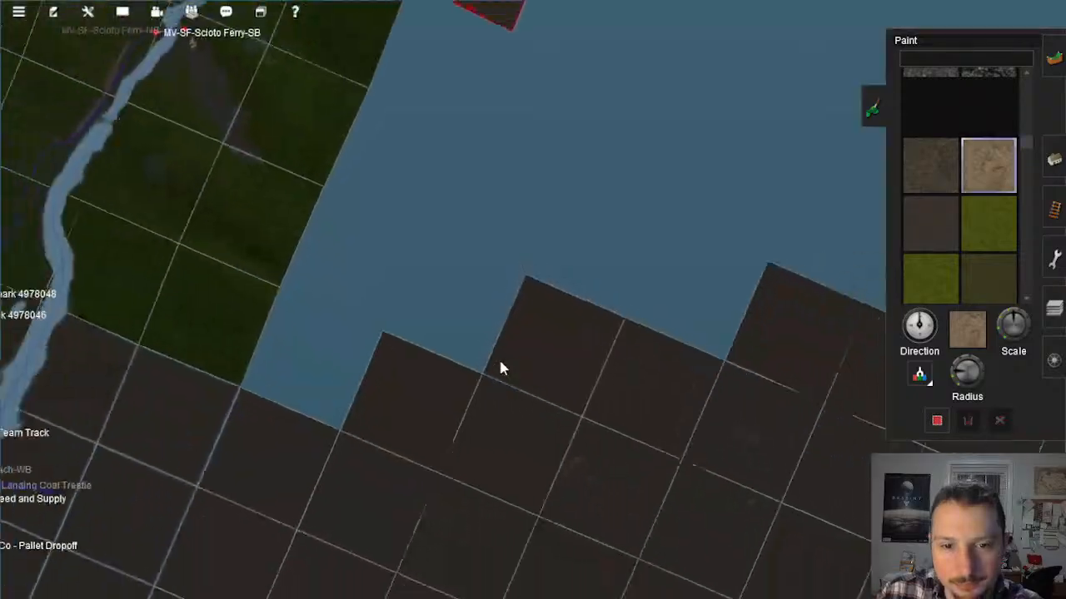
Step: Inspect the finished hills, the forest and the castle beside the blue-outlined baseboards from a low camera angle
scroll(500, 367, "down", 3)
right_click(388, 259)
scroll(440, 320, "up", 10)
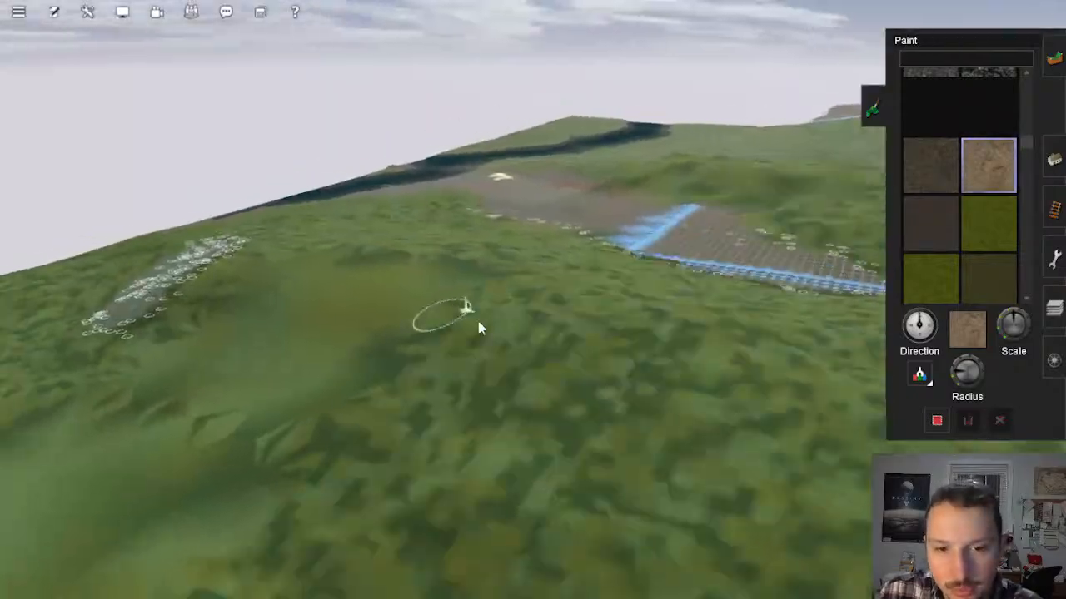
key("Left")
right_click(416, 278)
right_click(383, 278)
right_click(384, 331)
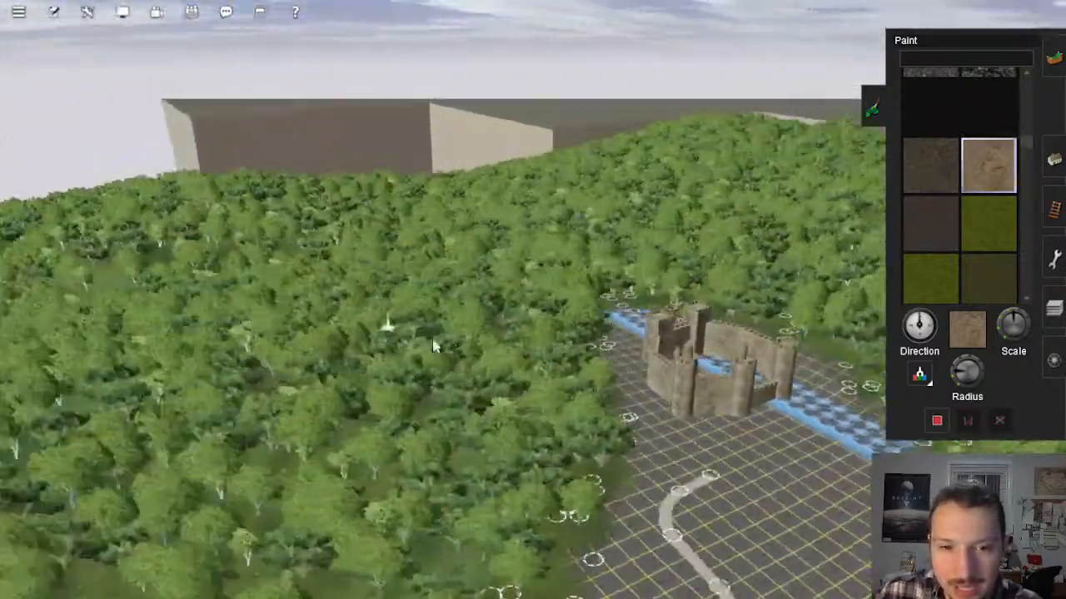
Step: Examine the painted line on the blue-outlined baseboards between the forested hills from high and low camera angles
key("Down")
right_click(638, 392)
key("Up")
right_click(486, 291)
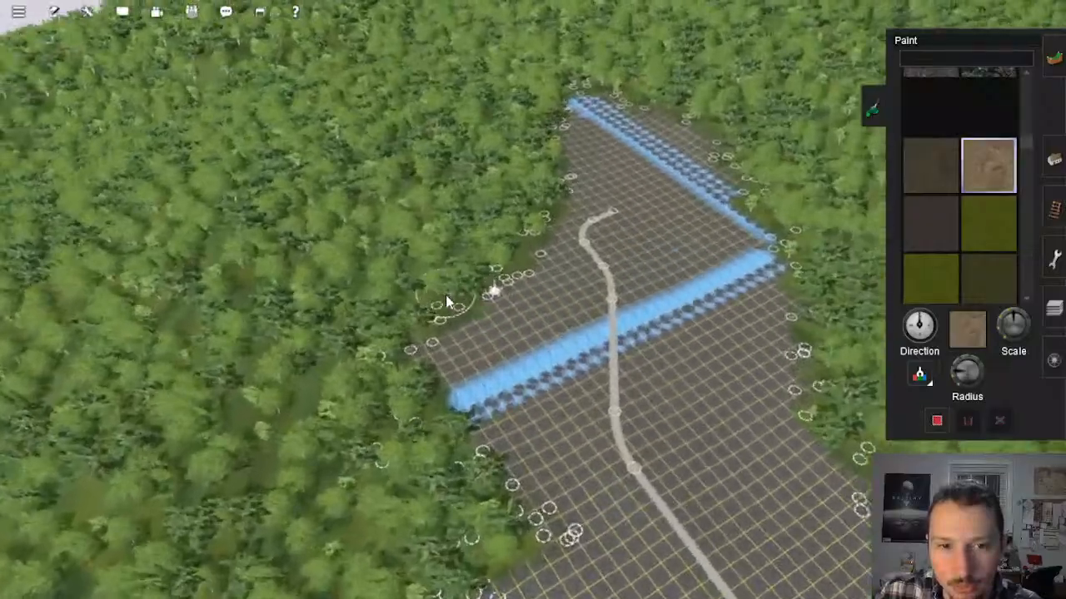
key("Down")
right_click(491, 326)
right_click(543, 325)
right_click(593, 283)
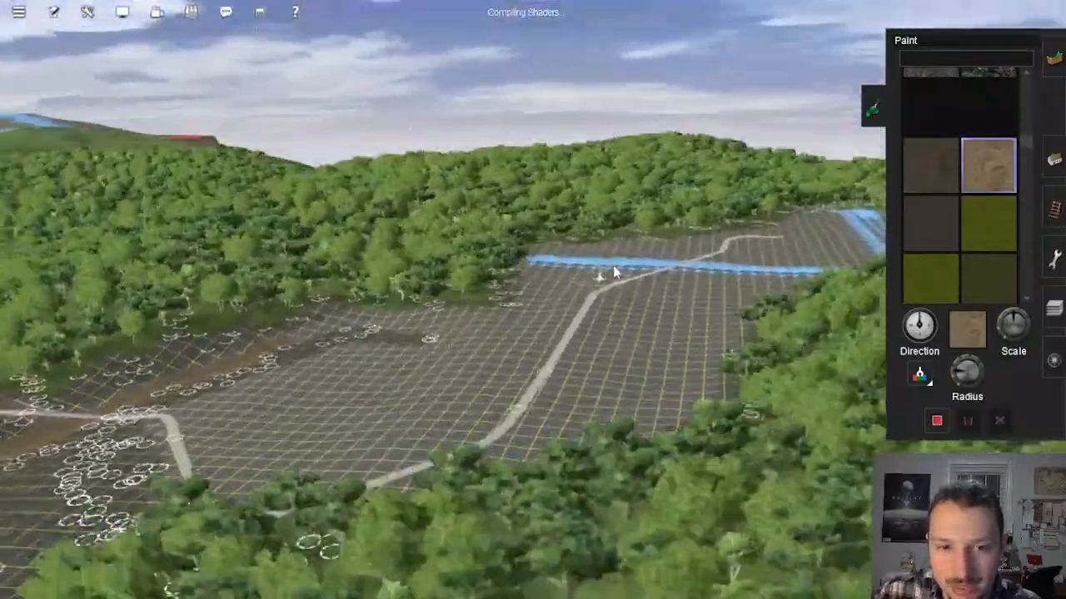
key("Left")
right_click(652, 229)
right_click(586, 279)
right_click(577, 300)
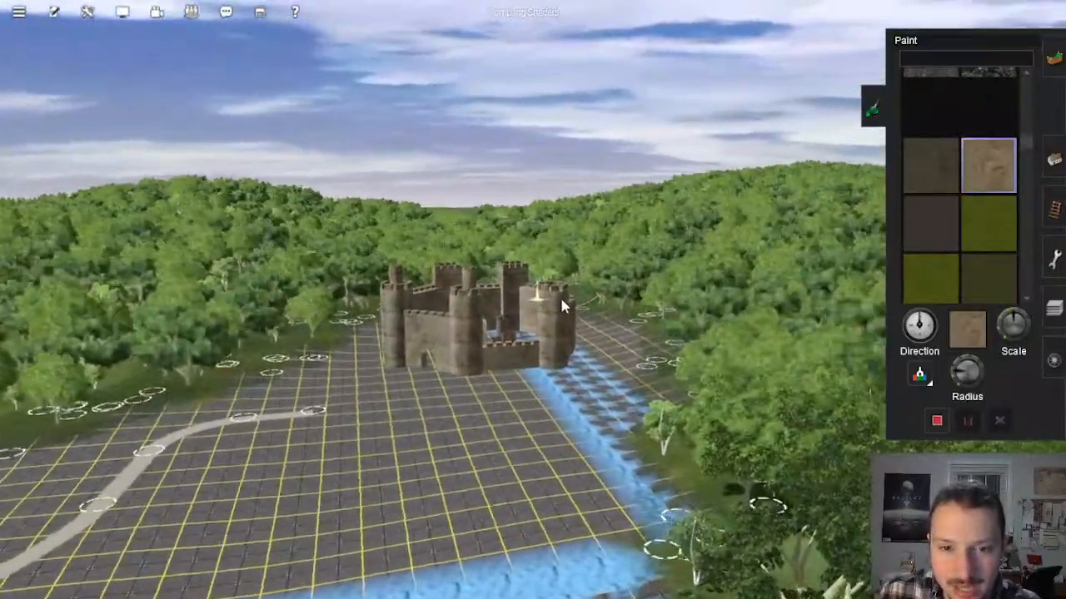
Step: Inspect the castle, the stretch of baseboard behind it and the forested hills towards the route's outer edge
key("Down")
key("Up")
right_click(550, 296)
key("Left")
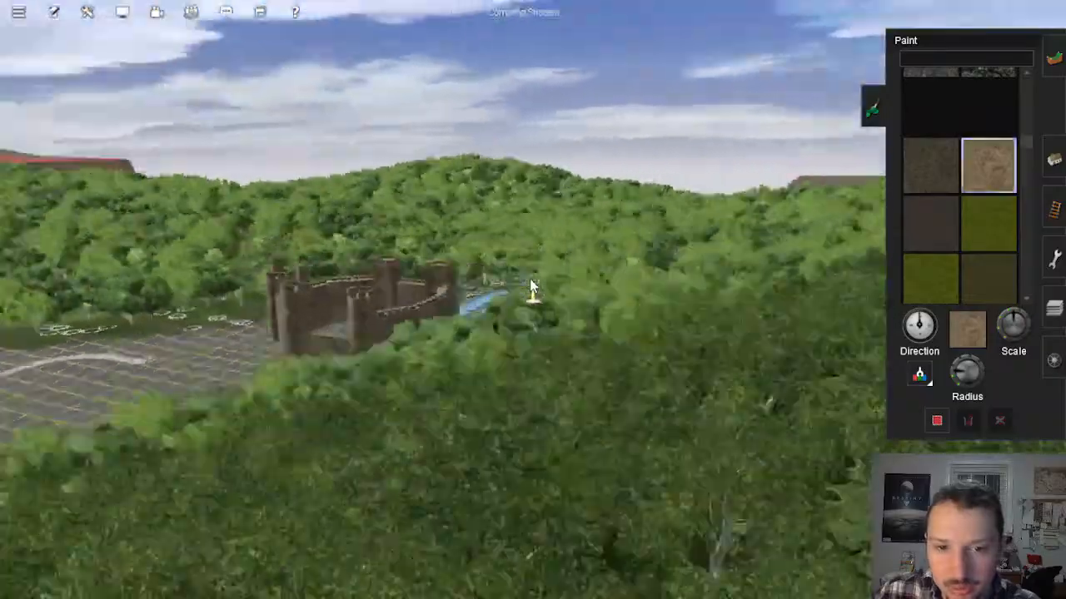
key("Left")
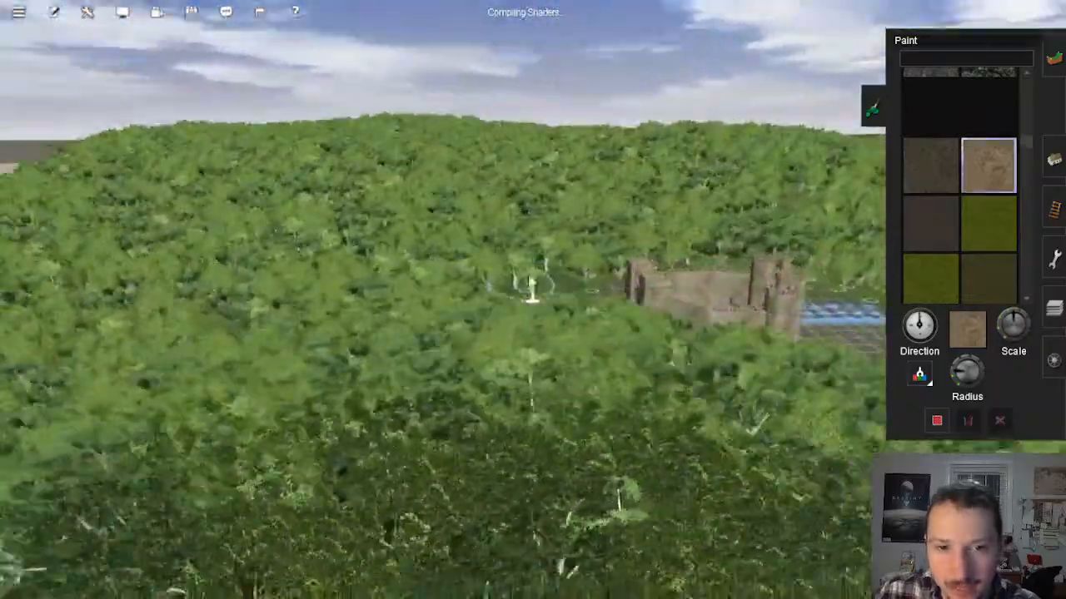
key("Left")
right_click(538, 224)
right_click(432, 291)
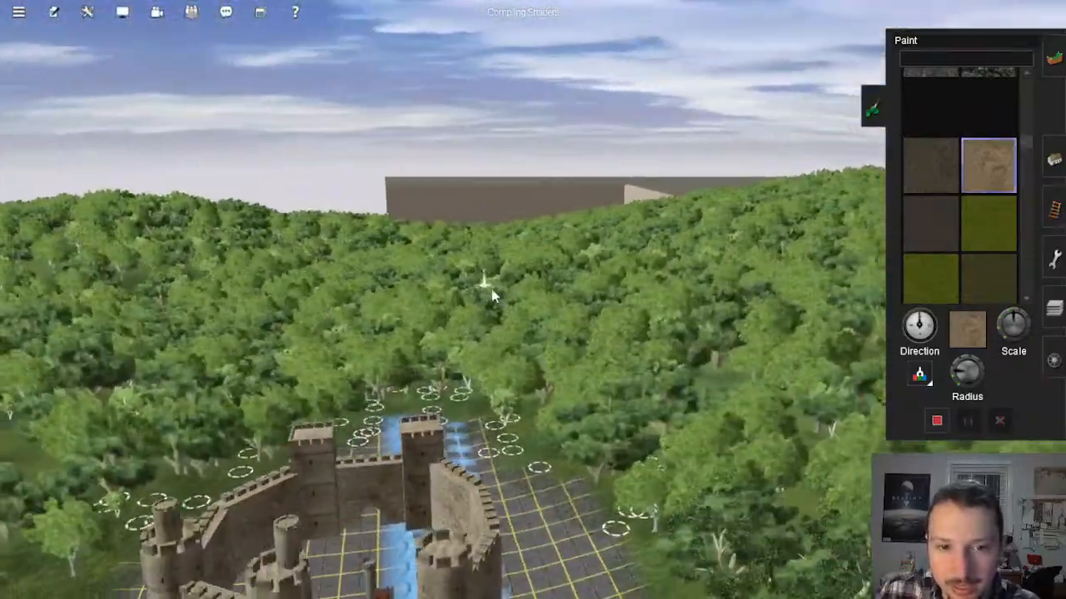
key("Left")
key("Down")
key("Up")
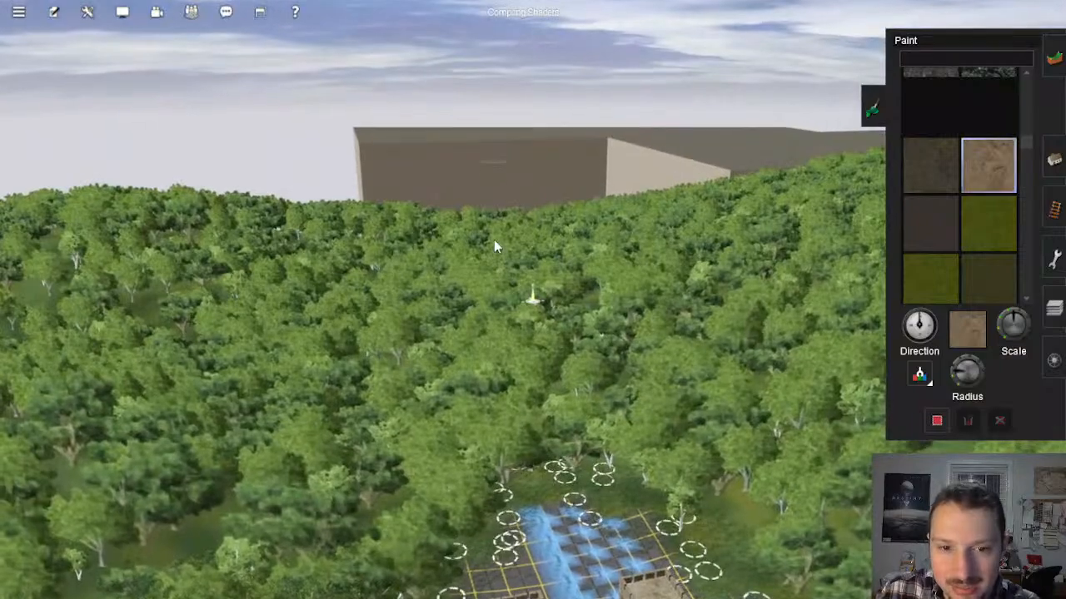
key("Left")
right_click(505, 249)
Step: Review the empty baseboard corridor on the route map and return to its coastal end
key("ctrl+m")
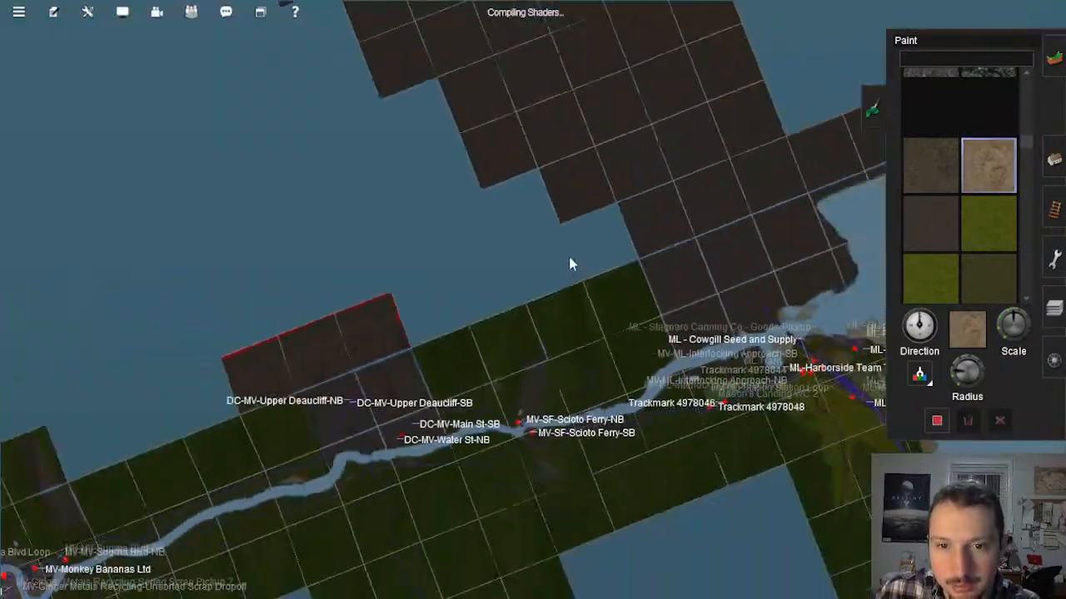
scroll(556, 224, "down", 3)
right_click(545, 192)
scroll(543, 191, "up", 3)
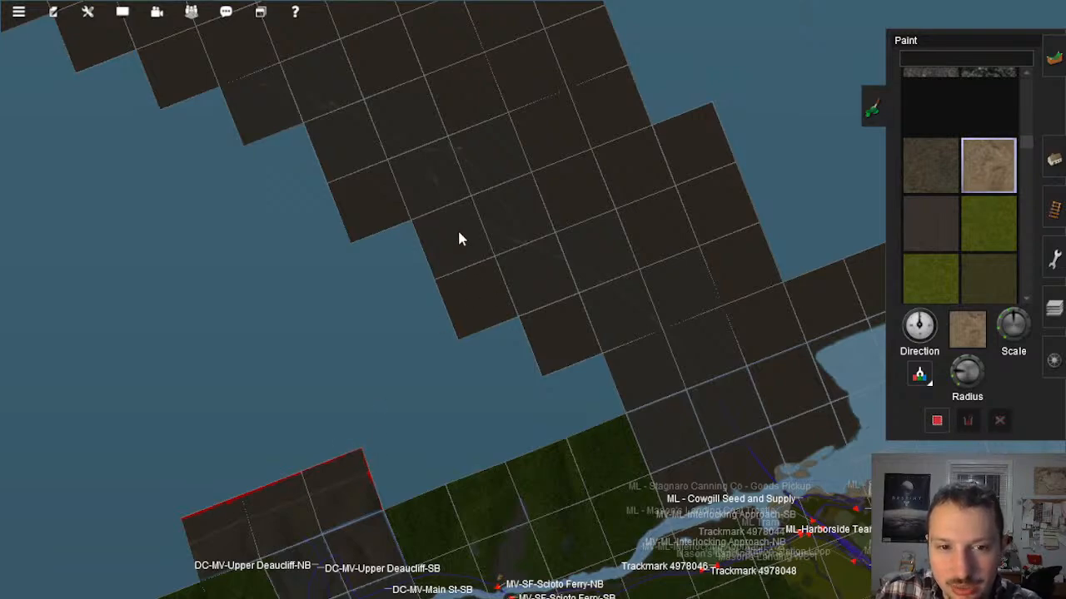
right_click(461, 206)
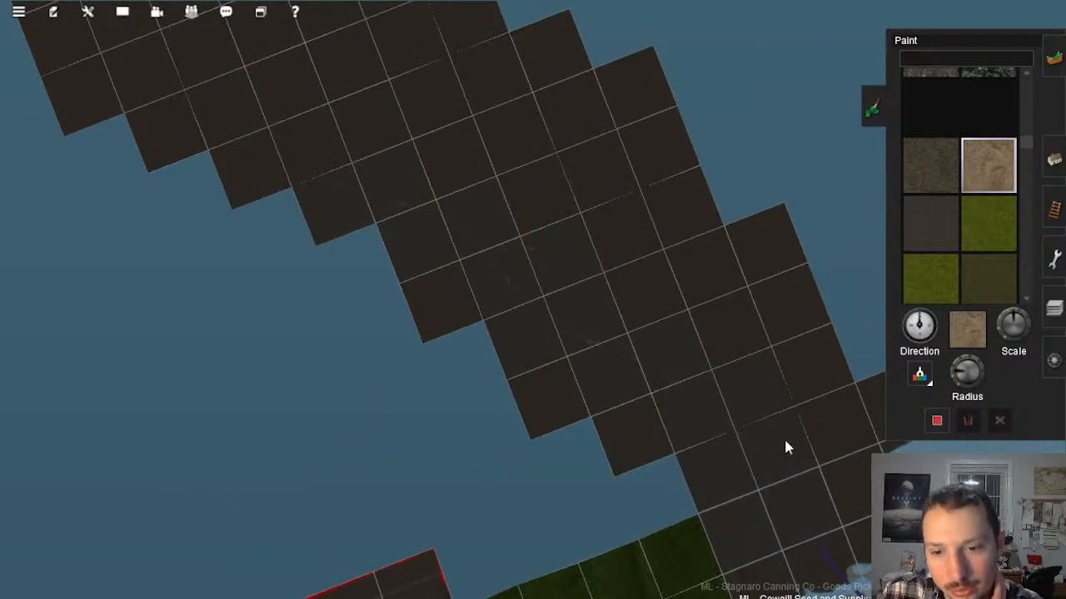
right_click(787, 485)
scroll(787, 484, "up", 5)
right_click(651, 428)
scroll(616, 458, "up", 3)
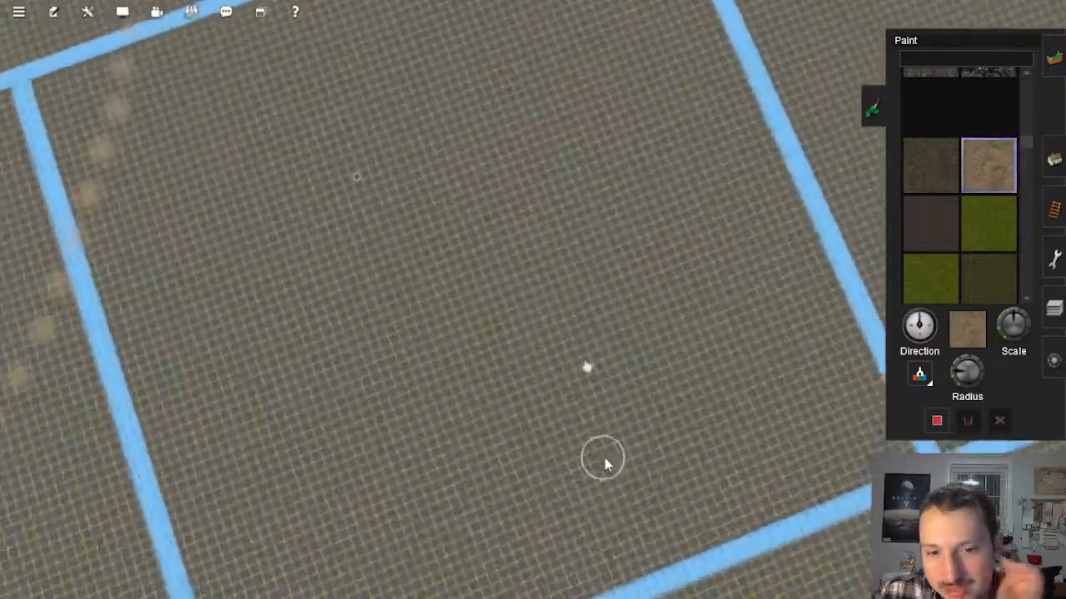
Step: Examine the empty baseboards near the coast and the spotted guide line from a low camera angle
key("Down")
key("Left")
right_click(545, 418)
key("Right")
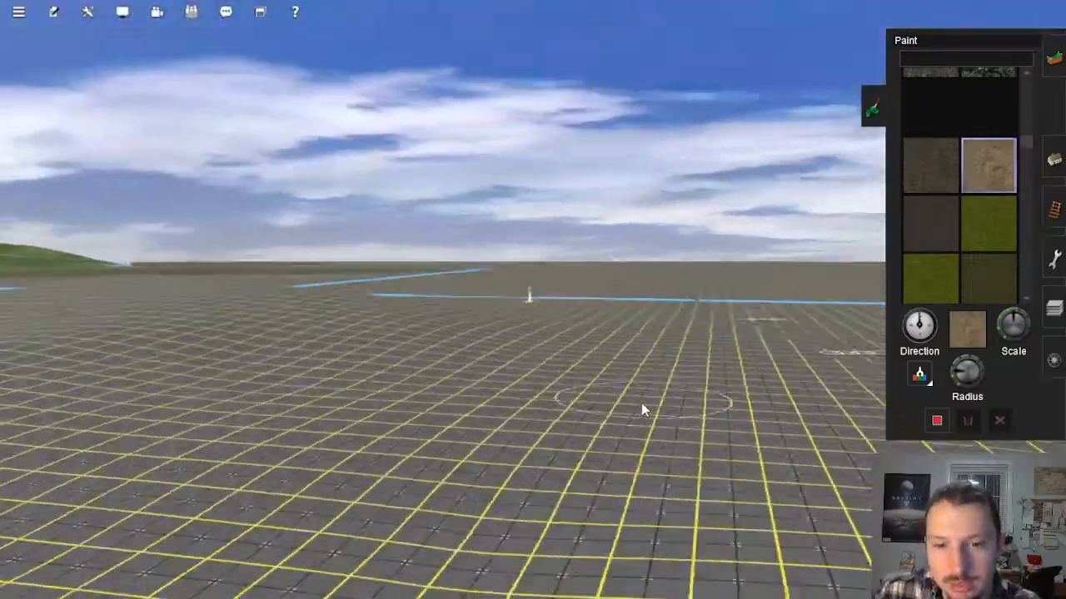
scroll(641, 403, "down", 5)
right_click(626, 350)
key("Up")
key("Left")
right_click(537, 205)
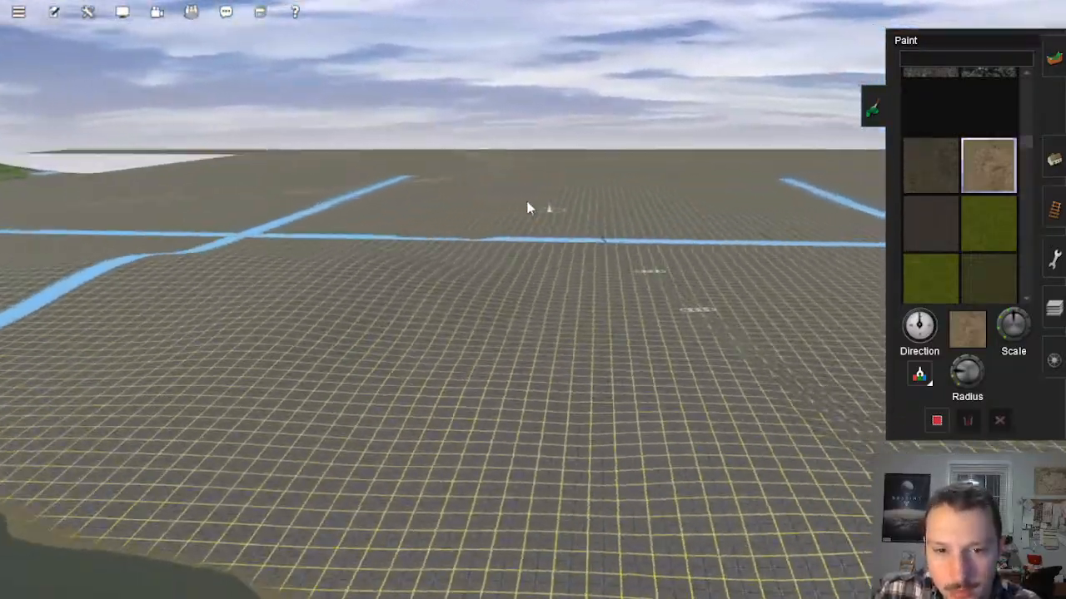
key("Up")
Step: Follow the baseboard corridor on the map from the coast to its far end and examine the red-painted outlines there
scroll(537, 191, "down", 10)
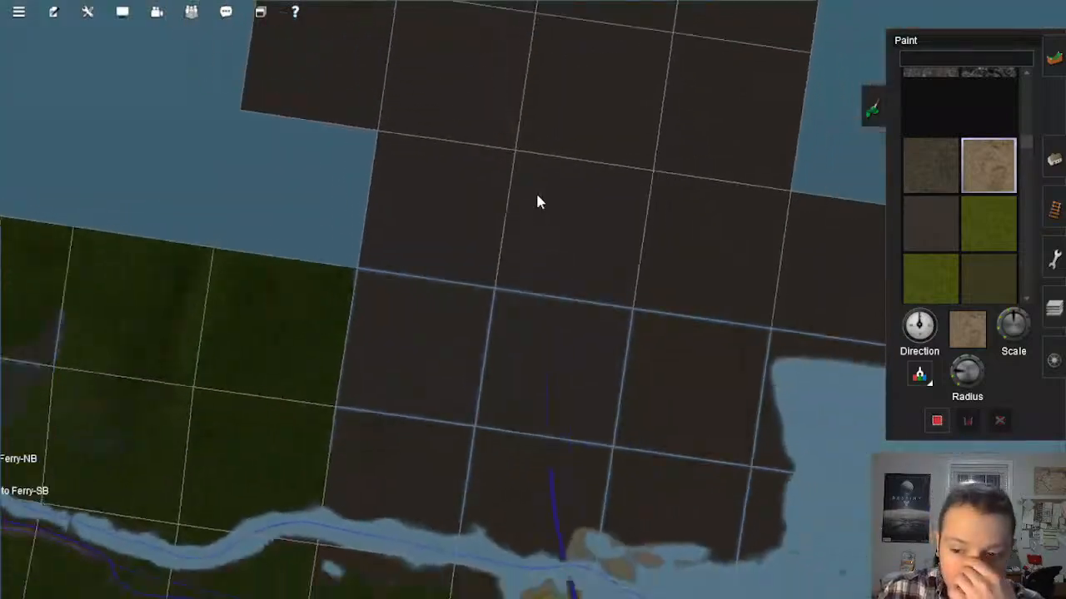
scroll(536, 195, "down", 5)
right_click(510, 182)
right_click(503, 179)
right_click(501, 191)
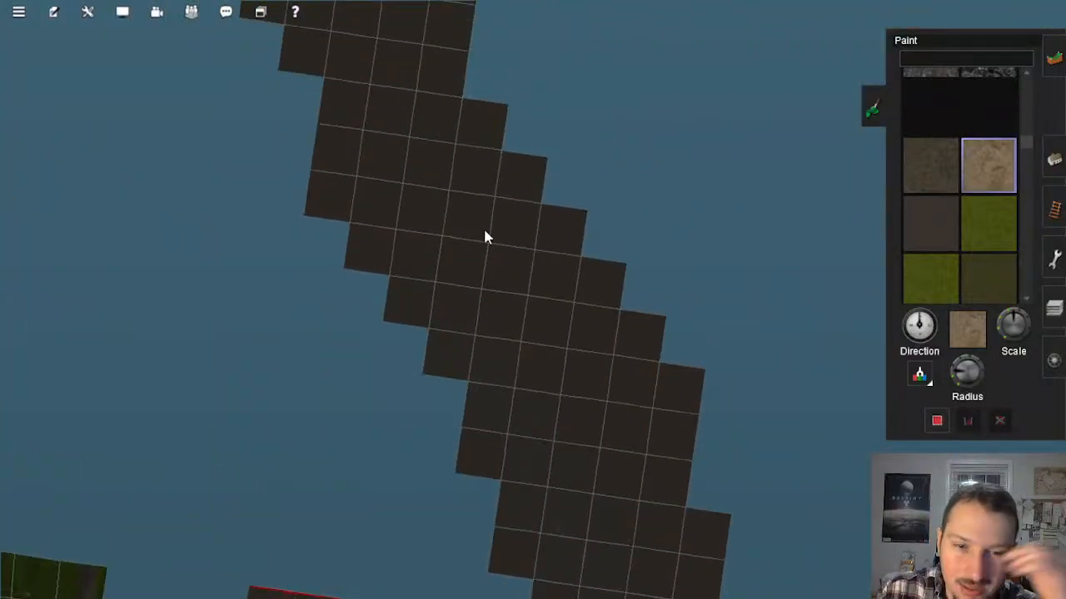
scroll(484, 237, "down", 3)
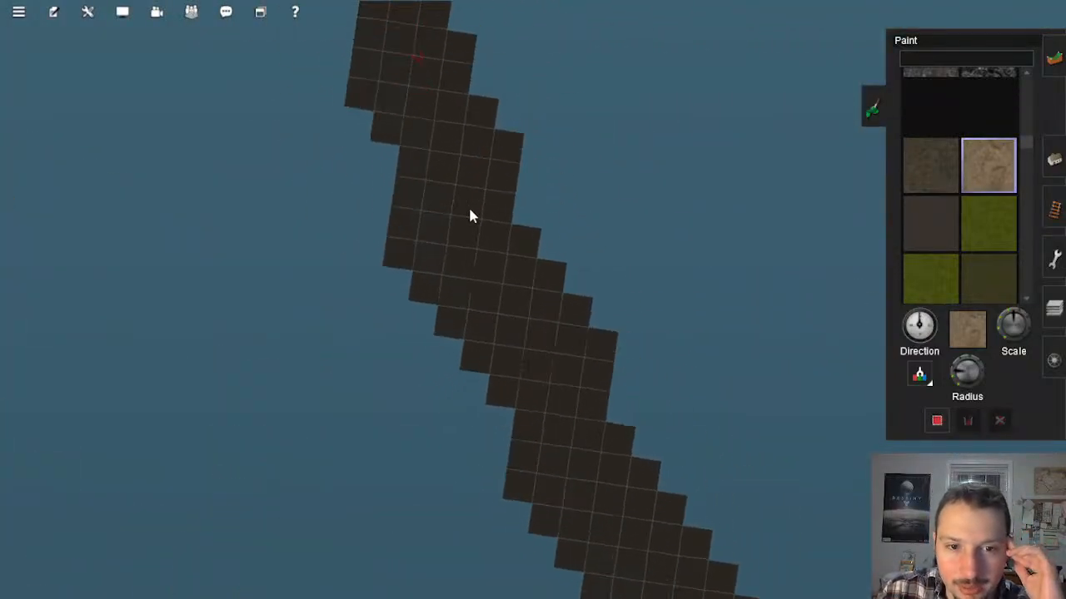
scroll(466, 205, "down", 2)
right_click(468, 203)
scroll(526, 225, "up", 1)
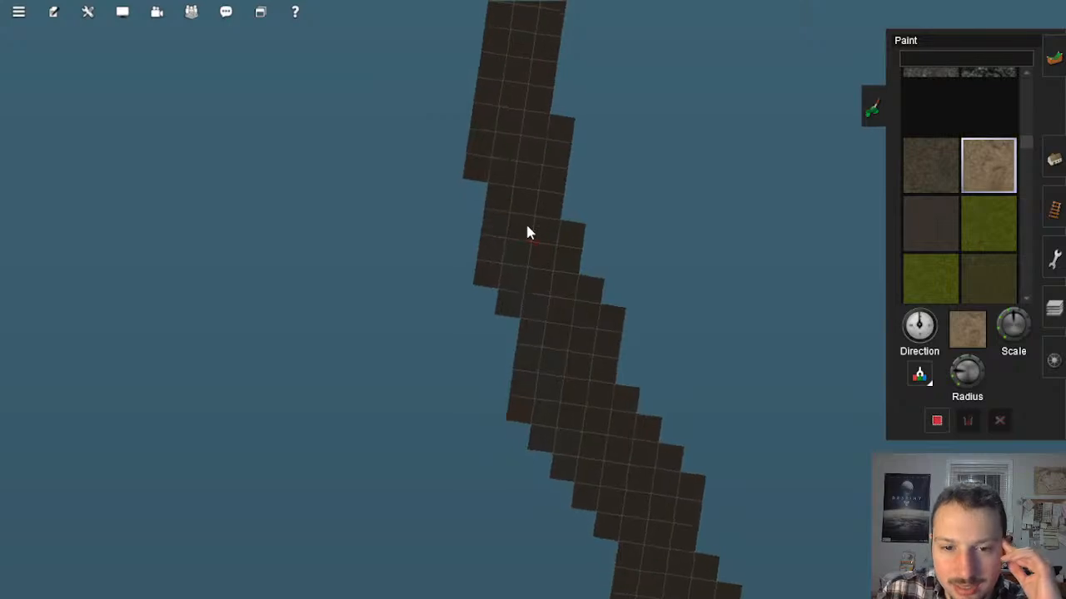
scroll(527, 232, "up", 5)
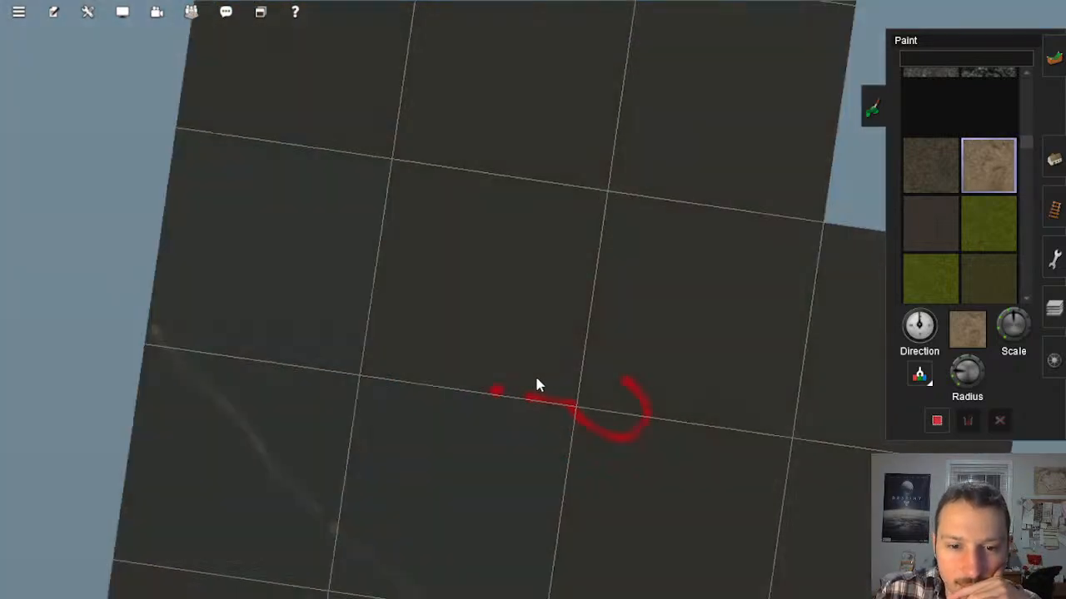
scroll(536, 386, "up", 2)
scroll(538, 418, "down", 6)
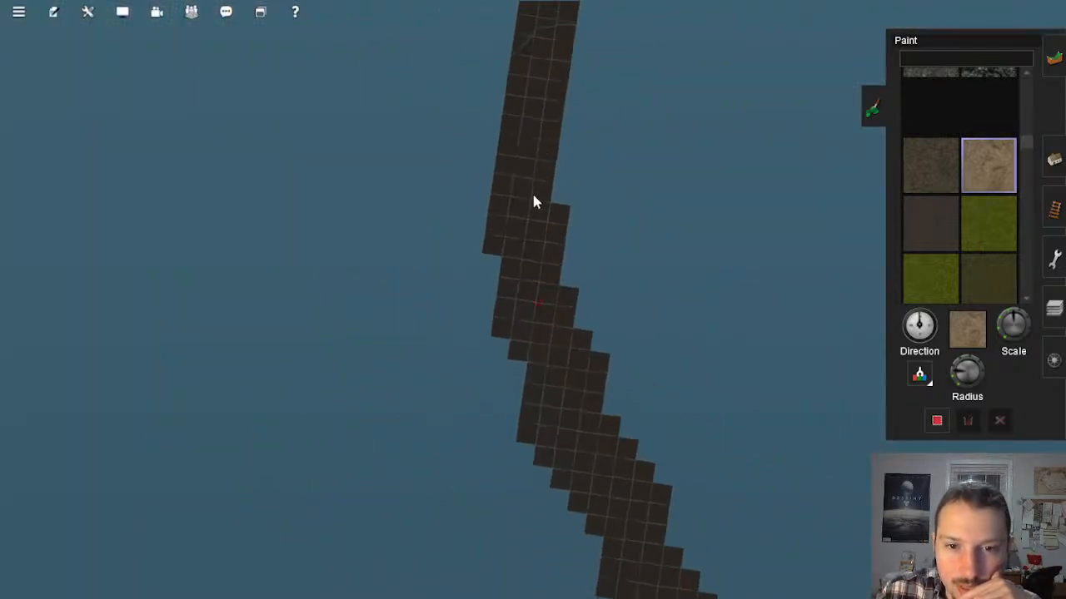
right_click(543, 115)
right_click(542, 121)
right_click(544, 215)
scroll(573, 291, "up", 3)
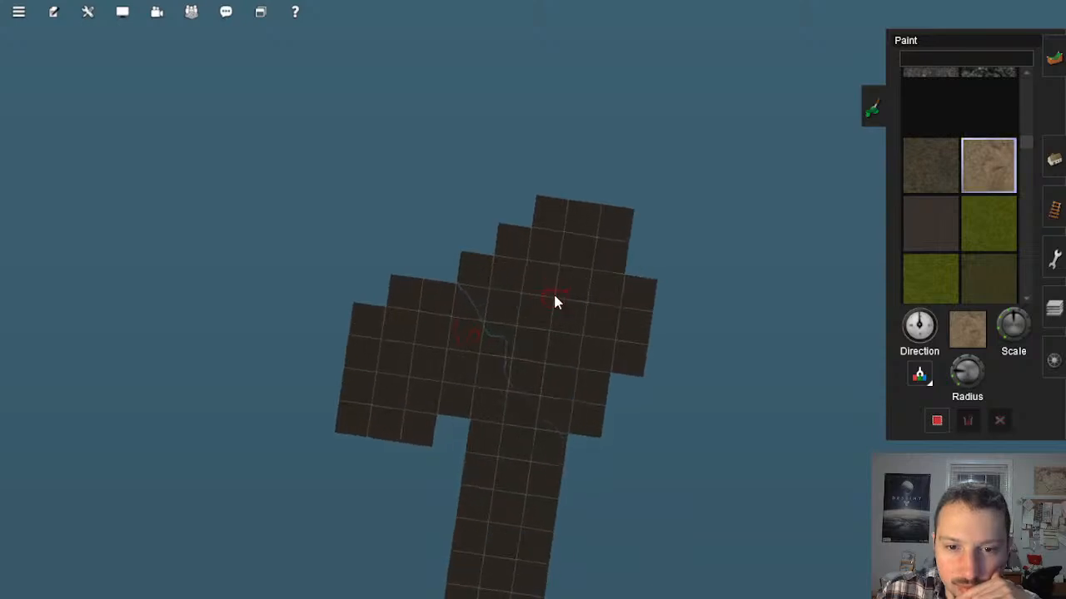
scroll(555, 300, "up", 8)
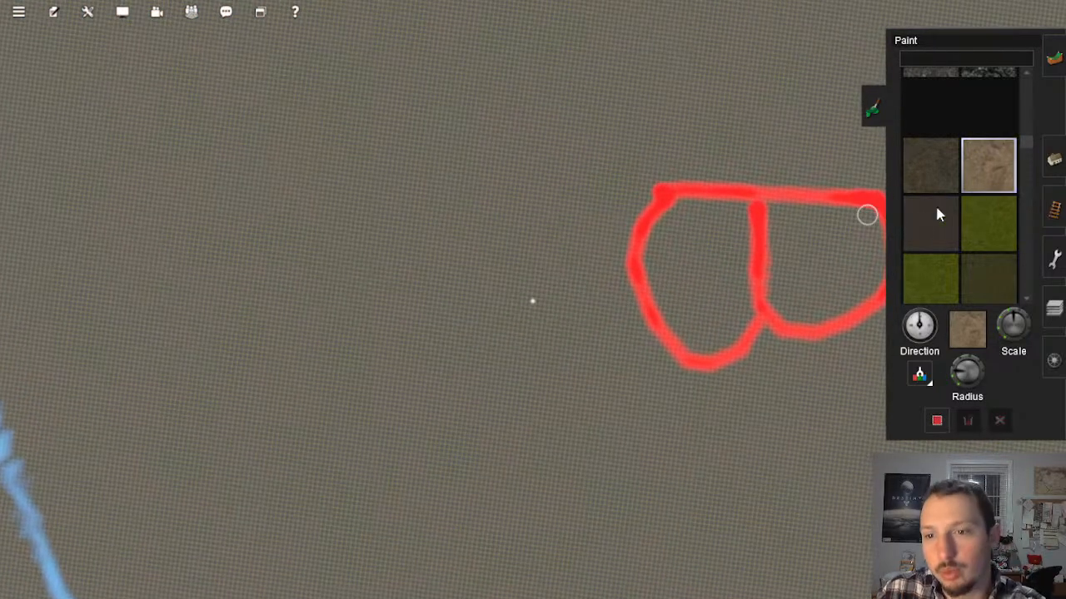
Step: Search the track list for 4m and select the 4m standard bump track for laying
left_click(1053, 210)
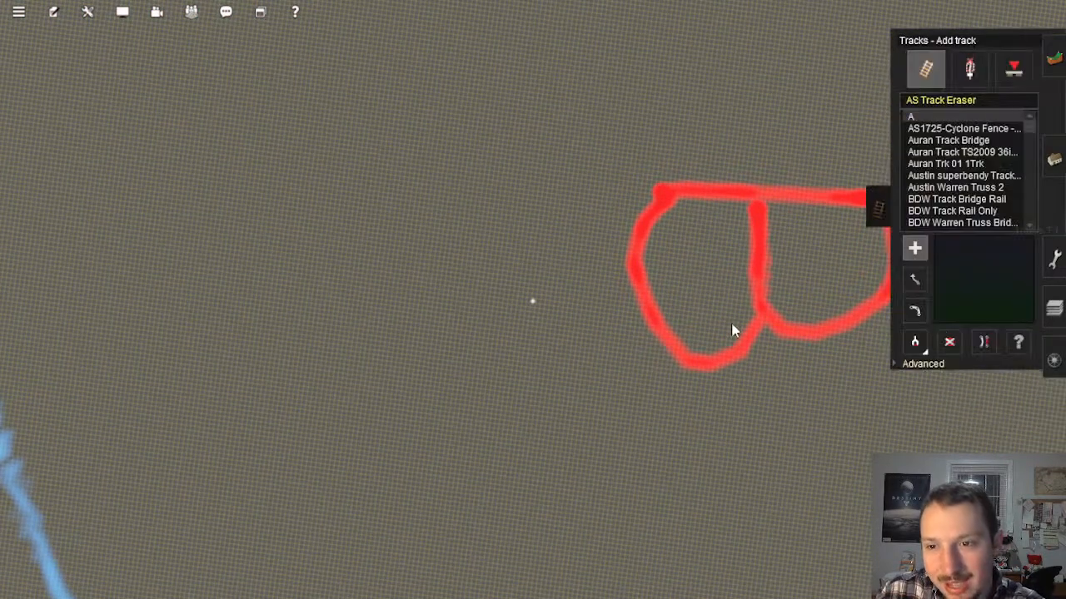
right_click(729, 402)
key("Left")
scroll(749, 375, "up", 5)
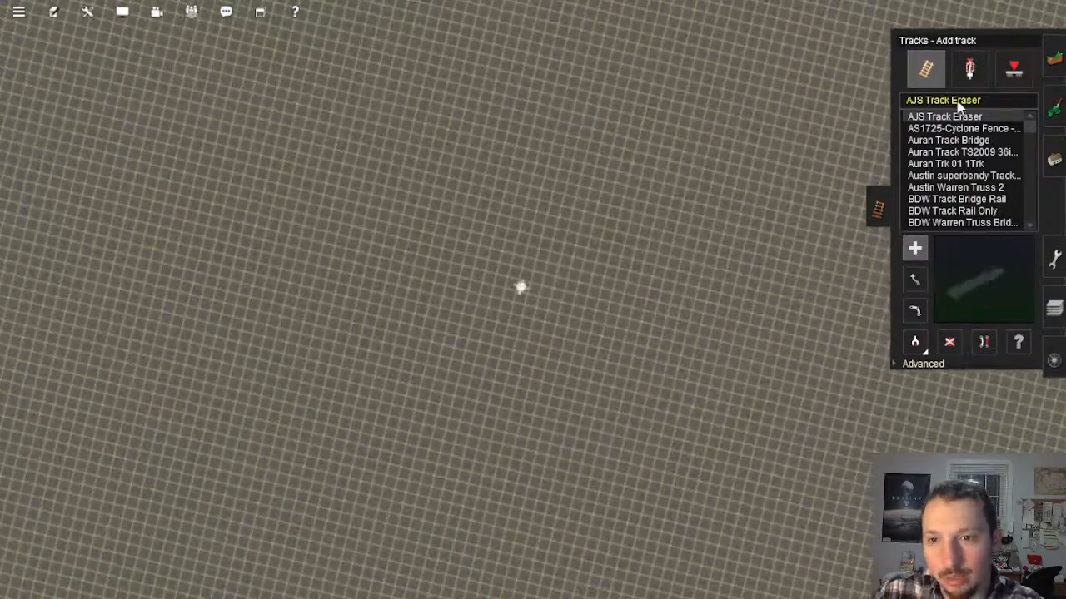
left_click(958, 101)
type("4m standard bump")
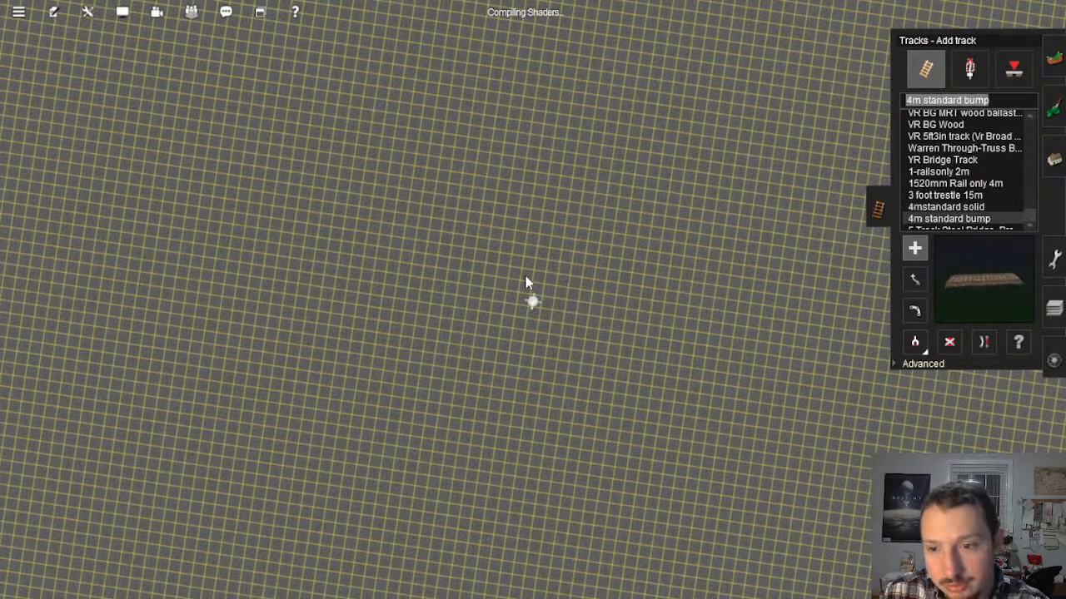
Step: Trace the corridor from the red outlines at its far end back to the coastal baseboards and the sandy line
right_click(460, 273)
scroll(471, 271, "down", 12)
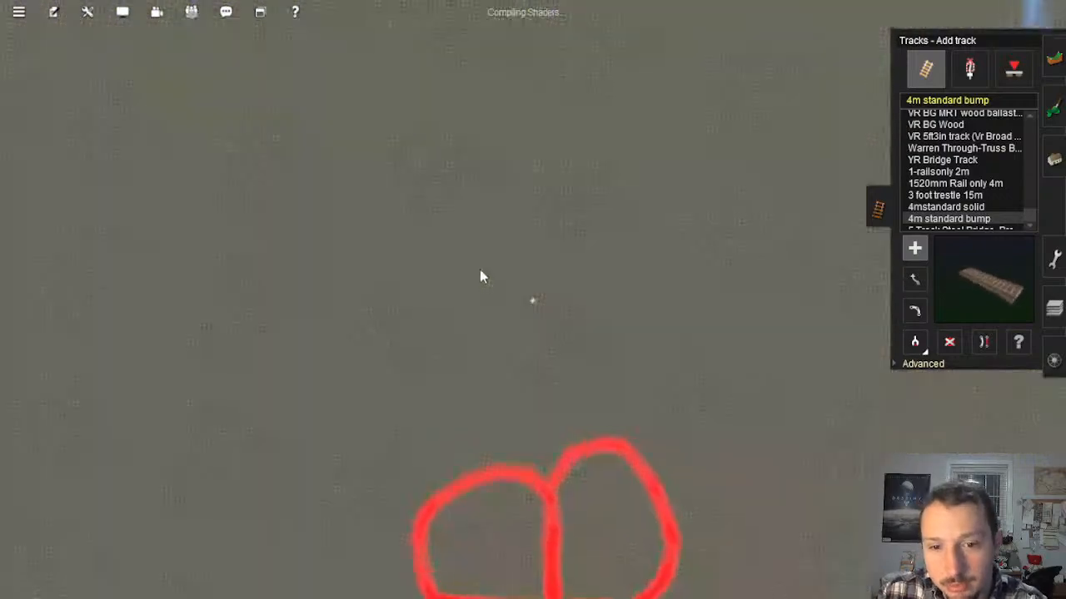
scroll(543, 292, "up", 2)
scroll(543, 295, "down", 4)
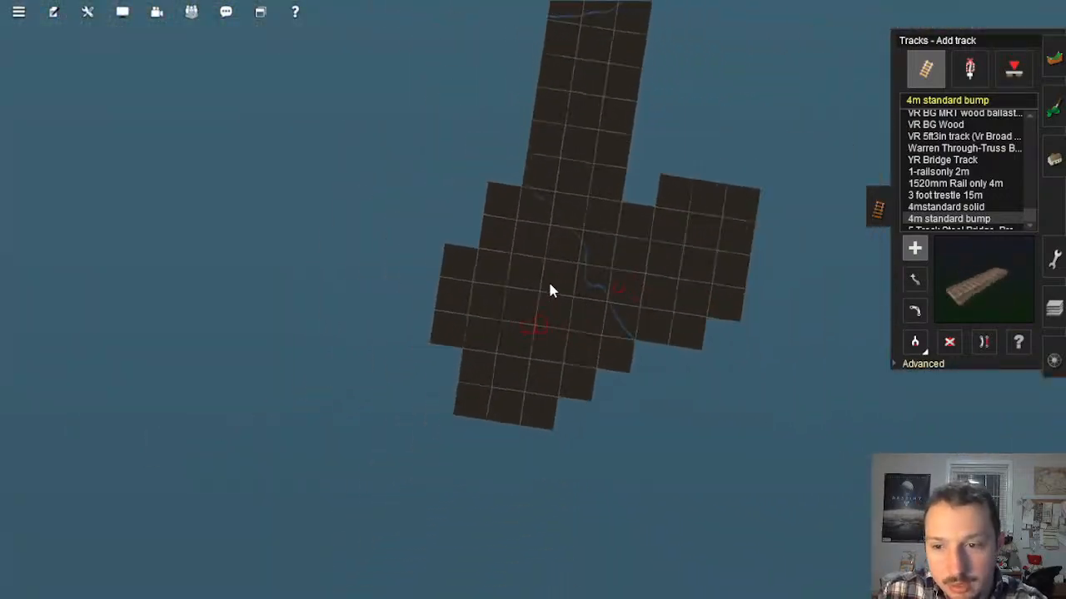
right_click(549, 239)
scroll(545, 200, "down", 2)
right_click(547, 160)
right_click(547, 161)
right_click(547, 161)
right_click(546, 161)
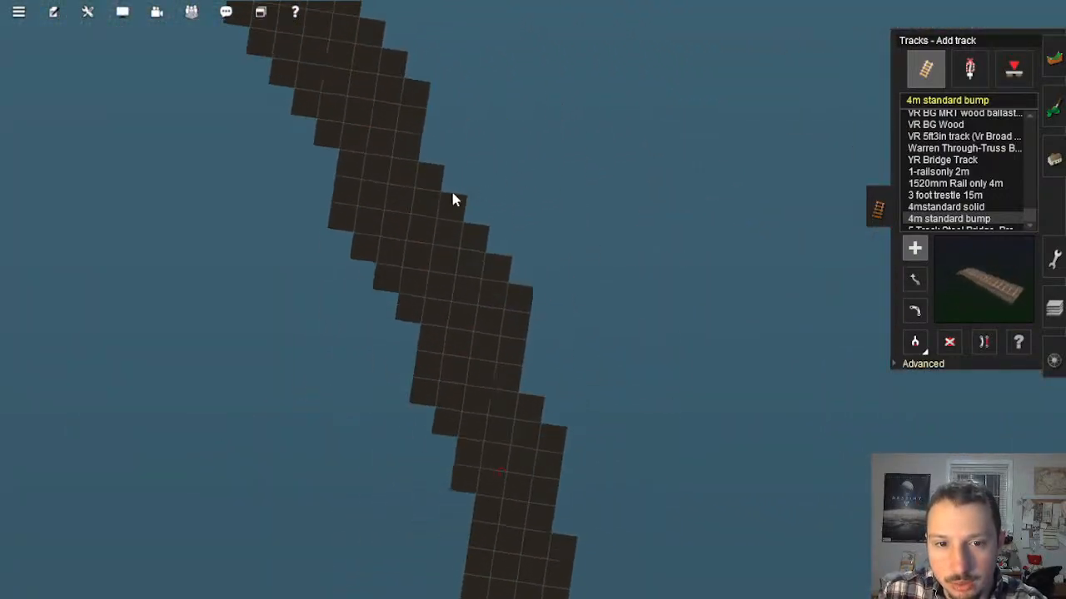
right_click(434, 196)
scroll(429, 159, "down", 1)
right_click(428, 144)
right_click(427, 144)
scroll(558, 245, "up", 6)
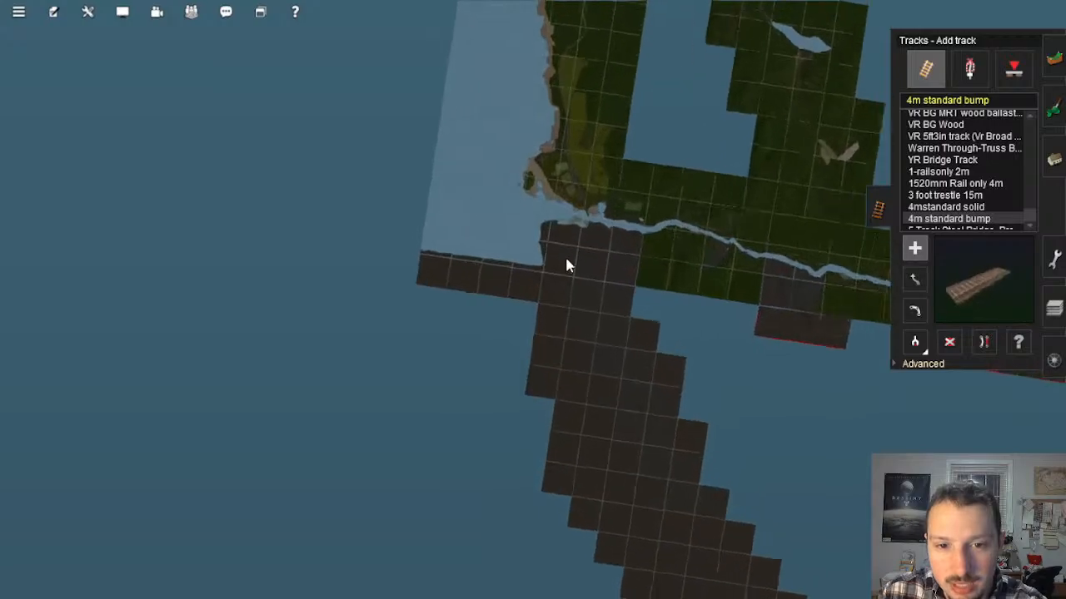
right_click(605, 268)
scroll(624, 237, "up", 3)
scroll(632, 226, "up", 8)
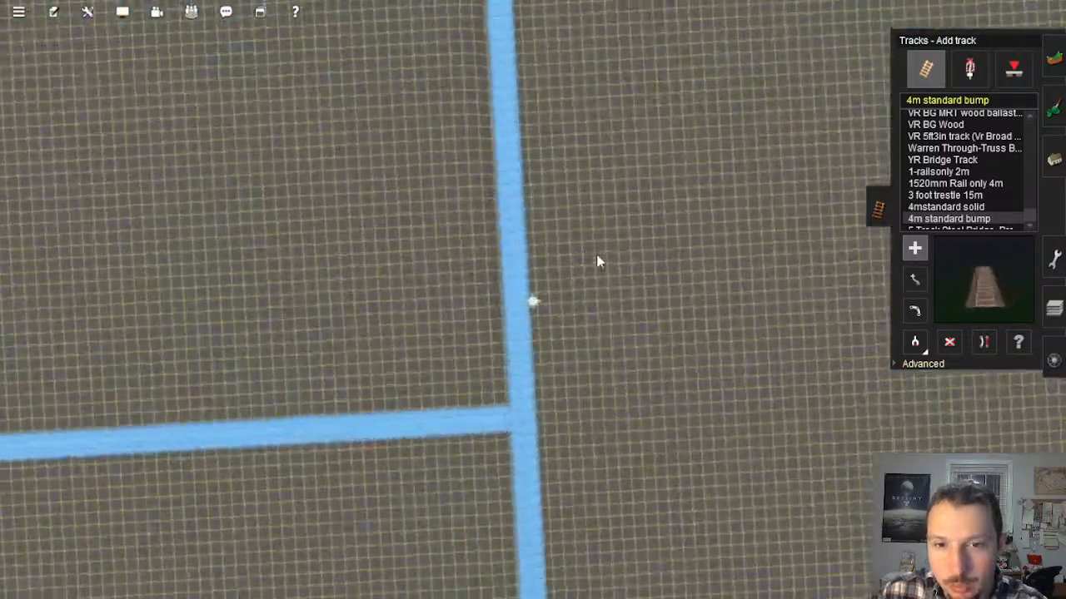
Step: Sample the ground height with the topology tool and examine the terrain on both sides of the blue boundary line
right_click_drag(597, 256, 563, 314)
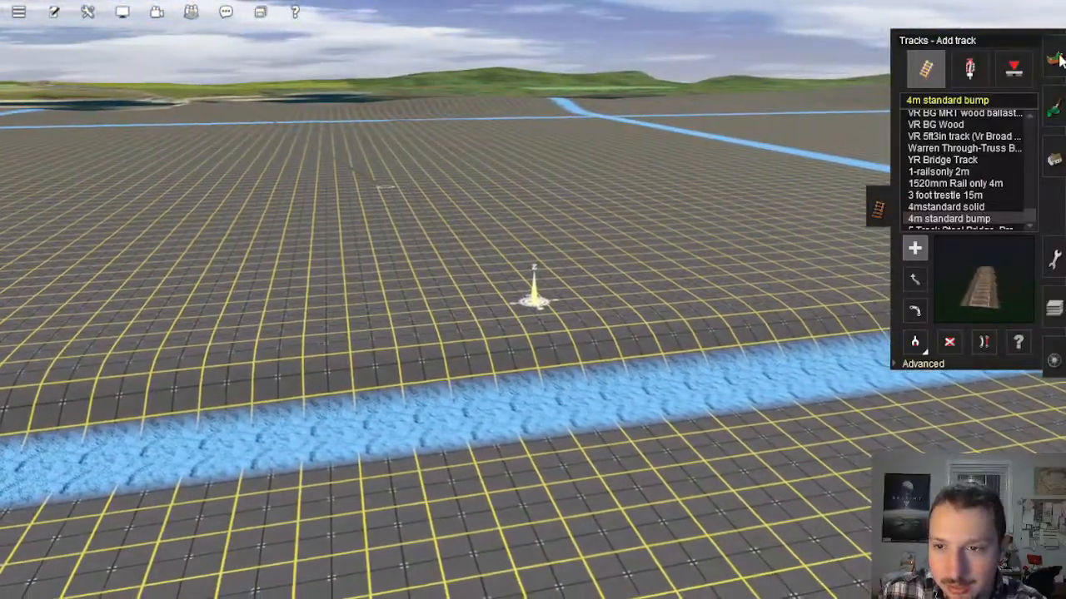
left_click(1058, 58)
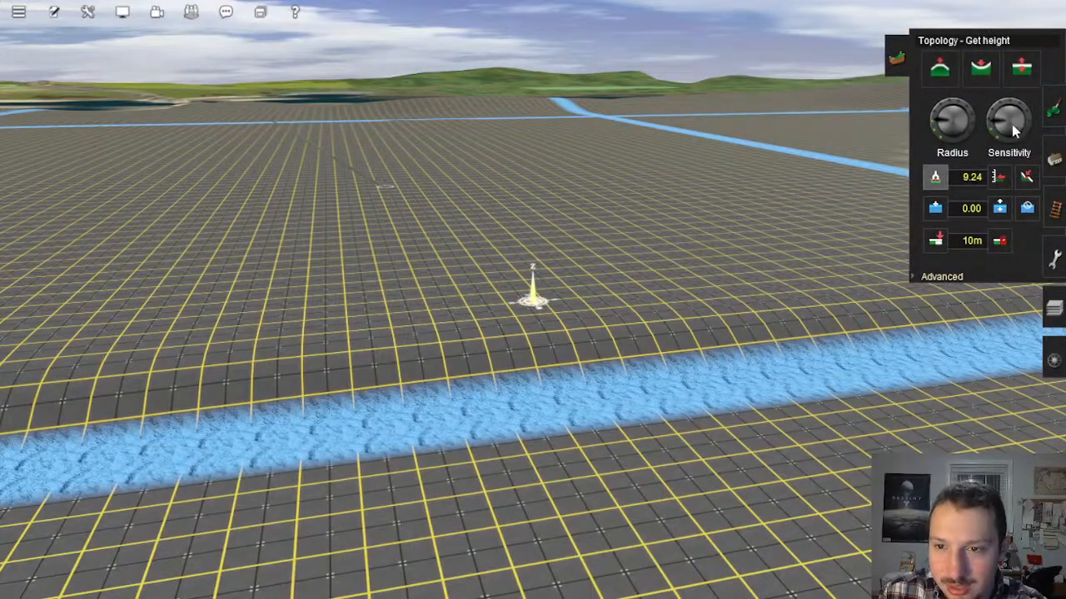
right_click_drag(843, 209, 840, 213)
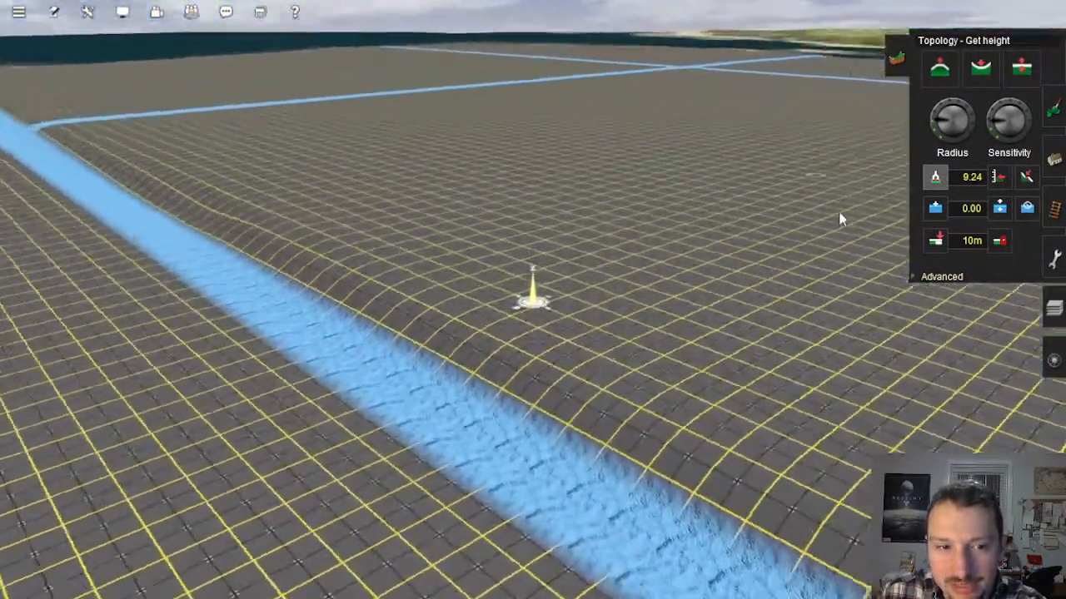
key("Right")
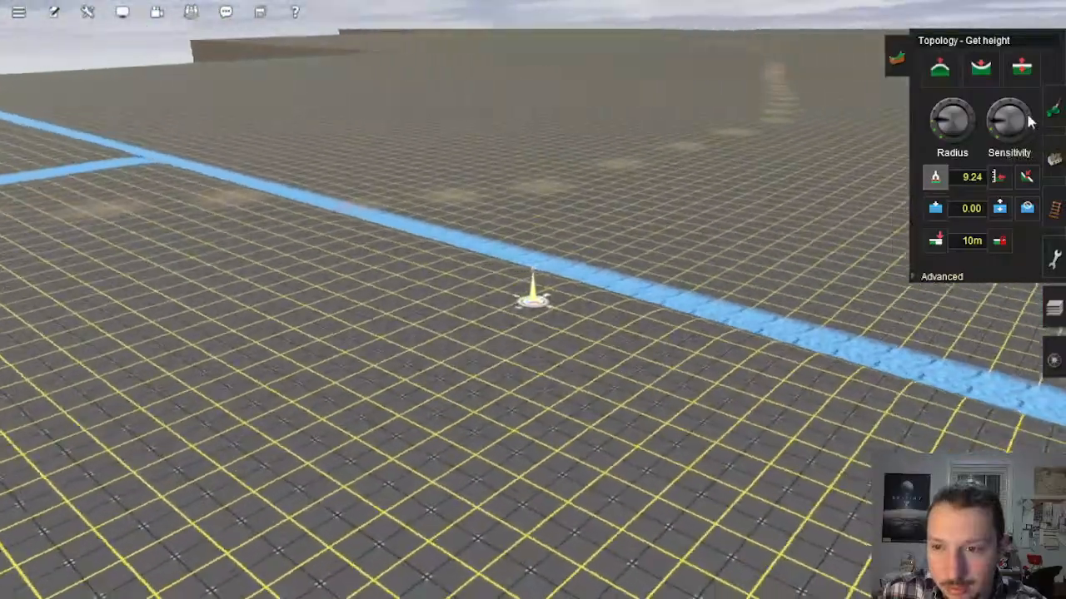
Step: Lay a 4m standard bump track starting beside the blue boundary line near the coast and running along the empty baseboard corridor
left_click(1055, 211)
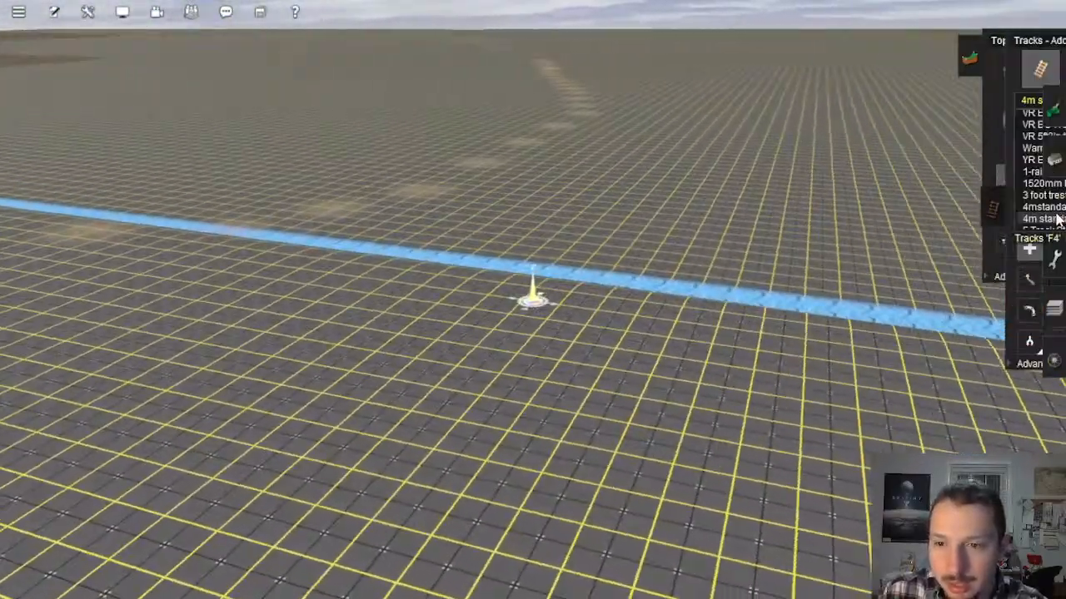
left_click(542, 348)
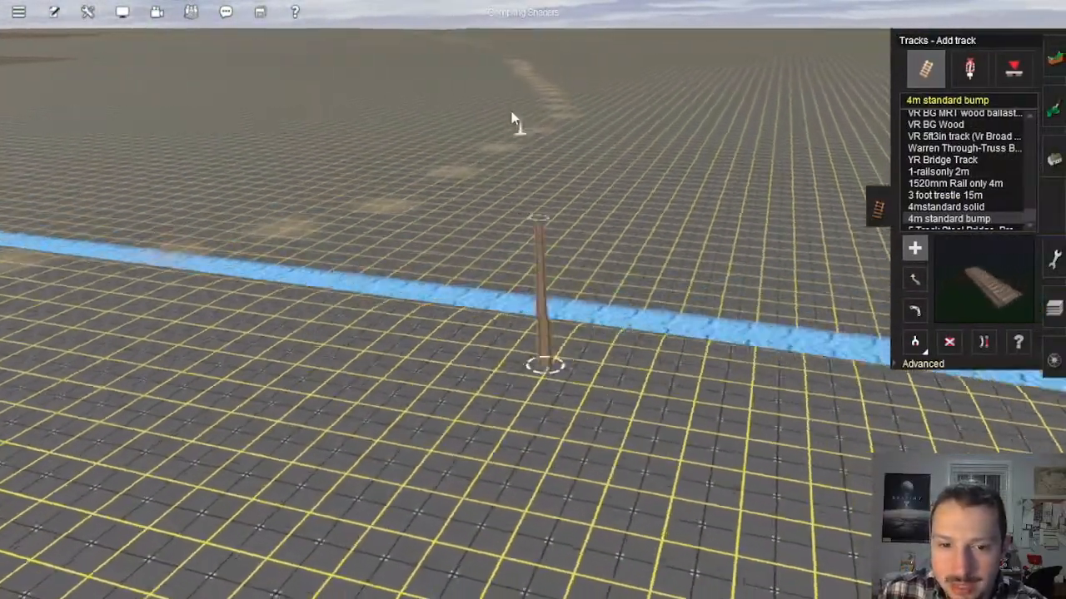
right_click(519, 65)
key("Up")
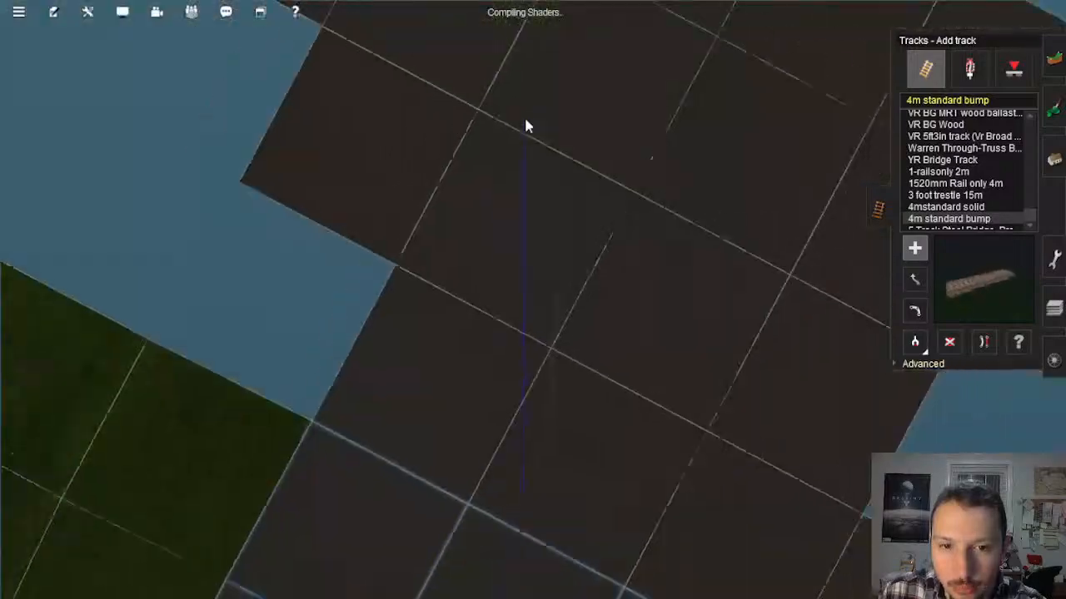
scroll(524, 113, "down", 3)
scroll(512, 93, "up", 3)
key("Up")
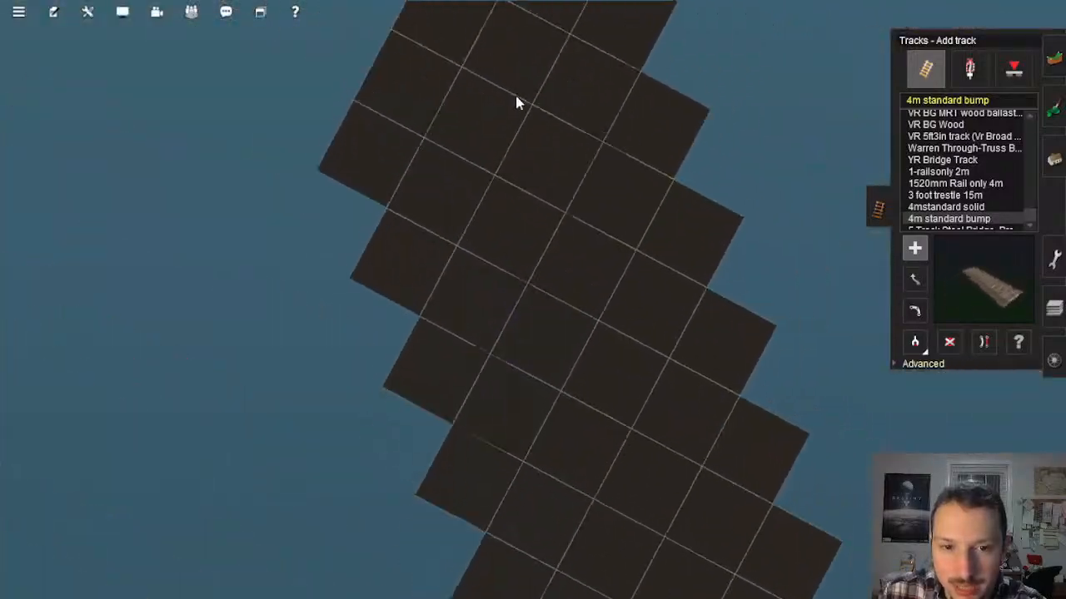
left_click(518, 100)
right_click(550, 475)
scroll(550, 475, "up", 5)
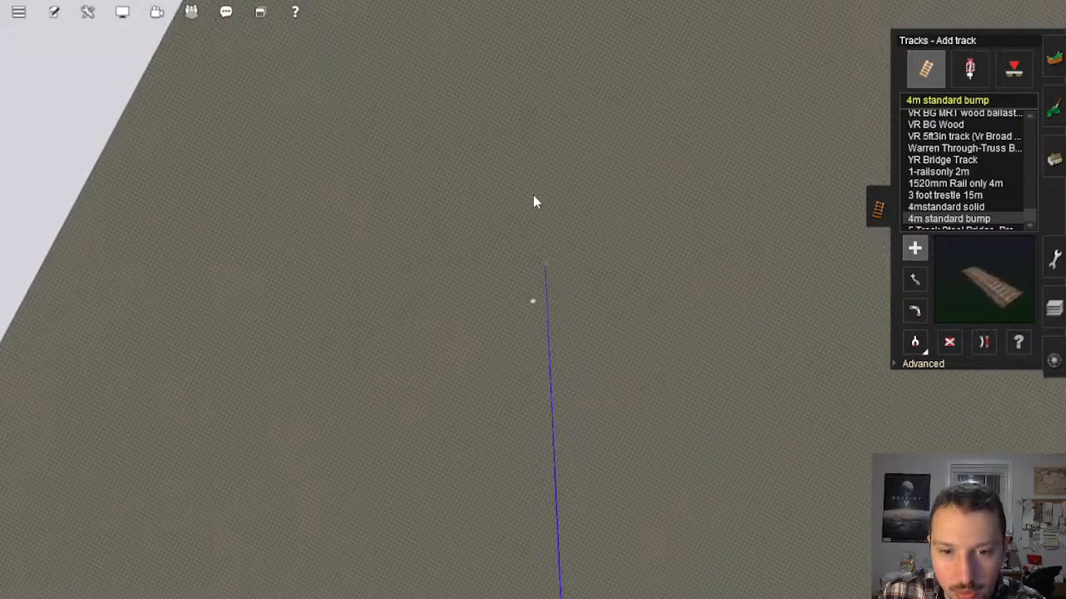
Step: Try to extend the new track from its far end with another long piece farther along the baseboard corridor
scroll(518, 137, "down", 3)
right_click(515, 125)
scroll(541, 229, "up", 2)
scroll(543, 238, "up", 3)
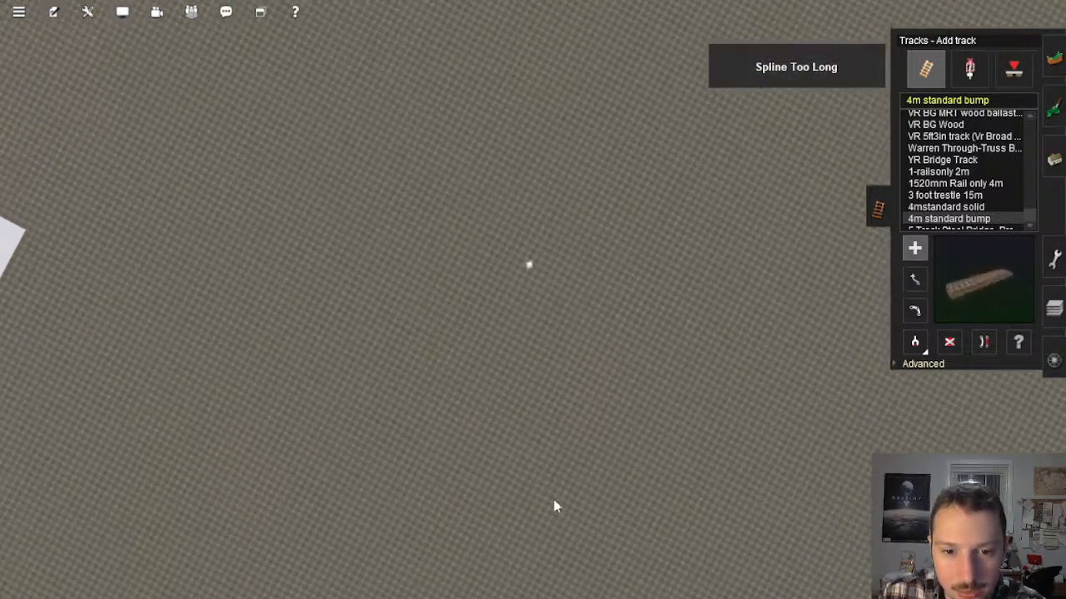
right_click(549, 496)
right_click(543, 483)
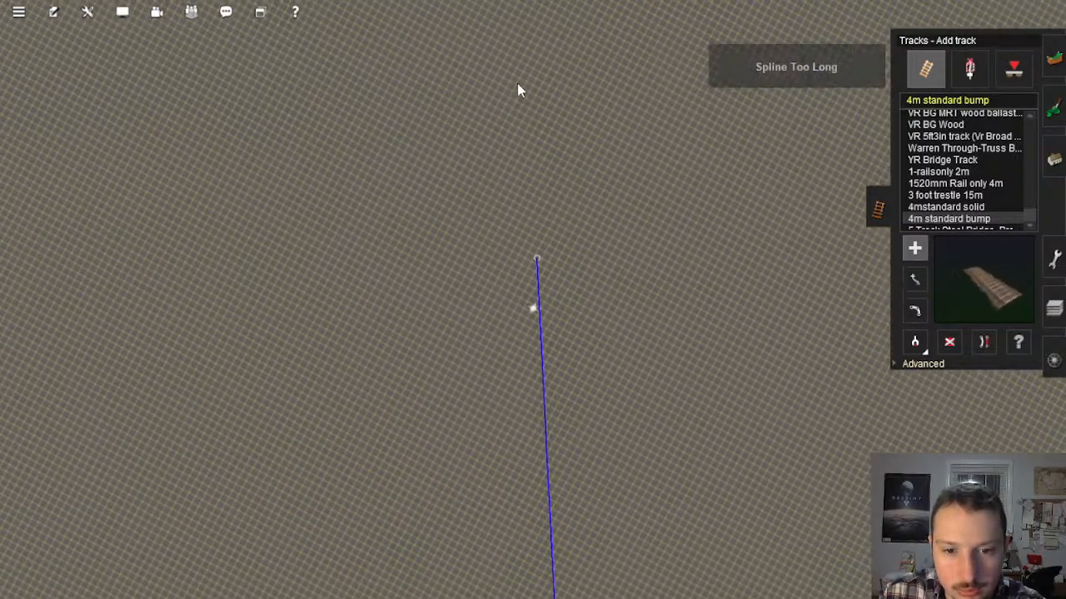
right_click(517, 83)
scroll(534, 268, "down", 3)
scroll(534, 268, "down", 5)
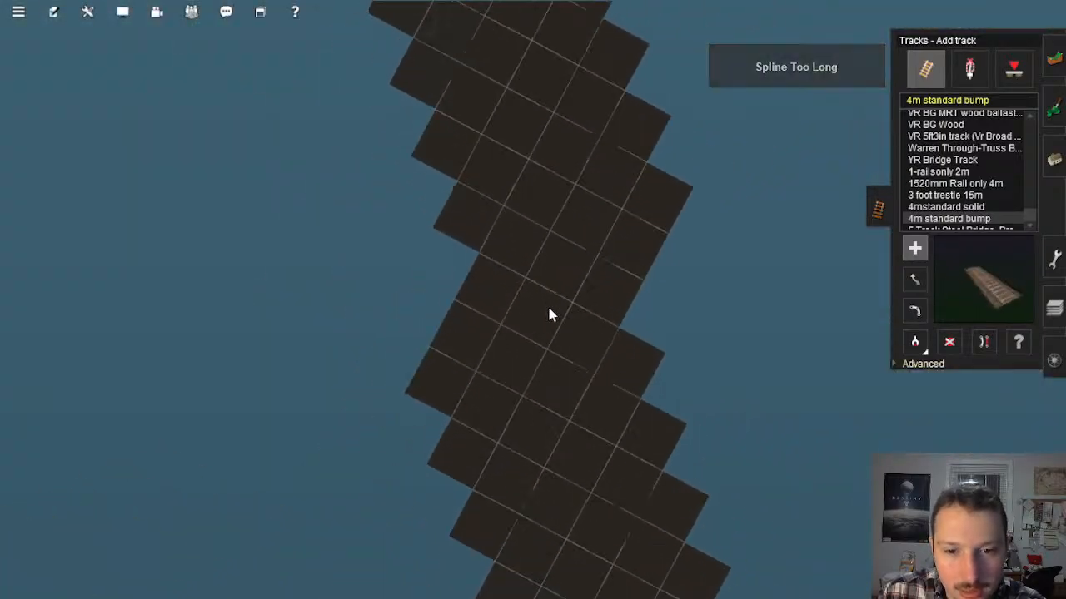
scroll(550, 311, "up", 5)
scroll(568, 335, "up", 8)
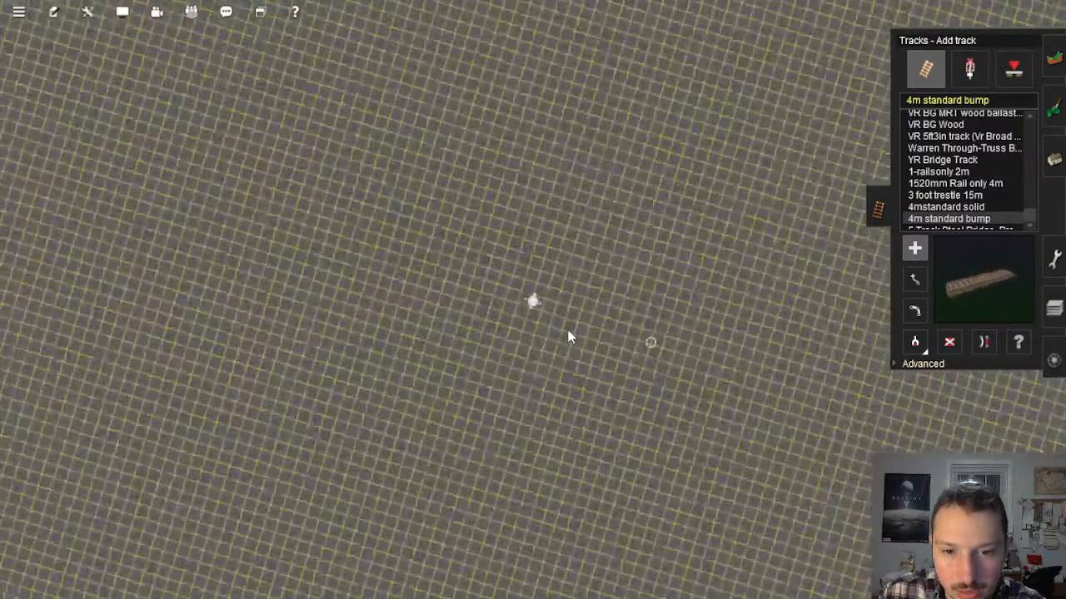
Step: Move in to the far end of the new track and activate the Adjust spline height tool
right_click_drag(568, 334, 502, 272)
key("Left")
key("Up")
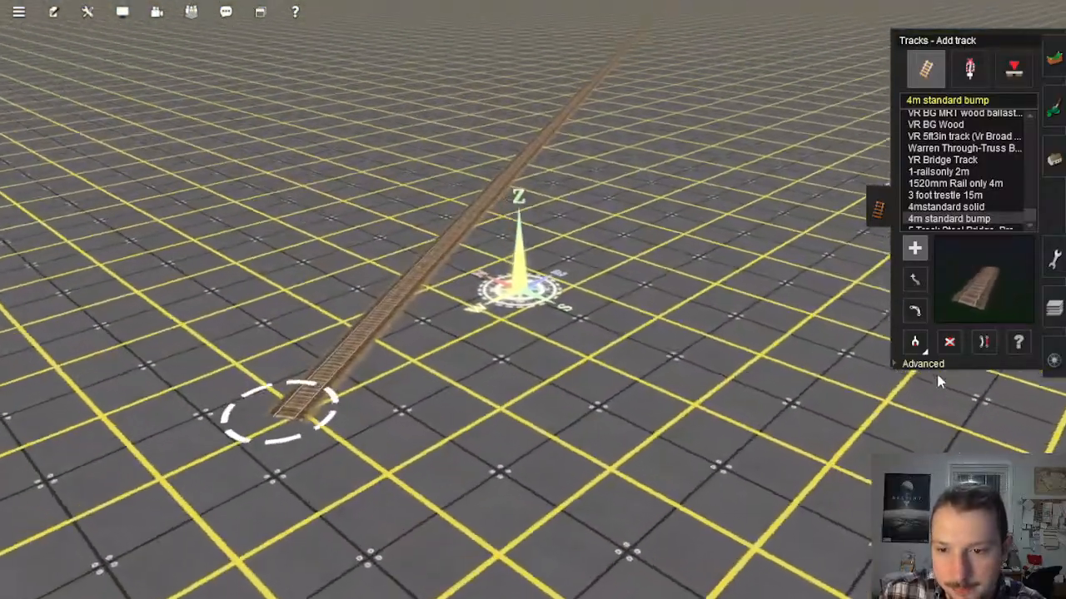
left_click(923, 367)
left_click(915, 387)
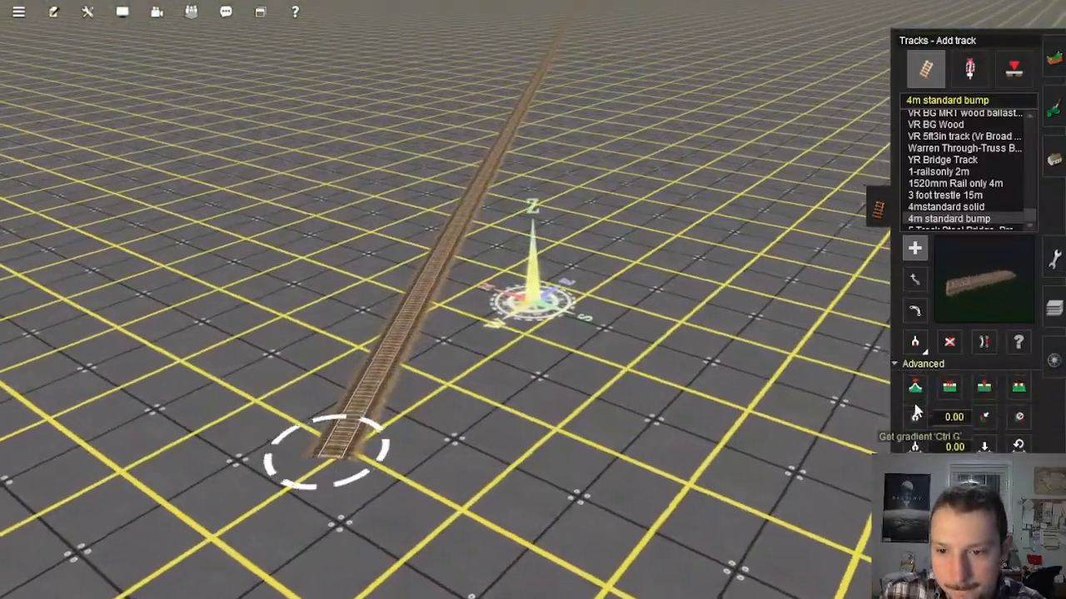
Step: Follow the new track back along the corridor to its starting end beside the blue boundary line and sandy spots
right_click_drag(513, 217, 543, 101)
scroll(543, 102, "down", 10)
scroll(541, 118, "up", 10)
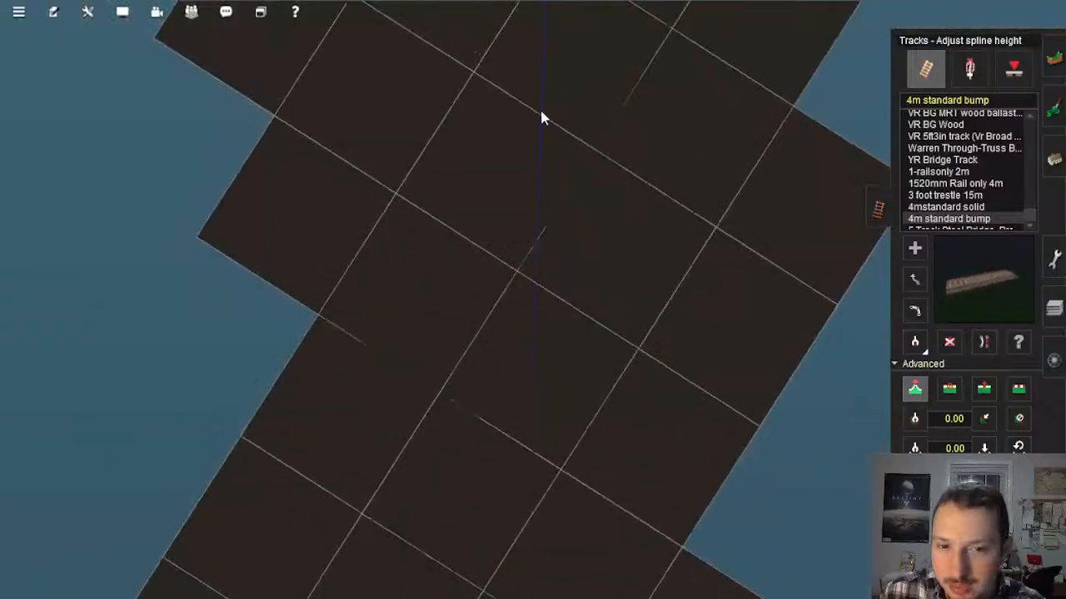
right_click(560, 153)
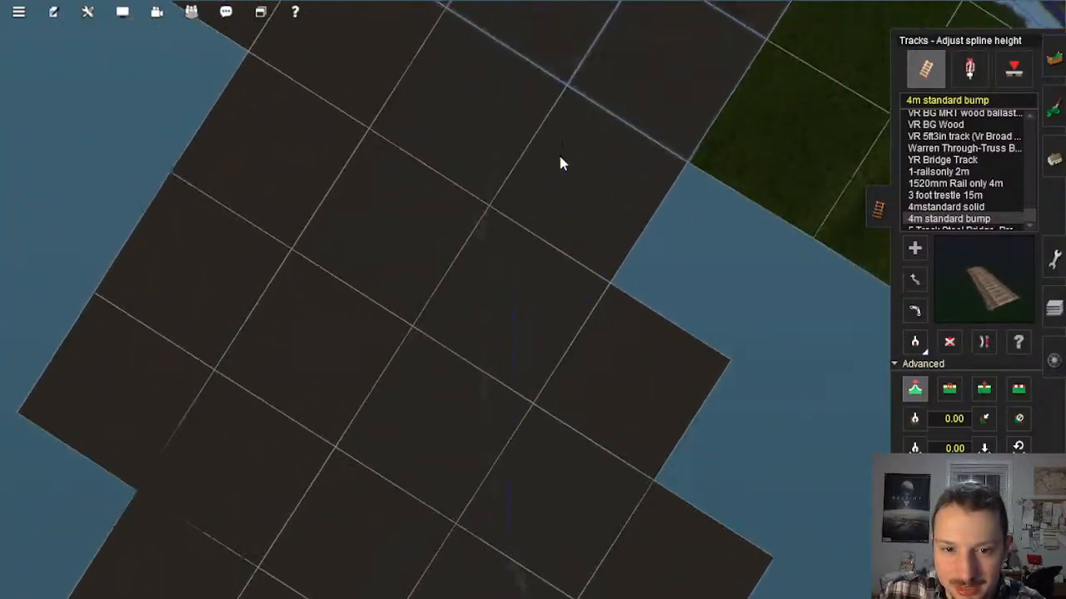
right_click(559, 153)
right_click(524, 395)
scroll(499, 274, "up", 5)
right_click(474, 188)
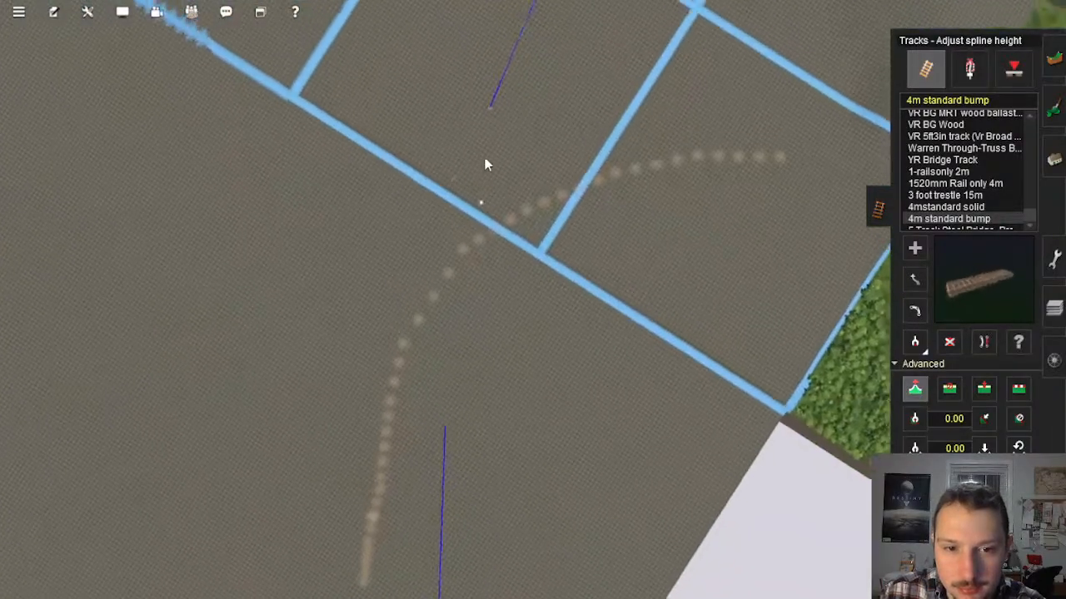
right_click(488, 159)
scroll(516, 188, "up", 5)
key("Down")
key("Left")
Step: Adjust the height of the track's starting vertex beside the blue boundary line to about 9.35 m
key("Left")
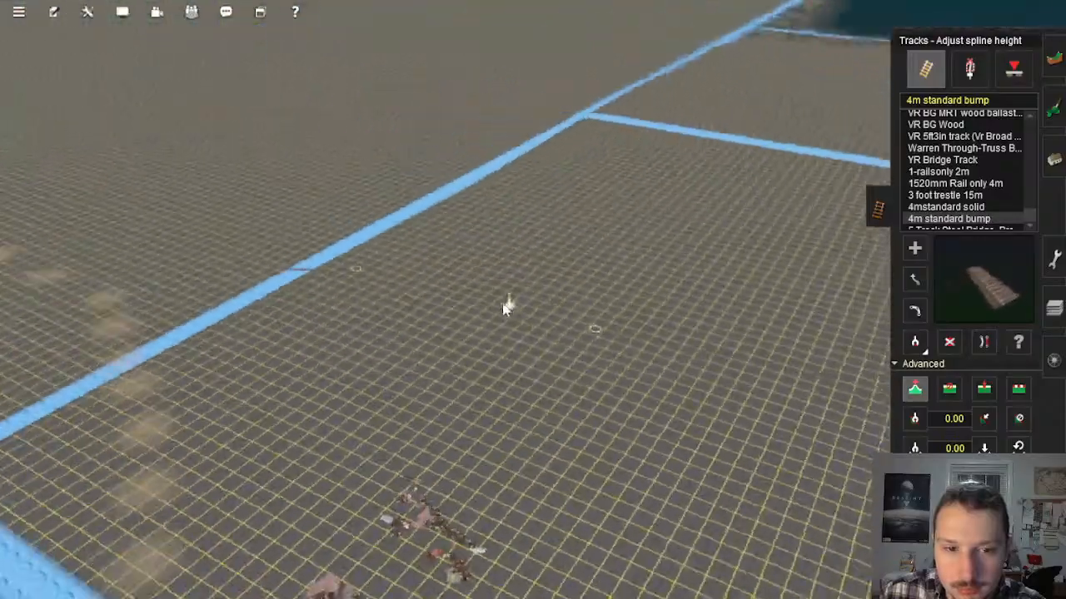
scroll(526, 263, "up", 5)
key("Down")
right_click(600, 227)
right_click(618, 198)
key("Left")
scroll(641, 229, "down", 3)
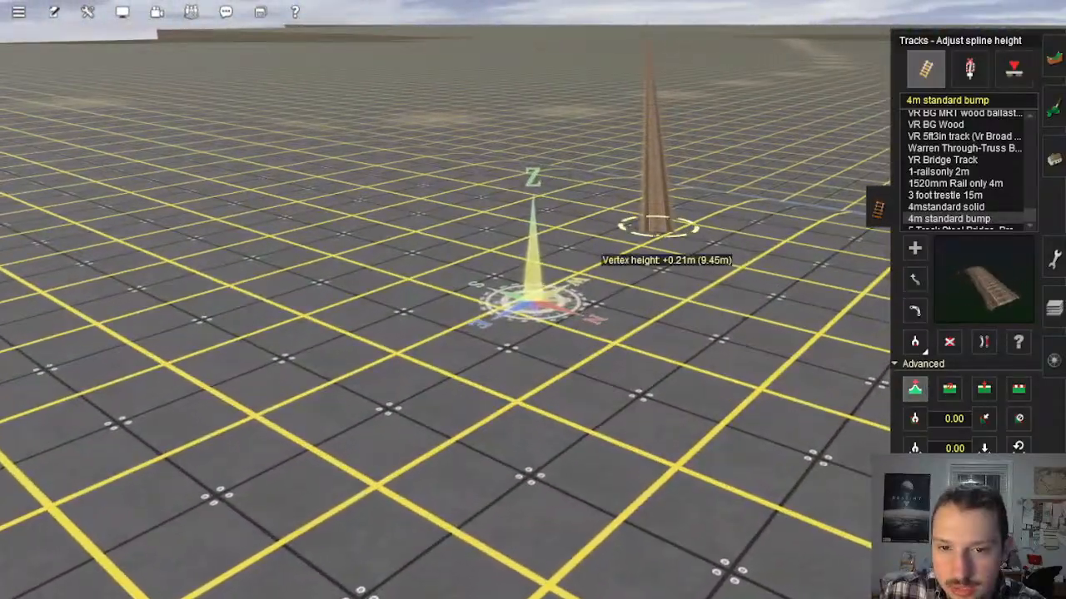
right_click(659, 236)
key("Down")
key("Left")
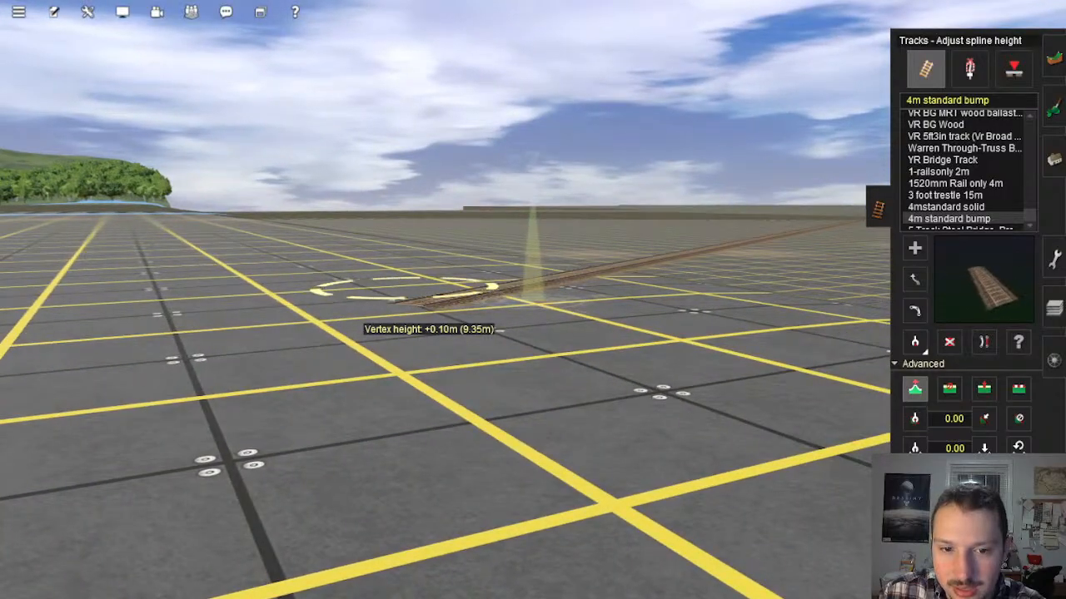
Step: Set the track gradient to .2 and apply it to the new track at its coastal end
key("Right")
key("Up")
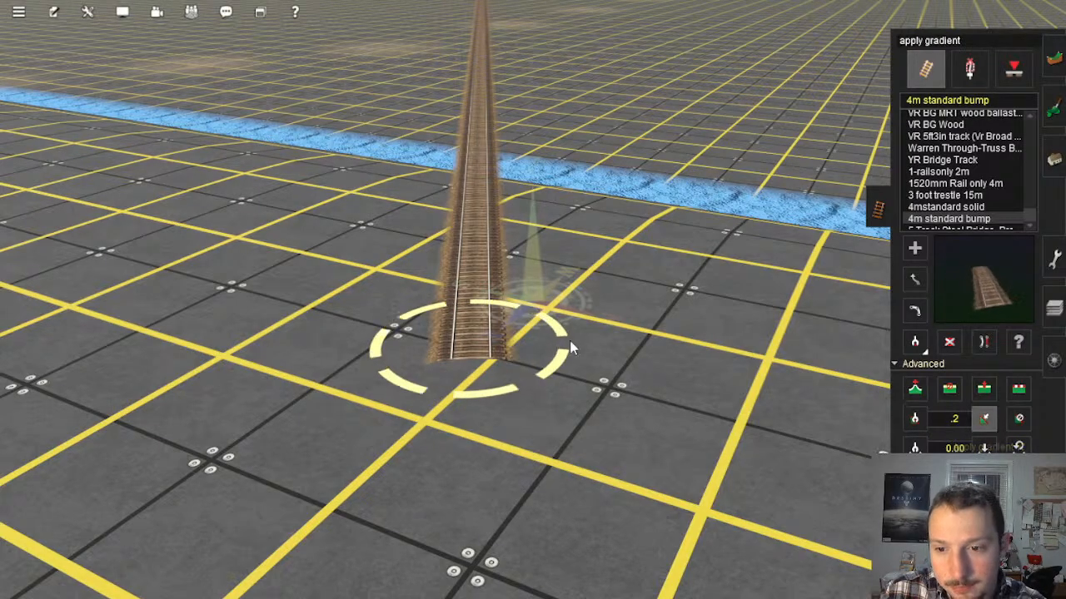
key("Down")
key("Right")
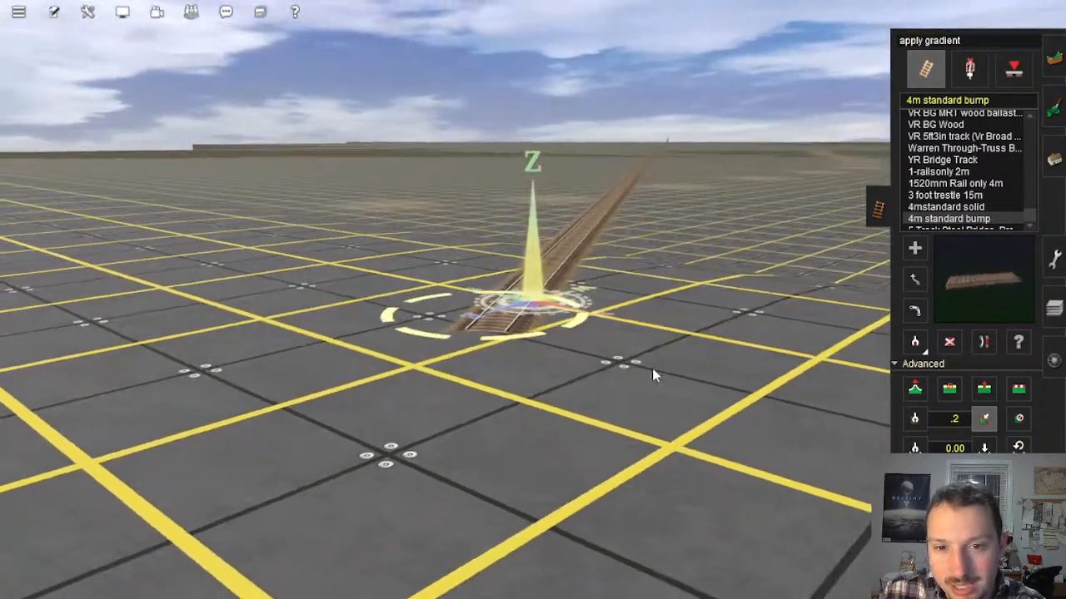
key("Up")
Step: Activate the Get vertex height tool and locate the far end of the new track in the corridor
left_click(915, 447)
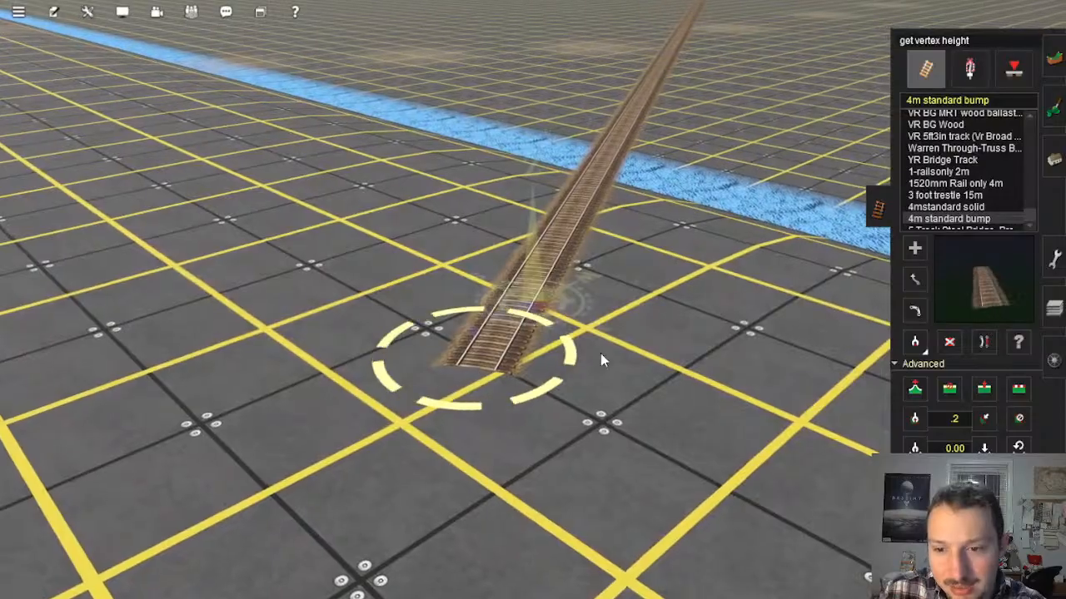
right_click(612, 287)
scroll(608, 198, "down", 10)
scroll(606, 183, "down", 6)
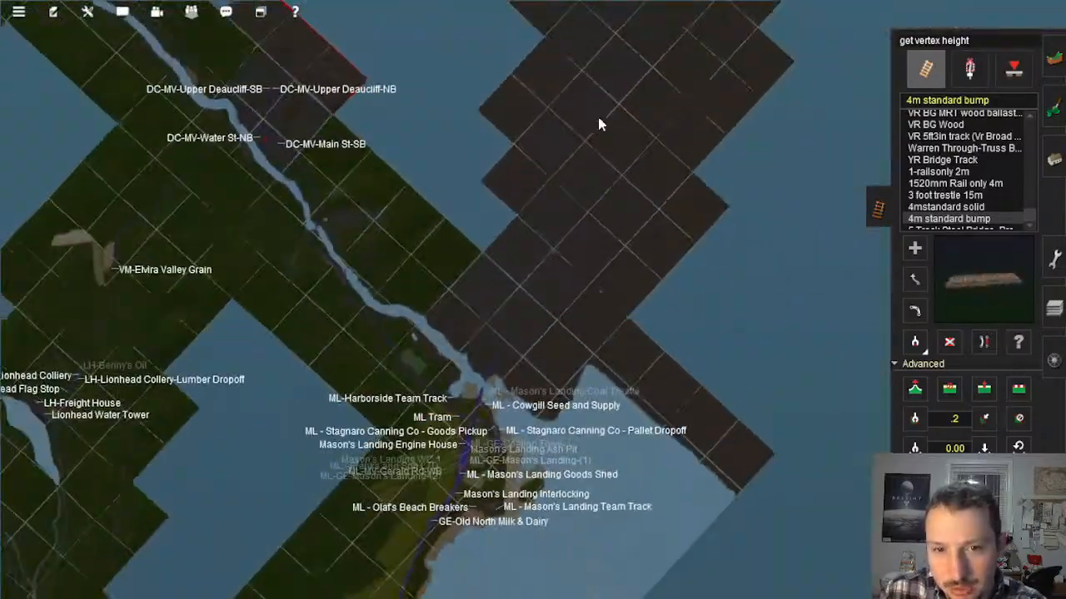
scroll(597, 113, "up", 6)
scroll(624, 290, "up", 10)
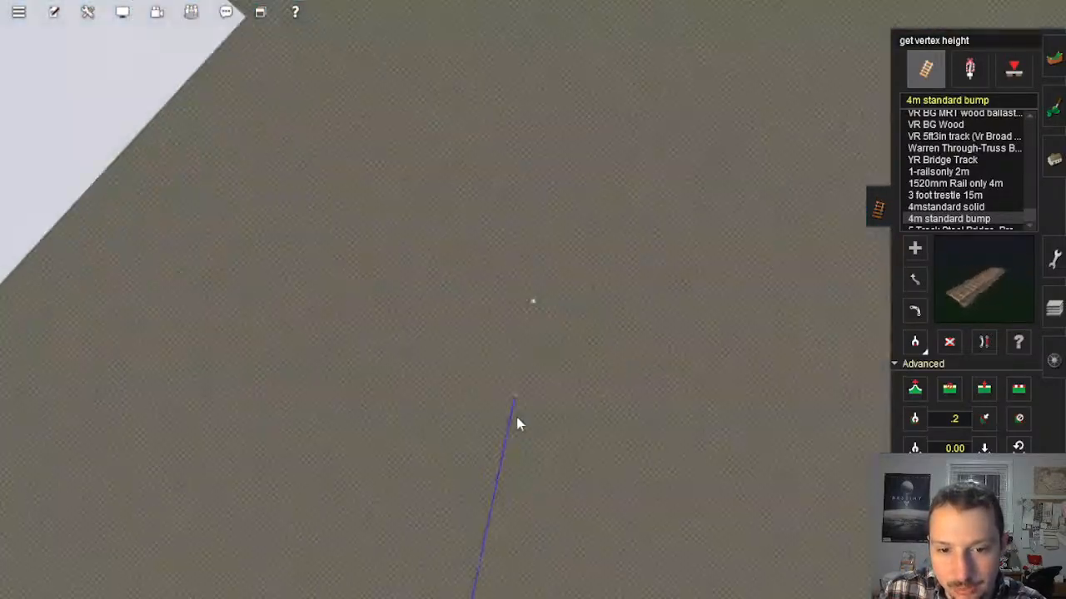
scroll(517, 417, "up", 5)
right_click_drag(516, 417, 517, 300)
scroll(508, 297, "down", 15)
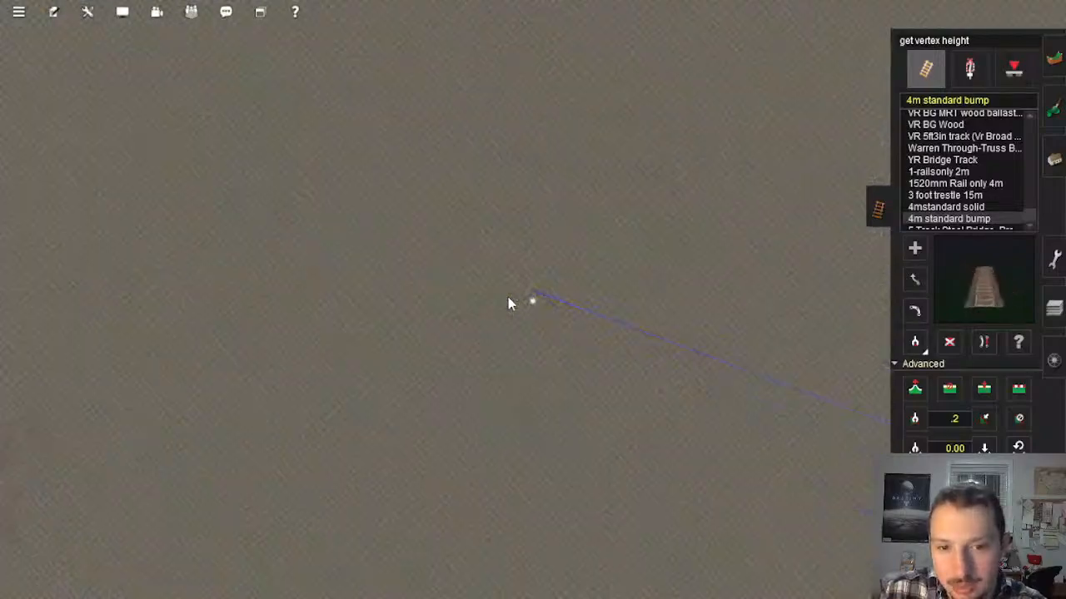
Step: Trace the baseboard corridor on the map past the red markings to its far end and back to the coast
scroll(509, 304, "down", 10)
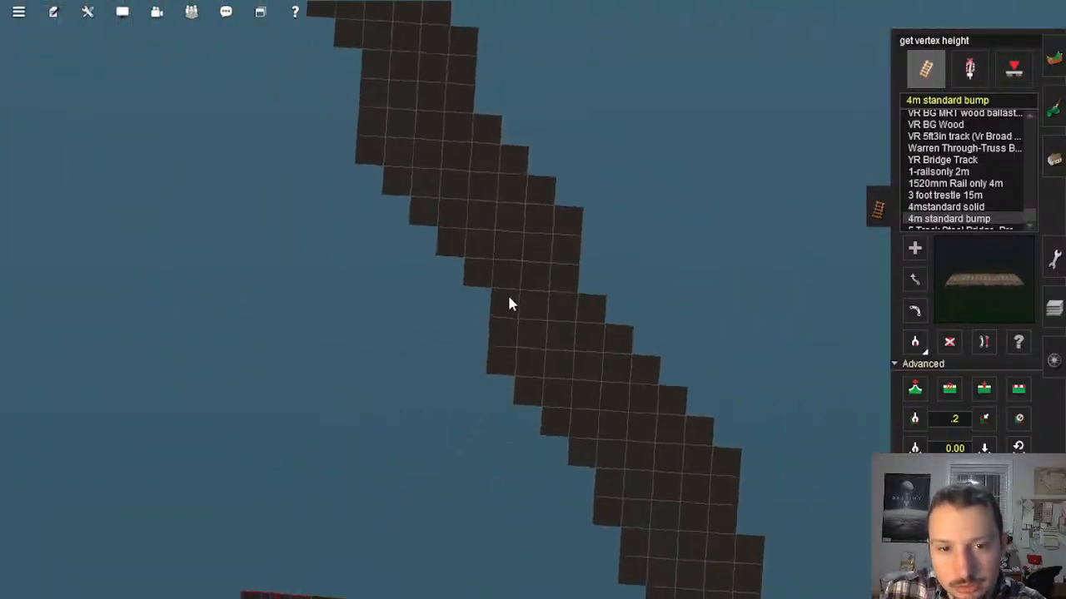
scroll(512, 301, "up", 10)
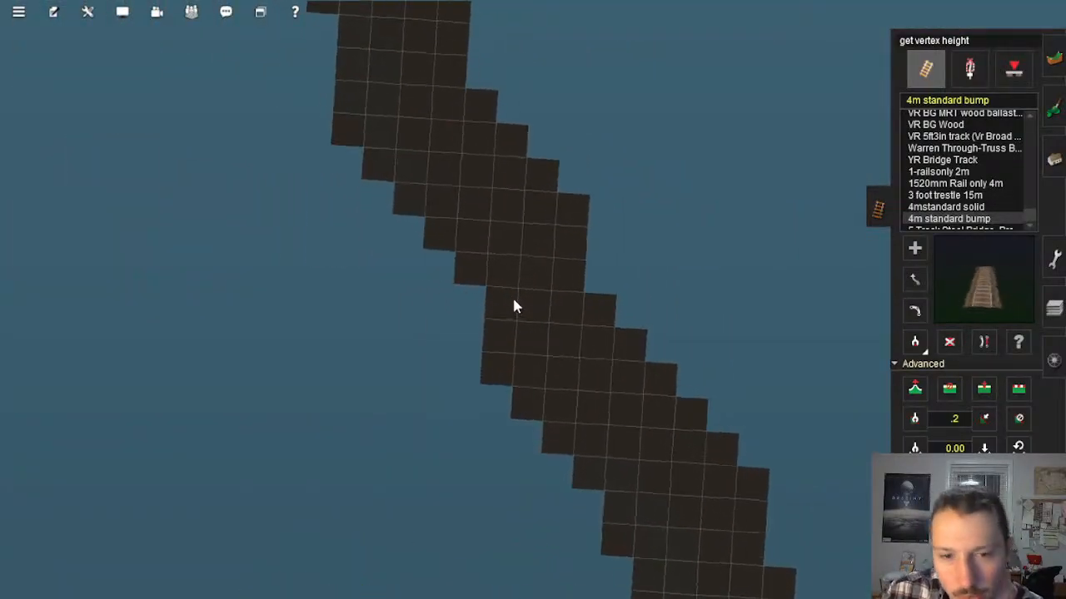
scroll(578, 311, "down", 10)
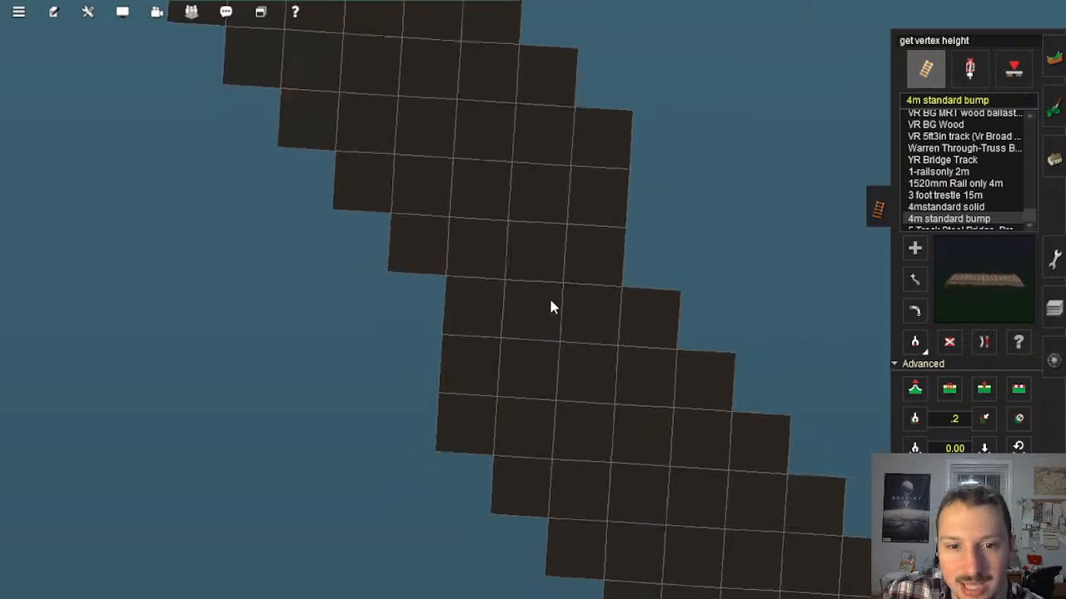
right_click(438, 124)
scroll(466, 198, "down", 2)
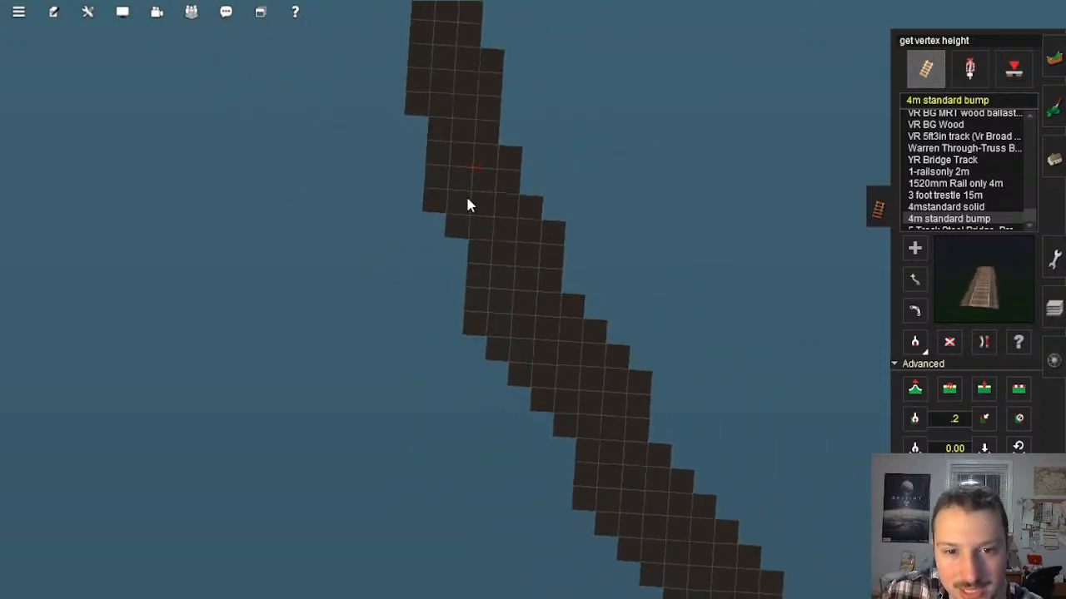
scroll(464, 159, "up", 8)
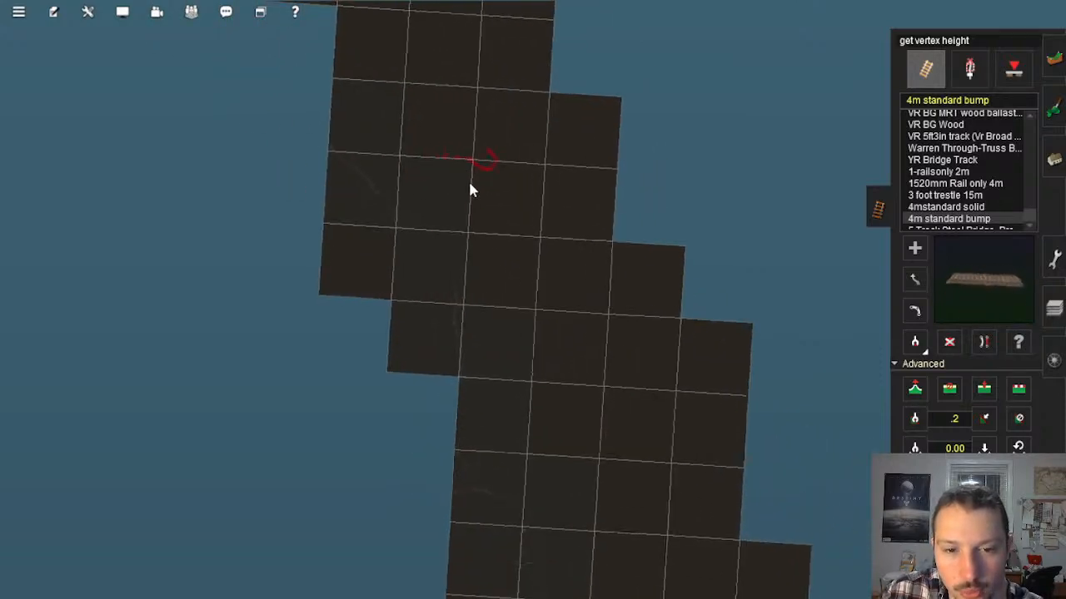
scroll(516, 218, "down", 9)
right_click(518, 204)
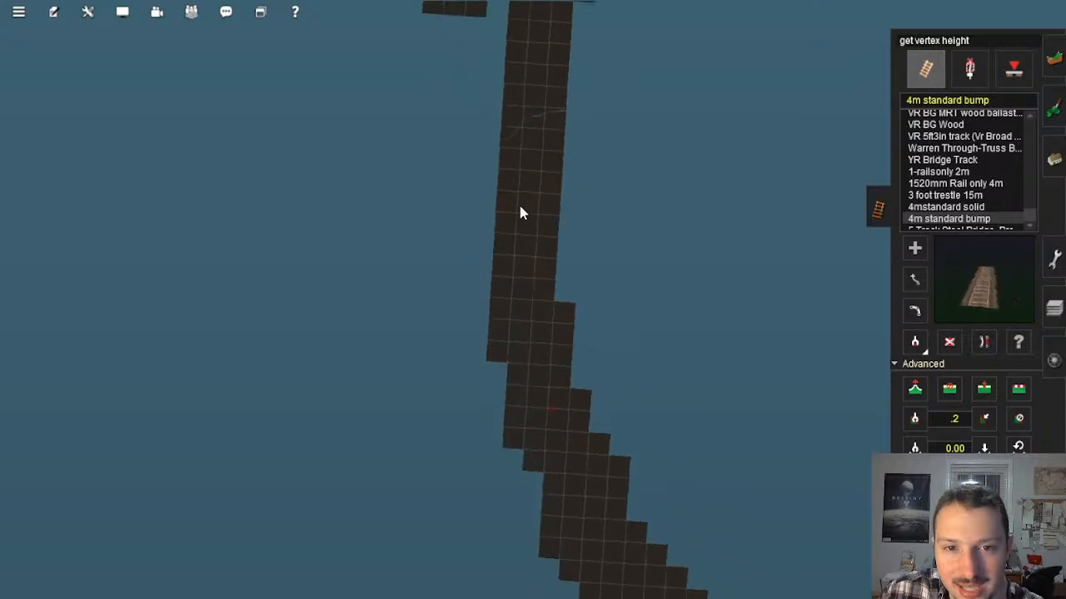
right_click(520, 203)
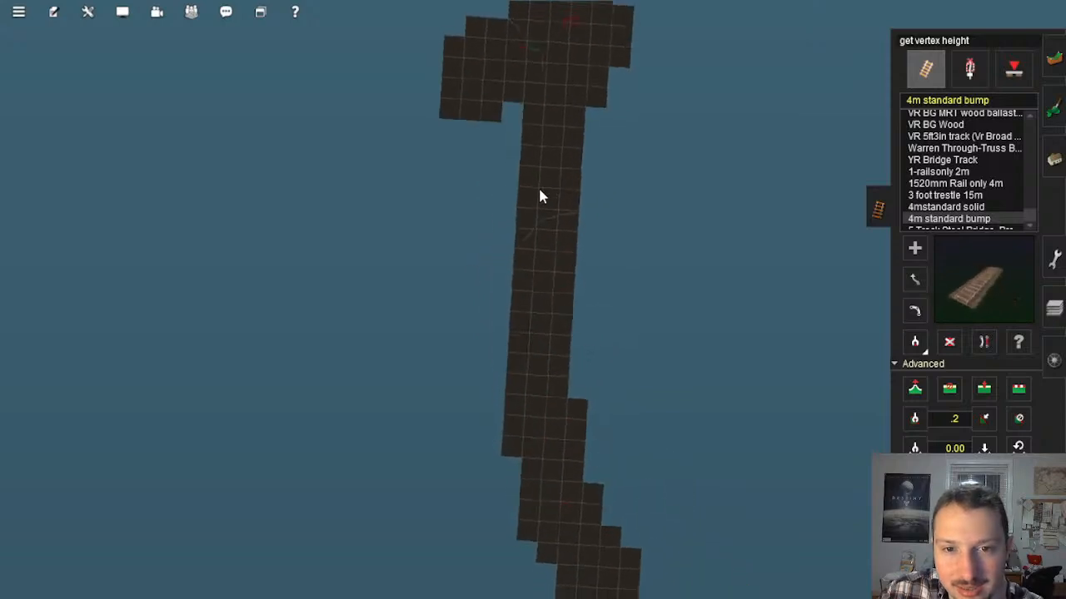
right_click(536, 464)
right_click(646, 526)
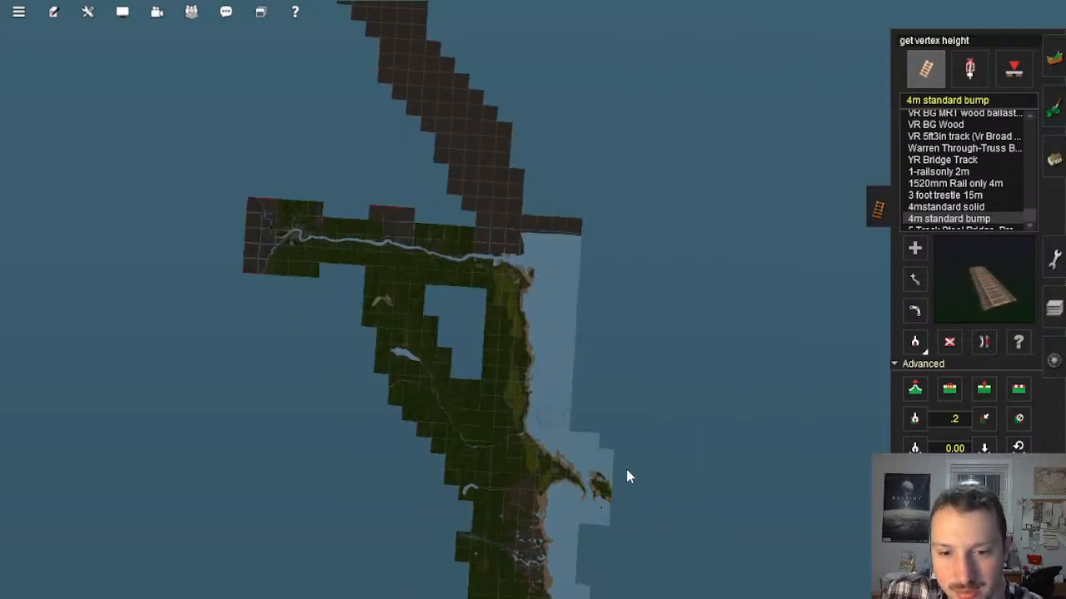
Step: Survey the empty baseboard corridor on the map from the coast to its far end and return to the coastal boundary
right_click(468, 175)
right_click(459, 161)
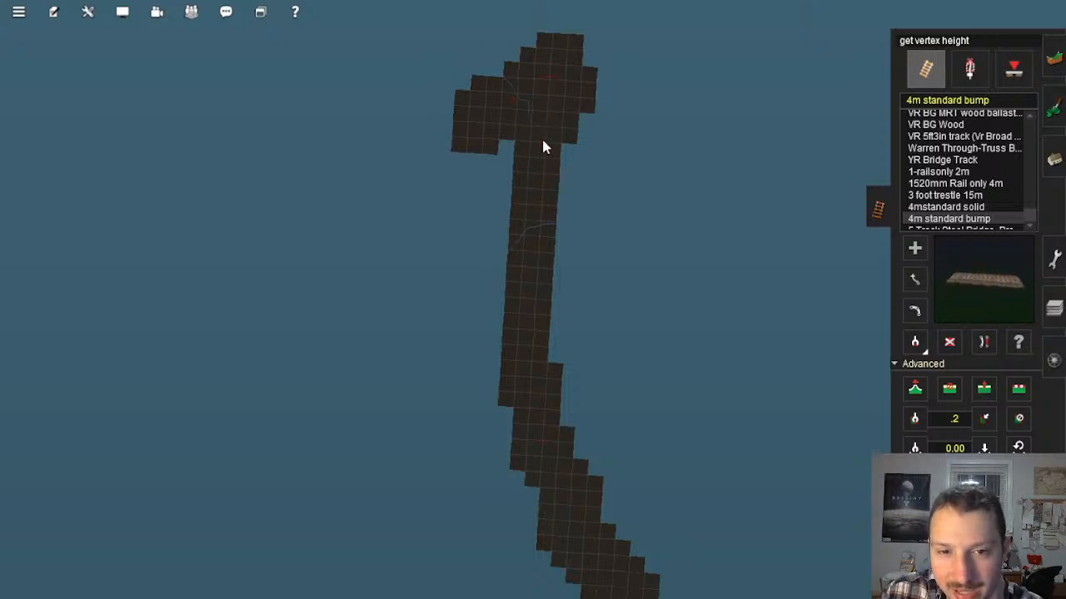
scroll(537, 249, "up", 2)
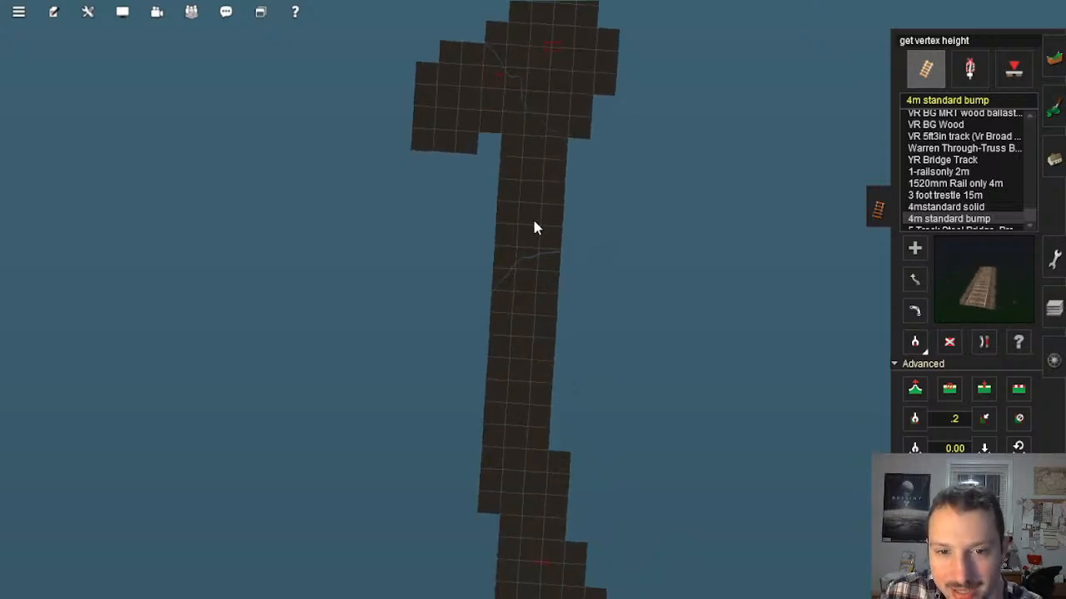
scroll(533, 219, "up", 5)
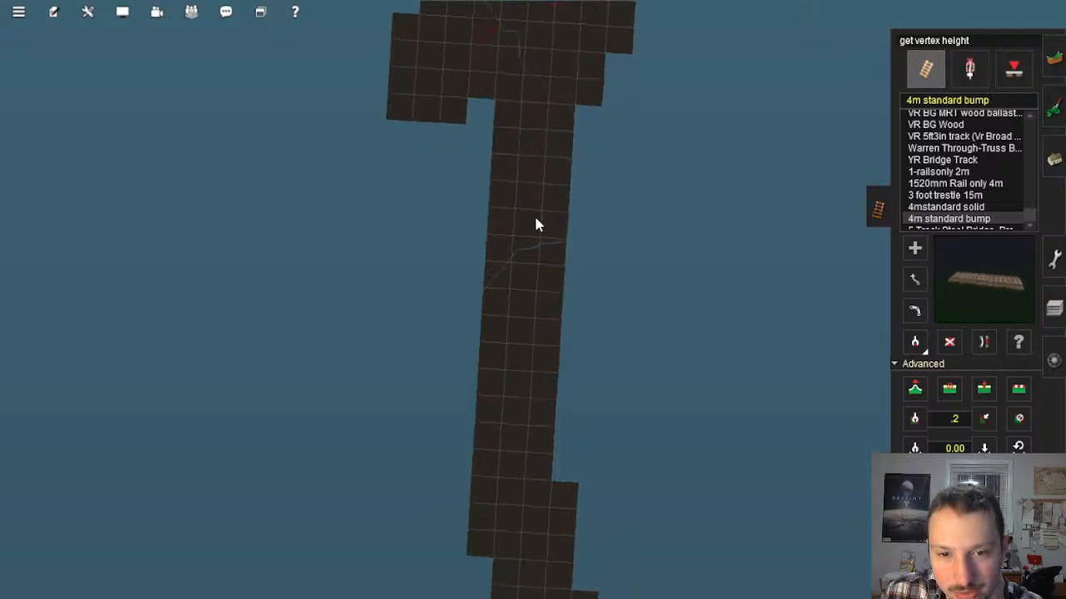
scroll(537, 326, "down", 5)
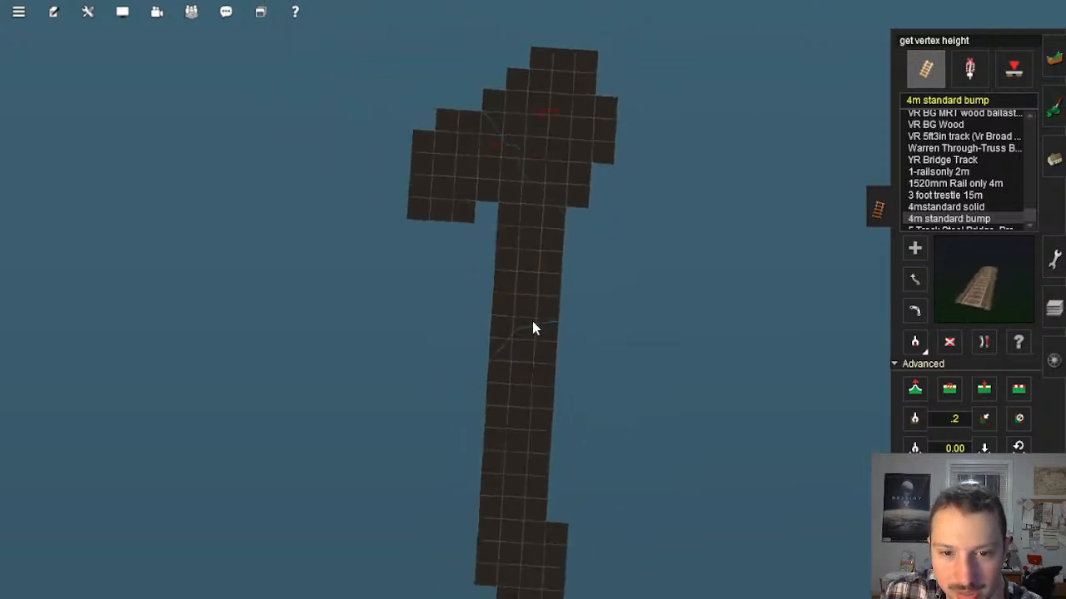
right_click_drag(539, 398, 570, 343)
scroll(566, 325, "up", 8)
scroll(496, 252, "up", 10)
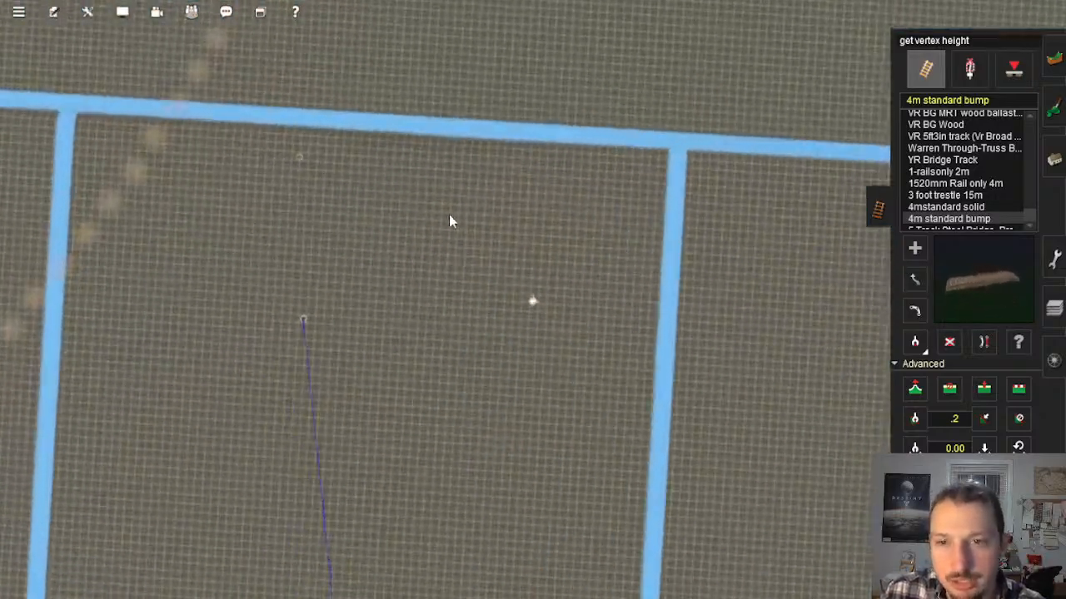
right_click_drag(449, 221, 541, 236)
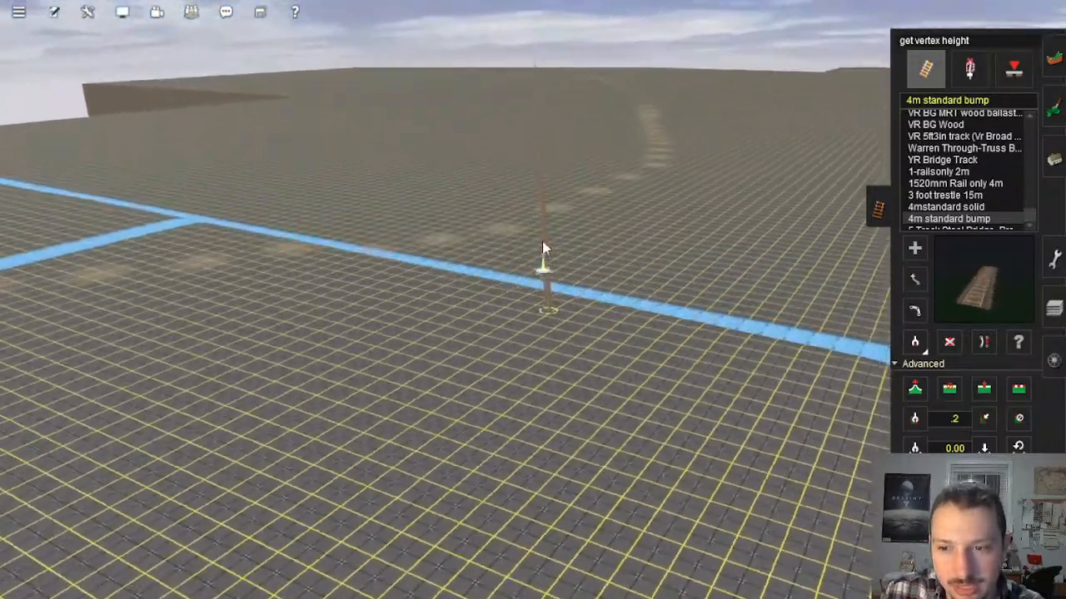
Step: Follow the corridor inland on the map and return to the test track's coastal end beside Mason's Landing
scroll(530, 226, "down", 3)
key("ctrl+m")
scroll(529, 230, "down", 4)
scroll(528, 200, "down", 3)
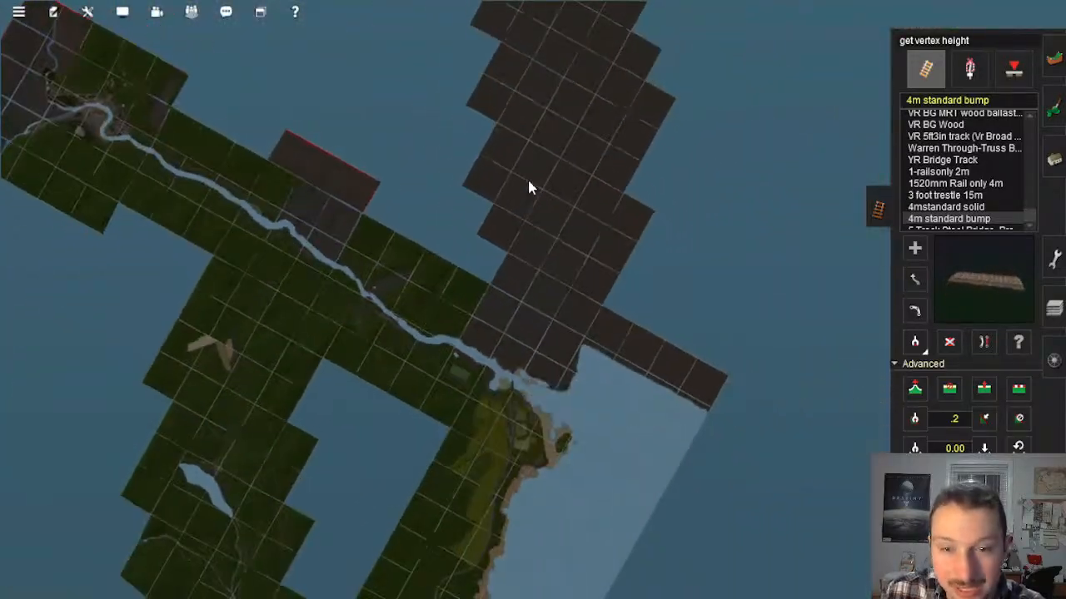
key("Up")
scroll(530, 218, "up", 4)
scroll(529, 213, "up", 2)
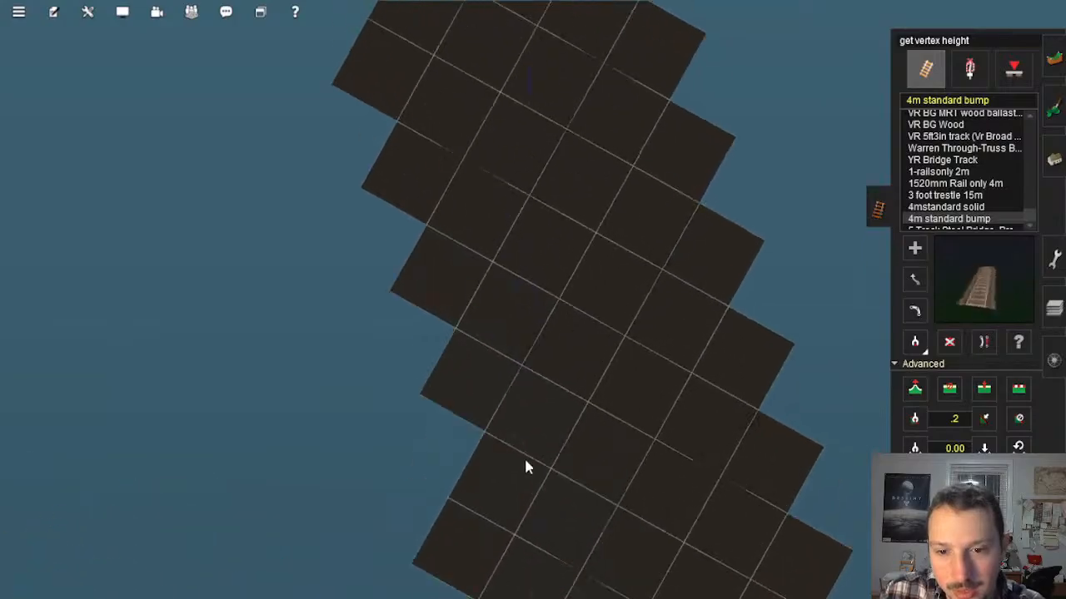
right_click(525, 462)
right_click(541, 496)
right_click(543, 491)
right_click(559, 483)
scroll(558, 366, "up", 10)
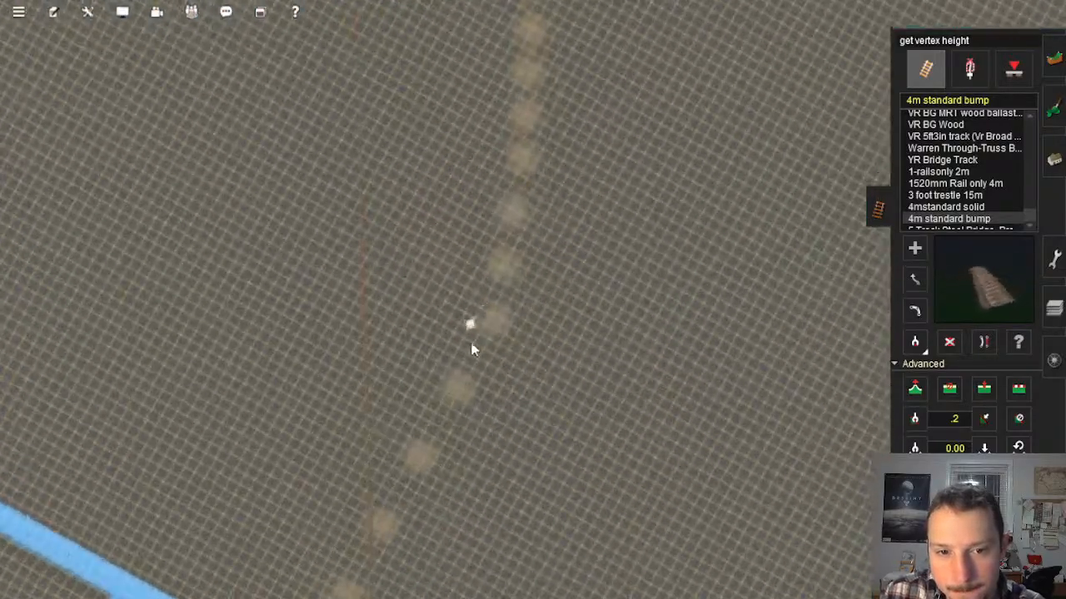
right_click_drag(471, 343, 533, 323)
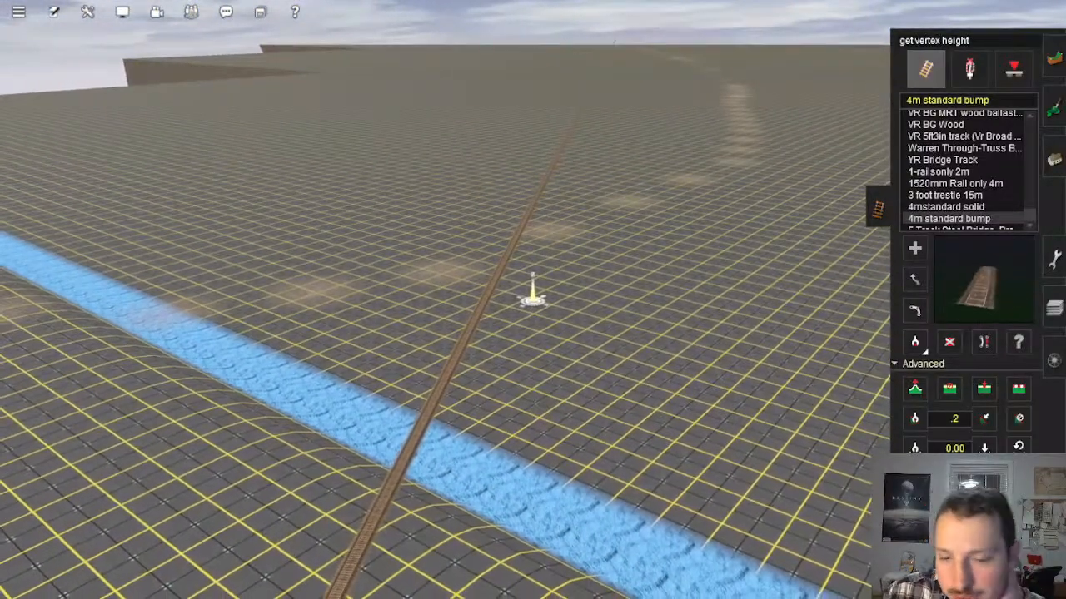
Step: Trace the test track's line through the stepped baseboards of the corridor on the map and back to the coast
scroll(553, 255, "down", 10)
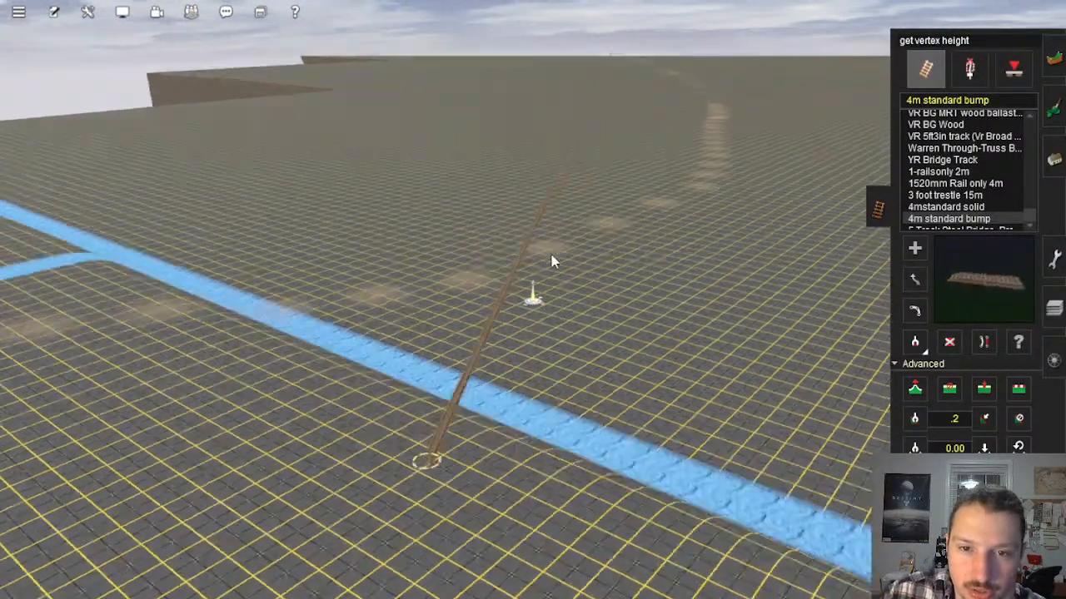
scroll(551, 250, "down", 10)
right_click(538, 185)
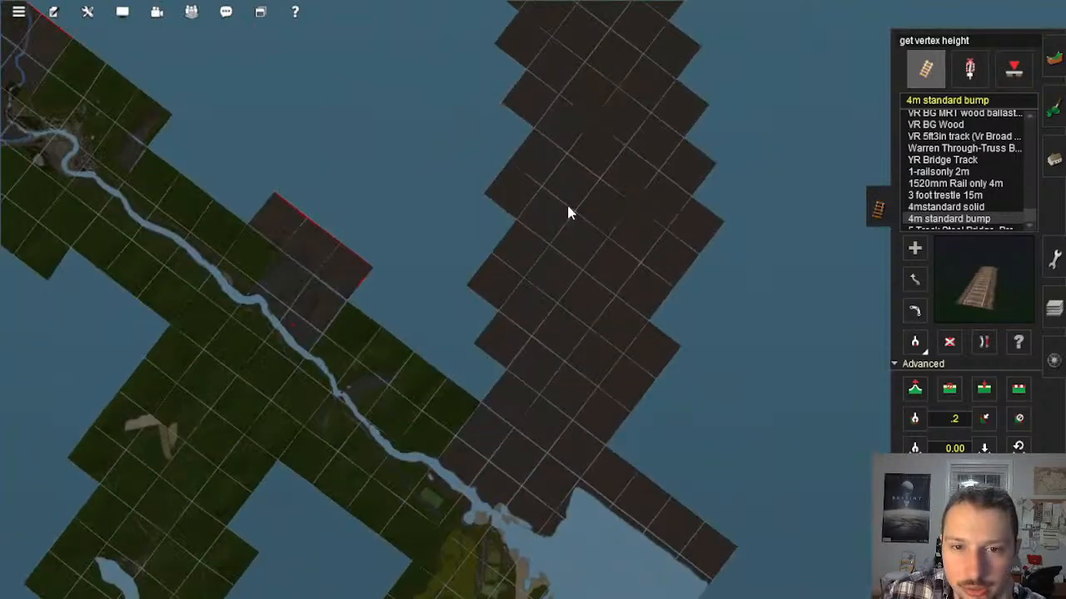
scroll(568, 206, "up", 3)
scroll(566, 215, "up", 4)
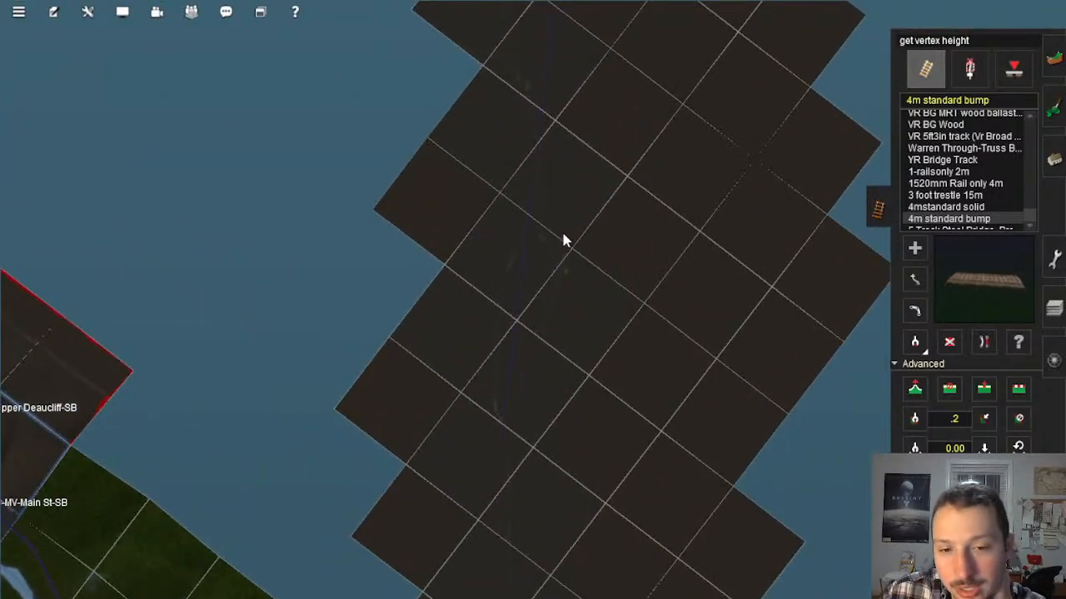
scroll(562, 242, "up", 1)
scroll(541, 216, "up", 1)
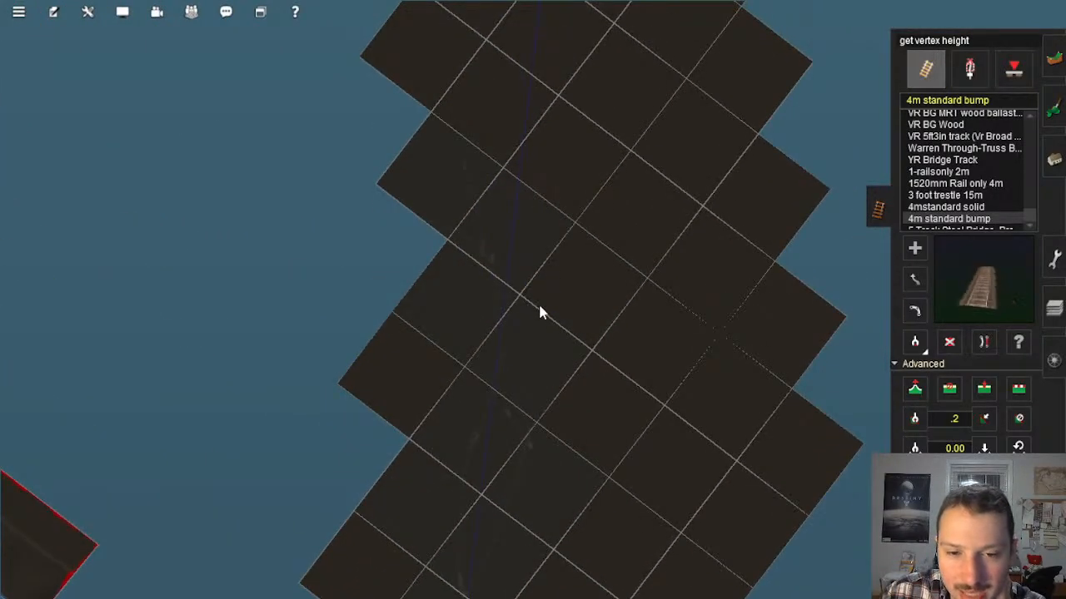
scroll(551, 173, "up", 1)
right_click(552, 166)
right_click(552, 164)
right_click(552, 164)
right_click(551, 164)
right_click(552, 164)
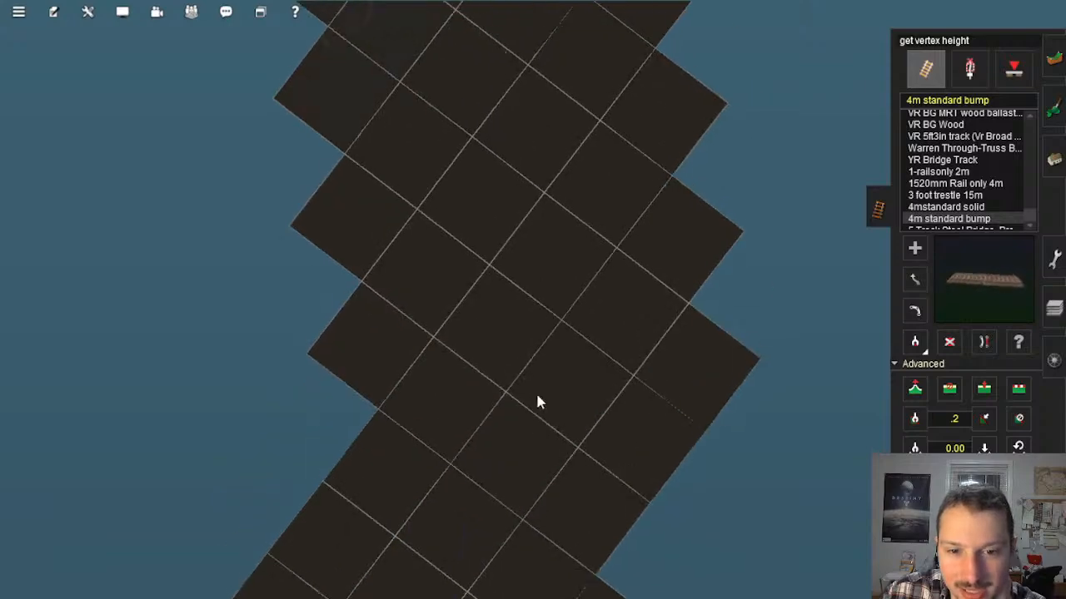
right_click(537, 437)
right_click(537, 438)
scroll(511, 372, "down", 1)
right_click(510, 372)
right_click(505, 426)
right_click(515, 440)
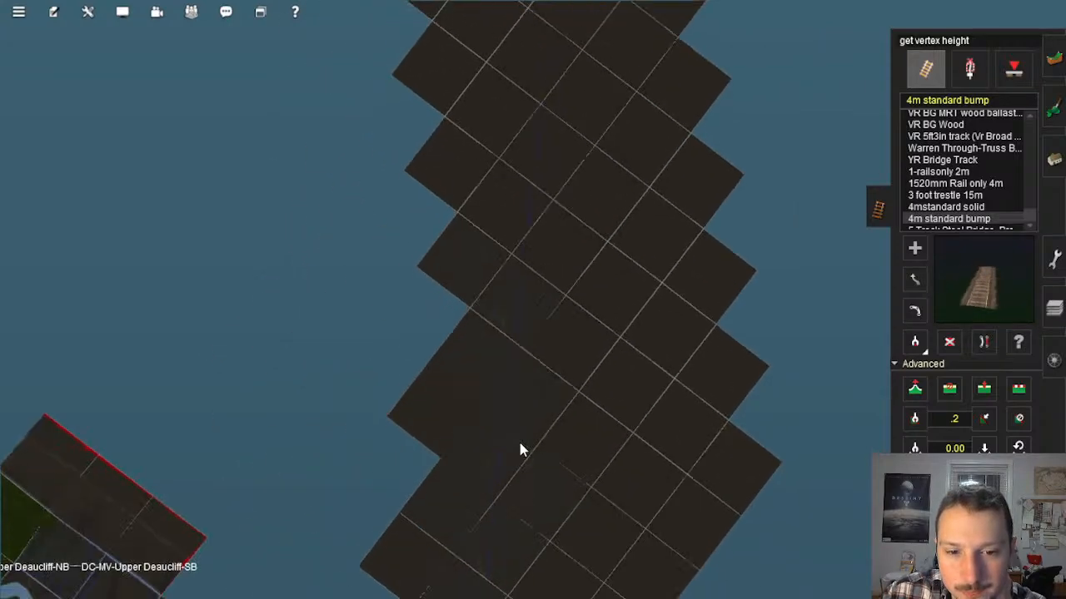
right_click(521, 445)
right_click(529, 426)
right_click(533, 429)
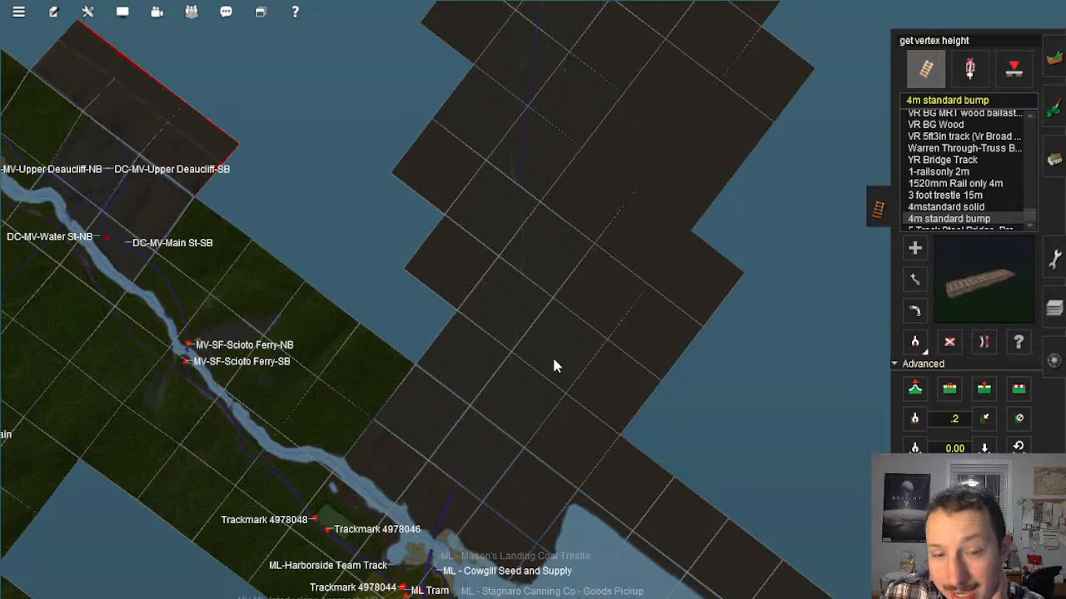
right_click(523, 426)
scroll(519, 411, "down", 5)
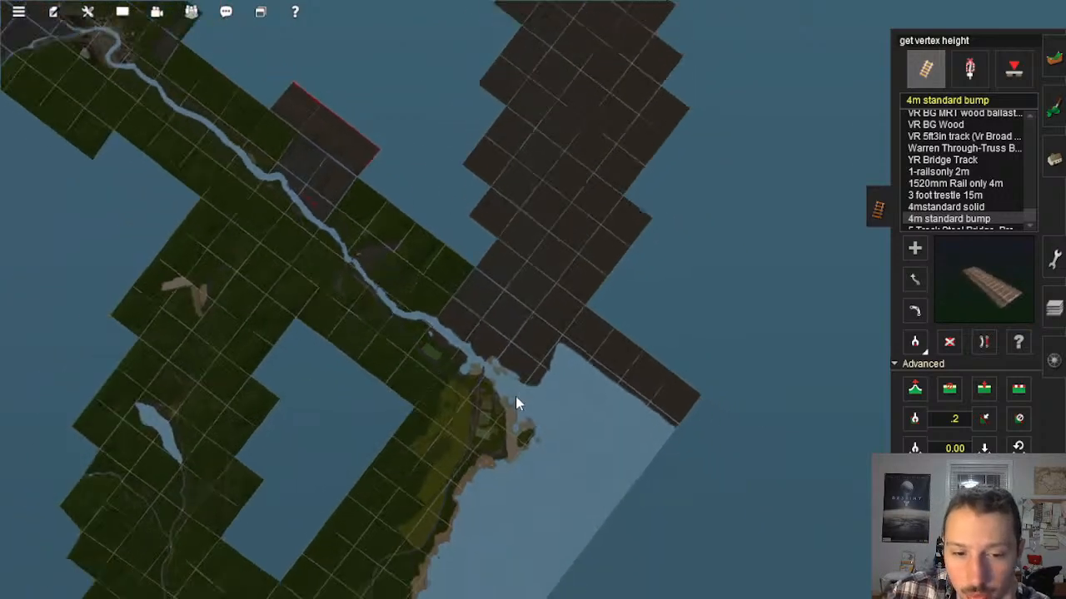
Step: Examine the finished coastal main line on the map down past Olive South Interlocking and back up to Mason's Landing
scroll(457, 381, "up", 5)
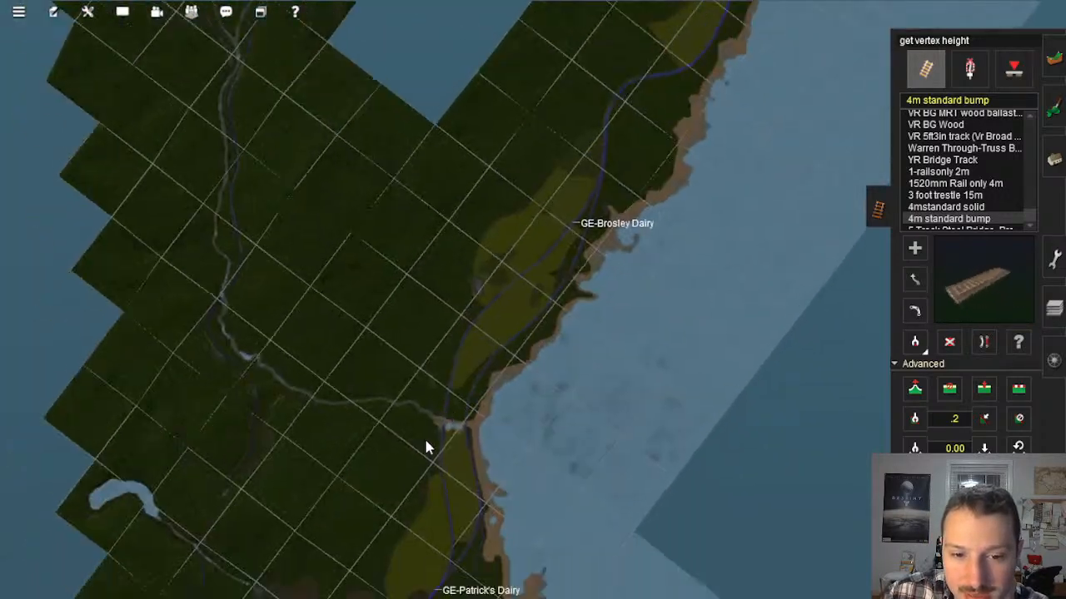
right_click(425, 441)
right_click(425, 441)
right_click(581, 484)
right_click(453, 443)
right_click(532, 478)
right_click(426, 442)
right_click(425, 442)
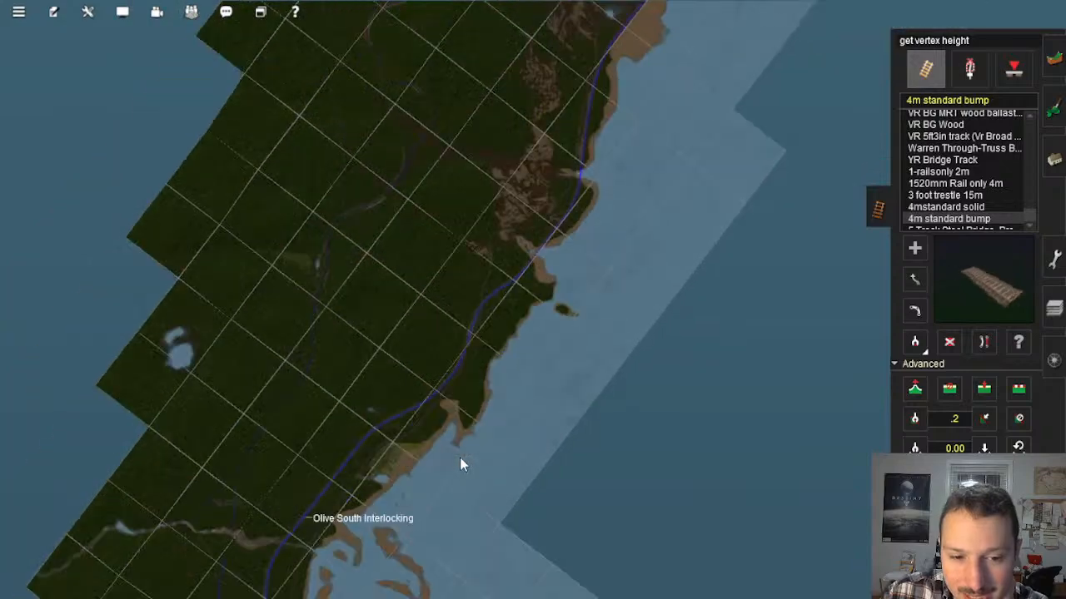
scroll(454, 457, "down", 5)
right_click(582, 208)
right_click(600, 146)
right_click(575, 188)
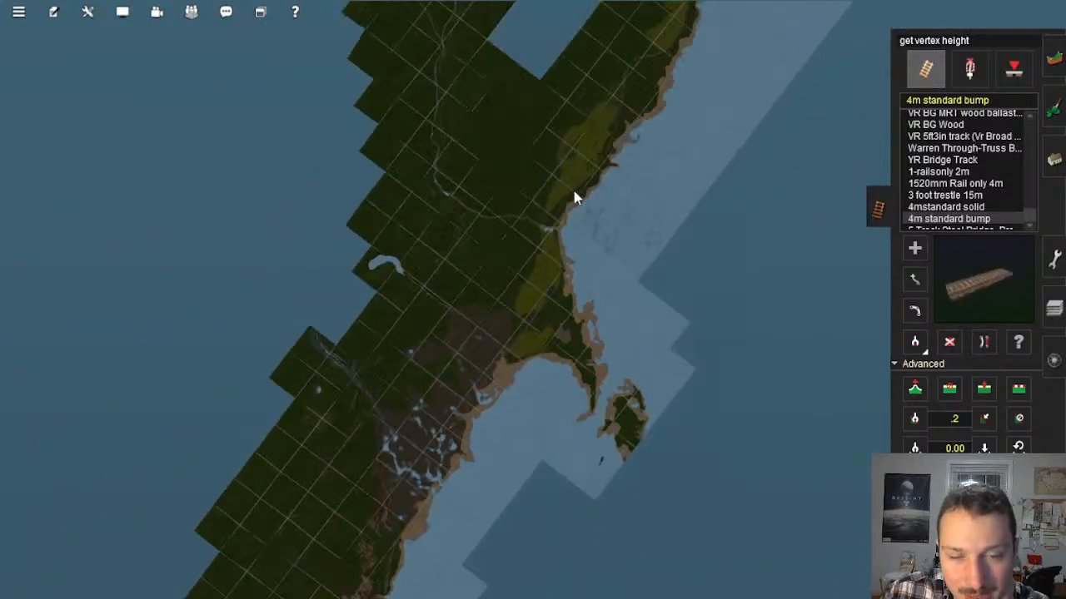
right_click(573, 197)
right_click(569, 197)
right_click(568, 197)
right_click(563, 209)
right_click(592, 247)
scroll(595, 325, "up", 2)
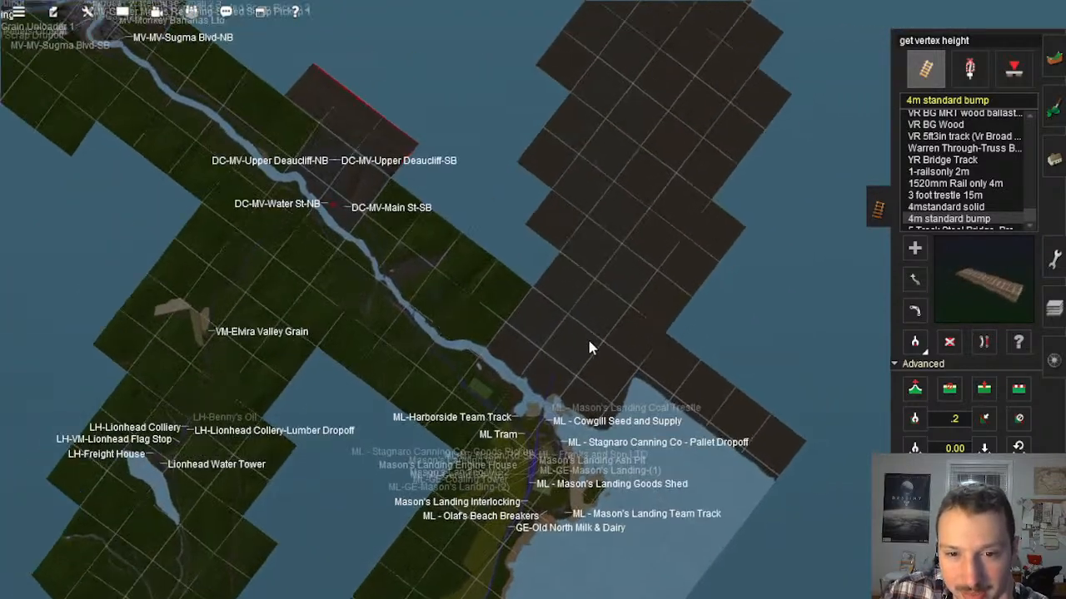
Step: Go to the scattered debris on the empty baseboard and select an empty rectangle of ground beside it as the copy area
scroll(587, 348, "up", 8)
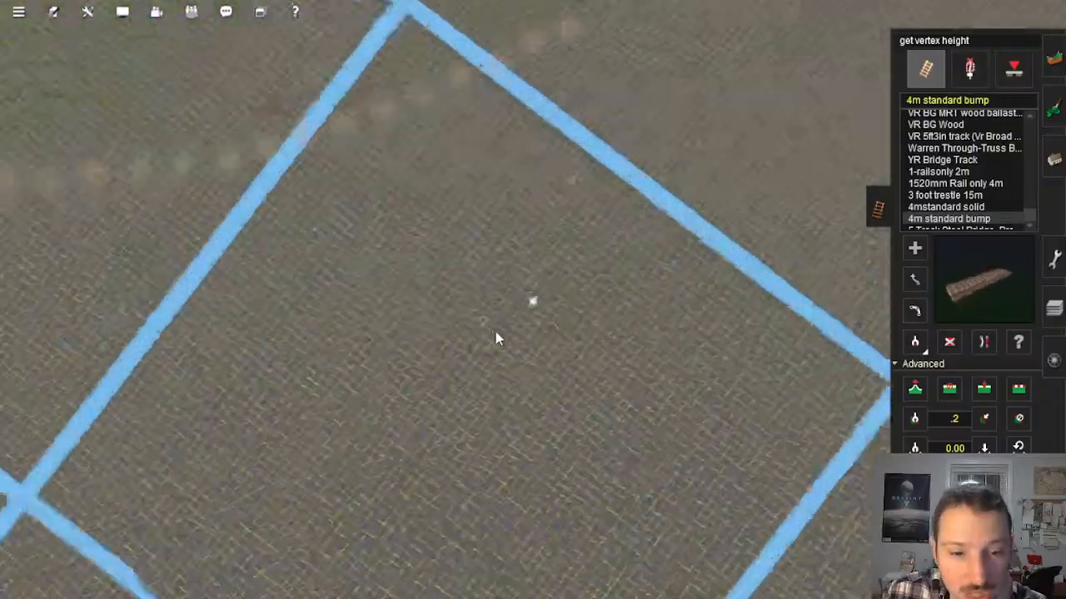
scroll(496, 333, "up", 5)
right_click(374, 337)
right_click(378, 308)
right_click(491, 312)
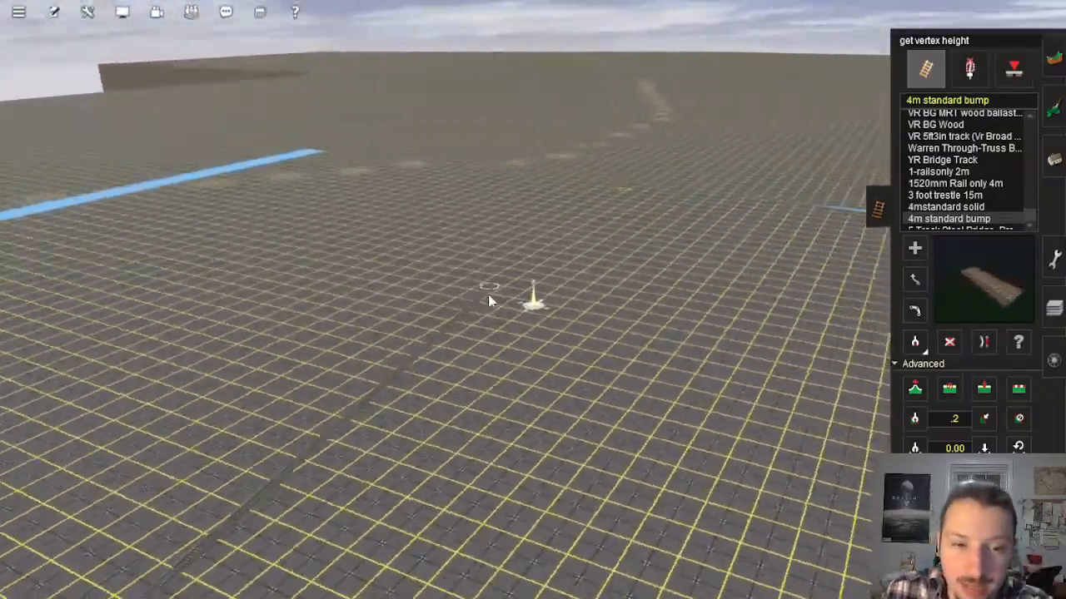
right_click(333, 239)
right_click(516, 243)
scroll(535, 283, "up", 3)
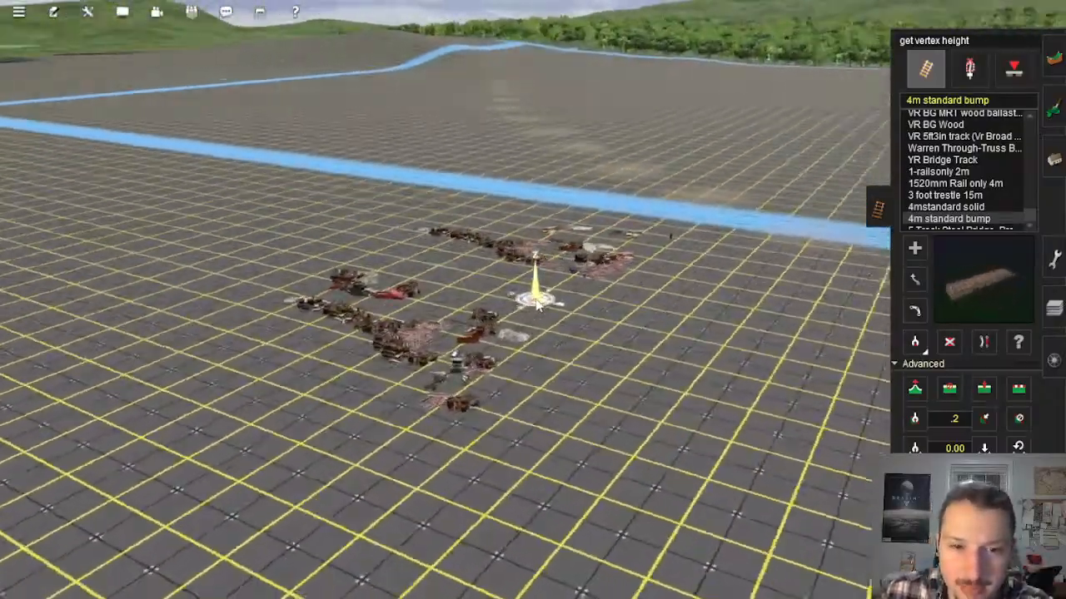
key("Up")
key("Right")
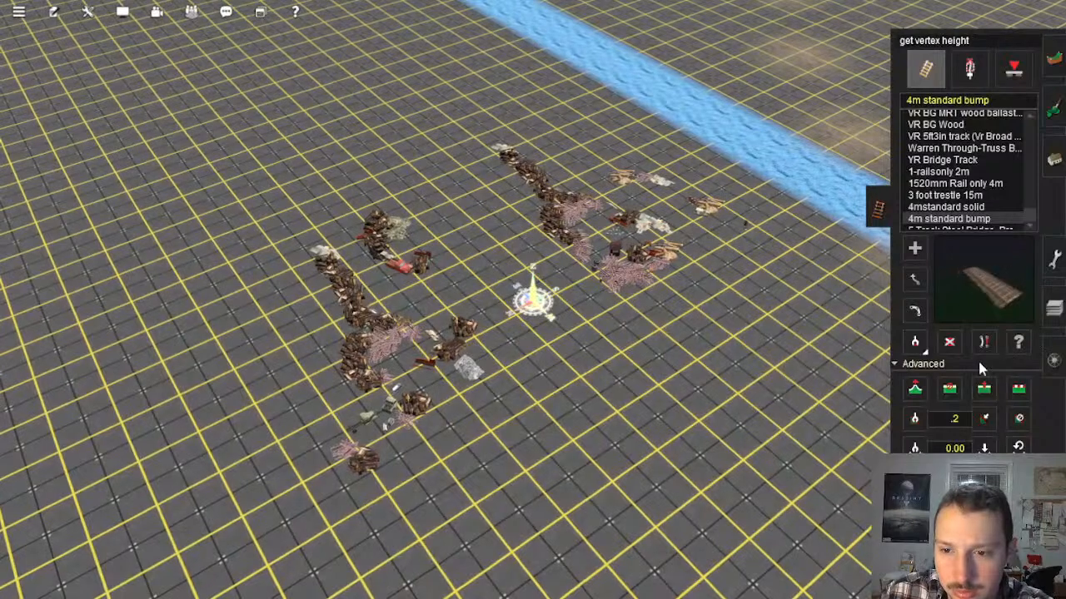
left_click(1052, 60)
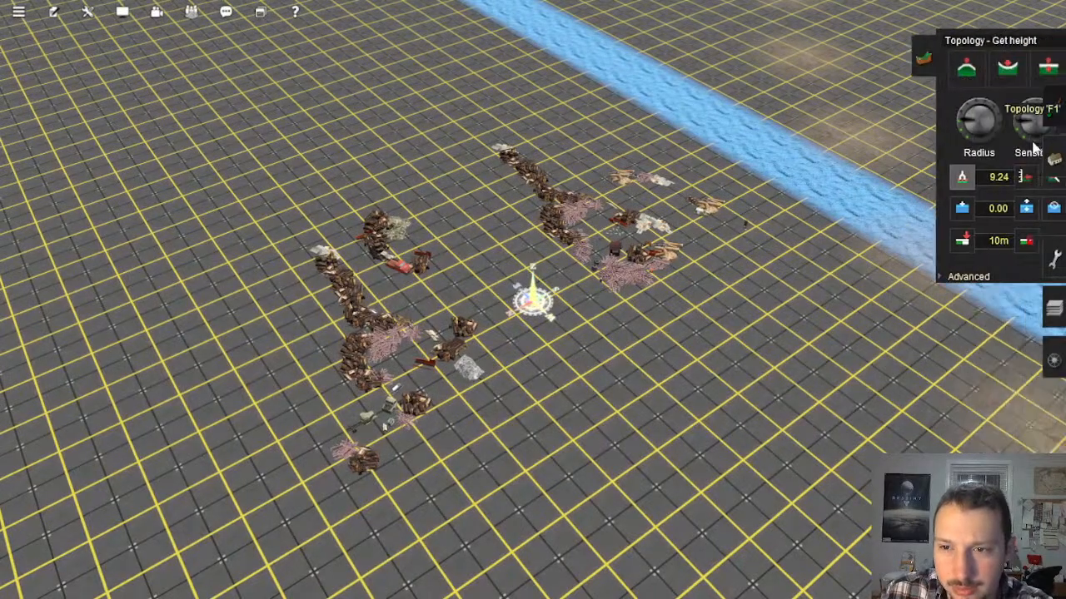
left_click(1054, 258)
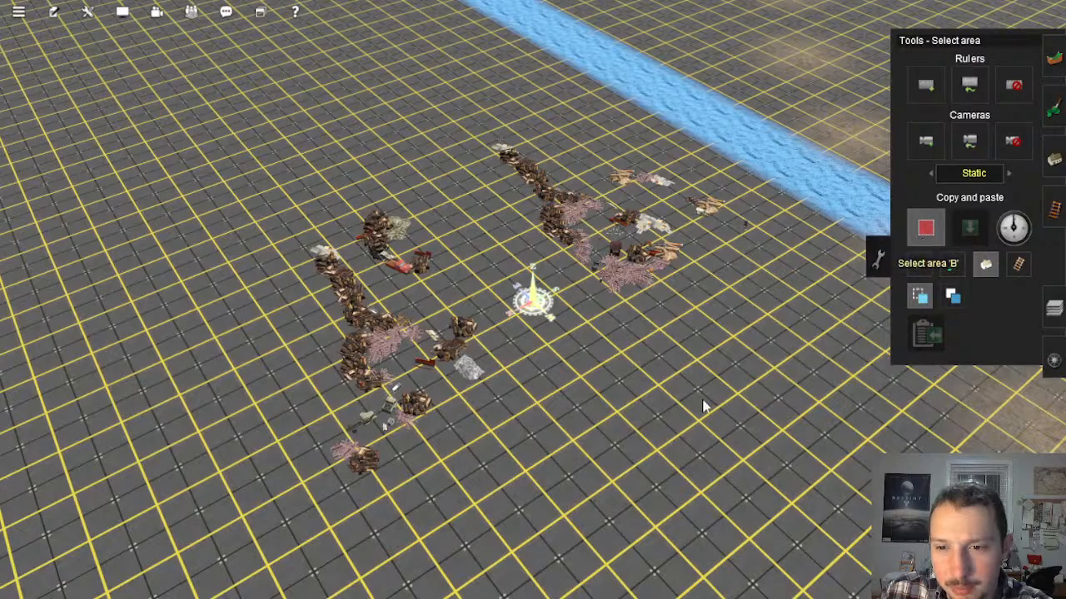
key("Up")
key("Right")
right_click(704, 537)
left_click_drag(495, 104, 581, 541)
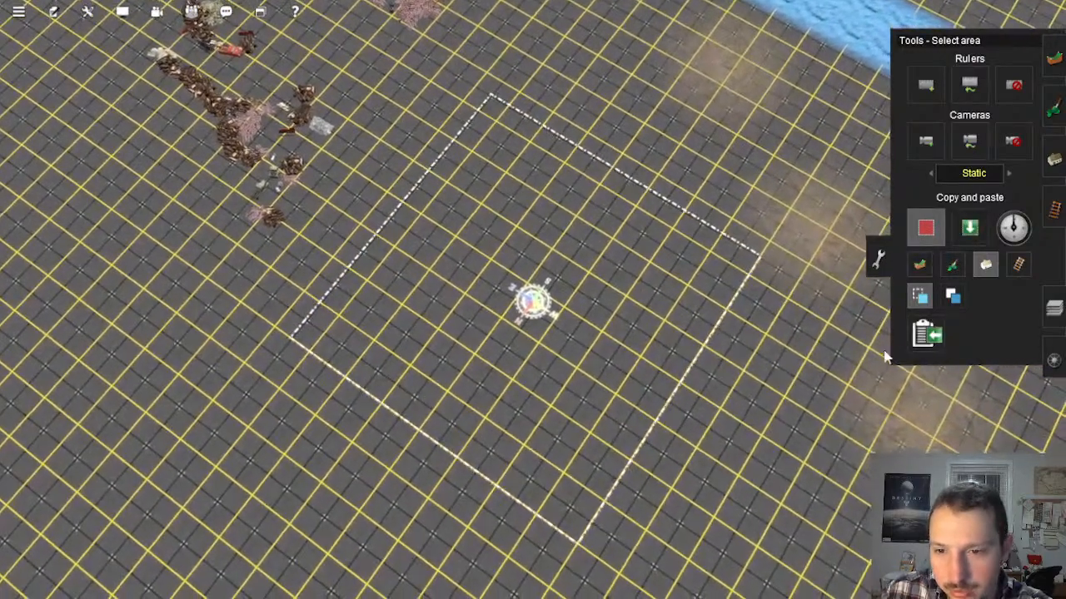
Step: Paste the empty selection with scenery objects included over both debris piles to clear them from the baseboard
left_click(970, 228)
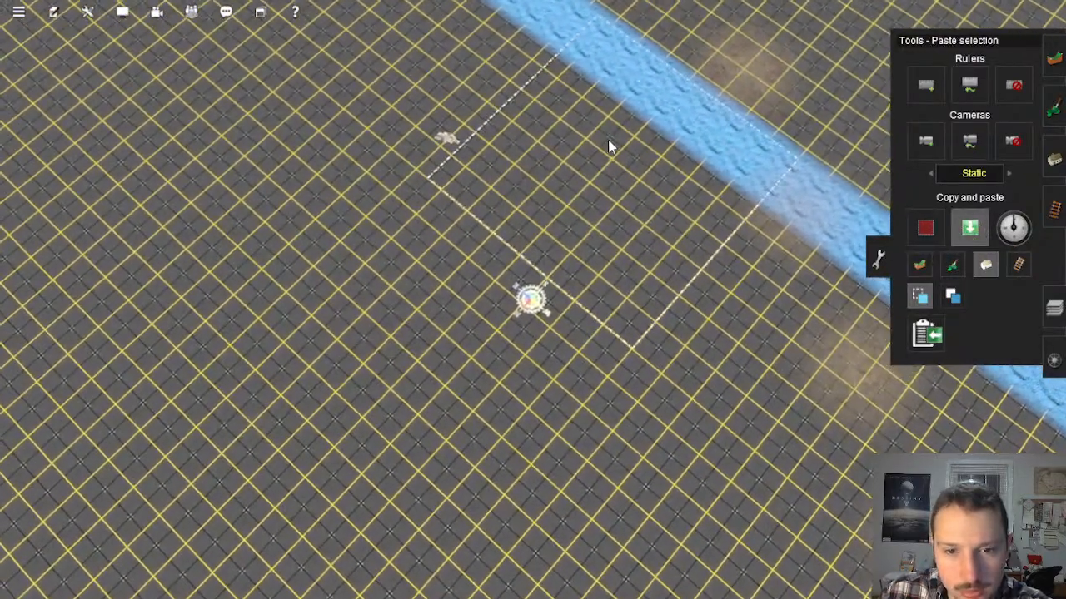
right_click(437, 384)
scroll(459, 380, "down", 5)
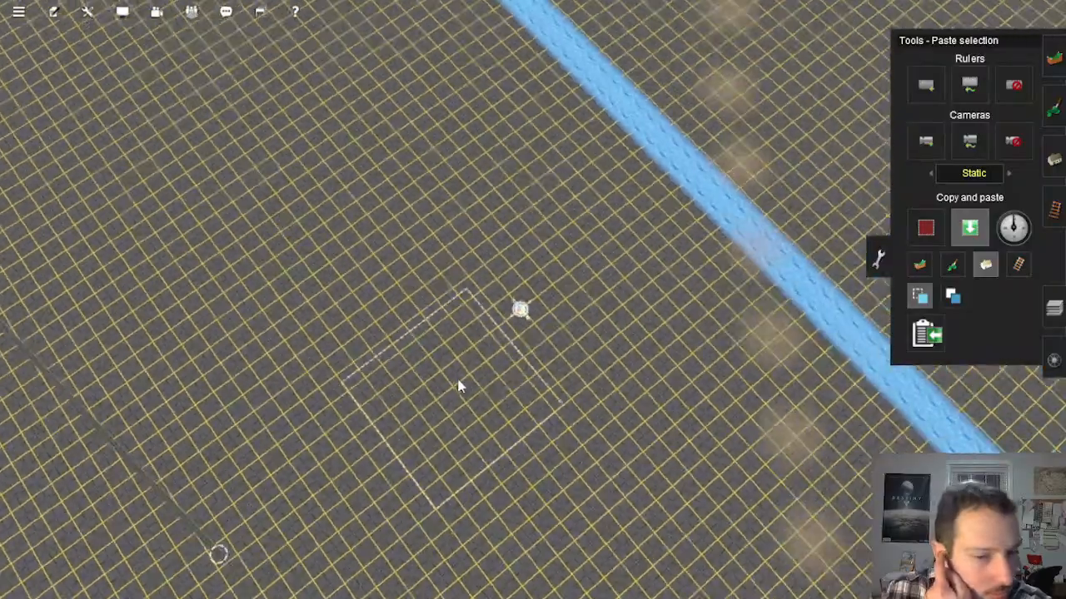
Step: Go to the test track's end beside the water strip and set the track gradient value to .4 for applying
right_click(470, 423)
scroll(483, 415, "down", 5)
key("Right")
right_click(524, 443)
scroll(583, 333, "up", 7)
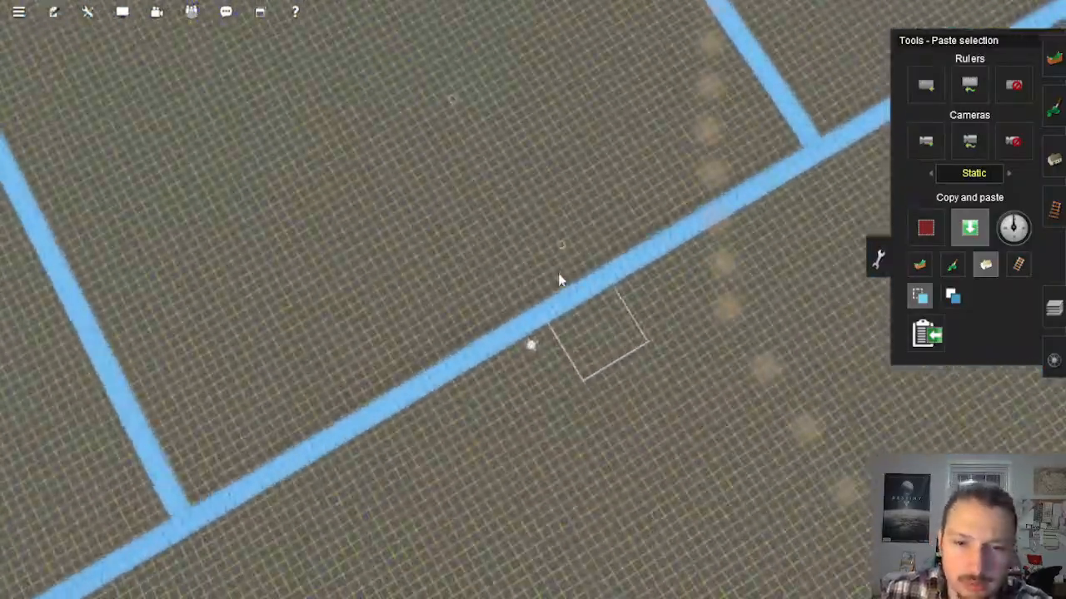
right_click(556, 273)
scroll(533, 185, "up", 4)
key("Right")
key("Down")
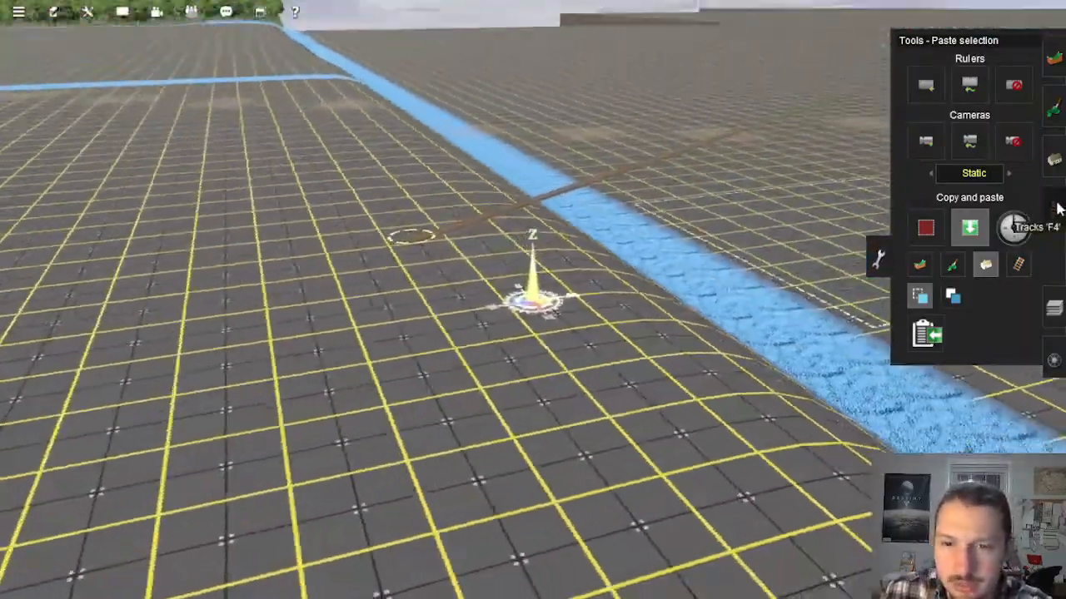
left_click(1057, 209)
key("Right")
key("Up")
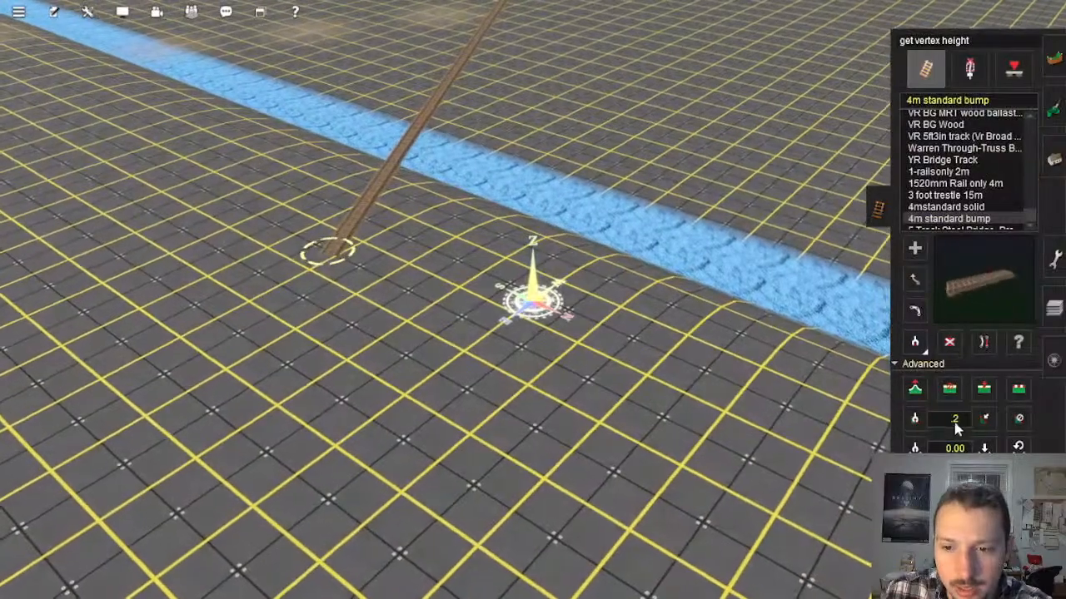
left_click(959, 424)
type(".4")
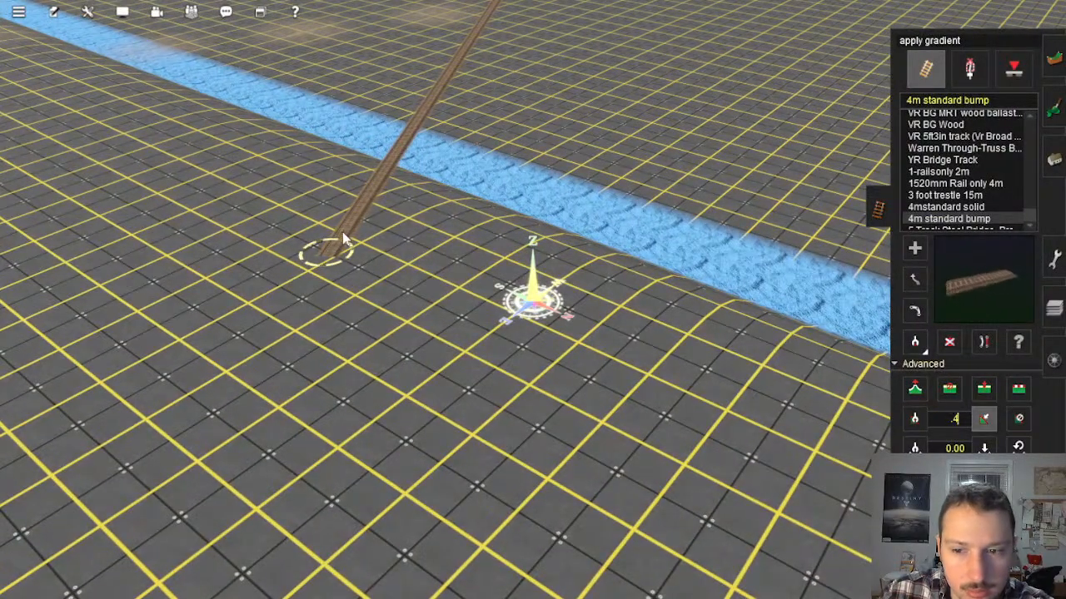
Step: Apply the .4 gradient to the test track from its end beside the water strip
key("Left")
key("Down")
right_click(333, 252)
scroll(508, 302, "up", 2)
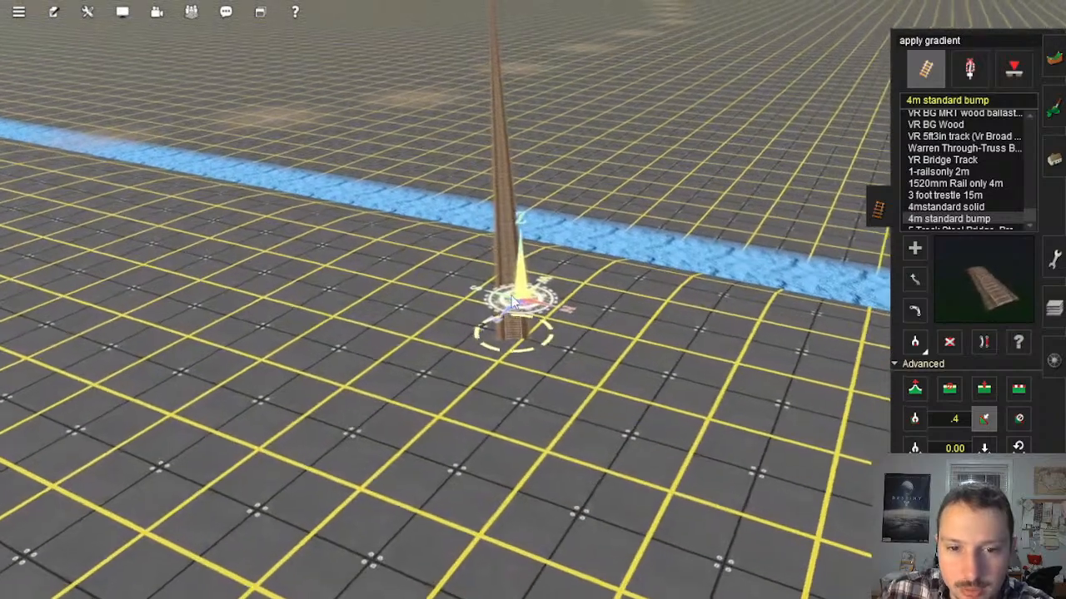
Step: Follow the stepped baseboard corridor to the test track's far end and get the height of its end vertex
scroll(516, 305, "down", 10)
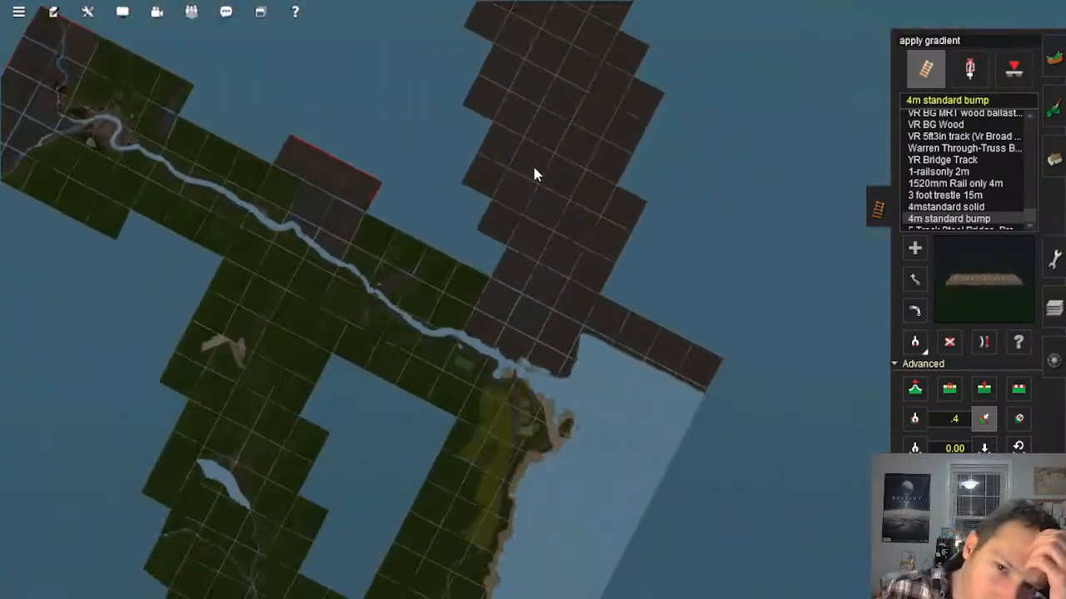
right_click(534, 163)
right_click(521, 149)
scroll(523, 266, "up", 3)
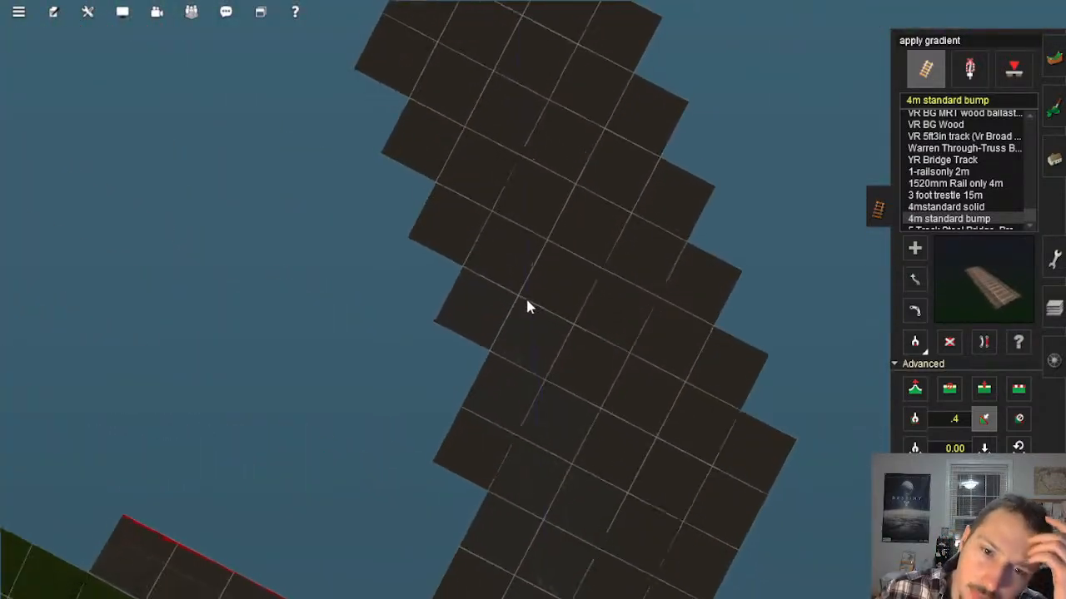
scroll(518, 242, "down", 1)
scroll(516, 216, "down", 3)
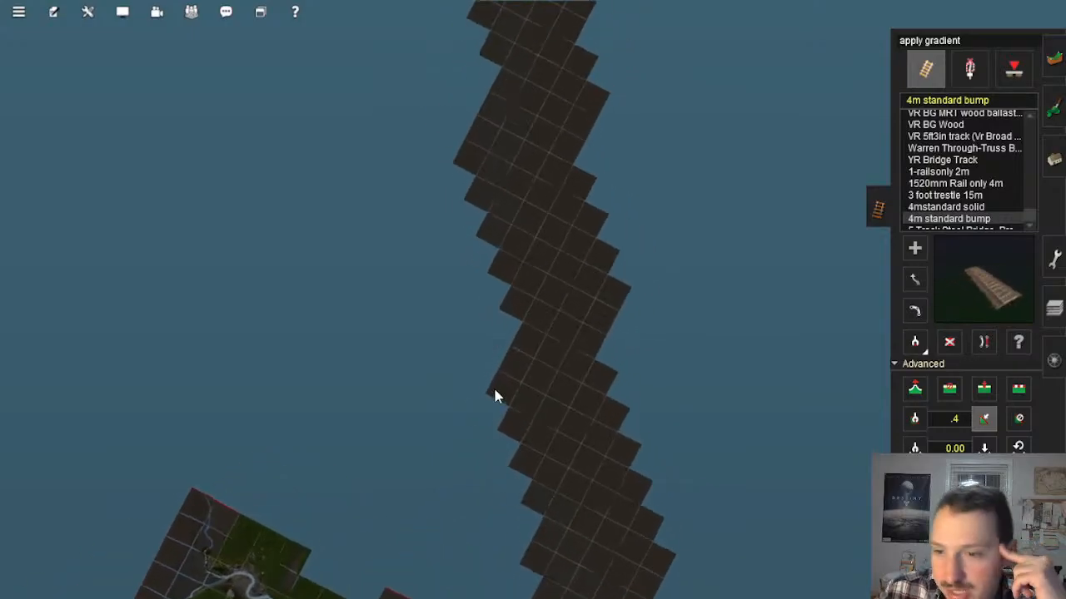
scroll(495, 397, "up", 6)
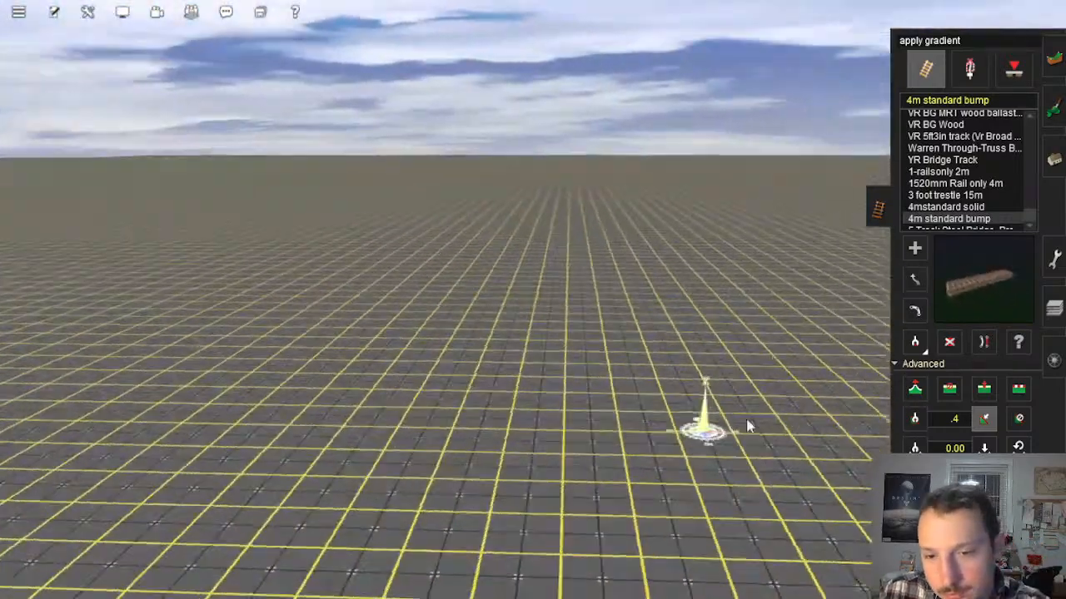
mouse_move(748, 426)
right_mouse_down()
mouse_move(685, 225)
mouse_move(549, 156)
mouse_move(574, 319)
mouse_move(530, 414)
right_mouse_up()
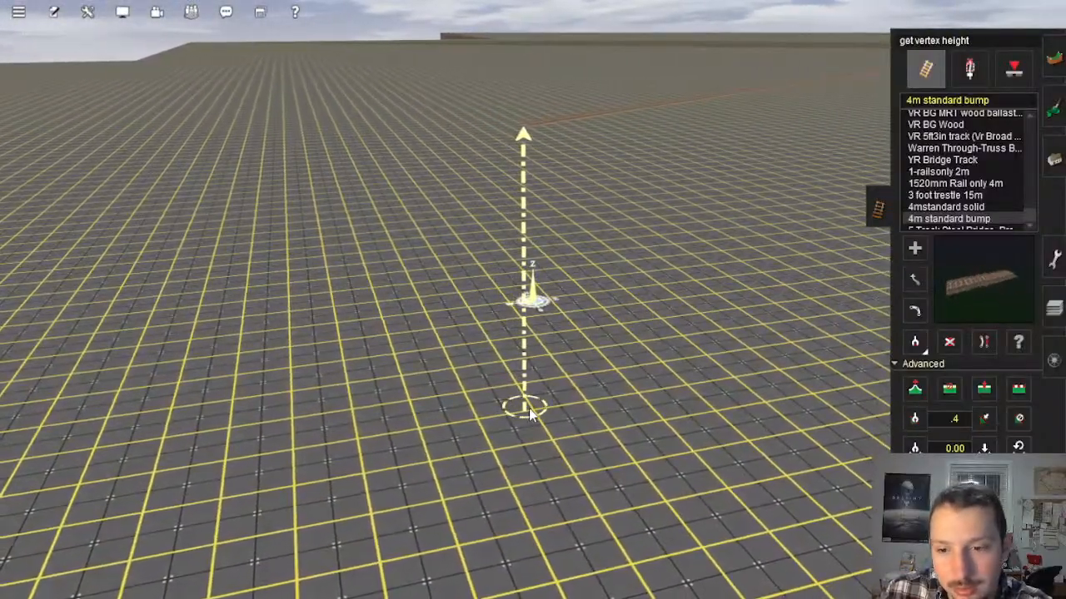
Step: Examine the empty baseboard corridor on the map and locate the red marking painted on the ground
scroll(564, 364, "down", 6)
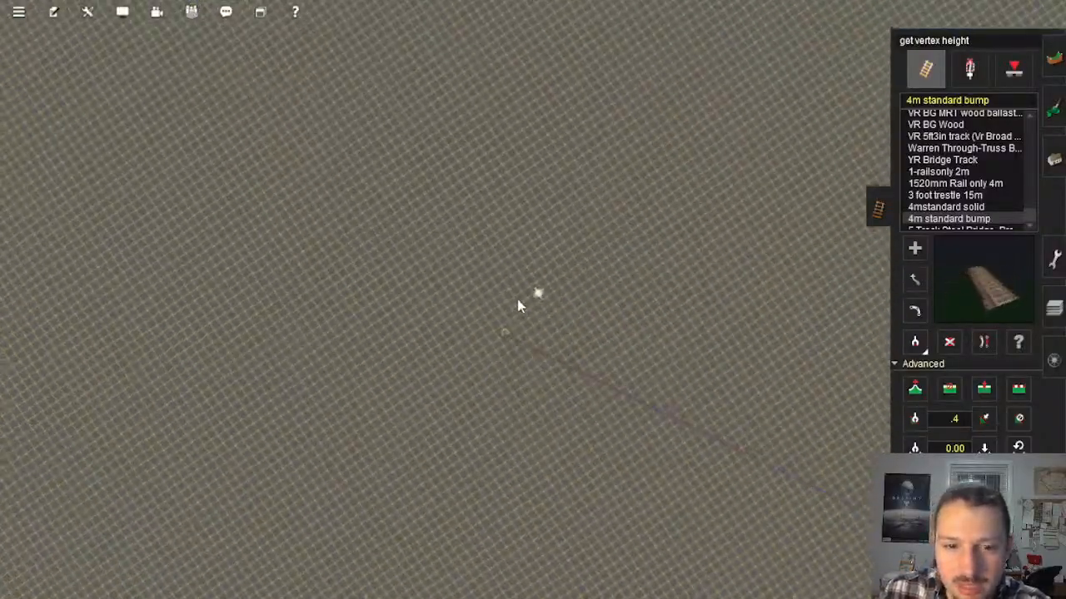
scroll(517, 302, "down", 5)
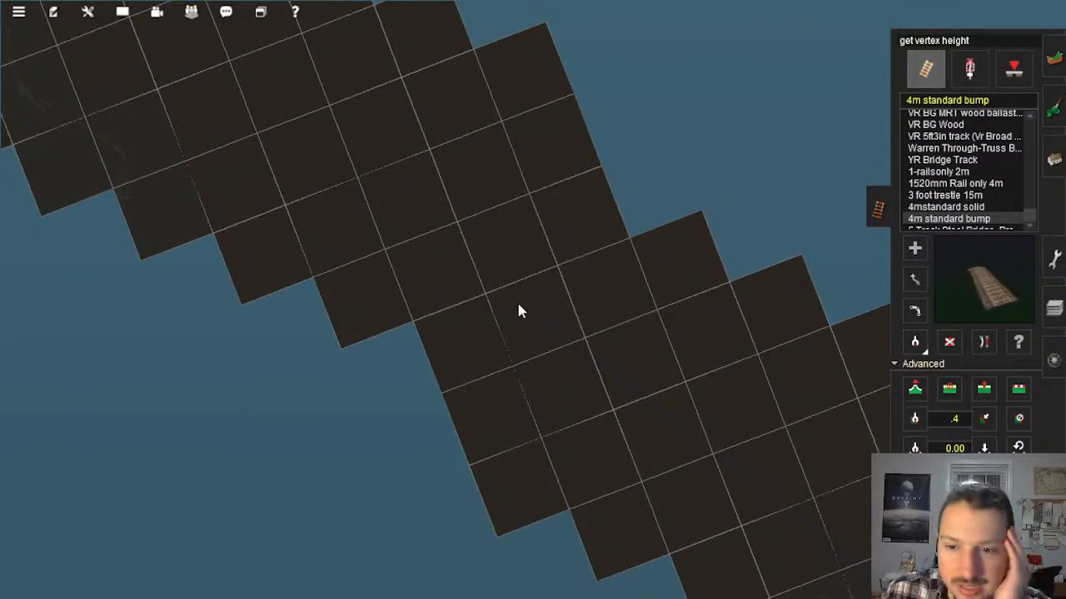
scroll(516, 311, "down", 5)
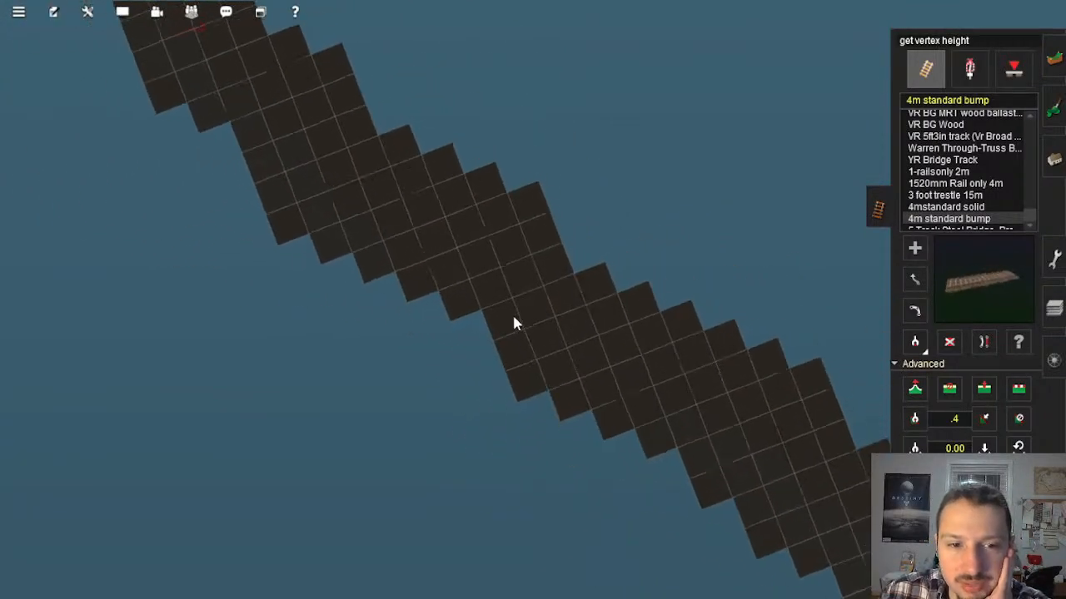
scroll(514, 322, "up", 3)
scroll(517, 308, "down", 4)
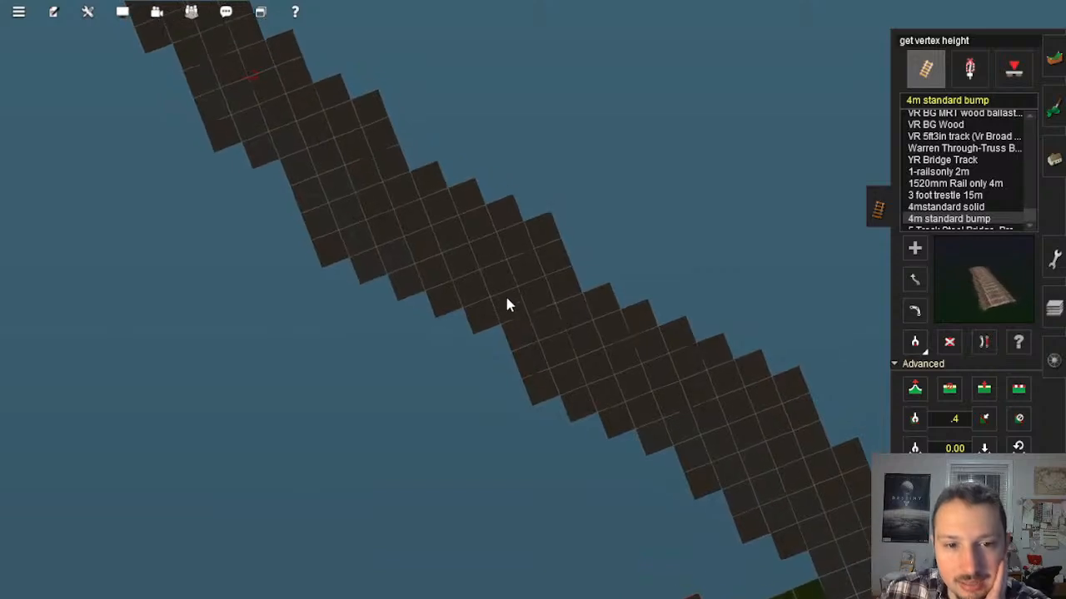
scroll(420, 220, "up", 4)
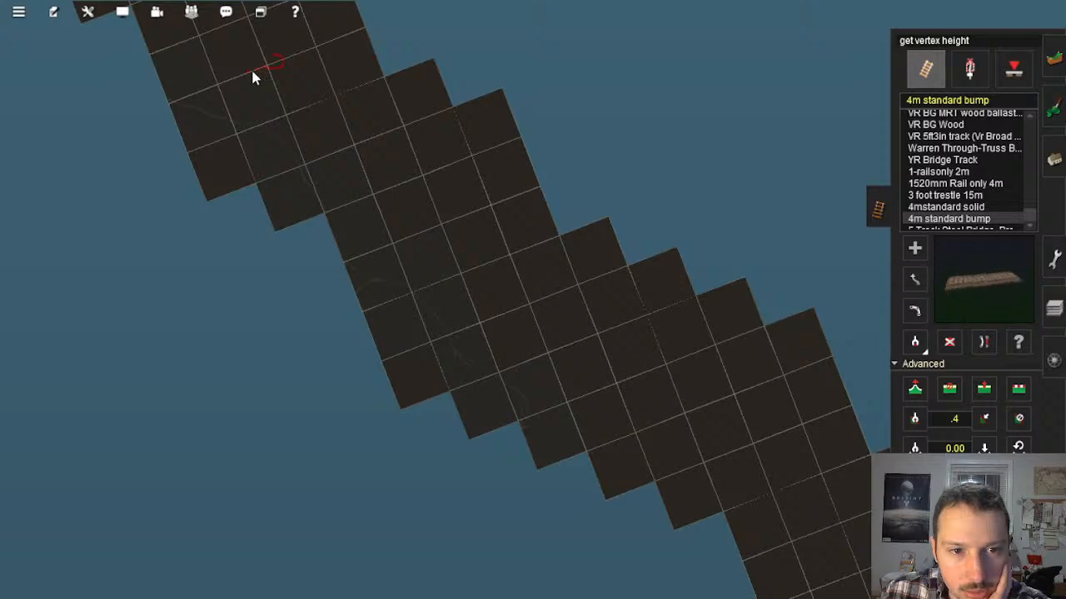
scroll(339, 114, "up", 5)
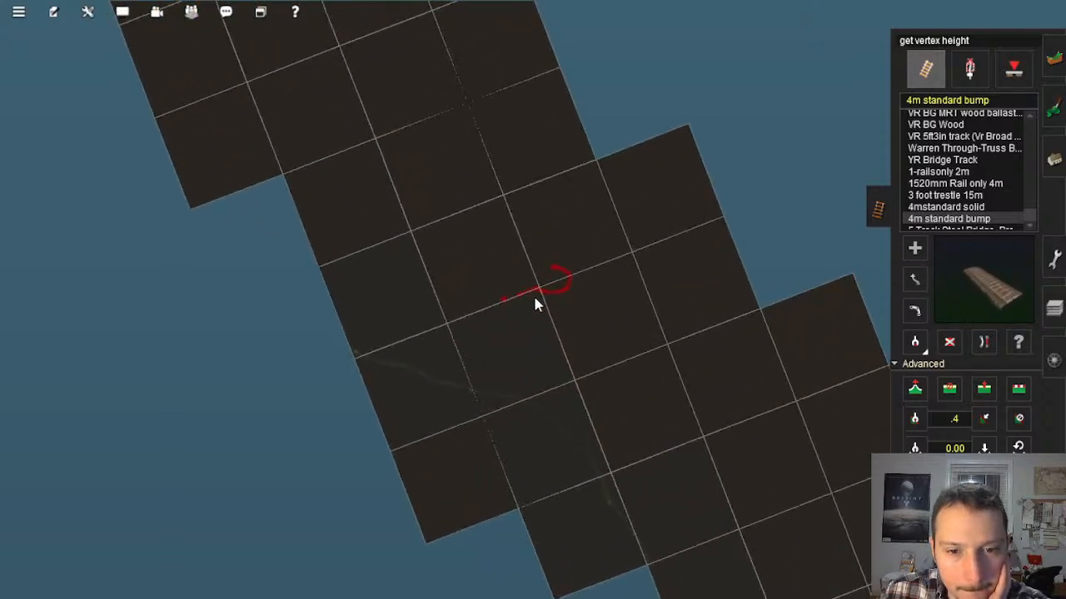
scroll(535, 305, "up", 3)
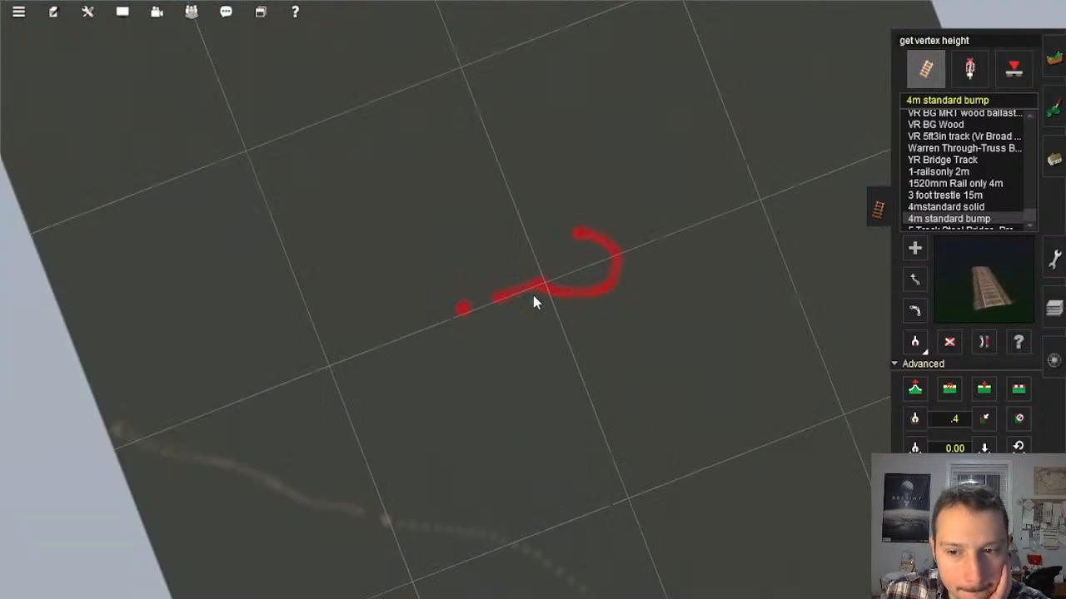
scroll(523, 304, "down", 5)
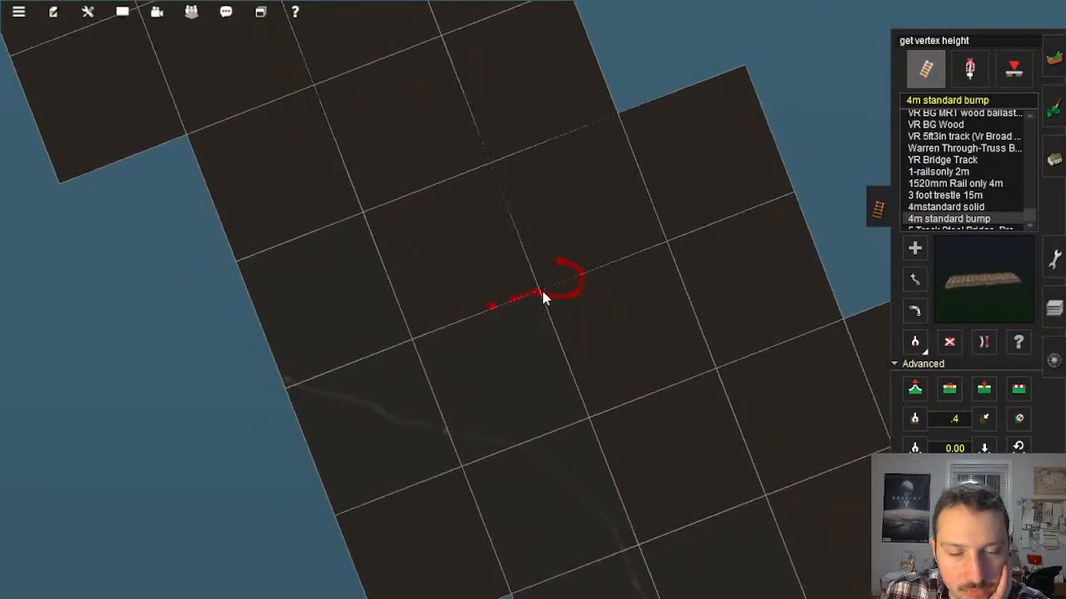
right_click(529, 292)
scroll(560, 321, "up", 10)
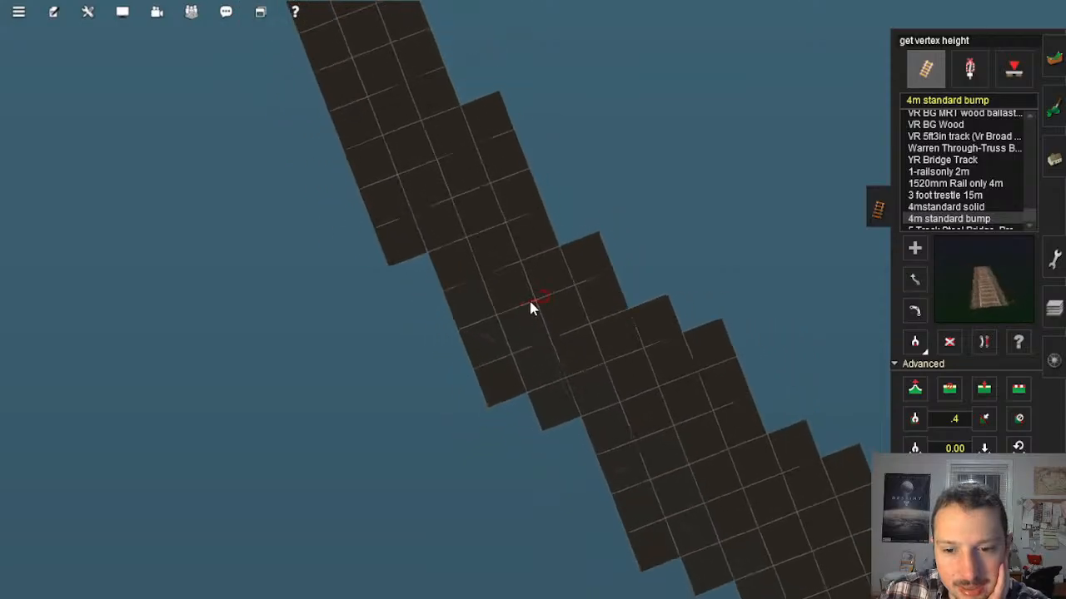
scroll(545, 315, "up", 5)
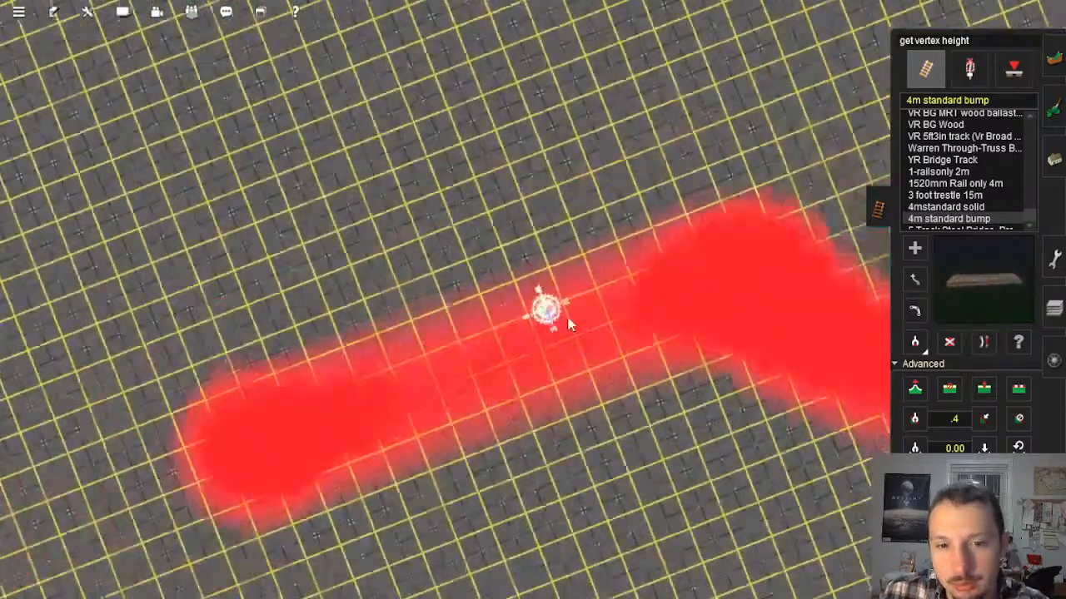
Step: Return from the red marking to the raised end of the test track and extend it with 4m standard bump track
scroll(550, 331, "down", 15)
scroll(547, 331, "down", 10)
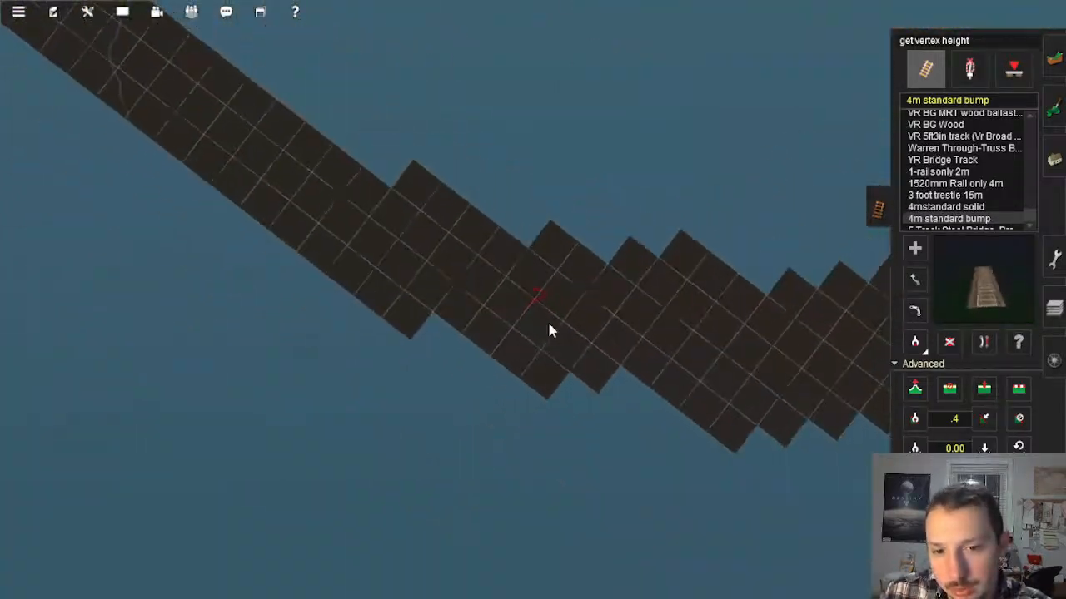
scroll(640, 320, "up", 10)
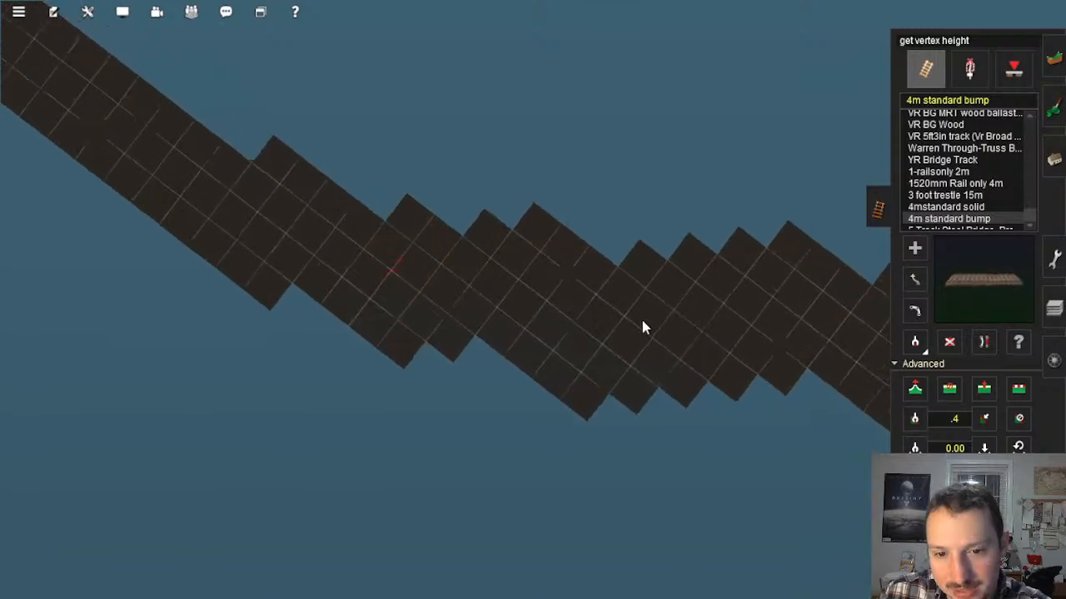
scroll(719, 316, "down", 8)
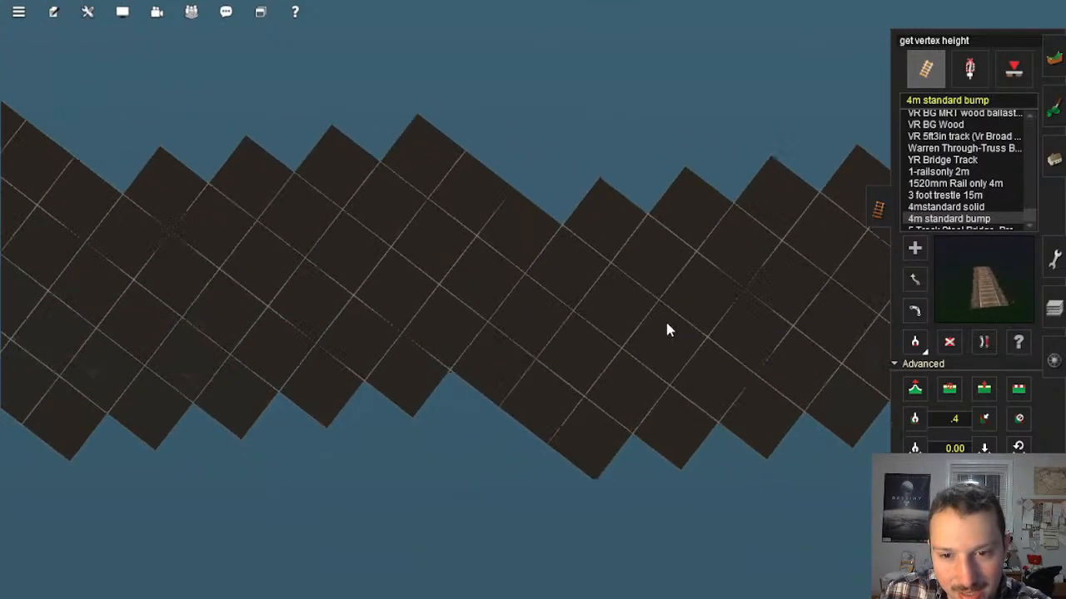
scroll(642, 341, "up", 10)
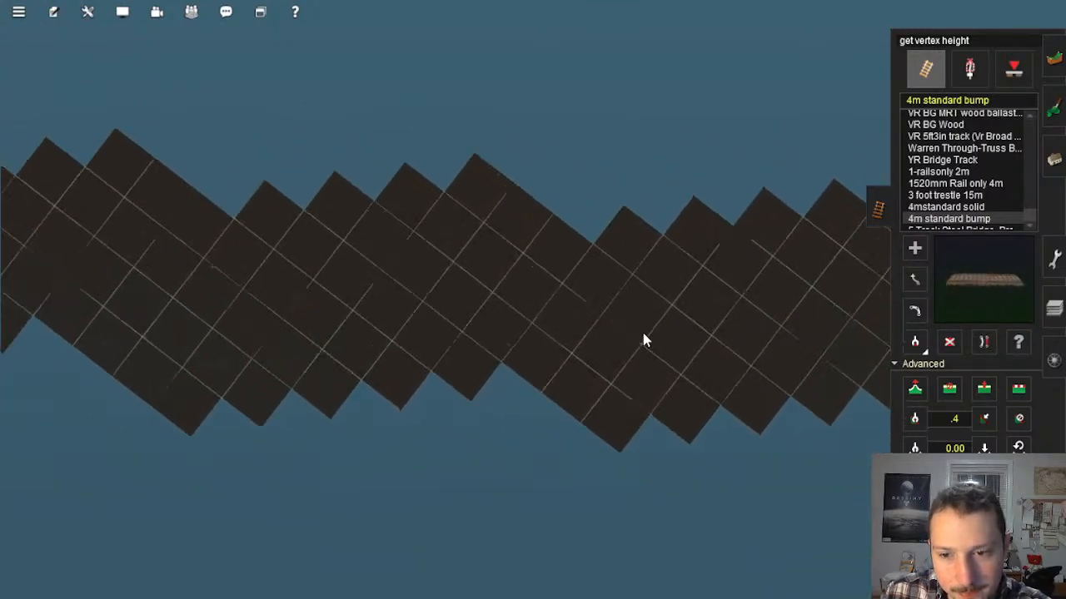
scroll(571, 351, "up", 10)
right_click(638, 357)
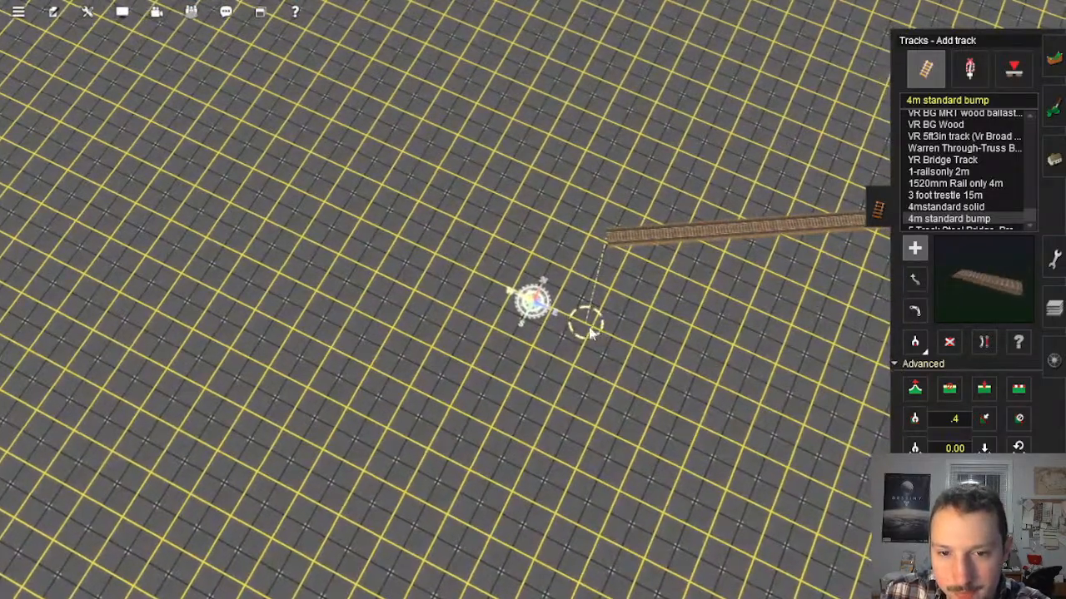
left_click_drag(586, 321, 337, 320)
right_click(353, 291)
right_click_drag(354, 285, 531, 298)
right_click(445, 177)
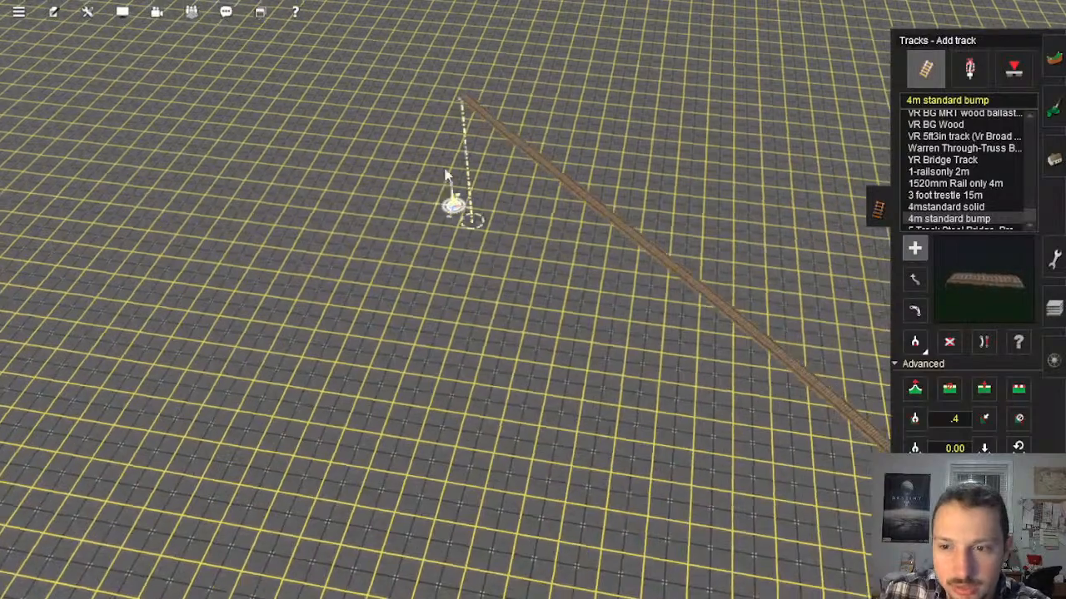
Step: Continue the test track through the stepped baseboards as far as the red marking on the ground
right_click(522, 107)
scroll(597, 192, "down", 10)
right_click(584, 149)
scroll(583, 147, "down", 10)
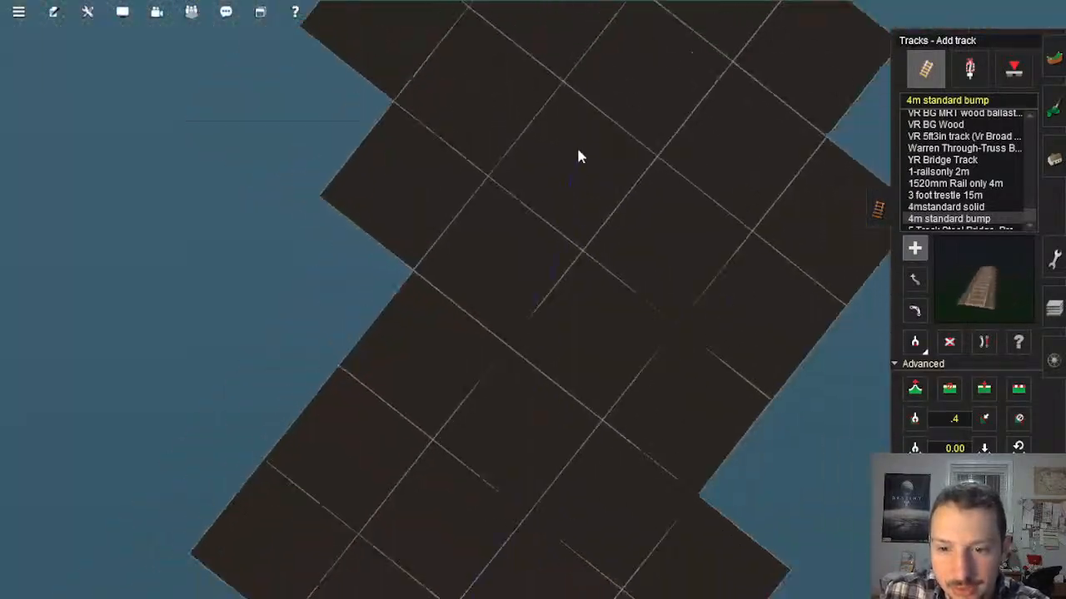
right_click(575, 120)
right_click(556, 132)
scroll(546, 145, "up", 3)
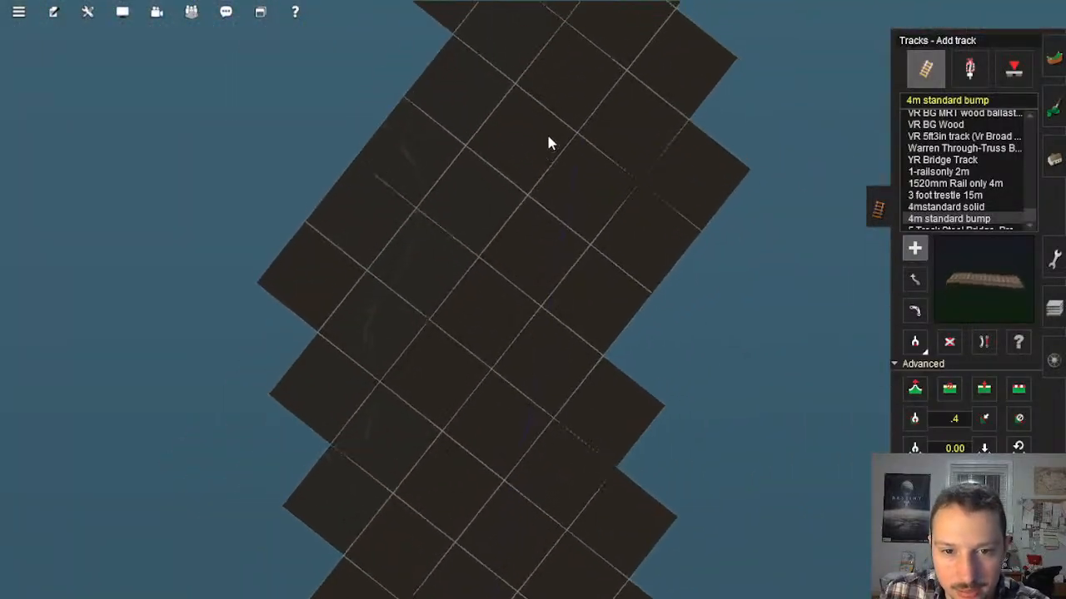
right_click(548, 135)
right_click(553, 139)
scroll(572, 164, "up", 6)
right_click(572, 162)
scroll(575, 158, "up", 10)
right_click(577, 150)
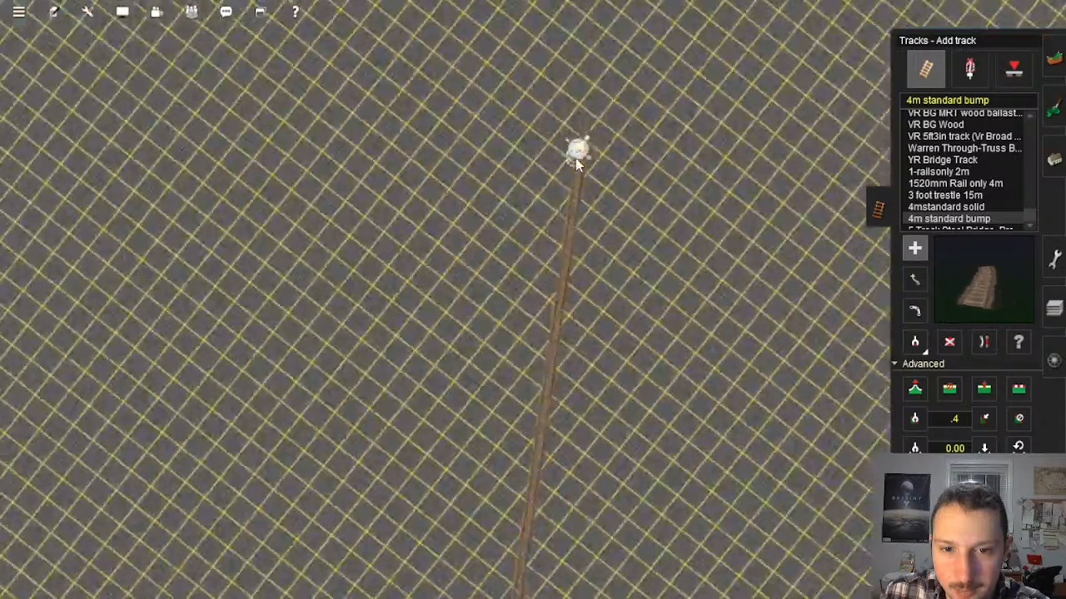
scroll(581, 125, "up", 6)
right_click(583, 114)
right_click(586, 70)
right_click(567, 82)
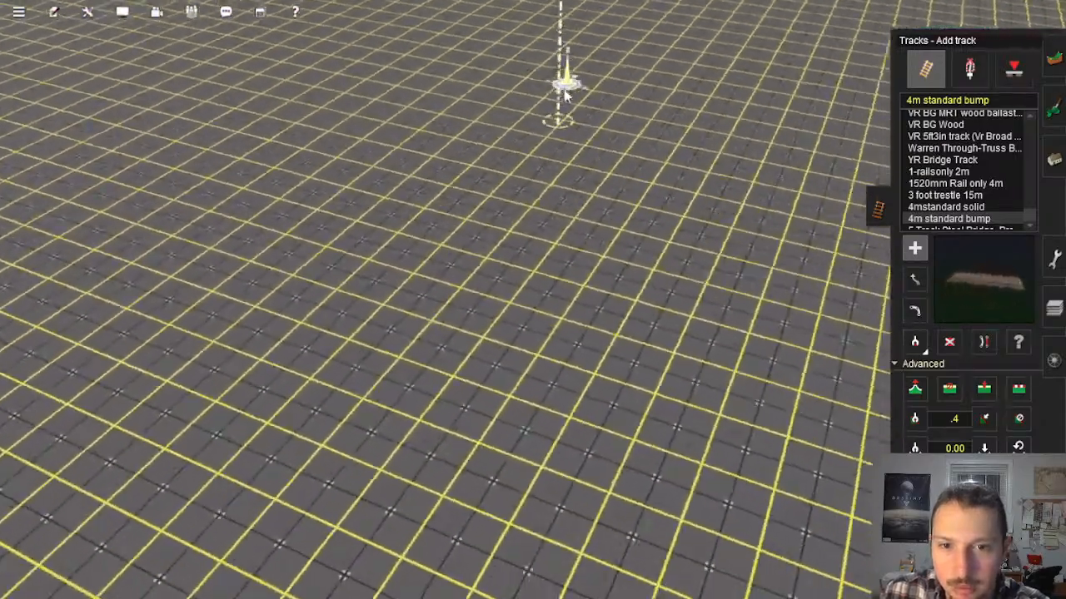
right_click(545, 93)
scroll(586, 234, "down", 10)
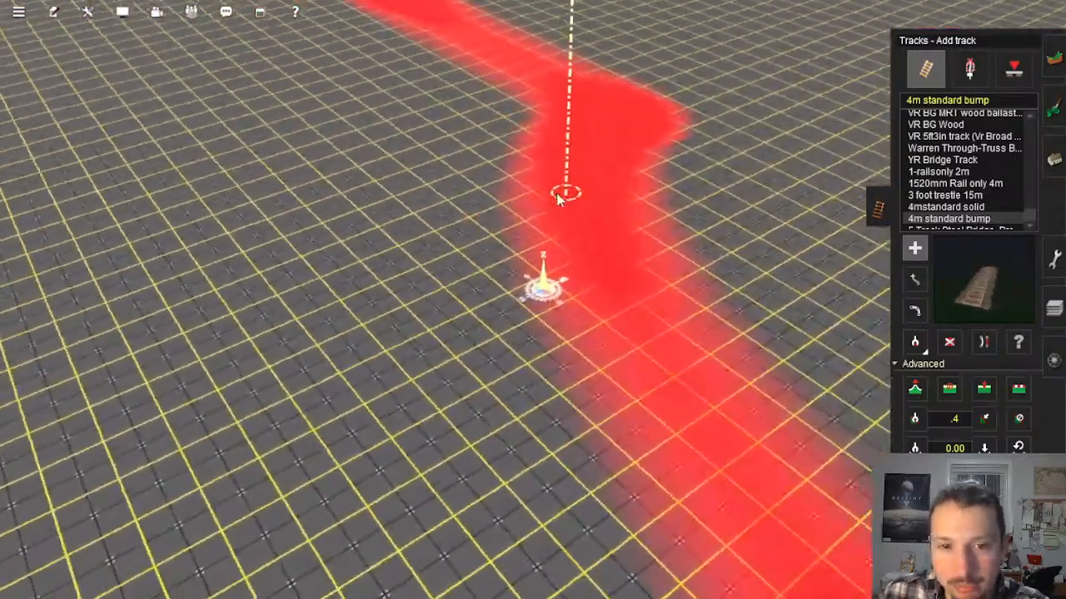
scroll(585, 230, "down", 8)
Step: Trace the extended test track from the red marking along the corridor on the map and back
key("Right")
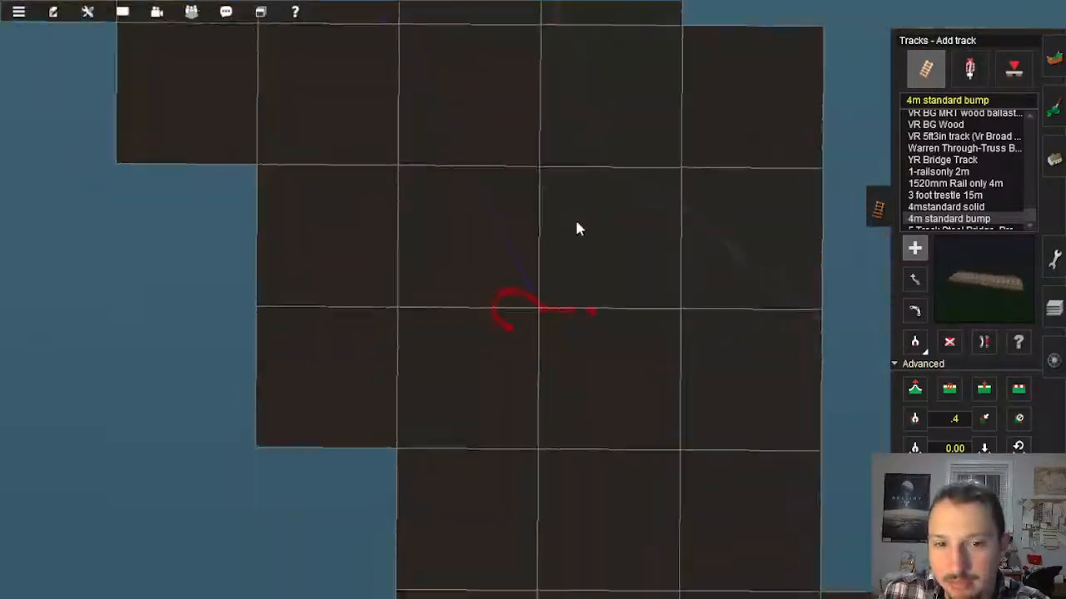
right_click(476, 130)
scroll(476, 130, "up", 4)
scroll(476, 134, "up", 6)
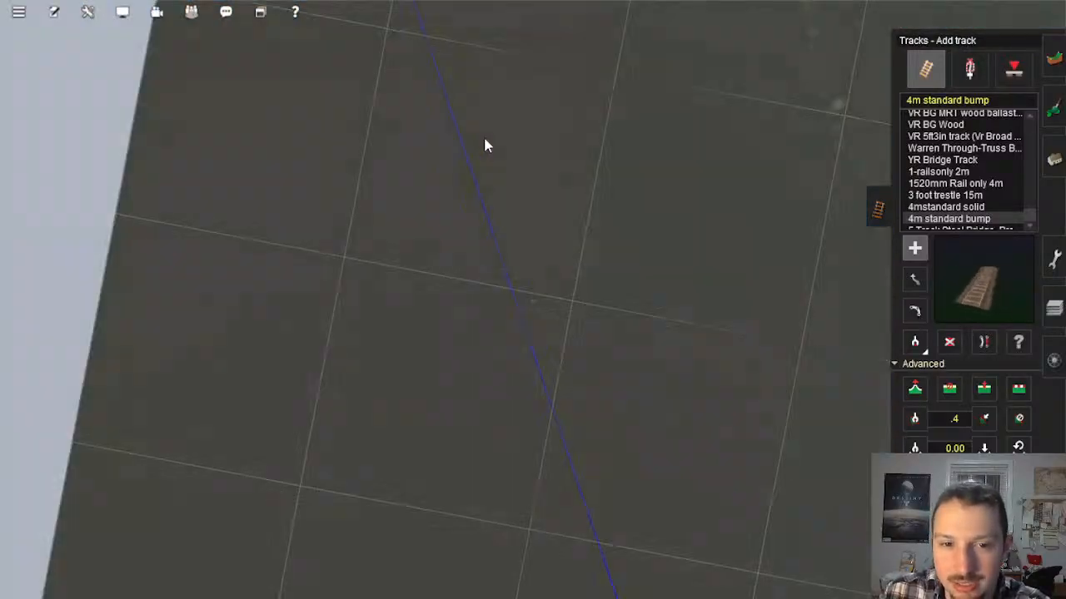
key("Down")
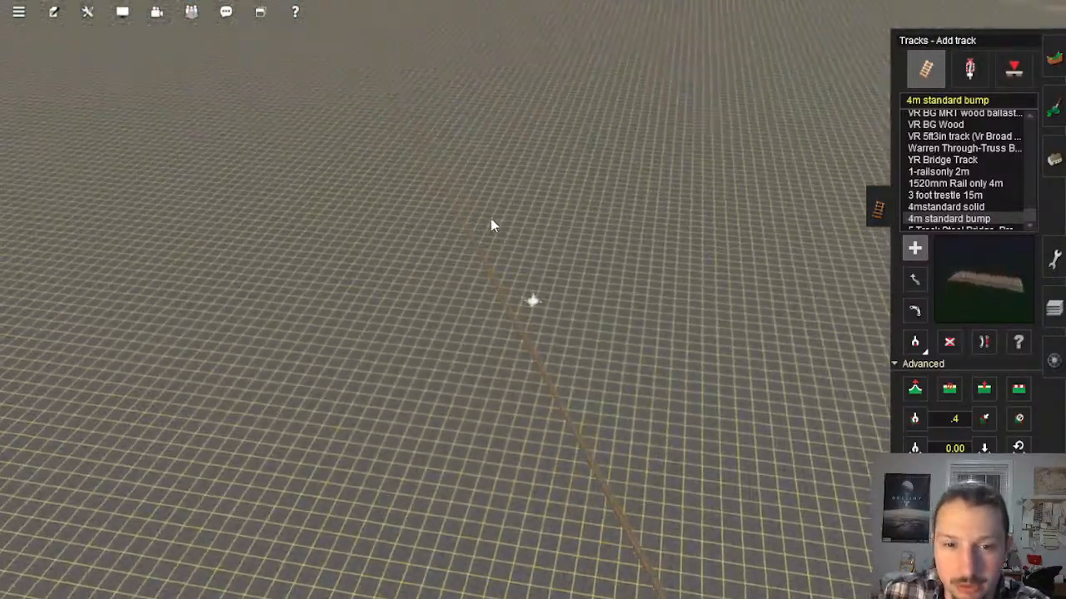
mouse_move(490, 218)
right_mouse_down()
mouse_move(480, 180)
mouse_move(500, 168)
mouse_move(543, 170)
mouse_move(571, 117)
mouse_move(510, 121)
right_mouse_up()
key("Right")
key("Right")
scroll(550, 283, "down", 8)
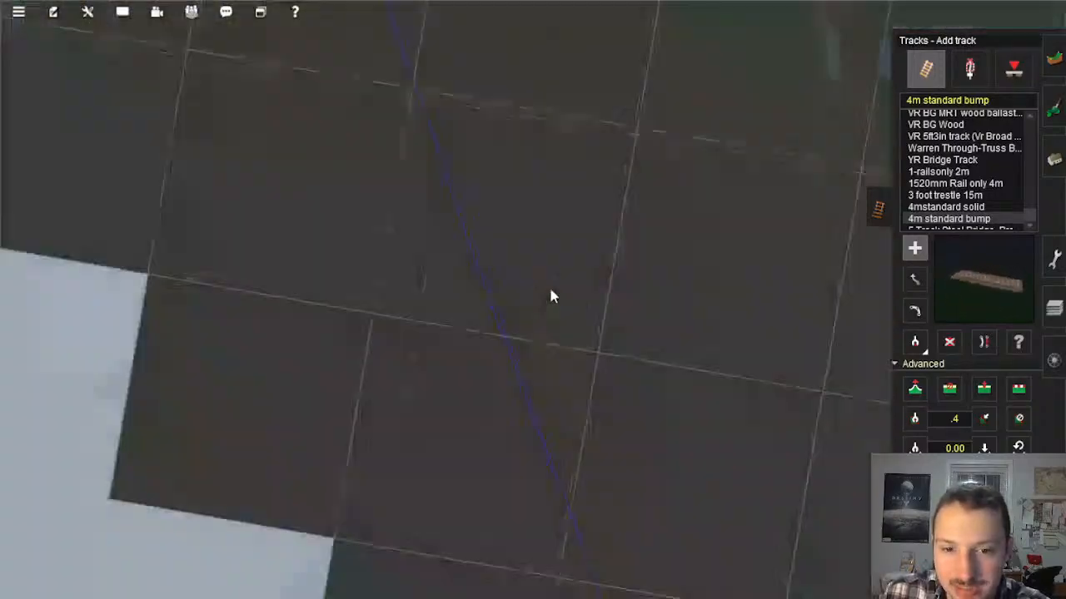
scroll(573, 420, "up", 10)
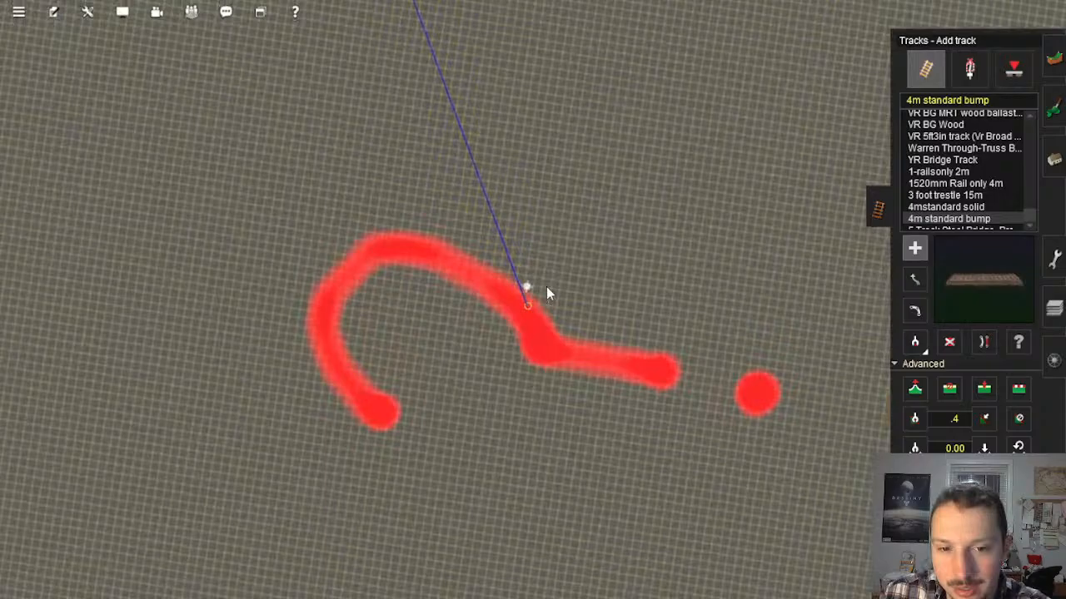
Step: Switch to sampling vertex height at the end of the test track on the red marking
scroll(547, 293, "up", 3)
right_click_drag(547, 293, 617, 305)
key("g")
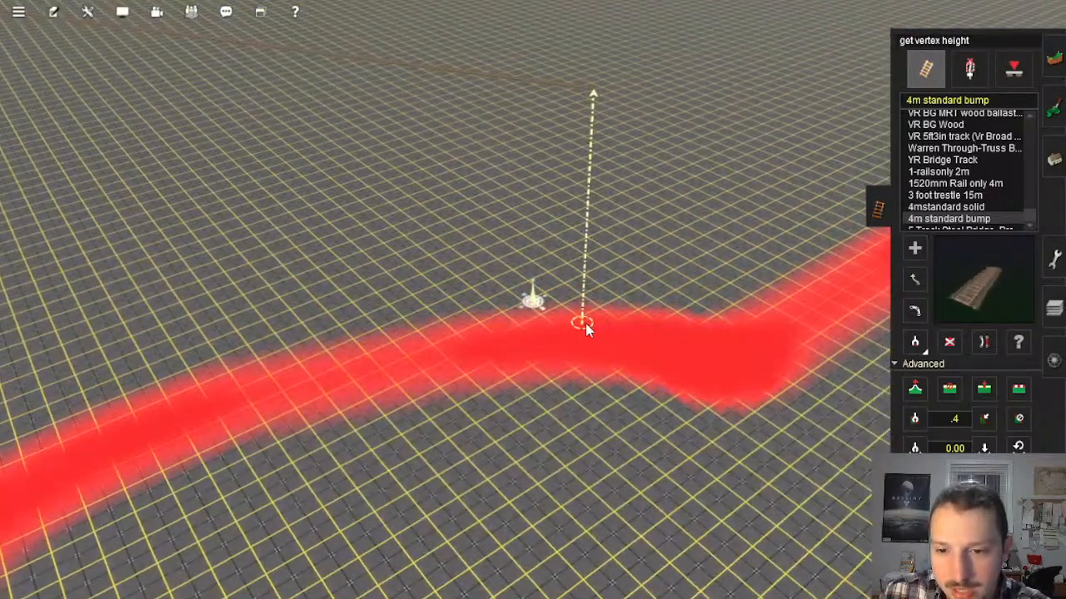
scroll(561, 304, "down", 8)
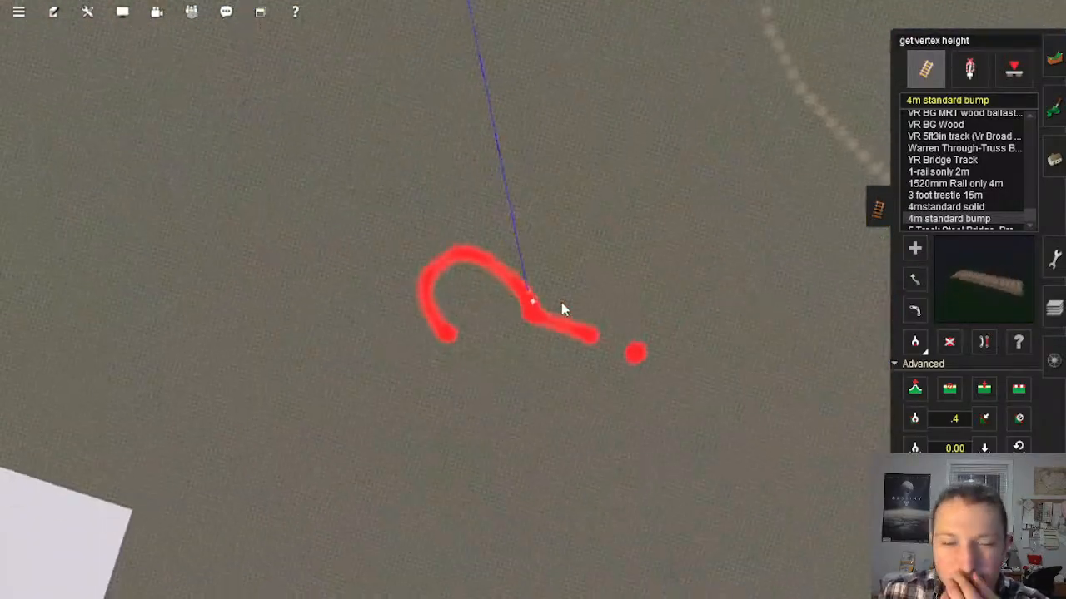
Step: Trace the baseboard corridor from the red marking back to the blue-outlined baseboards near Mason's Landing
scroll(562, 309, "down", 5)
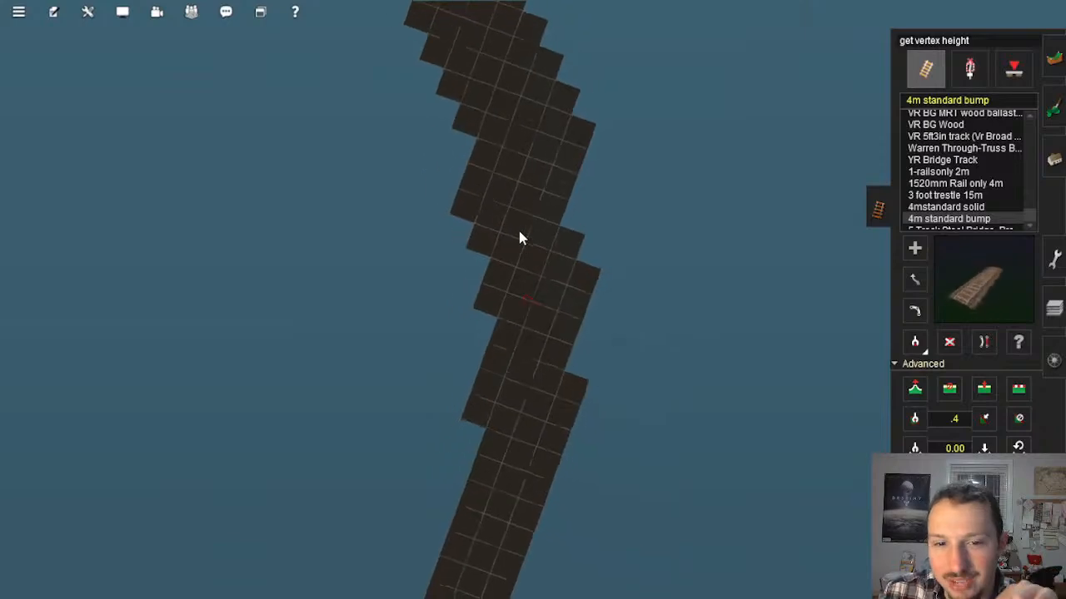
scroll(539, 243, "up", 6)
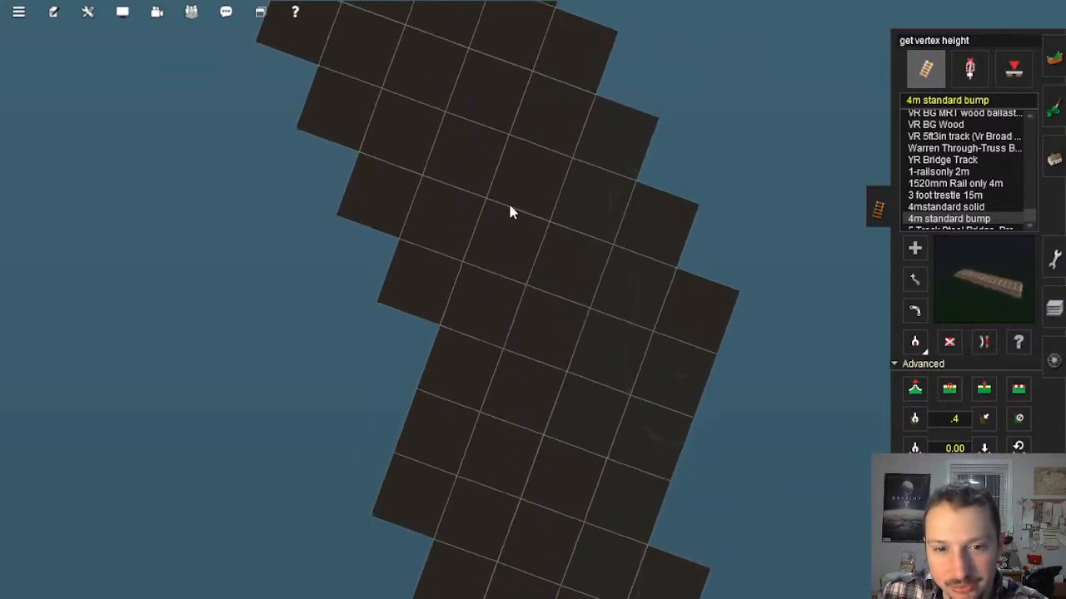
scroll(506, 215, "up", 6)
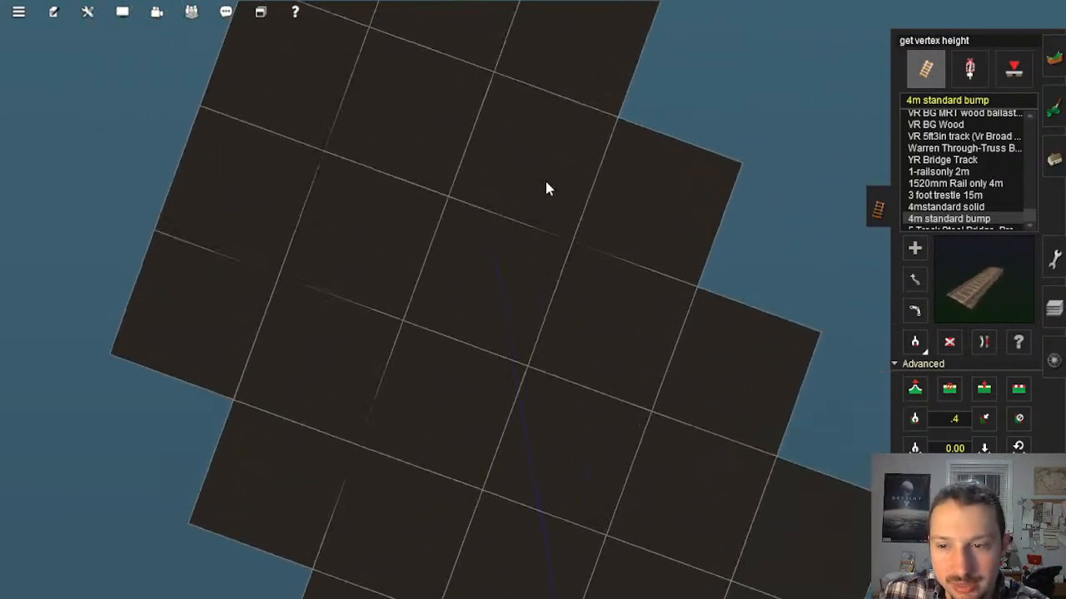
mouse_move(545, 181)
right_mouse_down()
mouse_move(466, 225)
mouse_move(525, 181)
right_mouse_up()
scroll(524, 187, "down", 5)
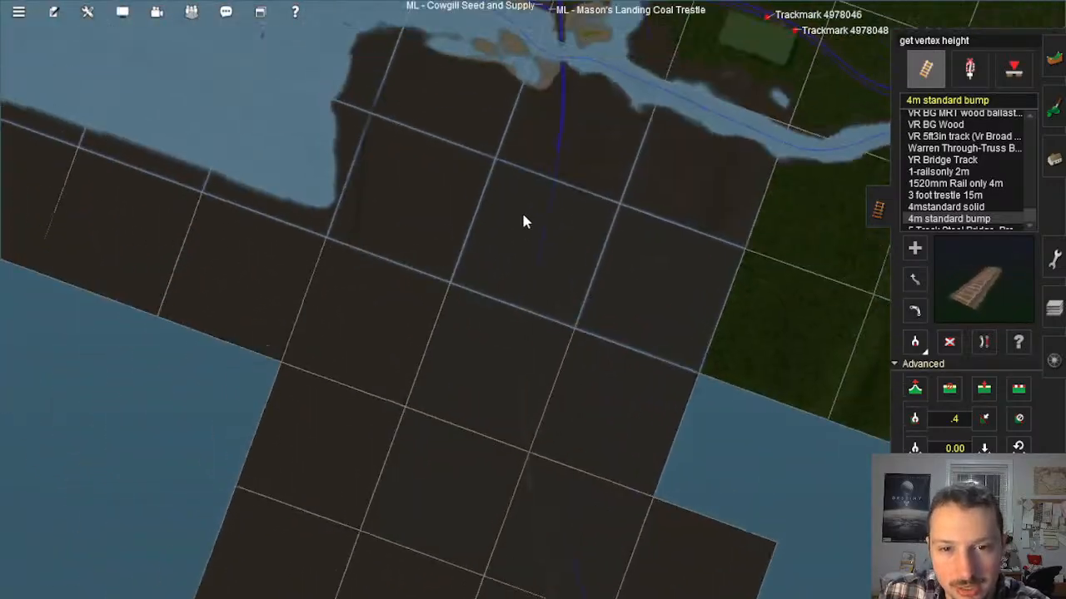
scroll(525, 222, "up", 8)
scroll(538, 234, "up", 6)
key("Left")
key("Down")
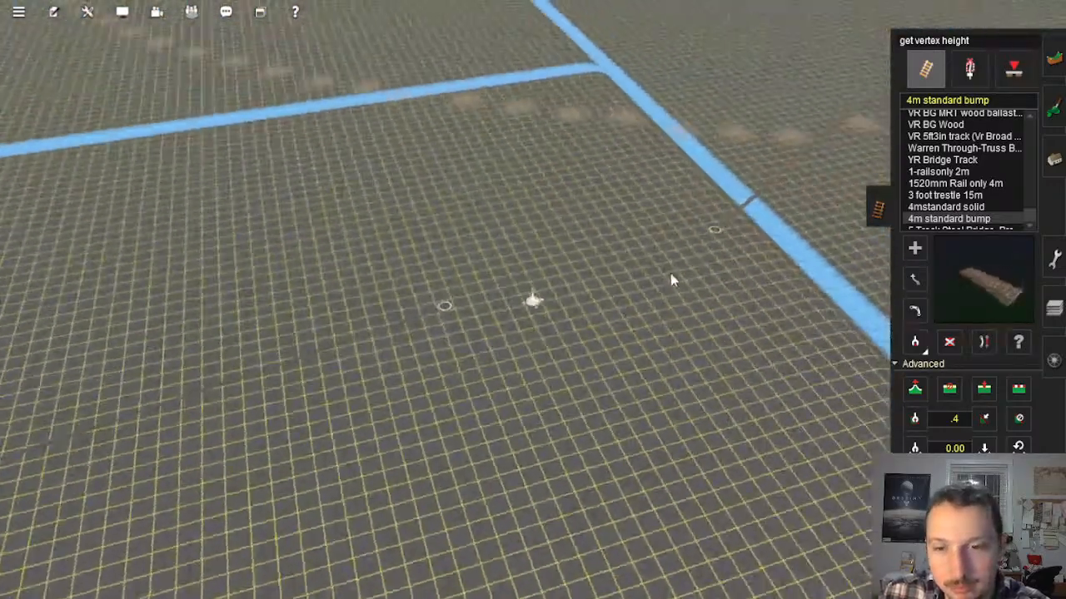
mouse_move(670, 280)
right_mouse_down()
mouse_move(609, 214)
mouse_move(594, 257)
mouse_move(537, 289)
mouse_move(500, 281)
mouse_move(494, 241)
right_mouse_up()
scroll(495, 246, "down", 10)
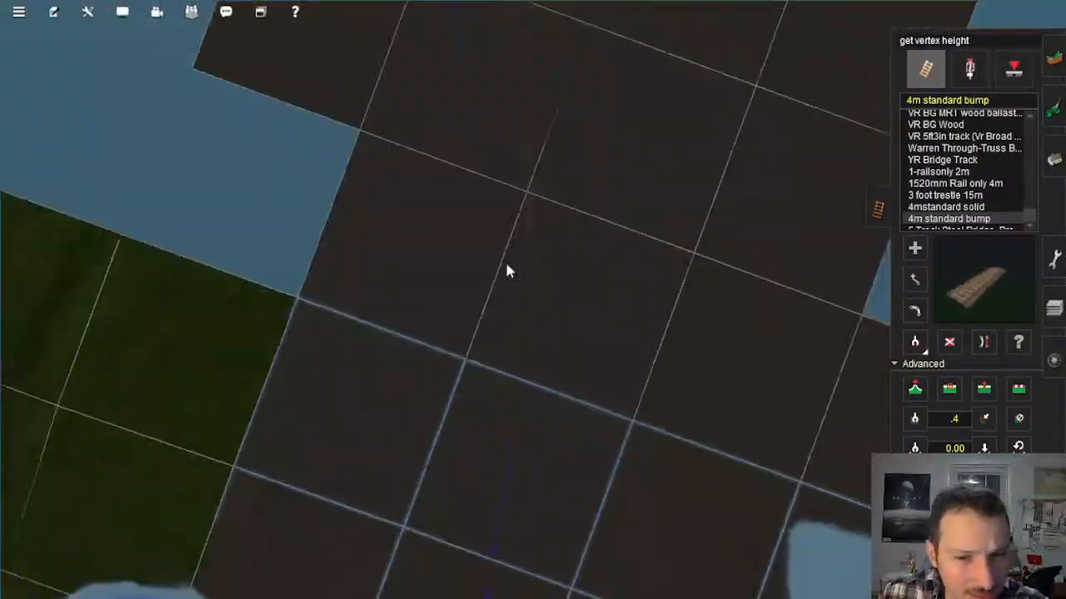
Step: Trace the test track from the blue-outlined baseboards along the stepped corridor to the red marking
scroll(508, 262, "down", 8)
right_click(523, 232)
scroll(514, 267, "up", 4)
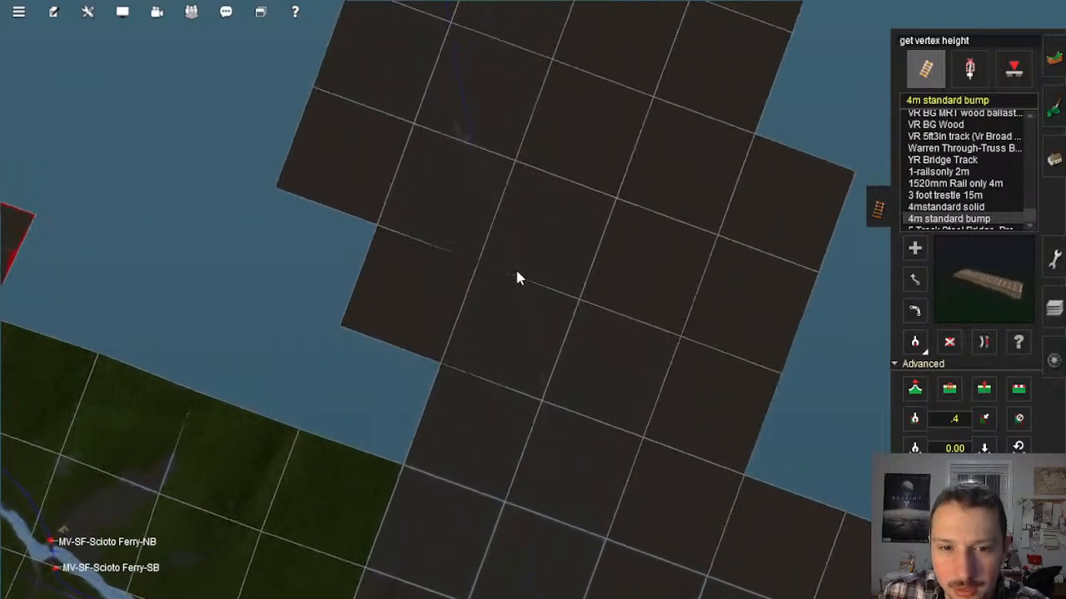
scroll(516, 277, "up", 3)
right_click(562, 377)
scroll(556, 400, "down", 3)
right_click(552, 413)
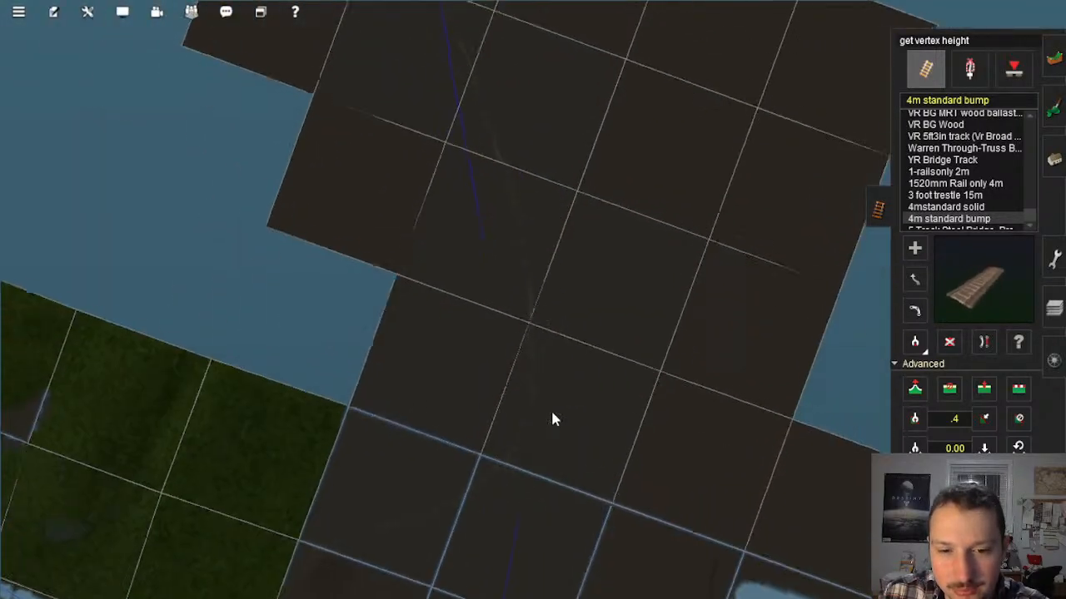
right_click(553, 414)
right_click_drag(502, 246, 480, 339)
scroll(511, 230, "down", 4)
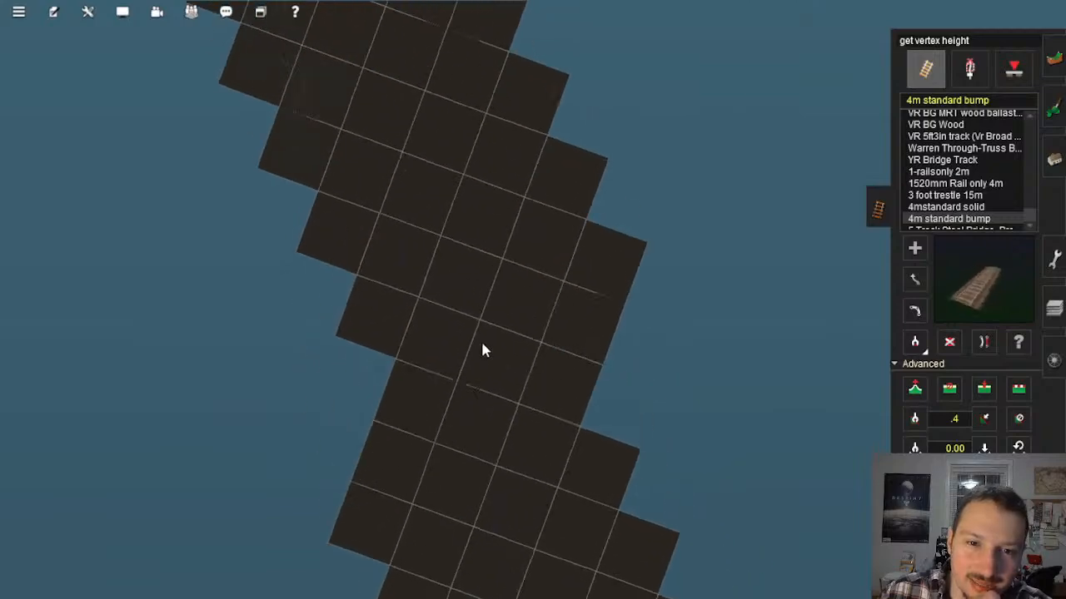
scroll(441, 271, "up", 4)
mouse_move(427, 245)
right_mouse_down()
mouse_move(471, 186)
mouse_move(563, 218)
mouse_move(558, 171)
mouse_move(486, 201)
mouse_move(484, 179)
mouse_move(502, 171)
mouse_move(597, 242)
mouse_move(561, 305)
right_mouse_up()
scroll(561, 188, "up", 3)
scroll(495, 198, "up", 4)
scroll(485, 189, "down", 8)
scroll(530, 302, "up", 6)
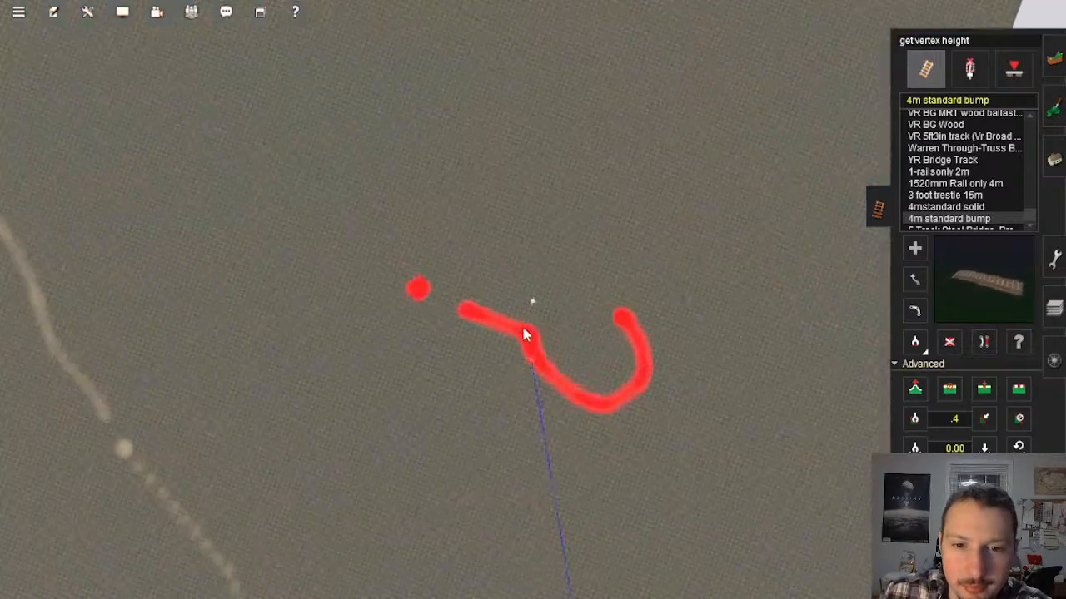
Step: Examine the height of the test track's end above the red marking from low and oblique angles
key("Down")
key("Left")
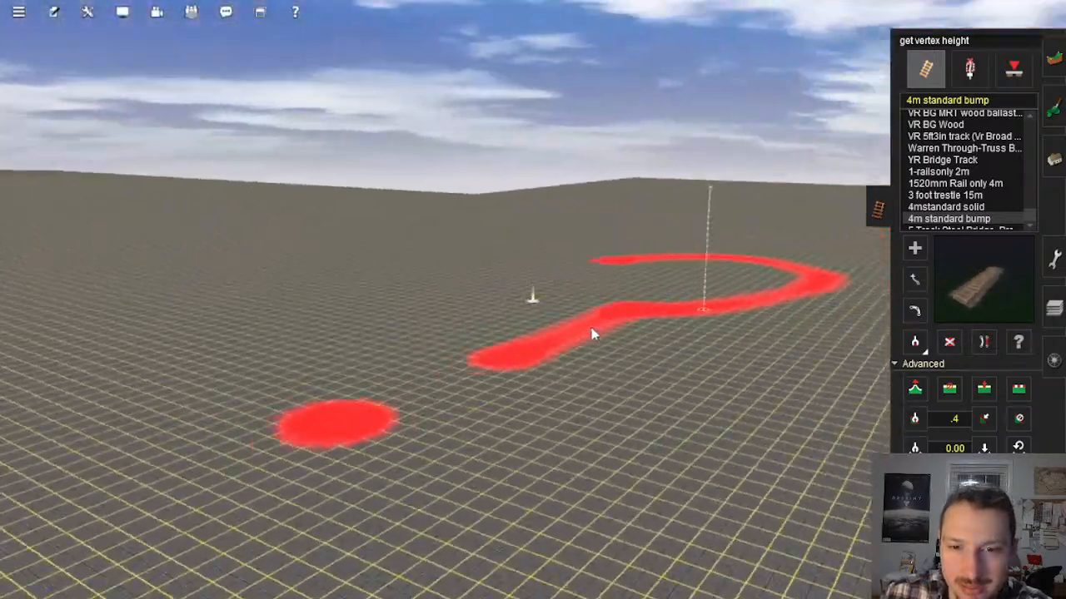
key("Up")
key("Down")
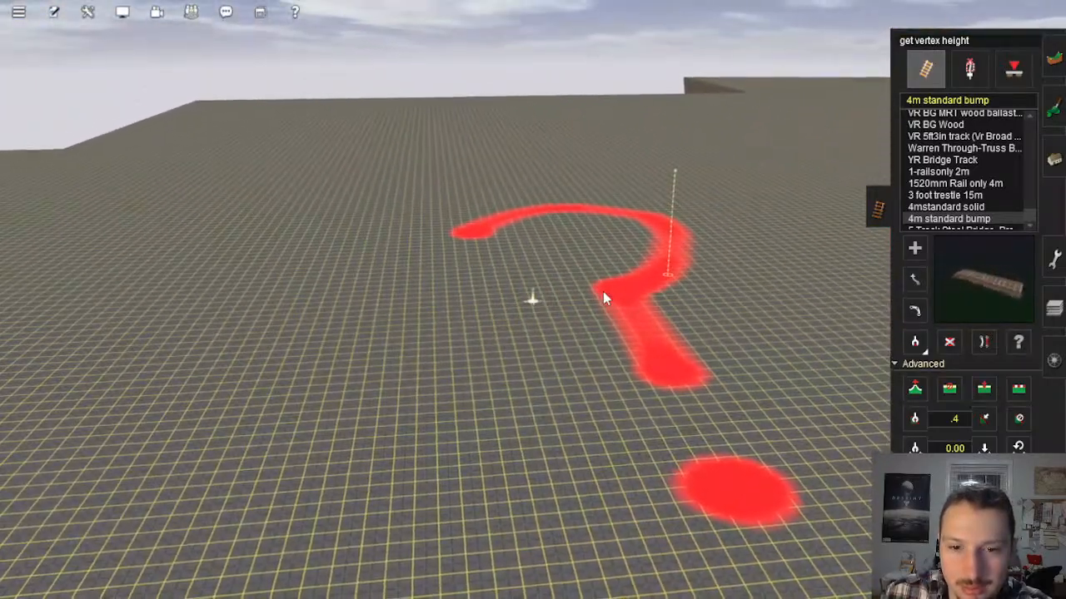
key("Left")
key("Right")
key("Left")
right_click(611, 272)
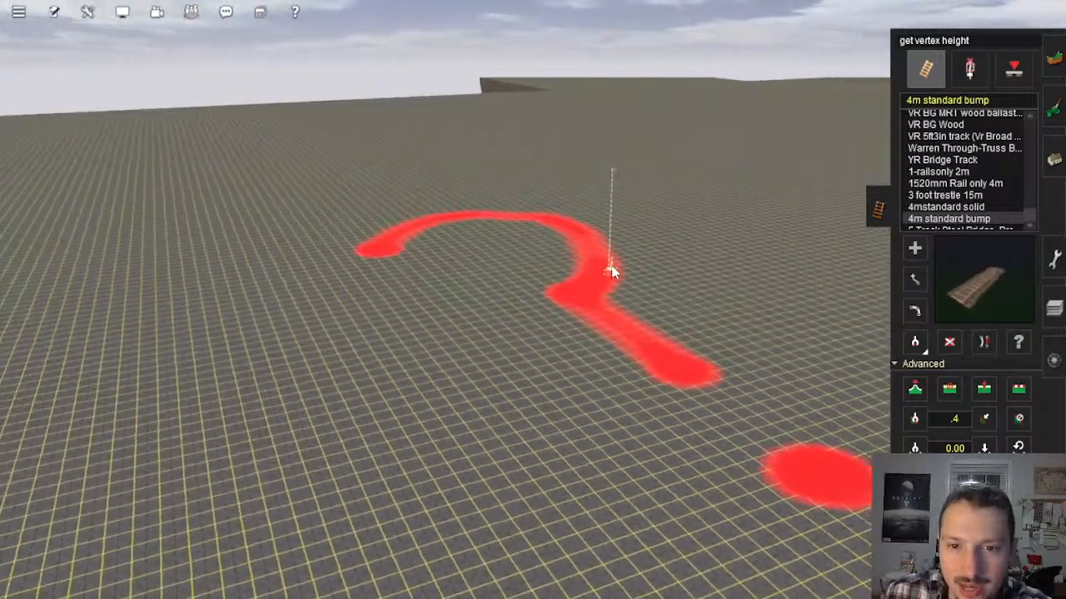
key("Up")
key("Left")
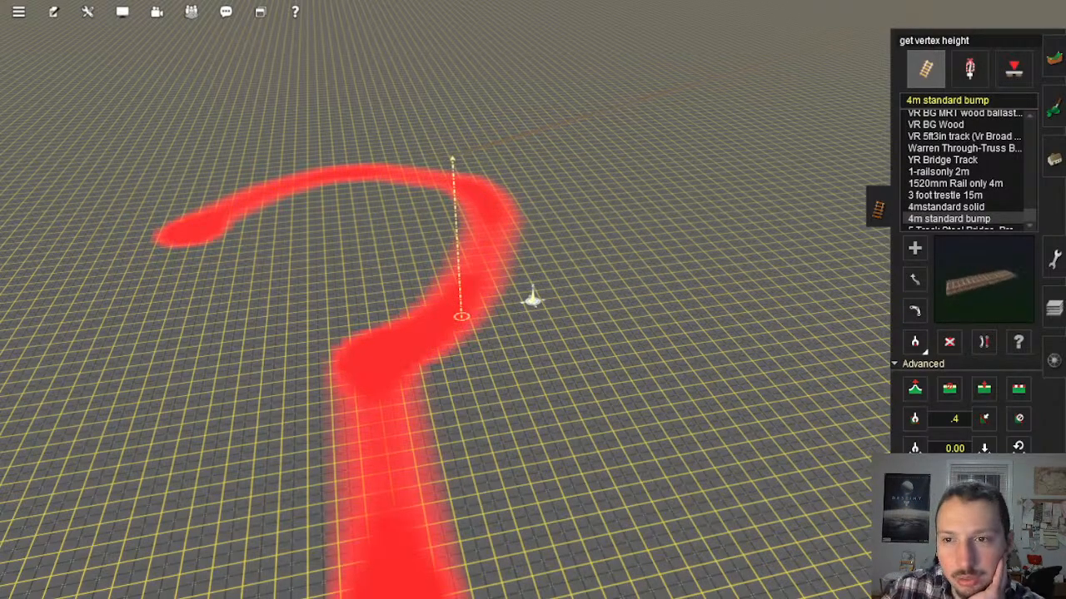
scroll(532, 299, "down", 10)
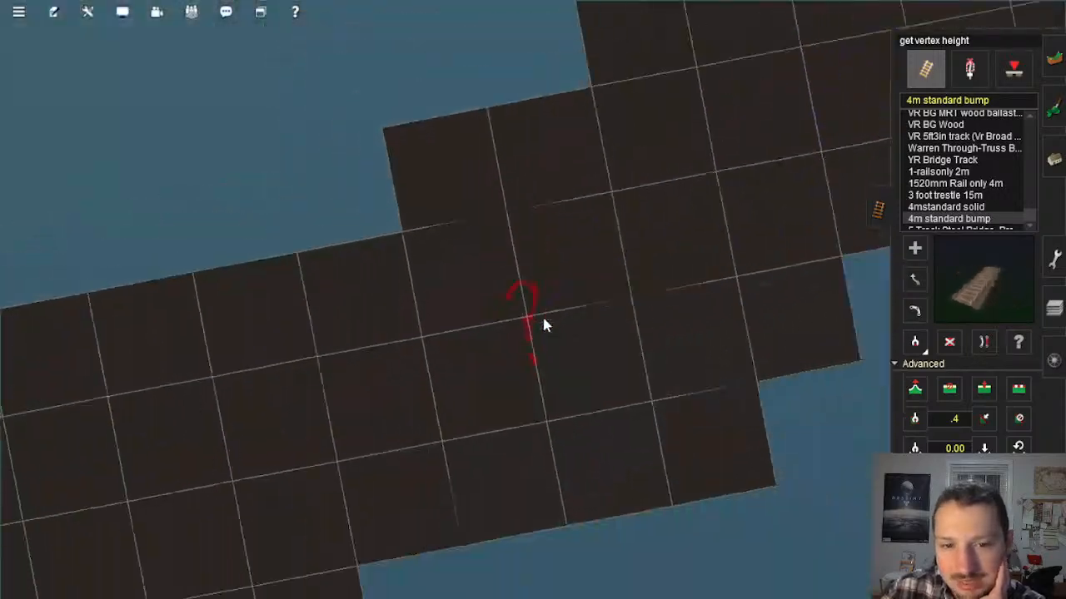
scroll(543, 319, "up", 10)
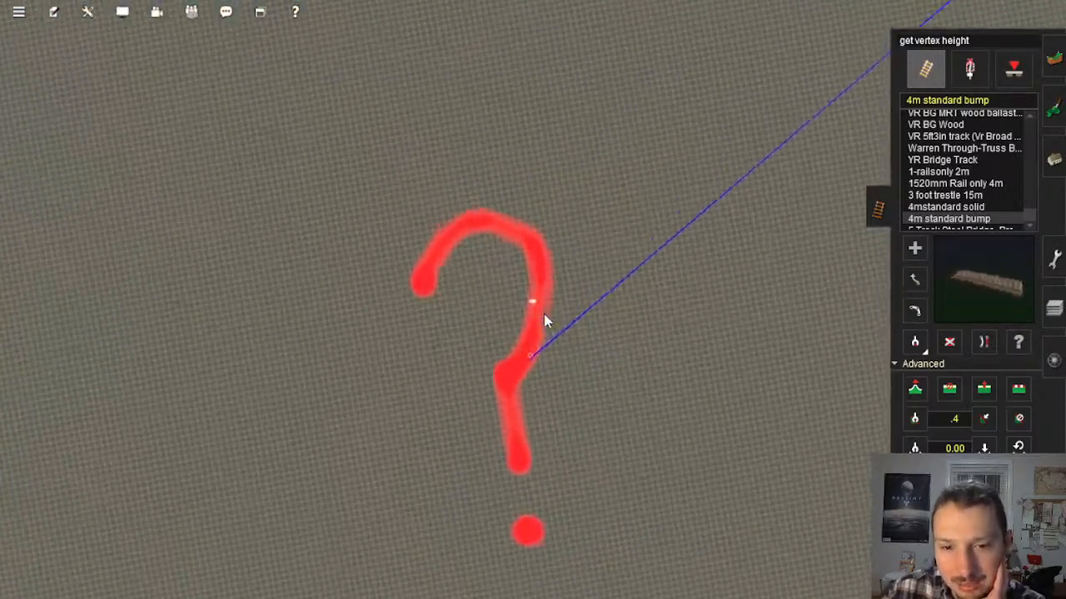
scroll(543, 314, "up", 3)
right_click(534, 355)
key("Down")
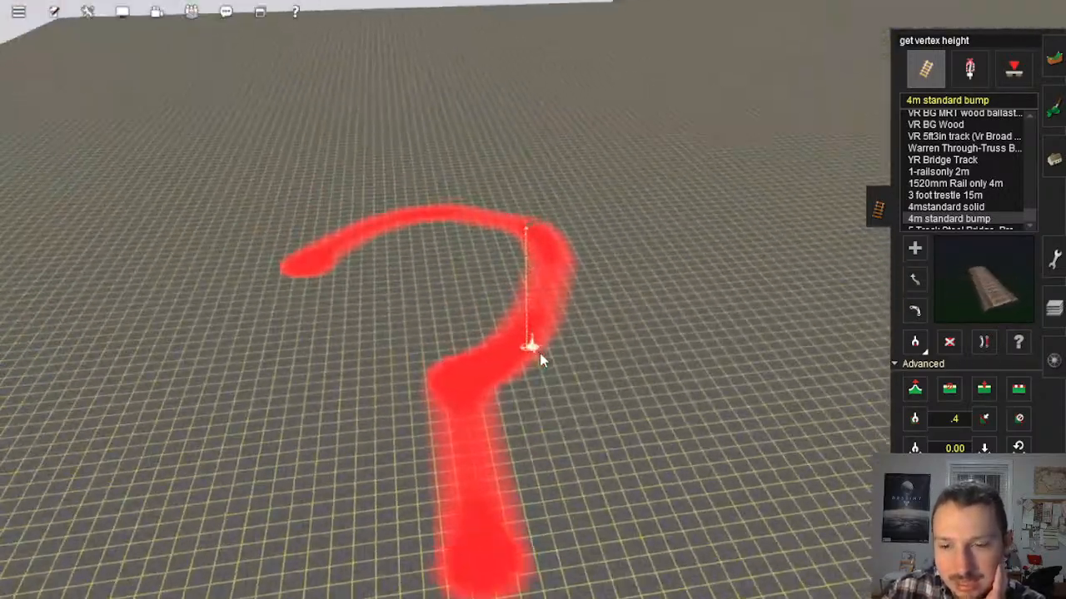
key("Up")
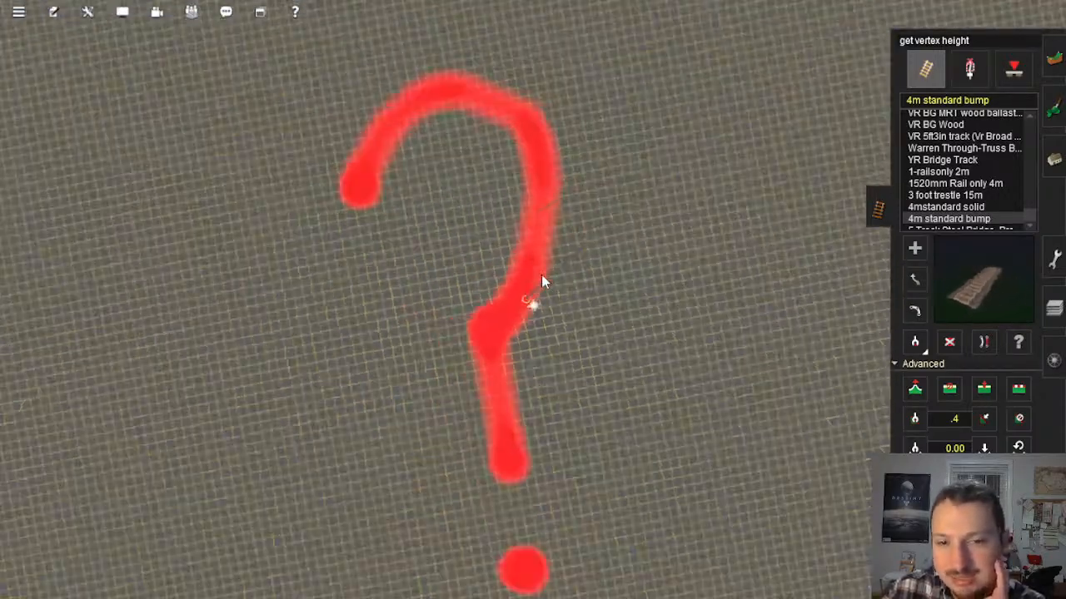
Step: Compare the red marking's position with the whole baseboard corridor and inspect the track end there from ground level
scroll(542, 281, "down", 6)
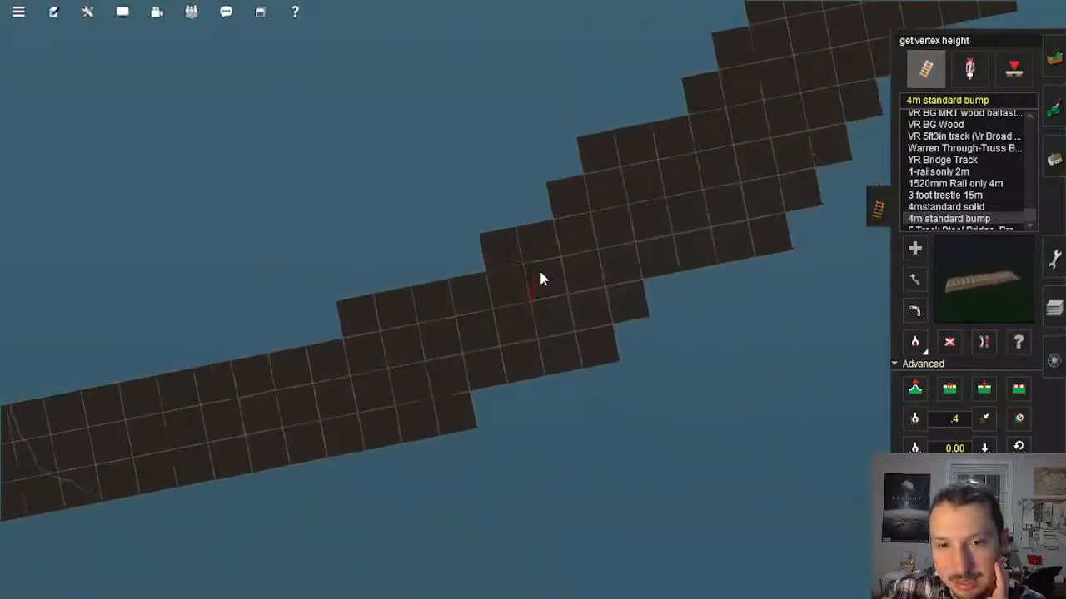
scroll(540, 273, "down", 3)
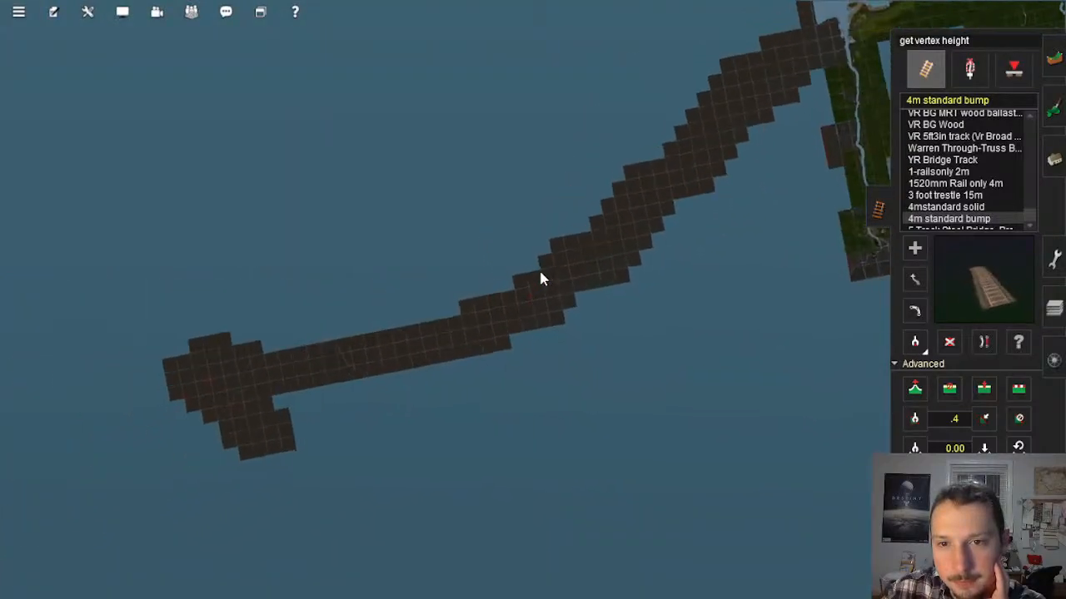
scroll(541, 273, "up", 3)
scroll(533, 293, "up", 5)
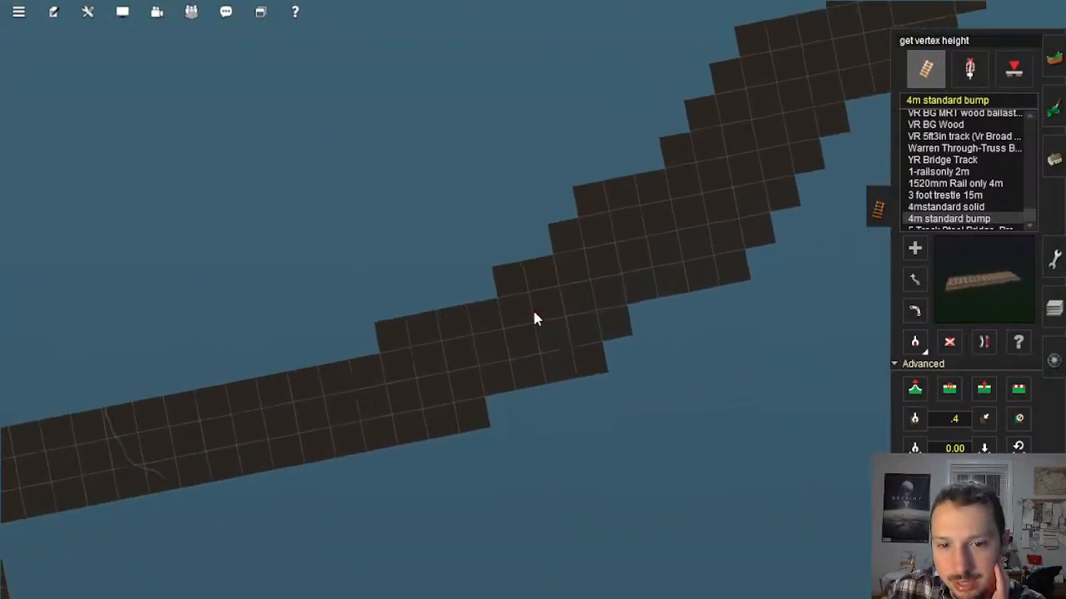
scroll(538, 323, "up", 8)
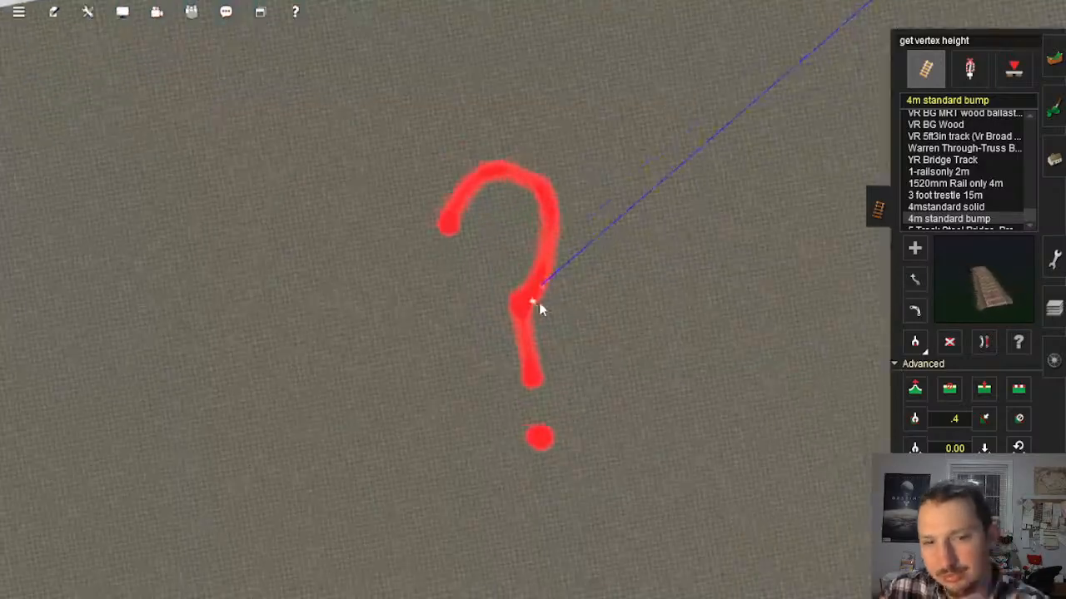
scroll(537, 301, "down", 8)
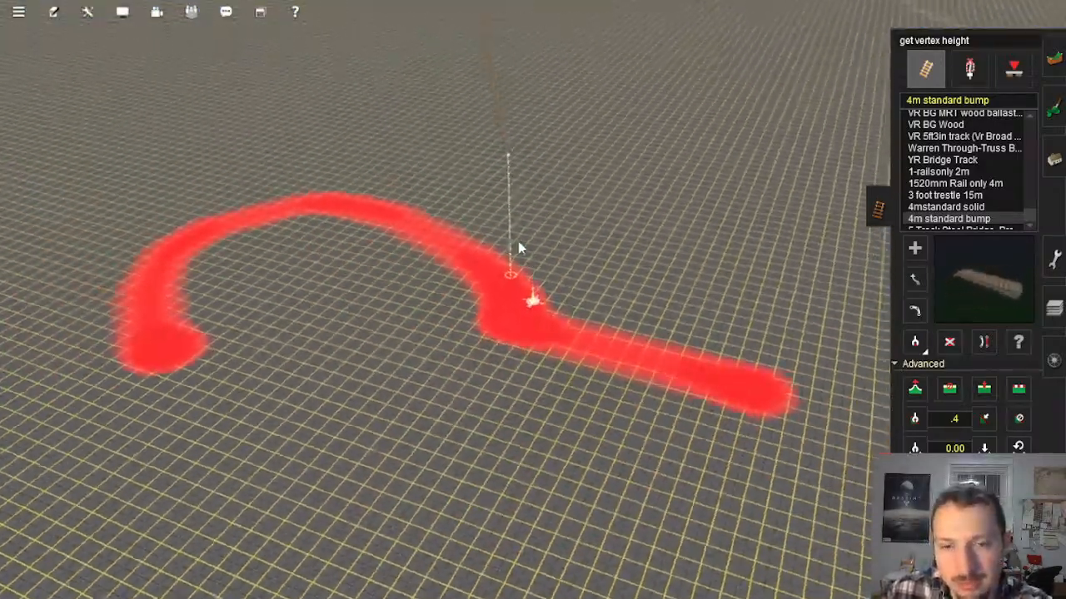
right_click(505, 257)
key("Down")
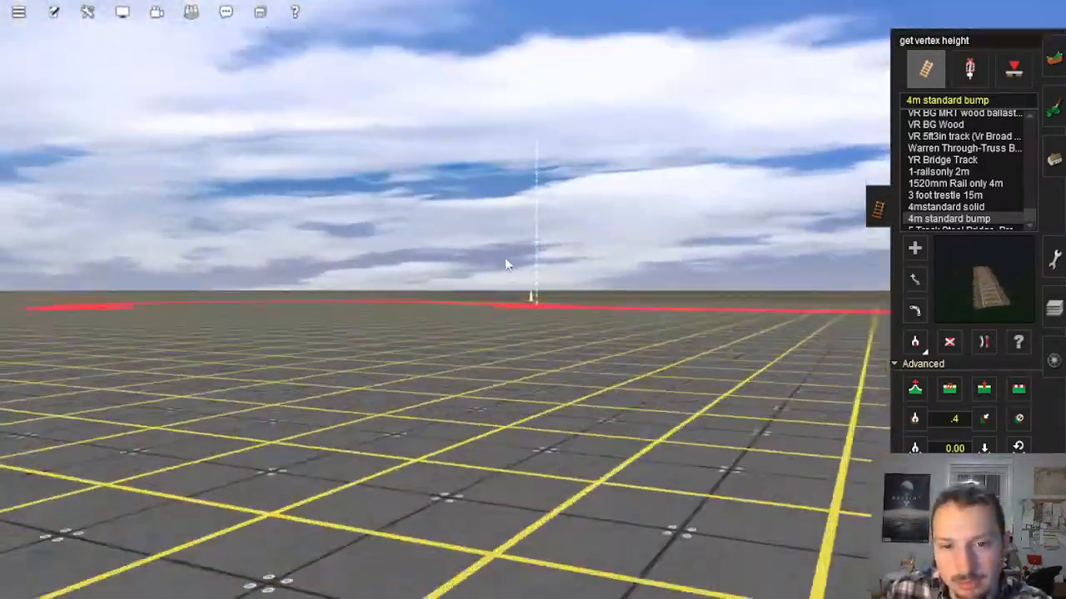
key("Up")
right_click(501, 125)
Step: Return along the corridor to the blue-outlined baseboards and inspect the test track's vertices at their edge
scroll(539, 160, "down", 10)
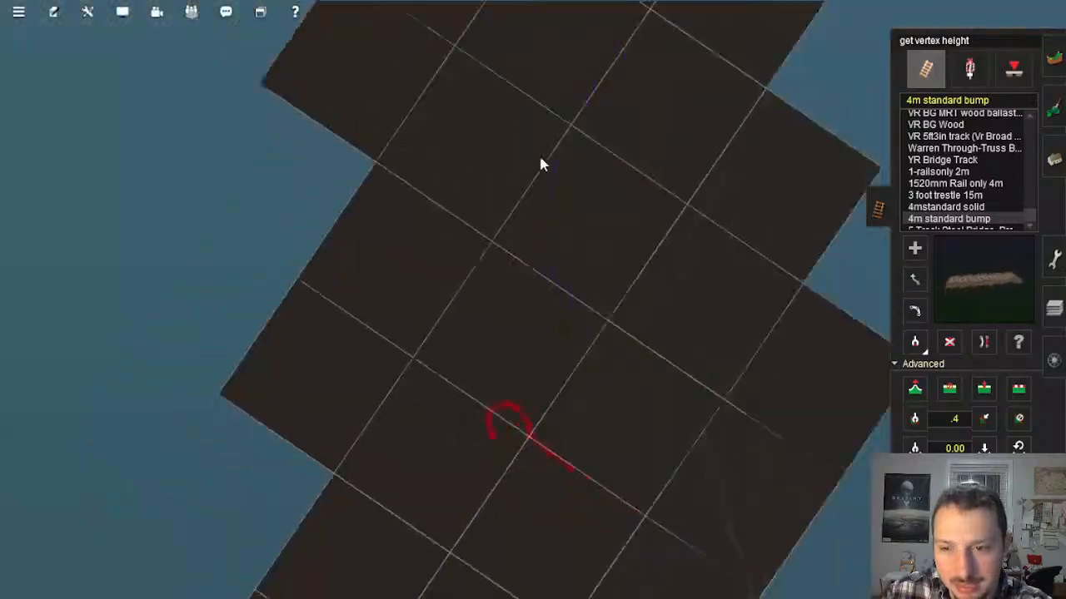
right_click(540, 164)
right_click(540, 164)
right_click(540, 165)
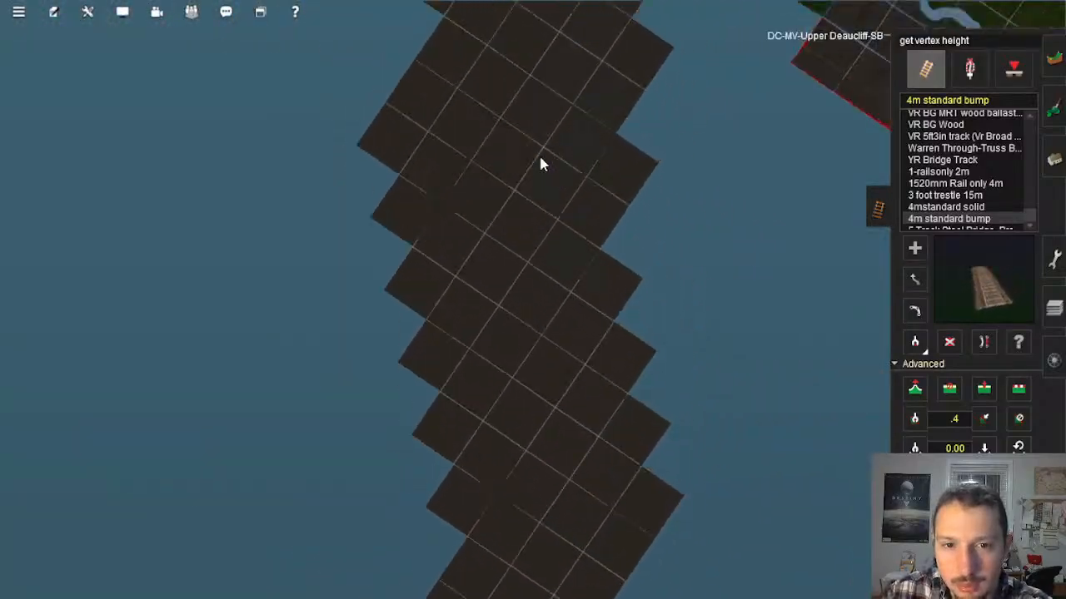
right_click(555, 151)
scroll(541, 337, "up", 10)
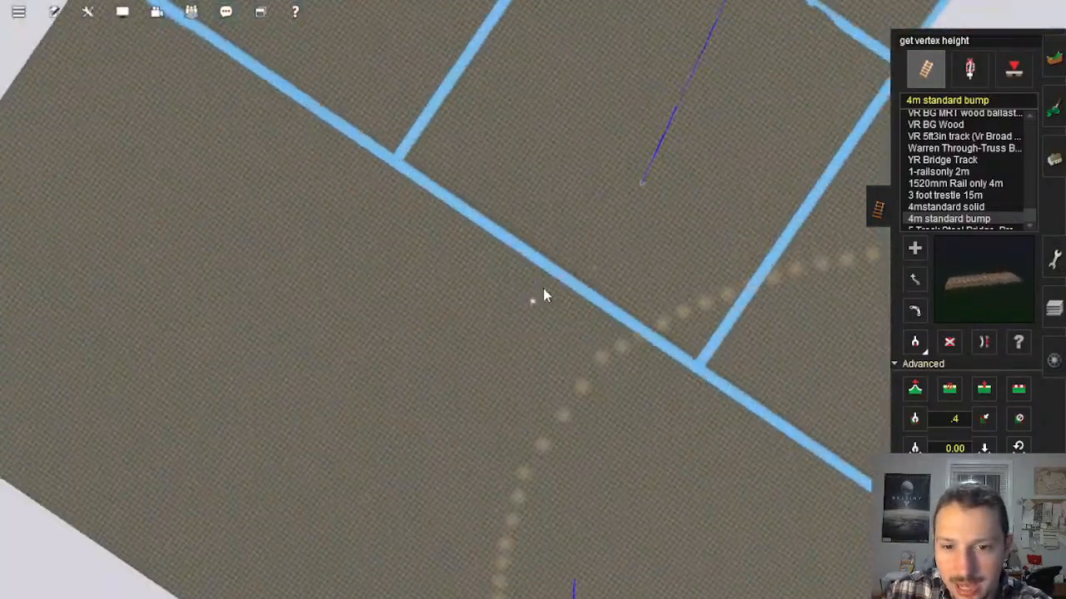
key("Down")
key("Left")
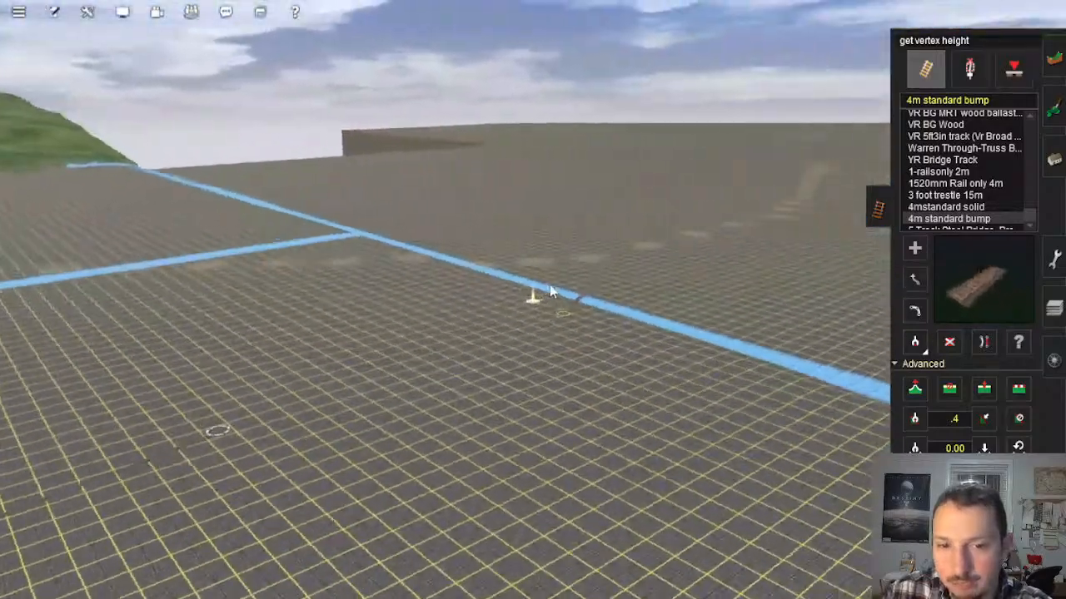
key("Up")
scroll(545, 308, "up", 3)
right_click(542, 326)
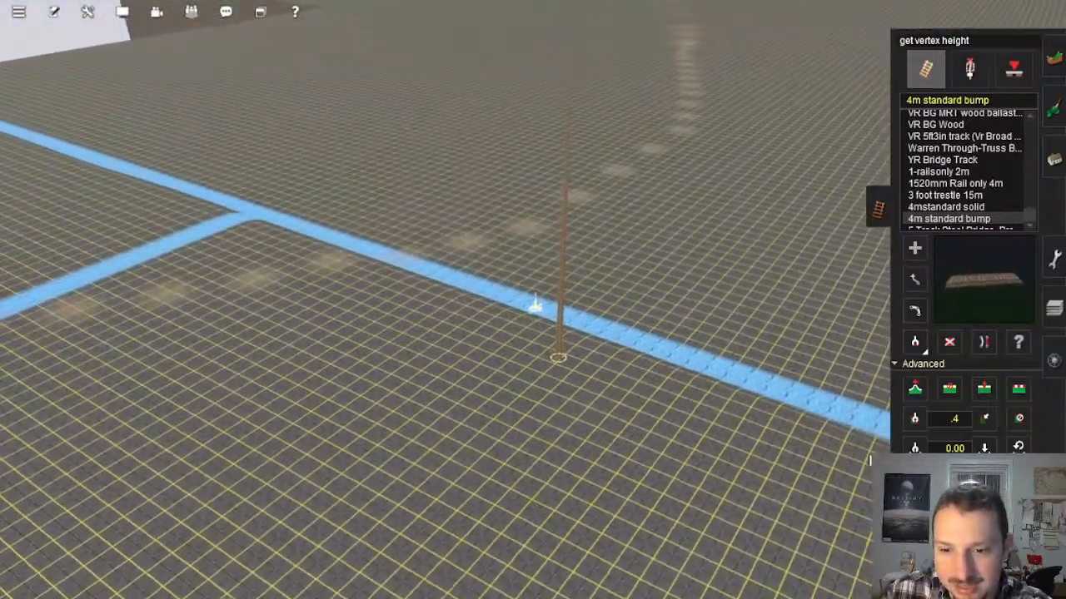
Step: Set the track gradient value to .6
left_click(962, 427)
key("BackSpace")
key("BackSpace")
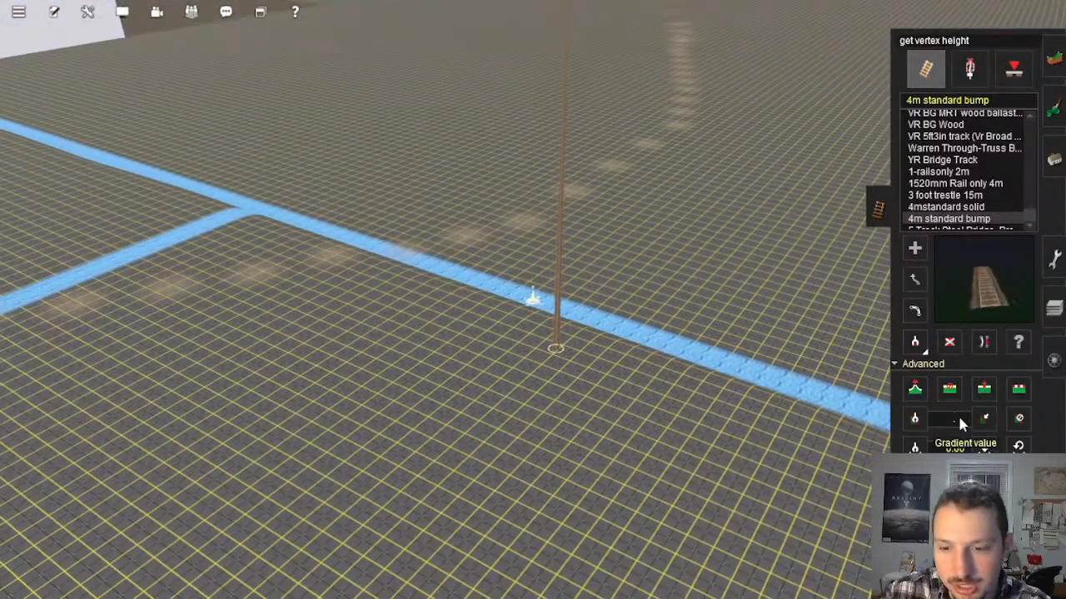
type(".6")
middle_click_drag(611, 321, 575, 301)
Step: Survey the empty baseboard corridor from above and return to the test track near the coast
scroll(572, 301, "down", 12)
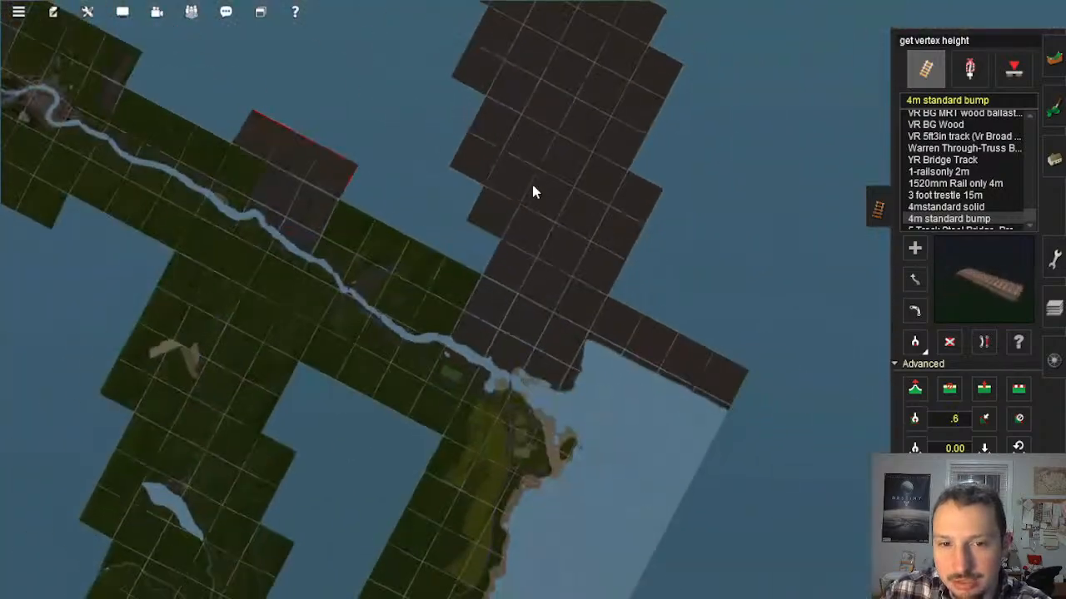
right_click(532, 184)
scroll(533, 190, "up", 5)
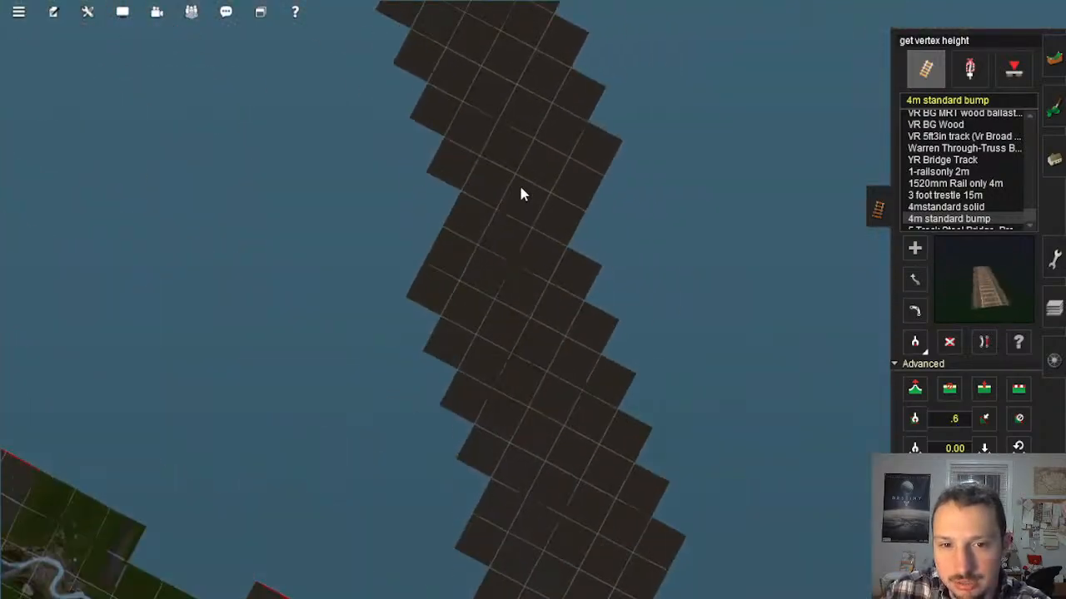
right_click(514, 177)
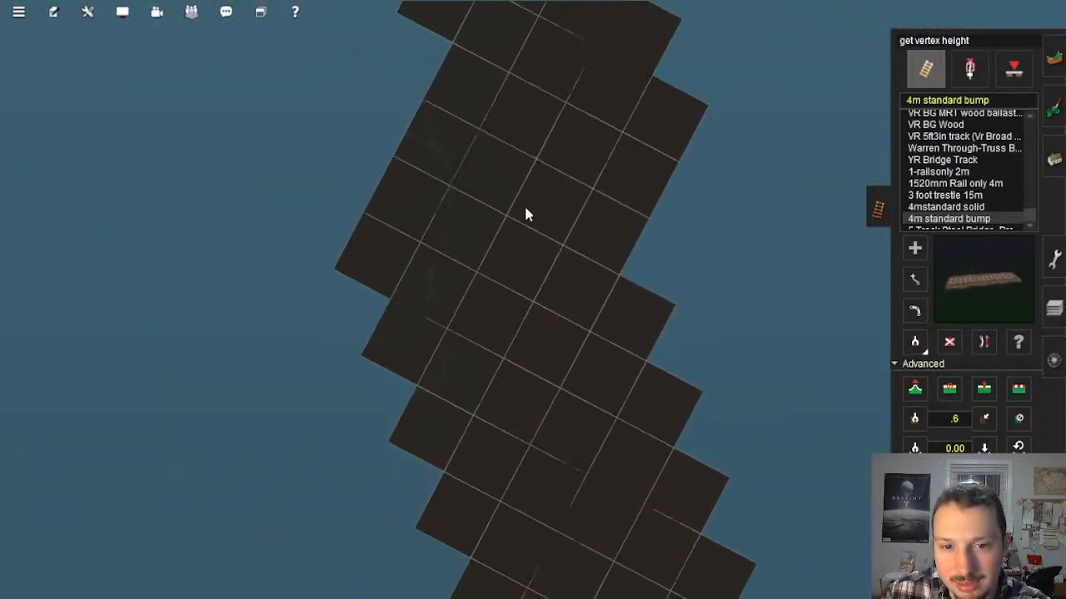
right_click(604, 437)
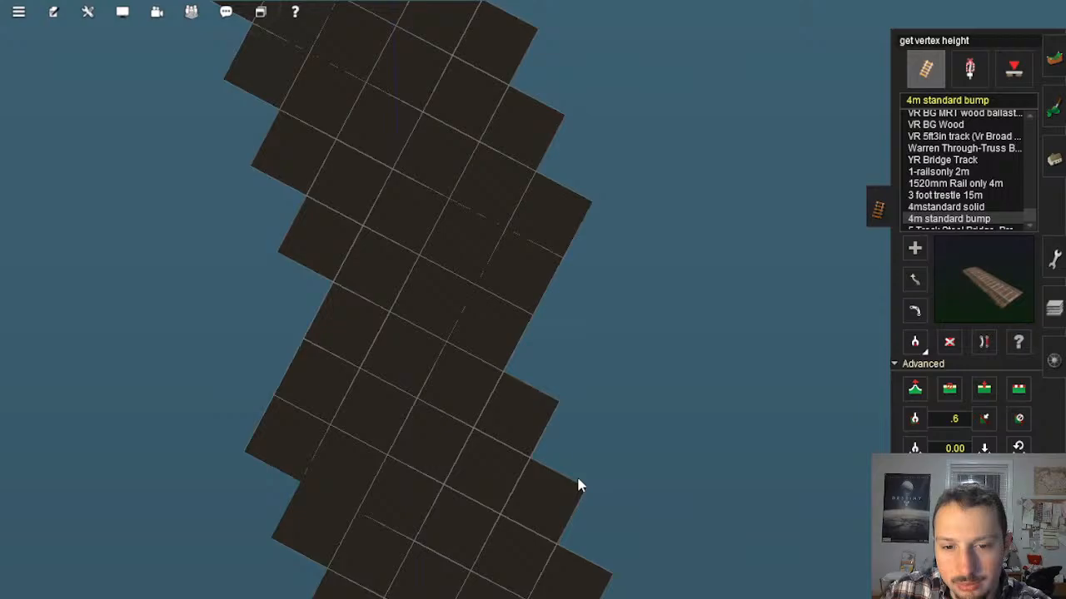
right_click(511, 482)
right_click(511, 482)
scroll(537, 423, "up", 8)
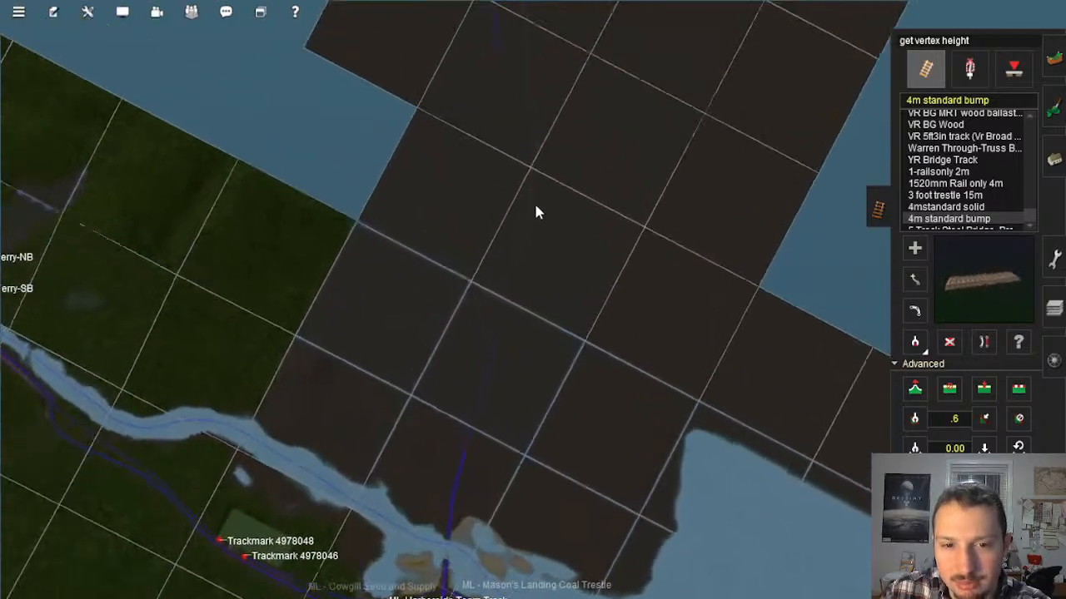
scroll(564, 466, "up", 6)
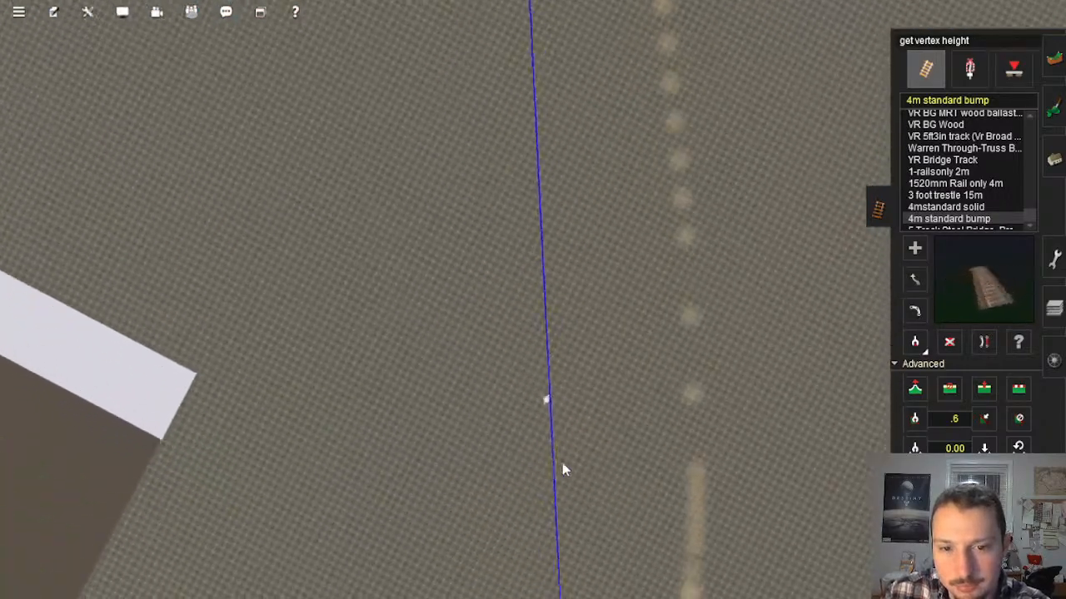
Step: Set the track gradient value to .5 and apply it to the test track at its end by the blue-outlined baseboards
key("Down")
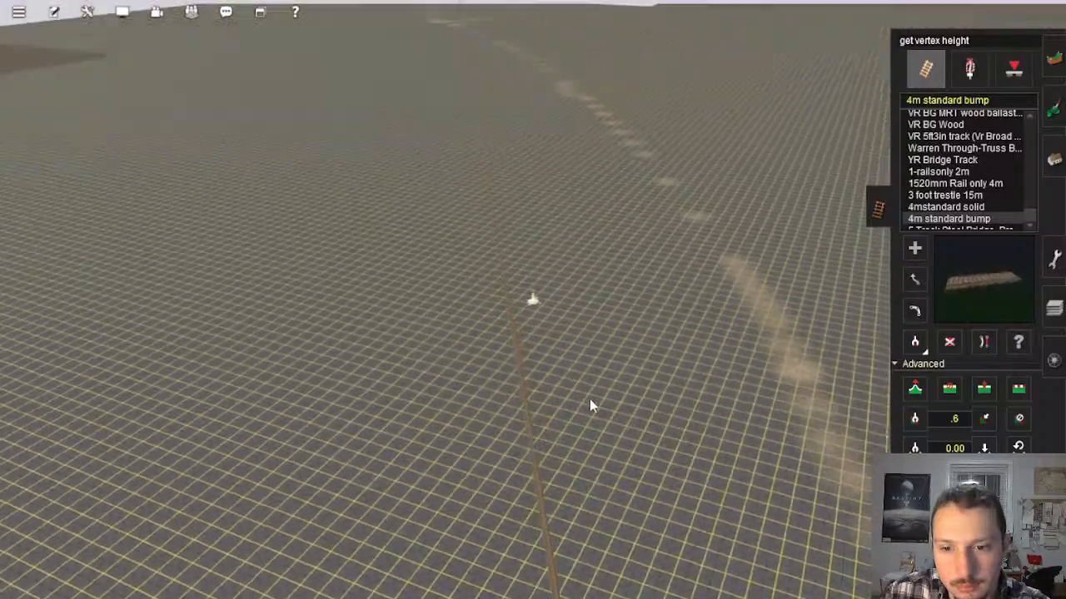
key("Up")
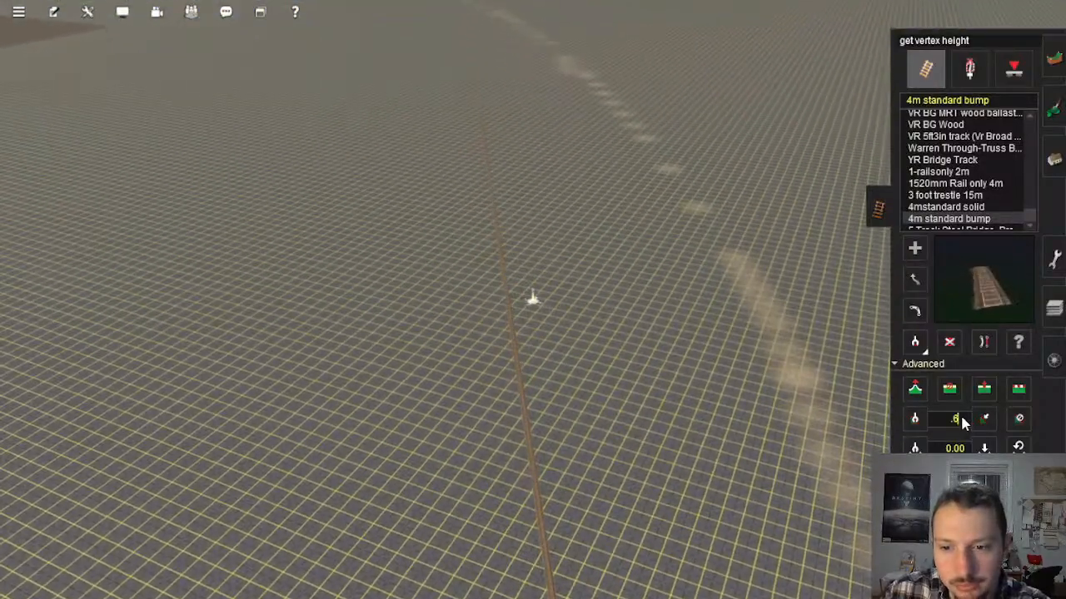
left_click(984, 418)
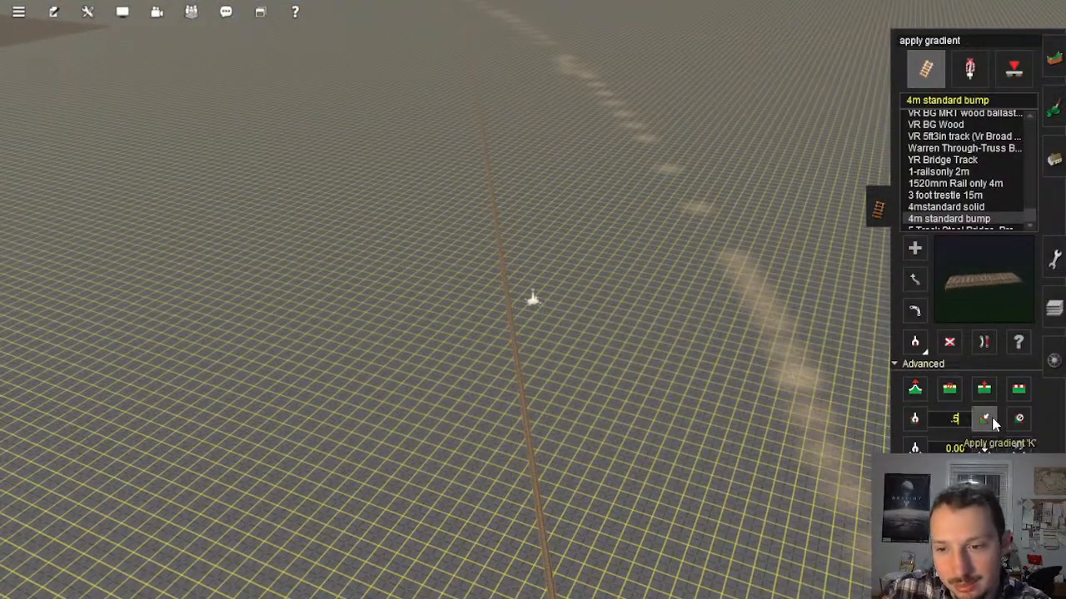
key("Down")
key("Right")
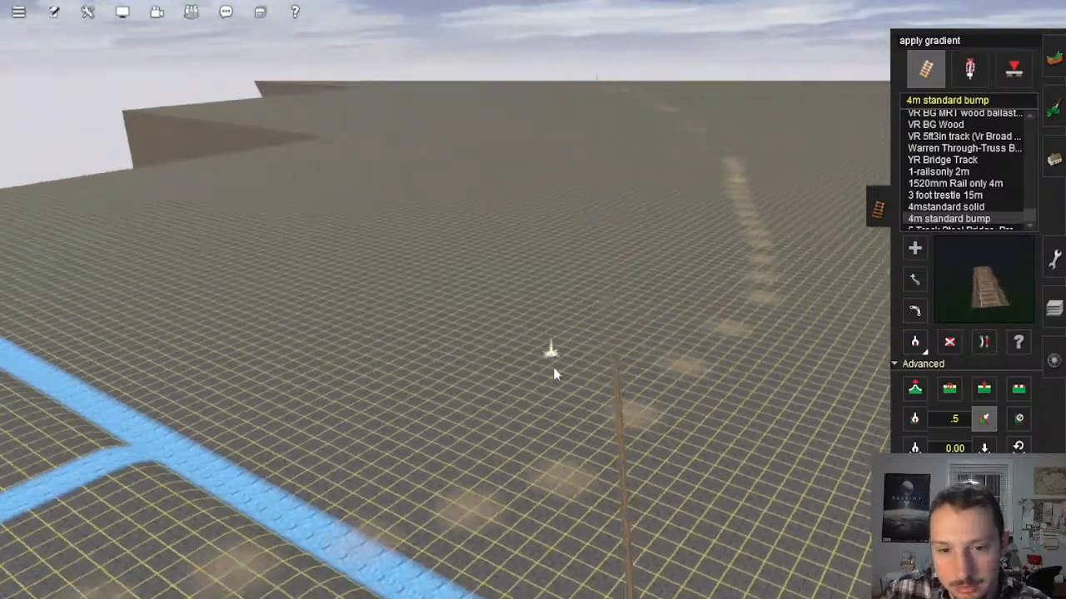
key("Right")
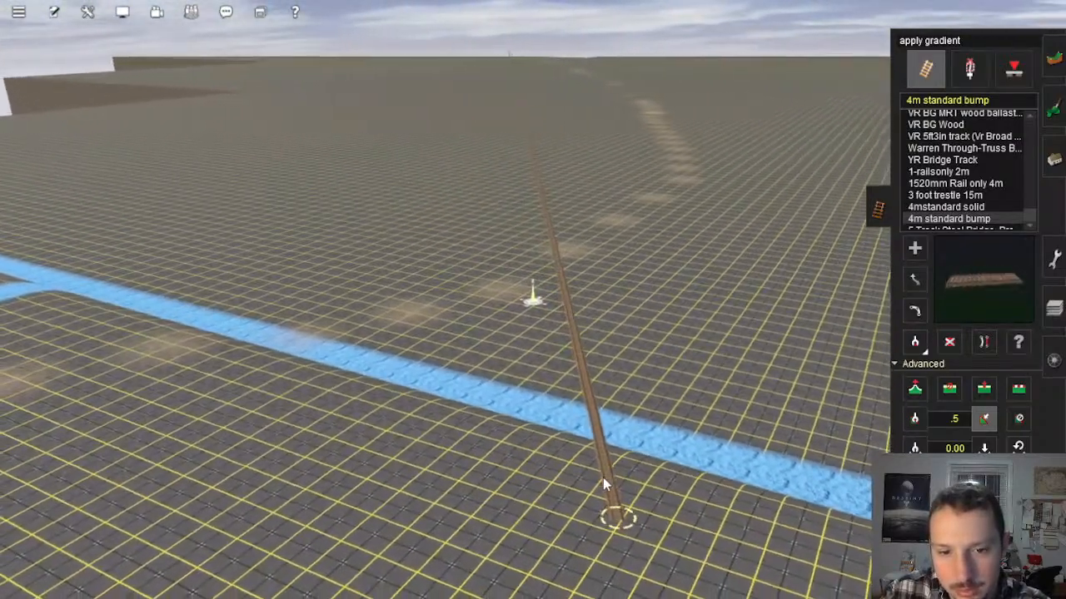
left_click(611, 480)
Step: Follow the test track inland along the corridor and get the height of its next vertex
scroll(522, 225, "down", 10)
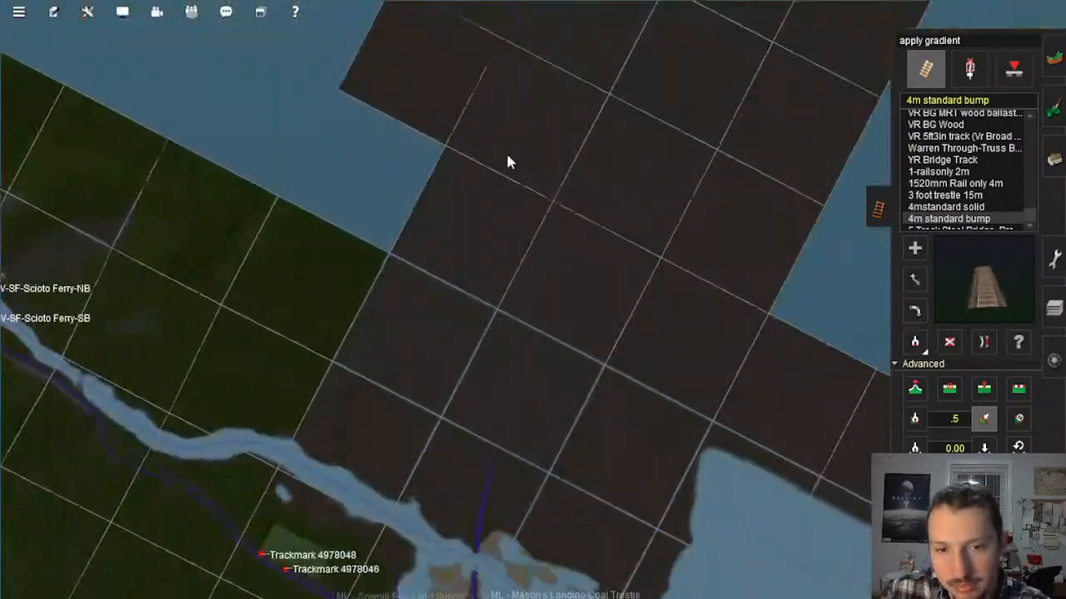
right_click_drag(505, 153, 555, 140)
scroll(557, 147, "up", 10)
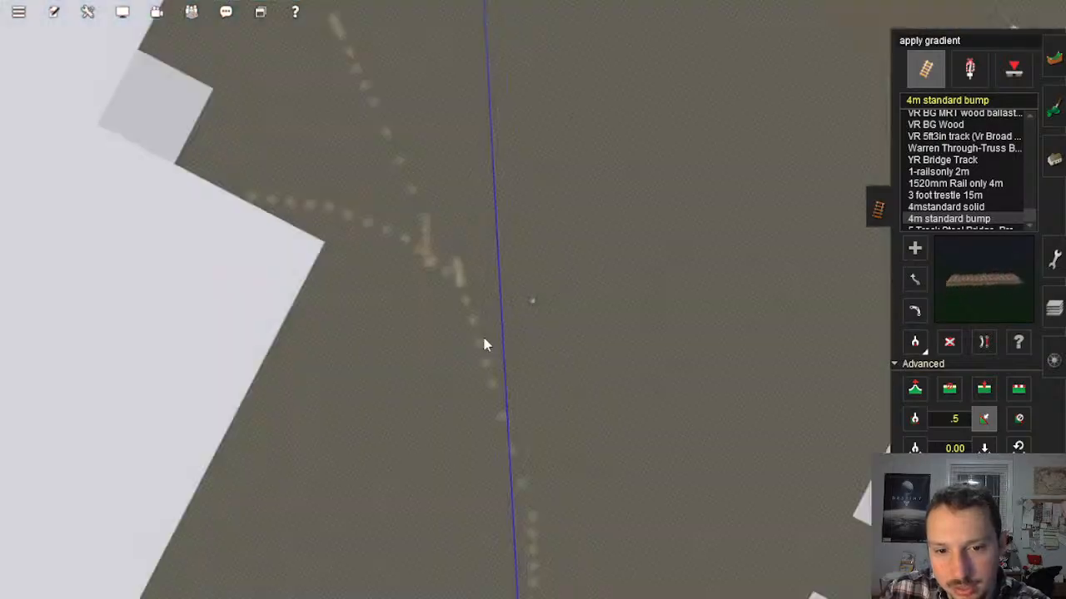
right_click_drag(502, 243, 542, 54)
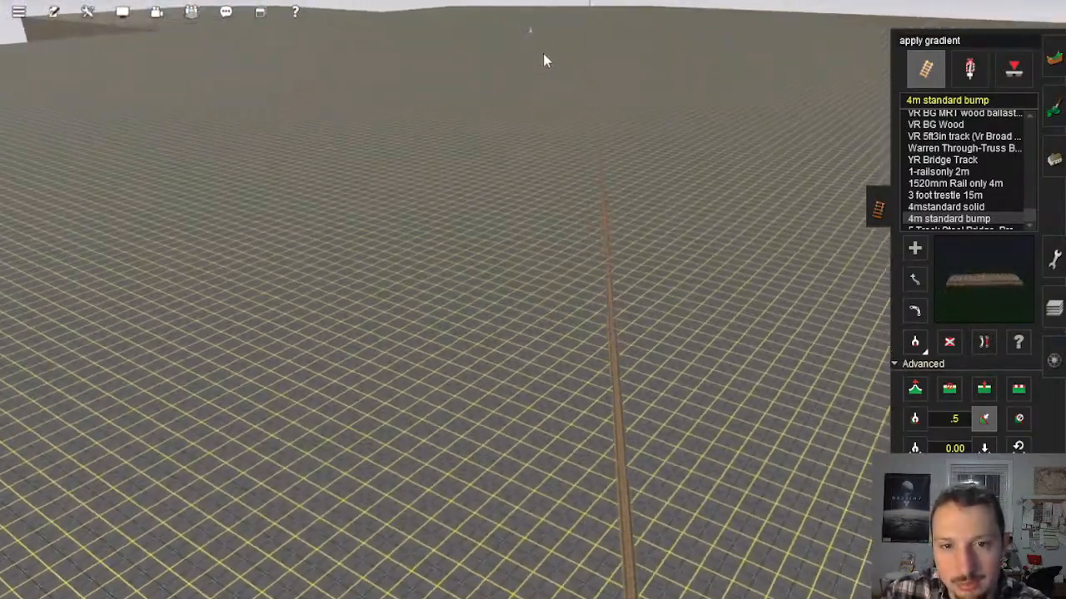
scroll(541, 63, "down", 10)
scroll(541, 105, "down", 5)
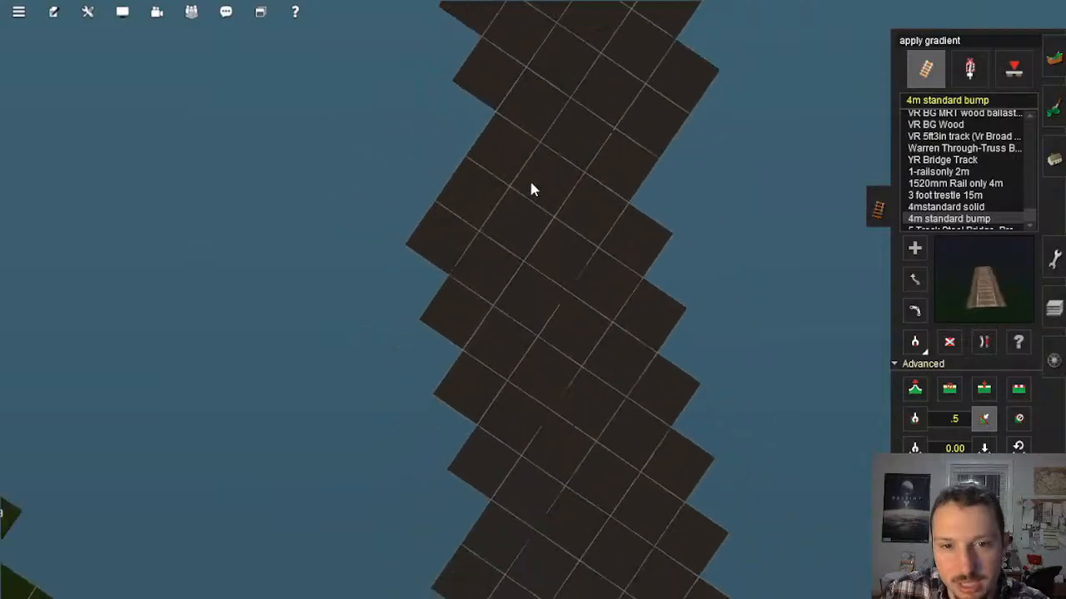
scroll(535, 271, "up", 10)
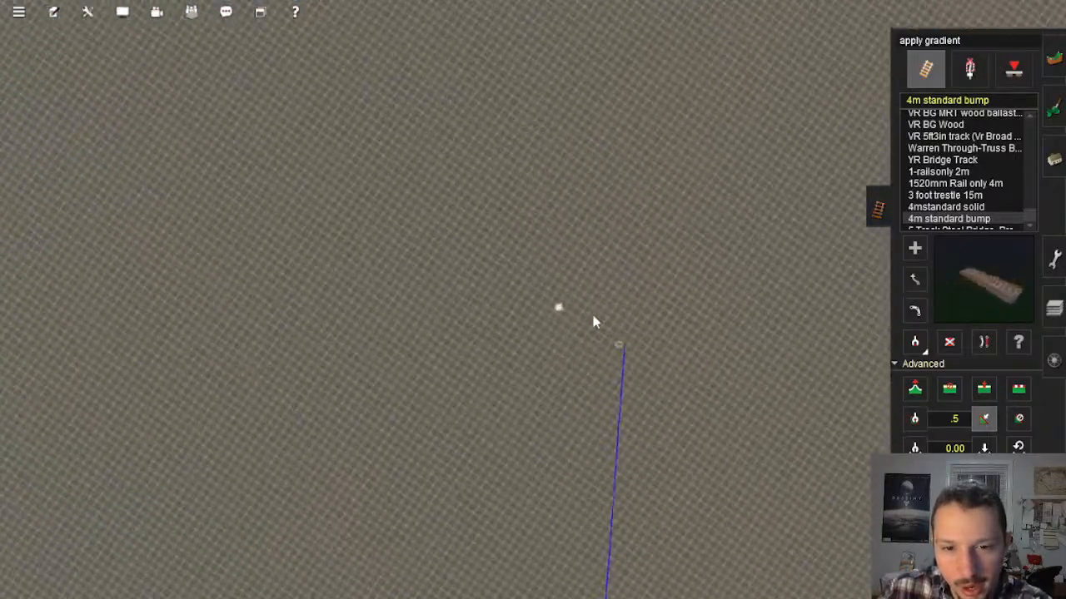
scroll(600, 320, "up", 8)
mouse_move(601, 323)
right_mouse_down()
mouse_move(618, 331)
mouse_move(540, 278)
mouse_move(597, 338)
mouse_move(563, 288)
right_mouse_up()
key("g")
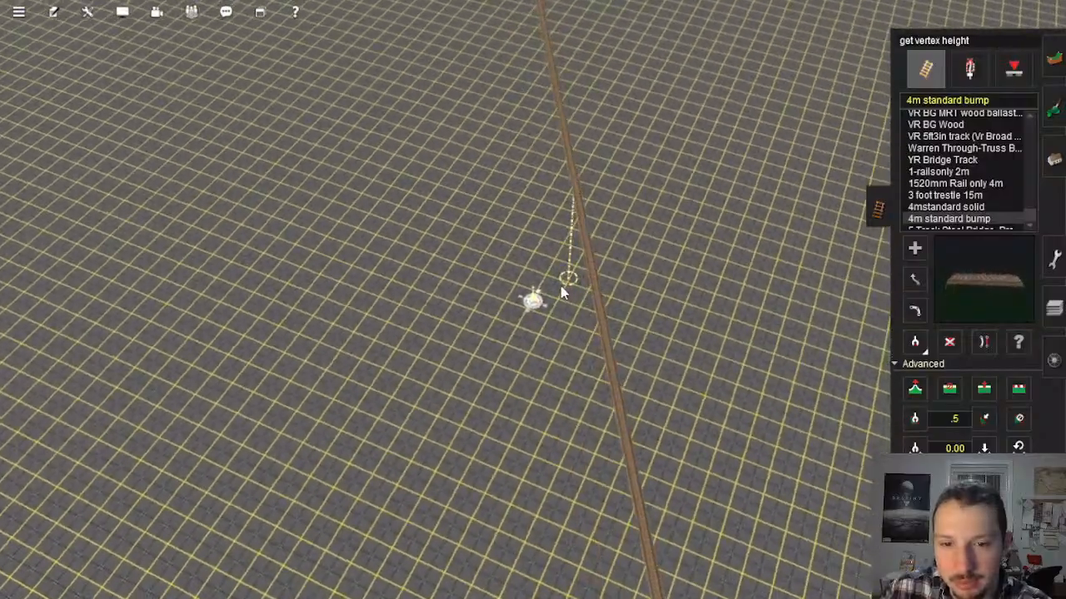
left_click(569, 281)
Step: Apply the .5 gradient to the next section of test track farther along the corridor
right_click(506, 204)
right_click_drag(507, 205, 511, 256)
scroll(510, 256, "down", 15)
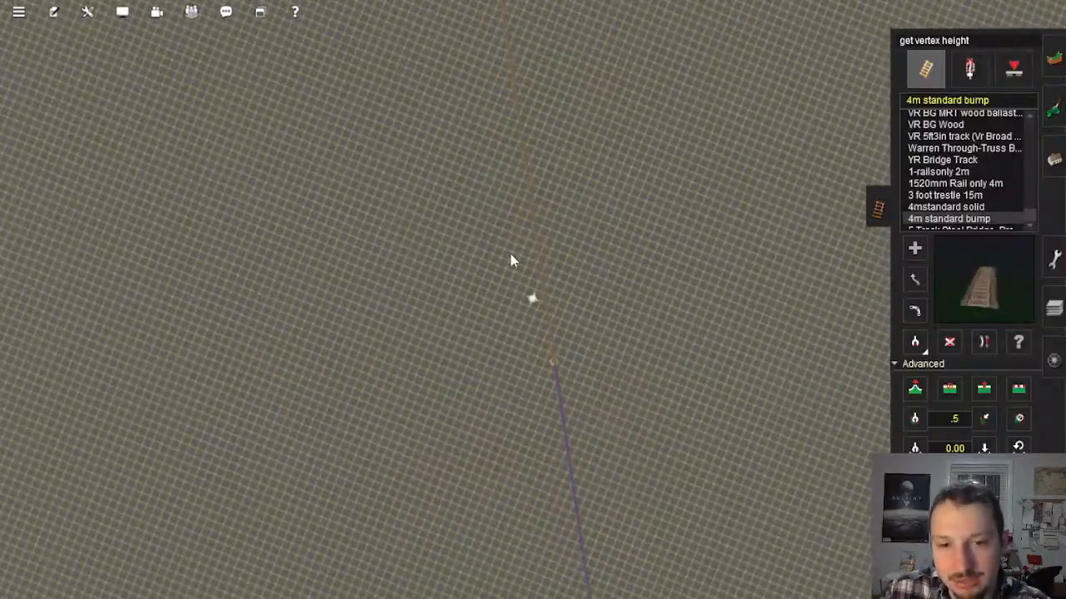
scroll(535, 299, "up", 10)
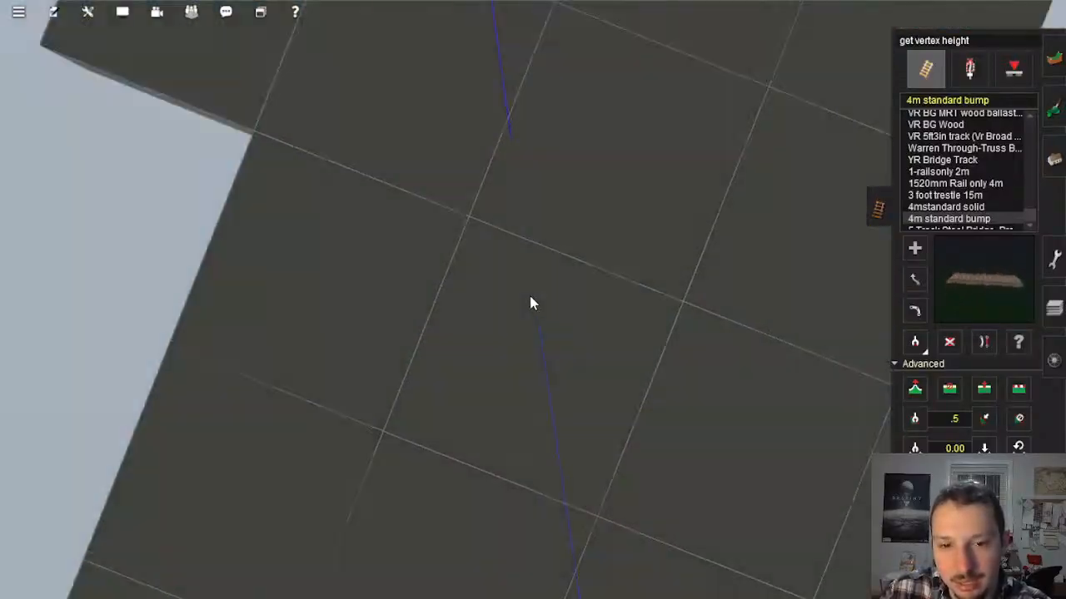
scroll(533, 303, "up", 10)
mouse_move(532, 302)
right_mouse_down()
mouse_move(621, 333)
mouse_move(574, 192)
mouse_move(533, 287)
right_mouse_up()
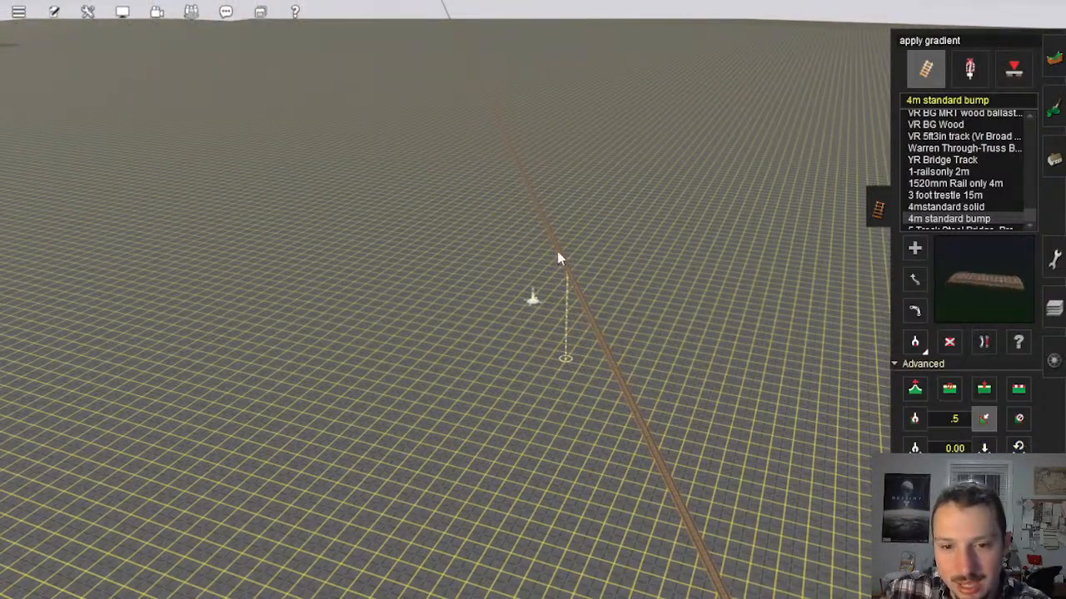
Step: Get the height of the test track's end vertex above the red marking
right_click(566, 313)
scroll(550, 321, "down", 10)
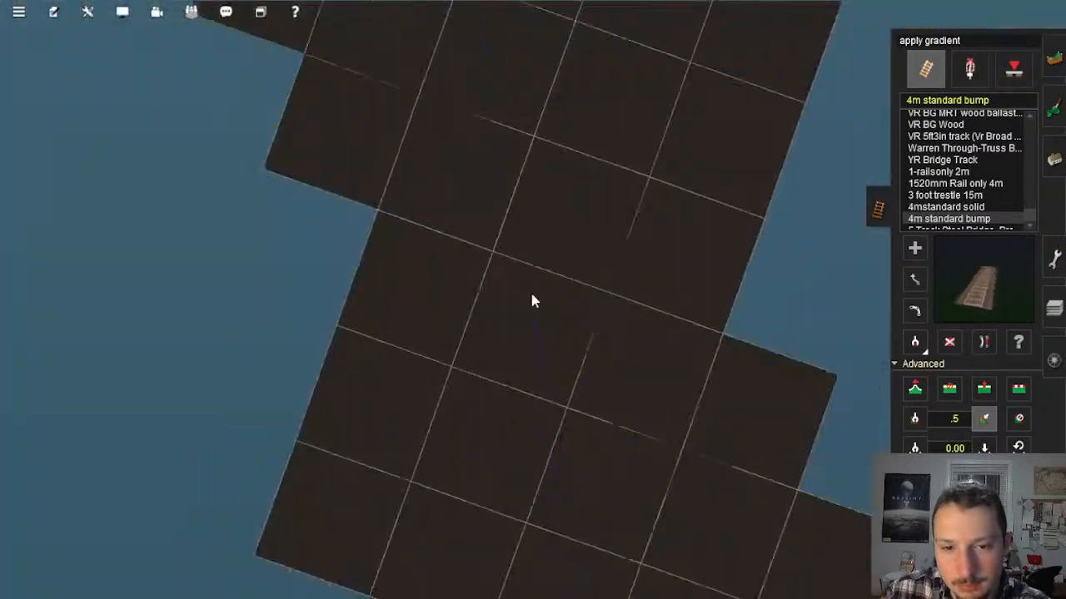
scroll(510, 202, "up", 10)
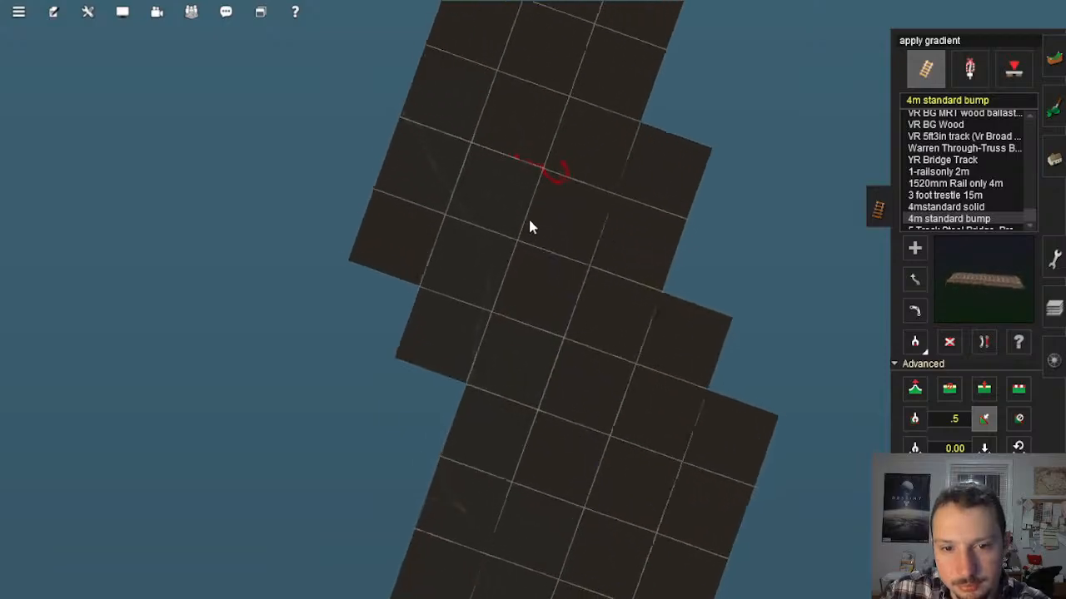
right_click(559, 223)
scroll(558, 223, "up", 10)
right_click(545, 236)
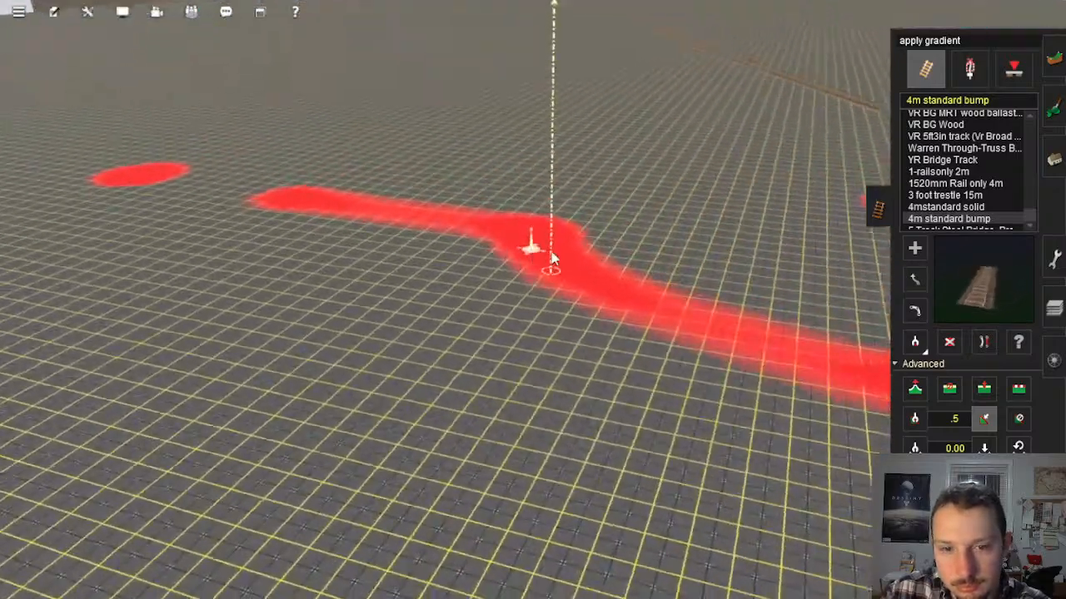
mouse_move(552, 261)
middle_mouse_down()
mouse_move(566, 314)
mouse_move(594, 327)
middle_mouse_up()
left_click(915, 449)
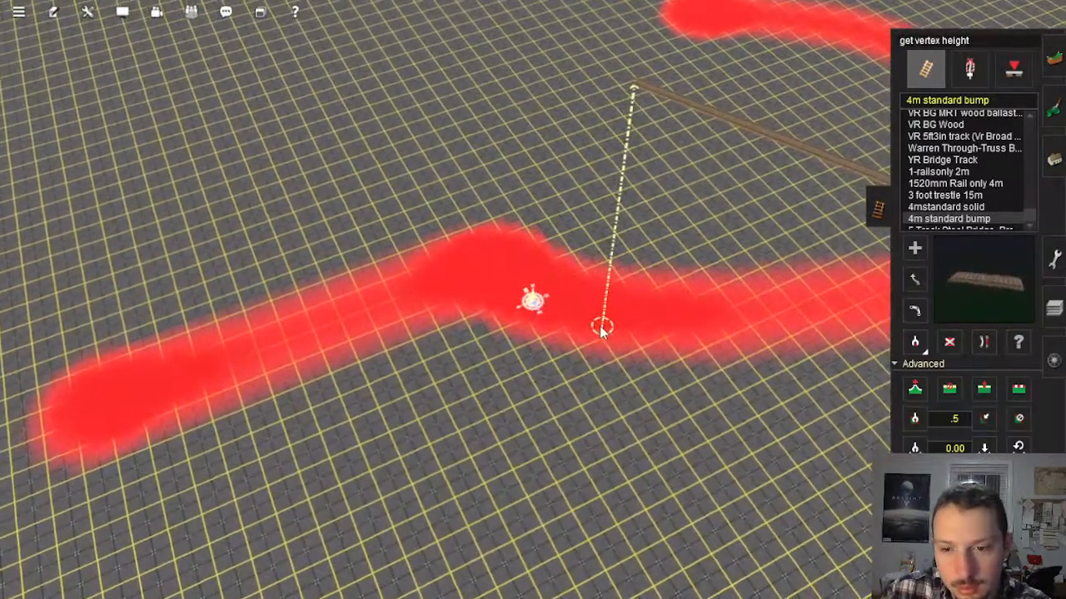
right_click(617, 343)
Step: Examine the red marking from an oblique angle and compare its position with the surrounding baseboard corridor
scroll(523, 300, "down", 8)
key("Left")
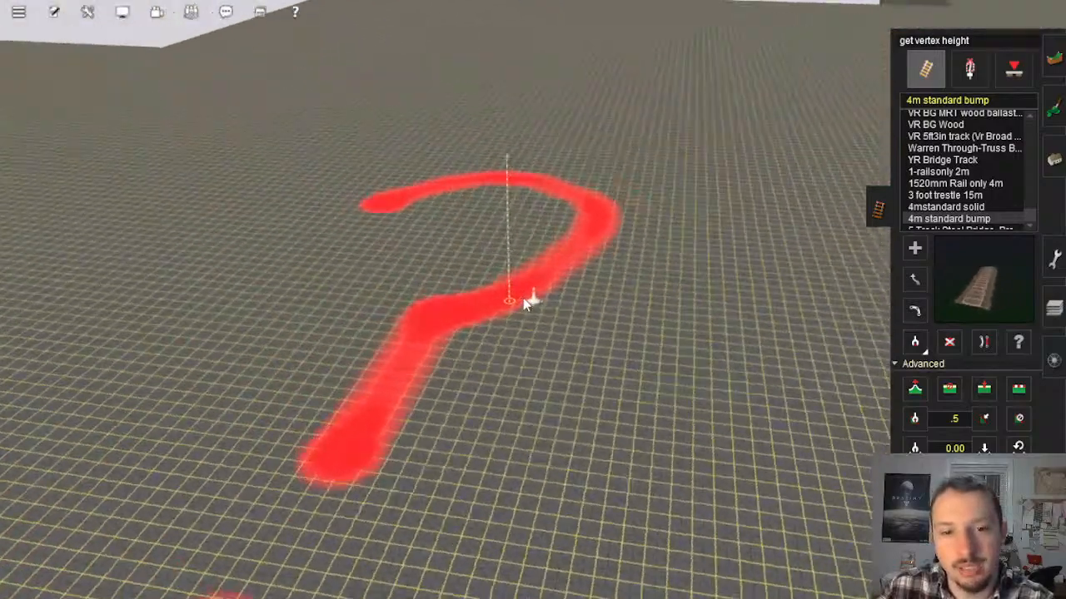
key("Up")
scroll(526, 299, "down", 8)
scroll(526, 300, "down", 4)
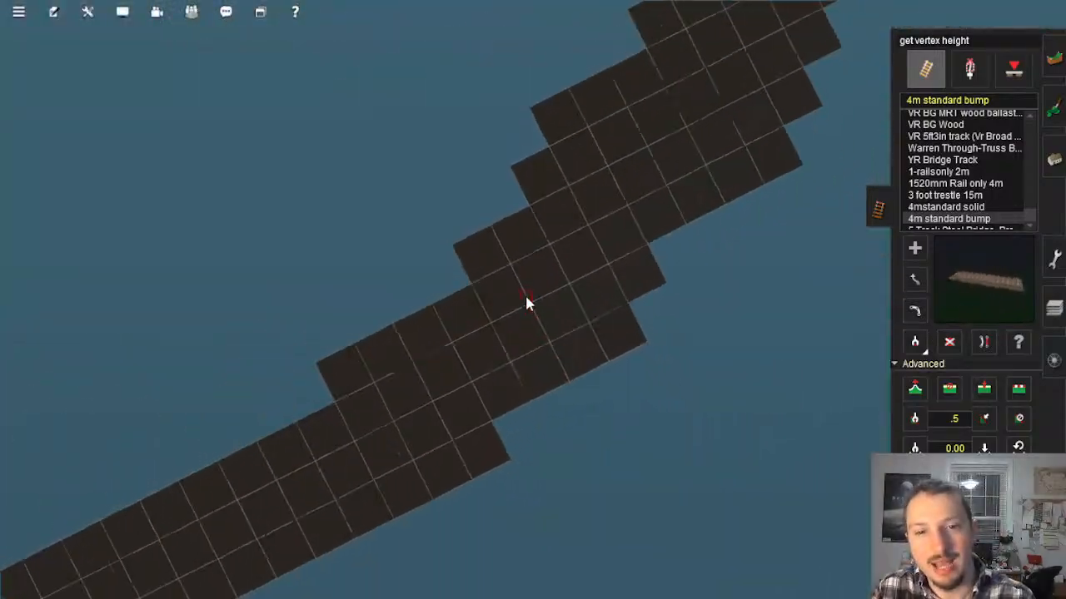
scroll(526, 301, "down", 3)
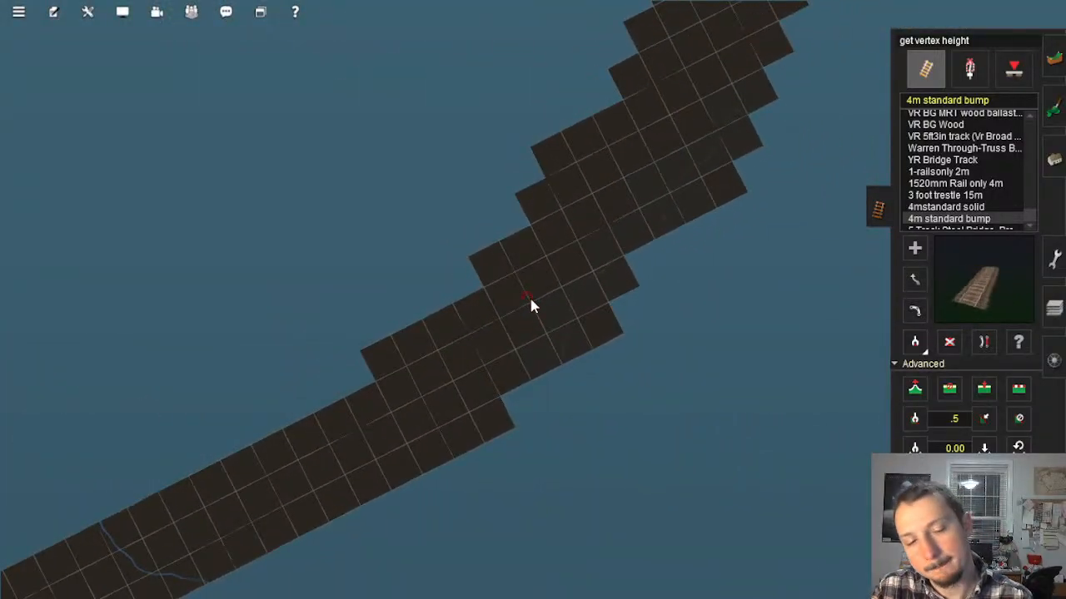
scroll(531, 300, "down", 3)
scroll(534, 308, "up", 2)
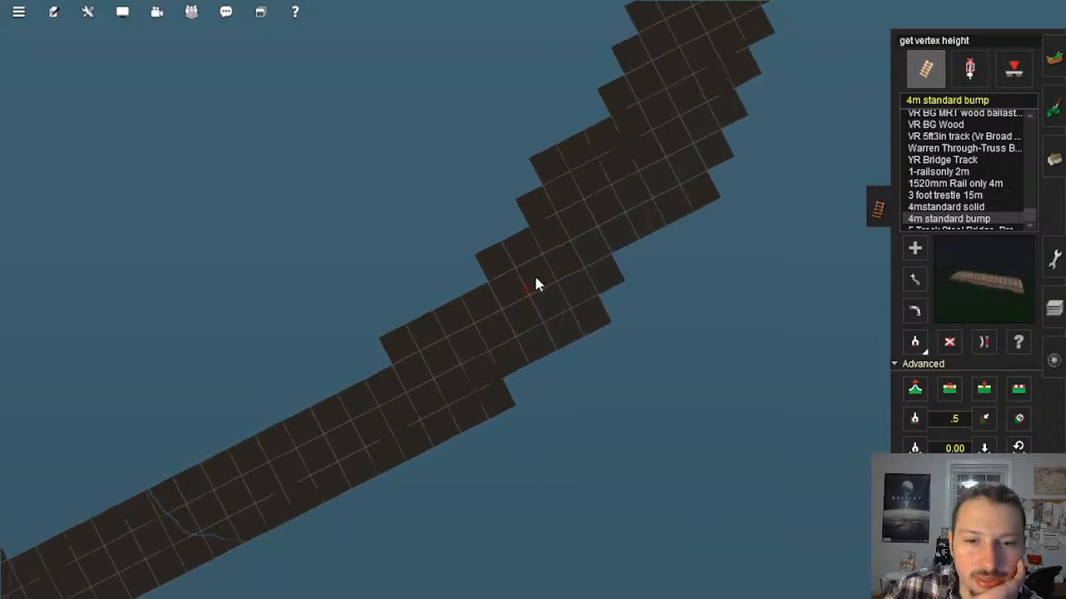
scroll(532, 302, "up", 4)
scroll(566, 280, "down", 3)
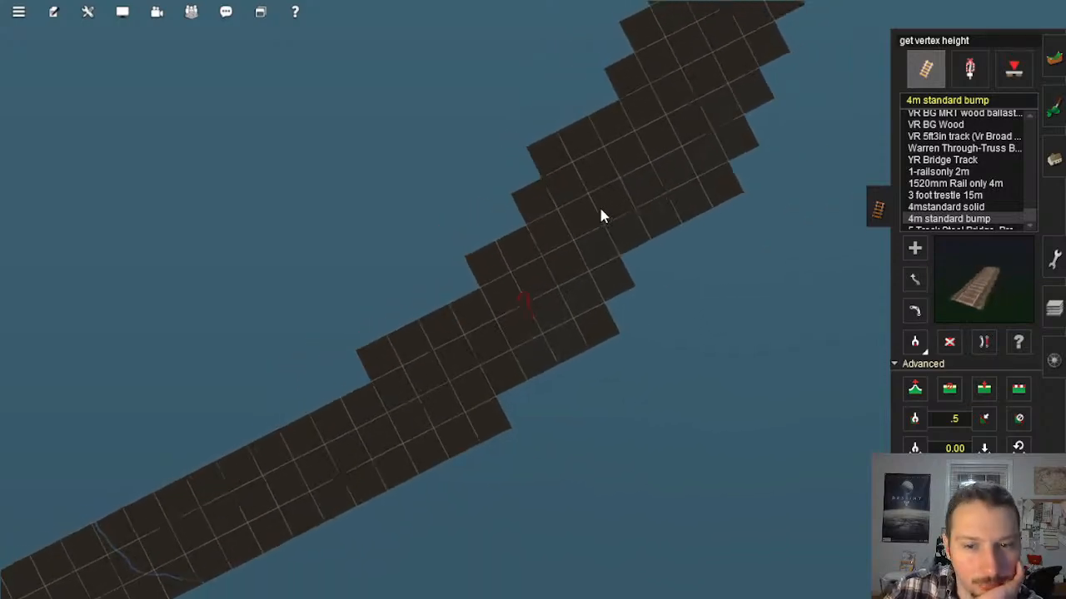
Step: Inspect the painted route line and test track along the corridor back to the blue-outlined baseboards and Mason's Landing
right_click(600, 209)
right_click(600, 162)
right_click(600, 162)
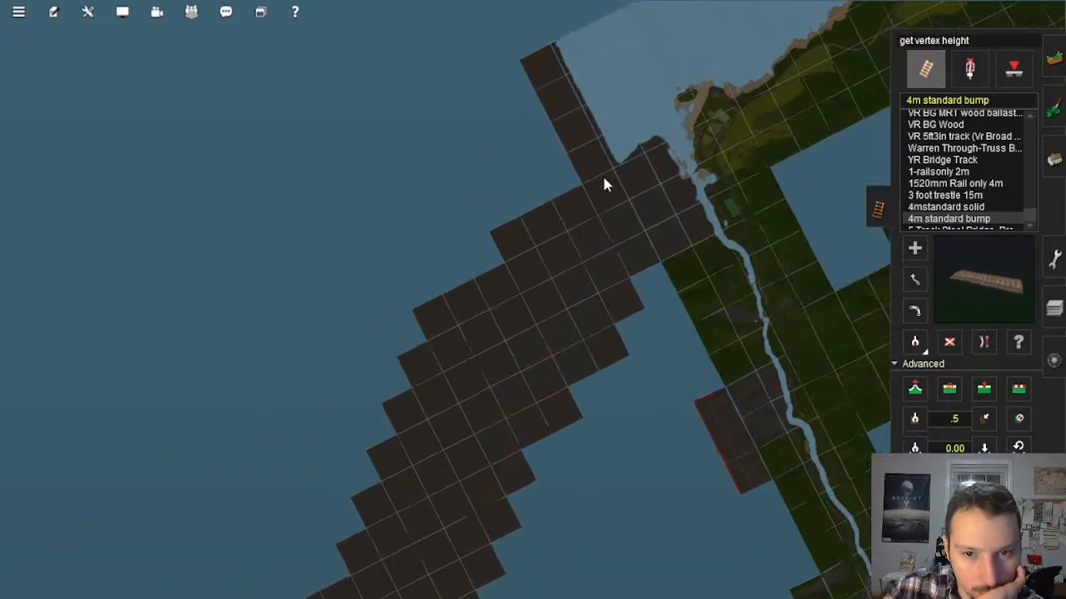
right_click(601, 174)
scroll(575, 317, "up", 2)
right_click(555, 386)
scroll(506, 347, "up", 7)
right_click(505, 347)
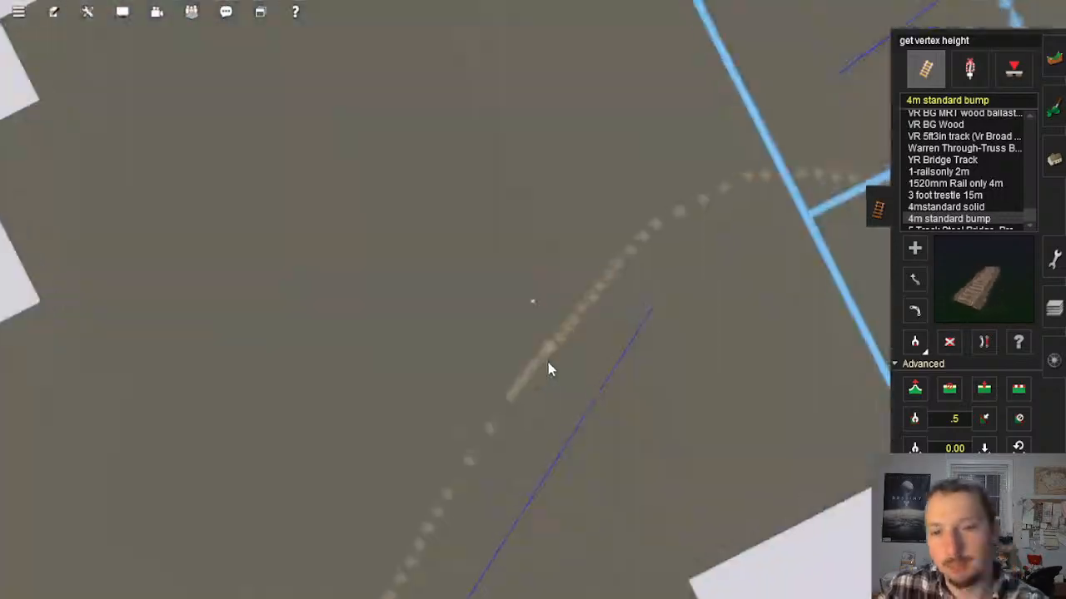
scroll(549, 354, "up", 4)
mouse_move(556, 318)
right_mouse_down()
mouse_move(593, 319)
mouse_move(495, 247)
mouse_move(395, 242)
mouse_move(452, 122)
mouse_move(480, 150)
mouse_move(422, 227)
mouse_move(505, 290)
mouse_move(621, 297)
mouse_move(591, 286)
mouse_move(535, 325)
mouse_move(509, 323)
mouse_move(530, 314)
right_mouse_up()
scroll(517, 324, "down", 6)
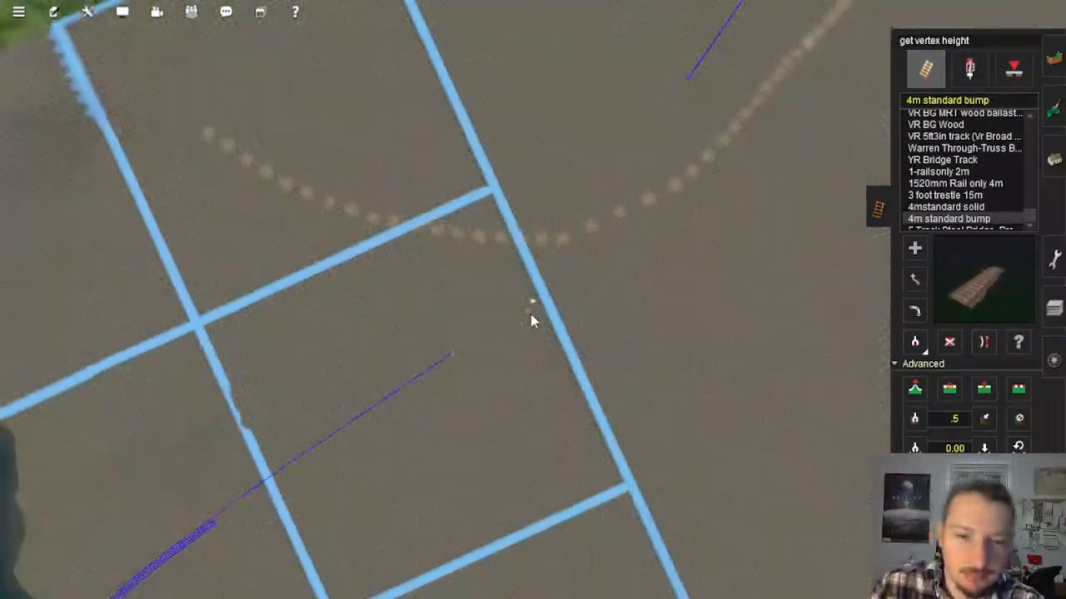
scroll(533, 316, "down", 8)
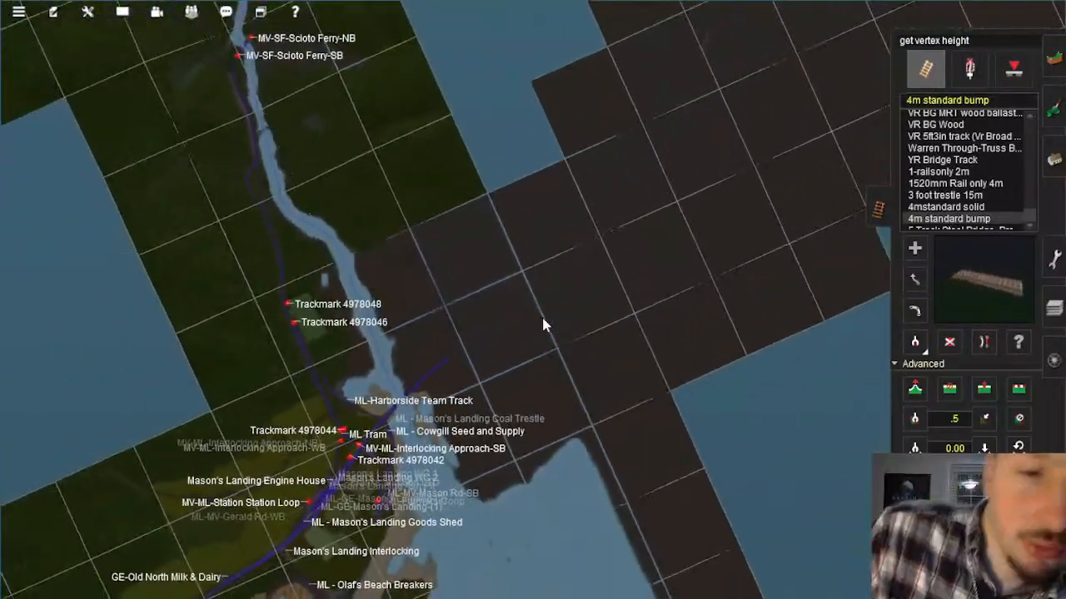
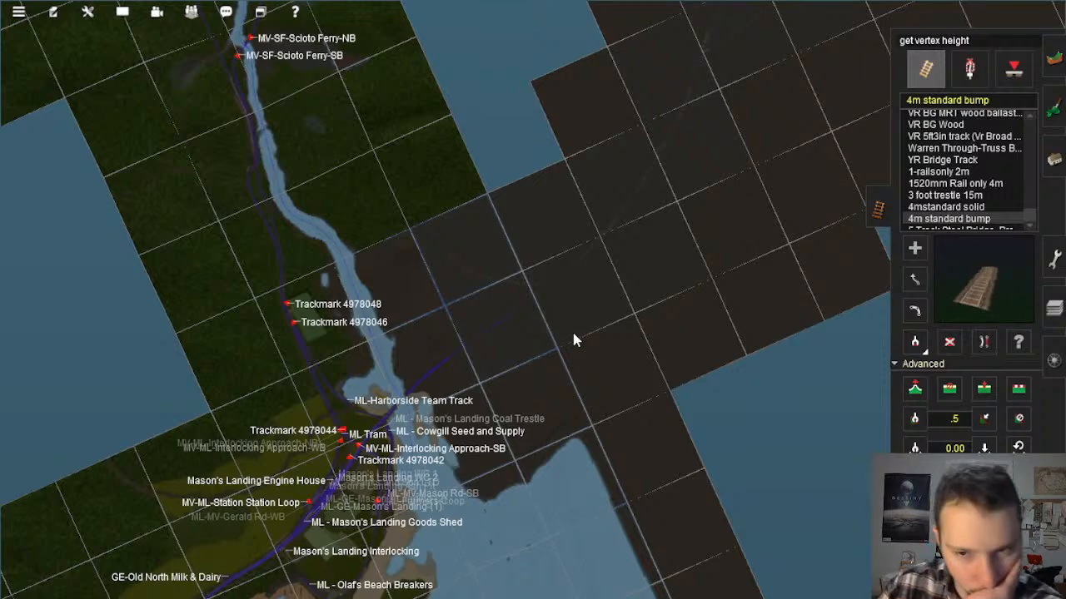
Step: Examine the end of the test track and the painted curve where they approach the blue-outlined baseboards
scroll(570, 333, "down", 4)
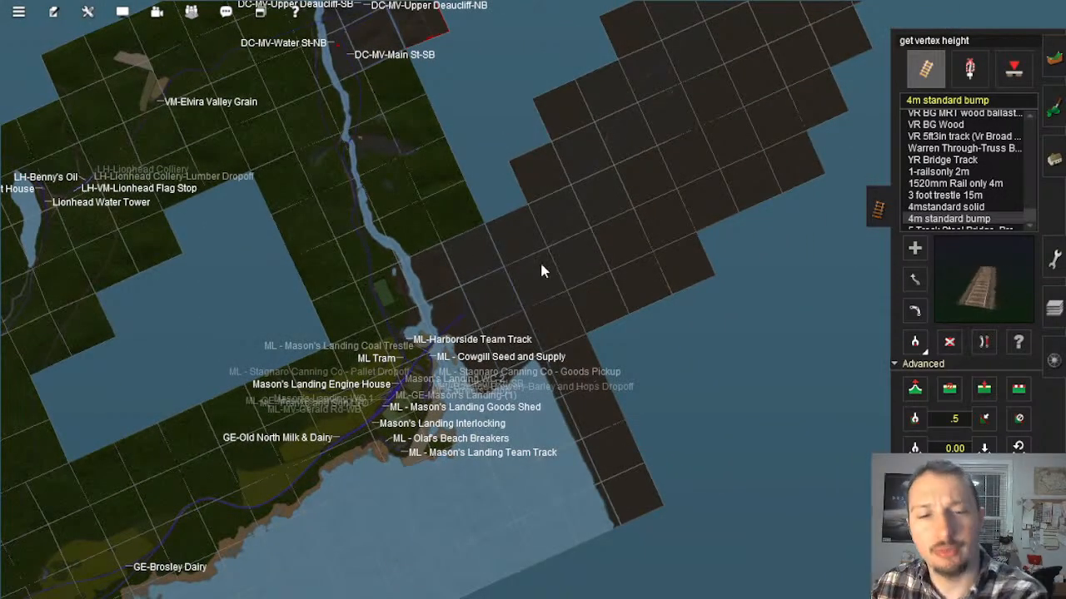
scroll(509, 292, "up", 10)
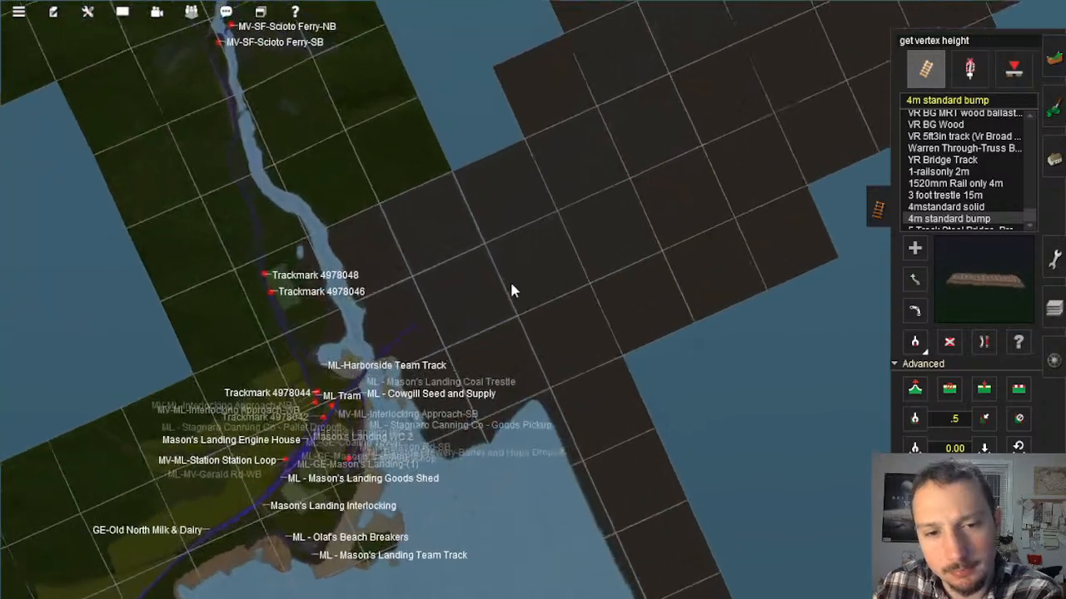
scroll(509, 277, "up", 8)
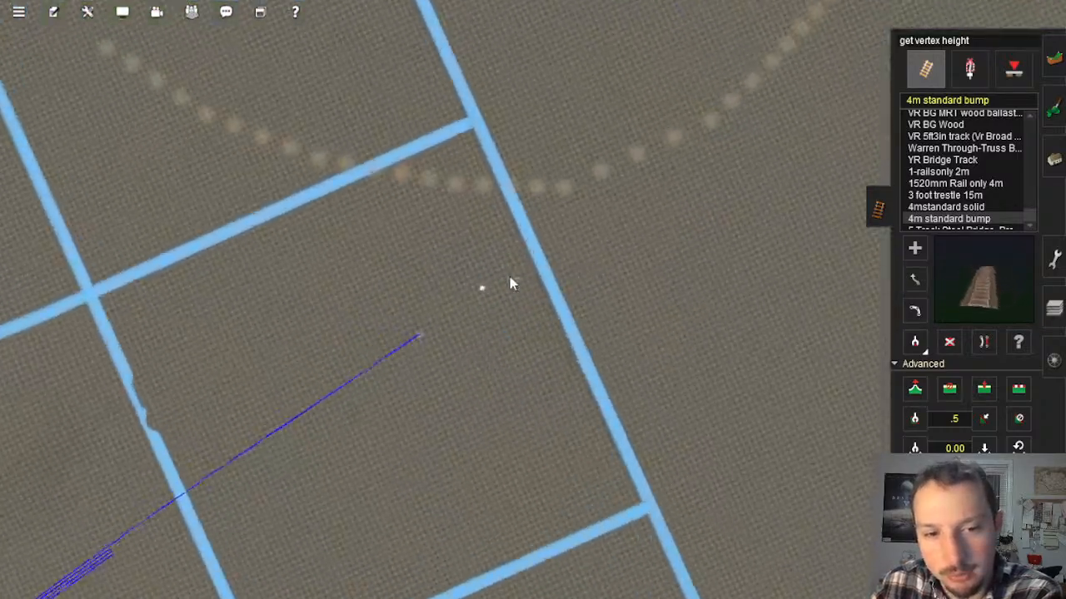
scroll(535, 274, "down", 5)
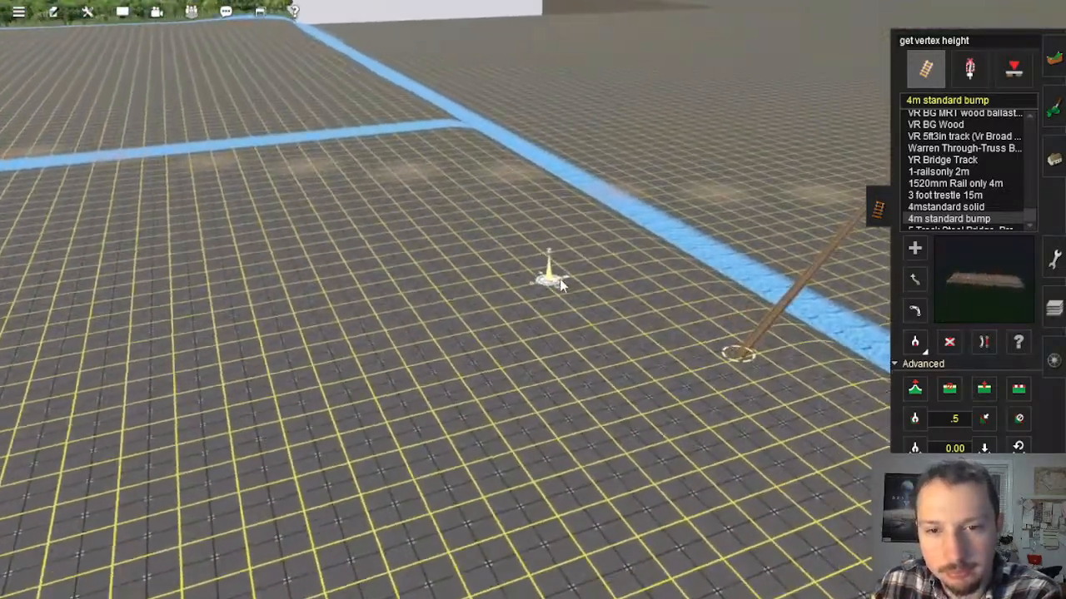
scroll(550, 309, "down", 10)
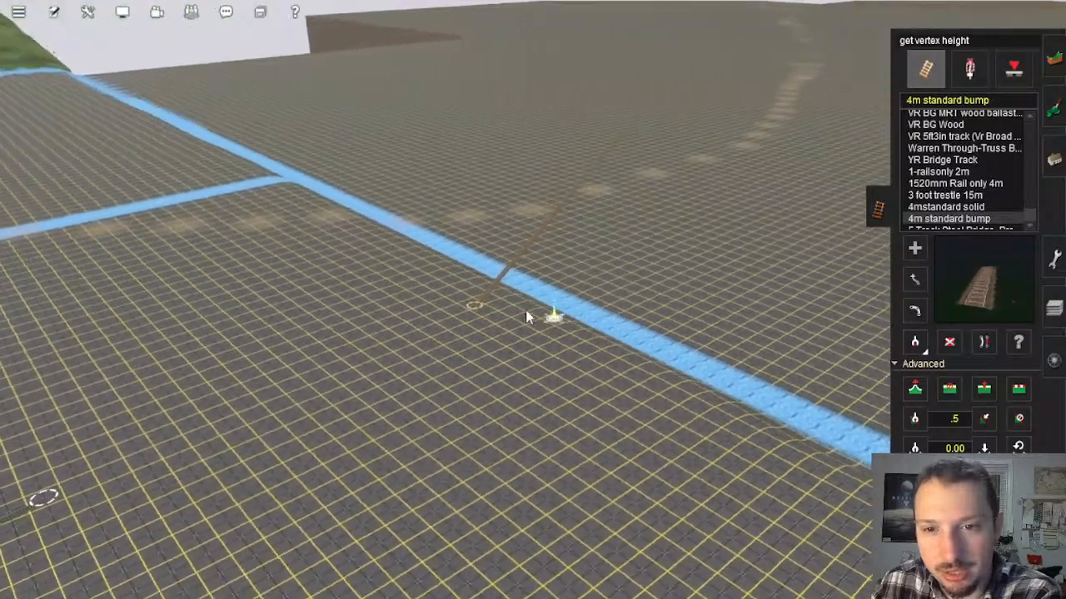
scroll(530, 300, "down", 6)
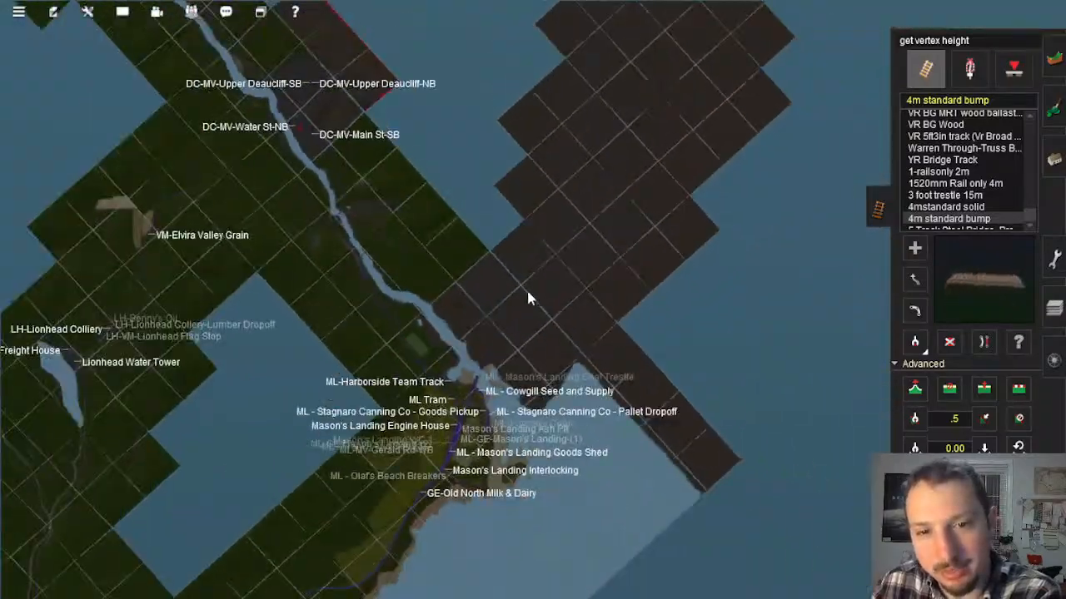
Step: Survey the empty baseboard corridor from the distant test track back to the coast beside Mason's Landing
scroll(582, 217, "up", 8)
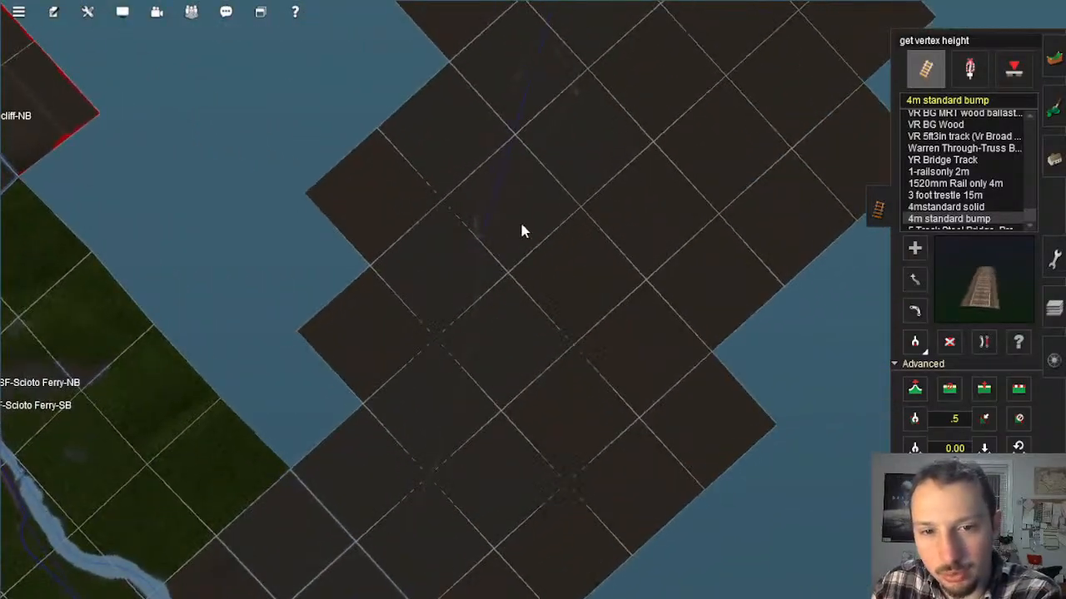
right_click(575, 140)
right_click(576, 140)
right_click(557, 331)
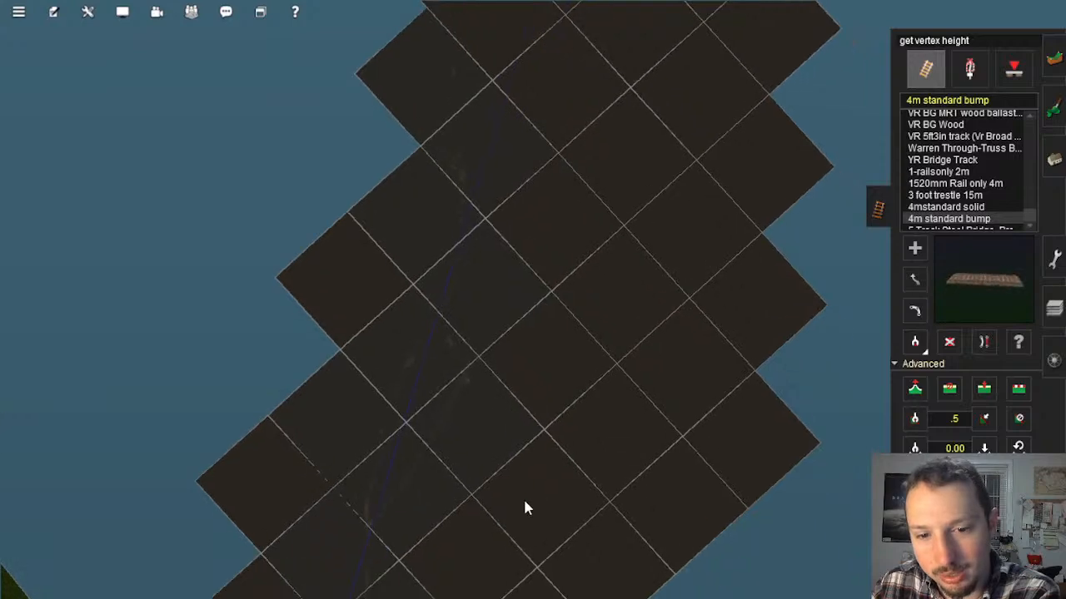
right_click(523, 498)
right_click(516, 498)
right_click(497, 497)
right_click(376, 250)
right_click(571, 300)
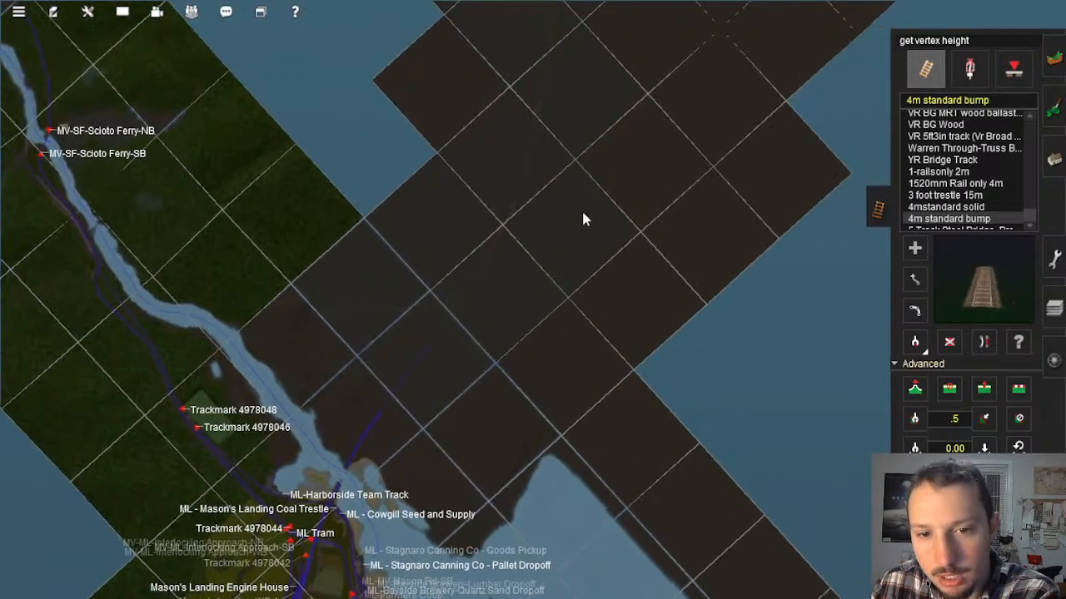
right_click(580, 210)
right_click(581, 160)
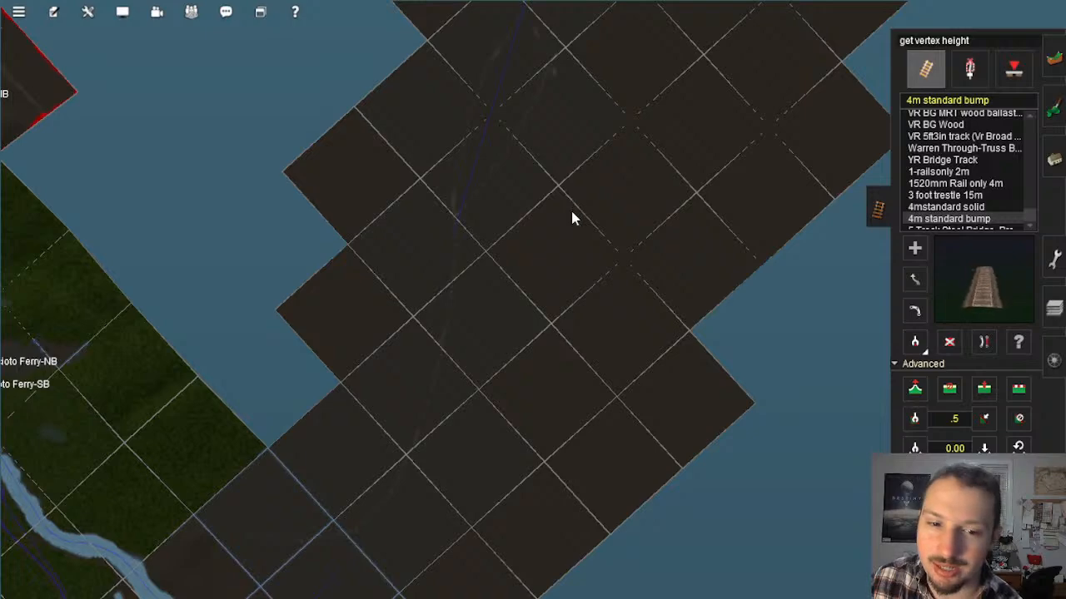
right_click(526, 354)
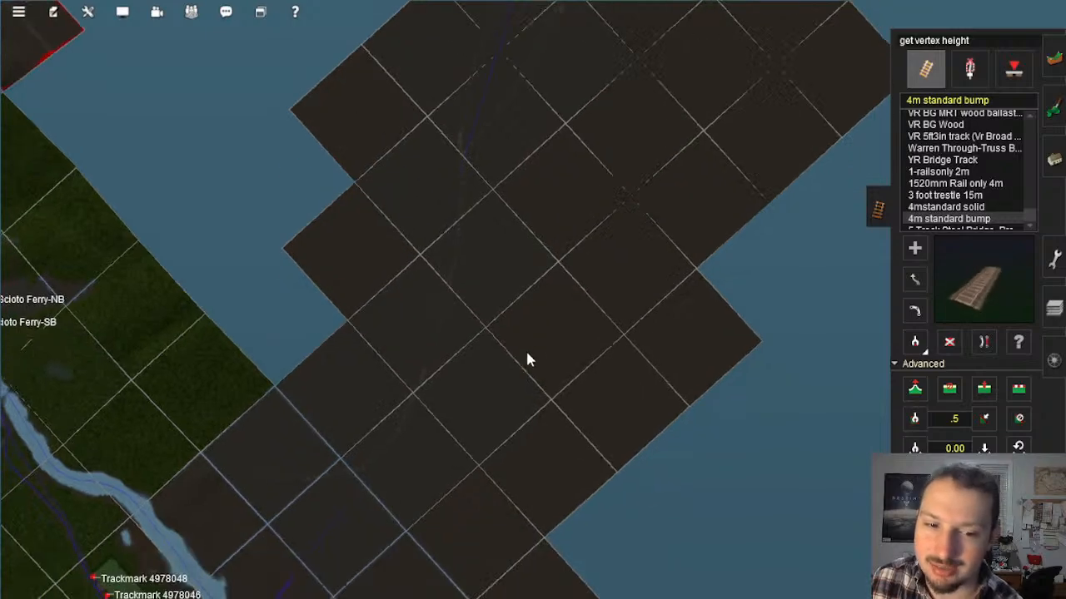
right_click(452, 446)
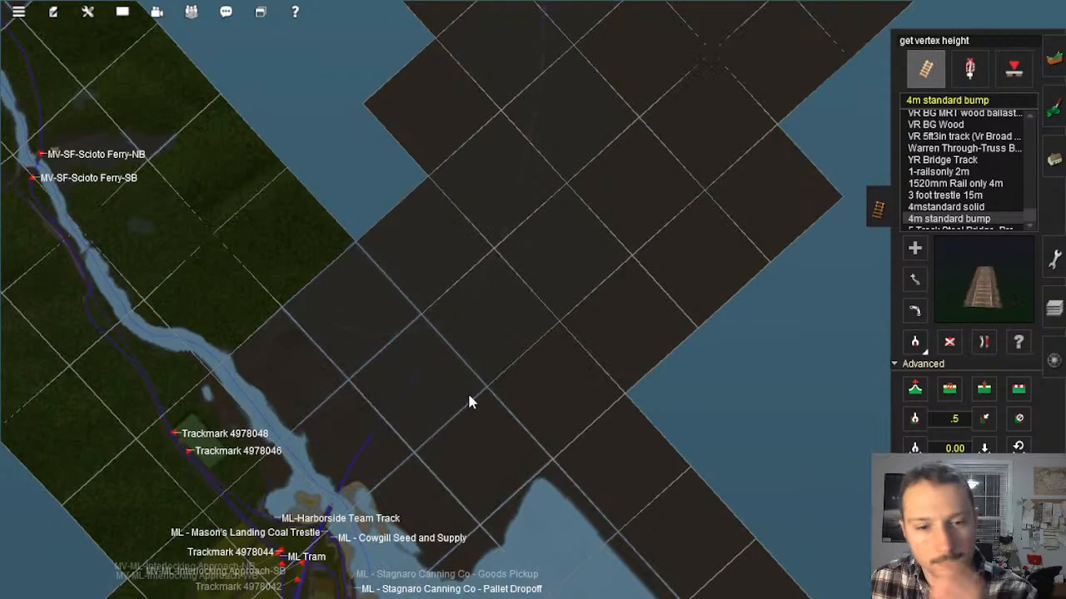
right_click(521, 353)
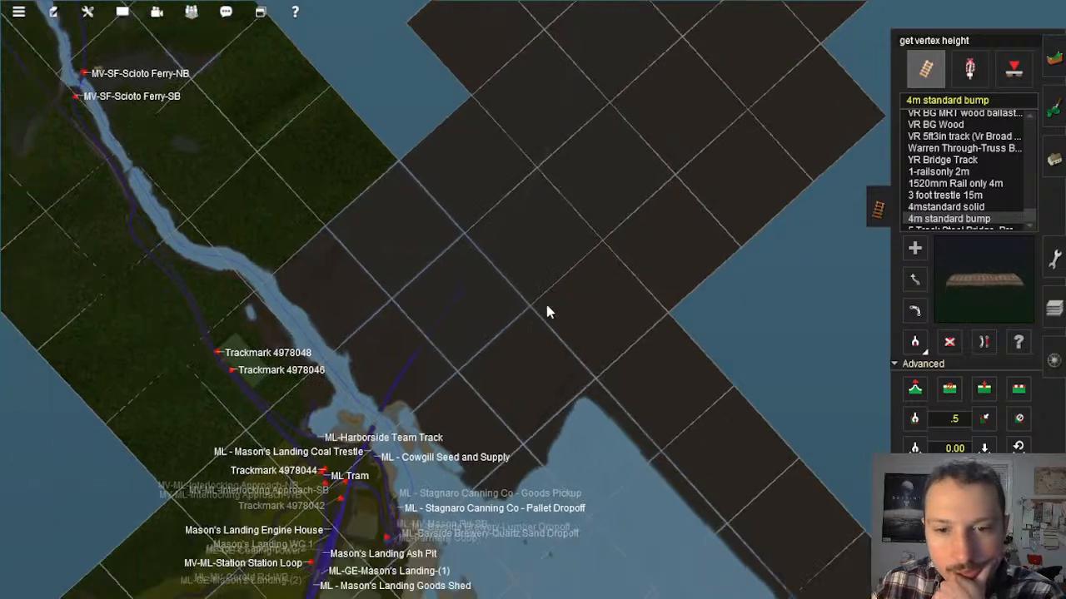
Step: Sample the blue boundary colour near the tip of the bay as the active ground paint texture
scroll(567, 292, "up", 2)
scroll(547, 438, "up", 10)
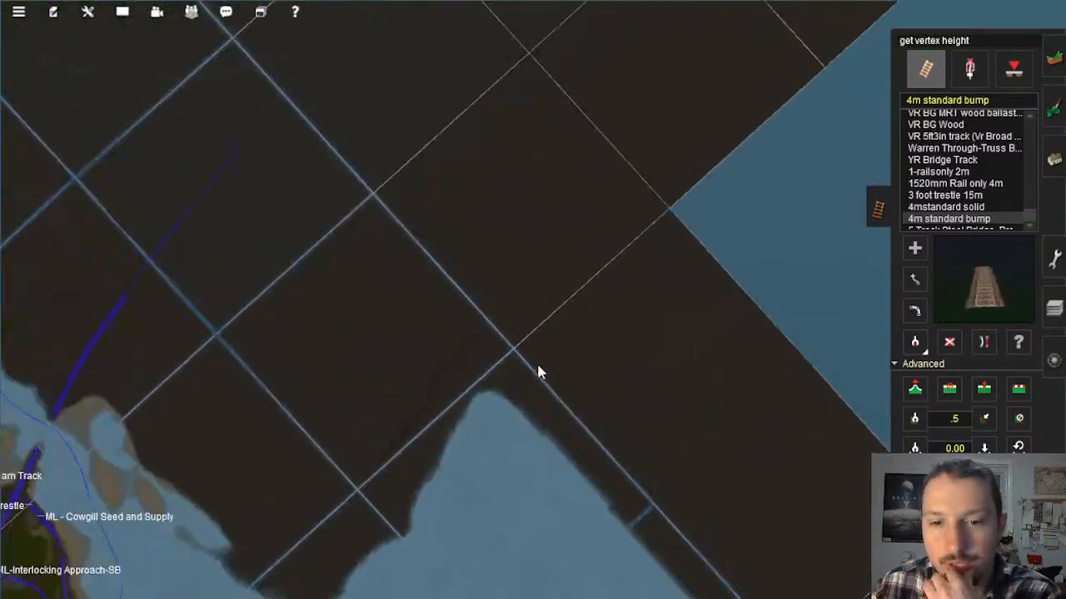
scroll(569, 323, "down", 5)
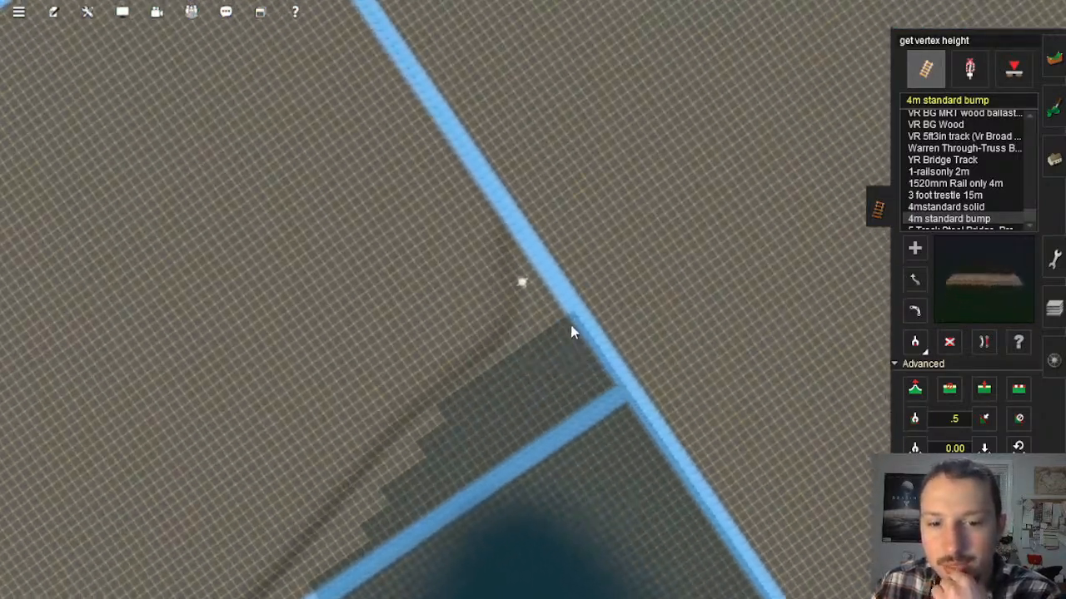
left_click(1054, 108)
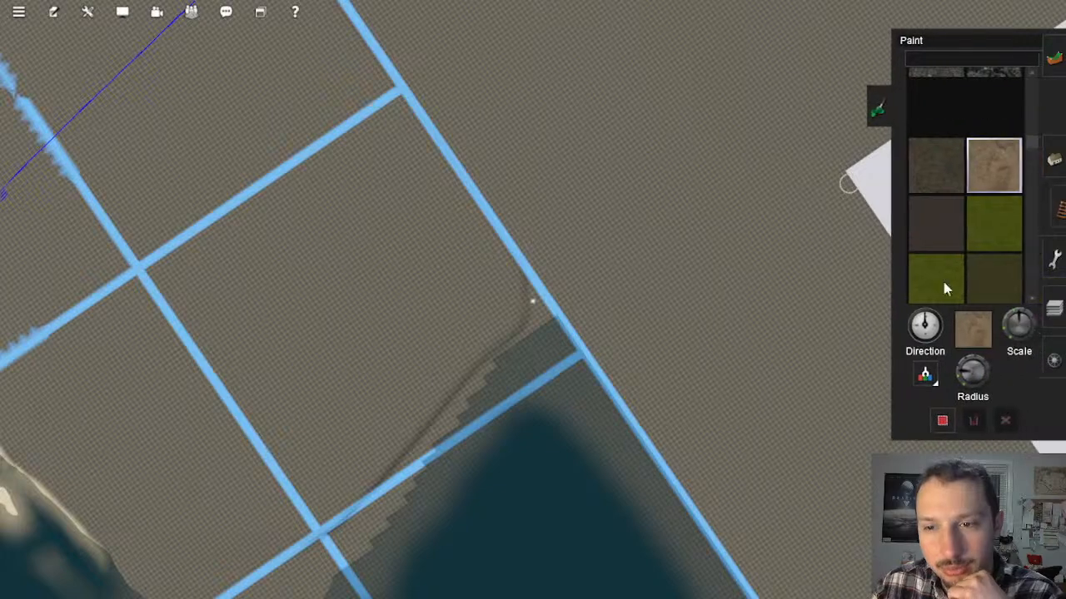
right_click(638, 218)
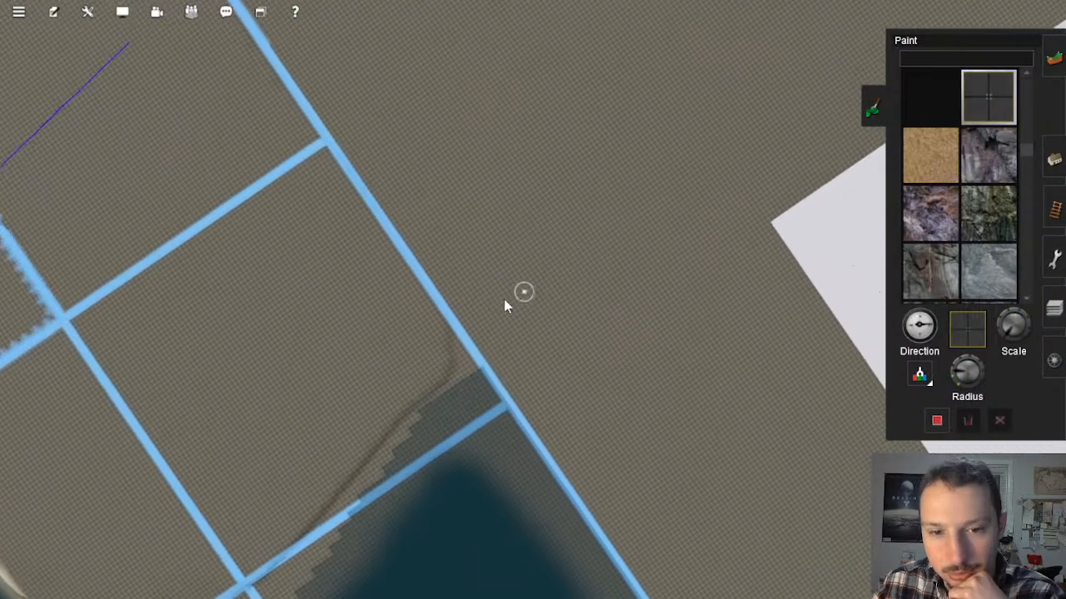
right_click(666, 220)
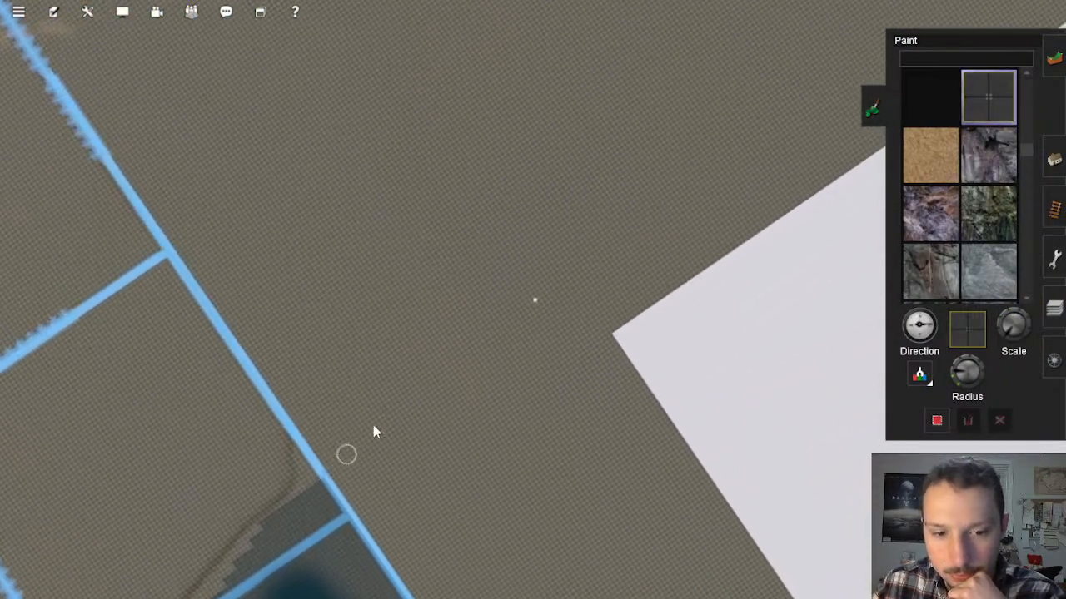
left_click(922, 377)
right_click(381, 450)
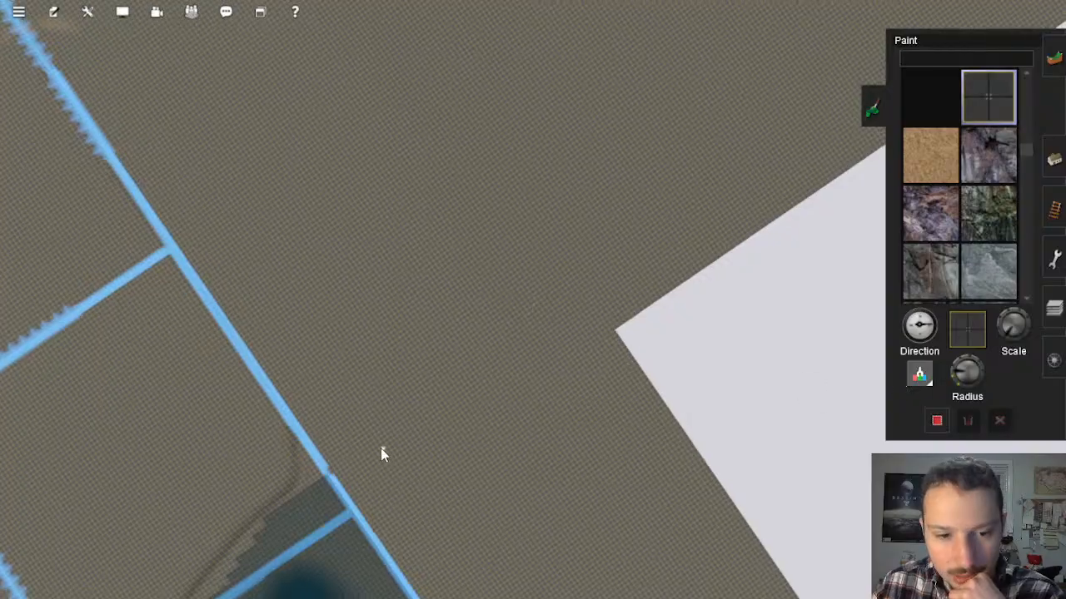
scroll(383, 466, "up", 8)
mouse_move(381, 450)
middle_mouse_down()
mouse_move(383, 477)
mouse_move(402, 167)
middle_mouse_up()
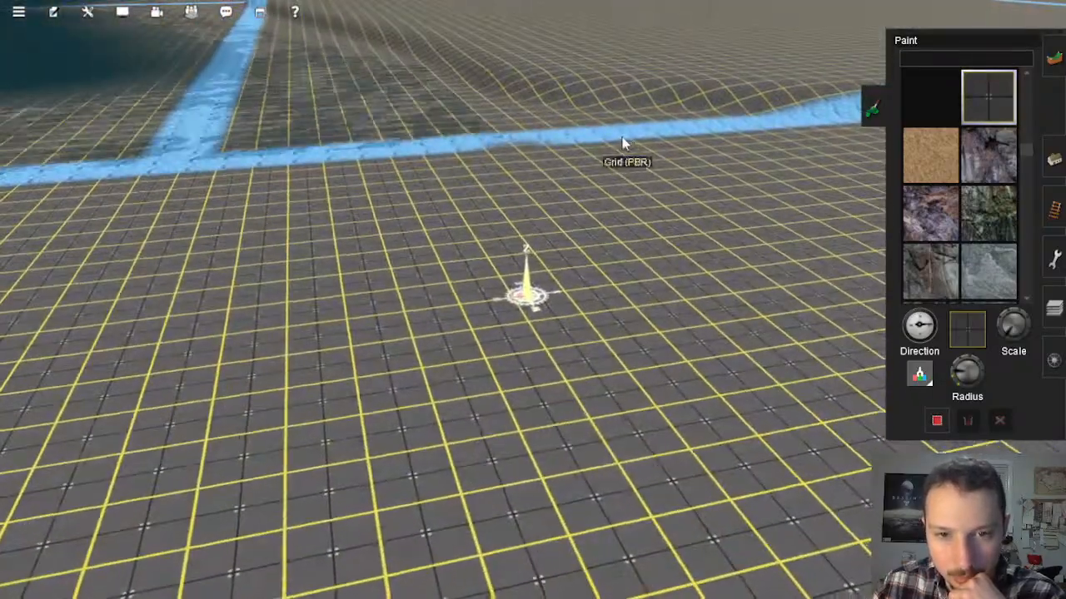
left_click(628, 134)
Step: Paint a curved blue line from the bay's corner across the baseboard boundary into the empty corridor
right_click(639, 265)
scroll(639, 267, "down", 5)
scroll(639, 267, "down", 10)
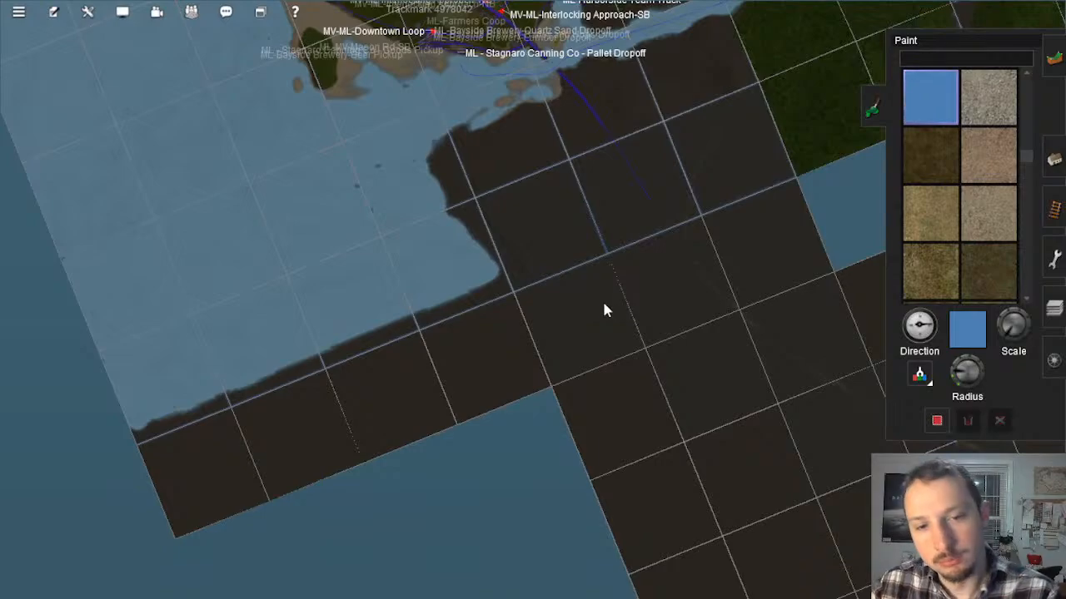
right_click(606, 310)
key("Left")
scroll(581, 319, "down", 4)
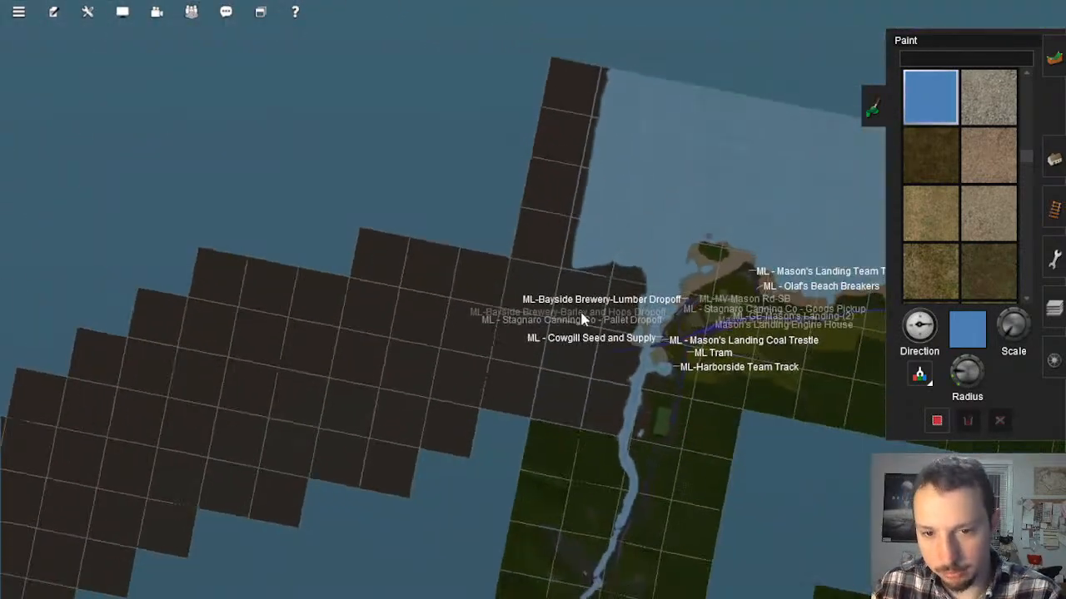
scroll(574, 308, "up", 6)
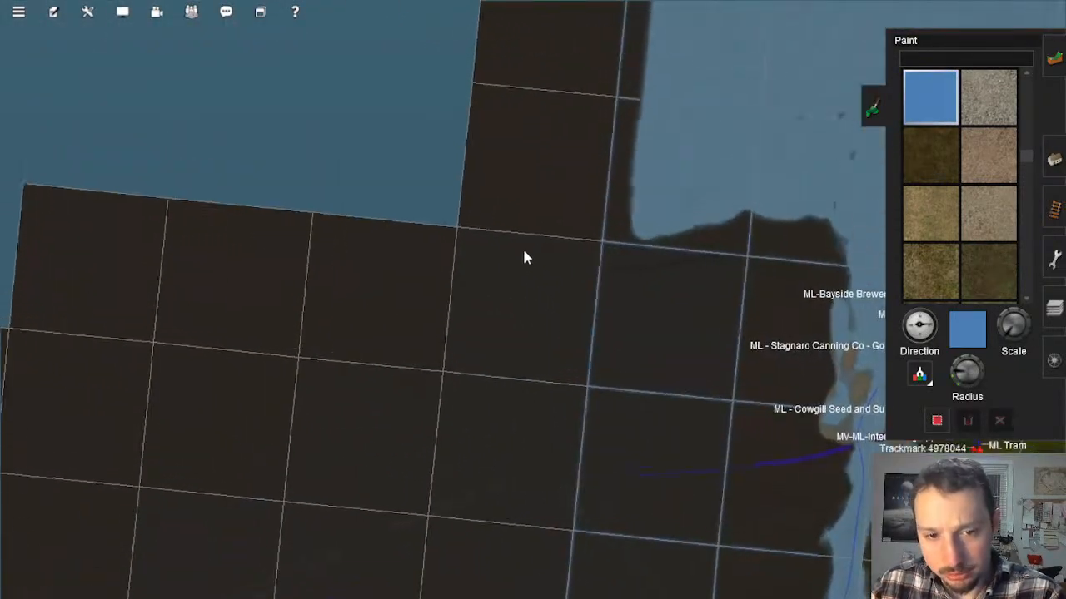
right_click(526, 252)
scroll(530, 308, "down", 2)
right_click(425, 314)
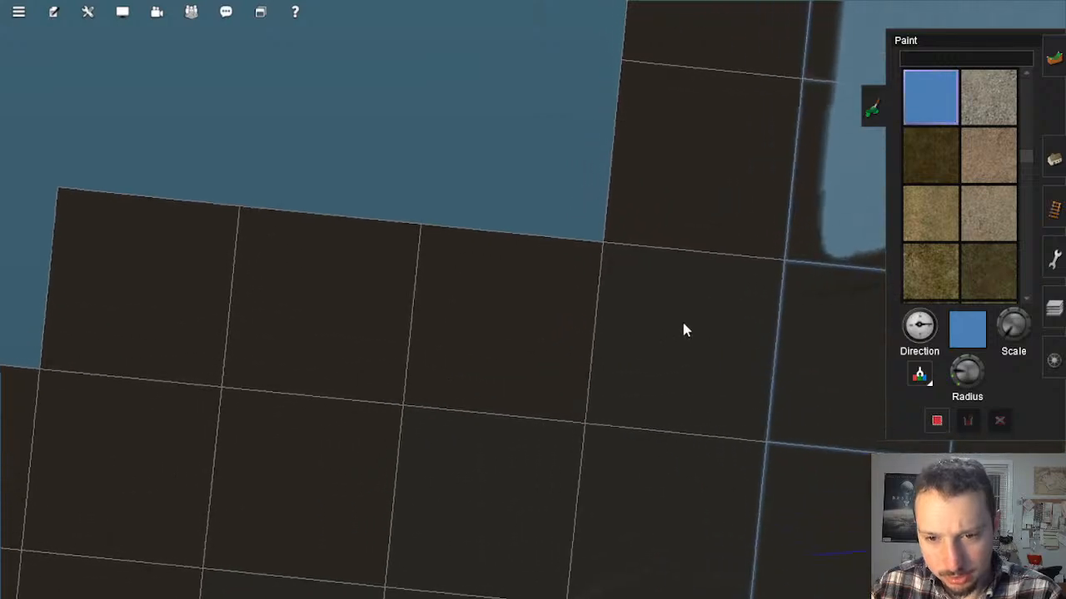
scroll(709, 297, "up", 6)
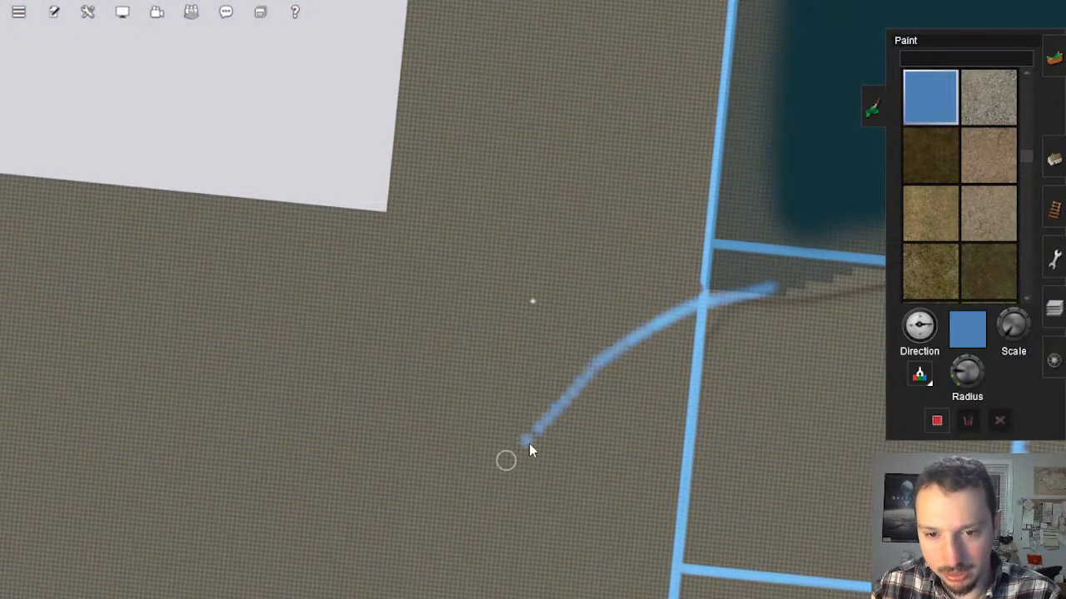
scroll(651, 393, "down", 2)
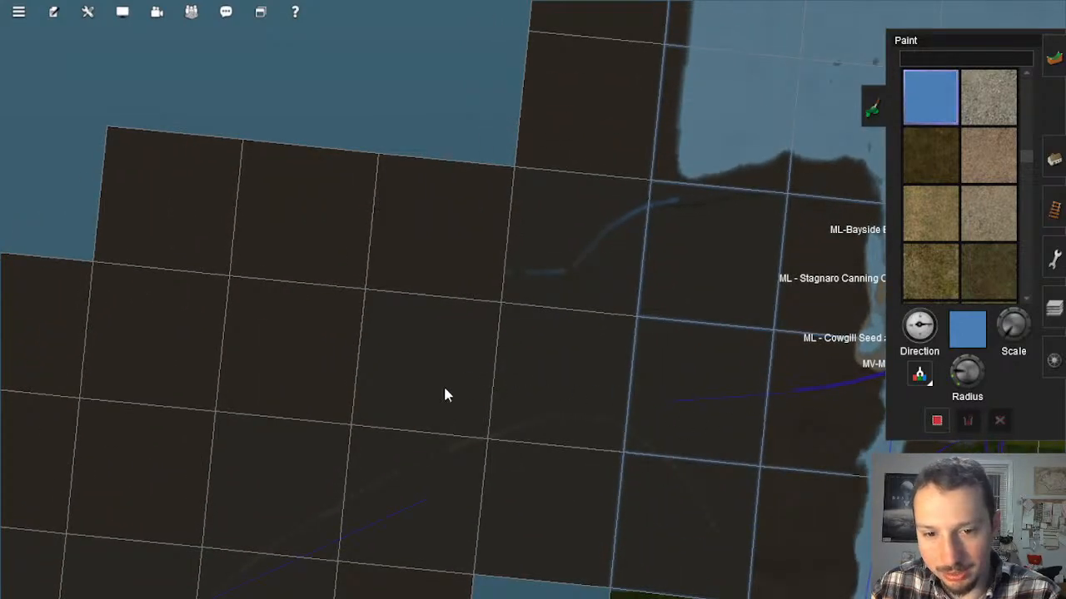
Step: Review the painted blue line and its surroundings from above and at an oblique angle toward the coast
right_click(387, 290)
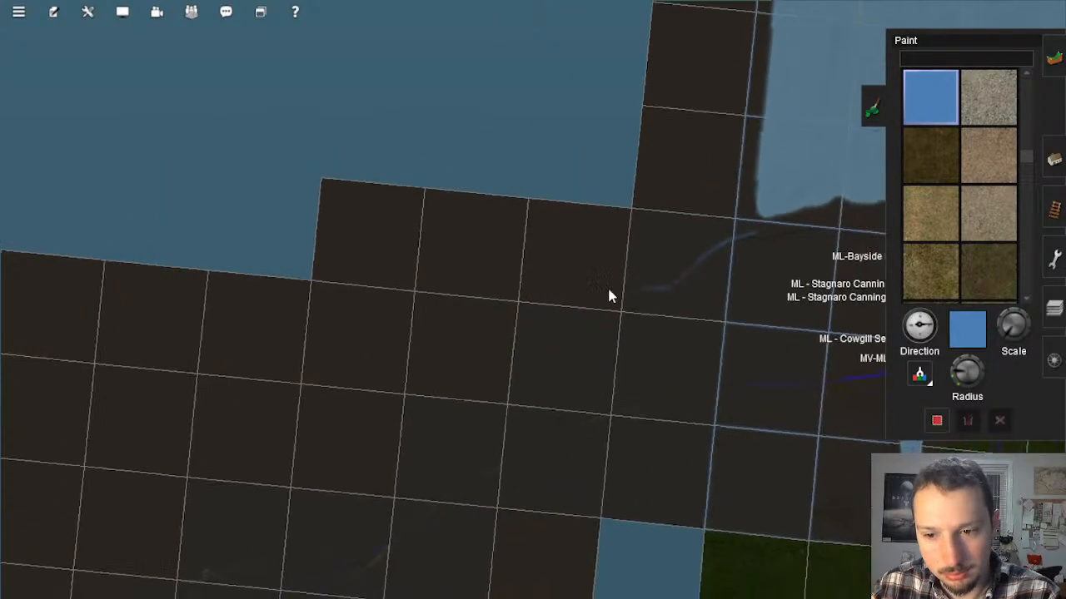
scroll(609, 296, "up", 3)
scroll(601, 317, "up", 6)
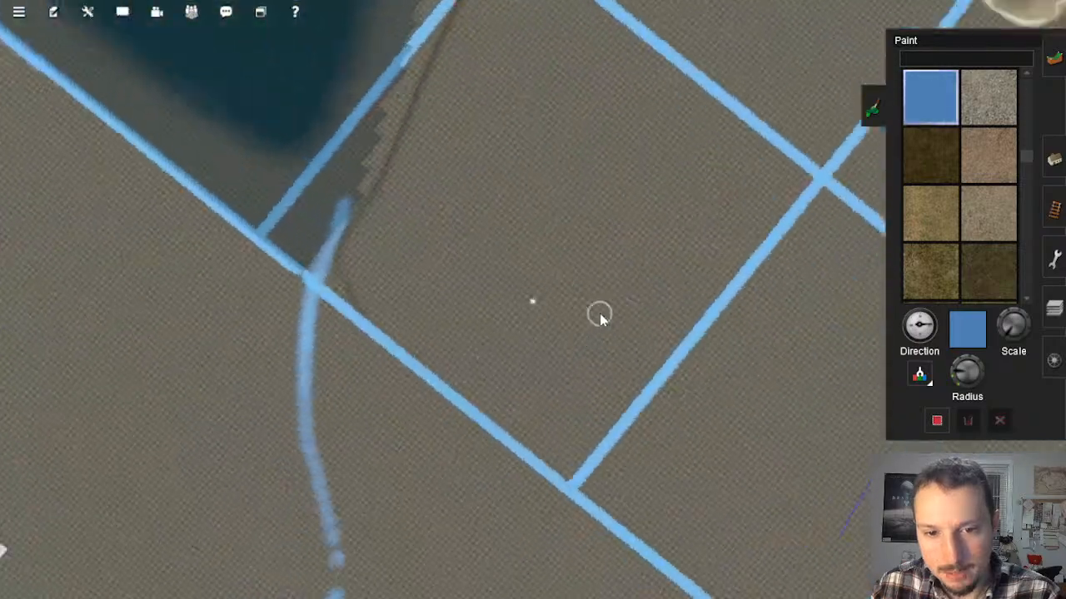
scroll(631, 306, "down", 8)
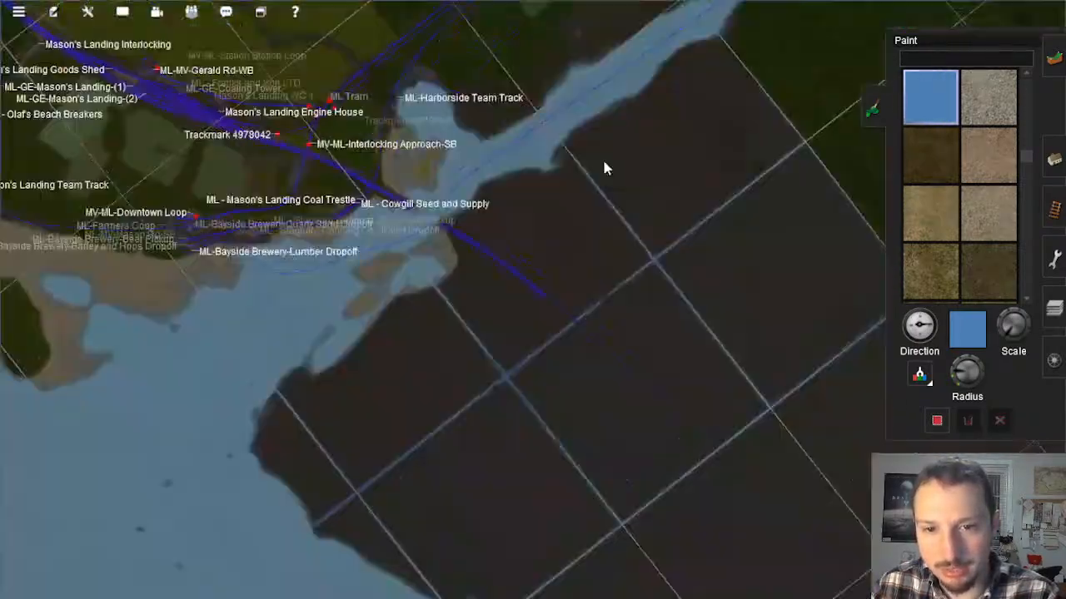
scroll(605, 162, "down", 2)
Step: Inspect the Scioto Ferry river crossing and the road through the unfinished clearing toward the blue-lined baseboards
right_click(616, 166)
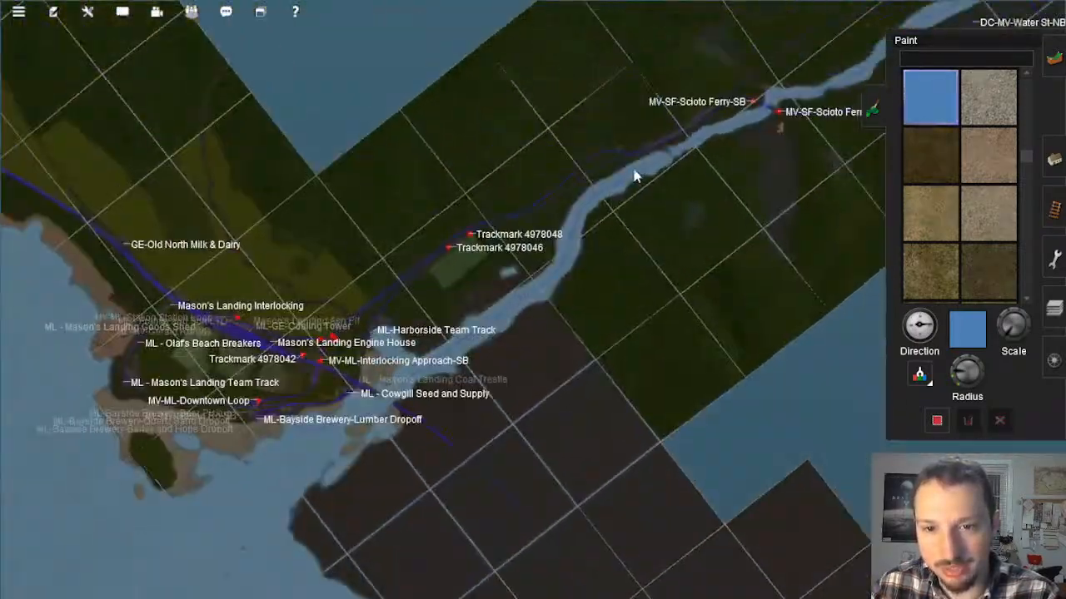
right_click(635, 171)
scroll(658, 339, "up", 5)
right_click(647, 353)
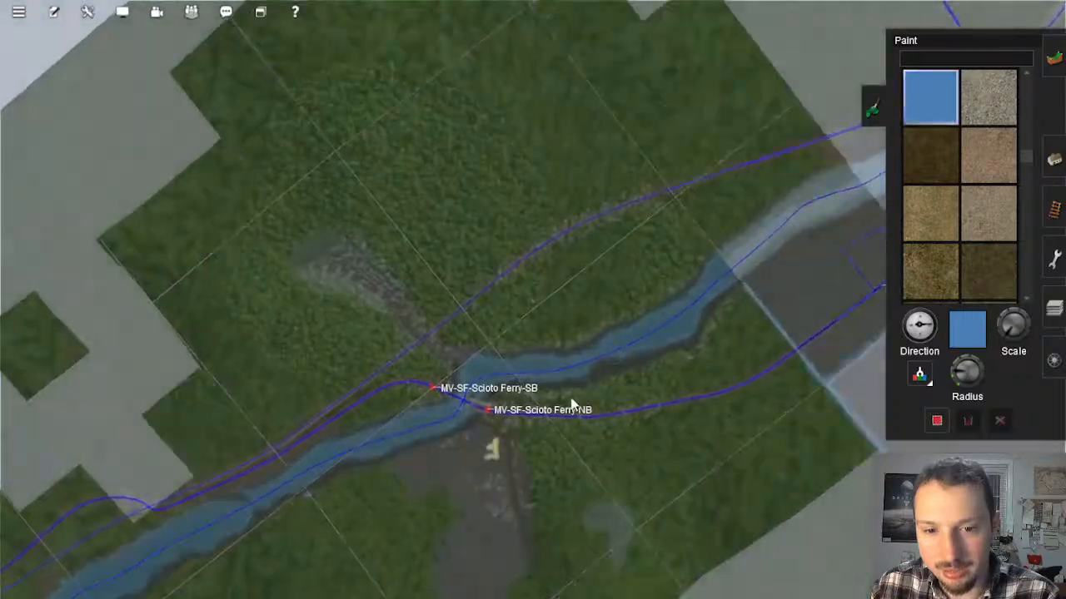
right_click(575, 389)
scroll(499, 364, "up", 5)
right_click(433, 361)
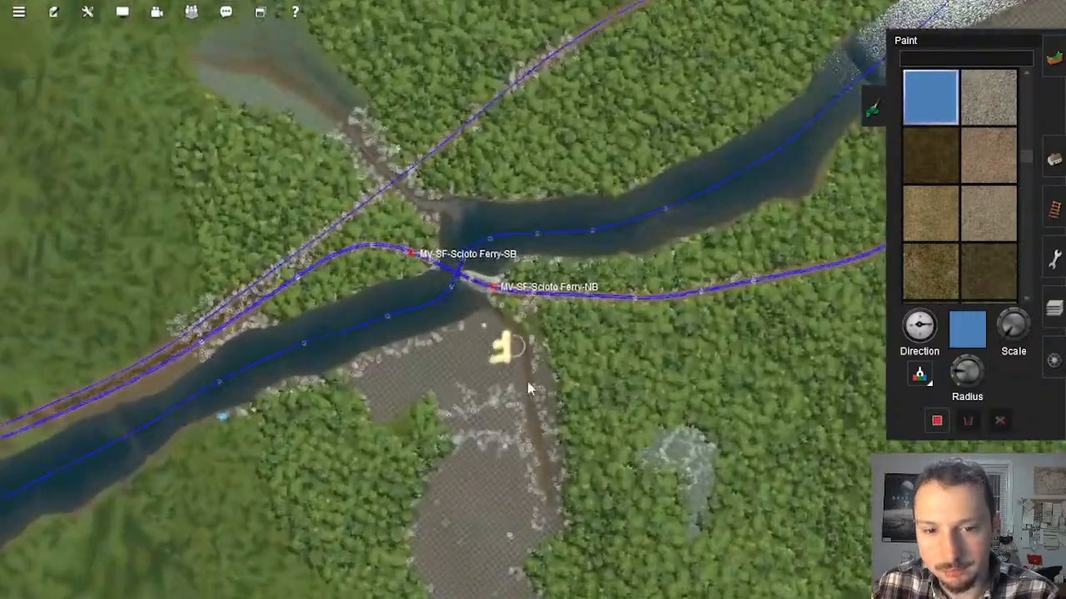
right_click(531, 385)
scroll(548, 388, "up", 6)
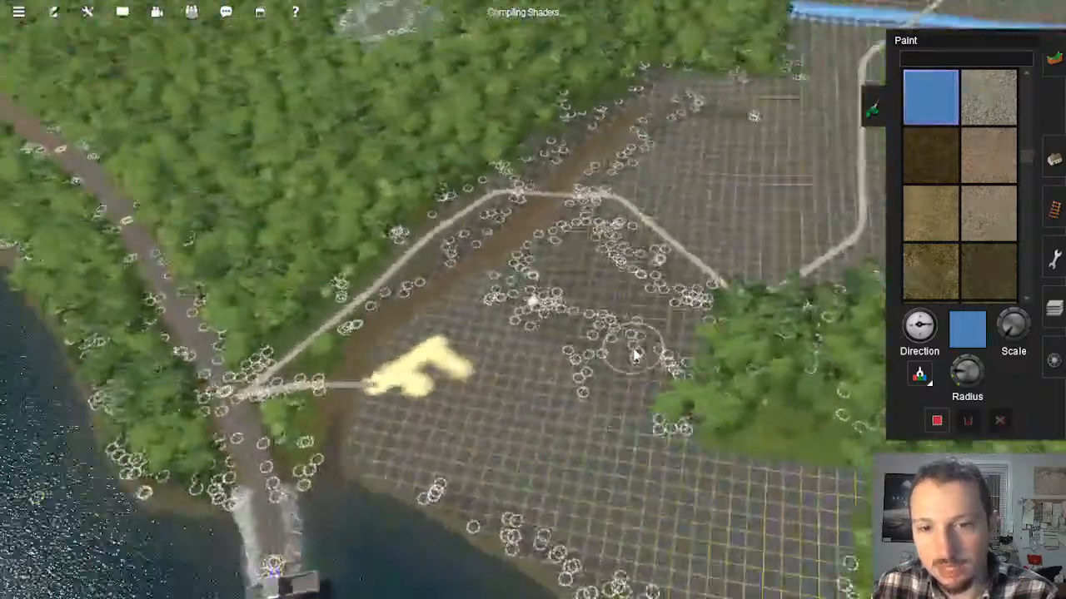
key("Down")
right_click(624, 224)
right_click(511, 240)
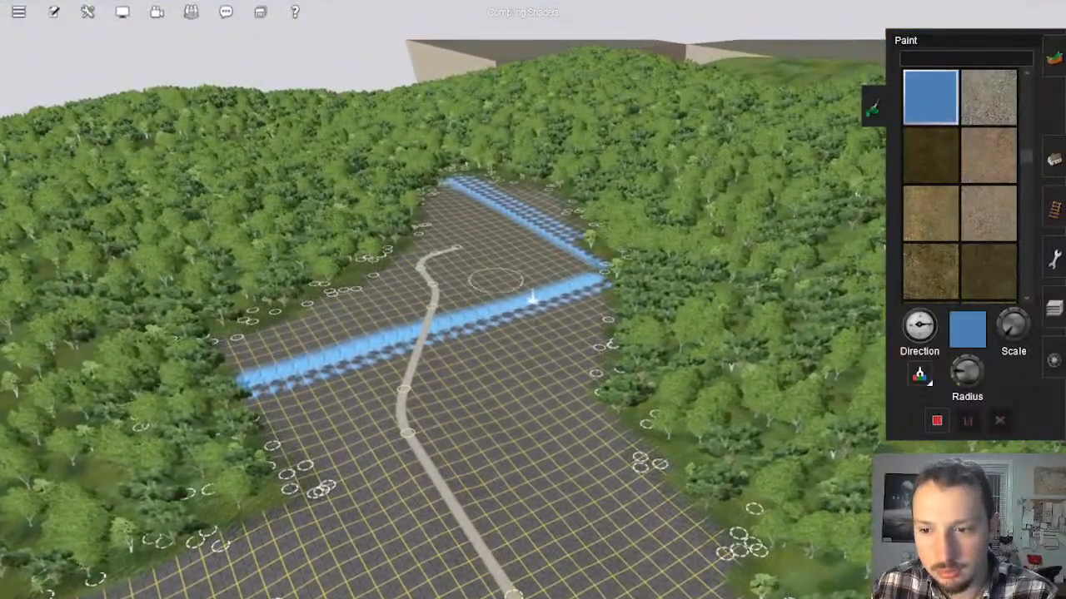
right_click(490, 259)
key("Right")
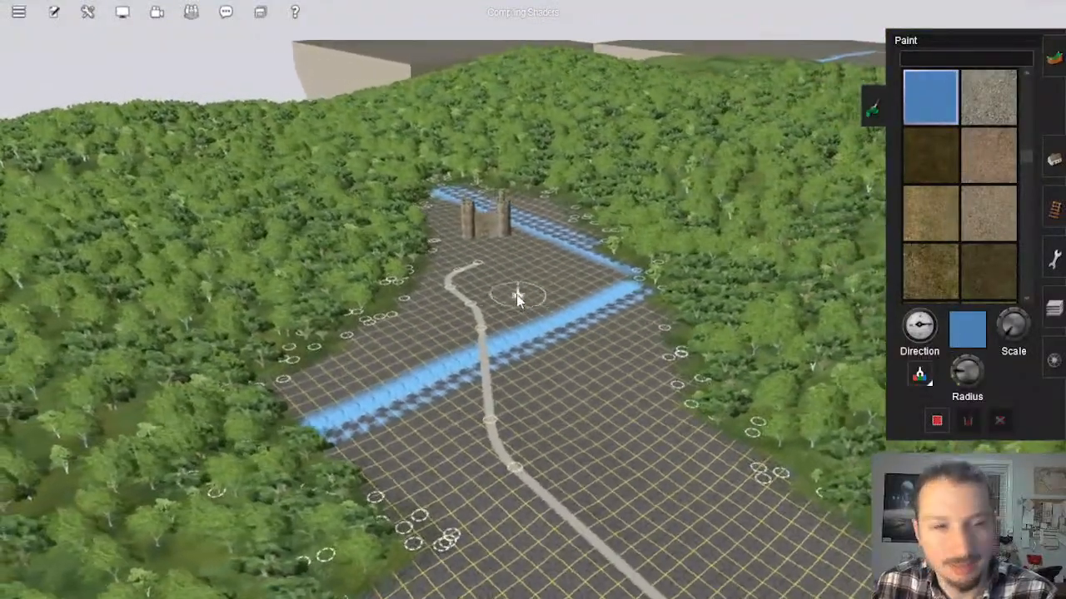
Step: Inspect the road through the wooded clearing and the hilly blue-lined baseboards around Upper Deaucliff, from above and at ground level
key("Left")
right_click(504, 378)
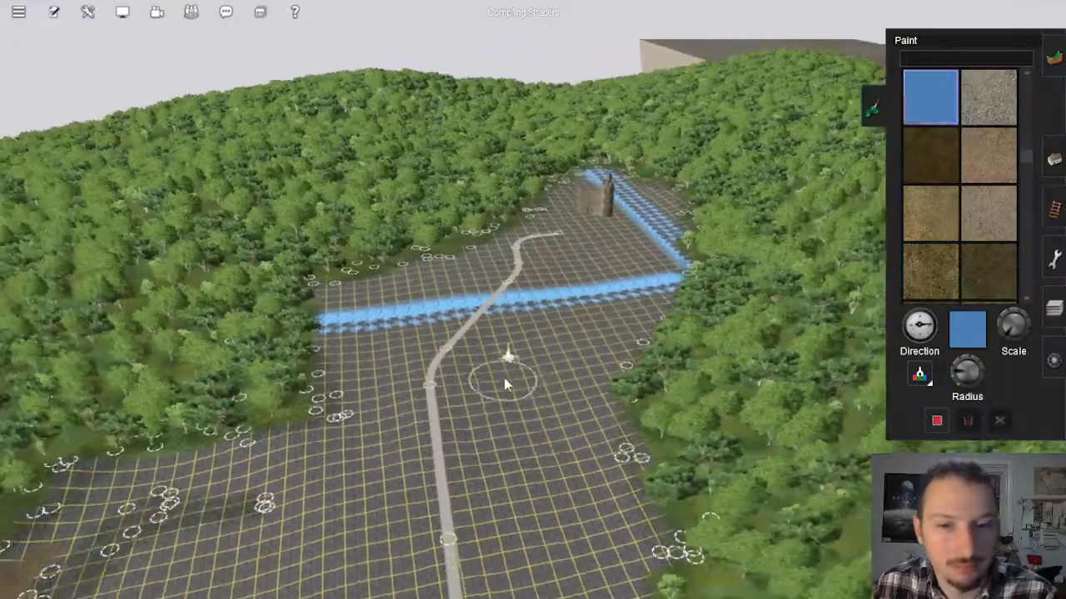
key("Up")
scroll(493, 349, "down", 5)
scroll(489, 348, "down", 5)
right_click(471, 337)
right_click(426, 241)
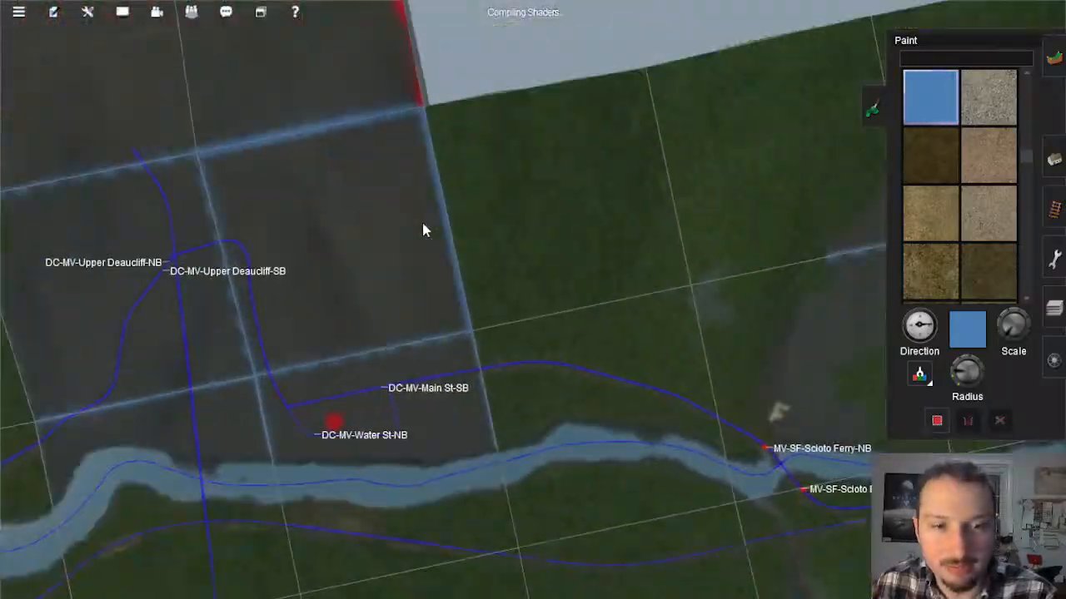
scroll(423, 231, "up", 10)
key("Down")
right_click(286, 114)
key("Left")
right_click(404, 147)
right_click(521, 171)
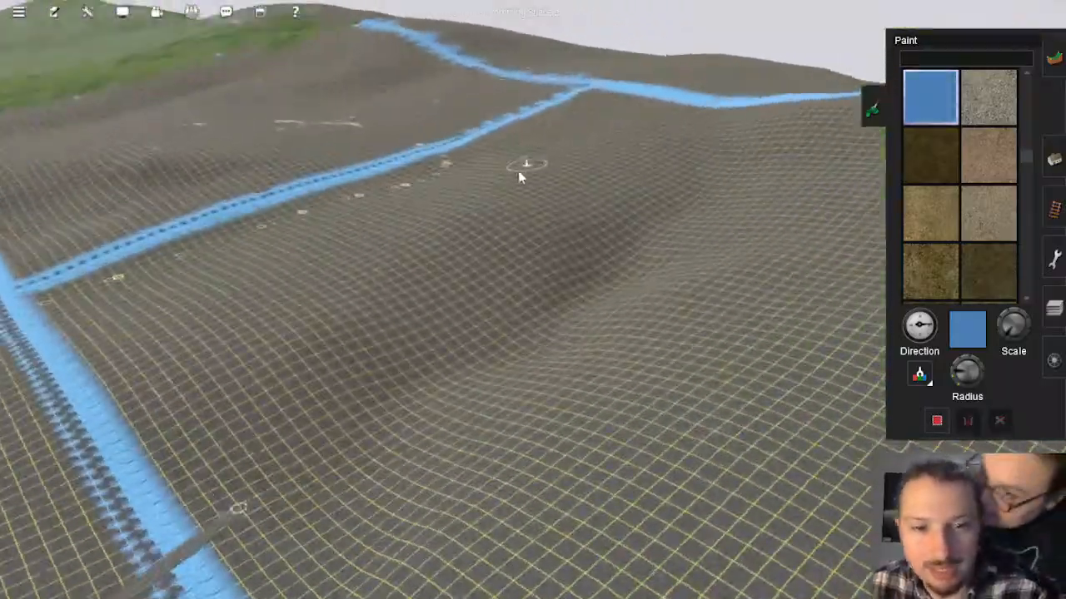
right_click(466, 221)
right_click(499, 255)
key("Right")
key("Up")
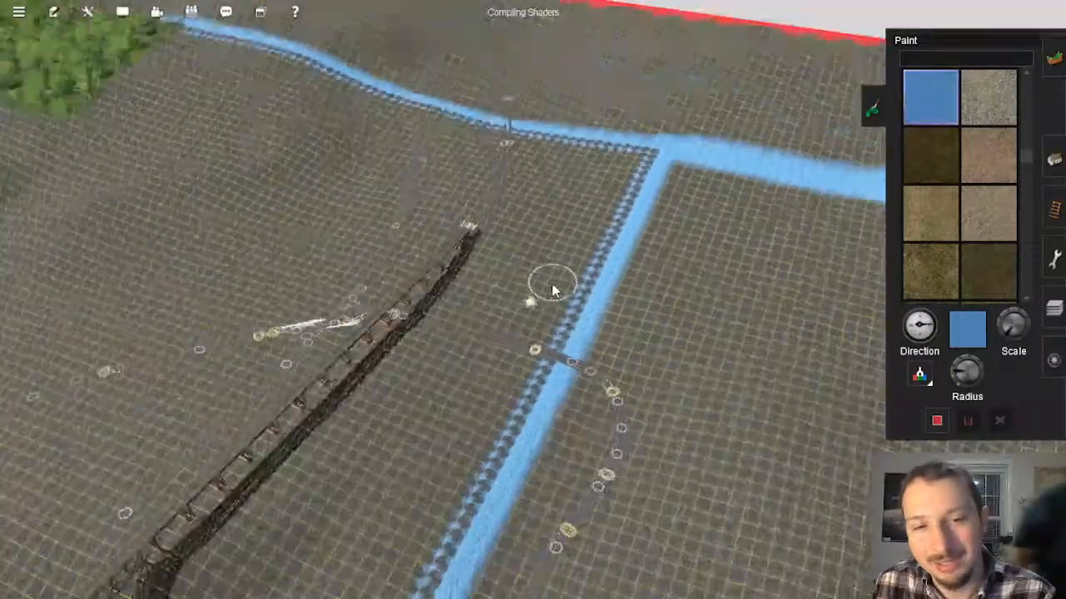
Step: Survey the whole route layout from above, following the empty baseboard corridor down to the river mouth at Mason's Landing
scroll(537, 268, "down", 3)
scroll(533, 261, "down", 15)
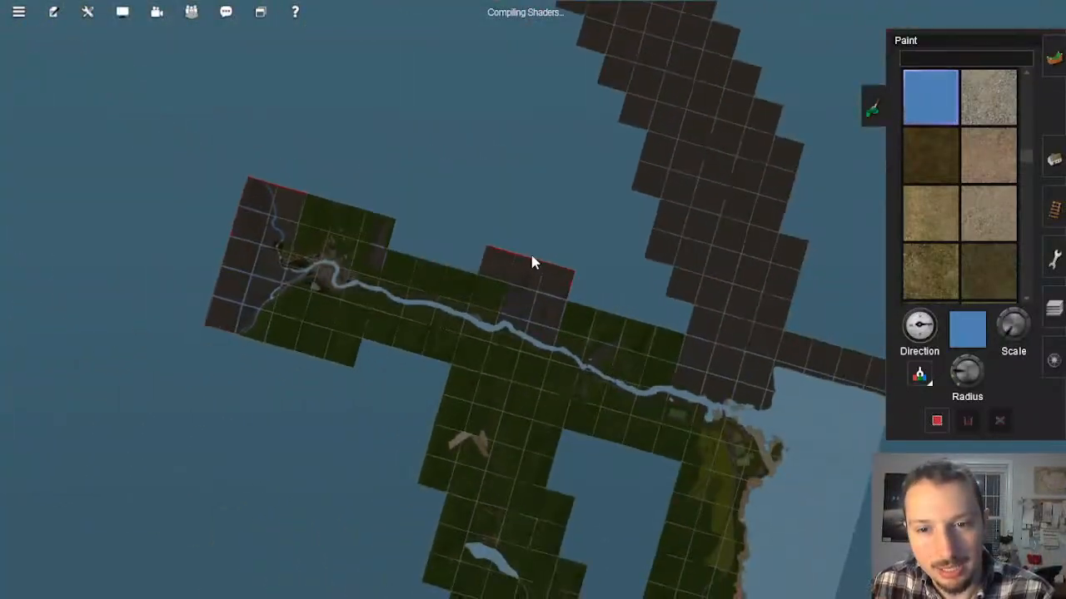
right_click(644, 88)
scroll(576, 187, "up", 5)
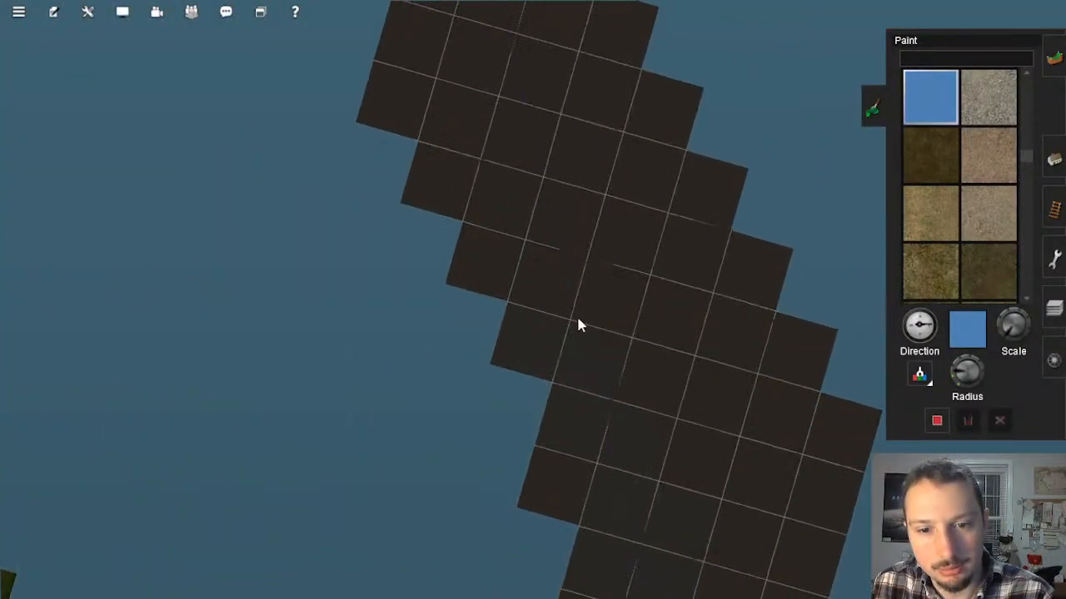
right_click(604, 414)
scroll(586, 420, "up", 3)
right_click(608, 384)
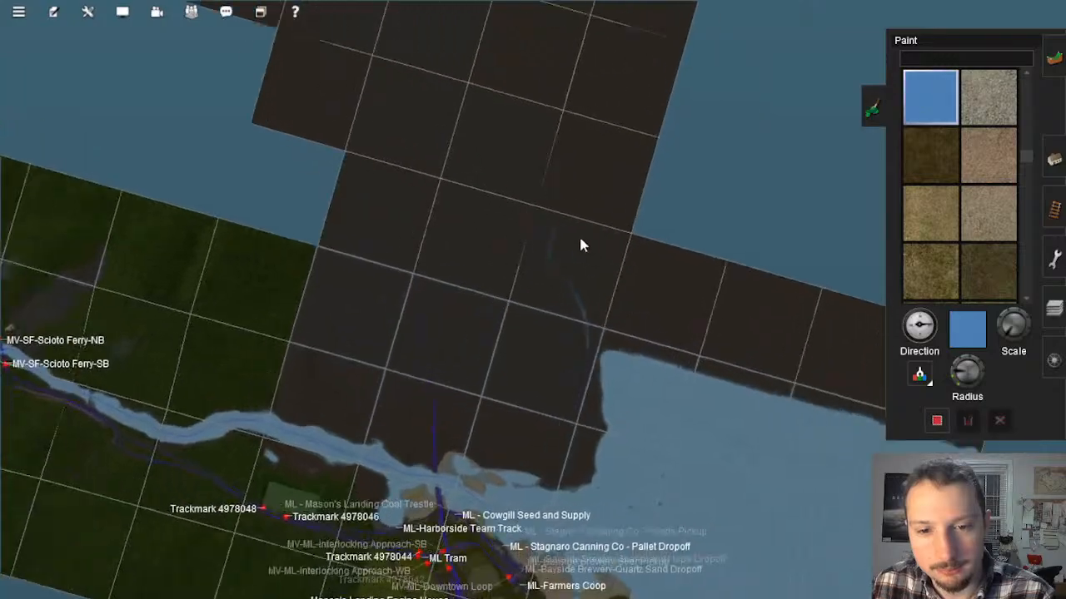
right_click(505, 373)
scroll(521, 388, "up", 6)
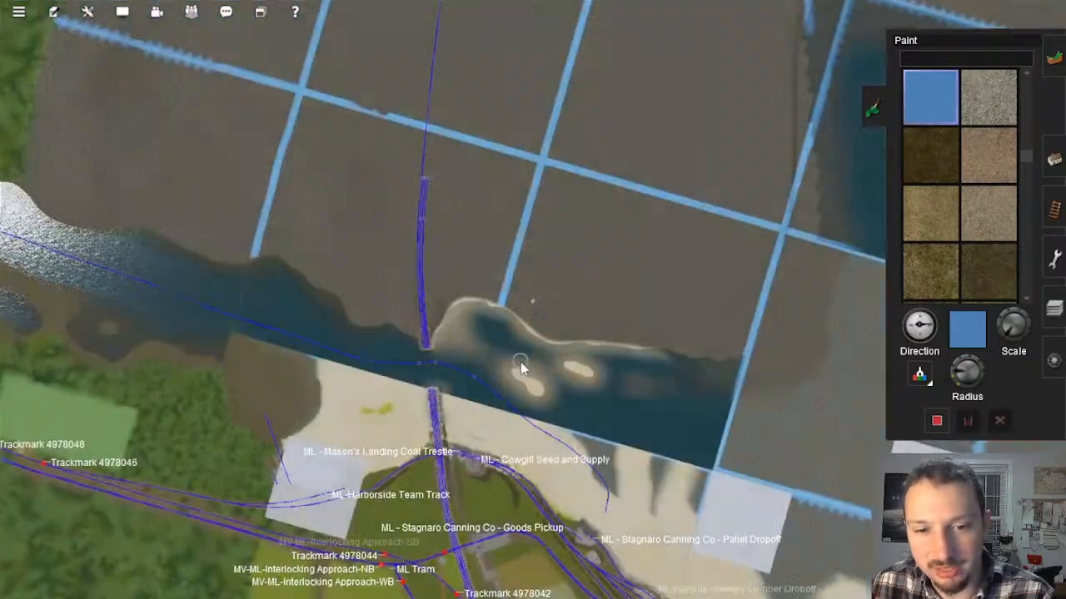
Step: Examine the rail bridge over the river mouth at Mason's Landing and both shores from several angles
key("Down")
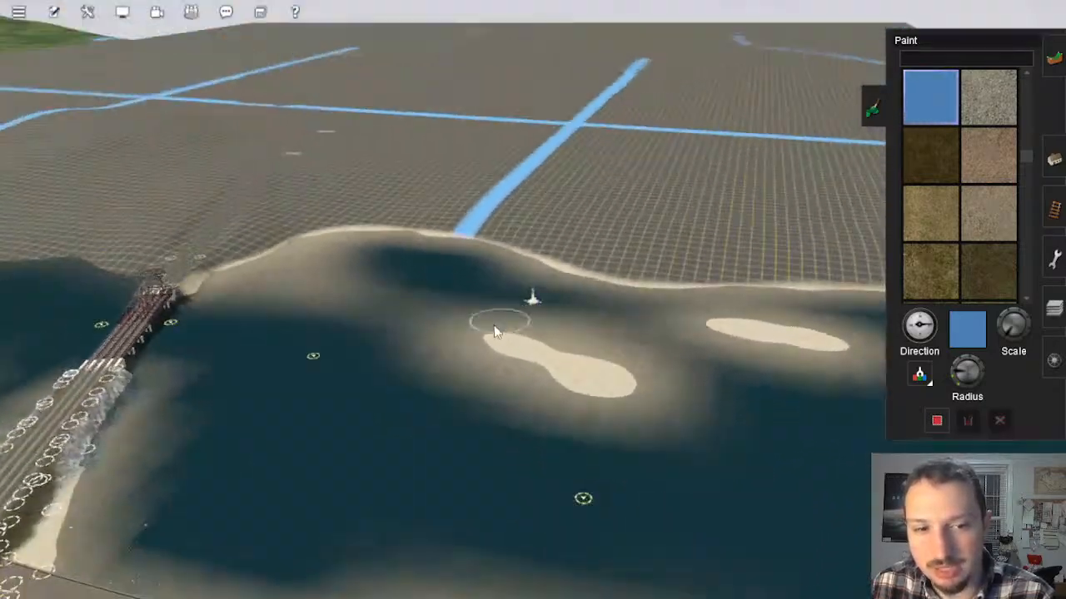
mouse_move(494, 331)
right_mouse_down()
mouse_move(471, 328)
mouse_move(478, 311)
mouse_move(501, 335)
right_mouse_up()
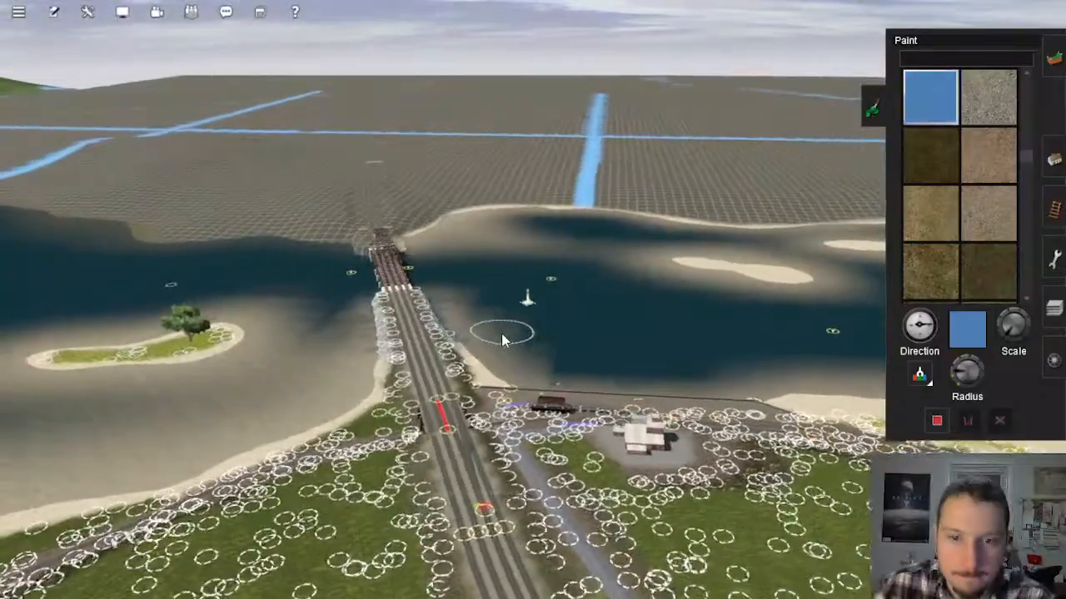
key("Left")
key("Right")
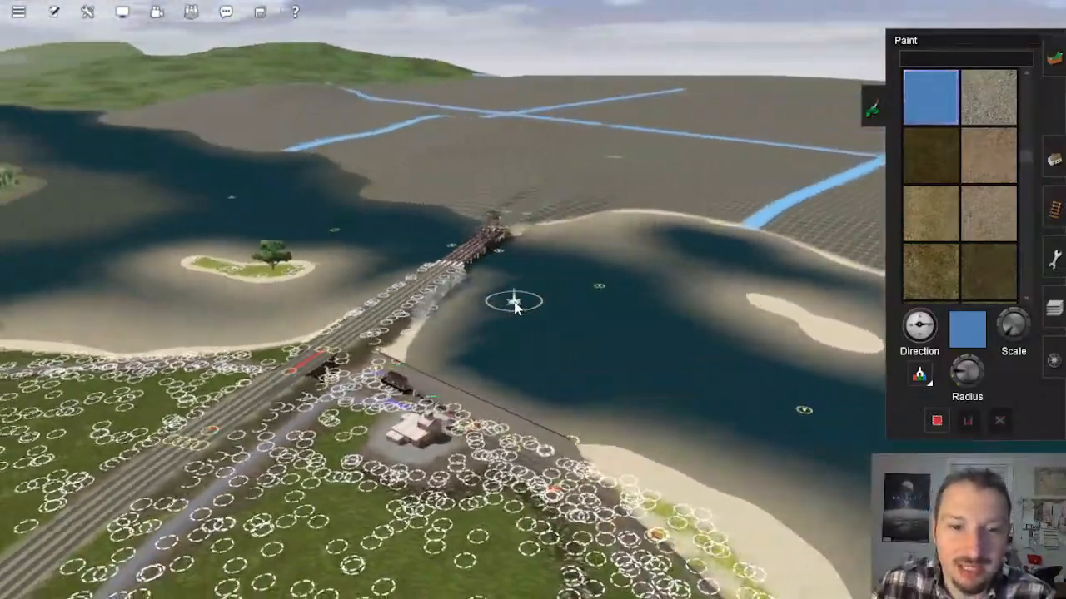
key("Right")
right_click_drag(513, 308, 547, 313)
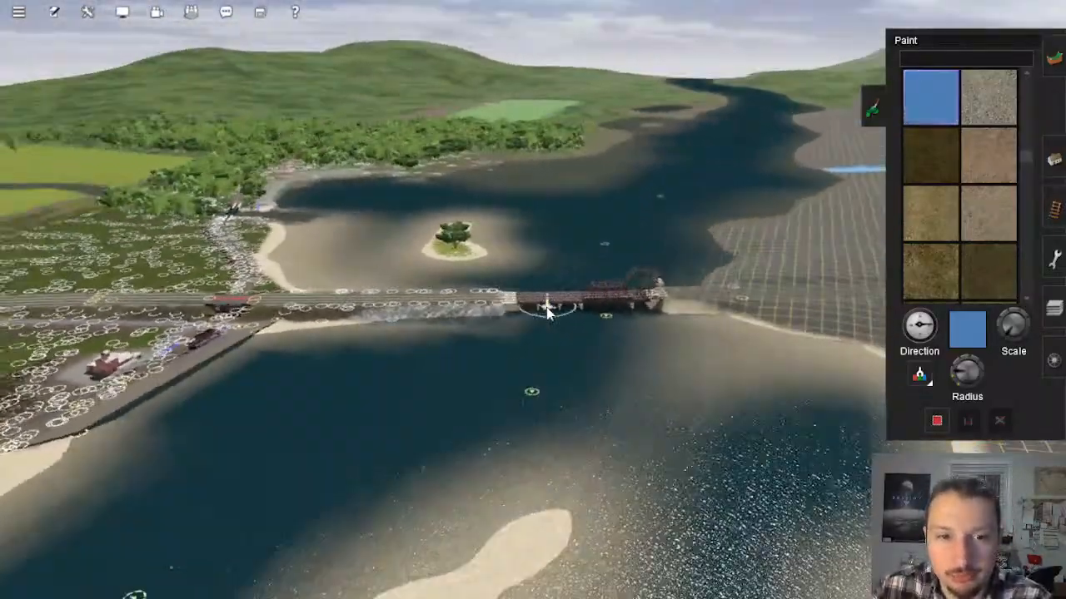
key("Right")
key("Up")
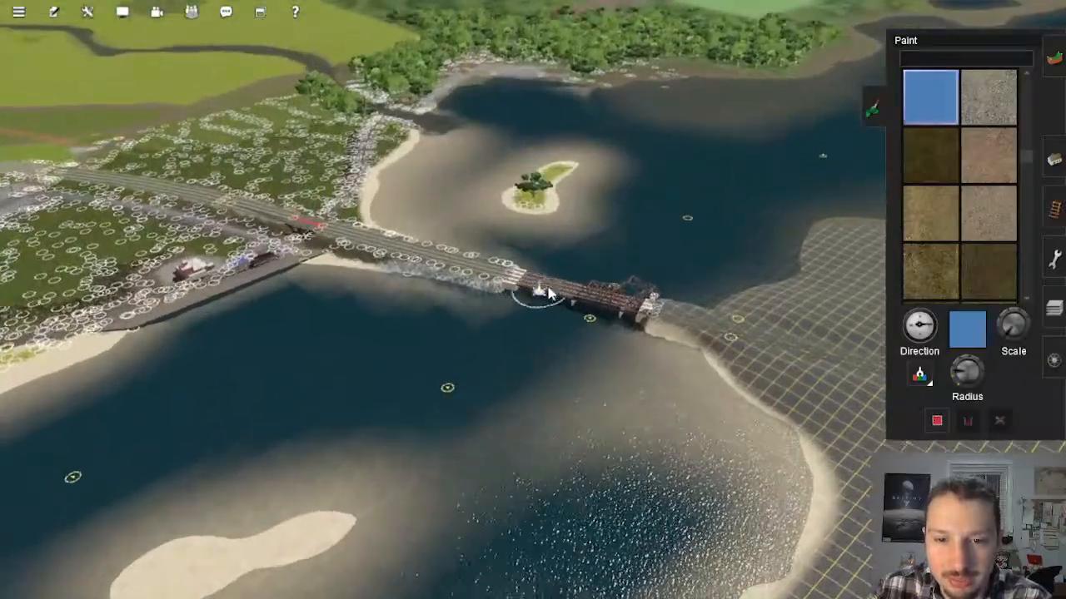
key("Left")
Step: Look over the Mason's Landing waterfront, its beach and the small offshore island, up close and from above
key("Left")
key("Down")
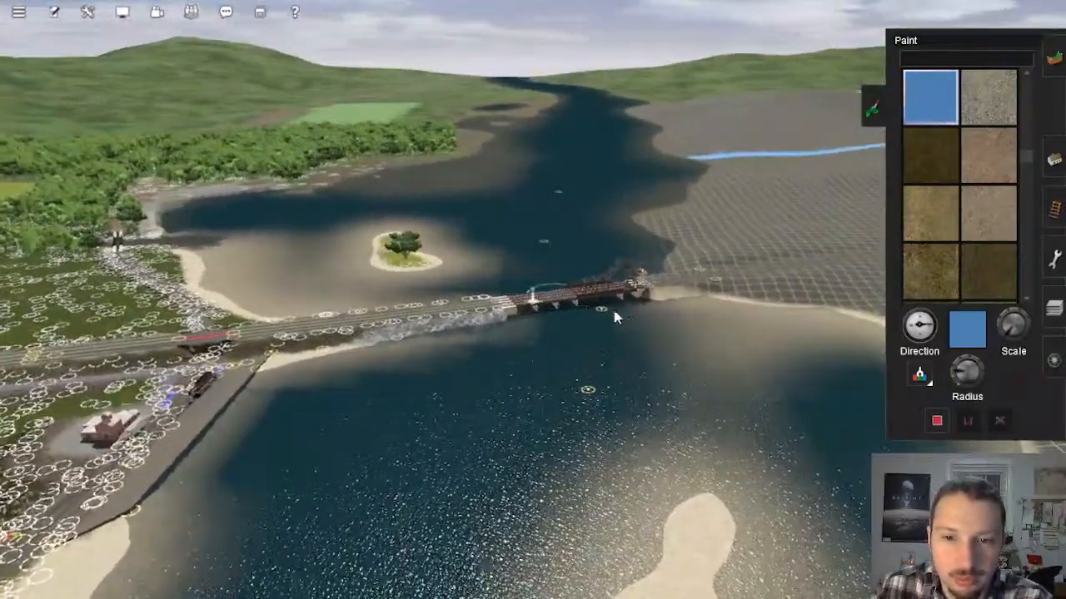
mouse_move(617, 318)
right_mouse_down()
mouse_move(478, 381)
mouse_move(475, 302)
mouse_move(375, 305)
mouse_move(515, 247)
mouse_move(499, 327)
mouse_move(492, 291)
mouse_move(606, 303)
mouse_move(517, 320)
mouse_move(559, 310)
mouse_move(533, 298)
right_mouse_up()
key("Right")
key("Up")
key("Right")
key("Down")
key("Up")
key("Left")
scroll(546, 305, "down", 5)
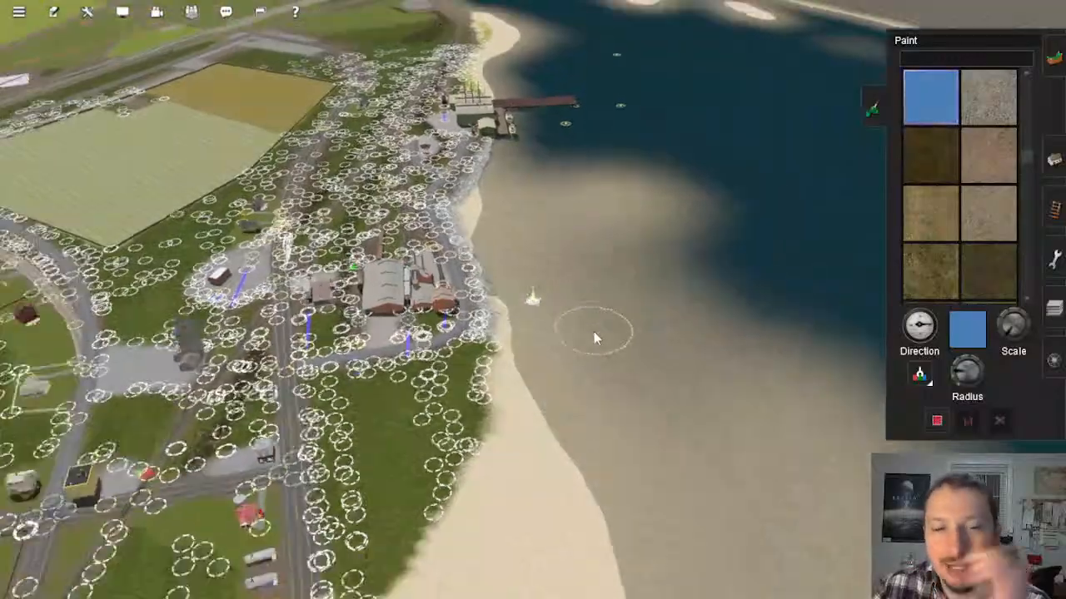
scroll(593, 331, "down", 10)
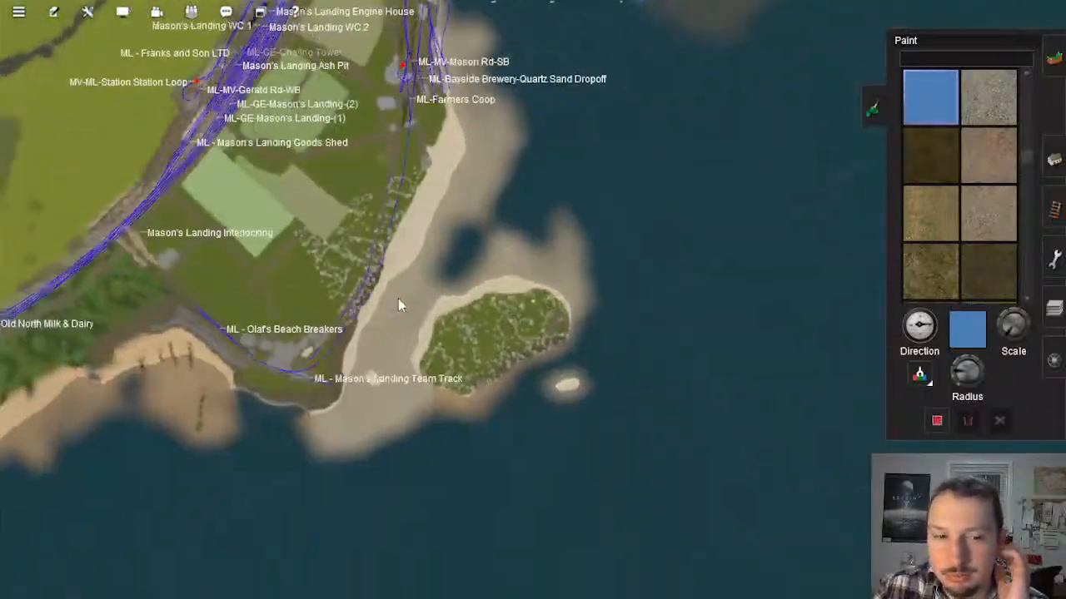
scroll(398, 304, "up", 10)
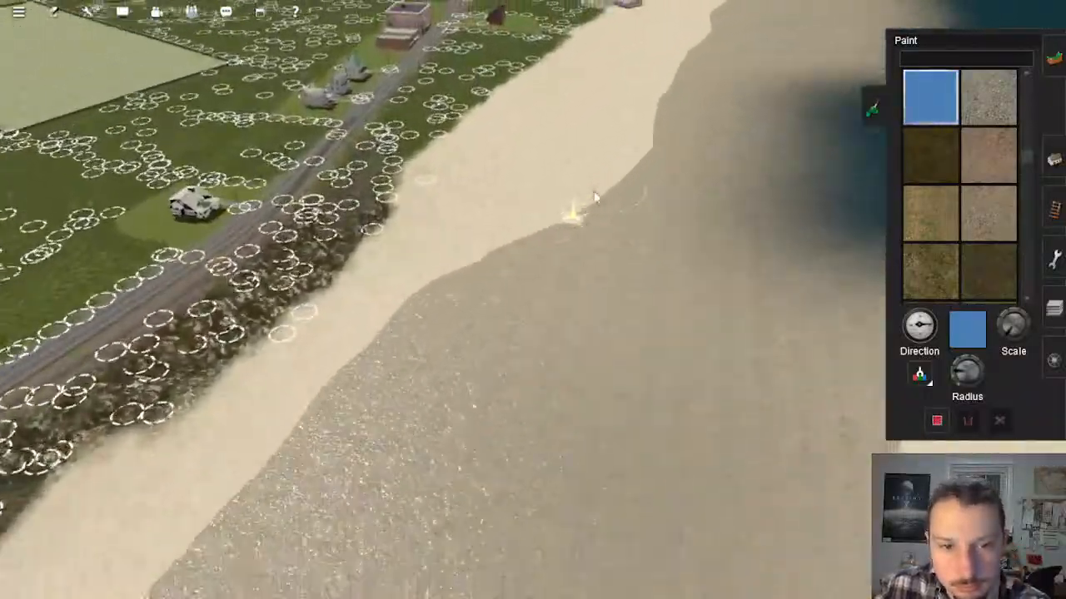
scroll(591, 204, "down", 10)
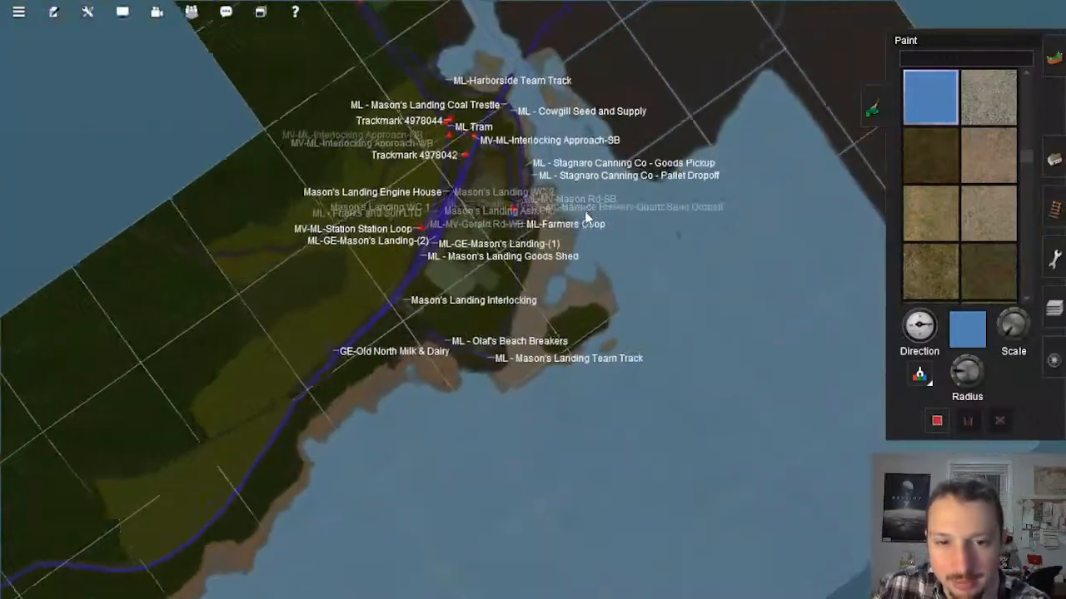
scroll(590, 195, "down", 4)
Step: Survey the finished parts of the route from above, from the river valley across to the Lionhead Colliery area
right_click(570, 189)
scroll(541, 241, "down", 3)
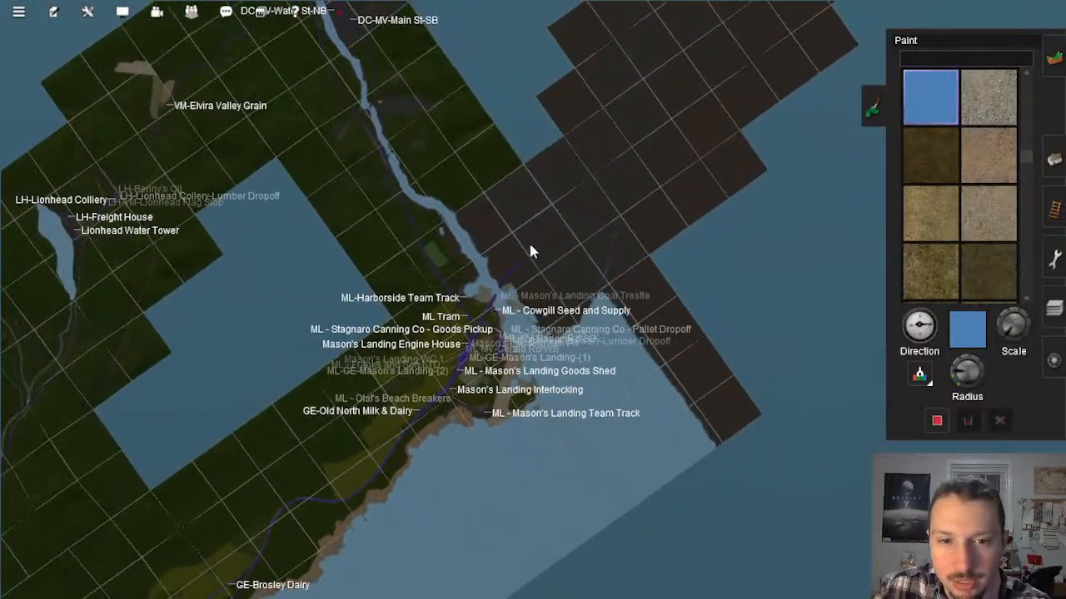
scroll(530, 249, "down", 3)
scroll(529, 247, "up", 4)
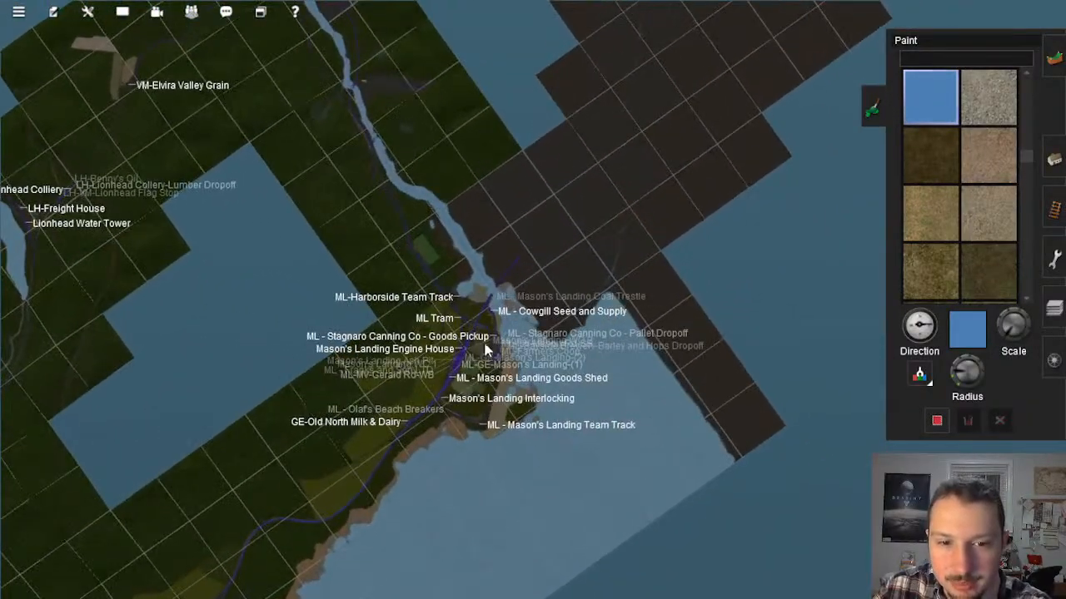
right_click(475, 216)
right_click(426, 145)
scroll(486, 292, "down", 3)
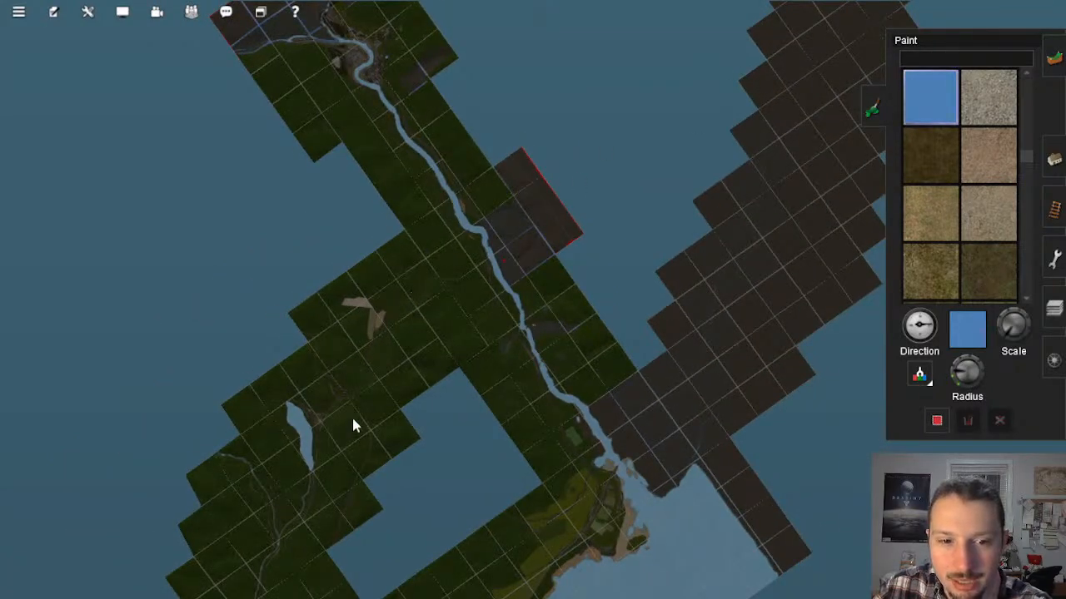
scroll(317, 463, "up", 3)
right_click(304, 466)
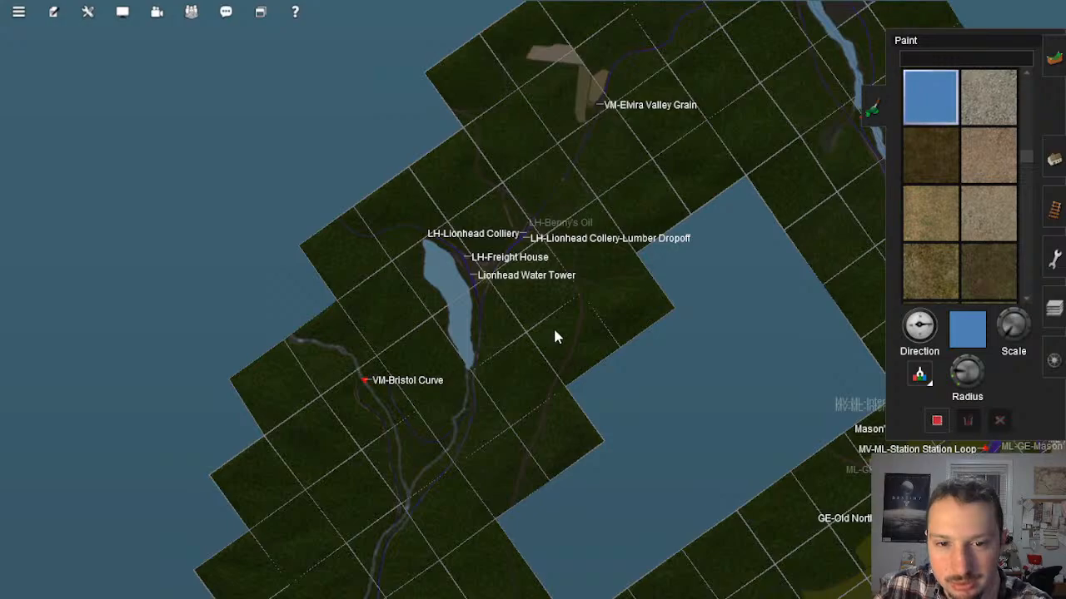
scroll(498, 259, "down", 5)
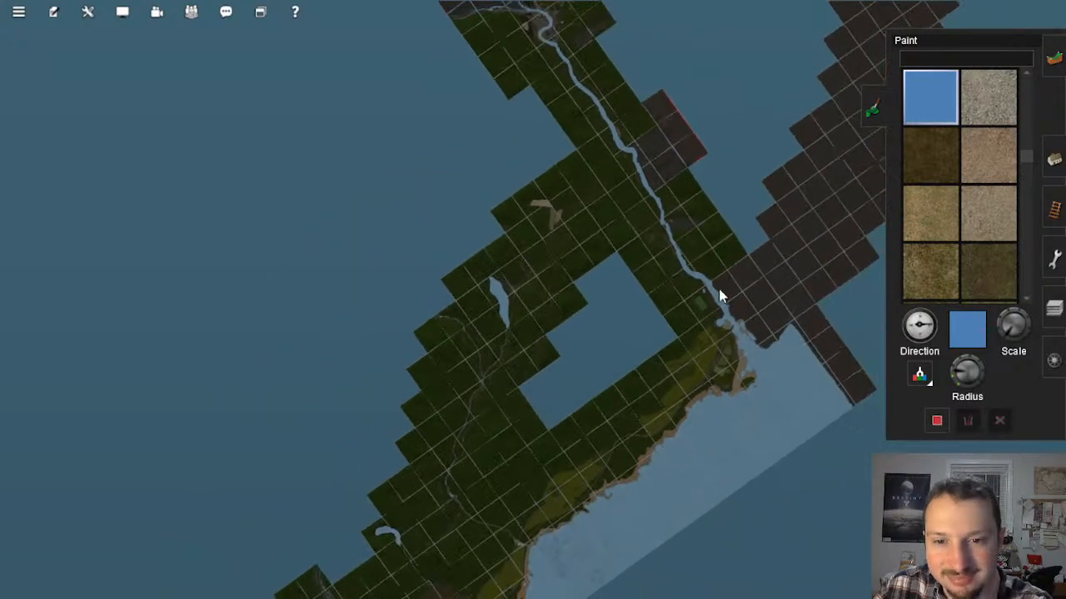
Step: Inspect the unfinished track end and the dotted tan guide line on the empty baseboards across the river from Mason's Landing
right_click(790, 307)
scroll(582, 271, "up", 2)
scroll(508, 279, "up", 8)
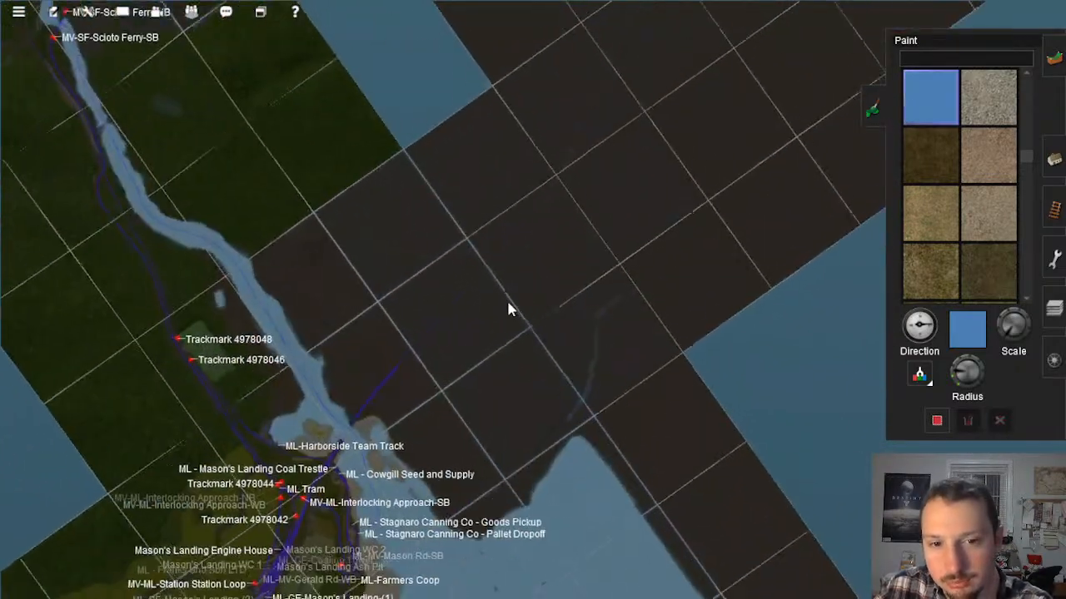
scroll(481, 308, "up", 5)
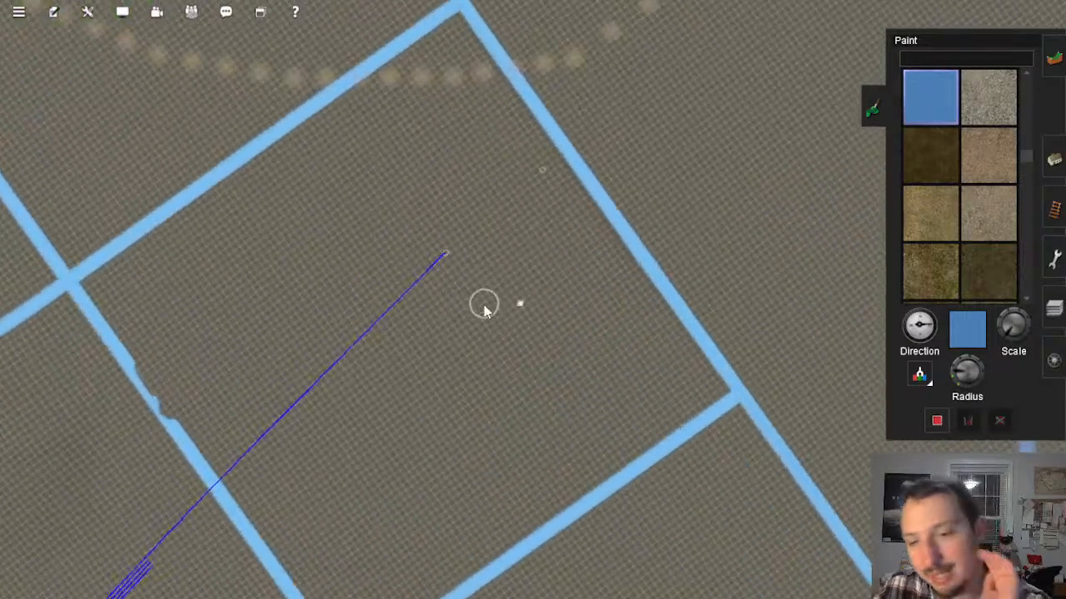
scroll(480, 286, "up", 2)
key("Down")
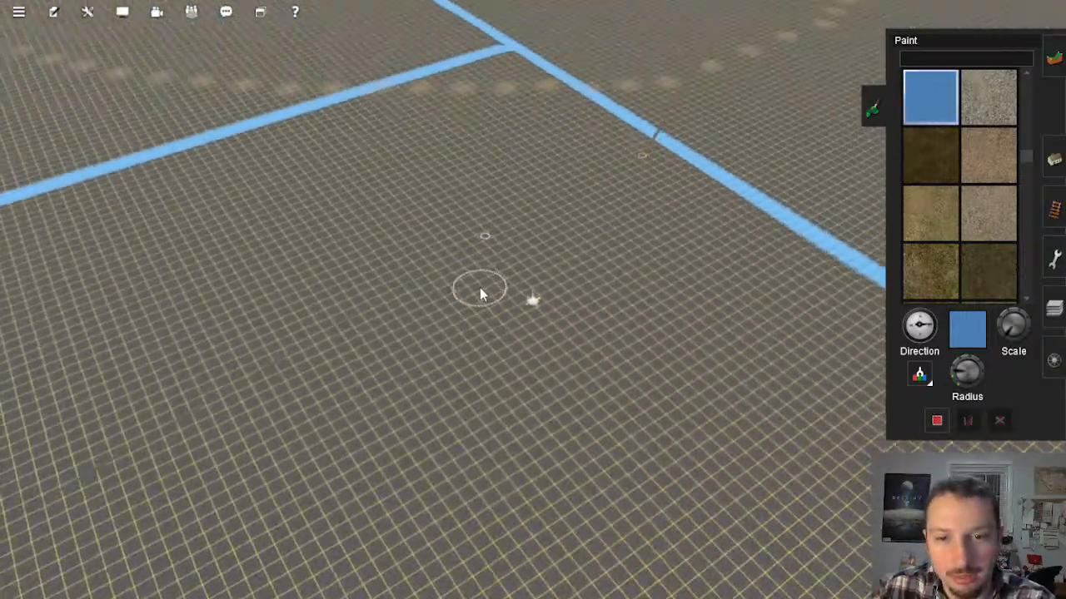
key("Left")
right_click(519, 277)
right_click(455, 277)
right_click(531, 293)
key("Down")
key("Left")
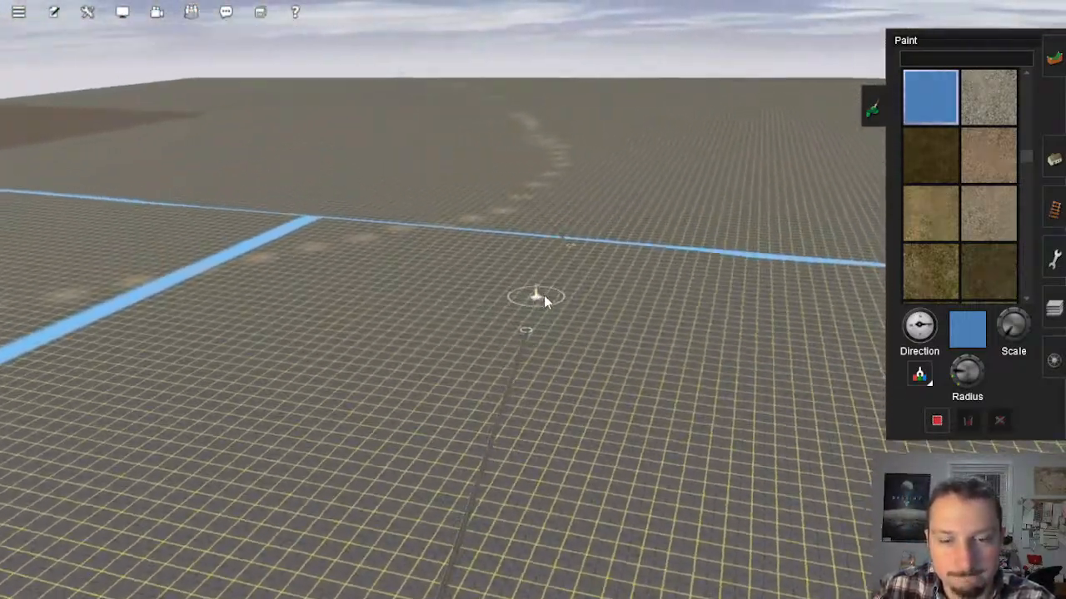
key("Right")
right_click(545, 289)
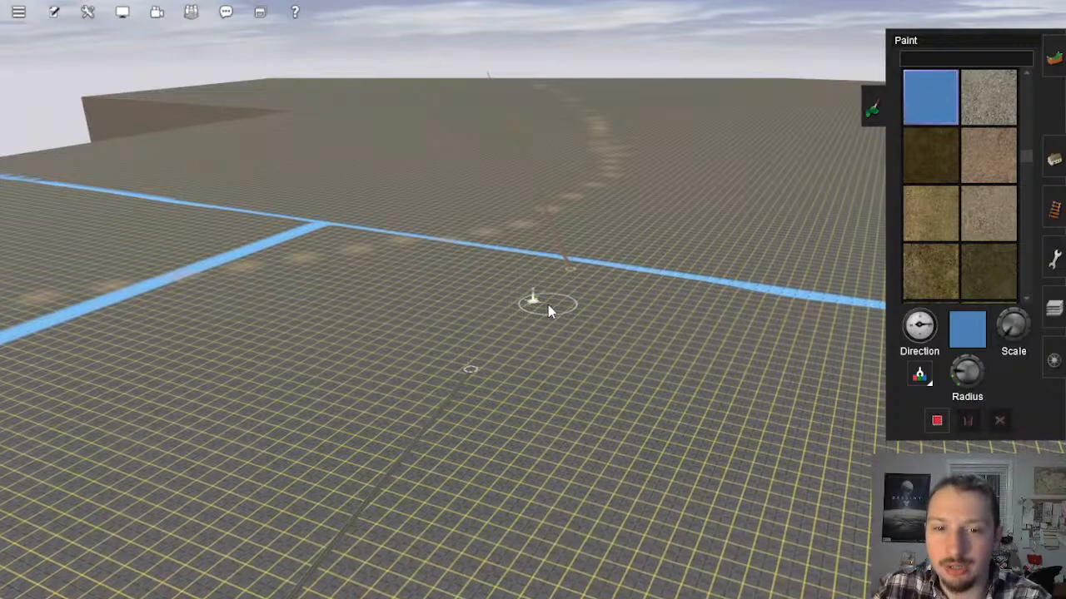
key("Up")
key("Up")
key("Right")
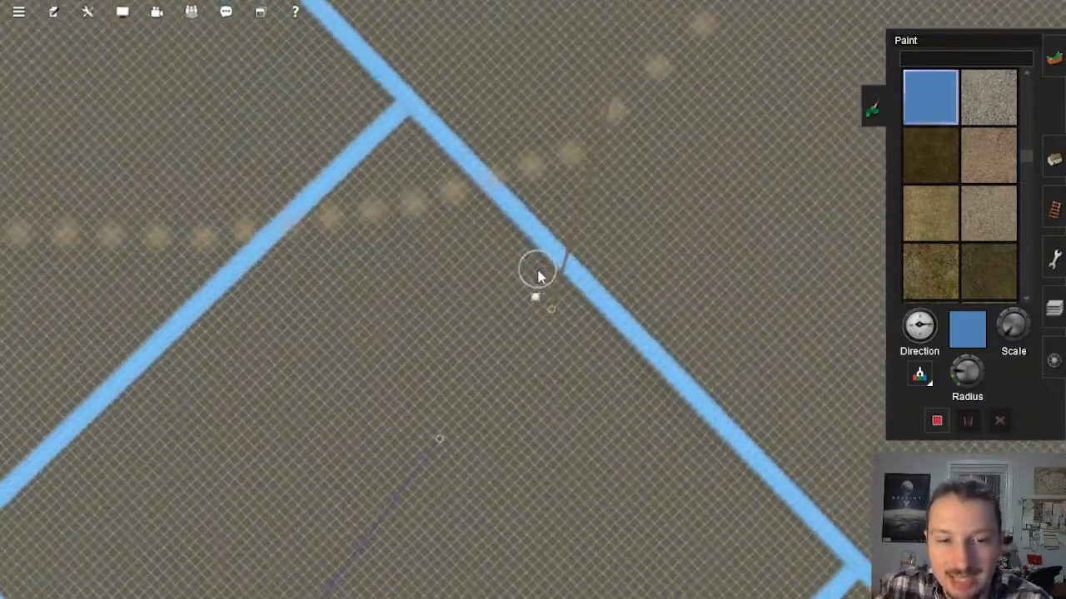
Step: Paint a blue guide line from the water's corner near Mason's Landing inland across the first empty baseboard
scroll(549, 287, "down", 3)
scroll(548, 291, "down", 10)
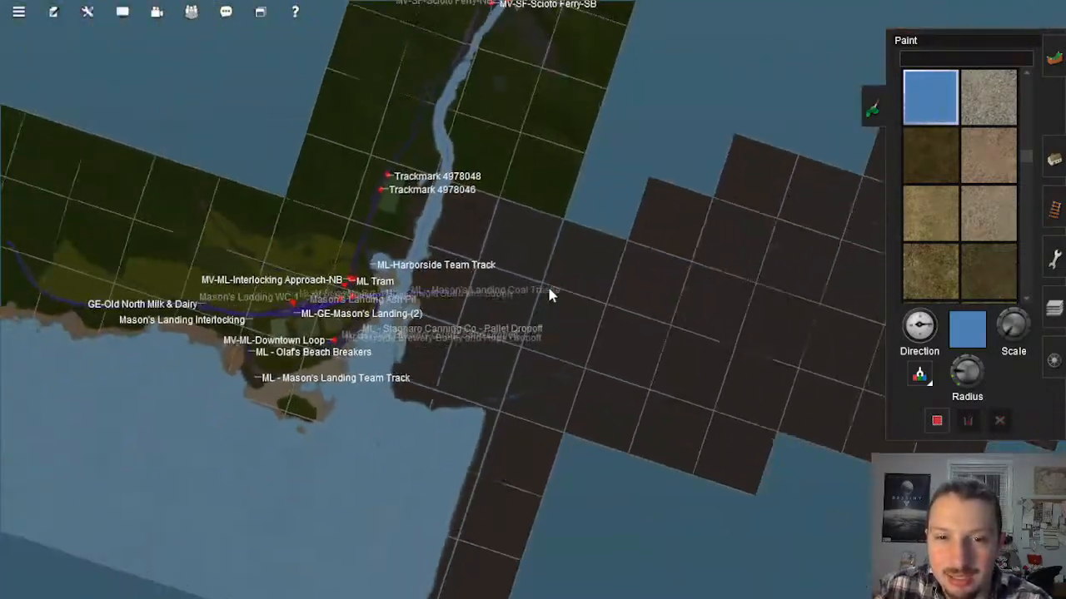
scroll(506, 433, "up", 10)
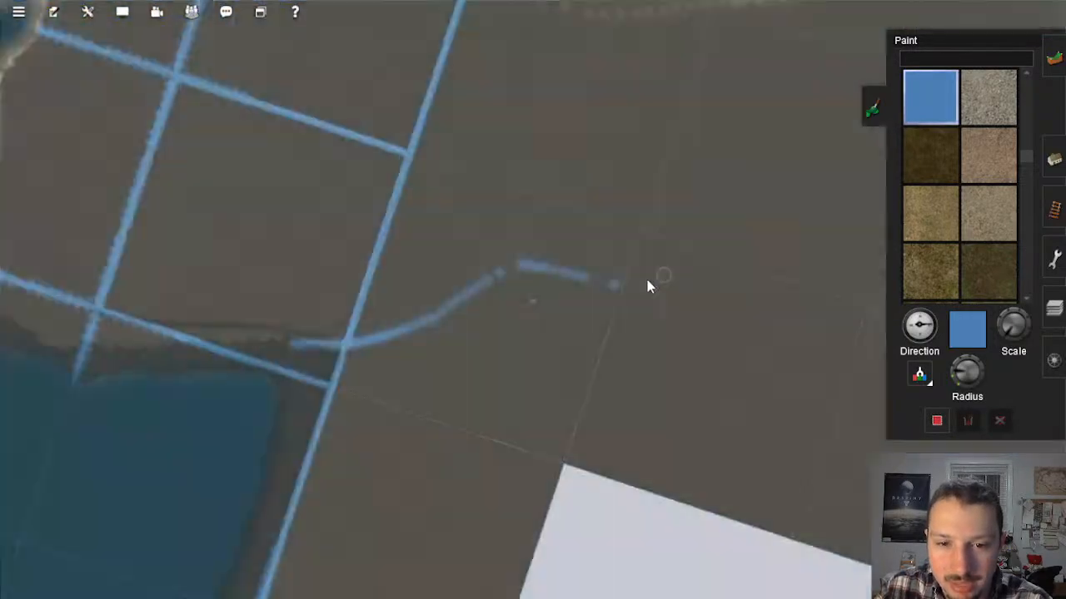
scroll(647, 282, "up", 2)
left_click_drag(618, 284, 669, 287)
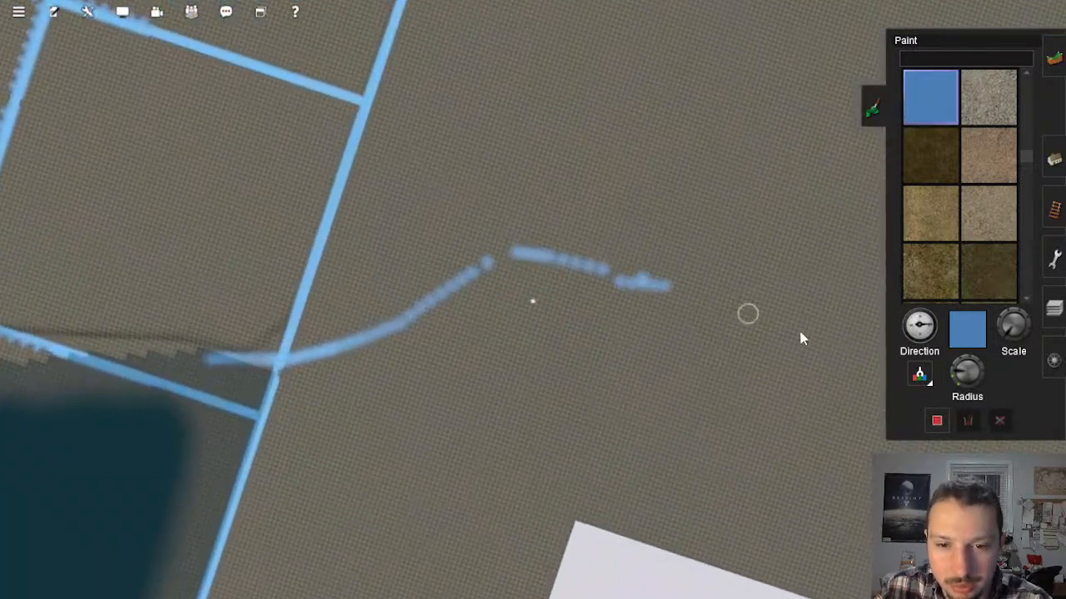
Step: Extend the blue guide line across the following empty baseboards up to the inner corner of the baseboard edge
scroll(748, 329, "down", 4)
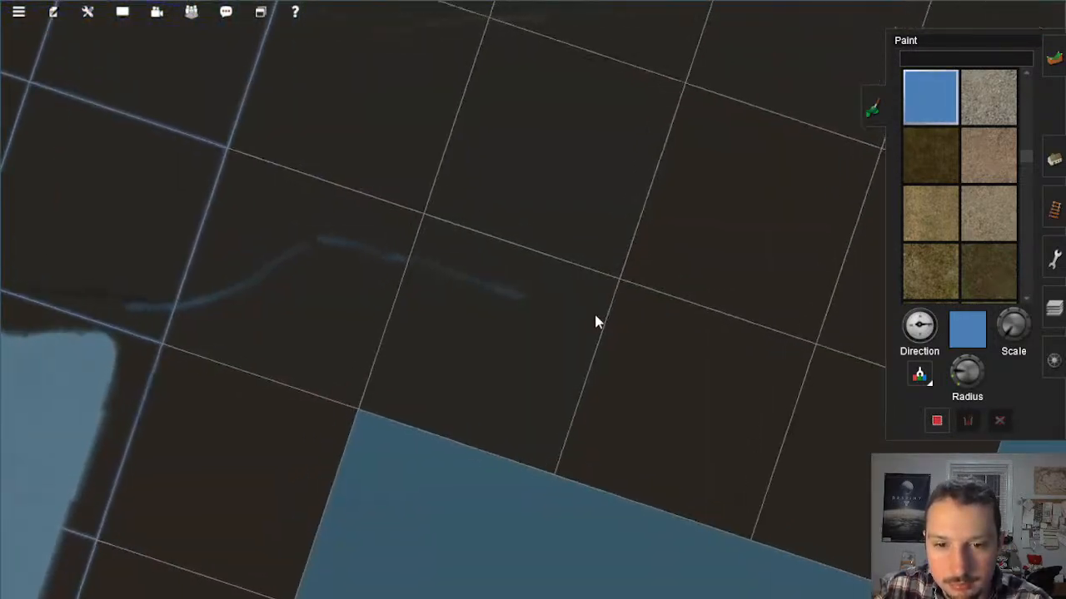
scroll(477, 281, "up", 3)
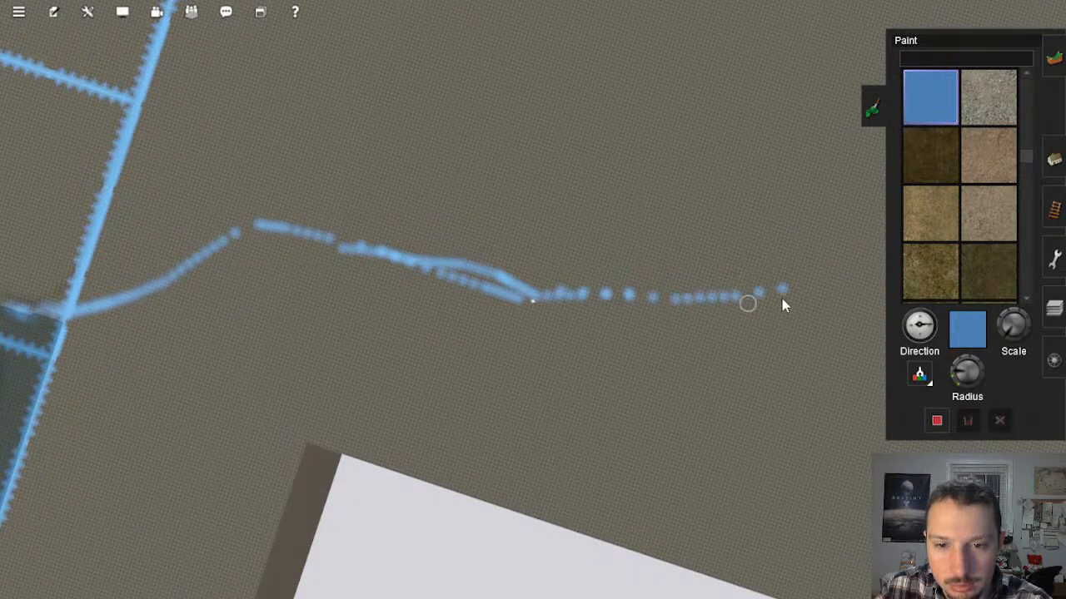
right_click(767, 292)
right_click_drag(815, 318, 843, 335)
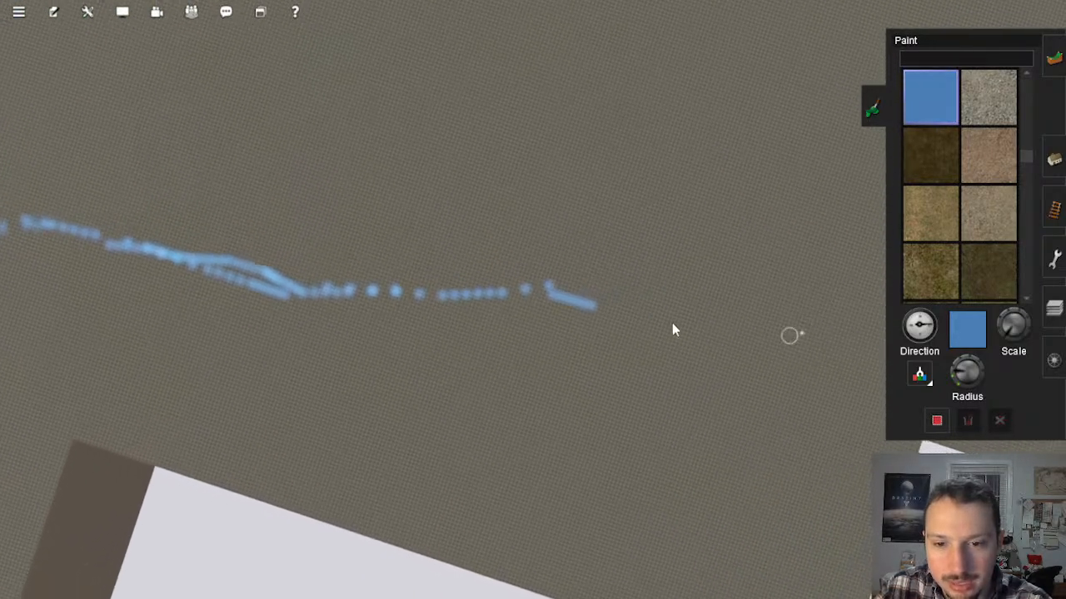
mouse_move(508, 295)
left_mouse_down()
mouse_move(643, 371)
mouse_move(668, 409)
left_mouse_up()
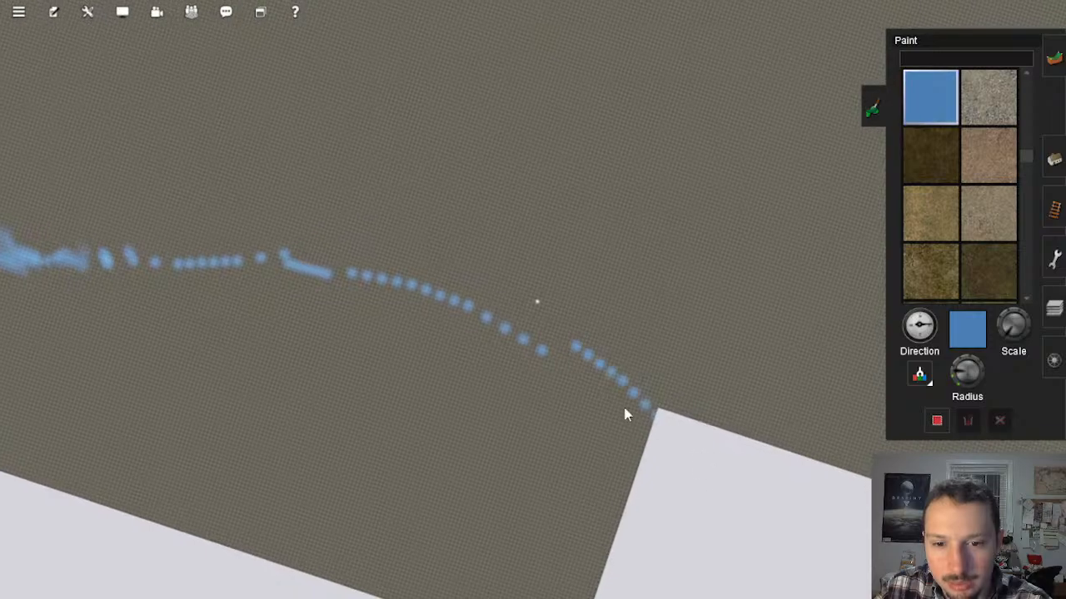
Step: Check the painted blue line from above and up close where it starts at the shoreline
scroll(603, 341, "down", 6)
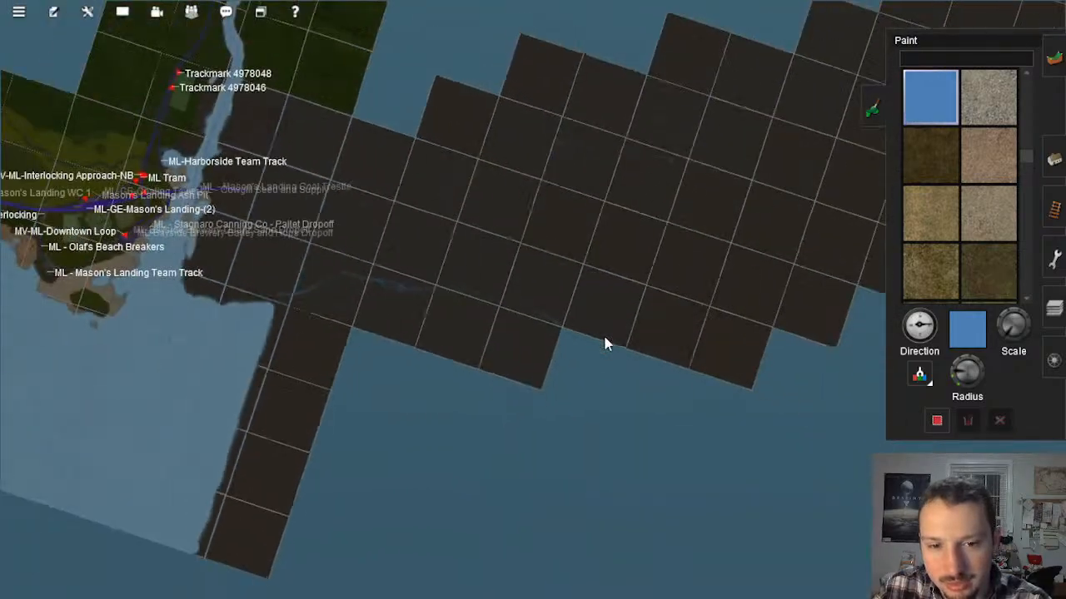
scroll(616, 337, "down", 5)
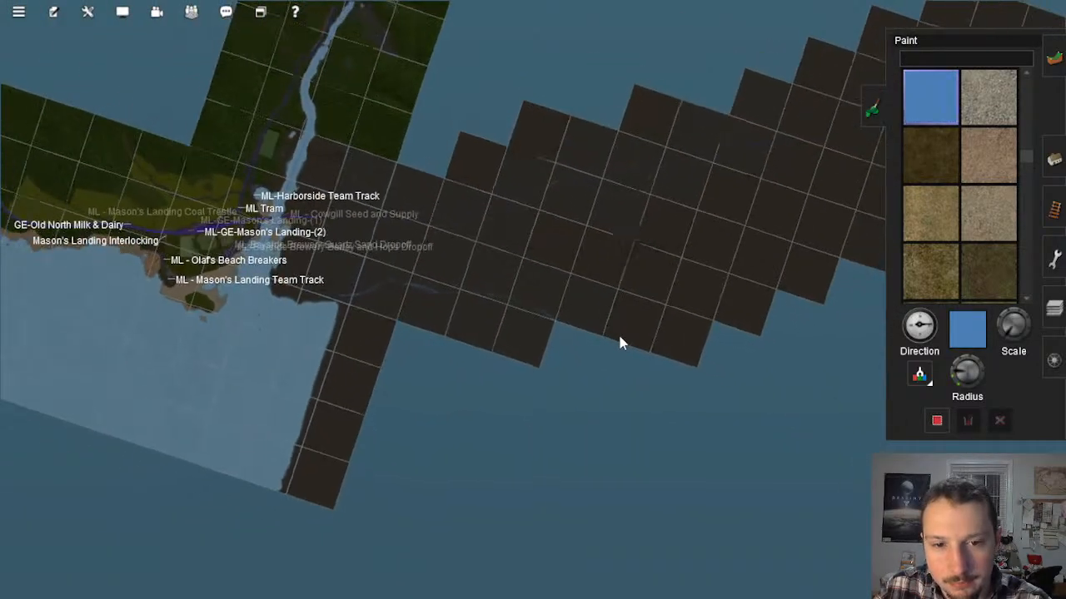
scroll(505, 311, "up", 5)
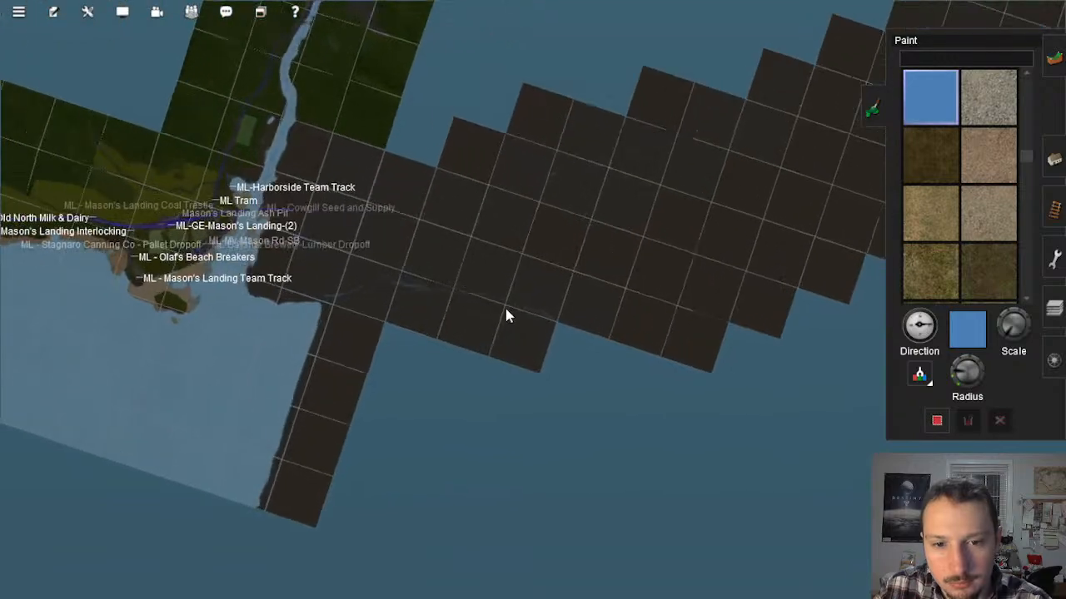
right_click(509, 313)
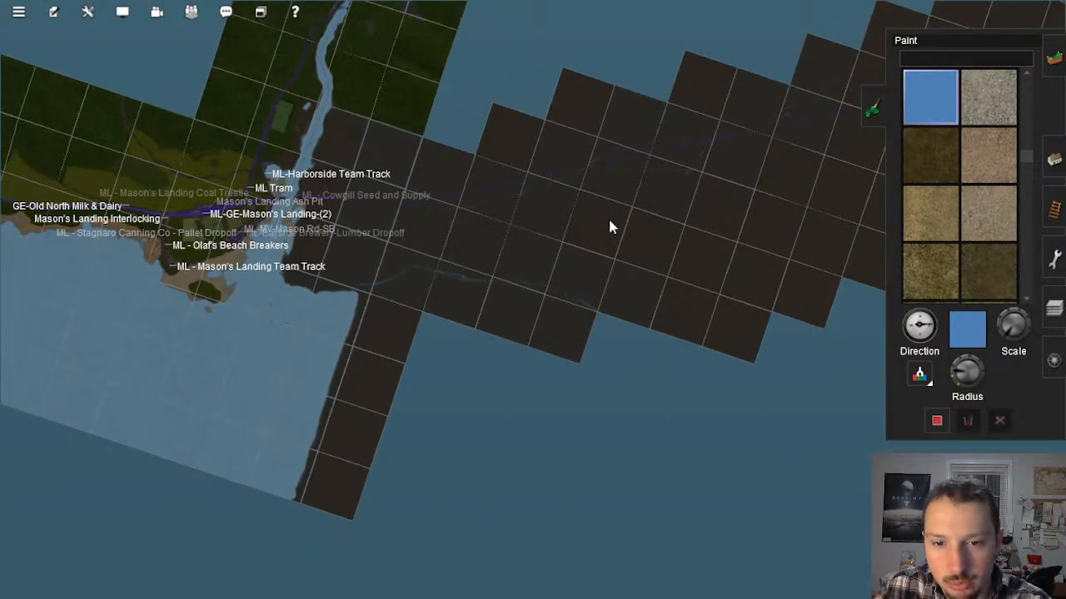
right_click(400, 300)
scroll(398, 301, "up", 10)
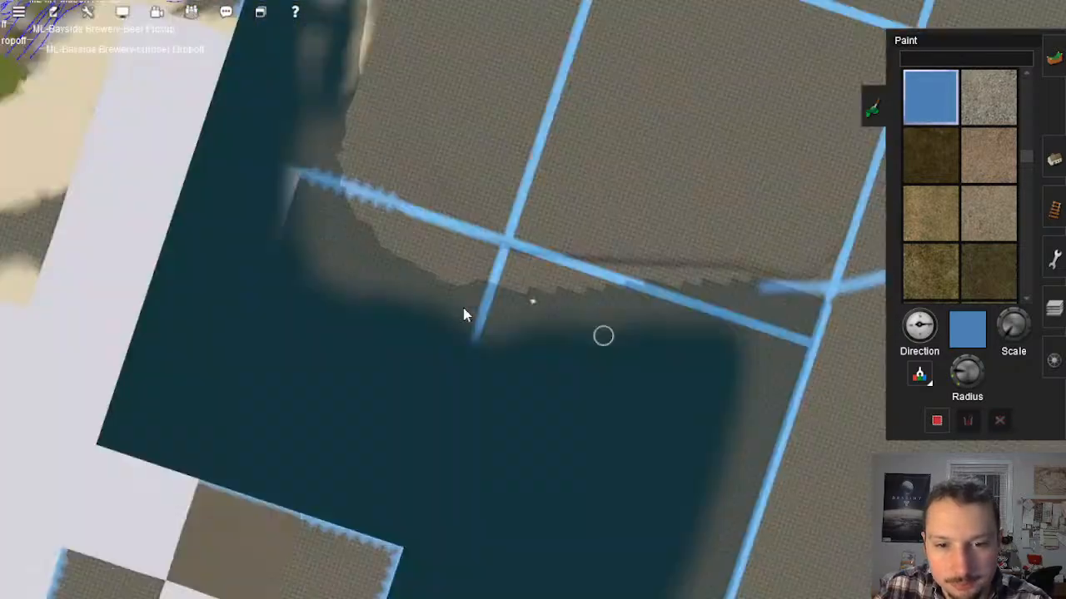
right_click_drag(485, 316, 542, 323)
key("Left")
scroll(654, 190, "up", 5)
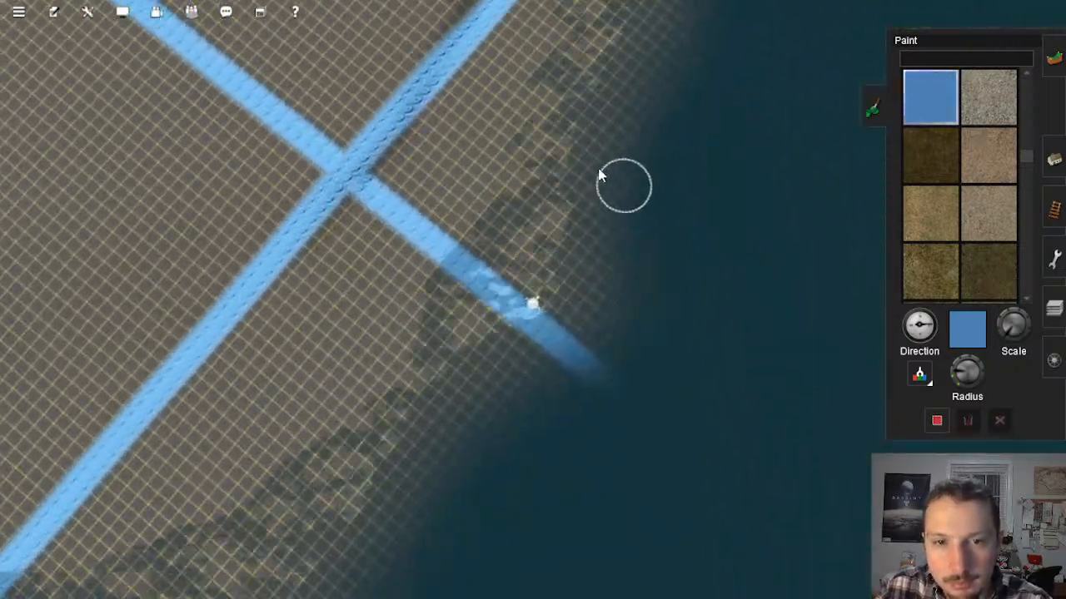
key("Down")
right_click(599, 171)
key("Up")
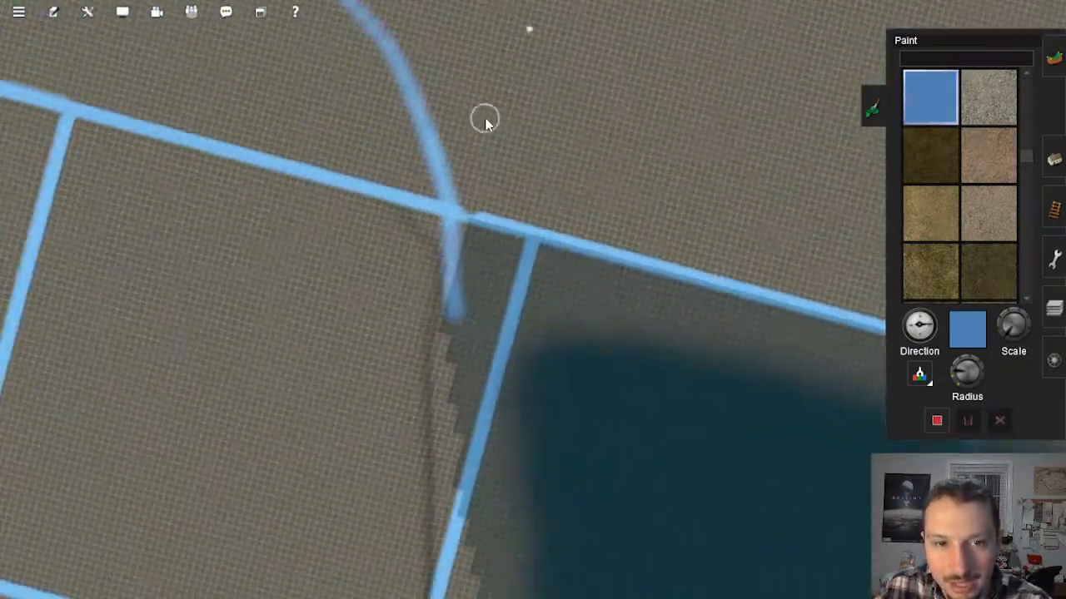
Step: Compare the blue line with the tan guide line and existing track across the empty baseboards, from above and at ground level
scroll(491, 125, "down", 10)
right_click(508, 158)
scroll(515, 155, "down", 1)
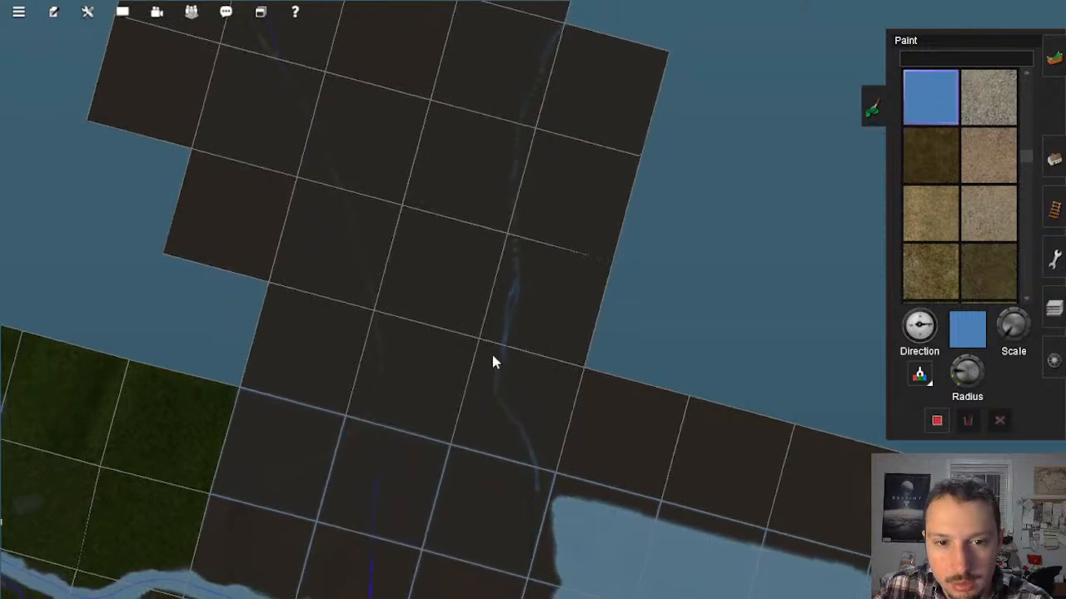
right_click(557, 44)
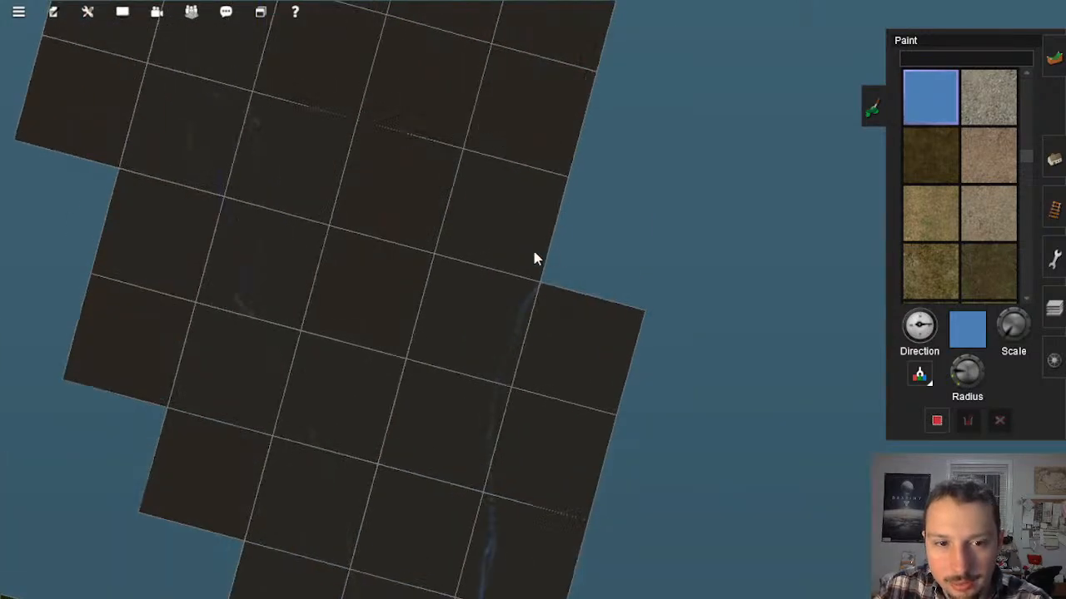
right_click(417, 439)
scroll(545, 410, "up", 5)
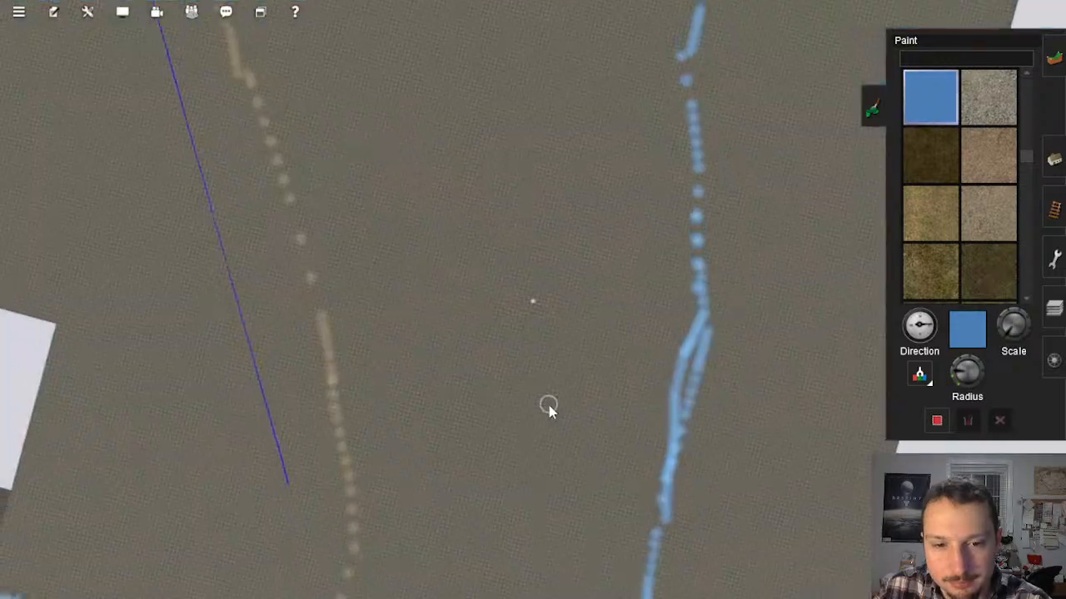
right_click(549, 406)
scroll(545, 401, "up", 5)
key("Down")
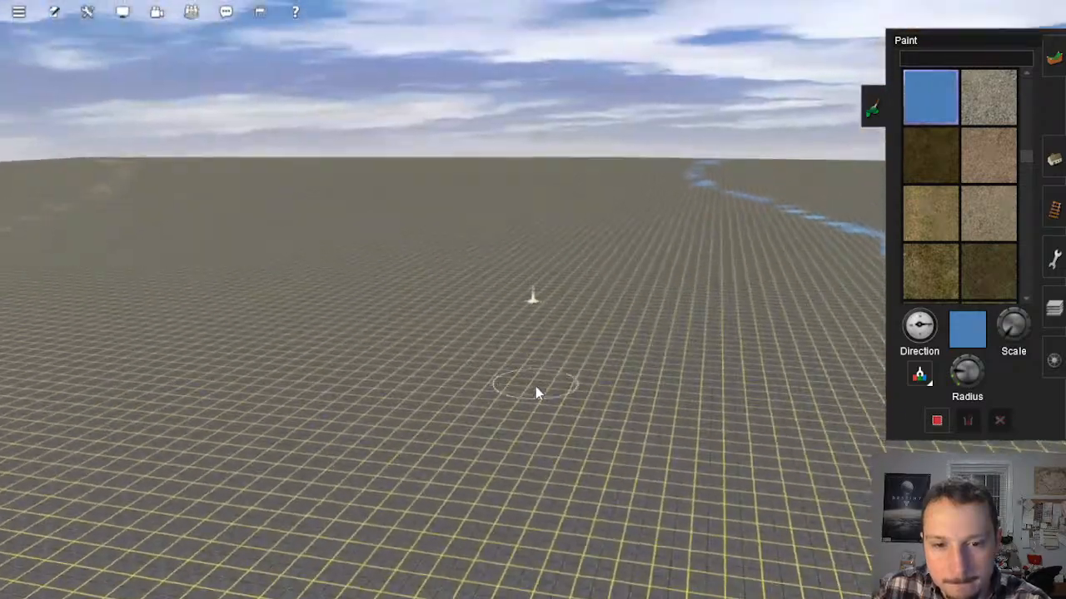
scroll(535, 387, "down", 10)
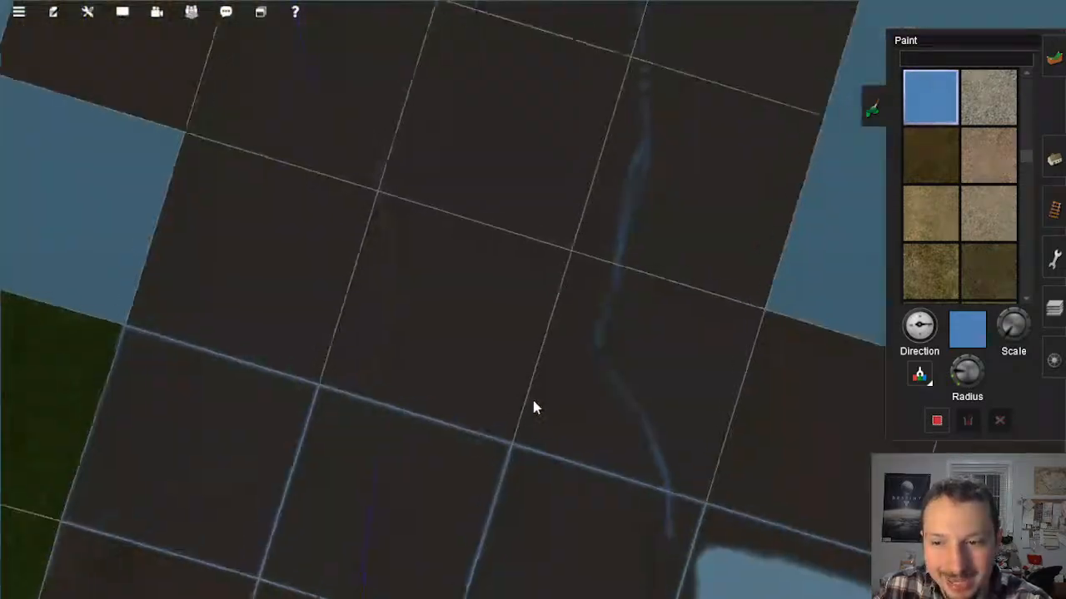
scroll(534, 407, "down", 6)
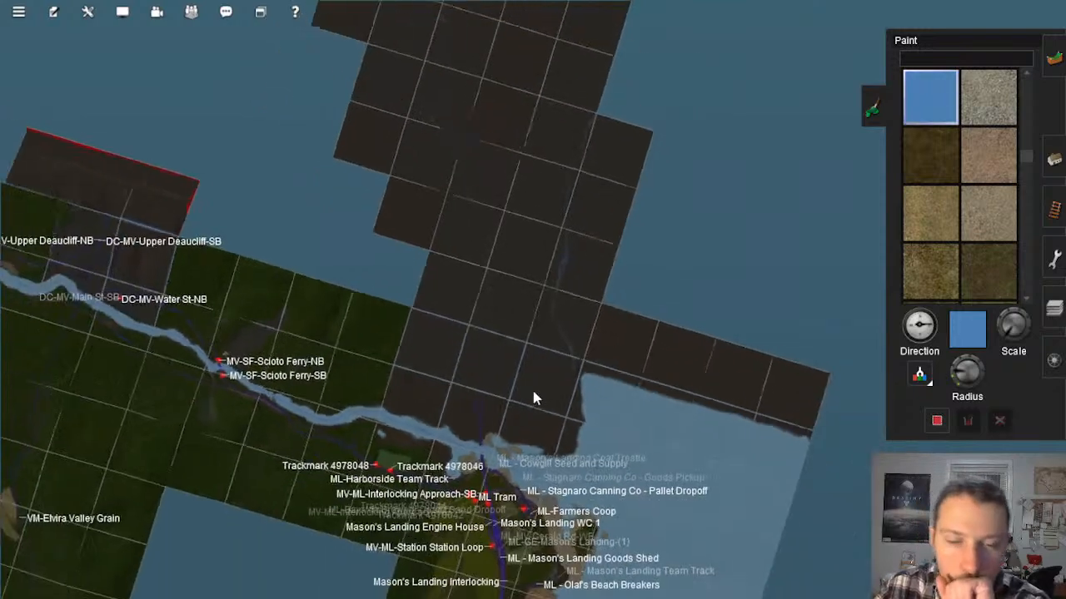
scroll(531, 387, "down", 3)
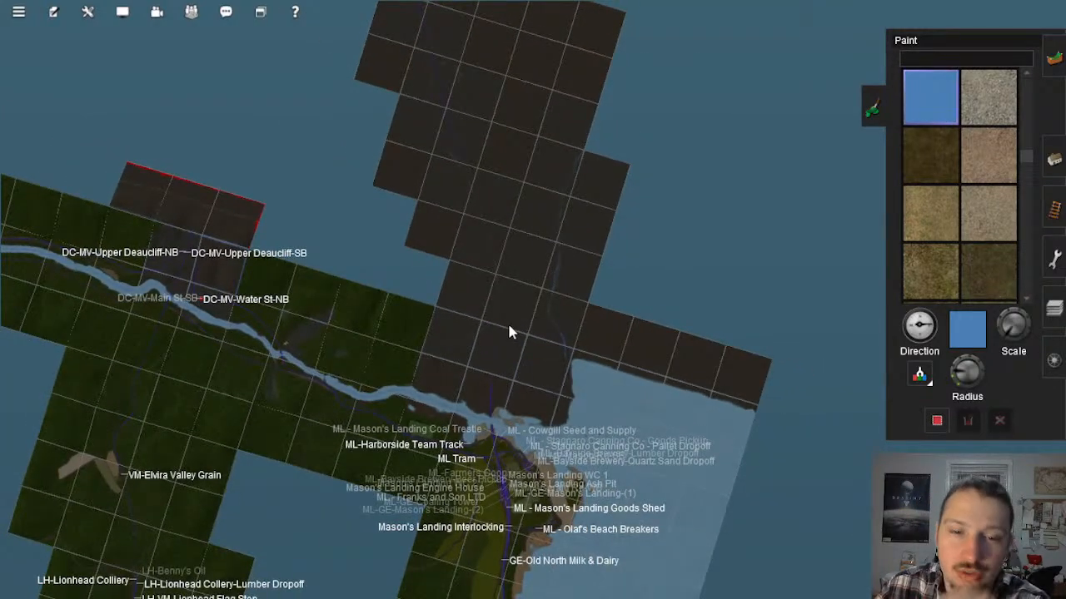
Step: Inspect the unfinished track end and the nearby tan guide line at ground level, looking toward the surrounding terrain
scroll(520, 343, "up", 8)
scroll(534, 337, "up", 8)
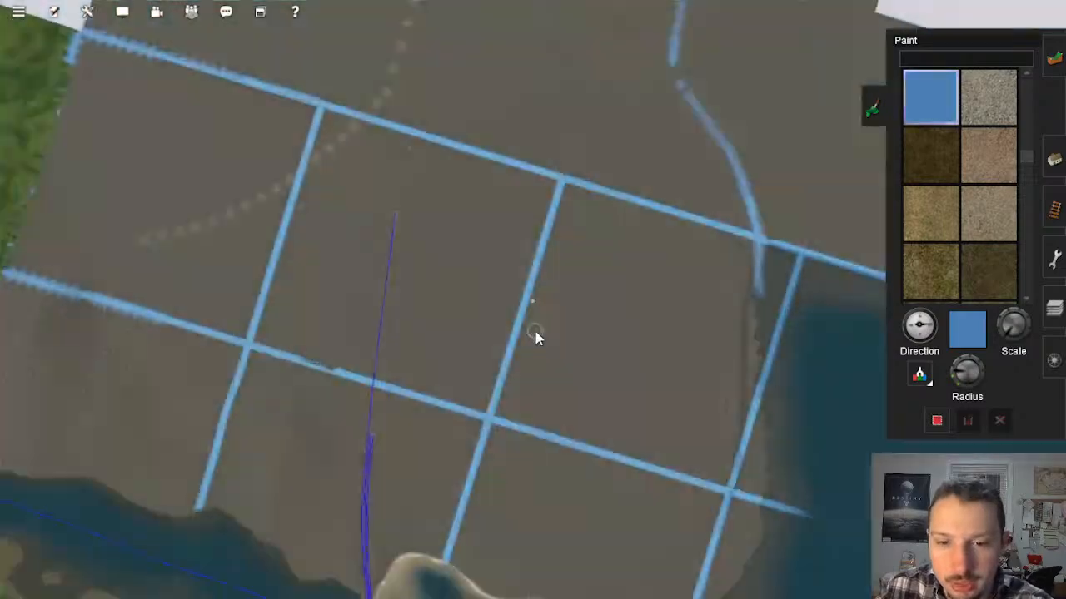
key("Down")
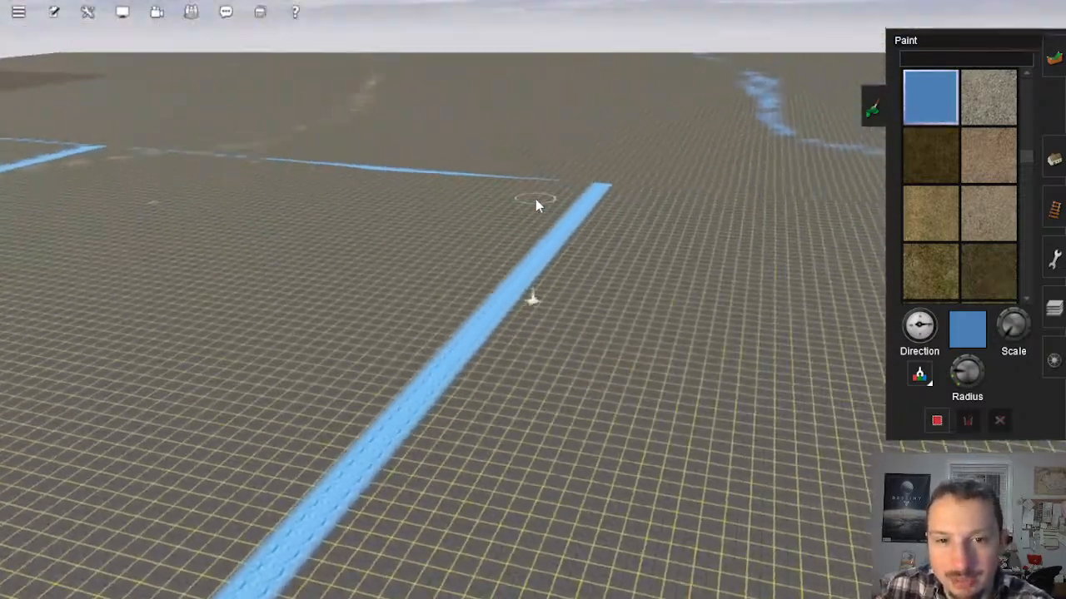
mouse_move(550, 212)
right_mouse_down()
mouse_move(559, 221)
mouse_move(425, 235)
mouse_move(306, 275)
right_mouse_up()
key("Left")
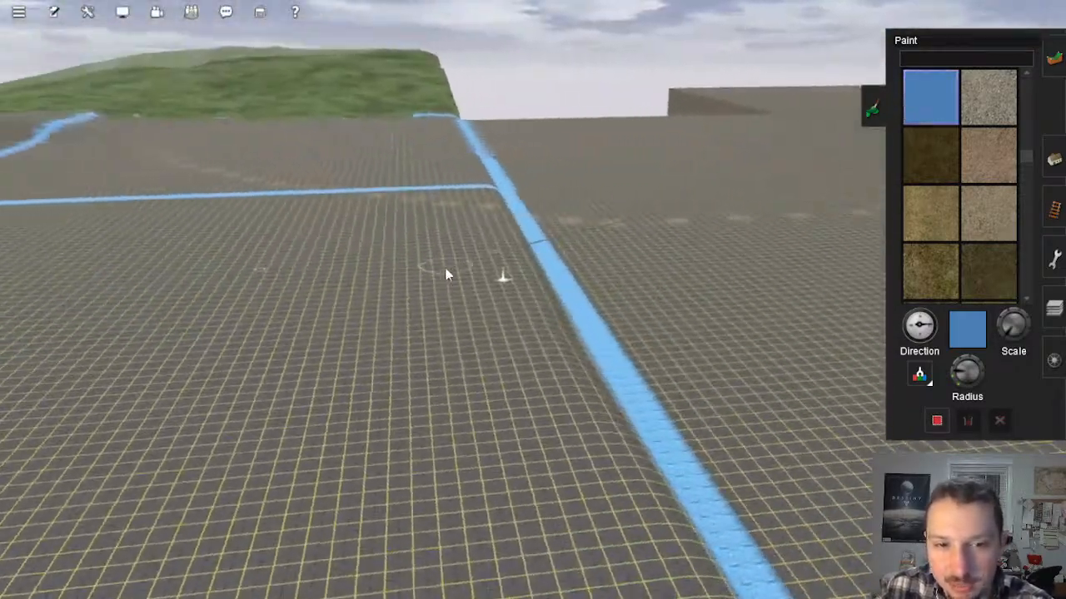
key("Right")
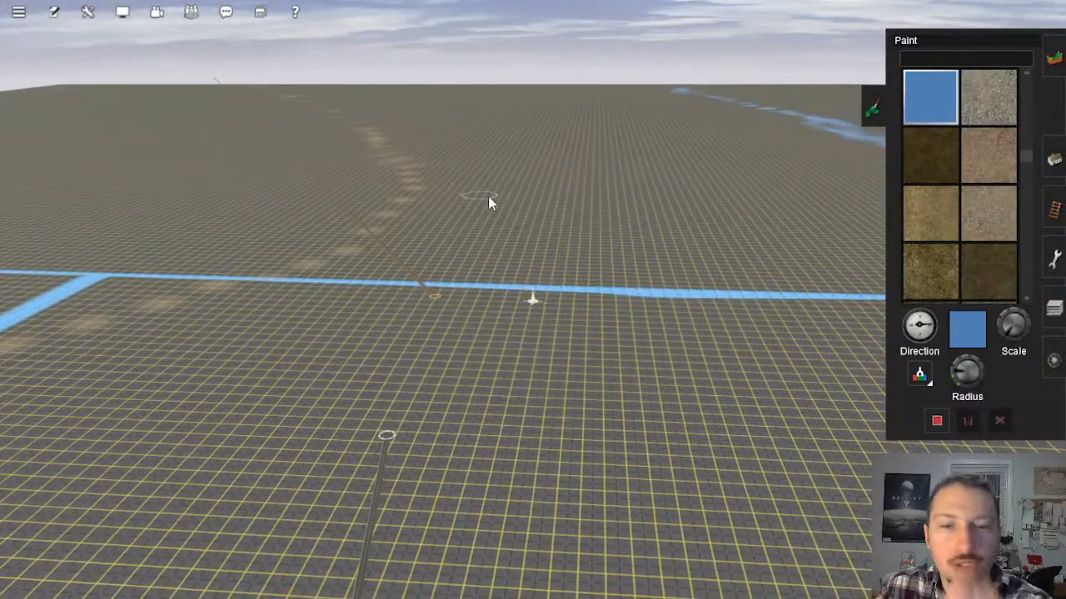
mouse_move(532, 205)
right_mouse_down()
mouse_move(560, 214)
mouse_move(580, 241)
mouse_move(576, 274)
right_mouse_up()
key("Up")
scroll(576, 274, "down", 12)
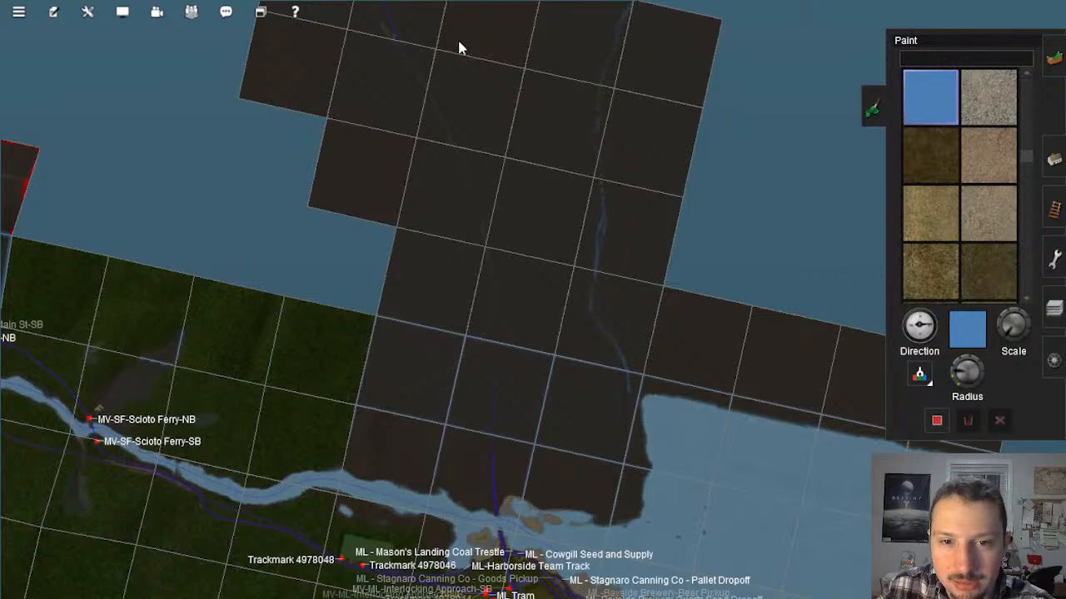
Step: Survey the corridor between the tan and blue guide lines from above, from the river to the far baseboards
right_click(492, 157)
right_click(541, 392)
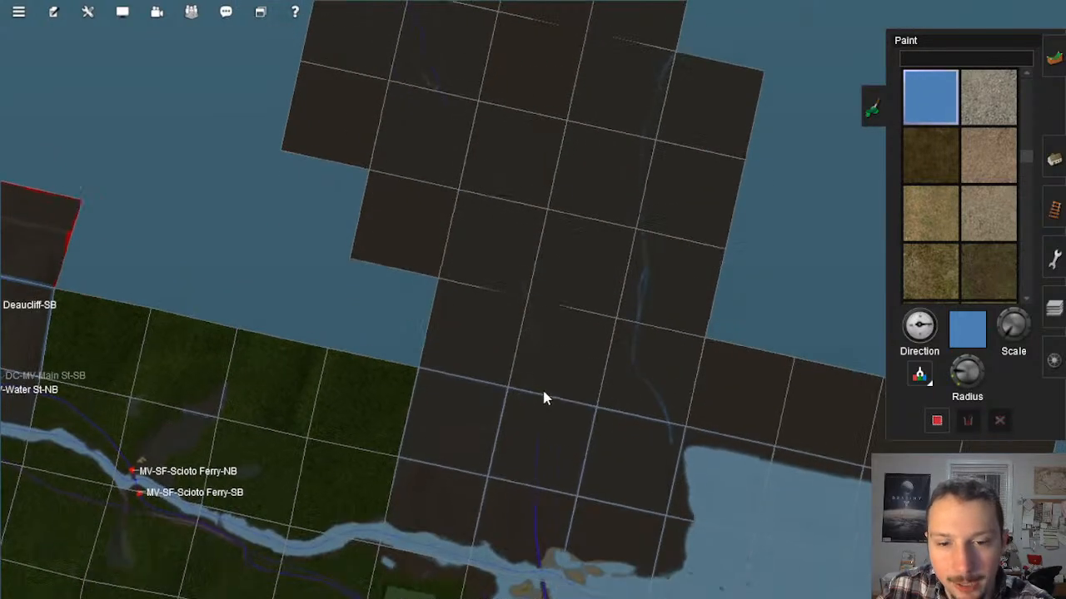
scroll(546, 255, "up", 2)
right_click(547, 253)
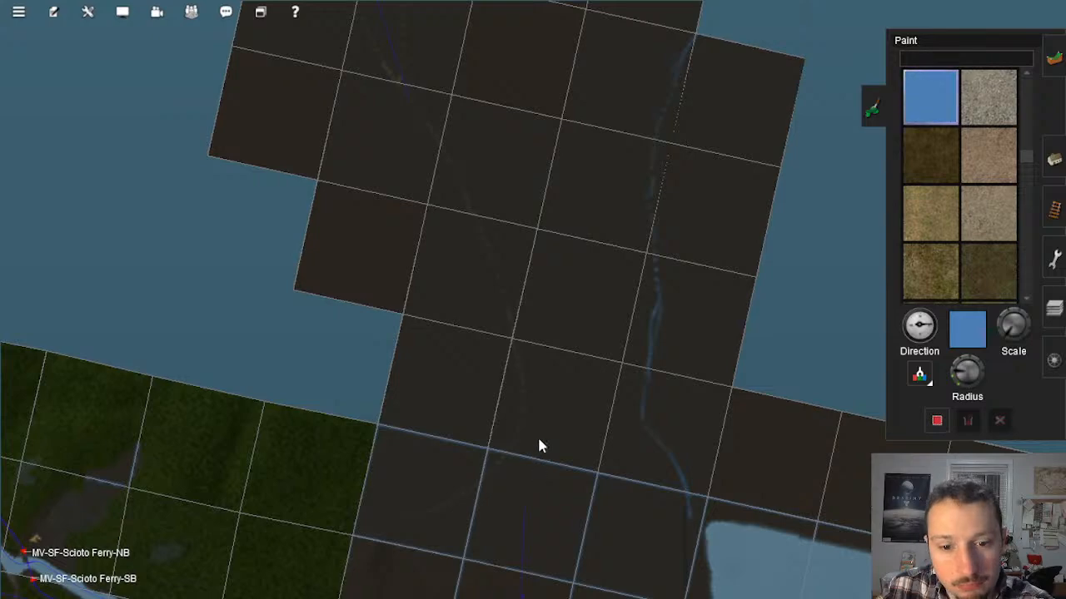
right_click(536, 494)
right_click(527, 315)
right_click(556, 221)
scroll(557, 218, "up", 1)
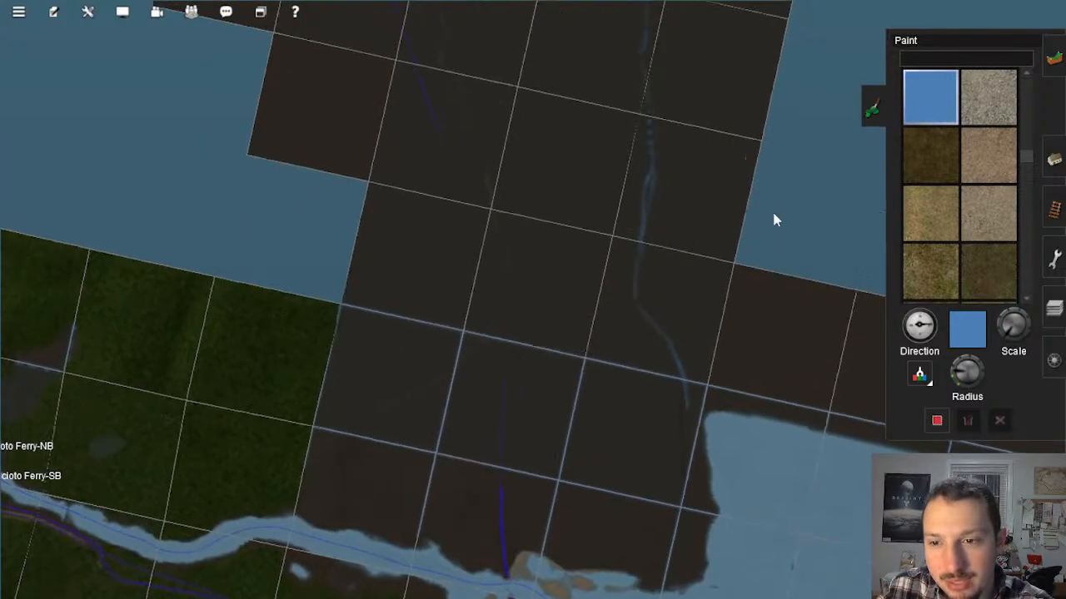
Step: Extend the unfinished track beyond the river with 4m standard bump, crossing the blue baseboard border beside the tan guide line
left_click(1052, 210)
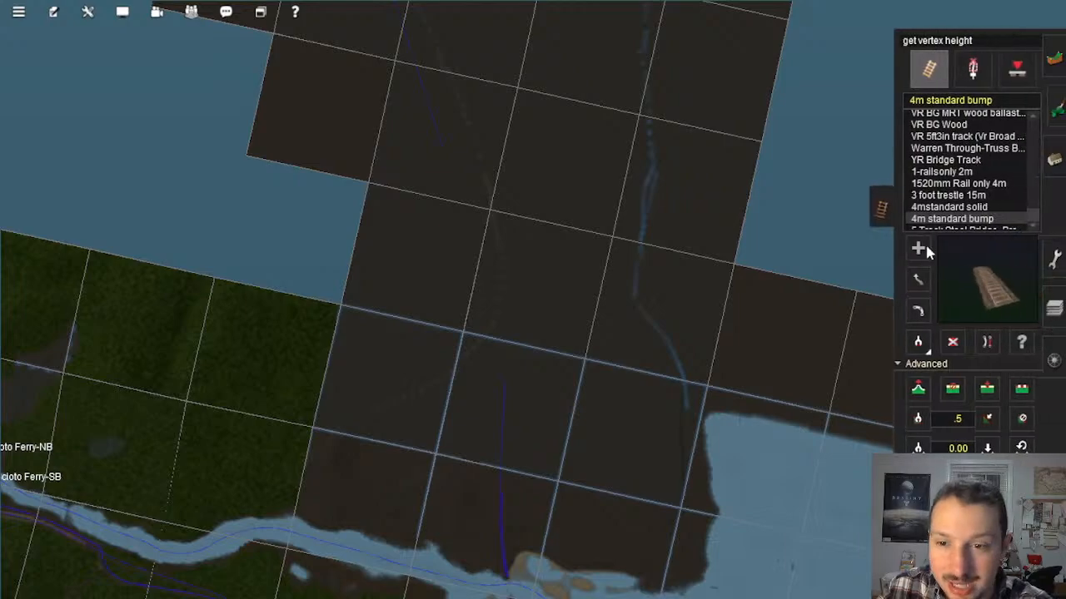
scroll(495, 461, "up", 2)
right_click(496, 455)
scroll(508, 416, "up", 4)
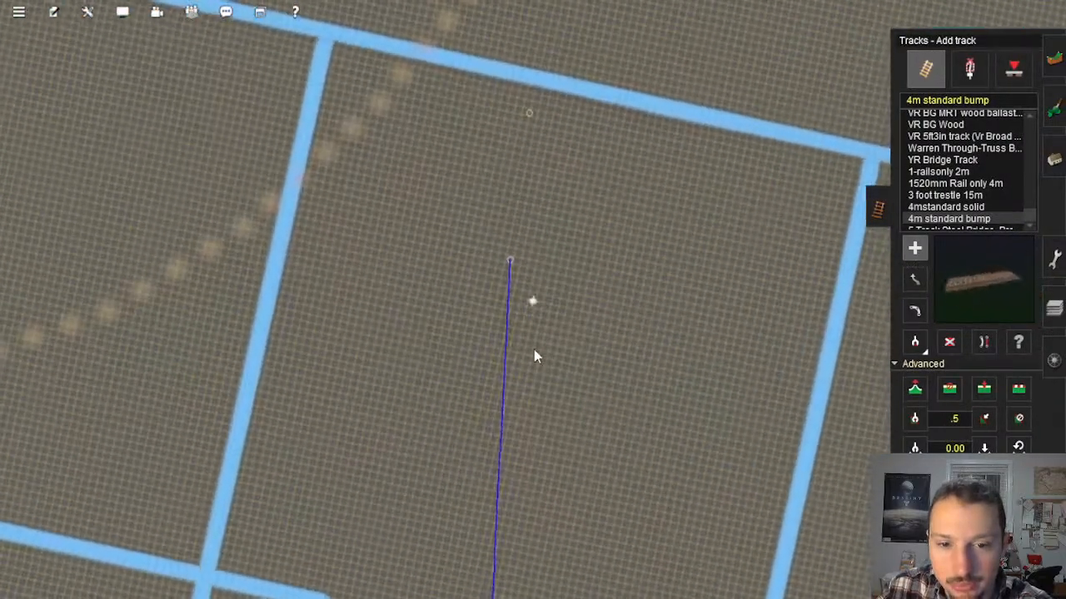
left_click(534, 350)
right_click(562, 140)
right_click(561, 158)
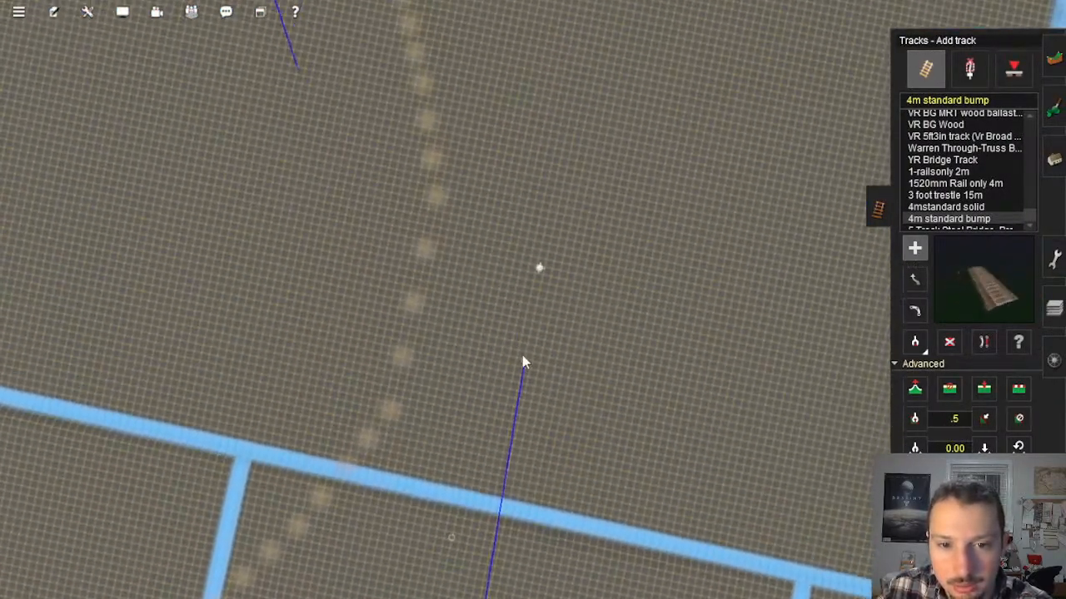
left_click(518, 379)
Step: Add another track piece ahead, join it to the extended track, and continue with a further piece alongside the tan line
left_click(523, 124)
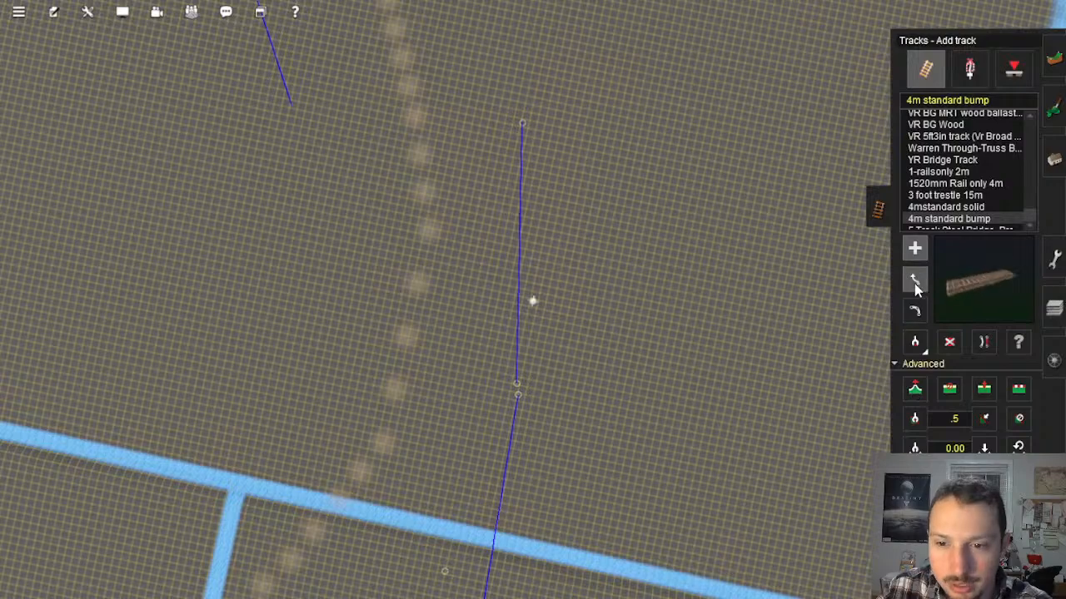
right_click(496, 175)
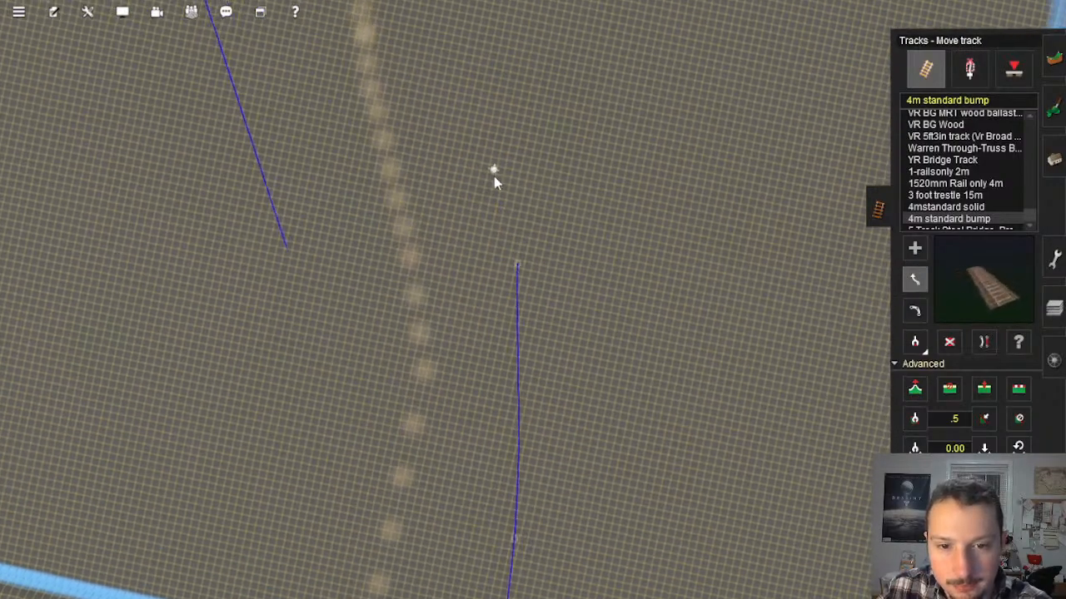
left_click(910, 255)
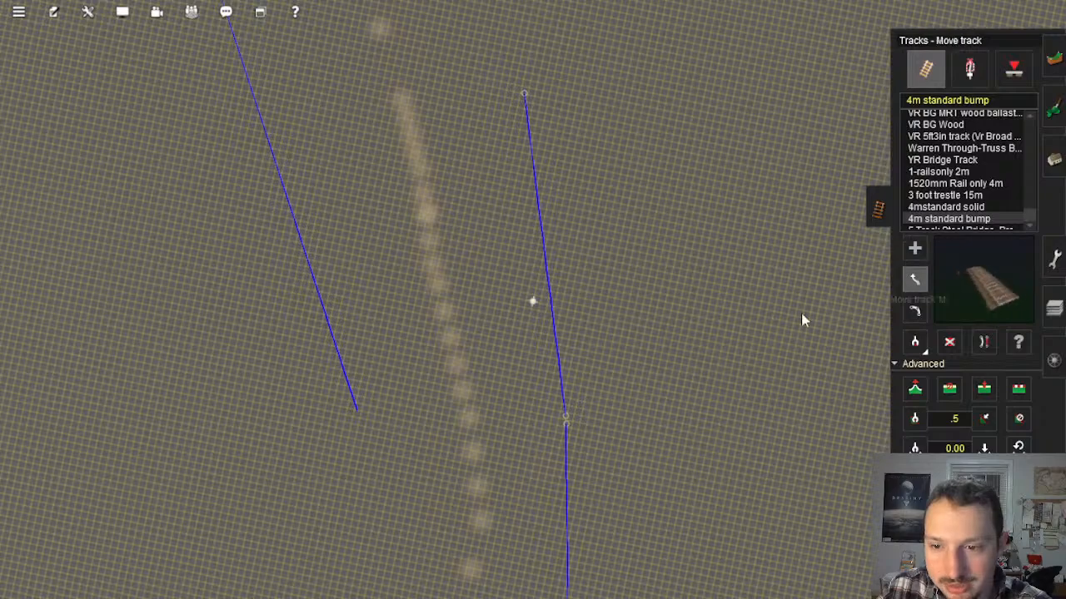
Step: Adjust the joint between the new track pieces, then extend the track with further 4m standard bump pieces parallel to the tan guide line
left_click_drag(569, 411, 568, 423)
scroll(605, 354, "down", 6)
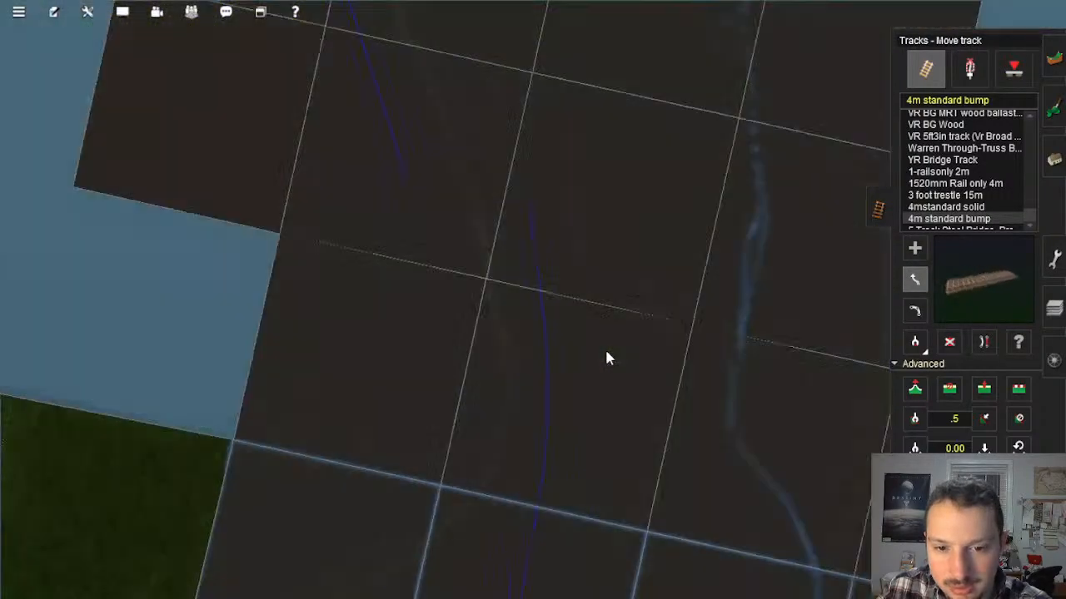
scroll(538, 287, "up", 10)
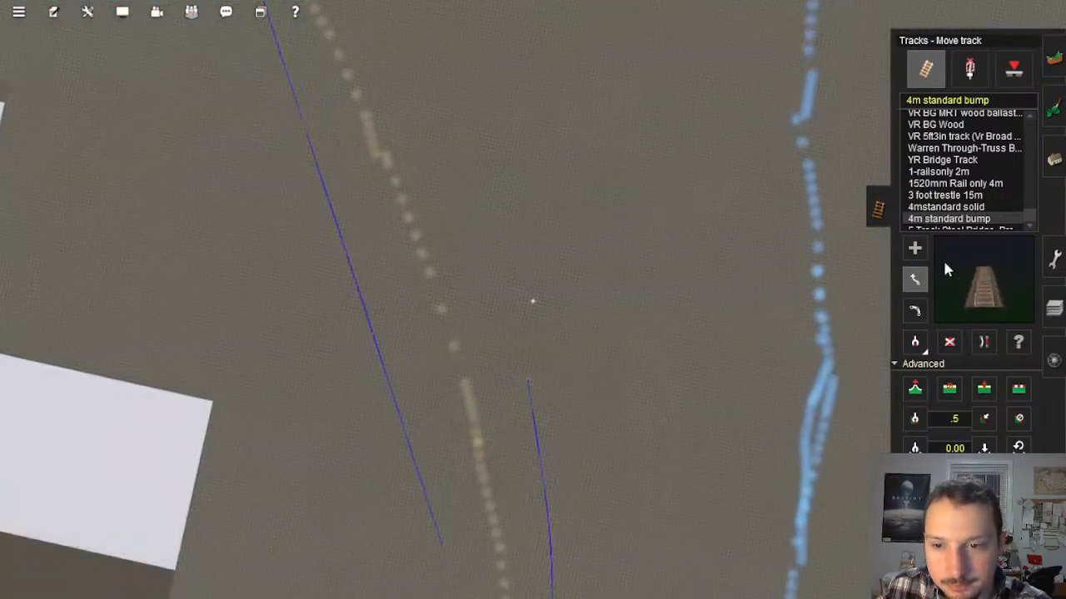
left_click(906, 246)
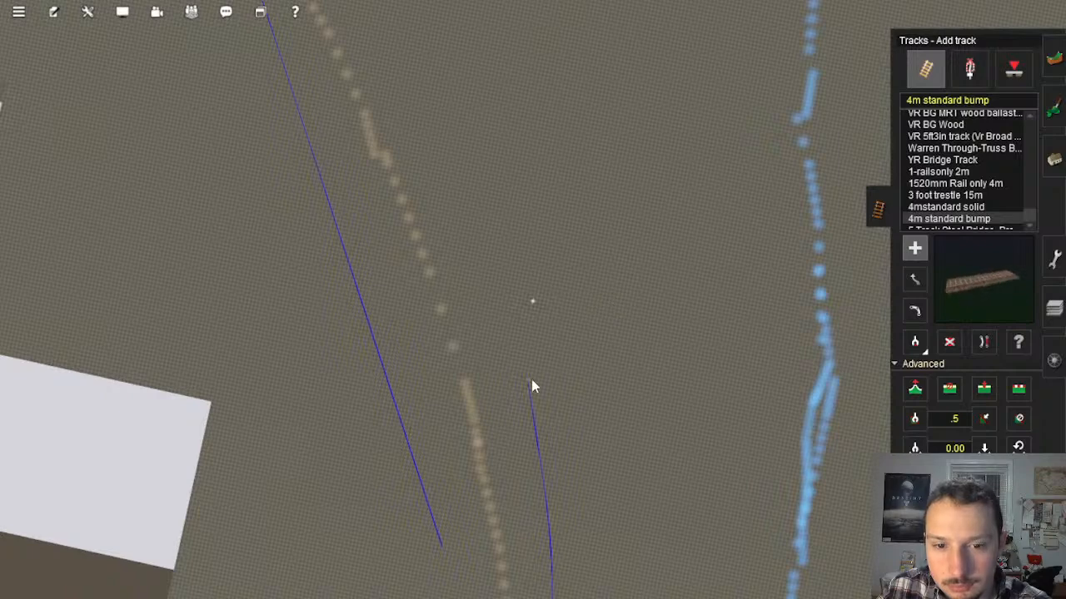
left_click_drag(528, 380, 476, 57)
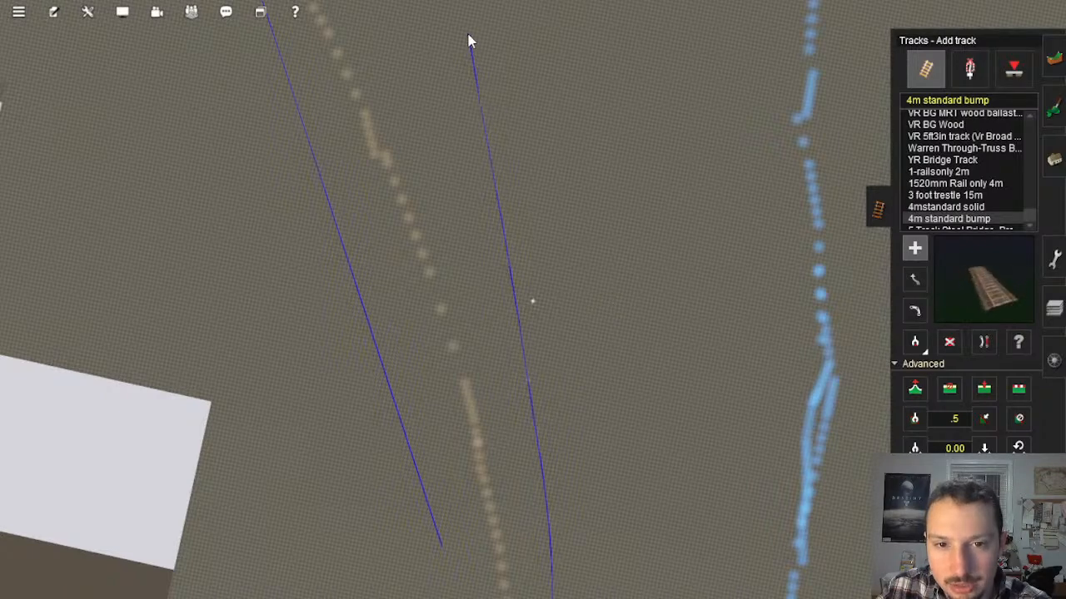
right_click_drag(471, 93, 477, 83)
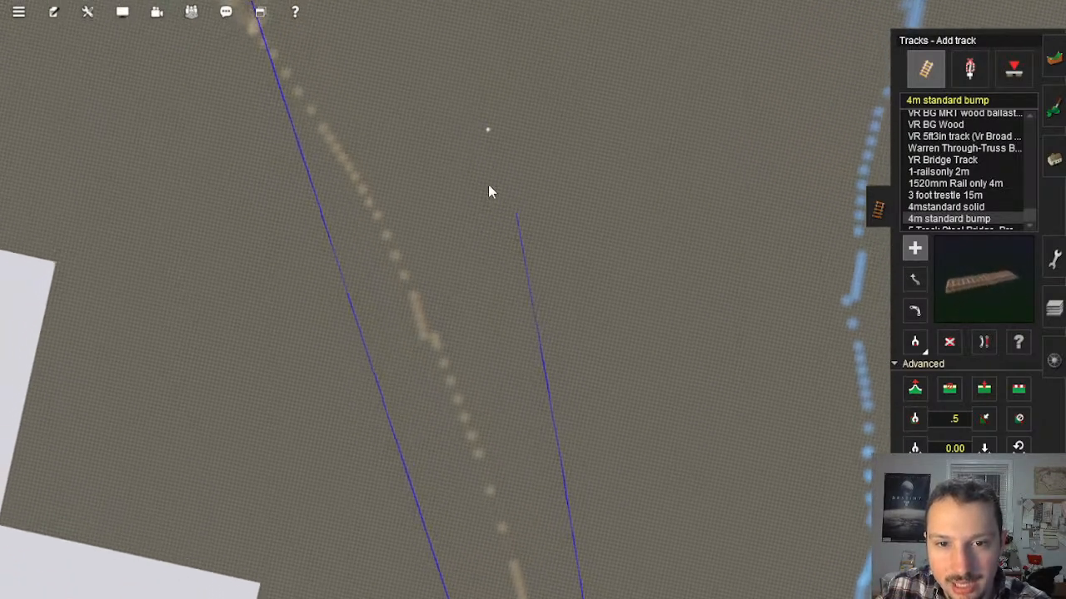
left_click_drag(560, 387, 471, 188)
Step: Examine the river mouth beyond Mason's Landing from above and at ground level, including the bridge, shoreline and blue baseboard borders
scroll(607, 336, "down", 6)
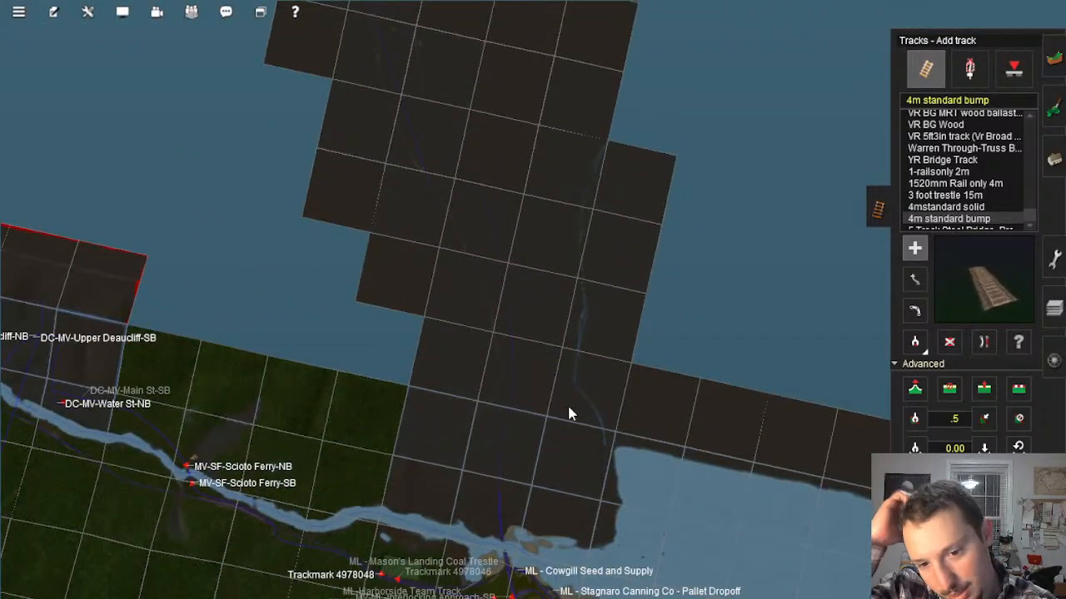
scroll(551, 457, "up", 8)
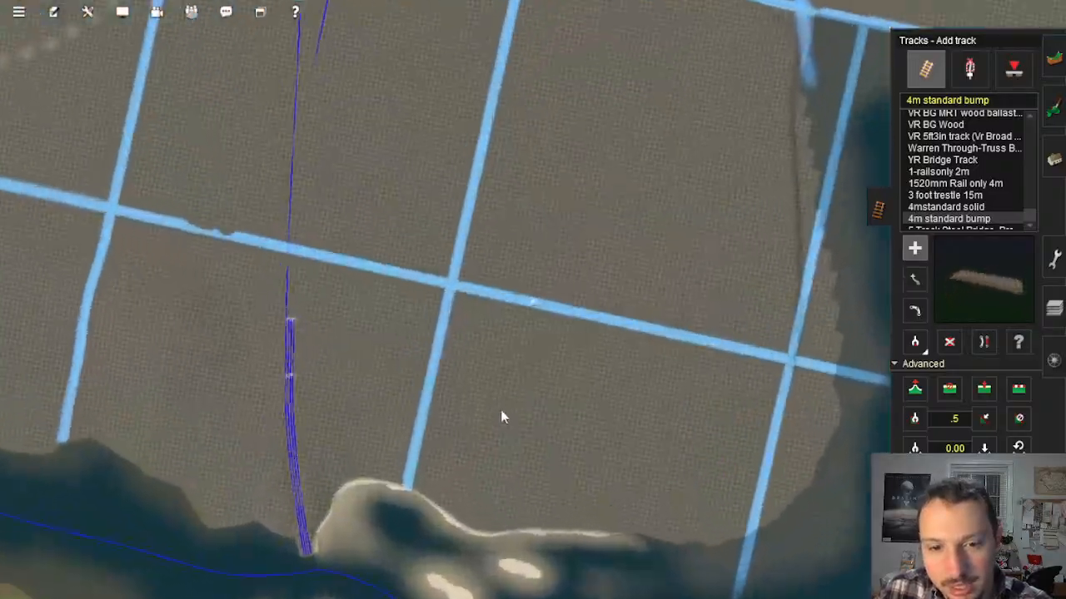
scroll(500, 411, "up", 4)
right_click(502, 442)
scroll(461, 352, "up", 8)
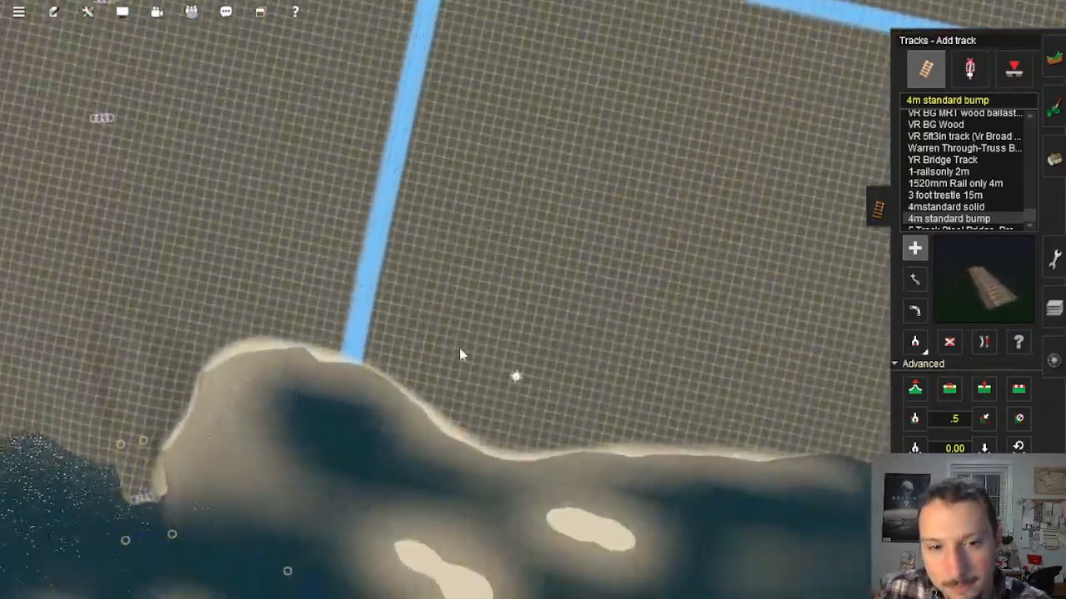
right_click(448, 366)
mouse_move(443, 383)
right_mouse_down()
mouse_move(414, 342)
mouse_move(413, 310)
mouse_move(473, 273)
mouse_move(497, 279)
mouse_move(516, 302)
mouse_move(551, 280)
mouse_move(513, 363)
mouse_move(514, 395)
mouse_move(547, 311)
mouse_move(521, 179)
mouse_move(536, 173)
mouse_move(572, 248)
mouse_move(608, 240)
right_mouse_up()
key("Down")
key("Right")
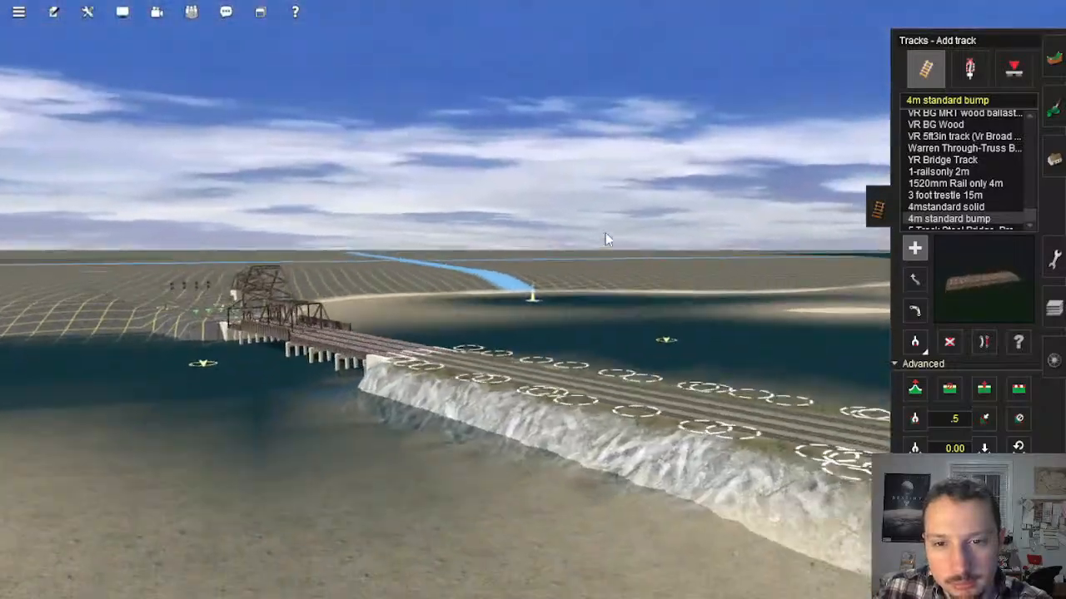
key("Up")
key("Left")
key("Up")
right_click_drag(605, 237, 673, 213)
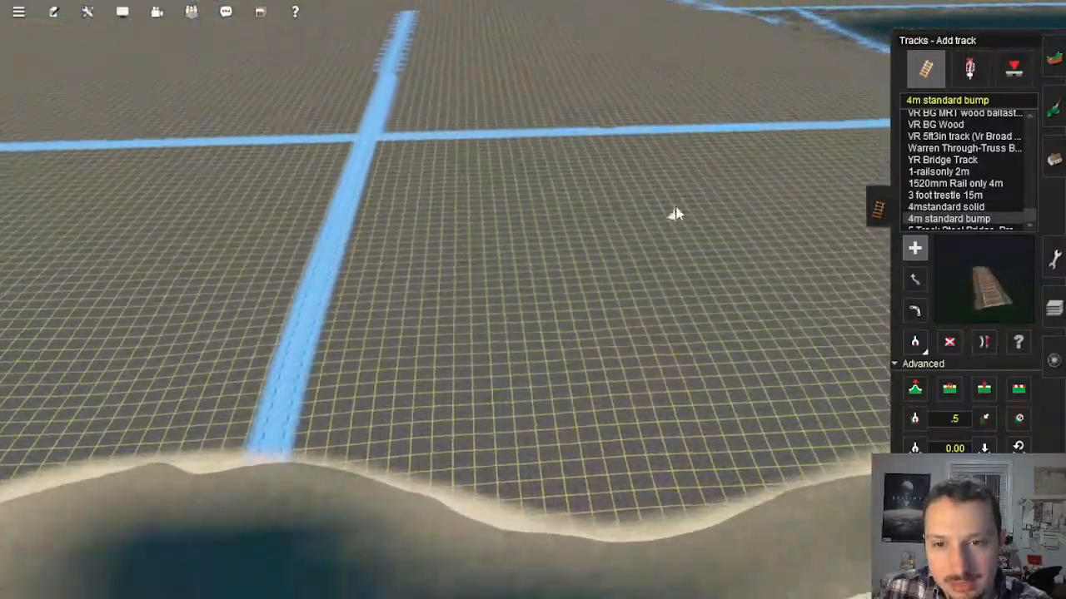
Step: Paint a curved blue guide line branching off the existing one, across the baseboard border and down to the border beside the lakeshore
scroll(601, 215, "down", 8)
scroll(589, 224, "up", 6)
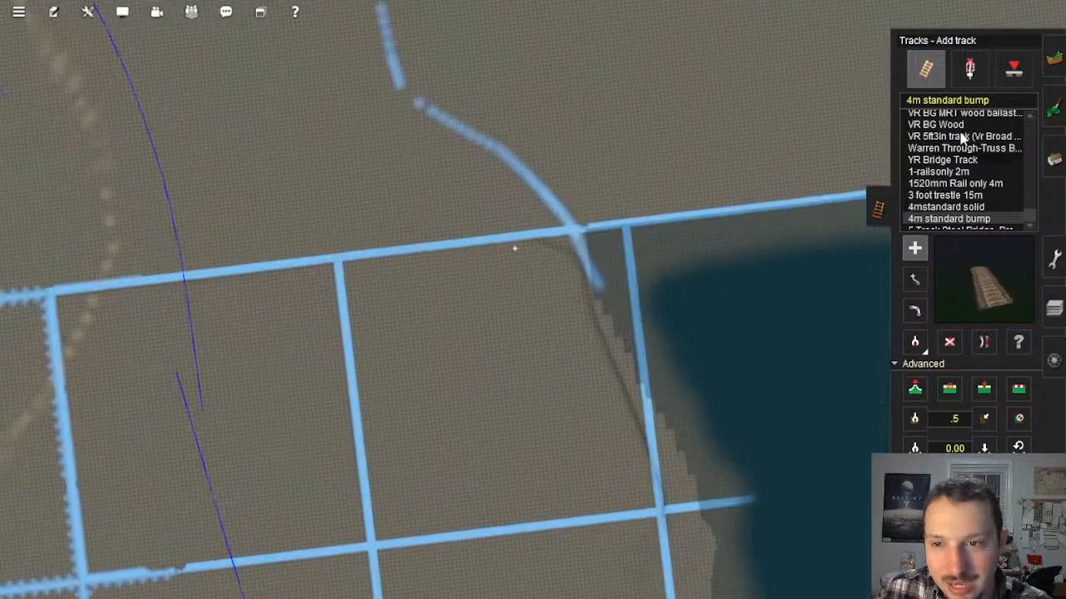
left_click(1050, 115)
left_click(1050, 115)
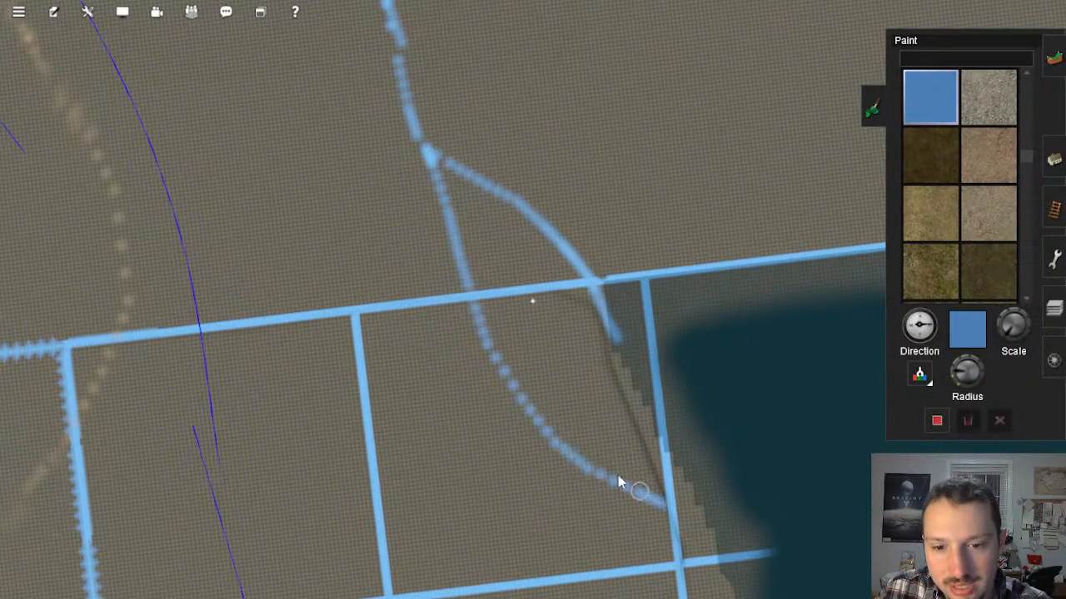
scroll(618, 482, "down", 5)
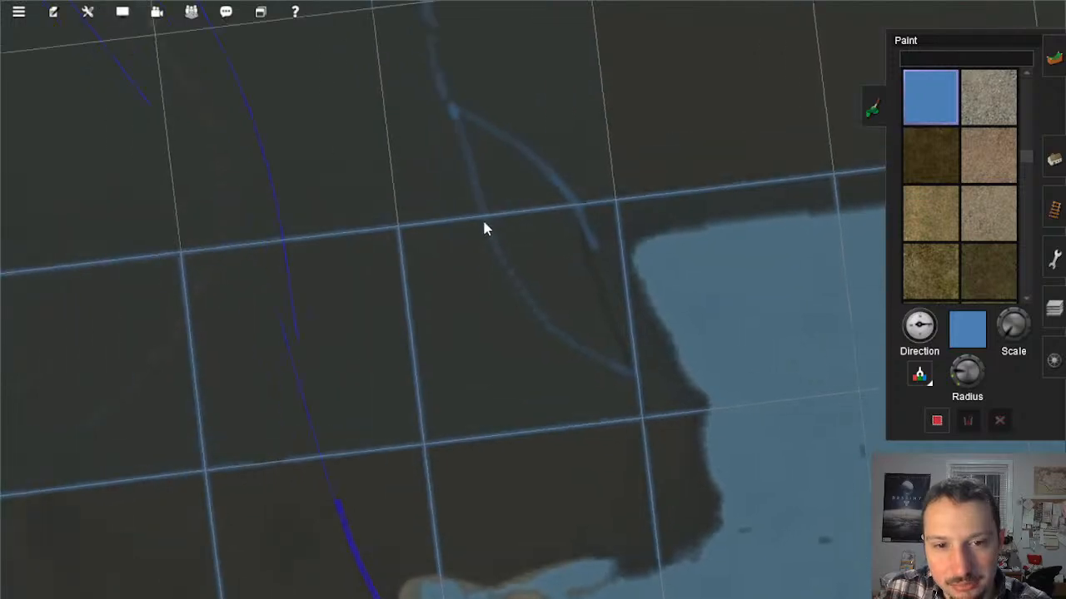
right_click(515, 243)
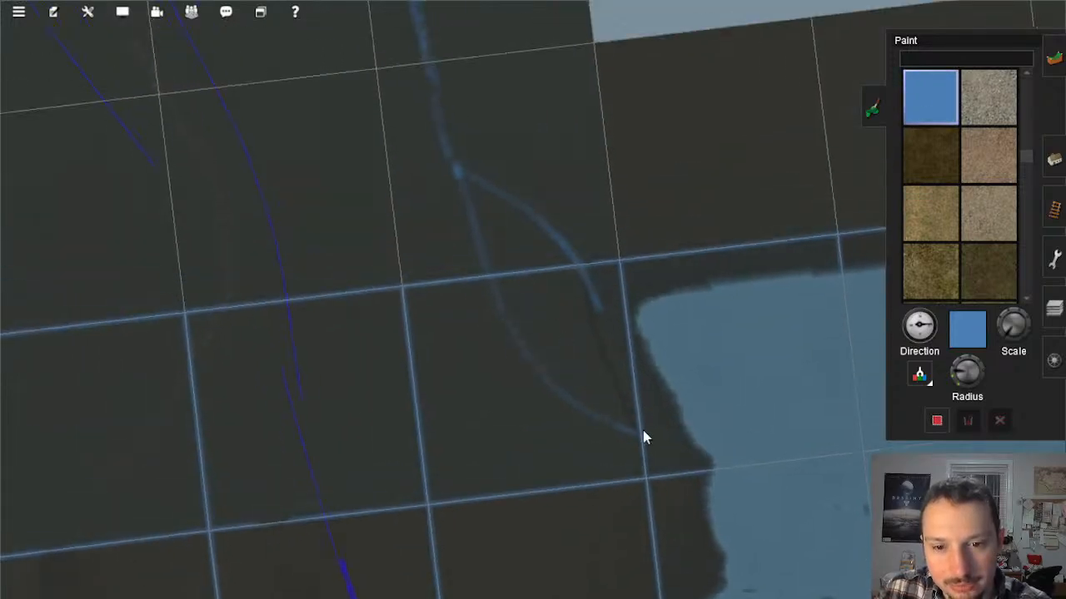
Step: Paint a straighter blue path for the lower part of the branch and an alternative blue line on the inland side of its upper part
scroll(563, 405, "up", 5)
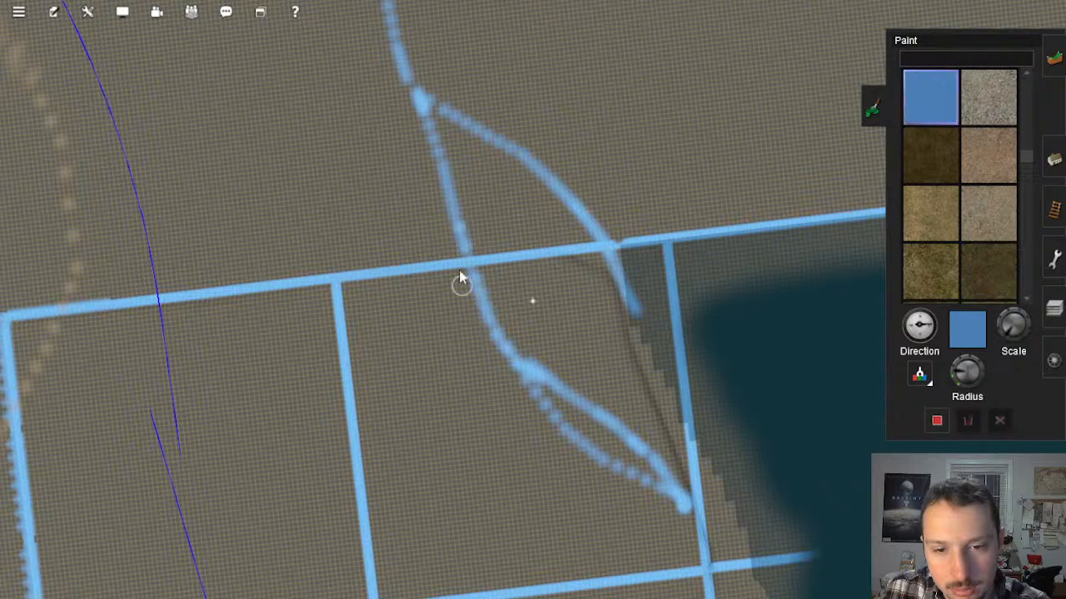
scroll(586, 356, "down", 5)
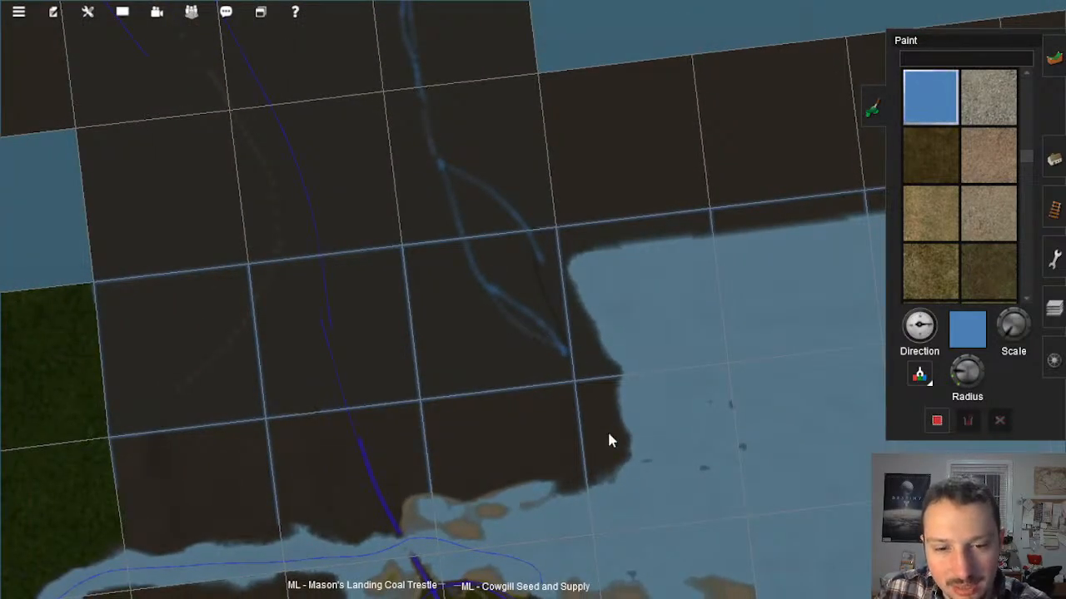
scroll(454, 263, "up", 5)
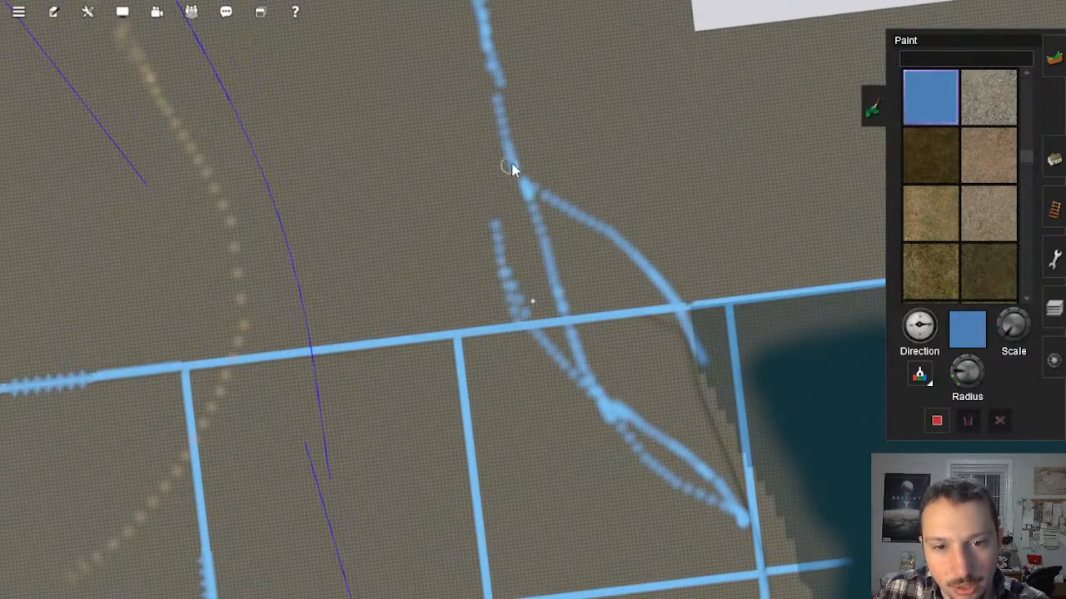
Step: Paint over the unwanted blue branches nearer the lake with the grid texture and a larger brush, keeping the inland guide line
scroll(510, 325, "down", 5)
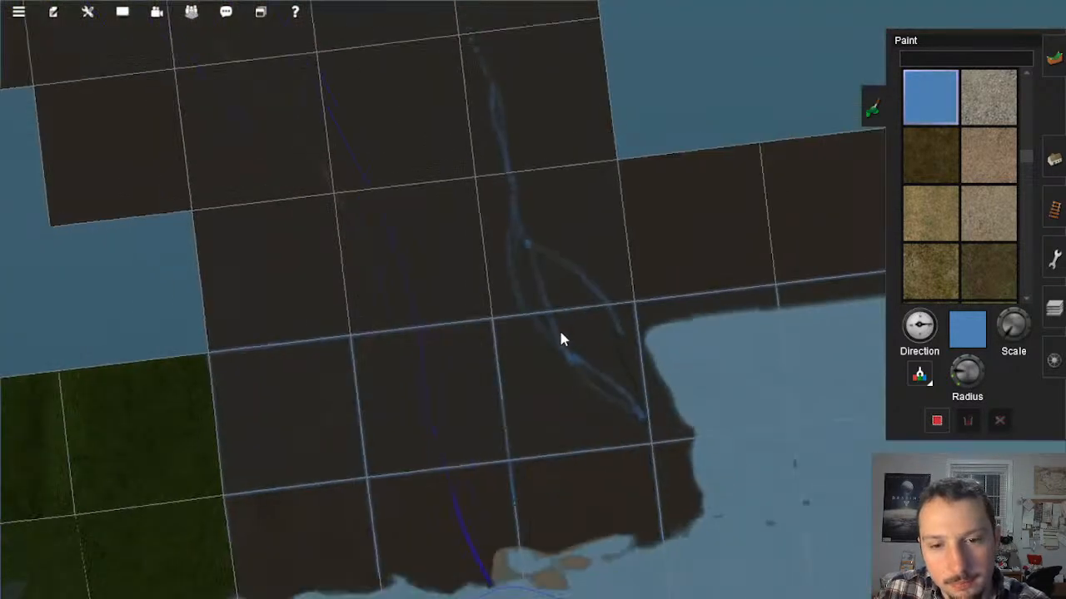
scroll(561, 339, "up", 5)
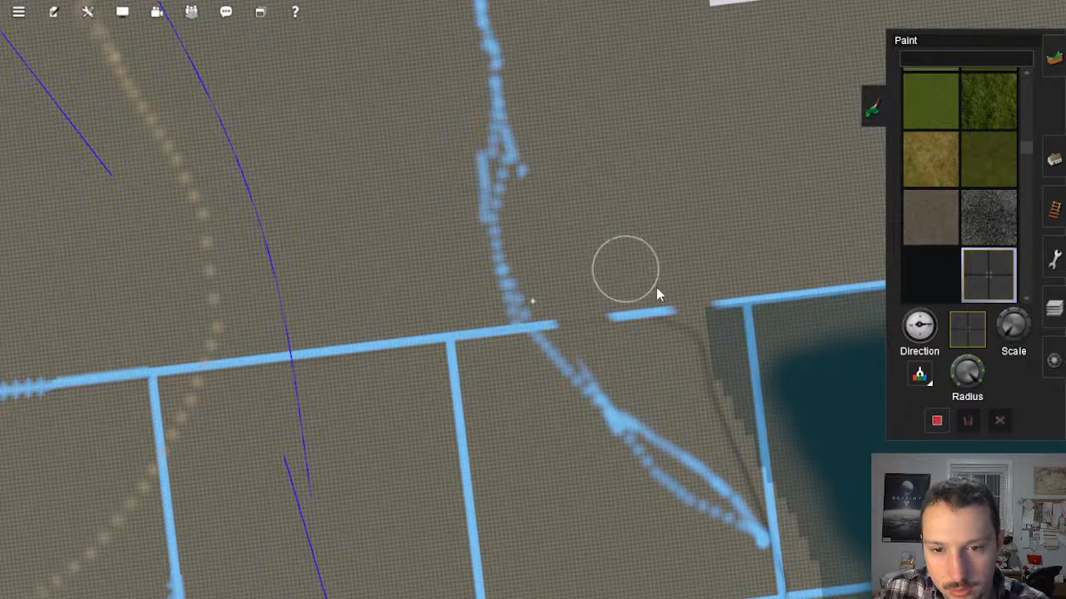
scroll(658, 294, "down", 10)
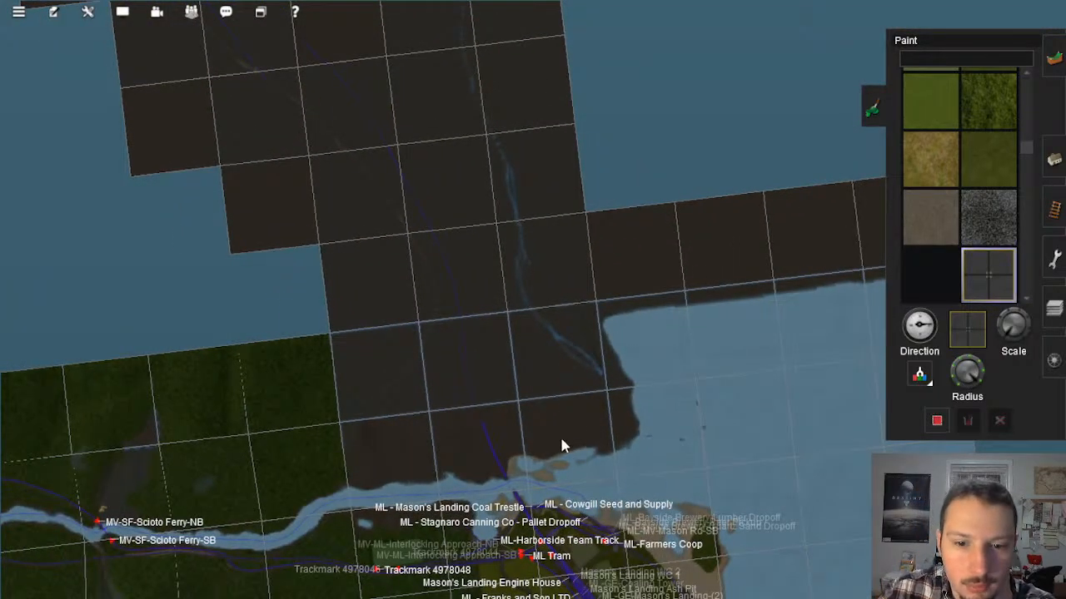
Step: Survey the revised blue guide line and Mason's Landing from above, and inspect the unfinished track end at ground level
right_click(571, 460)
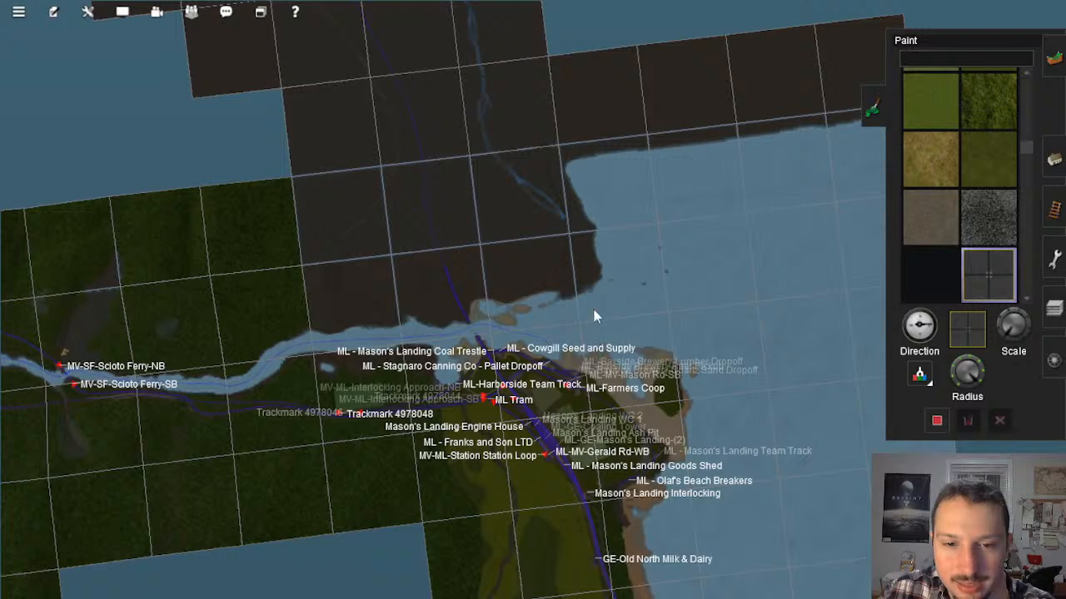
scroll(583, 289, "up", 2)
scroll(574, 290, "down", 2)
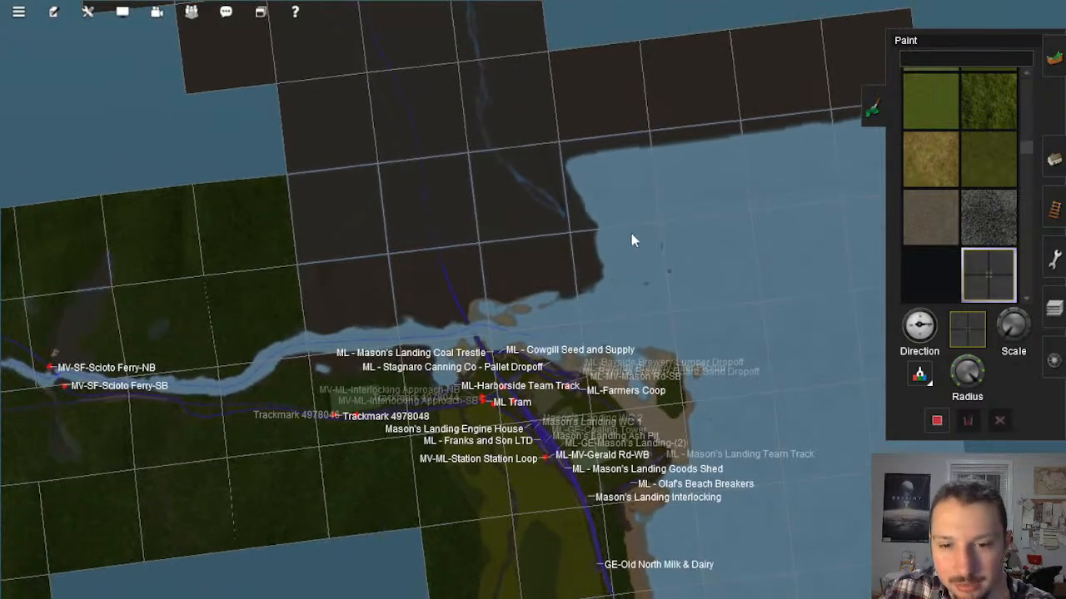
right_click(483, 244)
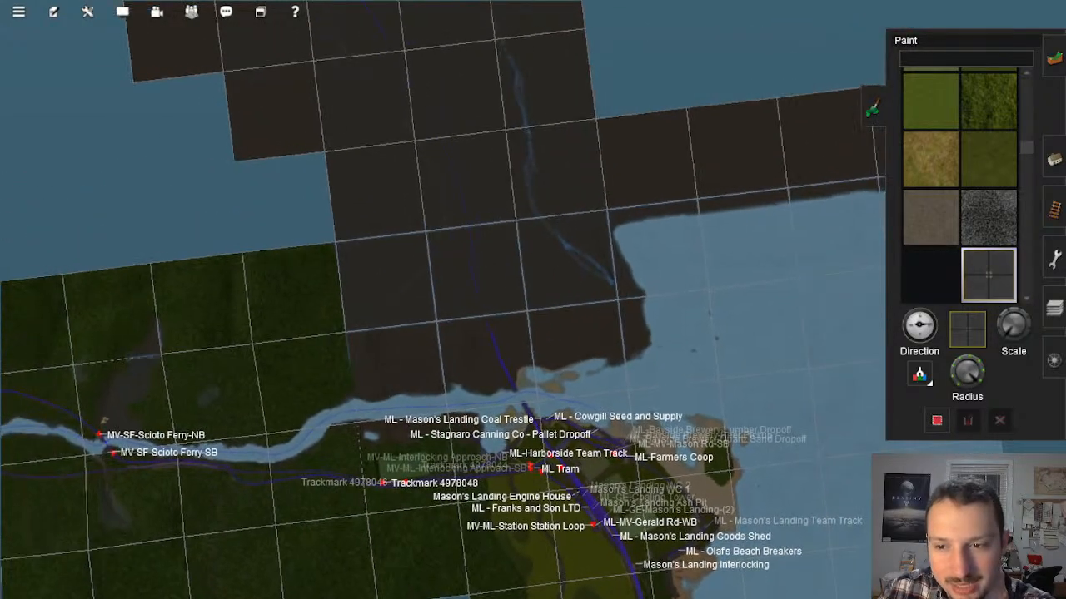
scroll(524, 326, "up", 10)
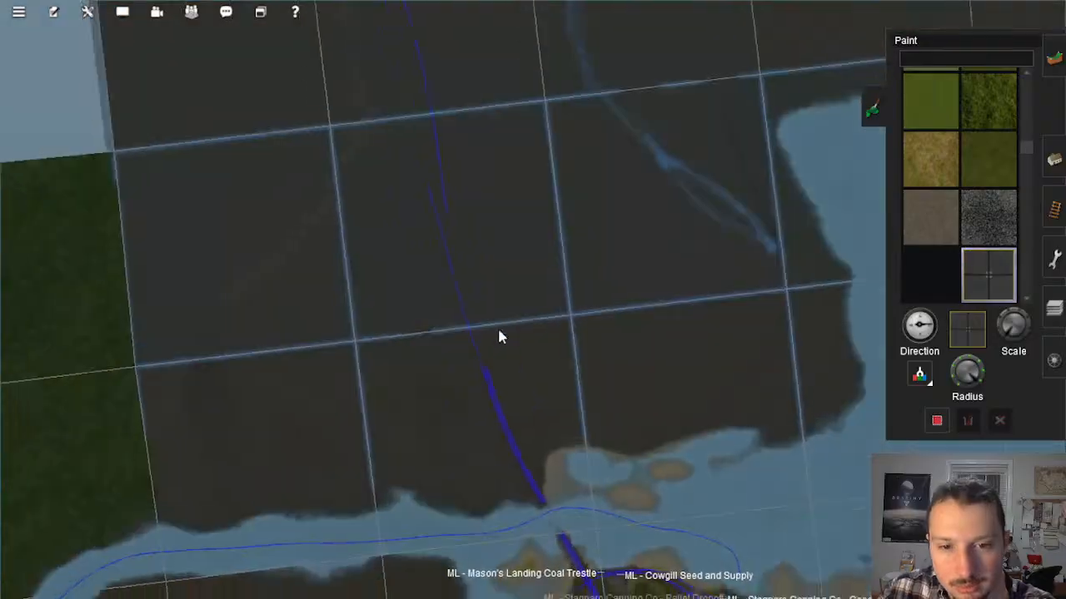
key("Down")
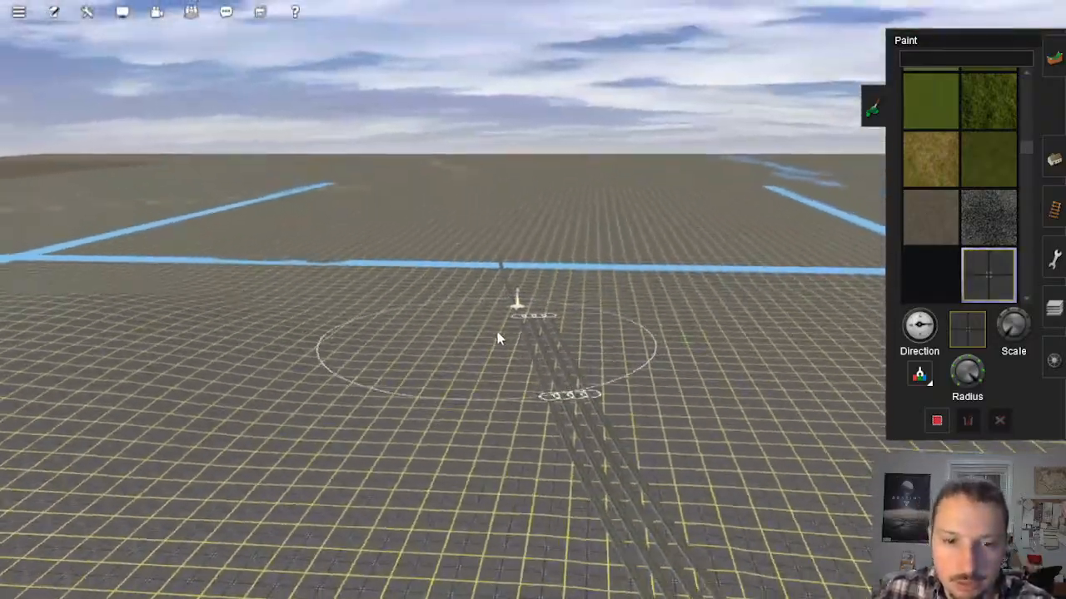
key("Up")
right_click(534, 160)
mouse_move(509, 192)
right_mouse_down()
mouse_move(546, 234)
mouse_move(555, 326)
mouse_move(540, 364)
mouse_move(588, 378)
right_mouse_up()
key("Down")
scroll(555, 317, "up", 3)
key("Up")
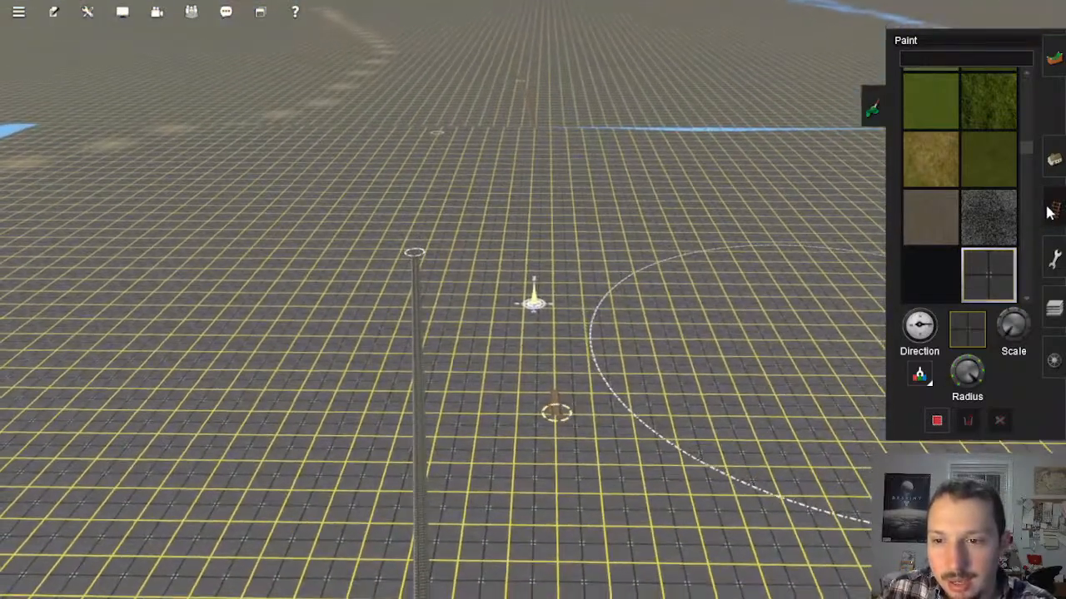
Step: Apply a .5 gradient to the new track piece that starts beside the raised track end
left_click(1051, 211)
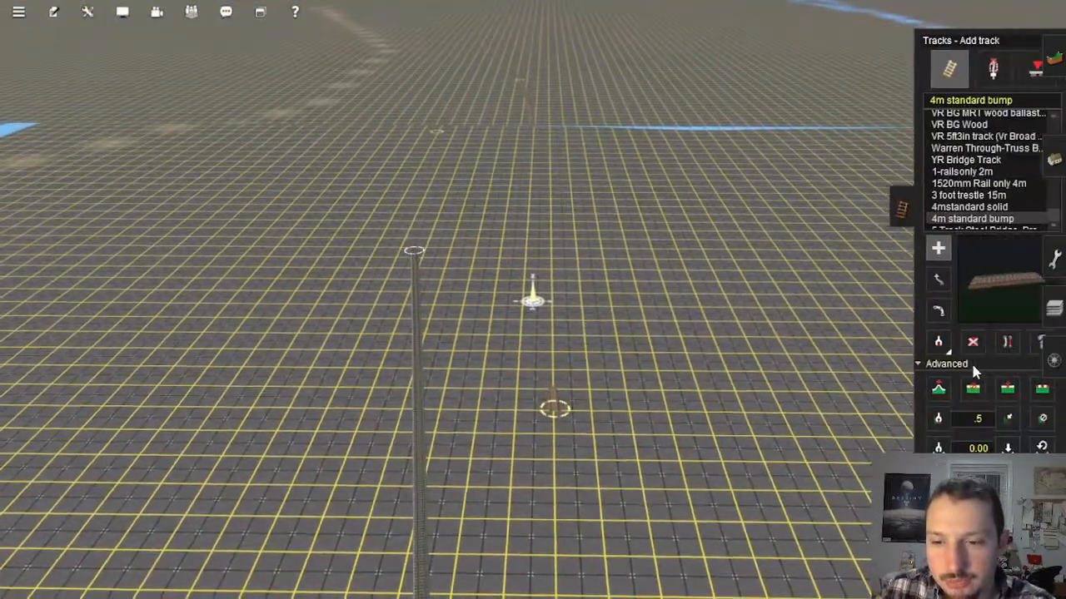
right_click(554, 235)
key("Down")
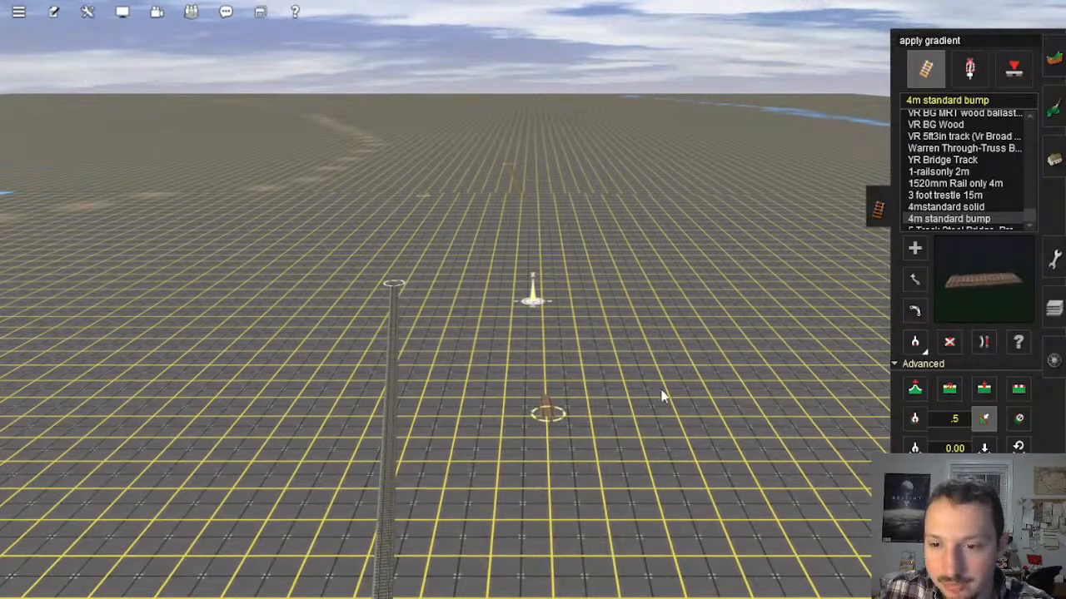
left_click(545, 395)
right_click_drag(545, 230, 556, 453)
key("Left")
key("Left")
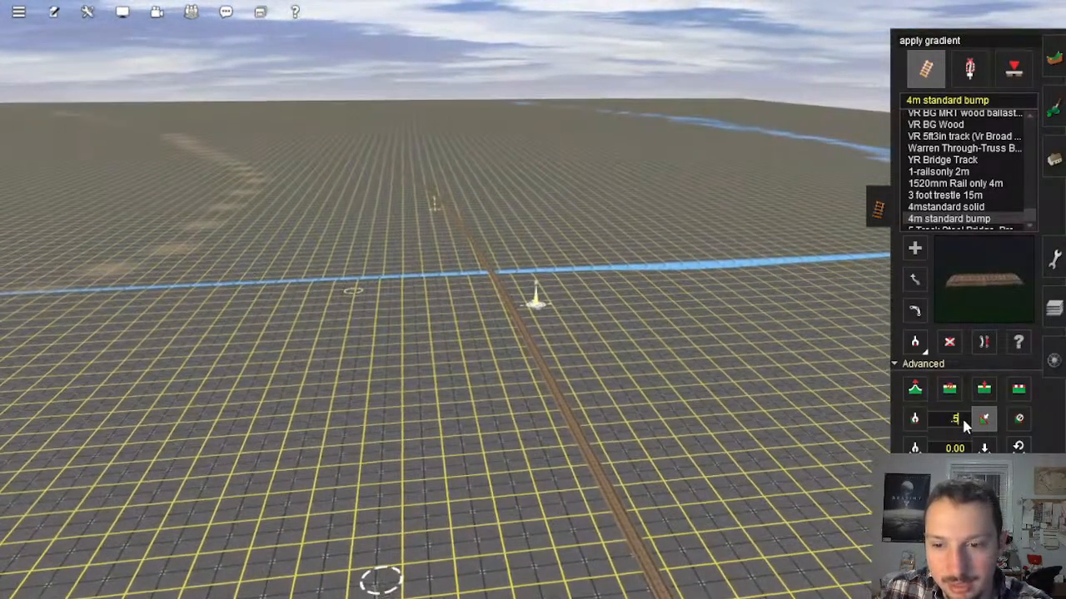
Step: Set the gradient value to .65 and apply it to the first new track piece beyond the river
left_click(961, 423)
key("BackSpace")
key("BackSpace")
type(".65")
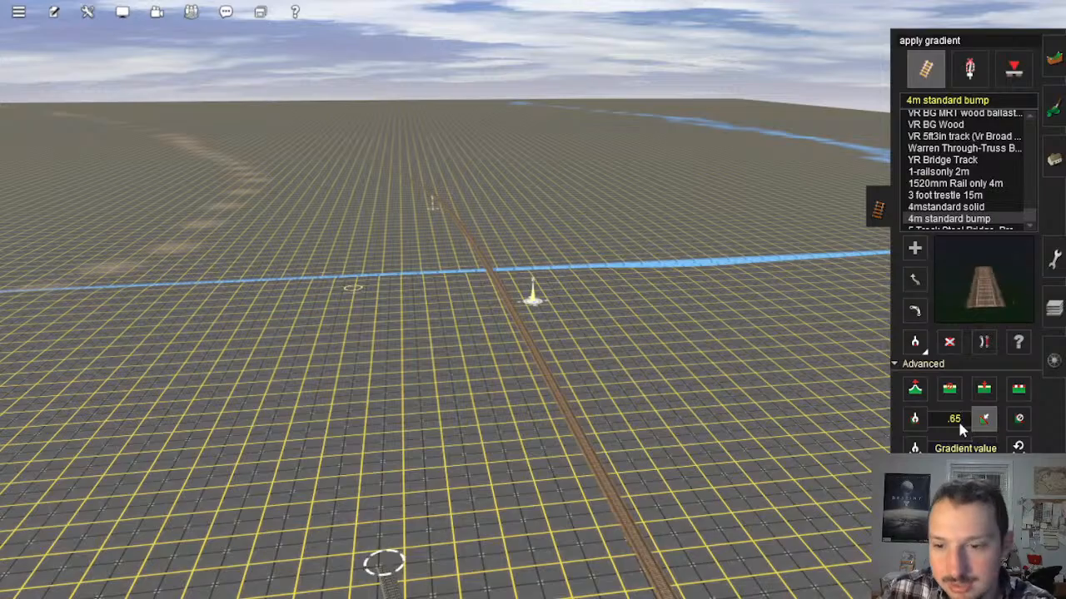
left_click(981, 424)
right_click(631, 568)
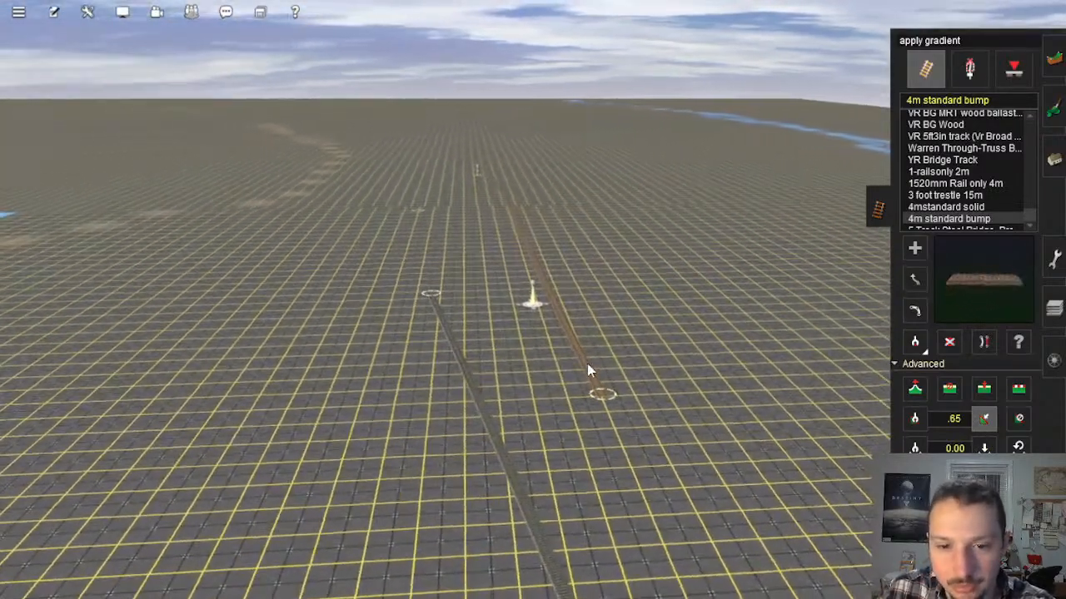
right_click(527, 212)
right_click(545, 226)
Step: Apply the .65 gradient to the successive track pieces beyond the river, up to the far end of the new track
key("Left")
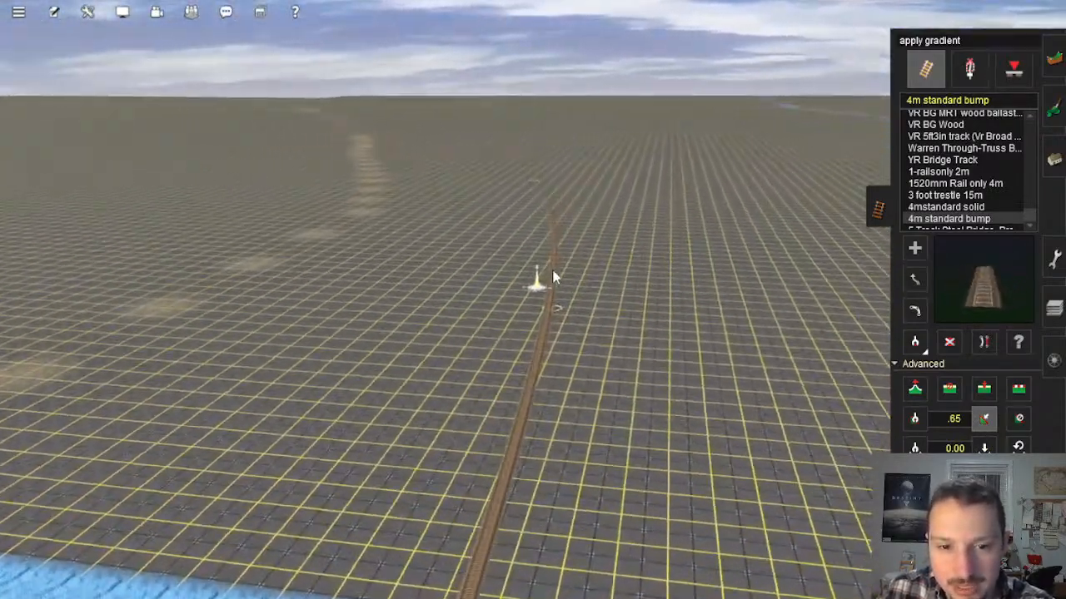
key("Left")
right_click(535, 223)
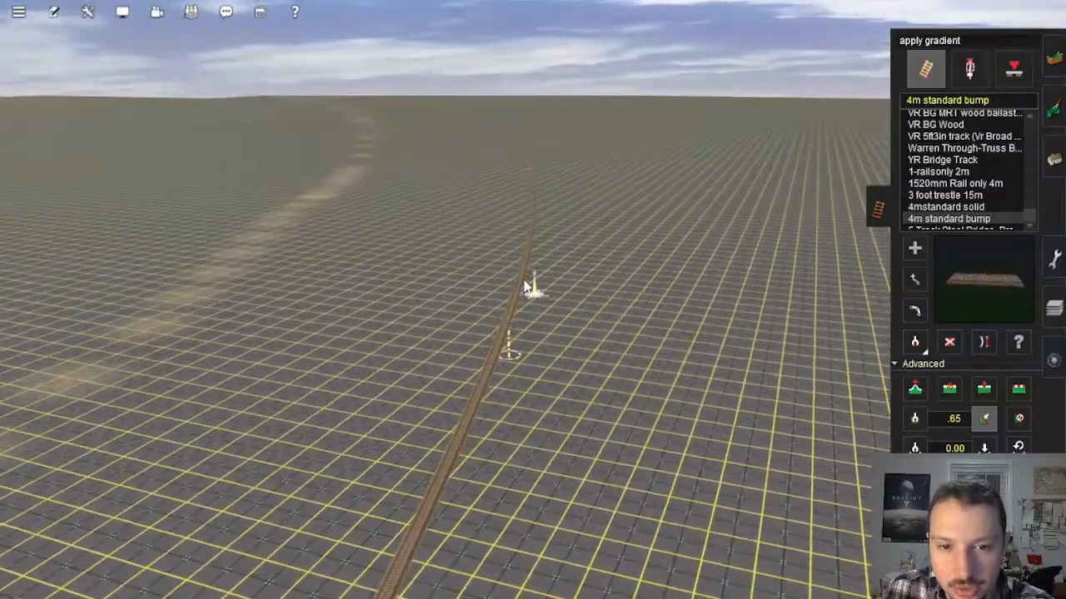
right_click(538, 190)
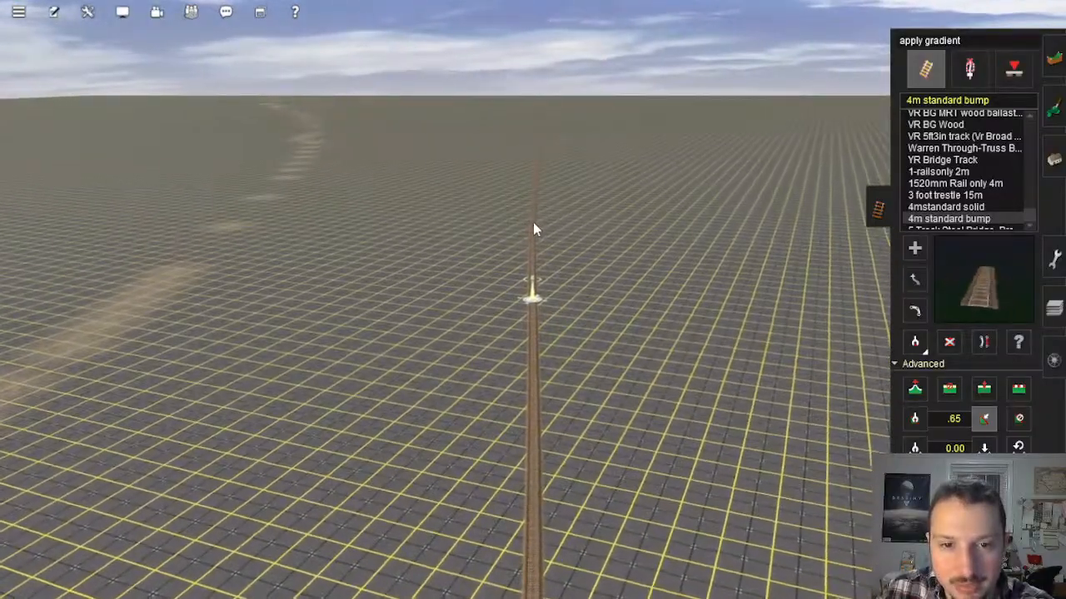
right_click(538, 153)
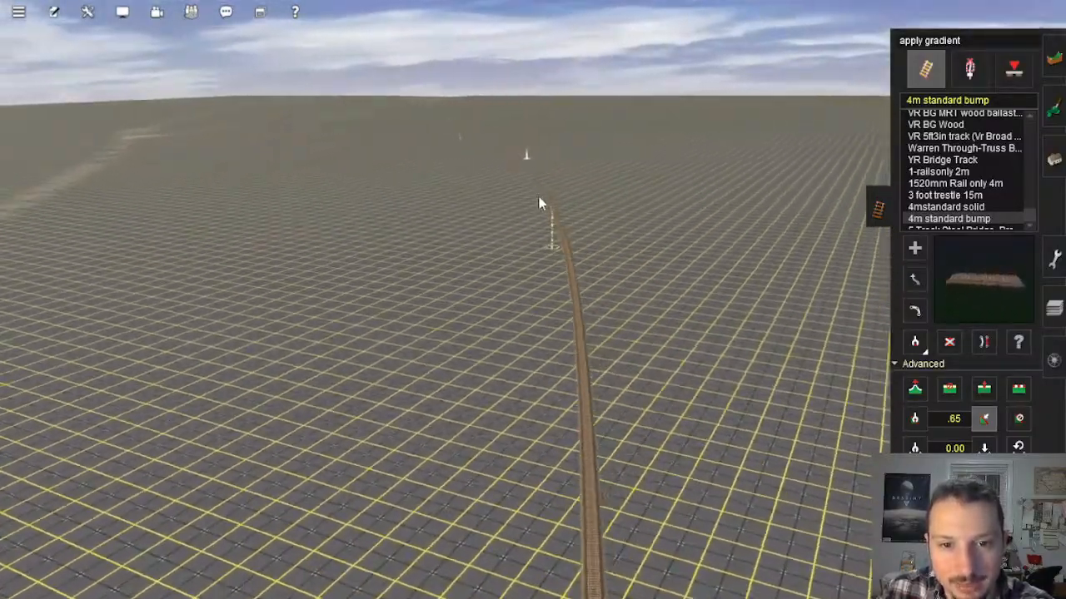
right_click(506, 232)
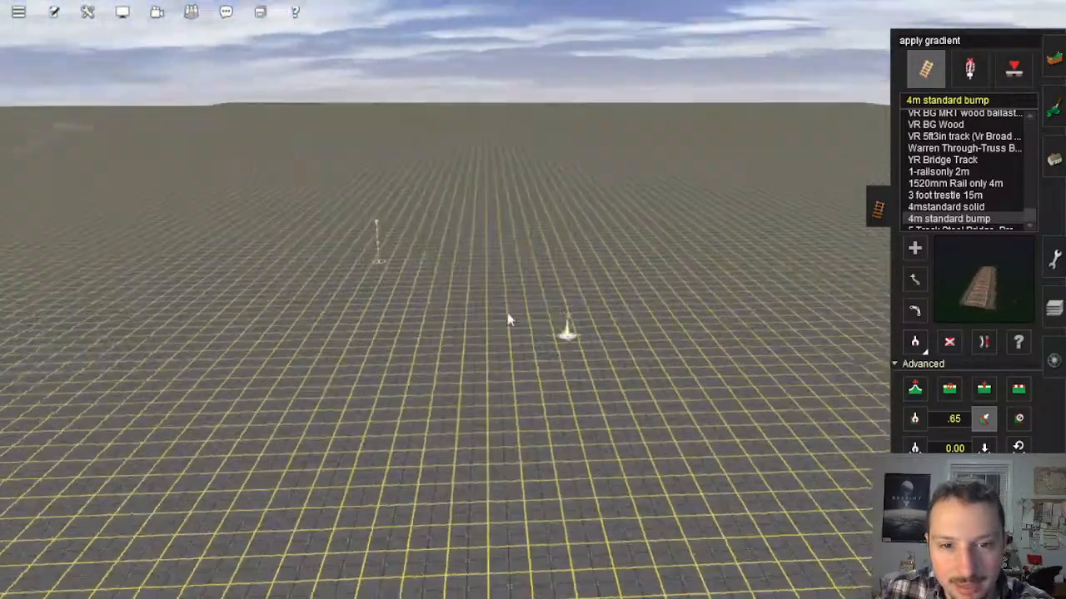
Step: Extend the new 4m standard bump track with another piece from its far end across the empty baseboards
scroll(500, 318, "down", 5)
scroll(475, 313, "up", 5)
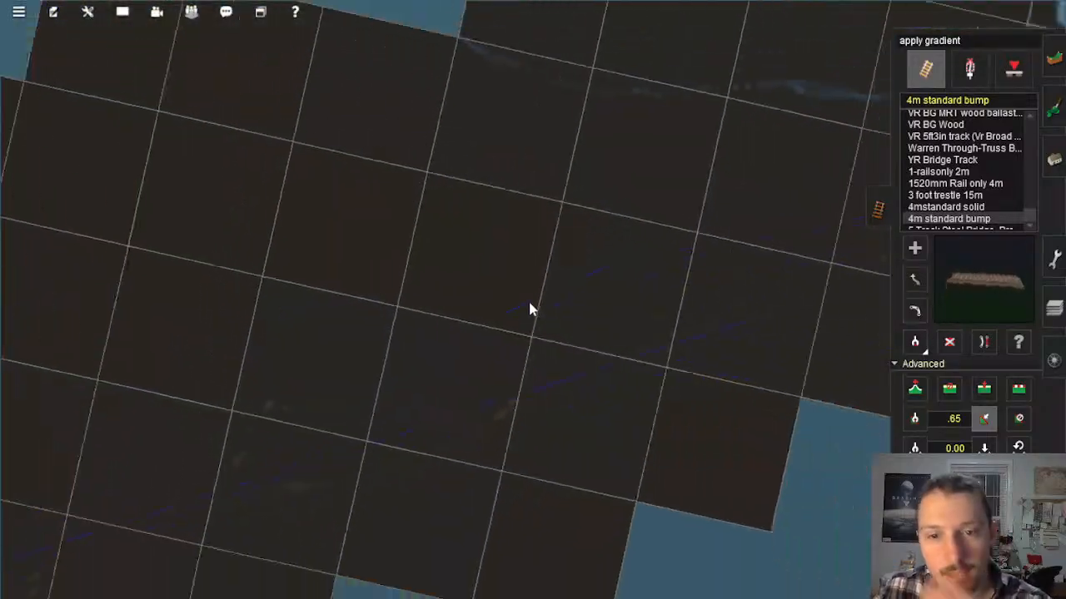
right_click(506, 313)
right_click(506, 313)
scroll(506, 313, "up", 5)
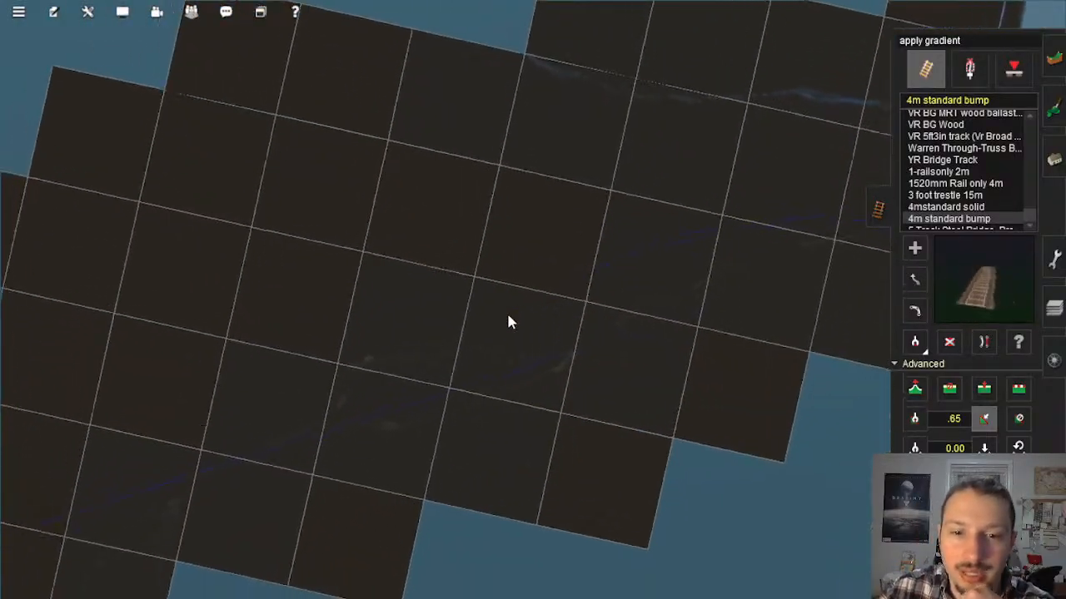
left_click(914, 250)
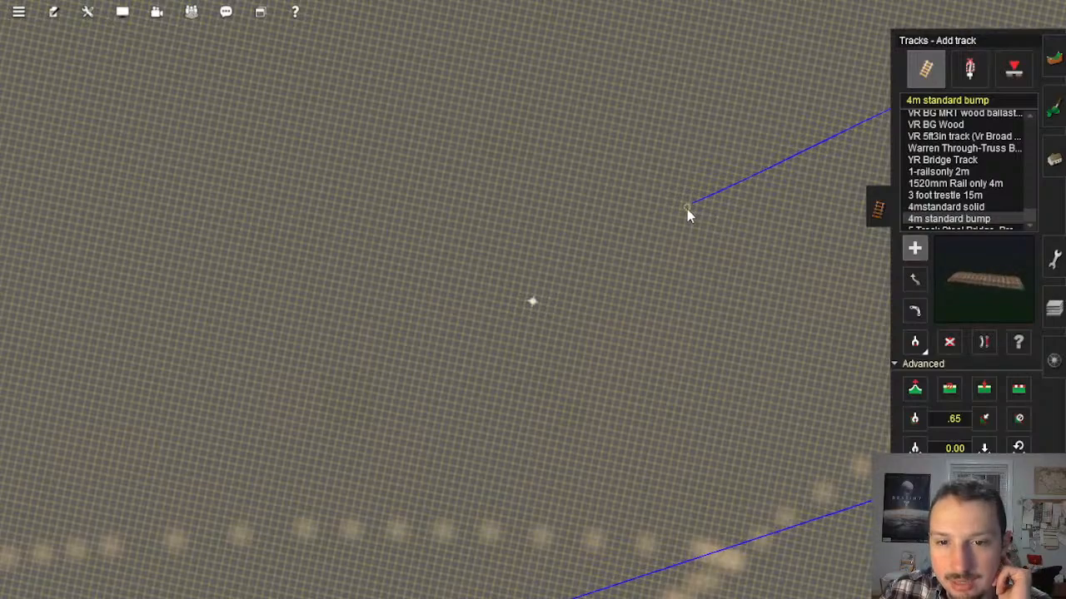
scroll(428, 333, "up", 5)
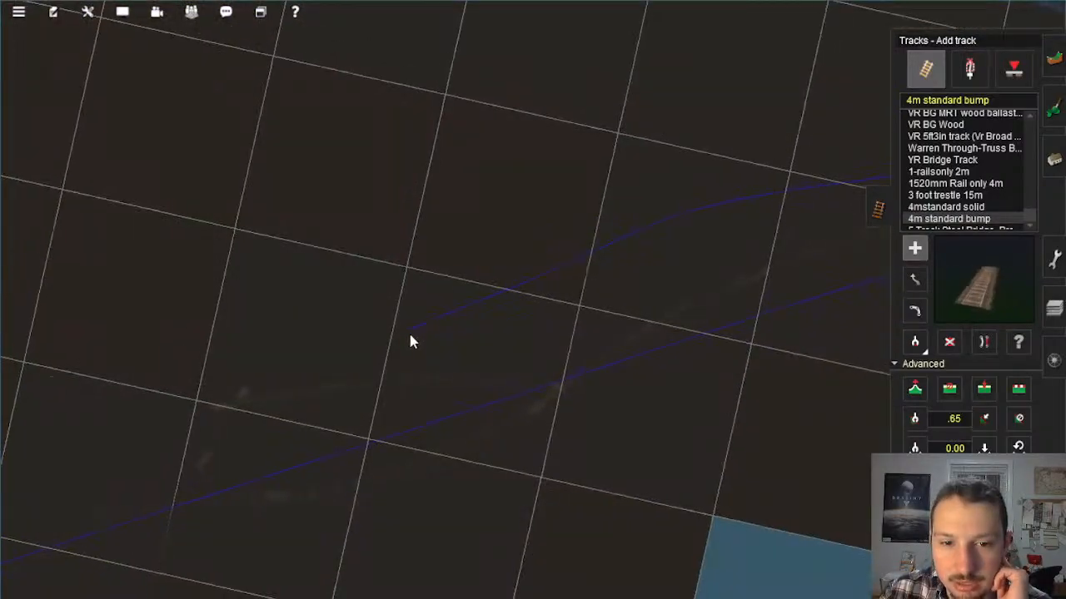
scroll(474, 303, "up", 3)
right_click(467, 299)
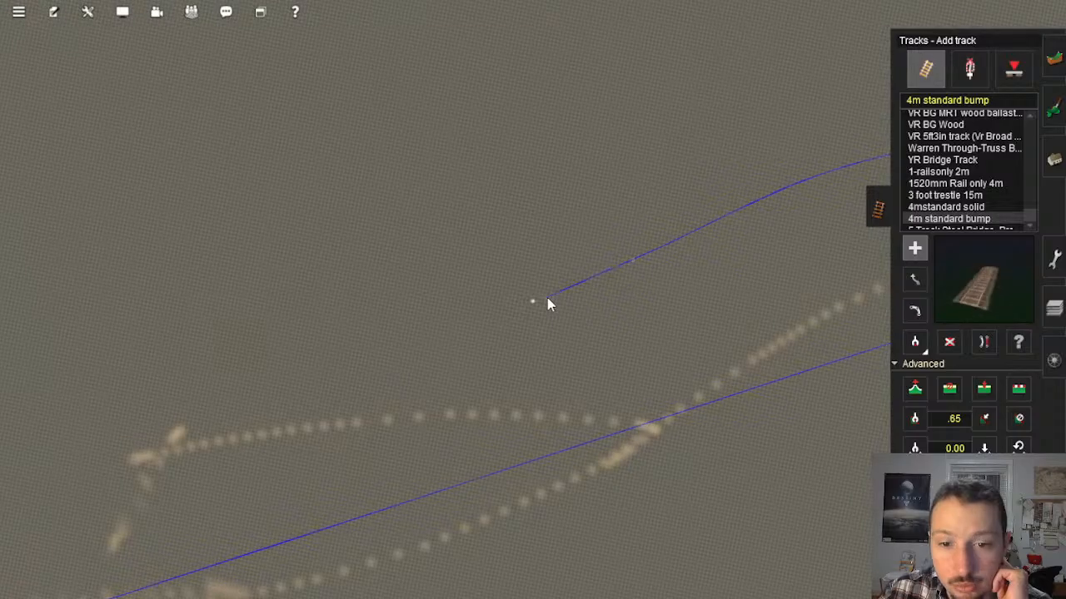
left_click(547, 297)
Step: Inspect the extended end of the new track at ground level and from above
right_click(638, 260)
scroll(509, 273, "up", 3)
key("Down")
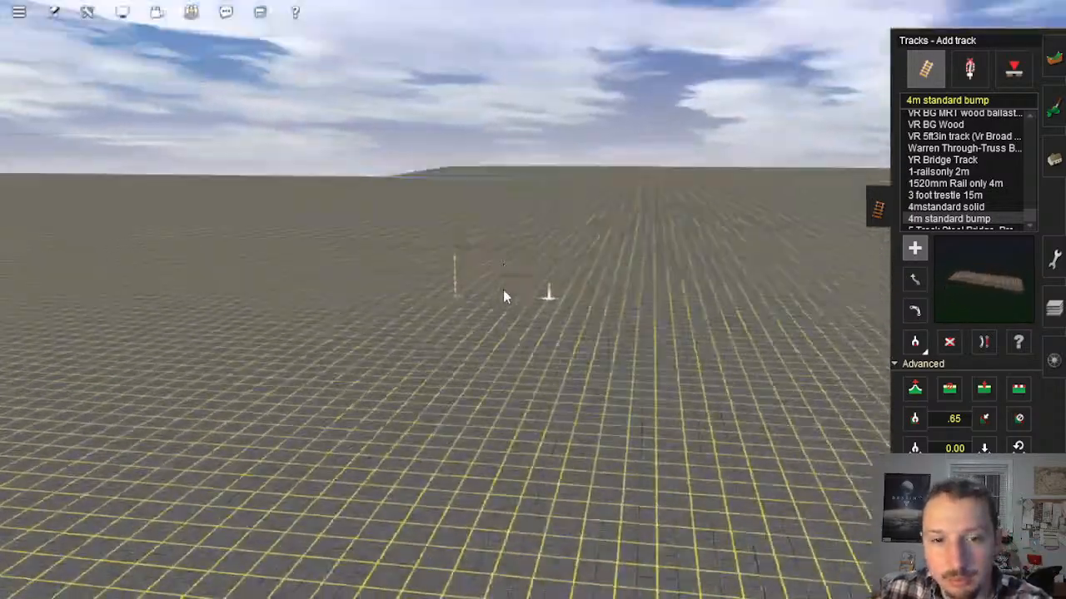
key("Left")
key("Up")
right_click(575, 368)
key("Up")
scroll(558, 347, "down", 5)
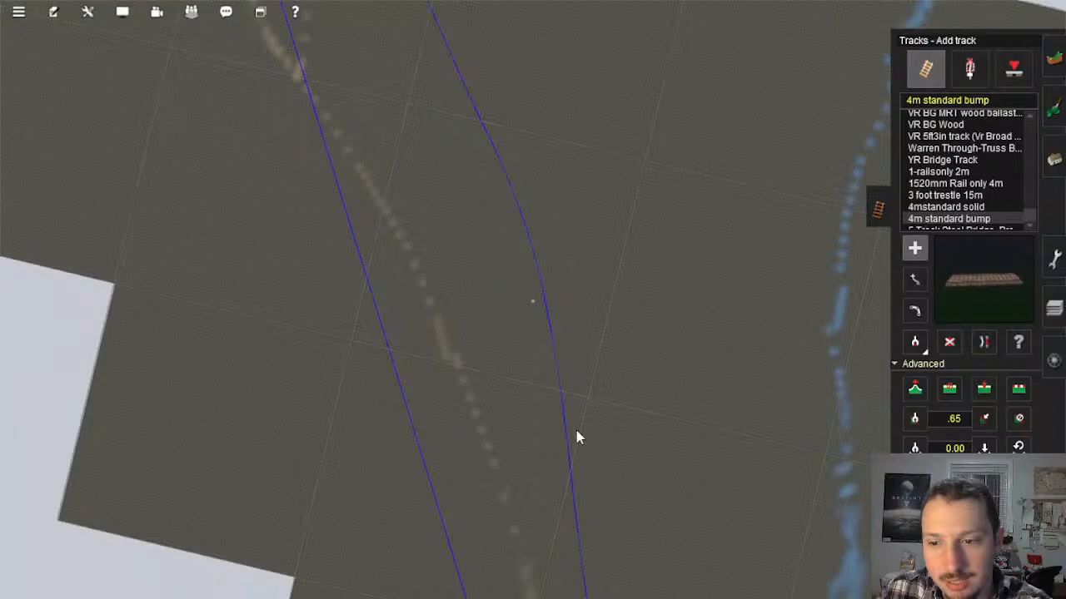
Step: Trace the new track from above between the Mason's Landing river crossing and its unfinished end
mouse_move(576, 430)
right_mouse_down()
mouse_move(441, 391)
mouse_move(537, 379)
mouse_move(531, 415)
mouse_move(568, 378)
mouse_move(537, 308)
mouse_move(525, 333)
right_mouse_up()
key("Left")
scroll(533, 391, "up", 2)
scroll(527, 409, "up", 5)
key("Down")
scroll(561, 347, "down", 8)
key("Up")
scroll(521, 375, "down", 2)
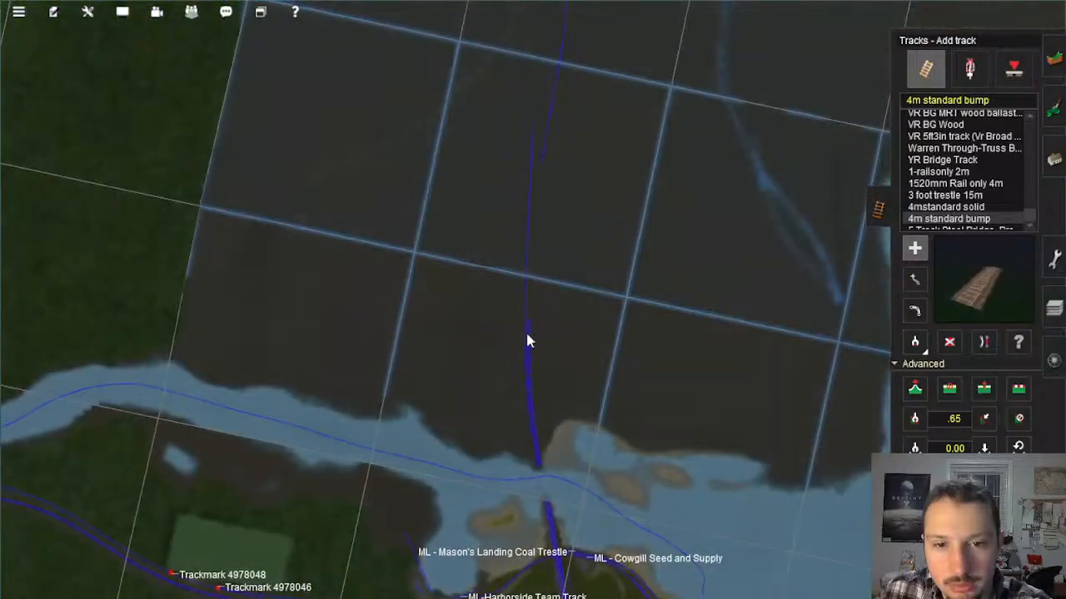
right_click_drag(556, 136, 496, 316)
scroll(476, 297, "down", 1)
scroll(463, 260, "up", 2)
scroll(464, 264, "up", 5)
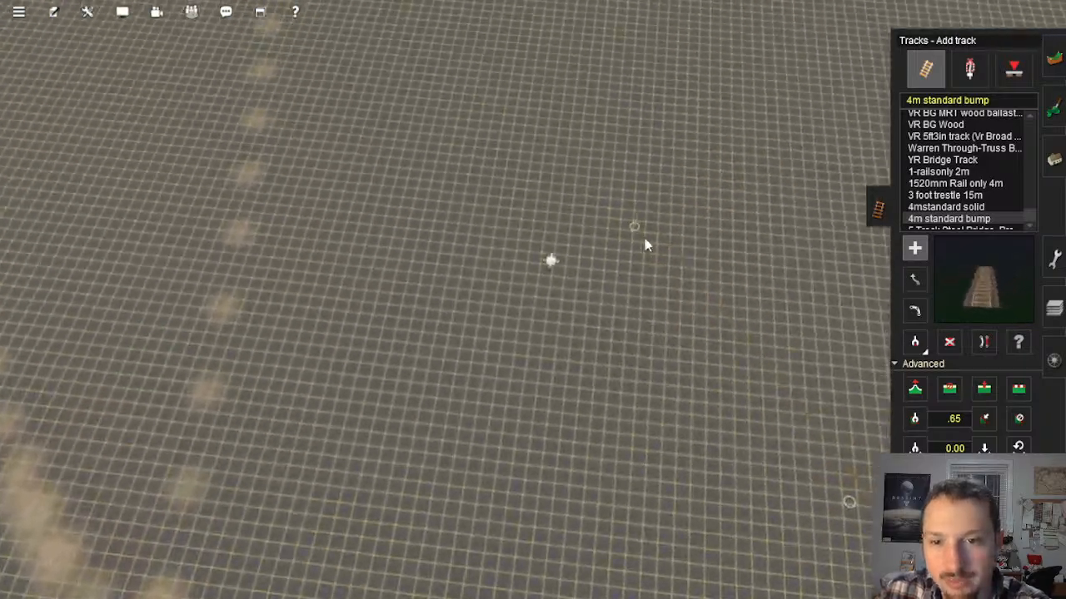
middle_click_drag(647, 245, 564, 224)
Step: Start the get vertex height tool and survey the empty baseboards from the unfinished track end back to Mason's Landing
key("h")
middle_click_drag(556, 283, 540, 307)
scroll(539, 306, "down", 12)
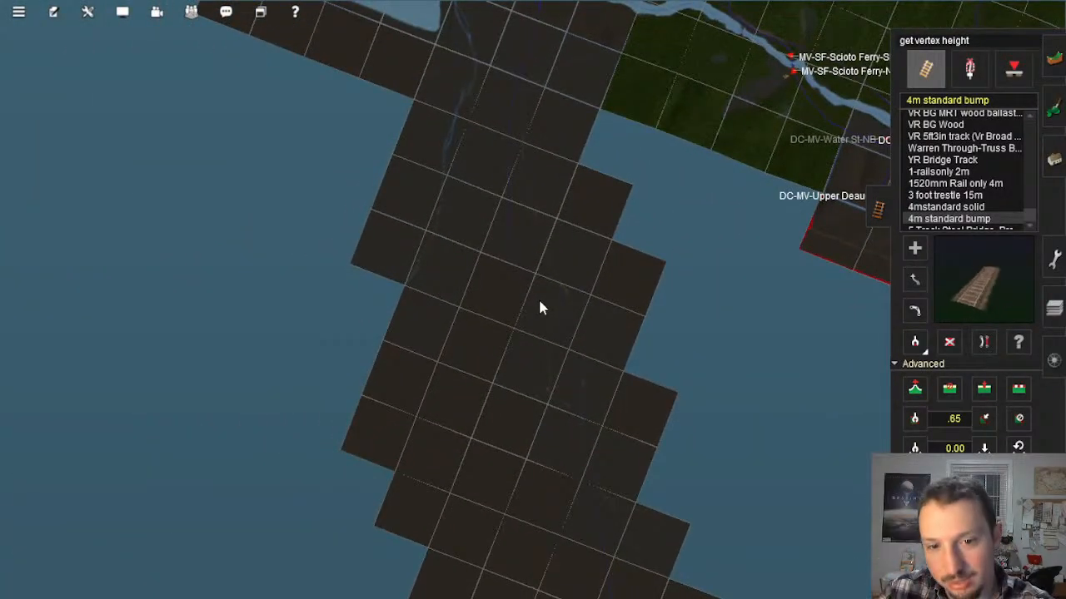
right_click_drag(533, 432, 538, 234)
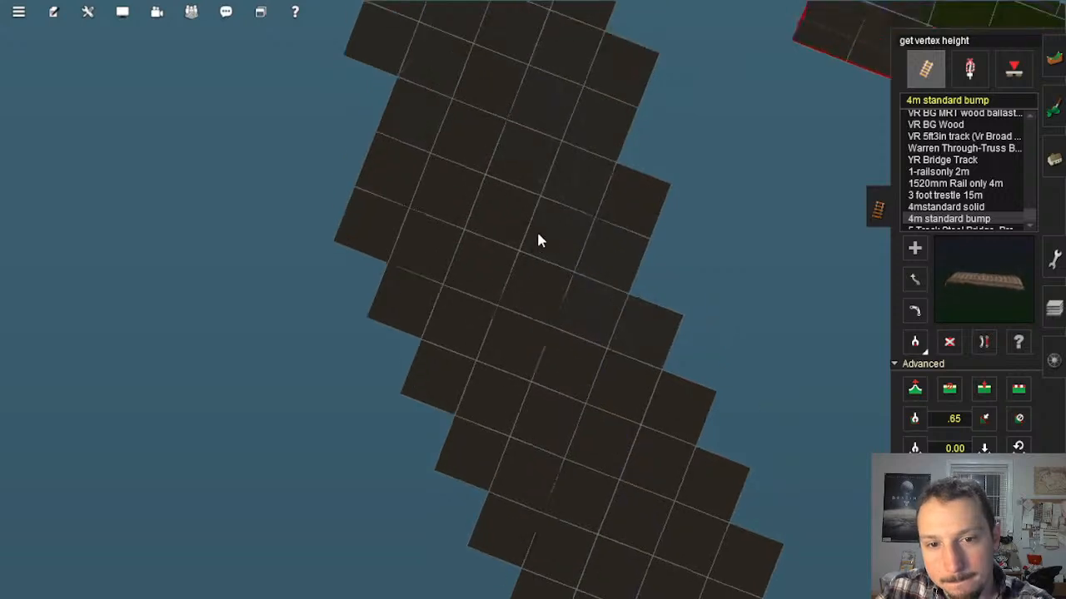
scroll(519, 120, "up", 4)
right_click(526, 153)
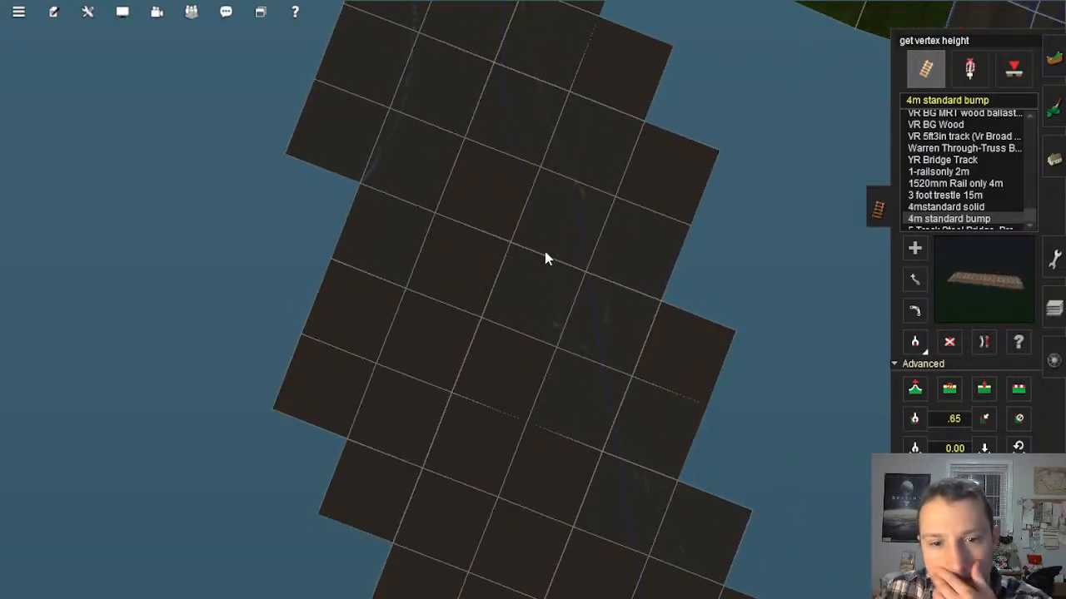
right_click_drag(539, 229, 526, 249)
scroll(549, 290, "up", 5)
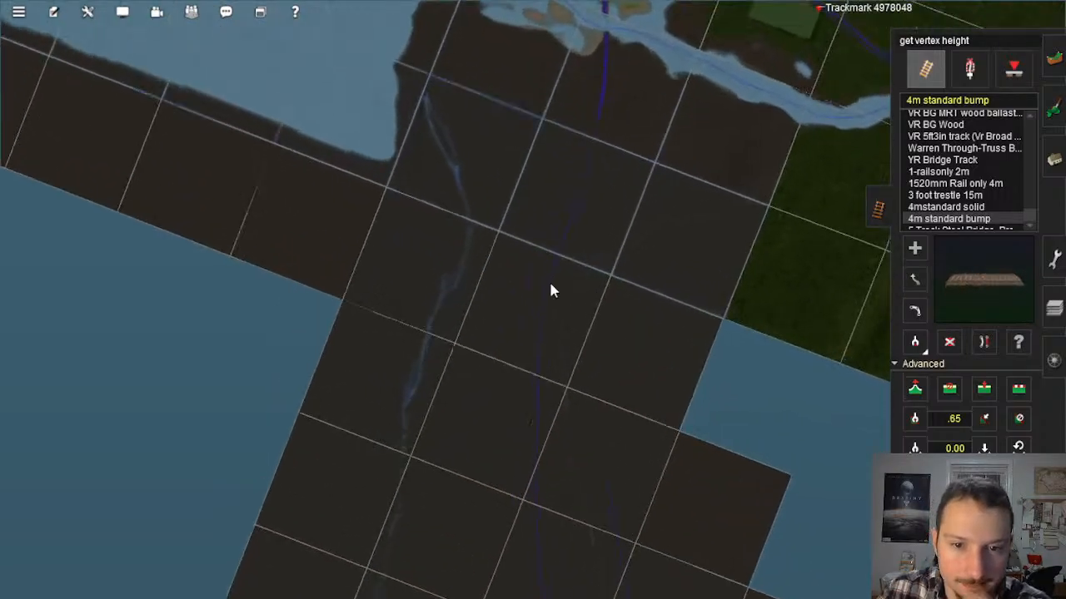
scroll(559, 215, "up", 8)
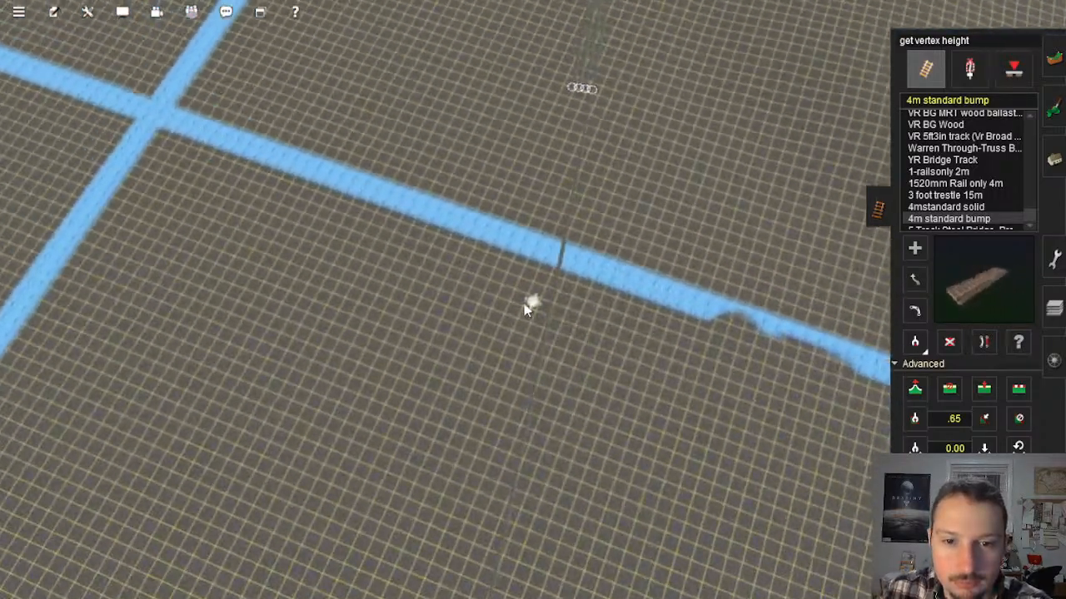
Step: Examine the terrain and painted blue guide lines around the start of the new track beyond the river
key("Down")
right_click_drag(524, 255, 558, 266)
key("Left")
key("Left")
key("Down")
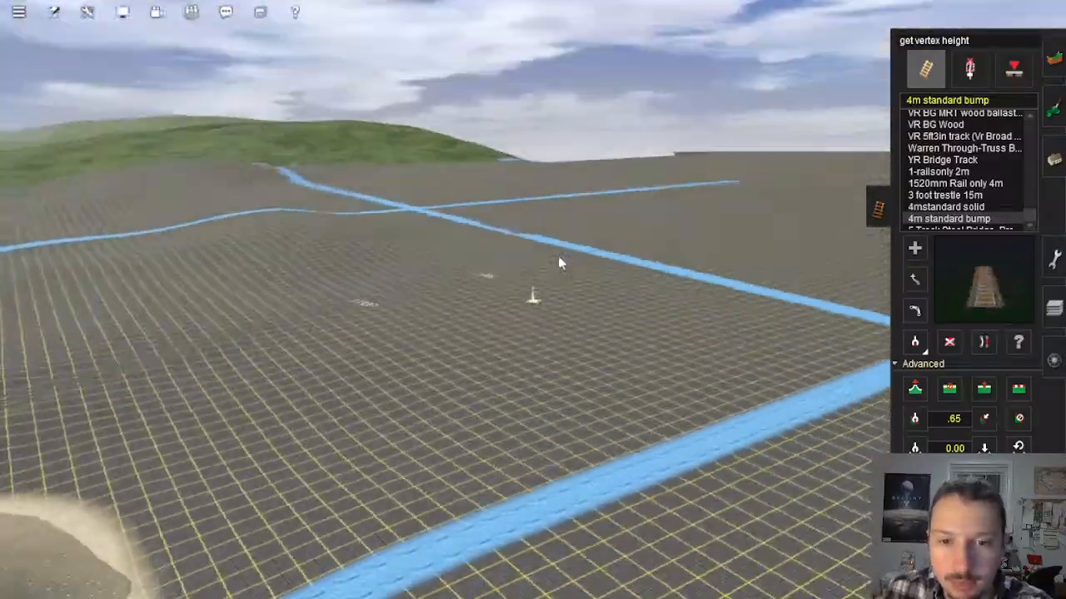
key("Up")
right_click(525, 187)
mouse_move(525, 185)
right_mouse_down()
mouse_move(520, 125)
mouse_move(557, 193)
right_mouse_up()
key("Left")
key("Up")
scroll(591, 260, "down", 6)
key("Left")
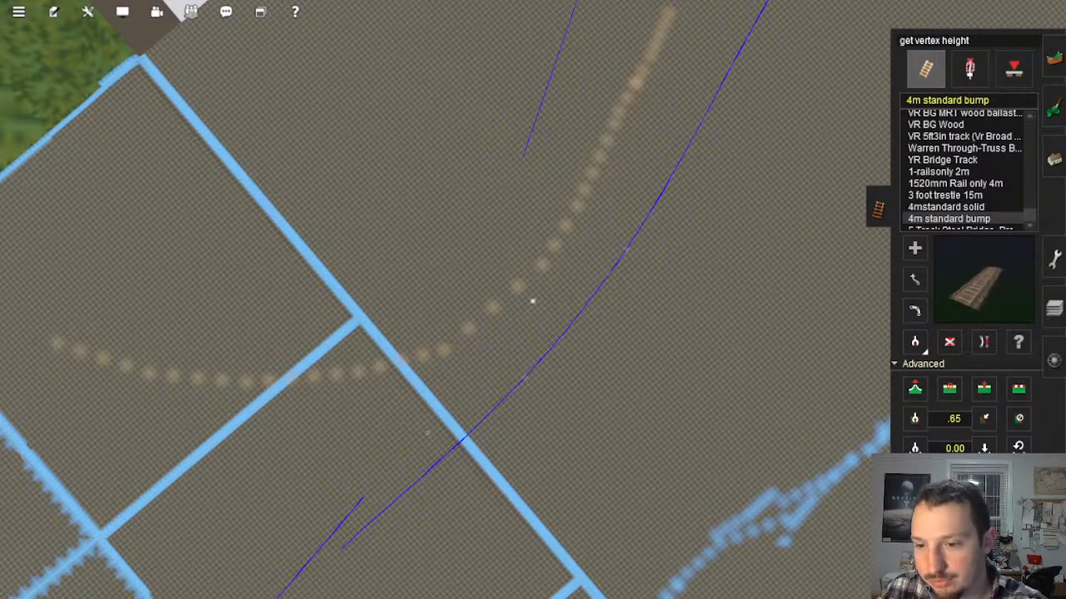
Step: Compare from above the course of the new track with the neighbouring track line and painted guides across the baseboards
right_click(585, 350)
key("Left")
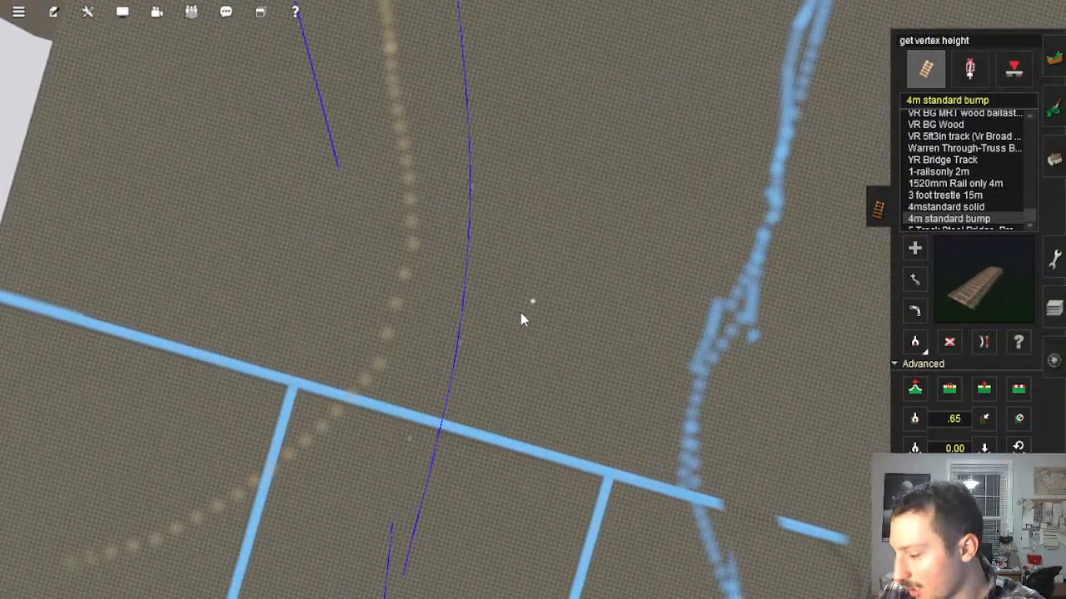
scroll(520, 313, "down", 5)
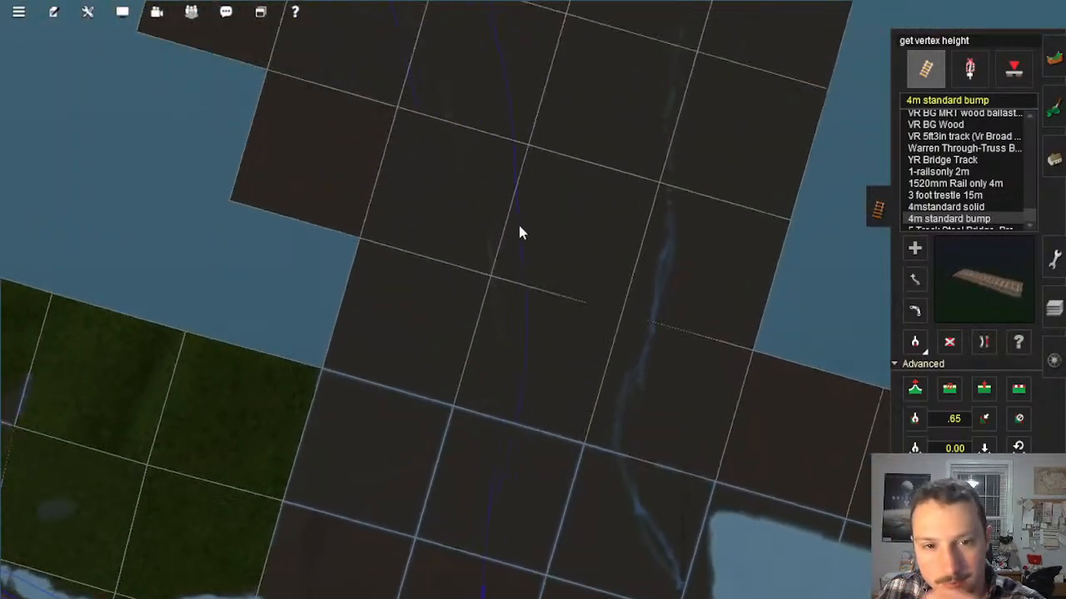
scroll(520, 215, "up", 5)
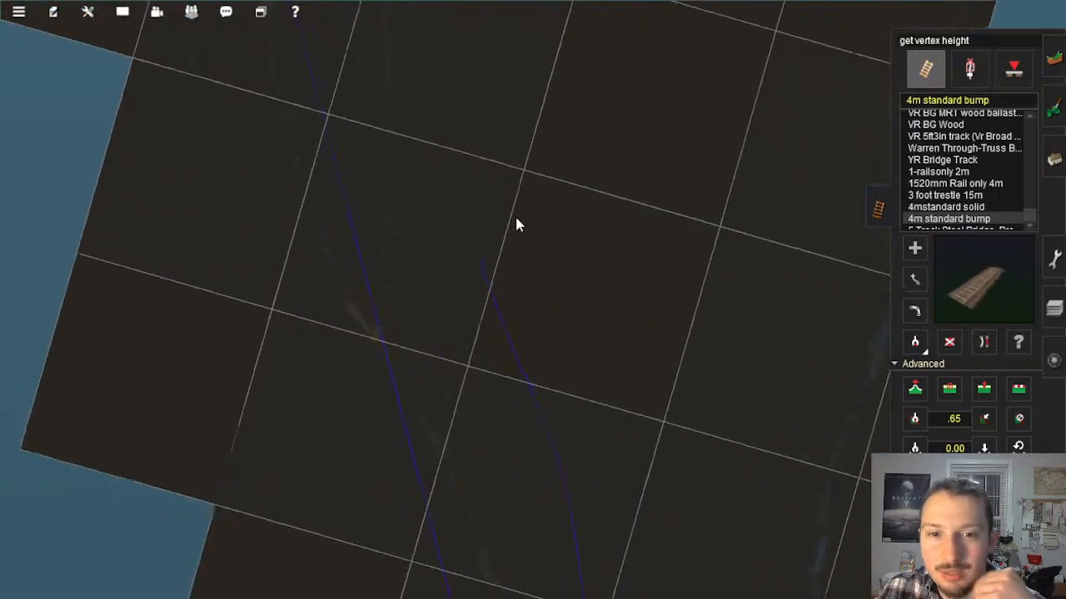
scroll(505, 266, "down", 5)
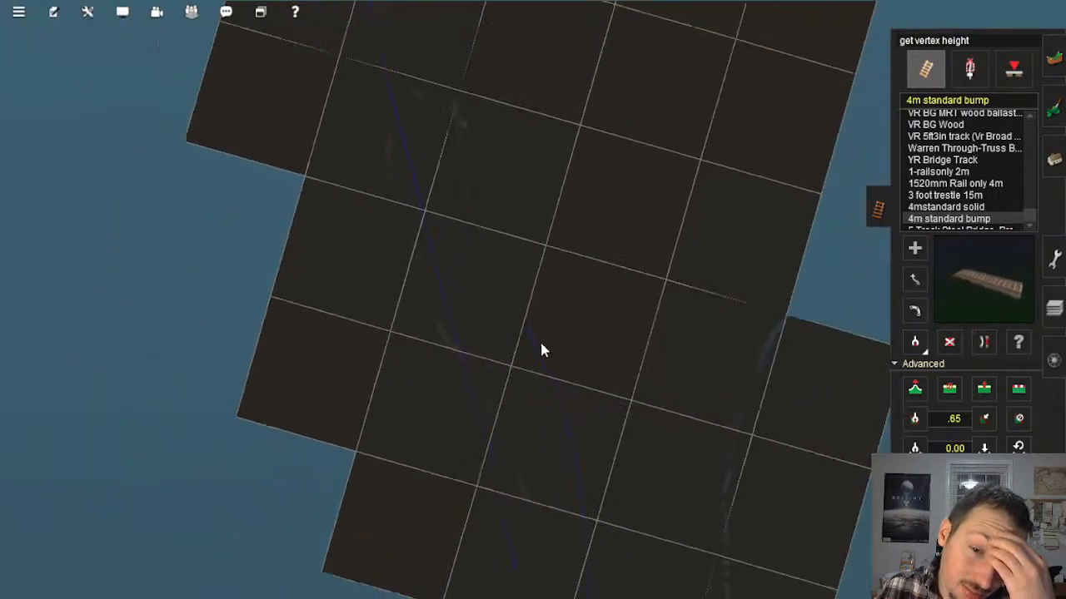
right_click(546, 371)
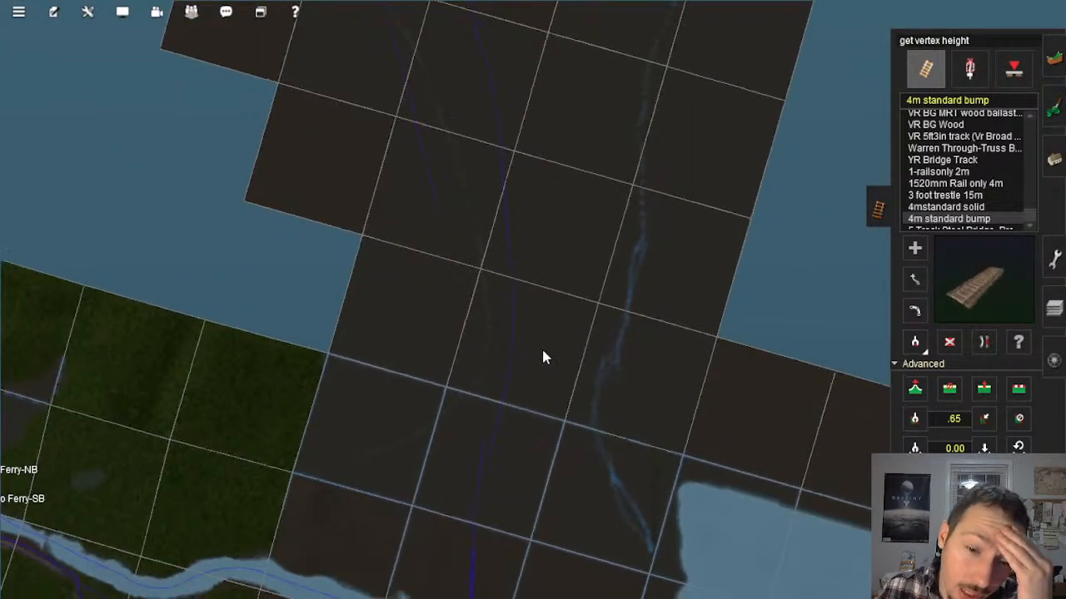
right_click(542, 348)
right_click(516, 229)
scroll(515, 227, "down", 1)
scroll(512, 231, "up", 8)
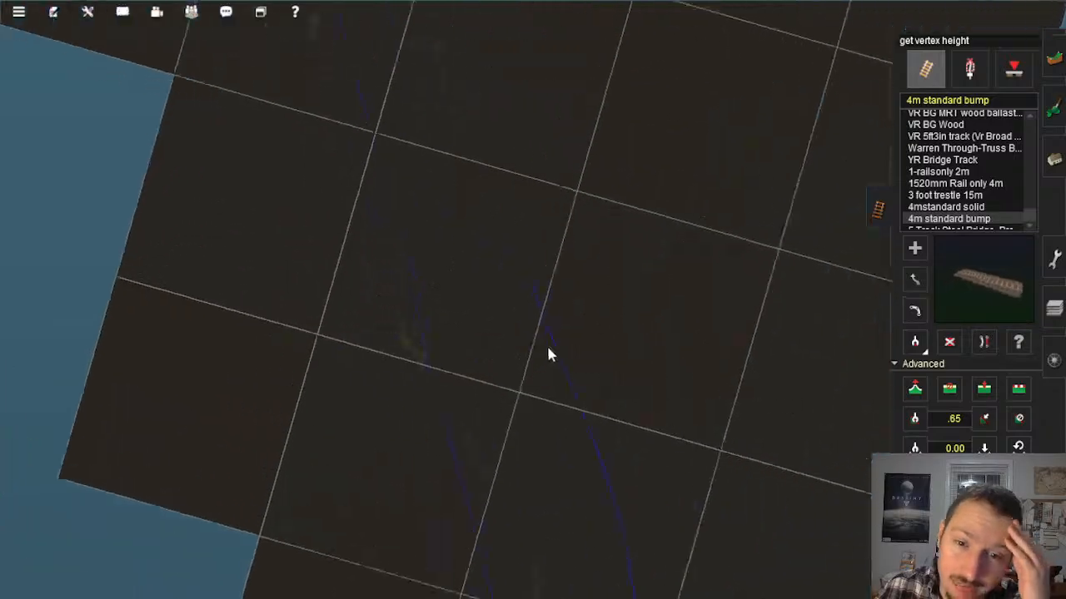
scroll(558, 324, "up", 4)
Step: Inspect the raised end of the new track at ground level and study the empty baseboards ahead of it from above
key("Down")
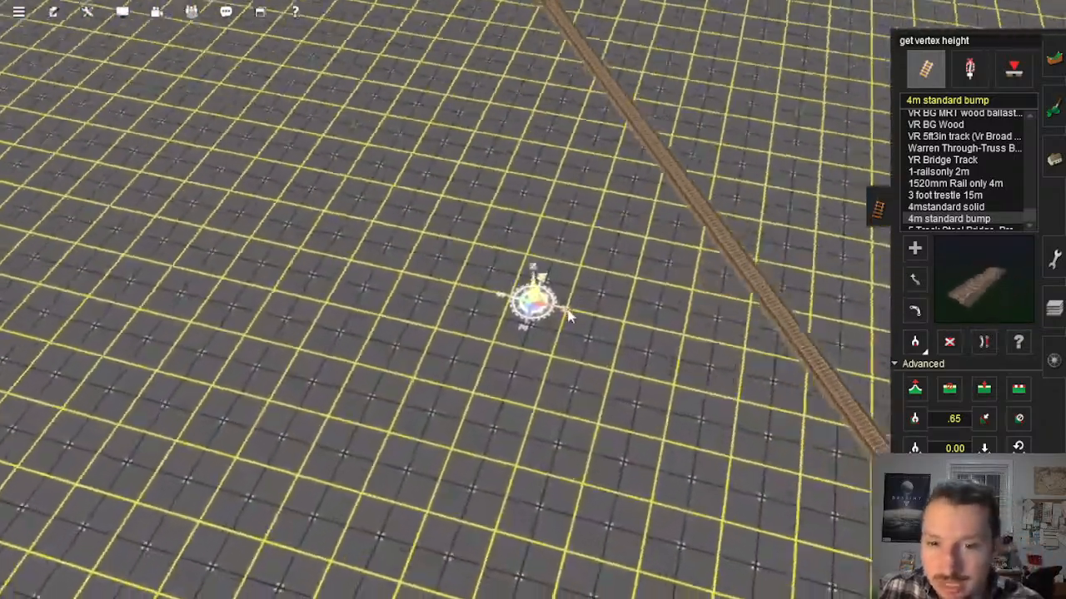
key("Left")
key("Left")
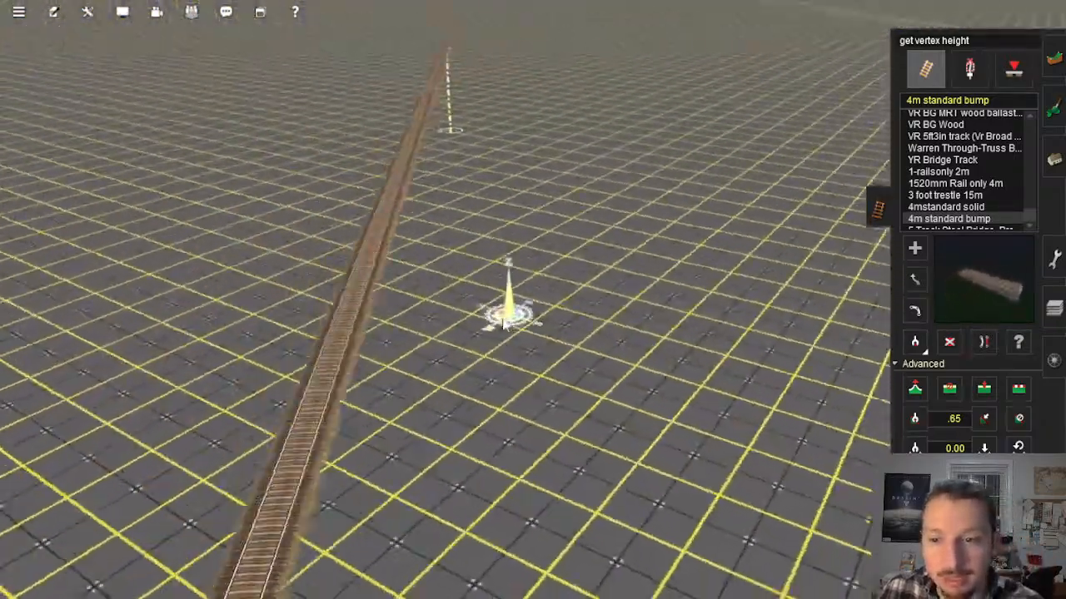
key("Down")
key("Left")
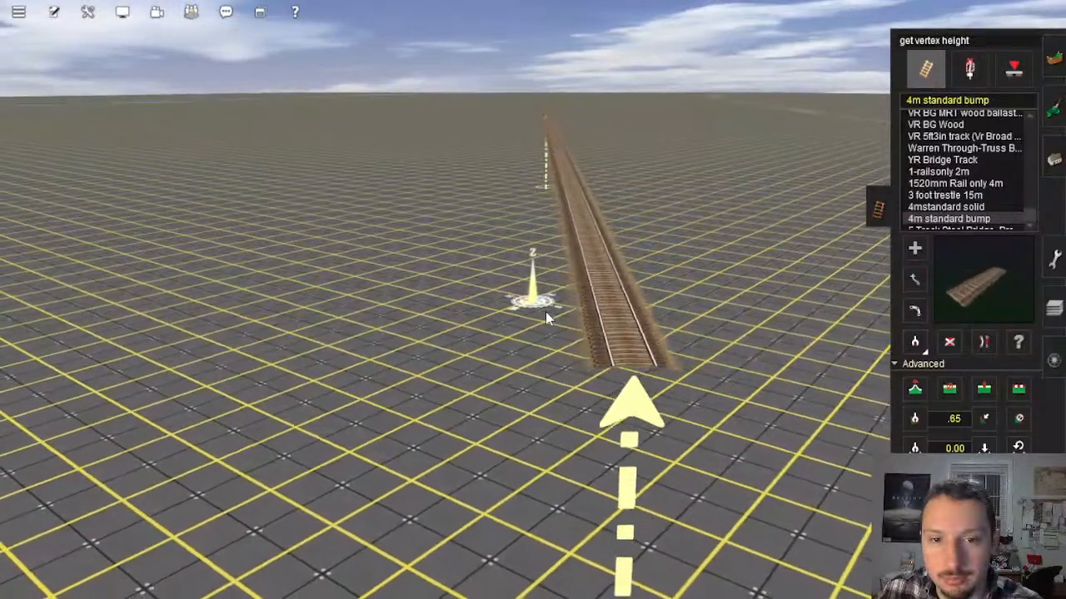
key("Up")
scroll(553, 317, "down", 3)
scroll(554, 313, "down", 10)
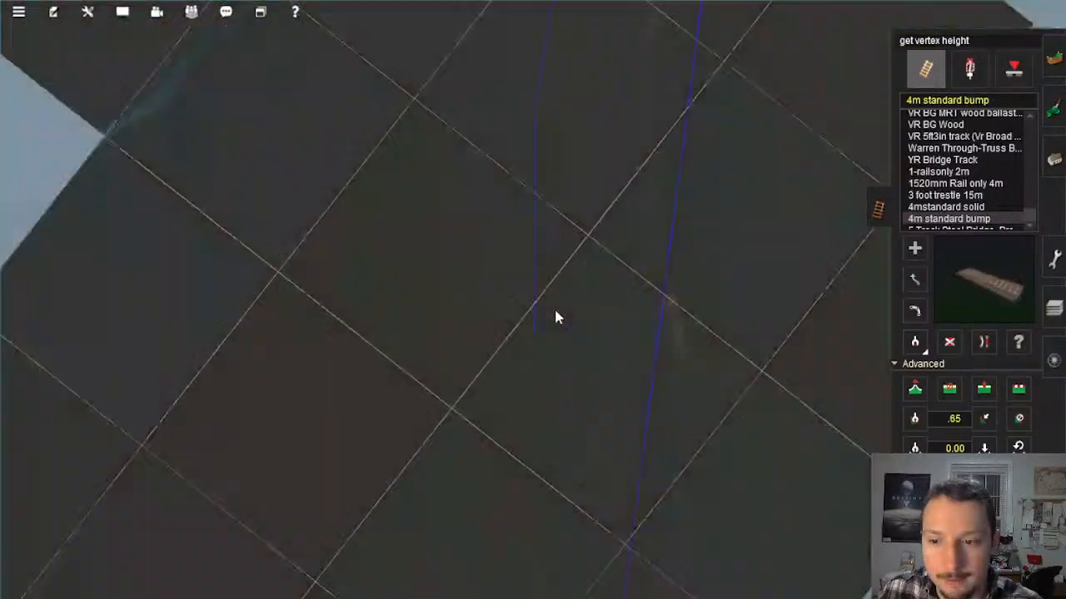
scroll(530, 308, "up", 6)
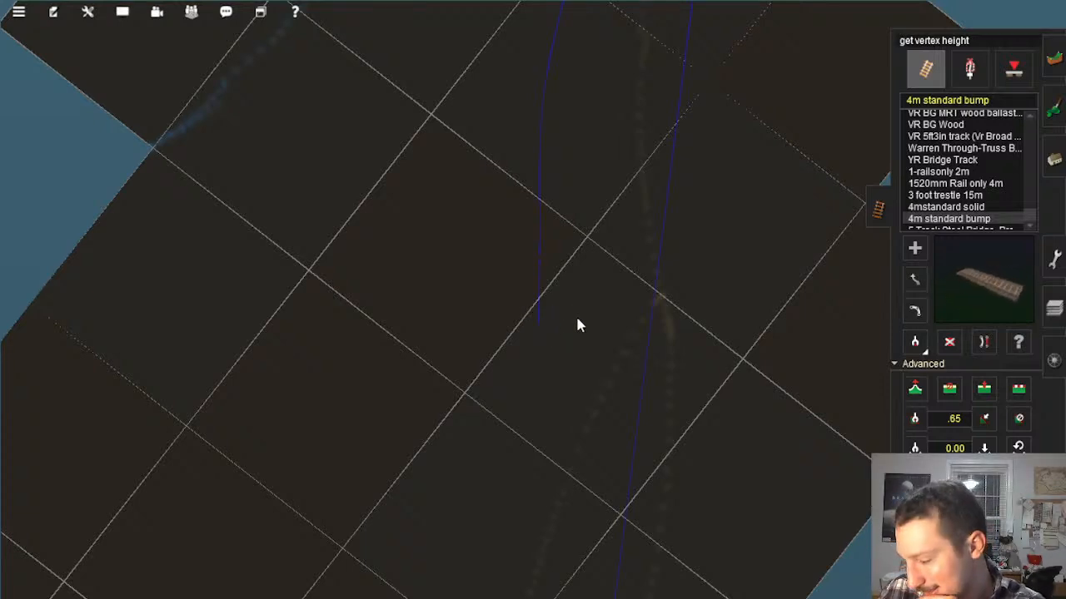
scroll(578, 320, "up", 5)
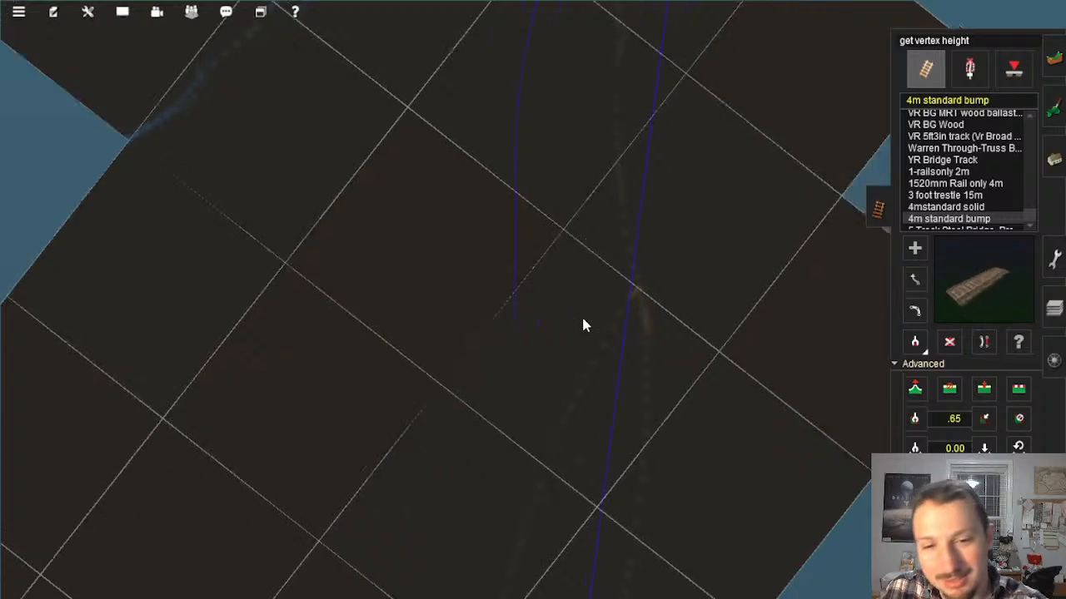
scroll(585, 325, "down", 8)
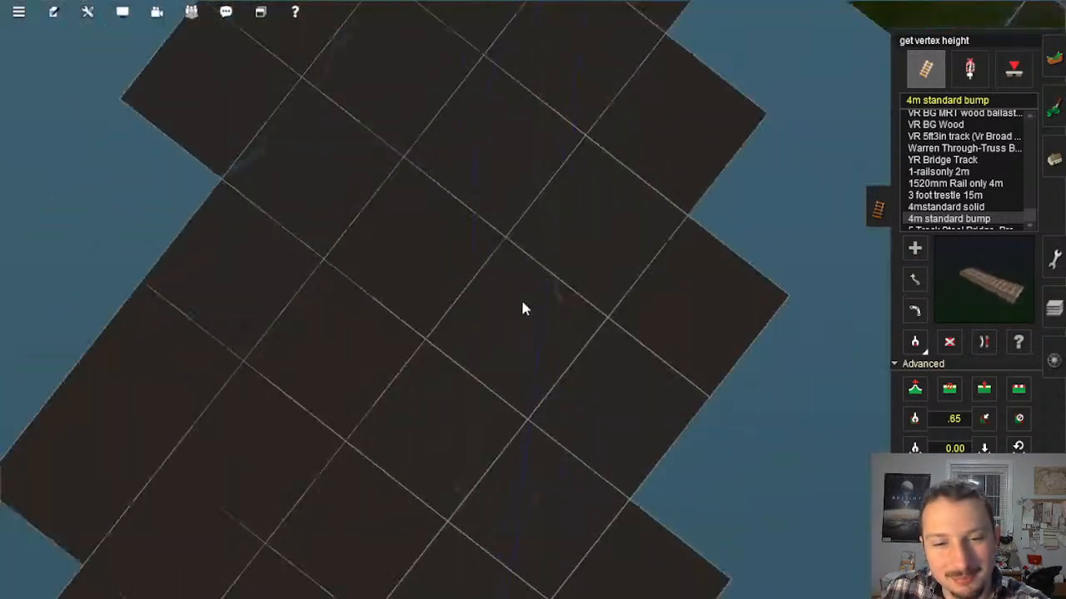
scroll(512, 304, "up", 5)
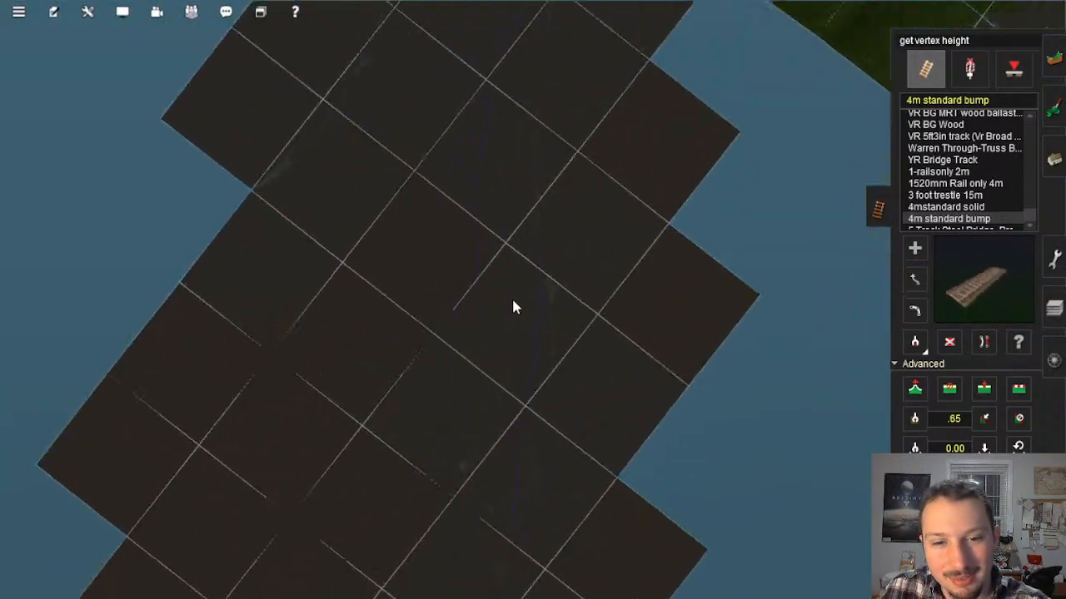
Step: Examine the unfinished track end from above against the neighbouring track line and the painted guide markings across the baseboards
scroll(510, 305, "up", 5)
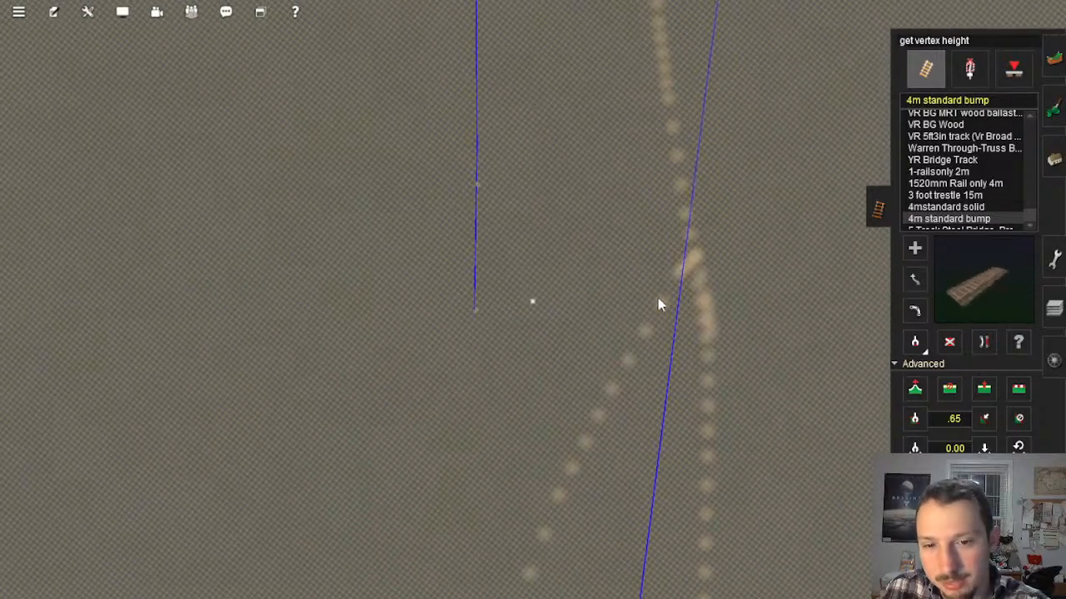
scroll(656, 300, "down", 5)
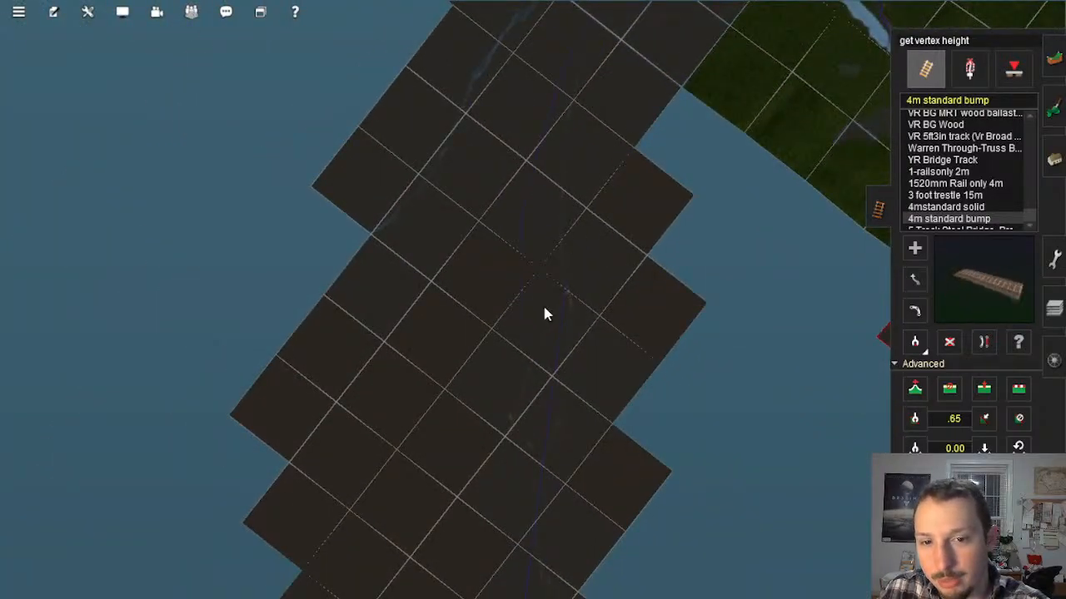
scroll(541, 293, "up", 5)
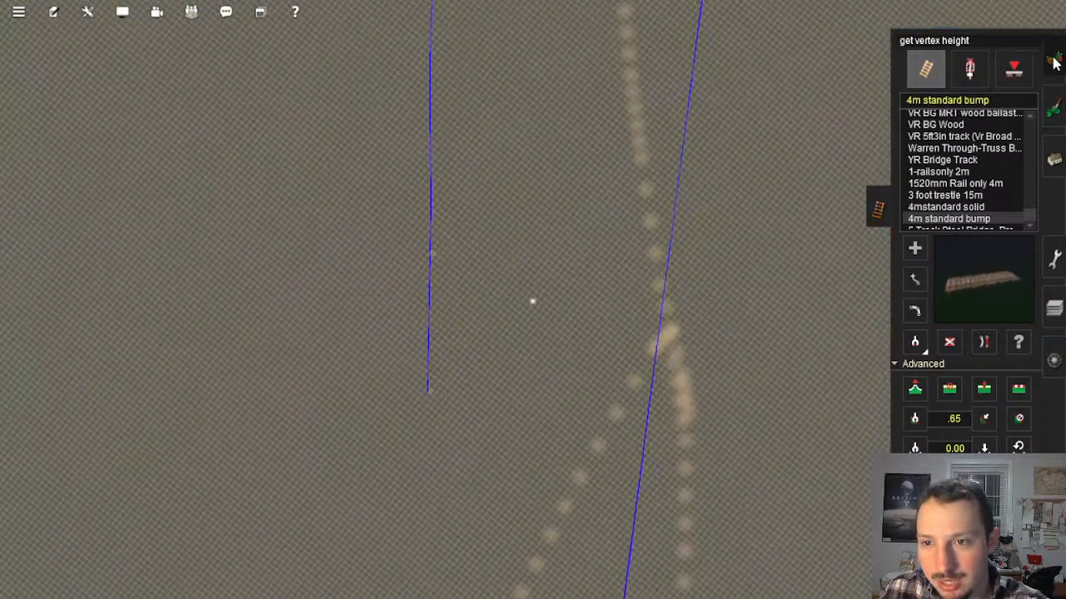
left_click(1053, 62)
scroll(498, 358, "down", 5)
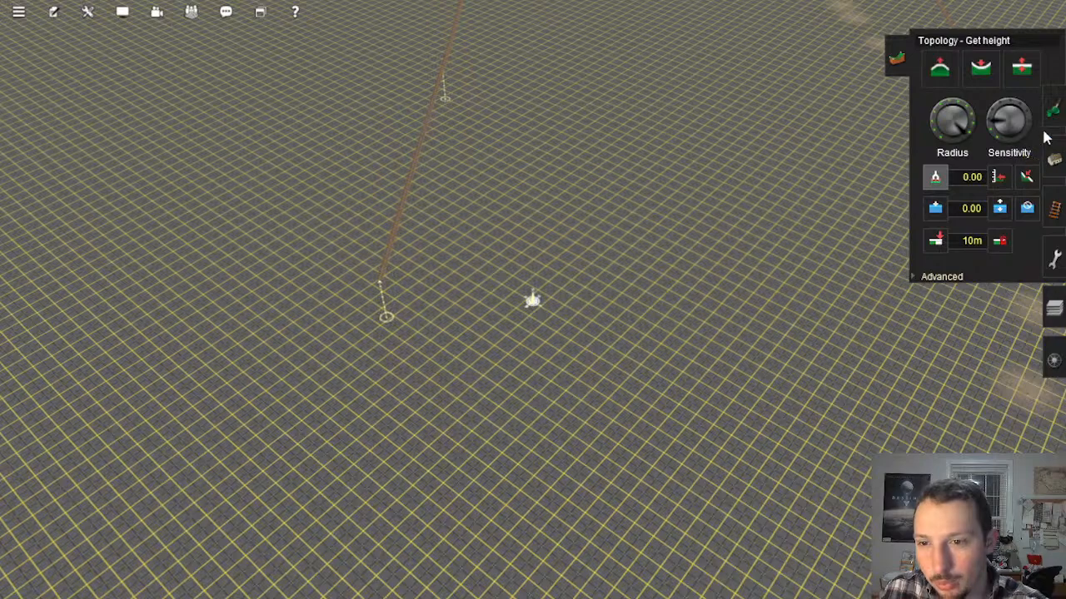
left_click(1053, 117)
scroll(532, 251, "down", 10)
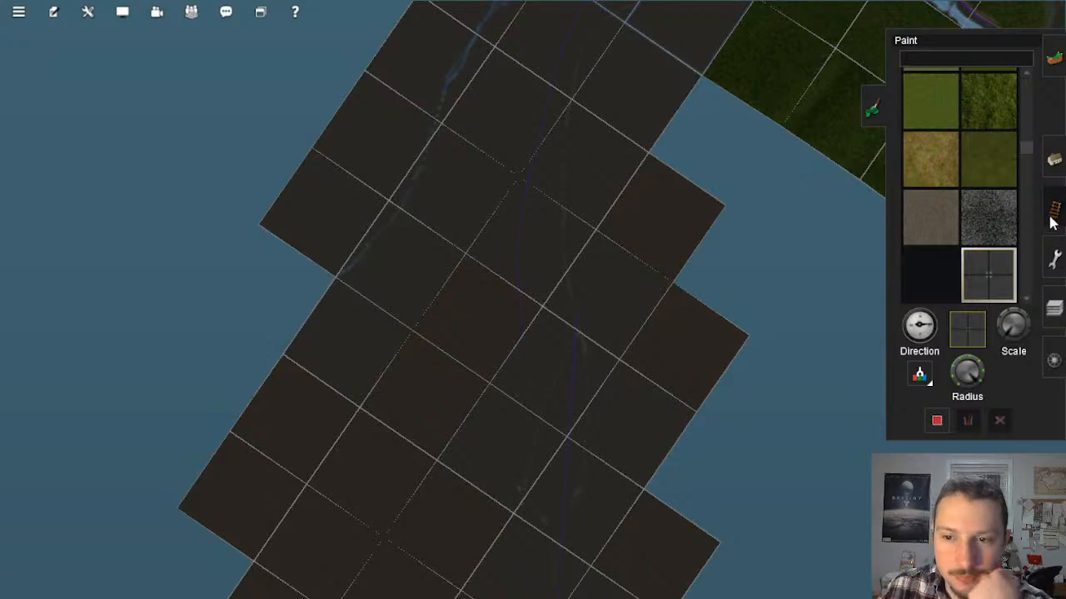
scroll(479, 190, "up", 8)
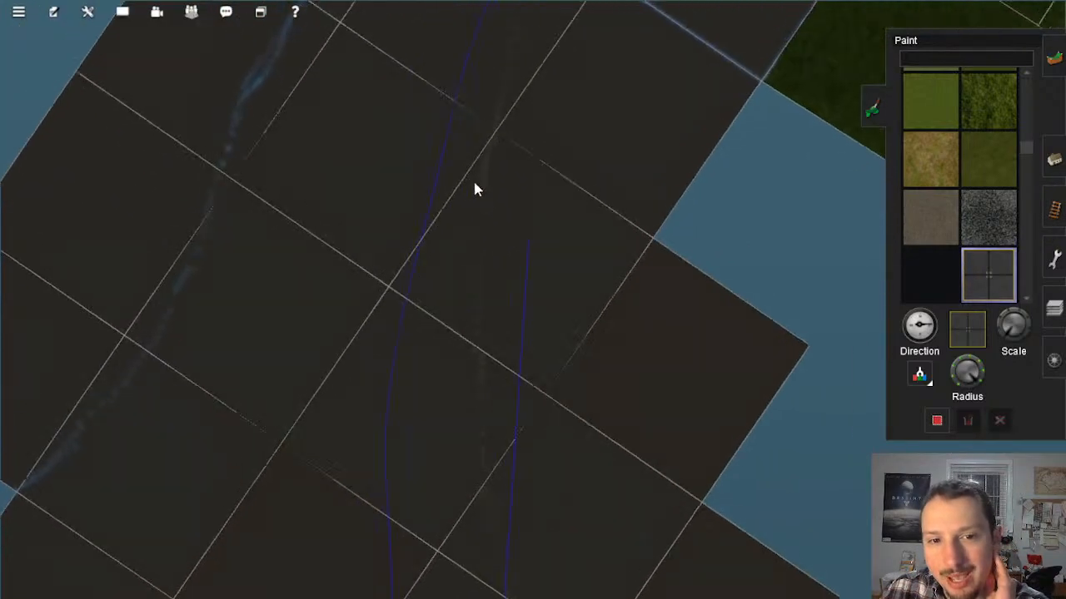
scroll(481, 190, "up", 10)
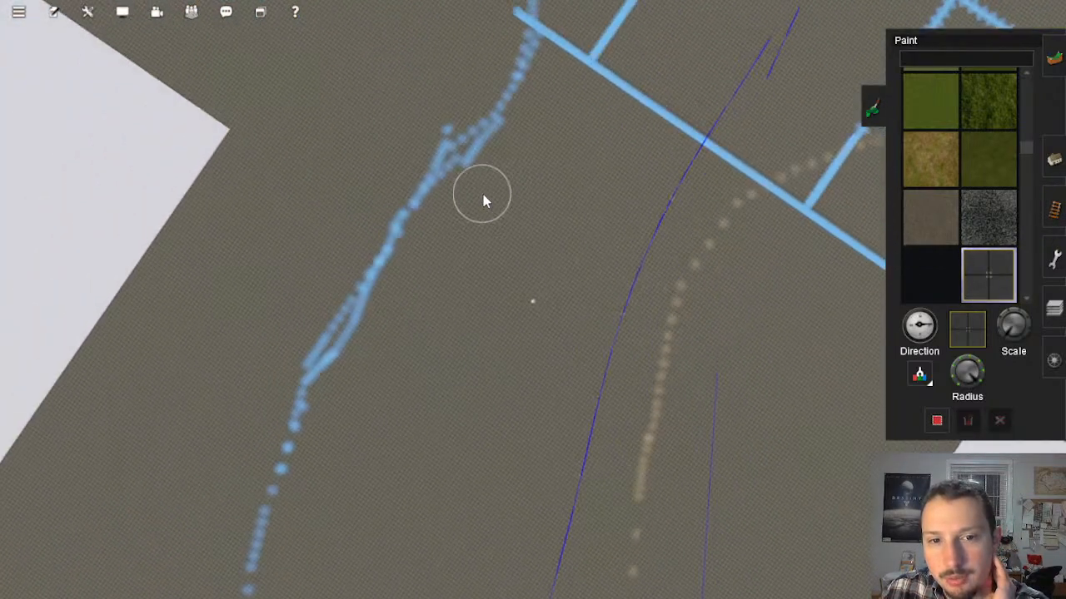
scroll(572, 261, "down", 10)
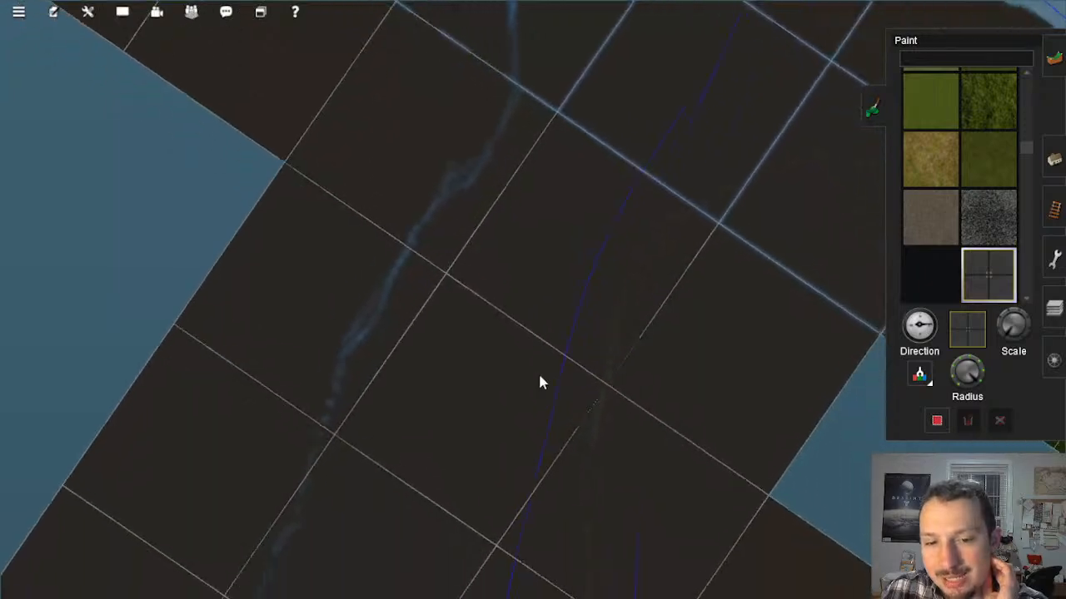
scroll(533, 414, "up", 8)
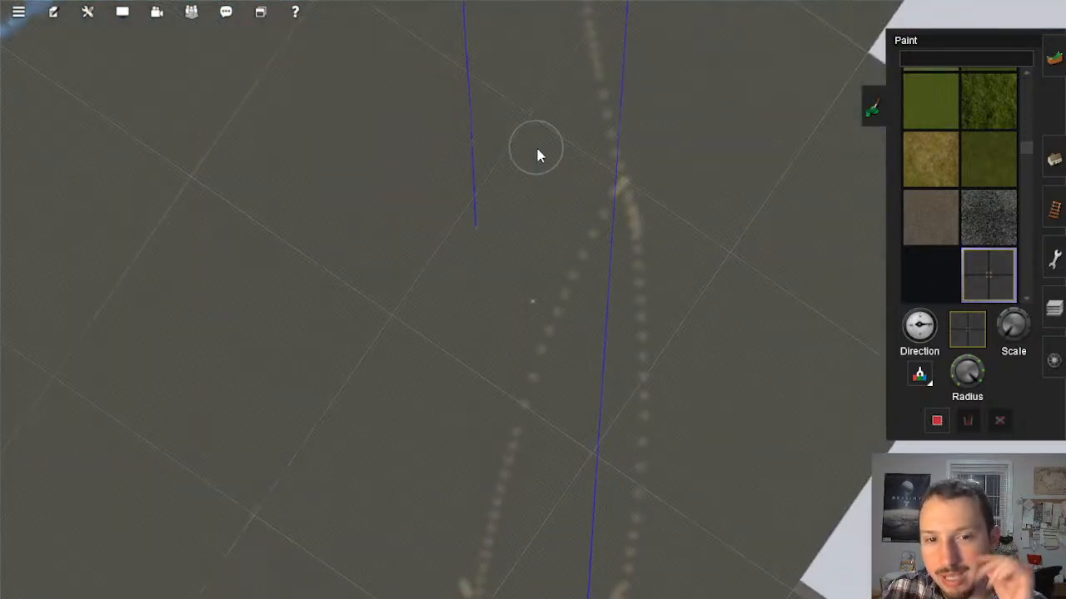
scroll(536, 155, "up", 3)
right_click(523, 193)
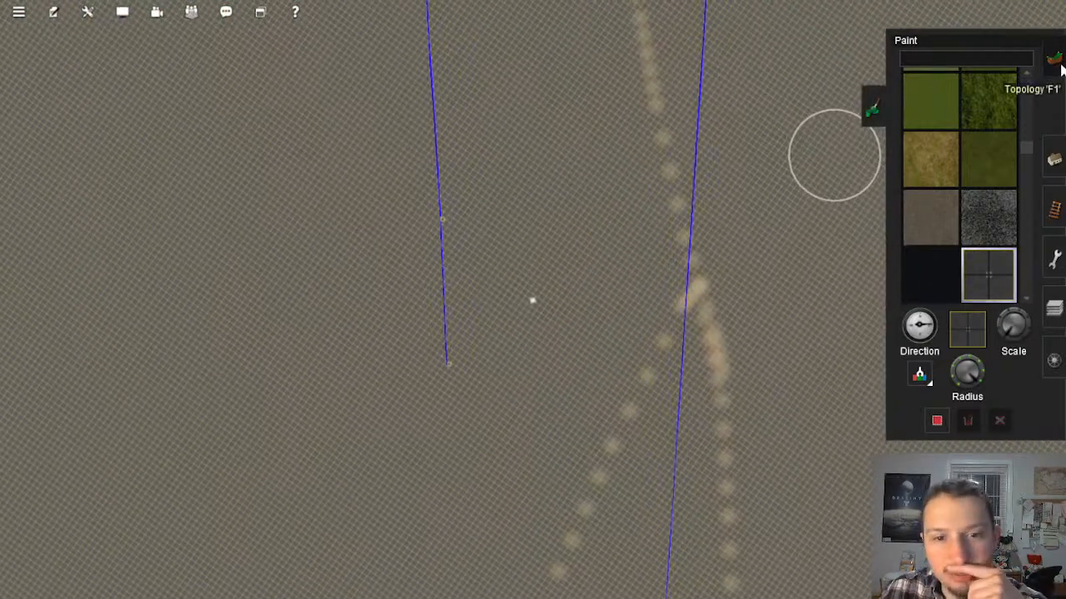
Step: Look through the available ground displacement maps in the advanced topology settings, from the Displacement set through the Mountain set to Slope
left_click(1058, 65)
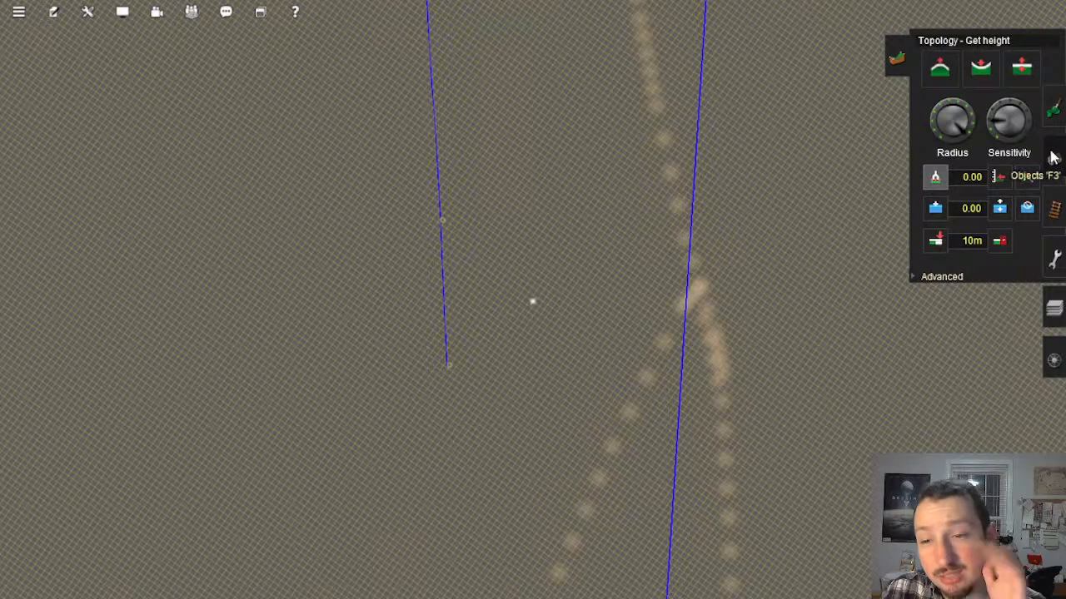
left_click(946, 279)
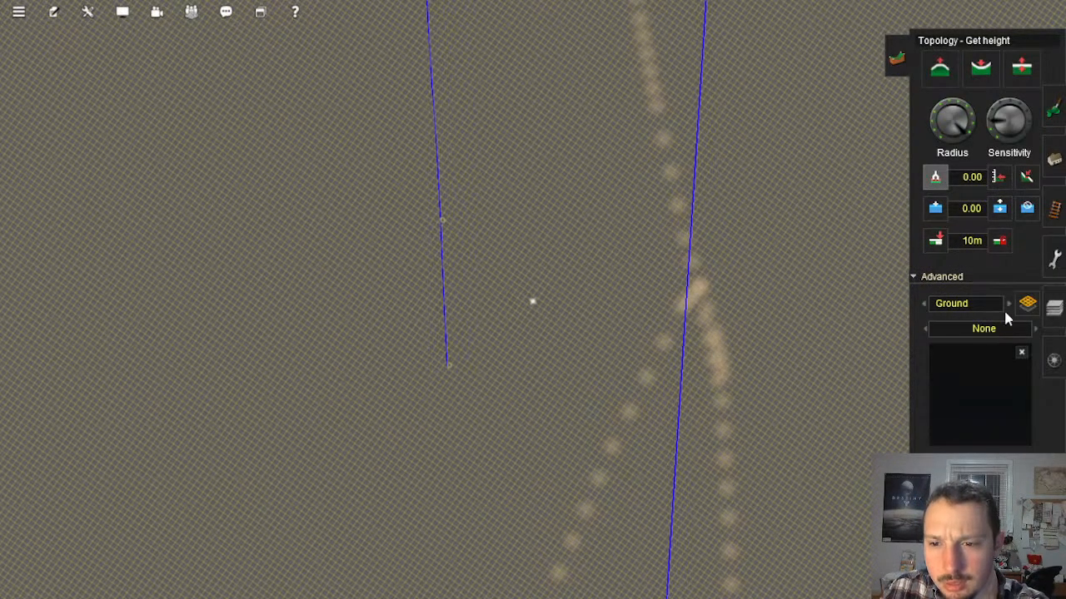
left_click(1036, 329)
left_click(1036, 329)
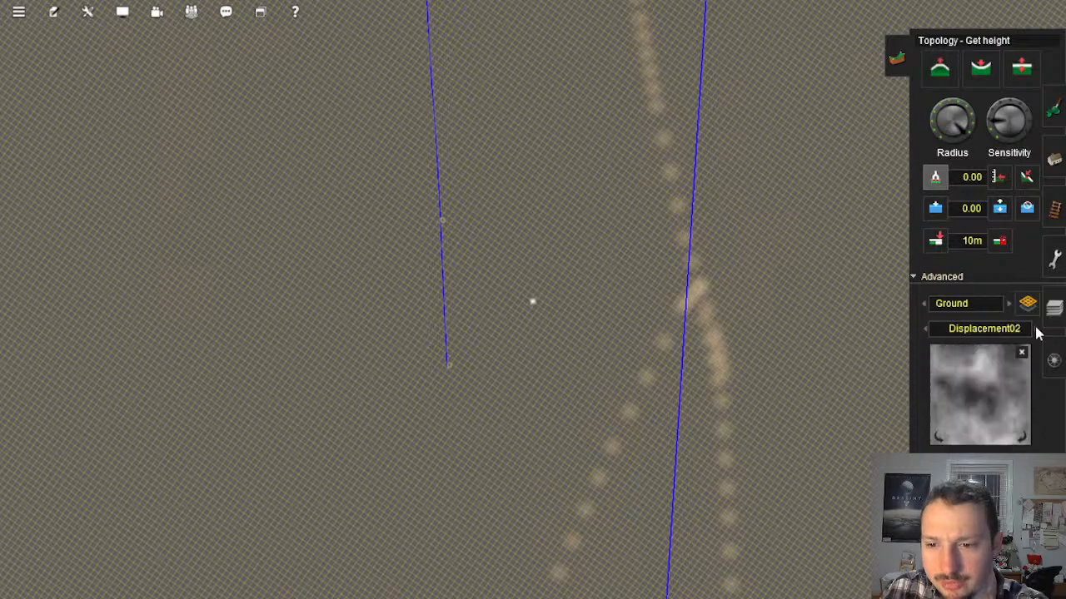
left_click(1036, 329)
left_click(1035, 329)
left_click(1036, 329)
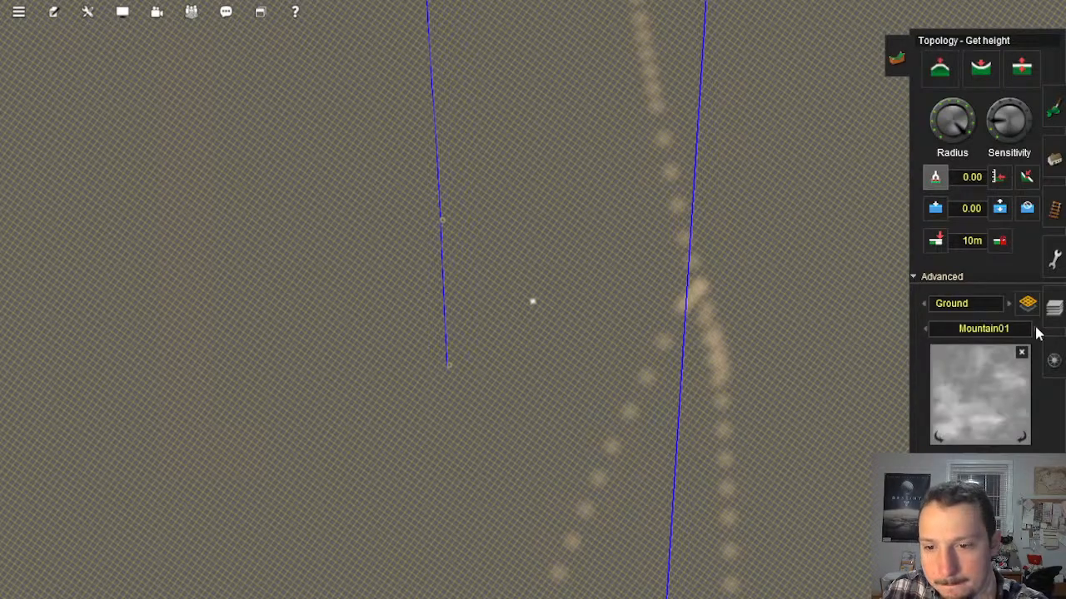
left_click(1036, 329)
left_click(1036, 329)
left_click(1037, 330)
left_click(1036, 330)
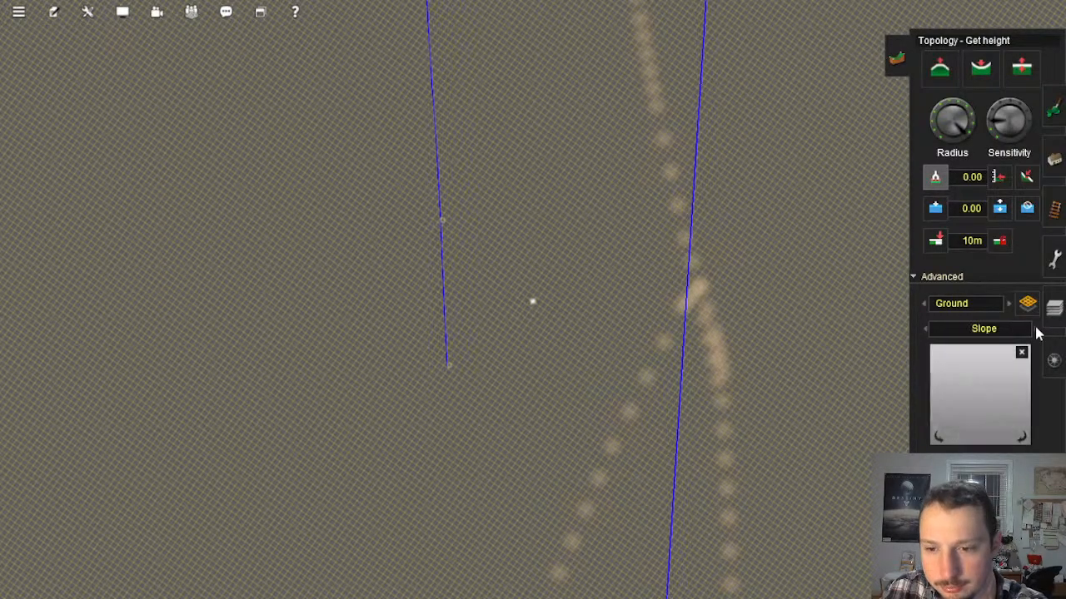
left_click(1035, 329)
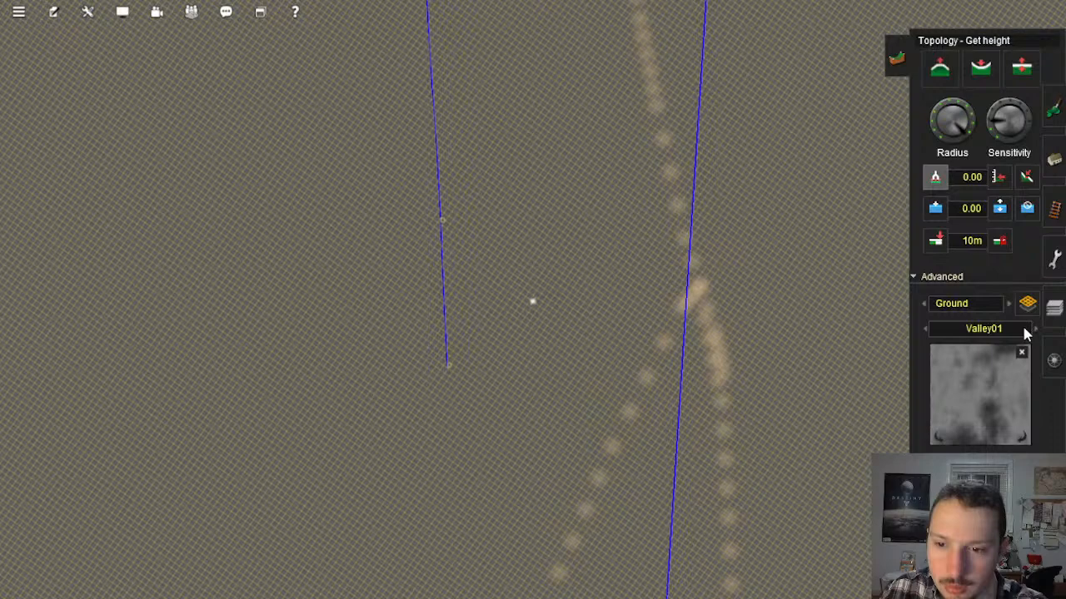
Step: Set the ground displacement map to Mountain02
left_click(925, 330)
left_click(926, 329)
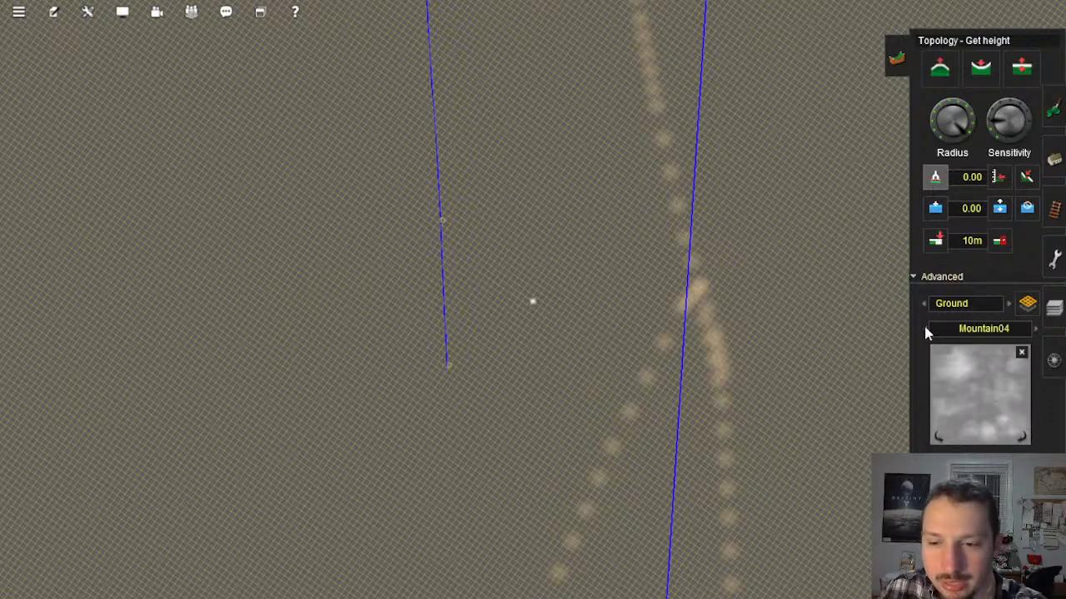
left_click(1037, 329)
left_click(1037, 329)
left_click(1037, 330)
left_click(1036, 330)
left_click(1036, 330)
left_click(1036, 330)
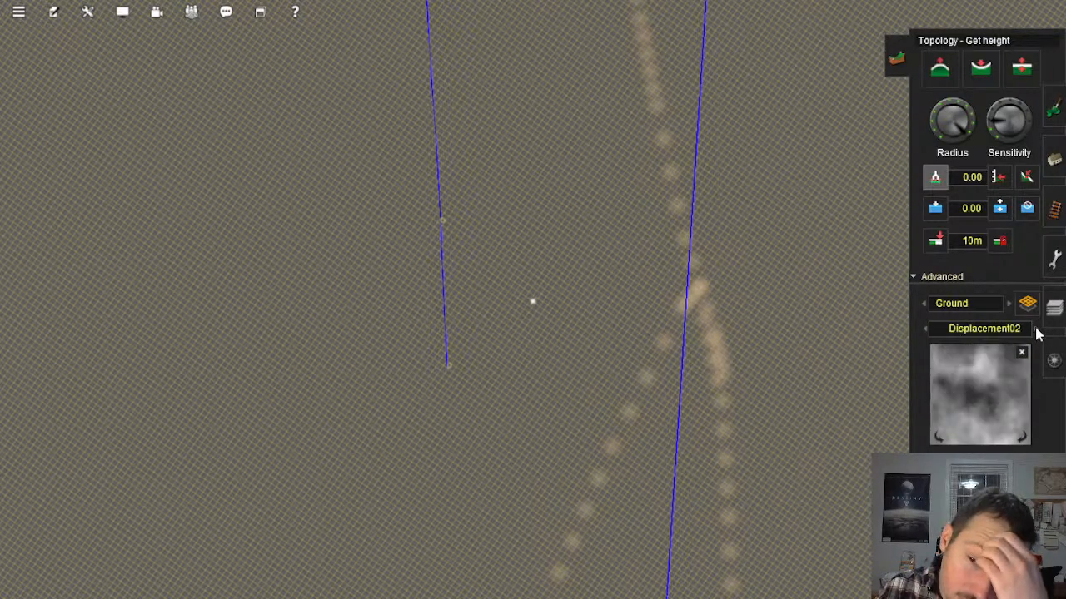
left_click(1037, 329)
left_click(1035, 328)
left_click(1036, 329)
left_click(1035, 328)
Step: Select a rectangular terrain area around the unfinished track end and apply the Mountain02 displacement map to it
right_click(673, 328)
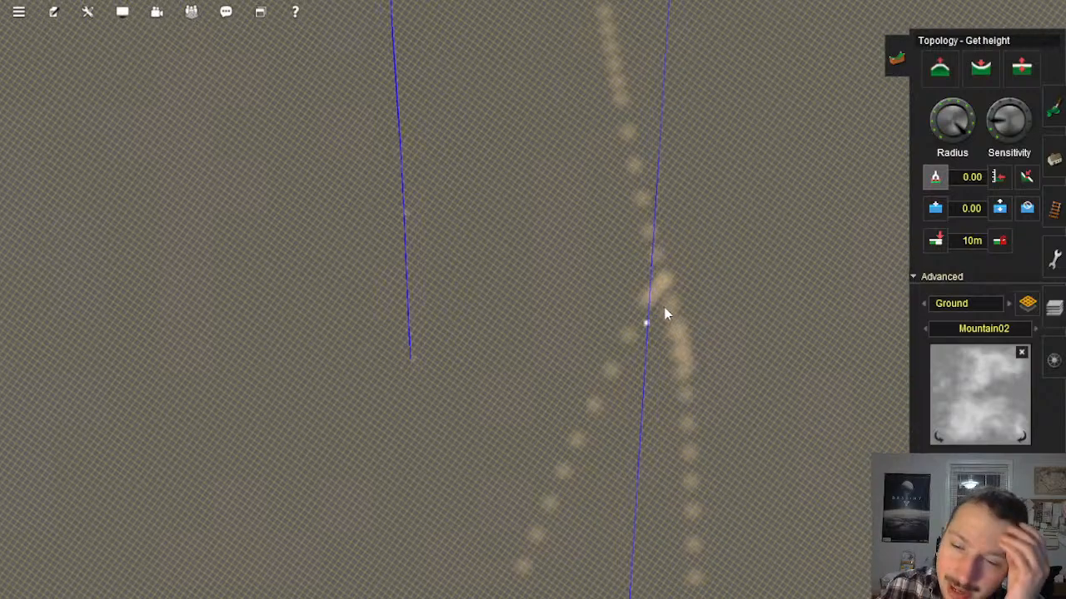
scroll(600, 280, "down", 4)
scroll(598, 287, "down", 3)
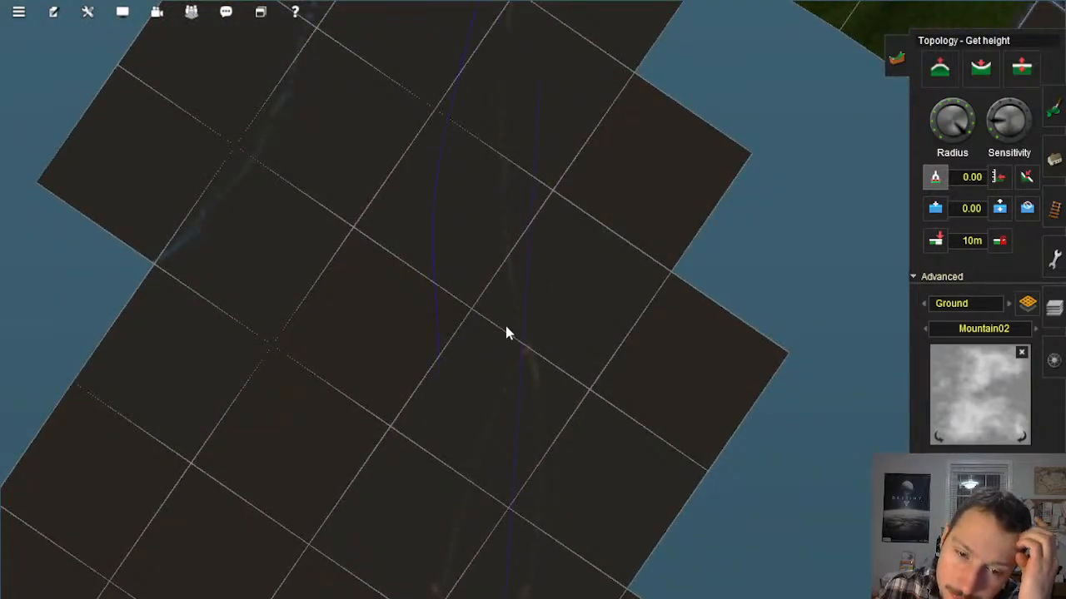
scroll(516, 337, "up", 4)
scroll(500, 356, "up", 3)
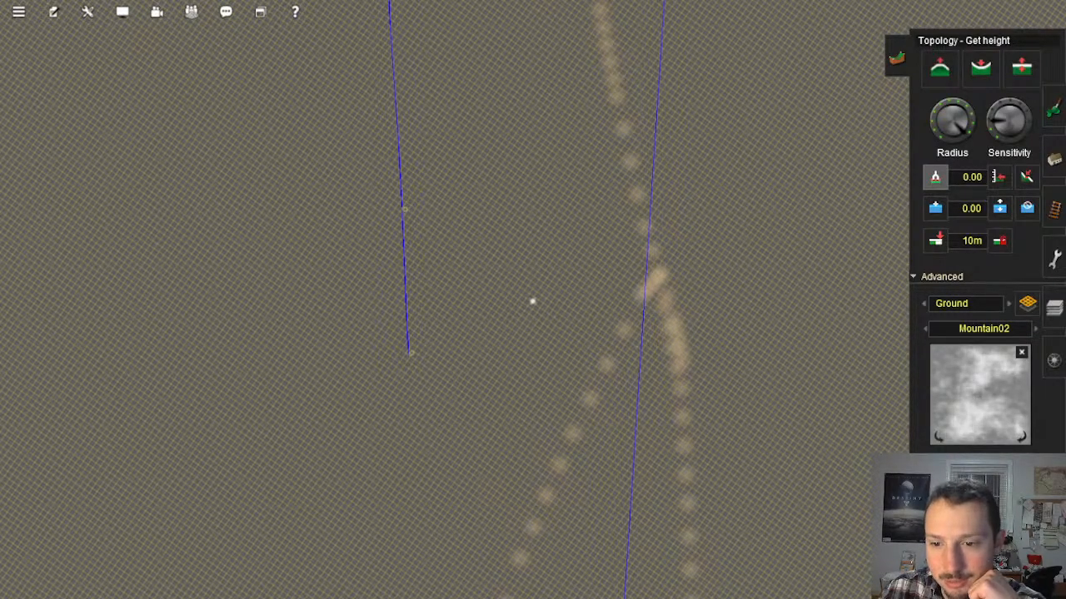
key("z")
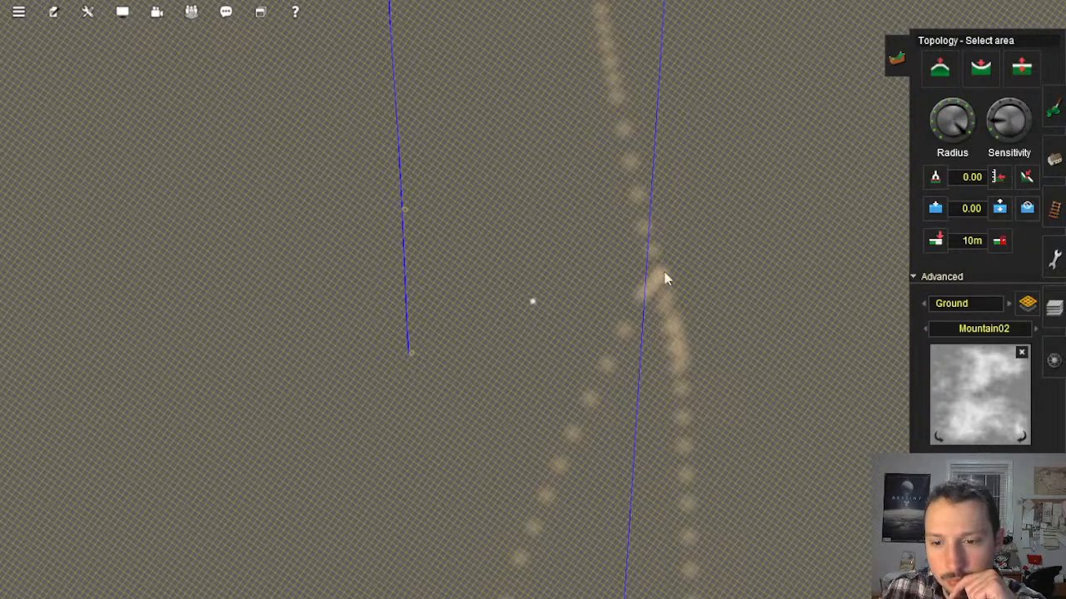
left_click_drag(609, 400, 606, 477)
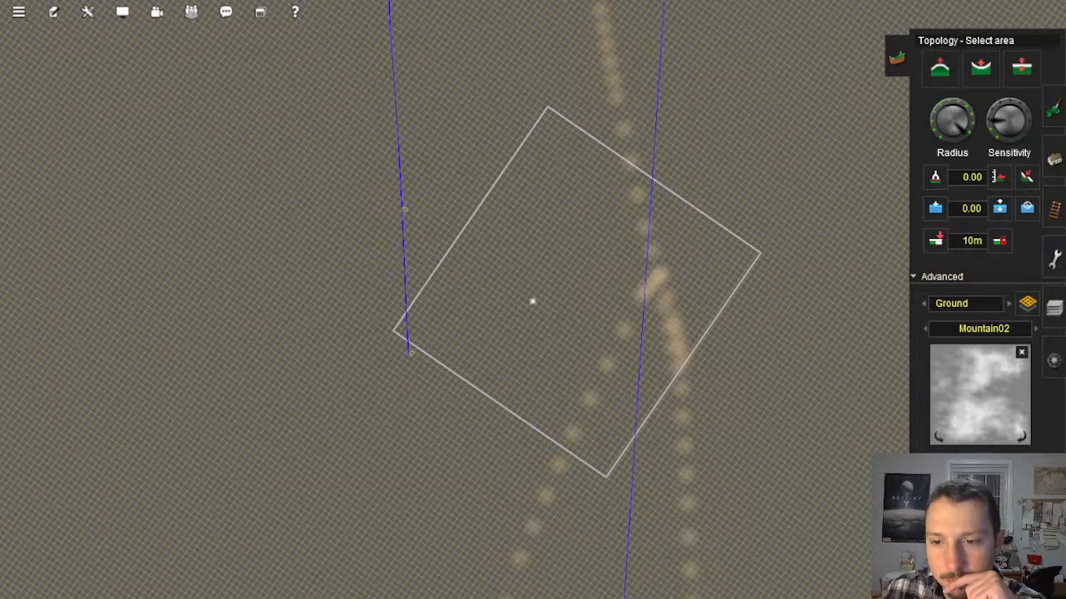
left_click(1054, 307)
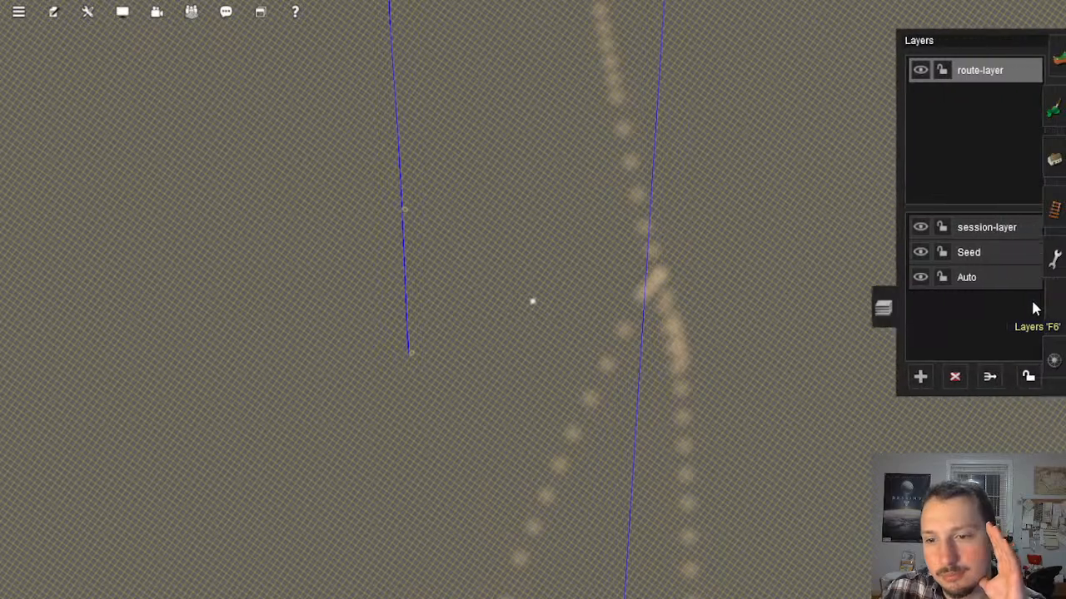
mouse_move(1049, 263)
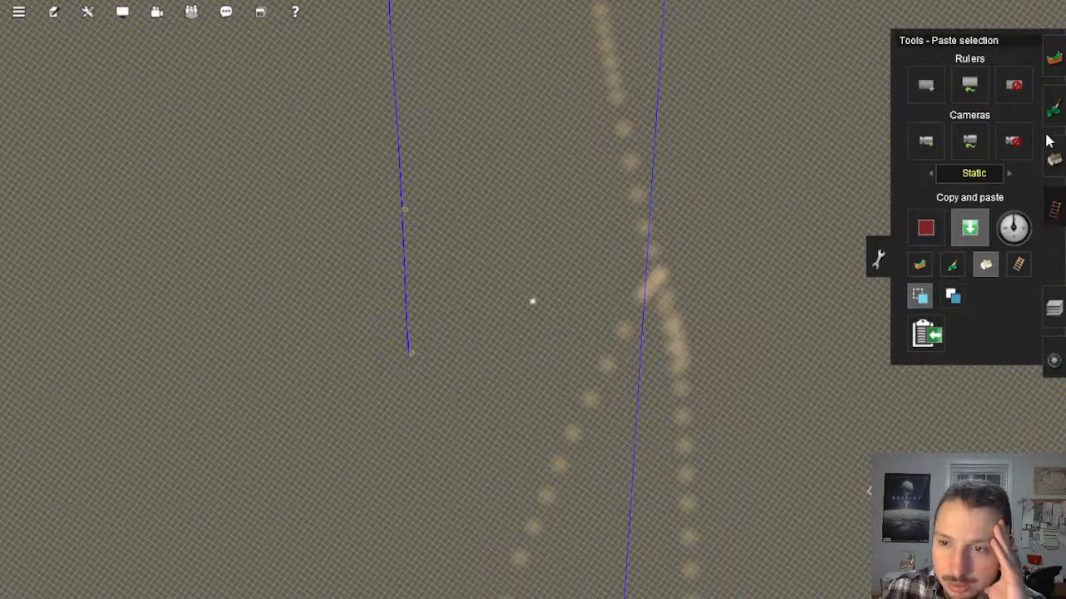
mouse_move(1051, 60)
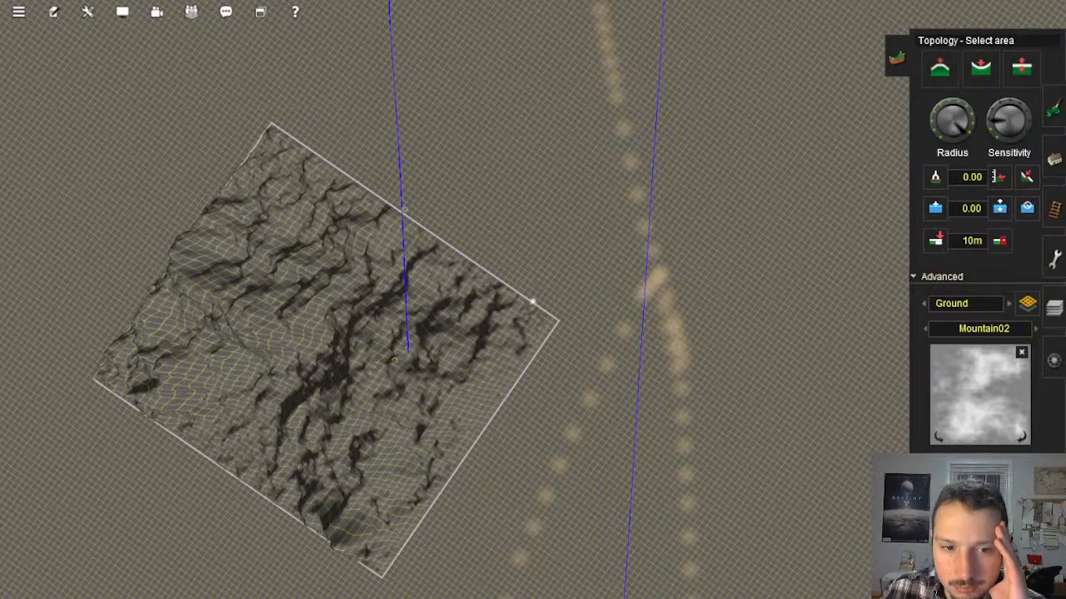
Step: Inspect the mountain terrain around the track end from above, from its sides and from close to the peaks
right_click(363, 387)
scroll(466, 348, "up", 8)
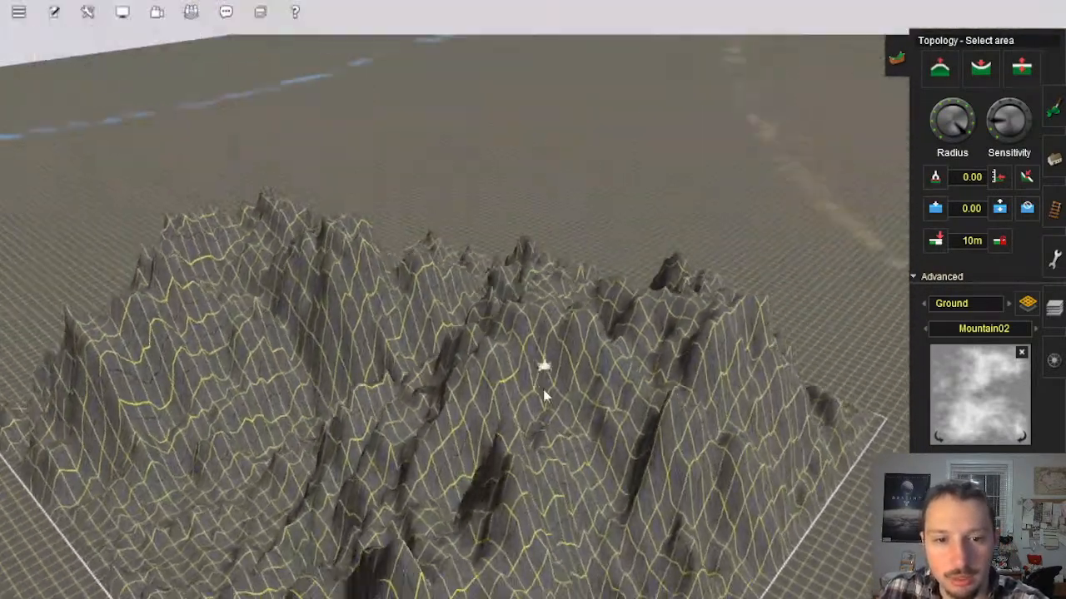
middle_click_drag(544, 390, 507, 346)
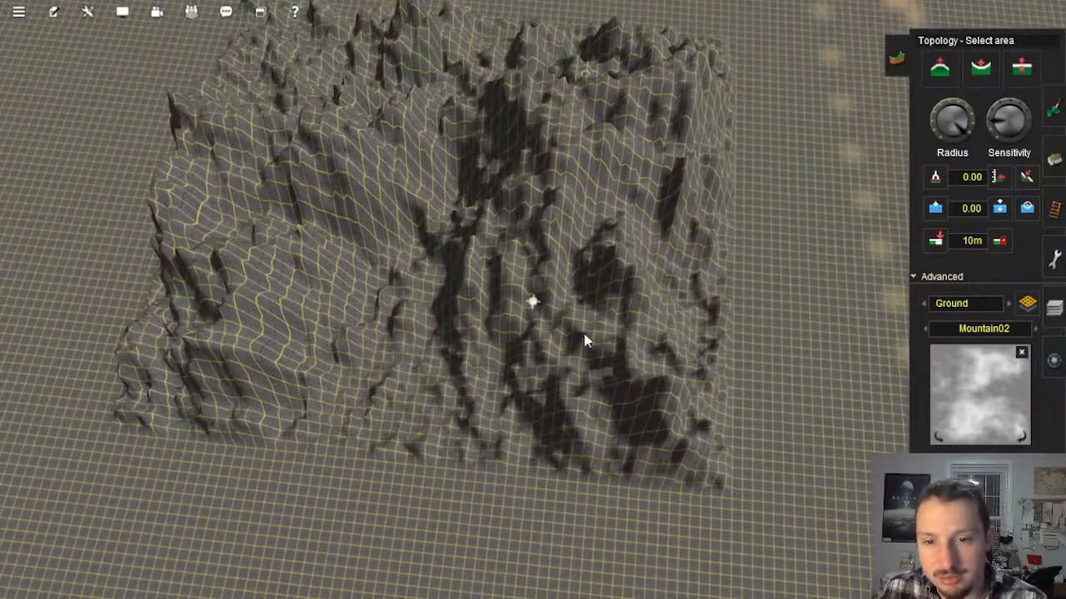
middle_click_drag(605, 376, 554, 314)
scroll(523, 278, "up", 3)
right_click_drag(554, 314, 513, 285)
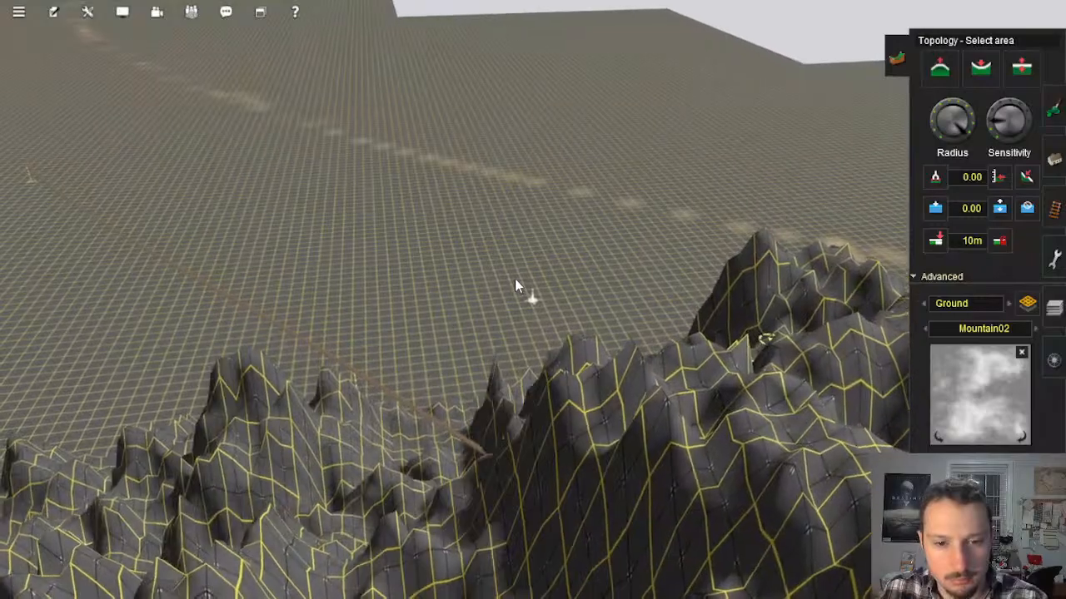
right_click_drag(525, 321, 527, 365)
middle_click_drag(527, 370, 642, 404)
right_click_drag(642, 404, 607, 408)
scroll(611, 382, "up", 3)
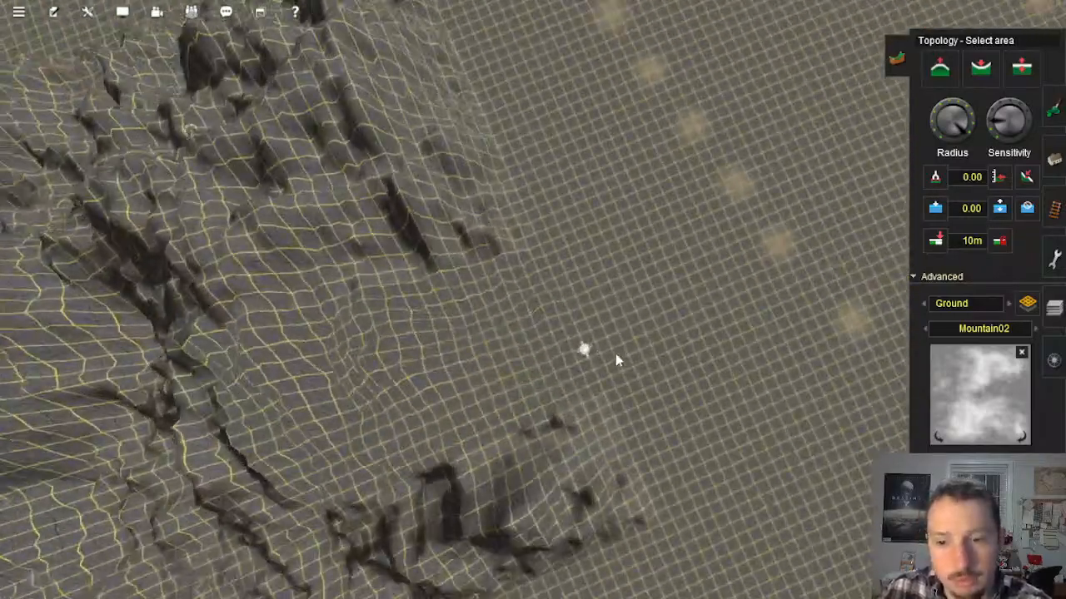
Step: Switch the displacement map to Volcano, apply it to a rectangular selection over the mountain terrain, and check the area's edges
middle_click_drag(616, 362, 899, 292)
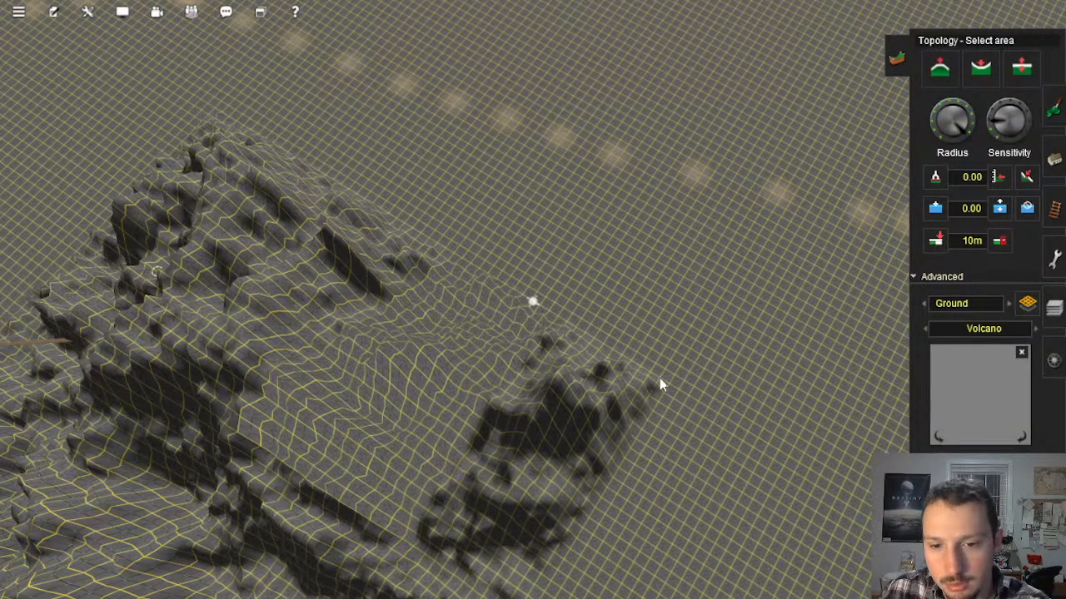
middle_click_drag(660, 384, 487, 233)
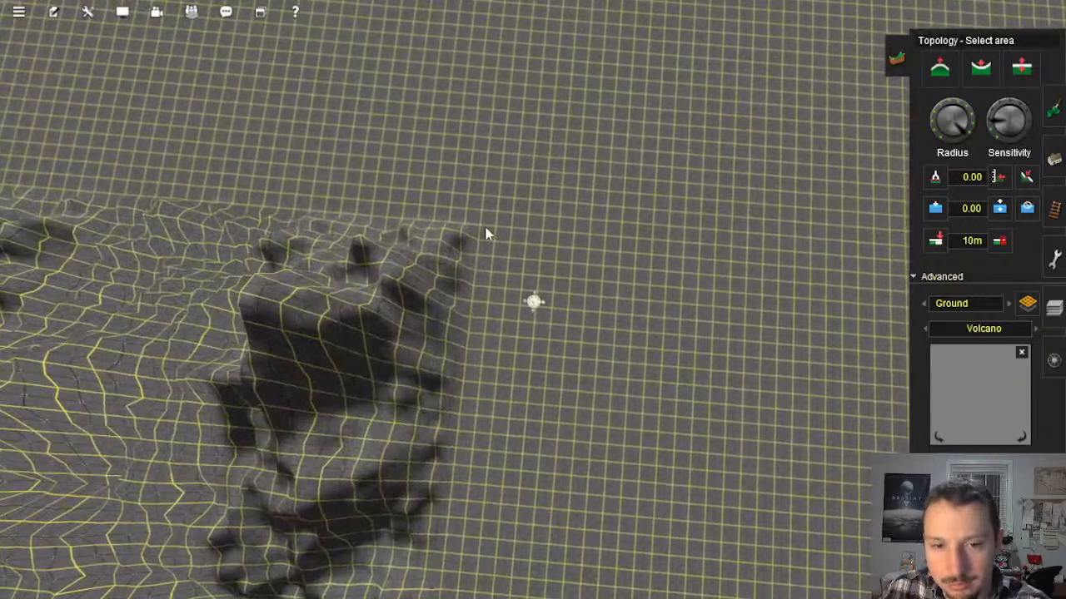
middle_click_drag(419, 296, 512, 306)
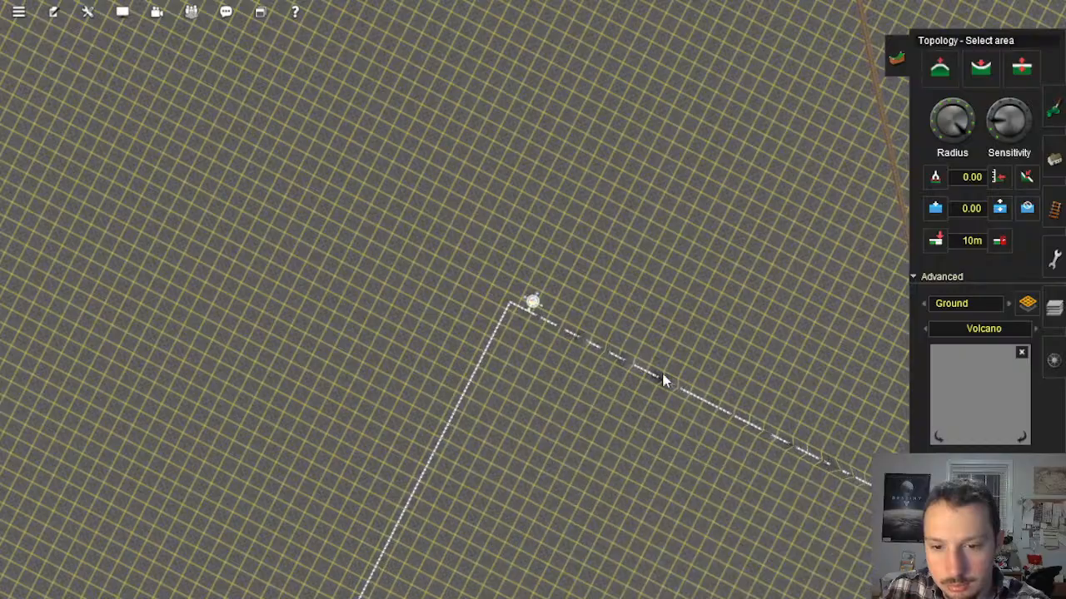
middle_click_drag(664, 376, 687, 554)
right_click_drag(686, 553, 676, 560)
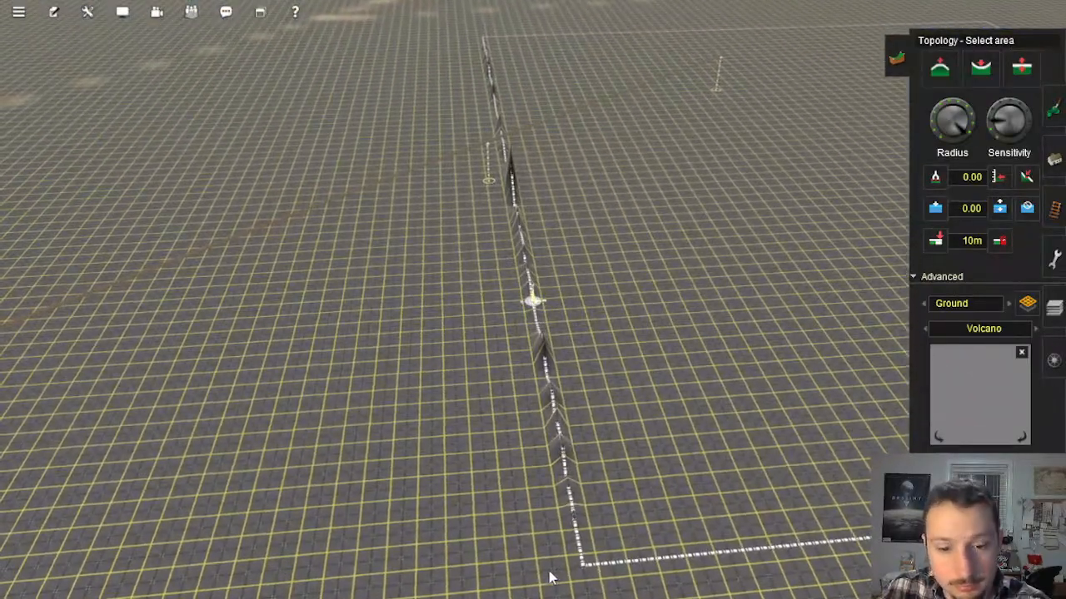
mouse_move(698, 333)
right_mouse_down()
mouse_move(706, 266)
mouse_move(499, 85)
mouse_move(512, 129)
mouse_move(495, 166)
right_mouse_up()
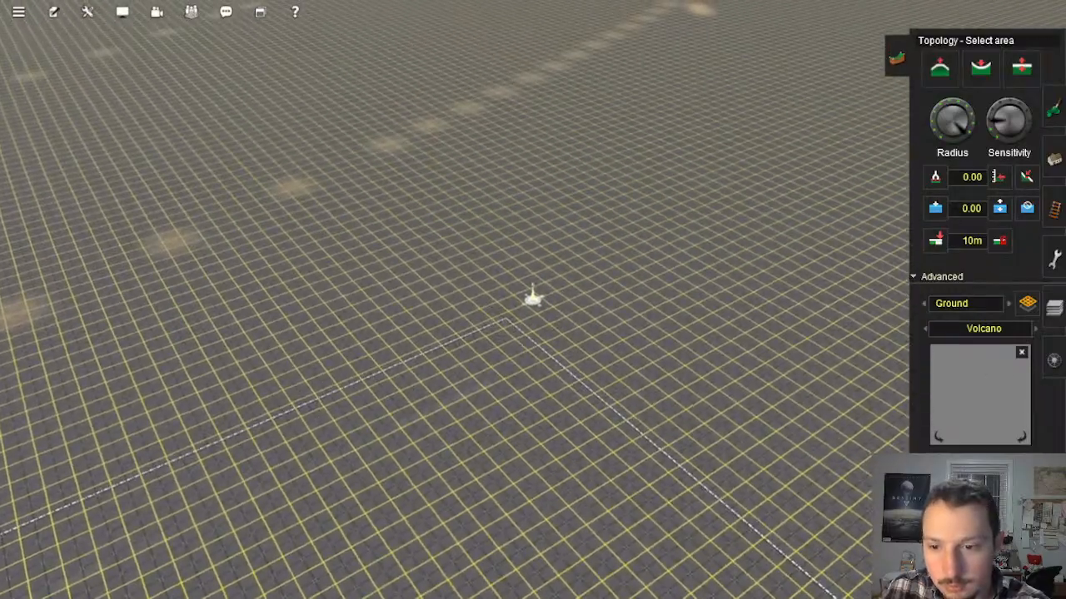
Step: Inspect the selected terrain around the unfinished track end from high above and close to ground level
right_click_drag(607, 356, 491, 266)
scroll(492, 265, "down", 3)
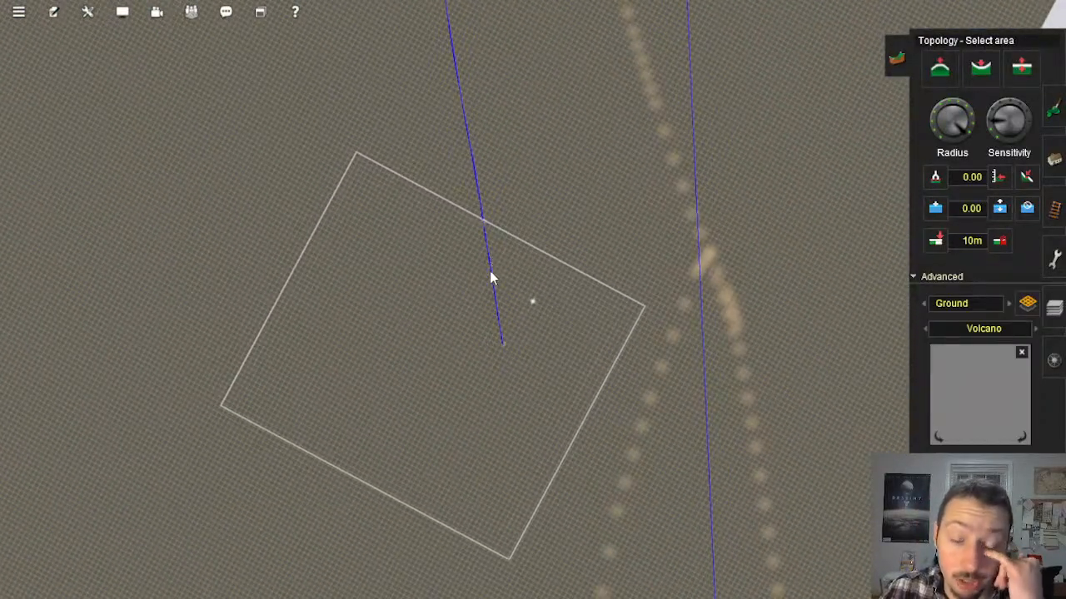
scroll(507, 290, "down", 5)
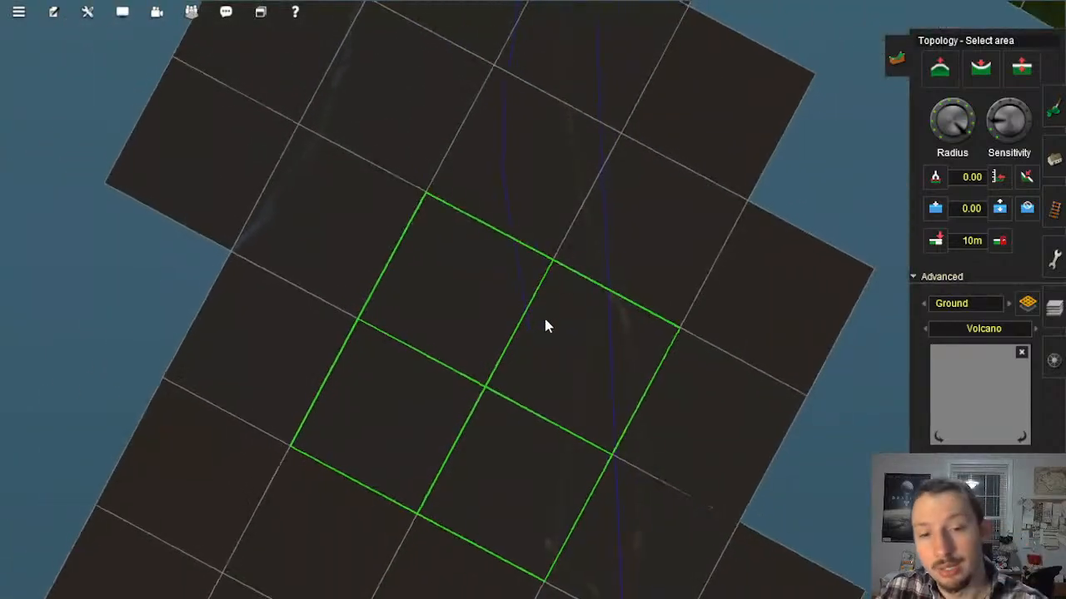
scroll(535, 327, "up", 6)
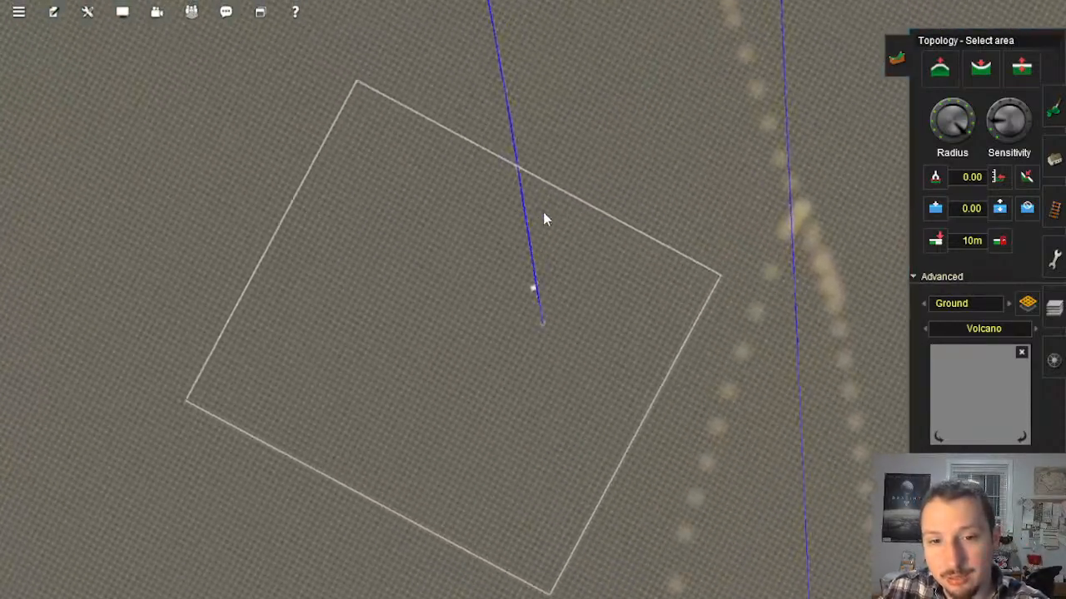
key("Down")
key("Left")
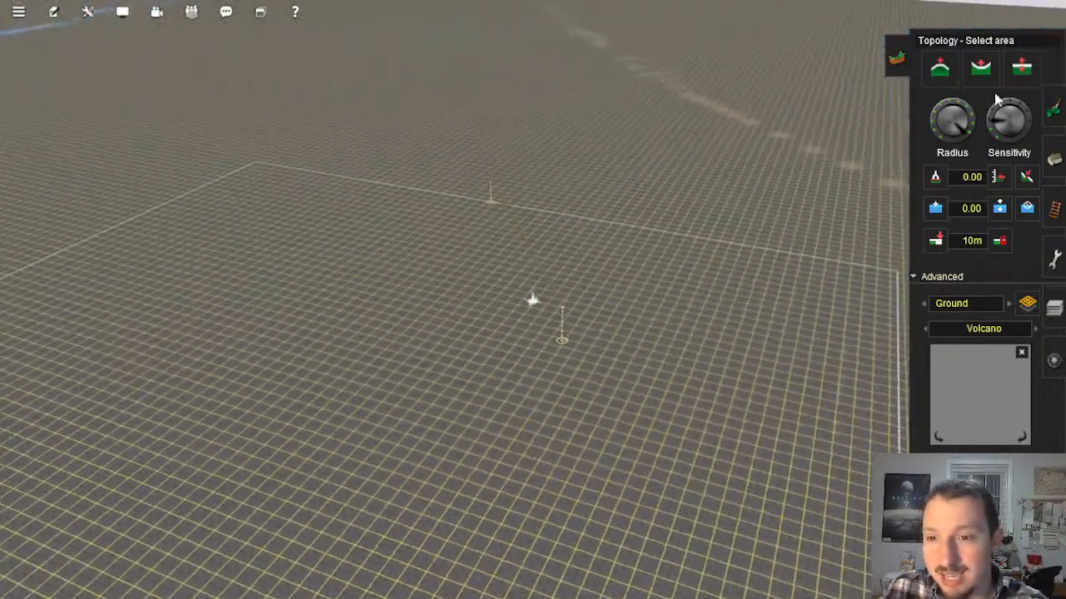
key("Left")
scroll(566, 292, "up", 2)
key("Right")
key("Down")
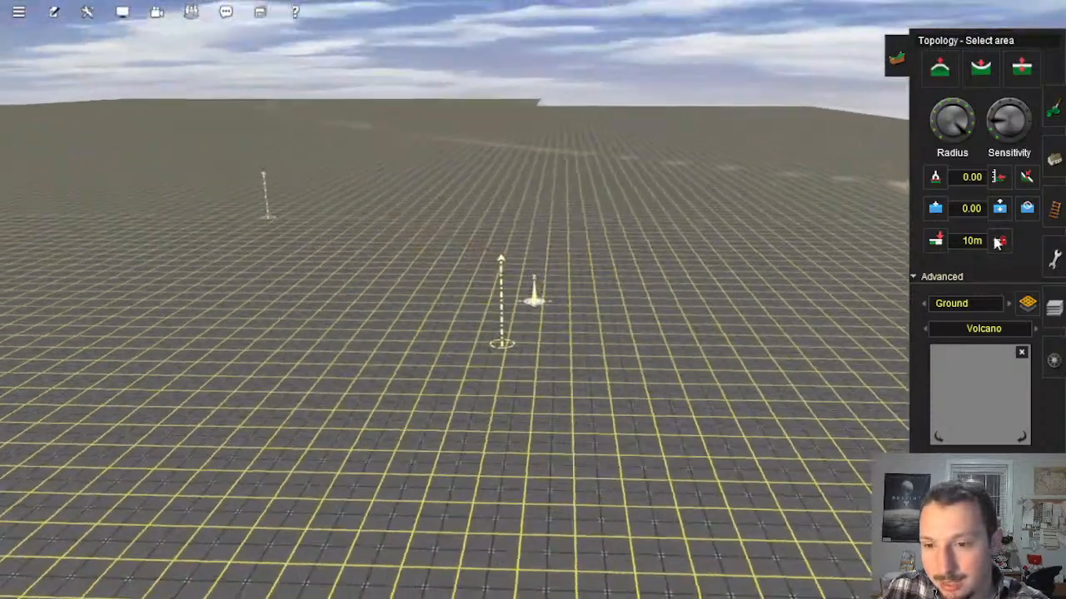
key("Up")
Step: Get the vertex height of 29.65 at the unfinished track end for the terrain tool, and set the ground displacement map to None
left_click(1053, 208)
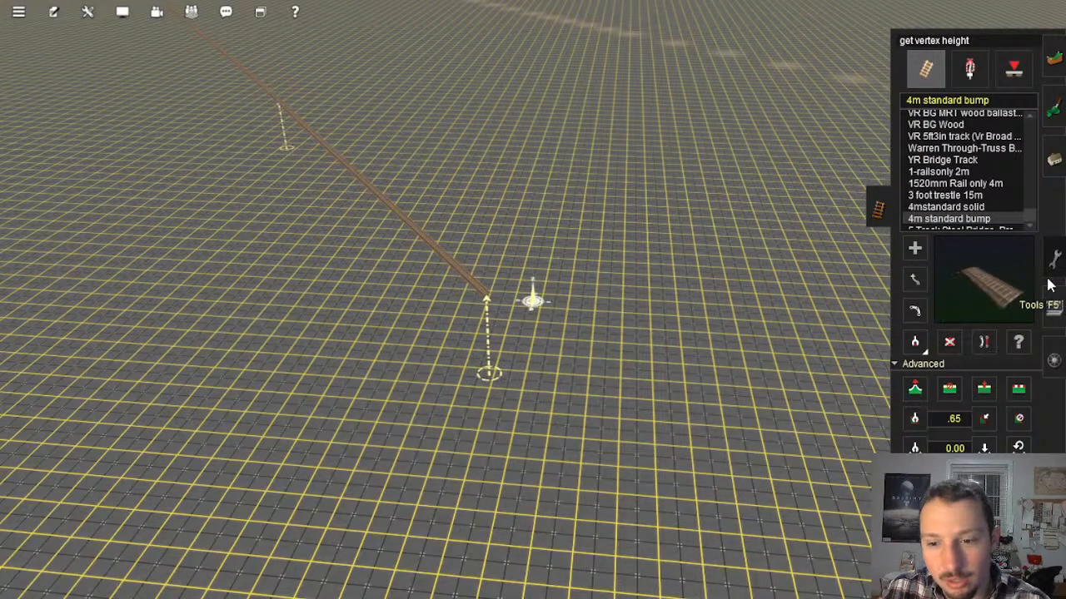
left_click(1047, 65)
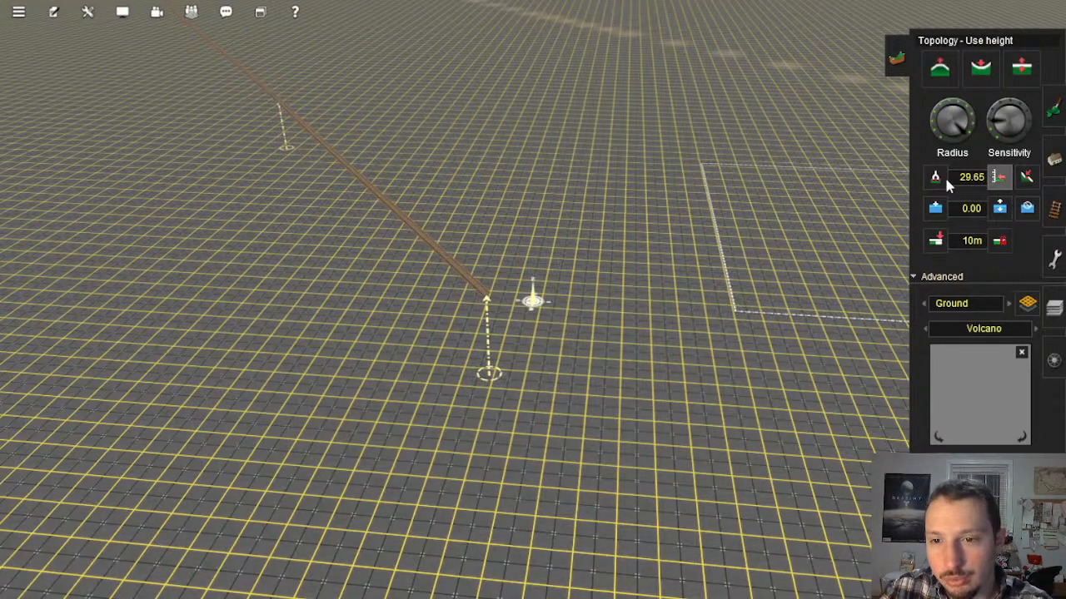
left_click(1009, 304)
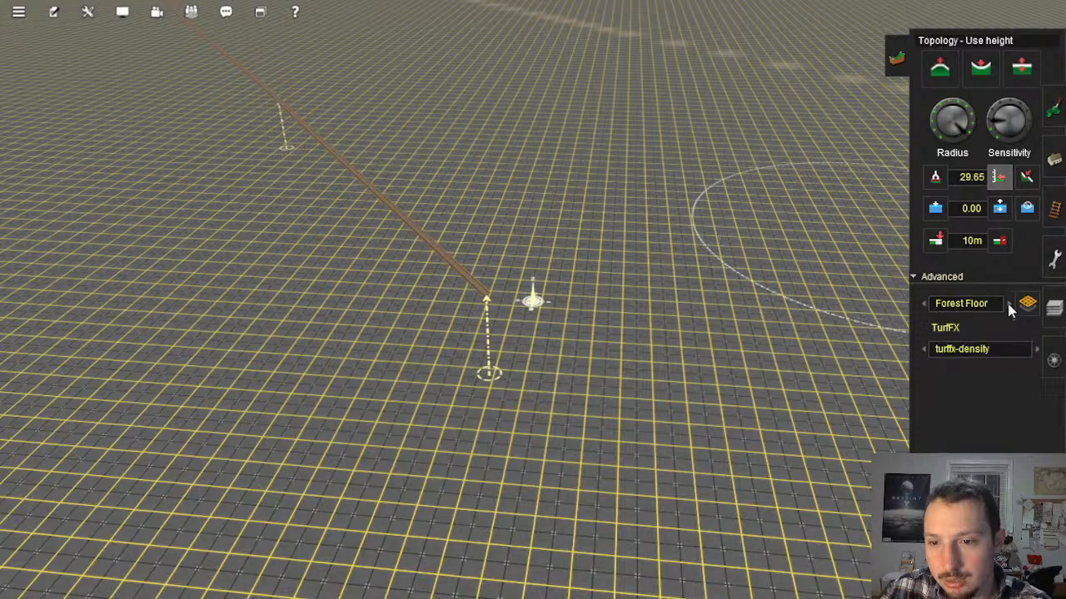
left_click(1008, 305)
left_click(1009, 305)
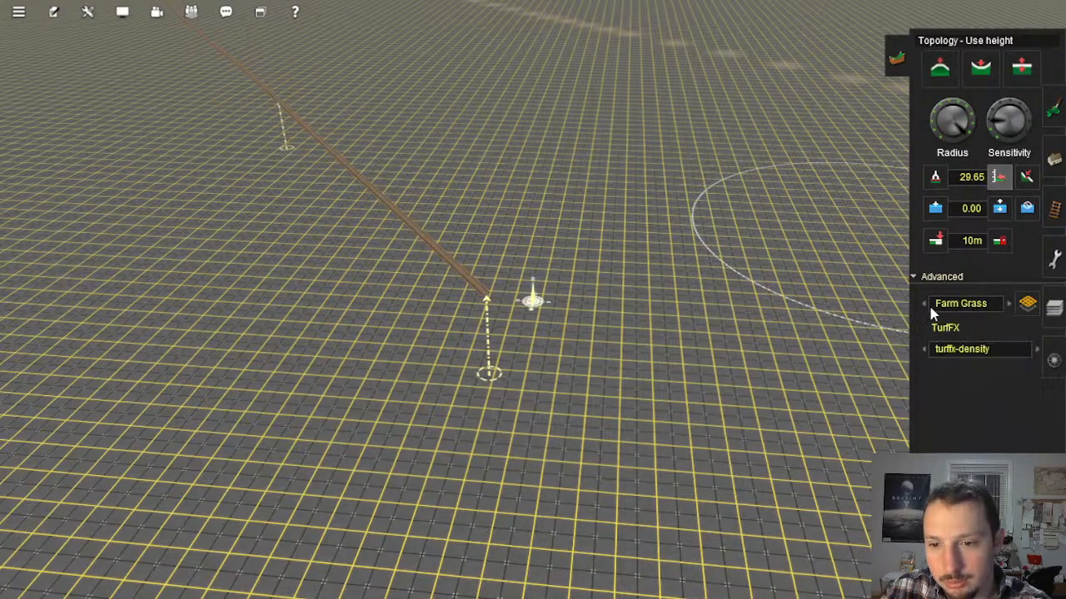
left_click(925, 304)
left_click(967, 330)
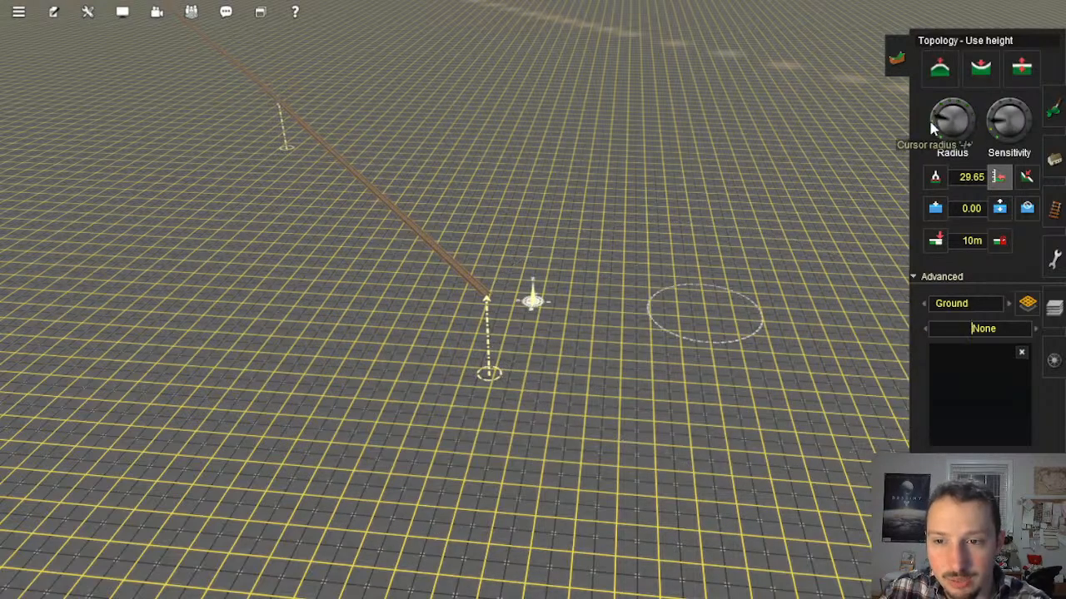
Step: Apply the 29.65 height to the ground beneath the unfinished track end with a small brush, building a mound around it
left_click_drag(491, 375, 487, 346)
right_click(490, 333)
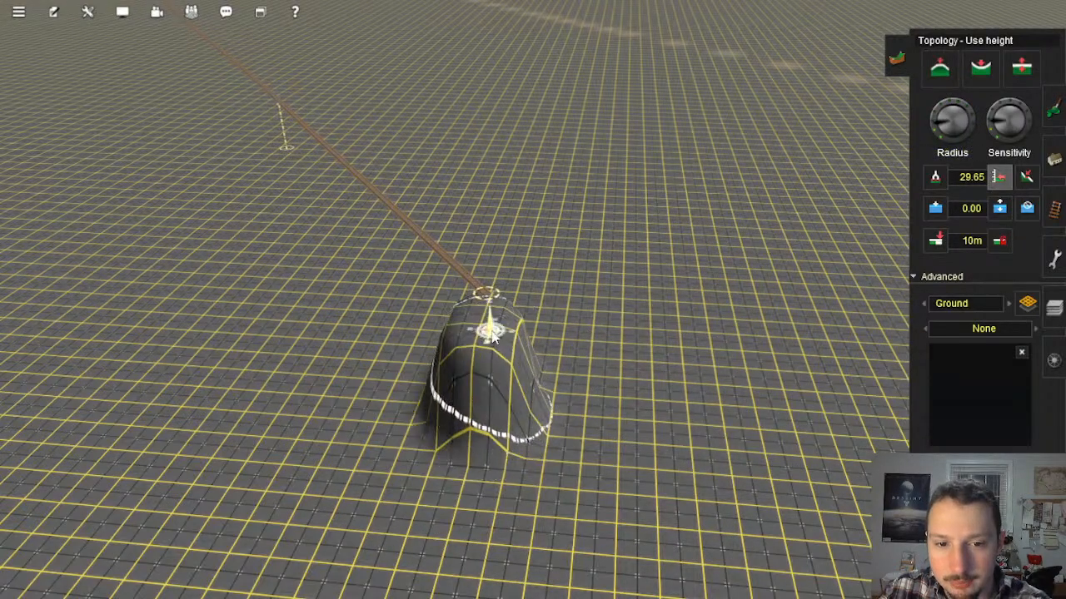
key("Up")
left_click_drag(542, 241, 549, 226)
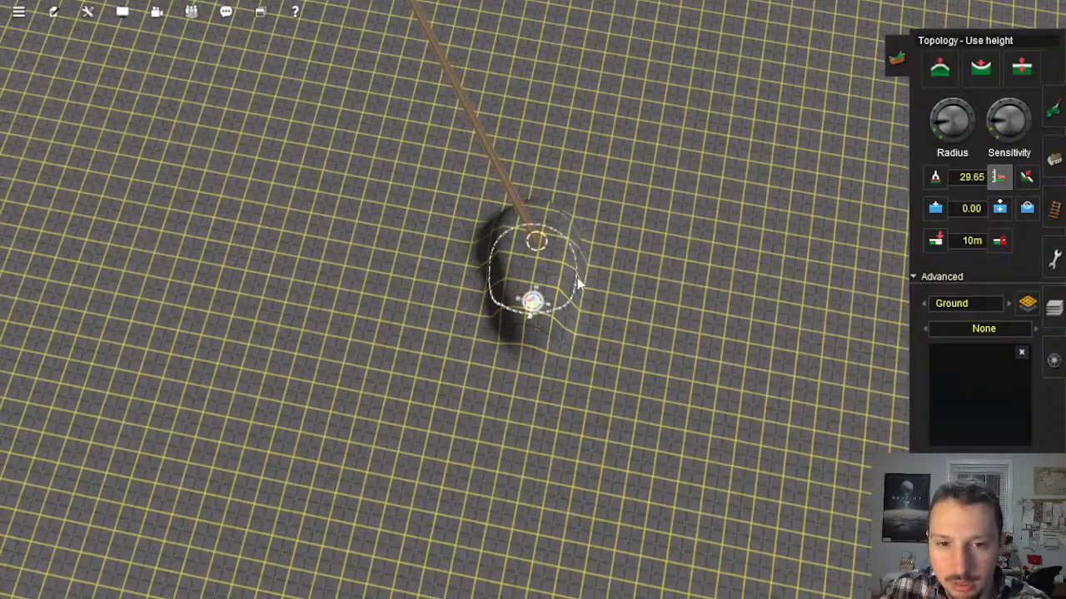
right_click(539, 267)
Step: Examine the mound at the track end from its sides and from above, comparing it with the surrounding flat terrain
key("Down")
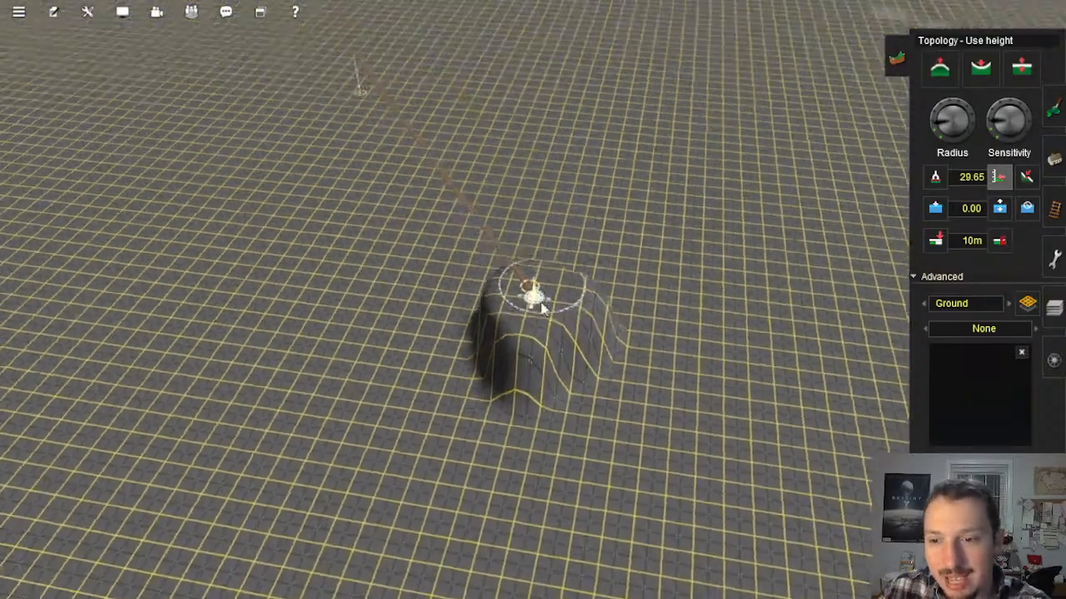
key("Up")
key("Up")
key("Left")
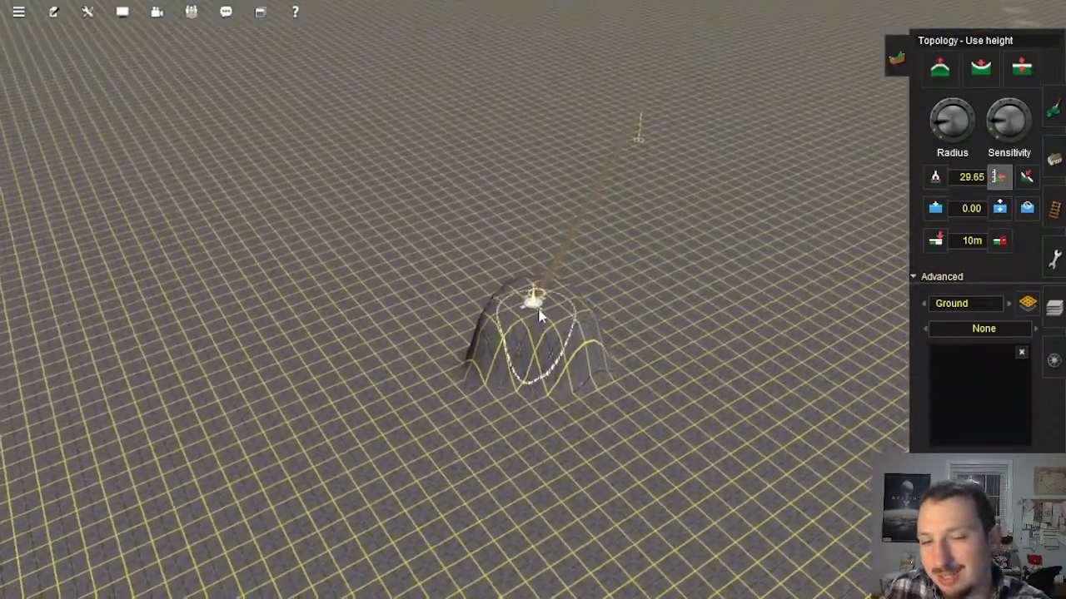
scroll(538, 312, "down", 10)
scroll(529, 301, "down", 5)
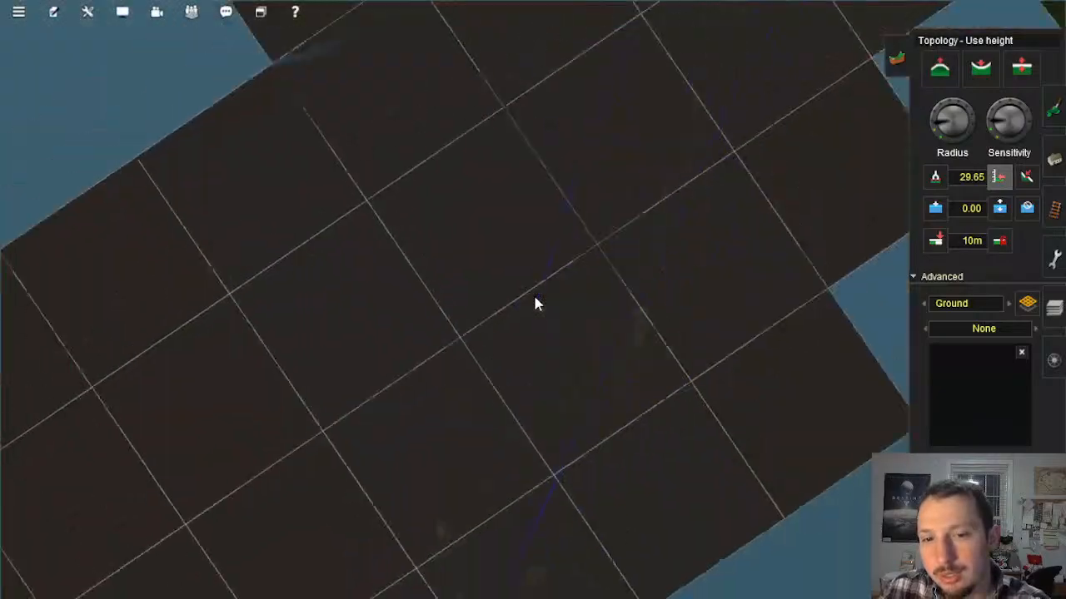
scroll(533, 301, "up", 6)
scroll(550, 295, "up", 4)
key("Left")
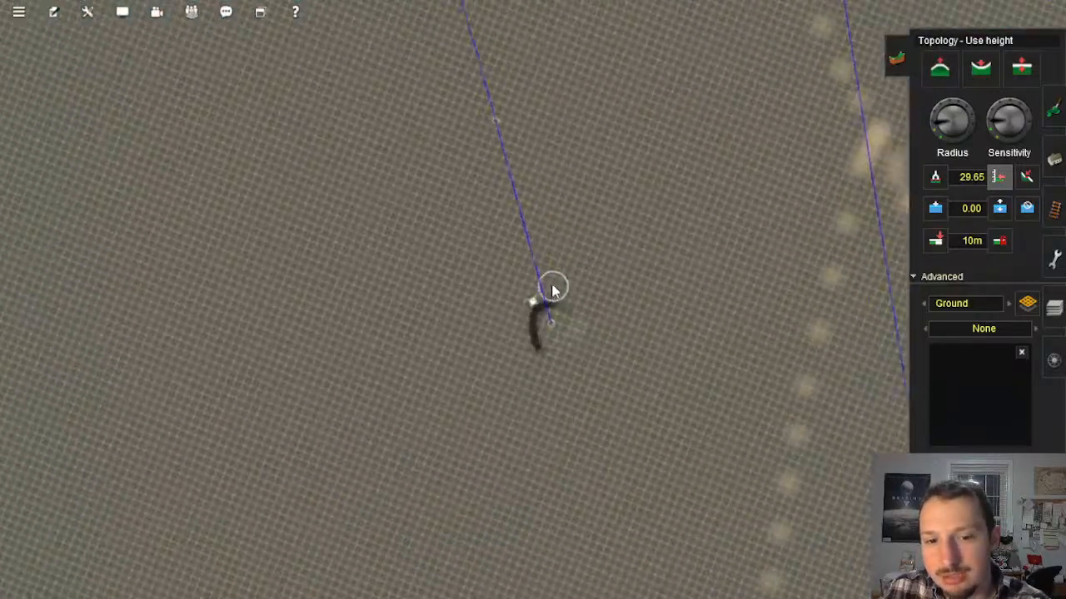
key("Down")
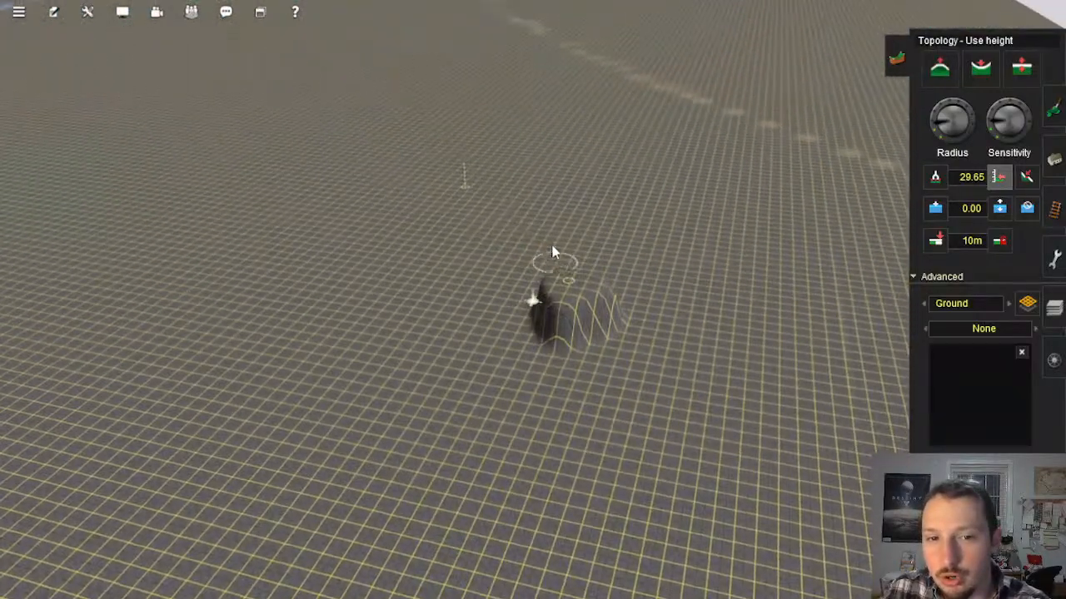
right_click(552, 208)
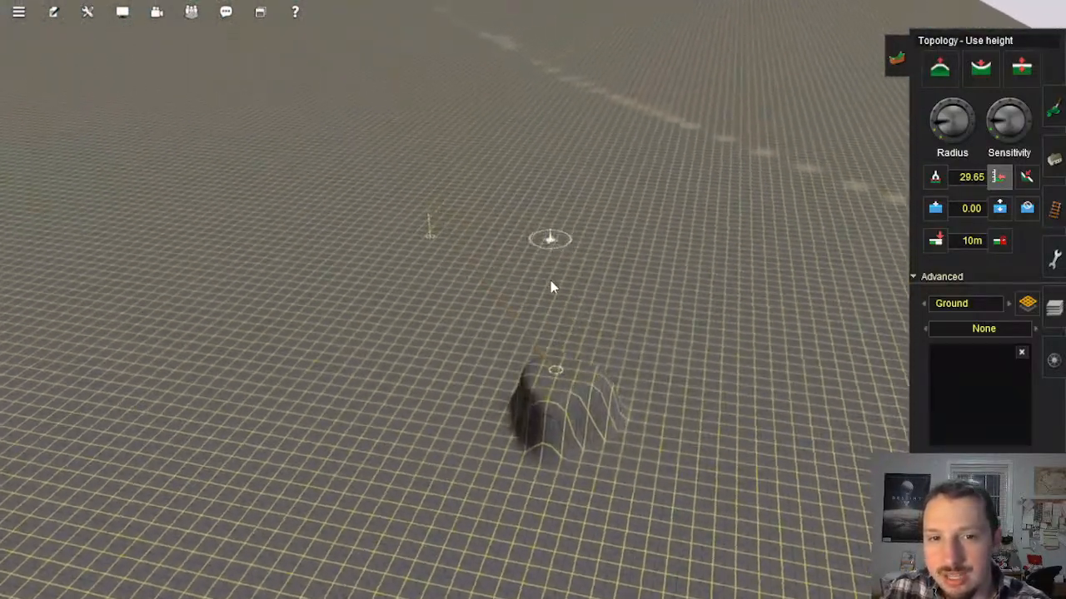
Step: Survey the map from the mound along the two track lines, the painted road and the river up to the blue boundary
key("Up")
scroll(536, 325, "down", 10)
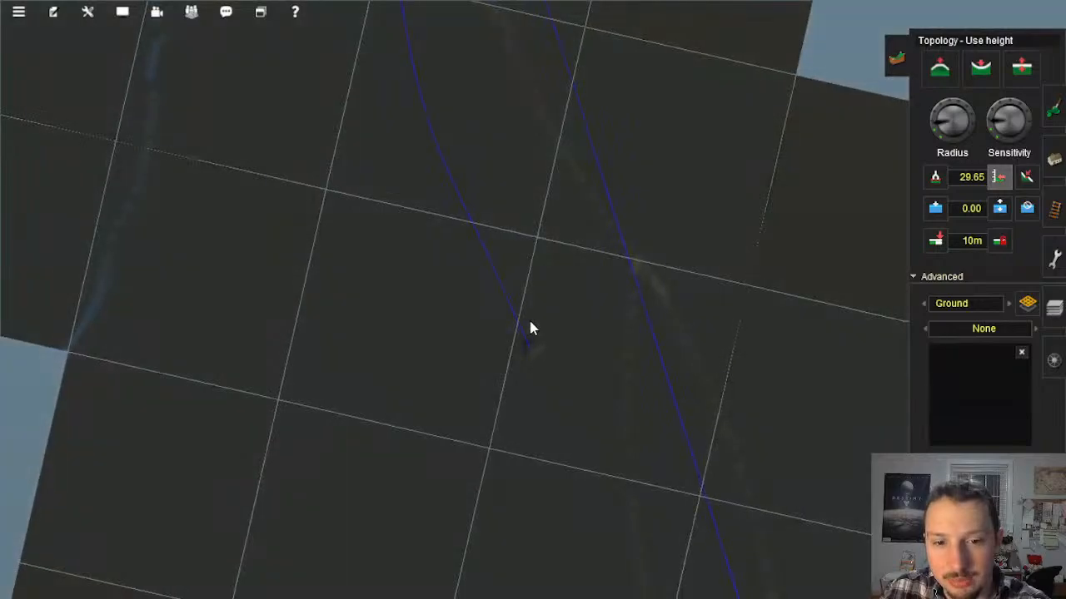
scroll(533, 333, "up", 6)
scroll(537, 311, "up", 2)
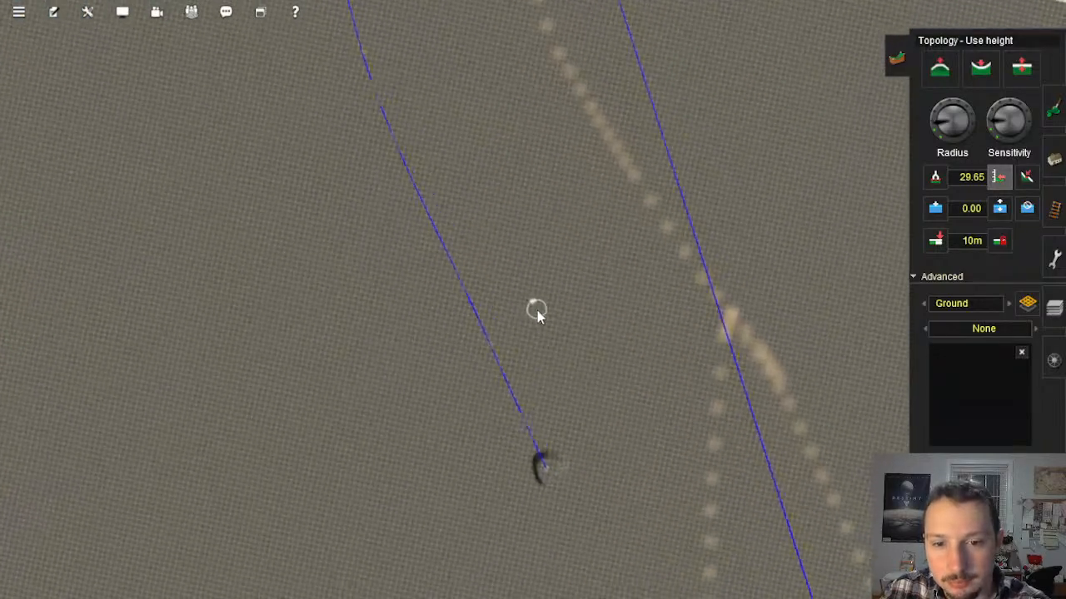
scroll(539, 301, "down", 8)
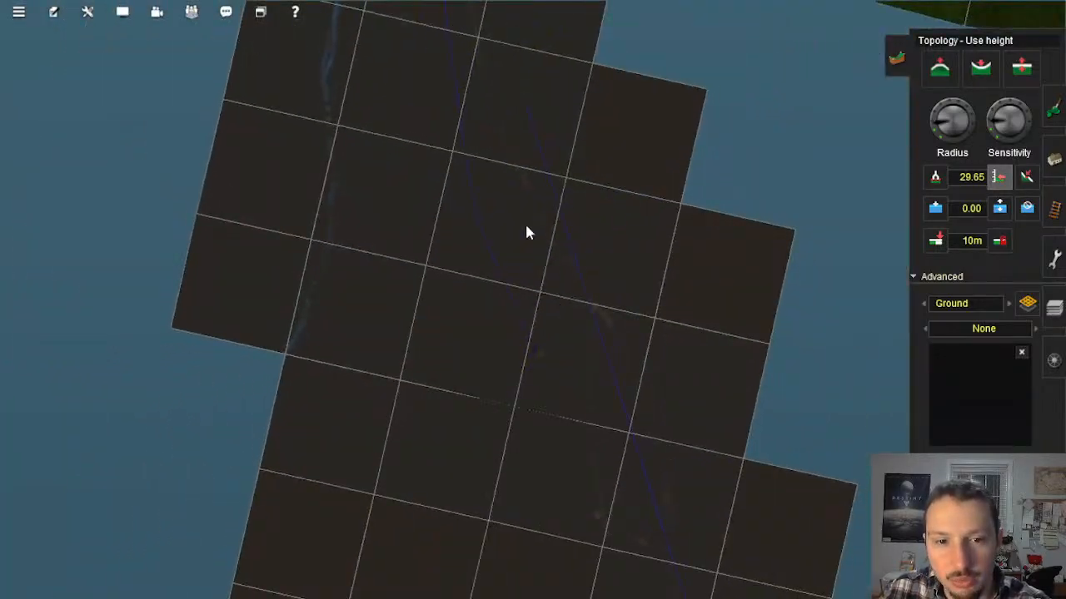
scroll(491, 258, "up", 2)
scroll(487, 265, "up", 6)
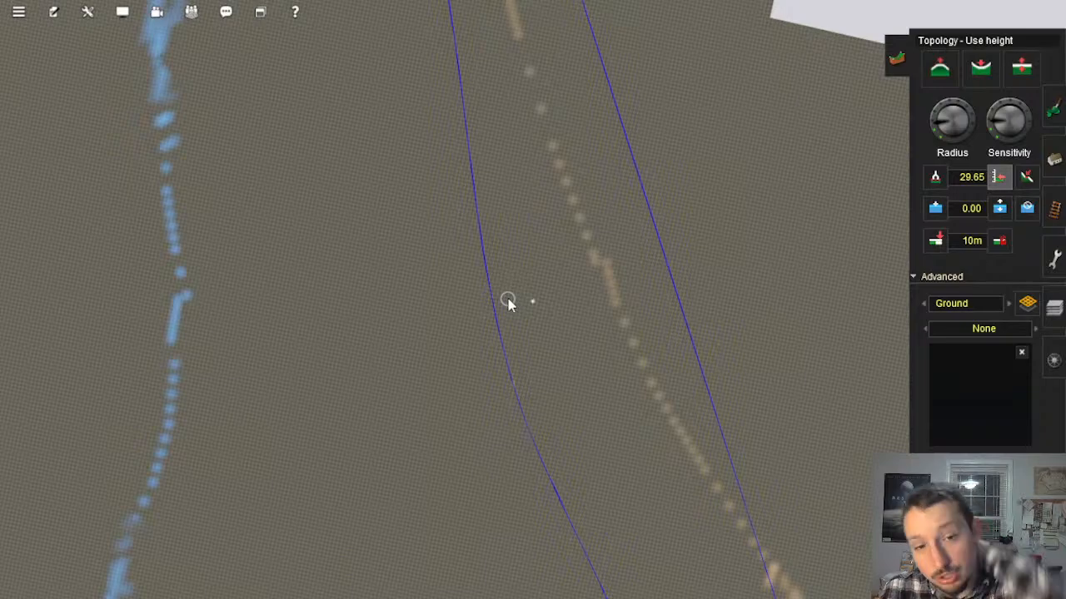
scroll(537, 355, "down", 5)
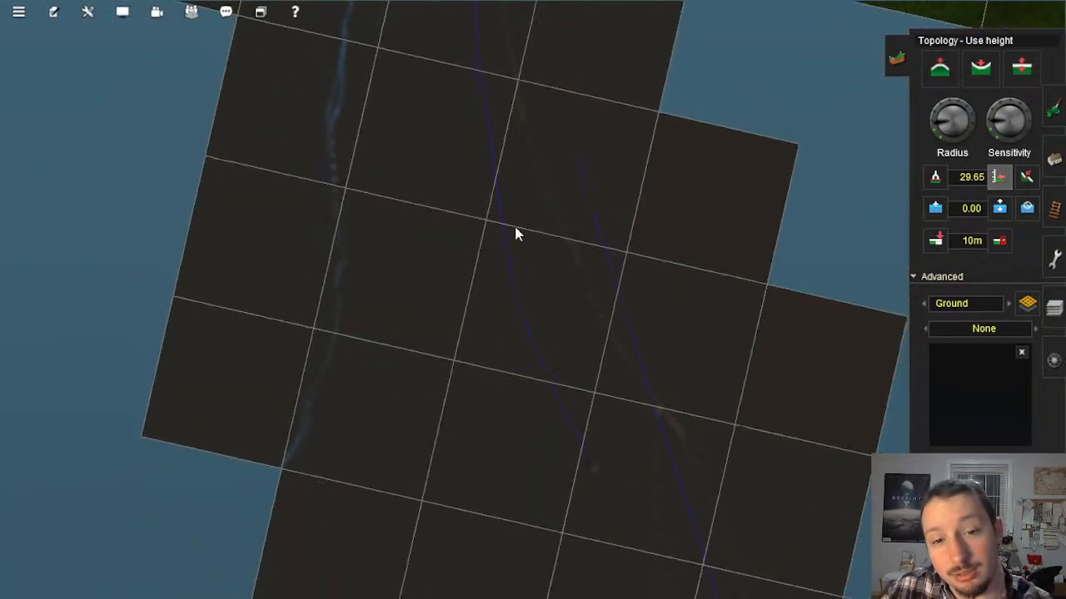
scroll(521, 251, "up", 5)
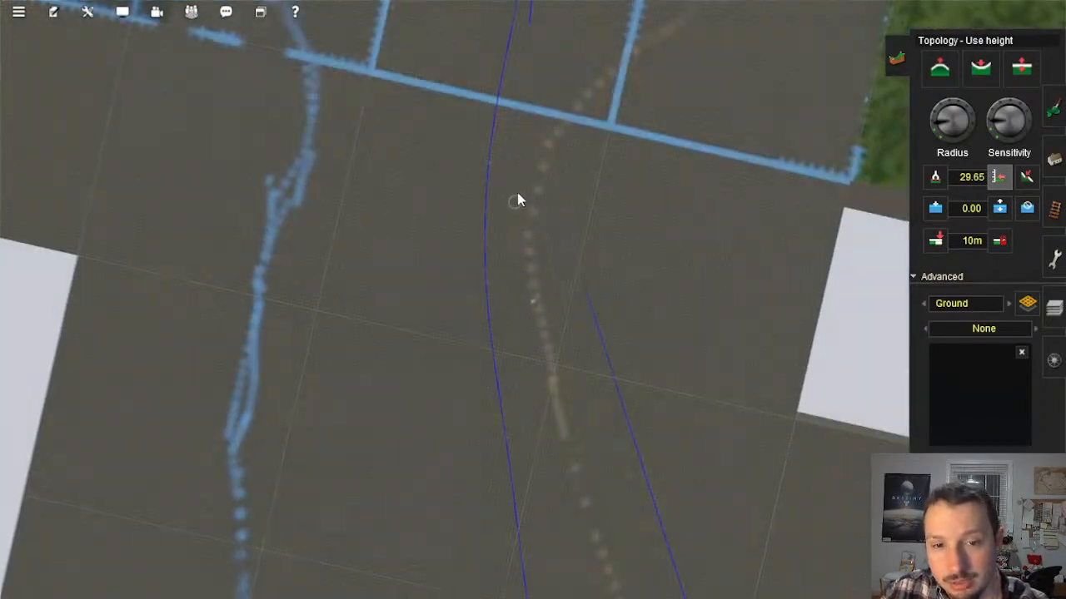
scroll(518, 200, "down", 5)
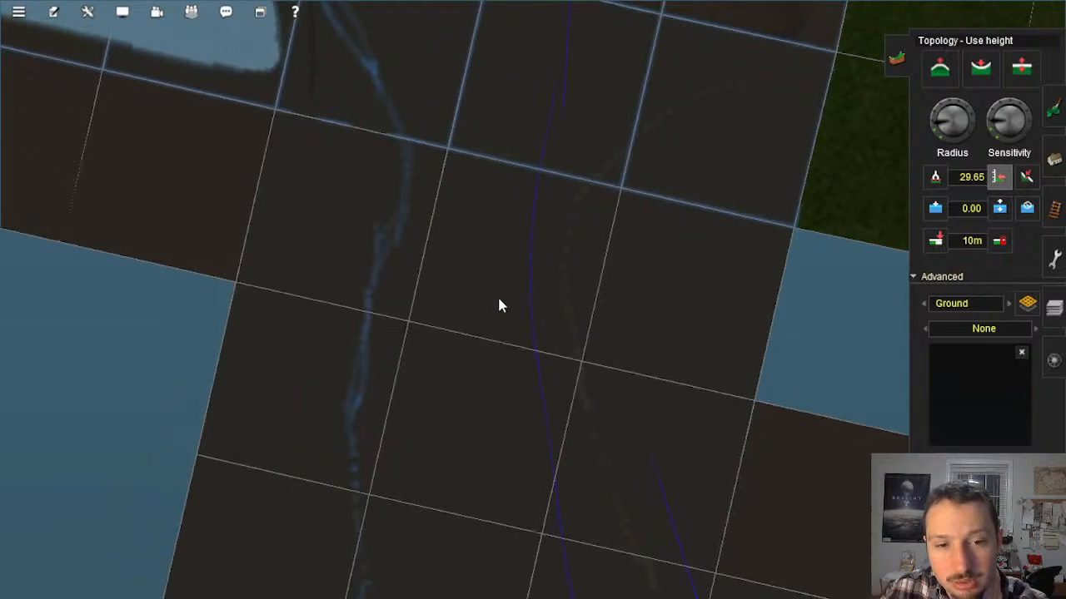
right_click(425, 164)
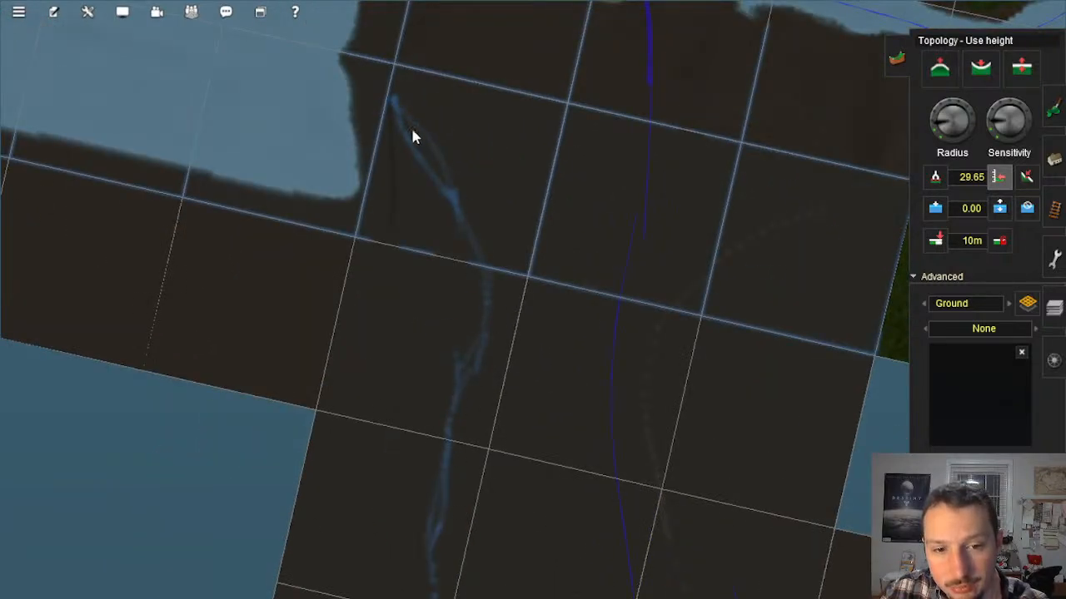
right_click_drag(431, 427, 519, 211)
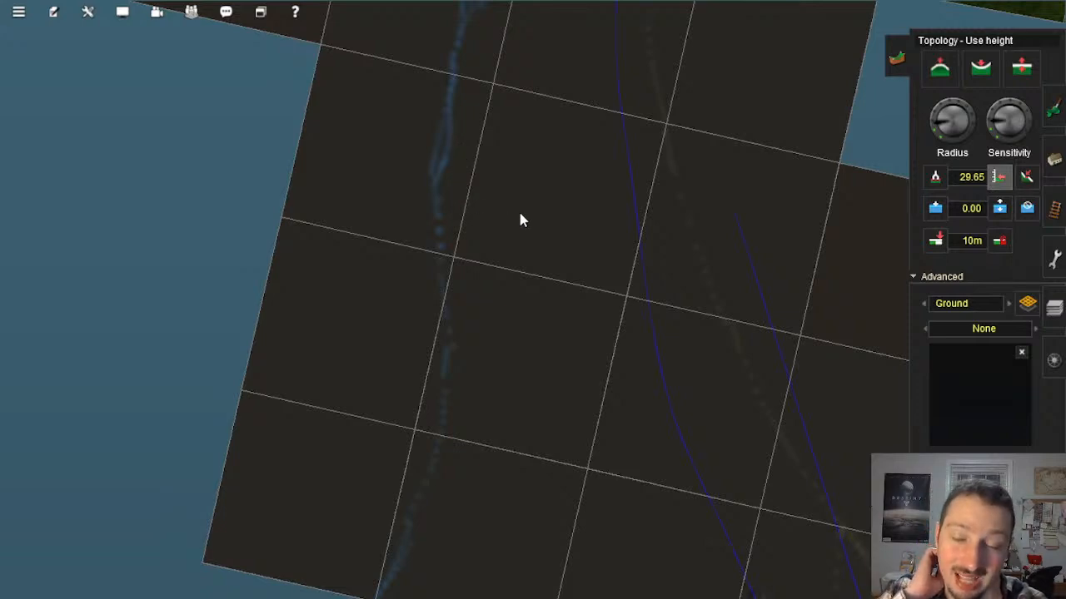
right_click_drag(537, 208, 598, 358)
Step: Examine the green-painted ground patches beside the blue boundary line from above, from several angles and near ground level
scroll(599, 364, "up", 10)
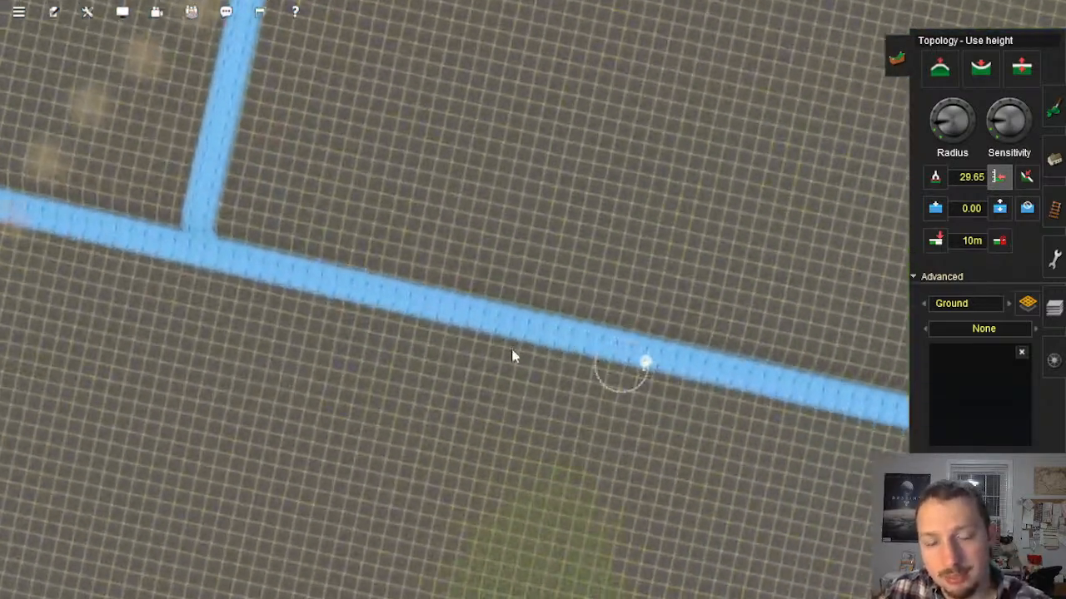
key("Left")
right_click(264, 261)
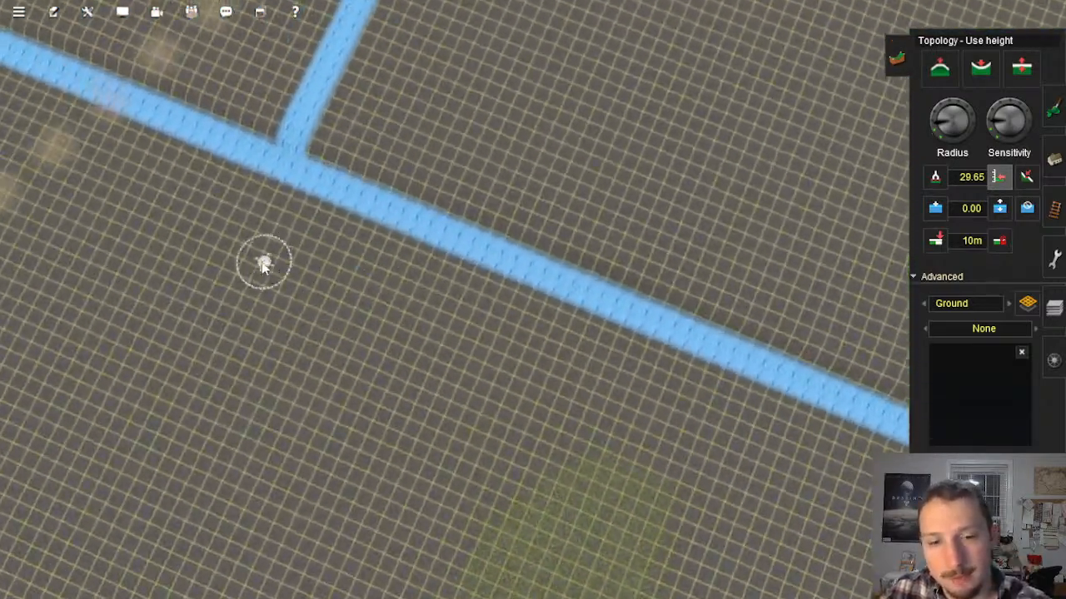
right_click(166, 402)
key("Down")
key("Down")
right_click(421, 385)
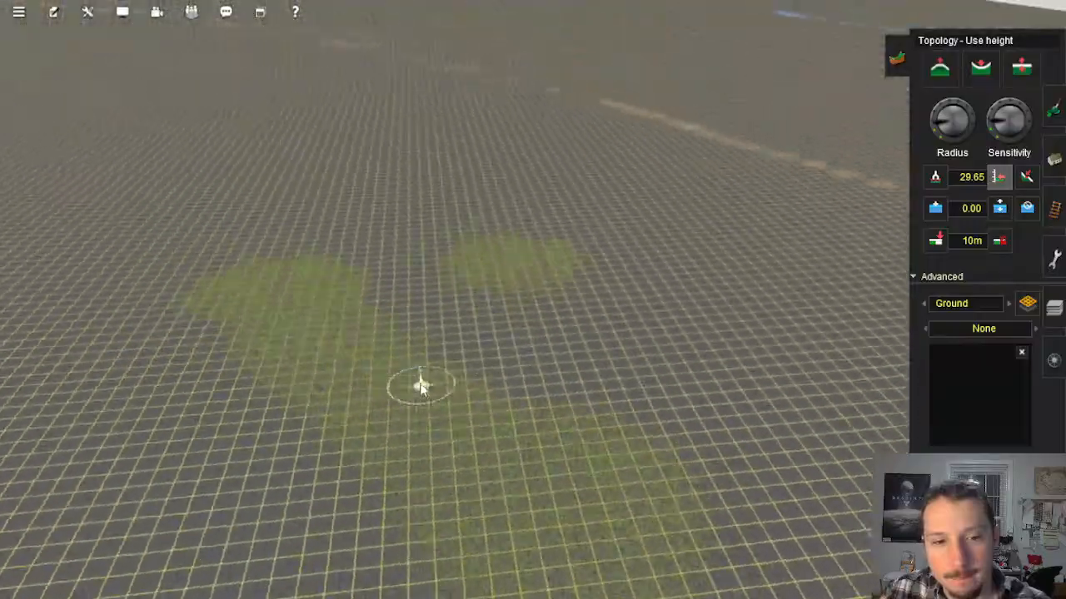
key("Left")
scroll(544, 324, "up", 4)
key("Up")
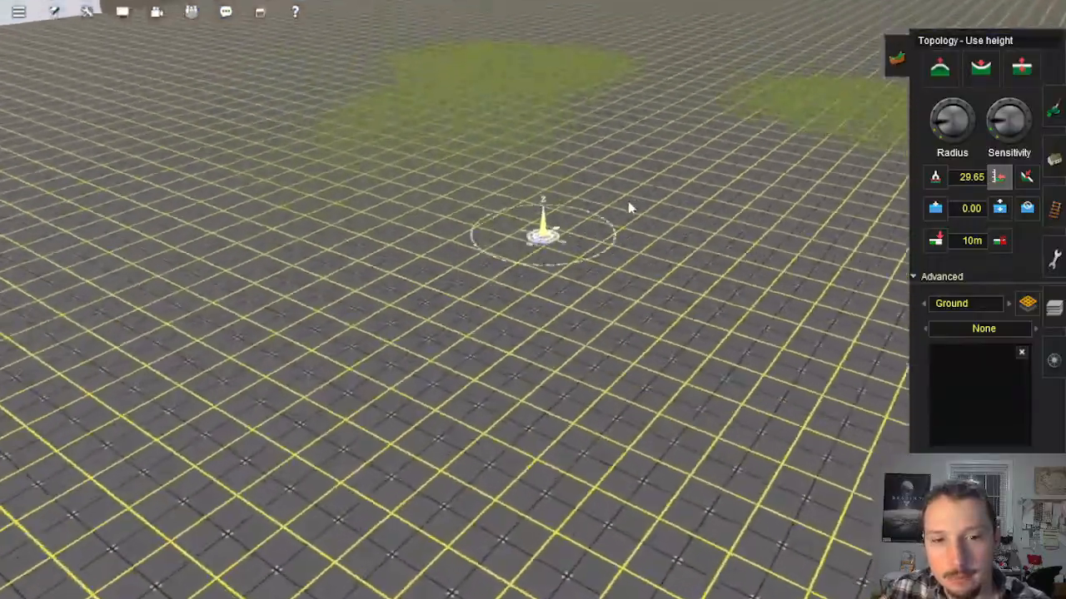
right_click(630, 207)
scroll(580, 228, "down", 5)
key("Left")
key("Left")
key("Up")
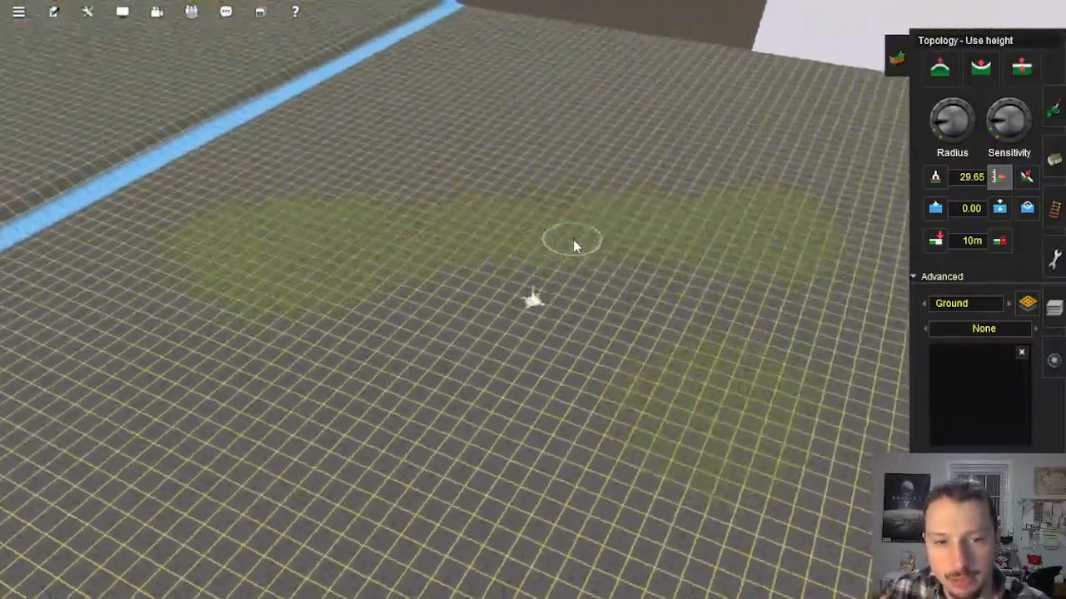
scroll(573, 250, "down", 6)
key("Down")
scroll(571, 253, "up", 3)
right_click(570, 252)
scroll(571, 252, "up", 2)
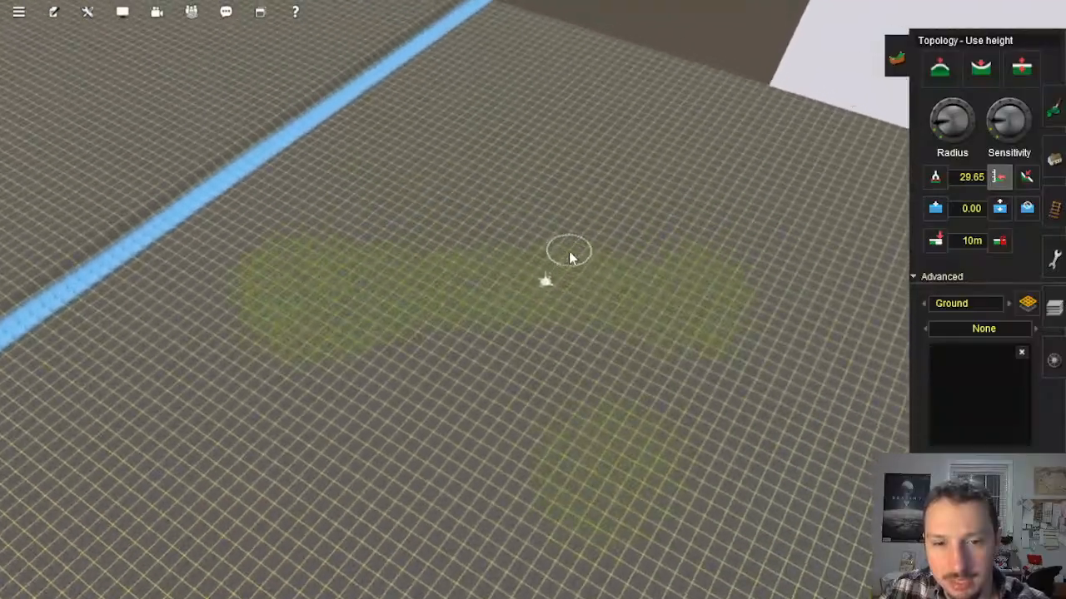
right_click(554, 310)
key("Down")
key("Left")
scroll(555, 309, "up", 2)
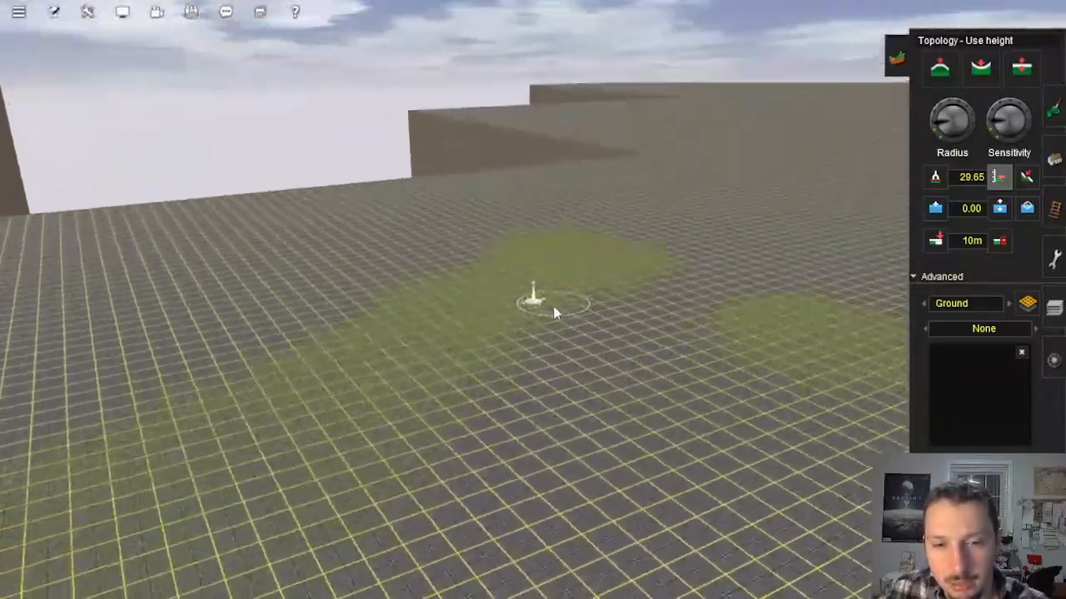
key("Down")
key("Right")
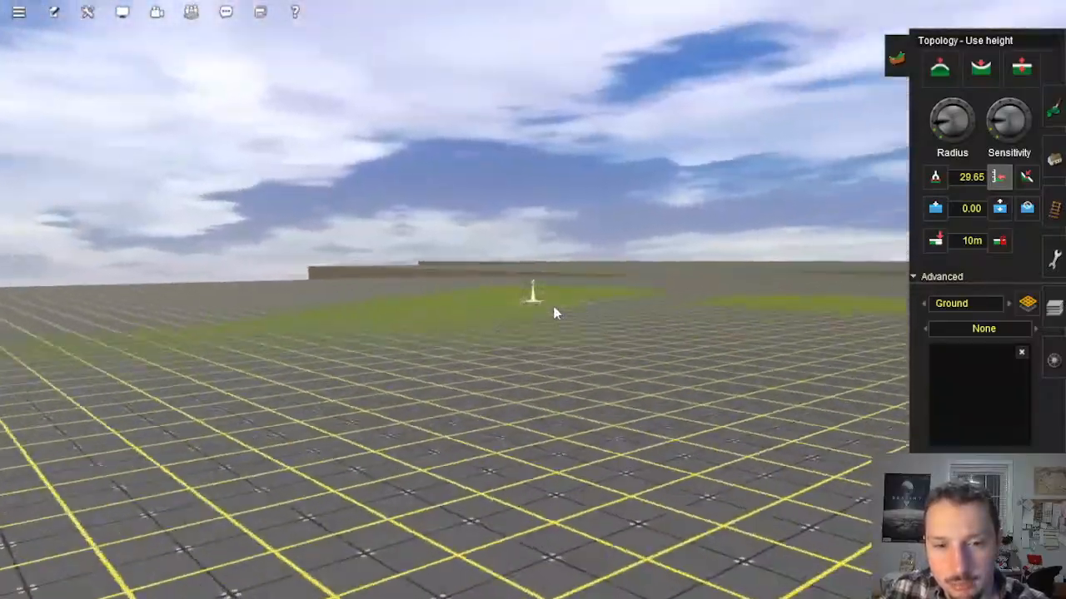
Step: Look over the outer baseboards from the green patches back towards the track end
key("Up")
key("Left")
right_click(626, 229)
right_click(629, 221)
key("Up")
scroll(625, 230, "down", 10)
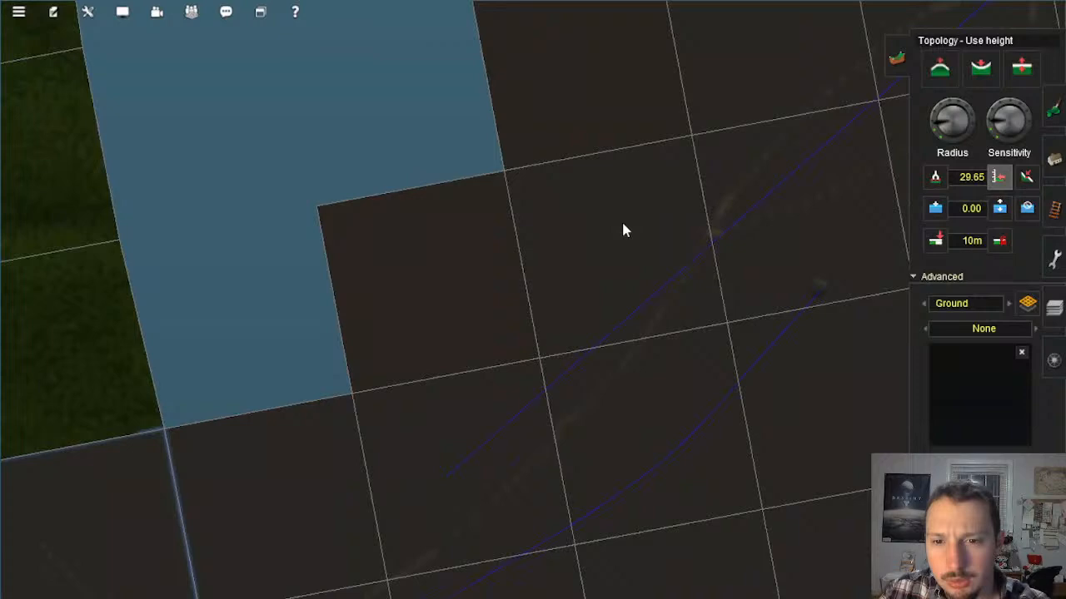
right_click(624, 228)
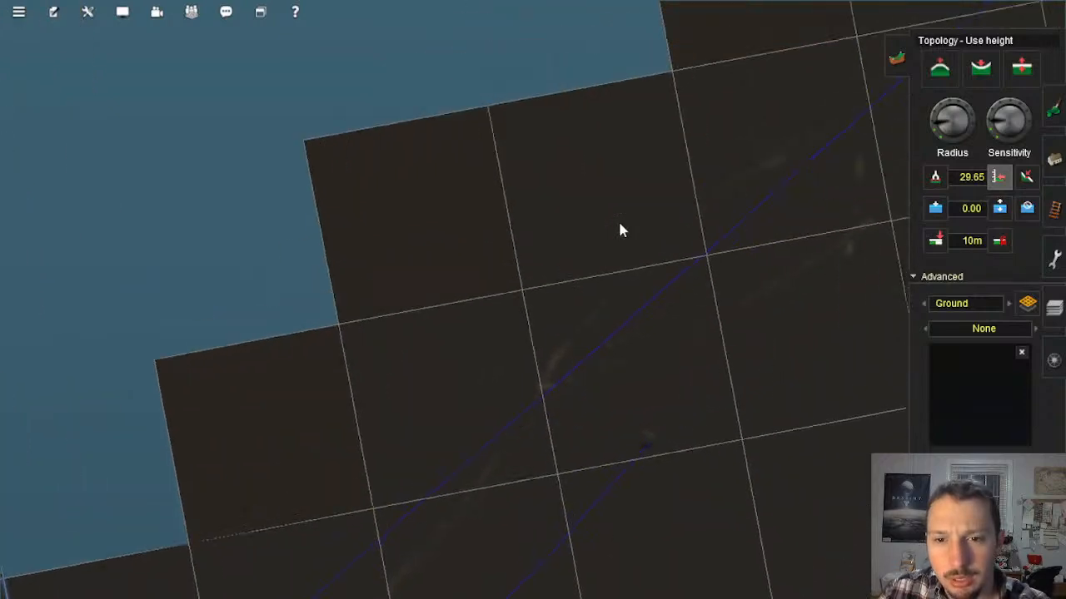
Step: Return to the mound at the track end and activate adding track with 4m standard bump selected
right_click(634, 381)
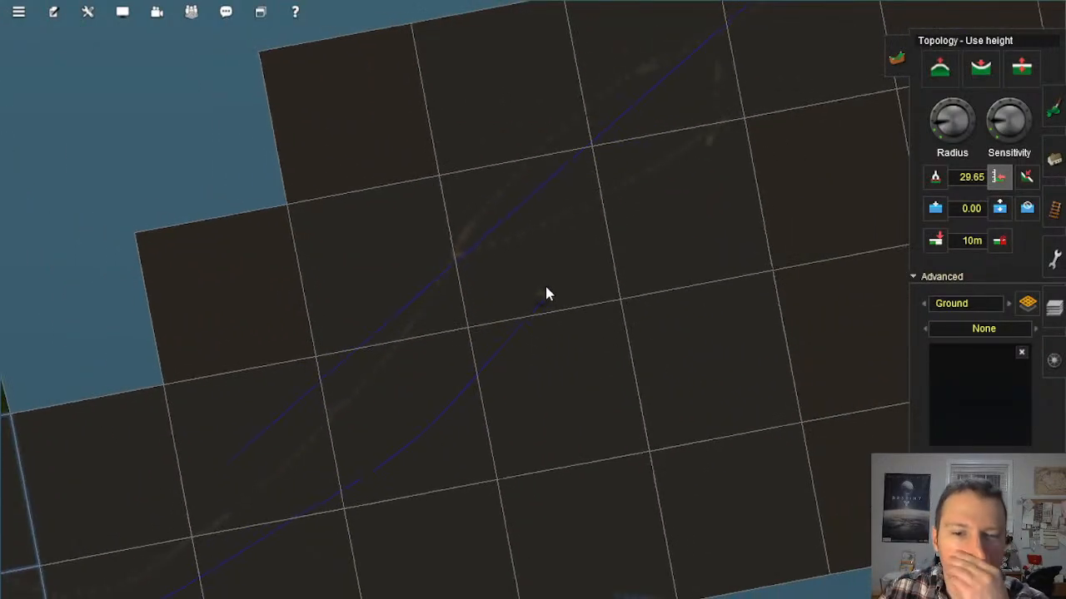
scroll(585, 355, "up", 2)
right_click(588, 371)
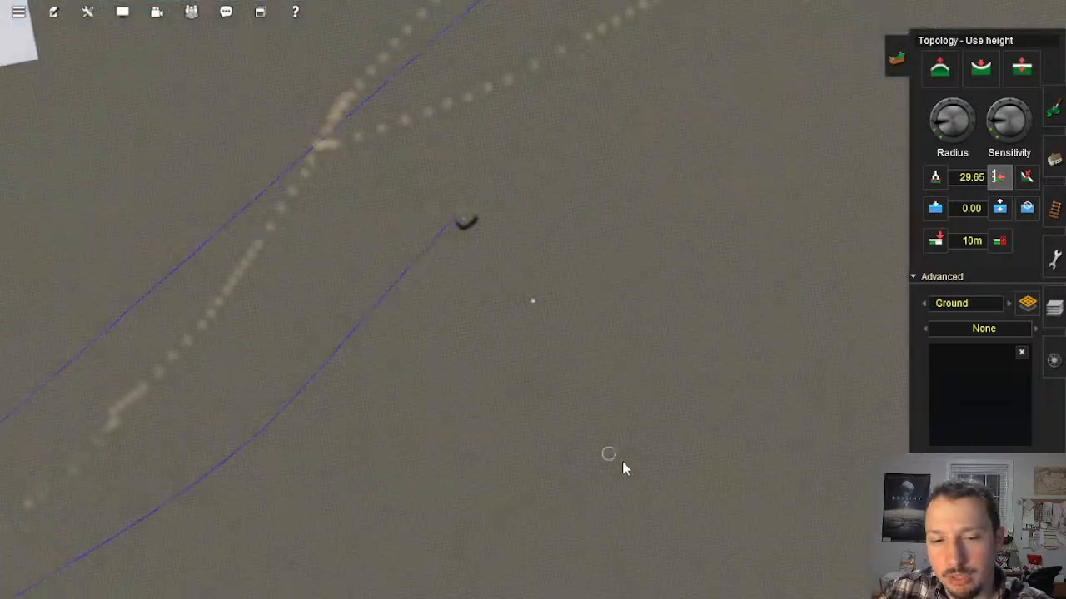
right_click(623, 465)
right_click(623, 465)
right_click(449, 193)
right_click(449, 192)
left_click(1046, 213)
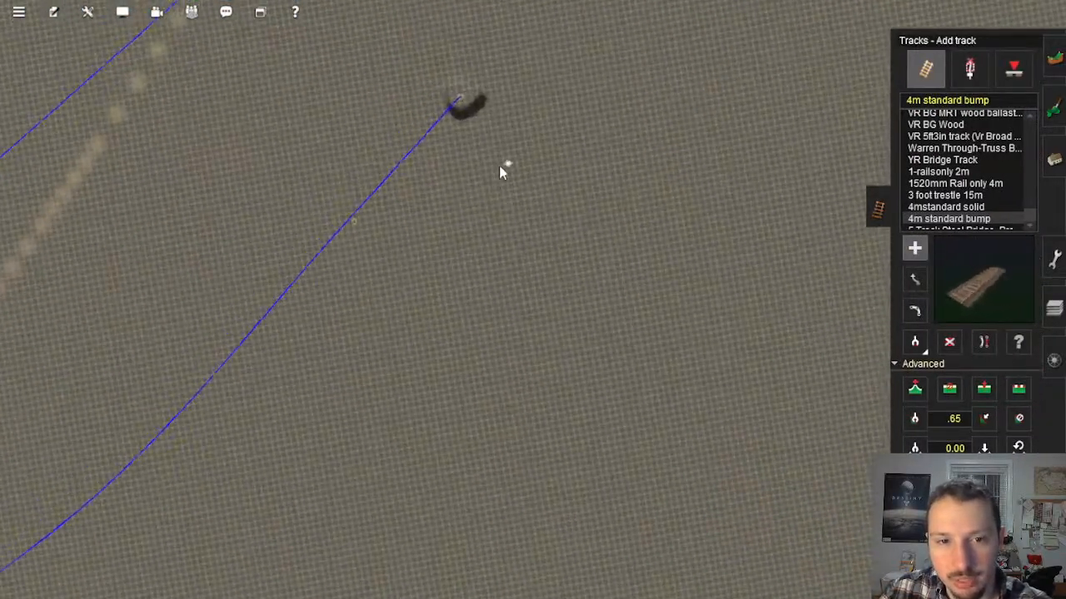
scroll(498, 171, "up", 3)
left_click(448, 178)
right_click(653, 482)
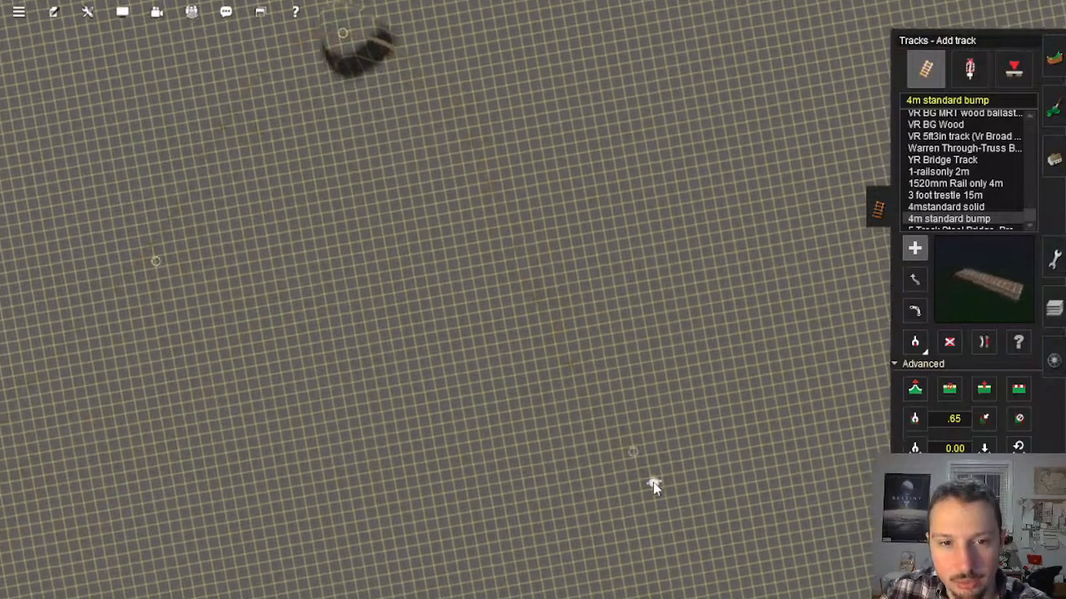
right_click(448, 146)
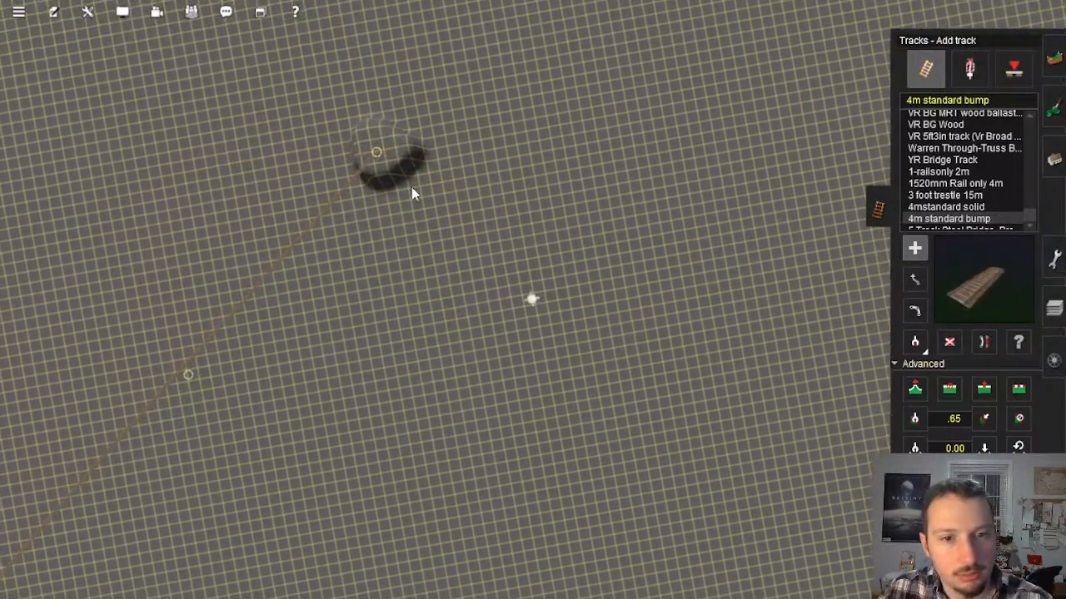
left_click(380, 153)
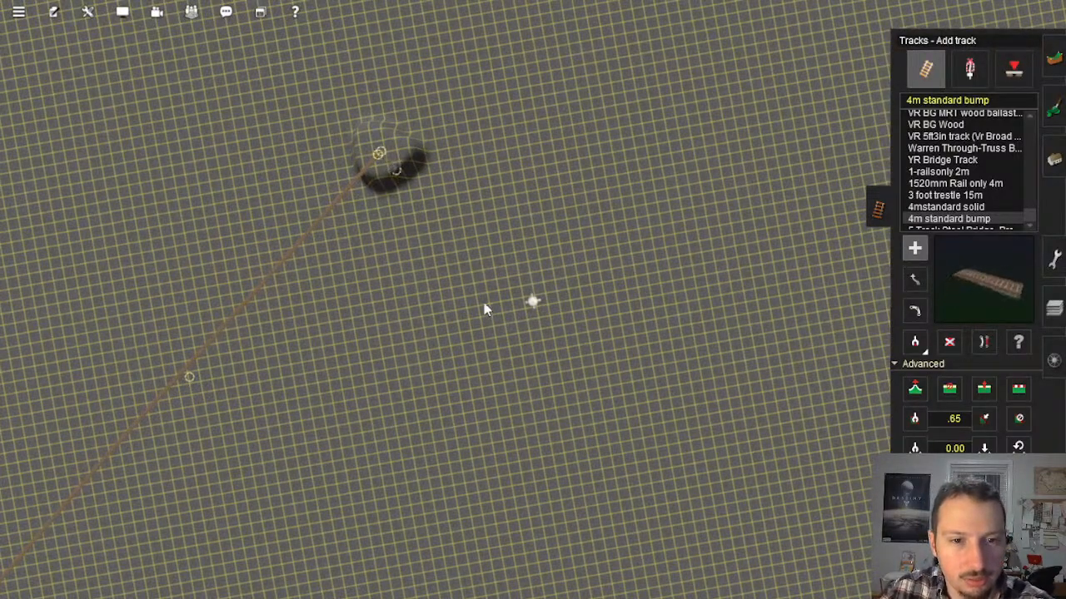
mouse_move(653, 490)
right_mouse_down()
mouse_move(666, 466)
mouse_move(675, 489)
right_mouse_up()
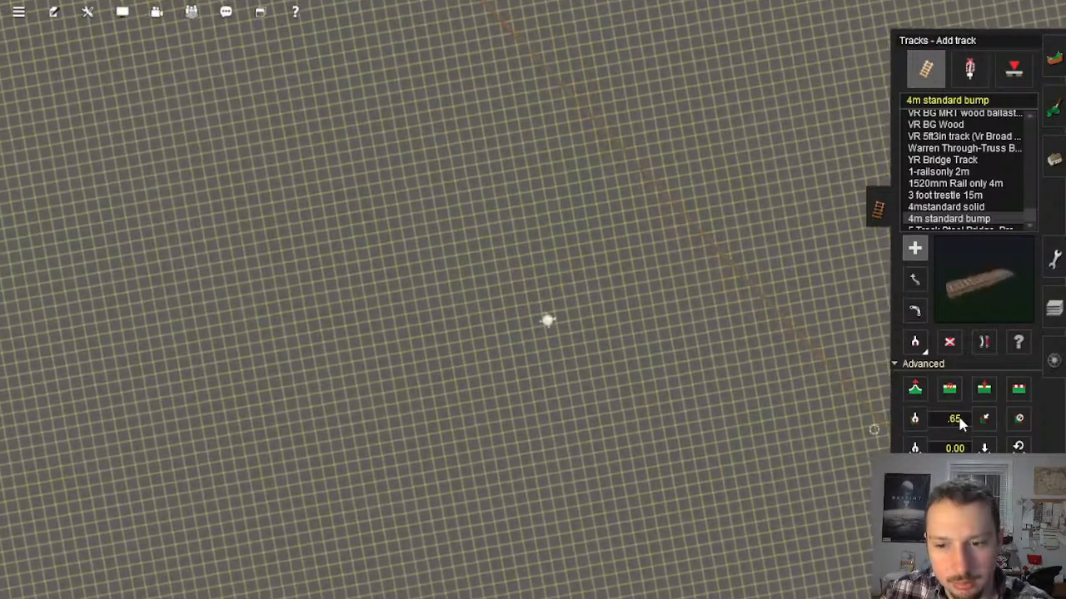
Step: Set the gradient value for new track to 0 and resume adding track at the mound
left_click(954, 418)
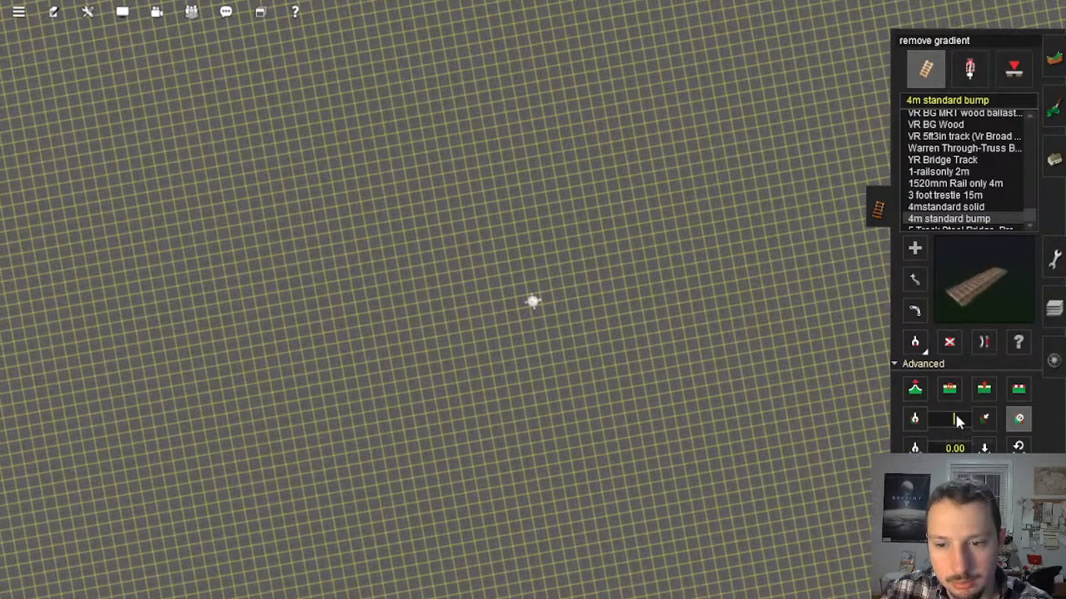
type("0")
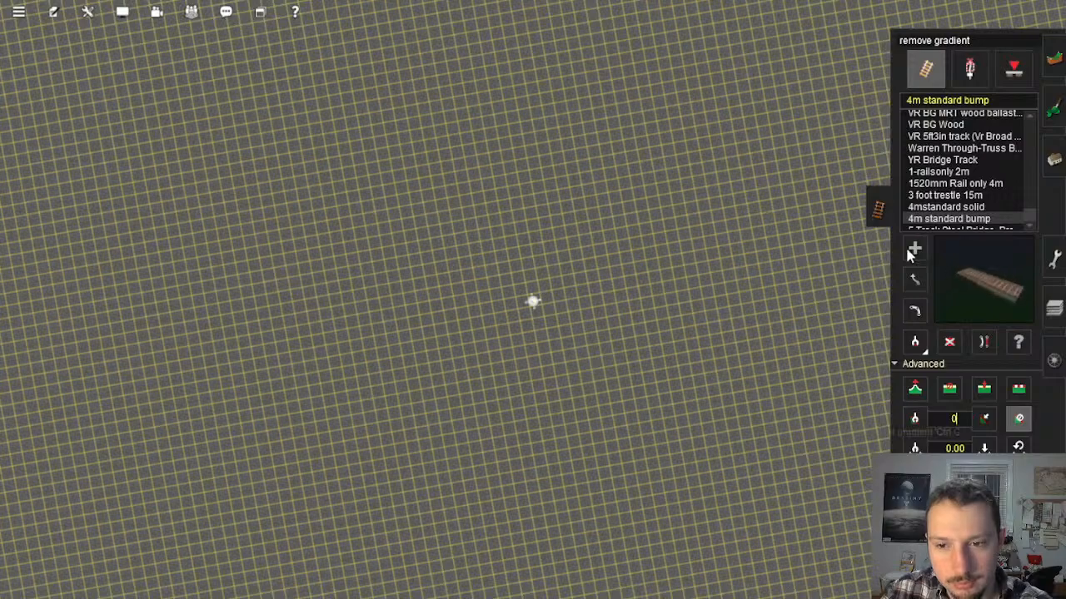
scroll(458, 136, "down", 5)
right_click(459, 135)
right_click(426, 153)
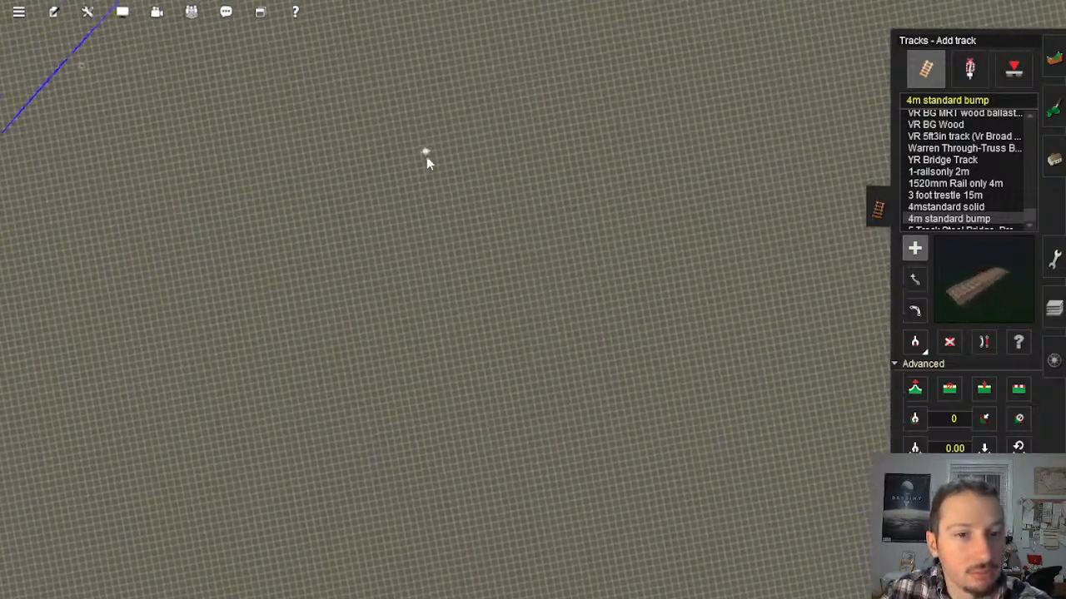
right_click(436, 167)
scroll(456, 232, "up", 3)
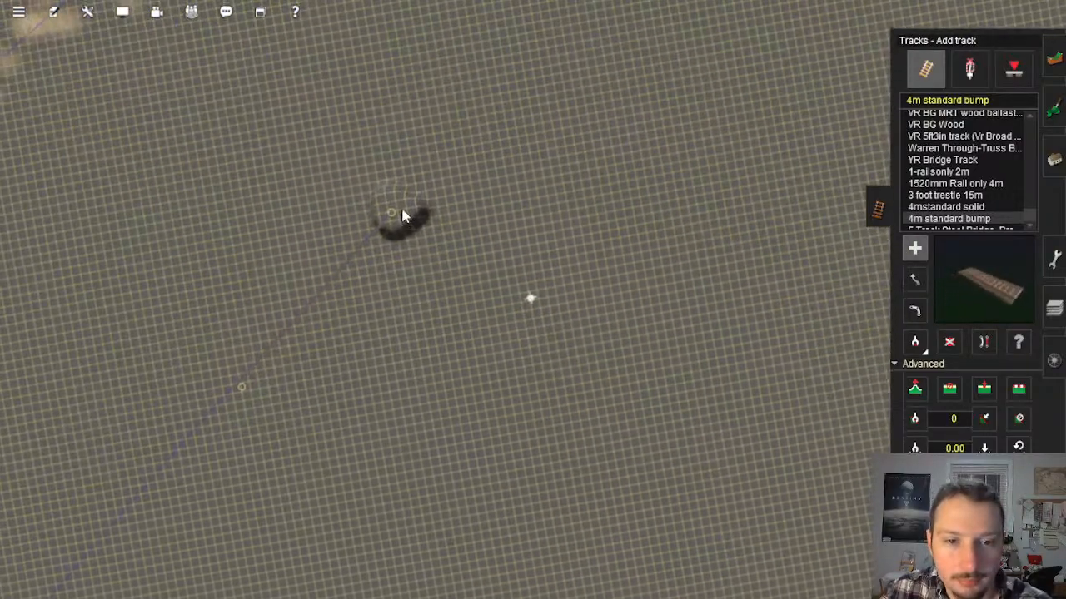
Step: Lay a track from the mound to the end of the painted river at the baseboard corner
left_click(403, 210)
left_click_drag(430, 243, 428, 348)
scroll(657, 462, "down", 2)
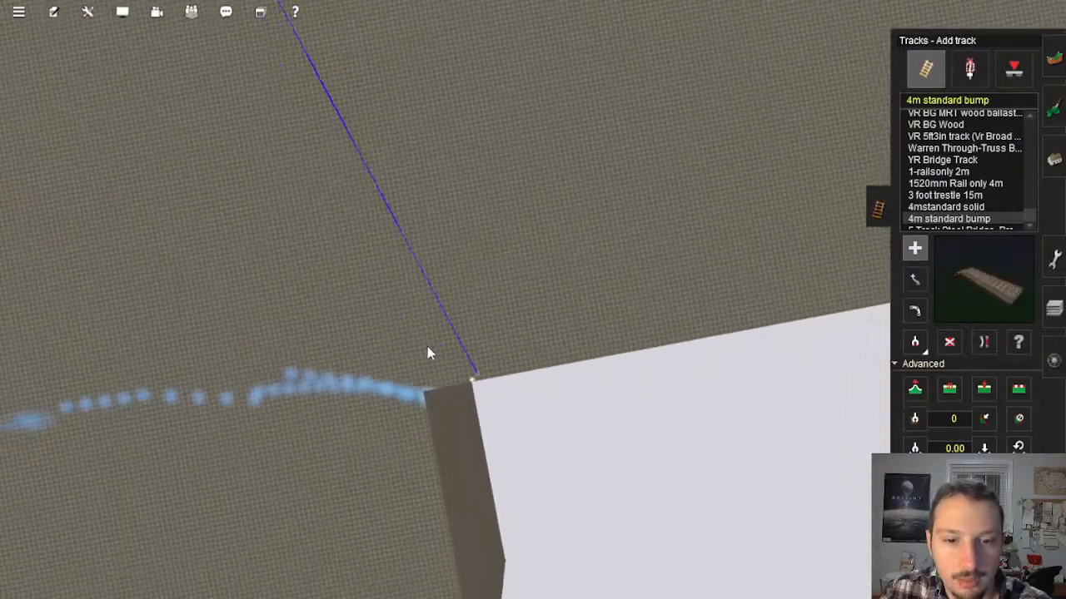
scroll(426, 333, "up", 5)
right_click(257, 340)
scroll(274, 314, "down", 5)
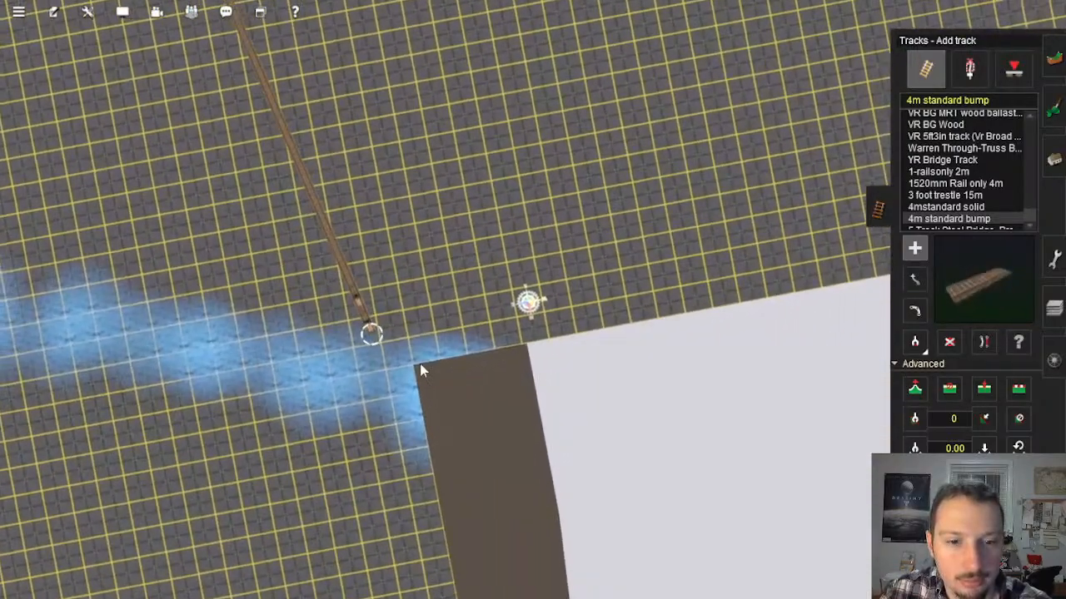
right_click(473, 322)
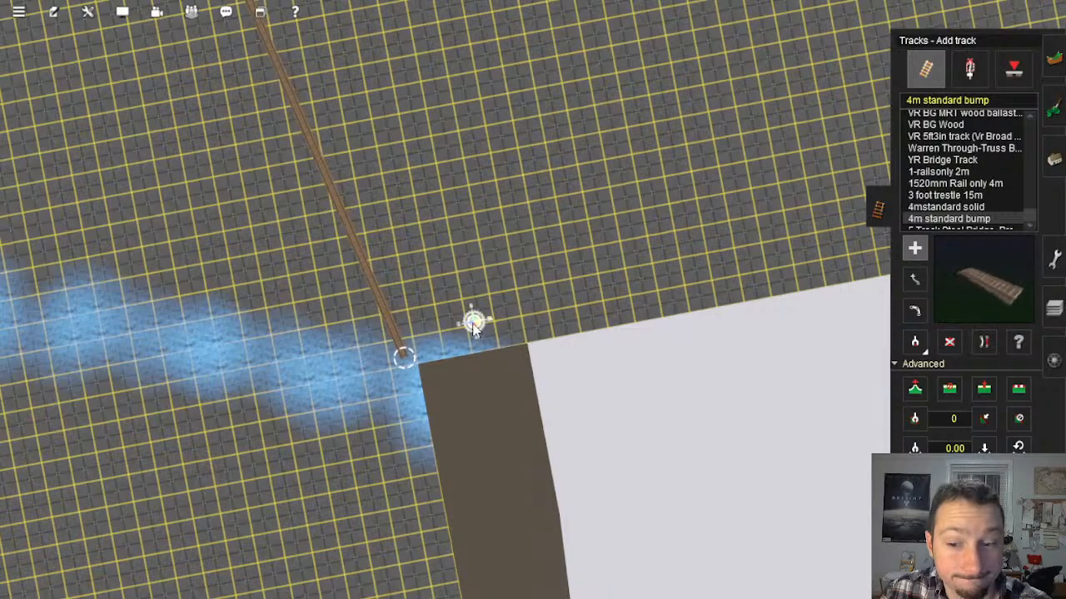
Step: Raise the ground to the new track between the mound and the river's end with Flatten spline
key("Left")
key("Down")
left_click(915, 394)
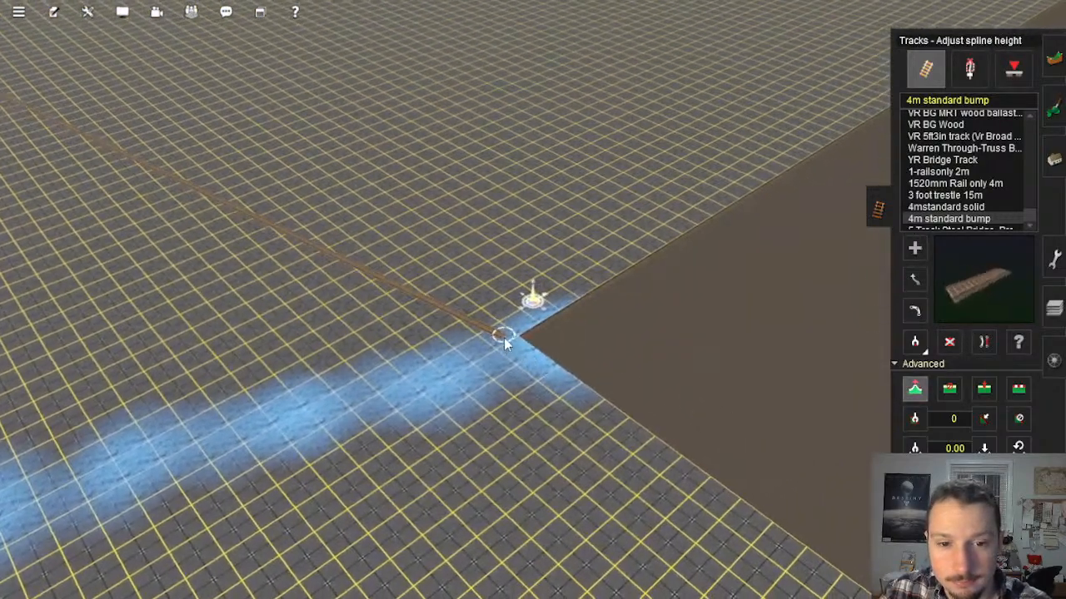
right_click(504, 337)
key("Left")
key("Down")
key("Up")
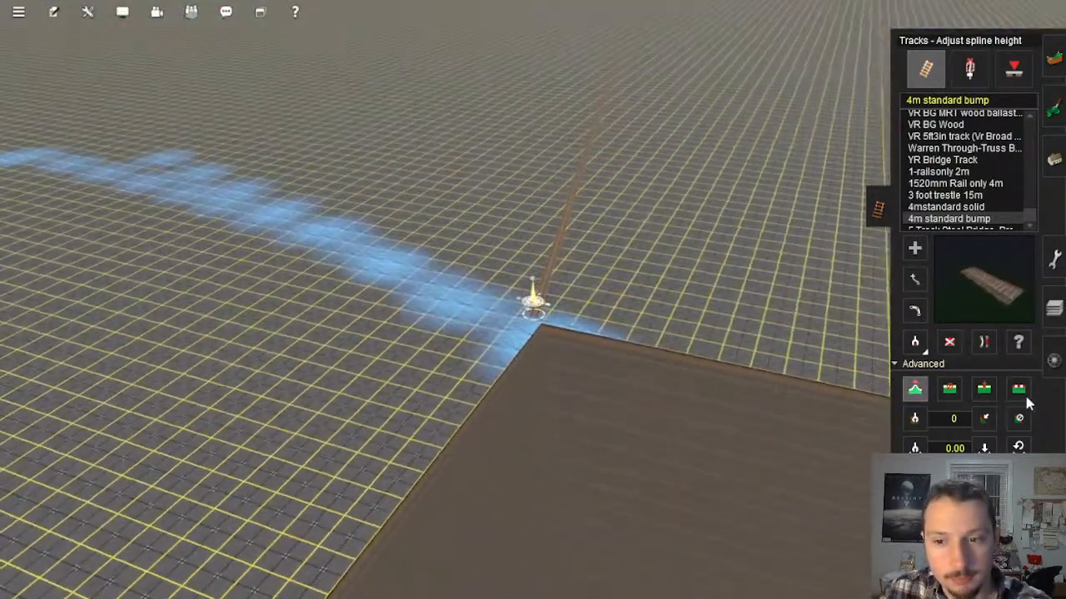
left_click(1021, 393)
left_click(561, 251)
right_click(590, 148)
scroll(550, 158, "down", 15)
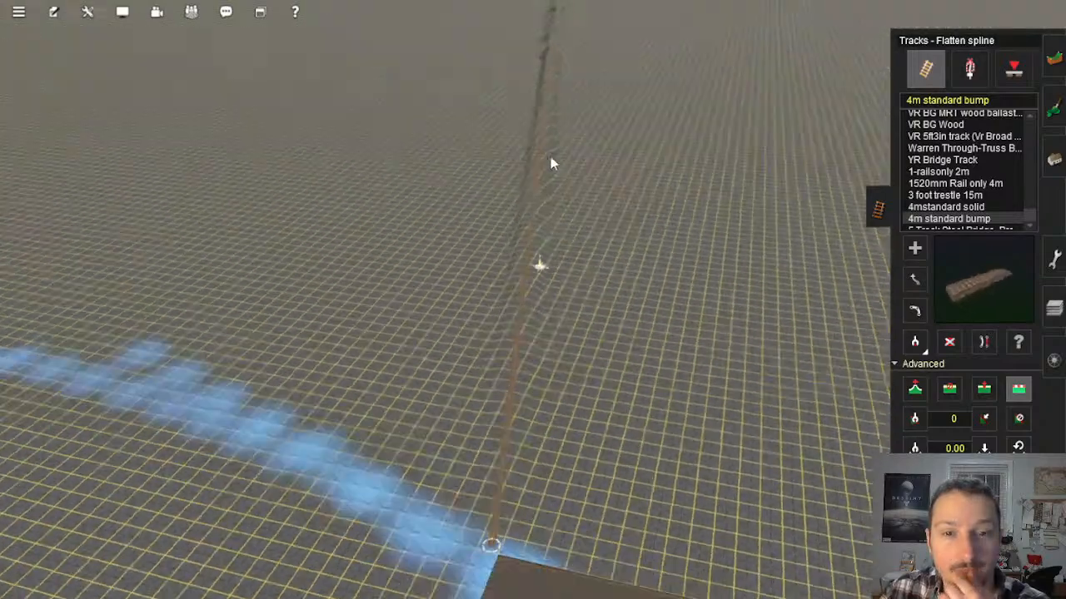
Step: Measure the gradient of the new track between the mound and the river's end
scroll(533, 154, "down", 5)
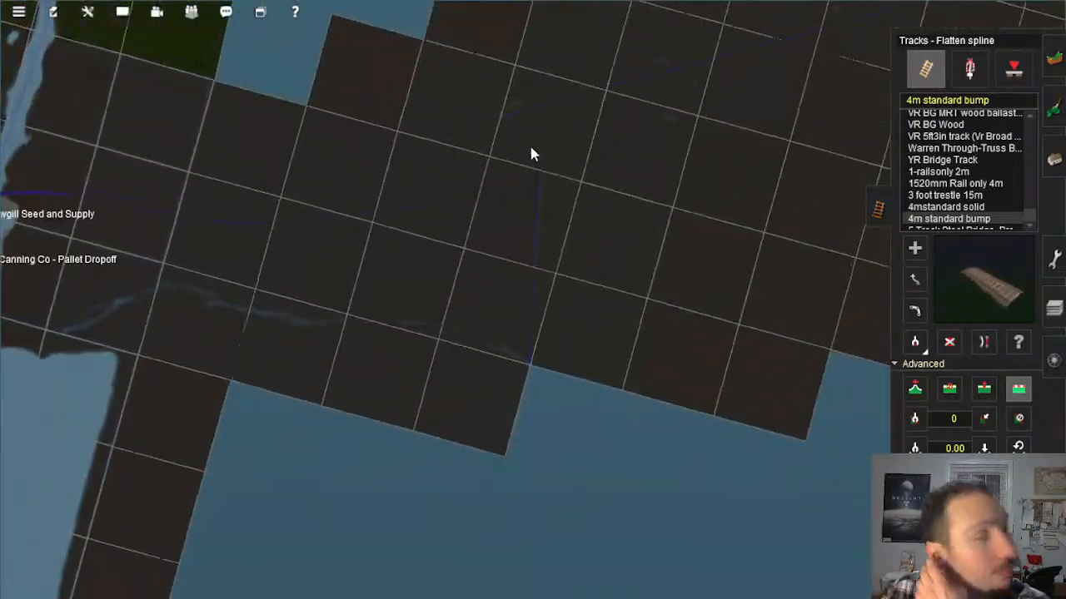
scroll(533, 156, "up", 15)
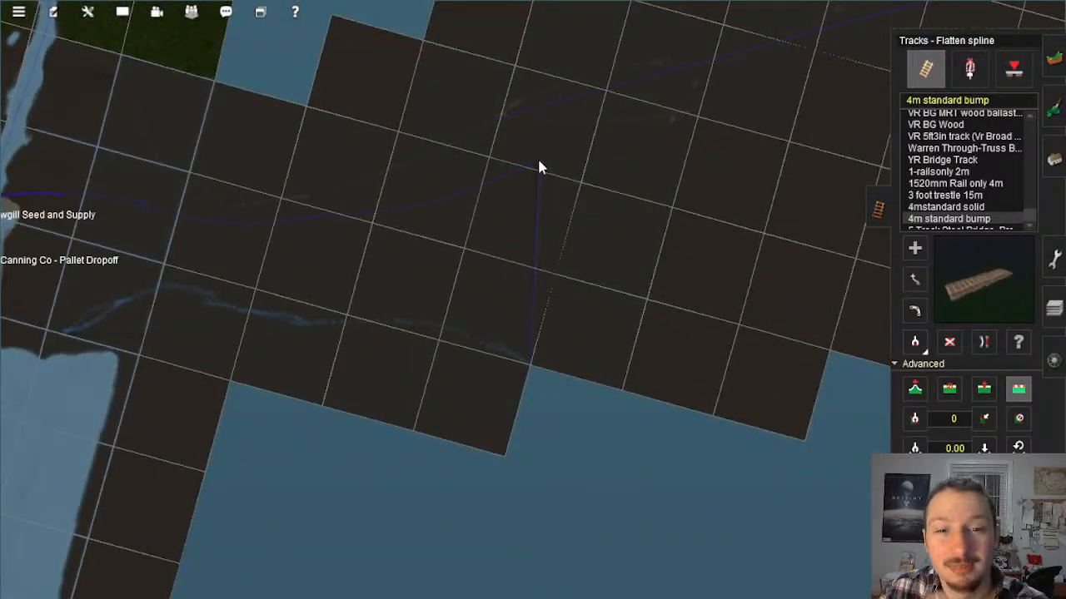
scroll(546, 309, "up", 10)
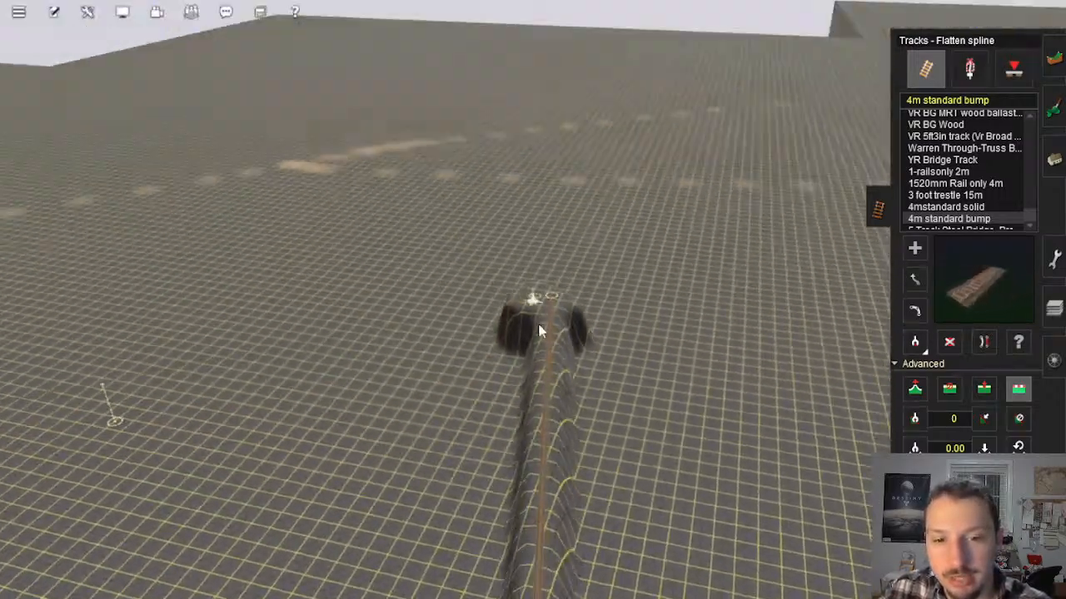
middle_click_drag(539, 330, 467, 403)
key("g")
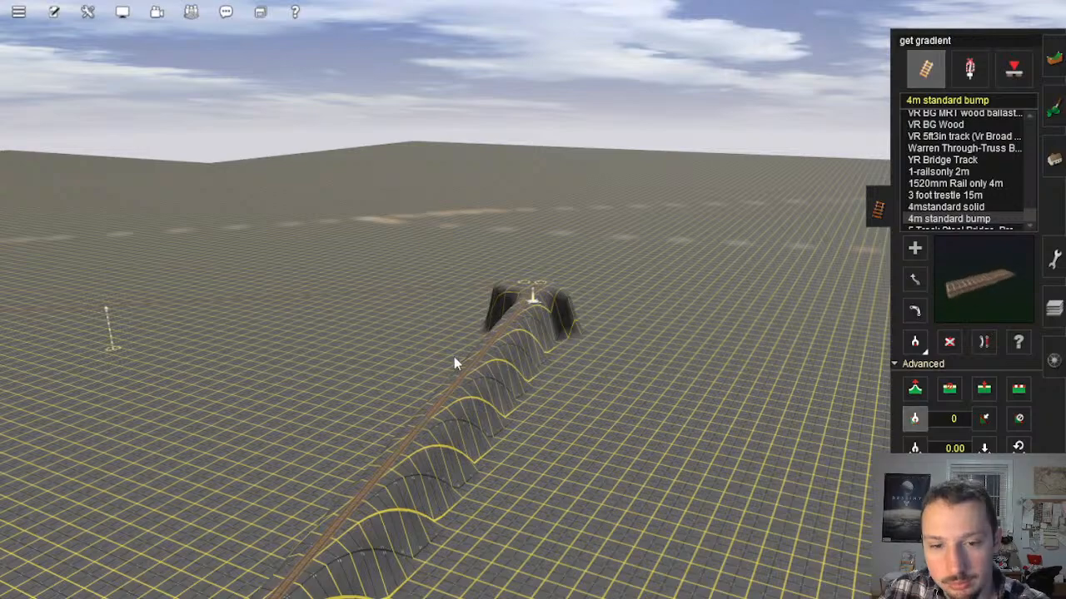
left_click(462, 378)
middle_click_drag(465, 381, 604, 362)
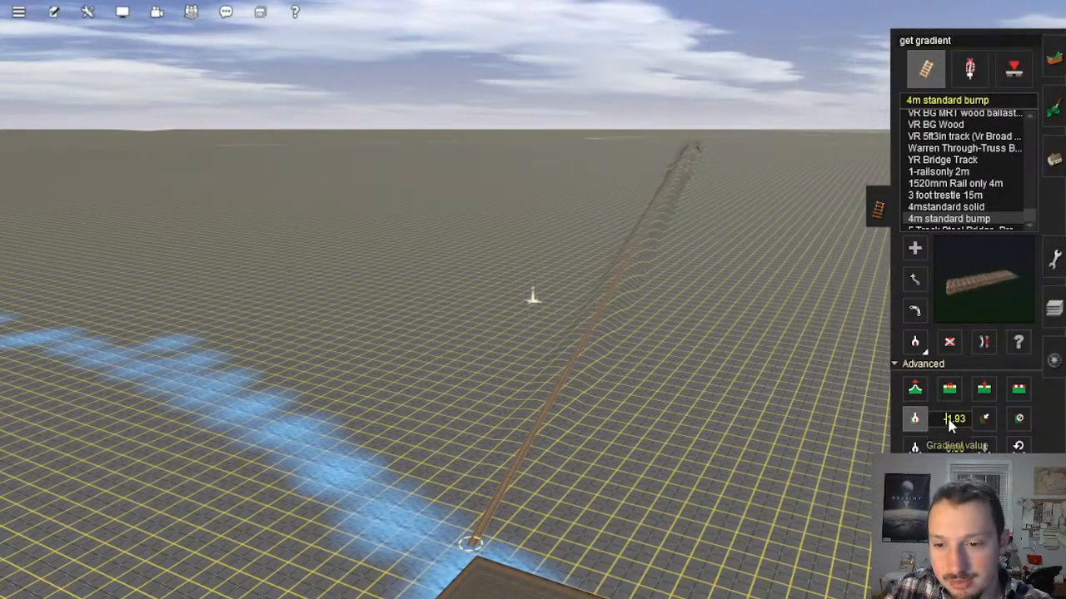
right_click_drag(652, 361, 509, 274)
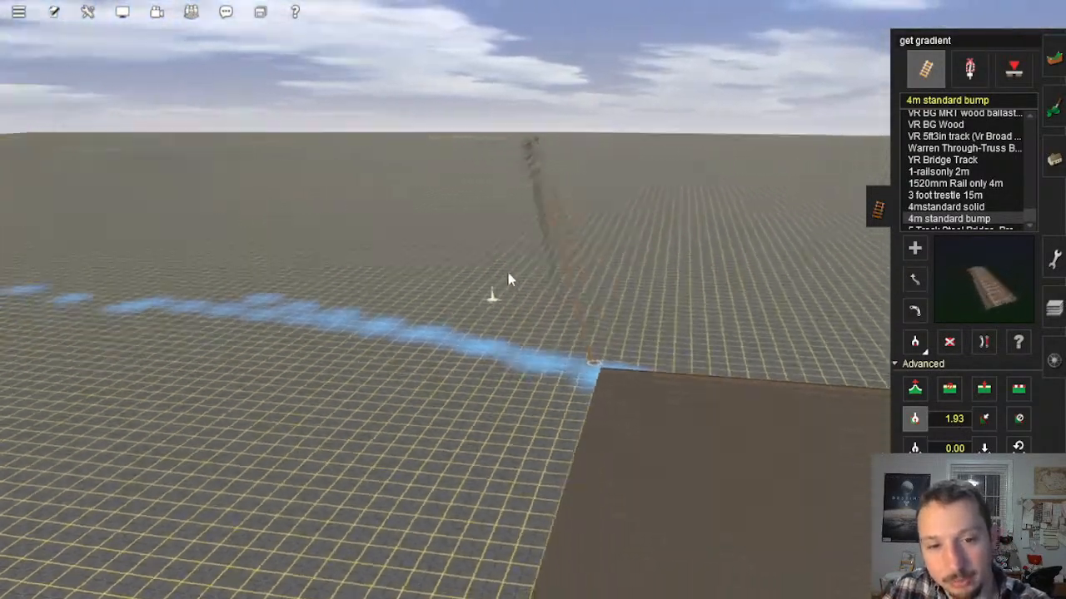
Step: Survey on the map how the track lines, painted road and river run across the unfinished baseboards
key("ctrl+m")
scroll(559, 264, "down", 3)
scroll(558, 265, "down", 3)
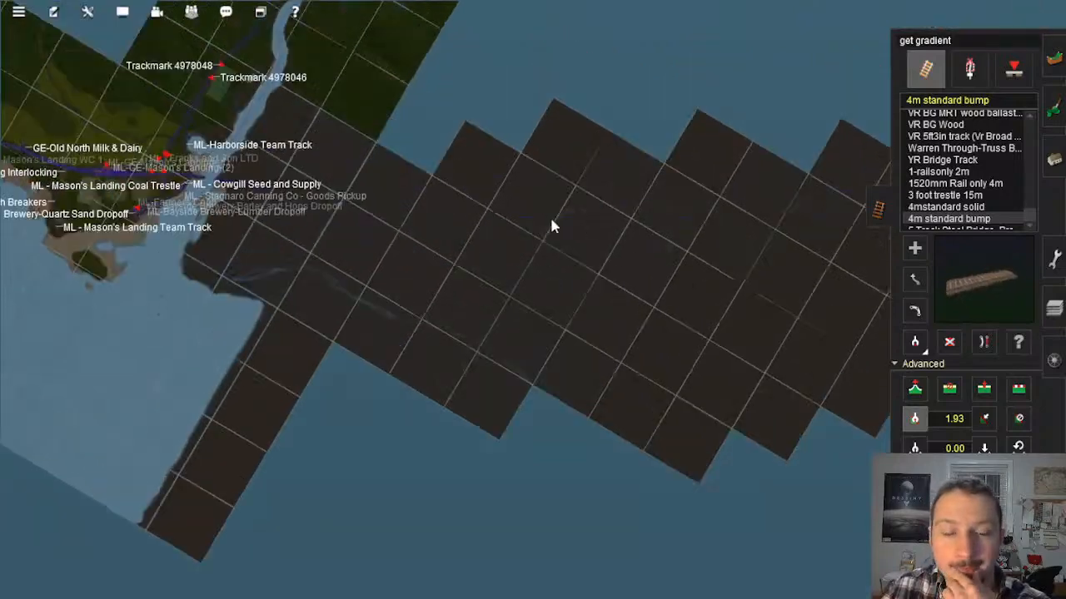
scroll(552, 225, "up", 4)
scroll(575, 242, "up", 5)
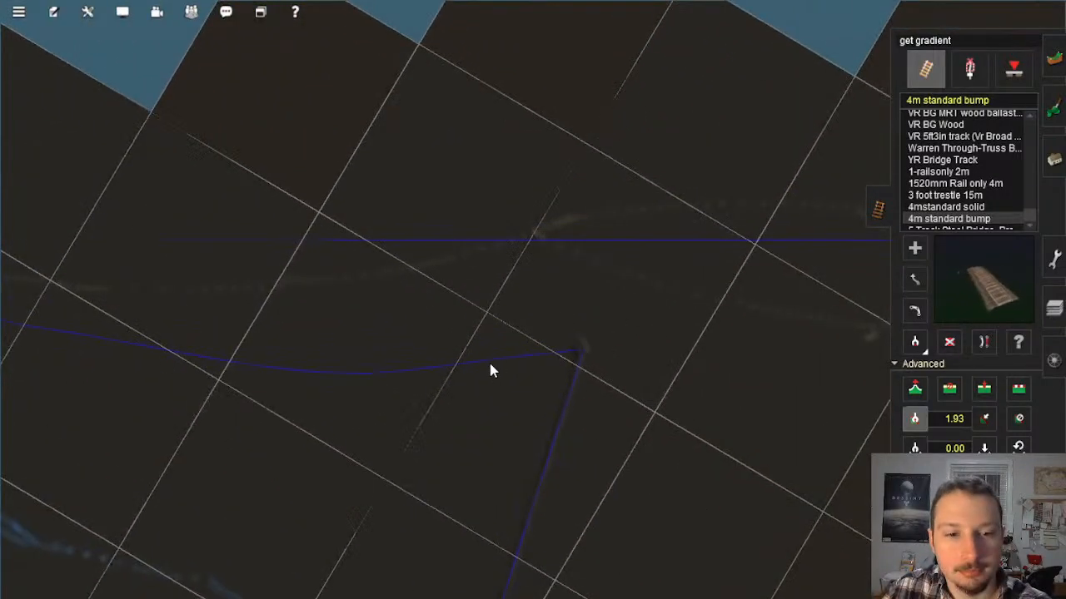
scroll(484, 259, "down", 2)
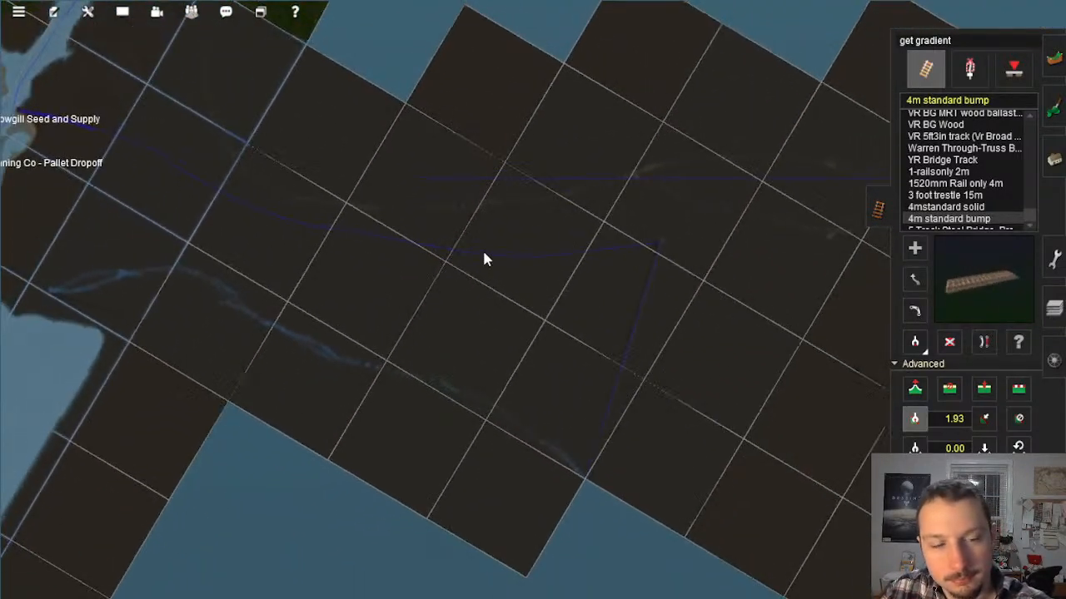
right_click(491, 217)
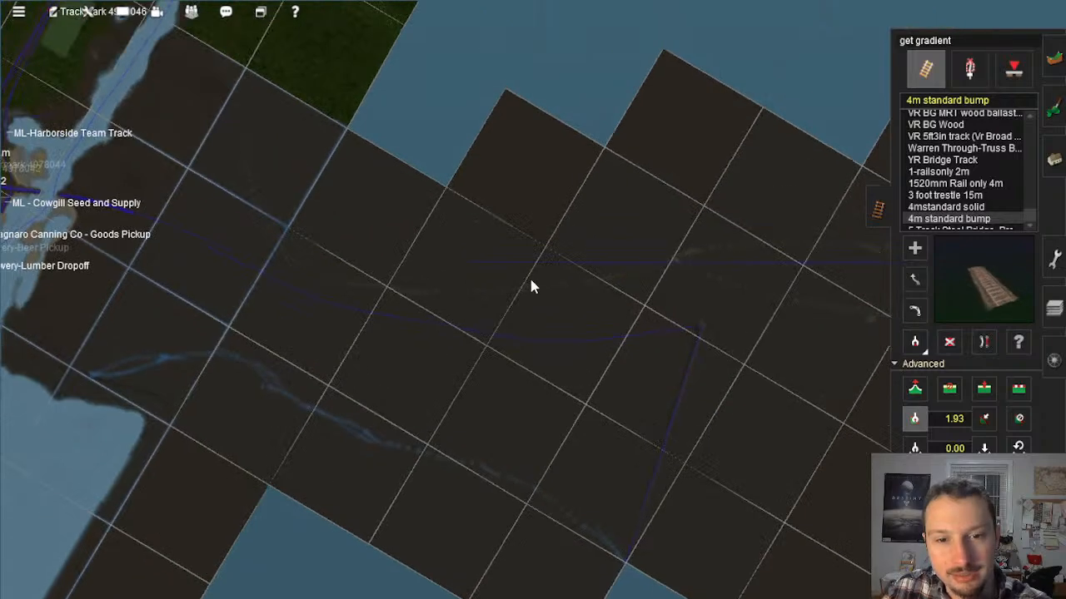
scroll(723, 350, "up", 2)
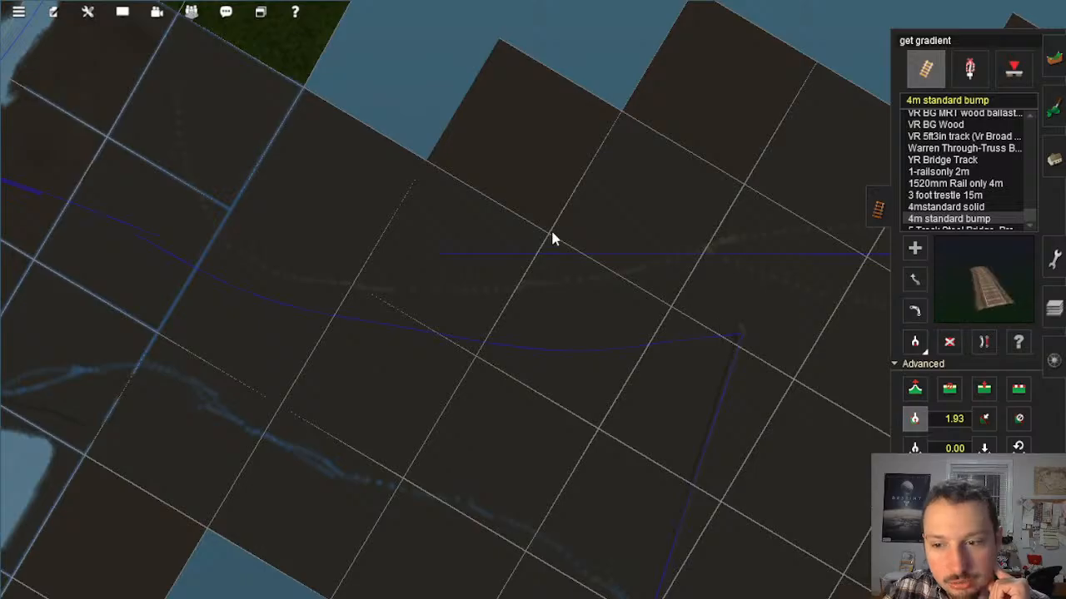
Step: Set the gradient for new track to -.01 and resume adding track at the mound
right_click(727, 343)
scroll(716, 346, "up", 8)
right_click(597, 332)
middle_click_drag(567, 326, 866, 358)
left_click(957, 423)
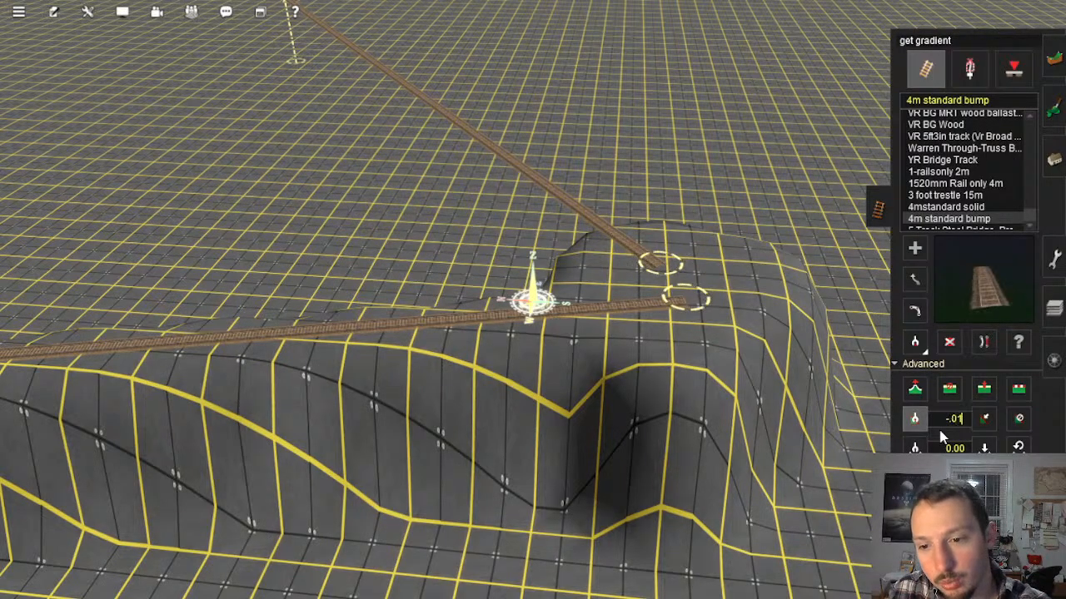
left_click(915, 251)
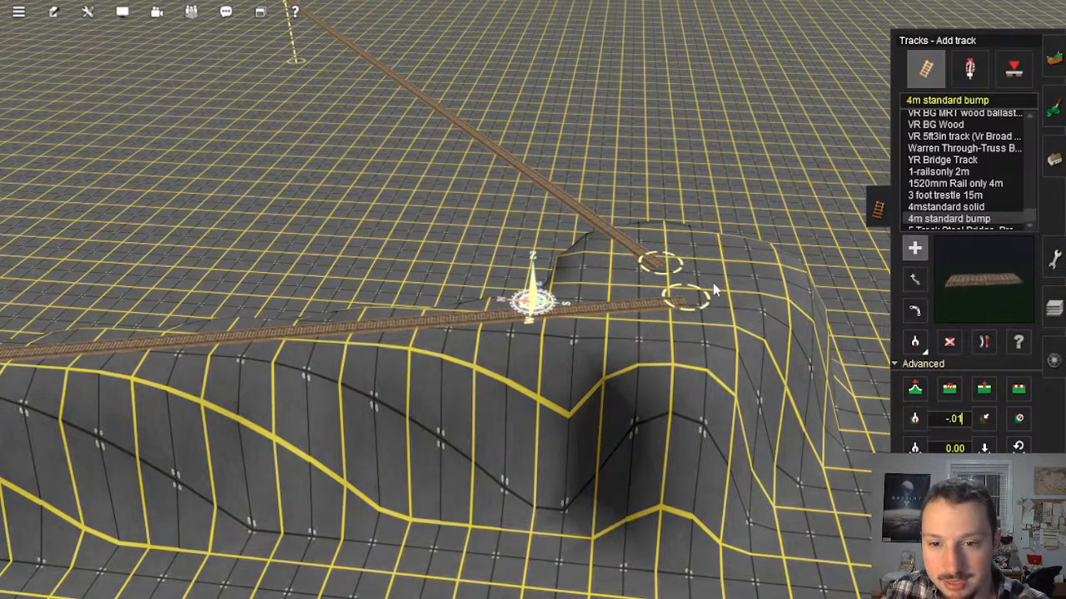
Step: Lay -.01 gradient track from the mound alongside the painted road, curving towards the blue boundary line
left_click_drag(686, 279, 501, 323)
scroll(508, 346, "up", 1)
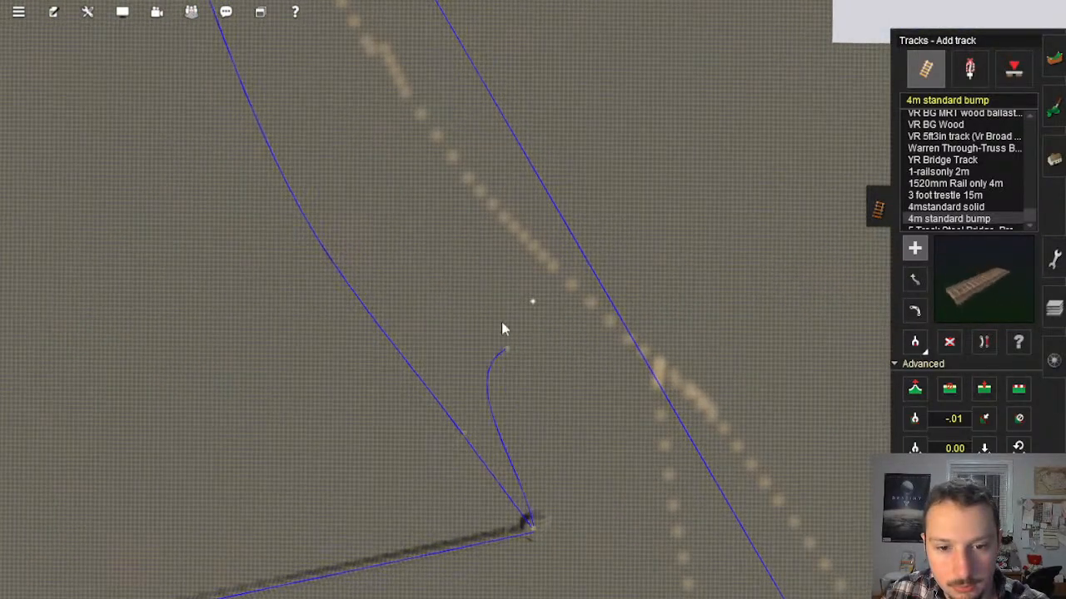
right_click(425, 78)
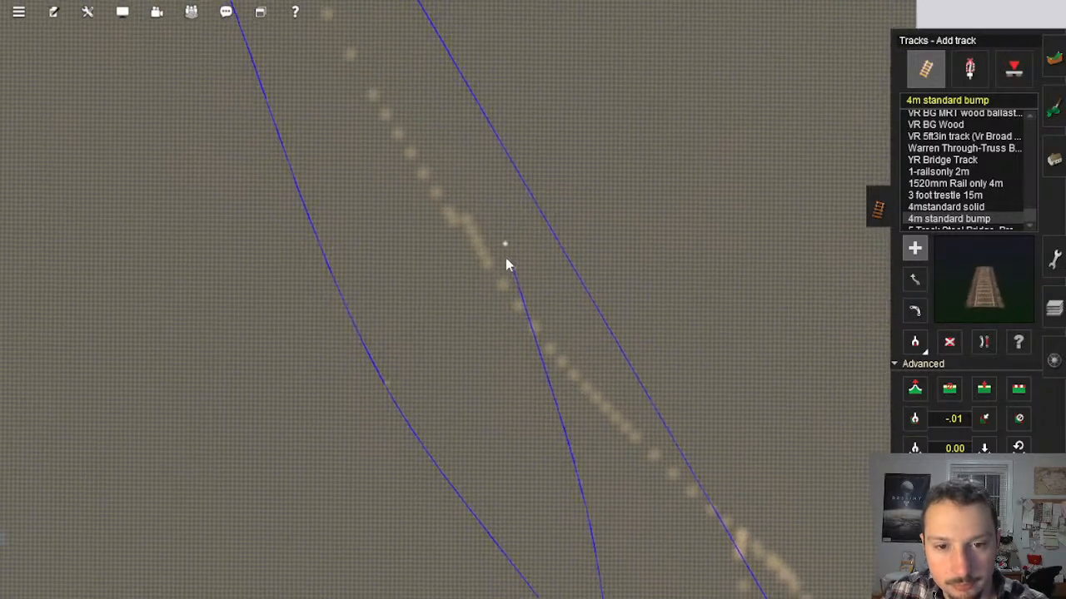
left_click_drag(538, 323, 442, 147)
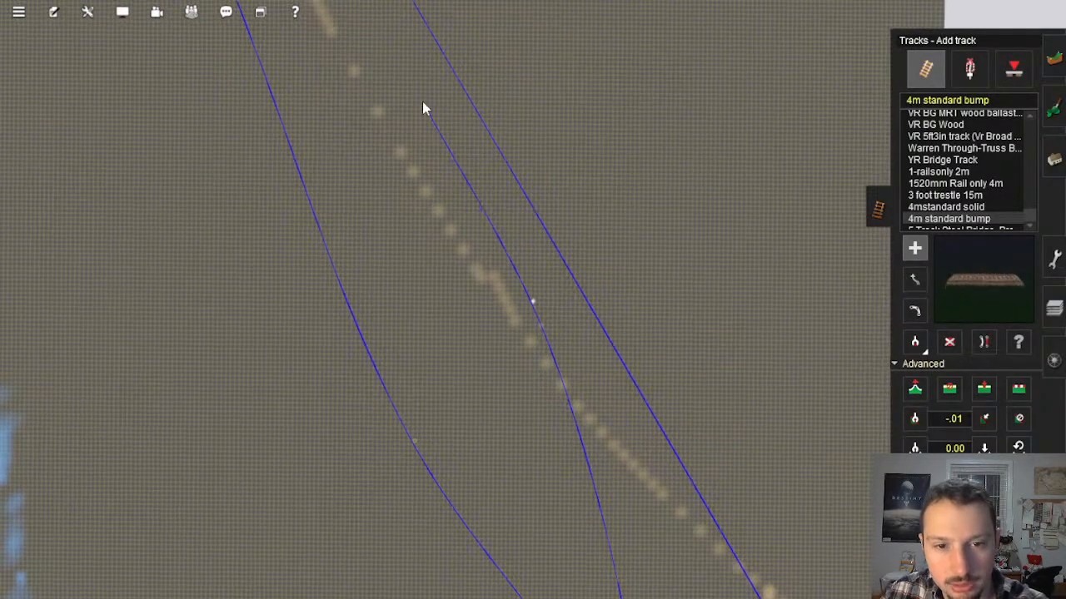
mouse_move(424, 98)
left_mouse_down()
mouse_move(452, 64)
mouse_move(439, 143)
mouse_move(464, 239)
mouse_move(521, 283)
mouse_move(515, 125)
left_mouse_up()
right_click(431, 61)
right_click(444, 100)
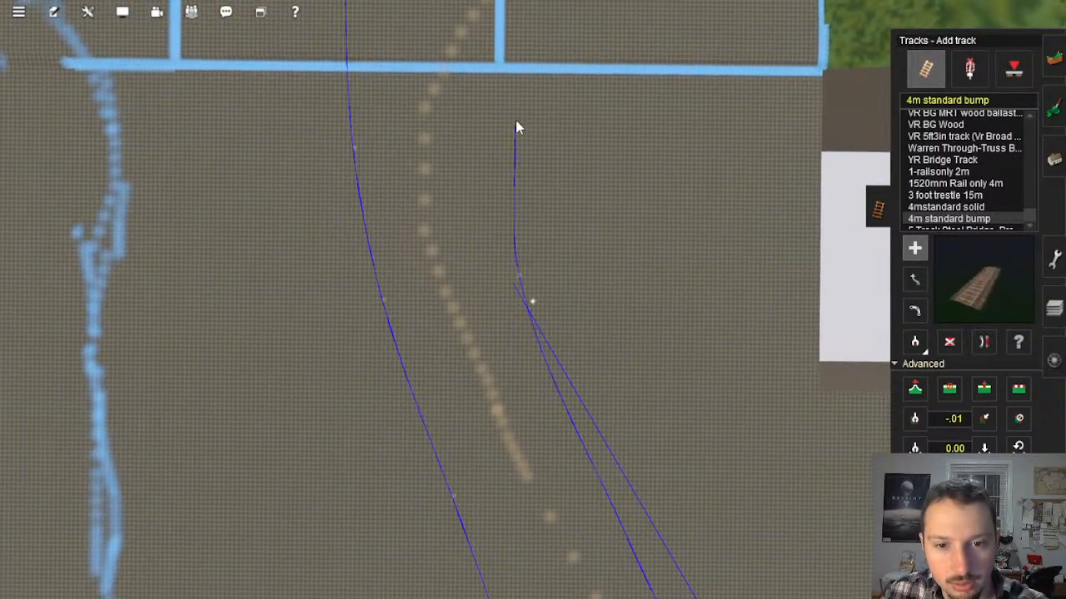
Step: Extend the -.01 gradient track across the blue boundary line and curve it alongside the boundary into the forested hillside at the corner
right_click(562, 63)
mouse_move(561, 67)
left_mouse_down()
mouse_move(652, 124)
mouse_move(673, 159)
mouse_move(663, 148)
mouse_move(577, 145)
left_mouse_up()
right_click(664, 140)
scroll(666, 150, "up", 5)
right_click(664, 147)
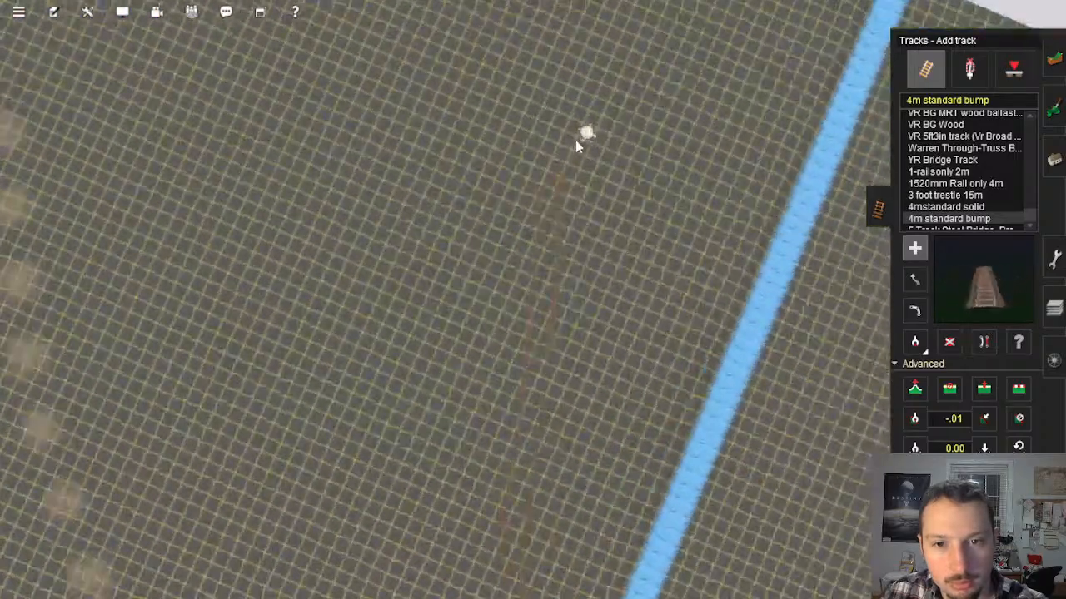
mouse_move(576, 146)
right_mouse_down()
mouse_move(439, 239)
mouse_move(458, 275)
right_mouse_up()
right_click(459, 276)
right_click(424, 245)
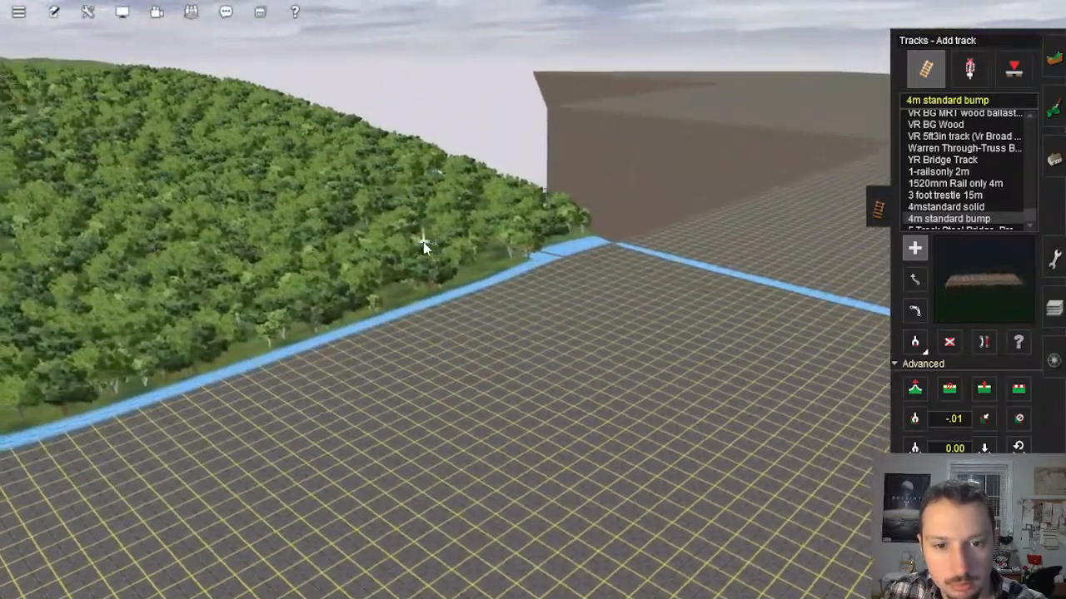
mouse_move(424, 244)
right_mouse_down()
mouse_move(562, 243)
mouse_move(625, 177)
right_mouse_up()
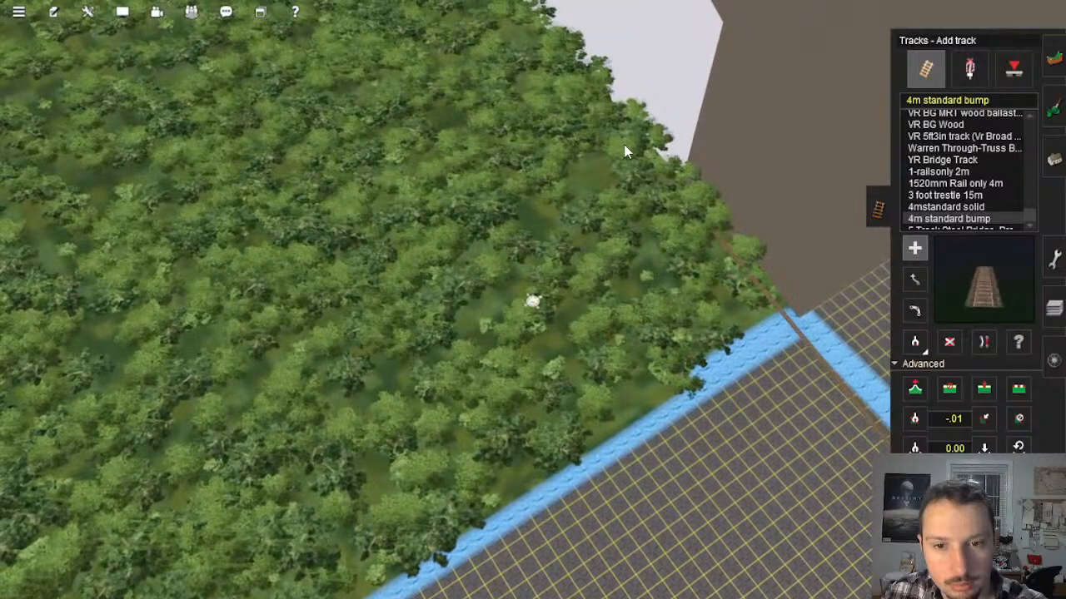
right_click(664, 325)
Step: Examine how the extended track, painted road and blue boundary lines run across the bare baseboards towards the forested hill
scroll(670, 401, "down", 12)
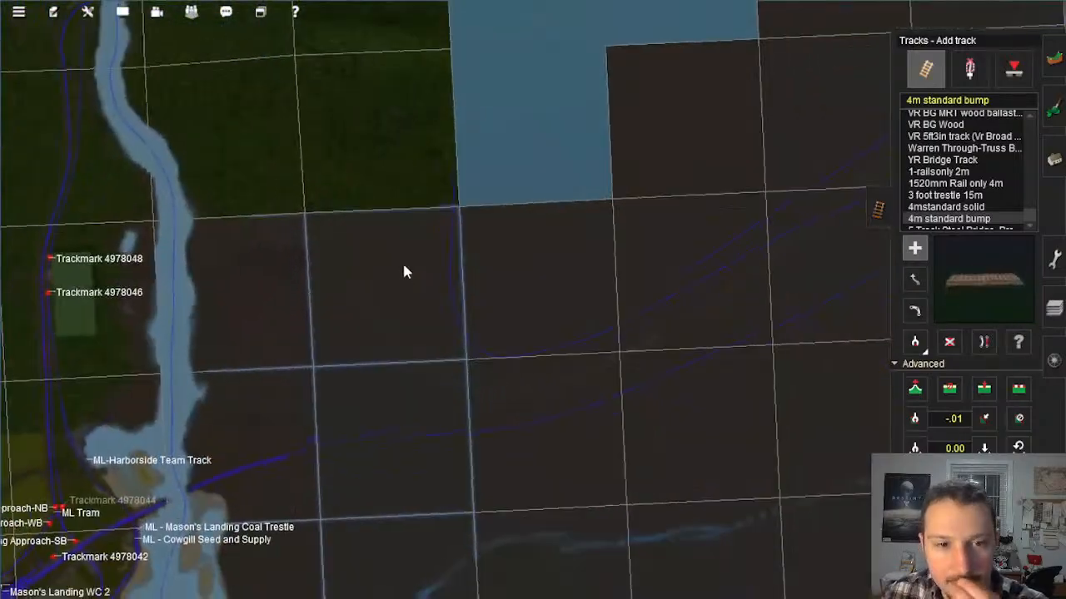
scroll(605, 375, "up", 10)
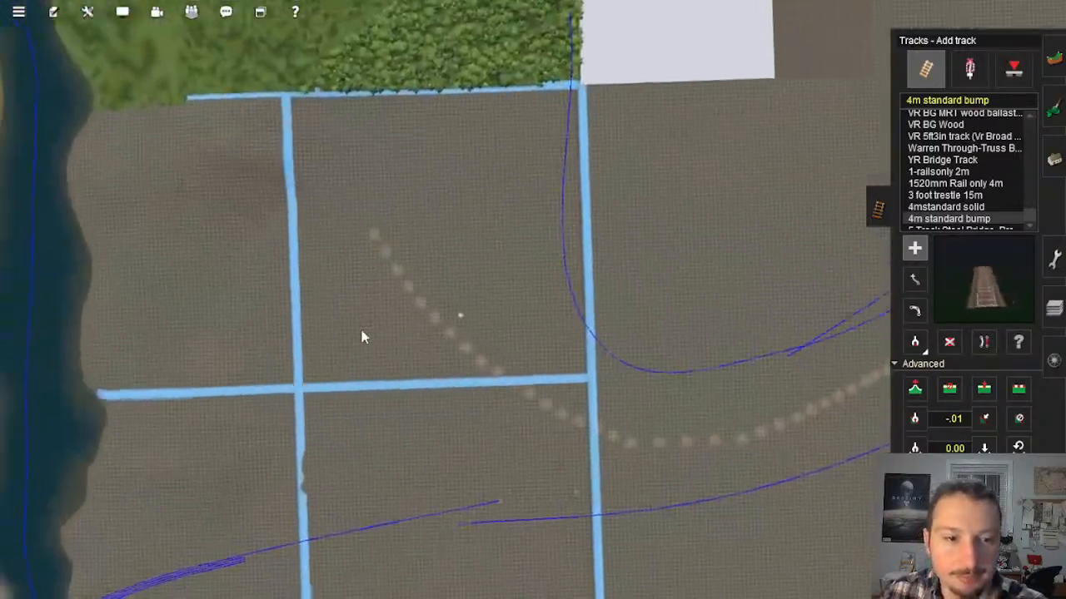
scroll(360, 333, "up", 10)
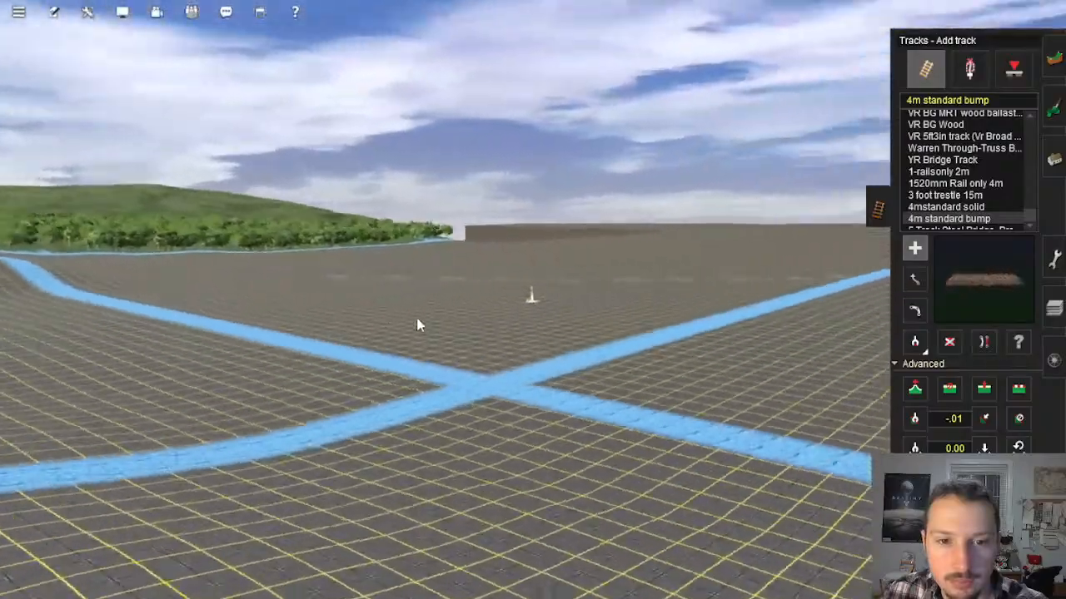
mouse_move(417, 319)
right_mouse_down()
mouse_move(410, 333)
mouse_move(435, 338)
mouse_move(659, 309)
mouse_move(673, 278)
mouse_move(583, 225)
mouse_move(612, 251)
mouse_move(599, 252)
mouse_move(589, 292)
mouse_move(445, 361)
mouse_move(376, 366)
mouse_move(402, 294)
mouse_move(511, 252)
mouse_move(483, 278)
mouse_move(492, 291)
mouse_move(596, 303)
mouse_move(559, 179)
mouse_move(443, 191)
right_mouse_up()
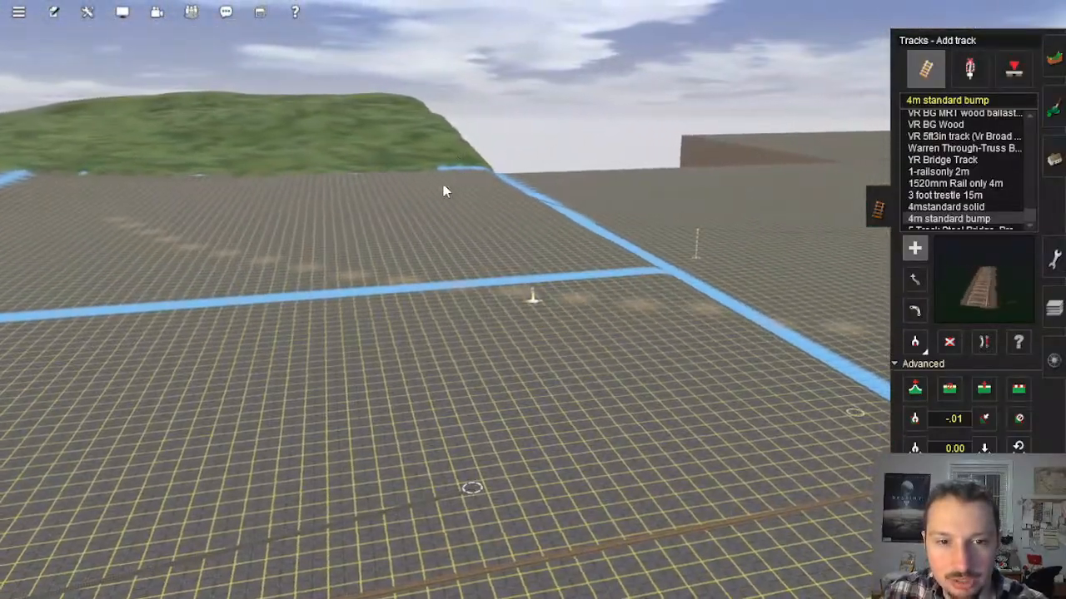
key("Left")
right_click_drag(790, 324, 490, 343)
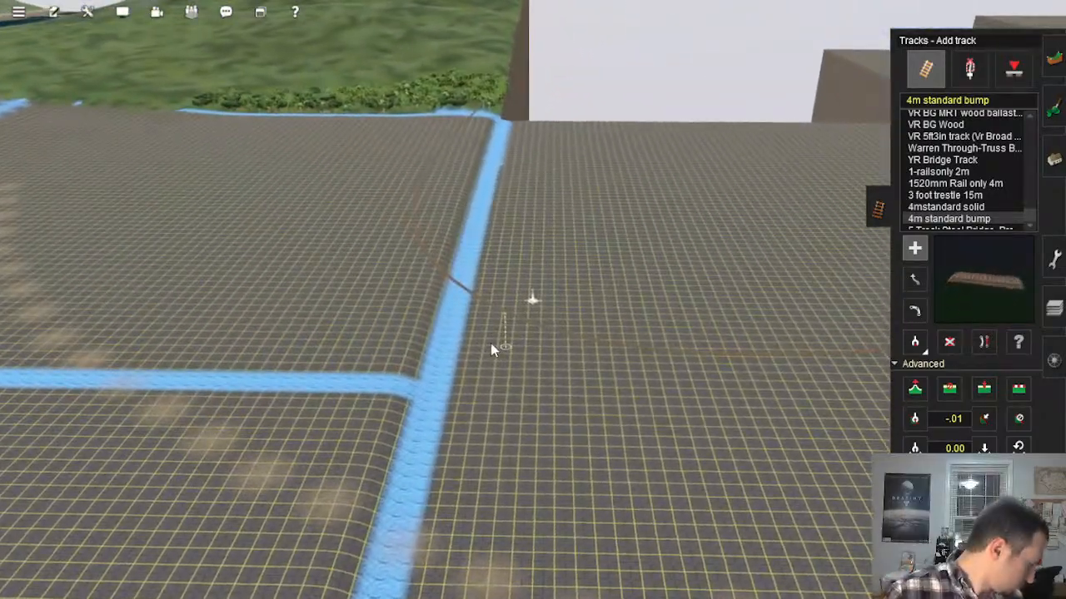
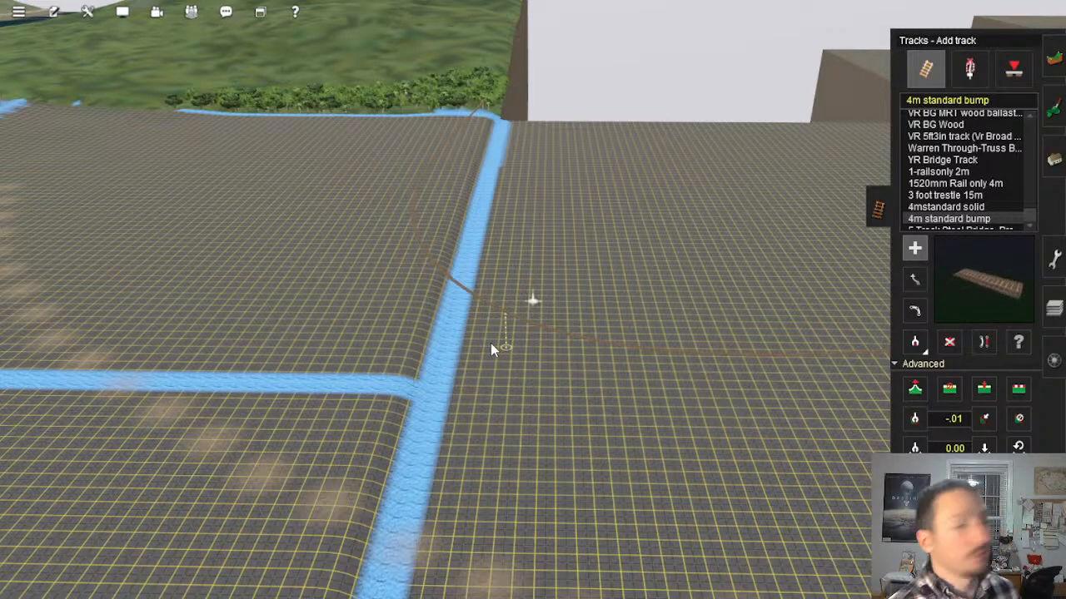
Step: Reposition the spline point at the bend of the -.01 gradient track beside the blue boundary junction
mouse_move(490, 343)
right_mouse_down()
mouse_move(502, 318)
mouse_move(502, 332)
right_mouse_up()
scroll(510, 328, "down", 8)
key("Right")
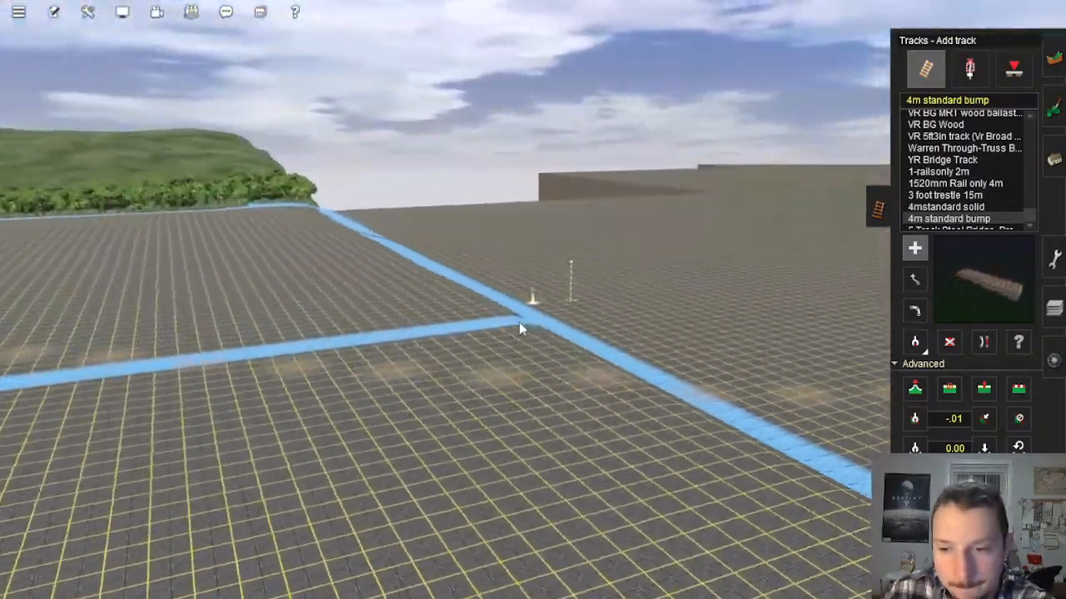
right_click(529, 300)
key("Left")
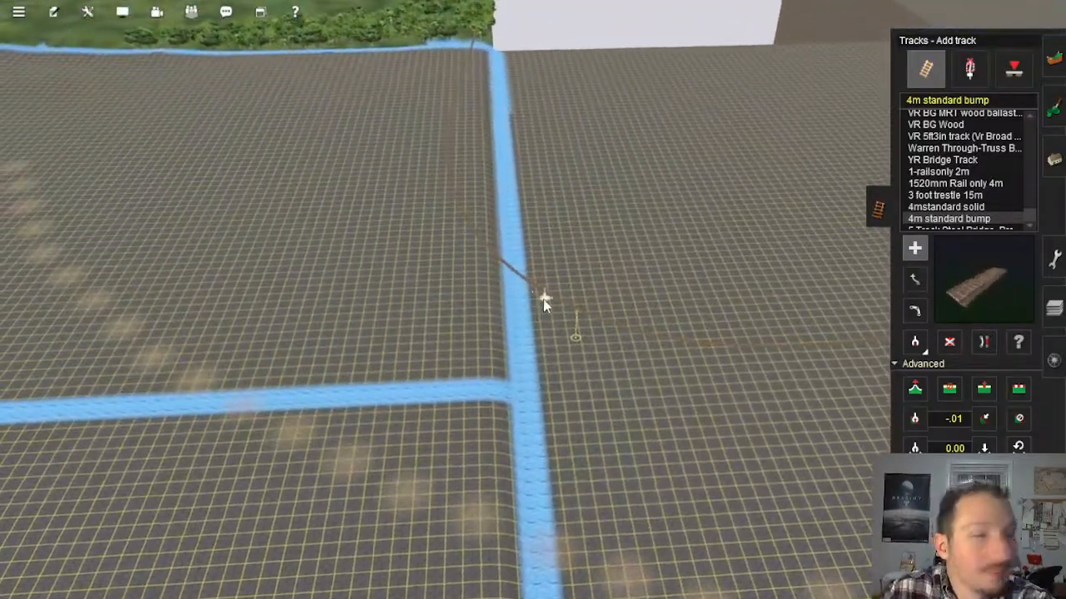
right_click_drag(546, 298, 638, 336)
scroll(638, 338, "down", 3)
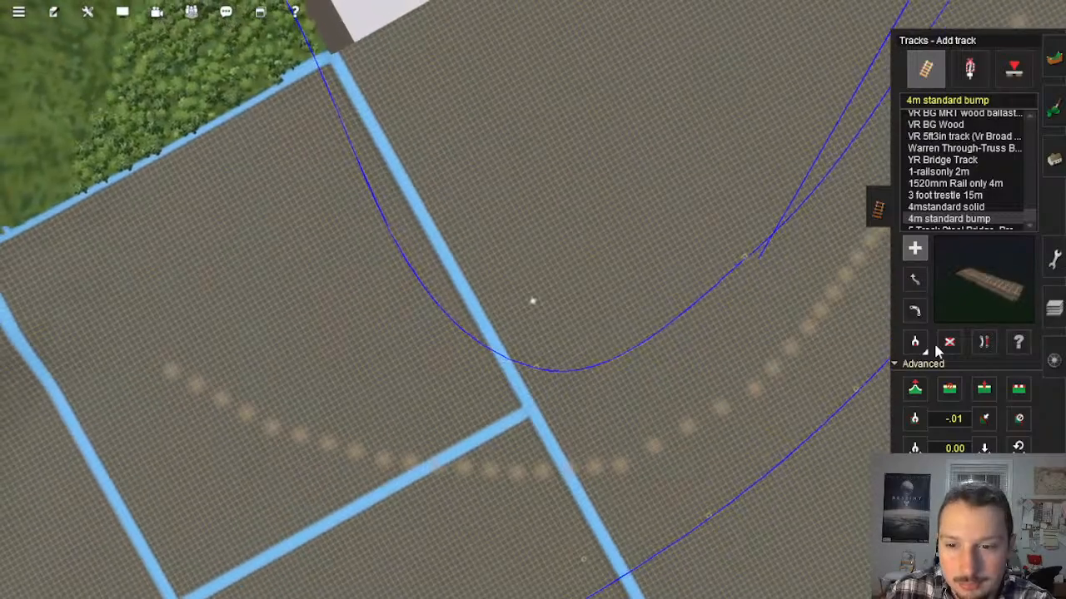
mouse_move(547, 379)
left_mouse_down()
mouse_move(556, 331)
mouse_move(549, 361)
left_mouse_up()
scroll(554, 364, "up", 5)
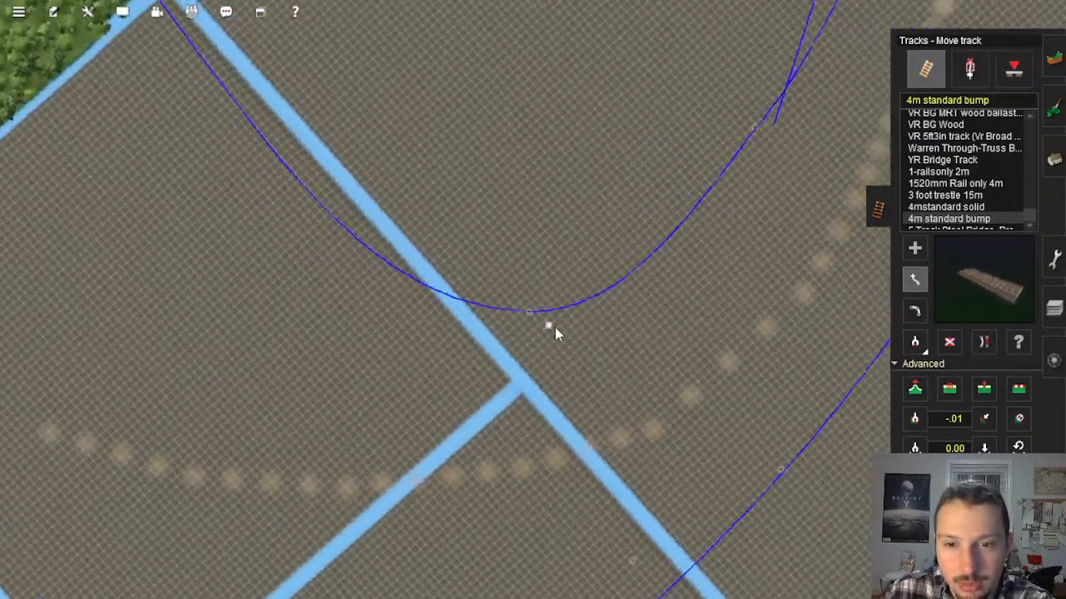
key("Down")
key("Right")
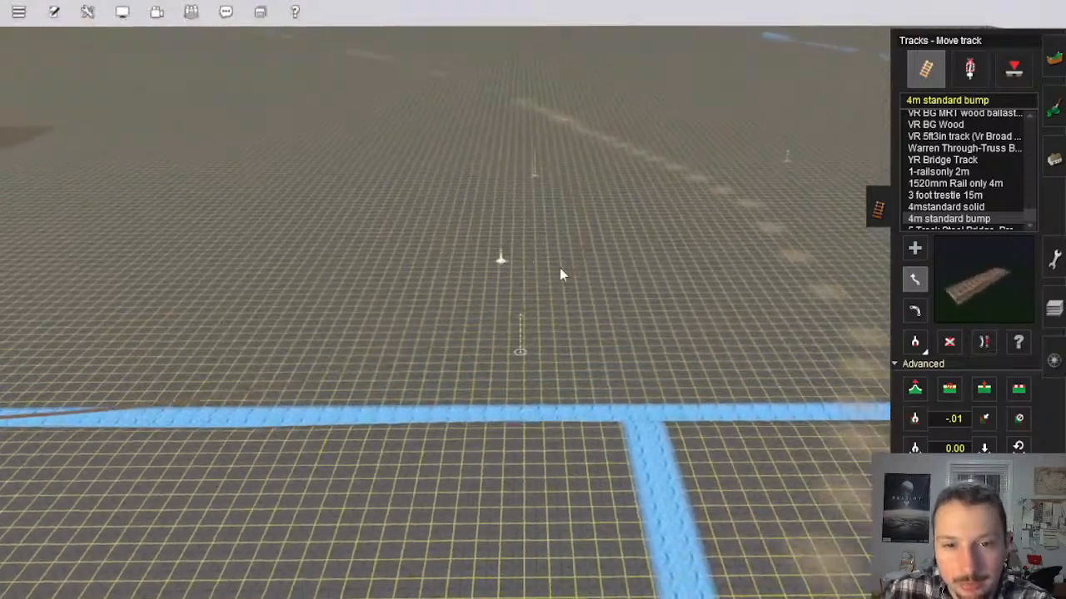
key("Up")
Step: Flatten the terrain to the track along the blue boundary up to the forest corner and around the bend
left_click(1018, 389)
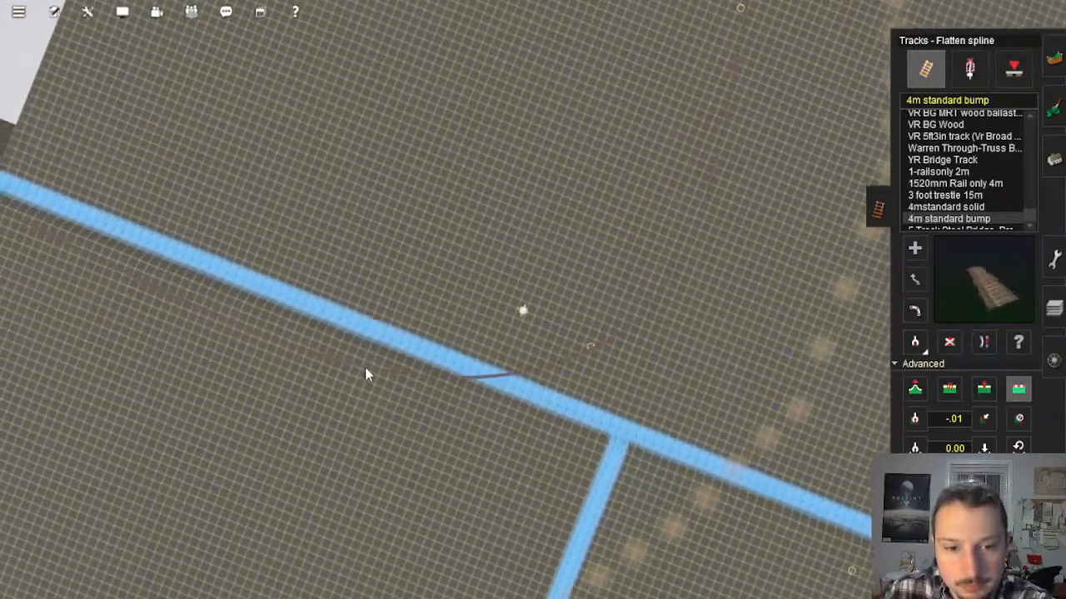
left_click(365, 364)
key("Left")
right_click_drag(346, 329, 406, 310)
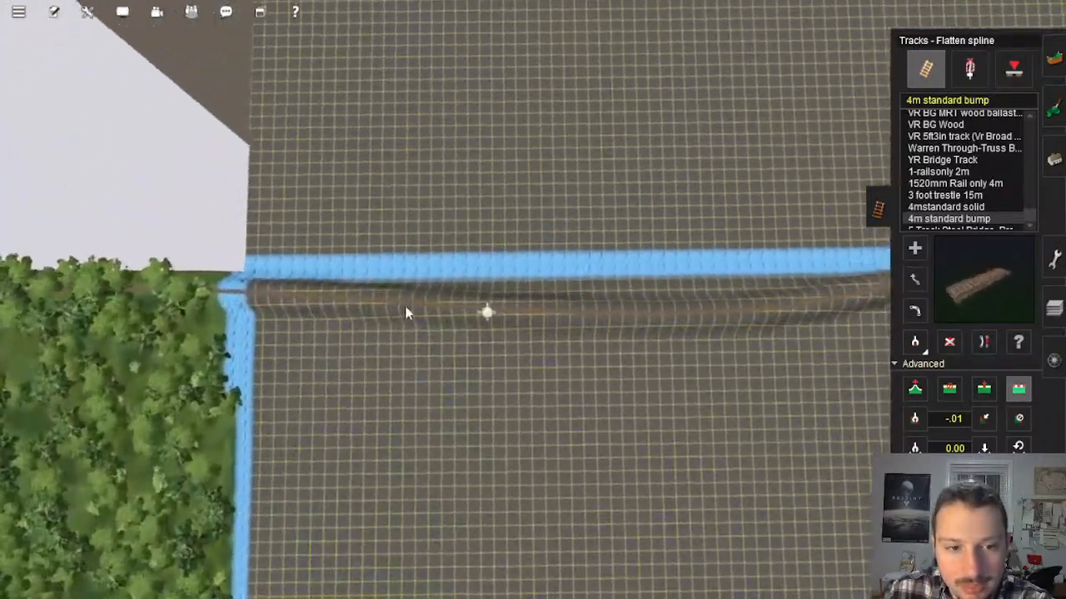
key("Down")
right_click_drag(575, 305, 447, 222)
key("Right")
left_click(606, 292)
key("Left")
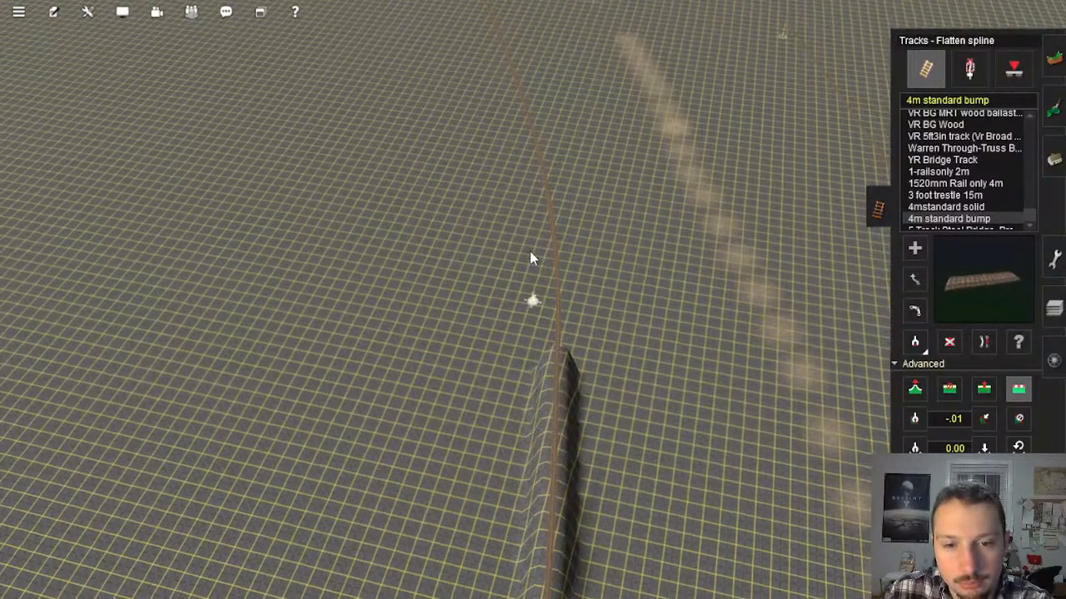
Step: Flatten the terrain to the first straight track sections beyond the bend, beside the painted road
left_click(529, 251)
right_click_drag(556, 279, 542, 337)
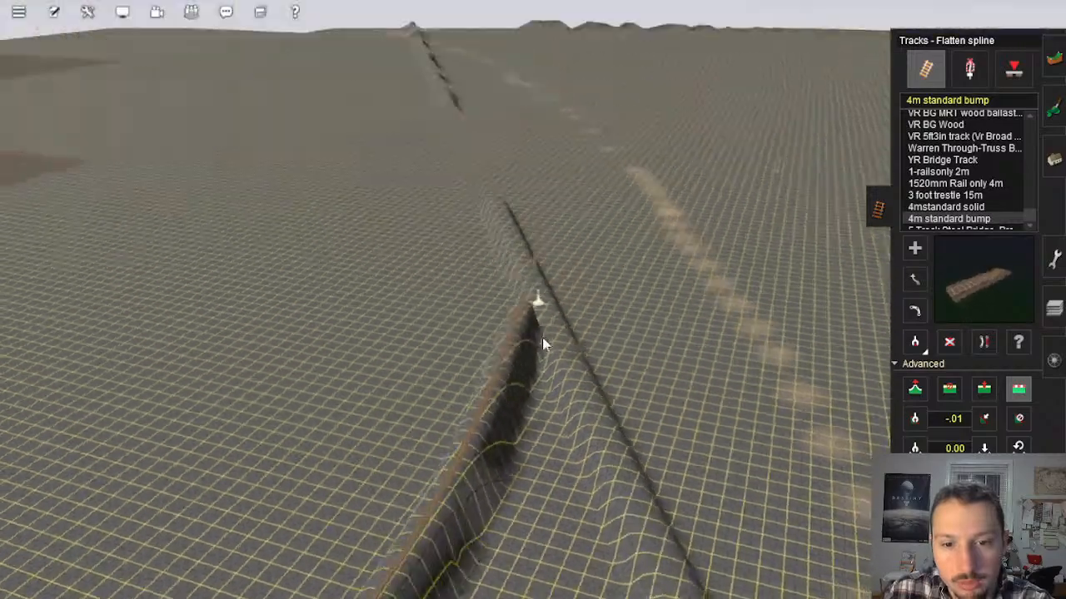
key("Down")
key("Left")
left_click(567, 253)
right_click_drag(568, 252, 562, 262)
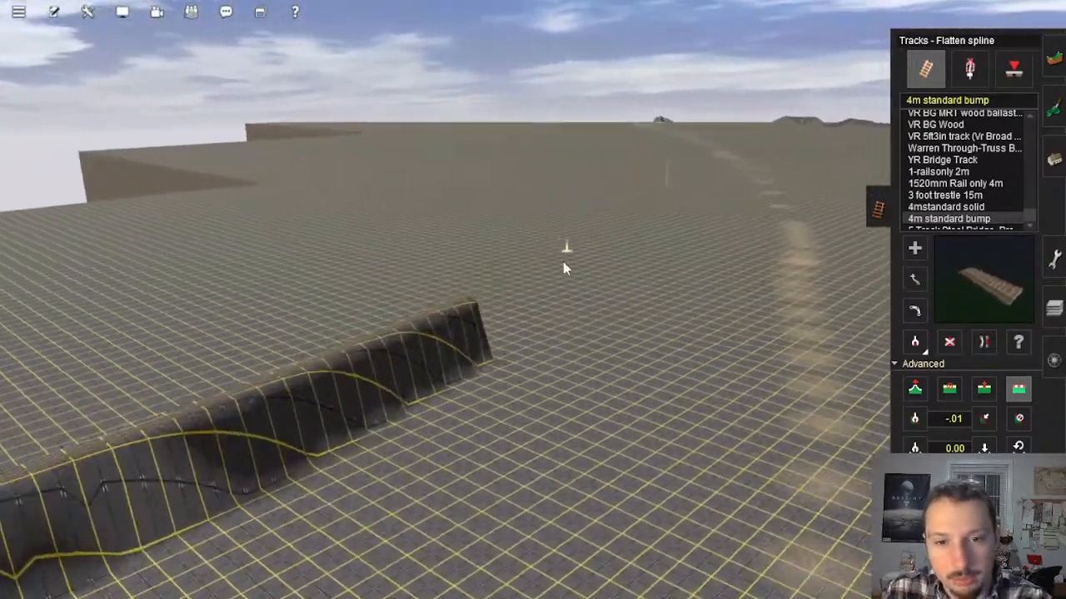
key("Up")
key("Right")
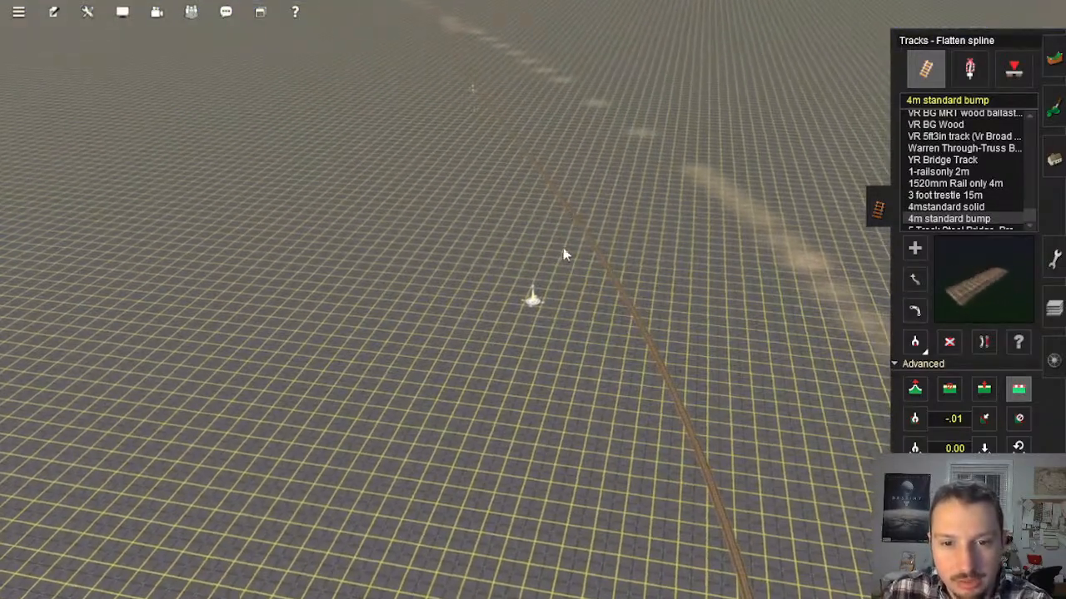
Step: Flatten the terrain to the remaining sections of the same track as far as the mound
left_click(561, 243)
right_click_drag(499, 126, 497, 193)
key("Right")
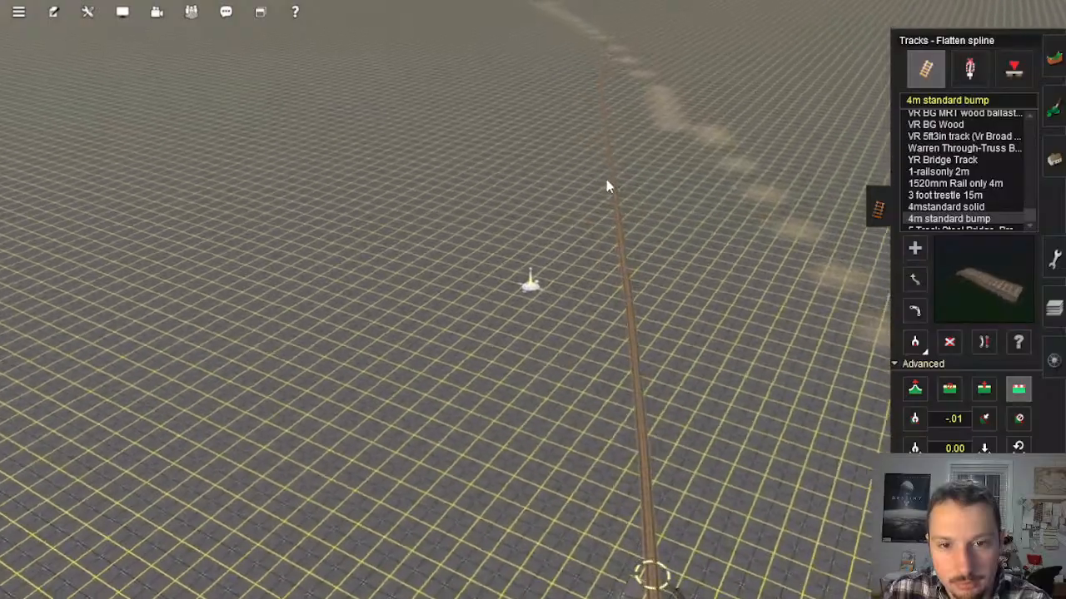
left_click(608, 180)
right_click(557, 105)
left_click(491, 127)
right_click(531, 69)
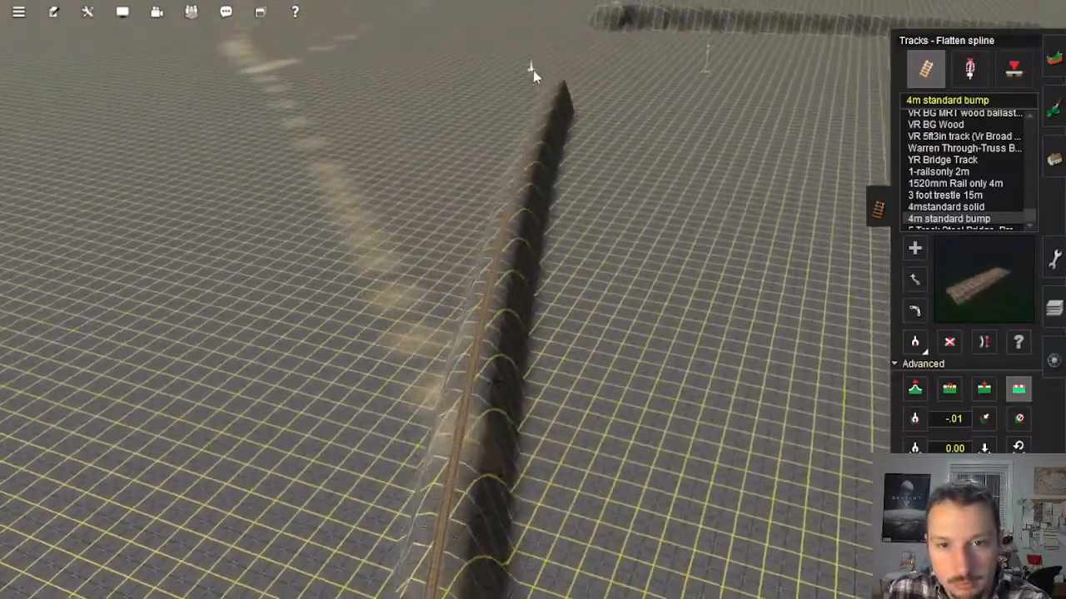
left_click(575, 122)
right_click(609, 144)
Step: Examine on the overview map how the trial tracks run relative to the river, Mason's Landing and the edge of the baseboards
key("Up")
key("Right")
scroll(577, 276, "down", 10)
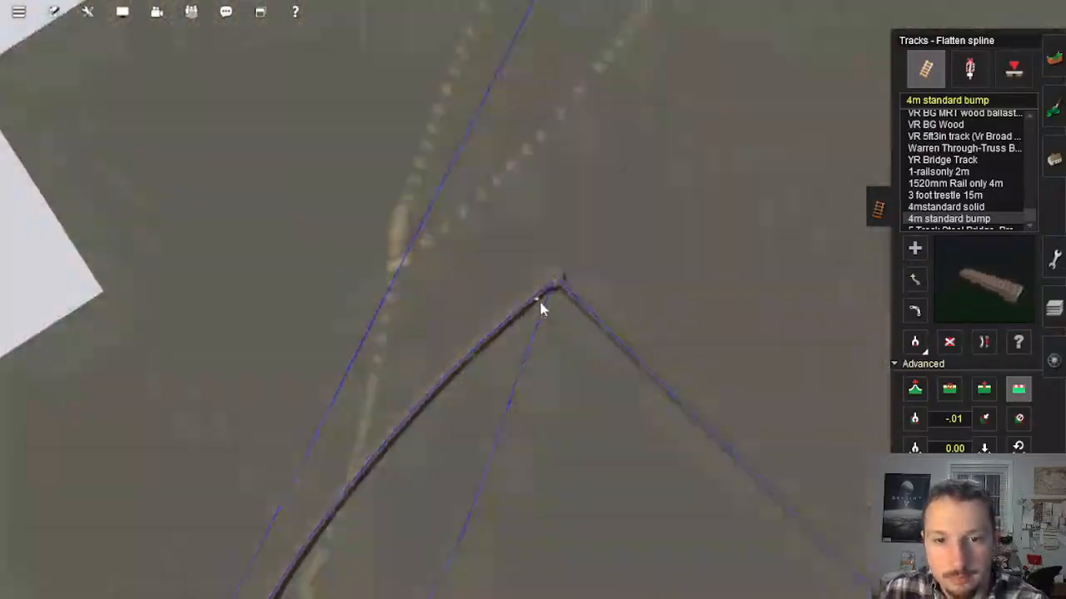
scroll(541, 303, "down", 5)
right_click_drag(526, 323, 432, 336)
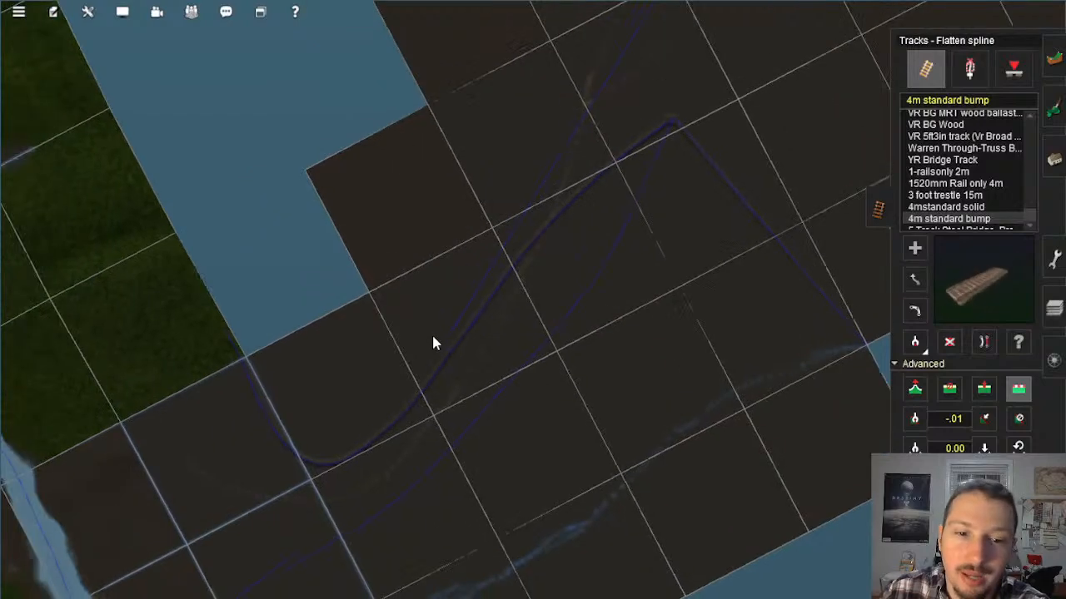
right_click_drag(425, 400, 431, 338)
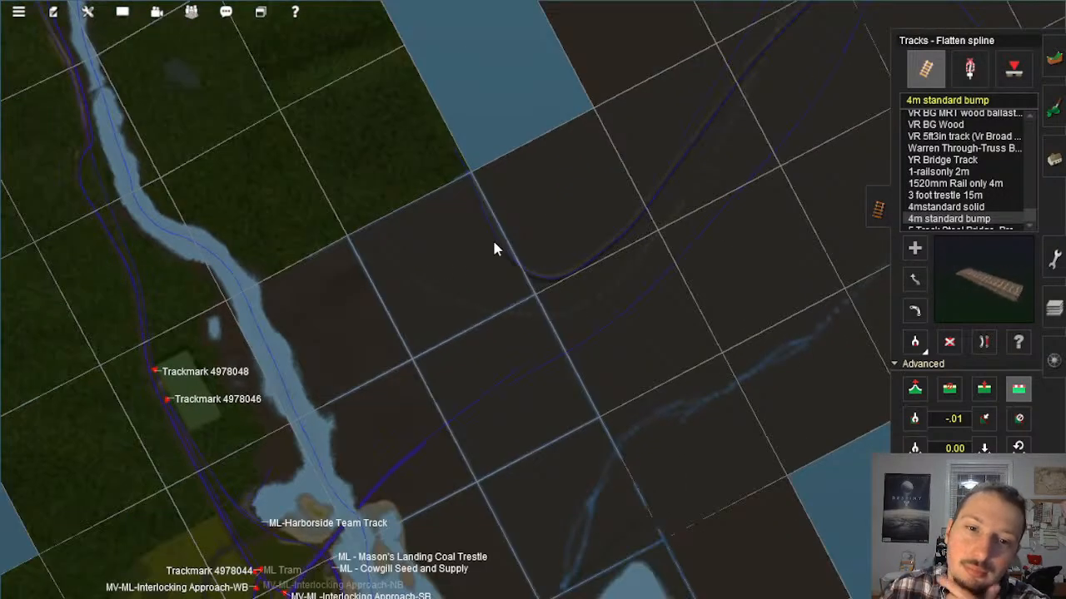
scroll(517, 229, "down", 5)
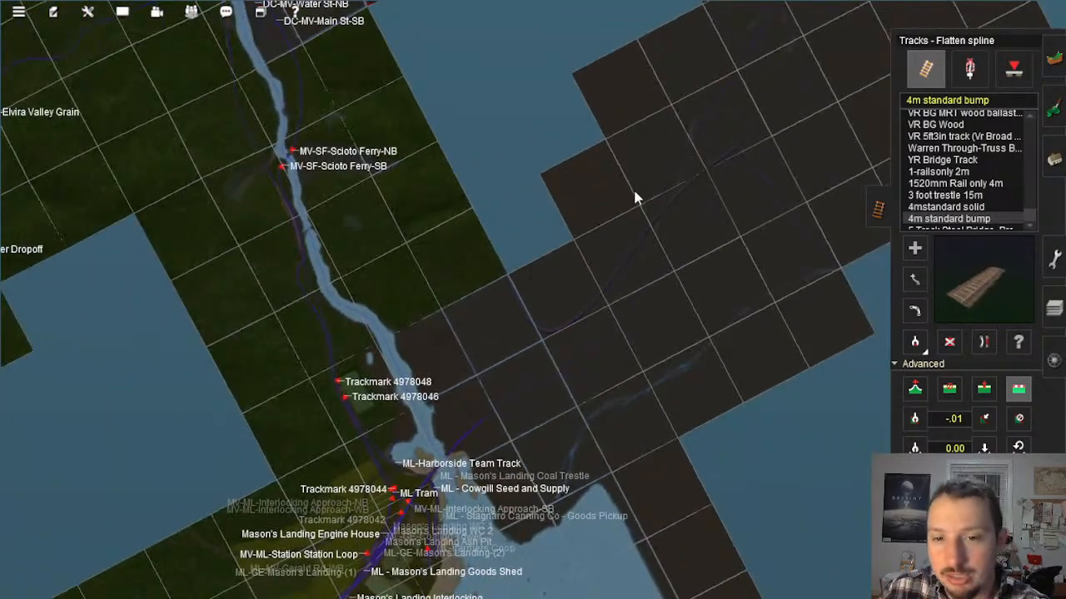
scroll(635, 197, "up", 10)
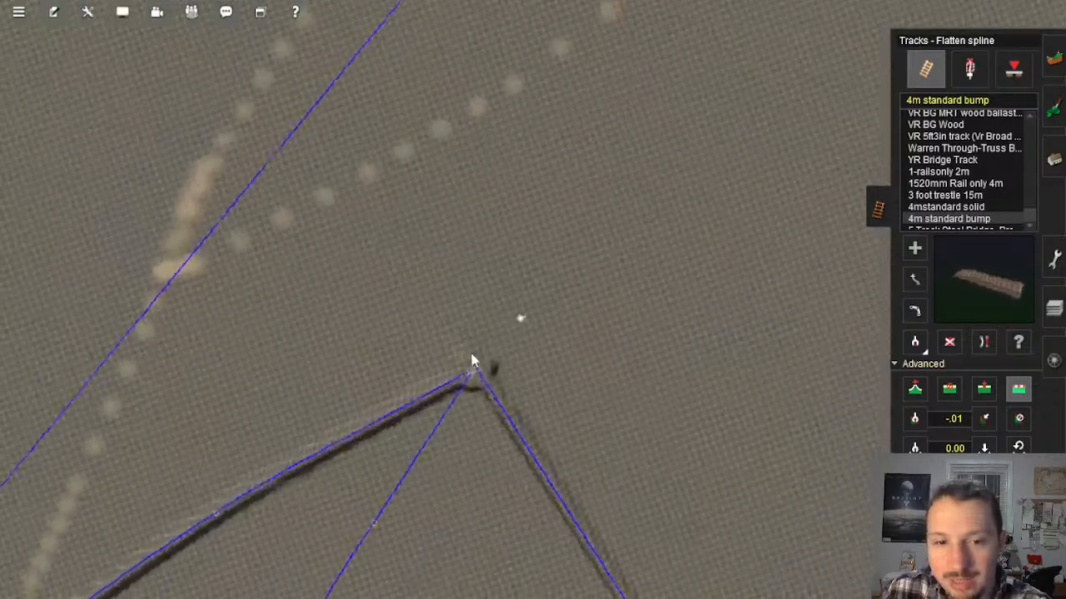
Step: At the mound, ready the topology brush to apply the 29.65 terrain height with a much larger radius
right_click_drag(471, 360, 498, 361)
scroll(520, 299, "up", 5)
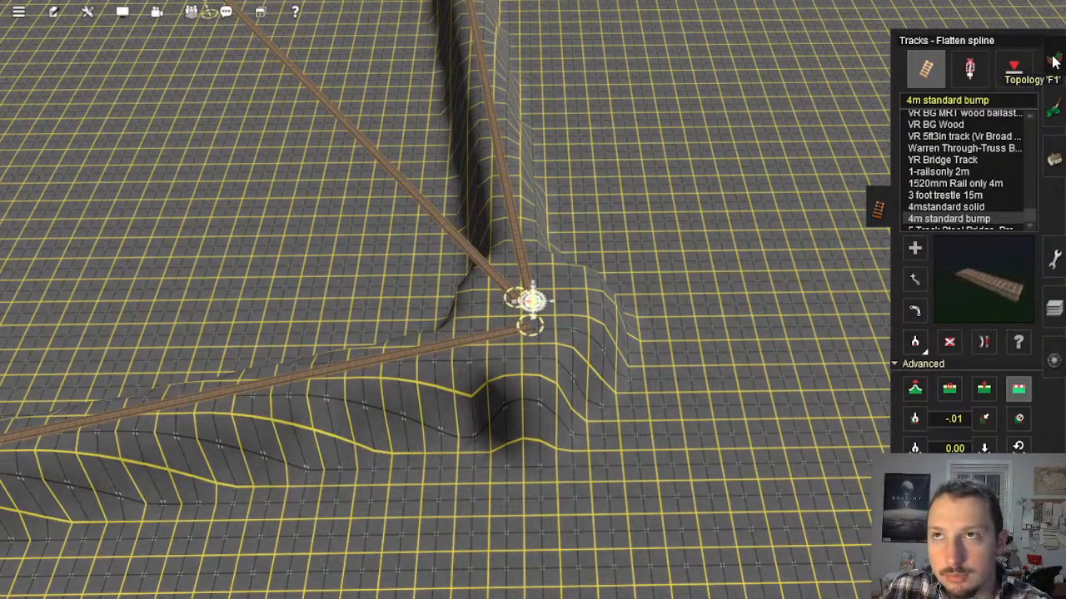
left_click(1053, 63)
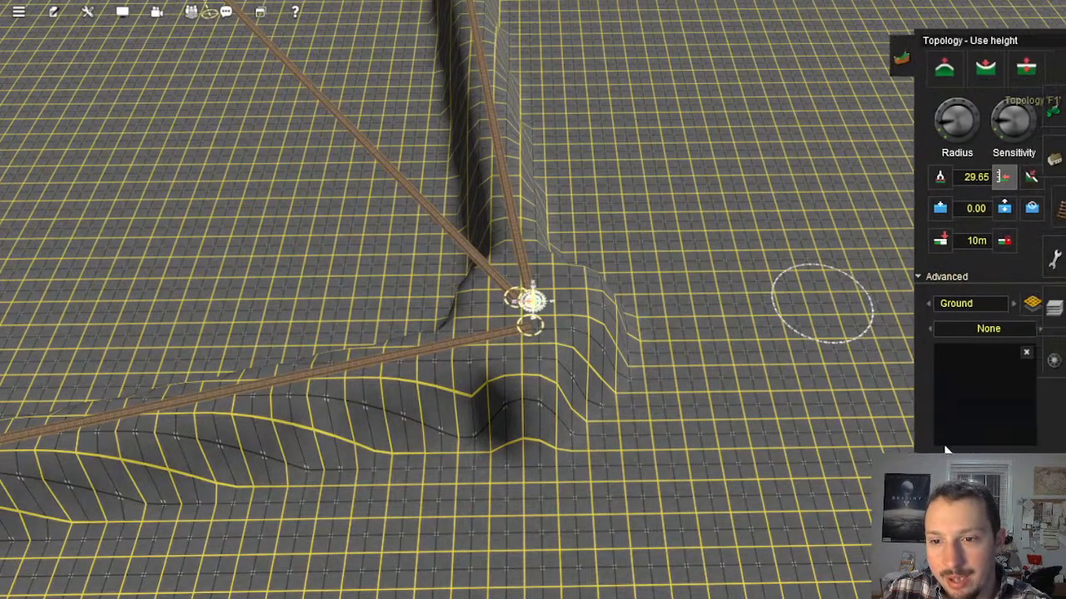
left_click(1054, 111)
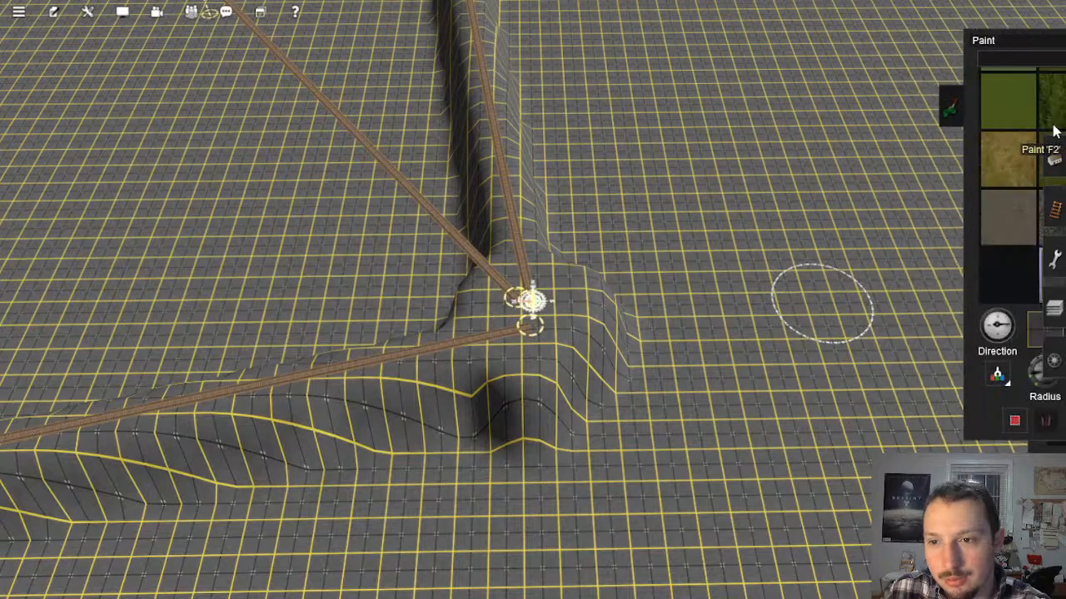
left_click(1053, 159)
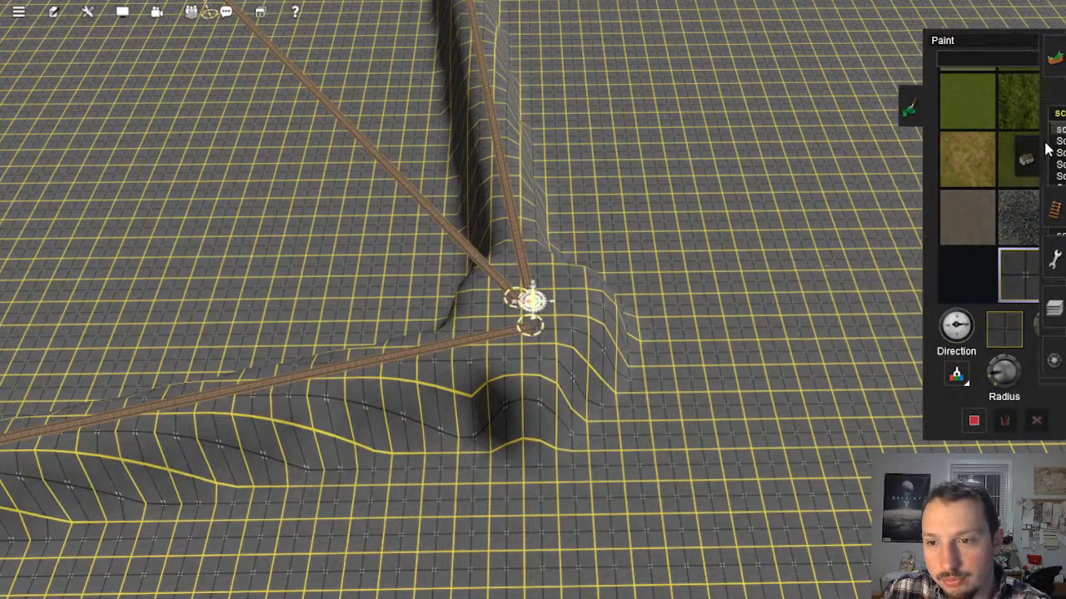
left_click(1052, 62)
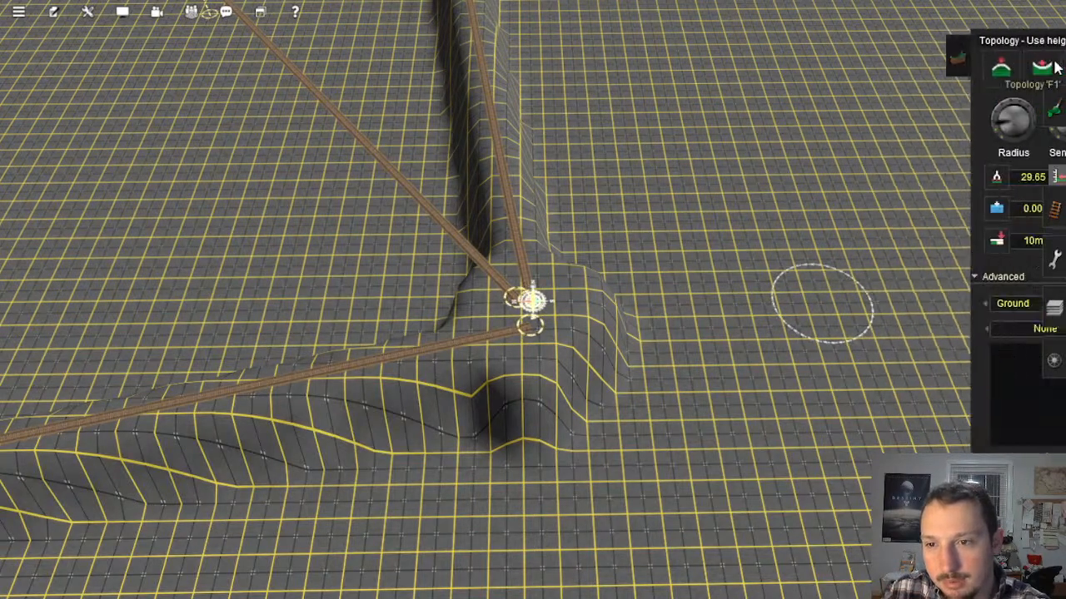
left_click(935, 179)
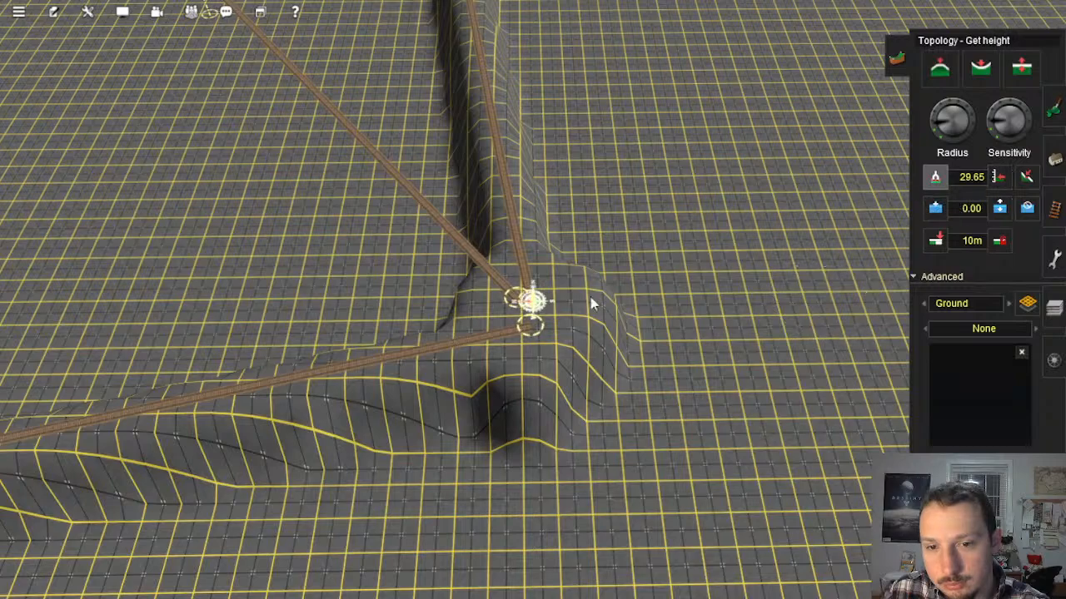
right_click(552, 303)
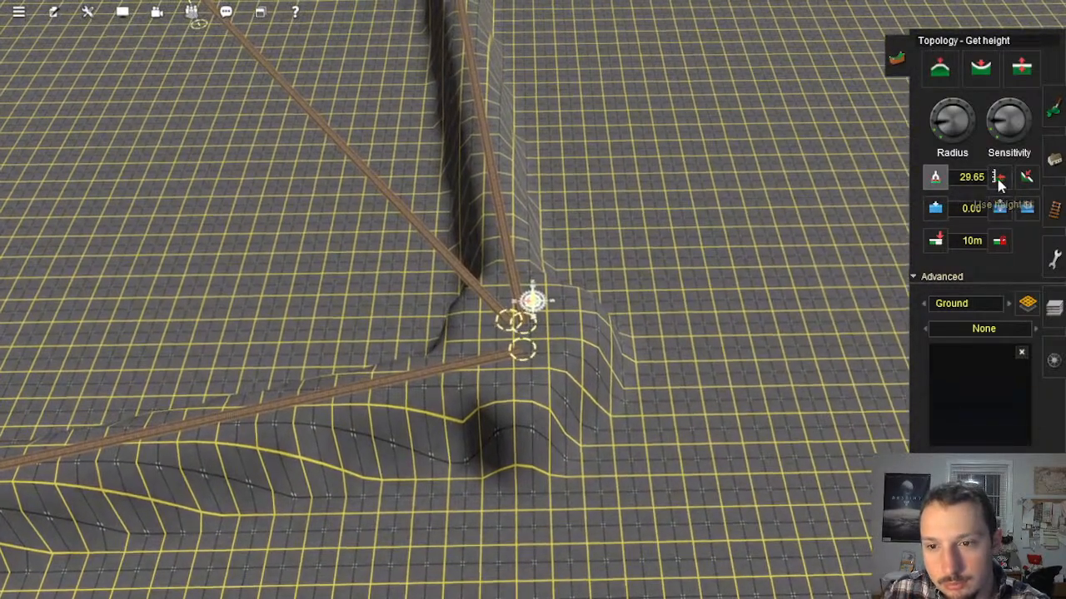
left_click(999, 177)
left_click_drag(964, 122, 958, 162)
scroll(674, 236, "down", 1)
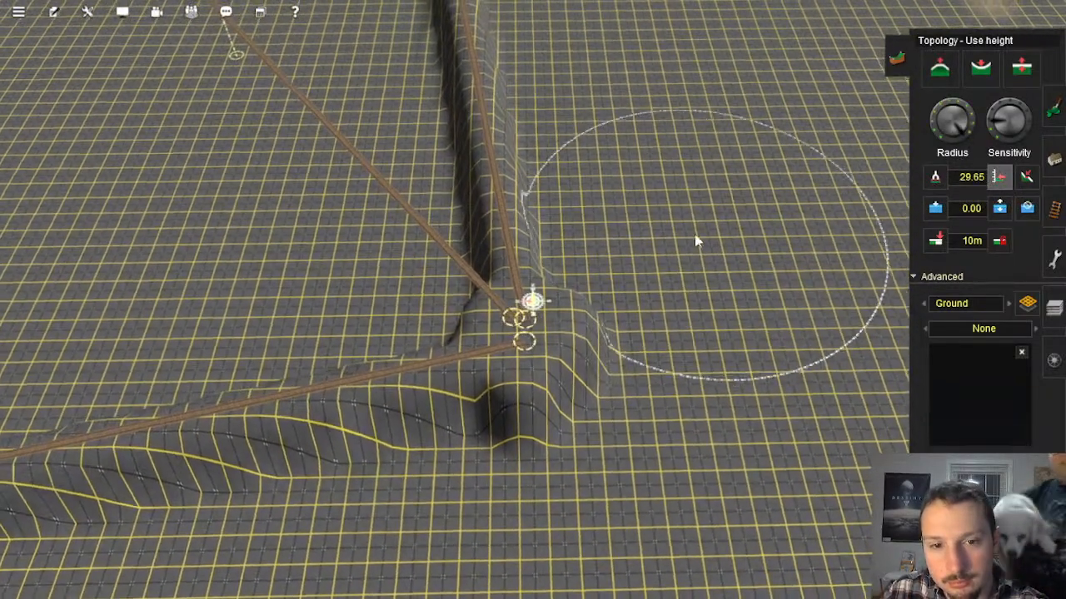
Step: Raise the bare ground beside the mound to the 29.65 height, forming a plateau against the track embankments
mouse_move(674, 245)
left_mouse_down()
mouse_move(687, 214)
mouse_move(679, 197)
left_mouse_up()
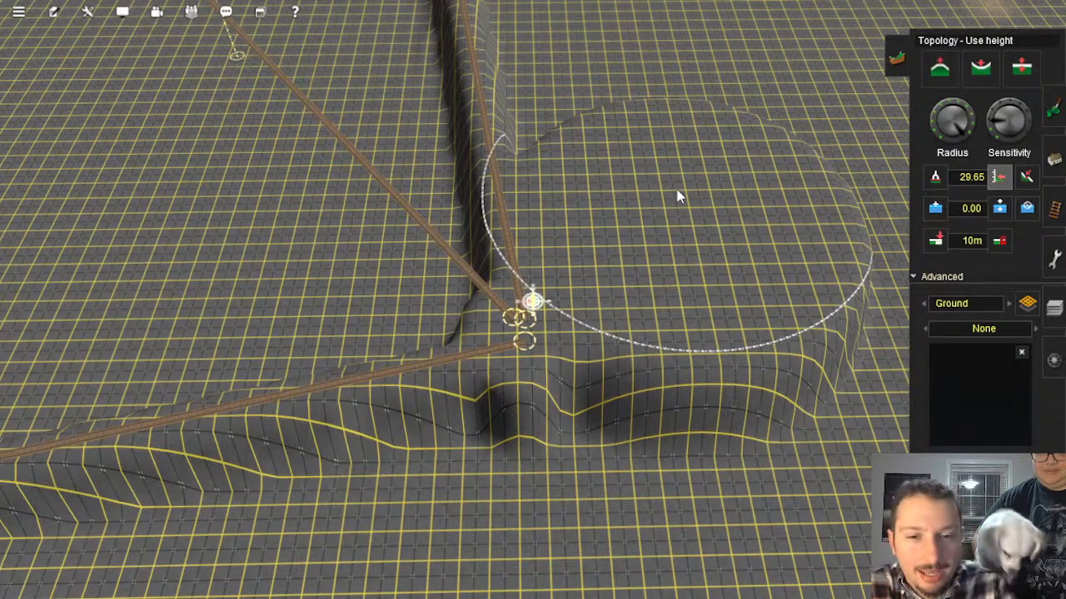
mouse_move(630, 66)
right_mouse_down()
mouse_move(627, 117)
mouse_move(546, 267)
right_mouse_up()
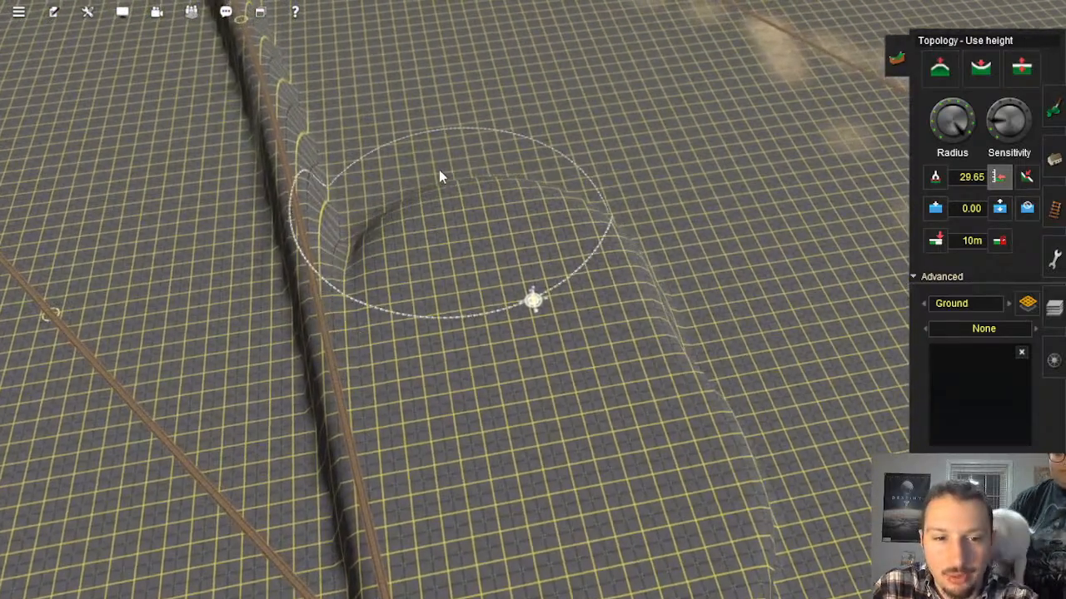
mouse_move(439, 170)
left_mouse_down()
mouse_move(456, 281)
mouse_move(399, 115)
mouse_move(361, 55)
mouse_move(402, 93)
left_mouse_up()
mouse_move(401, 100)
right_mouse_down()
mouse_move(566, 236)
mouse_move(557, 243)
mouse_move(499, 133)
mouse_move(536, 215)
right_mouse_up()
Step: Extend the 29.65 height plateau away from the mound, along the embankment's side facing away from the painted road
mouse_move(545, 241)
left_mouse_down()
mouse_move(534, 175)
mouse_move(467, 58)
left_mouse_up()
right_click(499, 113)
left_click_drag(526, 208, 475, 54)
right_click(501, 112)
mouse_move(522, 202)
left_mouse_down()
mouse_move(457, 99)
mouse_move(464, 31)
left_mouse_up()
right_click(492, 114)
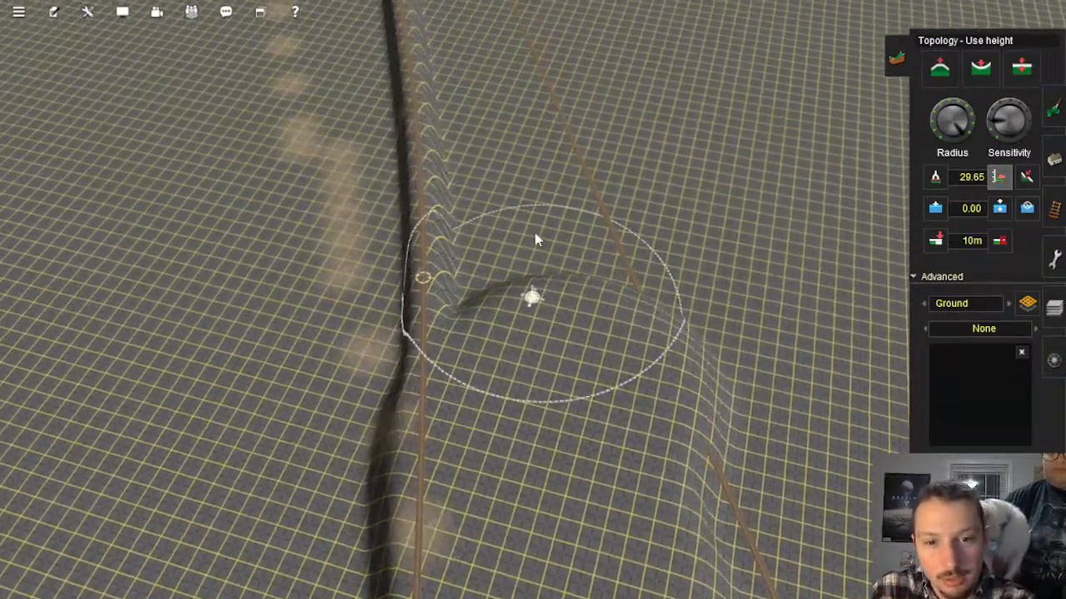
left_click_drag(536, 238, 487, 98)
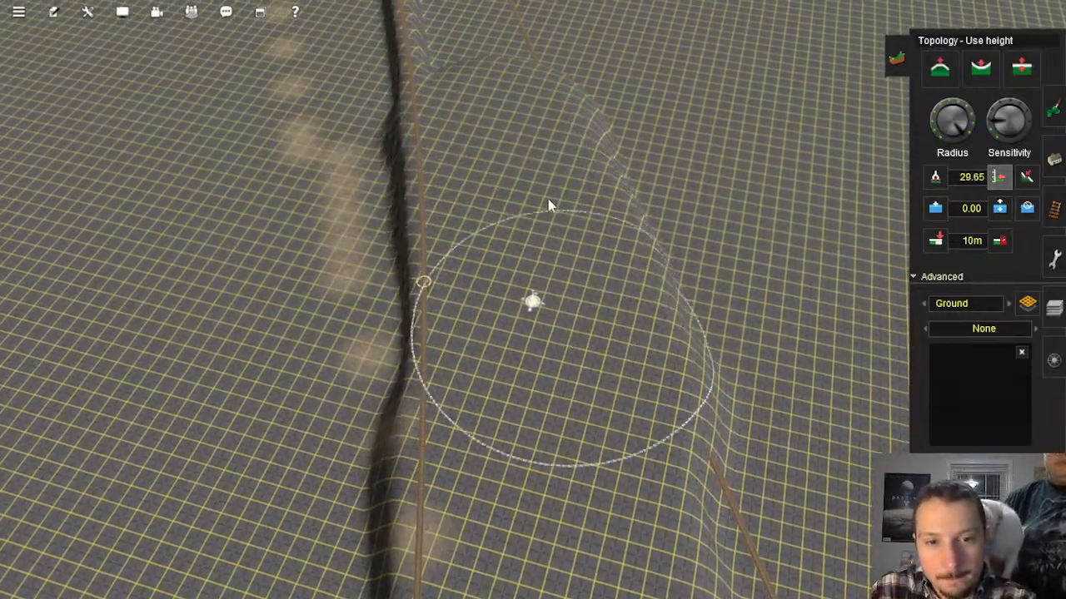
right_click(518, 50)
key("Right")
Step: Continue the raised strip at 29.65 height along the middle stretch of the embankment and inspect its outer edge
mouse_move(550, 452)
left_mouse_down()
mouse_move(462, 283)
mouse_move(357, 128)
left_mouse_up()
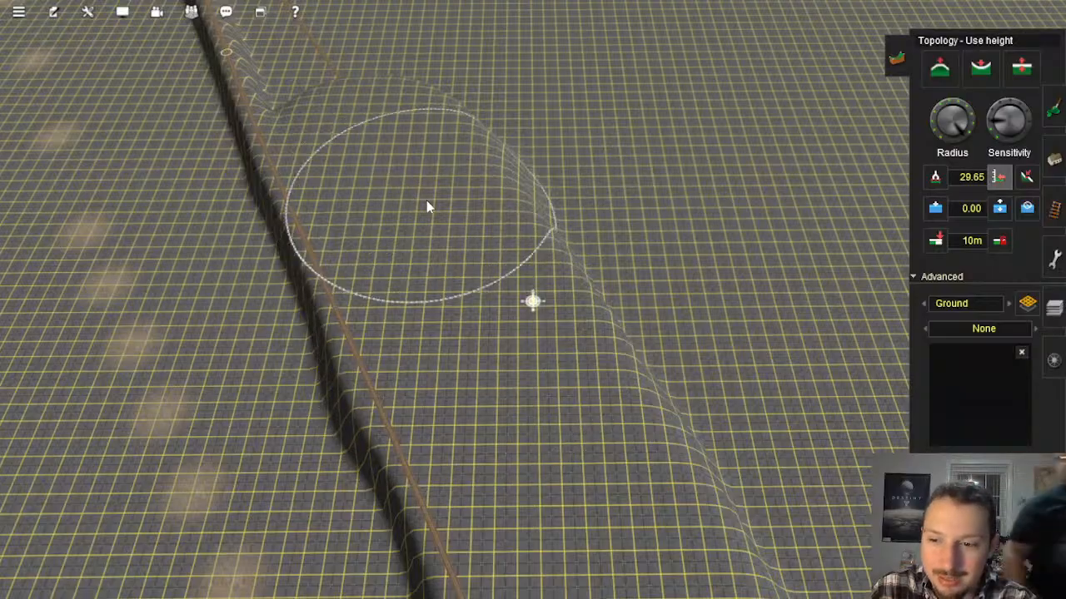
right_click(319, 130)
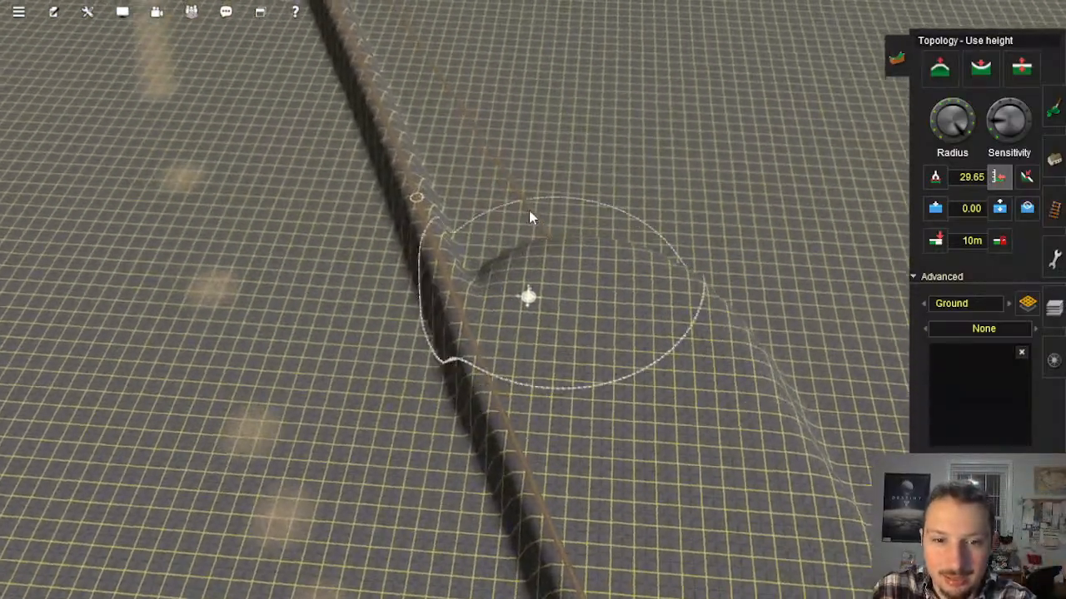
mouse_move(528, 210)
left_mouse_down()
mouse_move(452, 93)
mouse_move(588, 264)
mouse_move(700, 370)
mouse_move(575, 257)
left_mouse_up()
right_click(629, 377)
key("Left")
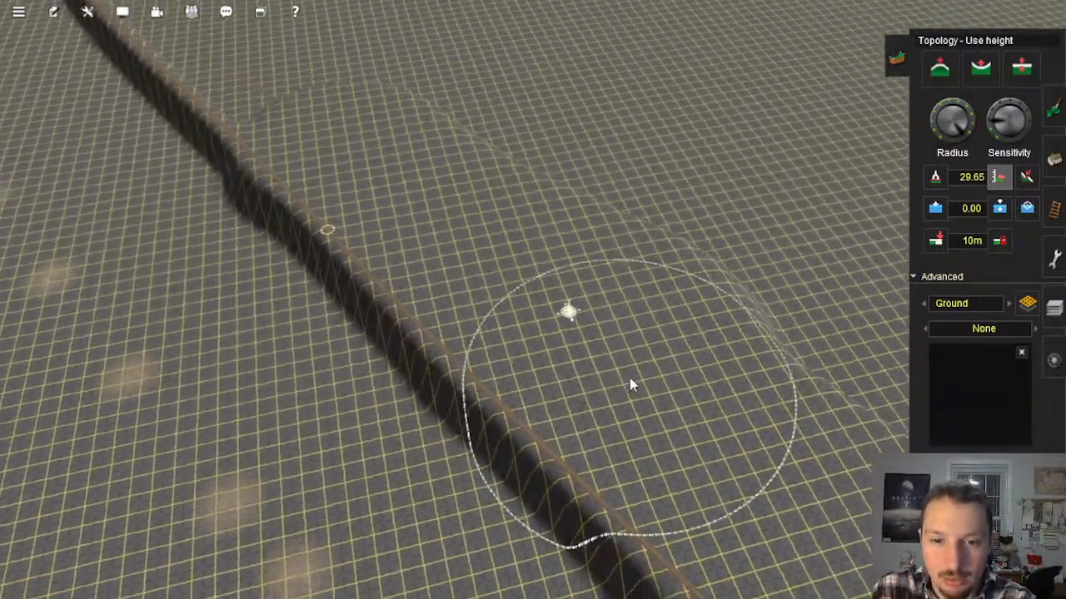
key("Down")
right_click(577, 481)
scroll(576, 480, "down", 3)
right_click(575, 449)
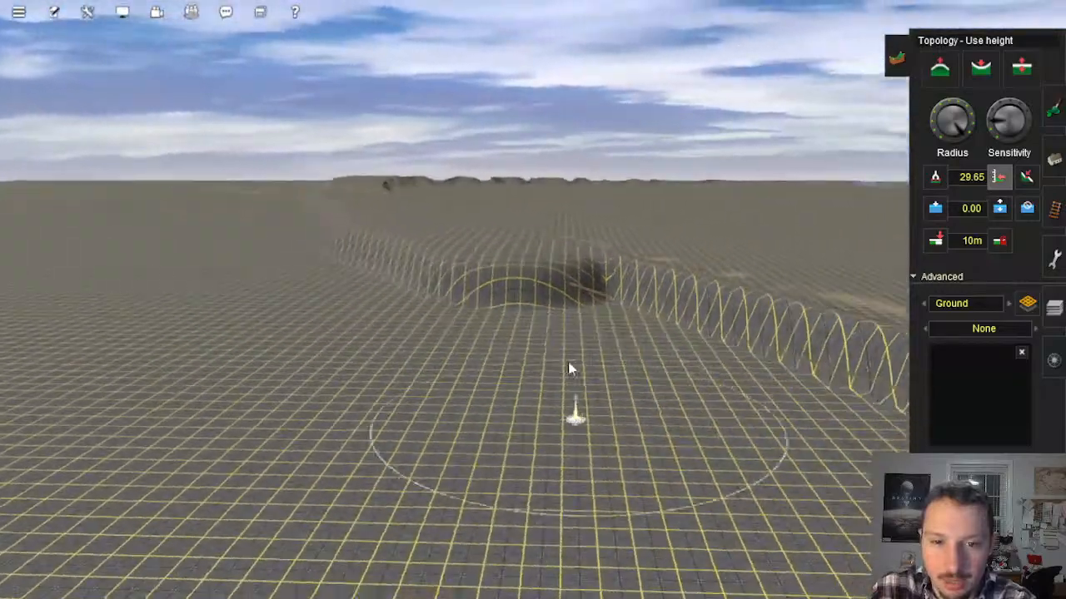
key("Up")
key("Right")
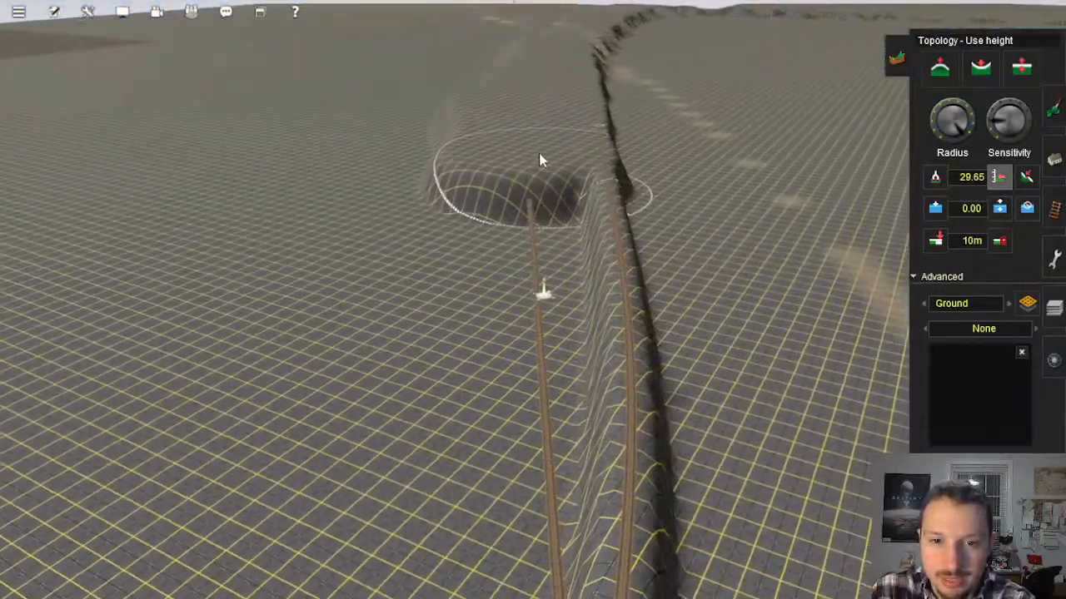
Step: Carry the 29.65 height strip along the last stretch of embankment to the inside of the bend near the blue boundary
mouse_move(540, 160)
left_mouse_down()
mouse_move(507, 300)
mouse_move(511, 194)
mouse_move(467, 483)
mouse_move(455, 462)
left_mouse_up()
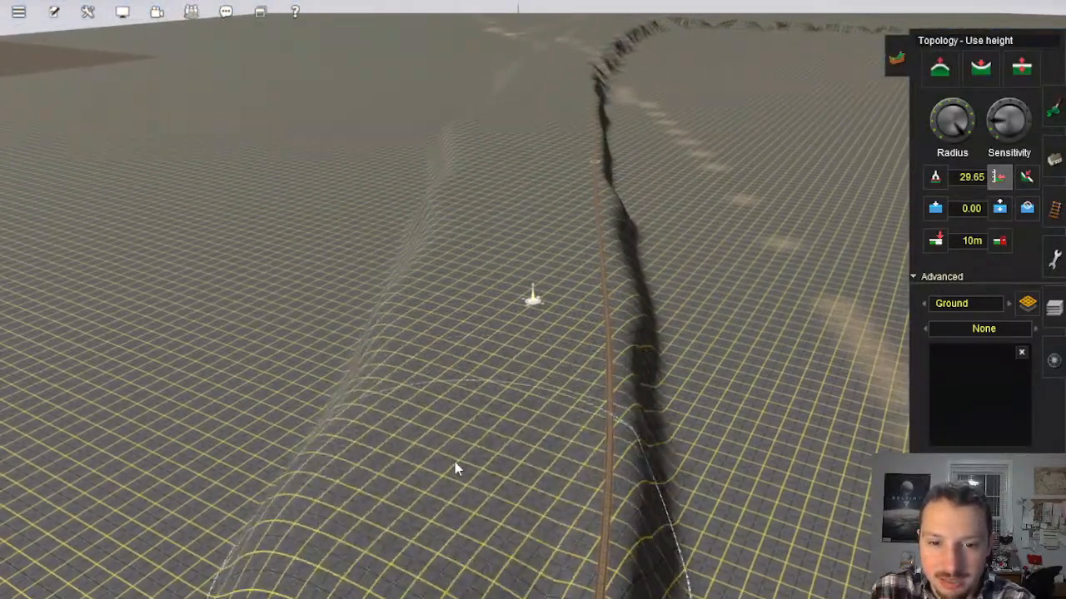
right_click(458, 458)
key("Left")
mouse_move(501, 293)
left_mouse_down()
mouse_move(441, 368)
mouse_move(258, 450)
mouse_move(255, 424)
left_mouse_up()
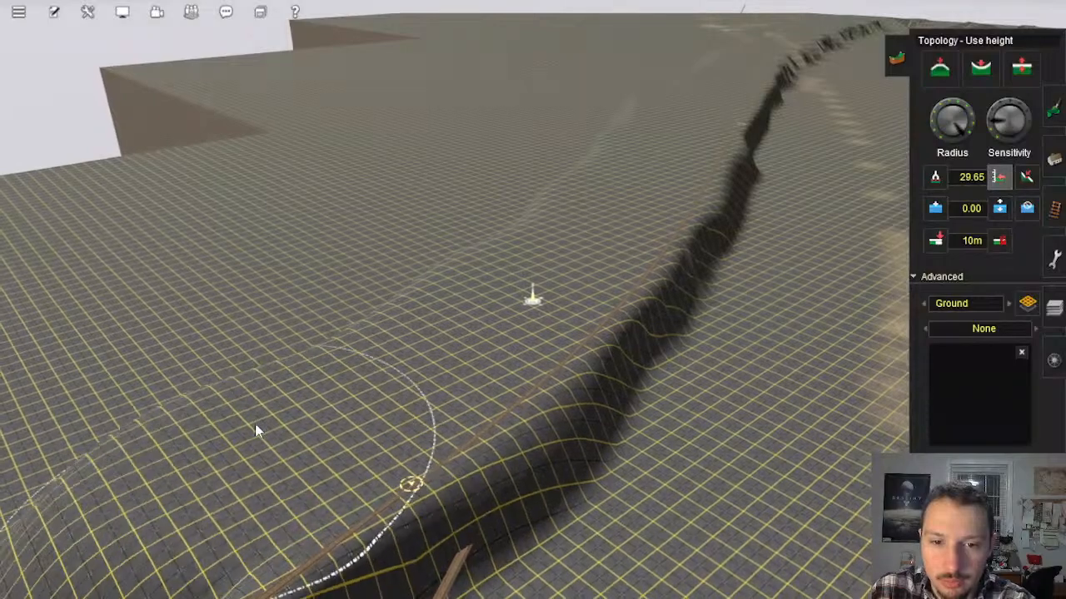
right_click(256, 424)
key("Left")
mouse_move(514, 261)
left_mouse_down()
mouse_move(465, 311)
mouse_move(230, 324)
mouse_move(273, 330)
mouse_move(173, 352)
left_mouse_up()
right_click(181, 337)
key("Left")
key("Up")
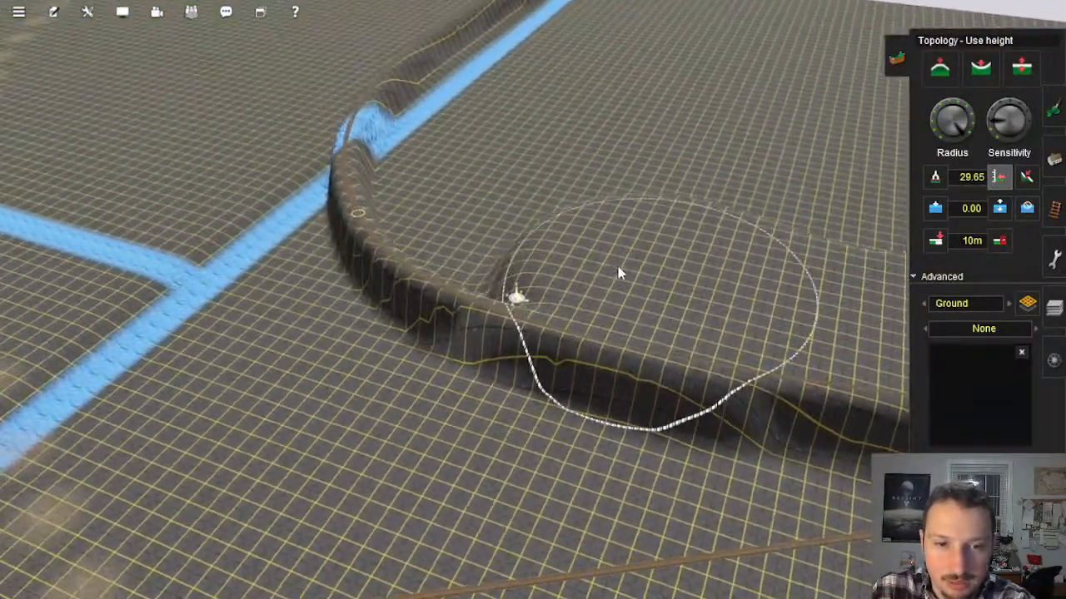
Step: Fill the ground on the inside of the embankment's bend to the 29.65 height, out toward the blue boundary
mouse_move(574, 249)
left_mouse_down()
mouse_move(489, 211)
mouse_move(523, 251)
mouse_move(452, 166)
mouse_move(447, 104)
mouse_move(468, 183)
mouse_move(659, 201)
left_mouse_up()
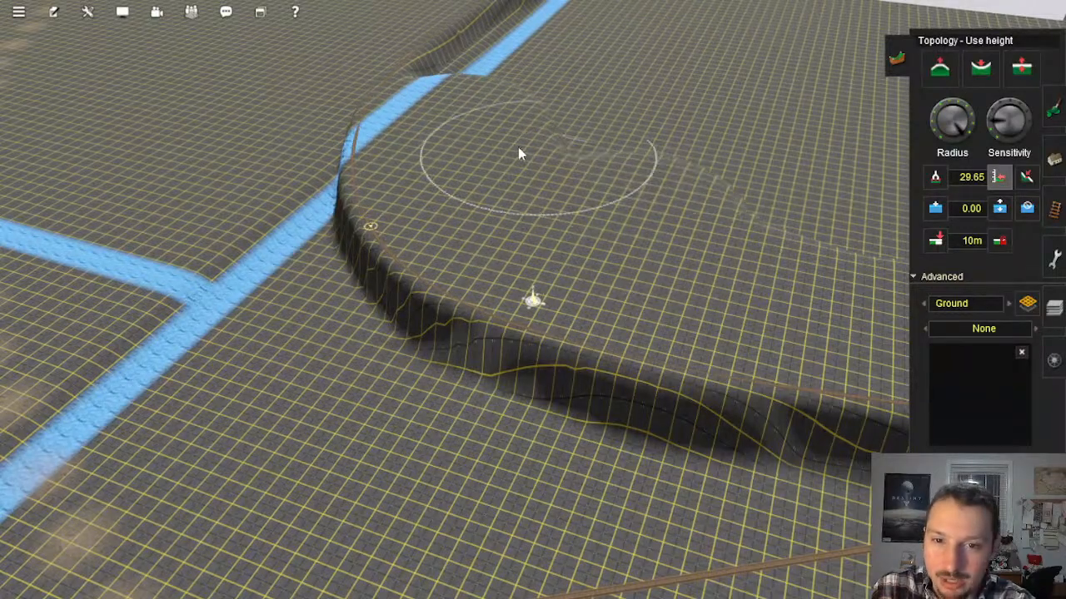
right_click(481, 135)
right_click(466, 193)
key("Left")
right_click(551, 265)
key("Left")
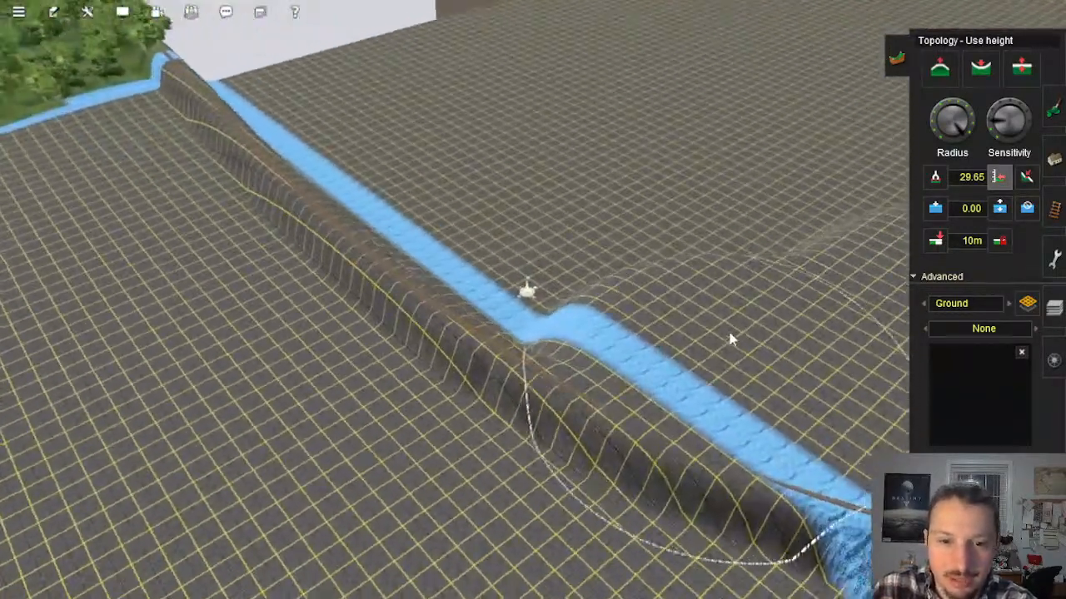
Step: Continue raising ground to the 29.65 height along the long embankment and across the neighbouring open ground
right_click(607, 298)
right_click(579, 311)
mouse_move(573, 303)
left_mouse_down()
mouse_move(343, 198)
mouse_move(185, 88)
mouse_move(196, 94)
left_mouse_up()
mouse_move(380, 74)
left_mouse_down()
mouse_move(343, 98)
mouse_move(734, 269)
mouse_move(751, 207)
mouse_move(415, 94)
mouse_move(374, 107)
left_mouse_up()
right_click(368, 112)
mouse_move(167, 267)
right_mouse_down()
mouse_move(426, 306)
mouse_move(571, 238)
mouse_move(513, 304)
mouse_move(306, 320)
mouse_move(221, 249)
mouse_move(435, 219)
right_mouse_up()
mouse_move(697, 122)
left_mouse_down()
mouse_move(695, 70)
mouse_move(587, 47)
mouse_move(606, 100)
mouse_move(177, 206)
mouse_move(322, 224)
mouse_move(528, 89)
mouse_move(541, 57)
left_mouse_up()
right_click(543, 60)
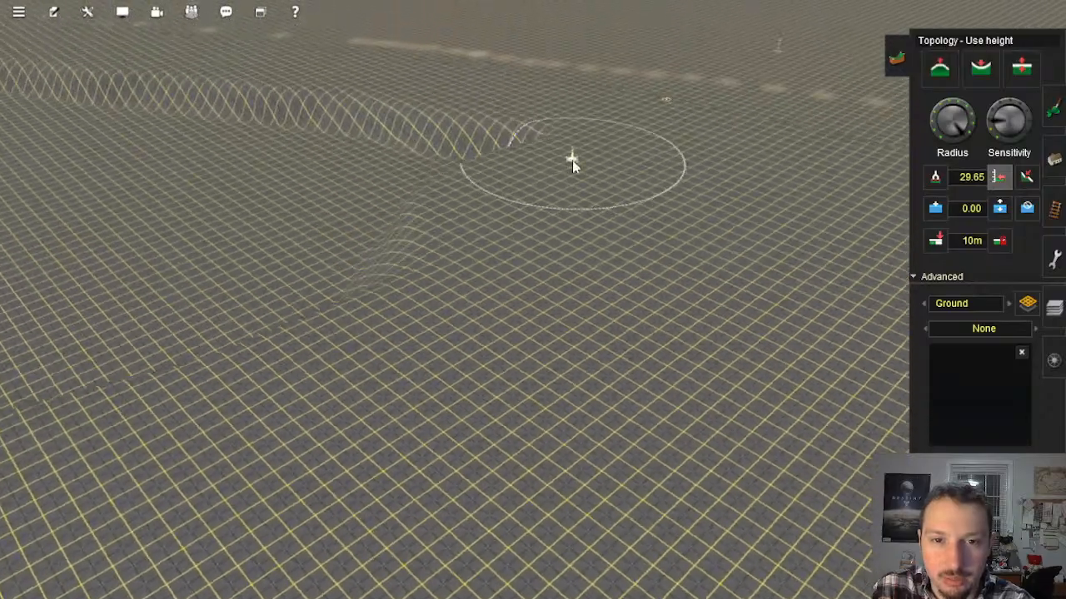
Step: Widen the 29.65 height plateau across the open grid away from the embankment
key("Left")
key("Down")
right_click(516, 230)
right_click(526, 210)
mouse_move(518, 233)
left_mouse_down()
mouse_move(533, 215)
mouse_move(555, 392)
mouse_move(548, 448)
left_mouse_up()
right_click(548, 448)
mouse_move(514, 218)
left_mouse_down()
mouse_move(261, 381)
mouse_move(349, 226)
mouse_move(449, 119)
left_mouse_up()
mouse_move(371, 272)
left_mouse_down()
mouse_move(402, 211)
mouse_move(497, 103)
mouse_move(497, 65)
mouse_move(482, 106)
left_mouse_up()
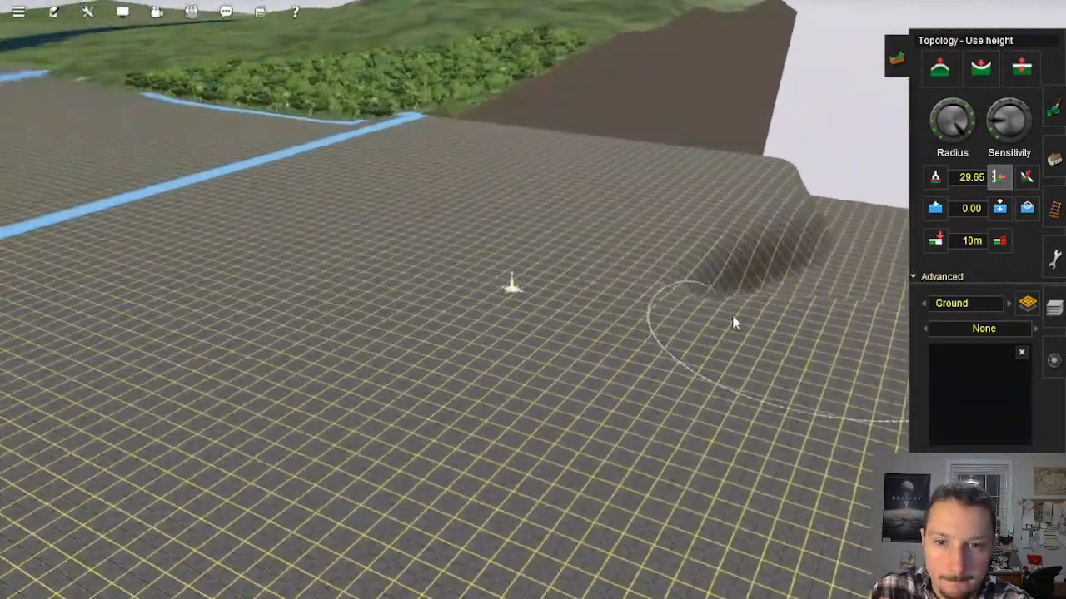
Step: Extend the 29.65 height plateau toward the outer baseboard edge beside the empty gap
mouse_move(733, 322)
left_mouse_down()
mouse_move(864, 268)
mouse_move(906, 184)
left_mouse_up()
right_click(811, 233)
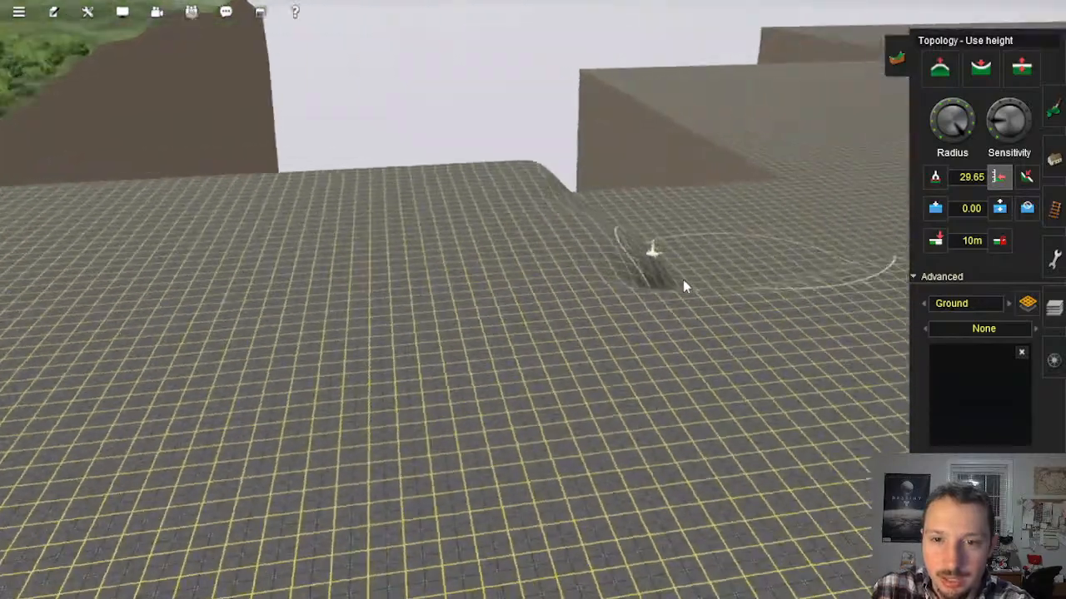
mouse_move(541, 340)
left_mouse_down()
mouse_move(757, 233)
mouse_move(344, 331)
mouse_move(309, 374)
mouse_move(225, 345)
mouse_move(233, 321)
mouse_move(457, 297)
mouse_move(535, 224)
mouse_move(319, 214)
mouse_move(280, 193)
mouse_move(173, 181)
left_mouse_up()
right_click(205, 217)
mouse_move(652, 337)
left_mouse_down()
mouse_move(350, 407)
mouse_move(324, 361)
mouse_move(490, 488)
left_mouse_up()
mouse_move(641, 264)
left_mouse_down()
mouse_move(734, 212)
mouse_move(591, 123)
mouse_move(557, 133)
mouse_move(578, 231)
mouse_move(464, 319)
mouse_move(483, 202)
mouse_move(587, 169)
left_mouse_up()
key("Up")
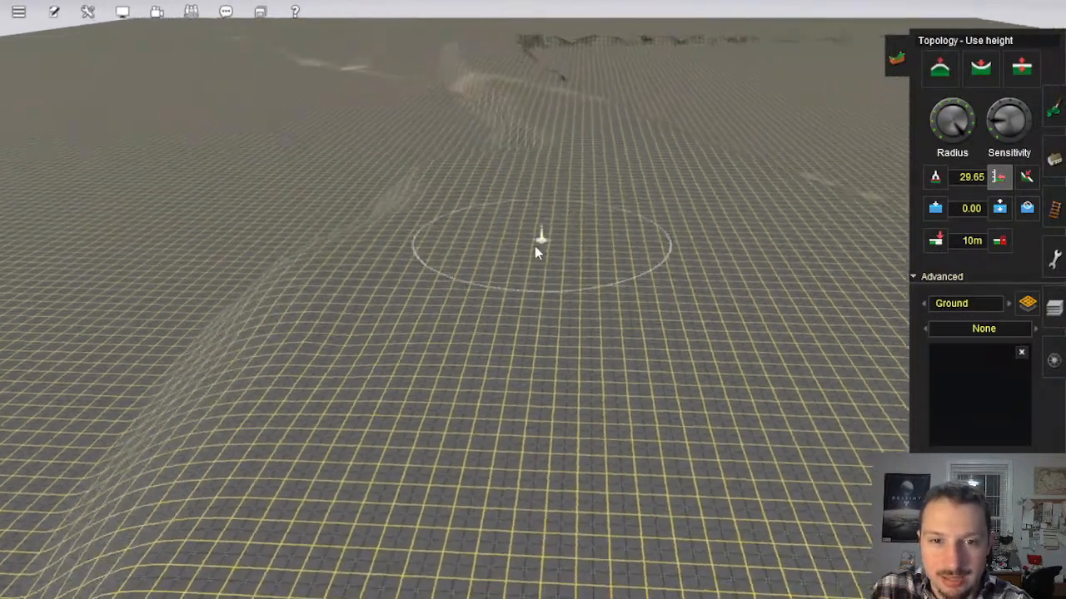
Step: Raise more ground to the 29.65 height beside the baseboard corner, working from overhead
scroll(556, 333, "down", 8)
key("Down")
scroll(467, 329, "up", 4)
right_click(409, 309)
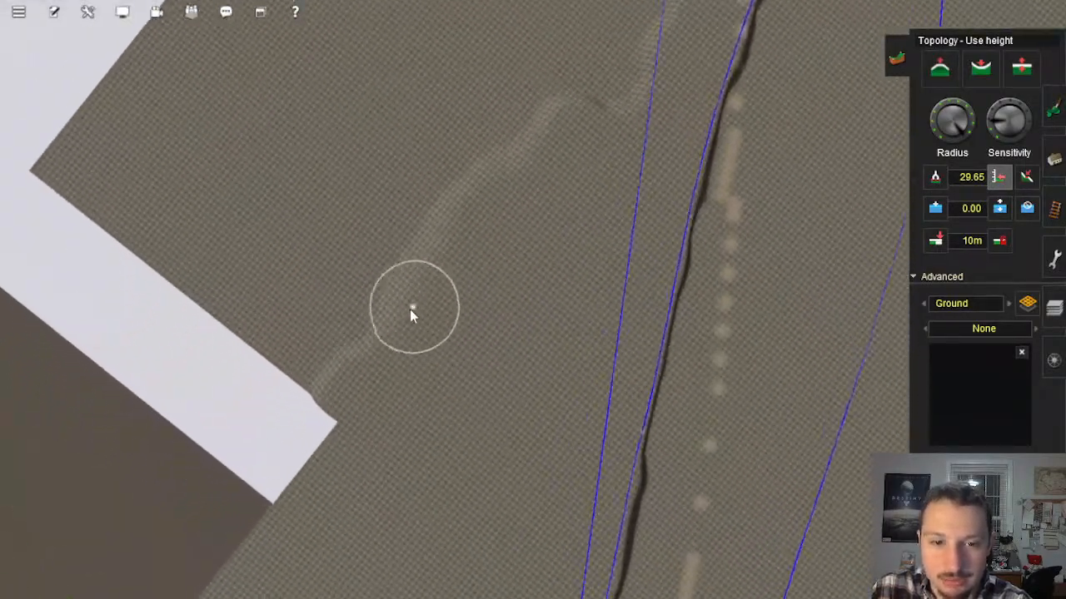
key("Left")
mouse_move(429, 392)
left_mouse_down()
mouse_move(400, 434)
mouse_move(465, 502)
mouse_move(366, 464)
mouse_move(528, 297)
mouse_move(469, 371)
mouse_move(510, 153)
mouse_move(357, 285)
mouse_move(278, 479)
mouse_move(398, 309)
mouse_move(451, 299)
mouse_move(440, 258)
mouse_move(516, 152)
mouse_move(333, 159)
mouse_move(245, 424)
mouse_move(283, 299)
mouse_move(469, 147)
mouse_move(489, 152)
left_mouse_up()
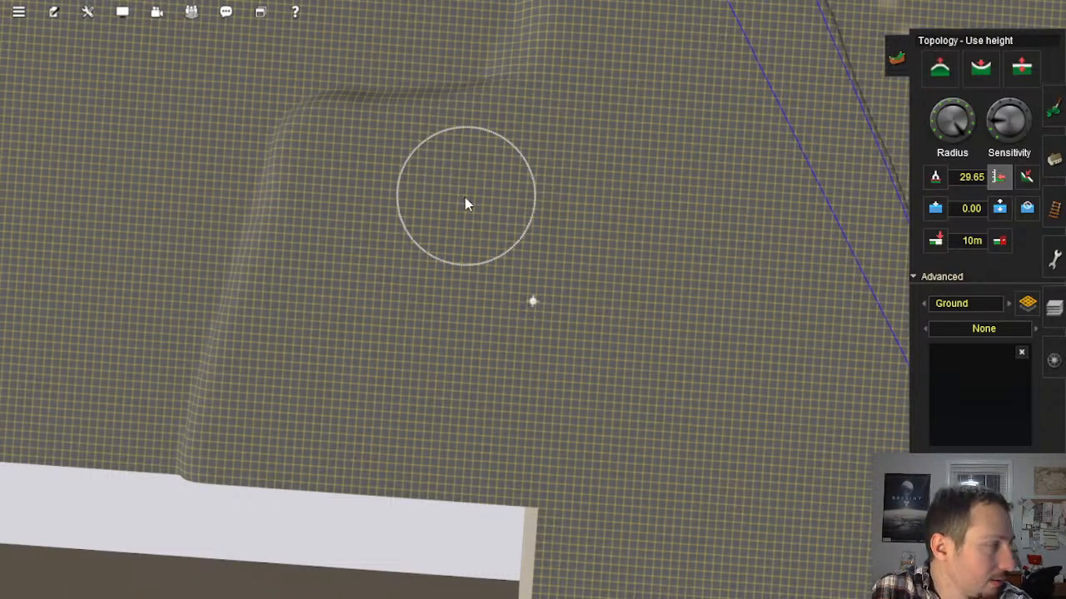
Step: Select a large rectangle of the flat plateau by the baseboard corner and prepare to paste it with terrain height included
left_click(1054, 158)
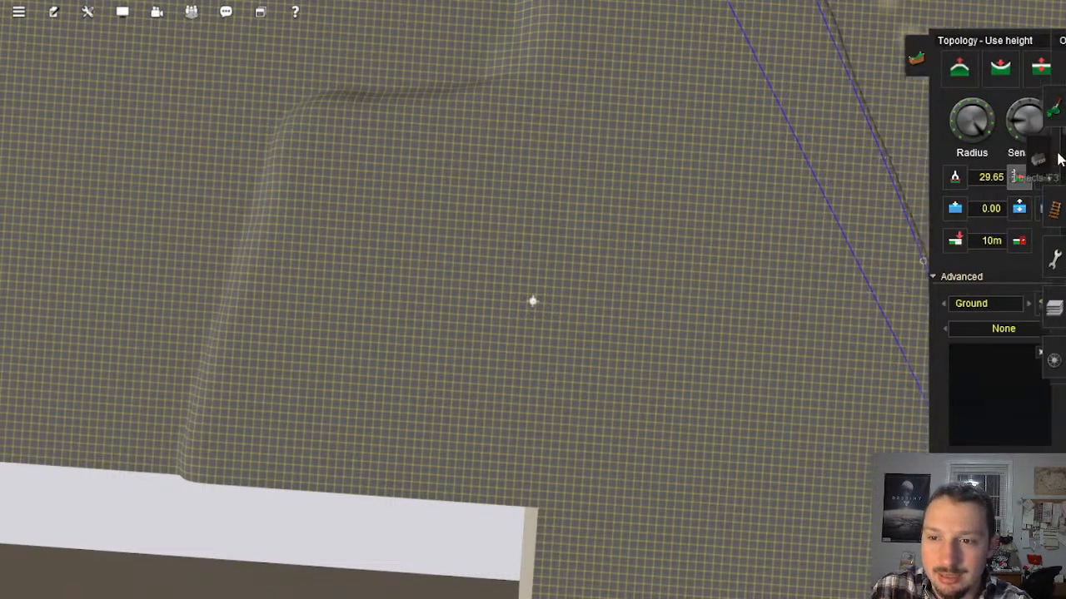
left_click(1055, 310)
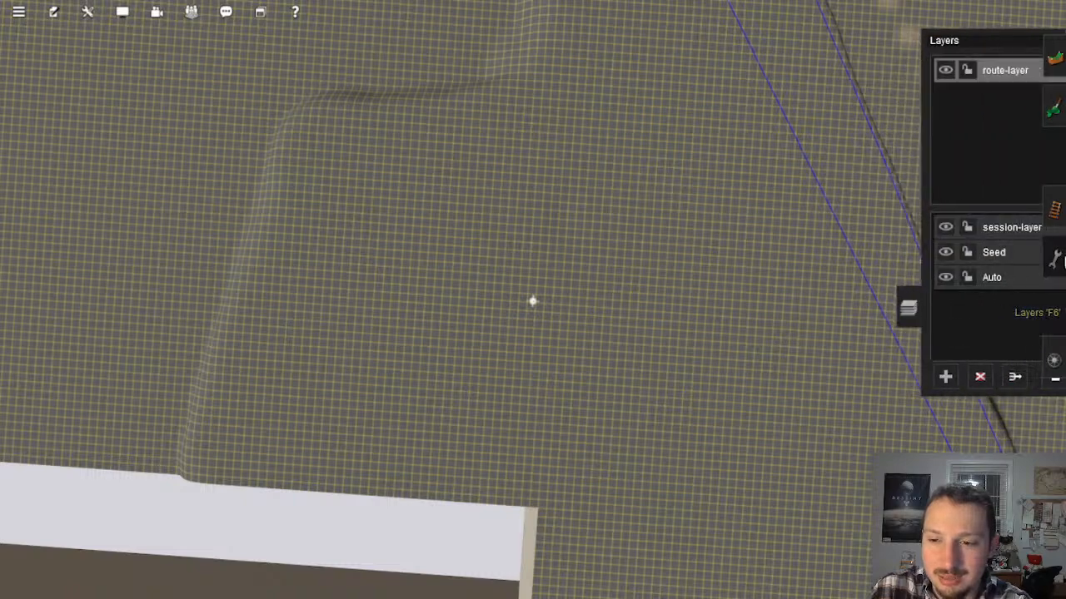
left_click(1054, 260)
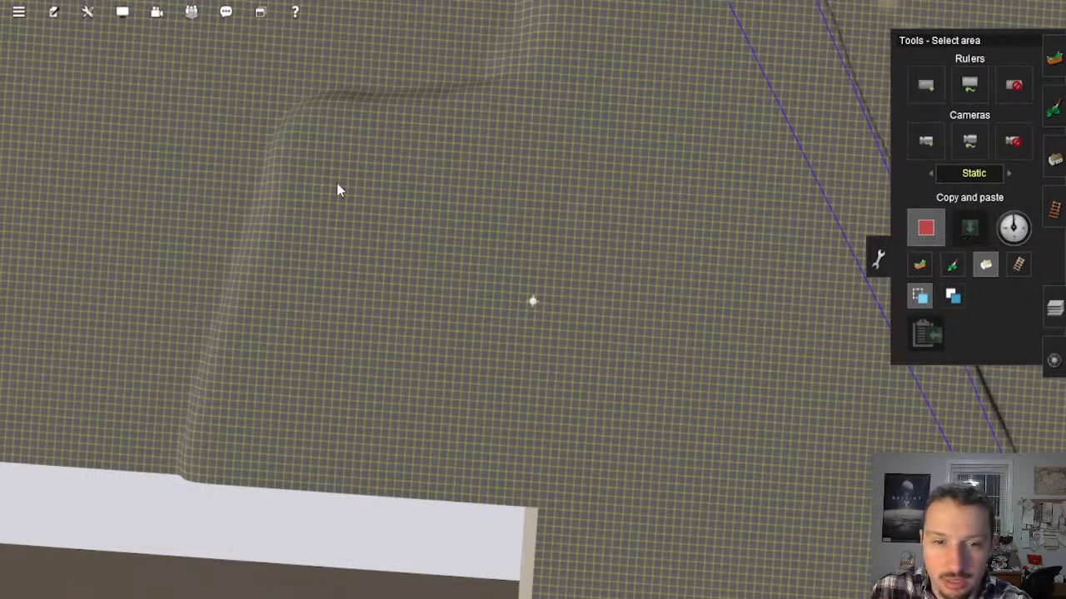
left_click_drag(331, 142, 811, 517)
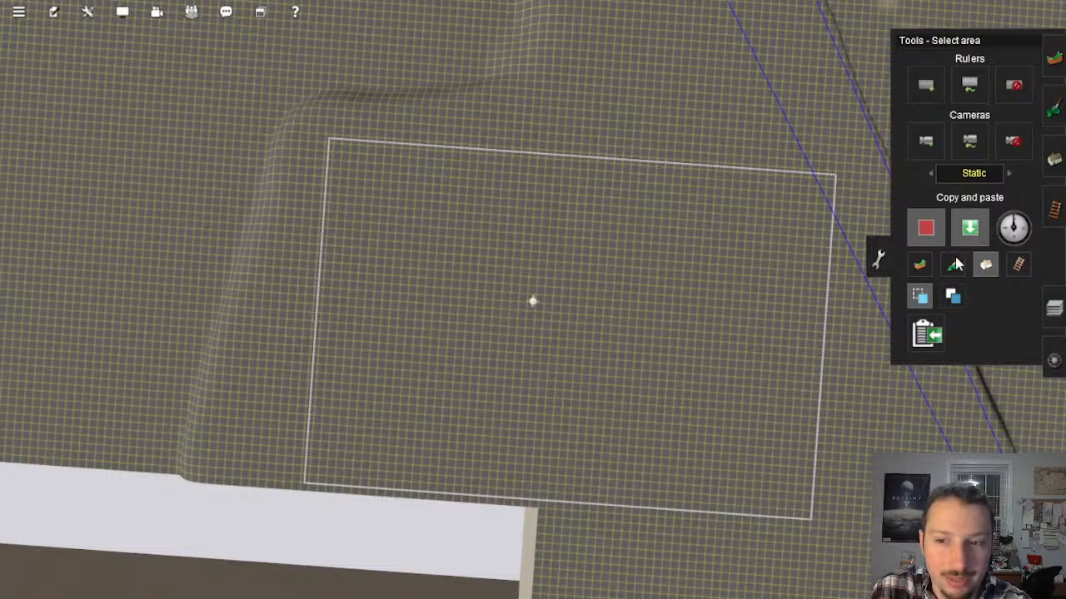
left_click(970, 227)
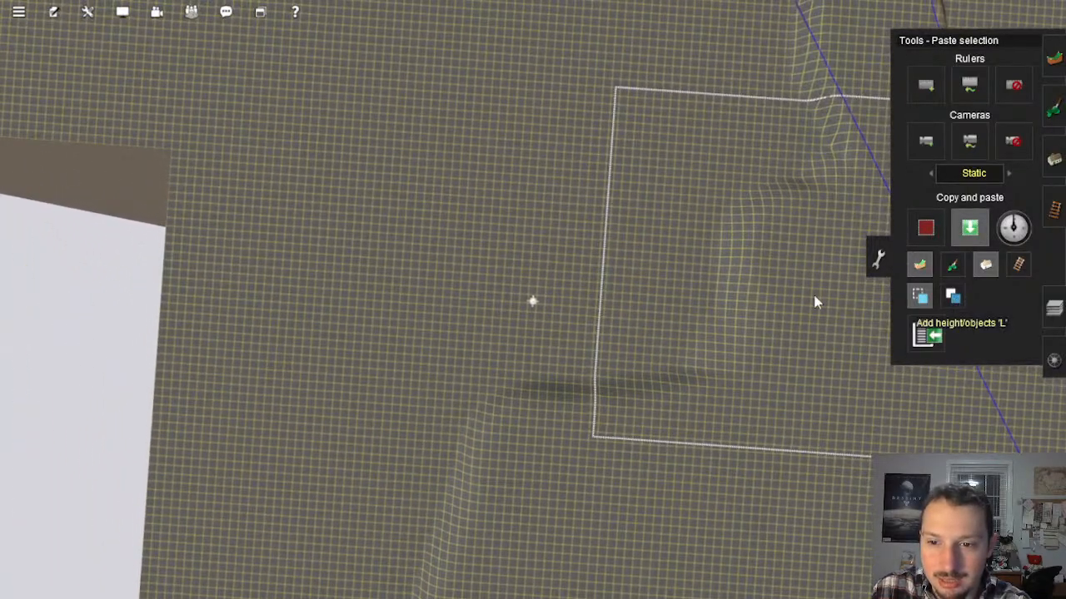
Step: Paste overlapping patches of the copied flat terrain over the unraised ground between the plateau and the painted brown trail
left_click(608, 252)
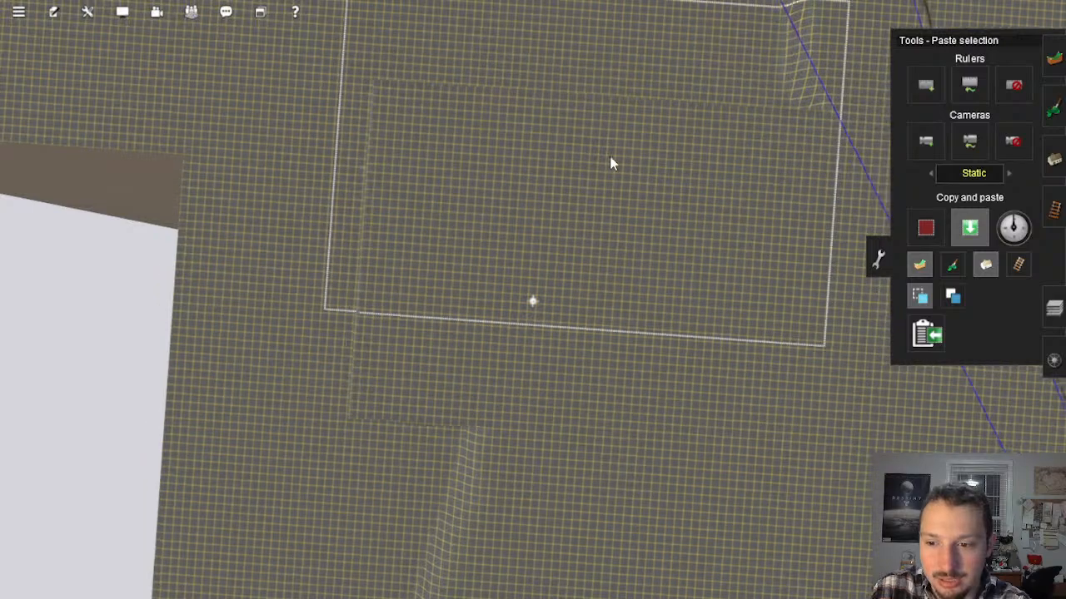
right_click(663, 109)
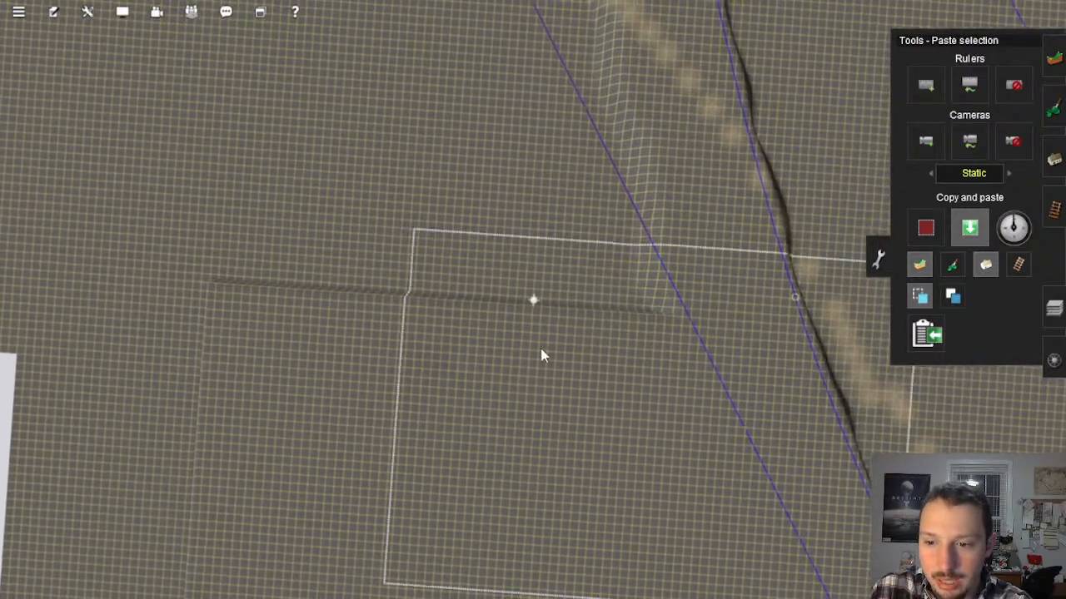
left_click(436, 308)
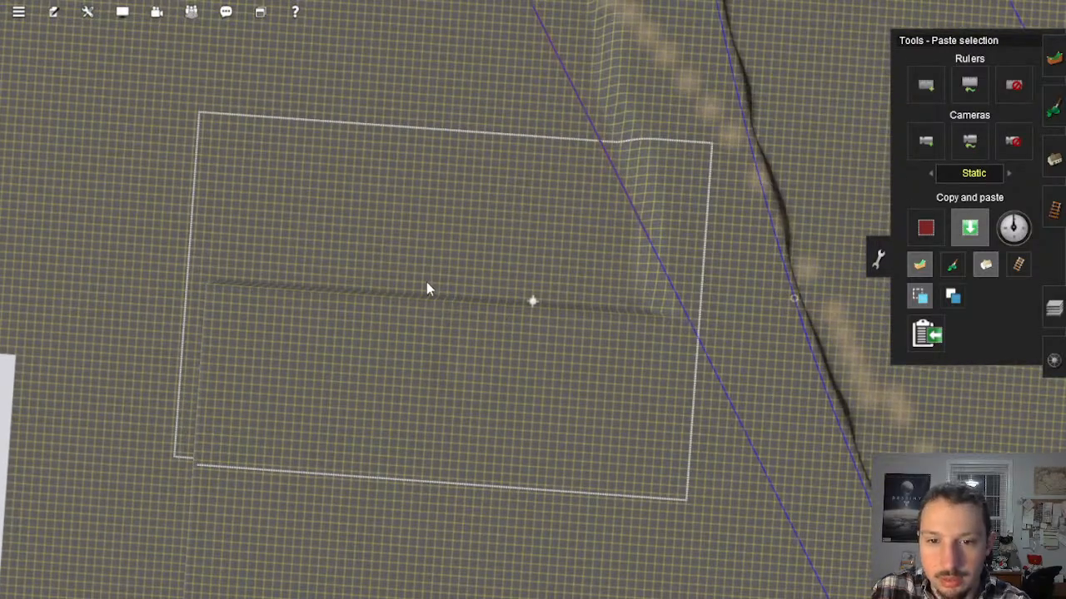
right_click(411, 208)
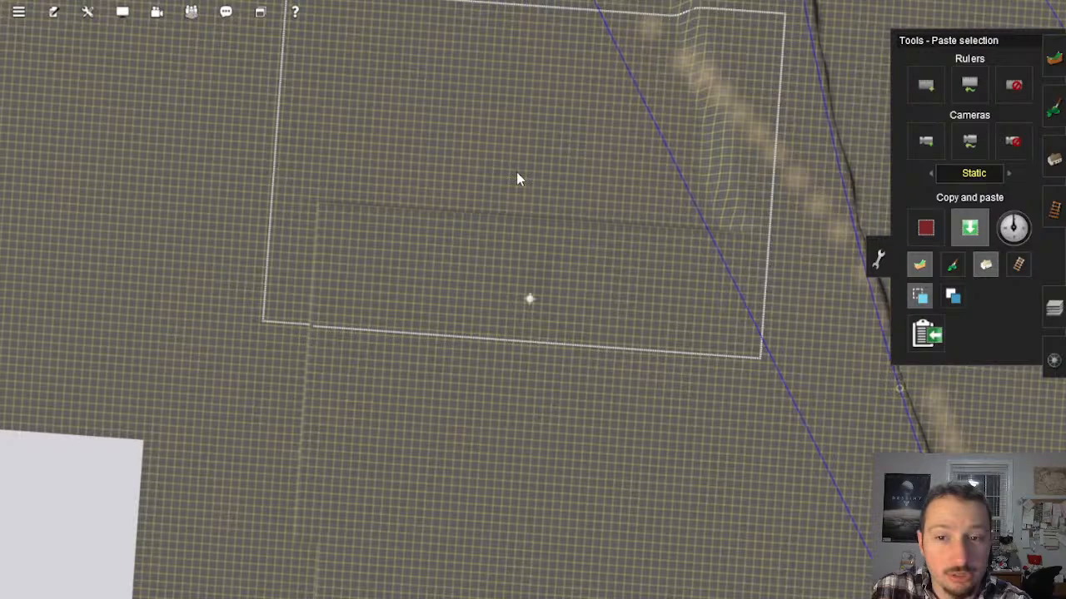
left_click(516, 172)
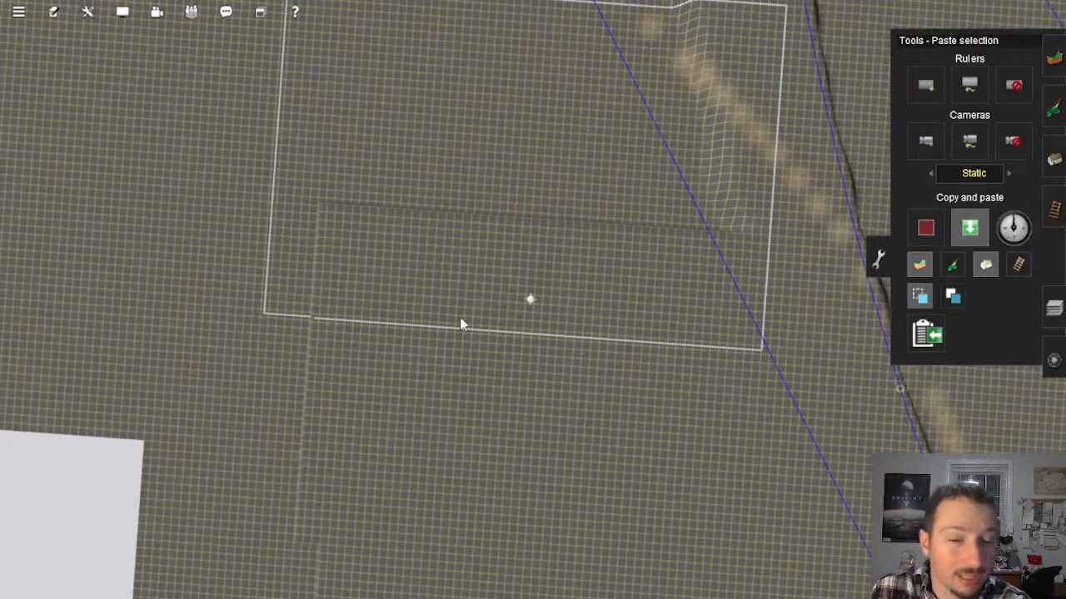
Step: Paste the flat terrain along the baseboard edge beside the empty gap, rotating the selection to fit the outer corner
right_click(407, 390)
left_click(437, 242)
right_click(572, 397)
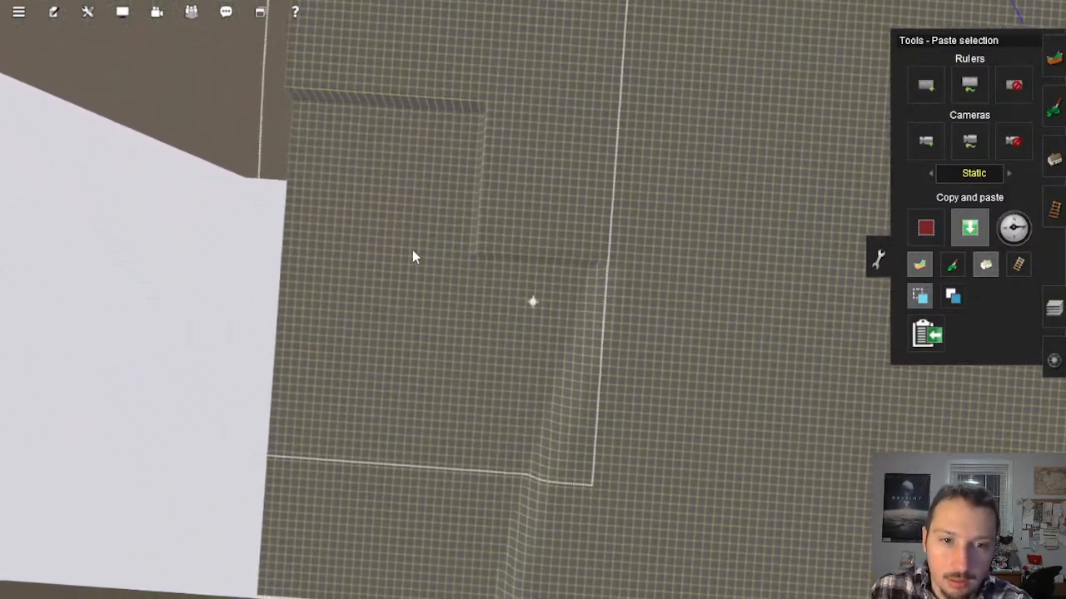
right_click(515, 384)
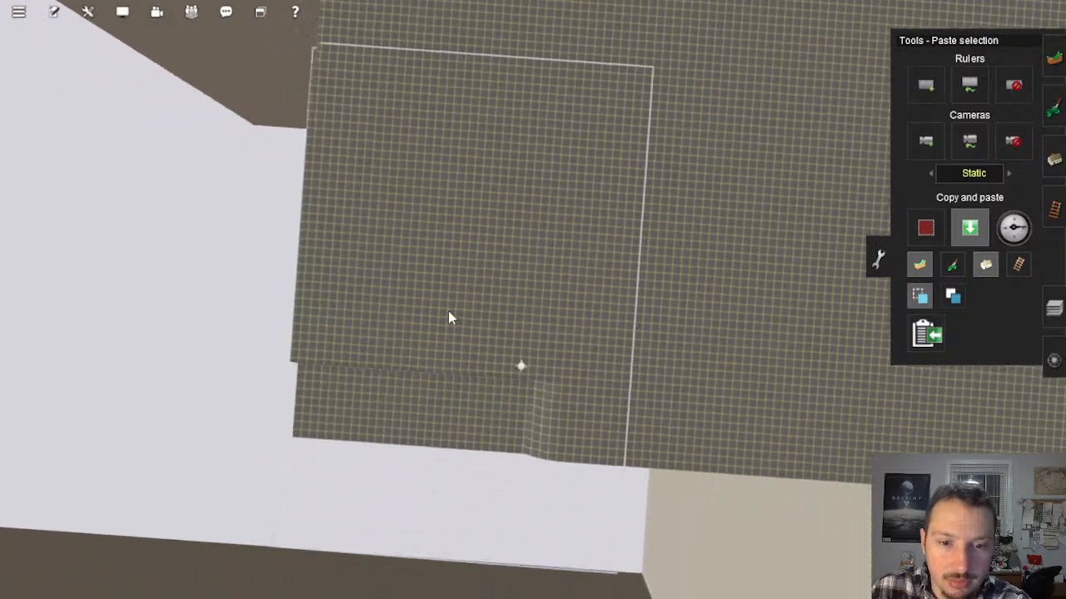
right_click(522, 43)
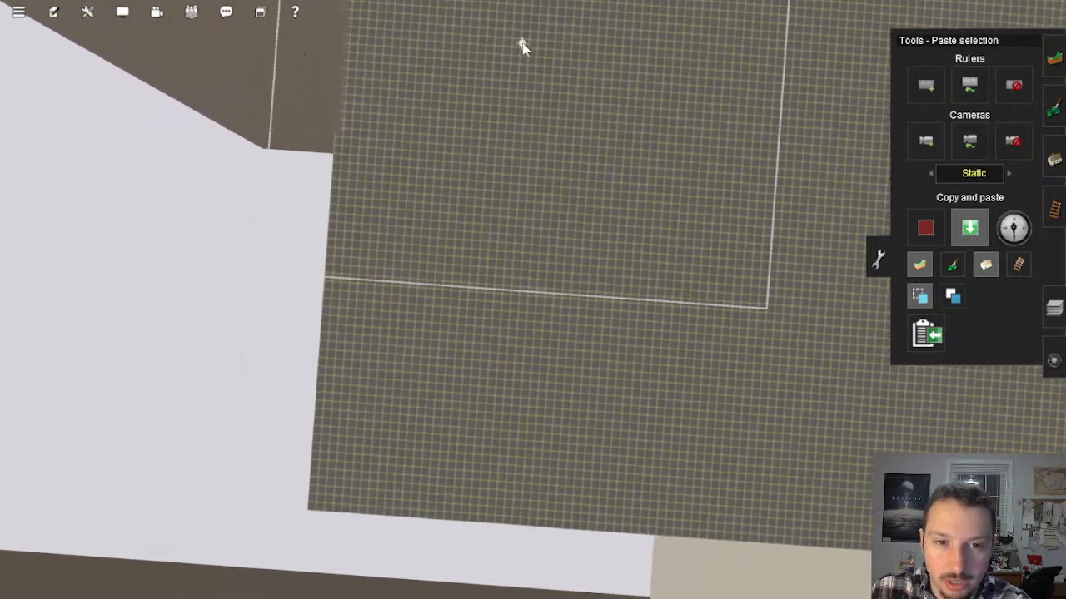
Step: Rotate the copied terrain and paste it over the ground around the next stepped baseboard corner
key("r")
right_click(383, 242)
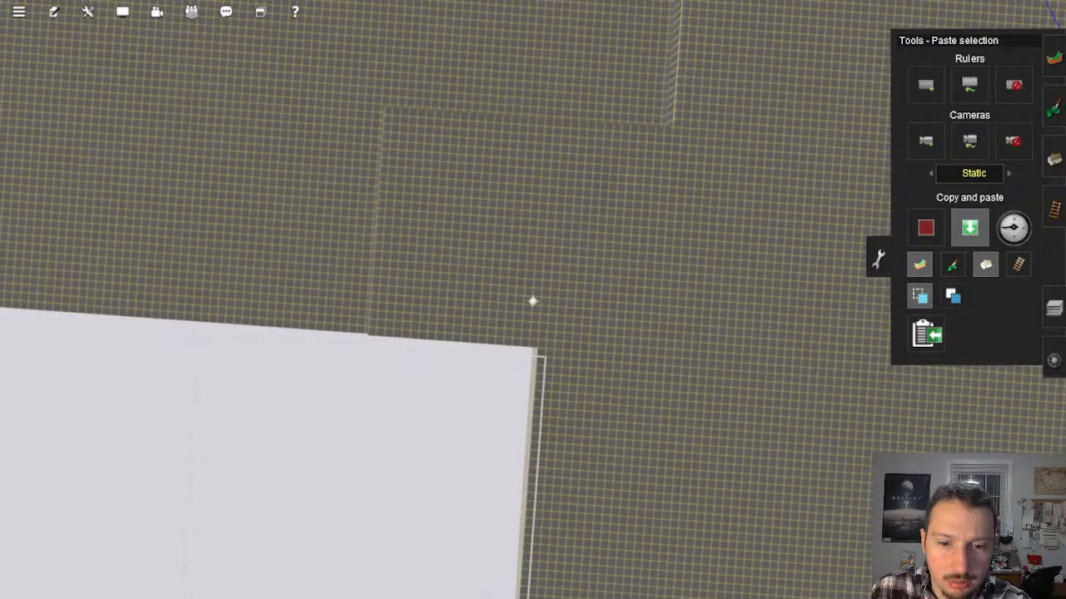
right_click(410, 184)
key("r")
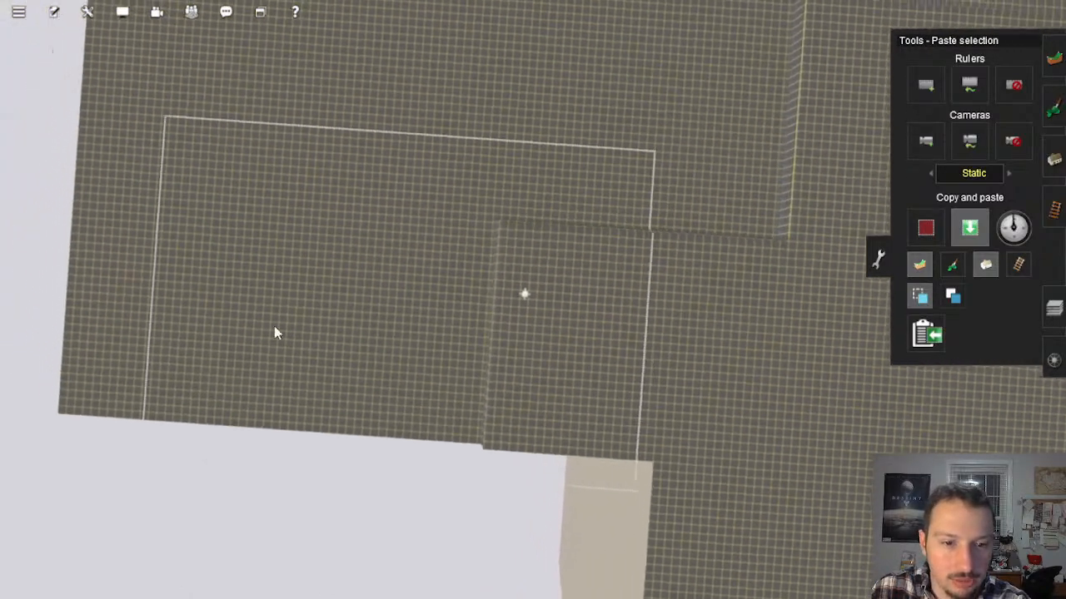
left_click(304, 319)
right_click_drag(372, 246, 401, 137)
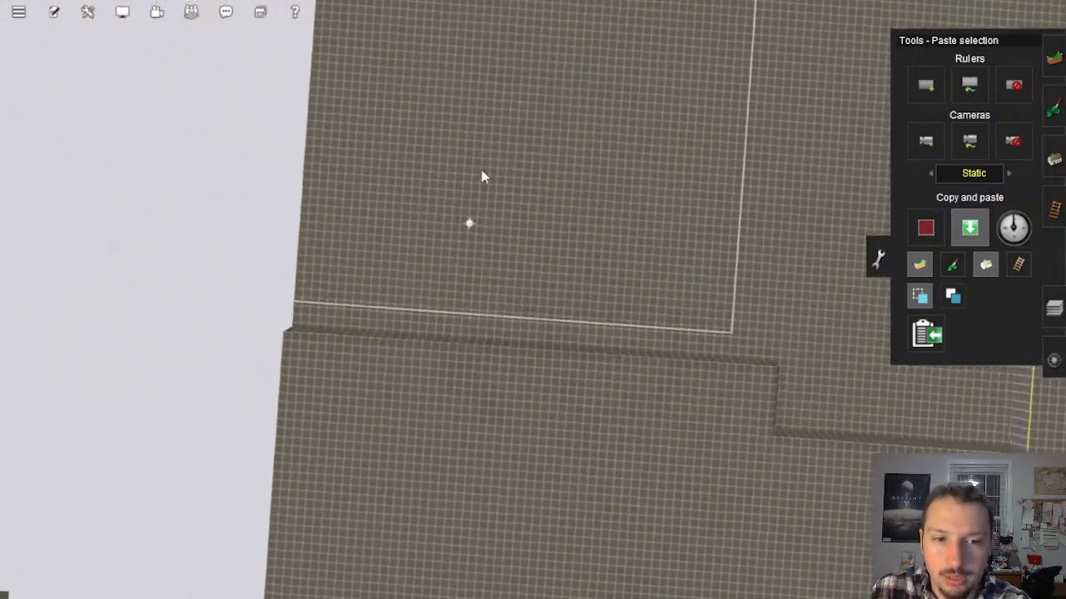
Step: Paste rotated copies of the flat terrain along the outer baseboard edge and into the uneven area farther inland
key("r")
left_click(527, 204)
right_click_drag(675, 252, 725, 320)
key("r")
left_click(493, 369)
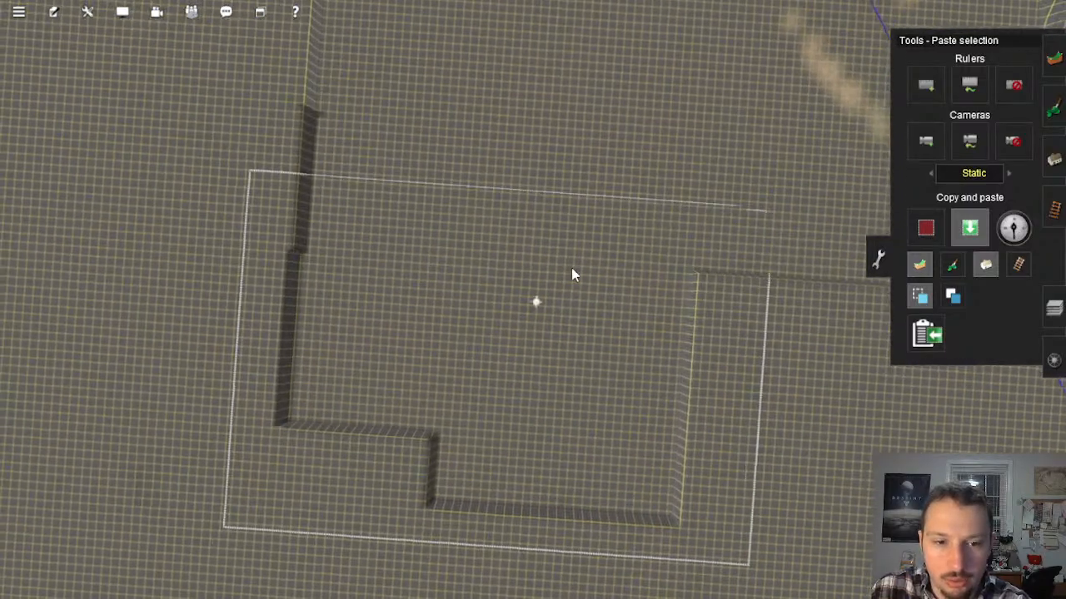
Step: Cover the stepped area between the pasted patches near the brown trail with flat terrain, rotating the selection to fit
right_click(626, 190)
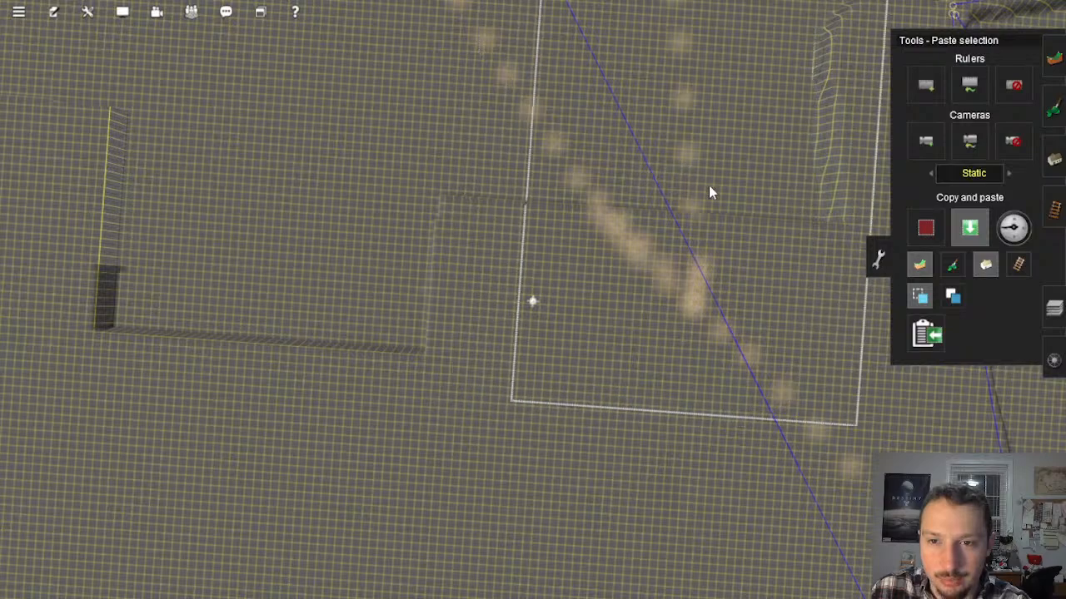
left_click(585, 277)
right_click(585, 276)
right_click(353, 353)
right_click(475, 158)
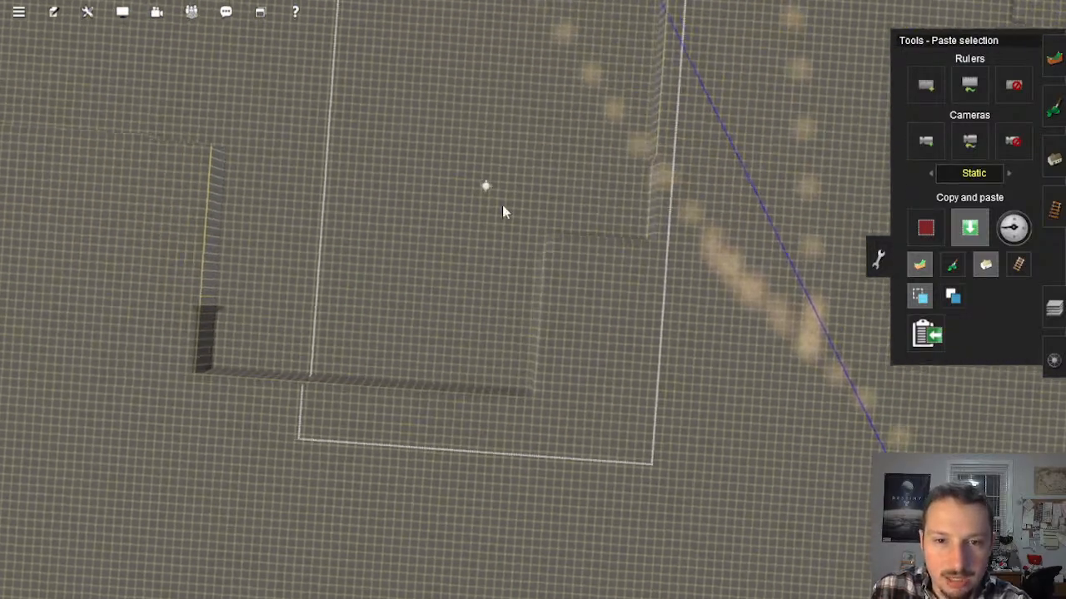
key("r")
left_click(457, 403)
Step: Paste flat terrain over the remaining unraised strip, from the brown trail back to the outer baseboard edge
right_click(460, 264)
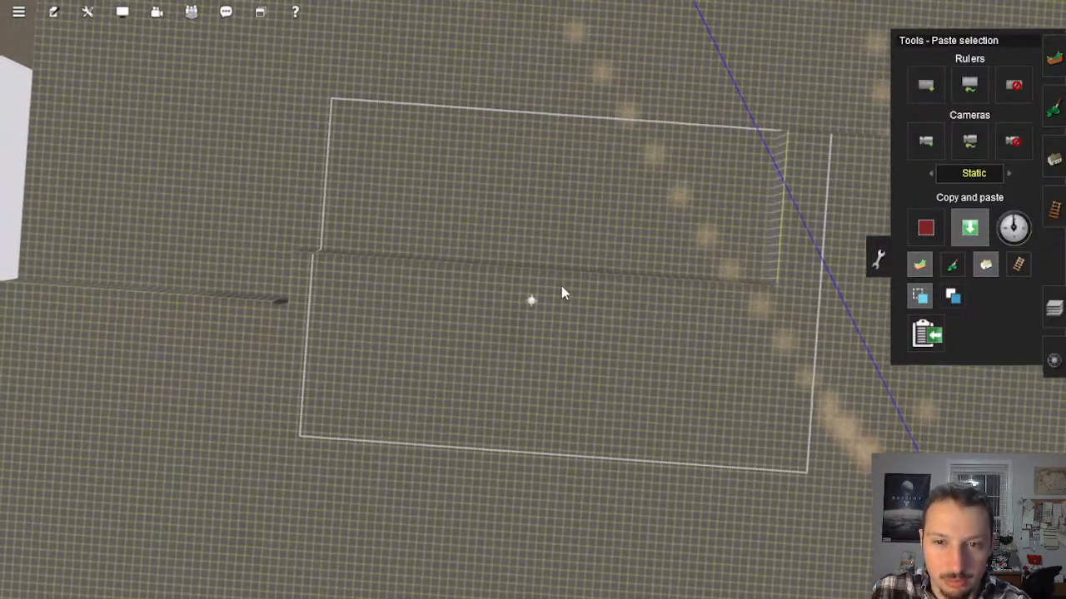
left_click(561, 286)
right_click(343, 255)
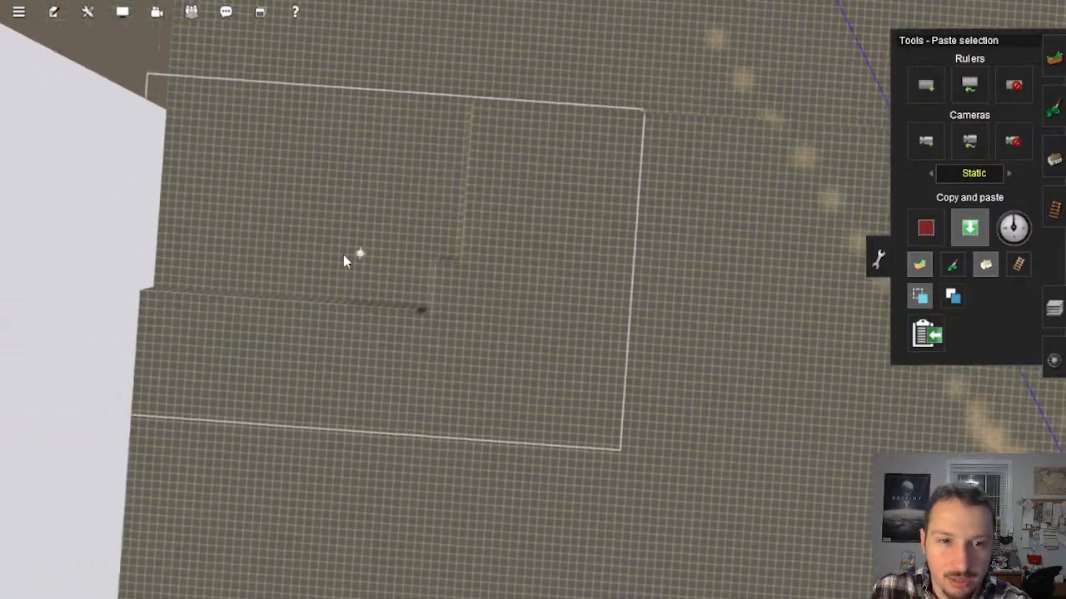
left_click(504, 308)
right_click(597, 346)
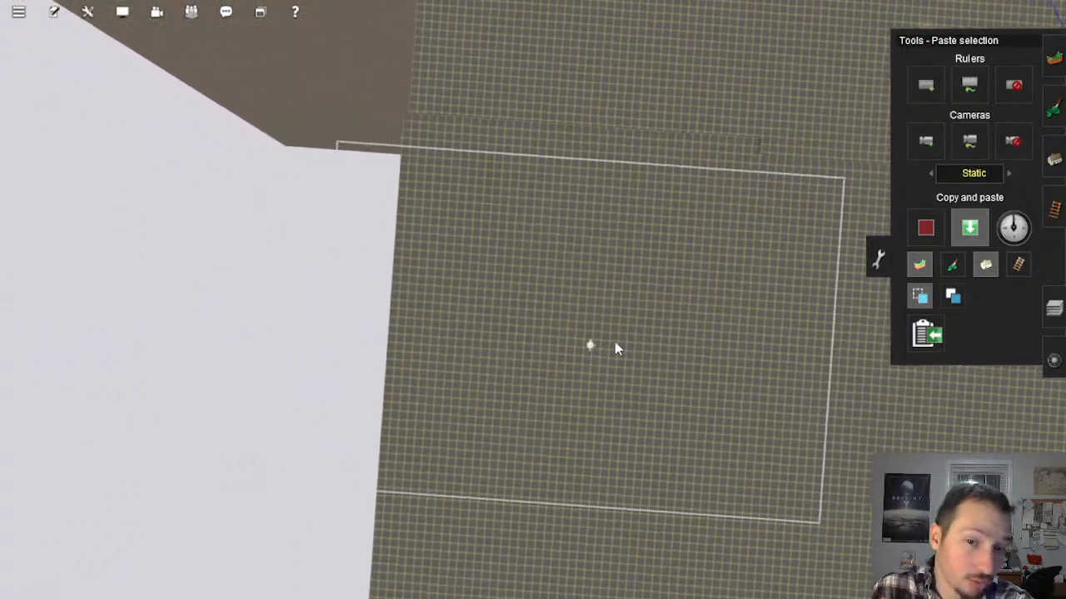
Step: Survey the overall baseboard layout from far overhead to check the area surrounding the flattened section
scroll(633, 333, "down", 10)
right_click(650, 334)
scroll(596, 291, "down", 5)
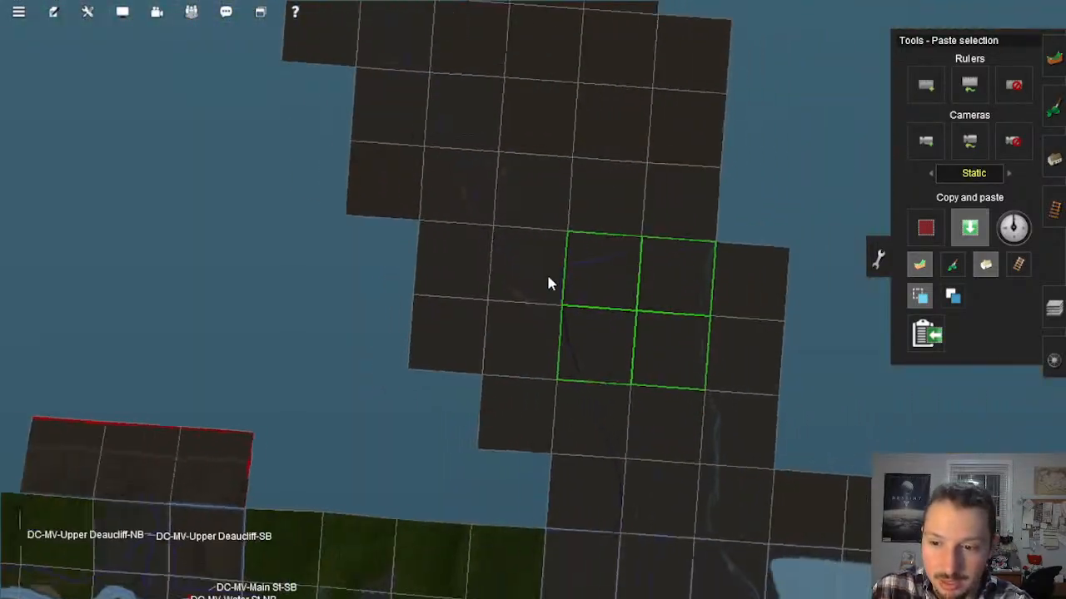
right_click(546, 273)
scroll(521, 284, "up", 10)
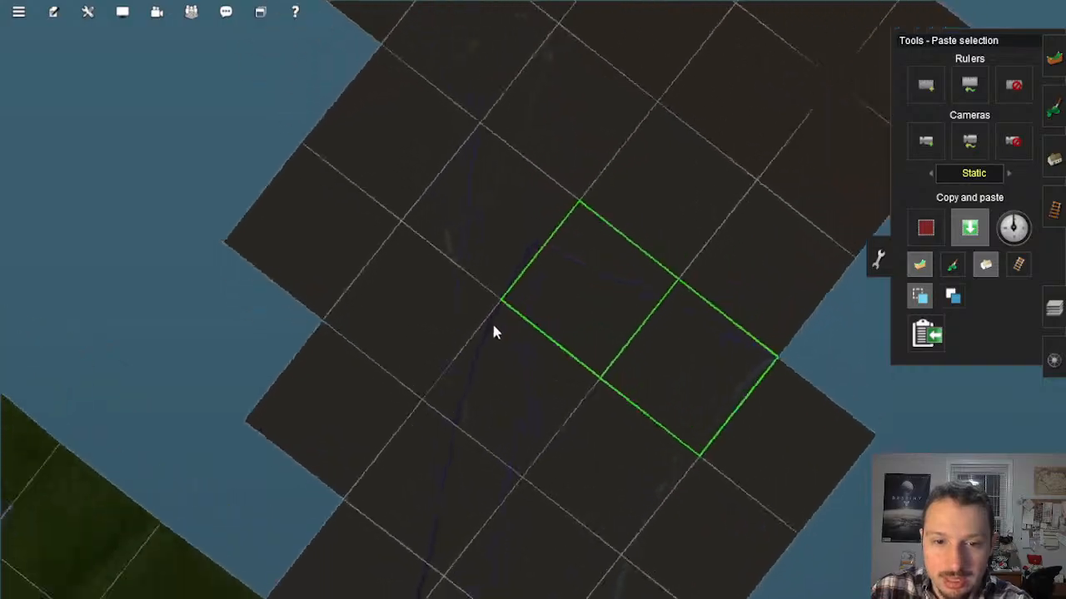
scroll(524, 269, "down", 10)
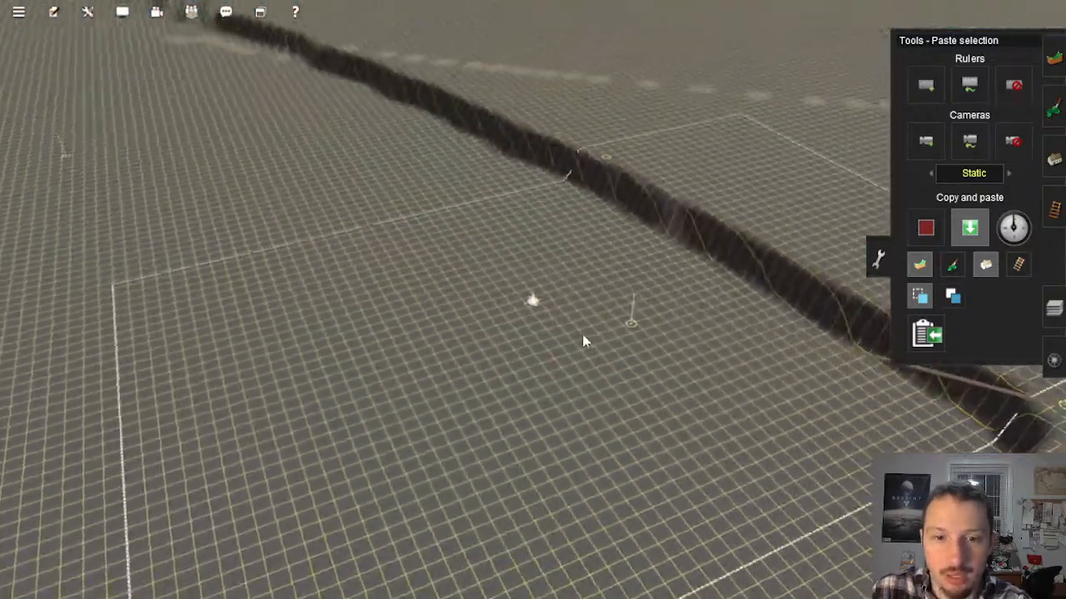
Step: Inspect the terrain along the painted blue lines and the curved embankment, from overhead and at ground level
mouse_move(584, 341)
right_mouse_down()
mouse_move(548, 377)
mouse_move(559, 368)
mouse_move(426, 359)
mouse_move(392, 257)
mouse_move(360, 252)
mouse_move(551, 187)
right_mouse_up()
key("Up")
key("Left")
scroll(611, 253, "down", 10)
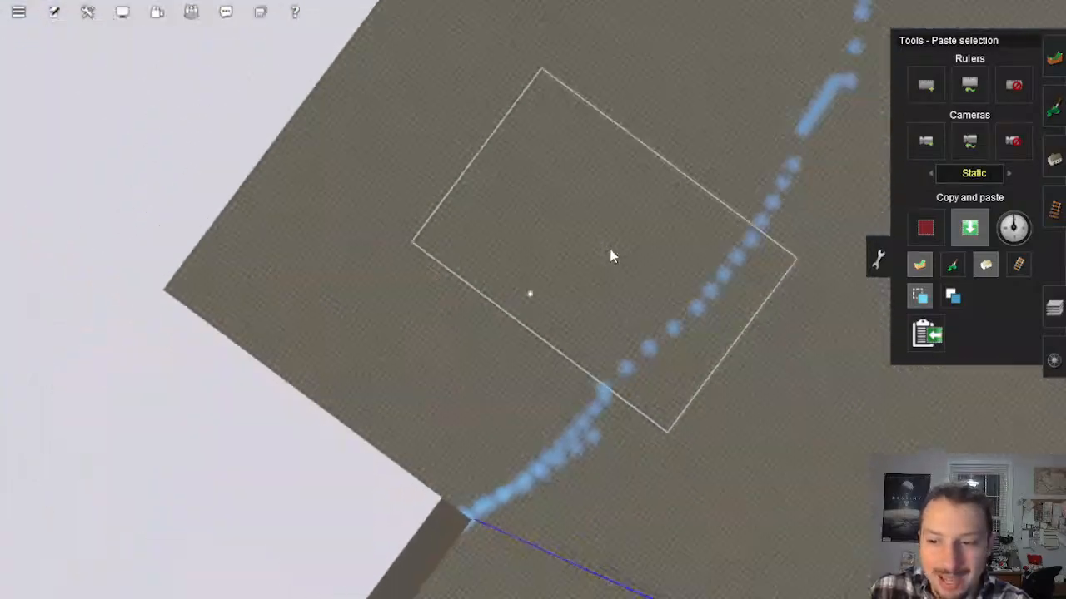
right_click_drag(612, 253, 581, 253)
scroll(596, 229, "down", 2)
scroll(594, 236, "up", 4)
scroll(722, 324, "up", 10)
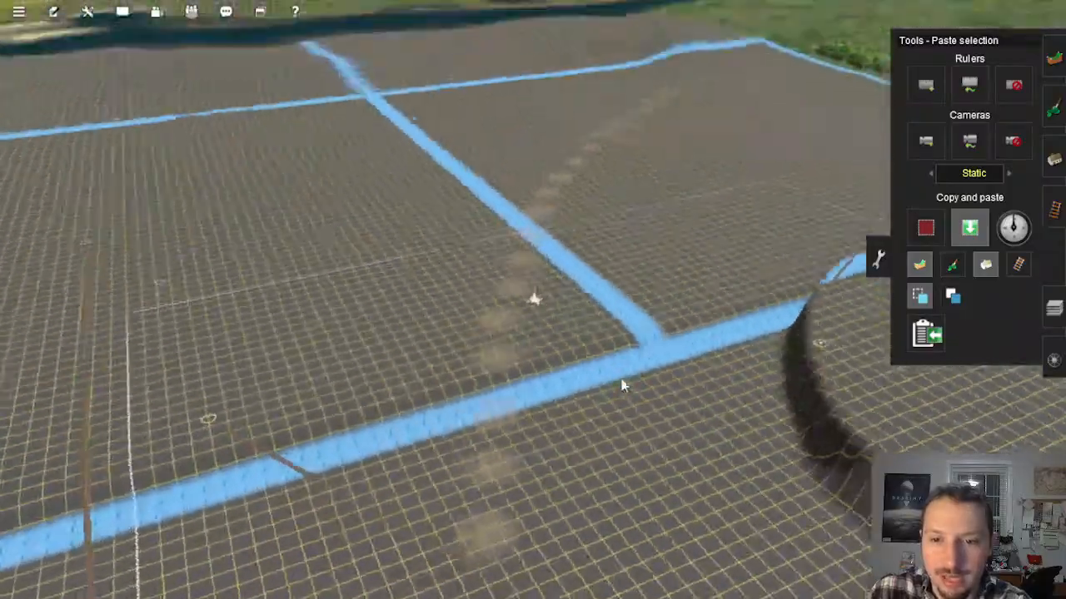
key("Left")
key("Down")
right_click(635, 406)
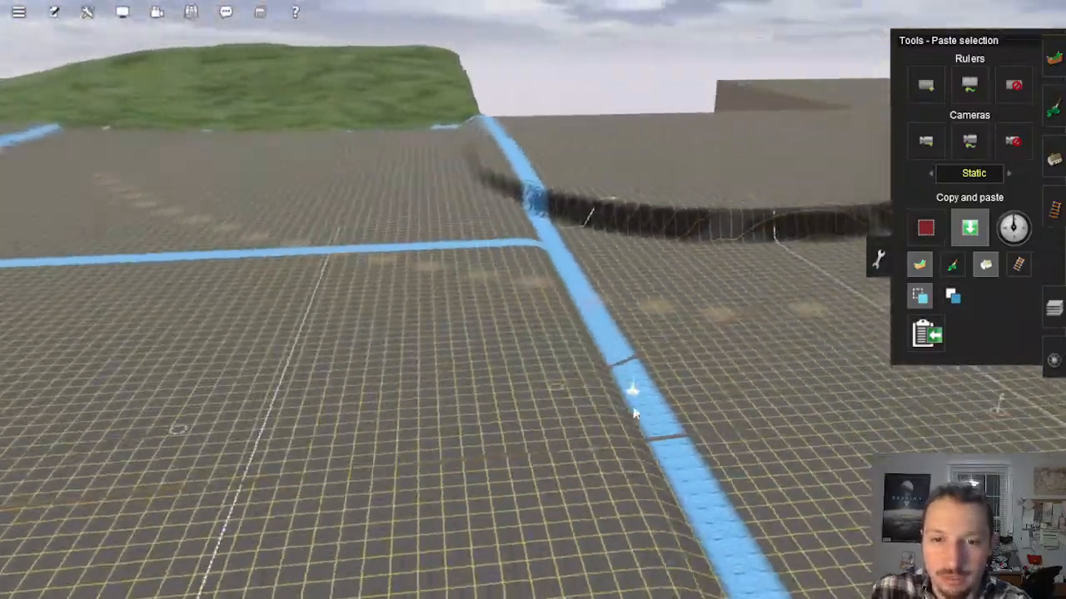
Step: Delete the leftover trial track crossing the newly raised terrain near the curved embankment
right_click(685, 371)
key("Right")
right_click_drag(686, 371, 510, 309)
key("Up")
key("Left")
key("Left")
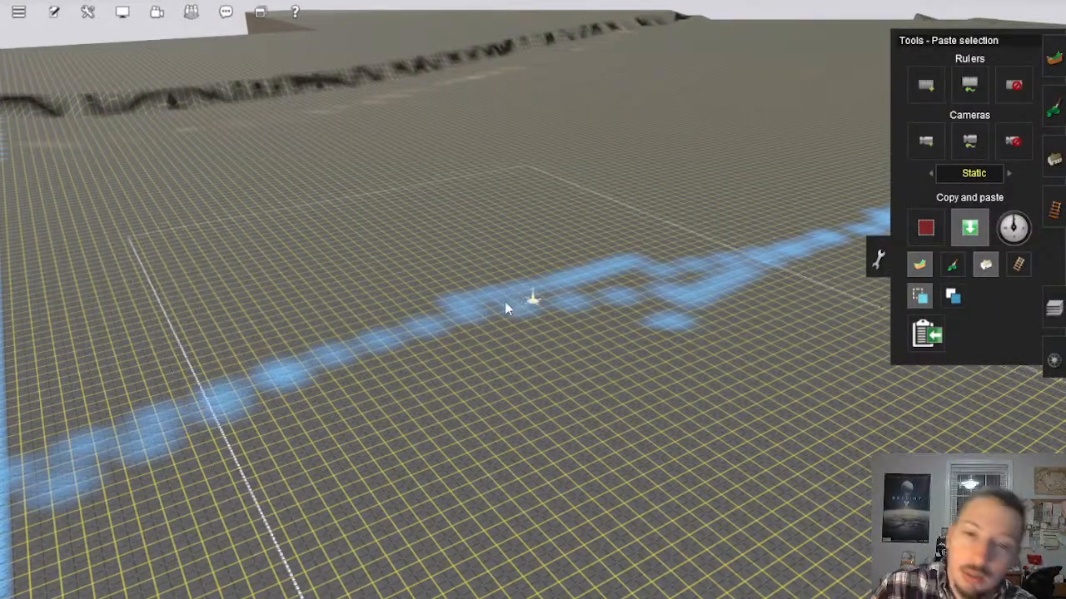
mouse_move(506, 304)
right_mouse_down()
mouse_move(466, 311)
mouse_move(494, 350)
mouse_move(489, 316)
mouse_move(438, 265)
mouse_move(528, 294)
mouse_move(516, 311)
mouse_move(543, 308)
mouse_move(504, 321)
mouse_move(469, 225)
mouse_move(482, 137)
mouse_move(475, 162)
mouse_move(517, 170)
mouse_move(507, 174)
mouse_move(519, 202)
mouse_move(416, 255)
mouse_move(404, 291)
mouse_move(490, 255)
mouse_move(550, 342)
mouse_move(597, 353)
mouse_move(585, 295)
mouse_move(525, 284)
mouse_move(547, 300)
mouse_move(511, 295)
mouse_move(532, 300)
mouse_move(487, 323)
mouse_move(609, 220)
mouse_move(658, 200)
right_mouse_up()
left_click(1054, 209)
key("Left")
left_click(950, 344)
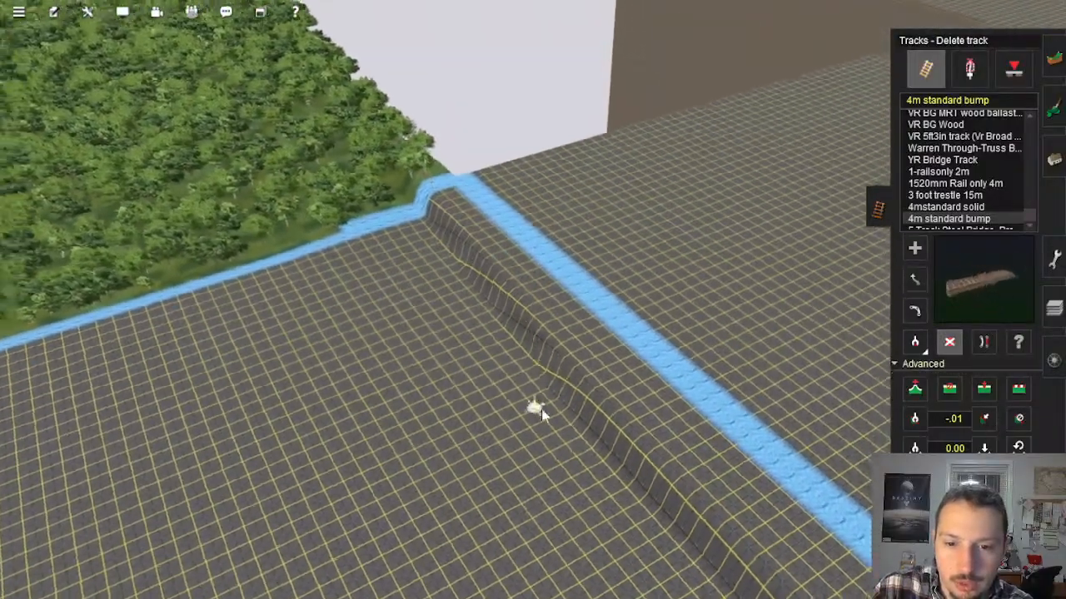
mouse_move(541, 414)
right_mouse_down()
mouse_move(812, 368)
mouse_move(588, 244)
mouse_move(455, 248)
mouse_move(451, 315)
mouse_move(435, 286)
mouse_move(459, 309)
mouse_move(492, 424)
mouse_move(564, 350)
mouse_move(704, 140)
mouse_move(606, 261)
mouse_move(478, 333)
mouse_move(544, 298)
mouse_move(629, 337)
mouse_move(578, 307)
mouse_move(580, 269)
mouse_move(561, 238)
mouse_move(569, 281)
mouse_move(626, 276)
mouse_move(502, 295)
mouse_move(502, 316)
mouse_move(516, 299)
mouse_move(532, 319)
mouse_move(783, 387)
mouse_move(618, 288)
mouse_move(476, 302)
mouse_move(488, 292)
mouse_move(456, 304)
mouse_move(485, 292)
mouse_move(613, 299)
mouse_move(516, 235)
mouse_move(579, 266)
mouse_move(583, 287)
mouse_move(533, 309)
mouse_move(475, 209)
mouse_move(382, 189)
right_mouse_up()
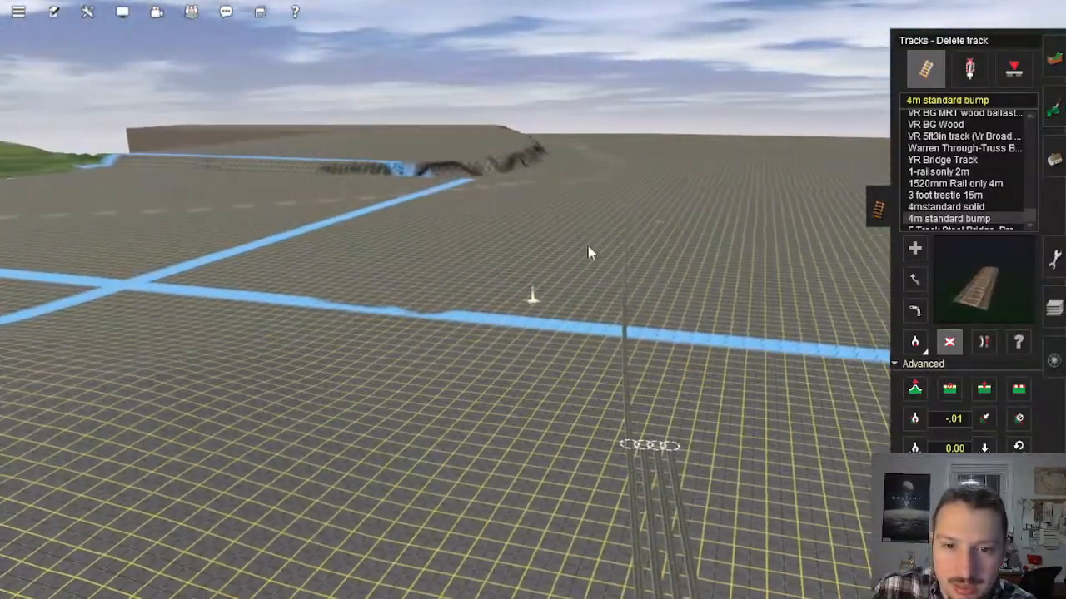
right_click_drag(518, 215, 464, 322)
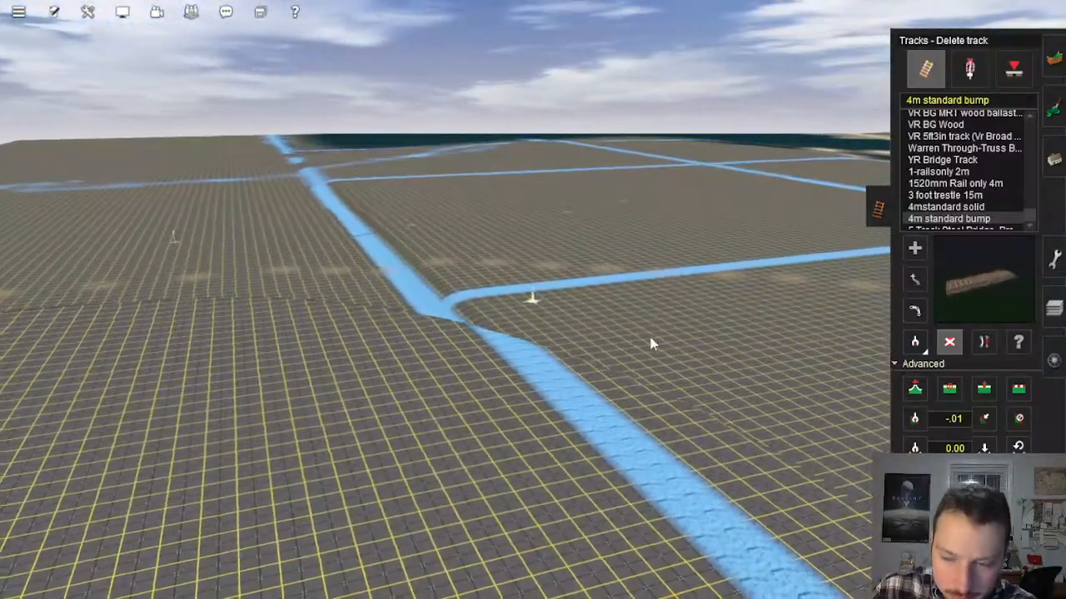
right_click_drag(616, 336, 494, 297)
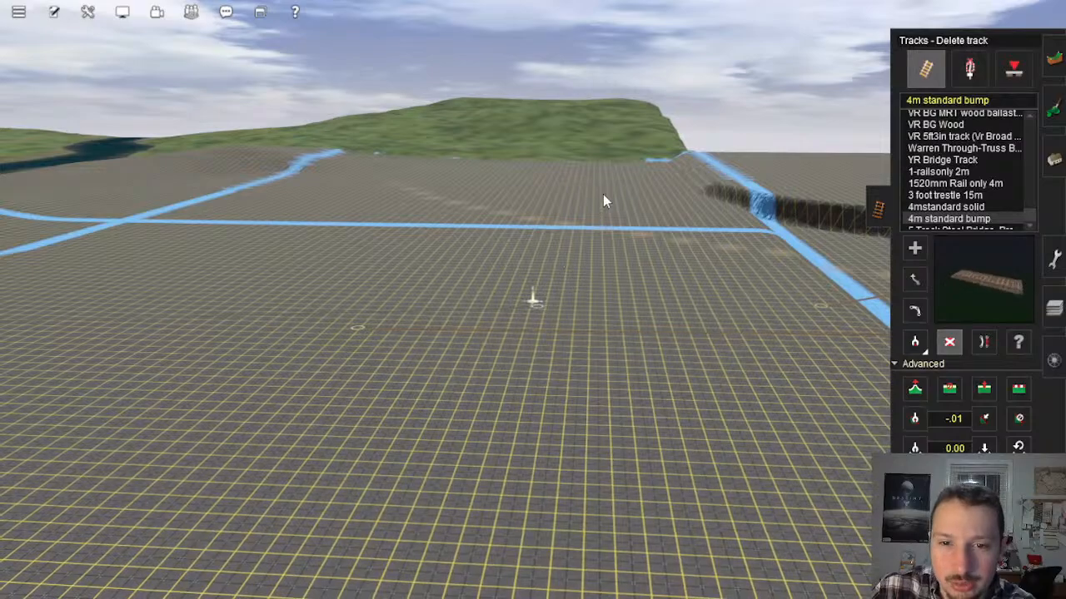
right_click_drag(604, 199, 475, 191)
Step: Blend the stepped ridge at the forest corner into the surrounding ground with the Plateau tool
right_click(501, 154)
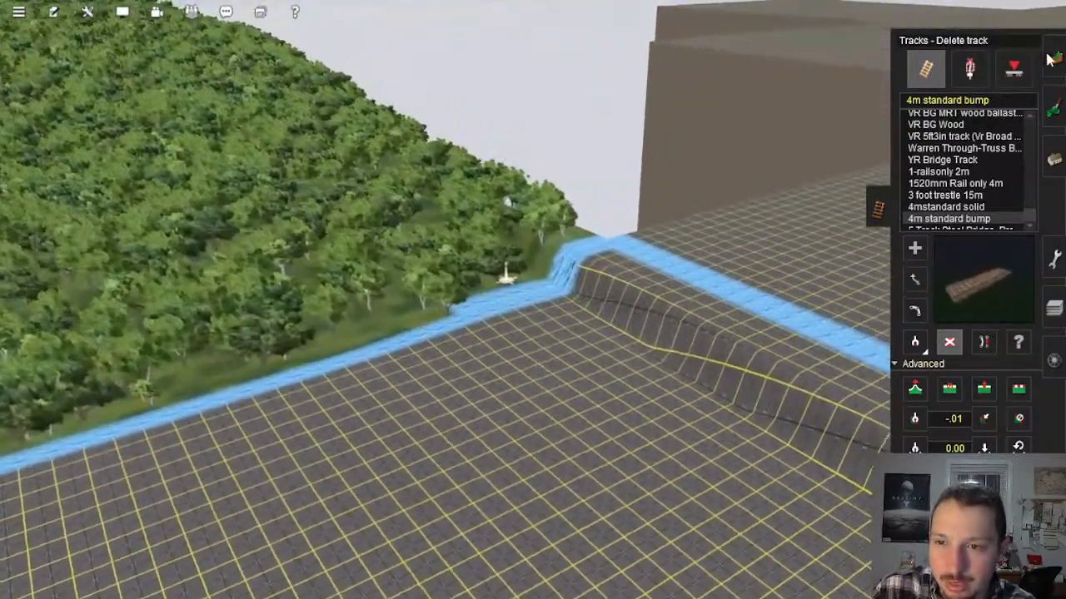
left_click(1053, 59)
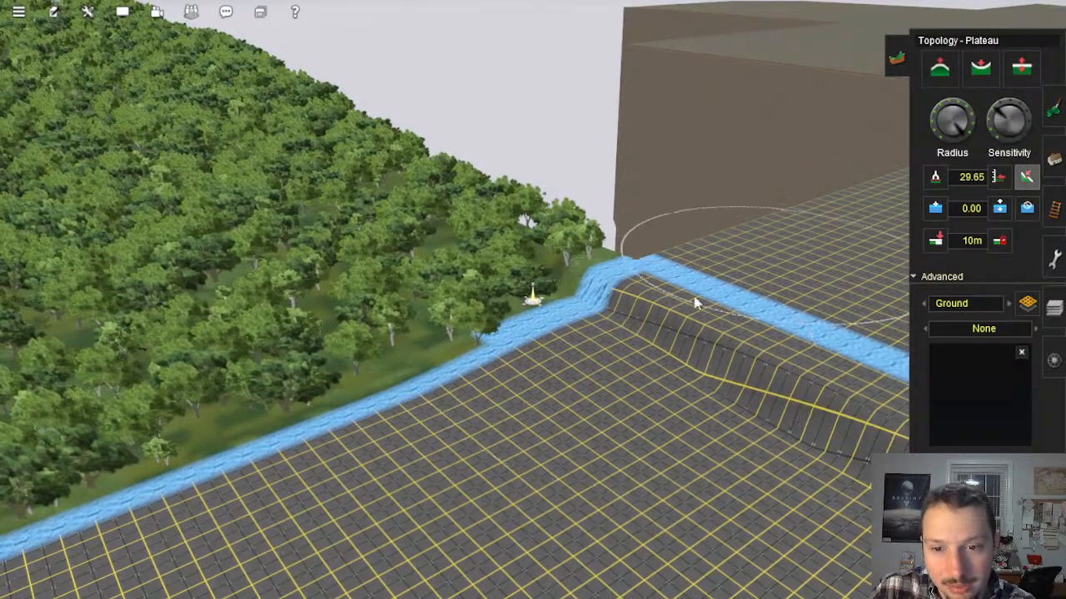
mouse_move(593, 304)
left_mouse_down()
mouse_move(536, 315)
mouse_move(600, 340)
left_mouse_up()
right_click(687, 385)
right_click_drag(672, 403, 454, 248)
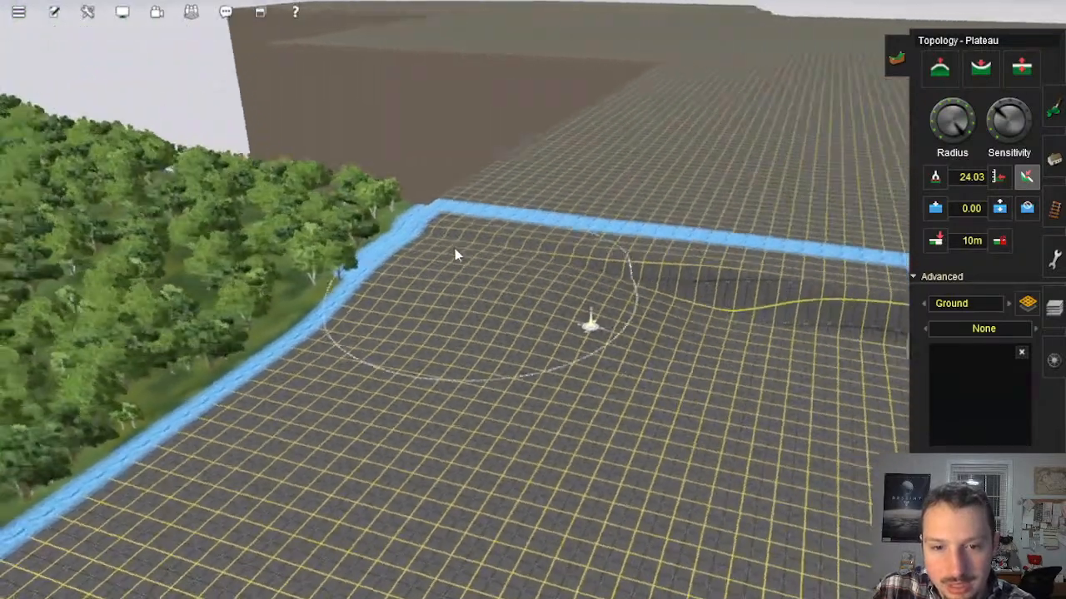
mouse_move(451, 249)
left_mouse_down()
mouse_move(520, 312)
mouse_move(691, 308)
mouse_move(616, 238)
mouse_move(563, 247)
mouse_move(417, 231)
mouse_move(322, 283)
mouse_move(222, 394)
mouse_move(413, 422)
mouse_move(433, 277)
mouse_move(558, 262)
mouse_move(838, 280)
mouse_move(647, 276)
mouse_move(699, 235)
mouse_move(322, 238)
mouse_move(297, 273)
mouse_move(439, 194)
left_mouse_up()
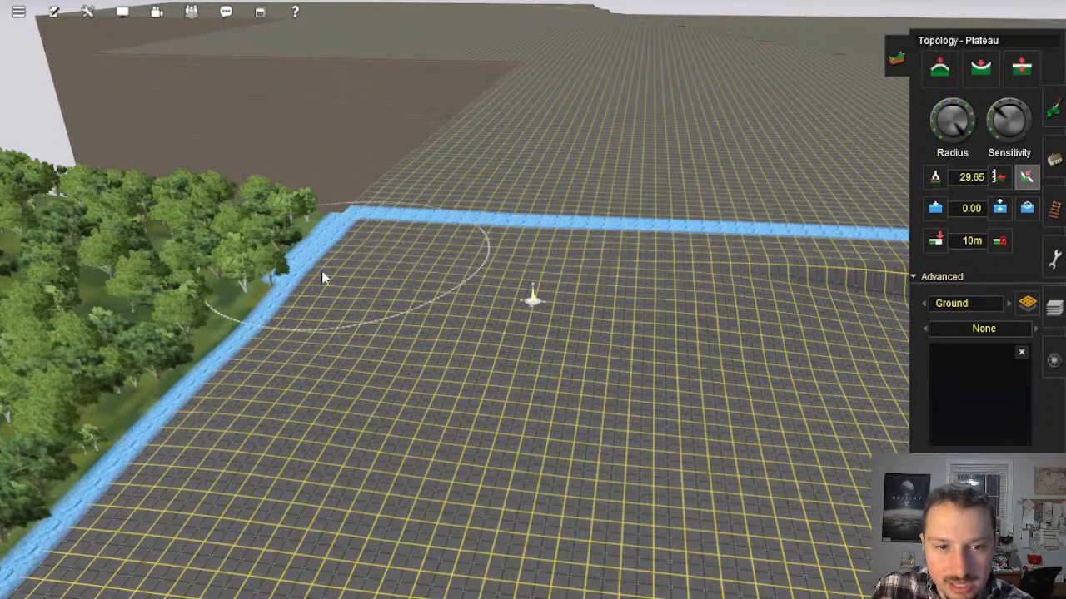
mouse_move(269, 283)
left_mouse_down()
mouse_move(398, 298)
mouse_move(432, 366)
left_mouse_up()
mouse_move(431, 367)
right_mouse_down()
mouse_move(479, 310)
mouse_move(542, 336)
mouse_move(669, 316)
mouse_move(608, 324)
mouse_move(531, 165)
right_mouse_up()
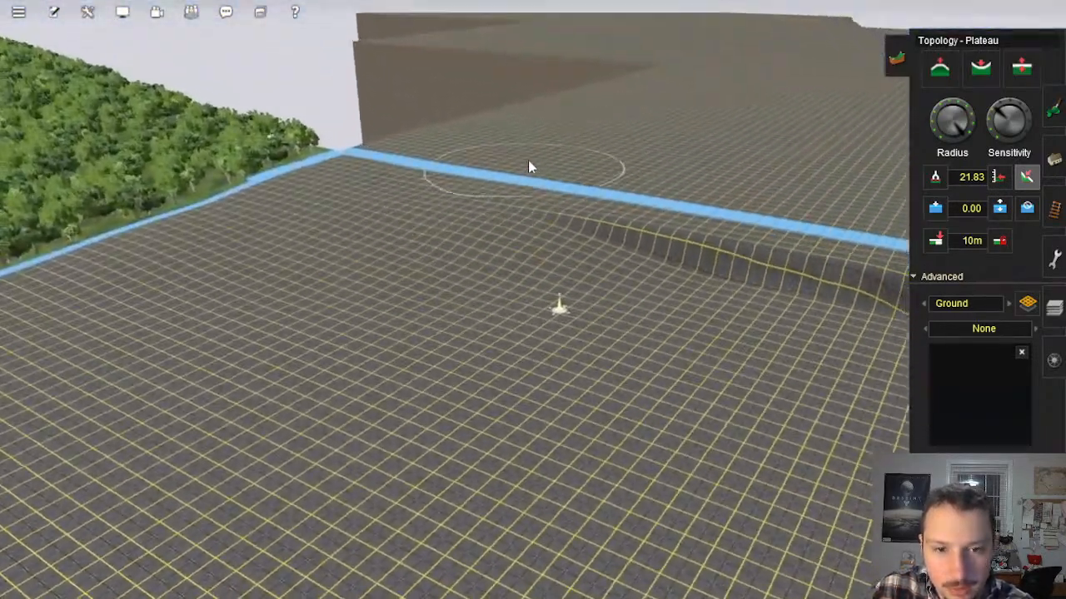
Step: Plateau the next stretch of the ridge beside the blue line, working from the forest corner towards the embankment
mouse_move(532, 181)
left_mouse_down()
mouse_move(541, 244)
mouse_move(619, 237)
mouse_move(615, 266)
mouse_move(696, 253)
mouse_move(519, 198)
mouse_move(682, 183)
mouse_move(592, 255)
mouse_move(585, 219)
mouse_move(549, 205)
mouse_move(424, 309)
mouse_move(455, 278)
mouse_move(616, 255)
mouse_move(582, 305)
mouse_move(694, 299)
mouse_move(747, 234)
mouse_move(664, 186)
mouse_move(410, 243)
mouse_move(364, 352)
mouse_move(583, 245)
mouse_move(468, 359)
mouse_move(512, 373)
left_mouse_up()
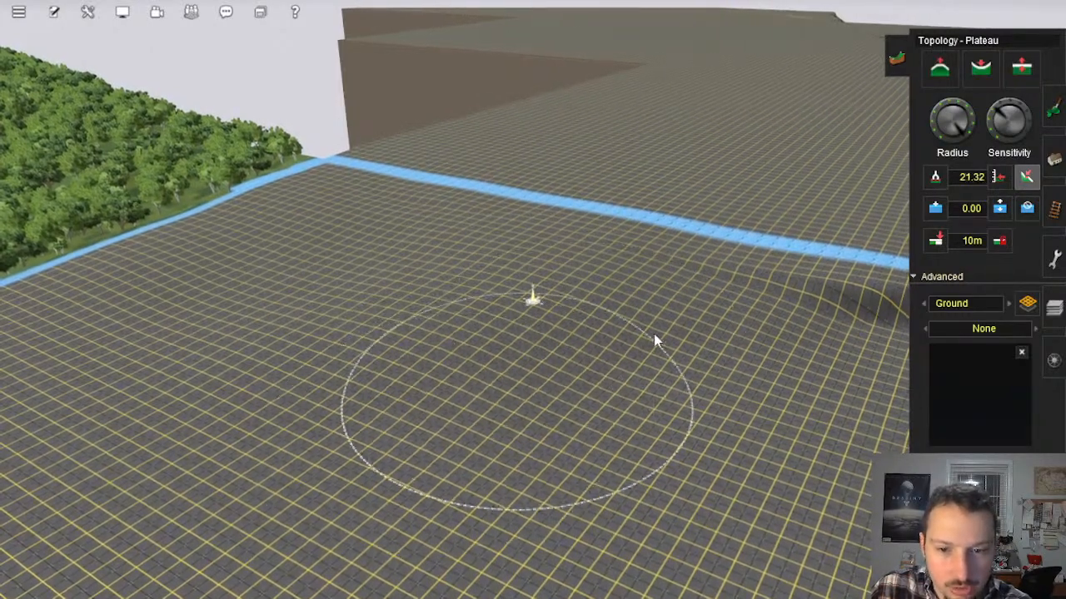
mouse_move(741, 283)
left_mouse_down()
mouse_move(752, 305)
mouse_move(666, 276)
mouse_move(706, 280)
mouse_move(533, 233)
mouse_move(479, 187)
mouse_move(448, 192)
mouse_move(452, 177)
mouse_move(509, 180)
left_mouse_up()
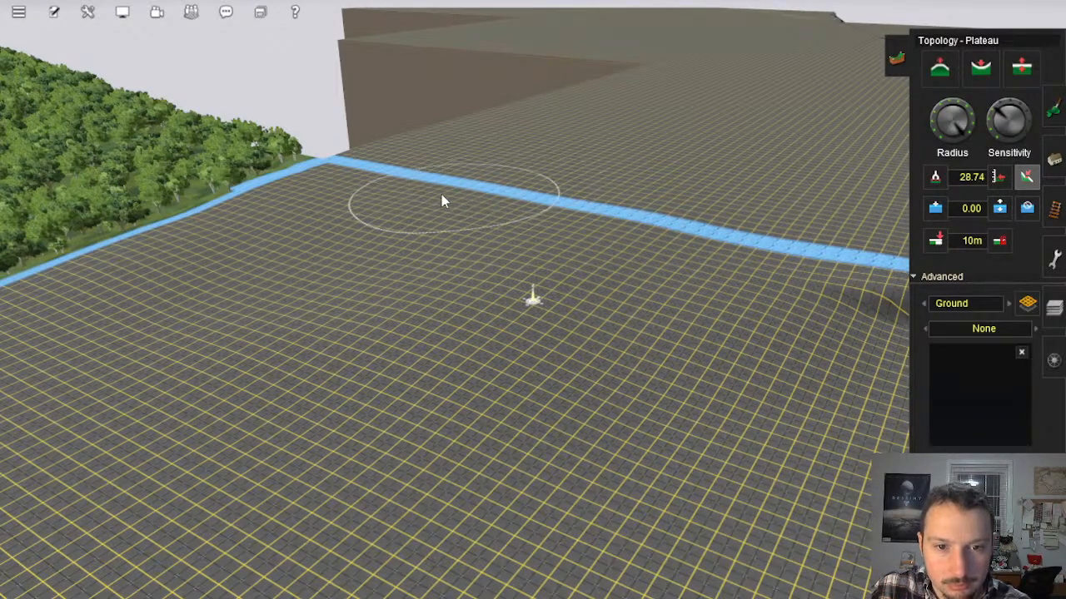
mouse_move(450, 339)
right_mouse_down()
mouse_move(478, 335)
mouse_move(518, 358)
mouse_move(559, 354)
mouse_move(620, 310)
mouse_move(723, 286)
mouse_move(501, 261)
mouse_move(539, 308)
mouse_move(607, 302)
mouse_move(958, 491)
right_mouse_up()
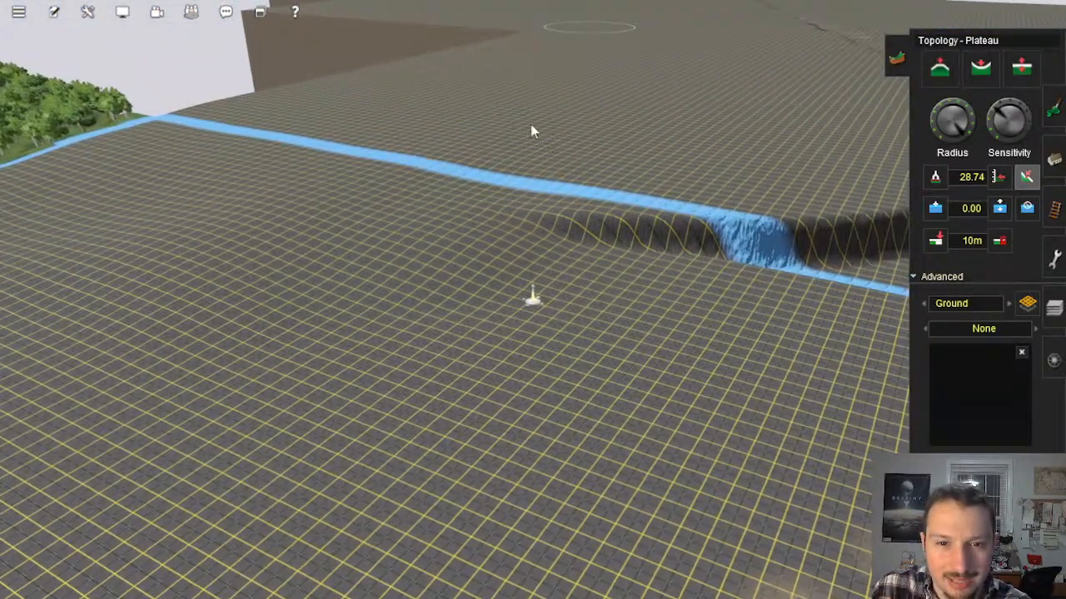
Step: Soften the end of the ridge next to the steep blue drop into a gentler slope with Plateau strokes
mouse_move(537, 235)
left_mouse_down()
mouse_move(592, 233)
mouse_move(595, 243)
left_mouse_up()
mouse_move(618, 148)
left_mouse_down()
mouse_move(587, 173)
mouse_move(599, 240)
mouse_move(580, 241)
mouse_move(641, 220)
mouse_move(580, 266)
mouse_move(495, 279)
mouse_move(392, 363)
mouse_move(573, 286)
mouse_move(517, 300)
mouse_move(366, 292)
mouse_move(245, 428)
mouse_move(378, 260)
mouse_move(290, 360)
left_mouse_up()
right_click(293, 358)
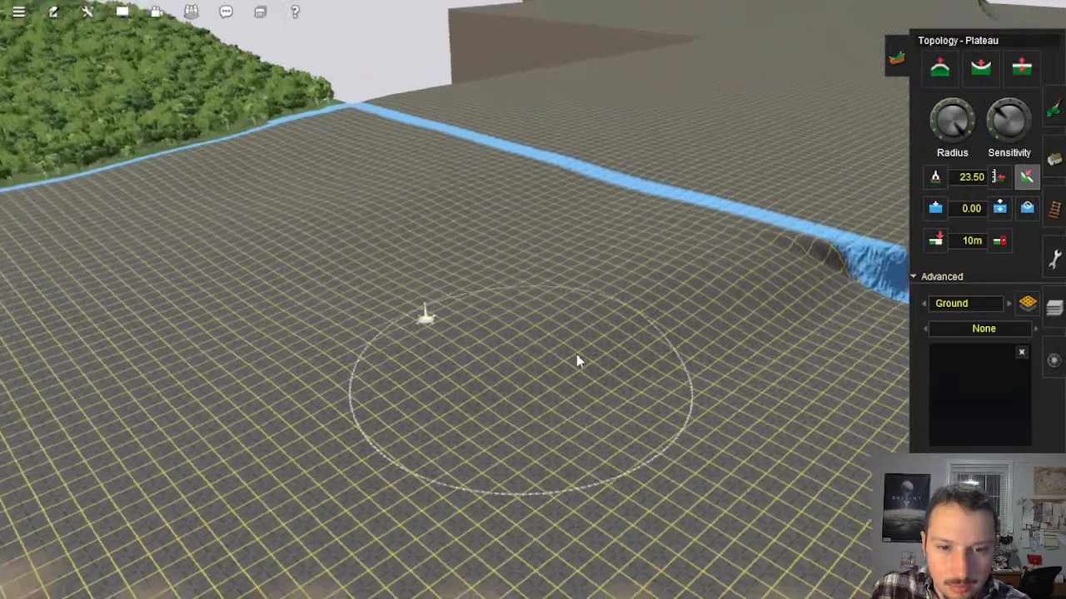
right_click_drag(576, 355, 764, 300)
mouse_move(764, 301)
left_mouse_down()
mouse_move(762, 337)
mouse_move(826, 291)
mouse_move(684, 428)
mouse_move(571, 357)
mouse_move(702, 355)
mouse_move(580, 381)
mouse_move(790, 273)
mouse_move(694, 376)
mouse_move(485, 335)
mouse_move(248, 379)
left_mouse_up()
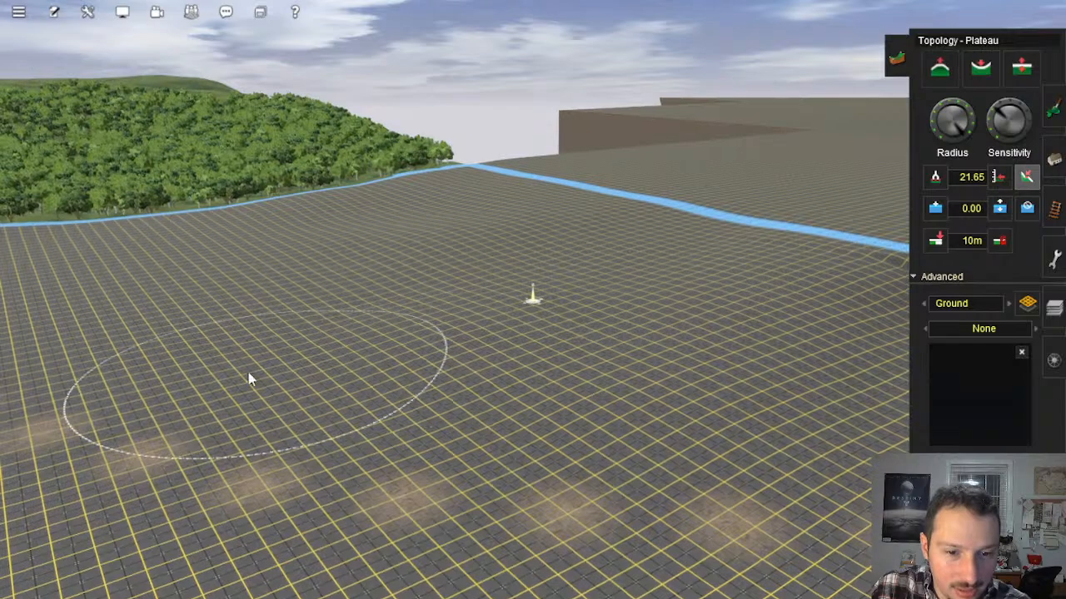
Step: Even out the open slope around the brown dotted trail with successive Plateau strokes at gradually stepped heights
mouse_move(690, 436)
right_mouse_down()
mouse_move(580, 341)
mouse_move(486, 320)
right_mouse_up()
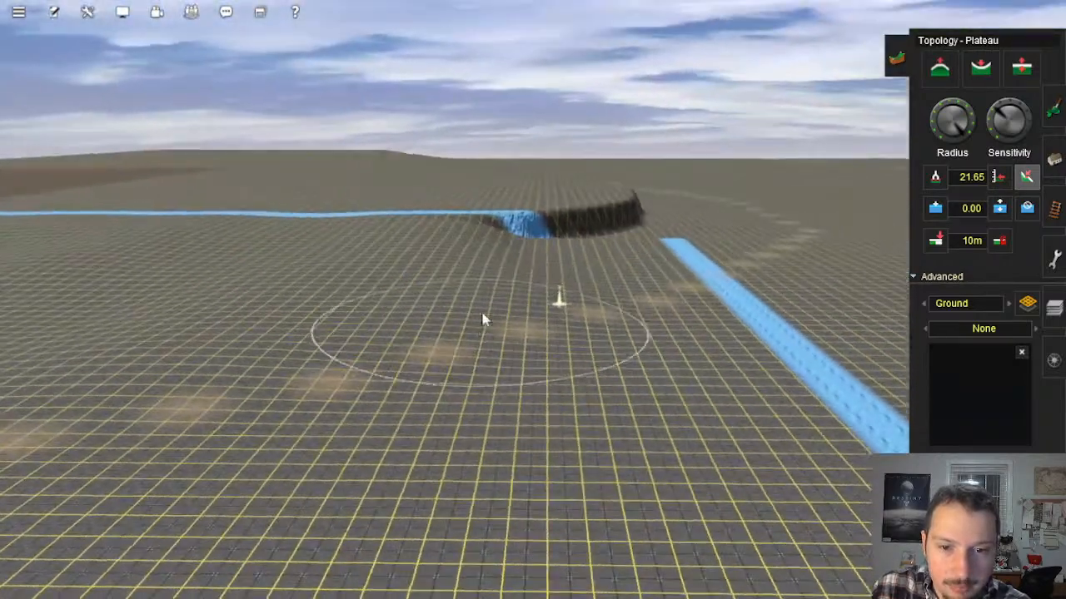
mouse_move(482, 315)
left_mouse_down()
mouse_move(455, 346)
mouse_move(400, 372)
mouse_move(327, 355)
mouse_move(288, 434)
left_mouse_up()
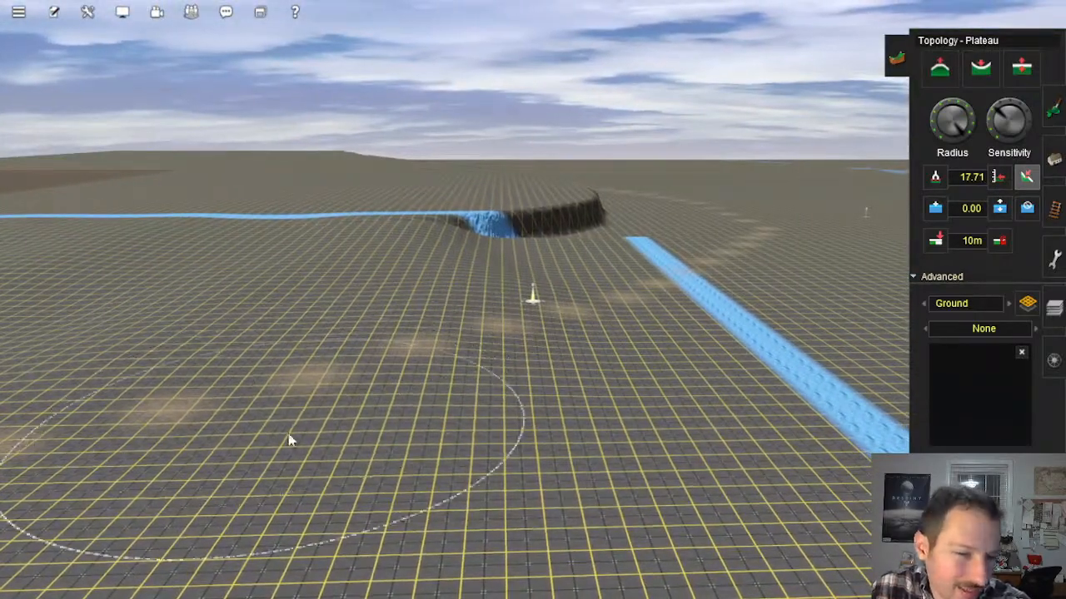
right_click_drag(383, 333, 503, 294)
left_click_drag(520, 293, 500, 348)
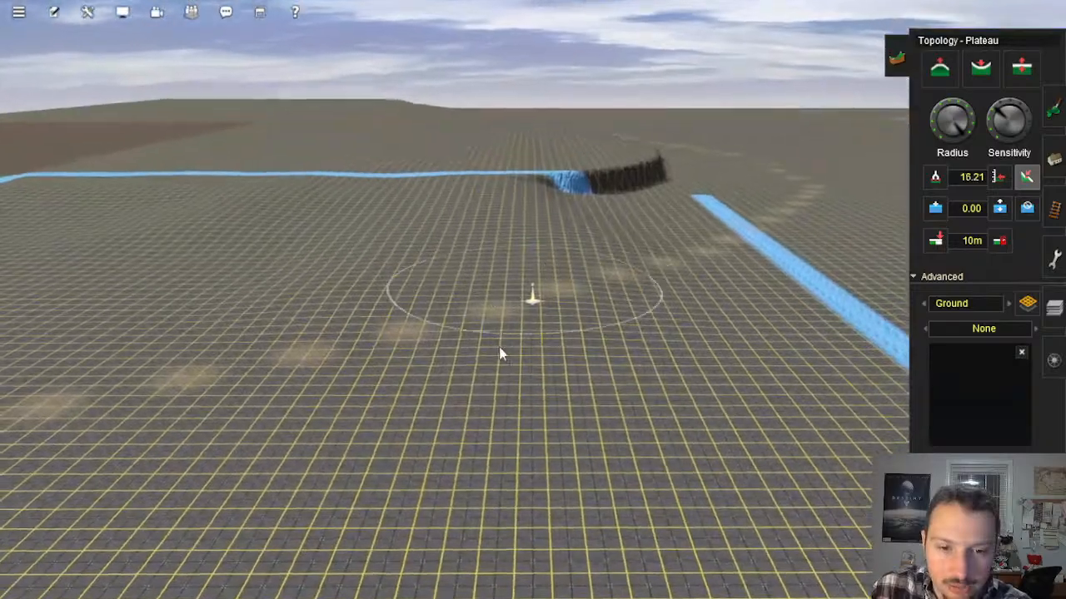
mouse_move(567, 291)
right_mouse_down()
mouse_move(471, 305)
mouse_move(458, 335)
mouse_move(452, 312)
mouse_move(502, 281)
mouse_move(585, 271)
mouse_move(526, 293)
mouse_move(548, 283)
right_mouse_up()
mouse_move(604, 212)
left_mouse_down()
mouse_move(596, 245)
mouse_move(440, 307)
mouse_move(438, 352)
left_mouse_up()
left_click_drag(464, 302, 309, 322)
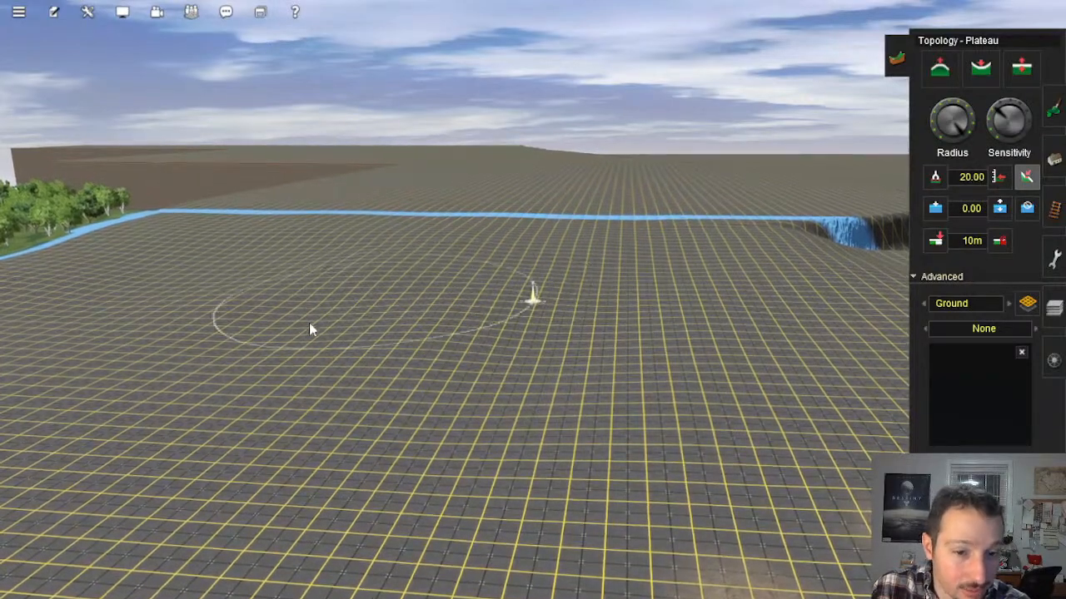
Step: Carry the graded slope from the brown dotted trail across the blue line that separates the two baseboards
mouse_move(216, 376)
right_mouse_down()
mouse_move(535, 396)
mouse_move(670, 324)
mouse_move(695, 274)
mouse_move(629, 298)
mouse_move(575, 268)
right_mouse_up()
mouse_move(618, 202)
left_mouse_down()
mouse_move(663, 283)
mouse_move(612, 264)
mouse_move(590, 233)
mouse_move(528, 305)
mouse_move(492, 407)
mouse_move(604, 295)
mouse_move(740, 349)
left_mouse_up()
mouse_move(660, 275)
left_mouse_down()
mouse_move(611, 314)
mouse_move(343, 383)
mouse_move(341, 448)
mouse_move(436, 343)
left_mouse_up()
mouse_move(553, 525)
right_mouse_down()
mouse_move(556, 336)
mouse_move(553, 366)
right_mouse_up()
mouse_move(551, 283)
left_mouse_down()
mouse_move(546, 249)
mouse_move(643, 316)
mouse_move(623, 293)
mouse_move(739, 280)
mouse_move(647, 292)
mouse_move(687, 197)
mouse_move(501, 303)
mouse_move(380, 389)
mouse_move(650, 411)
mouse_move(649, 350)
mouse_move(623, 303)
mouse_move(624, 387)
left_mouse_up()
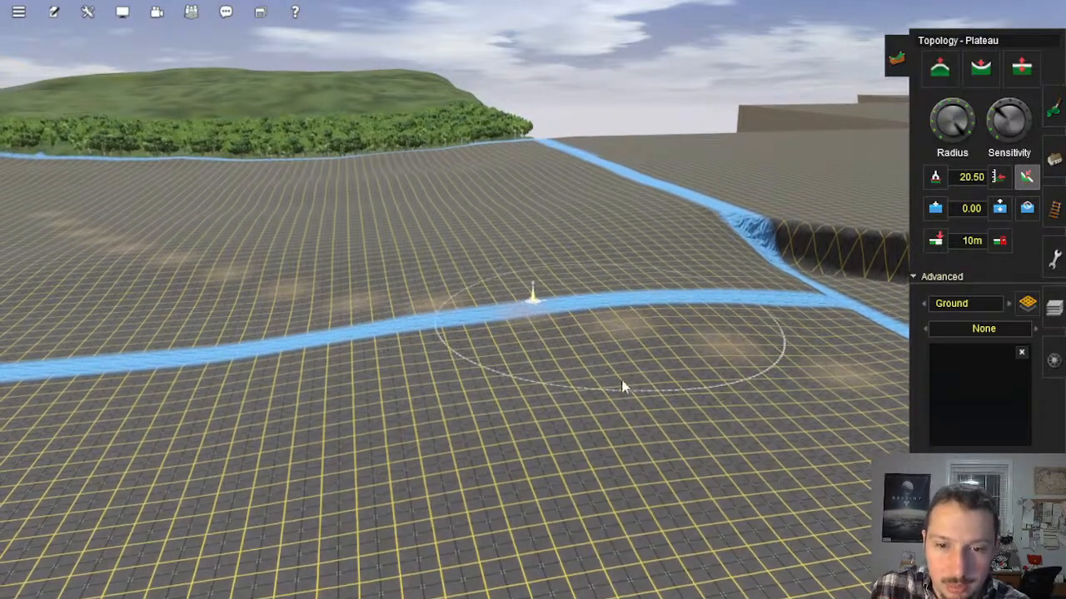
mouse_move(623, 387)
right_mouse_down()
mouse_move(482, 325)
mouse_move(466, 350)
mouse_move(514, 341)
right_mouse_up()
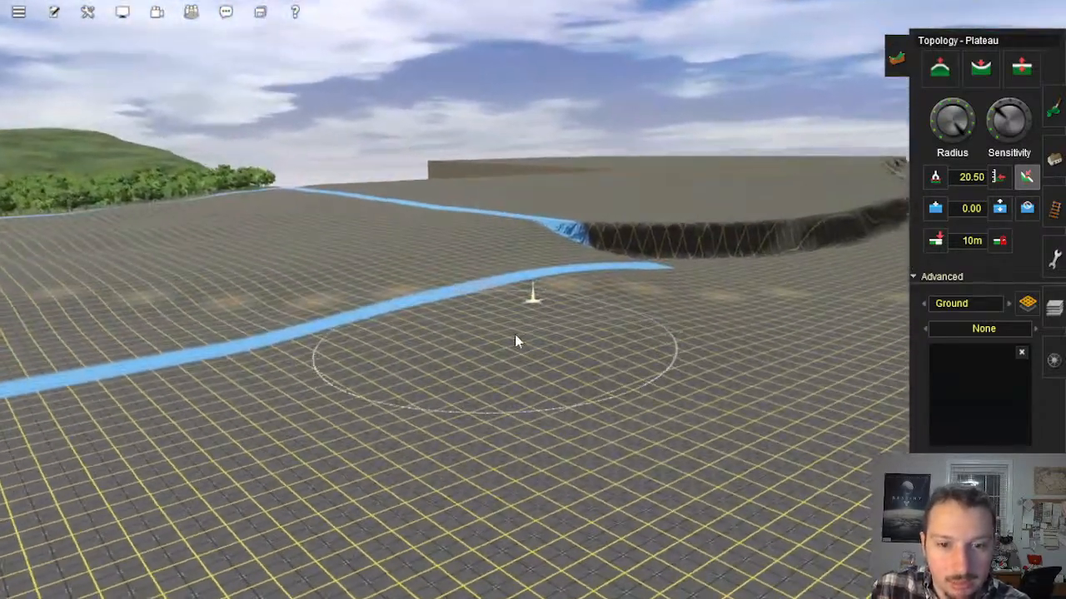
mouse_move(514, 341)
left_mouse_down()
mouse_move(542, 443)
mouse_move(714, 371)
mouse_move(633, 399)
mouse_move(641, 323)
left_mouse_up()
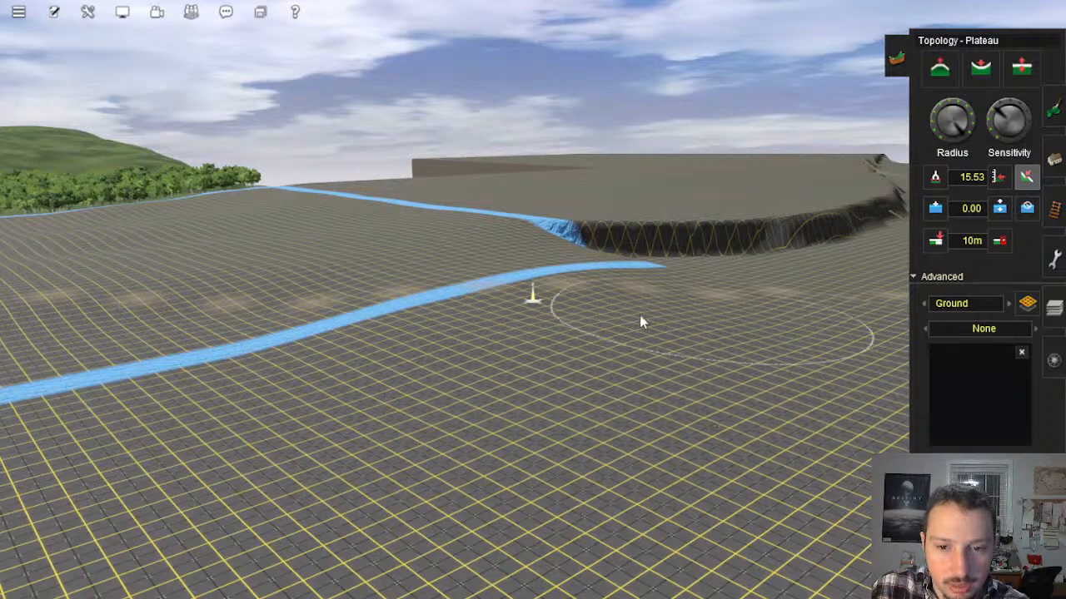
mouse_move(471, 236)
left_mouse_down()
mouse_move(484, 271)
mouse_move(545, 336)
mouse_move(510, 311)
mouse_move(446, 246)
mouse_move(550, 310)
mouse_move(520, 290)
mouse_move(518, 335)
mouse_move(625, 348)
mouse_move(742, 303)
mouse_move(717, 288)
mouse_move(562, 318)
left_mouse_up()
Step: Smooth the ground on the trial-track side of the blue dividing line with further Plateau strokes
right_click(557, 356)
key("Down")
key("Left")
key("Up")
right_click(452, 308)
key("Left")
left_click(453, 308)
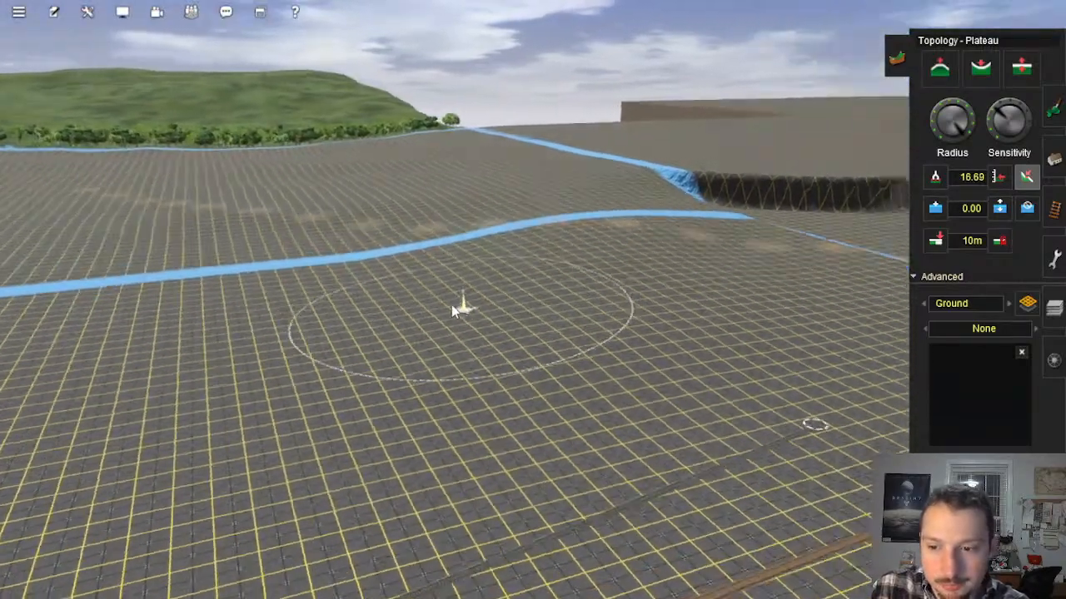
key("Left")
right_click(452, 288)
right_click(551, 296)
key("Down")
key("Left")
key("Up")
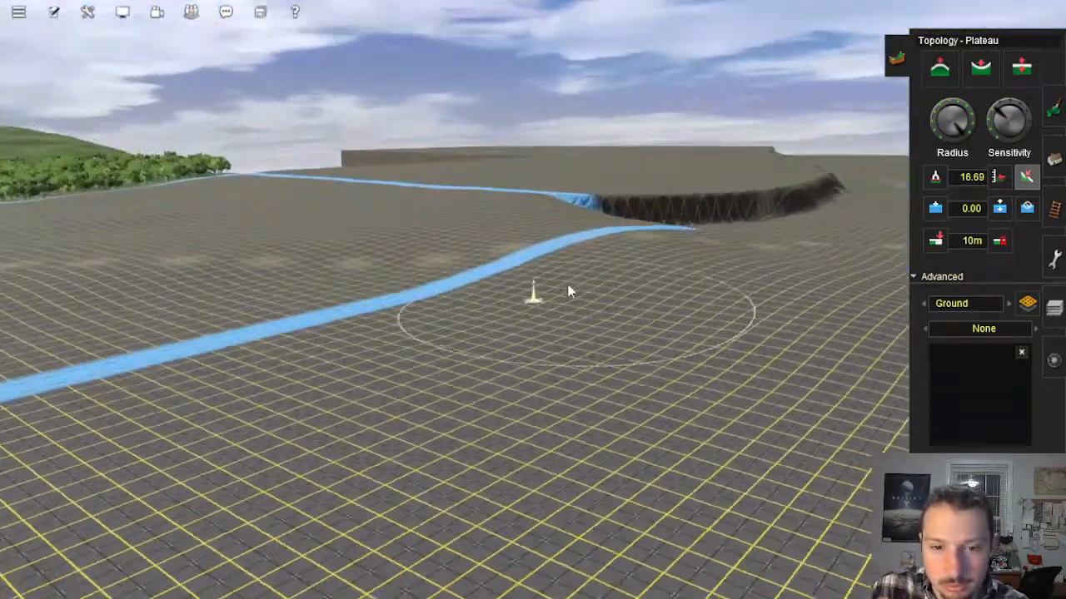
key("Up")
mouse_move(519, 208)
left_mouse_down()
mouse_move(564, 268)
mouse_move(547, 339)
mouse_move(708, 296)
left_mouse_up()
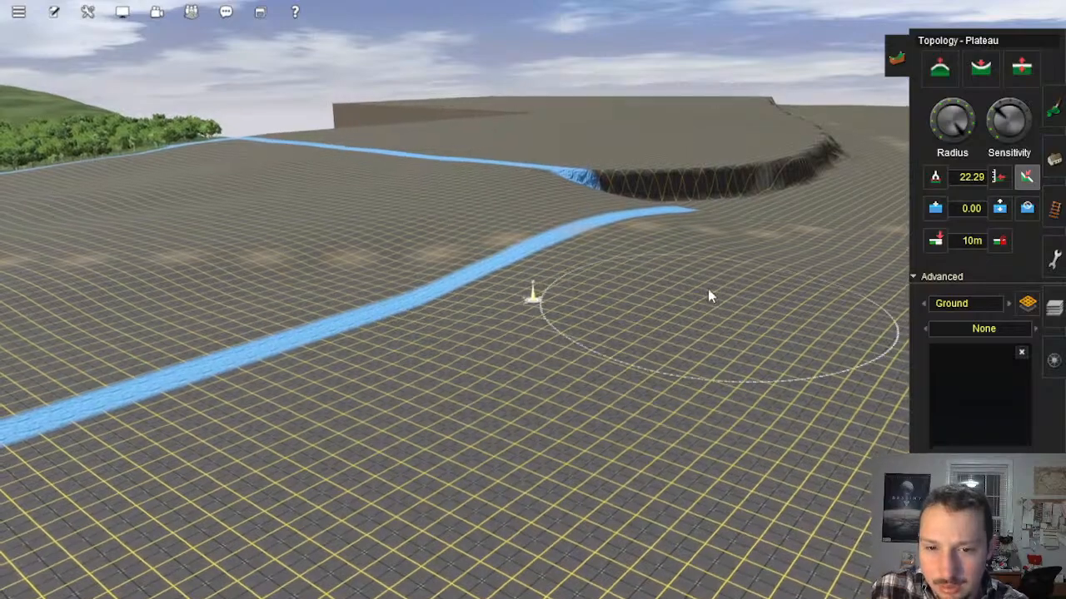
left_click_drag(620, 385, 677, 298)
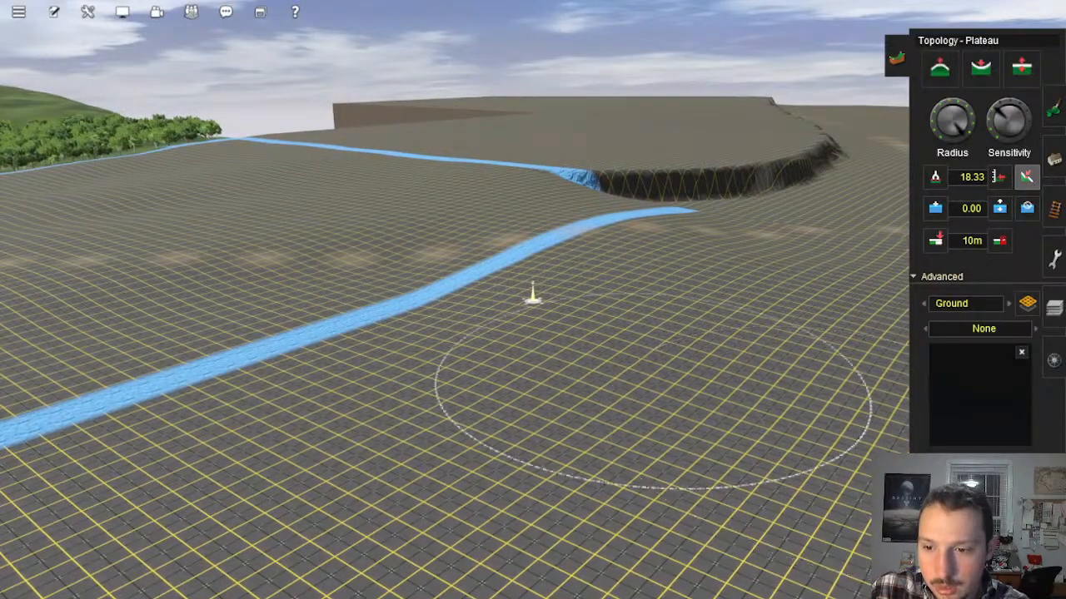
Step: Refine the transition between the blue dividing line and the flat ground by the trial tracks using the Plateau tool
key("Left")
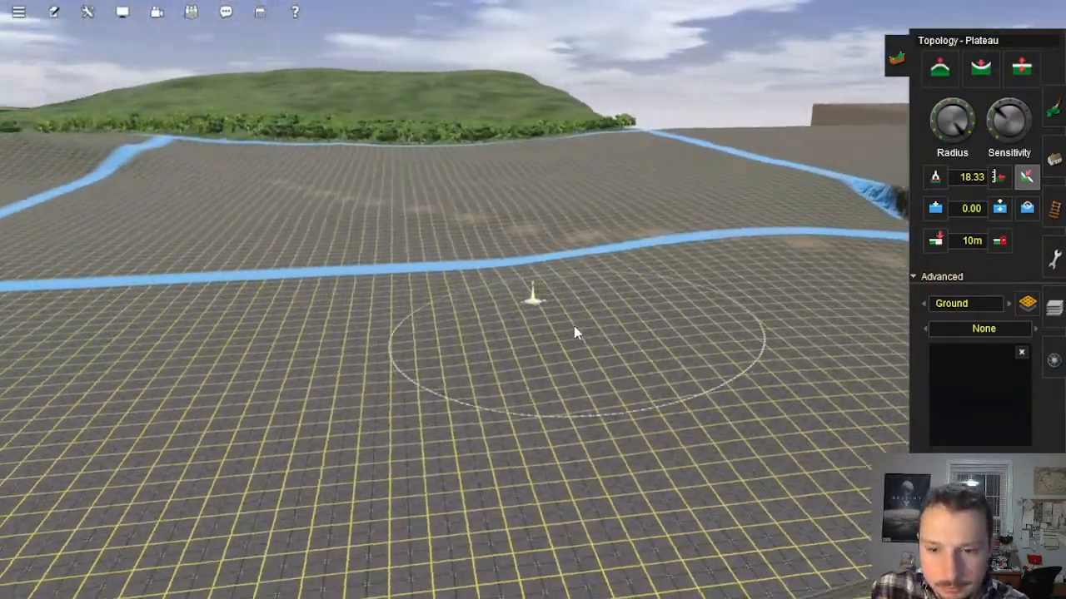
key("Right")
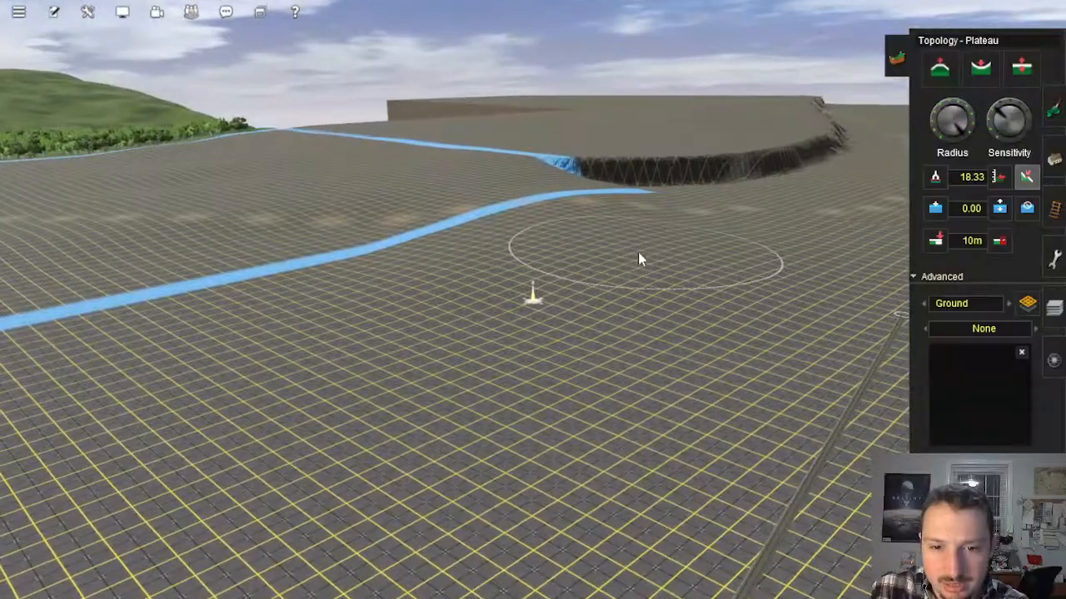
mouse_move(638, 252)
left_mouse_down()
mouse_move(606, 377)
mouse_move(585, 292)
mouse_move(530, 340)
mouse_move(556, 286)
left_mouse_up()
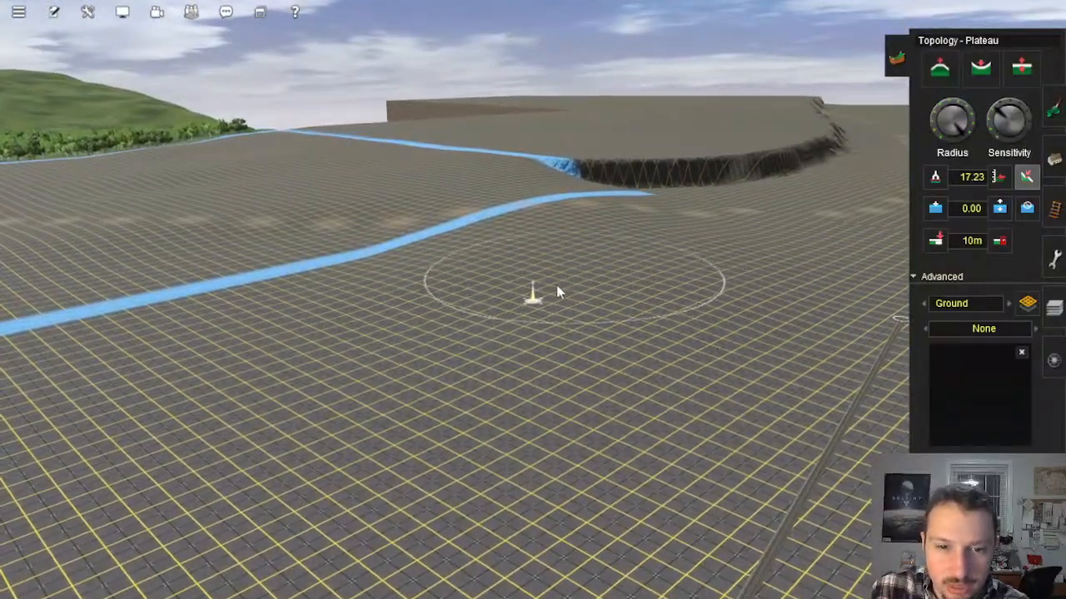
key("Left")
key("Down")
key("Up")
key("Right")
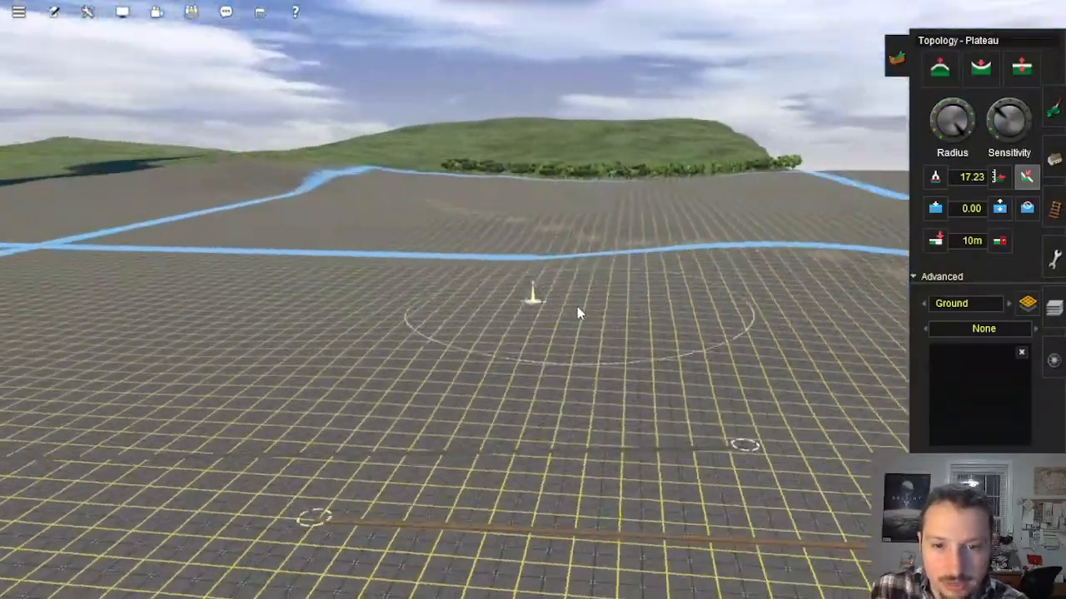
key("Right")
right_click(639, 327)
right_click(610, 295)
key("Left")
key("Down")
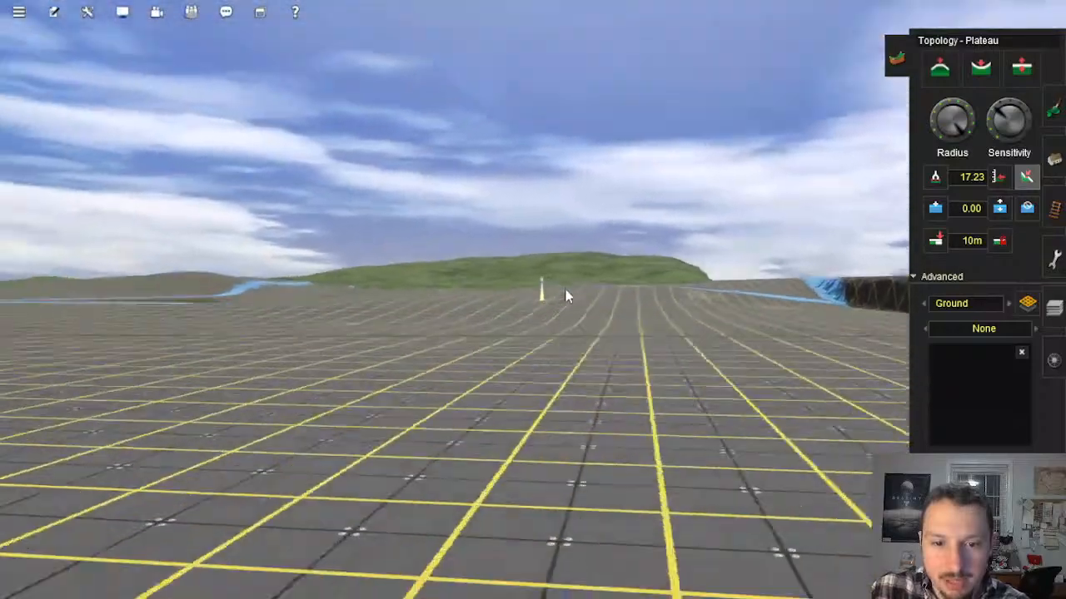
key("Up")
mouse_move(559, 303)
left_mouse_down()
mouse_move(542, 364)
mouse_move(654, 267)
mouse_move(692, 321)
mouse_move(708, 259)
mouse_move(743, 240)
left_mouse_up()
Step: Examine the graded baseboards and the surrounding layout from overhead, including the blue line down to the water
right_click(565, 268)
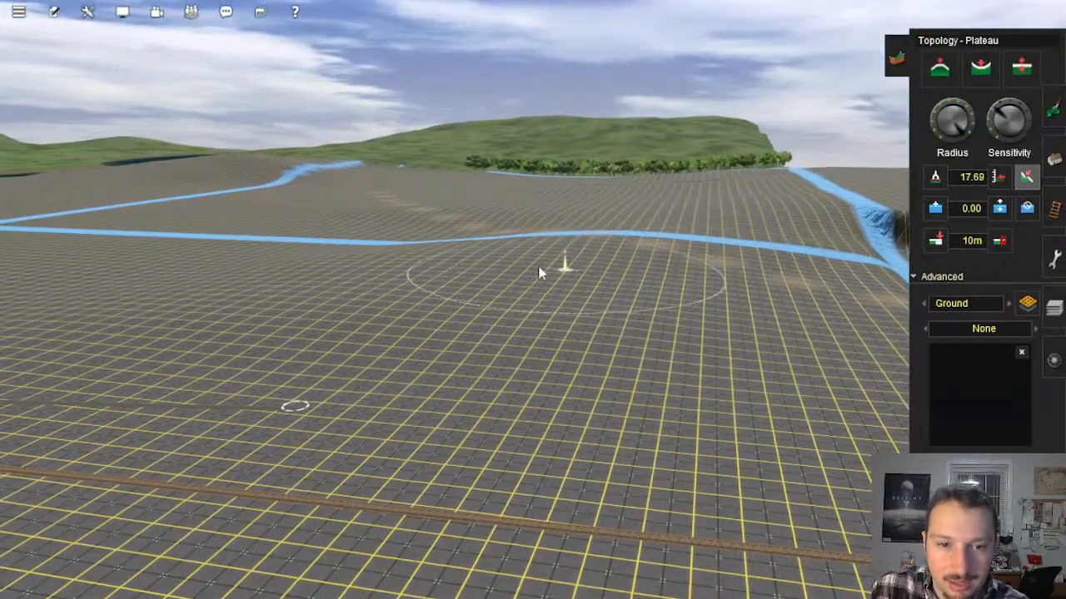
right_click(400, 250)
right_click(409, 314)
key("Right")
key("Up")
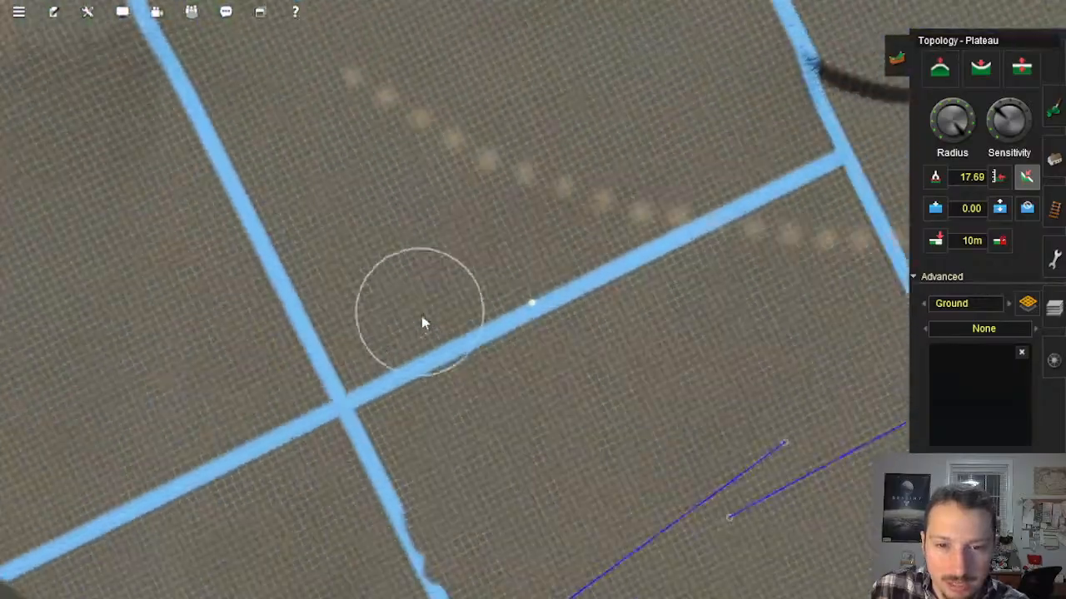
scroll(422, 316, "down", 6)
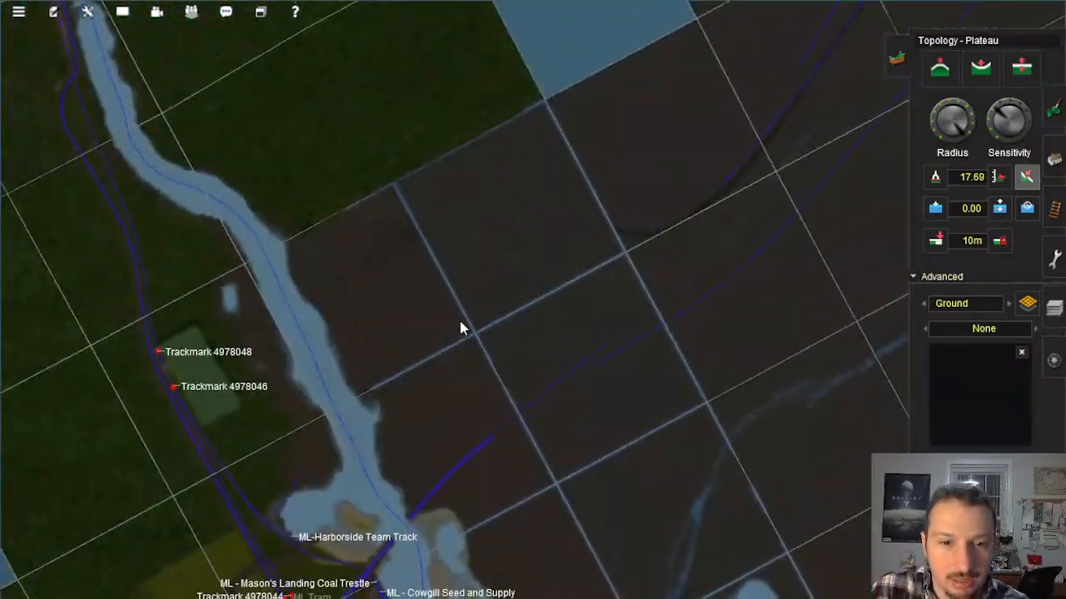
scroll(483, 326, "up", 10)
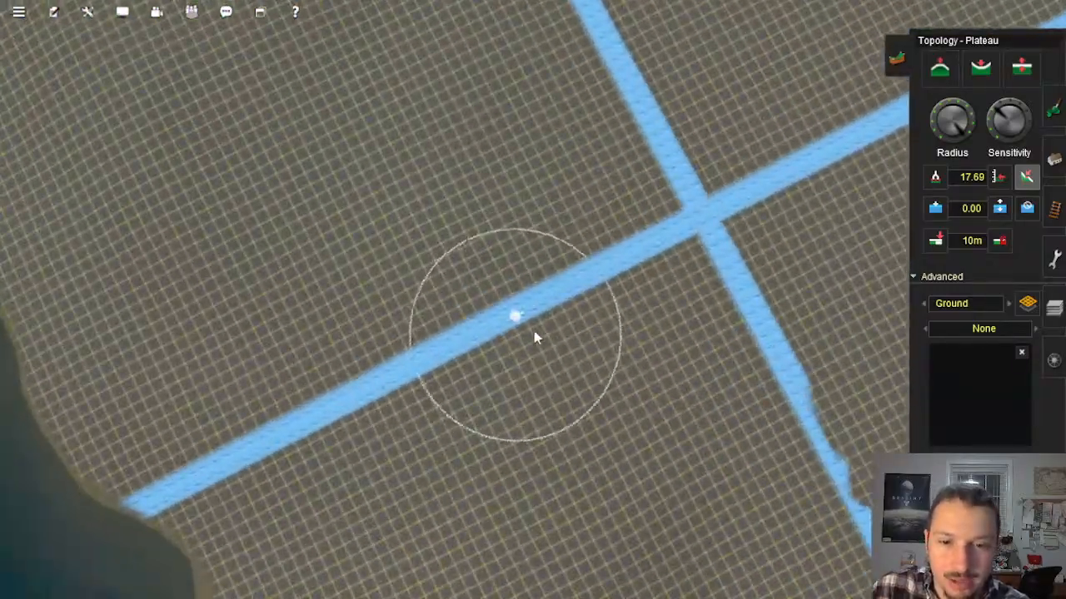
Step: Smooth the ground around the kinked stretch of the blue dividing line near its crossing with Plateau strokes
key("Down")
key("Right")
right_click(646, 316)
right_click(658, 312)
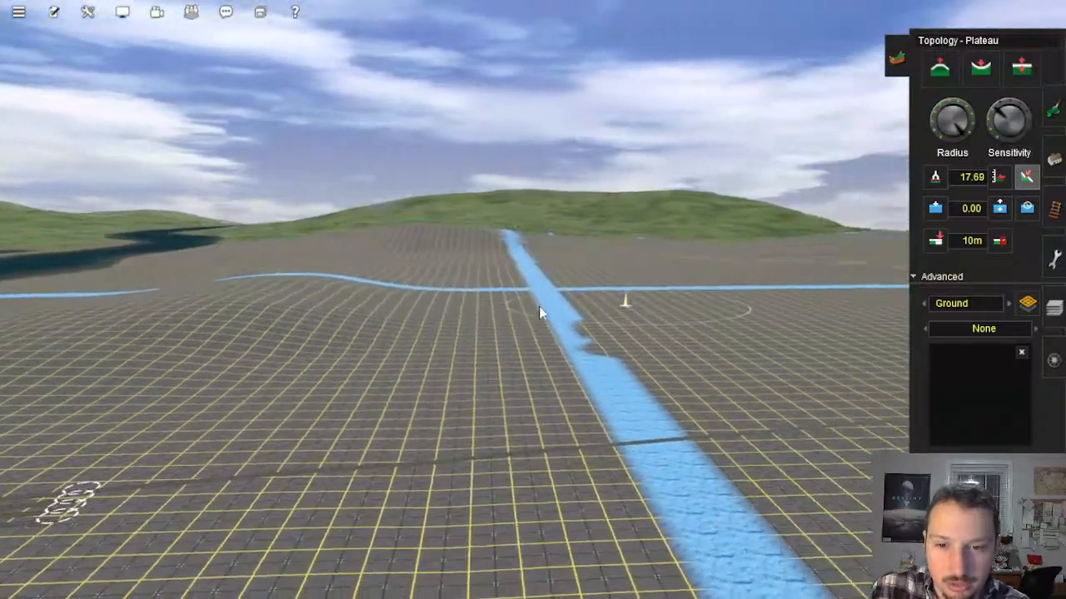
key("Right")
key("Up")
right_click(480, 295)
right_click(445, 300)
key("Down")
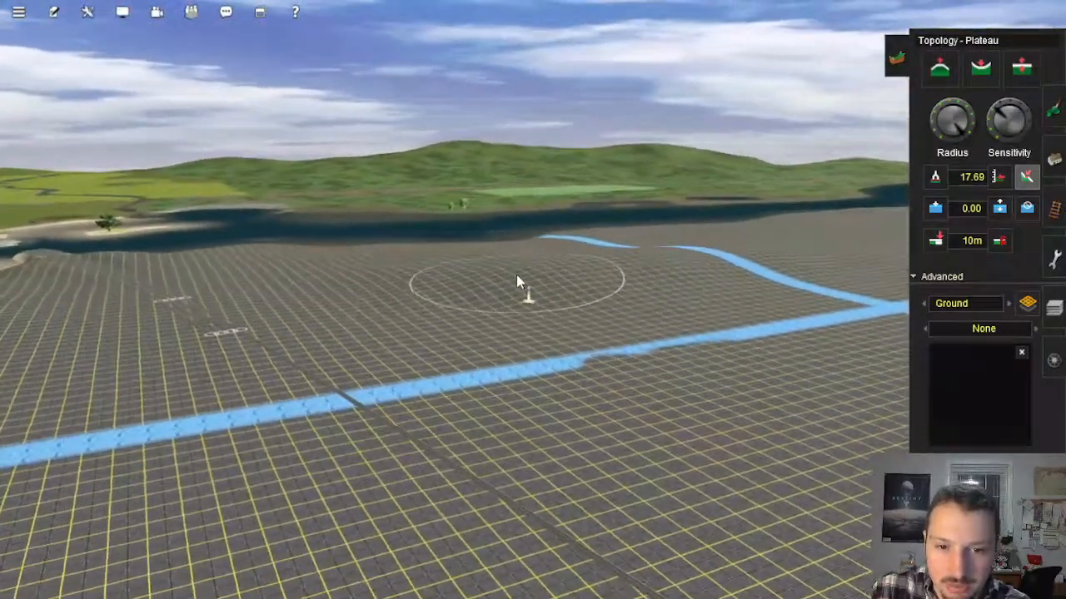
key("Up")
mouse_move(521, 283)
left_mouse_down()
mouse_move(438, 323)
mouse_move(531, 297)
mouse_move(510, 322)
mouse_move(371, 298)
mouse_move(561, 348)
mouse_move(568, 333)
mouse_move(642, 344)
mouse_move(590, 291)
mouse_move(591, 309)
mouse_move(685, 291)
mouse_move(704, 310)
mouse_move(707, 272)
mouse_move(785, 317)
mouse_move(604, 391)
mouse_move(683, 327)
mouse_move(670, 341)
left_mouse_up()
mouse_move(624, 310)
right_mouse_down()
mouse_move(620, 323)
mouse_move(614, 294)
mouse_move(500, 325)
mouse_move(409, 317)
mouse_move(433, 299)
mouse_move(401, 367)
right_mouse_up()
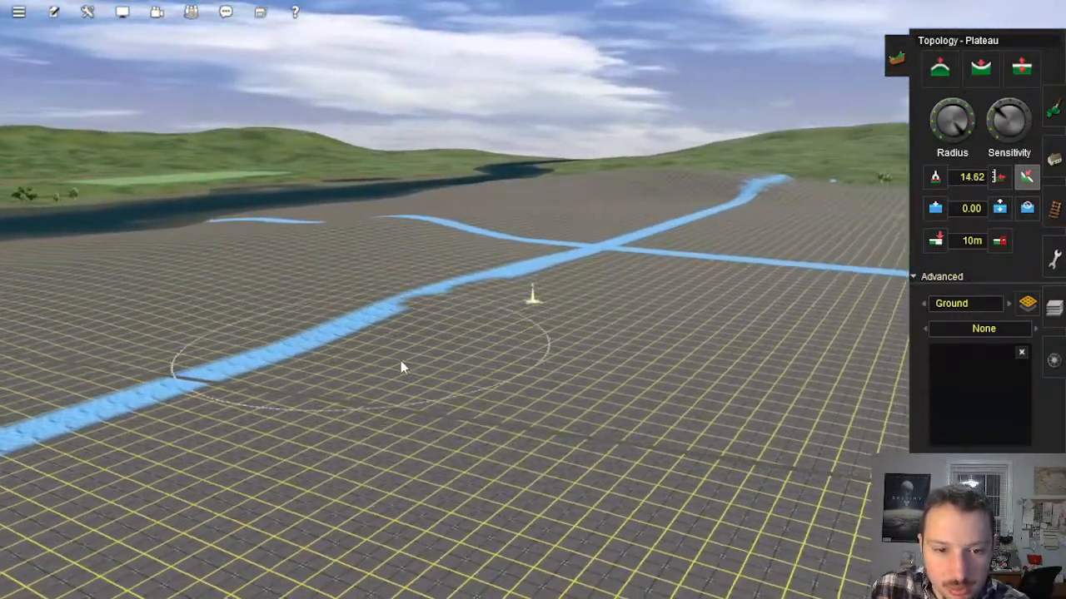
mouse_move(400, 361)
left_mouse_down()
mouse_move(455, 309)
mouse_move(471, 366)
mouse_move(427, 252)
left_mouse_up()
left_click_drag(375, 291, 290, 353)
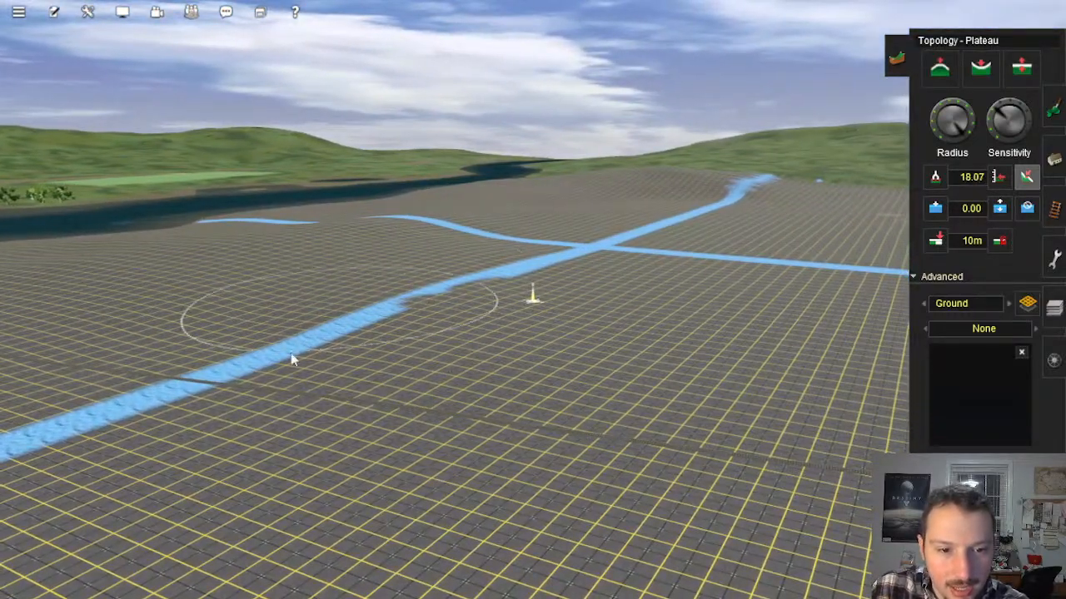
Step: Carry the Plateau smoothing further along the blue dividing line, past the crossing toward the wooded hills
mouse_move(409, 309)
right_mouse_down()
mouse_move(647, 280)
mouse_move(494, 266)
mouse_move(547, 261)
mouse_move(474, 151)
mouse_move(451, 196)
right_mouse_up()
mouse_move(411, 158)
left_mouse_down()
mouse_move(459, 202)
mouse_move(646, 222)
mouse_move(502, 186)
mouse_move(529, 170)
mouse_move(562, 205)
left_mouse_up()
mouse_move(586, 279)
left_mouse_down()
mouse_move(680, 300)
mouse_move(649, 245)
mouse_move(777, 266)
left_mouse_up()
mouse_move(675, 236)
left_mouse_down()
mouse_move(747, 229)
mouse_move(676, 225)
mouse_move(780, 234)
mouse_move(688, 227)
left_mouse_up()
right_click(766, 272)
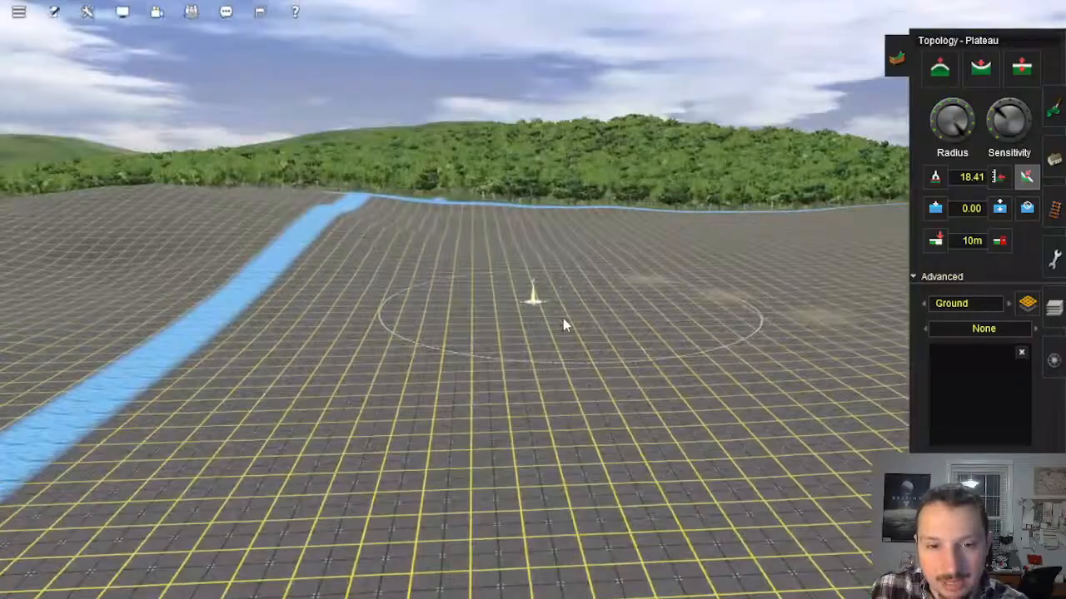
mouse_move(562, 318)
right_mouse_down()
mouse_move(563, 340)
mouse_move(615, 331)
mouse_move(522, 301)
mouse_move(531, 294)
mouse_move(512, 358)
mouse_move(495, 321)
mouse_move(460, 313)
mouse_move(502, 309)
mouse_move(577, 325)
mouse_move(591, 318)
mouse_move(578, 266)
mouse_move(611, 264)
mouse_move(588, 285)
mouse_move(585, 326)
mouse_move(544, 353)
mouse_move(575, 310)
mouse_move(465, 290)
mouse_move(509, 295)
mouse_move(431, 264)
mouse_move(440, 235)
mouse_move(445, 299)
mouse_move(518, 265)
mouse_move(749, 283)
mouse_move(597, 226)
mouse_move(608, 197)
mouse_move(623, 245)
mouse_move(652, 280)
mouse_move(624, 302)
mouse_move(504, 283)
mouse_move(362, 208)
mouse_move(507, 201)
mouse_move(556, 223)
mouse_move(545, 264)
right_mouse_up()
key("Up")
key("Left")
key("Down")
right_click(556, 239)
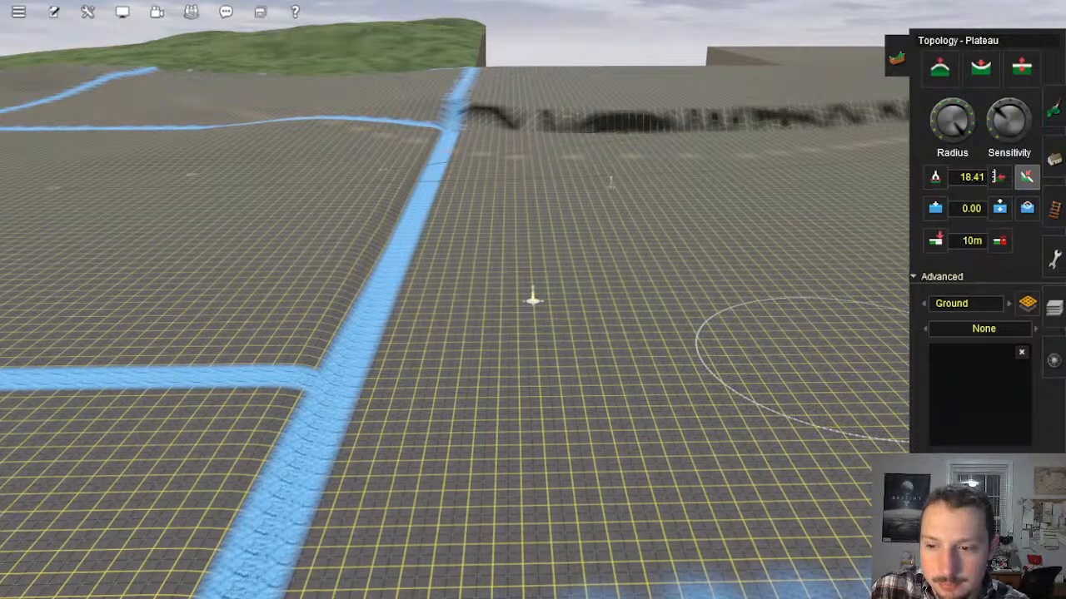
Step: Start a 4m standard bump track beside the blue line at the edge of the steep bank
left_click(1054, 208)
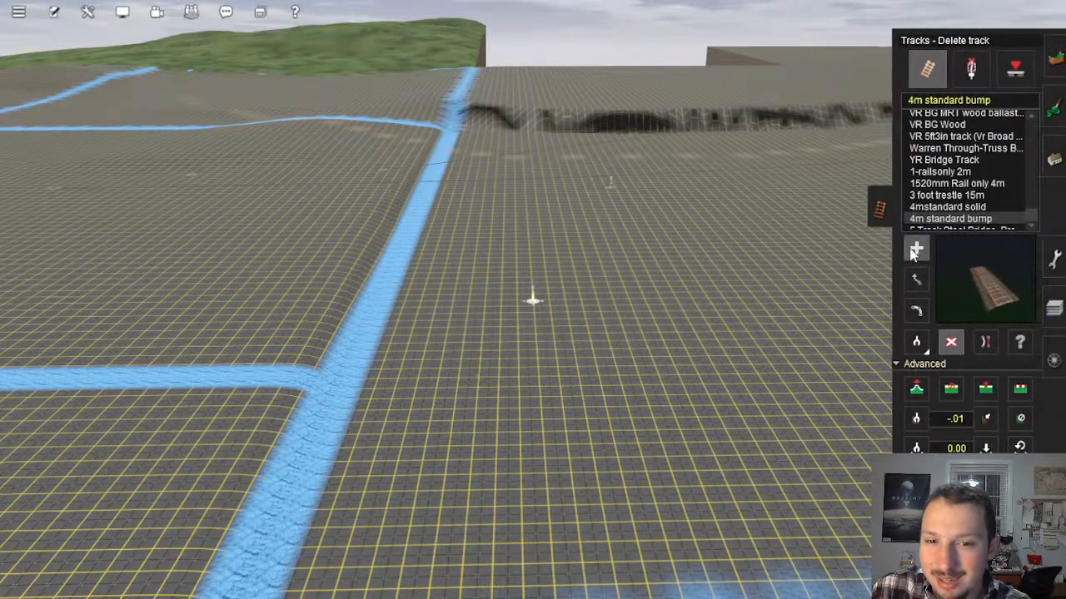
left_click(915, 249)
right_click_drag(503, 183, 530, 273)
key("Right")
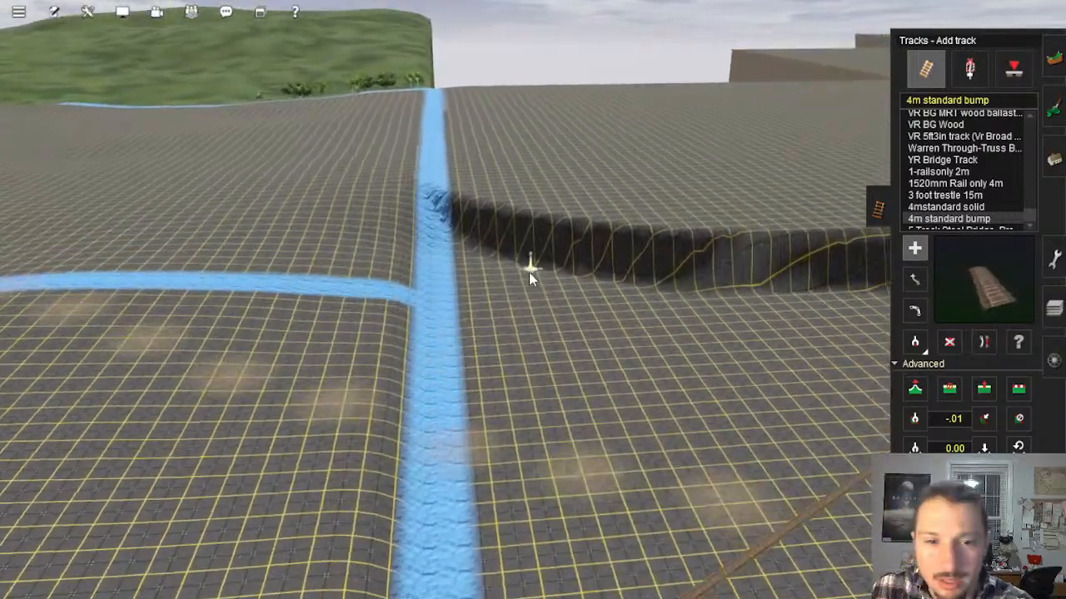
left_click(457, 186)
right_click_drag(486, 331, 480, 468)
Step: Clear the track gradient value and end the new track beside the blue line at the faint blue cross trail
key("Right")
key("Down")
left_click(959, 421)
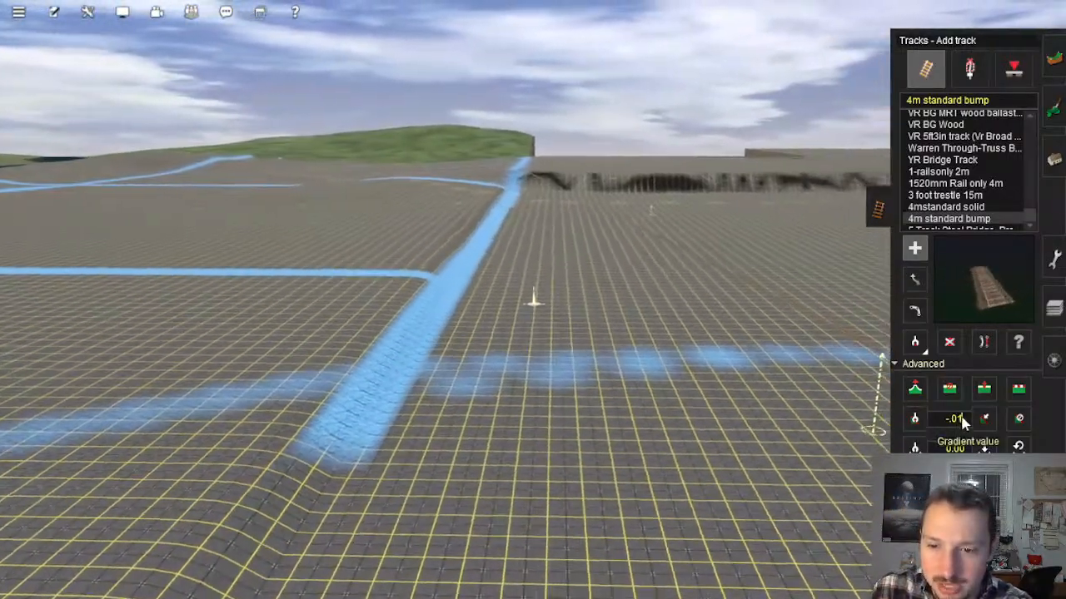
key("BackSpace")
key("BackSpace")
key("BackSpace")
key("BackSpace")
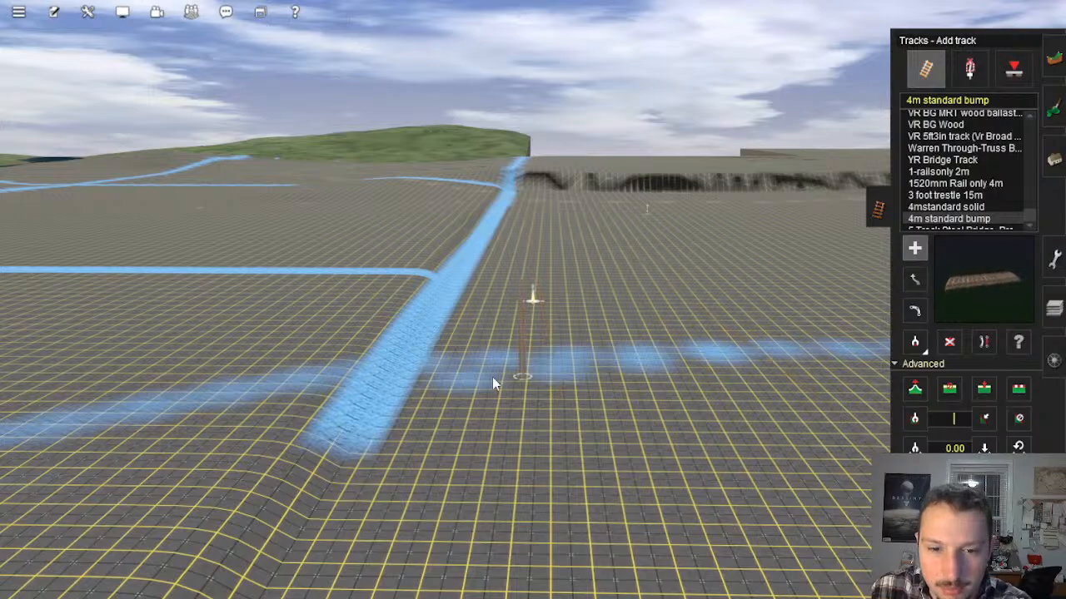
right_click(492, 379)
key("Up")
right_click(503, 276)
right_click(550, 308)
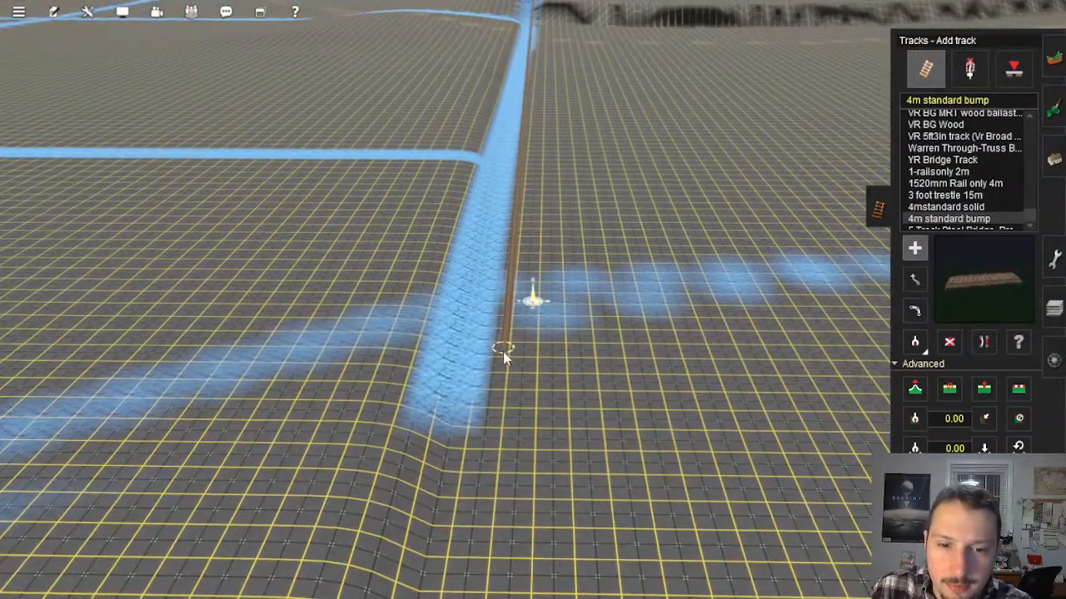
left_click(503, 351)
Step: Adjust the spline height at the new track's end by the faint blue trail
right_click(556, 313)
key("Down")
key("Left")
key("Up")
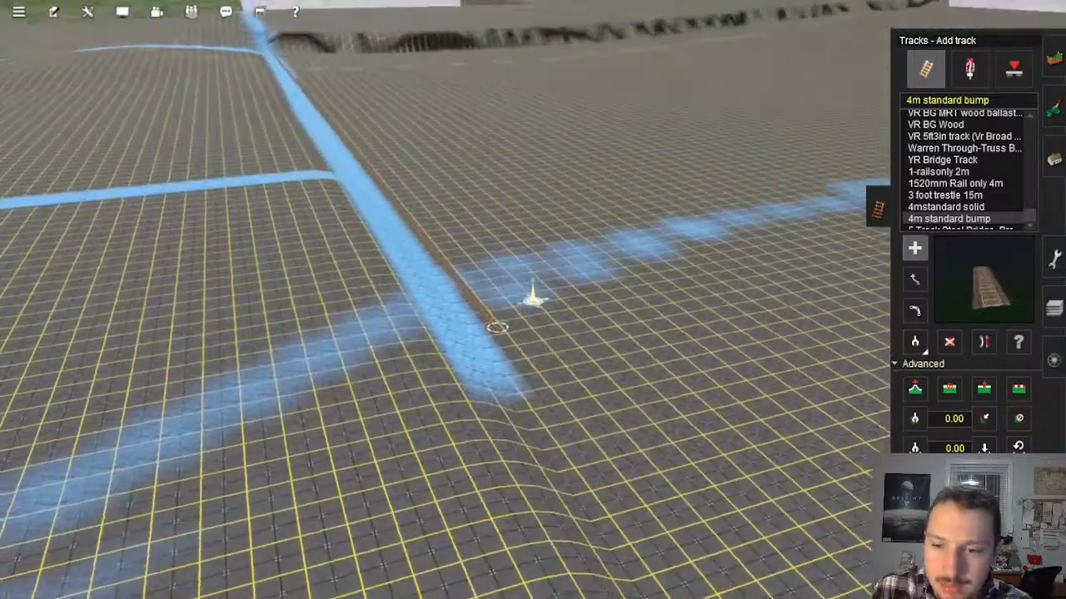
key("Right")
left_click(915, 389)
left_click(482, 326)
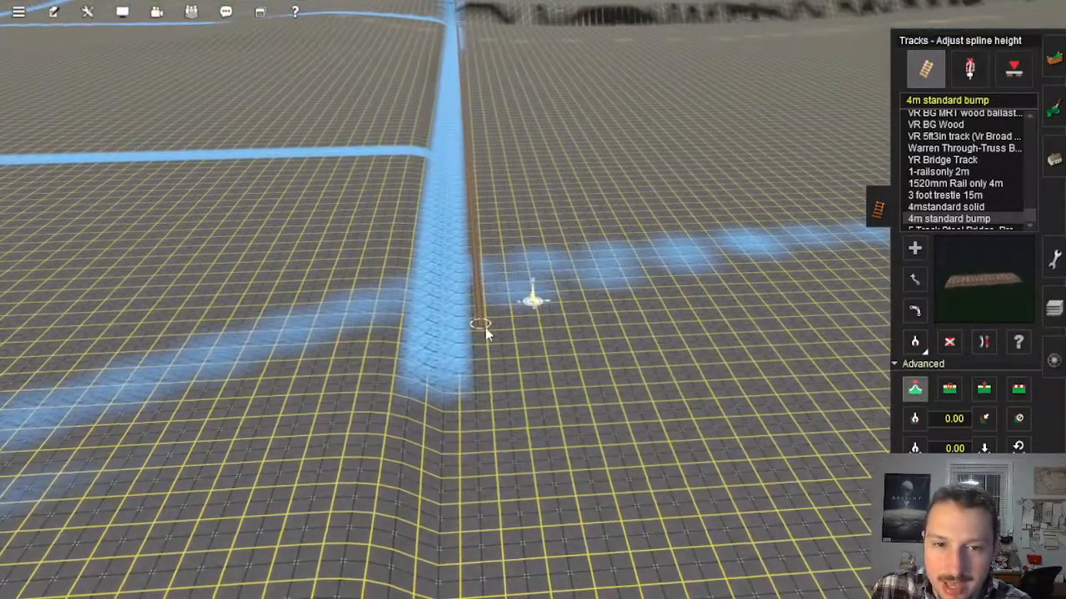
Step: Flatten the terrain along the new track beside the blue line with Flatten spline
right_click(478, 229)
key("Left")
key("Down")
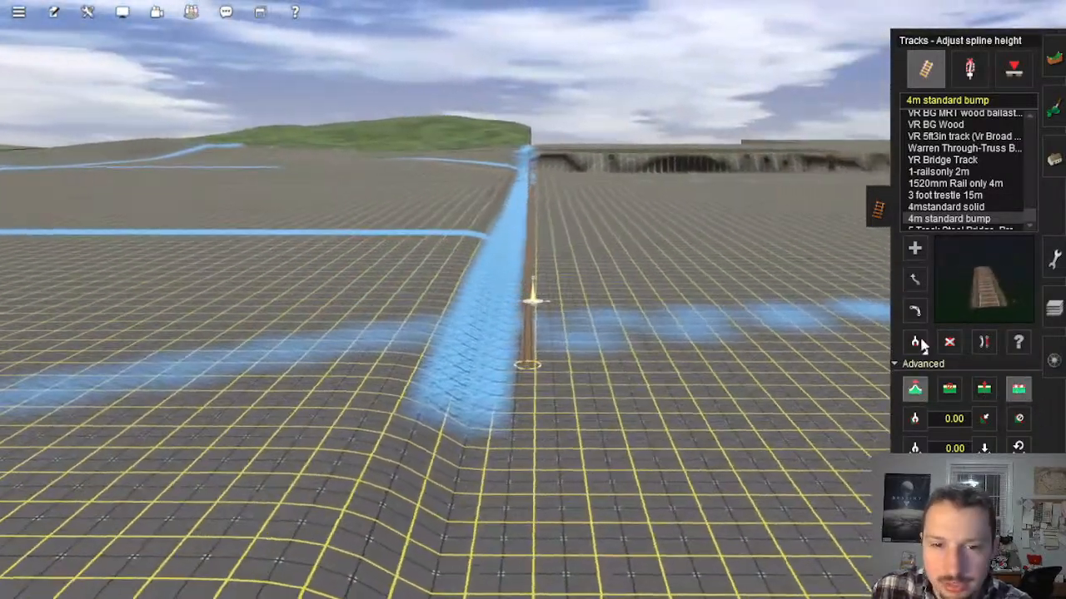
left_click(1018, 389)
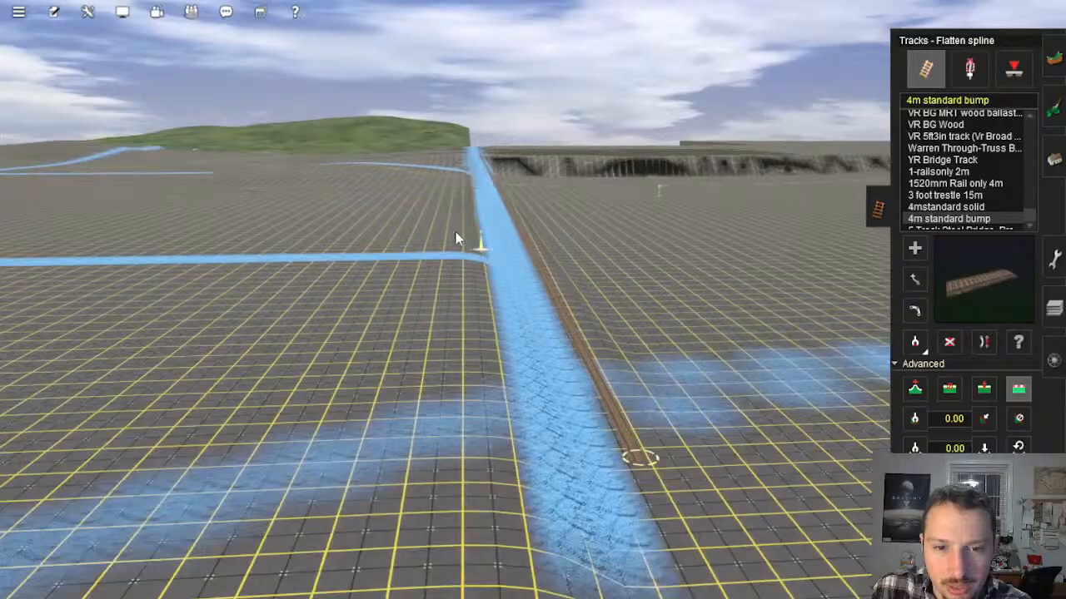
right_click(533, 233)
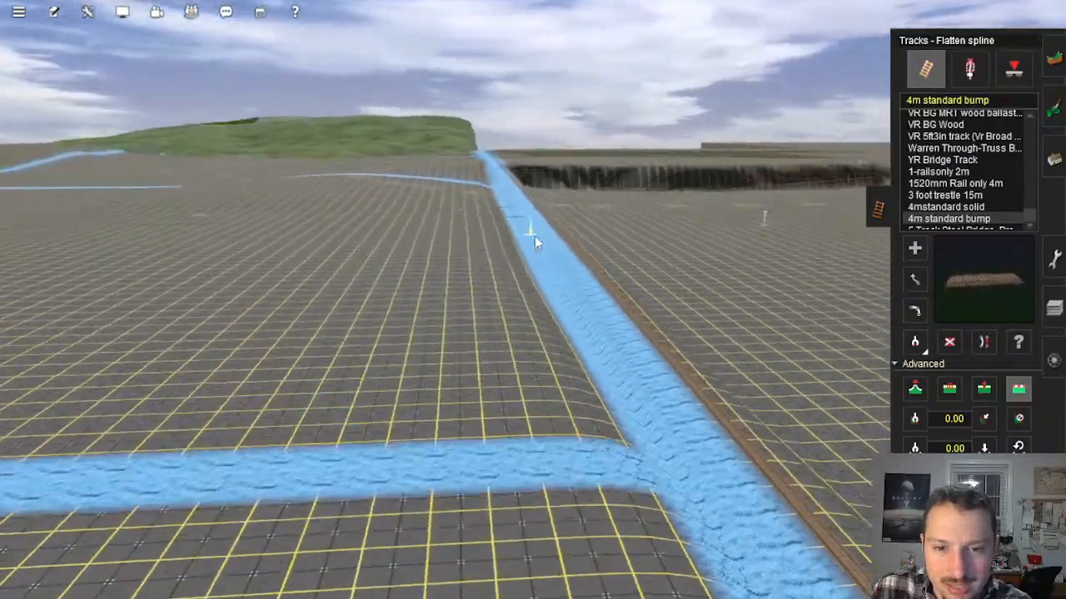
key("Right")
mouse_move(530, 276)
right_mouse_down()
mouse_move(428, 222)
mouse_move(411, 285)
mouse_move(524, 353)
mouse_move(527, 333)
mouse_move(507, 304)
mouse_move(525, 280)
mouse_move(547, 288)
mouse_move(501, 318)
mouse_move(491, 301)
mouse_move(586, 303)
mouse_move(596, 313)
mouse_move(577, 378)
mouse_move(542, 411)
mouse_move(559, 331)
mouse_move(534, 336)
mouse_move(544, 303)
mouse_move(568, 297)
mouse_move(555, 196)
mouse_move(544, 295)
mouse_move(569, 316)
mouse_move(606, 320)
mouse_move(588, 294)
mouse_move(560, 290)
mouse_move(550, 306)
mouse_move(443, 248)
mouse_move(586, 218)
mouse_move(542, 288)
mouse_move(530, 275)
mouse_move(529, 286)
mouse_move(501, 275)
mouse_move(500, 320)
right_mouse_up()
Step: Examine the flattened strip along the blue line and the height difference to the ground on either side
key("Right")
key("Left")
key("Left")
key("Left")
key("Right")
key("Left")
key("Left")
key("Up")
key("Right")
key("Right")
key("Right")
key("Left")
key("Left")
key("Left")
key("Up")
Step: Lay a second 4m standard bump track parallel to the first, ending at the faint blue trail
key("Right")
key("Left")
key("Right")
key("Up")
left_click(922, 248)
key("Right")
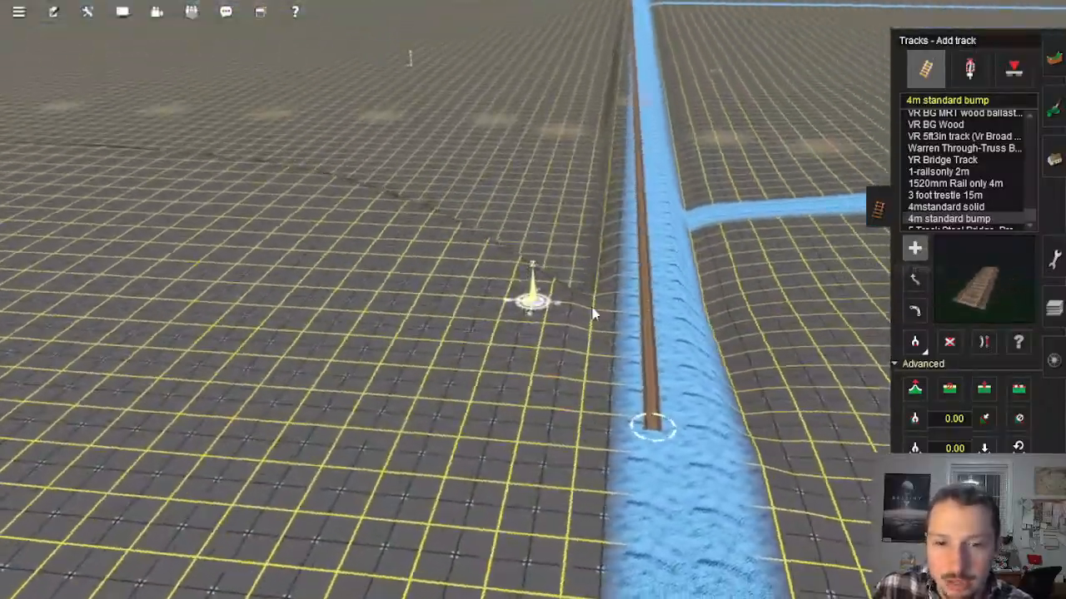
left_click(535, 302)
right_click(538, 60)
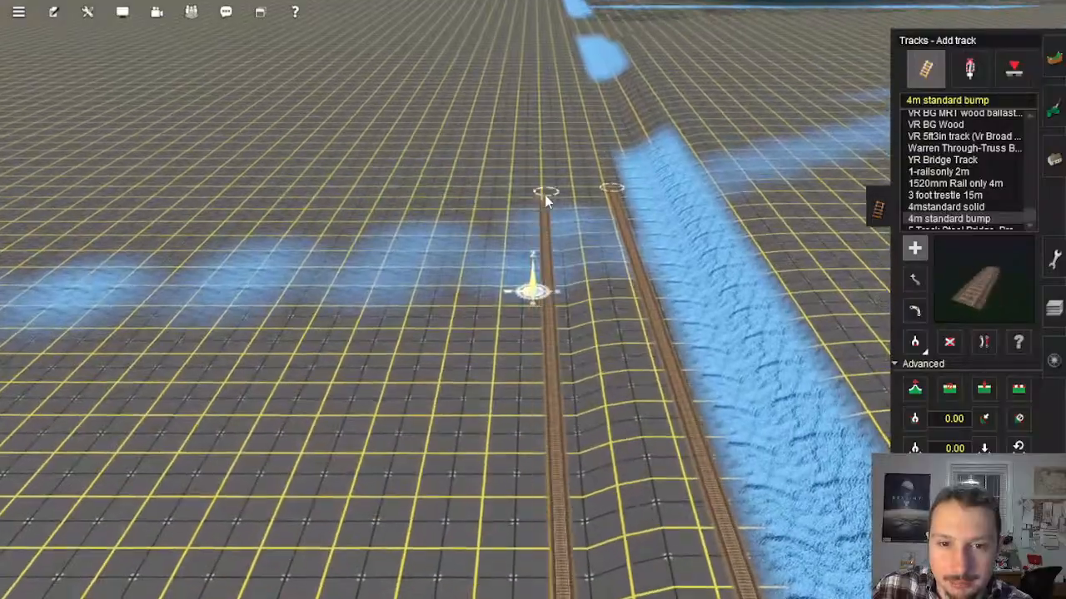
left_click(528, 215)
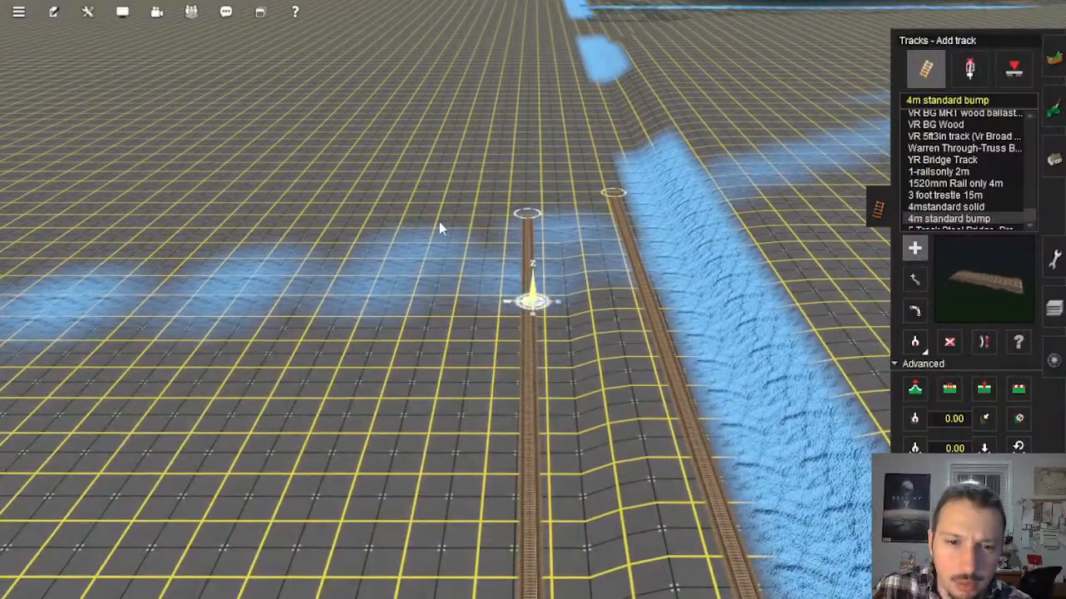
Step: Add a third and a fourth parallel track between the faint blue trail and the top of the steep bank
left_click(439, 224)
right_click_drag(378, 293, 503, 204)
key("Left")
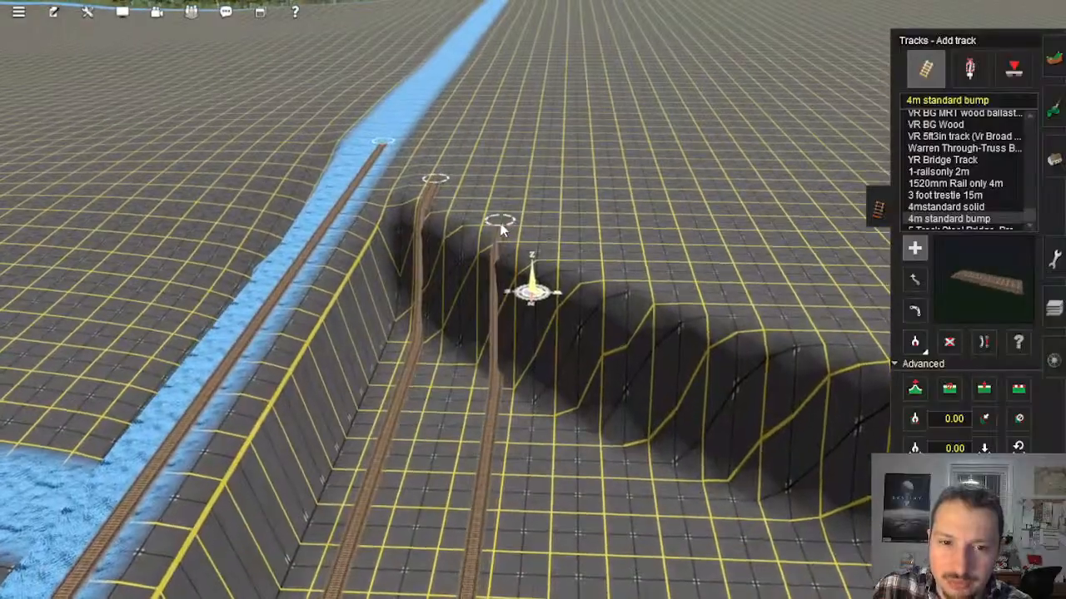
left_click(610, 278)
right_click_drag(715, 466, 564, 206)
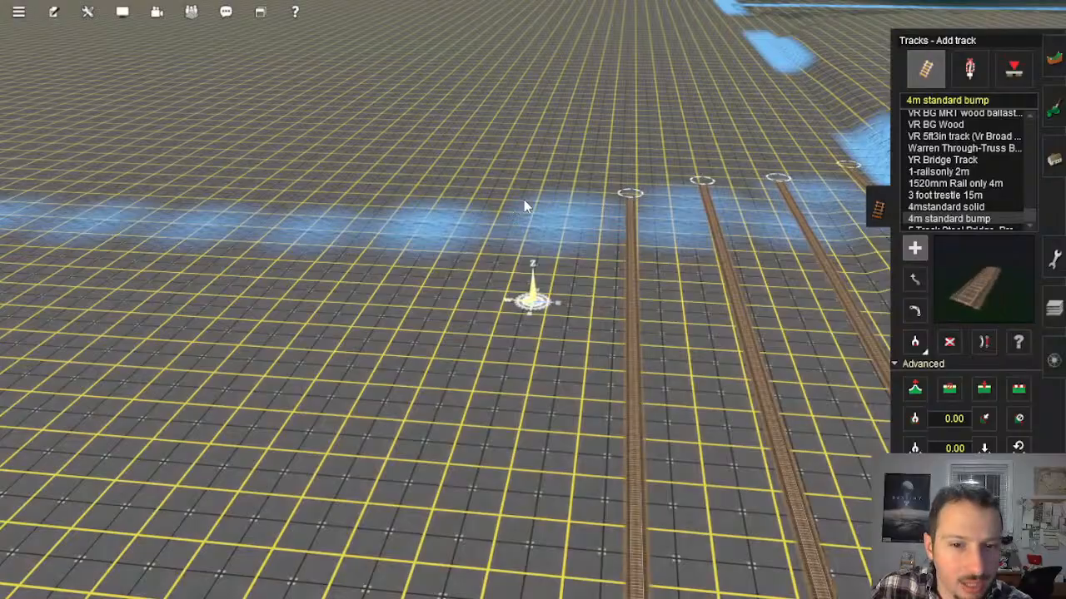
Step: Lay a fifth parallel track from the faint blue trail up to the top of the steep bank
left_click(539, 199)
right_click_drag(354, 408, 463, 255)
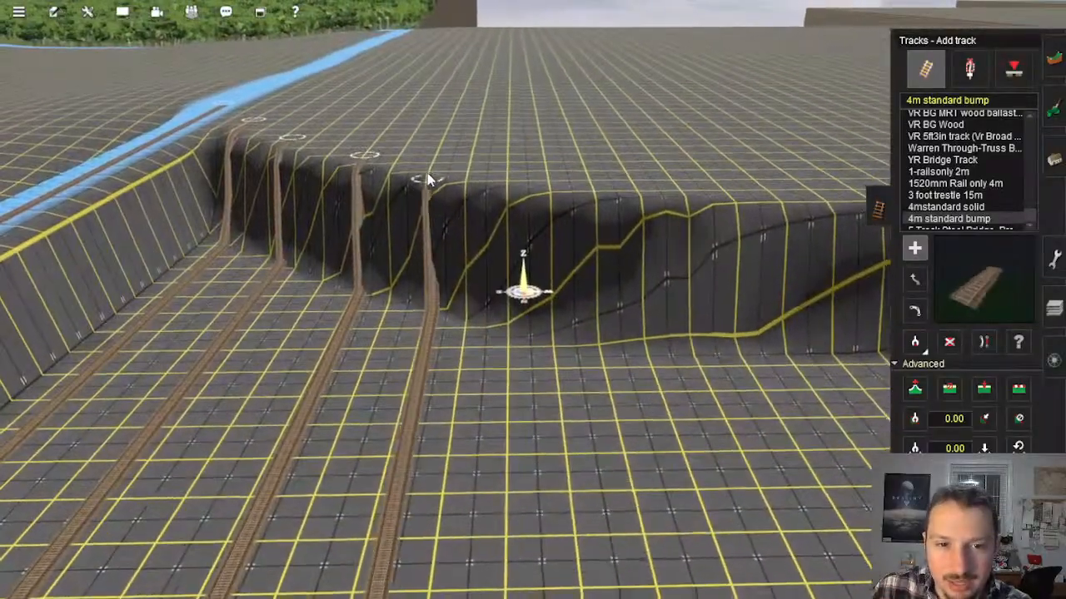
left_click(459, 176)
key("Left")
key("Up")
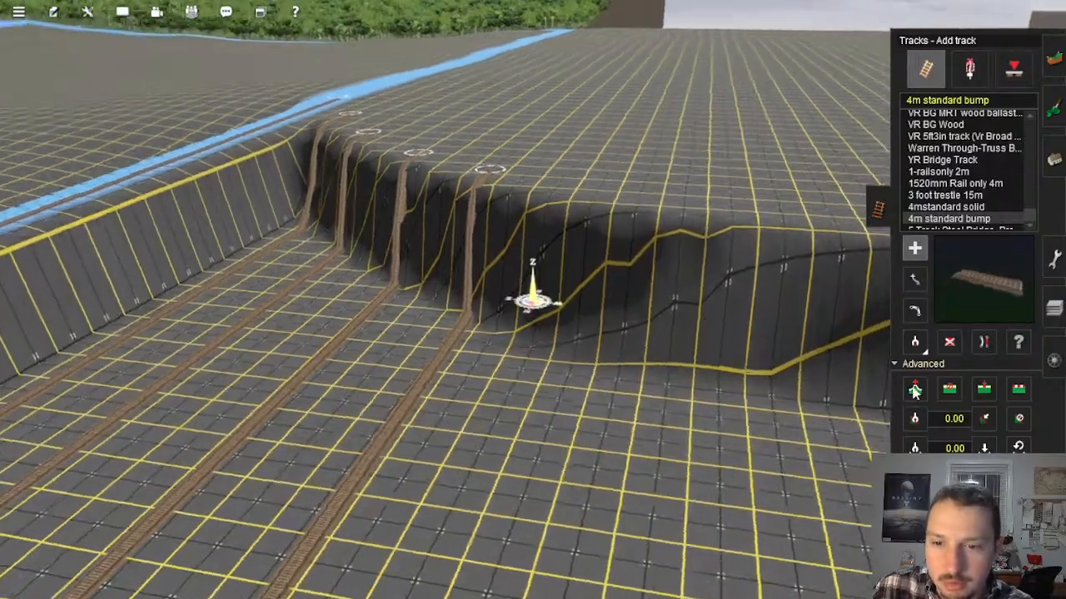
Step: Adjust the spline heights at the bank-top ends of the four added parallel tracks
left_click(915, 389)
left_click(508, 143)
left_click(442, 98)
left_click(400, 44)
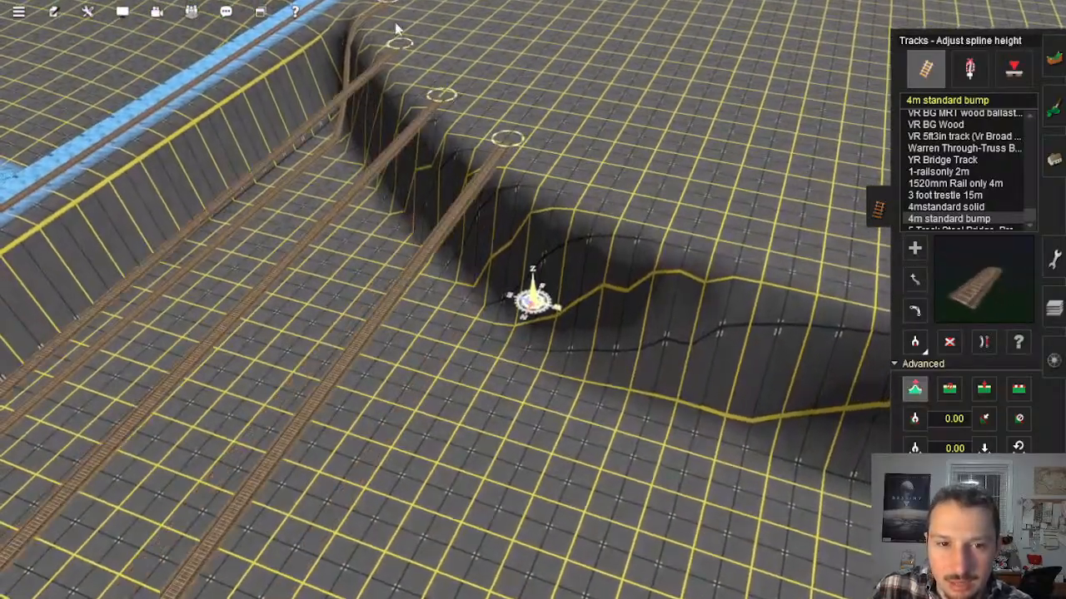
right_click(419, 24)
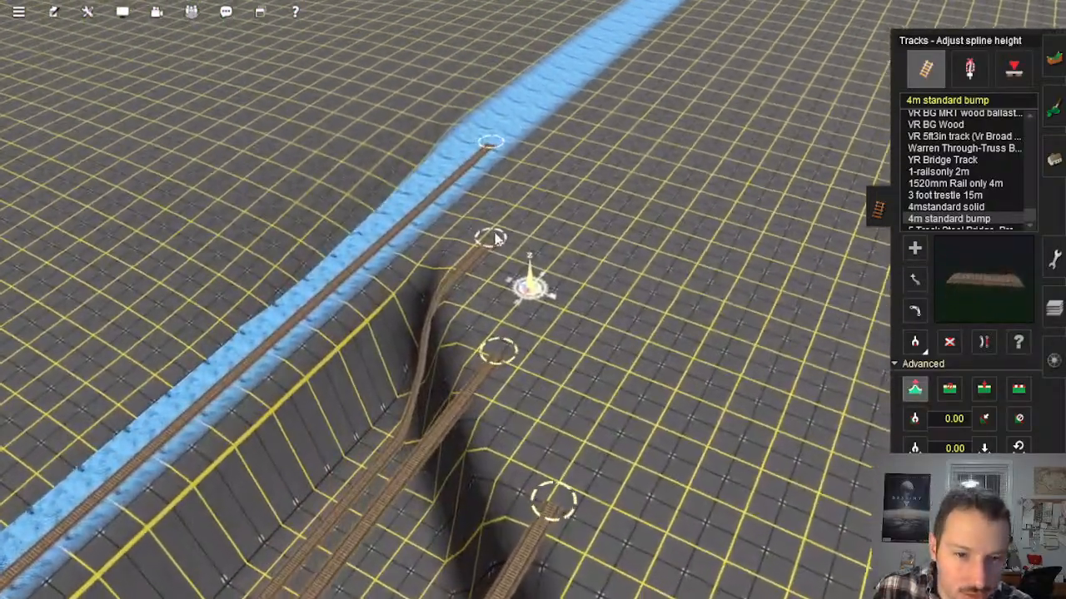
left_click(494, 238)
right_click(585, 306)
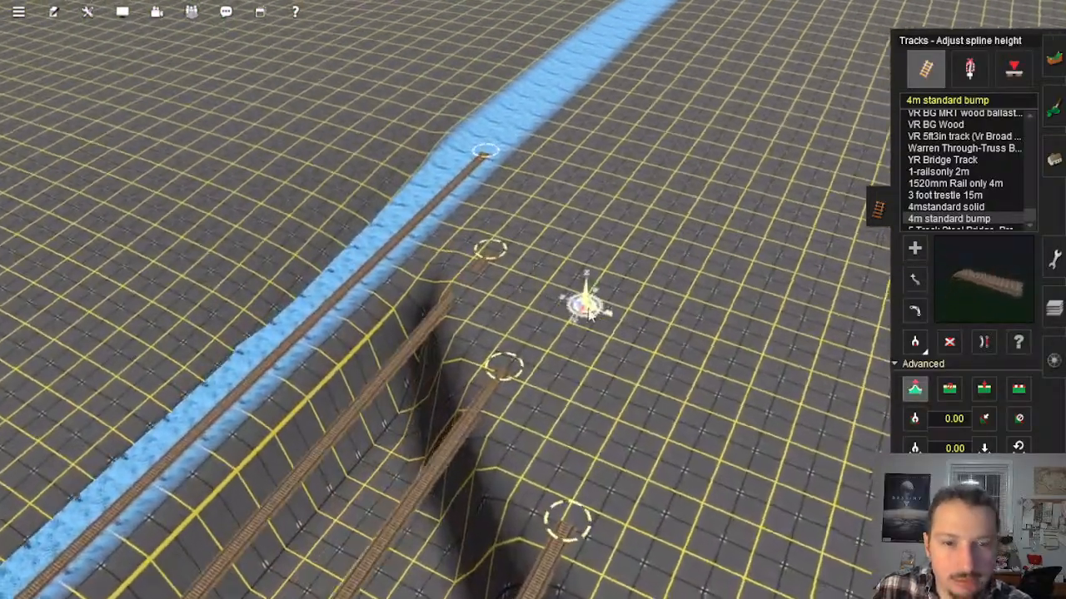
Step: Flatten the terrain under each of the four added parallel tracks with Flatten spline, working outward from the blue line
key("Left")
key("Down")
left_click(1019, 389)
right_click(805, 339)
key("Right")
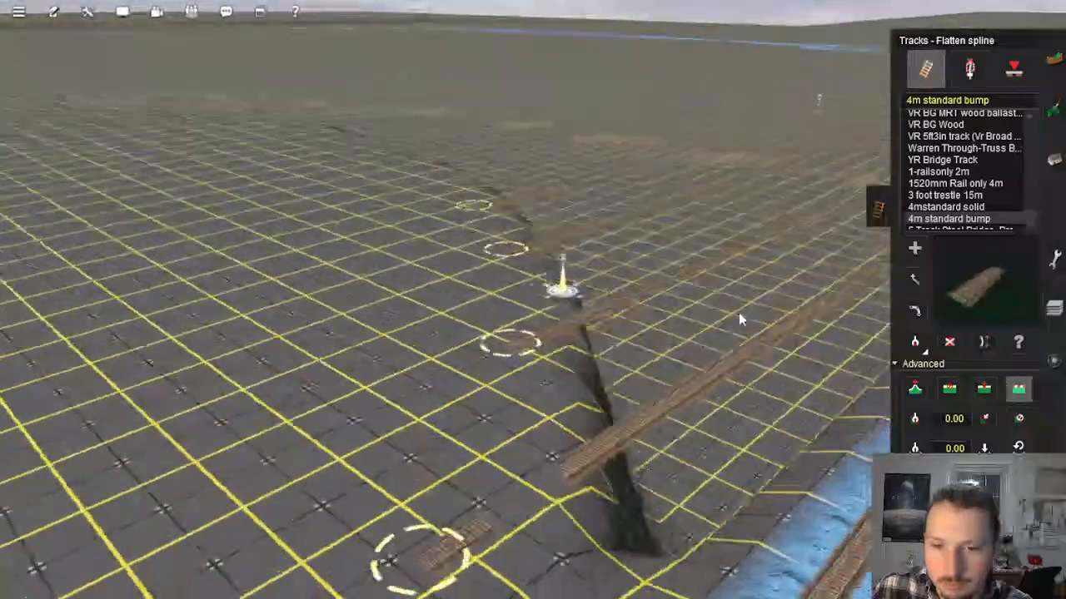
scroll(724, 302, "down", 3)
right_click(712, 292)
right_click(539, 245)
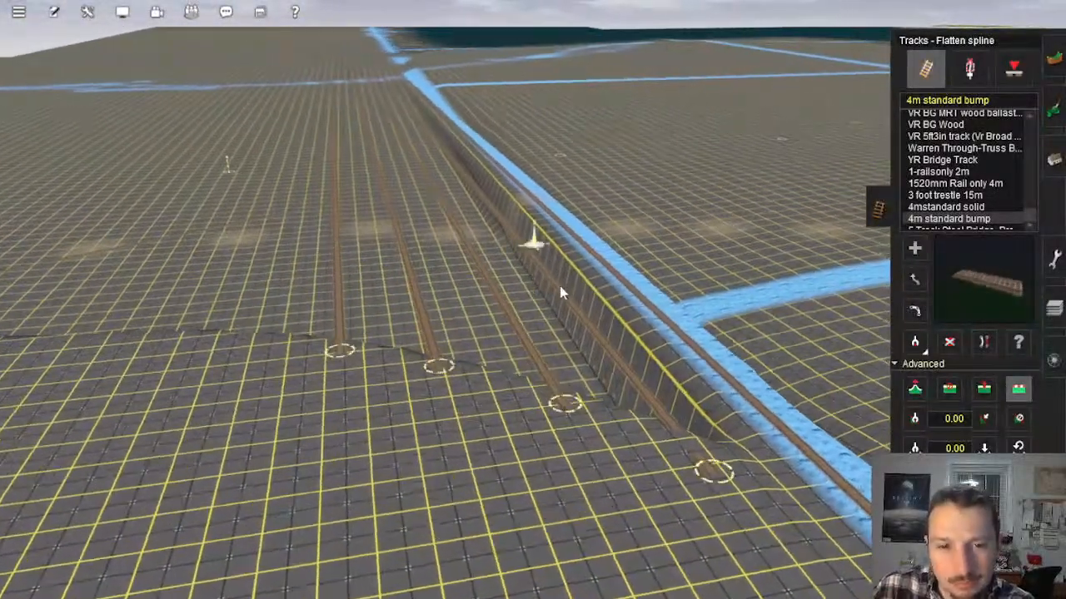
left_click(560, 286)
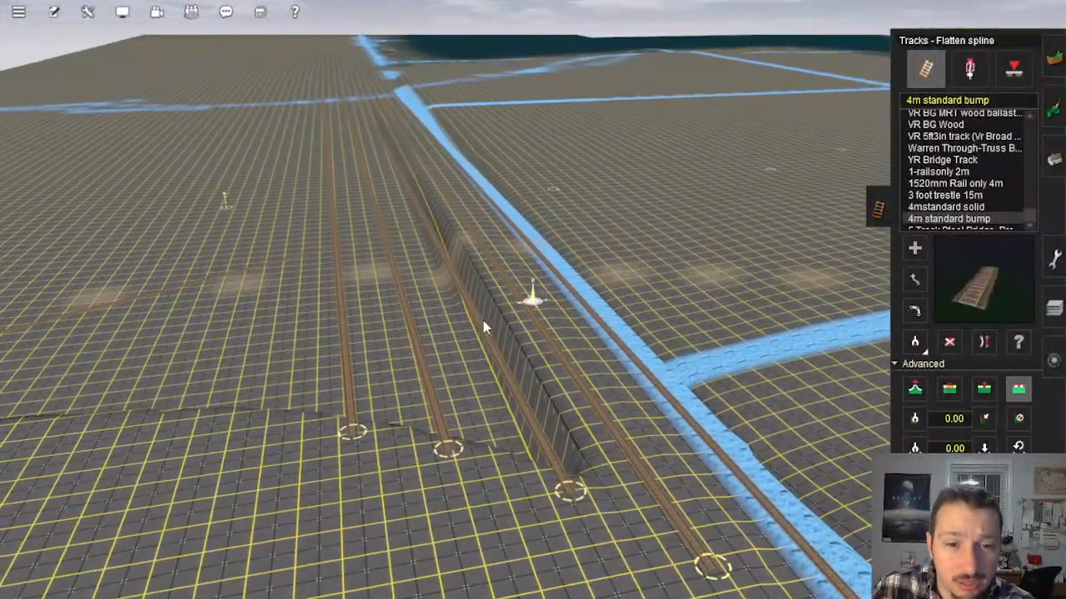
left_click(483, 320)
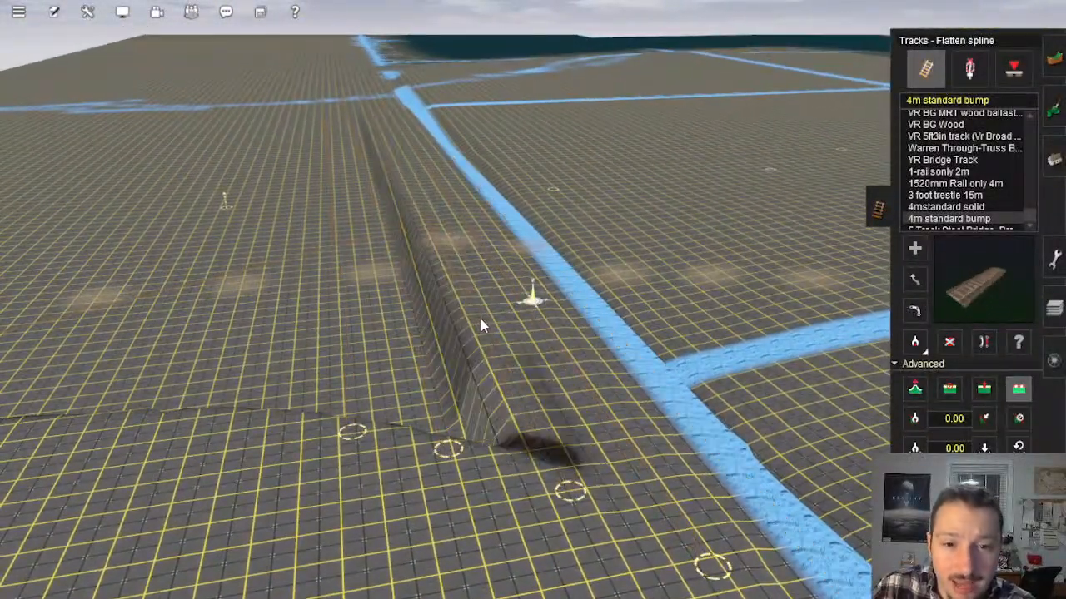
left_click(408, 314)
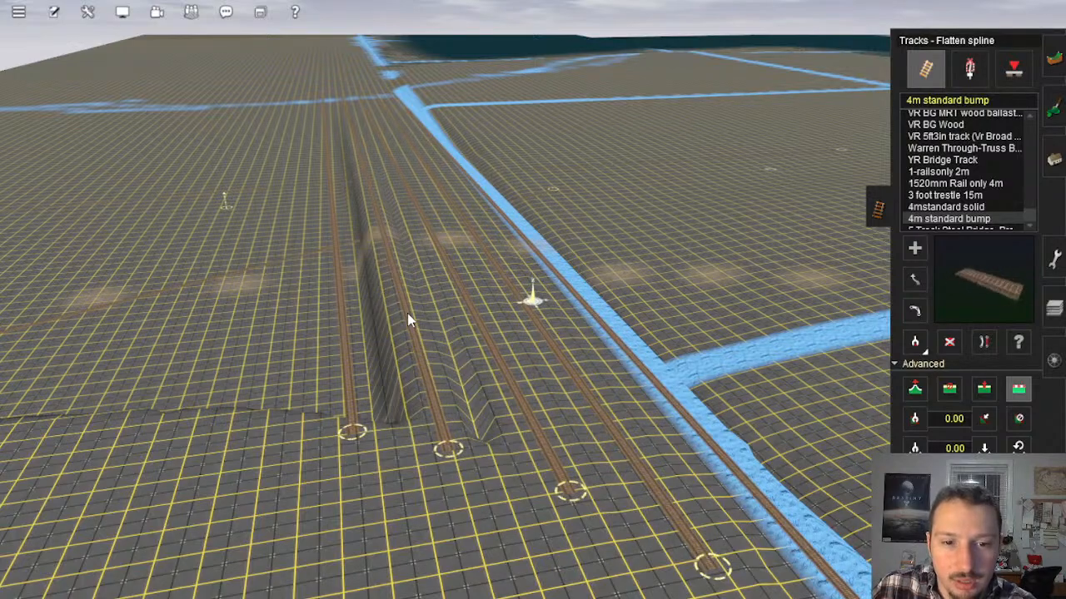
left_click(348, 348)
Step: Smooth the drop between the flattened track strip and the baseboard across the blue line with the Plateau tool
right_click(358, 347)
key("Down")
key("Left")
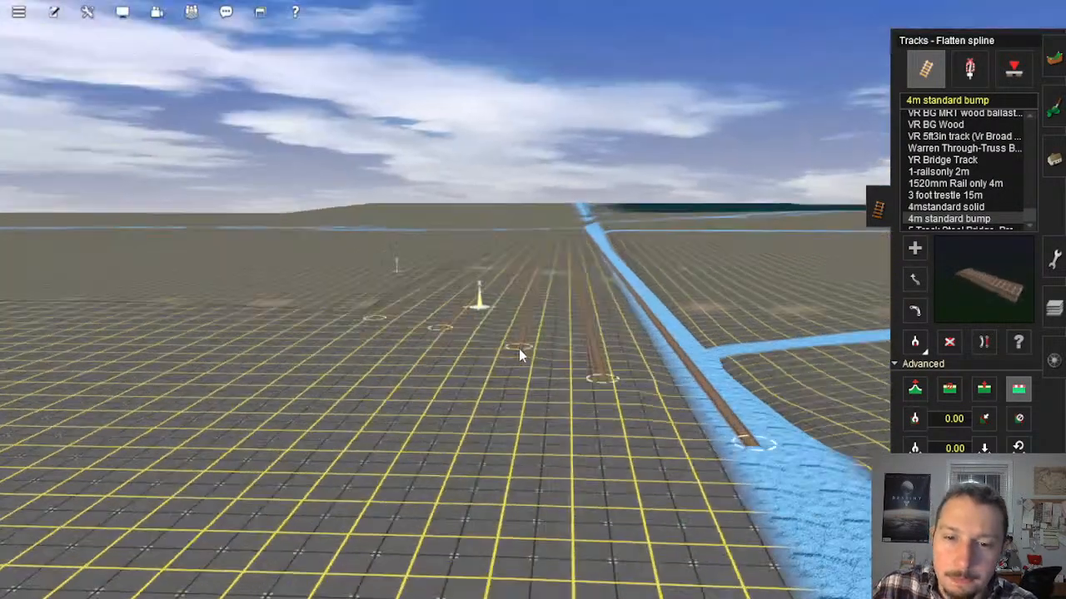
key("Up")
right_click(733, 398)
scroll(518, 319, "down", 3)
right_click(504, 302)
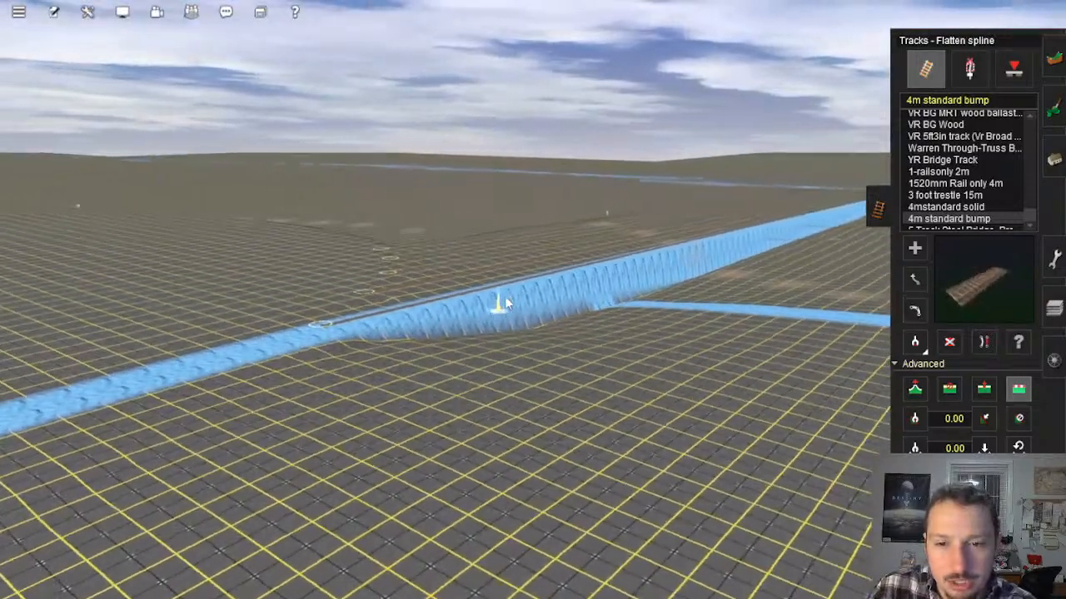
key("Left")
key("Up")
left_click(1051, 60)
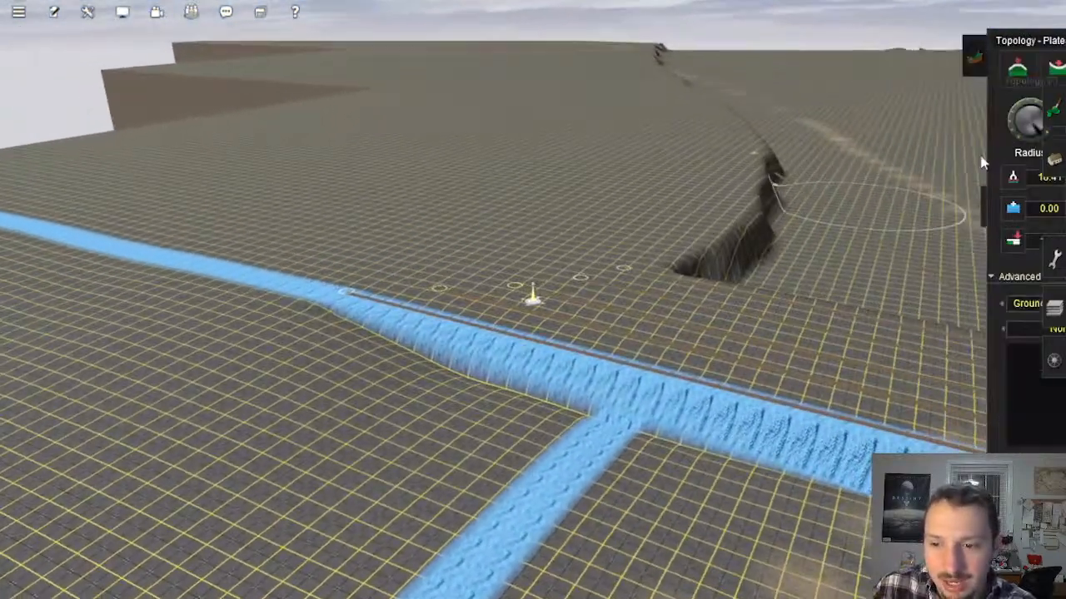
mouse_move(437, 271)
left_mouse_down()
mouse_move(495, 332)
mouse_move(444, 292)
mouse_move(381, 271)
left_mouse_up()
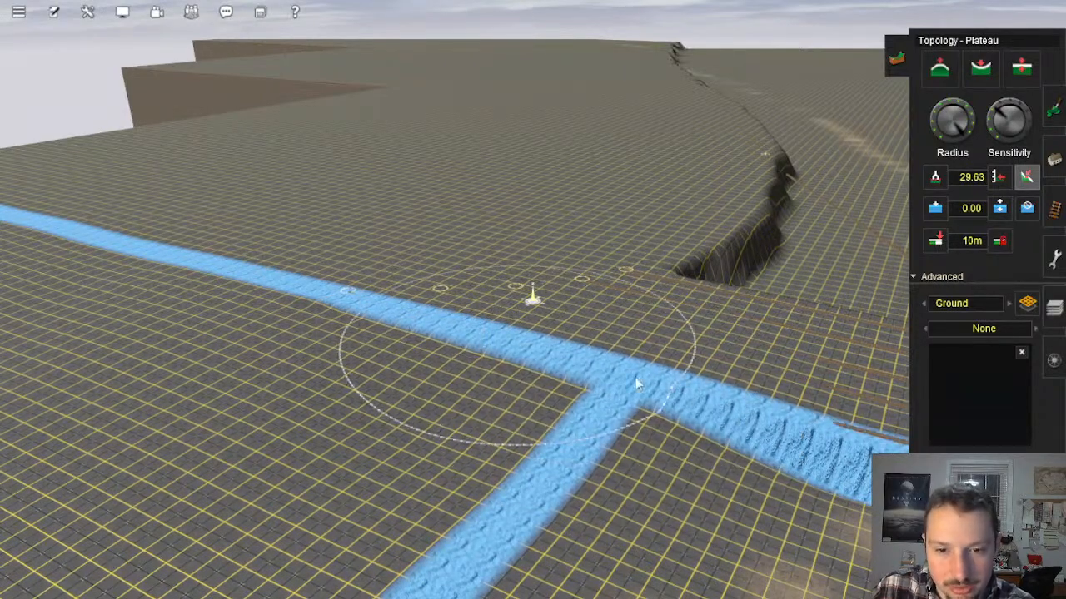
Step: Smooth the steep slope across the blue line beside the blue-line junction near the trench with the Plateau tool
left_click(733, 415)
right_click(734, 416)
key("Left")
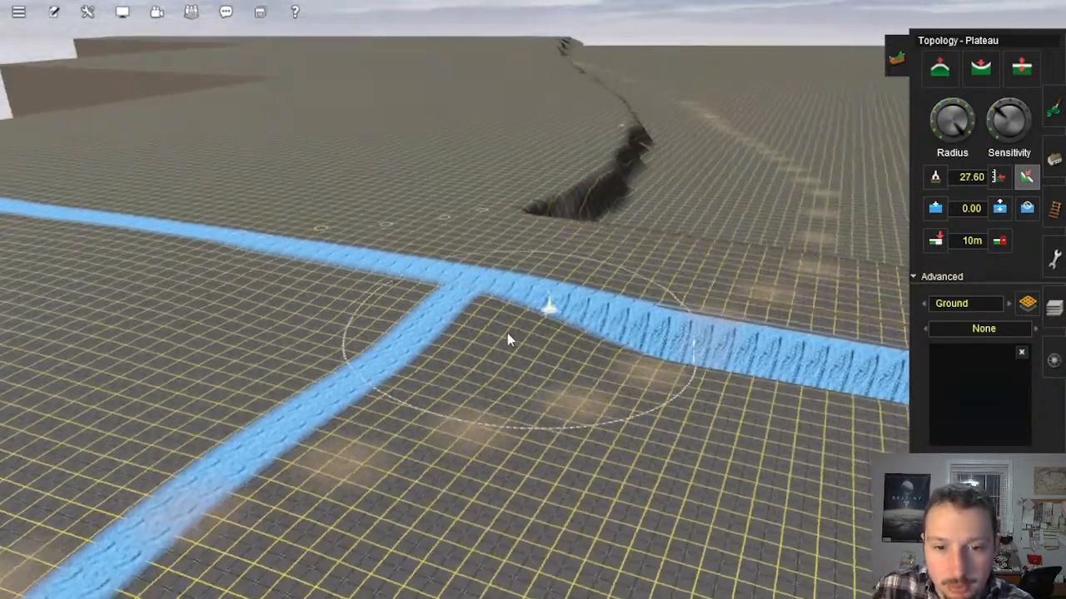
left_click(473, 338)
left_click(556, 313)
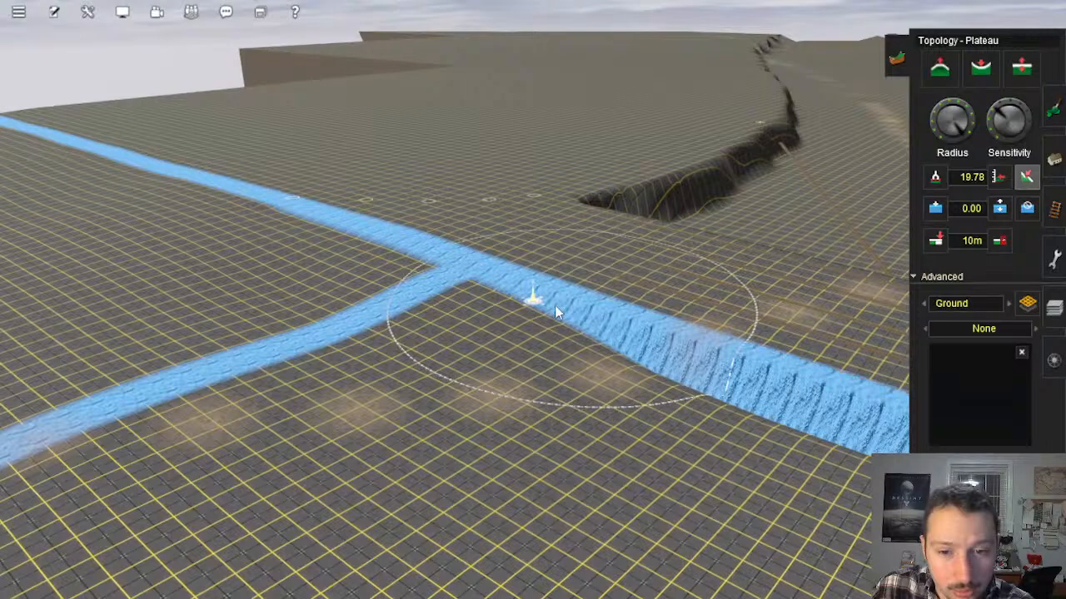
left_click(615, 338)
left_click(450, 261)
left_click(458, 227)
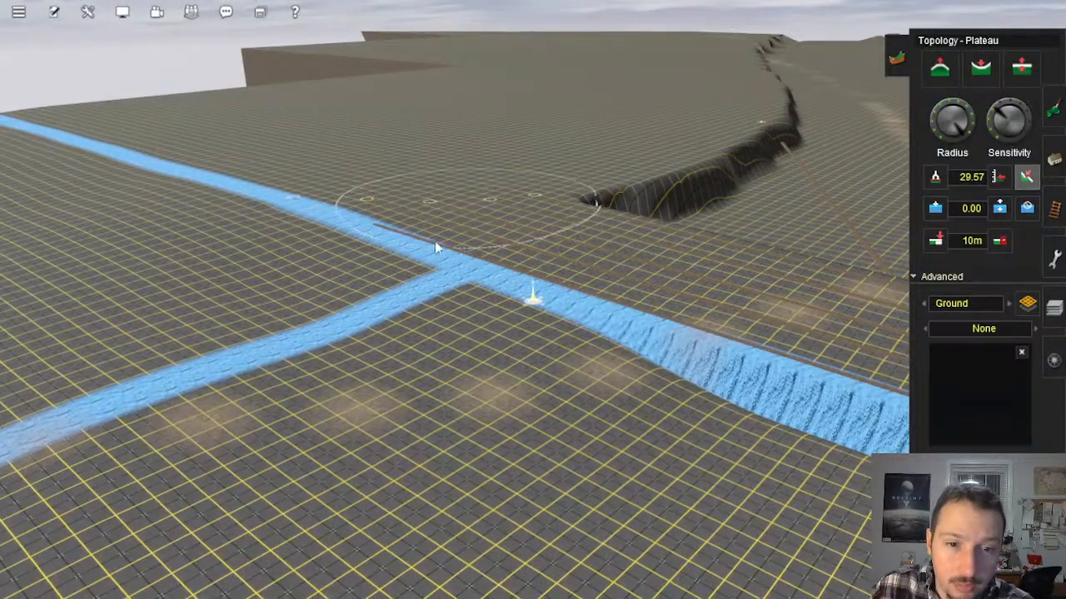
left_click(463, 218)
Step: Extend the plateau smoothing along the blue line from that junction toward the crosswise trial track
mouse_move(687, 353)
left_mouse_down()
mouse_move(726, 386)
mouse_move(767, 384)
left_mouse_up()
right_click(768, 384)
key("Down")
right_click_drag(526, 351, 567, 266)
mouse_move(568, 266)
left_mouse_down()
mouse_move(673, 300)
mouse_move(612, 318)
mouse_move(508, 268)
mouse_move(498, 273)
left_mouse_up()
mouse_move(453, 272)
left_mouse_down()
mouse_move(473, 241)
mouse_move(573, 297)
mouse_move(588, 355)
mouse_move(609, 345)
mouse_move(721, 353)
mouse_move(692, 370)
mouse_move(538, 391)
left_mouse_up()
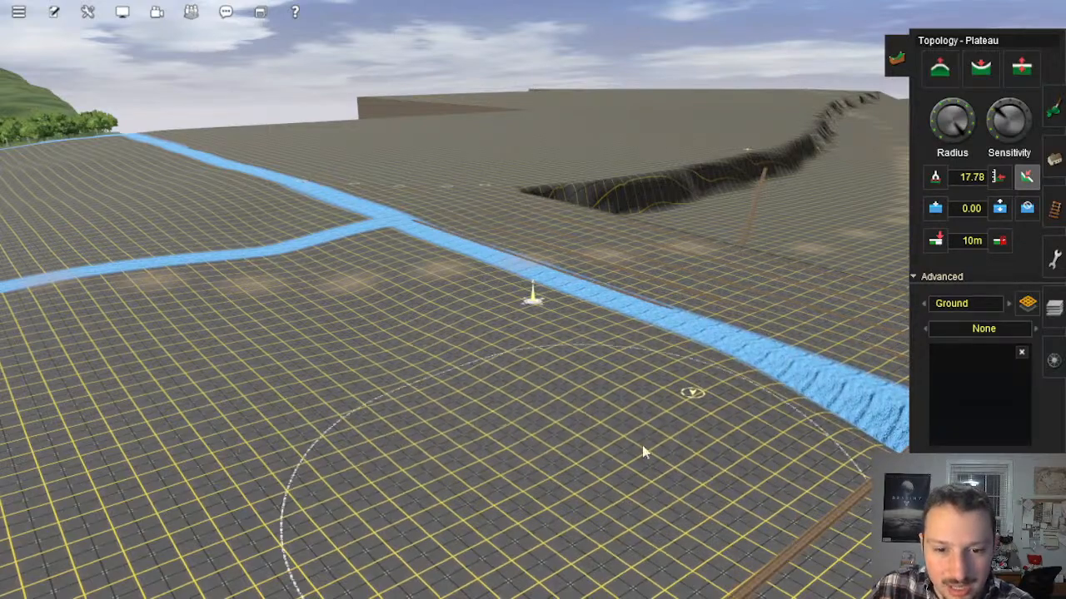
Step: Blend the terrain around the blue-line end of the crosswise trial track into the lower baseboard with plateau strokes
right_click(734, 371)
key("Down")
key("Up")
key("Right")
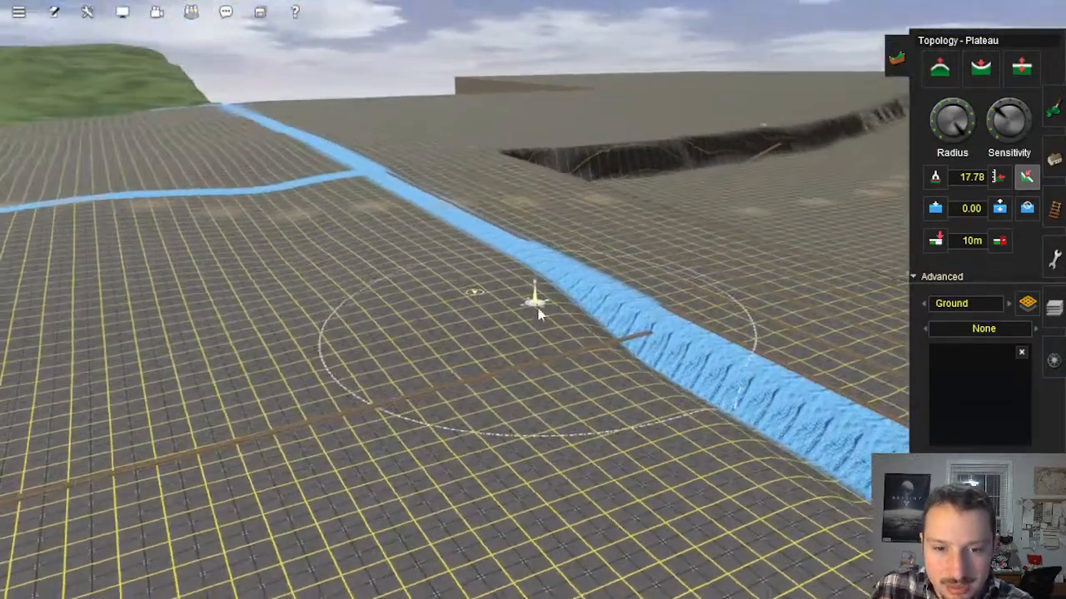
mouse_move(629, 386)
left_mouse_down()
mouse_move(636, 395)
mouse_move(583, 299)
mouse_move(600, 297)
mouse_move(535, 282)
left_mouse_up()
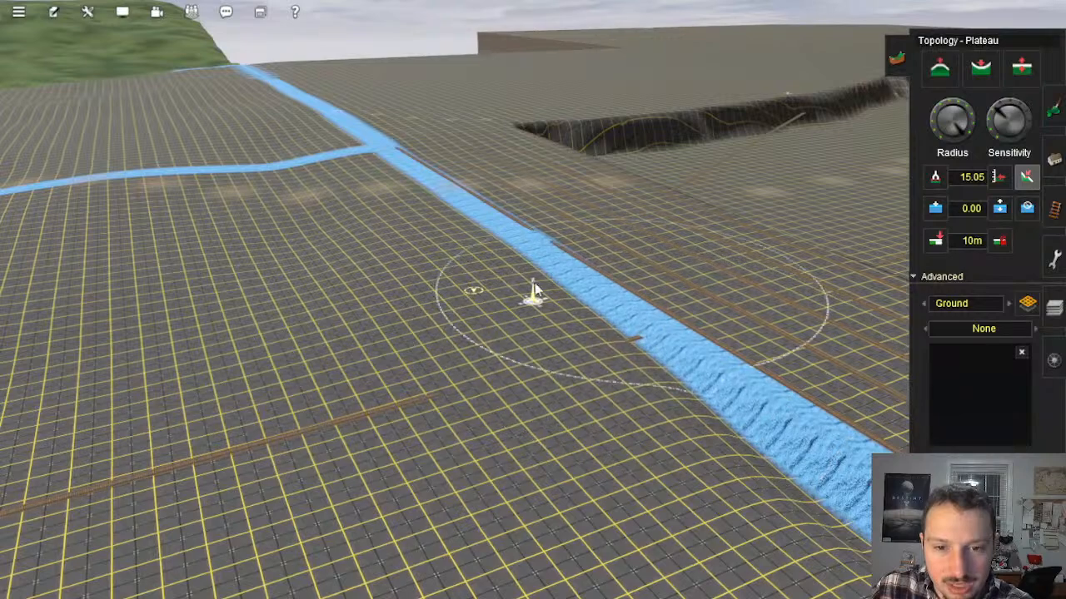
mouse_move(371, 477)
left_mouse_down()
mouse_move(595, 395)
mouse_move(558, 292)
mouse_move(571, 316)
mouse_move(702, 419)
mouse_move(647, 274)
mouse_move(556, 227)
left_mouse_up()
mouse_move(470, 259)
left_mouse_down()
mouse_move(487, 262)
mouse_move(495, 164)
mouse_move(552, 270)
left_mouse_up()
Step: Level both sides of the blue line beyond the crosswise trial track with long plateau strokes
right_click(626, 409)
right_click_drag(616, 400, 382, 343)
mouse_move(382, 343)
left_mouse_down()
mouse_move(584, 342)
mouse_move(607, 374)
mouse_move(735, 295)
mouse_move(823, 354)
left_mouse_up()
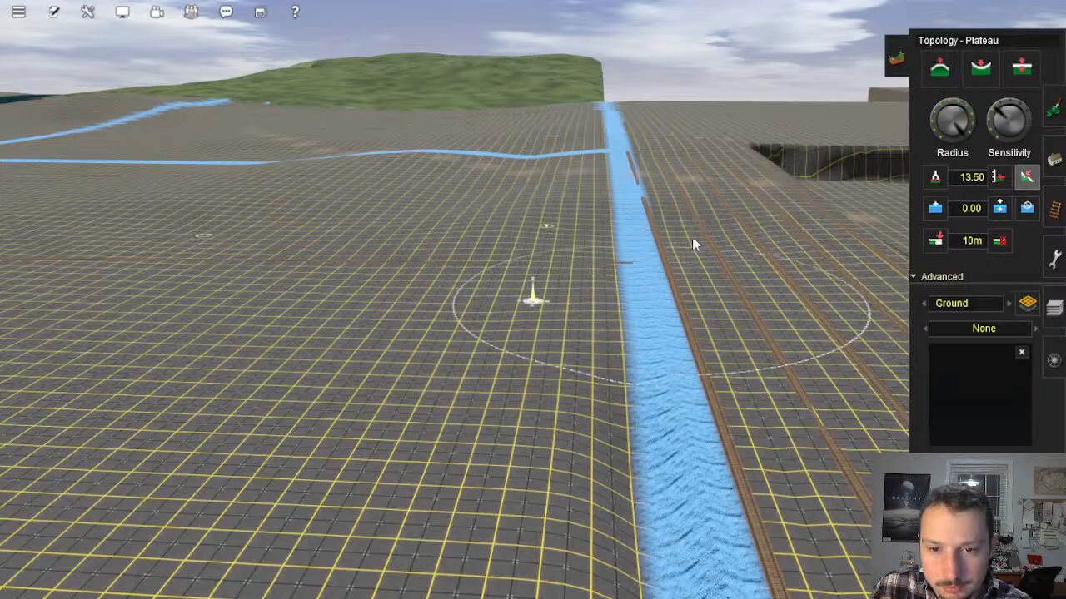
mouse_move(707, 217)
left_mouse_down()
mouse_move(683, 247)
mouse_move(709, 230)
left_mouse_up()
left_click_drag(684, 308, 721, 382)
right_click(637, 420)
scroll(599, 424, "up", 8)
key("Up")
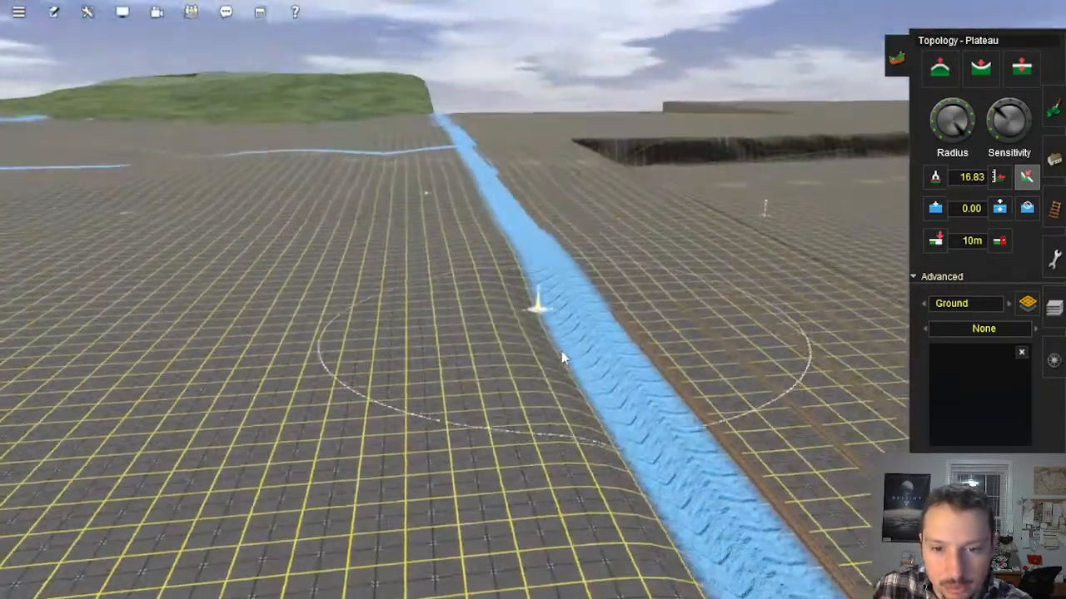
Step: Smooth the drop beside the next blue-line junction along the parallel tracks and undo the last plateau stroke
key("Down")
right_click(574, 365)
key("Up")
right_click(593, 235)
key("Right")
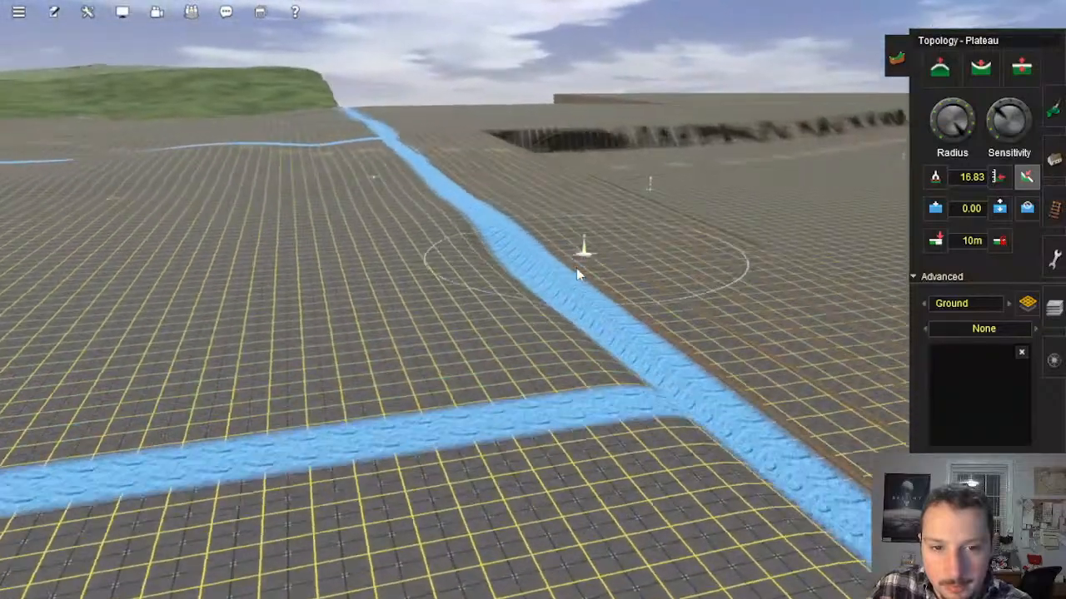
mouse_move(421, 265)
left_mouse_down()
mouse_move(468, 262)
mouse_move(524, 325)
mouse_move(485, 452)
mouse_move(649, 373)
mouse_move(536, 297)
mouse_move(509, 373)
left_mouse_up()
key("Left")
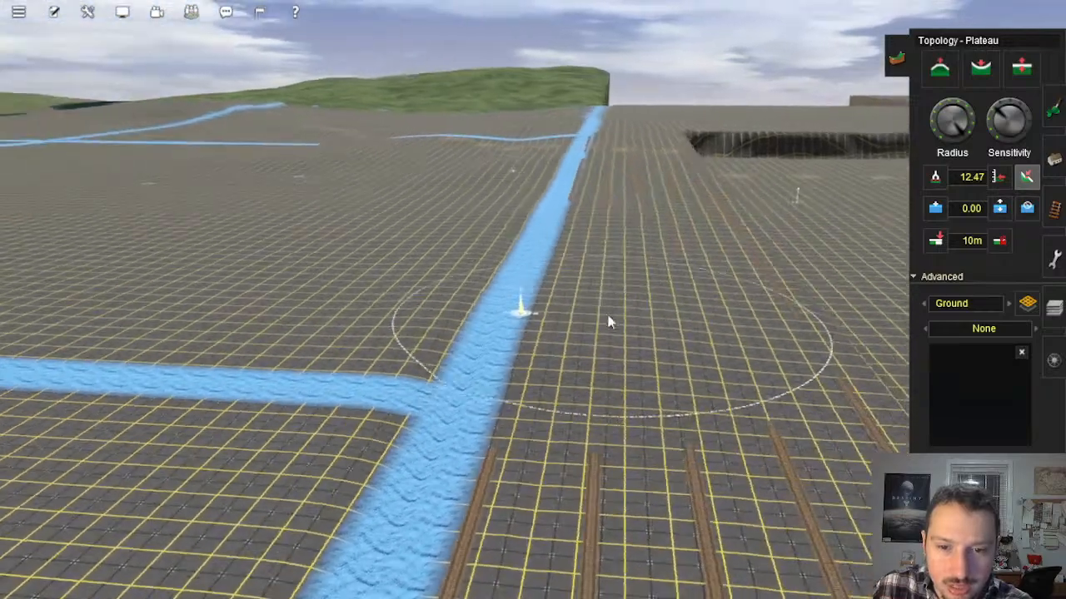
mouse_move(509, 479)
left_mouse_down()
mouse_move(573, 339)
mouse_move(560, 313)
left_mouse_up()
key("ctrl+z")
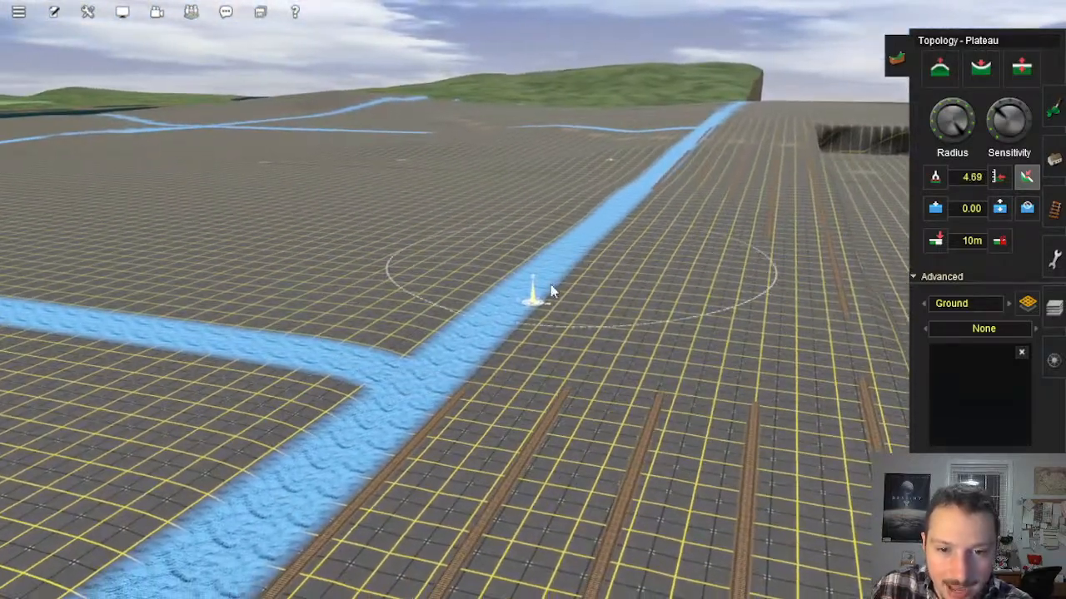
Step: Even out the remaining slope along the blue line between the two junctions with repeated plateau strokes
mouse_move(540, 243)
left_mouse_down()
mouse_move(531, 270)
mouse_move(725, 219)
mouse_move(704, 232)
left_mouse_up()
right_click_drag(705, 232, 624, 280)
mouse_move(537, 324)
left_mouse_down()
mouse_move(528, 329)
mouse_move(576, 322)
mouse_move(593, 353)
mouse_move(666, 381)
mouse_move(666, 363)
left_mouse_up()
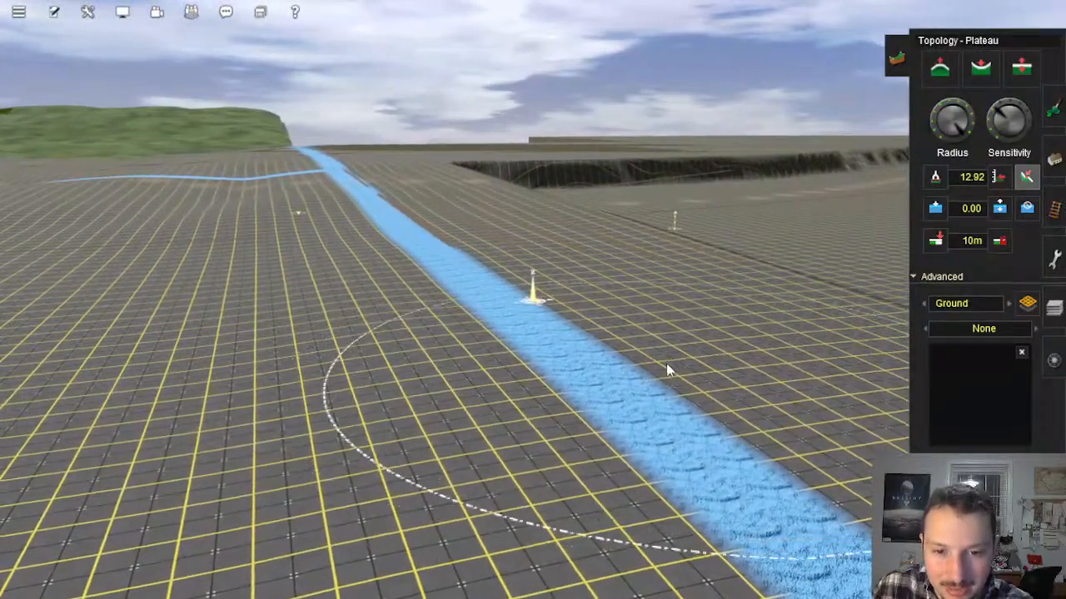
right_click_drag(666, 363, 560, 267)
mouse_move(575, 301)
left_mouse_down()
mouse_move(599, 321)
mouse_move(657, 317)
mouse_move(678, 358)
mouse_move(704, 358)
mouse_move(697, 381)
left_mouse_up()
right_click_drag(726, 406, 598, 252)
mouse_move(612, 280)
left_mouse_down()
mouse_move(582, 291)
mouse_move(564, 267)
mouse_move(691, 342)
mouse_move(584, 284)
left_mouse_up()
right_click_drag(583, 277, 493, 326)
Step: Reduce the Plateau brush radius and sensitivity and smooth the terrain around the blue line near the parallel tracks' ends
scroll(468, 307, "down", 10)
right_click(587, 348)
scroll(638, 321, "up", 10)
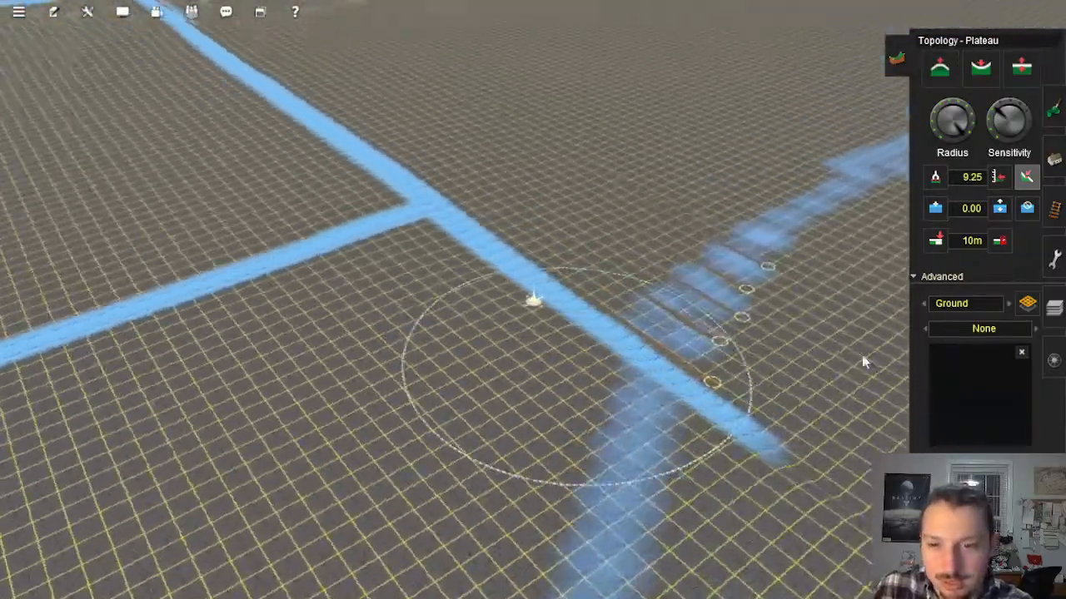
right_click_drag(862, 356, 882, 346)
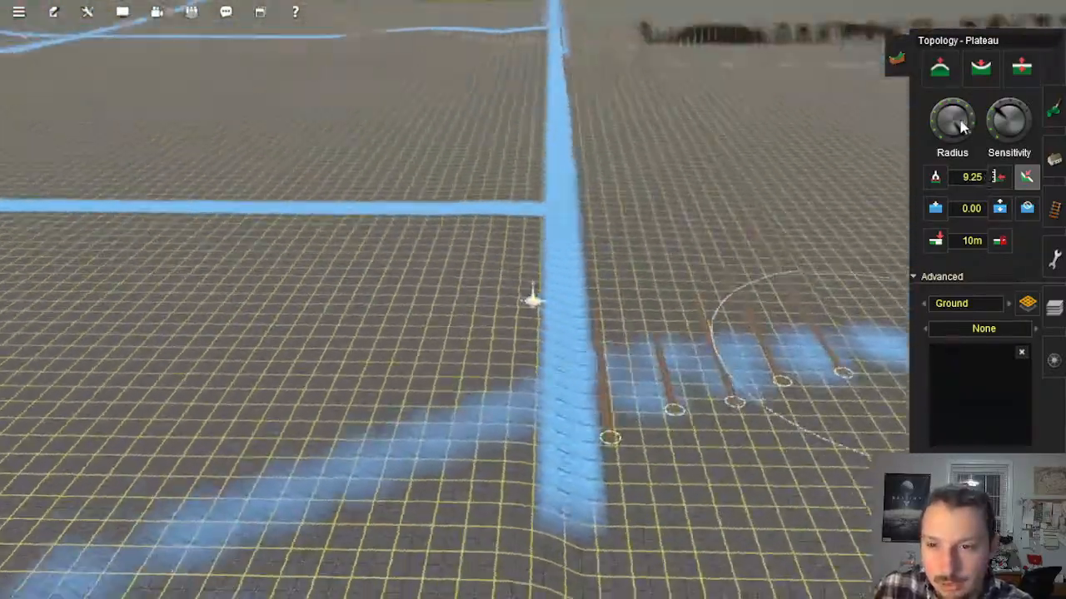
left_click(960, 120)
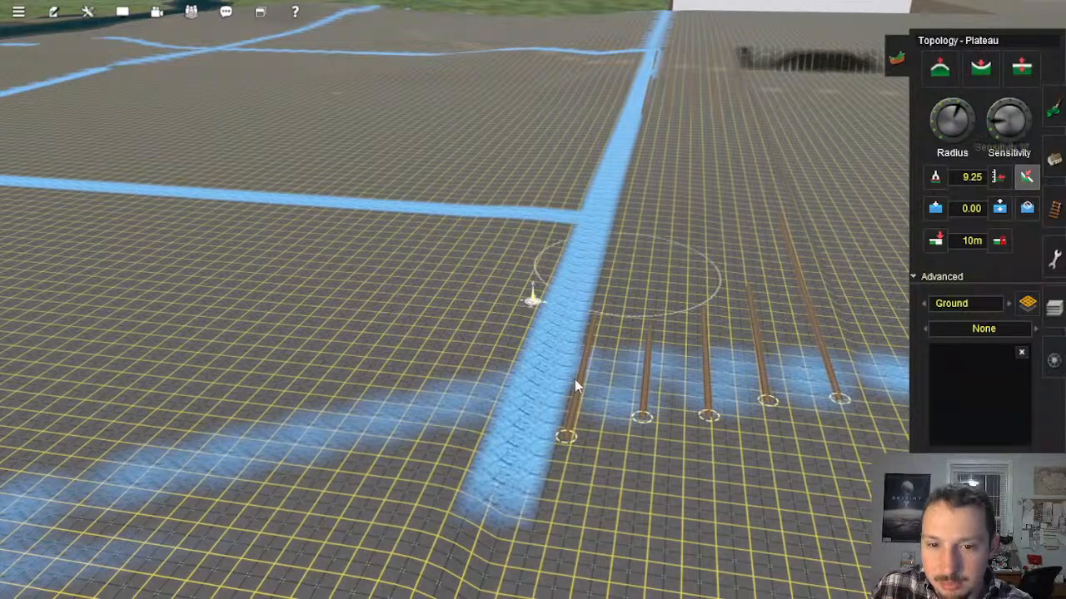
right_click_drag(575, 381, 528, 343)
mouse_move(528, 343)
left_mouse_down()
mouse_move(535, 251)
mouse_move(530, 281)
mouse_move(490, 307)
left_mouse_up()
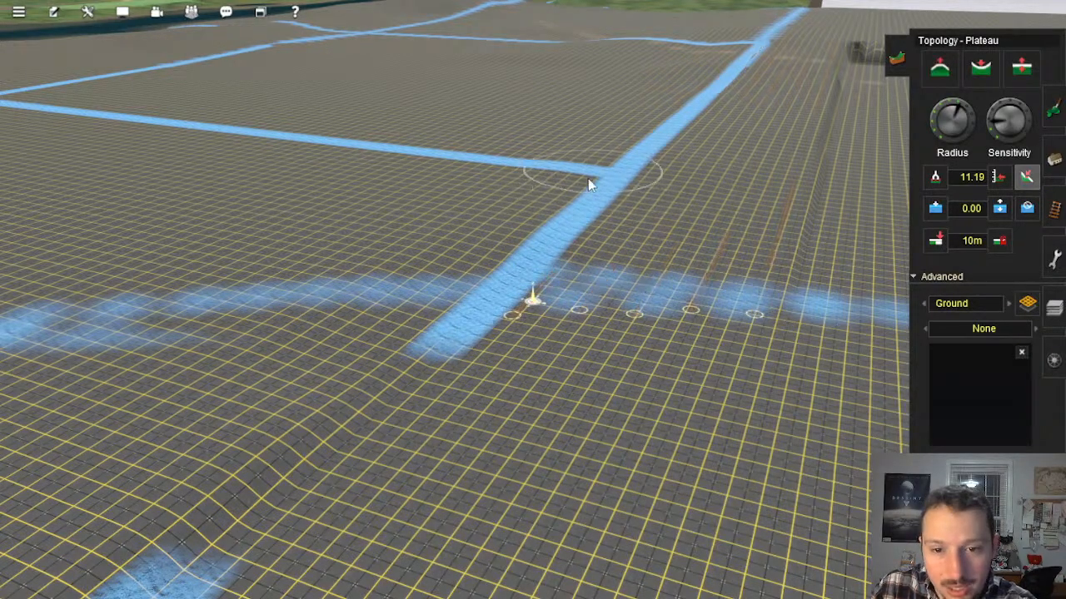
Step: Increase the Plateau brush radius and sensitivity and flatten the ridge running inland of the blue line by the water
right_click(397, 385)
key("Left")
right_click(454, 266)
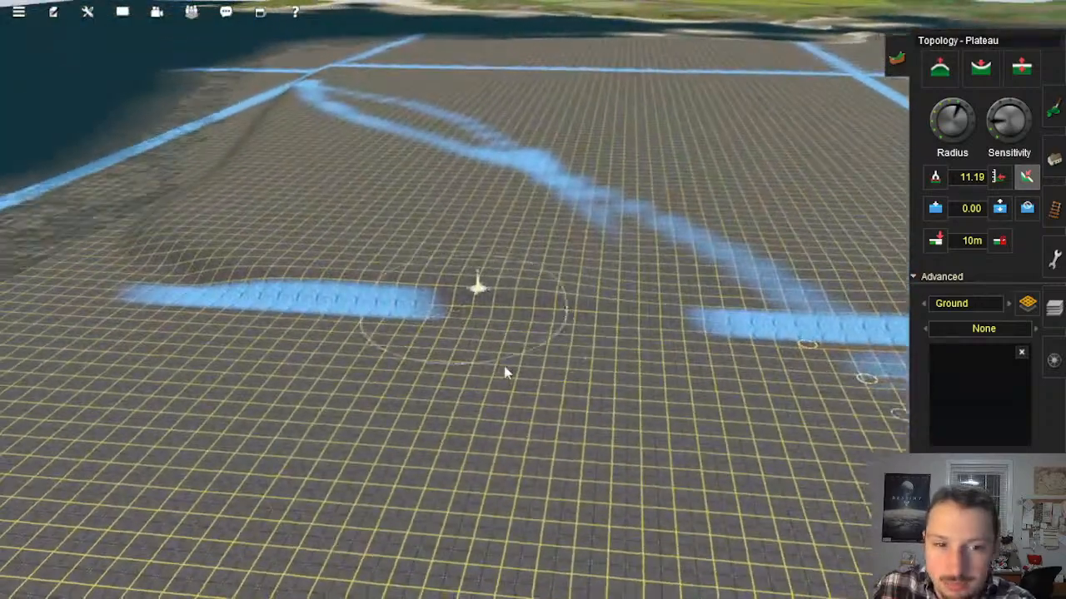
right_click(505, 371)
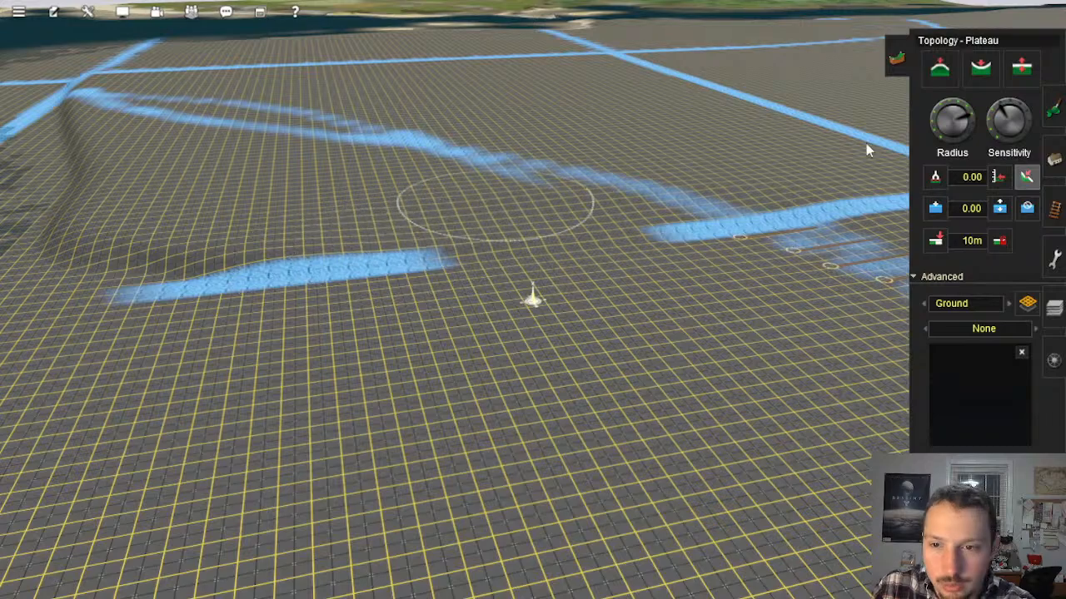
right_click(328, 259)
key("Left")
right_click(328, 265)
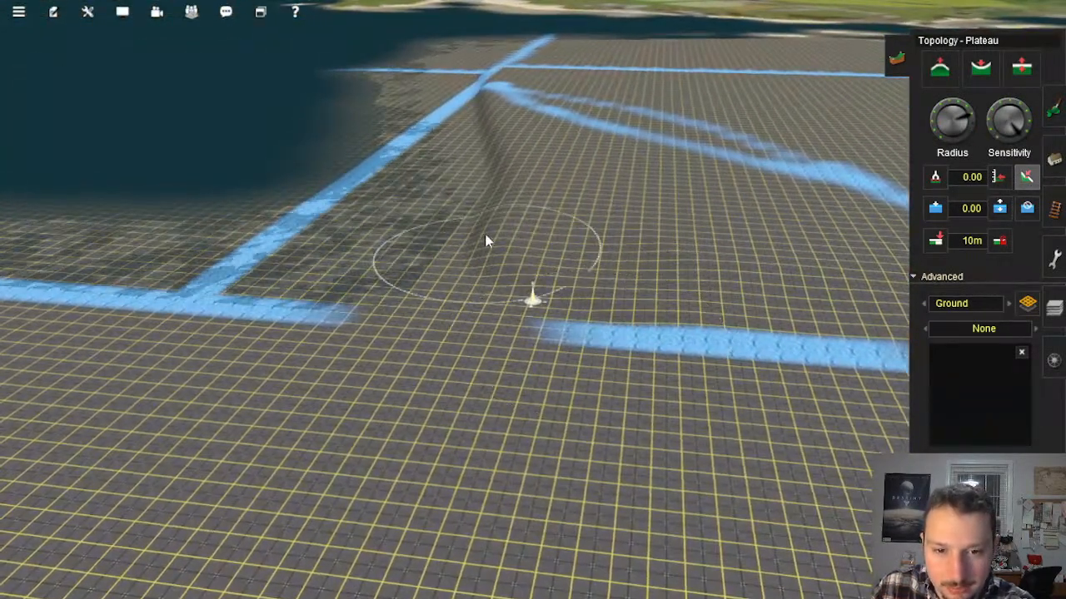
right_click(517, 219)
key("Left")
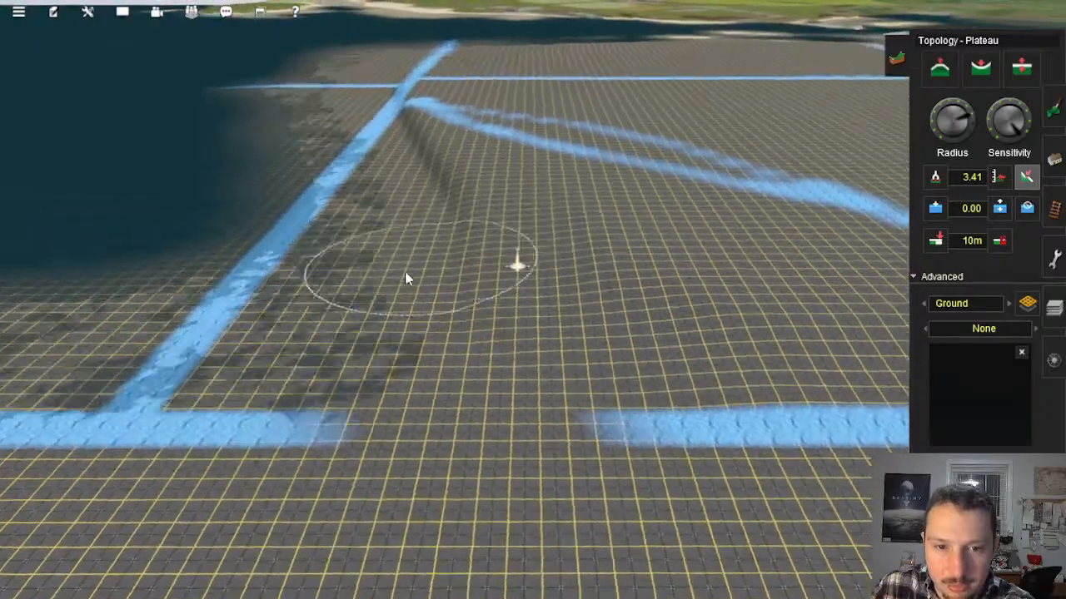
right_click(407, 272)
right_click(546, 265)
mouse_move(500, 257)
left_mouse_down()
mouse_move(430, 256)
mouse_move(482, 317)
mouse_move(371, 238)
mouse_move(346, 262)
left_mouse_up()
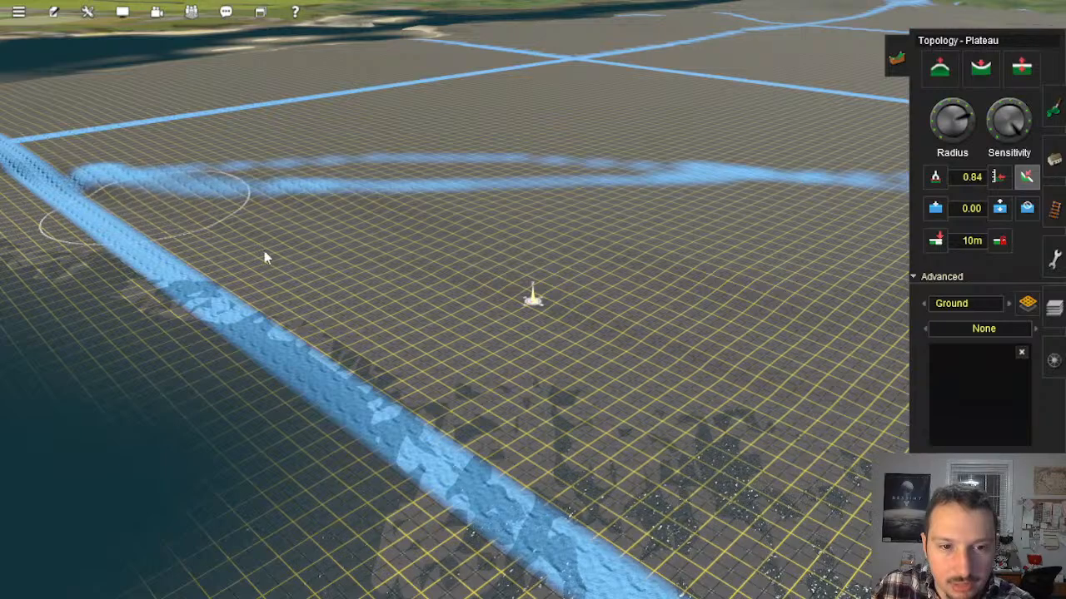
Step: Smooth the ground between the faint blue trail and the gap in the blue line with a long plateau stroke
right_click(756, 216)
key("Right")
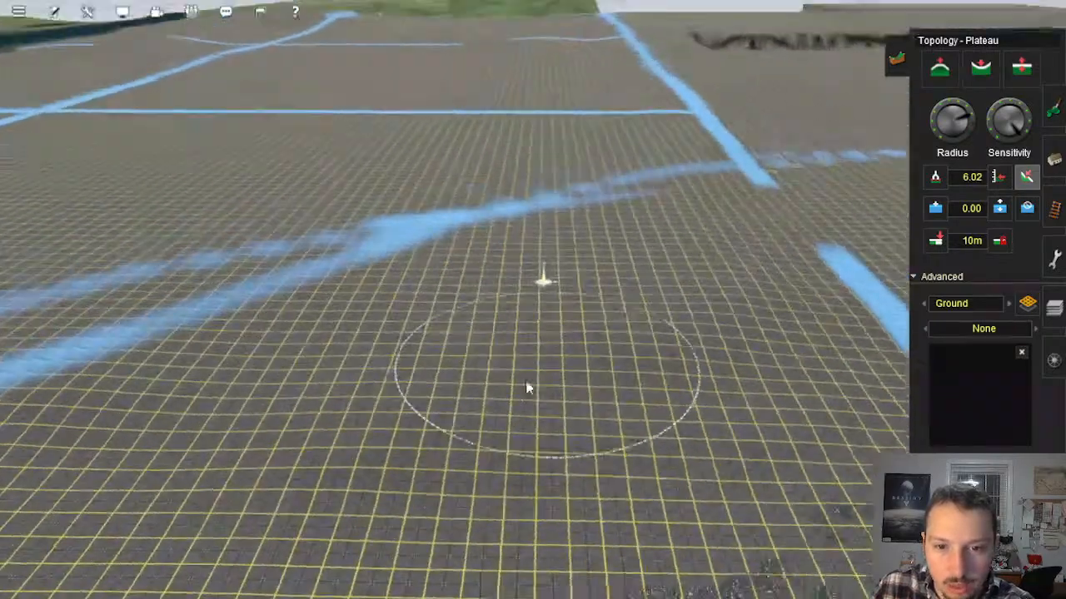
key("Up")
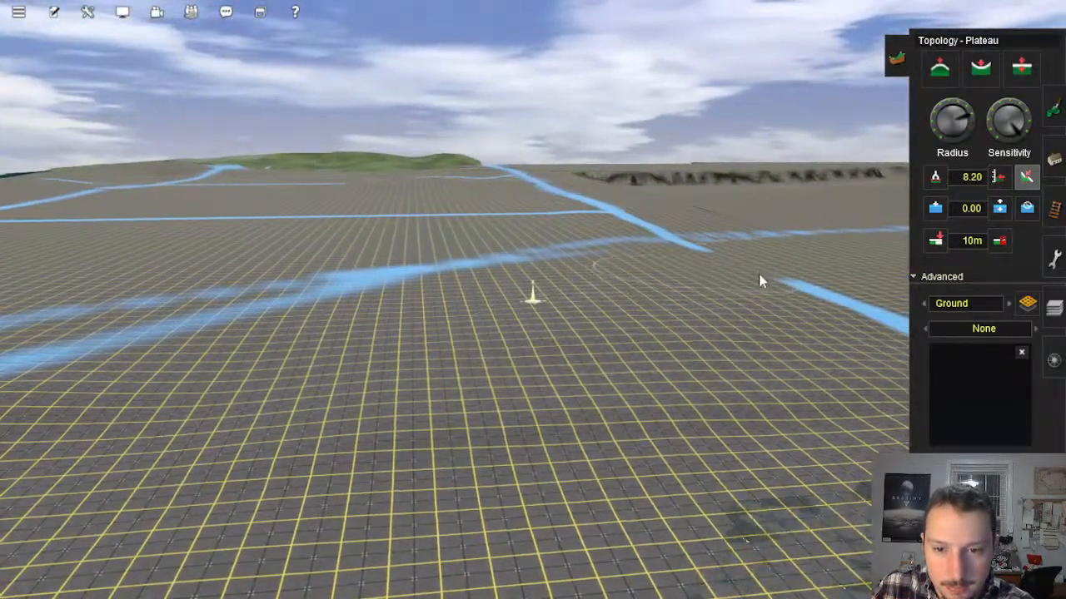
mouse_move(650, 292)
left_mouse_down()
mouse_move(473, 317)
mouse_move(599, 435)
mouse_move(749, 475)
left_mouse_up()
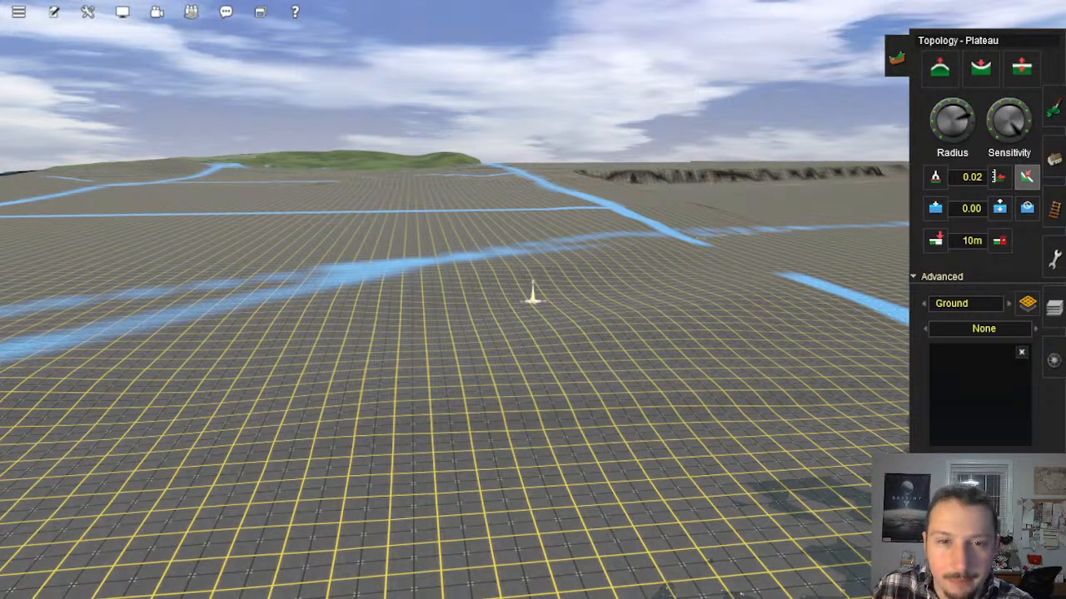
Step: Level the low baseboard area between the waterside blue line and the faint trail with the Plateau tool
key("Left")
right_click(603, 348)
key("Down")
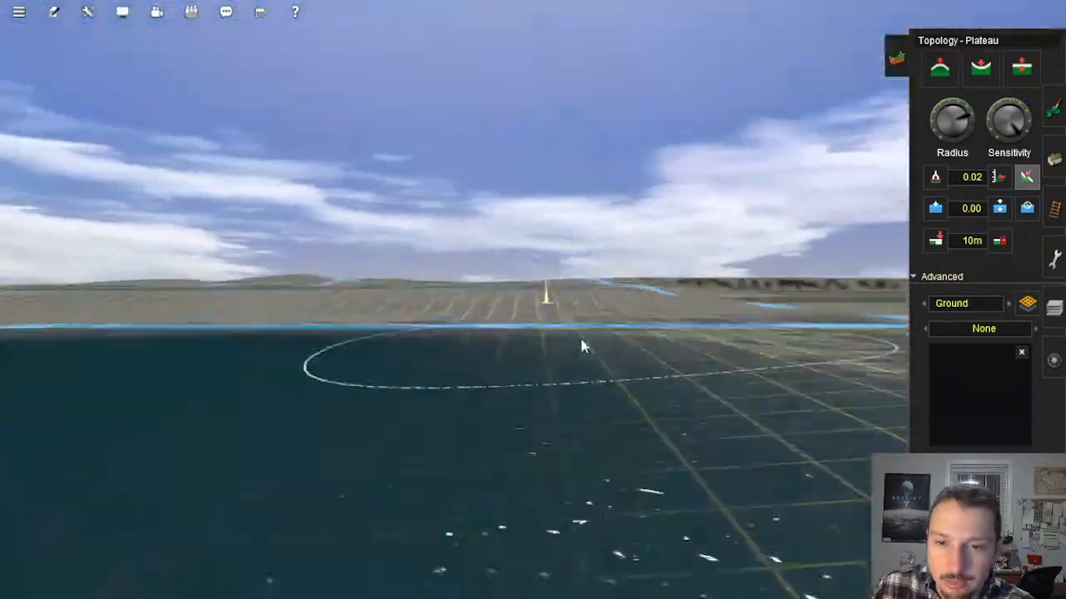
key("Up")
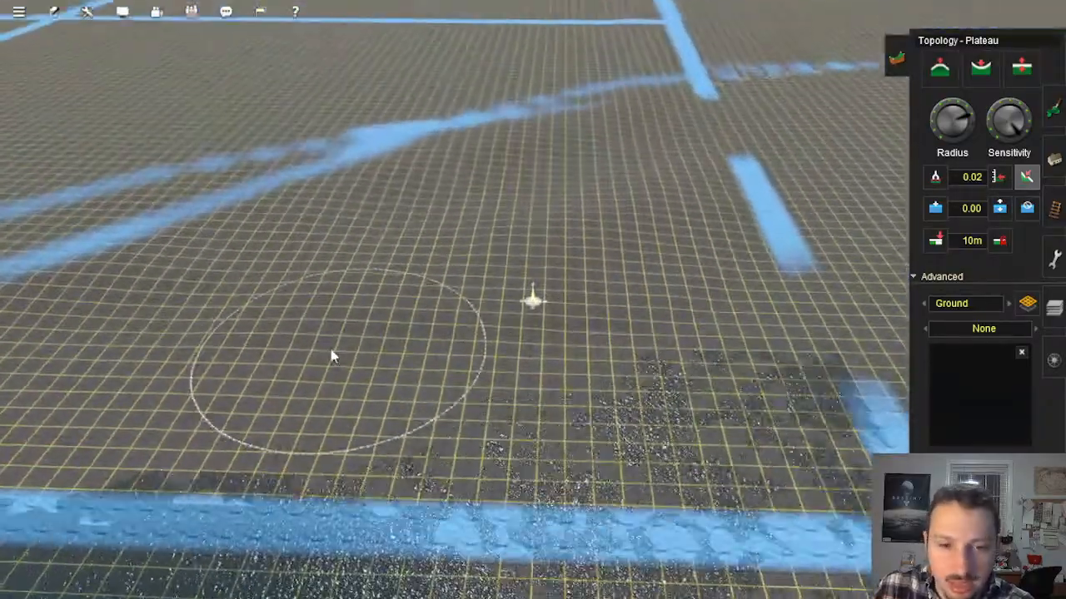
mouse_move(331, 356)
left_mouse_down()
mouse_move(512, 250)
mouse_move(680, 190)
left_mouse_up()
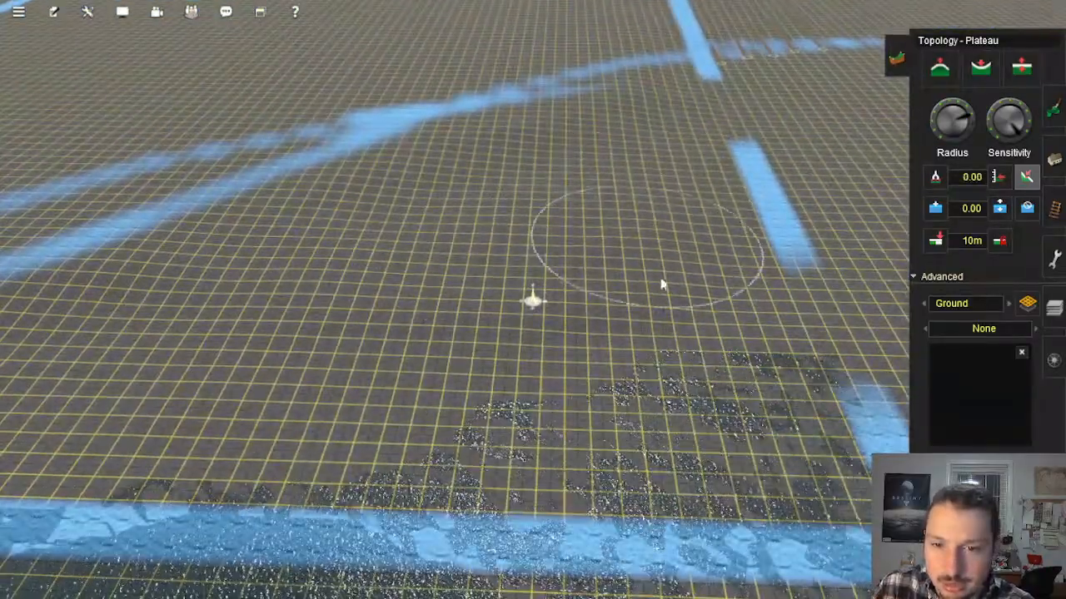
mouse_move(614, 266)
left_mouse_down()
mouse_move(447, 323)
mouse_move(528, 248)
left_mouse_up()
Step: Blend the remaining rolling ground beside the short blue-line segment into the surrounding low baseboard
right_click(592, 212)
key("Down")
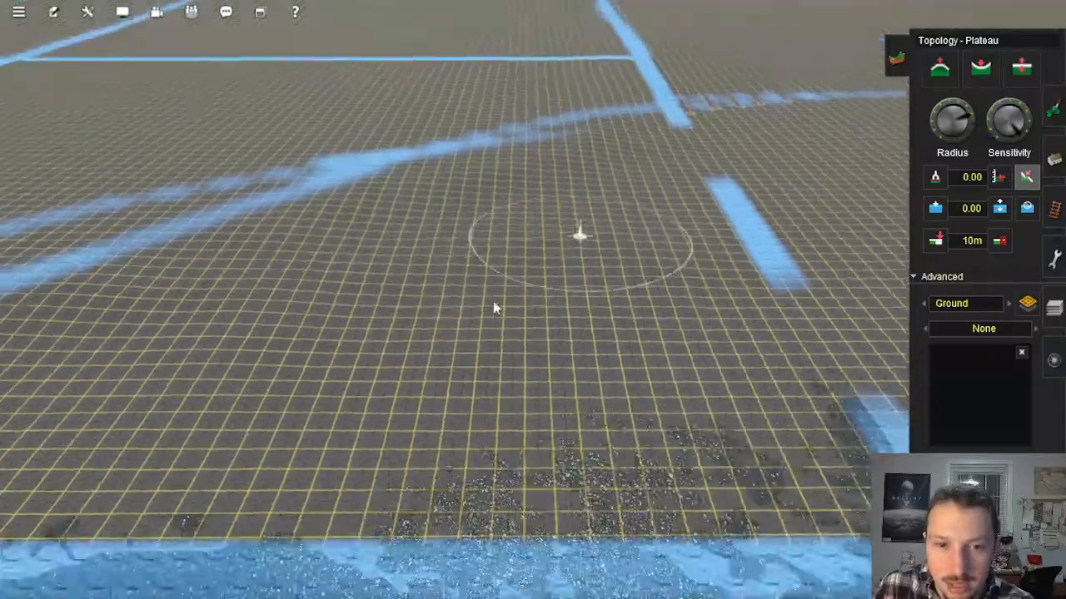
key("Right")
key("Down")
key("Up")
key("Right")
right_click(470, 379)
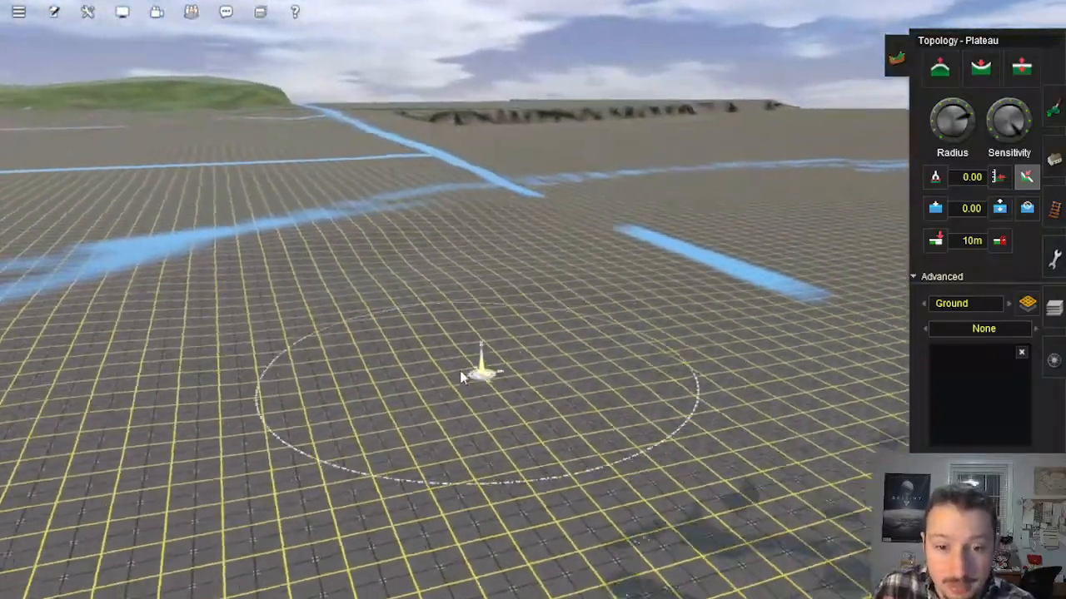
mouse_move(501, 435)
left_mouse_down()
mouse_move(569, 312)
mouse_move(583, 240)
left_mouse_up()
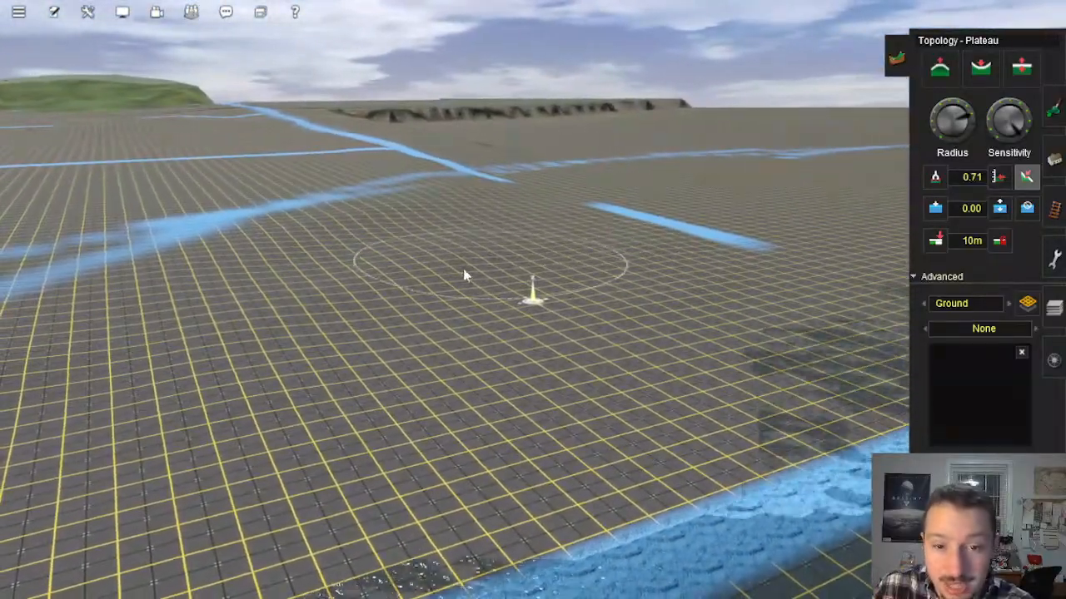
Step: Examine the smoothed baseboard from the short blue-line segment across to the faint trail's end by the water
right_click(425, 277)
key("Left")
right_click(604, 318)
key("Down")
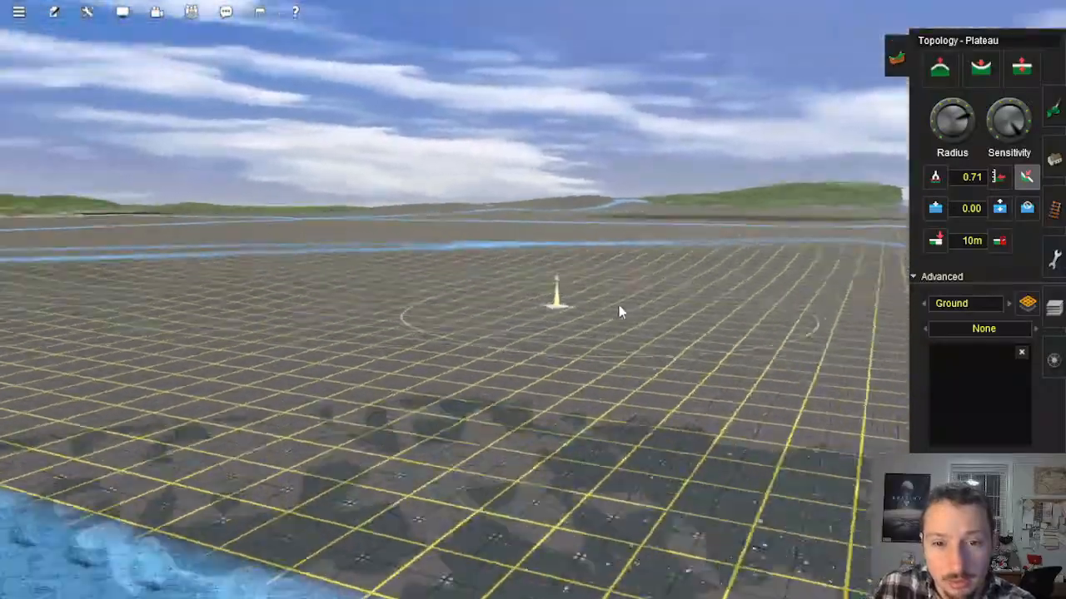
key("Up")
right_click(620, 274)
key("Left")
right_click(626, 297)
right_click(499, 297)
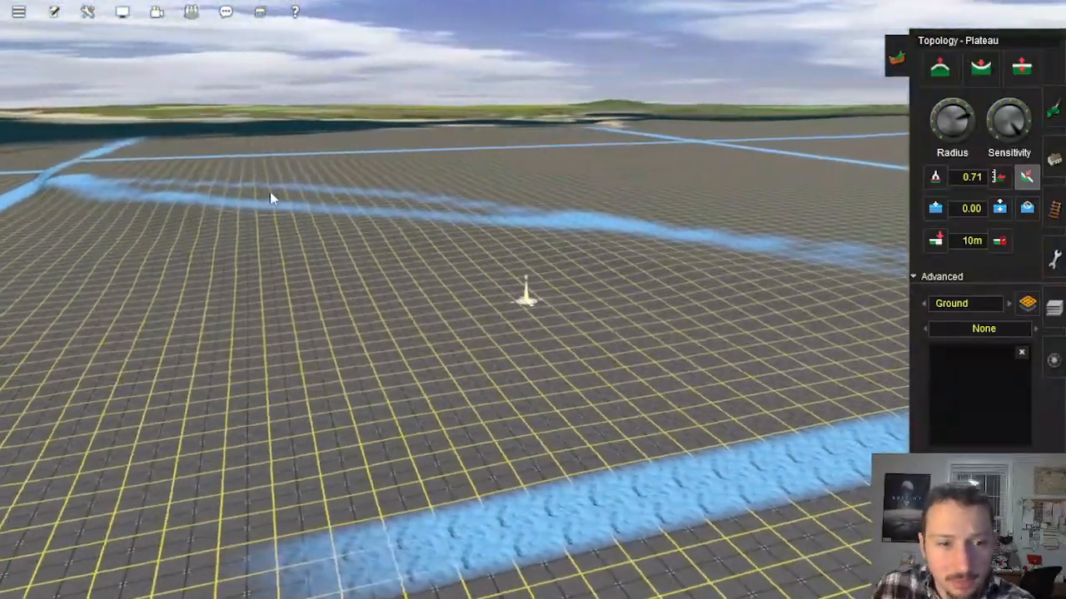
key("Left")
right_click(265, 250)
key("Left")
right_click(466, 264)
right_click(459, 274)
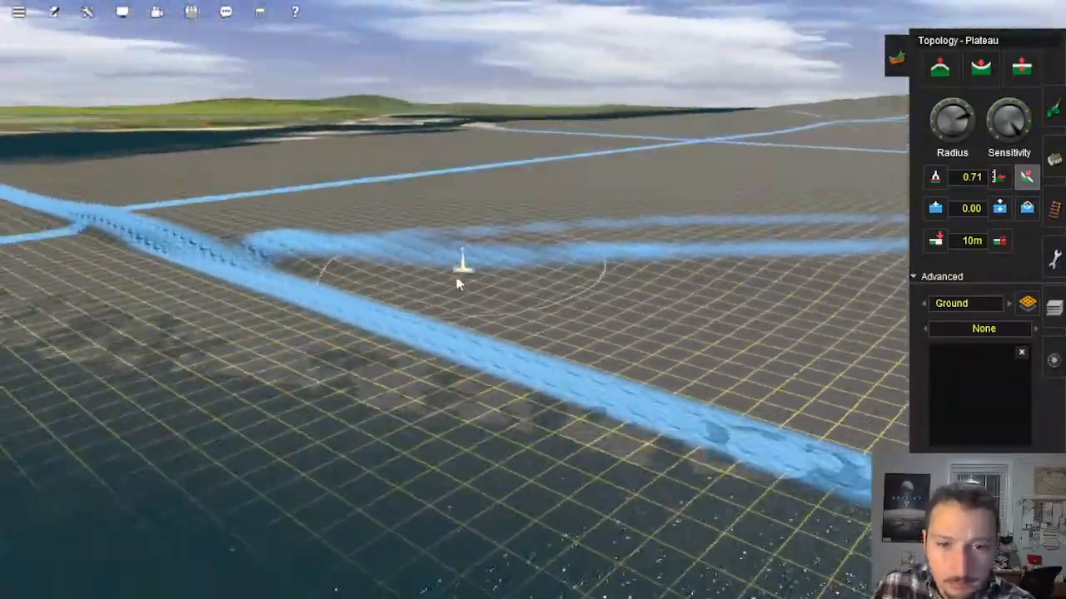
Step: Level the bumpy ground along the waterside blue line between the faint trail's end and the line crossing with the Plateau tool
mouse_move(423, 391)
left_mouse_down()
mouse_move(271, 361)
mouse_move(338, 311)
mouse_move(452, 285)
left_mouse_up()
left_click(429, 309)
key("Left")
right_click(342, 348)
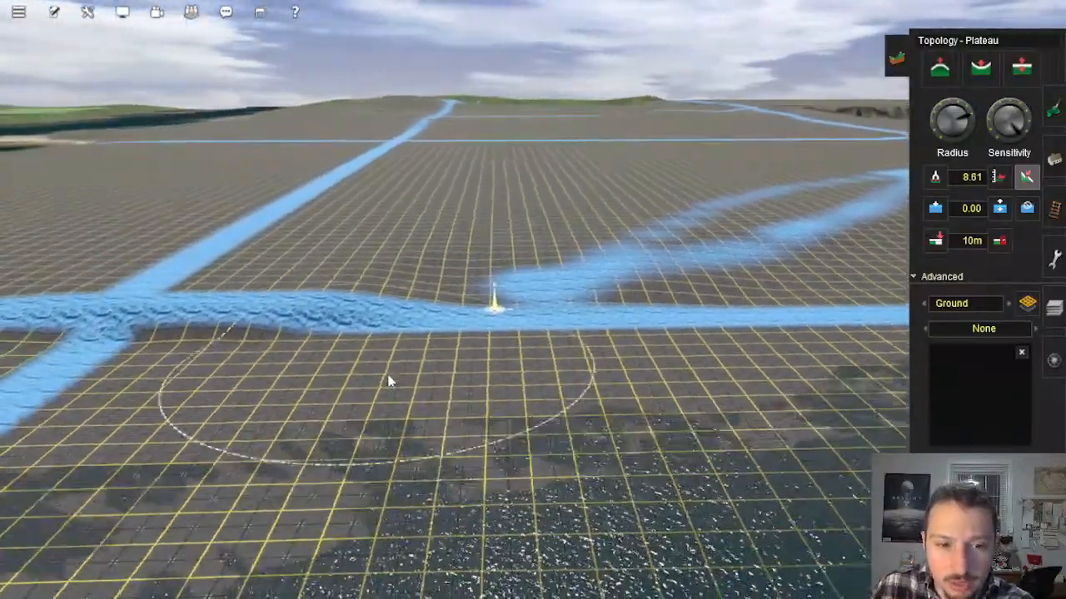
mouse_move(388, 380)
left_mouse_down()
mouse_move(394, 300)
mouse_move(425, 252)
left_mouse_up()
left_click_drag(401, 297, 459, 259)
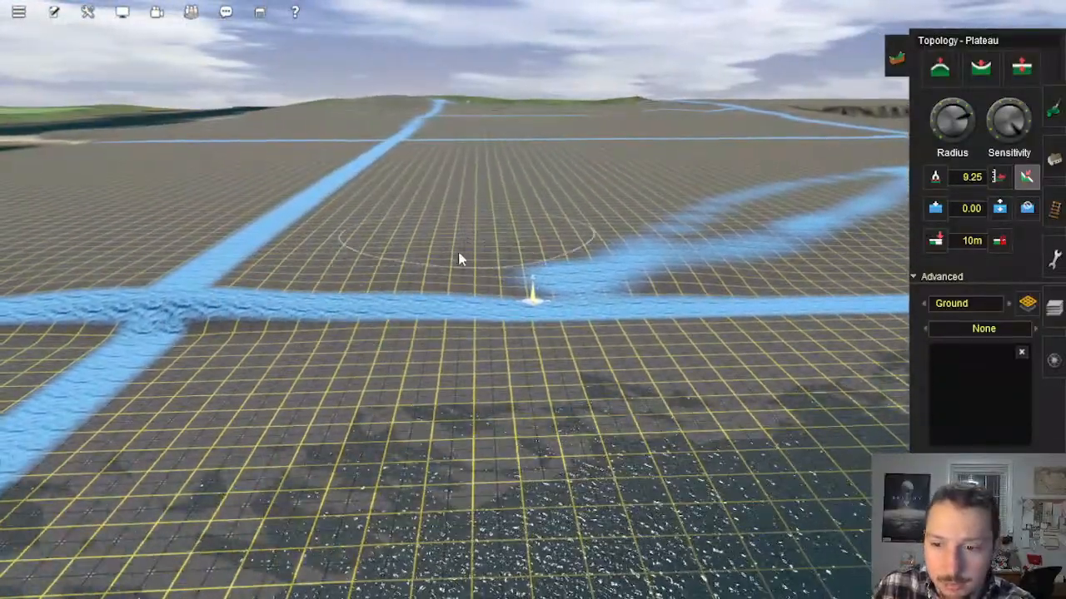
left_click_drag(532, 345, 535, 290)
Step: Smooth the ground on the shore side of the blue-line crossing with a plateau stroke toward the faint trail
right_click(421, 293)
key("Right")
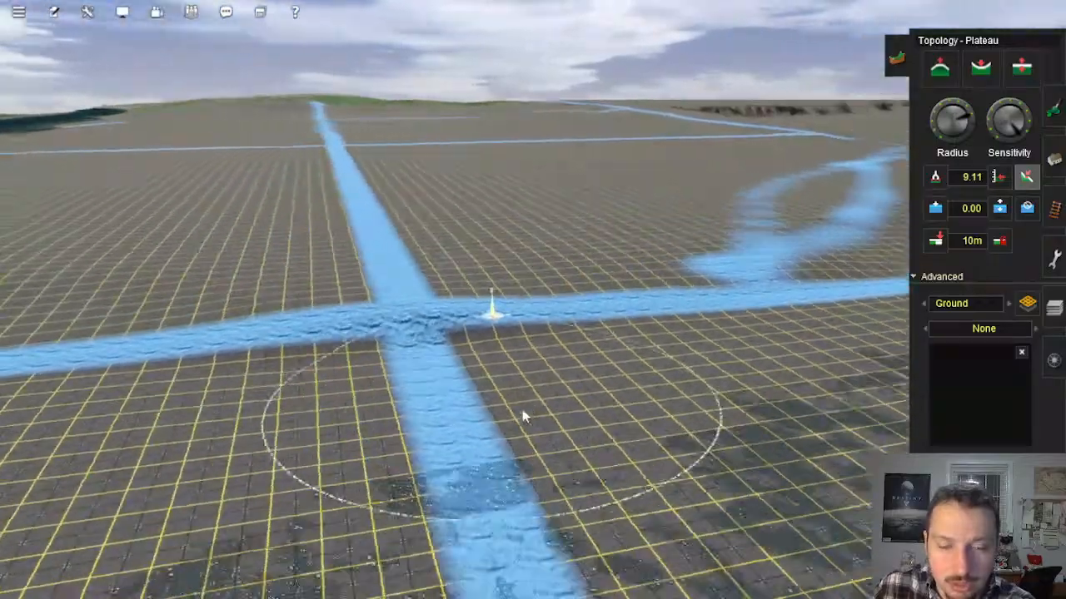
mouse_move(526, 395)
left_mouse_down()
mouse_move(503, 321)
mouse_move(430, 273)
mouse_move(387, 283)
mouse_move(499, 285)
mouse_move(502, 302)
mouse_move(656, 318)
left_mouse_up()
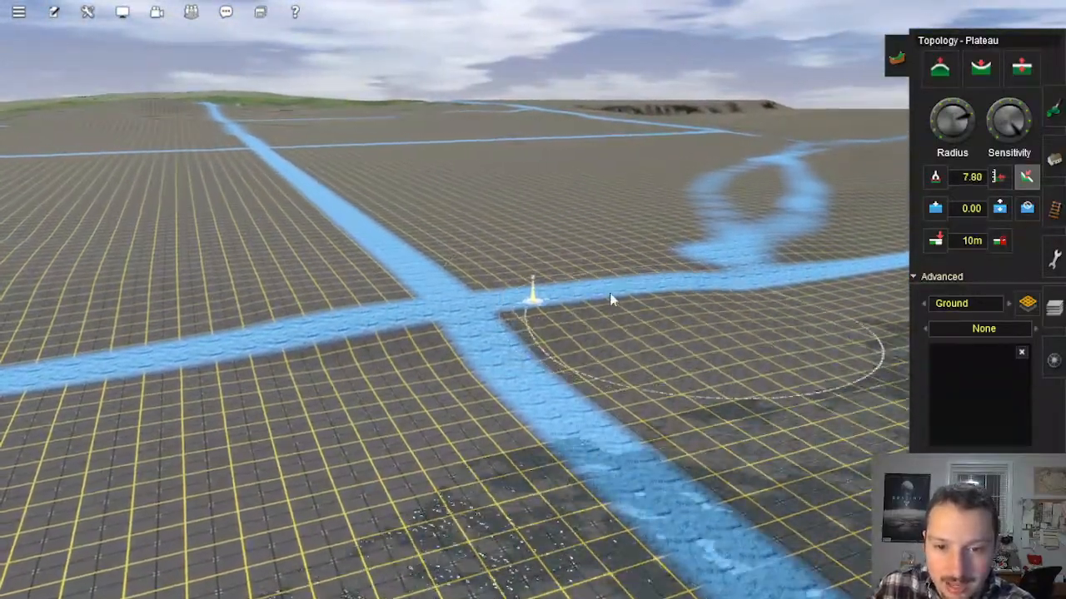
Step: Blend the slope beside the blue spur that runs from the crossing into the water
right_click(508, 363)
key("Right")
key("Down")
right_click(365, 313)
key("Left")
key("Up")
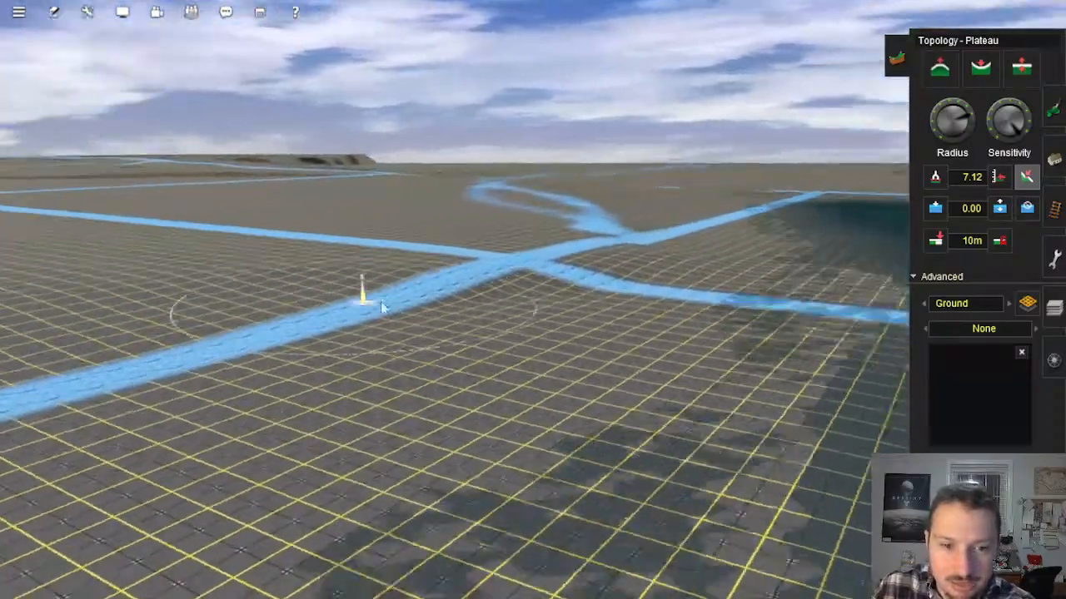
mouse_move(560, 325)
left_mouse_down()
mouse_move(624, 259)
mouse_move(664, 279)
left_mouse_up()
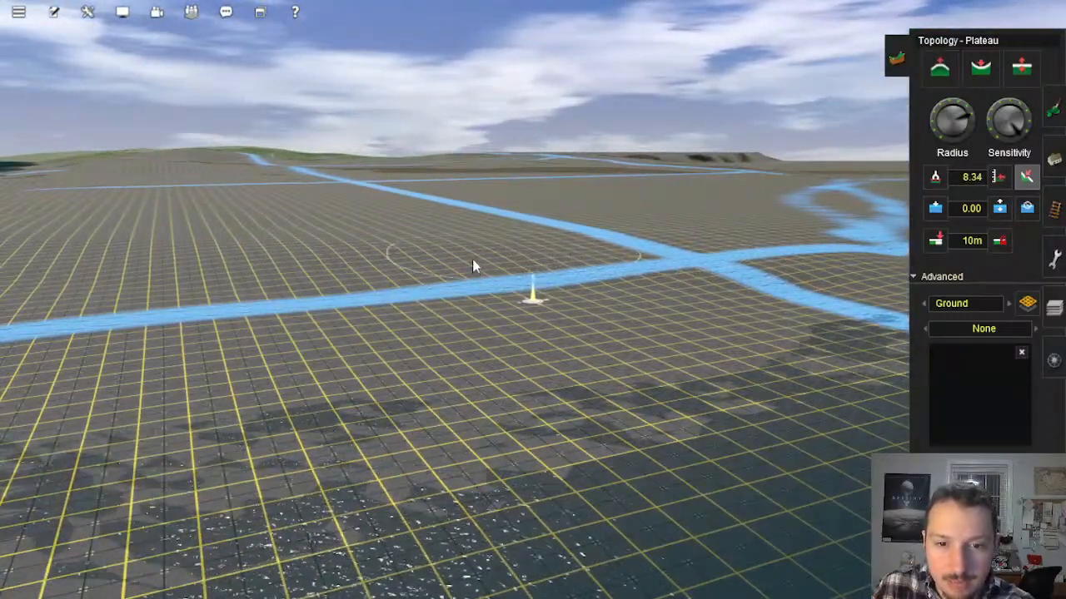
Step: Level the terrain across the waterside blue line beyond the crossing, on the side away from the faint trail
right_click(472, 260)
key("Left")
right_click(564, 292)
right_click(411, 293)
key("Right")
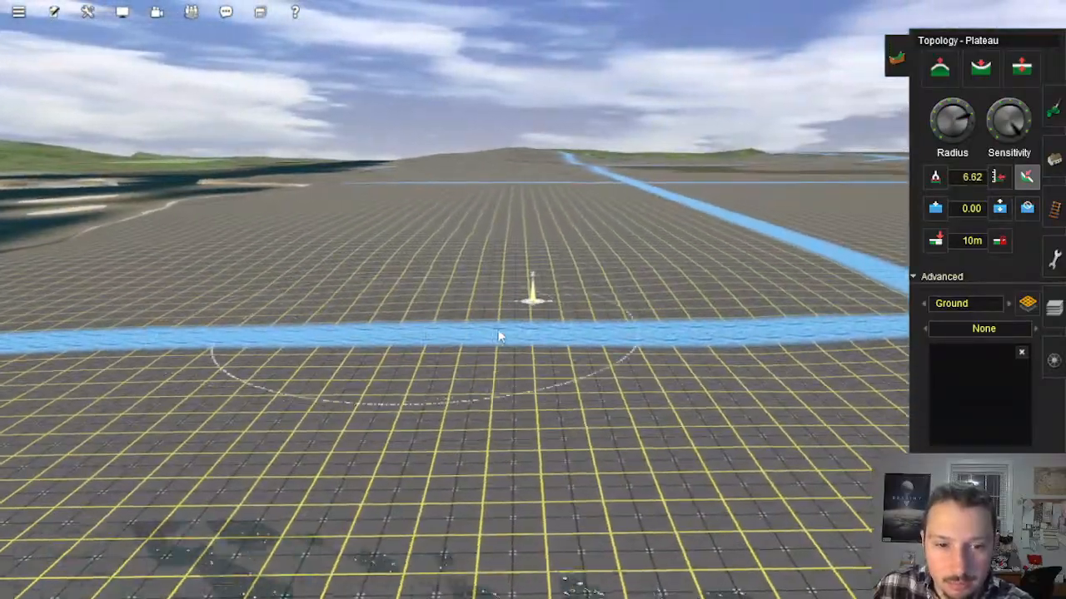
Step: Even out the uneven ground where the faint trail meets the waterside blue line
right_click(756, 356)
key("Right")
key("Left")
right_click(600, 290)
right_click(708, 301)
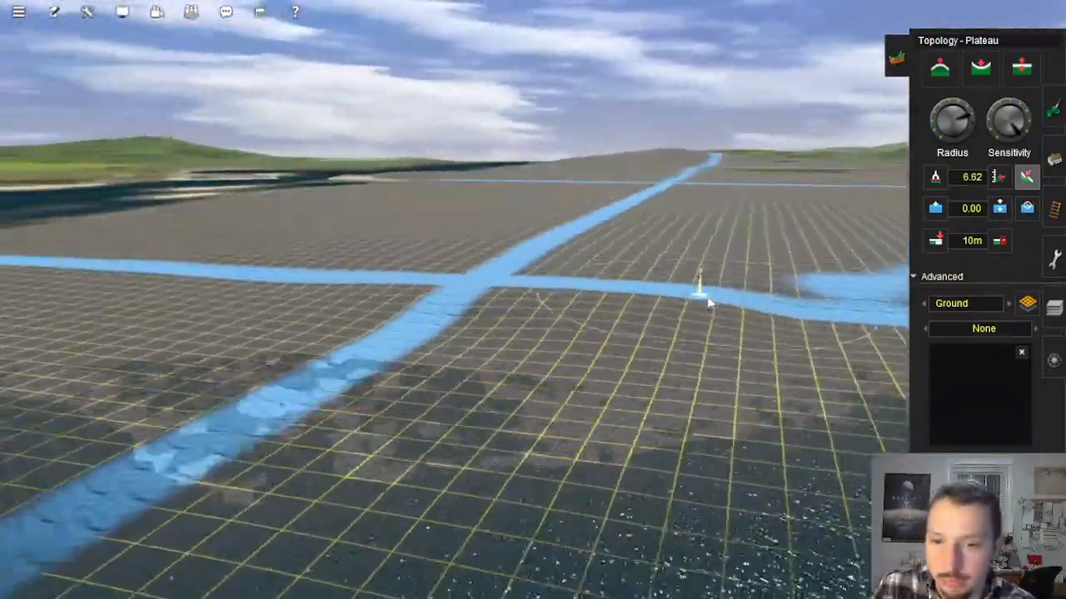
right_click_drag(708, 302, 448, 315)
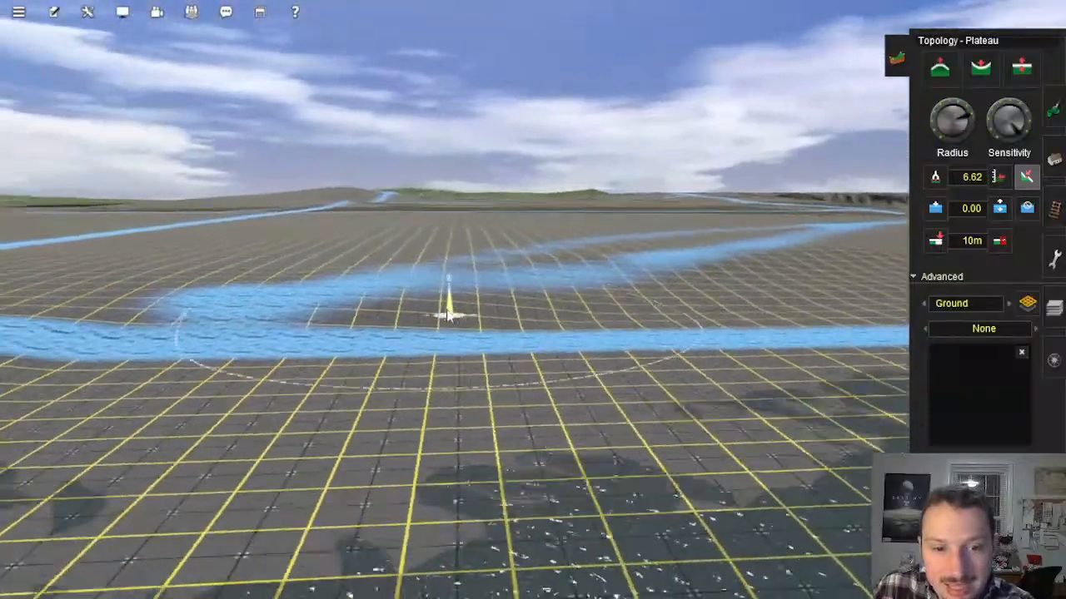
key("Up")
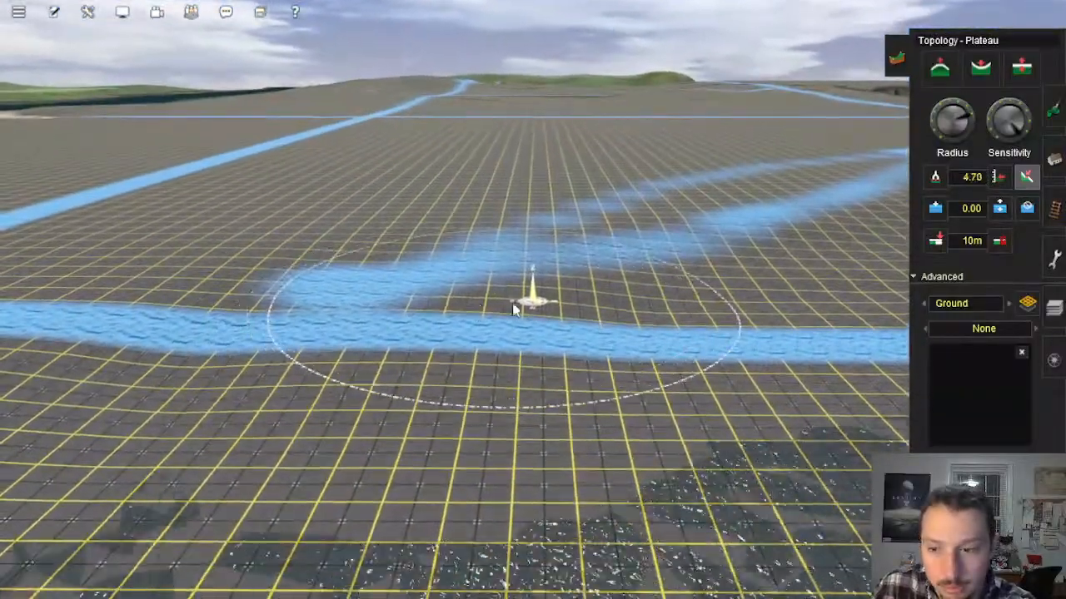
Step: Smooth the waterside line past the faint trail's end with a plateau stroke across the rolling ground
right_click(358, 356)
key("Left")
right_click(642, 286)
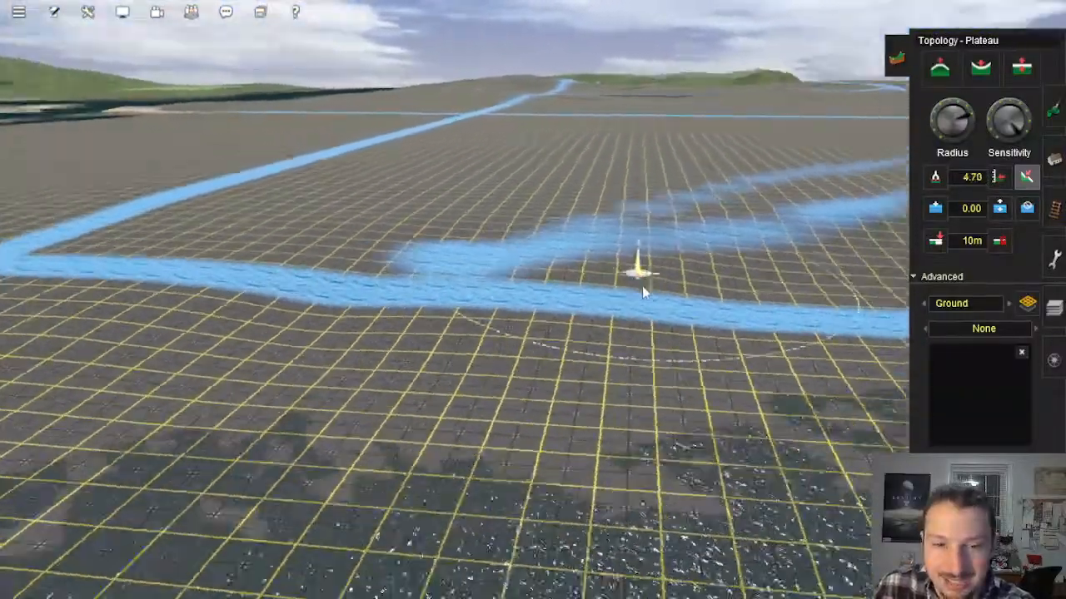
key("Right")
mouse_move(432, 261)
left_mouse_down()
mouse_move(549, 285)
mouse_move(471, 278)
left_mouse_up()
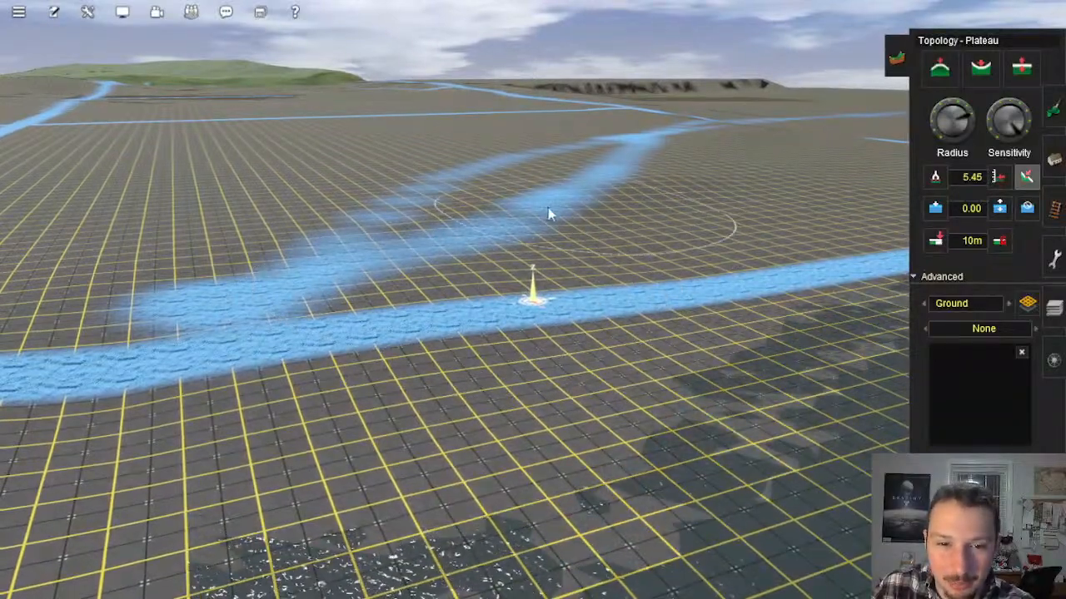
Step: Flatten the open ground between the looping faint trail and the waterside blue line
right_click(628, 241)
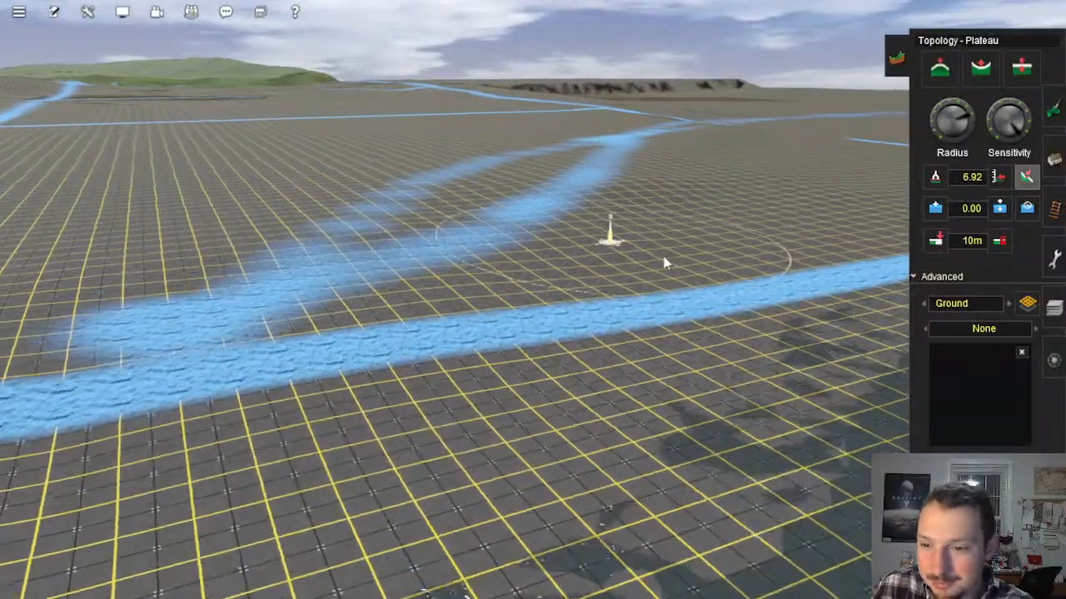
key("Left")
right_click(518, 329)
right_click(655, 286)
key("Left")
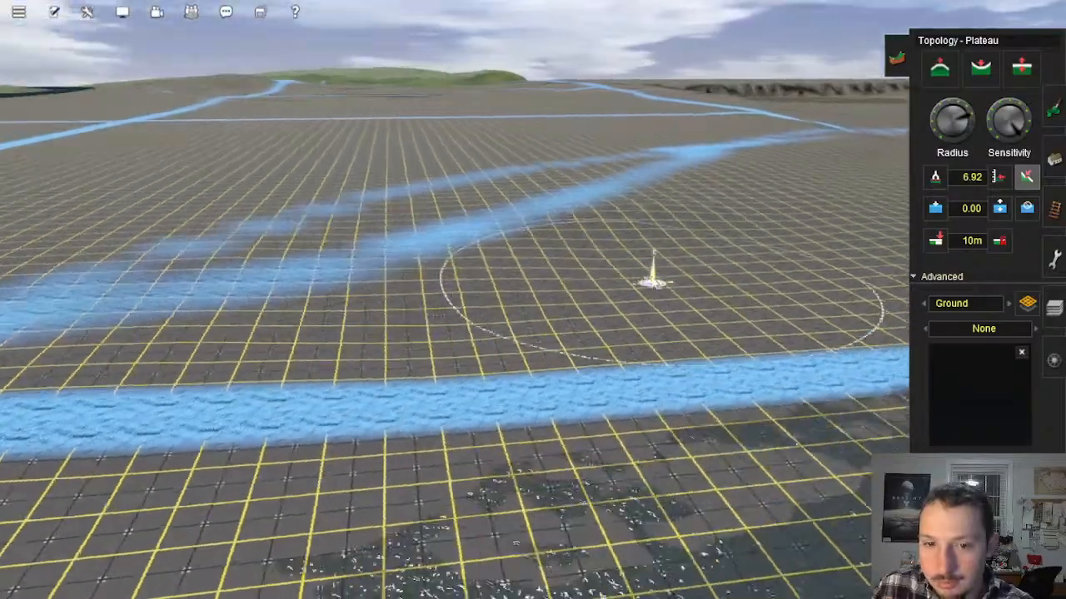
key("Down")
key("Up")
key("Up")
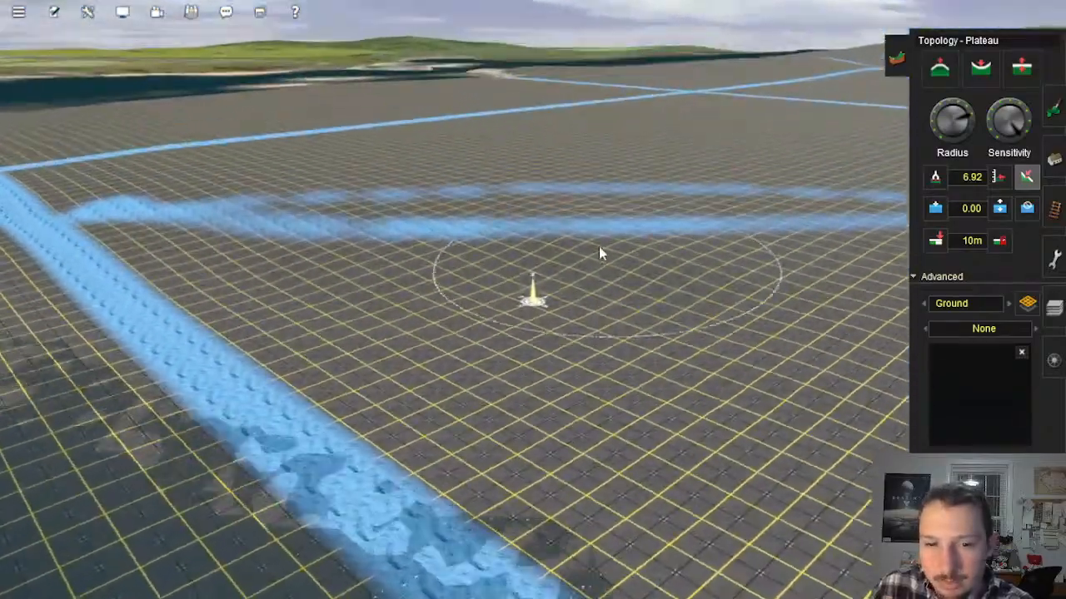
mouse_move(599, 247)
left_mouse_down()
mouse_move(605, 285)
mouse_move(562, 244)
mouse_move(553, 313)
mouse_move(534, 344)
mouse_move(535, 312)
left_mouse_up()
Step: Examine the leveled ground between the waterside line, its corner by the water and the faint trail for remaining bumps
key("Down")
key("Left")
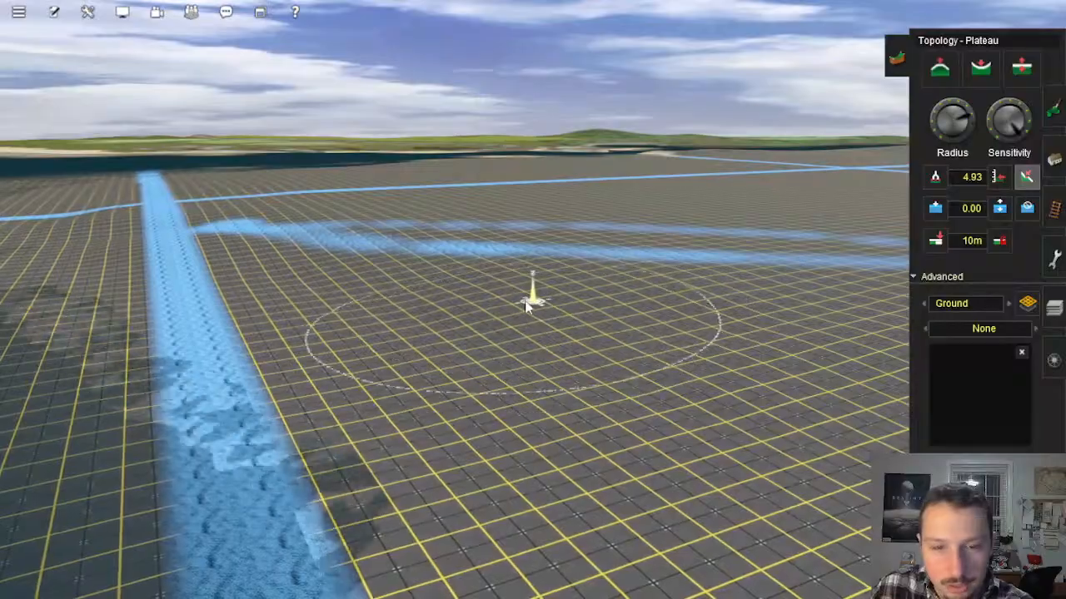
key("Left")
right_click(571, 319)
right_click(607, 313)
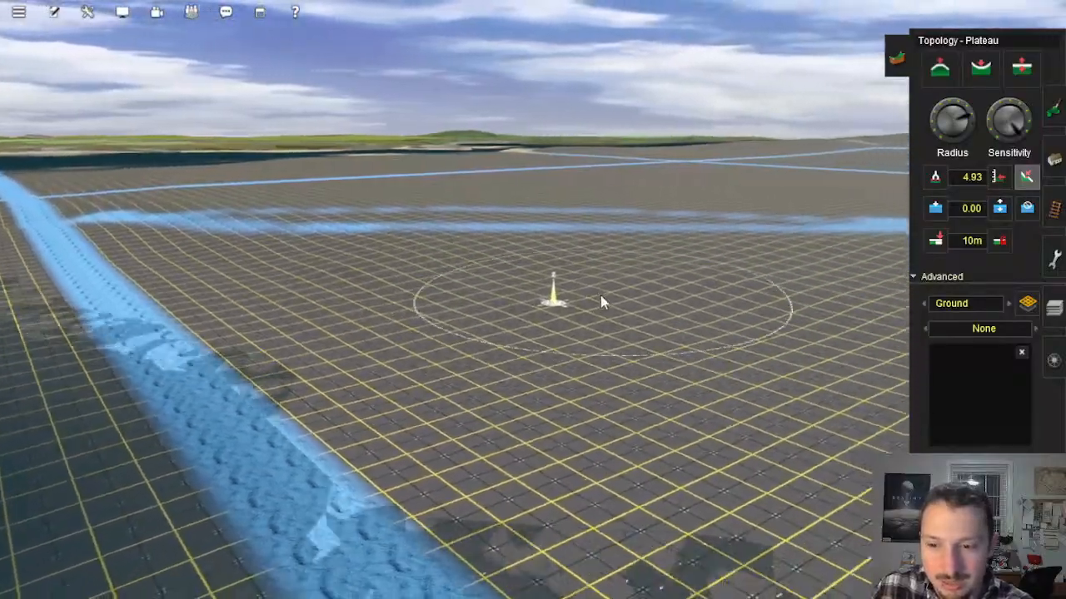
right_click(591, 297)
key("Left")
right_click(623, 347)
key("Right")
key("Down")
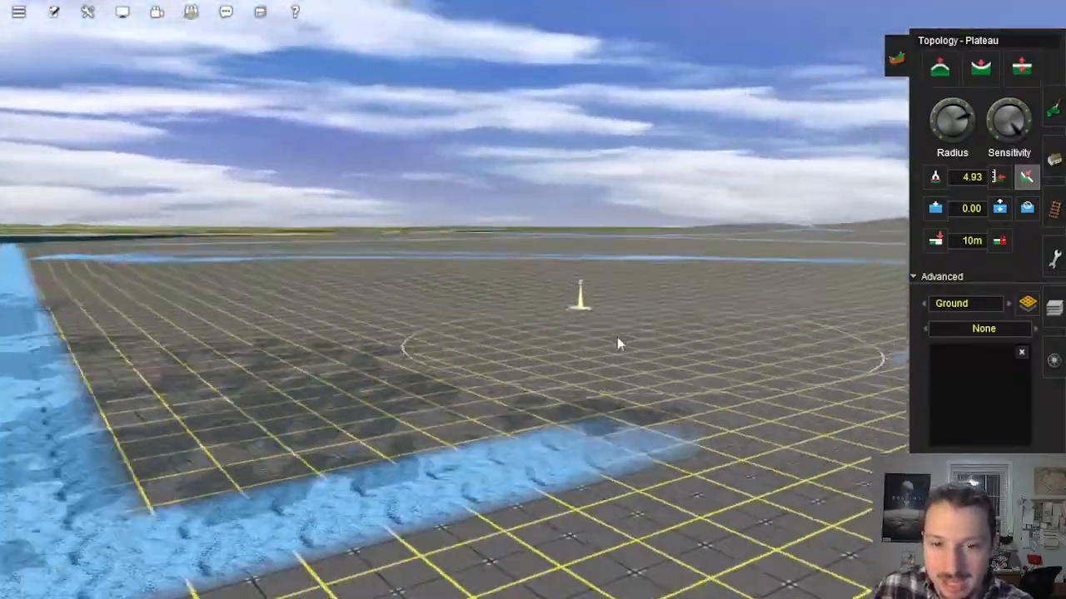
key("Up")
right_click(632, 265)
key("Left")
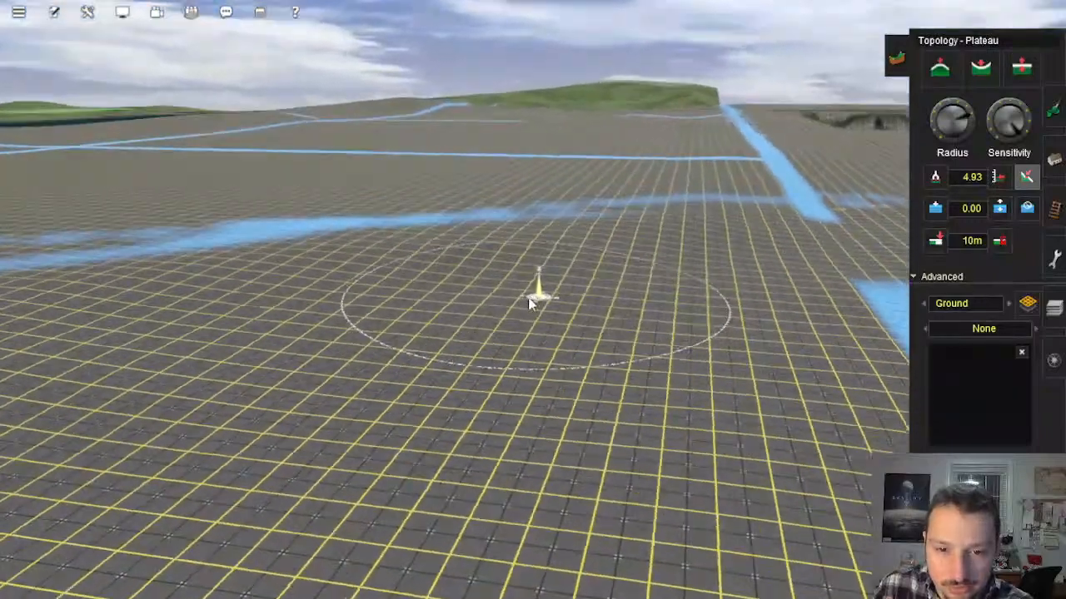
Step: Smooth the rise beside the faint trail into the surrounding baseboard with the Plateau tool
left_click(459, 236)
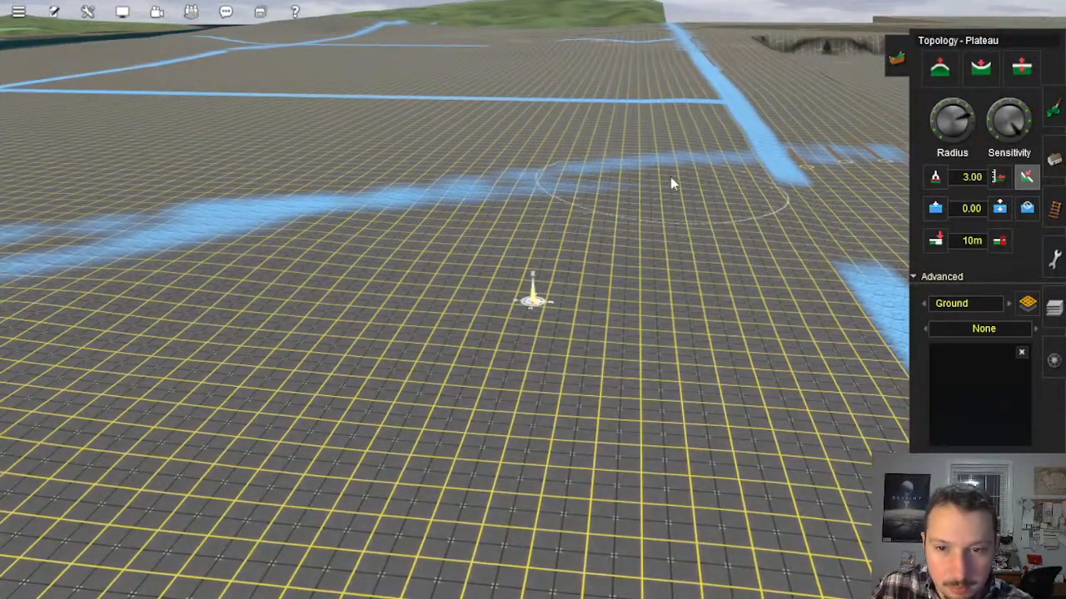
right_click(271, 259)
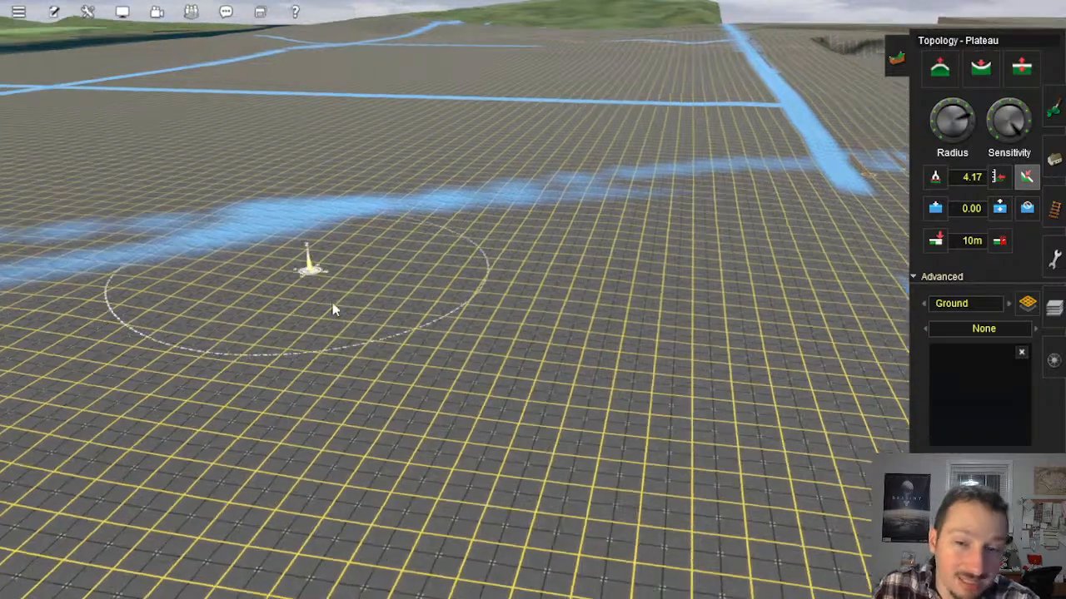
key("Down")
key("Left")
key("Up")
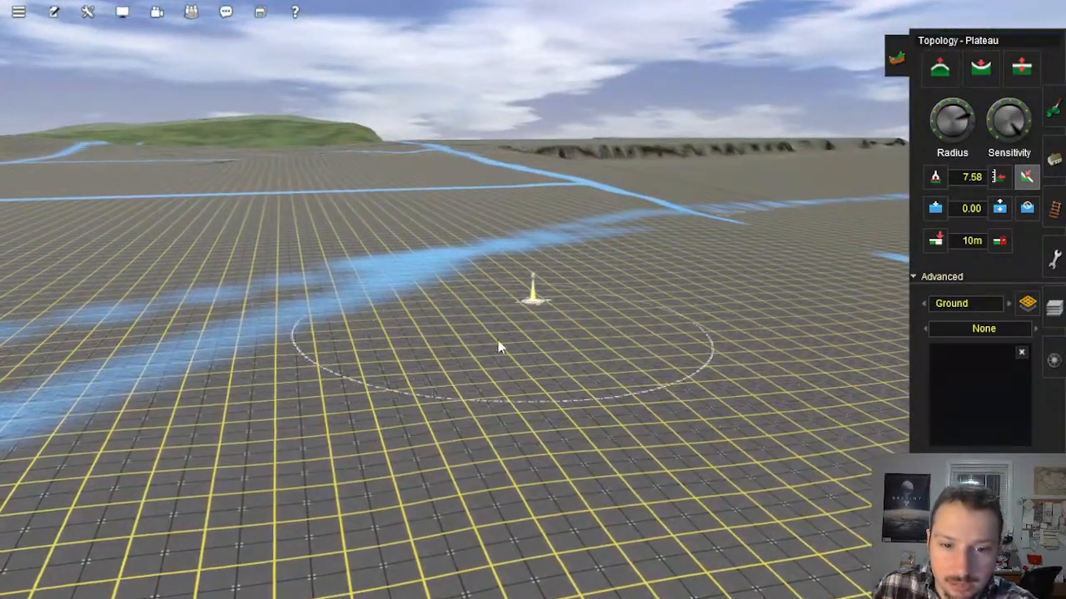
Step: Level the ground between the faint trail and the partly submerged stretch of the waterside line
right_click(782, 470)
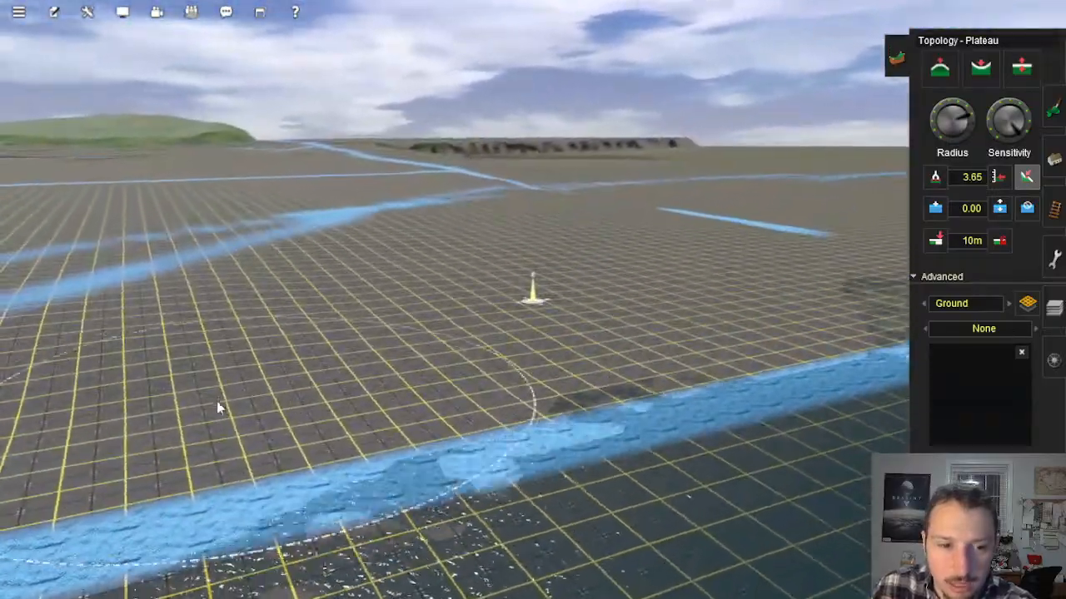
key("Left")
right_click(648, 315)
right_click(673, 307)
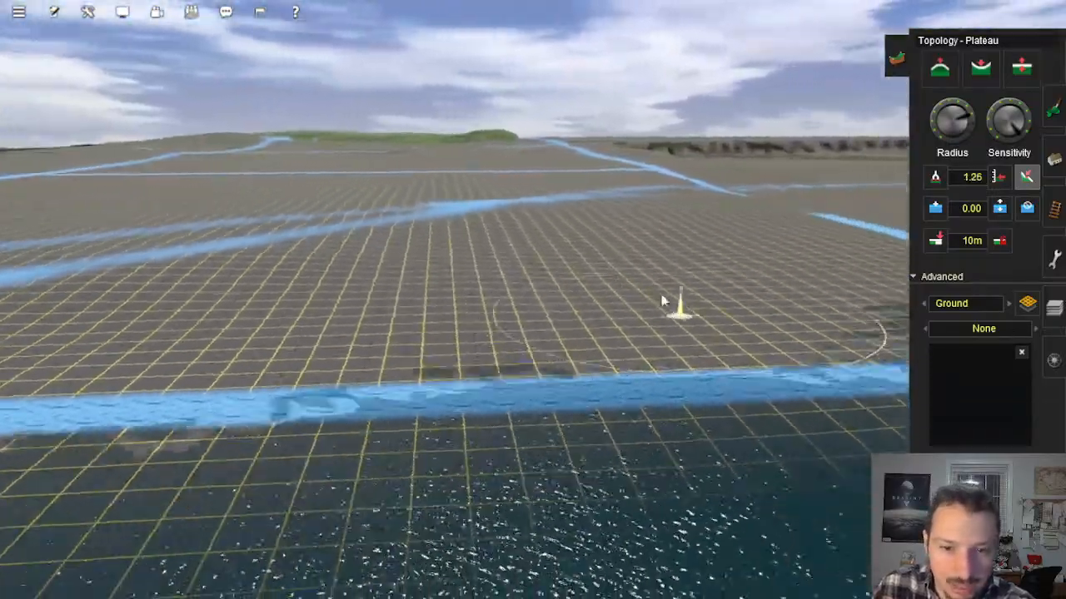
Step: Examine the smoothed baseboards from the short blue-line segment back to the blue-line crossing and its spur
right_click(597, 269)
key("Left")
right_click(599, 296)
key("Left")
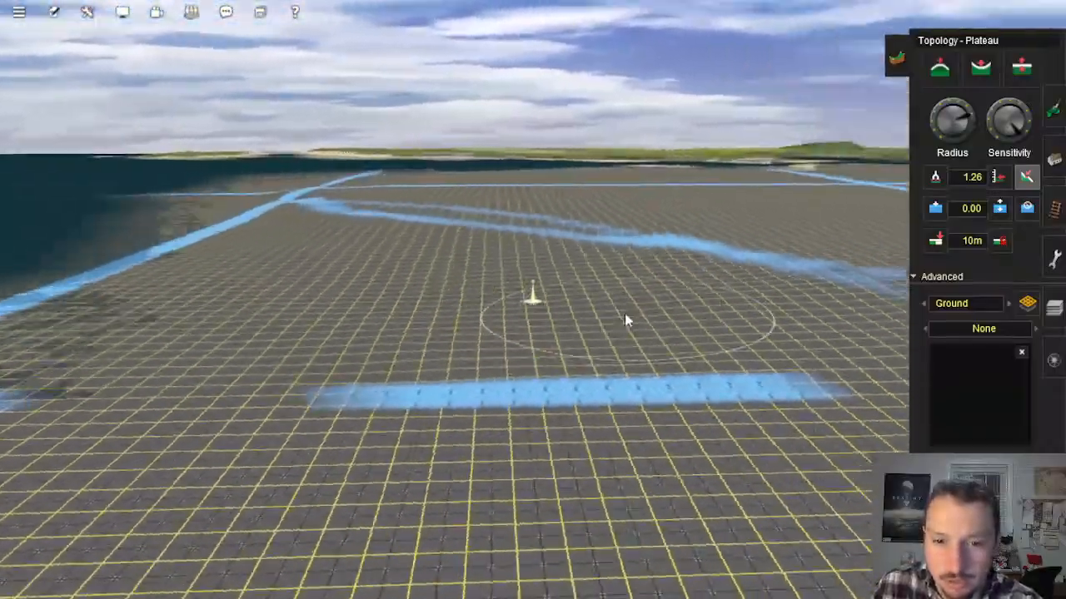
key("Right")
right_click(621, 329)
key("Right")
mouse_move(621, 328)
right_mouse_down()
mouse_move(423, 308)
mouse_move(413, 280)
mouse_move(447, 316)
mouse_move(421, 339)
mouse_move(467, 413)
right_mouse_up()
key("Left")
key("Left")
key("Up")
key("Right")
key("Right")
key("Down")
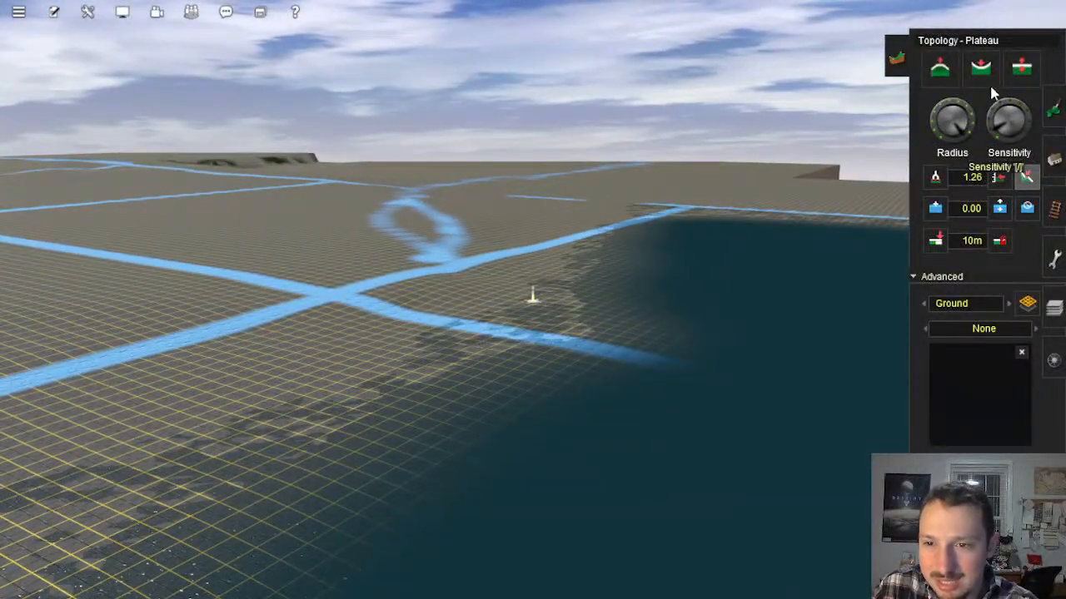
Step: Lower the shoreline across the spur that runs from the crossing into the water with the Height down tool
scroll(402, 397, "down", 2)
right_click(402, 397)
key("Left")
key("Up")
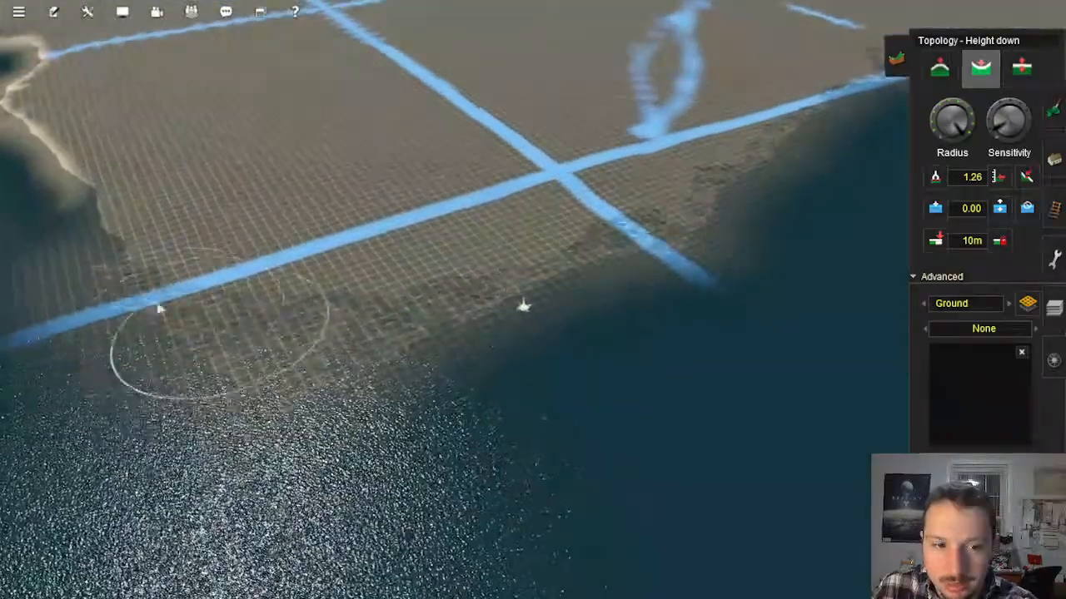
mouse_move(280, 348)
left_mouse_down()
mouse_move(590, 267)
mouse_move(590, 276)
mouse_move(658, 265)
left_mouse_up()
Step: Lower the shore along the waterside blue line from the spur up to the corner near the short segment
right_click(690, 210)
key("Left")
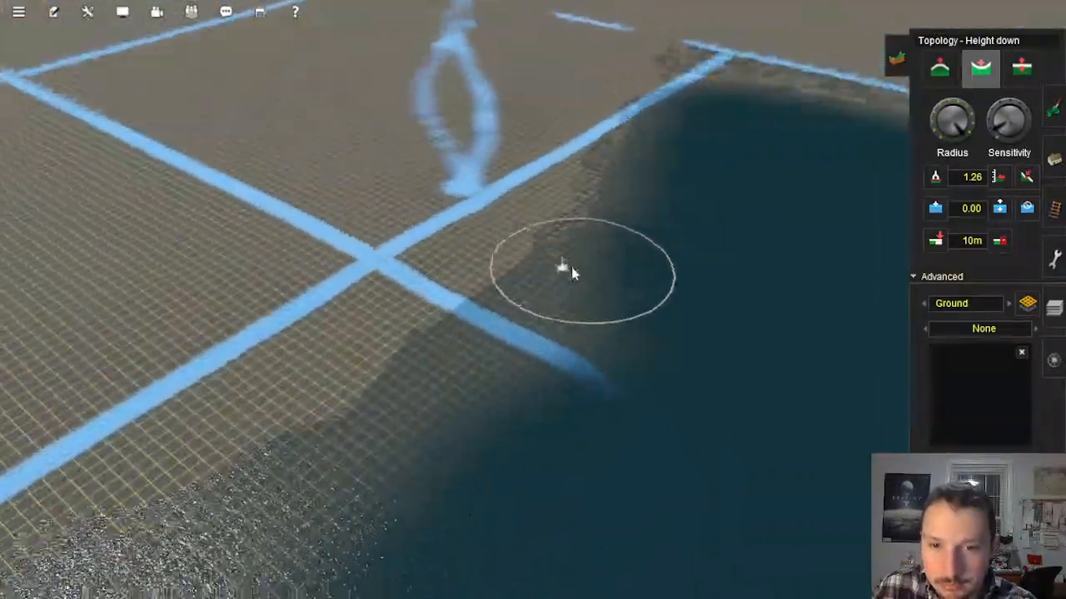
left_click_drag(625, 162, 620, 170)
key("Left")
right_click(616, 140)
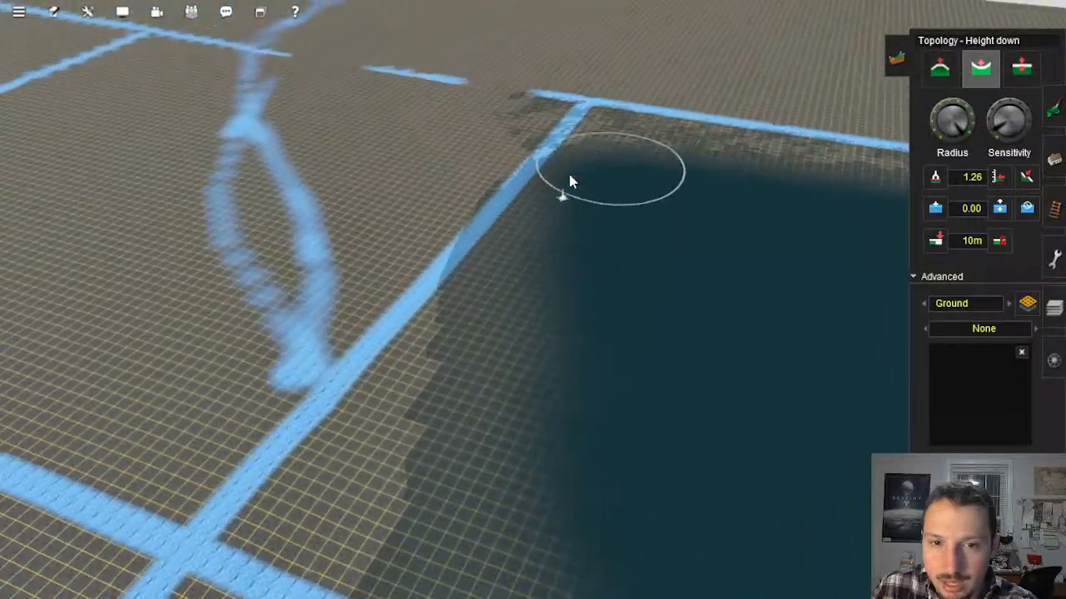
left_click_drag(513, 198, 514, 203)
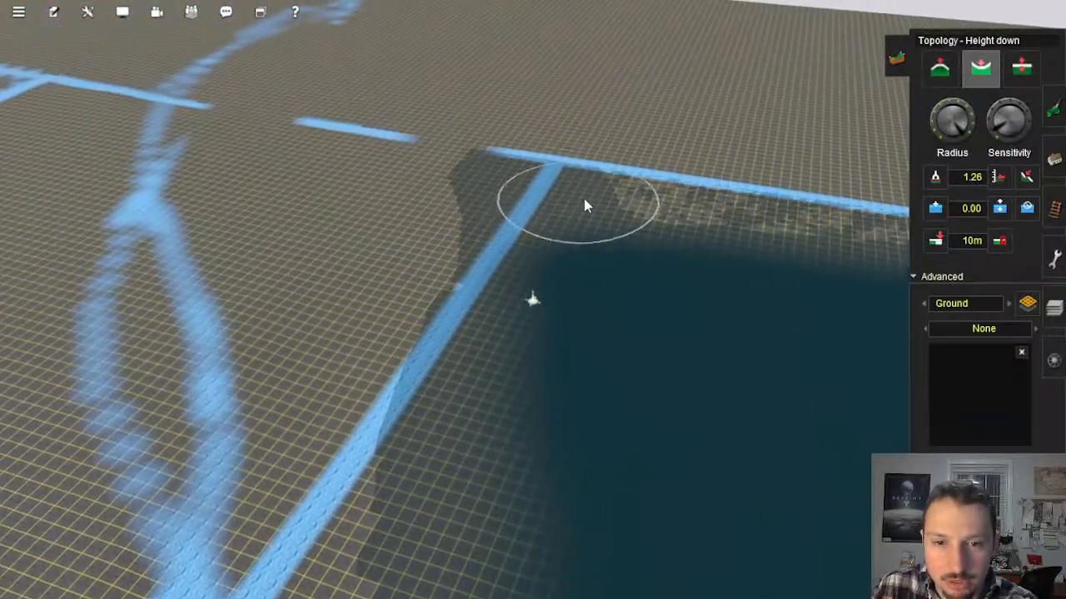
Step: Lower the shore beside the perpendicular blue line beyond the corner
left_click_drag(849, 239, 774, 235)
right_click(762, 234)
key("Left")
right_click(388, 384)
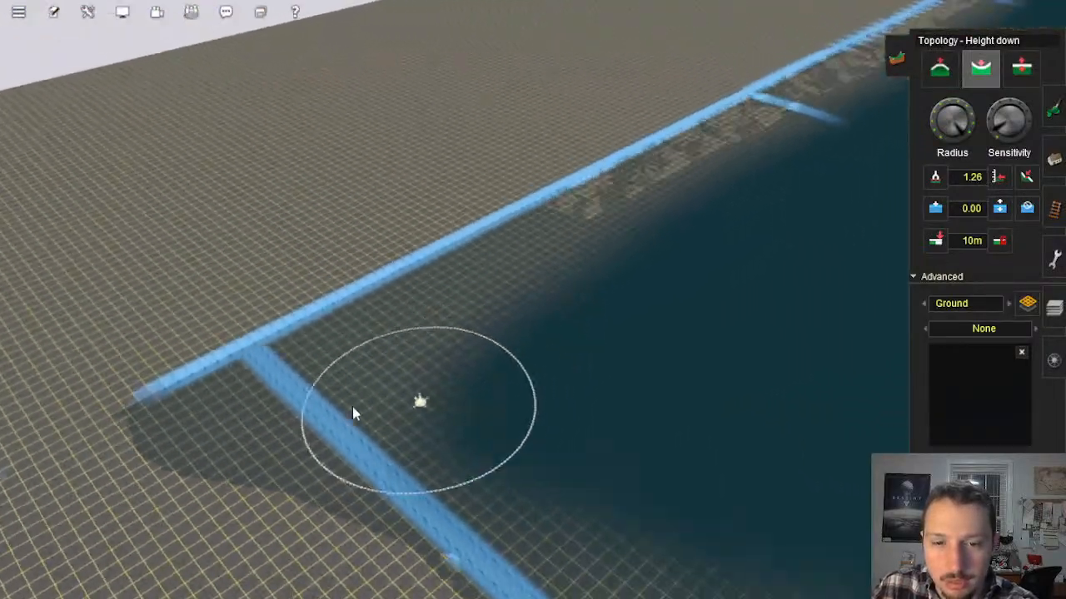
key("Right")
key("Right")
scroll(516, 333, "up", 2)
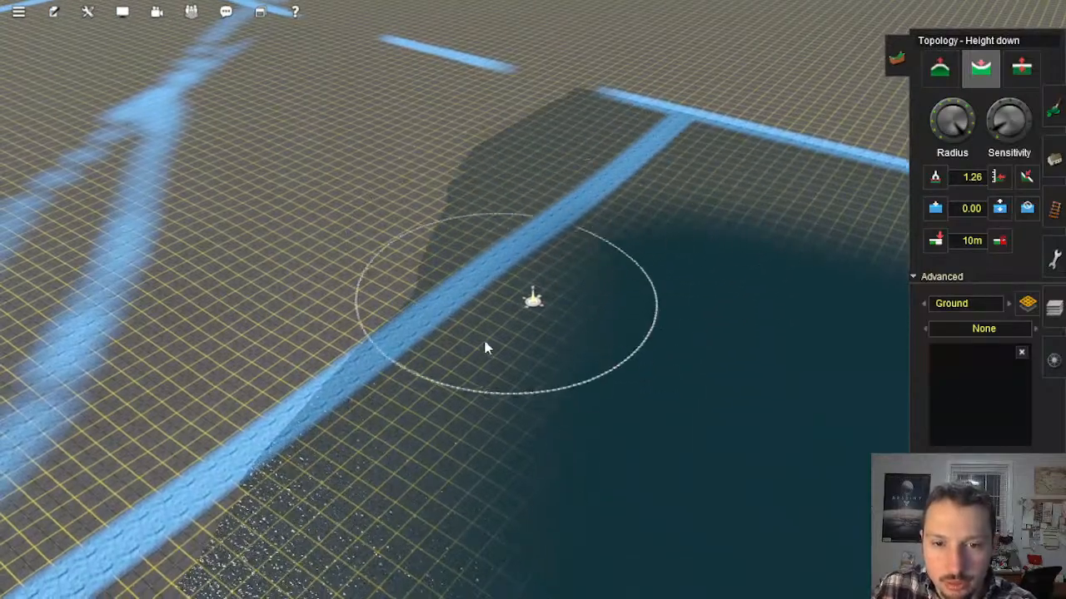
Step: Lower the remaining shallow ground beside the waterside line, working from the corner back toward the spur
left_click_drag(487, 348, 358, 451)
right_click(357, 446)
key("Right")
key("Down")
right_click(432, 435)
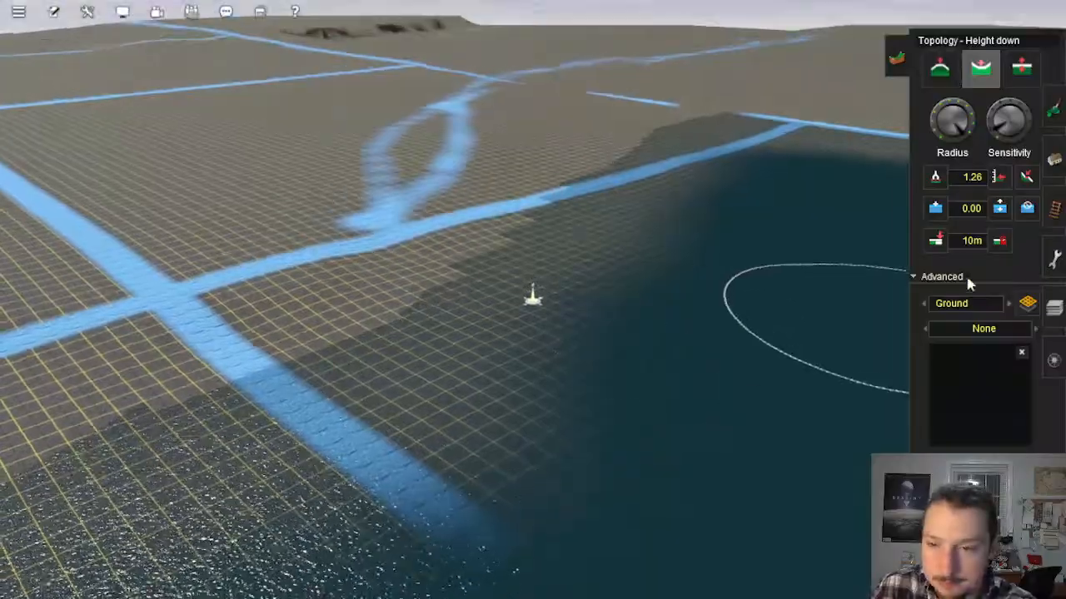
Step: Add water over the lowered ground along the waterside blue line beside the passing loop
key("Up")
left_click_drag(527, 200, 532, 166)
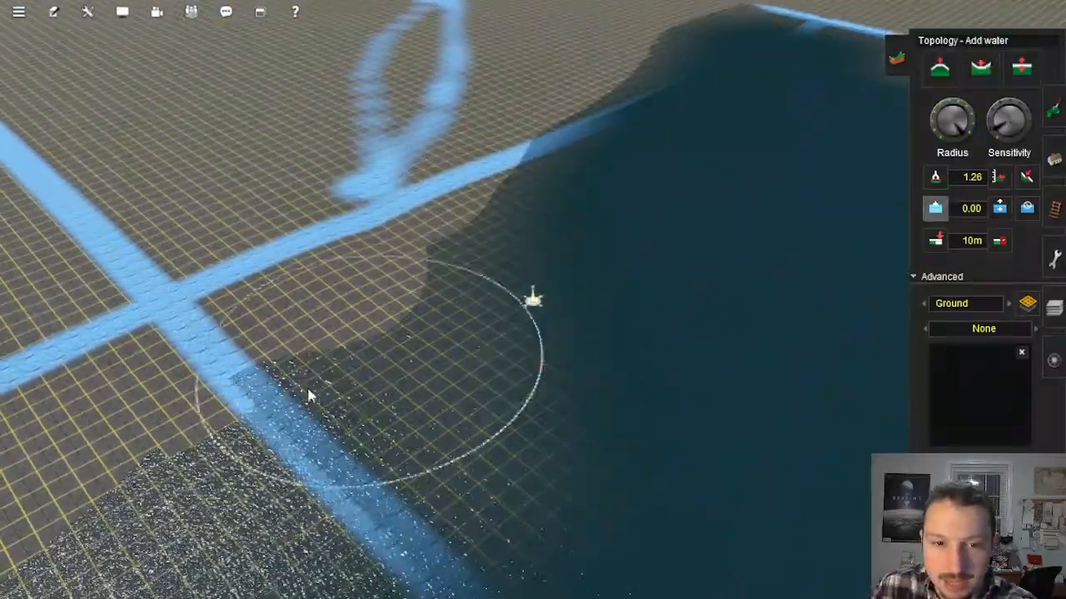
right_click(252, 421)
right_click(87, 354)
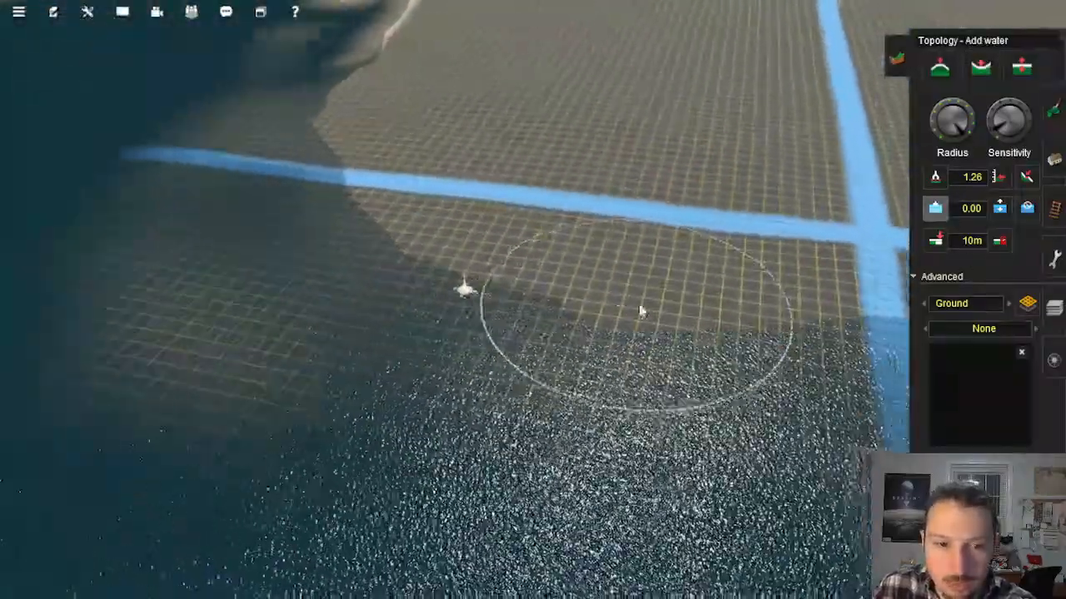
Step: Lower the land between the waterside line and the passing loop with the Height down tool to carve a cove
key("Left")
key("Up")
scroll(708, 297, "down", 3)
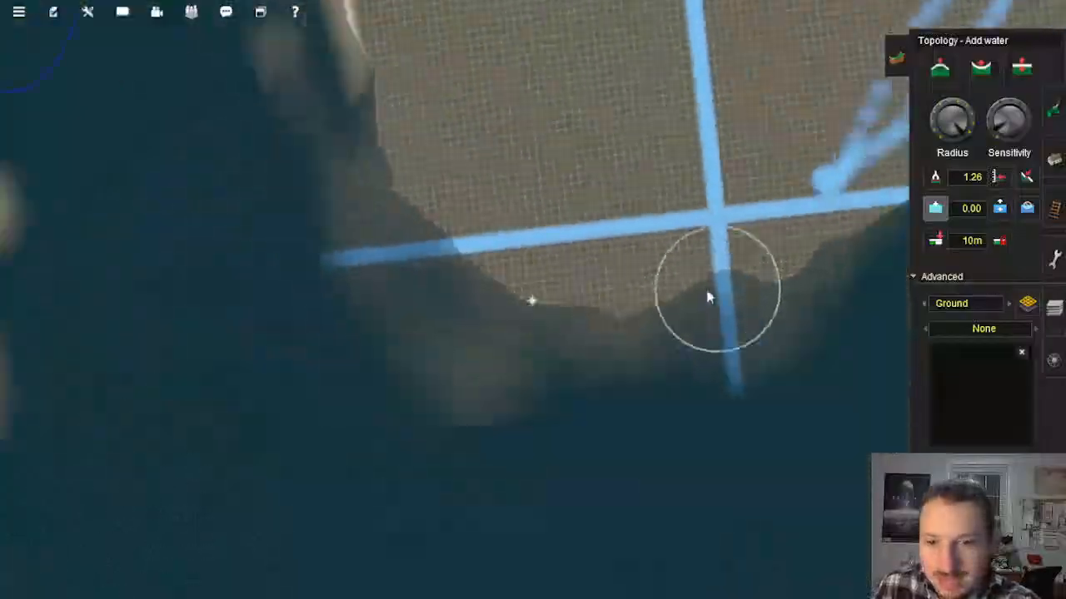
scroll(708, 291, "down", 4)
right_click(704, 262)
right_click(663, 233)
scroll(659, 232, "up", 5)
right_click(658, 237)
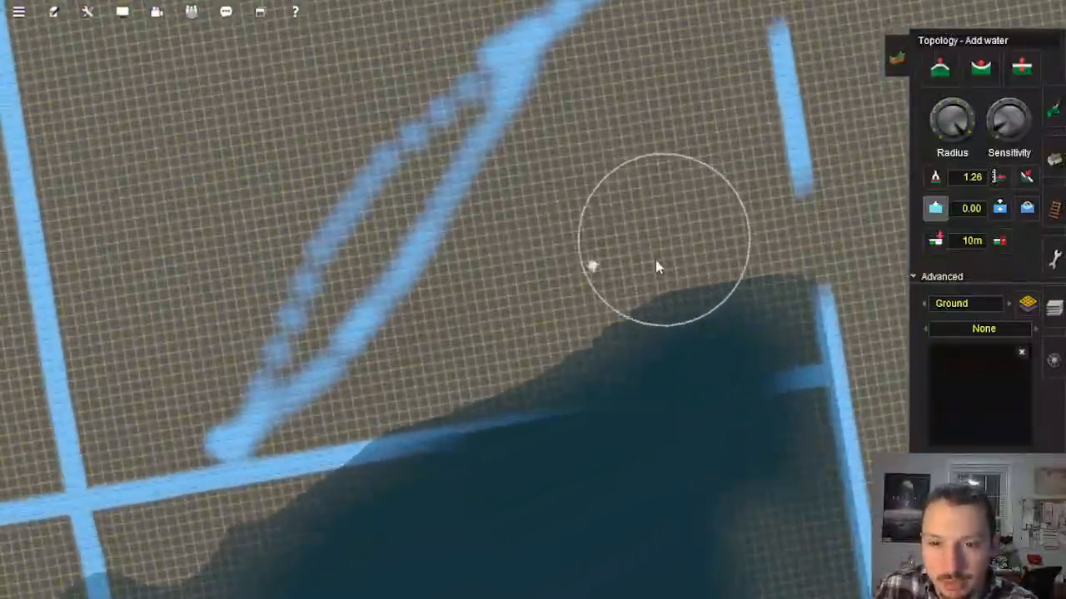
key("Left")
key("Down")
key("Up")
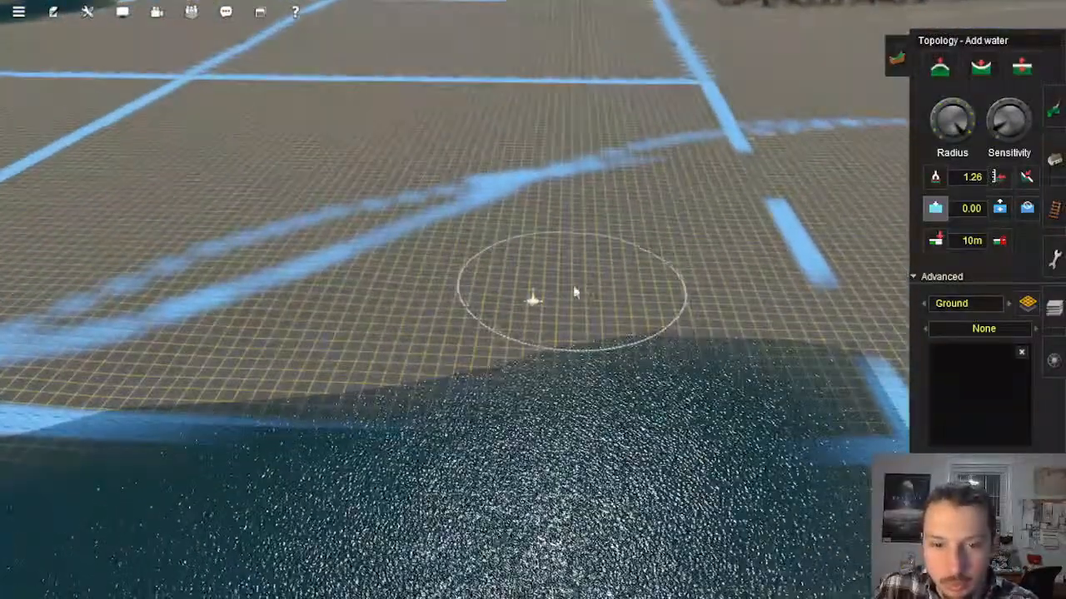
left_click(980, 66)
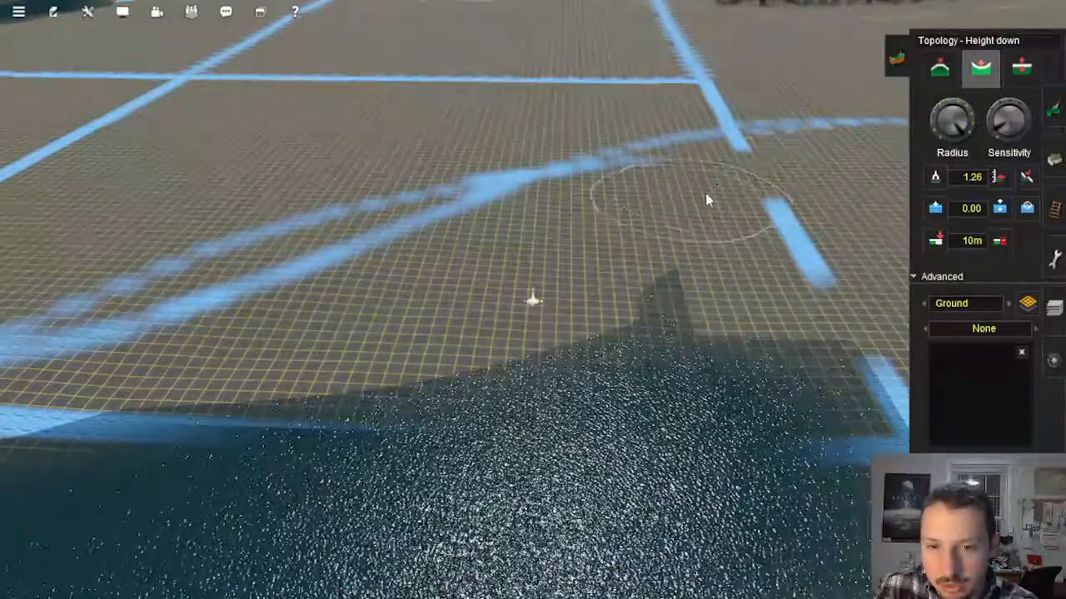
mouse_move(493, 342)
left_mouse_down()
mouse_move(576, 283)
mouse_move(288, 380)
left_mouse_up()
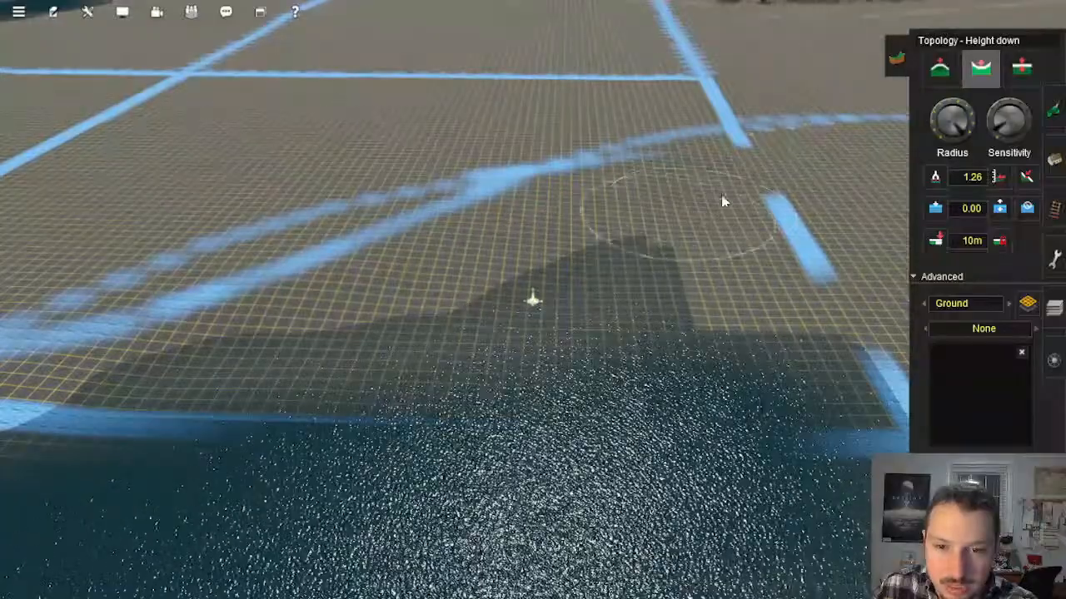
Step: Flood the newly lowered cove inland of the waterside line with the Add water tool
key("Down")
right_click(438, 364)
key("Left")
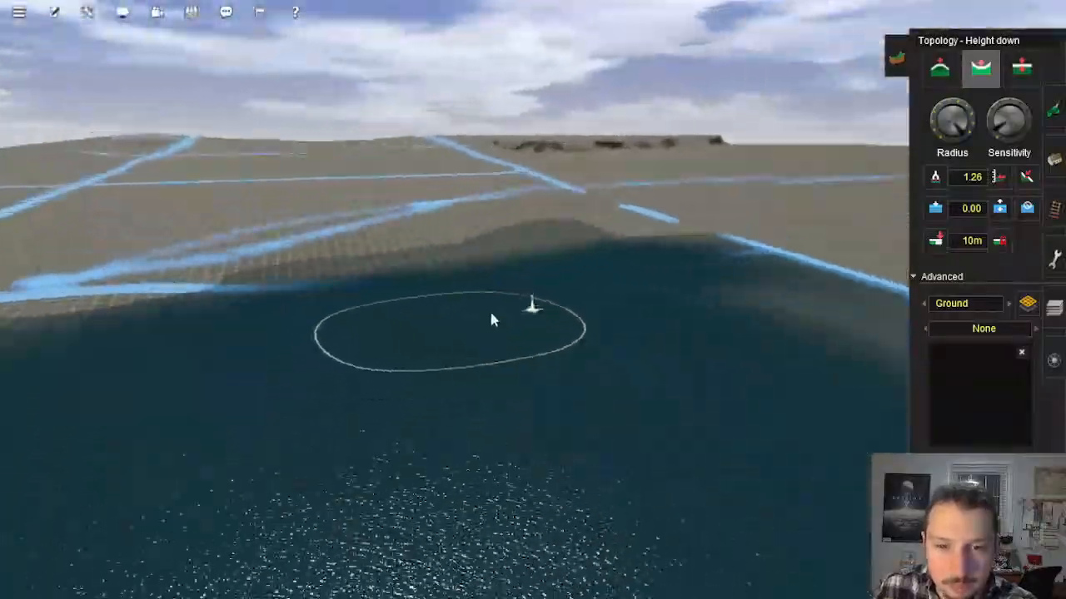
right_click(545, 264)
key("Up")
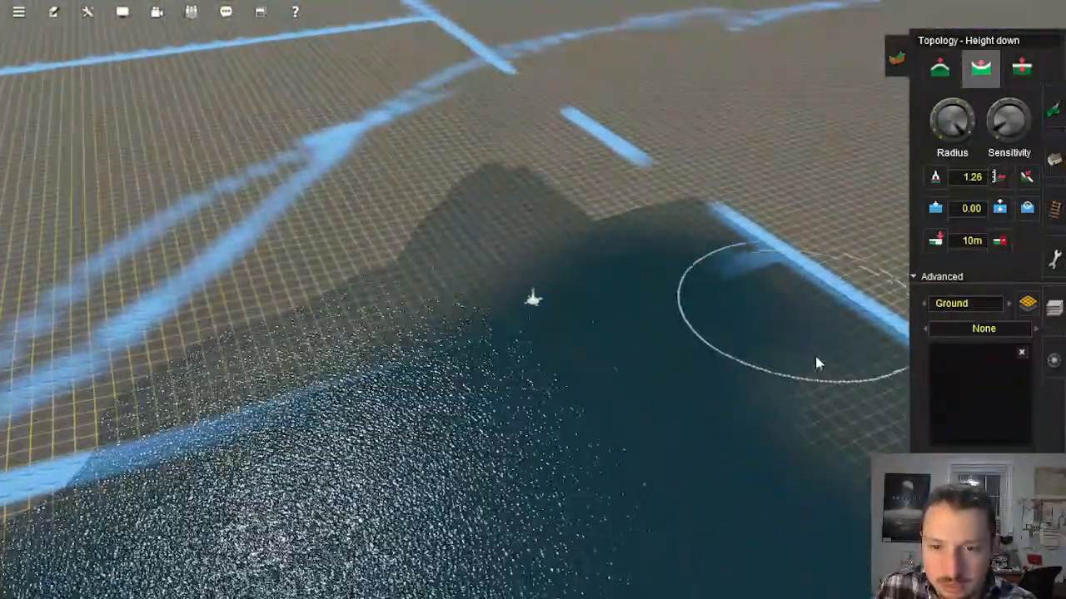
key("Down")
key("Left")
right_click(756, 348)
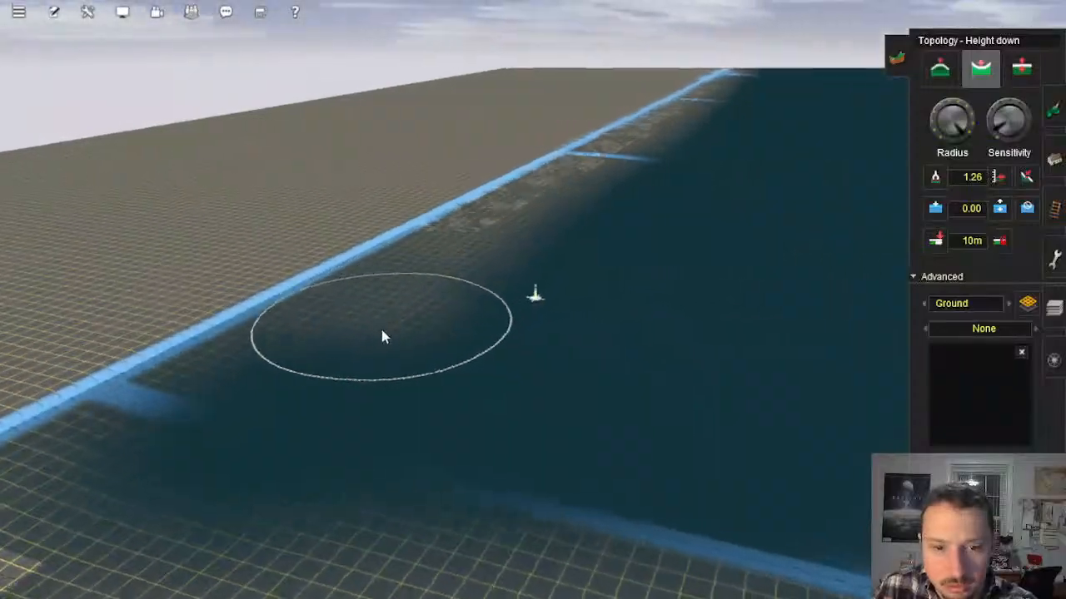
right_click(408, 337)
key("Right")
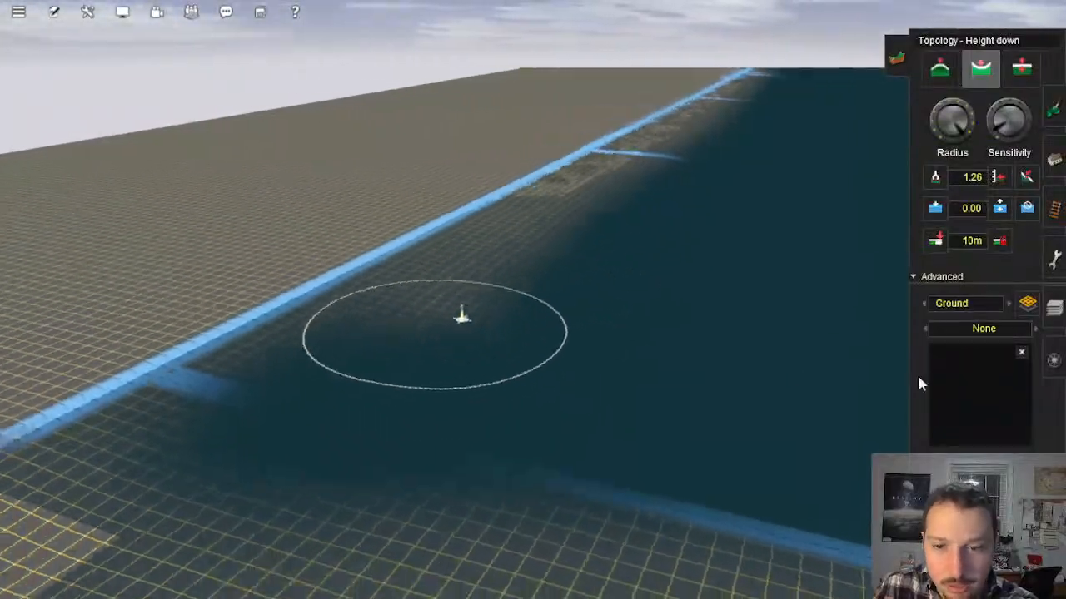
left_click(937, 210)
key("Up")
mouse_move(305, 194)
left_mouse_down()
mouse_move(300, 143)
mouse_move(187, 227)
left_mouse_up()
Step: Inspect the flooded shoreline around the spur and the crossing for remaining shallow ground
right_click(183, 233)
key("Left")
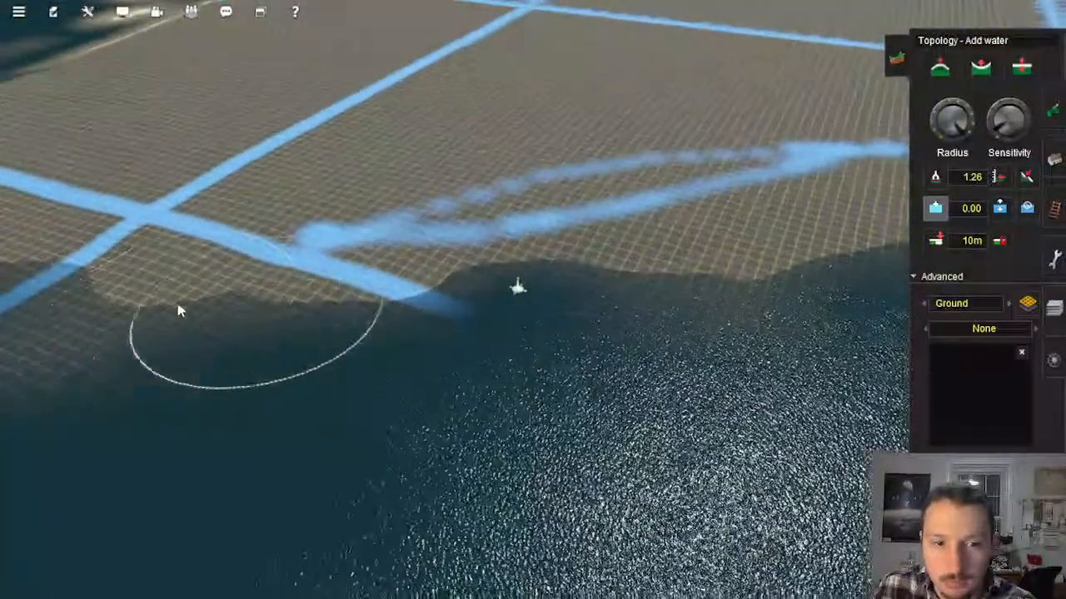
right_click(361, 304)
key("Left")
right_click(310, 218)
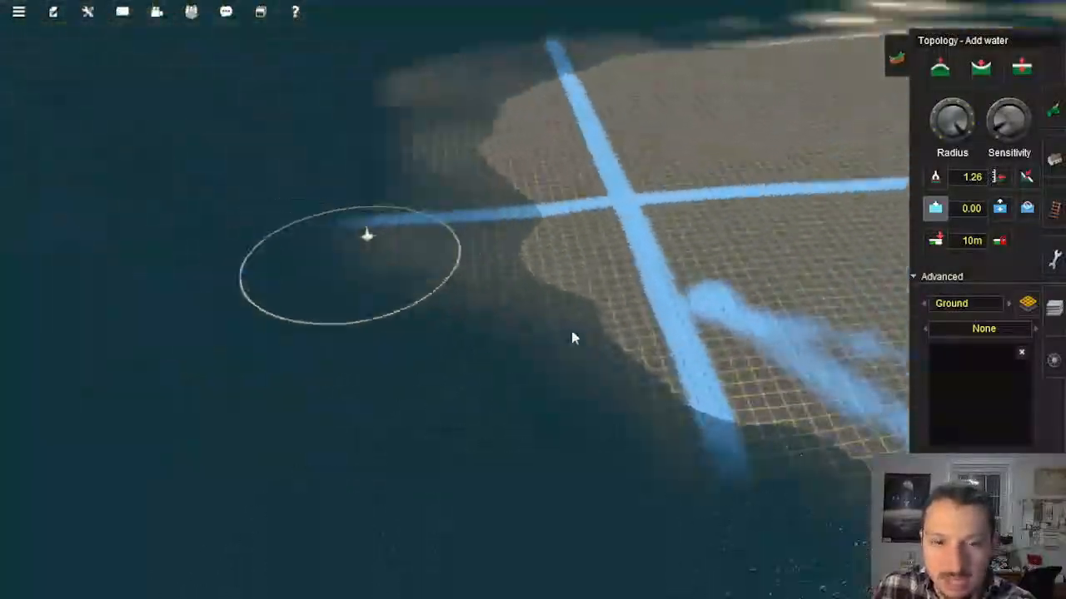
right_click(624, 171)
key("Left")
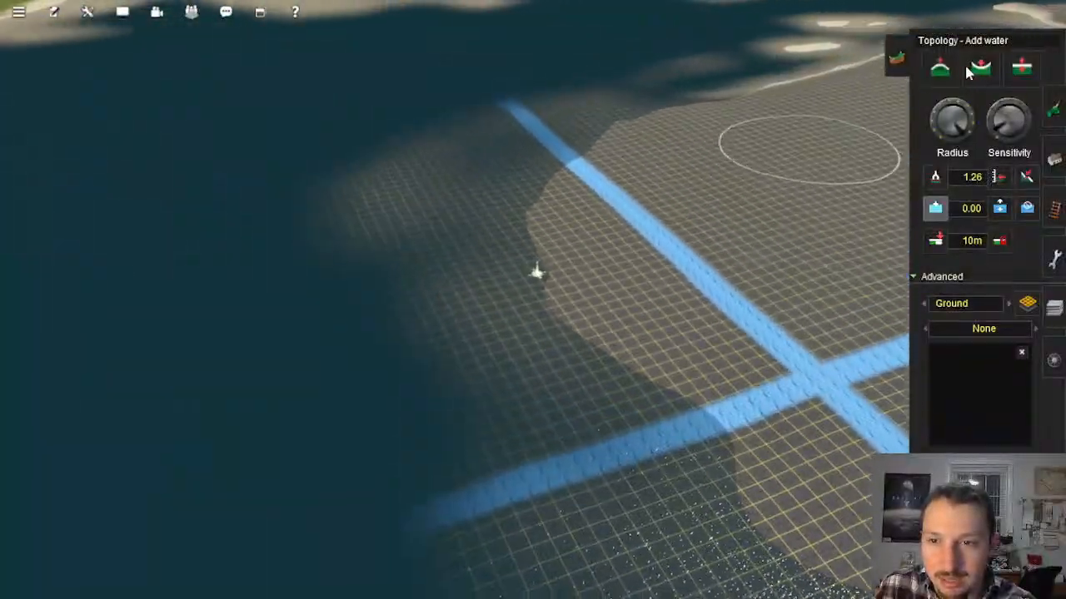
Step: Raise the shallow ground at the water's edge beside the crossing with the Height up tool
left_click(976, 71)
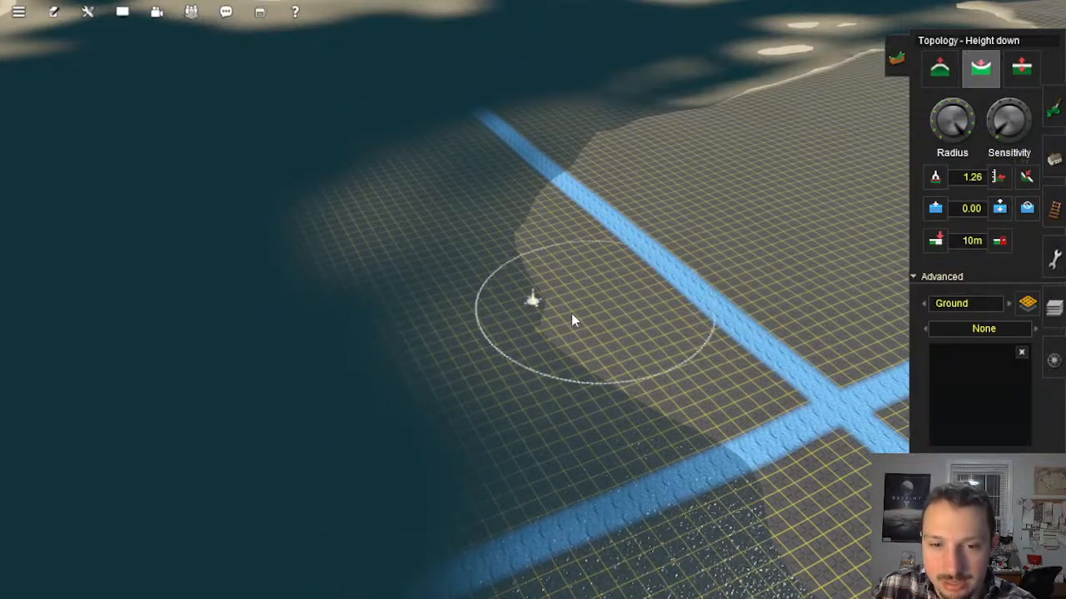
right_click(531, 372)
key("Left")
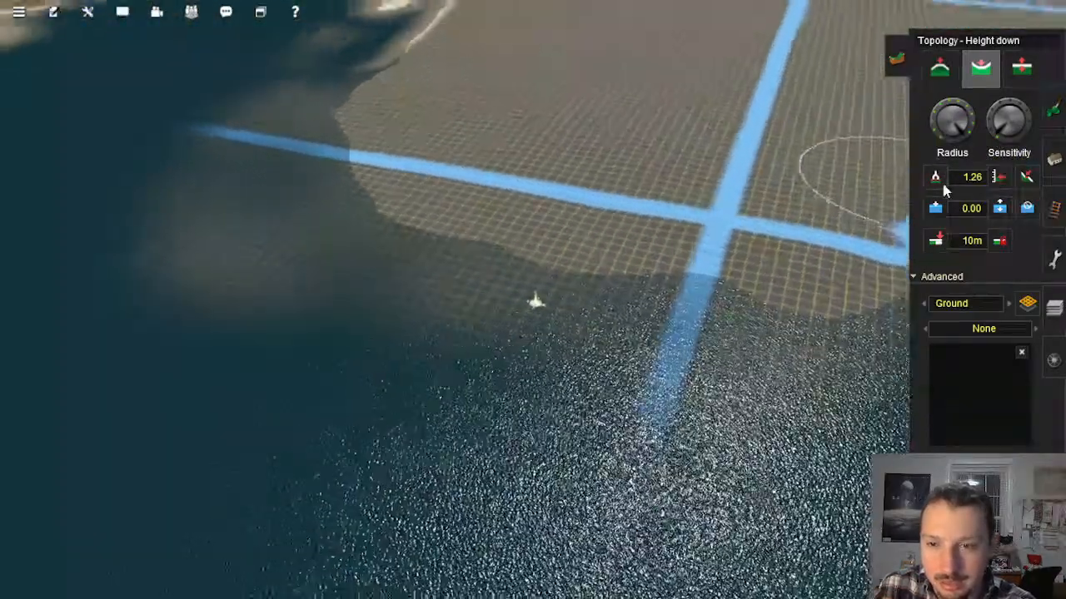
left_click(940, 68)
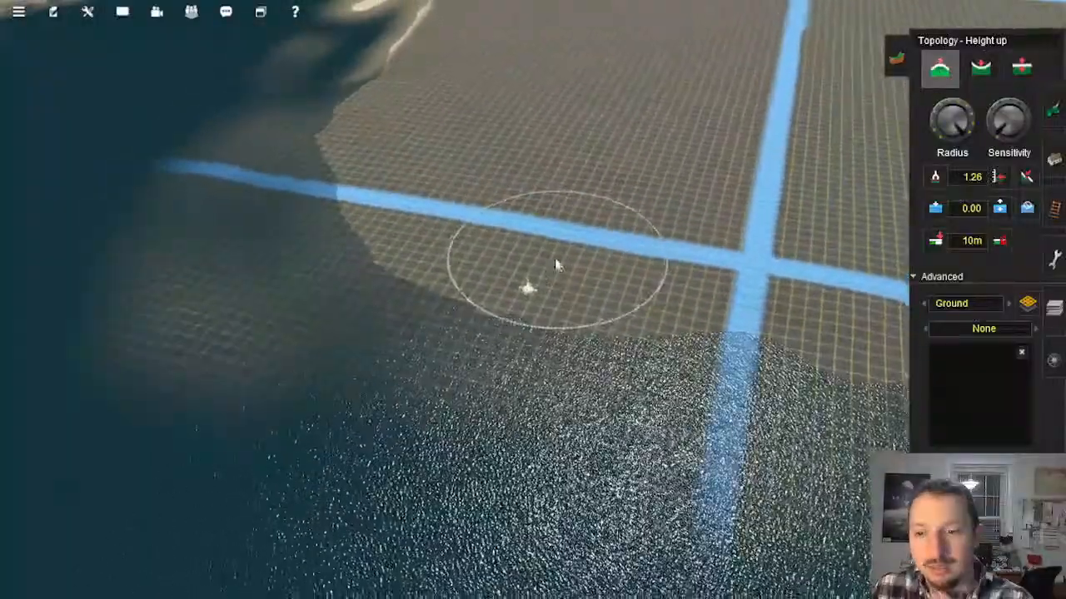
right_click_drag(374, 292, 581, 345)
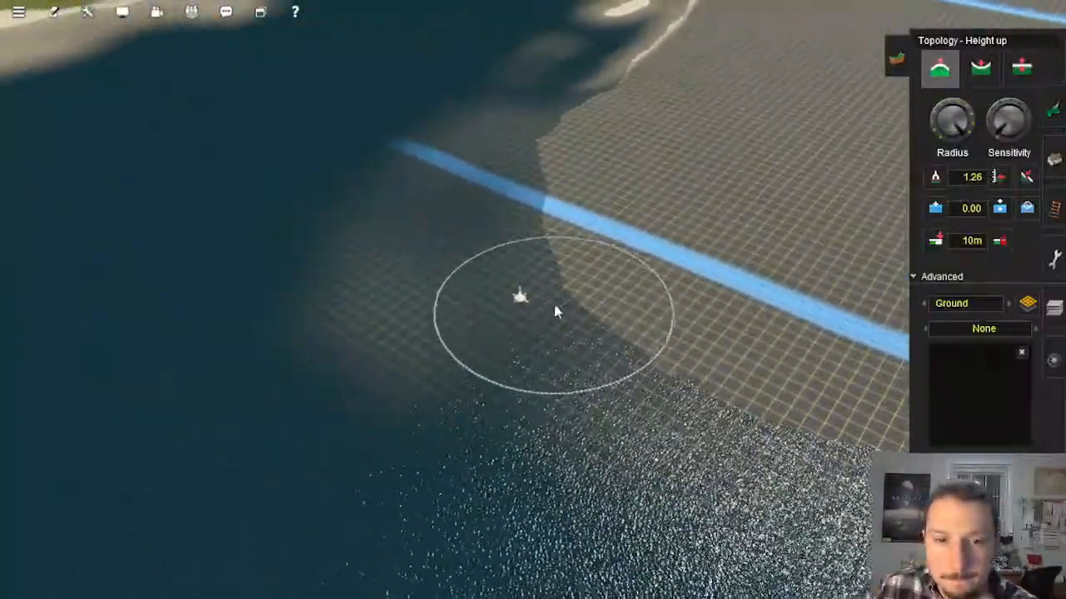
Step: Check the reworked shoreline on the route map and return to the cove near the short line segment
scroll(592, 311, "down", 5)
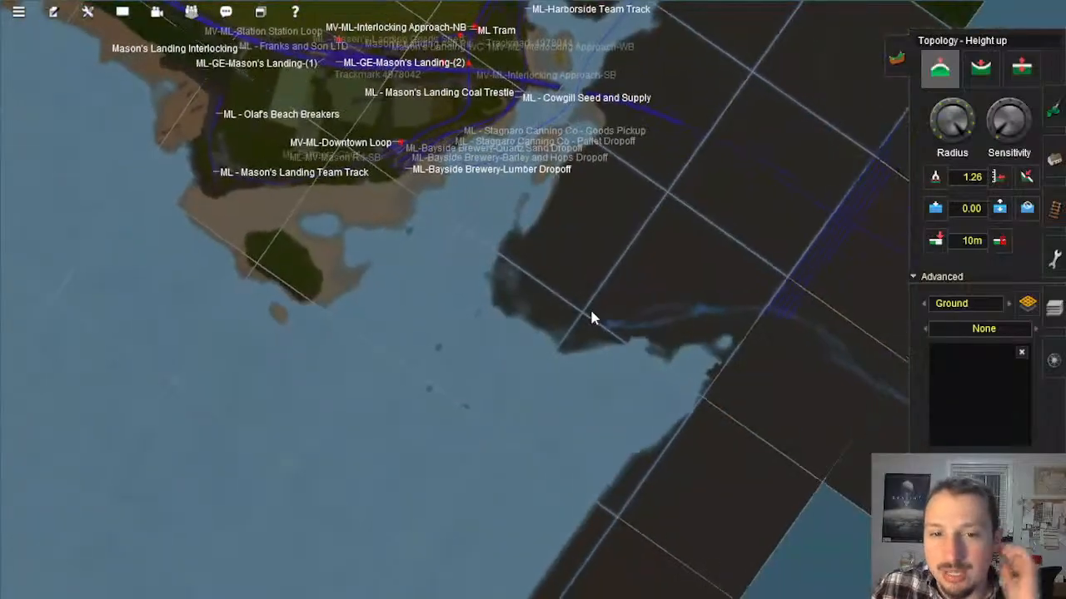
scroll(593, 310, "up", 6)
scroll(593, 305, "up", 3)
mouse_move(593, 305)
right_mouse_down()
mouse_move(591, 291)
mouse_move(593, 307)
right_mouse_up()
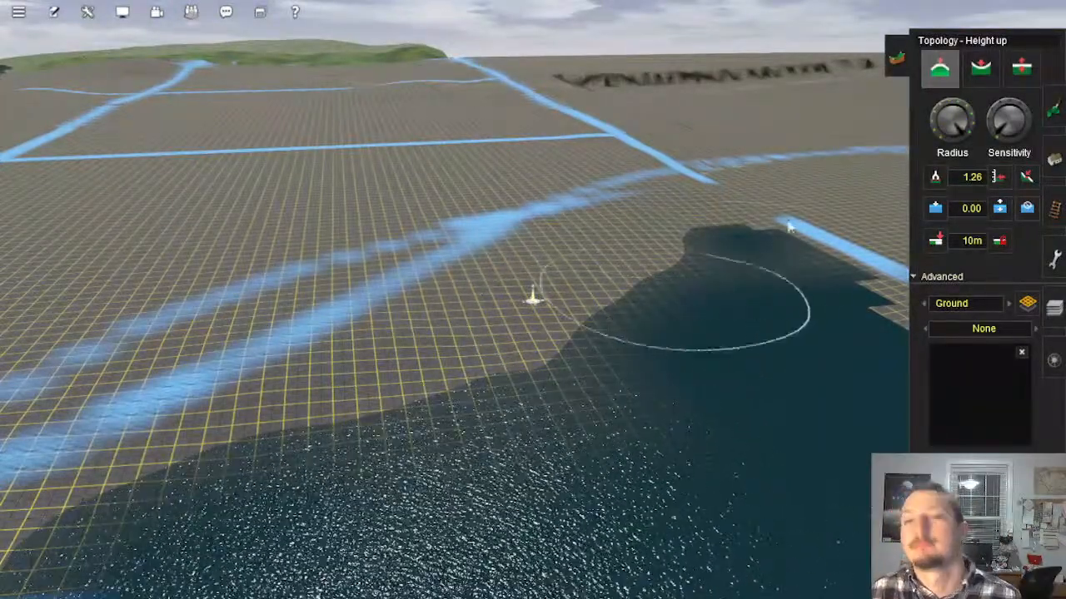
Step: Search the scenery objects for a logging camp
left_click(1056, 158)
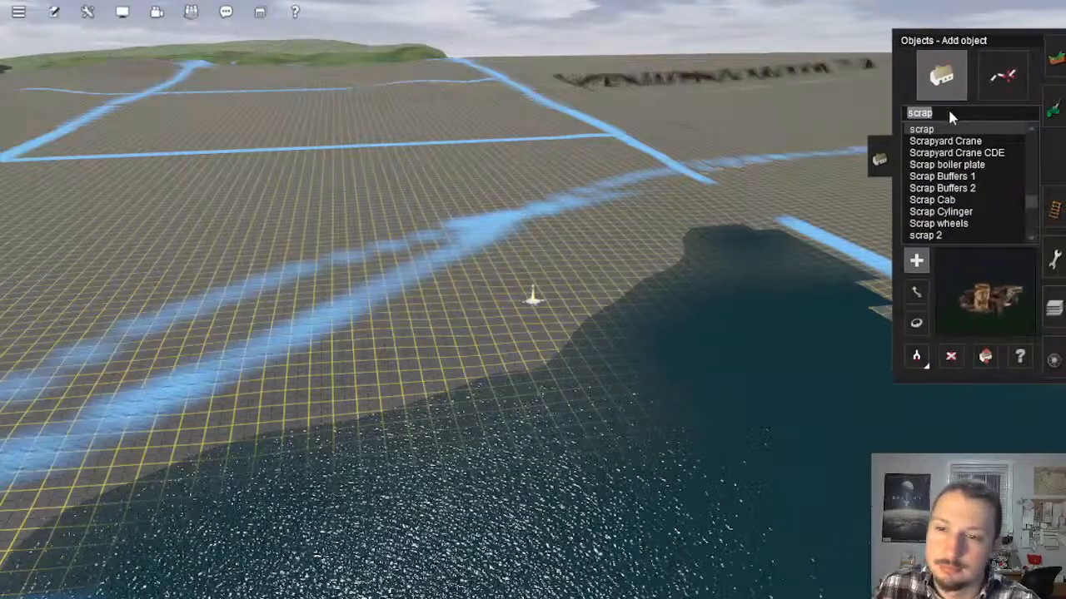
type("loggin")
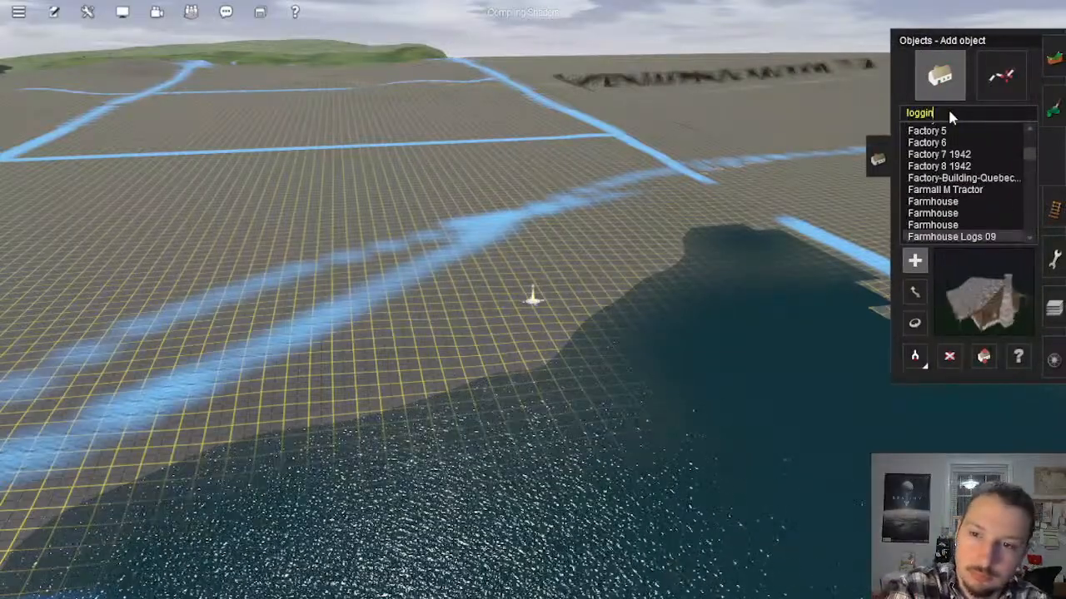
type("g camp")
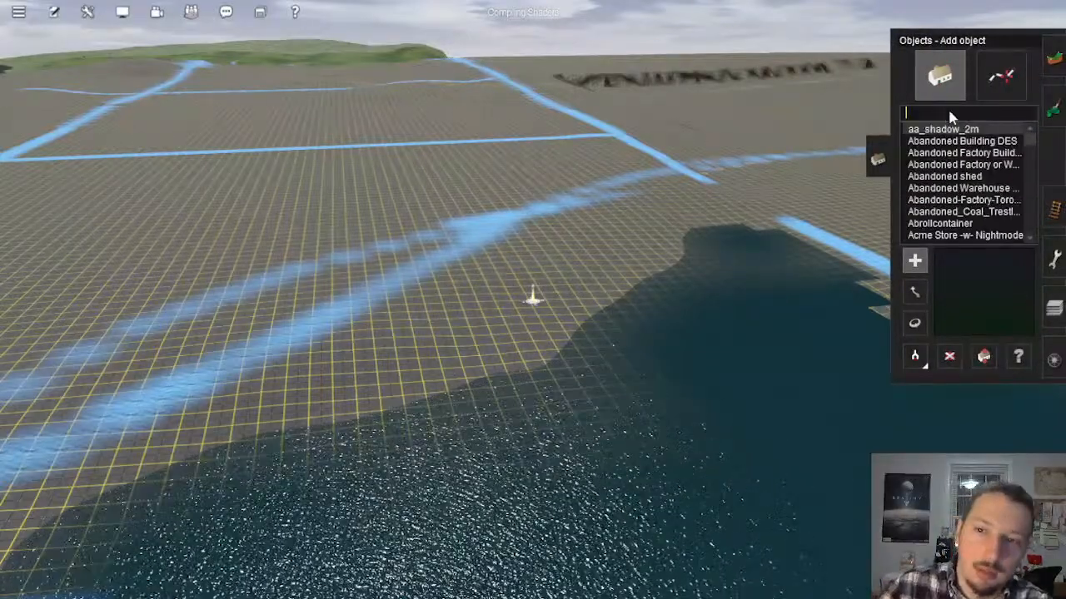
Step: Travel across the route map to the Olive Branch forestry yard and pick its Forestry object as the current object
key("ctrl+m")
scroll(685, 266, "down", 6)
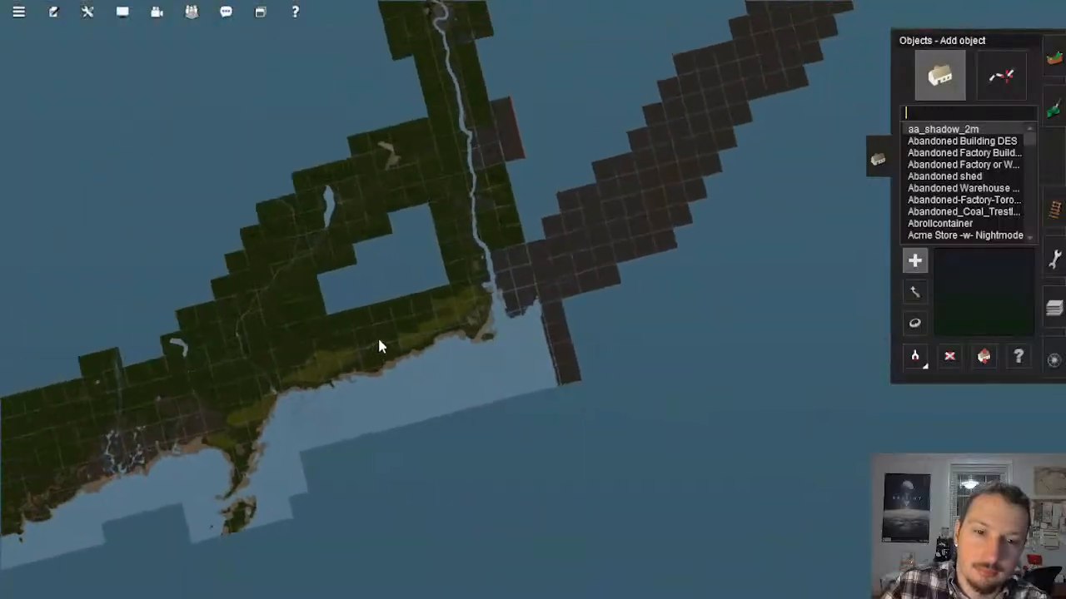
right_click_drag(377, 336, 591, 415)
scroll(520, 221, "up", 6)
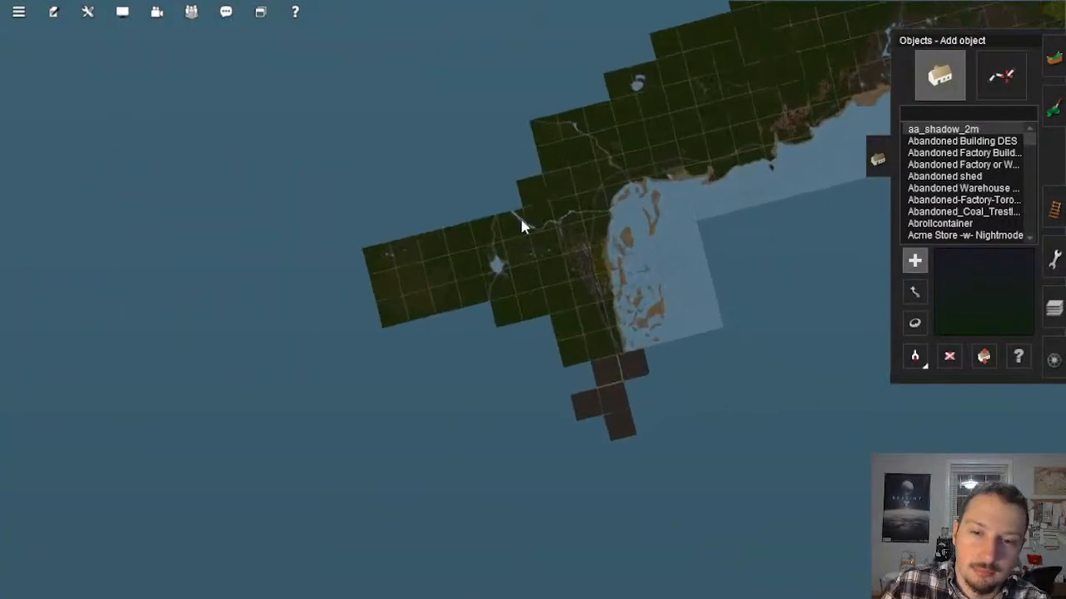
left_click(502, 301)
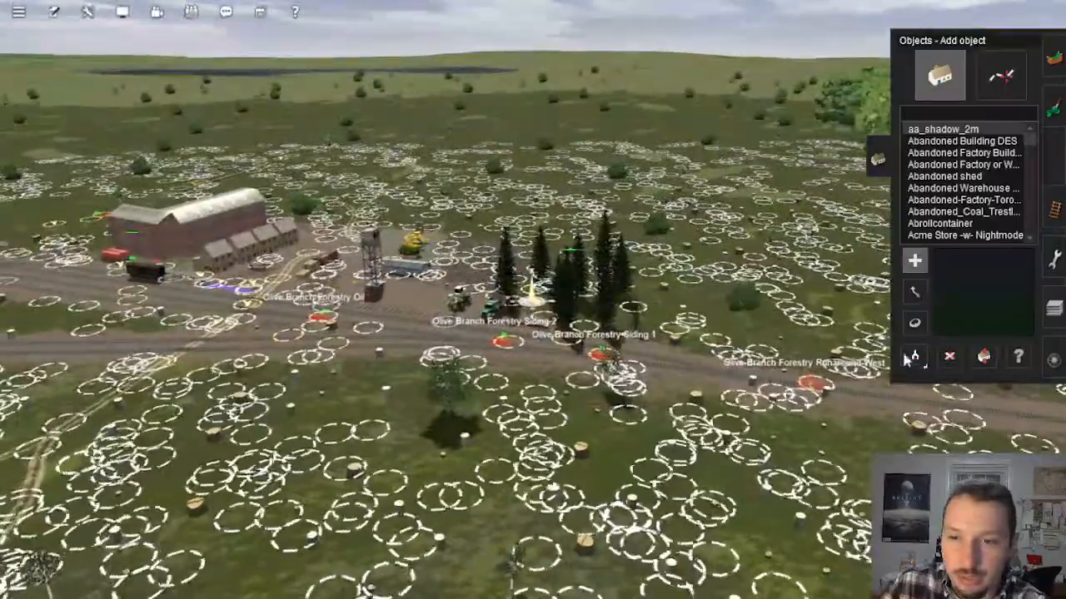
left_click(914, 356)
left_click(403, 317)
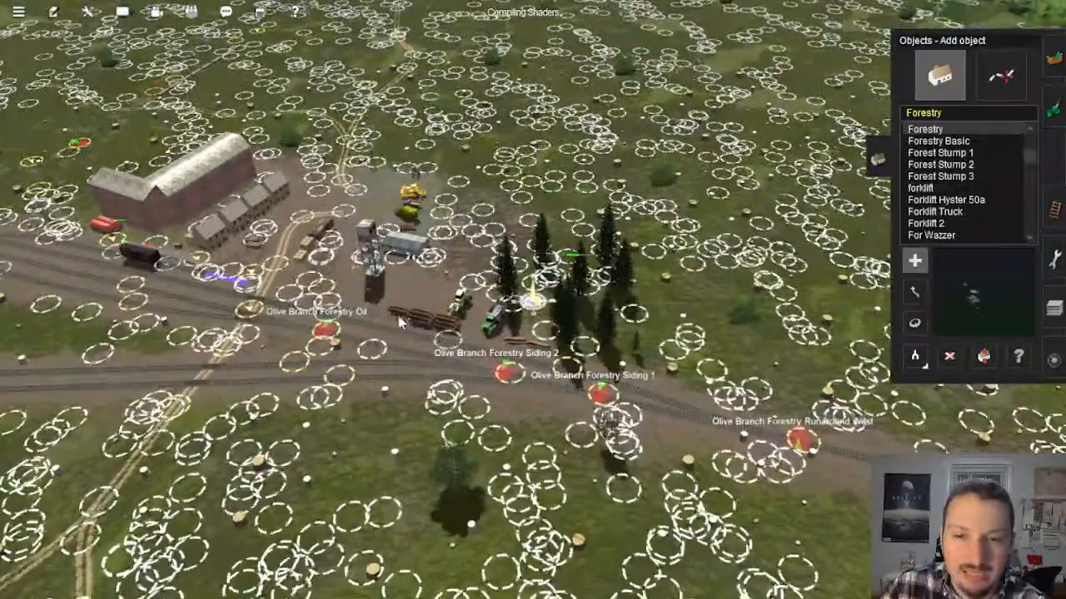
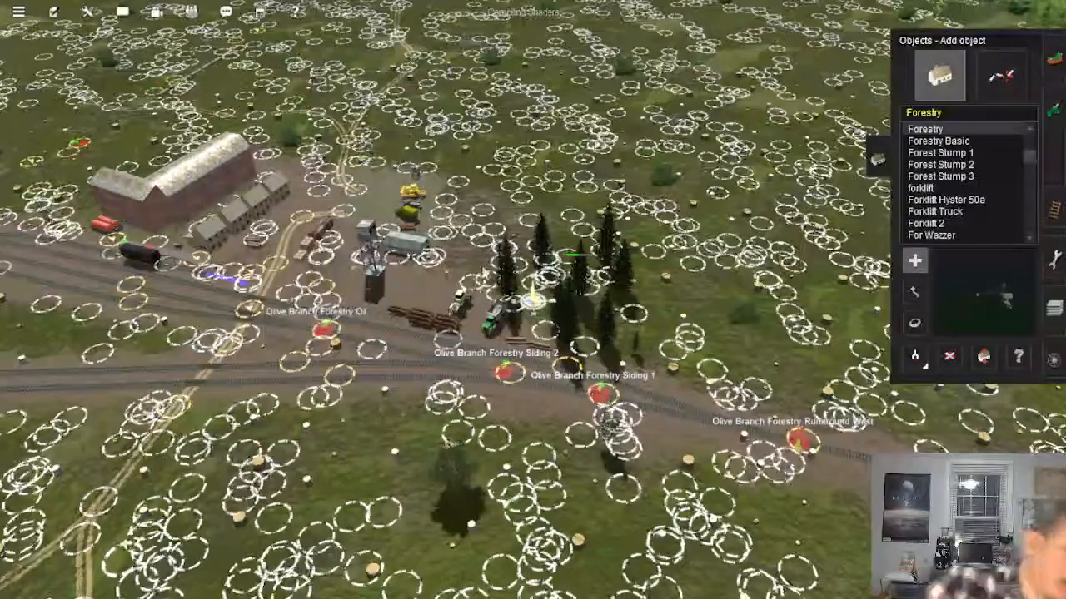
Step: Travel across the route map to the Olive yard and pick up the Lumber Mill, followed by the Hyde Pulp Mill, as the current object
scroll(533, 298, "down", 10)
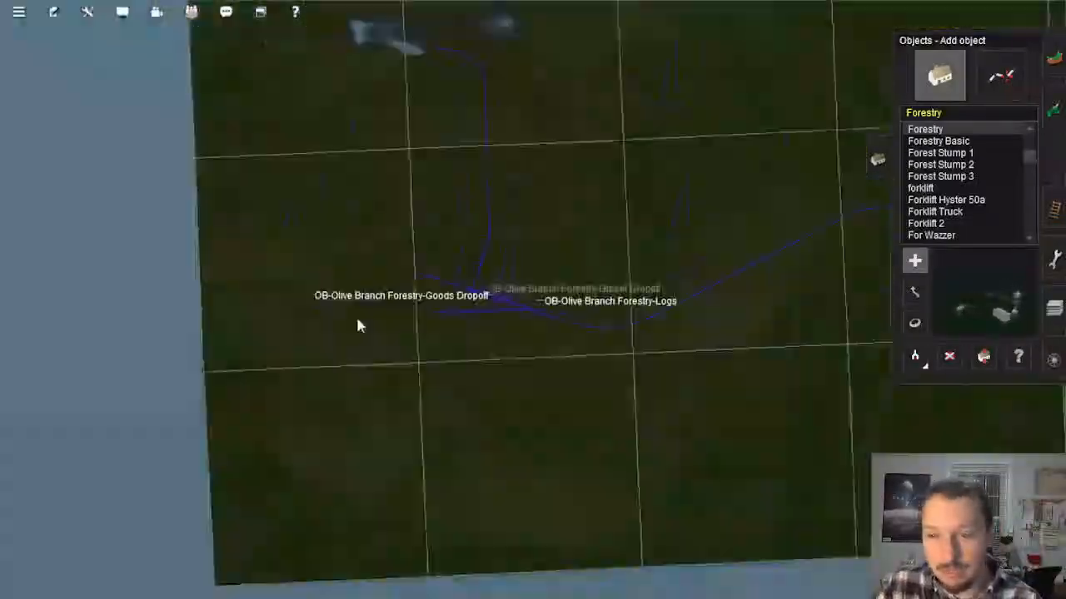
scroll(681, 295, "up", 10)
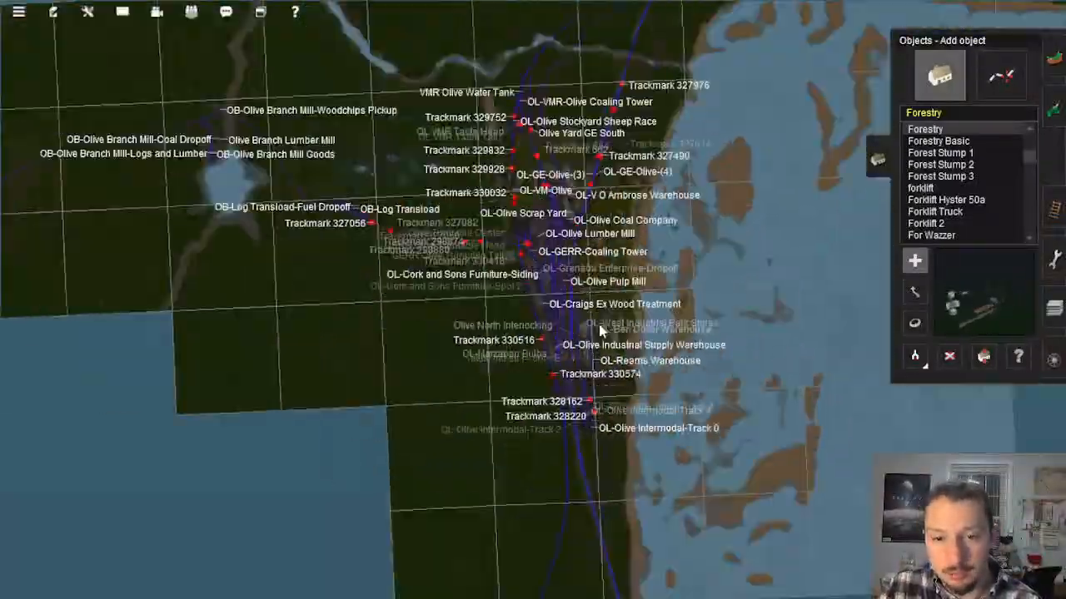
scroll(480, 191, "down", 8)
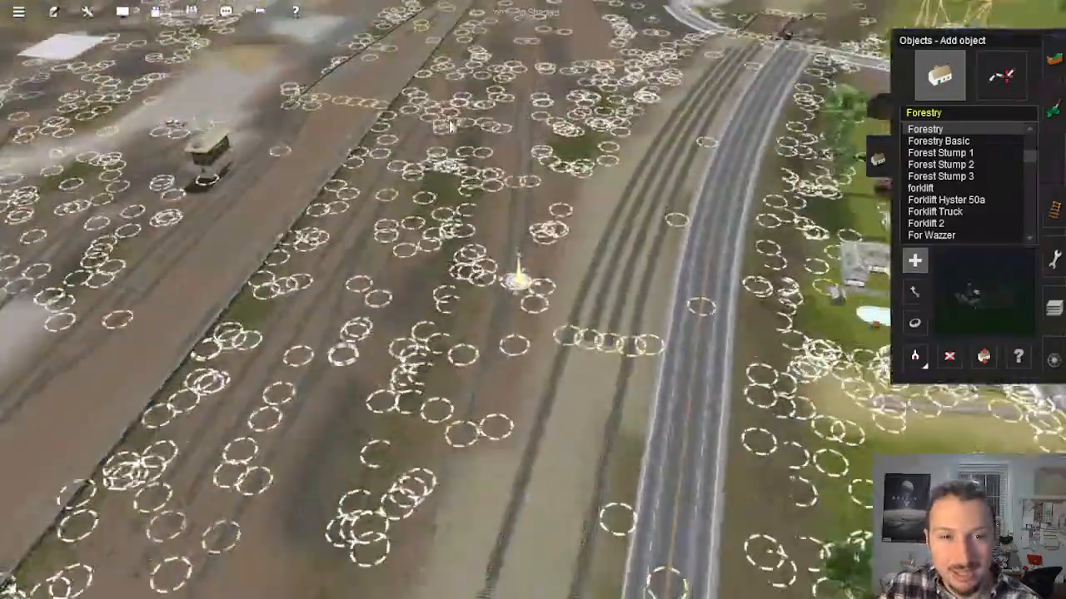
scroll(549, 288, "up", 5)
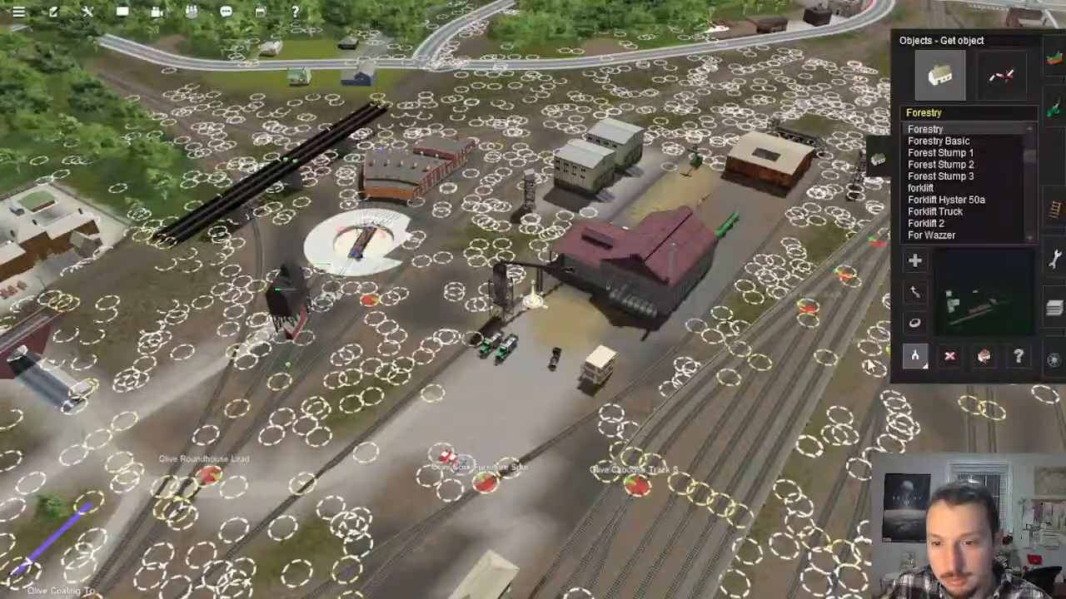
mouse_move(575, 356)
right_mouse_down()
mouse_move(756, 503)
mouse_move(799, 416)
right_mouse_up()
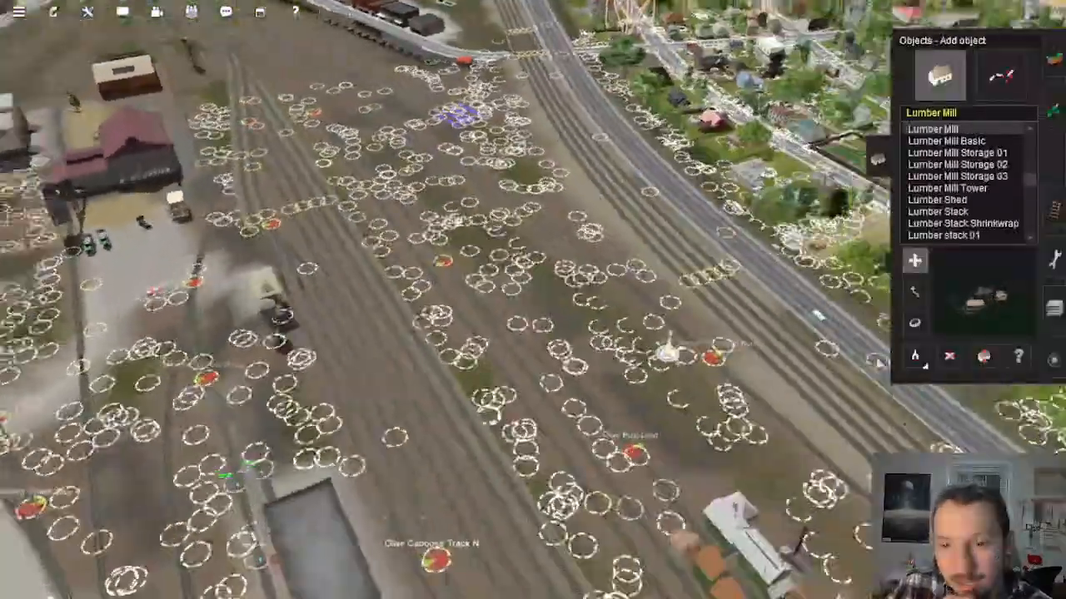
left_click(914, 360)
left_click(637, 487)
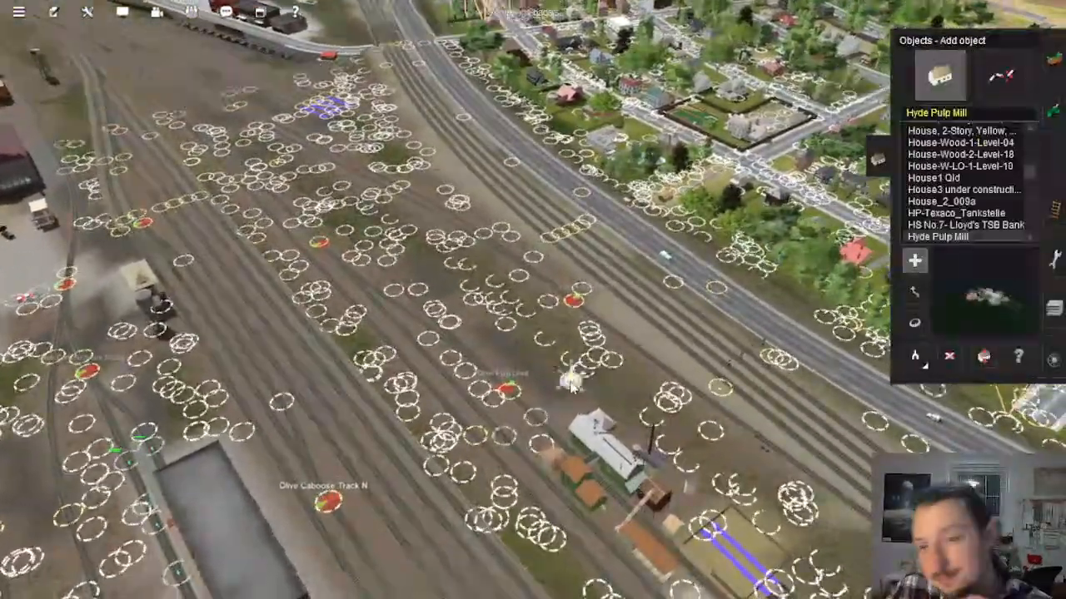
Step: Travel along the route map from Olive back to the unfinished baseboards across the water from Mason's Landing
scroll(571, 382, "down", 15)
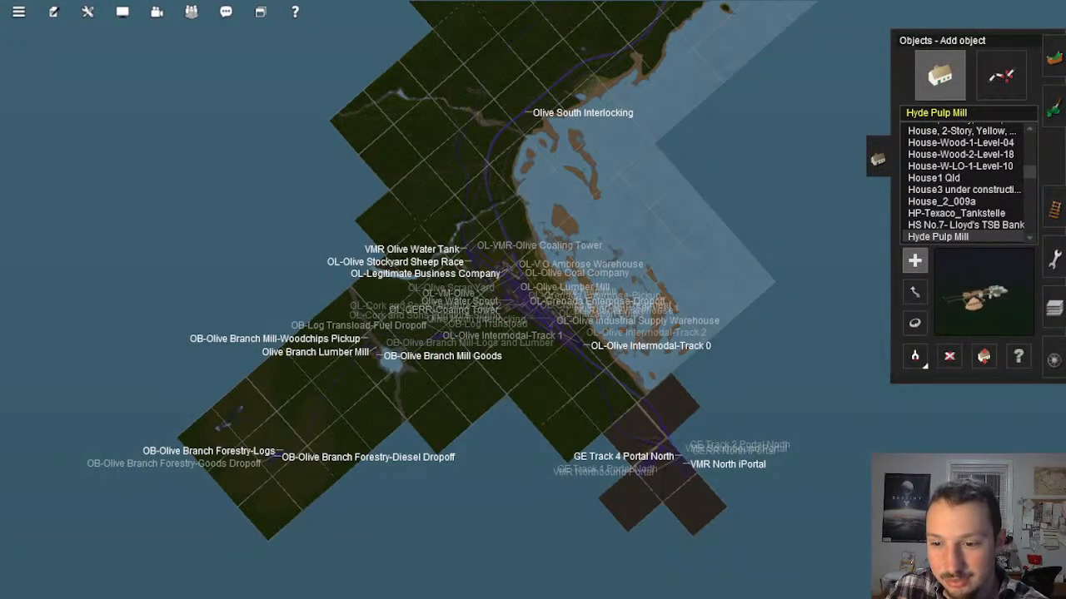
right_click(486, 109)
scroll(557, 202, "down", 3)
right_click(552, 275)
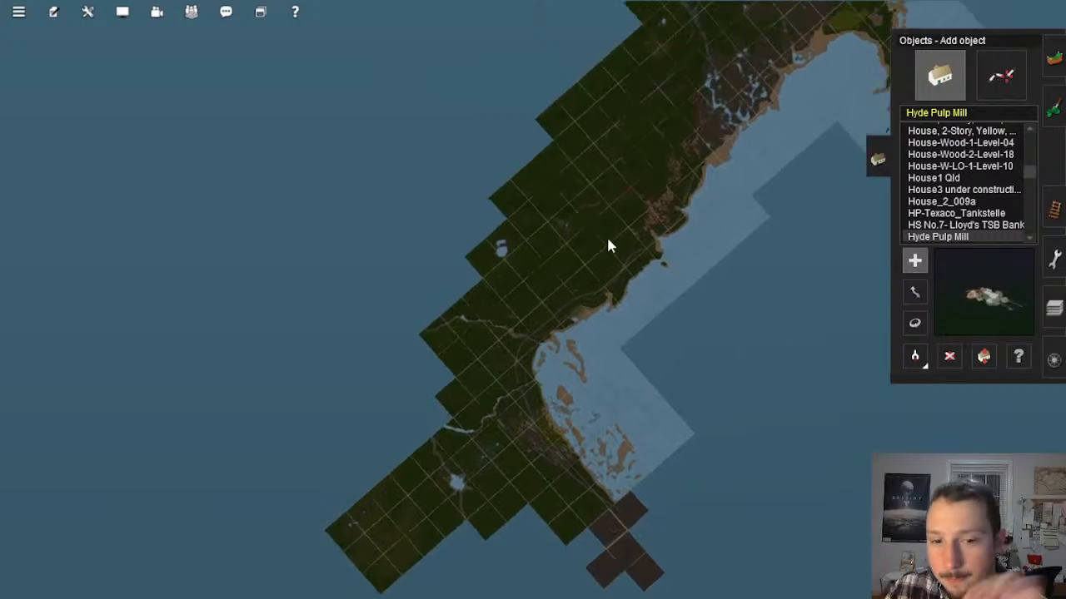
right_click(639, 167)
right_click(639, 168)
right_click(639, 168)
right_click(638, 168)
right_click(638, 168)
right_click(552, 283)
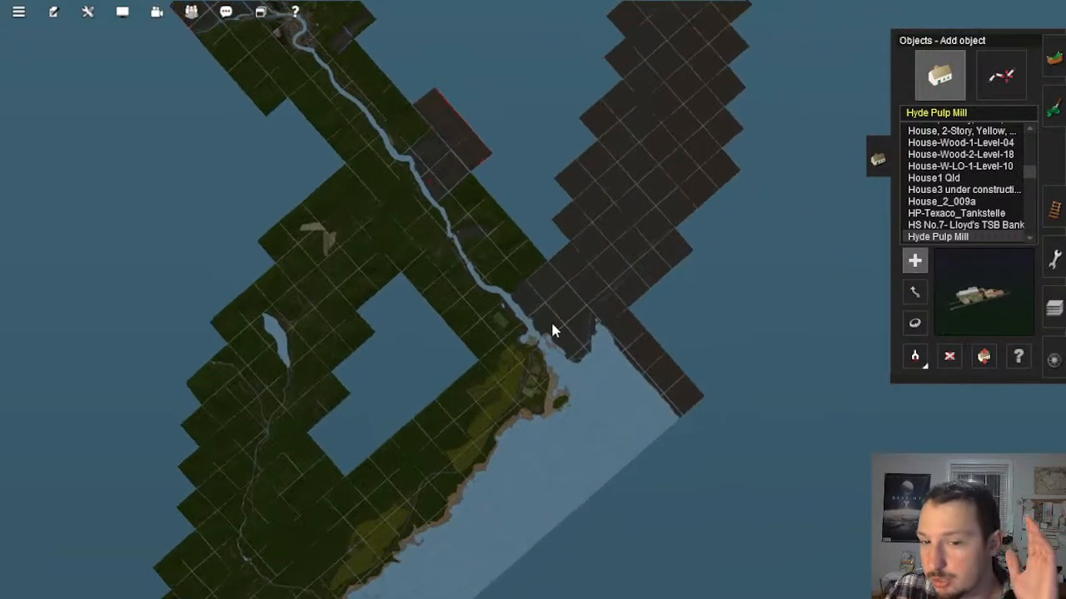
scroll(552, 329, "up", 8)
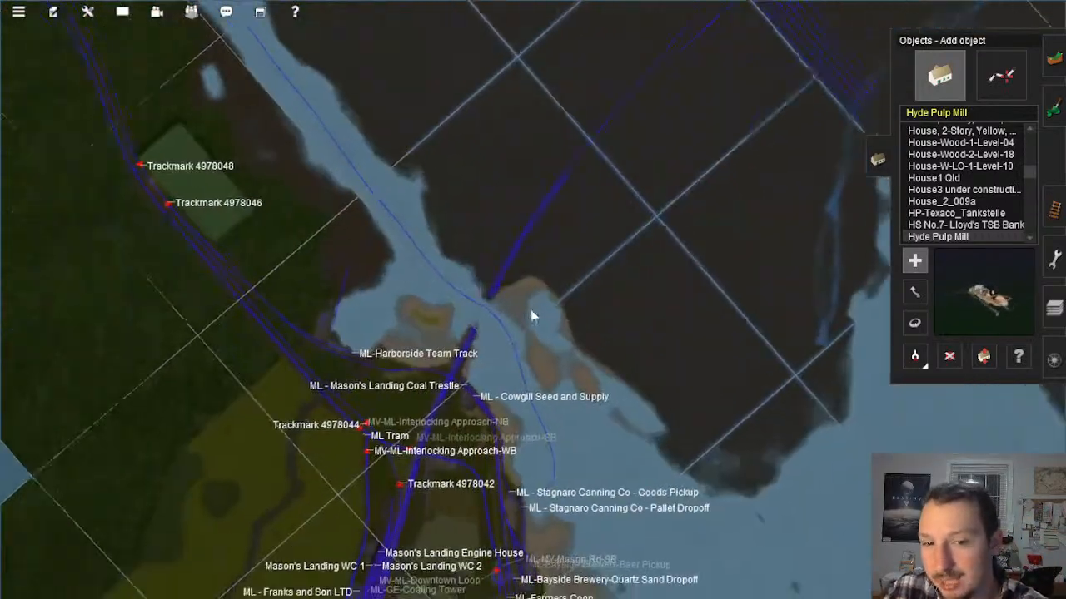
scroll(531, 313, "up", 8)
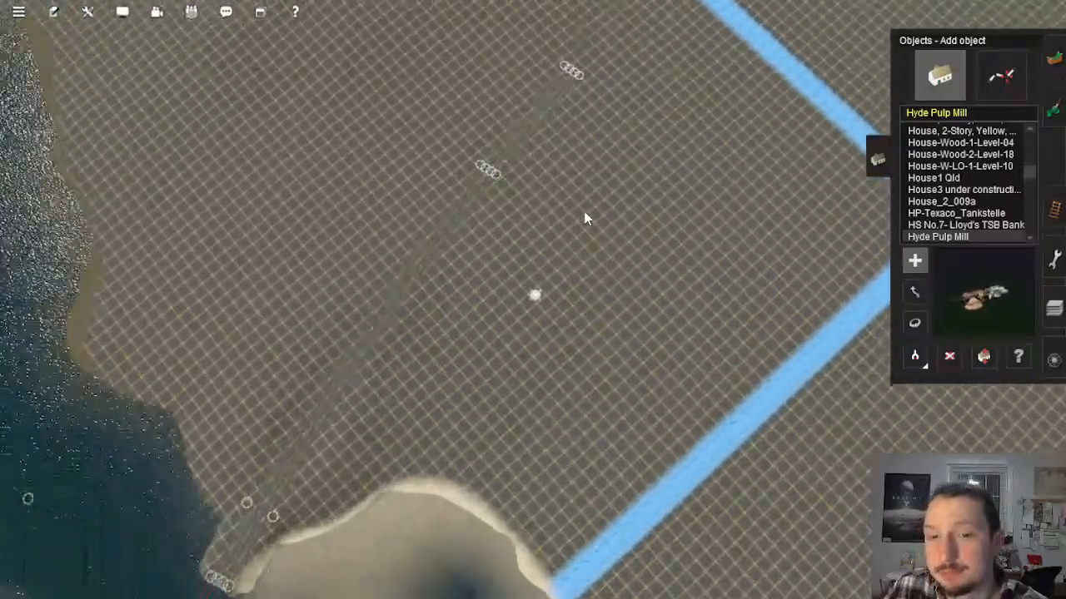
Step: Follow the unfinished baseboards inland and examine the open ground and the sunken terrain along the baseboard edge
key("Down")
right_click(572, 148)
right_click(528, 153)
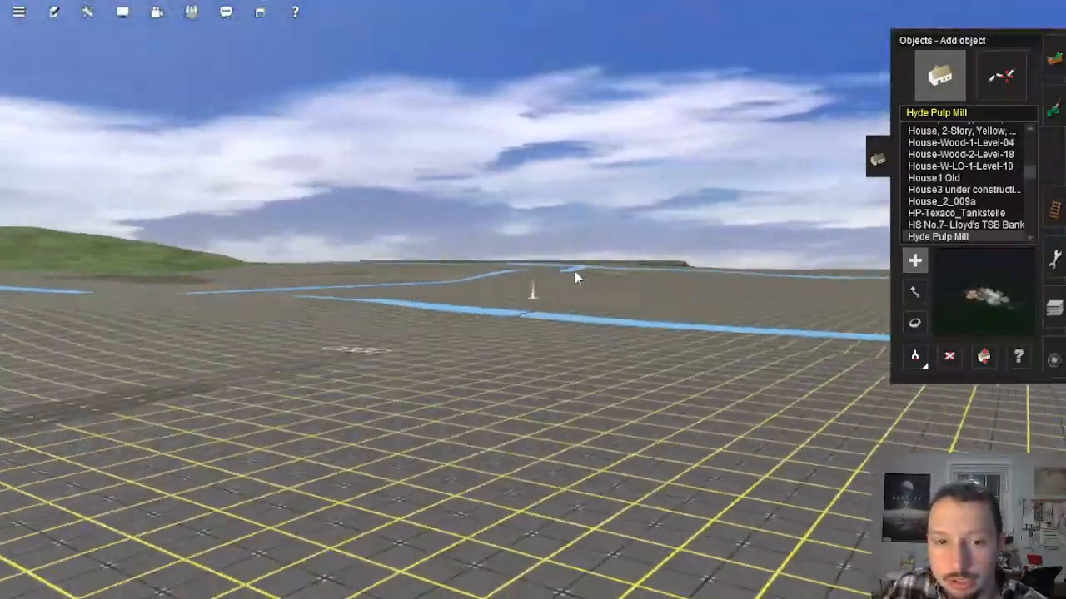
key("Up")
key("Left")
right_click(642, 222)
right_click(628, 225)
key("Down")
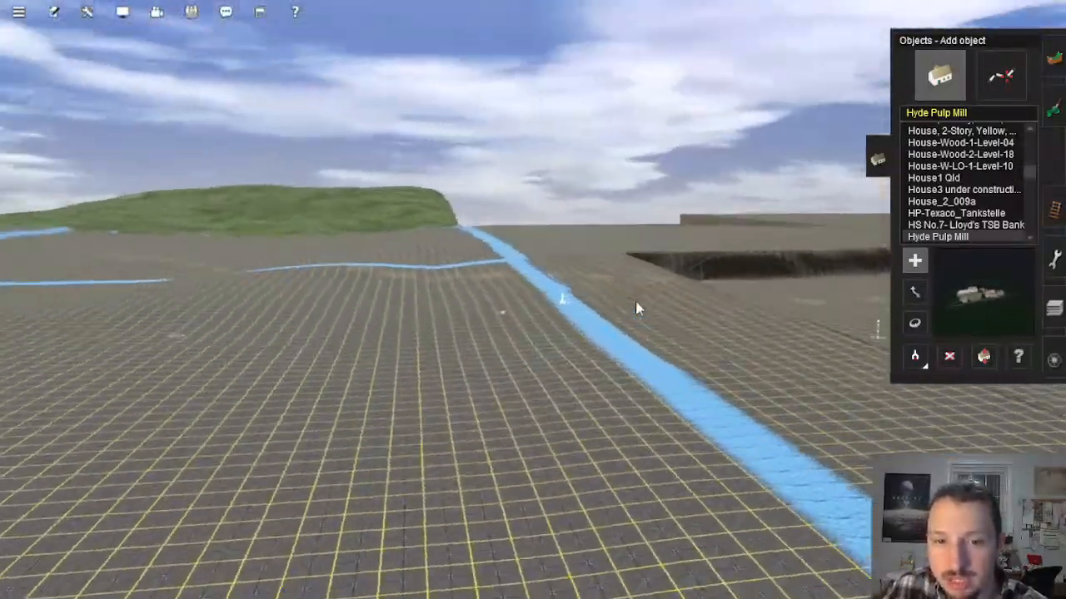
key("Left")
key("Down")
right_click(574, 306)
key("Left")
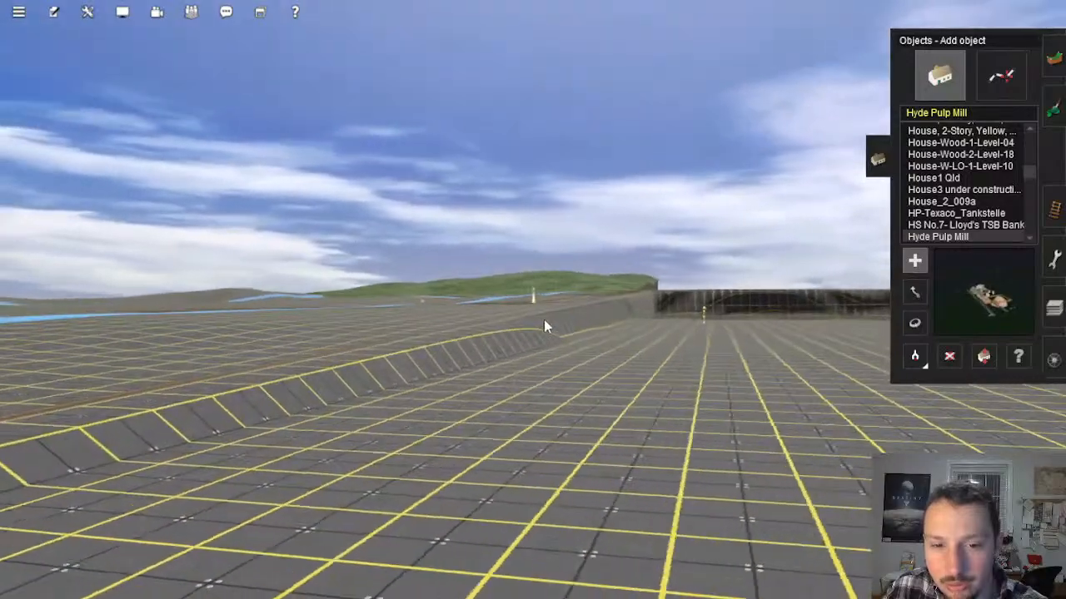
right_click(546, 325)
right_click(523, 337)
right_click(529, 299)
key("Left")
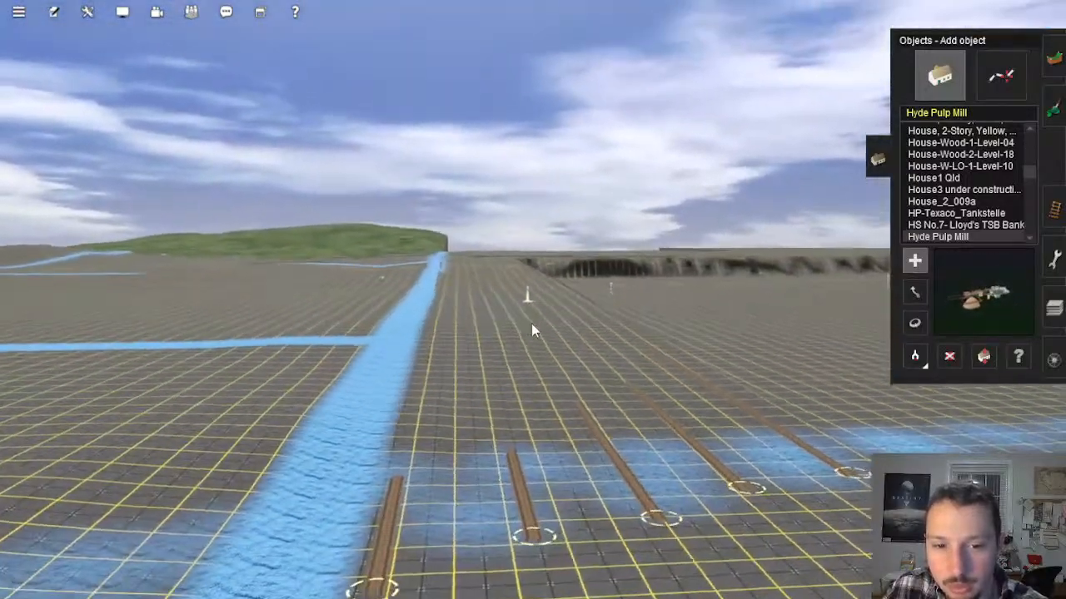
Step: Examine the parallel trial tracks crossing the baseboard edge and the steep drop beside them as a possible industry site
right_click(531, 324)
key("Left")
key("Right")
key("Up")
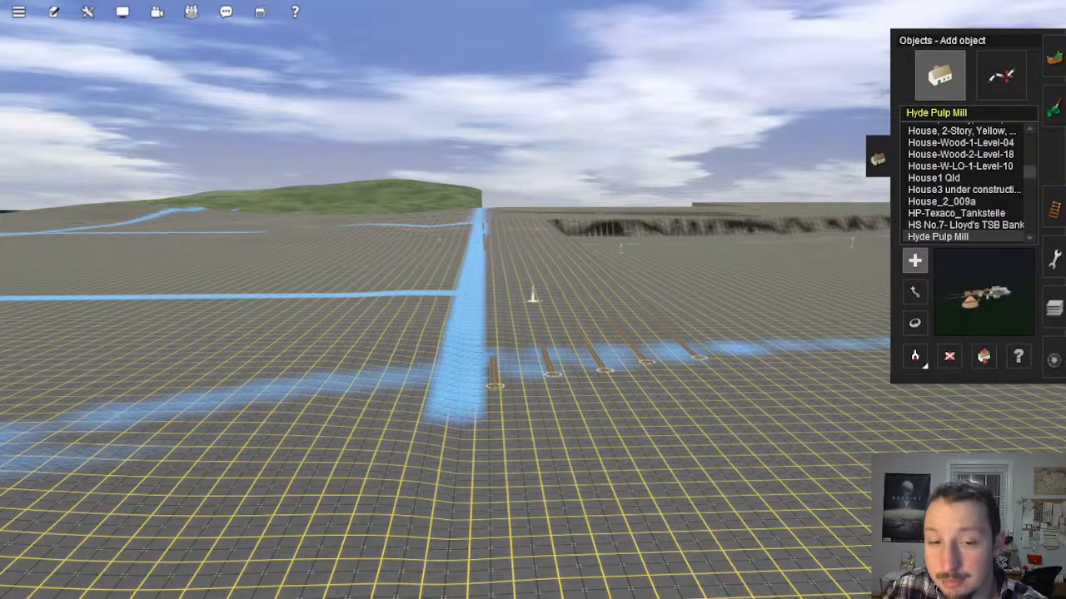
right_click(500, 303)
key("Right")
right_click(570, 255)
right_click(601, 324)
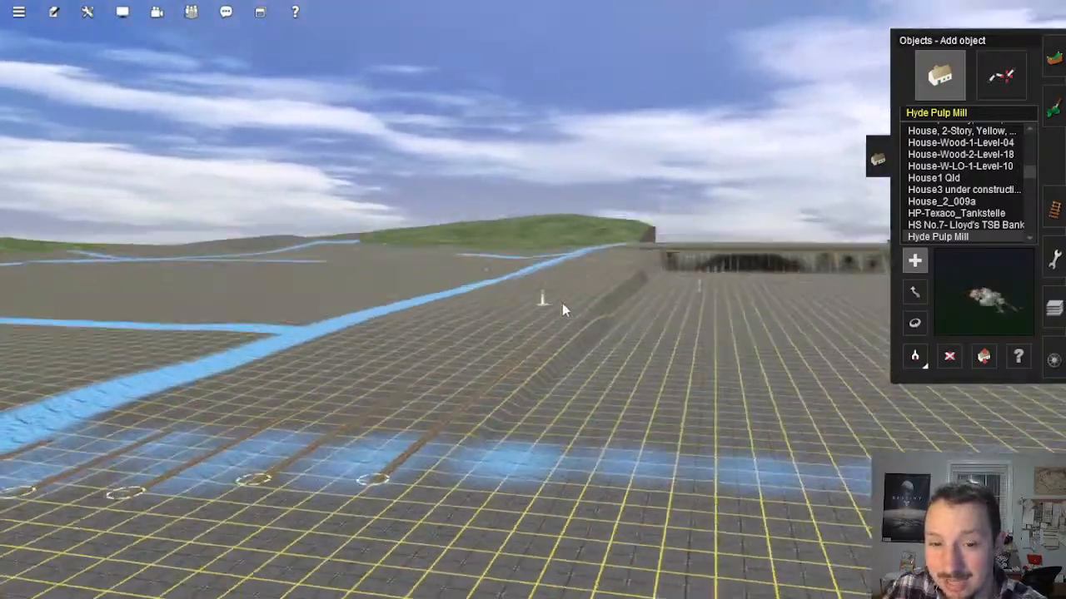
right_click(556, 283)
right_click(548, 286)
key("Right")
right_click(568, 291)
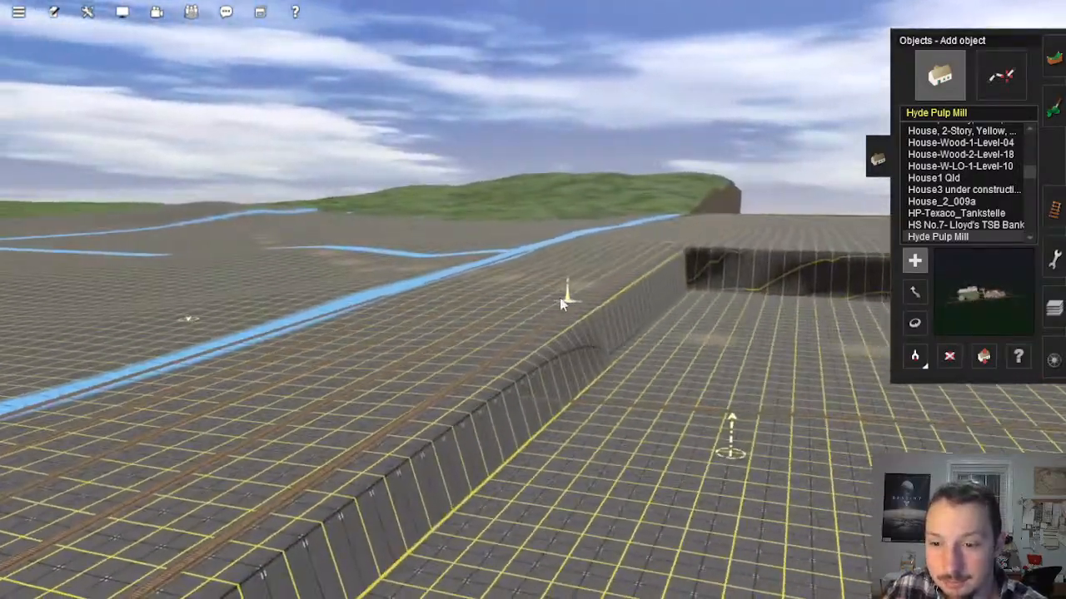
mouse_move(561, 301)
right_mouse_down()
mouse_move(528, 284)
mouse_move(574, 292)
mouse_move(533, 295)
right_mouse_up()
right_click(476, 293)
Step: Review the whole route layout on the map and return to the single track on the unfinished baseboards near Mason's Landing
scroll(533, 253, "down", 15)
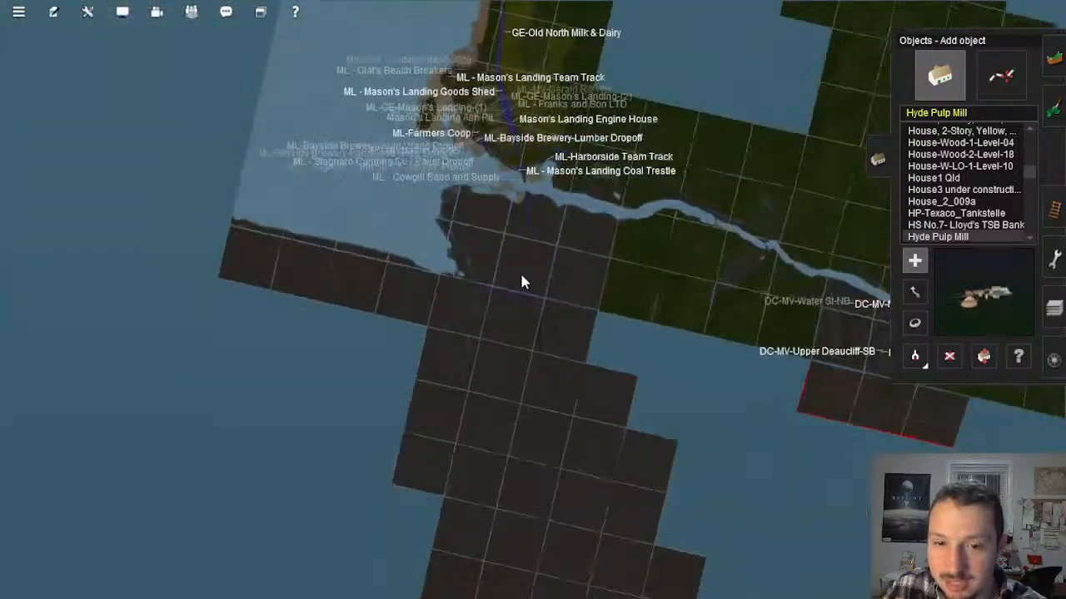
scroll(521, 282, "down", 10)
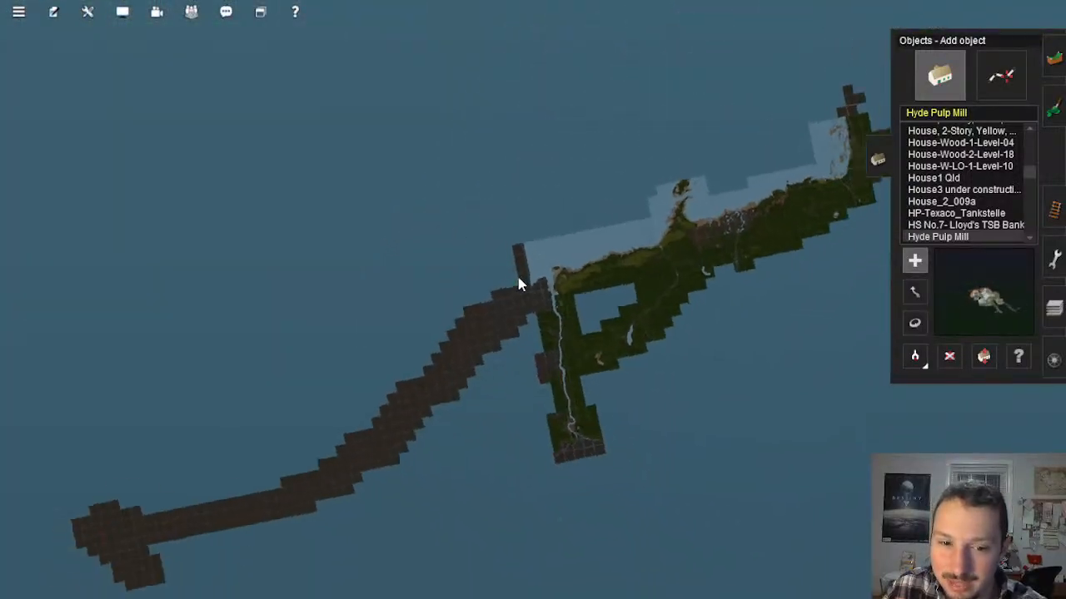
scroll(518, 285, "down", 3)
right_click_drag(510, 305, 301, 374)
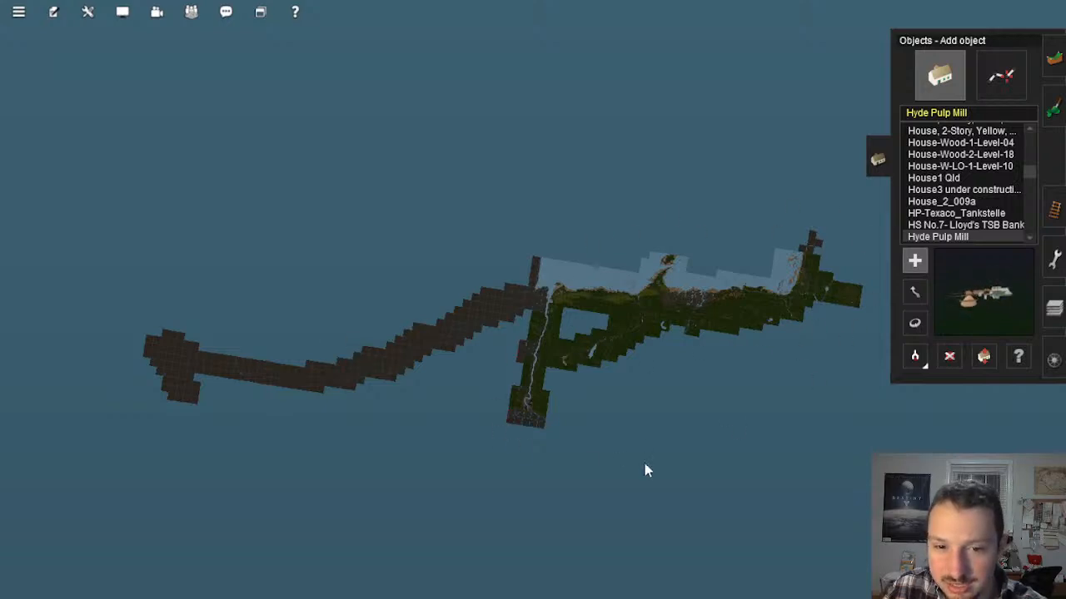
scroll(528, 299, "up", 5)
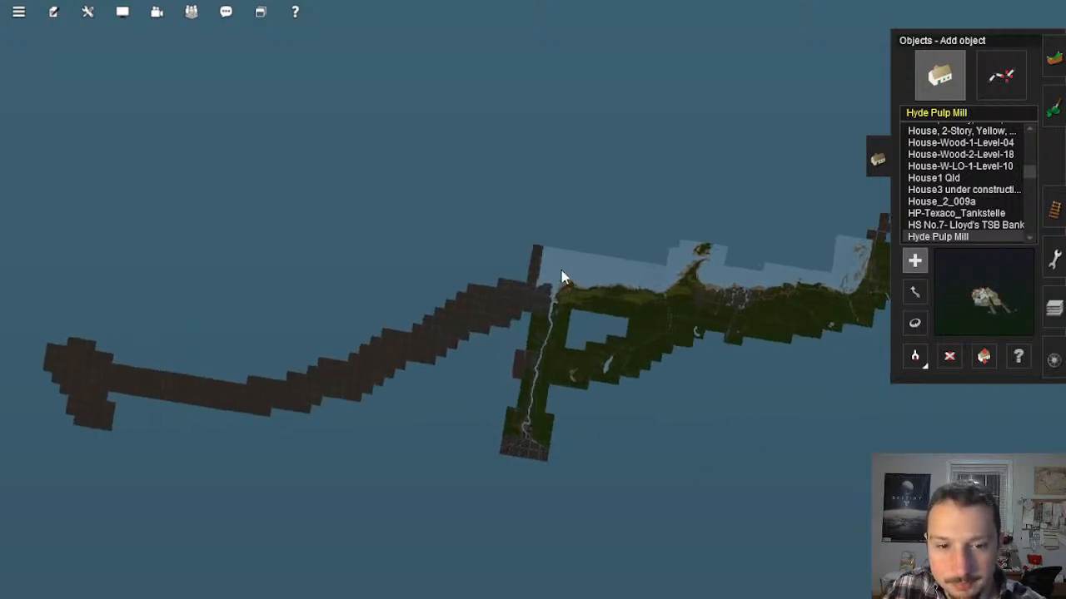
scroll(537, 301, "up", 10)
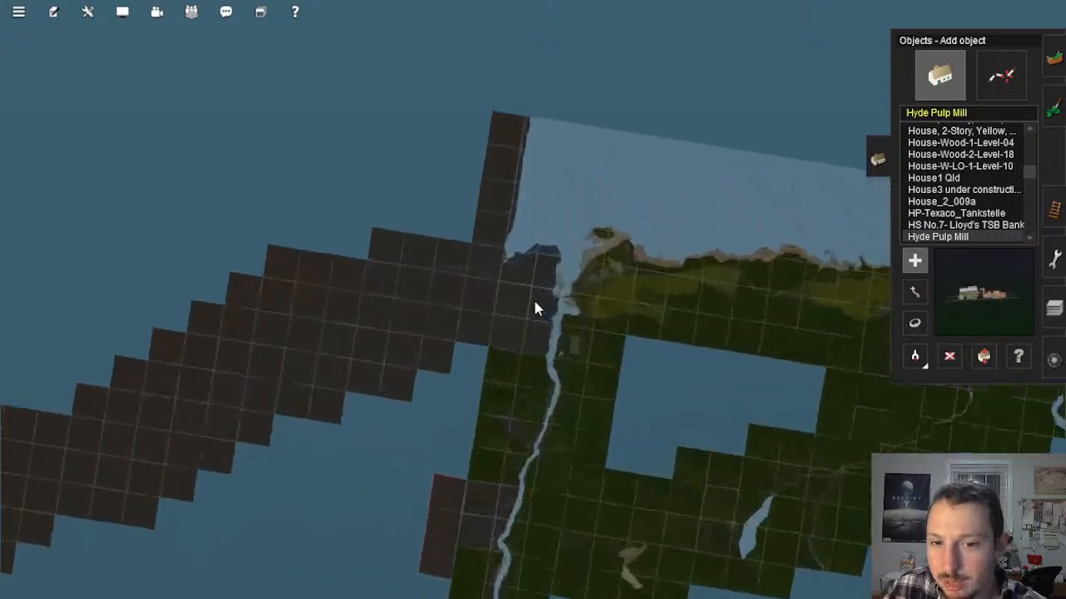
scroll(527, 304, "up", 10)
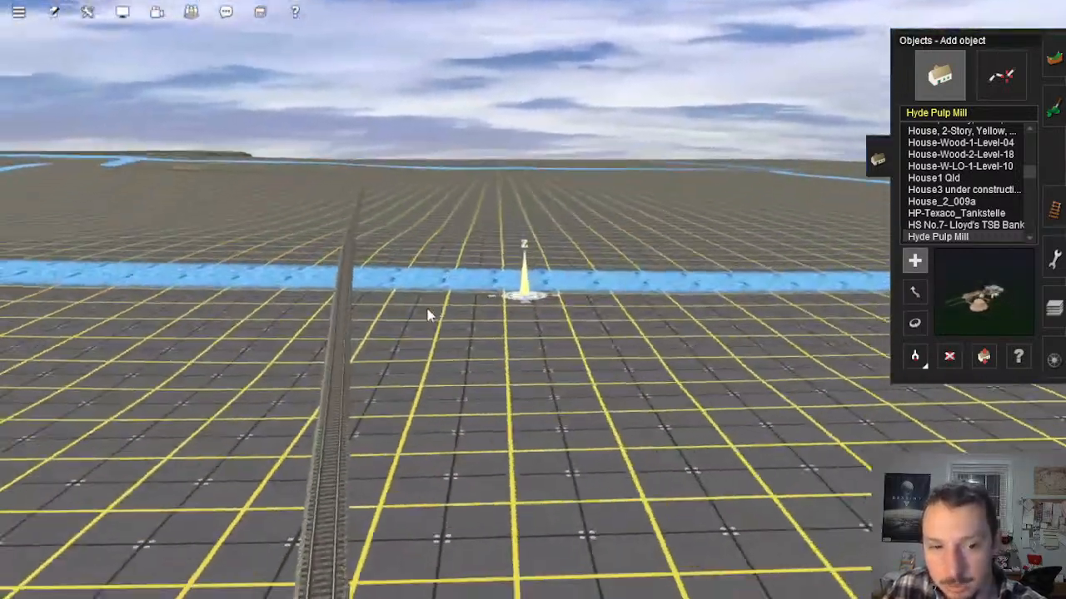
right_click(427, 316)
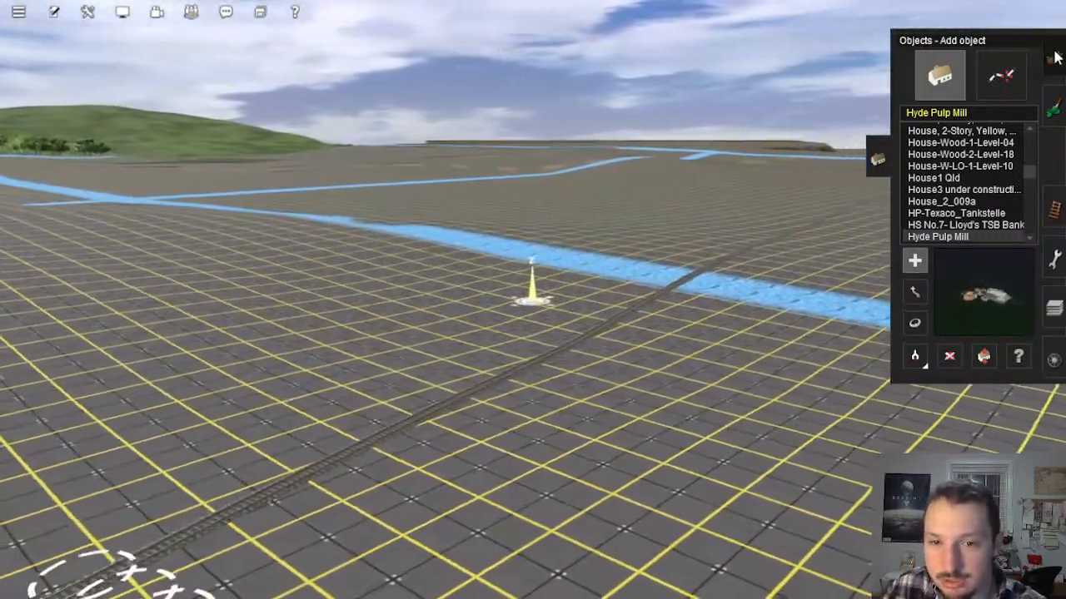
Step: Switch from object placement to the Plateau terrain tool with a height of 11.61
left_click(1055, 56)
key("Left")
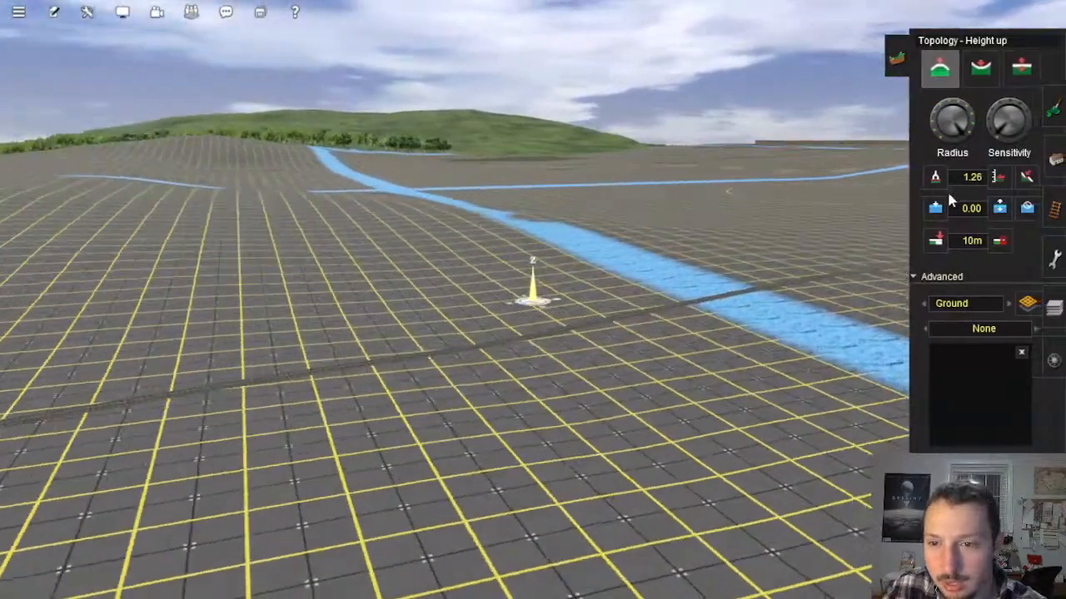
key("Right")
key("Up")
left_click(1028, 177)
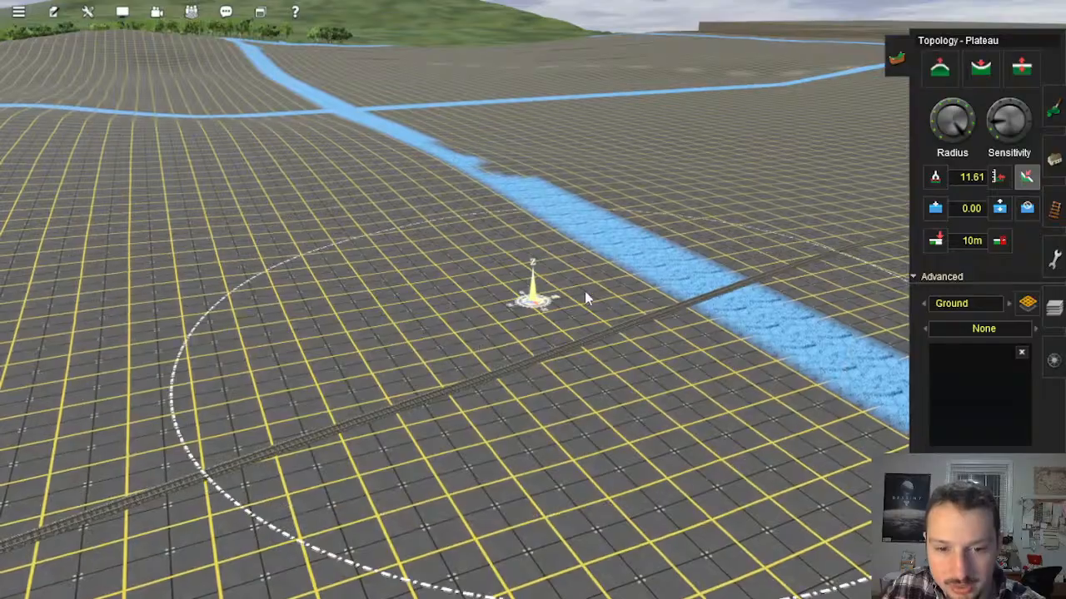
Step: Examine the terrain on both sides of the track and along the nearby baseboard edges for uneven ground
key("Down")
key("Left")
key("Up")
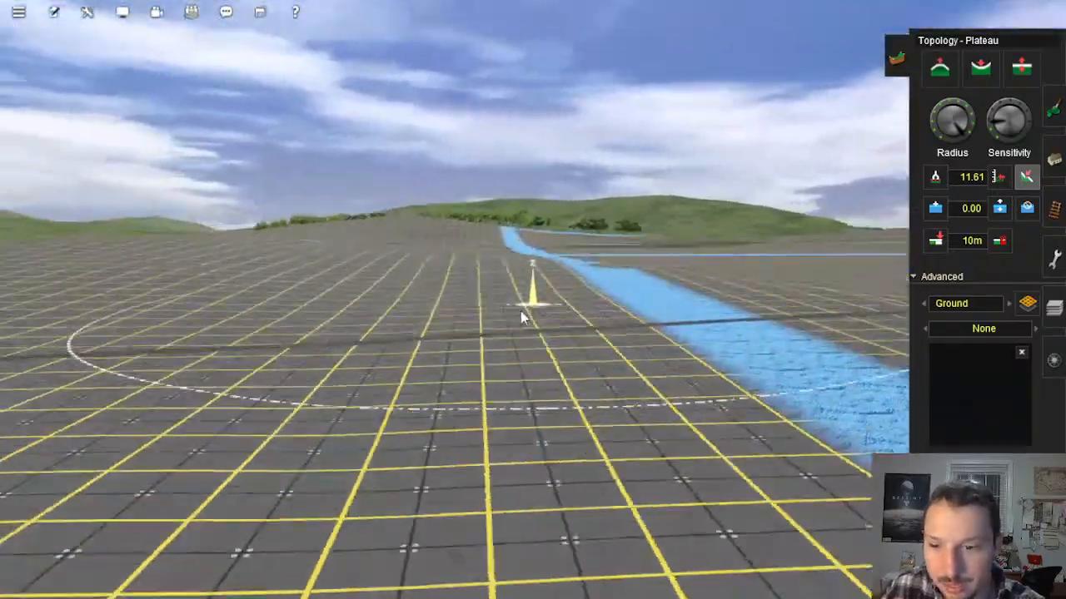
key("Left")
key("Right")
right_click(683, 293)
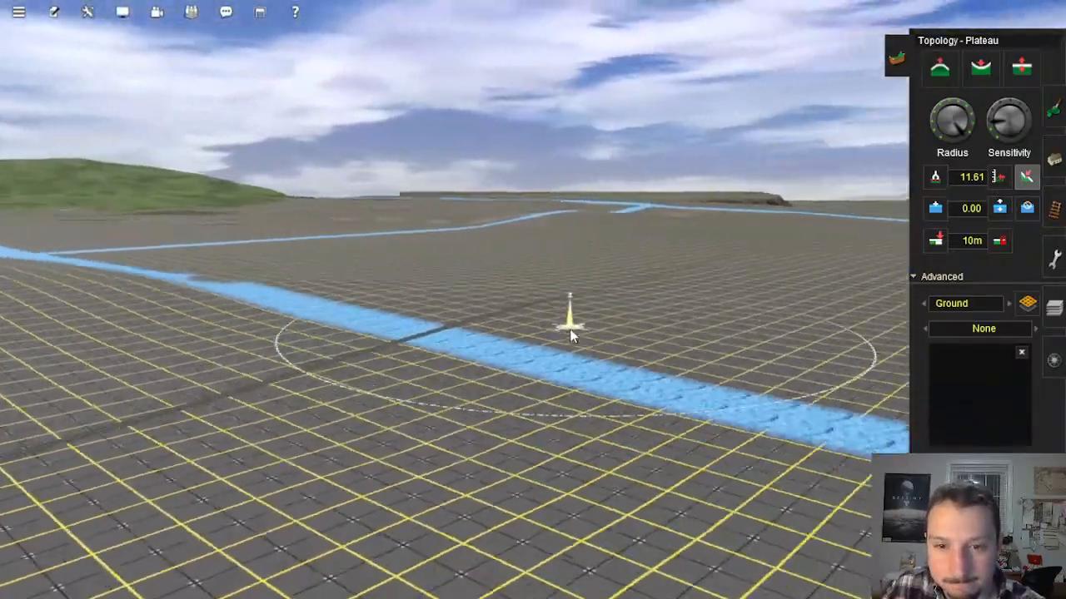
key("Right")
right_click(545, 340)
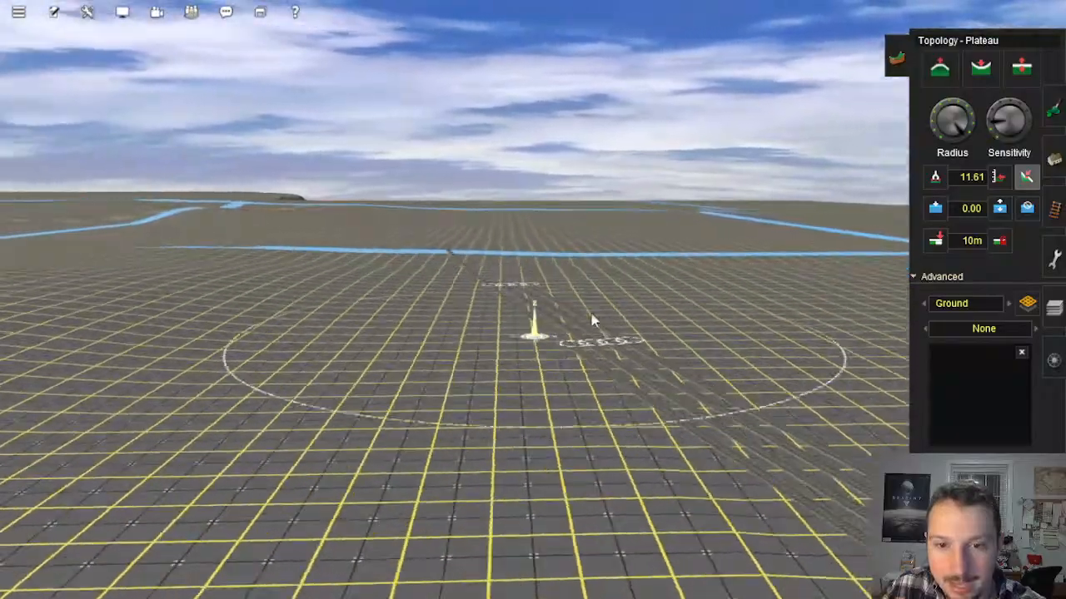
right_click(666, 266)
key("Right")
key("Right")
key("Up")
key("Down")
Step: Level the uneven ground beside the water-filled baseboard strips with the Plateau tool at a height of 9.21
left_click(522, 337)
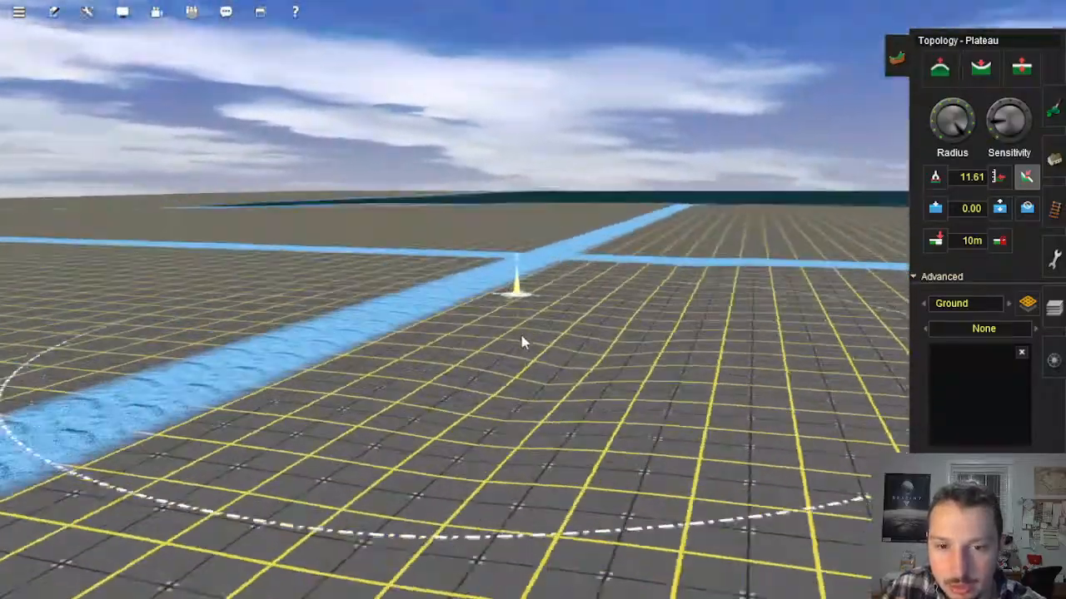
key("Up")
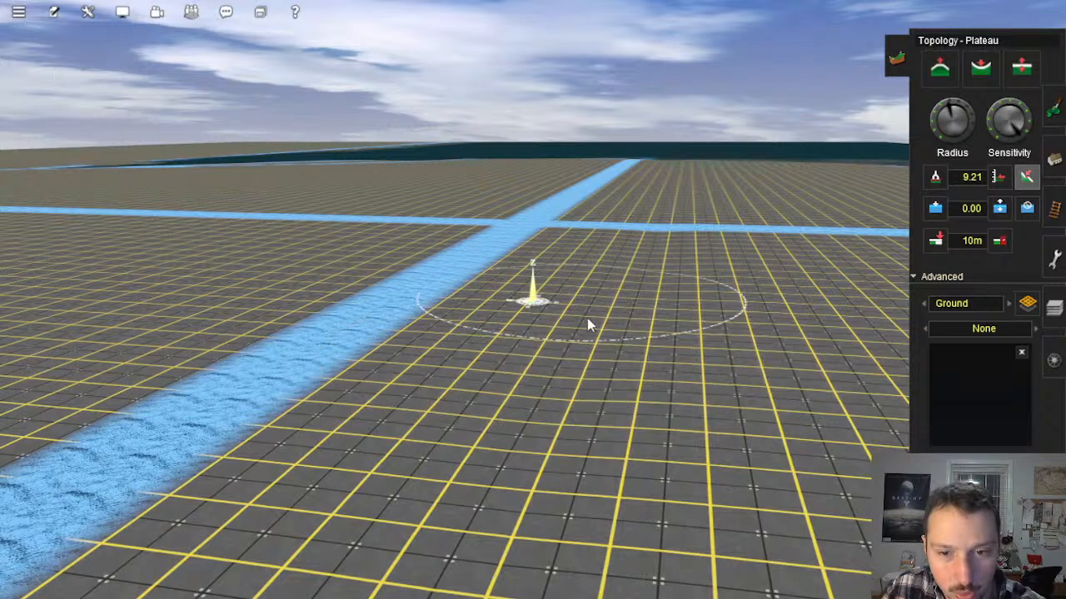
right_click(534, 259)
key("Left")
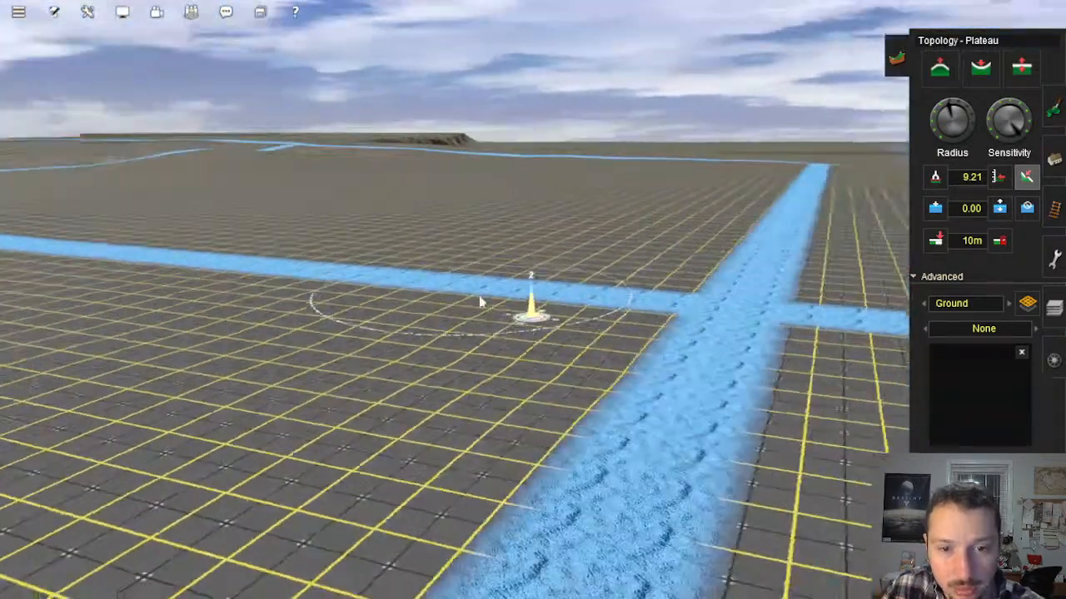
key("Left")
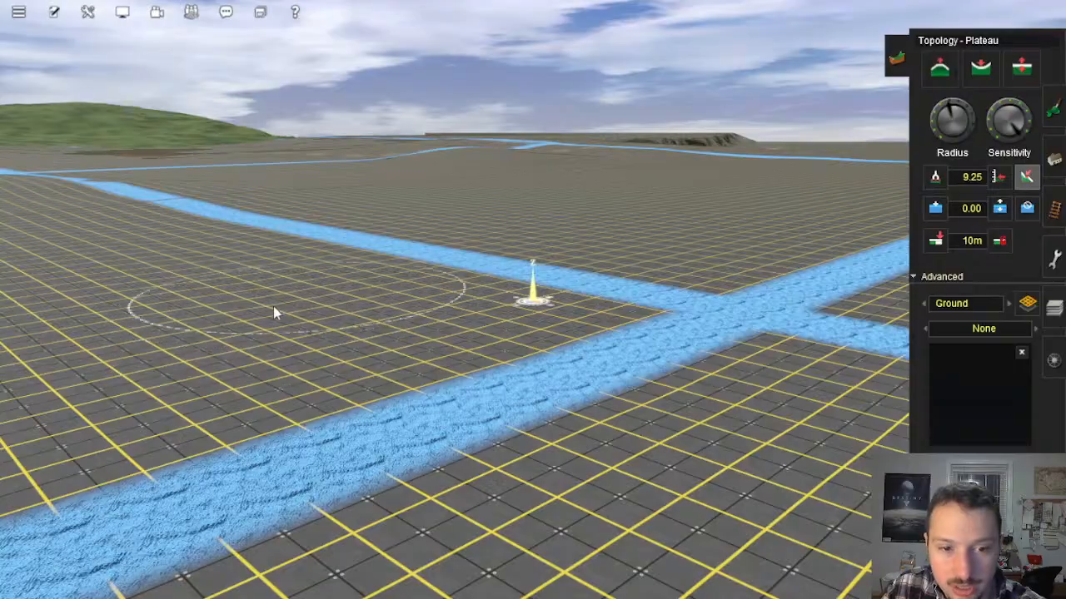
right_click(630, 392)
key("Left")
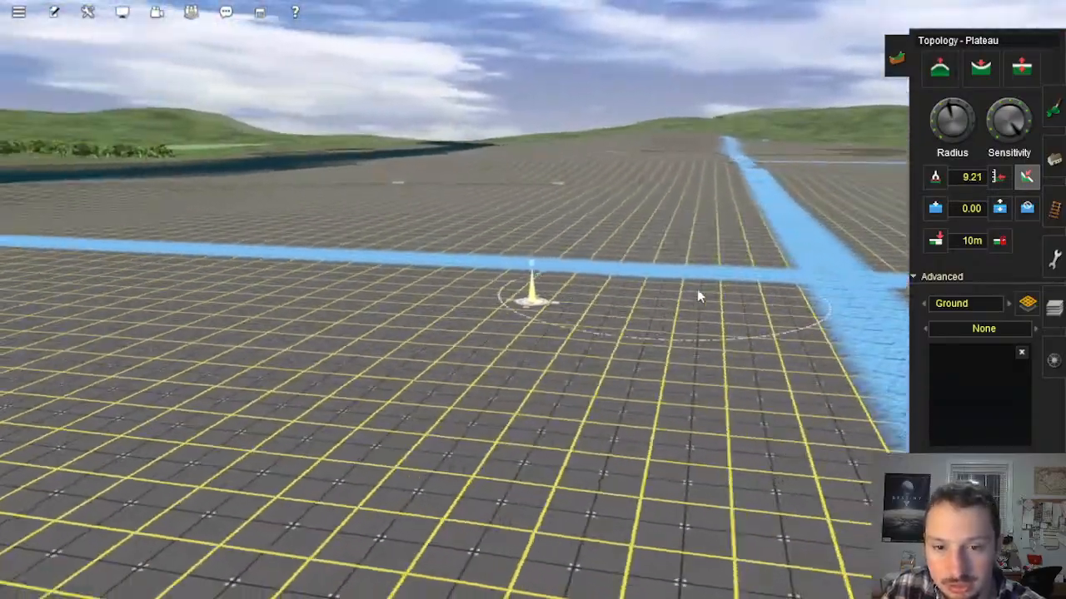
key("Right")
mouse_move(666, 268)
right_mouse_down()
mouse_move(589, 246)
mouse_move(525, 256)
mouse_move(582, 206)
mouse_move(575, 236)
mouse_move(596, 328)
mouse_move(614, 329)
mouse_move(571, 357)
mouse_move(527, 348)
mouse_move(507, 291)
right_mouse_up()
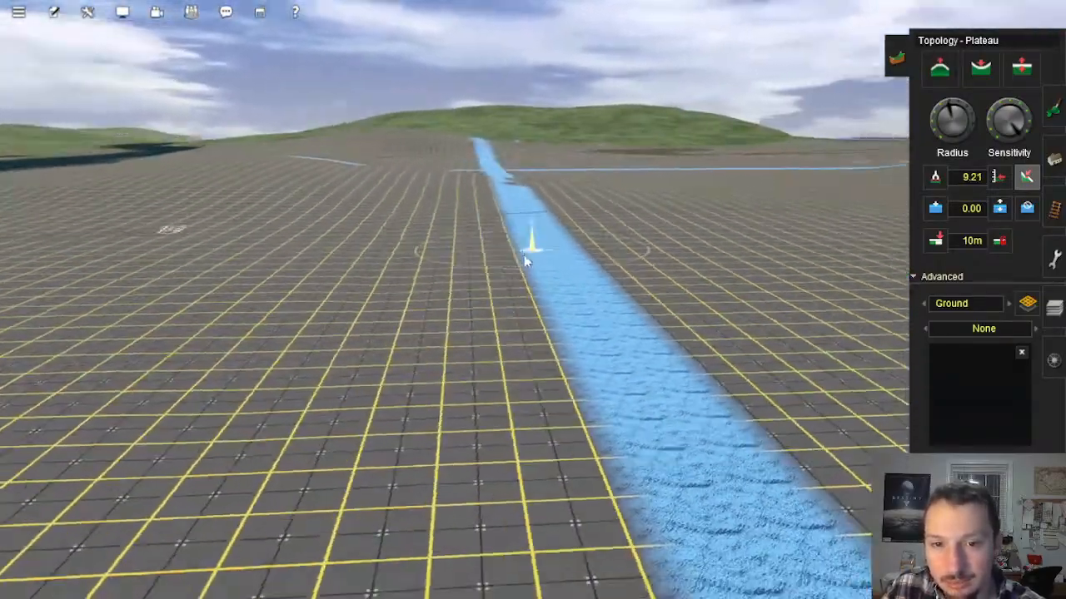
Step: Examine the ends of the trial tracks and the surrounding ground where they meet the flooded strip
key("Right")
key("Left")
key("Left")
key("Right")
key("Up")
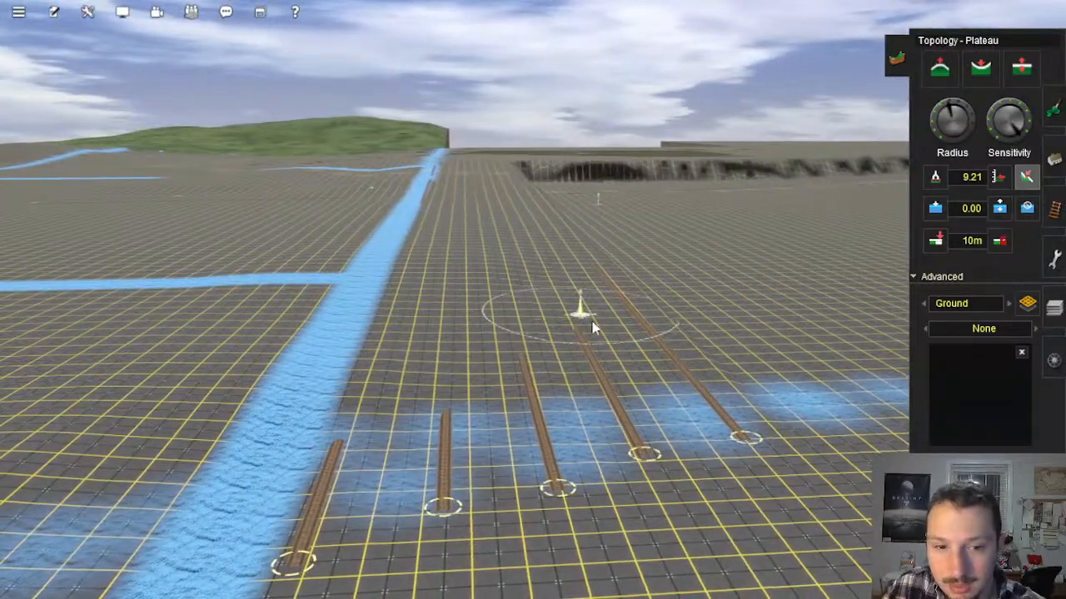
key("Left")
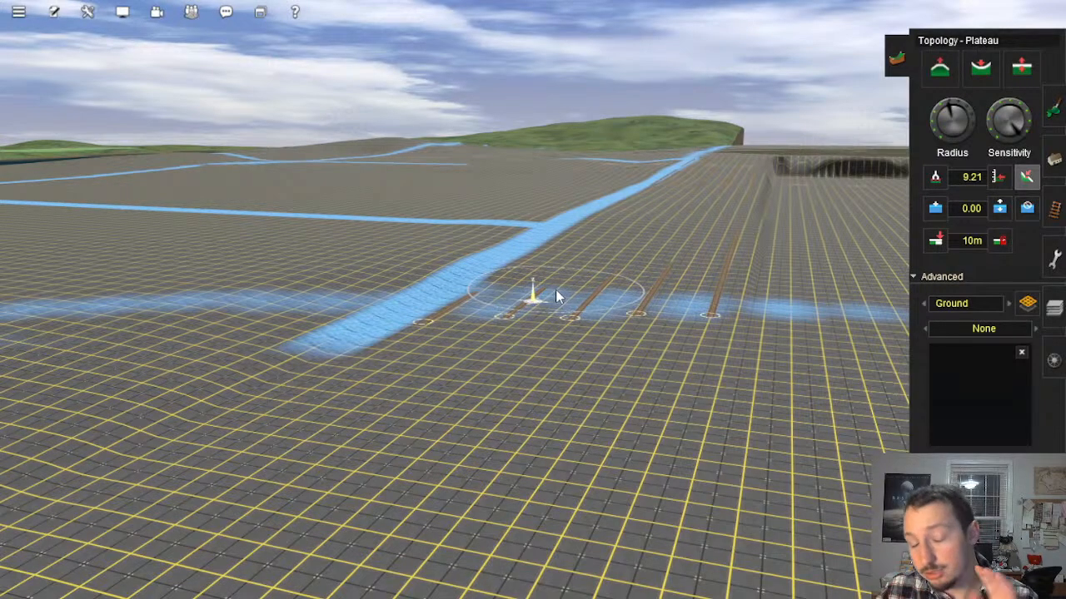
right_click(628, 247)
scroll(583, 279, "down", 5)
key("Up")
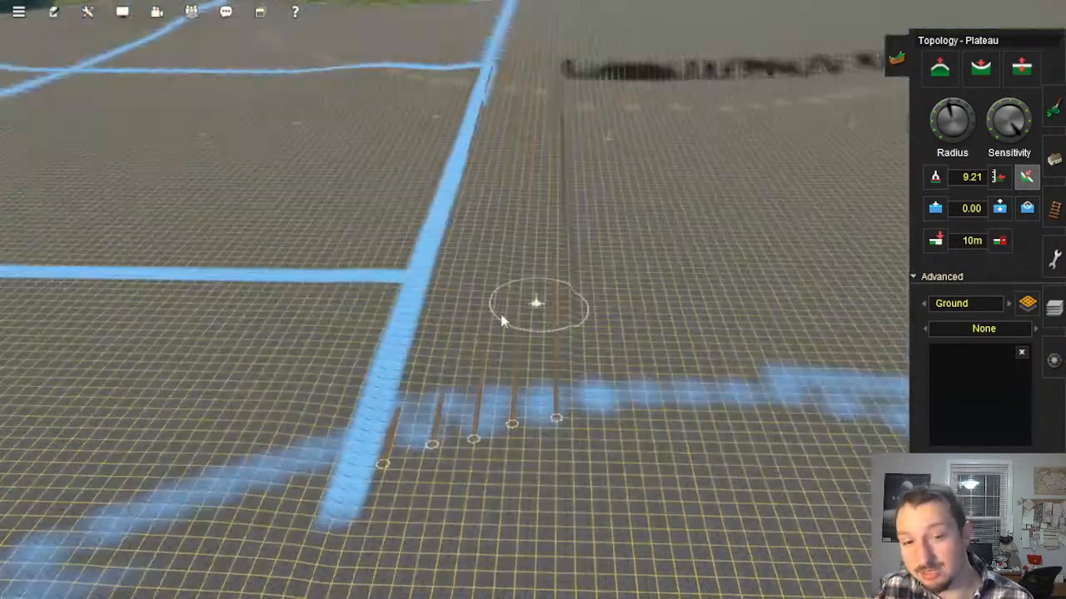
right_click(491, 318)
key("Down")
scroll(502, 345, "up", 8)
right_click(438, 260)
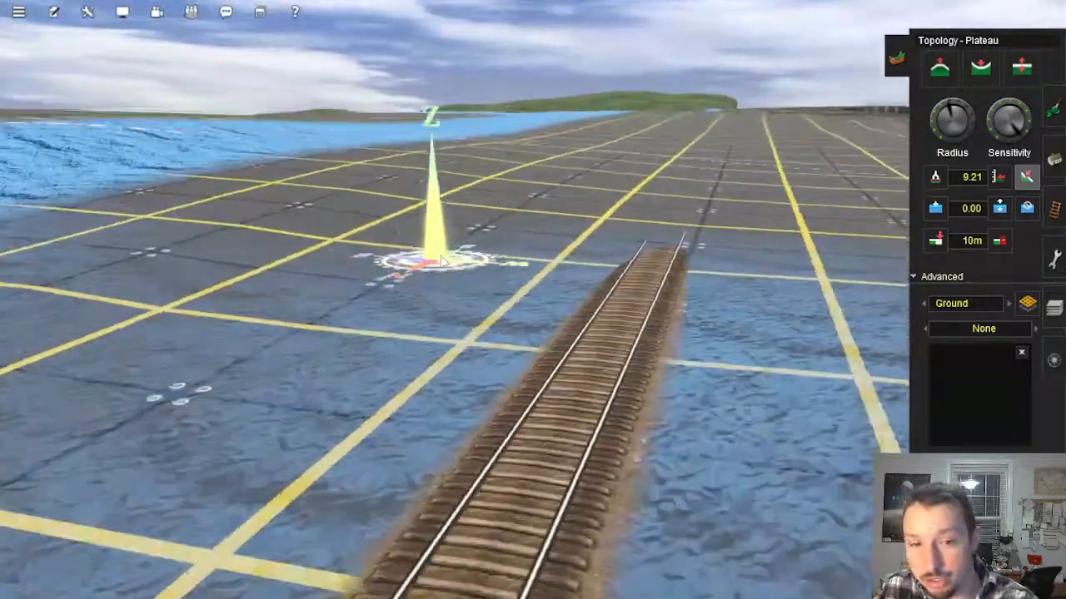
right_click(503, 261)
scroll(503, 263, "down", 5)
right_click(498, 274)
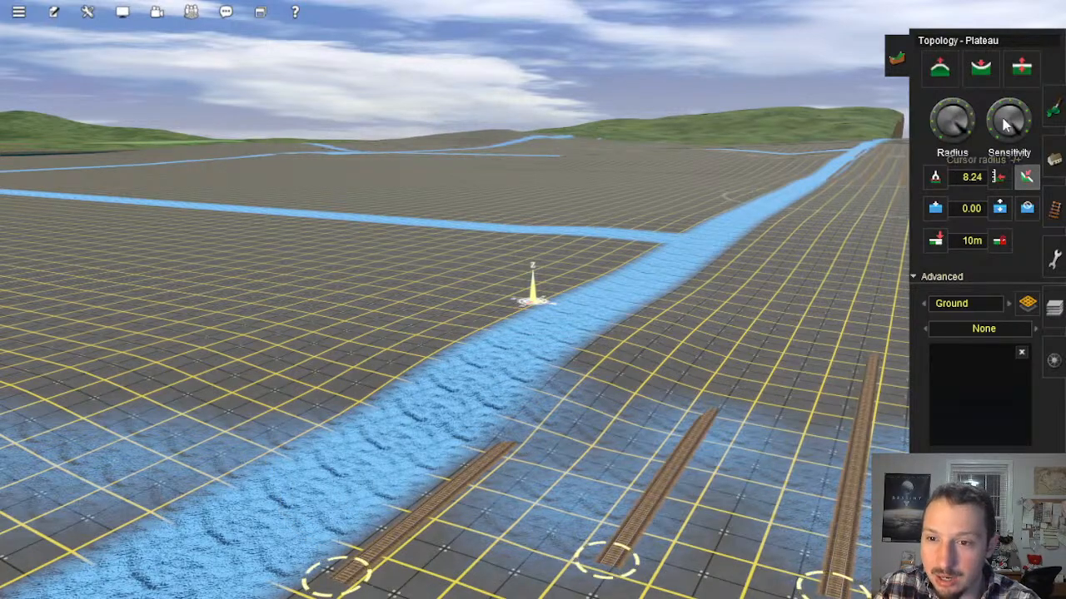
Step: Level the wavy ground around the water strip and the nearby trial track ends with a wide-radius Plateau brush
right_click(781, 262)
right_click(501, 354)
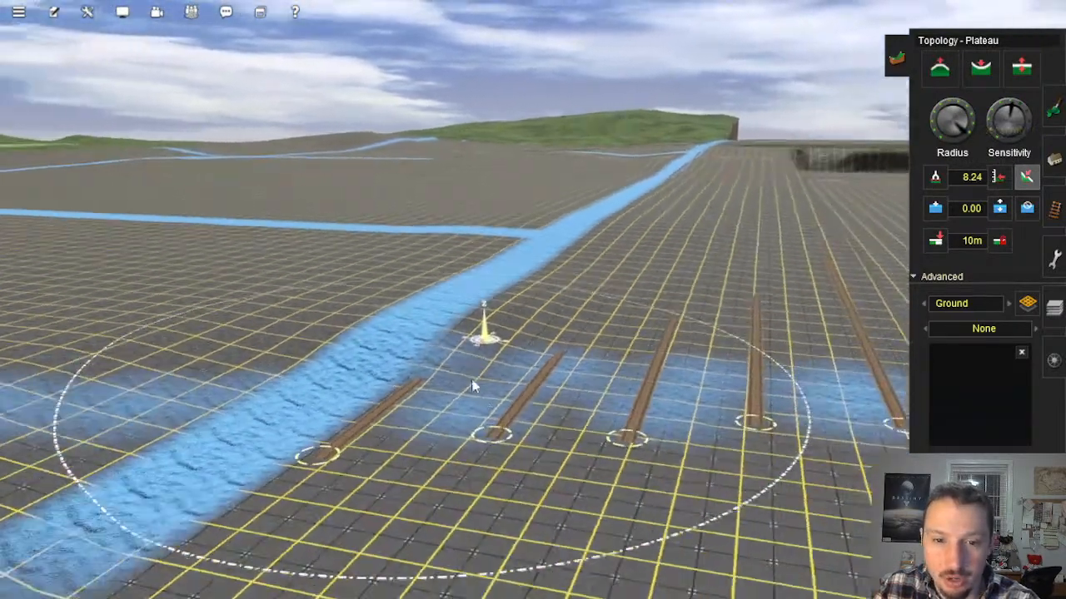
left_click(497, 268)
left_click_drag(497, 268, 559, 259)
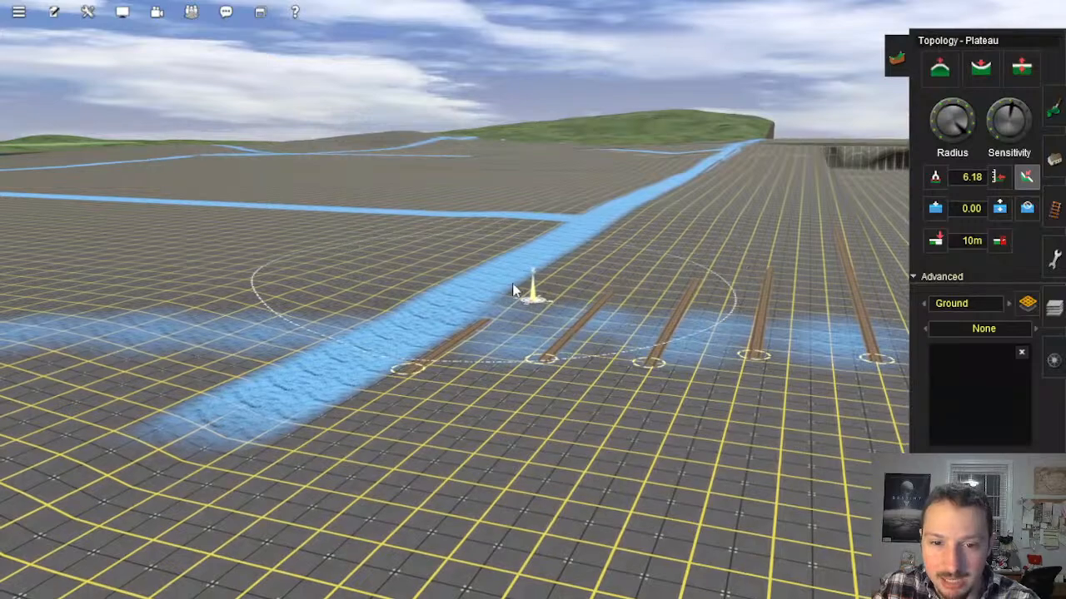
left_click_drag(513, 290, 566, 208)
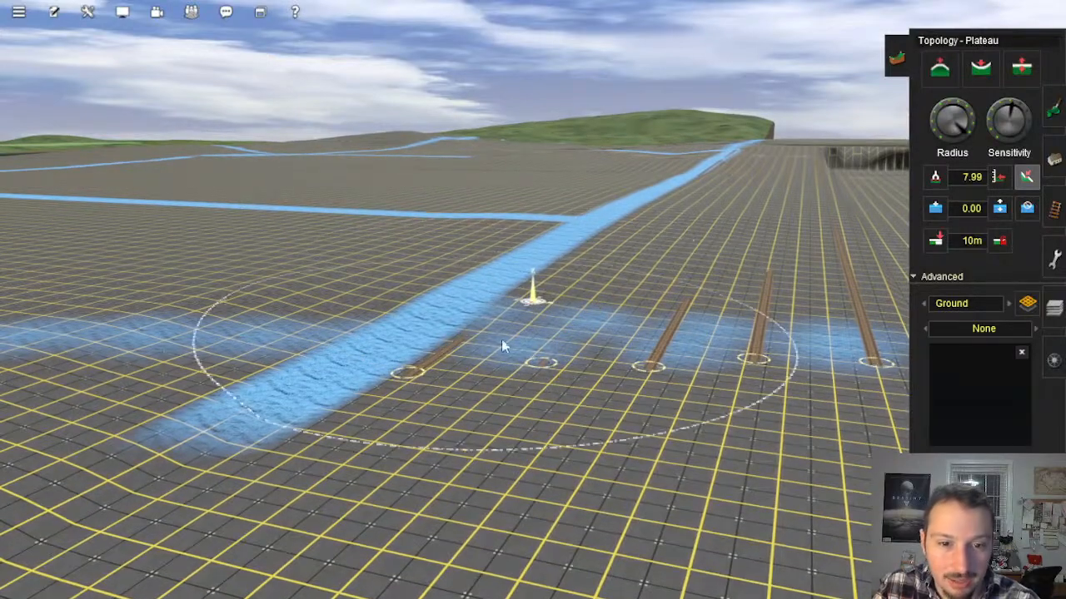
left_click_drag(501, 340, 381, 287)
mouse_move(481, 272)
right_mouse_down()
mouse_move(508, 333)
mouse_move(453, 354)
mouse_move(491, 318)
mouse_move(352, 309)
mouse_move(412, 340)
mouse_move(473, 240)
mouse_move(474, 400)
mouse_move(586, 358)
mouse_move(534, 328)
right_mouse_up()
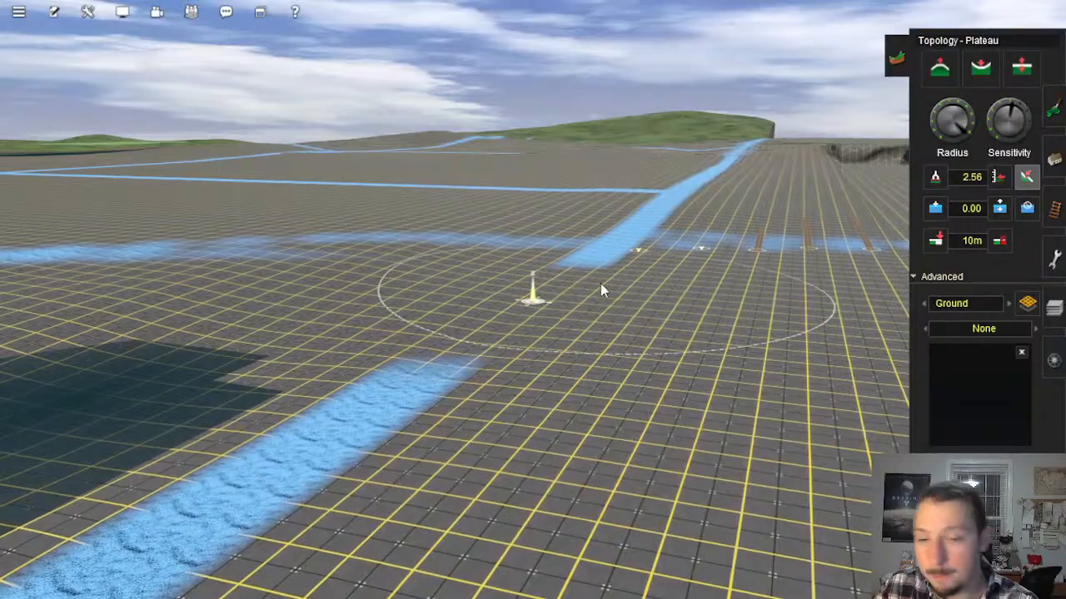
Step: Examine the parallel trial tracks from the flooded strip to the steep drop beside them
right_click(638, 256)
right_click(618, 252)
right_click(535, 193)
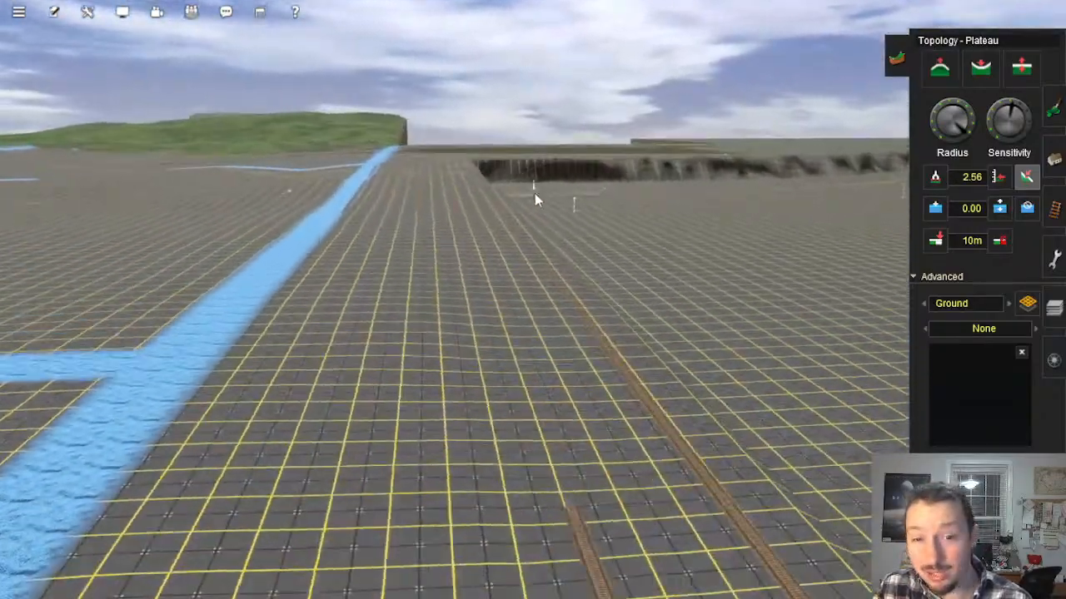
right_click(508, 198)
right_click(503, 247)
right_click(535, 280)
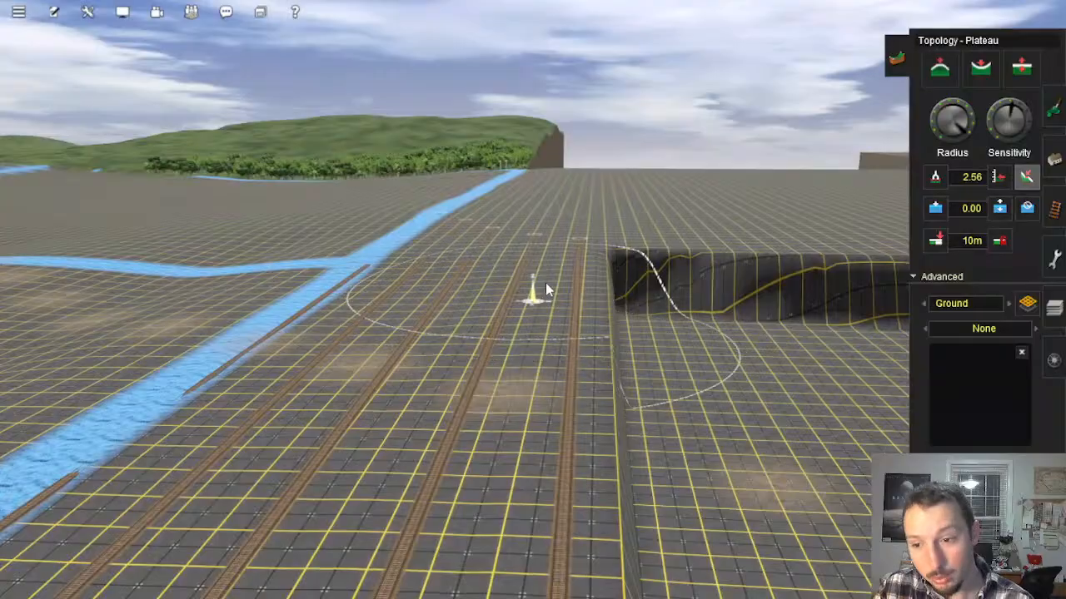
right_click(757, 360)
key("Right")
Step: Examine the low, flat plain alongside the trial tracks as room for additional parallel track
right_click(486, 274)
right_click(607, 311)
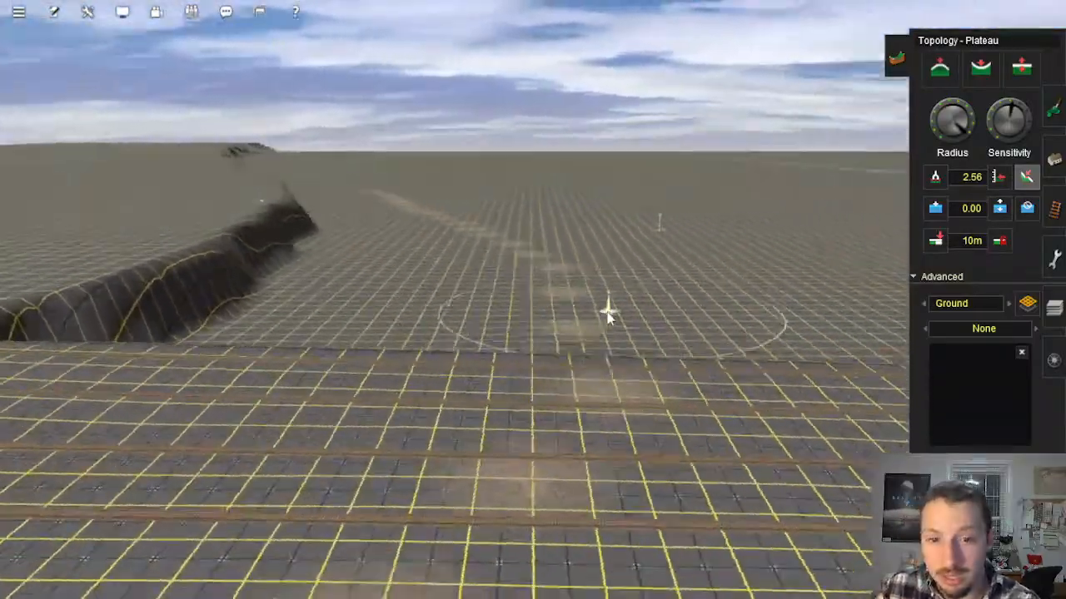
key("Right")
right_click(540, 310)
right_click(548, 296)
key("Left")
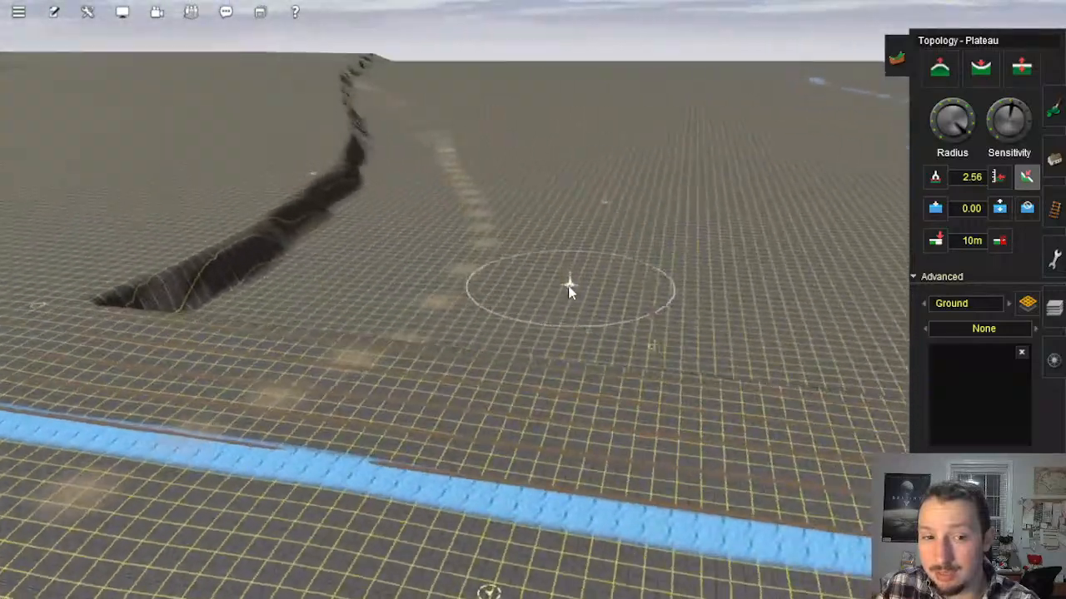
key("Left")
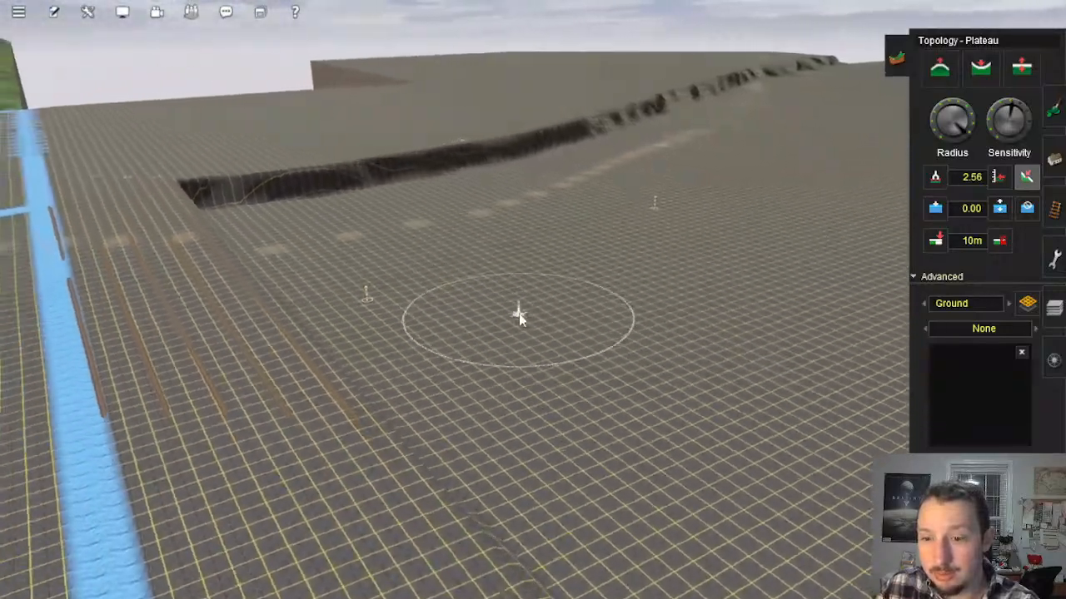
key("Left")
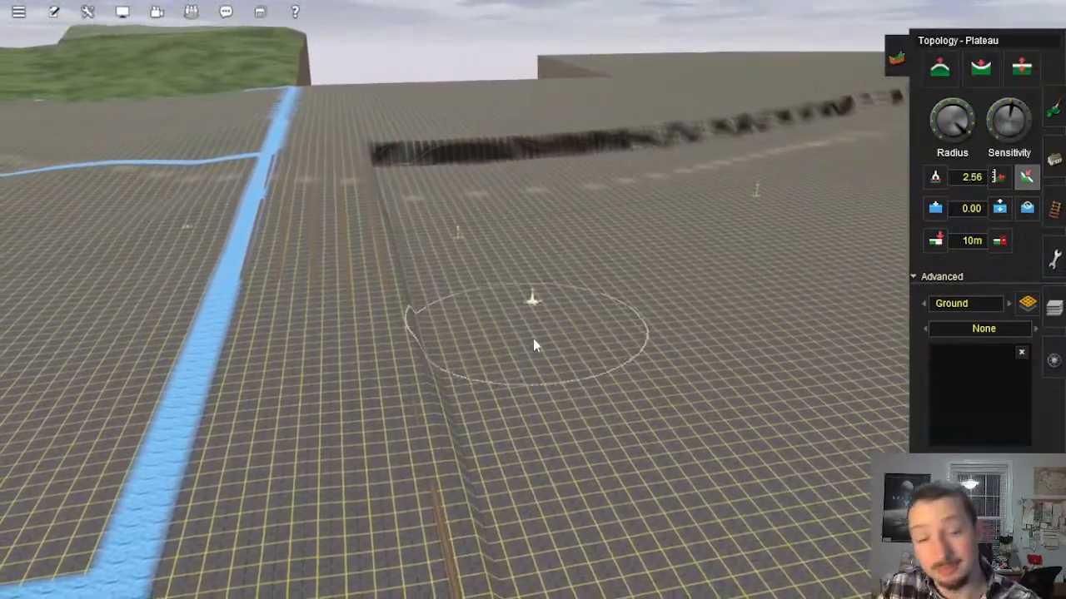
key("Down")
key("Up")
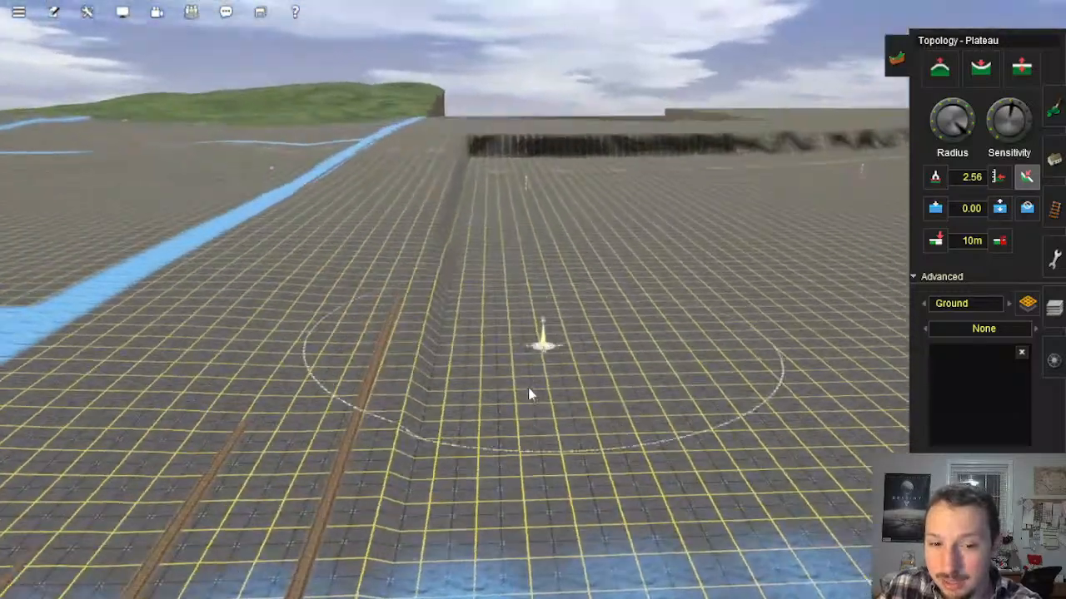
Step: Lay two 4m standard bump tracks across the low plain, parallel to the trial tracks, between the flooded strip and the ground above the drop
right_click(530, 393)
key("Up")
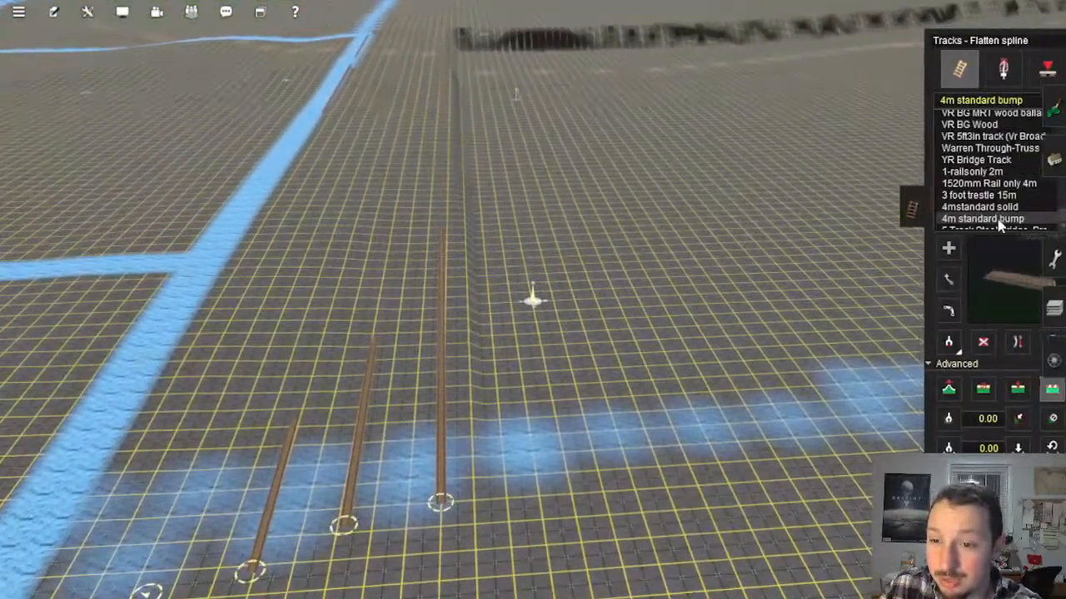
right_click(512, 374)
scroll(533, 353, "up", 4)
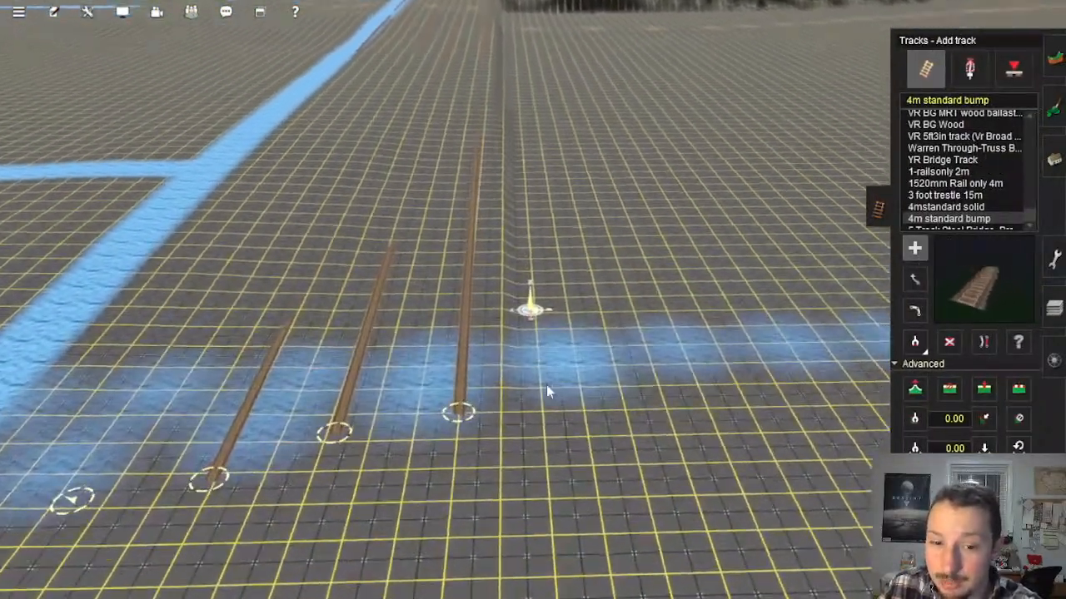
key("Up")
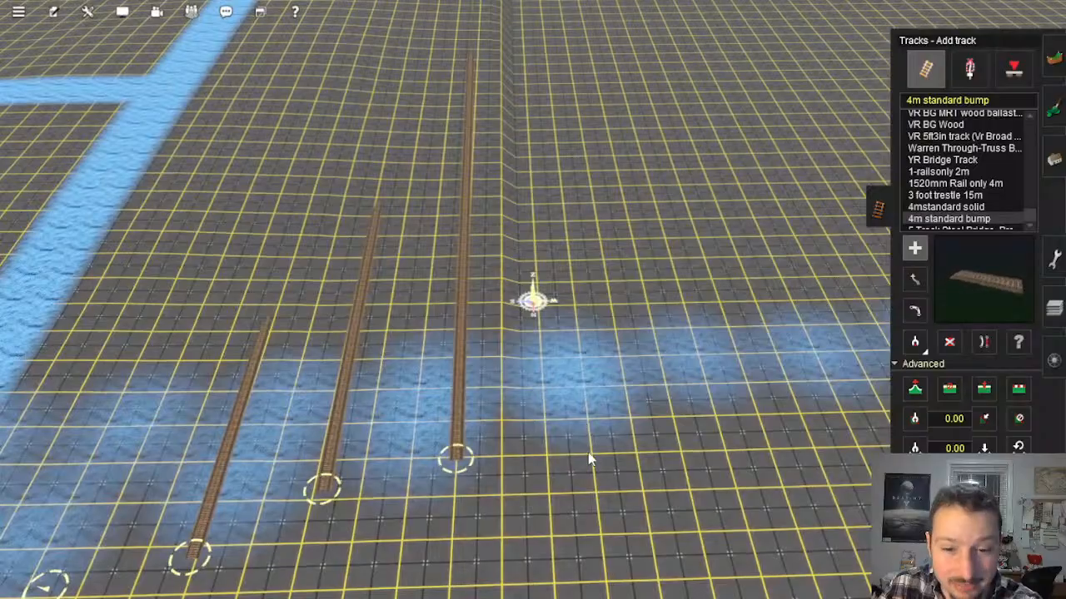
left_click(588, 454)
right_click_drag(528, 125, 525, 223)
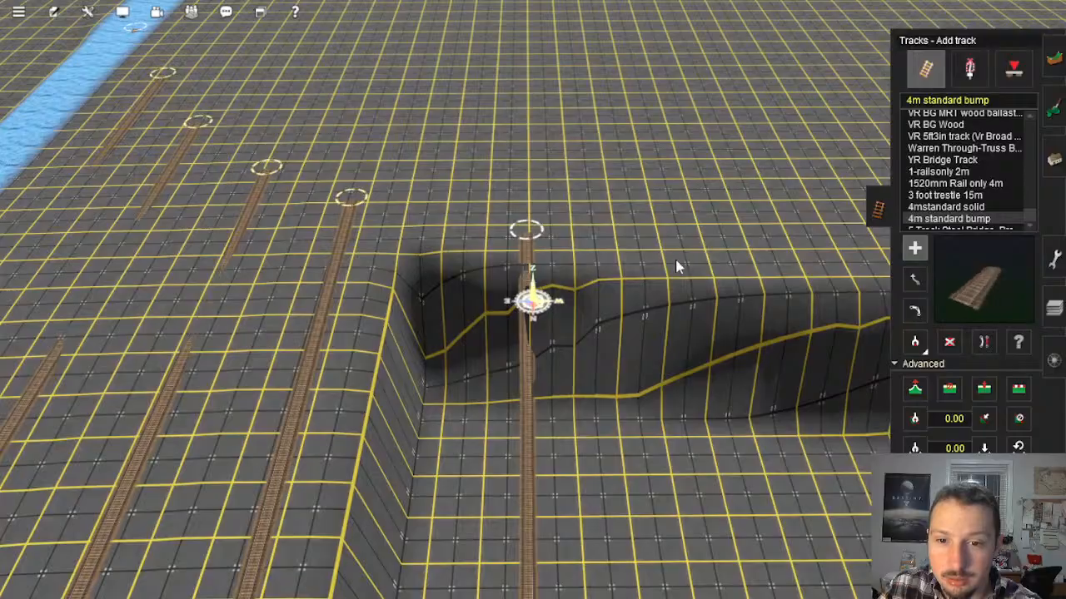
left_click(663, 257)
right_click_drag(790, 529, 545, 218)
key("Left")
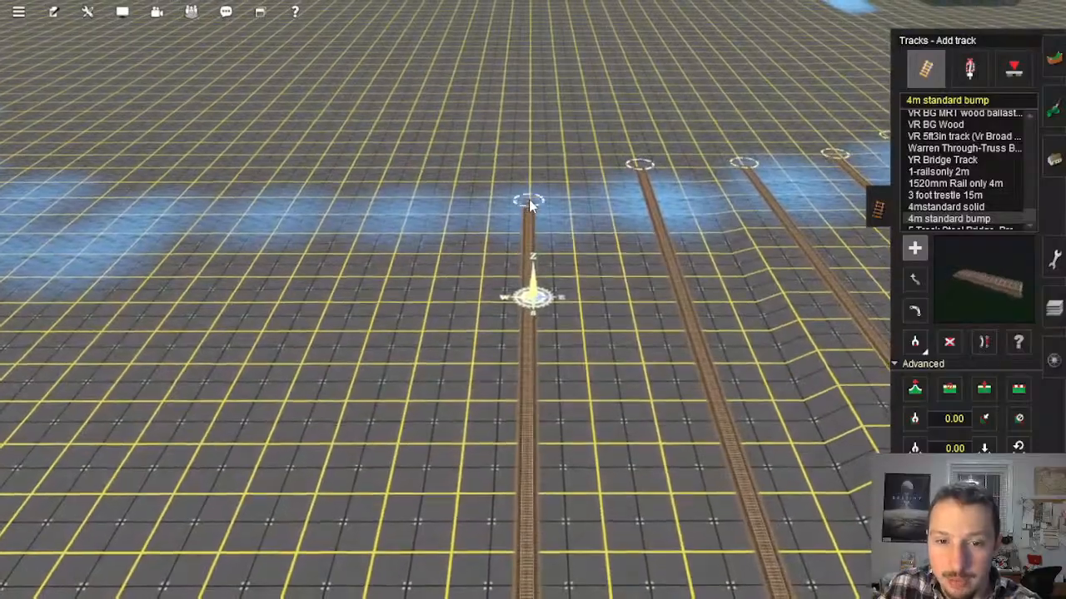
Step: Add a third and fourth parallel 4m standard bump track across the plain, evenly spaced beside the first two
left_click(407, 217)
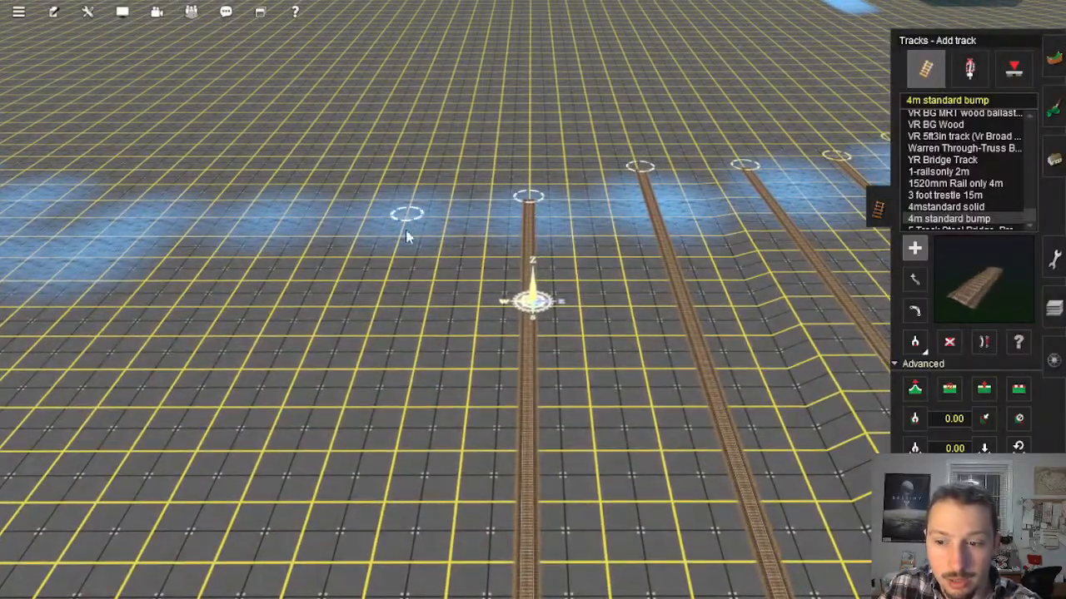
key("Left")
right_click_drag(407, 233, 534, 260)
key("Up")
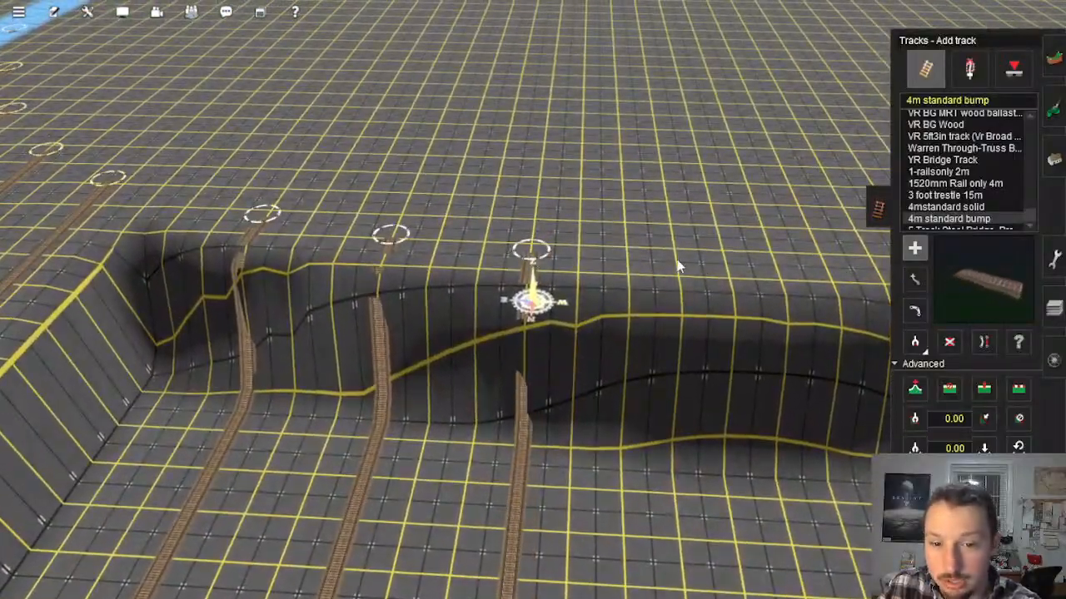
left_click(676, 266)
key("Left")
right_click_drag(800, 454, 527, 313)
key("Up")
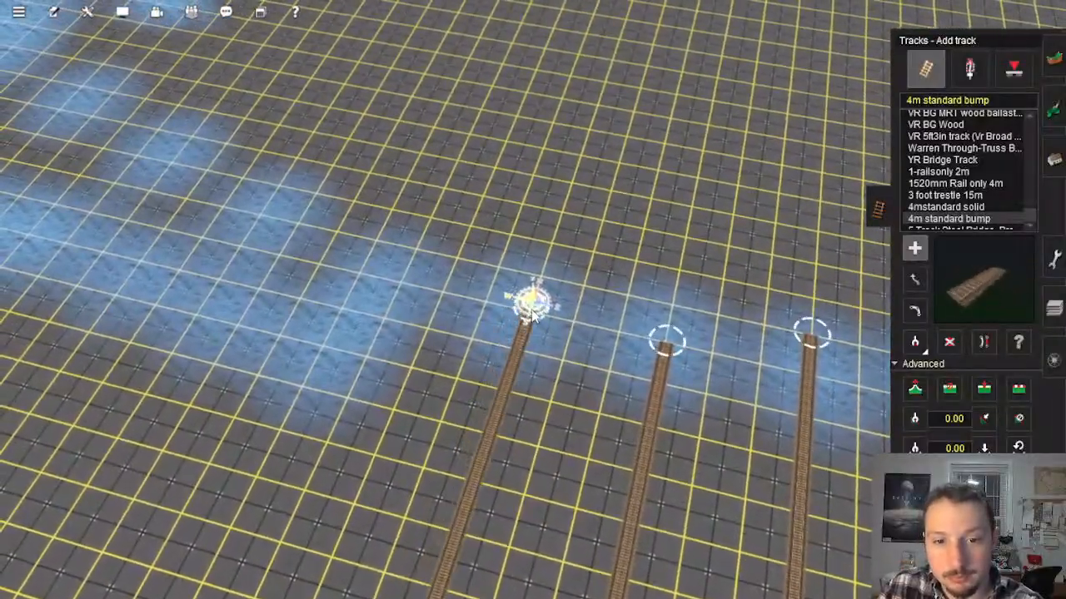
Step: Add a fifth and sixth parallel 4m standard bump track between the flooded strip and the ground above the drop
left_click(401, 284)
right_click_drag(391, 304, 541, 302)
key("Left")
key("Down")
key("Up")
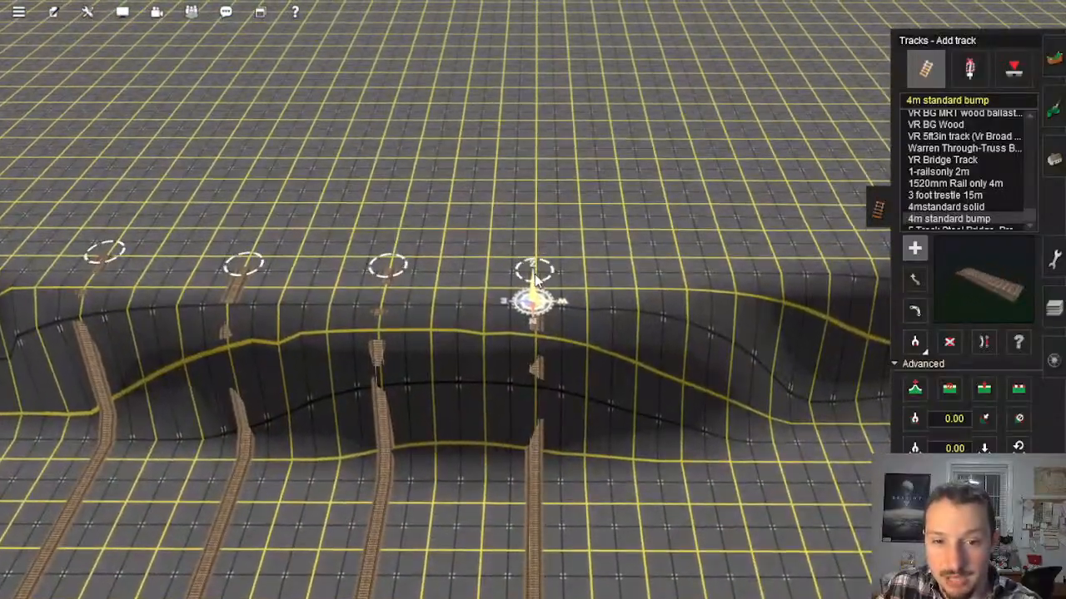
right_click_drag(704, 408, 534, 370)
key("Up")
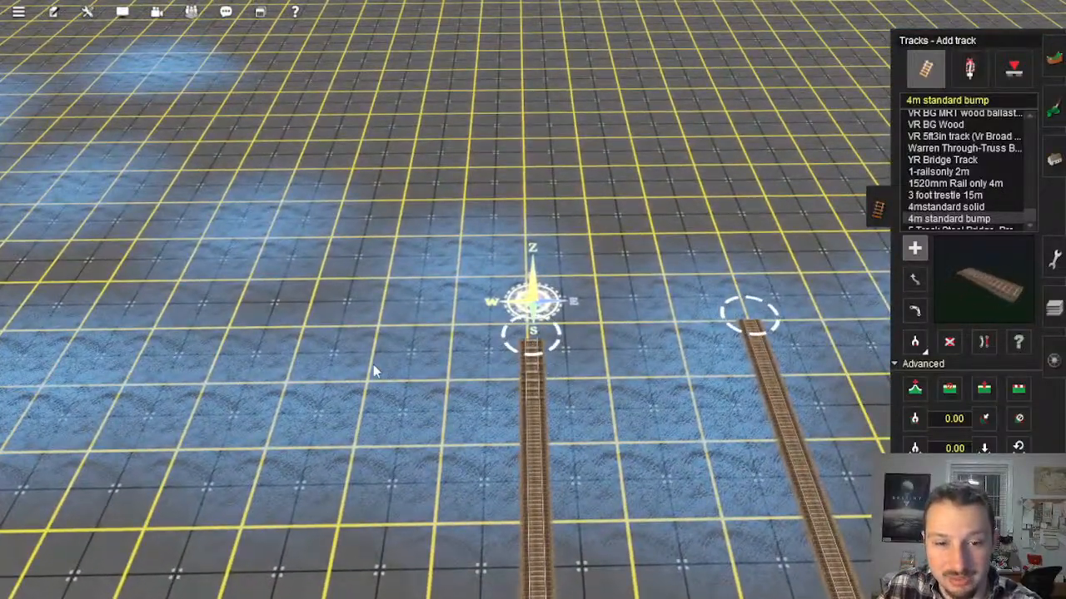
Step: Extend the row with three further parallel 4m standard bump tracks across the plain
right_click_drag(307, 329, 536, 220)
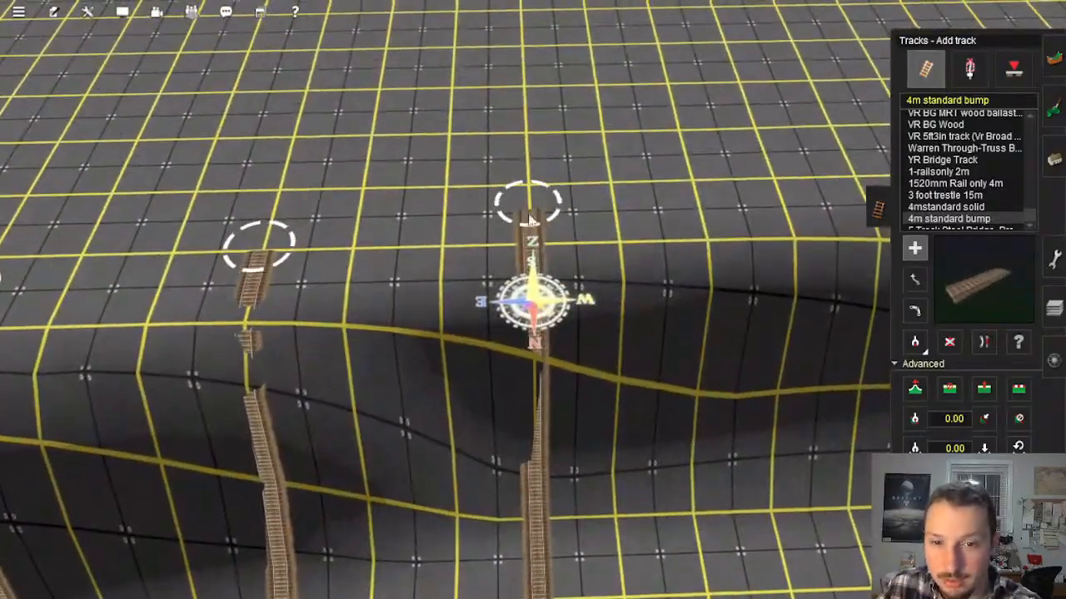
right_click_drag(781, 204, 533, 189)
right_click_drag(403, 164, 527, 237)
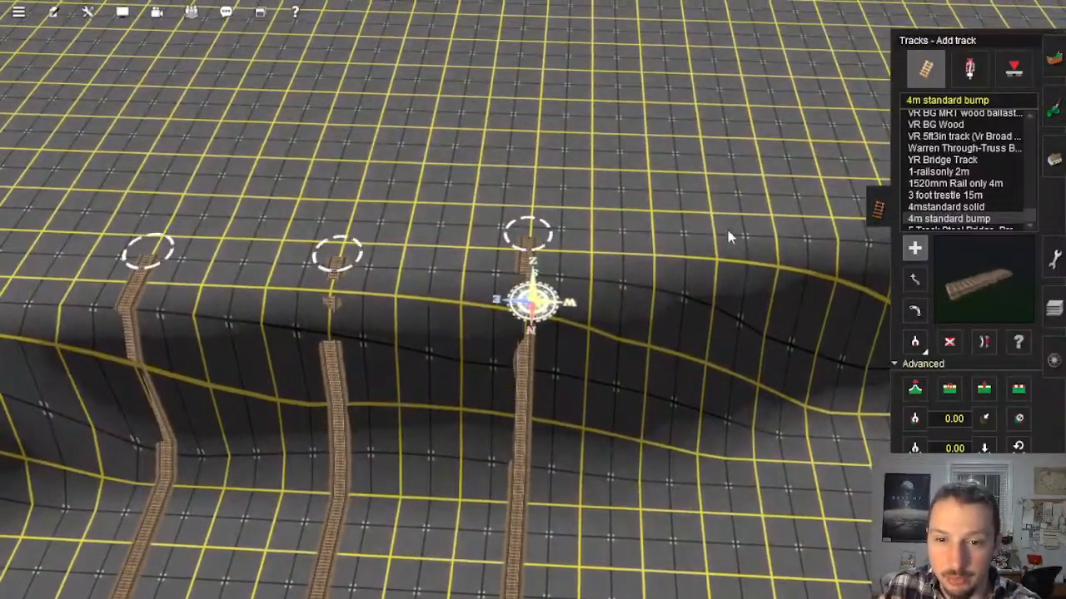
Step: Lay one more 4m standard bump track at the outer end of the row and switch to the Move track mode
left_click(712, 223)
right_click_drag(749, 341, 467, 296)
left_click(530, 231)
key("Right")
left_click(915, 281)
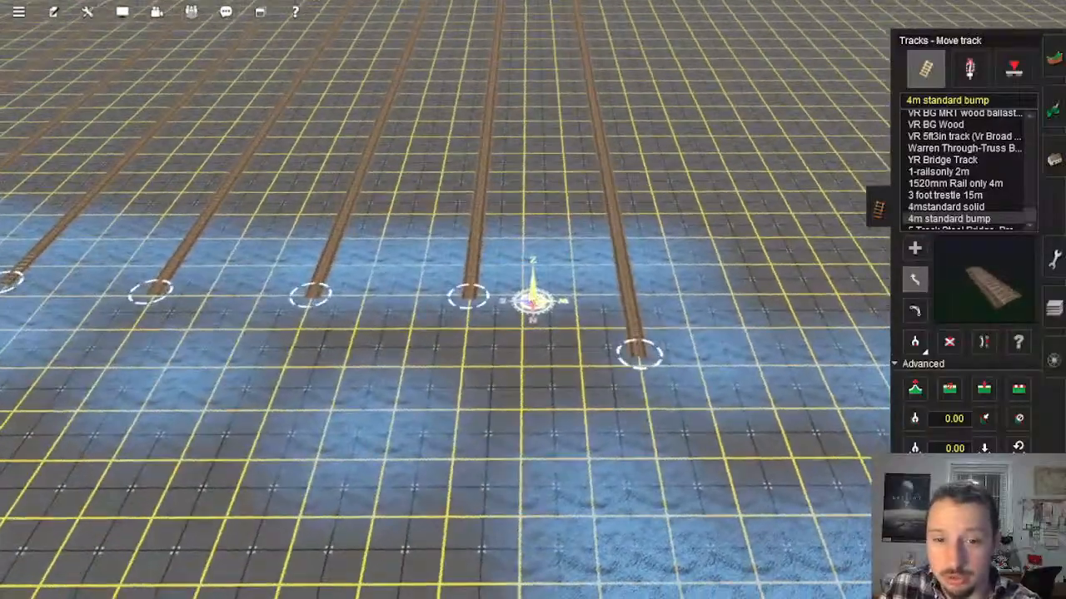
right_click_drag(471, 323, 537, 295)
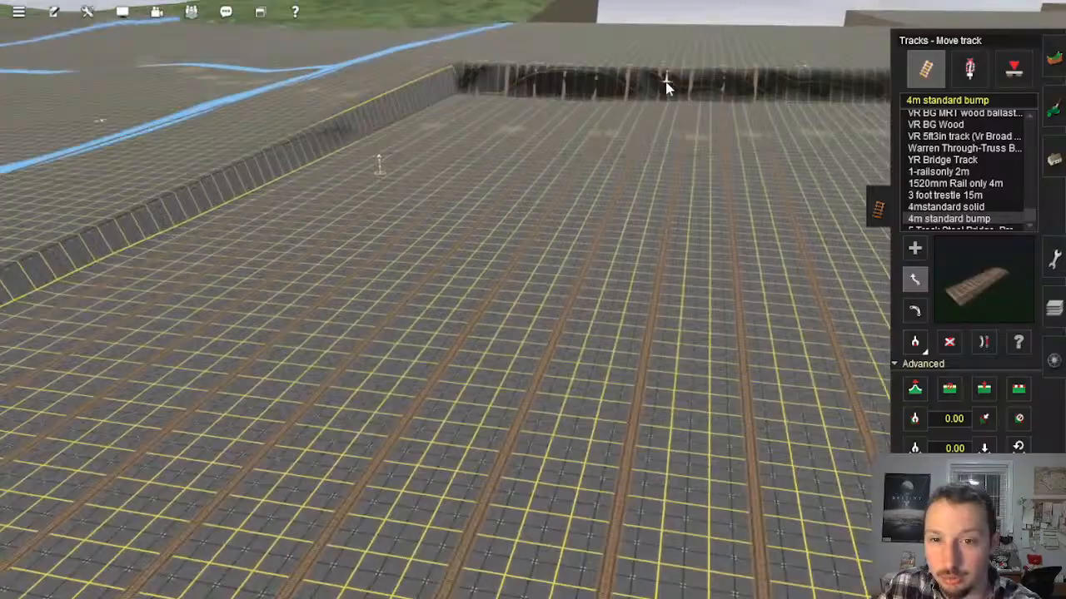
Step: Lay a further 4m standard bump track parallel to the row, ending on the ground above the drop
right_click_drag(666, 83, 620, 333)
left_click(915, 249)
key("Left")
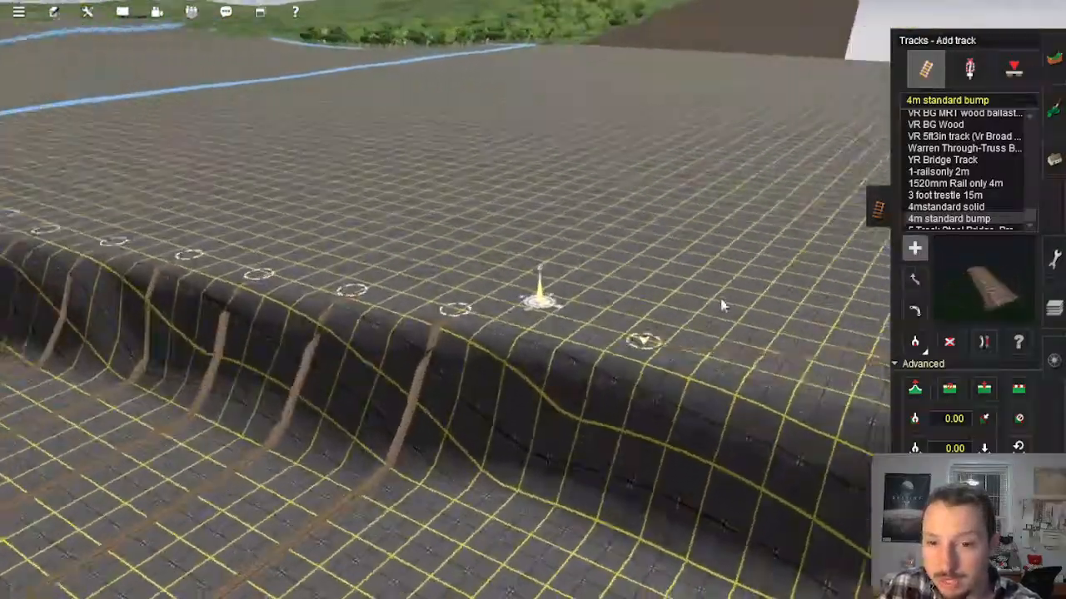
key("Up")
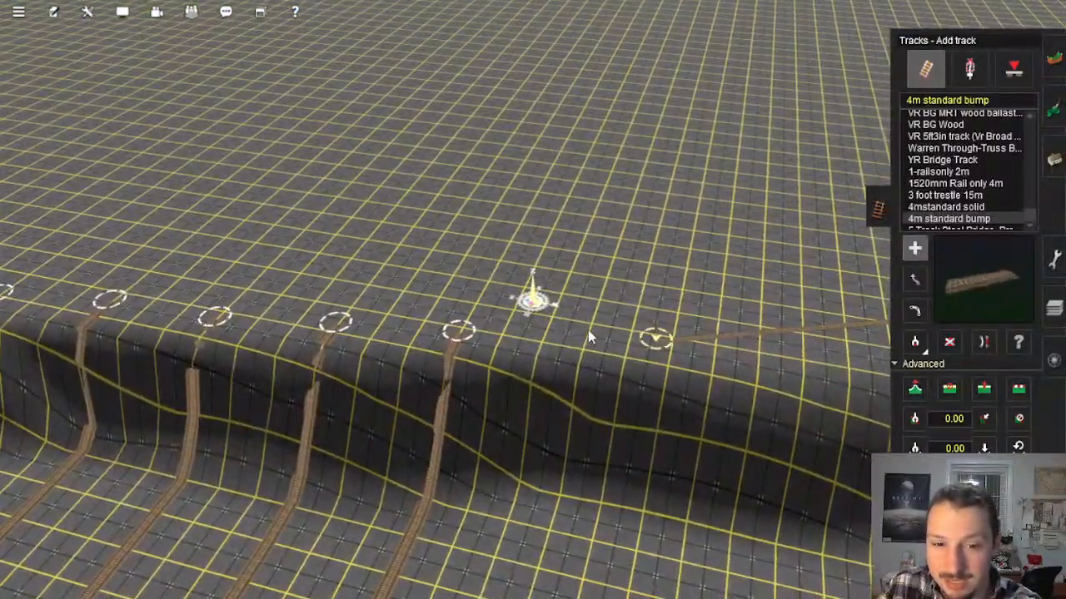
left_click(589, 330)
right_click_drag(526, 417, 575, 259)
key("Left")
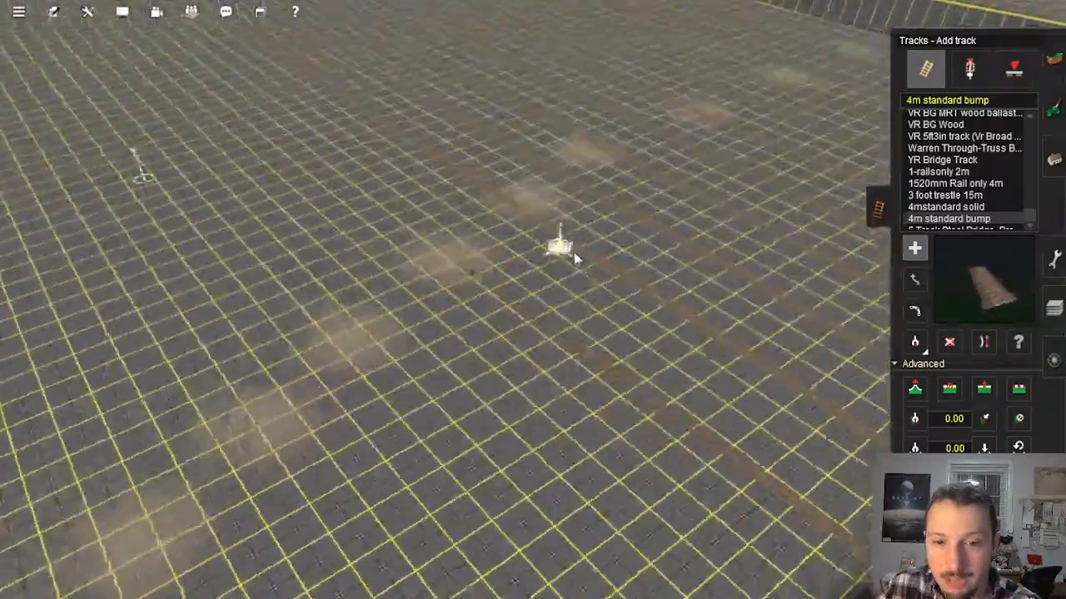
right_click_drag(528, 171, 549, 326)
key("Up")
right_click_drag(553, 211, 544, 70)
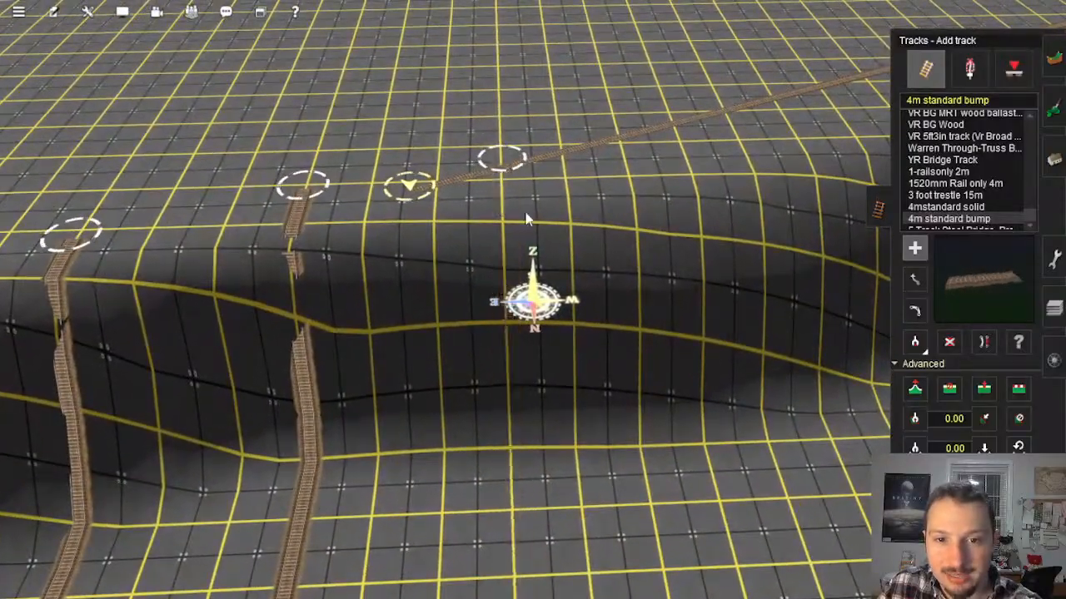
right_click(526, 218)
key("Left")
Step: Adjust the spline height of the track ends above the drop, one track after another along the row
left_click(915, 388)
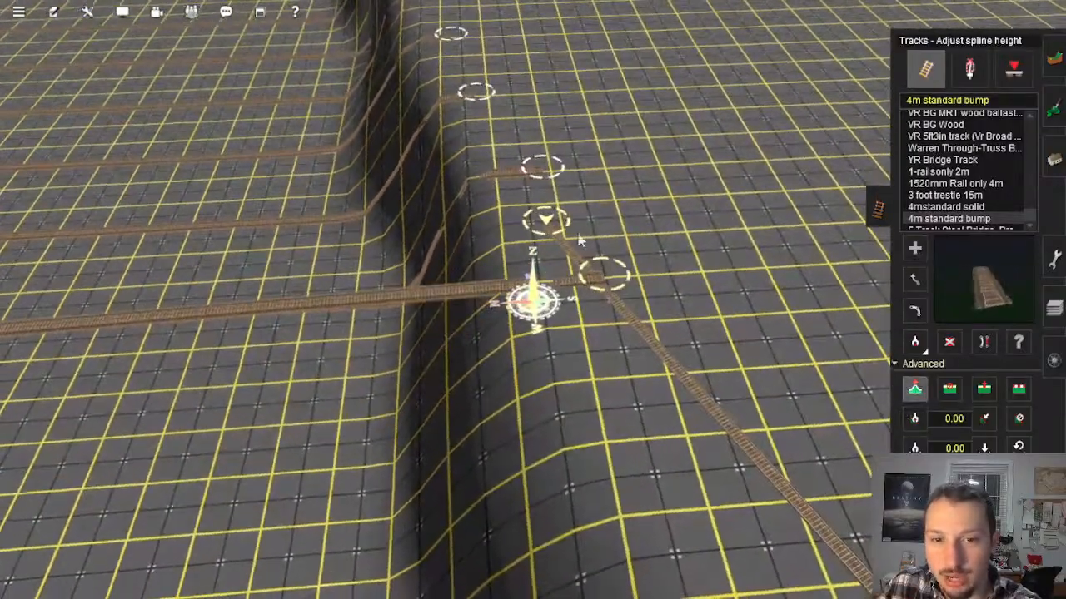
left_click(483, 89)
right_click(473, 84)
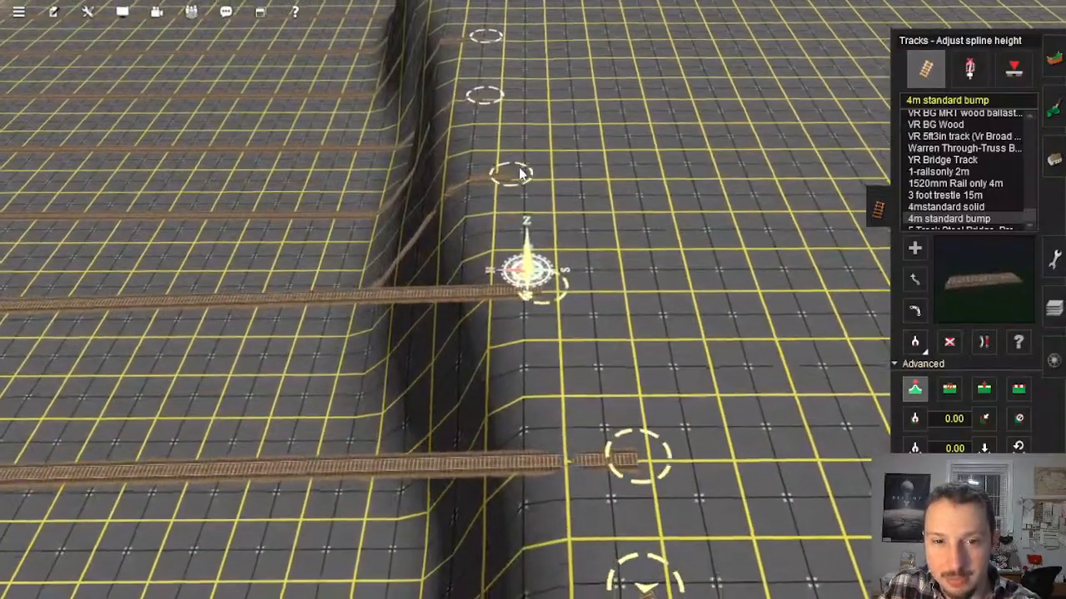
left_click(523, 176)
left_click(488, 111)
right_click(492, 88)
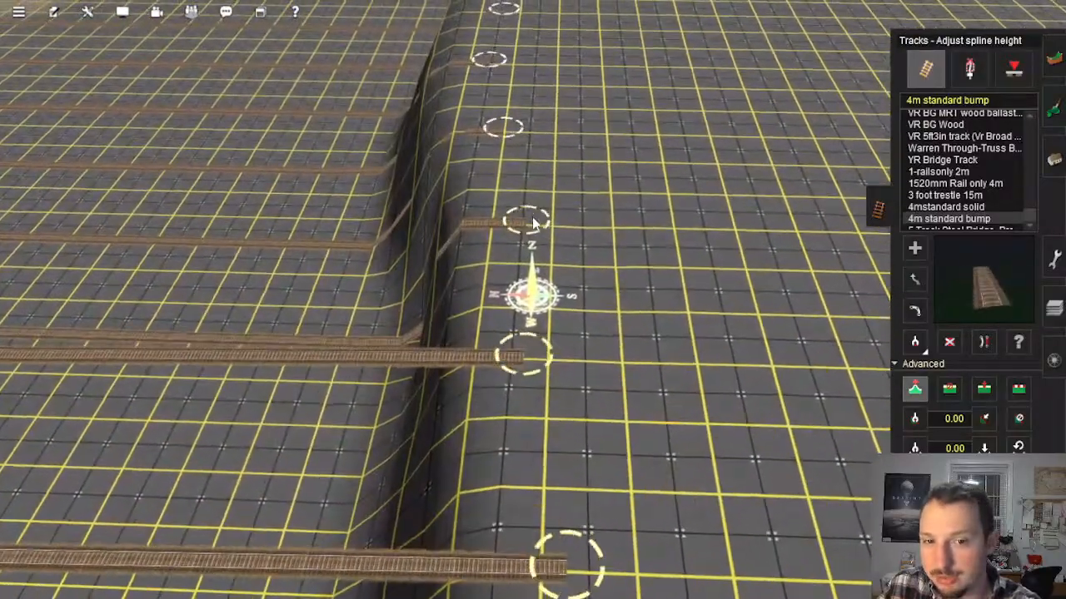
right_click(512, 79)
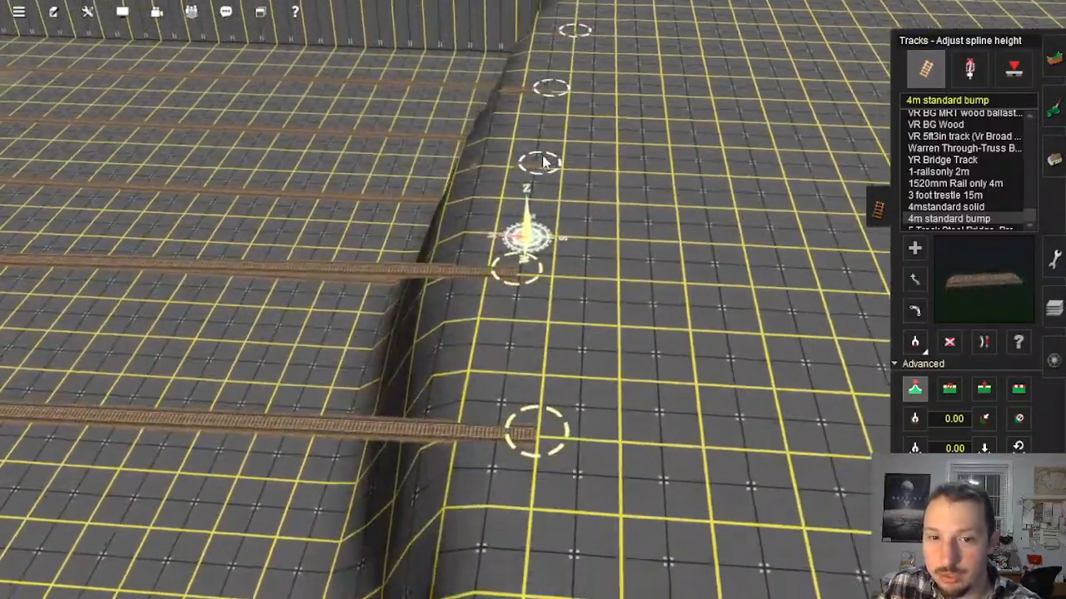
right_click(595, 73)
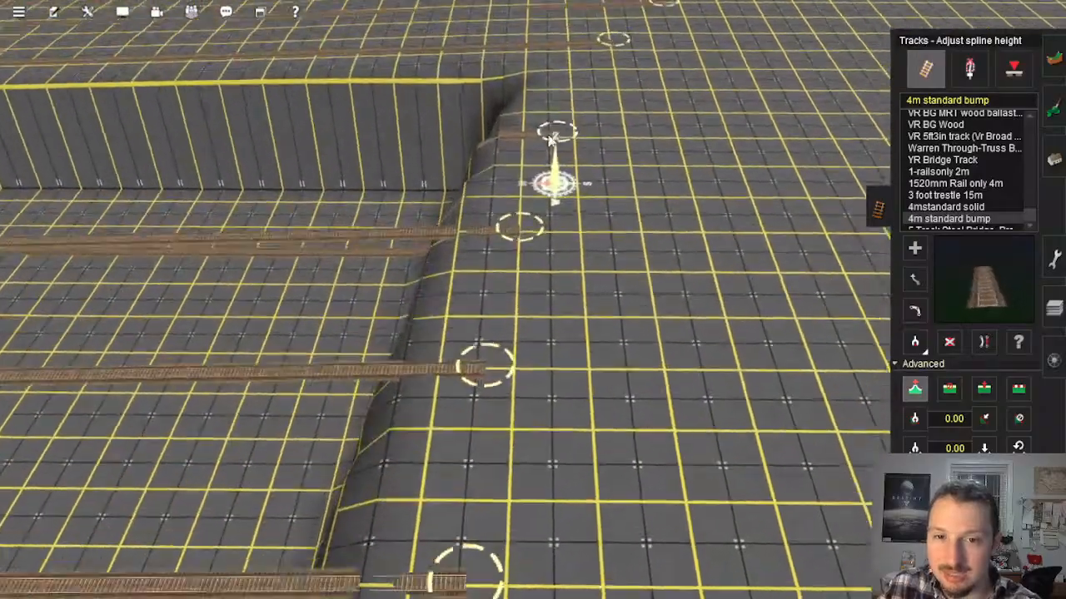
right_click(534, 187)
key("Left")
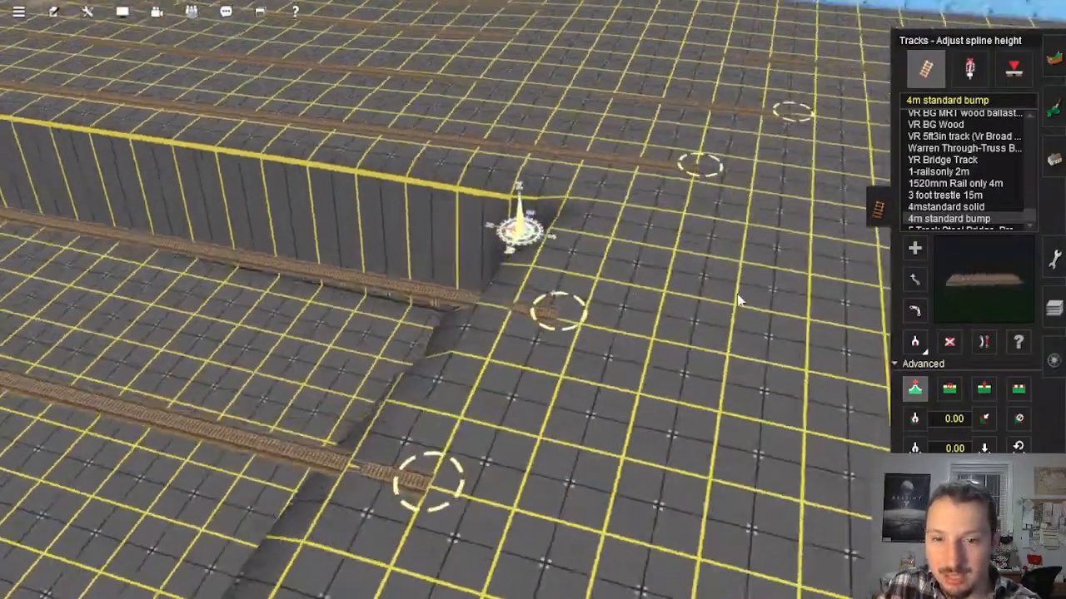
Step: Flatten the ground along the parallel track next to the one beside the embankment wall
key("Down")
key("f")
right_click(399, 293)
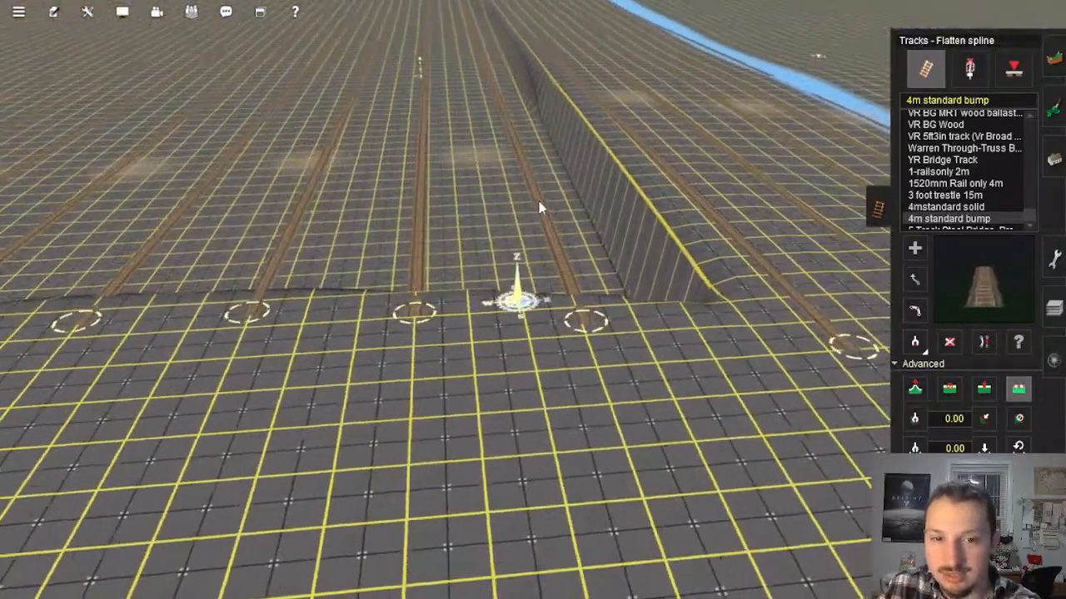
left_click(441, 208)
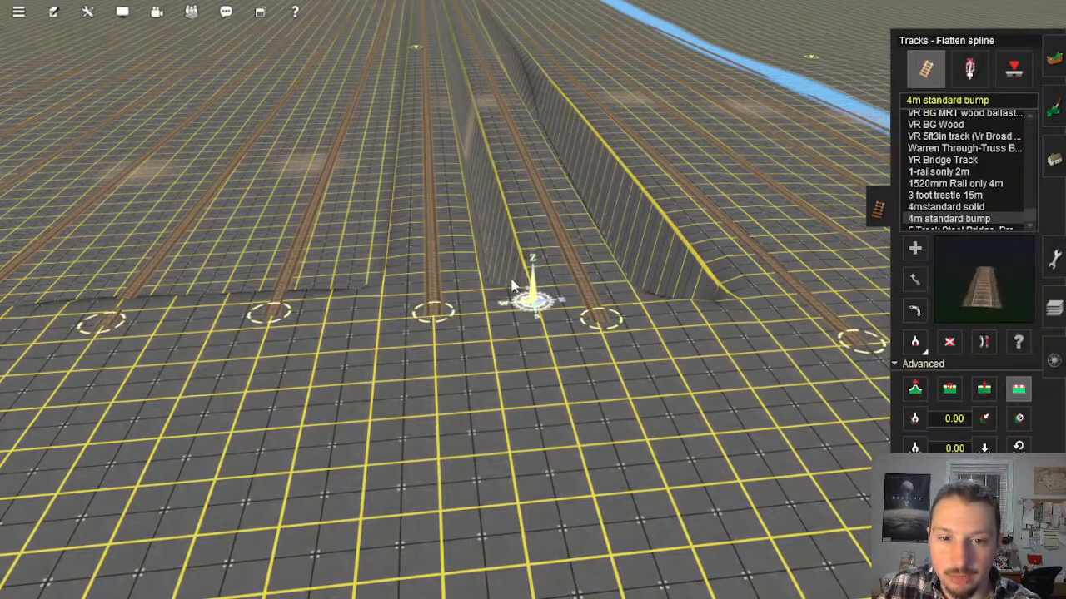
key("Left")
scroll(550, 333, "up", 2)
key("Right")
key("Left")
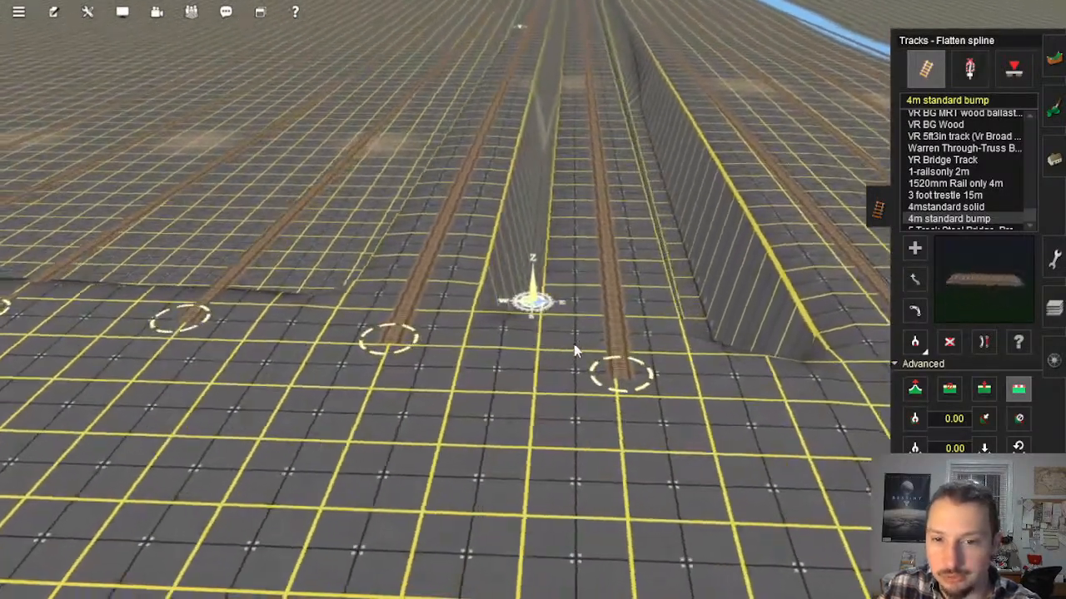
scroll(573, 344, "down", 3)
right_click(478, 289)
right_click(618, 326)
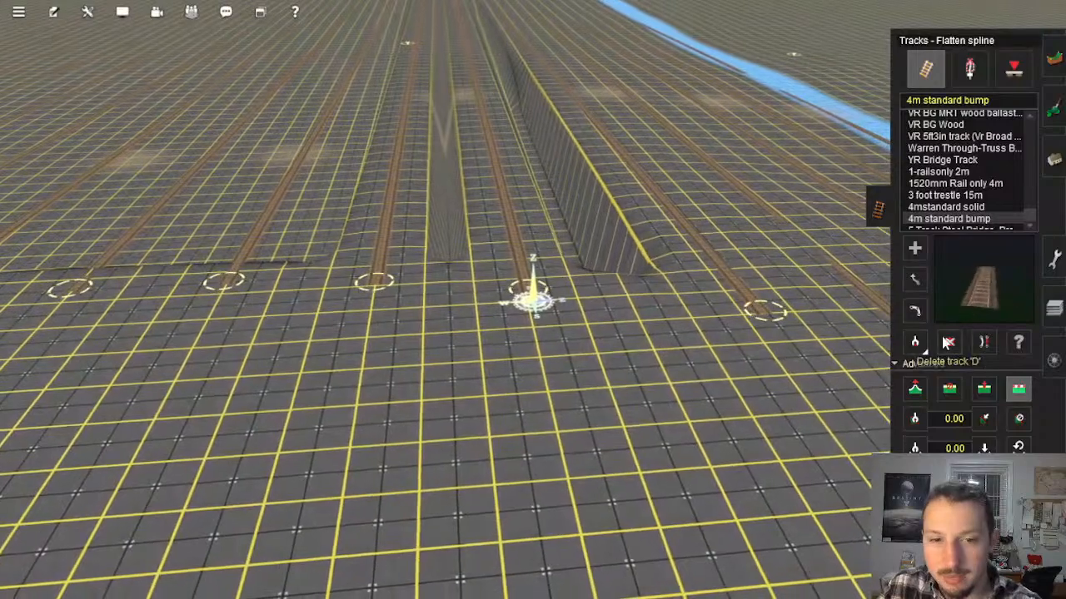
Step: Delete the parallel guide tracks nearest the embankment, working outward along the row above the drop
right_click(386, 218)
key("Left")
right_click(413, 298)
scroll(375, 311, "down", 3)
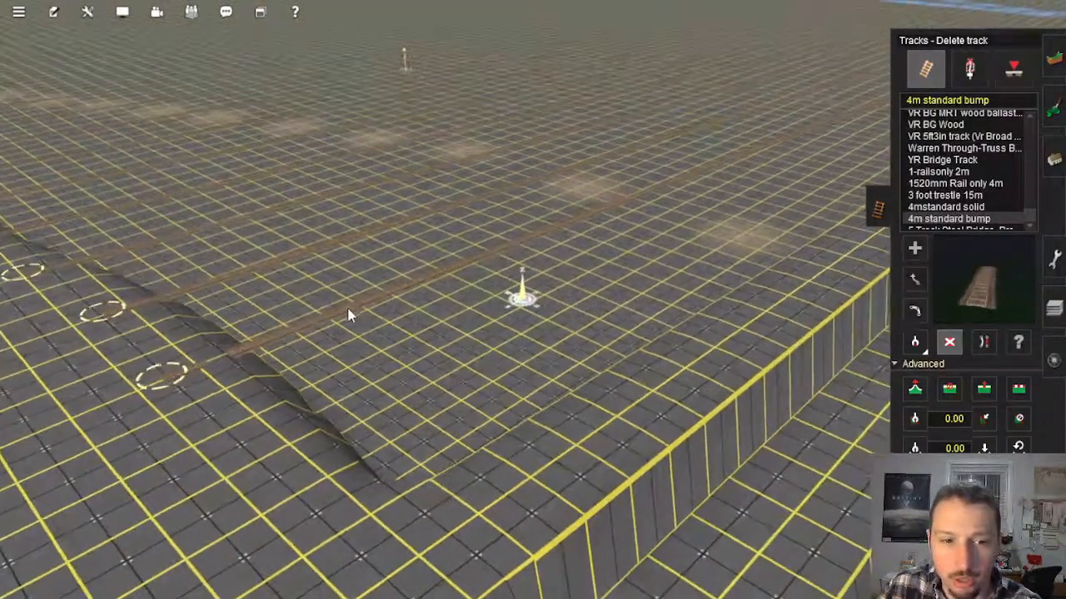
left_click(348, 309)
right_click(184, 194)
key("Right")
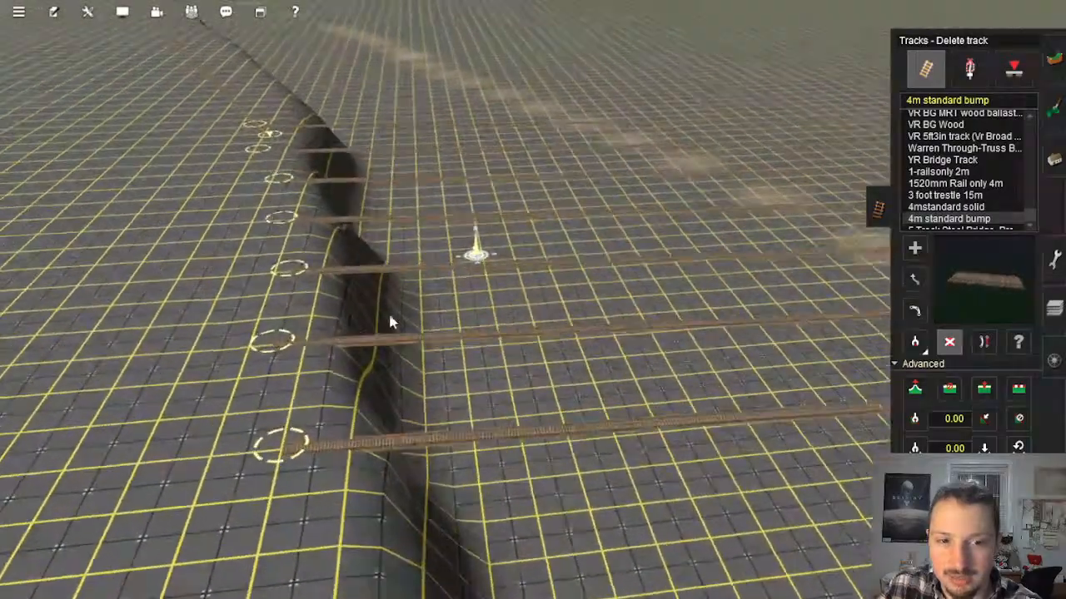
left_click(343, 320)
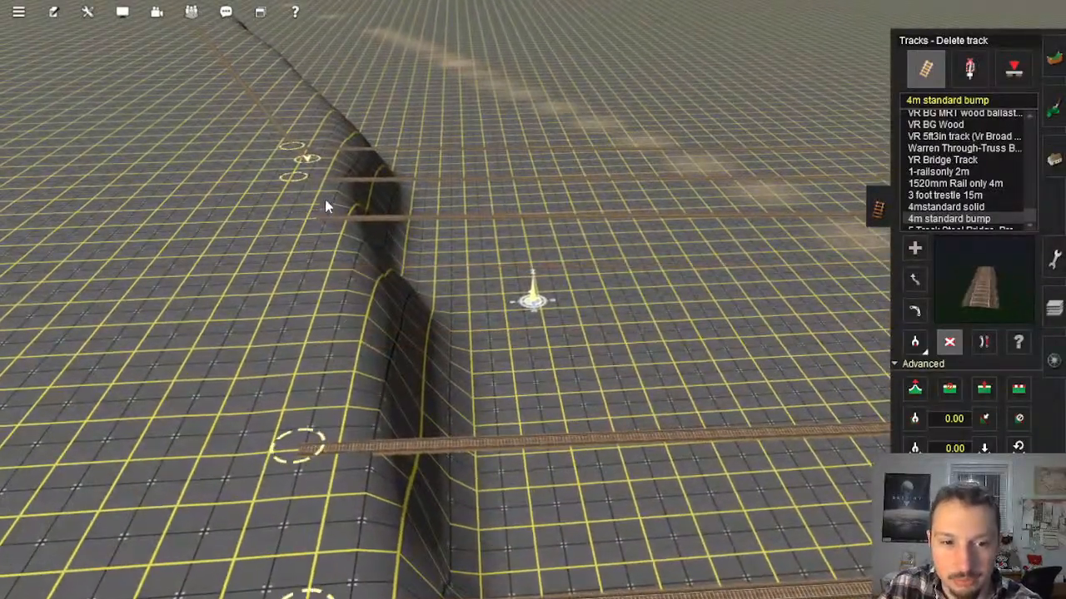
Step: Delete the remaining guide tracks at the outer end of the row
right_click(370, 230)
key("Right")
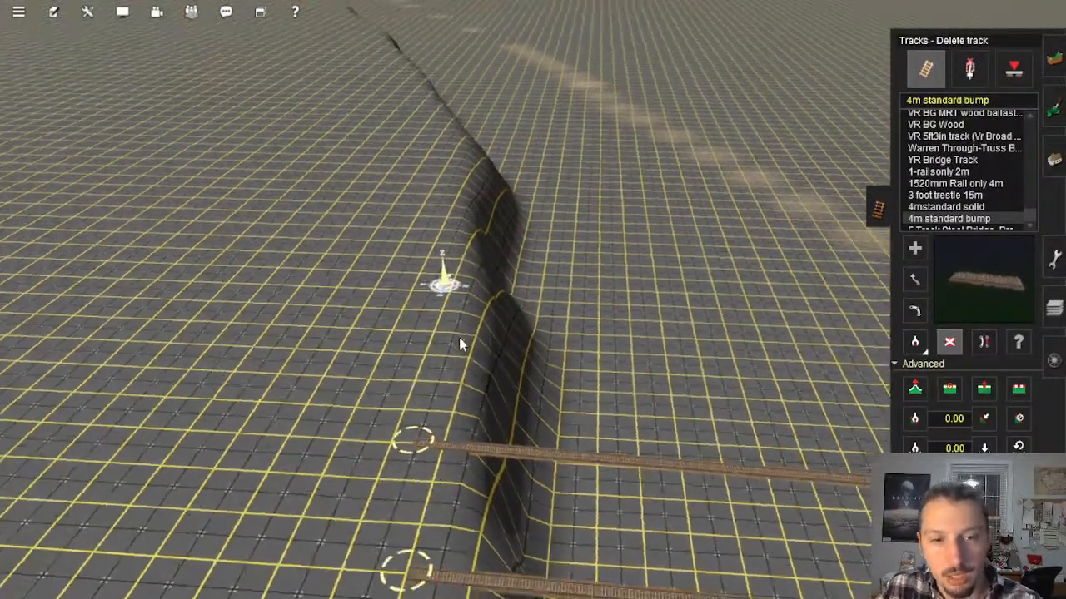
scroll(499, 336, "down", 4)
scroll(535, 335, "up", 3)
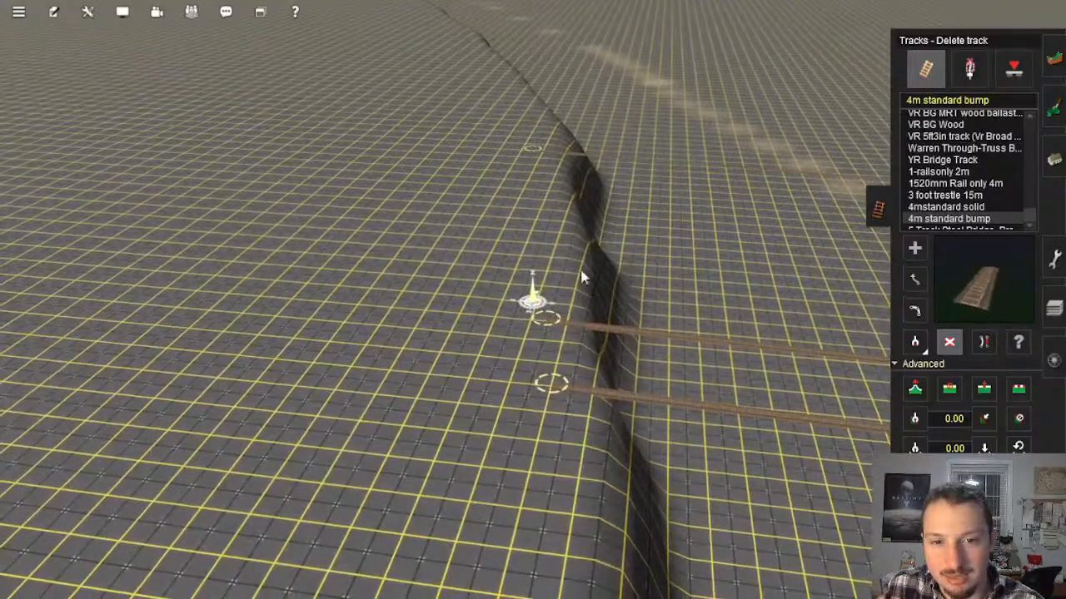
left_click(582, 403)
right_click(589, 408)
right_click(601, 420)
key("Right")
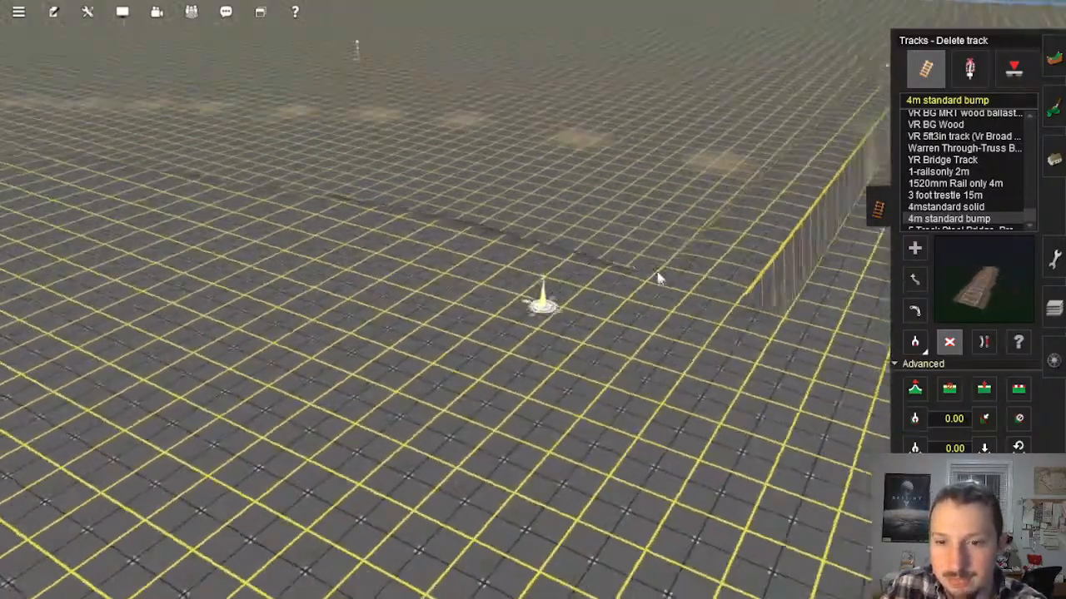
Step: Lay a new 4m standard bump track beside the embankment, from the ground above the drop to the flooded strip
right_click(657, 279)
key("Right")
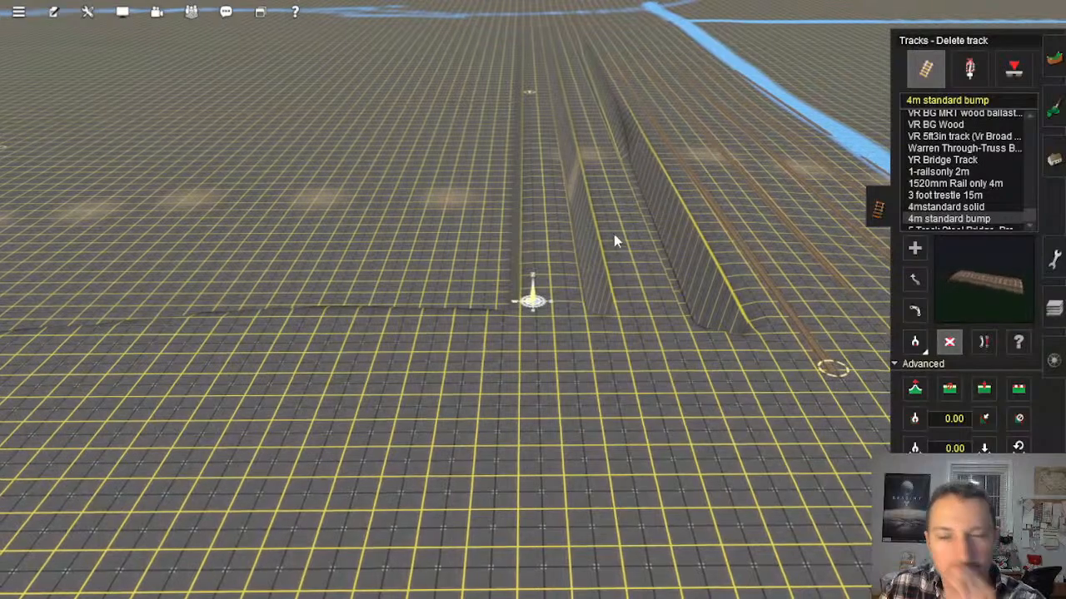
right_click_drag(616, 241, 541, 382)
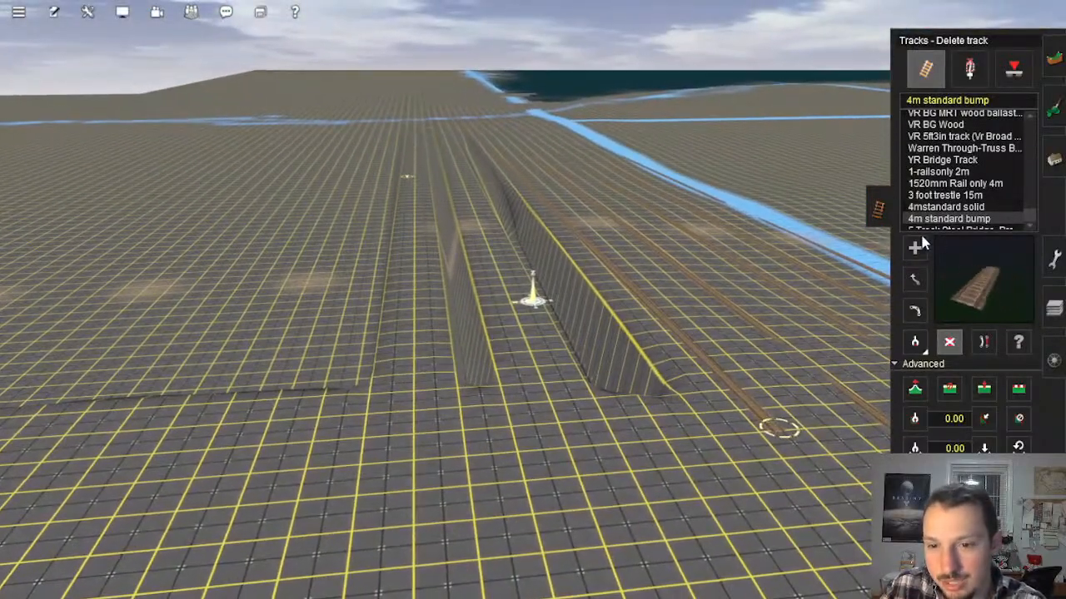
key("Right")
key("Up")
right_click(522, 368)
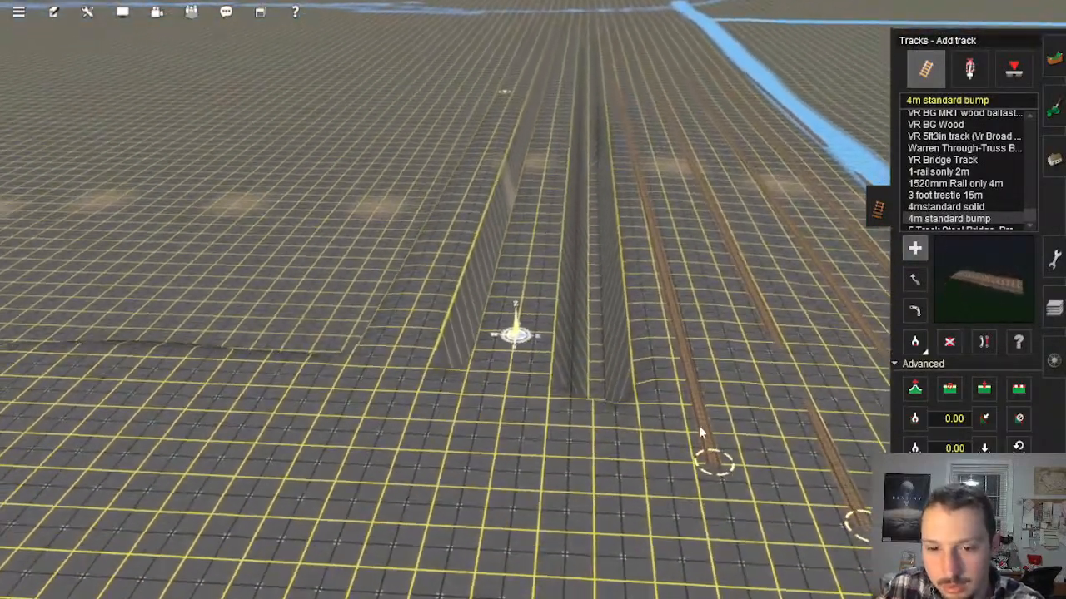
left_click(603, 393)
right_click_drag(595, 271, 541, 166)
key("Down")
right_click(530, 282)
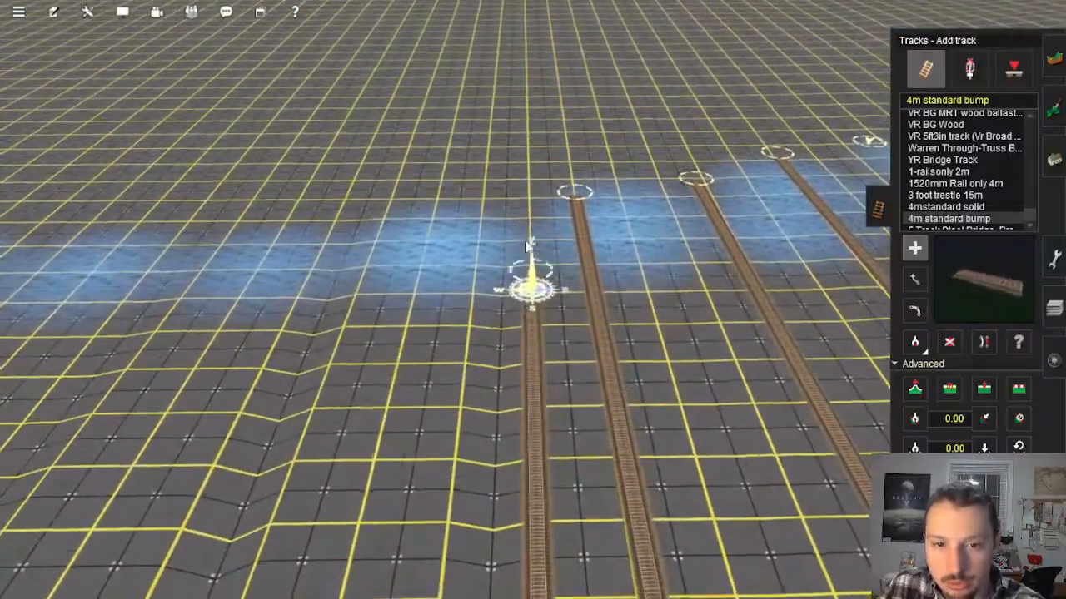
left_click(504, 204)
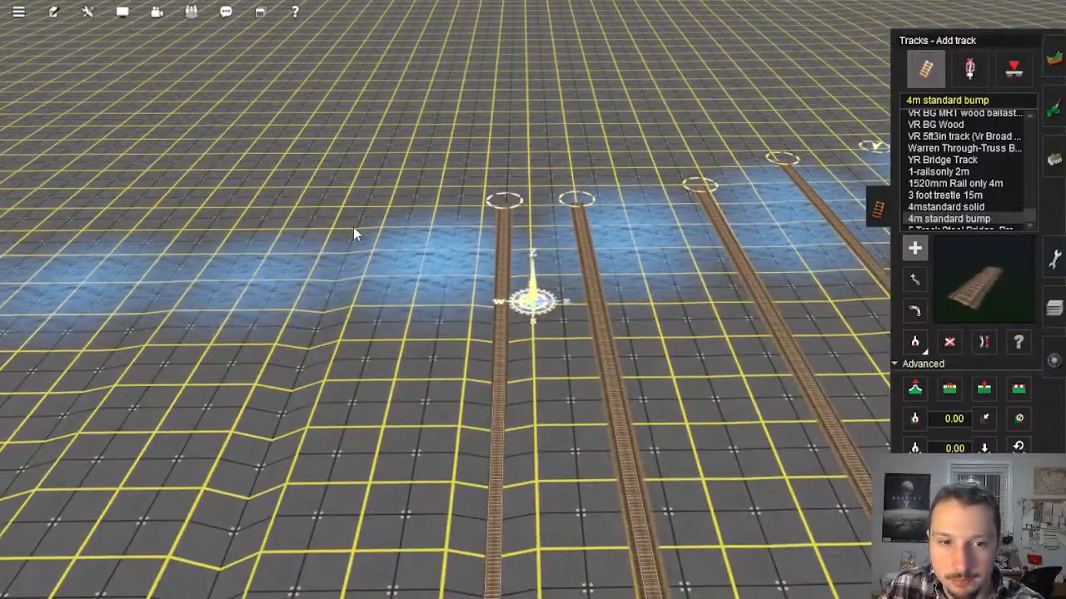
Step: Lay a second parallel 4m standard bump track from the flooded strip back to the ground above the drop
left_click(353, 223)
right_click(239, 347)
key("Right")
right_click_drag(302, 286, 527, 167)
key("Down")
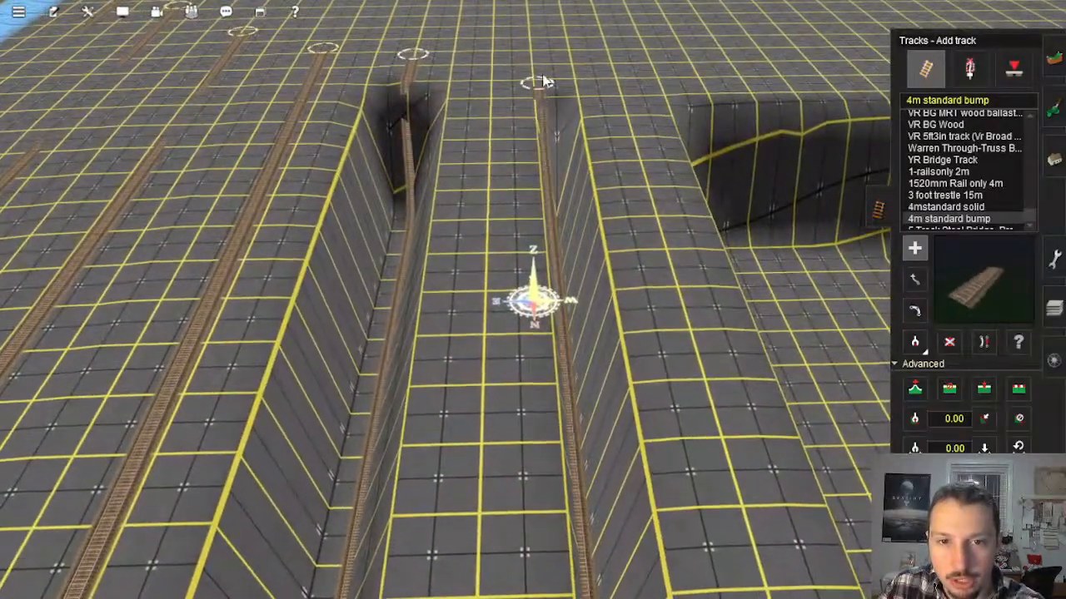
left_click(547, 68)
Step: Adjust the spline height of the new tracks' ends on the ground above the drop
right_click(454, 126)
key("Left")
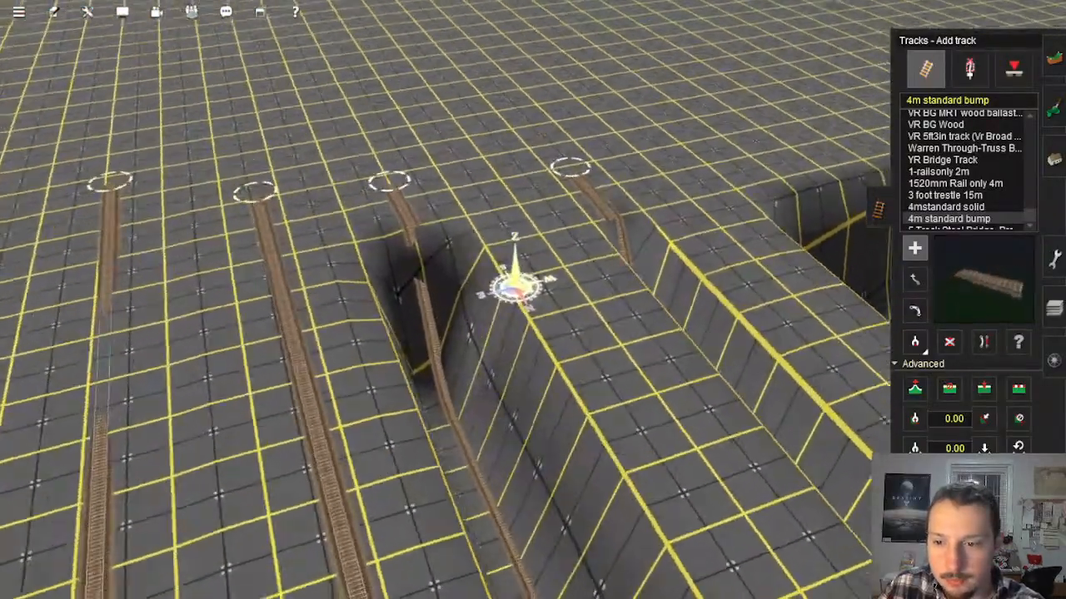
right_click(536, 133)
key("Left")
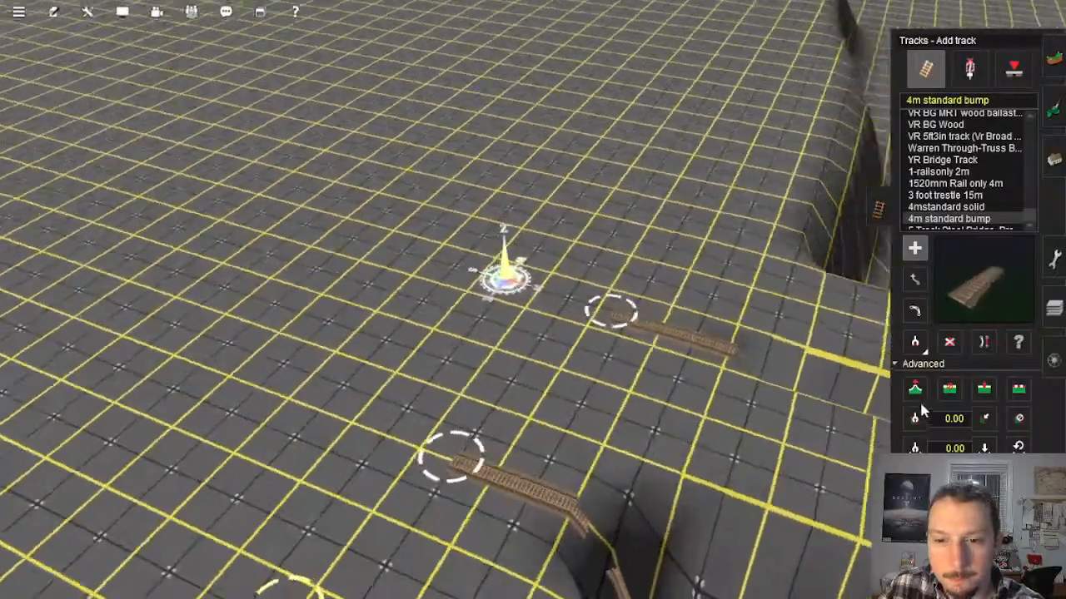
left_click(915, 392)
left_click(613, 480)
right_click_drag(610, 380, 553, 298)
key("Left")
Step: Flatten the ground along the two newly laid tracks to their spline height
key("f")
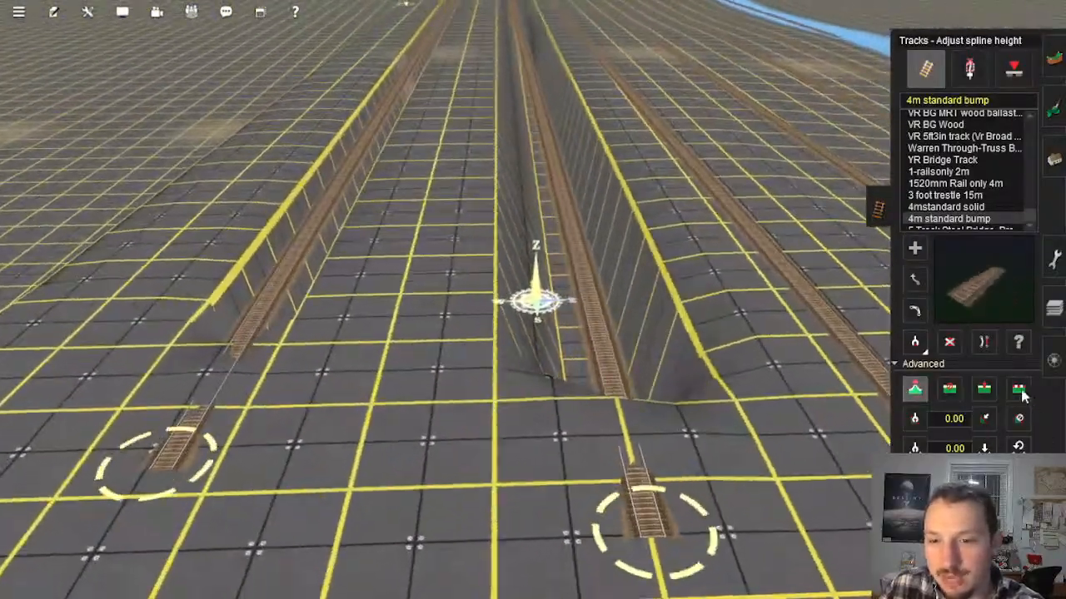
left_click(547, 214)
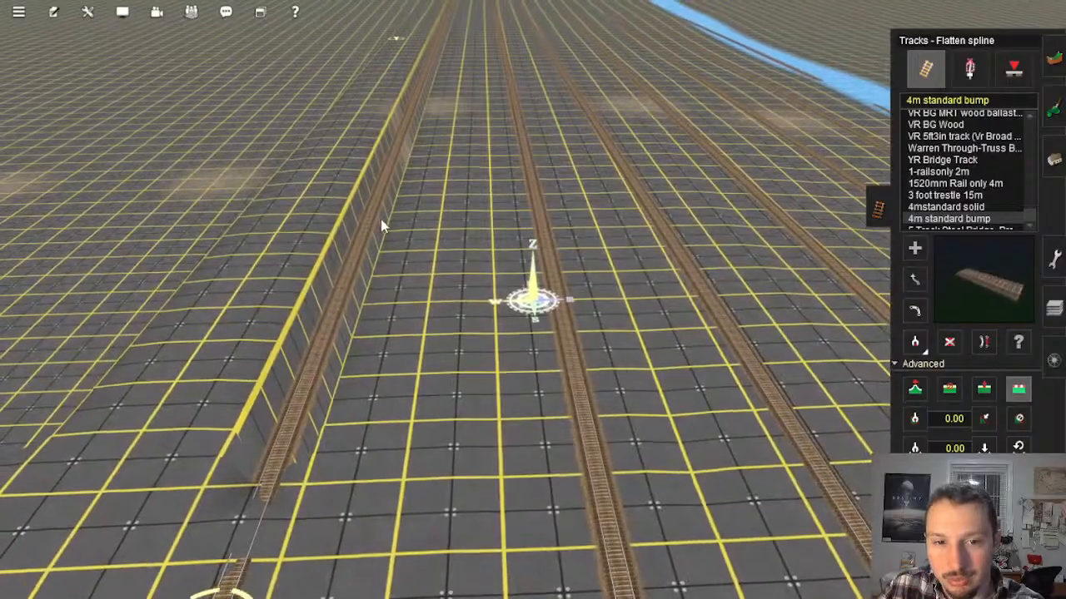
left_click(381, 221)
right_click_drag(466, 354, 437, 291)
key("Down")
key("Up")
Step: Lay two parallel 4m standard bump tracks beyond the flattened ground, between the upper ground at the drop and the flooded strip
left_click(915, 248)
key("Left")
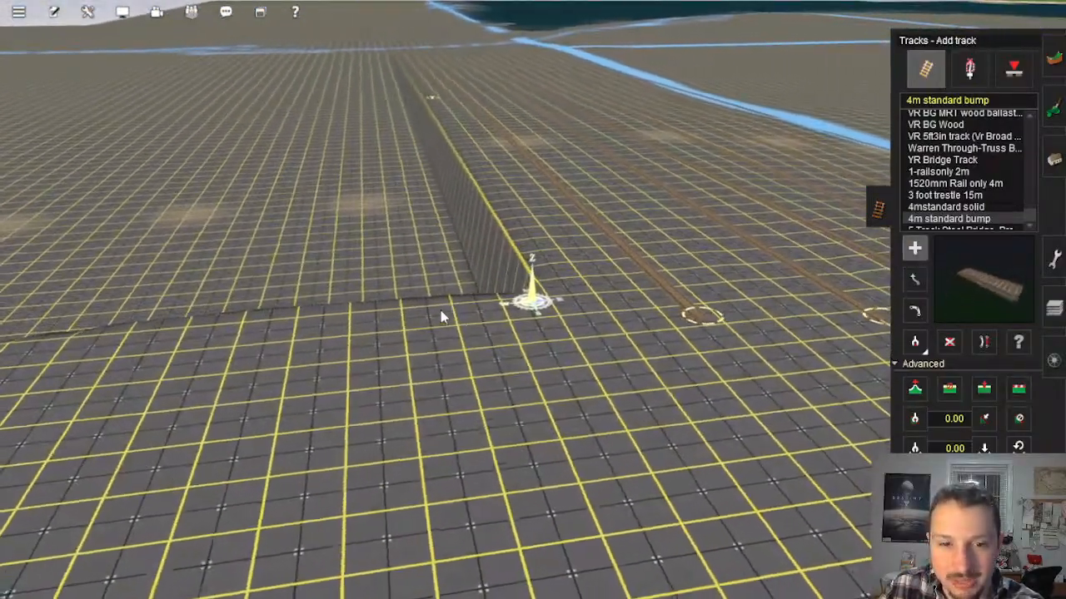
left_click(510, 323)
right_click_drag(449, 249, 525, 263)
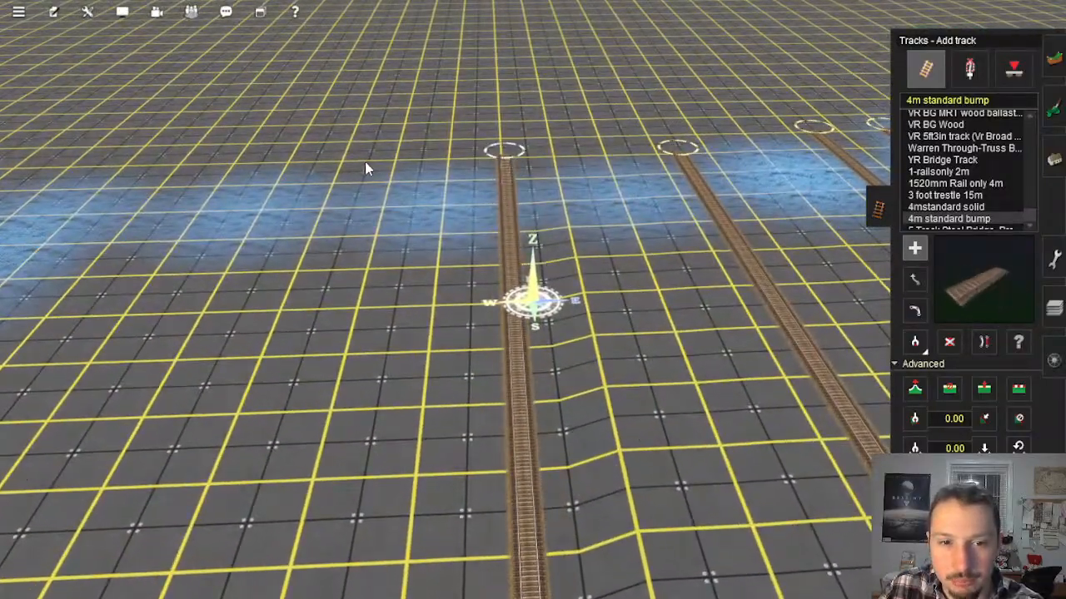
left_click(397, 158)
key("Left")
right_click_drag(399, 291, 530, 246)
key("Left")
key("Up")
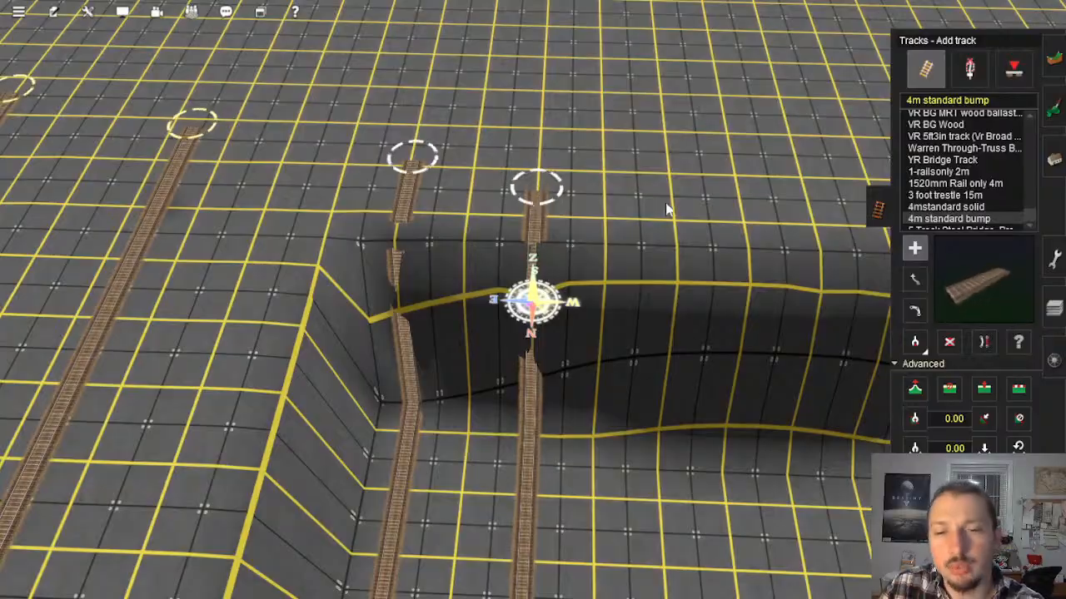
Step: Extend the row outward with two more evenly spaced 4m standard bump tracks across the low plain
key("Right")
right_click_drag(678, 237, 515, 202)
key("Right")
key("Down")
key("Up")
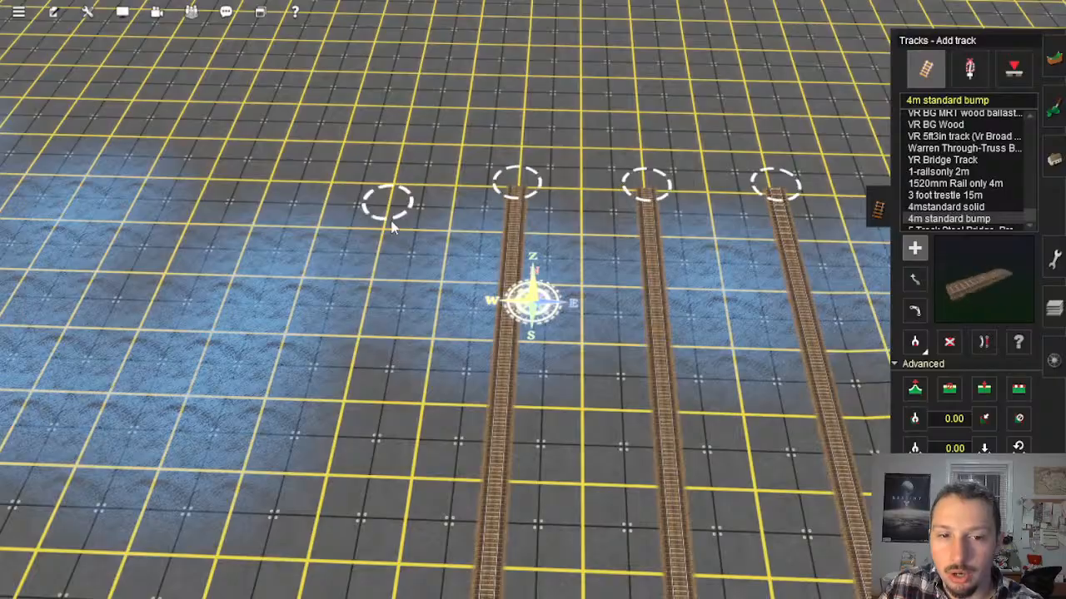
key("Left")
right_click_drag(393, 227, 533, 262)
left_click(534, 156)
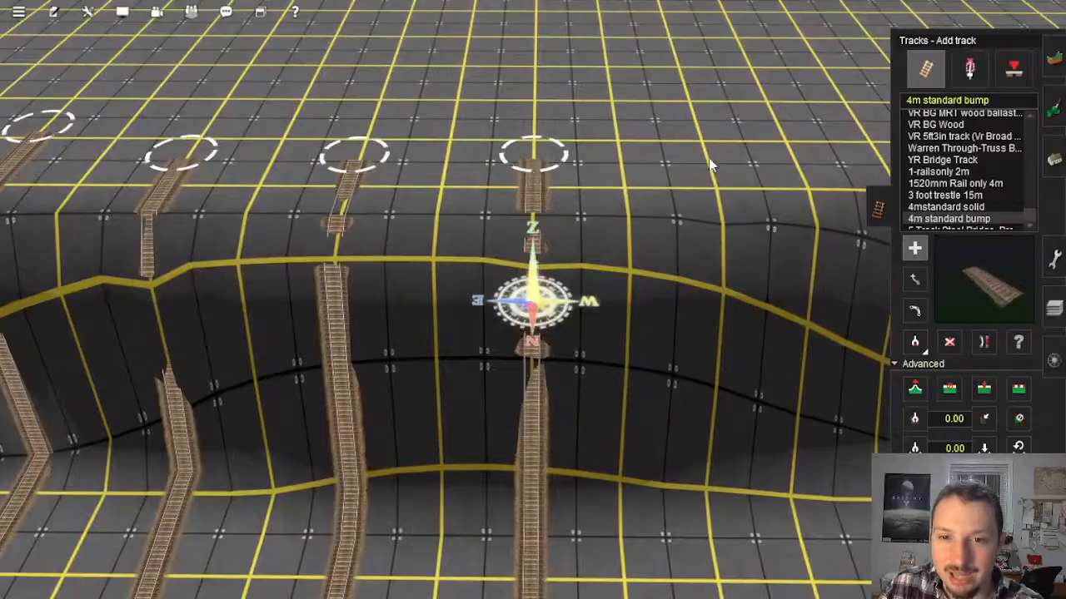
Step: Lay one more parallel 4m standard bump track from the ground above the drop to the far side of the flooded strip
key("Left")
right_click_drag(767, 429, 530, 262)
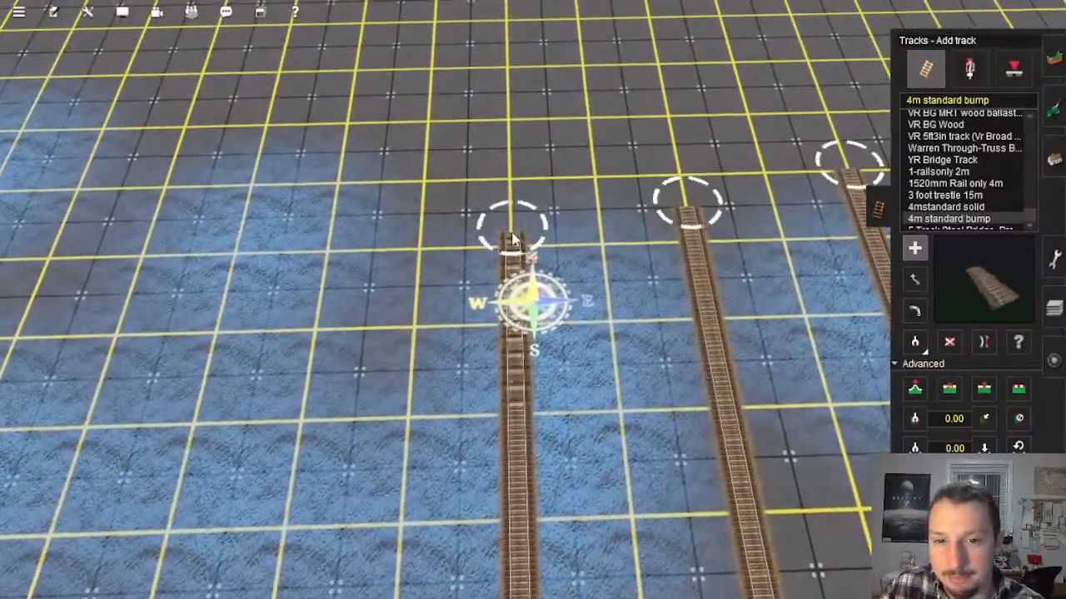
left_click(513, 245)
scroll(526, 283, "down", 5)
key("Right")
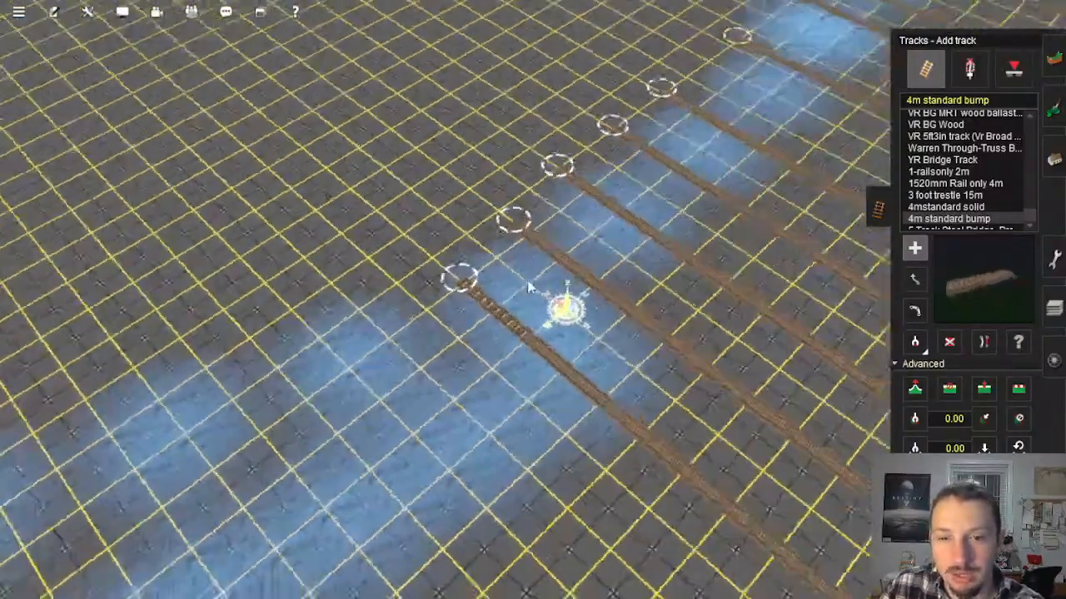
Step: Lay another evenly spaced 4m standard bump track beside the row, from beyond the flooded strip back to the upper ground above the drop
key("Down")
key("Left")
key("Up")
mouse_move(581, 298)
right_mouse_down()
mouse_move(567, 299)
mouse_move(582, 318)
right_mouse_up()
key("Right")
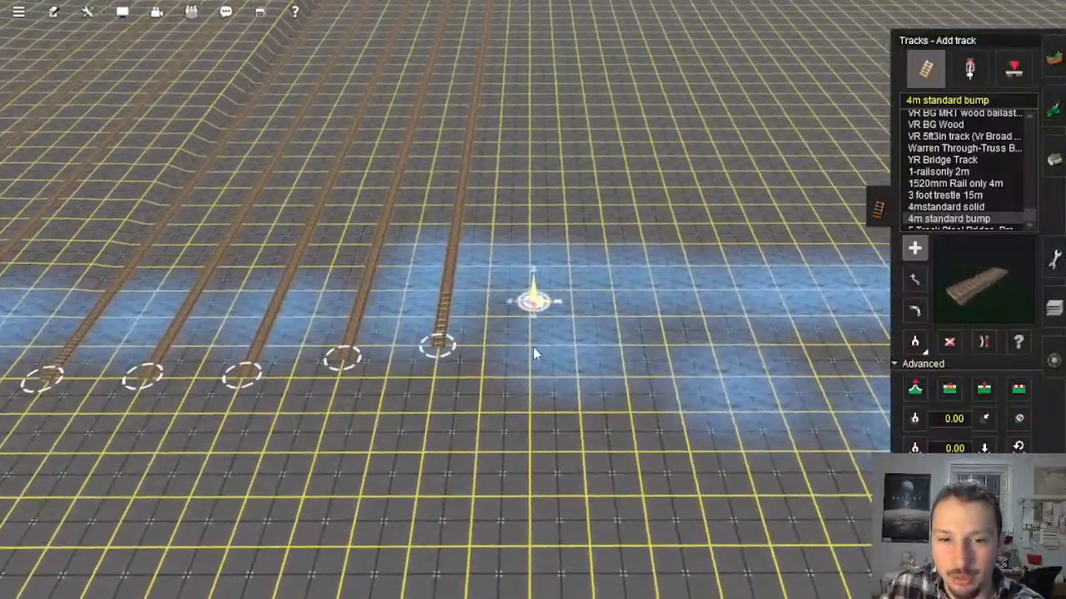
left_click(532, 345)
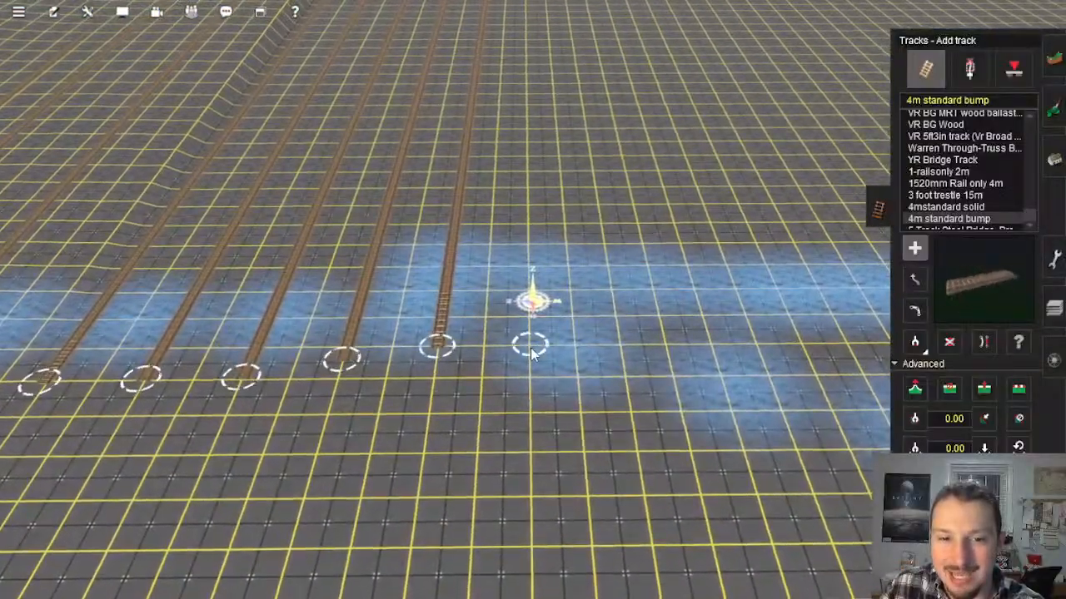
mouse_move(527, 179)
right_mouse_down()
mouse_move(537, 110)
mouse_move(556, 143)
mouse_move(520, 183)
mouse_move(529, 198)
mouse_move(531, 181)
right_mouse_up()
left_click(520, 187)
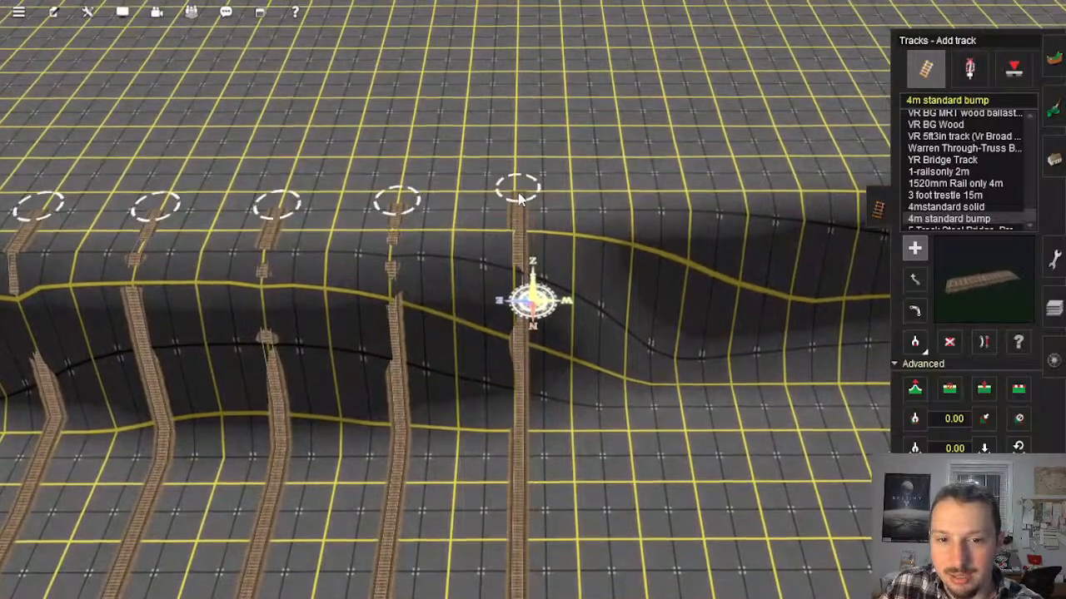
Step: Adjust the spline height of the newly laid tracks' ends on the upper ground above the drop
key("Left")
left_click(914, 388)
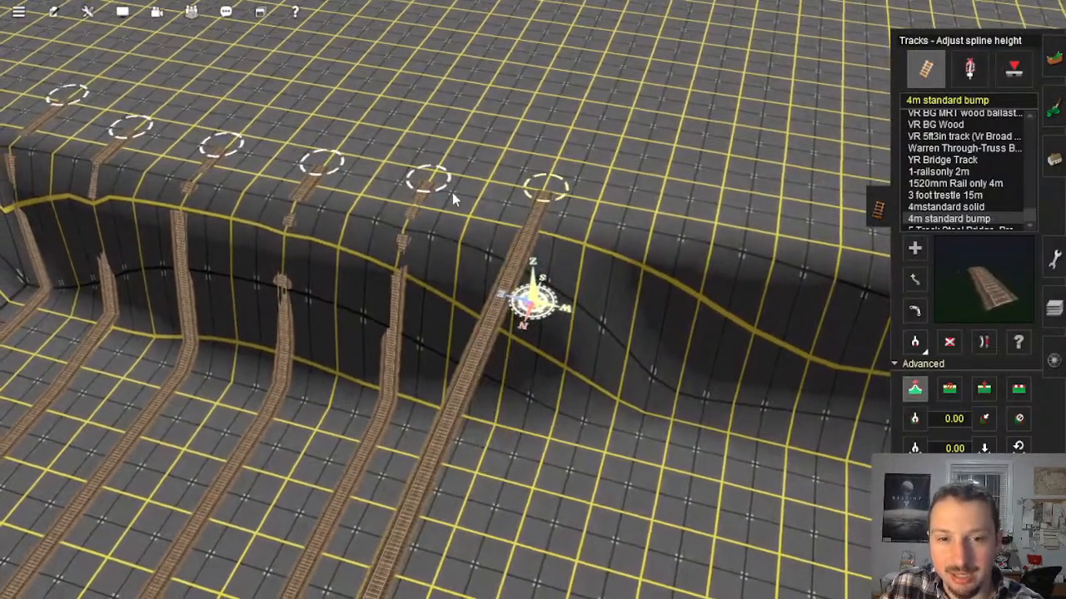
left_click(343, 169)
right_click(236, 155)
key("Left")
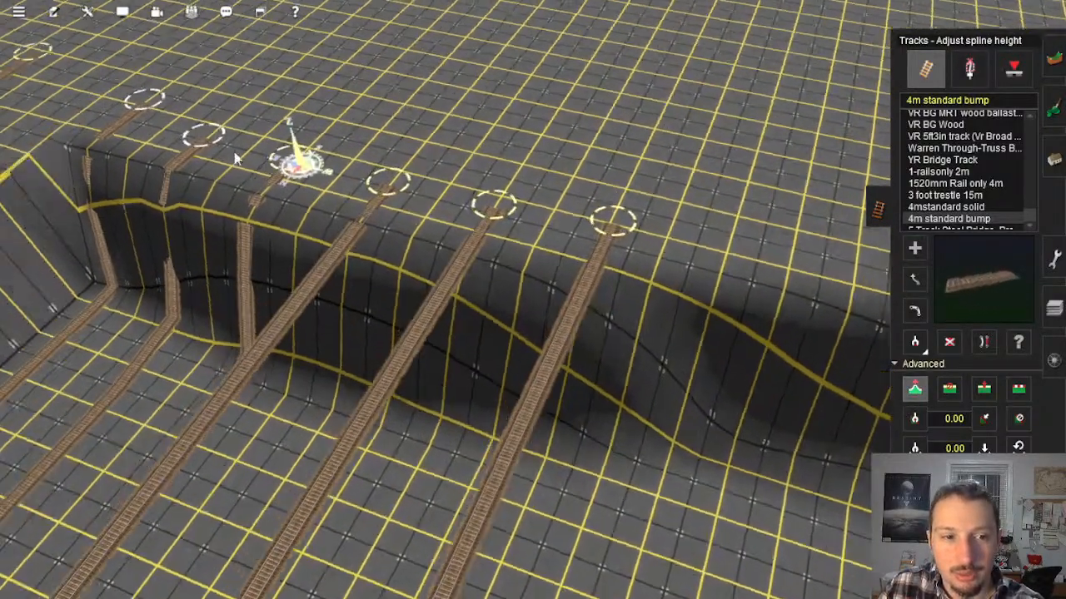
left_click(350, 191)
left_click(428, 253)
left_click(373, 198)
right_click(432, 246)
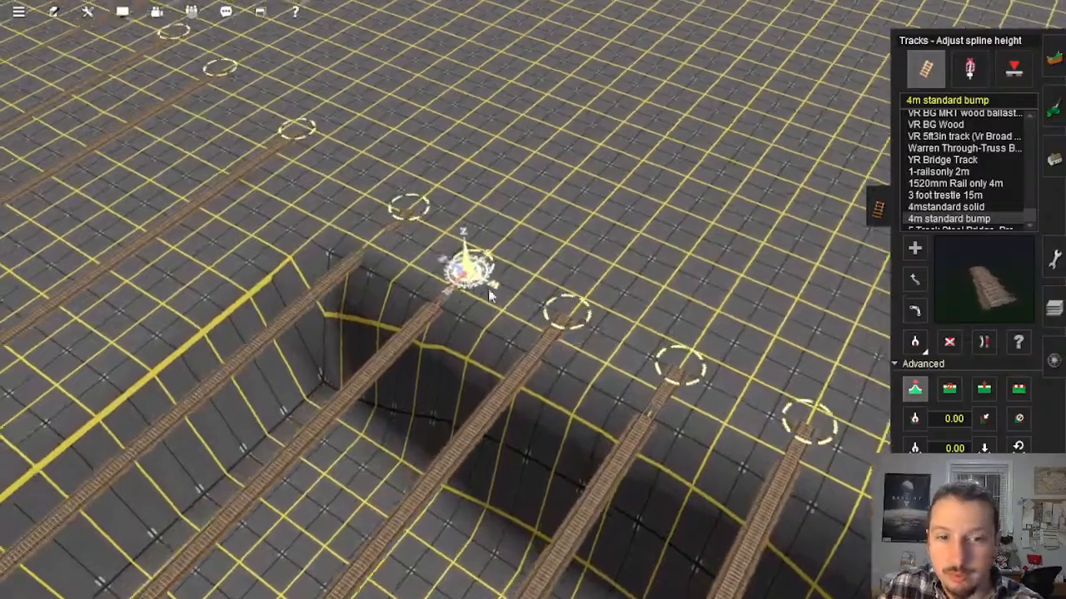
key("Down")
key("Left")
Step: Flatten the ground along each of the newly laid parallel tracks, working outward from the already flattened area
left_click(1019, 389)
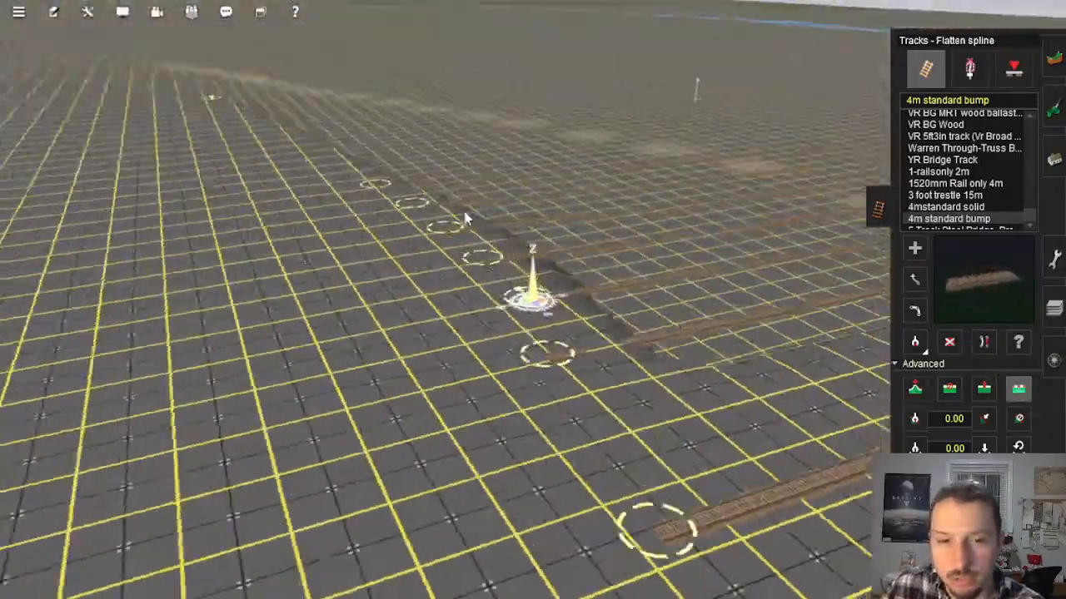
key("Left")
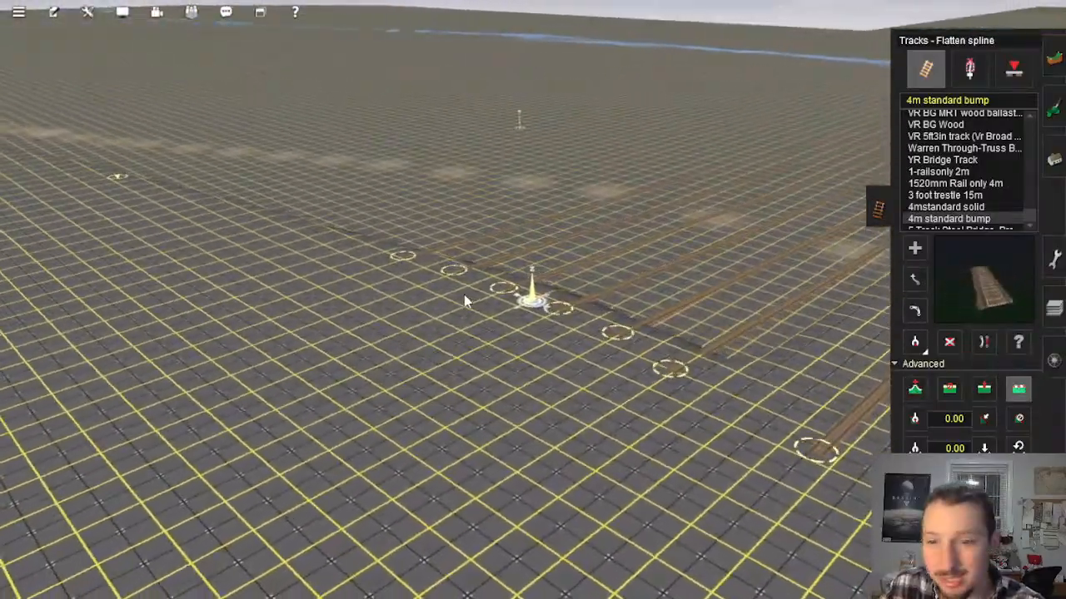
right_click(558, 351)
key("Right")
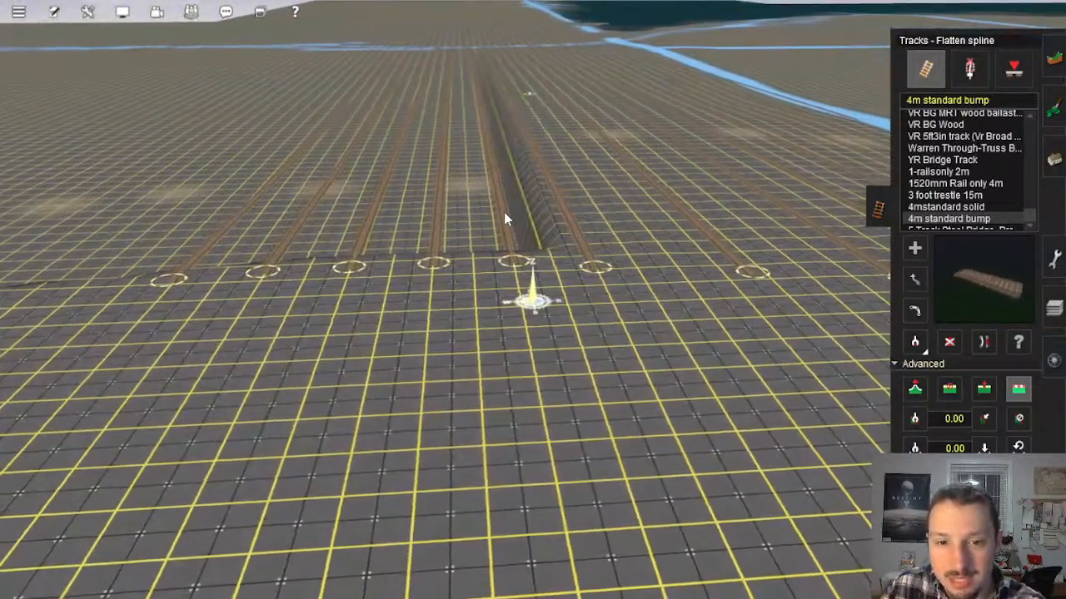
left_click(504, 213)
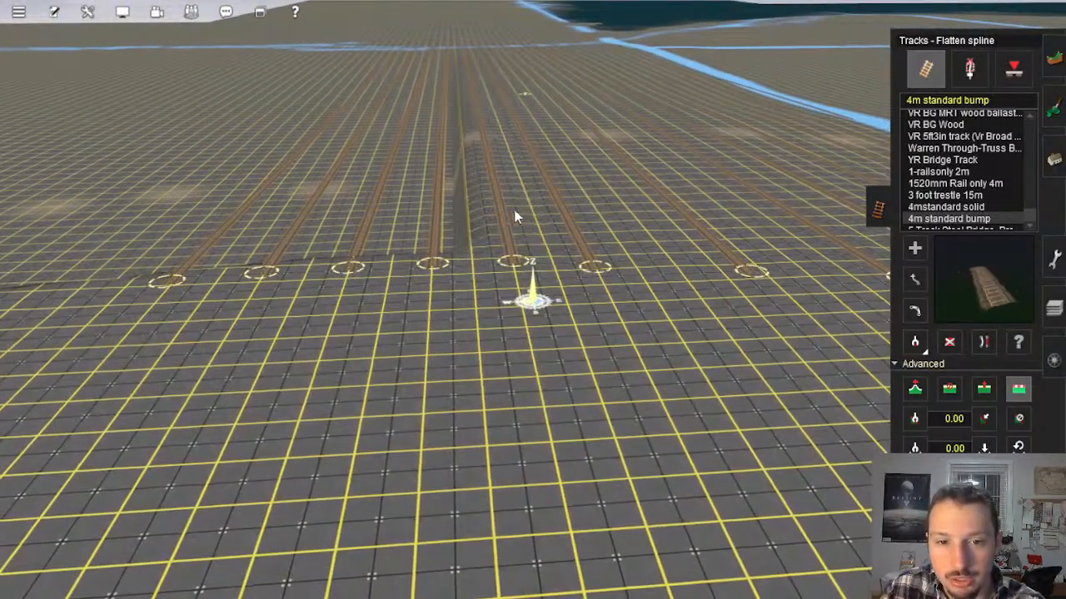
left_click(442, 210)
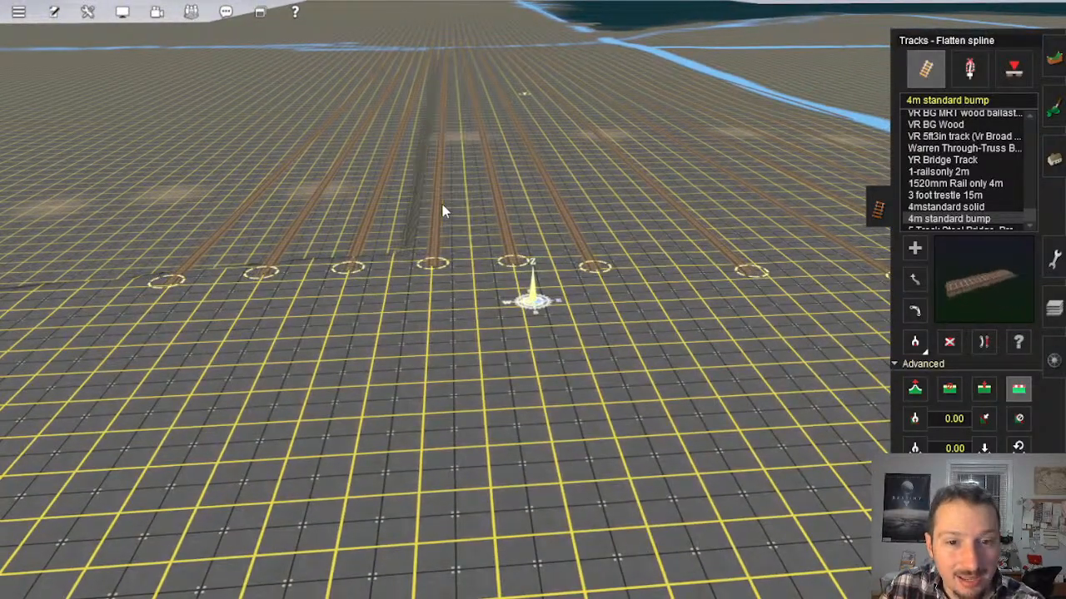
left_click(372, 221)
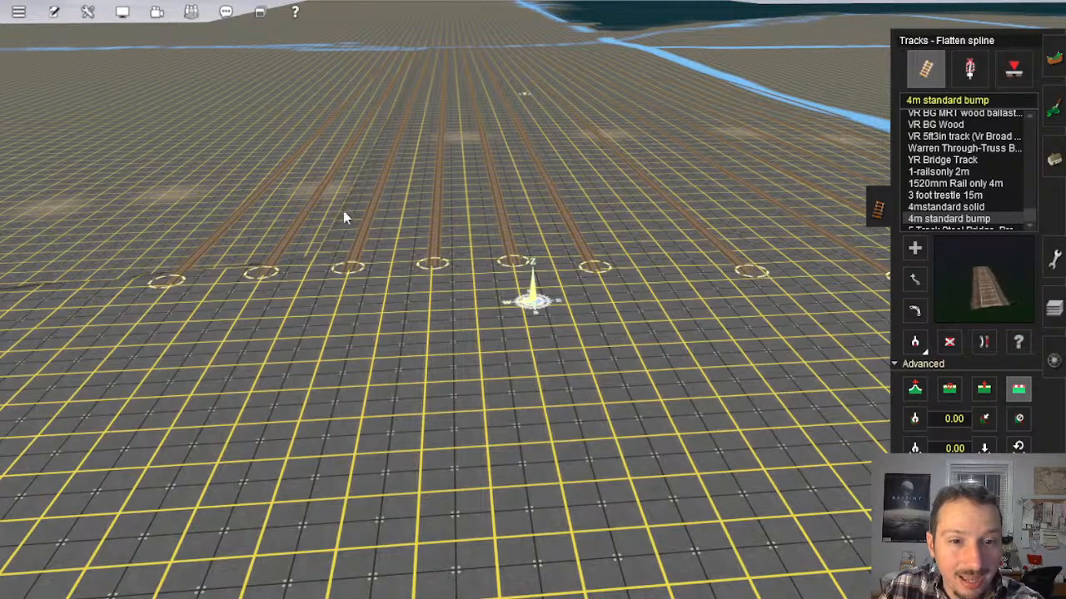
left_click(310, 212)
left_click(260, 214)
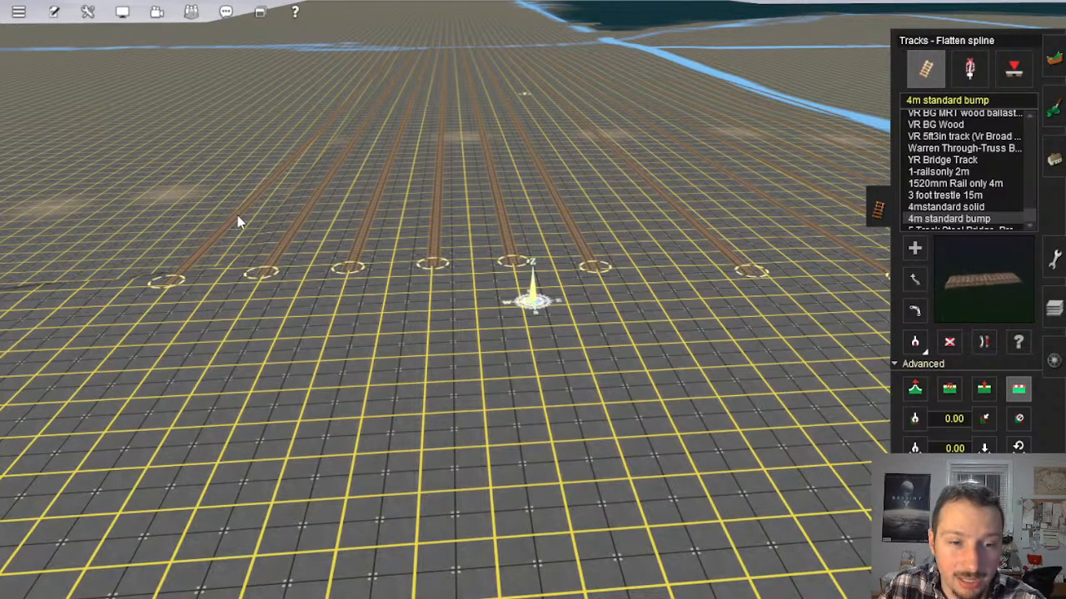
left_click(238, 216)
Step: Examine the route map from the guide tracks along the unbuilt baseboards to the river area at the far end
right_click_drag(333, 208, 552, 298)
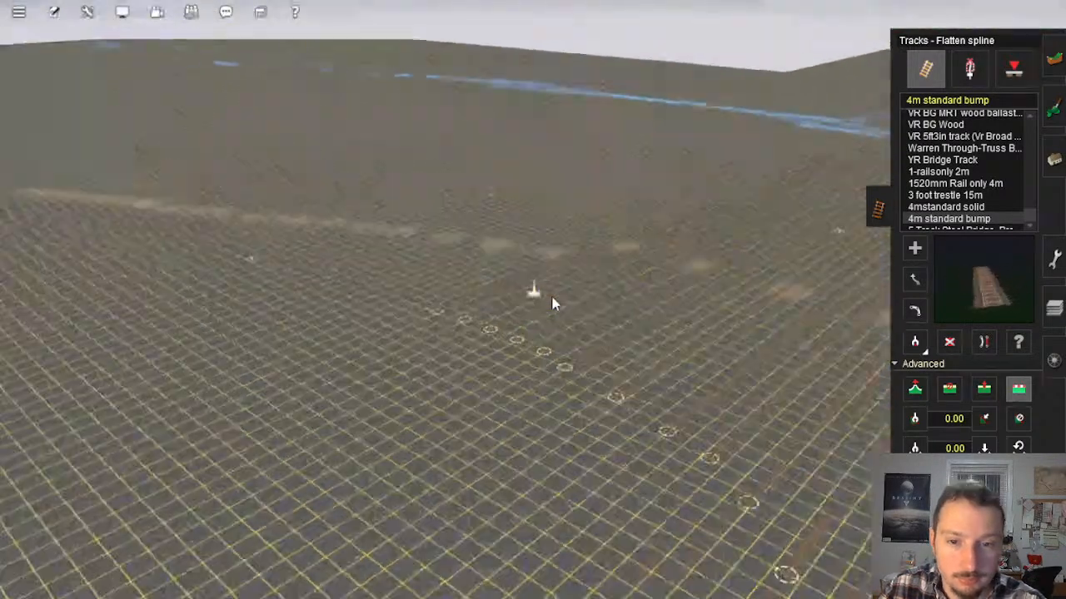
scroll(551, 299, "down", 10)
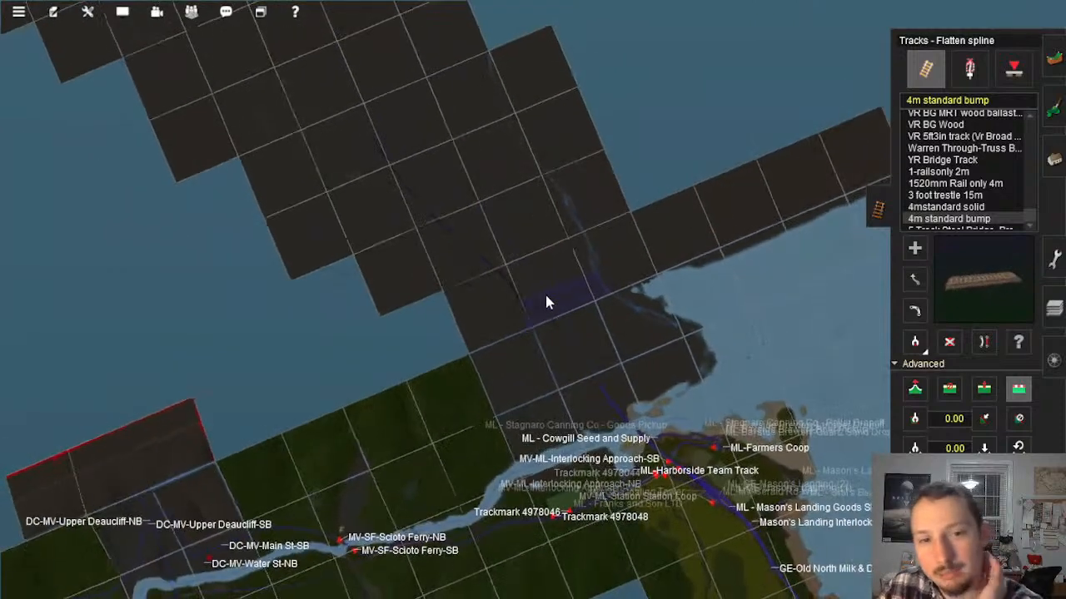
scroll(545, 296, "down", 6)
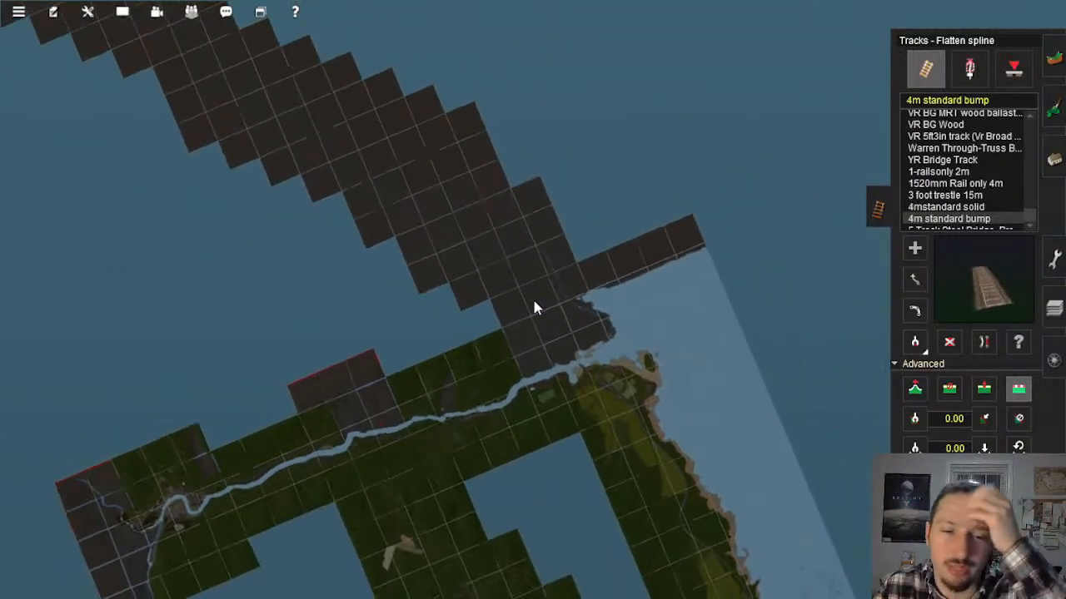
scroll(535, 308, "down", 4)
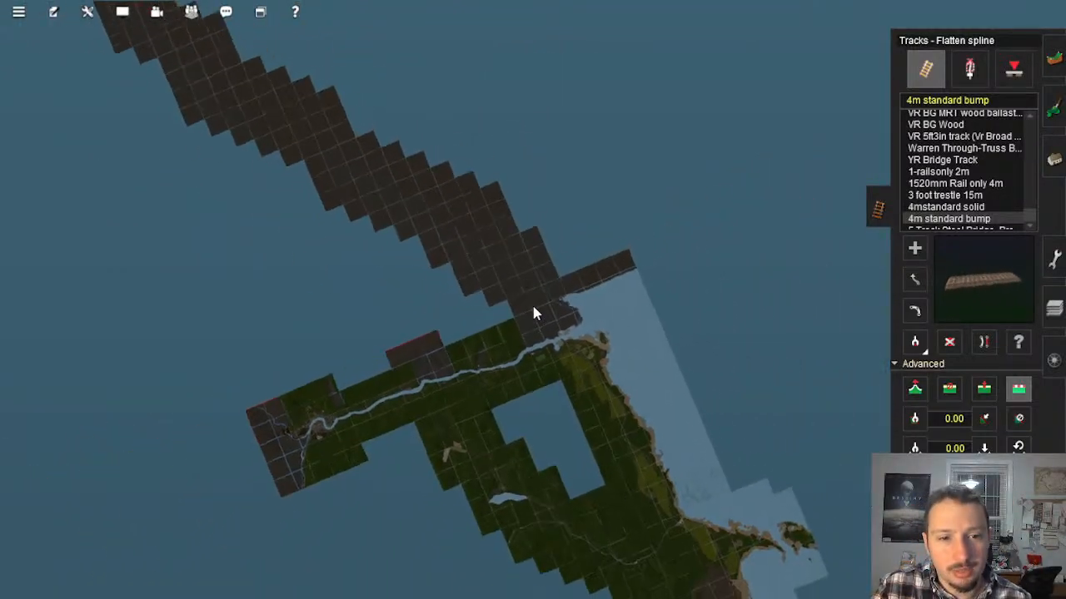
scroll(533, 308, "down", 2)
right_click(148, 35)
scroll(501, 277, "up", 3)
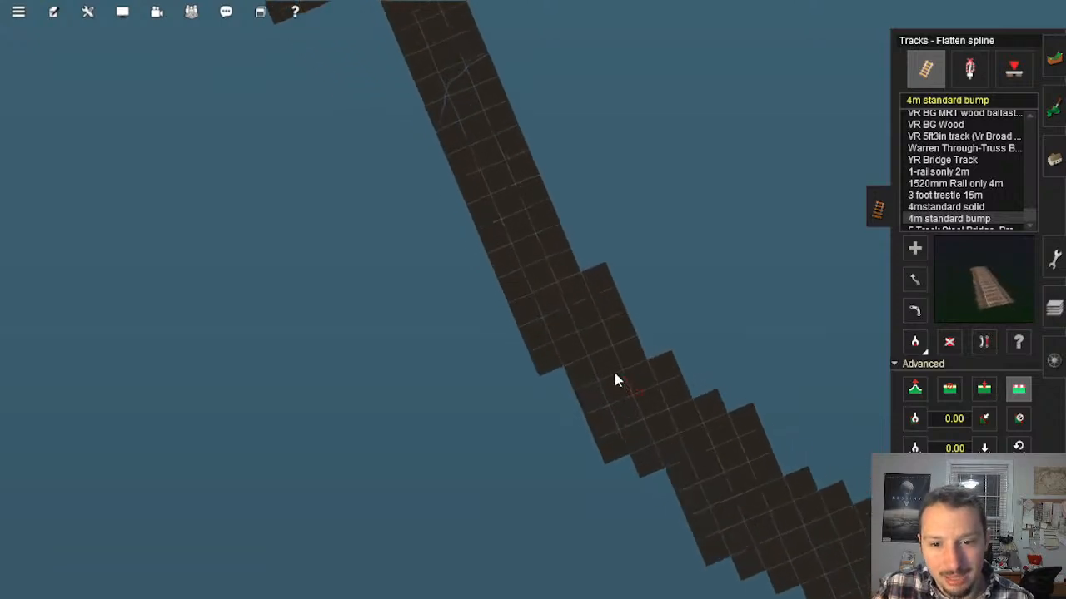
scroll(615, 380, "up", 5)
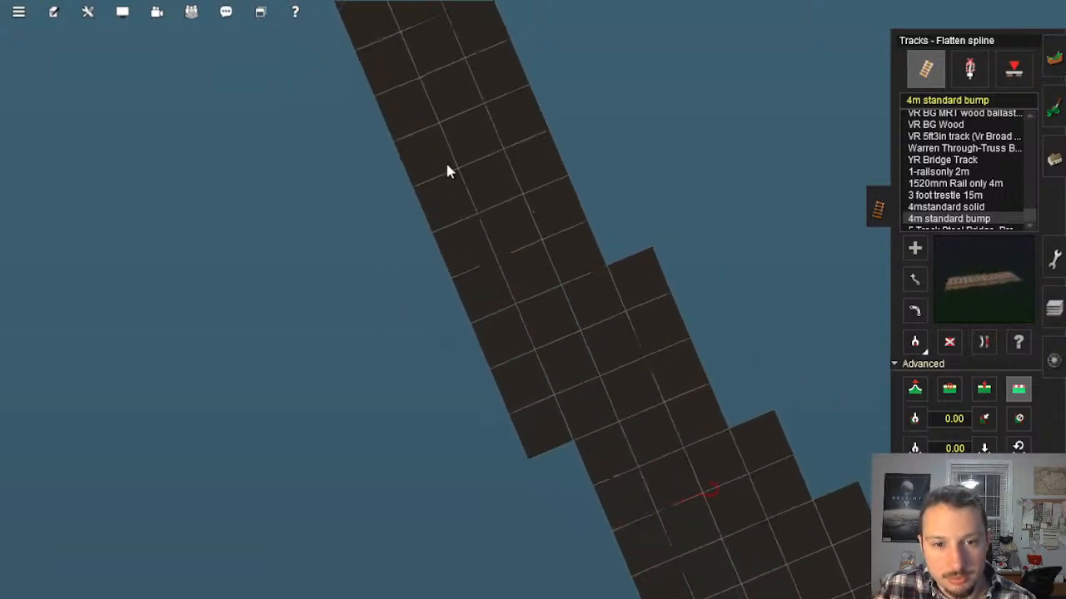
right_click(446, 164)
right_click(468, 163)
right_click(475, 158)
right_click(454, 150)
scroll(585, 297, "up", 4)
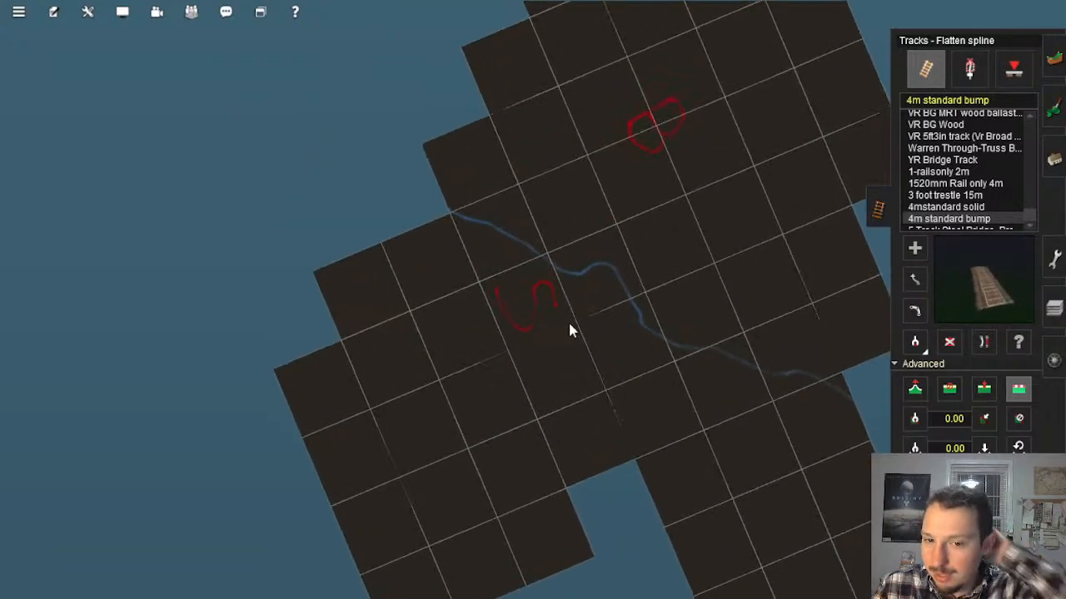
Step: Examine the red-marked areas on both sides of the far river and follow the unbuilt baseboards back toward the coast
scroll(838, 262, "up", 1)
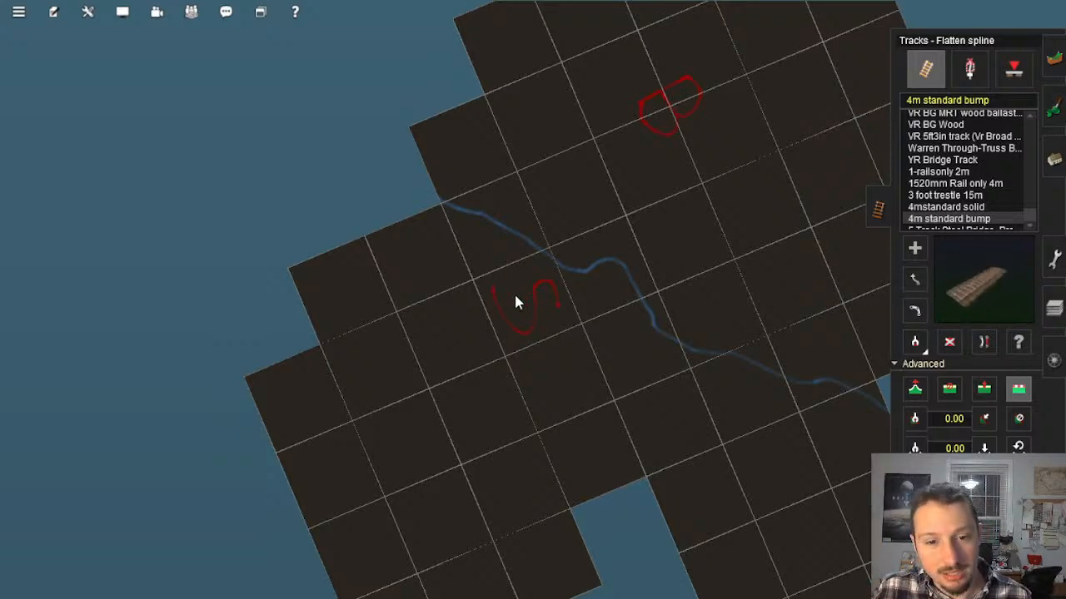
mouse_move(603, 338)
middle_mouse_down()
mouse_move(538, 309)
mouse_move(444, 528)
middle_mouse_up()
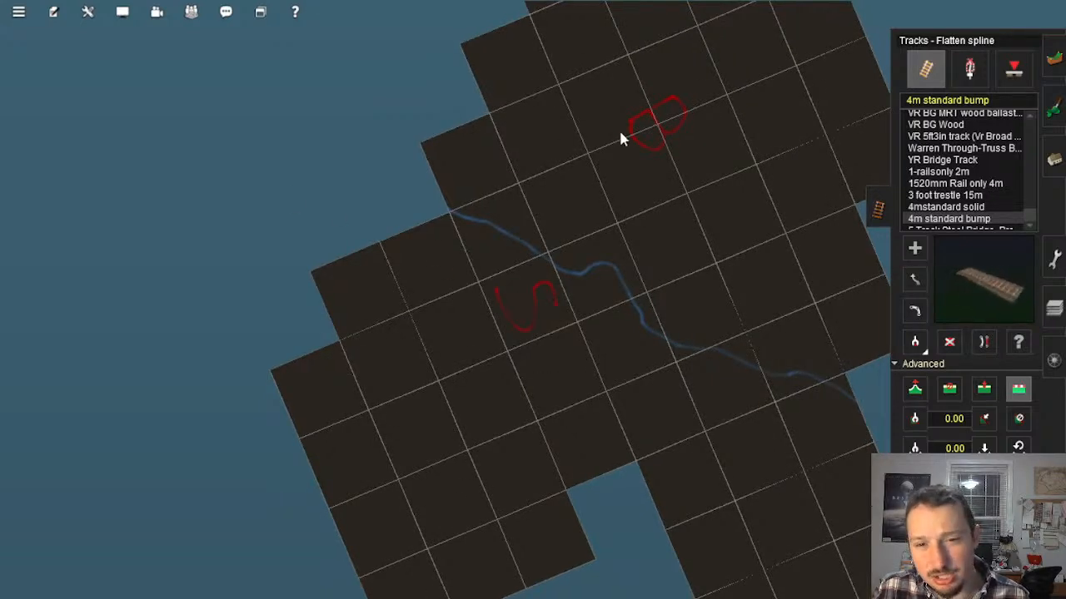
middle_click_drag(620, 133, 660, 249)
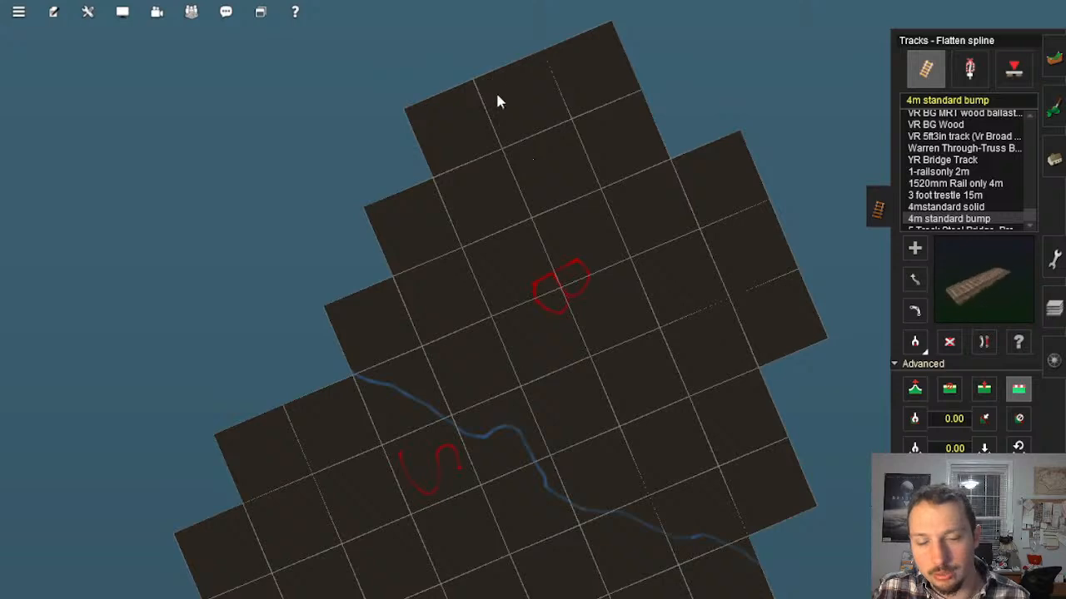
scroll(552, 321, "down", 5)
scroll(542, 305, "up", 3)
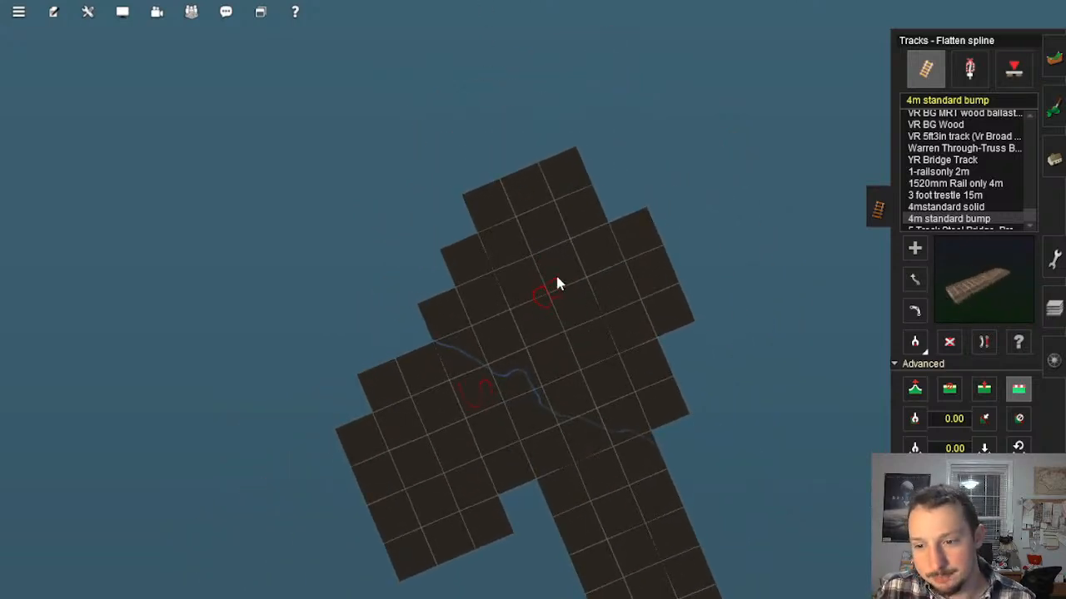
scroll(559, 287, "down", 4)
right_click_drag(531, 359, 631, 426)
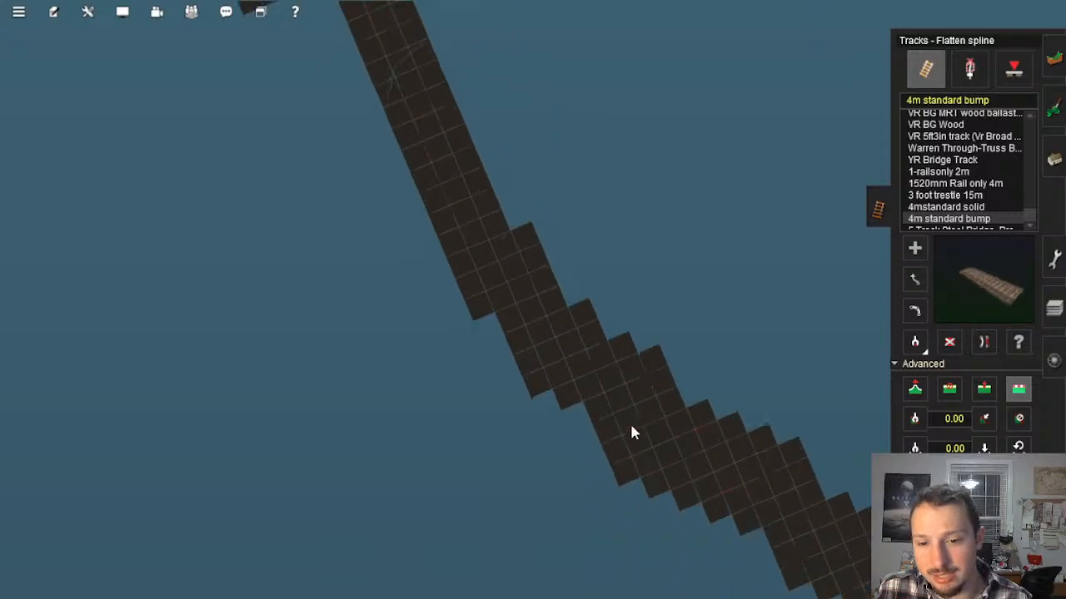
right_click(630, 427)
scroll(530, 264, "up", 2)
right_click(731, 425)
right_click(724, 434)
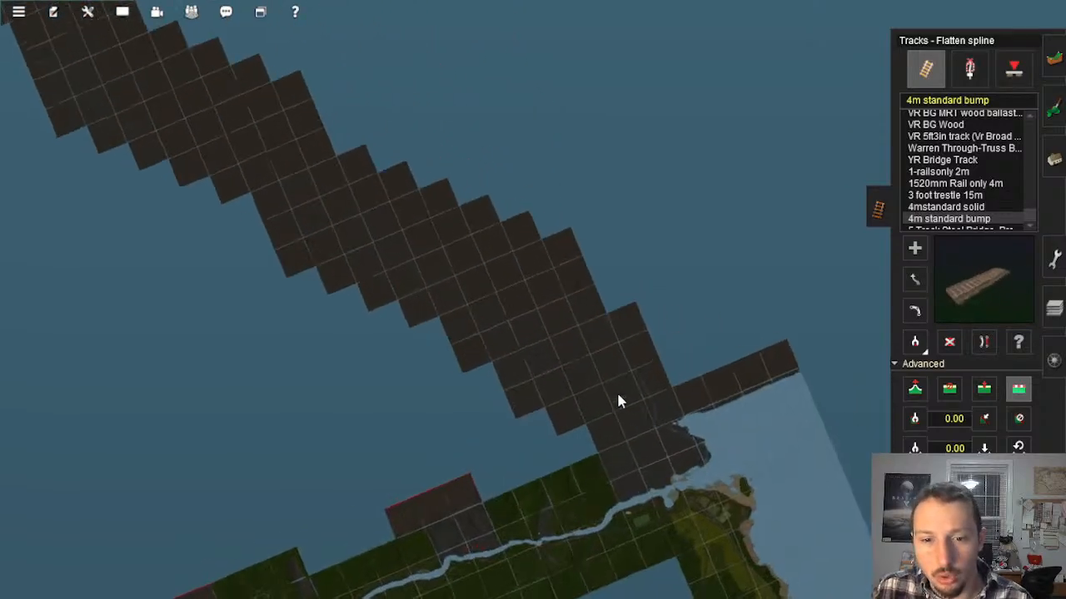
Step: Inspect the stepped terrain corner where the planned tracks meet and the dark embankment edge running away from it
scroll(491, 218, "up", 5)
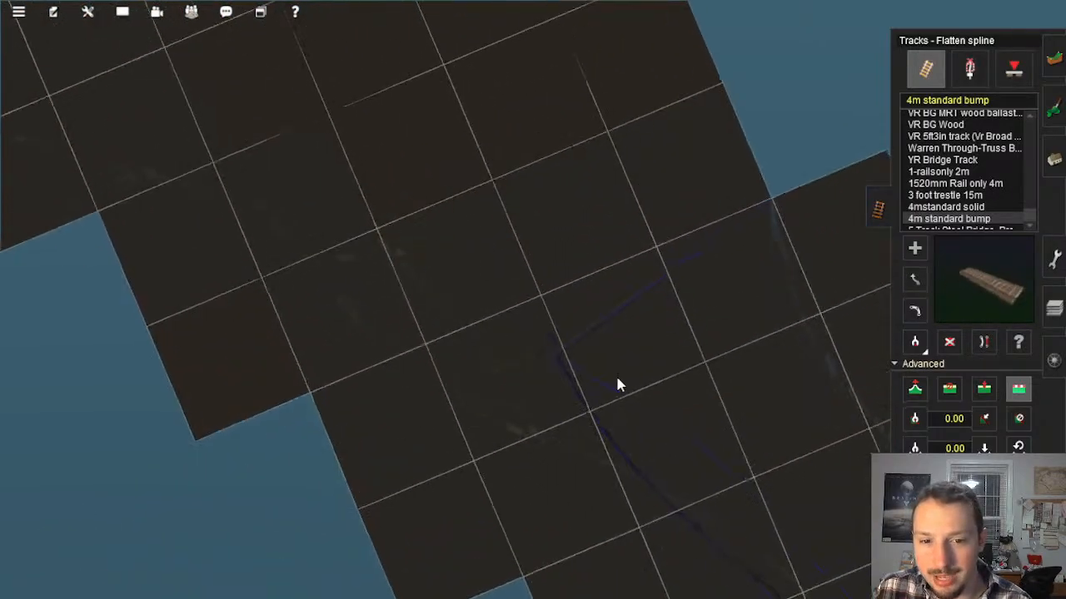
scroll(617, 385, "up", 6)
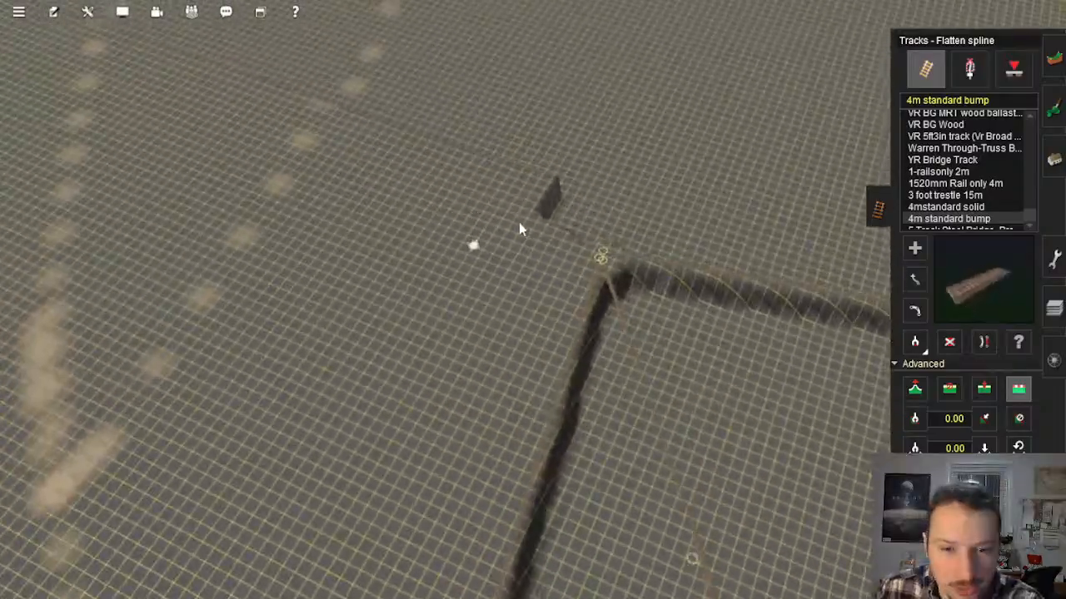
key("Down")
right_click(664, 303)
key("Up")
key("Left")
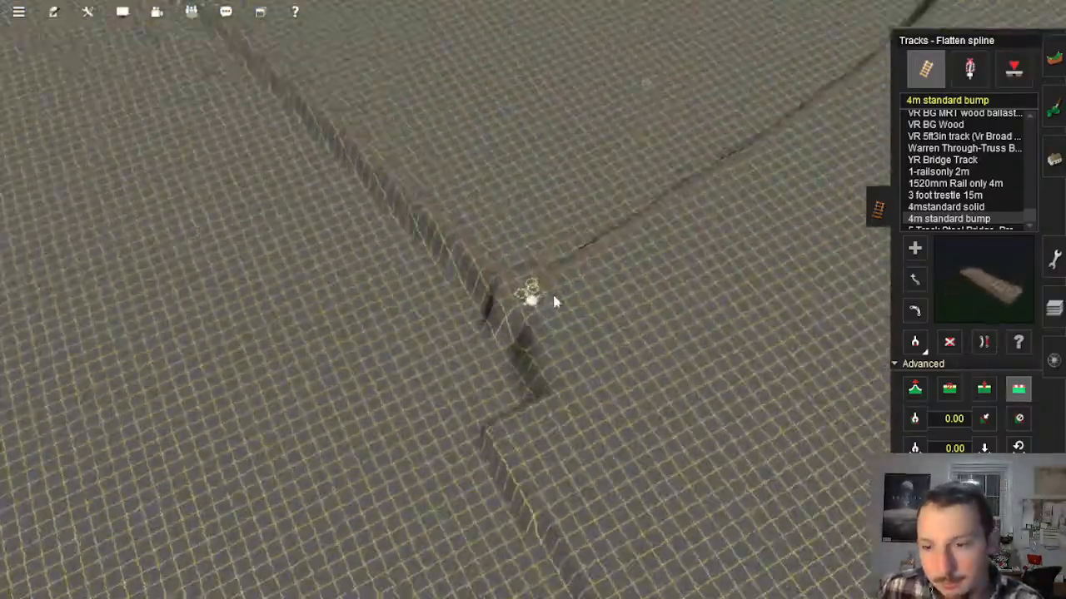
key("Left")
key("Down")
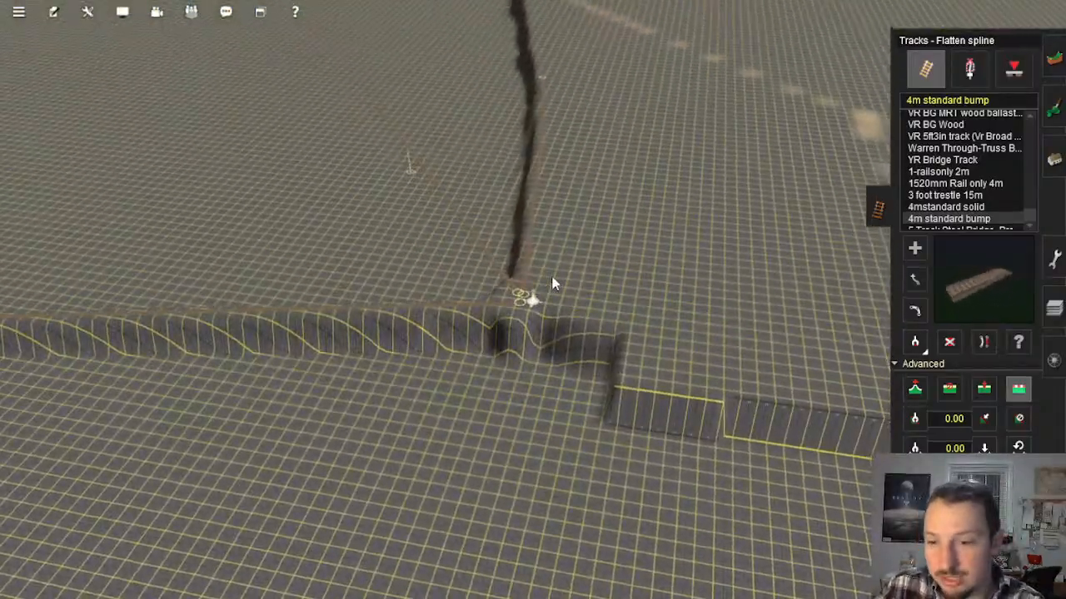
key("Down")
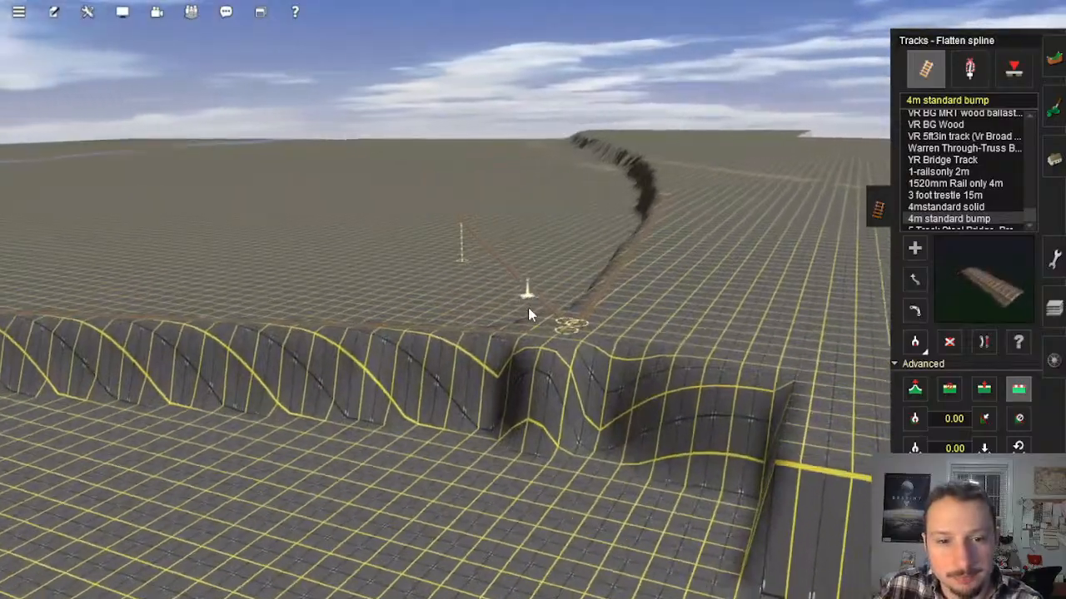
key("Right")
key("Up")
right_click(606, 141)
key("Left")
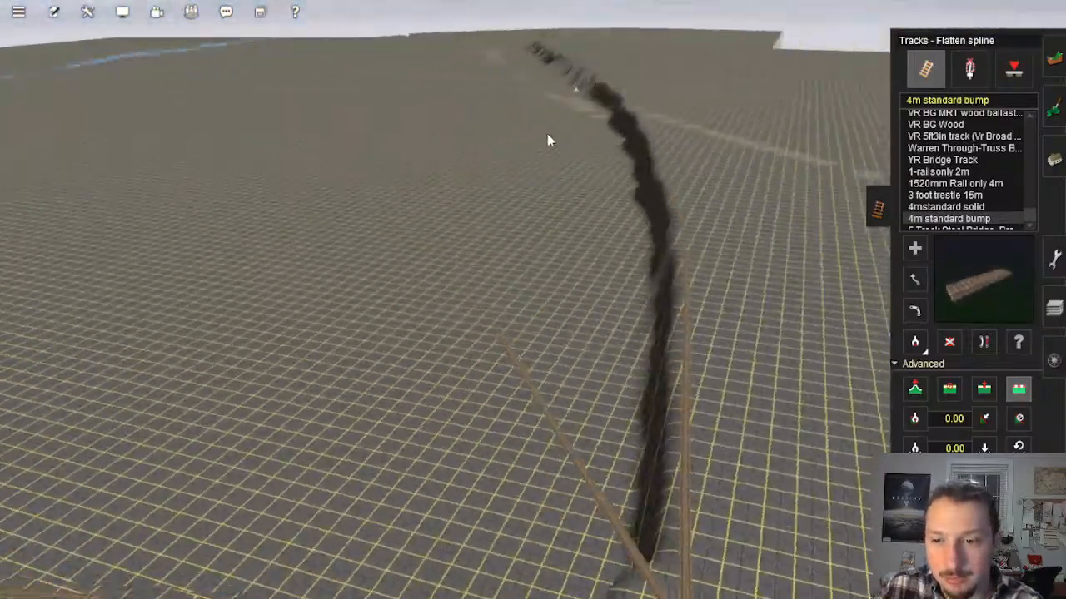
key("Up")
Step: Locate the parallel guide tracks on the map and inspect their ends beyond the flooded strip on the flattened plain
scroll(504, 165, "down", 10)
right_click_drag(488, 153, 575, 399)
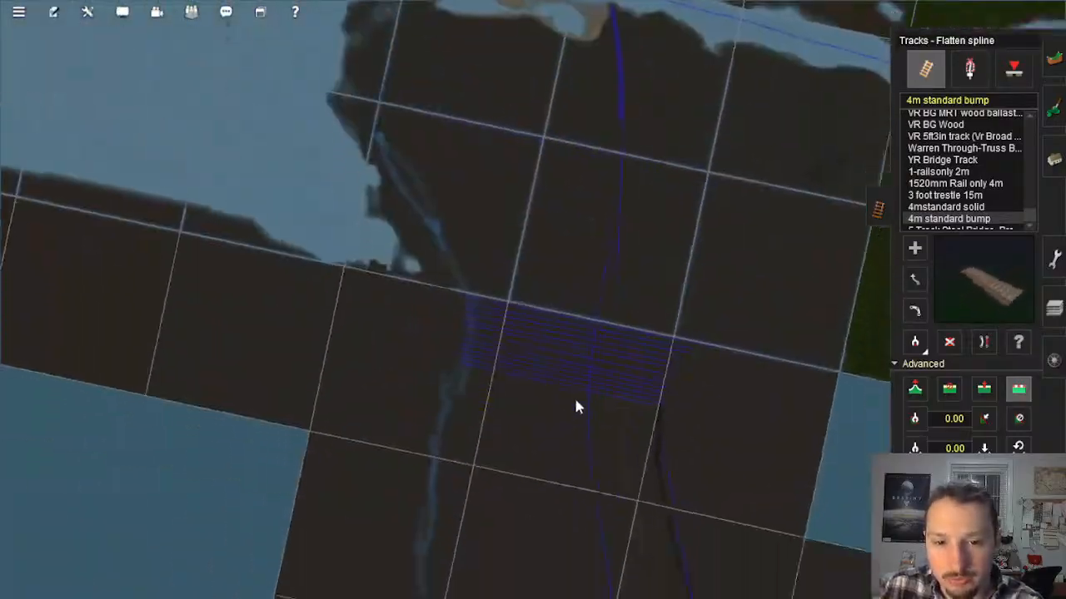
scroll(541, 372, "up", 10)
right_click(506, 345)
key("Left")
key("Down")
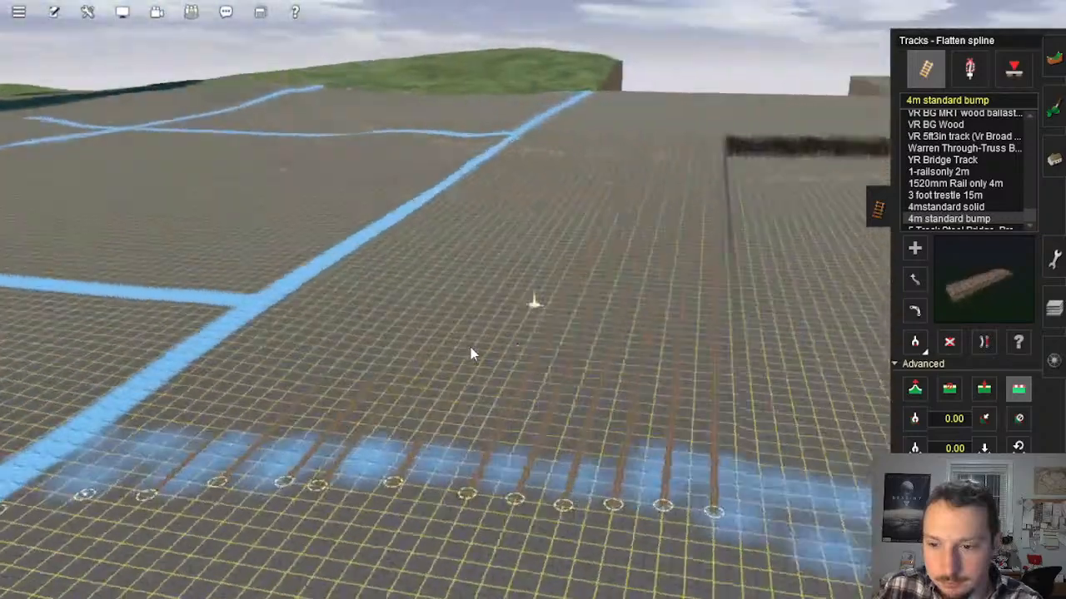
Step: Inspect the row of guide track ends beyond the flooded strip and the flattened plain behind them
right_click(471, 348)
right_click(538, 338)
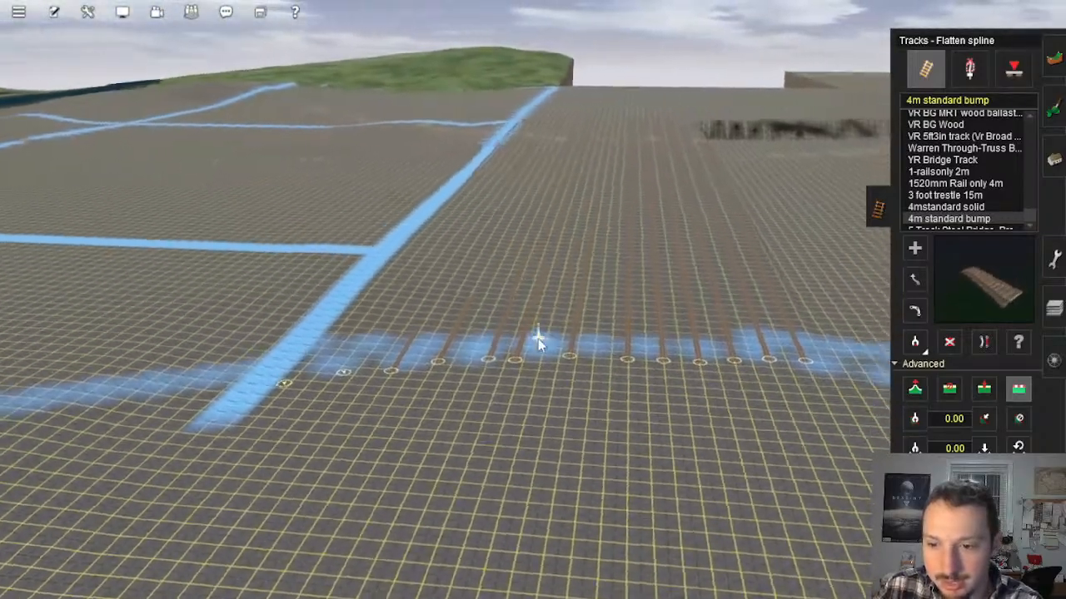
right_click(525, 278)
key("Up")
scroll(542, 288, "up", 3)
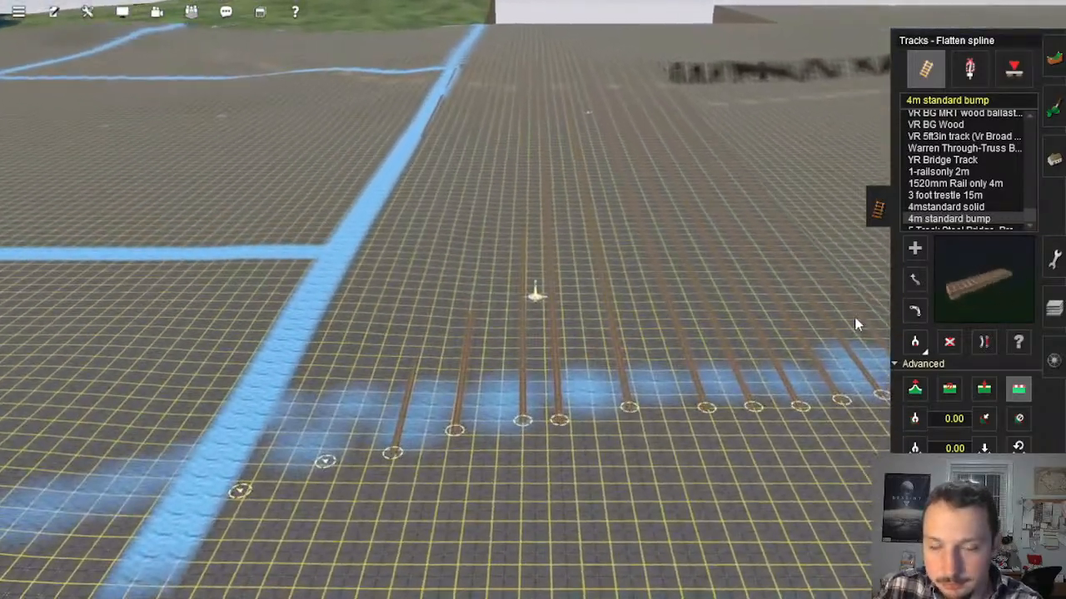
right_click(676, 323)
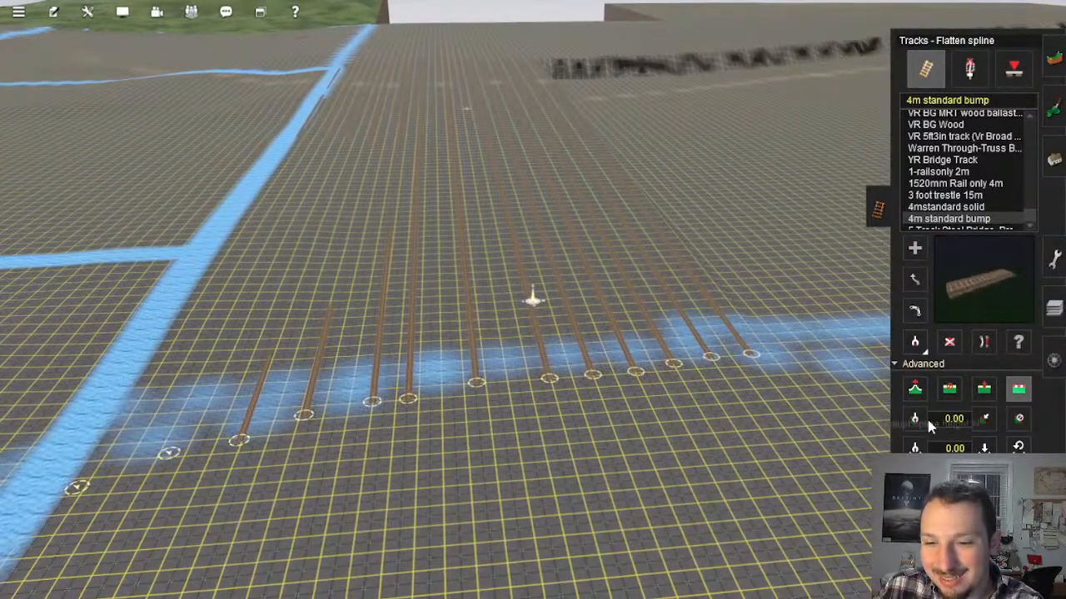
key("Right")
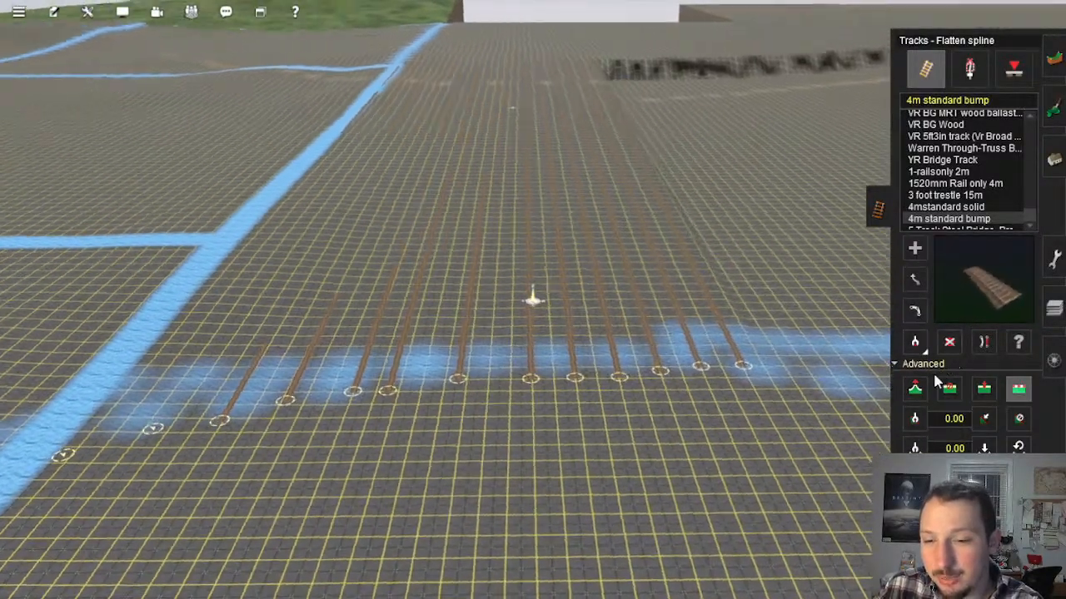
Step: Select a long rectangular area of the flattened plain along the parallel guide tracks for copying
left_click(1052, 258)
left_click(925, 228)
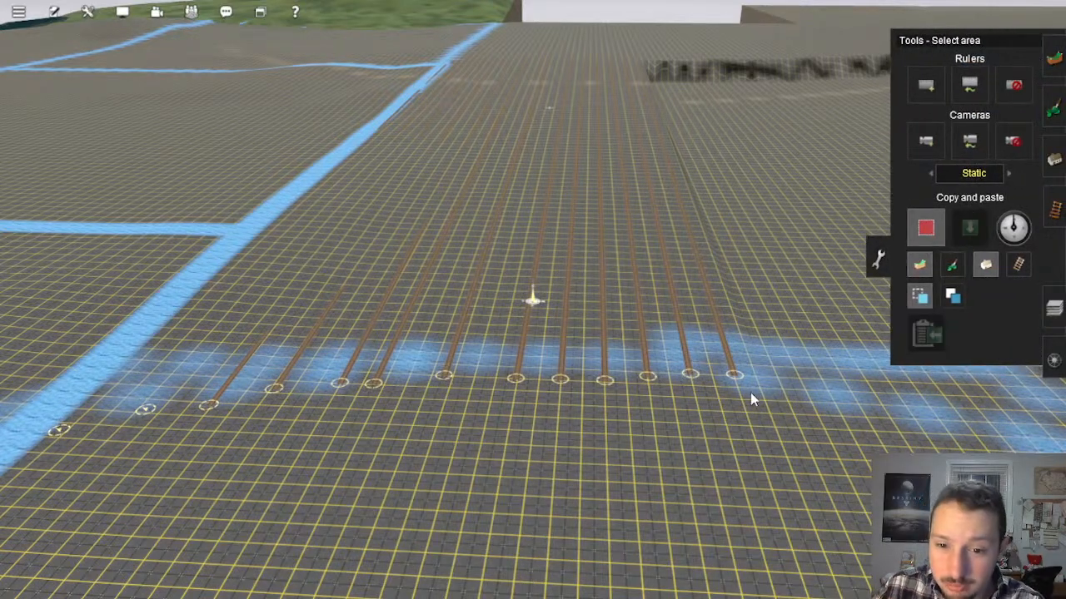
left_click_drag(751, 379, 465, 171)
right_click_drag(516, 206, 465, 171)
left_click_drag(465, 171, 557, 210)
right_click_drag(464, 172, 557, 211)
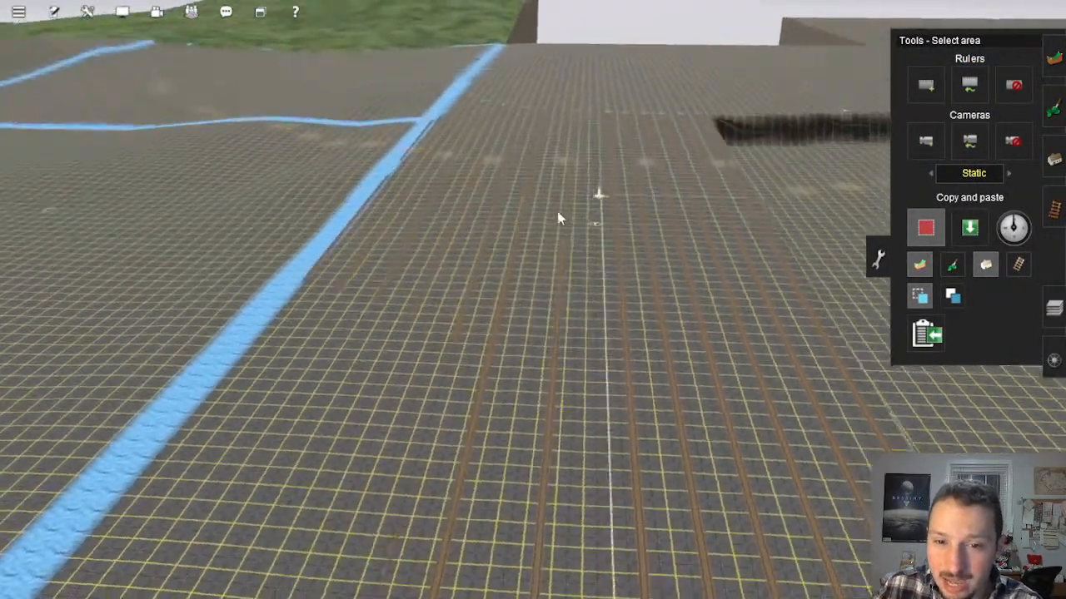
left_click_drag(557, 211, 508, 238)
right_click_drag(556, 210, 508, 238)
mouse_move(508, 238)
left_mouse_down()
mouse_move(542, 235)
mouse_move(560, 171)
left_mouse_up()
key("Up")
Step: Paste the copied flat terrain in strips over the uneven ground beside the guide tracks
mouse_move(699, 341)
right_mouse_down()
mouse_move(765, 376)
mouse_move(977, 262)
right_mouse_up()
key("Left")
left_click(969, 229)
right_click(588, 218)
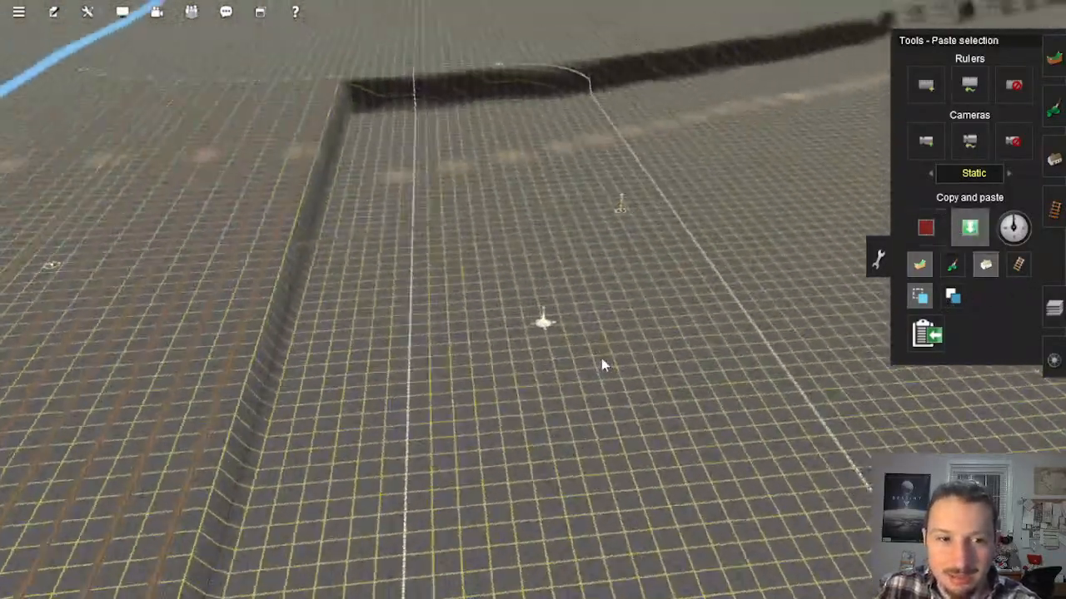
mouse_move(603, 365)
right_mouse_down()
mouse_move(571, 380)
mouse_move(511, 322)
mouse_move(453, 349)
right_mouse_up()
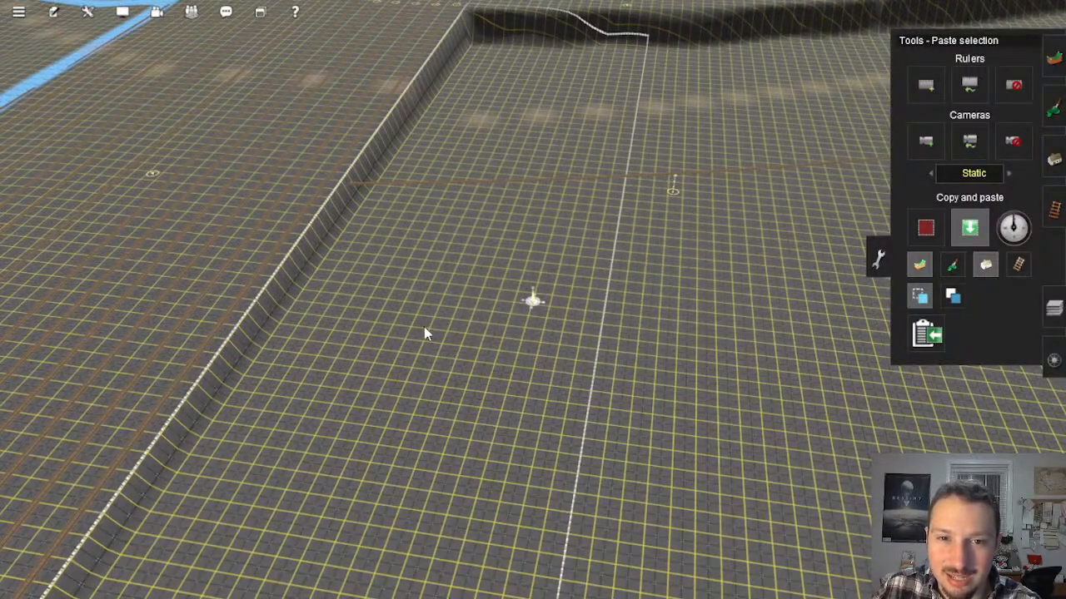
right_click_drag(427, 330, 478, 291)
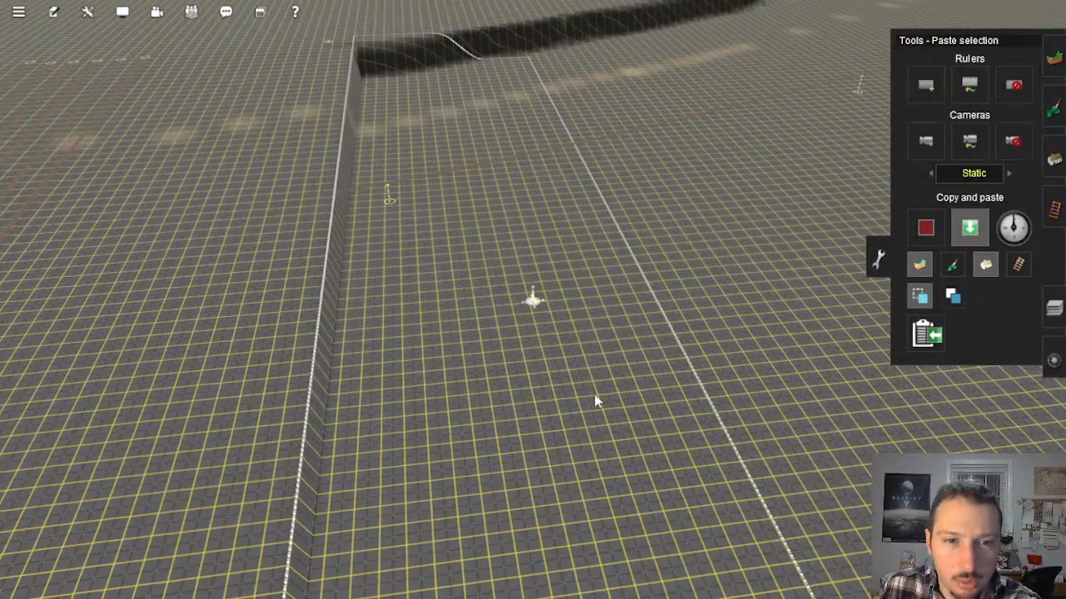
mouse_move(594, 400)
right_mouse_down()
mouse_move(623, 468)
mouse_move(623, 441)
mouse_move(639, 459)
mouse_move(614, 342)
mouse_move(574, 238)
mouse_move(511, 238)
mouse_move(477, 273)
mouse_move(505, 233)
mouse_move(472, 247)
mouse_move(479, 293)
mouse_move(538, 409)
mouse_move(598, 393)
mouse_move(584, 325)
mouse_move(617, 262)
right_mouse_up()
right_click(568, 219)
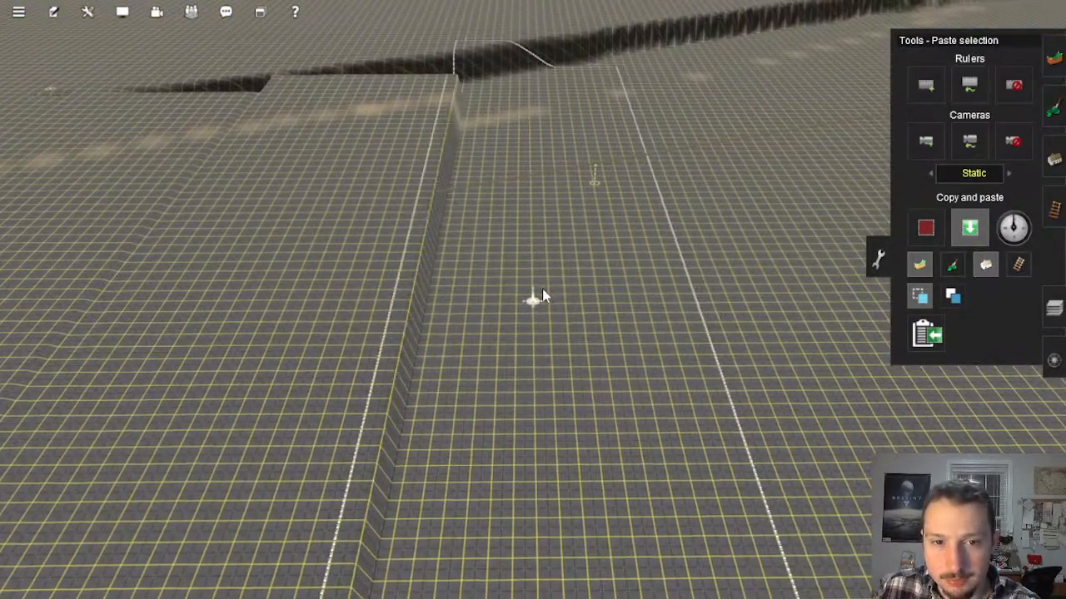
key("Return")
right_click_drag(506, 411, 564, 238)
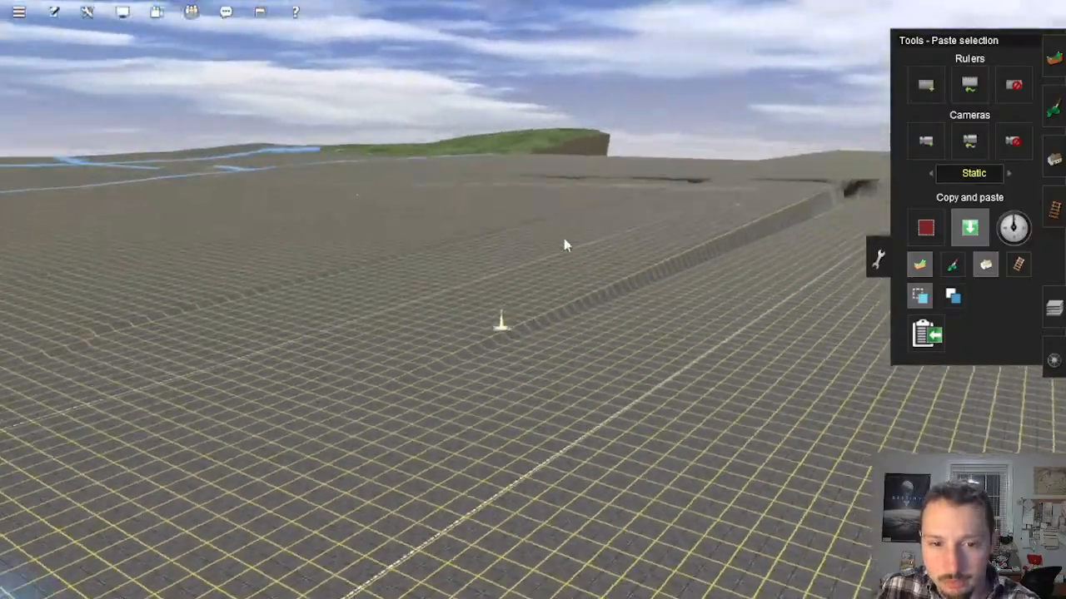
right_click_drag(620, 187, 500, 191)
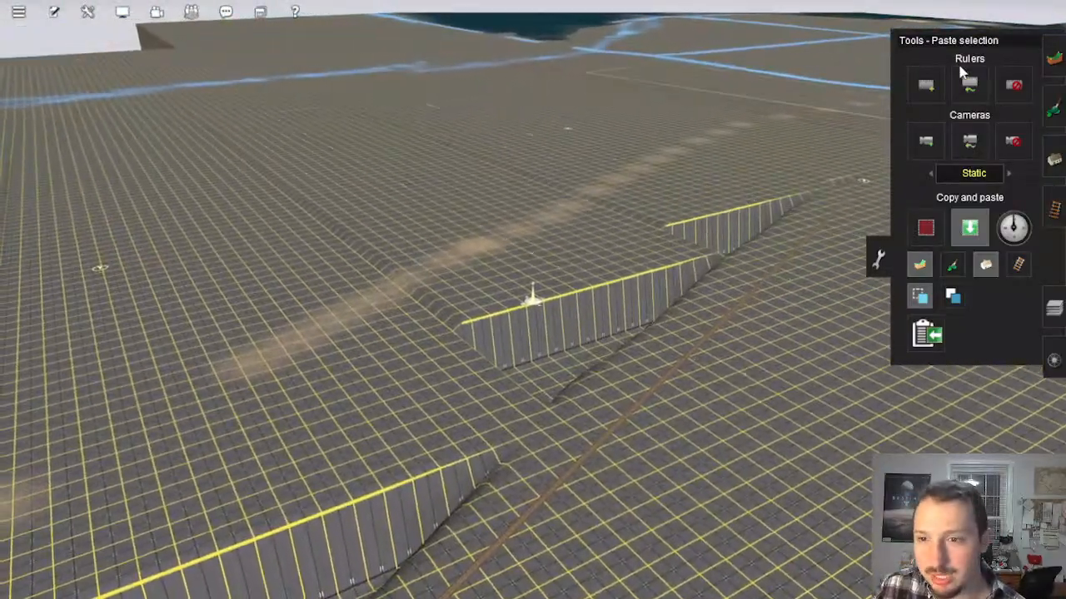
Step: Level the raised jagged terrain blocks beside the diagonal guide track with the Plateau tool
left_click(1054, 64)
mouse_move(718, 219)
right_mouse_down()
mouse_move(664, 237)
mouse_move(545, 347)
mouse_move(459, 294)
mouse_move(626, 246)
right_mouse_up()
mouse_move(518, 205)
right_mouse_down()
mouse_move(507, 209)
mouse_move(670, 279)
right_mouse_up()
left_click_drag(666, 278, 539, 216)
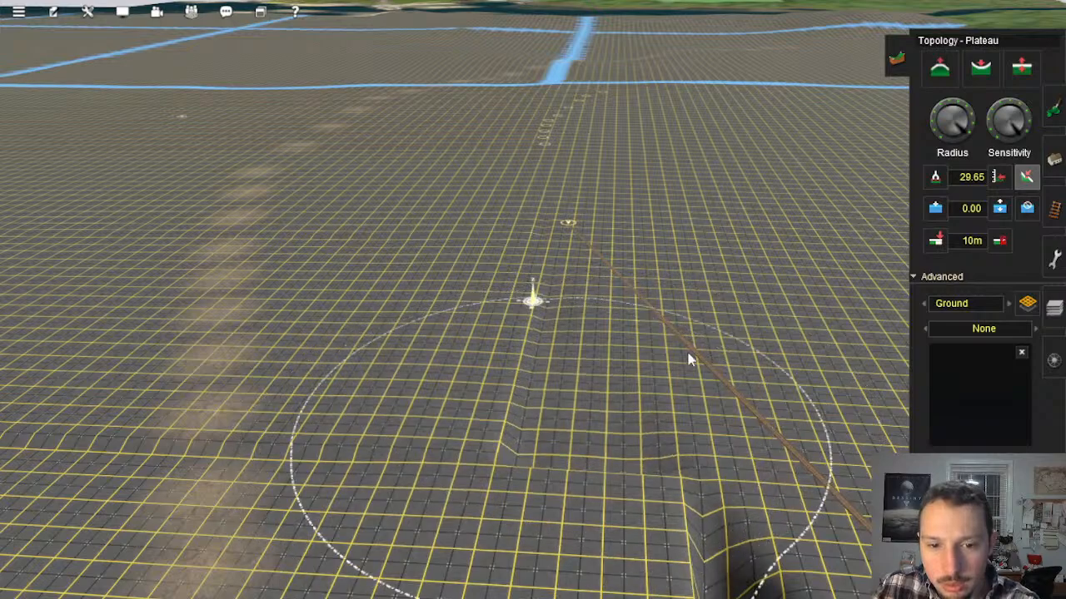
Step: Check the ground heights from the diagonal guide track across the plain toward the lower stepped ridge
right_click_drag(317, 423, 411, 352)
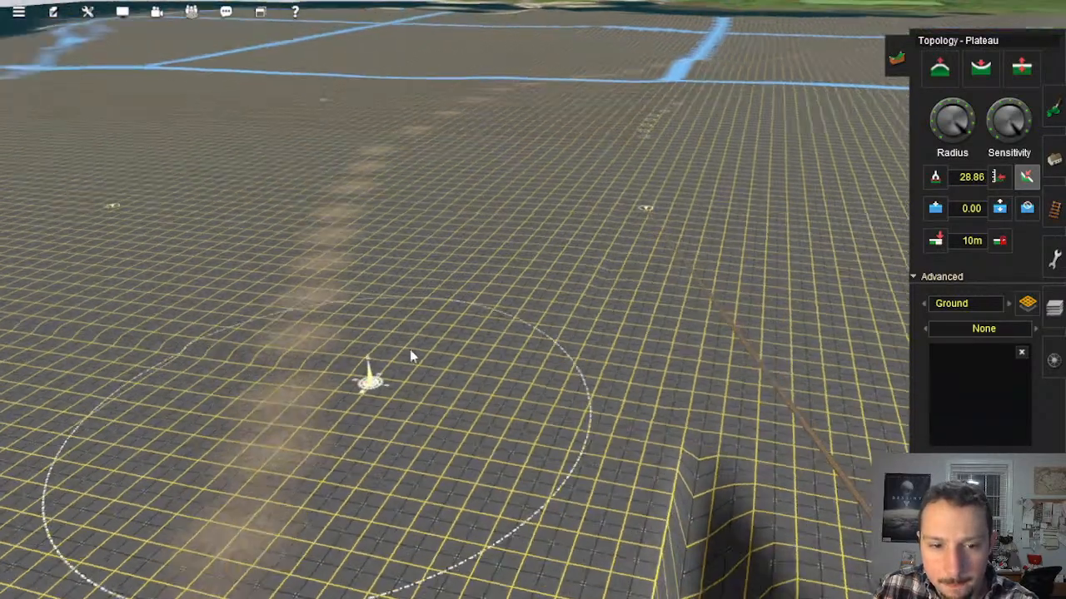
mouse_move(410, 352)
left_mouse_down()
mouse_move(398, 252)
mouse_move(319, 281)
left_mouse_up()
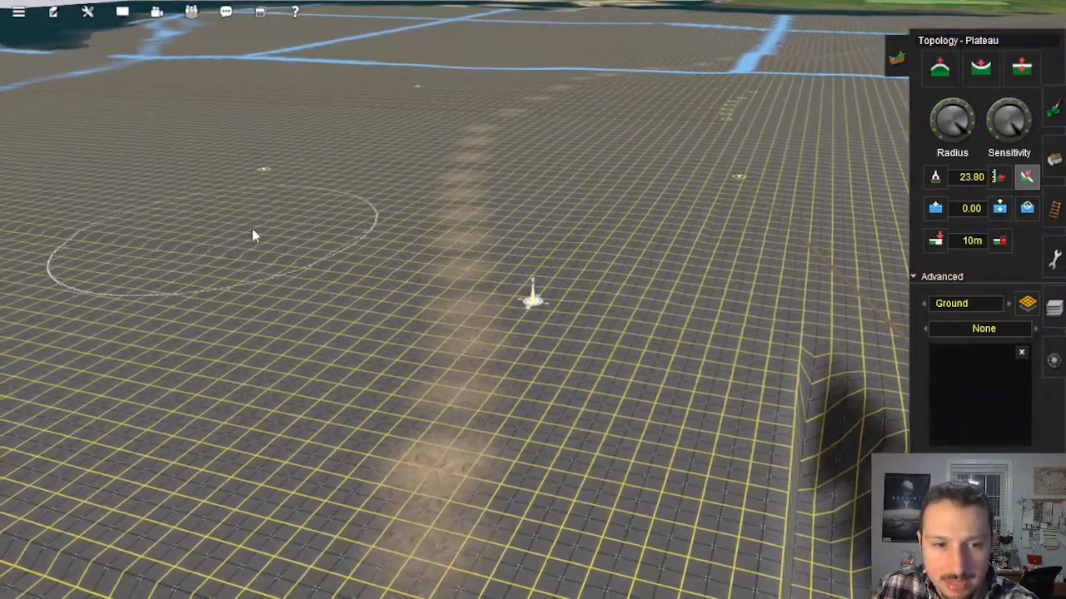
right_click(250, 261)
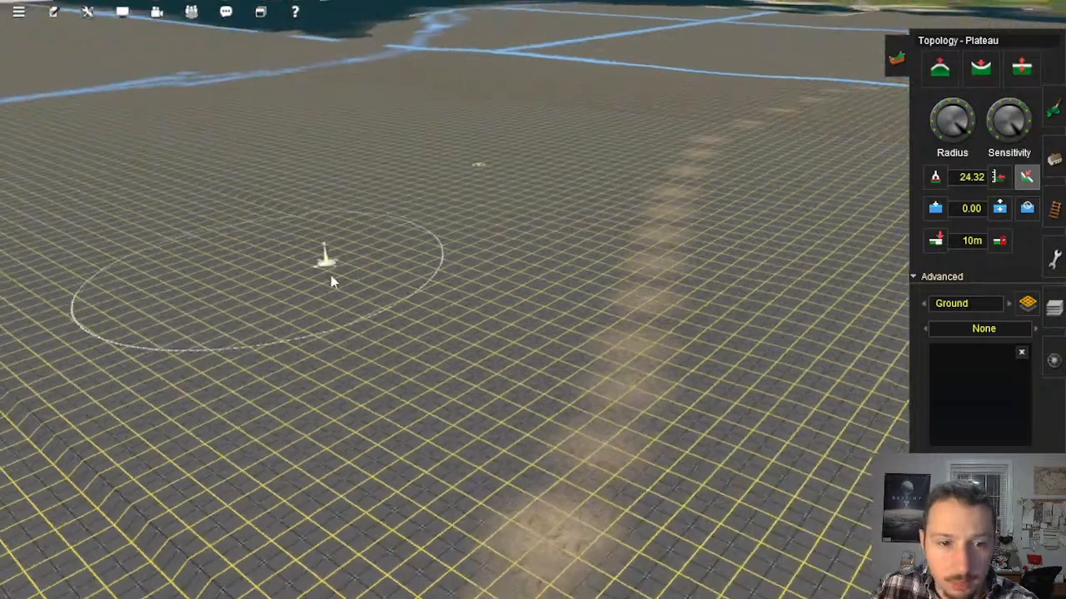
mouse_move(462, 296)
left_mouse_down()
mouse_move(333, 245)
mouse_move(242, 228)
left_mouse_up()
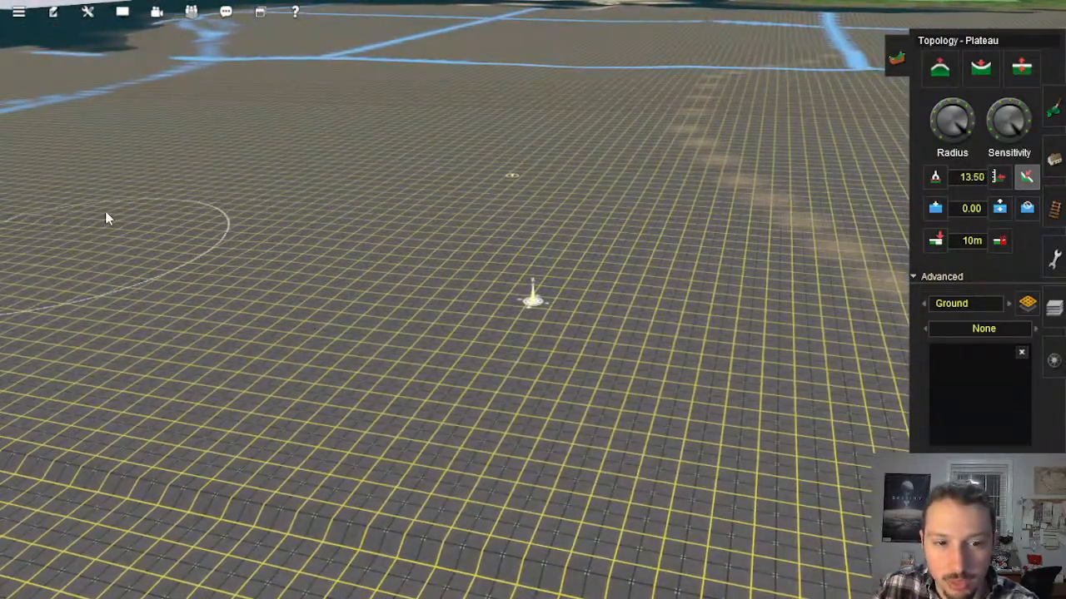
right_click_drag(270, 232, 405, 306)
mouse_move(440, 276)
left_mouse_down()
mouse_move(426, 214)
mouse_move(447, 219)
mouse_move(371, 204)
left_mouse_up()
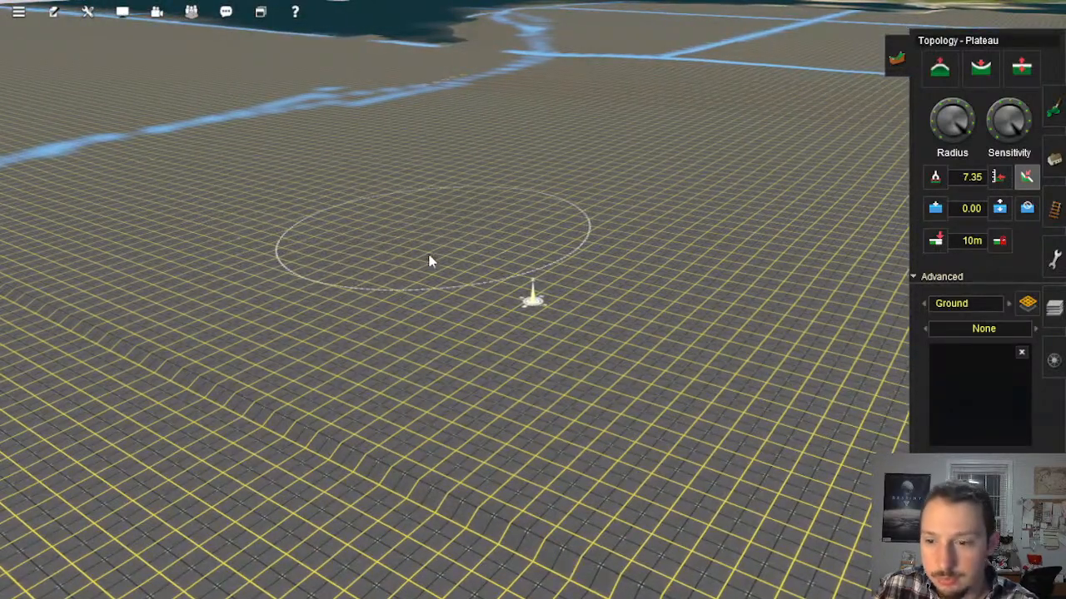
left_click_drag(486, 239, 464, 247)
mouse_move(463, 248)
right_mouse_down()
mouse_move(459, 282)
mouse_move(699, 367)
mouse_move(643, 346)
mouse_move(616, 244)
mouse_move(553, 261)
mouse_move(566, 218)
mouse_move(541, 277)
right_mouse_up()
mouse_move(521, 252)
left_mouse_down()
mouse_move(512, 232)
mouse_move(474, 213)
left_mouse_up()
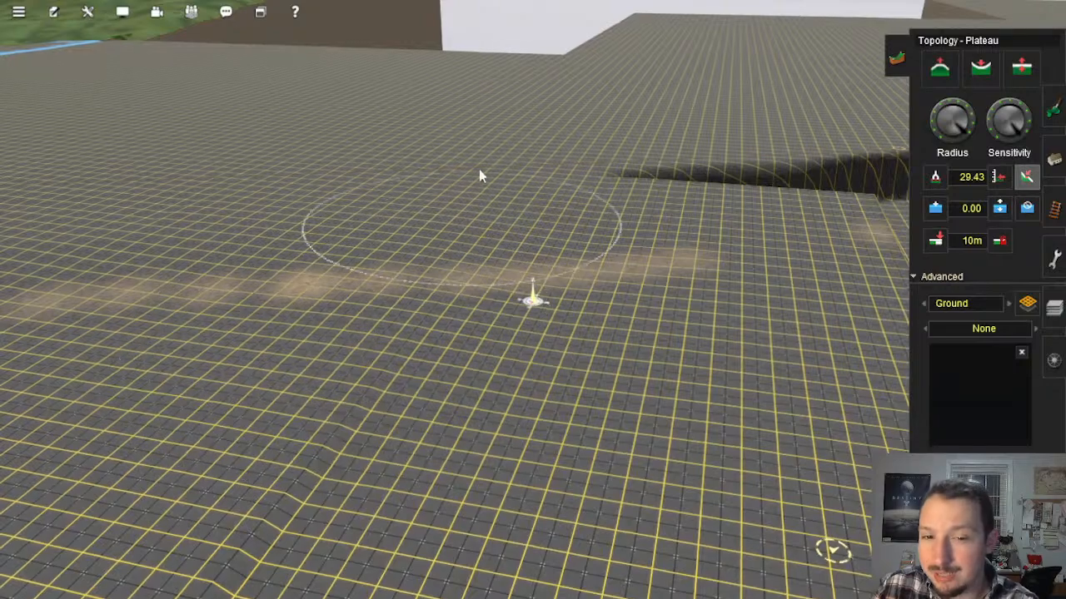
Step: Examine the stepped ridge on the plain near the dark embankment from high and low viewpoints
left_click_drag(417, 404, 427, 339)
right_click(405, 426)
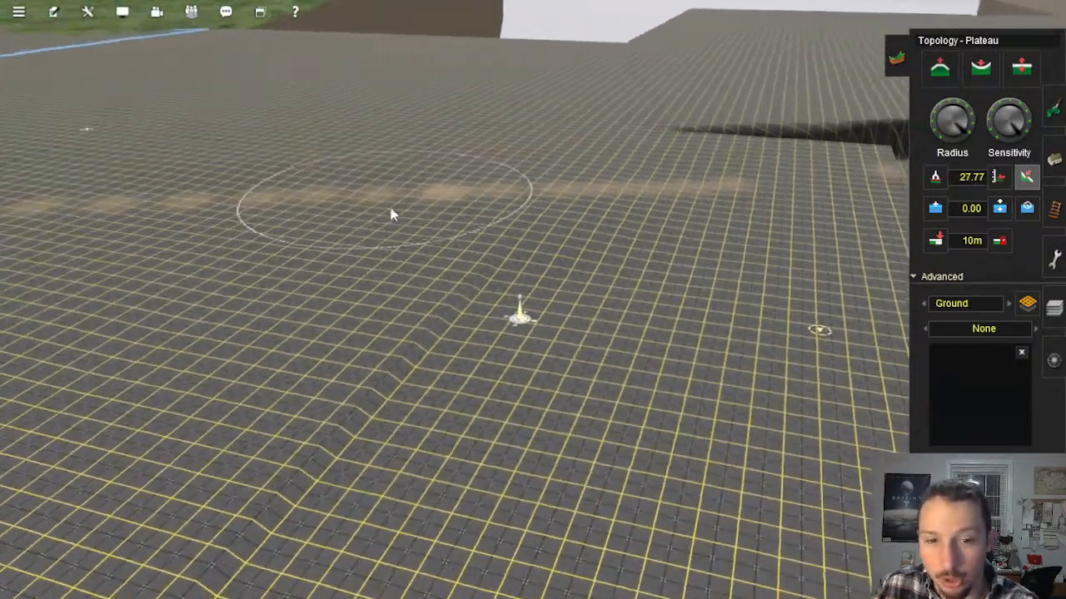
left_click_drag(425, 391, 481, 158)
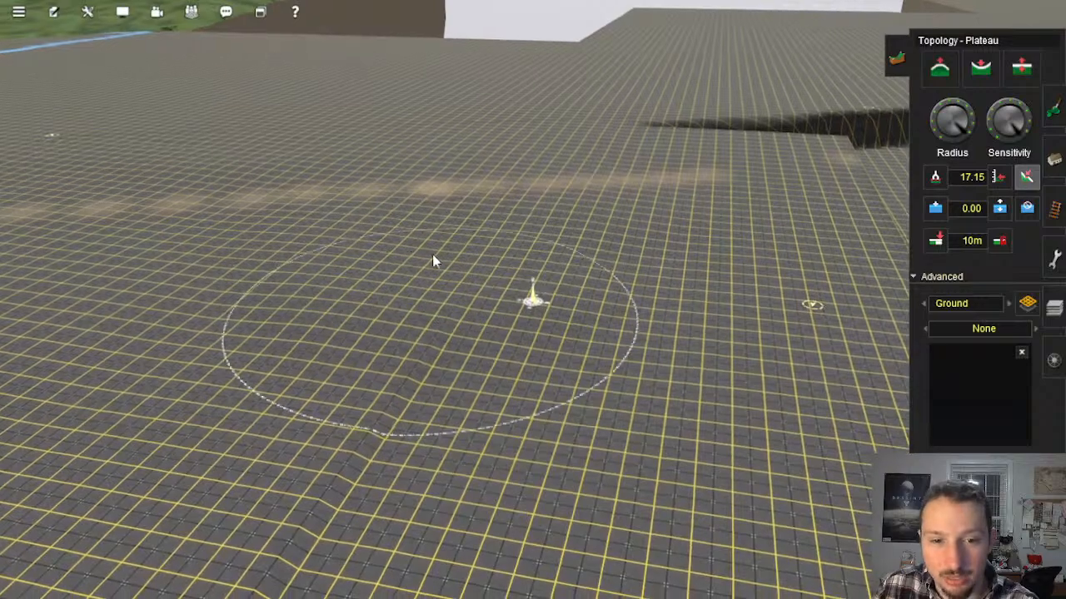
left_click_drag(432, 258, 416, 333)
right_click(352, 419)
mouse_move(521, 329)
left_mouse_down()
mouse_move(594, 263)
mouse_move(568, 282)
left_mouse_up()
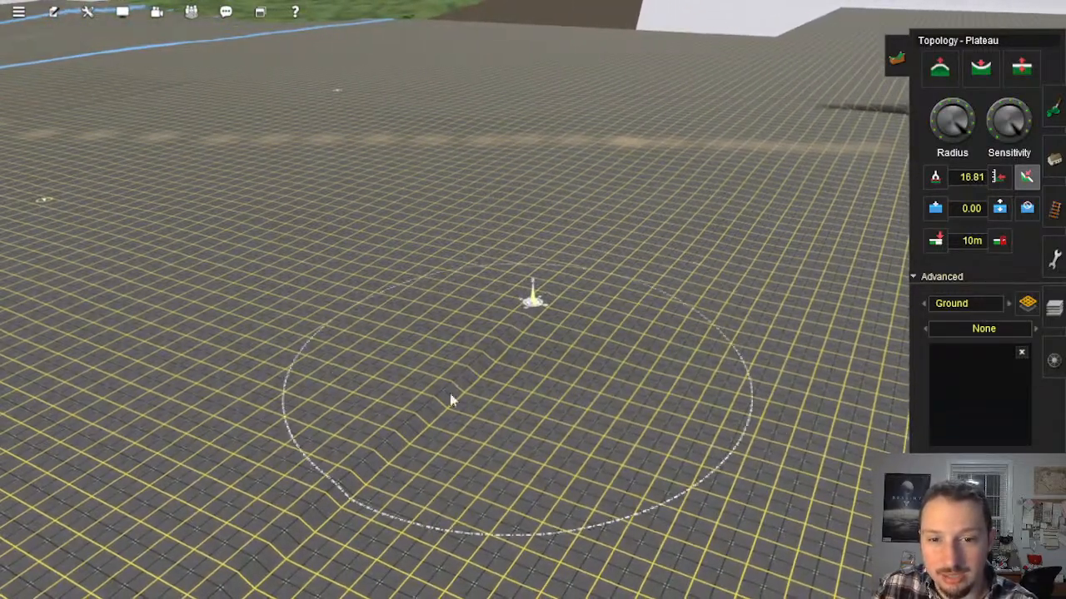
right_click(464, 366)
key("Down")
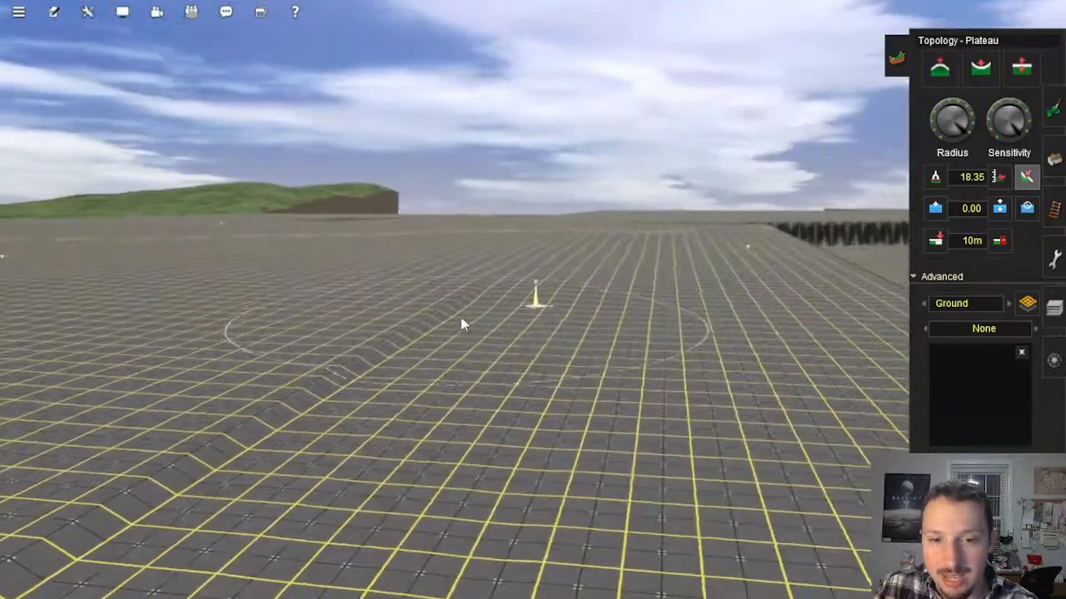
mouse_move(462, 317)
left_mouse_down()
mouse_move(495, 264)
mouse_move(558, 298)
left_mouse_up()
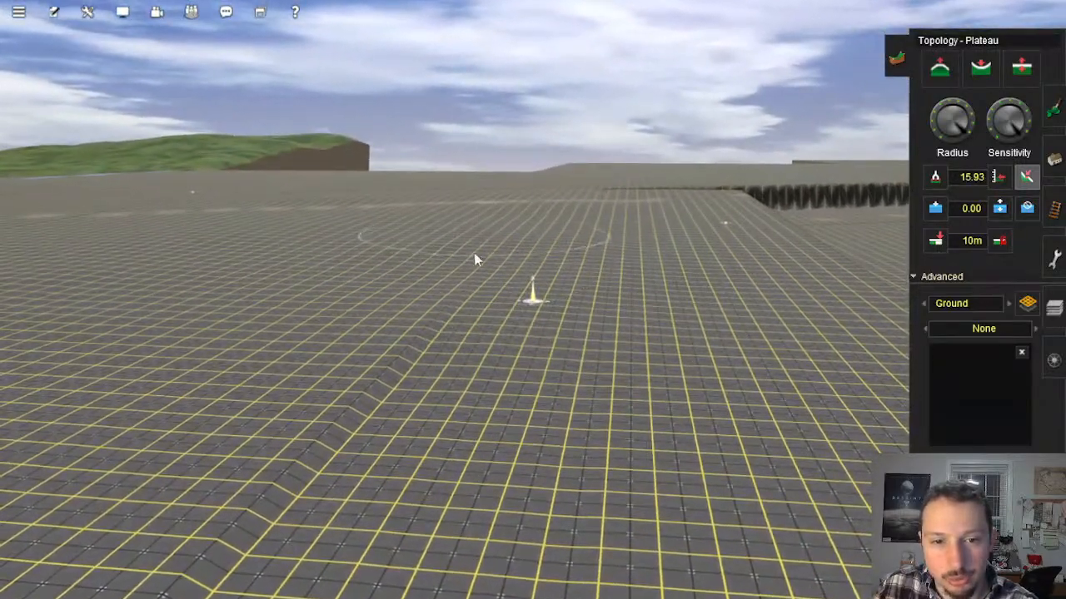
Step: Follow the stepped ridge downhill to the flooded strip, checking the ground heights along it
left_click_drag(474, 253, 442, 385)
right_click(440, 398)
key("Left")
key("Right")
mouse_move(530, 262)
left_mouse_down()
mouse_move(537, 293)
mouse_move(518, 280)
left_mouse_up()
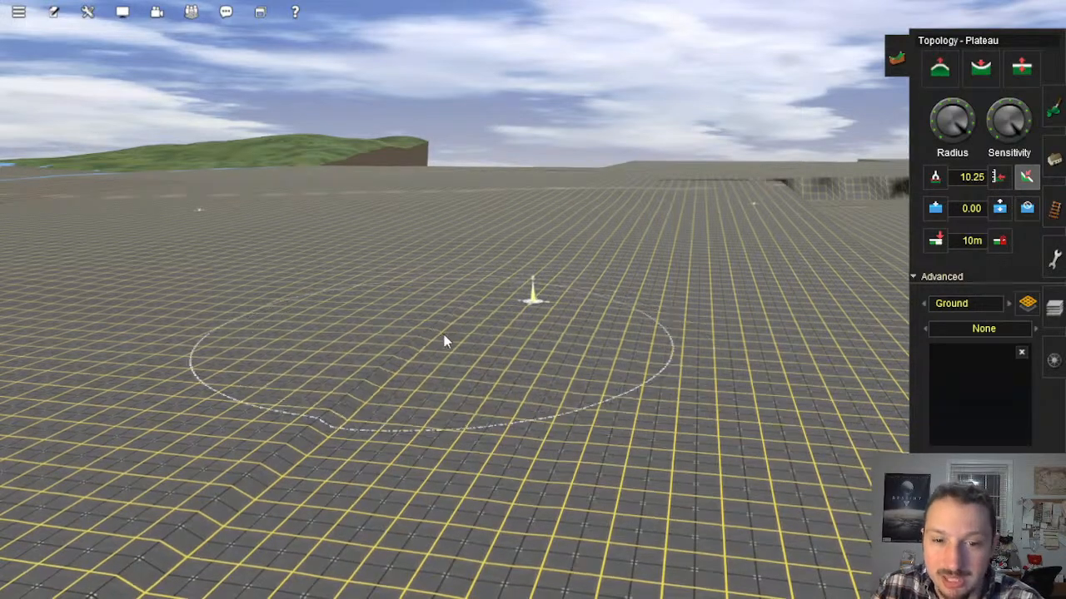
right_click(447, 337)
key("Right")
left_click_drag(525, 342, 483, 346)
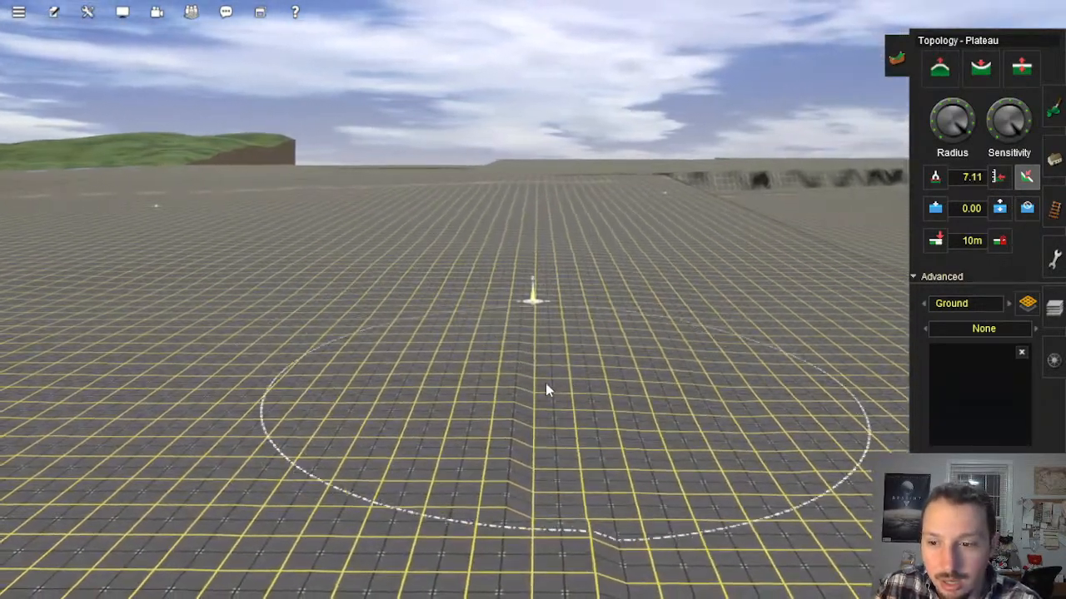
left_click_drag(546, 383, 528, 379)
right_click(520, 378)
key("Left")
left_click_drag(531, 288, 544, 279)
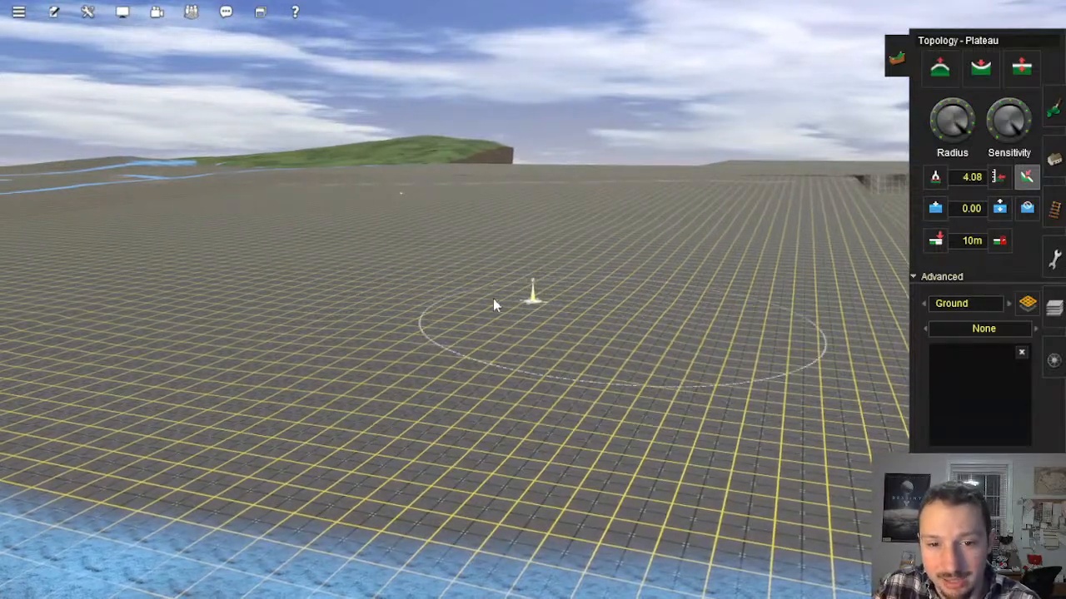
Step: Examine the ground on both sides of the flooded strip and compare the heights there
right_click(382, 363)
right_click(562, 265)
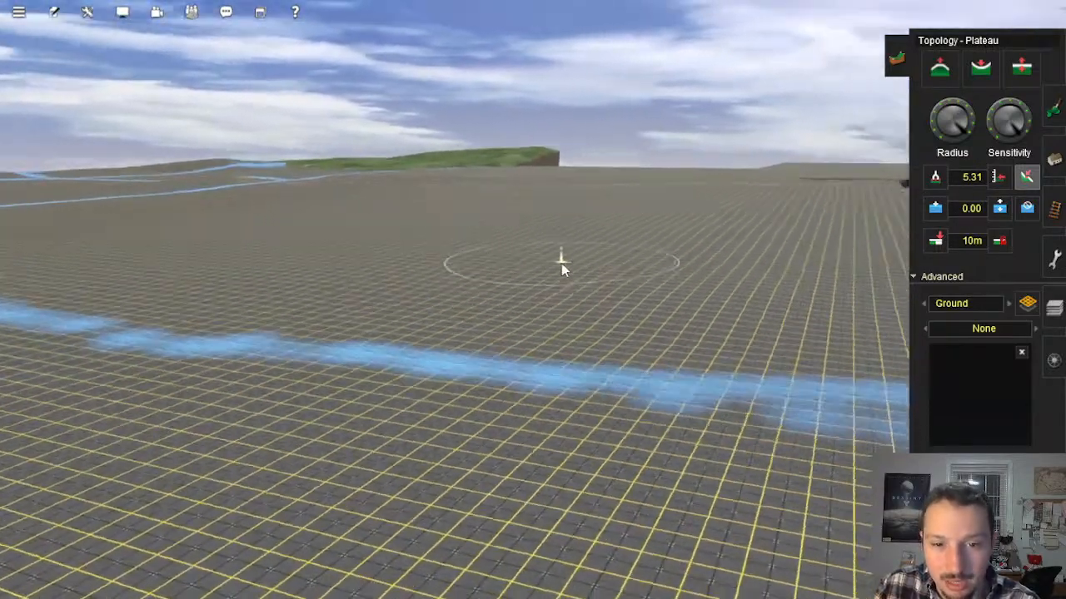
key("Right")
right_click(594, 368)
key("Left")
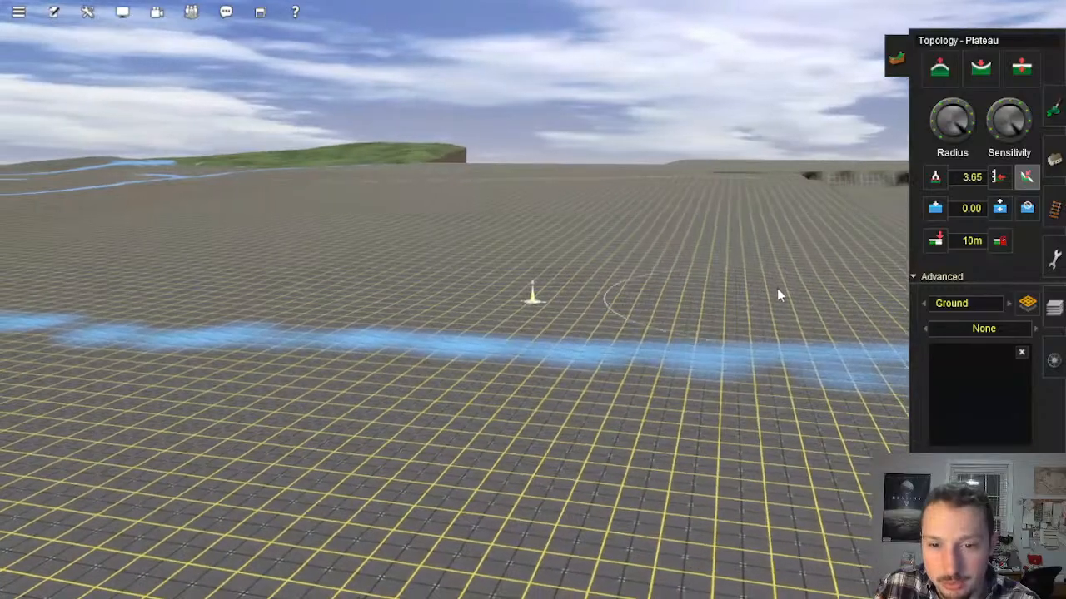
right_click(472, 288)
right_click(587, 287)
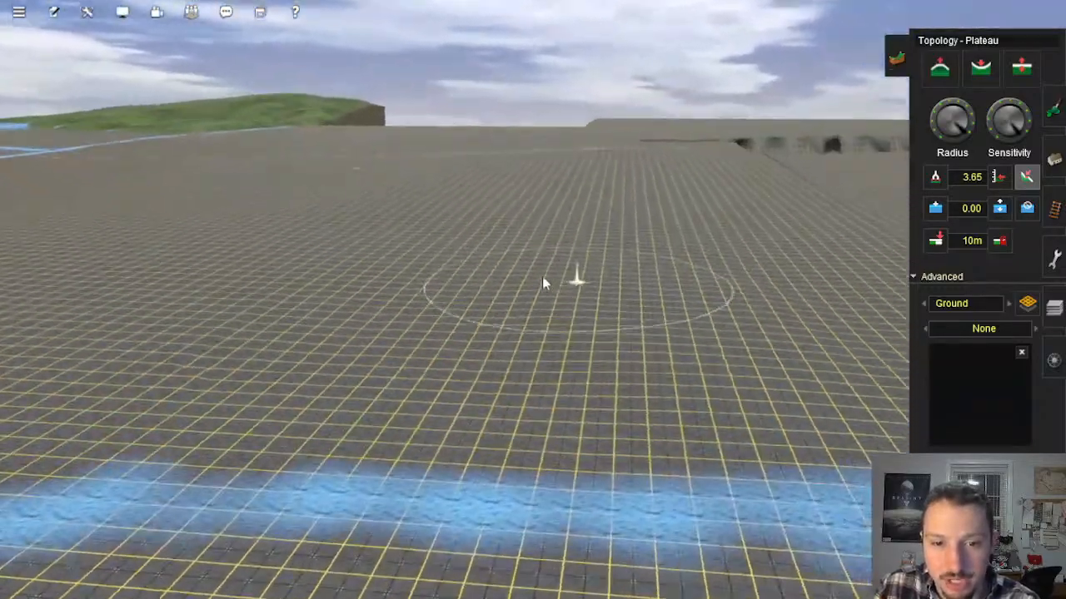
right_click(541, 249)
right_click(491, 287)
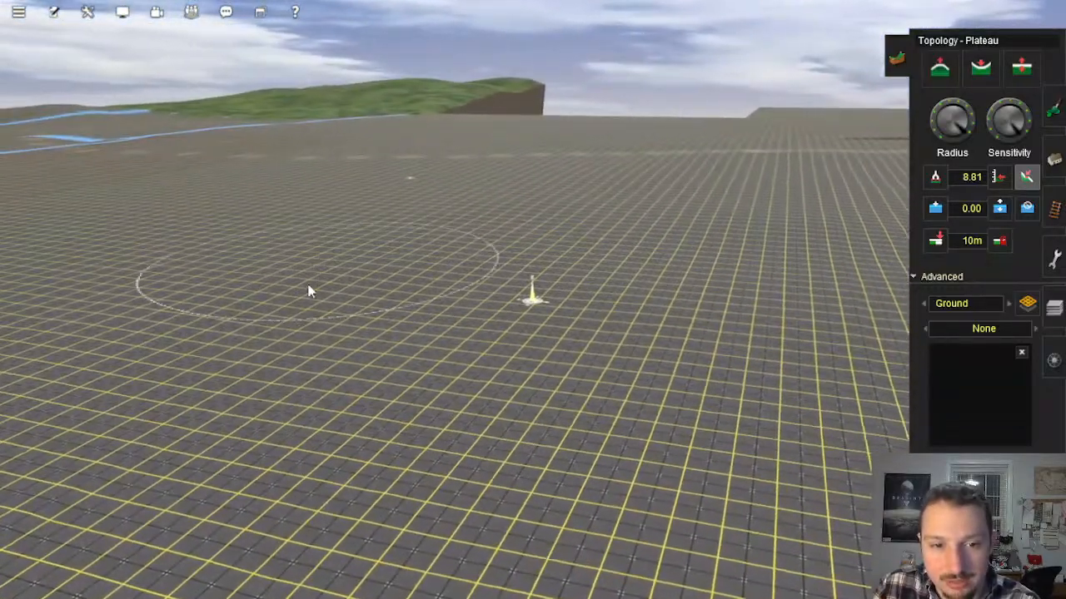
Step: Check the slope of the higher plain from a low viewpoint and look back toward the flooded strip
right_click(485, 306)
key("Down")
right_click(523, 371)
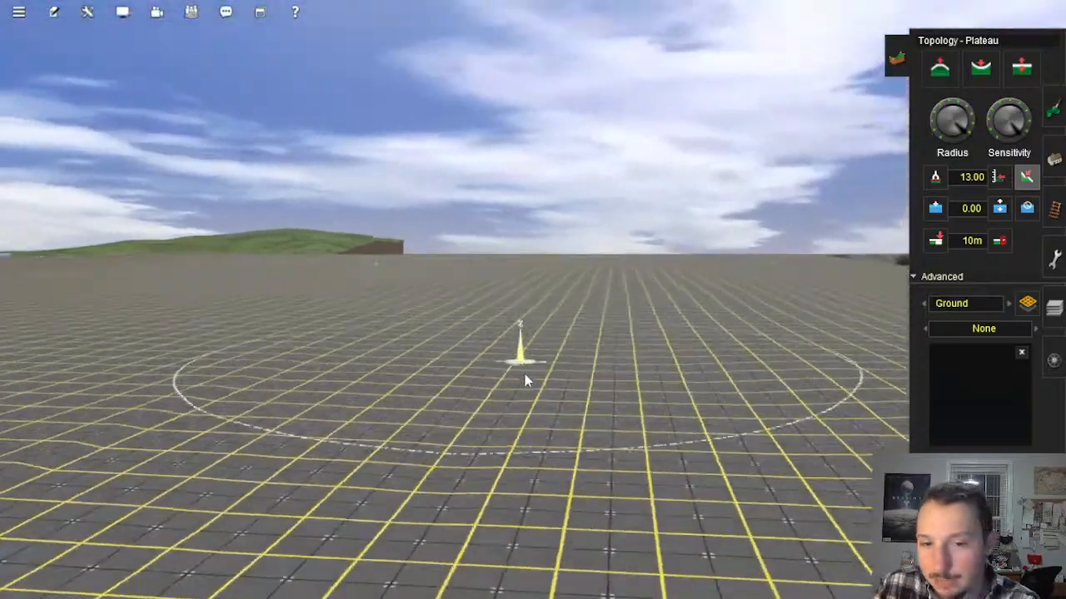
right_click(550, 344)
key("Left")
key("Left")
right_click(577, 298)
key("Up")
right_click(592, 291)
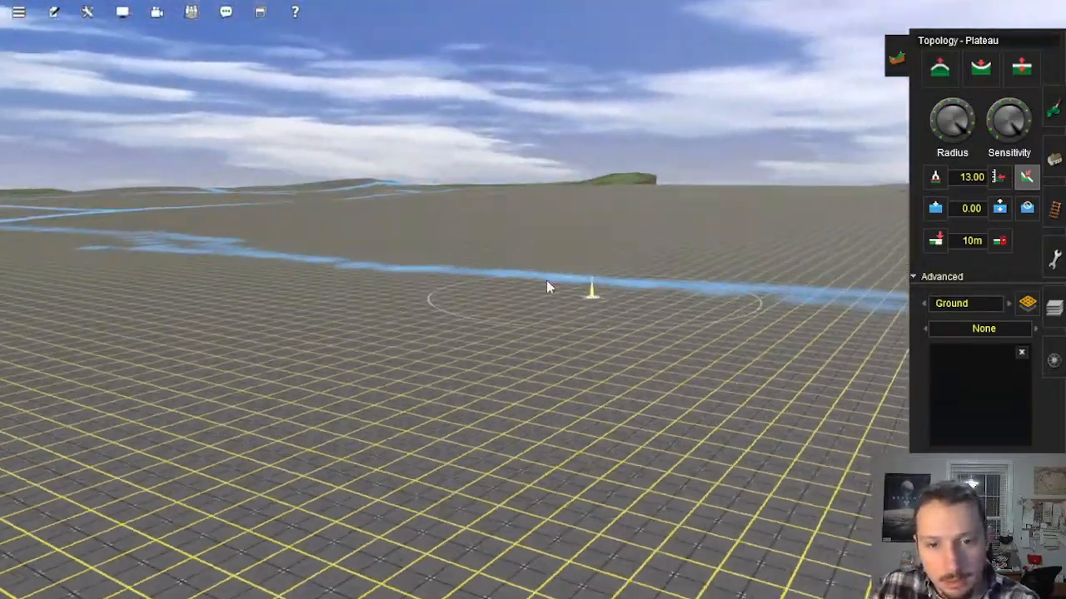
Step: Inspect the flooded strip up close along its length and check the ground heights at its edges
right_click(502, 279)
right_click(530, 282)
mouse_move(571, 266)
left_mouse_down()
mouse_move(567, 300)
mouse_move(601, 264)
left_mouse_up()
right_click(435, 358)
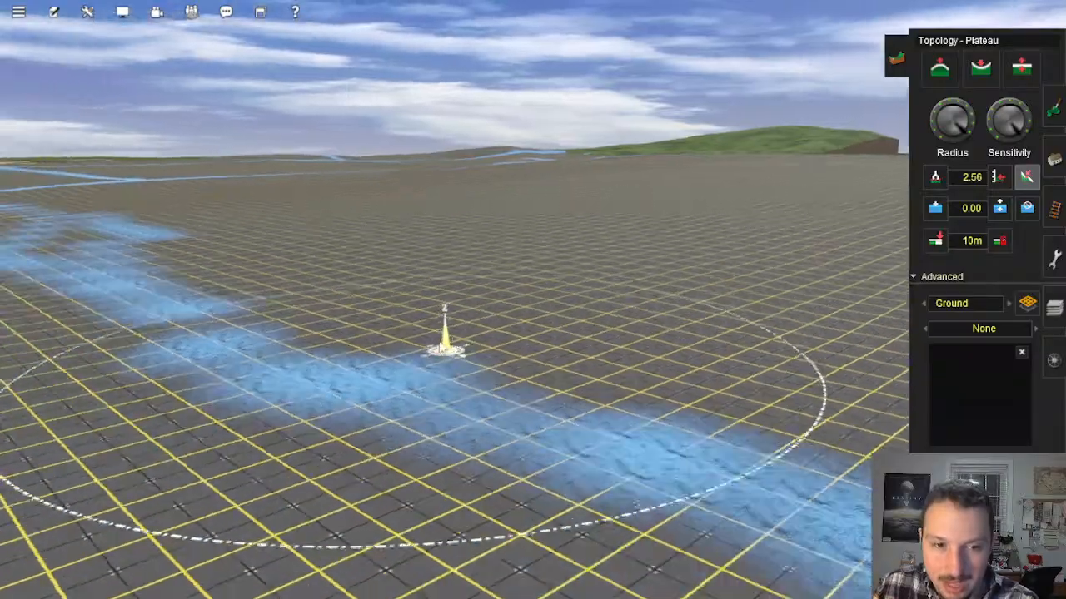
mouse_move(447, 339)
left_mouse_down()
mouse_move(471, 288)
mouse_move(614, 329)
left_mouse_up()
right_click(615, 330)
key("Right")
key("Right")
right_click(637, 296)
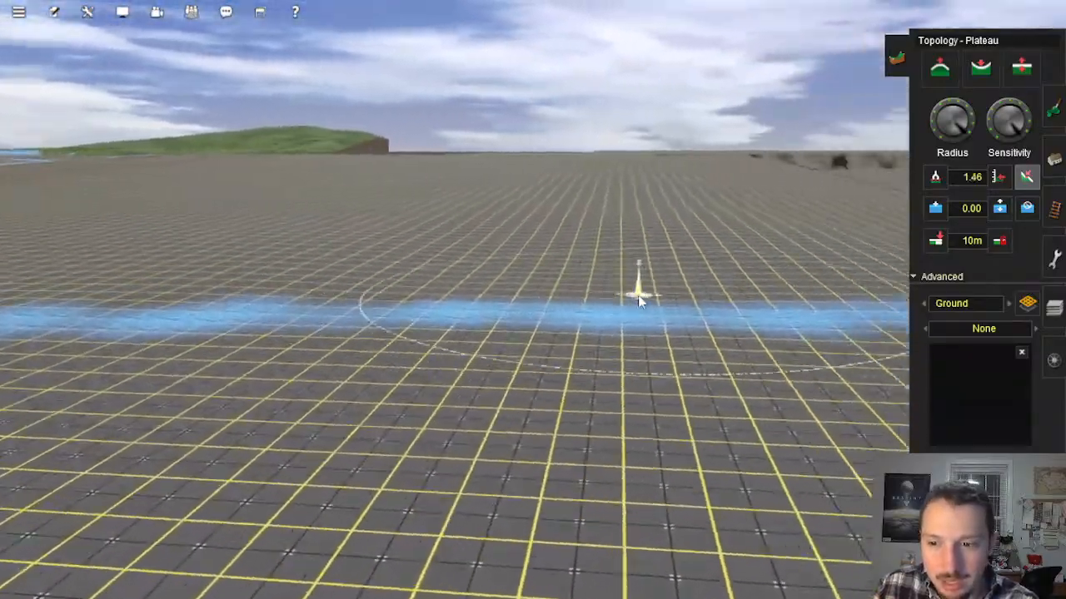
Step: Examine the flooded strip and the plain beyond it from several directions
key("Left")
right_click(594, 300)
key("Left")
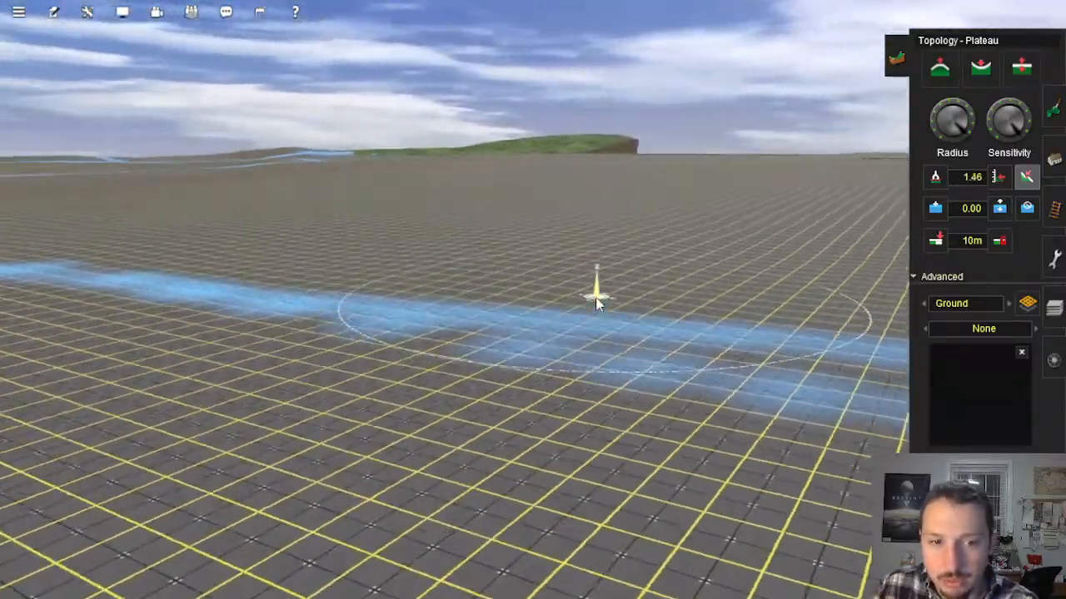
right_click(590, 256)
right_click(472, 248)
right_click(377, 295)
key("Right")
right_click(388, 303)
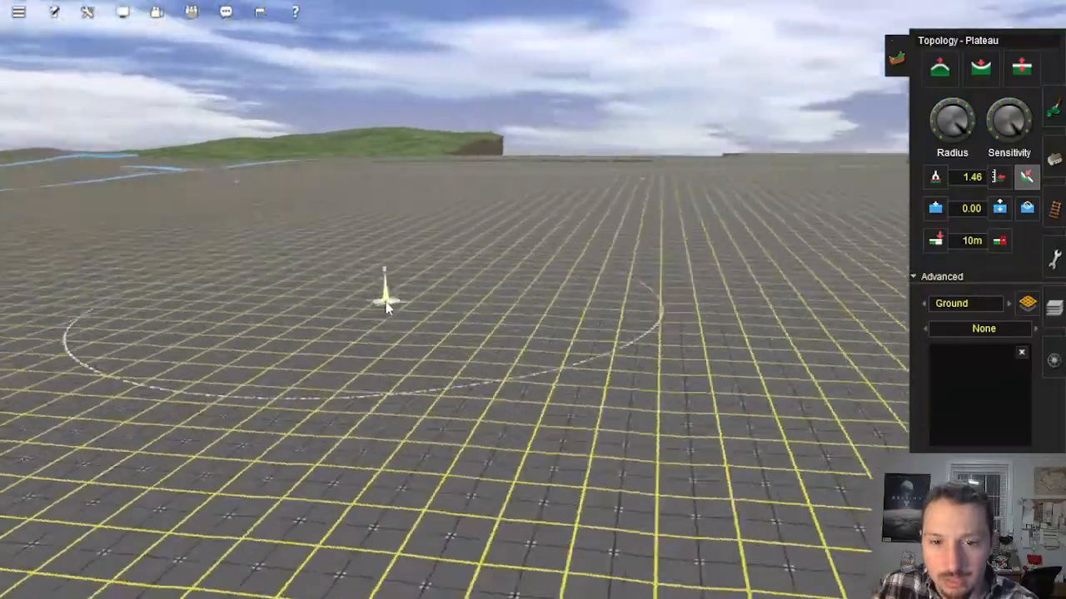
right_click(331, 312)
key("Left")
right_click(412, 301)
Step: Survey the plain from the ends of the parallel guide tracks out to the faint brown ridge
right_click(566, 262)
key("Right")
right_click(506, 231)
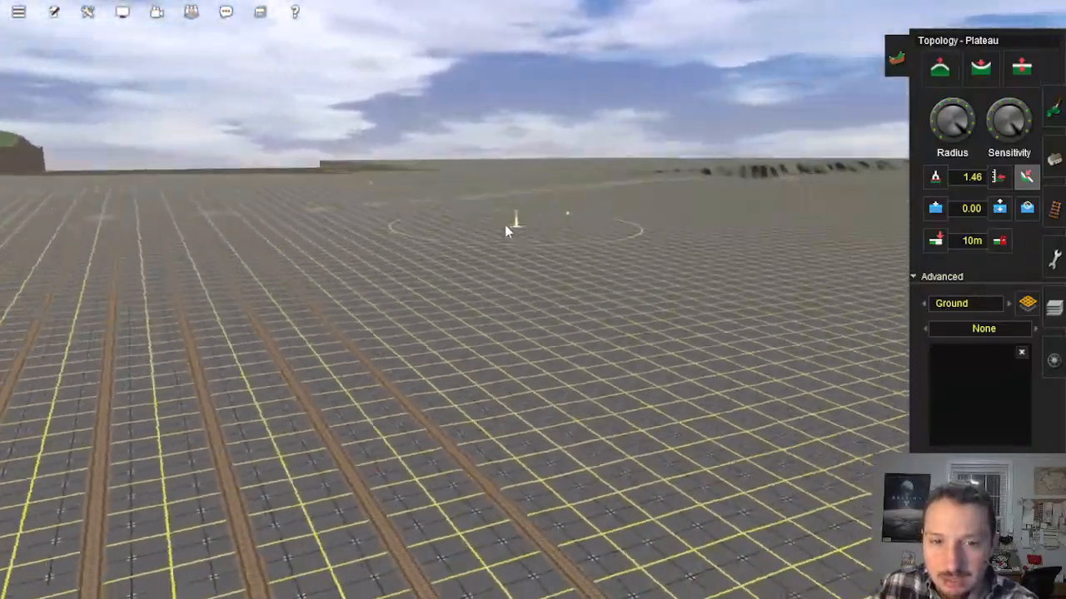
key("Left")
right_click(492, 245)
key("Right")
right_click(483, 289)
right_click(446, 316)
key("Right")
right_click(478, 288)
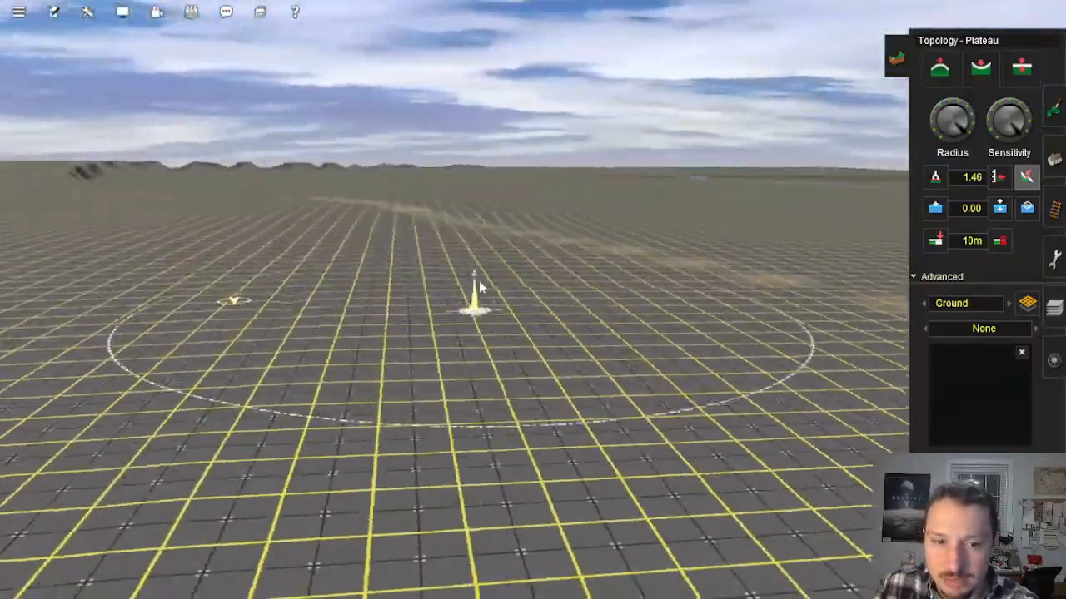
key("Left")
right_click(497, 300)
right_click(418, 271)
key("Up")
Step: Sample the ground heights on the higher plain and along the brown ridge
left_click(457, 292)
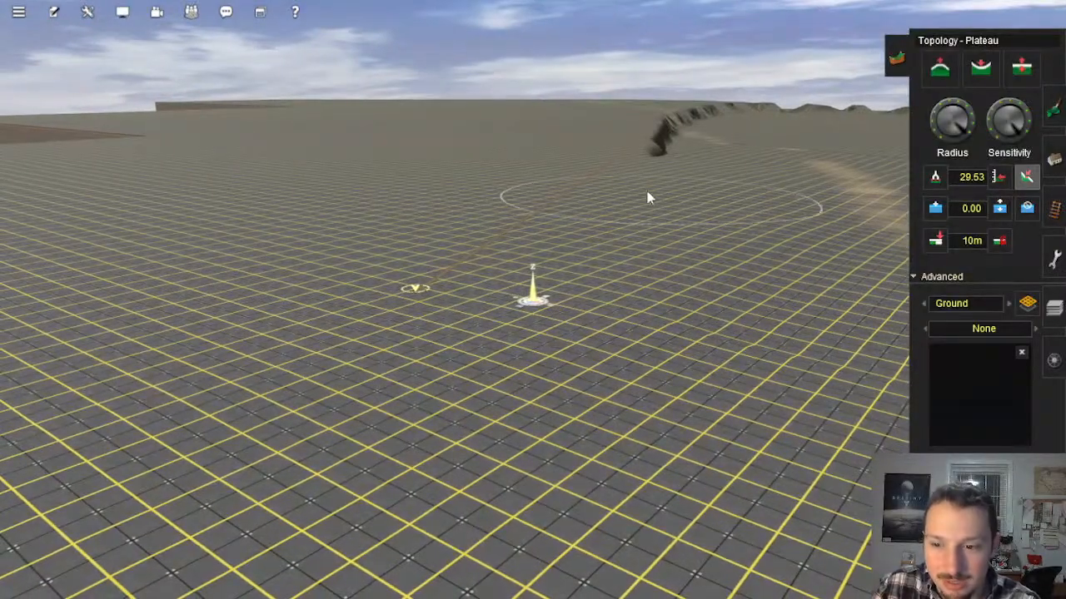
key("Right")
right_click(629, 288)
key("Left")
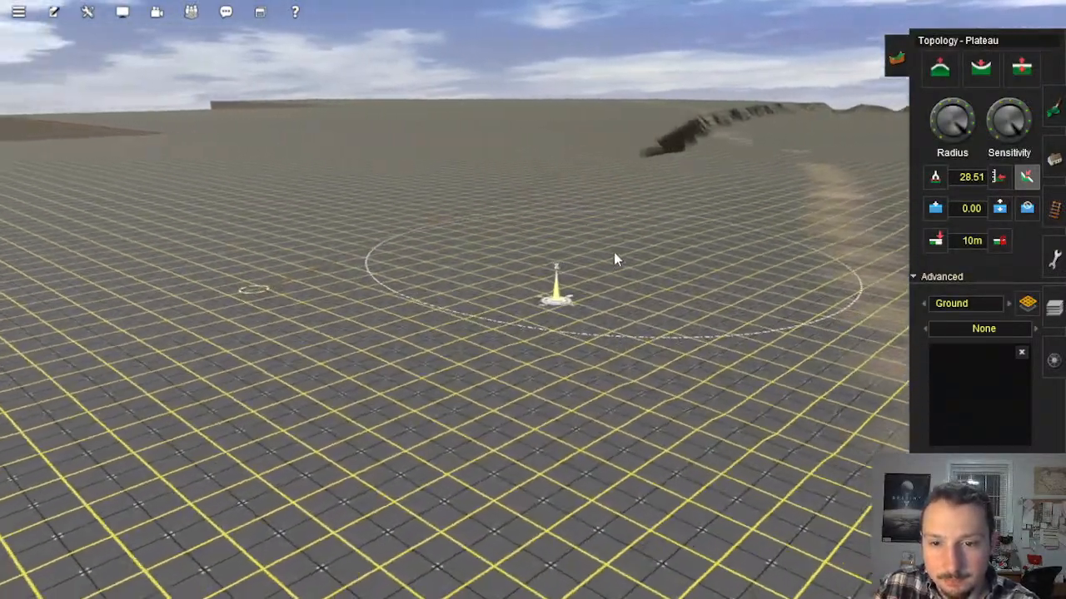
right_click(613, 251)
right_click(652, 313)
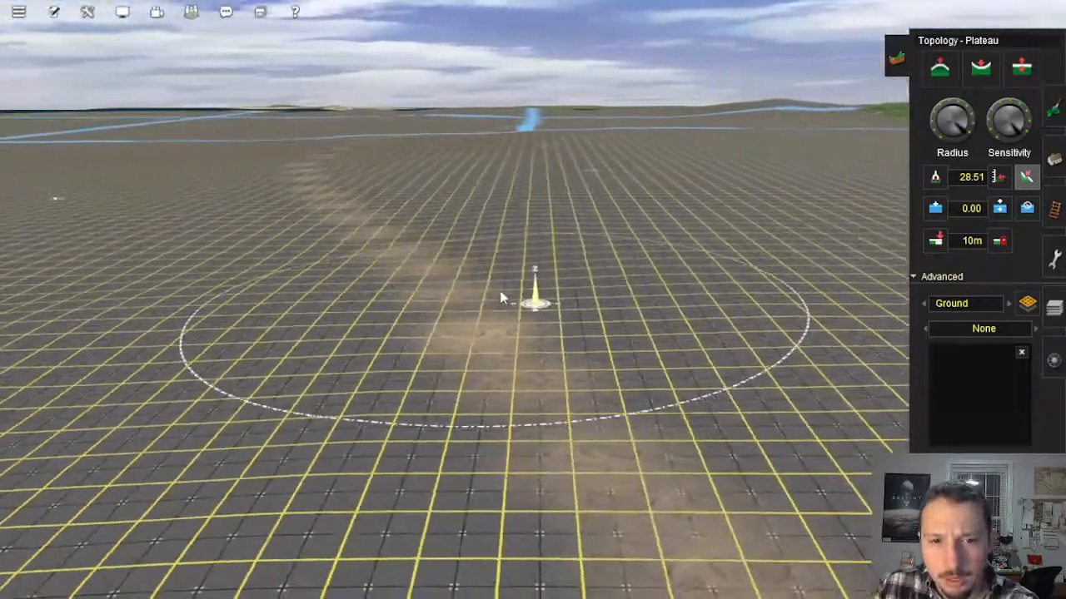
key("Right")
left_click(509, 266)
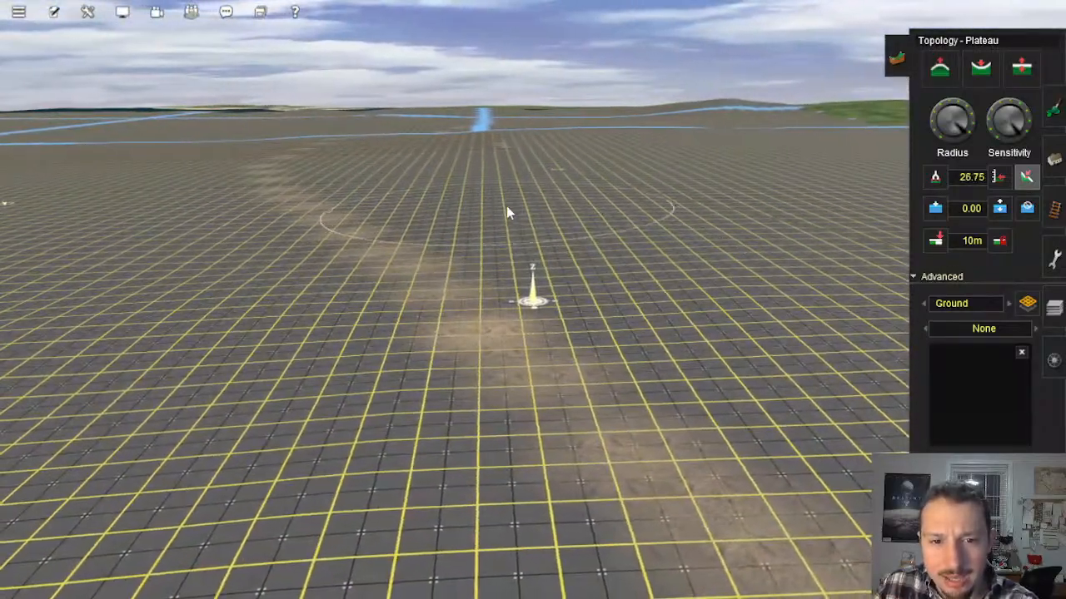
left_click(374, 190)
right_click(374, 190)
key("Left")
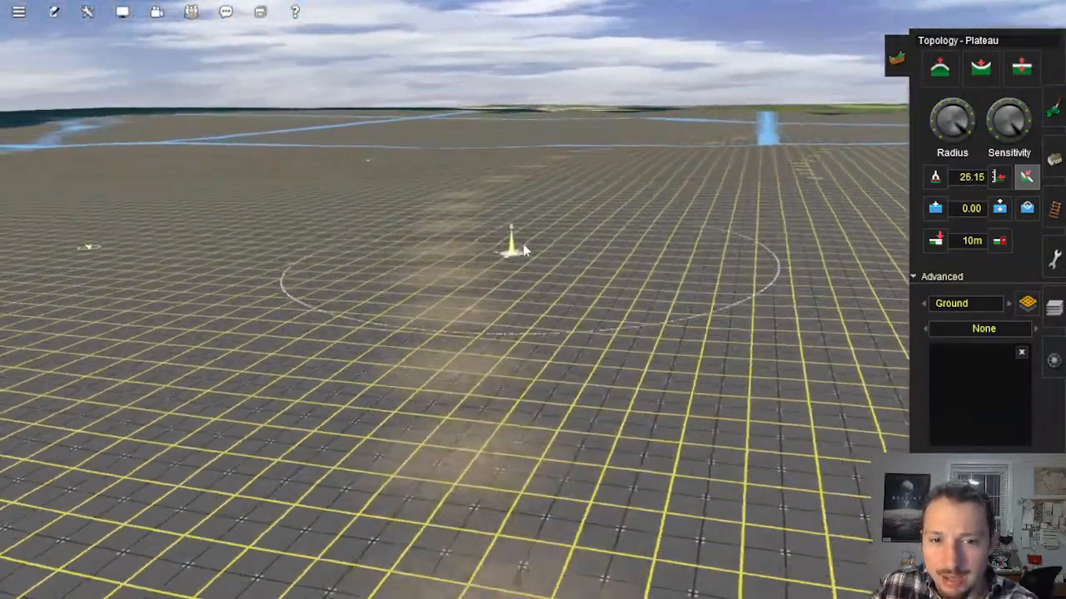
Step: Sample the ground heights down the slope beside the ridge and look toward the blue water lines and dark sea
left_click(501, 255)
left_click(576, 288)
key("Left")
left_click(412, 287)
right_click(433, 280)
left_click(283, 288)
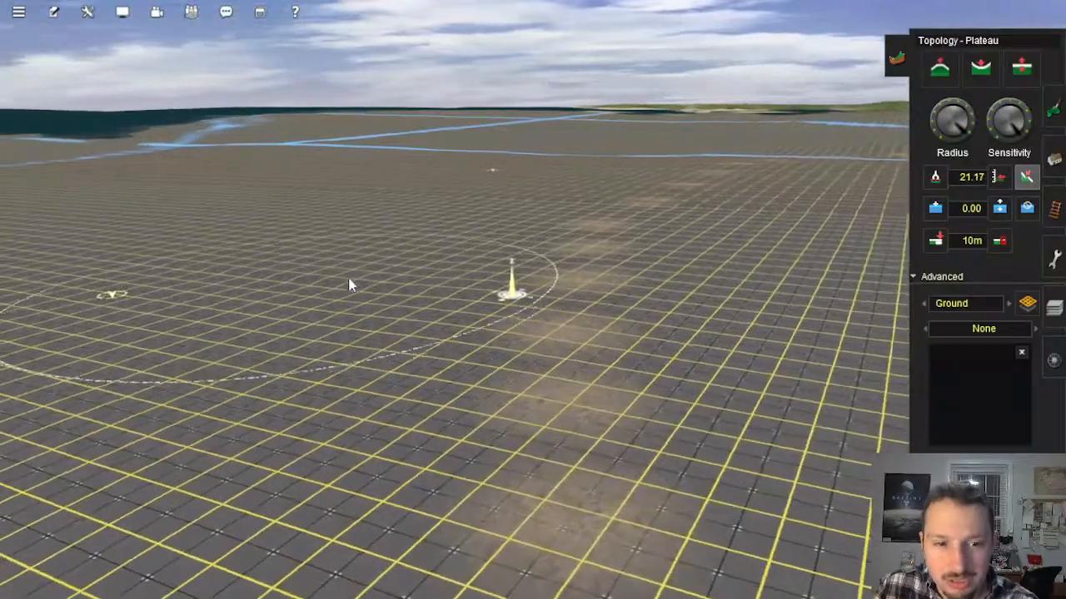
key("Left")
left_click(263, 290)
right_click(351, 265)
key("Left")
left_click(456, 320)
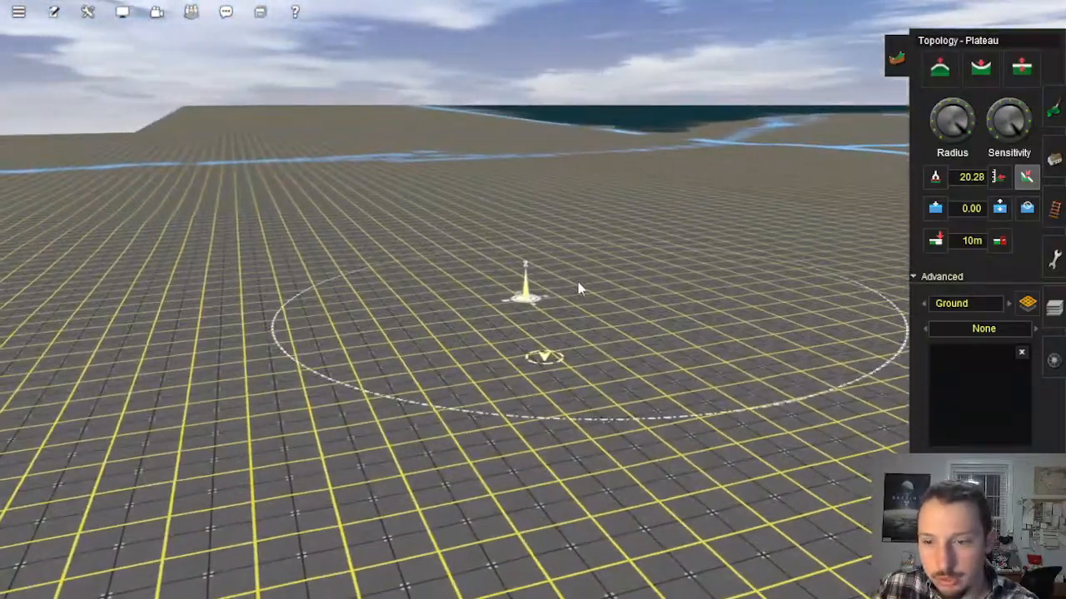
key("Right")
right_click(585, 306)
Step: Use the route map to jump to the finished coastal town at the northern bay
key("ctrl+m")
scroll(565, 284, "down", 10)
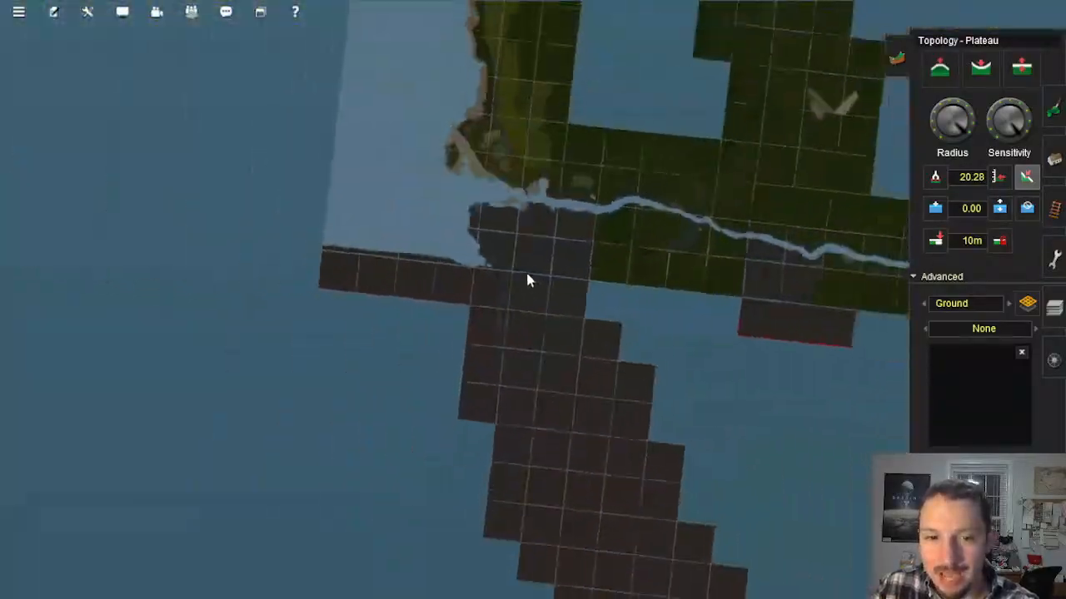
scroll(518, 270, "down", 8)
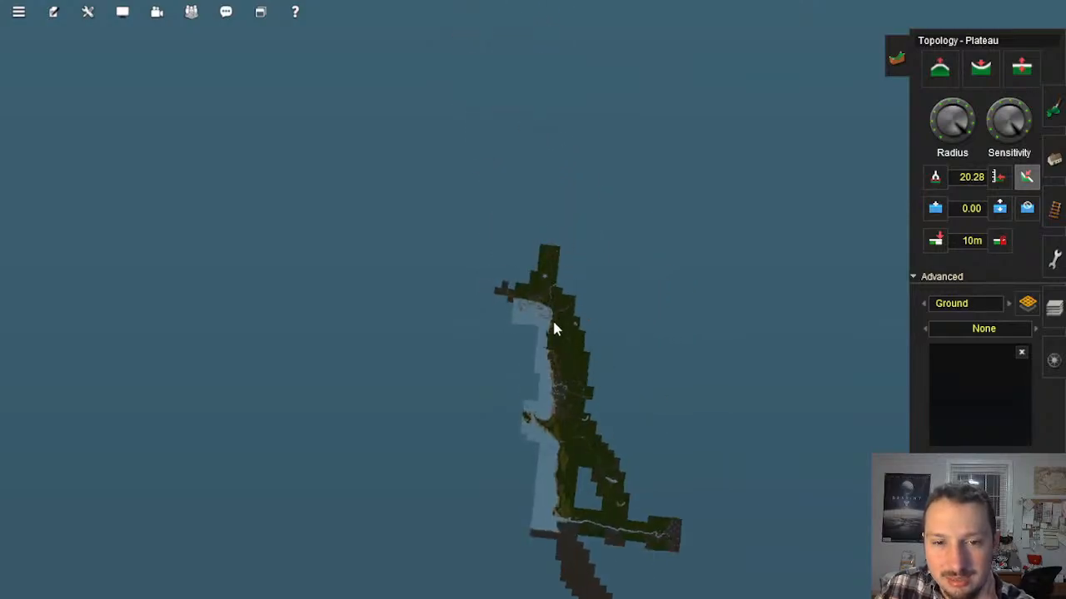
scroll(537, 287, "up", 10)
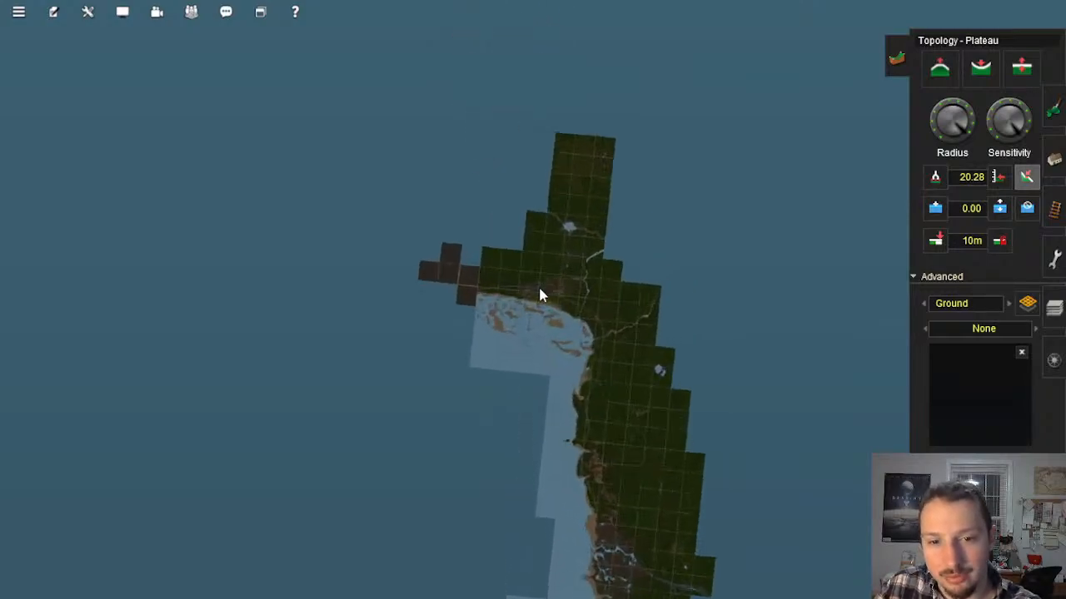
left_click(539, 289)
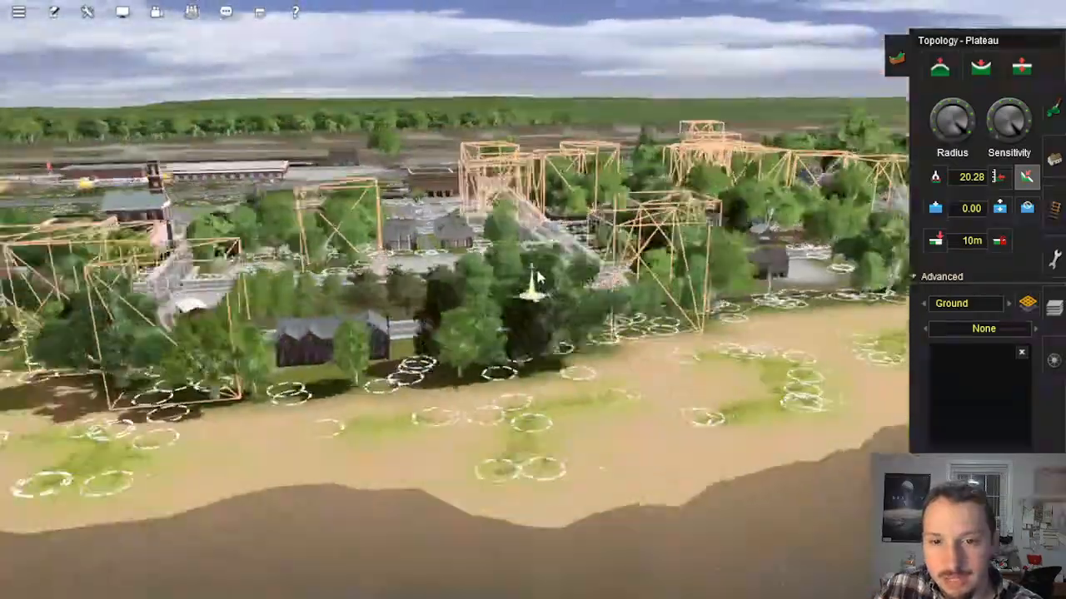
Step: Tour the town's waterfront, looking over the beach trees, the curved shore road and the nearby buildings
key("Up")
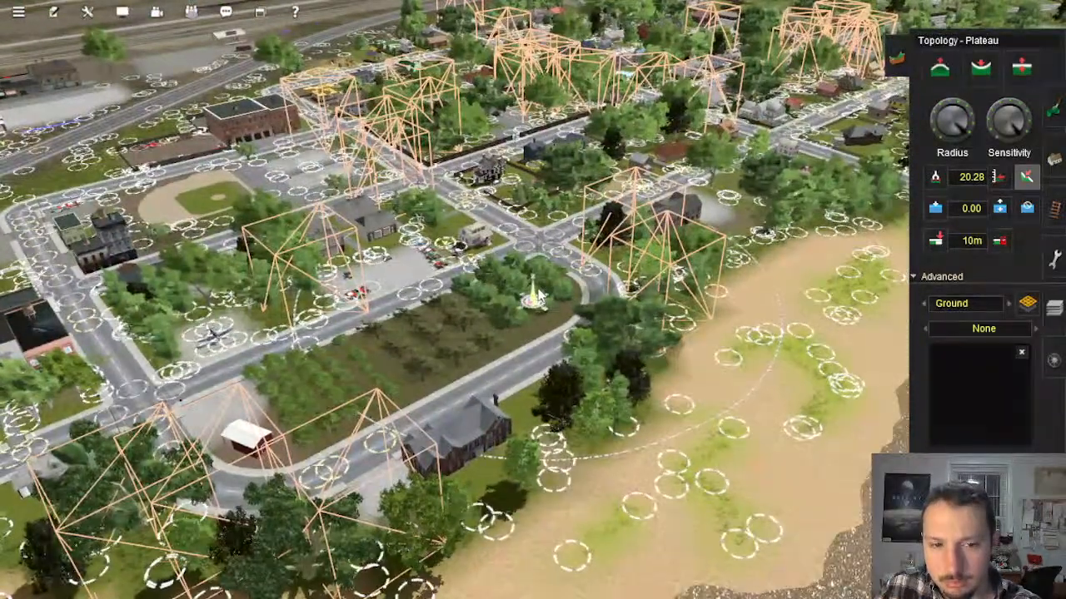
key("Right")
scroll(537, 301, "up", 5)
right_click(537, 345)
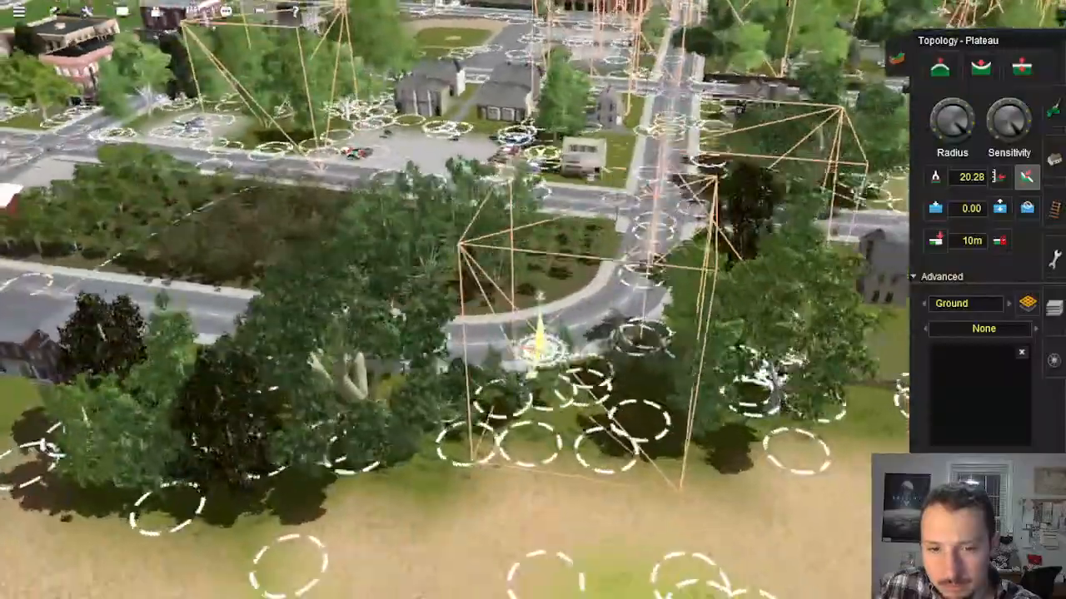
key("Right")
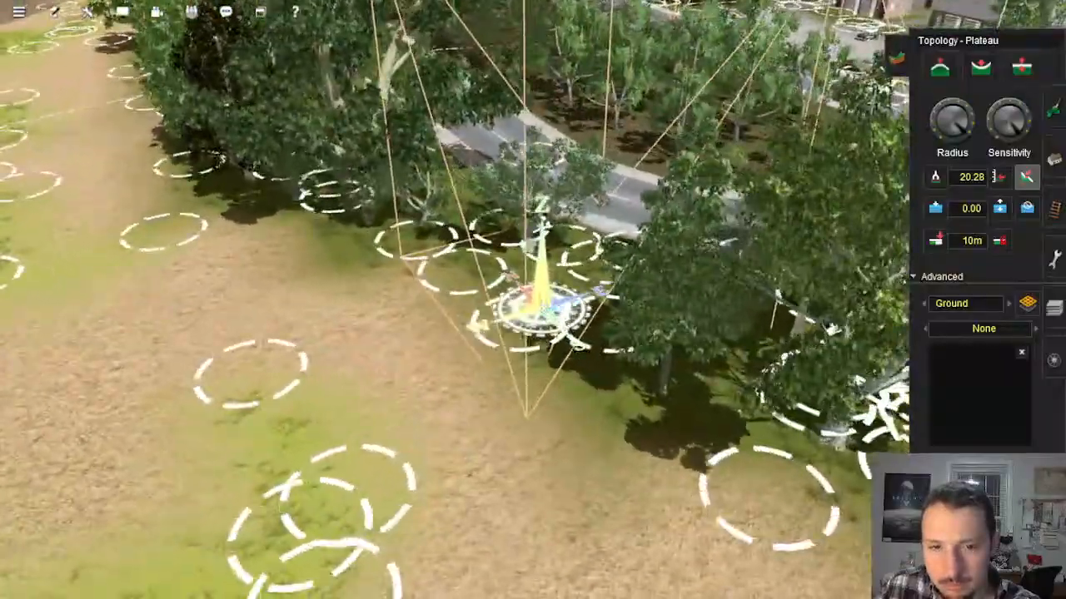
key("Right")
scroll(583, 303, "down", 5)
right_click(595, 304)
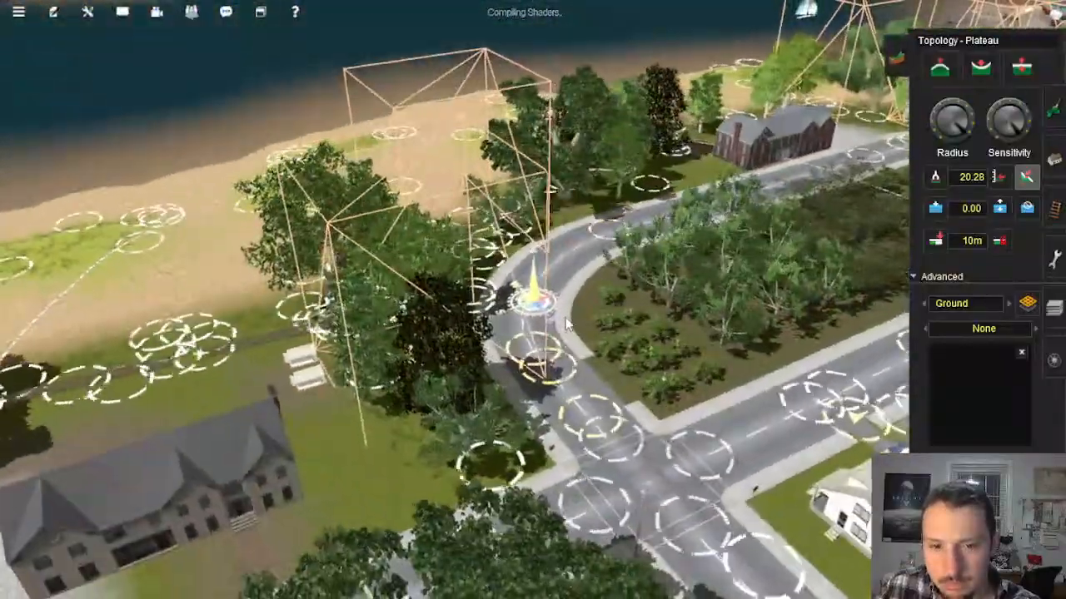
right_click(620, 287)
key("Left")
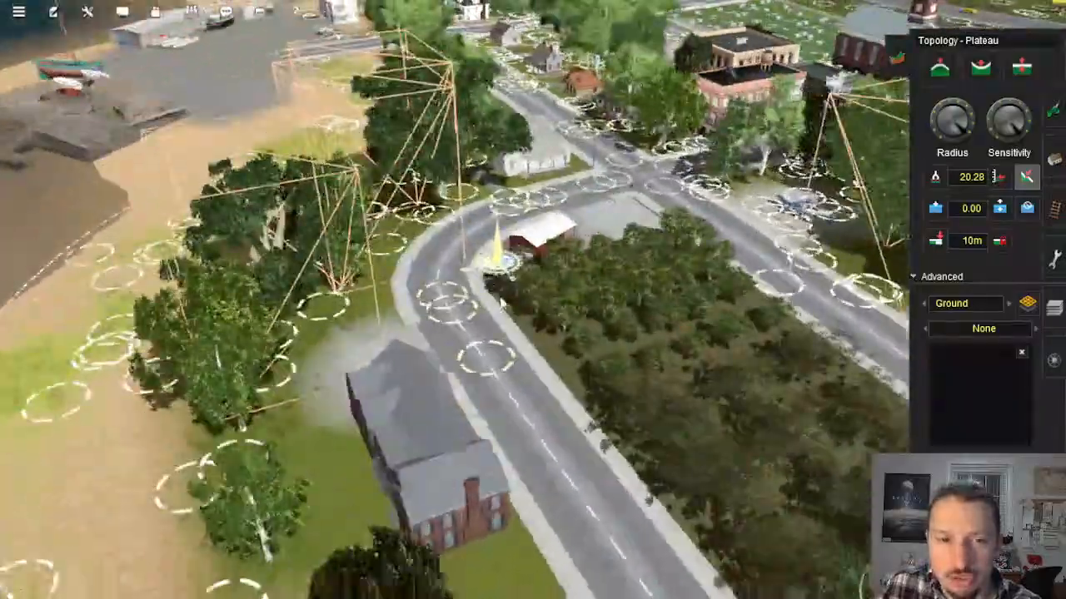
right_click(505, 221)
key("Left")
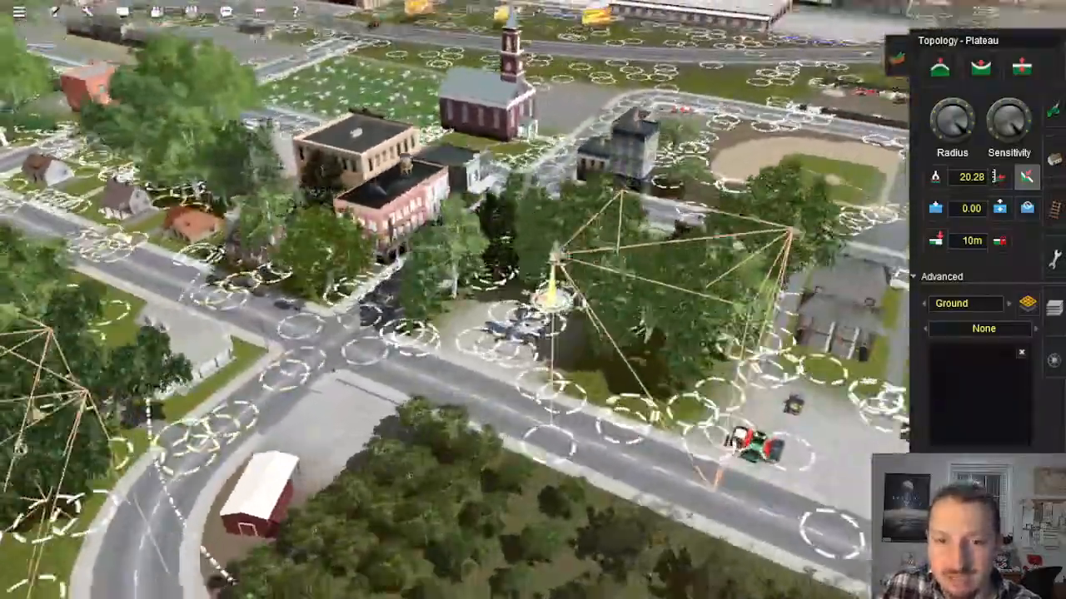
right_click(539, 250)
key("Up")
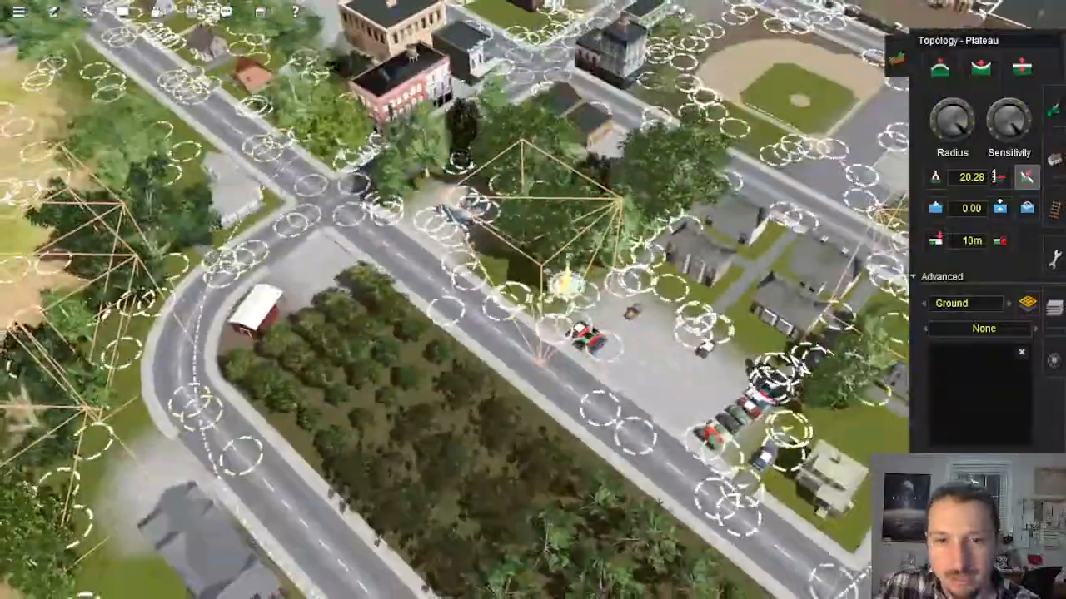
Step: Inspect the town's parking lot, baseball field, basketball courts and the walled wooded park
right_click(666, 210)
key("Left")
key("Down")
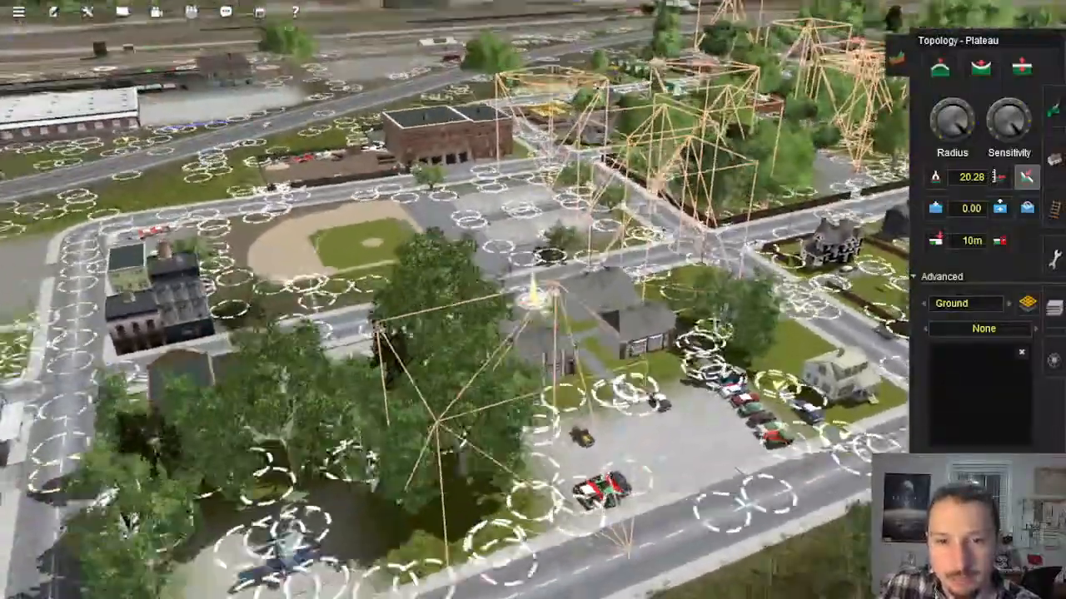
right_click(617, 206)
key("Left")
scroll(506, 338, "up", 4)
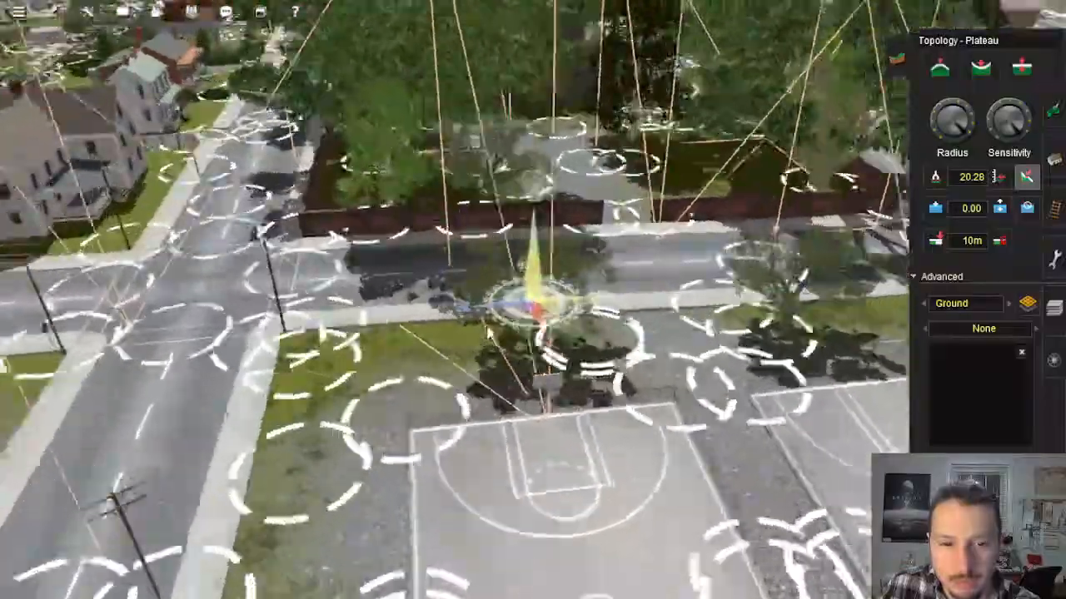
key("Left")
scroll(486, 333, "down", 6)
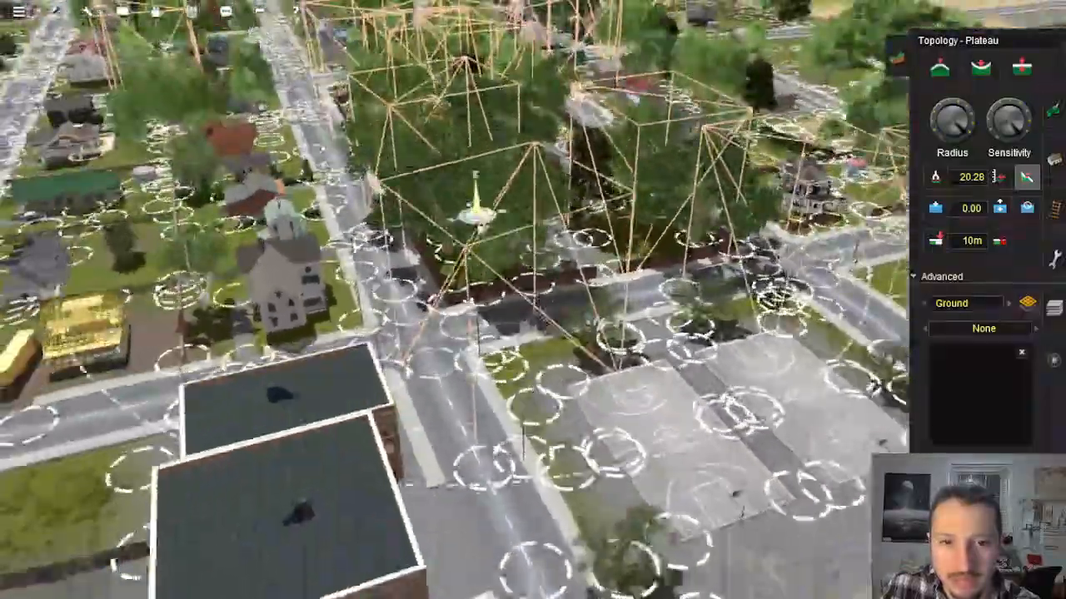
key("Right")
scroll(486, 333, "up", 4)
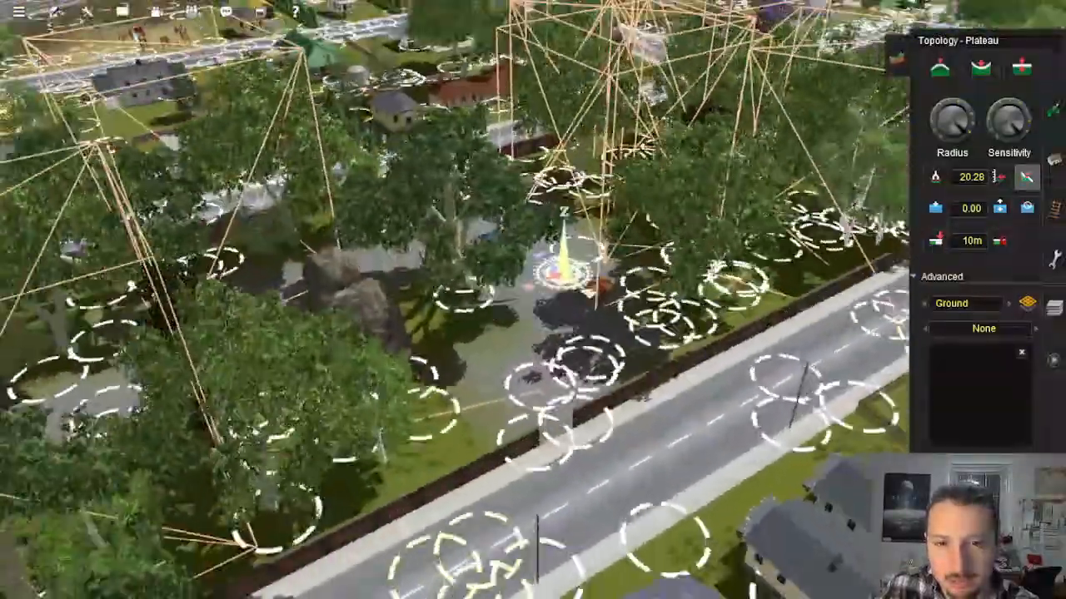
key("Right")
scroll(616, 258, "down", 4)
right_click(616, 256)
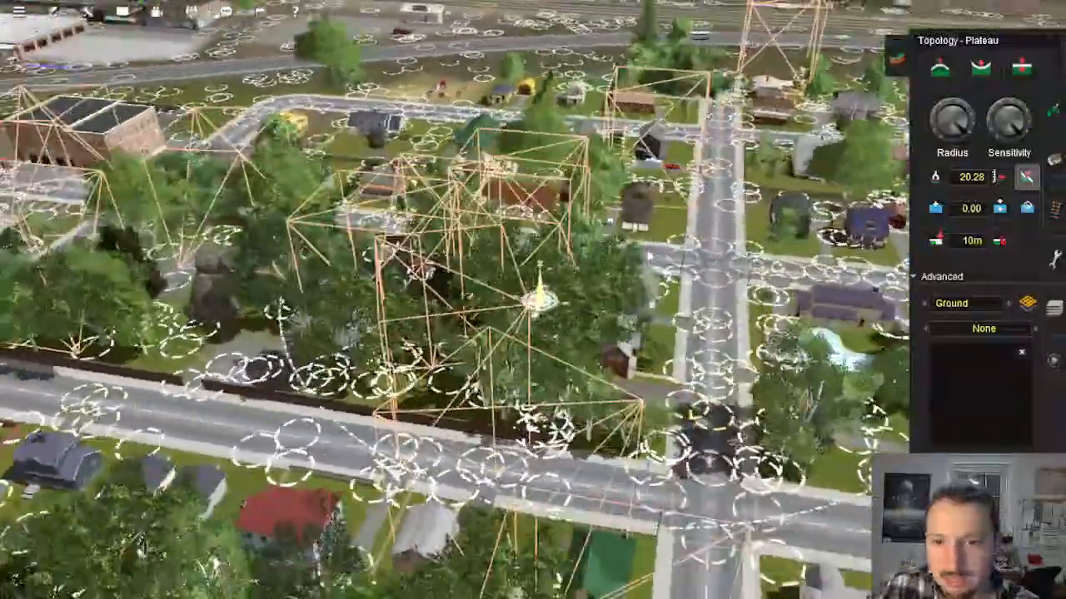
Step: Look over the residential blocks and examine the overgrown yard between the brown-roofed house and the driveway up close
right_click(720, 137)
key("Right")
right_click(550, 273)
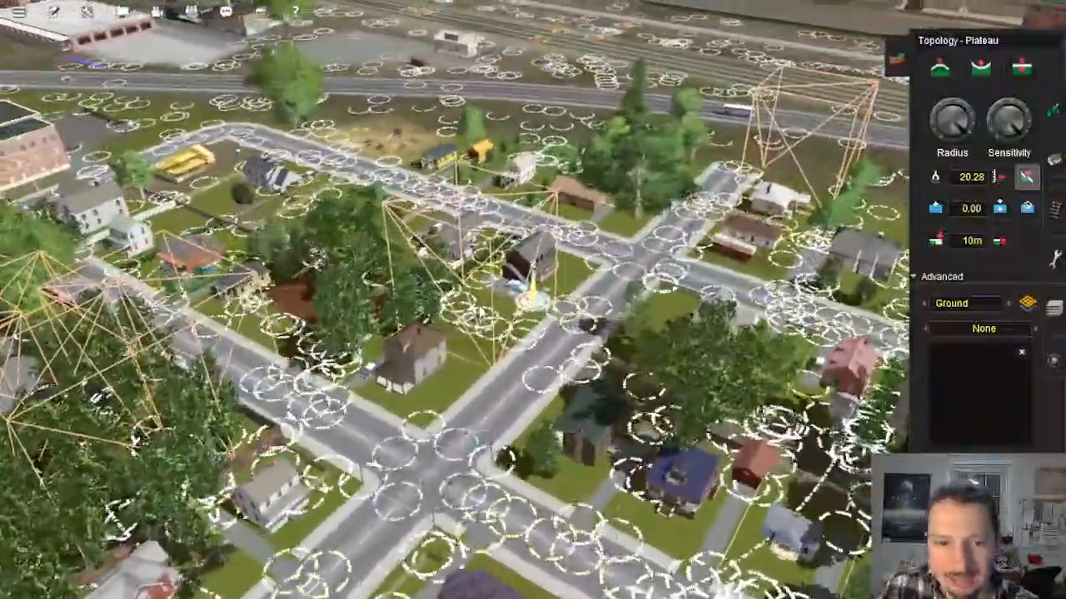
key("Right")
right_click(496, 304)
scroll(517, 296, "up", 3)
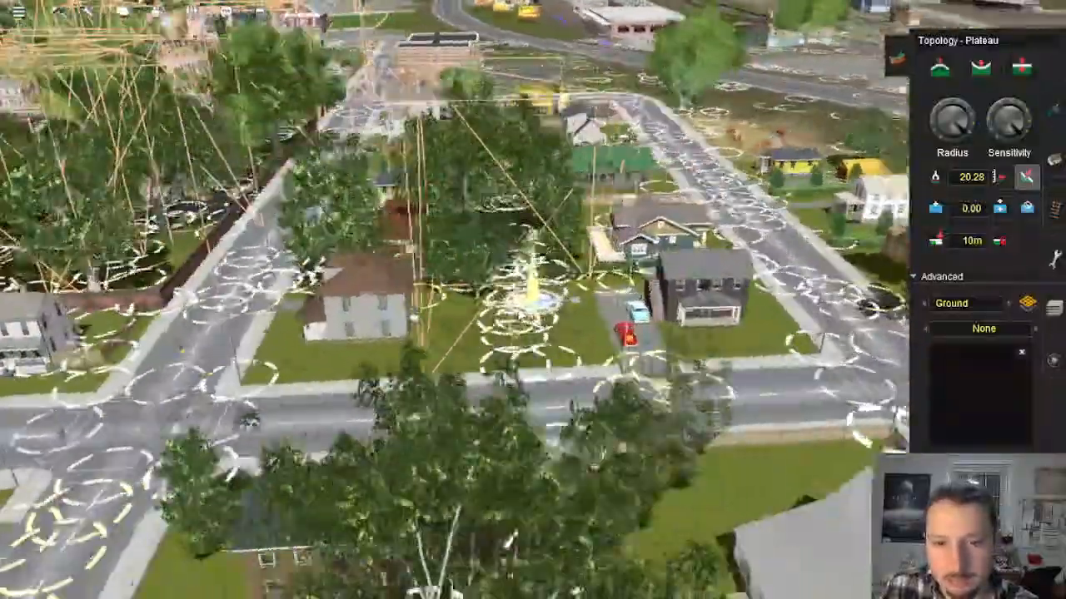
scroll(533, 297, "down", 4)
scroll(532, 296, "up", 5)
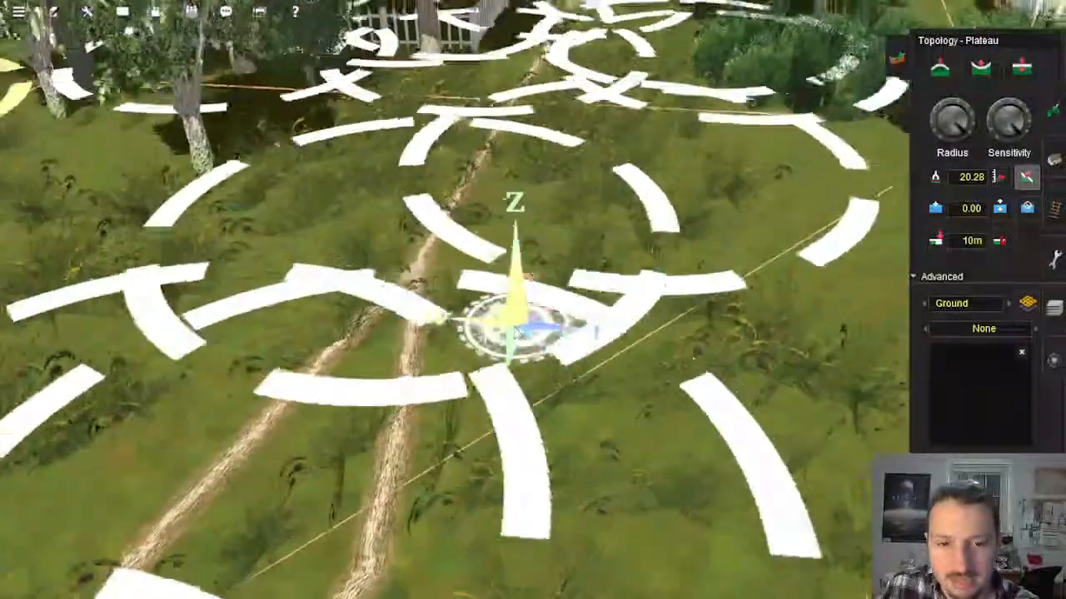
scroll(518, 337, "down", 4)
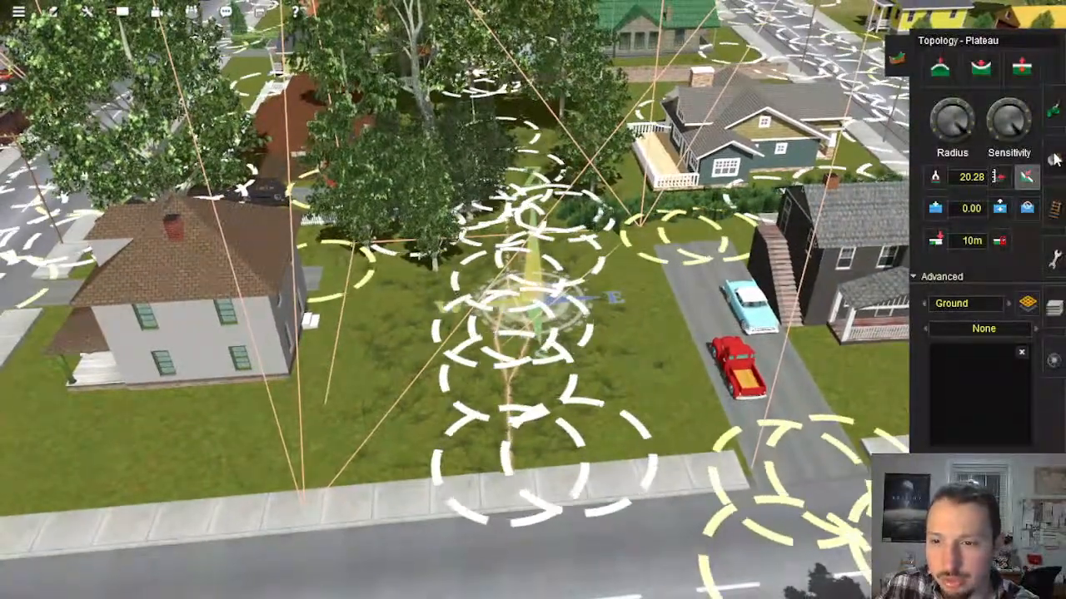
Step: Pick up Tree SugarMaple 01 from beside the brown-roofed corner house as the object to add
left_click(1054, 158)
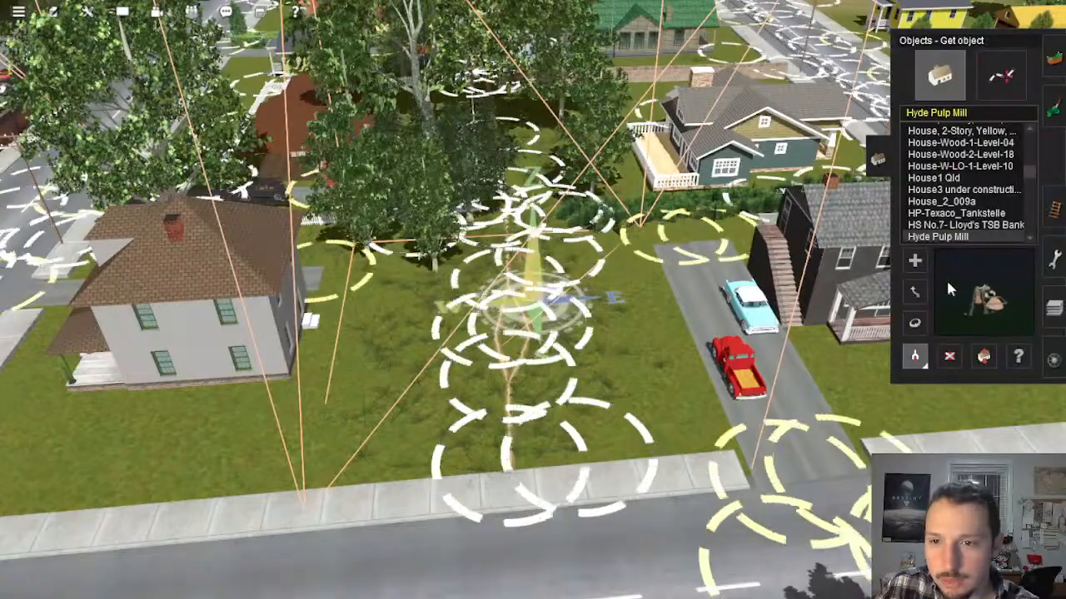
right_click(171, 239)
scroll(171, 240, "down", 4)
left_click(541, 203)
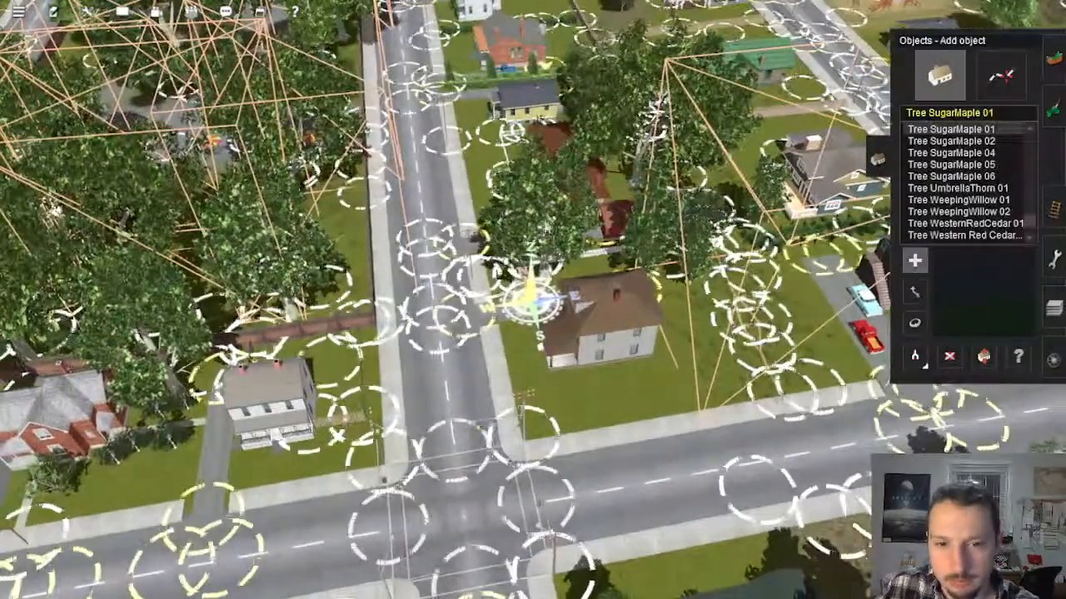
Step: Plant a Tree SugarMaple 01 on the lawn between the brown-roofed house and the driveway with the parked cars
right_click(653, 292)
scroll(655, 295, "up", 4)
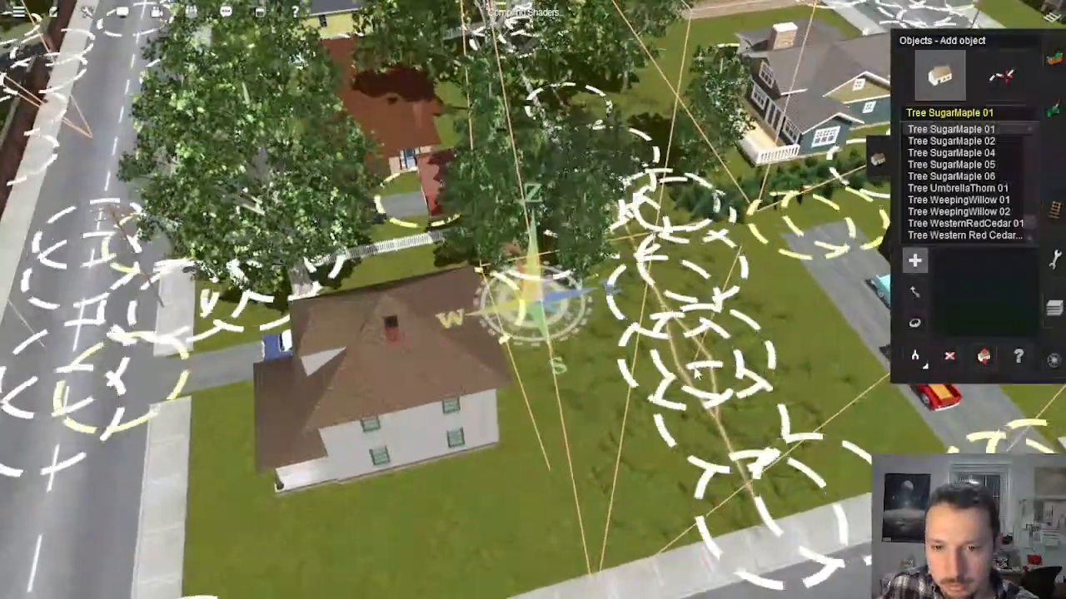
left_click(693, 370)
right_click(683, 379)
key("Down")
key("Right")
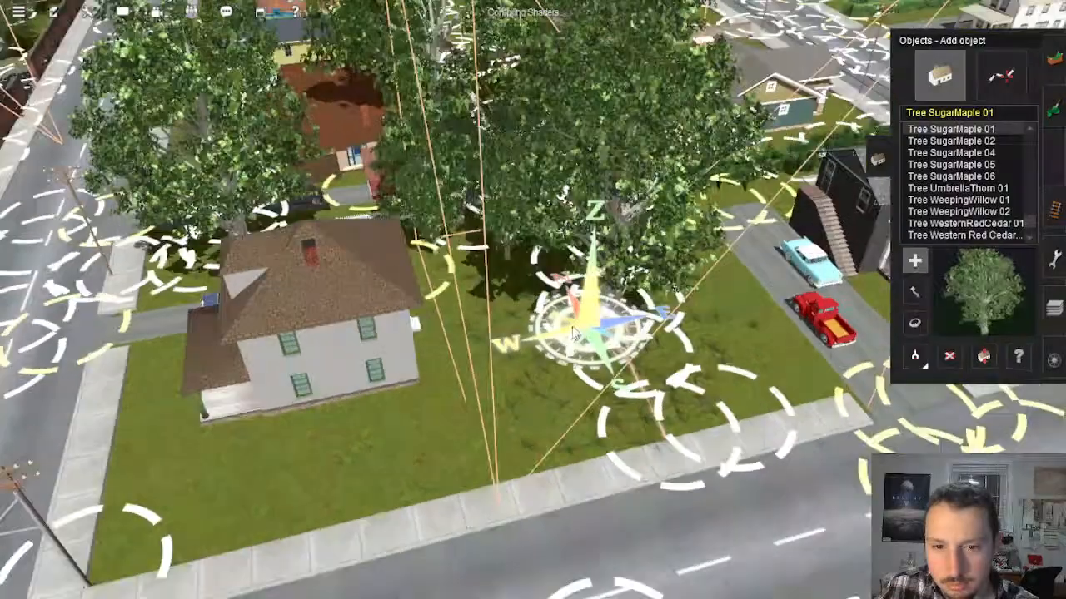
Step: Undo the last planted maple and plant a Tree SugarMaple 02 in its place on the overgrown lawn beside the brown-roofed house
scroll(598, 376, "up", 5)
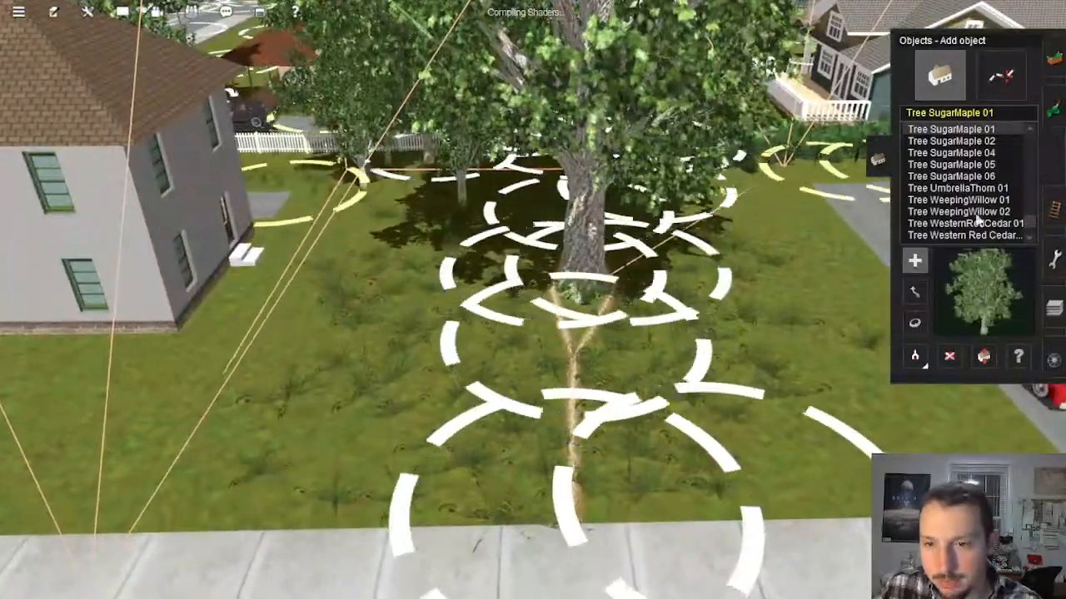
key("ctrl+z")
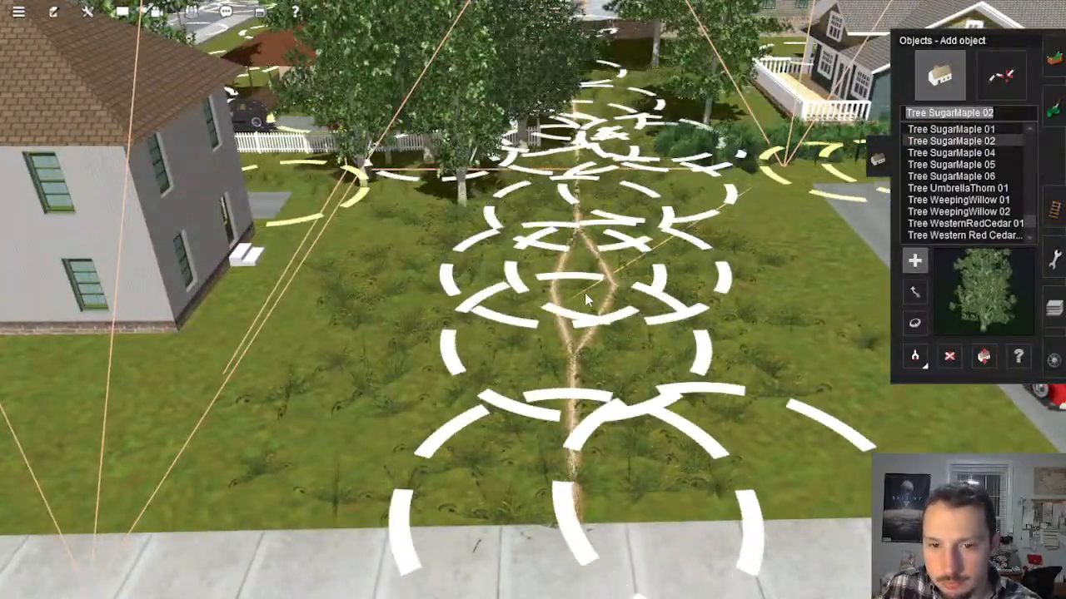
left_click(584, 294)
scroll(585, 294, "down", 5)
scroll(546, 301, "down", 10)
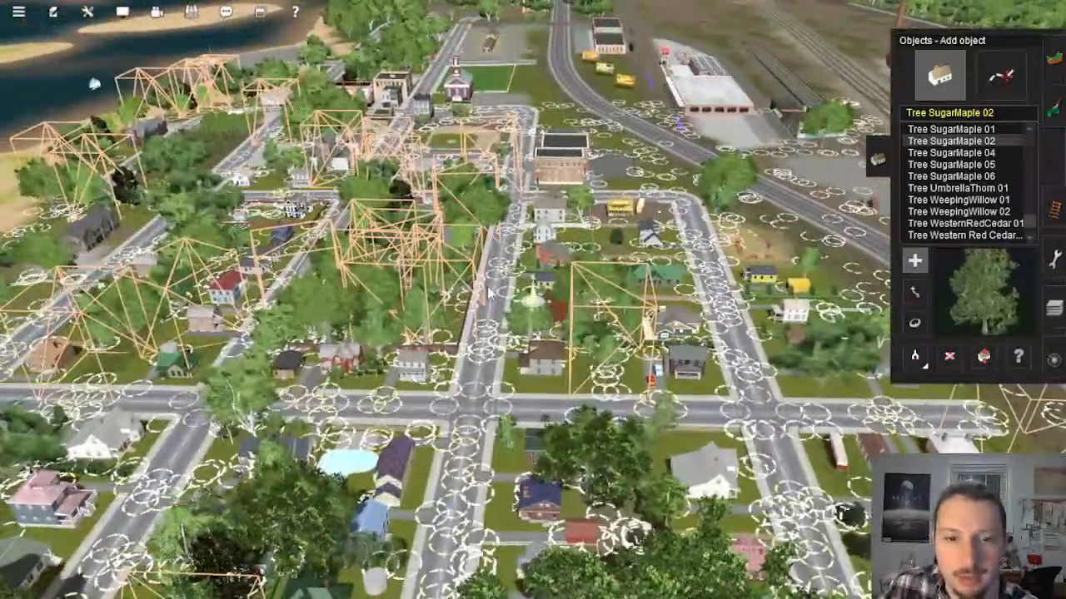
Step: Survey the town's residential blocks and the beachfront houses along the sandy shoreline
right_click_drag(487, 382, 486, 391)
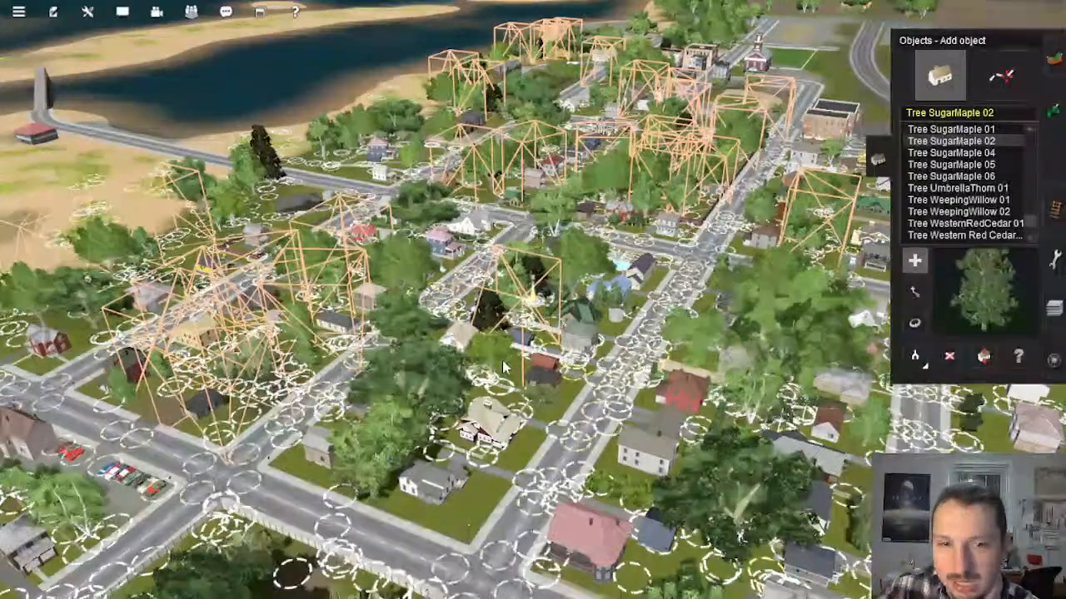
right_click(468, 526)
key("Left")
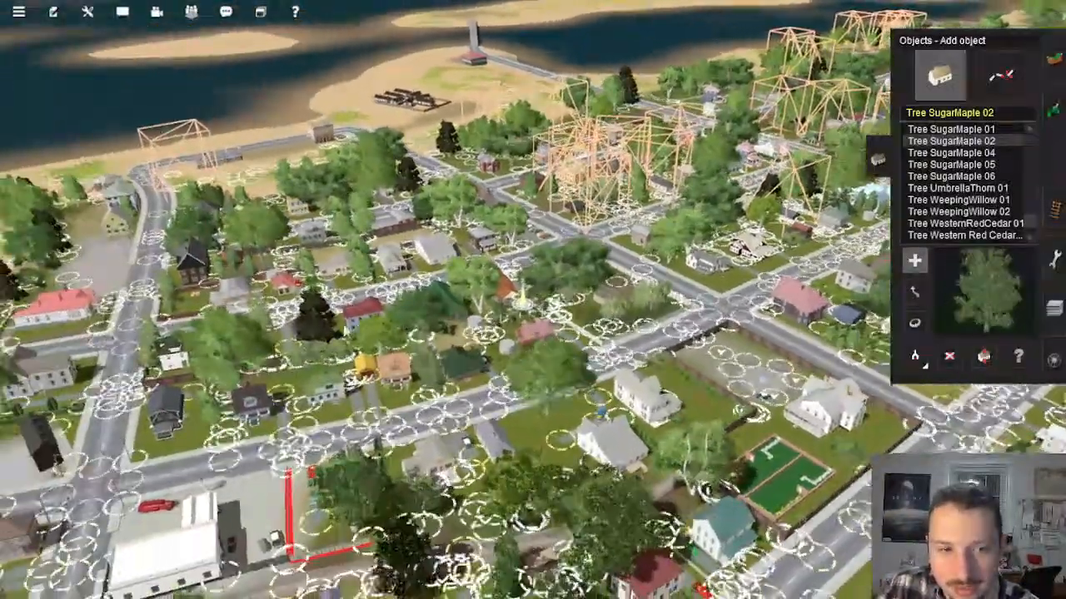
right_click(333, 325)
right_click(430, 231)
scroll(571, 300, "up", 2)
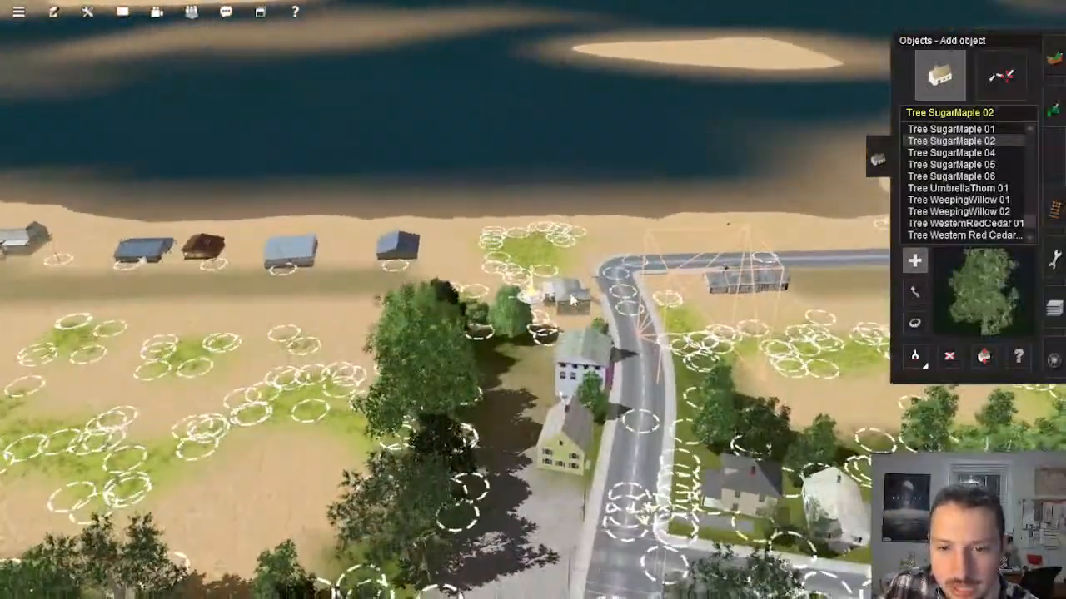
right_click(381, 314)
key("Left")
right_click(364, 316)
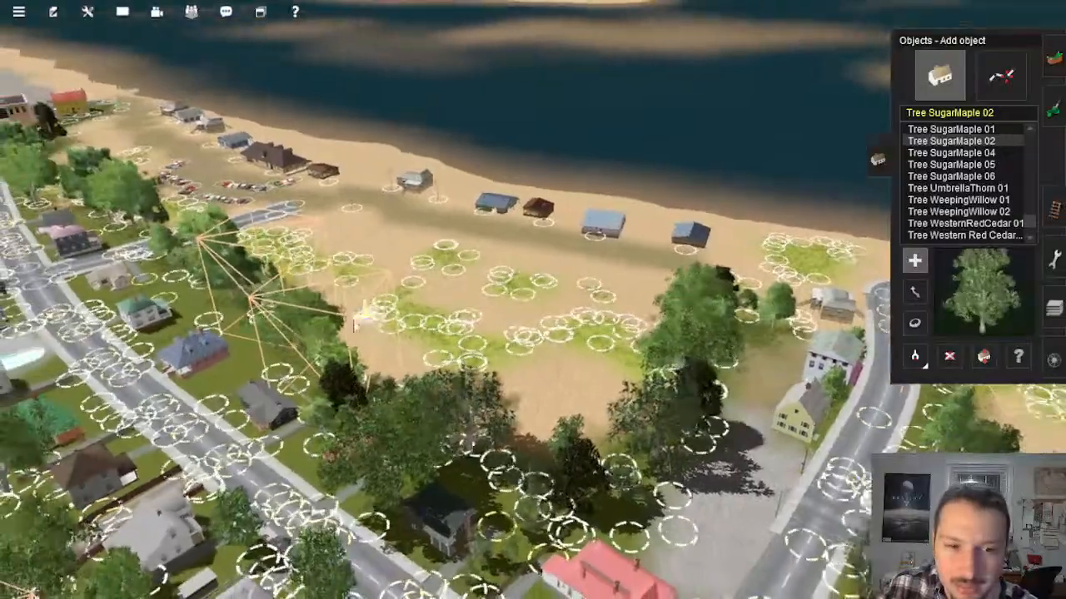
right_click(307, 316)
right_click(343, 293)
key("Left")
scroll(358, 293, "down", 3)
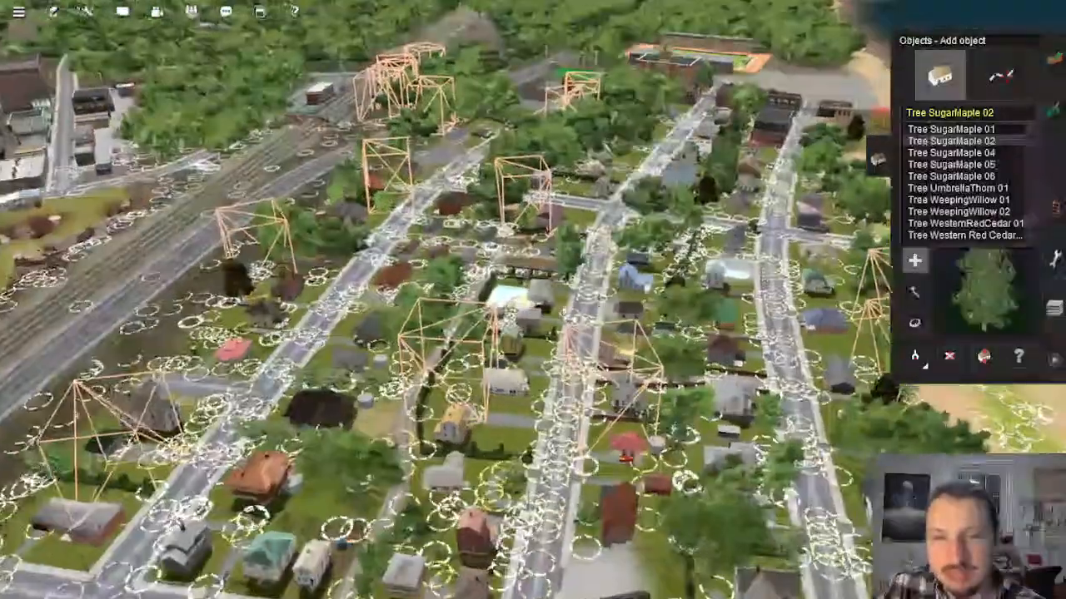
Step: Close the object-adding panel and look over the town's street grid from the railway line to the walled park
left_click(874, 169)
right_click(449, 308)
key("Down")
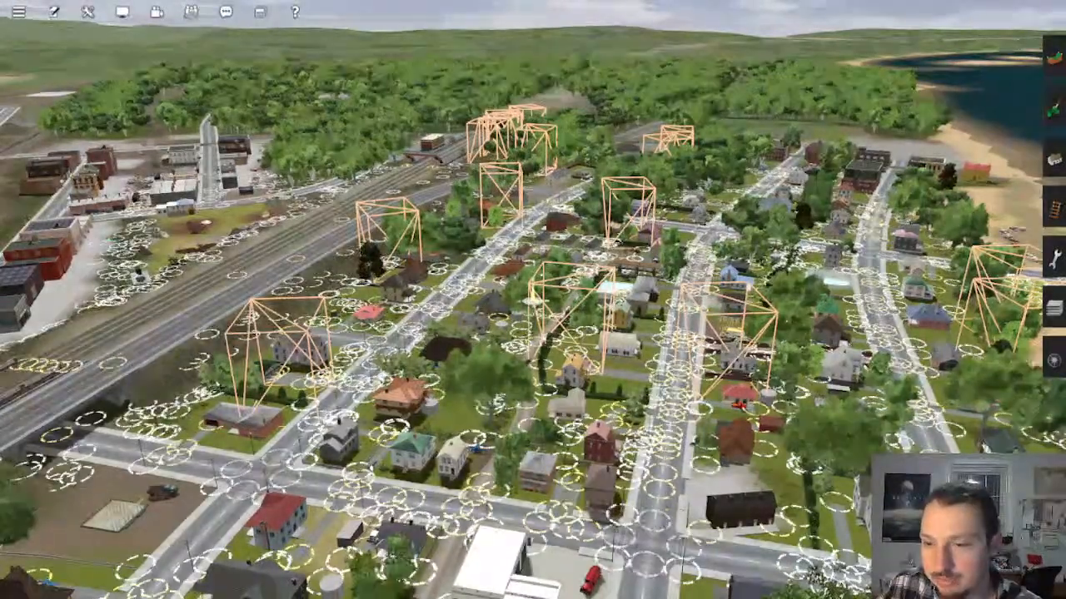
right_click(595, 378)
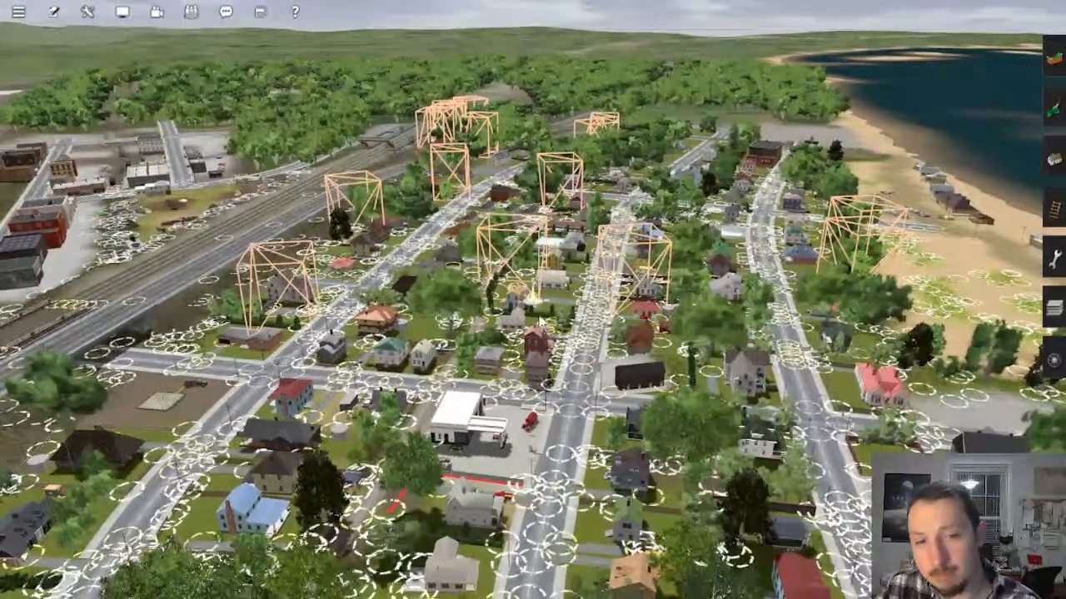
right_click(544, 401)
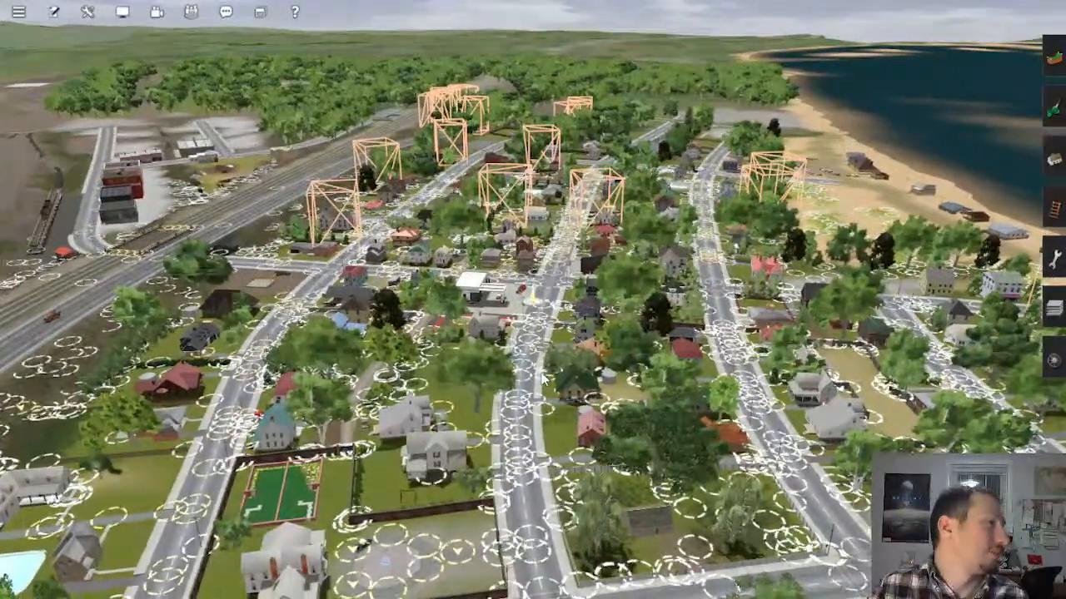
right_click(539, 371)
scroll(550, 345, "up", 4)
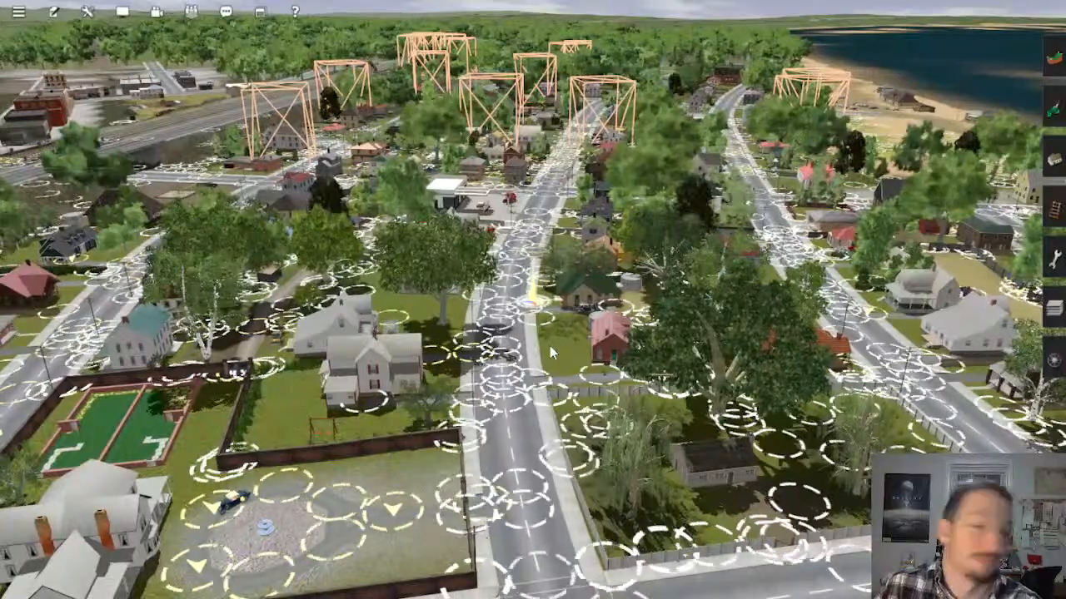
mouse_move(549, 346)
right_mouse_down()
mouse_move(538, 298)
mouse_move(607, 323)
mouse_move(608, 339)
right_mouse_up()
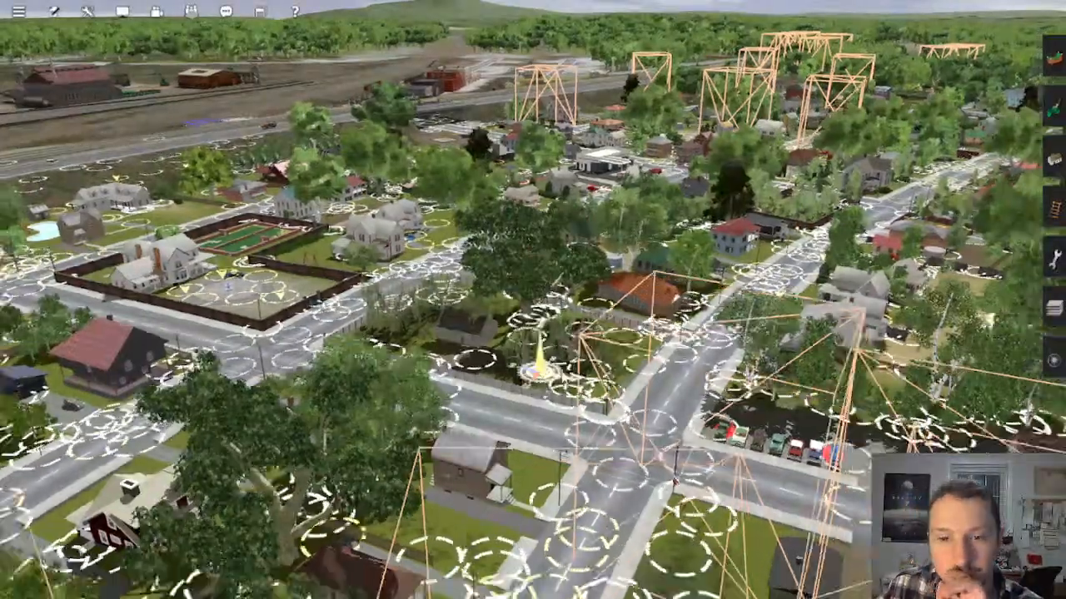
Step: Examine the whole town from overhead, between the Olive rail yard and the beach
mouse_move(675, 481)
right_mouse_down()
mouse_move(647, 367)
mouse_move(547, 333)
mouse_move(542, 354)
mouse_move(530, 356)
mouse_move(529, 307)
right_mouse_up()
scroll(556, 320, "down", 5)
scroll(554, 320, "down", 10)
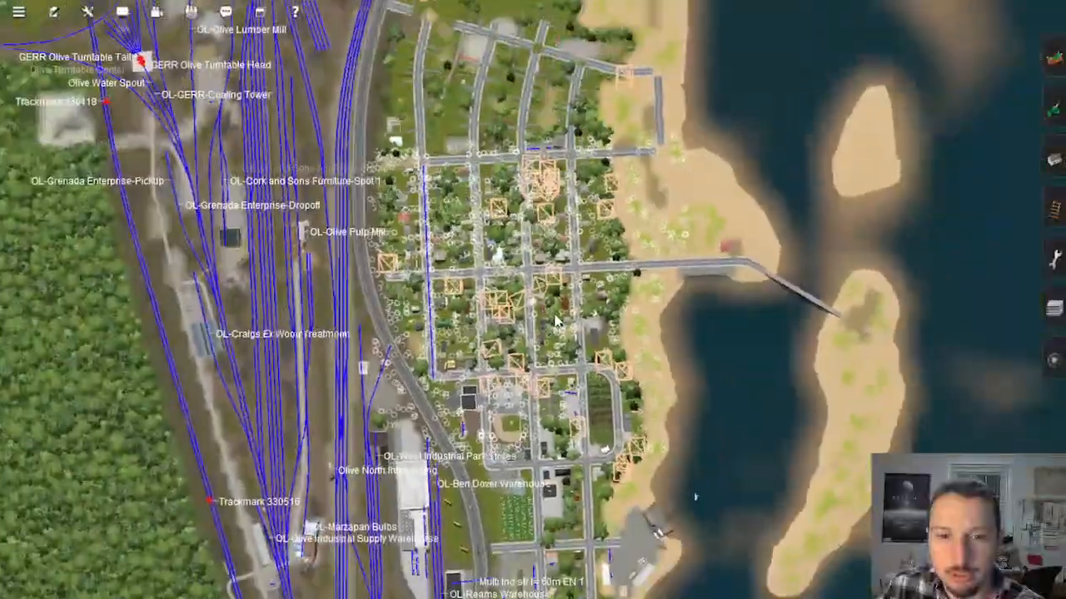
scroll(549, 288, "up", 3)
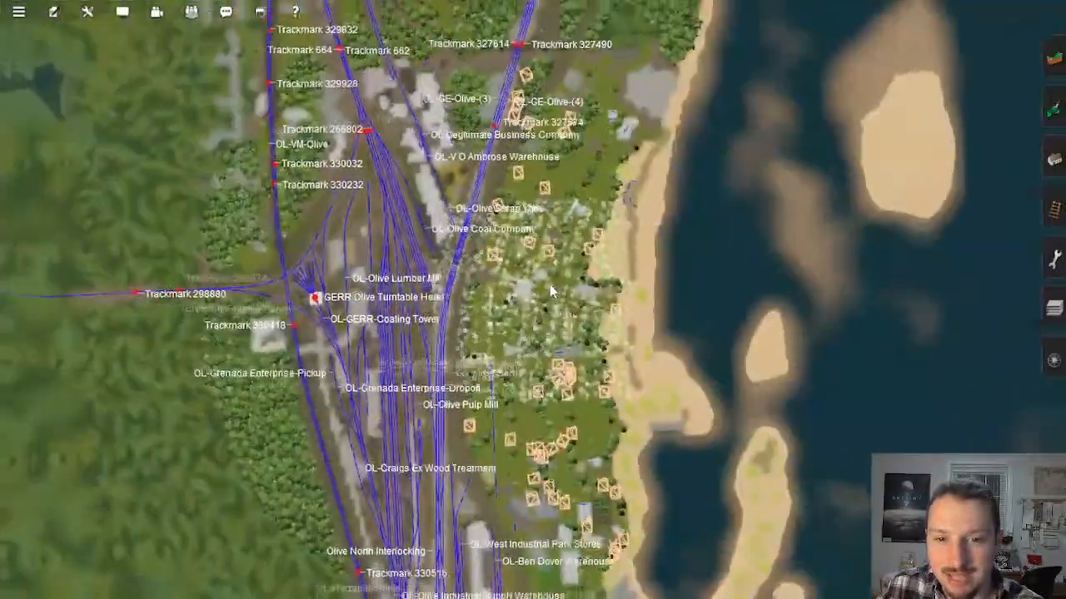
scroll(444, 364, "up", 5)
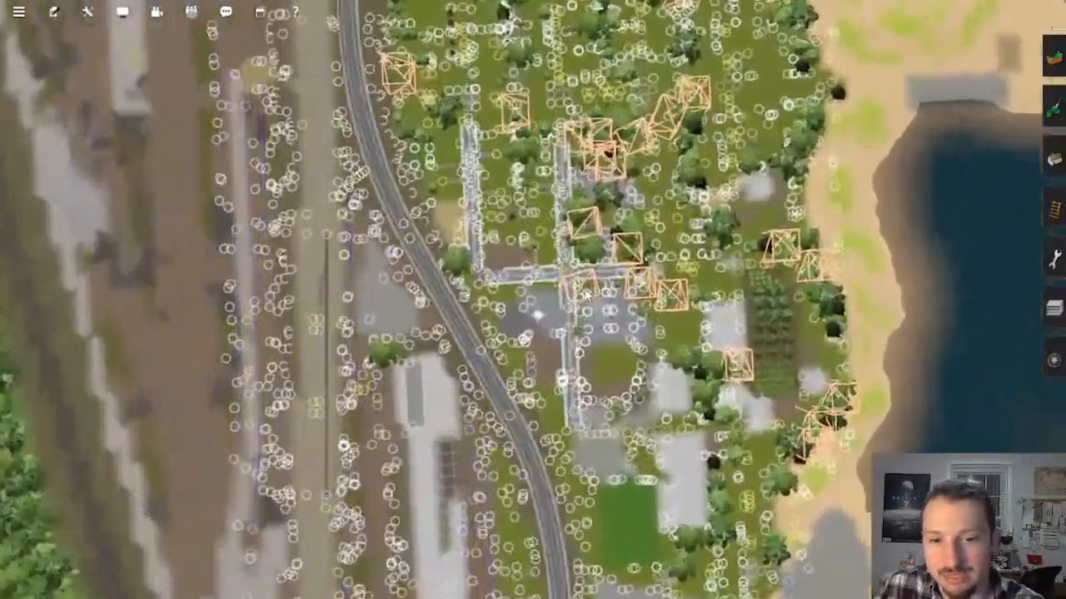
Step: Inspect the warehouse district, the parking lots and the construction area at the wooded end of town
right_click_drag(588, 295, 583, 233)
key("s")
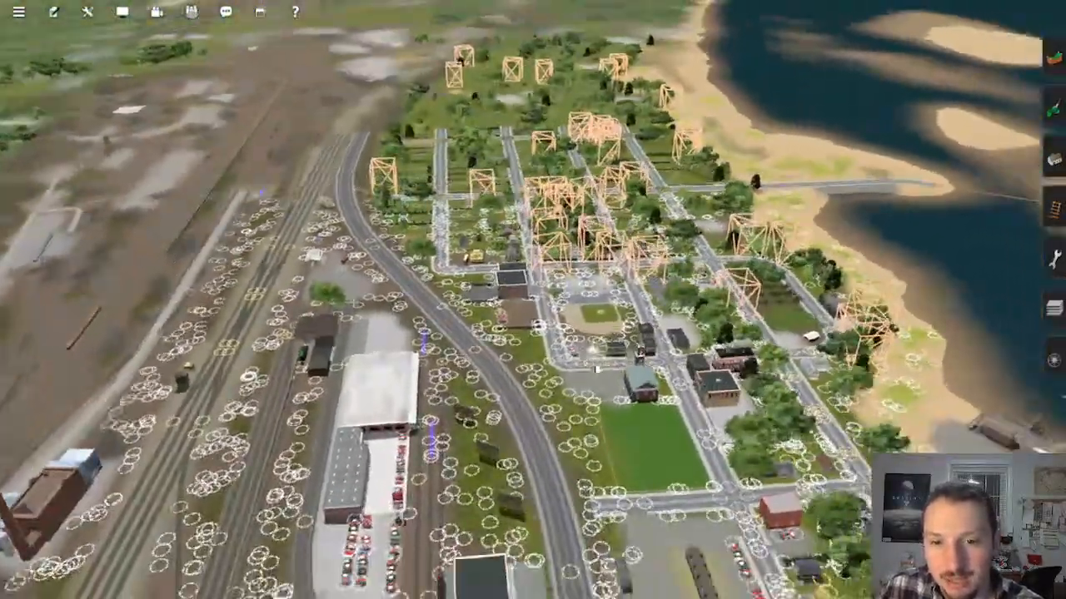
key("s")
scroll(533, 299, "up", 4)
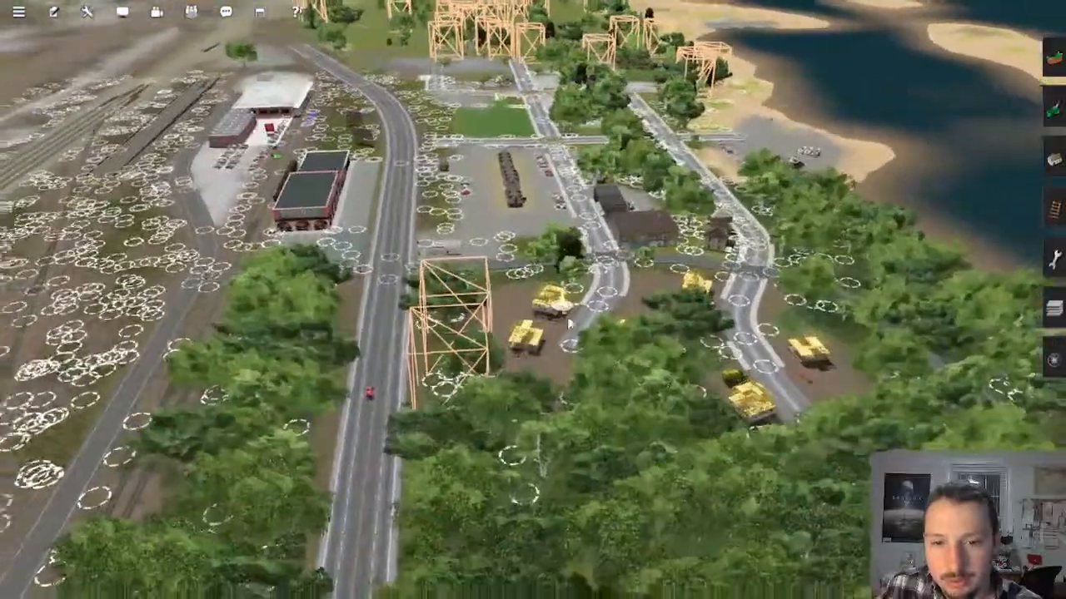
key("w")
right_click_drag(529, 288, 568, 320)
key("s")
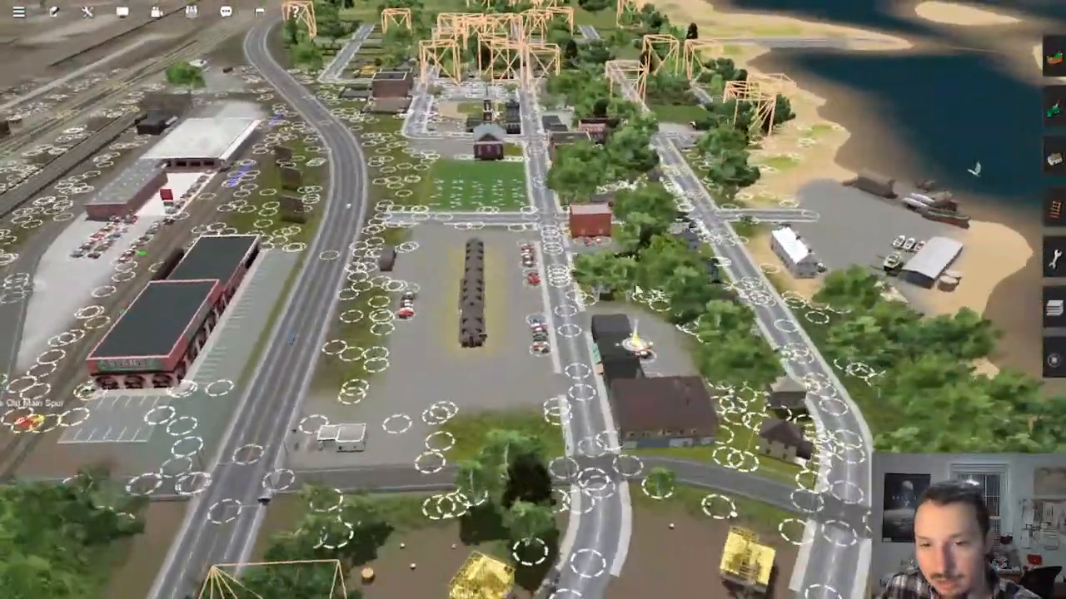
Step: Look across the residential blocks between the curving railway line and the beach, including the backyard pools
key("d")
key("w")
right_click_drag(499, 241, 647, 309)
key("w")
key("w")
key("d")
key("d")
key("w")
key("d")
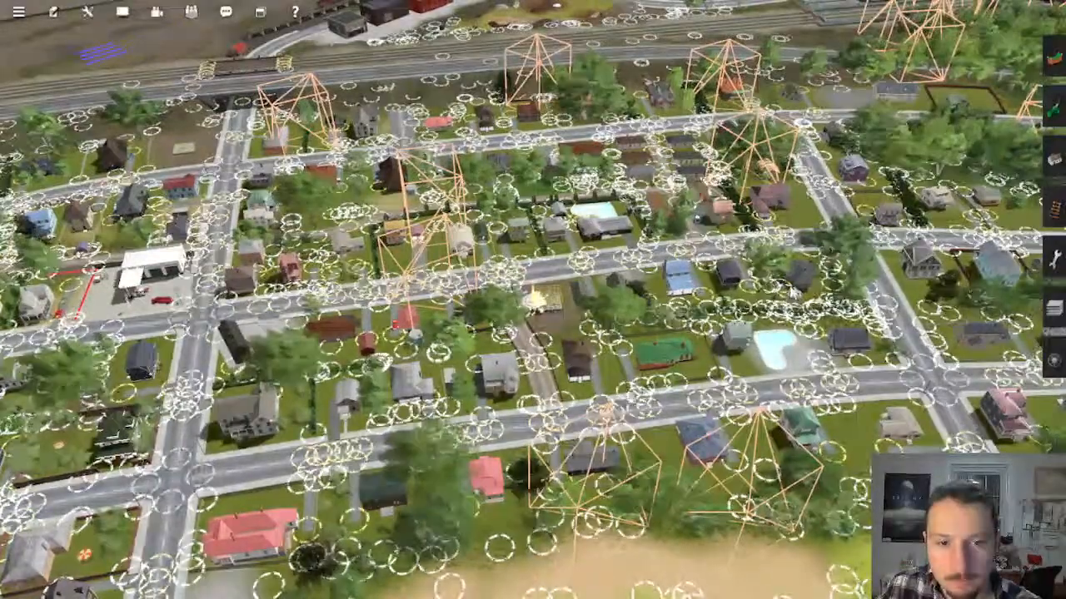
Step: Review the route map around the Olive yards and inspect the wooded road and rail crossing near the turntable
mouse_move(813, 293)
right_mouse_down()
mouse_move(787, 271)
mouse_move(569, 240)
mouse_move(556, 210)
mouse_move(596, 218)
mouse_move(608, 246)
mouse_move(588, 345)
mouse_move(490, 314)
mouse_move(551, 316)
mouse_move(626, 265)
mouse_move(605, 267)
mouse_move(602, 241)
mouse_move(571, 254)
mouse_move(521, 225)
mouse_move(481, 224)
mouse_move(507, 306)
mouse_move(614, 358)
right_mouse_up()
key("w")
key("w")
key("w")
scroll(550, 308, "down", 3)
mouse_move(549, 356)
right_mouse_down()
mouse_move(551, 266)
mouse_move(574, 237)
mouse_move(566, 233)
right_mouse_up()
scroll(566, 233, "down", 3)
scroll(565, 226, "down", 15)
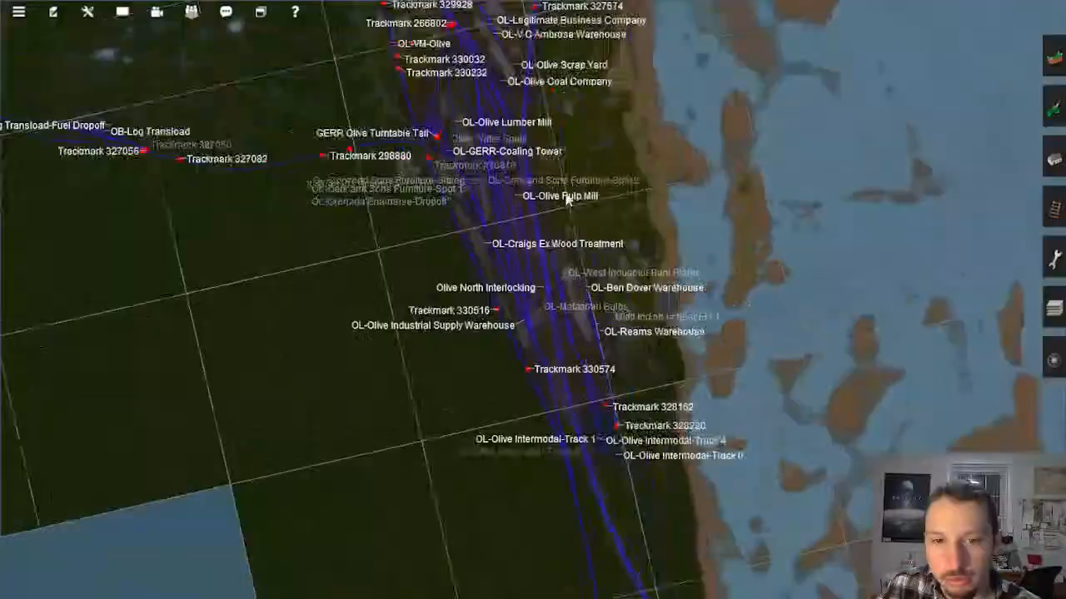
right_click(543, 196)
scroll(583, 283, "up", 2)
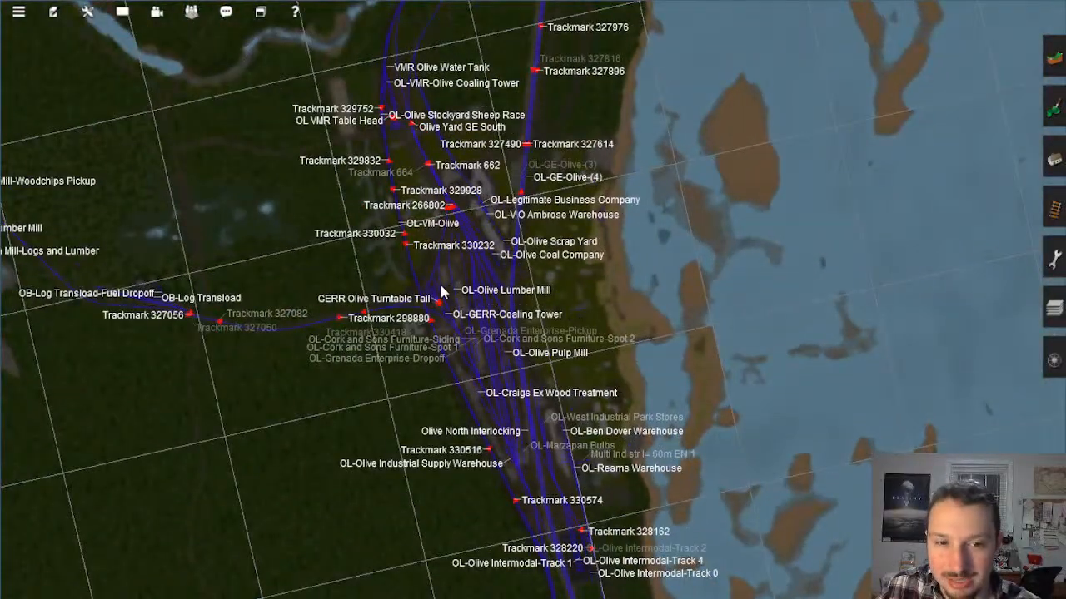
scroll(441, 291, "up", 15)
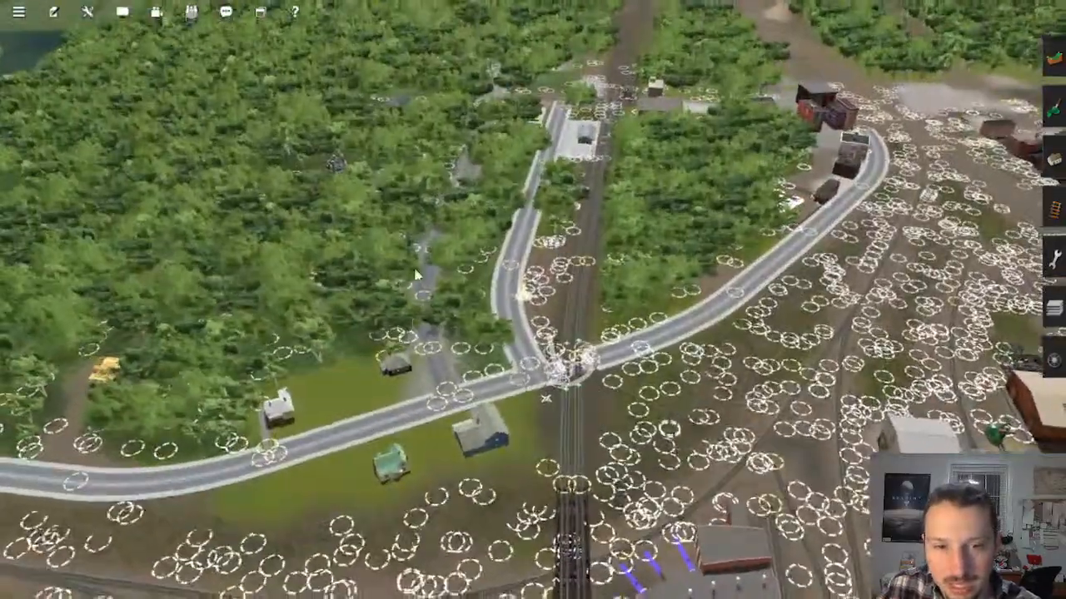
scroll(466, 325, "down", 15)
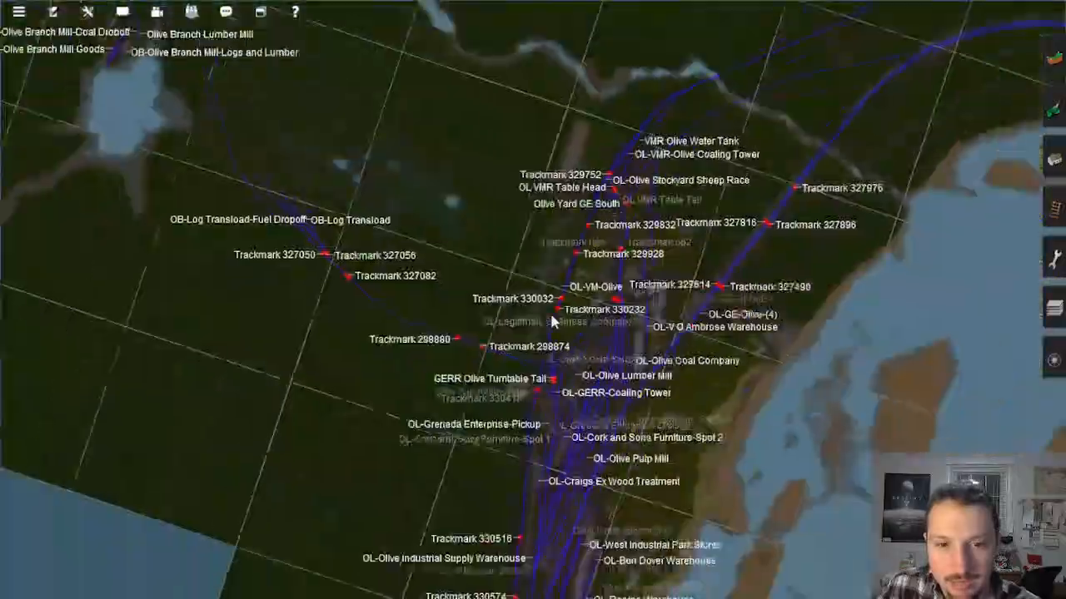
Step: Find the Olive Branch Lumber Mill on the map and inspect its lakeside buildings and sidings up close
scroll(552, 320, "down", 4)
right_click(375, 217)
scroll(464, 325, "up", 4)
right_click(464, 259)
scroll(549, 279, "up", 5)
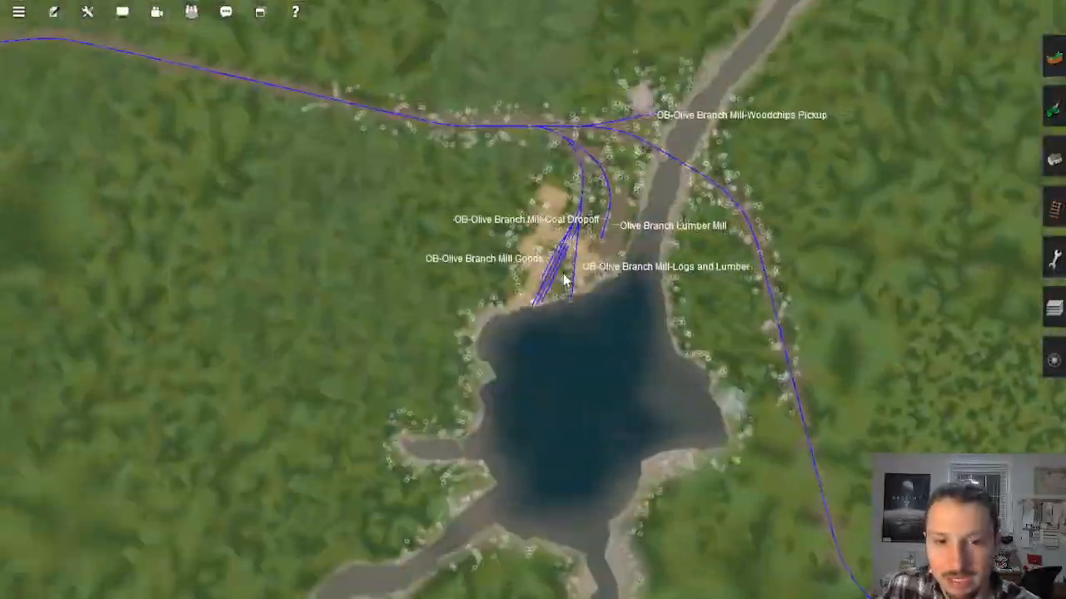
scroll(564, 281, "up", 8)
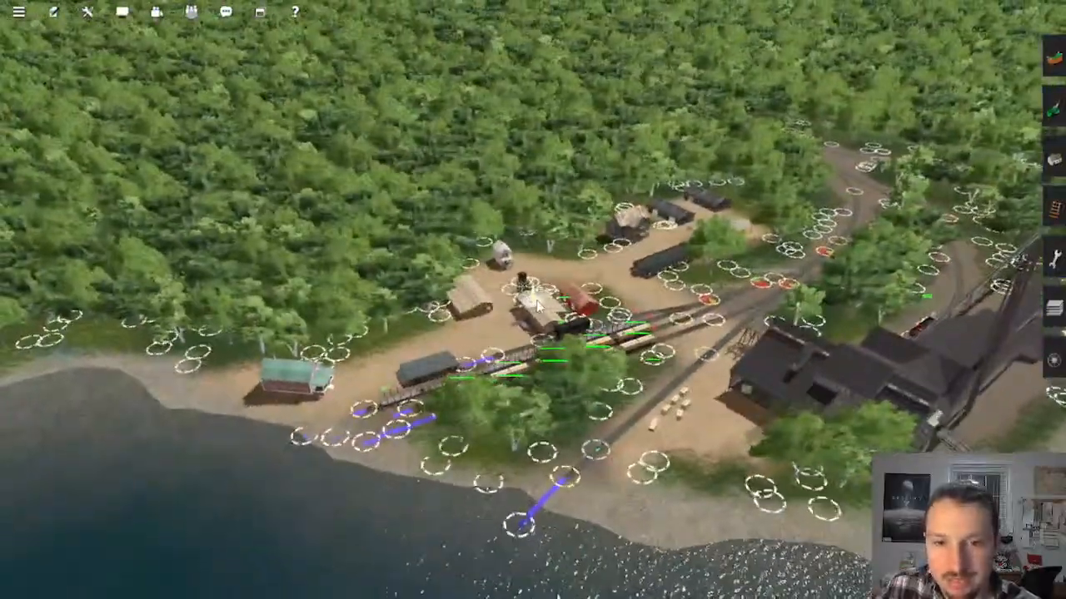
Step: Trace the route on the map from Olive Branch past Olive South Interlocking and along the coast
scroll(537, 306, "down", 12)
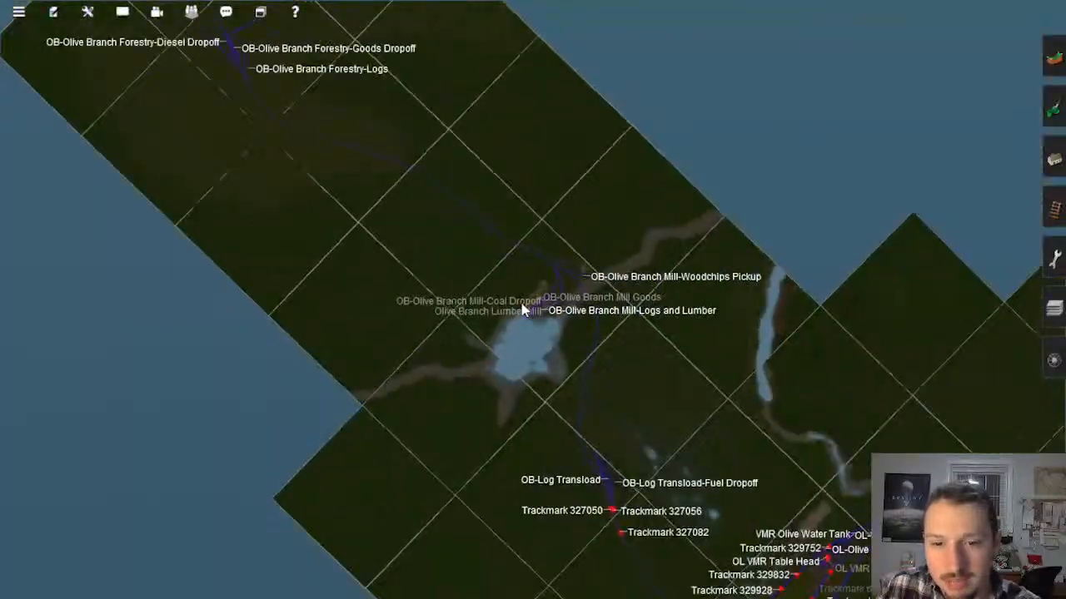
scroll(524, 310, "down", 6)
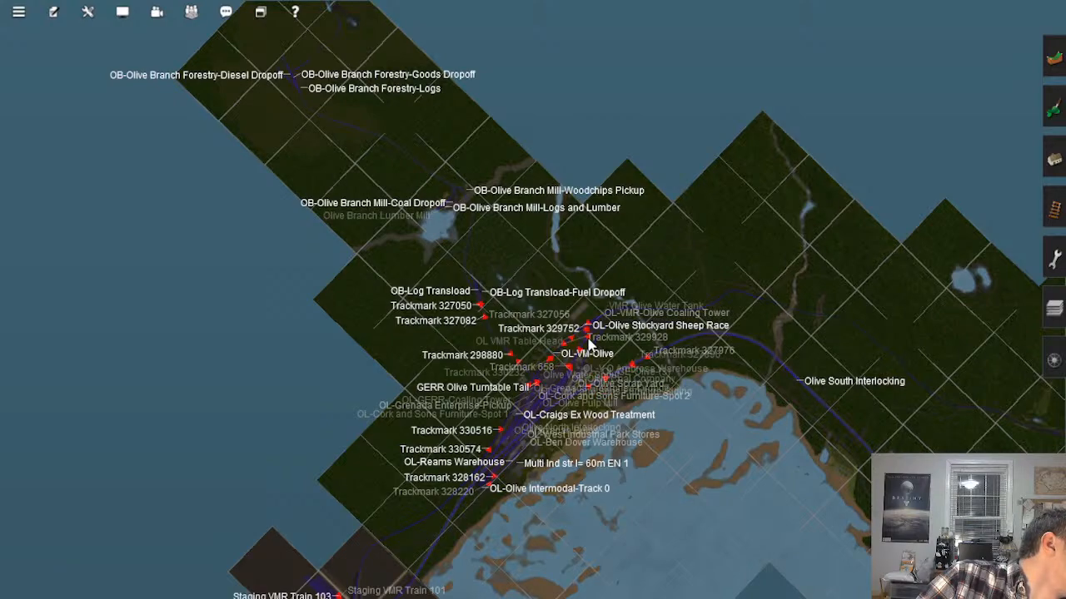
scroll(607, 341, "up", 6)
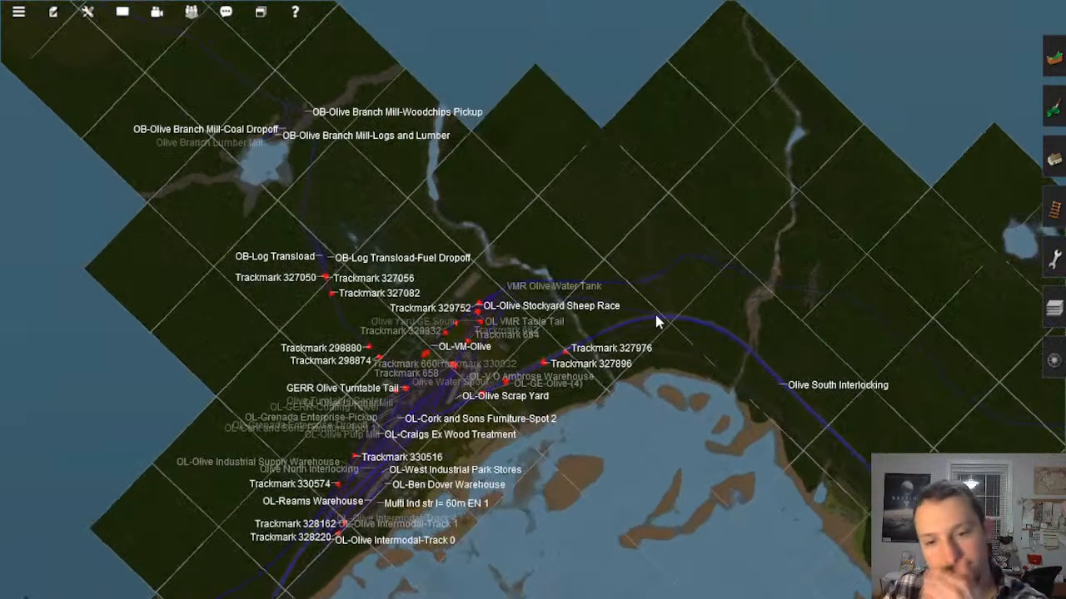
scroll(659, 295, "down", 8)
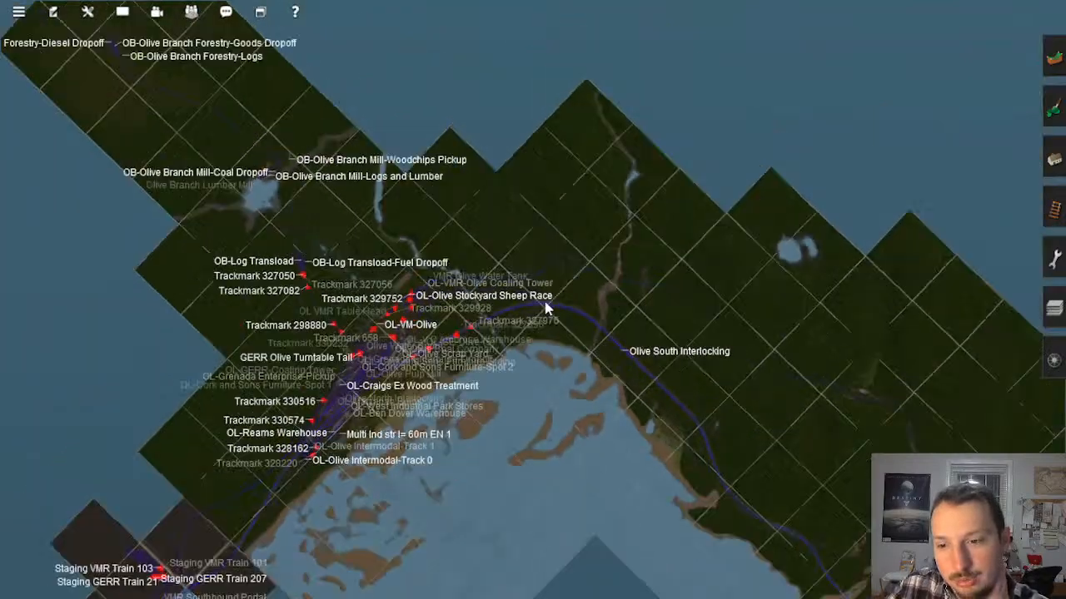
right_click(539, 408)
right_click(540, 408)
right_click(691, 358)
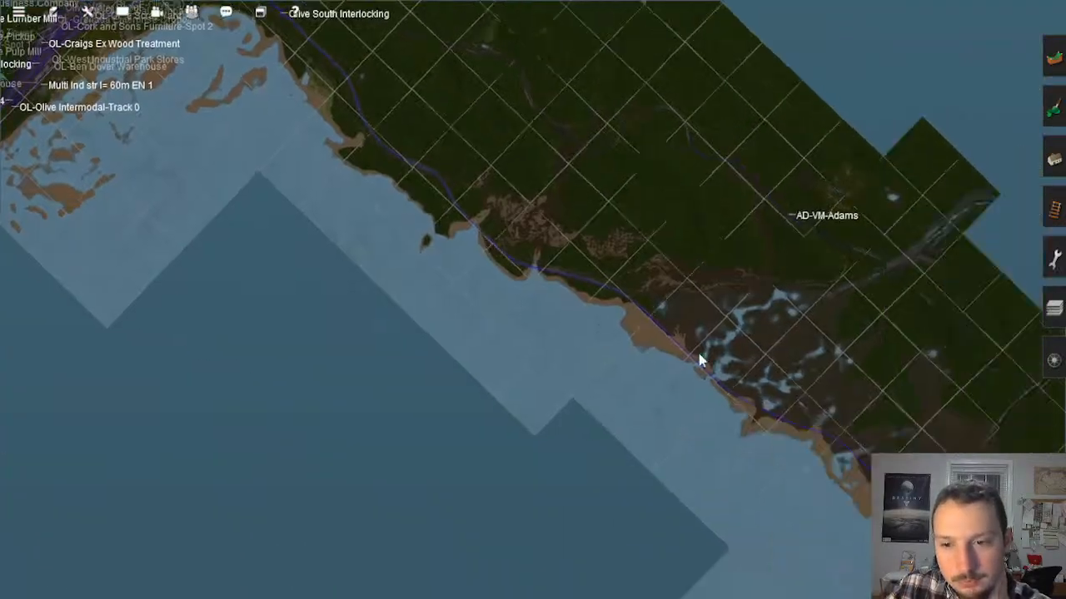
Step: Go to the fields near GE-Roslyn Creamery and examine the pasture with the grazing cows beside the farm
right_click(699, 359)
right_click(700, 359)
right_click(596, 456)
scroll(567, 445, "up", 10)
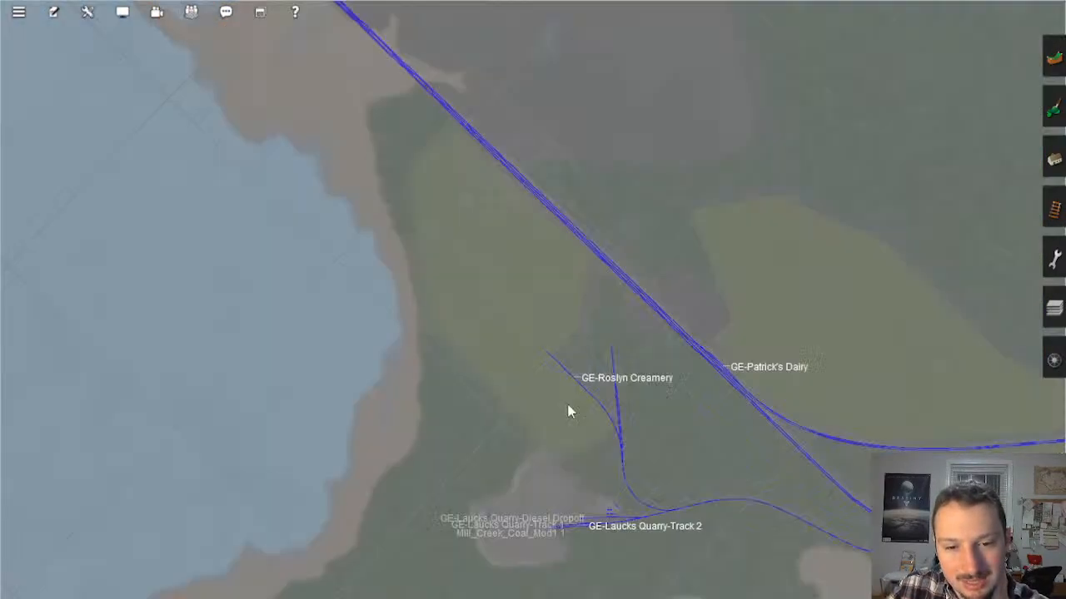
scroll(546, 403, "up", 3)
scroll(533, 373, "down", 3)
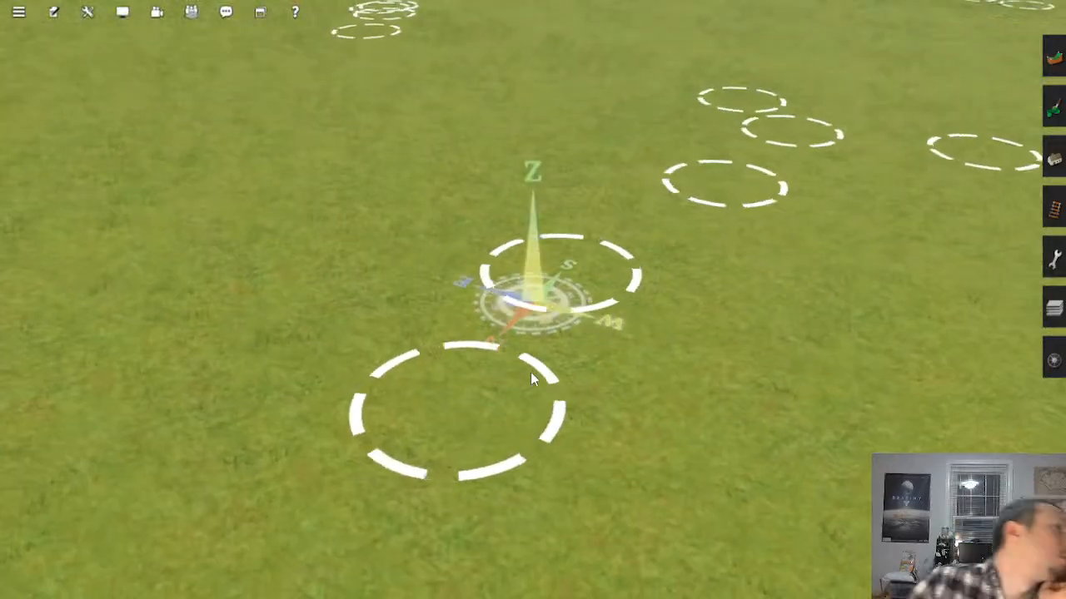
scroll(516, 398, "down", 10)
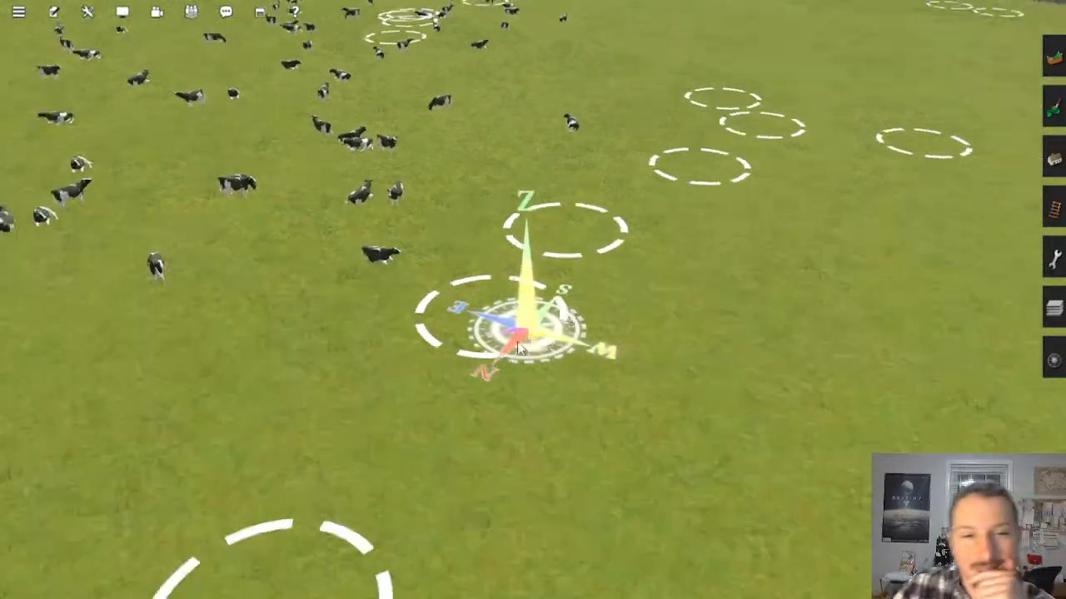
right_click(397, 204)
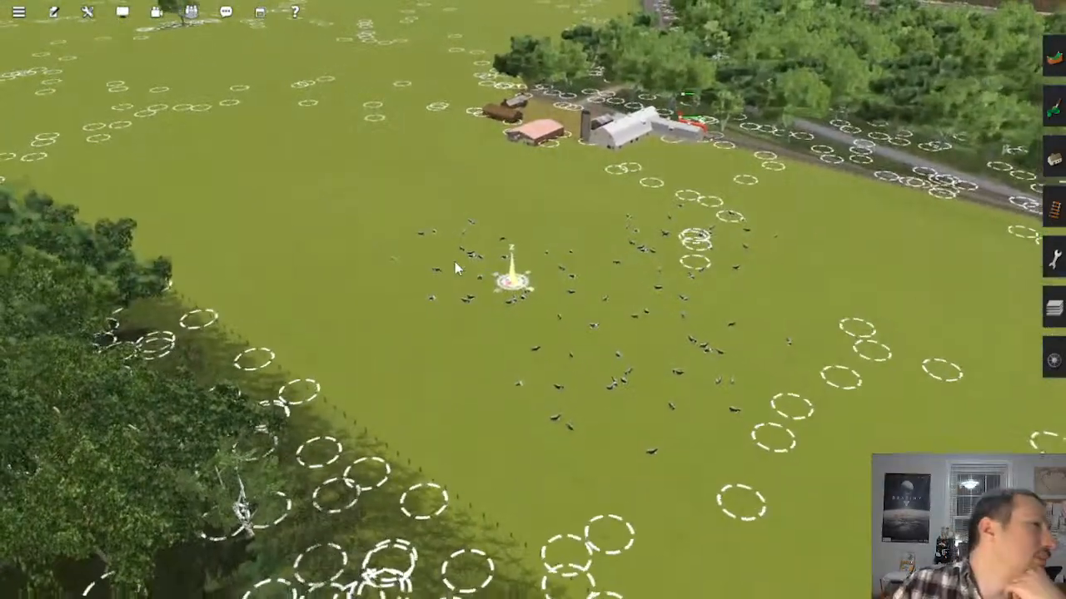
Step: Follow the road from the dairy farm past the fields and examine the road overpass above the wooded main line
right_click(455, 200)
right_click(610, 157)
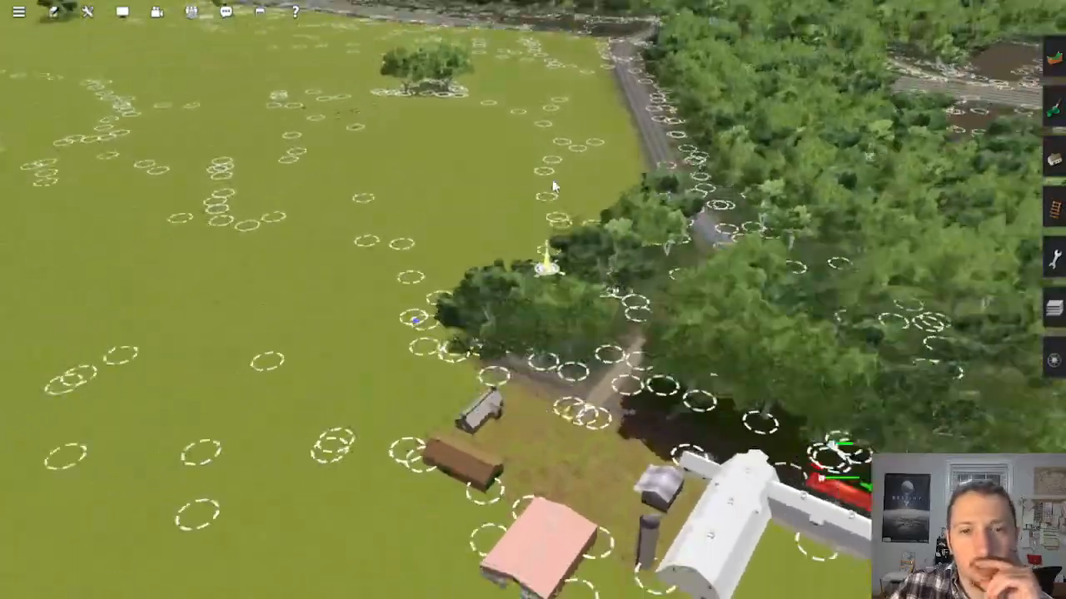
scroll(529, 174, "down", 3)
right_click(543, 137)
right_click(559, 216)
right_click(582, 240)
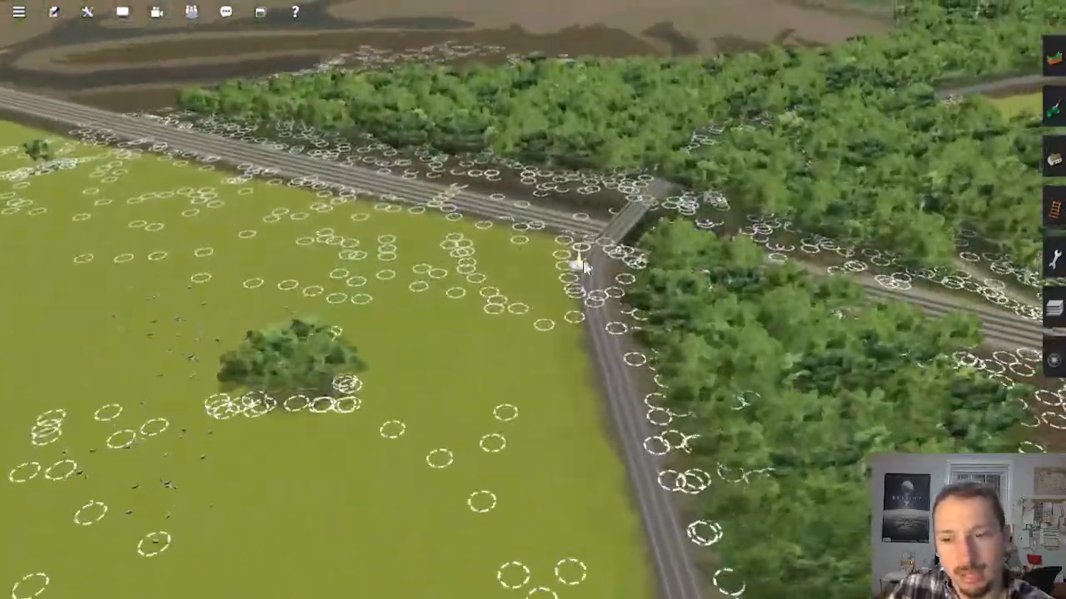
key("Left")
key("Left")
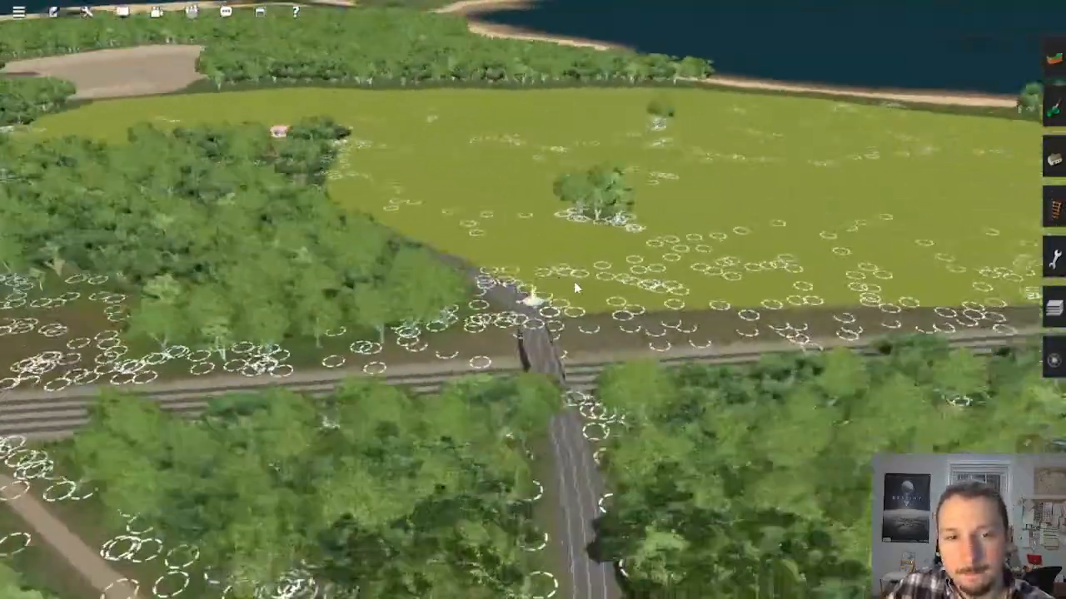
scroll(526, 280, "up", 5)
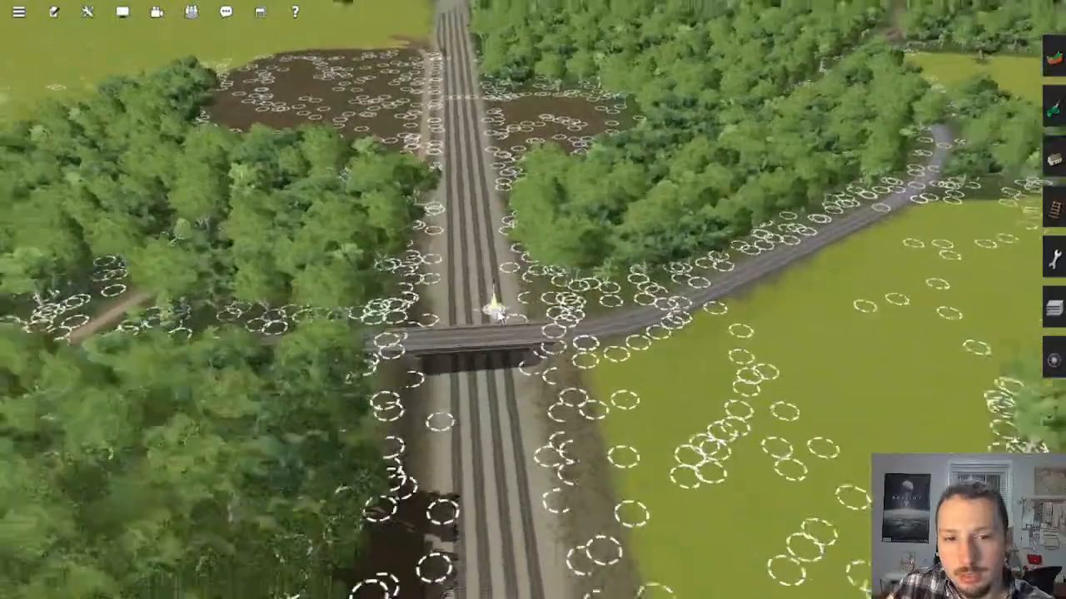
scroll(542, 308, "down", 10)
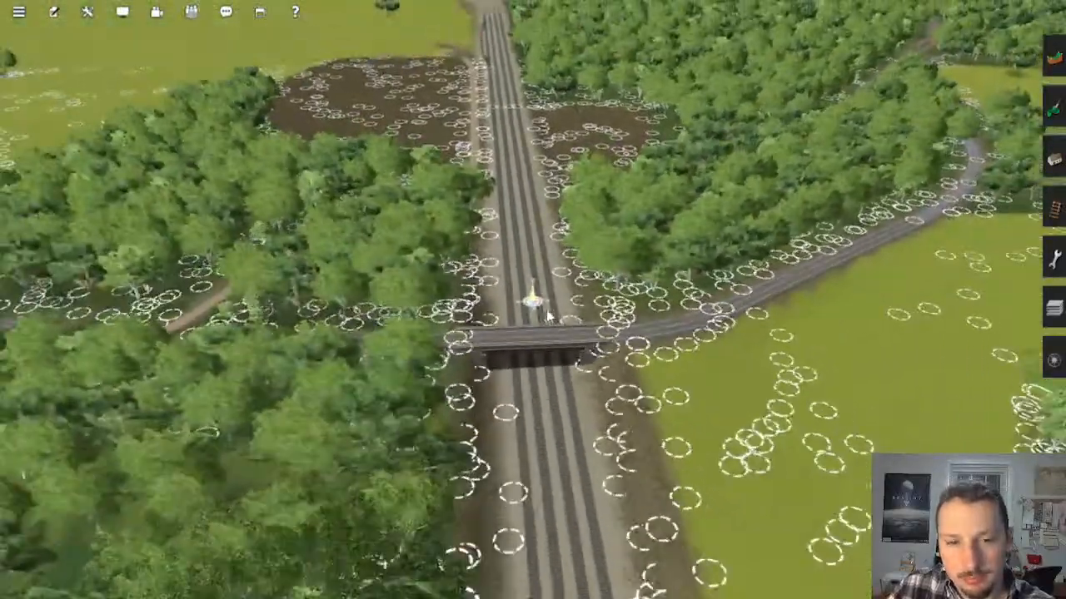
Step: Review the route map down the coast to the Olive yards, Olive Branch mill and staging portals
key("m")
scroll(531, 315, "down", 6)
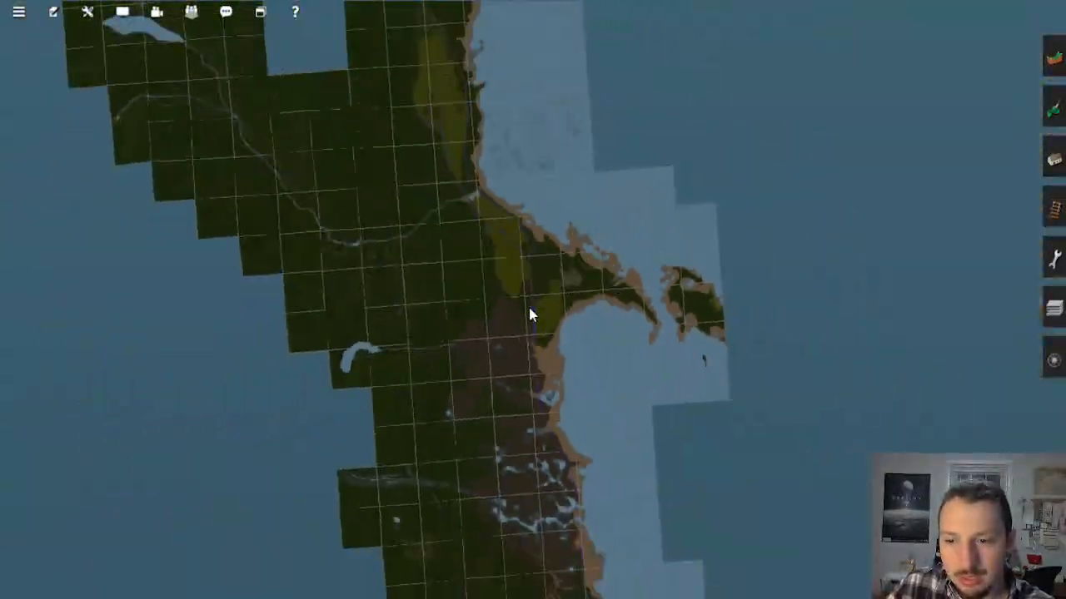
scroll(531, 310, "down", 1)
right_click(554, 371)
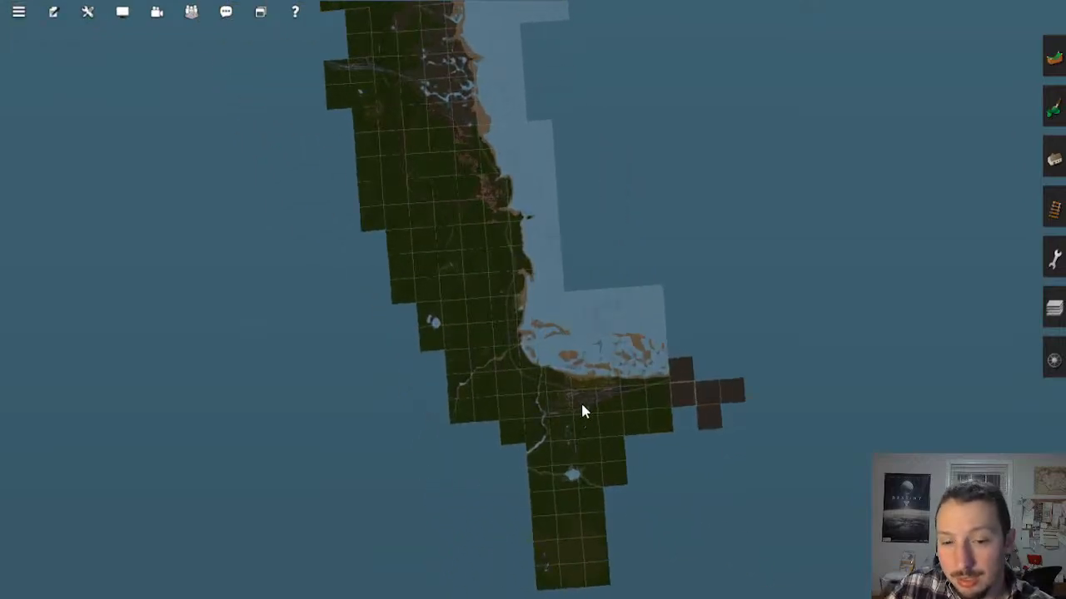
scroll(575, 358, "up", 5)
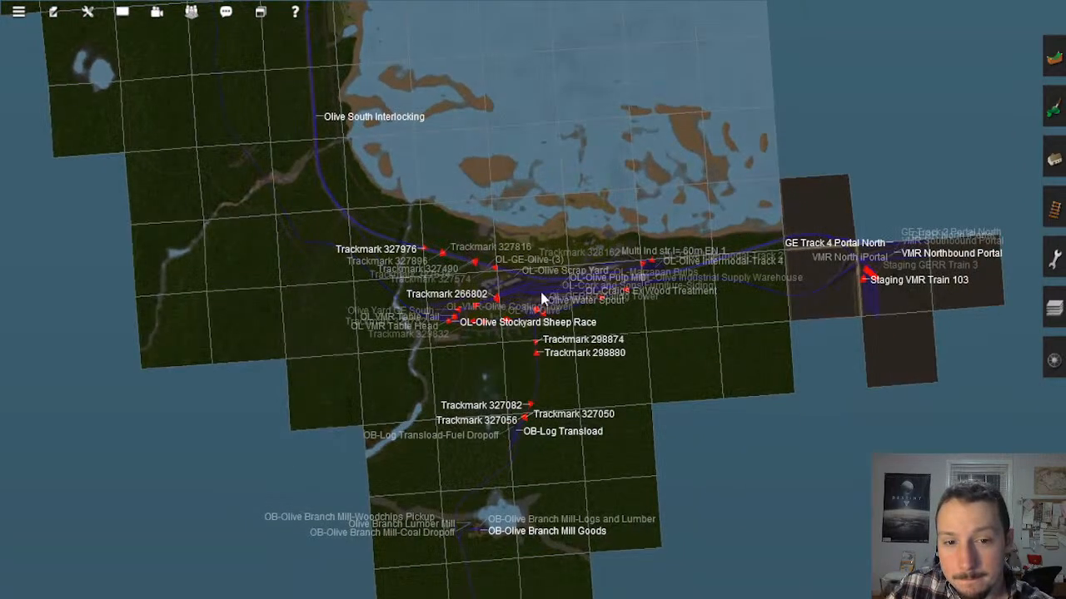
right_click(541, 292)
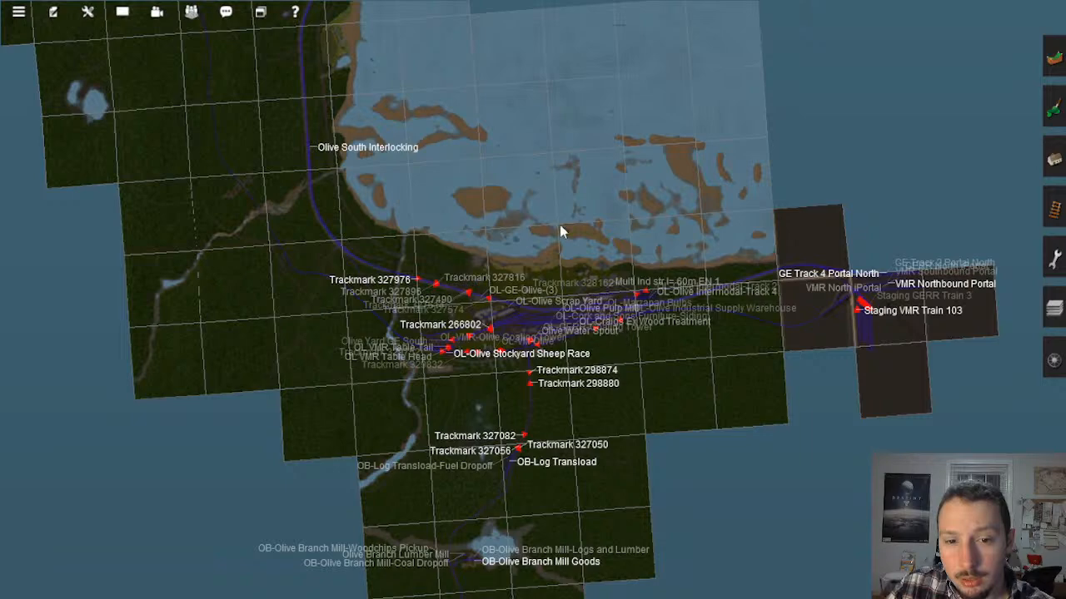
Step: Trace the coastline on the map north of Olive South Interlocking and return to the Olive town area
scroll(489, 307, "down", 4)
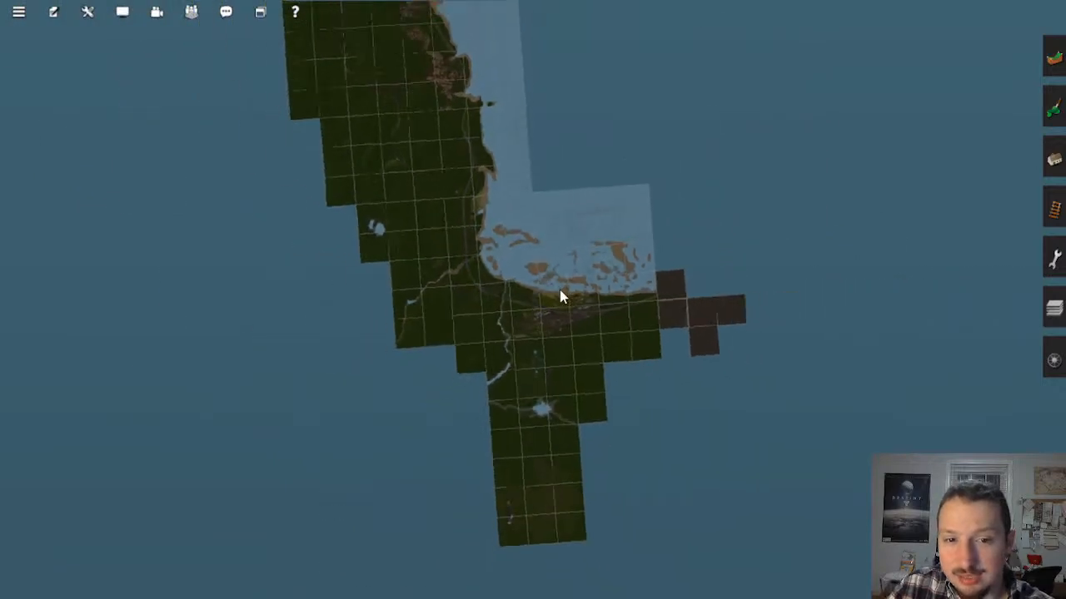
scroll(559, 291, "down", 3)
right_click(491, 198)
scroll(522, 256, "up", 4)
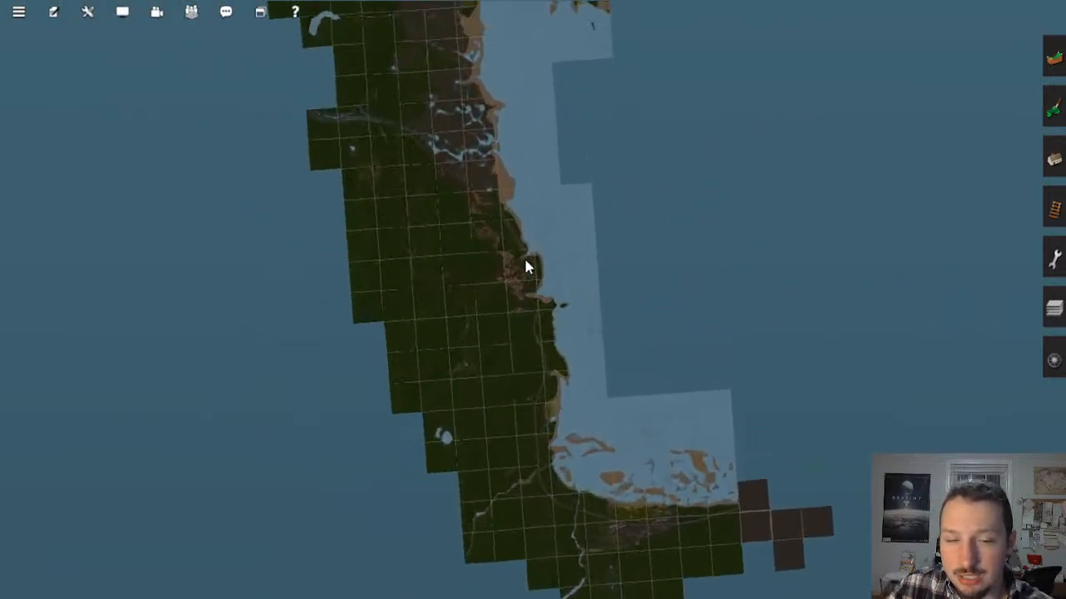
scroll(526, 260, "up", 4)
right_click(658, 491)
right_click(659, 518)
right_click(437, 95)
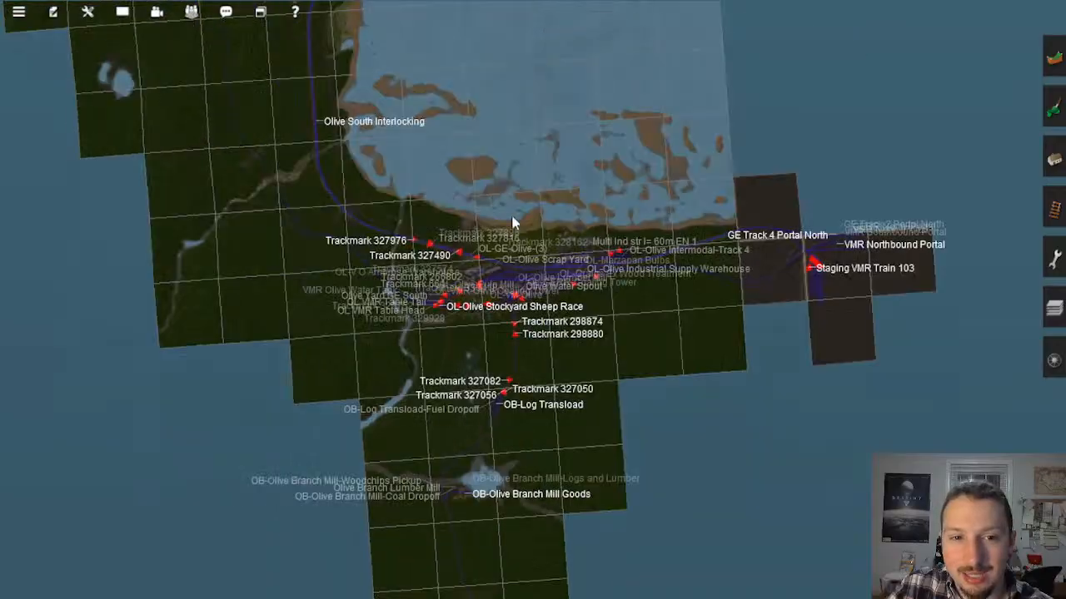
Step: Go to the brick passenger station in Olive and inspect its building and platforms up close
scroll(510, 291, "up", 10)
right_click(358, 328)
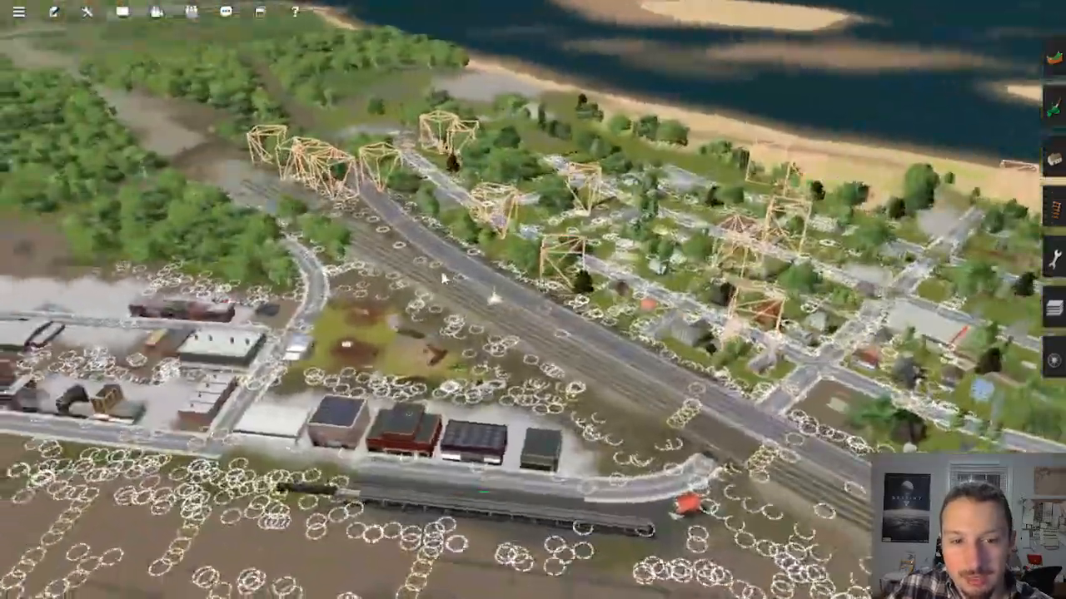
key("Left")
scroll(466, 258, "up", 7)
right_click(483, 227)
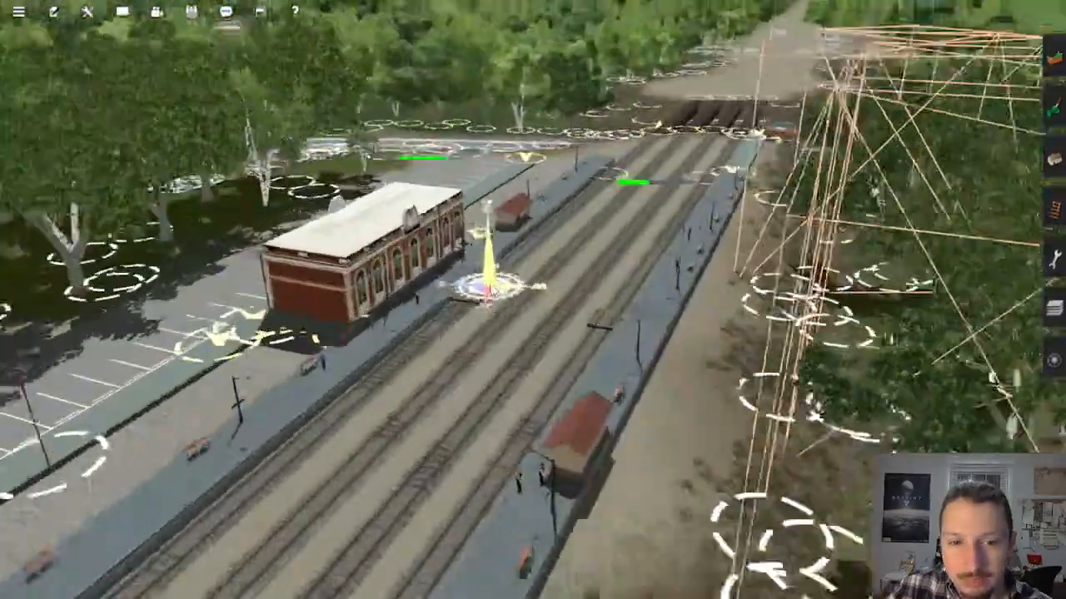
scroll(493, 291, "up", 4)
key("Right")
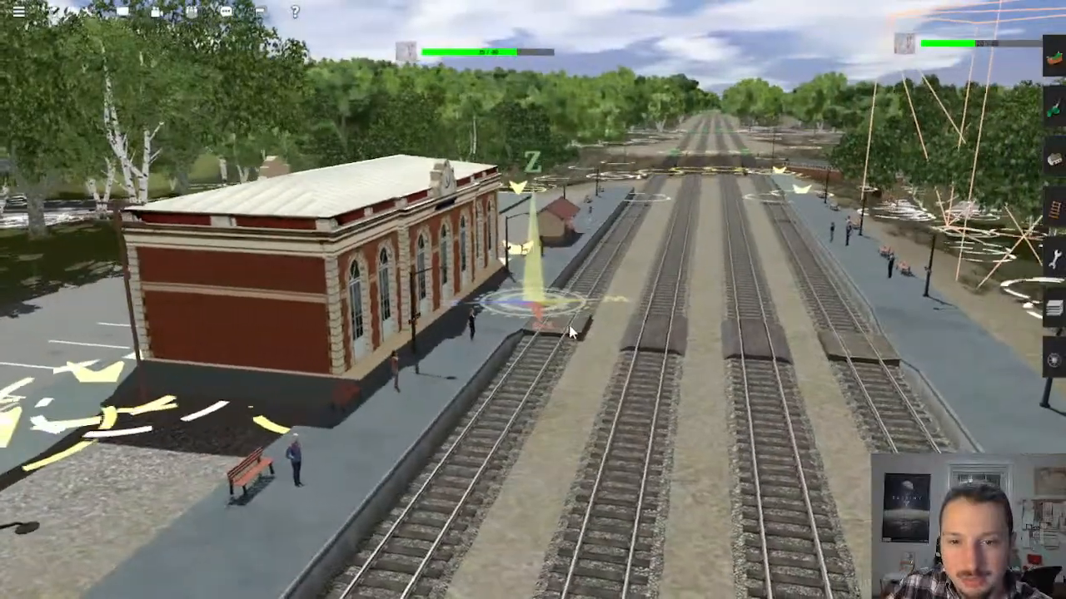
right_click(563, 314)
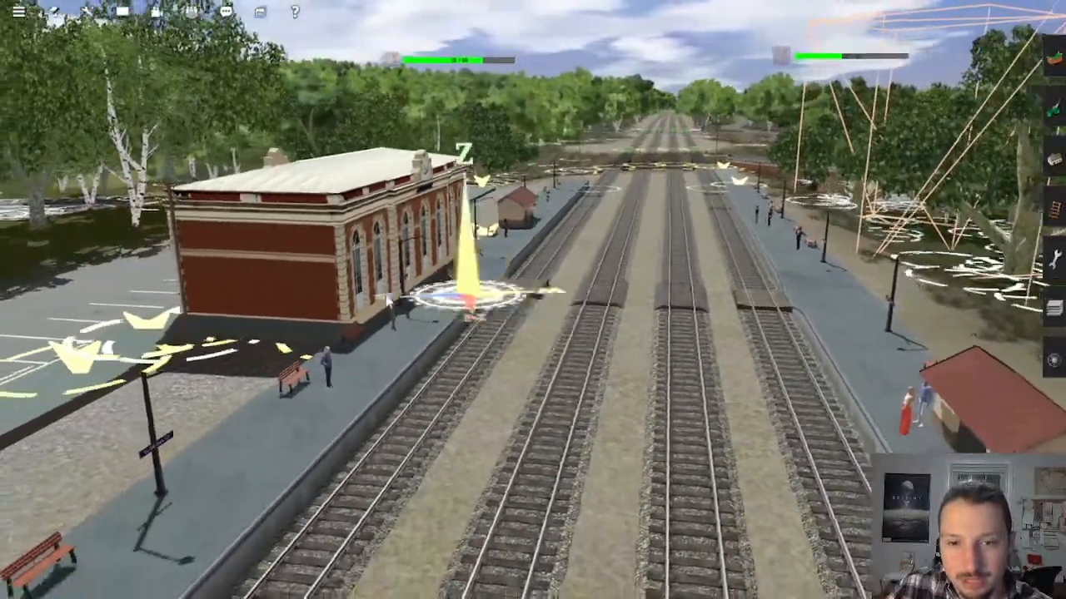
Step: Examine the Olive station platforms, shelters and tracks looking toward the pedestrian footbridge
key("Left")
right_click(293, 305)
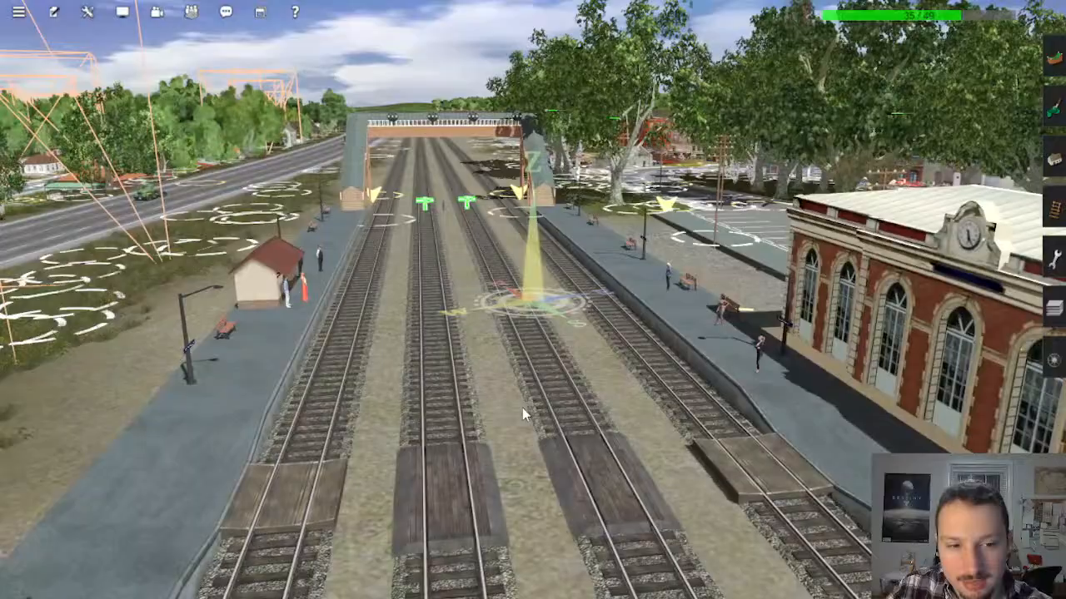
right_click(524, 463)
key("Left")
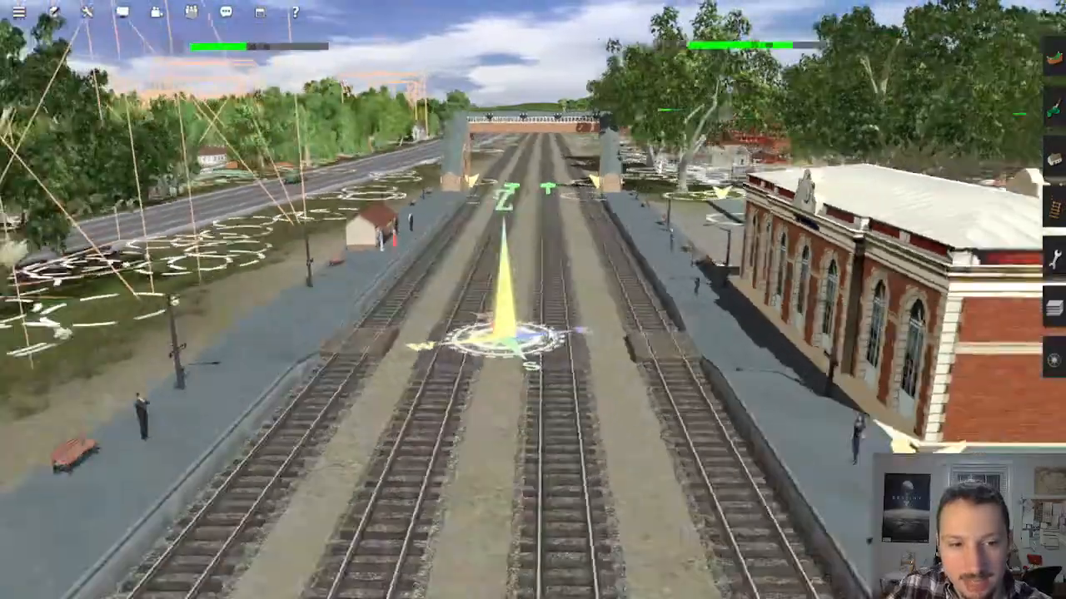
right_click(575, 307)
key("Up")
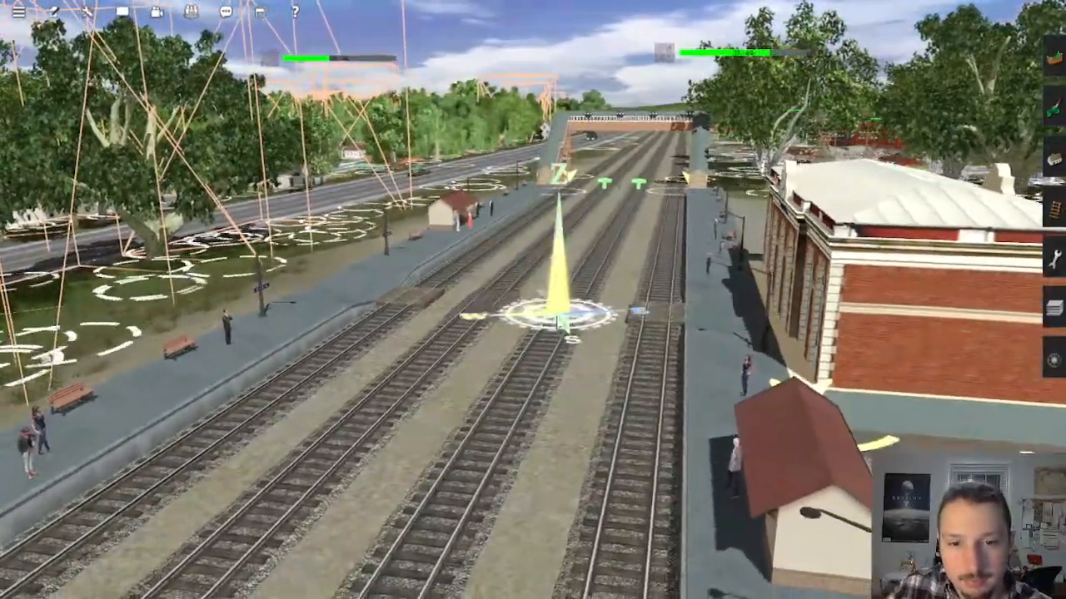
key("Left")
right_click(401, 223)
key("Down")
key("Right")
right_click(417, 191)
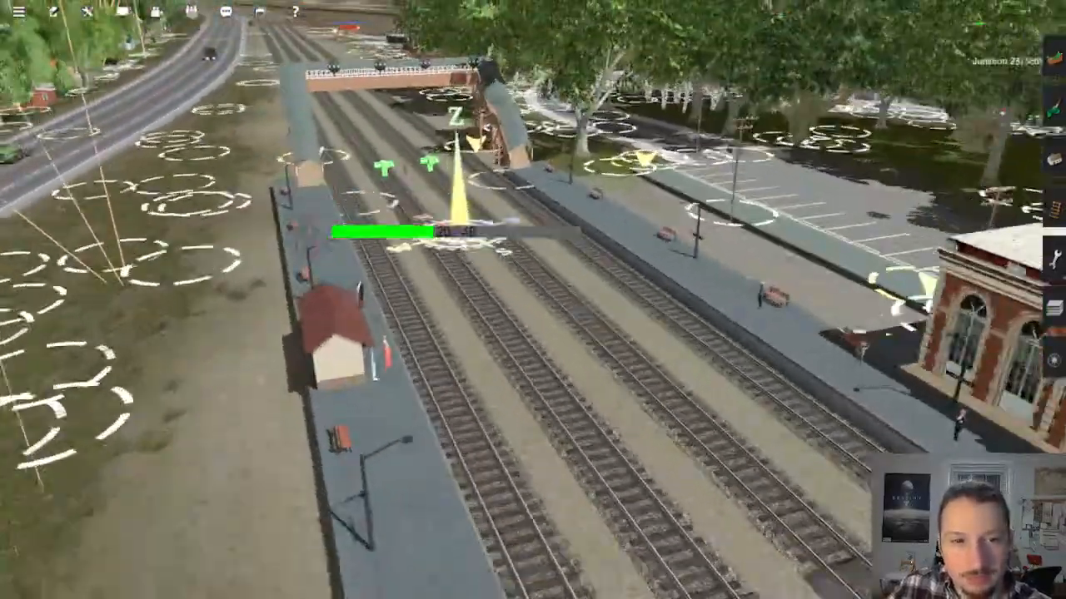
Step: Inspect the trackside front of Olive station, its parking lot and the platform ends near the rail bridges
right_click(642, 334)
key("Left")
right_click(751, 301)
key("Left")
right_click(637, 321)
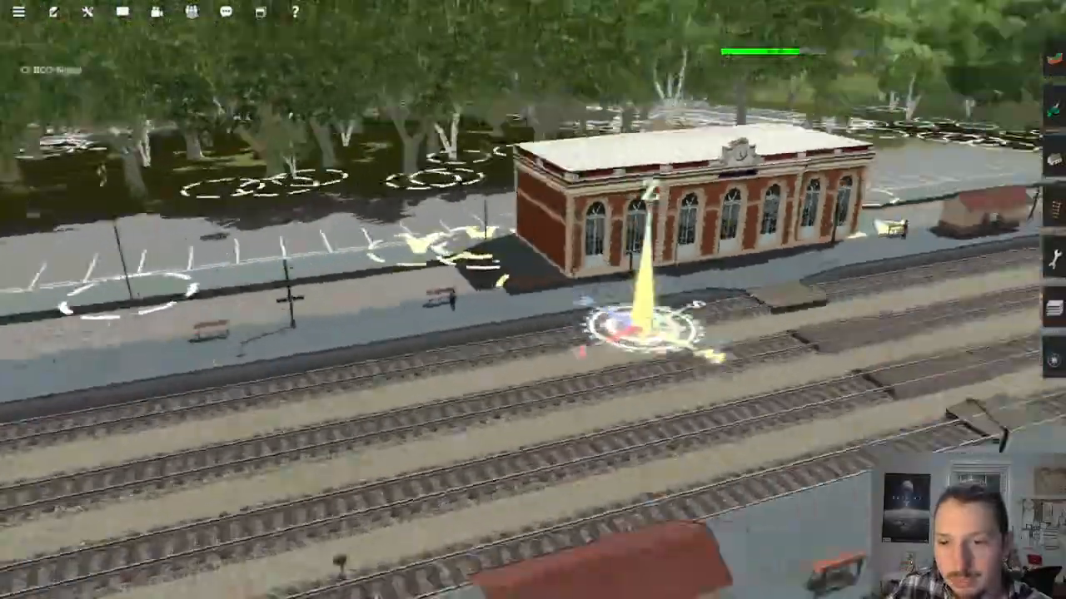
right_click(611, 274)
right_click(605, 187)
key("Left")
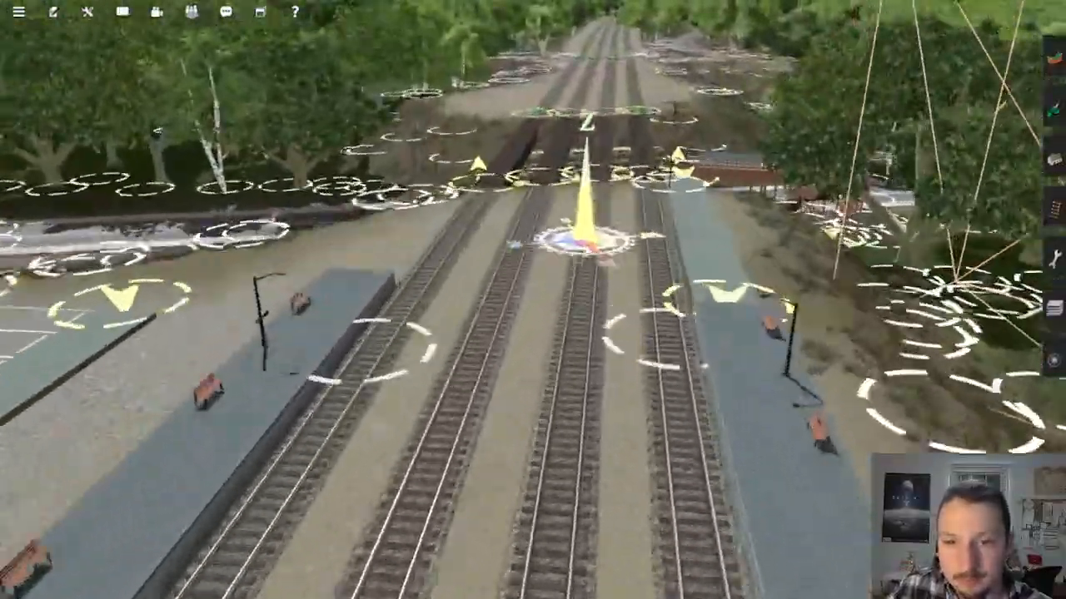
Step: Examine the pedestrian ramp and rail bridges over the street beyond Olive station, including the surrounding town
right_click(623, 226)
right_click(456, 366)
key("Left")
key("Down")
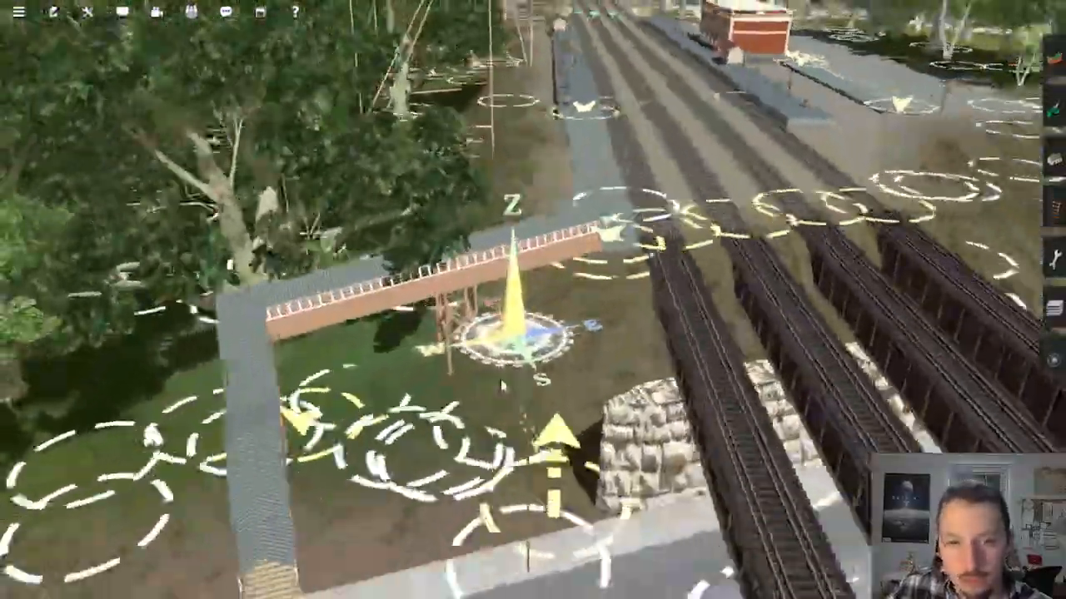
key("Up")
scroll(511, 376, "down", 10)
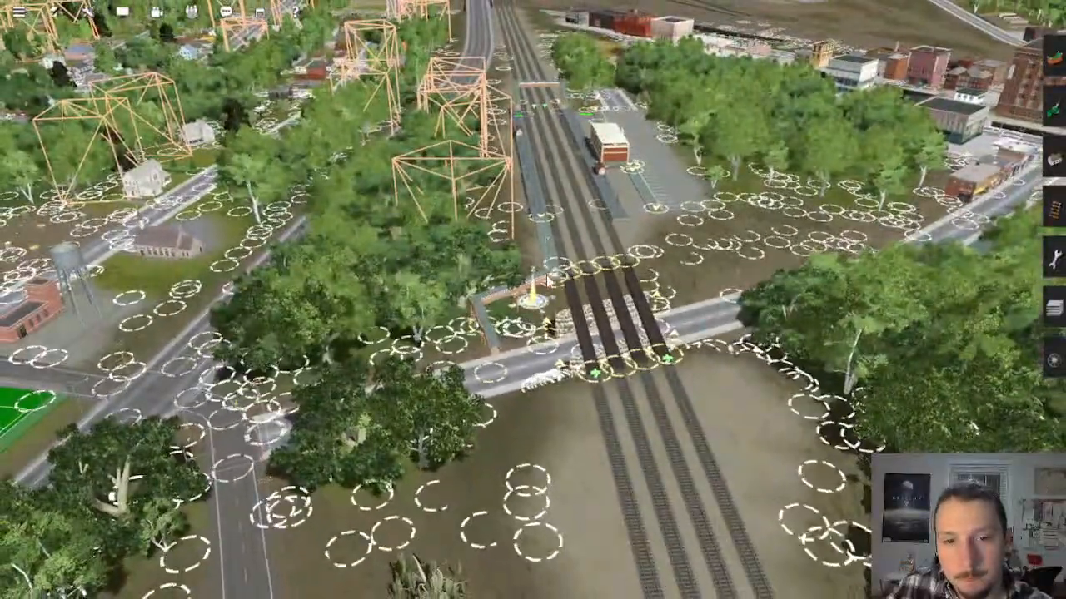
Step: Trace the route on the map from Olive along the coast and go to Mason's Landing
scroll(533, 286, "down", 15)
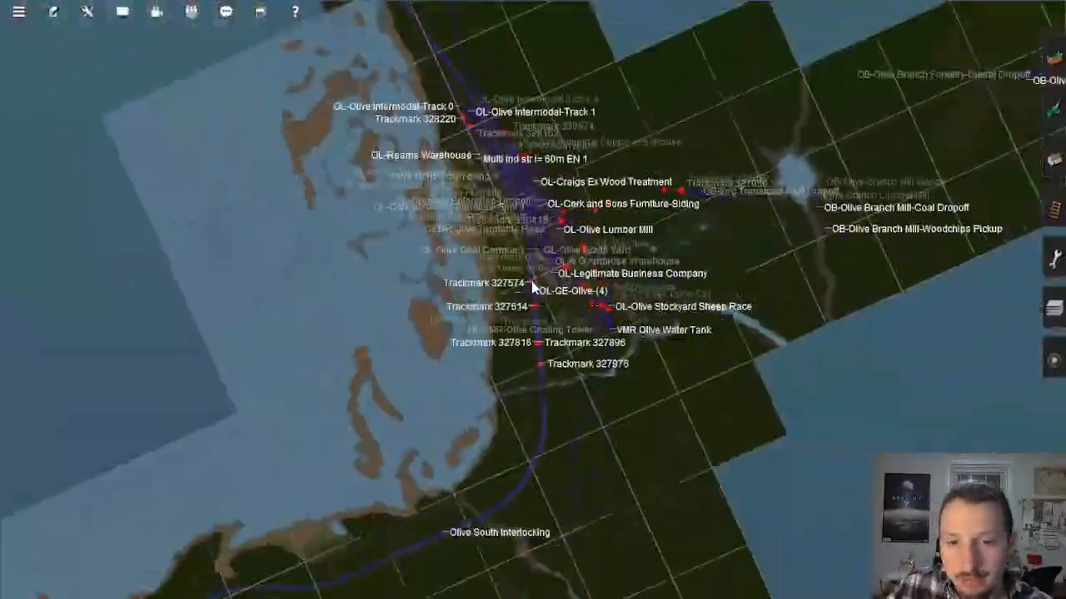
right_click_drag(464, 446, 406, 385)
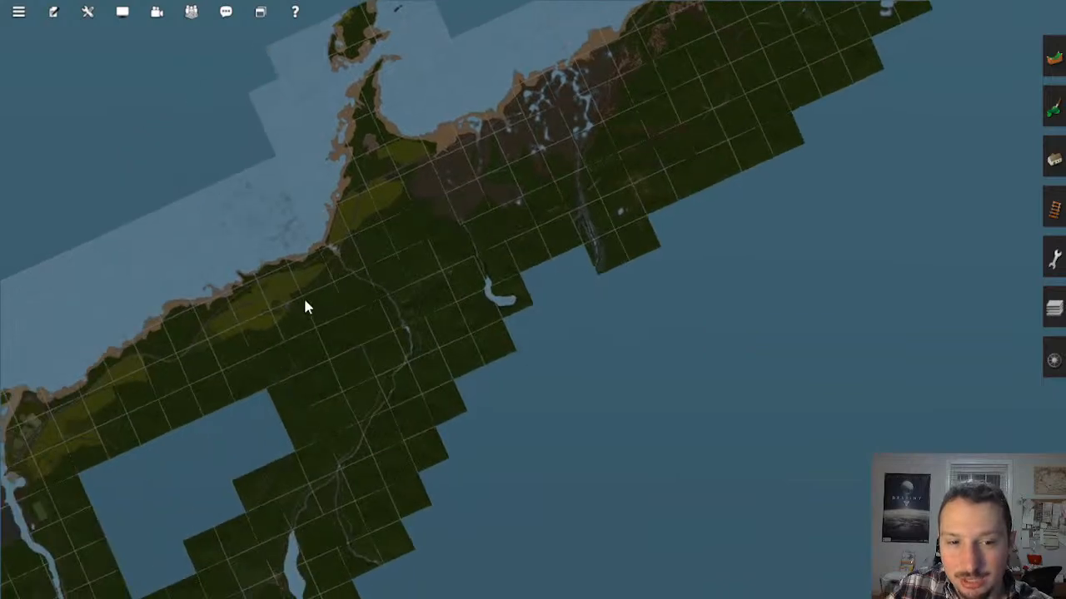
key("Left")
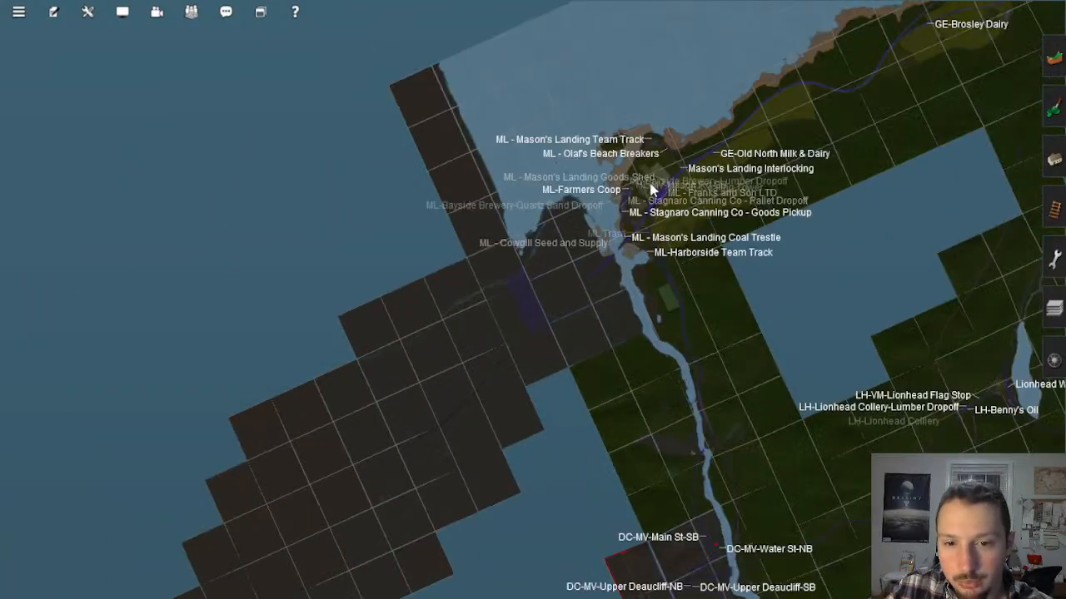
scroll(648, 226, "up", 15)
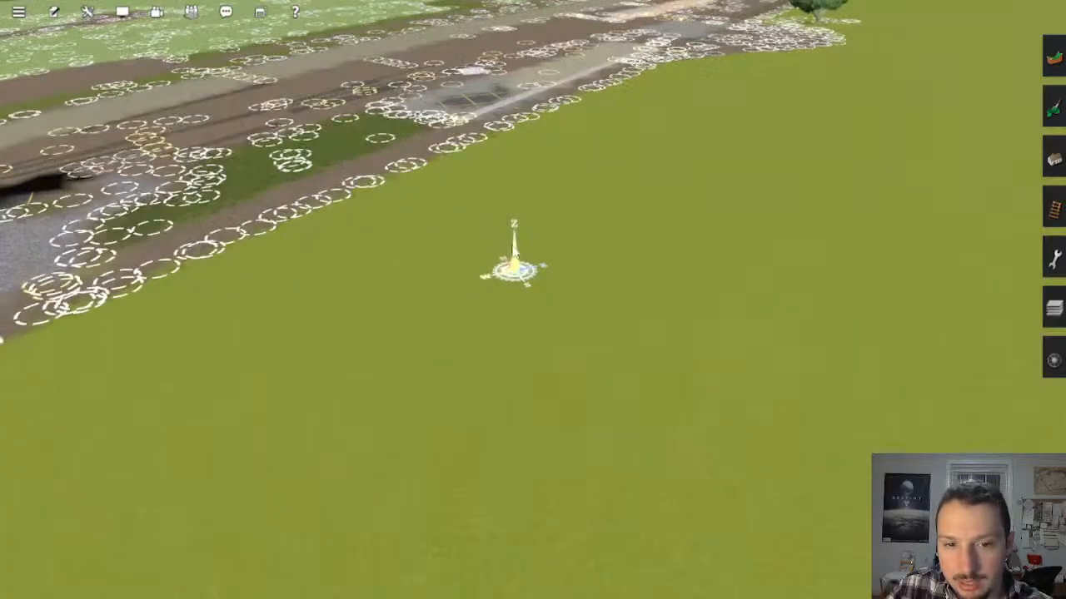
Step: Follow the Mason's Landing yard tracks past the brick factory to the depot near Franks Spur
key("Right")
key("Down")
right_click(463, 204)
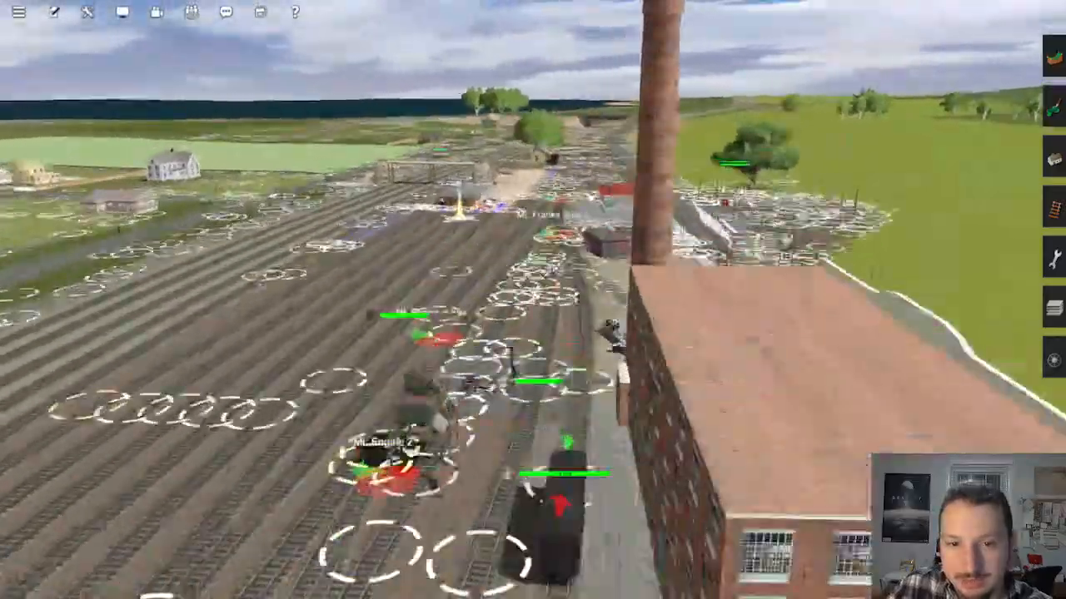
right_click(435, 249)
scroll(492, 321, "up", 10)
key("Right")
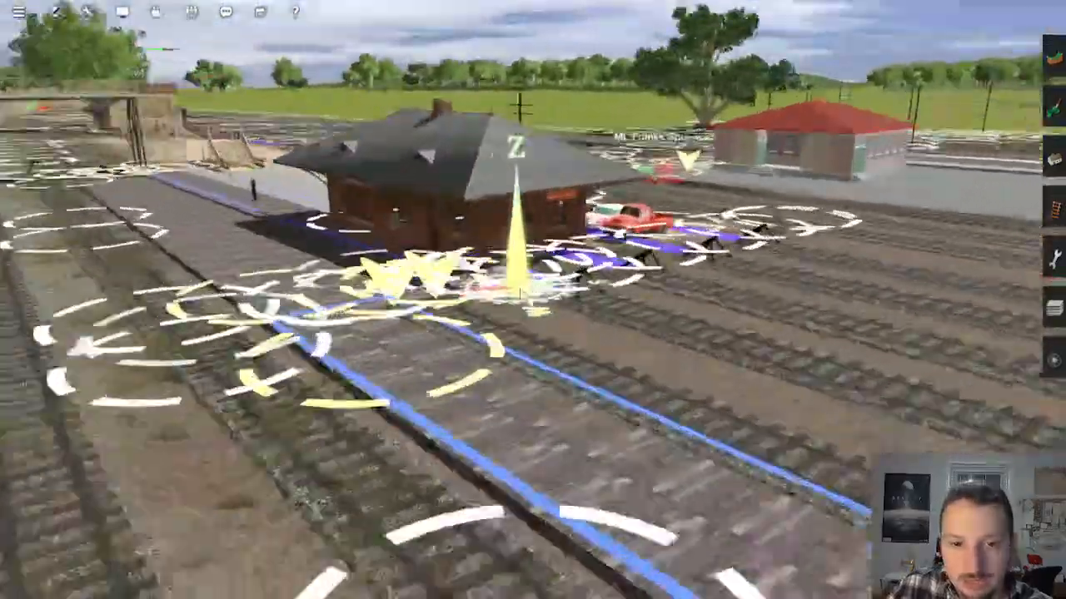
Step: Examine the Mason's Landing depot from the trackside, with its parked cars and the footbridge behind it
key("Left")
right_click(461, 291)
scroll(491, 297, "down", 8)
key("Left")
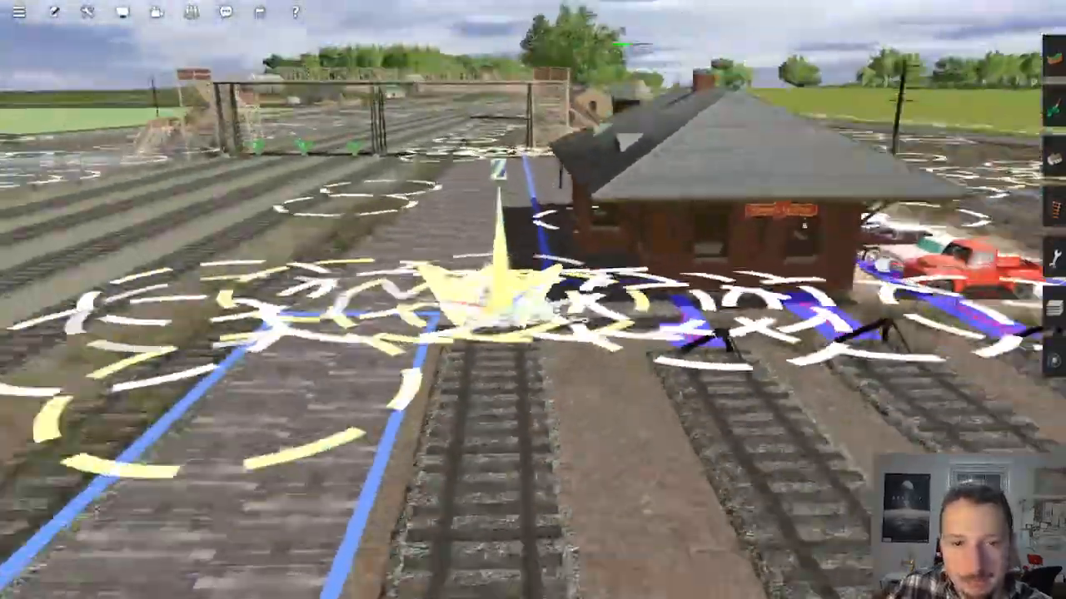
key("Left")
key("Up")
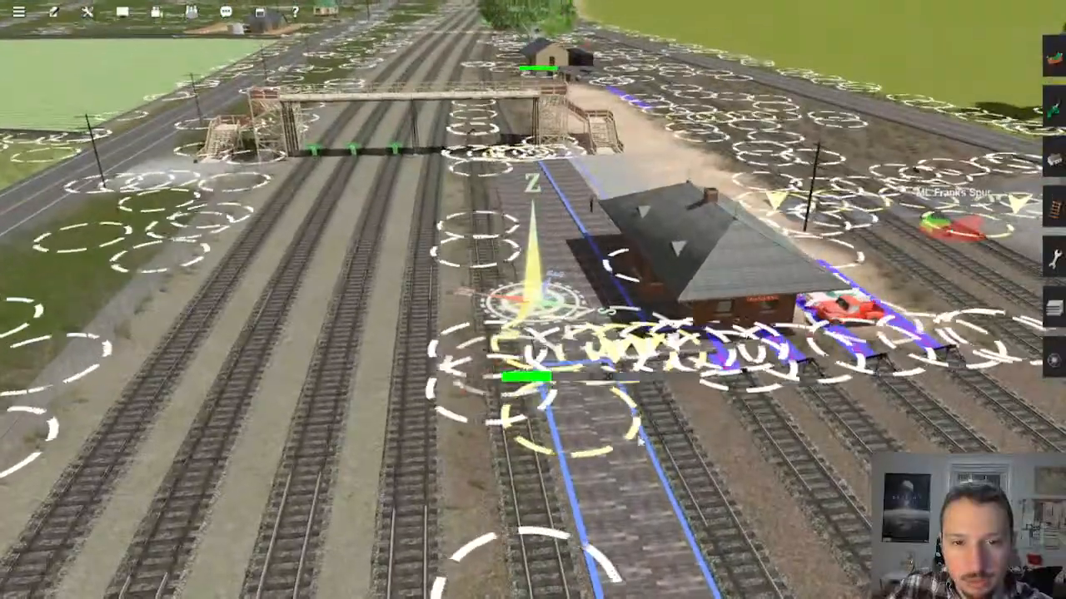
Step: Inspect the long platform beside the Mason's Landing depot and the parallel yard tracks and road beyond its end
right_click(535, 428)
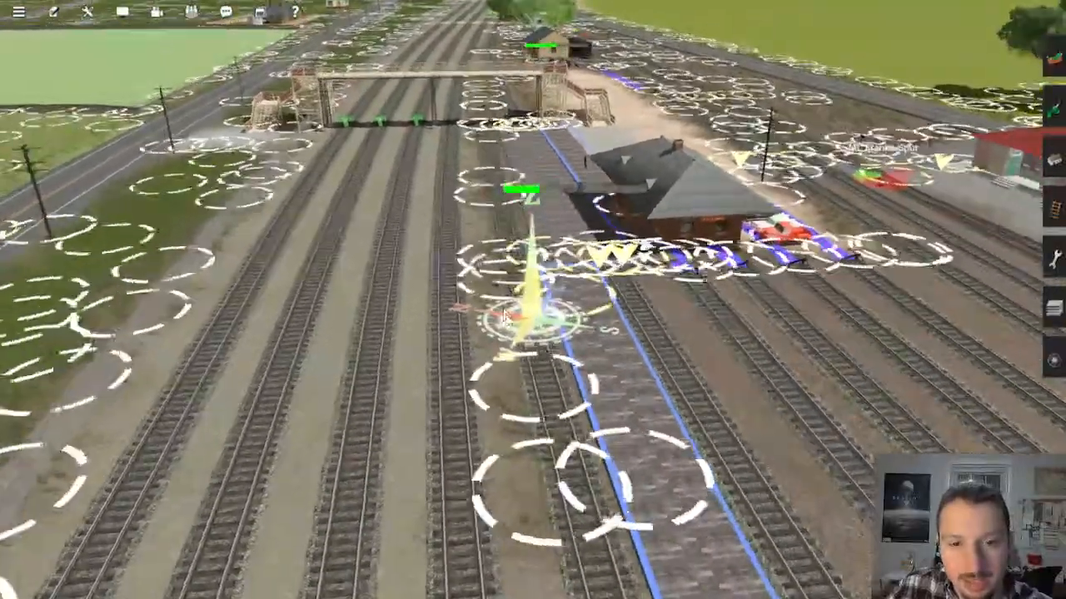
right_click(462, 366)
key("Left")
key("Down")
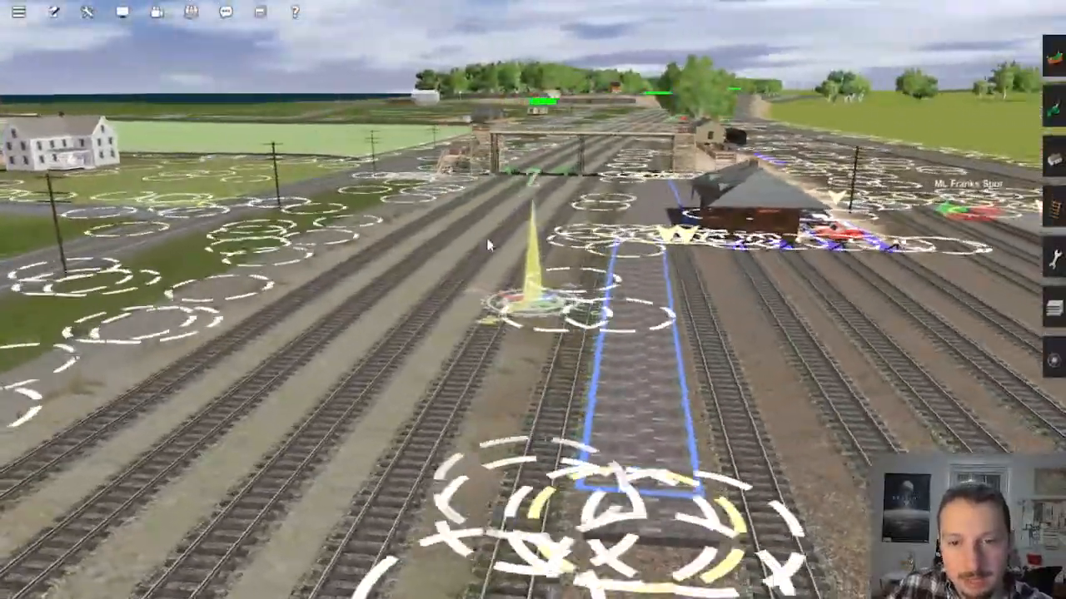
right_click(502, 339)
right_click_drag(511, 353, 541, 305)
right_click(599, 184)
key("Up")
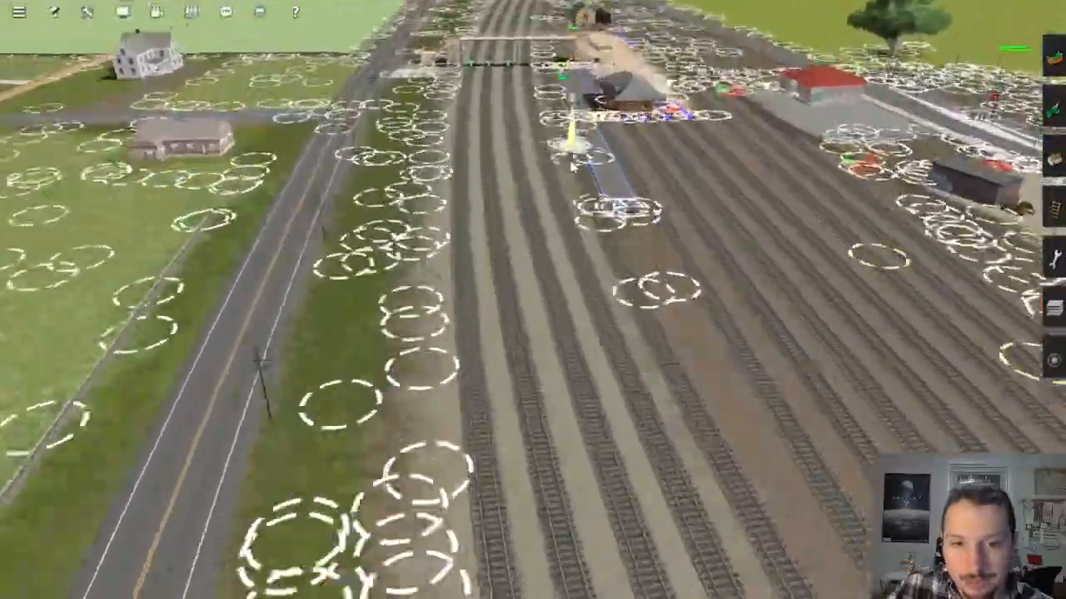
Step: View the Mason's Landing depot and footbridge from above, and go from there to the farmland along the coast
key("Right")
scroll(537, 297, "down", 10)
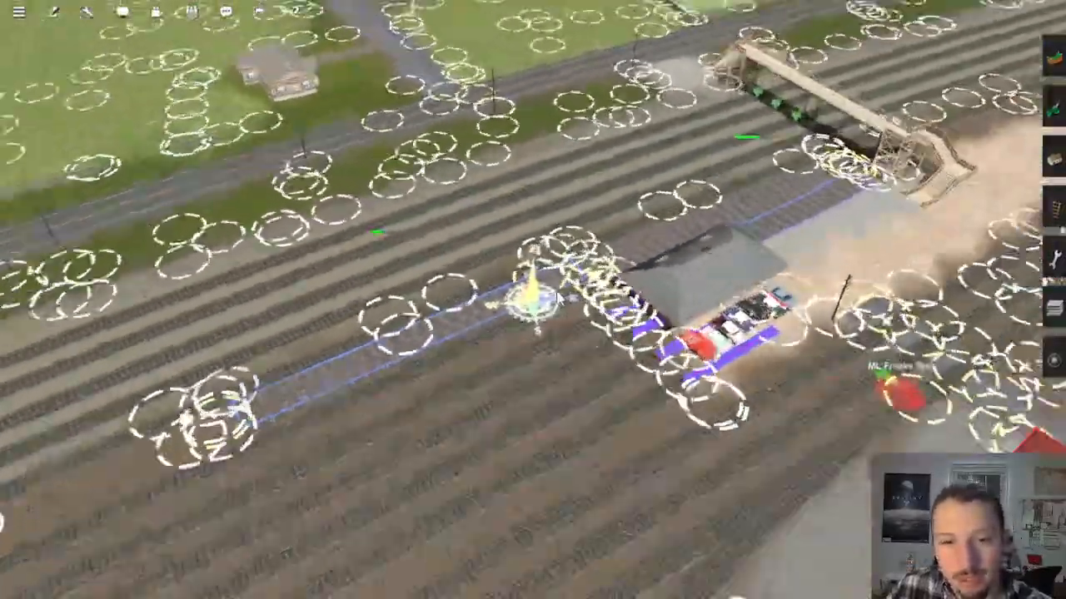
scroll(537, 297, "down", 6)
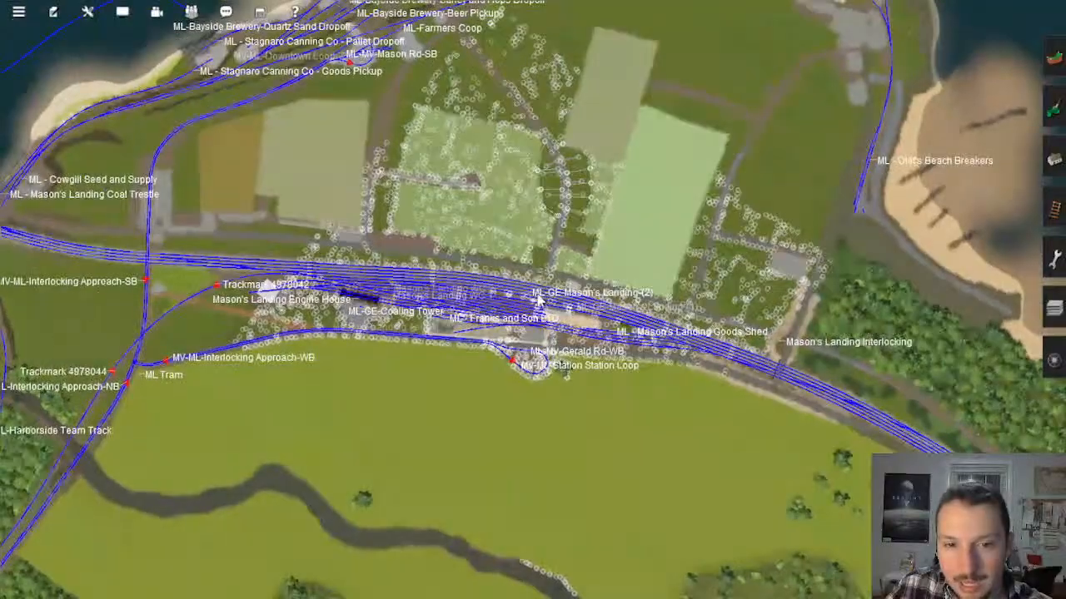
scroll(598, 363, "down", 3)
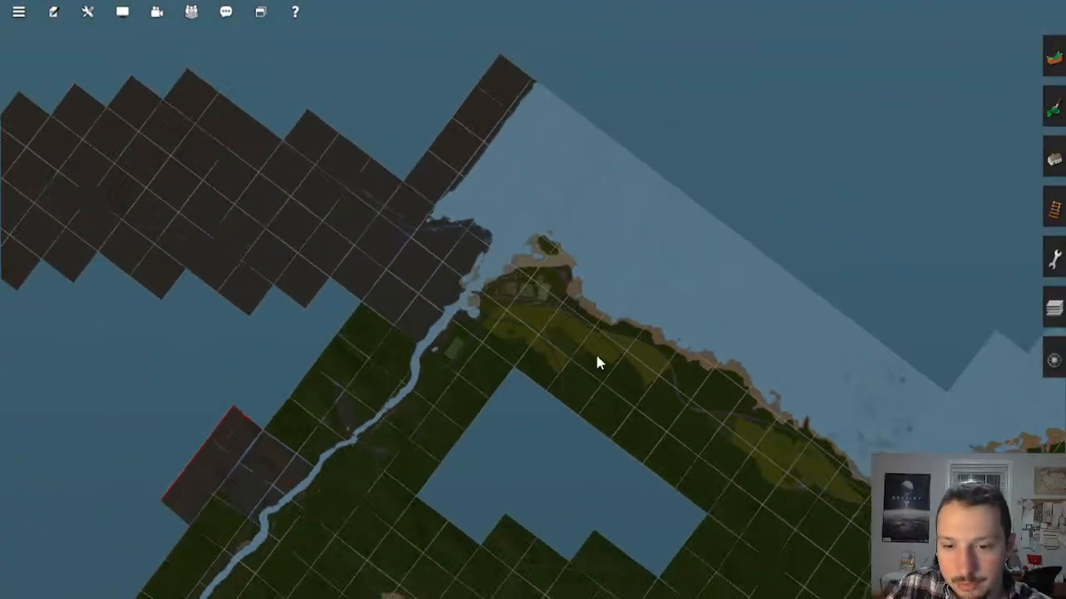
scroll(764, 443, "up", 15)
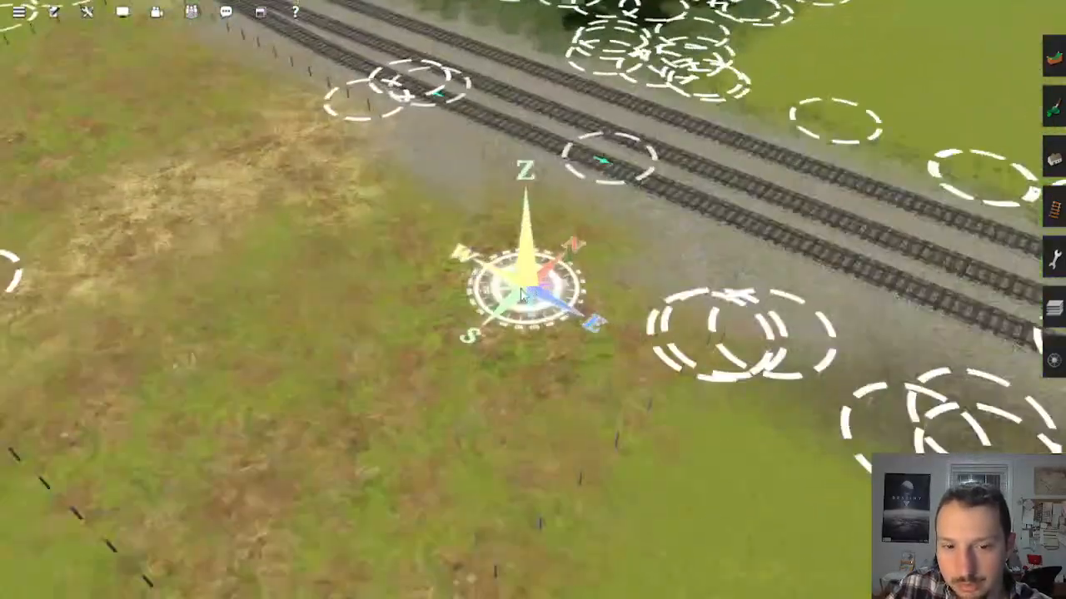
Step: Examine the coastal dairy farm's white barns and the red tank car standing on the siding beside them
scroll(520, 296, "up", 3)
right_click_drag(520, 295, 816, 264)
scroll(816, 265, "down", 4)
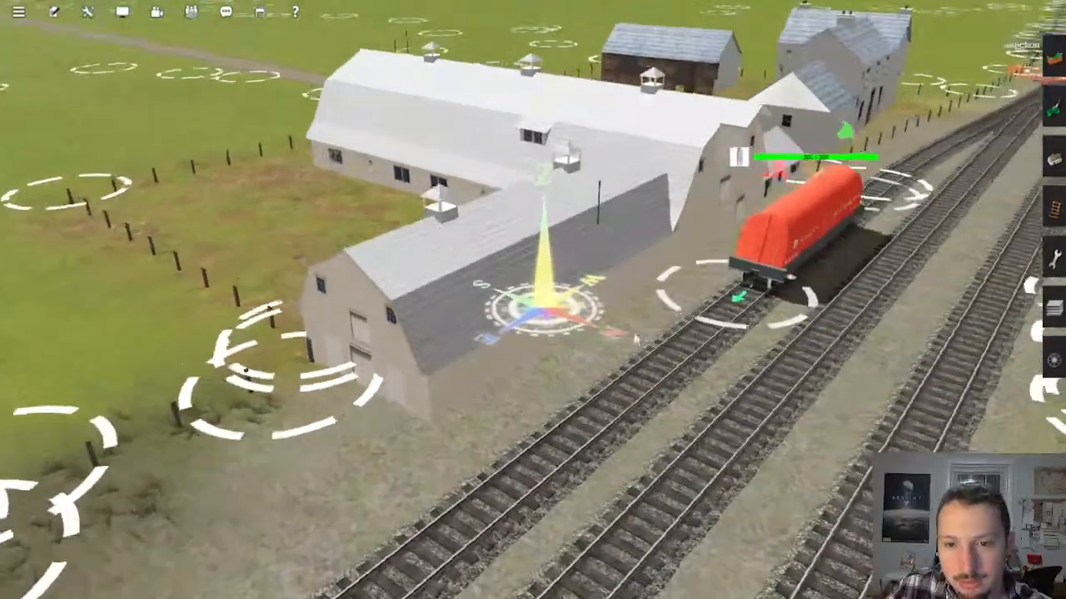
scroll(820, 263, "down", 10)
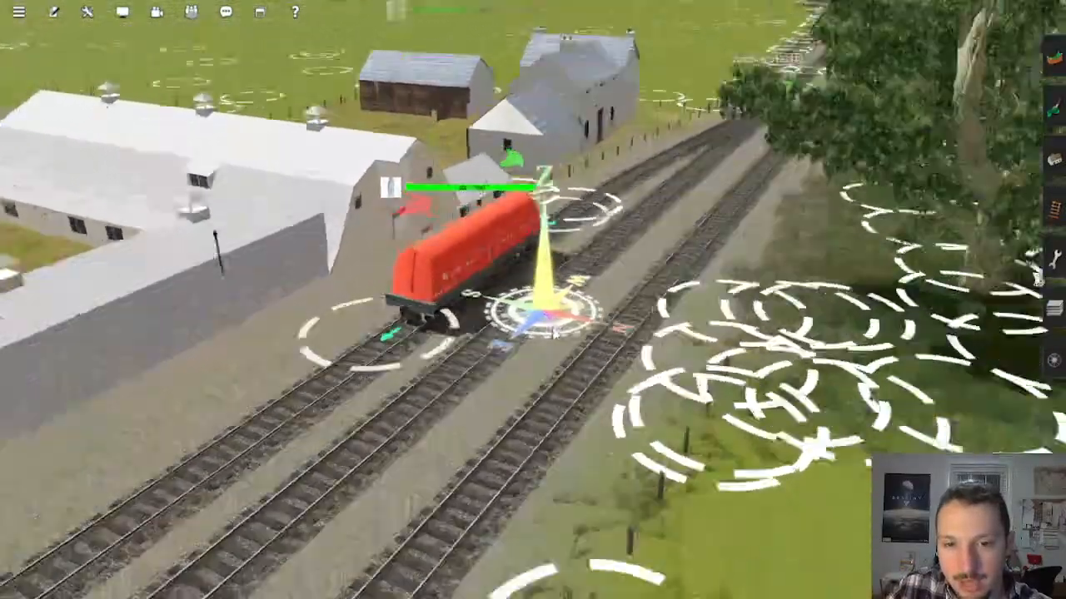
scroll(536, 328, "down", 10)
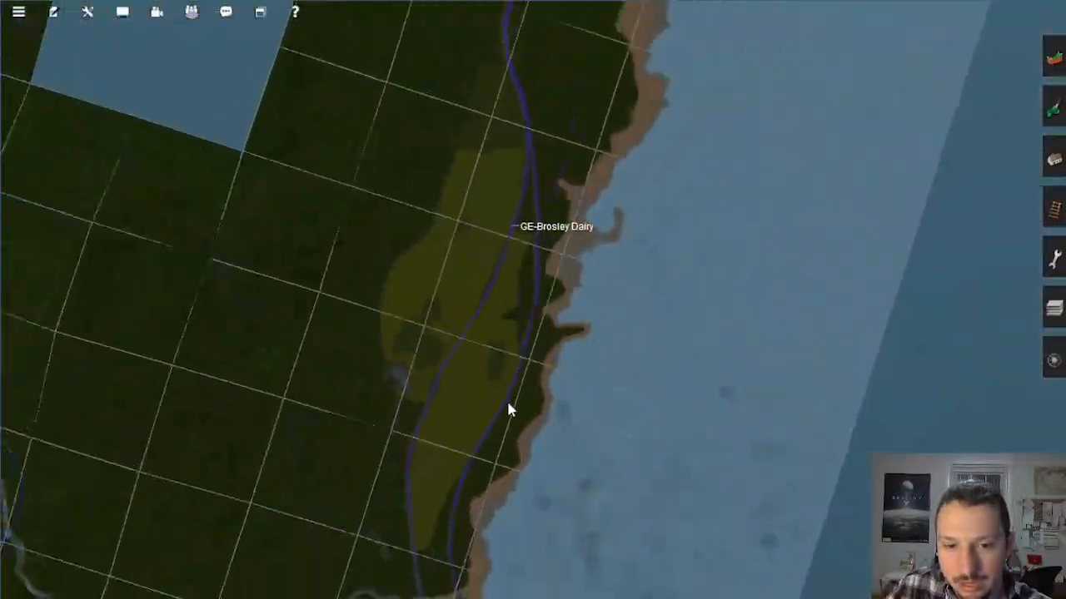
Step: Go to Laucks Quarry and look over its pit, loading tracks and the surrounding forest
scroll(550, 424, "up", 3)
scroll(588, 453, "up", 10)
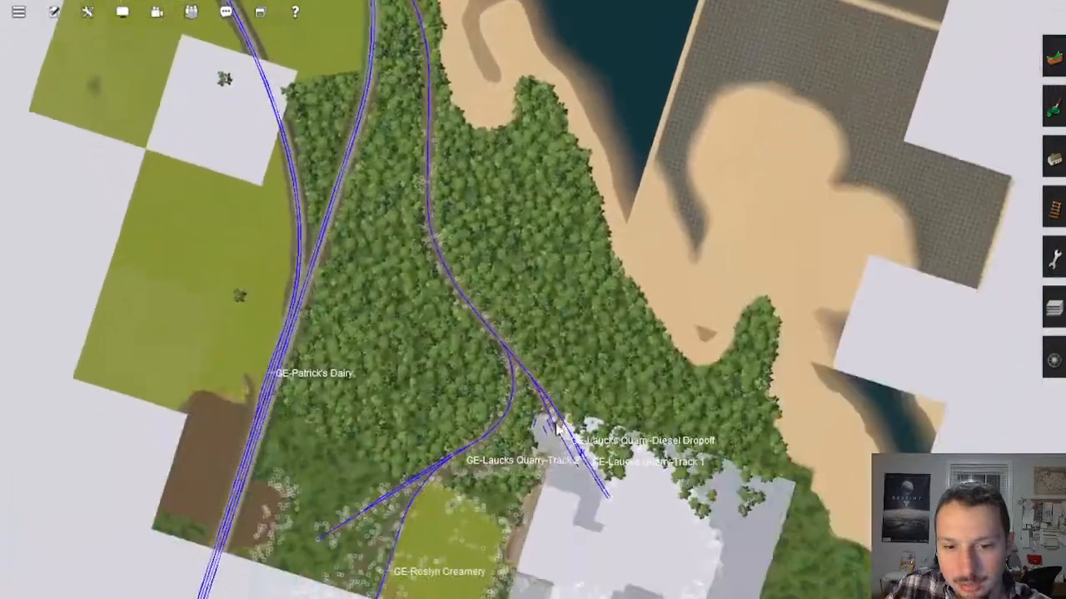
scroll(560, 422, "up", 10)
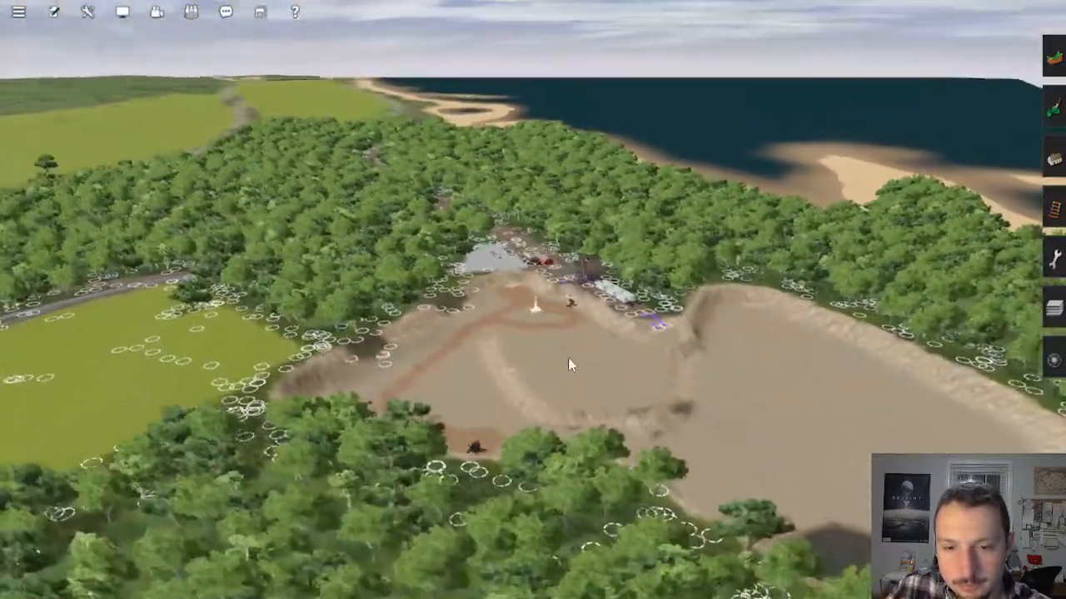
key("Left")
right_click(457, 250)
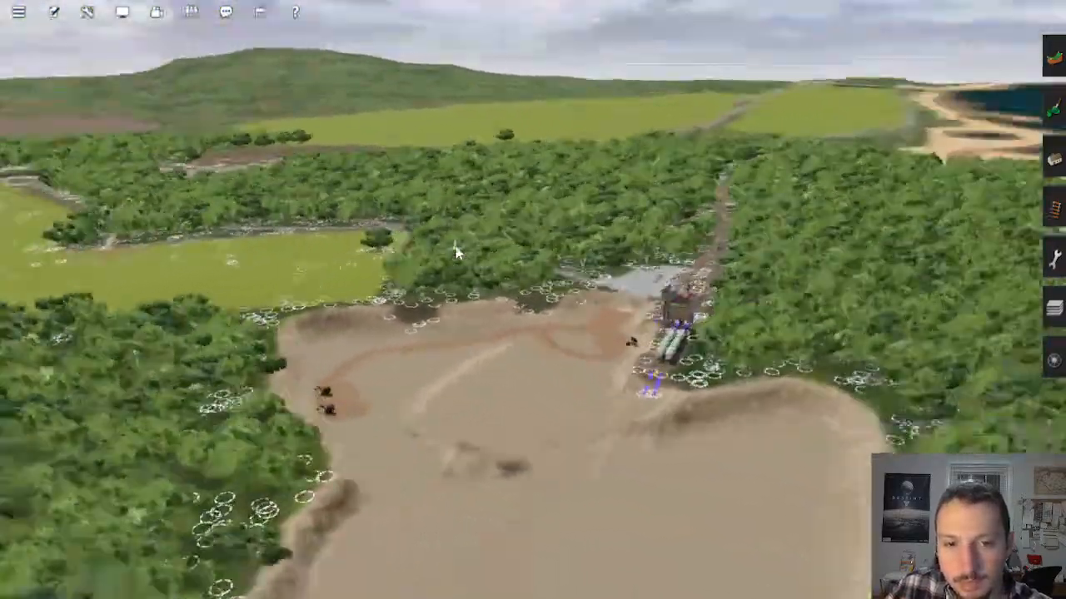
key("Up")
Step: Trace the main line on the map from Laucks Quarry past Patrick's Dairy and along the coast
scroll(525, 200, "down", 12)
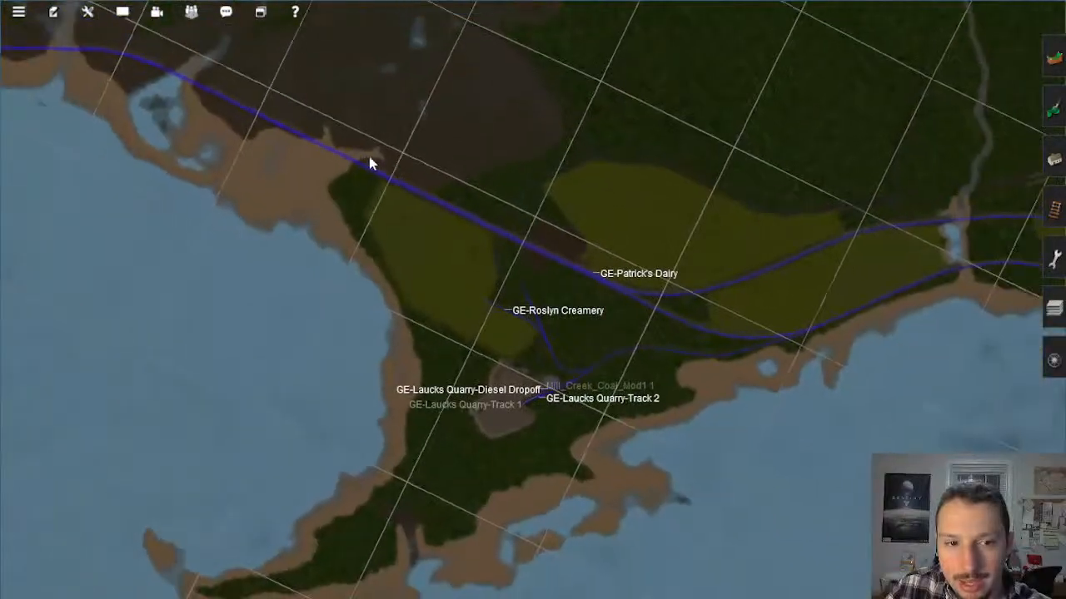
right_click(369, 162)
right_click(327, 254)
right_click(334, 266)
right_click(361, 241)
right_click(361, 242)
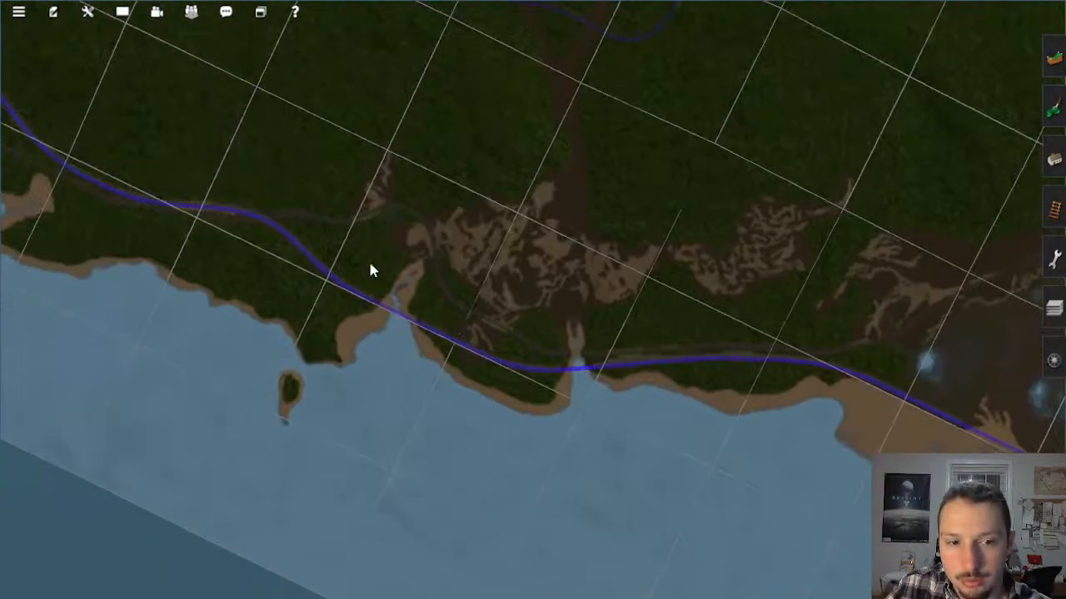
right_click(220, 263)
Step: Examine the small beachfront settlement beside the inlet, with its houses, parked cars and access road
scroll(315, 203, "up", 10)
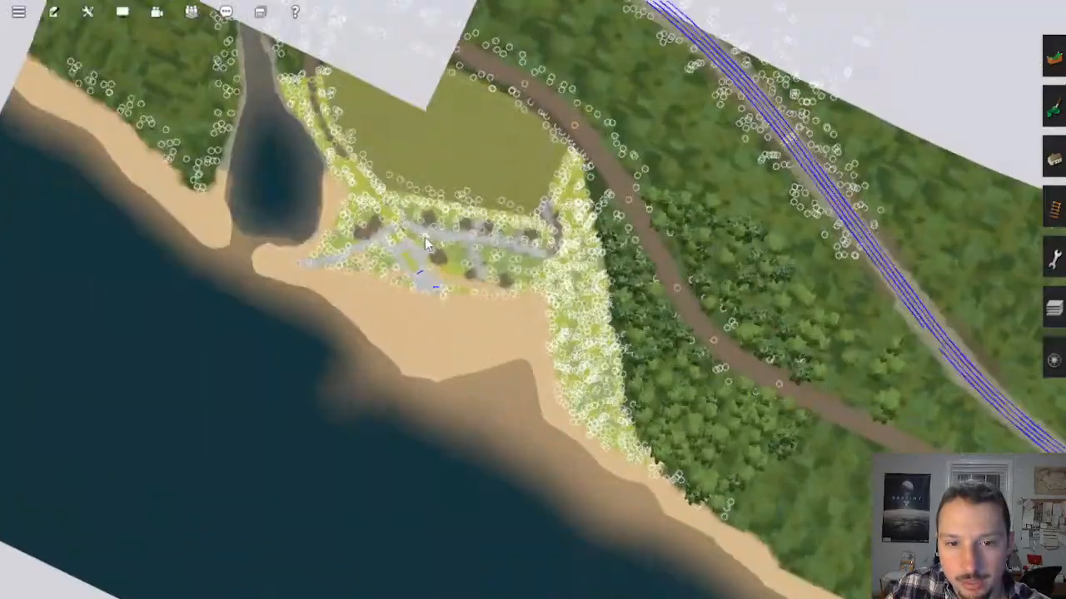
key("Down")
scroll(492, 291, "up", 4)
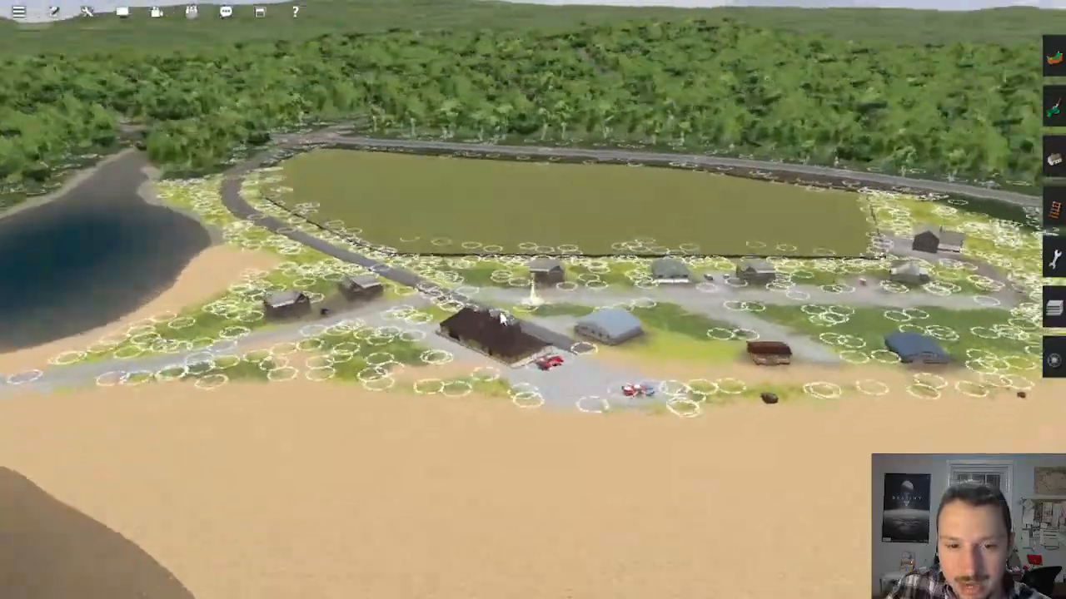
key("Left")
right_click(288, 212)
right_click(533, 189)
Step: Follow the winding dirt road from the highway through the forest to the overpass above the railway
right_click(547, 240)
key("Left")
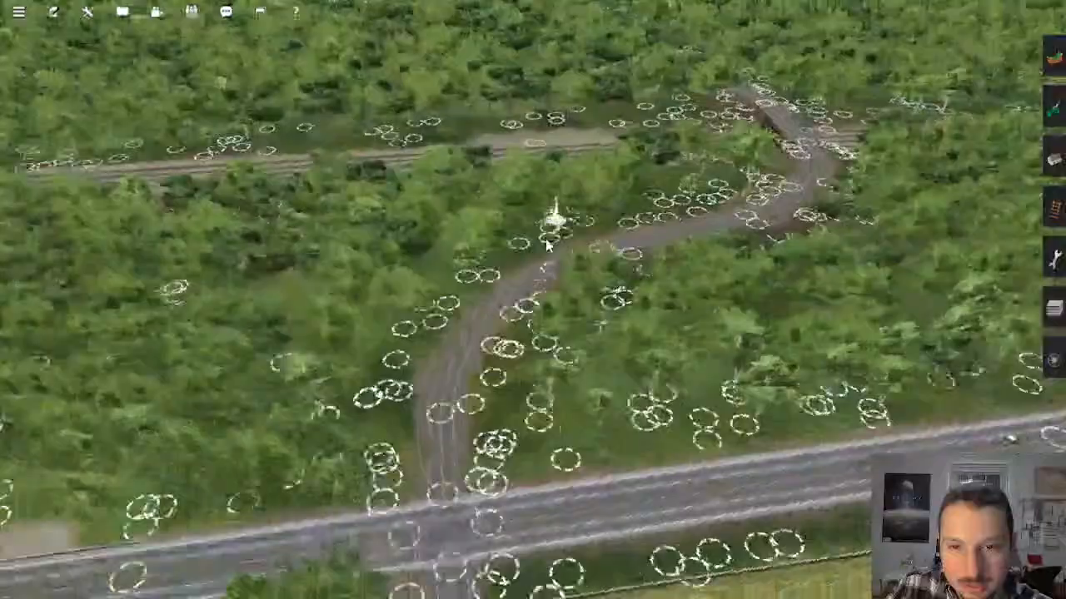
right_click(506, 298)
key("Left")
right_click(421, 297)
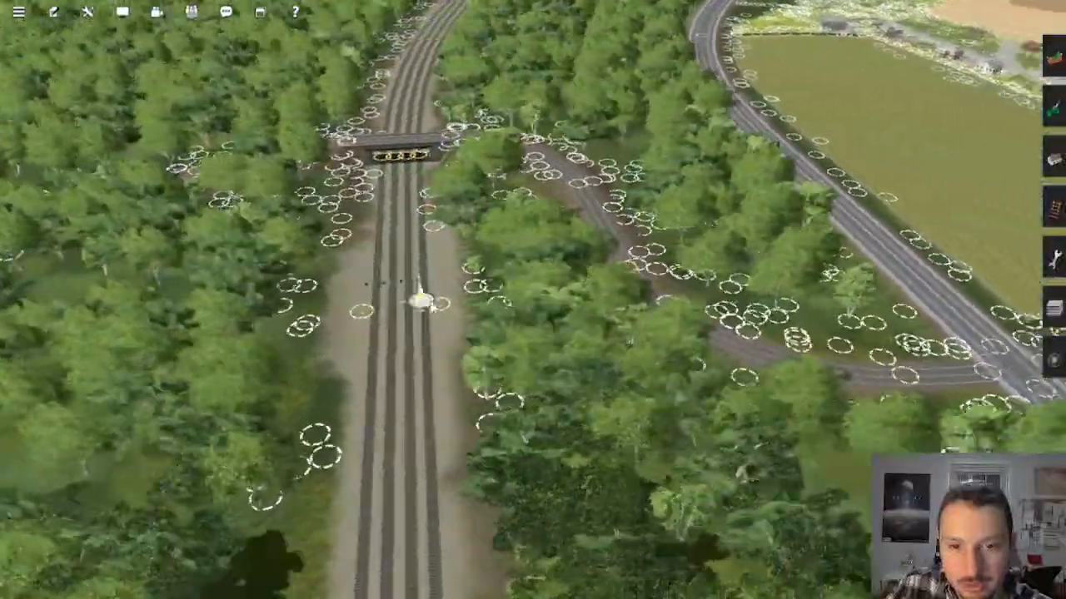
Step: Inspect the row of trackside signals on the four-track main line near the overpass from several sides
scroll(422, 297, "up", 3)
scroll(554, 328, "up", 5)
key("Down")
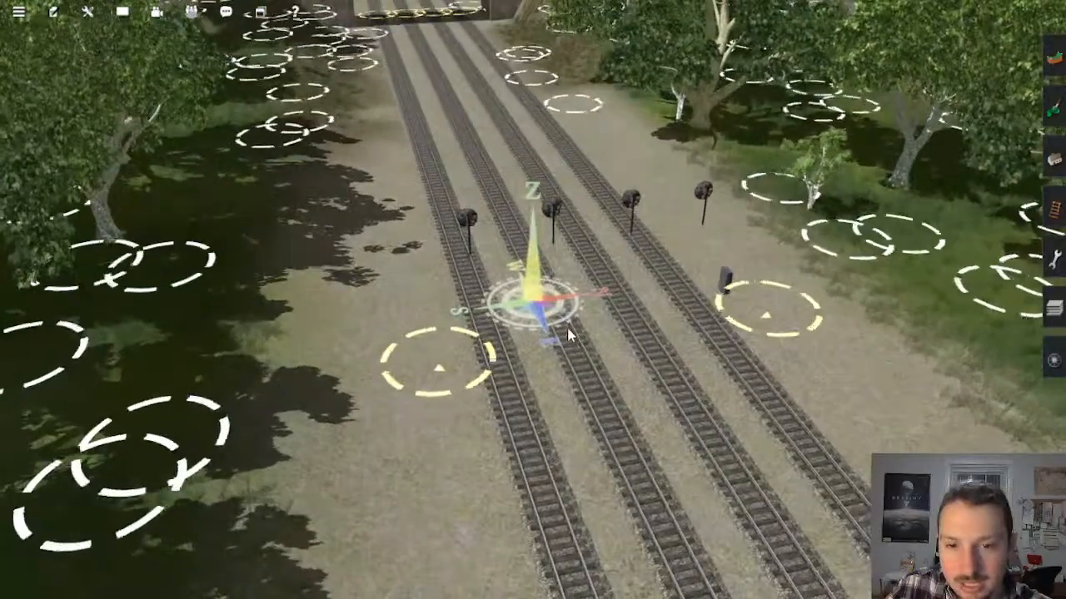
key("Left")
right_click(604, 329)
key("Left")
key("Up")
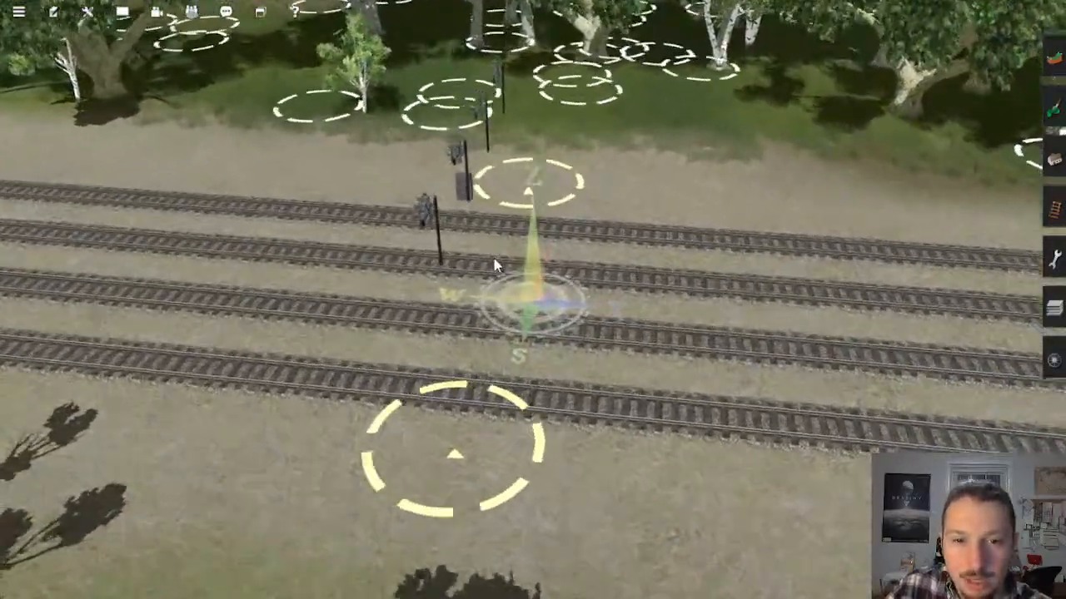
Step: Follow the four-track main line through the forest interlocking to the signals beside the truss river bridge
scroll(496, 282, "down", 3)
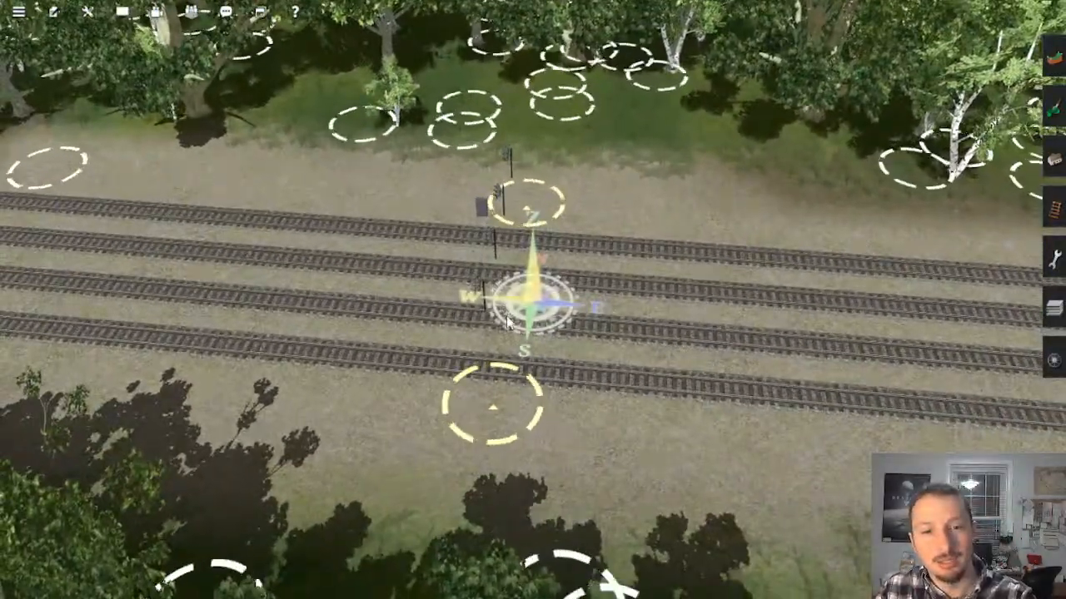
scroll(506, 331, "down", 3)
key("Right")
mouse_move(754, 247)
right_mouse_down()
mouse_move(775, 231)
mouse_move(774, 156)
mouse_move(528, 174)
right_mouse_up()
scroll(528, 174, "up", 5)
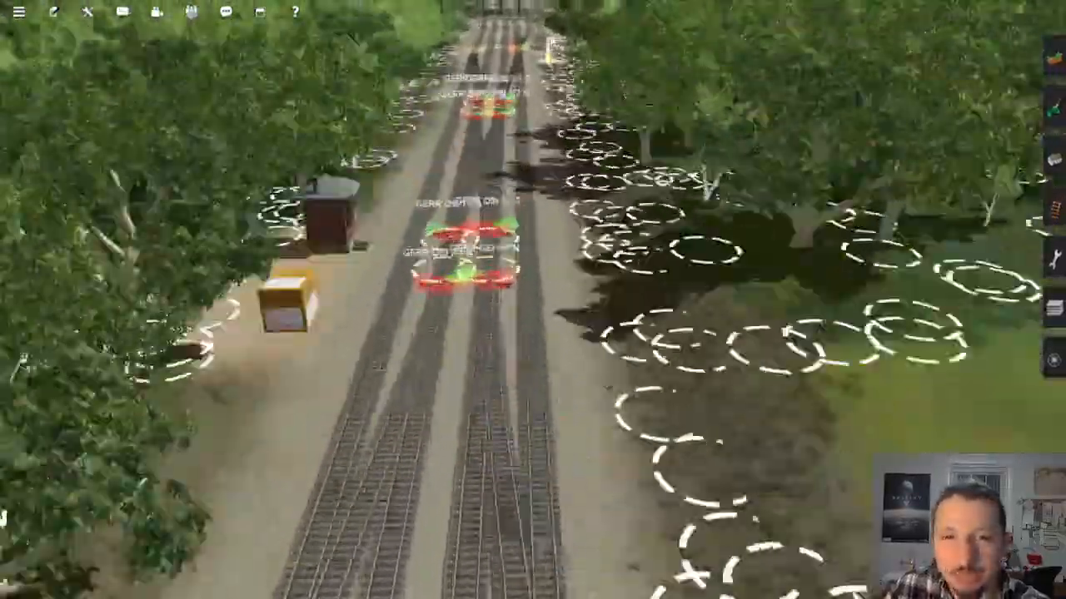
mouse_move(550, 60)
right_mouse_down()
mouse_move(501, 148)
mouse_move(527, 140)
mouse_move(551, 185)
mouse_move(570, 277)
mouse_move(520, 321)
mouse_move(541, 305)
right_mouse_up()
right_click(513, 288)
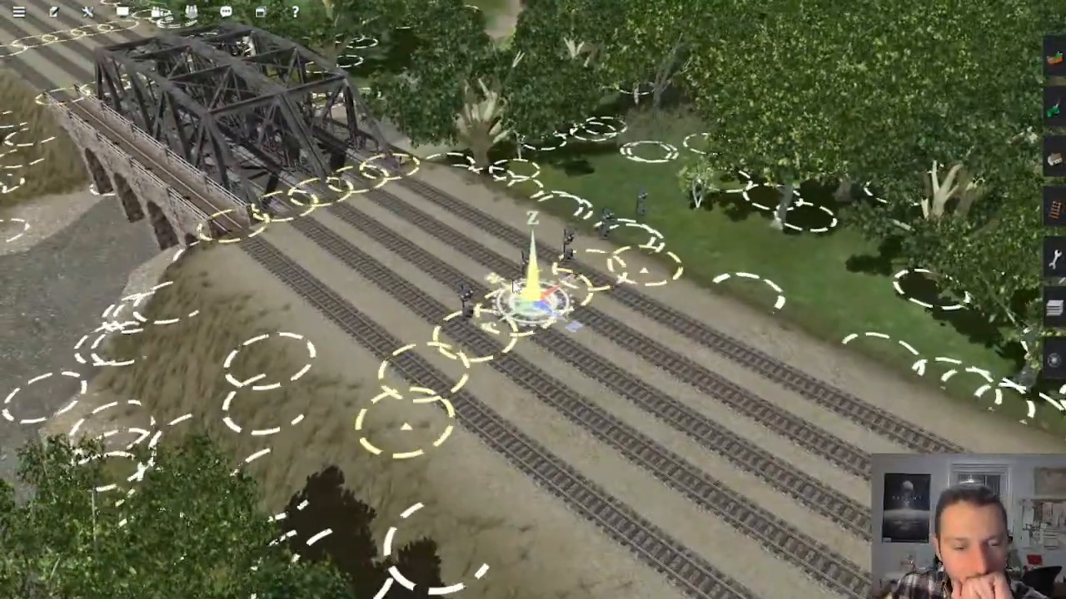
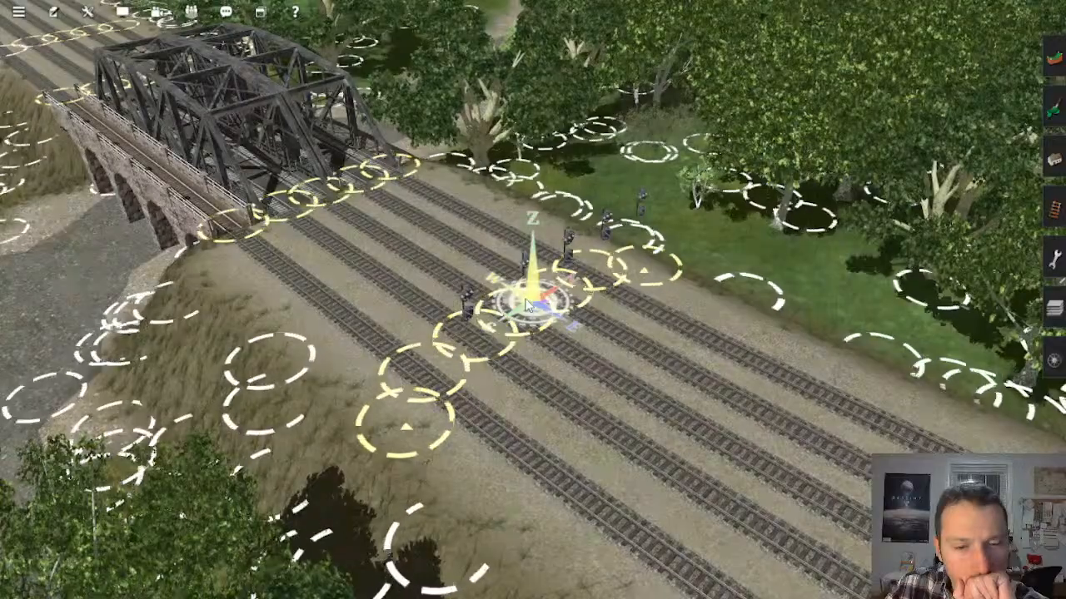
Step: Examine the multi-track line and truss bridge at Olive South Interlocking, both close up and from the map view
scroll(529, 308, "down", 5)
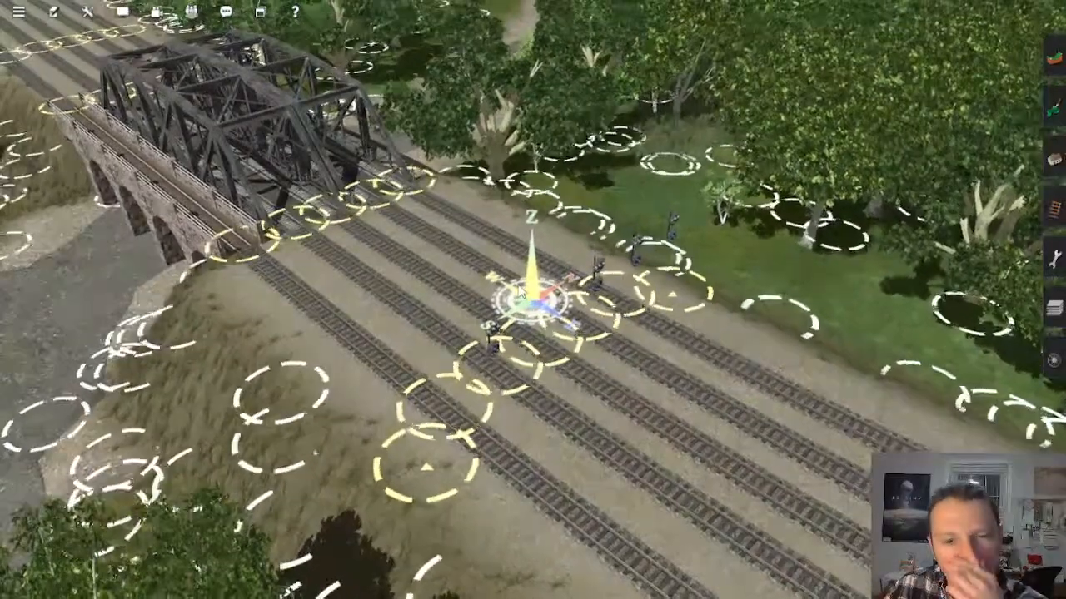
scroll(545, 285, "down", 10)
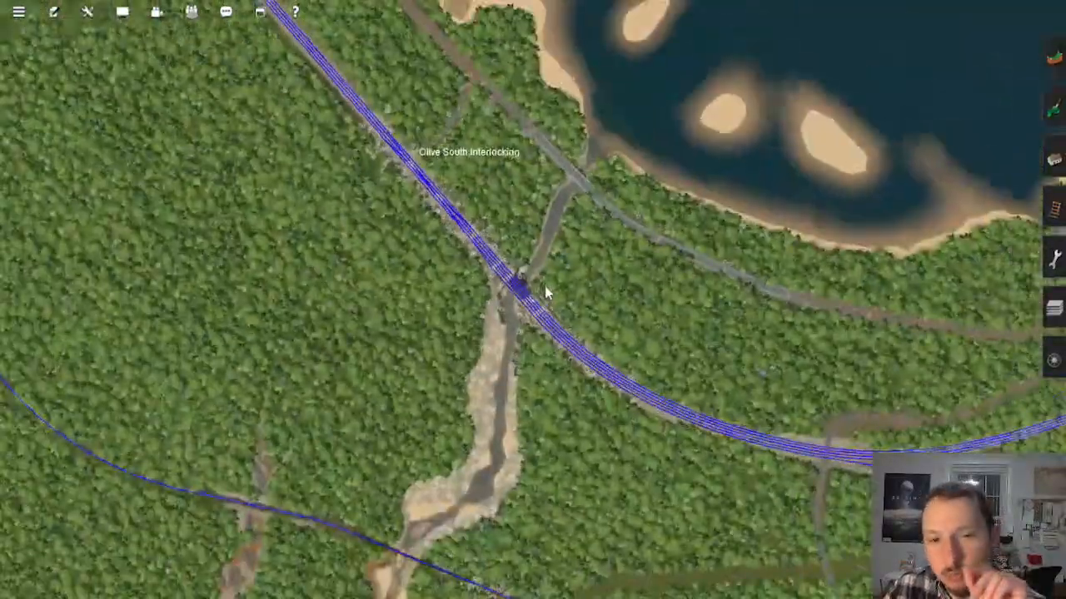
scroll(543, 288, "down", 5)
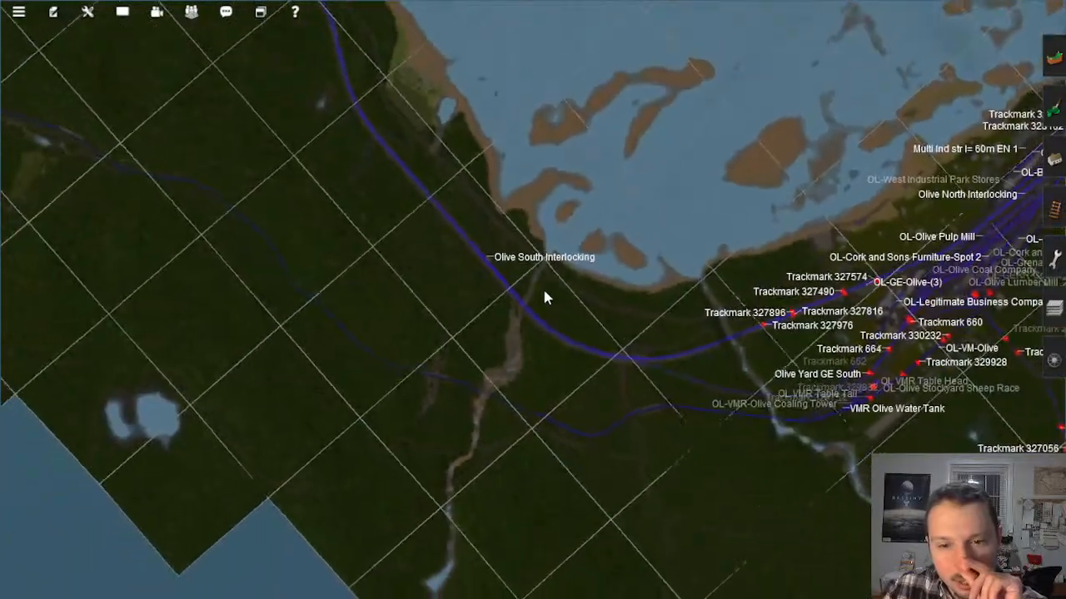
scroll(533, 317, "up", 15)
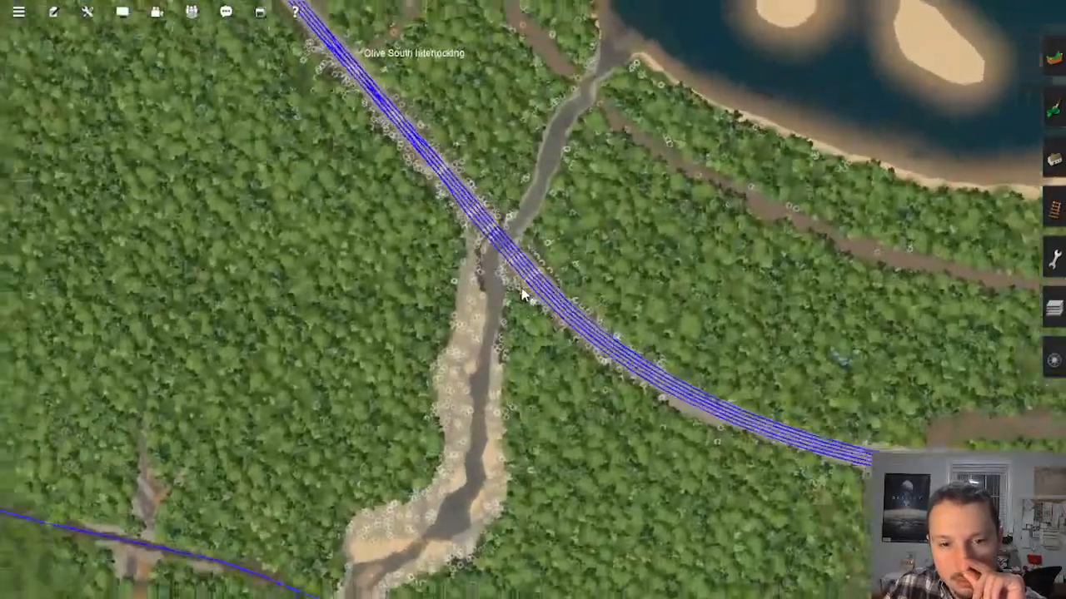
scroll(537, 291, "up", 2)
key("Right")
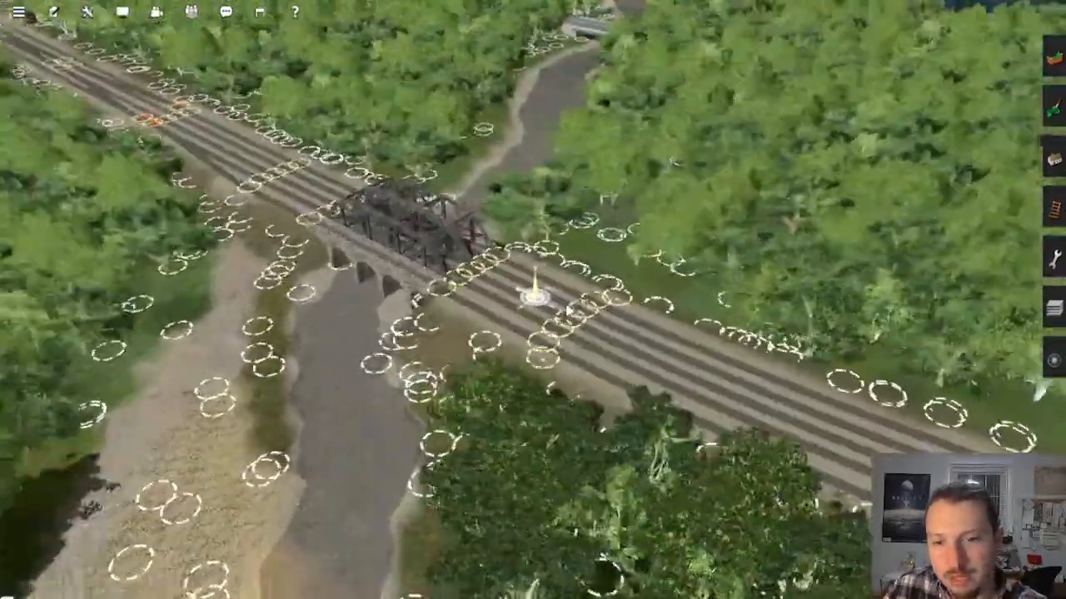
scroll(543, 420, "down", 10)
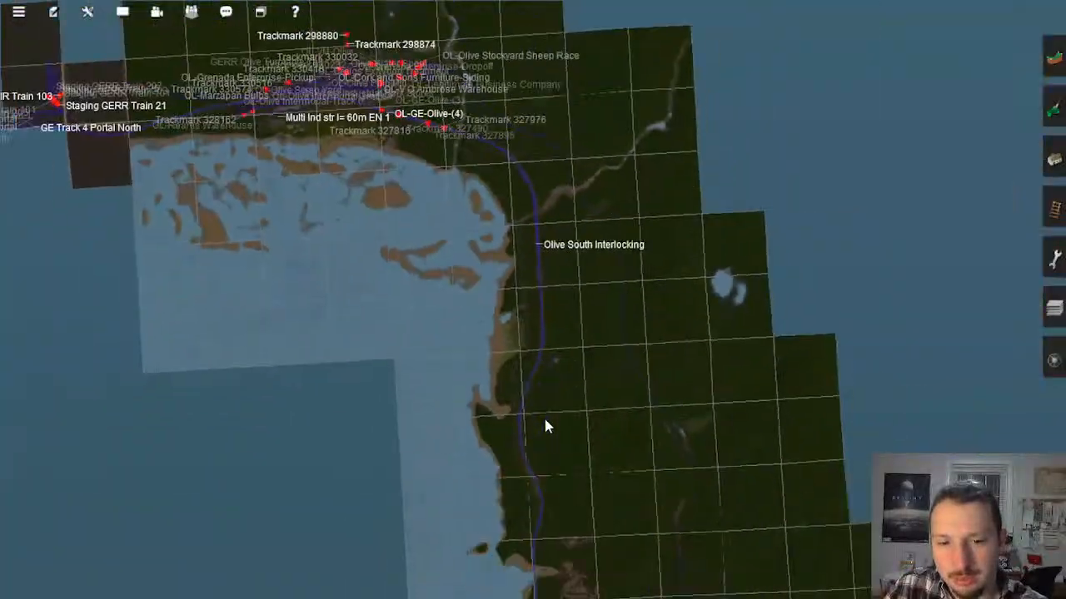
right_click_drag(545, 420, 448, 340)
right_click_drag(485, 435, 571, 466)
Step: Travel across the route map to Mason's Landing Interlocking and inspect the signals beside Junction 3582588
scroll(570, 469, "down", 2)
right_click_drag(537, 98, 517, 144)
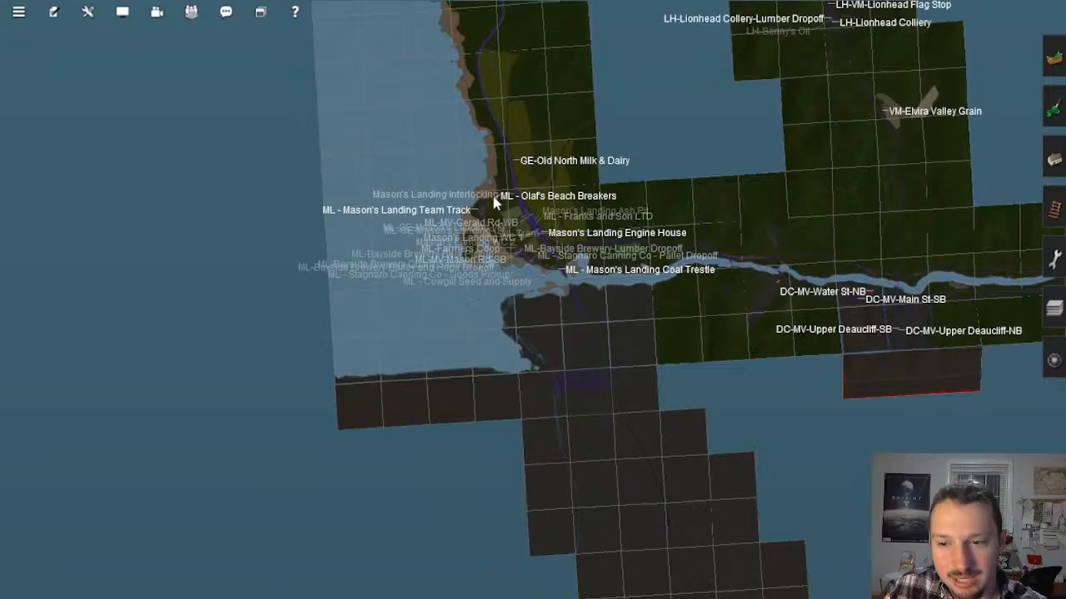
right_click_drag(494, 203, 506, 221)
scroll(505, 222, "up", 4)
right_click_drag(549, 449, 556, 450)
scroll(512, 210, "up", 1)
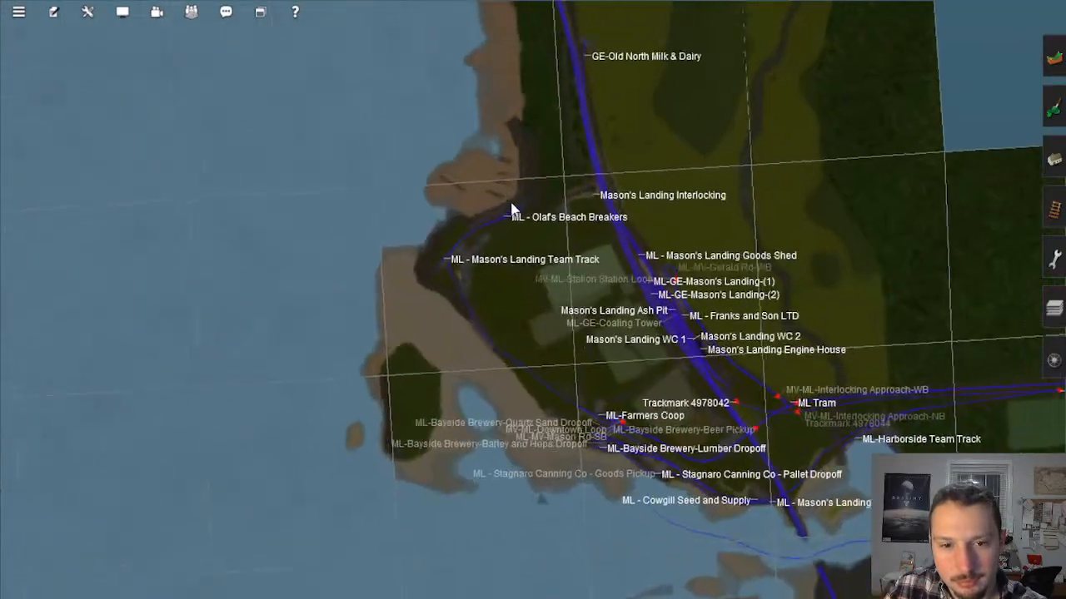
right_click(512, 210)
scroll(516, 212, "up", 8)
right_click(528, 219)
right_click(623, 174)
right_click_drag(630, 414, 487, 374)
right_click(333, 371)
right_click_drag(452, 336, 654, 250)
right_click(611, 140)
scroll(538, 276, "up", 6)
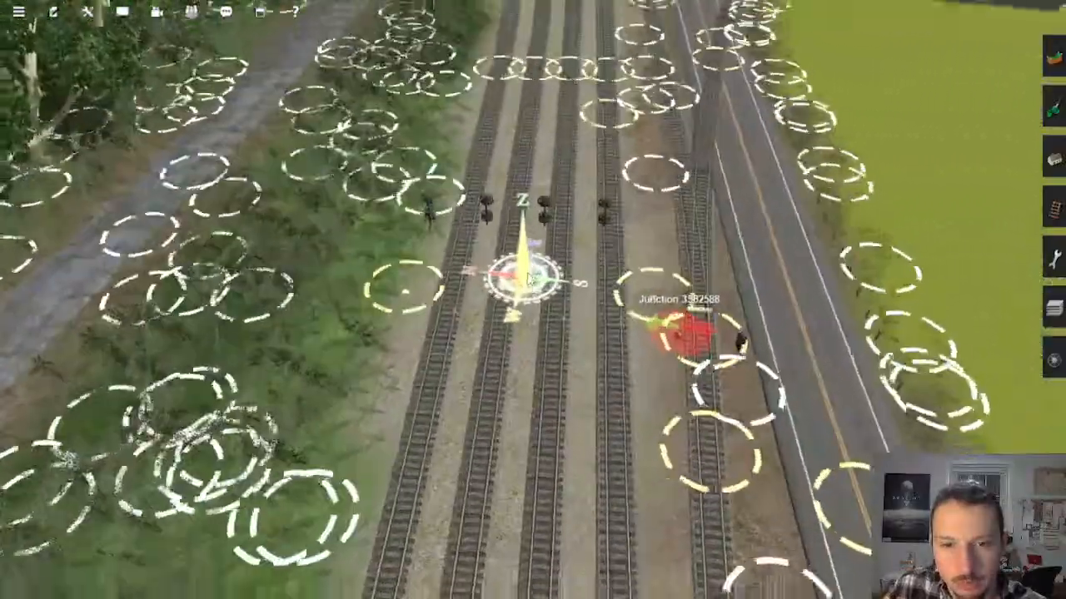
right_click_drag(529, 280, 534, 388)
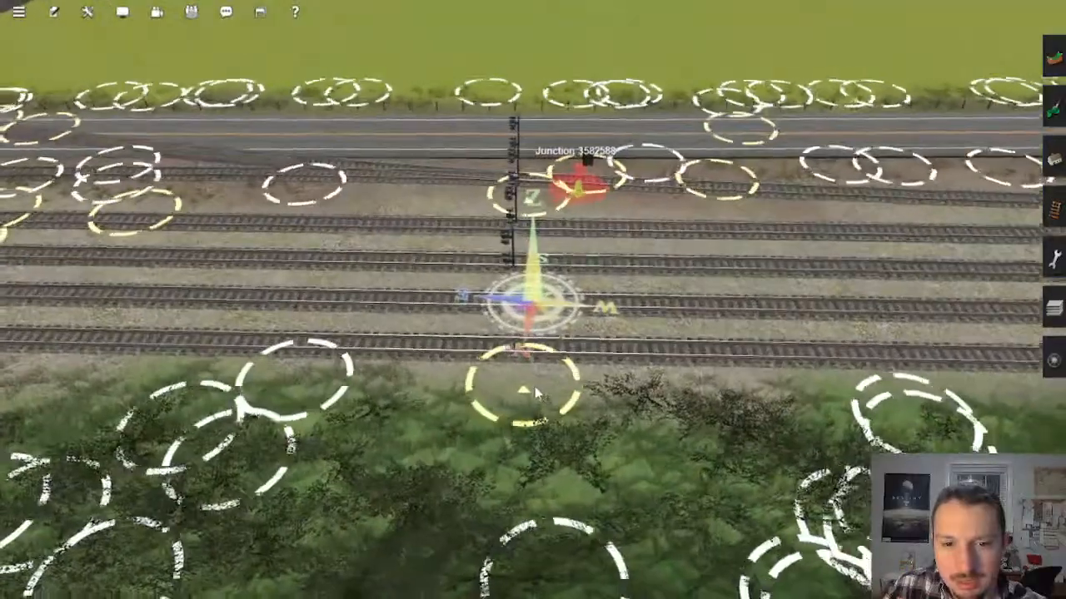
Step: Open the object tools in spline mode and try the get and move spline tools at the tracks near Junction 3582588
left_click(1055, 158)
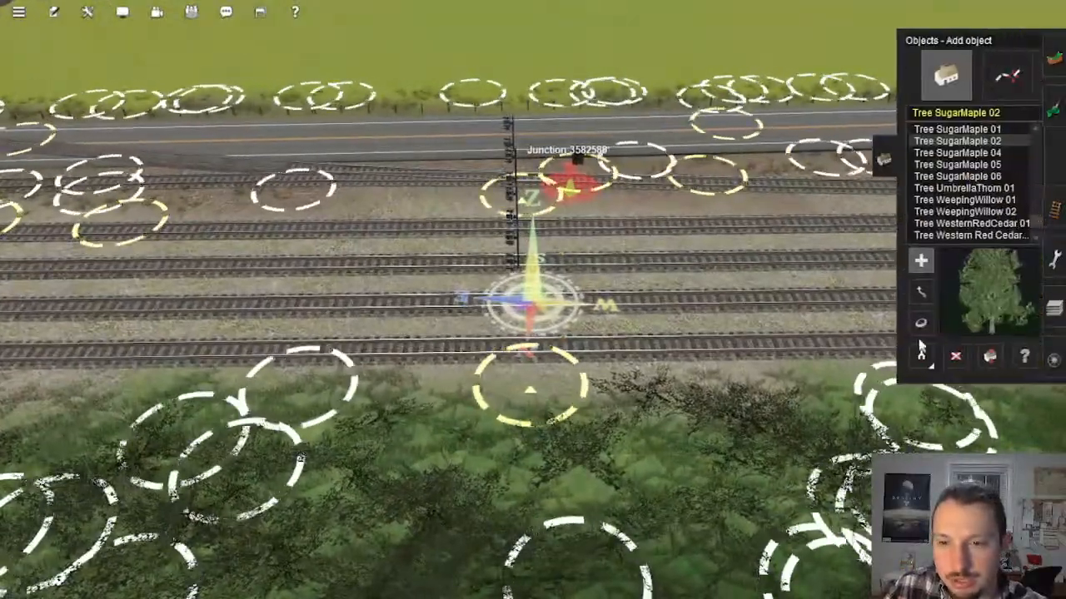
left_click(1008, 77)
key("Left")
left_click(917, 356)
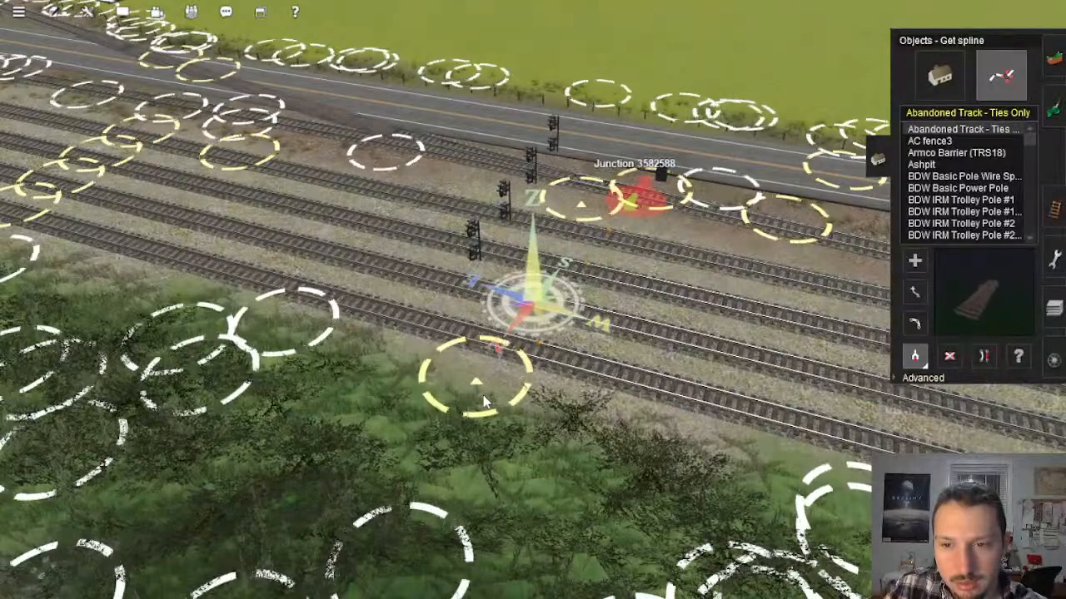
key("Up")
key("Right")
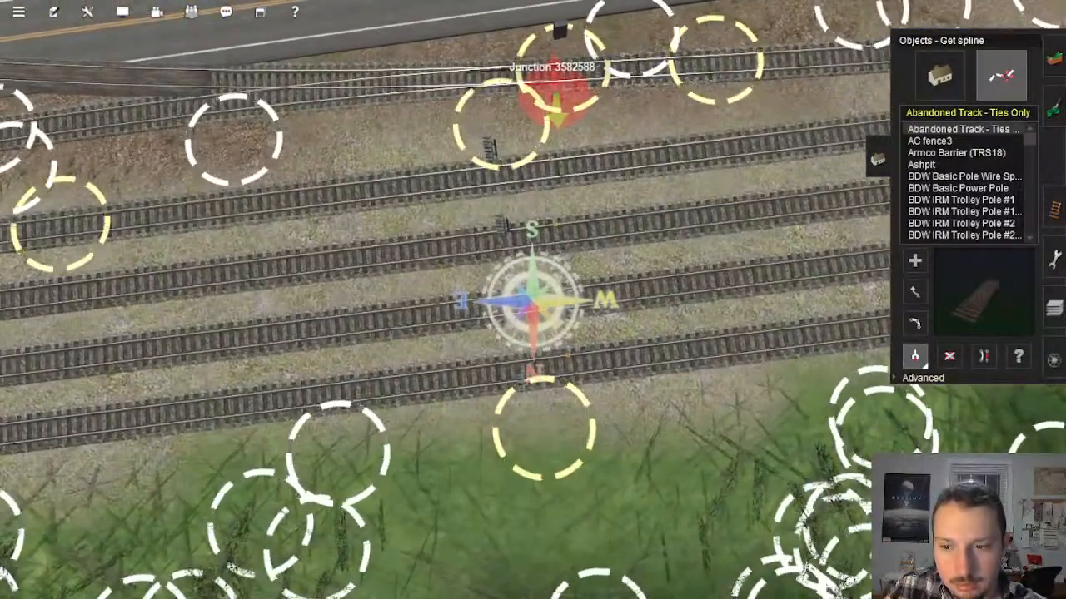
right_click(620, 318)
scroll(583, 333, "up", 5)
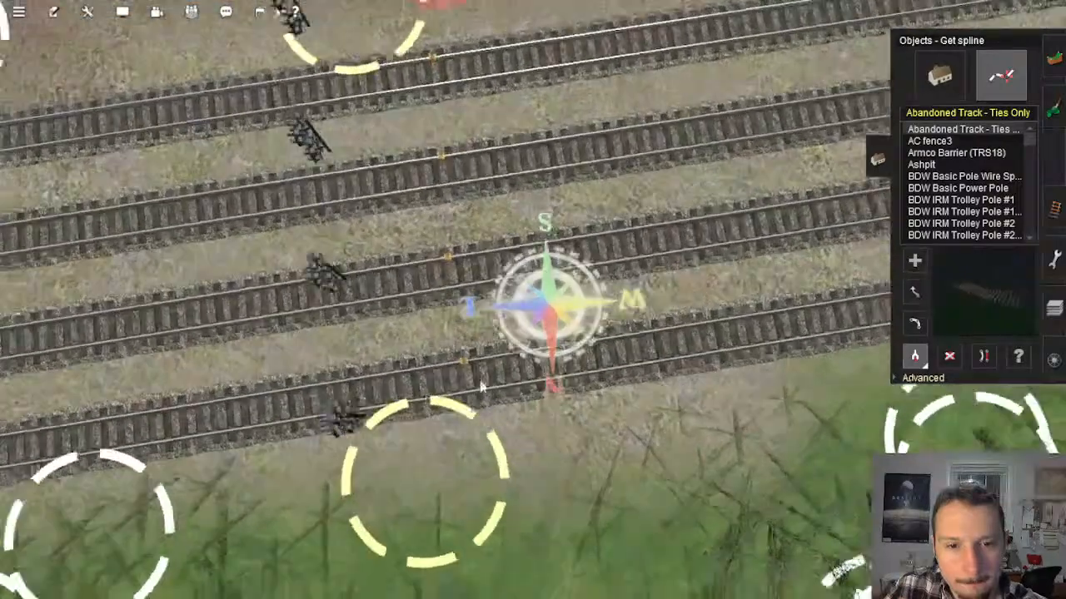
key("Down")
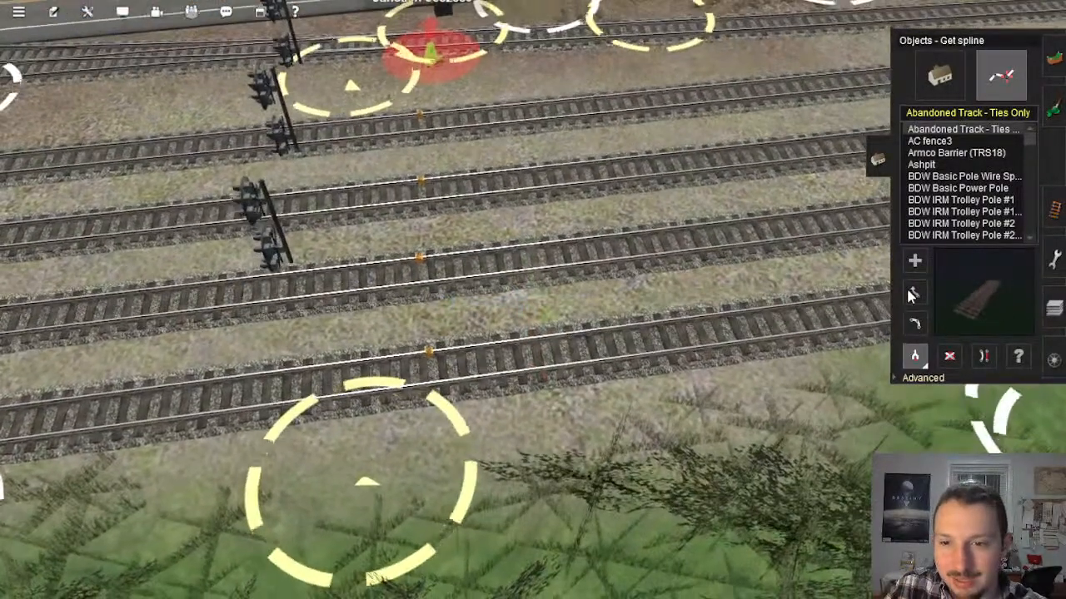
left_click(913, 294)
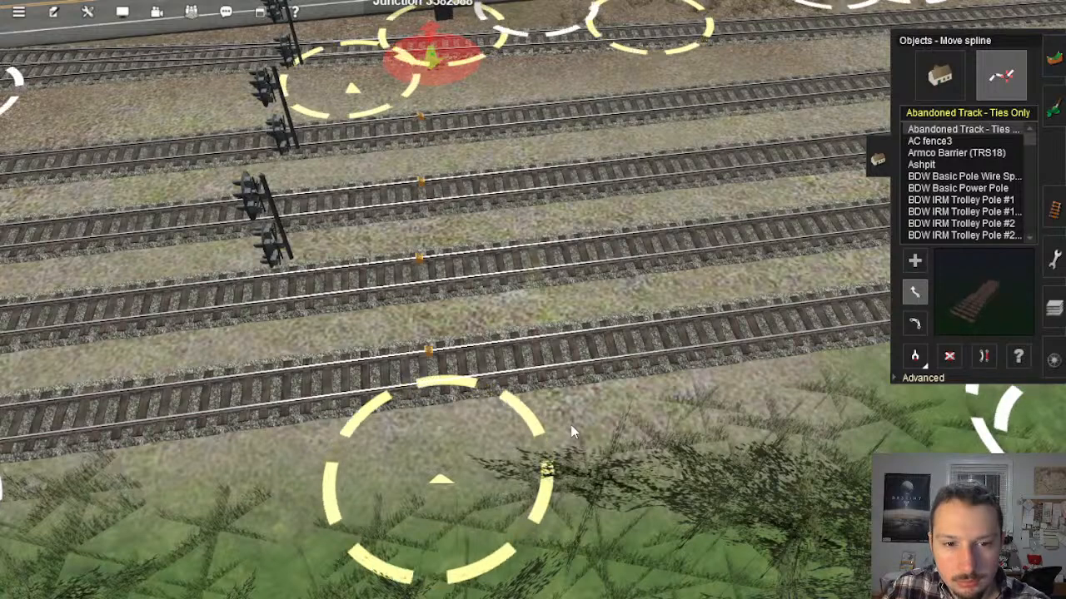
Step: Try searching the spline list for "PRR Sig" and clear the search text
left_click(955, 113)
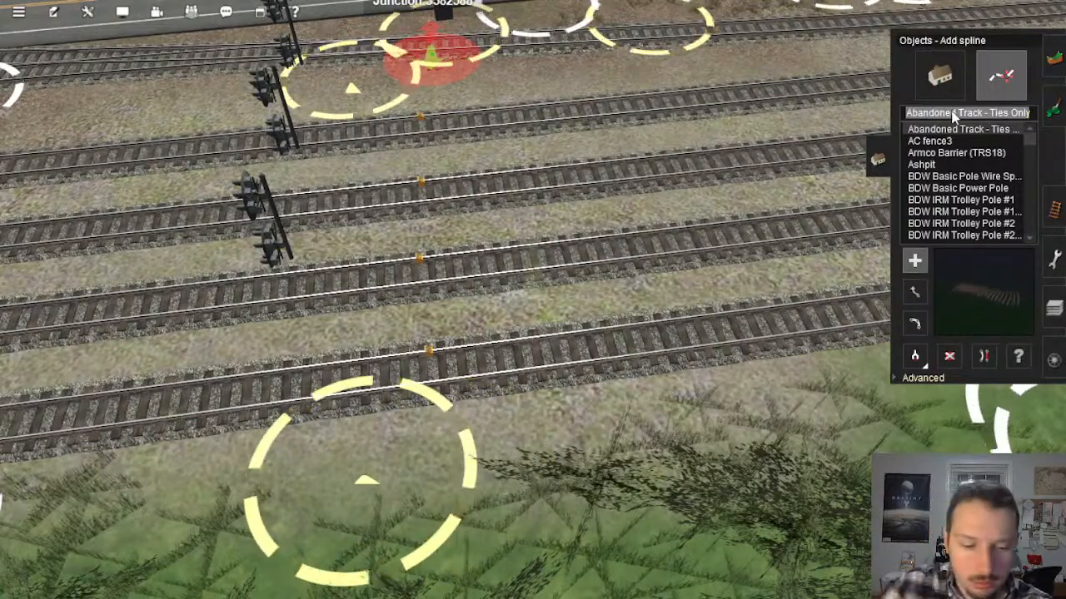
type("PRR Sig")
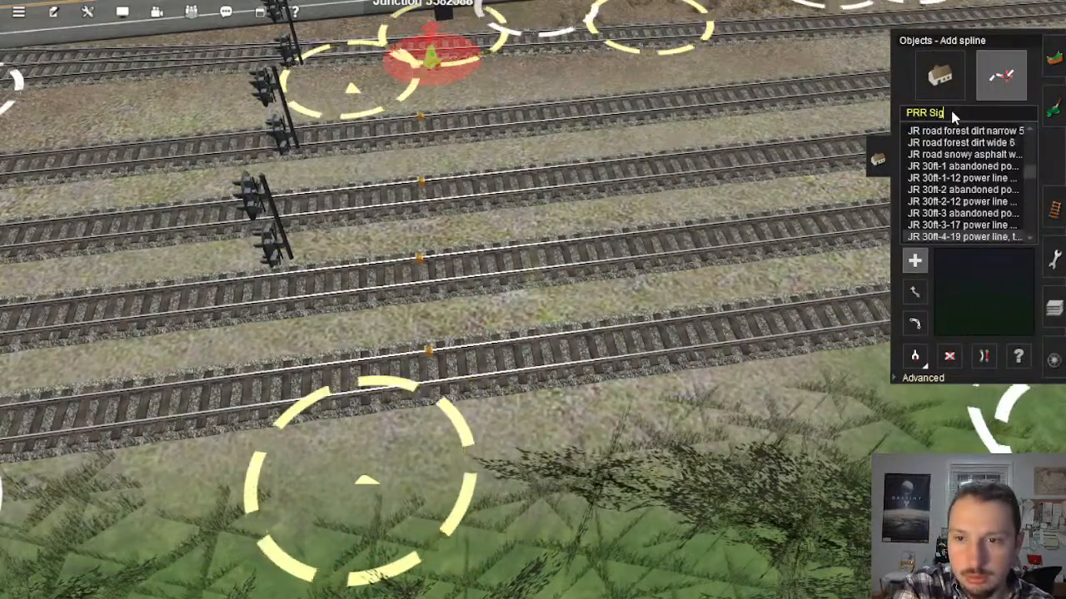
key("BackSpace")
key("BackSpace")
key("BackSpace")
key("BackSpace")
key("BackSpace")
key("BackSpace")
key("BackSpace")
key("BackSpace")
key("BackSpace")
key("BackSpace")
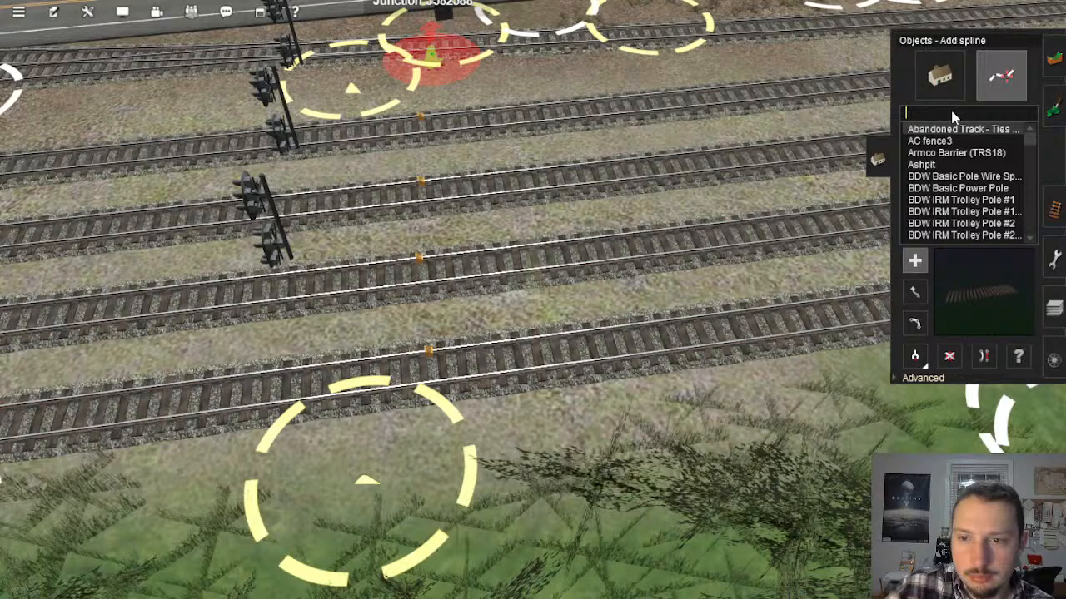
Step: Show the content search filter over the interlocking tracks
left_click(88, 13)
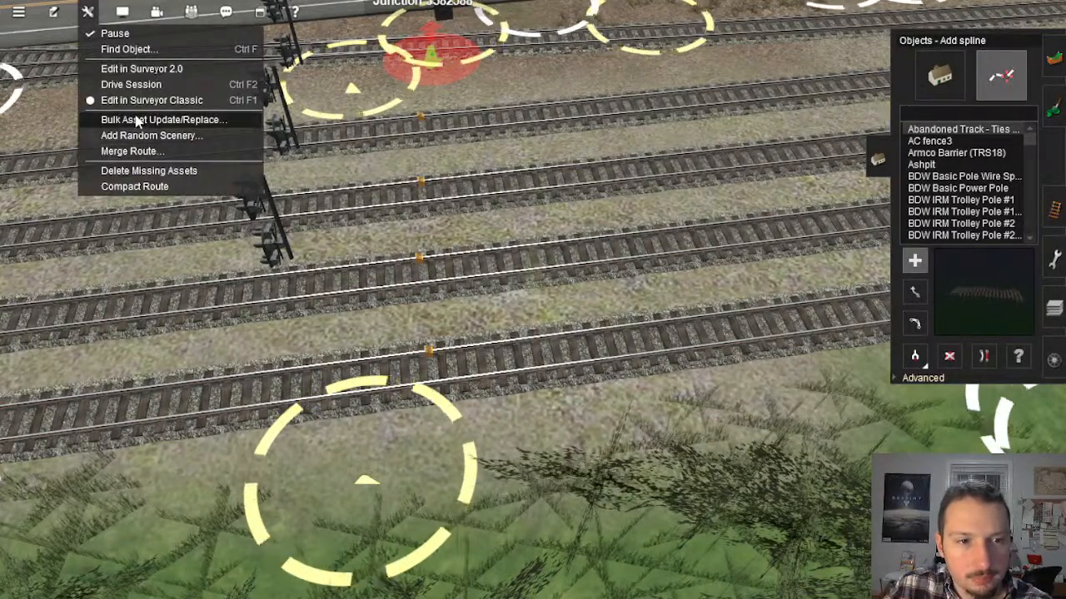
mouse_move(122, 15)
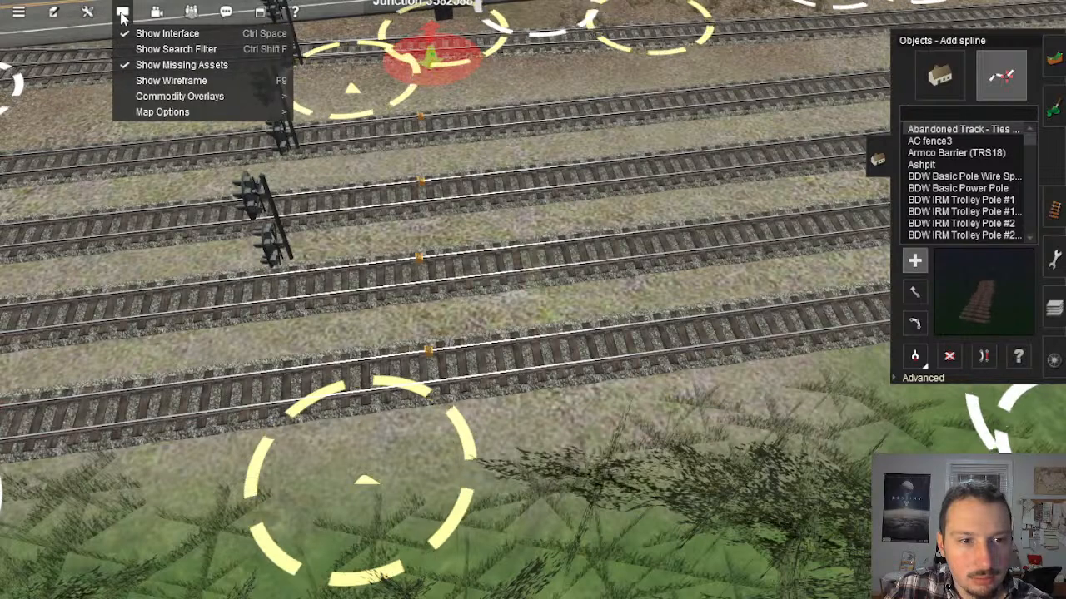
left_click(163, 49)
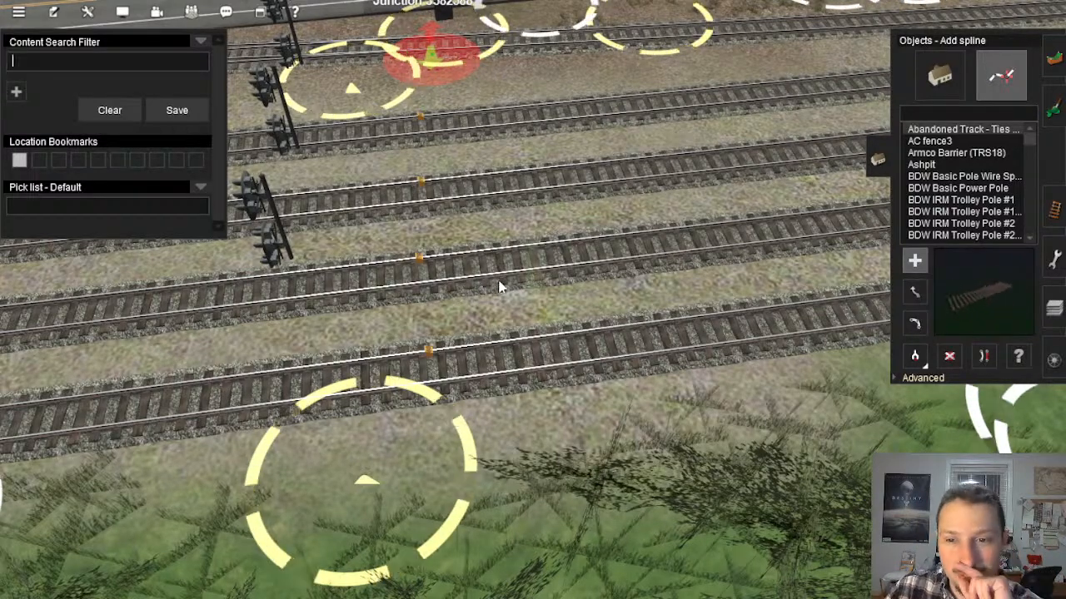
right_click(419, 250)
scroll(520, 327, "down", 4)
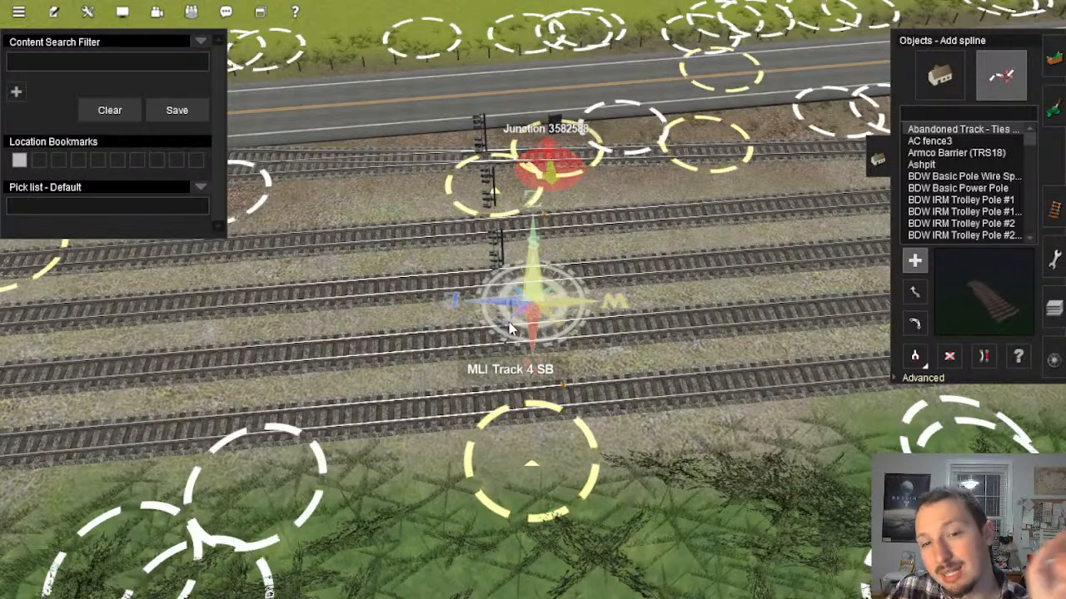
Step: Look through the scenery object list and return to the spline list
left_click(938, 80)
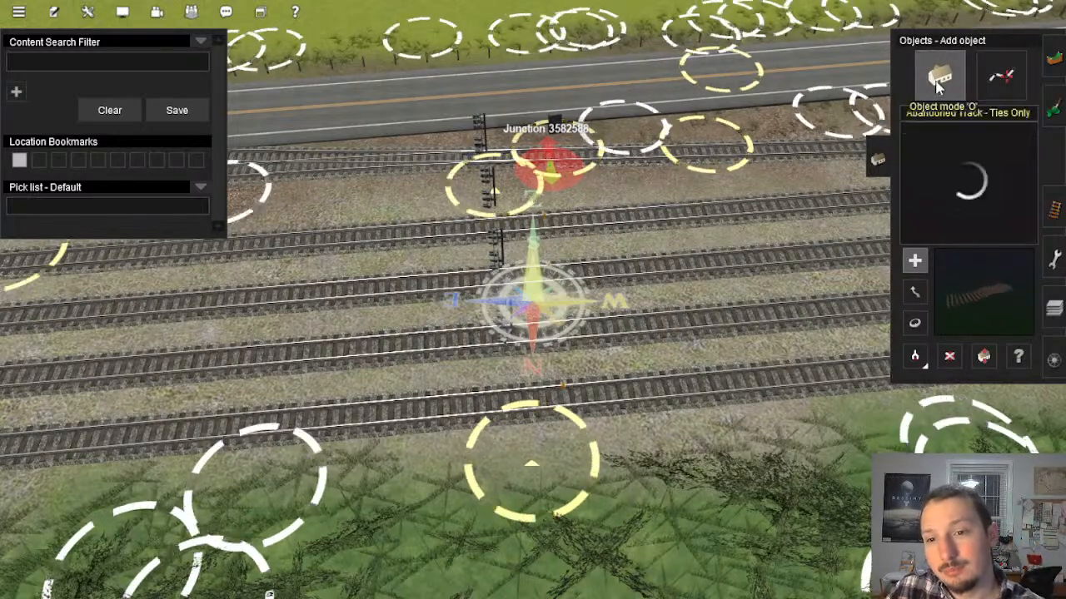
key("Left")
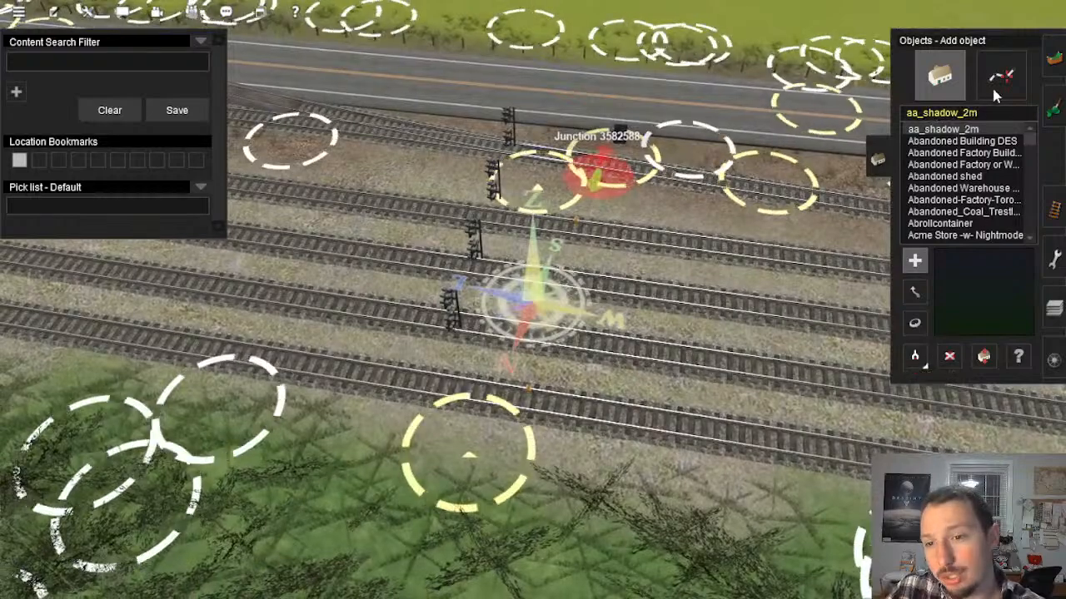
left_click(995, 87)
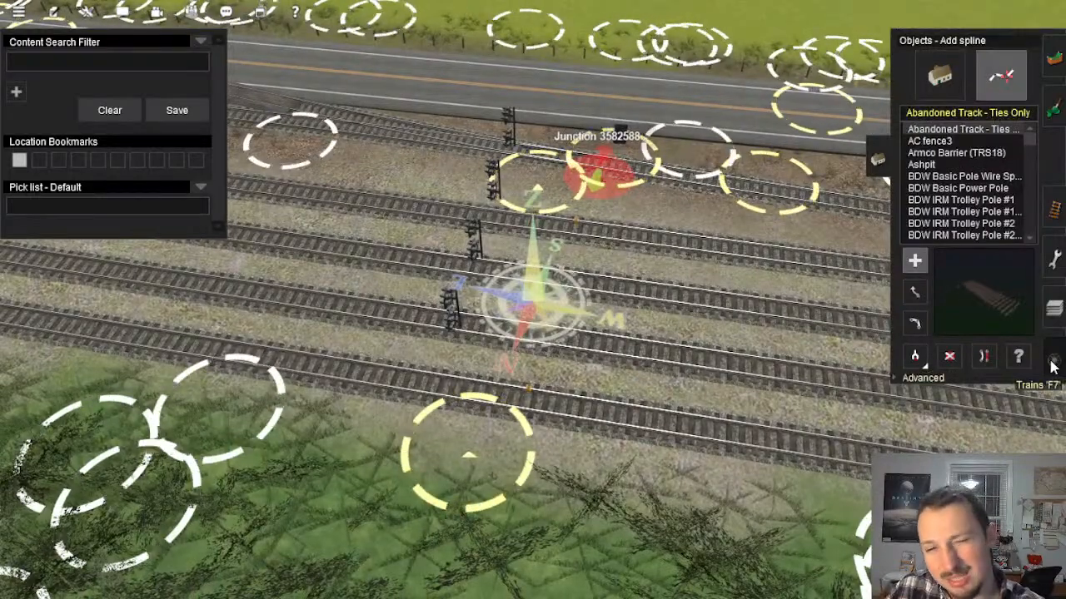
Step: Pick up the get spline tool at Mason's Landing Interlocking and filter the content by "Signal"
left_click(142, 65)
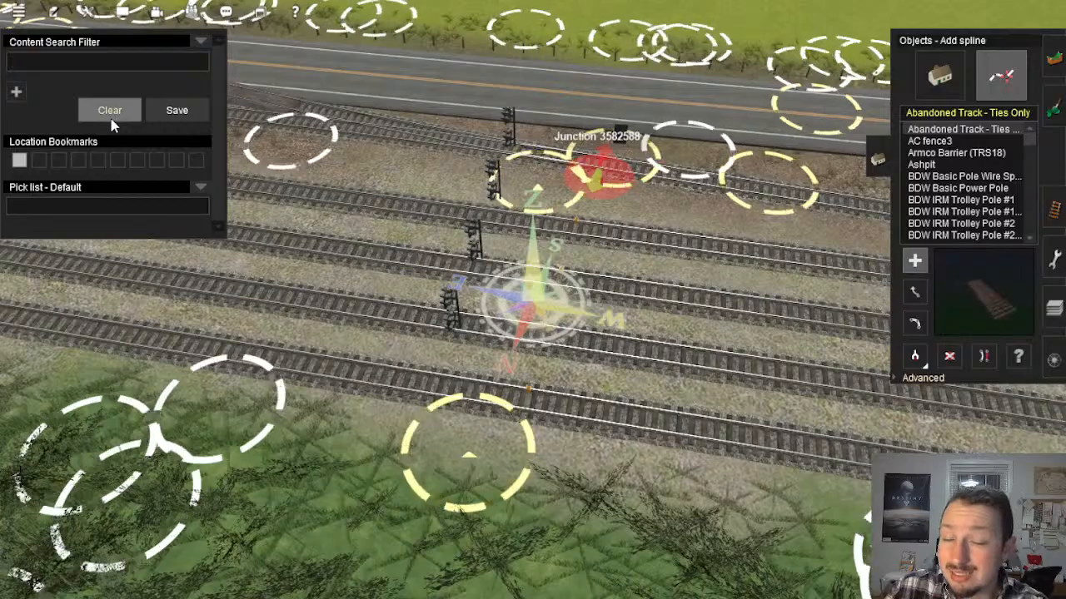
scroll(540, 247, "down", 15)
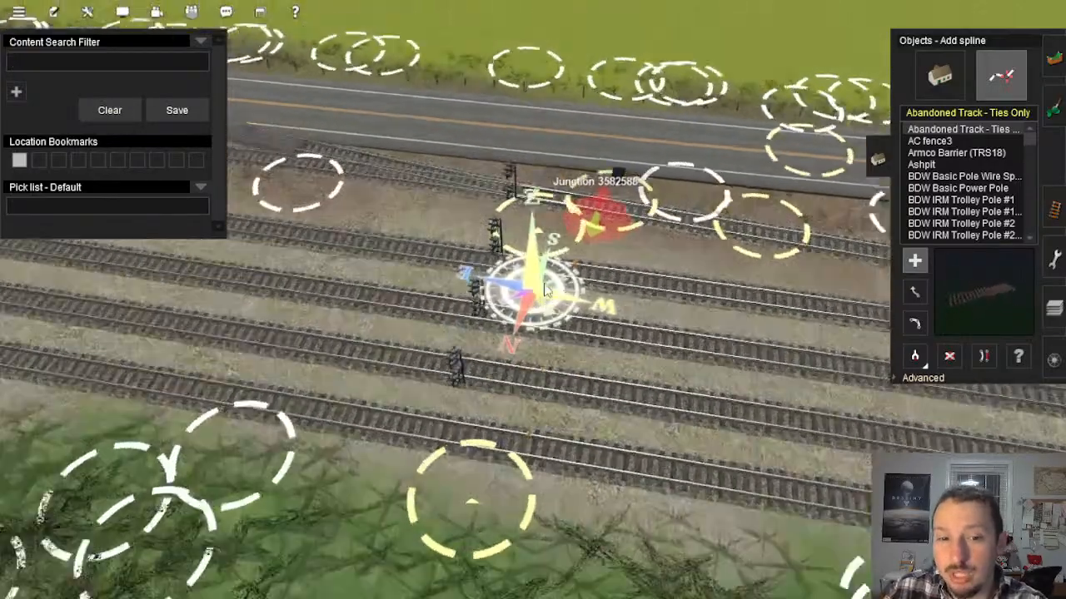
scroll(548, 301, "down", 7)
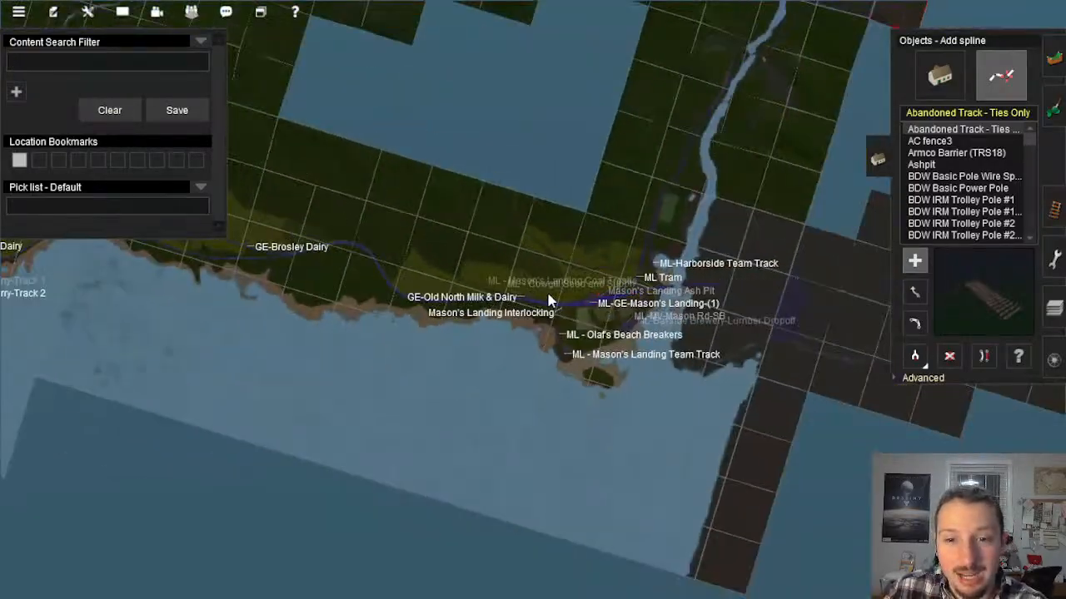
scroll(548, 301, "up", 4)
scroll(548, 301, "up", 10)
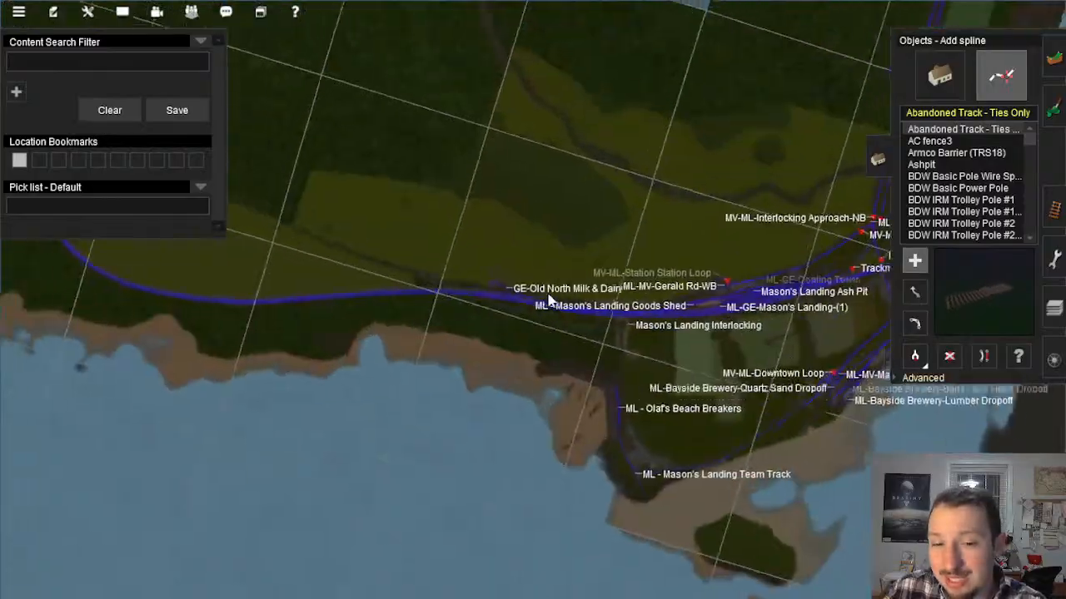
scroll(536, 324, "up", 8)
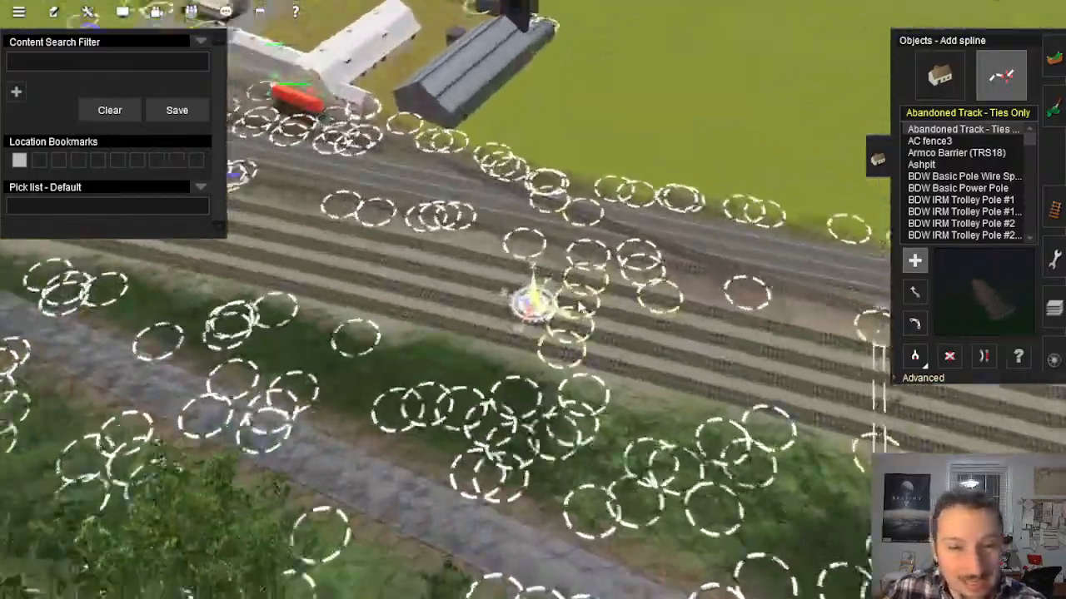
scroll(626, 344, "up", 4)
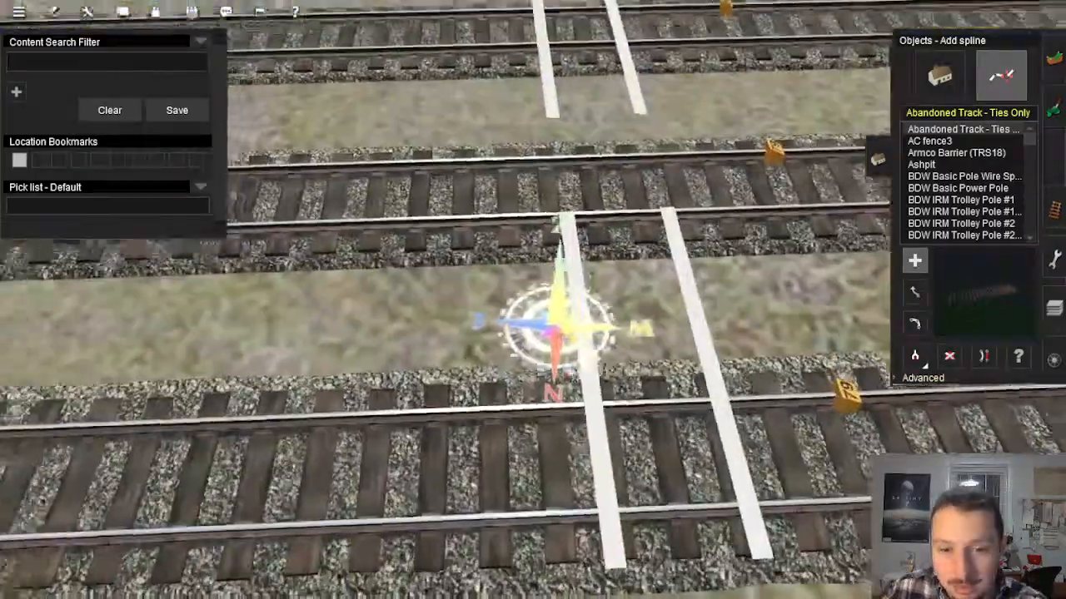
scroll(626, 344, "down", 4)
right_click_drag(626, 344, 858, 203)
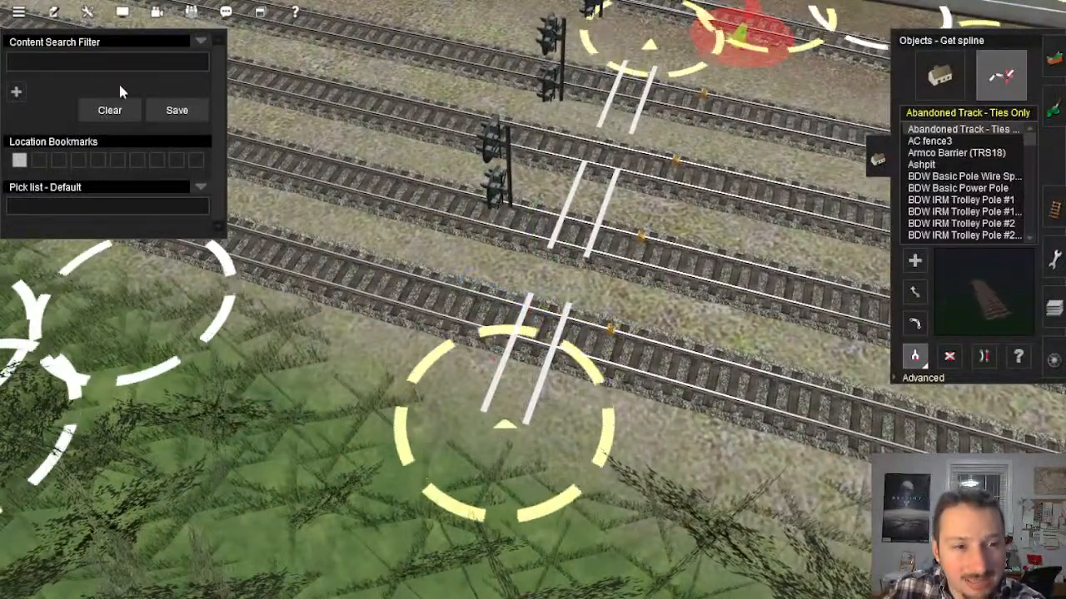
type("Signal")
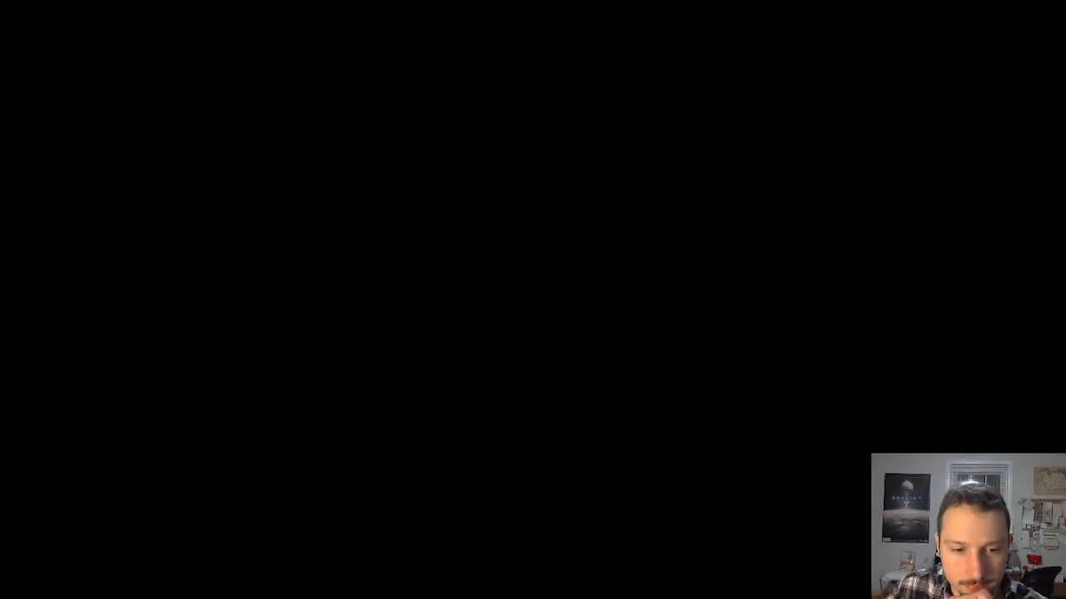
Step: Switch to OBS and make the Screen source visible
left_click(361, 477)
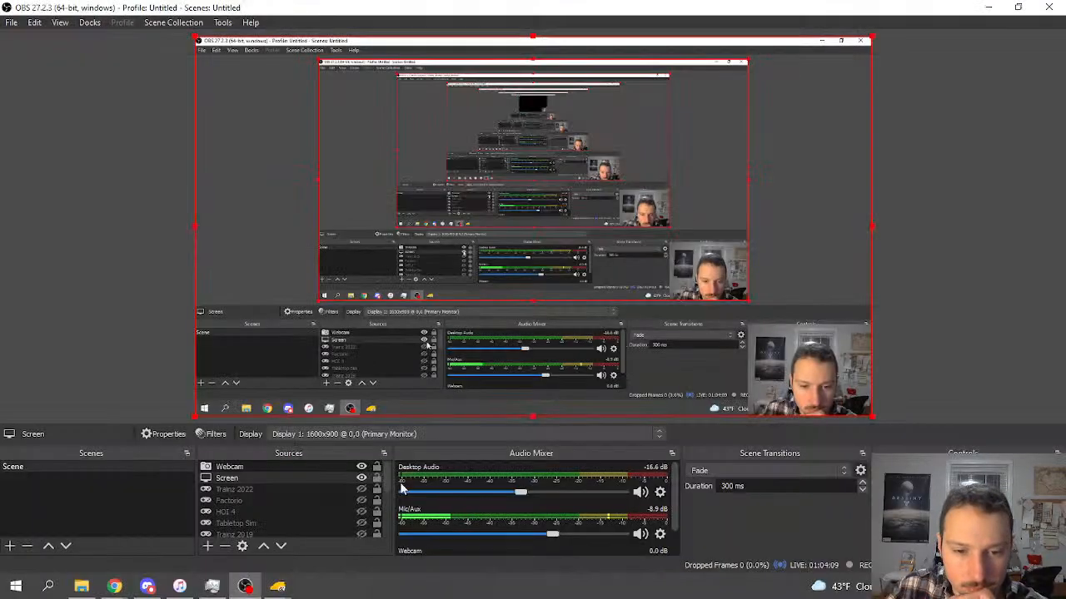
Step: Leave OBS, switch to Content Manager and search the Download Station assets for "Signal Bridge"
left_click(992, 5)
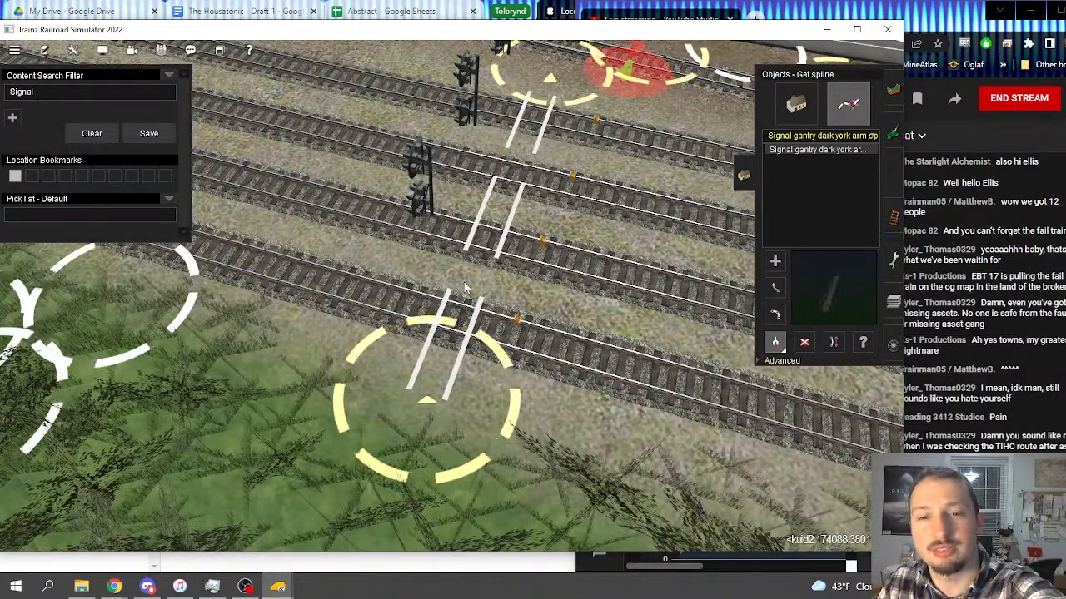
left_click(81, 587)
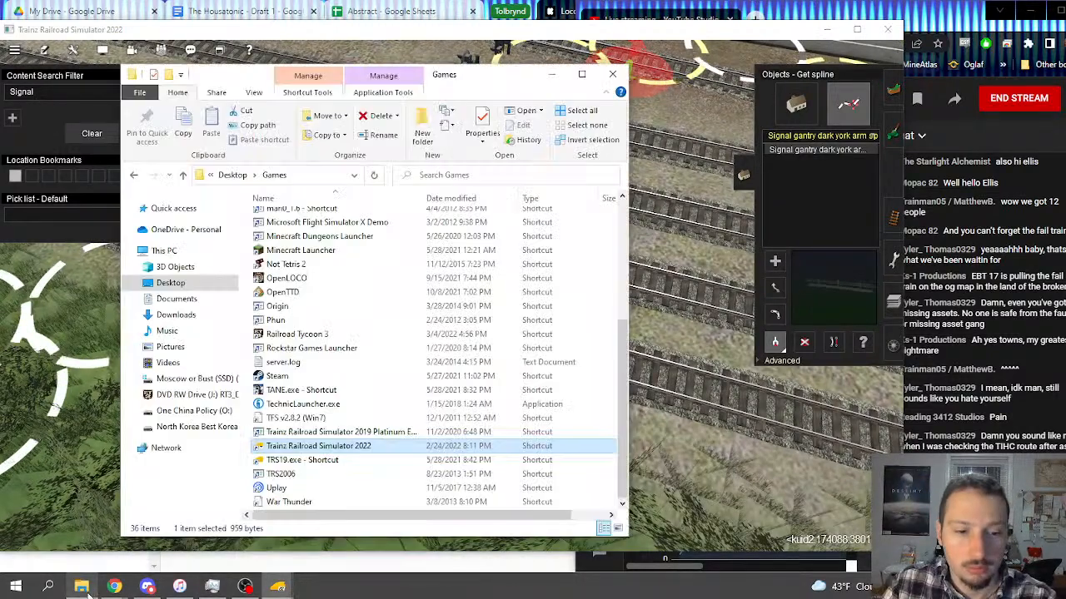
left_click(82, 587)
mouse_move(277, 587)
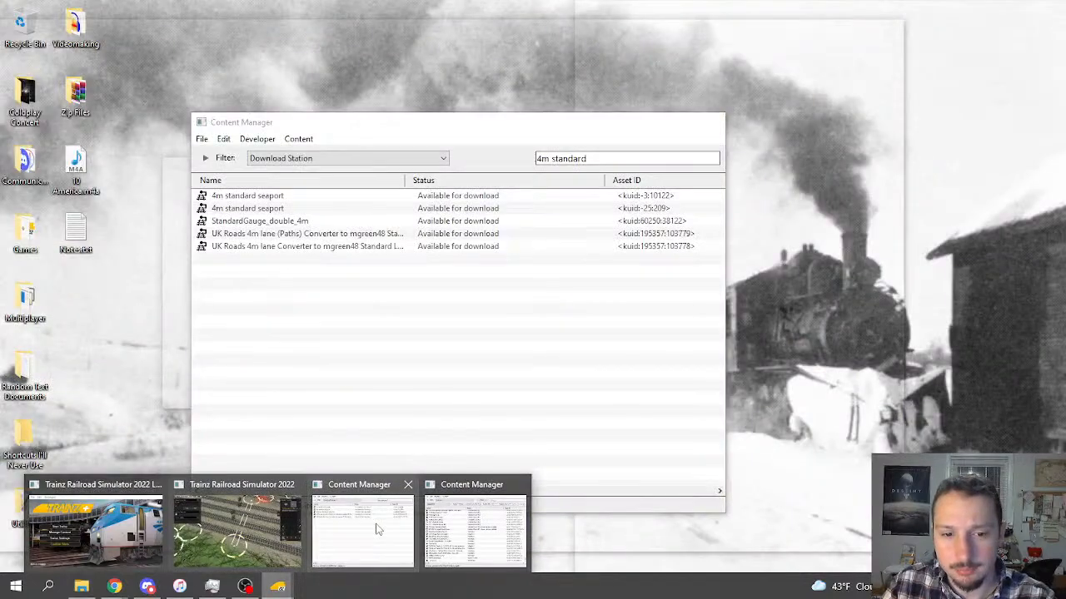
left_click(376, 529)
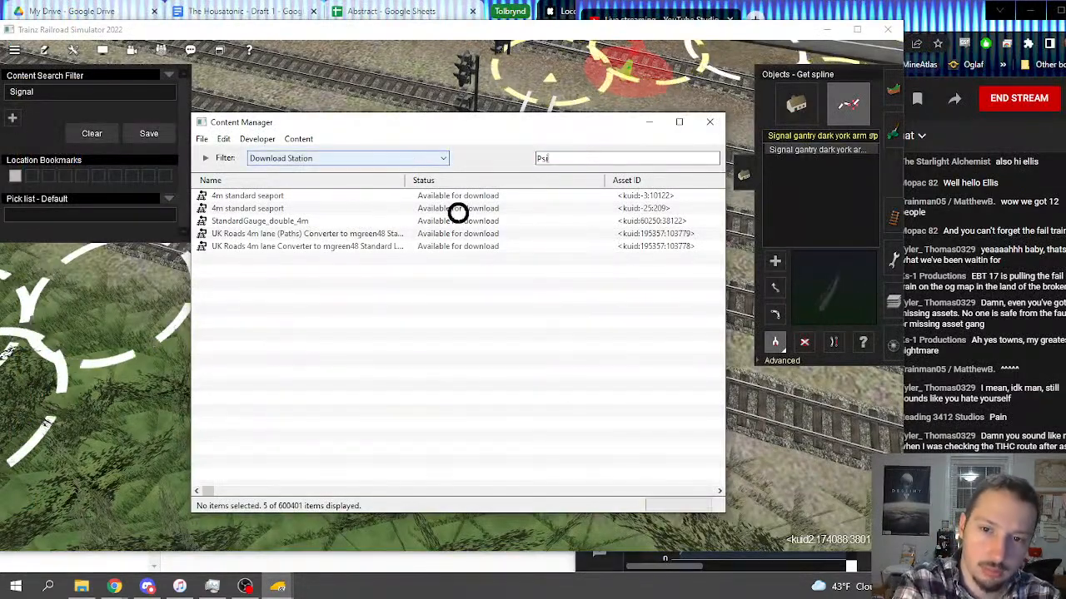
type("Signal")
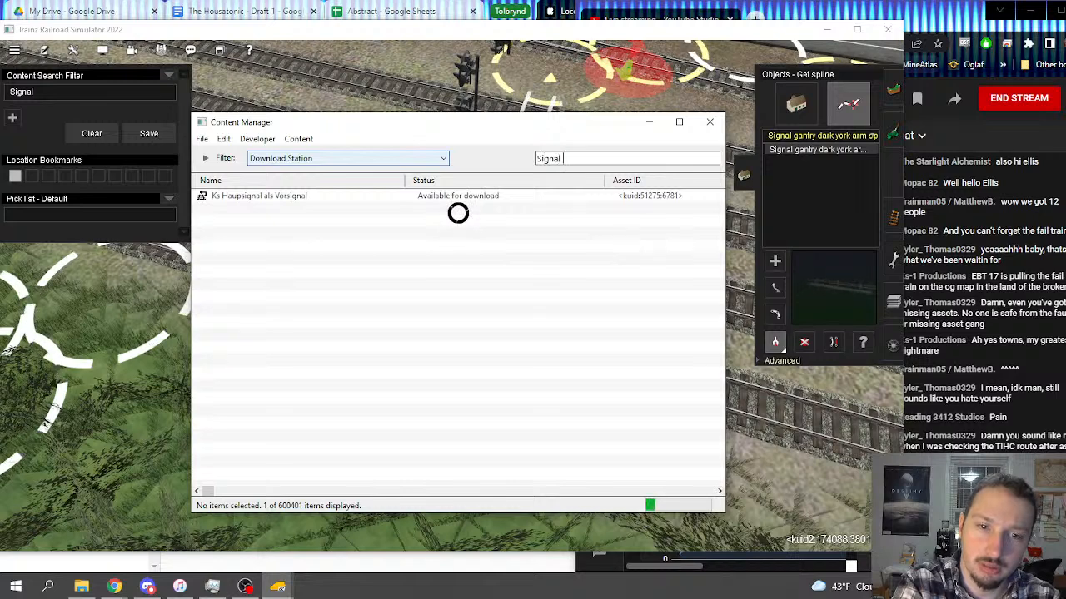
type(" Bridge")
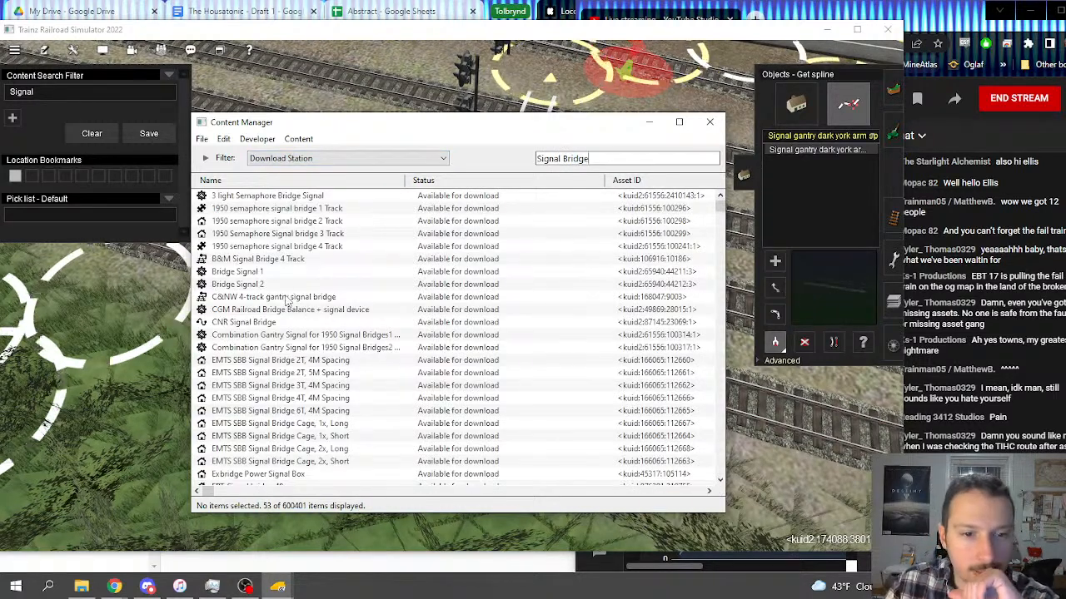
scroll(302, 324, "down", 10)
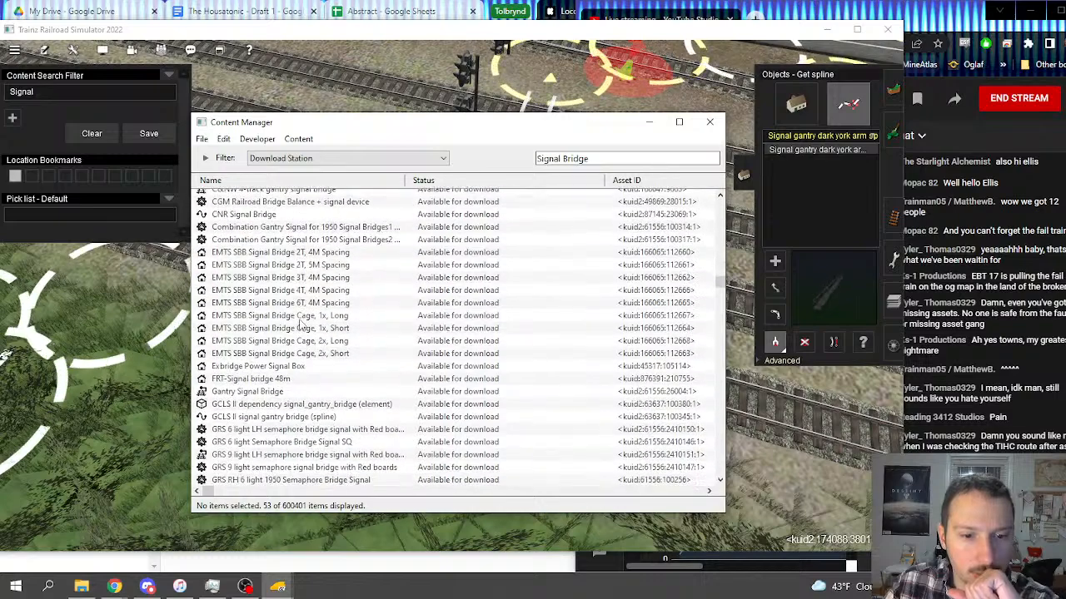
scroll(303, 325, "down", 2)
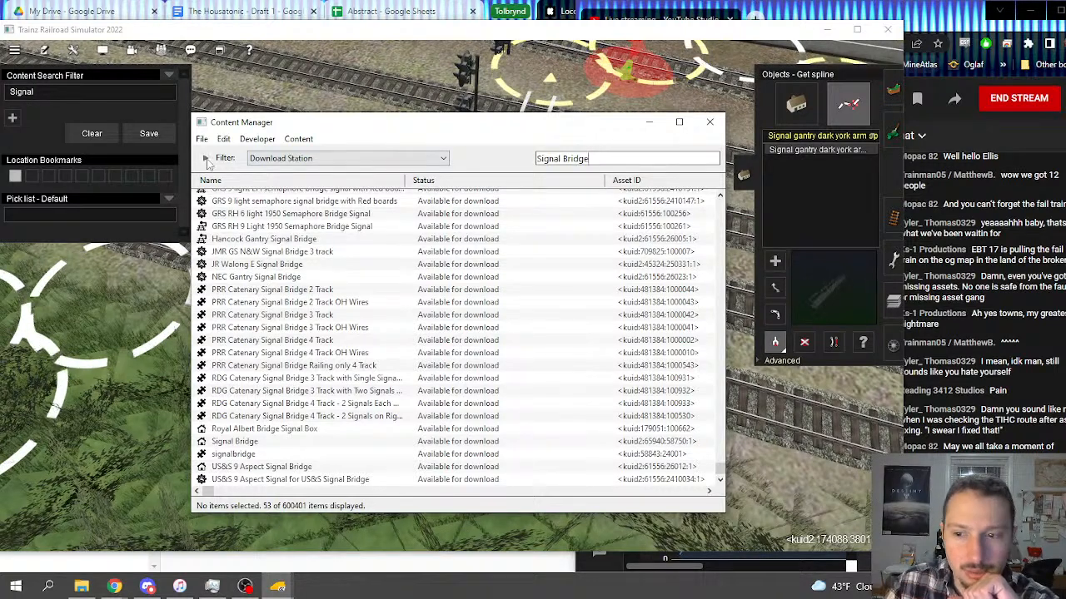
Step: Remove the Installed condition from the Download Station filter and look through the "Signal Bridge" results
left_click(205, 159)
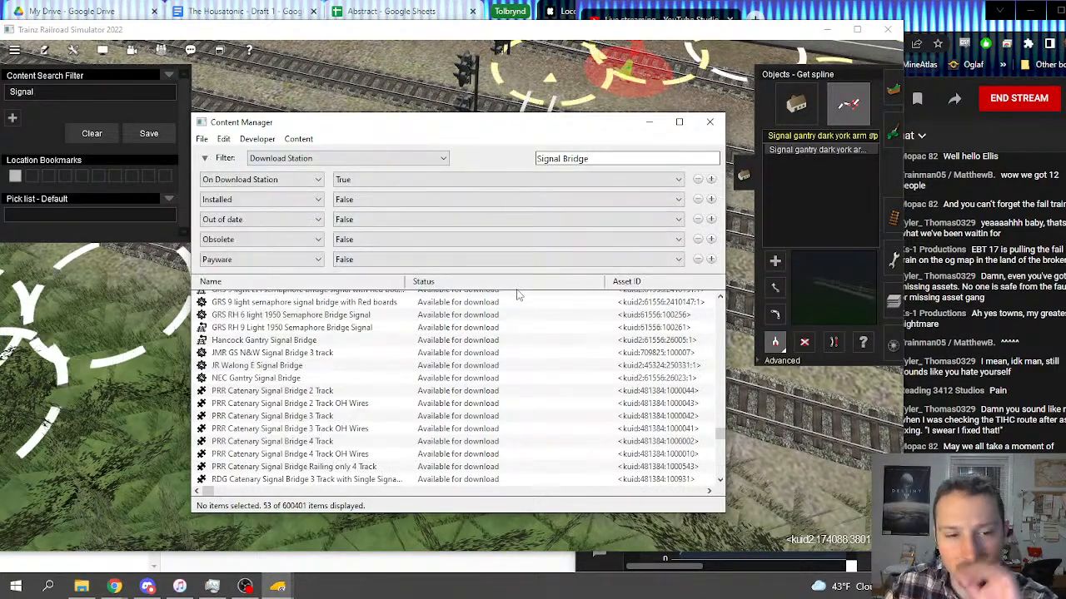
left_click(697, 199)
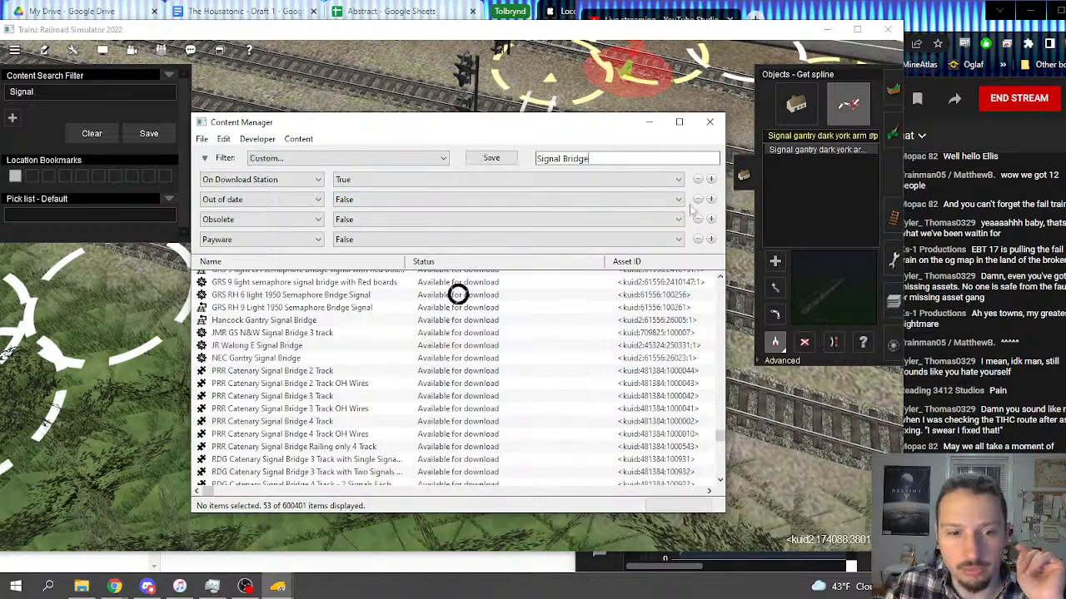
scroll(410, 384, "up", 10)
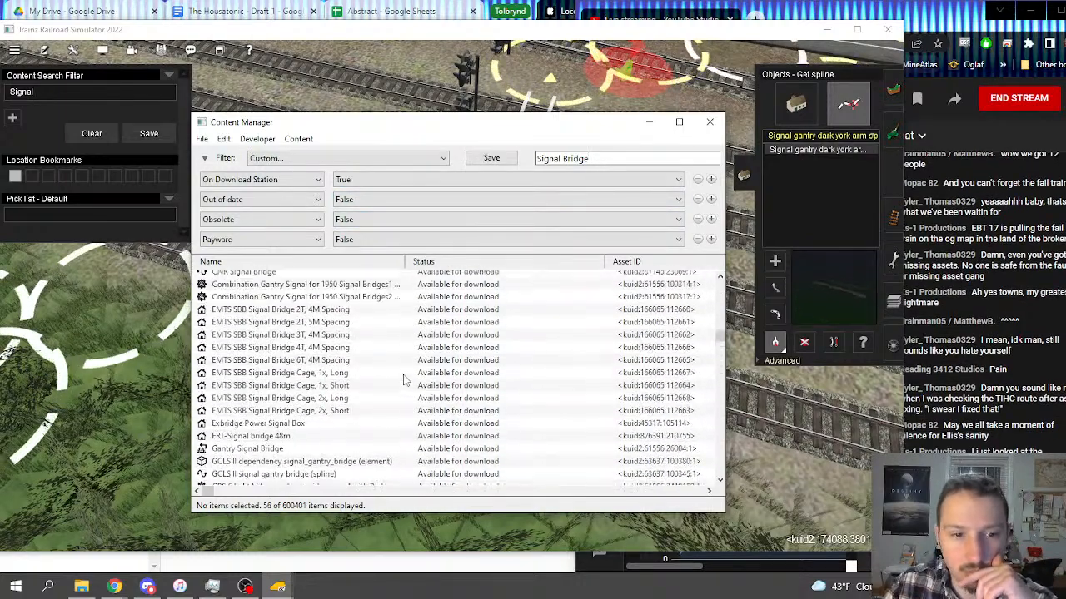
scroll(404, 379, "down", 10)
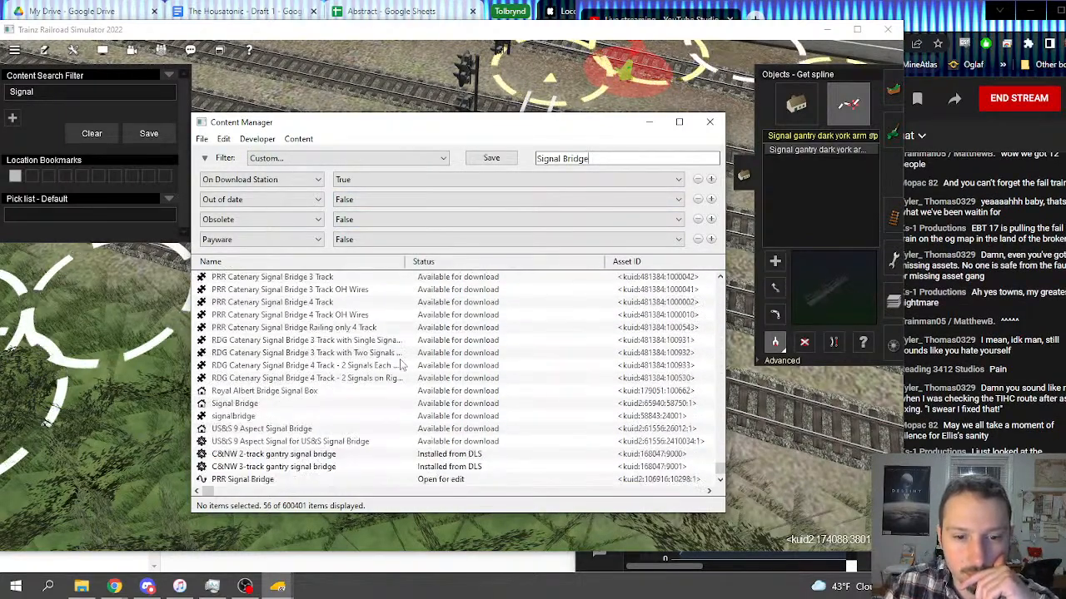
Step: View the asset details of the PRR Signal Bridge, then close them and the Content Manager window
double_click(384, 481)
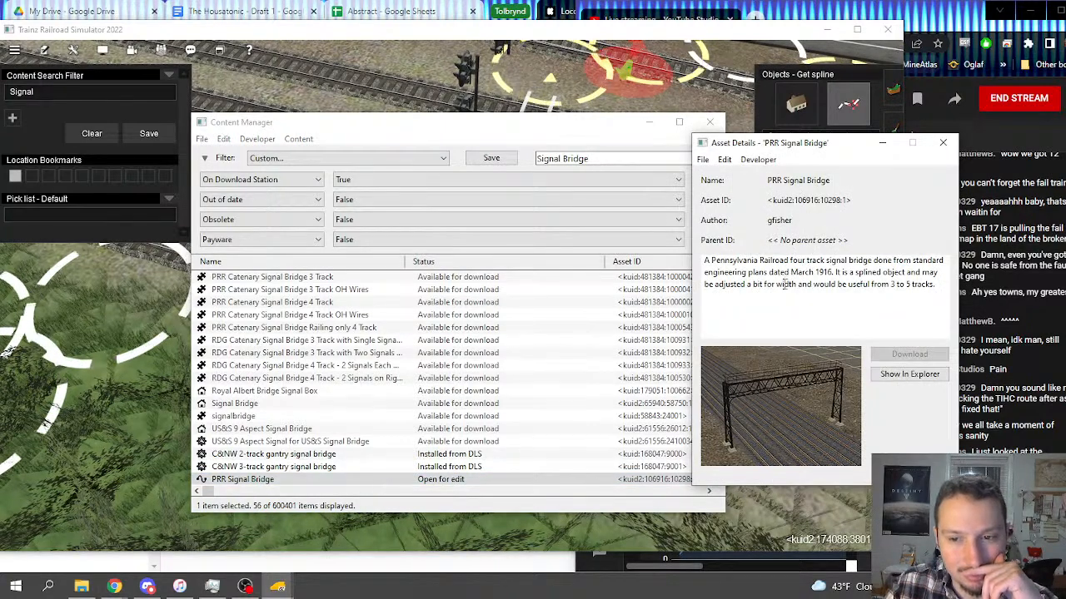
left_click(943, 145)
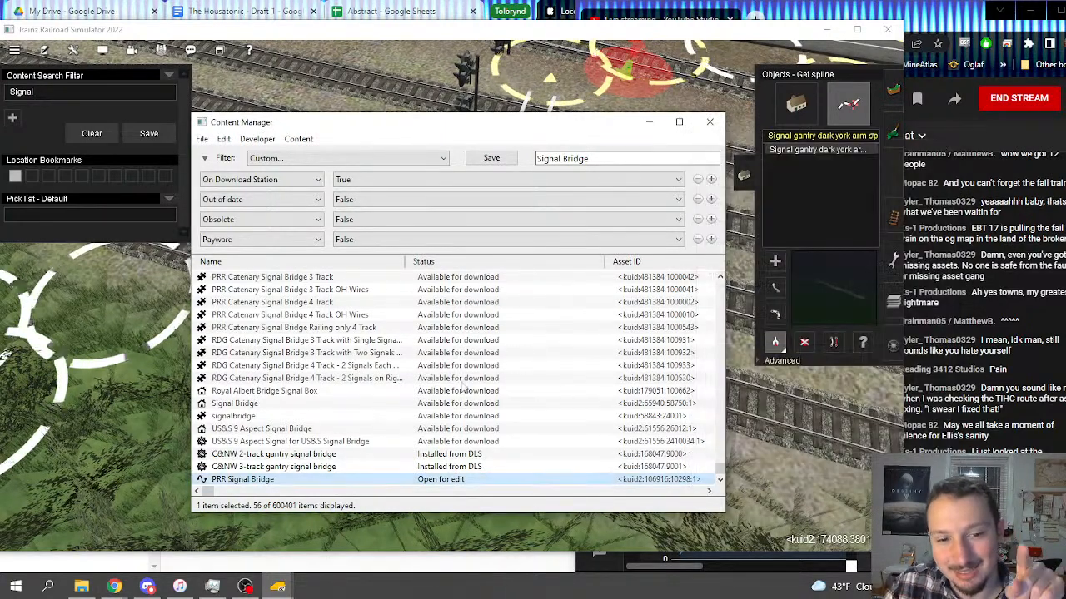
left_click(707, 126)
Step: Examine the route's tracks from the interlocking to the waterfront and around Mason's Landing Main 4-2 N
scroll(349, 291, "down", 10)
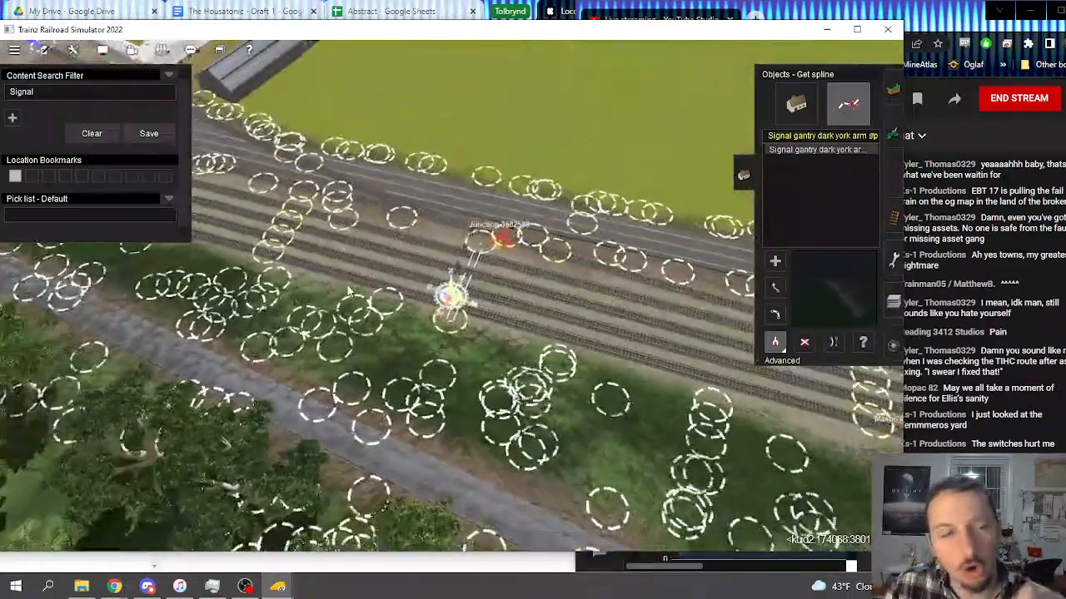
left_click(14, 50)
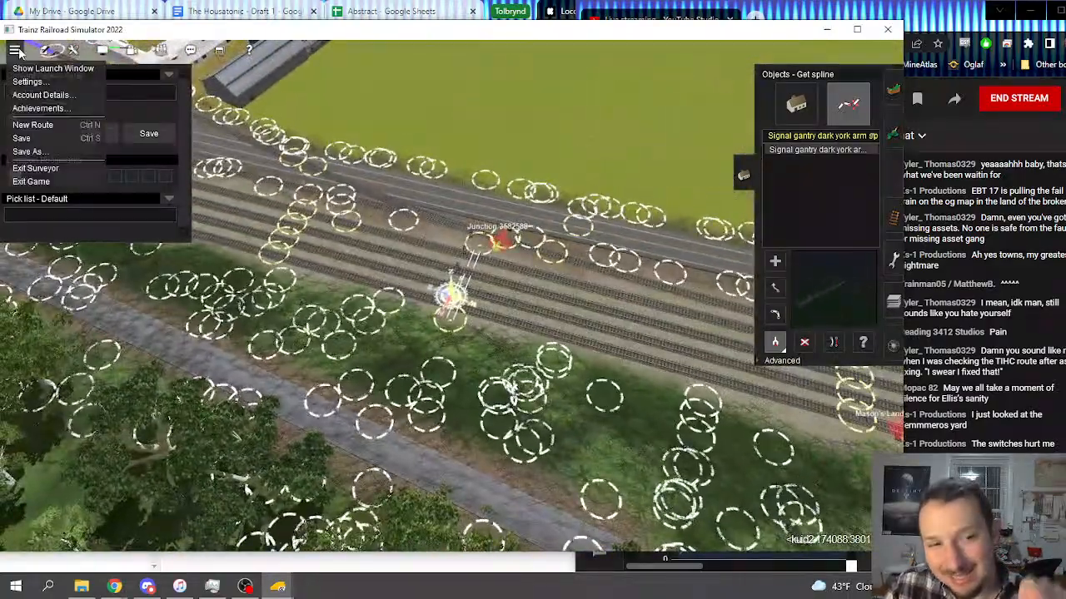
right_click(424, 268)
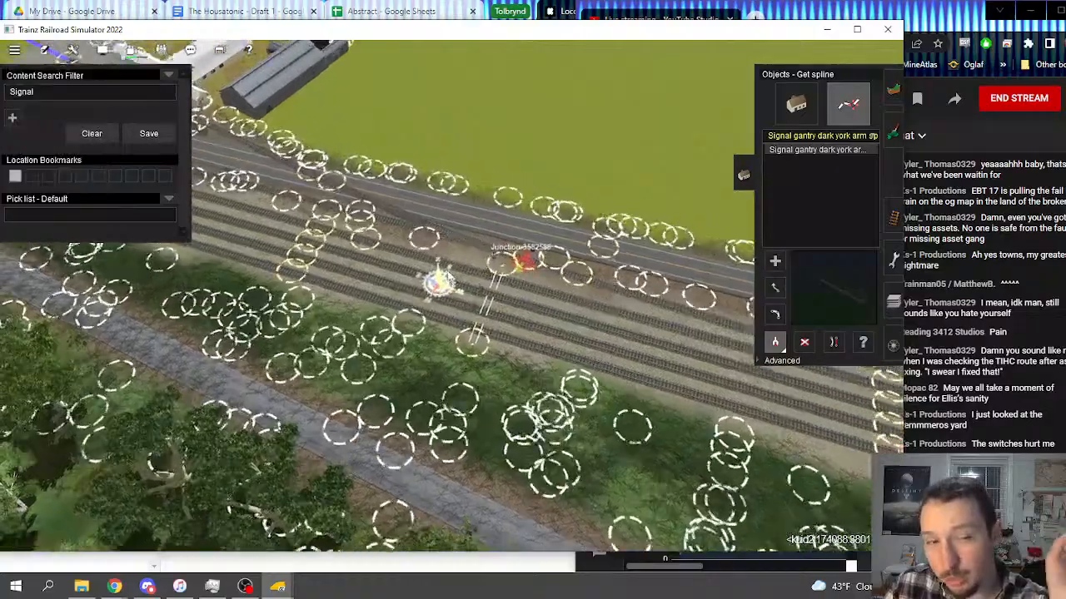
scroll(500, 302, "down", 8)
right_click_drag(502, 304, 593, 230)
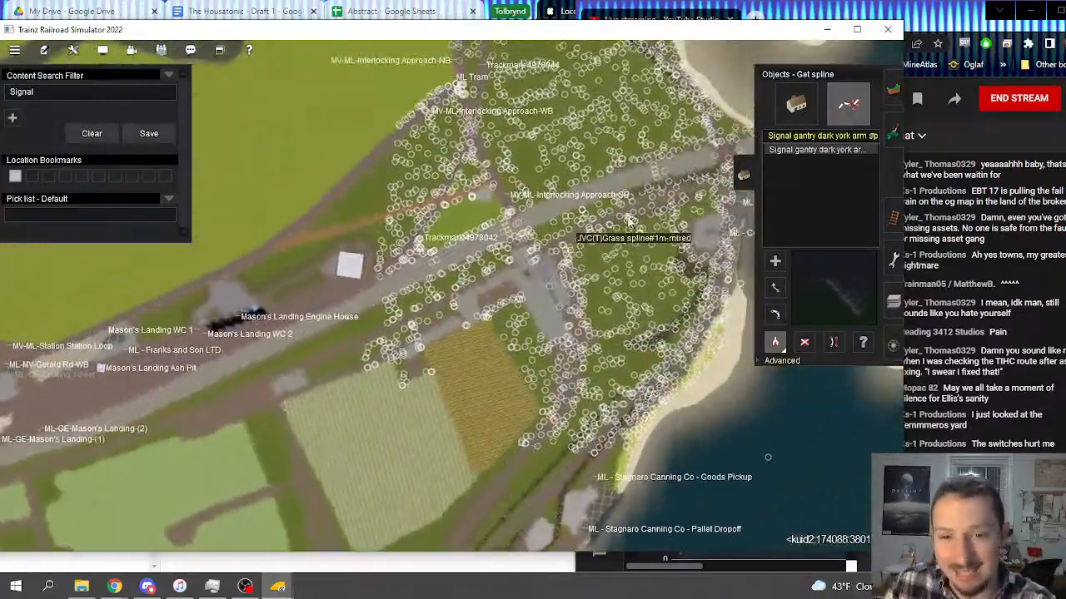
scroll(361, 298, "up", 3)
scroll(361, 297, "up", 6)
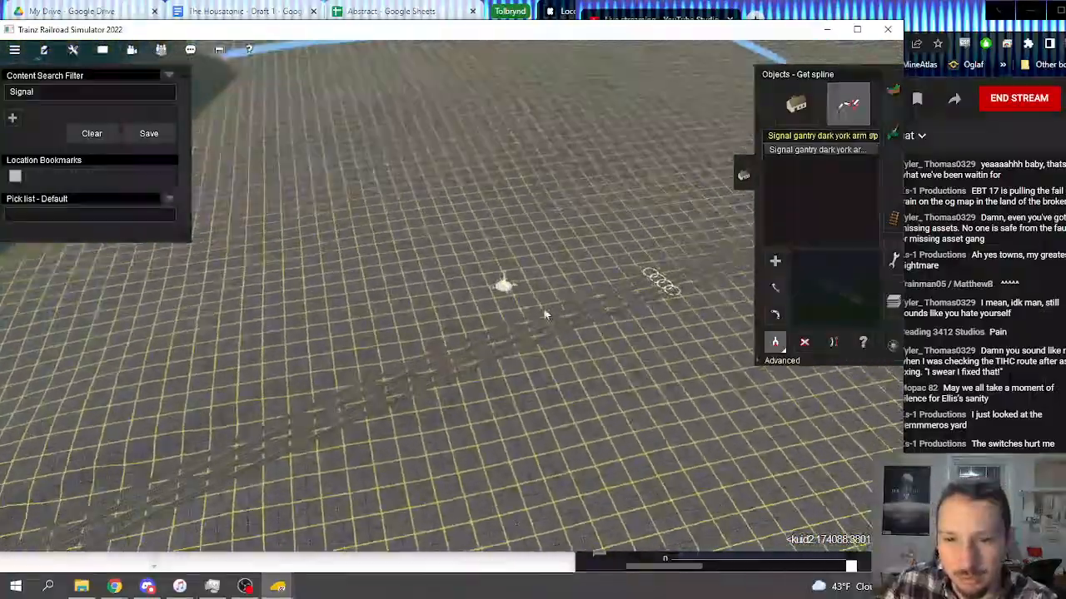
key("Right")
right_click_drag(495, 270, 440, 197)
key("Left")
right_click(438, 279)
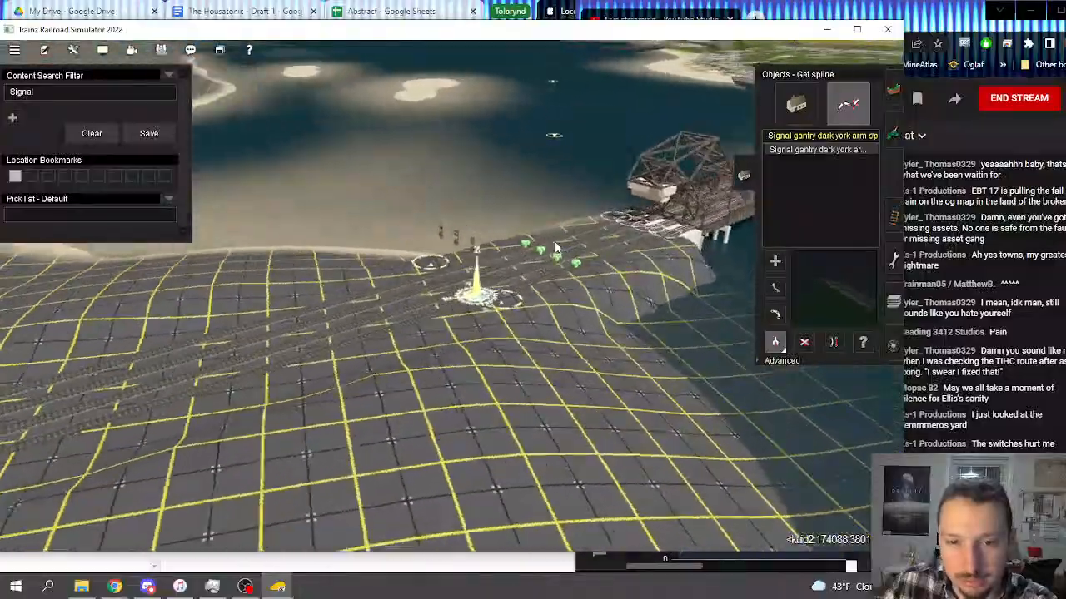
right_click(501, 215)
key("Right")
right_click(533, 125)
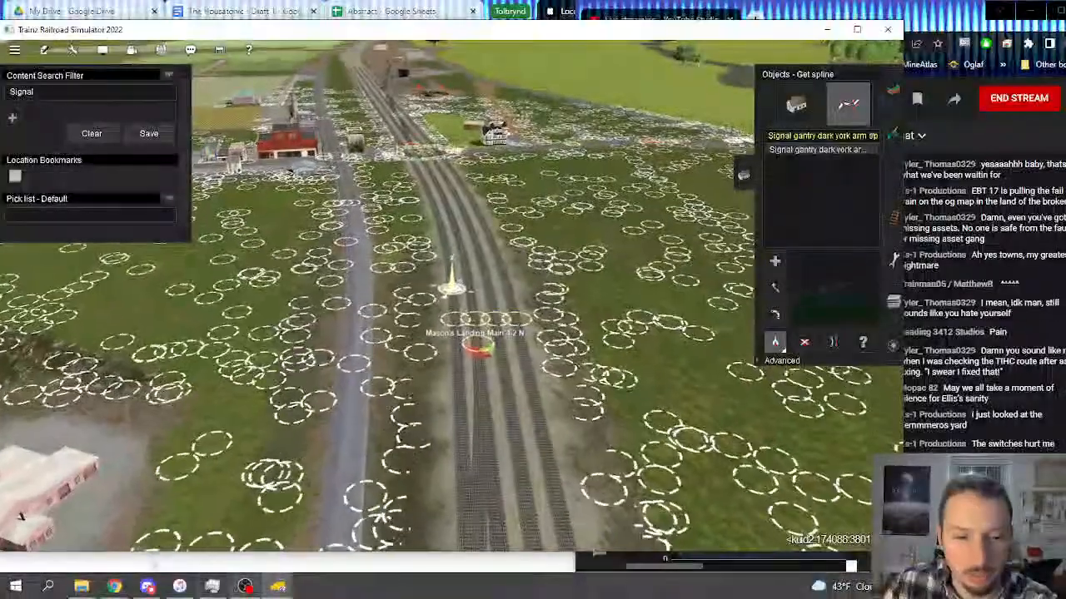
Step: List the assets open for edit in Content Manager and revert the PRR Signal Bridge to its original
left_click(278, 586)
left_click(425, 521)
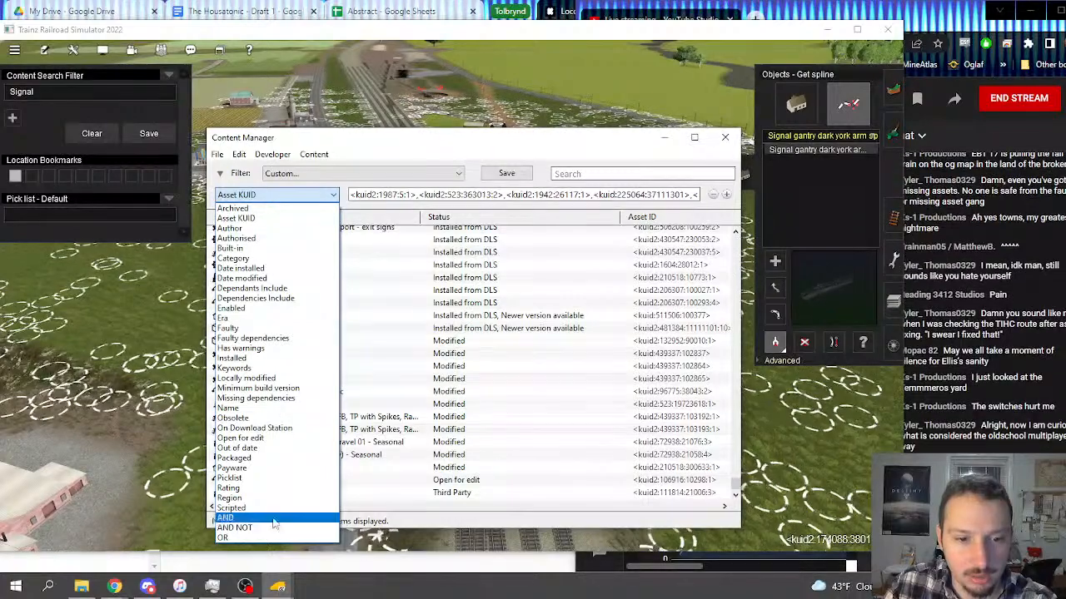
left_click(271, 438)
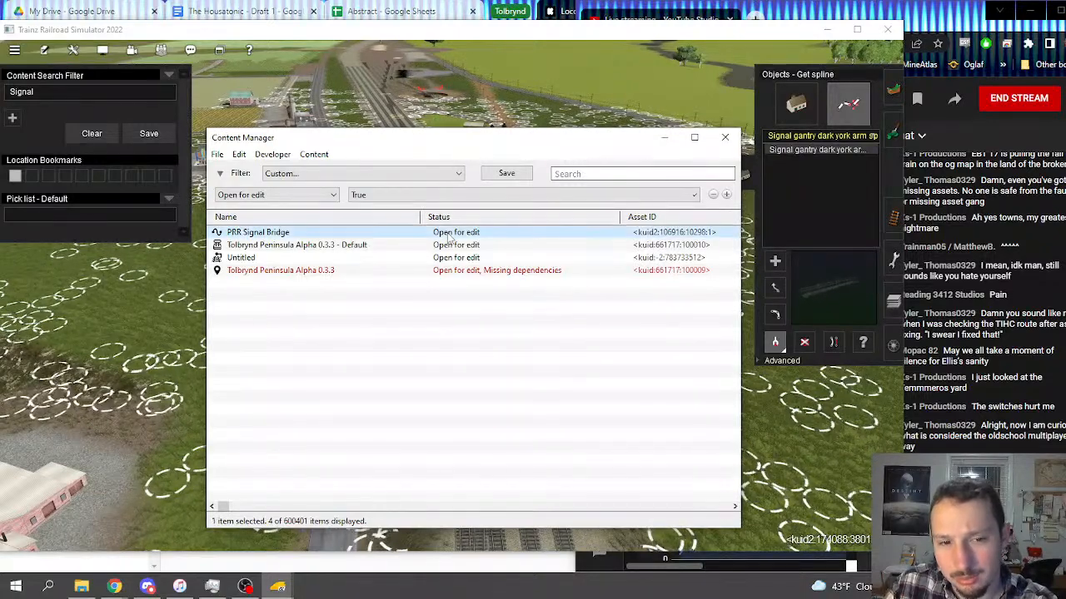
right_click(453, 239)
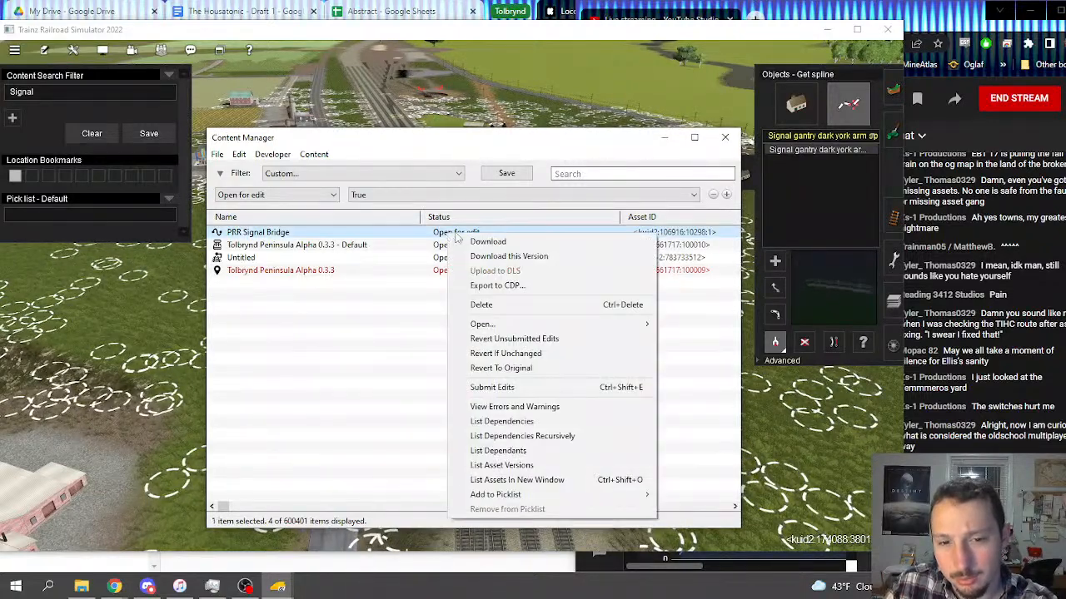
left_click(512, 368)
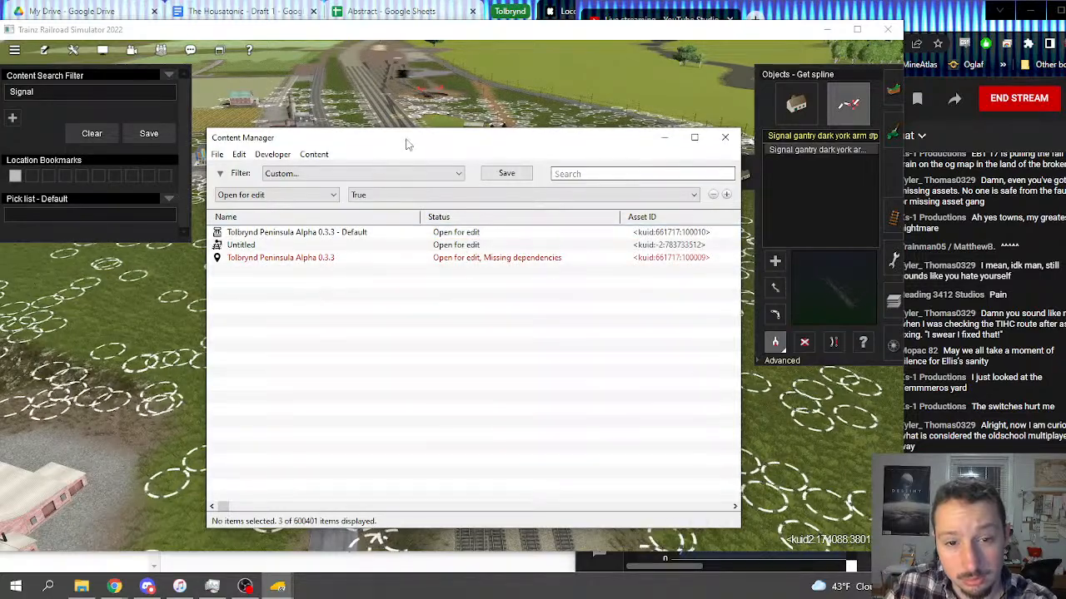
Step: Return to the route, clear the content search filter and filter the splines by "PRR"
left_click_drag(407, 145, 409, 299)
left_click(91, 133)
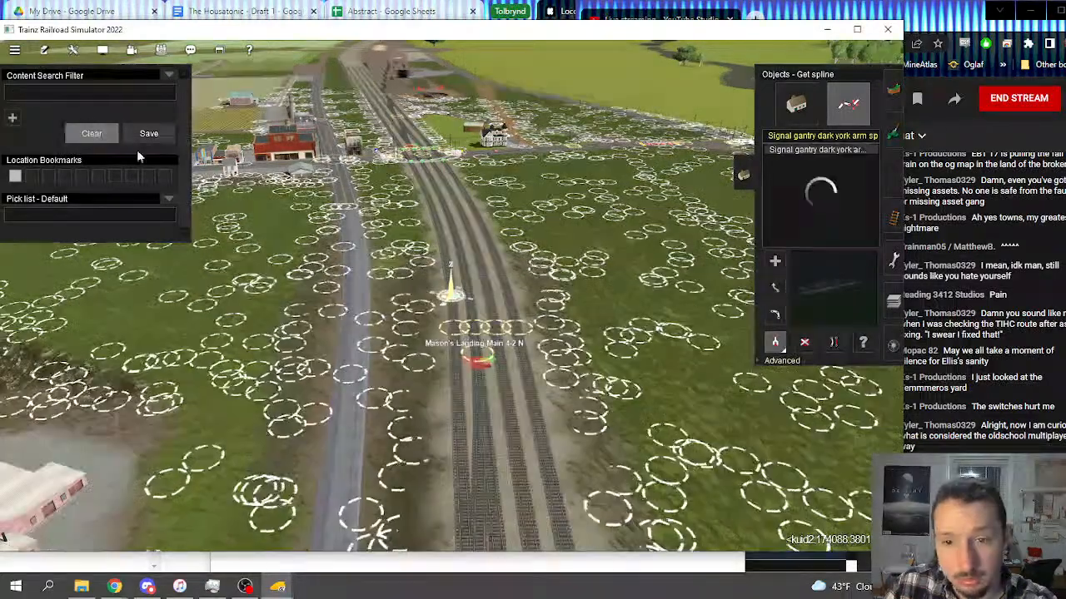
left_click(92, 94)
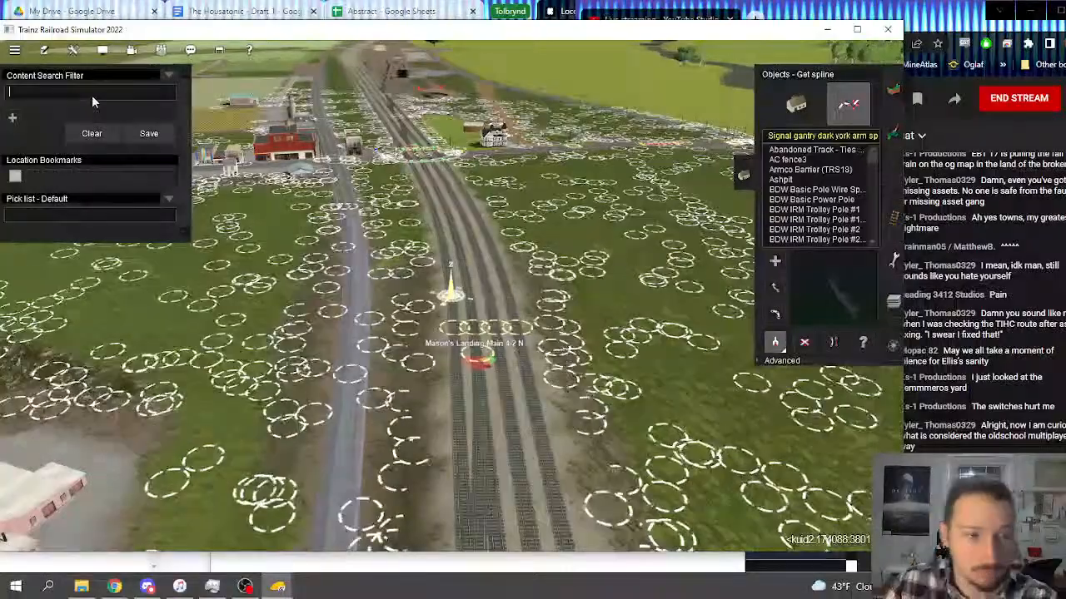
type("PRR")
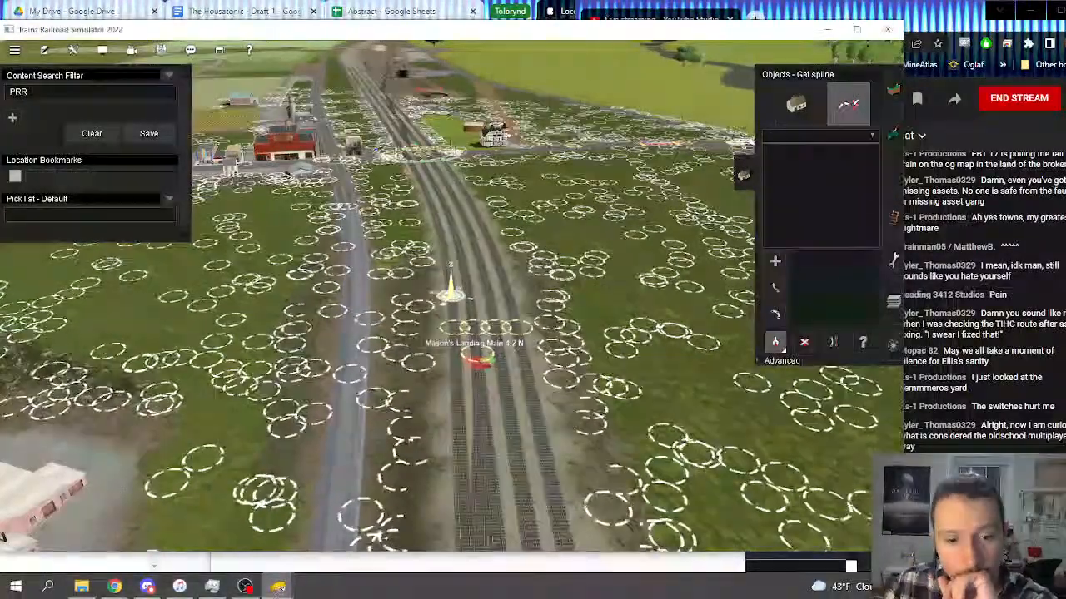
Step: Bring Content Manager back up, set its filter to All Content and search for "Signal Bridge"
mouse_move(278, 587)
left_click(399, 520)
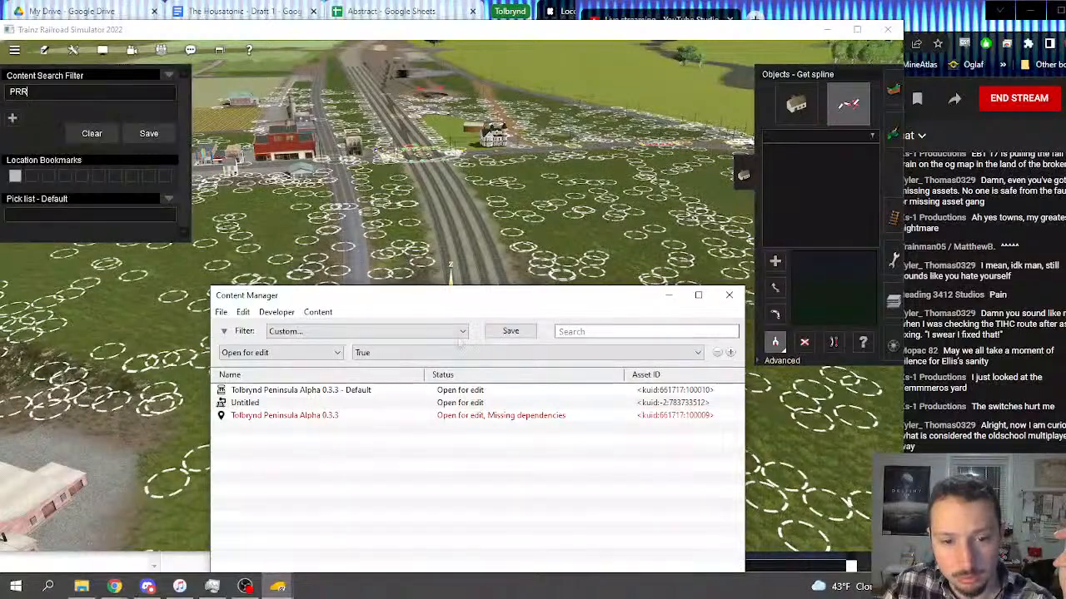
left_click_drag(400, 298, 388, 131)
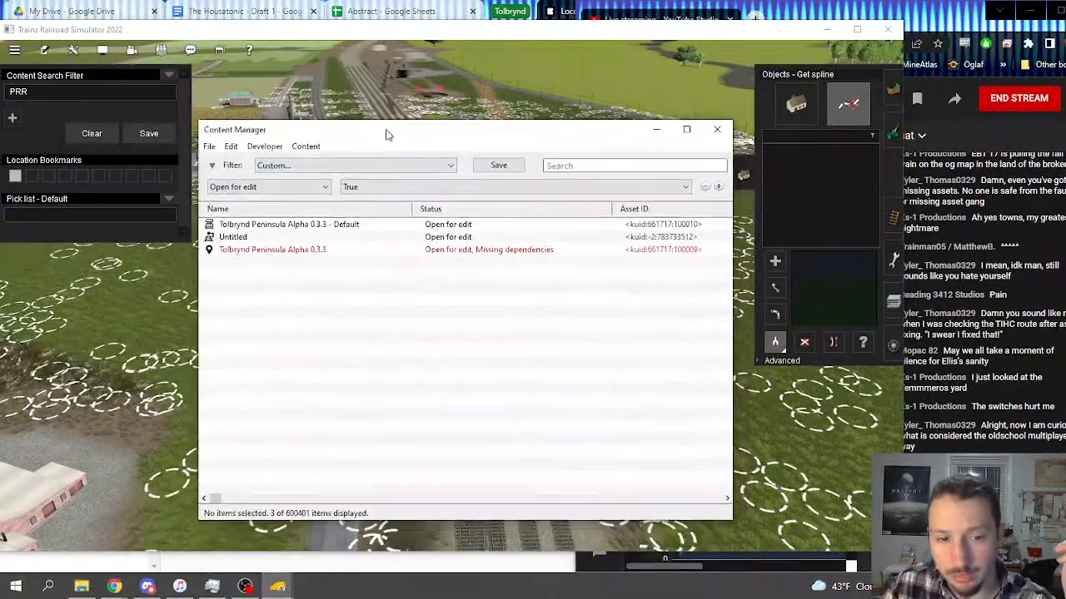
left_click(265, 190)
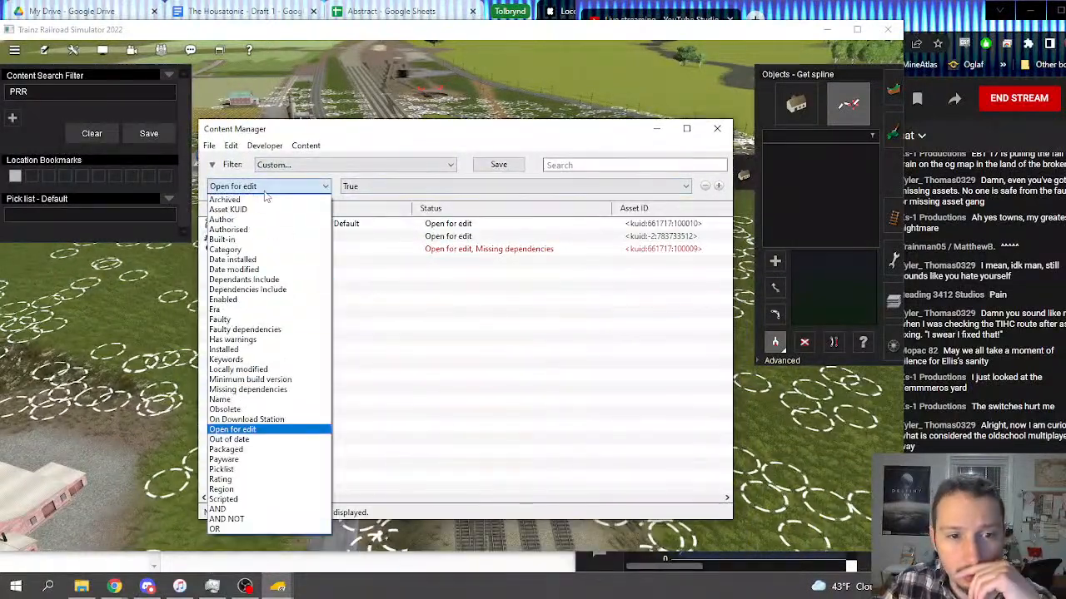
left_click(323, 166)
left_click(326, 169)
left_click(275, 248)
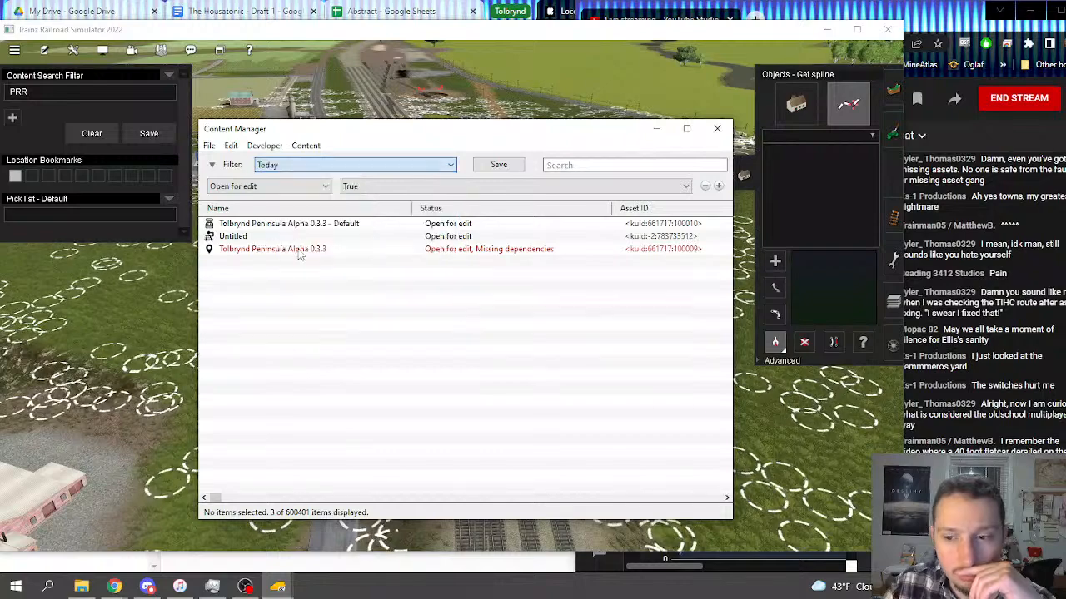
left_click(408, 166)
left_click(297, 175)
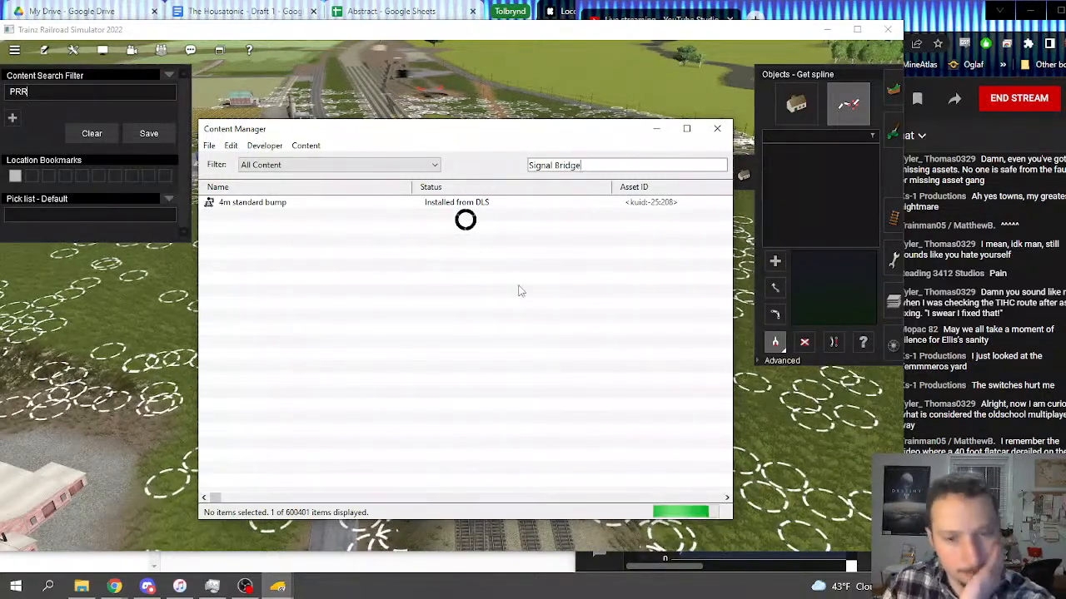
Step: Find the PRR Signal Bridge spline among the Signal Bridge results and list its asset versions
scroll(413, 333, "down", 15)
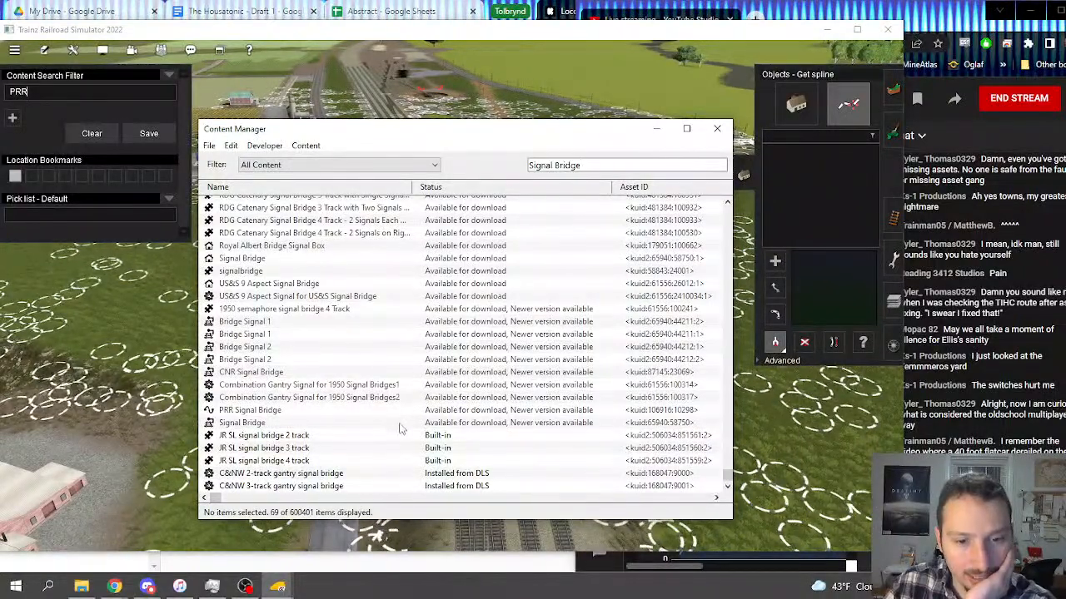
left_click(370, 411)
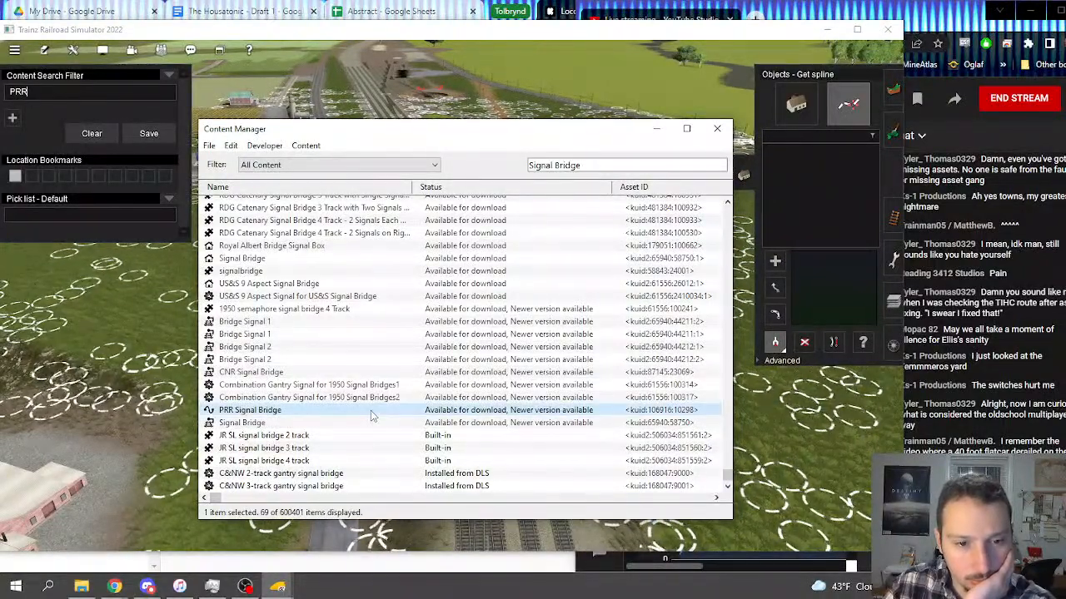
right_click(371, 410)
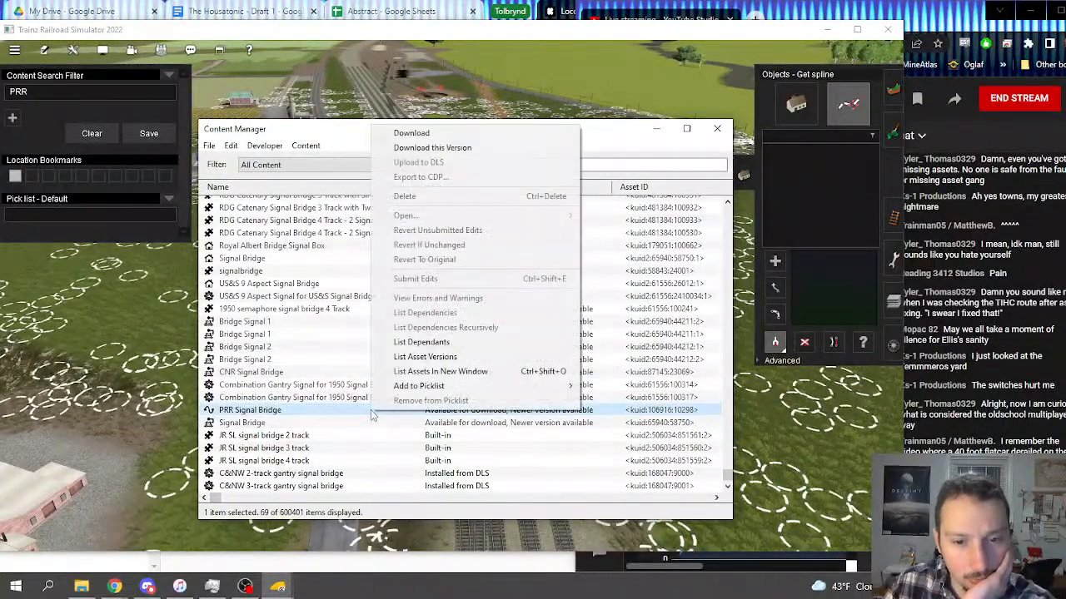
left_click(418, 356)
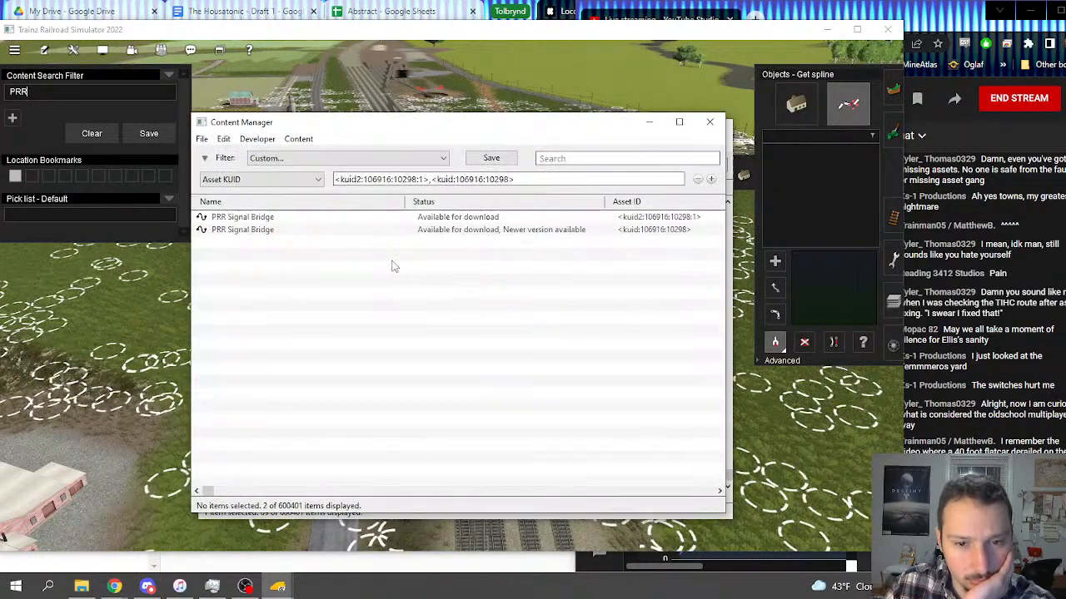
Step: Review the asset details of PRR Signal Bridge version <kuid2:106916:10298:1> and download it
left_click(541, 221)
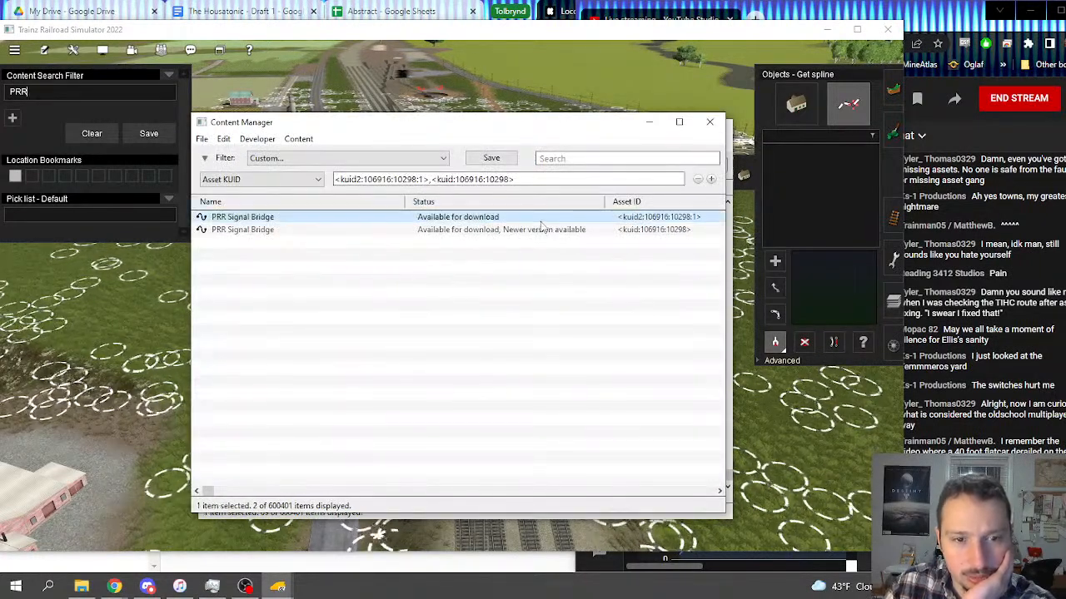
double_click(540, 219)
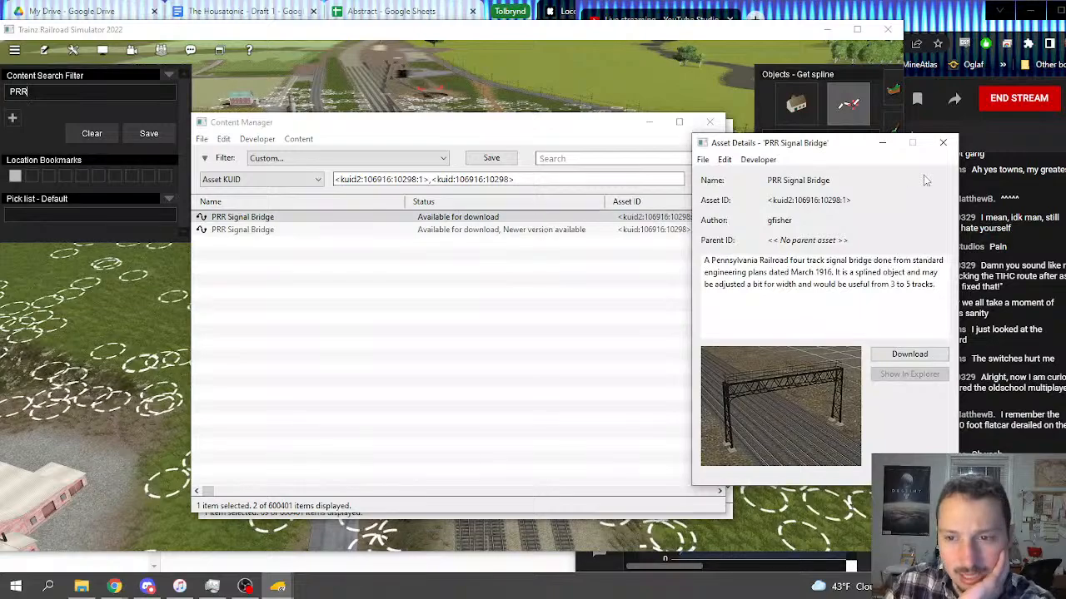
left_click(943, 143)
right_click(425, 218)
left_click(454, 227)
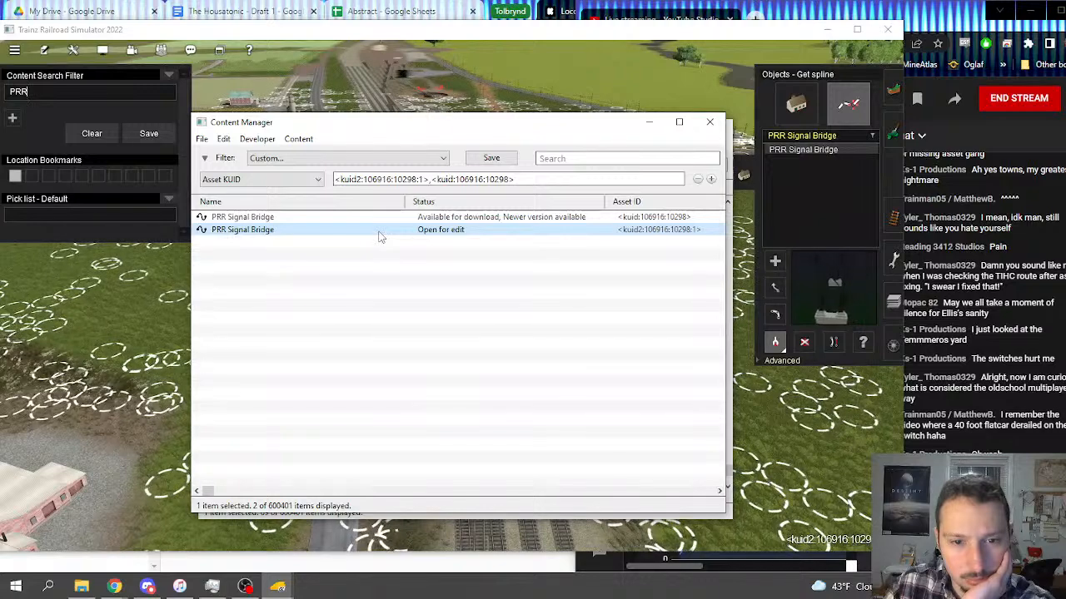
Step: Revert the PRR Signal Bridge version open for edit to its original and return to the route
right_click(379, 238)
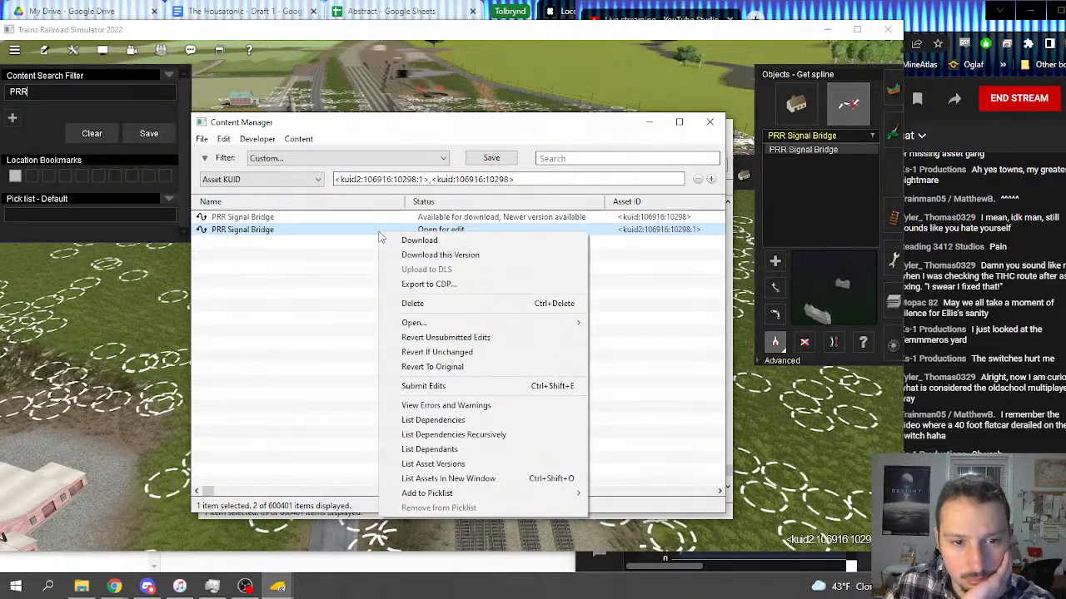
left_click(470, 366)
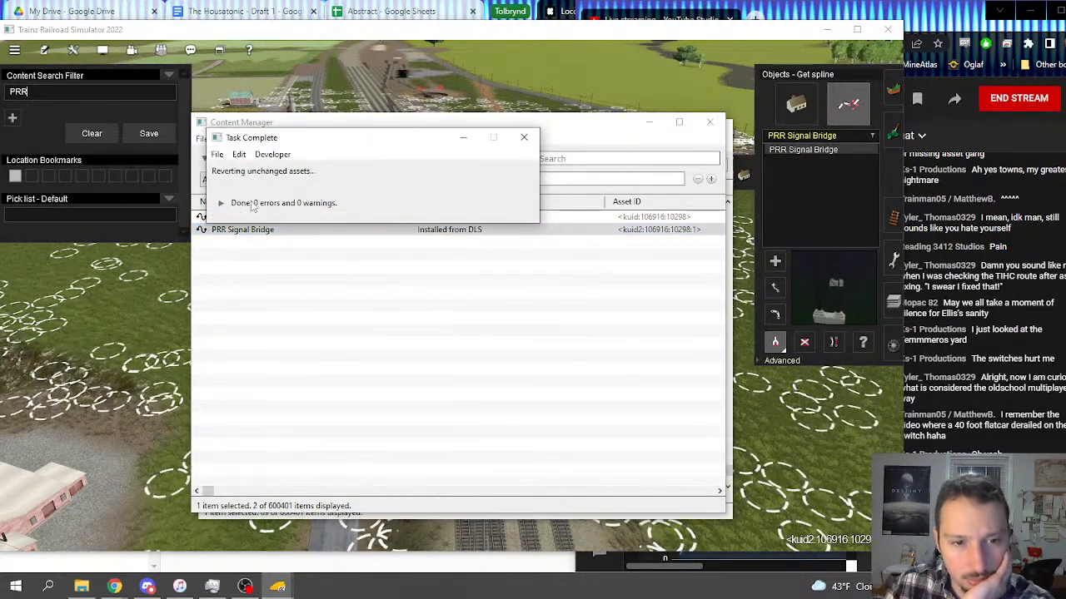
left_click(712, 124)
left_click(654, 130)
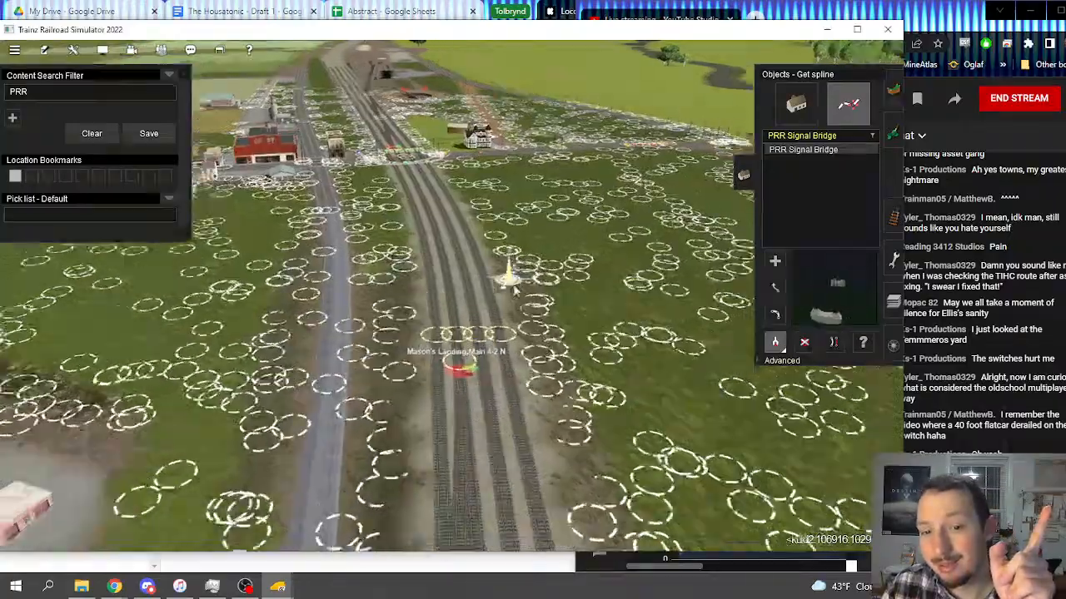
Step: Check the signal bridge spot by the waterfront, then exit Surveyor, saving over the existing route and session
mouse_move(515, 290)
right_mouse_down()
mouse_move(672, 387)
mouse_move(712, 396)
mouse_move(694, 285)
mouse_move(533, 166)
mouse_move(530, 264)
mouse_move(469, 311)
mouse_move(455, 345)
mouse_move(387, 398)
mouse_move(434, 310)
mouse_move(486, 331)
right_mouse_up()
scroll(483, 308, "up", 5)
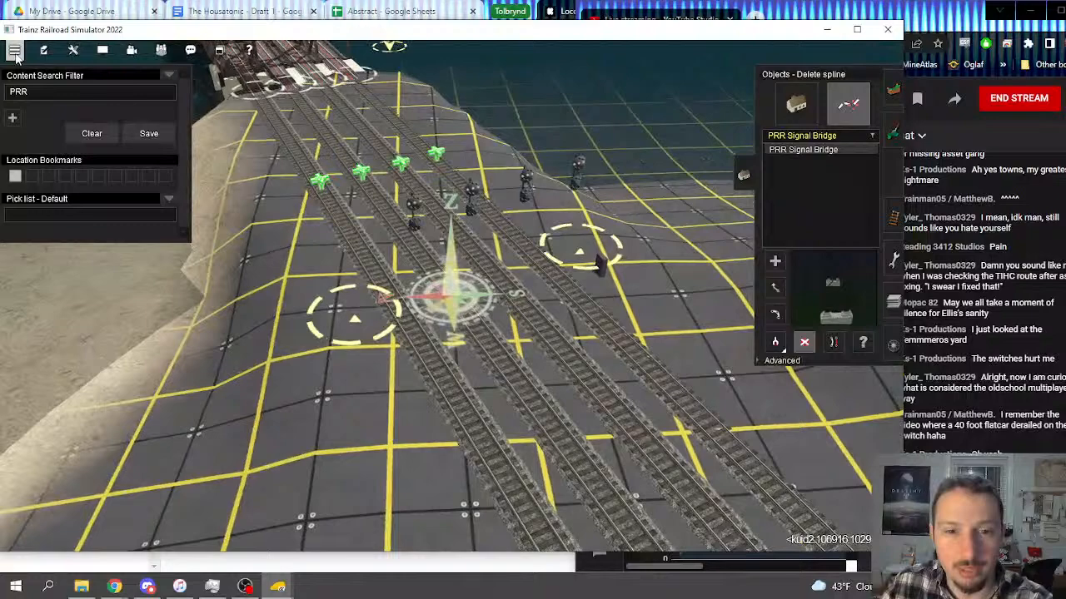
left_click(15, 50)
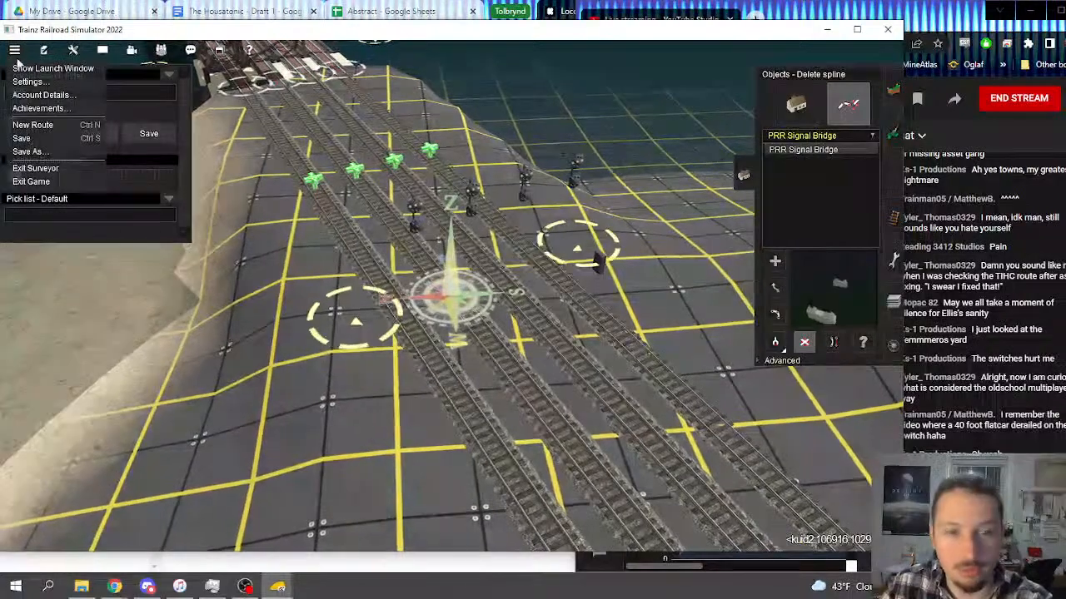
left_click(69, 170)
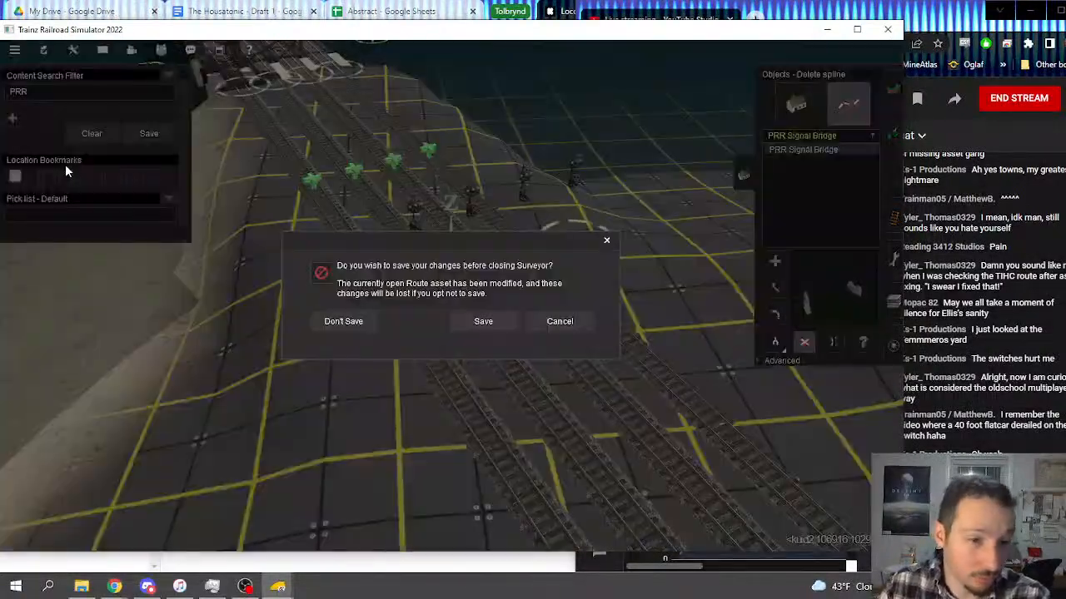
left_click(464, 321)
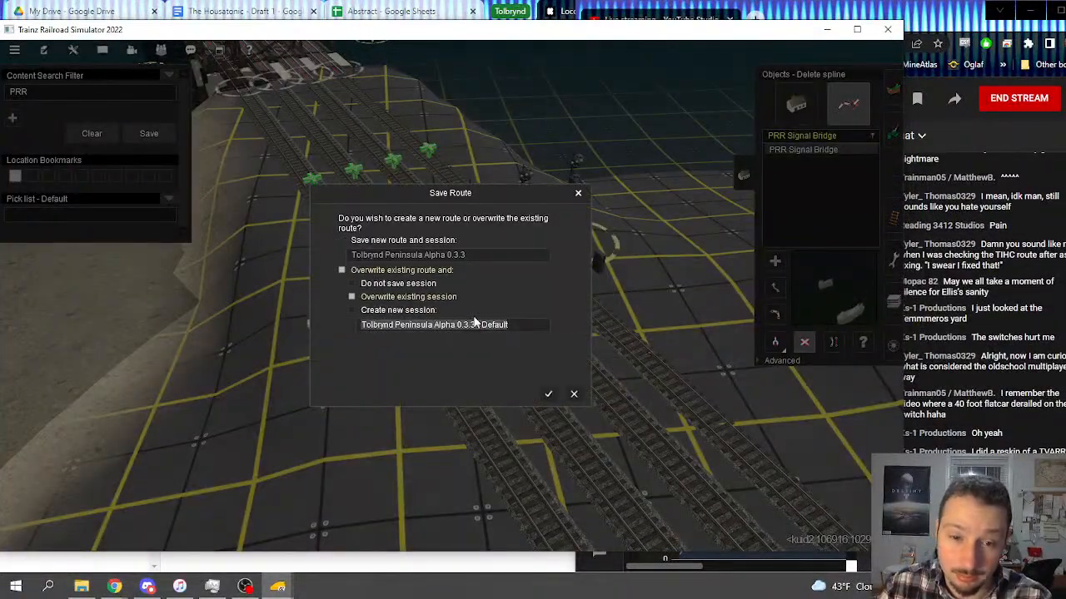
left_click(547, 395)
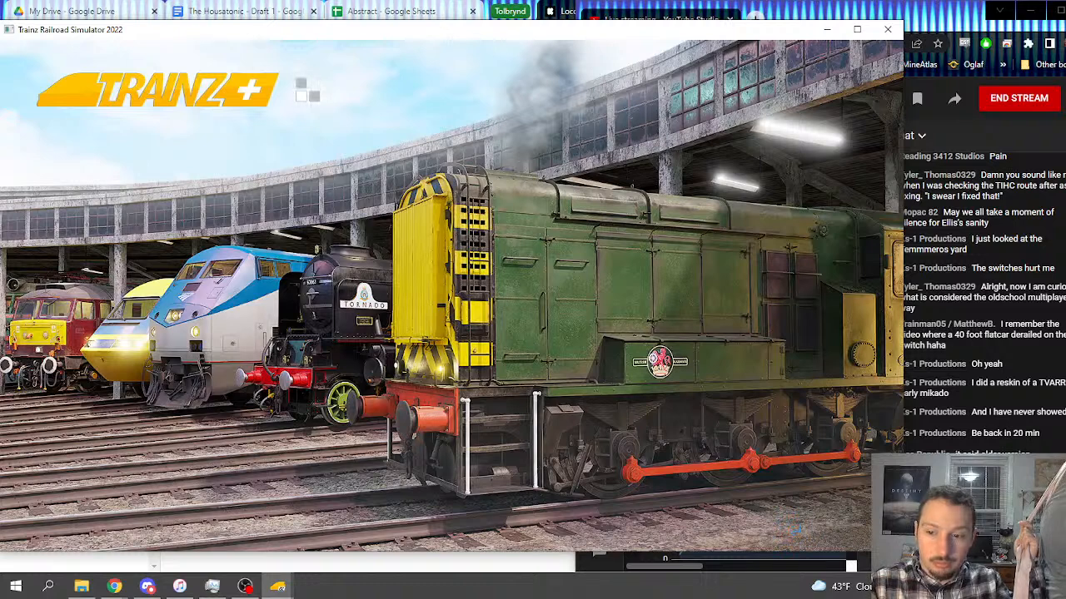
Step: Leave the driving session without saving its progress and open the Tolbrynd Peninsula Alpha 0.3.3 - Default session for editing
key("alt+Tab")
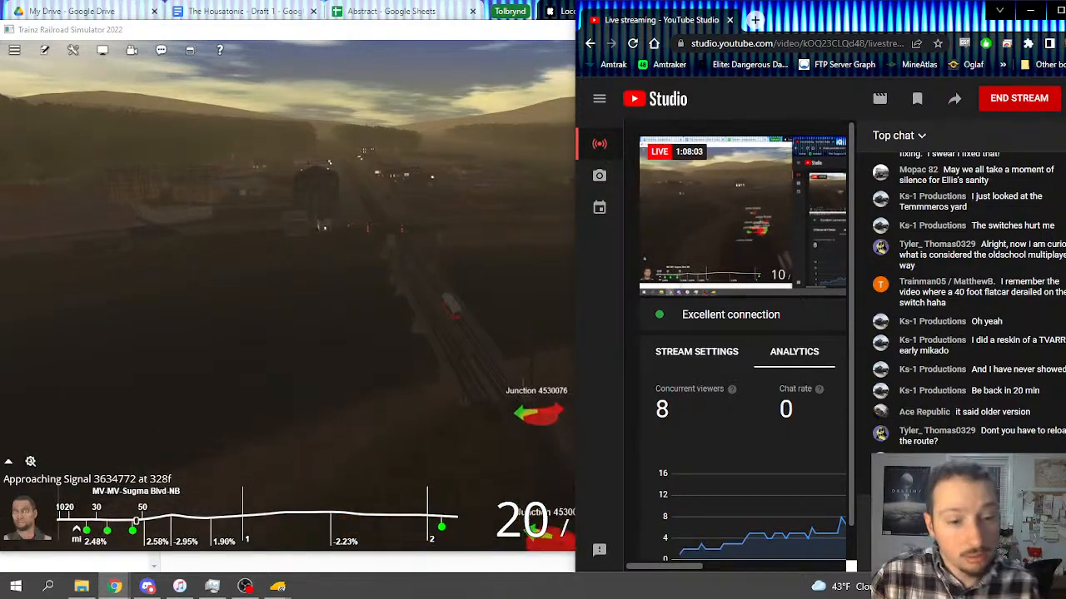
left_click(426, 43)
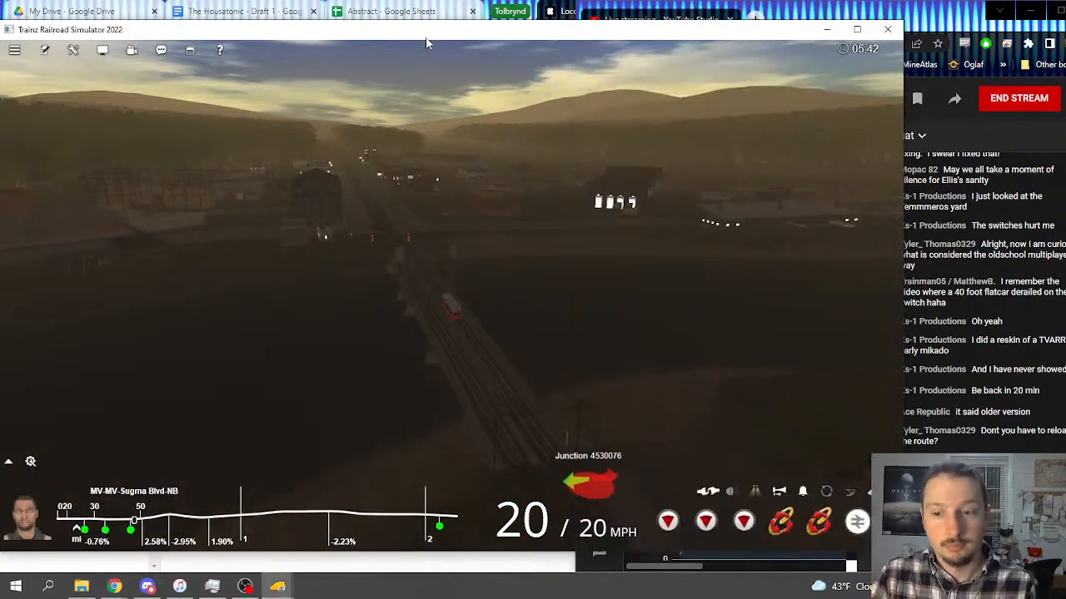
left_click(13, 51)
left_click(33, 140)
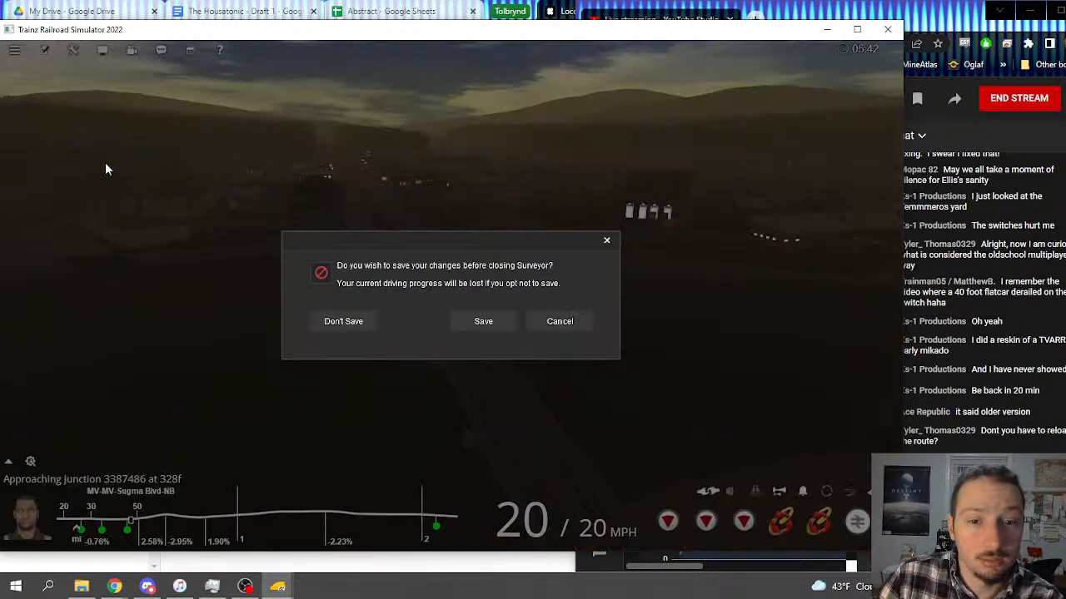
left_click(344, 321)
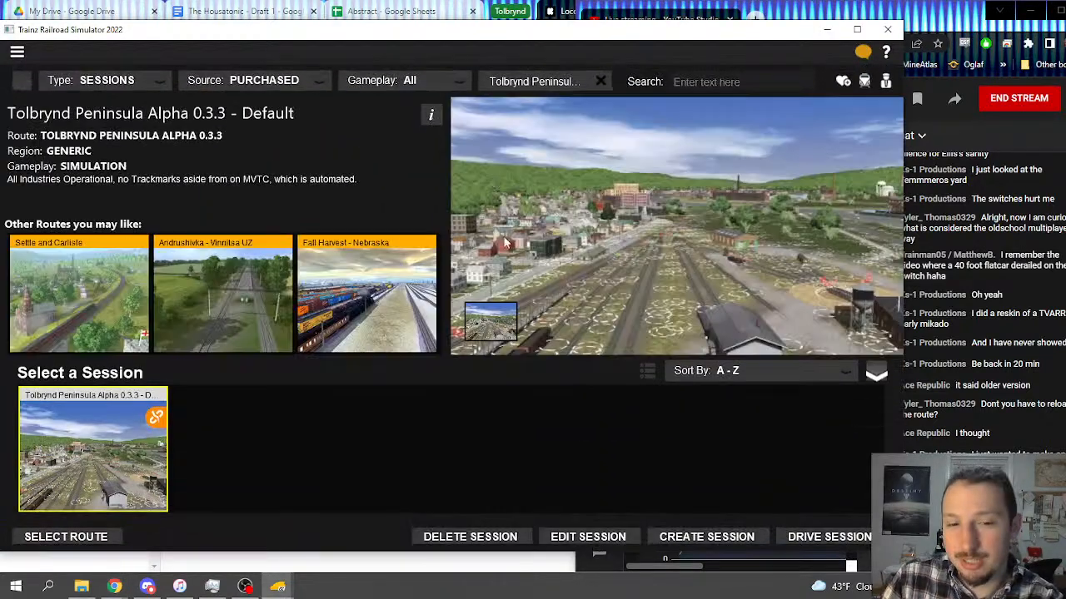
left_click(580, 536)
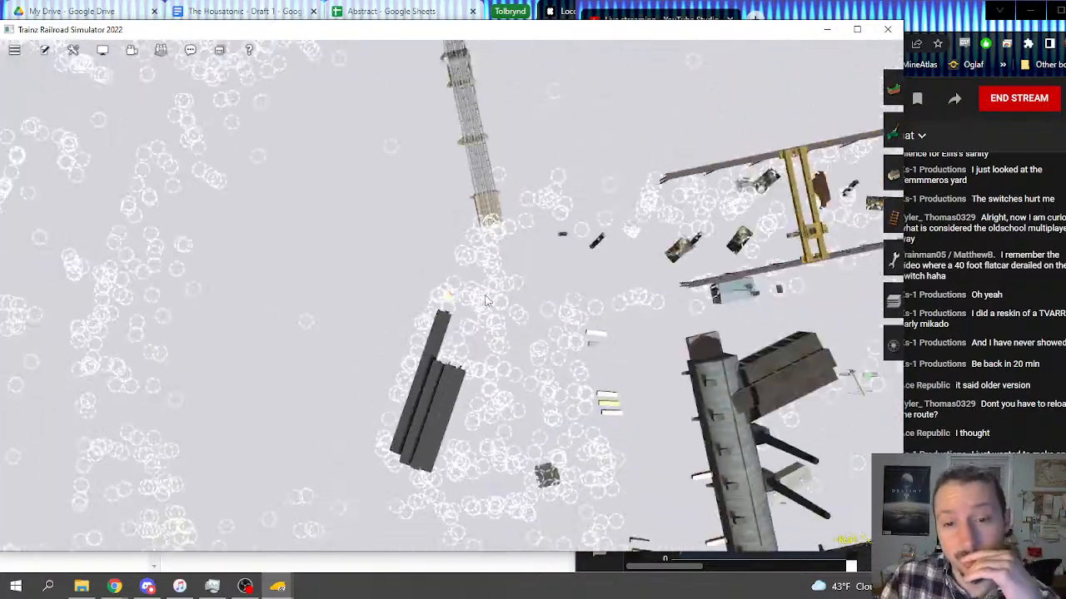
Step: Survey the route map from Mason Valley to the unfinished baseboards across the water from Mason's Landing
scroll(477, 301, "down", 5)
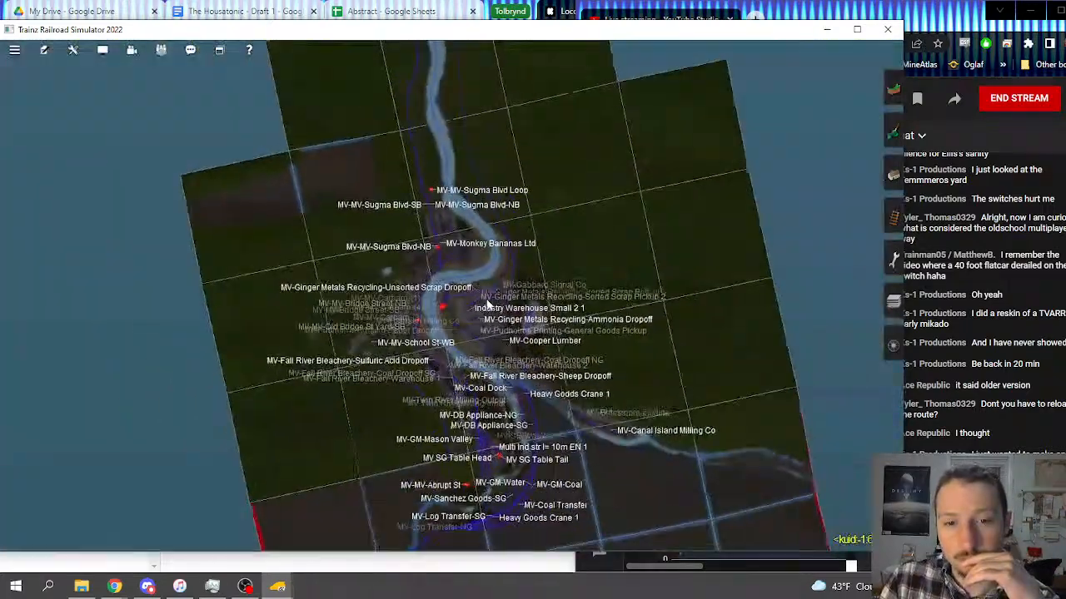
scroll(482, 291, "down", 2)
right_click(447, 141)
right_click(433, 92)
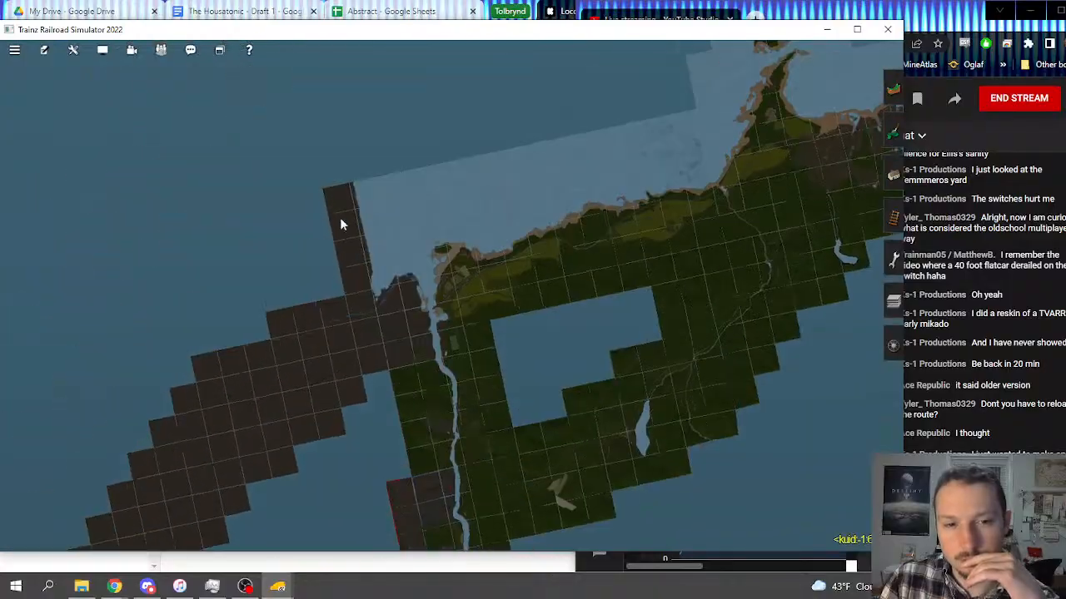
right_click(364, 319)
scroll(479, 335, "up", 3)
scroll(501, 328, "up", 5)
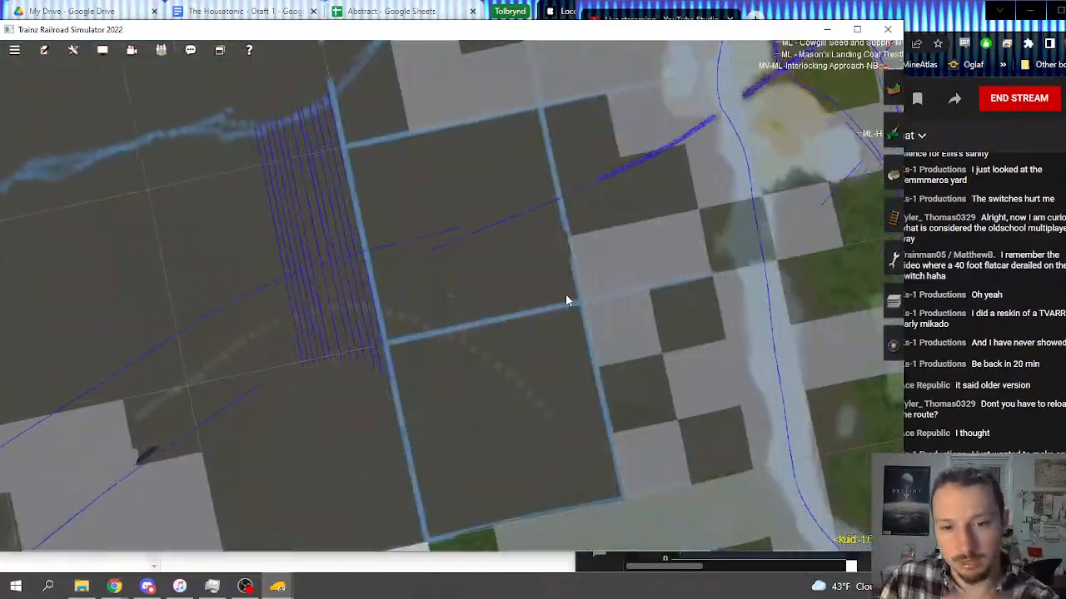
scroll(377, 260, "up", 6)
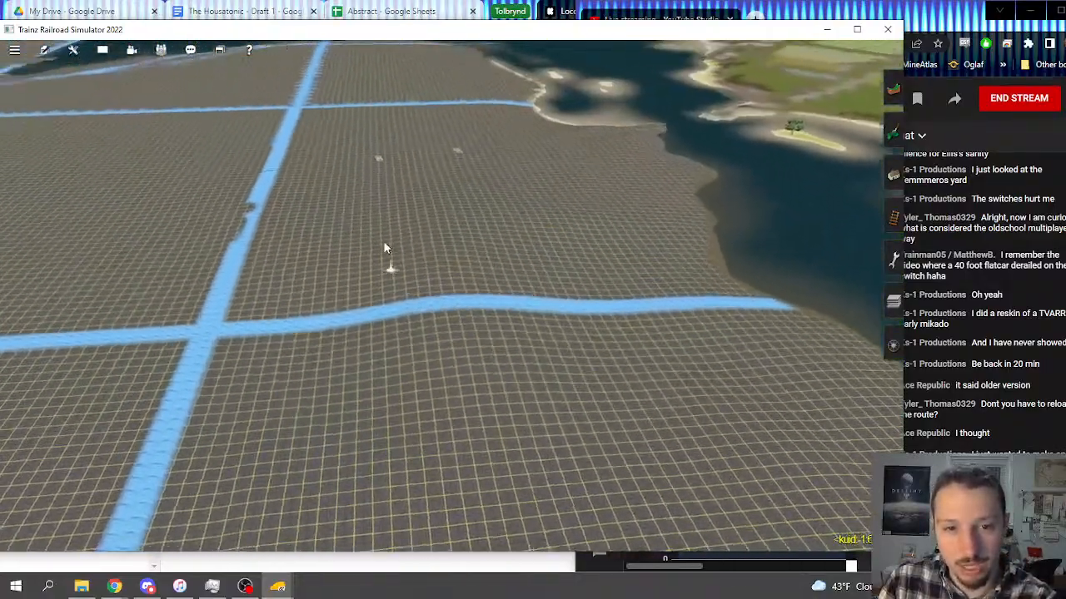
Step: Locate the four-track line across the water from Mason's Landing and examine the signal bridge spot beside its signals
key("Left")
right_click(350, 223)
right_click(258, 259)
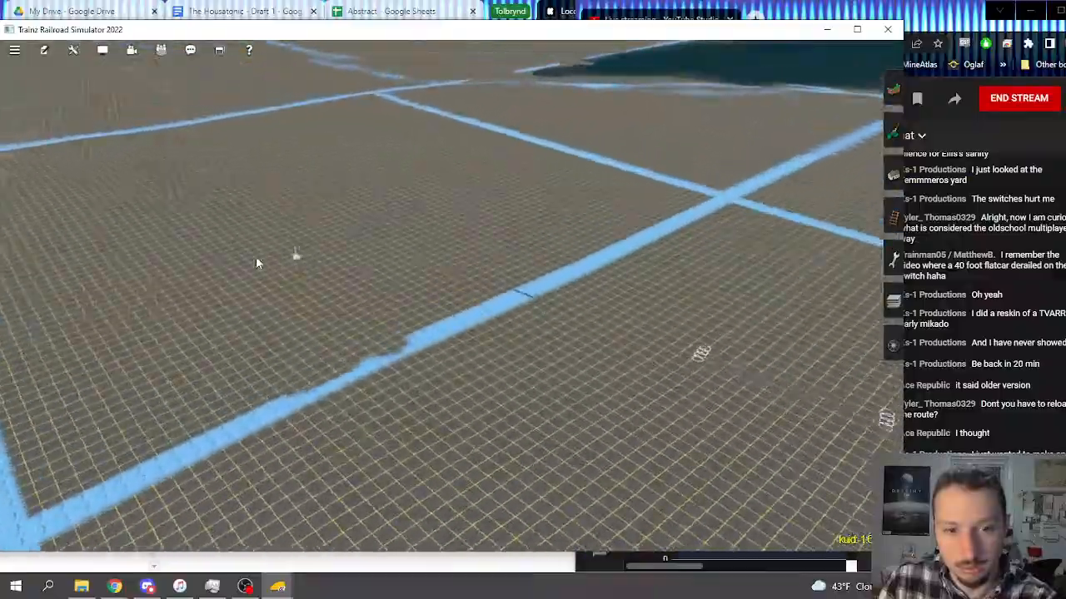
key("Left")
scroll(423, 281, "up", 3)
mouse_move(423, 280)
right_mouse_down()
mouse_move(406, 275)
mouse_move(383, 216)
mouse_move(459, 242)
mouse_move(459, 264)
mouse_move(564, 251)
mouse_move(525, 240)
mouse_move(405, 242)
mouse_move(301, 312)
mouse_move(361, 276)
mouse_move(611, 312)
mouse_move(641, 298)
mouse_move(533, 319)
right_mouse_up()
key("Left")
scroll(403, 241, "down", 10)
scroll(361, 277, "up", 3)
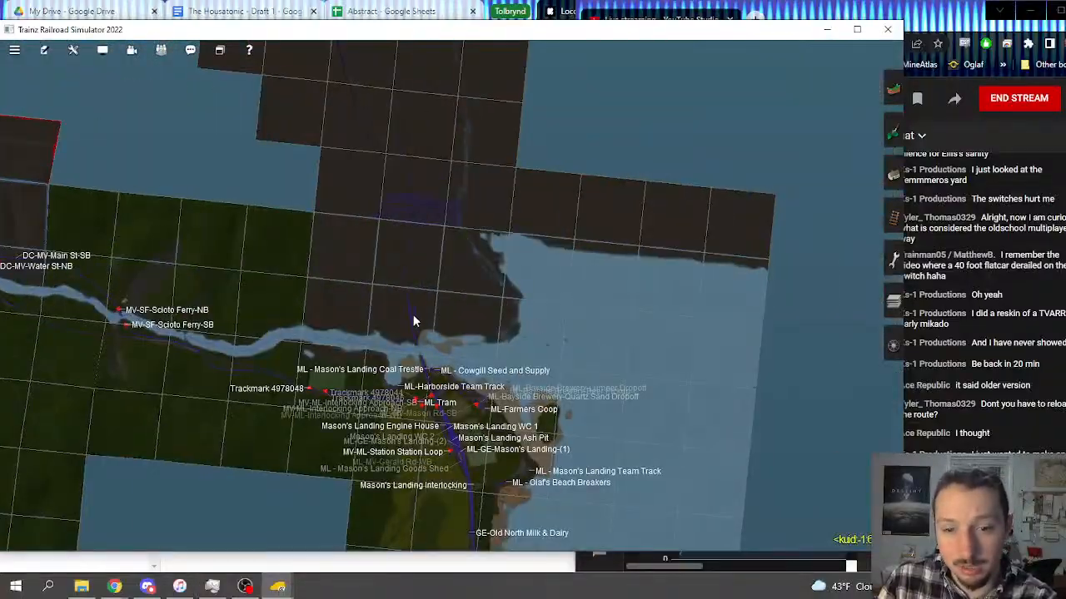
scroll(414, 321, "up", 10)
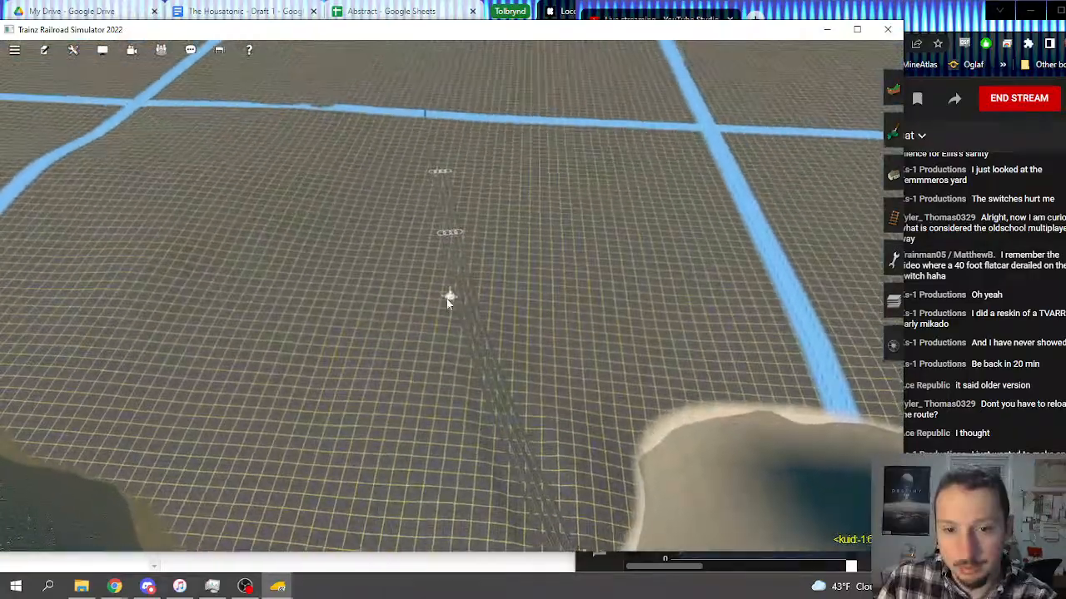
scroll(447, 301, "up", 4)
mouse_move(447, 301)
right_mouse_down()
mouse_move(508, 343)
mouse_move(445, 295)
mouse_move(471, 292)
mouse_move(451, 298)
right_mouse_up()
scroll(445, 295, "up", 6)
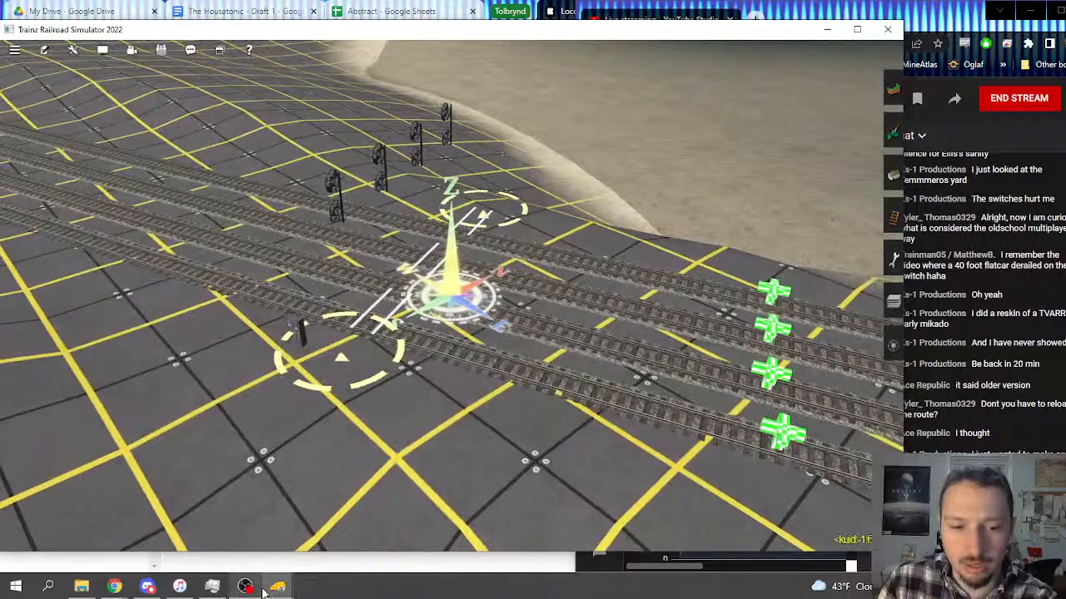
Step: Check the installed status of the PRR Signal Bridge versions in Content Manager and return to the Signal Bridge results
left_click(278, 588)
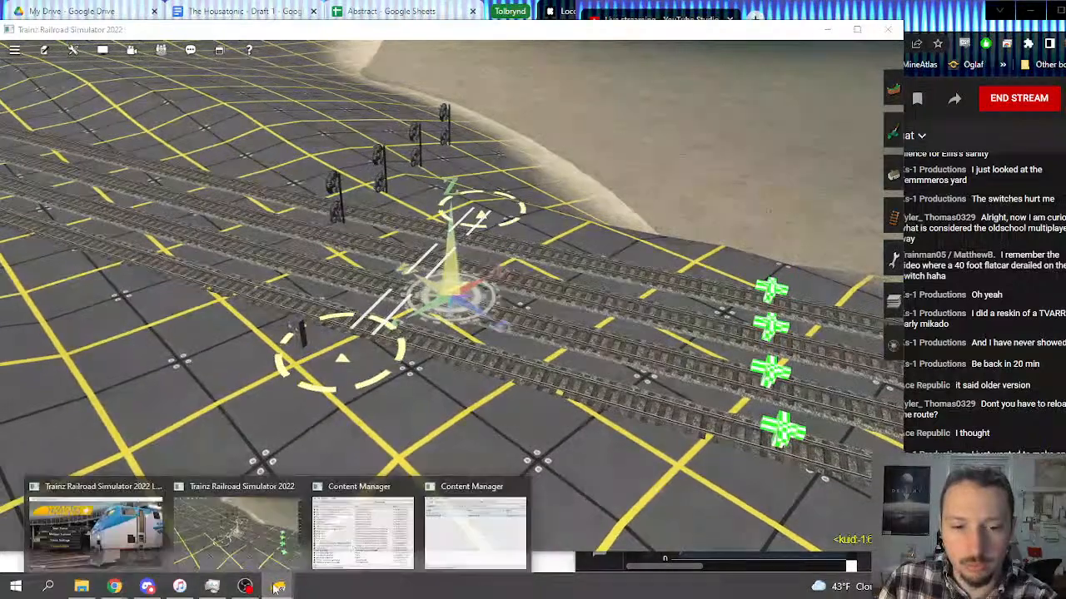
left_click(475, 525)
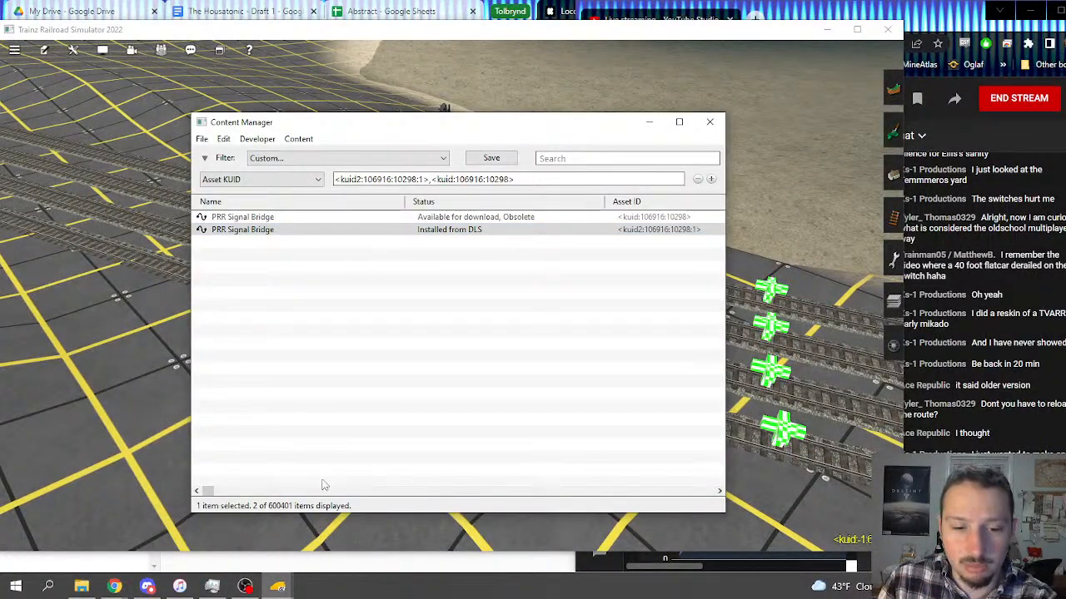
left_click(277, 588)
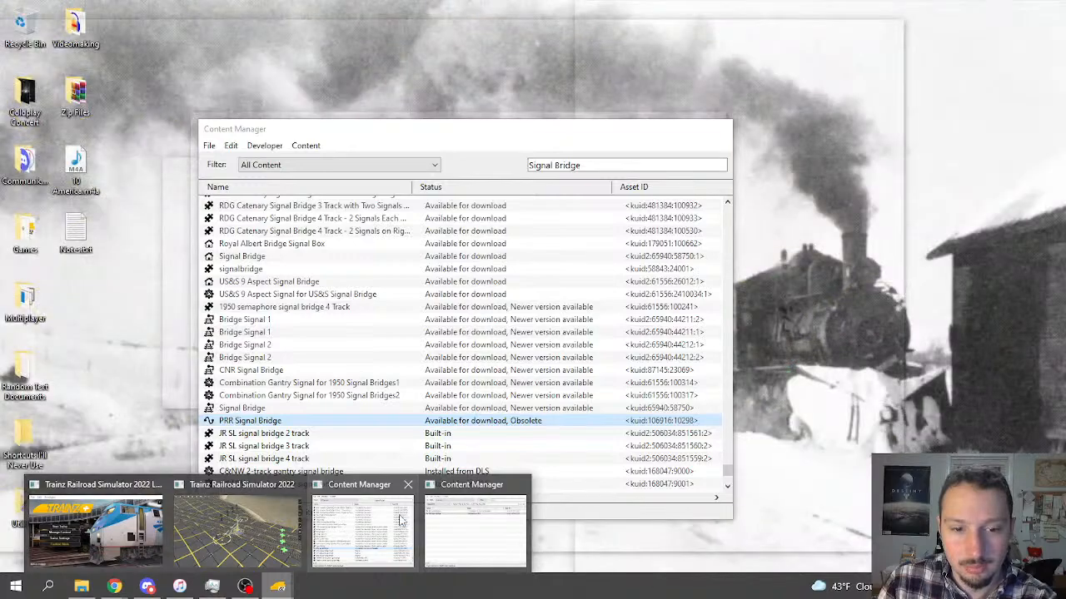
left_click(404, 520)
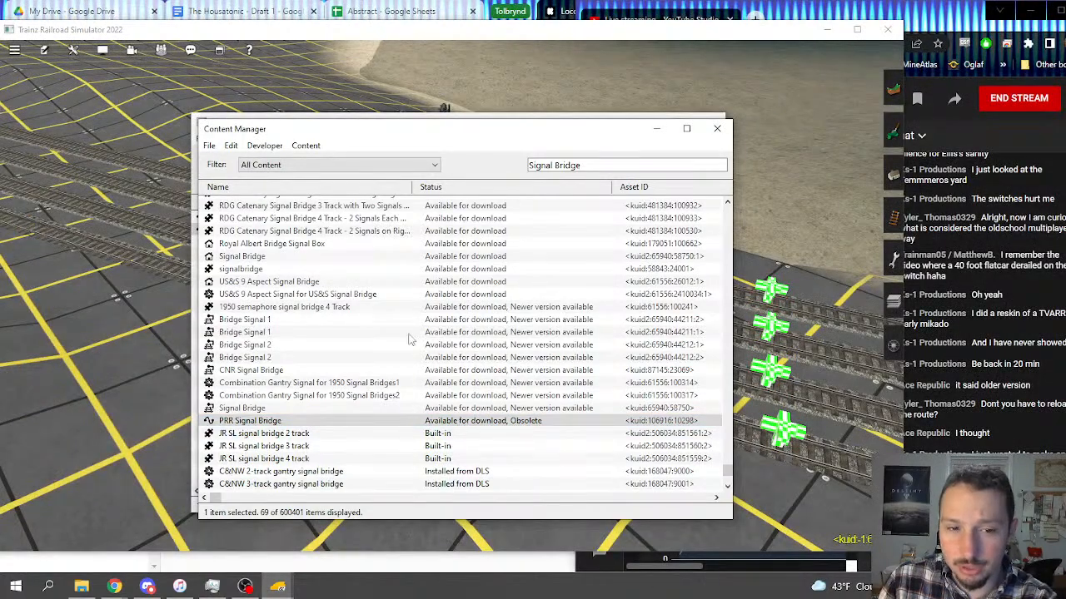
Step: Filter Content Manager's list to Routes & Sessions with the search text cleared and go to the Tolbrynd Peninsula entries
left_click(353, 165)
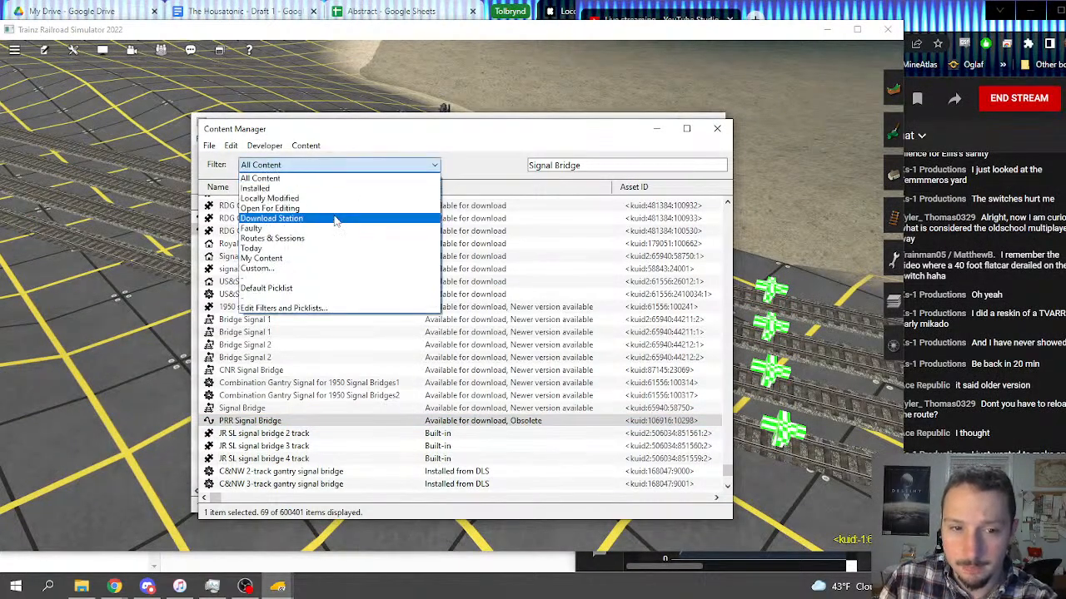
left_click(282, 239)
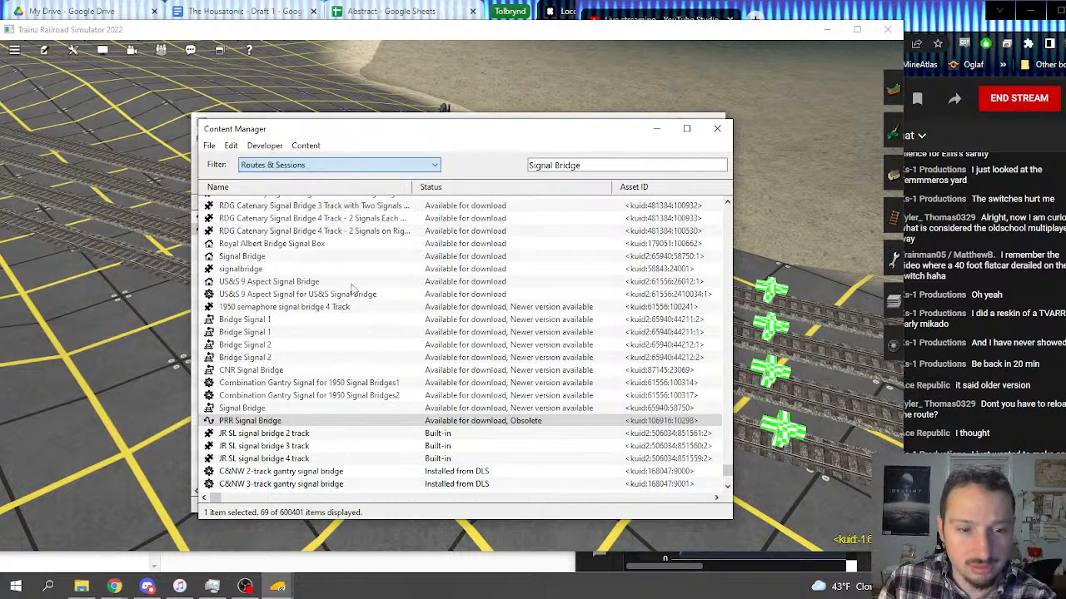
triple_click(604, 165)
key("BackSpace")
scroll(327, 354, "down", 1)
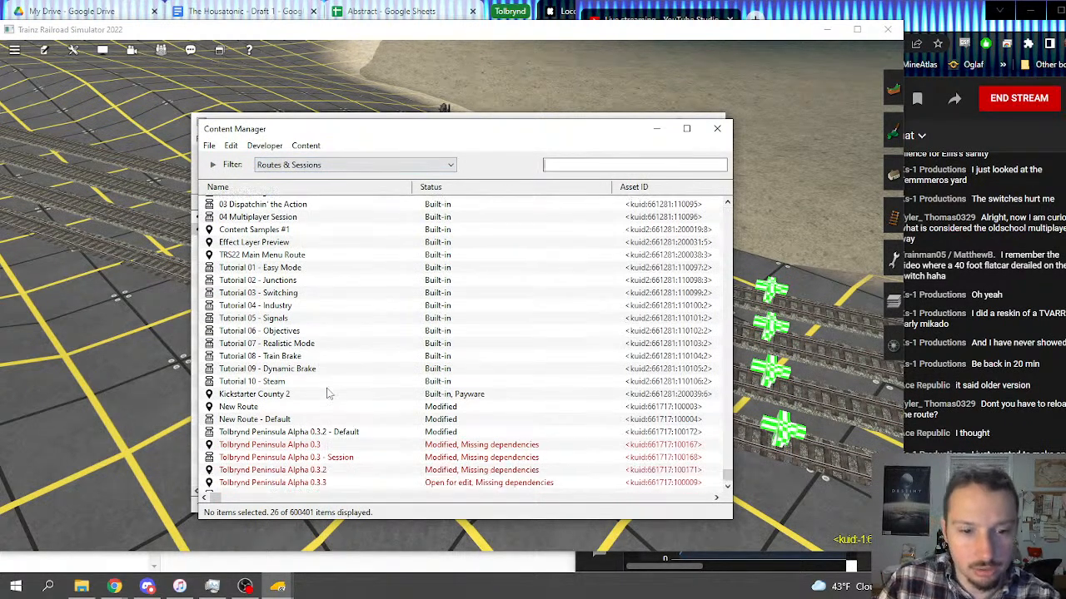
Step: List the dependencies of the Tolbrynd Peninsula Alpha 0.3.3 - Default session recursively
left_click(356, 487)
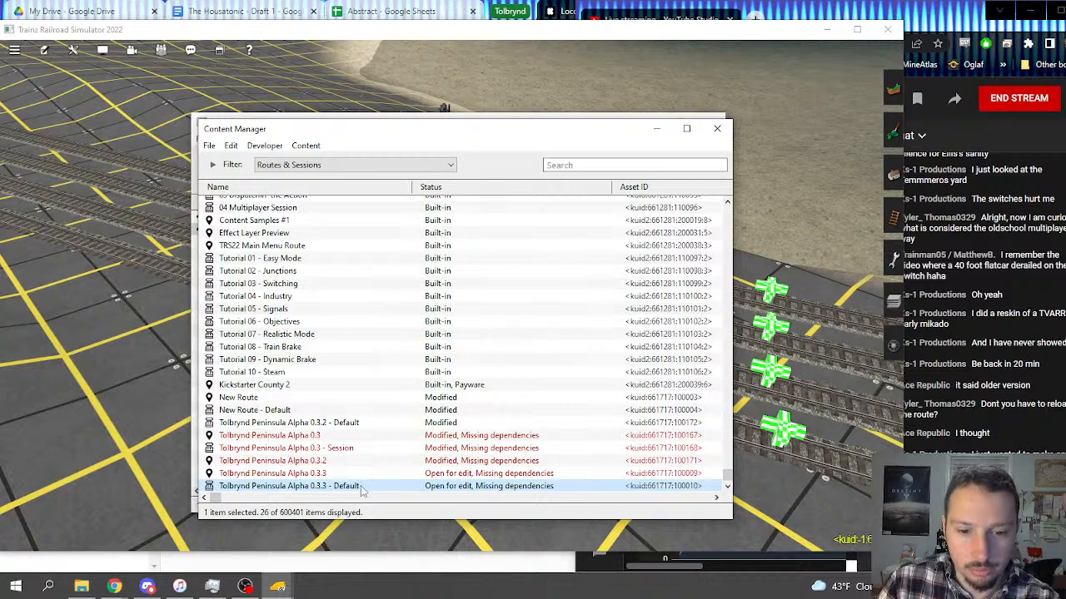
right_click(362, 491)
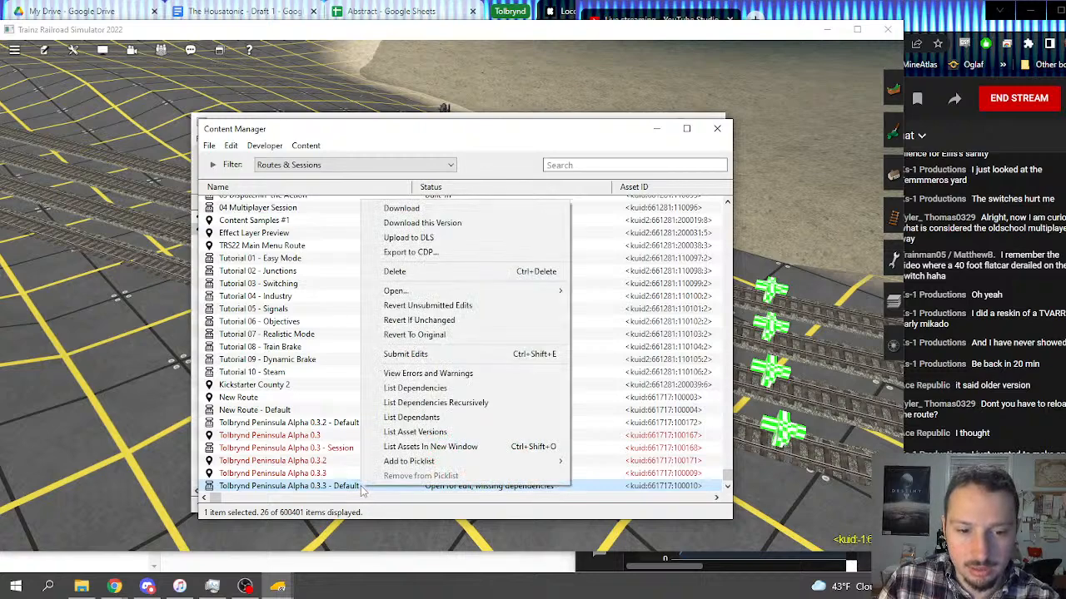
left_click(470, 404)
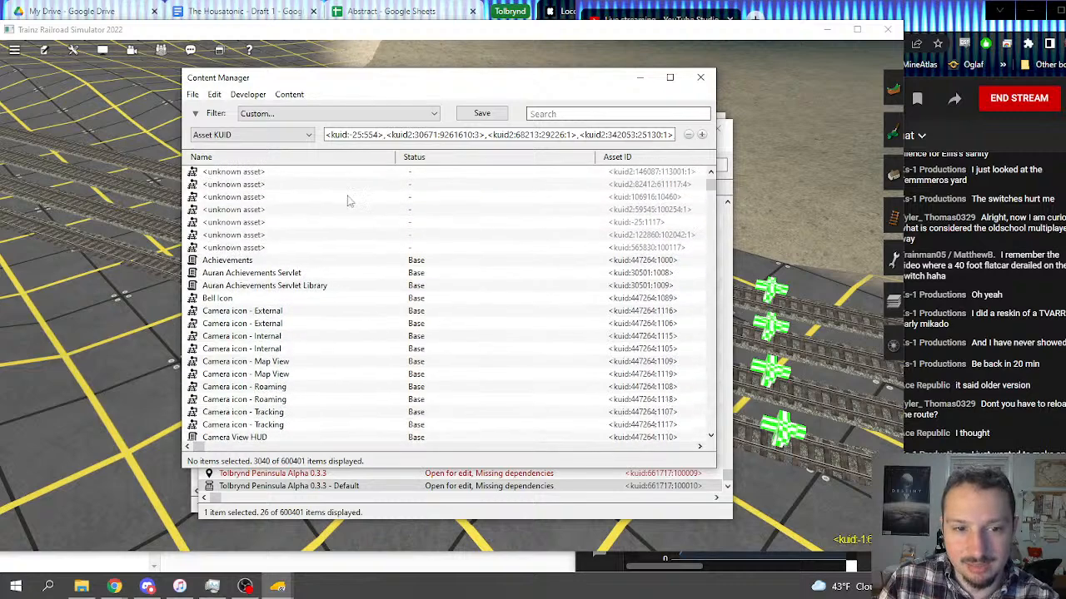
Step: Search the session's dependencies for "Signal", review the matching assets and check the asset details of PRR Signal Bridge
left_click(626, 115)
type("S")
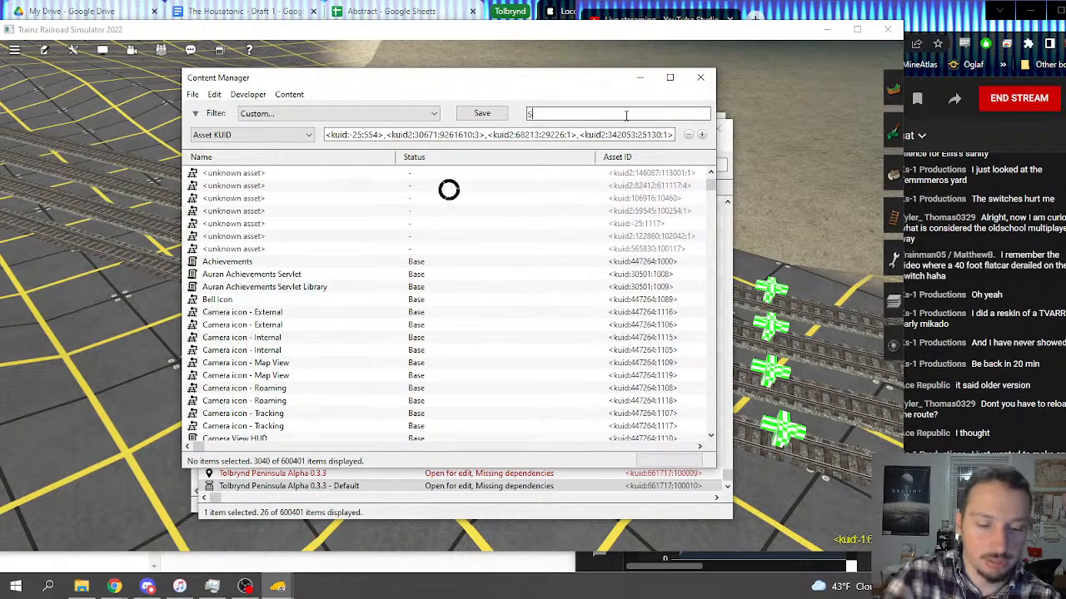
type("ignal")
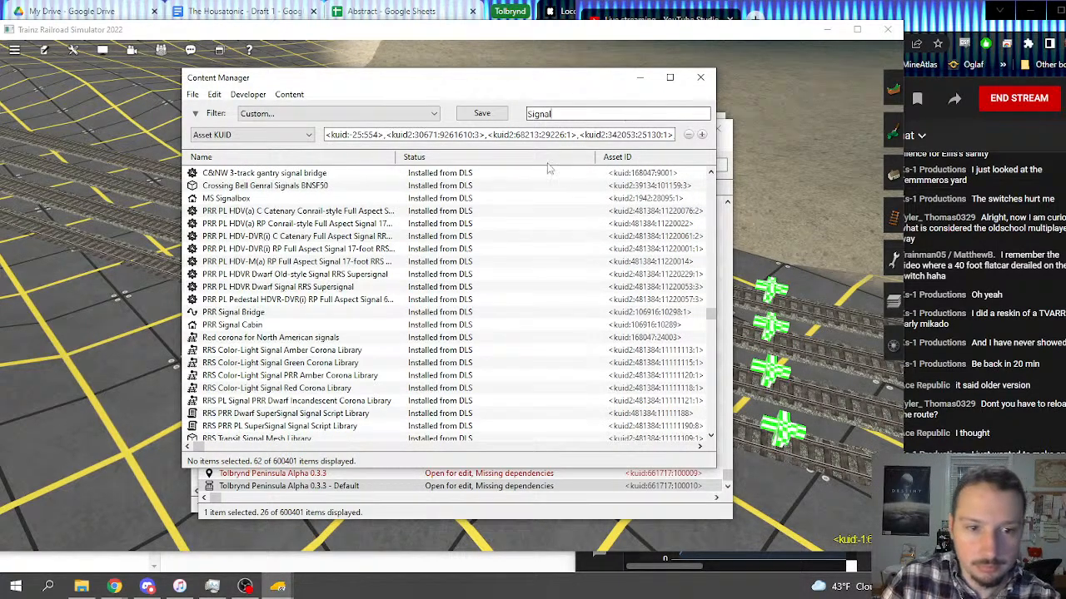
left_click_drag(710, 314, 706, 446)
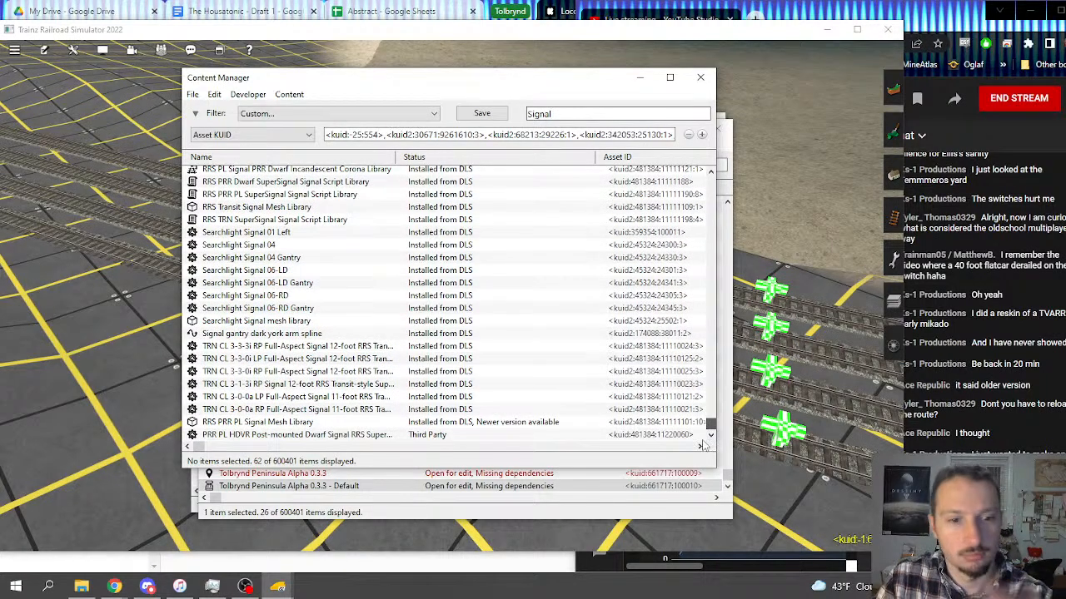
left_click_drag(702, 426, 696, 171)
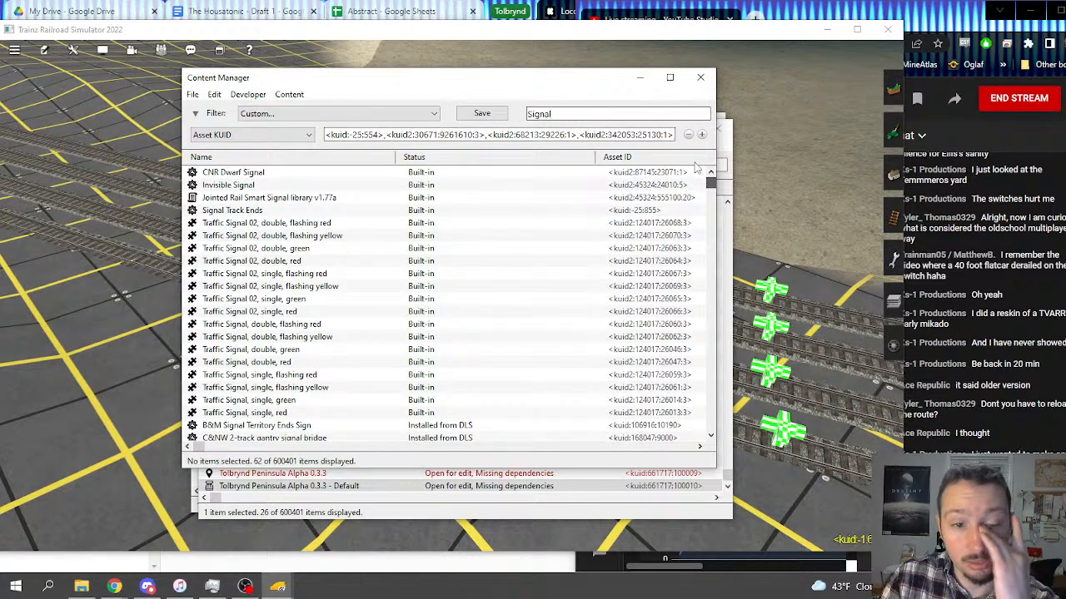
mouse_move(696, 186)
left_mouse_down()
mouse_move(691, 398)
mouse_move(699, 171)
left_mouse_up()
scroll(504, 204, "down", 10)
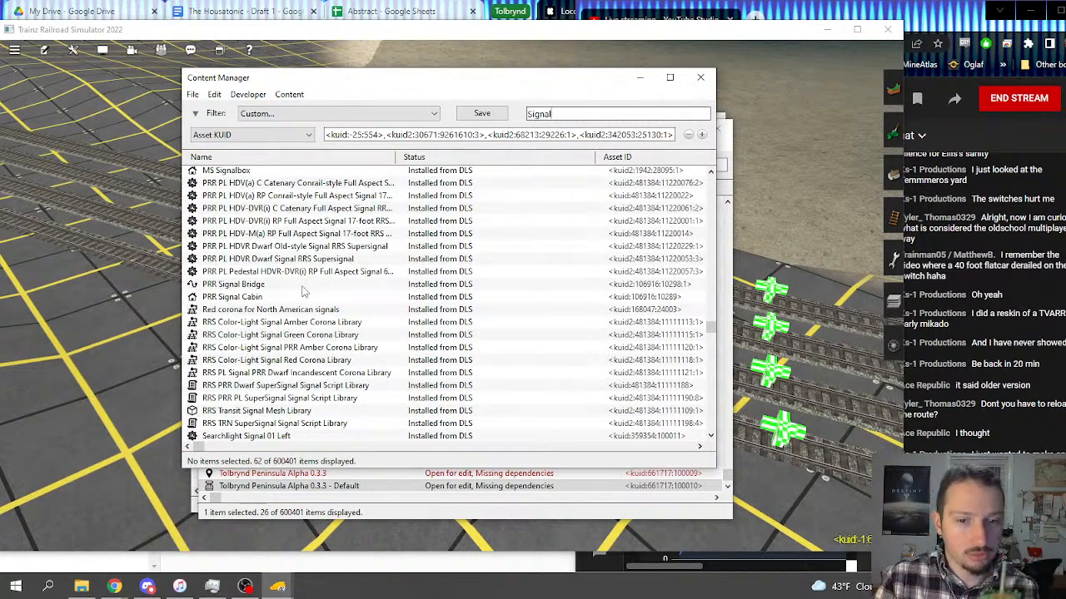
double_click(303, 286)
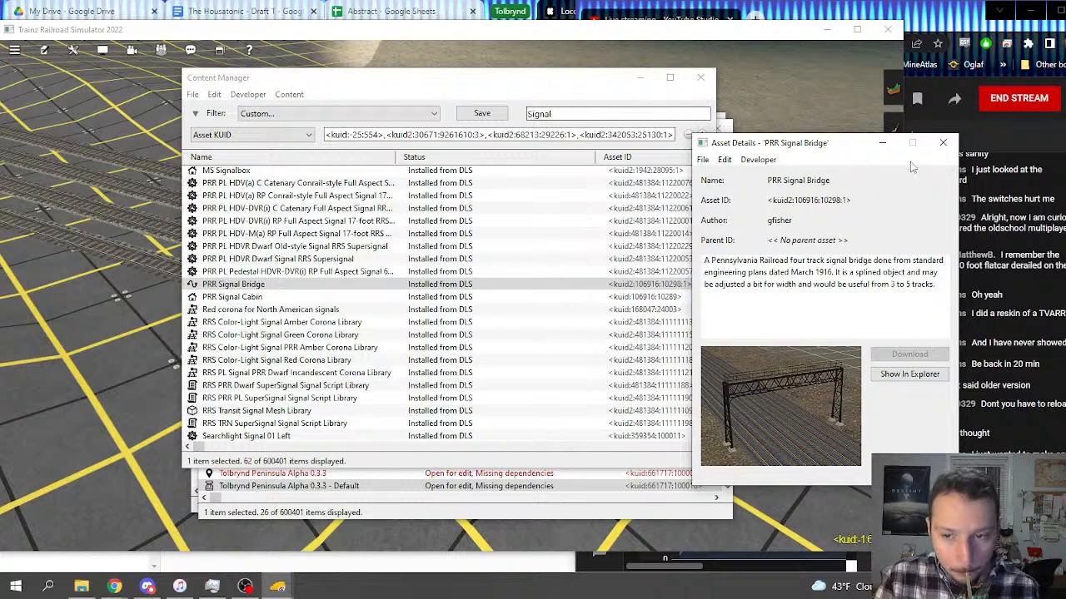
left_click(942, 145)
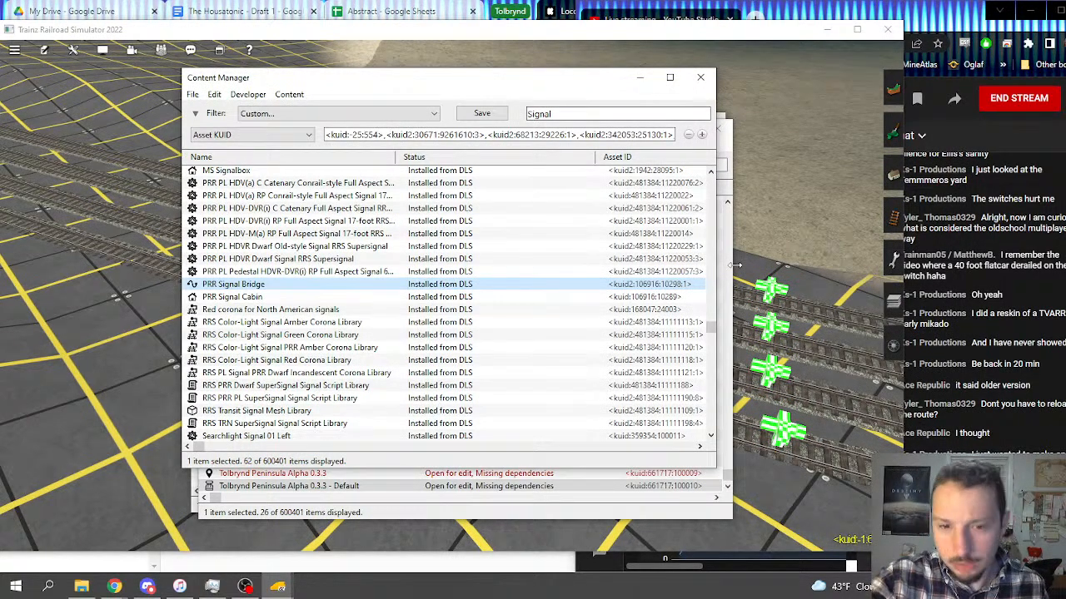
Step: Return to the signal bridge spot on the four-track line and activate Get spline for object splines
right_click(792, 408)
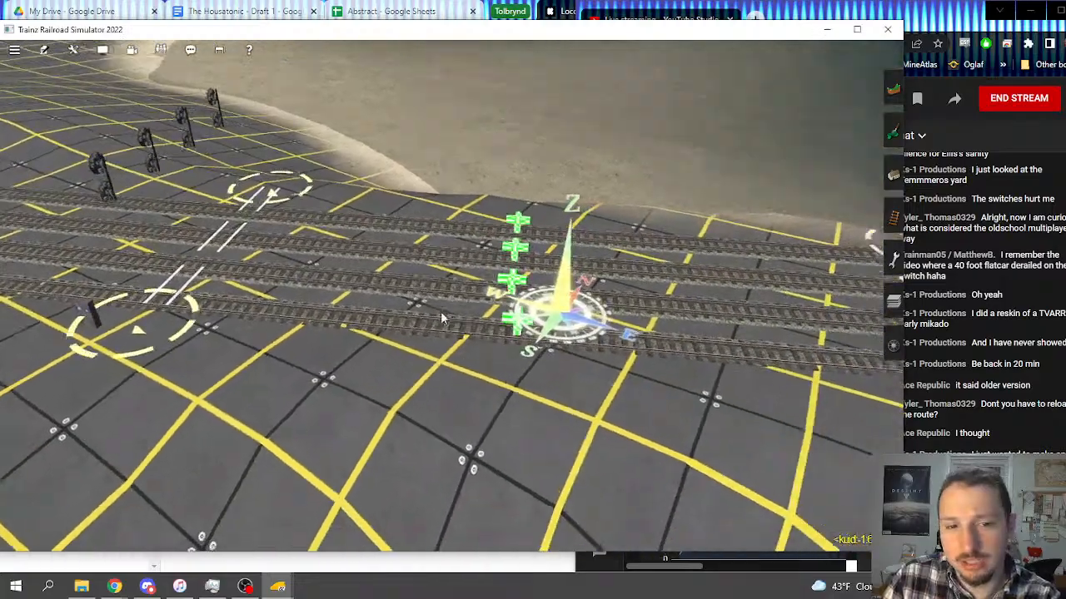
right_click(360, 312)
scroll(391, 312, "up", 3)
right_click_drag(391, 312, 542, 324)
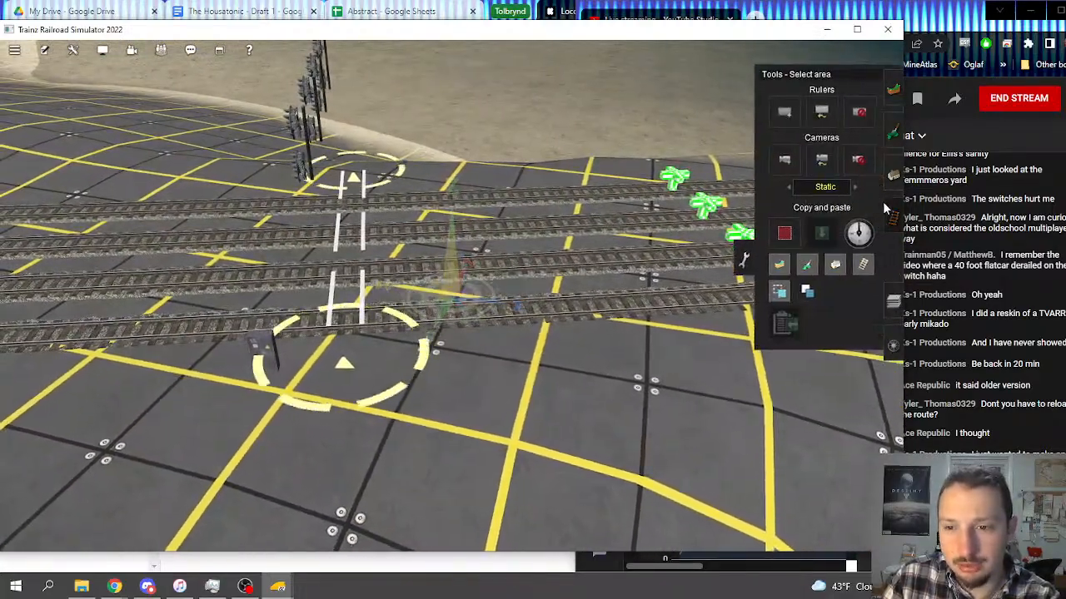
left_click(887, 209)
left_click(788, 350)
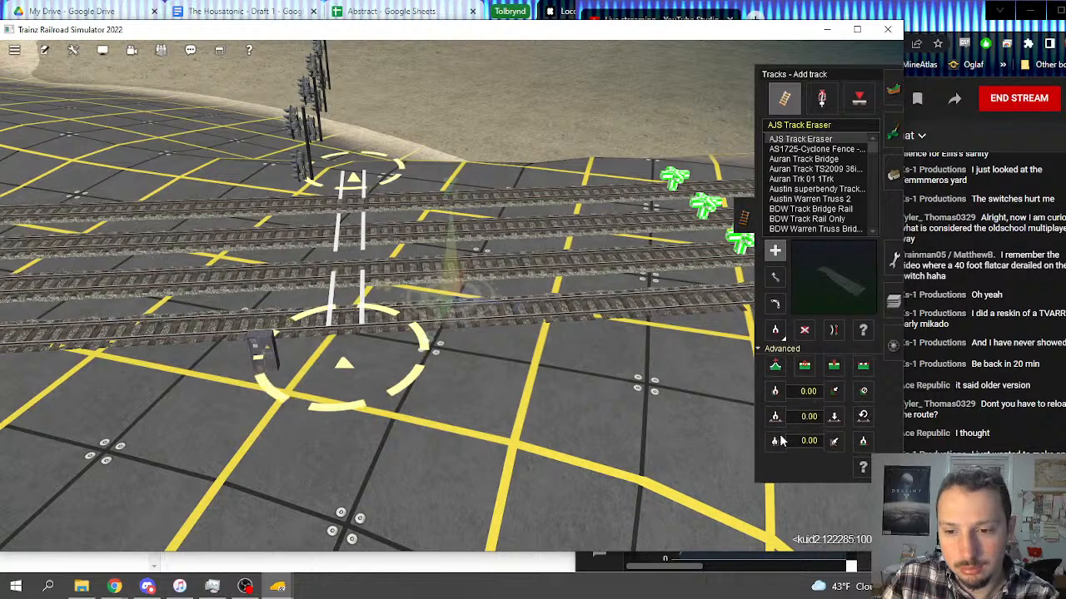
left_click(774, 444)
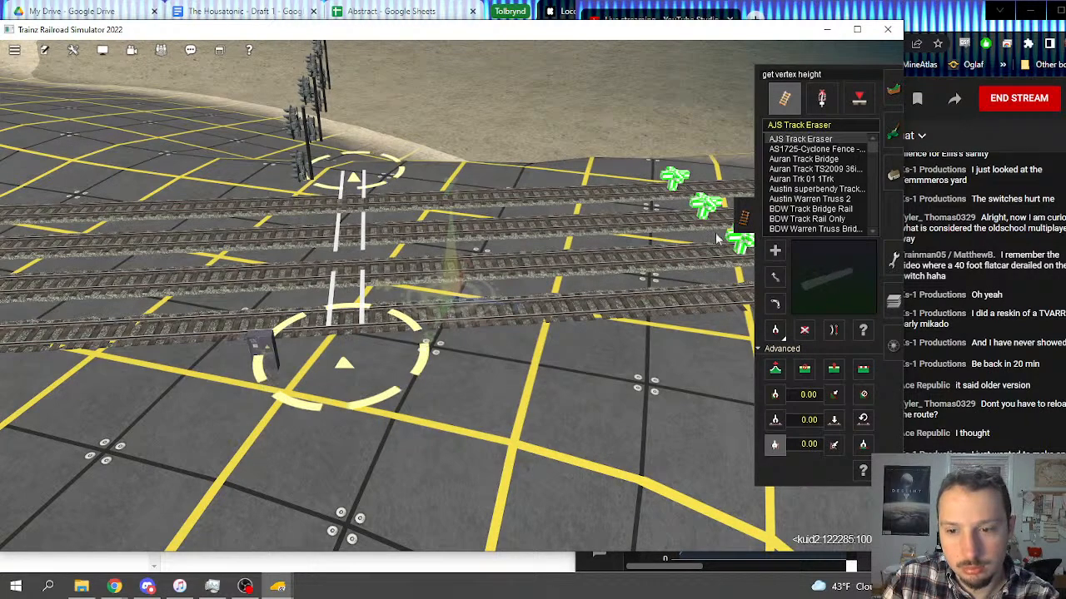
left_click(893, 175)
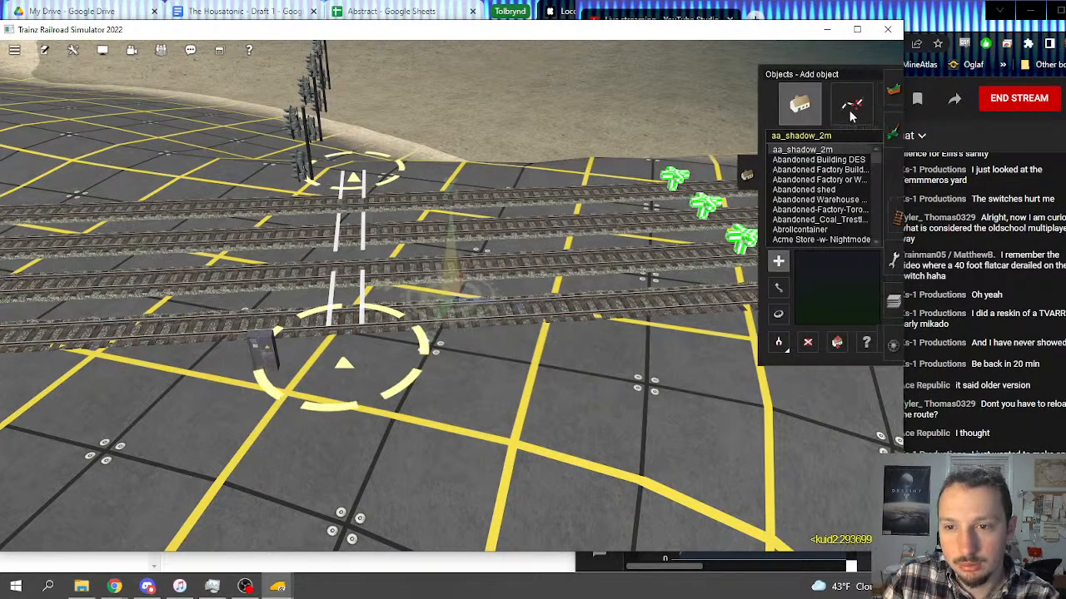
left_click(851, 116)
left_click(774, 342)
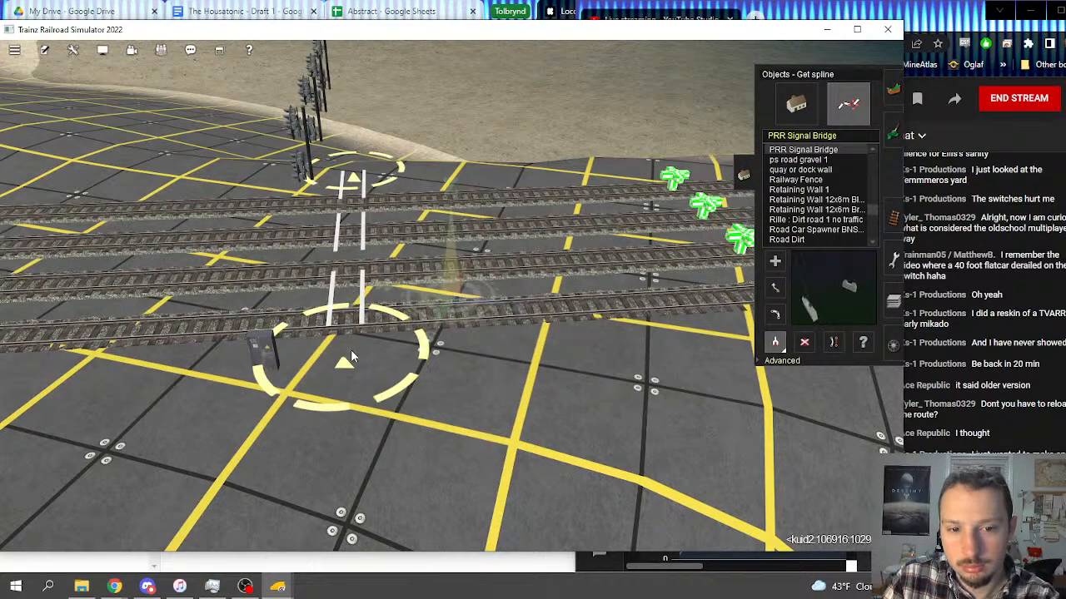
Step: Try a bulk asset replacement of the Missing Spline with PRR Signal Bridge anywhere on the route
key("Up")
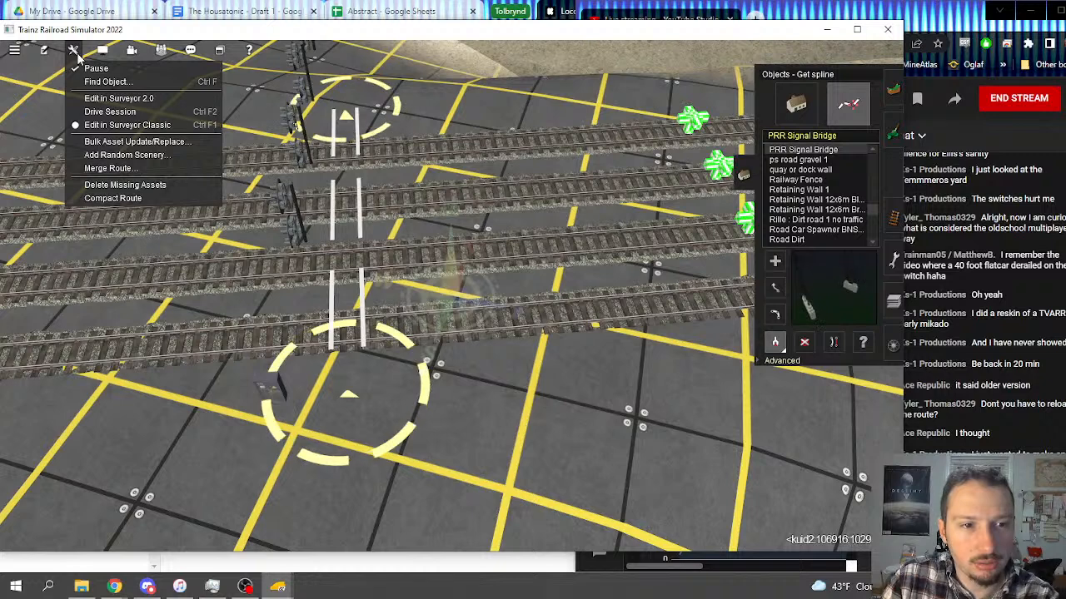
left_click(116, 141)
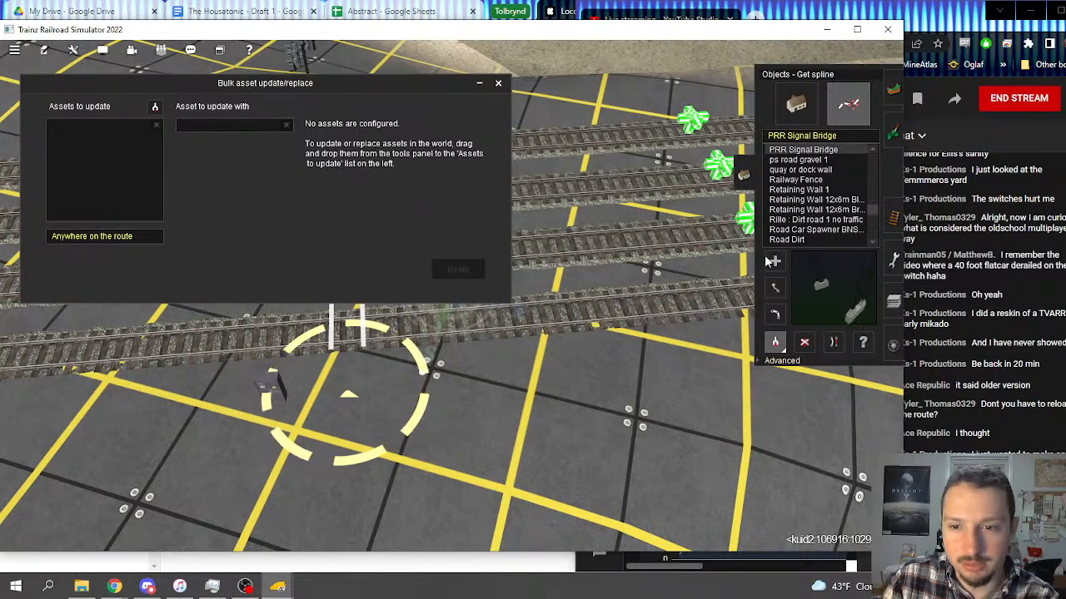
left_click(353, 402)
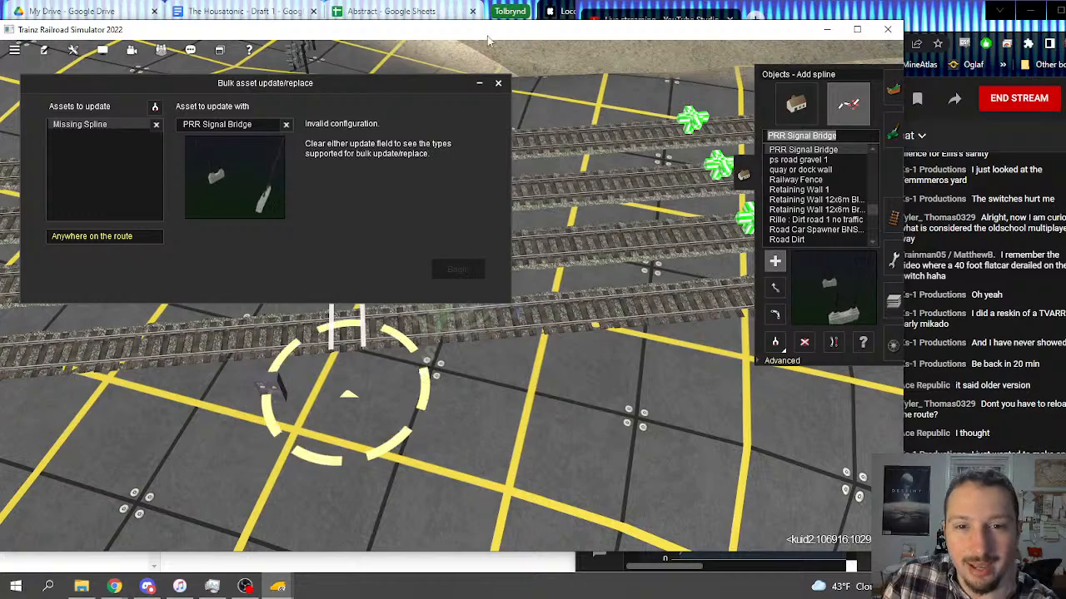
left_click(498, 83)
Step: Examine the signal bridge spline's end beside the nearest track up close with Get spline active
right_click_drag(387, 236, 456, 333)
scroll(449, 308, "down", 3)
scroll(455, 333, "up", 3)
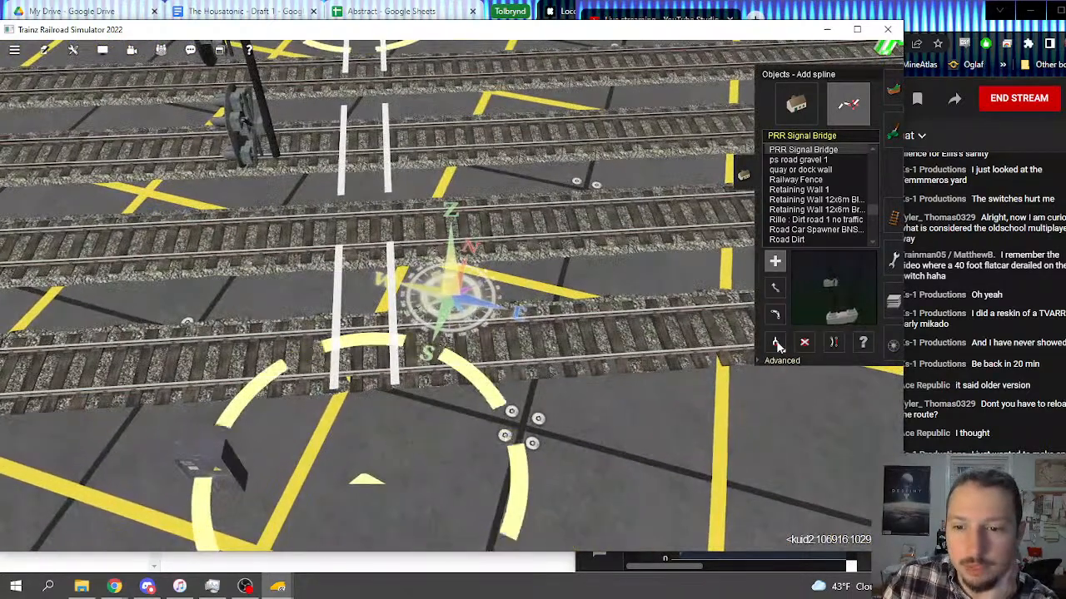
right_click(421, 401)
scroll(425, 396, "down", 6)
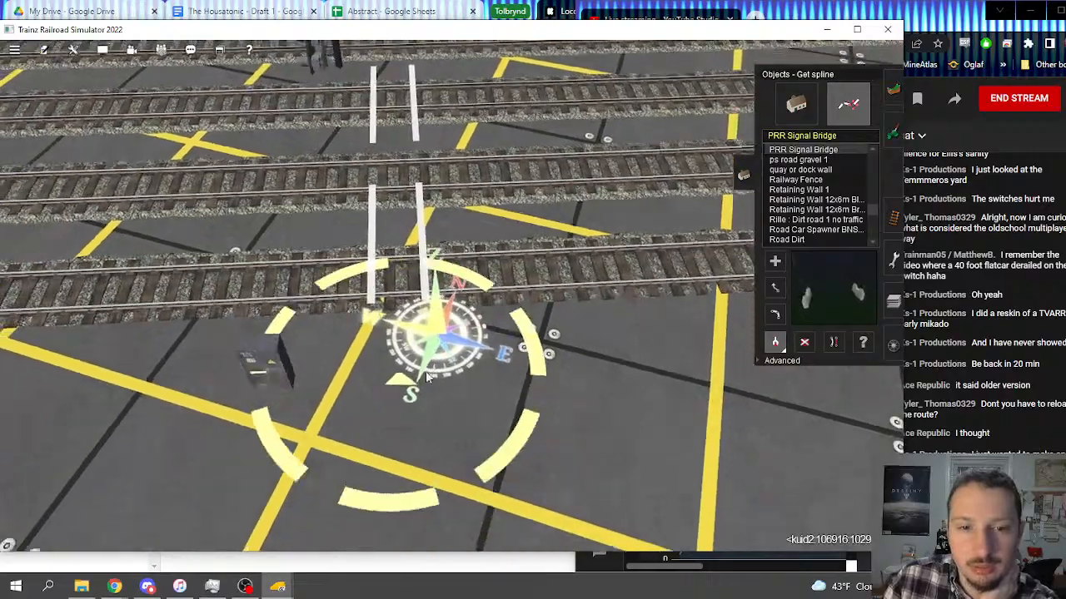
Step: Survey the Mason's Landing shoreline from the four-track water crossing past the small island to the harbor docks
right_click(614, 300)
scroll(597, 287, "down", 12)
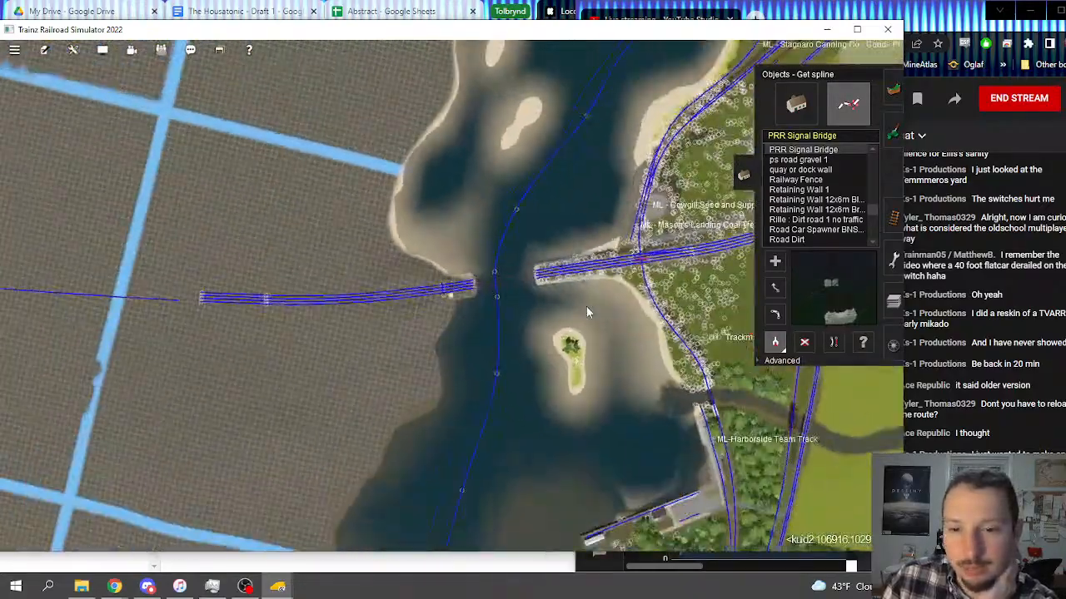
right_click_drag(588, 311, 448, 158)
scroll(456, 417, "down", 4)
scroll(448, 158, "up", 12)
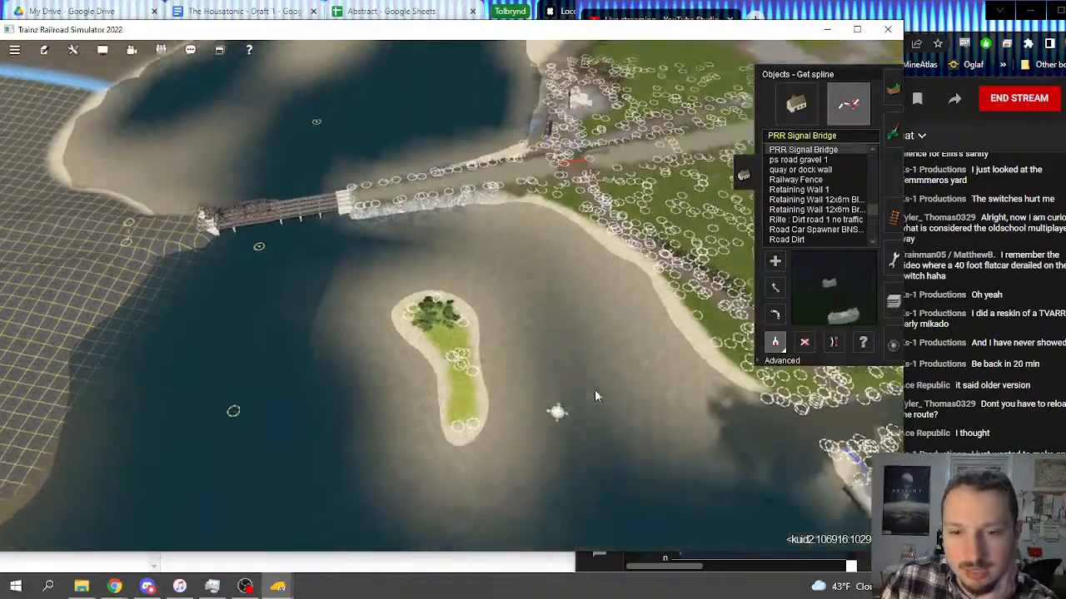
scroll(479, 273, "up", 4)
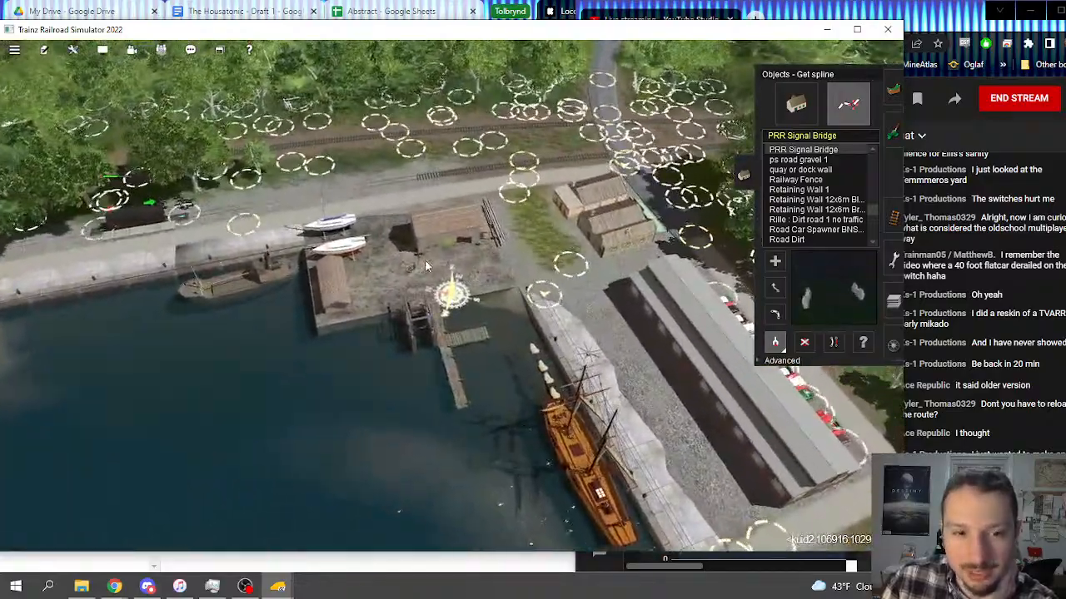
right_click_drag(601, 343, 523, 191)
scroll(523, 192, "down", 12)
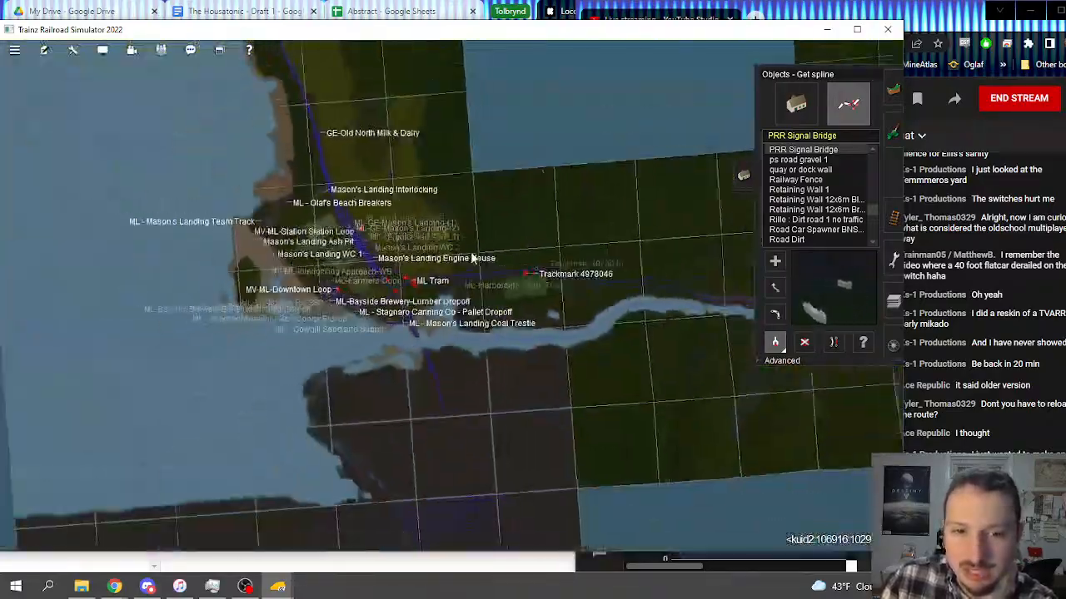
Step: Survey the river bend and its surroundings near the MV-Sugma Blvd stops, out to the riverside factories
scroll(472, 253, "down", 2)
right_click_drag(472, 253, 863, 474)
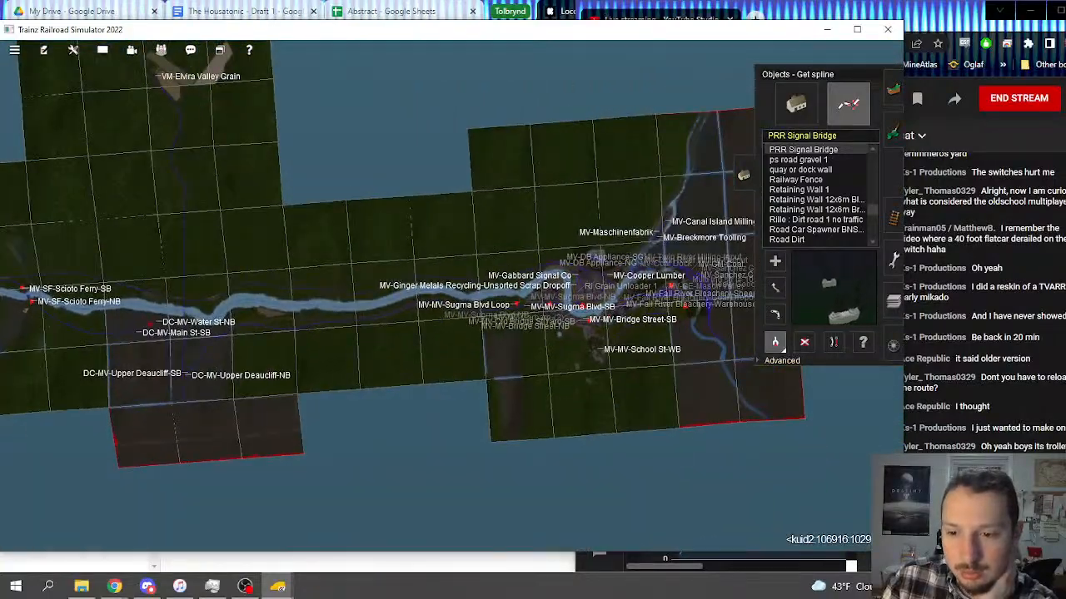
left_click(916, 491)
right_click(535, 315)
scroll(538, 319, "up", 12)
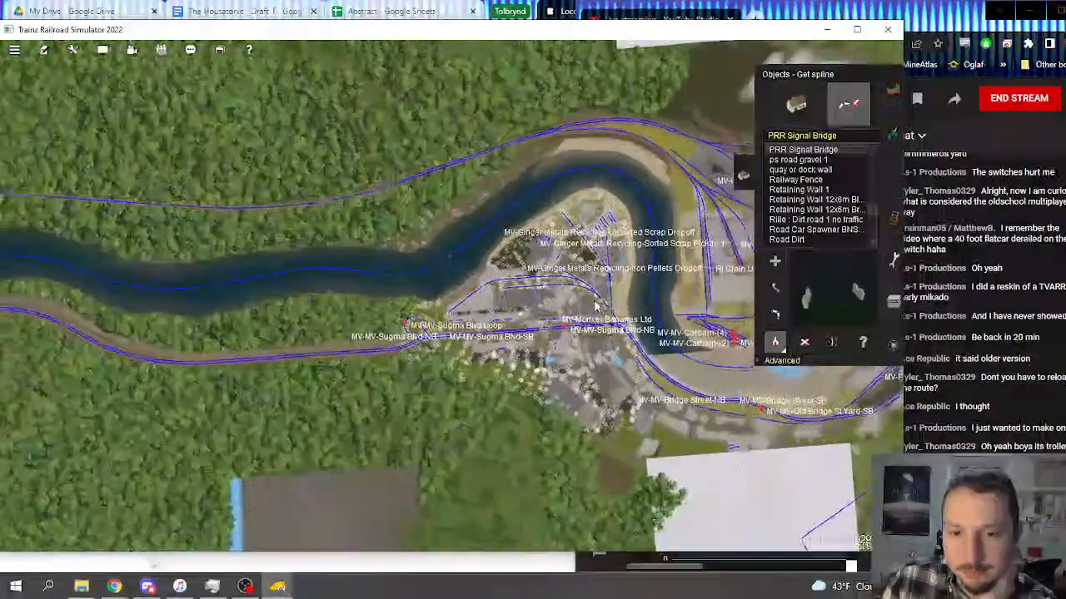
scroll(597, 306, "up", 8)
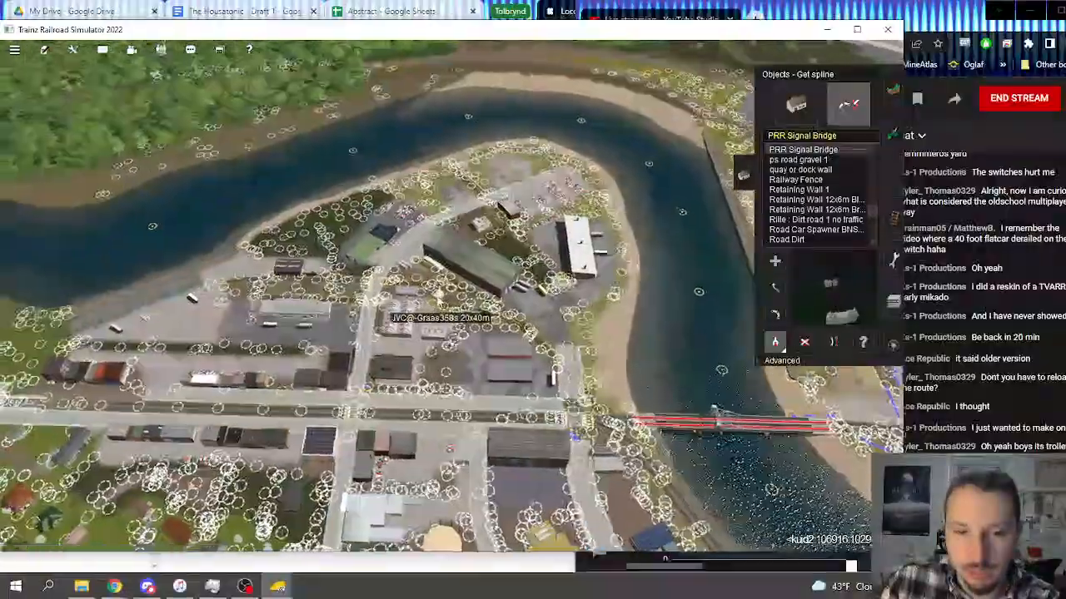
key("Left")
key("Down")
right_click(479, 265)
scroll(479, 265, "up", 5)
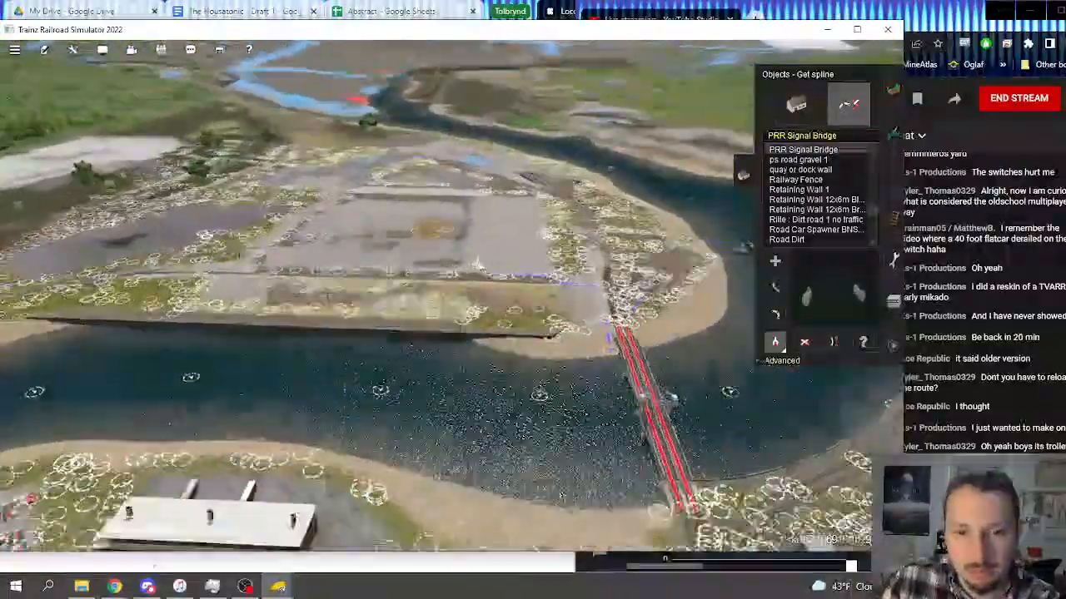
right_click(479, 265)
right_click(456, 255)
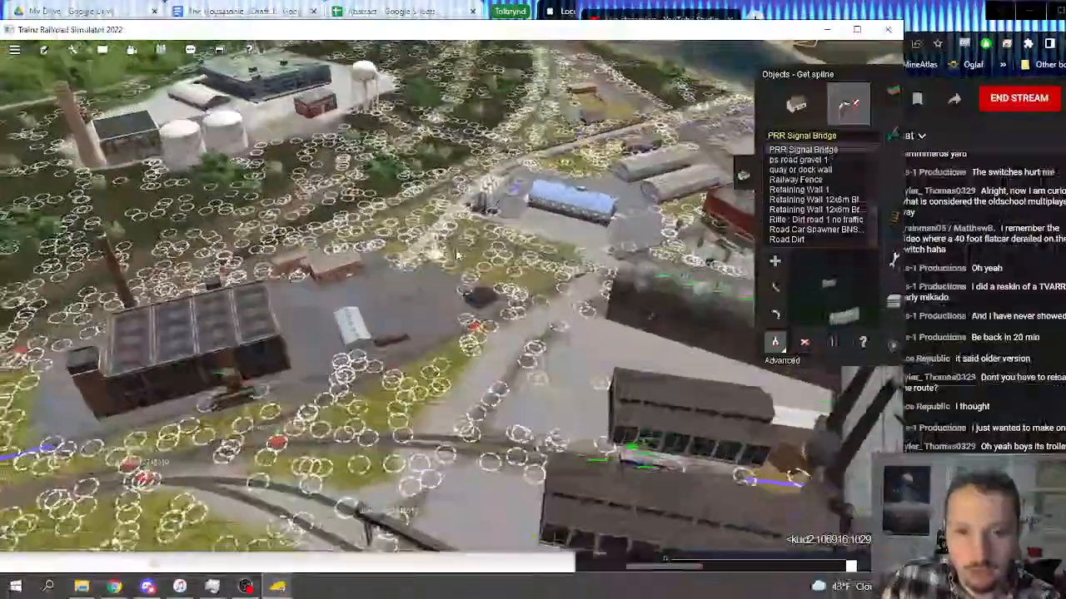
Step: Survey the industrial district around the blue-roofed building and silos, from the surrounding tracks to the riverside brick factory
scroll(456, 255, "up", 5)
key("Left")
right_click(458, 257)
key("Down")
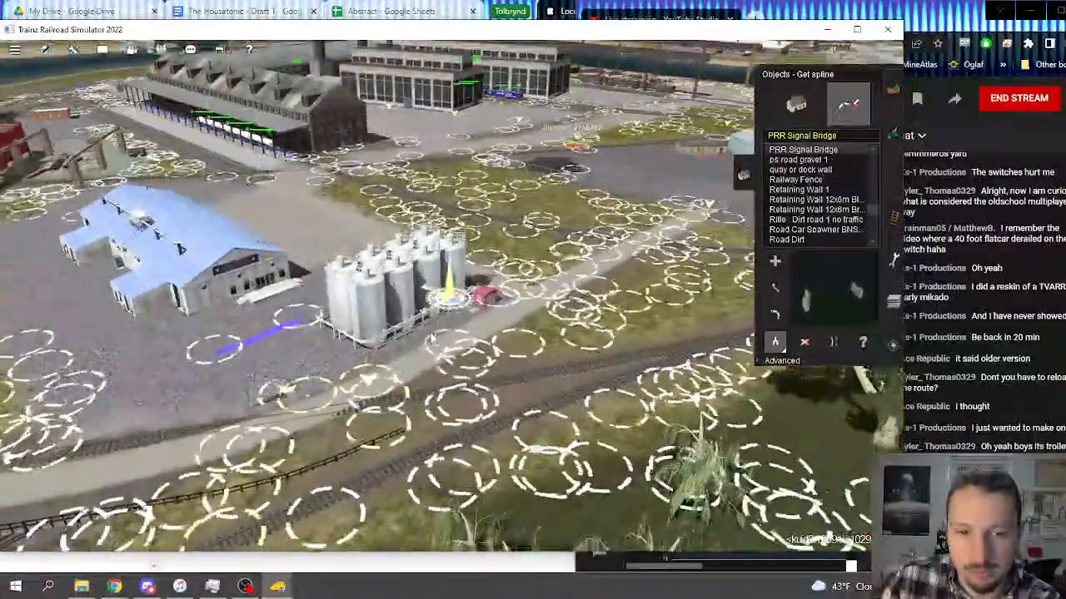
key("Left")
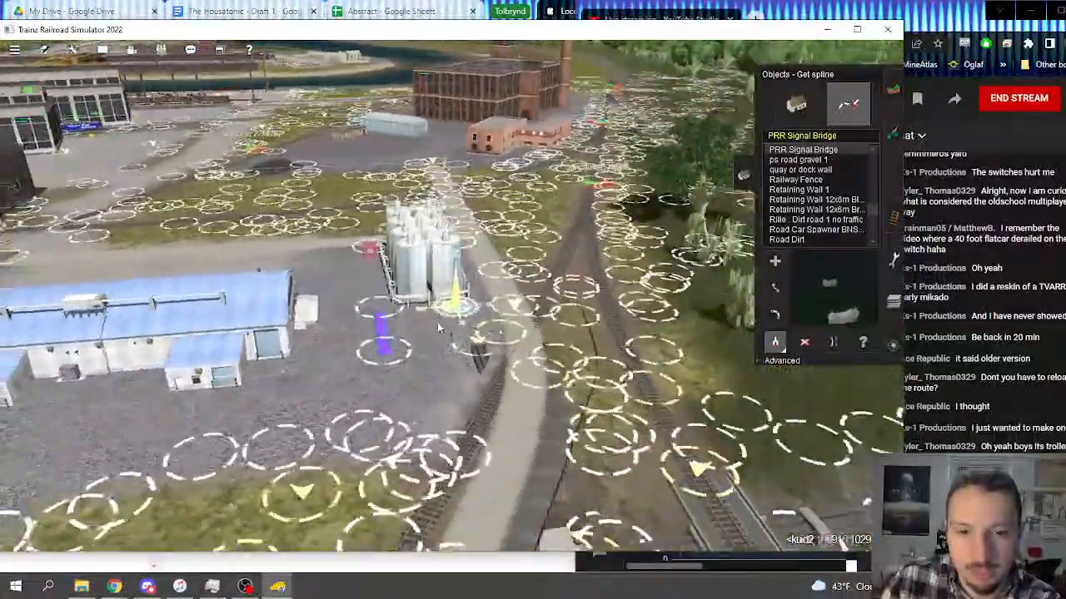
right_click(437, 325)
key("Left")
scroll(441, 322, "down", 2)
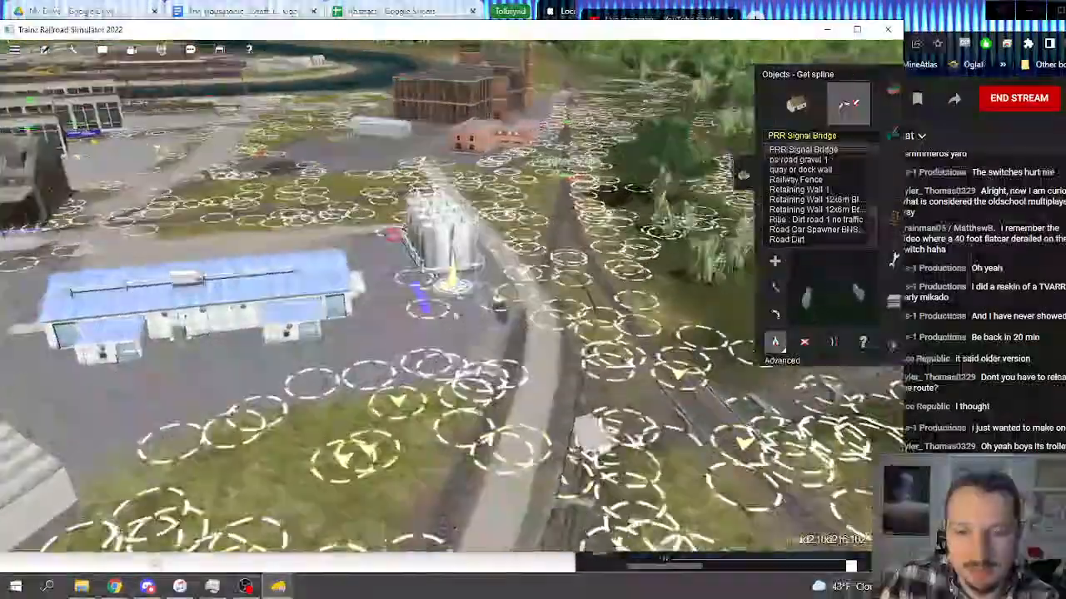
scroll(452, 318, "down", 4)
key("Right")
right_click(439, 319)
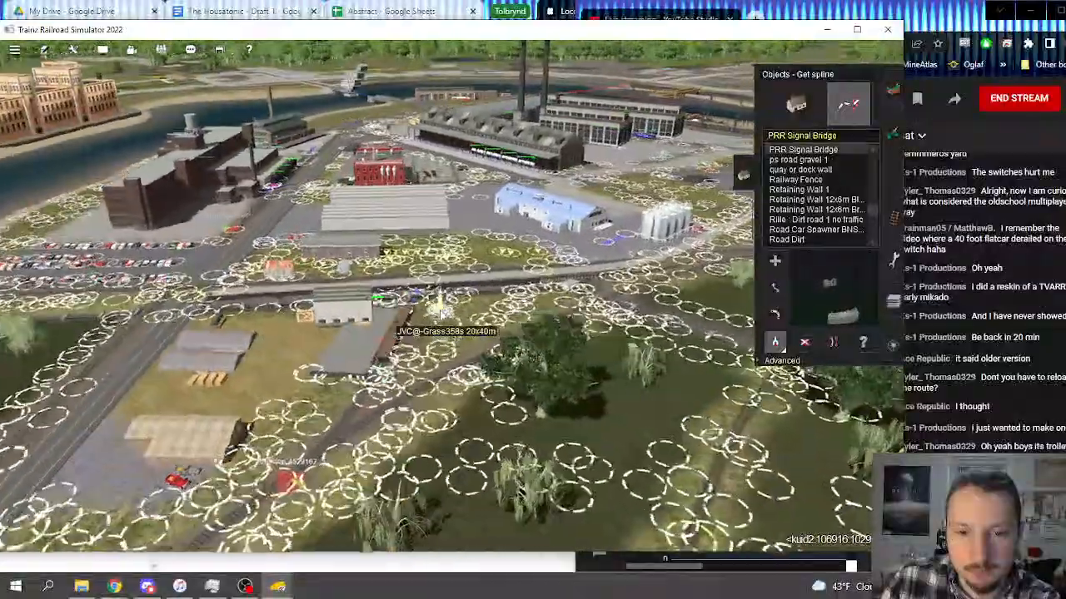
key("Right")
right_click(438, 287)
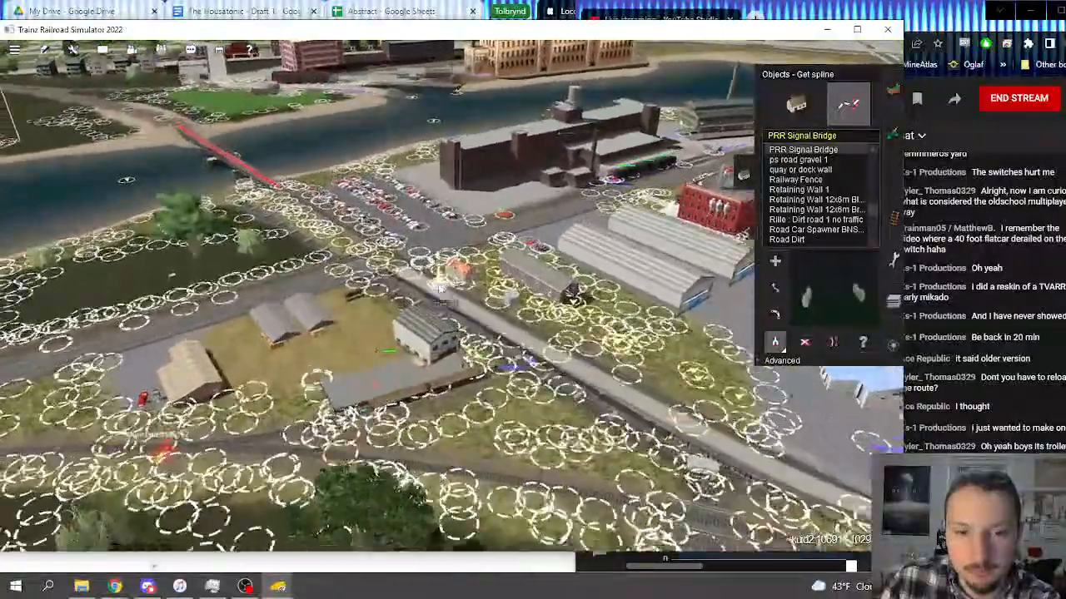
key("Right")
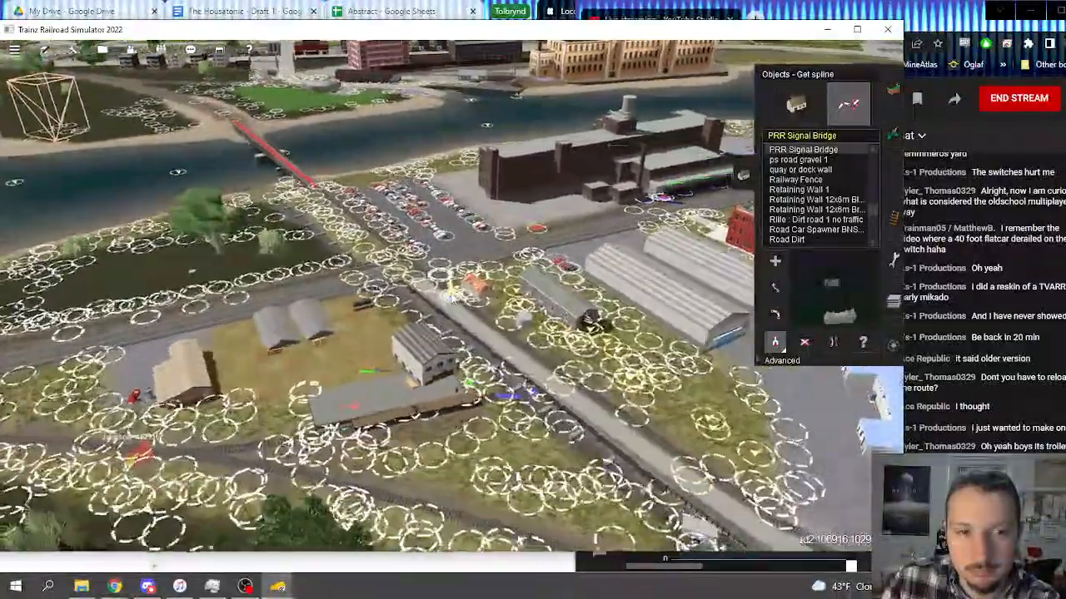
Step: Examine the wireframe placeholder on the far riverbank near the red-highlighted bridge and the grassland behind it
key("Down")
right_click(422, 191)
right_click(424, 204)
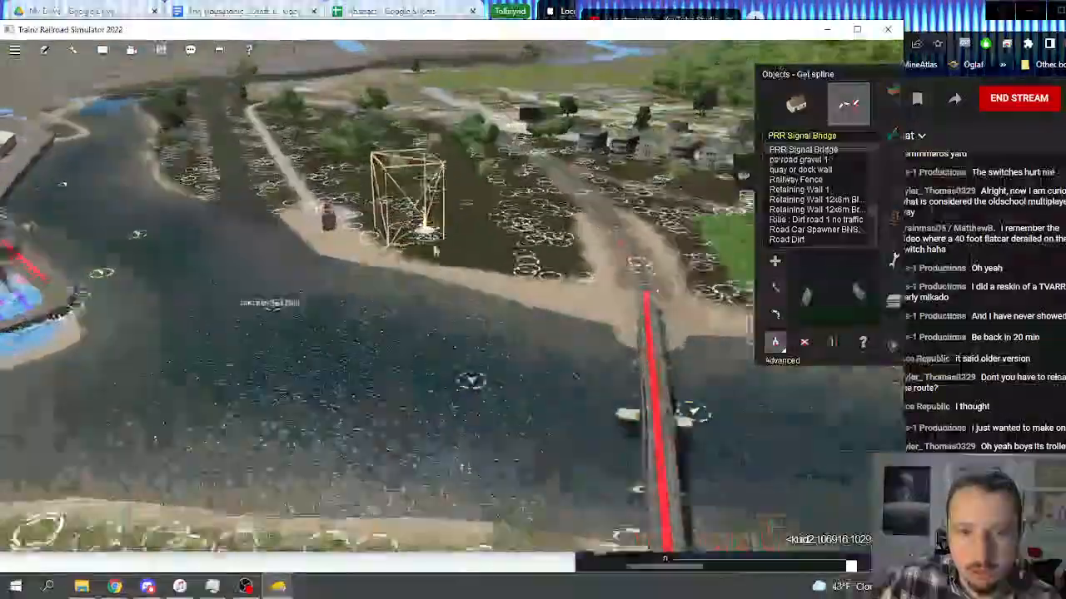
scroll(433, 249, "up", 3)
key("Right")
key("Up")
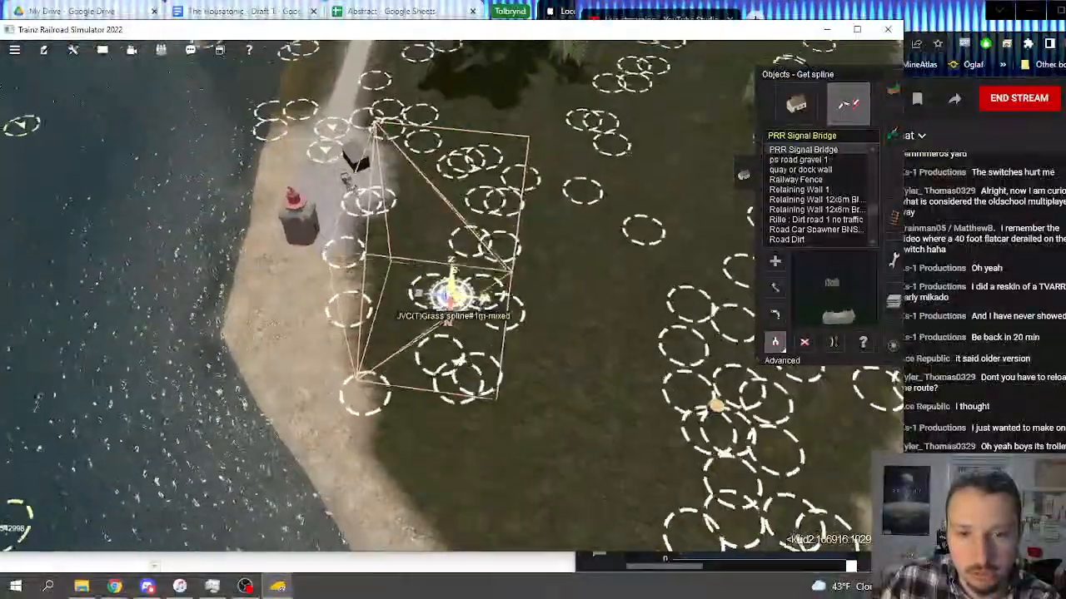
right_click(464, 161)
key("Down")
right_click(467, 197)
right_click(385, 202)
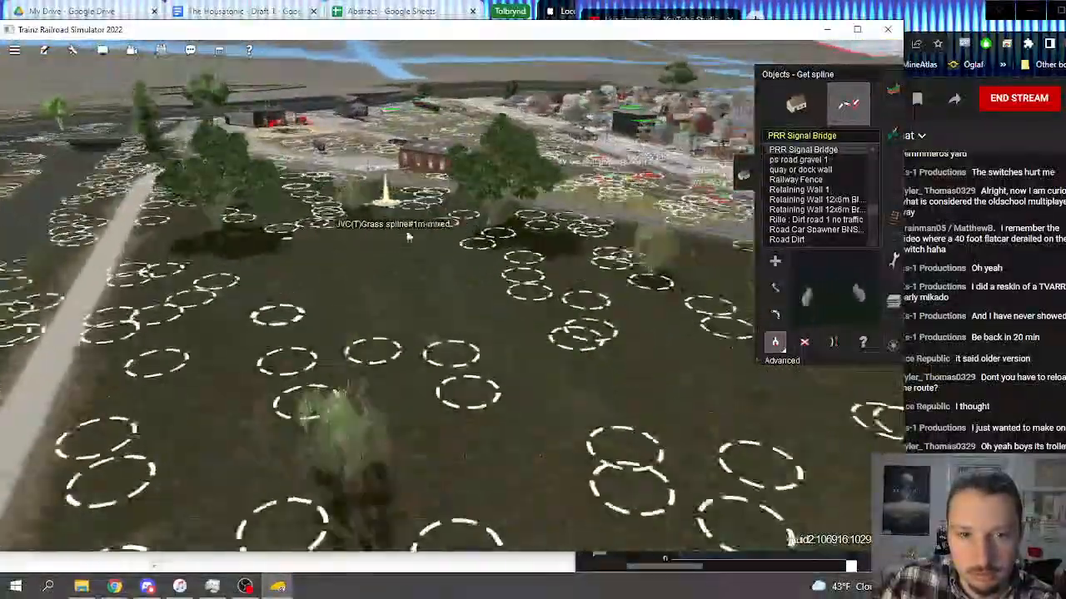
Step: Add a PRR Signal Bridge spline spanning all four tracks at the signal bridge spot near the Mason's Landing water crossing
scroll(466, 295, "down", 10)
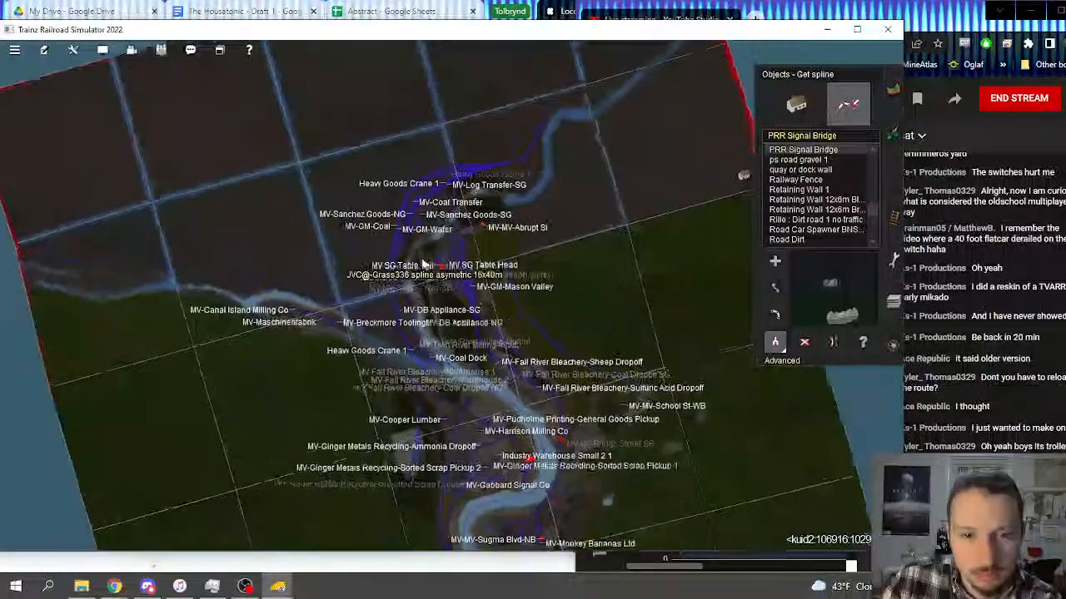
scroll(465, 293, "down", 5)
right_click_drag(464, 323, 472, 379)
scroll(472, 379, "down", 3)
scroll(472, 379, "up", 8)
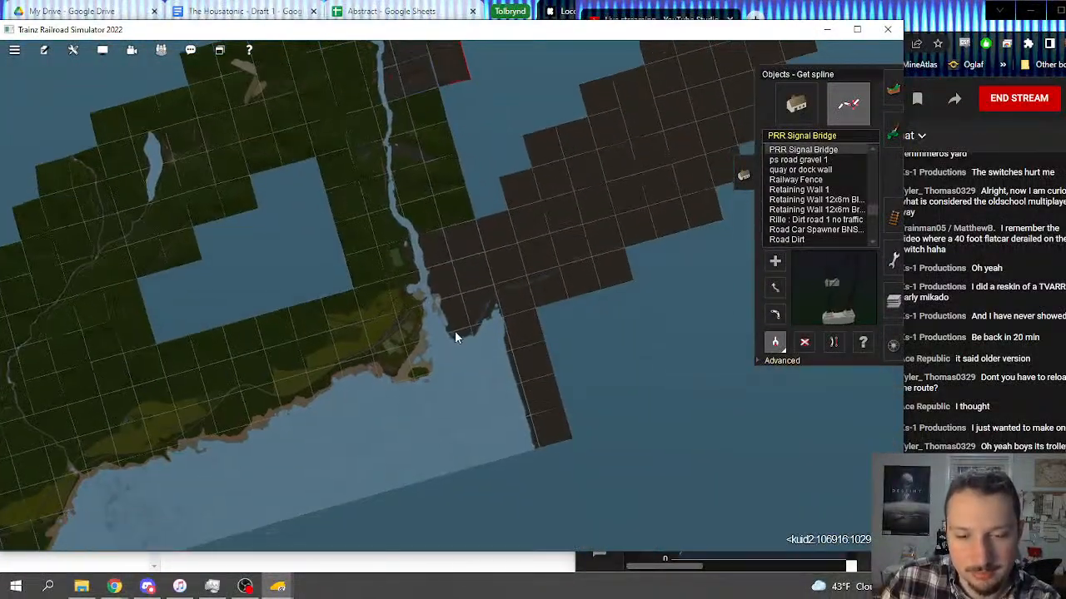
scroll(433, 309, "up", 10)
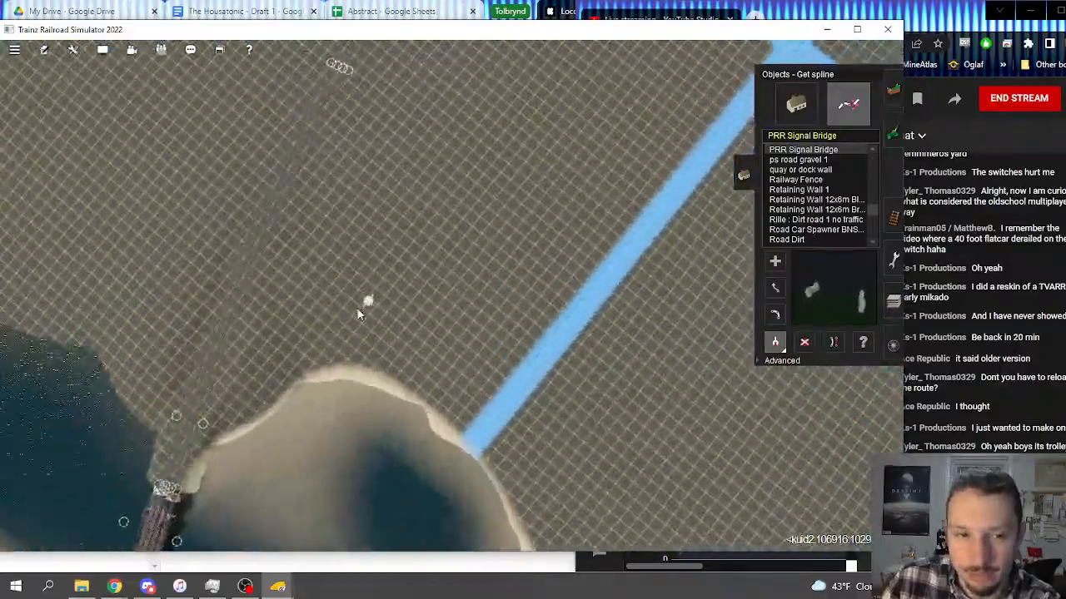
right_click_drag(358, 314, 493, 354)
scroll(436, 391, "up", 7)
scroll(493, 354, "up", 6)
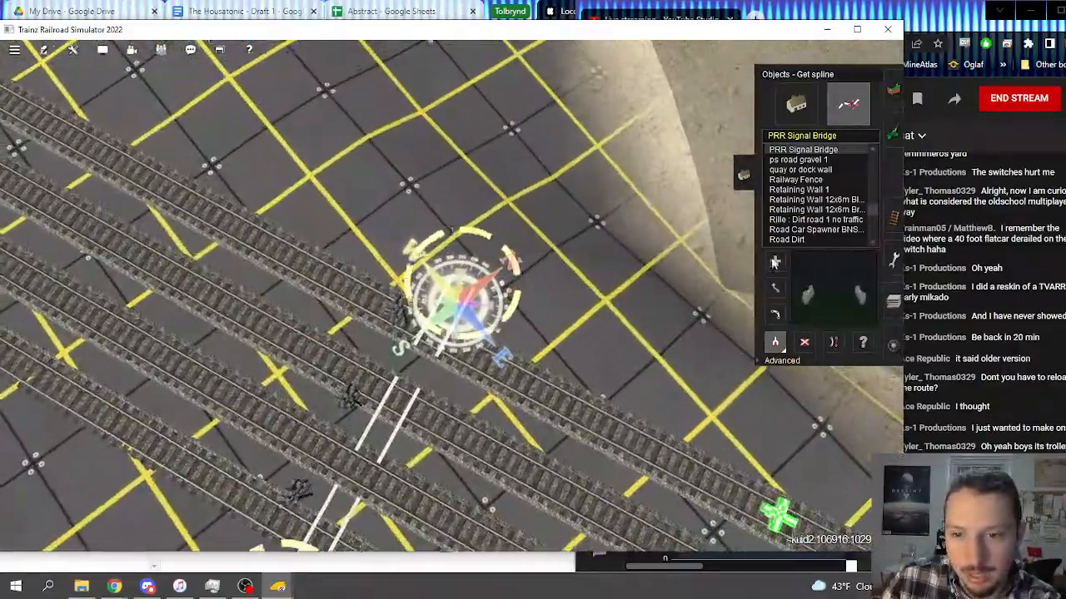
key("a")
scroll(461, 258, "up", 8)
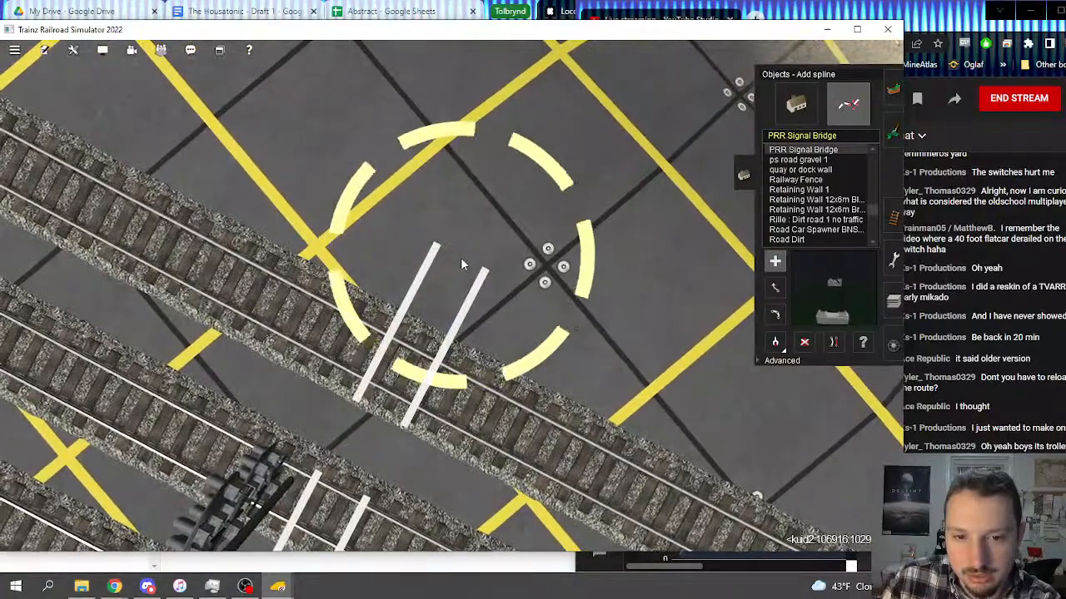
left_click(462, 255)
scroll(427, 353, "down", 4)
right_click_drag(423, 362, 401, 377)
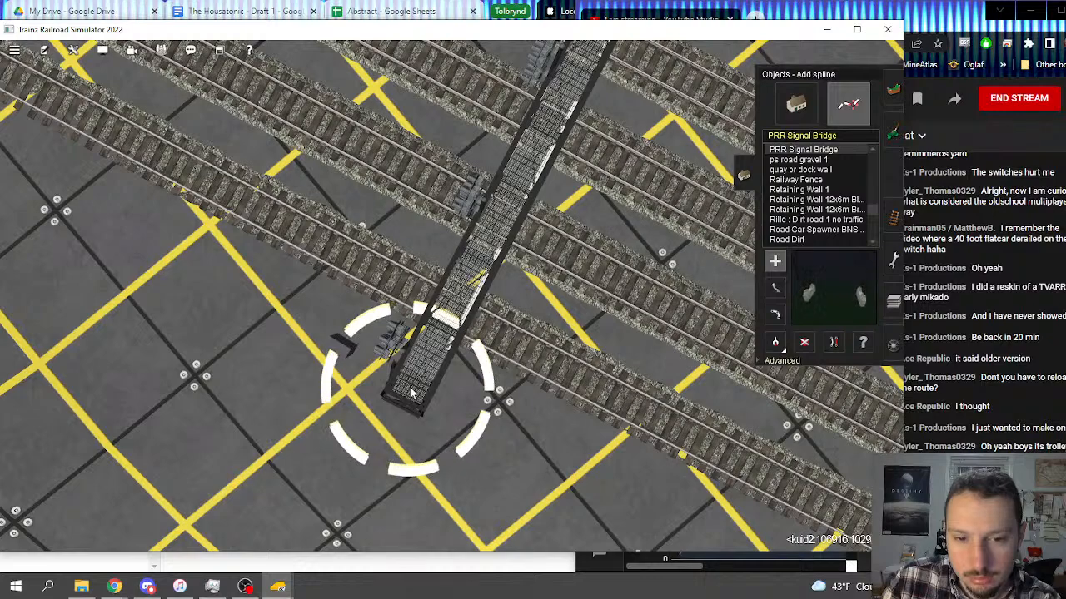
left_click(411, 393)
Step: Apply a vertex height of 6.89 to the ends of the new signal bridge spline
right_click(410, 393)
key("Down")
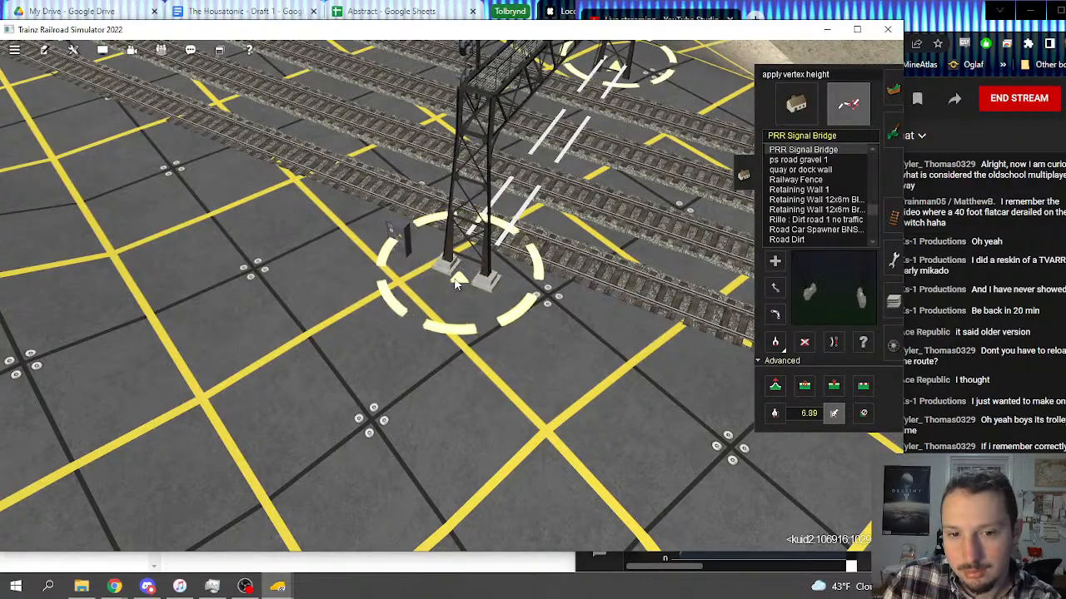
right_click(556, 138)
key("Right")
right_click(567, 297)
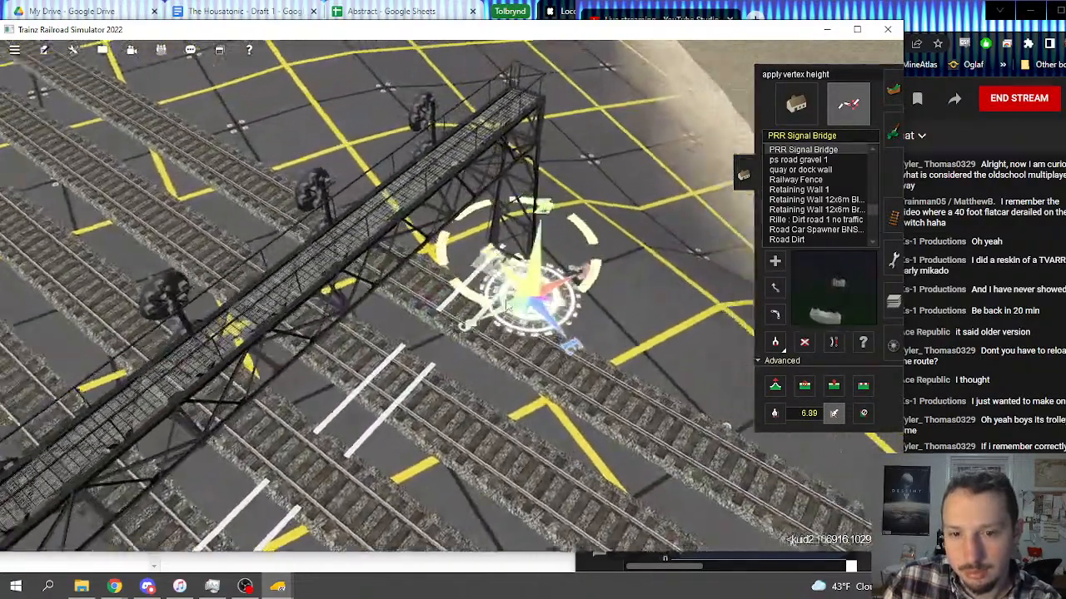
Step: Examine the signal bridge from the water-crossing side and survey the four-track line beyond it
scroll(508, 305, "down", 3)
key("Left")
key("Down")
right_click(530, 213)
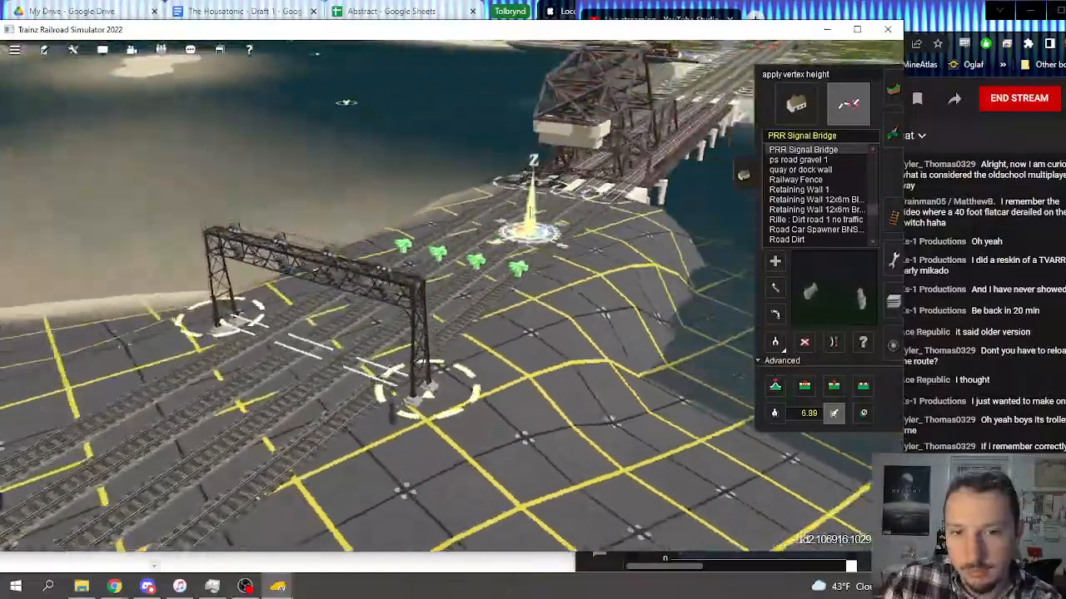
key("Left")
right_click_drag(531, 213, 848, 467)
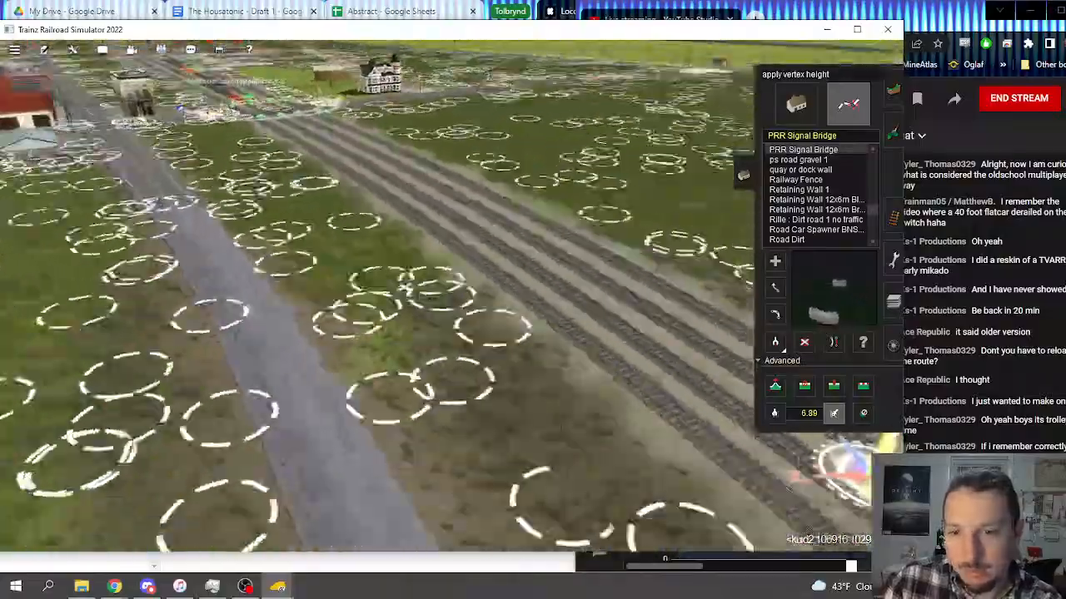
key("Left")
Step: Activate Delete spline for object splines and return to the signal bridge over the four tracks
left_click(804, 342)
right_click(483, 90)
right_click(444, 86)
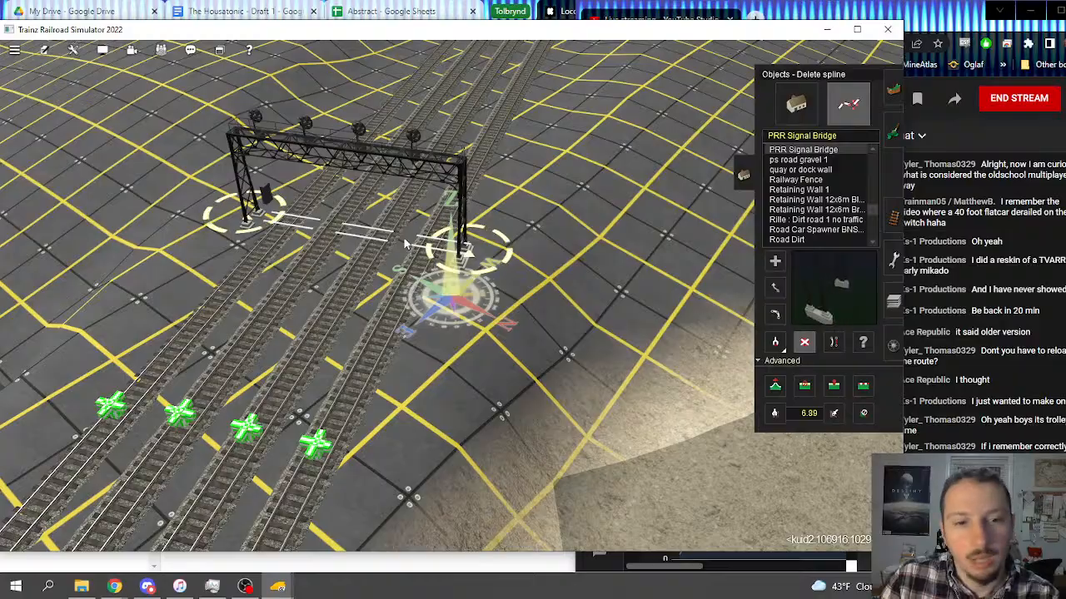
Step: Survey the coast from the four-track water crossing through Mason's Landing and past GE-Brosley Dairy to the southern island
scroll(404, 243, "down", 10)
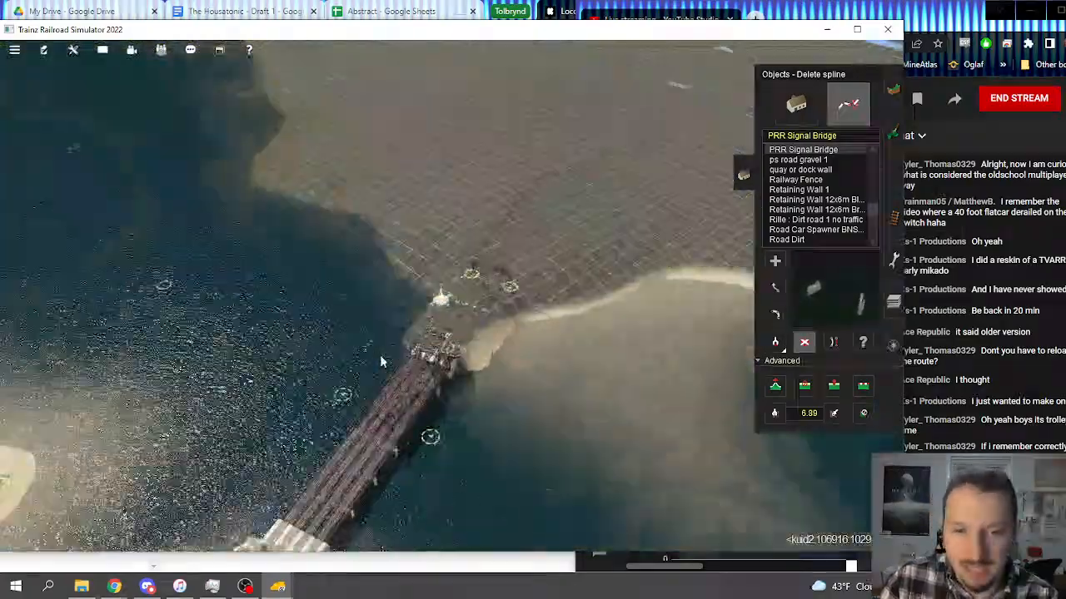
scroll(381, 361, "down", 8)
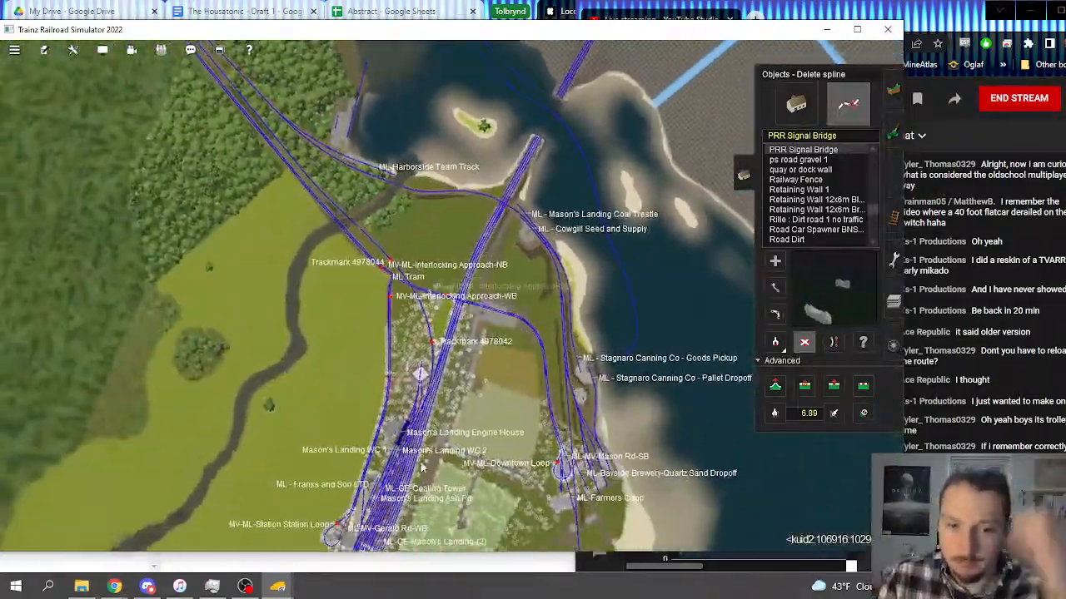
right_click(421, 468)
scroll(421, 468, "down", 3)
right_click(420, 470)
scroll(366, 417, "up", 4)
right_click(337, 395)
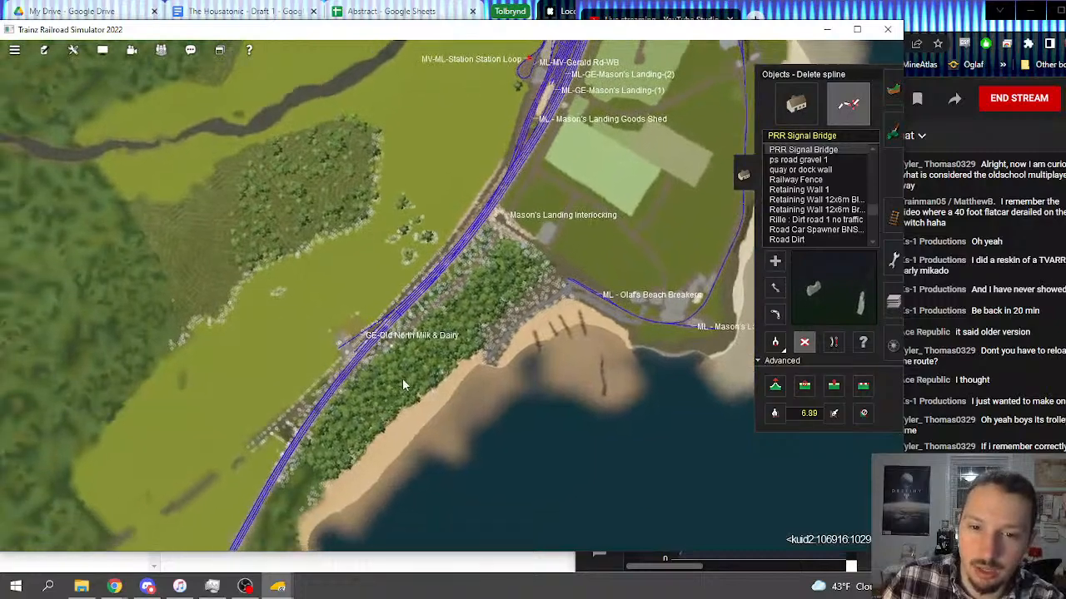
scroll(403, 380, "down", 4)
right_click(545, 408)
right_click(552, 411)
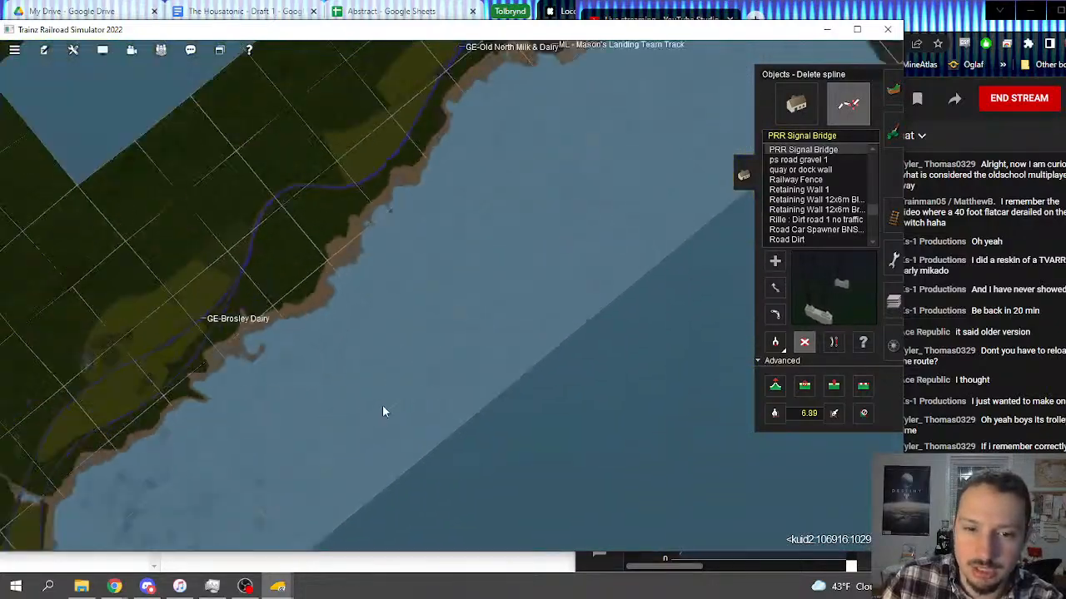
scroll(385, 405, "down", 4)
scroll(424, 445, "up", 5)
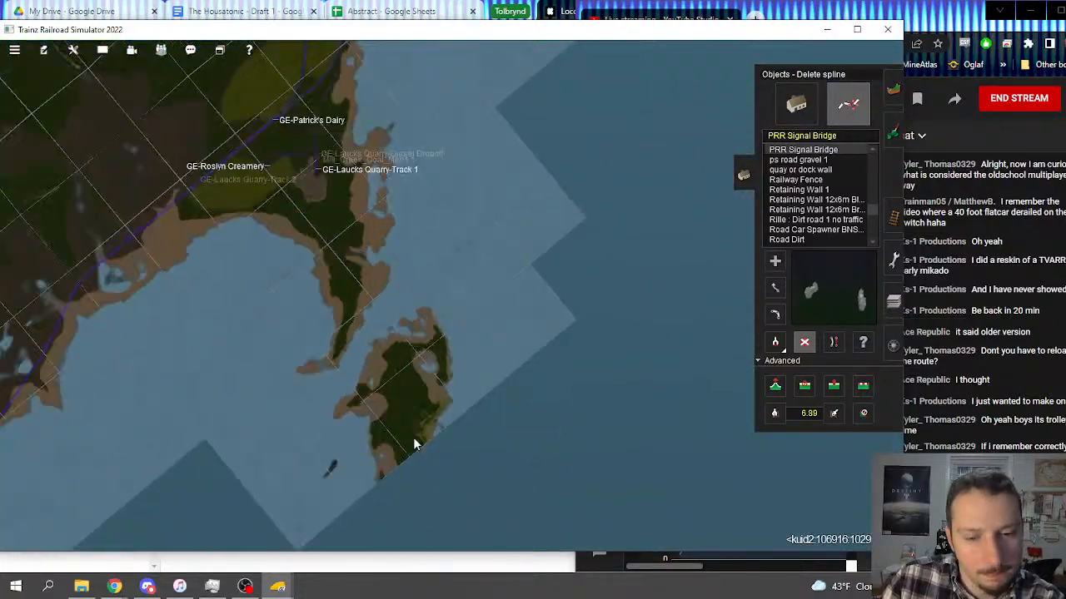
Step: Activate Delete object and examine the missing-object placeholder between the two houses in the southern island's village
scroll(449, 420, "up", 8)
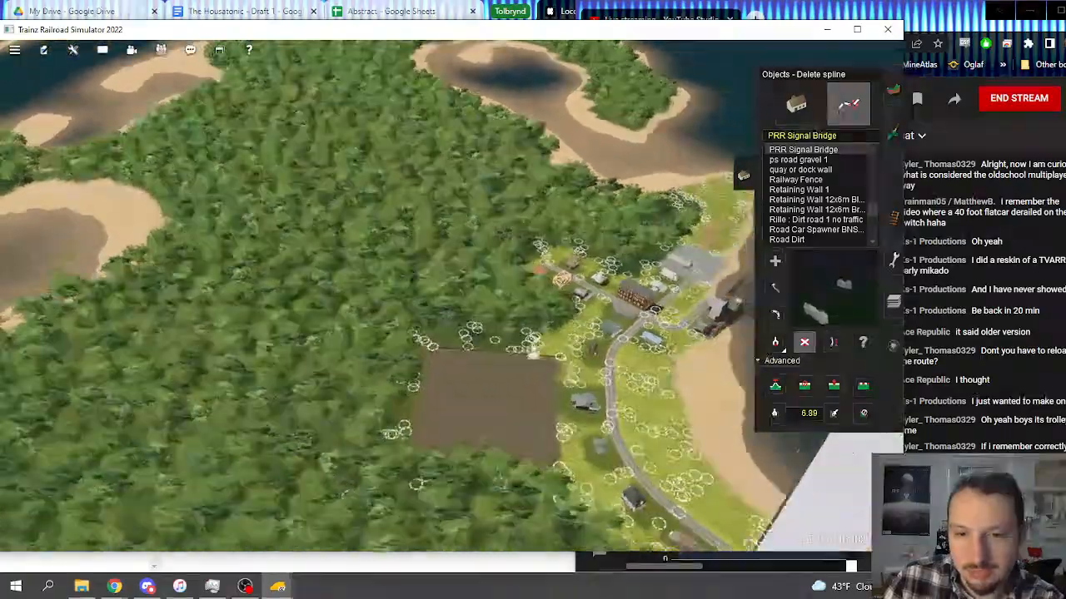
scroll(473, 271, "up", 8)
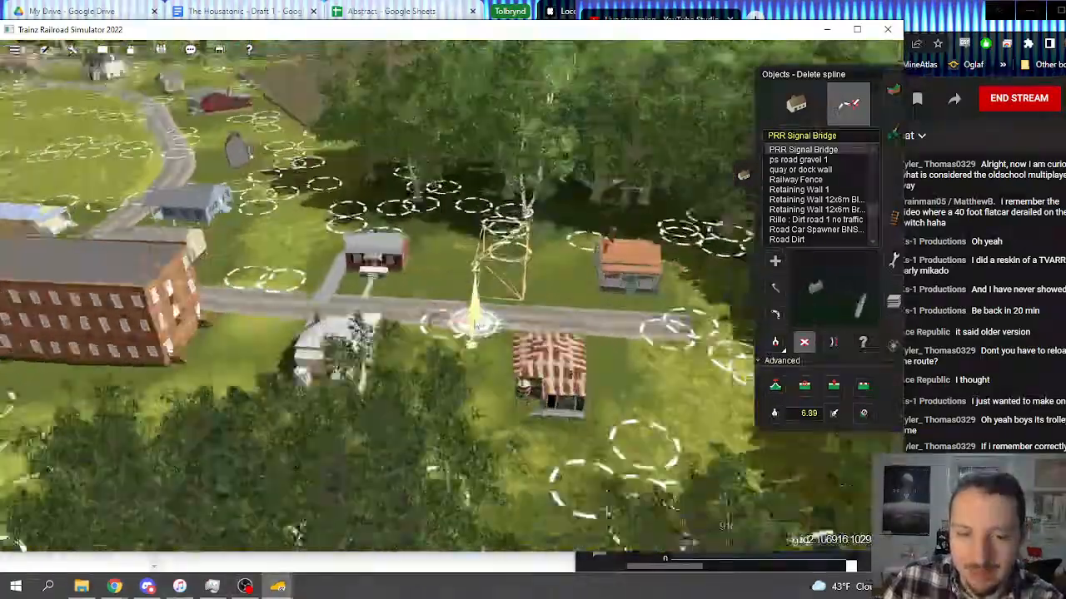
scroll(466, 283, "up", 5)
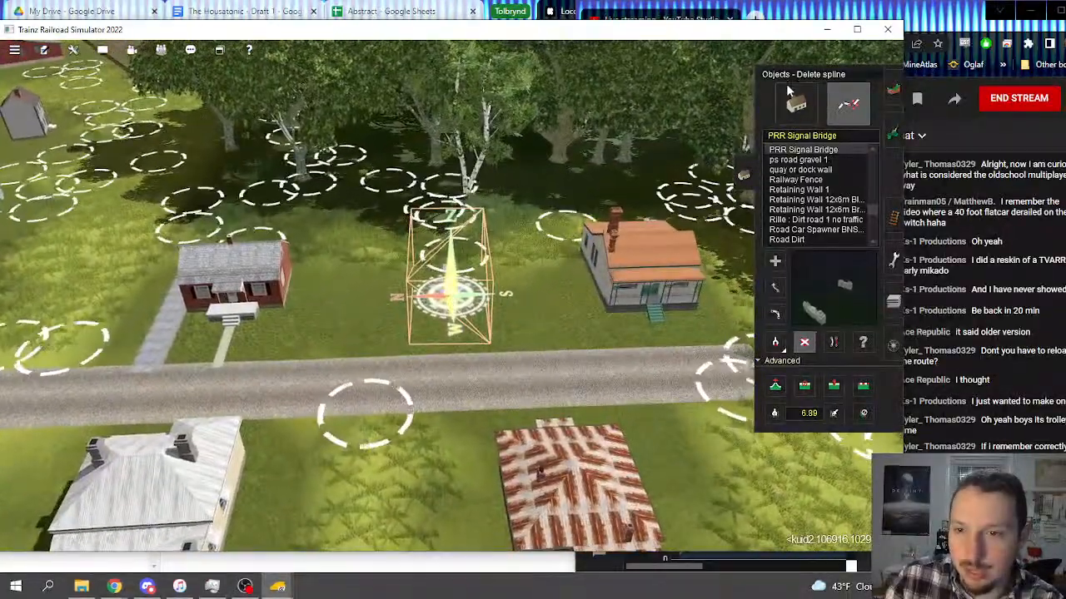
left_click(804, 342)
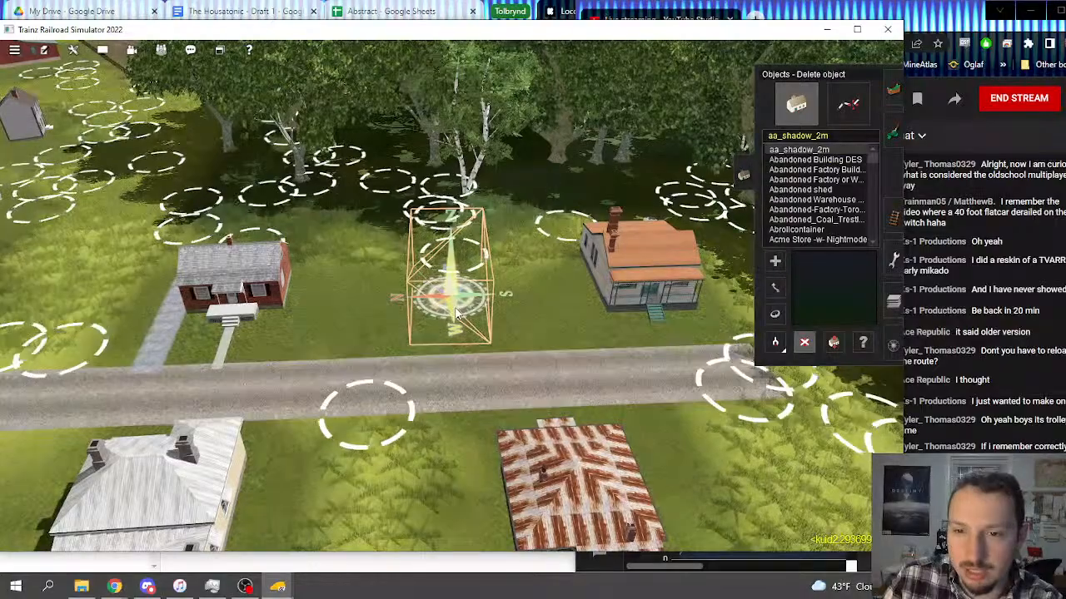
key("Up")
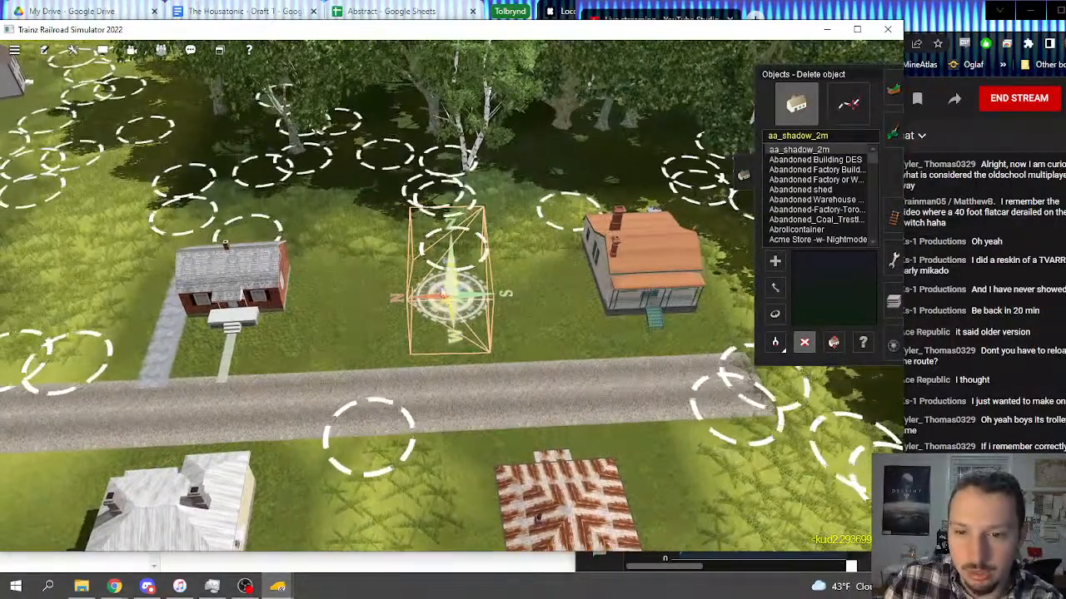
key("Up")
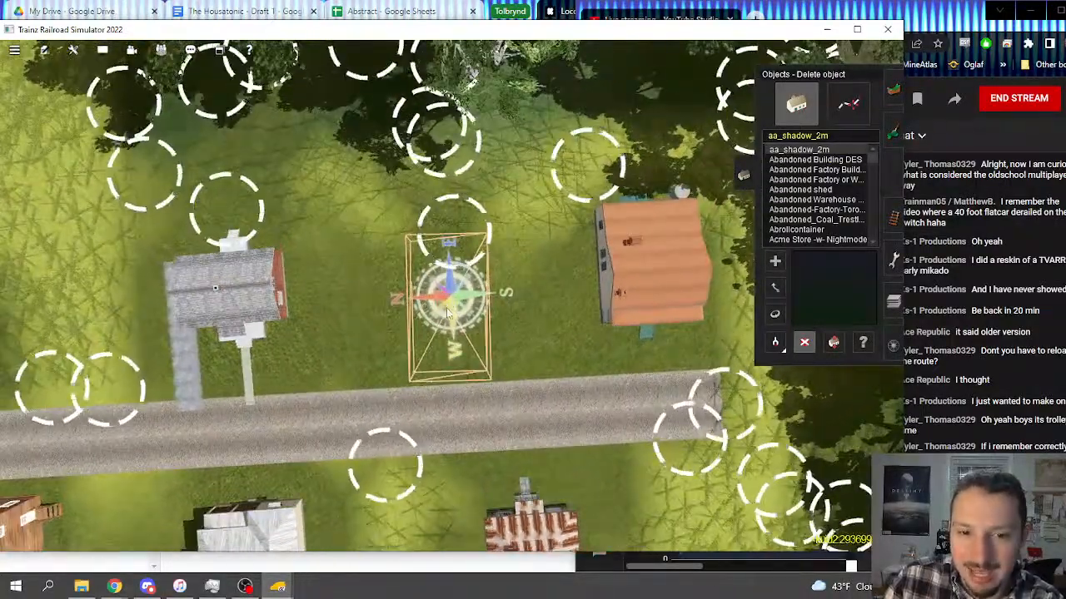
key("Down")
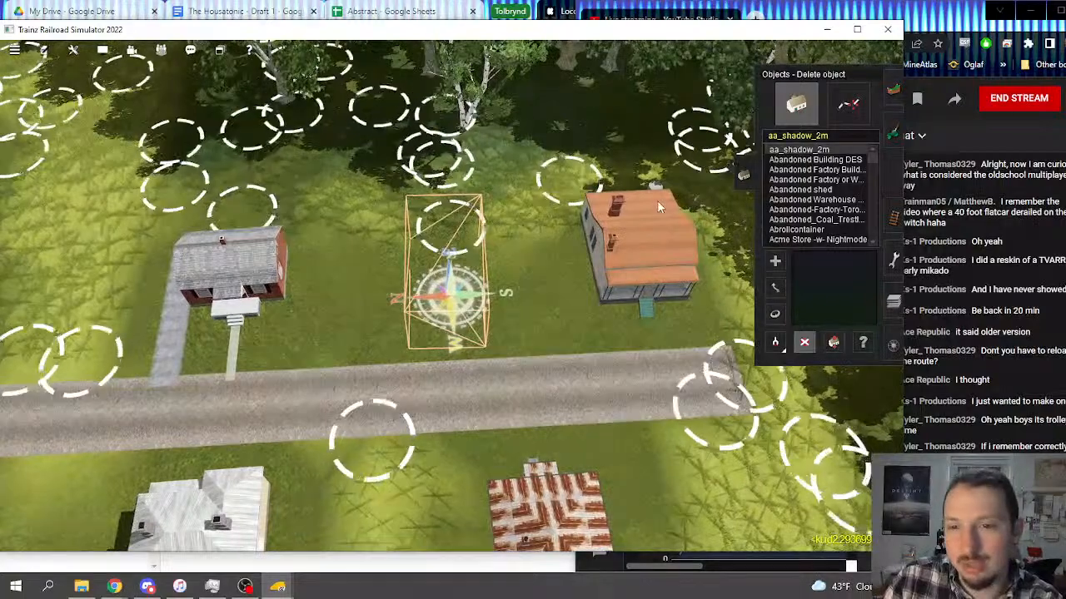
key("Down")
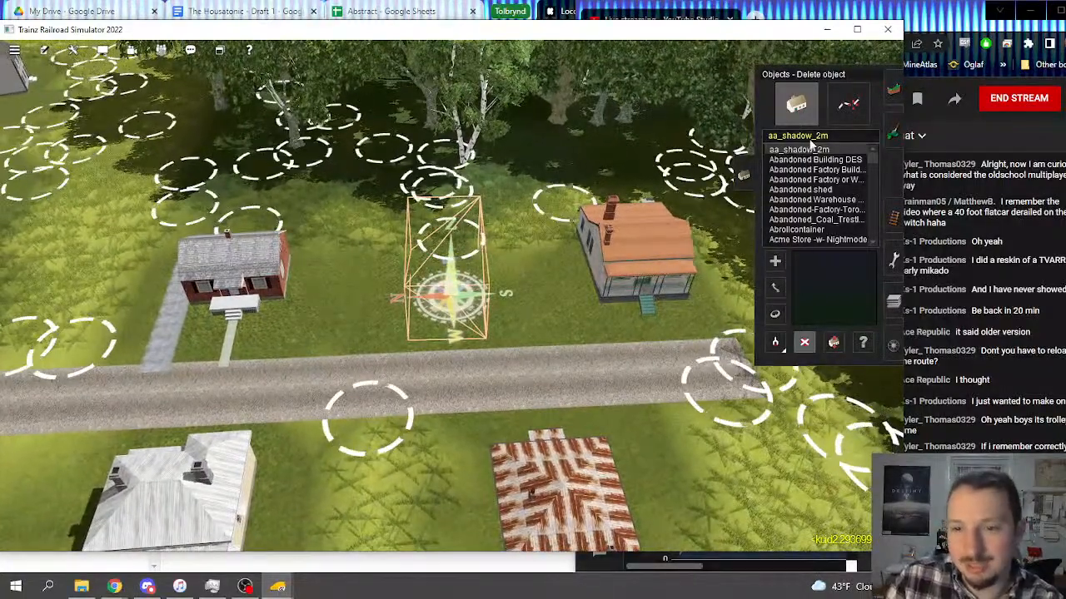
Step: Place a House Sears Bungalow Cream inside the placeholder on the empty lot and rotate it to face the road
type("Bungalow Cream")
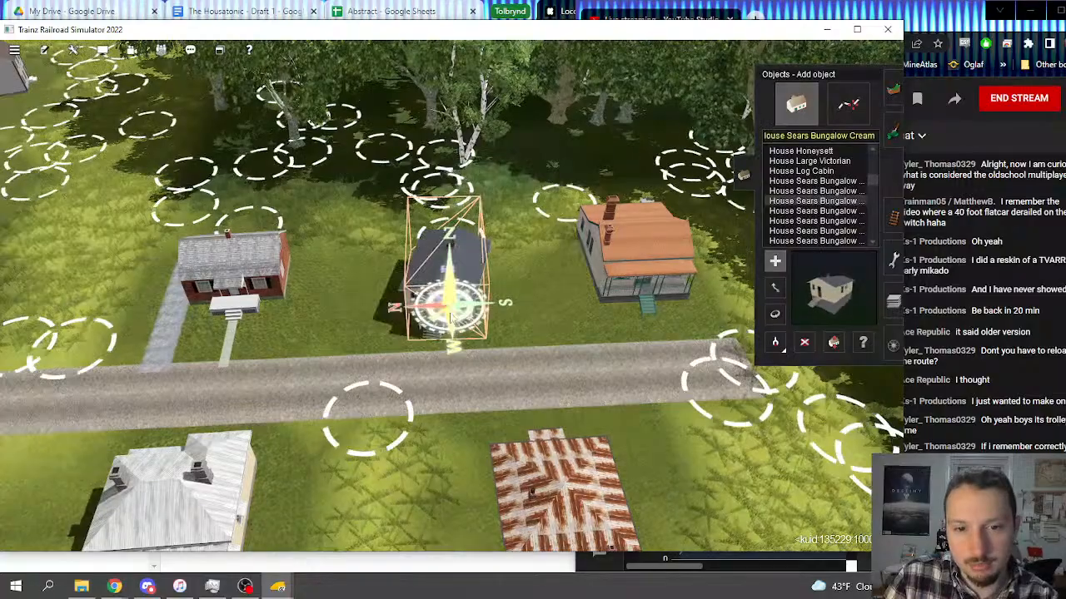
scroll(559, 309, "up", 5)
key("Up")
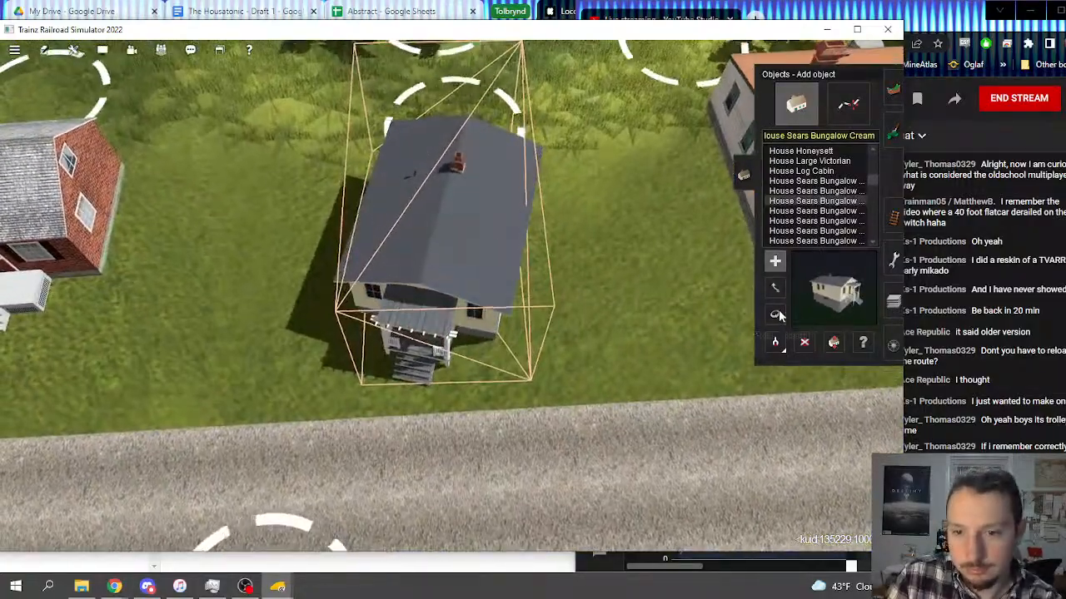
left_click(776, 314)
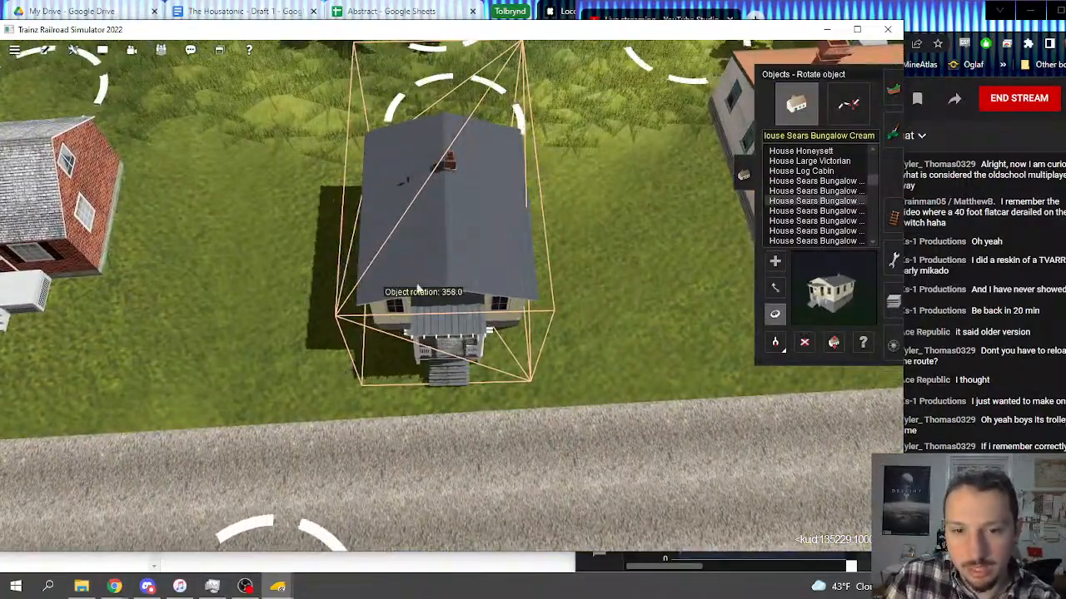
Step: Activate Add spline with PRR Signal Bridge and return from the island to the four-track line across the water from Mason's Landing
scroll(421, 296, "down", 10)
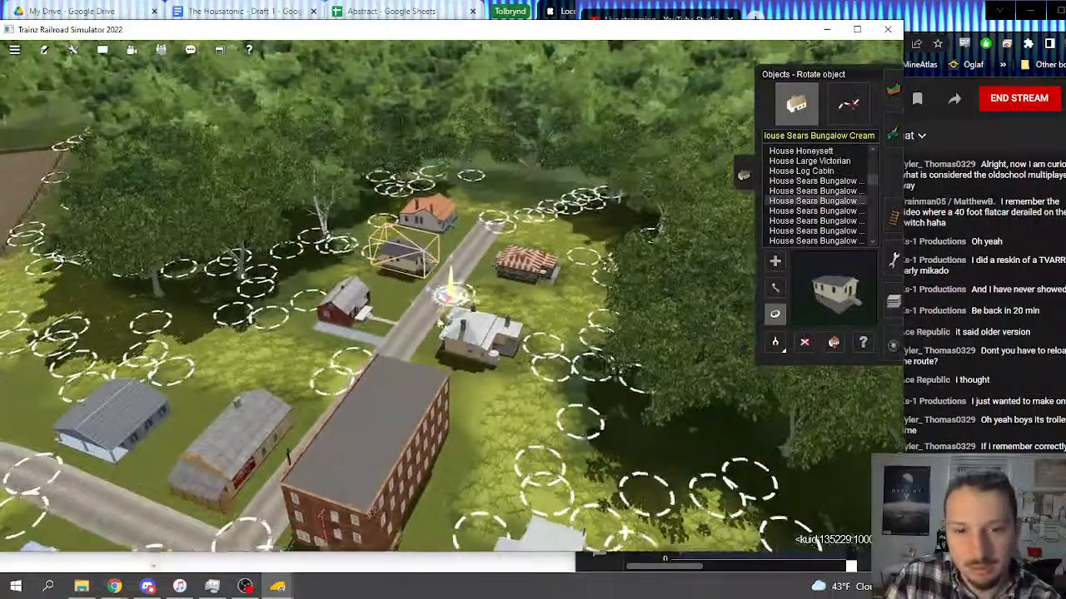
scroll(448, 291, "down", 10)
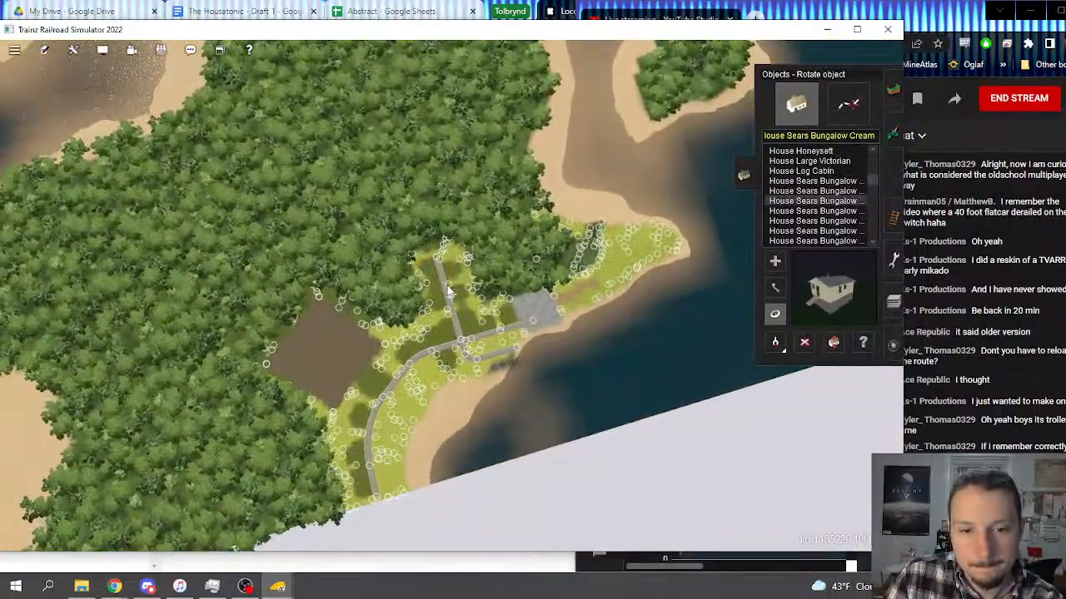
scroll(448, 287, "down", 10)
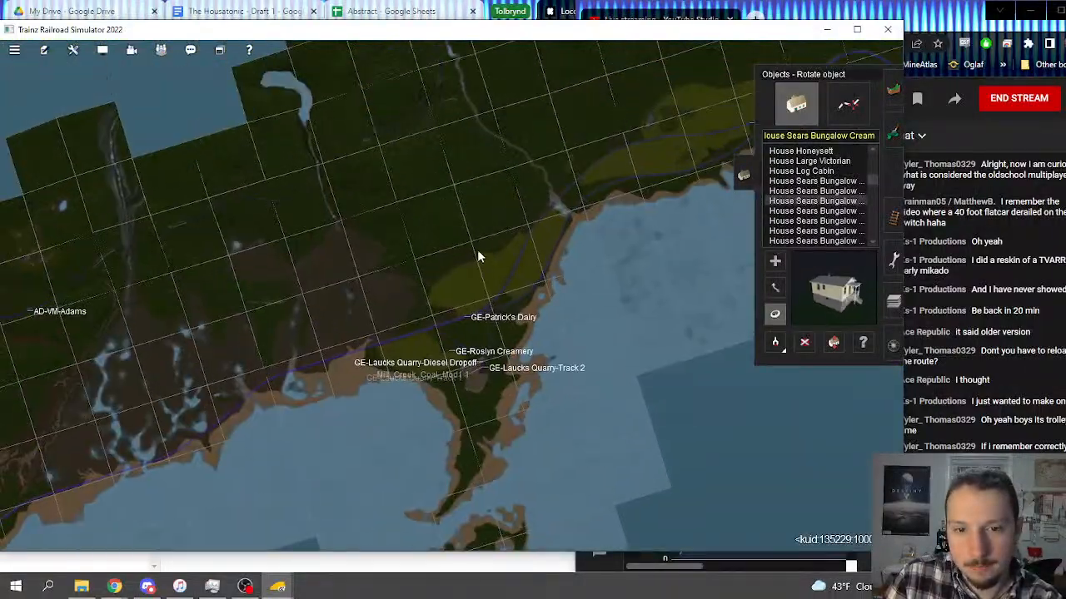
scroll(533, 266, "up", 8)
left_click(849, 103)
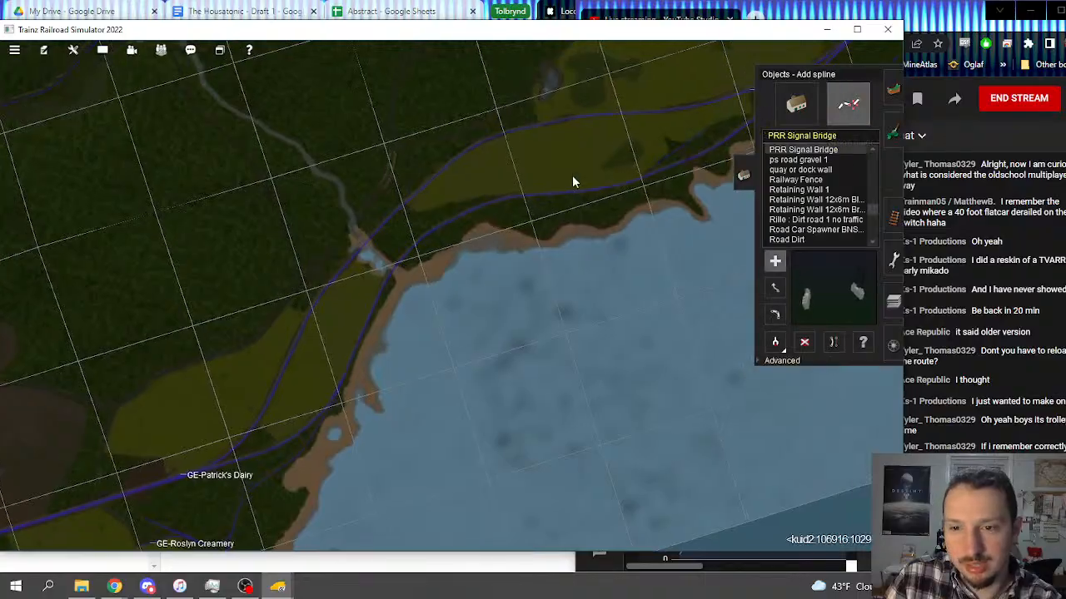
right_click(572, 176)
right_click(584, 167)
right_click(597, 158)
right_click(597, 158)
right_click(556, 390)
right_click(619, 240)
right_click(618, 240)
right_click(618, 241)
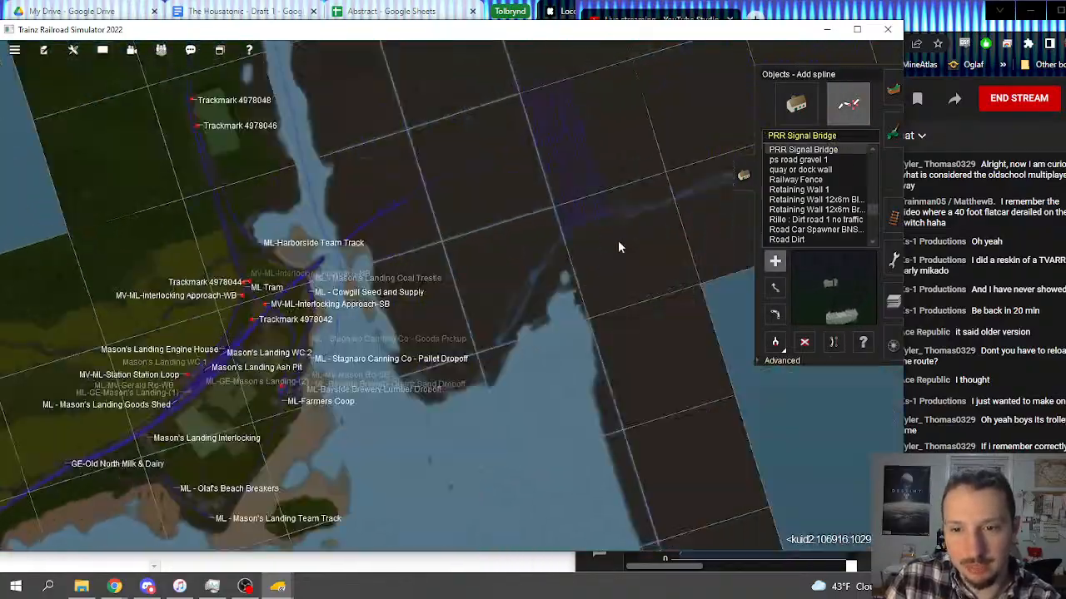
scroll(428, 256, "up", 10)
mouse_move(430, 302)
right_mouse_down()
mouse_move(316, 261)
mouse_move(450, 158)
mouse_move(478, 291)
mouse_move(434, 295)
right_mouse_up()
scroll(469, 271, "up", 8)
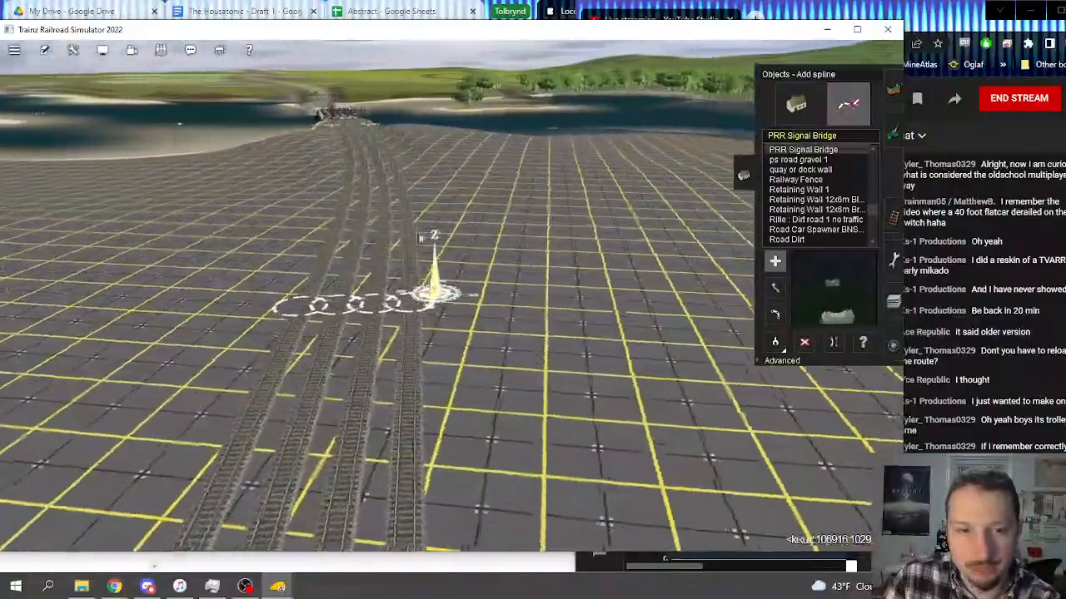
Step: Survey the main tracks through the Mason's Landing yard, under the road overpass and along the line beyond it
right_click(366, 154)
right_click(450, 124)
right_click(452, 121)
right_click(449, 155)
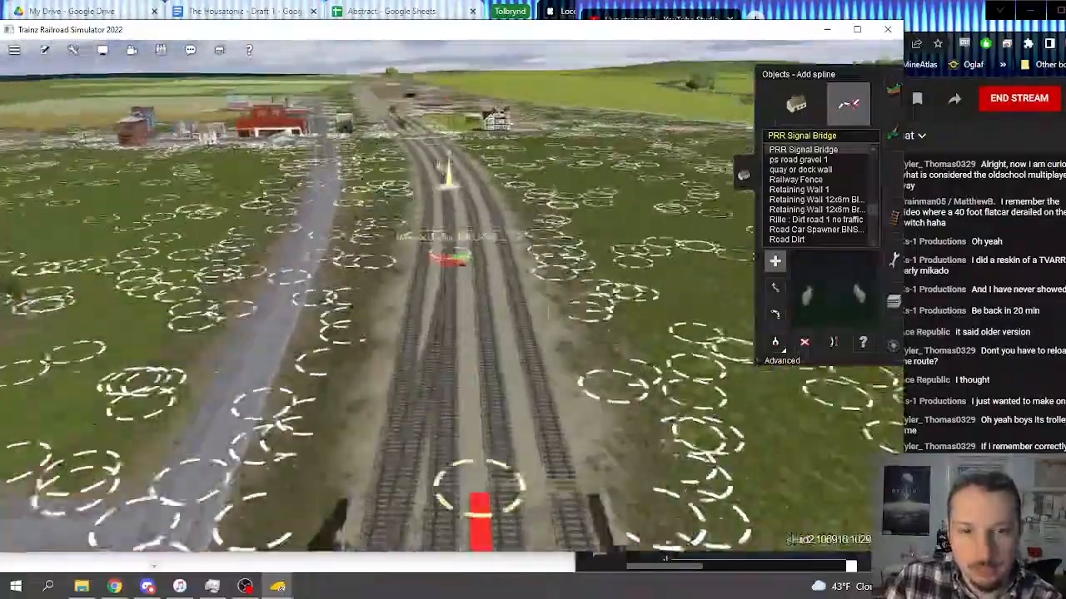
right_click(446, 140)
right_click(444, 137)
right_click(446, 127)
right_click(452, 125)
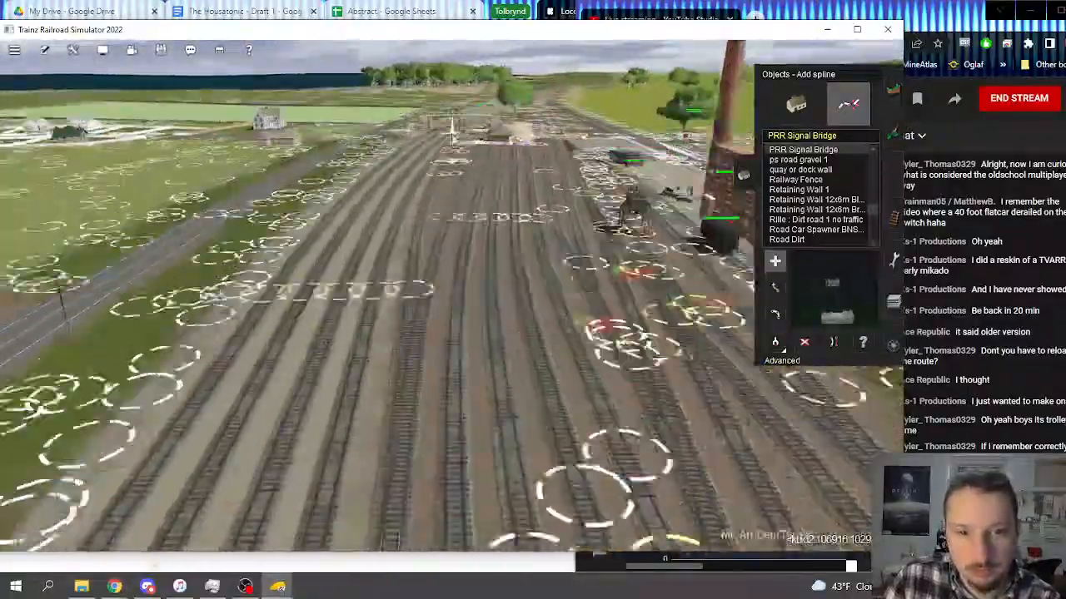
right_click(452, 133)
right_click(452, 138)
right_click(463, 143)
right_click(473, 162)
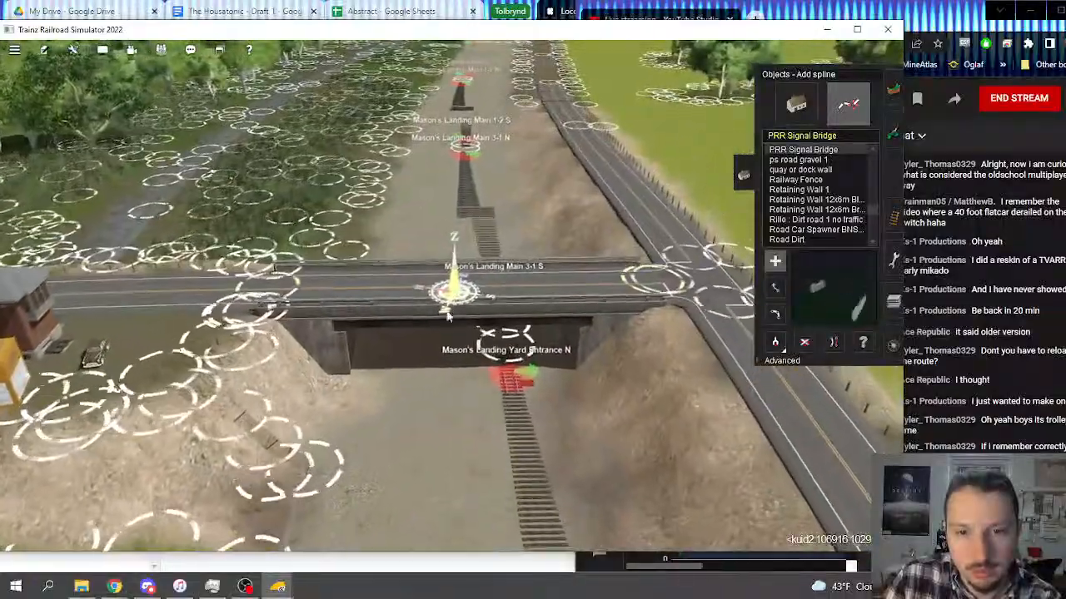
right_click(459, 117)
right_click(476, 96)
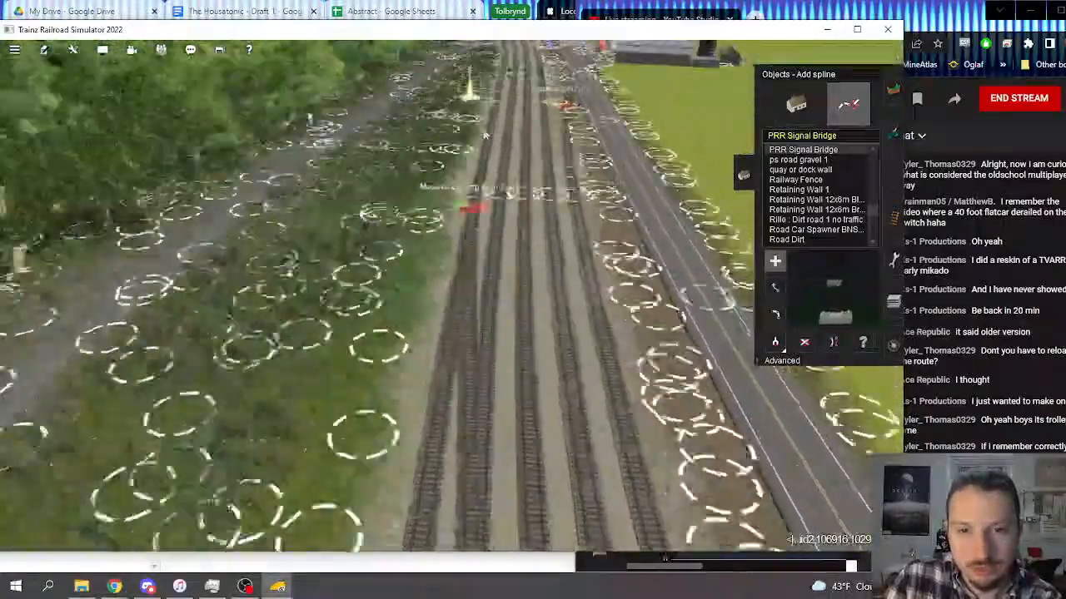
Step: Lay a PRR Signal Bridge spline across the four main tracks beneath the existing signals beside the highway
right_click(452, 242)
key("Up")
scroll(452, 250, "up", 5)
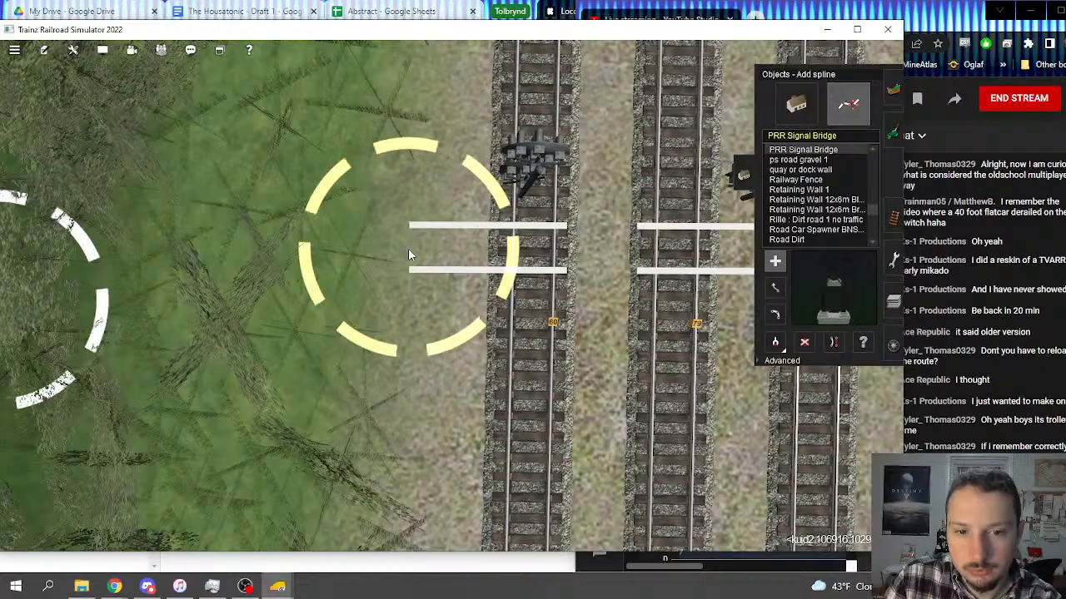
right_click(408, 248)
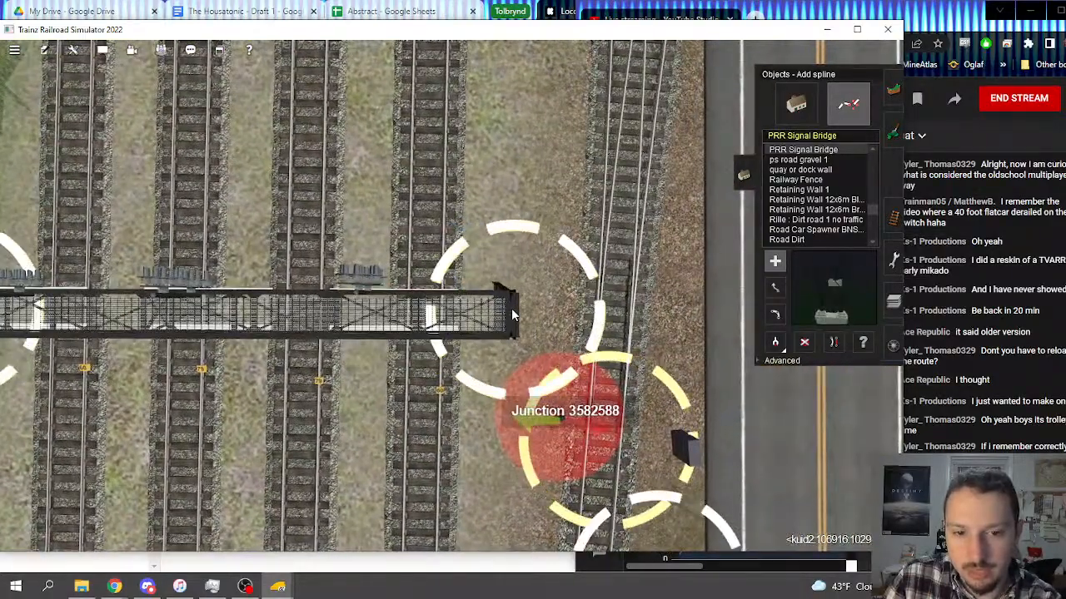
Step: Apply a vertex height of 10.39 to the ends of the signal bridge beside the highway
key("Down")
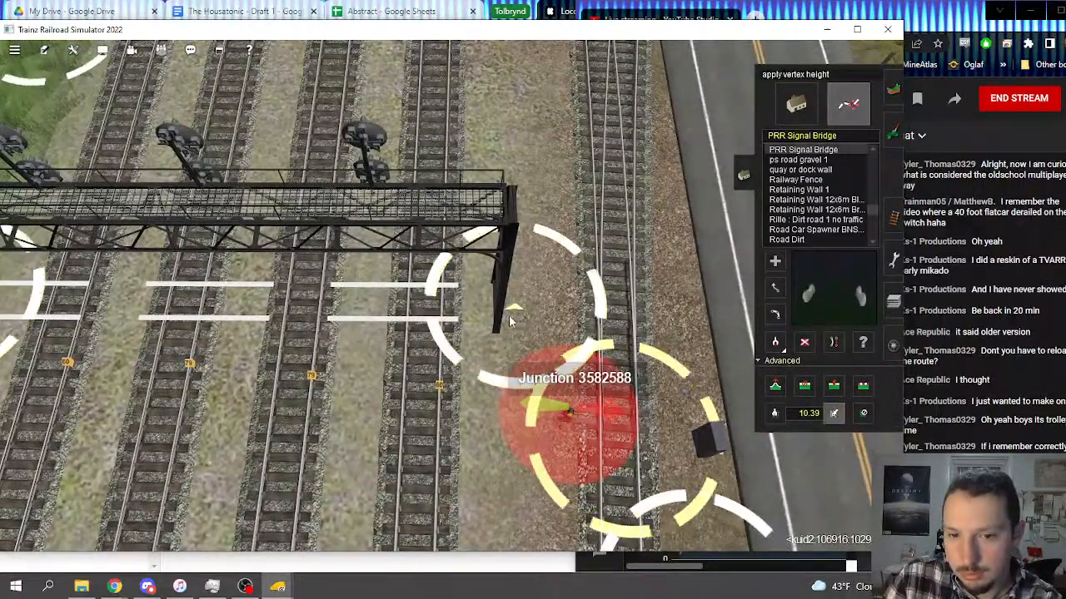
right_click_drag(272, 322, 369, 304)
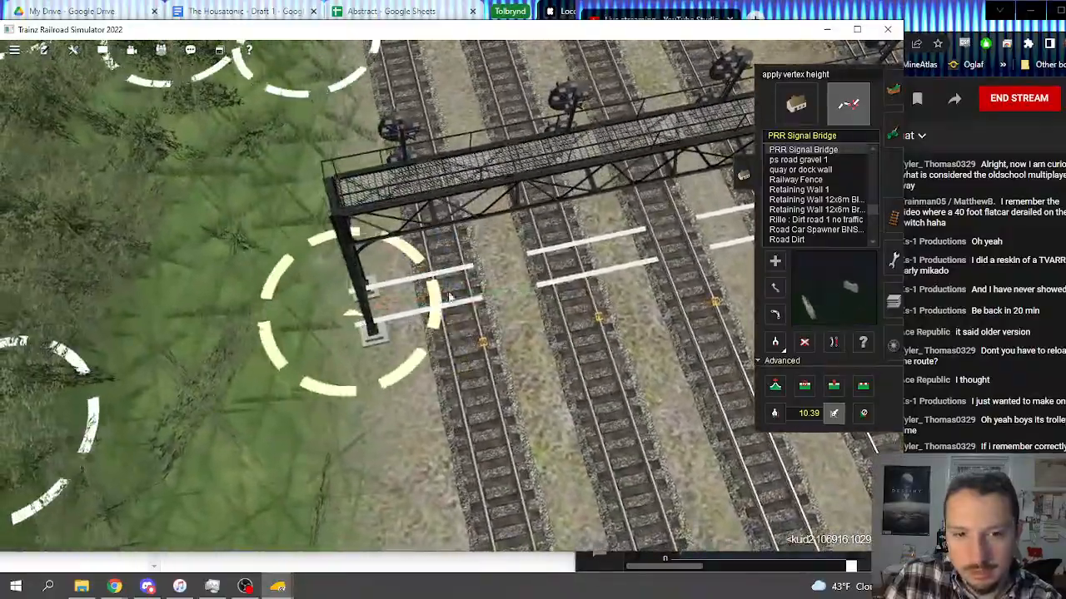
mouse_move(450, 297)
right_mouse_down()
mouse_move(484, 187)
mouse_move(419, 170)
mouse_move(421, 196)
mouse_move(467, 199)
mouse_move(423, 214)
mouse_move(437, 303)
right_mouse_up()
key("alt+Tab")
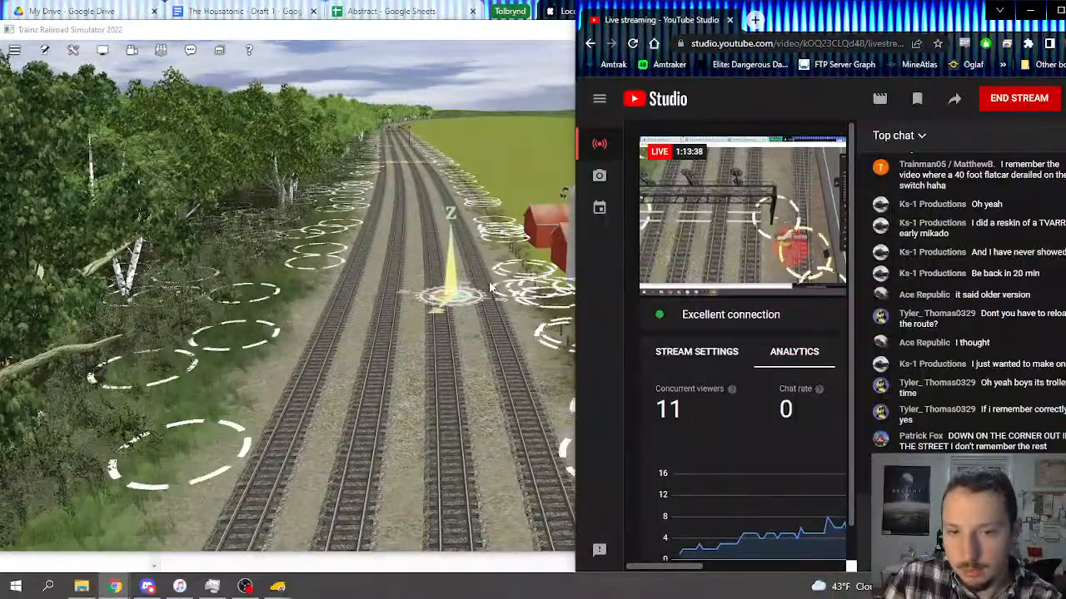
Step: Move both ends of the next signal bridge along the line outward beyond the outer tracks so it spans all four
mouse_move(454, 291)
right_mouse_down()
mouse_move(392, 169)
mouse_move(480, 235)
mouse_move(451, 273)
mouse_move(462, 259)
mouse_move(452, 247)
mouse_move(435, 269)
mouse_move(426, 291)
mouse_move(449, 296)
right_mouse_up()
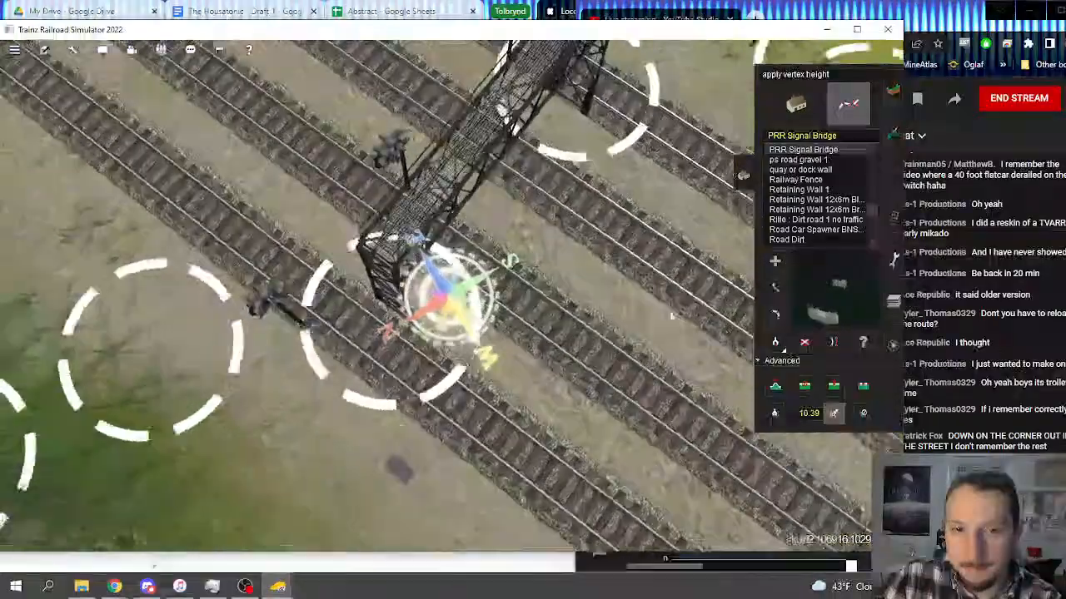
left_click(806, 386)
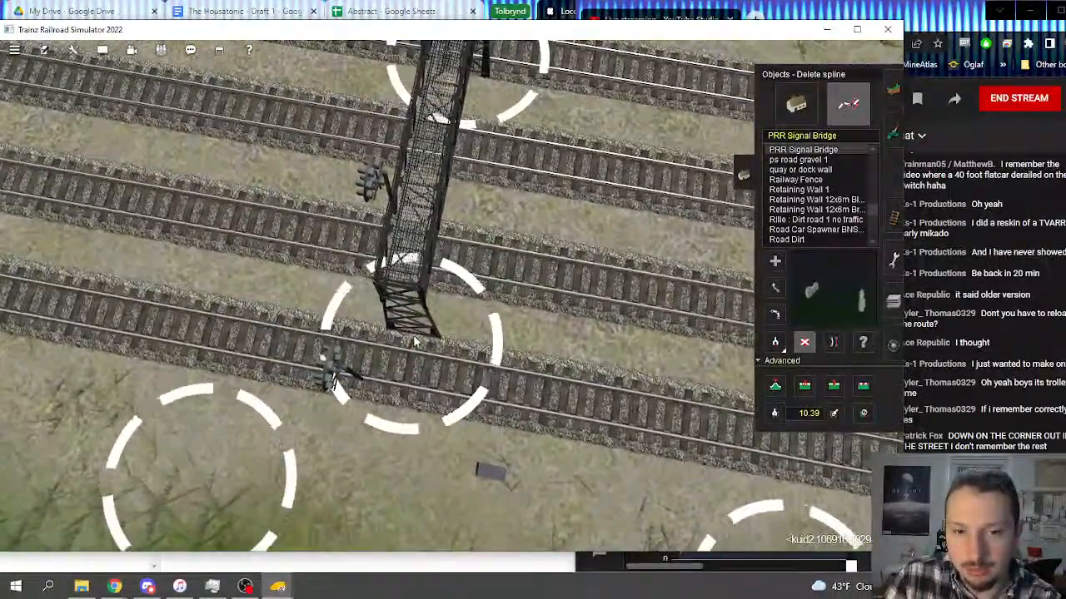
right_click_drag(420, 334, 450, 298)
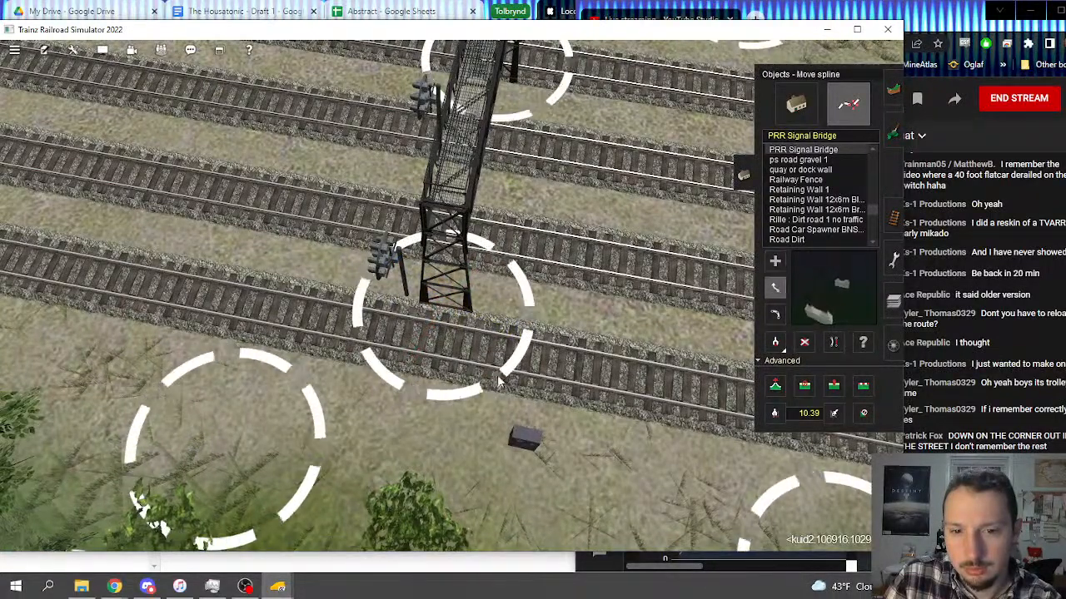
left_click_drag(421, 414, 421, 438)
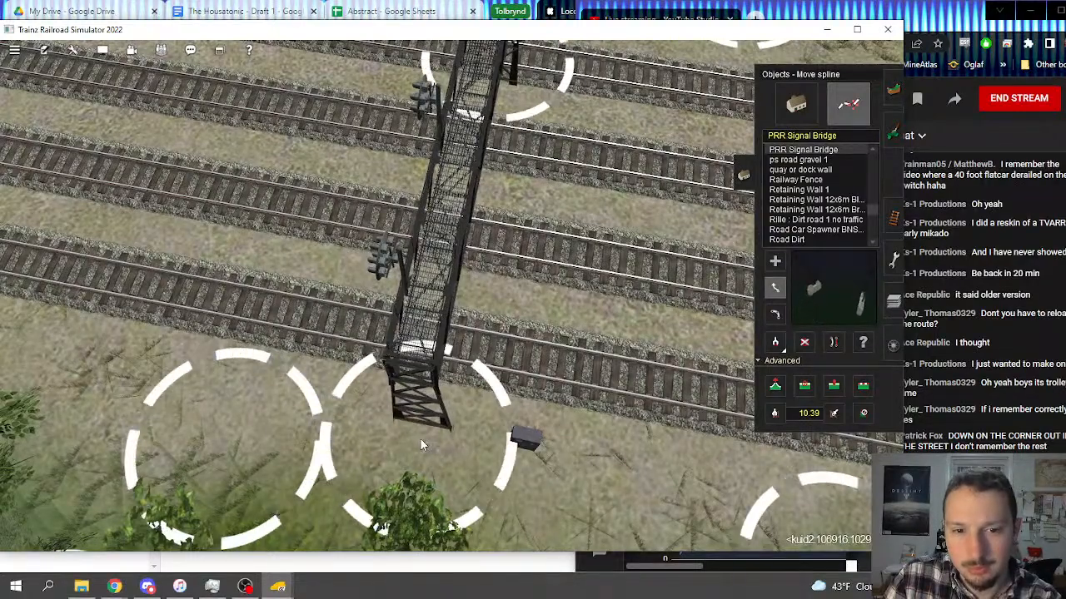
right_click_drag(498, 248, 450, 265)
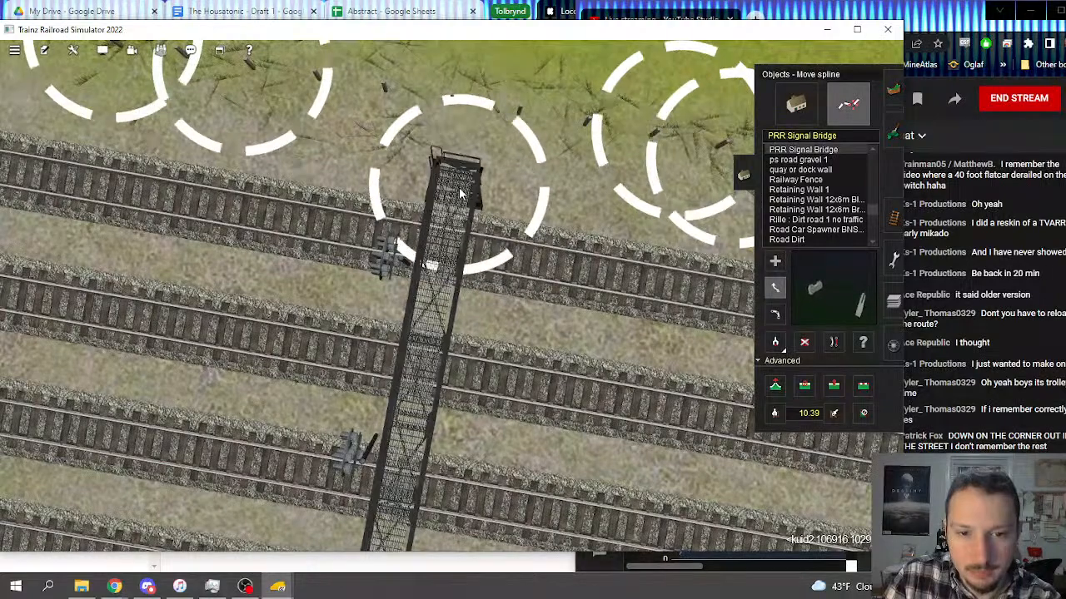
left_click_drag(460, 191, 454, 169)
Step: Adjust the height of one end of the four-track signal bridge and apply its 10.31 vertex height to the other end
right_click(430, 440)
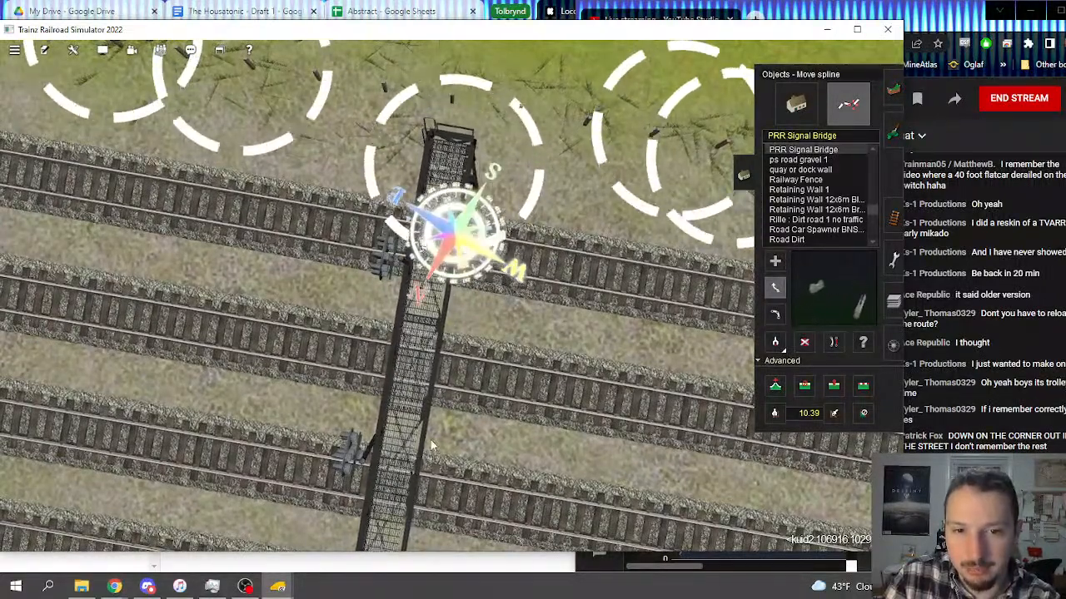
right_click_drag(430, 441, 441, 286)
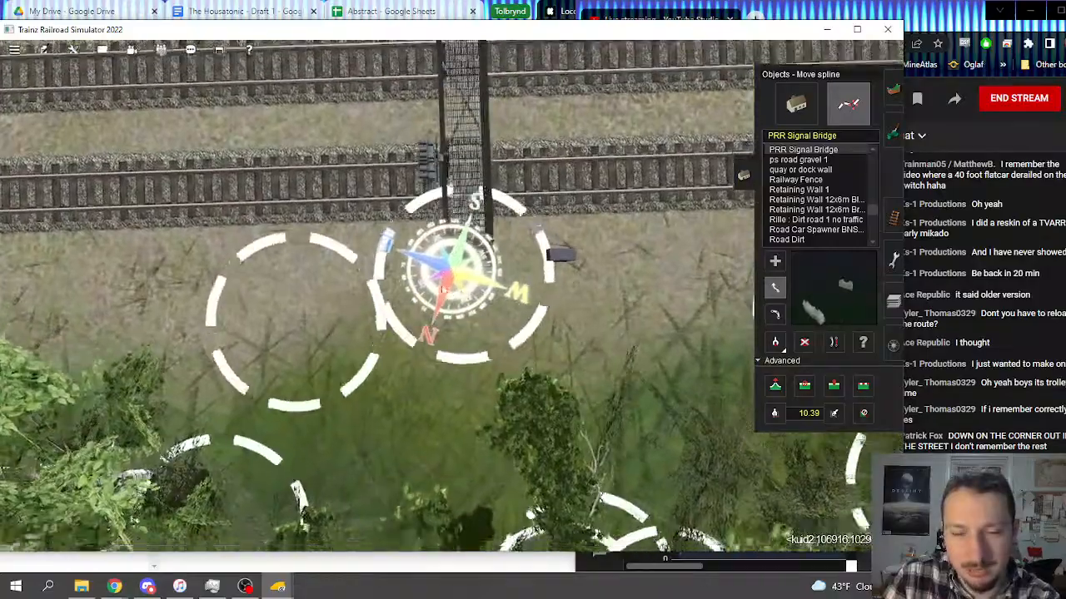
key("Down")
key("Right")
left_click(775, 387)
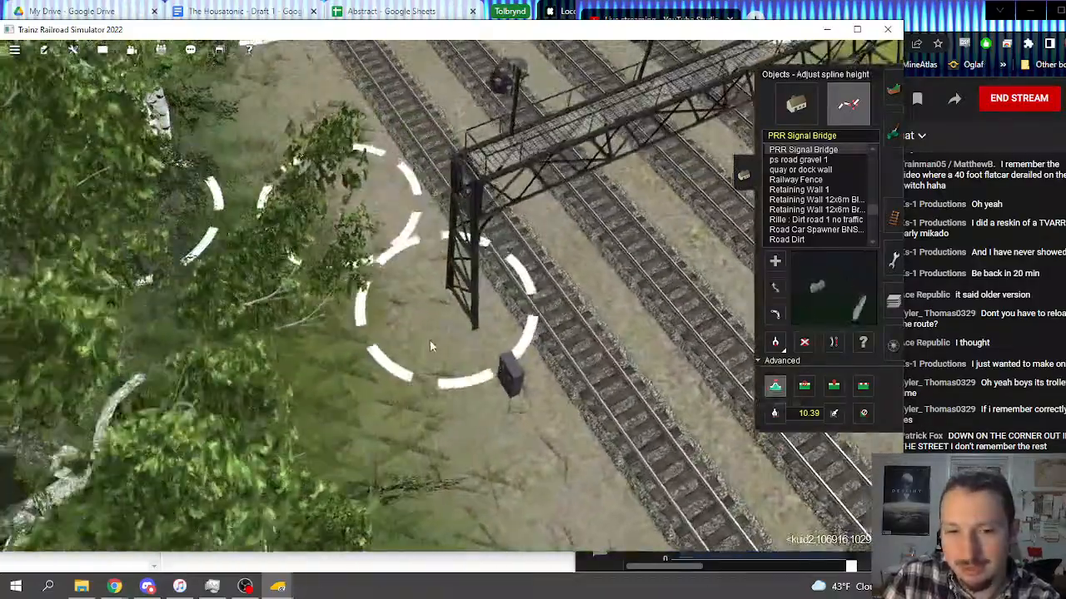
key("Down")
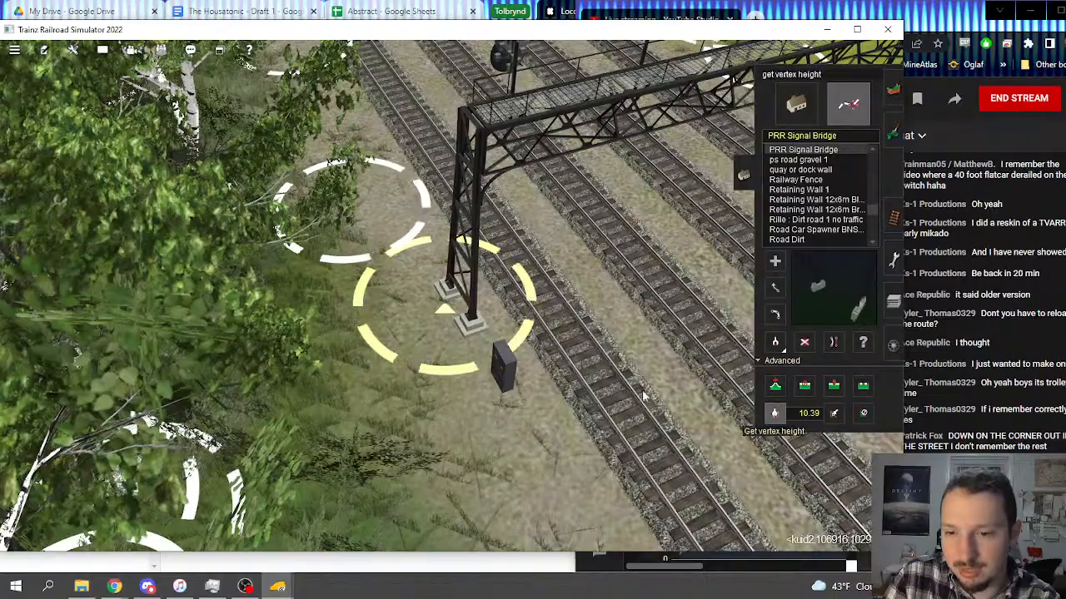
left_click(839, 415)
mouse_move(618, 279)
right_mouse_down()
mouse_move(442, 295)
mouse_move(427, 240)
mouse_move(430, 268)
mouse_move(426, 173)
mouse_move(466, 196)
right_mouse_up()
Step: Survey the main line beyond the four-track signal bridge, through the woods and open fields, for further signal bridges
scroll(466, 197, "down", 12)
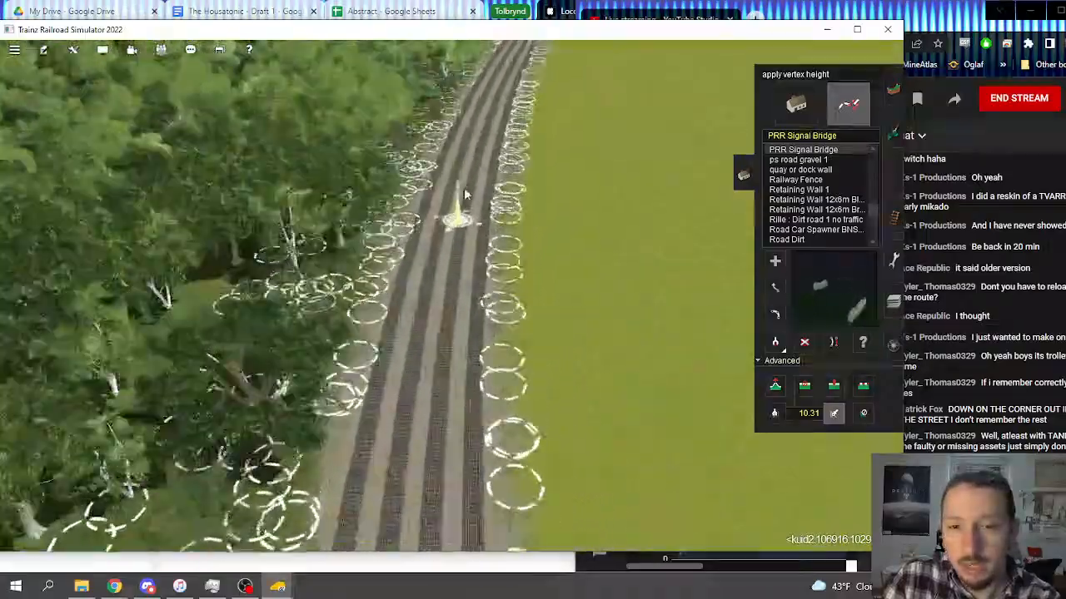
scroll(528, 347, "up", 10)
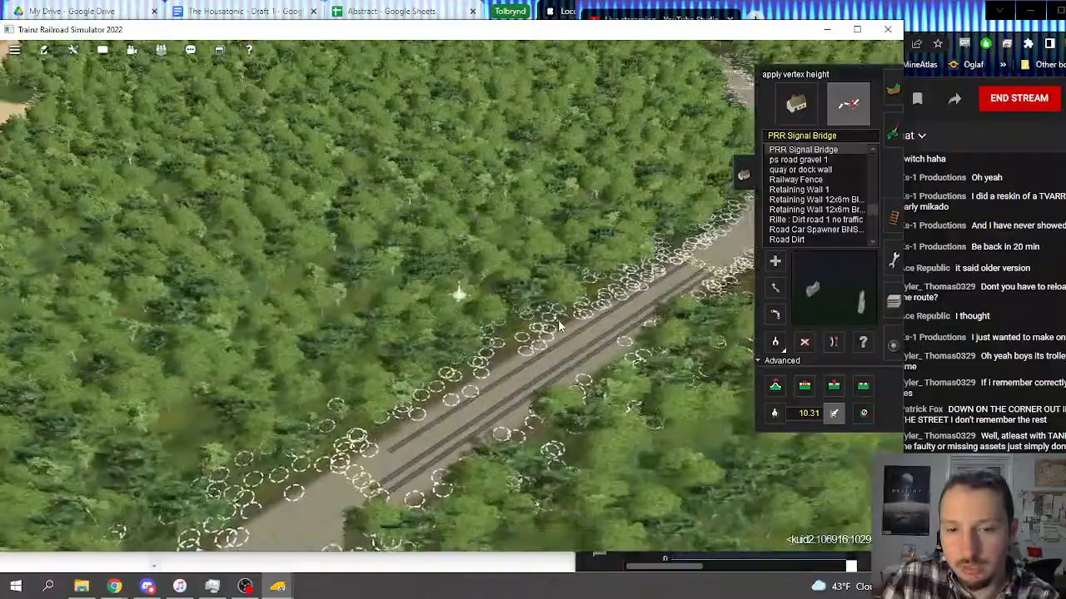
mouse_move(560, 326)
right_mouse_down()
mouse_move(433, 213)
mouse_move(452, 169)
mouse_move(471, 223)
mouse_move(388, 322)
mouse_move(405, 265)
right_mouse_up()
scroll(471, 223, "up", 5)
scroll(405, 264, "up", 6)
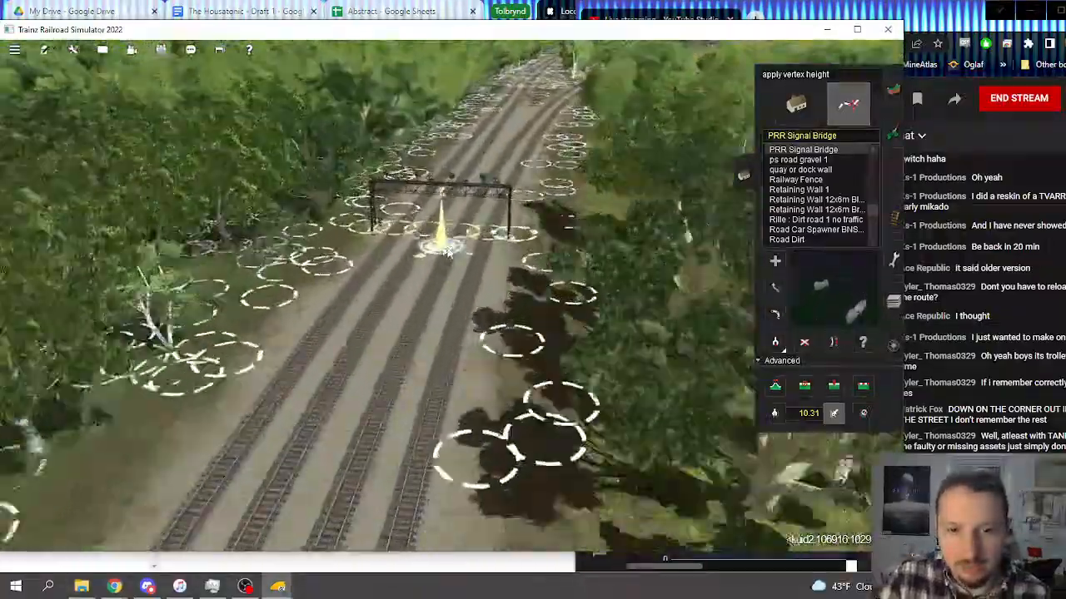
scroll(466, 298, "down", 10)
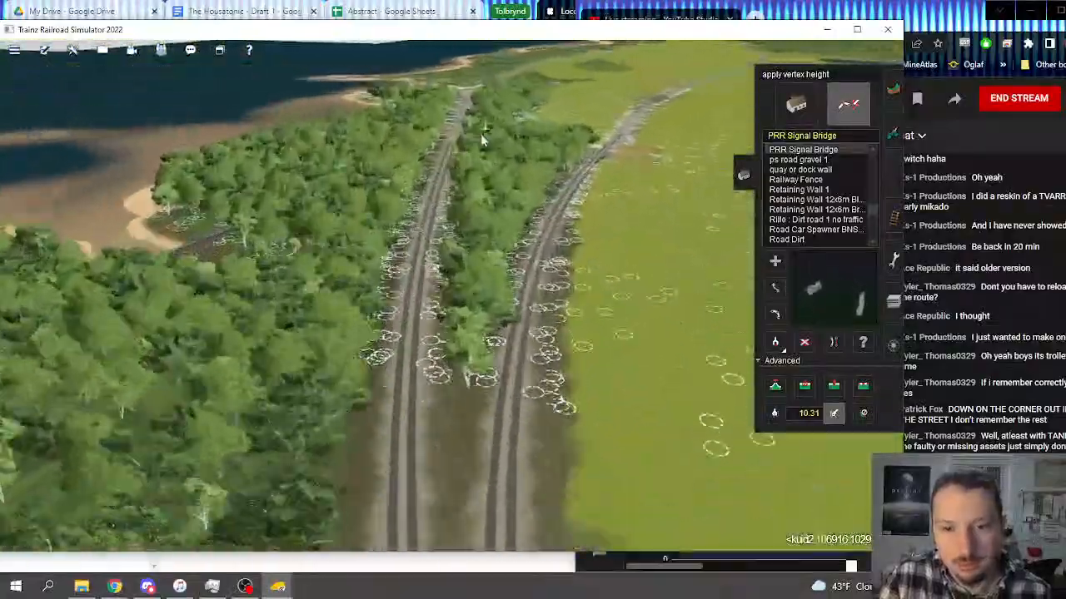
right_click_drag(483, 139, 486, 214)
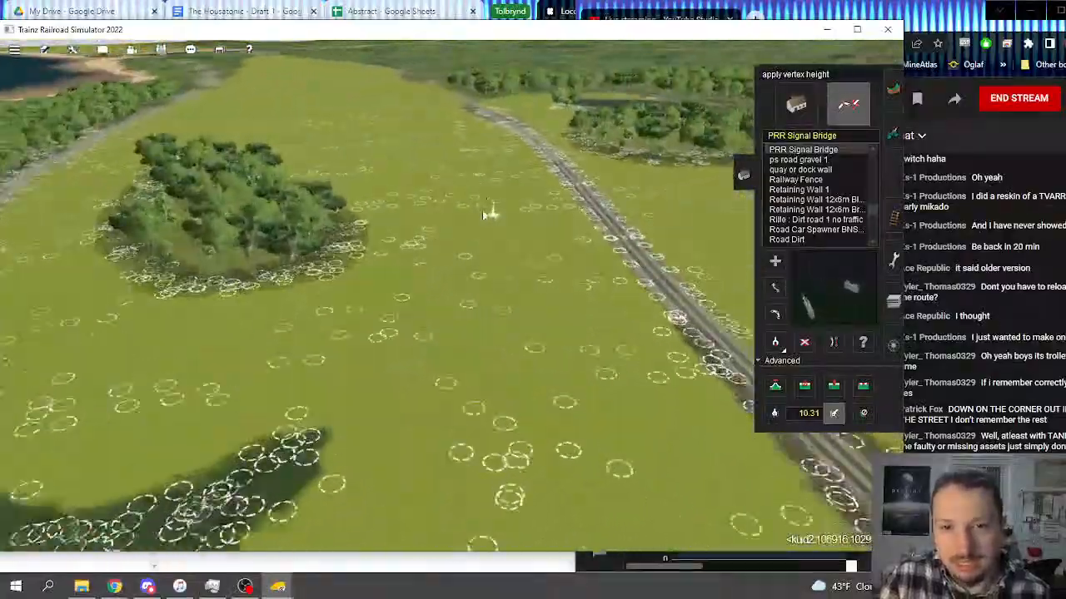
scroll(426, 210, "up", 5)
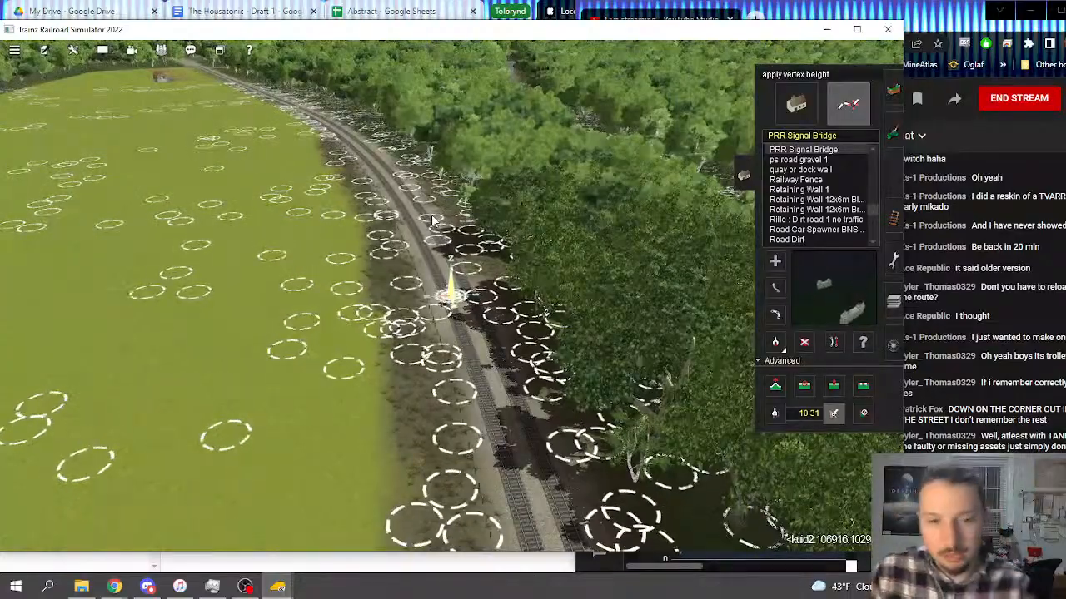
right_click_drag(431, 220, 440, 308)
scroll(429, 310, "down", 8)
scroll(403, 350, "down", 3)
scroll(407, 197, "up", 8)
scroll(440, 308, "up", 4)
Step: Move the ends of the signal bridge beside the river crossing outward so it spans both tracks
key("Up")
key("Left")
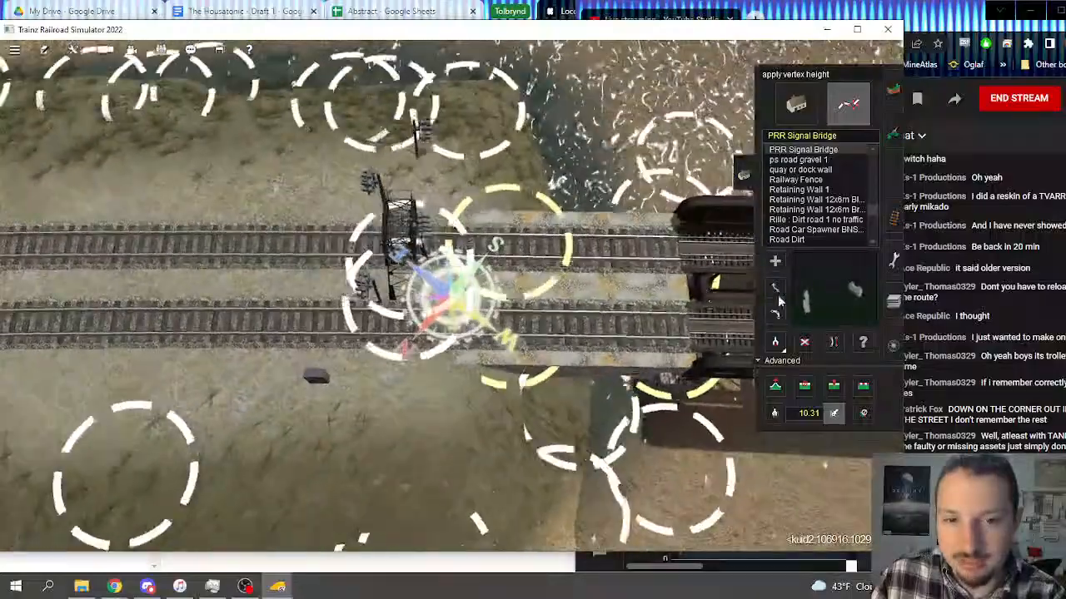
left_click(775, 288)
scroll(445, 268, "up", 4)
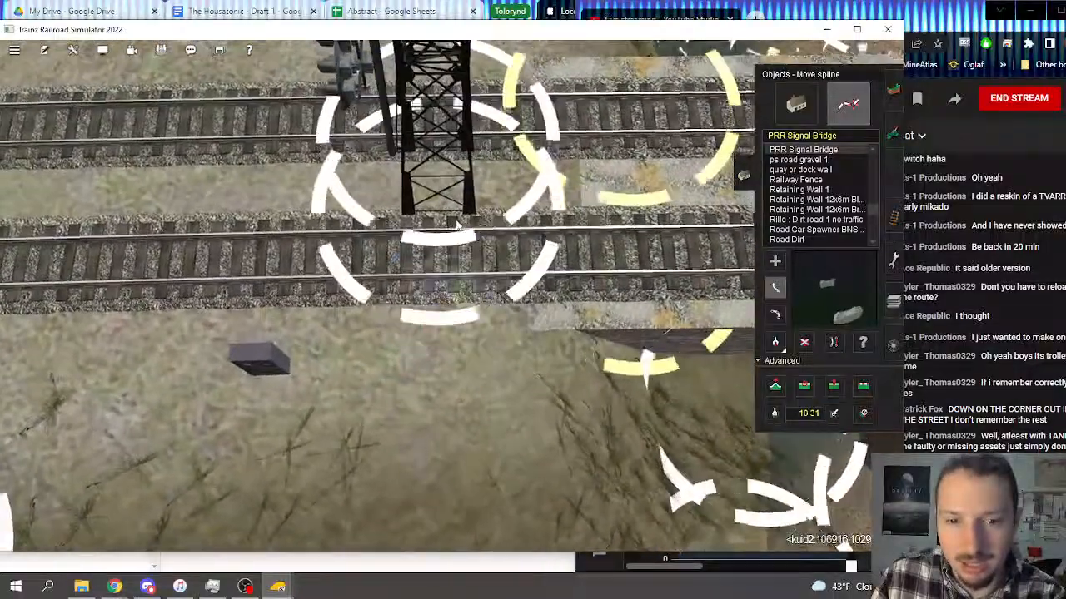
left_click_drag(446, 268, 431, 319)
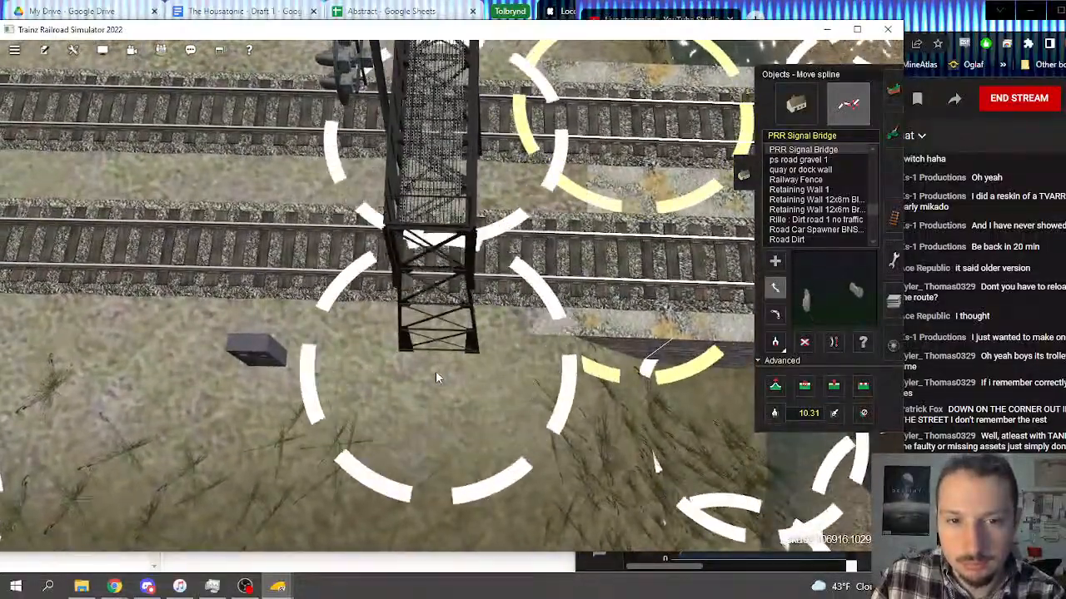
left_click_drag(437, 377, 436, 397)
right_click_drag(490, 261, 213, 282)
left_click_drag(539, 350, 587, 370)
right_click_drag(587, 370, 475, 297)
Step: Raise one end of the two-track signal bridge to 4.69 m and apply that vertex height to its other end
right_click_drag(242, 306, 490, 298)
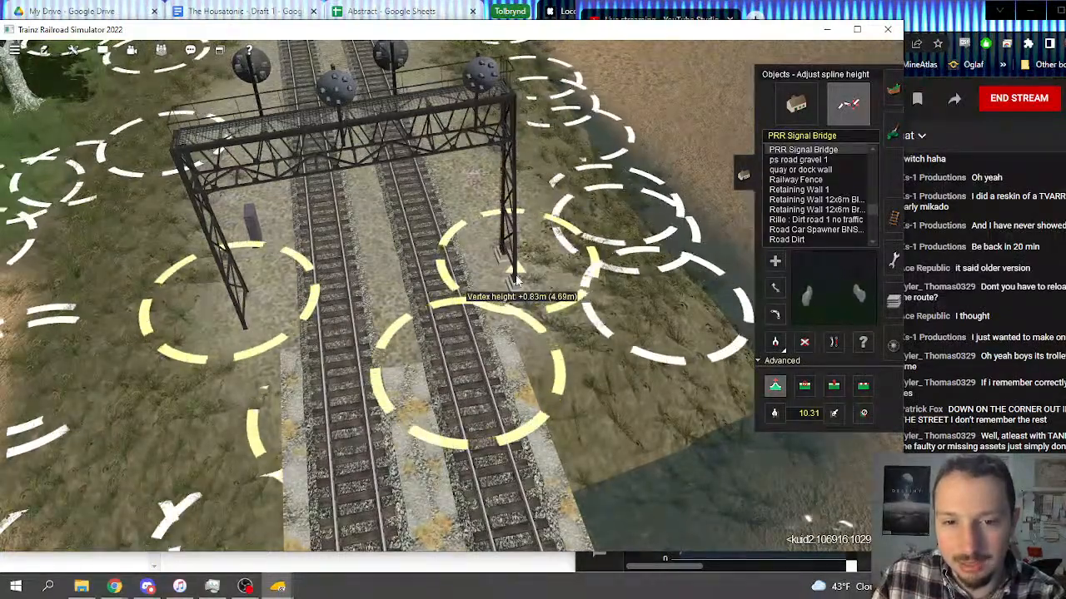
key("Right")
key("Up")
left_click(781, 413)
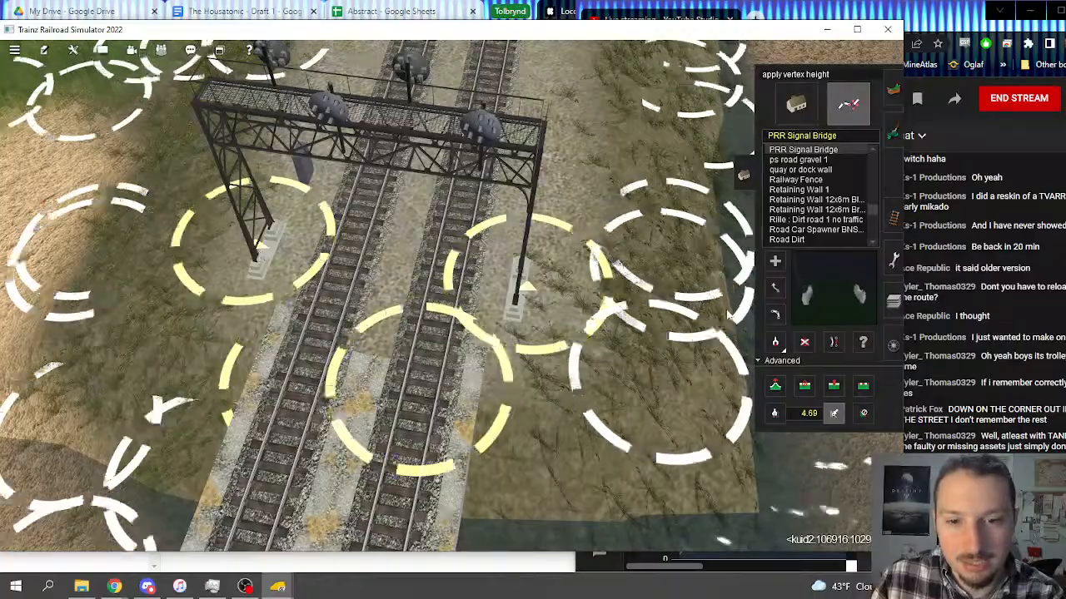
key("Right")
key("Down")
key("Up")
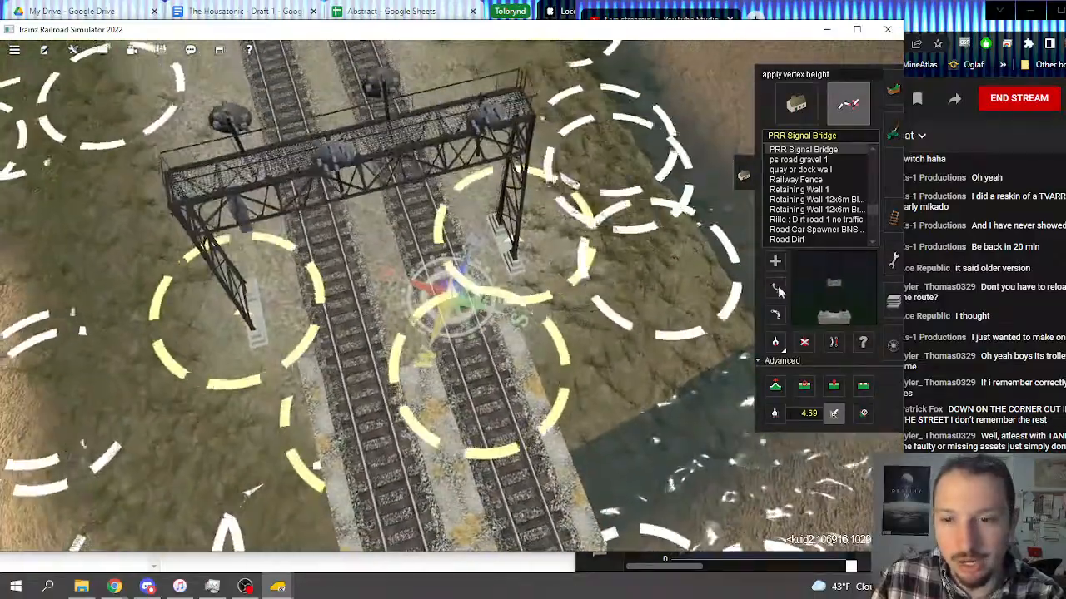
Step: Shift one end of the two-track signal bridge slightly to fine-tune its position beside the outer track
left_click(778, 290)
key("Right")
key("Up")
right_click(537, 270)
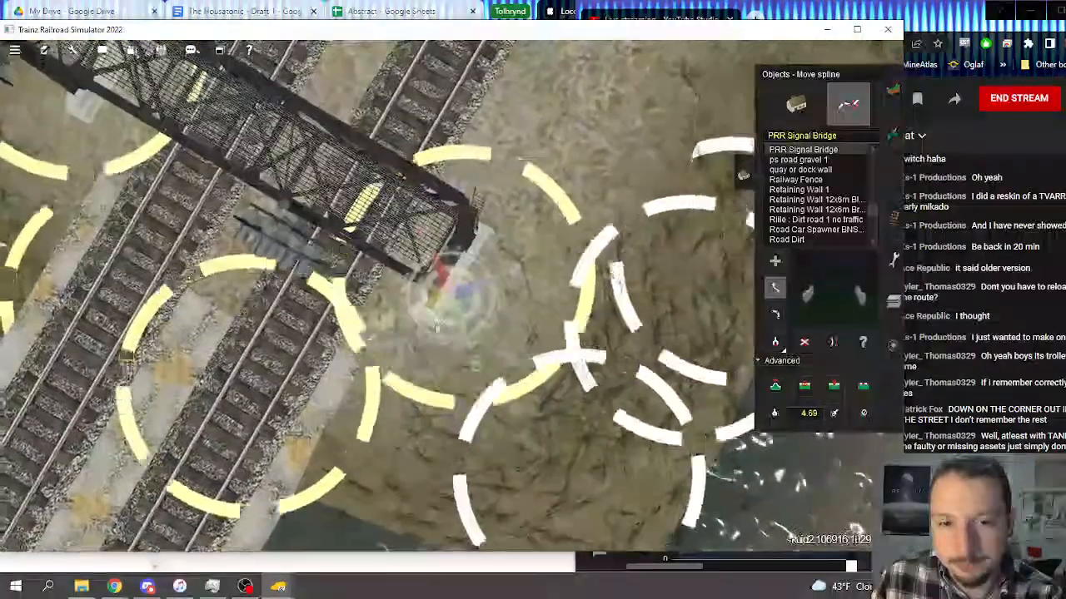
left_click_drag(471, 288, 476, 289)
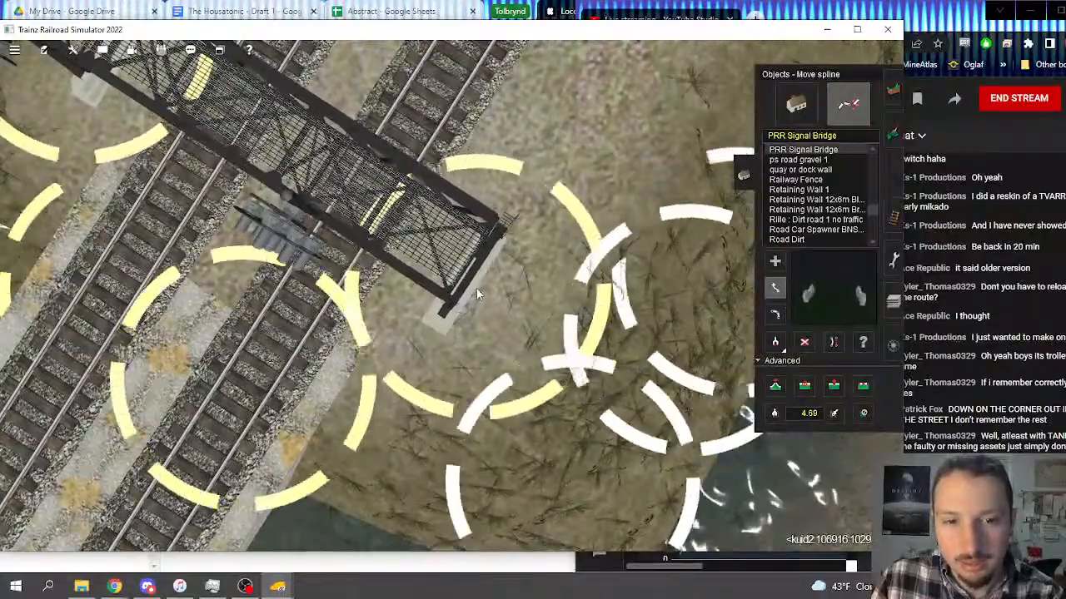
key("Right")
Step: Survey the main line onward from the river crossing, under the road overpasses and past the existing signal bridges to the station at Olive
key("Right")
scroll(320, 306, "down", 3)
right_click(326, 302)
key("Down")
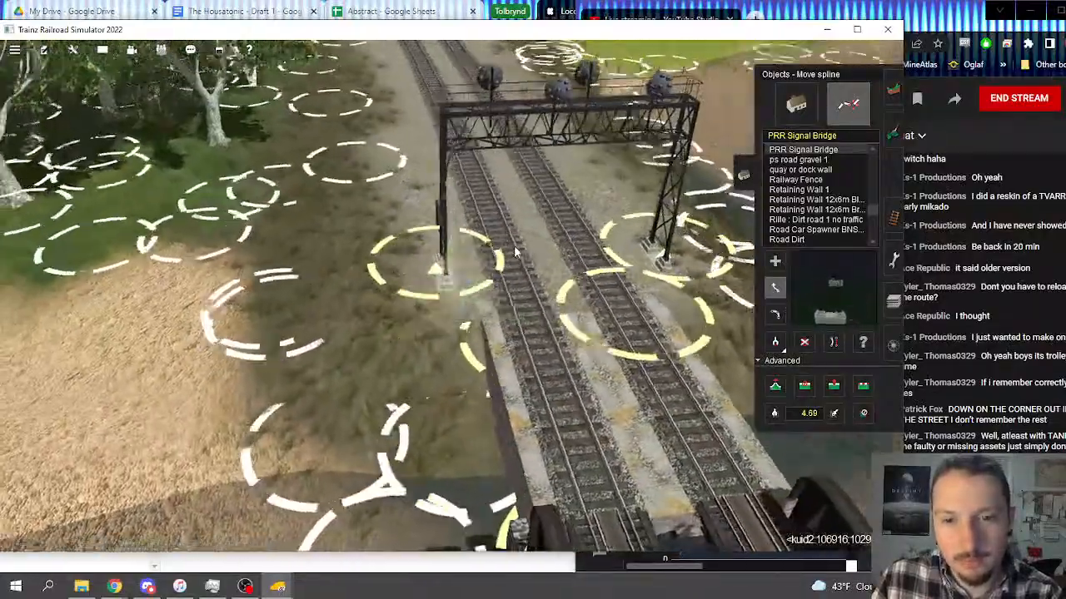
right_click(512, 240)
right_click_drag(468, 171, 509, 318)
key("Right")
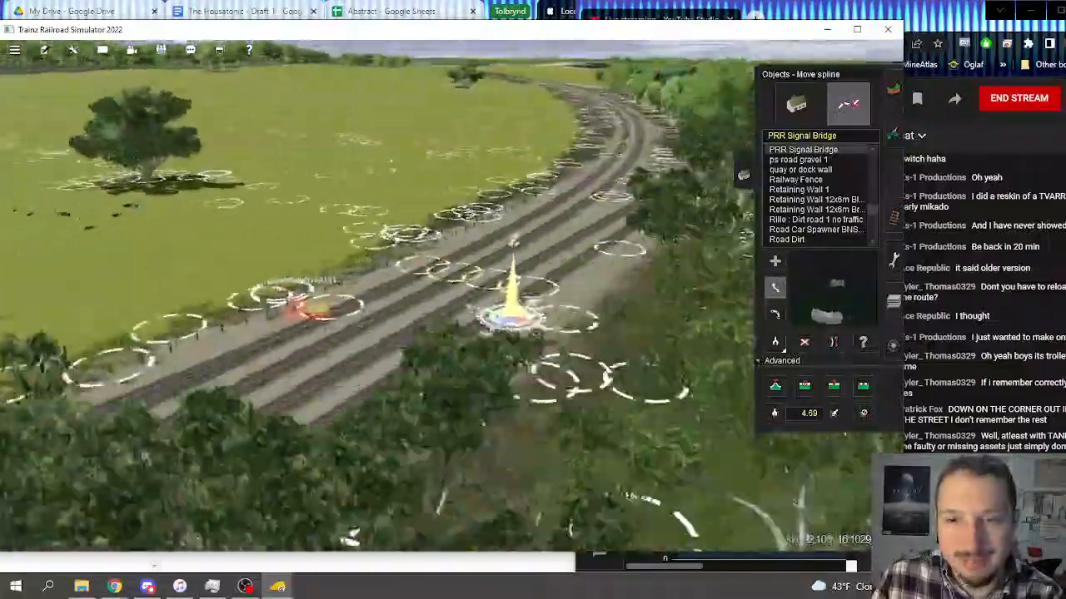
right_click_drag(390, 401, 454, 219)
key("Right")
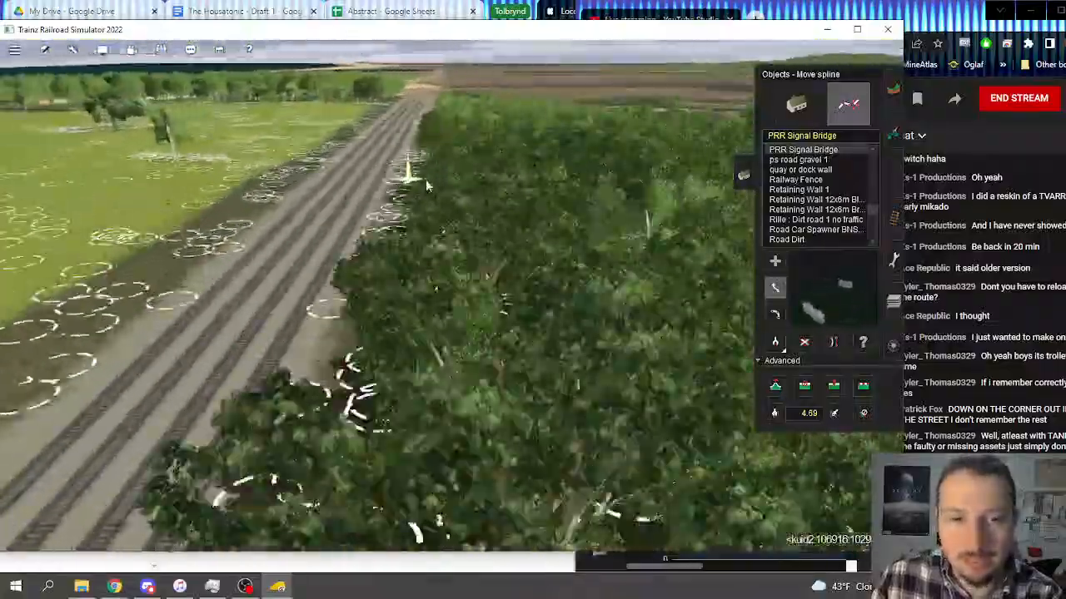
right_click_drag(426, 185, 434, 287)
right_click_drag(418, 234, 474, 133)
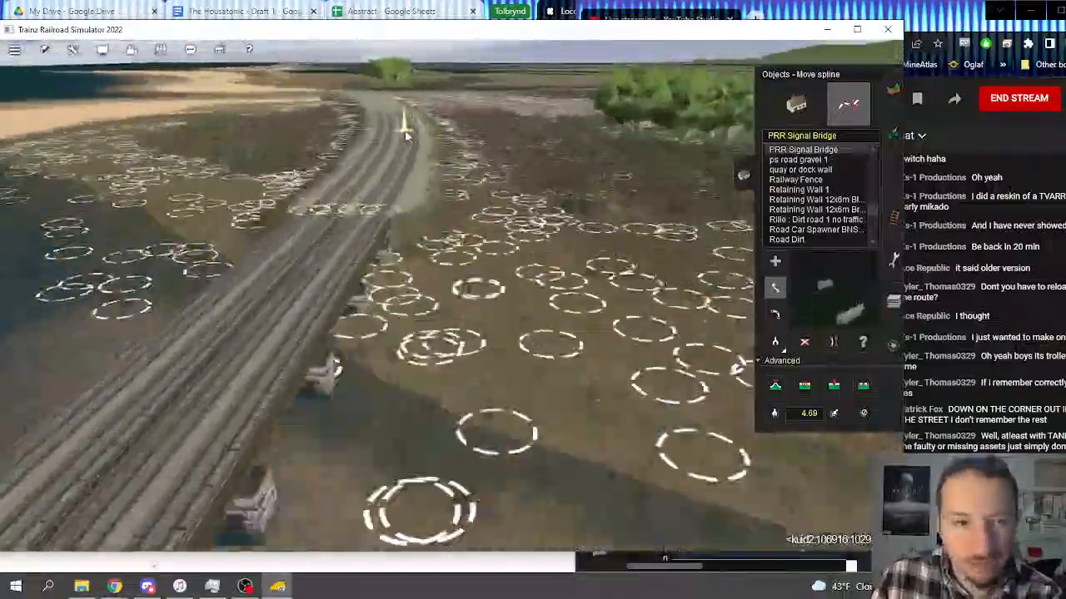
right_click_drag(406, 135, 451, 202)
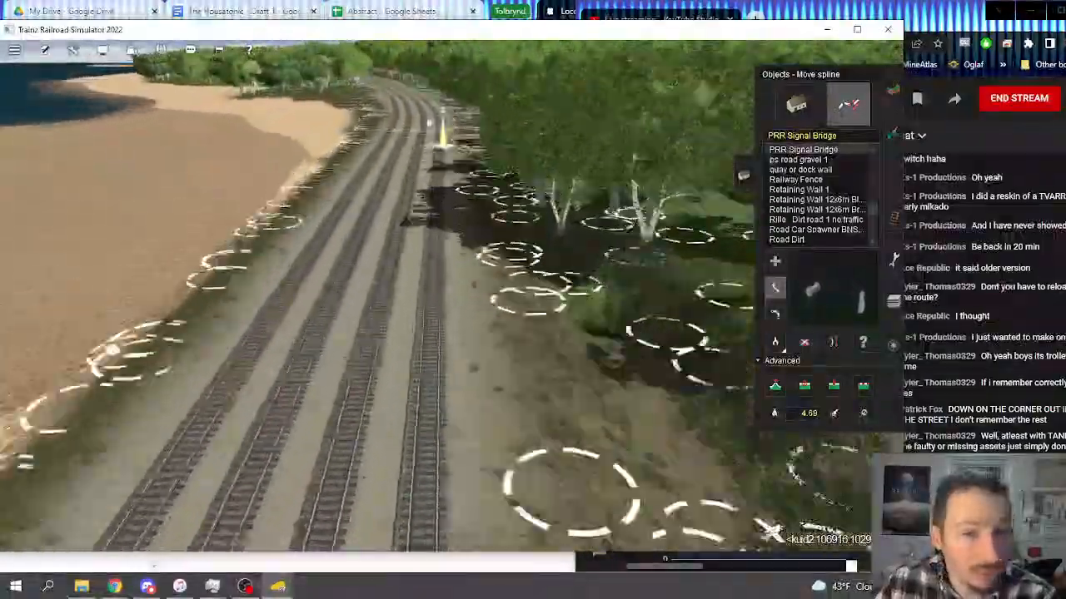
right_click_drag(443, 133, 447, 124)
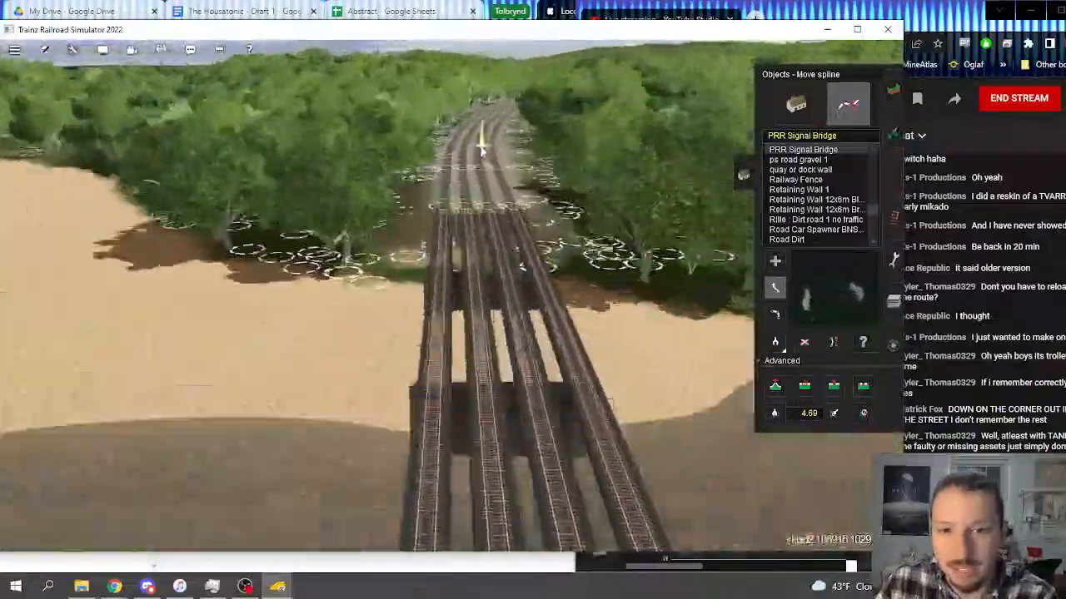
right_click_drag(482, 152, 463, 160)
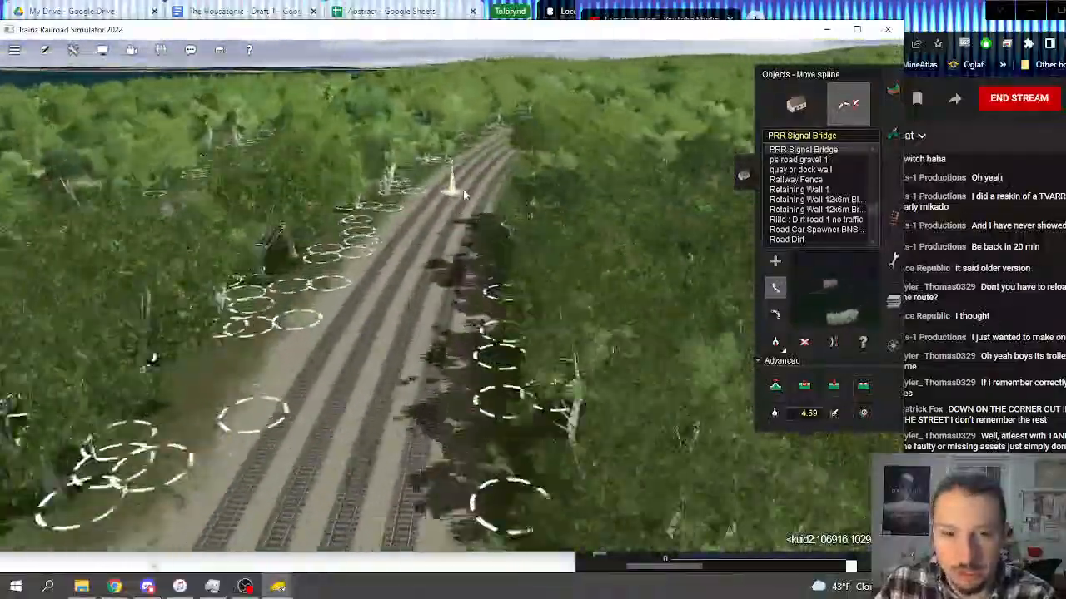
right_click_drag(463, 190, 471, 181)
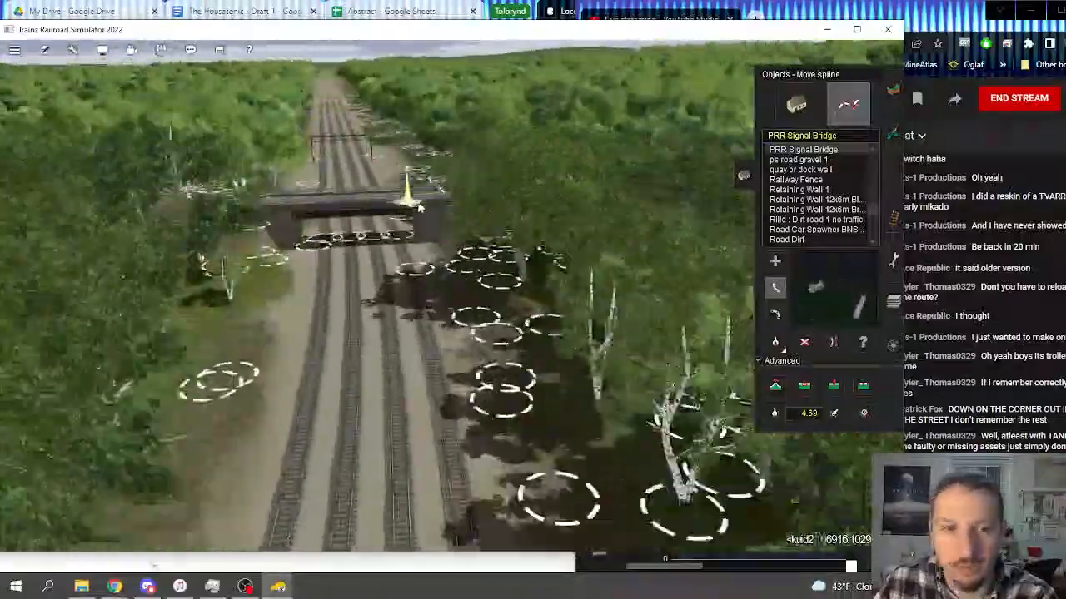
right_click_drag(419, 208, 460, 238)
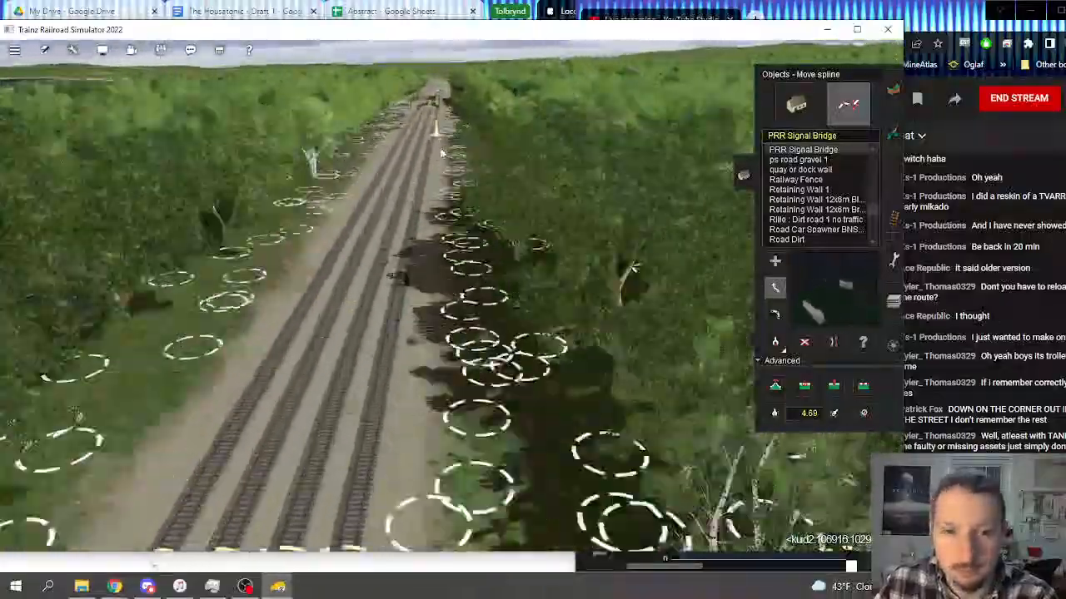
right_click_drag(442, 152, 446, 197)
right_click_drag(458, 246, 456, 278)
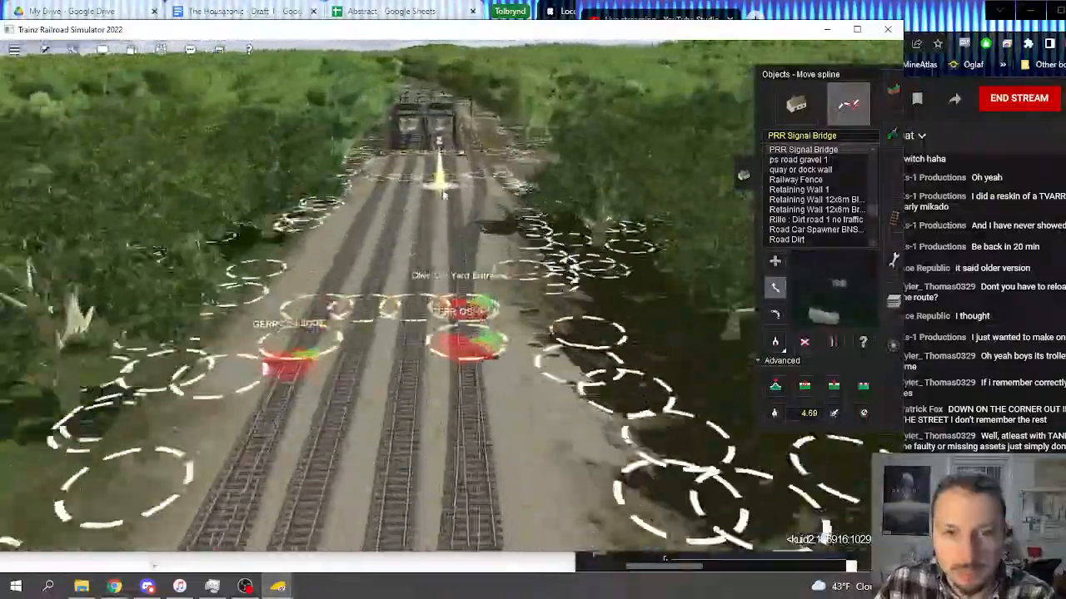
mouse_move(443, 193)
right_mouse_down()
mouse_move(438, 241)
mouse_move(495, 161)
mouse_move(398, 121)
mouse_move(419, 134)
mouse_move(399, 167)
mouse_move(420, 173)
mouse_move(437, 133)
mouse_move(408, 142)
mouse_move(455, 151)
mouse_move(452, 138)
mouse_move(482, 171)
mouse_move(440, 225)
mouse_move(473, 218)
right_mouse_up()
scroll(440, 296, "down", 10)
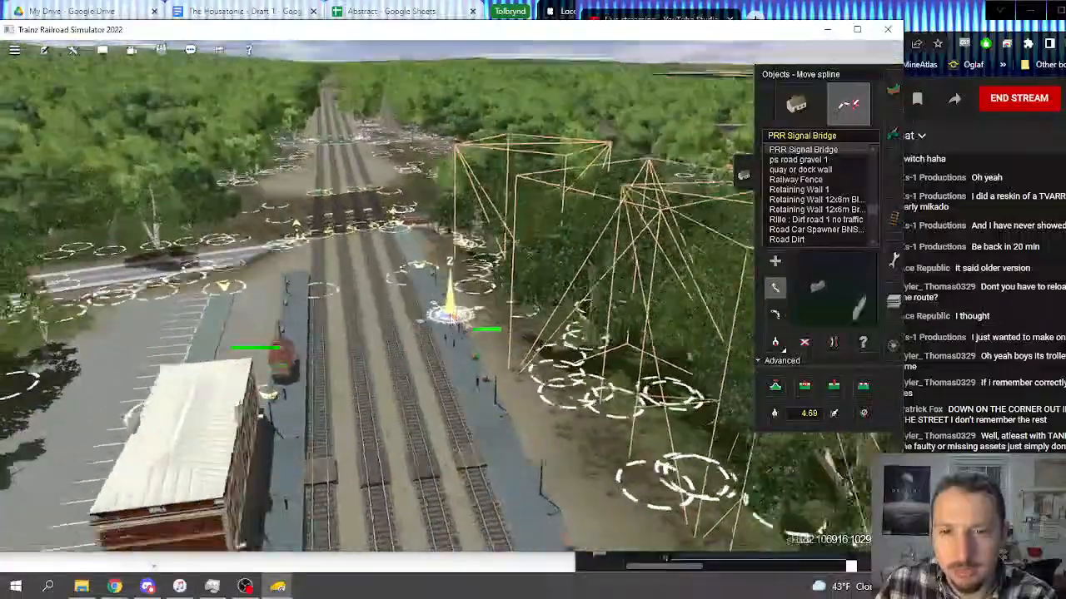
Step: Examine the route map from Olive past Mason's Landing and Lionhead up to Upper Deaucliff
scroll(440, 298, "down", 3)
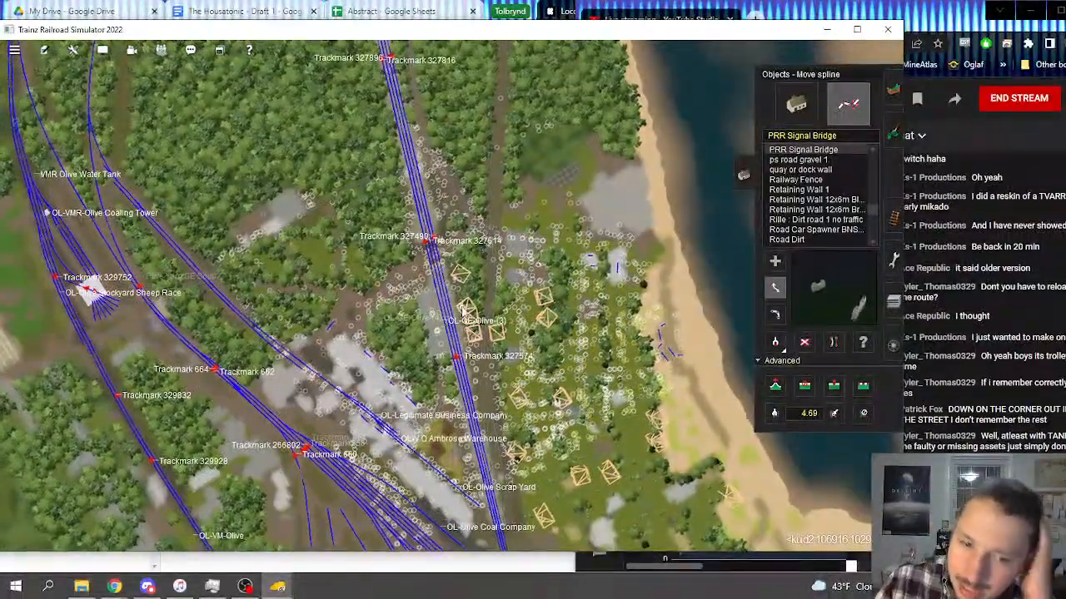
scroll(464, 310, "down", 10)
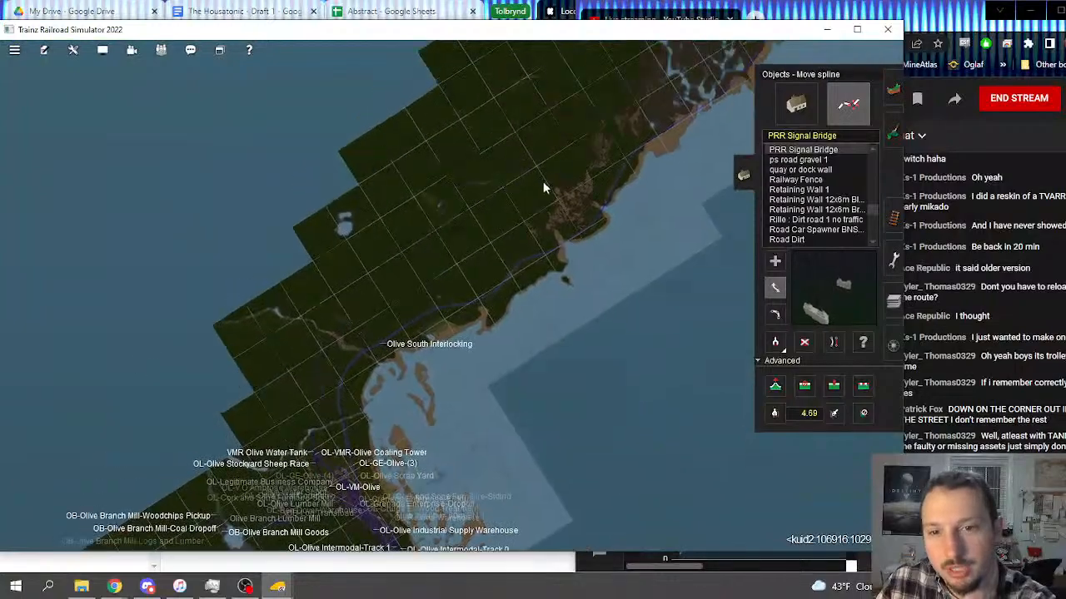
right_click(545, 184)
right_click(554, 187)
right_click(553, 187)
right_click(566, 185)
right_click(573, 242)
right_click(580, 236)
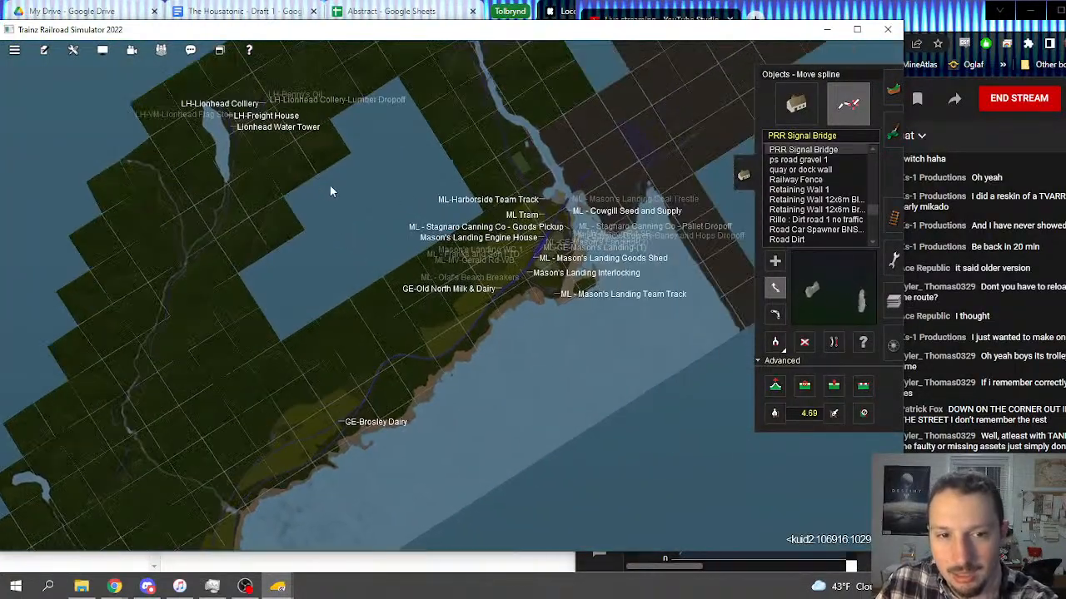
right_click(222, 144)
scroll(437, 281, "up", 10)
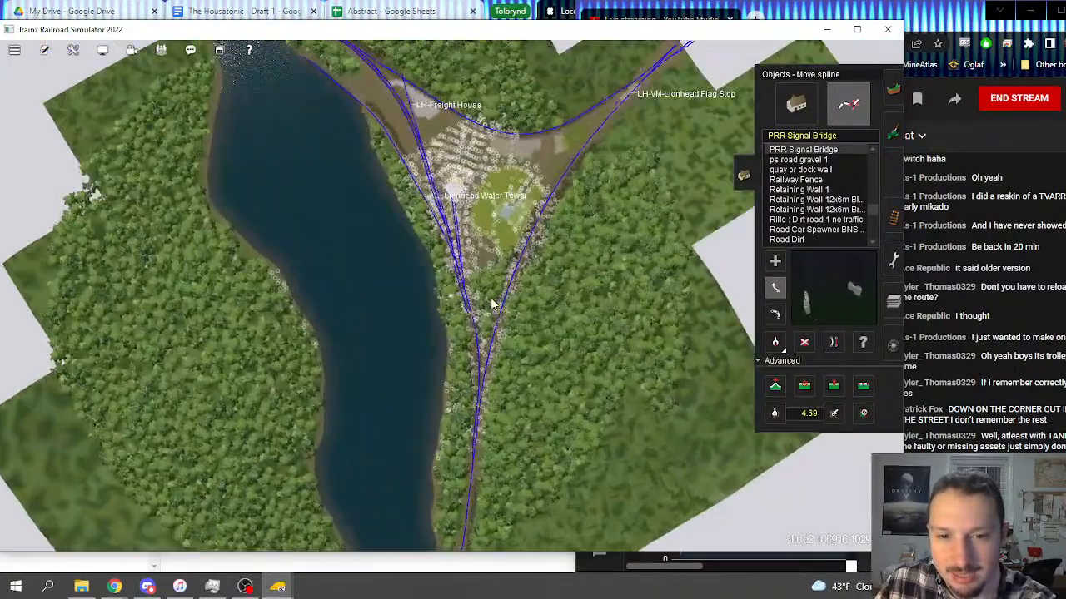
right_click(492, 304)
scroll(477, 296, "up", 8)
scroll(513, 238, "down", 10)
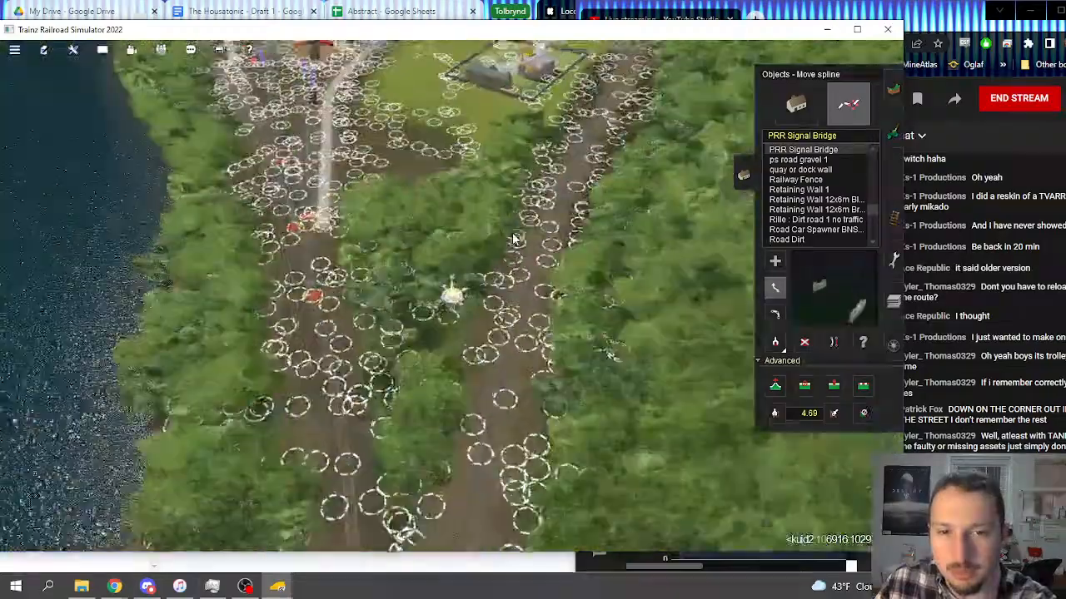
scroll(513, 238, "down", 8)
right_click(543, 200)
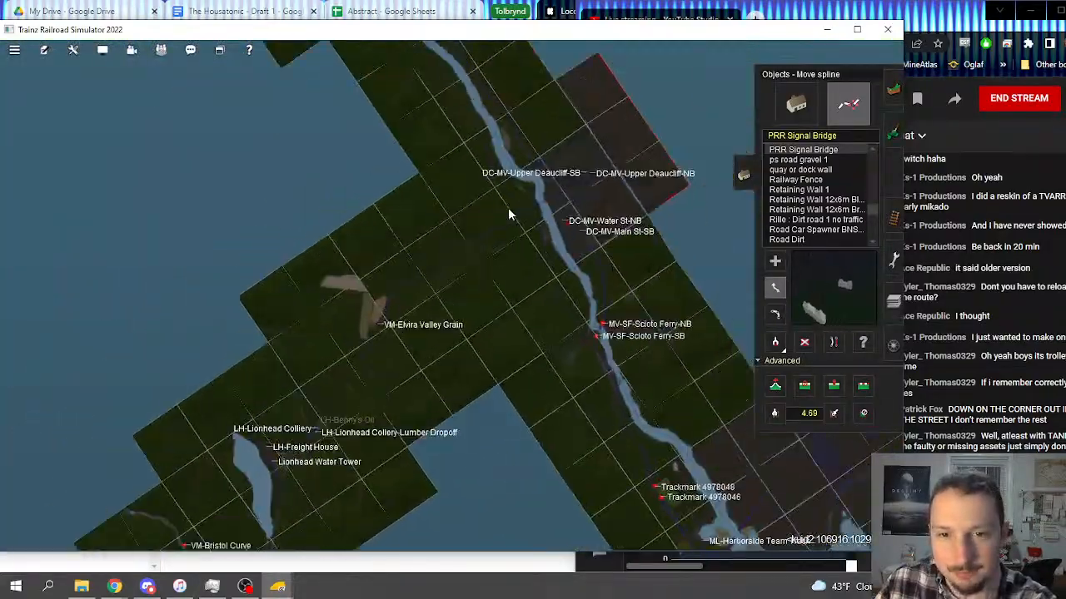
Step: Survey the Mason Valley tracks from the route map, past the junctions and river bridge to the waterfront gantry crane at the scrapyard
right_click(511, 219)
scroll(504, 250, "up", 3)
right_click(502, 259)
right_click_drag(345, 165, 539, 416)
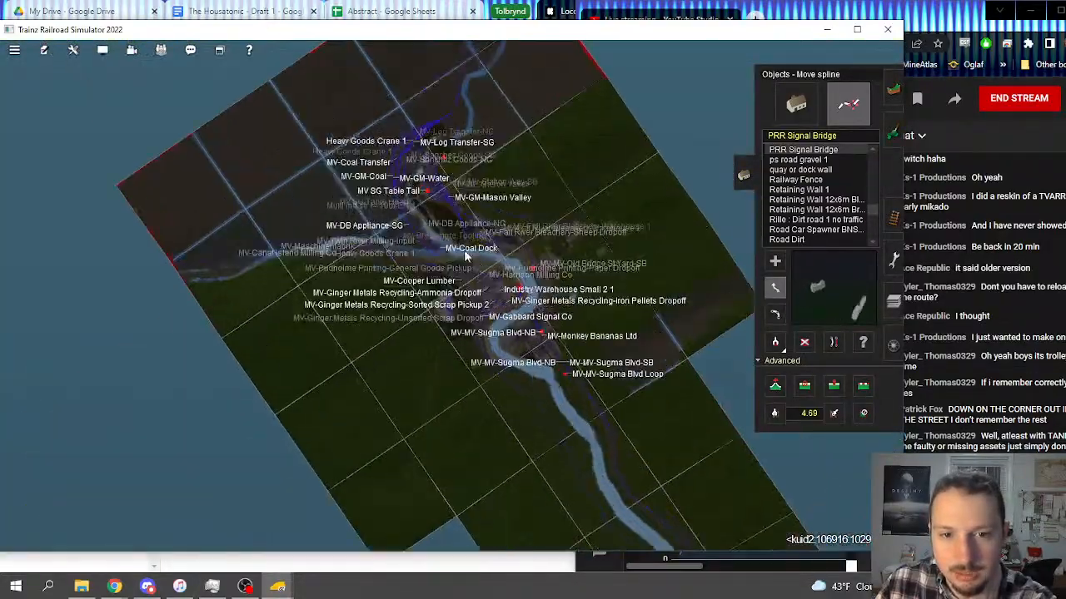
scroll(538, 322, "up", 10)
scroll(549, 311, "up", 10)
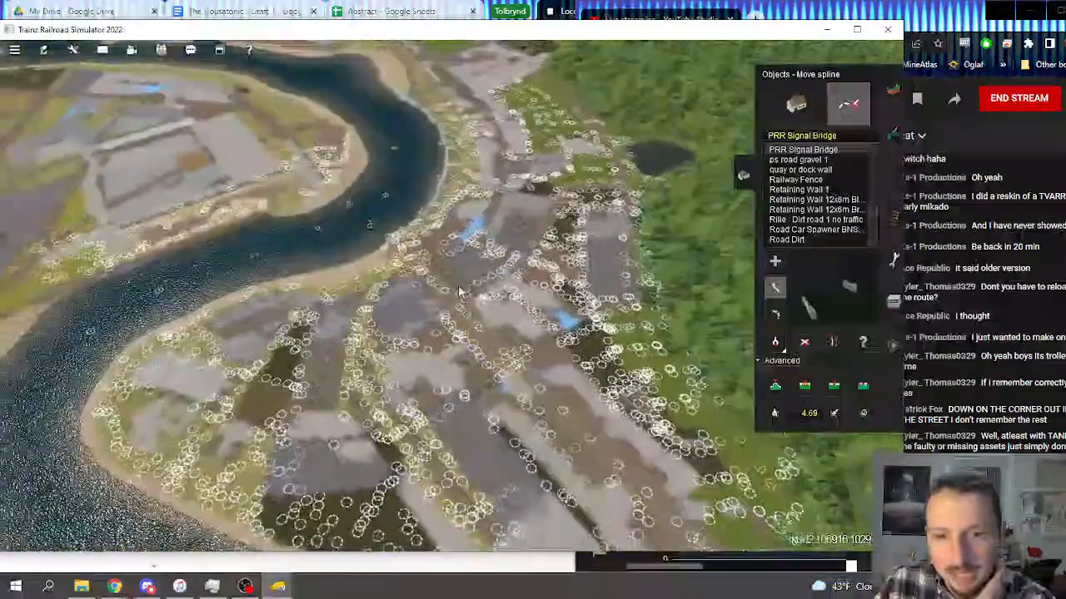
scroll(404, 281, "up", 8)
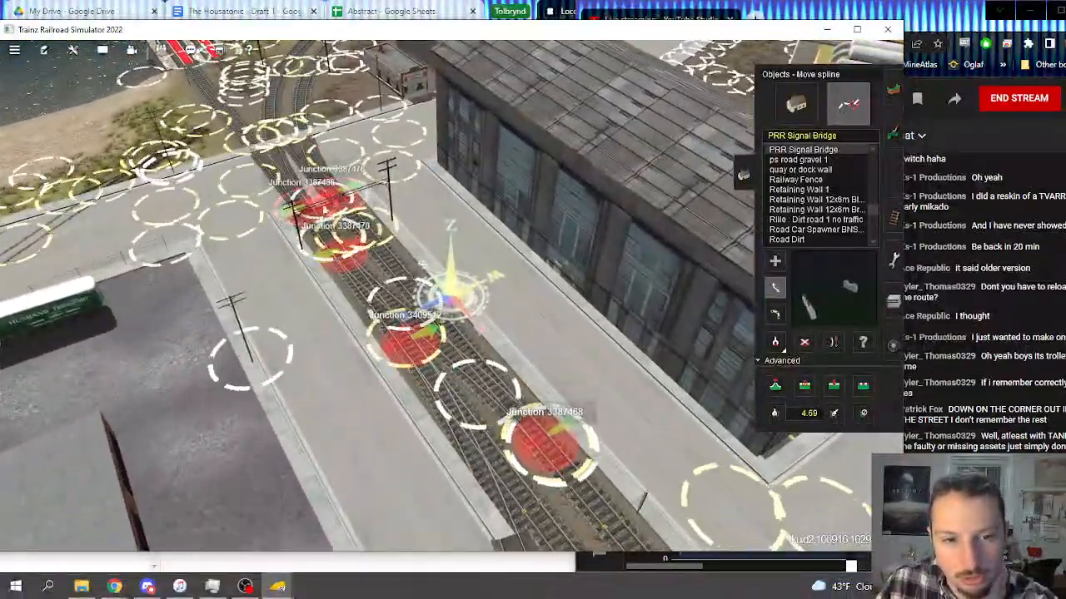
scroll(395, 265, "down", 8)
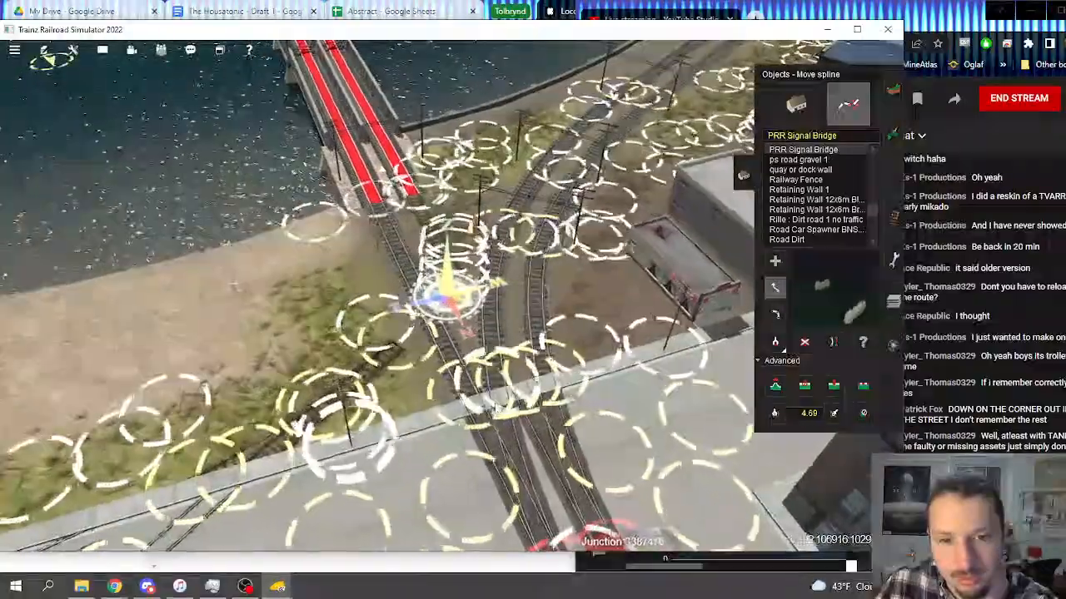
right_click_drag(454, 266, 405, 165)
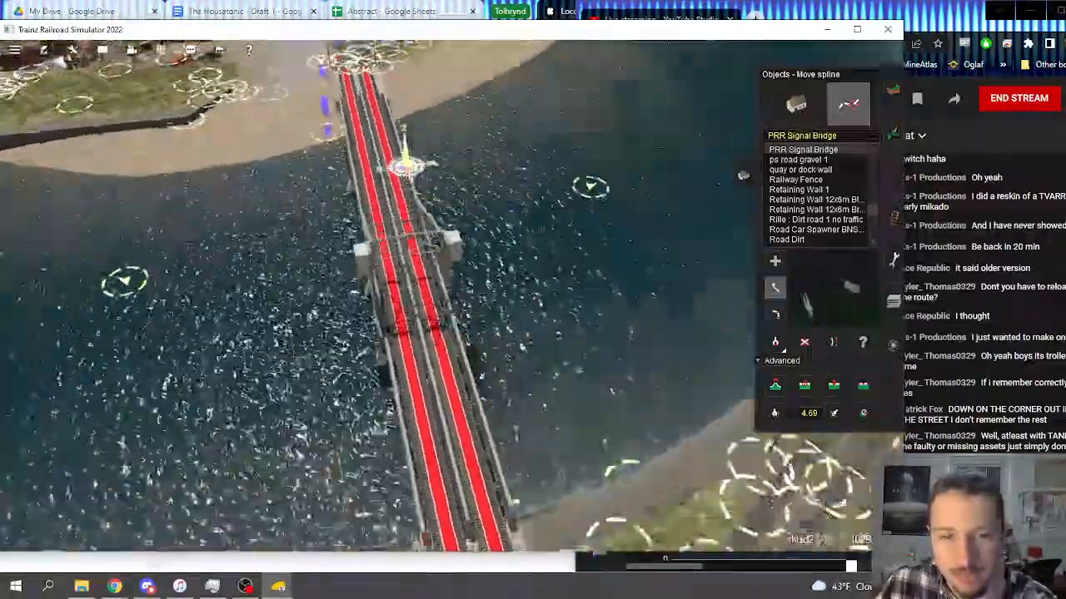
mouse_move(411, 289)
right_mouse_down()
mouse_move(454, 257)
mouse_move(456, 268)
mouse_move(417, 298)
mouse_move(420, 308)
mouse_move(418, 286)
right_mouse_up()
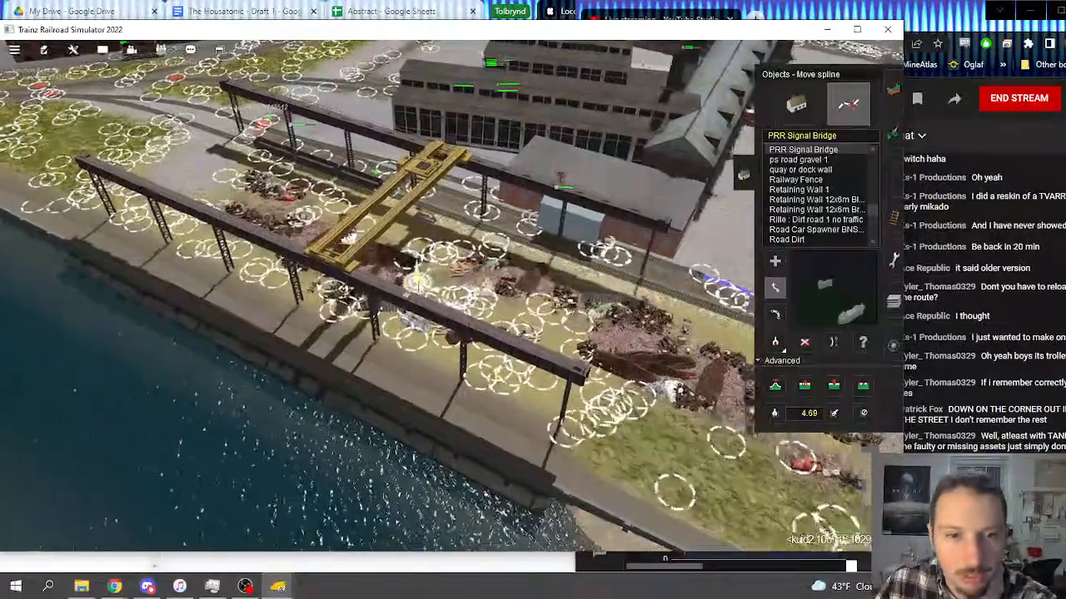
scroll(419, 286, "down", 15)
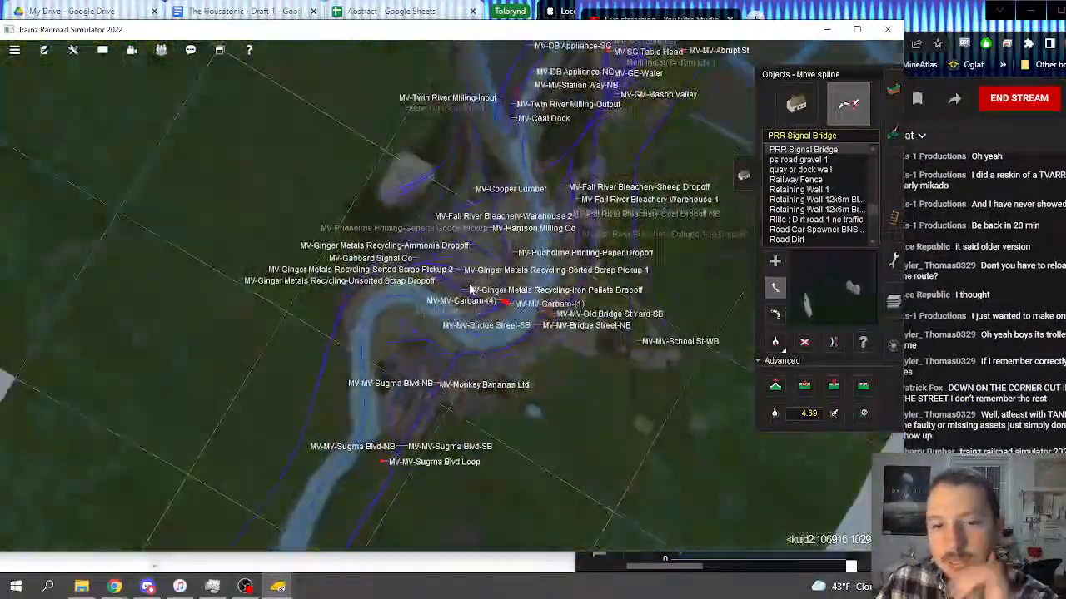
scroll(456, 292, "down", 8)
Step: Inspect the Mason Valley car barn beside the river, including its trolley tracks and approach junctions
scroll(424, 292, "up", 4)
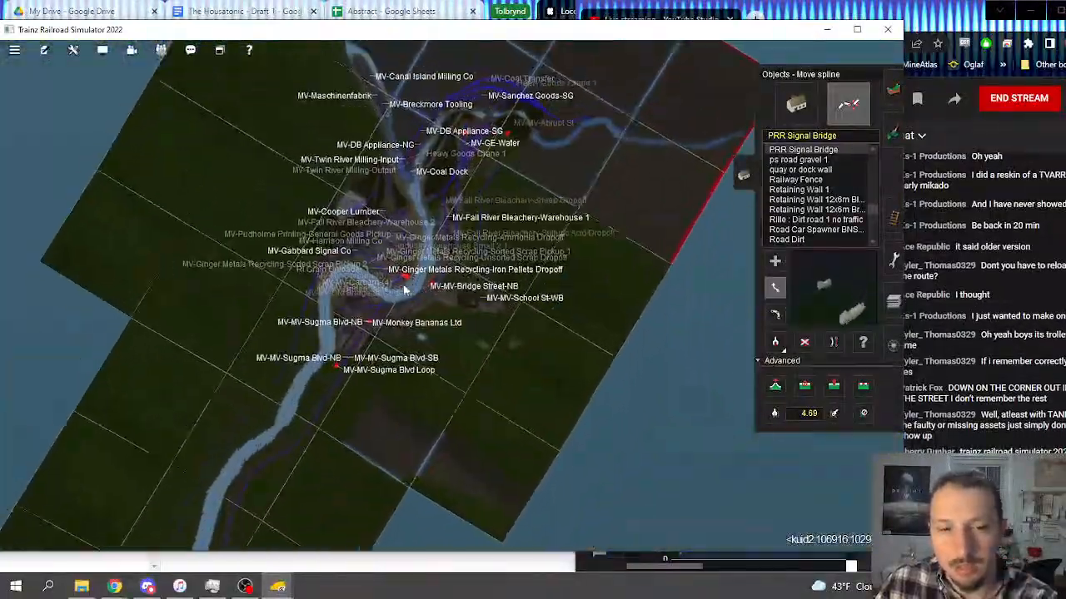
scroll(405, 289, "up", 15)
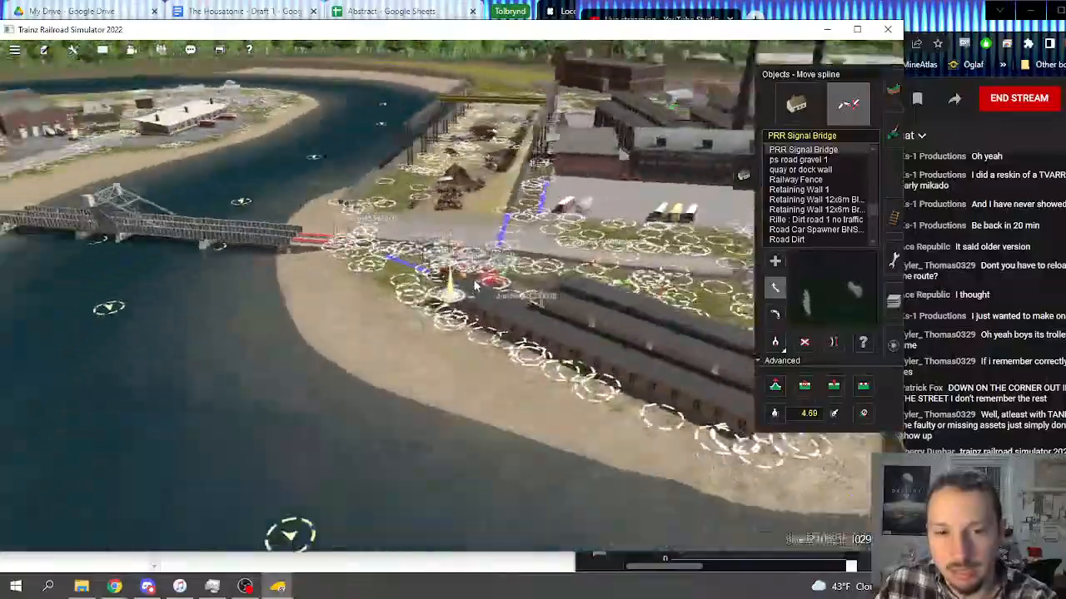
key("Left")
scroll(450, 289, "up", 6)
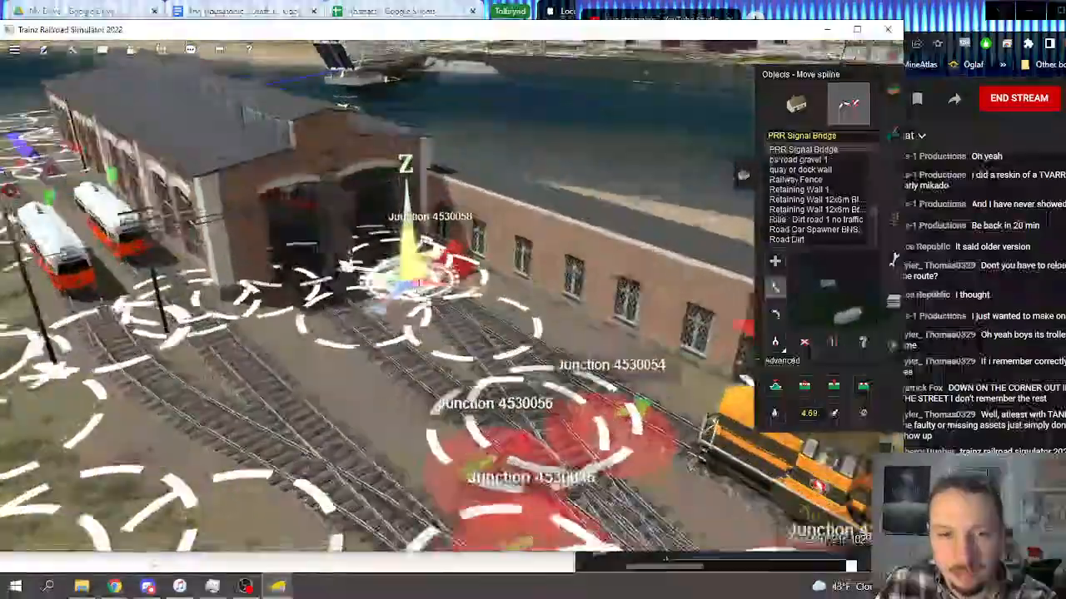
key("Left")
key("Down")
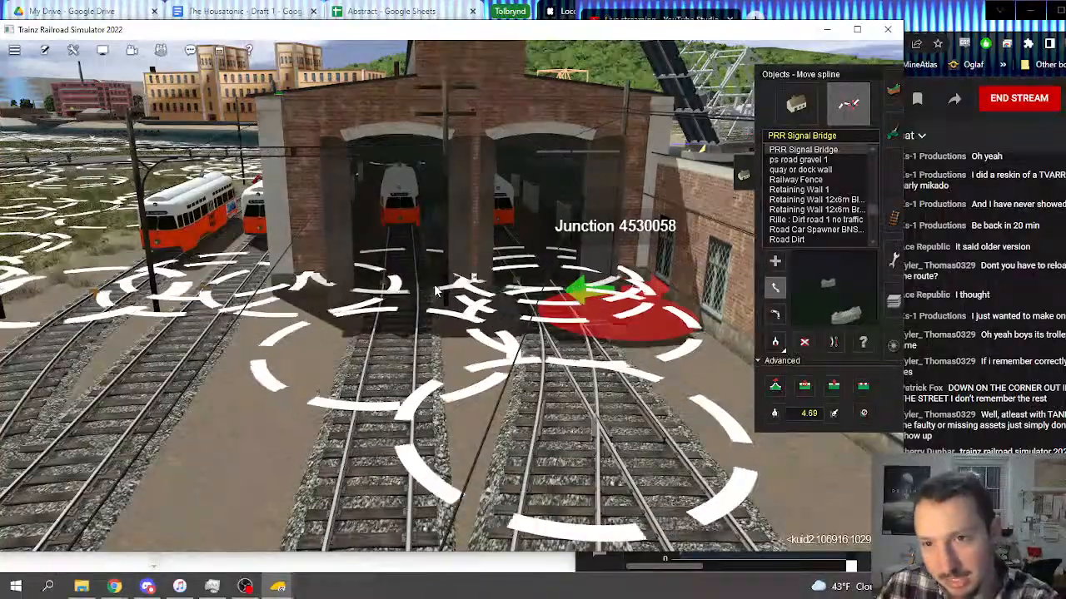
key("Left")
scroll(435, 291, "down", 5)
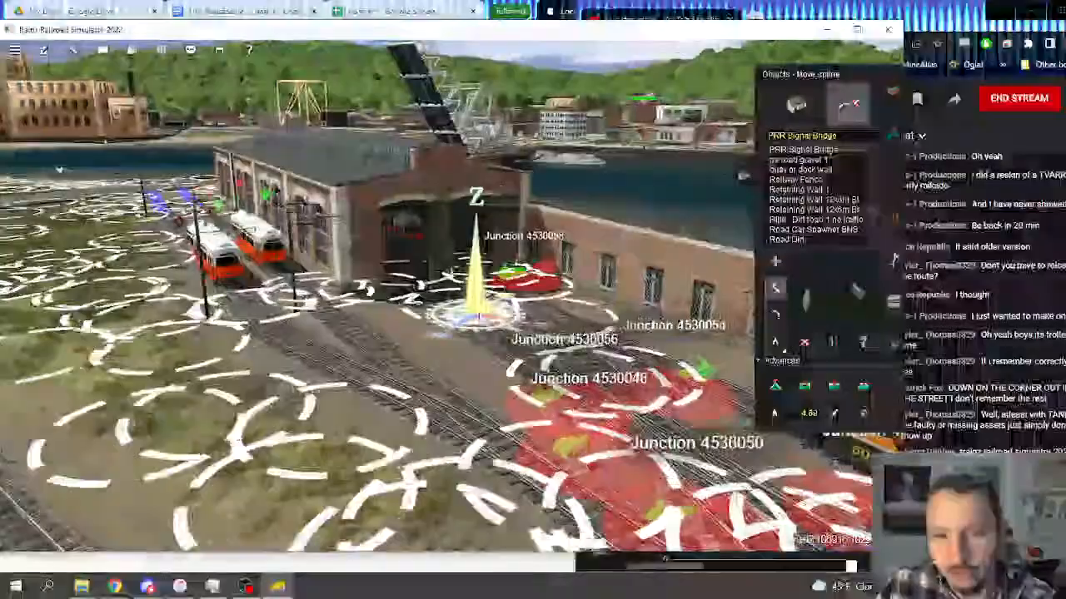
key("Up")
key("Left")
key("Down")
right_click_drag(475, 231, 487, 184)
Step: Follow the riverside line from Mason Valley past Scioto Ferry to Mason's Landing on the route map
scroll(489, 183, "down", 5)
scroll(488, 183, "down", 8)
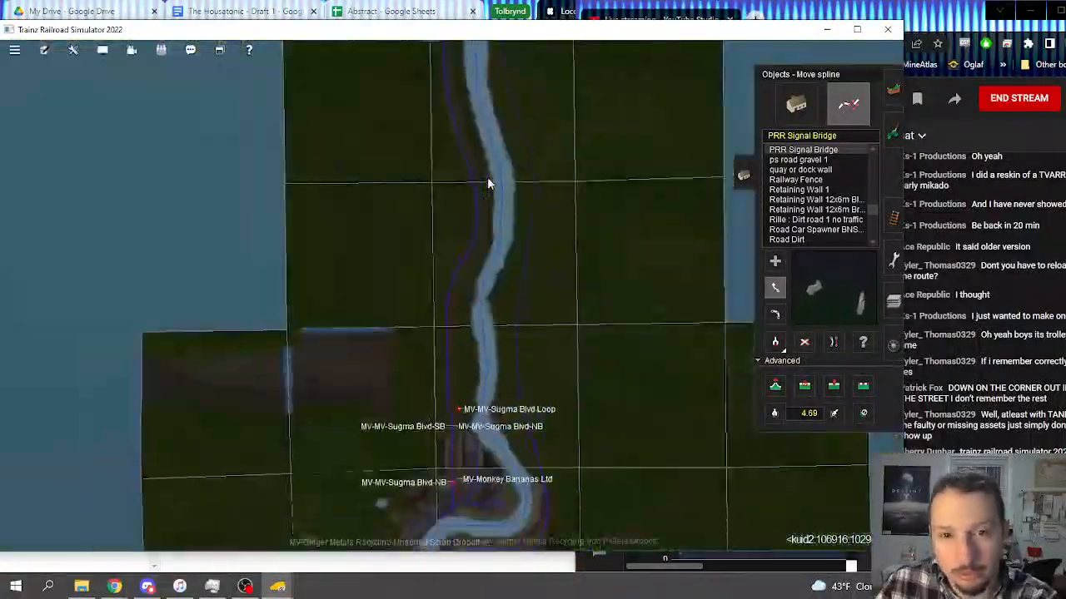
scroll(489, 183, "down", 6)
right_click_drag(467, 145, 439, 263)
scroll(459, 180, "down", 6)
scroll(439, 265, "up", 6)
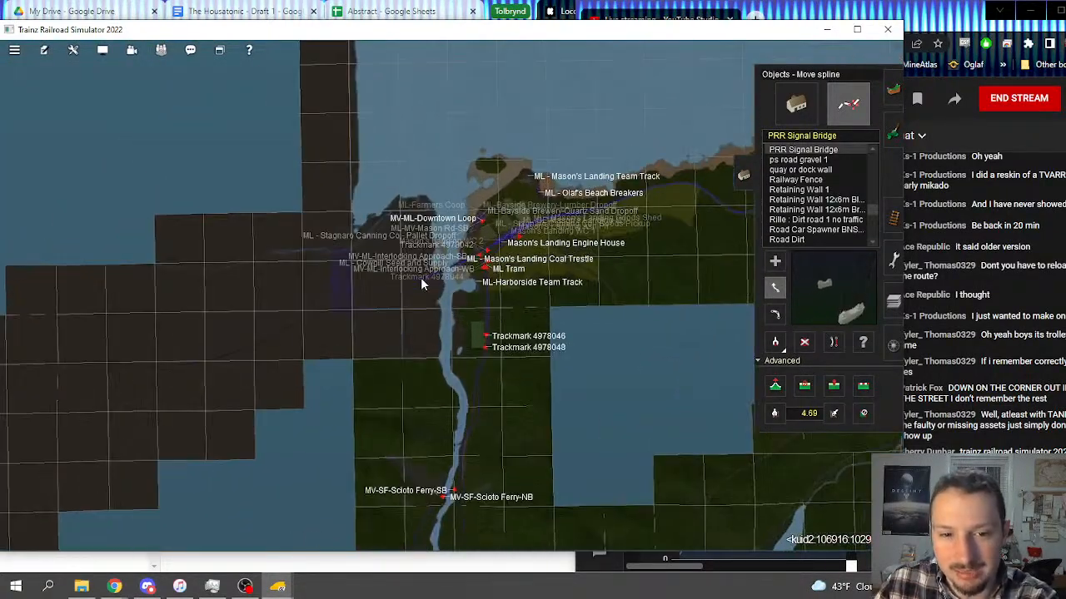
Step: Examine the untextured grid terrain and unfinished track alignments across the river from Mason's Landing
scroll(346, 301, "up", 10)
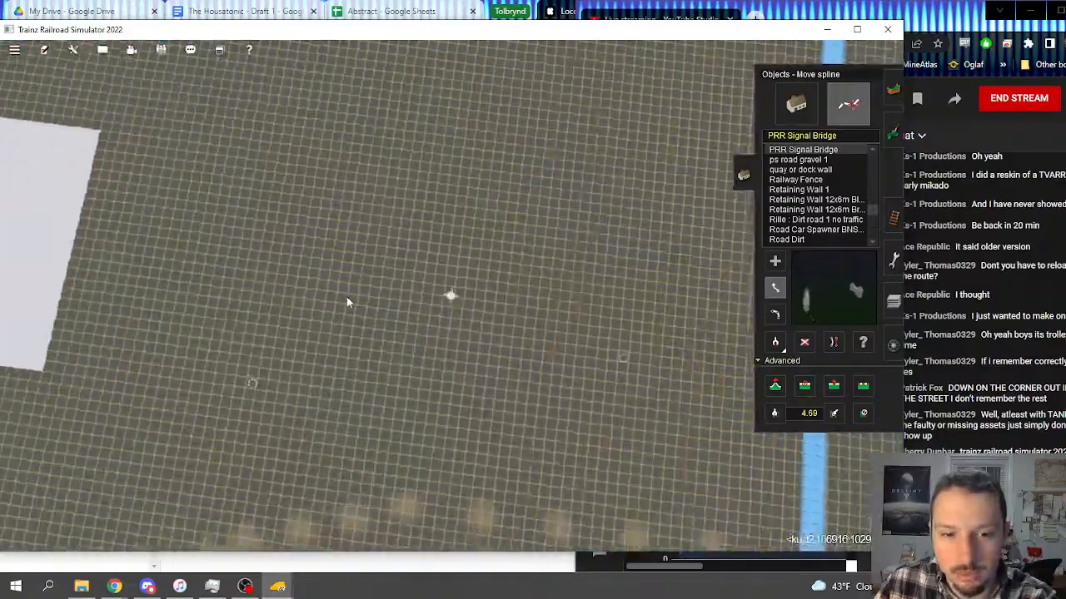
key("Left")
key("Up")
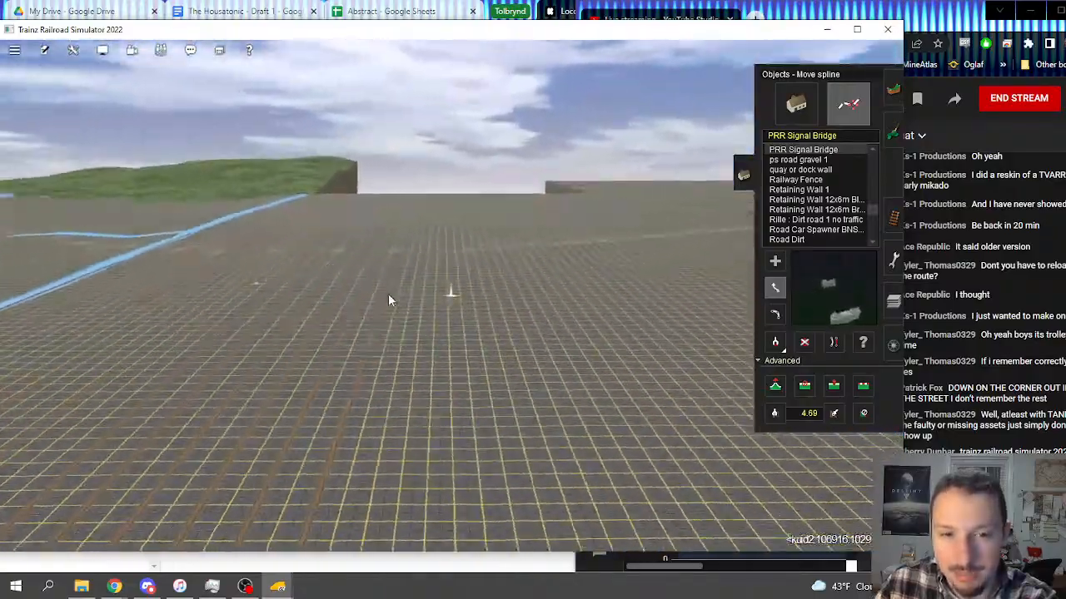
mouse_move(550, 303)
right_mouse_down()
mouse_move(487, 309)
mouse_move(447, 333)
mouse_move(336, 275)
mouse_move(390, 313)
mouse_move(394, 270)
mouse_move(497, 262)
mouse_move(494, 291)
mouse_move(466, 300)
mouse_move(421, 287)
mouse_move(440, 304)
mouse_move(399, 319)
mouse_move(445, 337)
mouse_move(483, 327)
mouse_move(467, 310)
right_mouse_up()
scroll(483, 327, "down", 15)
scroll(467, 297, "down", 2)
scroll(467, 297, "up", 2)
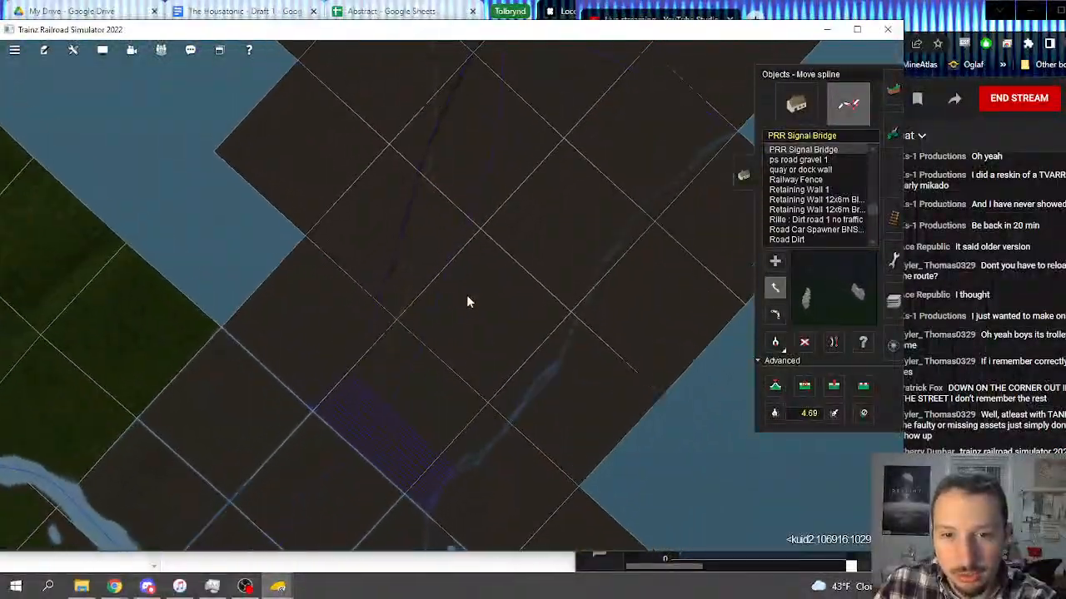
scroll(467, 297, "down", 3)
scroll(480, 335, "up", 10)
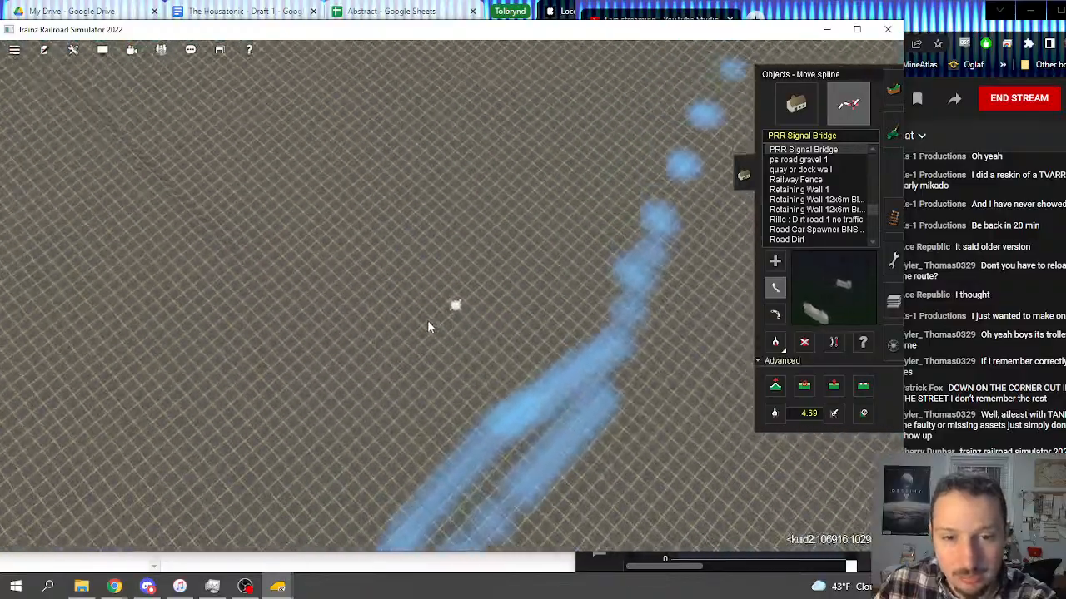
right_click_drag(428, 323, 429, 306)
key("Left")
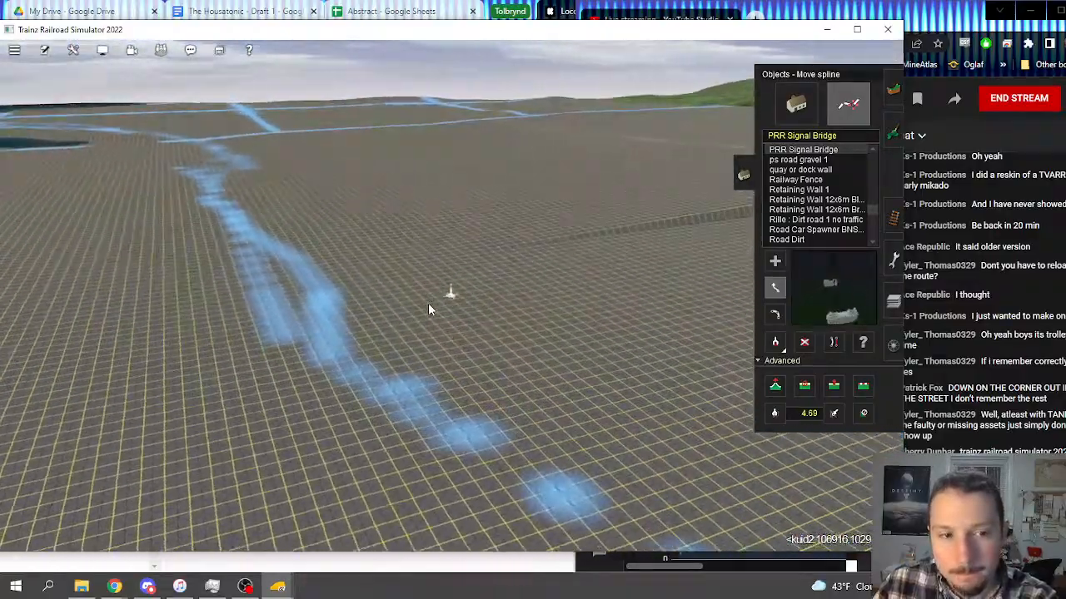
key("Left")
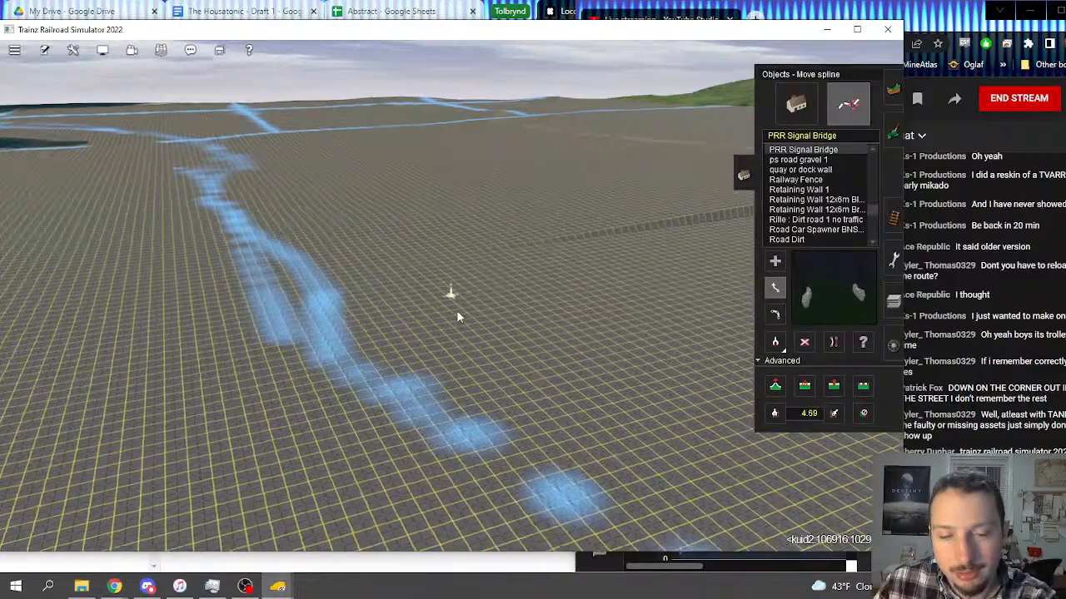
Step: Make route-layer the active layer
left_click(894, 215)
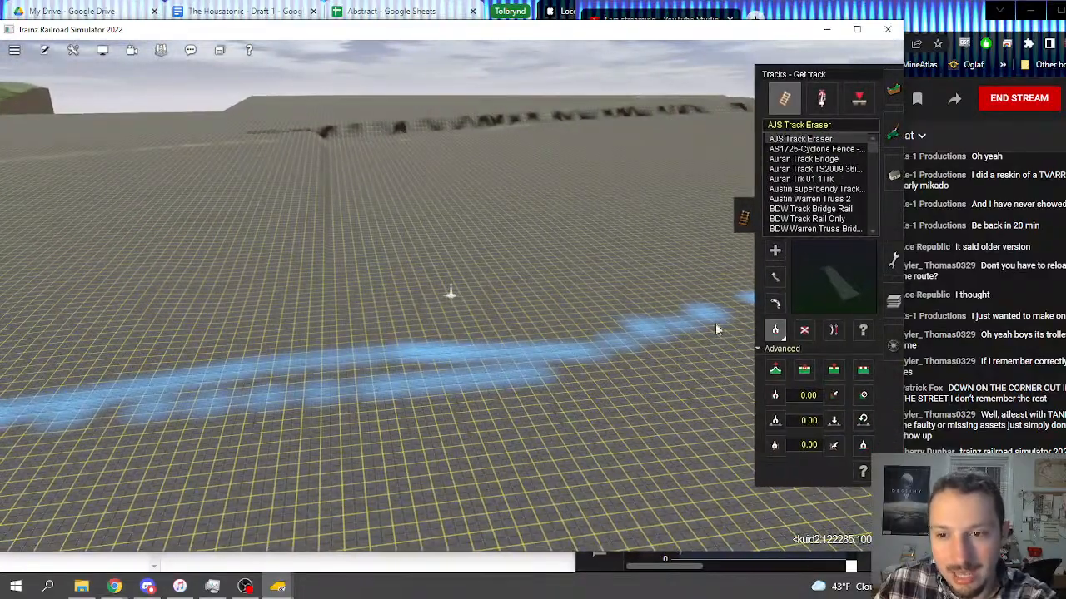
right_click(262, 262)
left_click(893, 301)
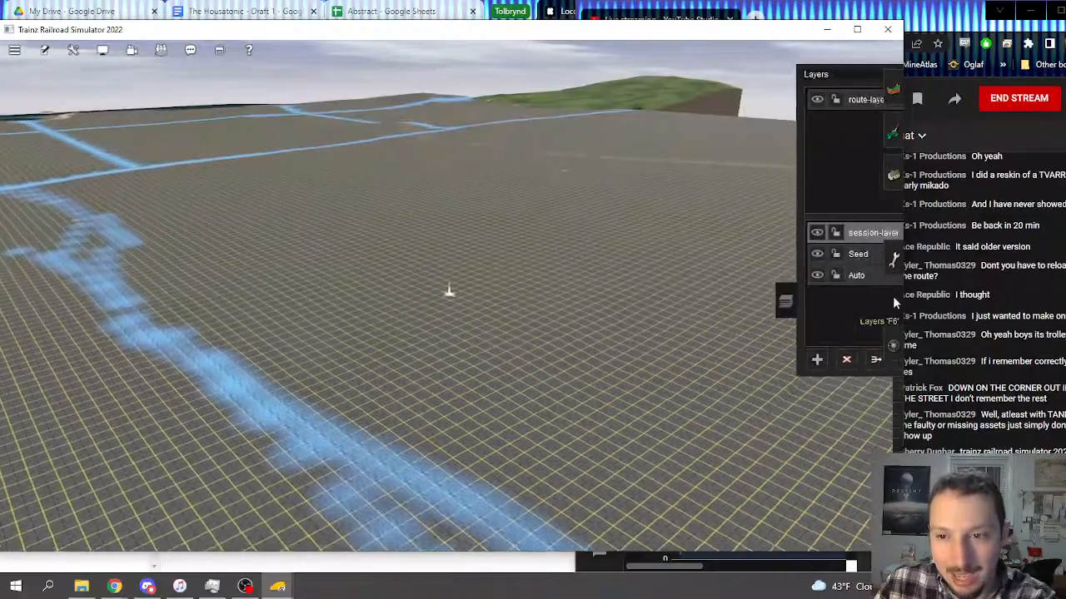
left_click(845, 105)
Step: Inspect the signal bridge spanning the four tracks just beyond the river crossing at Mason's Landing
right_click(578, 250)
key("ctrl+m")
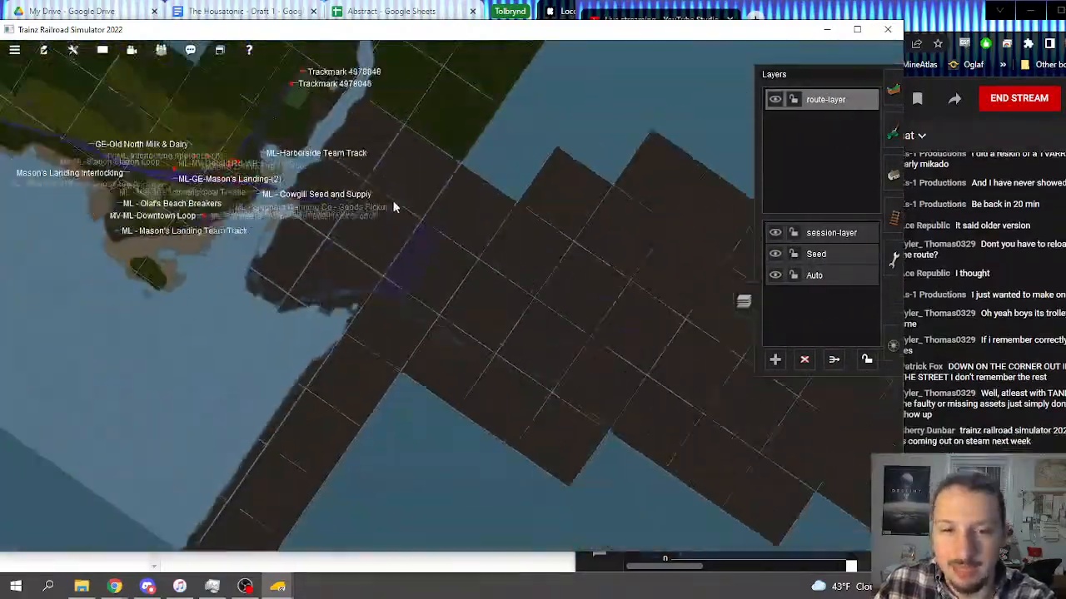
scroll(428, 364, "up", 5)
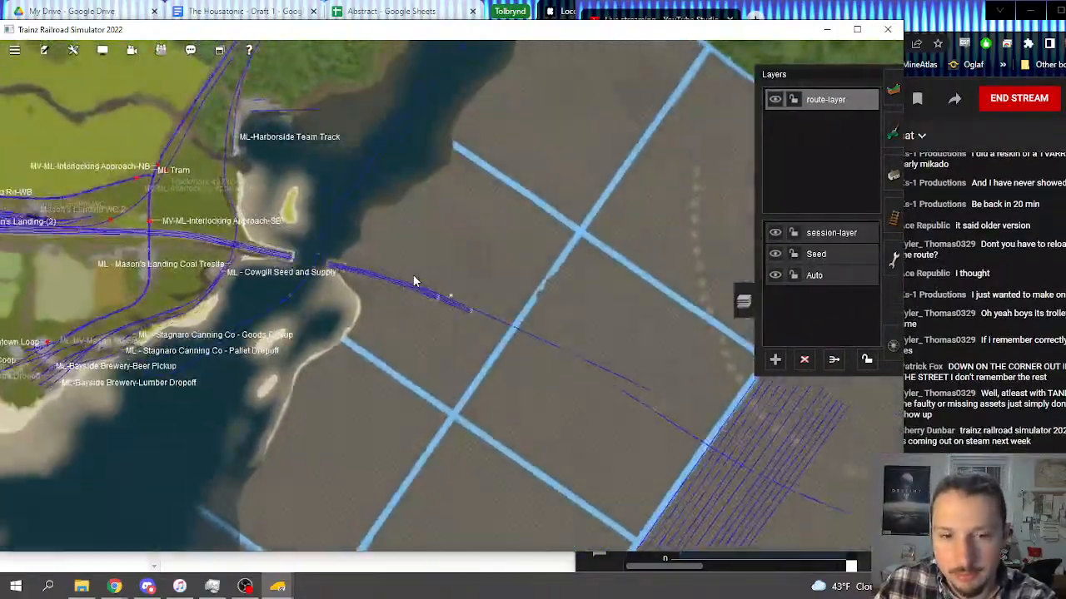
scroll(413, 281, "up", 3)
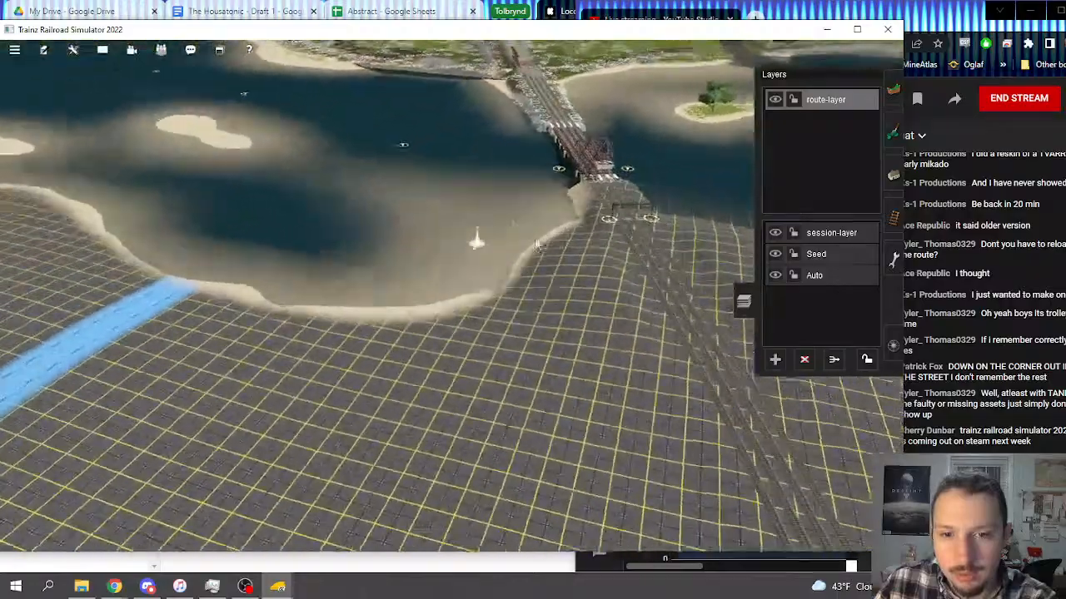
right_click(537, 246)
scroll(513, 265, "up", 5)
right_click_drag(495, 279, 792, 371)
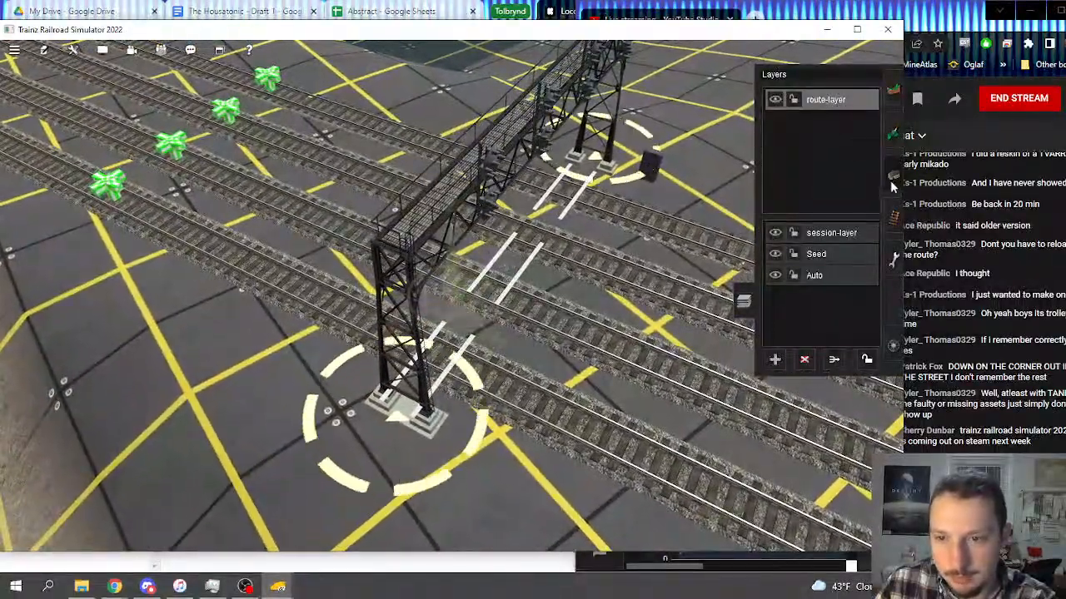
left_click(893, 178)
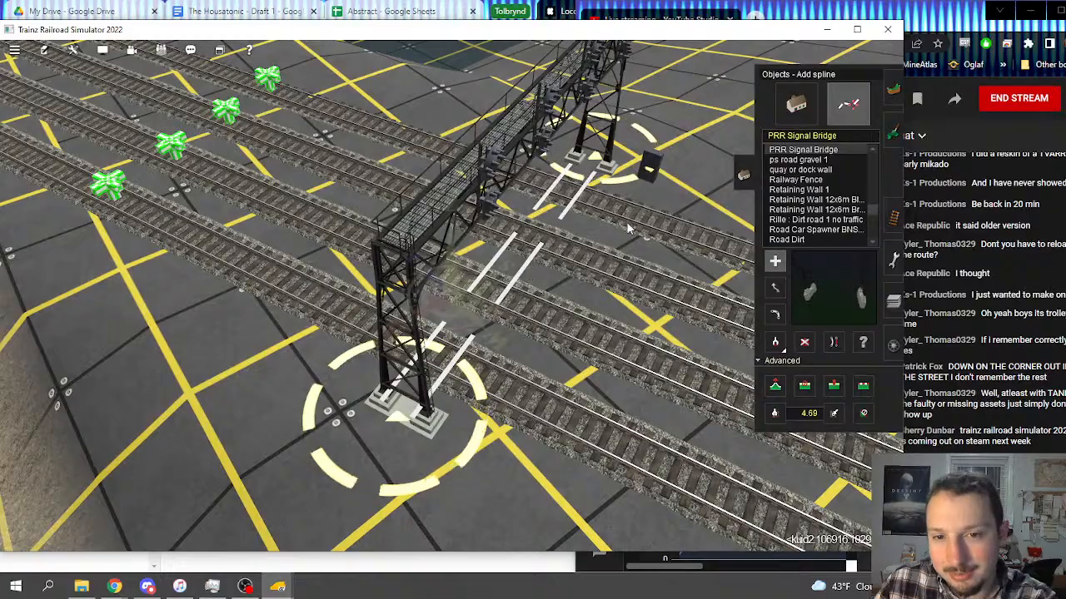
key("Left")
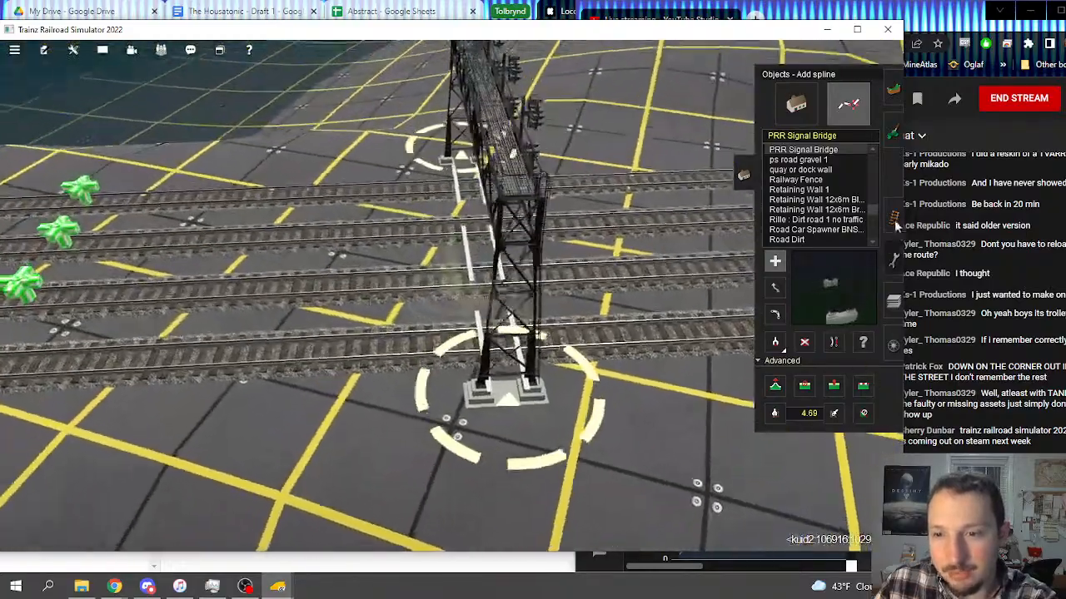
left_click(894, 218)
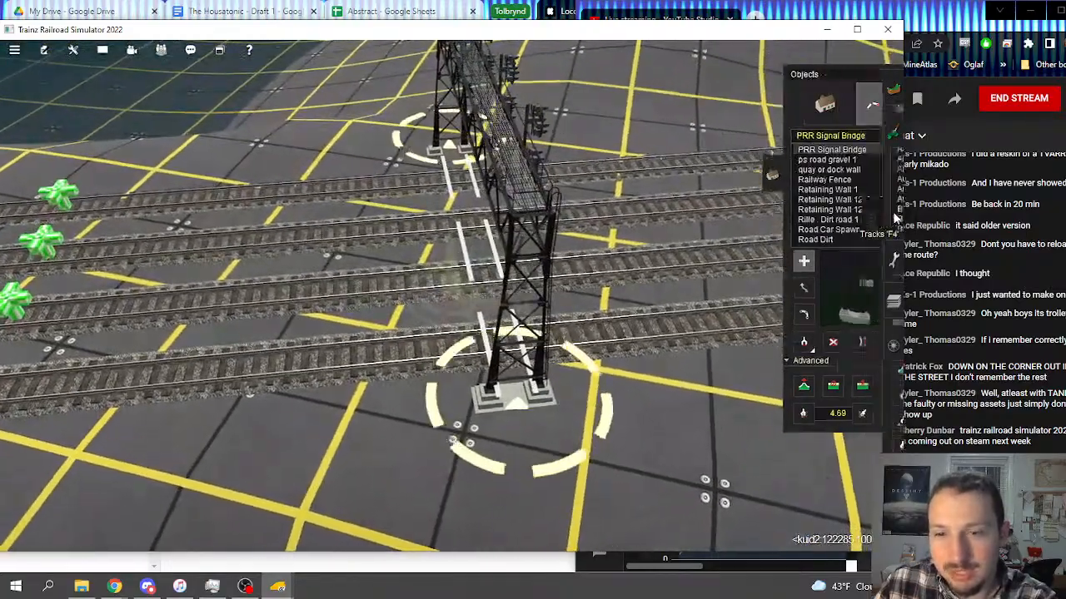
left_click(739, 210)
key("Left")
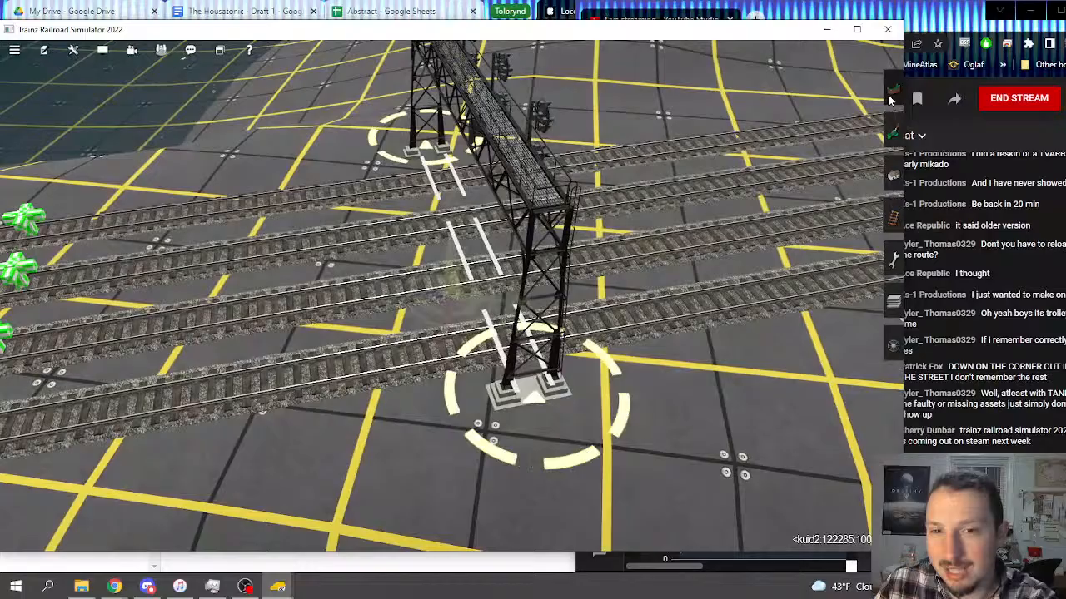
left_click(890, 93)
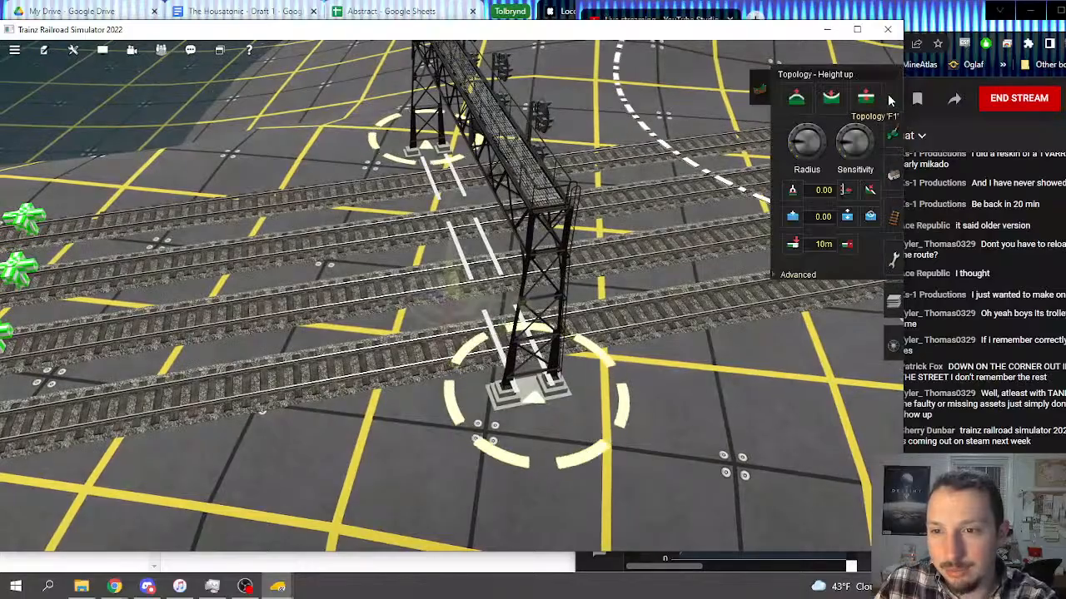
left_click(761, 90)
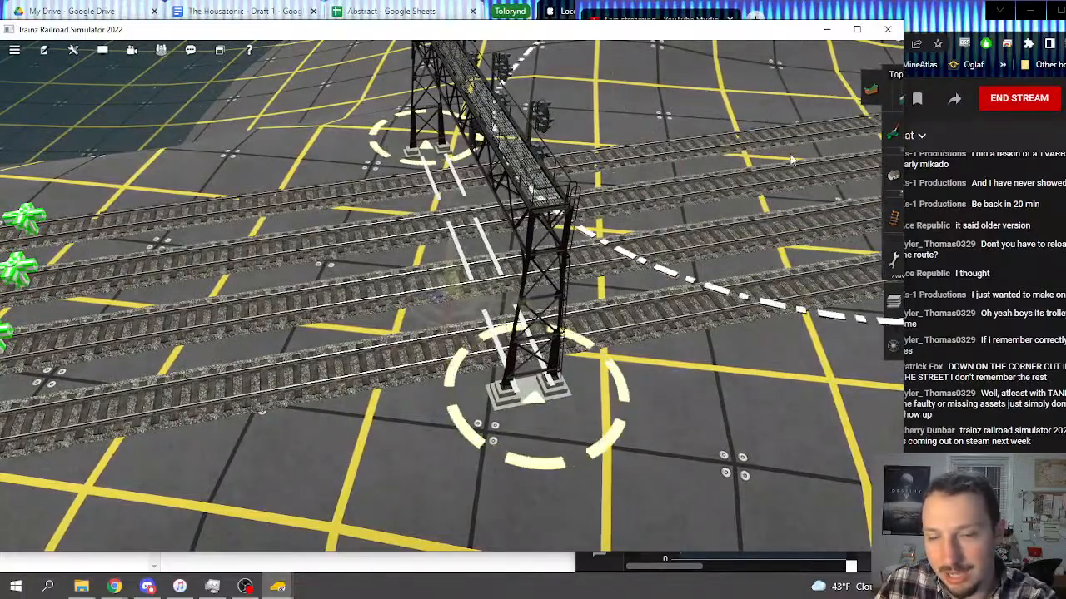
key("Left")
key("Right")
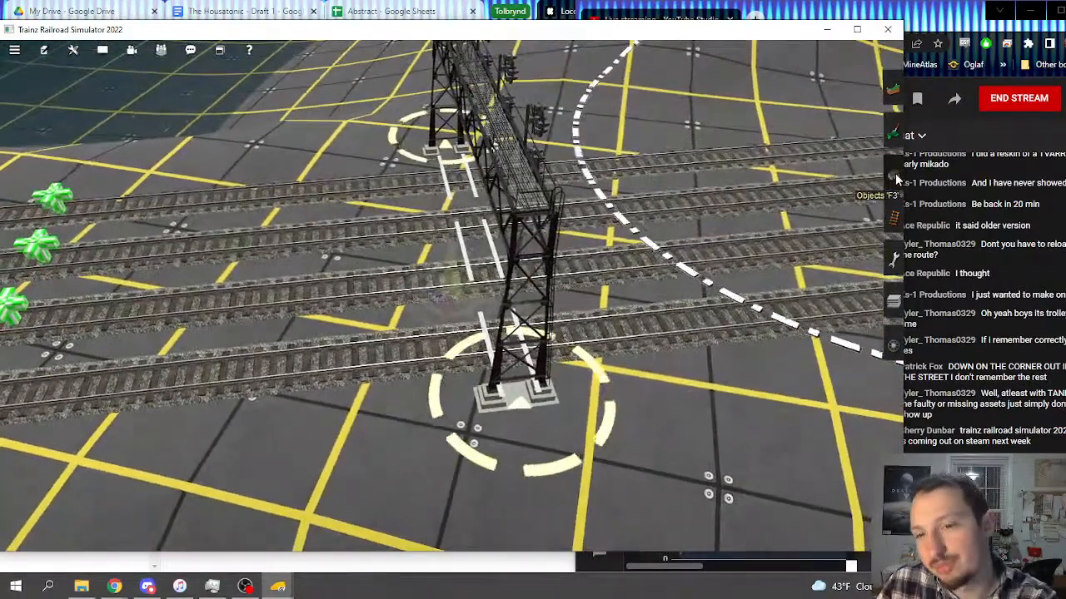
left_click(894, 173)
left_click(745, 167)
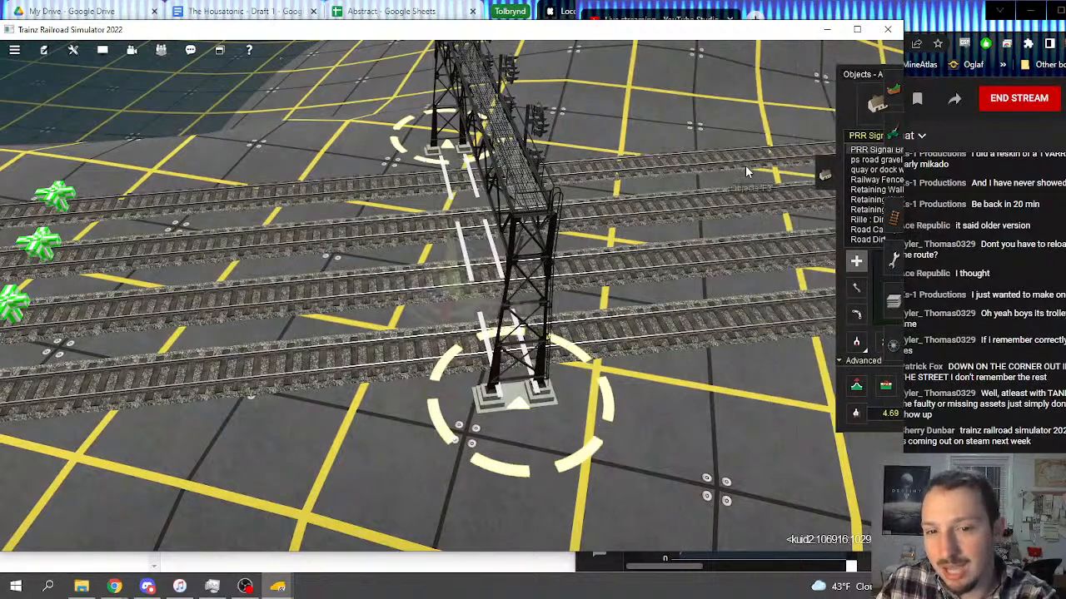
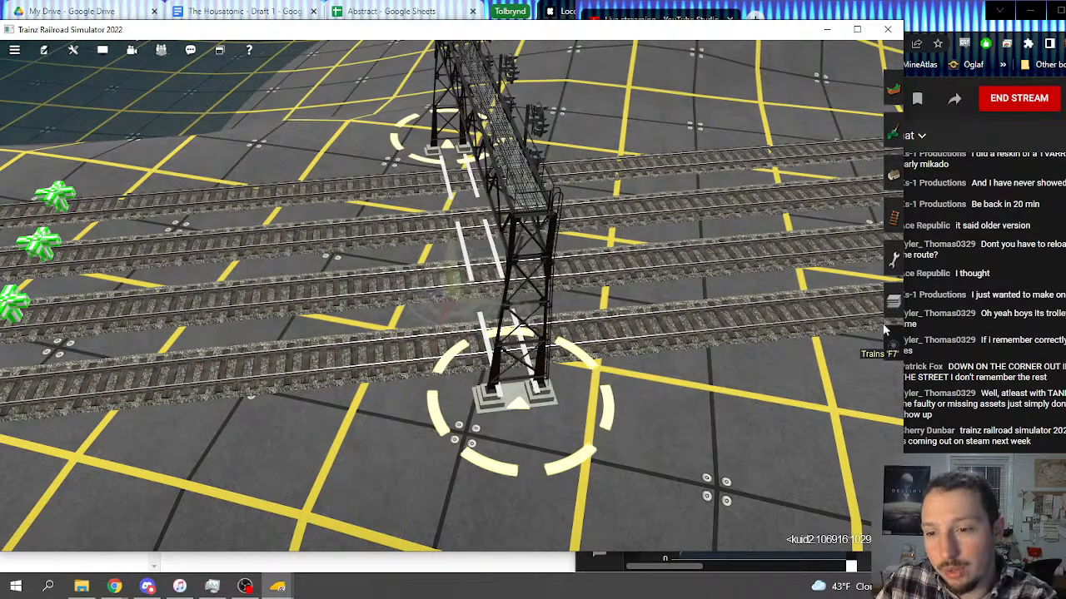
Step: Move the PRR Signal Bridge over the four tracks on the grid terrain to route-layer
left_click(889, 214)
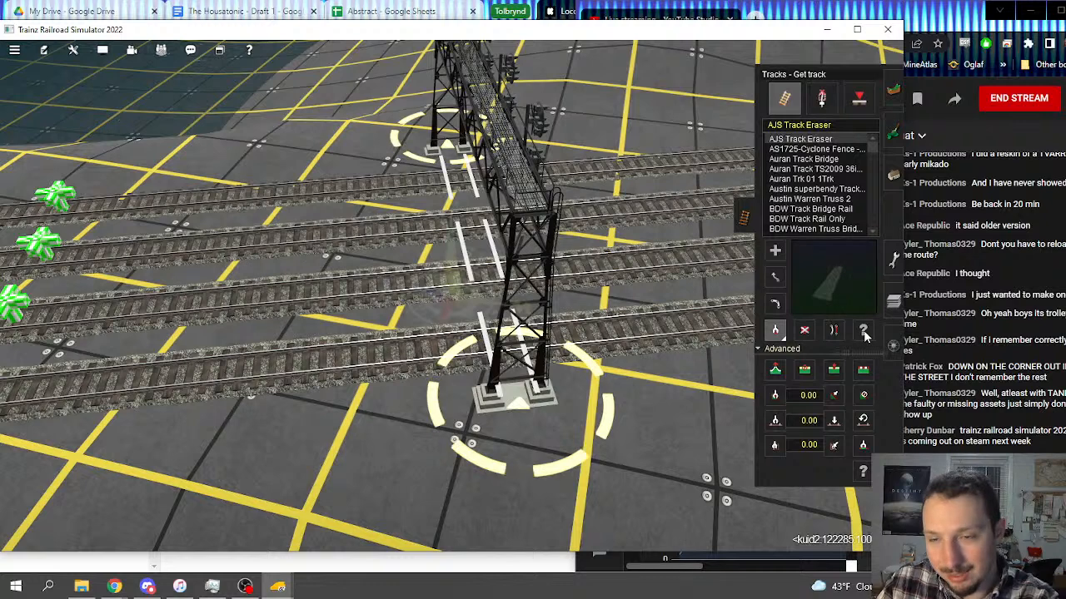
left_click(890, 178)
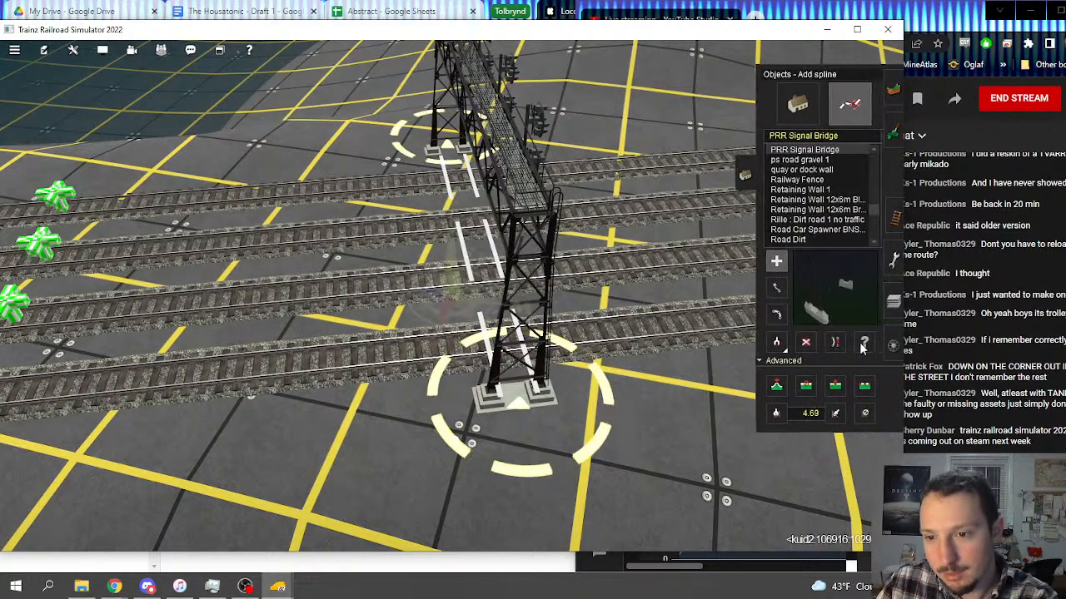
left_click(514, 412)
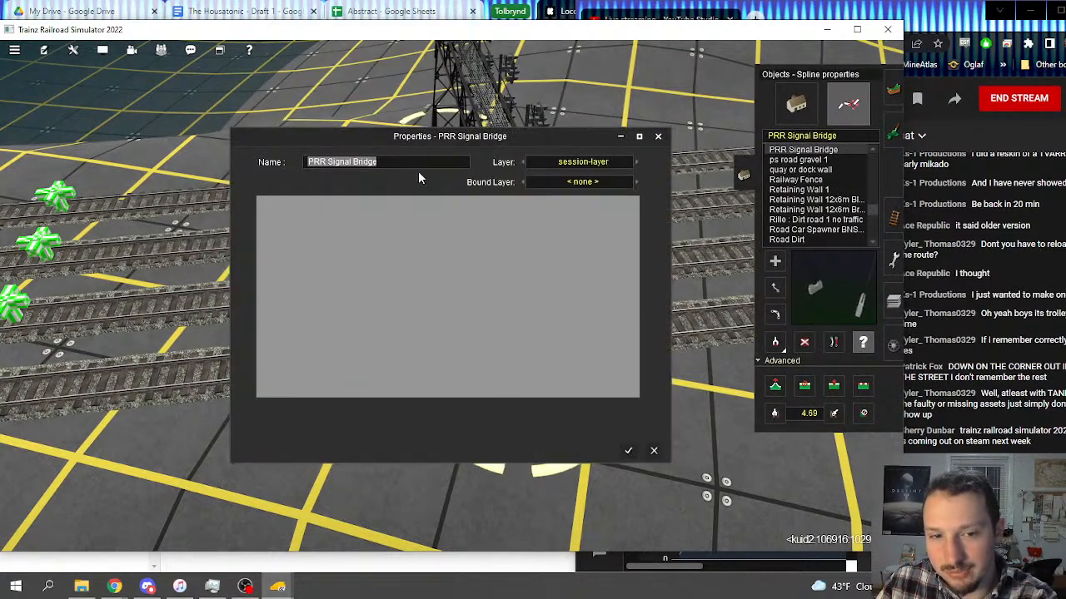
left_click(636, 161)
left_click(636, 161)
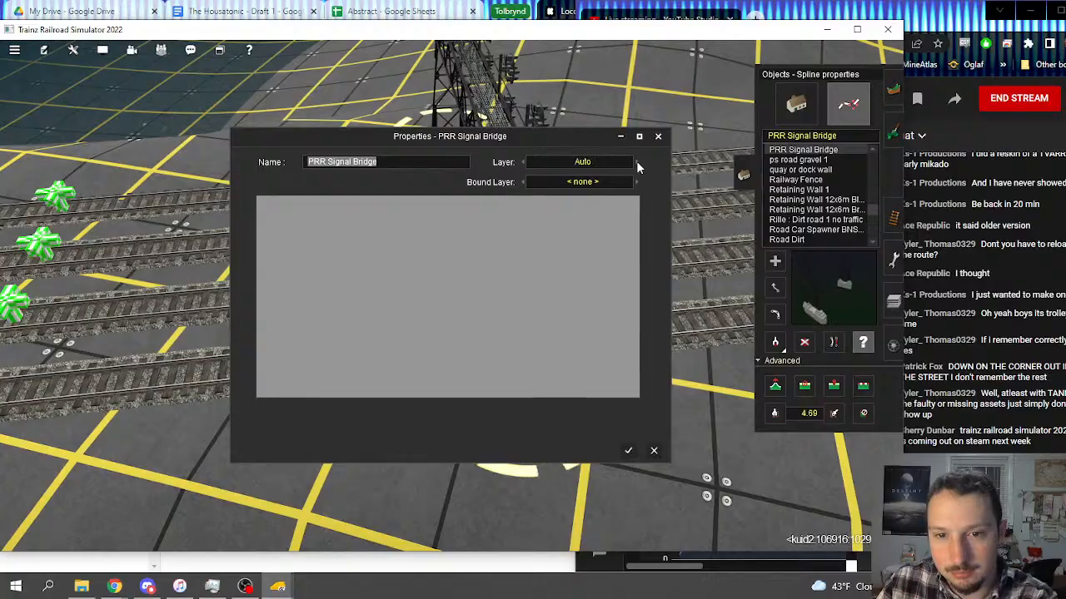
left_click(636, 161)
key("Return")
Step: Assign the PRR Signal Bridge over the four tracks beside the road and red vehicle near Mason's Landing to route-layer
right_click_drag(496, 326, 449, 366)
key("ctrl+m")
key("ctrl+m")
key("ctrl+m")
key("ctrl+m")
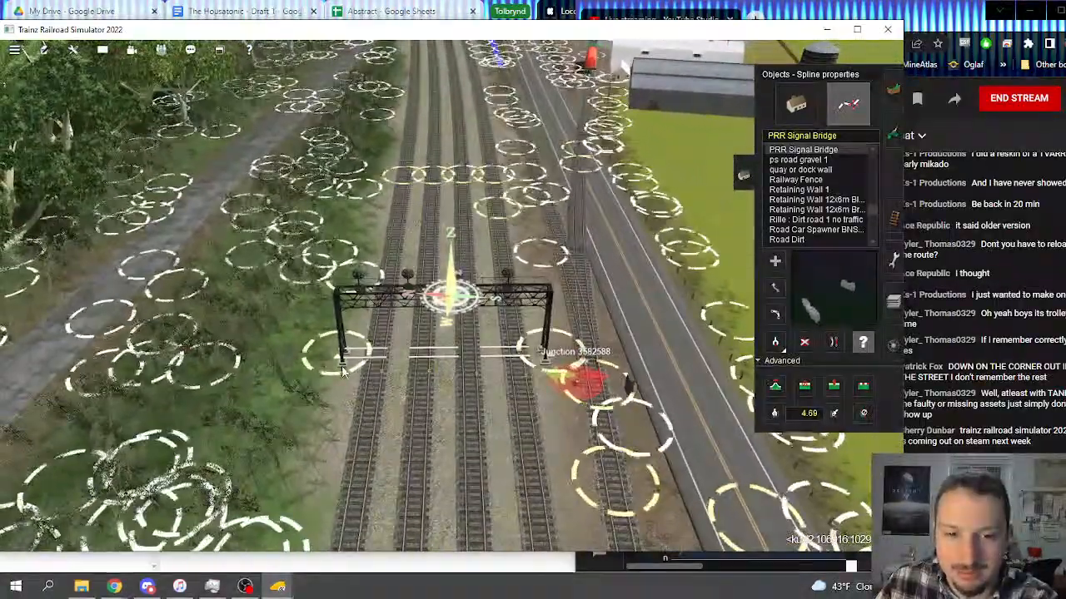
right_click_drag(340, 361, 466, 374)
left_click(476, 394)
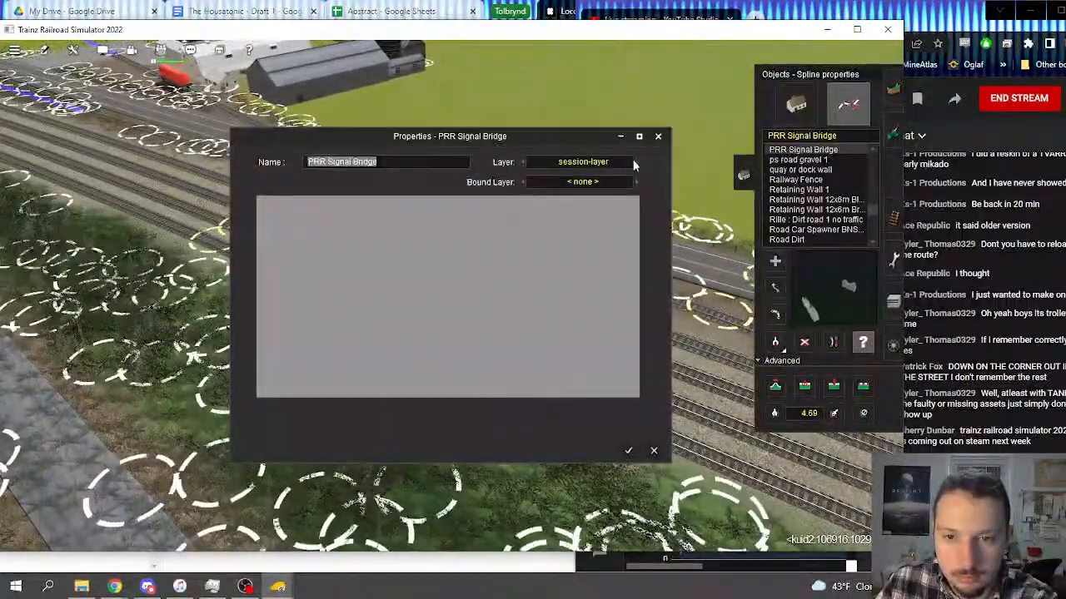
left_click(635, 162)
left_click(635, 161)
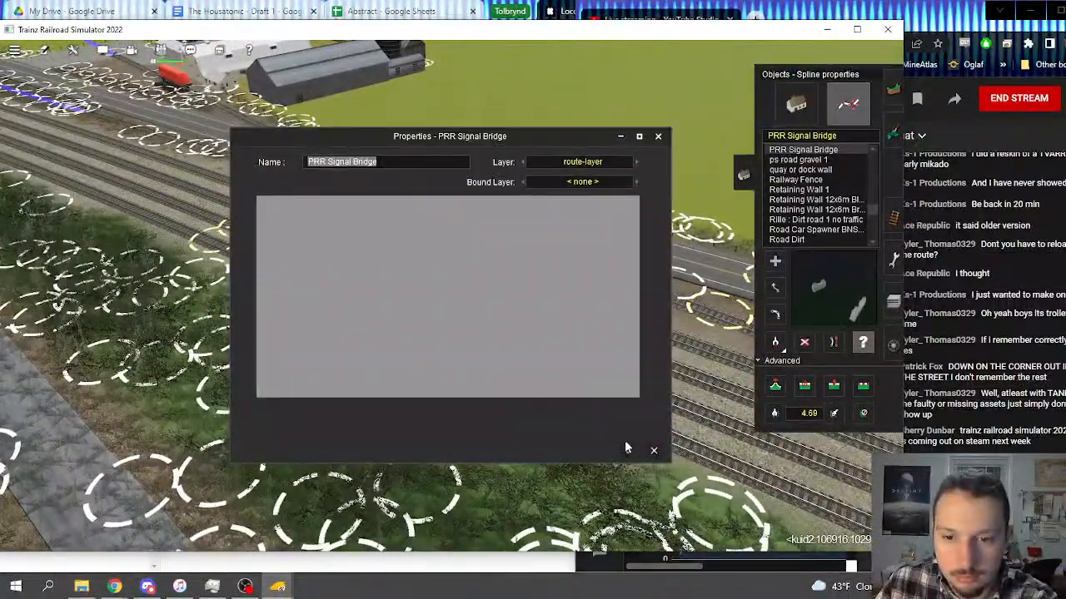
left_click(628, 449)
Step: Check the layer assignment of the signal bridge beside the double-track bridge over the shoreline inlet north of GE-Old North Milk & Dairy
right_click(474, 266)
right_click(297, 225)
right_click_drag(298, 225, 445, 124)
right_click(445, 124)
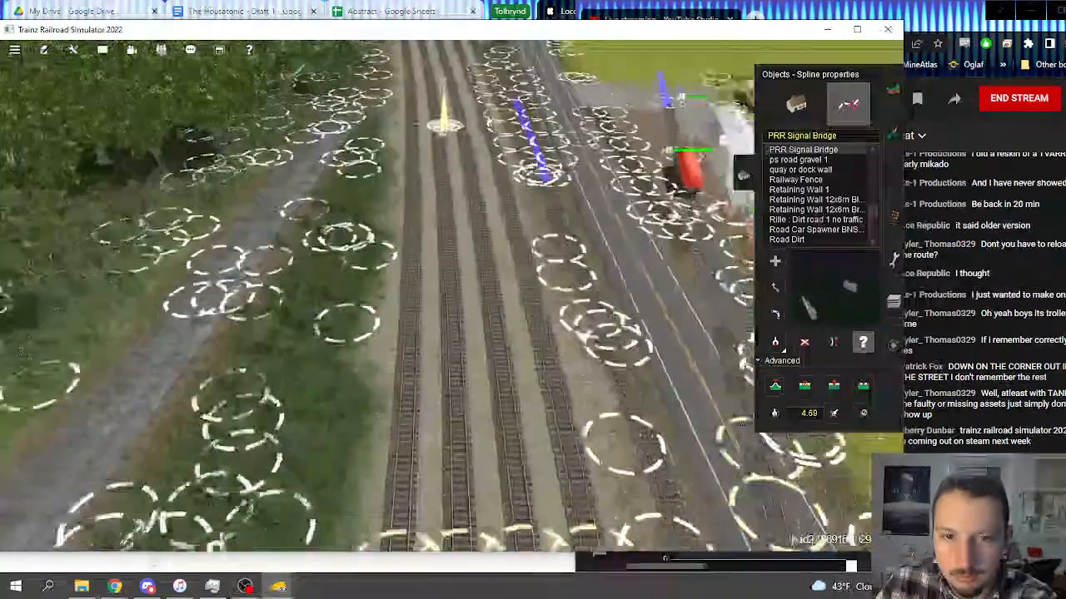
scroll(452, 171, "down", 5)
scroll(450, 169, "down", 10)
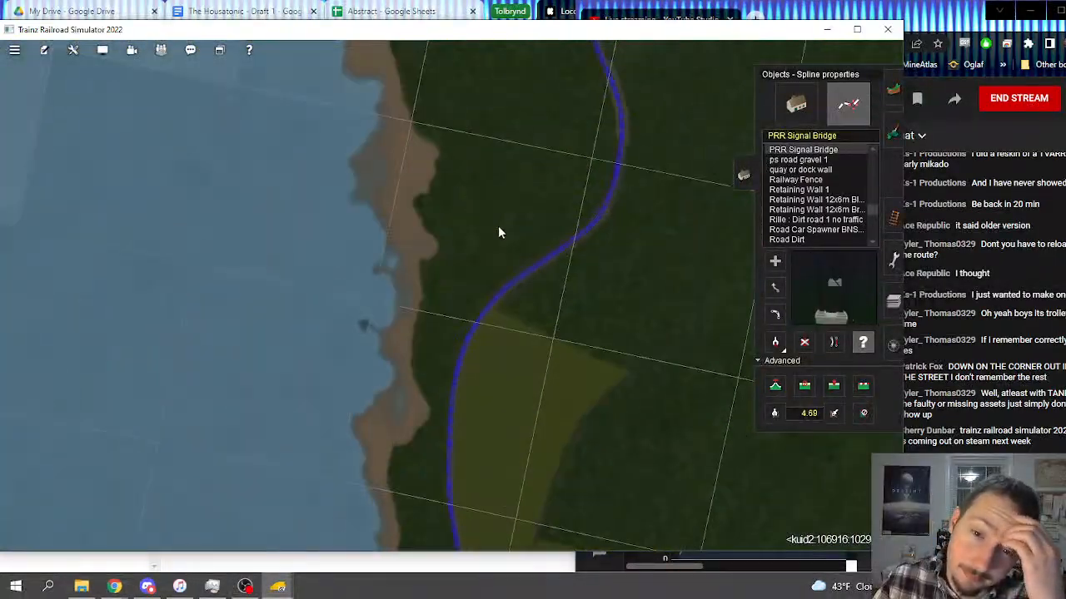
right_click_drag(499, 228, 403, 242)
right_click_drag(473, 215, 427, 279)
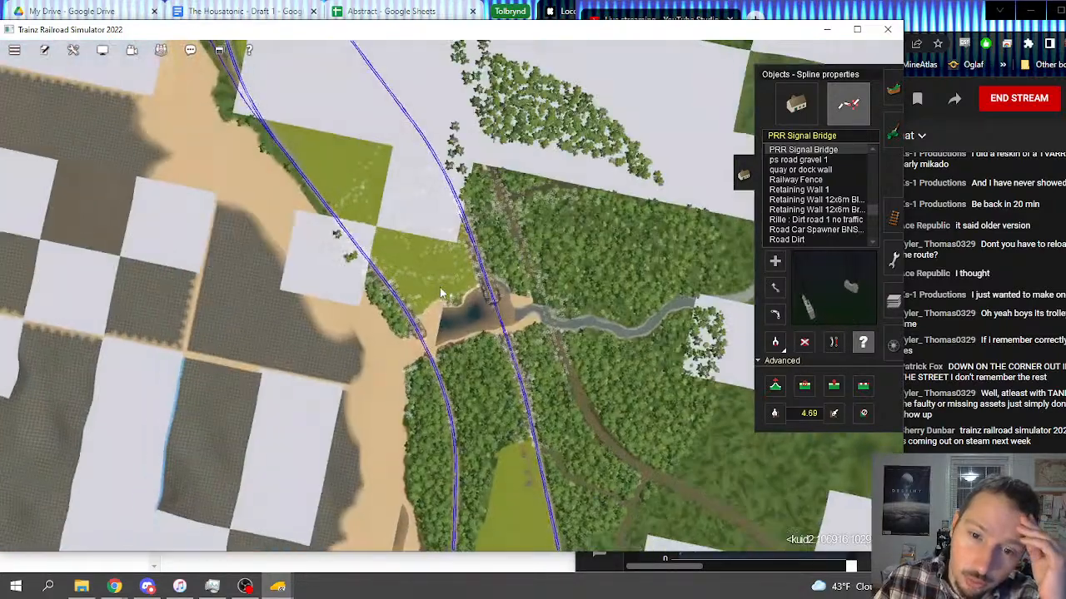
scroll(477, 332, "up", 8)
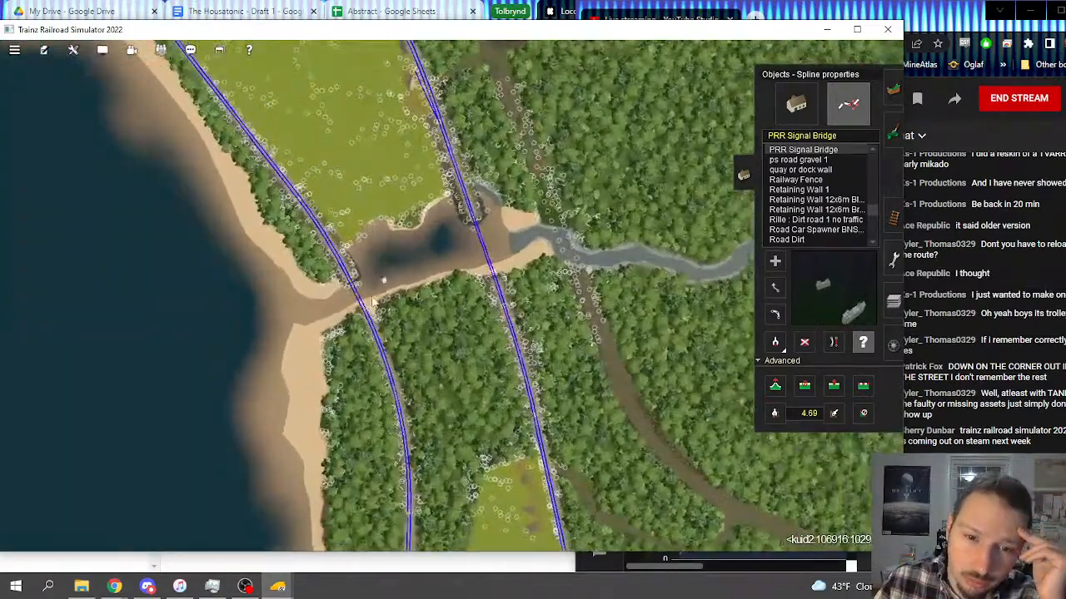
middle_click_drag(383, 280, 419, 332)
scroll(419, 261, "up", 10)
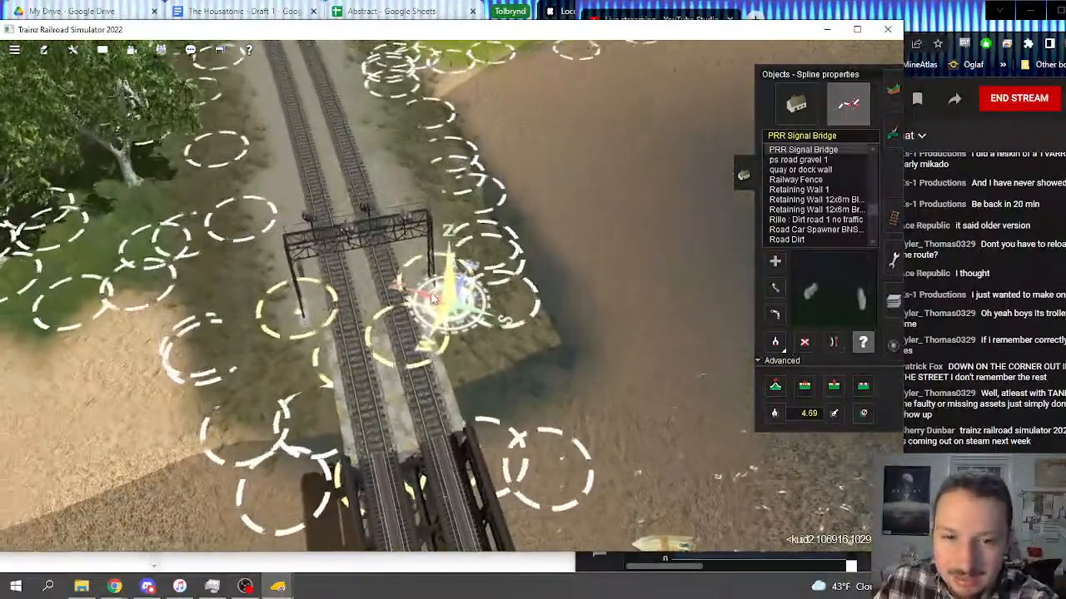
left_click(431, 298)
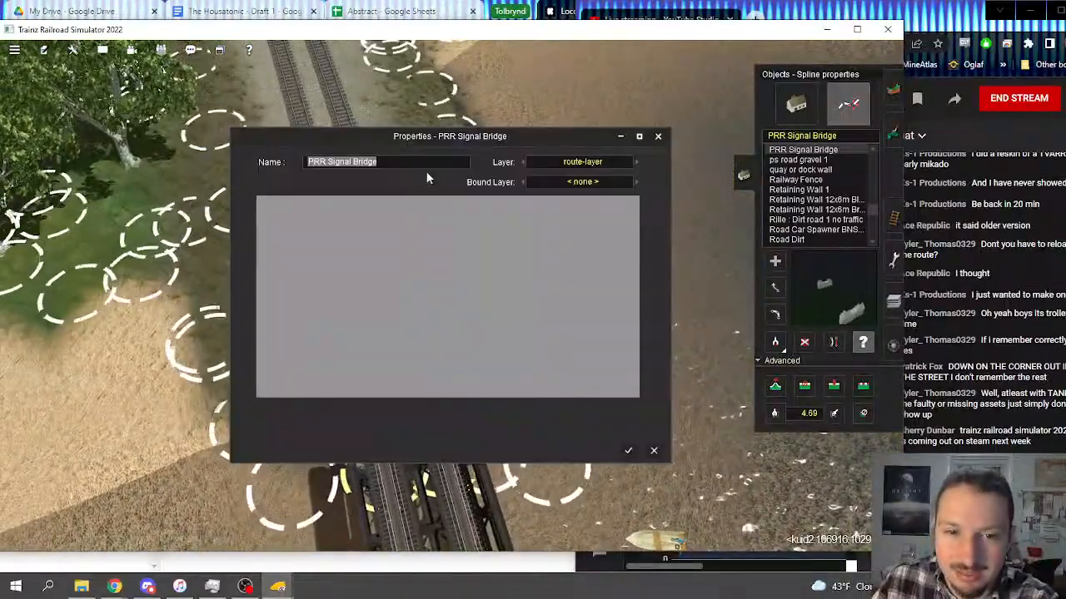
left_click(627, 450)
Step: Search the line north past GE-Patrick's Dairy and GE-Roslyn Creamery for the next signal bridge
scroll(491, 262, "down", 5)
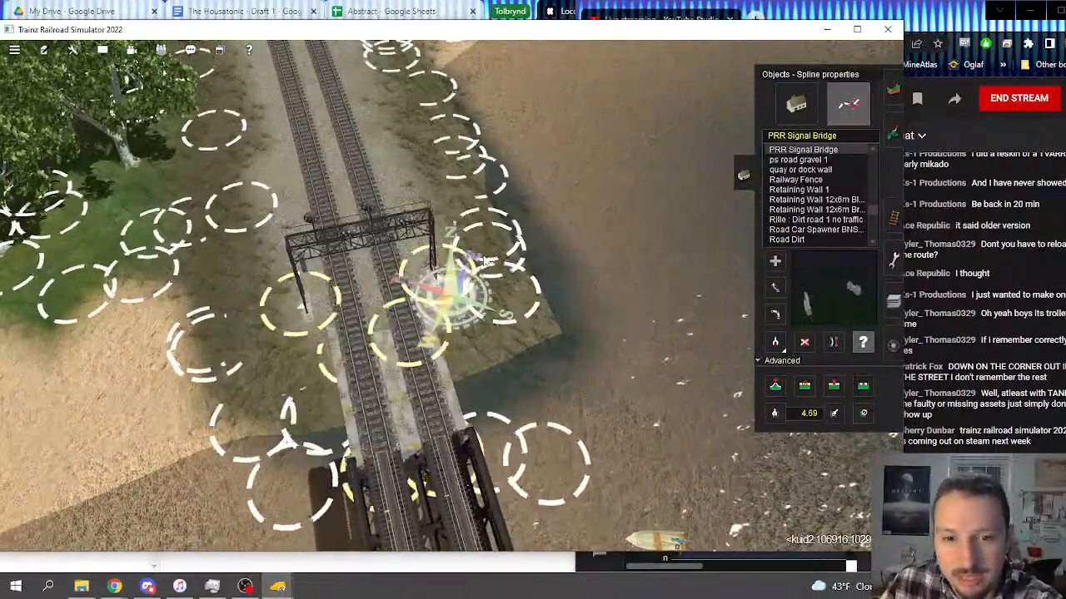
scroll(490, 256, "down", 15)
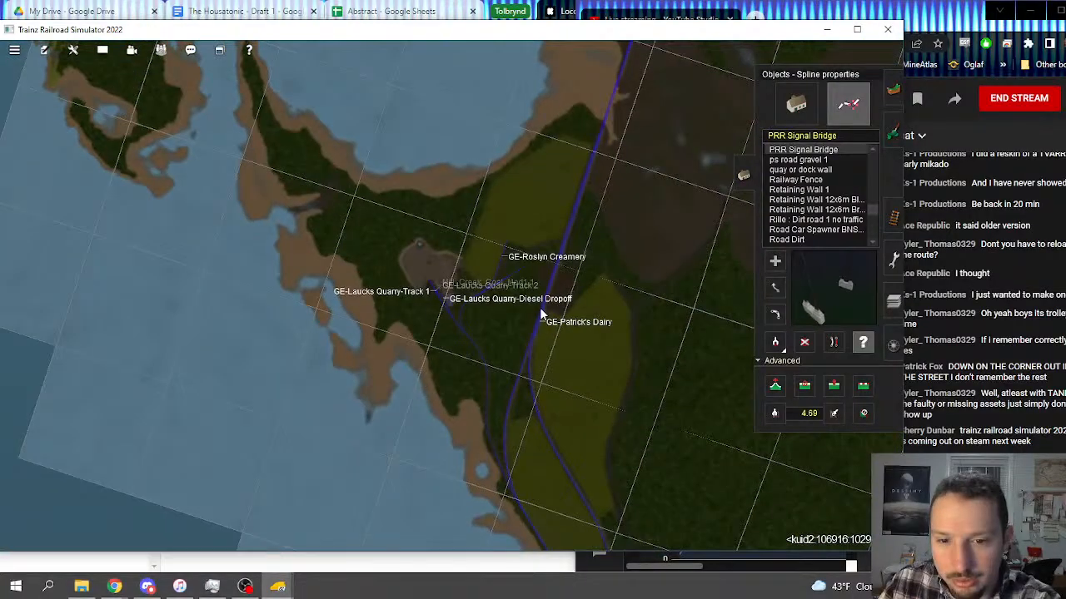
right_click(541, 314)
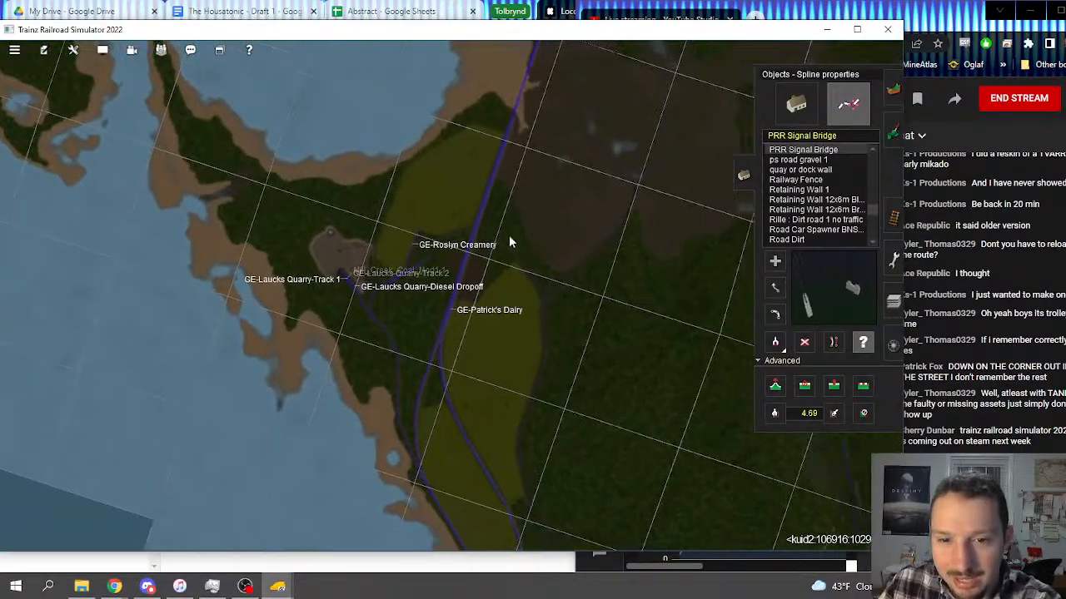
scroll(508, 234, "up", 5)
scroll(497, 179, "down", 4)
right_click(495, 174)
right_click(489, 190)
scroll(489, 194, "up", 10)
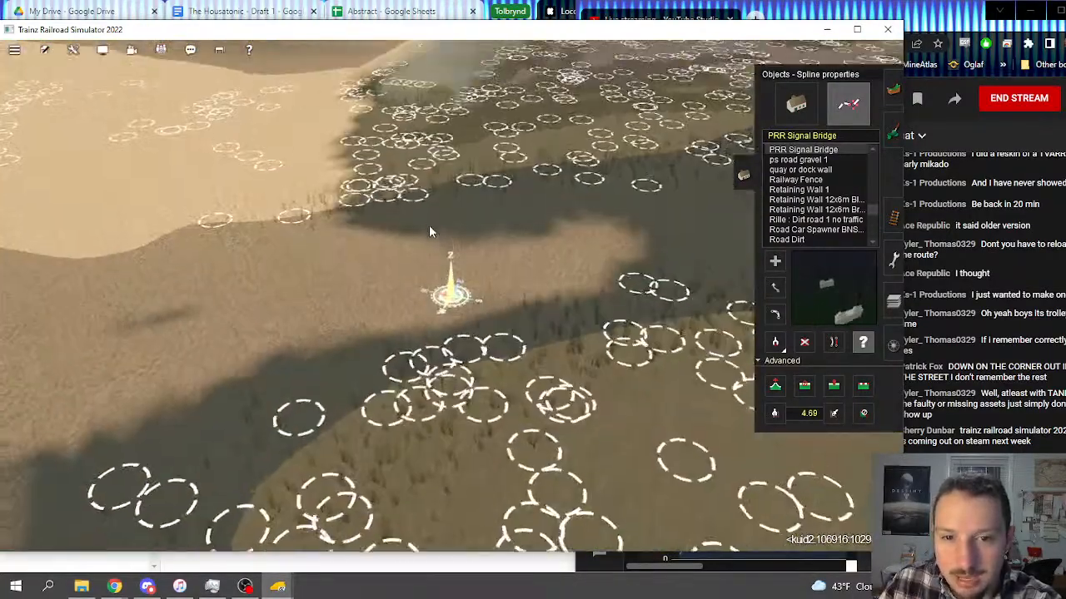
scroll(429, 224, "down", 10)
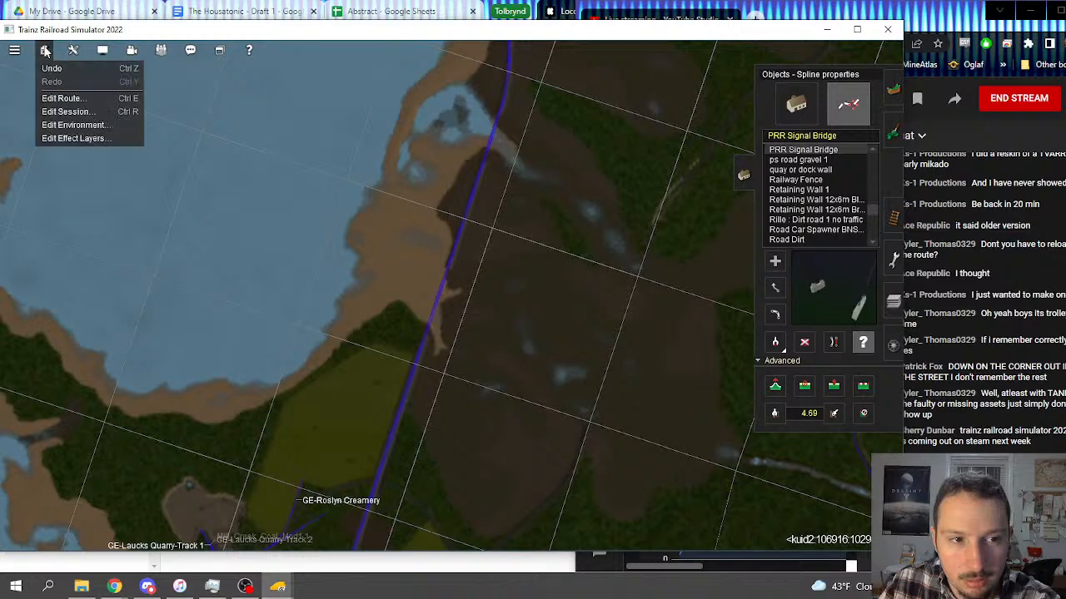
Step: Turn on the display of signals on the route map
mouse_move(74, 51)
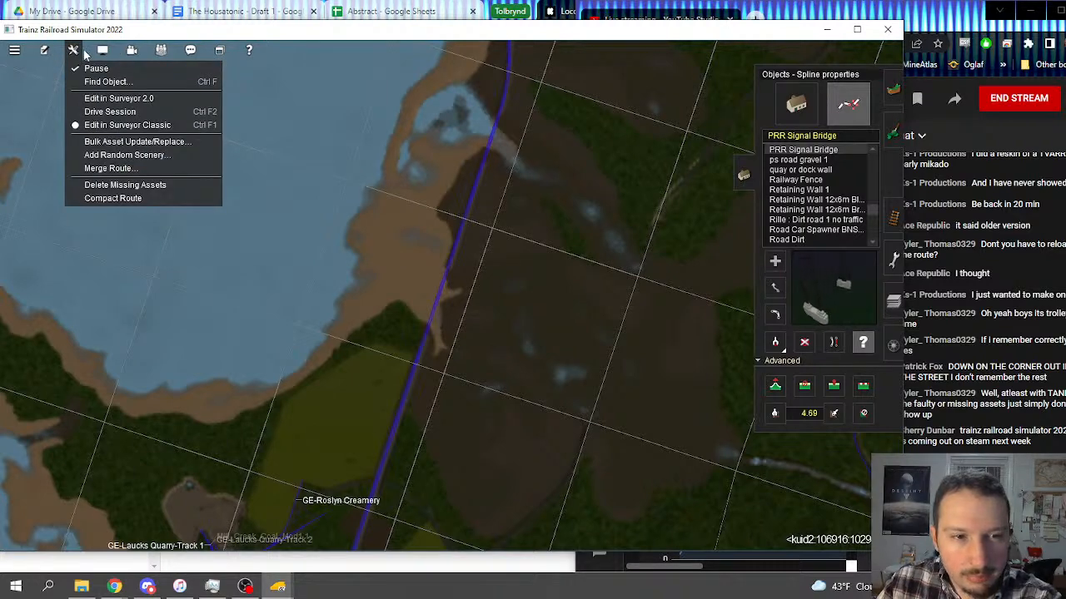
mouse_move(232, 138)
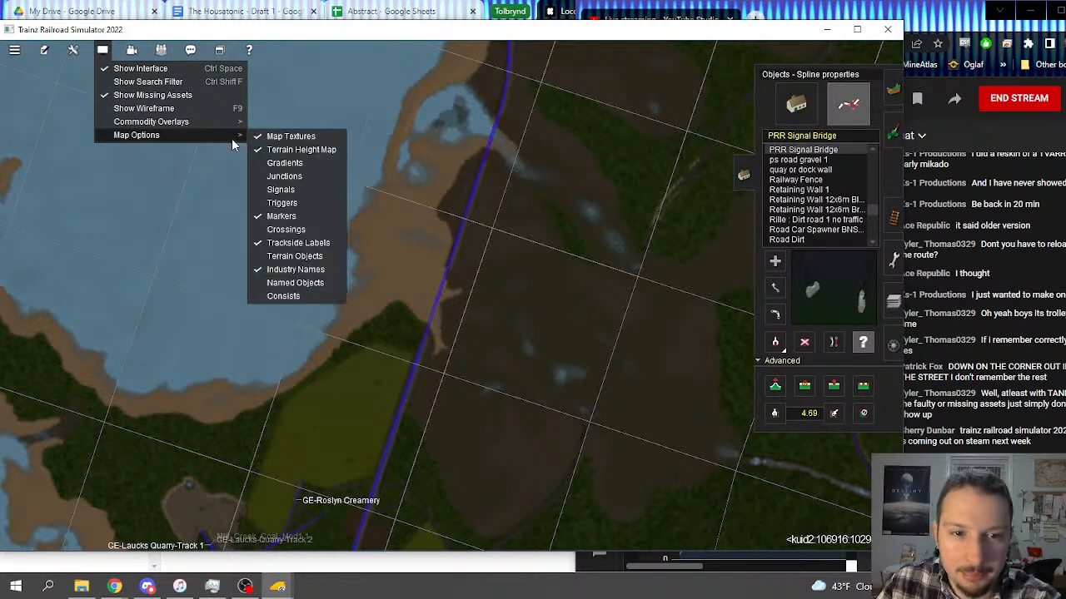
left_click(298, 190)
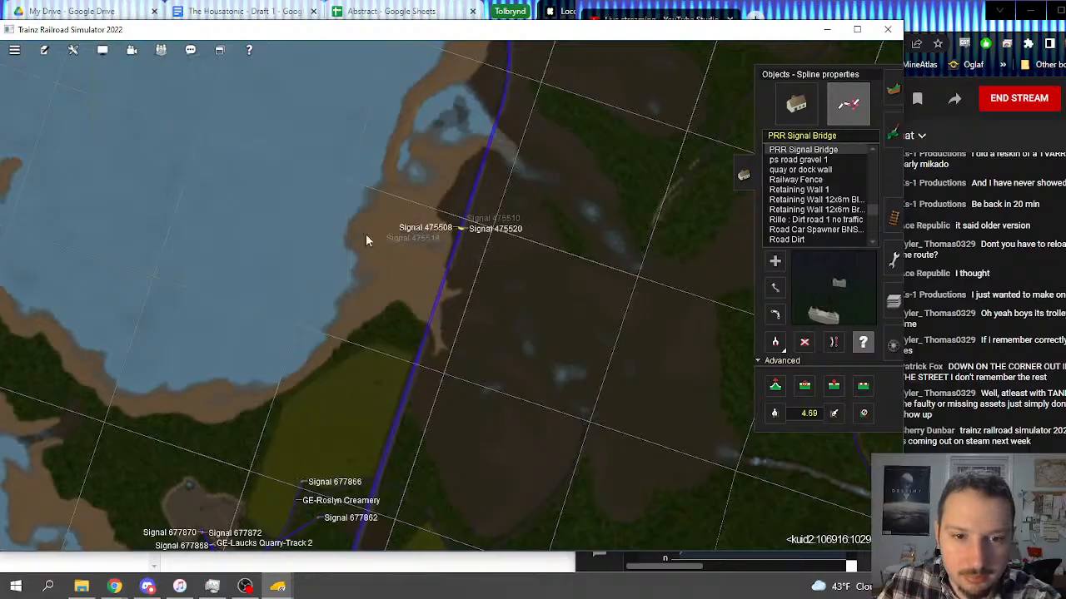
Step: Check the layer assignment of the four-track signal bridge on the coastal stretch north of GE-Roslyn Creamery
left_click(462, 228)
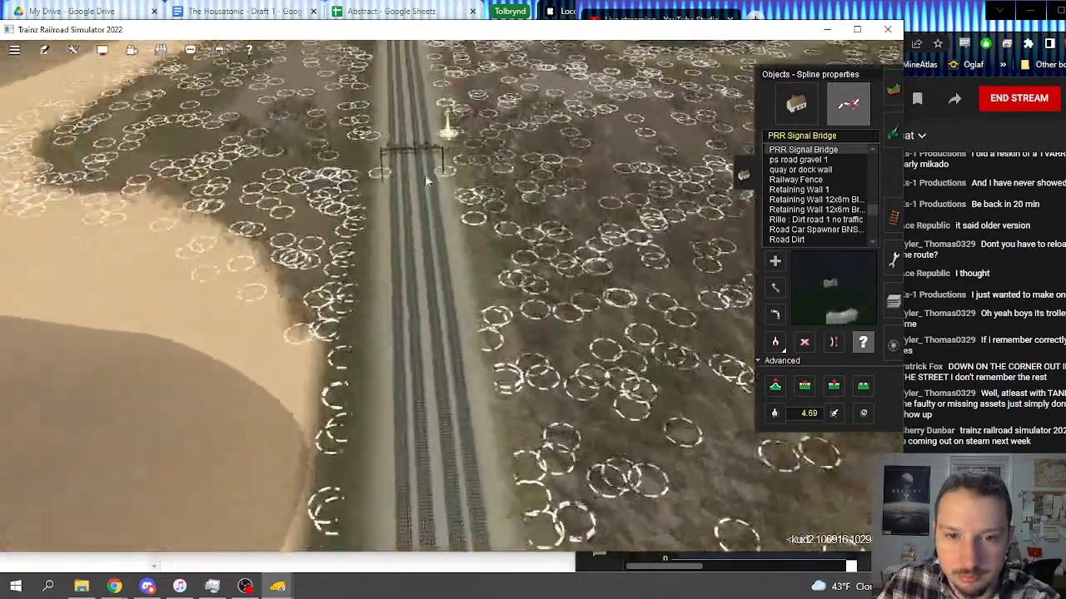
right_click(426, 180)
scroll(427, 180, "up", 6)
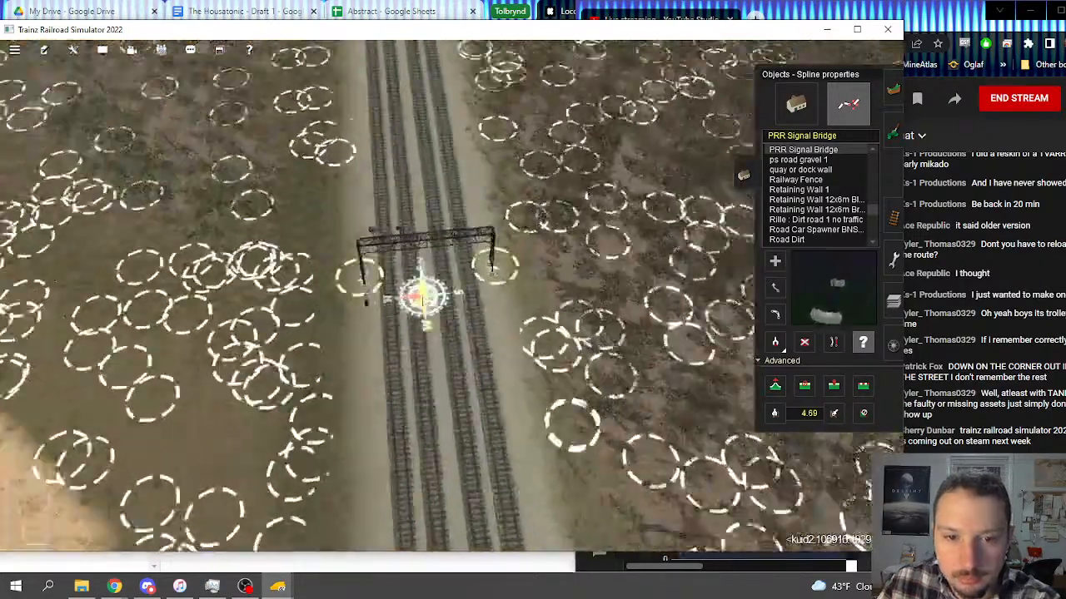
left_click(337, 261)
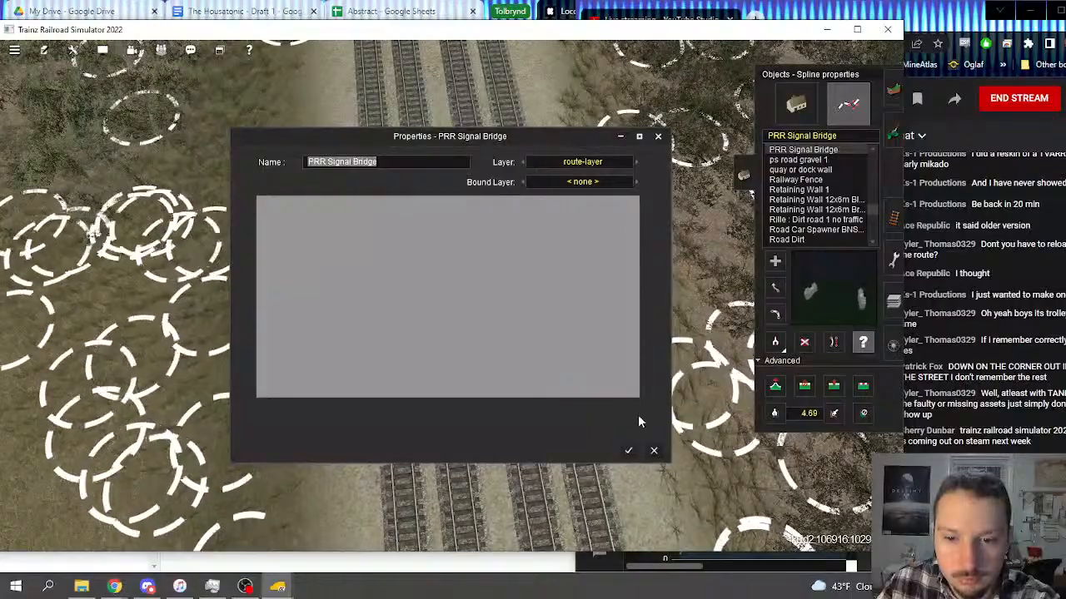
left_click(629, 450)
Step: Follow the route map south to Mason's Landing and examine the four-track alignment on the grid terrain across the river
scroll(629, 450, "down", 5)
scroll(462, 306, "down", 15)
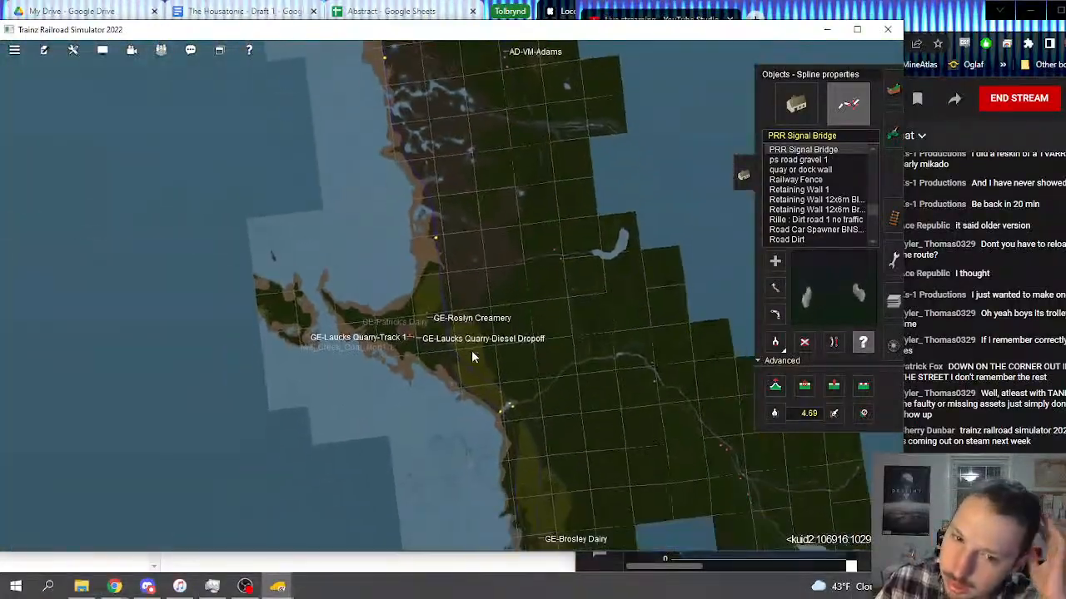
scroll(472, 350, "down", 3)
right_click(476, 376)
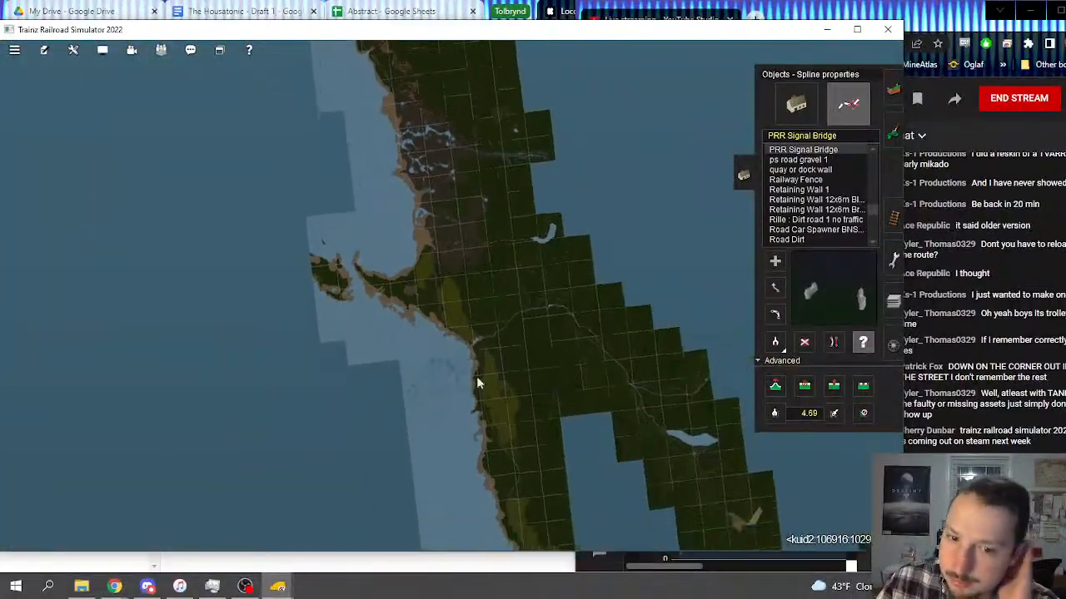
right_click(475, 377)
right_click(468, 377)
right_click(476, 372)
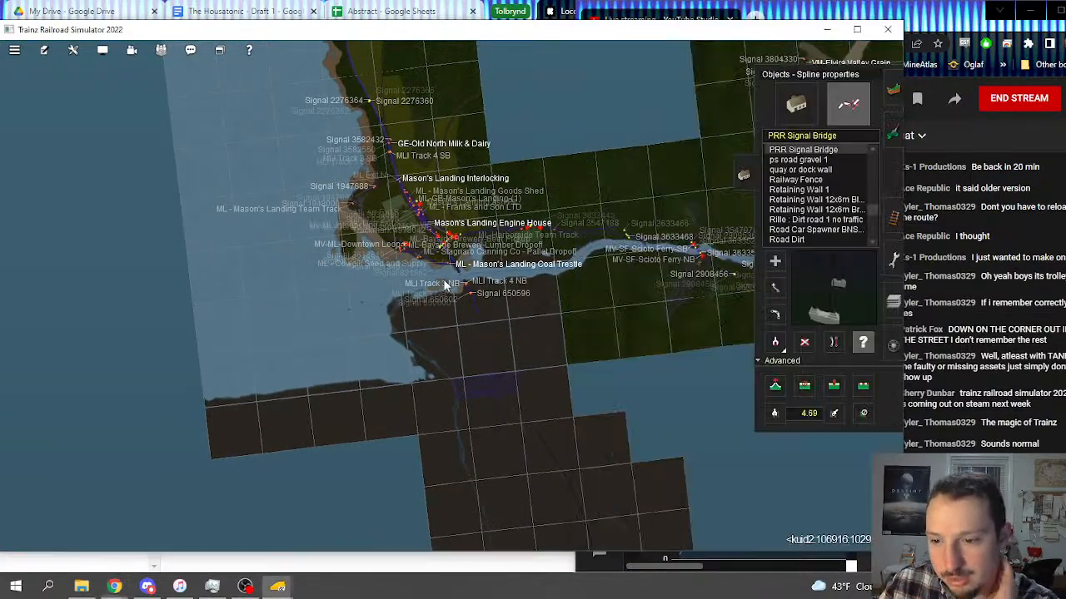
scroll(446, 285, "up", 5)
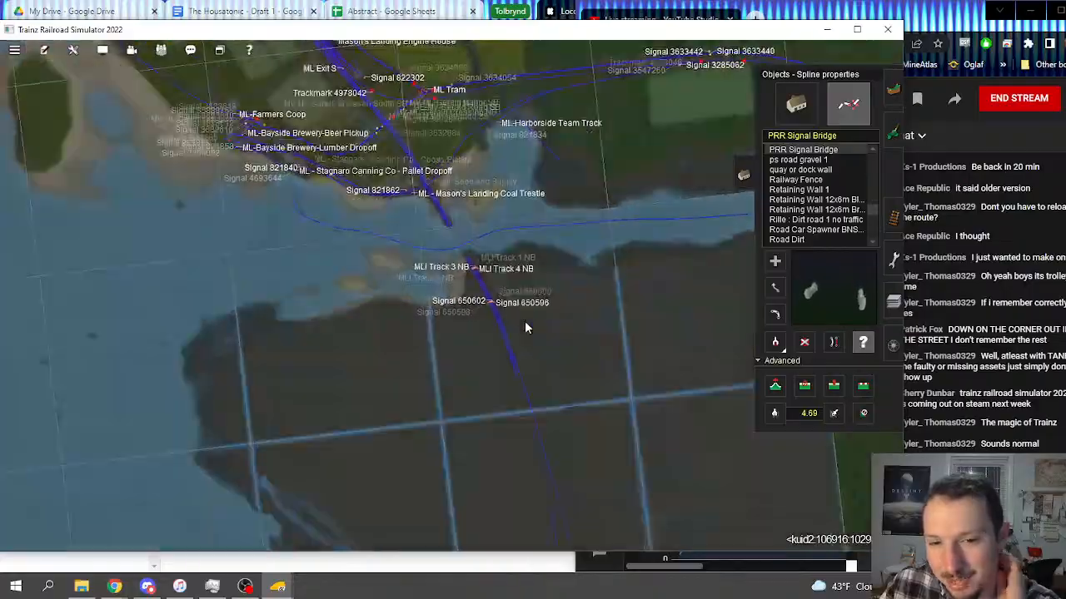
scroll(525, 323, "up", 3)
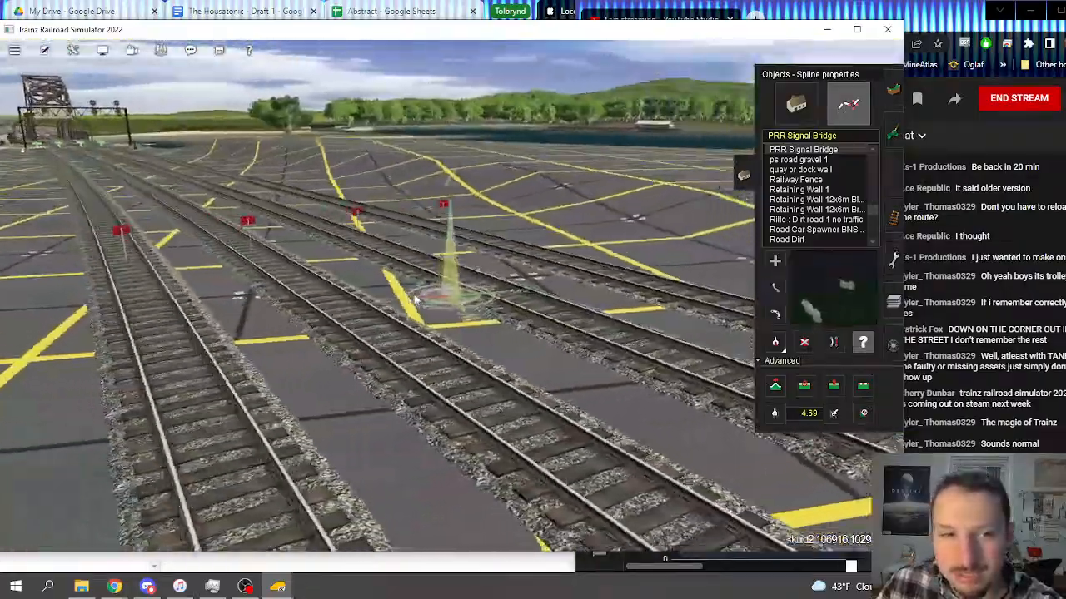
right_click_drag(417, 298, 579, 323)
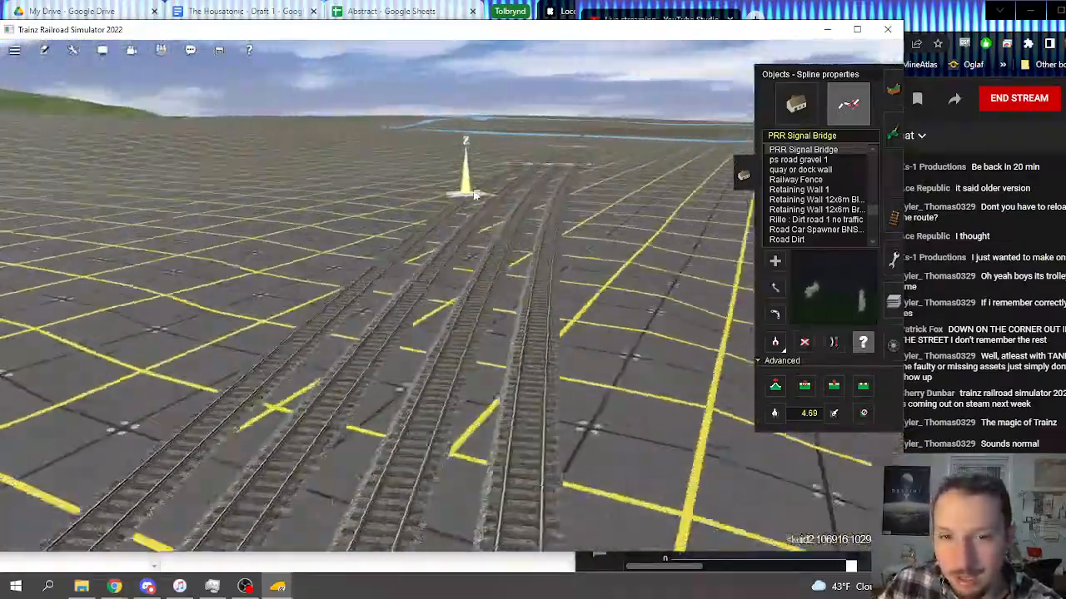
right_click_drag(475, 190, 450, 288)
Step: Level the untextured grid terrain along the edge of the blue river channel with the Plateau tool
key("F1")
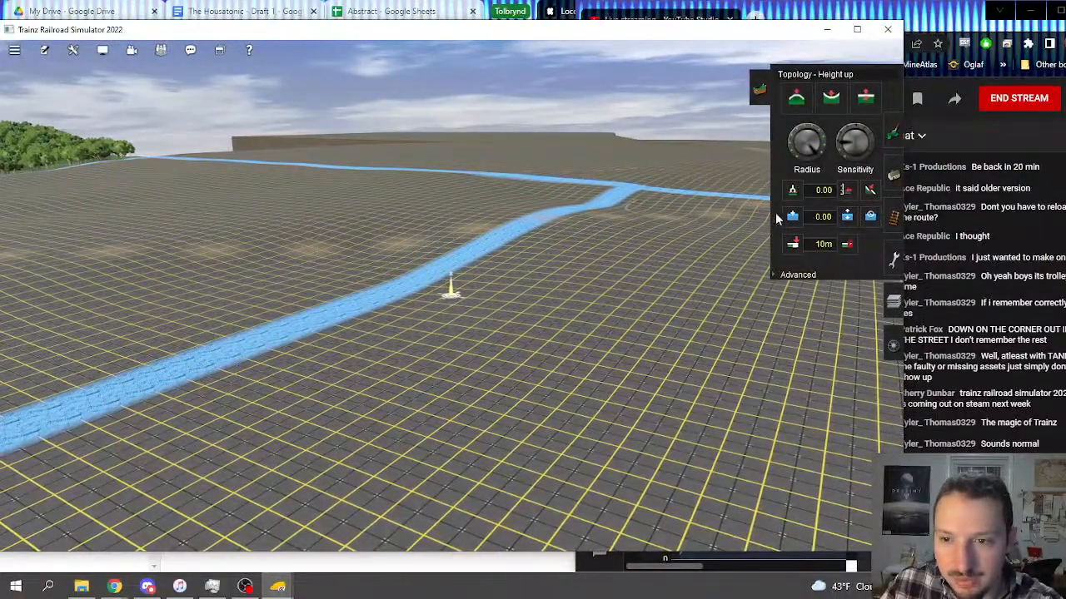
mouse_move(297, 281)
right_mouse_down()
mouse_move(283, 362)
mouse_move(488, 305)
mouse_move(467, 170)
mouse_move(398, 202)
mouse_move(469, 208)
right_mouse_up()
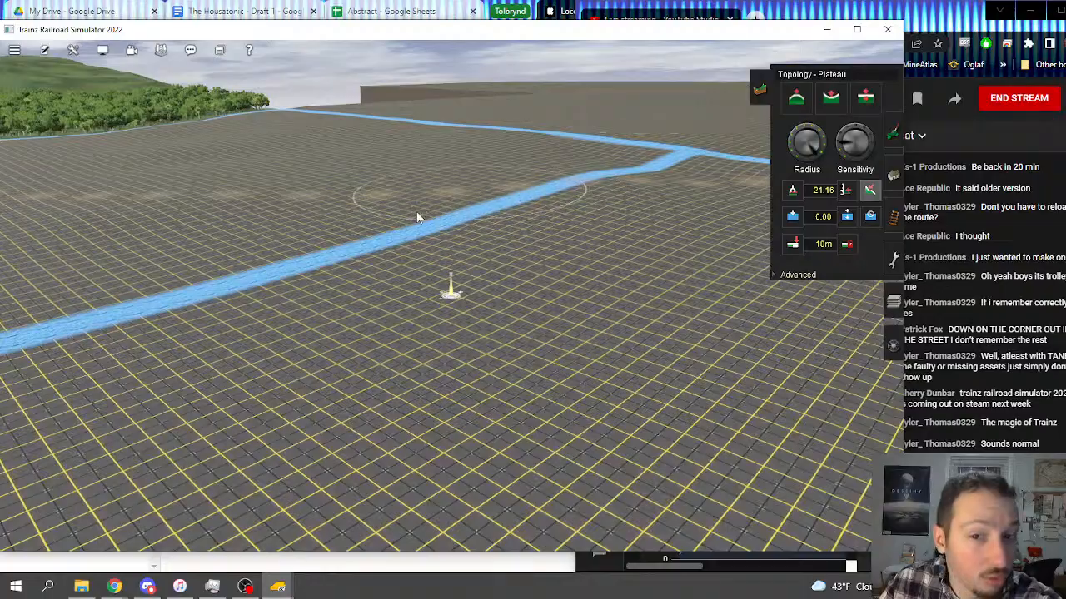
right_click_drag(505, 312, 417, 267)
right_click(417, 271)
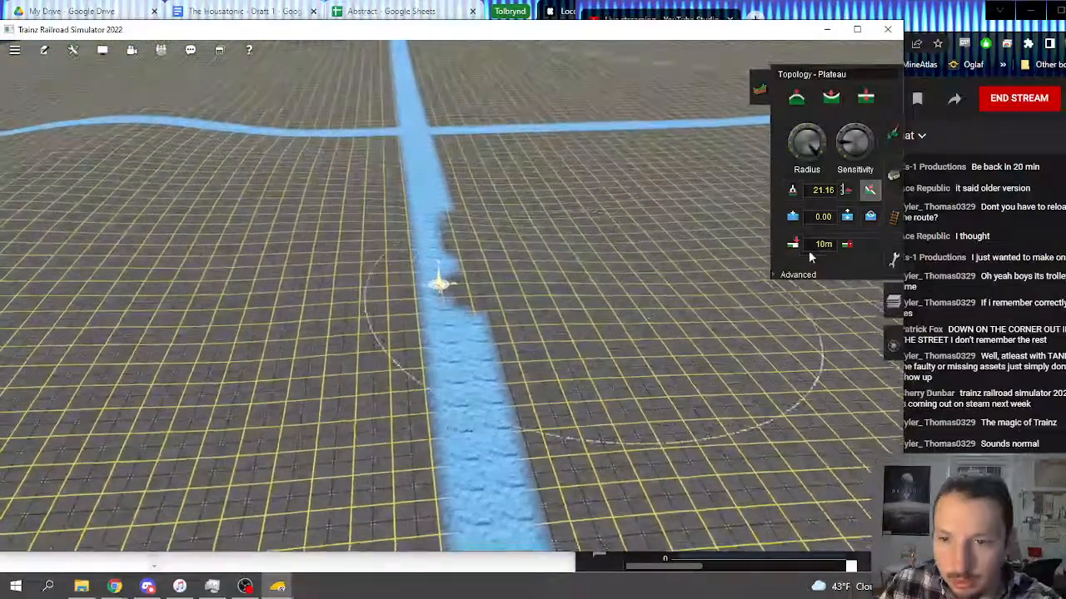
Step: Sample a terrain height of 14.92 and apply it across the grid terrain beside the blue channels with the Use height tool
left_click(792, 191)
left_click(474, 333)
left_click(847, 190)
right_click_drag(583, 287, 467, 319)
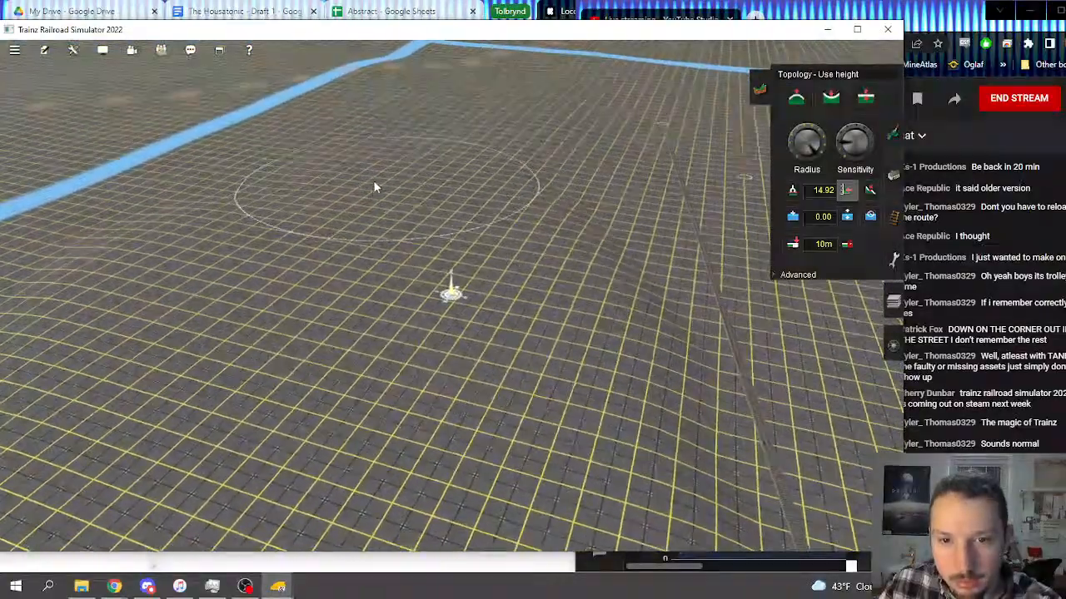
right_click(373, 181)
right_click_drag(474, 259, 423, 287)
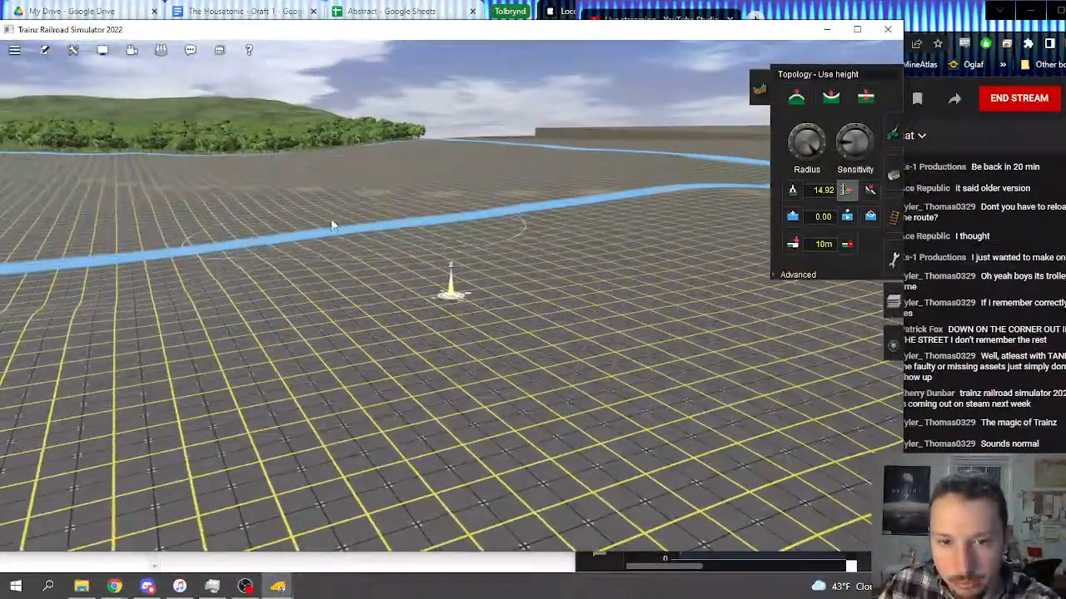
right_click_drag(227, 288, 505, 276)
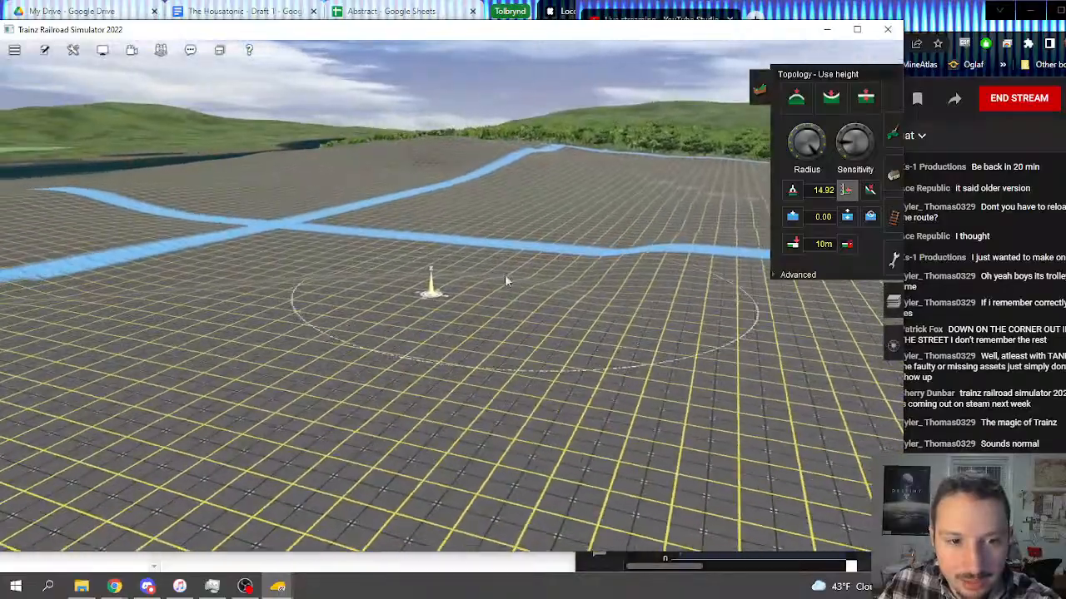
mouse_move(219, 292)
right_mouse_down()
mouse_move(425, 316)
mouse_move(373, 278)
mouse_move(430, 285)
mouse_move(363, 313)
mouse_move(301, 393)
mouse_move(301, 337)
mouse_move(376, 278)
mouse_move(272, 360)
mouse_move(282, 332)
mouse_move(356, 275)
mouse_move(281, 238)
right_mouse_up()
mouse_move(333, 273)
right_mouse_down()
mouse_move(370, 327)
mouse_move(361, 350)
mouse_move(339, 273)
mouse_move(514, 288)
mouse_move(530, 303)
mouse_move(547, 270)
right_mouse_up()
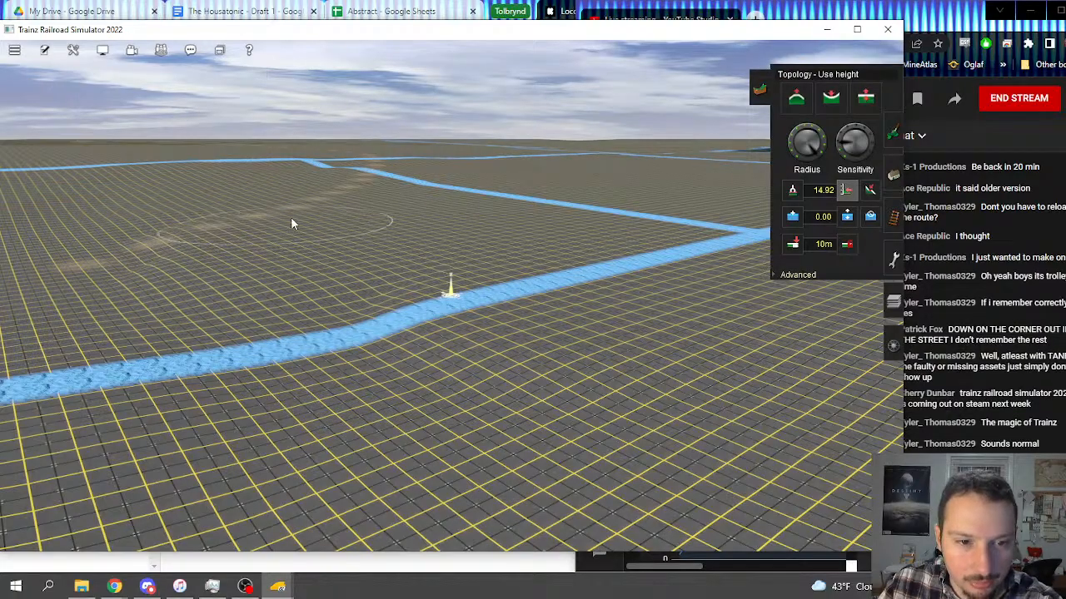
Step: Apply the 14.92 height to the grid terrain along the curved blue channel toward the river
mouse_move(180, 235)
right_mouse_down()
mouse_move(321, 302)
mouse_move(509, 340)
mouse_move(409, 266)
mouse_move(377, 228)
right_mouse_up()
mouse_move(378, 230)
left_mouse_down()
mouse_move(360, 306)
mouse_move(492, 326)
mouse_move(640, 303)
left_mouse_up()
right_click(650, 308)
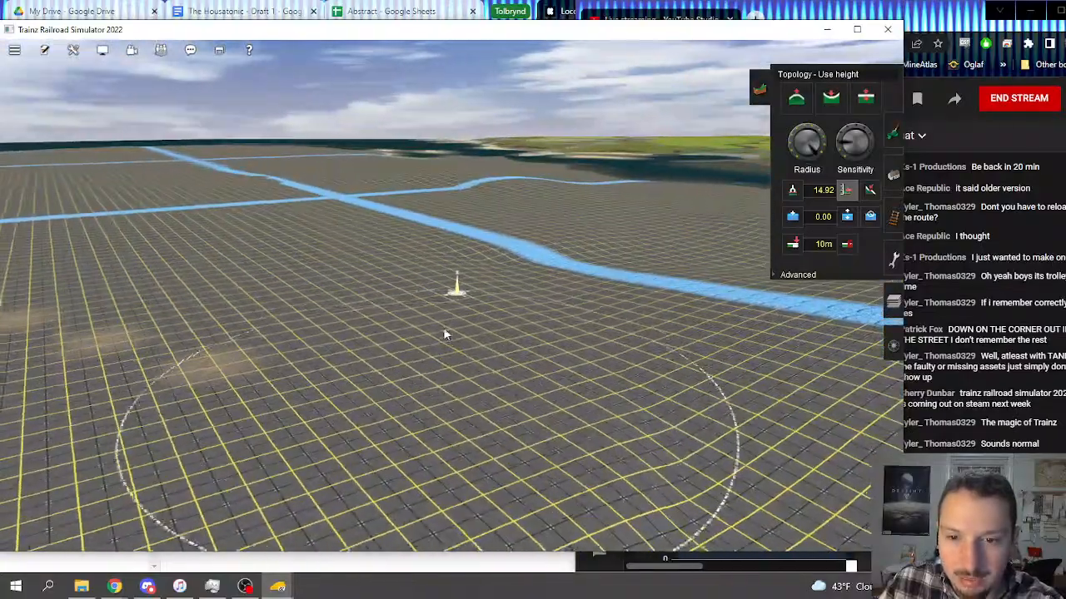
mouse_move(602, 240)
right_mouse_down()
mouse_move(538, 283)
mouse_move(417, 435)
mouse_move(665, 277)
right_mouse_up()
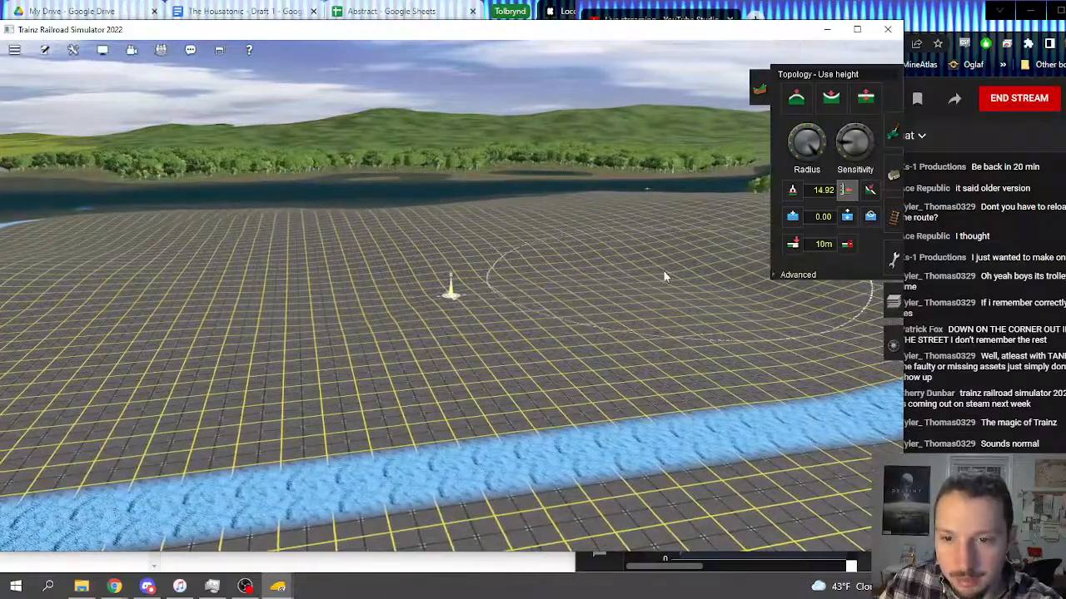
right_click(505, 306)
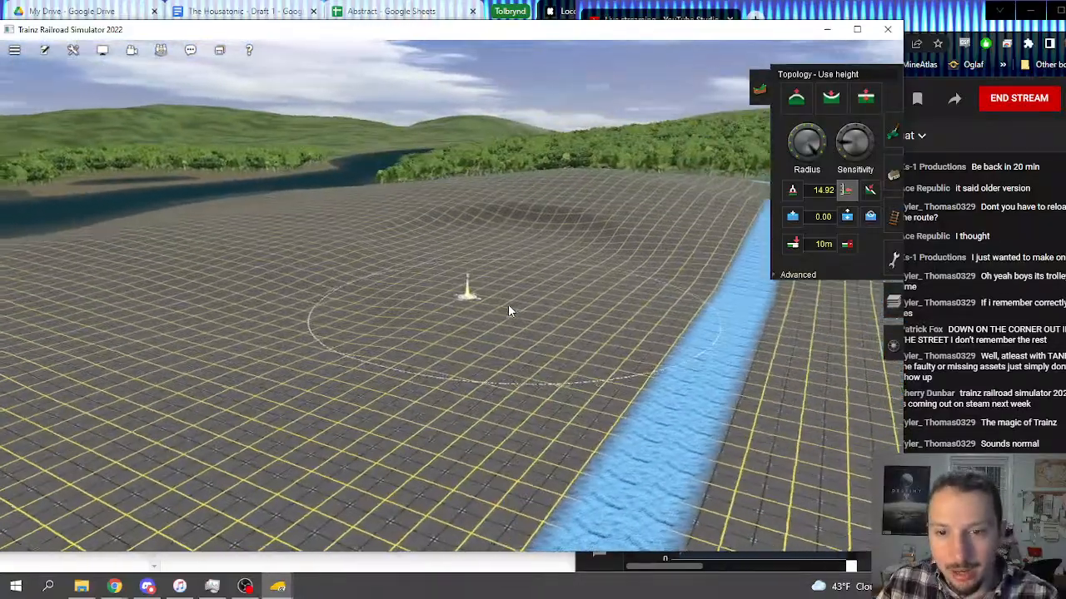
mouse_move(525, 303)
right_mouse_down()
mouse_move(333, 317)
mouse_move(316, 357)
mouse_move(619, 308)
mouse_move(496, 264)
mouse_move(495, 253)
mouse_move(522, 316)
mouse_move(558, 322)
mouse_move(488, 292)
mouse_move(347, 316)
mouse_move(419, 338)
mouse_move(423, 226)
mouse_move(364, 143)
right_mouse_up()
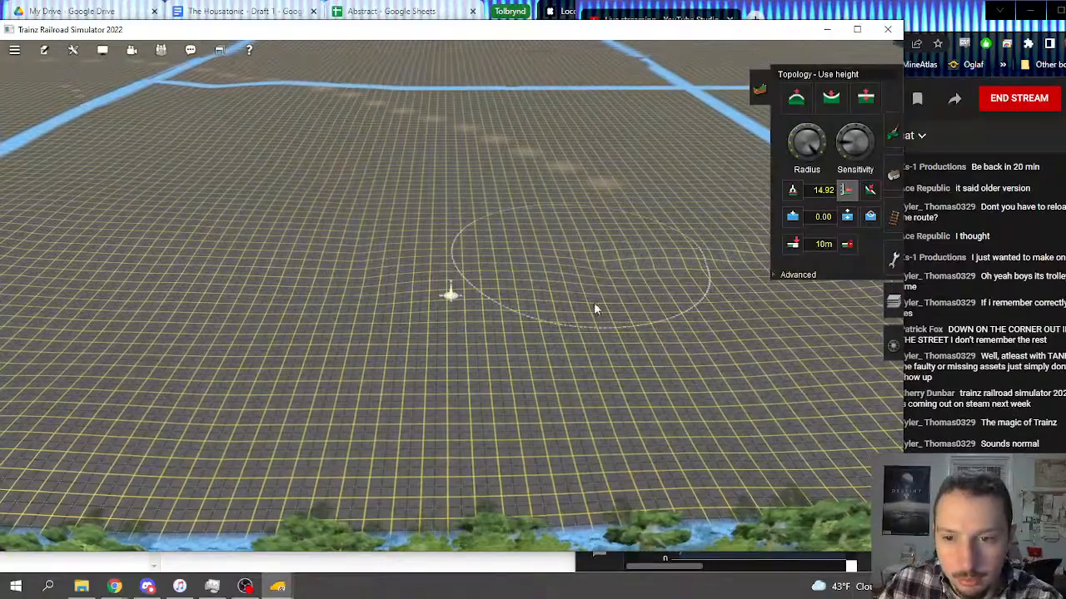
Step: Even out the dips in the grid terrain below the wooded hillside with the 14.92 height
right_click_drag(683, 248, 564, 276)
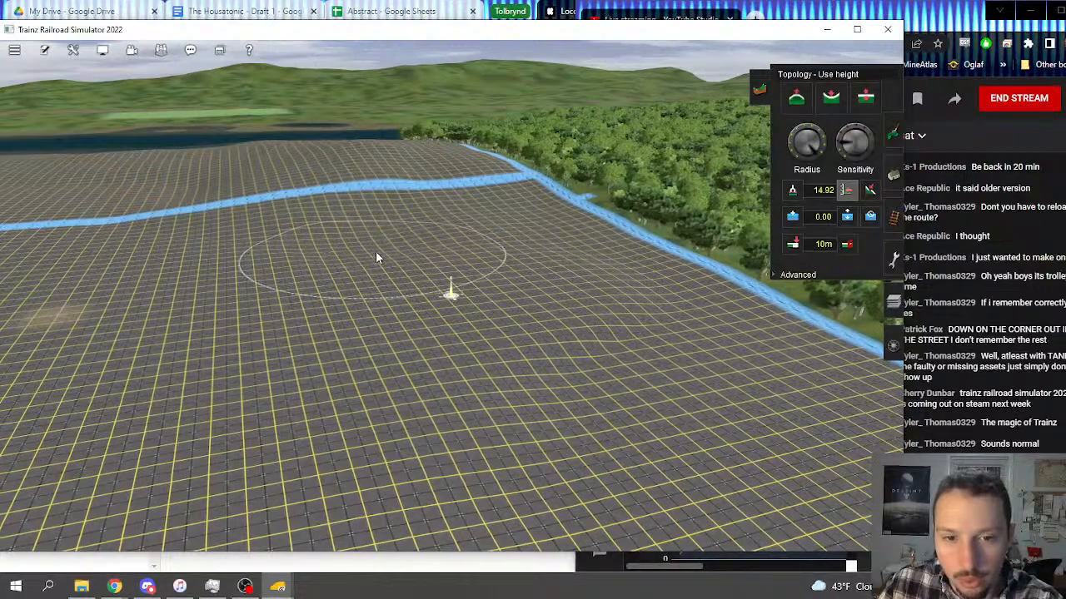
right_click_drag(669, 323, 489, 276)
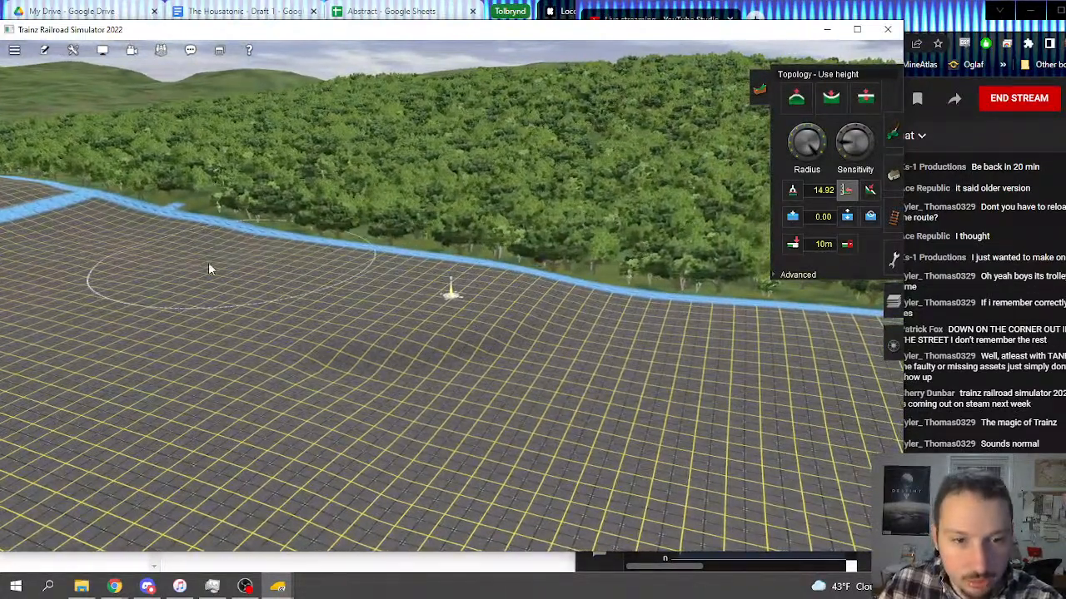
right_click_drag(555, 310, 478, 218)
right_click_drag(505, 257, 591, 307)
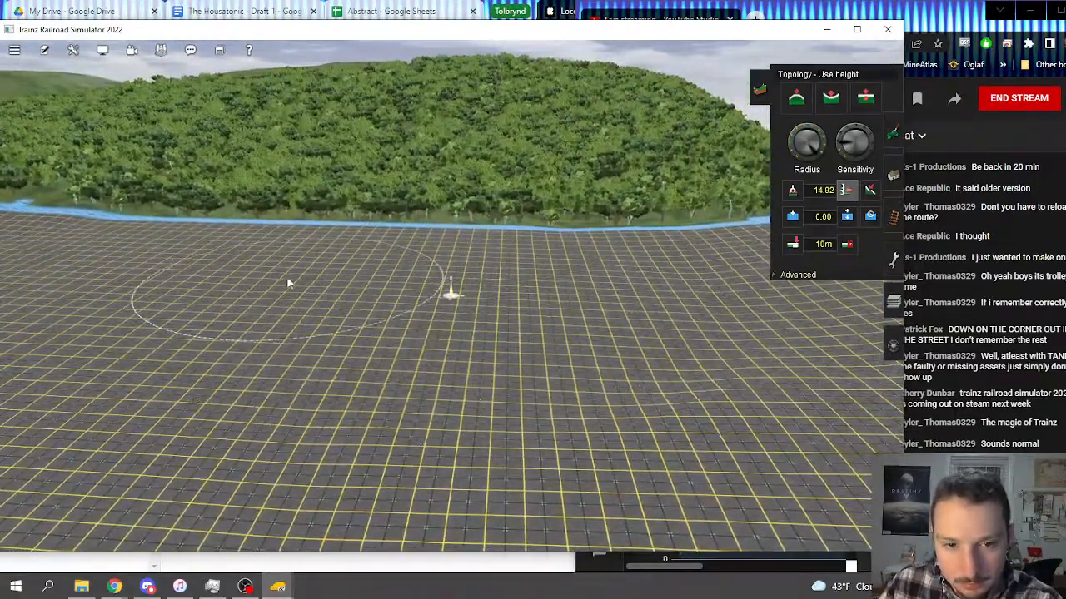
mouse_move(288, 283)
right_mouse_down()
mouse_move(443, 272)
mouse_move(428, 297)
mouse_move(382, 327)
mouse_move(389, 323)
mouse_move(286, 311)
mouse_move(510, 310)
mouse_move(546, 352)
mouse_move(458, 370)
mouse_move(519, 345)
mouse_move(499, 314)
mouse_move(456, 301)
mouse_move(375, 310)
mouse_move(423, 325)
mouse_move(384, 241)
mouse_move(427, 221)
right_mouse_up()
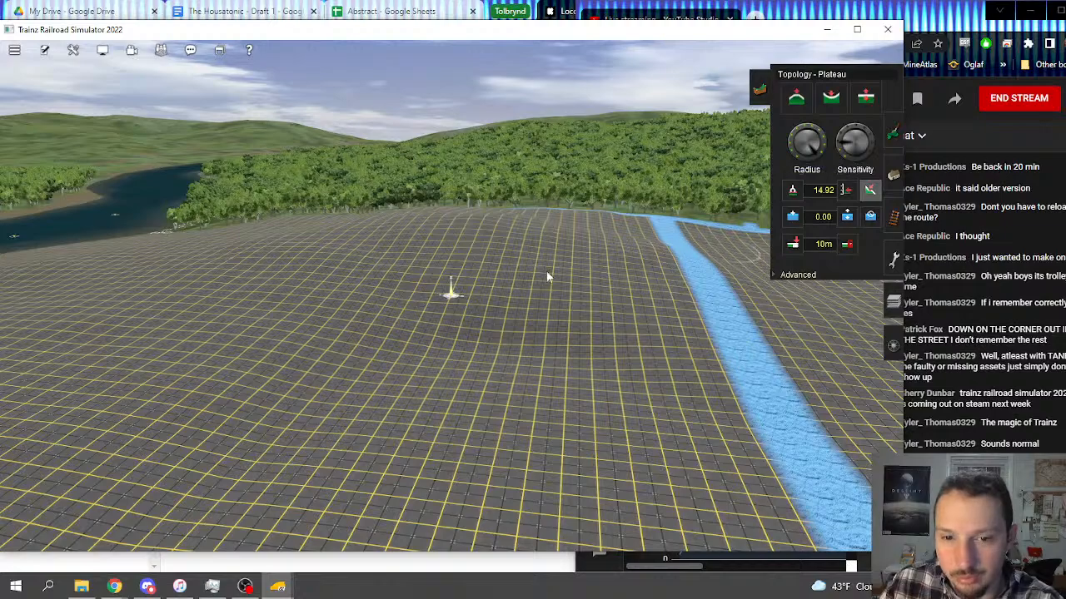
Step: Level the slopes on both sides of the straight channel leading to the wooded hillside with the Plateau tool
right_click_drag(623, 345, 606, 358)
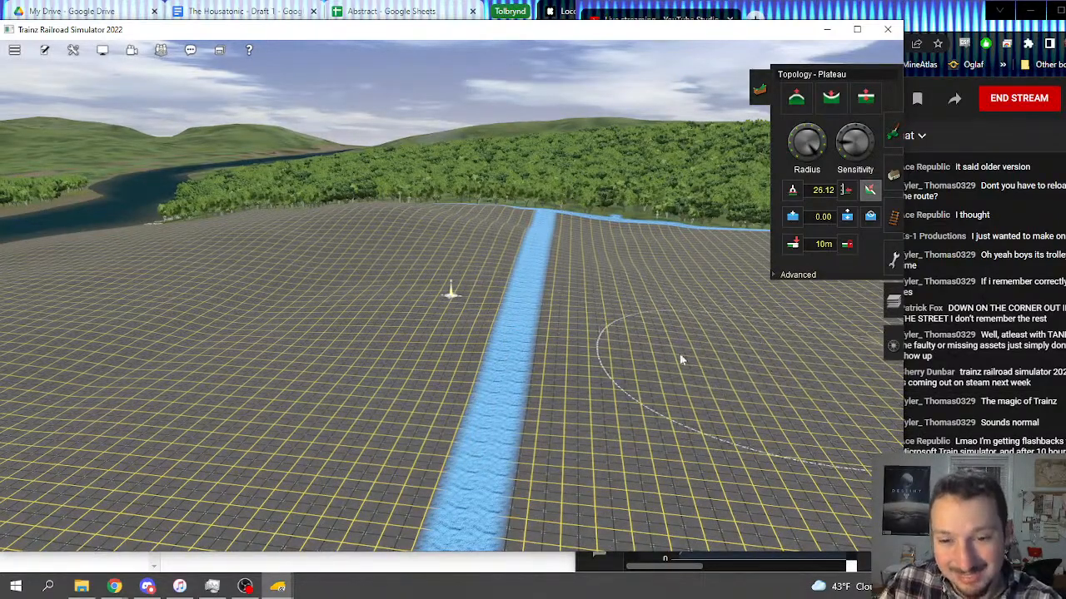
right_click_drag(679, 359, 494, 223)
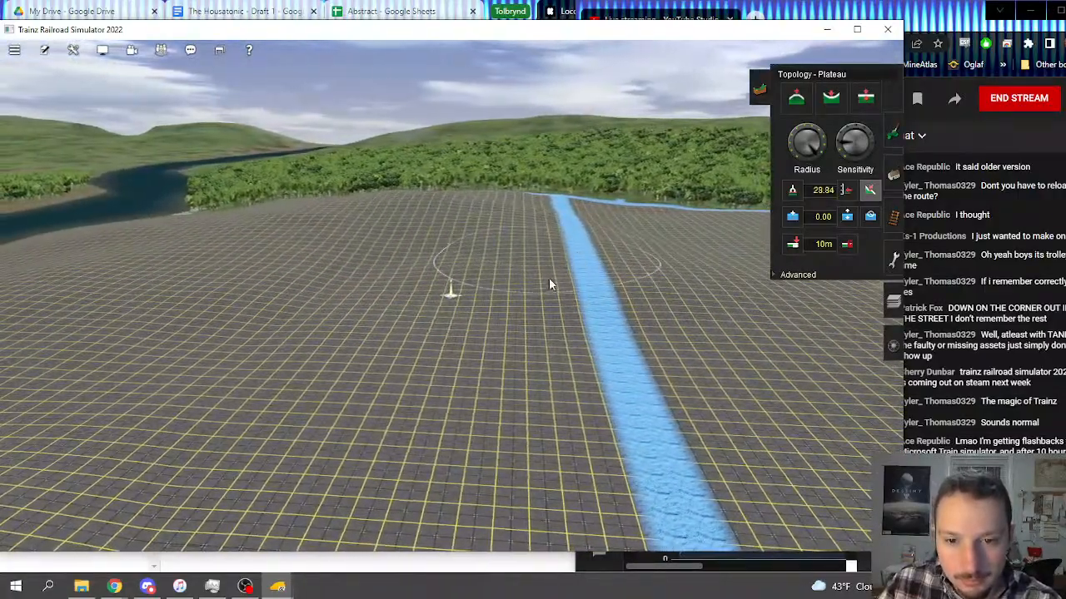
right_click_drag(717, 307, 280, 280)
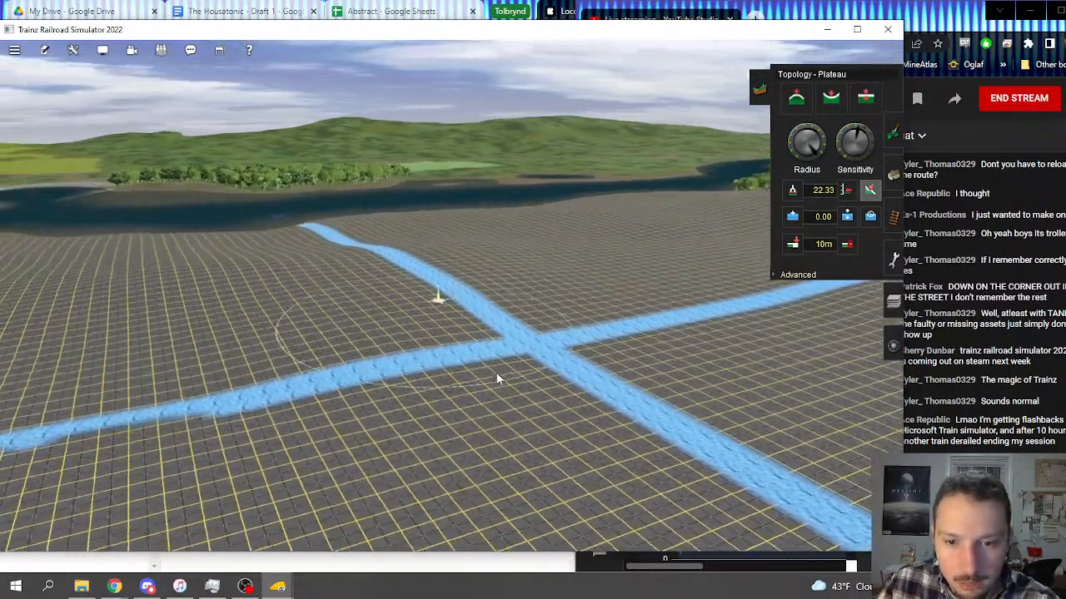
Step: Level the uneven grid terrain between the channel crossing and the track with the Plateau tool
right_click(480, 387)
key("Left")
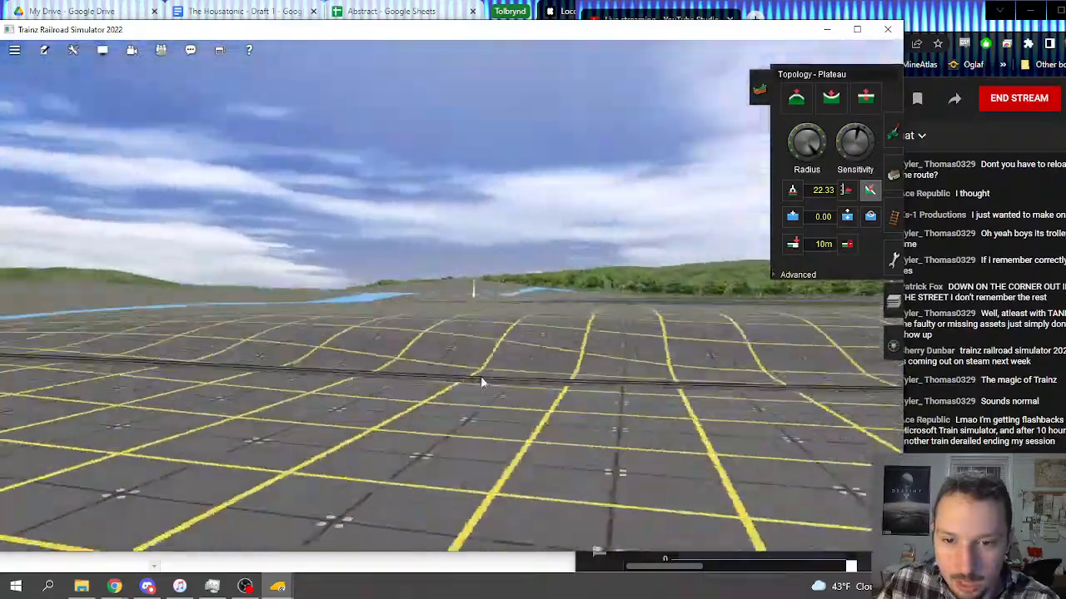
right_click(613, 371)
key("Left")
right_click(518, 294)
key("Right")
key("Up")
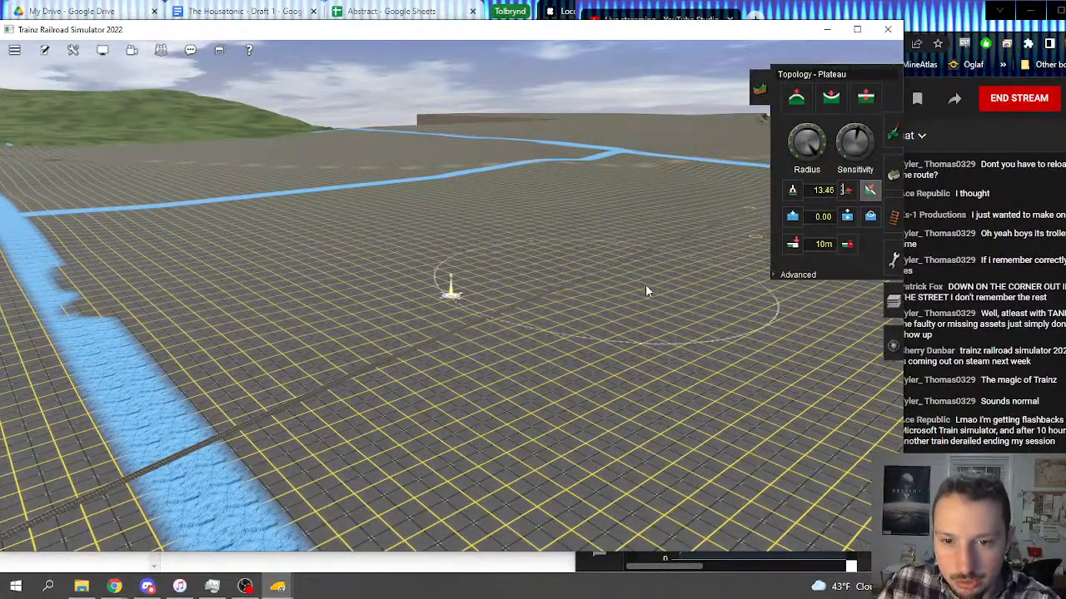
key("Left")
key("Down")
right_click(508, 329)
right_click(487, 321)
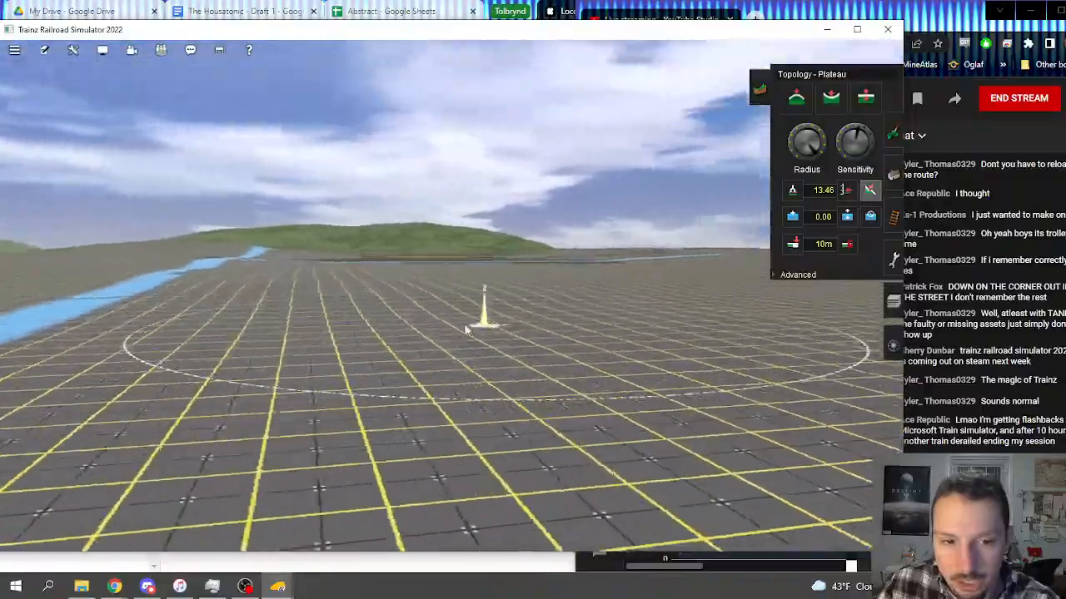
mouse_move(464, 323)
right_mouse_down()
mouse_move(362, 278)
mouse_move(392, 209)
mouse_move(472, 215)
mouse_move(441, 219)
mouse_move(468, 324)
mouse_move(410, 268)
mouse_move(414, 292)
mouse_move(658, 337)
mouse_move(606, 278)
mouse_move(474, 269)
mouse_move(405, 291)
mouse_move(364, 324)
mouse_move(381, 266)
mouse_move(523, 337)
mouse_move(475, 248)
mouse_move(507, 230)
mouse_move(603, 278)
mouse_move(623, 333)
mouse_move(718, 269)
mouse_move(683, 261)
right_mouse_up()
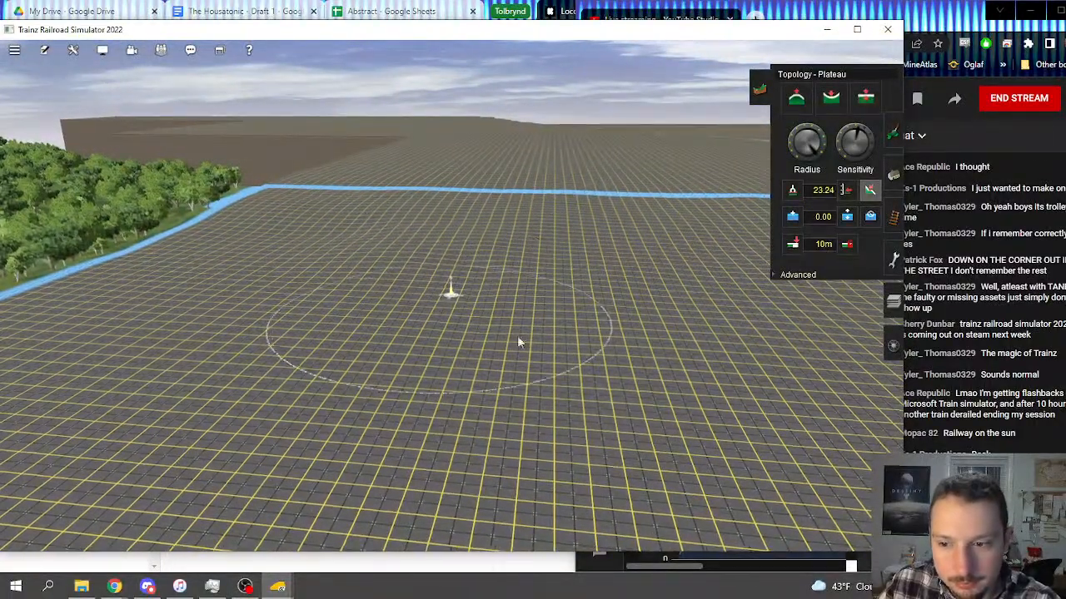
Step: Flatten the open grid terrain beside the channel that borders the wooded bank
left_click_drag(517, 335, 466, 274)
key("alt+Tab")
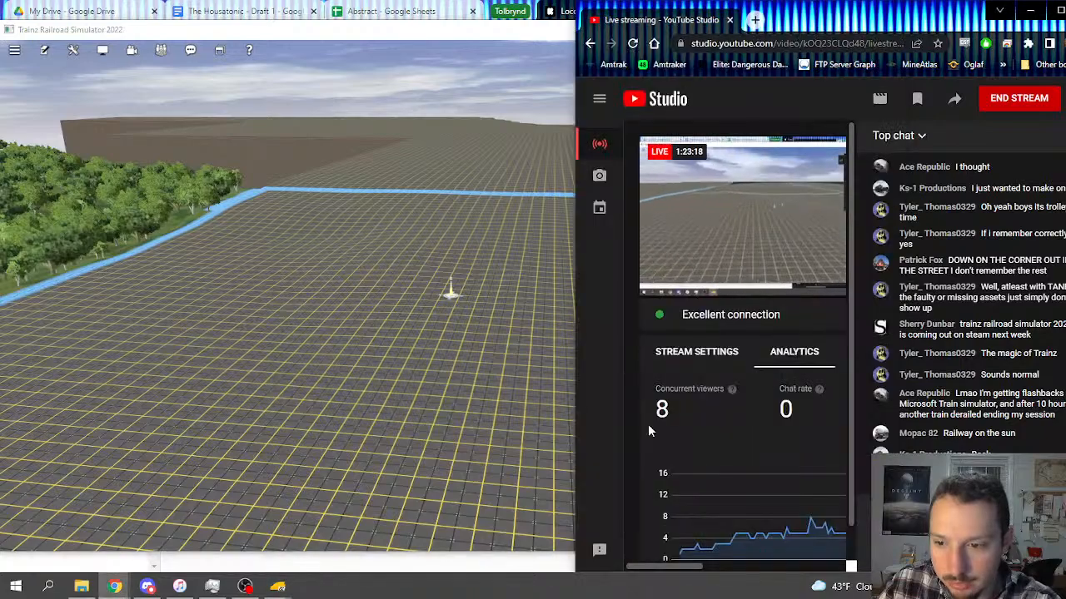
right_click(375, 309)
right_click_drag(417, 315, 518, 248)
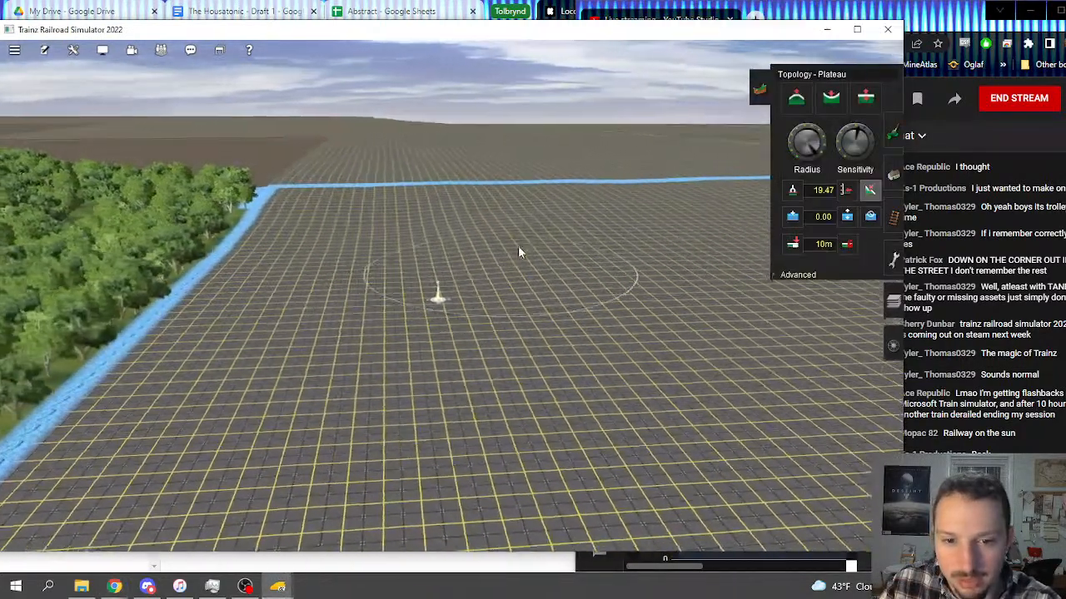
left_click_drag(518, 248, 477, 284)
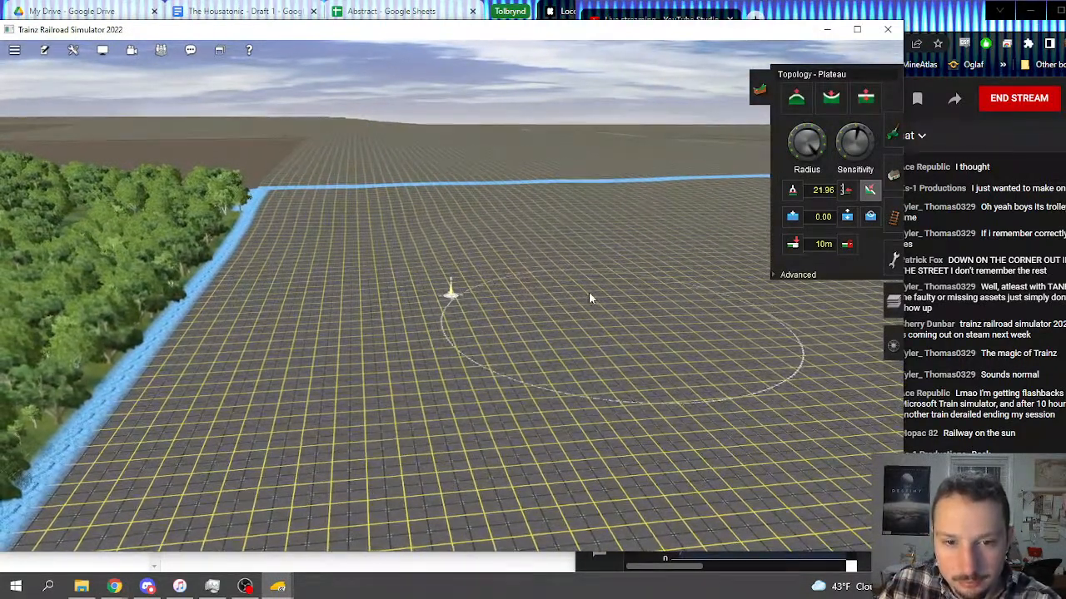
right_click_drag(557, 350, 425, 196)
Step: Level the grid terrain around the loose track ends with the Plateau tool
key("Left")
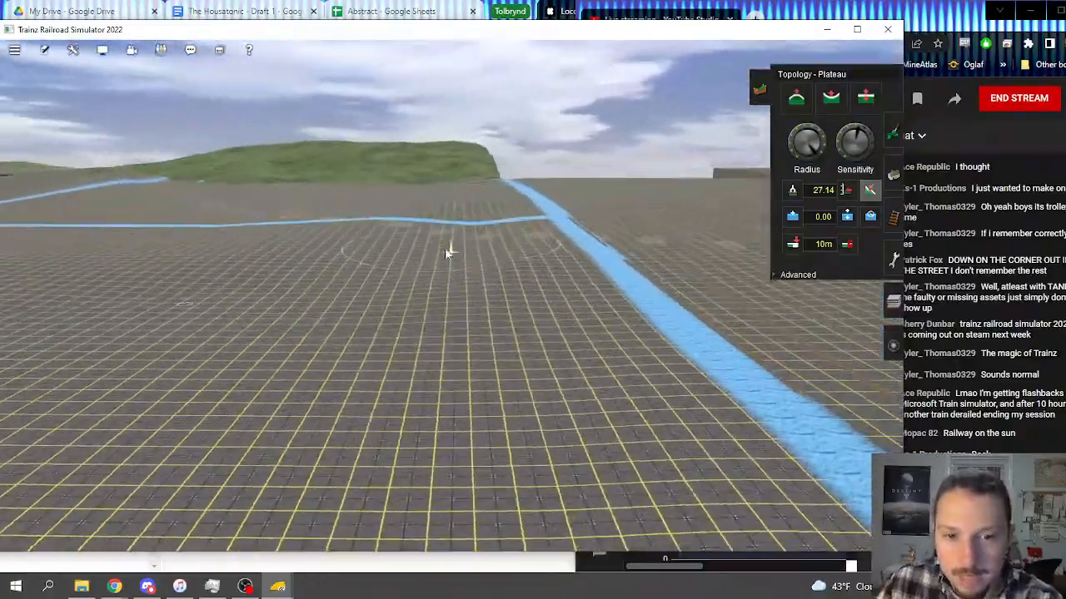
right_click(381, 316)
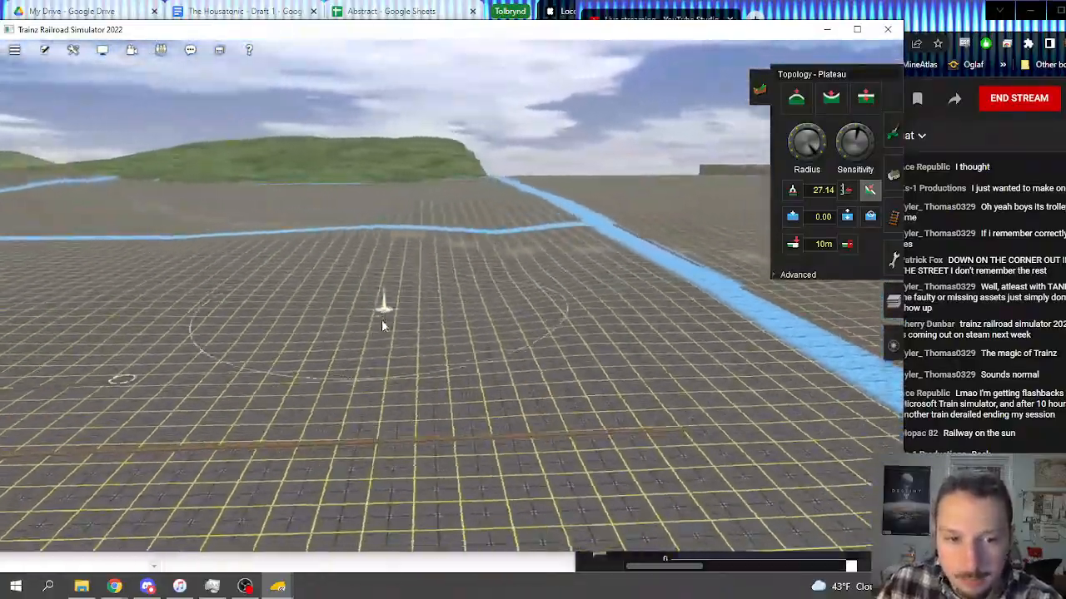
left_click(291, 286)
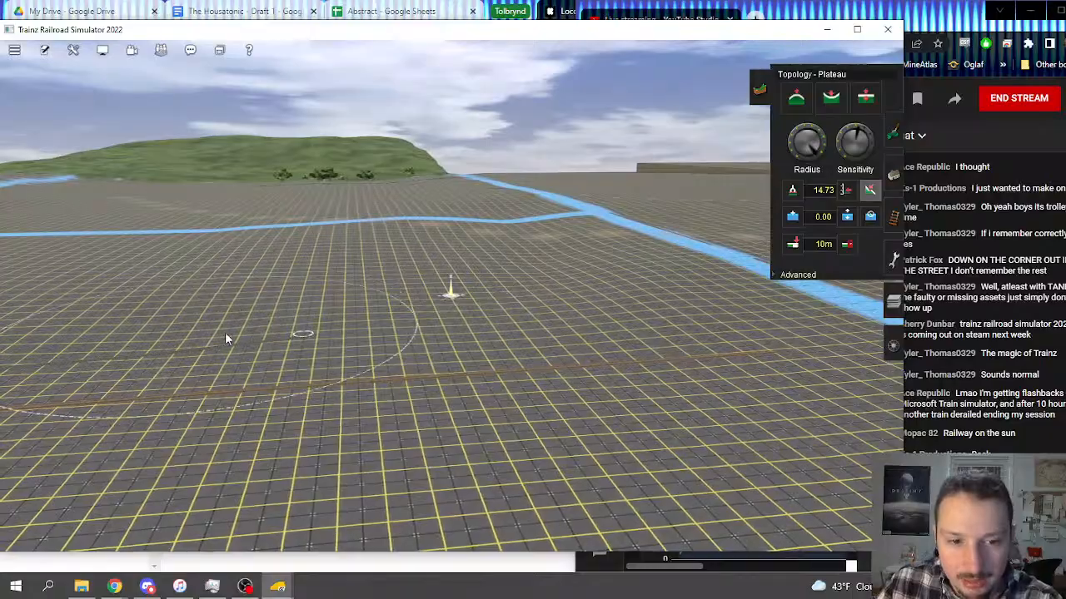
right_click(184, 319)
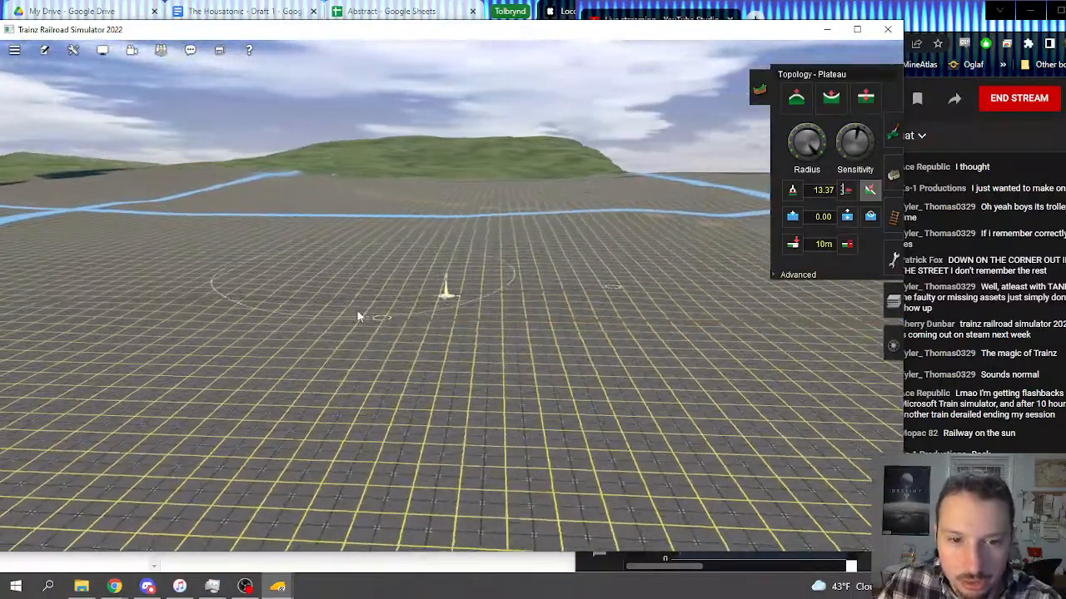
left_click(285, 306)
right_click(244, 327)
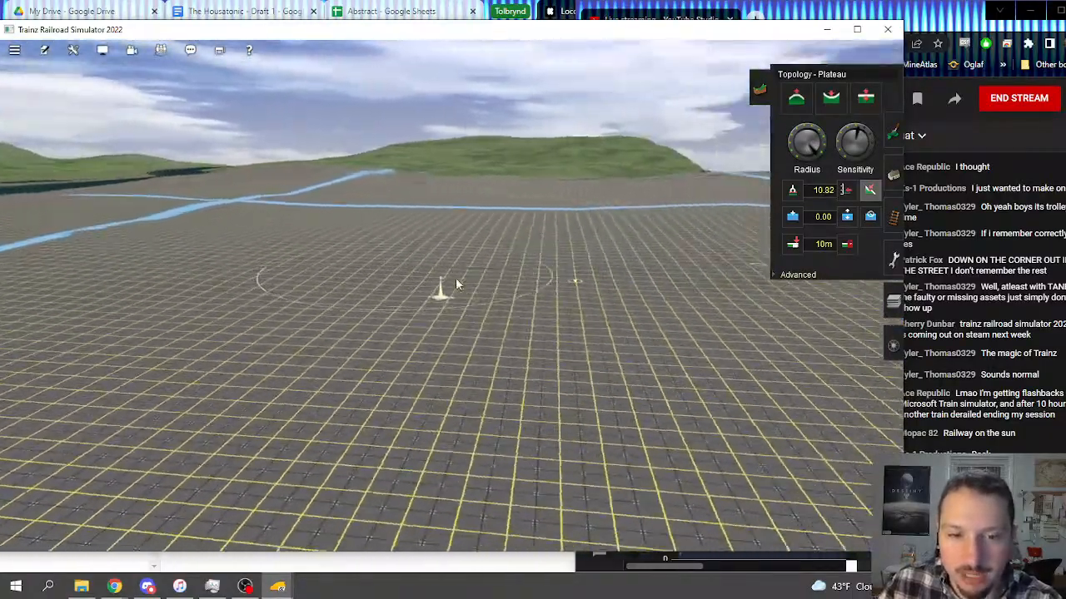
Step: Flatten the terrain around the brown patches inside the channel junction
right_click(626, 283)
right_click(353, 284)
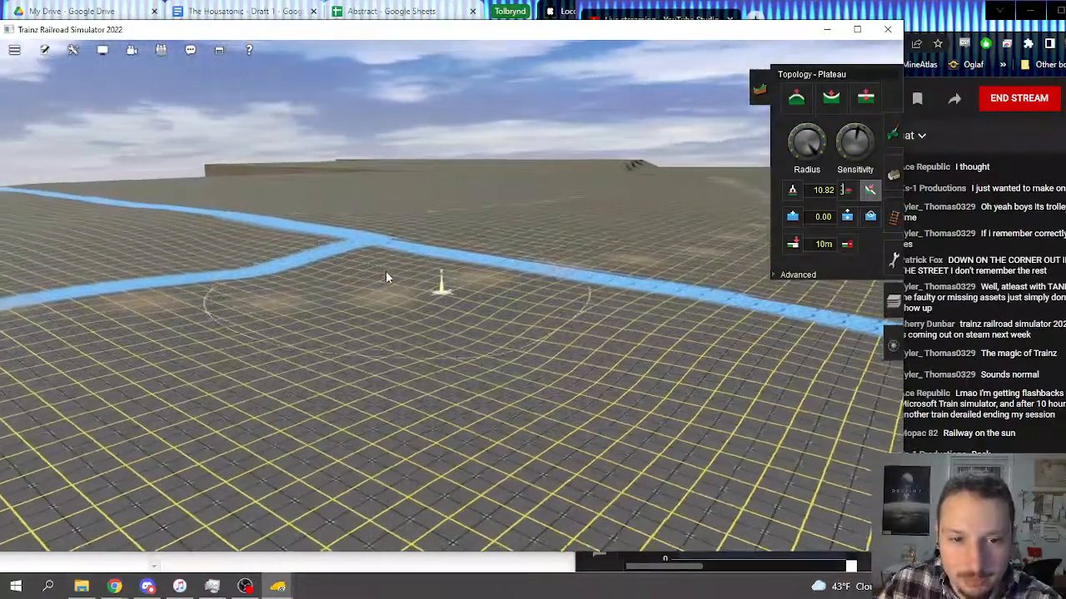
left_click(280, 261)
mouse_move(382, 260)
left_mouse_down()
mouse_move(425, 303)
mouse_move(466, 315)
left_mouse_up()
left_click(360, 311)
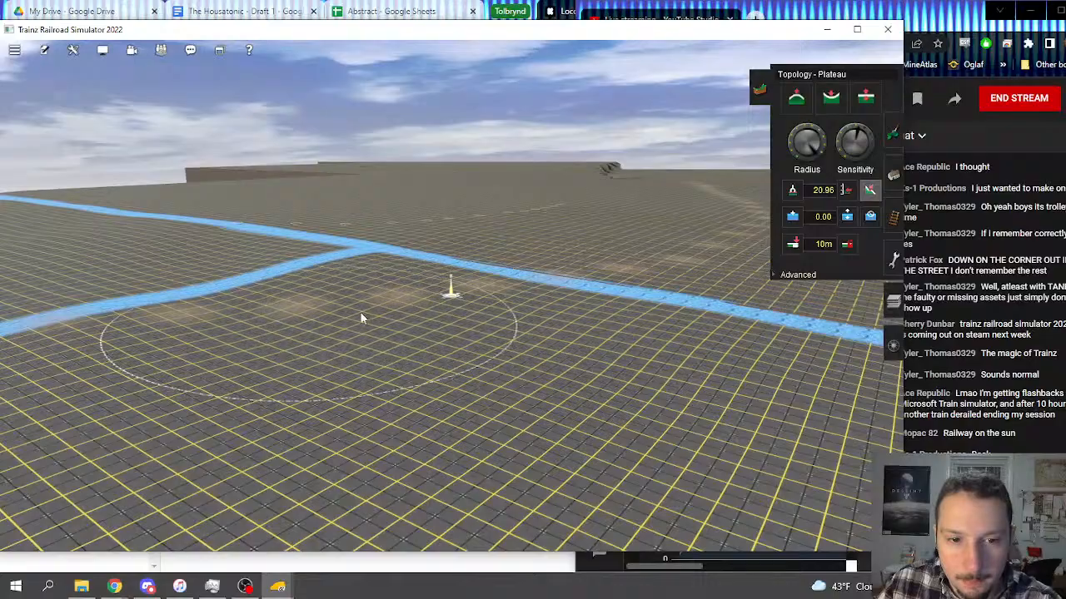
left_click(294, 273)
Step: Smooth the remaining grid terrain between the track ends and the channel junction
right_click(356, 327)
right_click(487, 327)
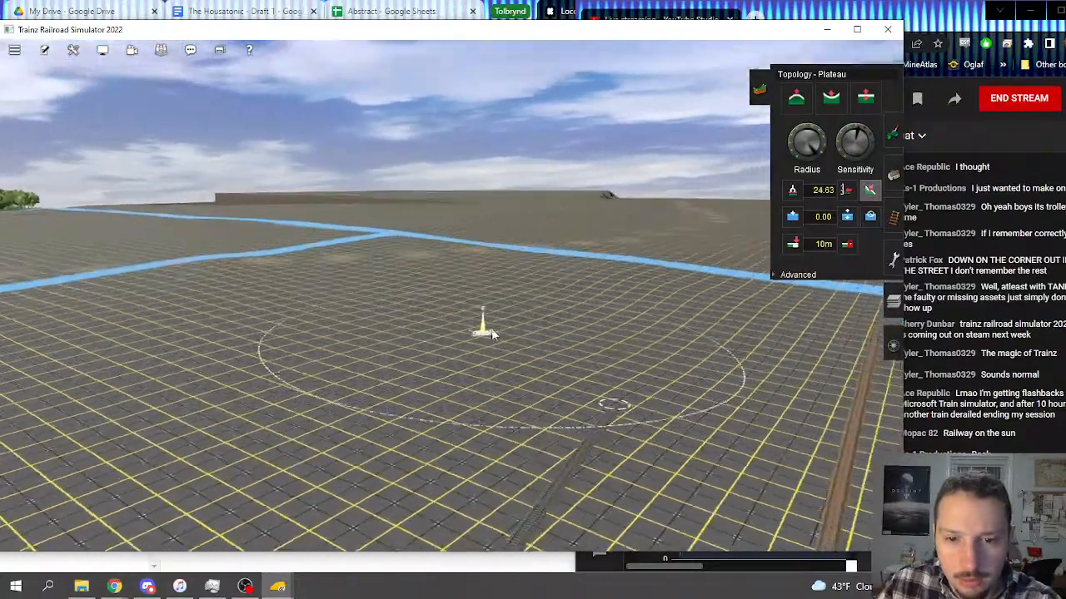
right_click(533, 303)
left_click(479, 271)
left_click(499, 266)
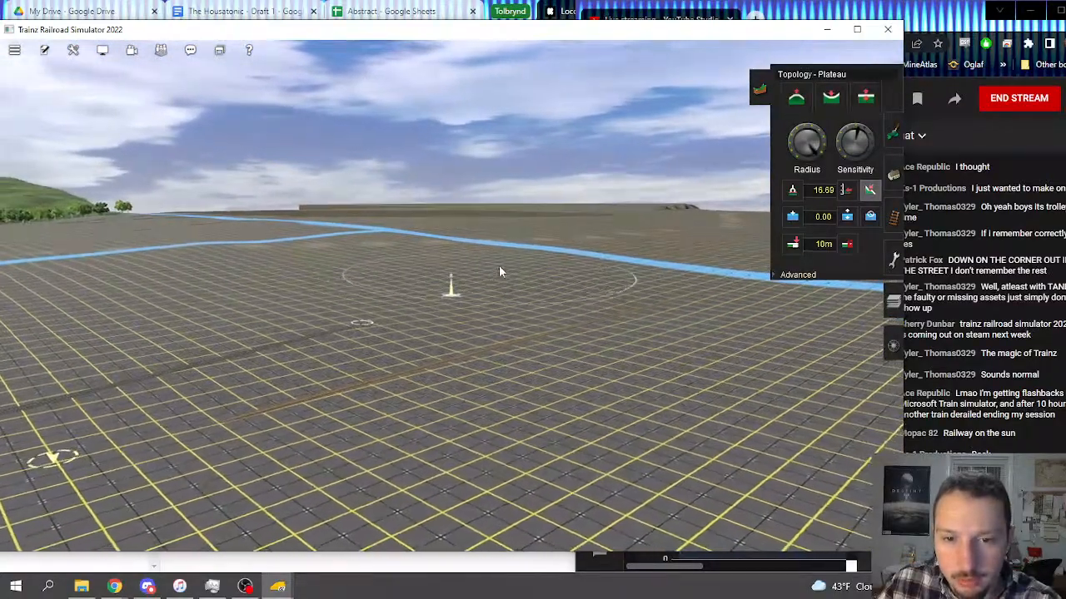
left_click(481, 283)
Step: Examine the levelled terrain around the parallel tracks and the neighbouring channels from several directions
right_click(454, 333)
key("Left")
right_click(482, 276)
key("Right")
right_click(440, 289)
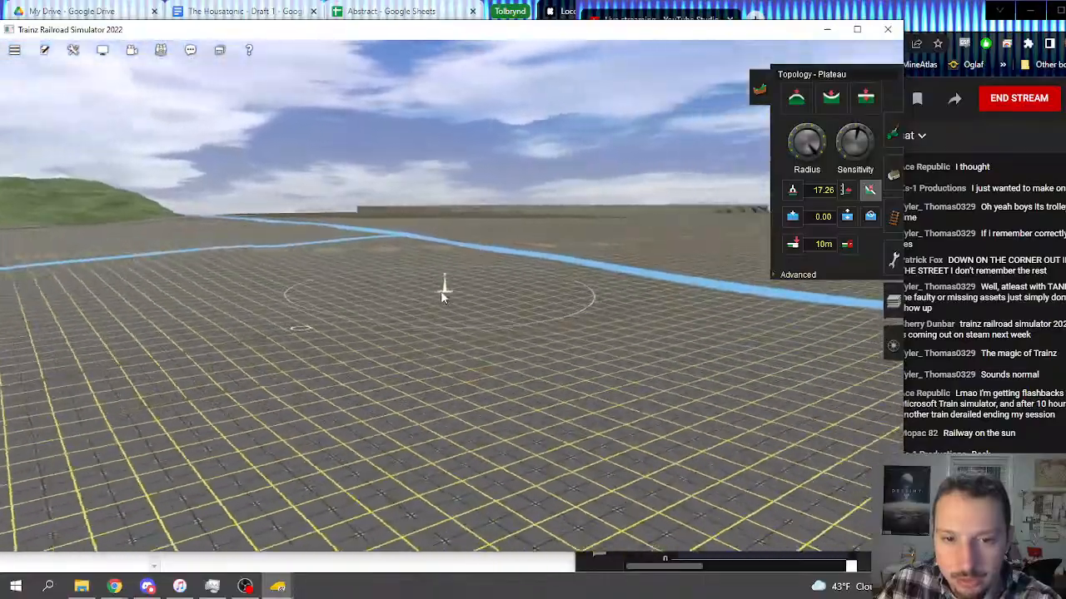
right_click(438, 255)
right_click(478, 271)
key("Left")
right_click(526, 317)
key("Left")
right_click(514, 308)
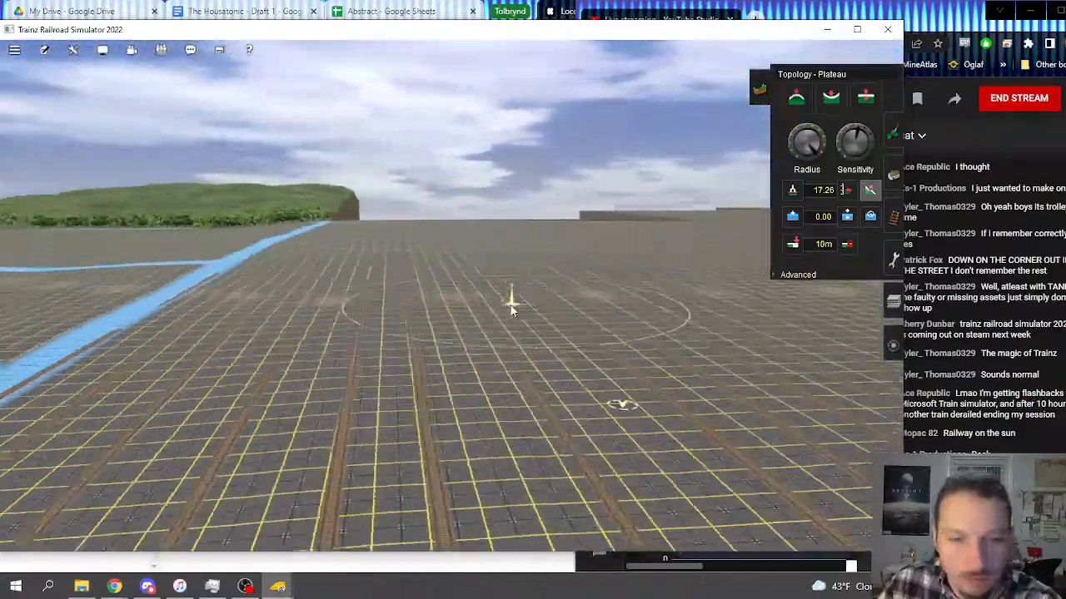
right_click(531, 307)
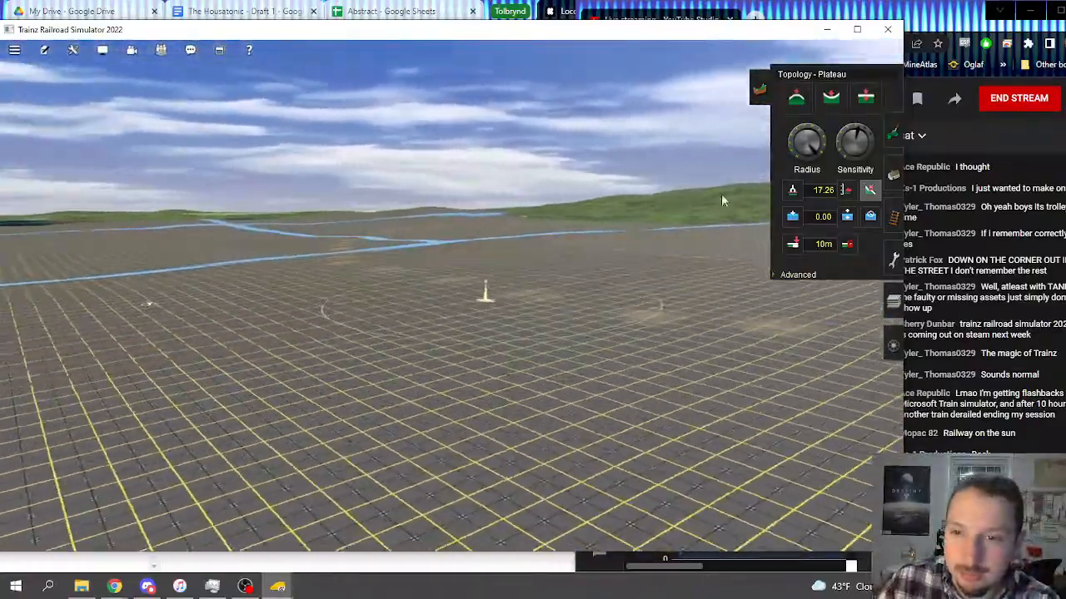
Step: Delete the leftover tracks that cross the levelled grid terrain beside the channel
key("Right")
key("Up")
left_click(893, 217)
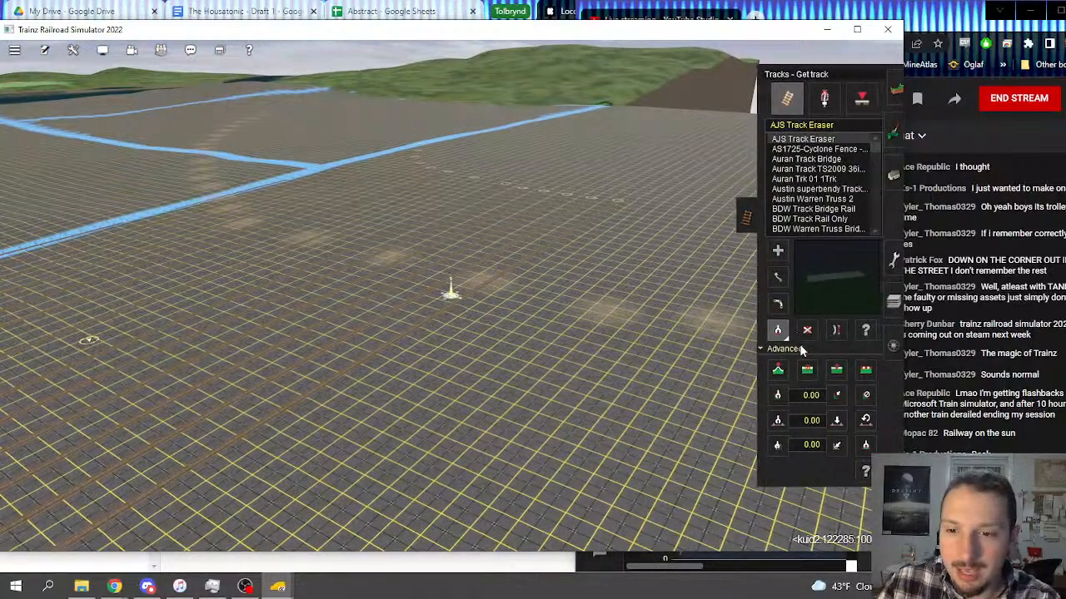
left_click(804, 331)
left_click(494, 252)
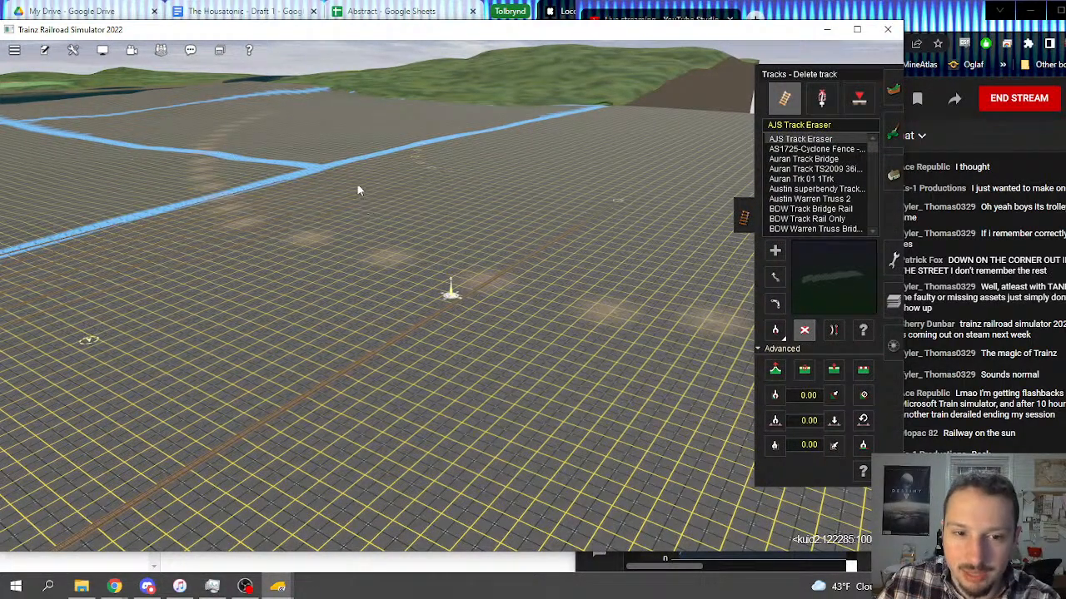
key("Left")
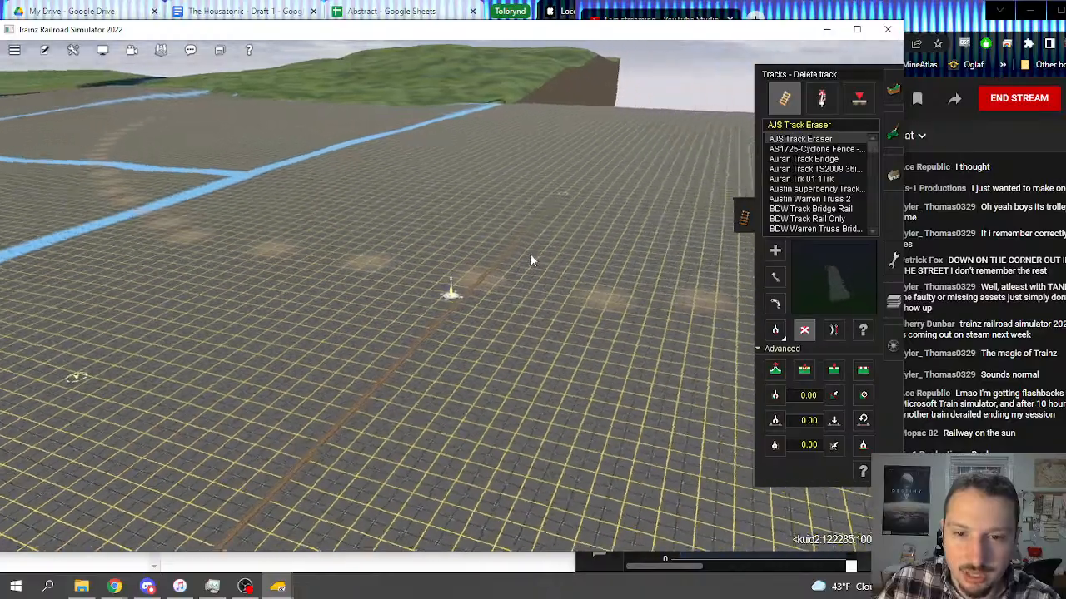
right_click(529, 258)
key("Down")
mouse_move(432, 300)
right_mouse_down()
mouse_move(441, 368)
mouse_move(459, 356)
mouse_move(421, 309)
mouse_move(549, 302)
mouse_move(594, 243)
mouse_move(538, 273)
mouse_move(499, 268)
mouse_move(449, 286)
mouse_move(599, 293)
mouse_move(455, 291)
mouse_move(428, 278)
mouse_move(422, 288)
mouse_move(439, 297)
mouse_move(390, 308)
mouse_move(459, 284)
mouse_move(726, 313)
right_mouse_up()
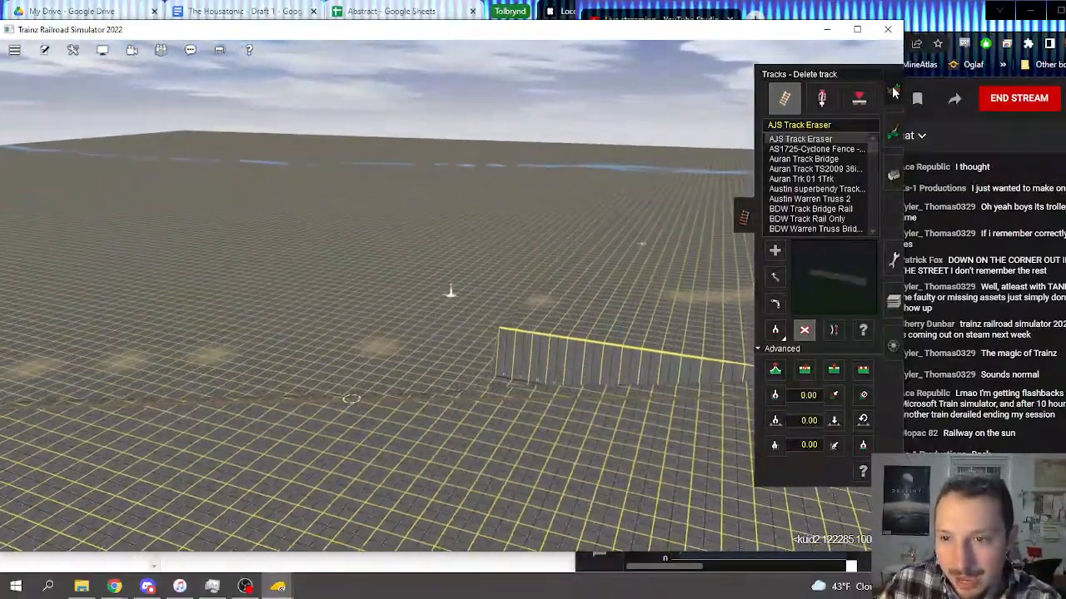
Step: Level the dropped edge and surrounding slopes at the brown track line with the Plateau tool
left_click(894, 89)
right_click_drag(457, 348, 447, 302)
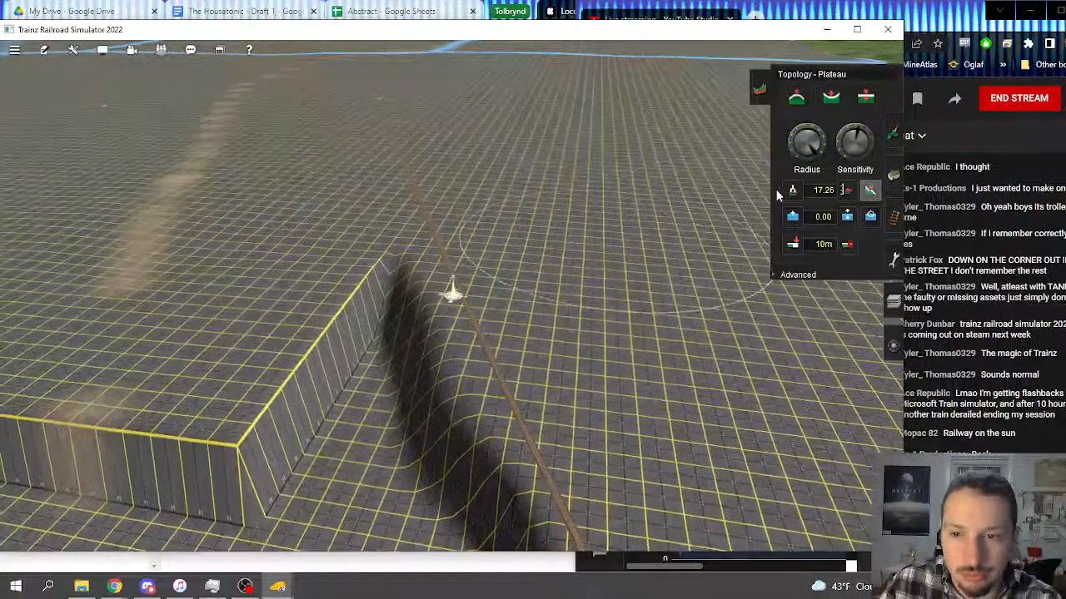
mouse_move(532, 268)
left_mouse_down()
mouse_move(386, 284)
mouse_move(350, 331)
mouse_move(379, 290)
mouse_move(364, 307)
mouse_move(397, 293)
mouse_move(340, 334)
mouse_move(316, 292)
mouse_move(333, 404)
mouse_move(400, 361)
mouse_move(316, 373)
mouse_move(424, 422)
mouse_move(518, 412)
mouse_move(552, 384)
mouse_move(310, 450)
mouse_move(234, 414)
mouse_move(246, 437)
mouse_move(273, 426)
mouse_move(392, 441)
mouse_move(433, 405)
left_mouse_up()
right_click(432, 404)
key("Right")
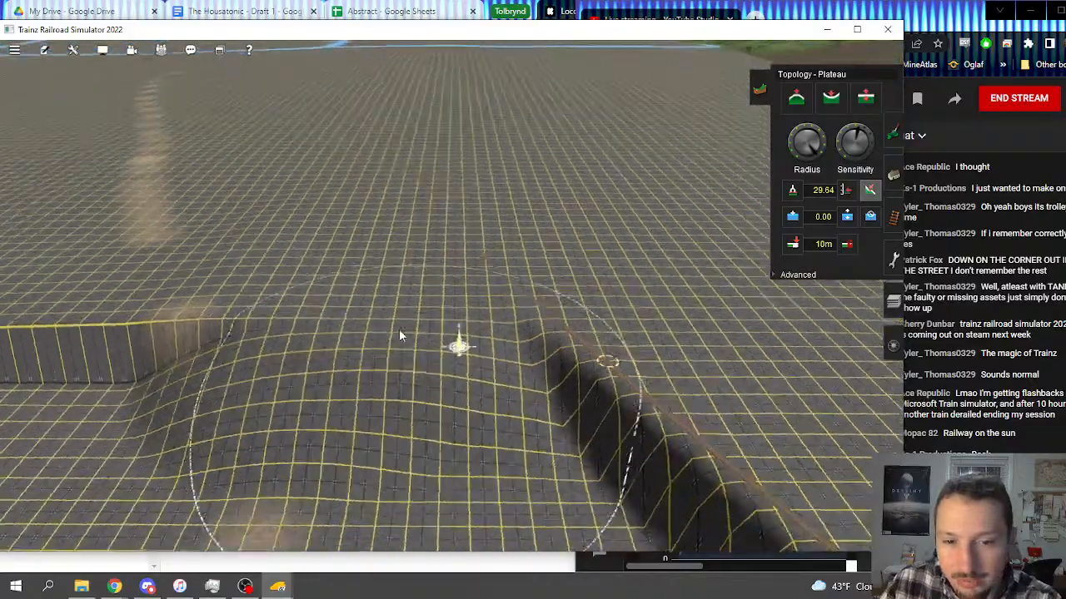
mouse_move(208, 321)
left_mouse_down()
mouse_move(388, 293)
mouse_move(430, 254)
mouse_move(456, 251)
mouse_move(462, 276)
mouse_move(435, 267)
left_mouse_up()
right_click_drag(367, 326, 465, 357)
key("Right")
scroll(465, 363, "down", 5)
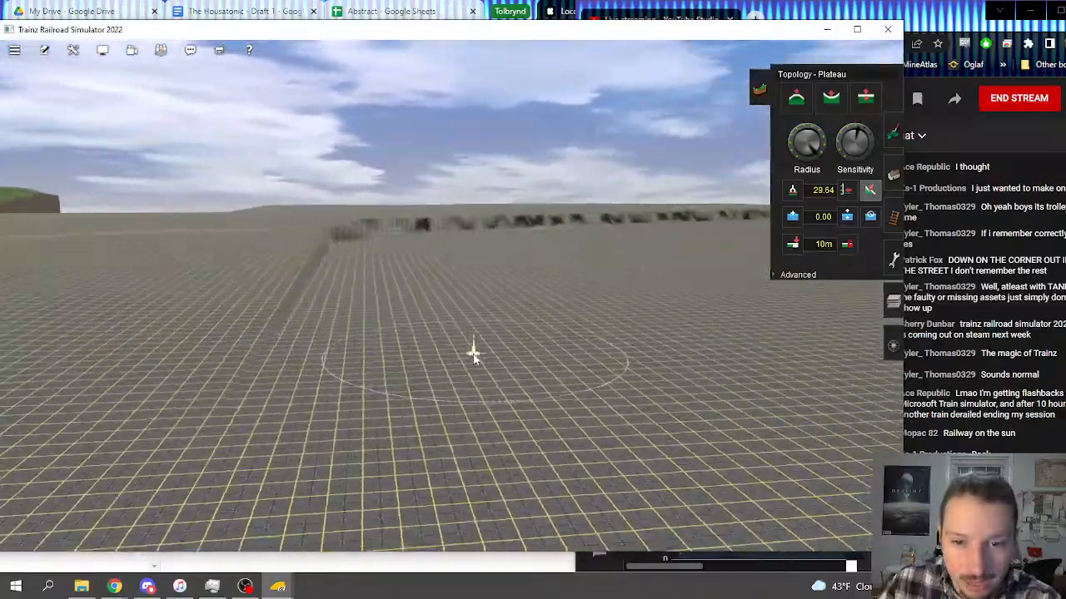
Step: Lay the first three 4m standard bump tracks from the blue strip across the flat grid terrain
key("Up")
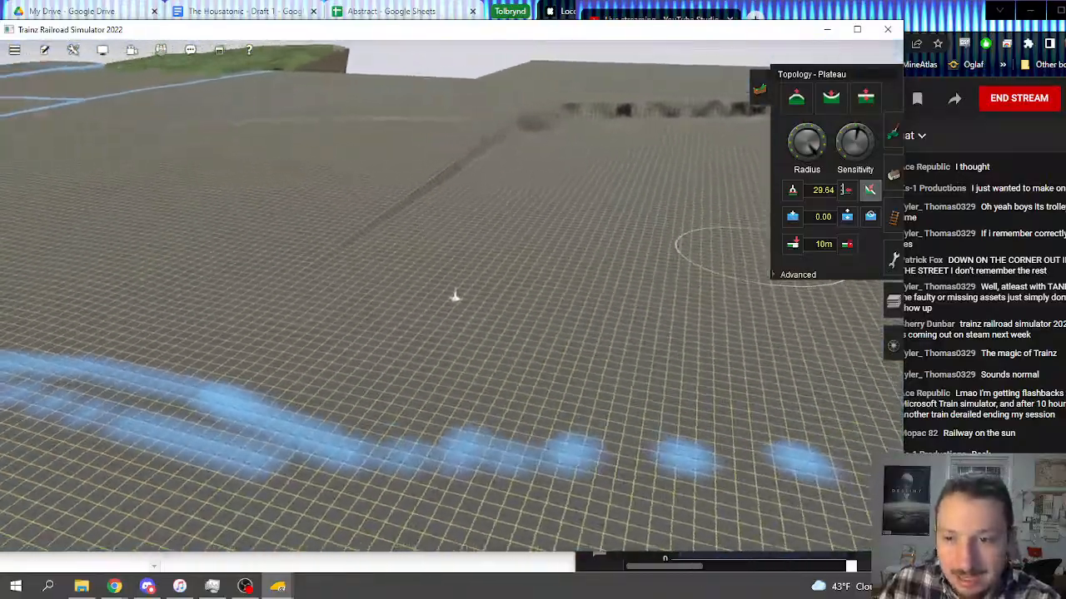
key("Right")
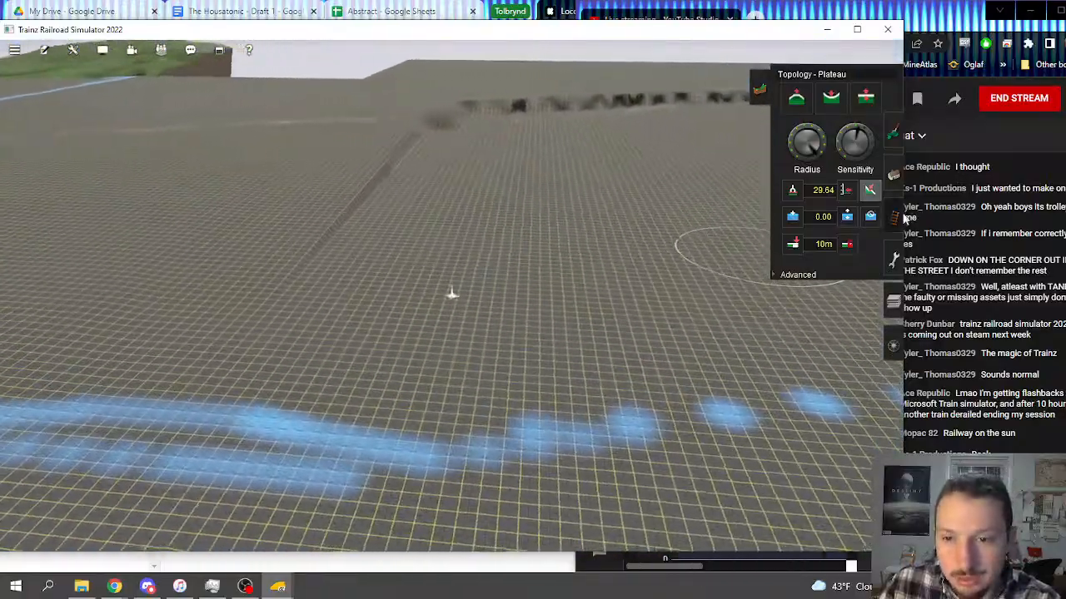
left_click(897, 218)
right_click(622, 287)
key("Left")
left_click(773, 330)
key("Left")
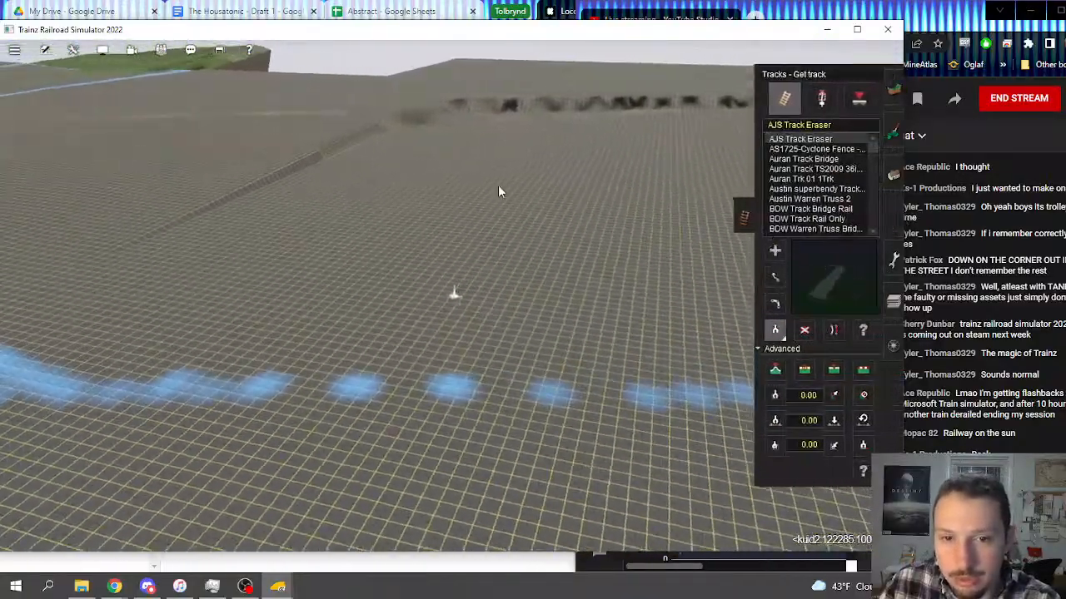
right_click_drag(441, 155, 507, 232)
key("Up")
right_click(447, 431)
left_click(426, 299)
left_click(457, 180)
mouse_move(460, 373)
right_mouse_down()
mouse_move(483, 463)
mouse_move(514, 381)
mouse_move(555, 346)
mouse_move(452, 376)
mouse_move(353, 170)
mouse_move(417, 173)
mouse_move(432, 146)
mouse_move(459, 204)
mouse_move(500, 207)
mouse_move(496, 170)
mouse_move(433, 495)
mouse_move(440, 475)
mouse_move(475, 459)
mouse_move(523, 379)
mouse_move(491, 314)
mouse_move(366, 333)
mouse_move(414, 150)
mouse_move(436, 139)
mouse_move(450, 178)
mouse_move(474, 190)
mouse_move(441, 417)
mouse_move(449, 463)
mouse_move(490, 346)
mouse_move(465, 335)
right_mouse_up()
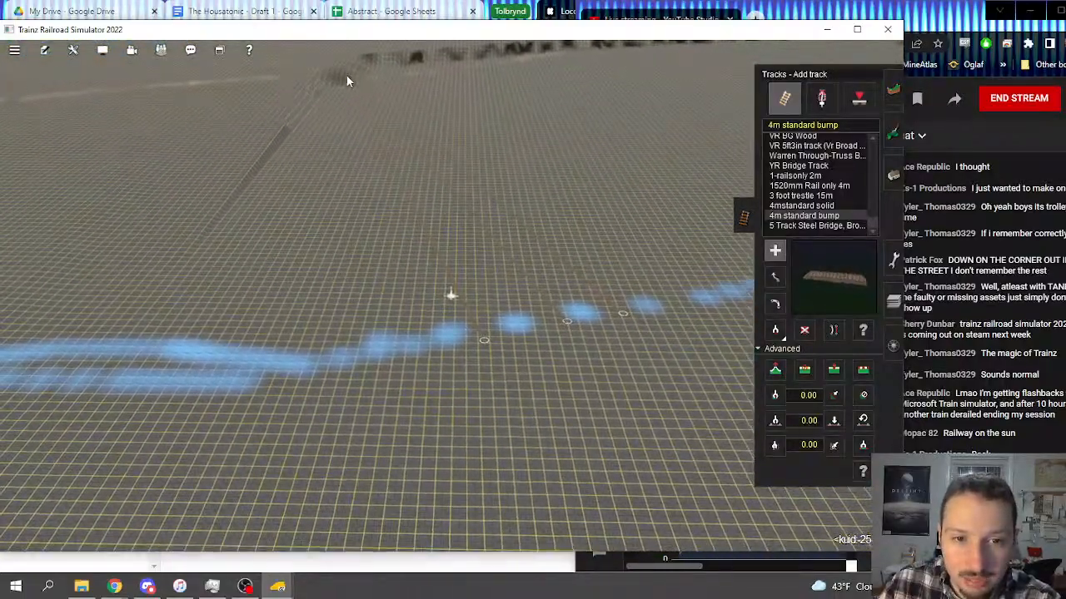
Step: Lay four more 4m standard bump tracks from the blue strip toward the far terrain corner
left_click(141, 344)
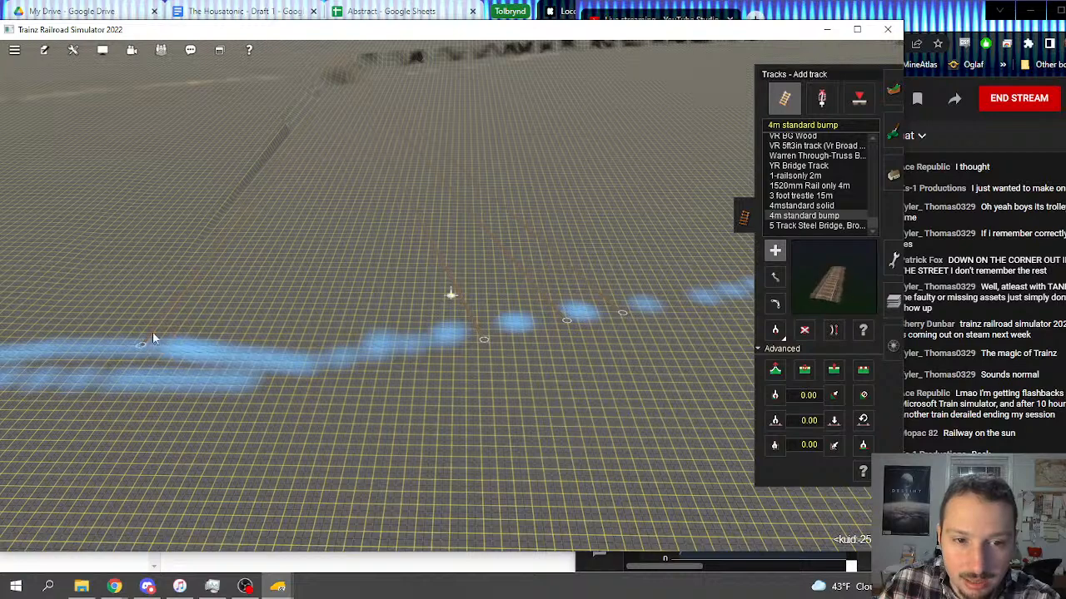
left_click(339, 60)
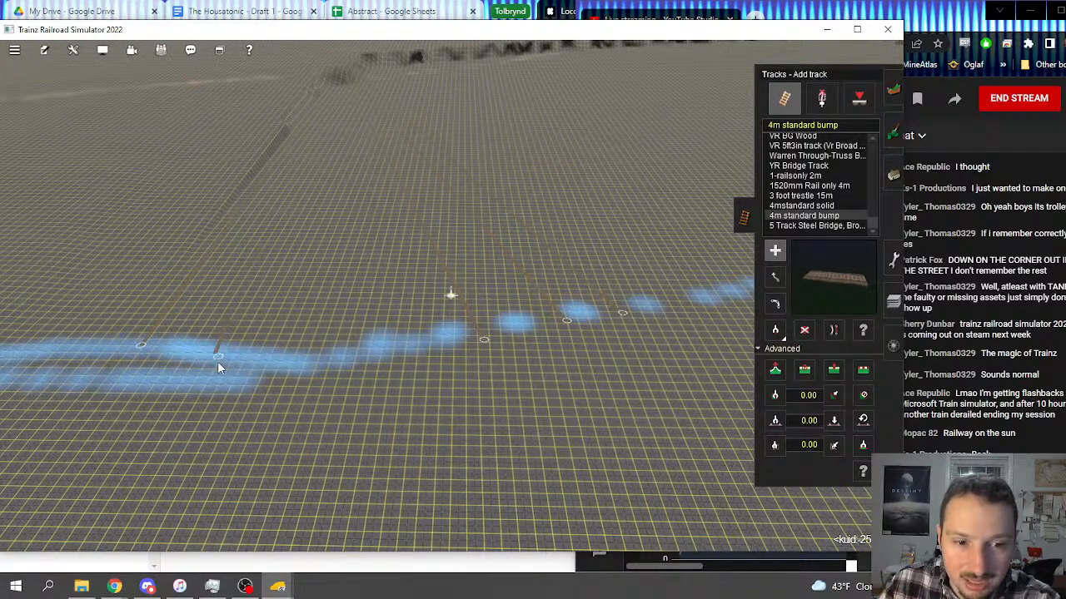
left_click(344, 61)
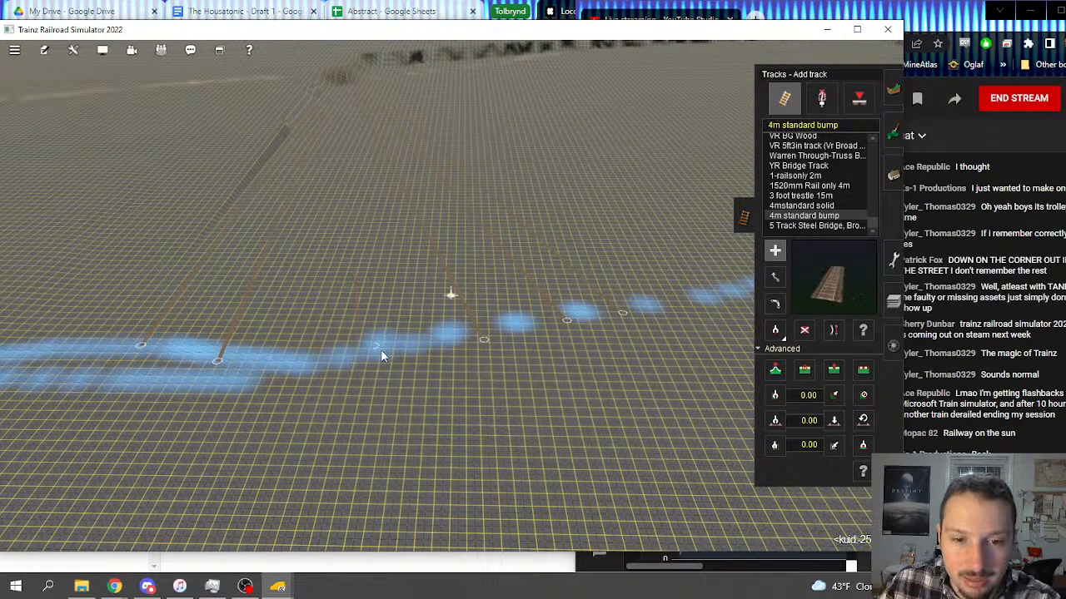
left_click(416, 348)
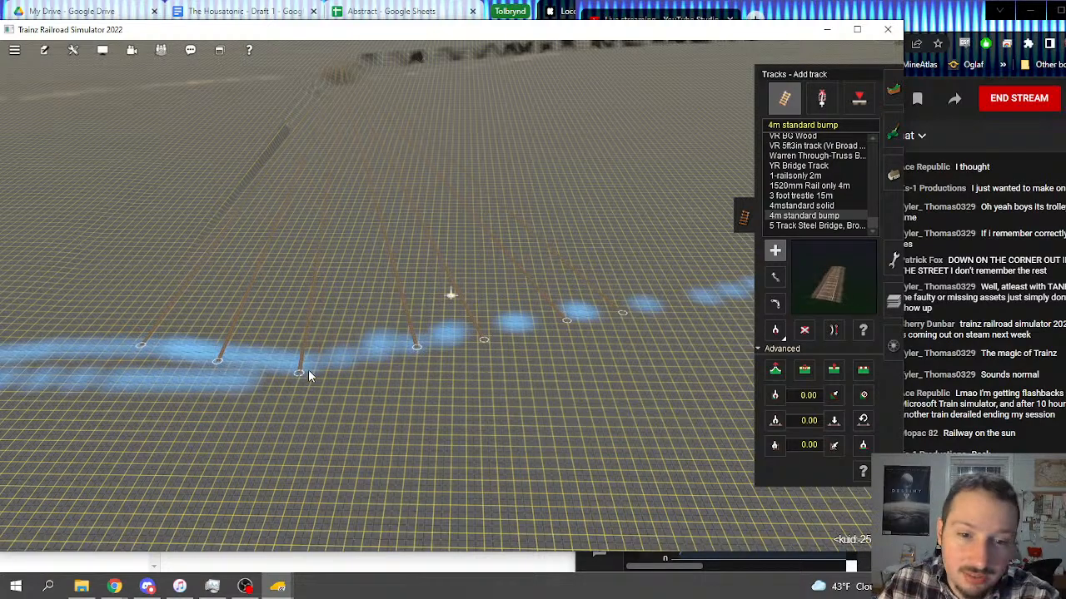
left_click(314, 368)
Step: Examine the ends and heights of the new tracks along the blue strip from several directions
key("Right")
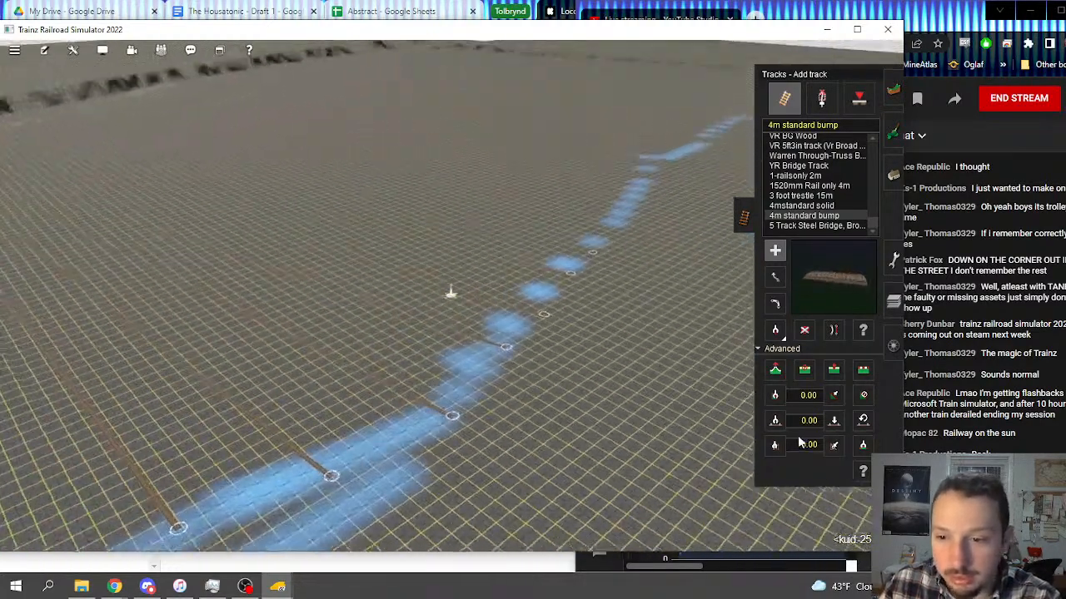
key("Left")
key("Down")
right_click(404, 255)
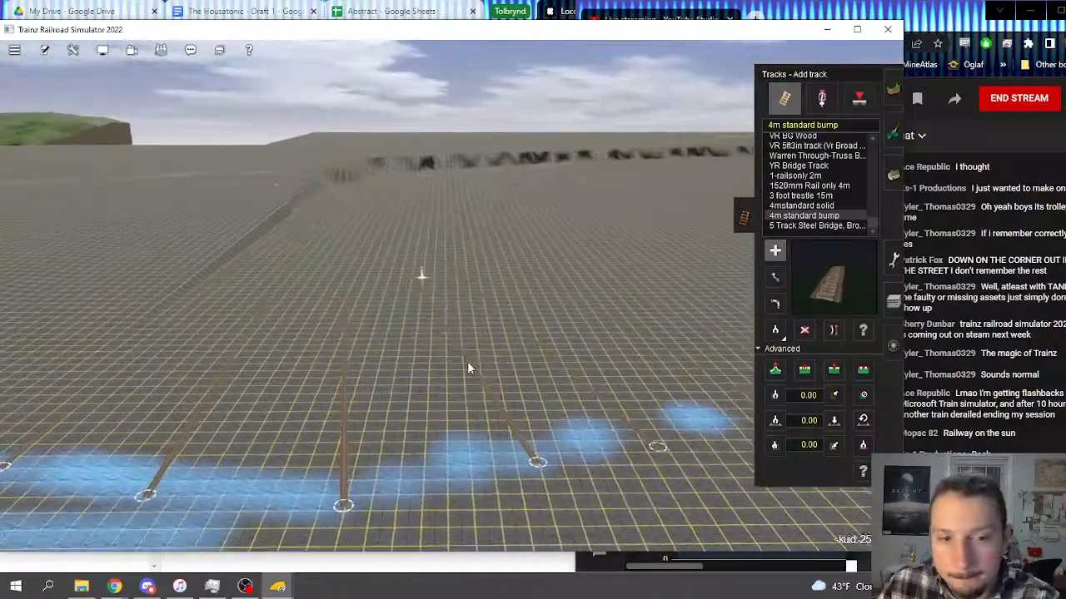
right_click(472, 368)
left_click(776, 373)
key("Up")
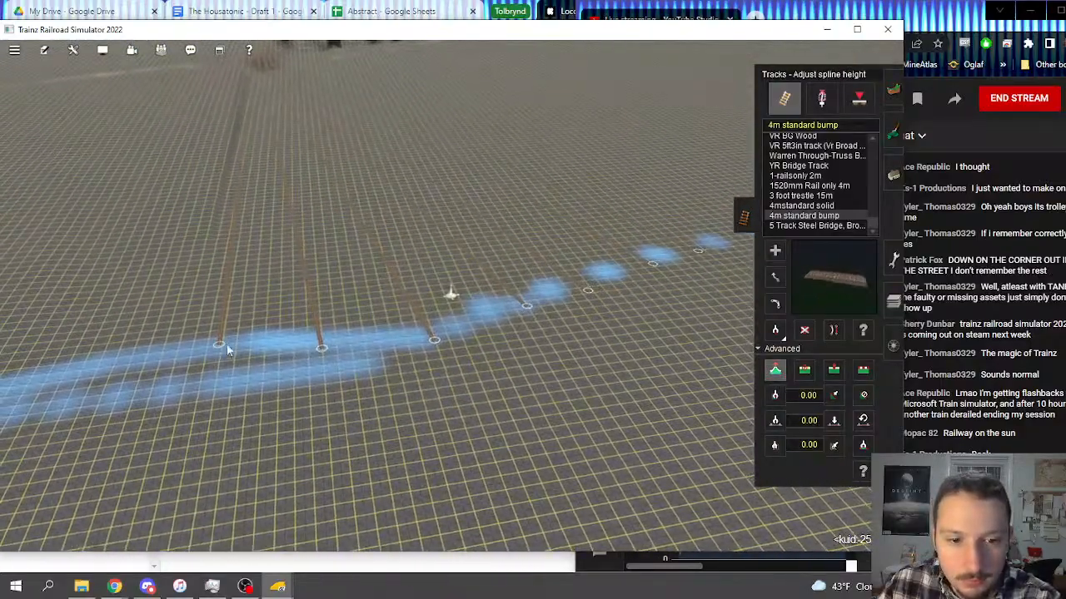
right_click(322, 342)
key("Left")
key("Down")
right_click(531, 231)
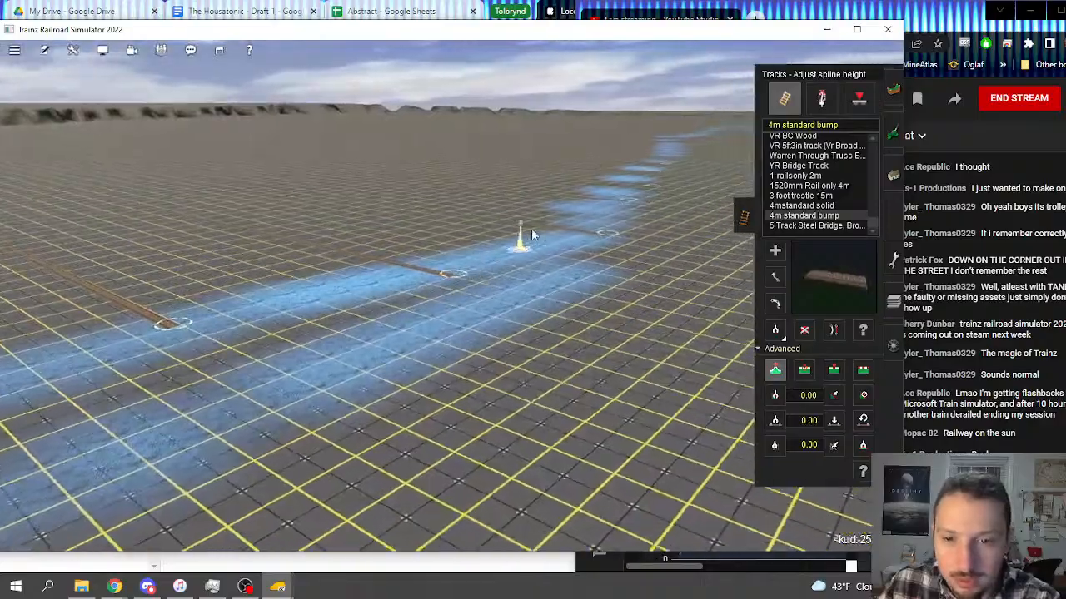
right_click(534, 227)
right_click(475, 434)
key("Up")
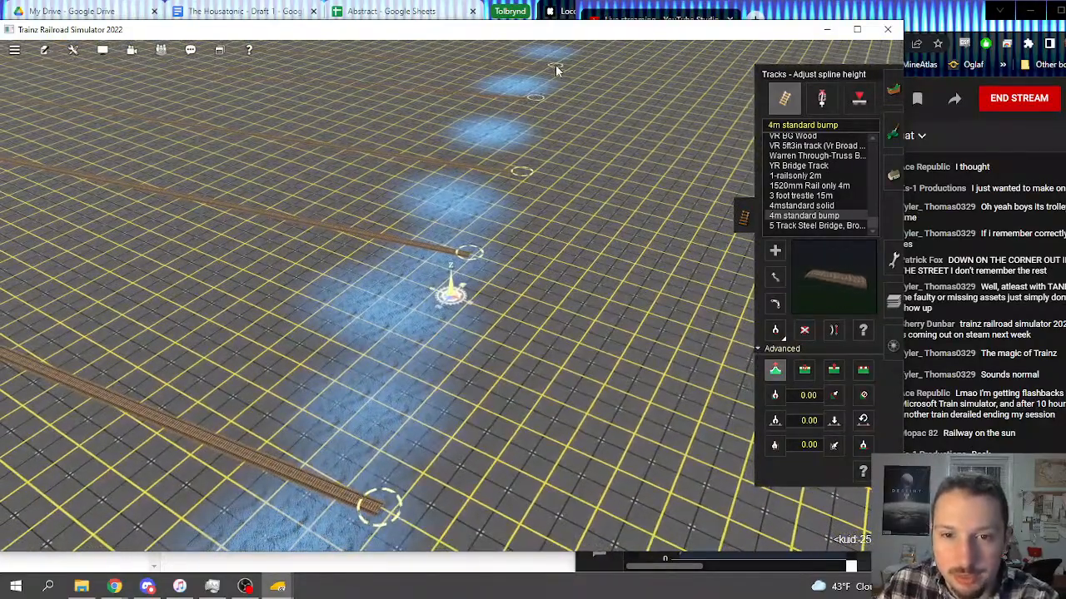
right_click(532, 185)
key("Left")
key("Down")
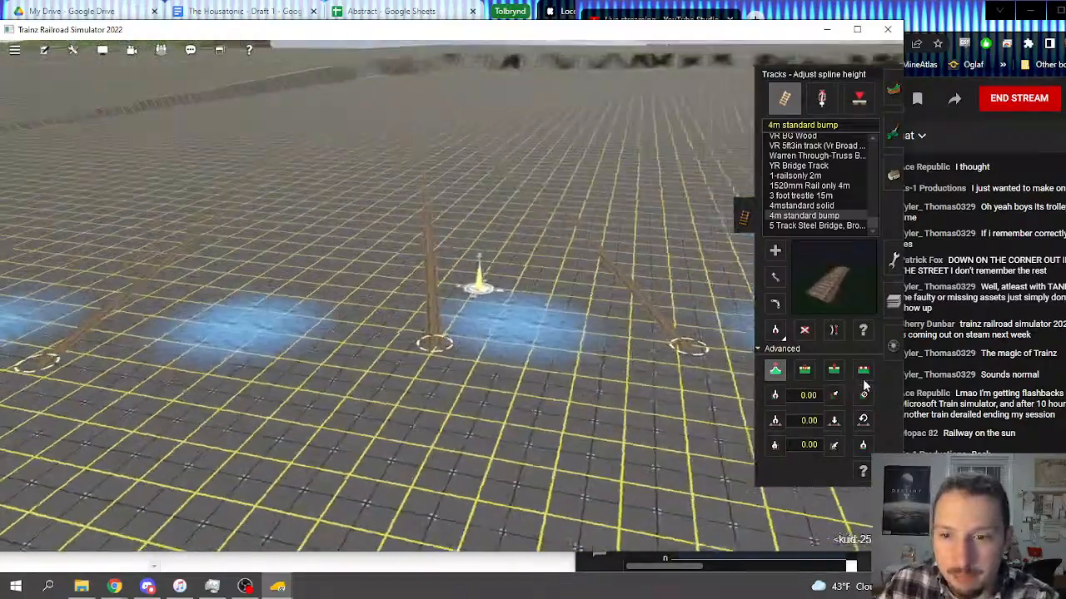
Step: Conform the ground along the first four converging tracks with the Flatten spline tool
left_click(863, 373)
left_click(598, 232)
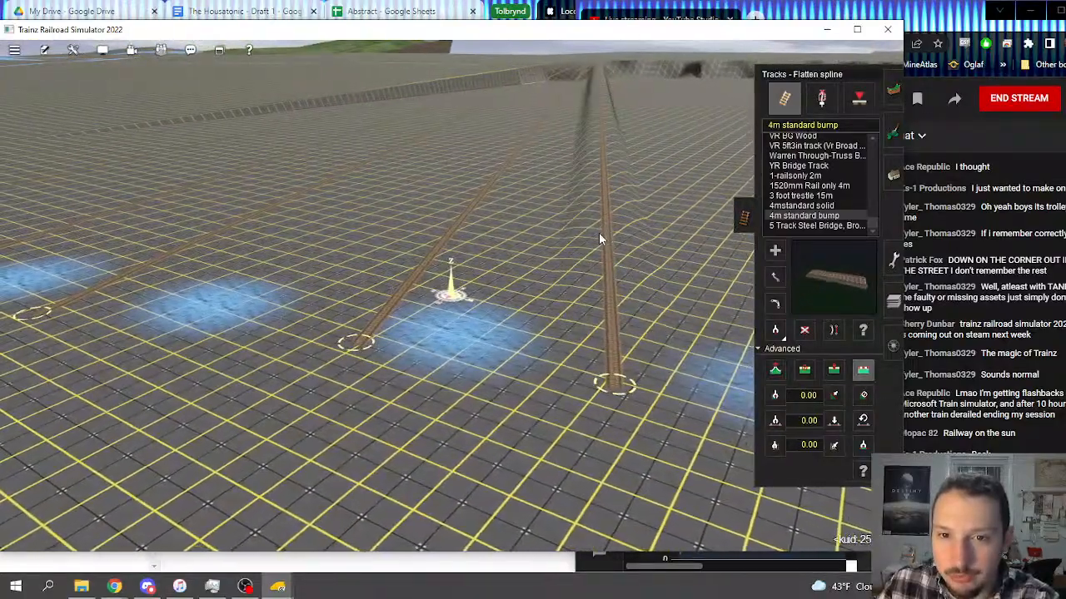
left_click(485, 194)
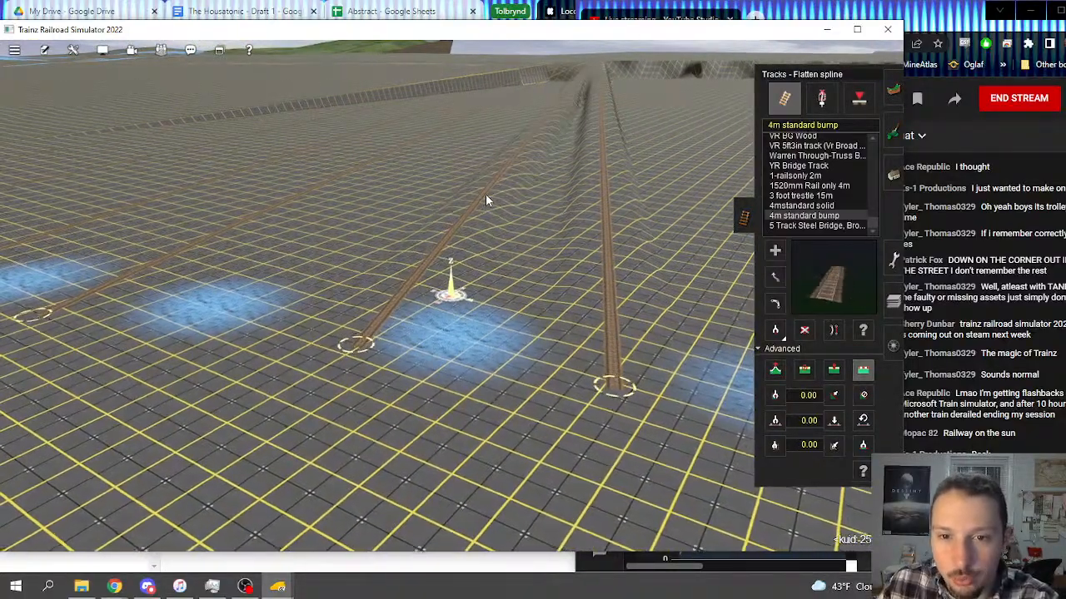
right_click(357, 229)
key("Left")
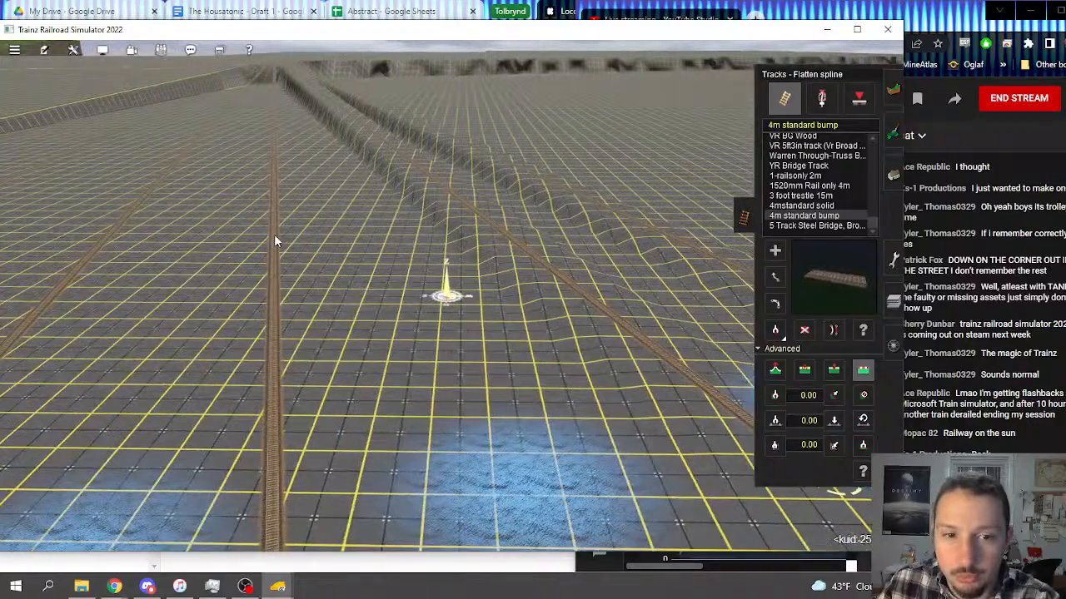
left_click(274, 234)
right_click(274, 285)
key("Left")
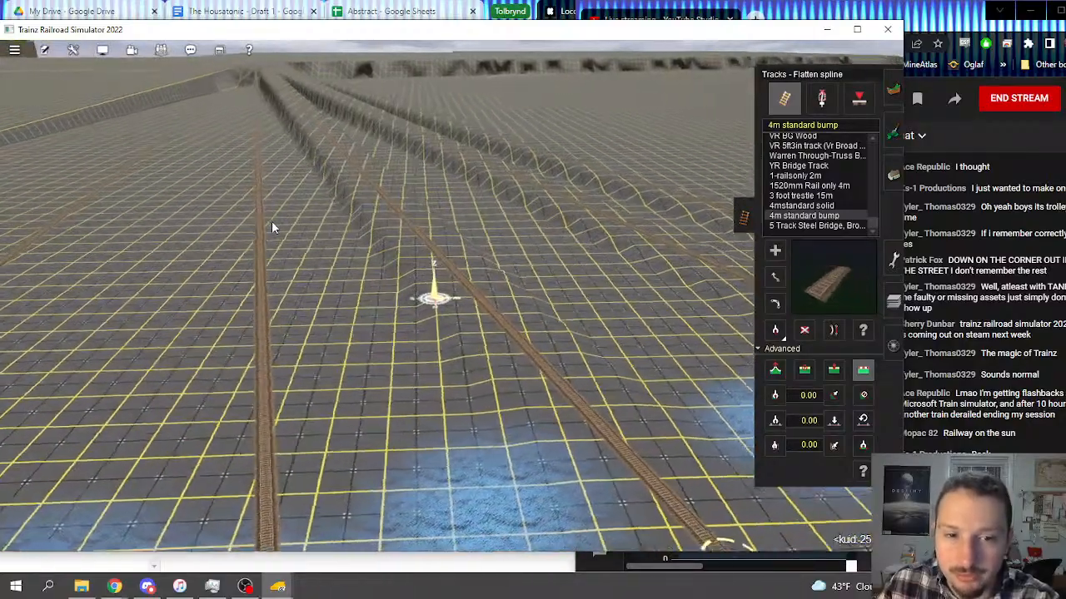
left_click(247, 220)
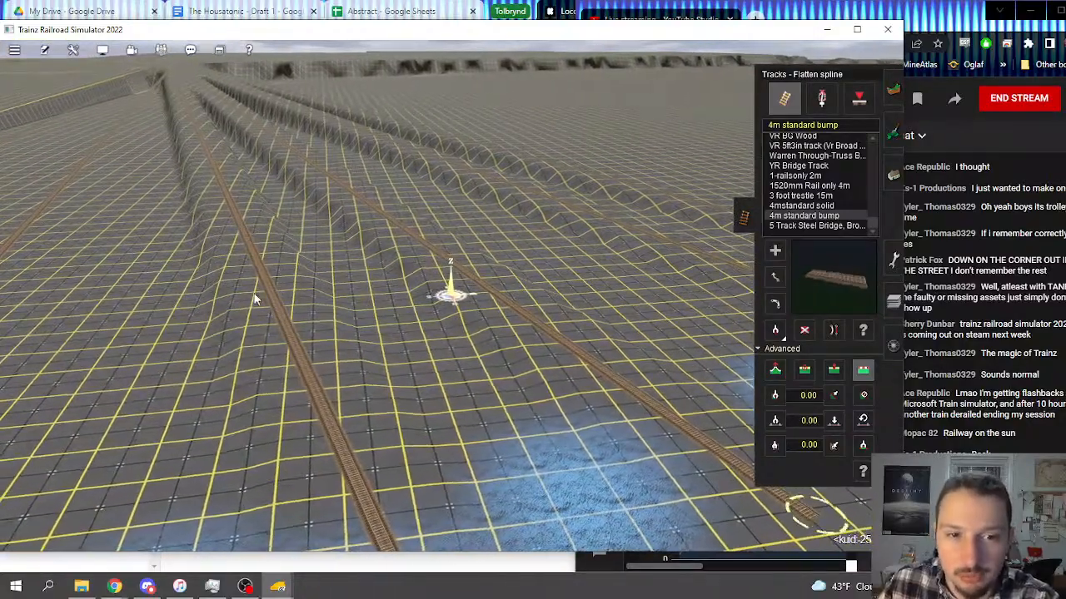
Step: Flatten the ground beneath the remaining three tracks on the side toward the long terrain edge
right_click(256, 298)
key("Left")
left_click(392, 200)
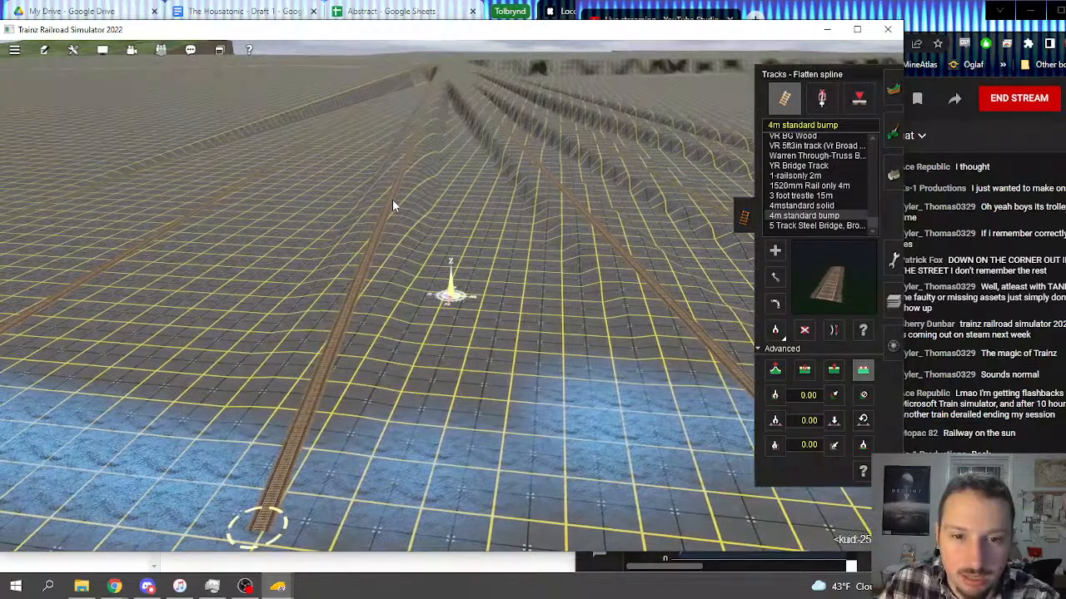
right_click(258, 283)
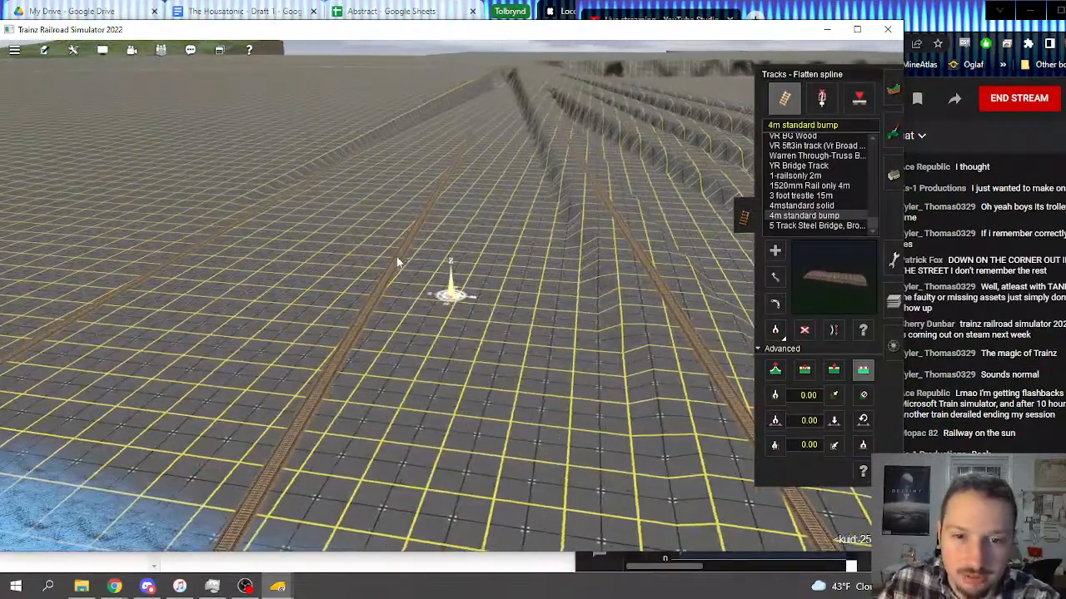
left_click(408, 259)
right_click(392, 271)
key("Left")
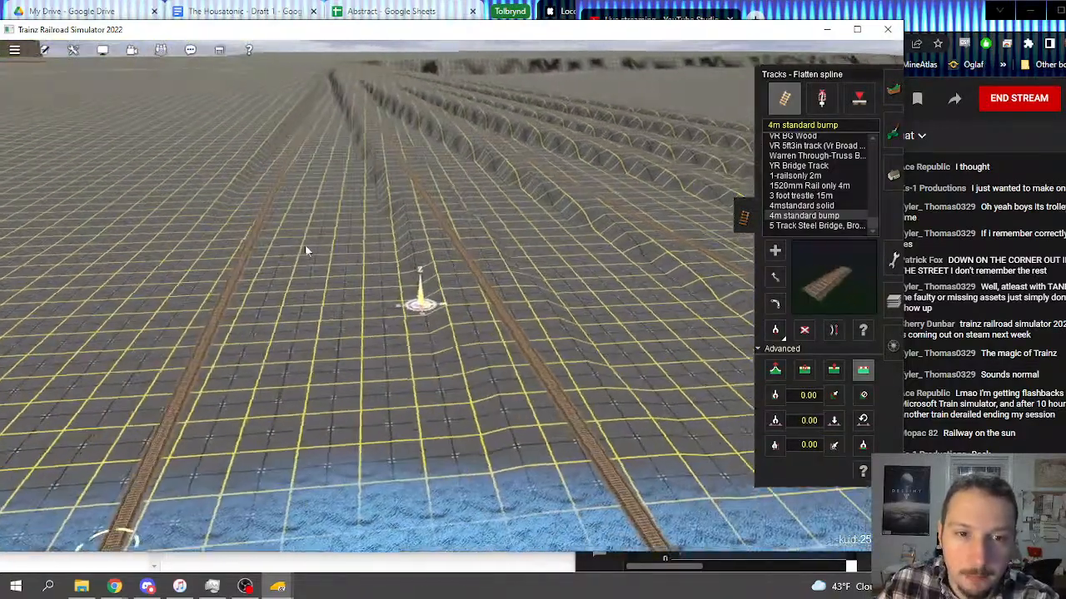
left_click(259, 238)
Step: Level the trenches and ridges between the outermost flattened tracks with the Plateau tool
right_click(287, 218)
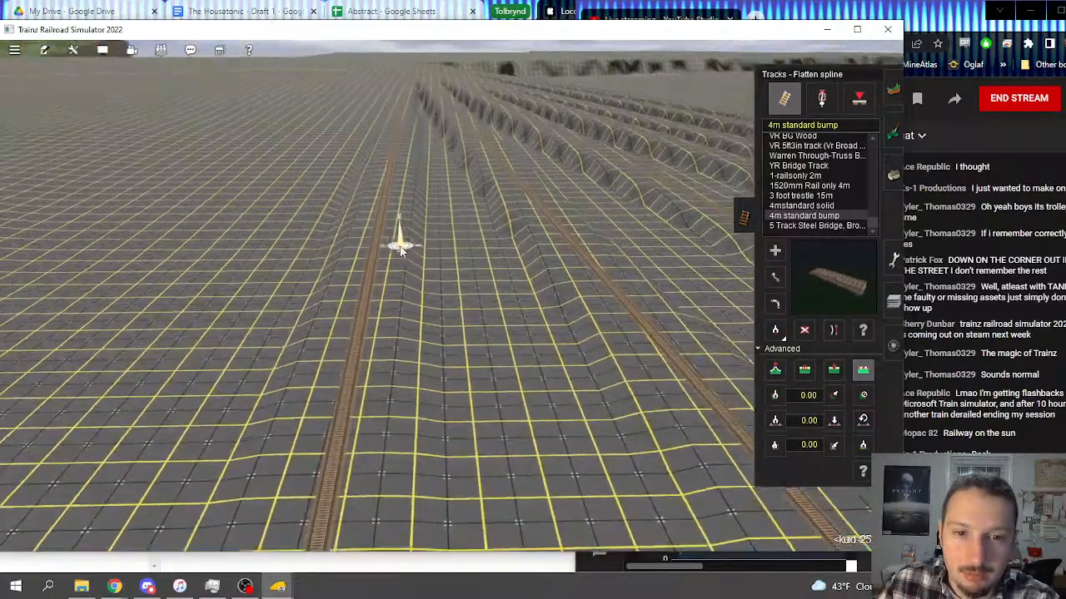
key("Down")
key("Left")
key("Up")
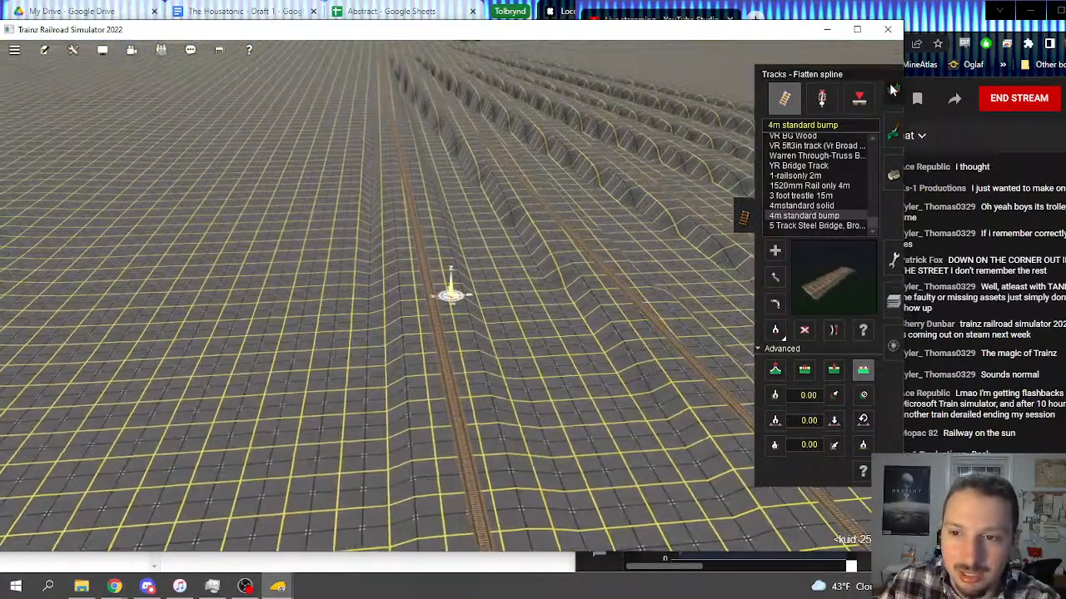
left_click(894, 90)
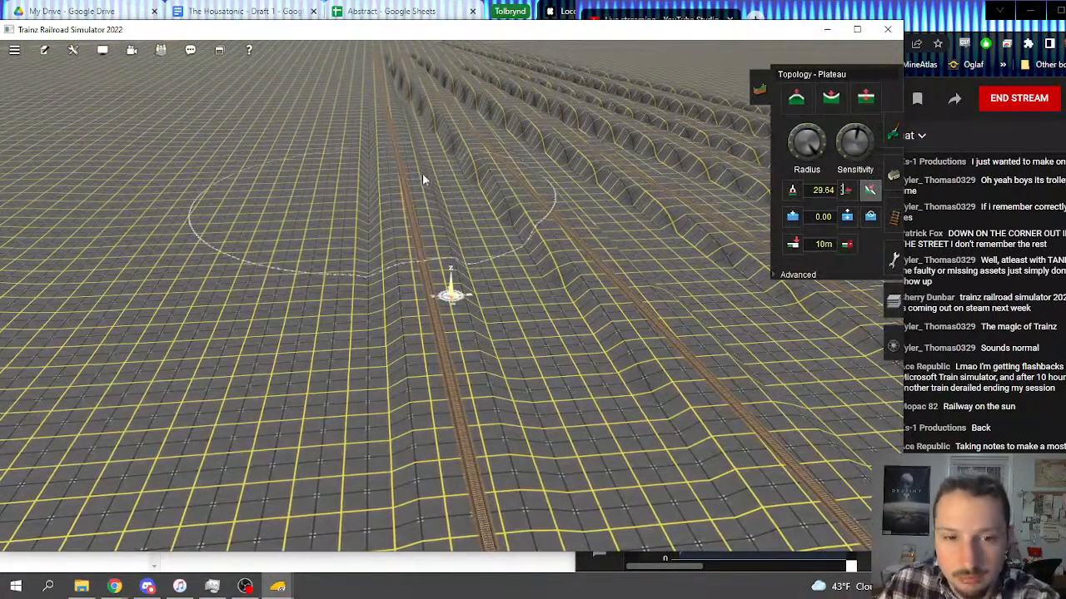
left_click(375, 133)
mouse_move(375, 131)
left_mouse_down()
mouse_move(456, 237)
mouse_move(414, 274)
mouse_move(450, 274)
mouse_move(383, 258)
mouse_move(593, 316)
mouse_move(553, 264)
mouse_move(631, 166)
mouse_move(631, 190)
left_mouse_up()
right_click(615, 169)
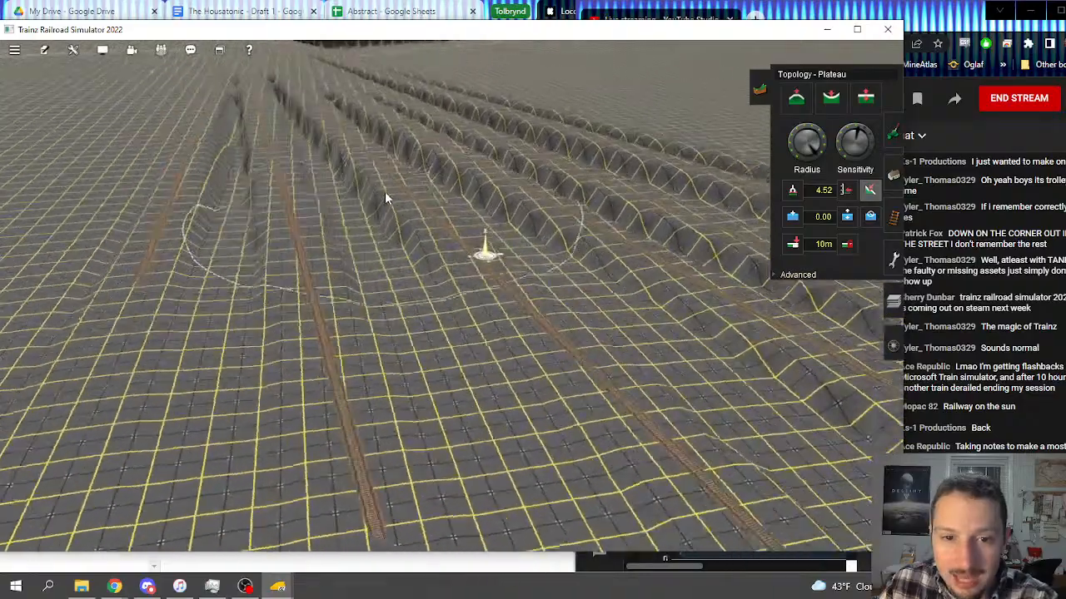
mouse_move(386, 194)
left_mouse_down()
mouse_move(421, 208)
mouse_move(283, 248)
mouse_move(304, 198)
mouse_move(323, 234)
mouse_move(241, 253)
mouse_move(262, 247)
left_mouse_up()
right_click(252, 268)
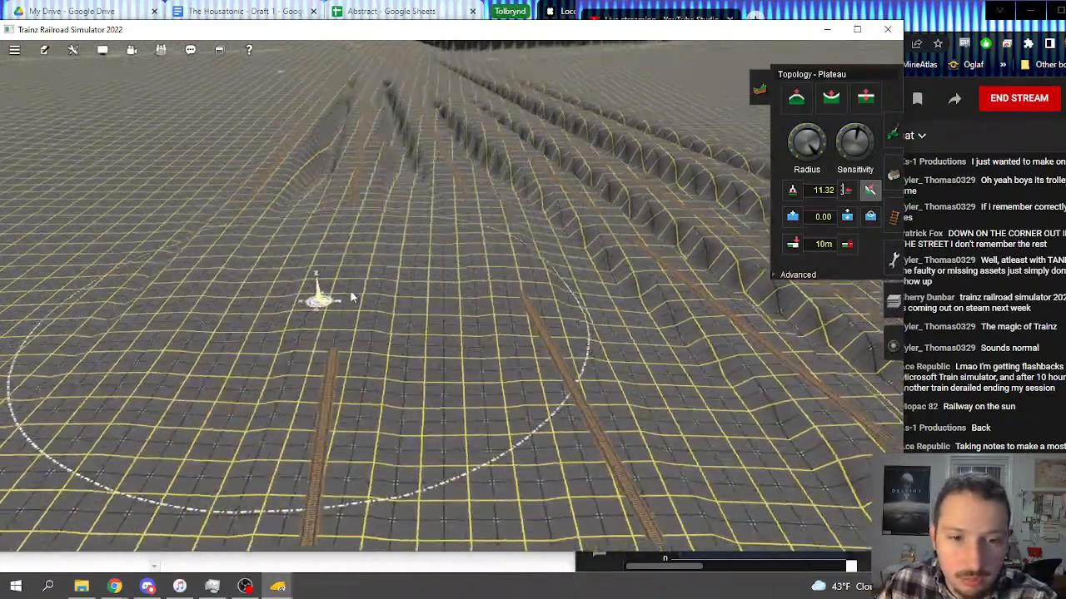
Step: Level the uneven ground around the two lower tracks with the Plateau tool, working down the slope from the trenches
mouse_move(348, 297)
left_mouse_down()
mouse_move(279, 315)
mouse_move(470, 417)
mouse_move(364, 323)
left_mouse_up()
key("Down")
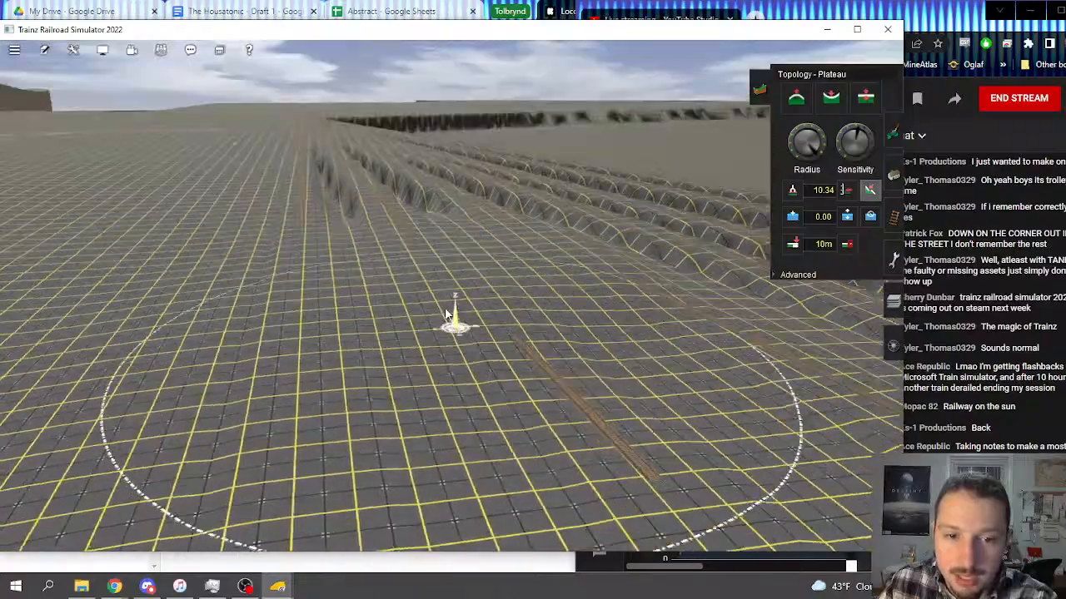
mouse_move(420, 287)
left_mouse_down()
mouse_move(519, 302)
mouse_move(601, 333)
mouse_move(489, 274)
left_mouse_up()
right_click(401, 334)
right_click(421, 374)
mouse_move(421, 379)
left_mouse_down()
mouse_move(450, 328)
mouse_move(457, 391)
mouse_move(595, 321)
mouse_move(646, 390)
left_mouse_up()
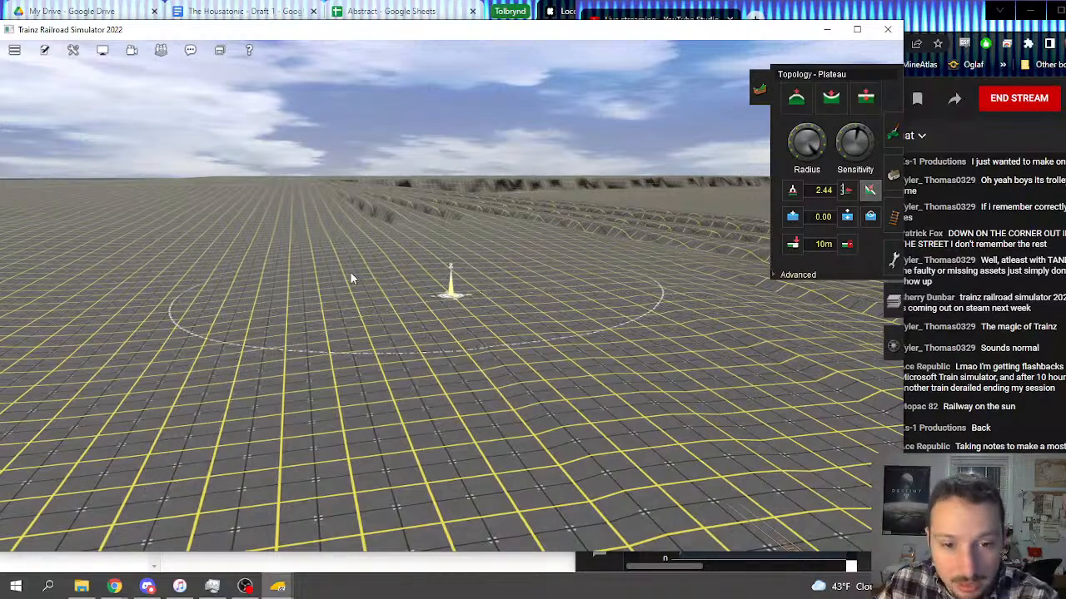
Step: Grade the lower slope with the Plateau tool toward the track ends at the blue strip
left_click_drag(356, 241, 468, 356)
mouse_move(468, 356)
right_mouse_down()
mouse_move(461, 335)
mouse_move(373, 258)
right_mouse_up()
mouse_move(541, 279)
left_mouse_down()
mouse_move(596, 236)
mouse_move(653, 249)
mouse_move(706, 198)
mouse_move(725, 203)
mouse_move(655, 176)
mouse_move(716, 217)
mouse_move(691, 224)
left_mouse_up()
mouse_move(691, 223)
right_mouse_down()
mouse_move(574, 319)
mouse_move(428, 318)
right_mouse_up()
mouse_move(428, 317)
left_mouse_down()
mouse_move(487, 315)
mouse_move(475, 326)
mouse_move(357, 305)
mouse_move(383, 328)
left_mouse_up()
right_click_drag(383, 328, 413, 311)
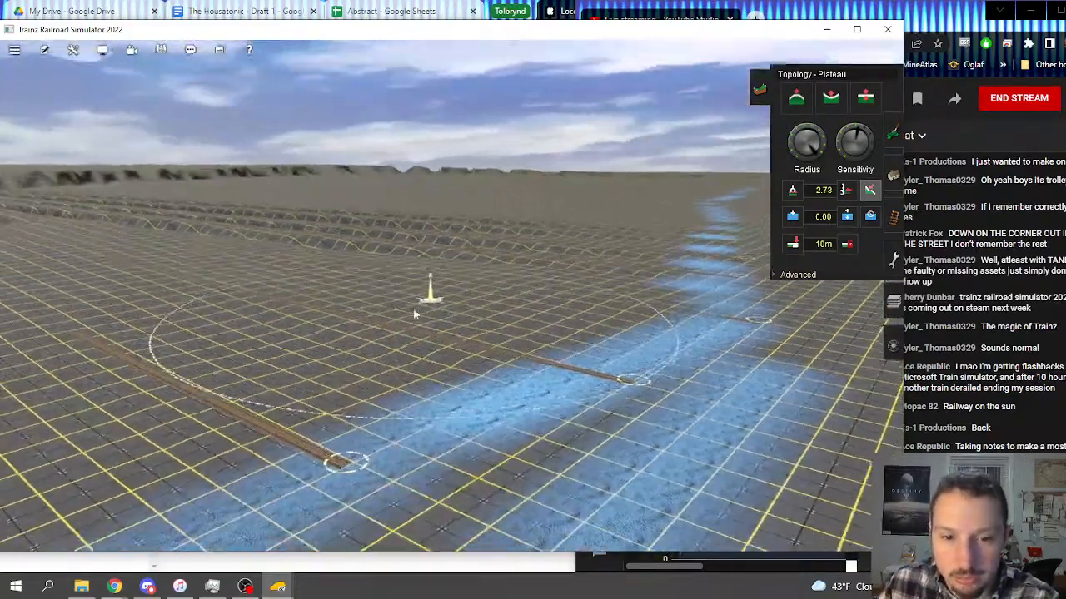
Step: Smooth the remaining unevenness between the track ends and the ridged section upslope
mouse_move(414, 311)
left_mouse_down()
mouse_move(397, 341)
mouse_move(391, 310)
left_mouse_up()
mouse_move(392, 310)
right_mouse_down()
mouse_move(436, 261)
mouse_move(421, 276)
mouse_move(416, 220)
mouse_move(429, 276)
mouse_move(519, 167)
right_mouse_up()
mouse_move(519, 165)
left_mouse_down()
mouse_move(523, 184)
mouse_move(598, 179)
mouse_move(552, 179)
left_mouse_up()
mouse_move(548, 254)
left_mouse_down()
mouse_move(572, 216)
mouse_move(587, 226)
mouse_move(581, 199)
mouse_move(556, 186)
mouse_move(535, 198)
mouse_move(536, 250)
mouse_move(449, 230)
mouse_move(529, 273)
mouse_move(515, 281)
mouse_move(537, 268)
mouse_move(620, 346)
mouse_move(600, 324)
mouse_move(619, 327)
mouse_move(621, 277)
mouse_move(629, 303)
mouse_move(465, 284)
mouse_move(471, 329)
mouse_move(478, 275)
mouse_move(507, 225)
mouse_move(466, 287)
mouse_move(494, 270)
mouse_move(403, 303)
mouse_move(386, 347)
mouse_move(405, 351)
mouse_move(498, 273)
mouse_move(440, 277)
left_mouse_up()
mouse_move(472, 310)
left_mouse_down()
mouse_move(579, 256)
mouse_move(634, 297)
mouse_move(686, 259)
mouse_move(647, 237)
mouse_move(655, 201)
mouse_move(641, 197)
mouse_move(573, 235)
mouse_move(618, 153)
mouse_move(571, 178)
mouse_move(513, 371)
left_mouse_up()
right_click(683, 366)
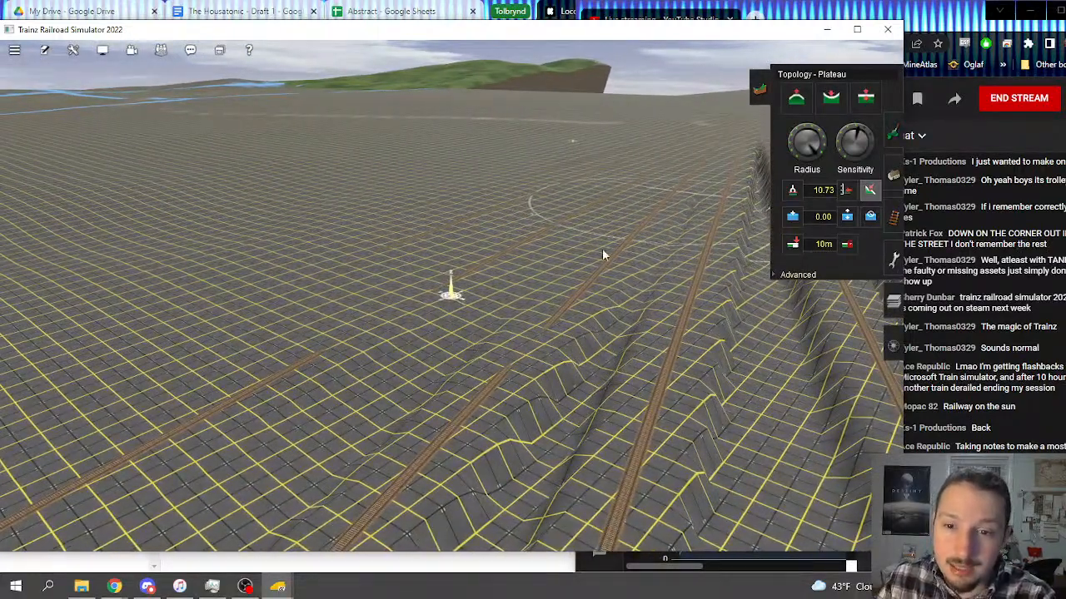
Step: Level the ridges and trenches between the middle tracks with the Plateau tool, down to the blue strip
right_click(478, 377)
key("Right")
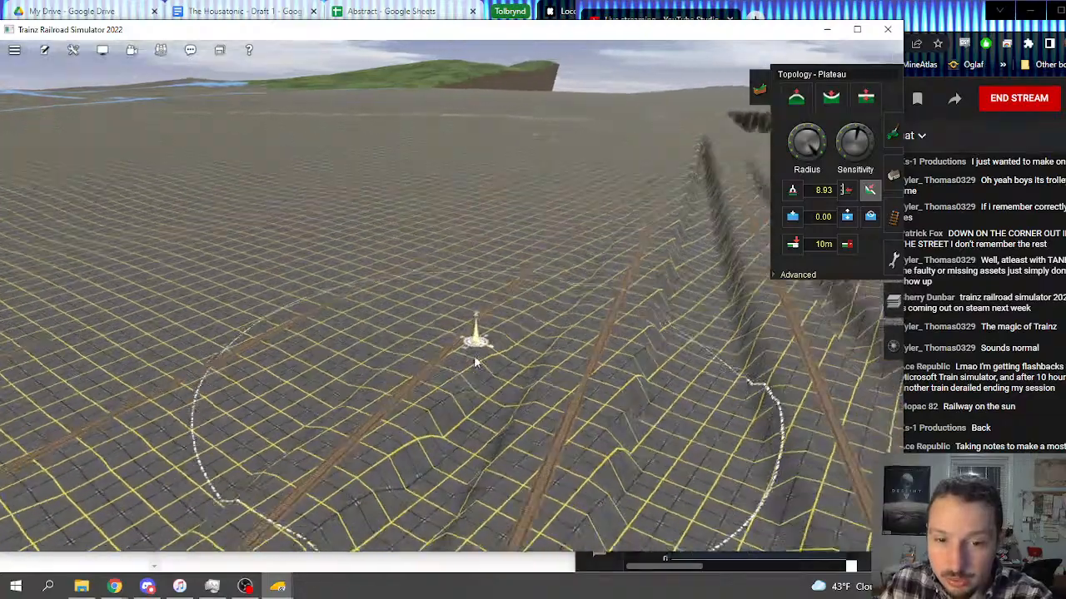
right_click(455, 425)
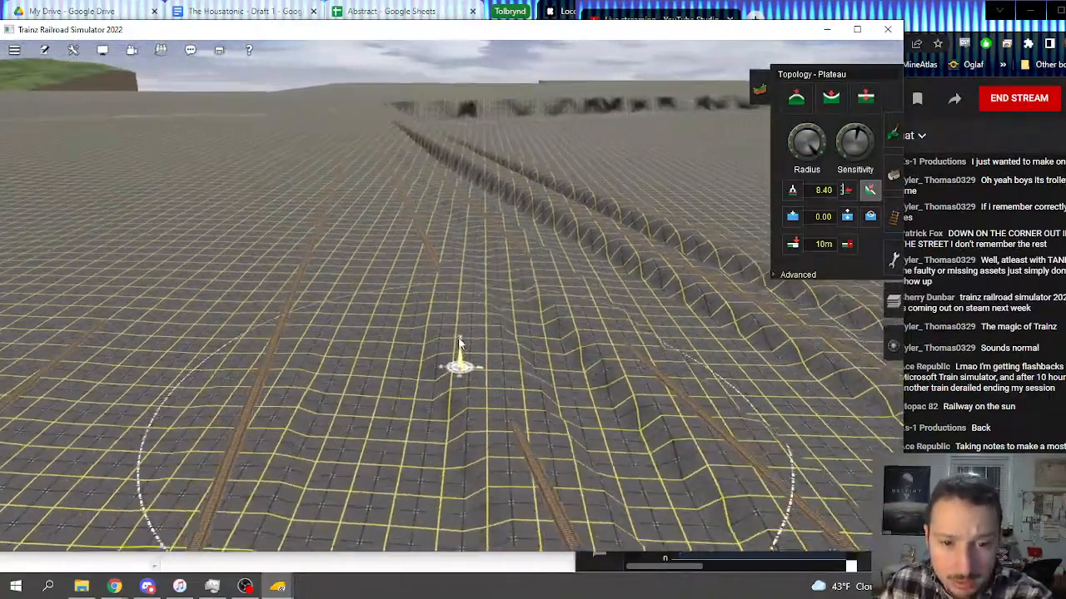
mouse_move(612, 397)
left_mouse_down()
mouse_move(507, 380)
mouse_move(568, 288)
mouse_move(495, 251)
left_mouse_up()
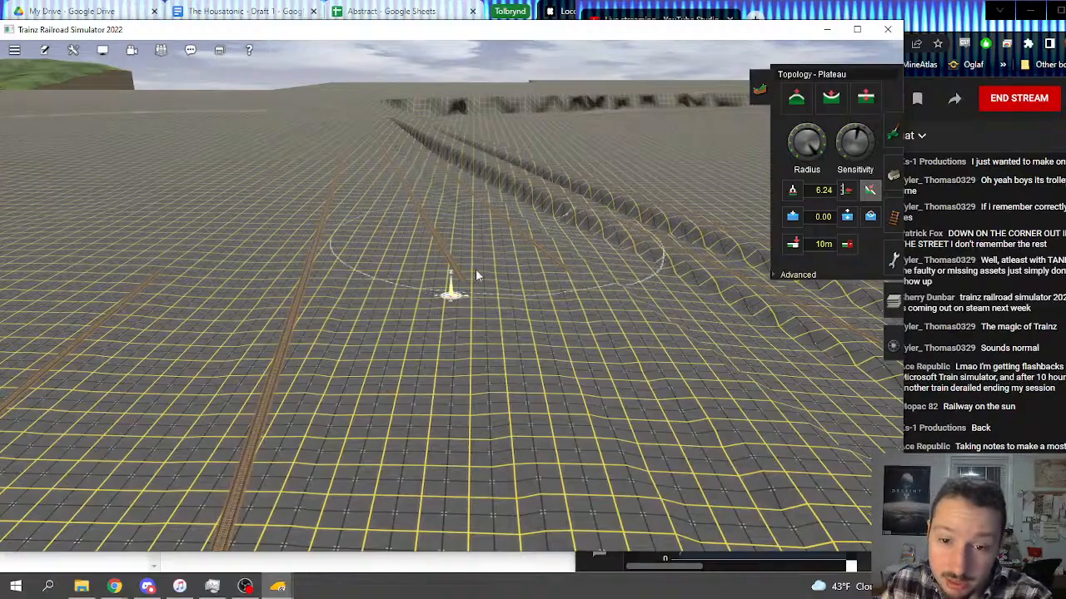
right_click(660, 399)
key("Left")
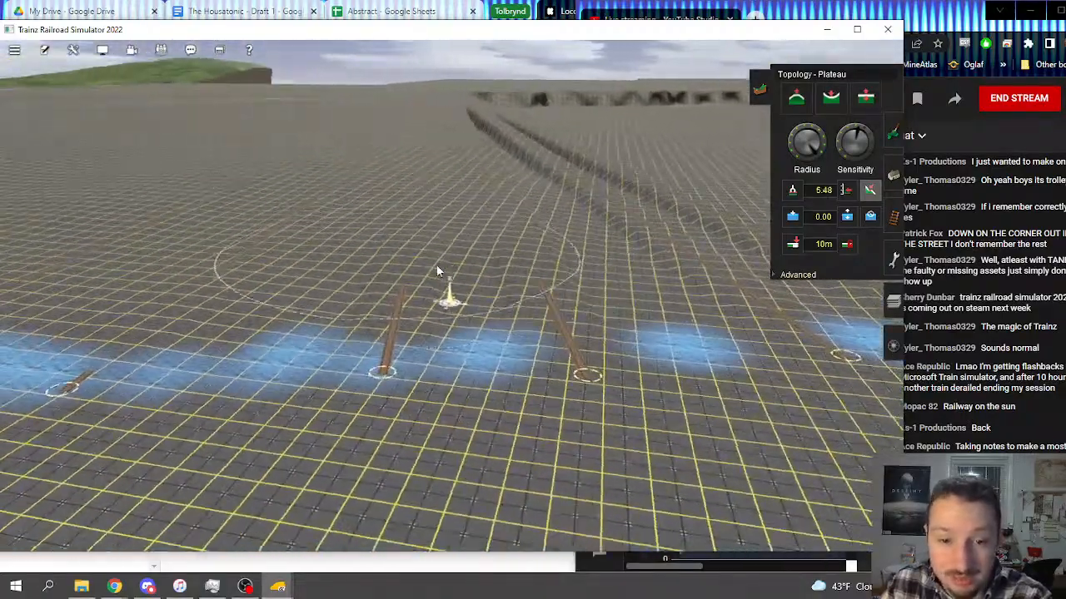
mouse_move(419, 291)
left_mouse_down()
mouse_move(415, 321)
mouse_move(474, 236)
left_mouse_up()
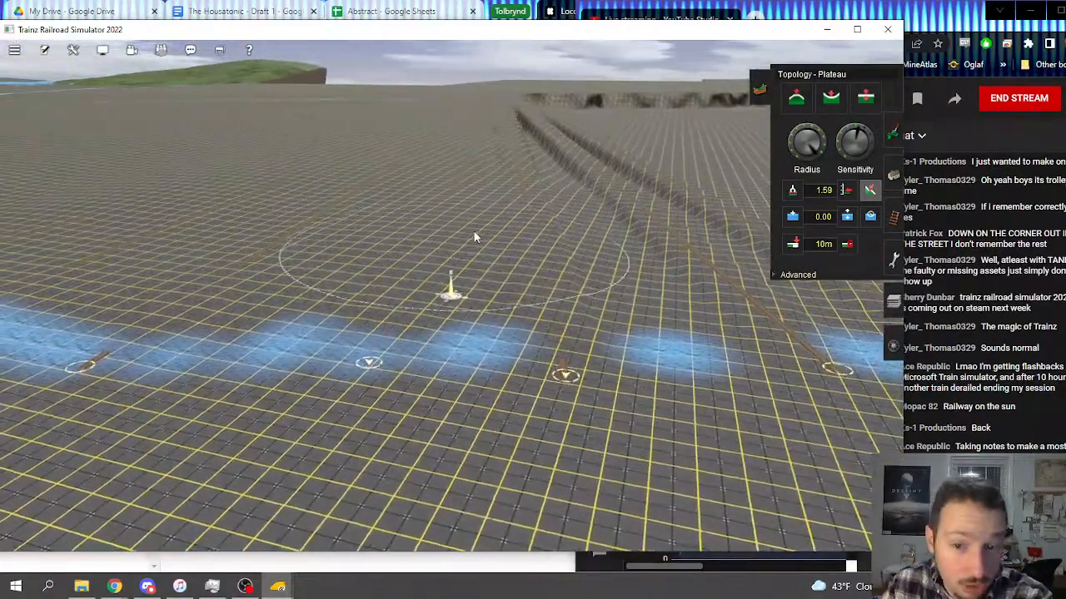
Step: Plateau the ground around the track ends along the blue strip
right_click(311, 287)
key("Left")
mouse_move(266, 354)
left_mouse_down()
mouse_move(204, 359)
mouse_move(306, 420)
left_mouse_up()
right_click(335, 421)
key("Right")
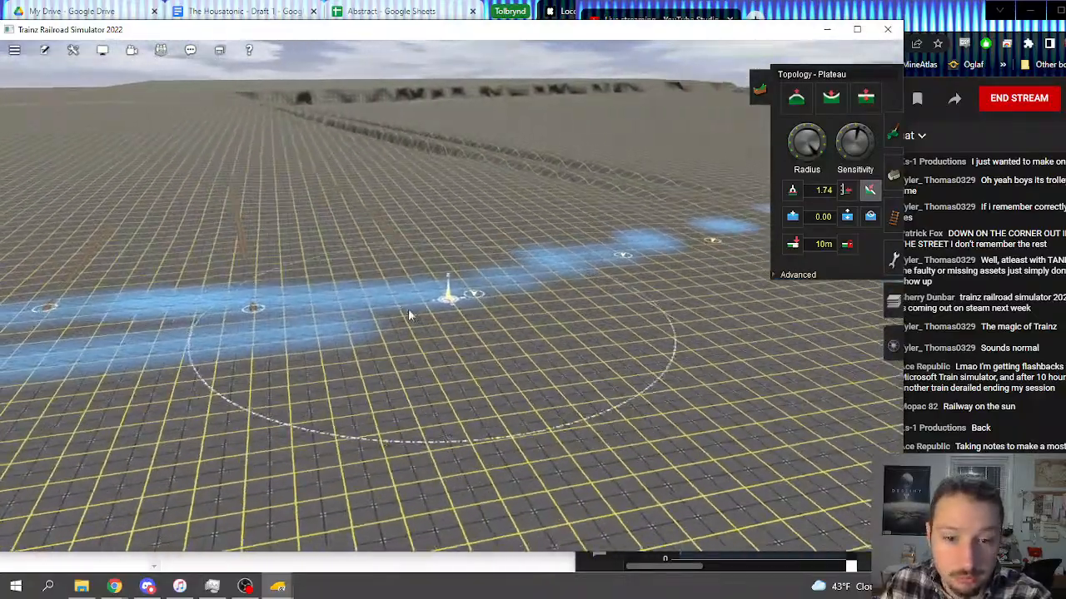
left_click_drag(408, 309, 385, 233)
Step: Examine the levelled ground beside the blue strip from a low angle and from several directions
right_click(423, 260)
key("Left")
key("Down")
key("Left")
key("Down")
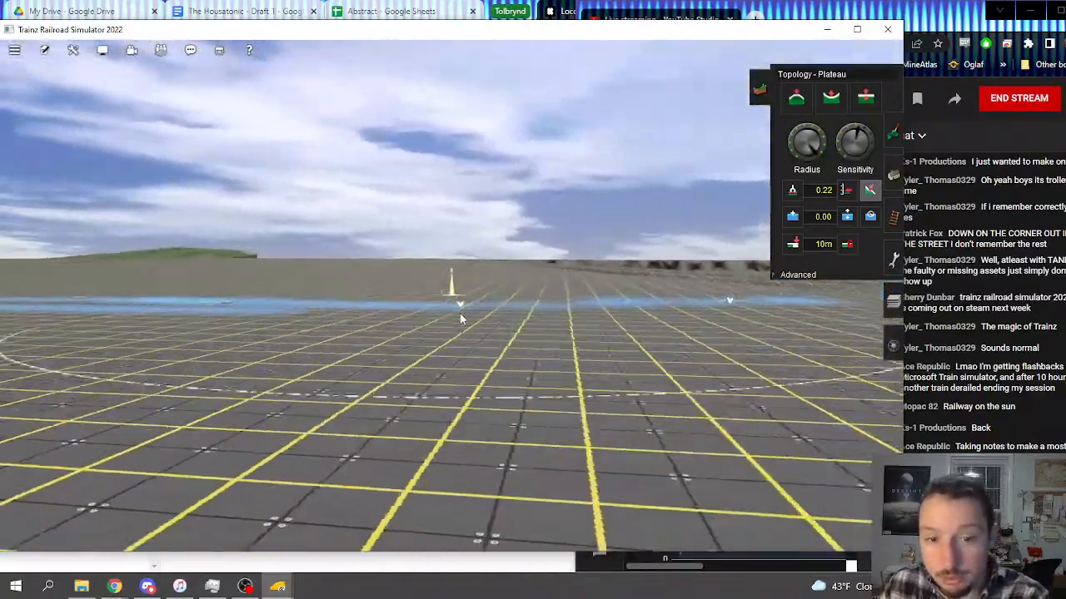
key("Up")
right_click(464, 284)
right_click(468, 275)
right_click(316, 271)
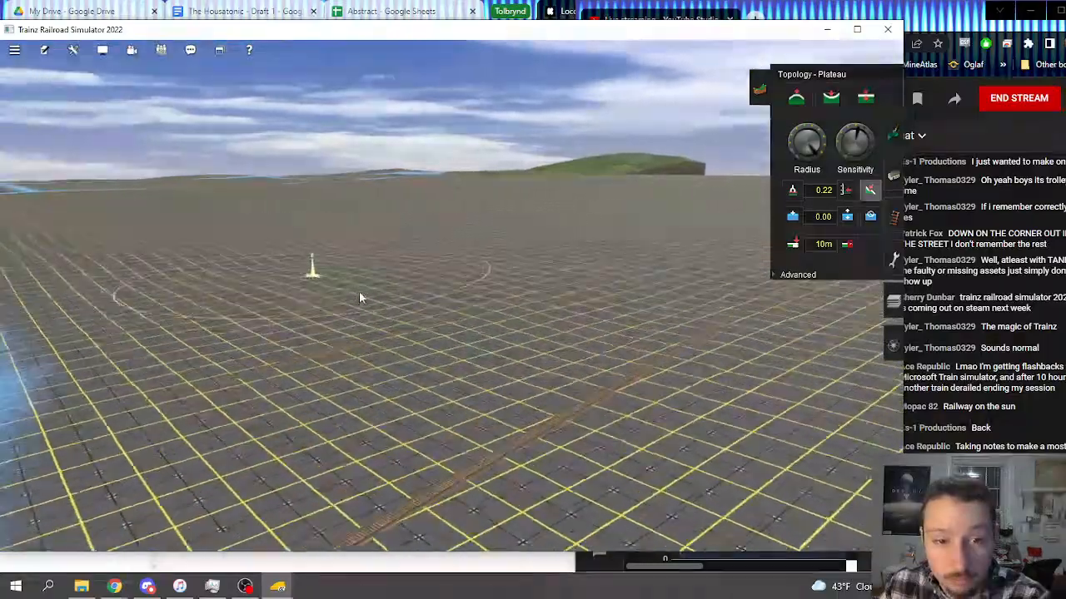
Step: Level the ground beside the outer track just upslope of the blue strip
key("Right")
right_click(383, 276)
key("Left")
key("Up")
mouse_move(313, 248)
left_mouse_down()
mouse_move(373, 286)
mouse_move(476, 230)
mouse_move(529, 252)
left_mouse_up()
right_click(577, 296)
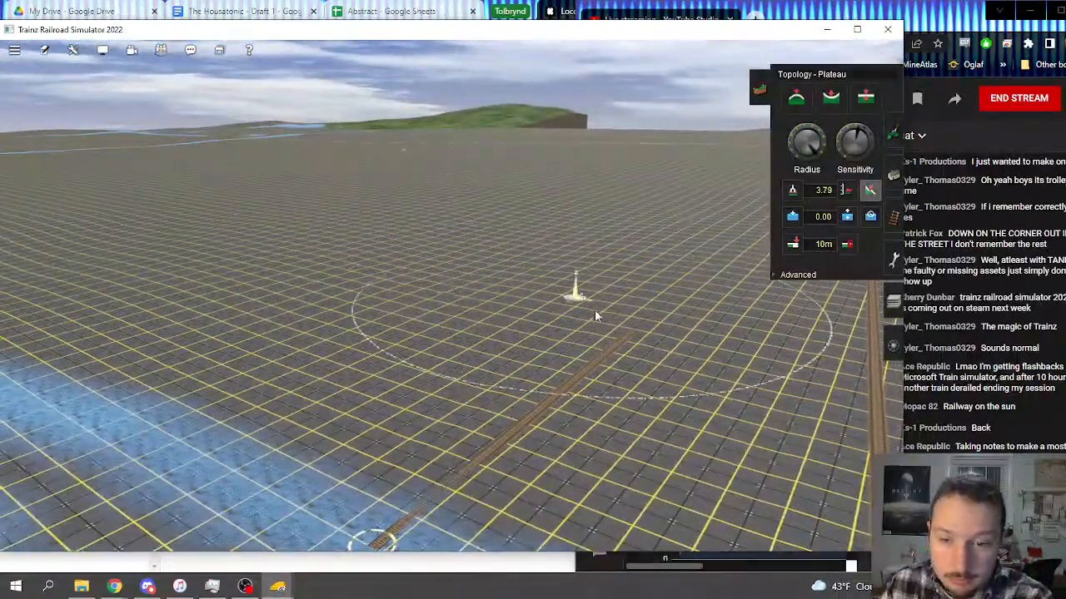
Step: Apply the Plateau tool to the upper part of the deep ridges where the tracks converge
key("Right")
right_click(571, 266)
right_click(574, 251)
right_click(483, 239)
key("Left")
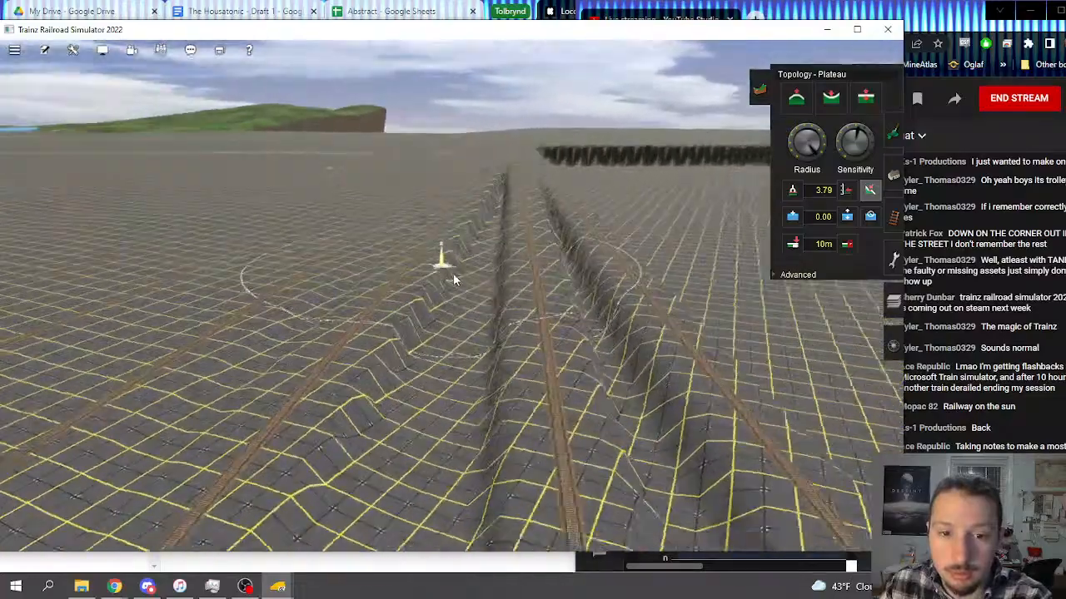
key("Up")
mouse_move(460, 233)
left_mouse_down()
mouse_move(527, 142)
mouse_move(436, 236)
mouse_move(449, 203)
mouse_move(485, 197)
left_mouse_up()
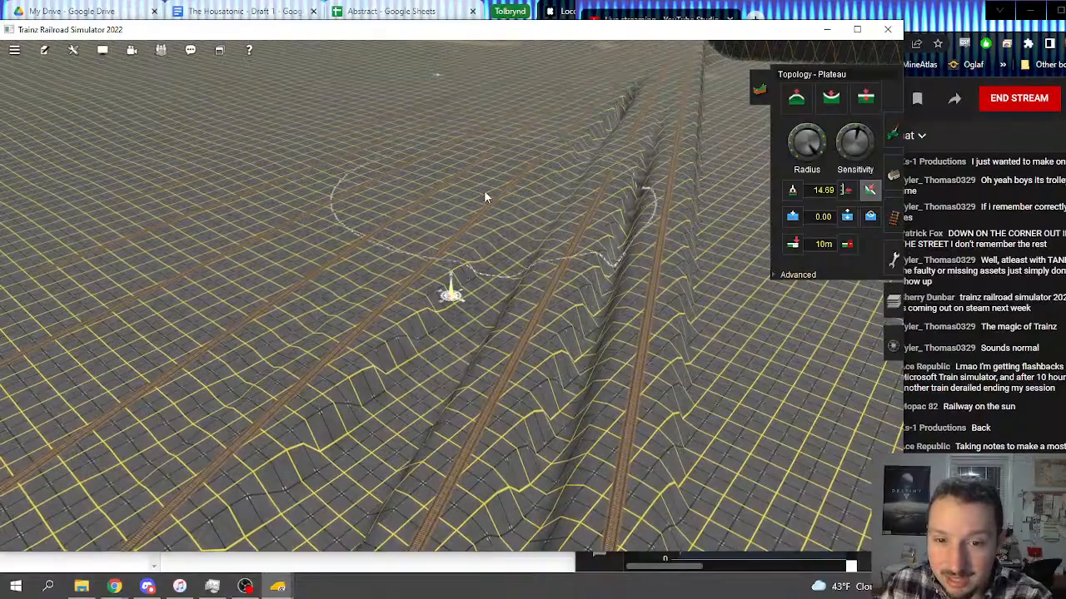
Step: Flatten the stepped ridge between the outer tracks below the convergence
key("Down")
key("Right")
key("Left")
left_click_drag(441, 327, 433, 308)
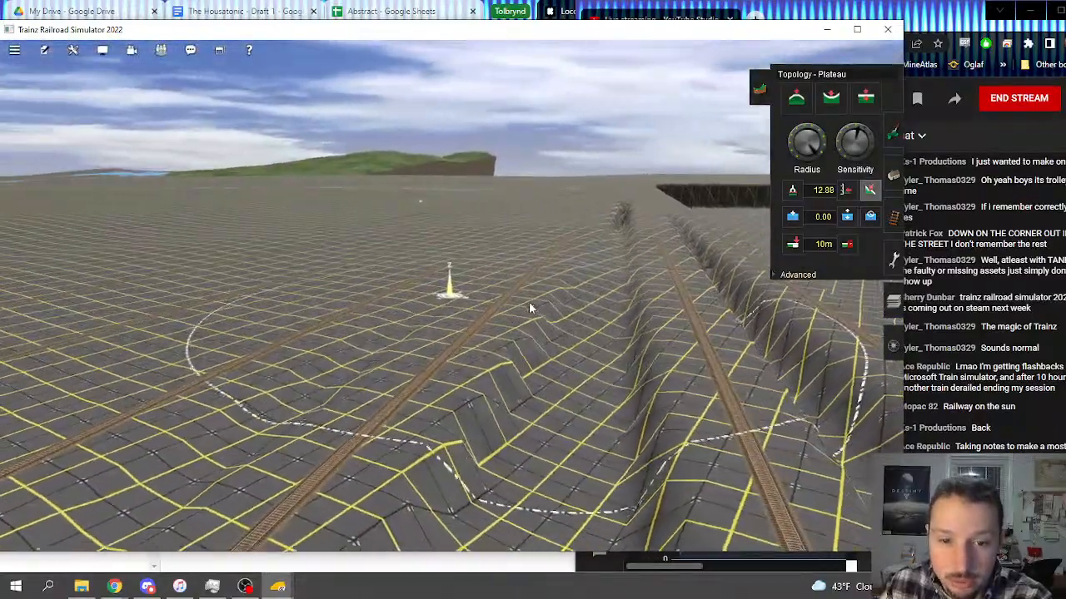
left_click_drag(529, 304, 492, 328)
right_click(519, 343)
Step: Plateau the ground on both sides of the track next to the deep trench, working down the slope
mouse_move(352, 329)
left_mouse_down()
mouse_move(368, 309)
mouse_move(398, 317)
mouse_move(325, 314)
mouse_move(358, 343)
mouse_move(423, 316)
mouse_move(388, 318)
mouse_move(450, 299)
mouse_move(410, 307)
mouse_move(429, 325)
left_mouse_up()
right_click(358, 342)
right_click(417, 352)
right_click(448, 342)
key("Left")
right_click(428, 340)
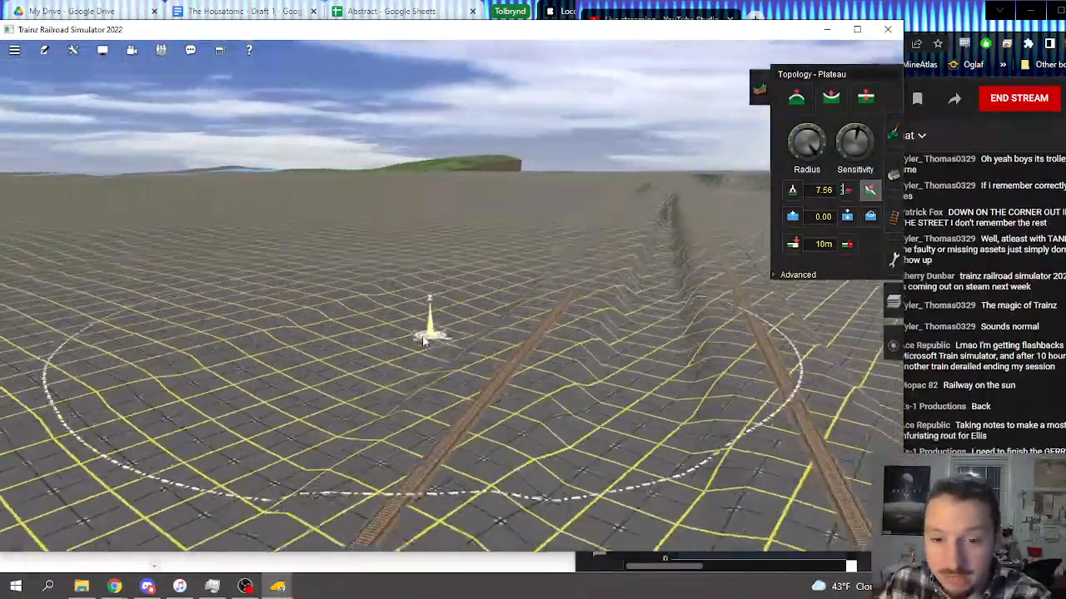
key("Up")
mouse_move(487, 309)
left_mouse_down()
mouse_move(471, 310)
mouse_move(550, 310)
mouse_move(338, 343)
mouse_move(299, 326)
mouse_move(375, 414)
mouse_move(340, 328)
mouse_move(575, 358)
mouse_move(544, 313)
mouse_move(545, 252)
mouse_move(577, 200)
mouse_move(586, 213)
mouse_move(579, 206)
left_mouse_up()
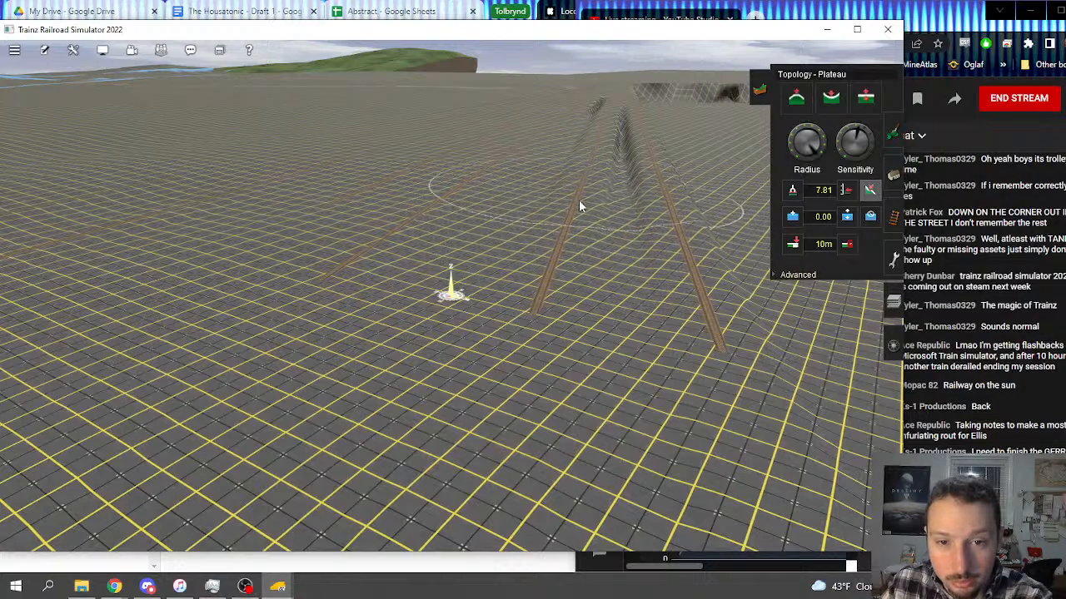
Step: Check where the graded area lies on the overview map of the whole route
right_click(579, 207)
scroll(541, 245, "down", 10)
scroll(467, 269, "down", 12)
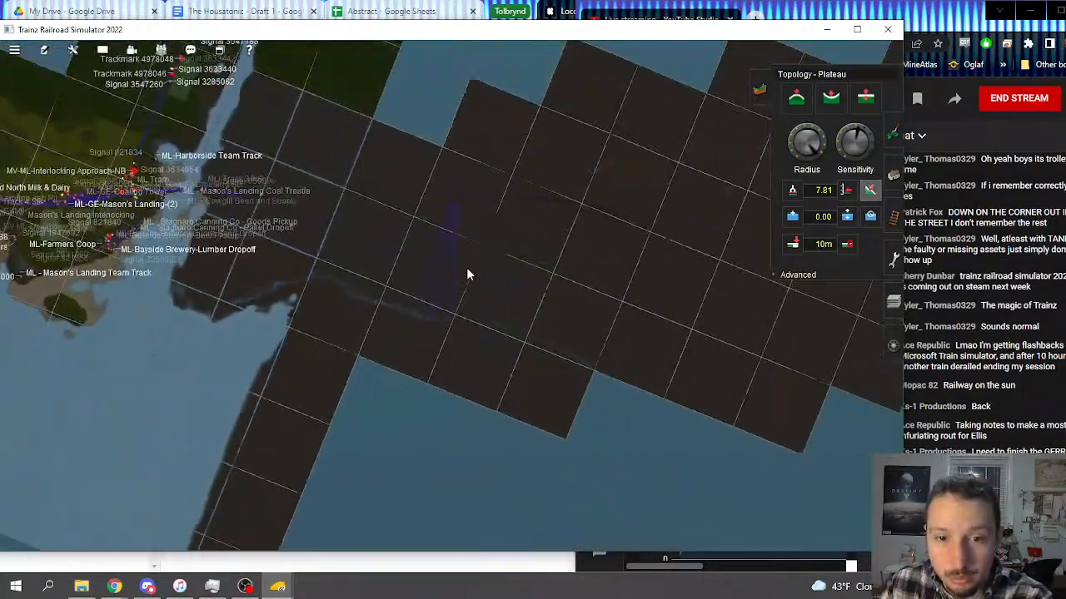
scroll(459, 271, "down", 6)
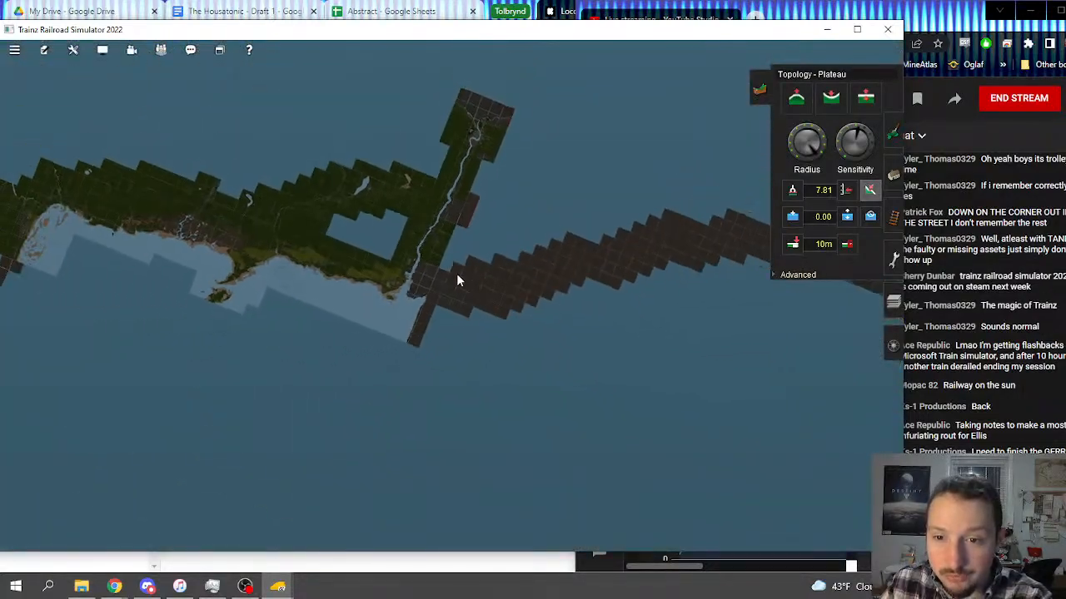
scroll(456, 282, "up", 10)
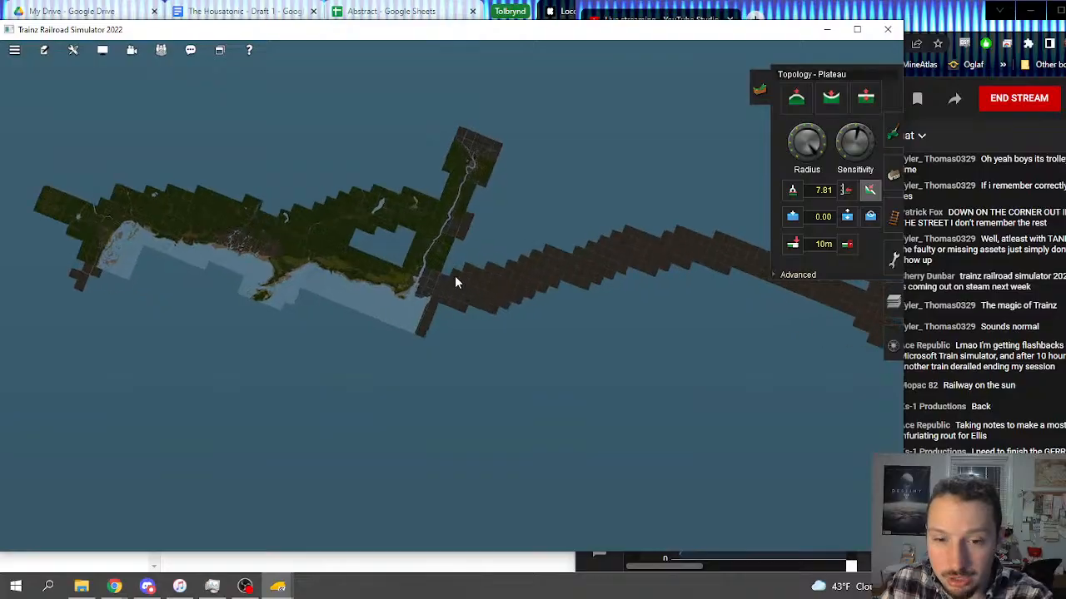
scroll(453, 284, "up", 8)
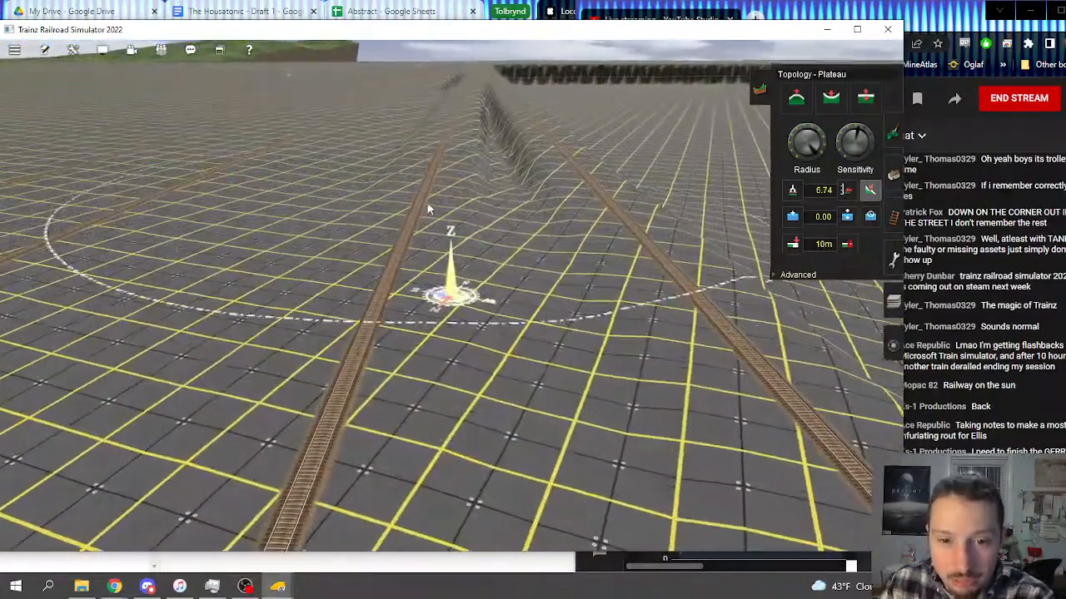
Step: Fill in the remaining deep trench beside the central track, working up toward the long terrain edge
right_click(436, 157)
left_click(488, 325)
mouse_move(488, 323)
left_mouse_down()
mouse_move(488, 201)
mouse_move(512, 196)
mouse_move(479, 192)
mouse_move(489, 159)
left_mouse_up()
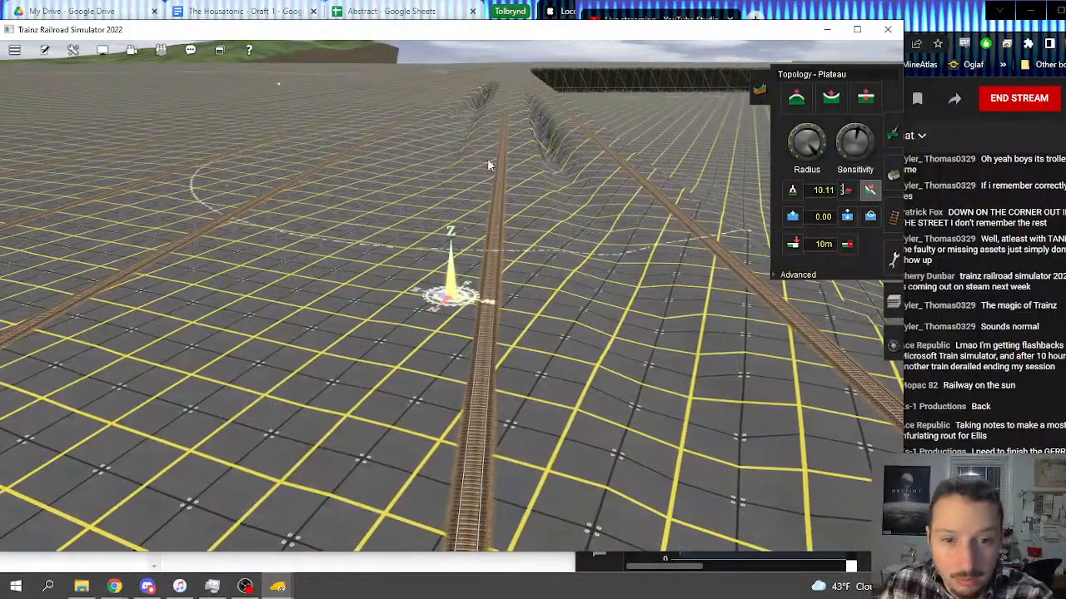
mouse_move(374, 159)
left_mouse_down()
mouse_move(447, 130)
mouse_move(519, 148)
mouse_move(501, 130)
left_mouse_up()
right_click(490, 129)
mouse_move(454, 162)
left_mouse_down()
mouse_move(435, 195)
mouse_move(393, 171)
mouse_move(395, 136)
mouse_move(418, 109)
mouse_move(416, 127)
mouse_move(404, 125)
mouse_move(408, 115)
left_mouse_up()
left_click(407, 102)
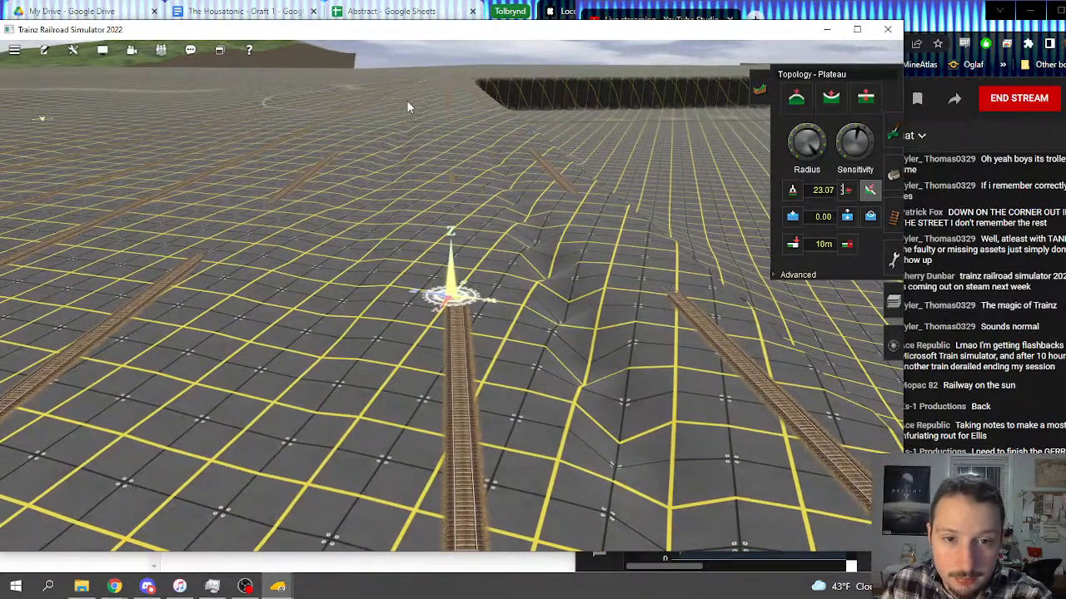
Step: Even out the bumps between the buried track sections and the hollow alongside them
left_click_drag(423, 178, 389, 140)
left_click(388, 138)
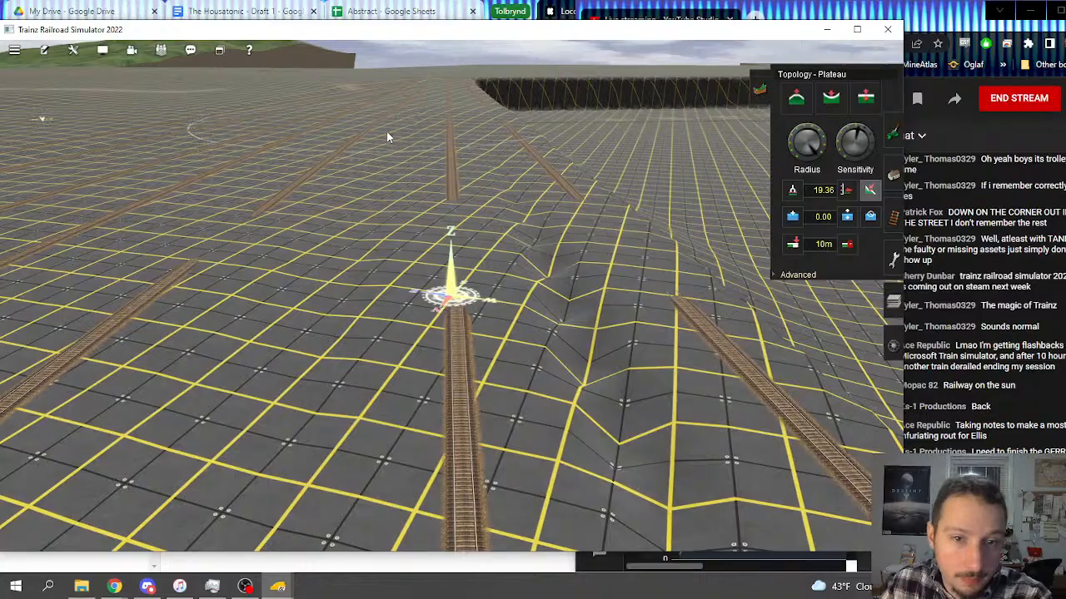
left_click(390, 107)
left_click(359, 212)
left_click_drag(358, 212, 374, 256)
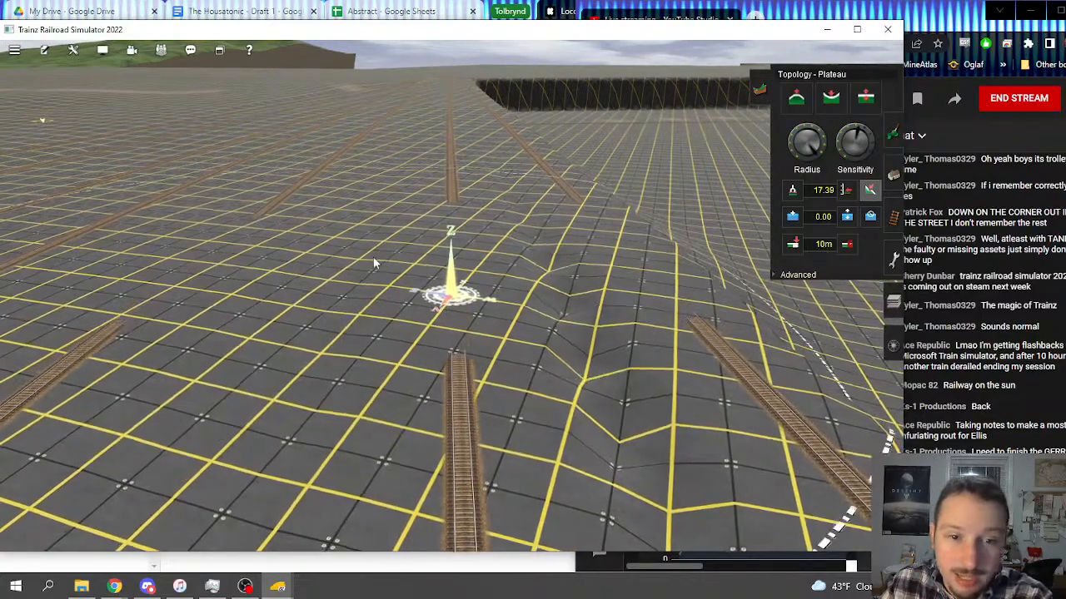
right_click(373, 256)
scroll(533, 304, "down", 2)
mouse_move(550, 310)
left_mouse_down()
mouse_move(617, 269)
mouse_move(673, 303)
left_mouse_up()
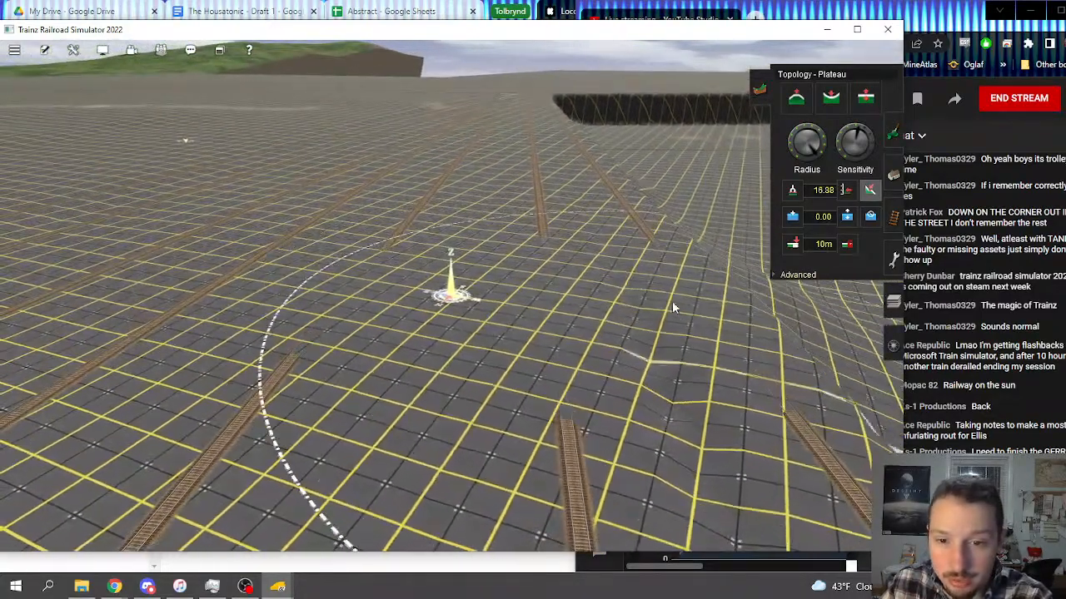
Step: Level the dip between the central track and its neighbour on the terrain-edge side
right_click(539, 350)
mouse_move(532, 363)
left_mouse_down()
mouse_move(535, 375)
mouse_move(488, 336)
mouse_move(485, 375)
mouse_move(524, 284)
mouse_move(484, 345)
left_mouse_up()
right_click(482, 379)
right_click(479, 341)
key("Down")
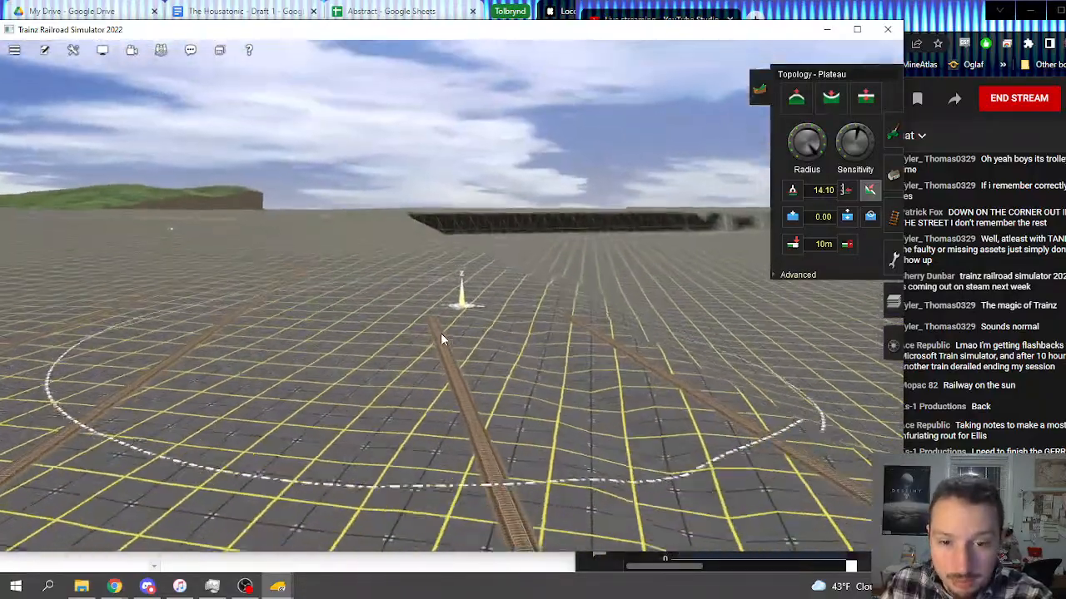
mouse_move(419, 287)
left_mouse_down()
mouse_move(516, 328)
mouse_move(466, 358)
left_mouse_up()
right_click(453, 358)
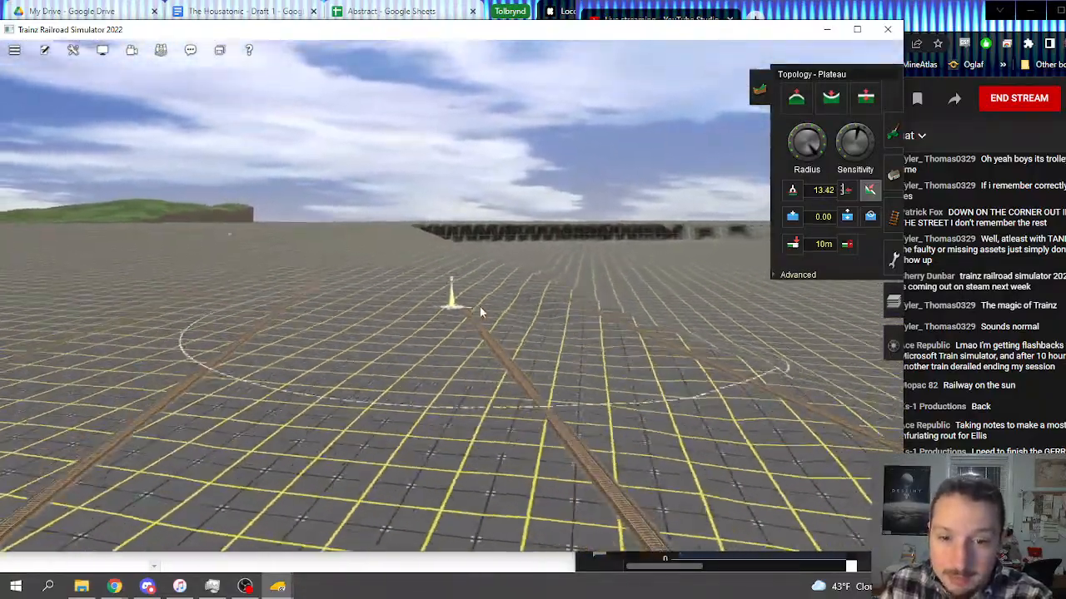
Step: Extend the levelled grade farther down the slope across the lower track sections
key("Left")
mouse_move(471, 262)
left_mouse_down()
mouse_move(522, 279)
mouse_move(497, 291)
mouse_move(459, 354)
mouse_move(517, 337)
mouse_move(439, 288)
mouse_move(419, 362)
left_mouse_up()
right_click(410, 360)
key("Right")
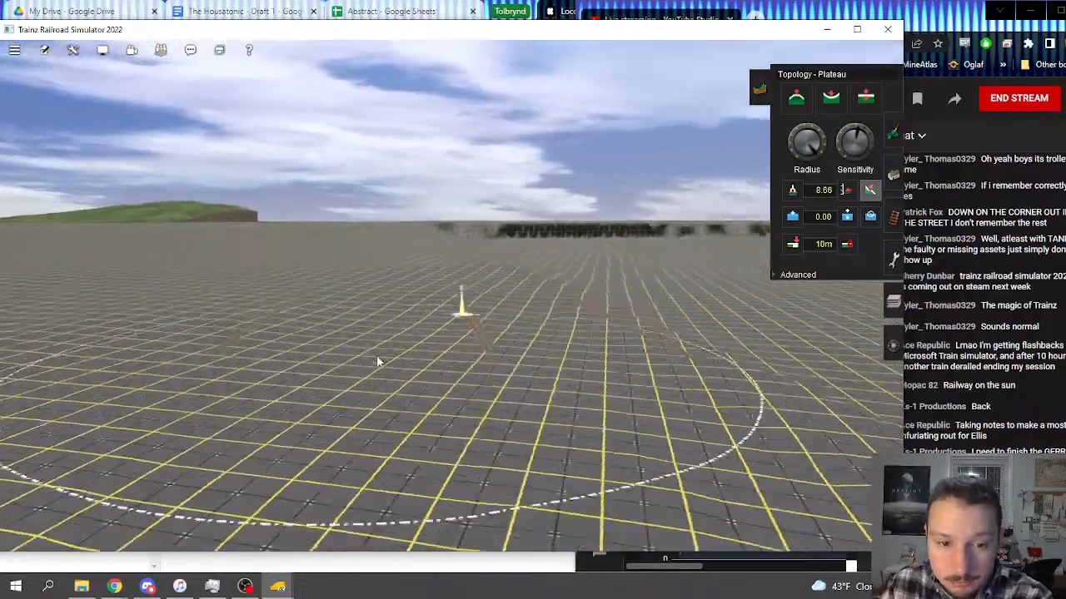
mouse_move(338, 270)
left_mouse_down()
mouse_move(350, 310)
mouse_move(332, 313)
left_mouse_up()
mouse_move(354, 296)
right_mouse_down()
mouse_move(394, 278)
mouse_move(457, 293)
right_mouse_up()
Step: Plateau the ground across the converging tracks on the upper slope below the terrain edge
key("Right")
key("Left")
key("Up")
key("Left")
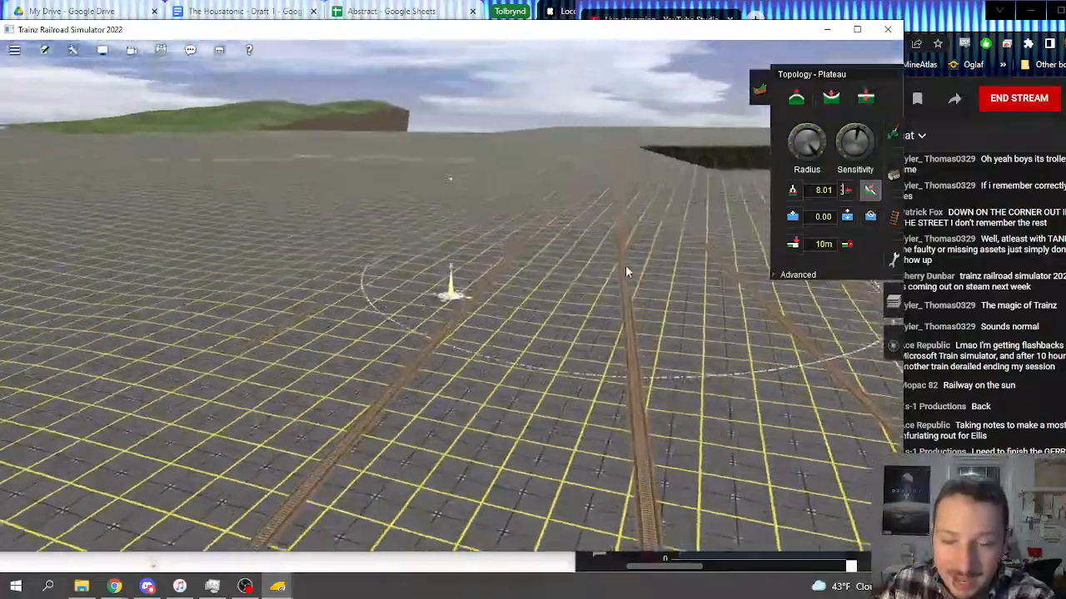
mouse_move(633, 223)
left_mouse_down()
mouse_move(578, 273)
mouse_move(598, 210)
left_mouse_up()
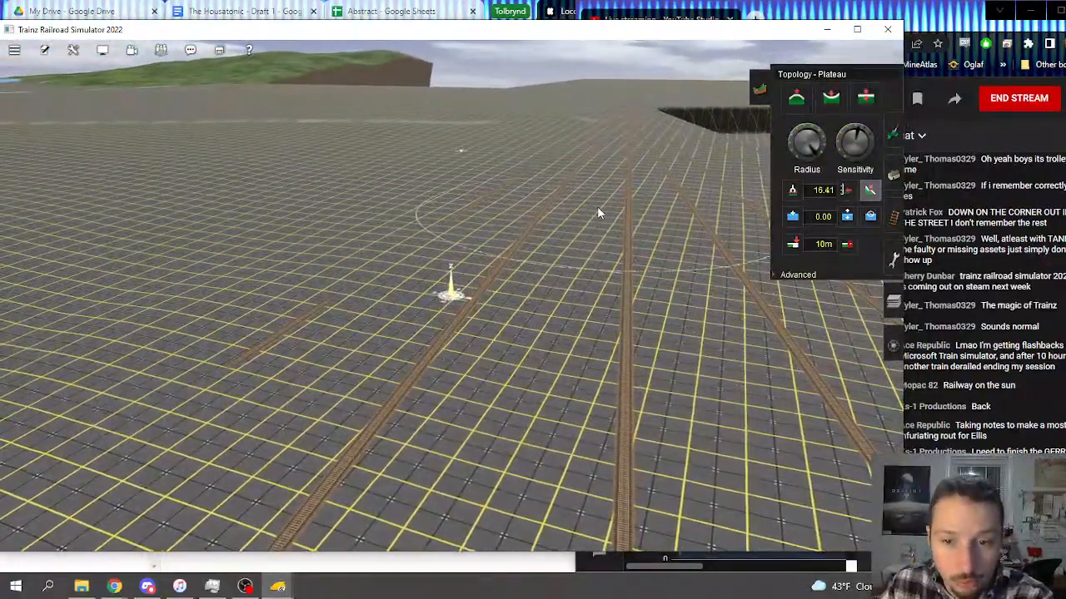
mouse_move(574, 211)
right_mouse_down()
mouse_move(419, 245)
mouse_move(400, 291)
right_mouse_up()
Step: Smooth the surface around the central tracks near the dark drop at the terrain edge
key("Down")
key("Up")
key("Left")
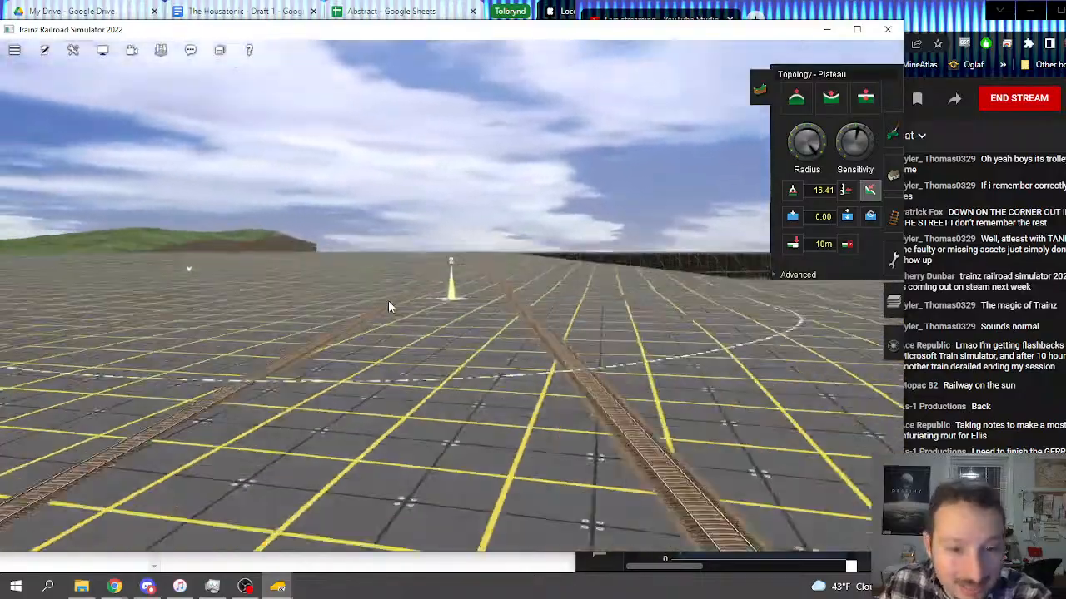
key("Up")
scroll(403, 305, "down", 3)
left_click(326, 261)
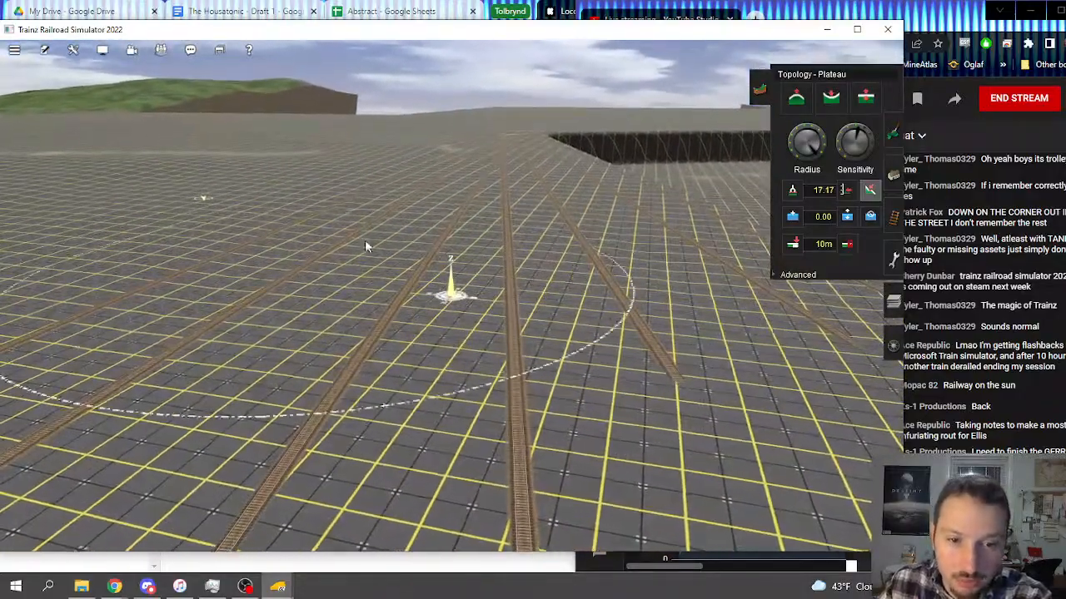
Step: Level the high ground at the upper ends of the tracks where they approach their meeting point
right_click(370, 207)
key("Left")
left_click(487, 290)
mouse_move(487, 289)
left_mouse_down()
mouse_move(541, 193)
mouse_move(512, 203)
mouse_move(585, 171)
left_mouse_up()
left_click(543, 180)
left_click(578, 183)
left_click(590, 161)
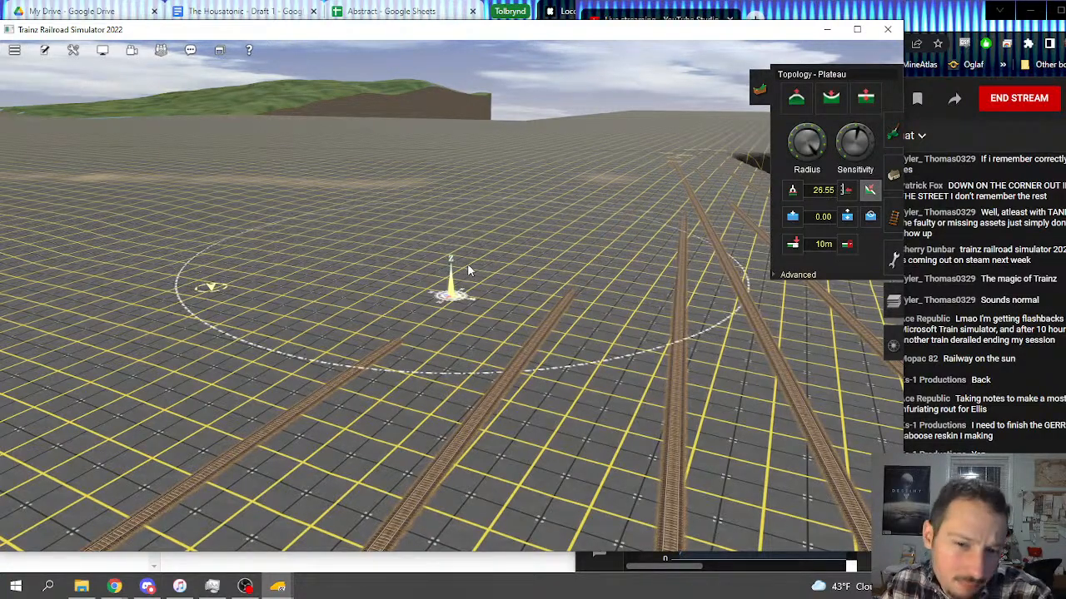
Step: Plateau the ground between the temporary tracks, continuing the grade down the slope to the painted river
scroll(450, 324, "up", 5)
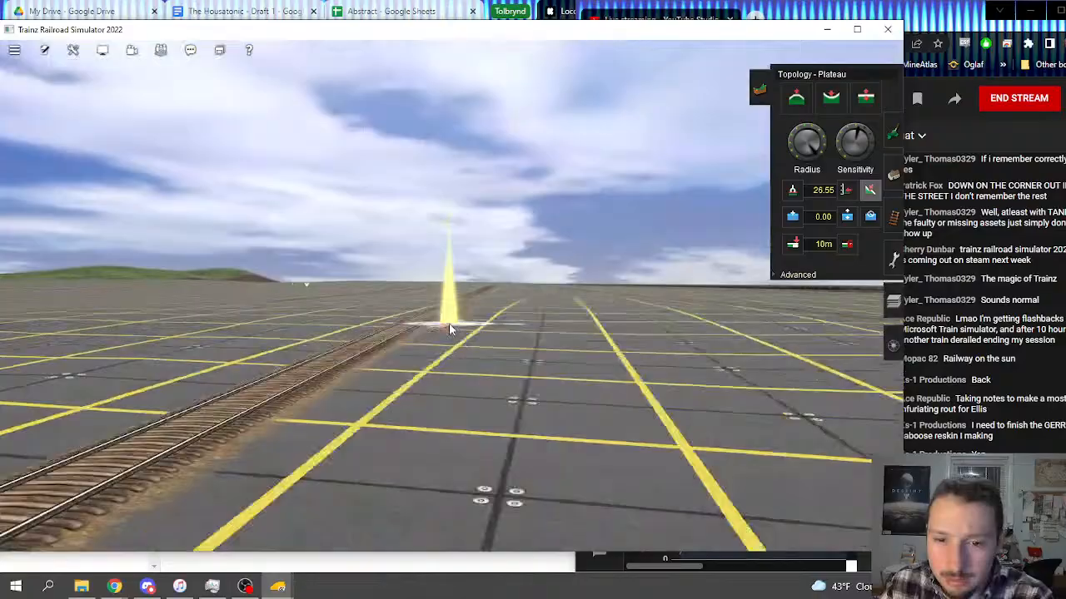
scroll(445, 291, "down", 5)
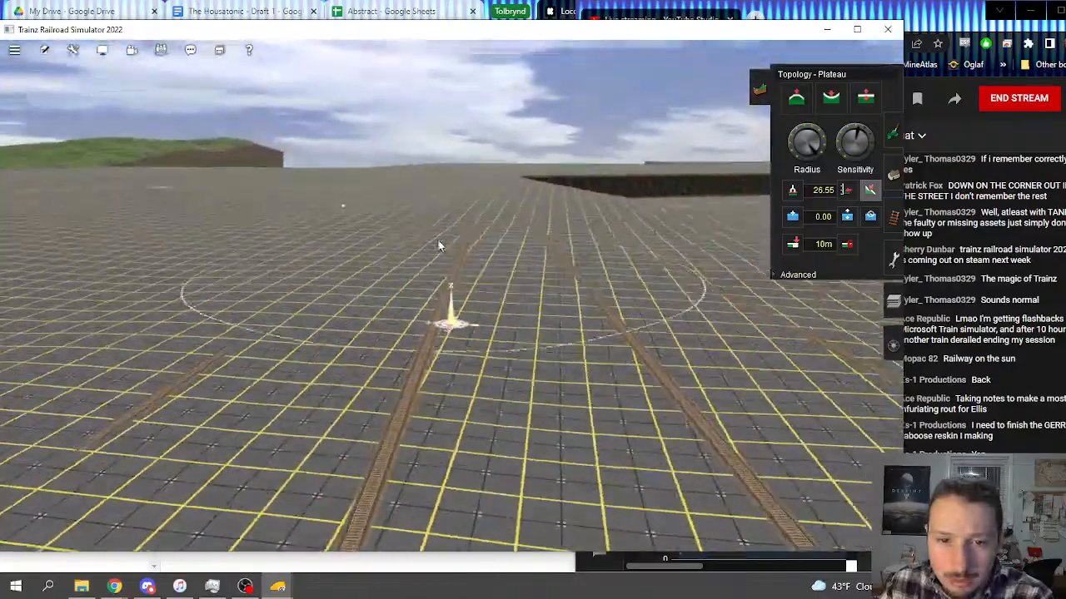
right_click(437, 238)
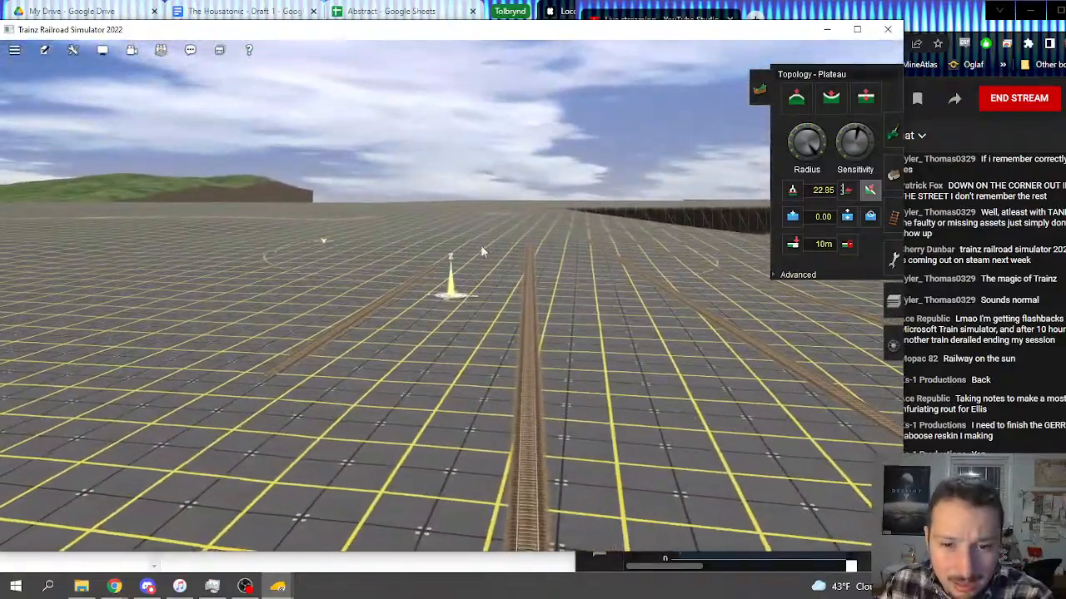
right_click(468, 329)
key("Right")
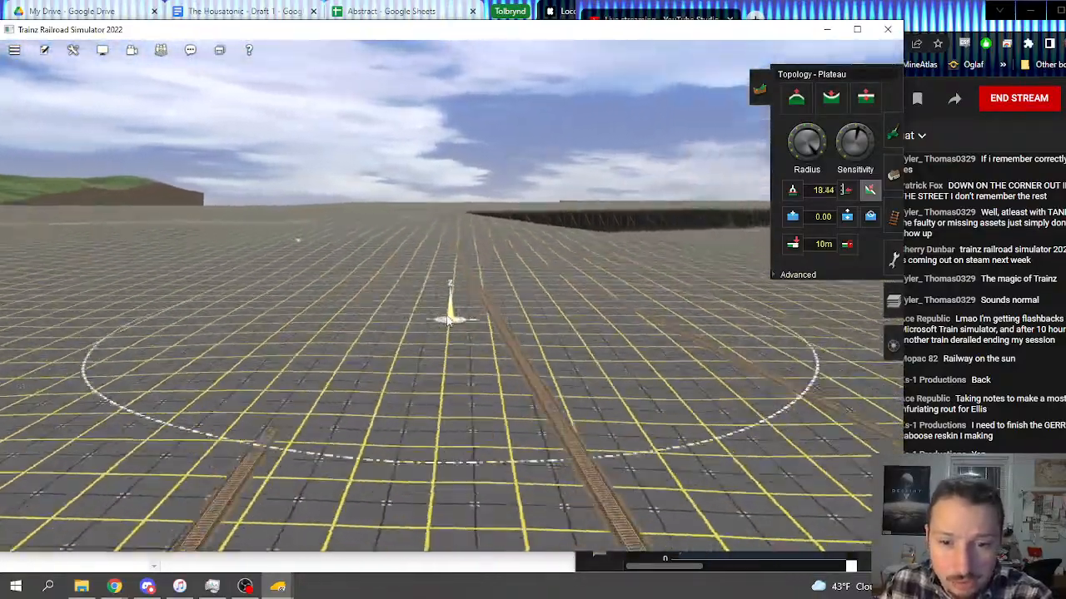
right_click(471, 325)
key("Left")
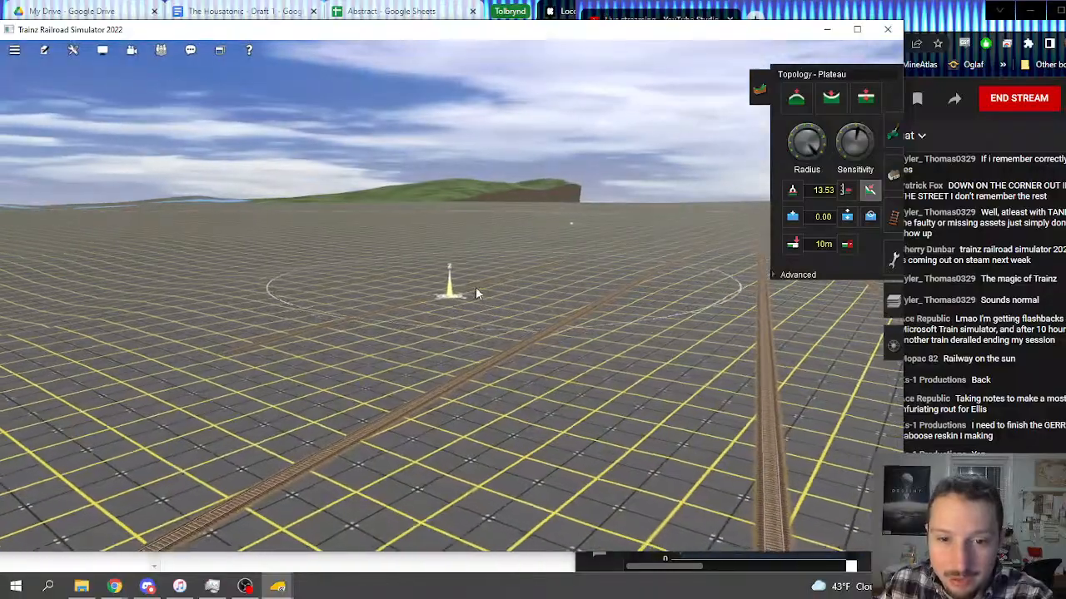
right_click(472, 330)
key("Right")
right_click(403, 352)
right_click_drag(403, 351, 425, 295)
key("Right")
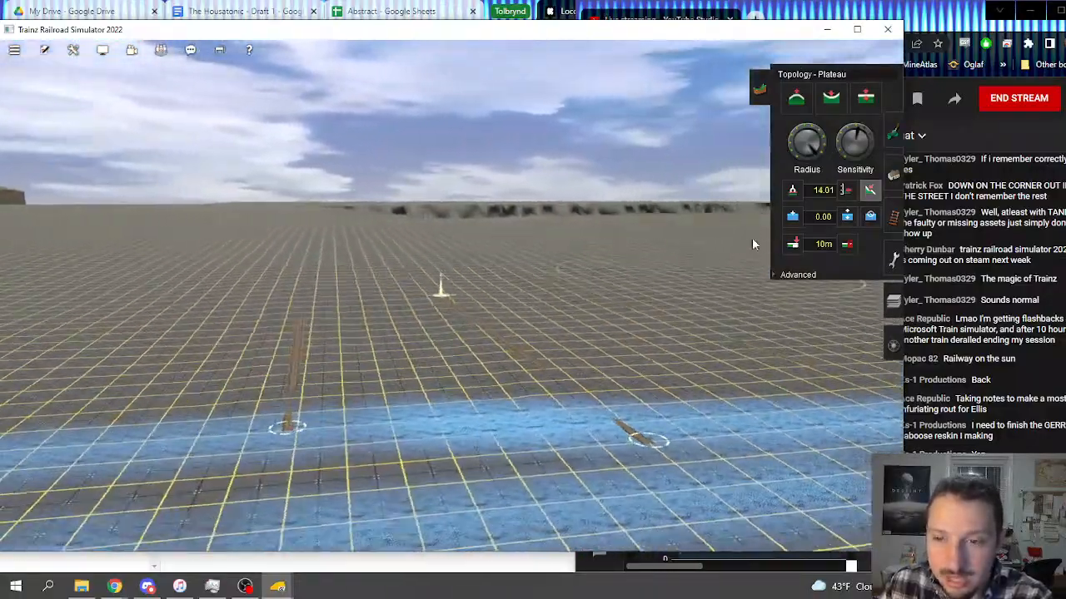
Step: Delete the temporary guide tracks running down the graded slope from the dark drop to the river
key("Up")
left_click(894, 220)
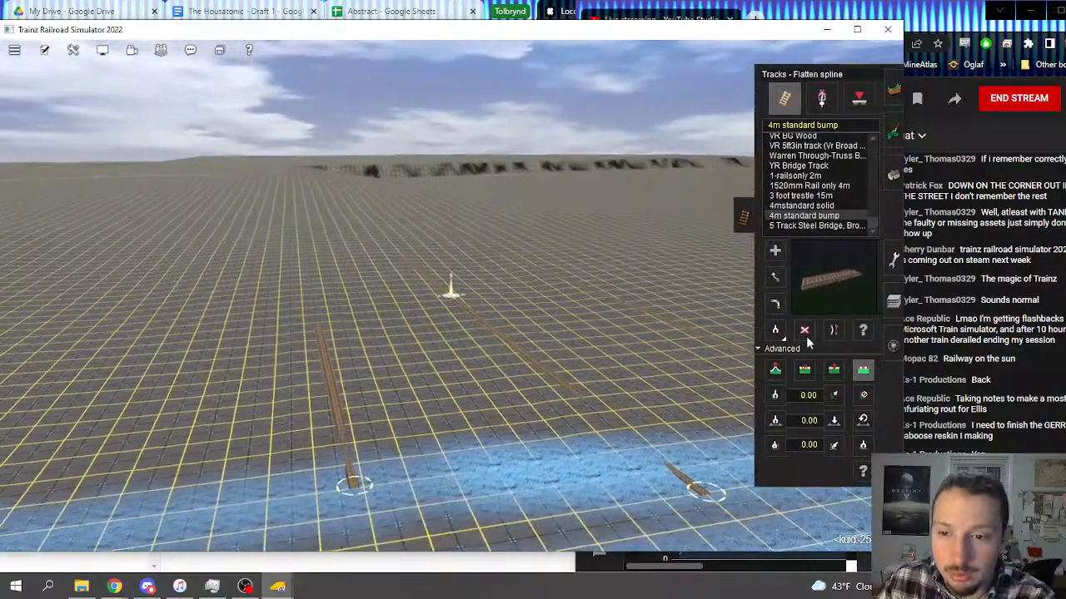
left_click(808, 332)
left_click(319, 370)
left_click(460, 327)
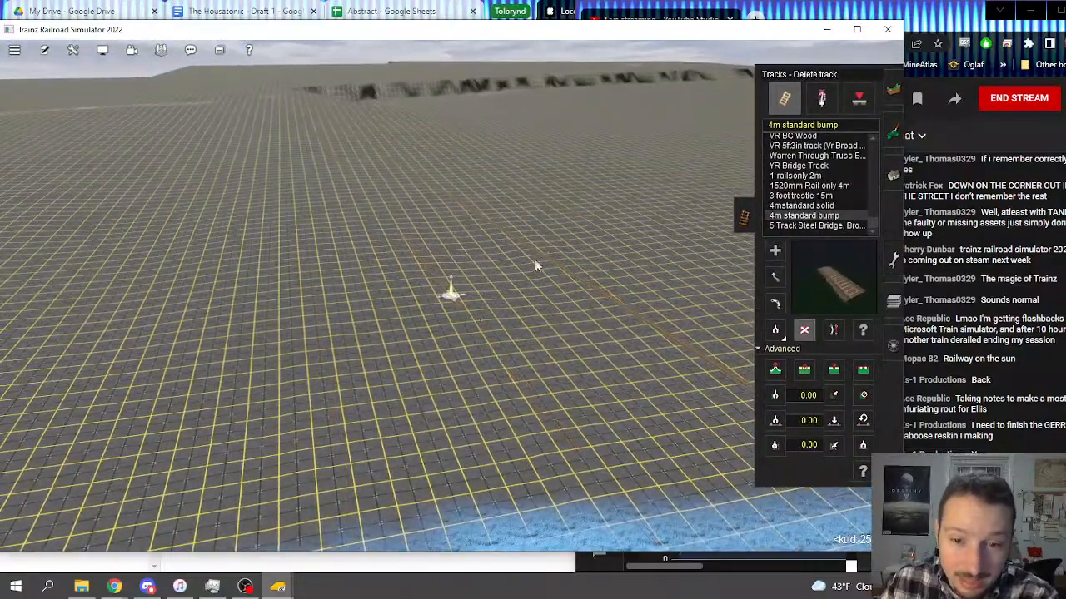
right_click_drag(550, 184, 472, 276)
key("Left")
left_click(474, 275)
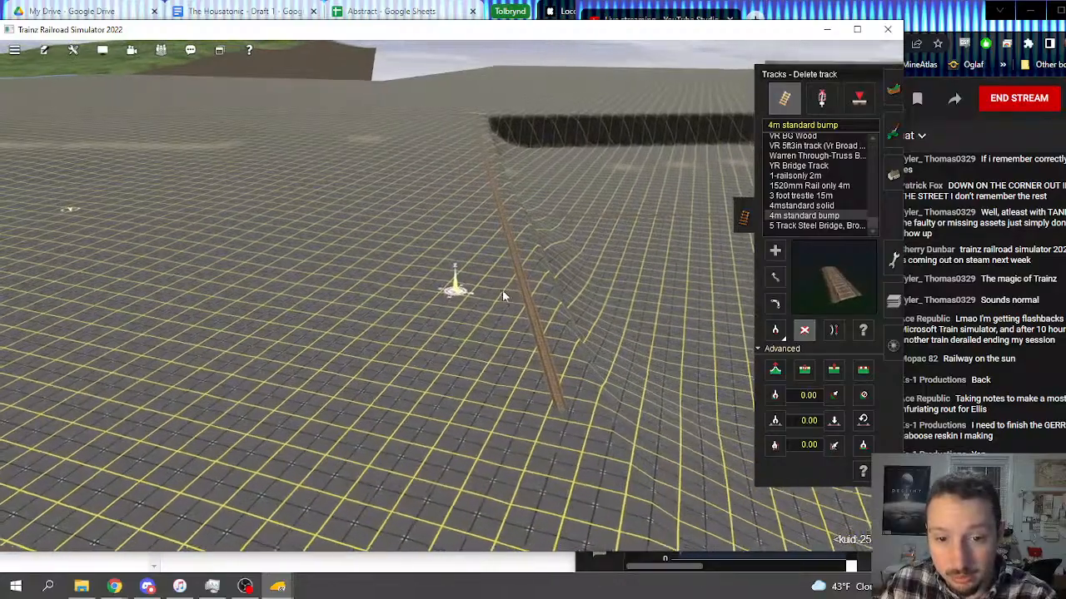
left_click(510, 284)
Step: Examine the graded area and its surroundings from overhead and at ground level, between the river and the painted brown strip
right_click(485, 266)
scroll(475, 262, "down", 4)
scroll(475, 264, "down", 8)
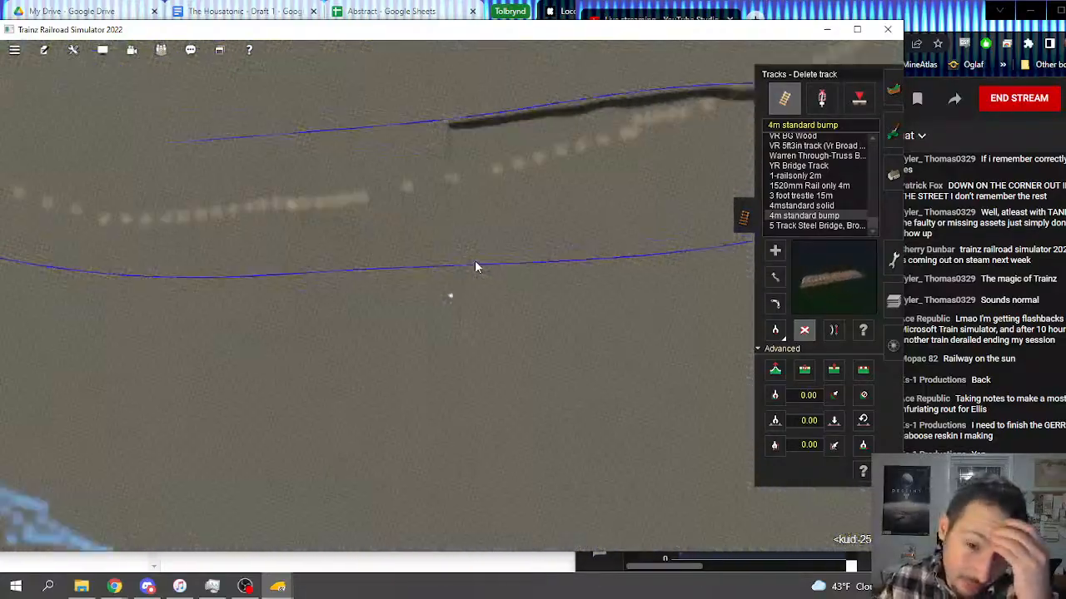
right_click(465, 263)
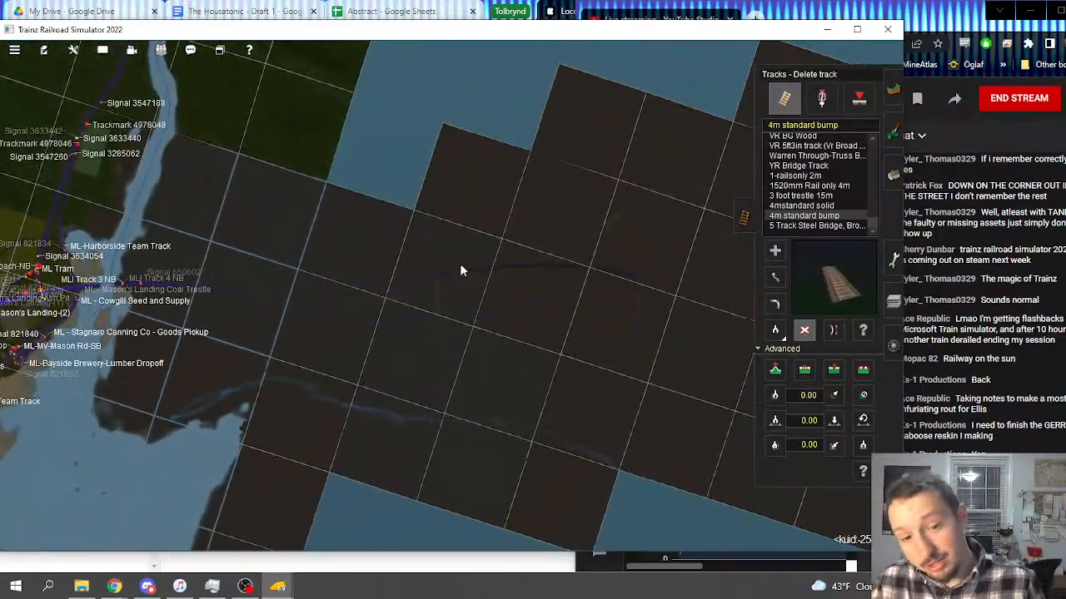
right_click(437, 316)
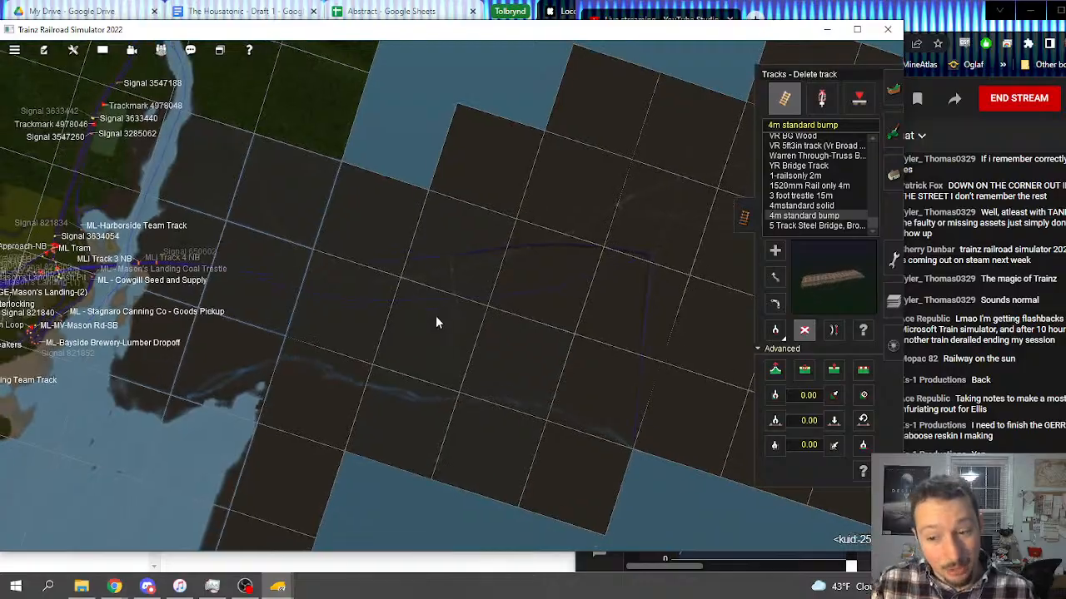
scroll(431, 303, "up", 8)
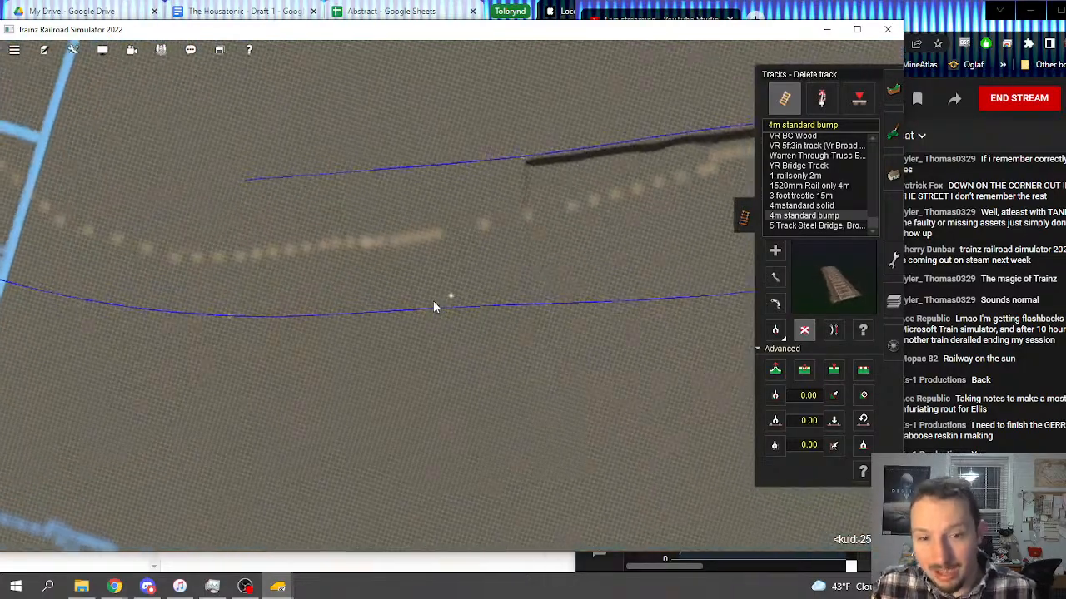
key("Left")
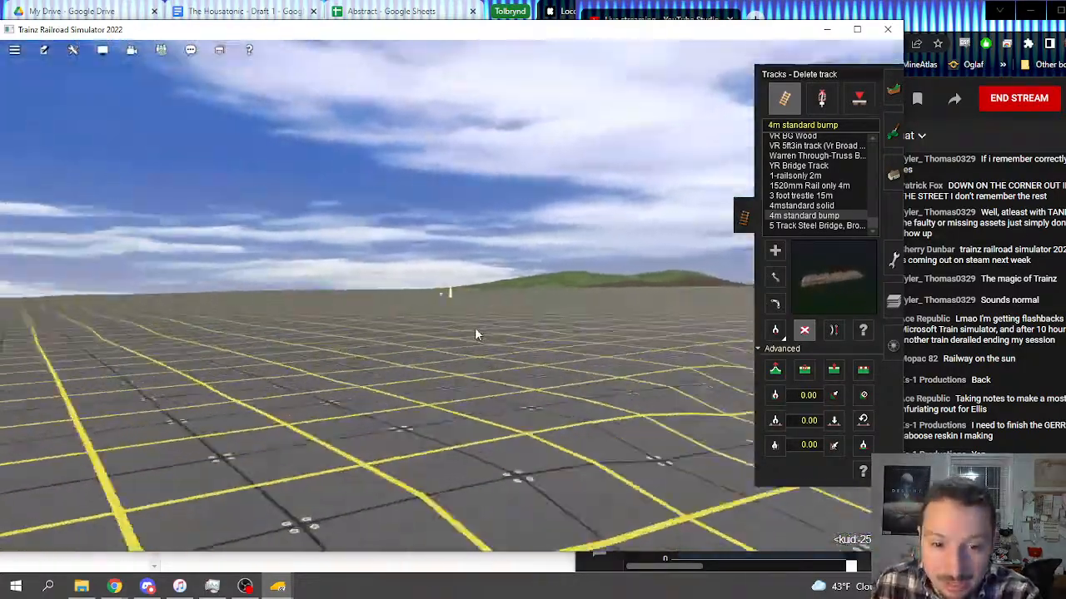
right_click(470, 319)
right_click(486, 288)
scroll(486, 289, "down", 2)
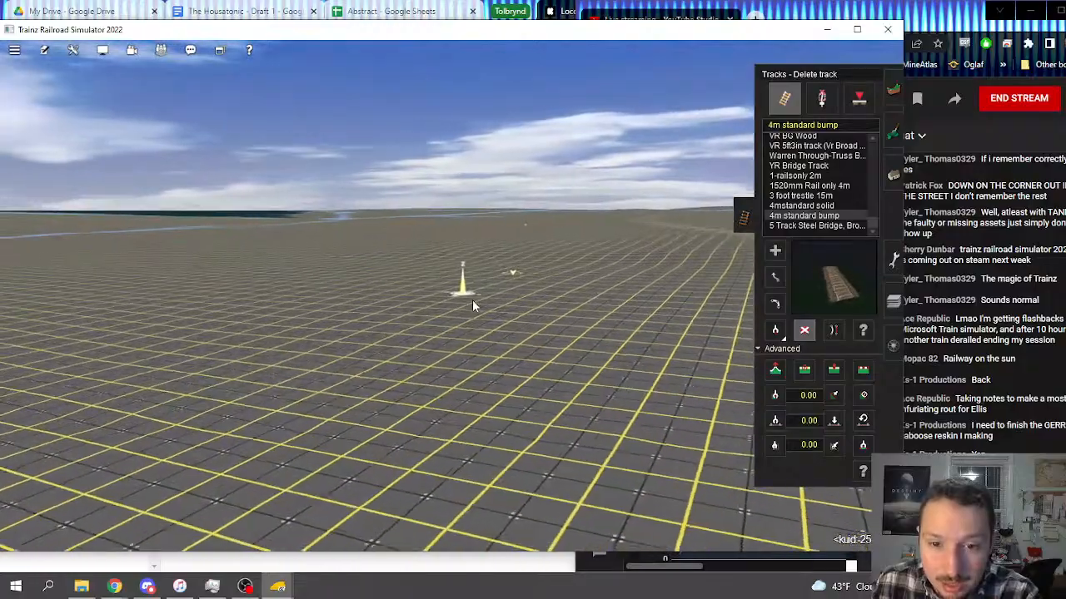
scroll(472, 300, "down", 3)
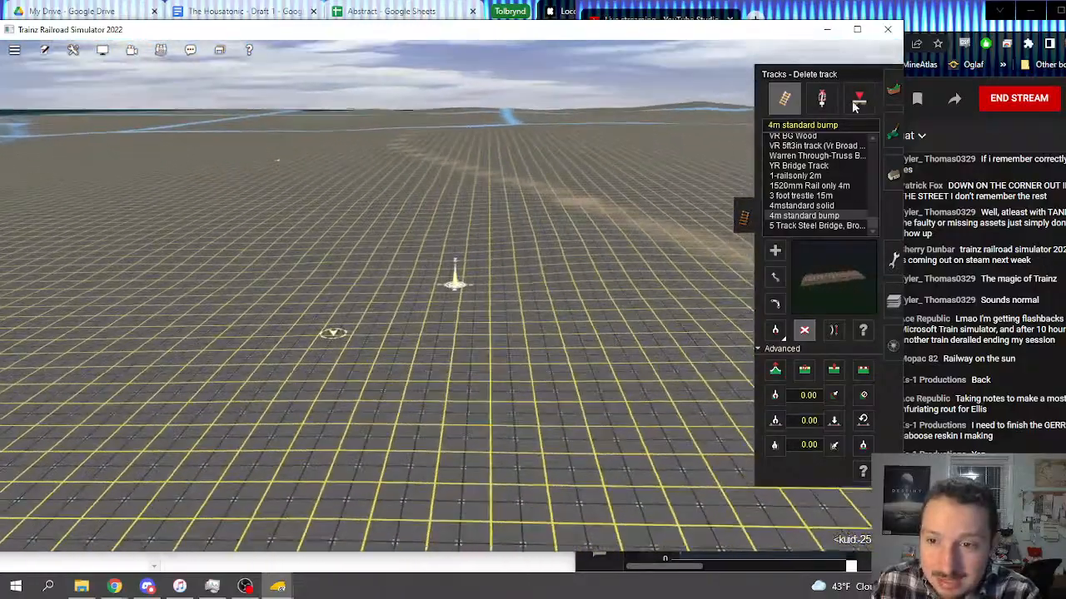
Step: Switch back to the Plateau tool and level the high ground beside the painted brown strip
left_click(892, 90)
mouse_move(491, 271)
left_mouse_down()
mouse_move(516, 252)
mouse_move(594, 263)
left_mouse_up()
key("Left")
right_click(297, 257)
key("Left")
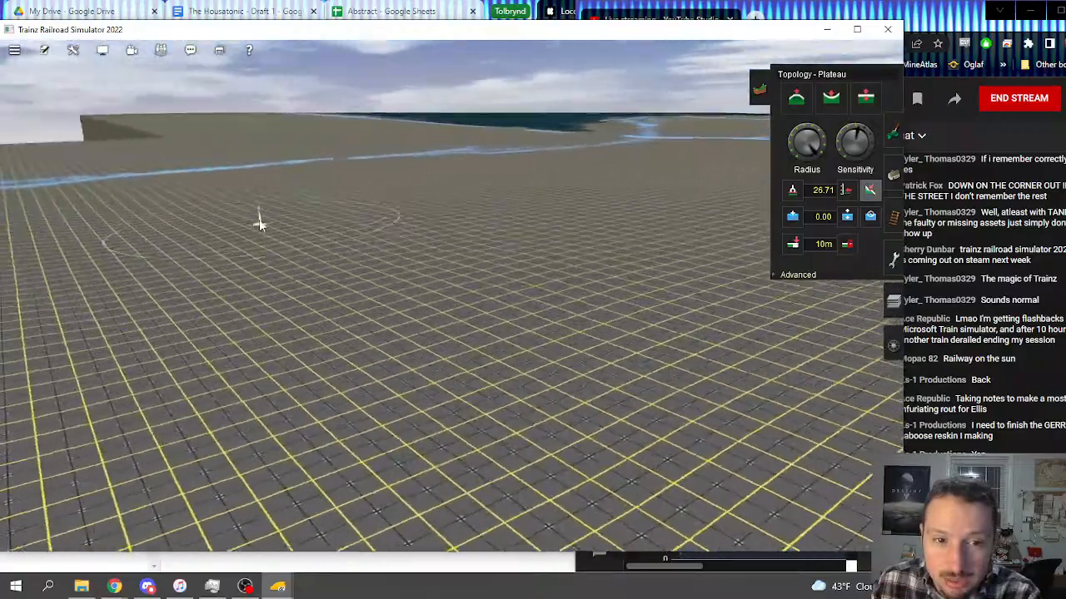
Step: Plateau the slope rising from the river toward the high ground
right_click(214, 259)
key("Right")
right_click(290, 273)
key("Right")
right_click(467, 279)
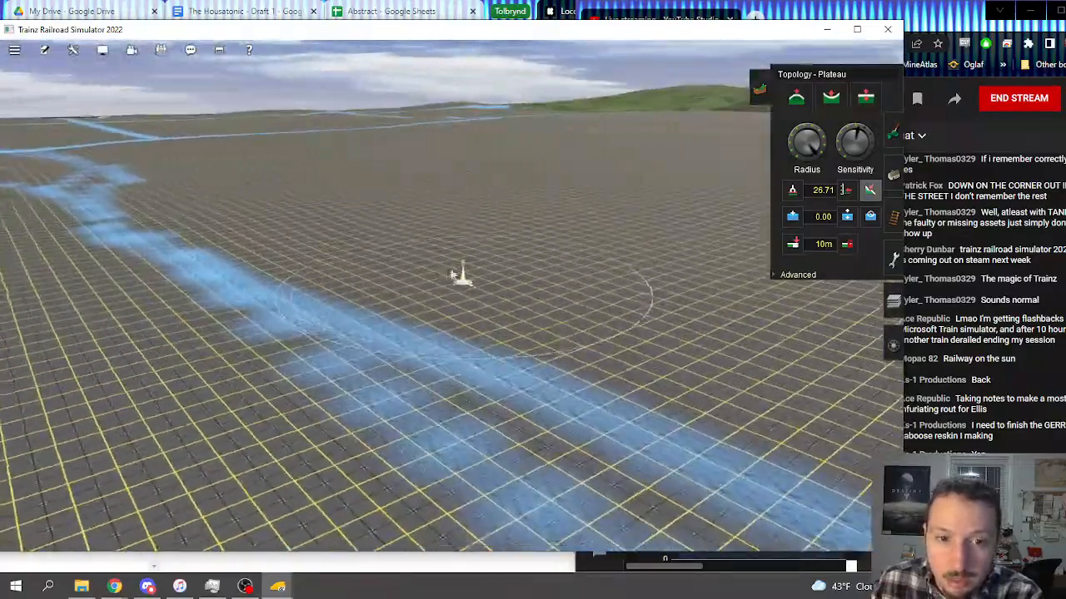
mouse_move(449, 212)
left_mouse_down()
mouse_move(481, 232)
mouse_move(611, 152)
mouse_move(533, 181)
mouse_move(563, 218)
mouse_move(570, 196)
mouse_move(715, 273)
mouse_move(516, 208)
left_mouse_up()
right_click(495, 231)
key("Right")
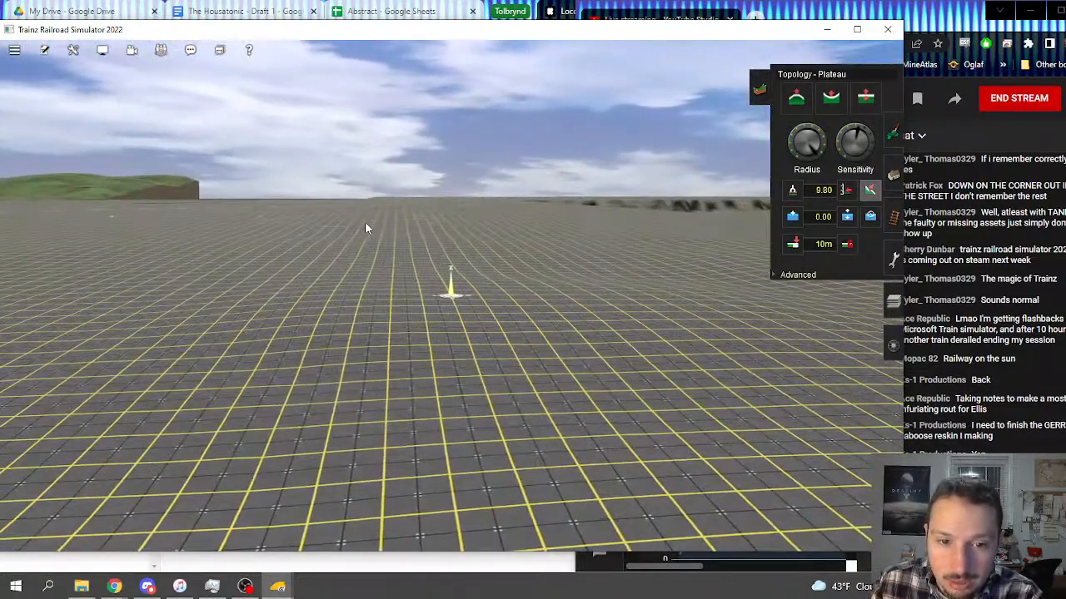
Step: Even out the uneven ground across the middle of the slope with short Plateau strokes
mouse_move(676, 327)
left_mouse_down()
mouse_move(691, 324)
mouse_move(541, 298)
left_mouse_up()
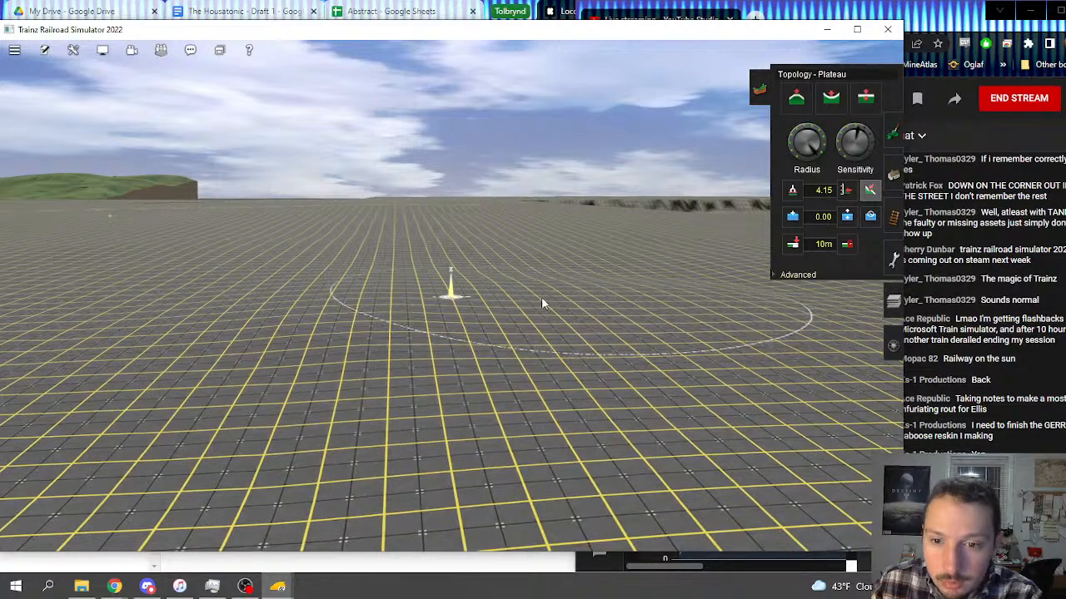
left_click_drag(651, 312, 601, 294)
left_click_drag(518, 286, 490, 283)
mouse_move(400, 290)
left_mouse_down()
mouse_move(353, 293)
mouse_move(434, 364)
left_mouse_up()
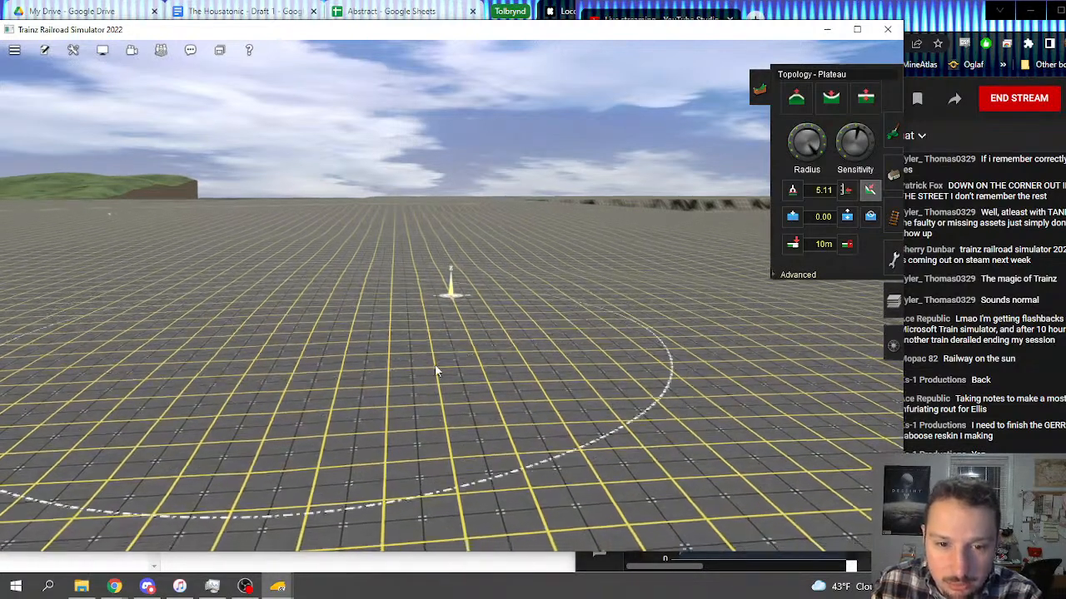
mouse_move(618, 319)
left_mouse_down()
mouse_move(641, 311)
mouse_move(605, 278)
mouse_move(549, 254)
mouse_move(584, 256)
left_mouse_up()
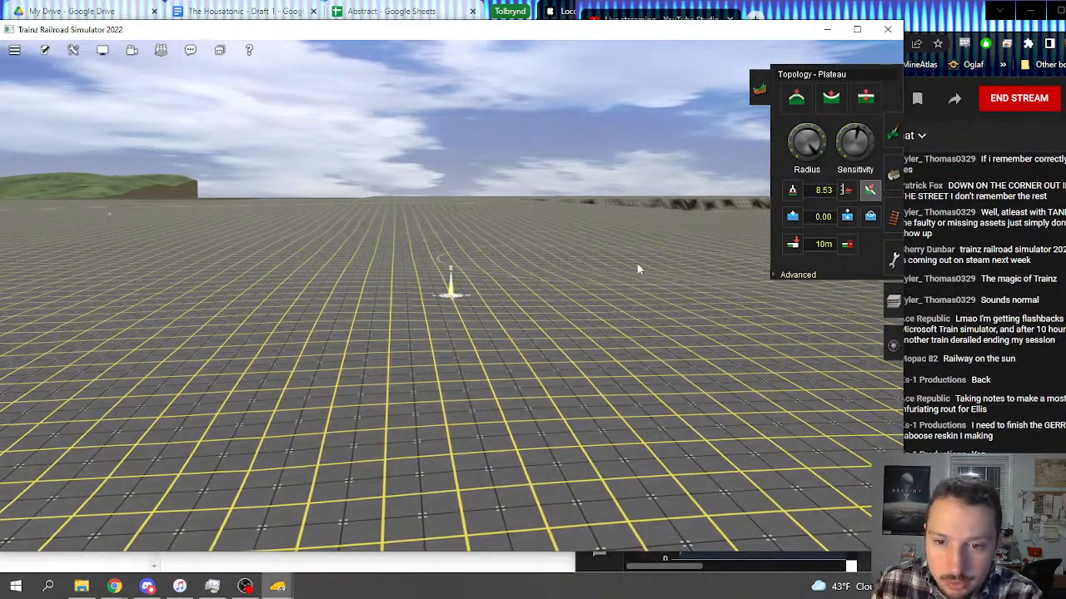
mouse_move(710, 265)
left_mouse_down()
mouse_move(722, 263)
mouse_move(681, 258)
mouse_move(744, 282)
left_mouse_up()
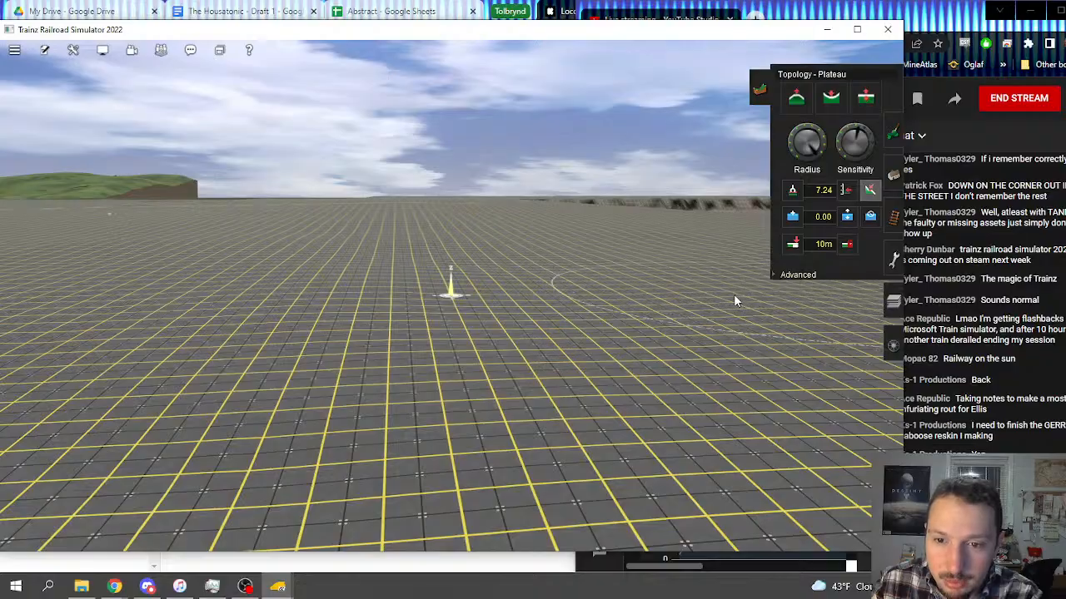
right_click_drag(735, 297, 447, 283)
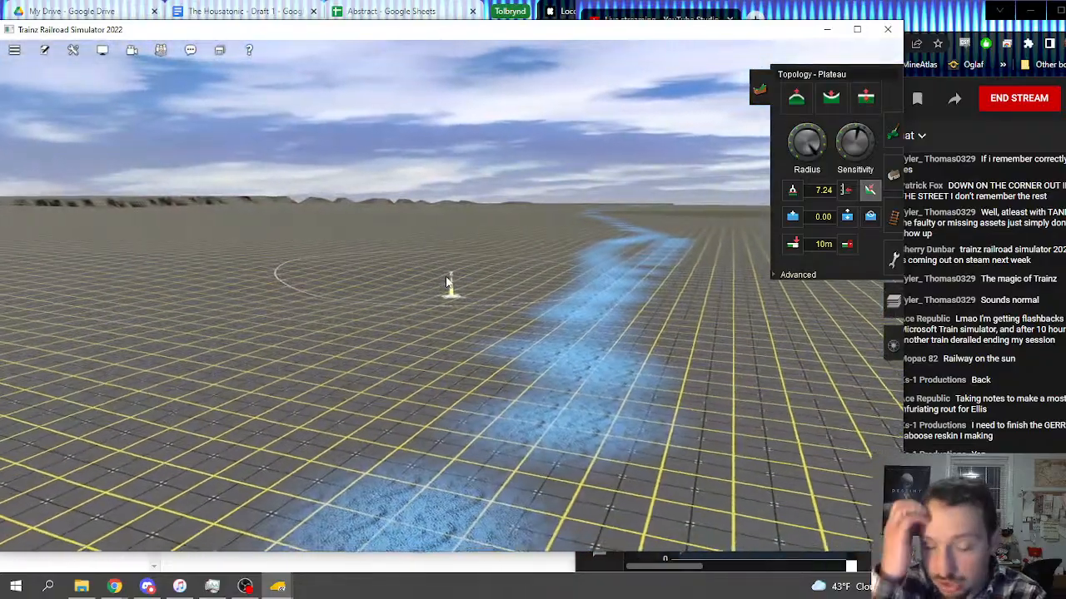
Step: Plateau the rippled ground on the slope just above the river
key("Left")
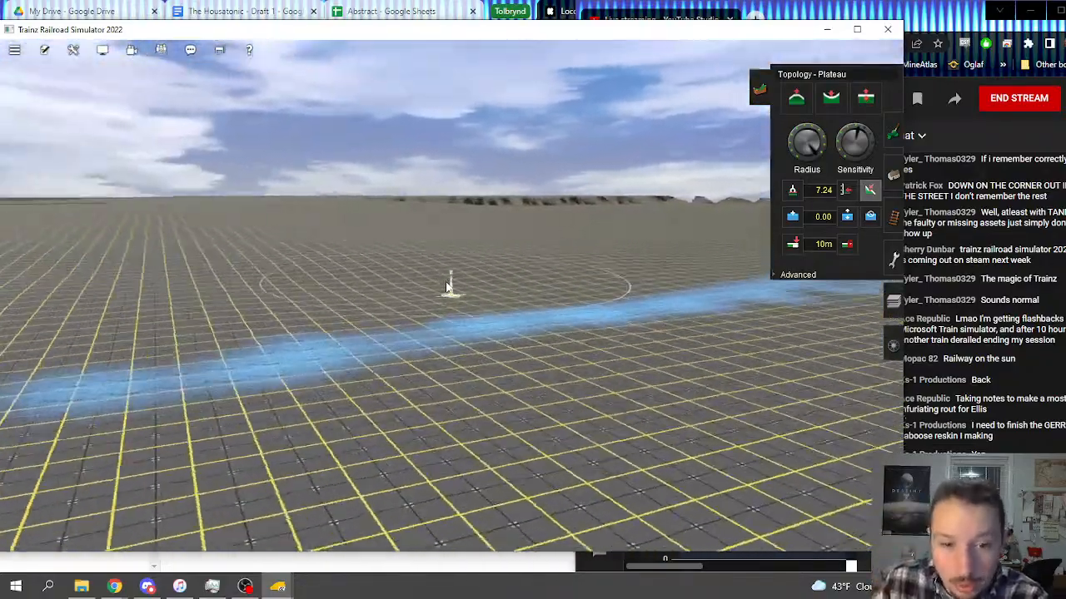
key("Up")
left_click_drag(375, 220, 359, 217)
left_click(393, 244)
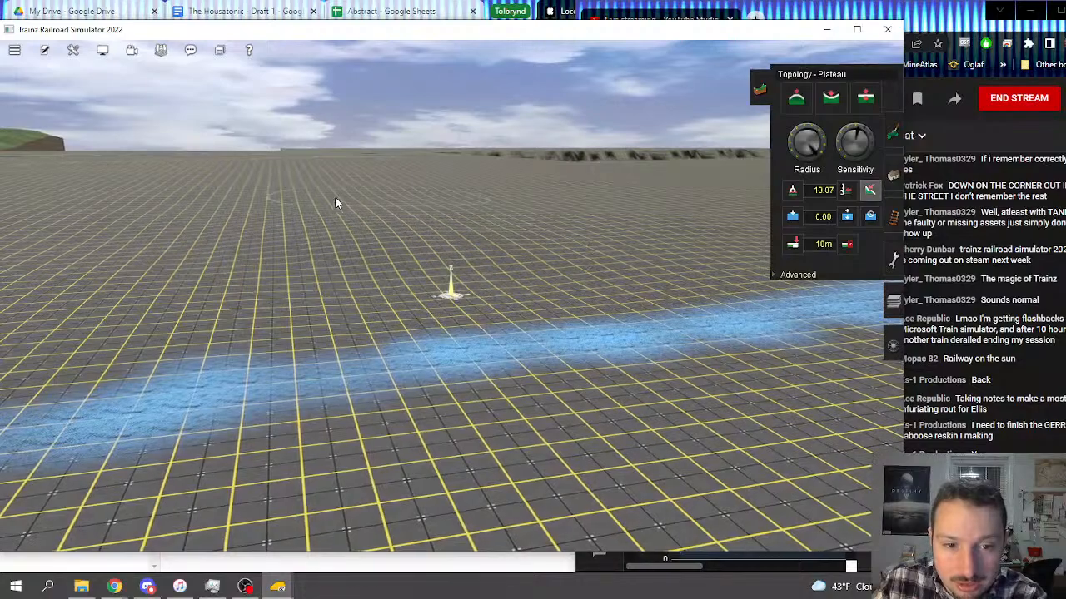
mouse_move(208, 251)
left_mouse_down()
mouse_move(296, 230)
mouse_move(690, 225)
mouse_move(529, 213)
left_mouse_up()
right_click(353, 311)
right_click(309, 292)
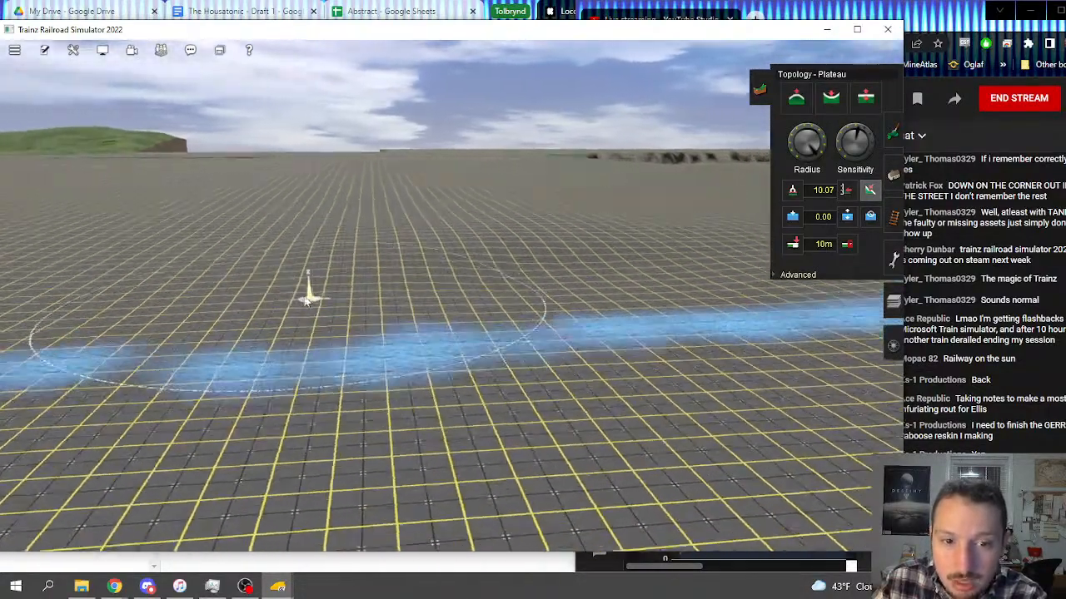
Step: Level the remaining uneven ground along the foot of the slope beside the river
key("Right")
left_click_drag(289, 205, 495, 326)
right_click(498, 331)
left_click_drag(509, 220, 500, 284)
right_click(489, 326)
mouse_move(399, 335)
left_mouse_down()
mouse_move(392, 315)
mouse_move(350, 303)
mouse_move(189, 395)
mouse_move(178, 288)
mouse_move(106, 266)
mouse_move(245, 278)
left_mouse_up()
key("Right")
mouse_move(170, 250)
left_mouse_down()
mouse_move(179, 230)
mouse_move(323, 244)
mouse_move(354, 271)
left_mouse_up()
right_click(358, 279)
Step: Inspect the graded slope, the river course and the steep drop at the terrain edge from overhead and ground level
right_click(578, 303)
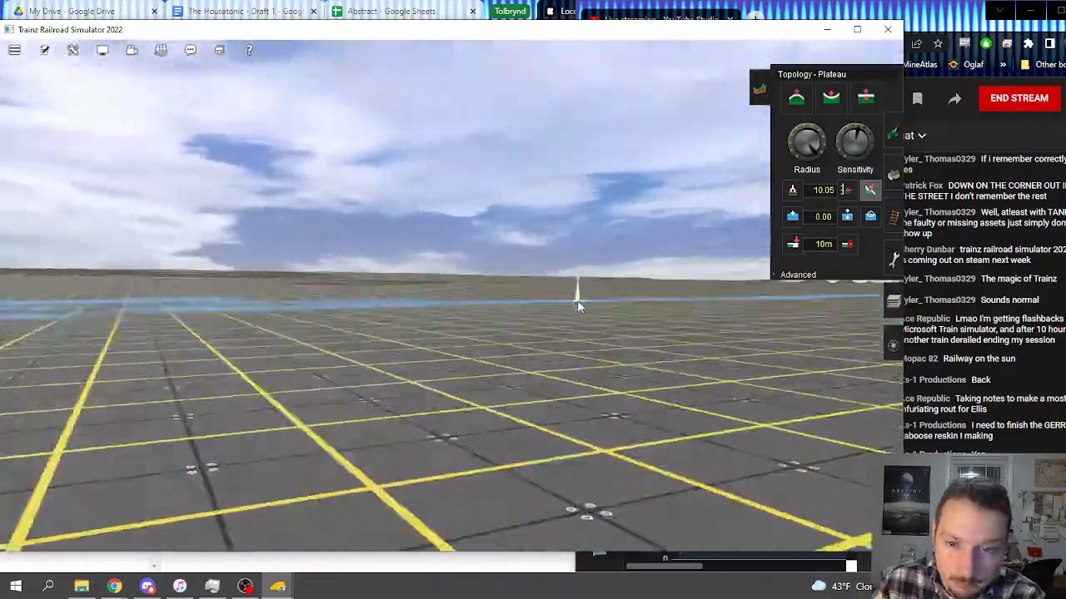
key("Left")
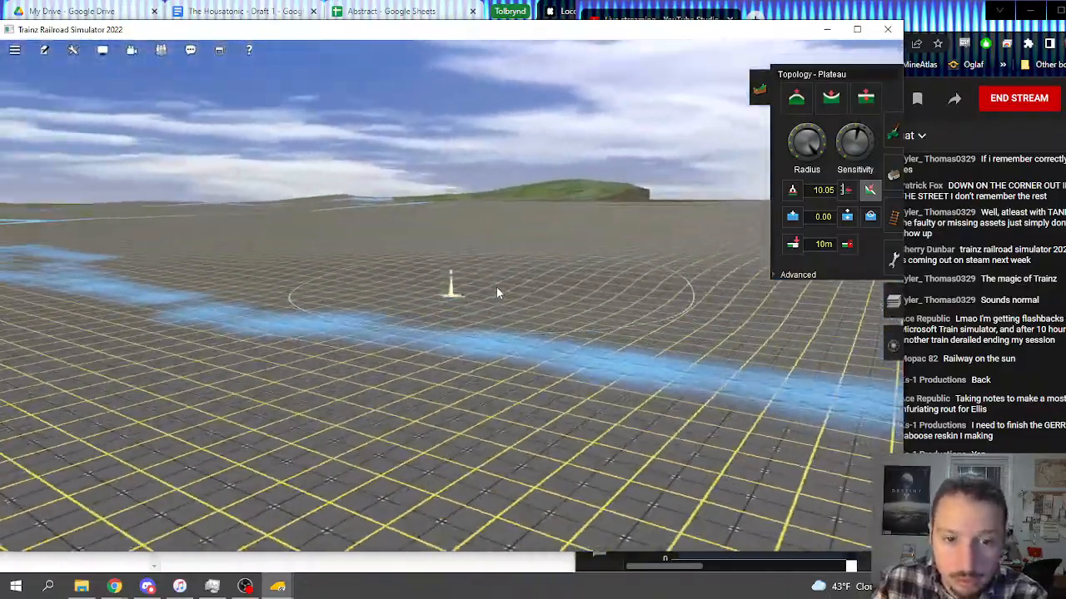
right_click(551, 289)
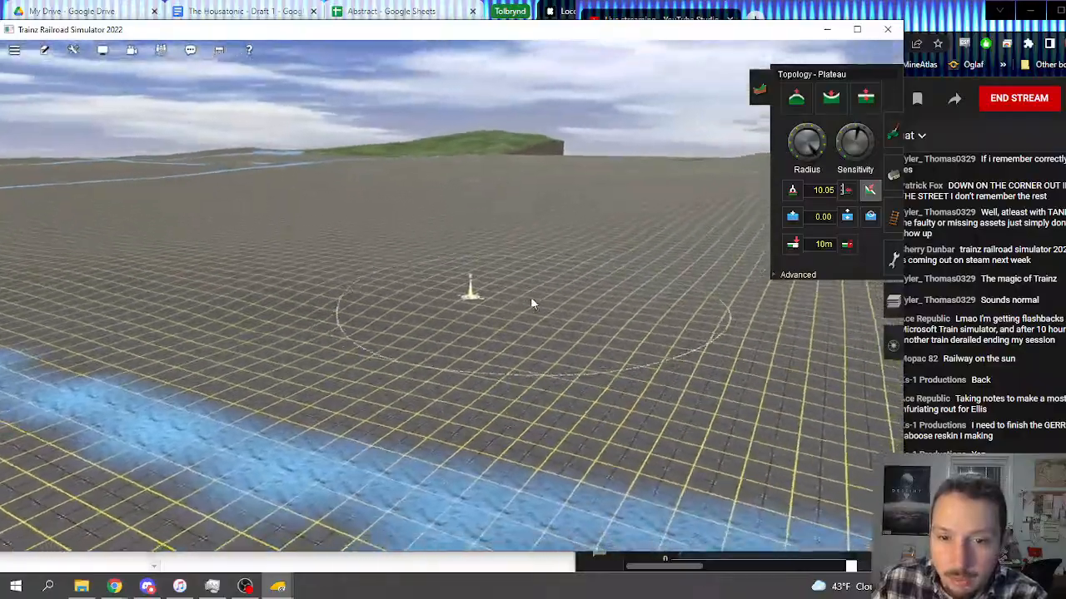
key("Left")
key("Down")
right_click(599, 303)
key("Up")
scroll(495, 283, "down", 3)
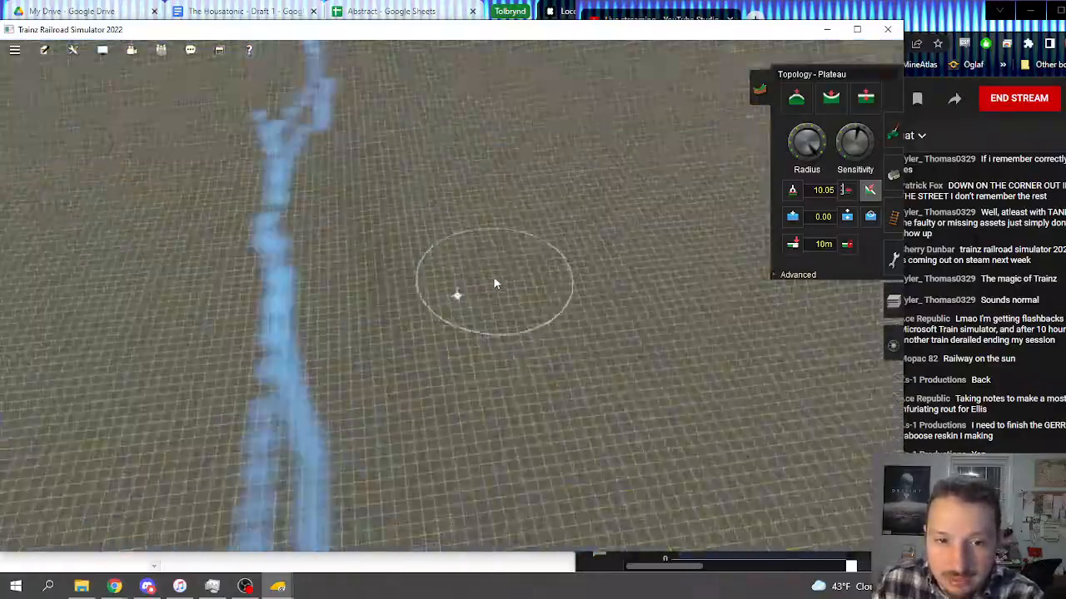
scroll(486, 284, "down", 4)
right_click(518, 316)
scroll(517, 325, "up", 4)
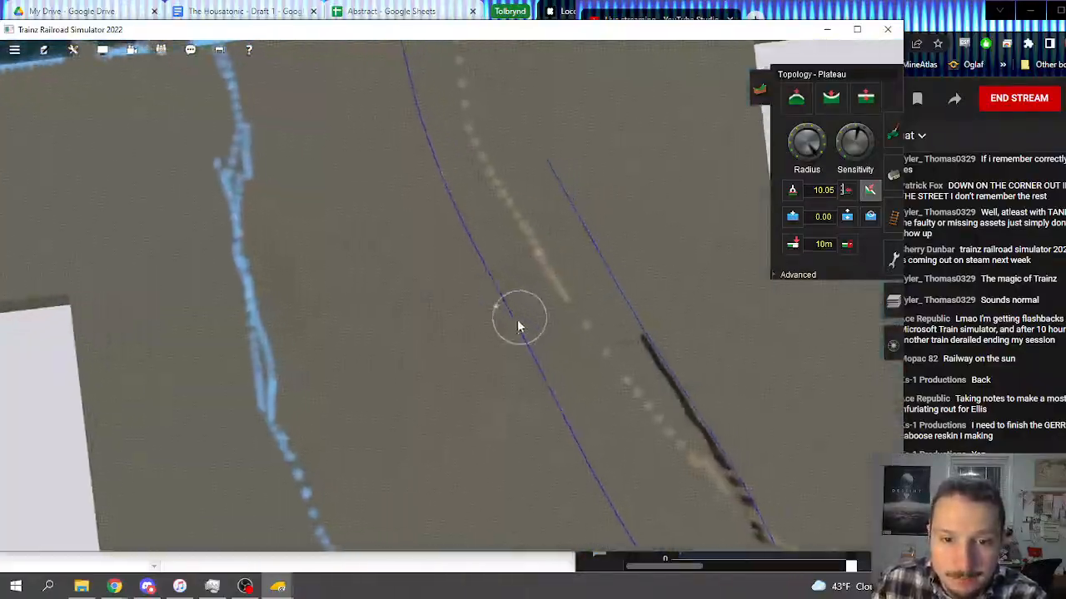
scroll(463, 318, "up", 3)
key("Left")
key("Down")
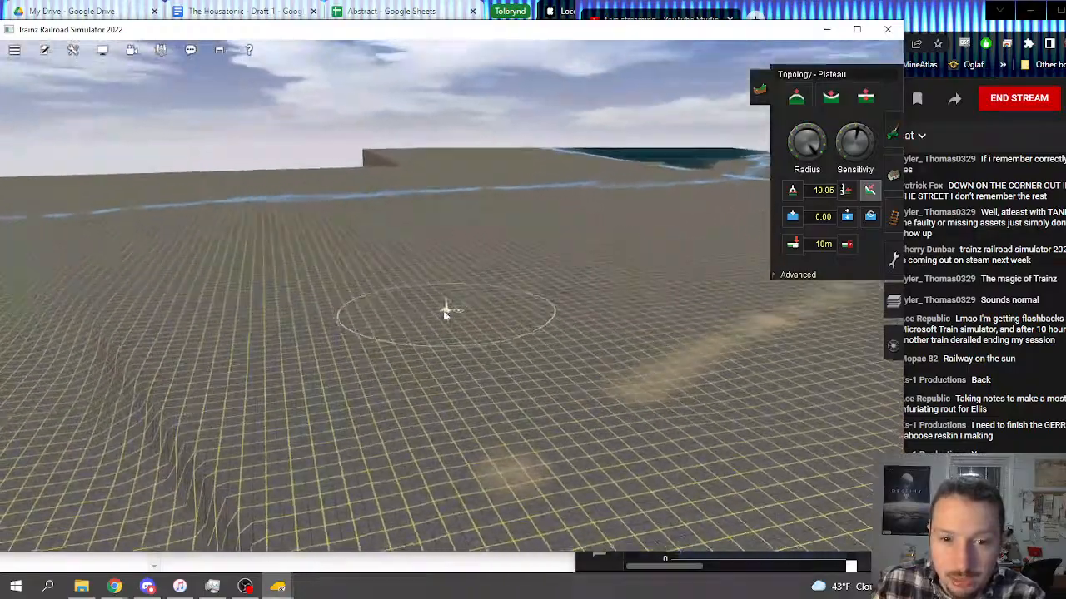
key("Left")
key("Down")
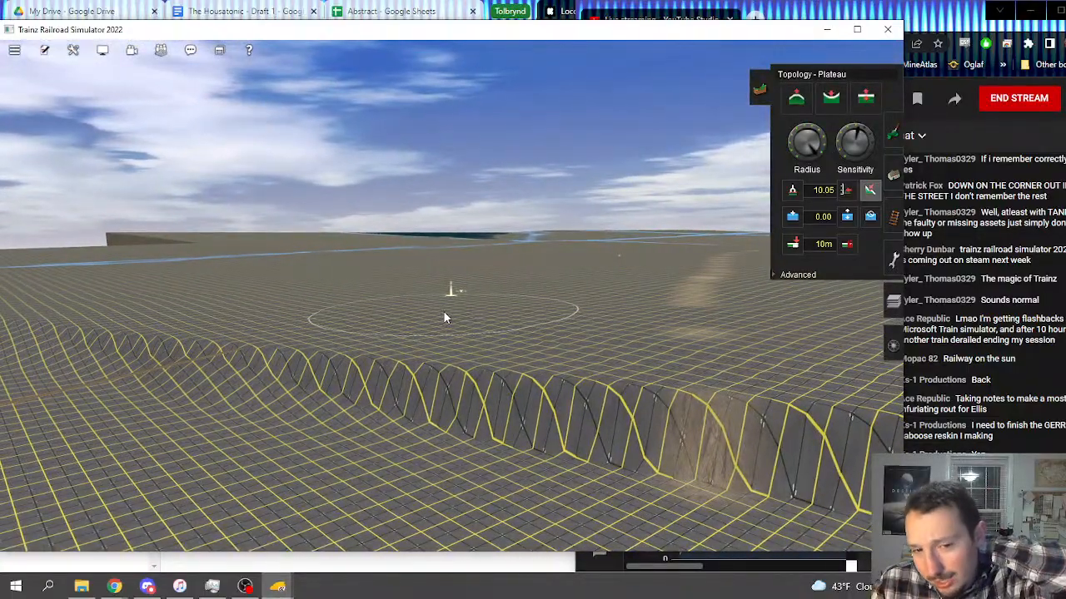
key("Left")
mouse_move(436, 293)
right_mouse_down()
mouse_move(369, 265)
mouse_move(423, 246)
mouse_move(472, 278)
mouse_move(477, 301)
right_mouse_up()
key("Left")
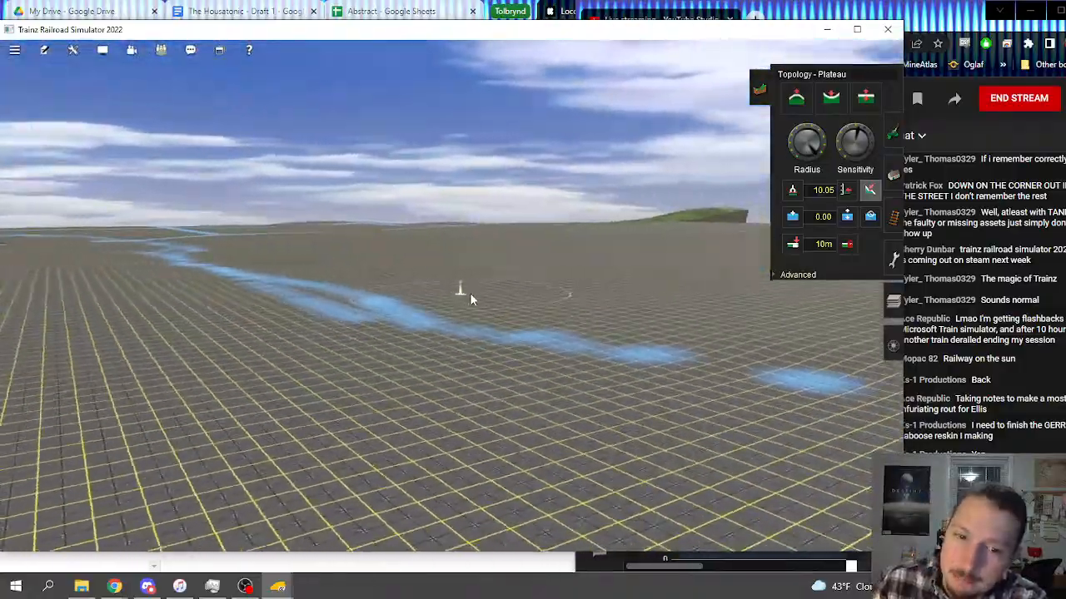
key("Left")
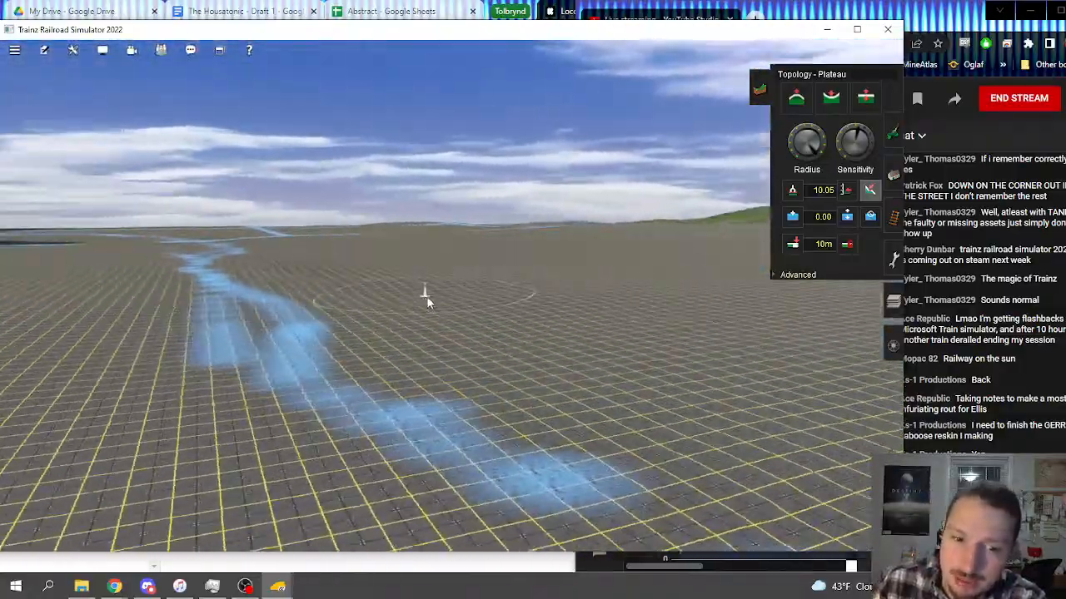
Step: Inspect the forked river channel and the surrounding flat gridded ground from several angles and heights
key("Up")
key("Left")
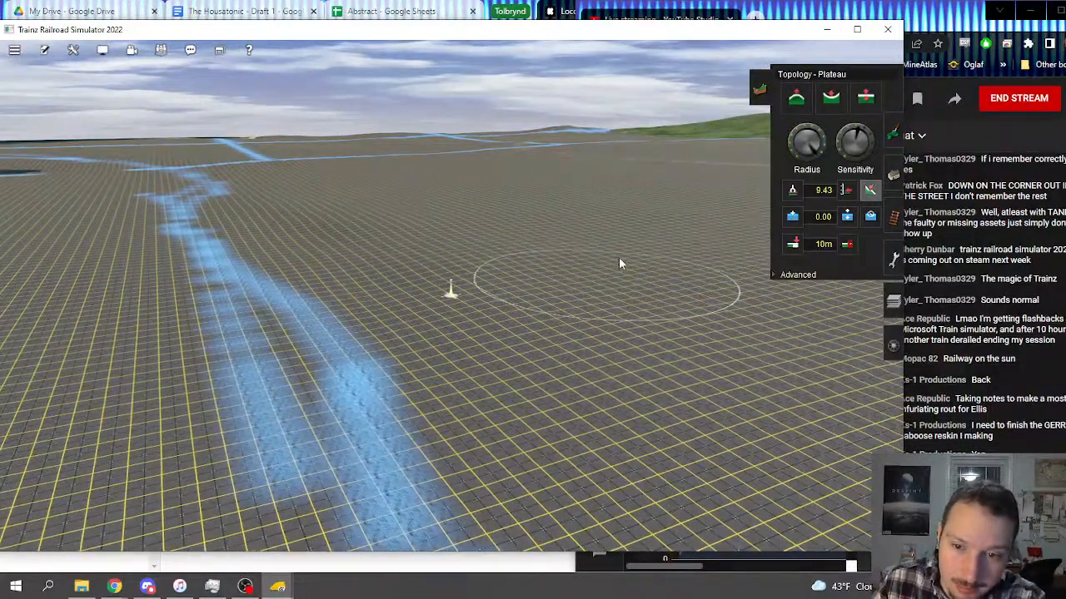
right_click(643, 316)
key("Left")
key("Down")
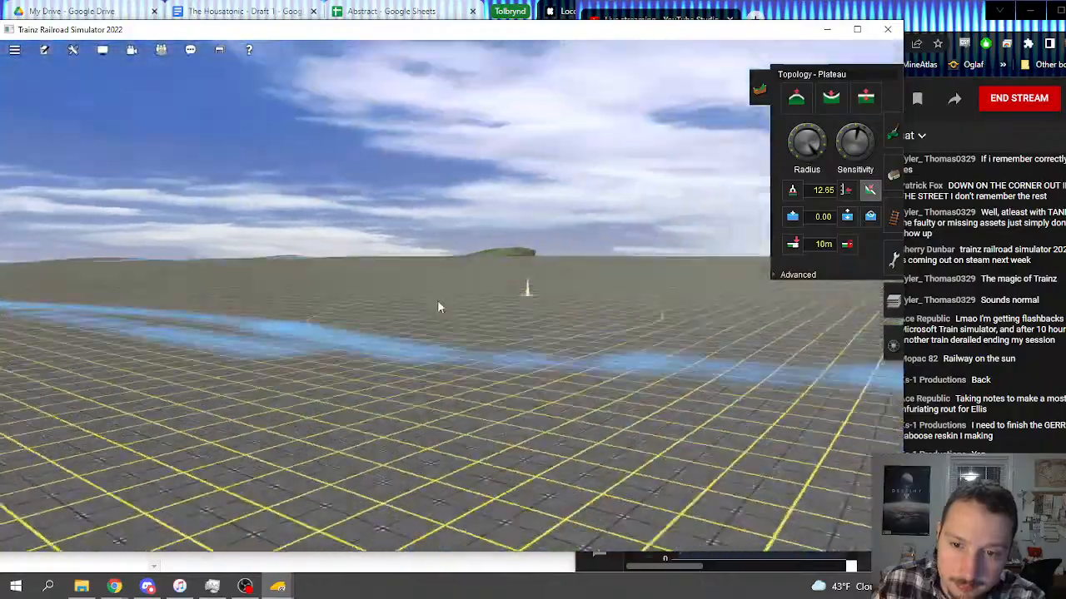
right_click(341, 323)
key("Right")
key("Up")
key("Left")
key("Down")
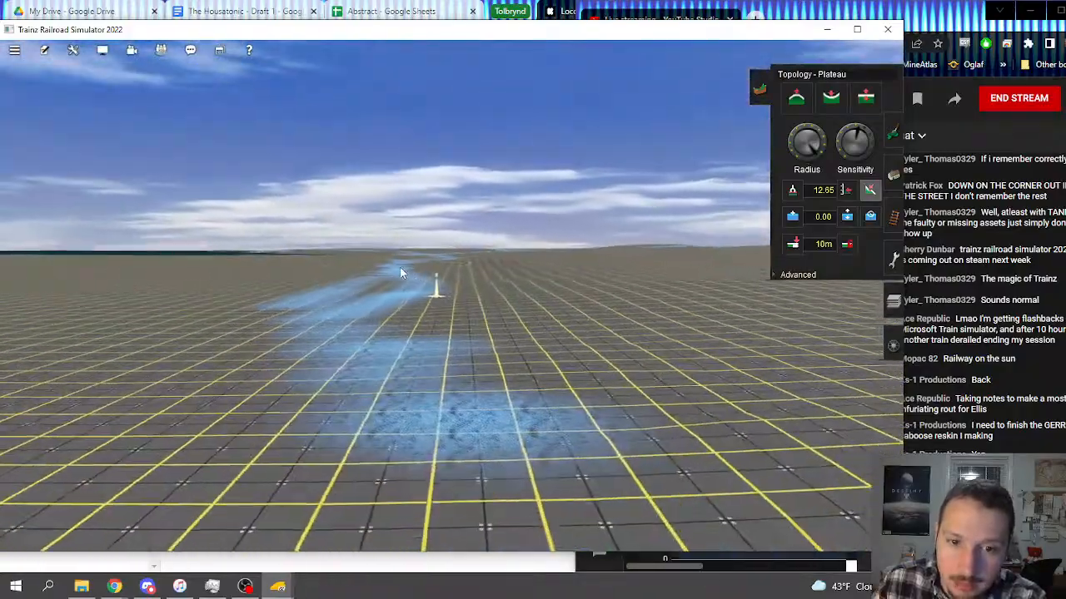
key("Right")
key("Up")
right_click(418, 248)
key("Left")
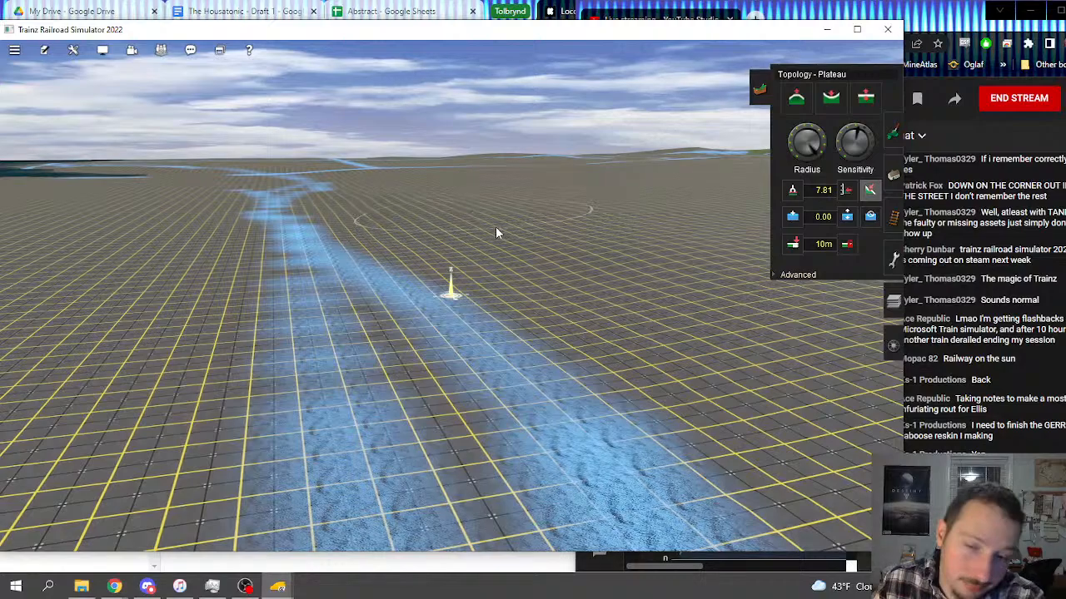
right_click(676, 248)
key("Down")
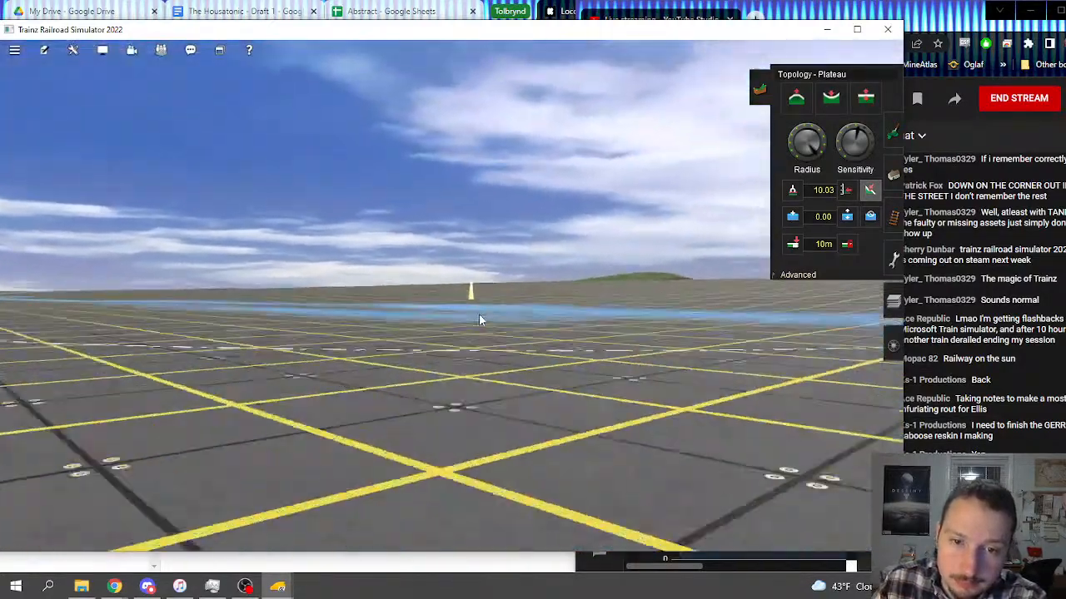
key("Up")
right_click(434, 297)
key("Left")
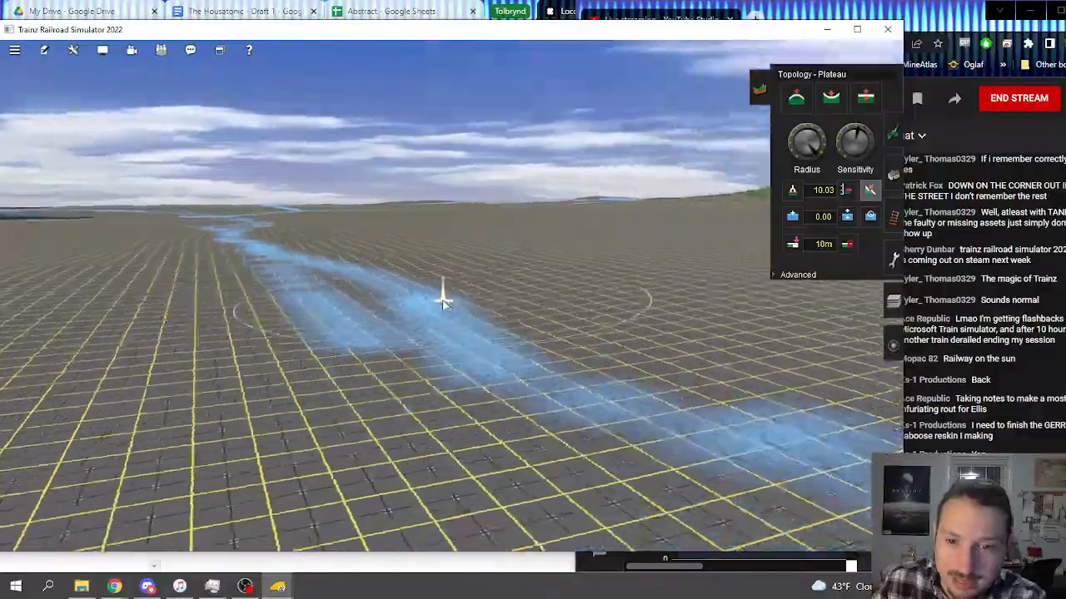
right_click(357, 288)
right_click(241, 288)
key("Left")
right_click_drag(242, 288, 345, 309)
key("Right")
key("Right")
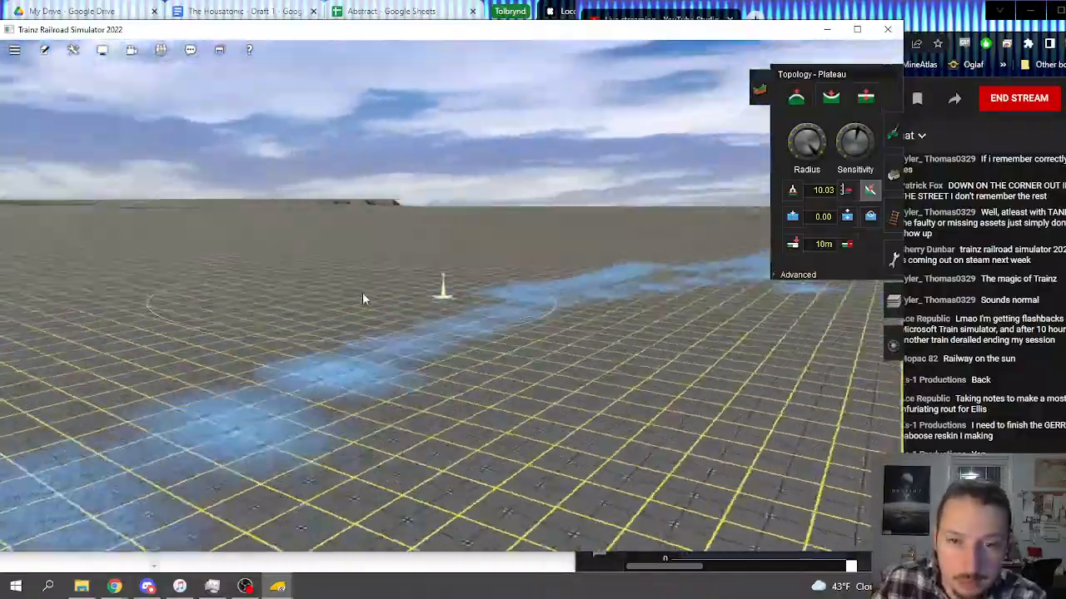
Step: Bring up the overhead map of the bare terrain boards beside Mason's Landing
key("Up")
right_click(315, 135)
scroll(463, 144, "down", 10)
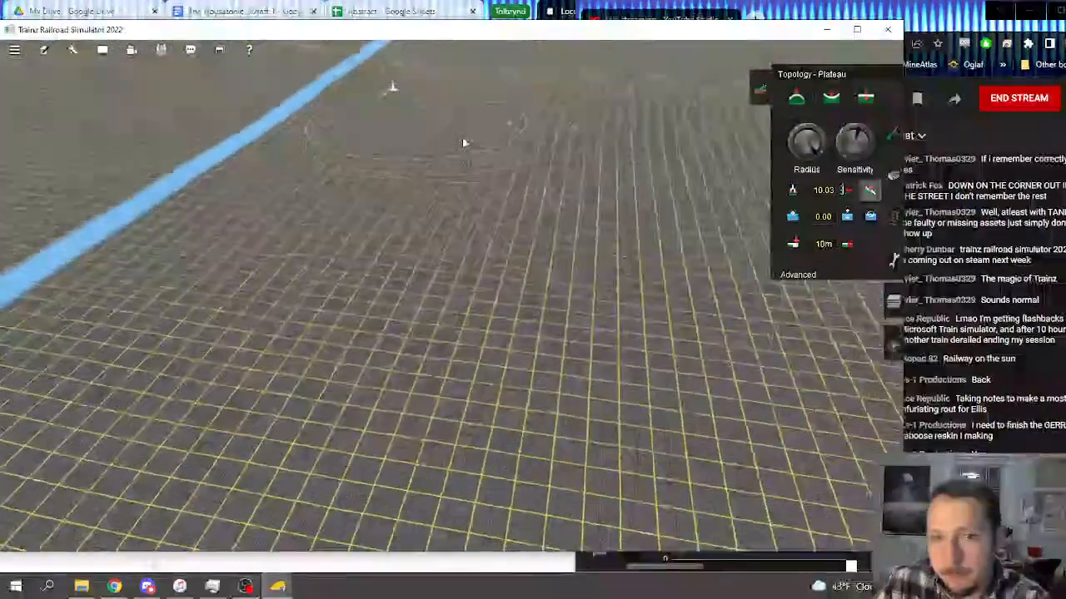
scroll(453, 208, "down", 10)
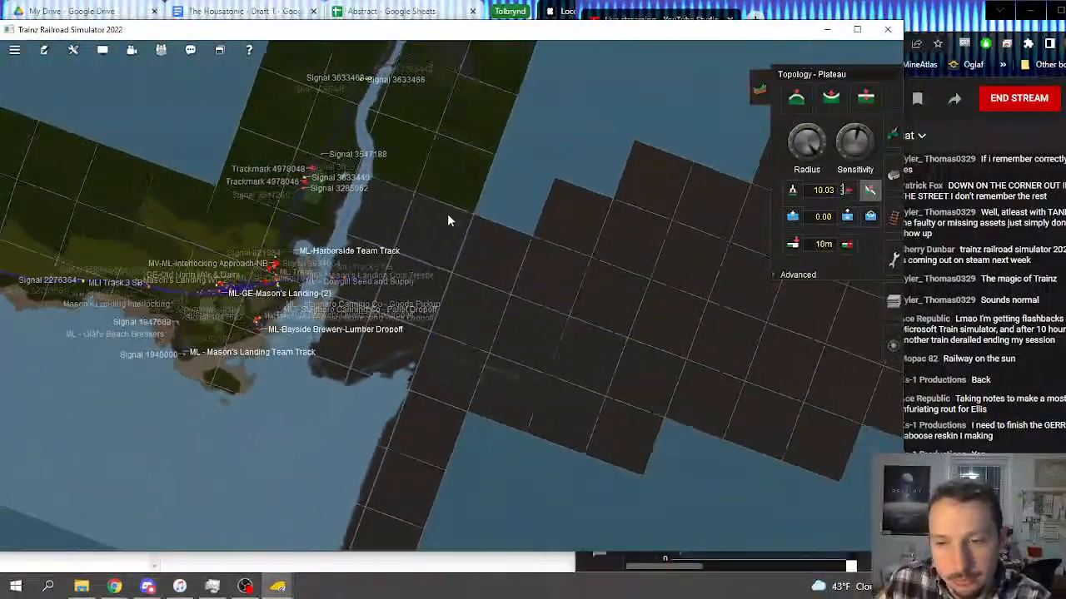
Step: Switch to OBS and change the stream view from the Screen source to the Trainz 2022 capture
left_click(940, 25)
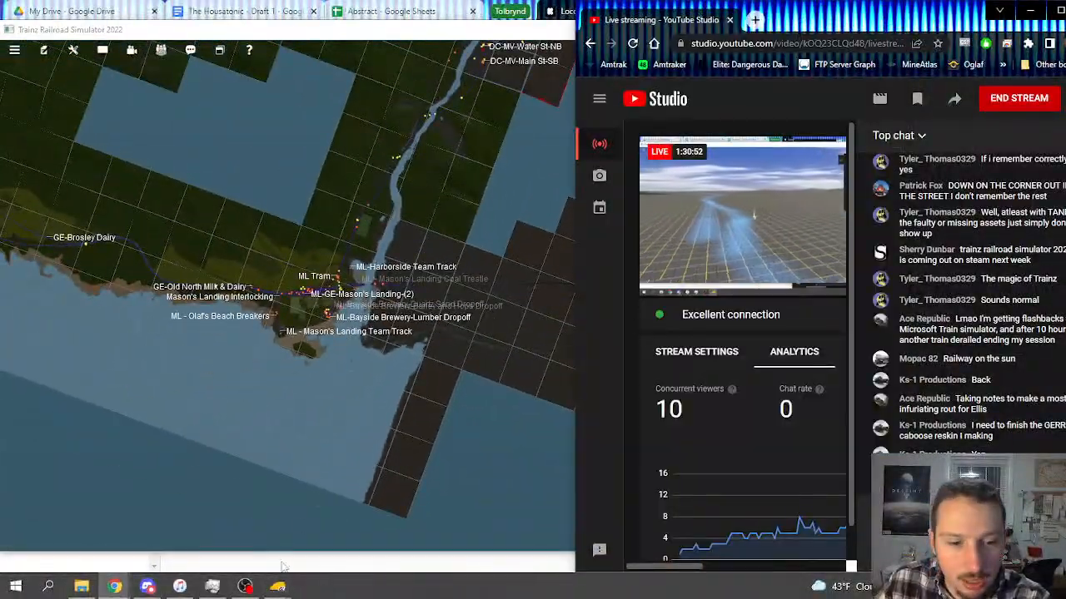
left_click(245, 586)
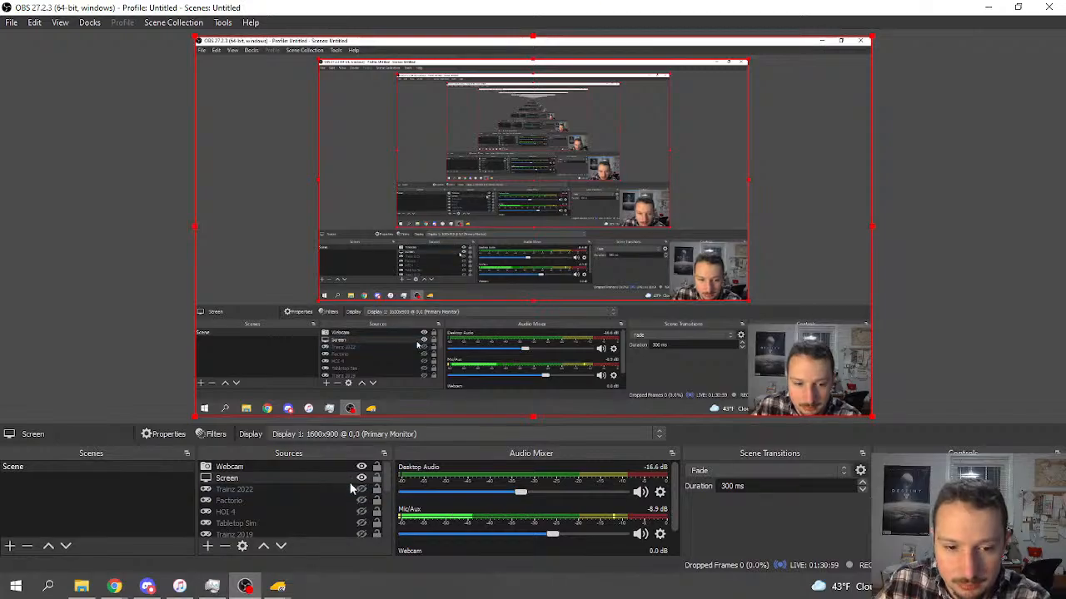
left_click(362, 478)
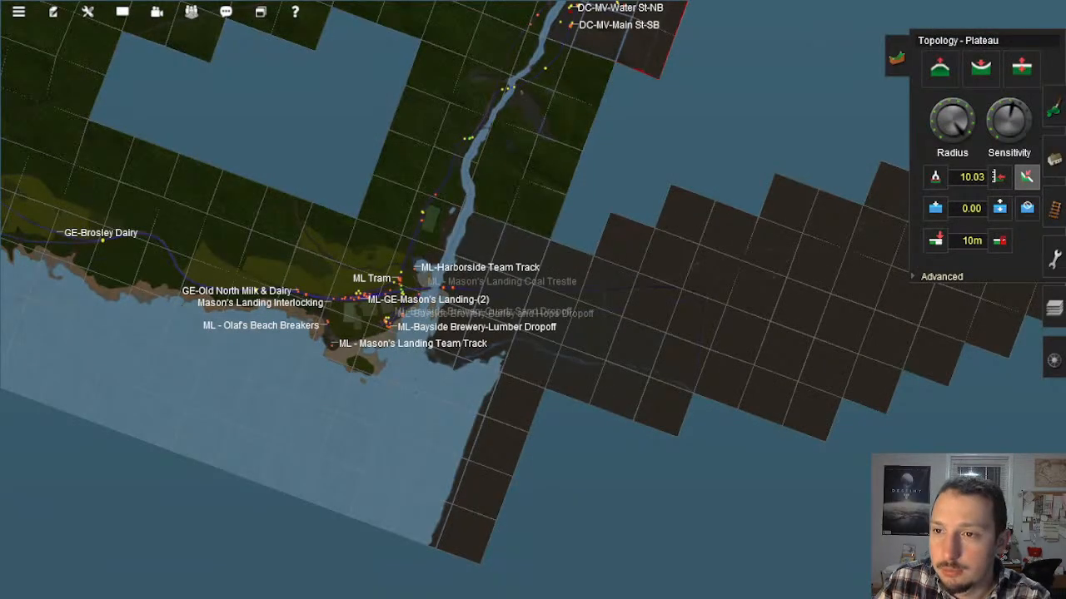
Step: Survey the route map north along the river and west to Lionhead, then view the track east of VM-Elvira Valley Grain in 3D
scroll(489, 244, "up", 3)
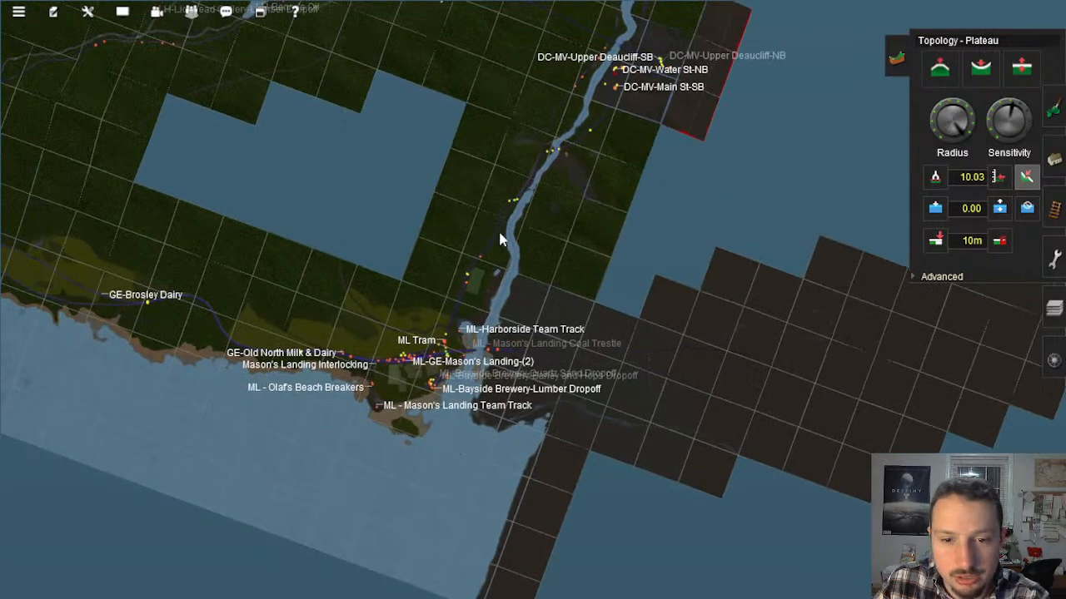
right_click(598, 159)
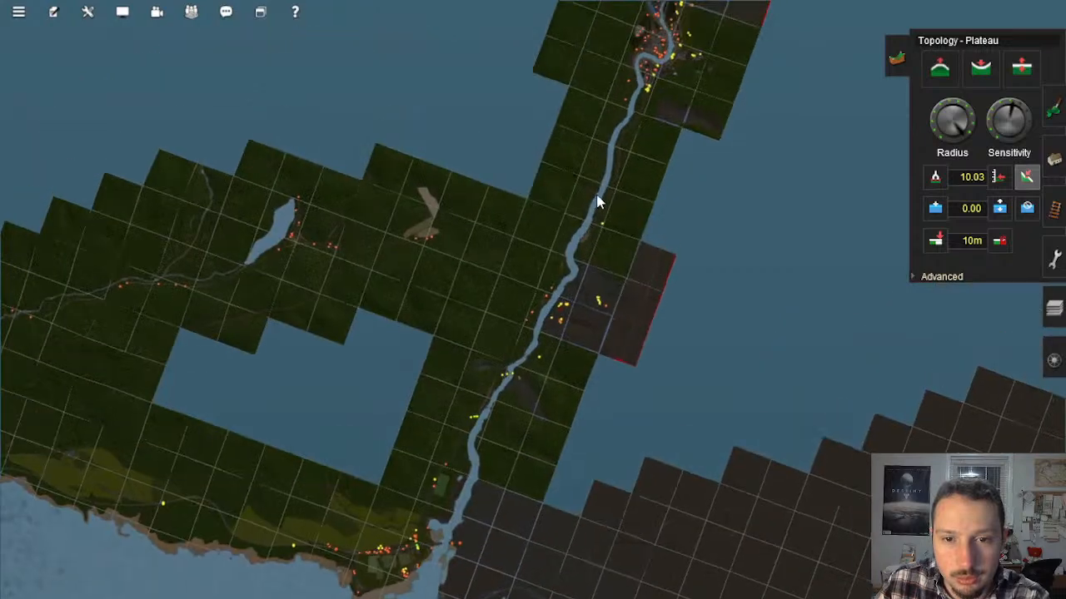
scroll(596, 197, "down", 1)
right_click(582, 169)
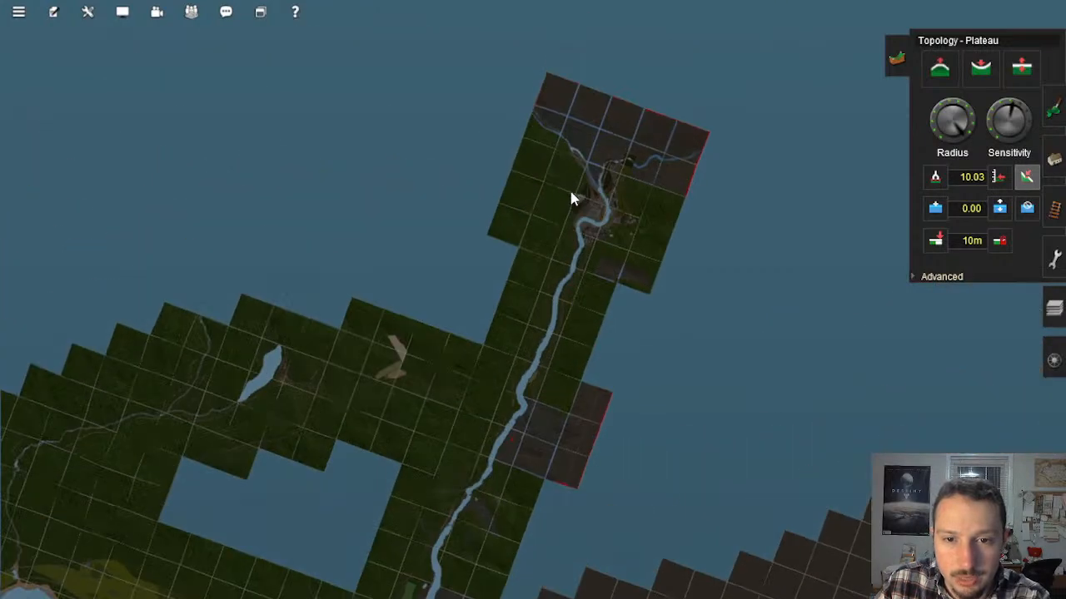
right_click(409, 377)
scroll(466, 365, "up", 1)
scroll(506, 336, "up", 1)
right_click(331, 336)
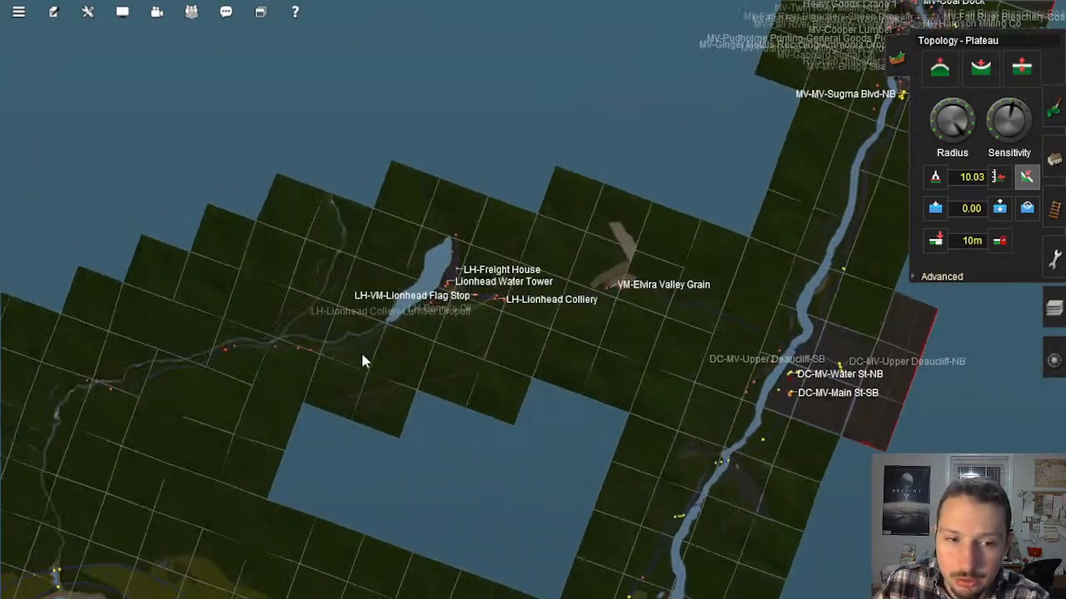
right_click(833, 291)
scroll(691, 315, "up", 4)
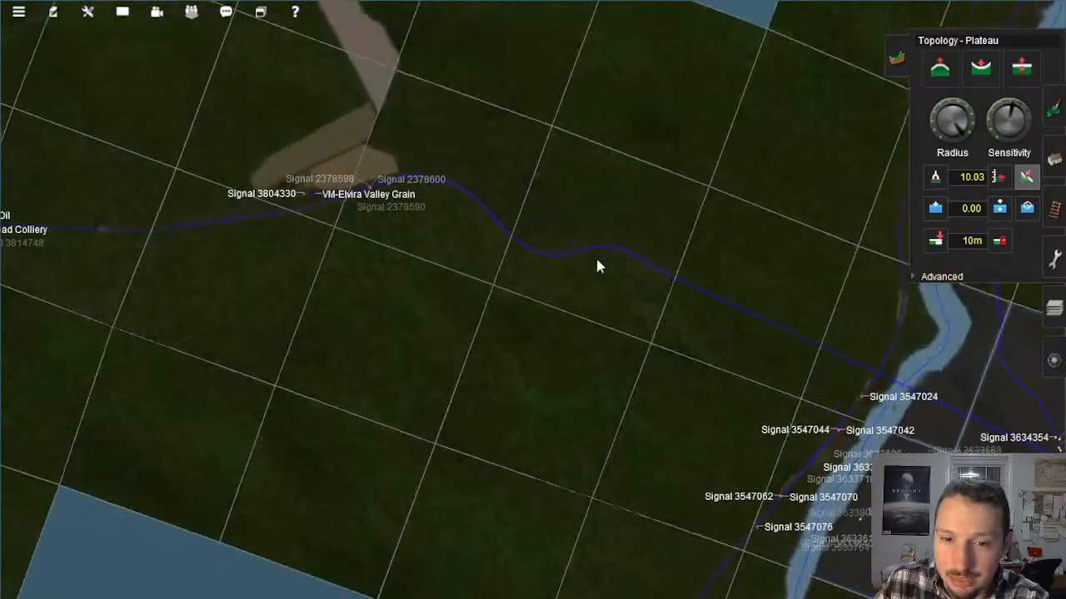
key("m")
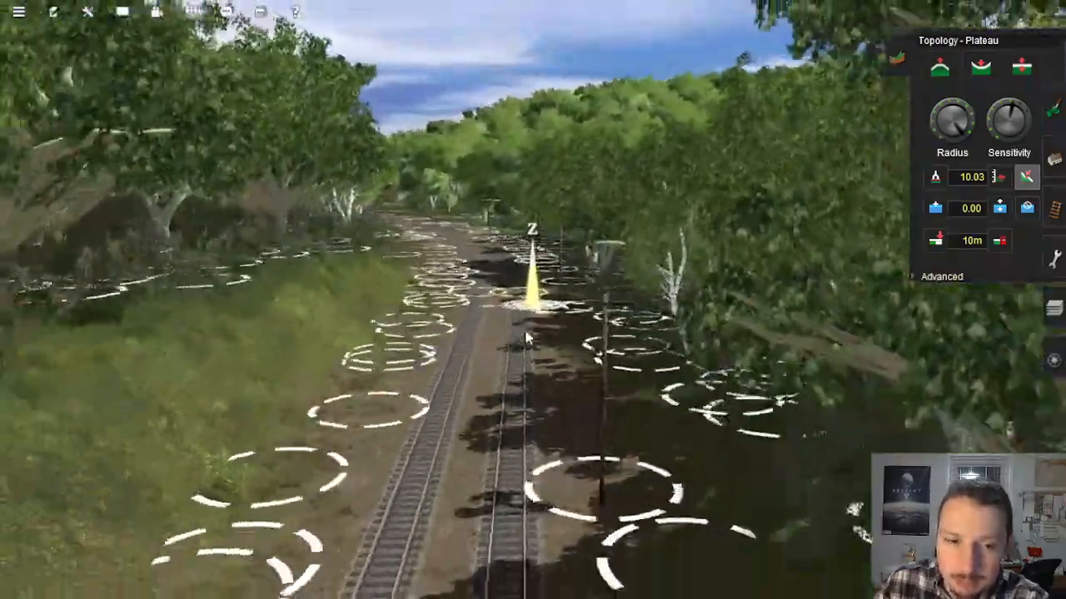
Step: Change from terrain shaping to the Paint tool and sample the brown ground texture beside the double track
scroll(524, 339, "up", 4)
scroll(502, 357, "down", 4)
right_click(492, 349)
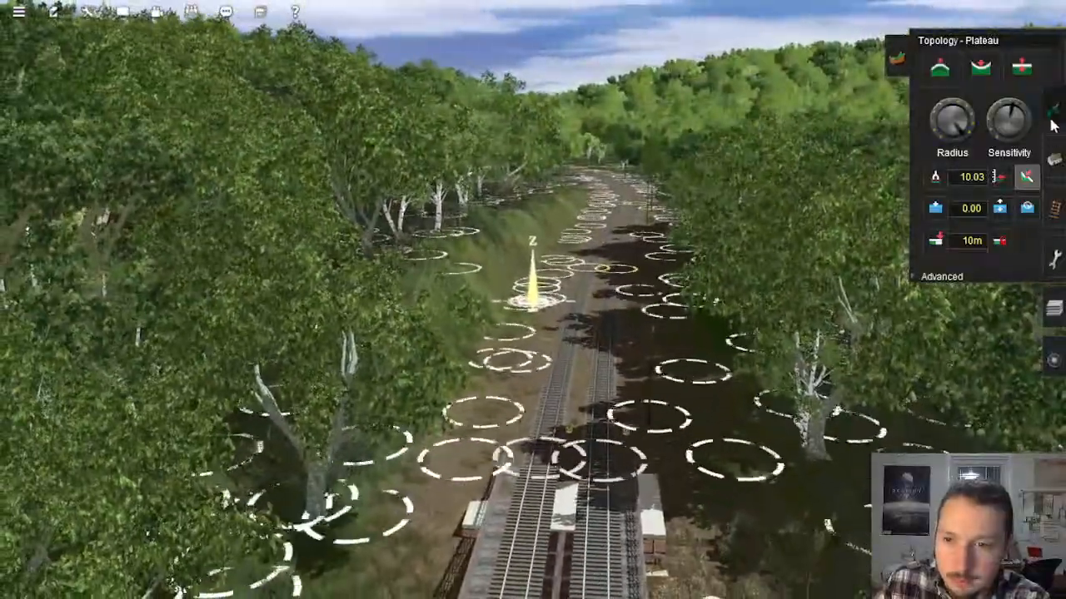
left_click(1054, 118)
left_click(667, 275)
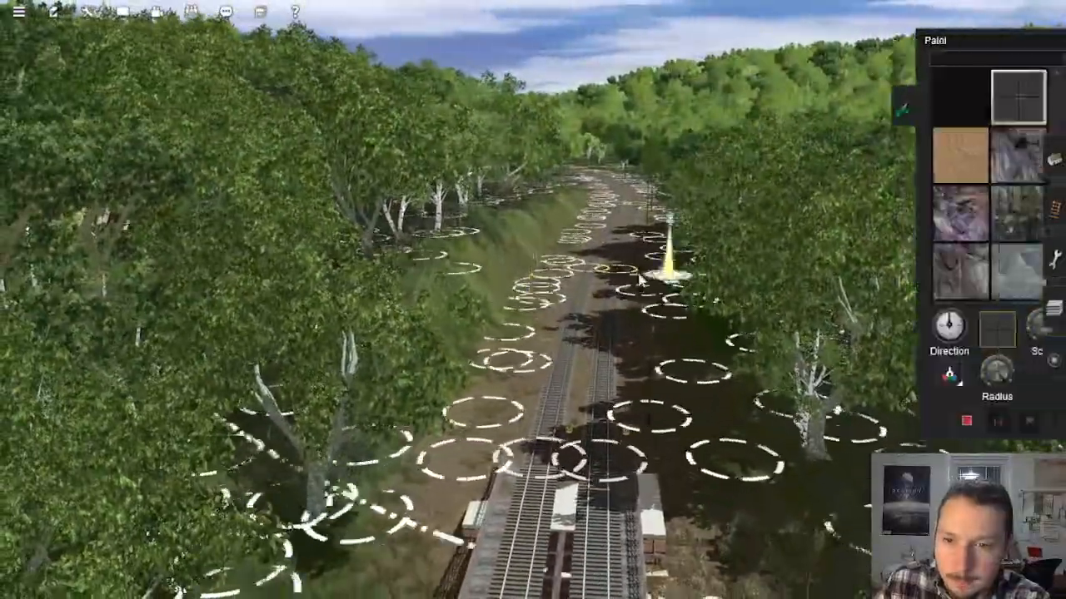
mouse_move(639, 282)
right_mouse_down()
mouse_move(549, 228)
mouse_move(551, 208)
mouse_move(442, 233)
mouse_move(612, 216)
mouse_move(570, 243)
mouse_move(505, 241)
mouse_move(503, 232)
mouse_move(468, 240)
mouse_move(486, 238)
mouse_move(504, 275)
mouse_move(450, 250)
mouse_move(483, 192)
mouse_move(407, 221)
mouse_move(433, 208)
mouse_move(490, 233)
mouse_move(504, 268)
mouse_move(542, 216)
mouse_move(540, 236)
mouse_move(557, 226)
mouse_move(537, 296)
right_mouse_up()
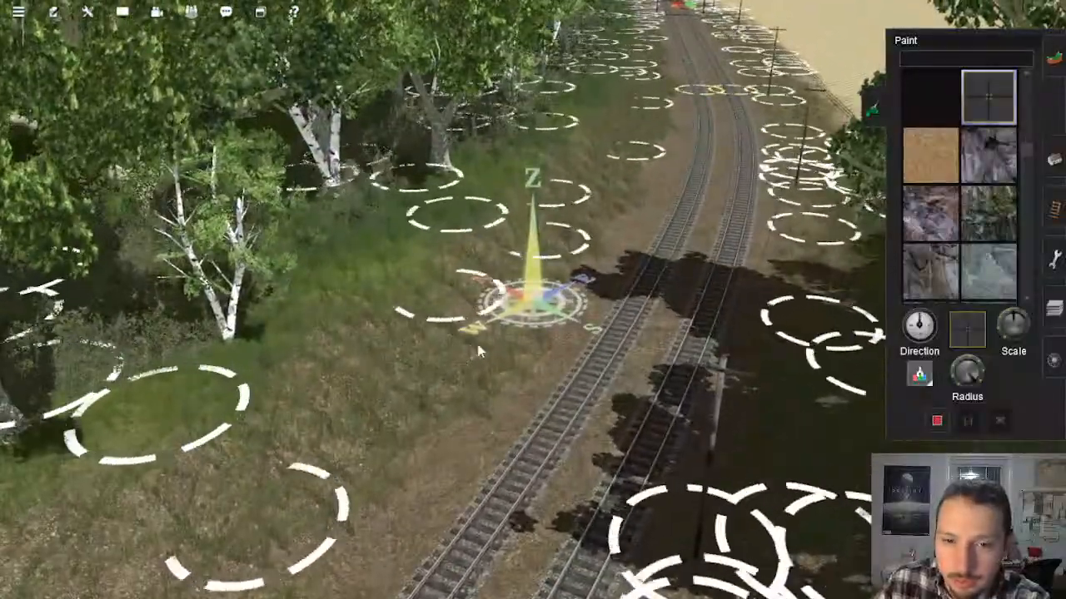
left_click(440, 353)
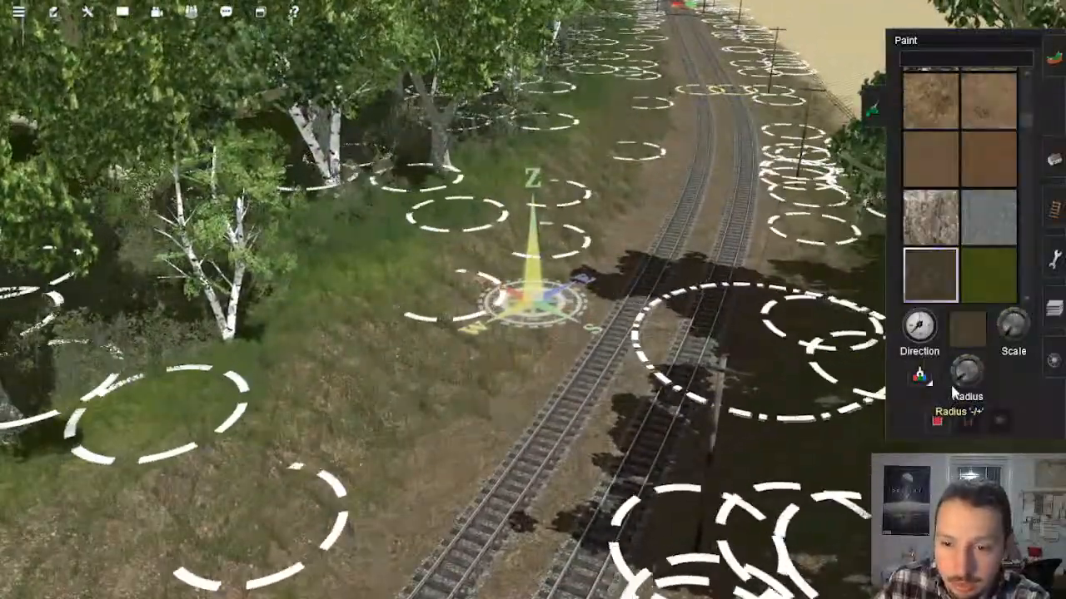
Step: Paint the sampled brown ground texture along the trackside slope near the junctions
mouse_move(658, 199)
right_mouse_down()
mouse_move(512, 305)
mouse_move(321, 297)
mouse_move(364, 234)
mouse_move(372, 190)
mouse_move(474, 172)
mouse_move(563, 287)
mouse_move(555, 338)
right_mouse_up()
scroll(555, 338, "down", 3)
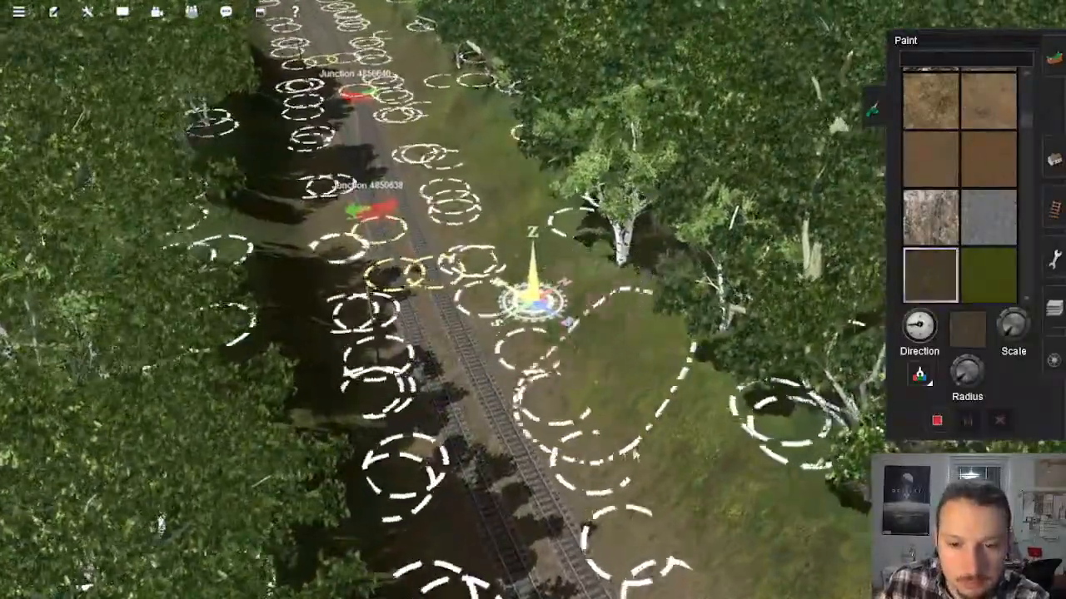
right_click(669, 532)
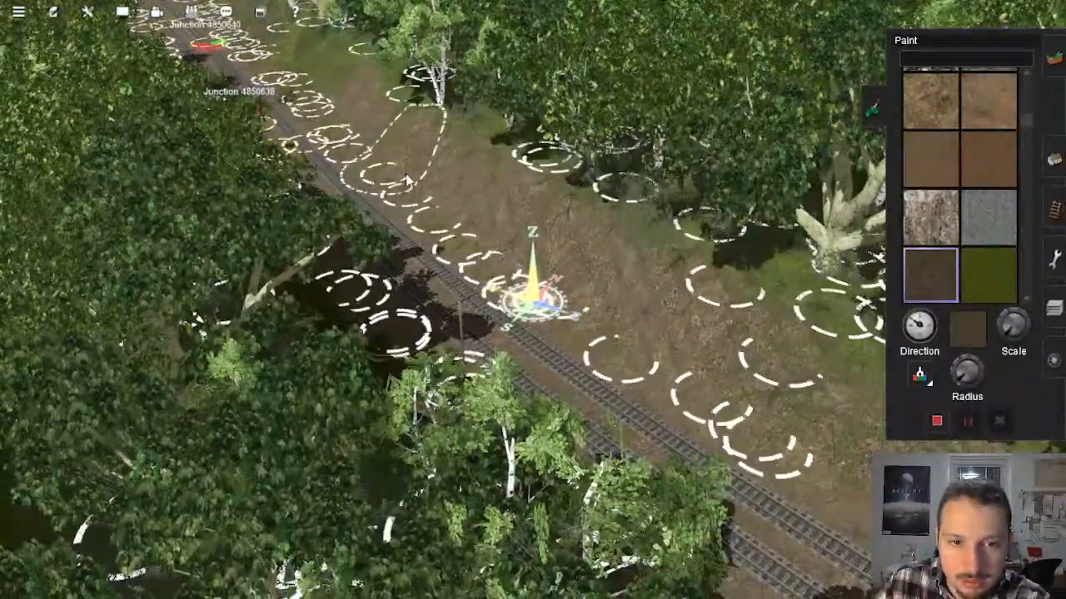
right_click(386, 106)
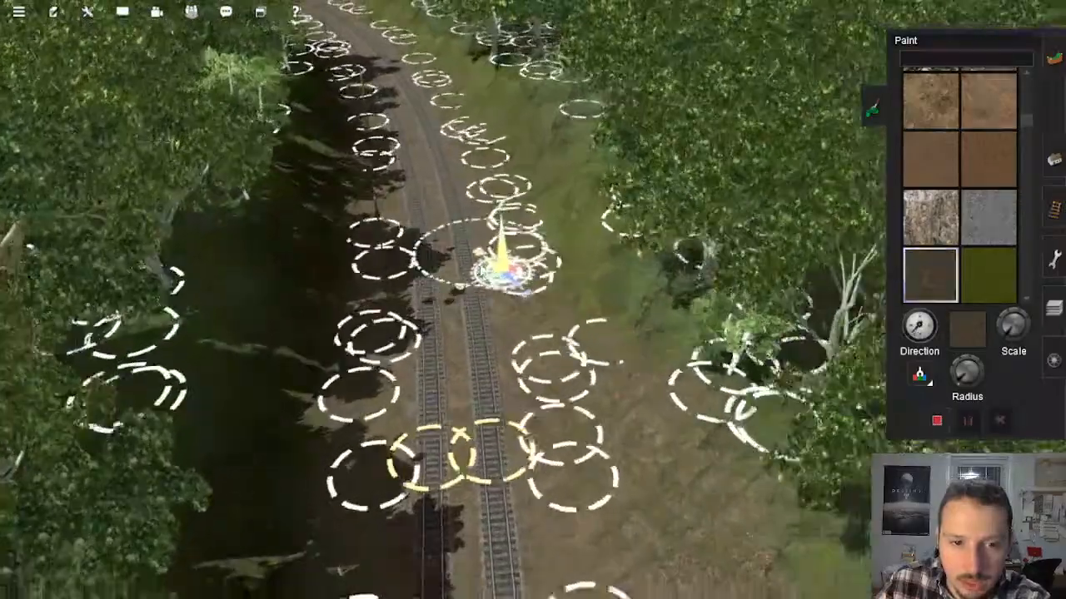
key("Down")
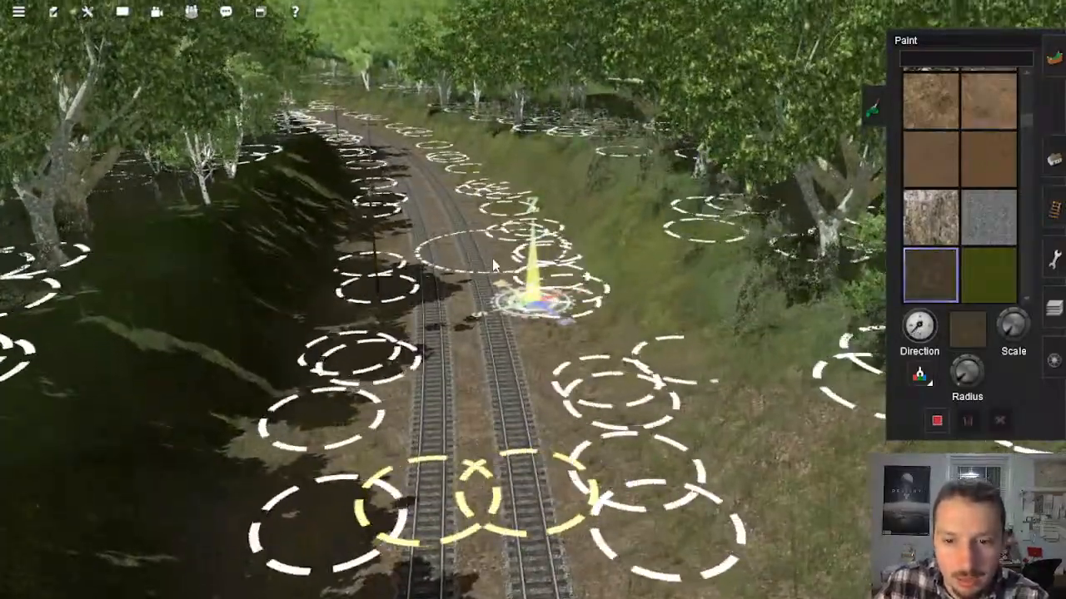
right_click(497, 295)
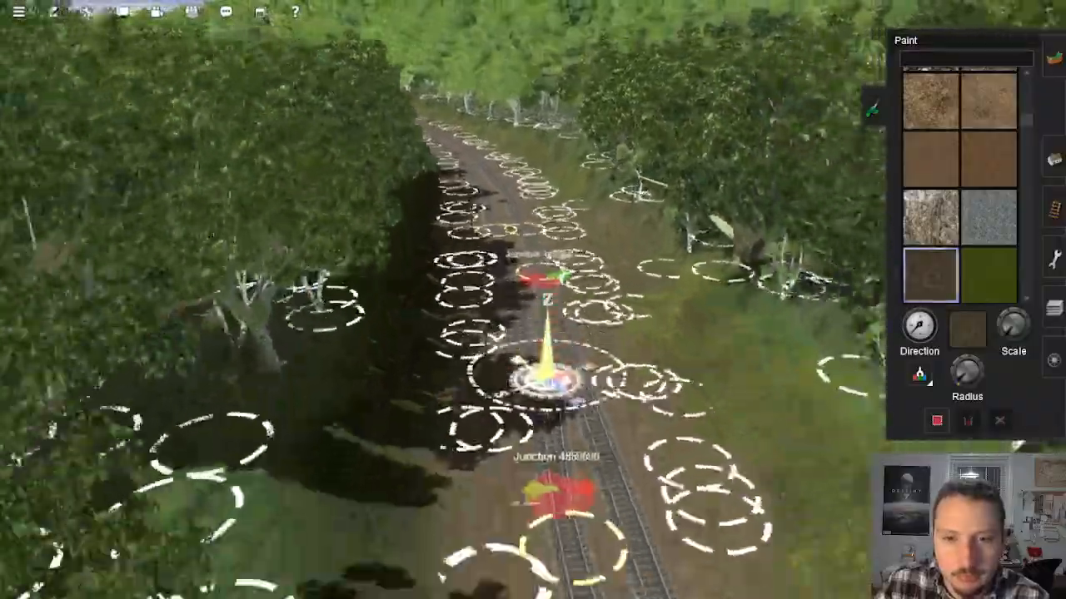
right_click(621, 344)
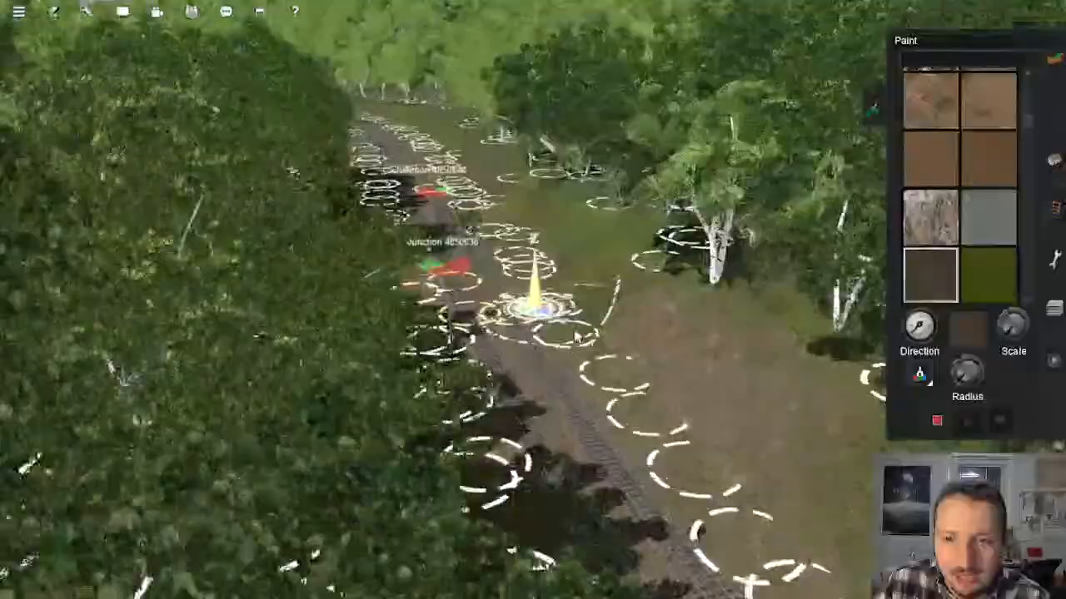
right_click(803, 398)
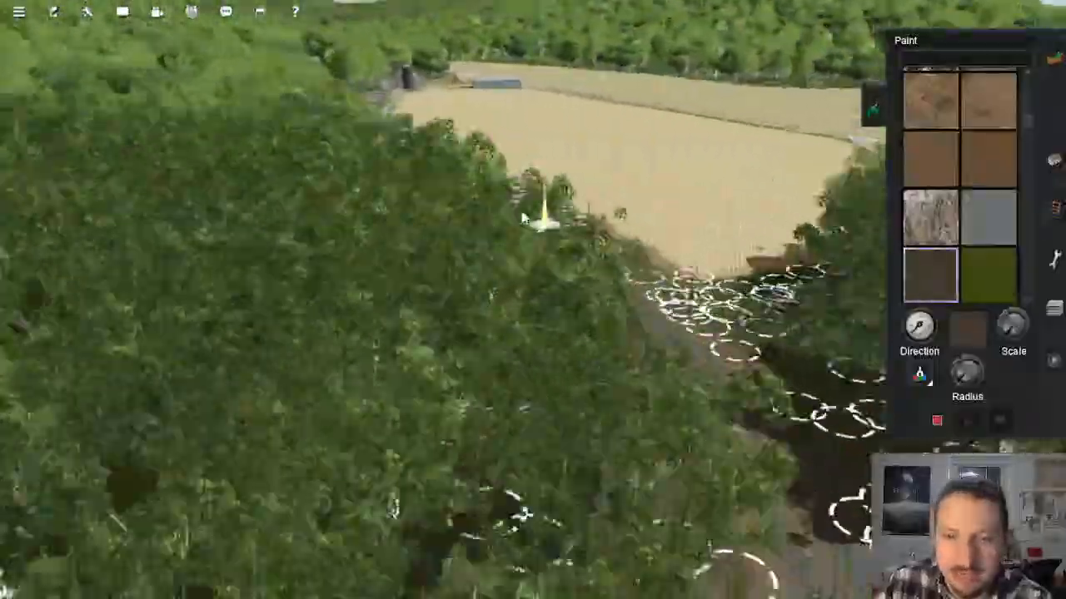
Step: Look through the ground textures for a rock surface to suit the slopes around the tunnel portal
mouse_move(523, 218)
right_mouse_down()
mouse_move(482, 173)
mouse_move(488, 216)
mouse_move(537, 205)
mouse_move(589, 143)
right_mouse_up()
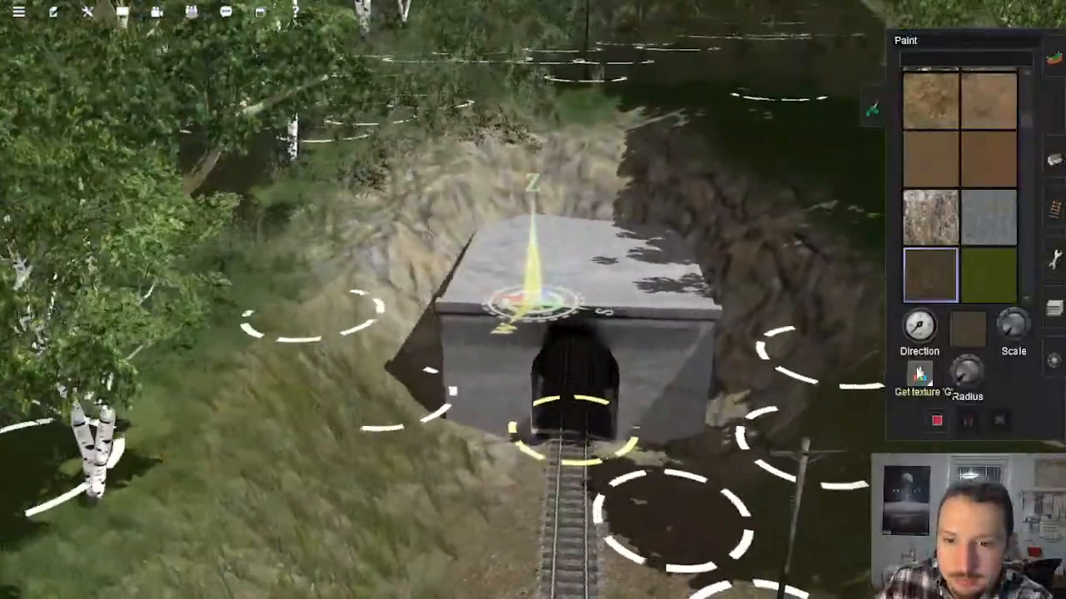
right_click(551, 88)
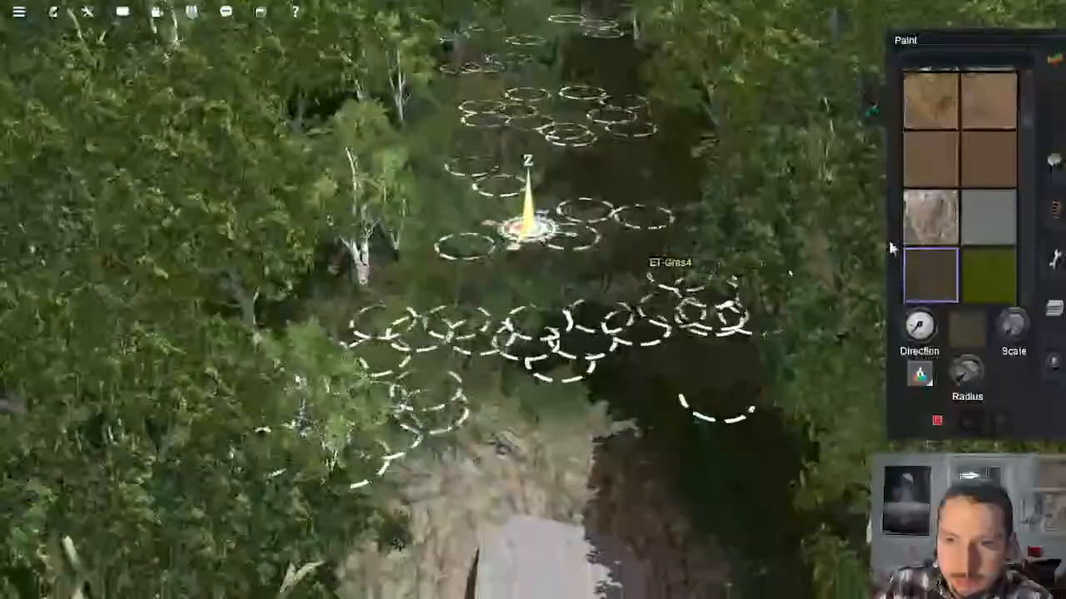
scroll(1000, 157, "down", 8)
scroll(948, 174, "up", 4)
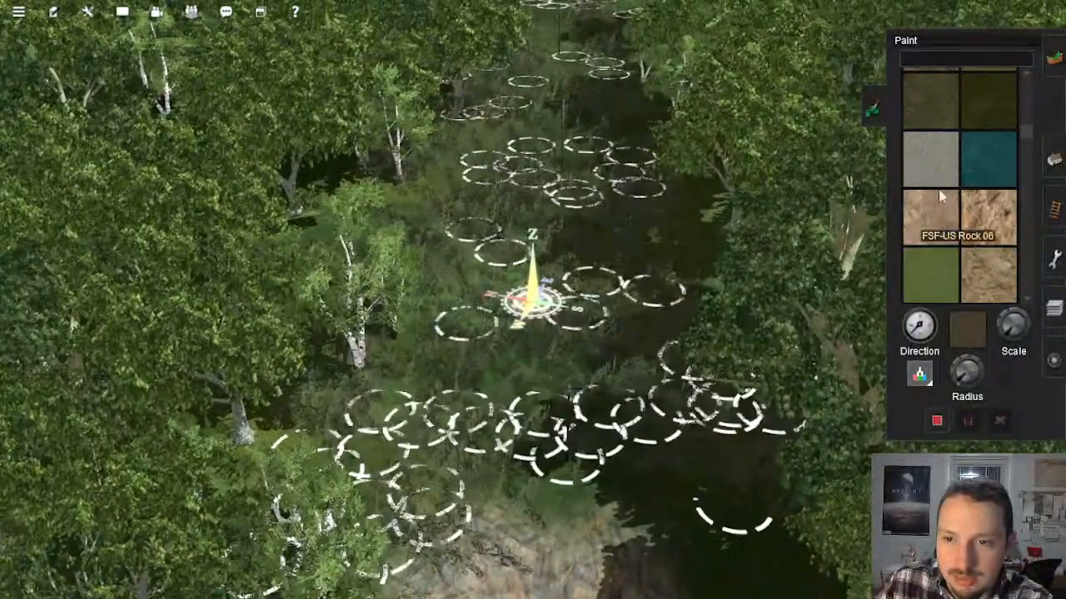
scroll(939, 207, "down", 4)
scroll(978, 117, "down", 4)
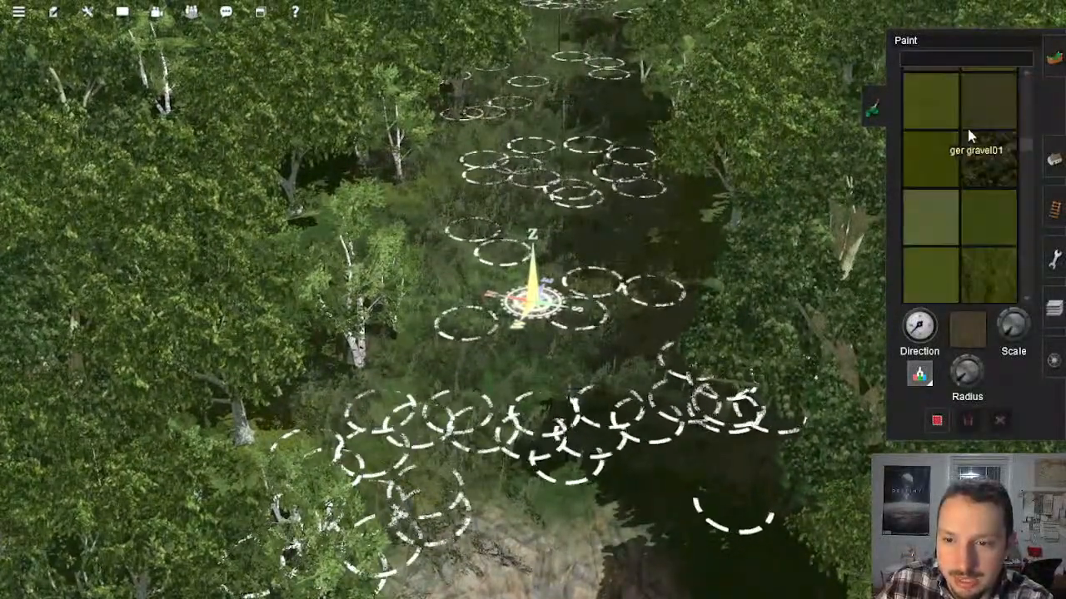
scroll(959, 158, "down", 4)
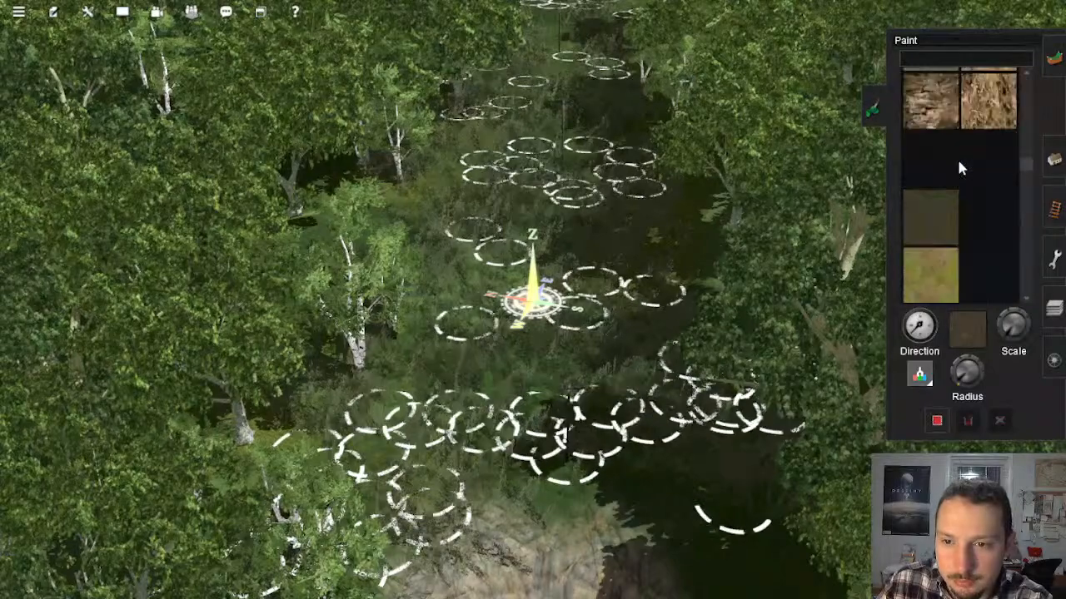
scroll(941, 125, "down", 4)
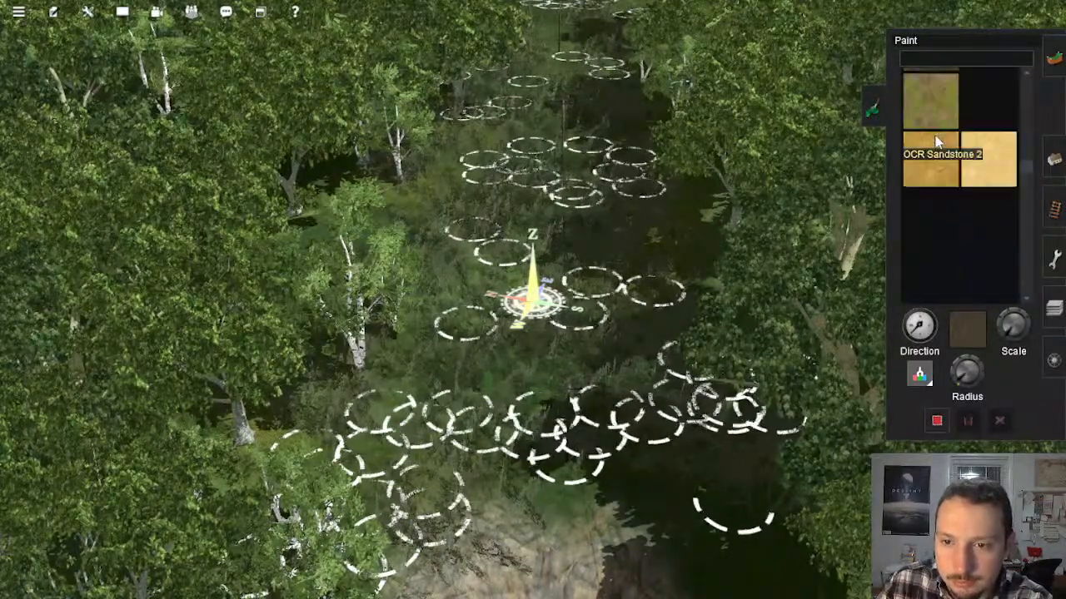
scroll(955, 203, "down", 4)
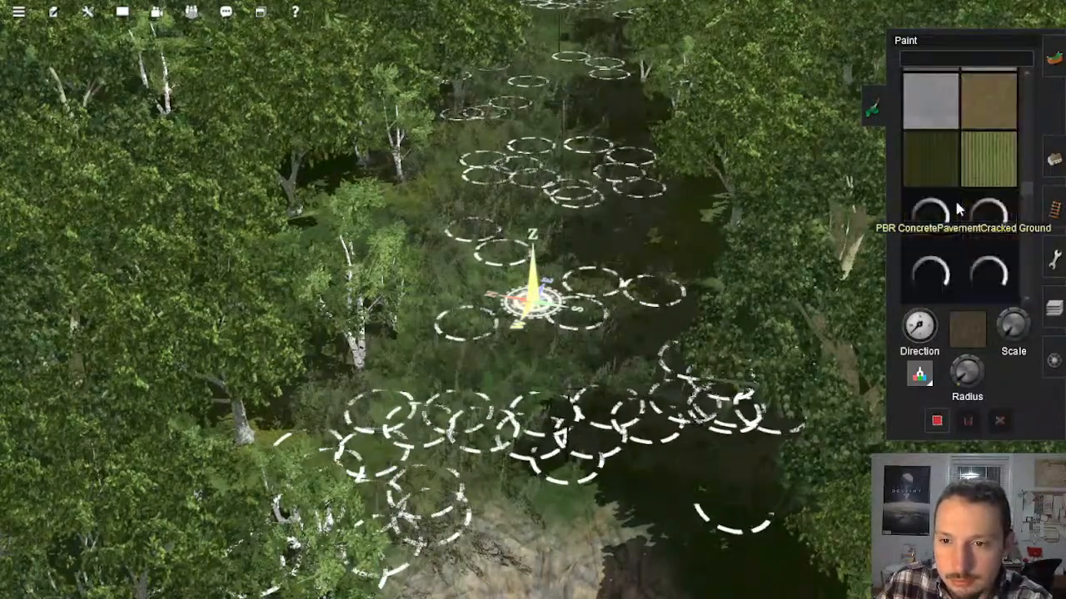
scroll(949, 186, "down", 3)
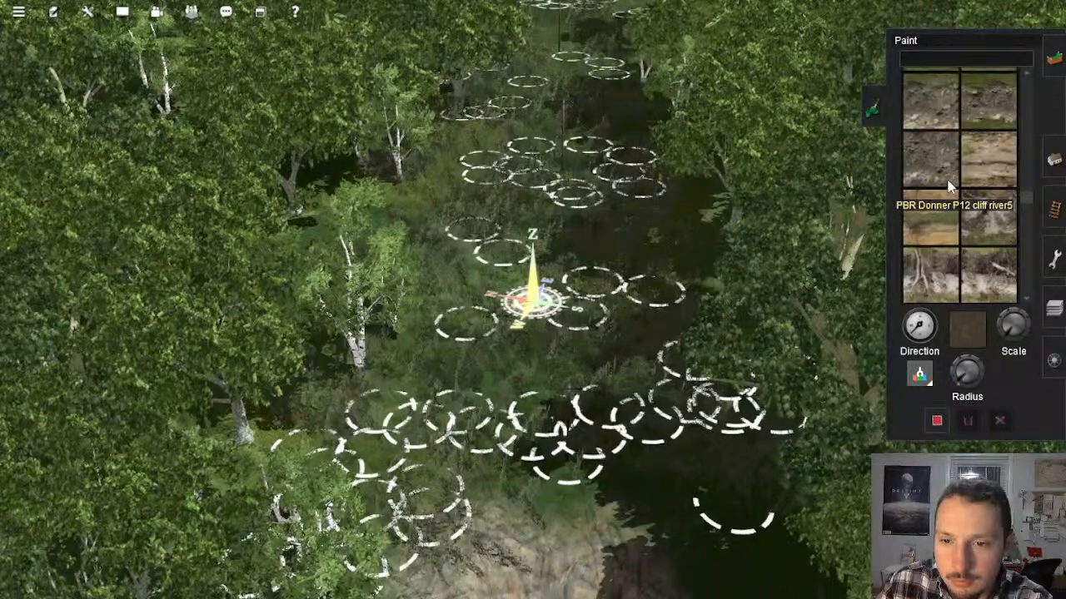
scroll(949, 233, "down", 3)
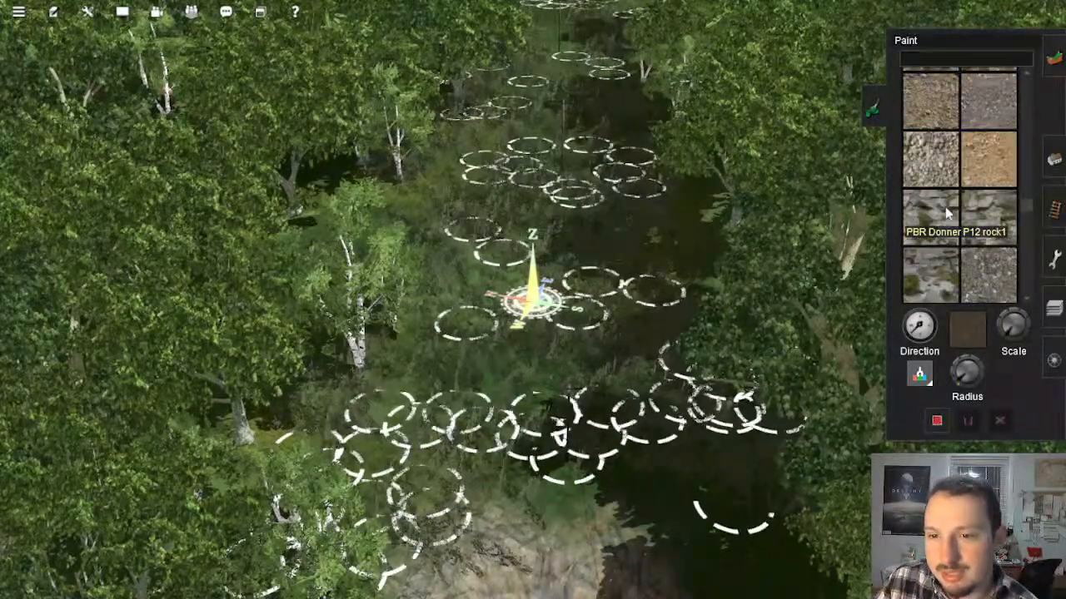
Step: Try rock and rubble textures, then choose UltraTexture - Rock Cliff 06 (Brown) - Seasonal as the ground paint
scroll(945, 214, "down", 3)
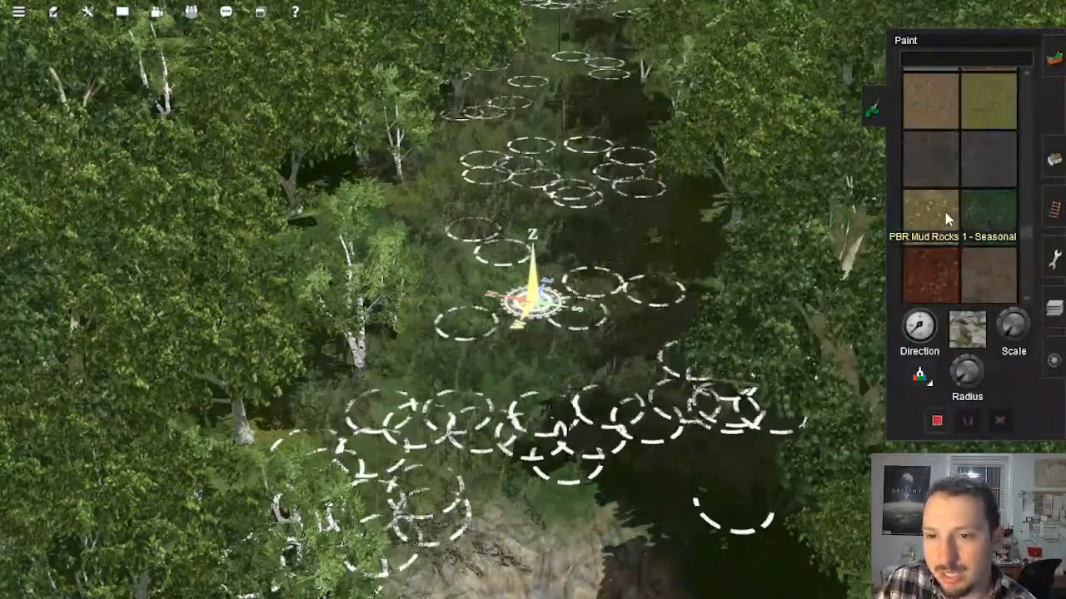
scroll(945, 208, "up", 6)
scroll(937, 162, "up", 3)
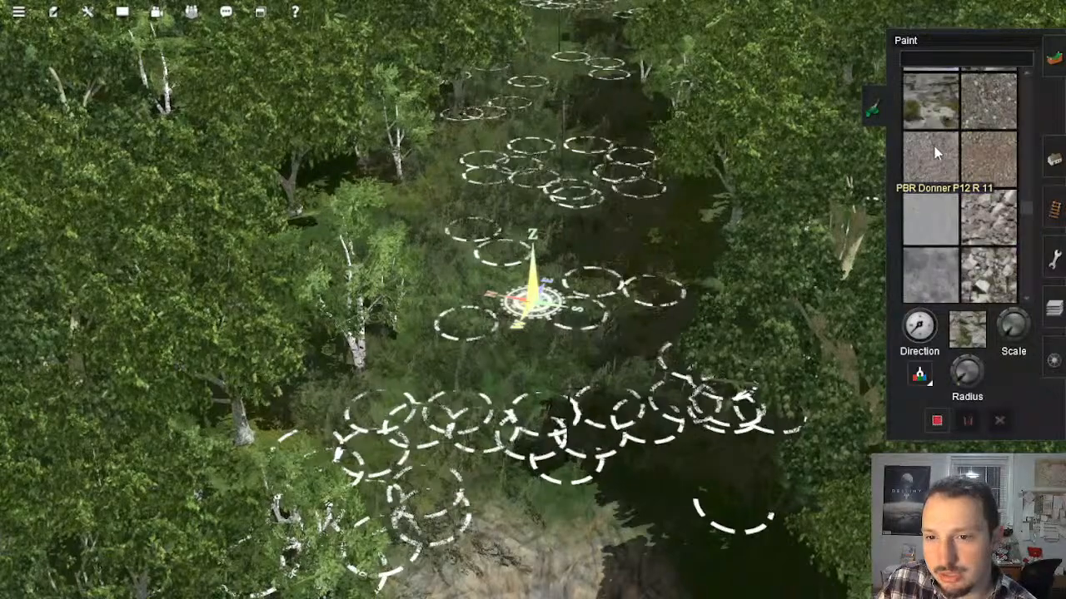
scroll(941, 196, "down", 6)
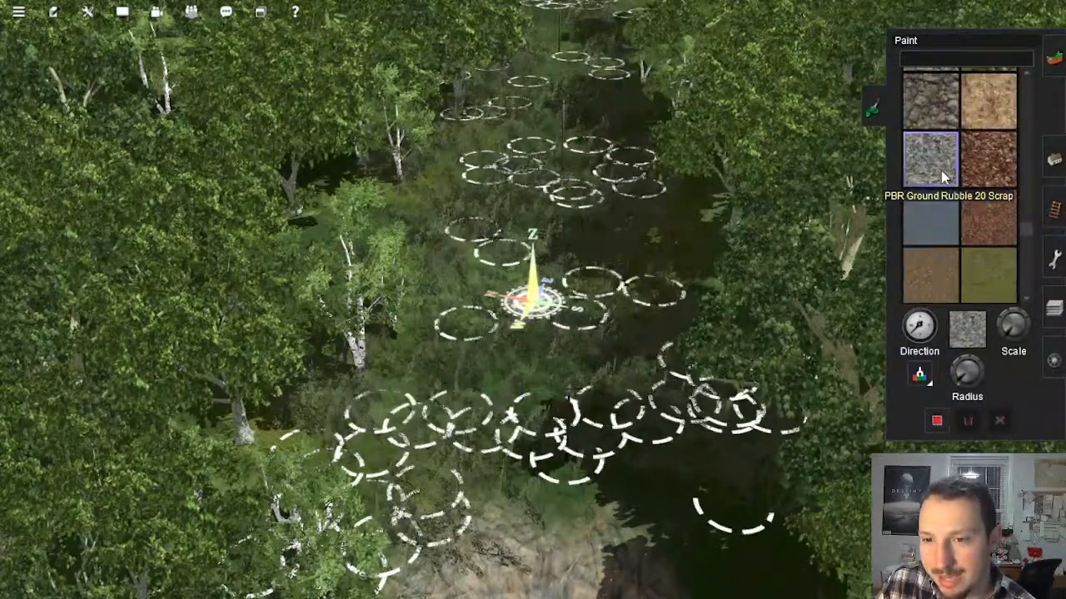
scroll(943, 175, "down", 6)
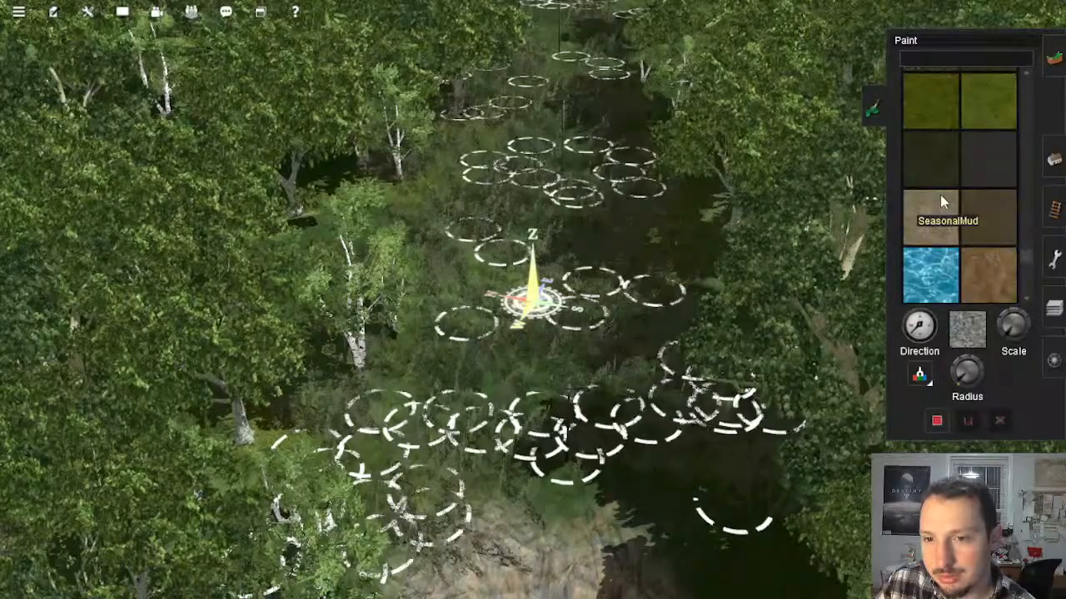
scroll(940, 198, "down", 6)
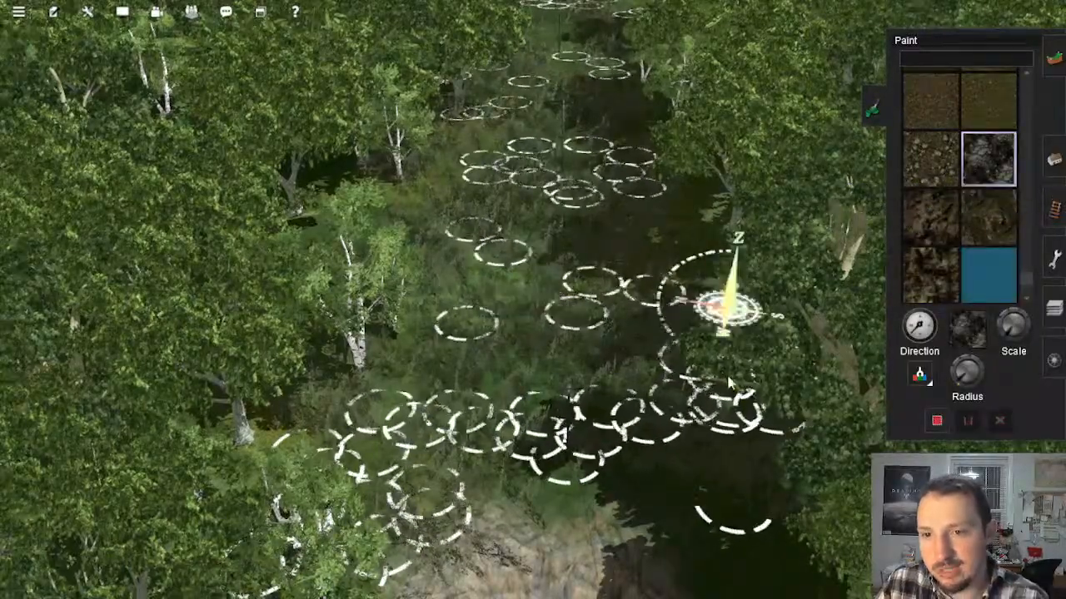
mouse_move(730, 383)
right_mouse_down()
mouse_move(721, 533)
mouse_move(739, 404)
mouse_move(814, 233)
mouse_move(501, 144)
mouse_move(465, 212)
right_mouse_up()
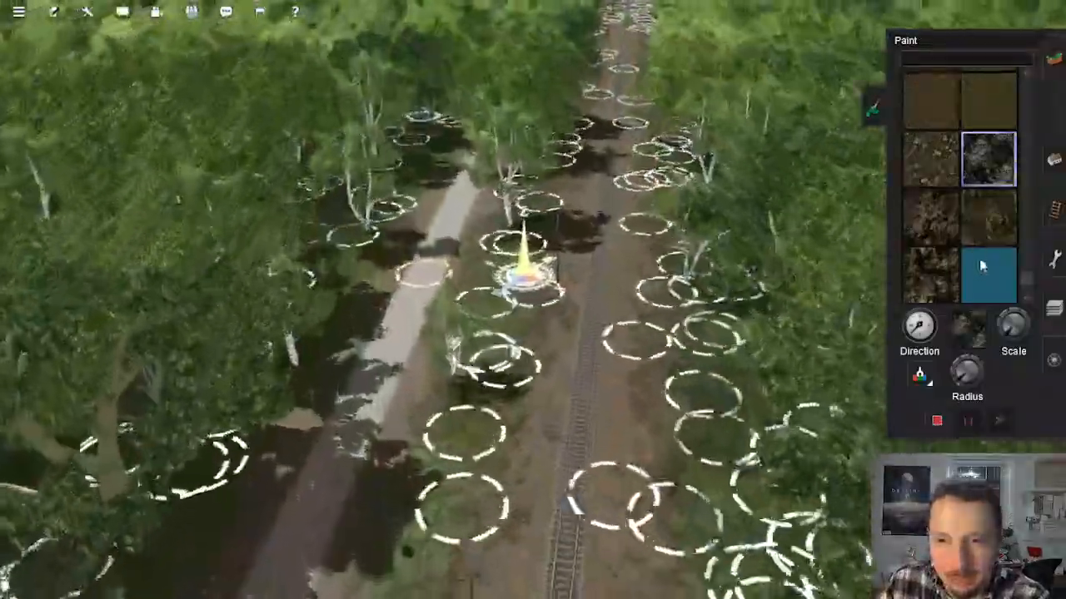
left_click(978, 224)
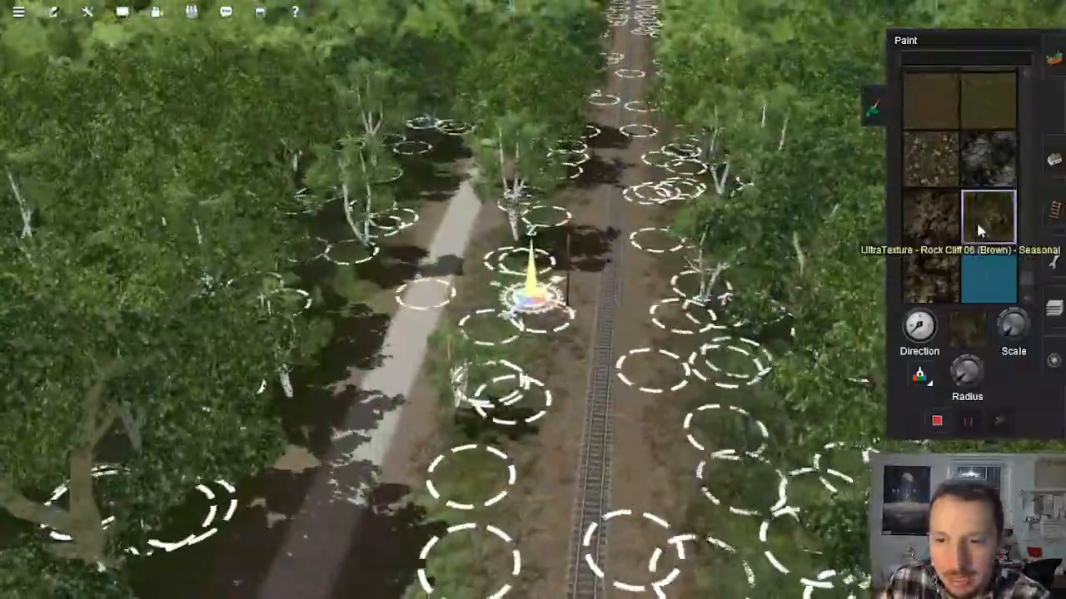
Step: Paint the brown rock cliff texture along the steep cutting slope beside the single track
mouse_move(593, 160)
right_mouse_down()
mouse_move(588, 148)
mouse_move(490, 129)
mouse_move(473, 108)
mouse_move(516, 208)
right_mouse_up()
key("Left")
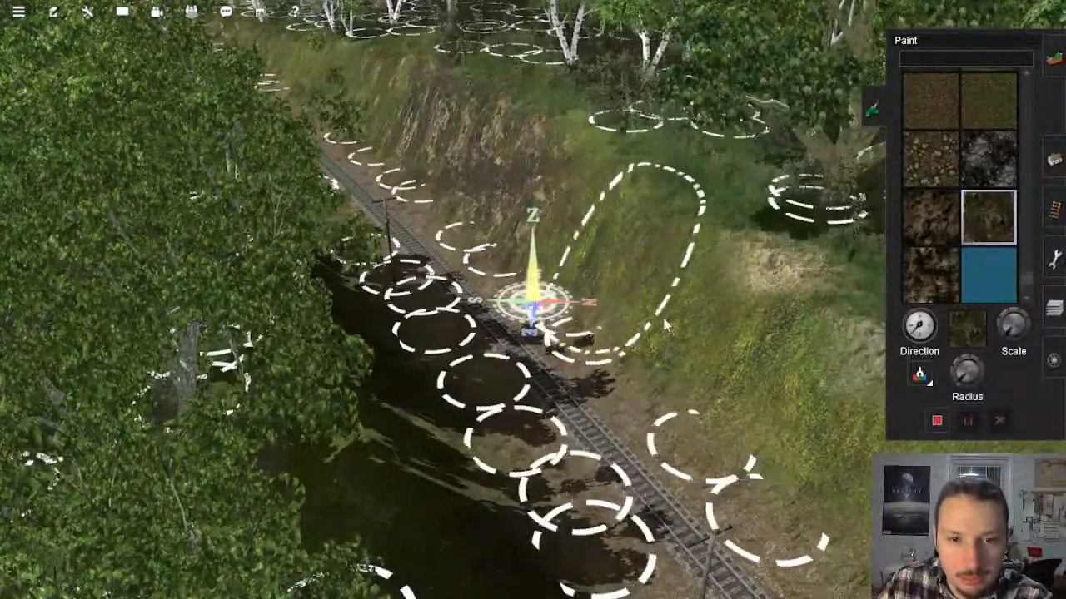
right_click(671, 327)
scroll(671, 327, "down", 3)
right_click(703, 463)
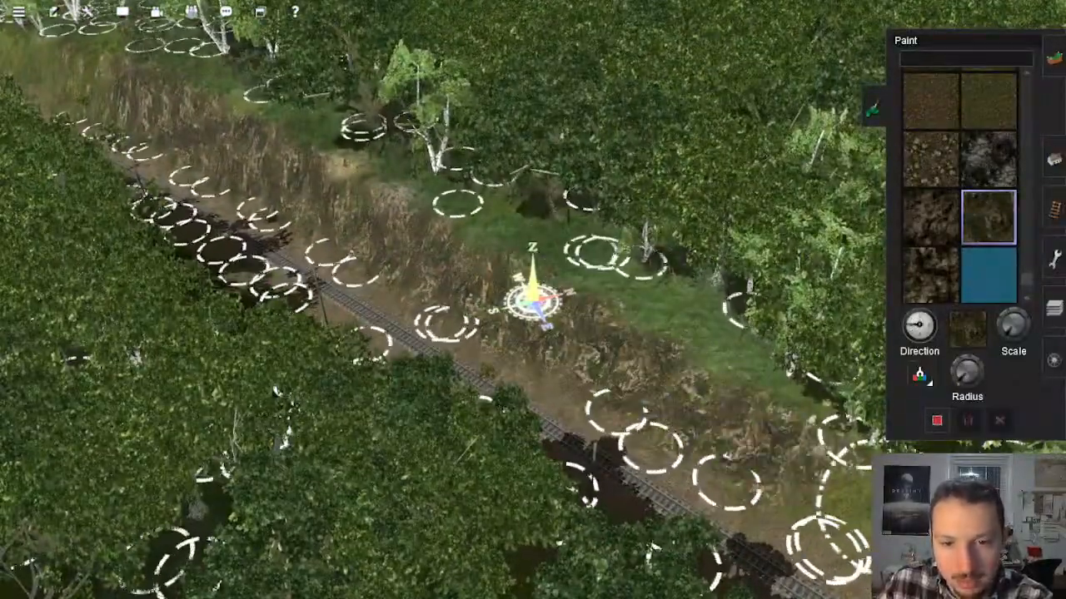
right_click(899, 562)
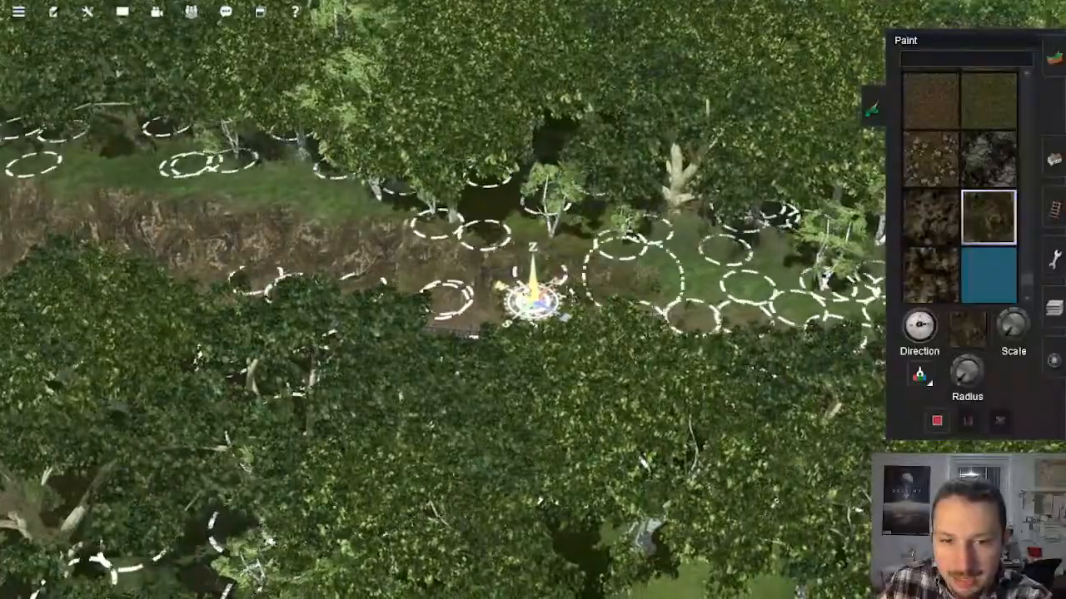
Step: Continue the brown rock cliff texture along the cutting banks towards the open field
mouse_move(516, 266)
right_mouse_down()
mouse_move(533, 296)
mouse_move(475, 260)
mouse_move(517, 269)
mouse_move(532, 303)
mouse_move(558, 246)
mouse_move(585, 253)
mouse_move(561, 269)
mouse_move(550, 254)
mouse_move(562, 239)
right_mouse_up()
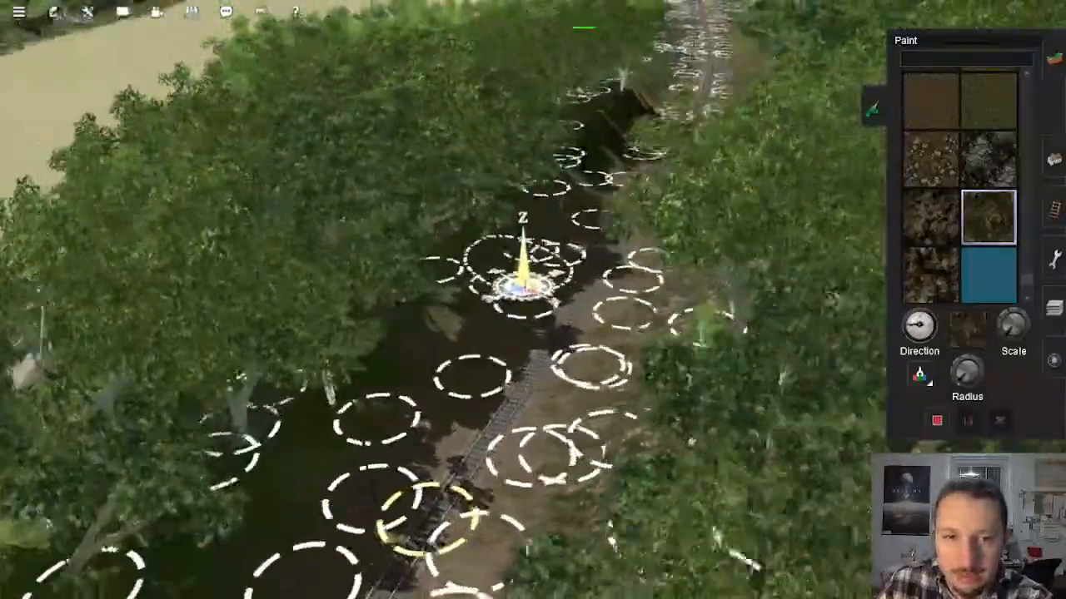
key("Up")
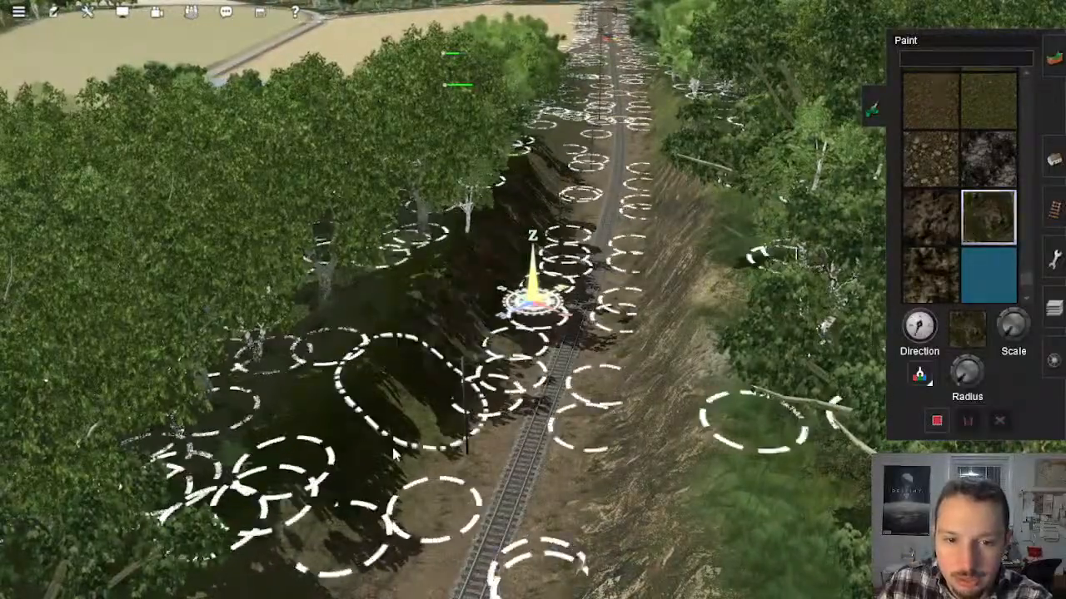
key("Up")
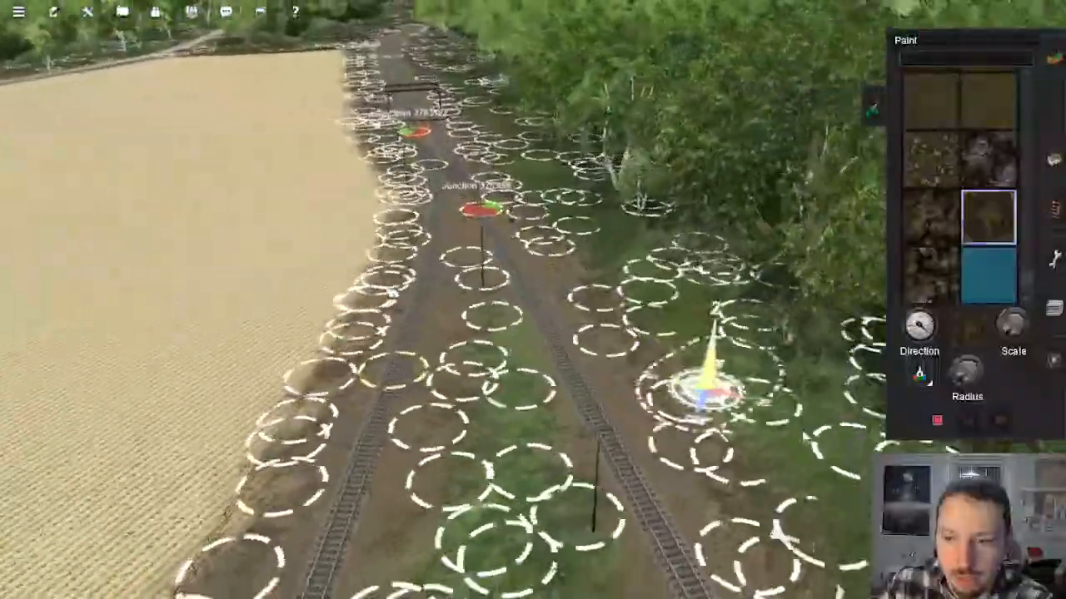
mouse_move(704, 391)
right_mouse_down()
mouse_move(845, 408)
mouse_move(737, 283)
mouse_move(522, 280)
mouse_move(511, 309)
mouse_move(528, 308)
right_mouse_up()
scroll(511, 309, "down", 2)
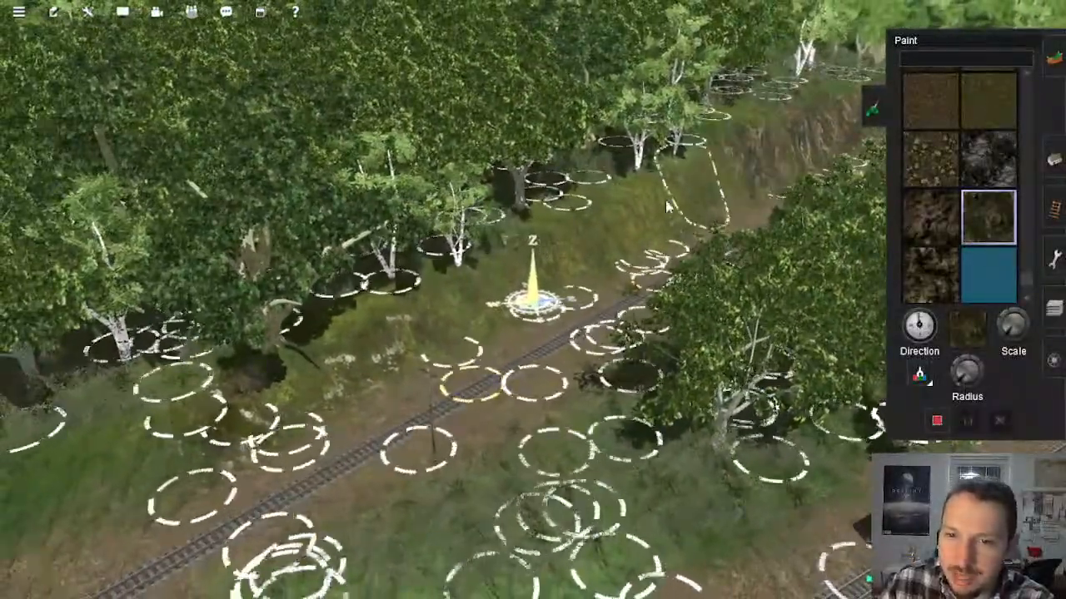
Step: Paint brown rock cliff texture on the trackside banks approaching Junction 4850638 and Junction 4850640
right_click_drag(416, 360, 480, 260)
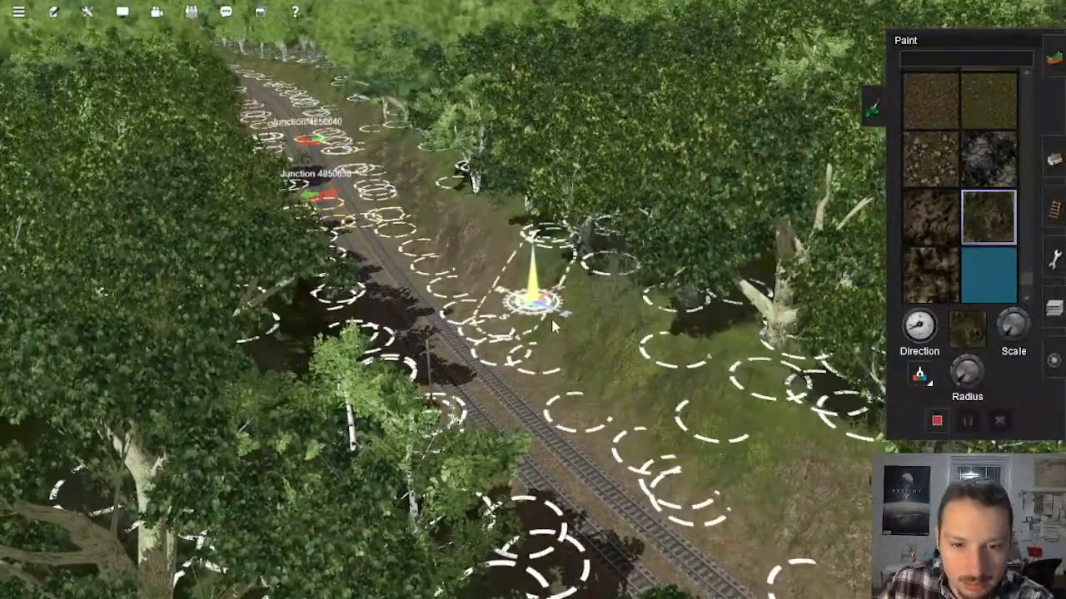
mouse_move(771, 481)
right_mouse_down()
mouse_move(757, 414)
mouse_move(660, 342)
right_mouse_up()
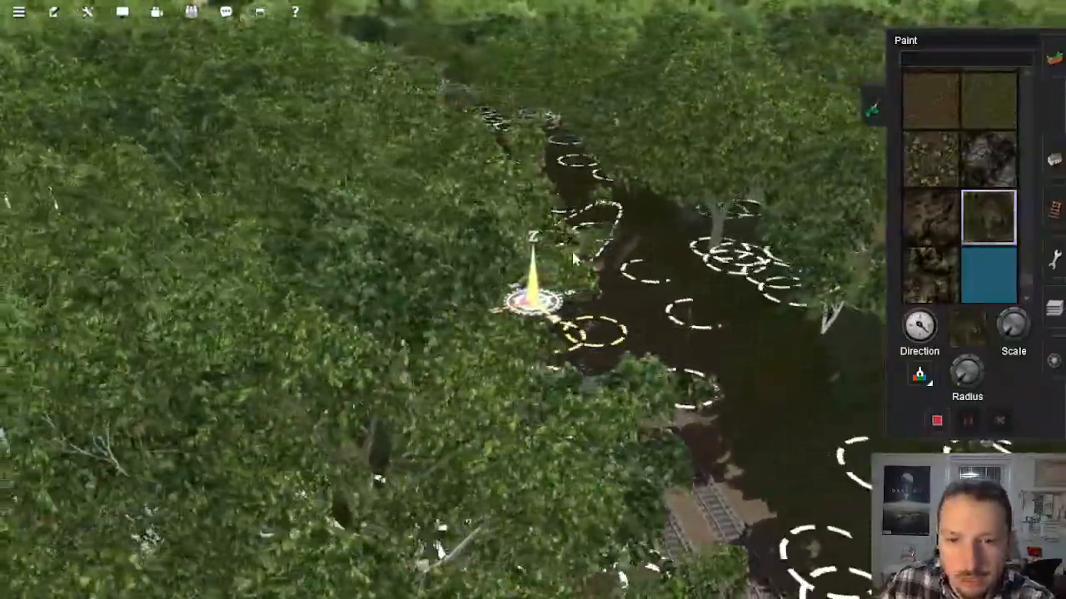
mouse_move(812, 443)
right_mouse_down()
mouse_move(752, 408)
mouse_move(807, 346)
right_mouse_up()
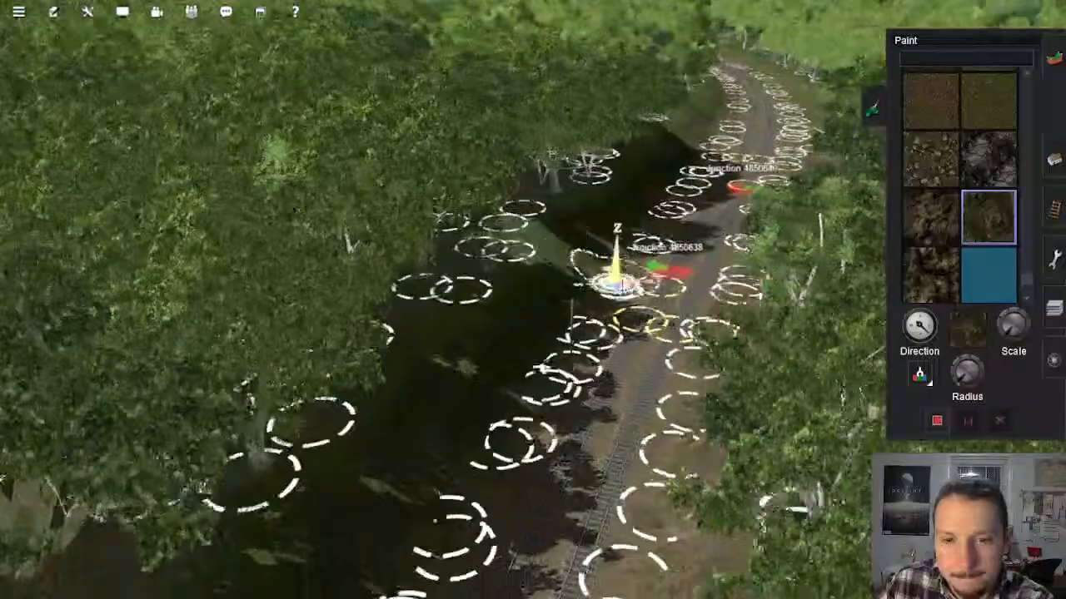
right_click_drag(616, 286, 468, 323)
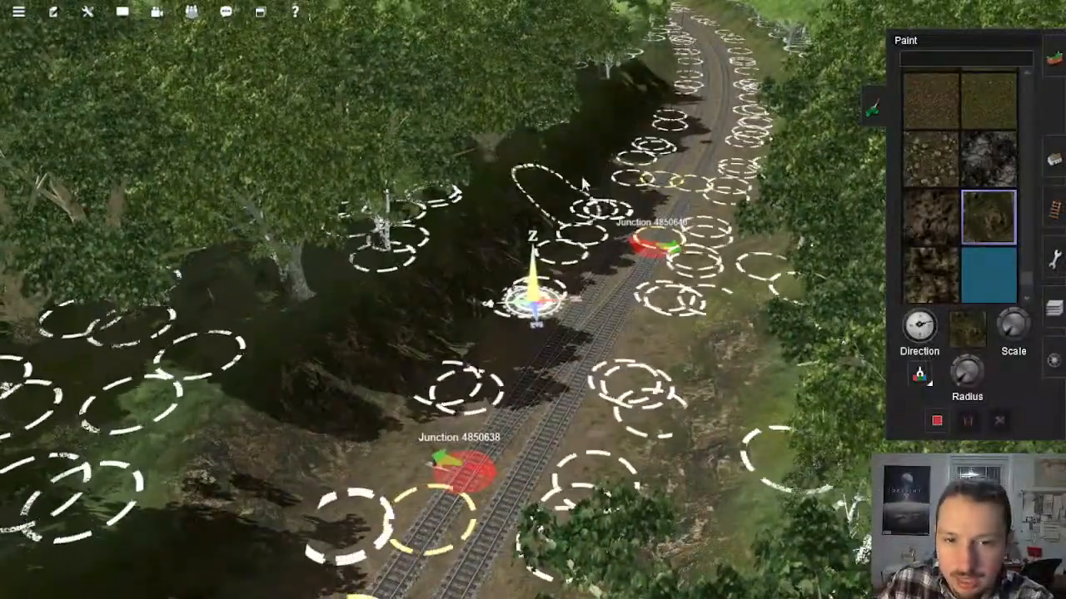
Step: Paint the shaded bank of the double track past Junction 4850640 with the brown rock cliff texture
right_click(722, 40)
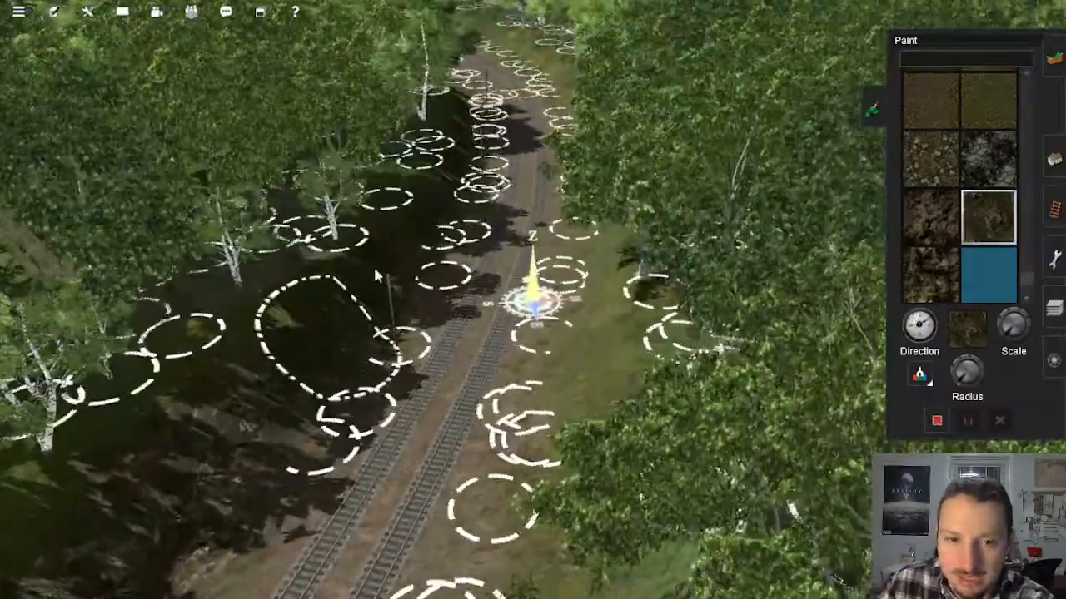
right_click(469, 118)
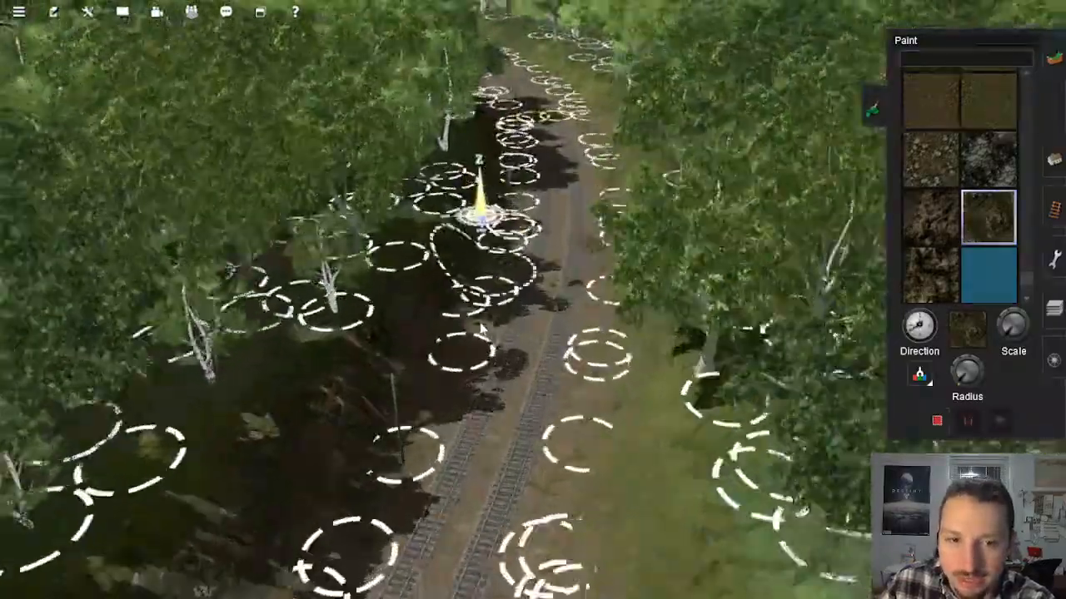
right_click(545, 402)
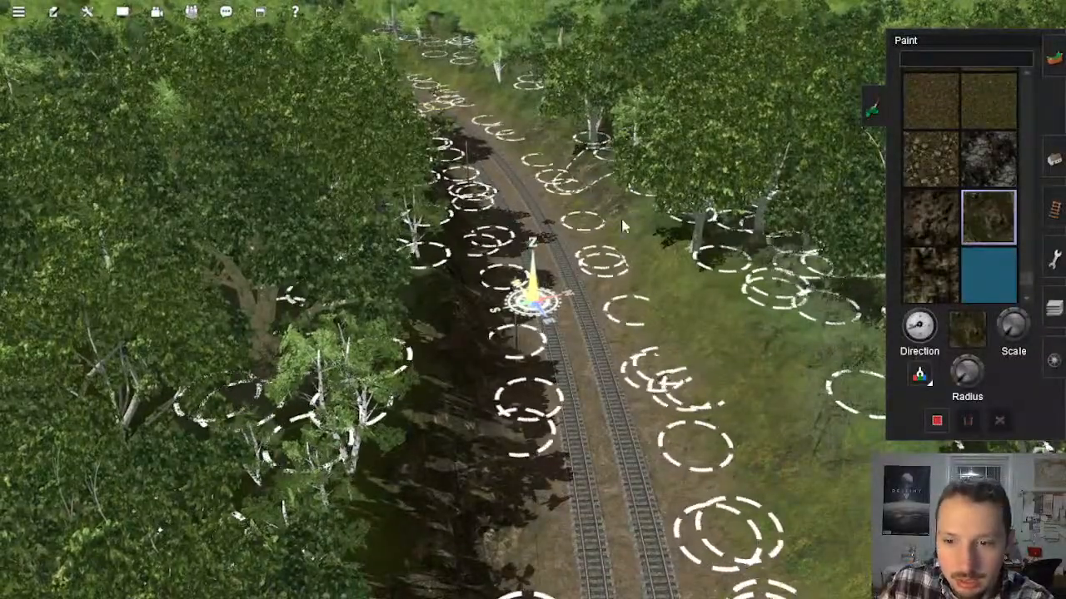
Step: Paint the sunlit bank along the curving double track with the brown rock cliff texture
right_click(699, 338)
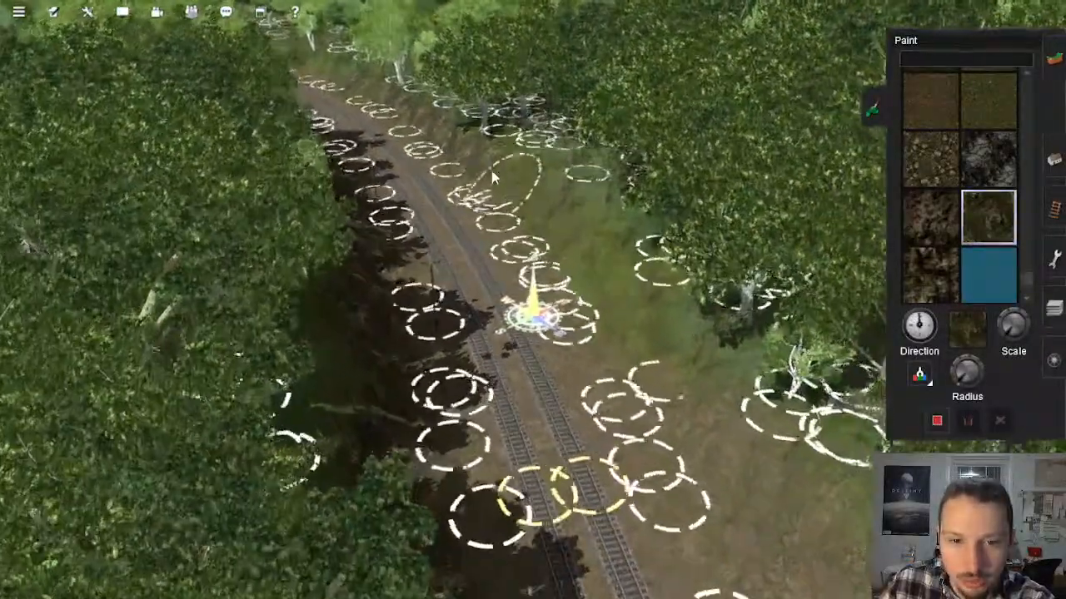
right_click(428, 146)
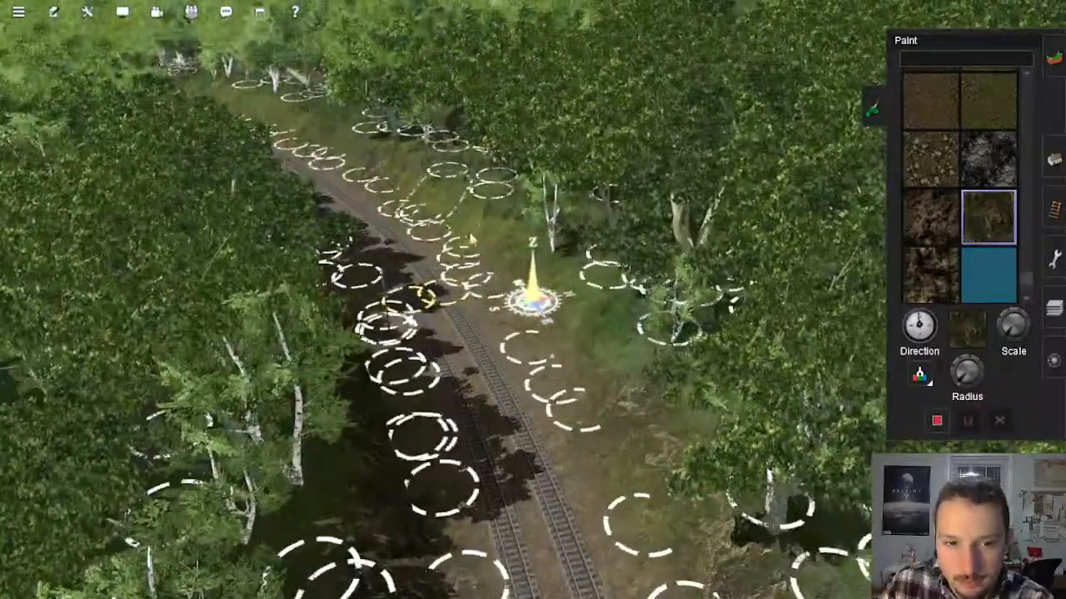
right_click(381, 125)
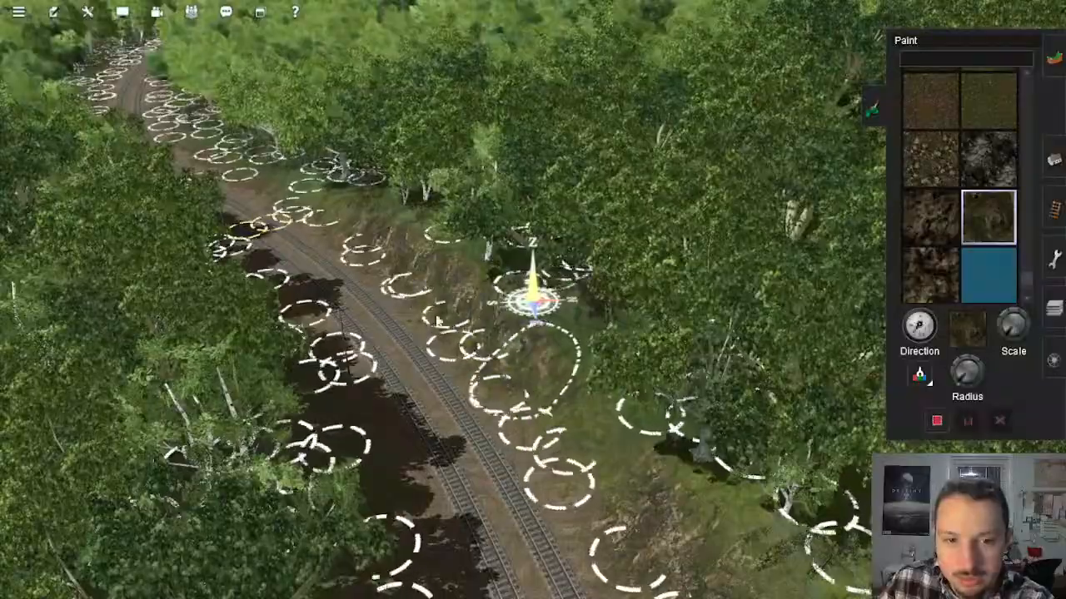
right_click(218, 259)
Step: Inspect the wooded banks of the double track as far as the bridge, then survey the route map around Lionhead
key("Left")
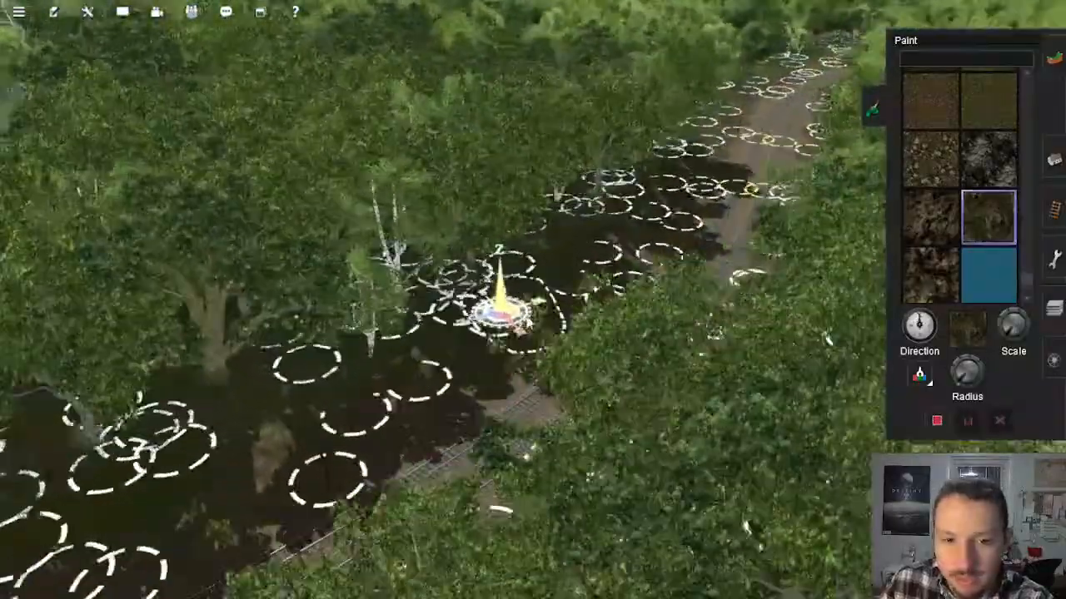
right_click_drag(590, 223, 596, 176)
key("Right")
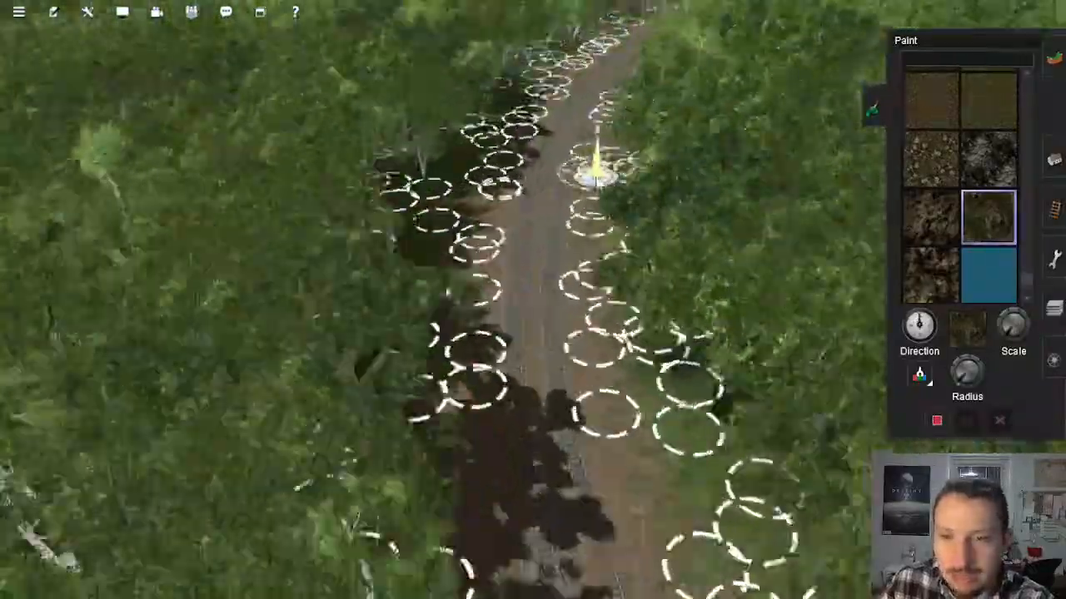
right_click(569, 116)
right_click(475, 135)
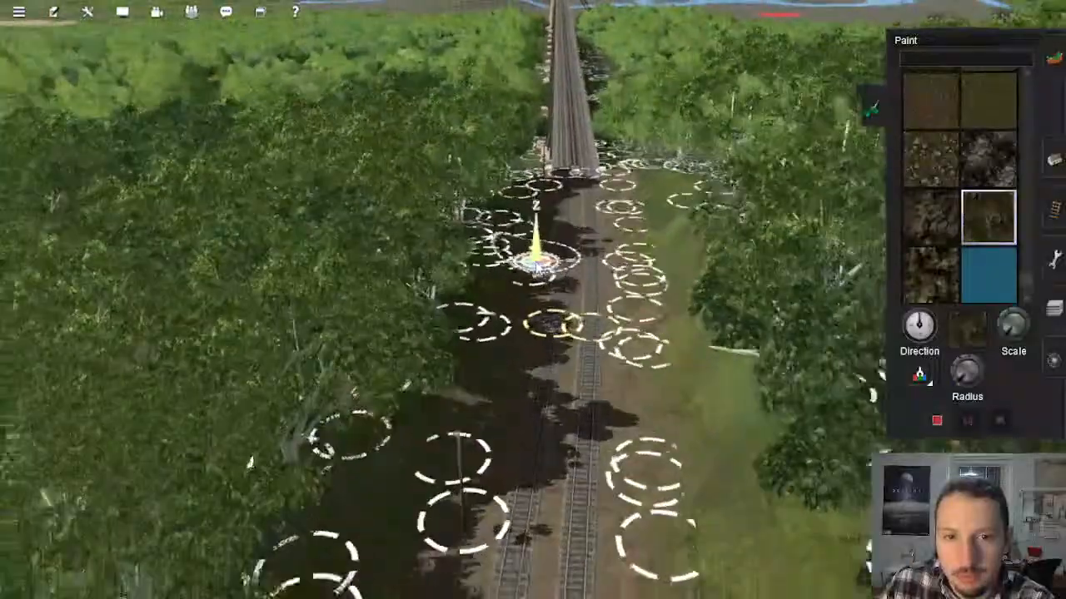
scroll(533, 263, "down", 15)
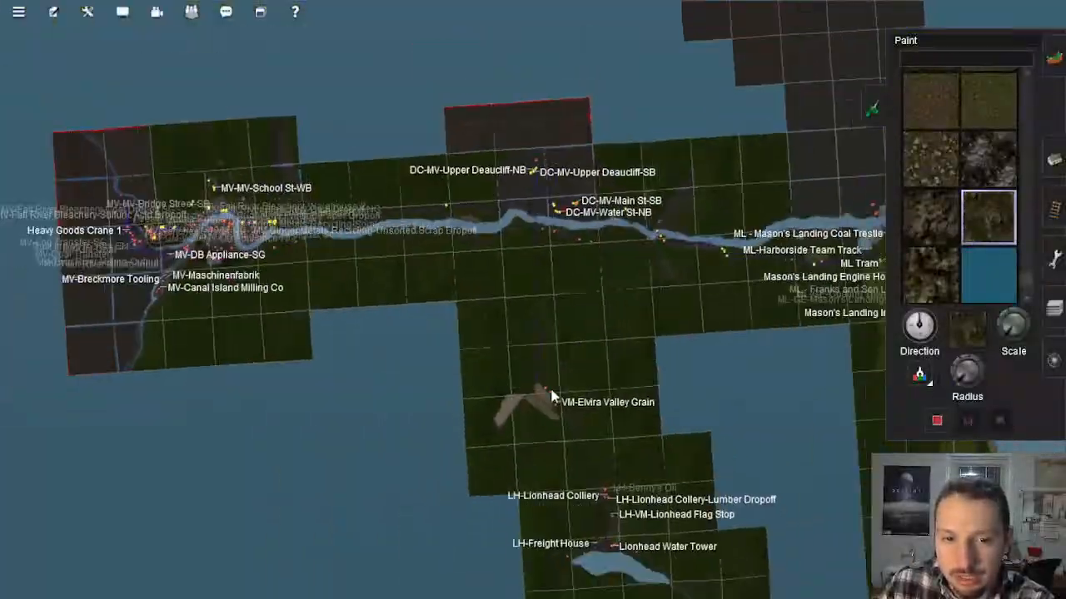
scroll(553, 396, "down", 2)
right_click(582, 399)
scroll(567, 383, "up", 6)
right_click(538, 365)
right_click(503, 353)
key("Left")
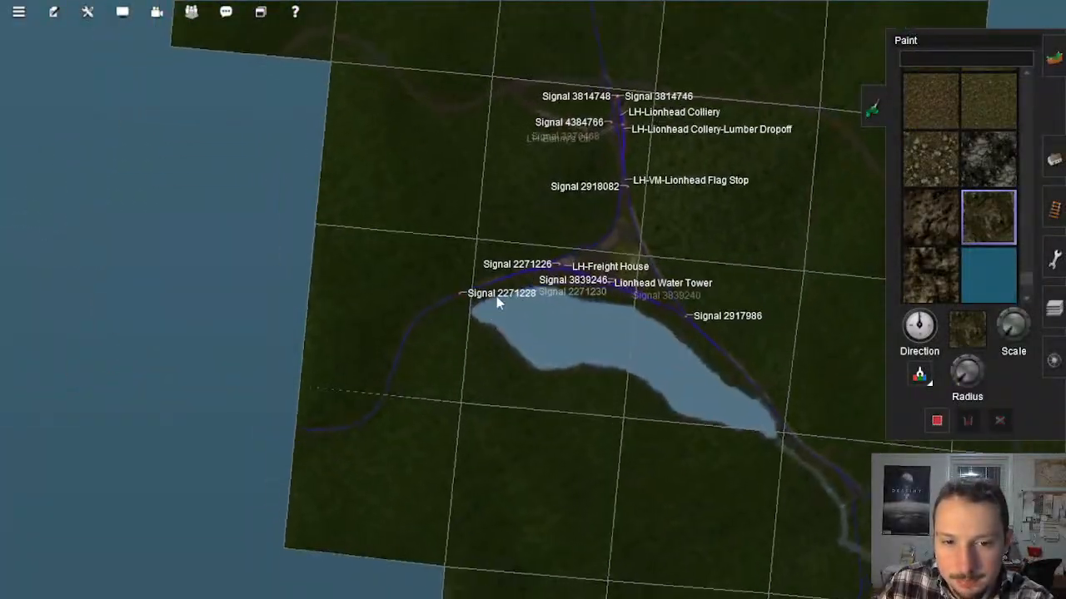
Step: Survey the route map from Lionhead past VM-Elvira Valley Grain to the river, and inspect the tall trestle bridge crossing it
scroll(442, 299, "down", 10)
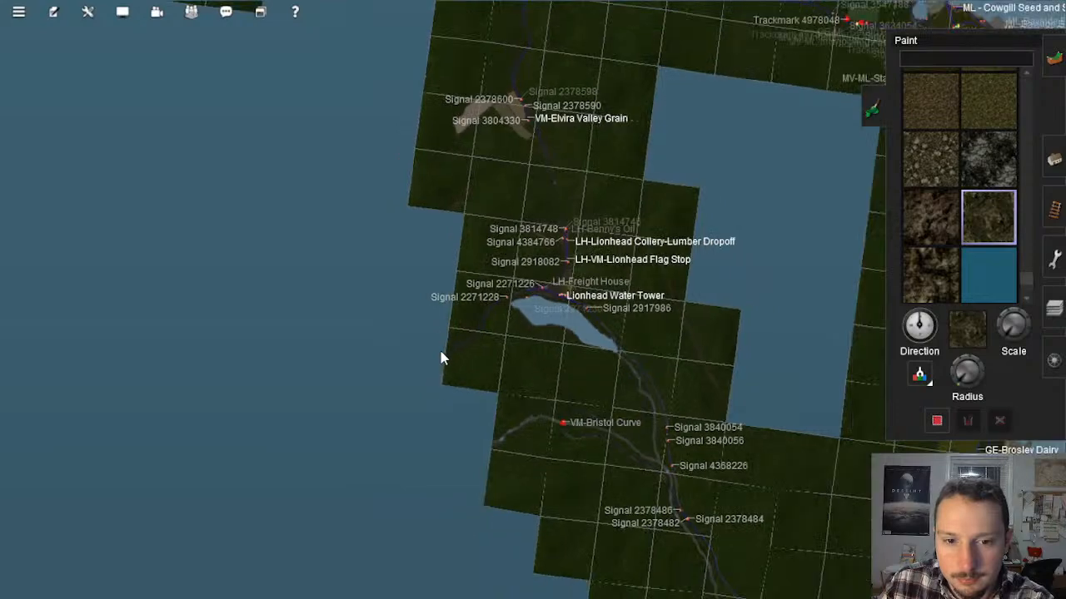
scroll(439, 351, "down", 3)
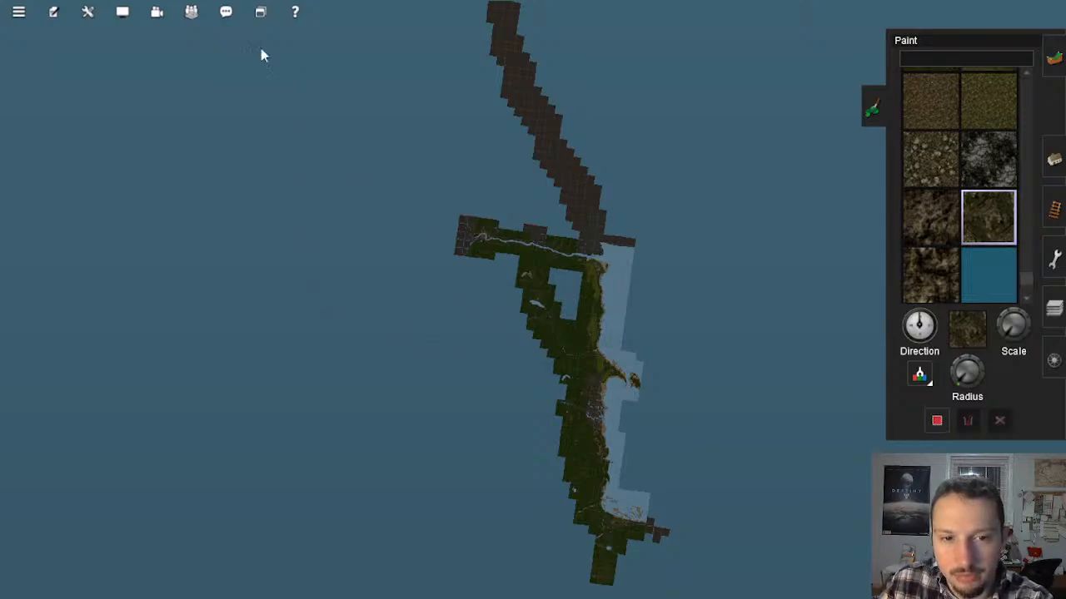
scroll(571, 302, "up", 5)
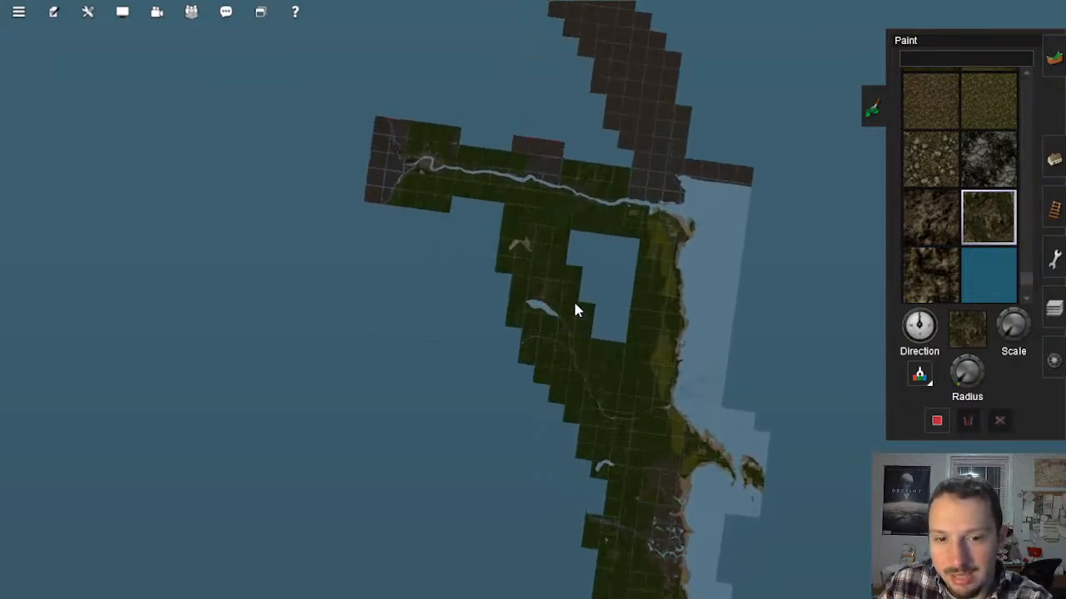
scroll(569, 302, "up", 12)
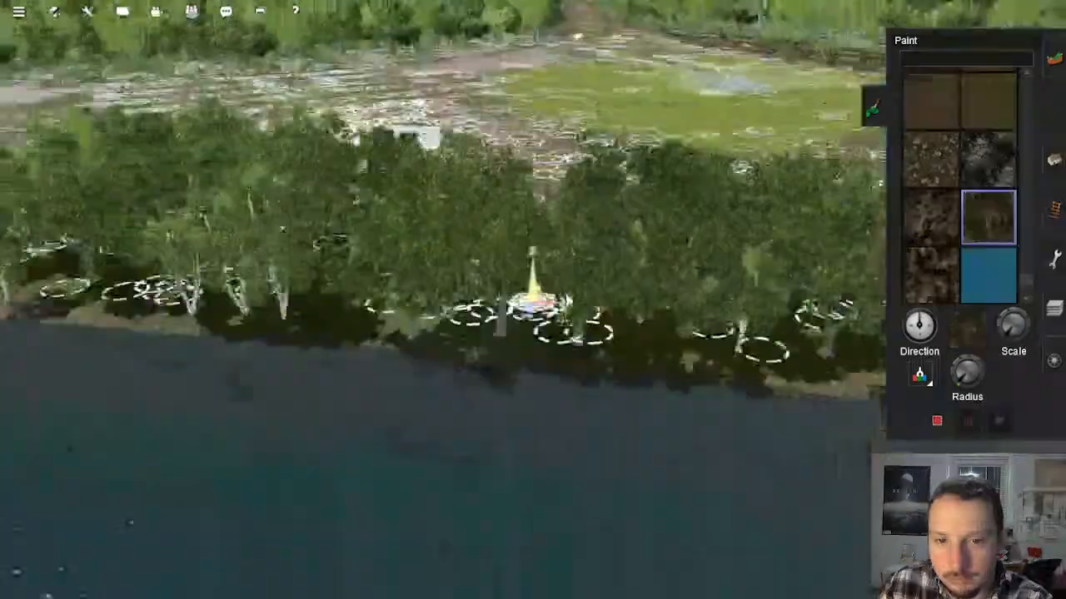
scroll(569, 288, "down", 4)
scroll(567, 288, "down", 10)
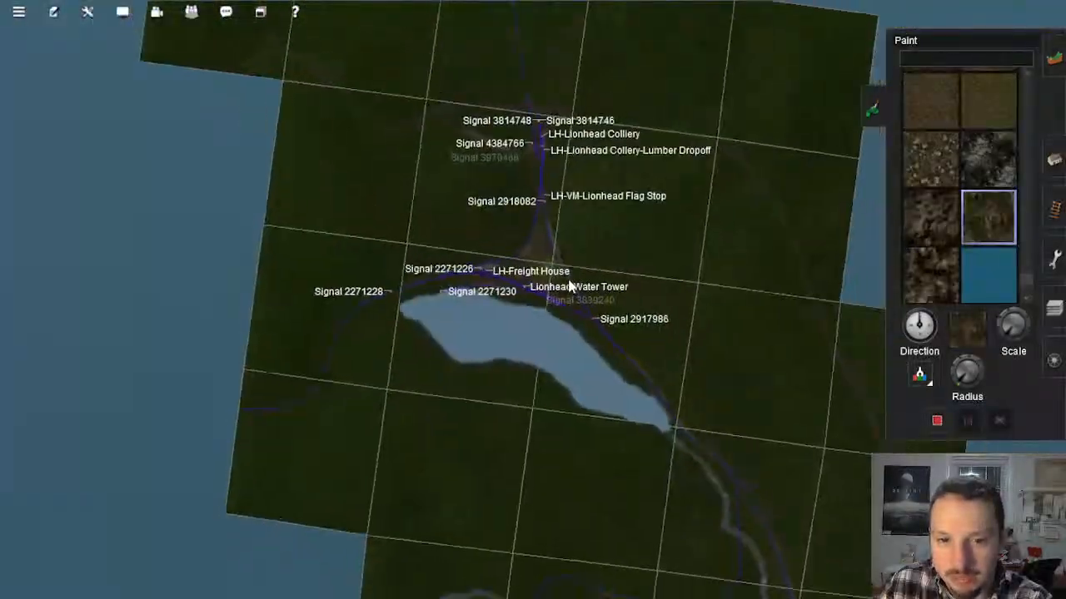
scroll(555, 290, "up", 10)
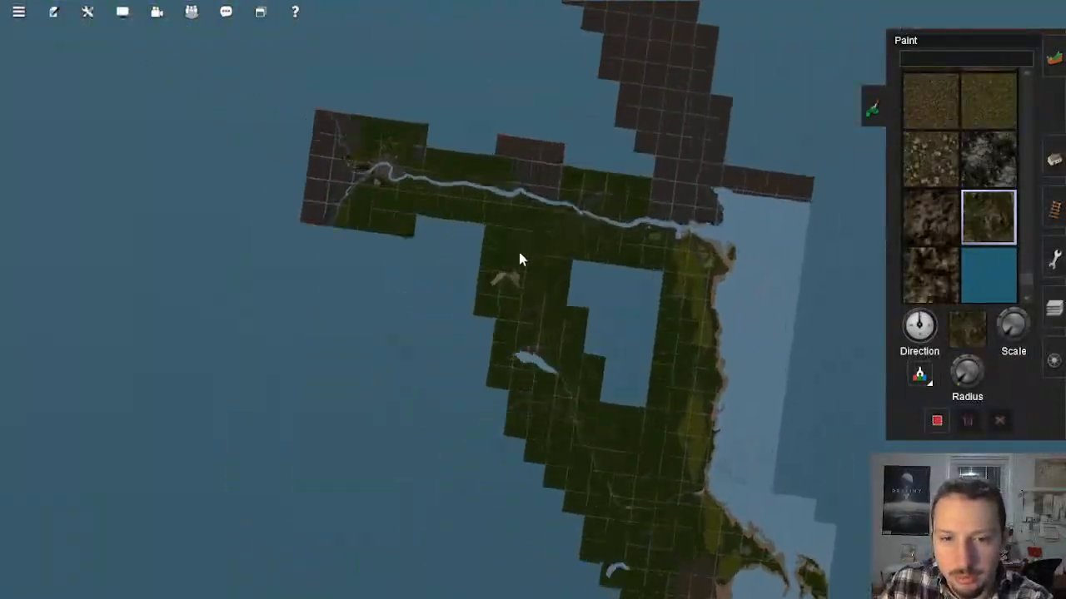
scroll(537, 425, "up", 2)
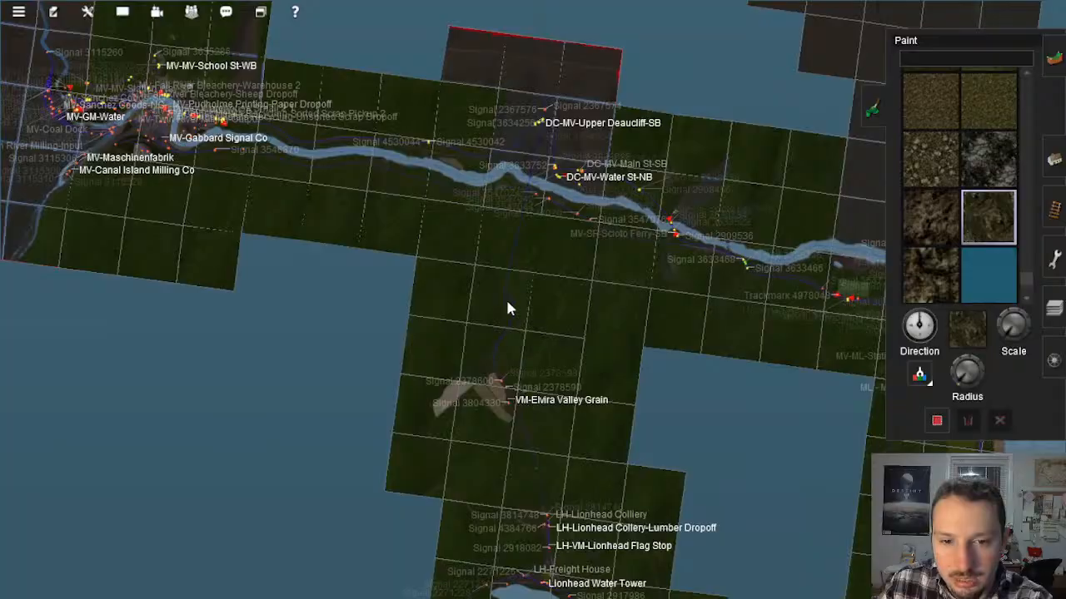
scroll(516, 245, "up", 10)
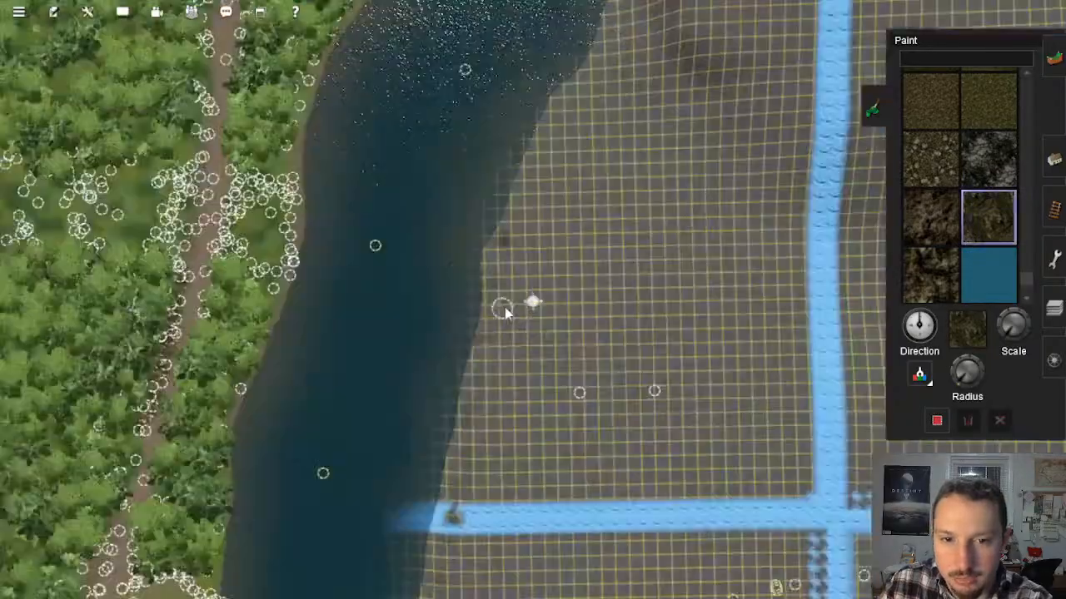
scroll(510, 308, "up", 8)
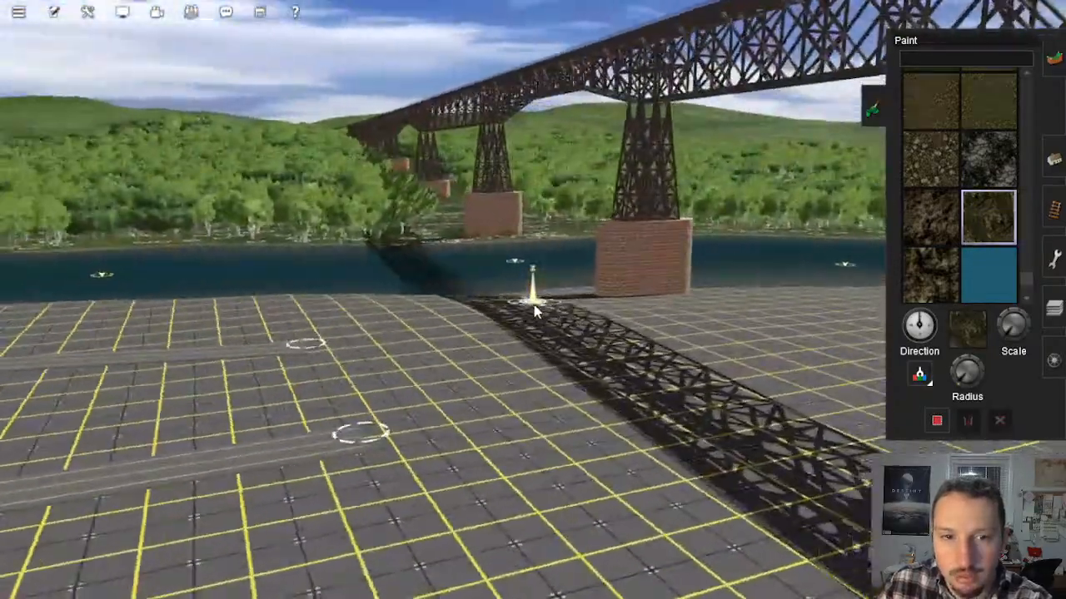
key("Left")
key("Up")
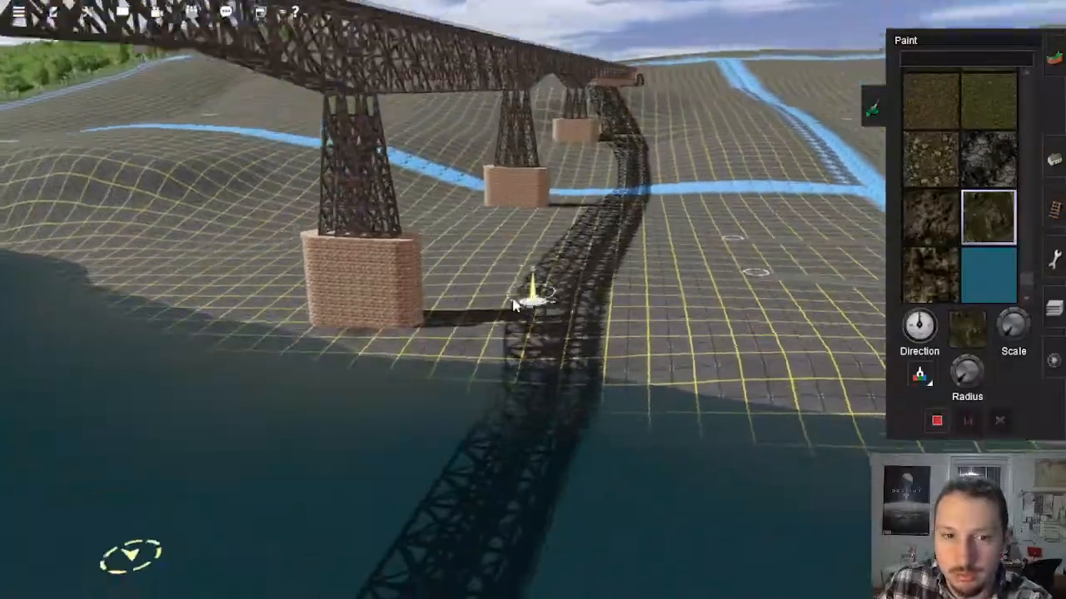
key("Right")
right_click(390, 341)
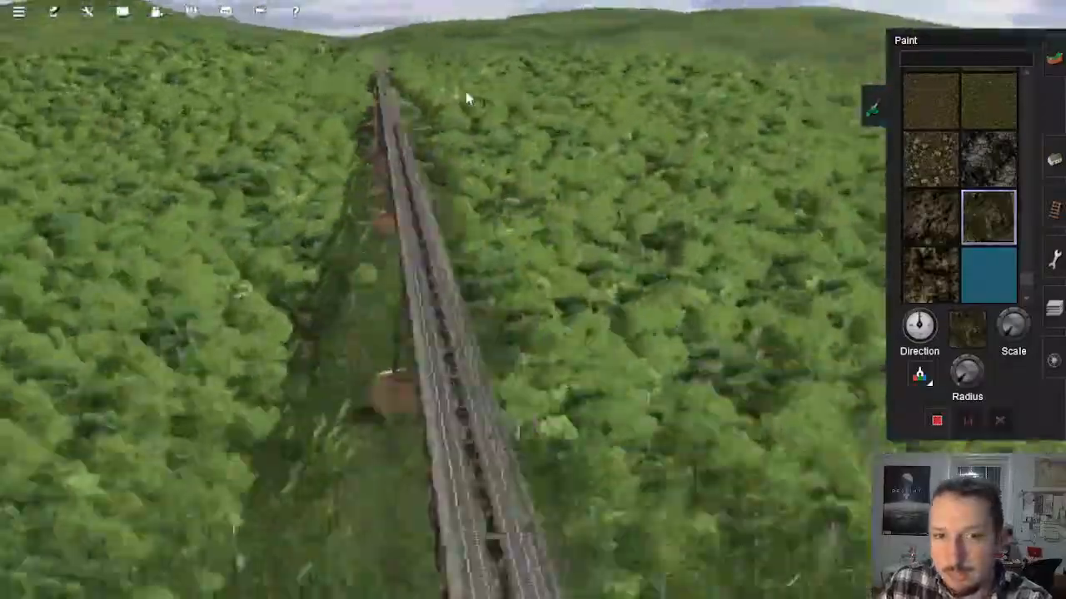
Step: Paint the sloping cutting bank beside the wooded double track with the brown rock cliff texture
mouse_move(555, 127)
right_mouse_down()
mouse_move(552, 166)
mouse_move(449, 229)
right_mouse_up()
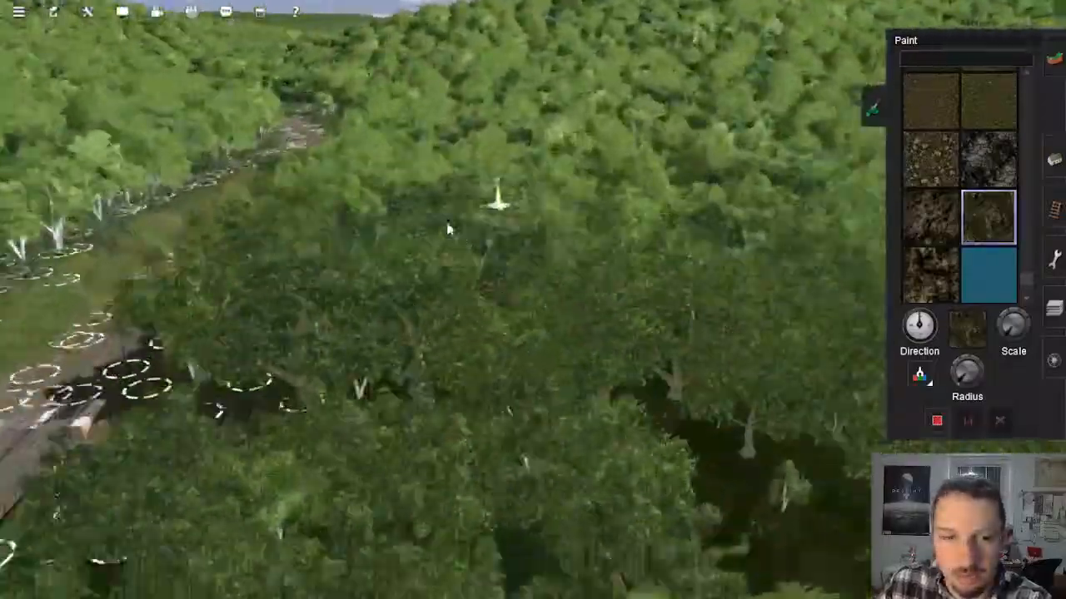
mouse_move(374, 370)
right_mouse_down()
mouse_move(499, 302)
mouse_move(488, 358)
right_mouse_up()
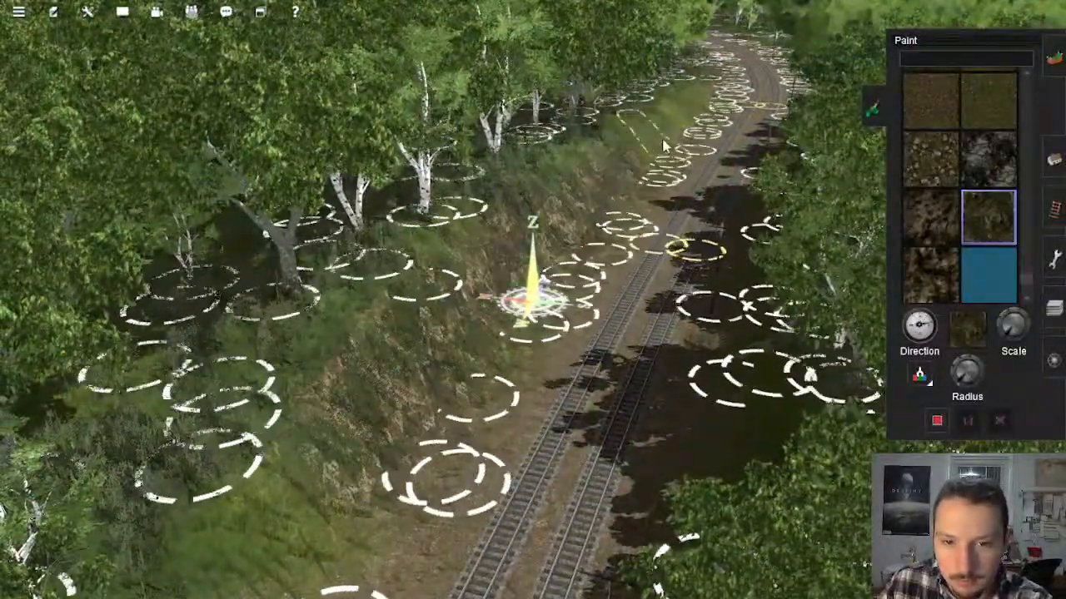
mouse_move(665, 333)
right_mouse_down()
mouse_move(597, 293)
mouse_move(538, 302)
mouse_move(390, 288)
mouse_move(485, 179)
mouse_move(614, 221)
mouse_move(478, 352)
mouse_move(495, 331)
right_mouse_up()
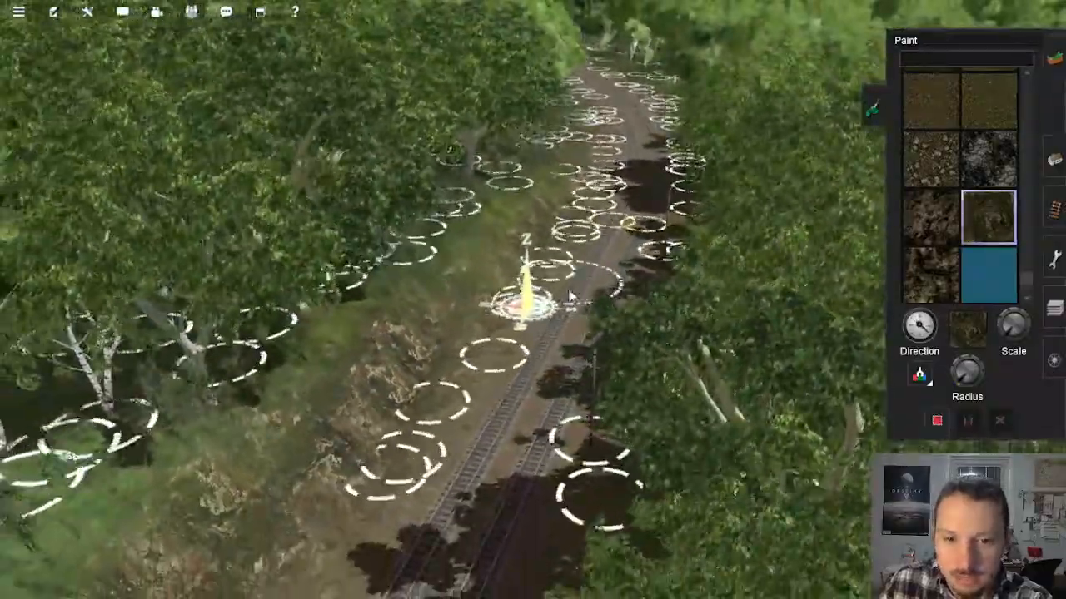
key("Right")
key("Down")
key("Left")
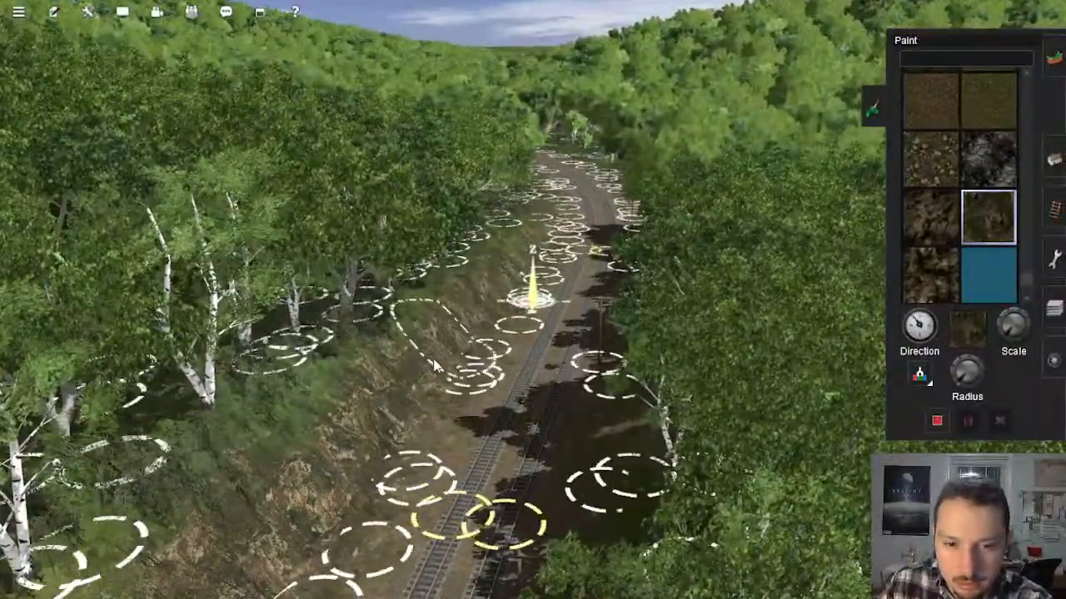
Step: Extend the brown rock texture along the next stretch of the cutting bank, rotating the texture direction
right_click(463, 361)
key("Left")
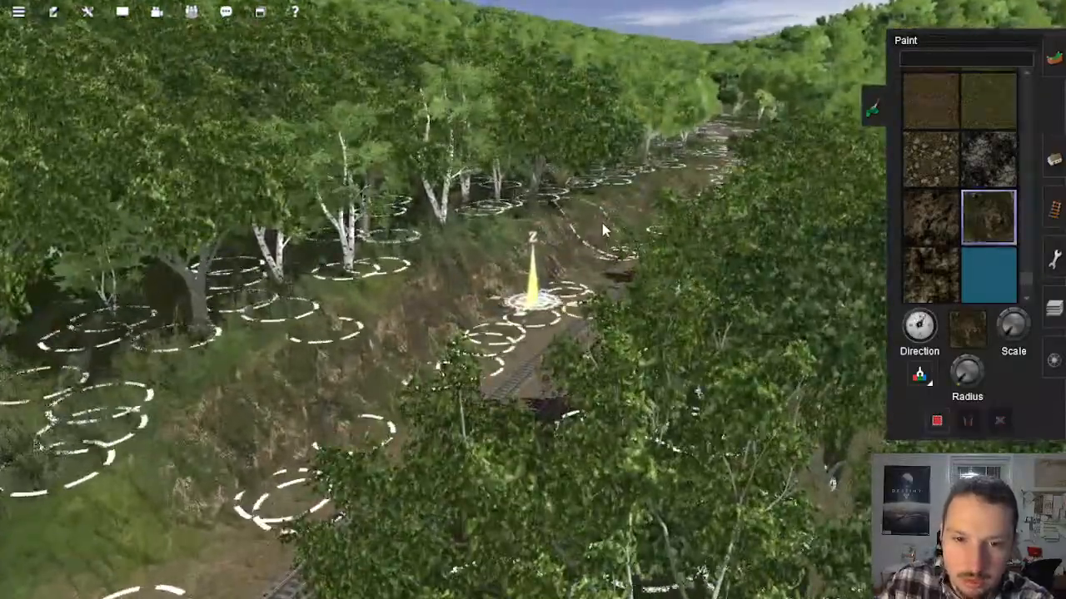
key("Up")
key("bracketright")
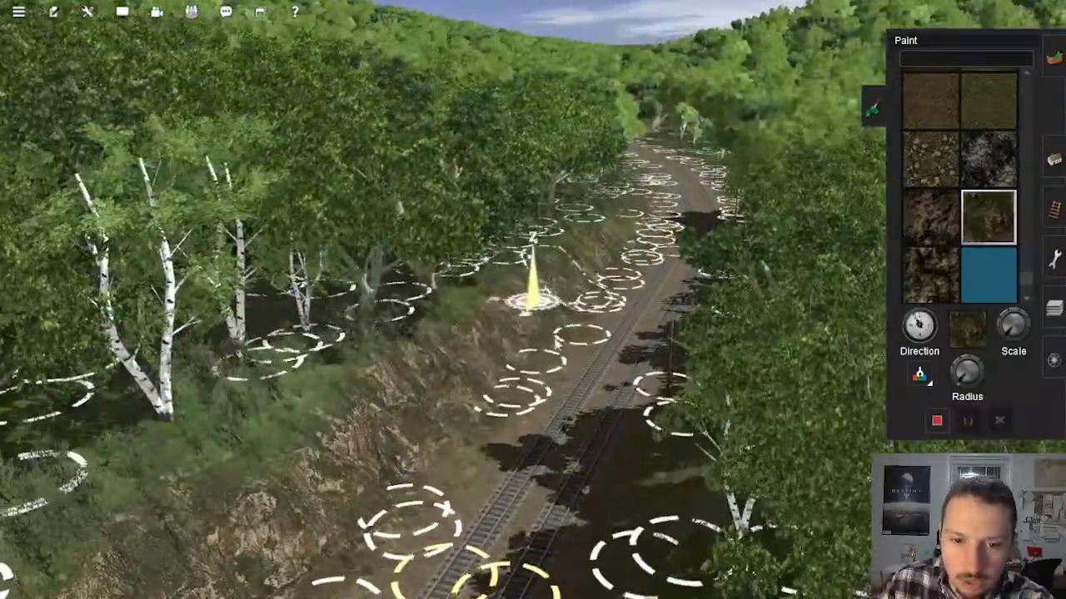
right_click_drag(509, 395, 497, 453)
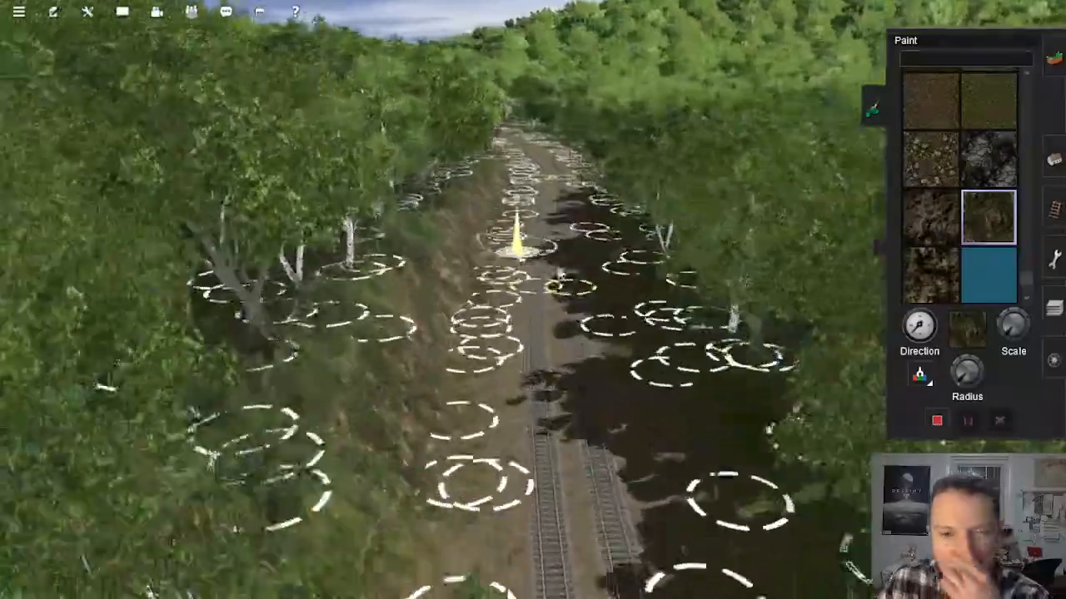
right_click_drag(500, 215, 489, 225)
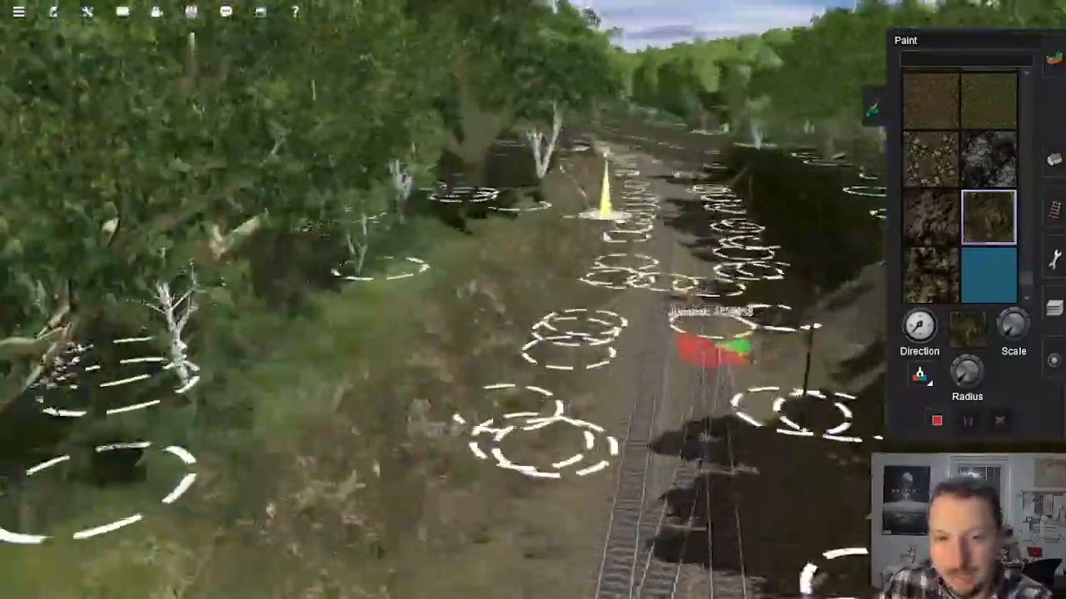
Step: Inspect the trackside ground along the line past the Elvira Valley grain fields as far as the tunnel portal
right_click_drag(606, 237, 546, 200)
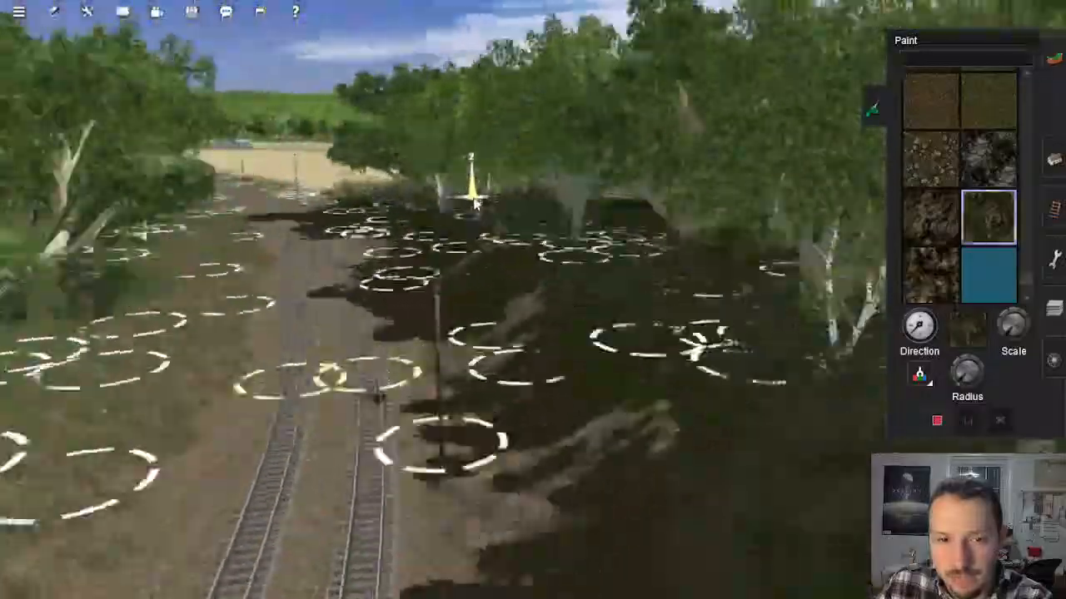
mouse_move(476, 204)
right_mouse_down()
mouse_move(403, 202)
mouse_move(463, 191)
mouse_move(533, 198)
mouse_move(556, 337)
right_mouse_up()
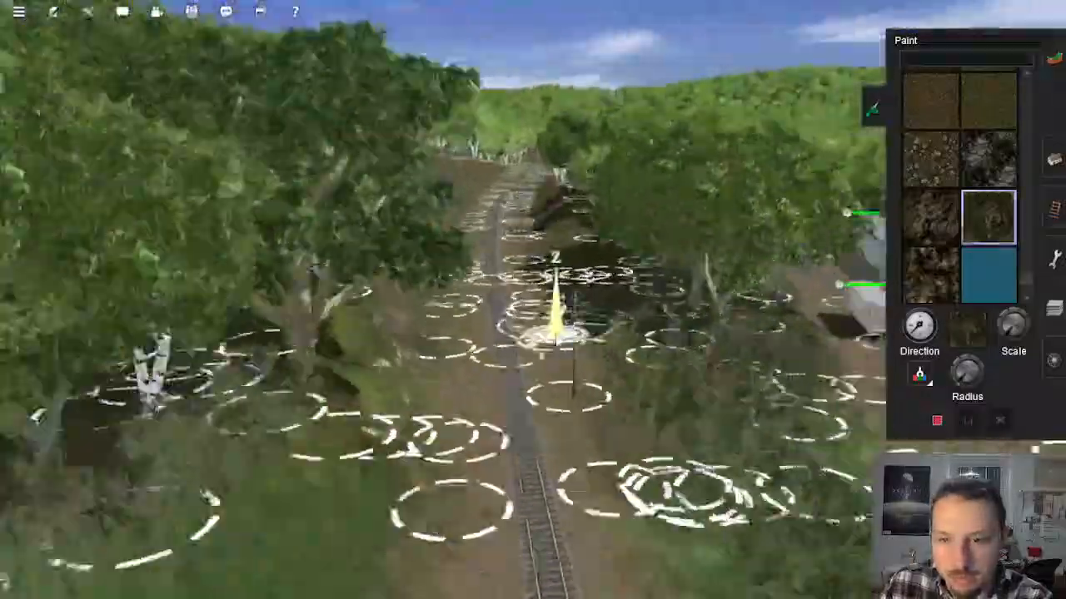
scroll(568, 337, "down", 5)
key("Right")
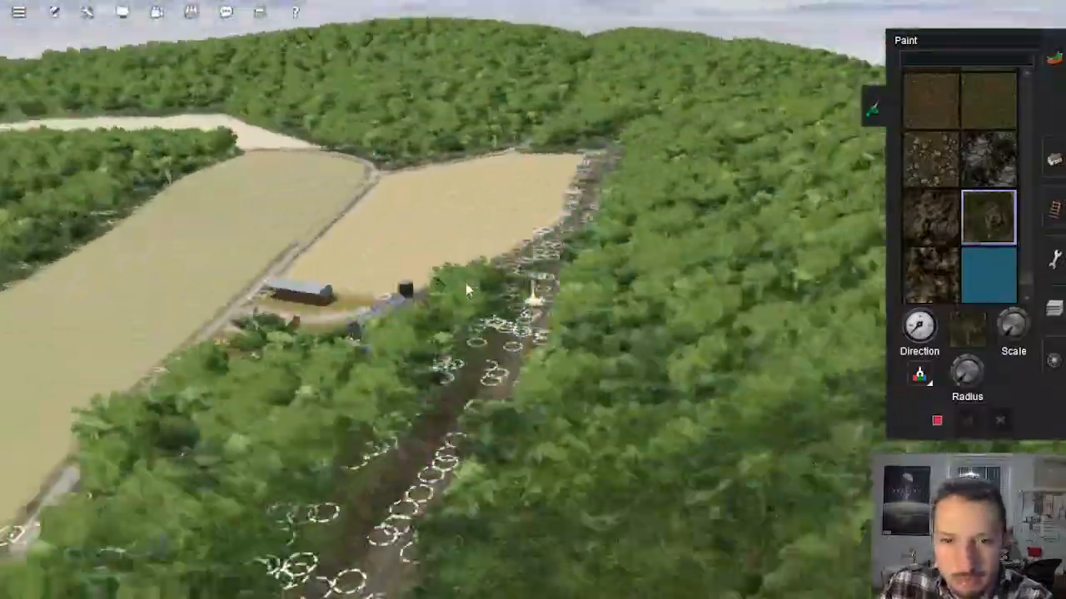
key("Left")
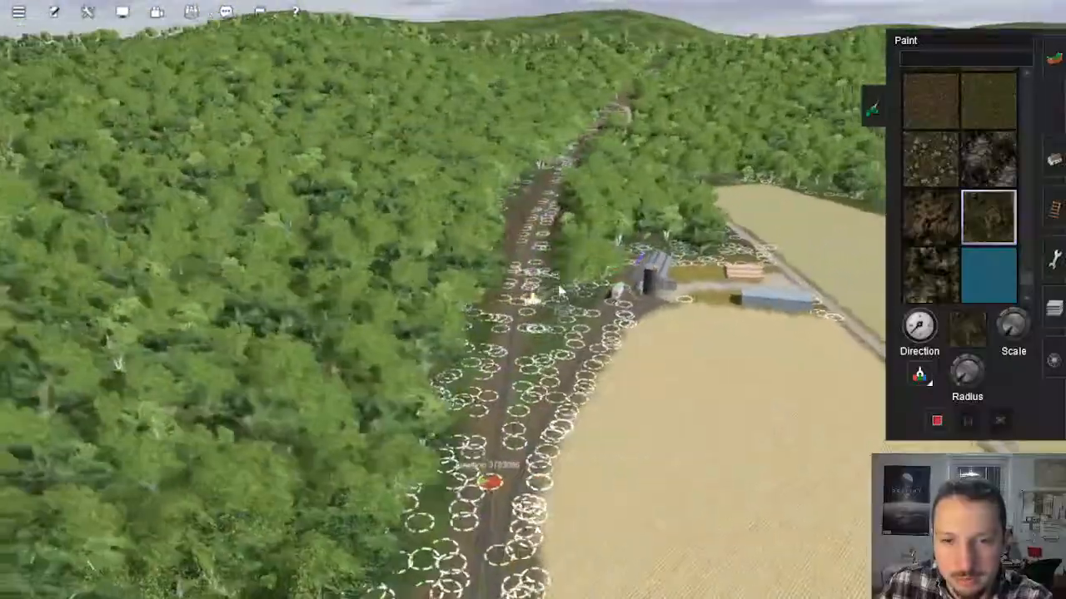
scroll(545, 236, "up", 10)
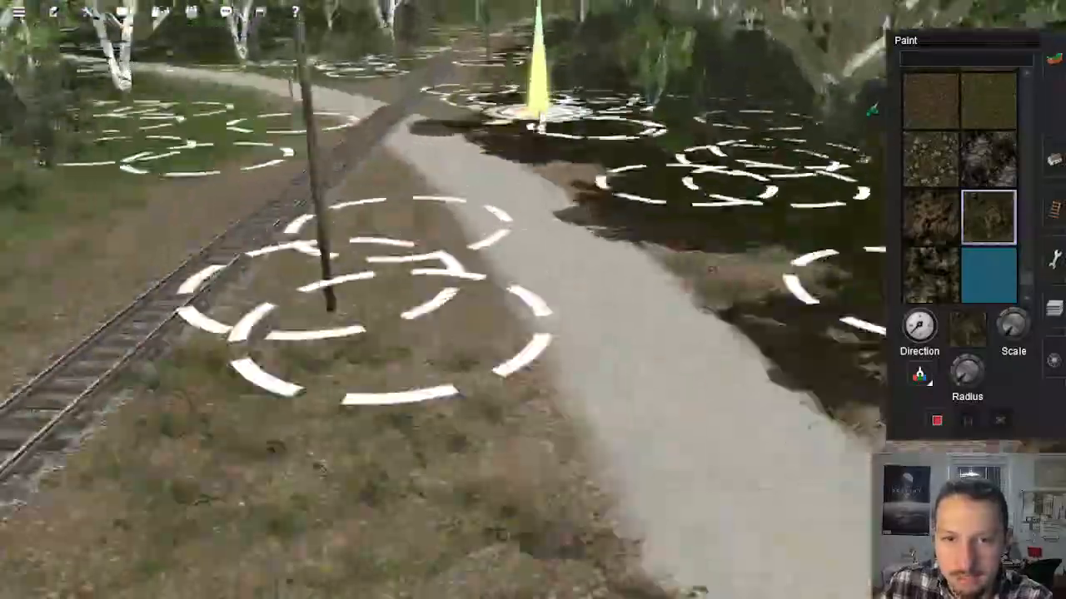
mouse_move(539, 128)
right_mouse_down()
mouse_move(548, 101)
mouse_move(560, 244)
right_mouse_up()
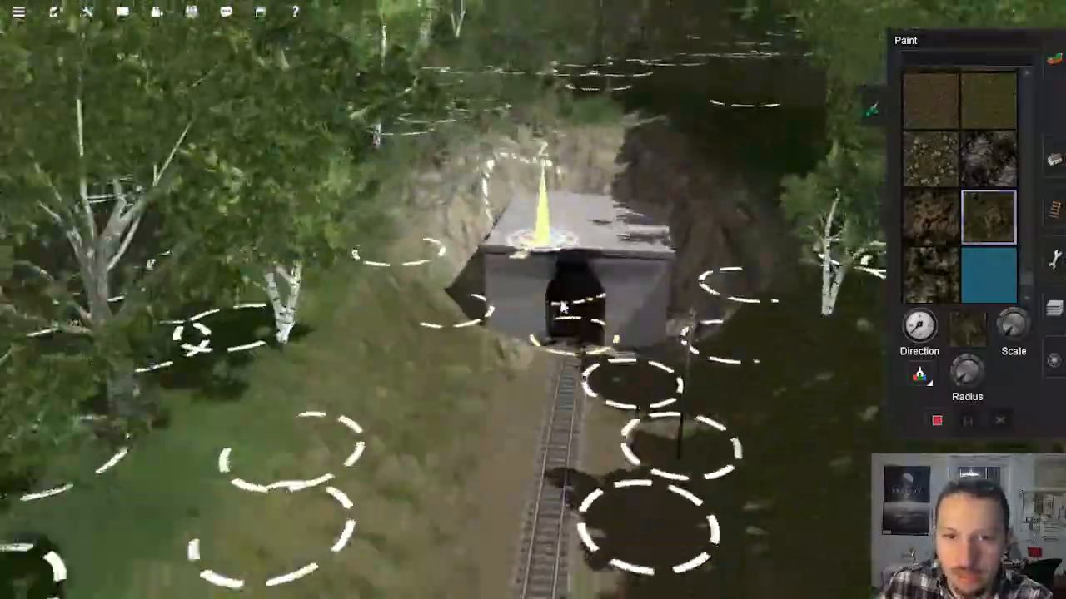
scroll(562, 285, "down", 15)
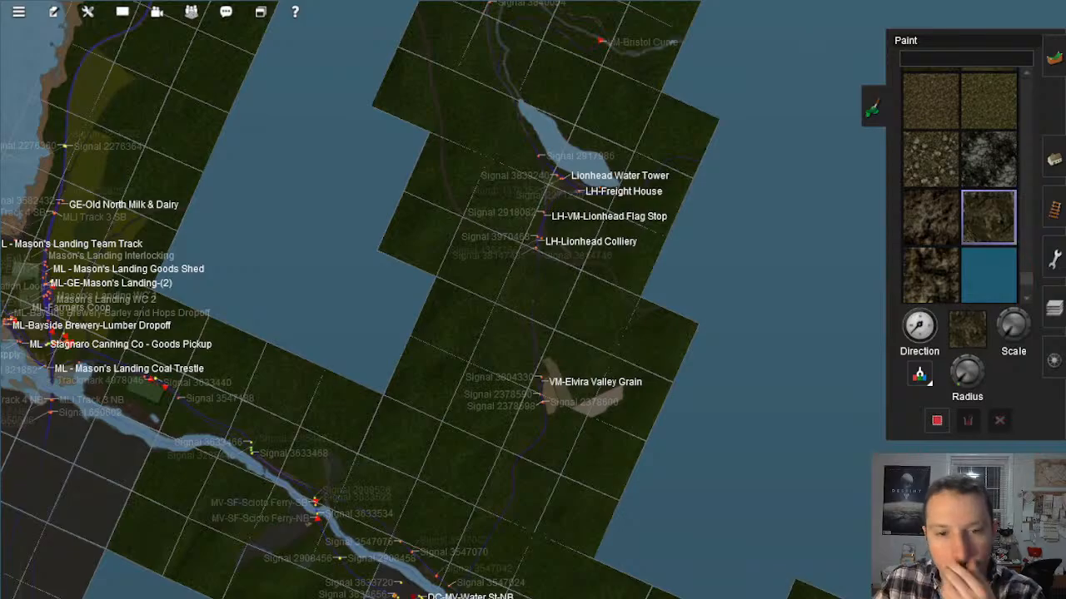
Step: Examine the surroundings of Lionhead Colliery, its yard tracks and the road bridge from several angles
scroll(520, 330, "up", 10)
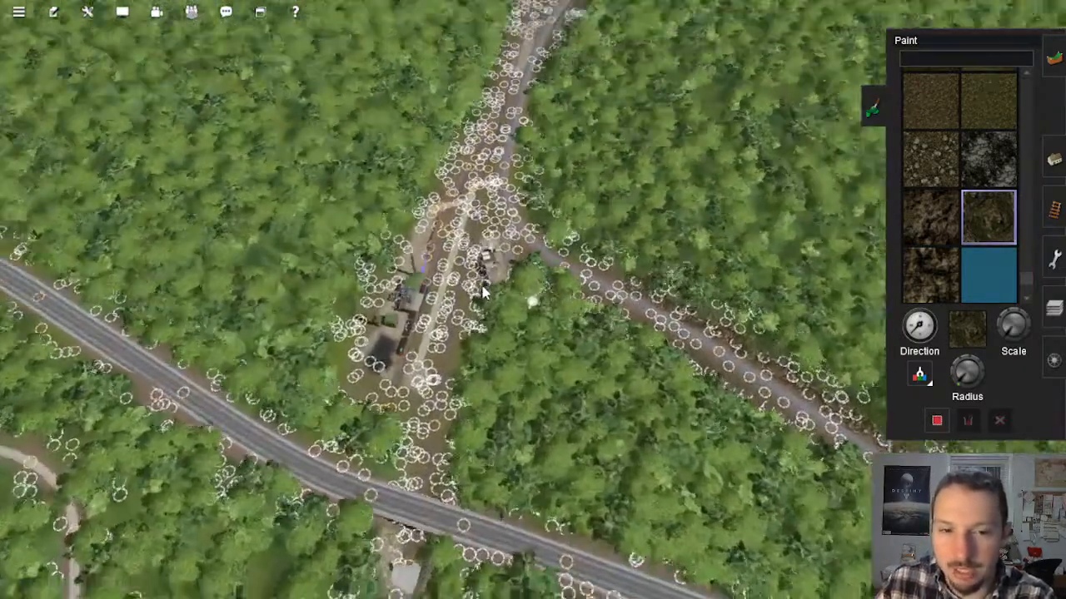
key("Down")
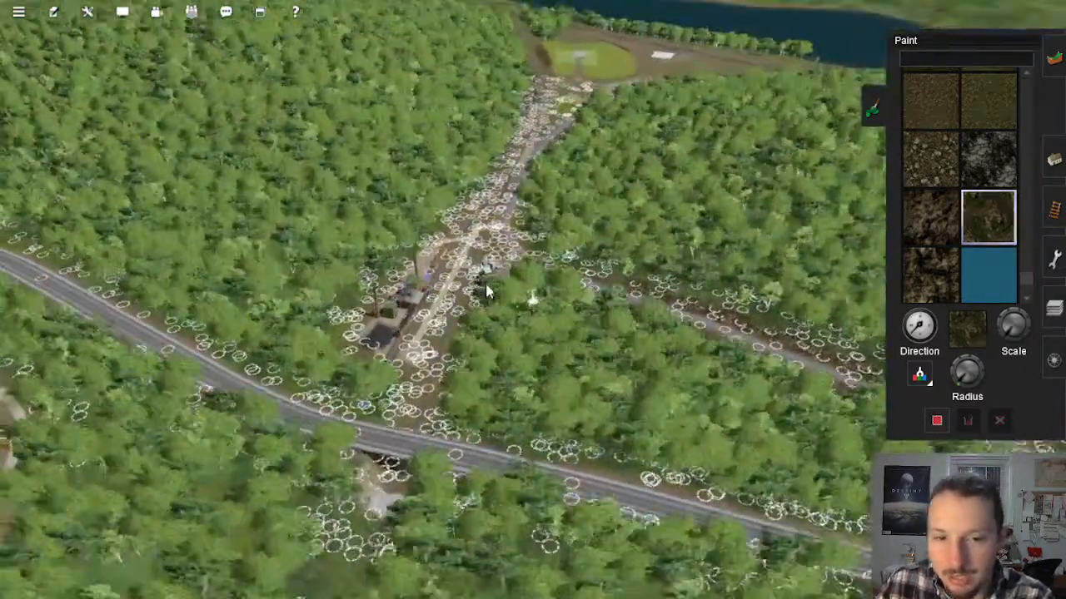
key("Left")
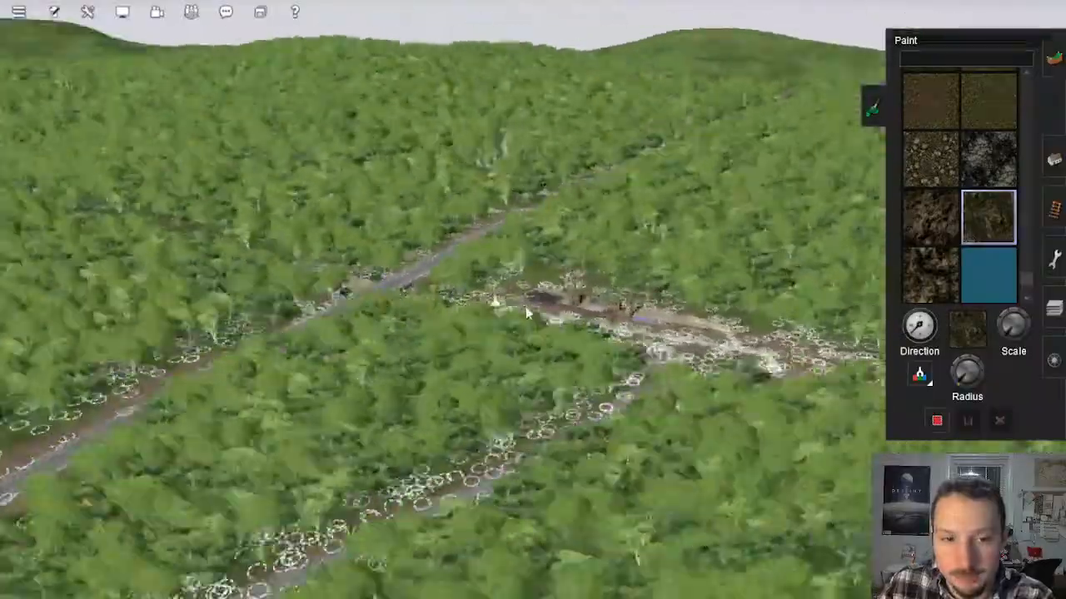
key("Left")
key("Down")
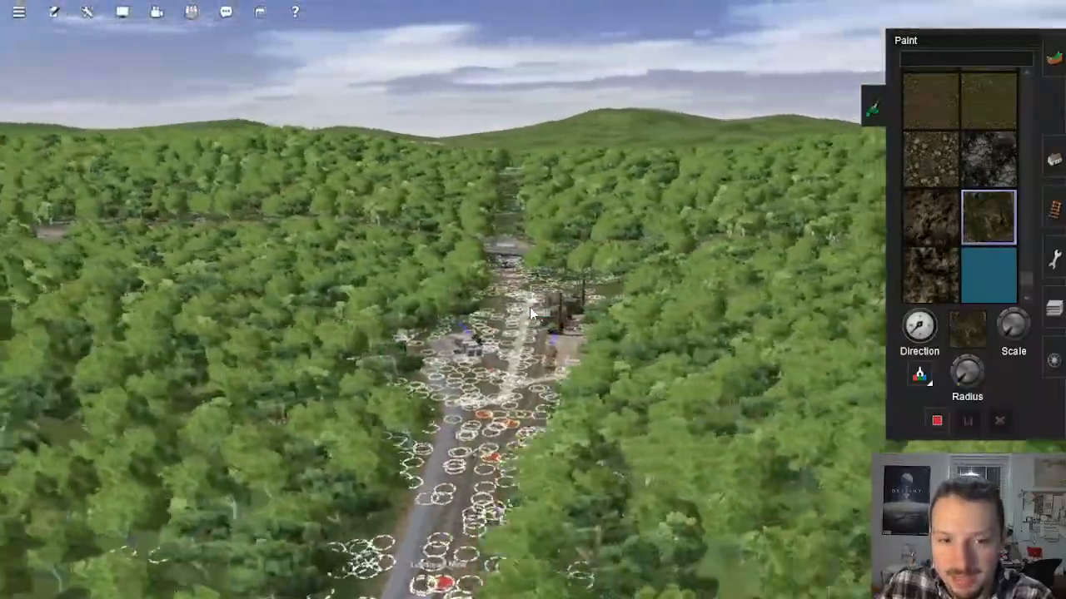
key("Right")
key("Up")
key("Right")
key("Down")
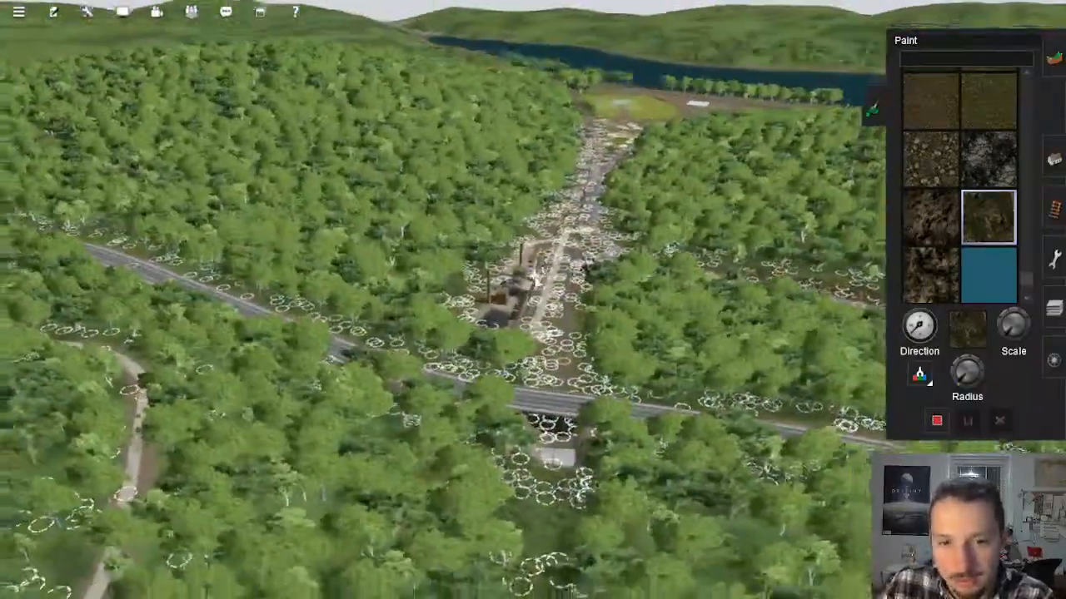
Step: Follow the line from the colliery to the Lionhead lakeshore and inspect the track embankment along the water
right_click(560, 228)
key("Up")
right_click(488, 136)
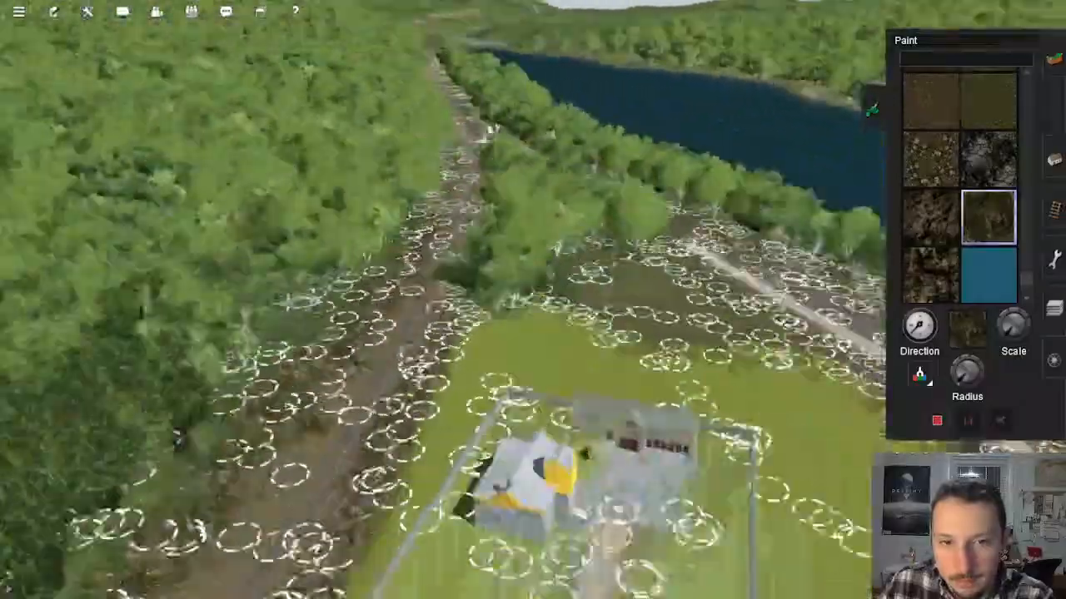
right_click(563, 133)
key("Down")
mouse_move(535, 208)
right_mouse_down()
mouse_move(547, 279)
mouse_move(566, 264)
mouse_move(625, 268)
mouse_move(542, 295)
right_mouse_up()
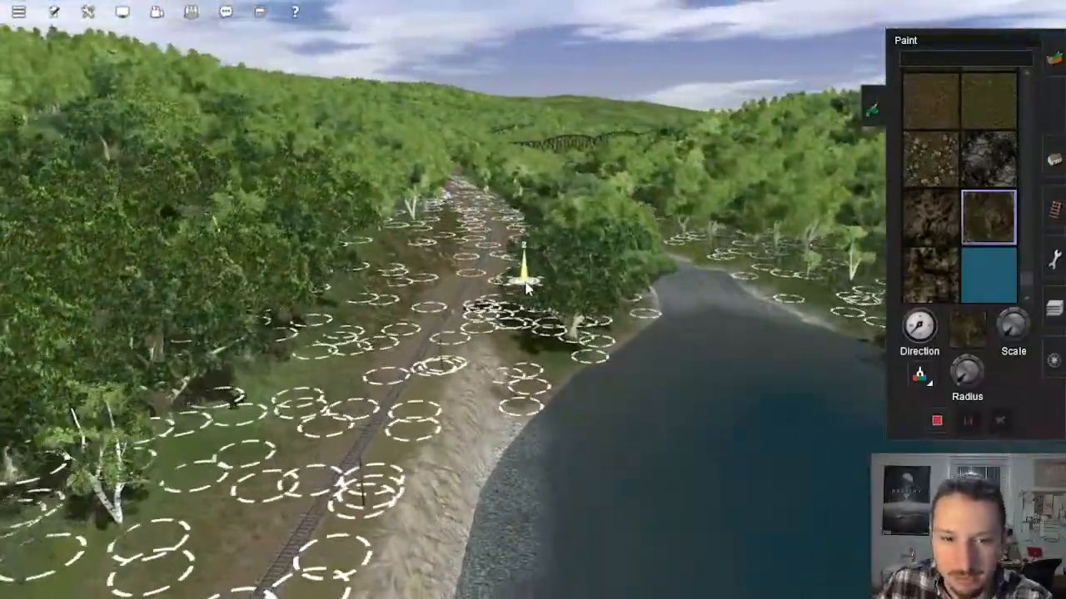
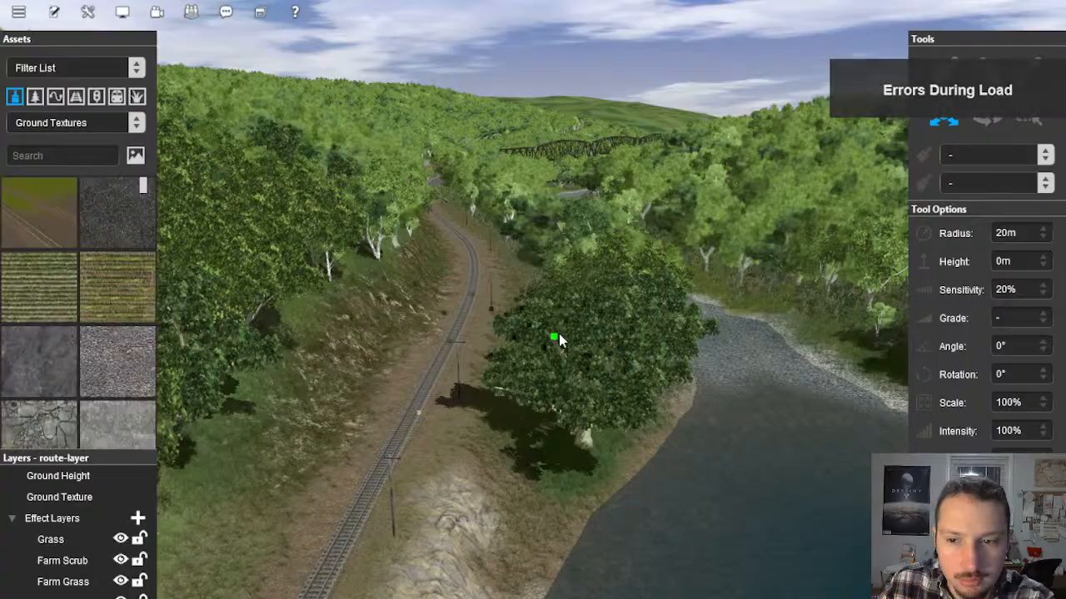
Step: Follow the line from the lakeshore past the long truss bridge and signal gantry, and check the surrounding route from above
right_click_drag(512, 295, 560, 284)
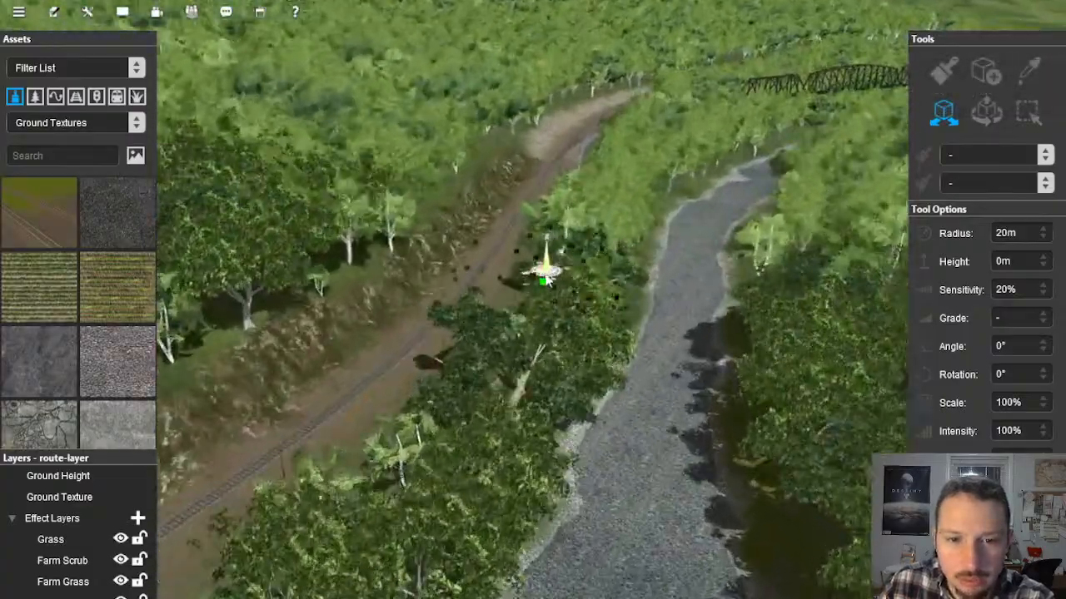
right_click_drag(487, 174, 541, 267)
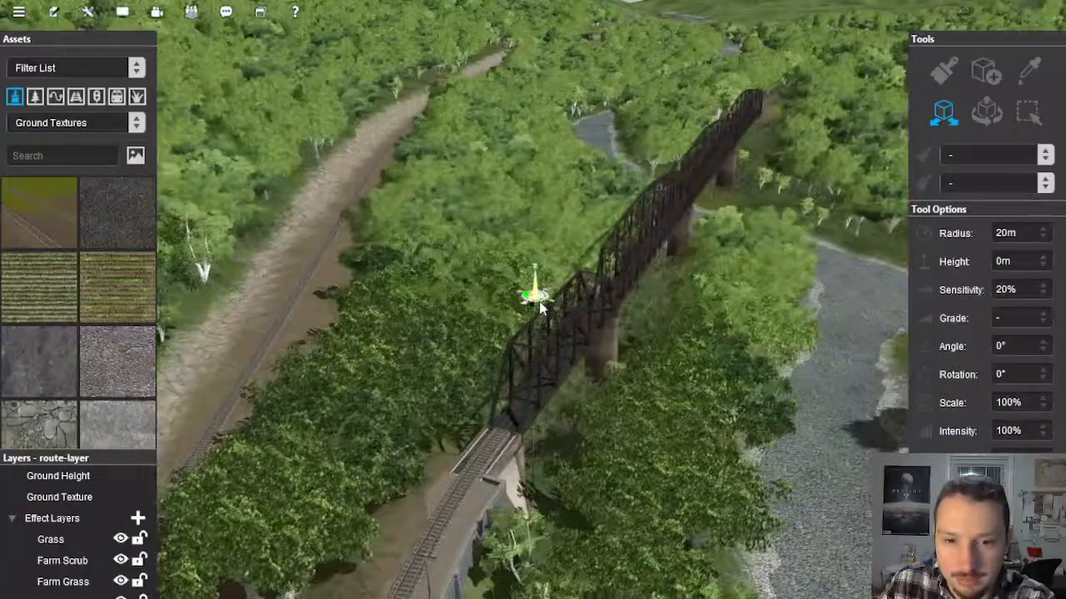
mouse_move(541, 308)
right_mouse_down()
mouse_move(540, 294)
mouse_move(551, 295)
mouse_move(525, 304)
mouse_move(582, 267)
mouse_move(678, 231)
mouse_move(580, 232)
mouse_move(588, 224)
mouse_move(599, 241)
mouse_move(573, 289)
mouse_move(581, 214)
mouse_move(578, 250)
mouse_move(628, 282)
right_mouse_up()
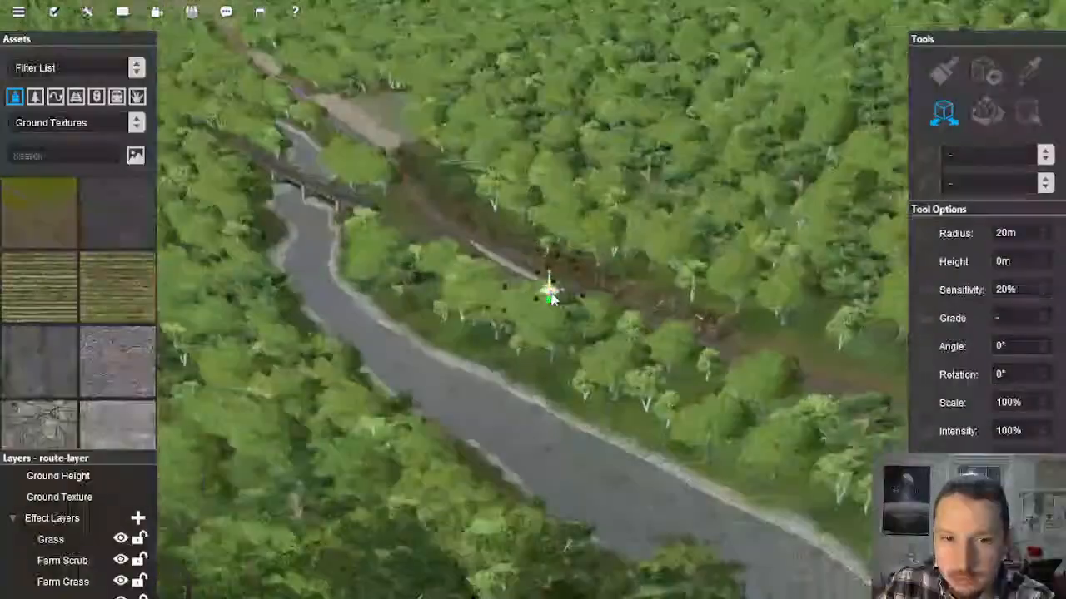
right_click_drag(476, 250, 506, 334)
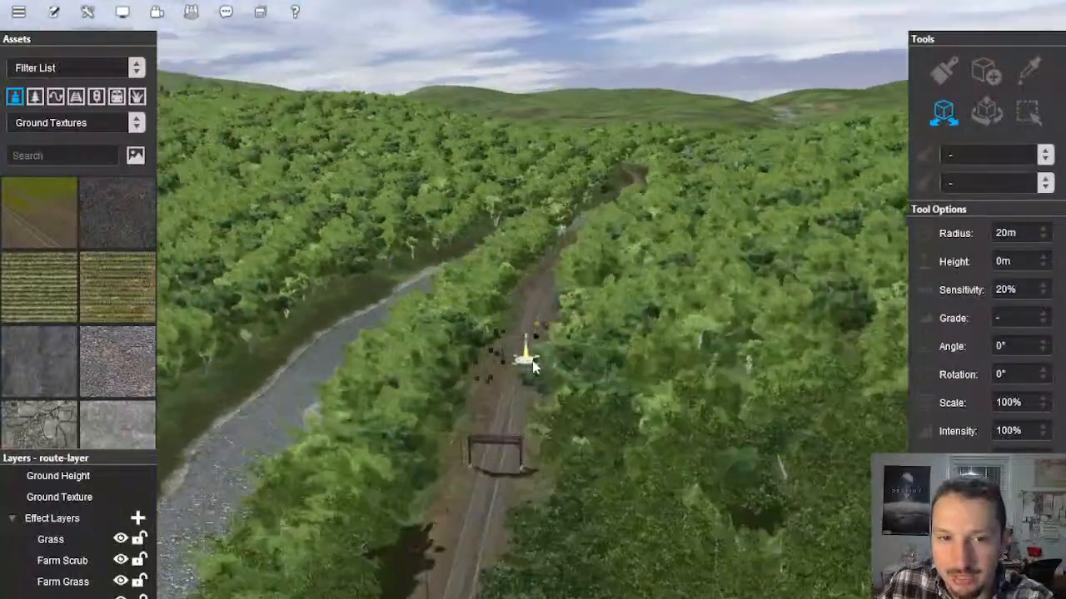
scroll(537, 234, "down", 5)
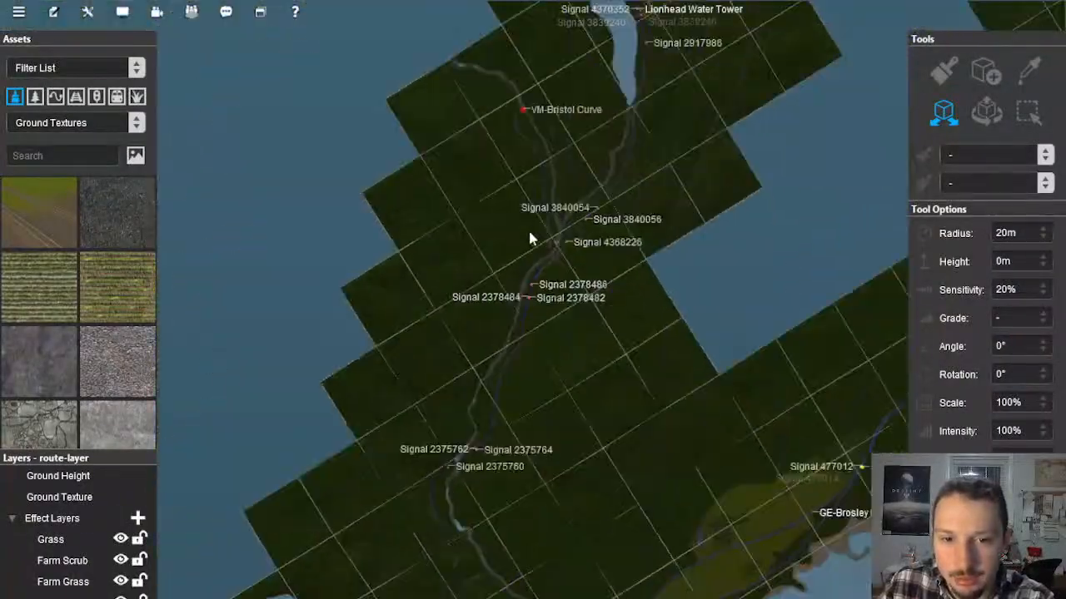
scroll(562, 262, "up", 10)
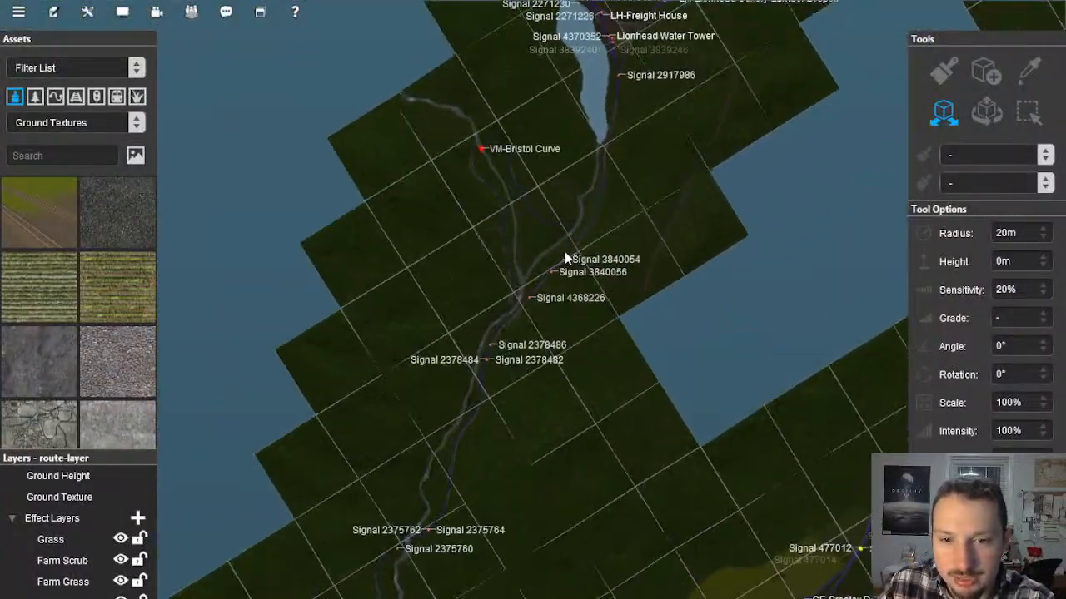
scroll(473, 331, "down", 5)
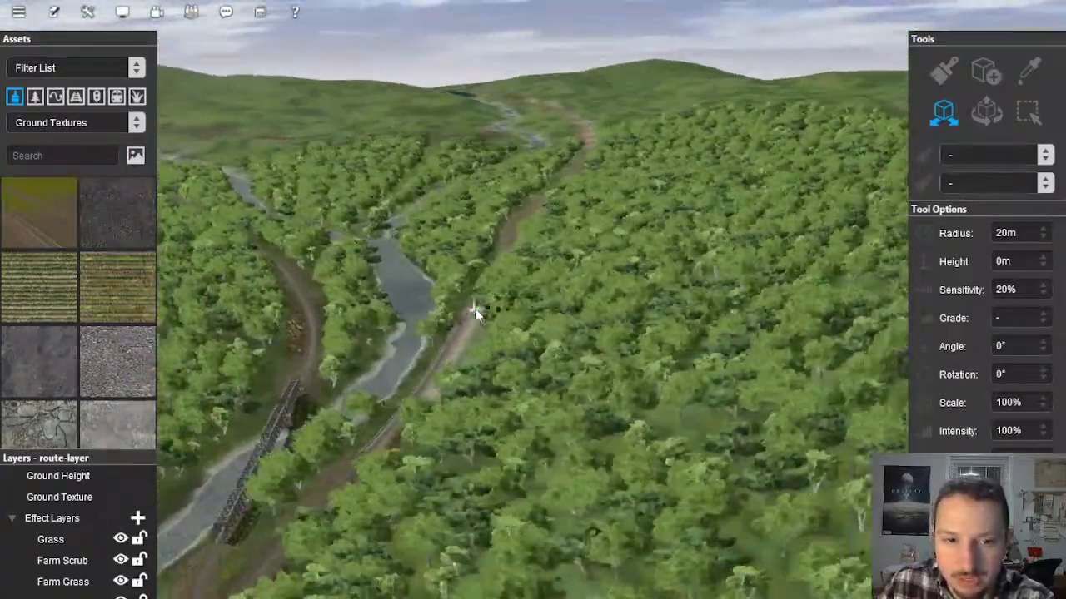
right_click(469, 358)
right_click(539, 426)
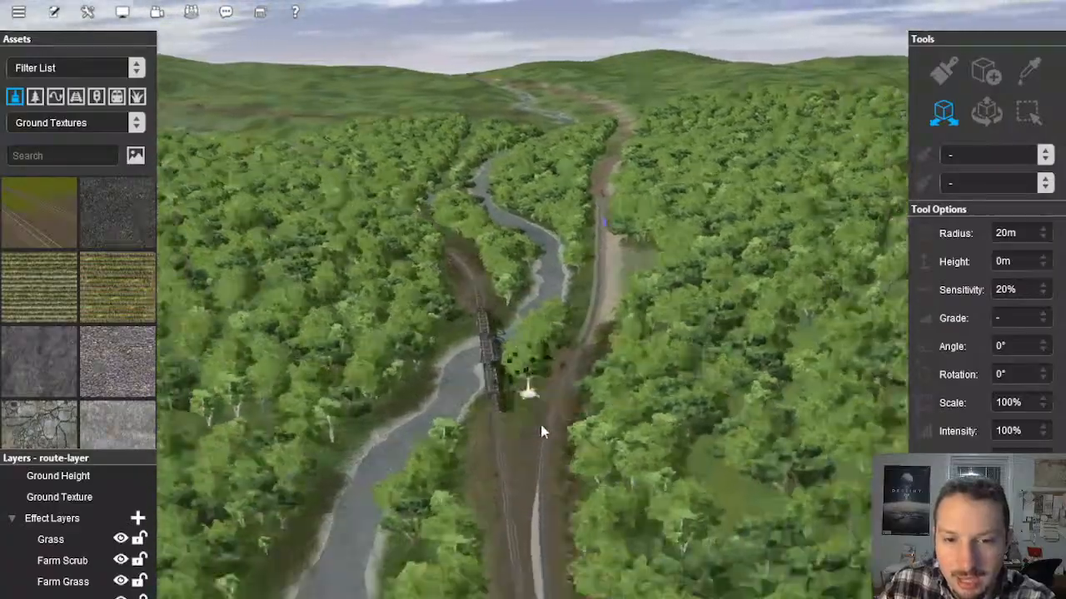
Step: Examine the wooded hillside and the truss bridge over the river bend from several angles
mouse_move(542, 429)
right_mouse_down()
mouse_move(540, 403)
mouse_move(565, 377)
mouse_move(542, 330)
mouse_move(561, 397)
mouse_move(564, 364)
mouse_move(574, 376)
mouse_move(565, 397)
mouse_move(504, 402)
mouse_move(486, 381)
mouse_move(495, 336)
mouse_move(546, 316)
mouse_move(542, 308)
mouse_move(436, 347)
mouse_move(456, 269)
mouse_move(505, 278)
mouse_move(532, 323)
right_mouse_up()
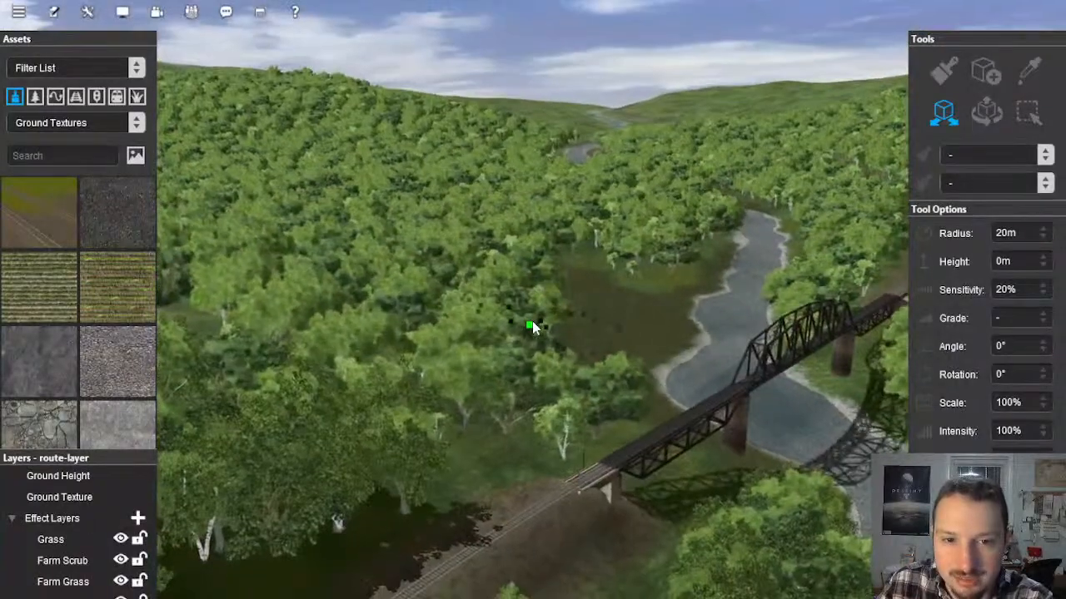
right_click_drag(502, 373, 473, 429)
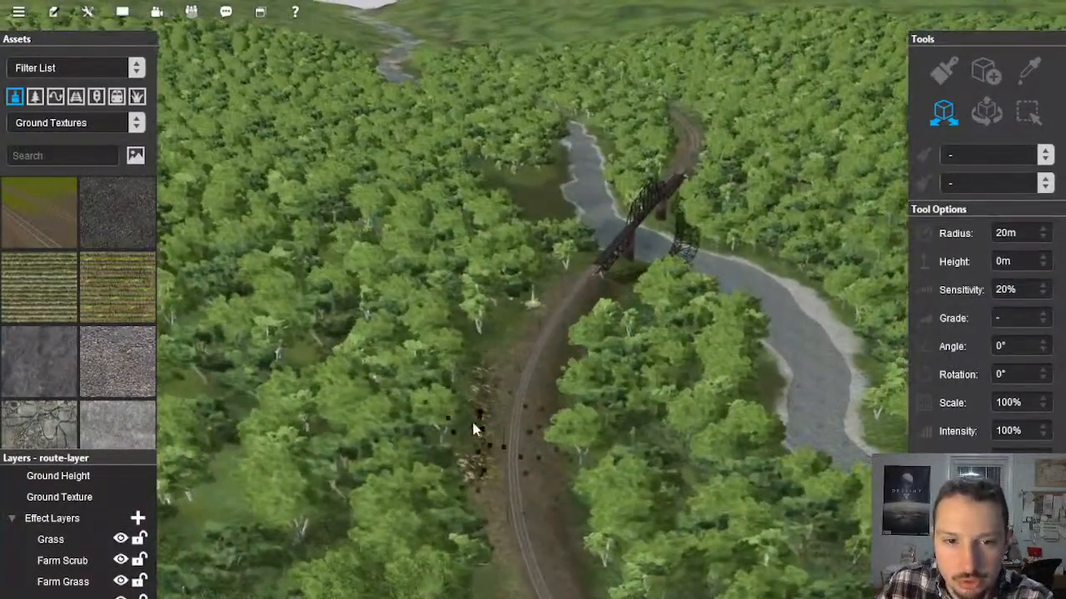
right_click_drag(424, 215, 537, 301)
mouse_move(371, 343)
right_mouse_down()
mouse_move(497, 330)
mouse_move(483, 296)
right_mouse_up()
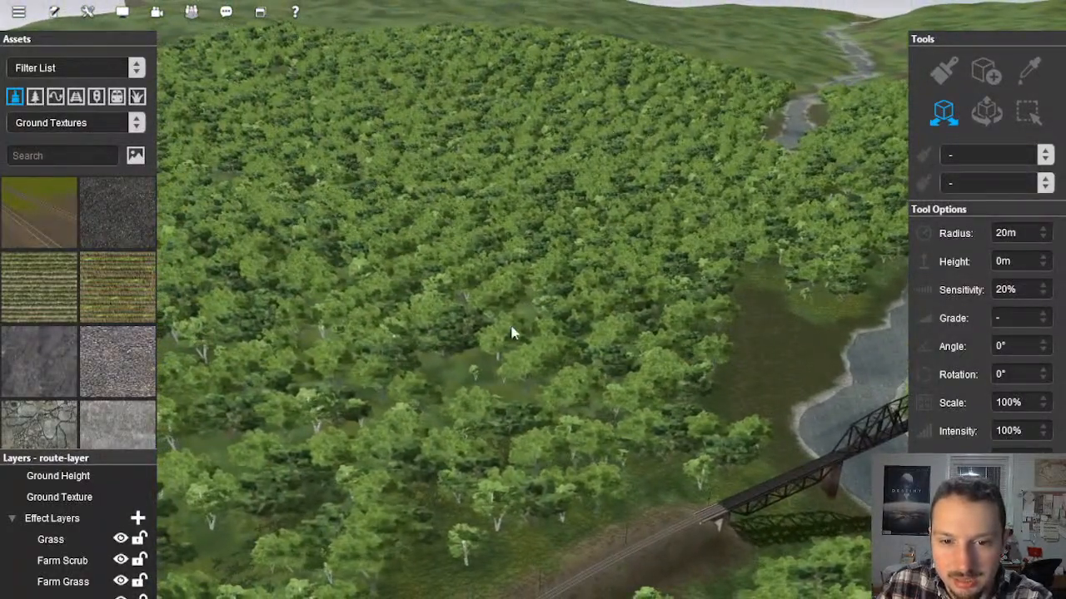
mouse_move(512, 333)
right_mouse_down()
mouse_move(548, 381)
mouse_move(475, 417)
mouse_move(539, 335)
mouse_move(546, 345)
right_mouse_up()
right_click(524, 441)
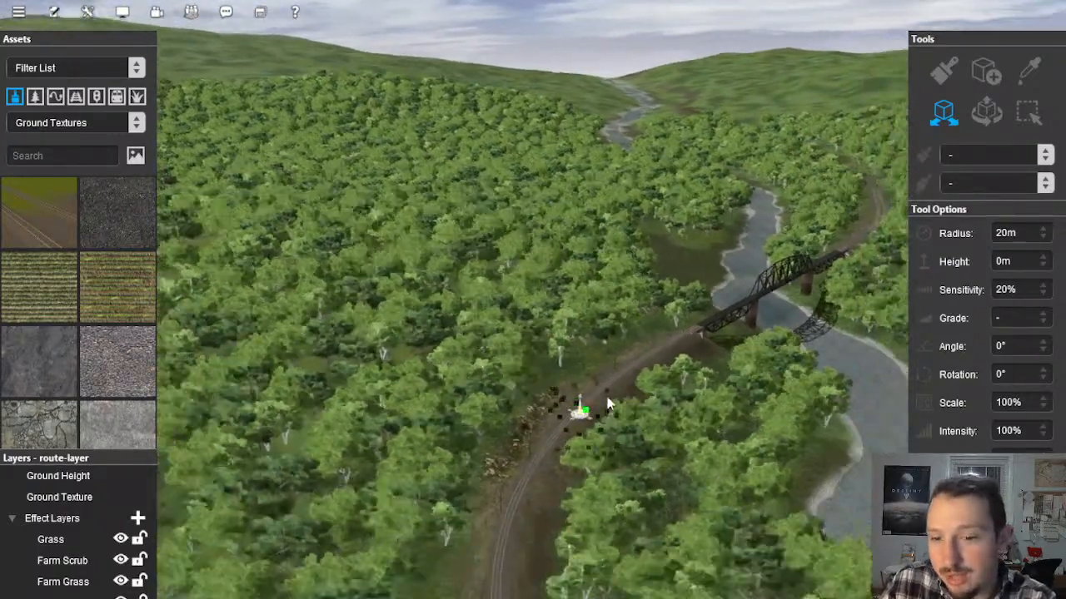
right_click_drag(687, 239, 572, 307)
scroll(528, 261, "up", 5)
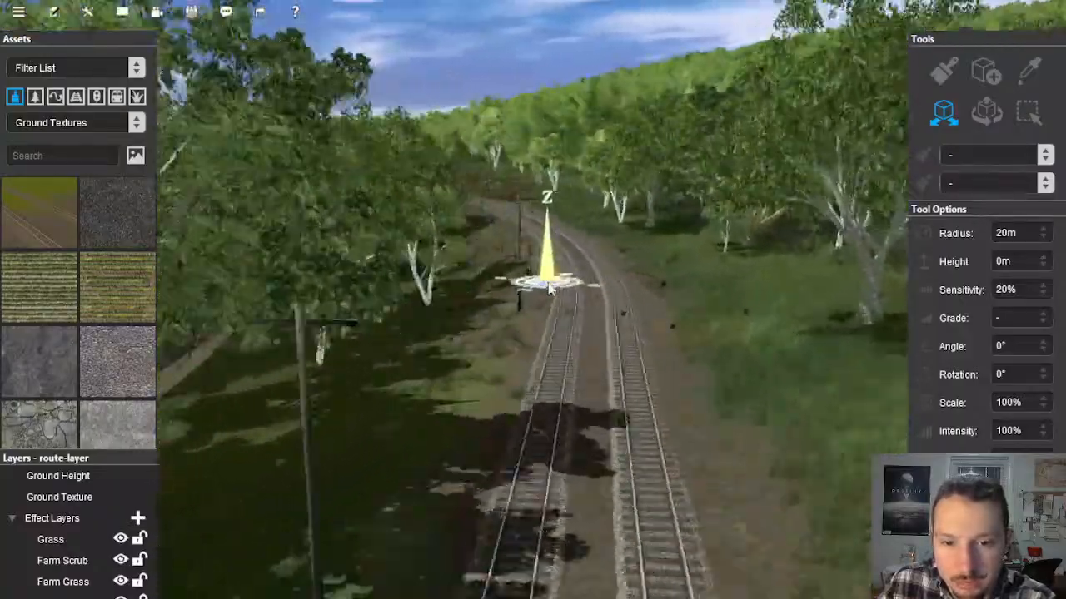
Step: Inspect the double track from the trackside hut through the rocky cutting to the signal gantry and beyond
right_click_drag(550, 288, 576, 284)
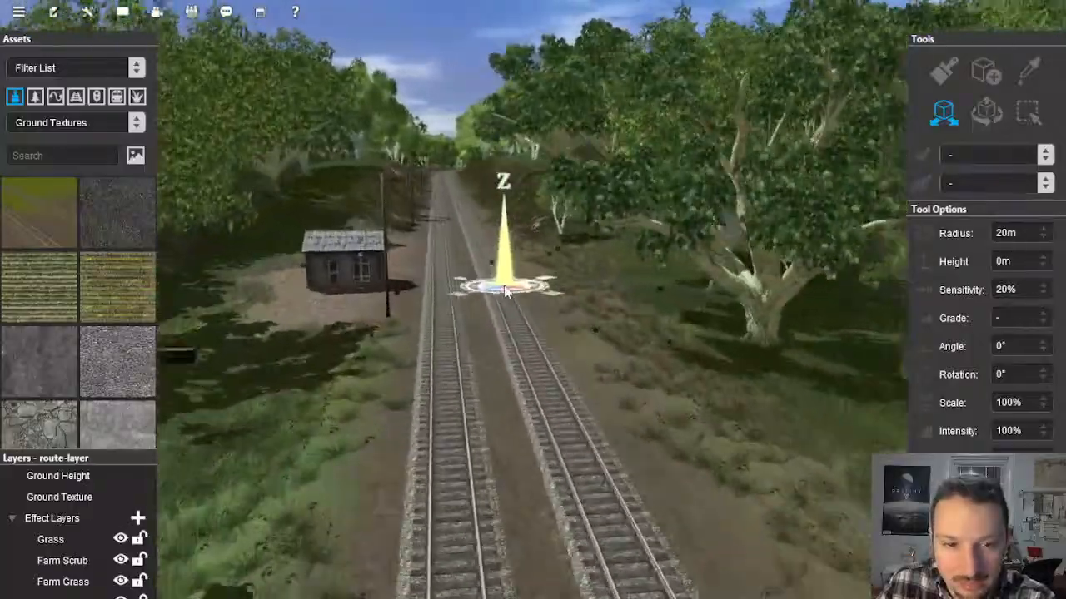
mouse_move(493, 300)
right_mouse_down()
mouse_move(522, 241)
mouse_move(522, 181)
right_mouse_up()
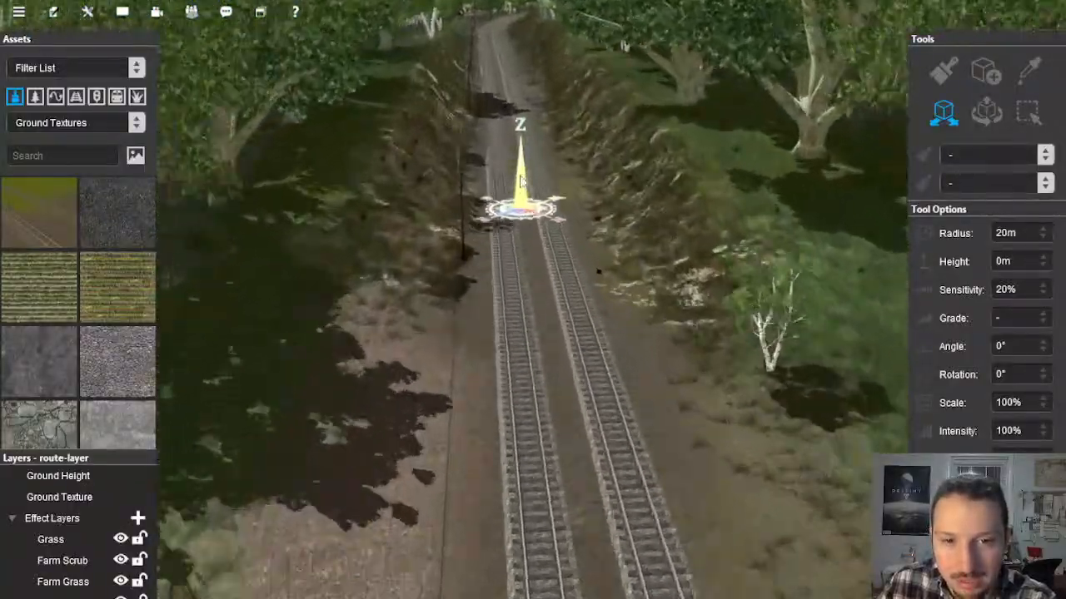
right_click_drag(512, 243, 552, 193)
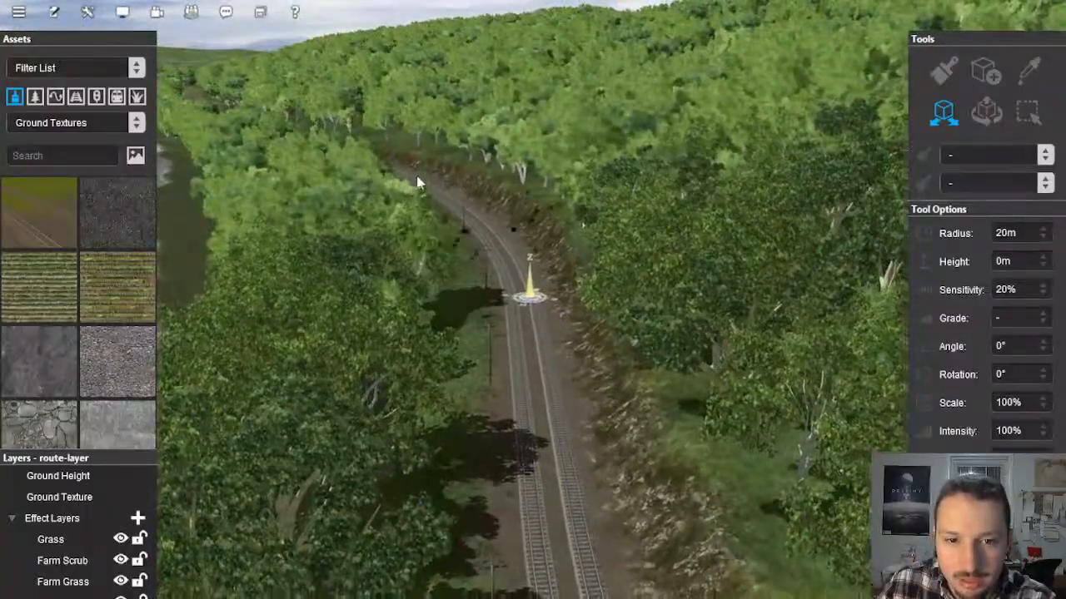
mouse_move(533, 284)
right_mouse_down()
mouse_move(558, 388)
mouse_move(504, 291)
mouse_move(533, 249)
mouse_move(522, 308)
right_mouse_up()
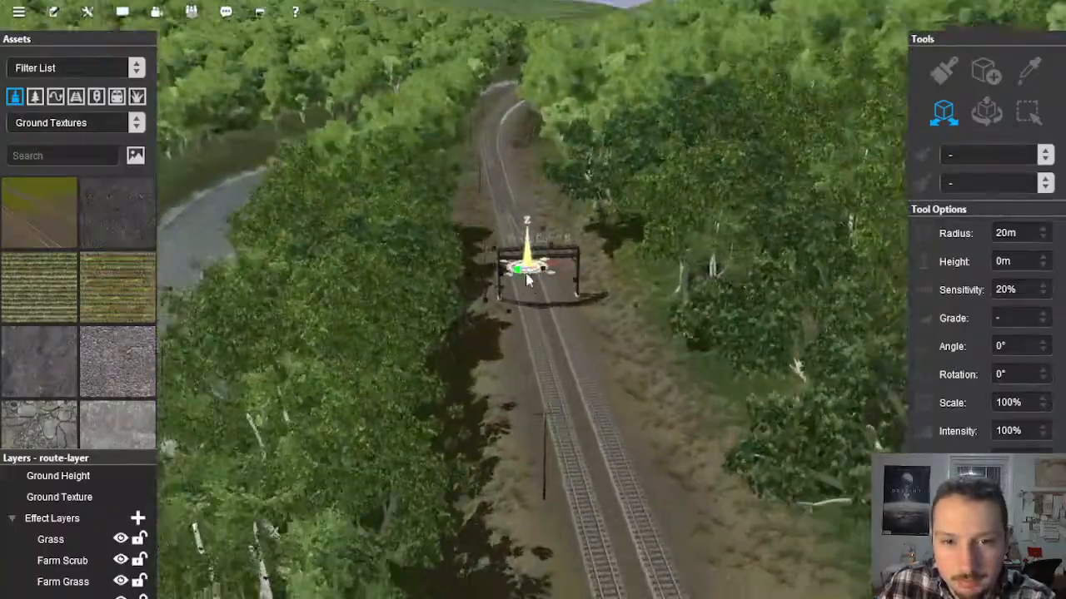
mouse_move(522, 283)
right_mouse_down()
mouse_move(519, 294)
mouse_move(529, 236)
mouse_move(520, 249)
mouse_move(535, 256)
mouse_move(520, 255)
mouse_move(526, 157)
mouse_move(549, 151)
mouse_move(529, 145)
mouse_move(516, 155)
mouse_move(542, 155)
mouse_move(542, 209)
mouse_move(514, 209)
mouse_move(476, 285)
mouse_move(468, 214)
mouse_move(482, 245)
mouse_move(454, 348)
mouse_move(442, 348)
mouse_move(507, 353)
mouse_move(577, 297)
mouse_move(634, 285)
mouse_move(725, 316)
mouse_move(758, 286)
mouse_move(571, 274)
mouse_move(523, 252)
mouse_move(535, 226)
mouse_move(513, 230)
mouse_move(507, 269)
mouse_move(485, 278)
mouse_move(463, 251)
mouse_move(478, 262)
mouse_move(447, 309)
mouse_move(788, 254)
right_mouse_up()
mouse_move(436, 343)
right_mouse_down()
mouse_move(405, 304)
mouse_move(519, 302)
mouse_move(392, 426)
right_mouse_up()
mouse_move(418, 375)
right_mouse_down()
mouse_move(630, 207)
mouse_move(623, 138)
mouse_move(571, 172)
mouse_move(473, 164)
mouse_move(468, 119)
mouse_move(488, 108)
mouse_move(510, 192)
mouse_move(545, 238)
mouse_move(535, 257)
mouse_move(615, 321)
mouse_move(509, 334)
mouse_move(504, 250)
mouse_move(571, 224)
mouse_move(539, 270)
mouse_move(575, 262)
mouse_move(563, 198)
mouse_move(532, 210)
mouse_move(559, 225)
mouse_move(554, 291)
mouse_move(502, 456)
right_mouse_up()
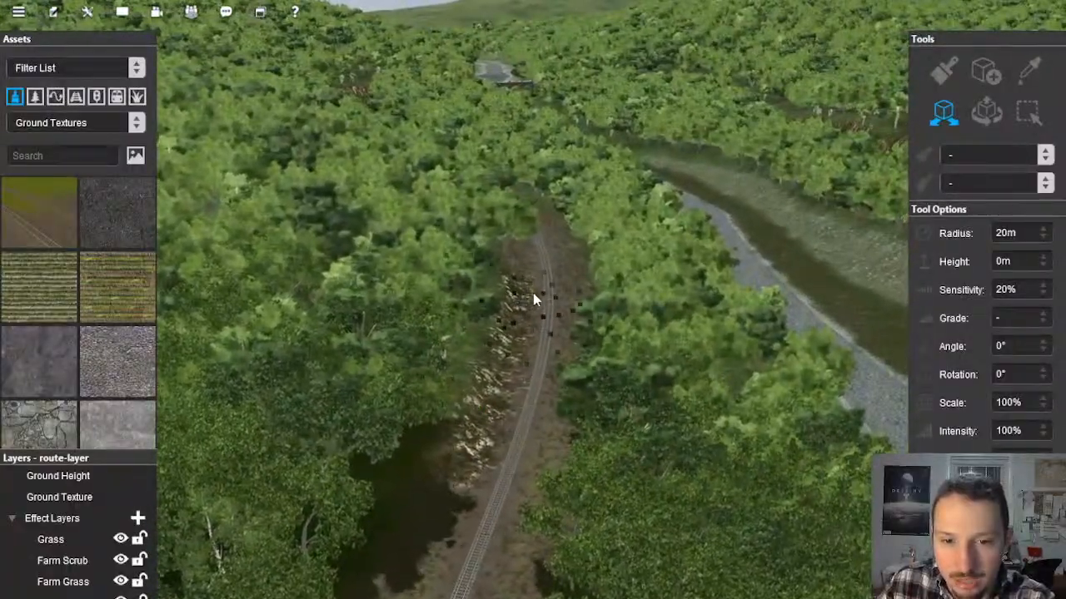
Step: Examine the rock-lined single-track curve and the river crossing at VM-Bristol Curve from above
mouse_move(556, 263)
right_mouse_down()
mouse_move(519, 258)
mouse_move(536, 248)
mouse_move(527, 214)
mouse_move(522, 272)
right_mouse_up()
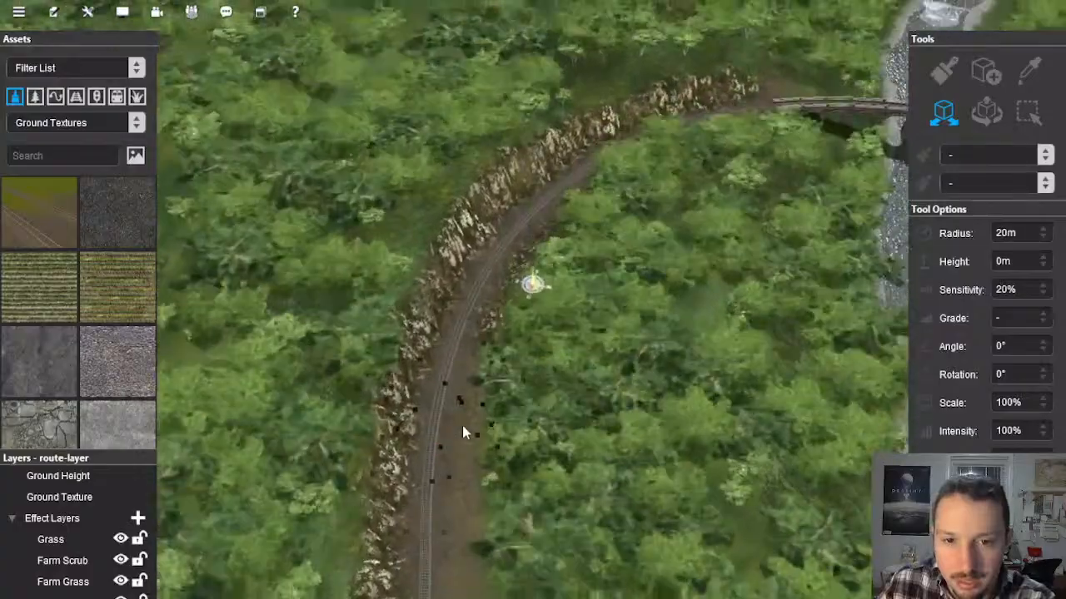
right_click(463, 426)
right_click(575, 195)
right_click(658, 198)
mouse_move(661, 207)
right_mouse_down()
mouse_move(563, 274)
mouse_move(539, 243)
mouse_move(499, 296)
mouse_move(554, 314)
mouse_move(557, 239)
right_mouse_up()
scroll(556, 237, "down", 10)
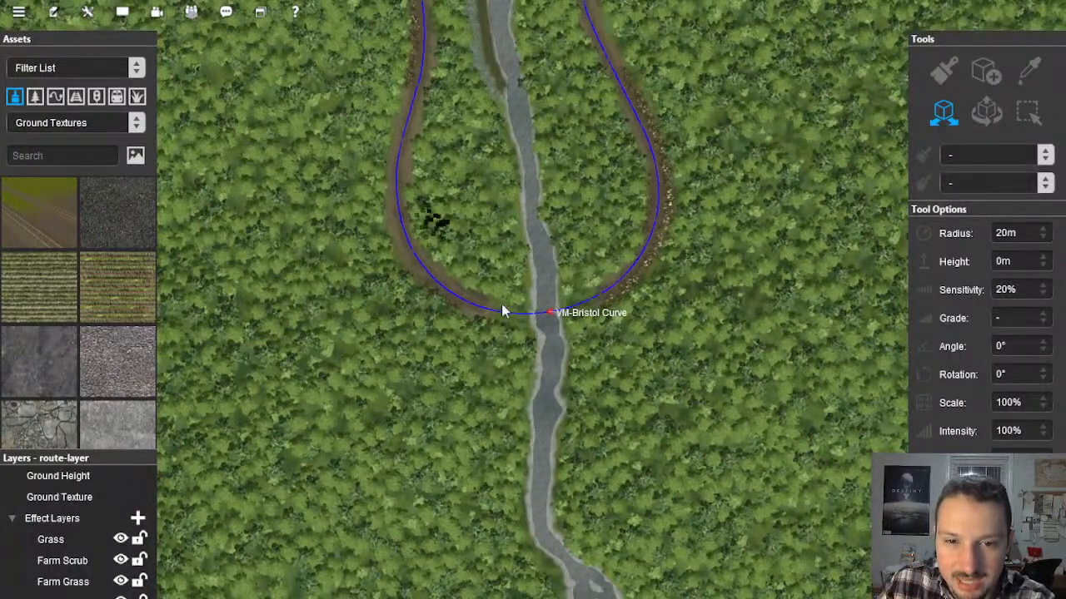
right_click(528, 308)
scroll(533, 310, "up", 10)
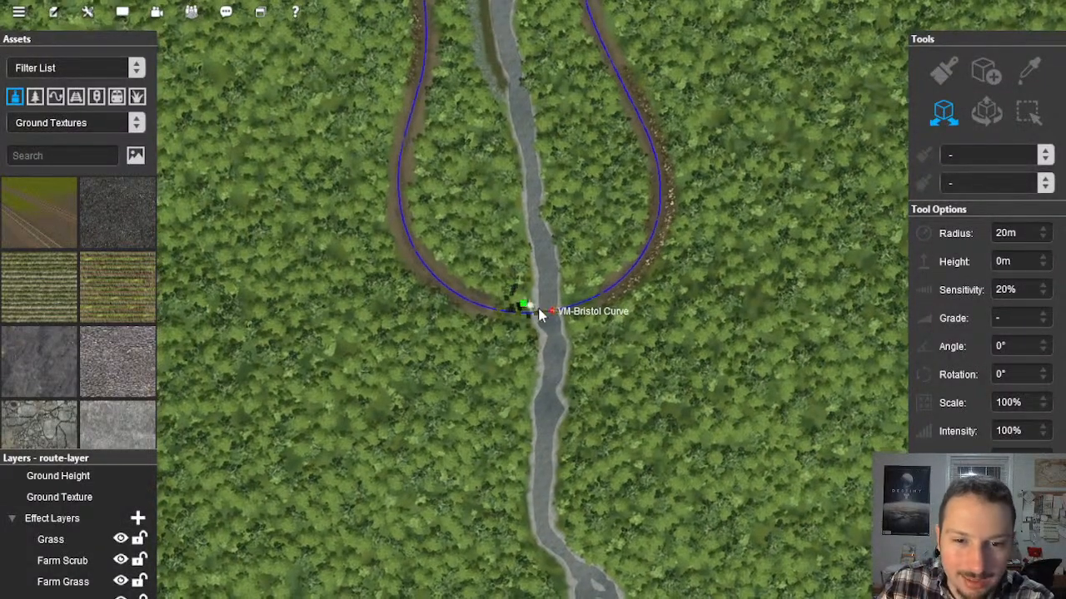
Step: Follow the single track through the woods from VM-Bristol Curve to the long truss bridge, inspecting the trackside ground
mouse_move(529, 310)
right_mouse_down()
mouse_move(440, 307)
mouse_move(471, 279)
mouse_move(514, 292)
mouse_move(530, 265)
mouse_move(586, 271)
mouse_move(556, 301)
mouse_move(518, 448)
right_mouse_up()
scroll(440, 307, "down", 5)
right_click(541, 227)
right_click(520, 179)
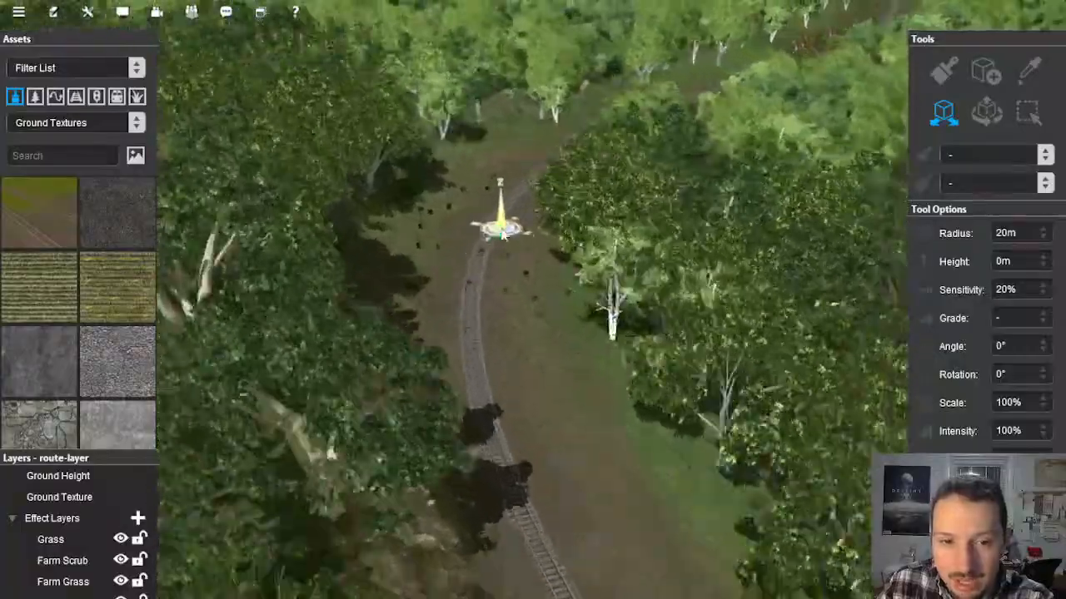
right_click(512, 200)
right_click(605, 158)
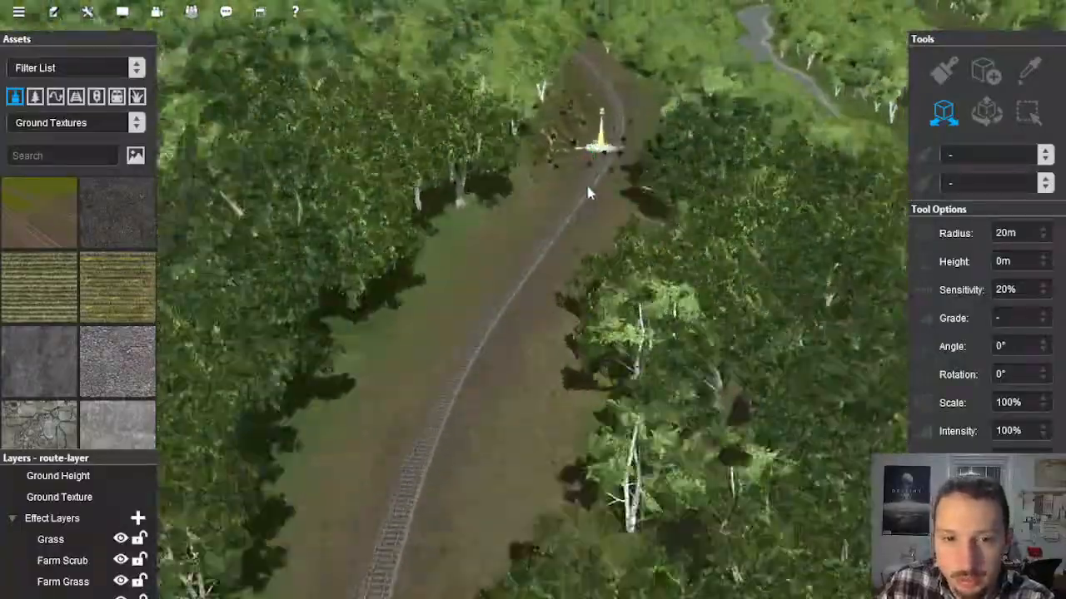
right_click(527, 181)
right_click(555, 184)
right_click(560, 165)
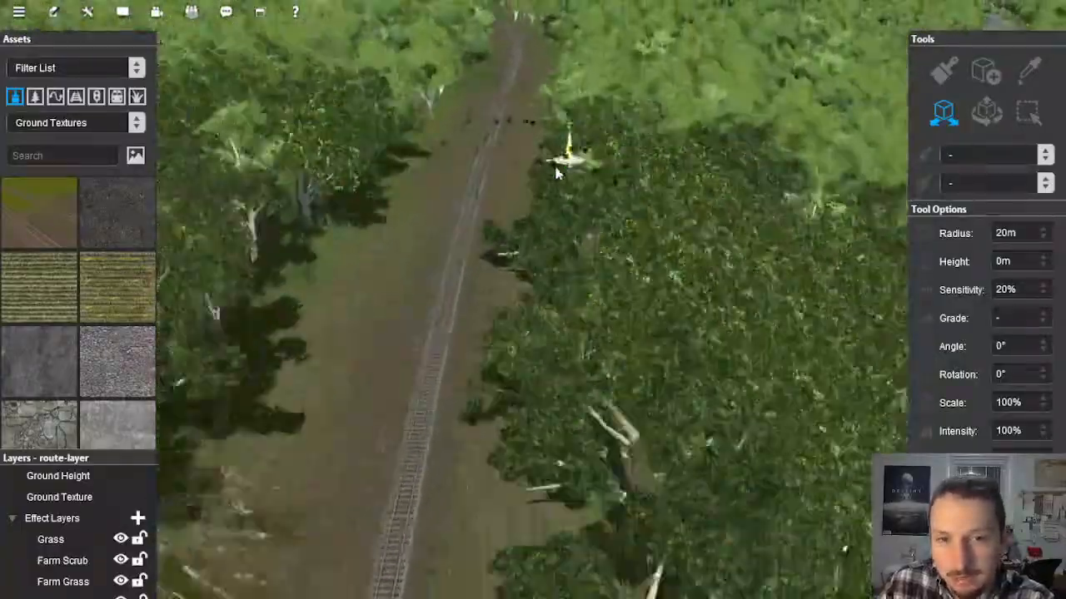
right_click_drag(551, 176, 510, 337)
scroll(512, 335, "up", 5)
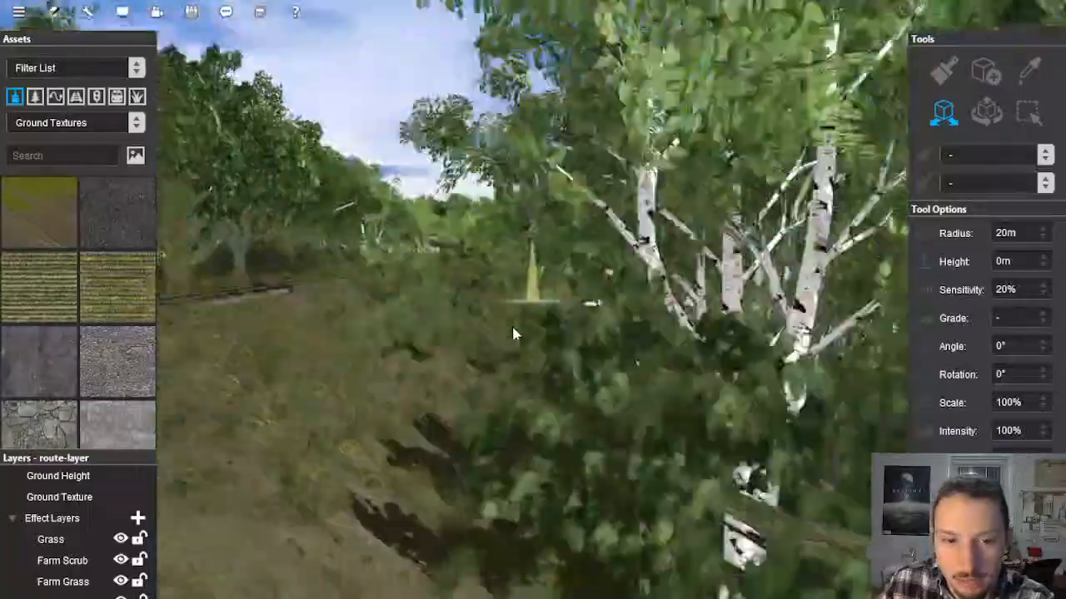
scroll(509, 334, "down", 5)
right_click(482, 216)
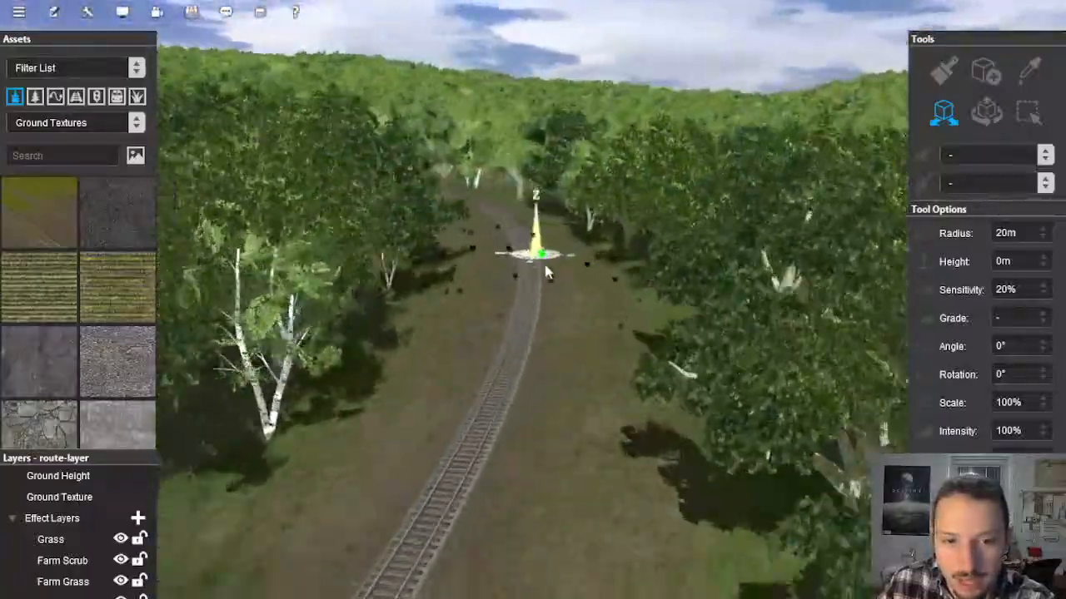
right_click(519, 157)
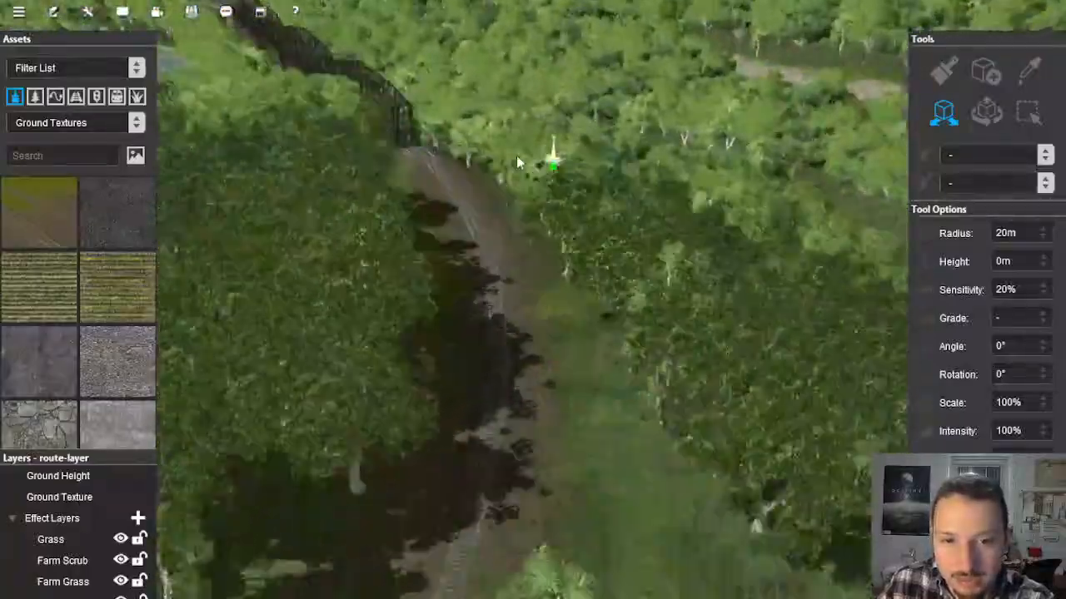
key("Right")
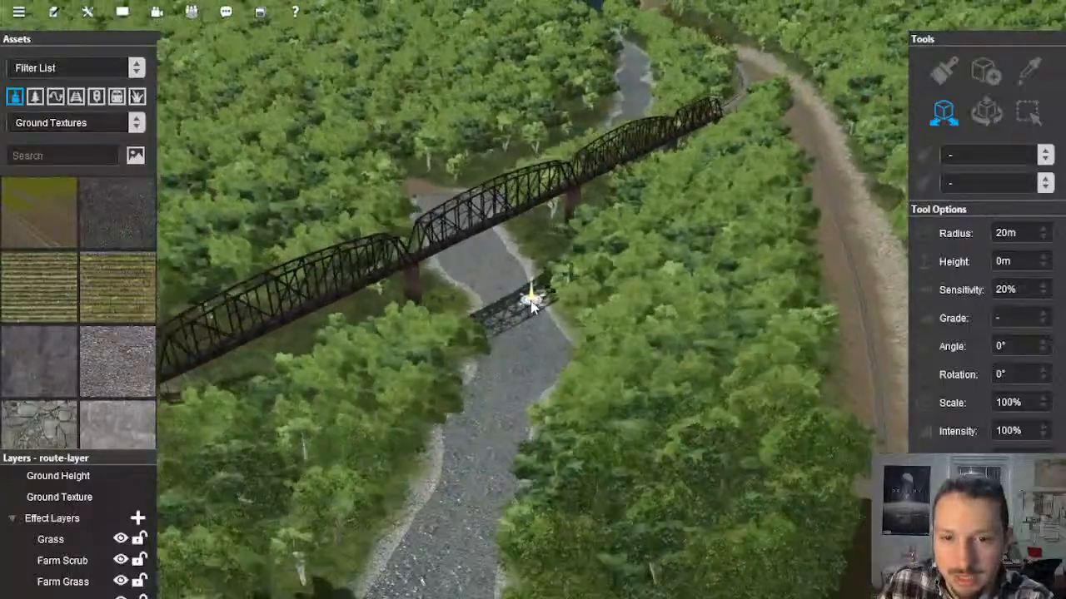
Step: Examine the long truss bridge, its approaches, the riverbanks and the wooded valley below the lake from several angles
right_click(576, 313)
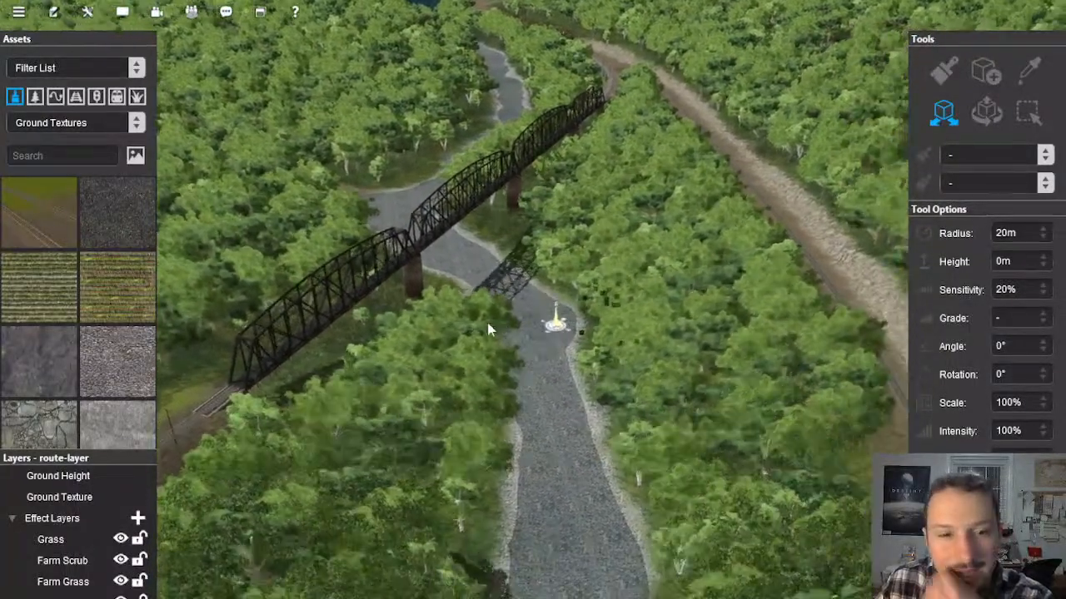
right_click(283, 352)
right_click(454, 225)
right_click(452, 301)
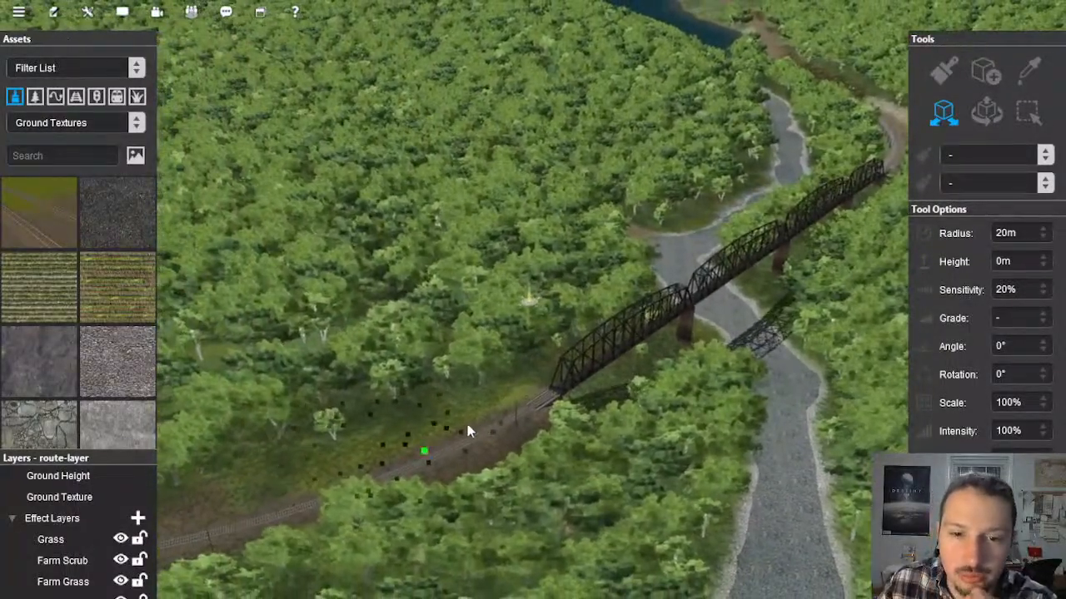
right_click(646, 215)
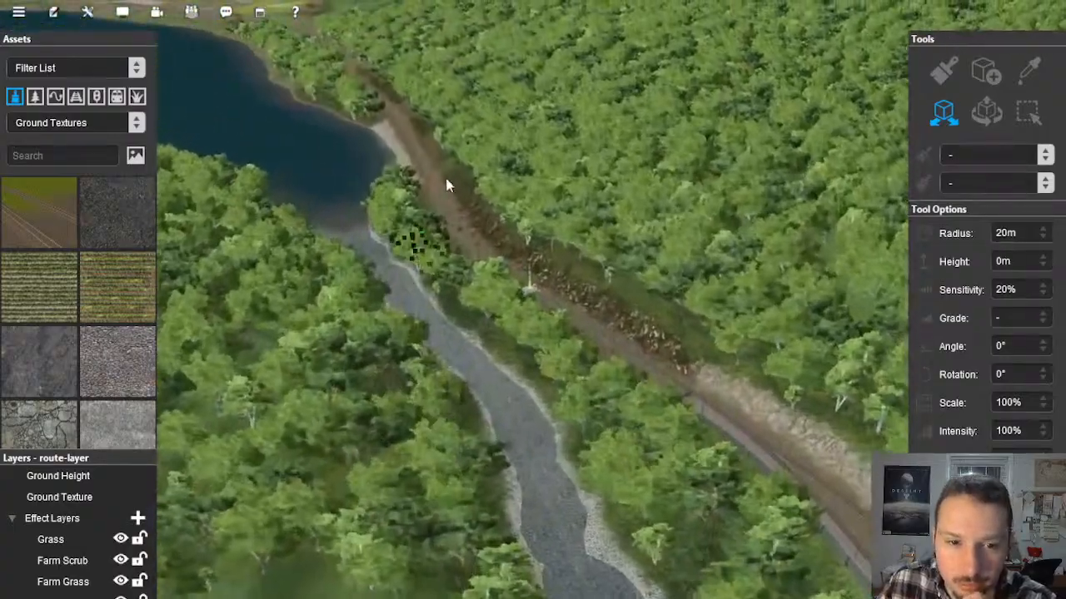
right_click(541, 566)
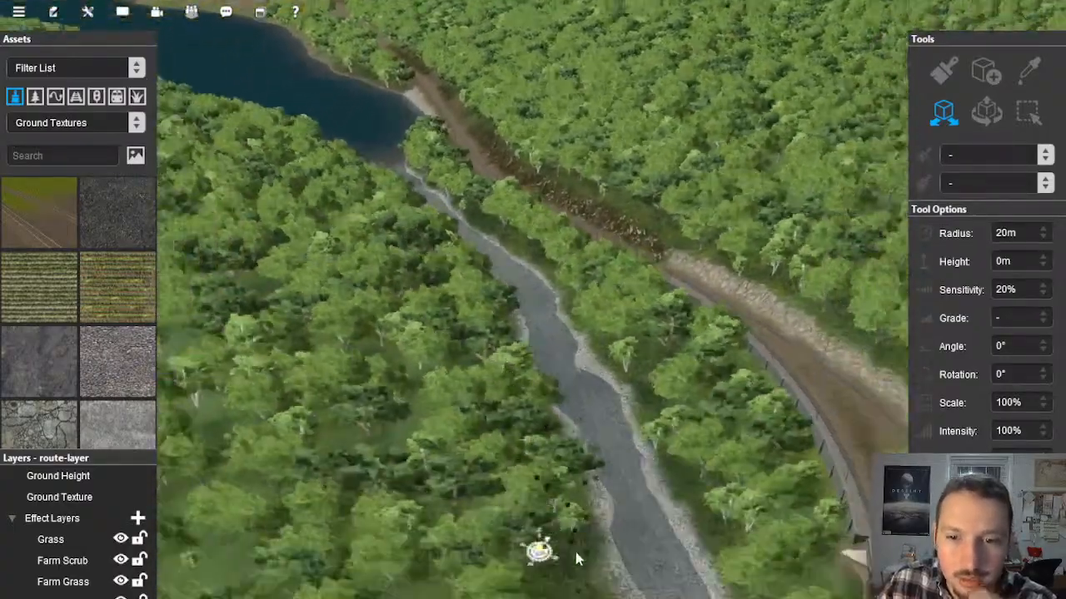
right_click(588, 533)
right_click(530, 449)
right_click(585, 381)
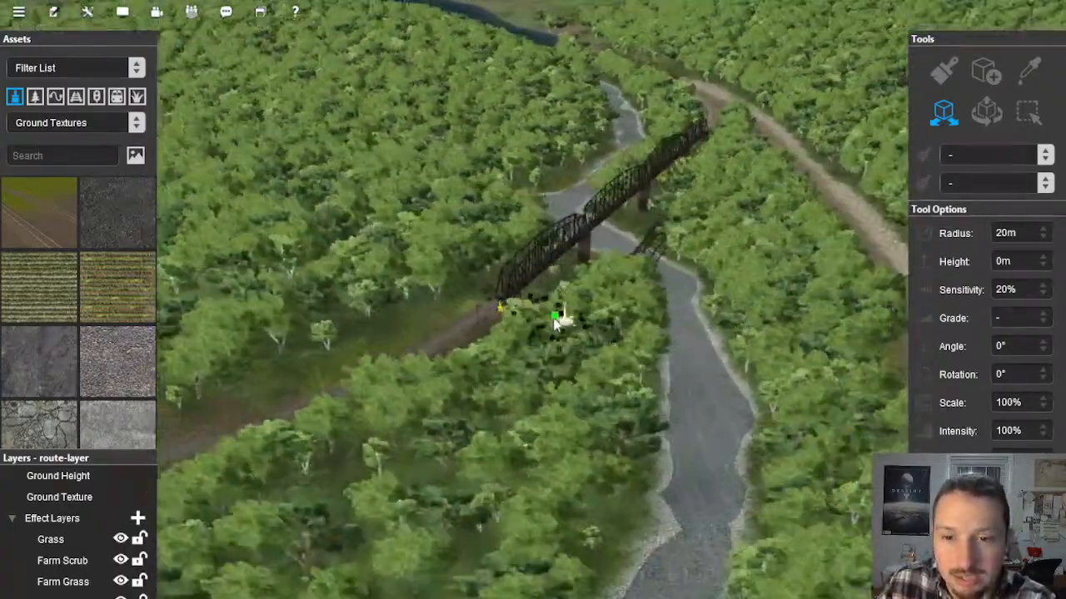
key("Left")
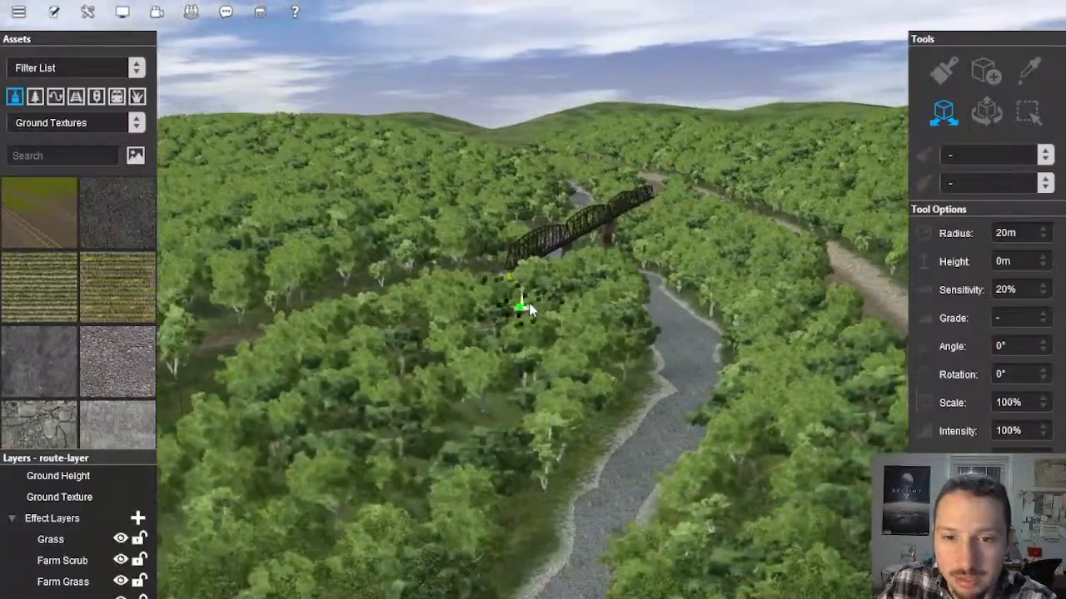
right_click(564, 336)
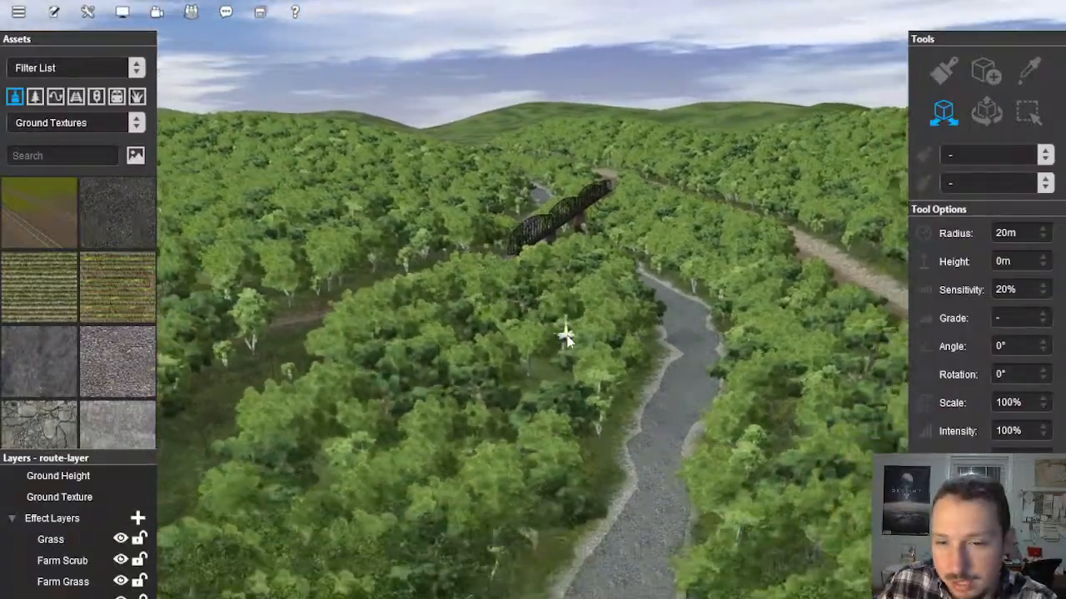
right_click(570, 311)
right_click(492, 309)
right_click(568, 304)
right_click(647, 302)
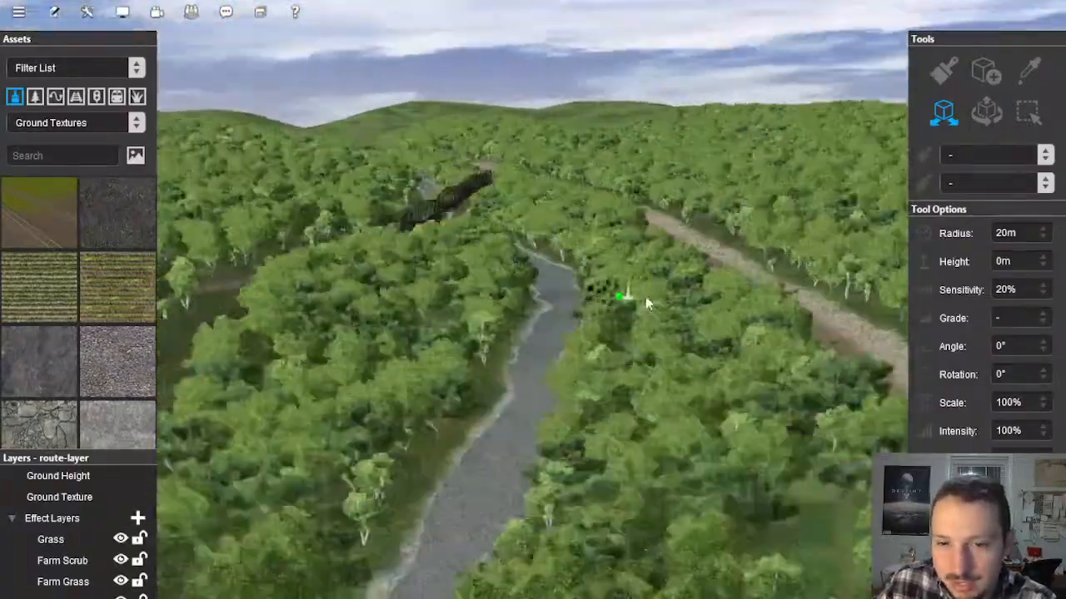
Step: Survey the wooded river valley, the rock-lined track and the truss bridge from several viewpoints along the line
right_click(561, 288)
right_click(546, 323)
key("Left")
right_click(559, 336)
key("Right")
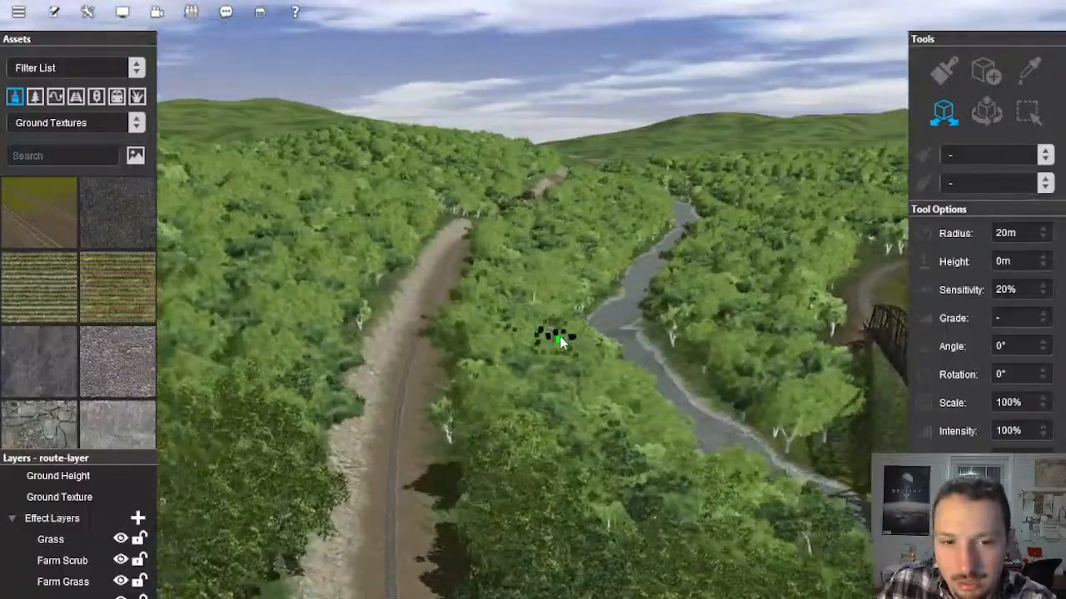
right_click(538, 365)
right_click(520, 340)
right_click(487, 356)
key("Left")
right_click(546, 291)
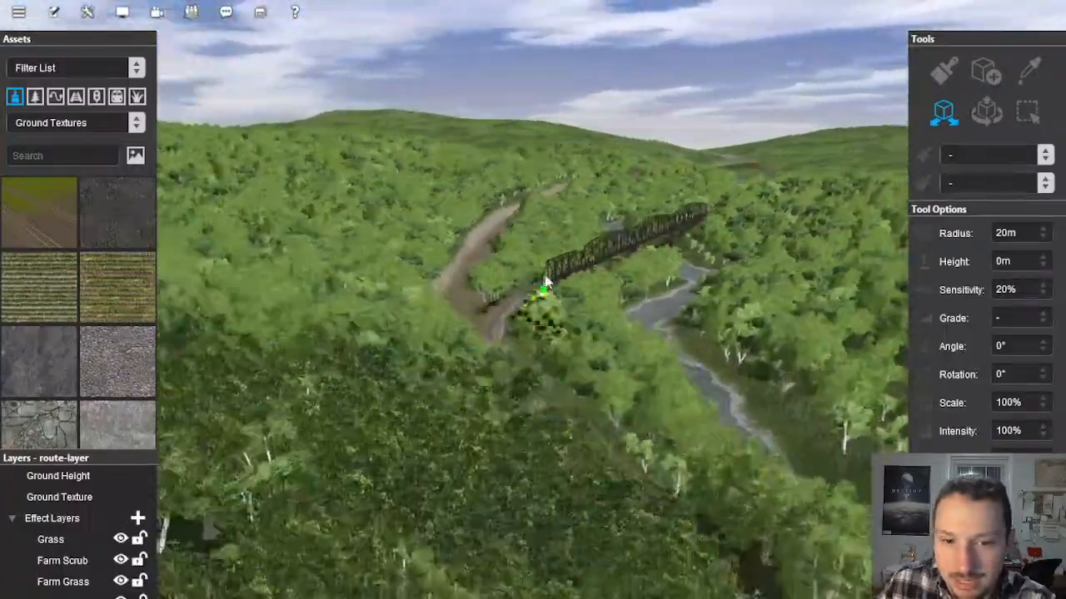
right_click(515, 318)
right_click(512, 327)
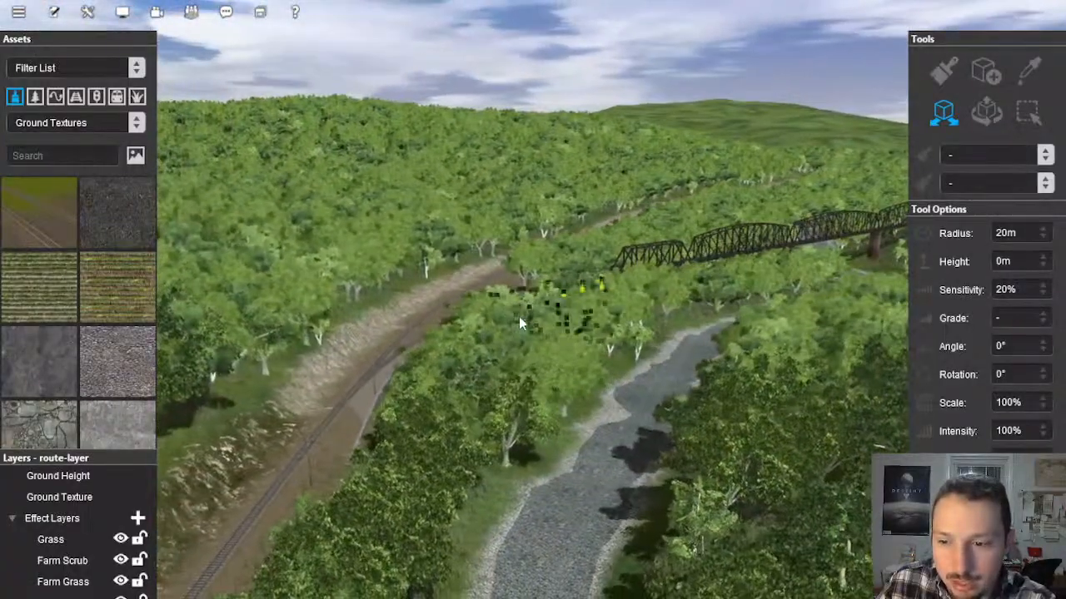
right_click(519, 301)
scroll(522, 301, "up", 5)
right_click(528, 272)
right_click(533, 253)
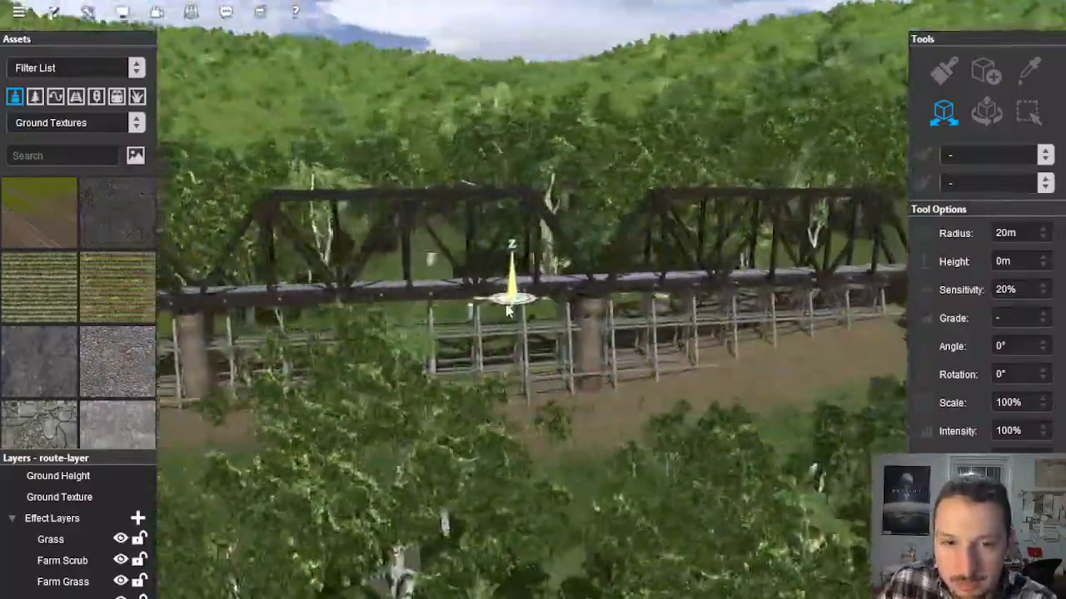
Step: Inspect the truss bridge and both its approaches from track level and from above
middle_click_drag(508, 310, 502, 326)
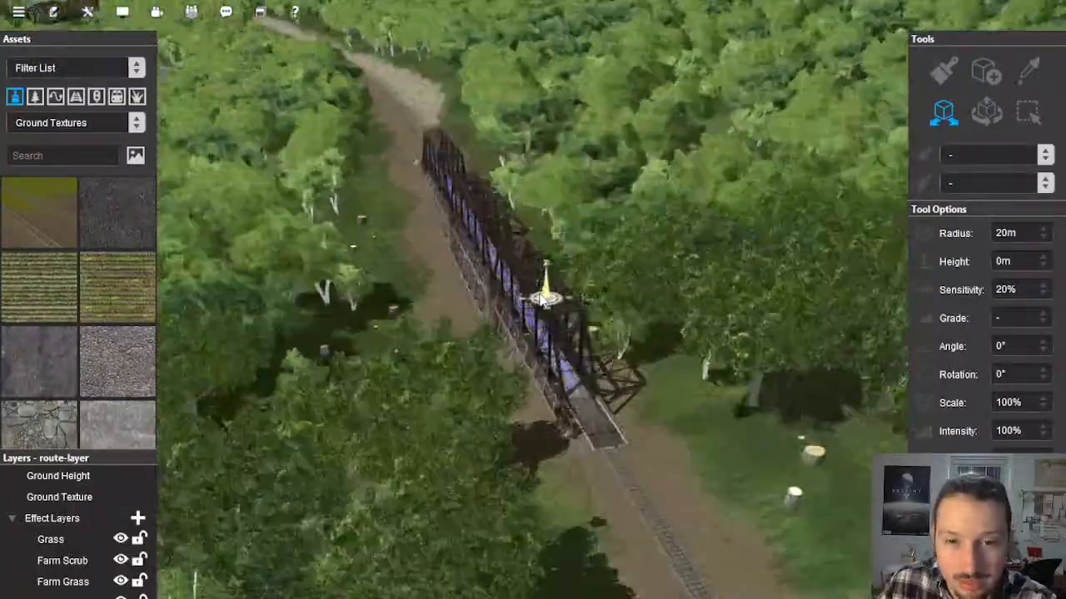
mouse_move(542, 300)
middle_mouse_down()
mouse_move(491, 297)
mouse_move(527, 317)
mouse_move(524, 331)
mouse_move(505, 322)
mouse_move(515, 305)
middle_mouse_up()
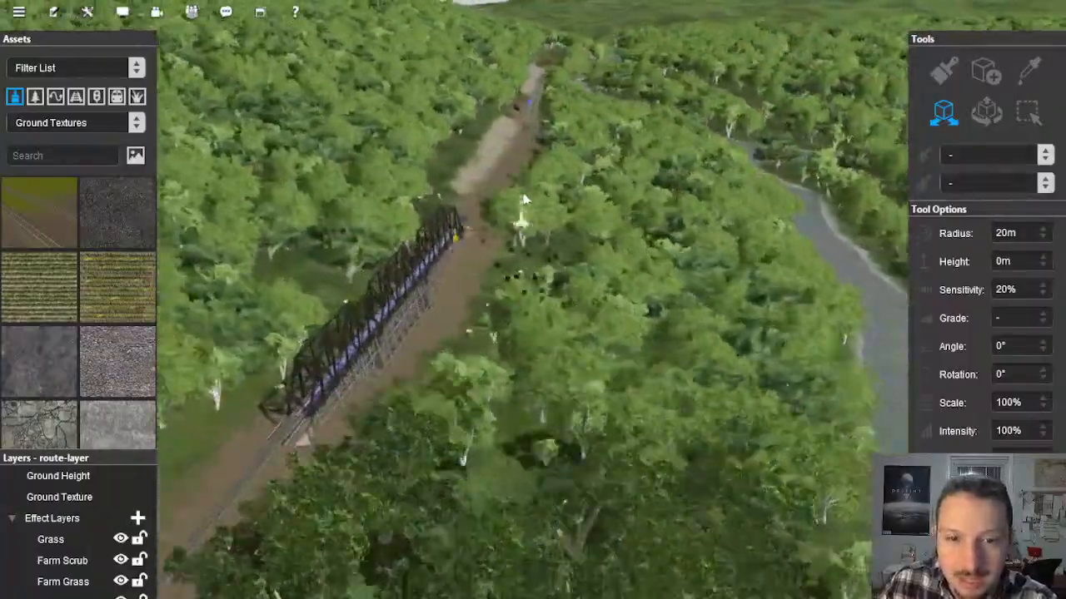
right_click_drag(530, 116, 542, 229)
scroll(516, 230, "up", 4)
mouse_move(504, 235)
middle_mouse_down()
mouse_move(557, 264)
mouse_move(543, 265)
mouse_move(542, 280)
middle_mouse_up()
right_click_drag(541, 280, 531, 288)
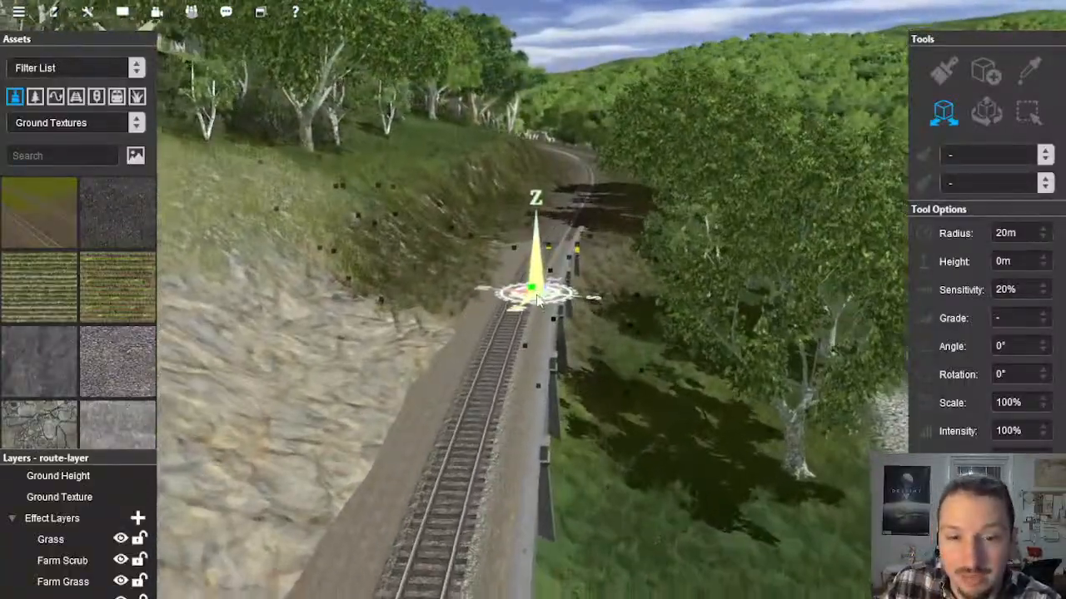
Step: Examine the rocky hillside cutting and the two adjacent single tracks with the gravel strip between them
mouse_move(535, 298)
right_mouse_down()
mouse_move(627, 262)
mouse_move(574, 260)
mouse_move(585, 219)
right_mouse_up()
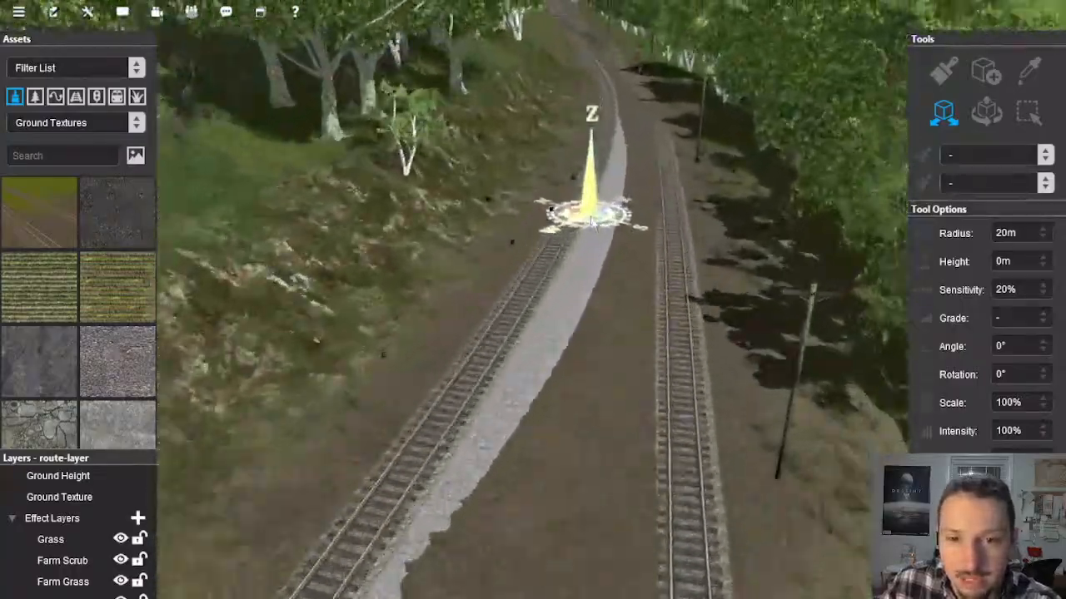
right_click_drag(499, 409, 601, 204)
mouse_move(523, 293)
right_mouse_down()
mouse_move(455, 309)
mouse_move(555, 309)
right_mouse_up()
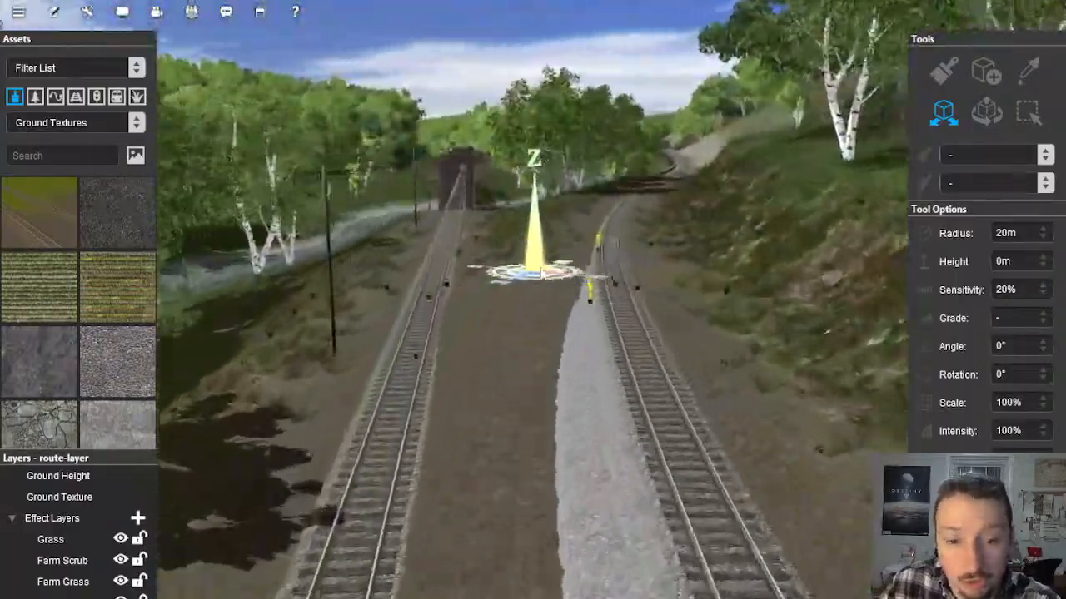
right_click_drag(548, 243, 511, 305)
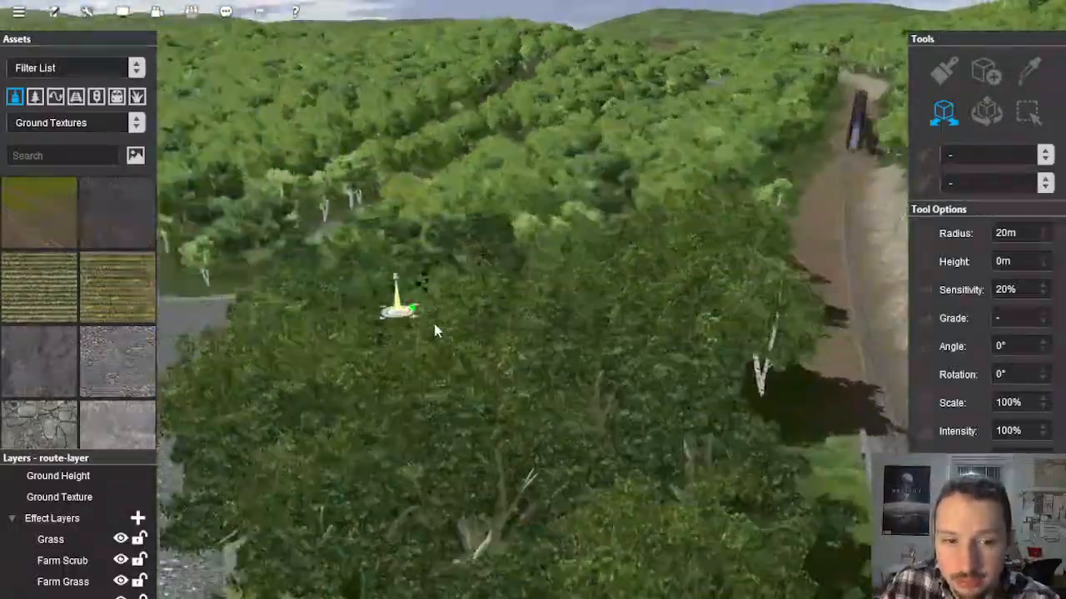
Step: Review the route from overhead, from the river fork past VM-Bristol Curve and Lionhead to Signal 2375760
scroll(488, 279, "down", 10)
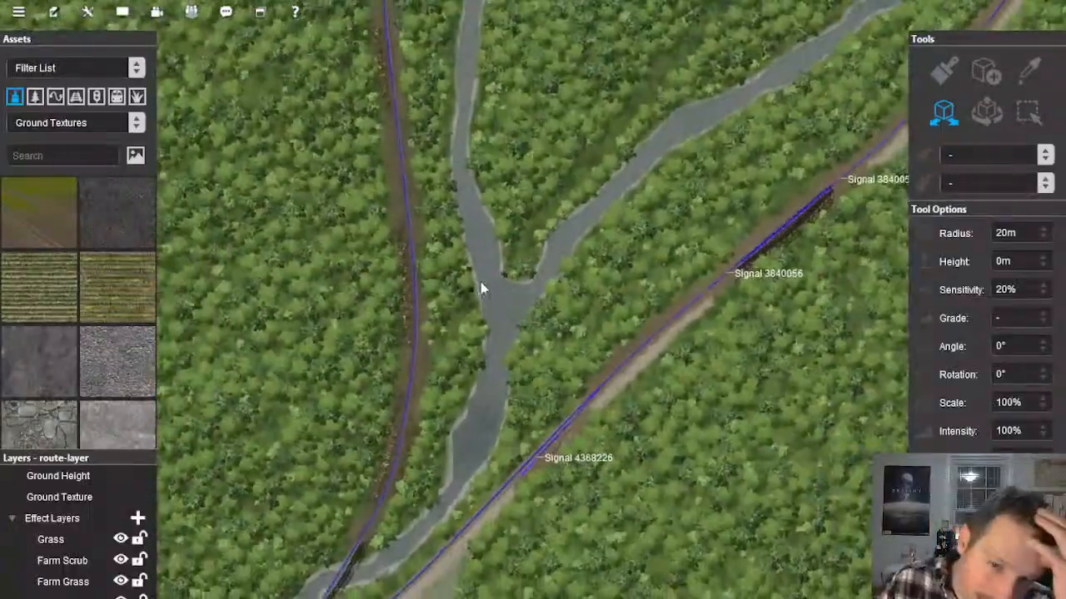
scroll(476, 283, "down", 5)
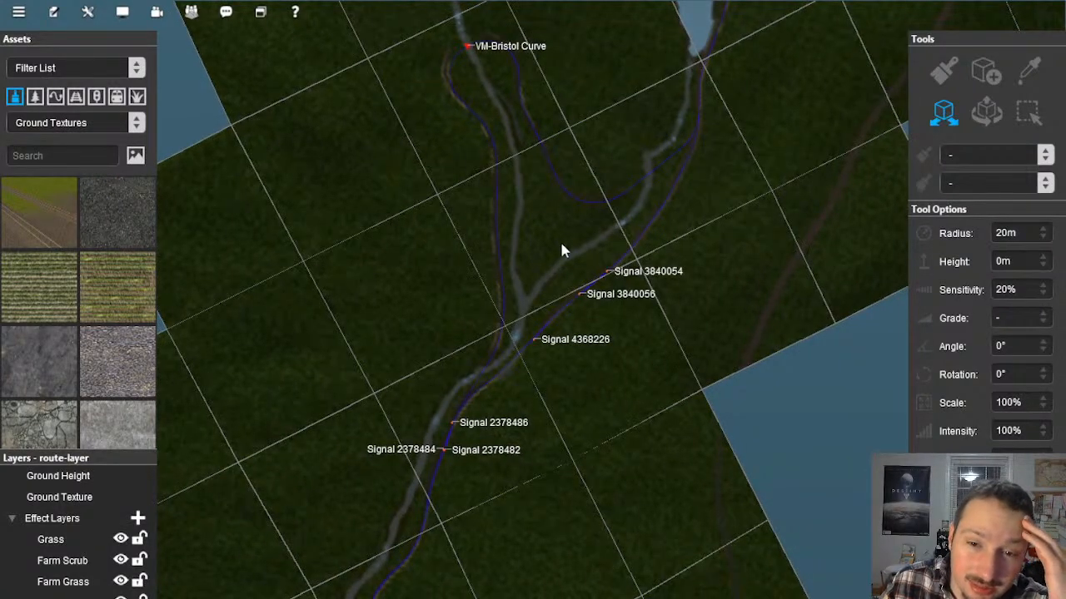
scroll(559, 248, "down", 5)
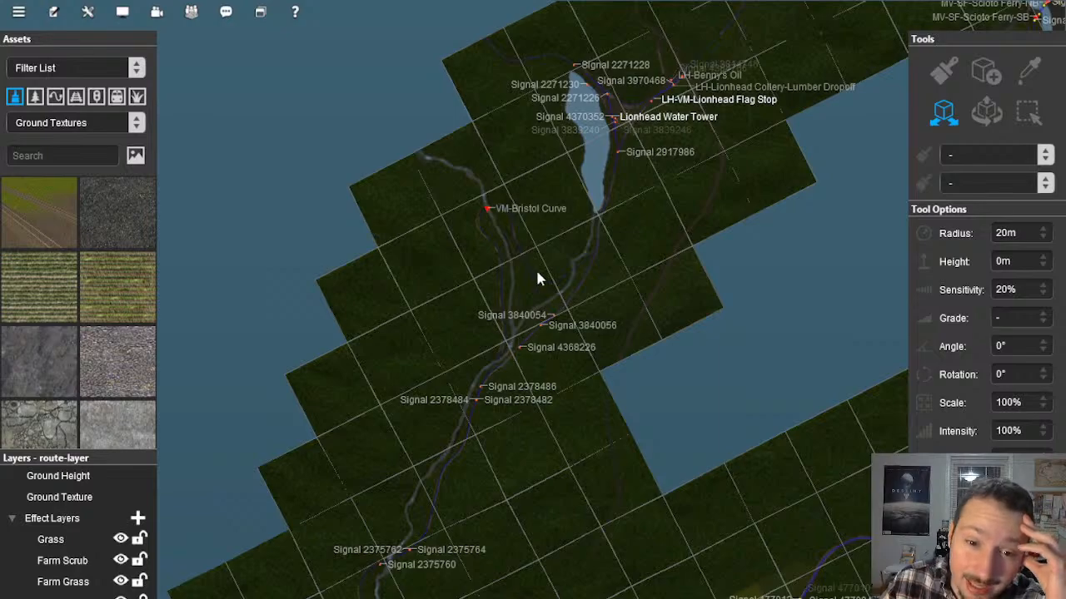
right_click(463, 445)
right_click(468, 416)
right_click(516, 403)
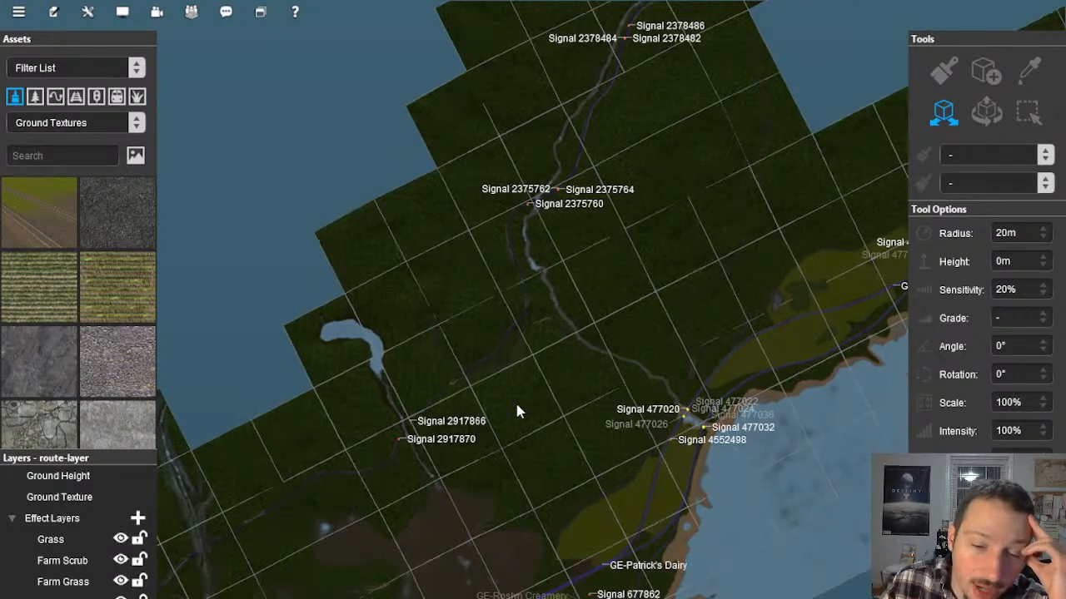
Step: Follow the line near Signal 2917866 and examine the road crossing and tunnel portal in the woods
scroll(474, 376, "up", 2)
right_click(442, 373)
scroll(509, 338, "up", 5)
right_click(495, 350)
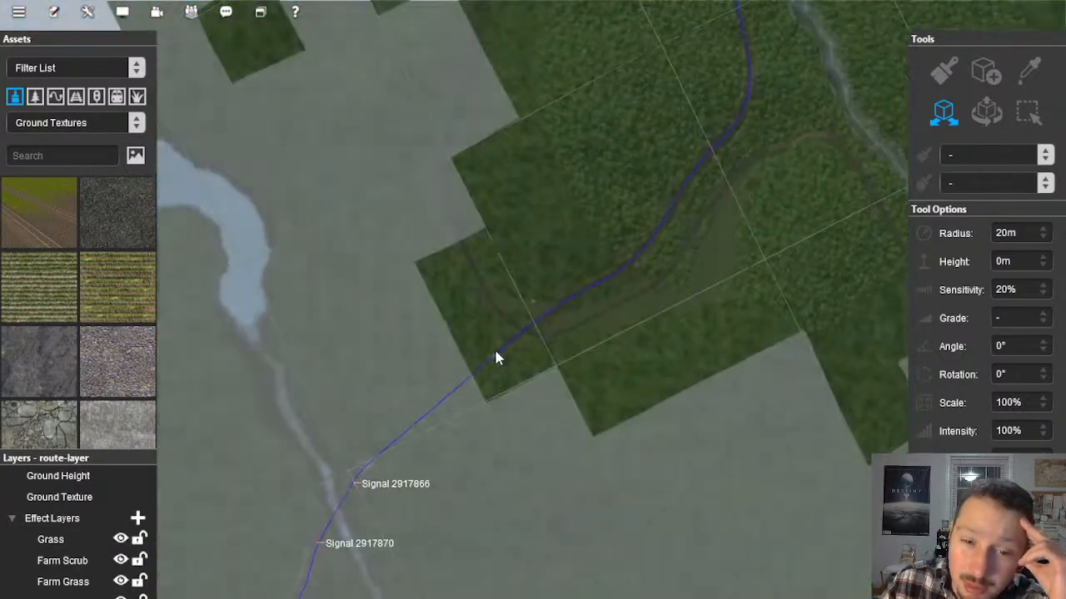
scroll(508, 348, "up", 3)
scroll(514, 354, "up", 6)
key("Left")
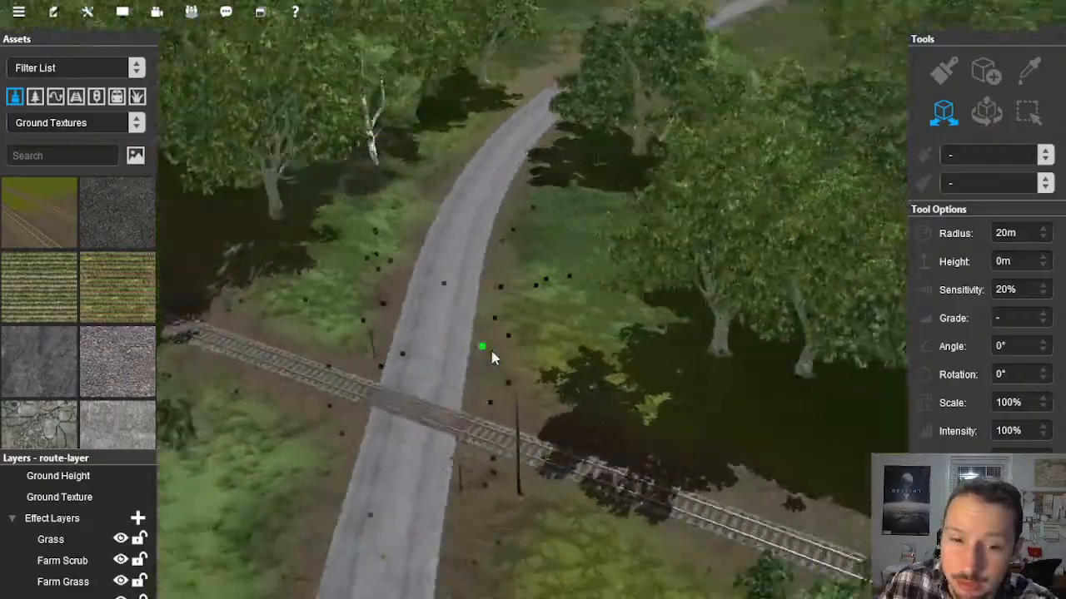
right_click(423, 351)
right_click_drag(423, 352, 537, 300)
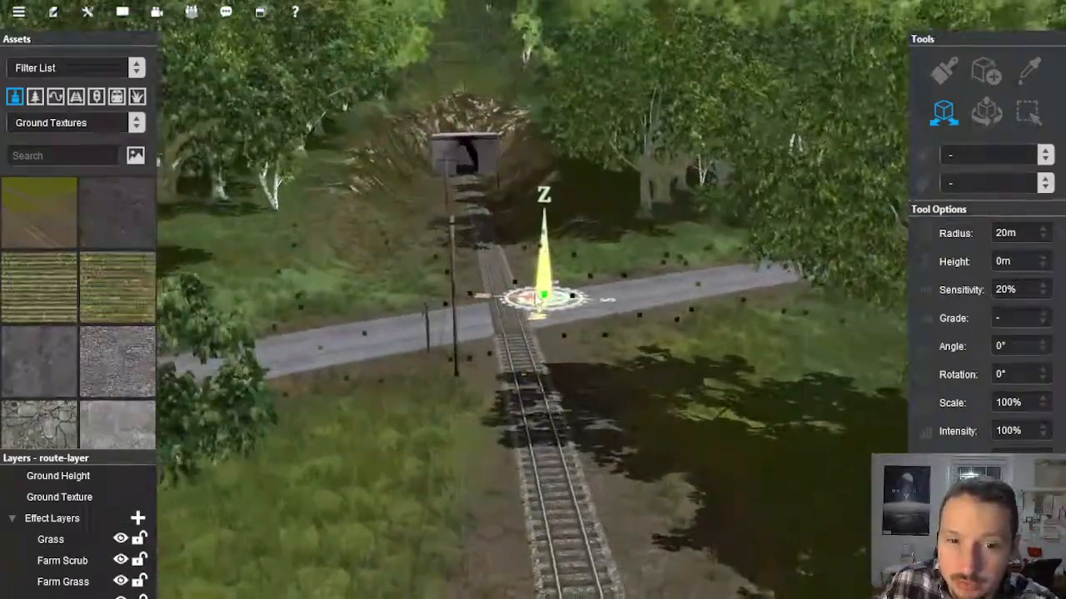
key("Left")
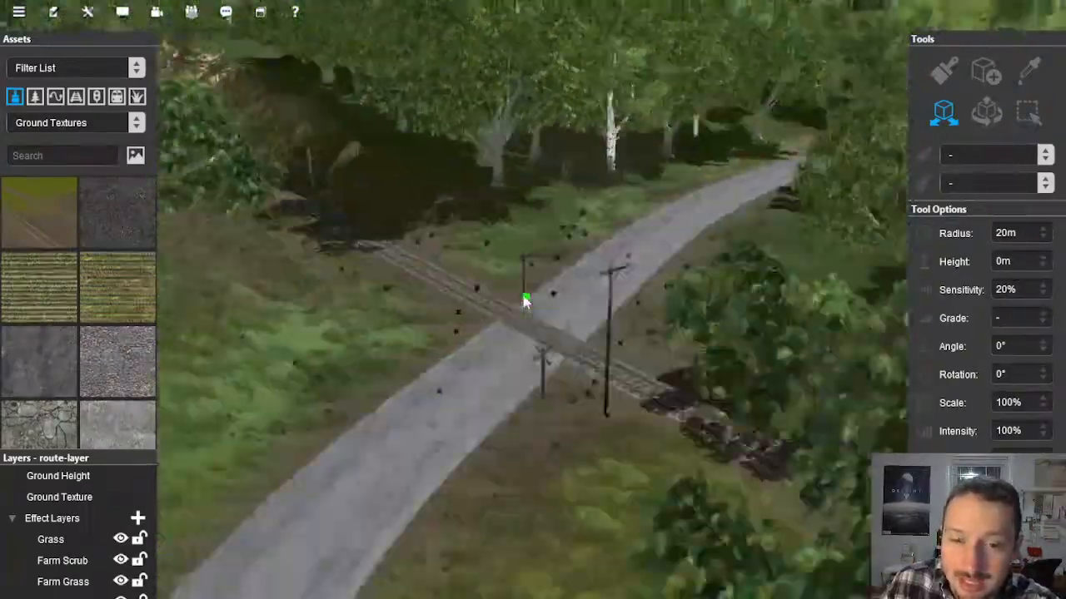
key("Left")
mouse_move(543, 288)
right_mouse_down()
mouse_move(570, 247)
mouse_move(525, 283)
mouse_move(554, 257)
mouse_move(522, 289)
mouse_move(537, 299)
mouse_move(532, 261)
mouse_move(533, 292)
right_mouse_up()
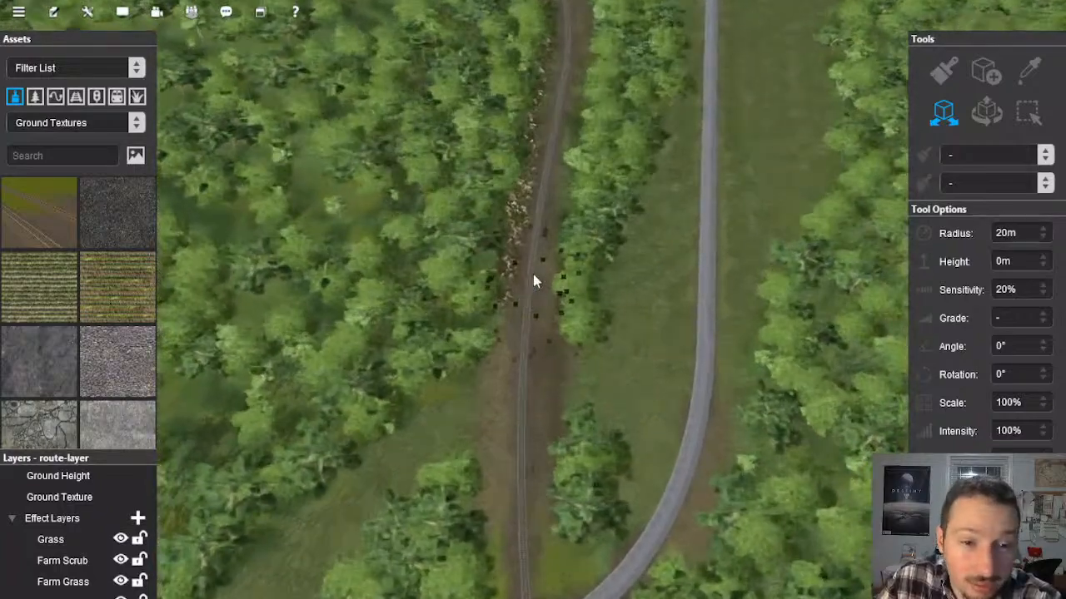
Step: Survey the overall route map from the crescent-shaped lake along the coast to the signals around AD-VM-Adams
scroll(534, 281, "down", 10)
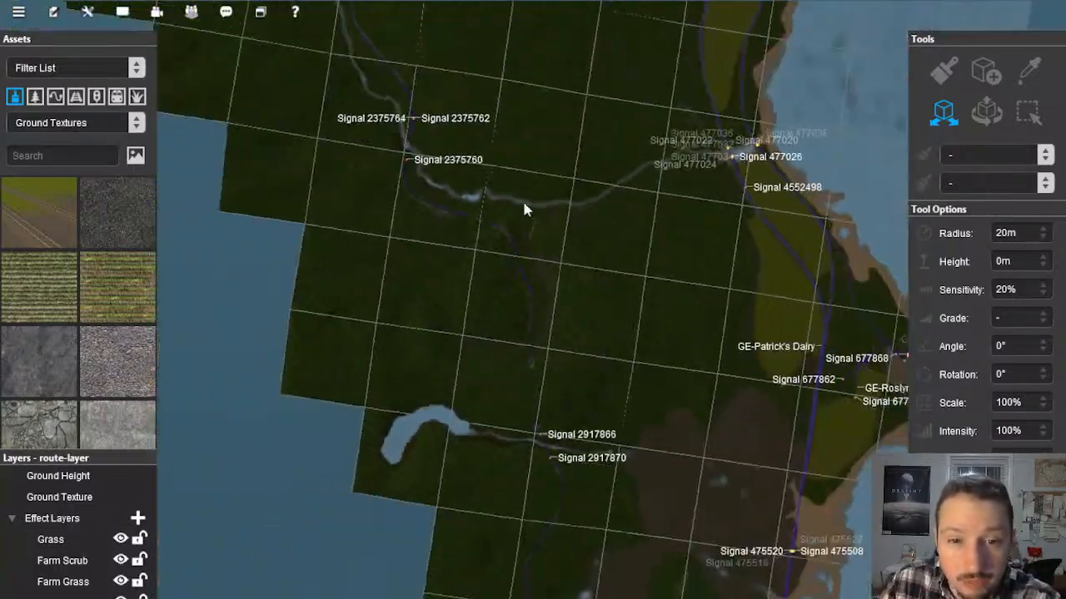
scroll(523, 208, "down", 5)
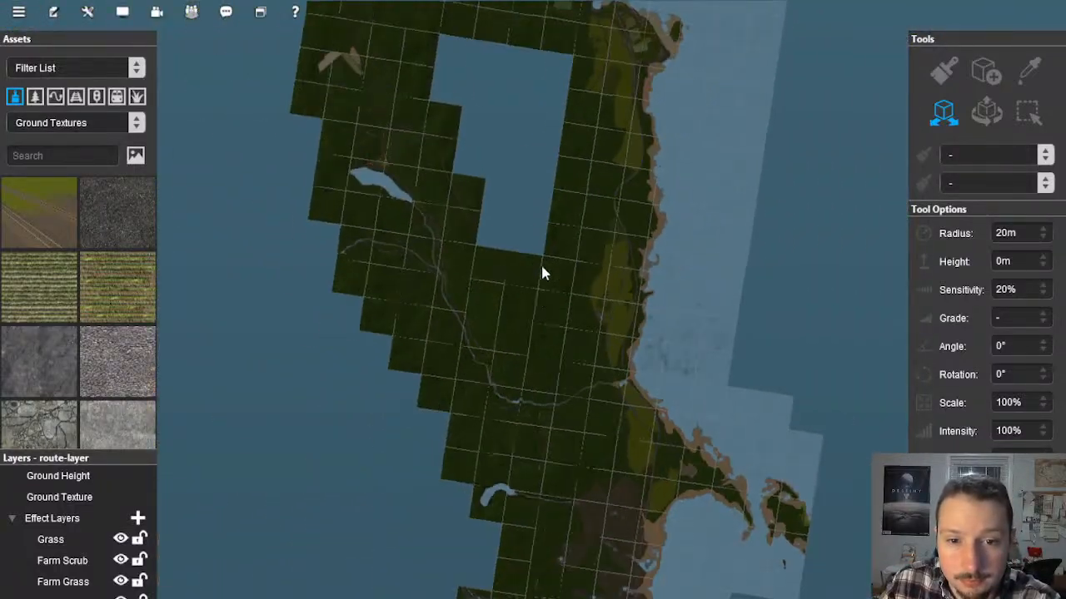
right_click(543, 429)
right_click(543, 428)
right_click(542, 390)
right_click(541, 388)
right_click(540, 390)
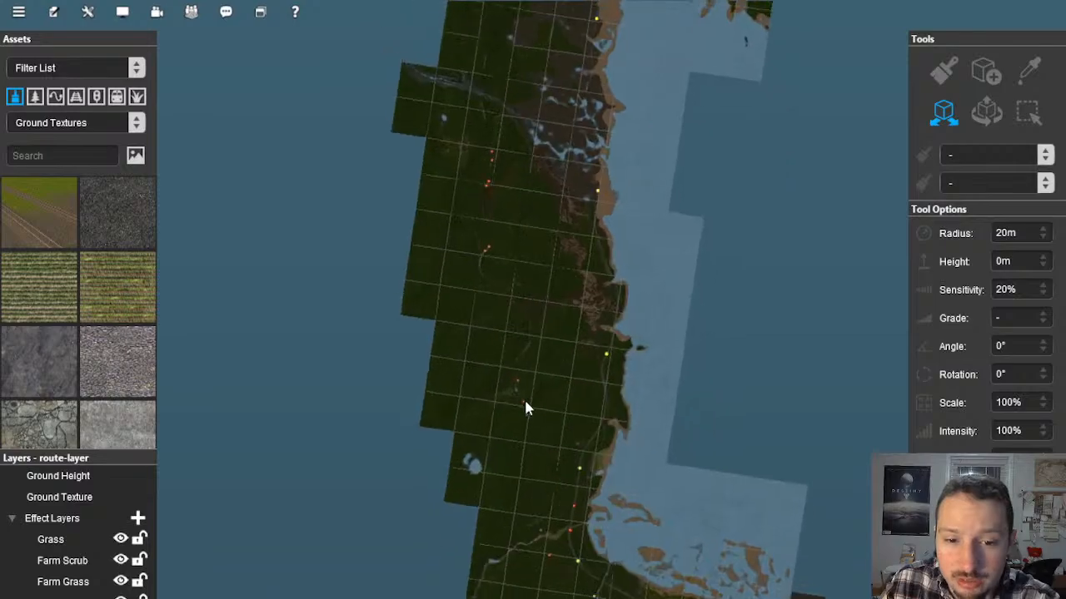
right_click(524, 358)
scroll(520, 287, "up", 3)
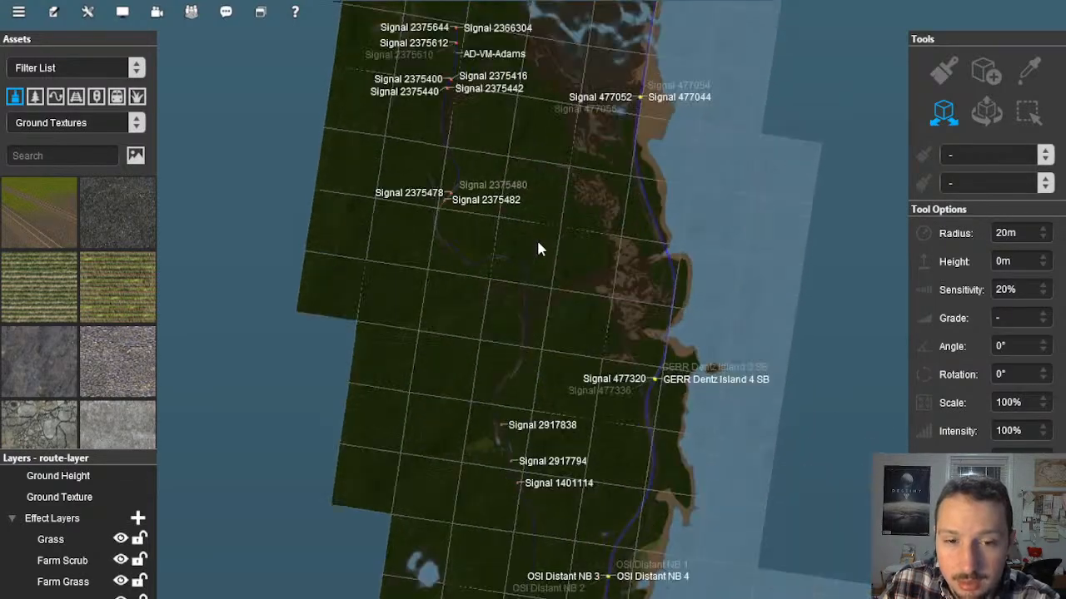
Step: Inspect the bridge across the bare brown ground and the single track running beside the paved highway
scroll(524, 296, "up", 5)
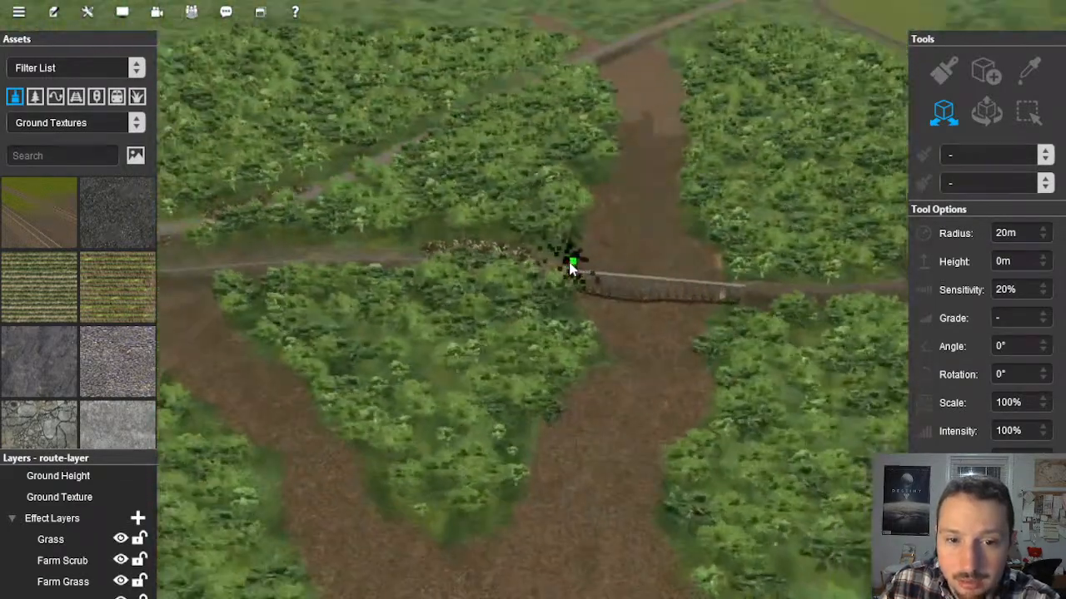
mouse_move(478, 333)
right_mouse_down()
mouse_move(443, 387)
mouse_move(512, 348)
mouse_move(540, 225)
mouse_move(545, 299)
mouse_move(506, 307)
right_mouse_up()
mouse_move(463, 172)
right_mouse_down()
mouse_move(583, 298)
mouse_move(722, 297)
mouse_move(638, 253)
mouse_move(534, 266)
mouse_move(545, 226)
mouse_move(571, 230)
mouse_move(552, 233)
mouse_move(552, 173)
mouse_move(549, 210)
mouse_move(515, 193)
mouse_move(554, 235)
mouse_move(542, 192)
mouse_move(484, 265)
mouse_move(514, 301)
mouse_move(487, 179)
mouse_move(643, 396)
mouse_move(577, 322)
mouse_move(535, 316)
mouse_move(540, 309)
mouse_move(485, 324)
mouse_move(435, 240)
mouse_move(423, 258)
mouse_move(455, 302)
mouse_move(452, 289)
right_mouse_up()
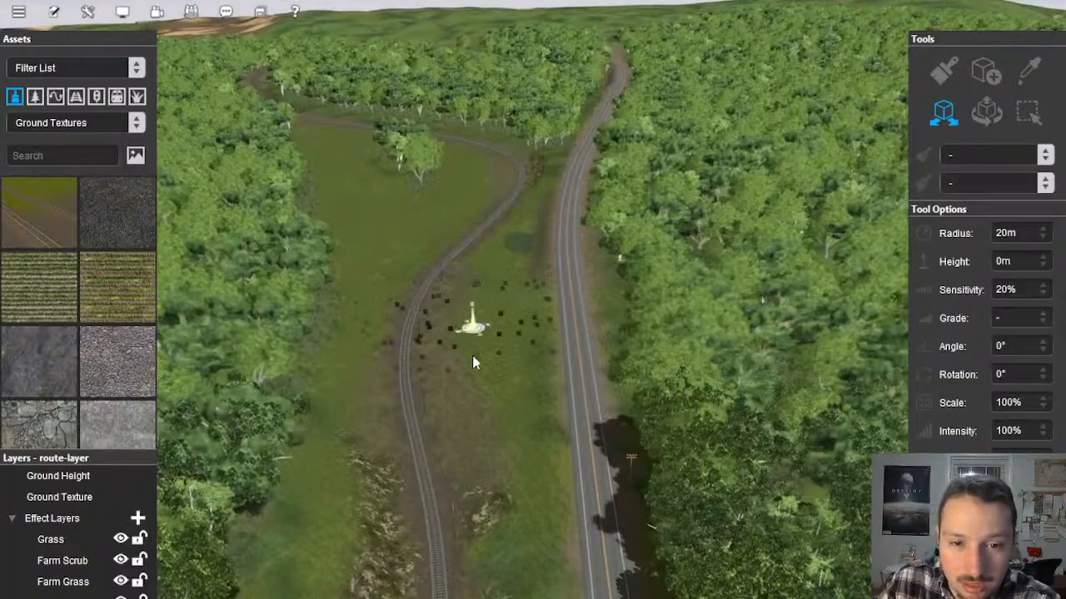
mouse_move(472, 358)
right_mouse_down()
mouse_move(522, 364)
mouse_move(550, 288)
mouse_move(458, 340)
mouse_move(462, 297)
mouse_move(466, 308)
mouse_move(408, 337)
mouse_move(235, 323)
mouse_move(316, 280)
mouse_move(515, 233)
mouse_move(514, 263)
mouse_move(499, 259)
mouse_move(509, 255)
mouse_move(539, 284)
mouse_move(536, 295)
mouse_move(525, 286)
mouse_move(527, 323)
mouse_move(483, 341)
mouse_move(488, 290)
mouse_move(544, 291)
mouse_move(527, 307)
mouse_move(505, 301)
mouse_move(523, 301)
mouse_move(517, 293)
mouse_move(547, 317)
mouse_move(503, 320)
mouse_move(518, 309)
mouse_move(512, 345)
mouse_move(507, 328)
mouse_move(526, 331)
mouse_move(531, 278)
right_mouse_up()
Step: Review the map from Signal 2375482 past AD-VM-Adams to the untextured baseboards south of the river
scroll(529, 272, "down", 10)
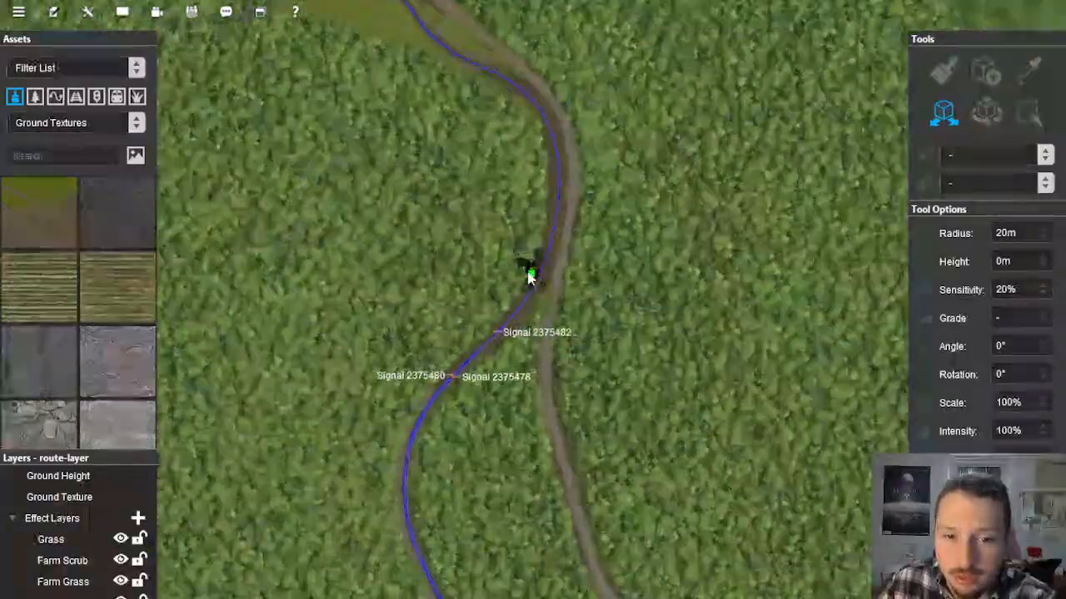
scroll(528, 283, "down", 3)
scroll(523, 310, "down", 6)
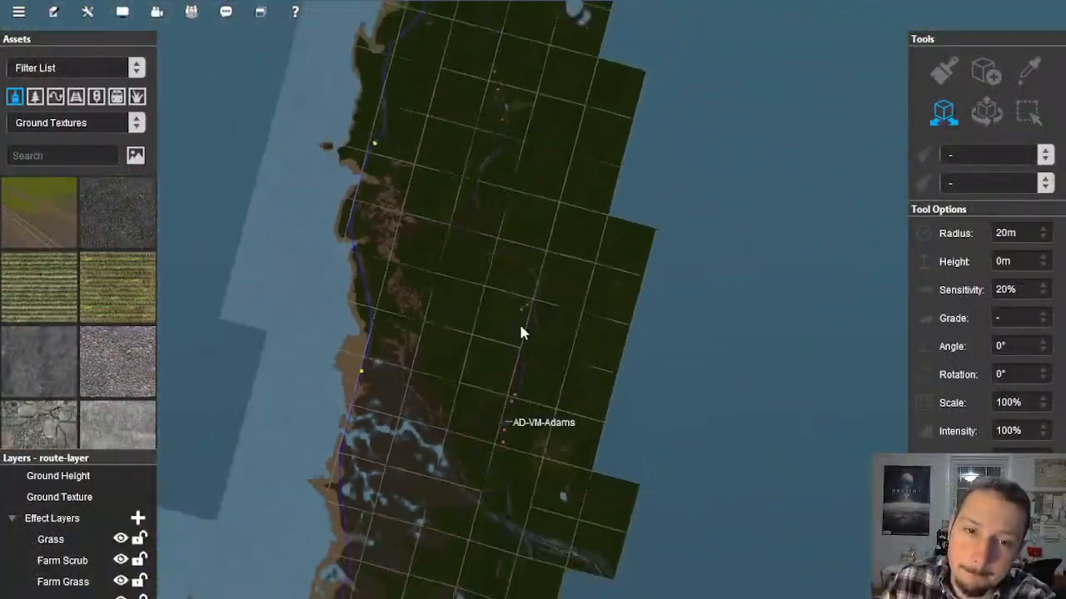
scroll(525, 329, "down", 3)
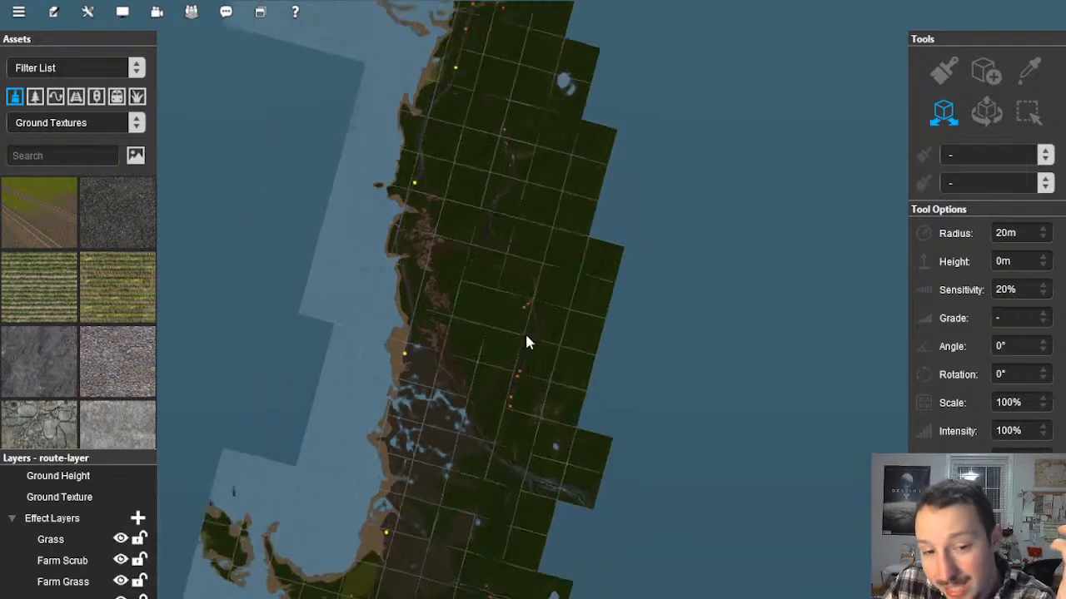
mouse_move(510, 380)
right_mouse_down()
mouse_move(519, 397)
mouse_move(526, 380)
right_mouse_up()
scroll(526, 380, "up", 6)
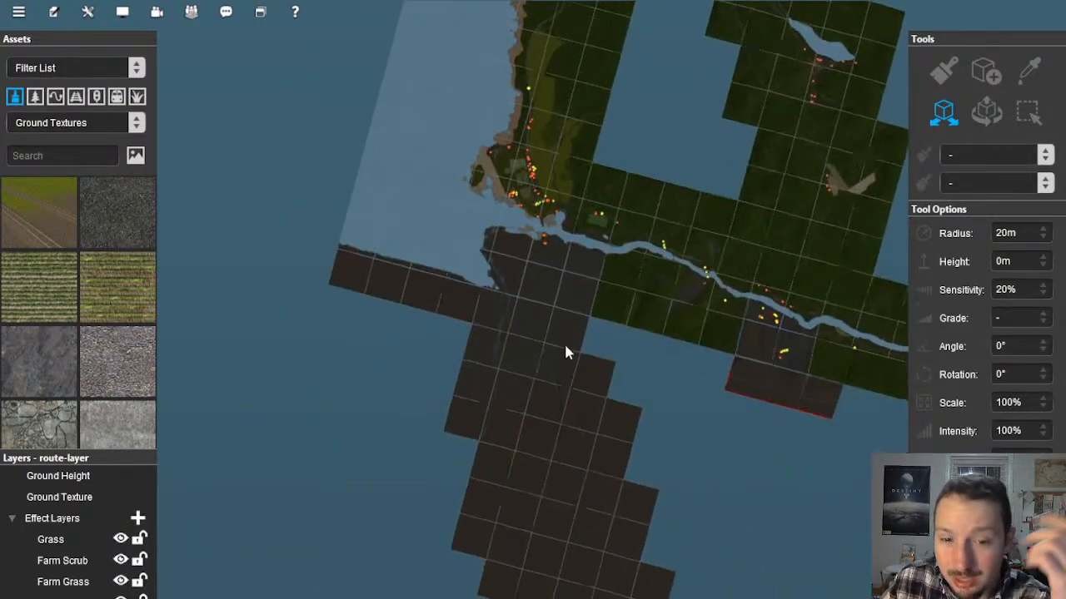
Step: Examine the unfinished track on the untextured grid baseboards where it meets the uneven terrain ridge
scroll(523, 328, "up", 8)
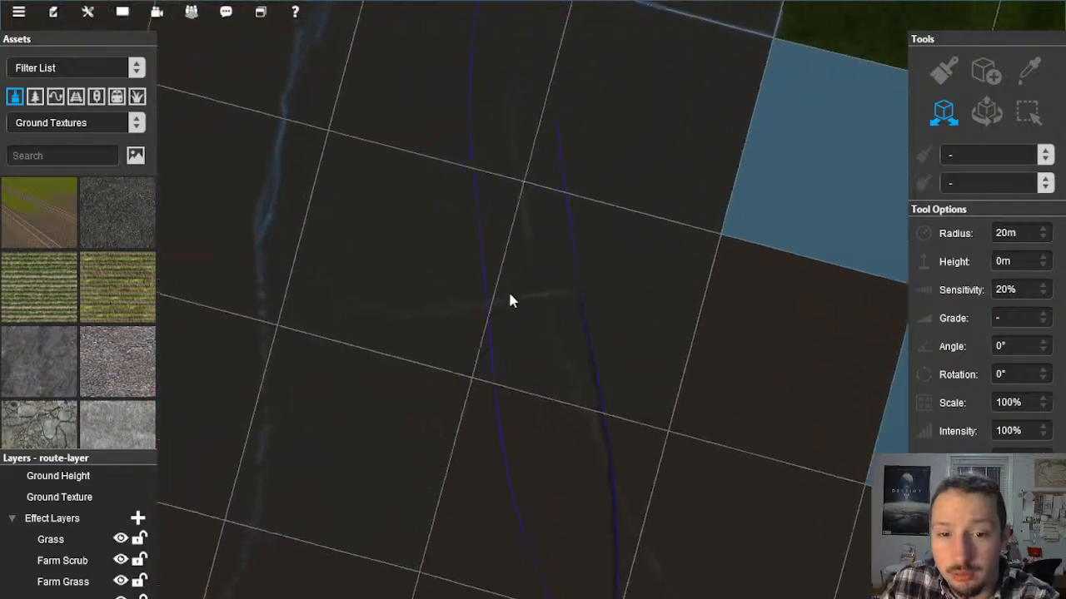
key("Down")
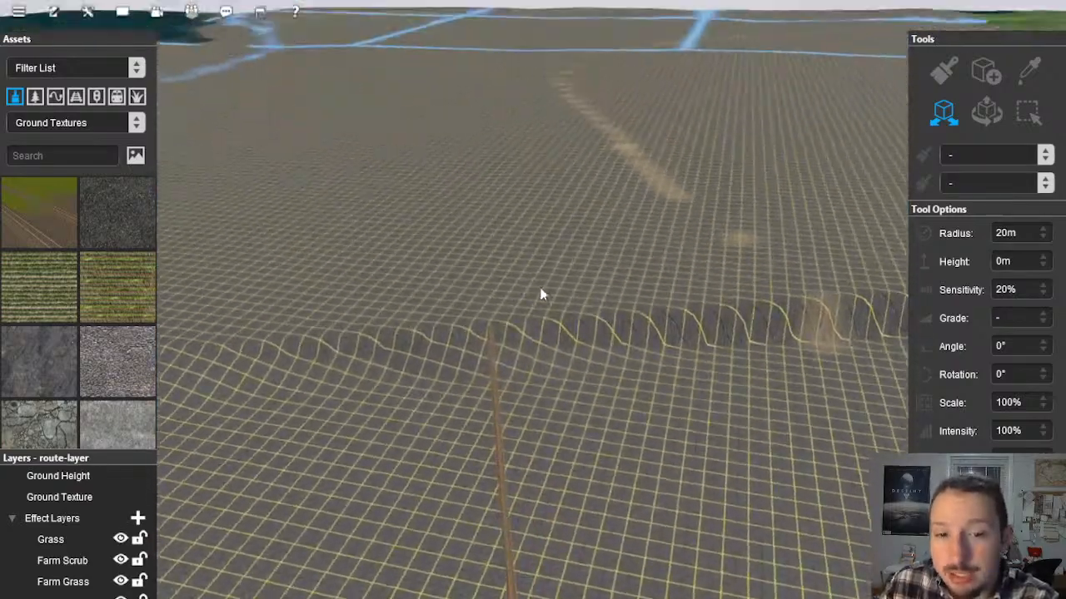
scroll(516, 298, "up", 2)
key("Down")
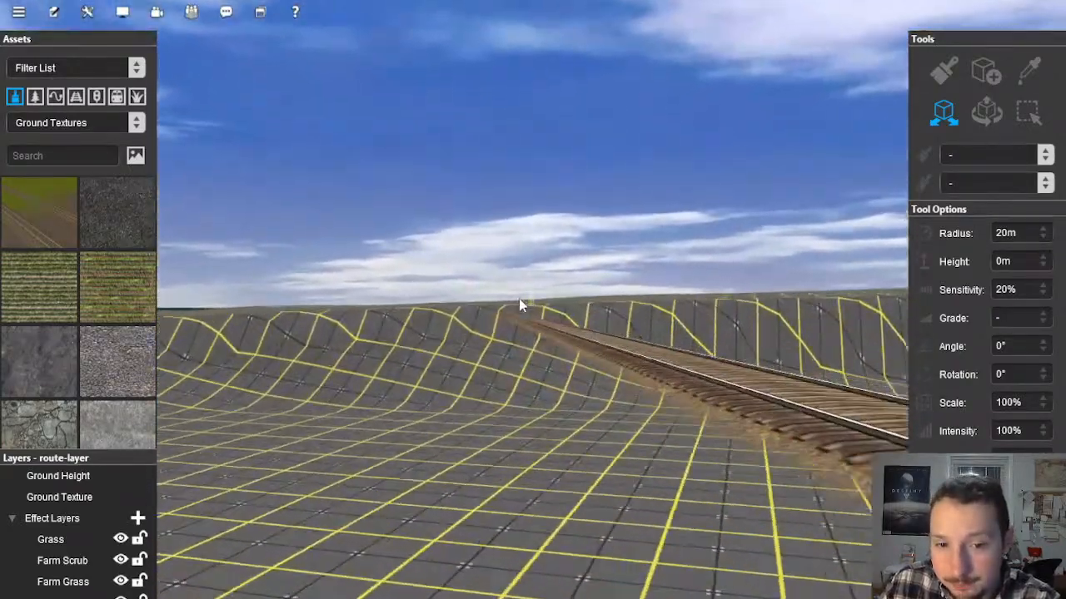
key("Up")
key("Right")
key("Right")
mouse_move(575, 311)
right_mouse_down()
mouse_move(590, 311)
mouse_move(512, 295)
right_mouse_up()
key("Right")
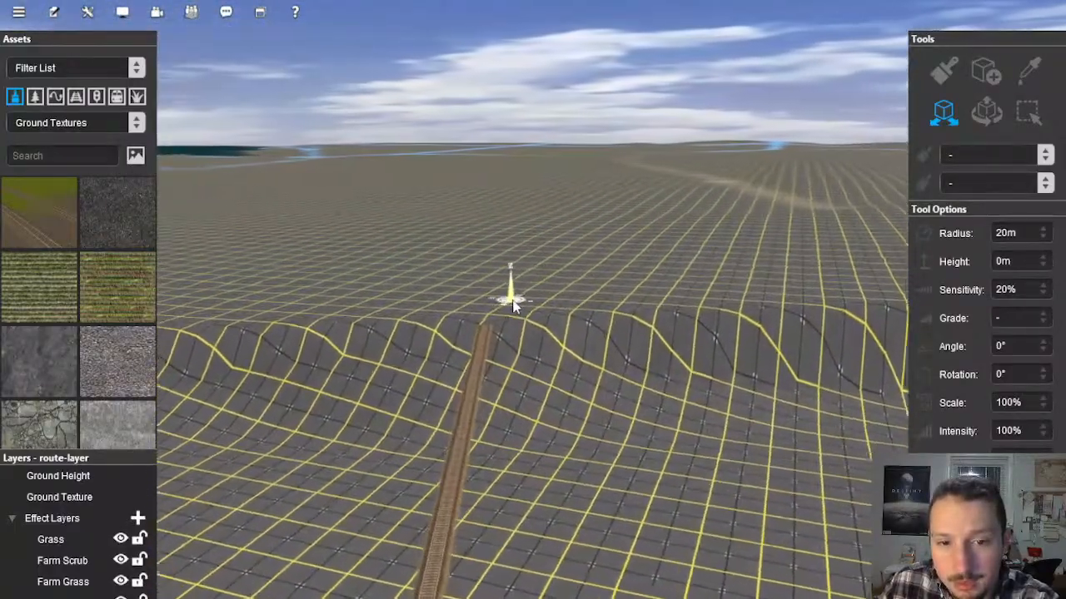
key("Up")
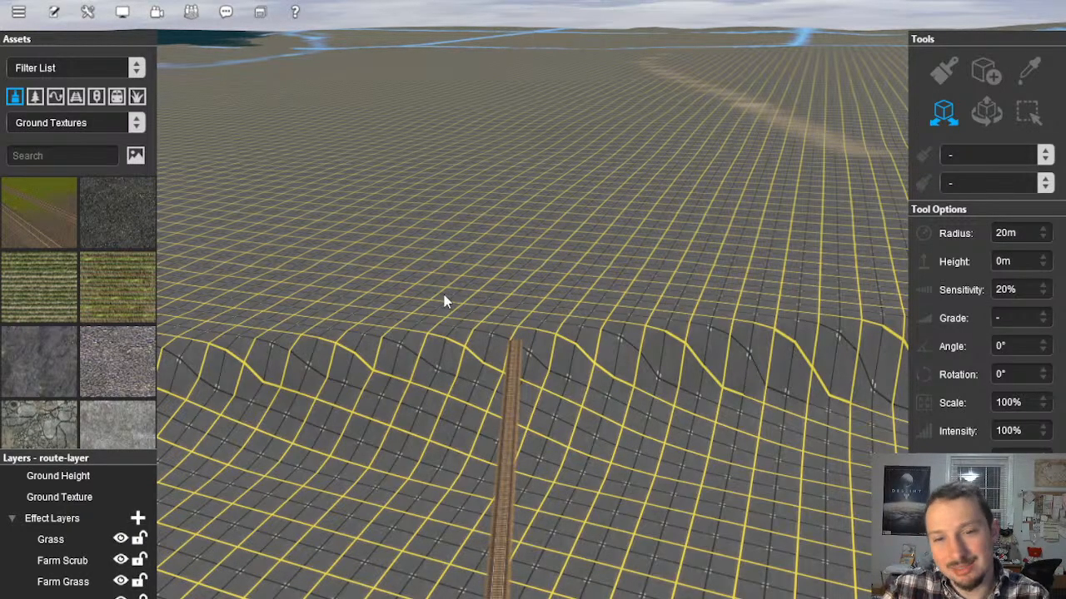
scroll(451, 287, "down", 15)
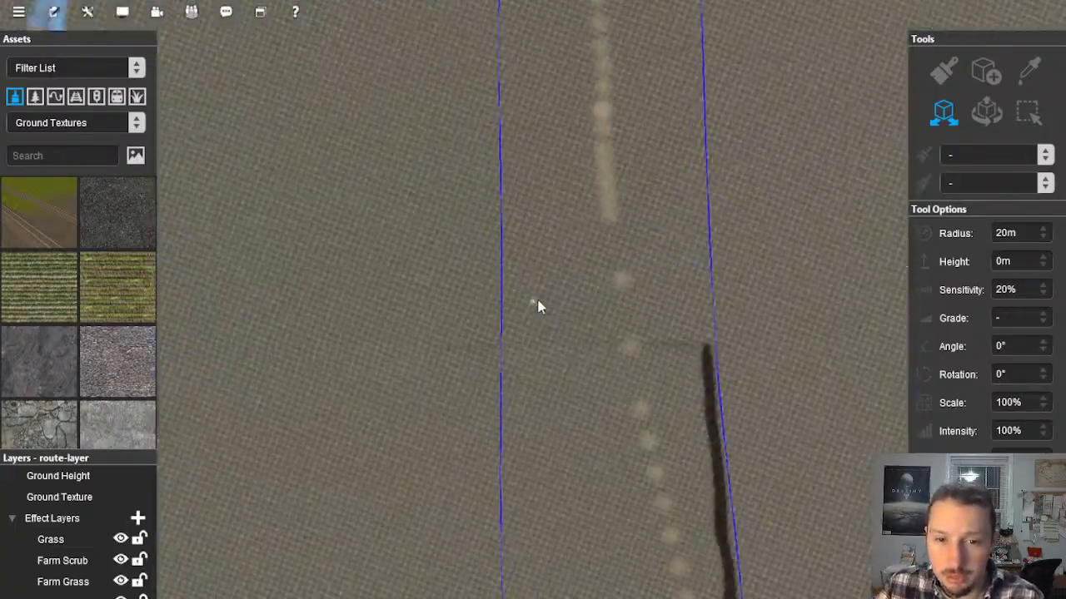
Step: Examine the diverging track lines and painted ground markings across the untextured baseboards west of the Mason's Landing interlocking
scroll(537, 306, "up", 5)
right_click_drag(497, 333, 495, 357)
scroll(495, 357, "down", 15)
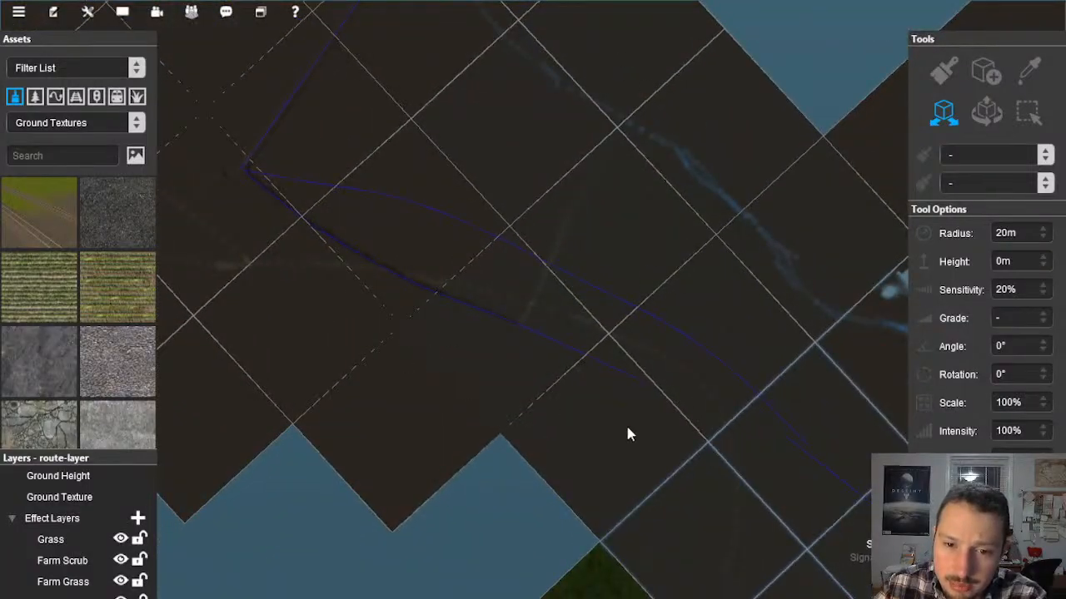
scroll(542, 306, "up", 10)
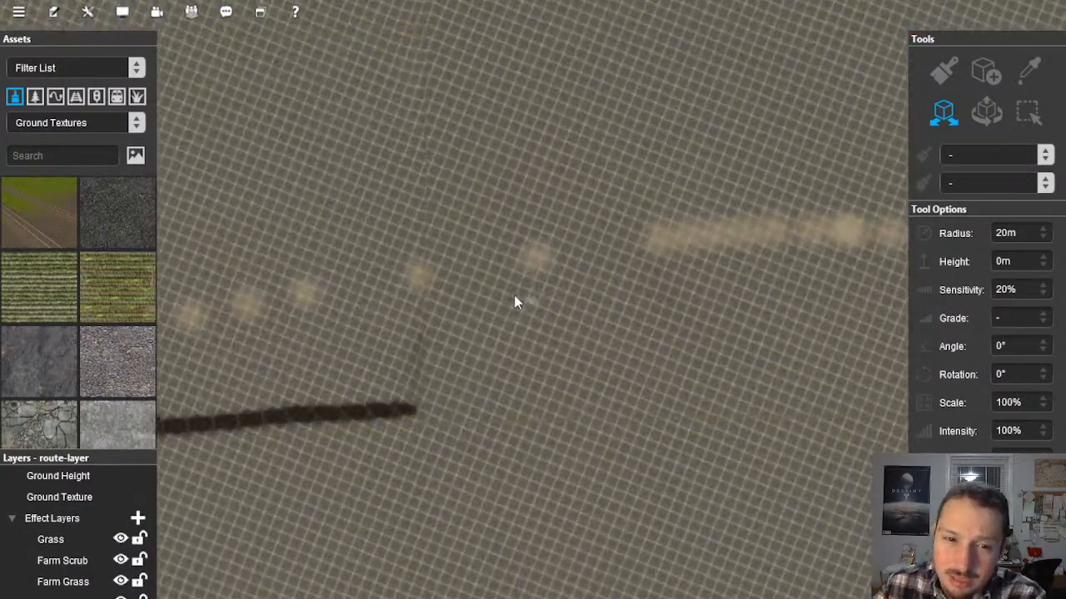
right_click_drag(514, 295, 442, 298)
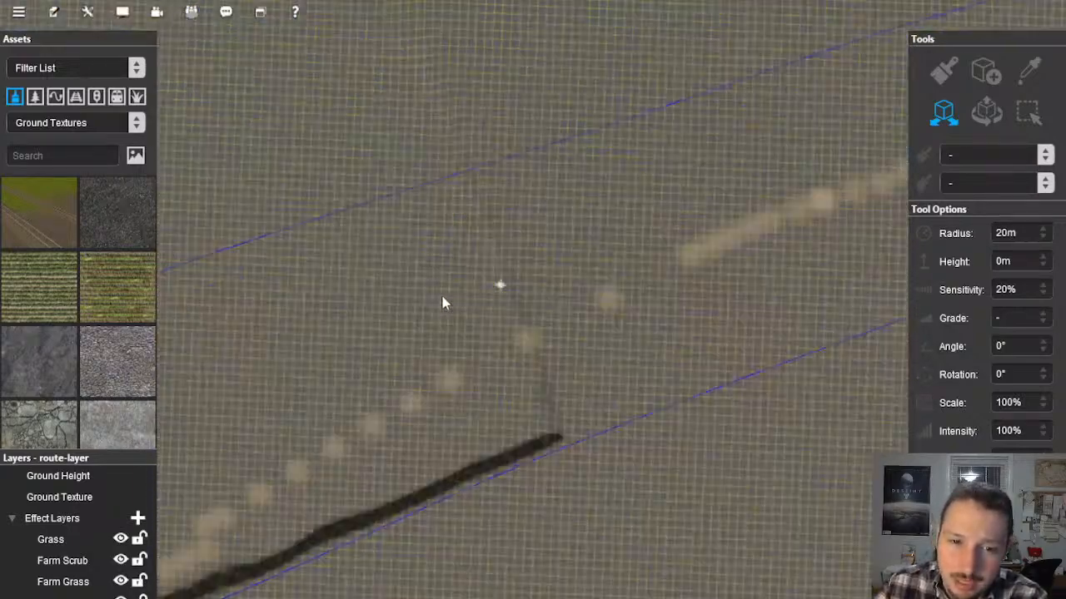
scroll(454, 283, "down", 10)
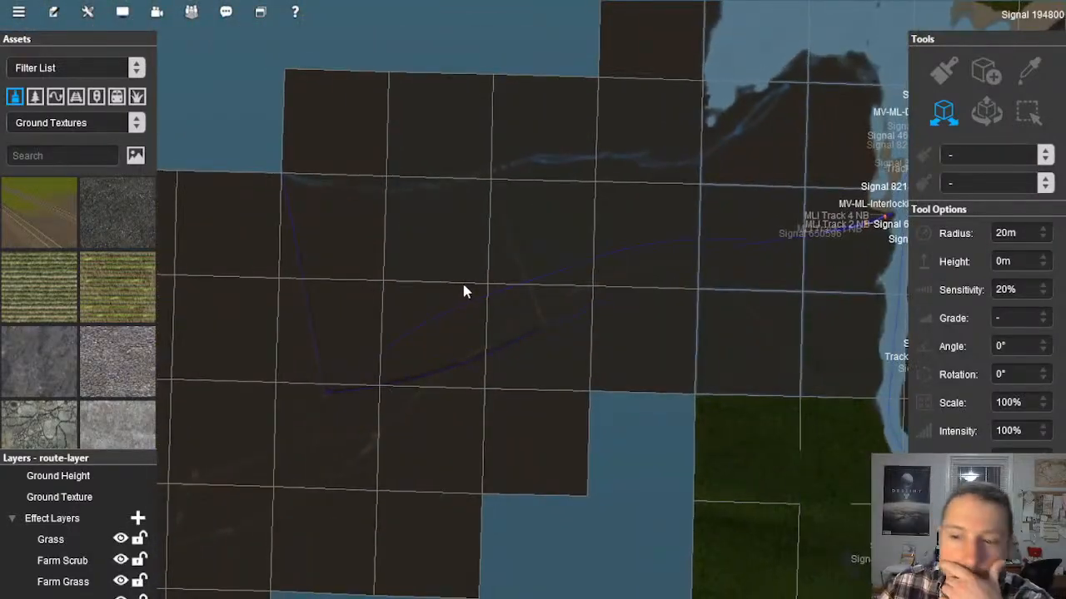
right_click(458, 300)
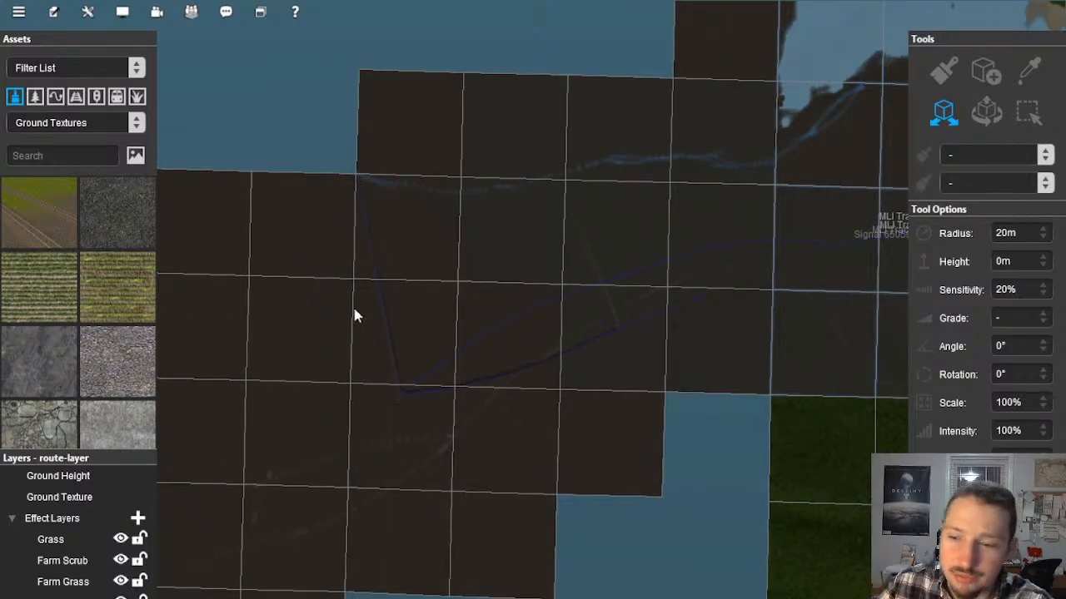
scroll(589, 339, "up", 10)
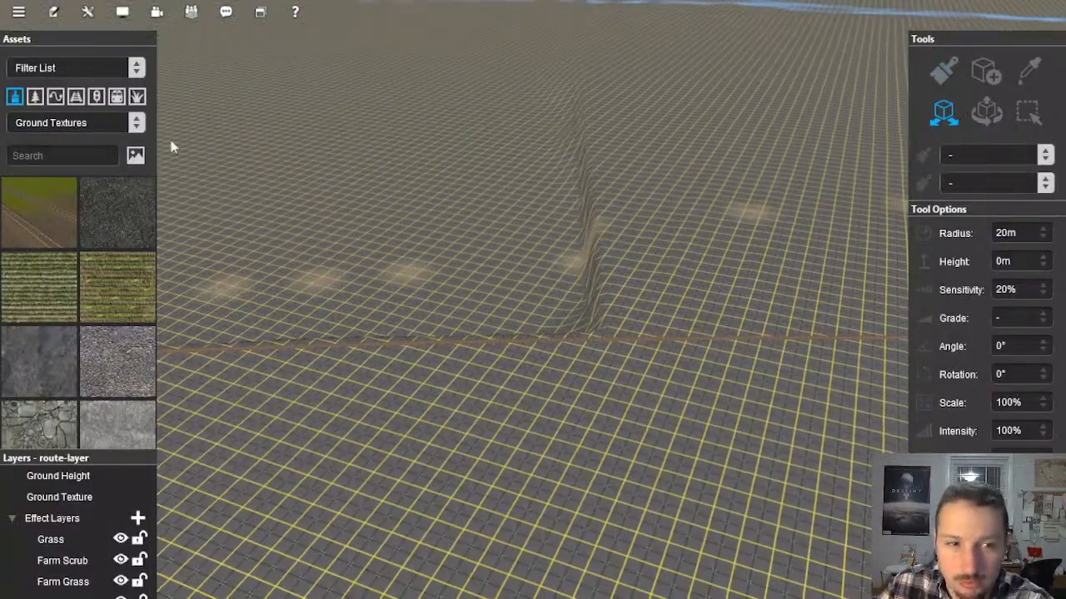
Step: Switch to the drive session, return to editing in Surveyor Classic, and accept the change to the roaming camera
left_click(55, 12)
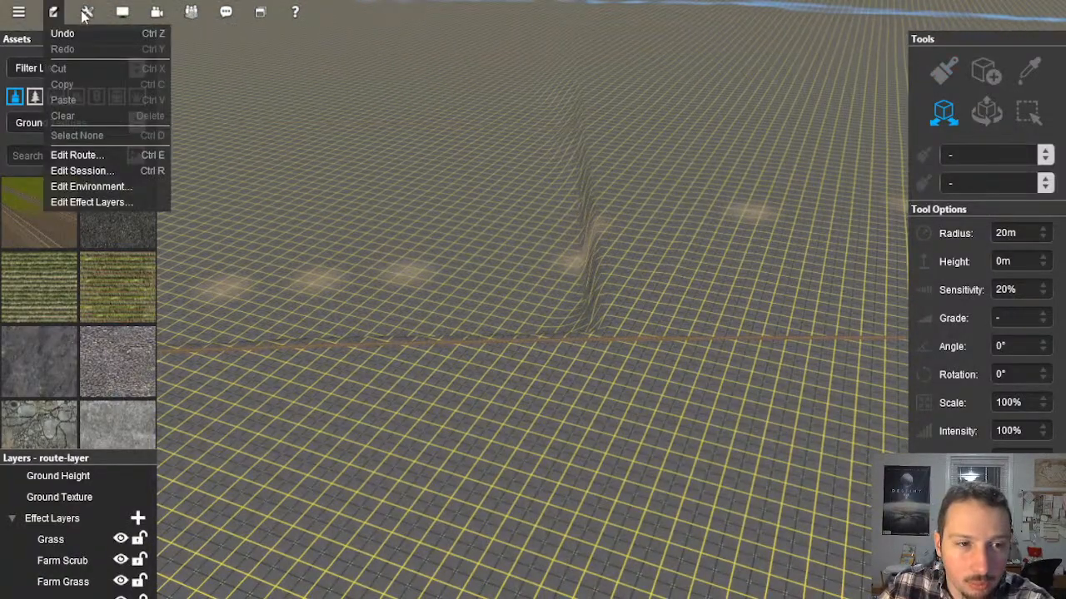
left_click(86, 14)
left_click(125, 84)
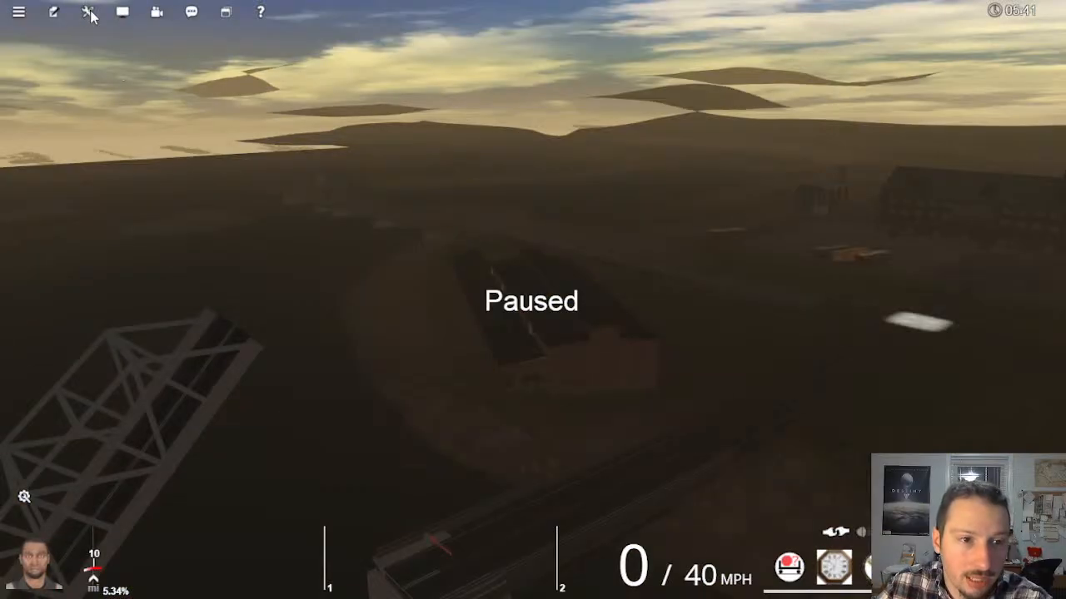
left_click(89, 15)
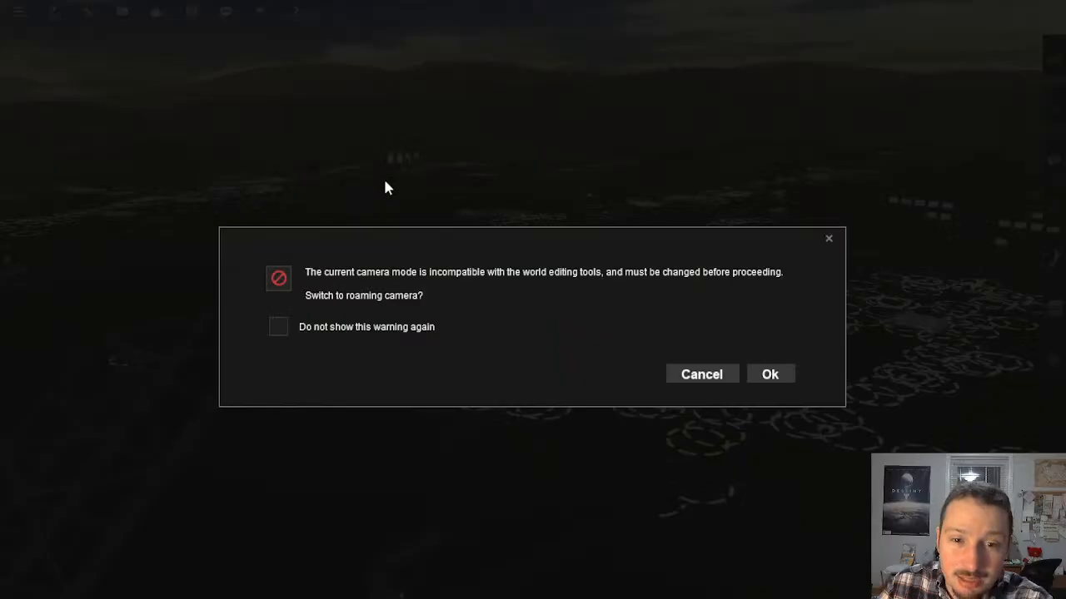
left_click(770, 374)
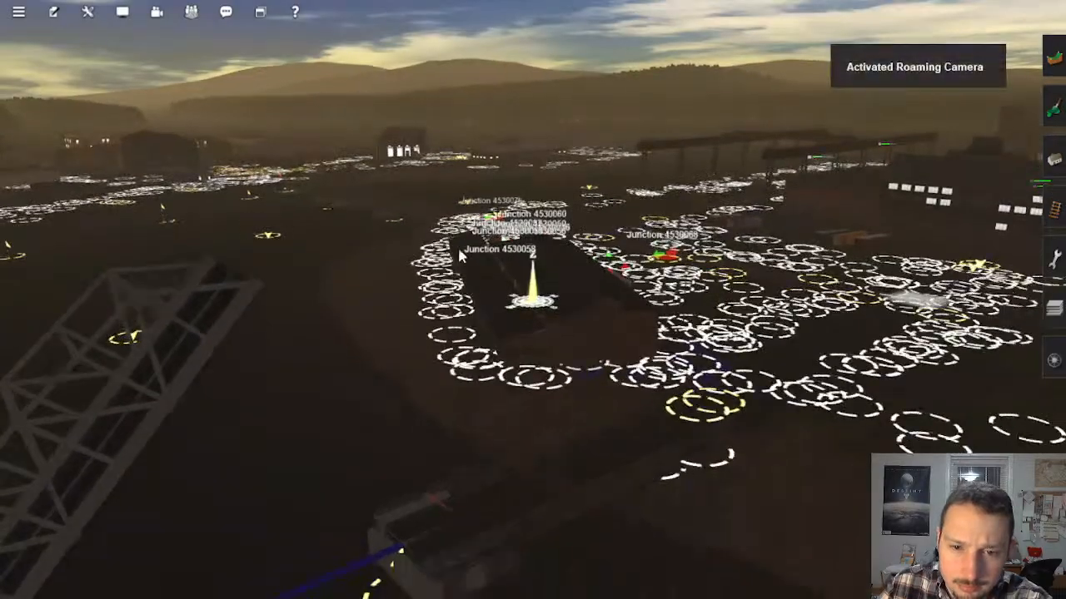
Step: Survey the Mason's Landing area on the route map and up close in the dim lighting
scroll(467, 200, "down", 15)
right_click_drag(461, 256, 564, 269)
scroll(563, 269, "up", 5)
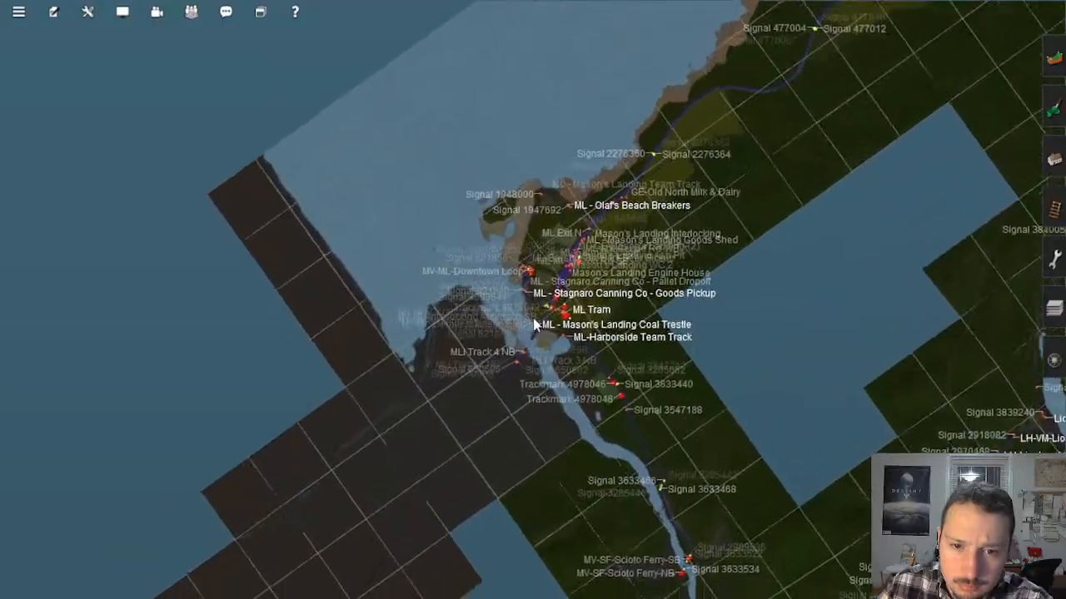
scroll(536, 323, "up", 10)
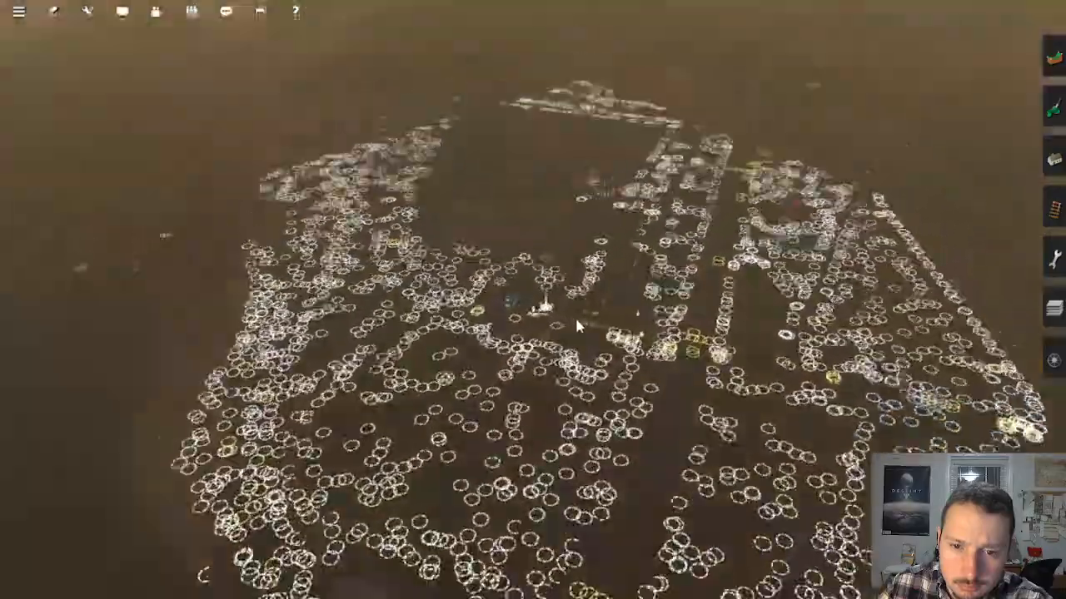
right_click_drag(576, 324, 477, 312)
scroll(524, 323, "up", 4)
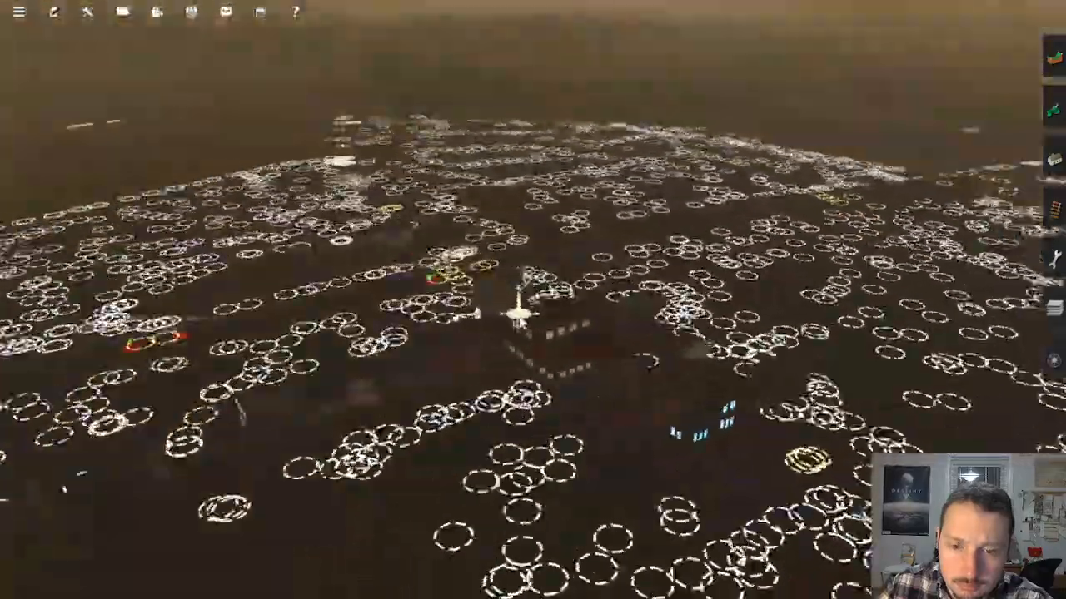
scroll(475, 313, "up", 8)
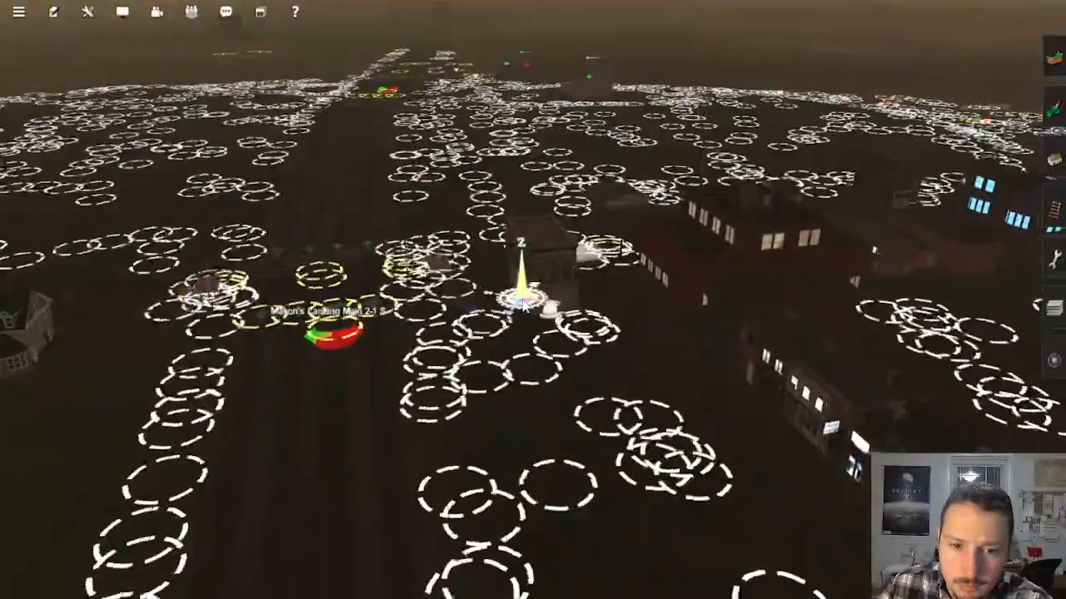
scroll(524, 304, "down", 10)
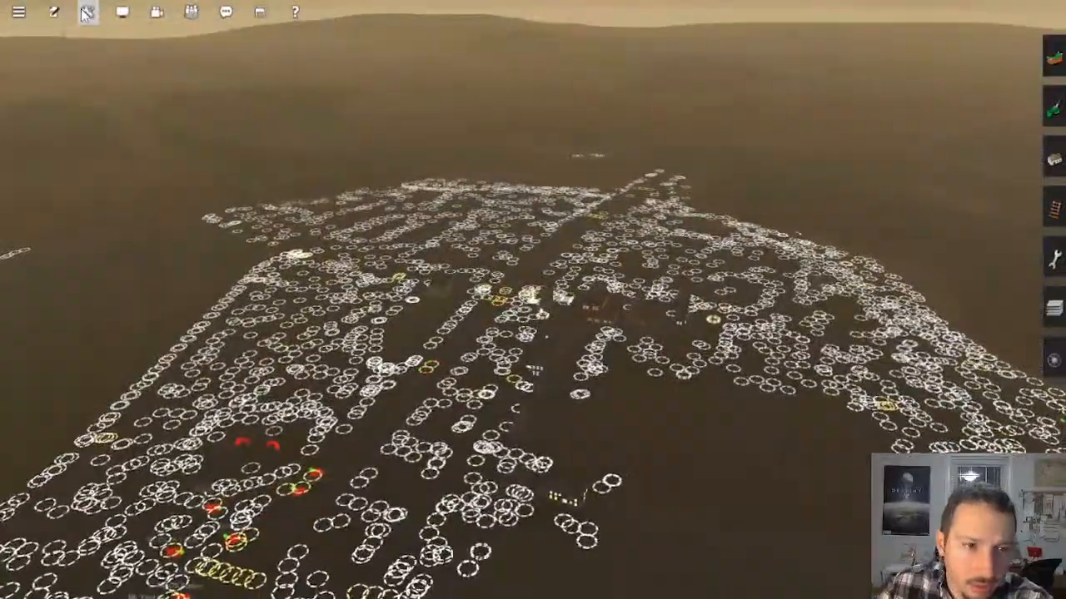
Step: Review the description and rules of the Tolbrynd Peninsula Alpha 0.3.3 - Default session
left_click(86, 14)
left_click(123, 14)
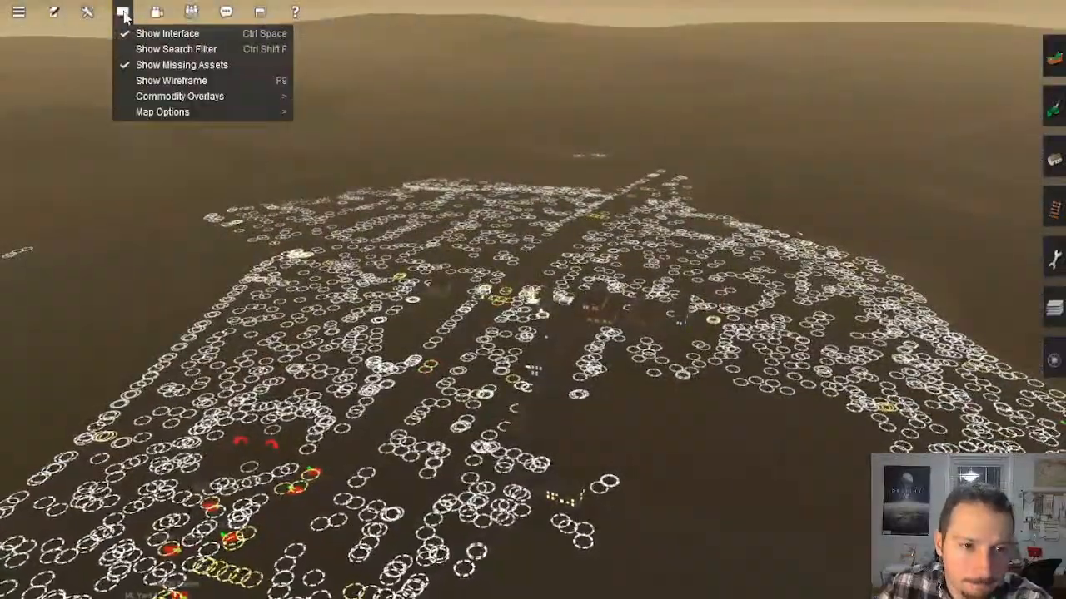
left_click(55, 13)
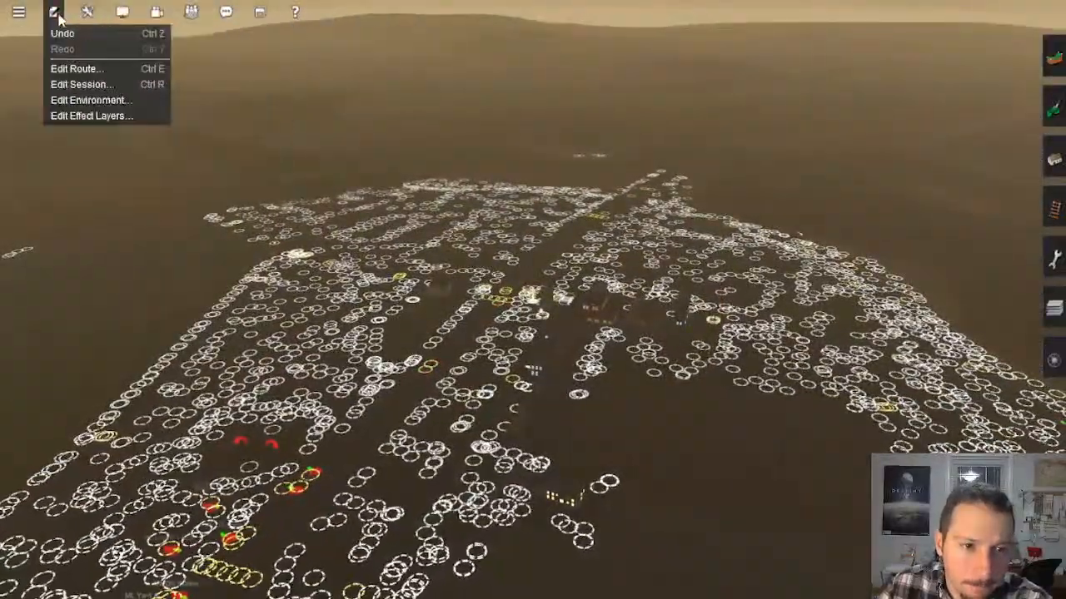
left_click(83, 87)
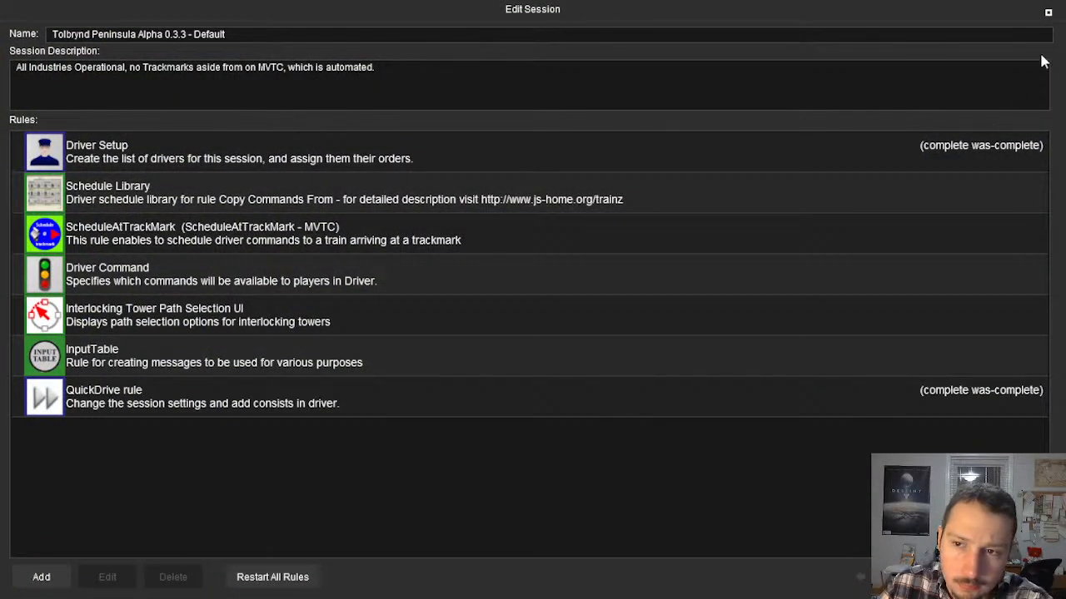
key("Escape")
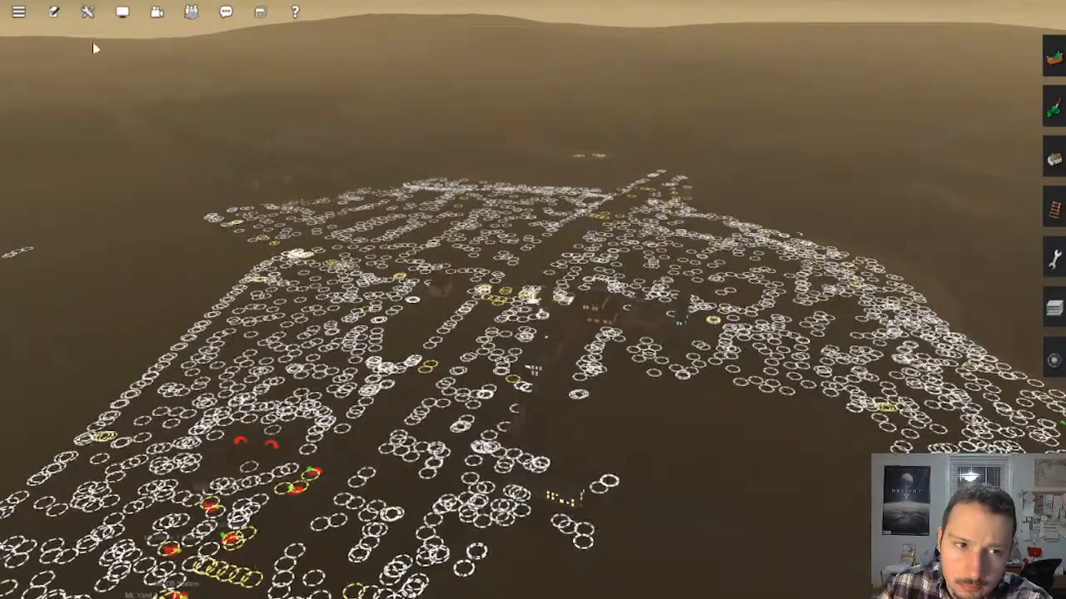
Step: Save the Tolbrynd Peninsula Alpha 0.3.3 route, overwriting both the existing route and its existing session
left_click(19, 13)
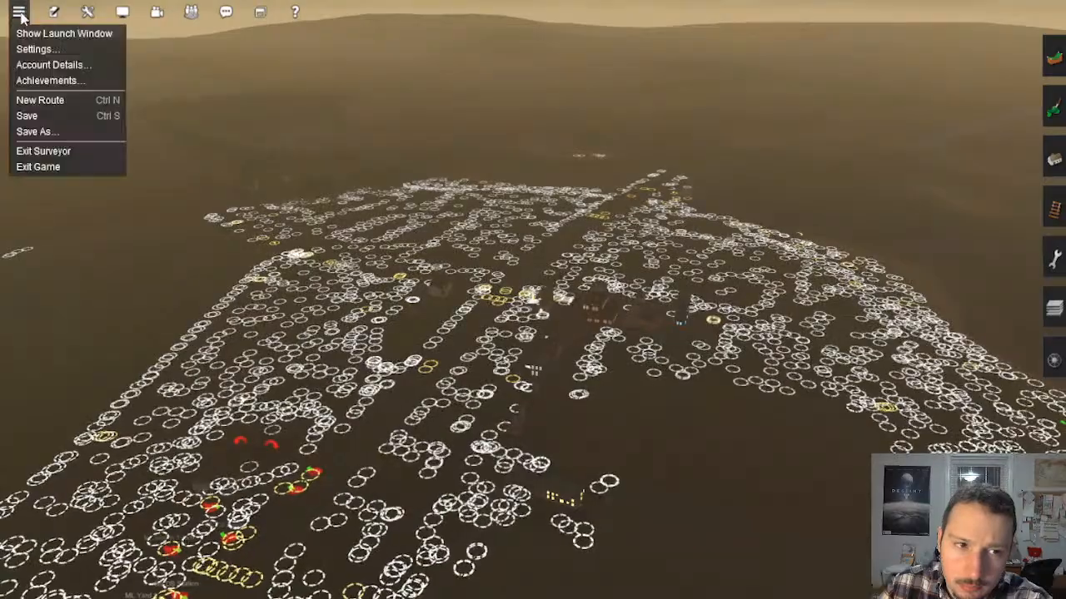
left_click(46, 127)
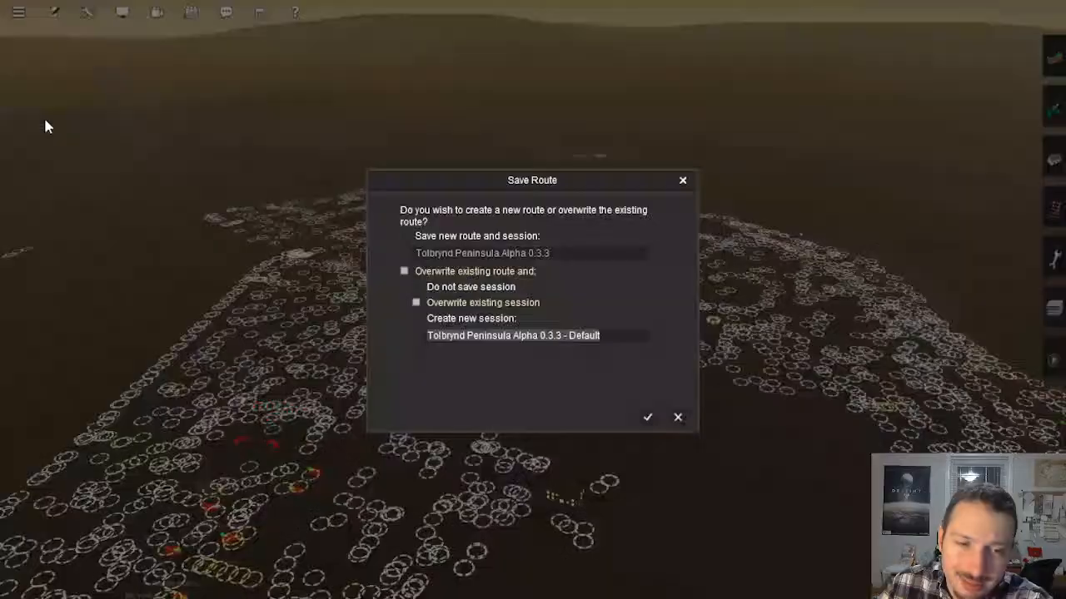
left_click(649, 420)
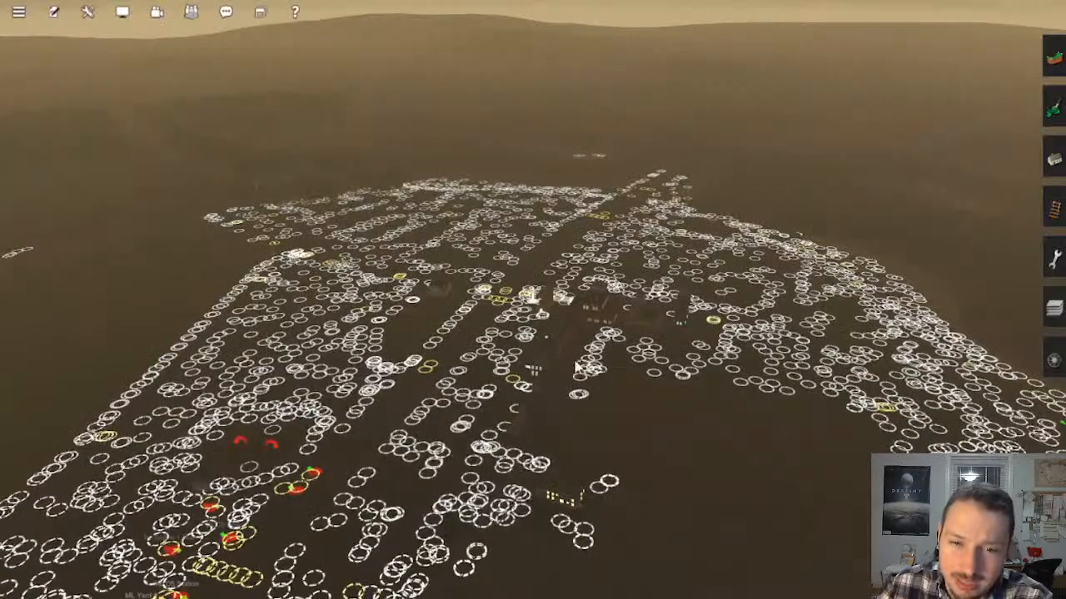
Step: Set the environment lighting to midday and close the environment settings
right_click_drag(612, 371, 233, 143)
left_click(87, 11)
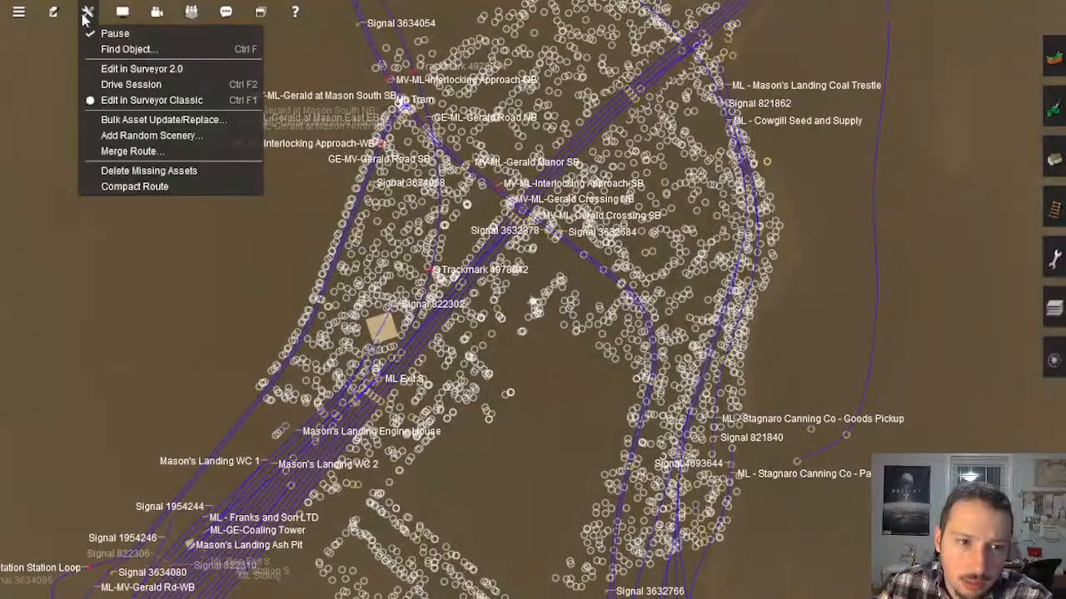
left_click(53, 12)
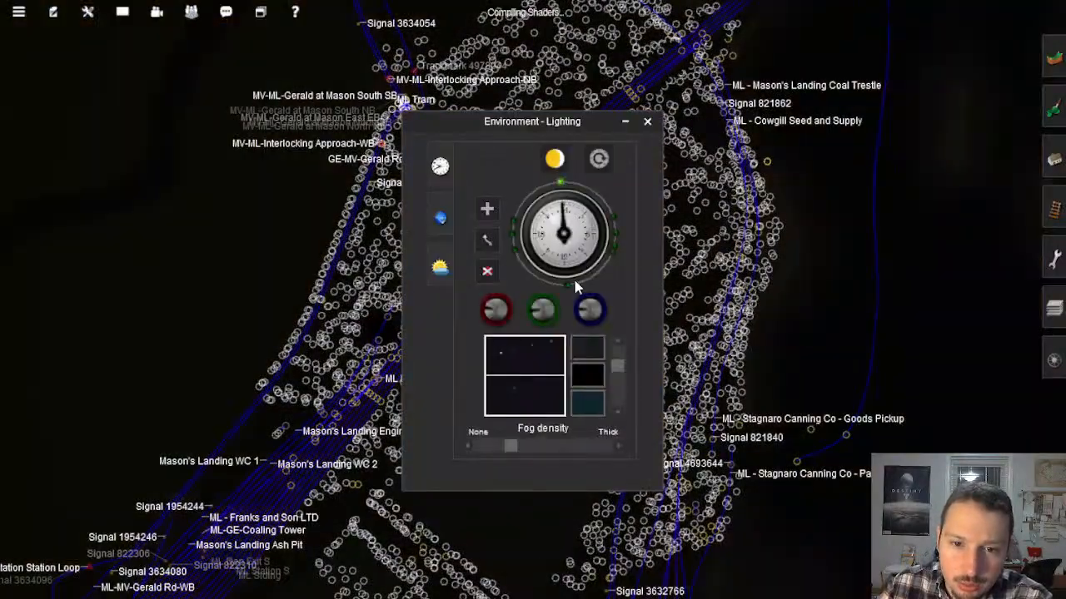
left_click(570, 285)
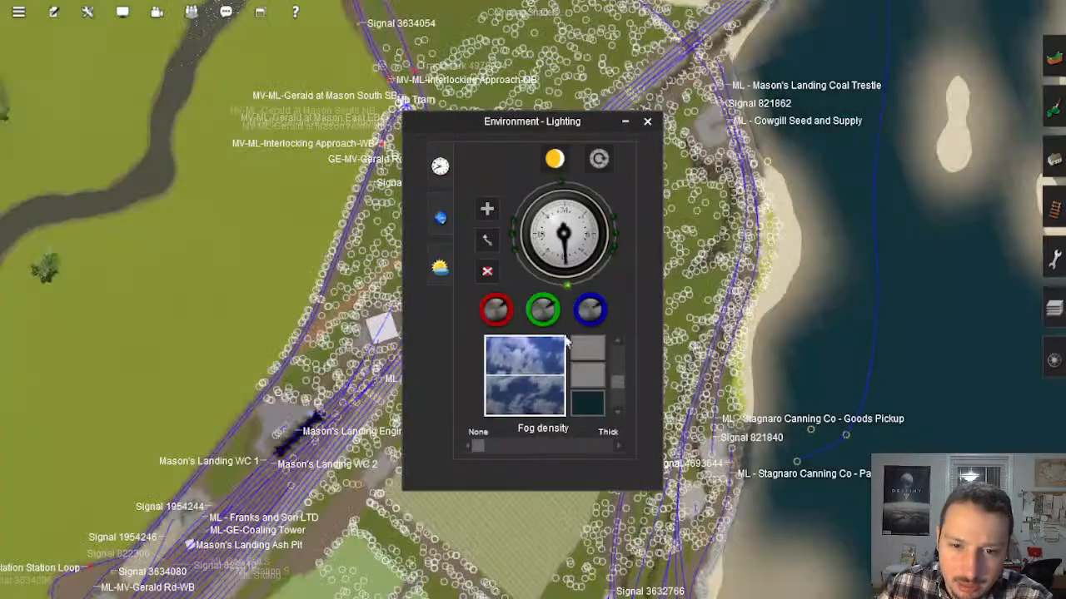
left_click(647, 122)
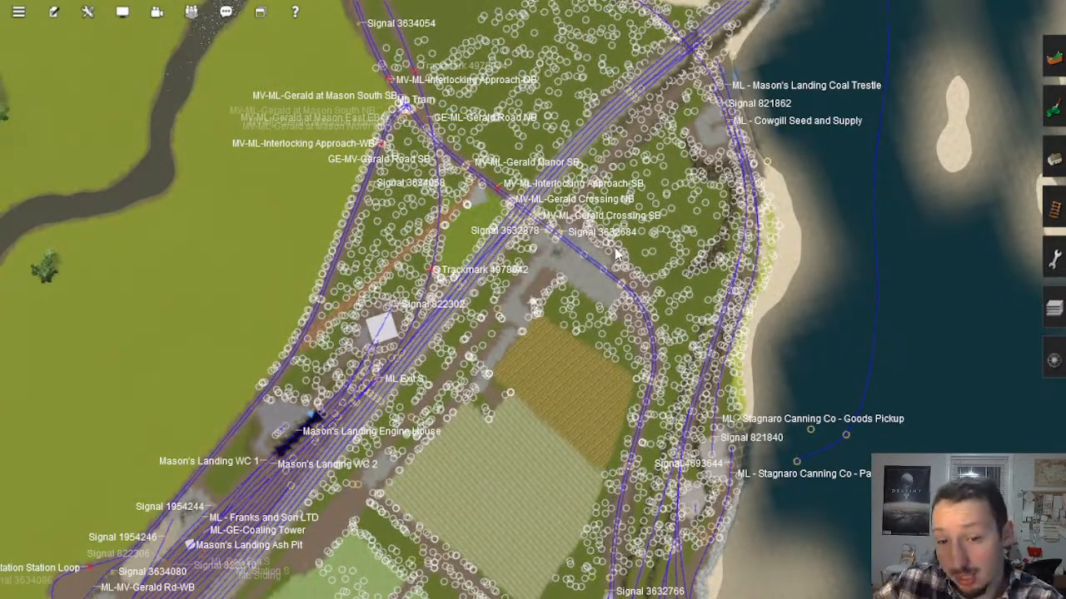
Step: Pick up the 4m standard bump track type from the unfinished line on the untextured baseboards
key("ctrl+m")
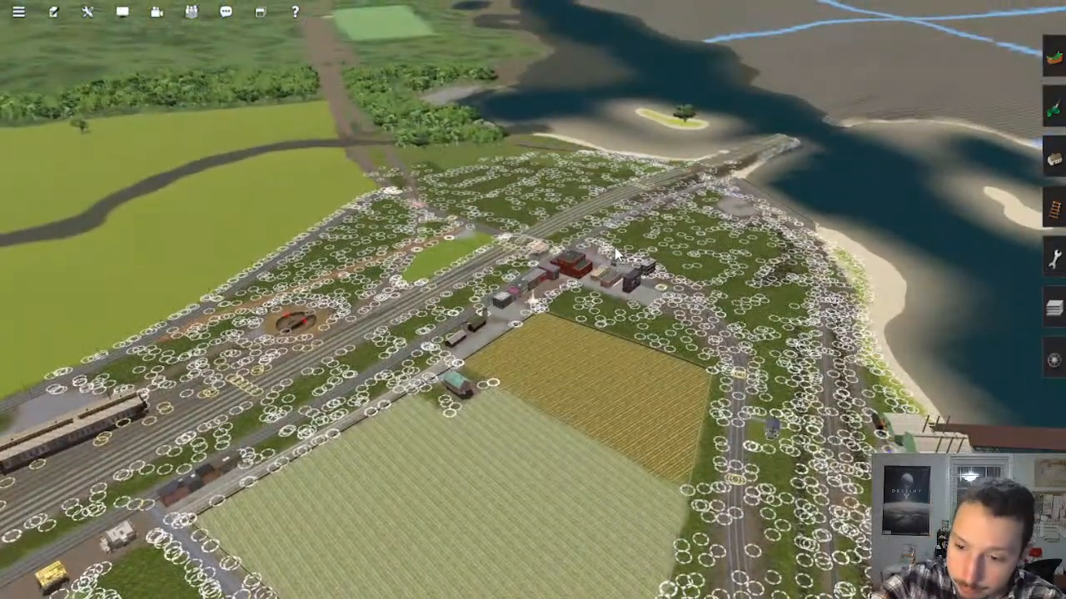
mouse_move(661, 237)
right_mouse_down()
mouse_move(690, 192)
mouse_move(586, 137)
mouse_move(465, 186)
mouse_move(461, 248)
mouse_move(516, 333)
mouse_move(550, 219)
mouse_move(553, 269)
mouse_move(581, 285)
mouse_move(602, 238)
mouse_move(502, 220)
mouse_move(595, 257)
mouse_move(561, 219)
mouse_move(510, 231)
mouse_move(536, 236)
mouse_move(571, 280)
mouse_move(630, 313)
right_mouse_up()
right_click_drag(566, 301, 538, 333)
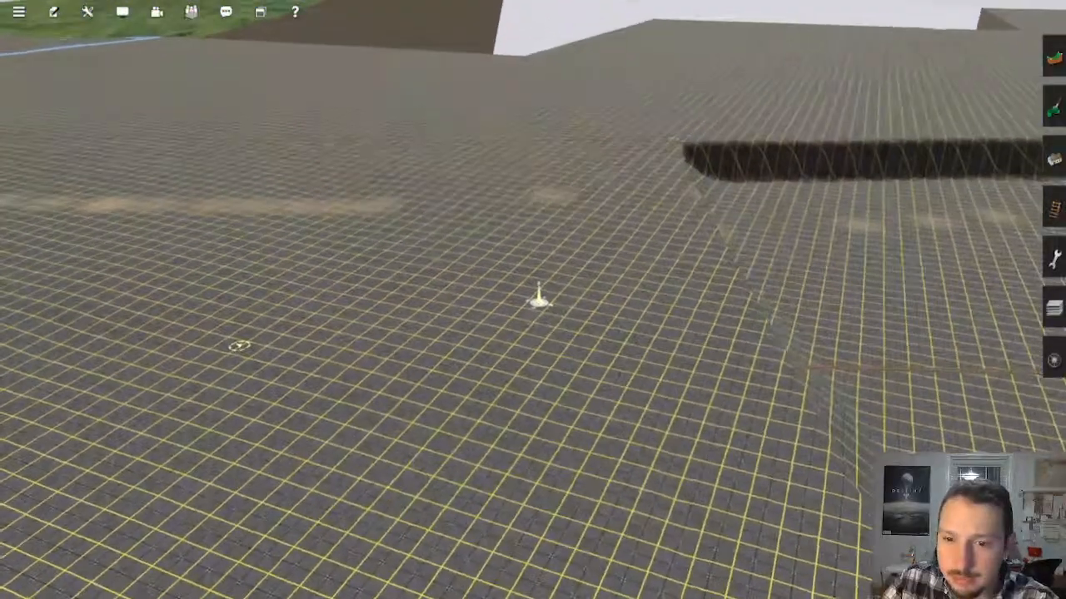
right_click(663, 332)
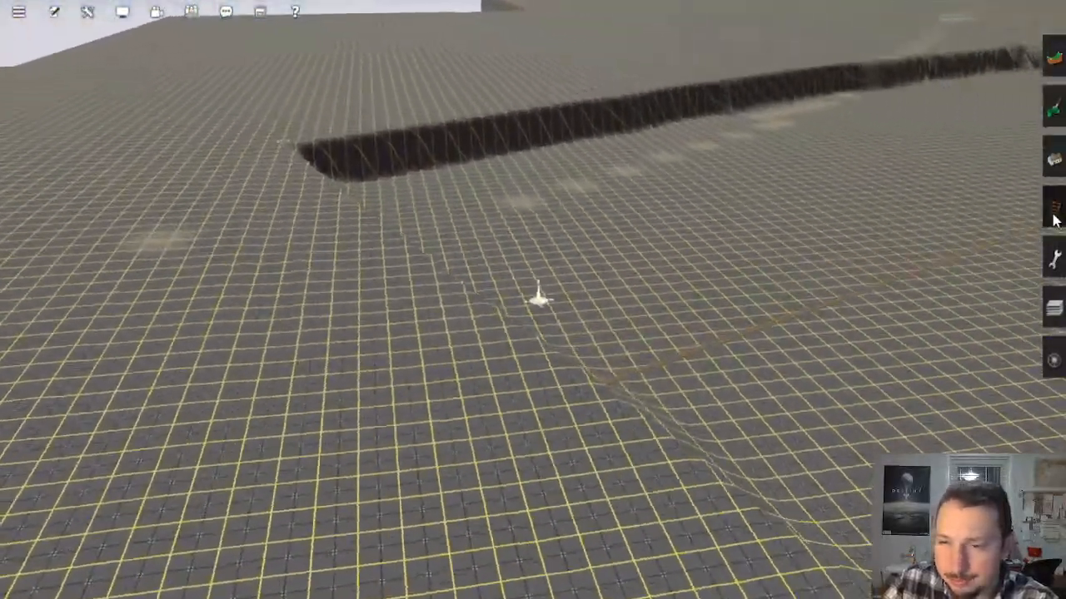
left_click(1053, 210)
right_click_drag(510, 385, 699, 354)
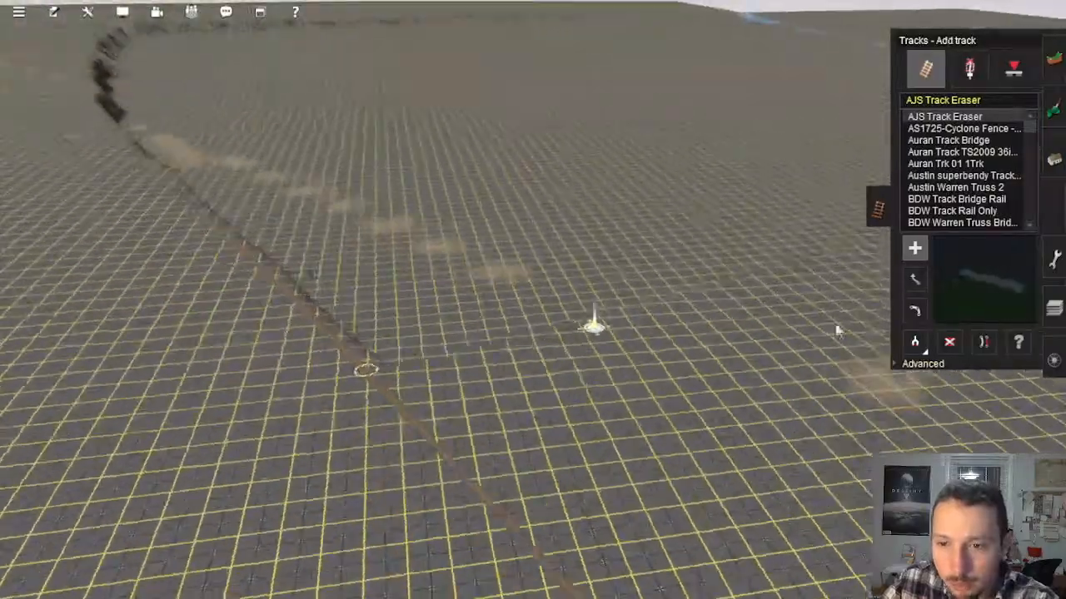
left_click(917, 344)
left_click(374, 383)
Step: Lay two parallel lengths of 4m standard bump track across the grid baseboards, starting from the unfinished line's end
right_click_drag(373, 366, 528, 219)
left_click_drag(531, 254, 561, 188)
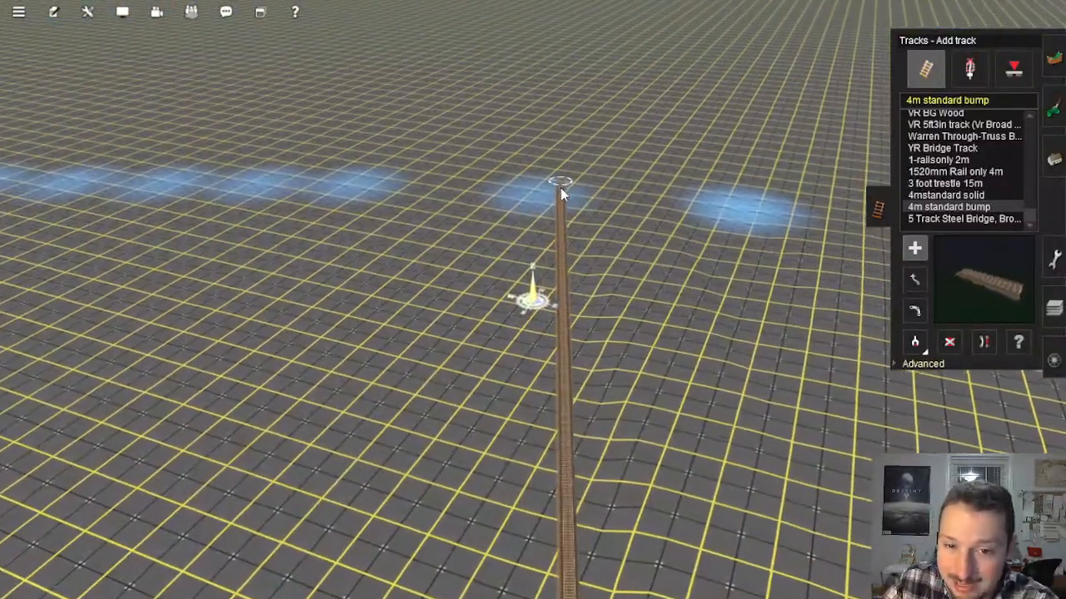
left_click(504, 192)
right_click_drag(541, 341, 527, 276)
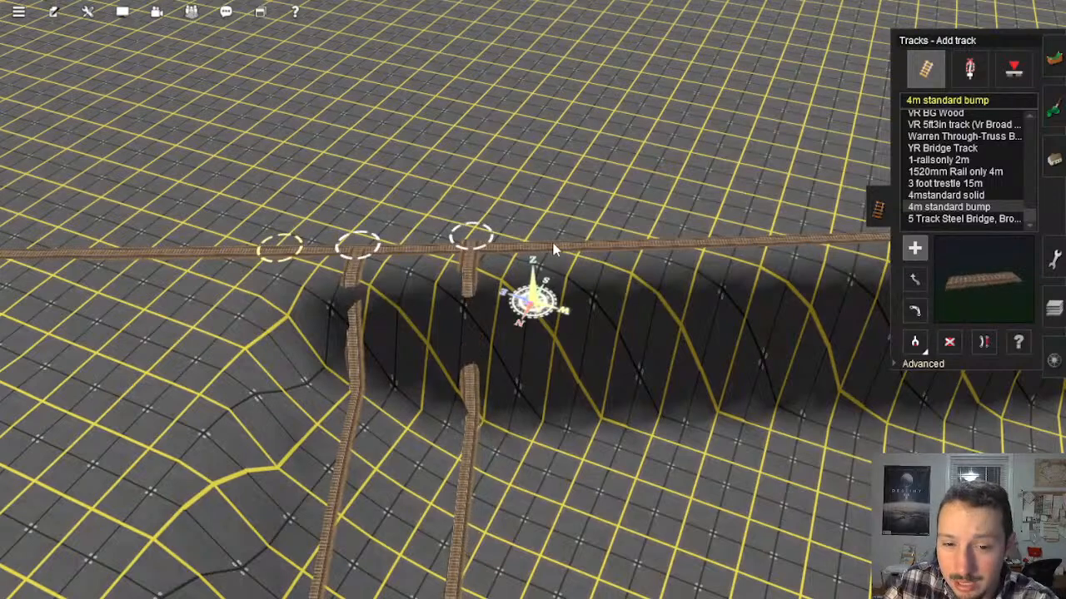
Step: Lay two more lengths of 4m standard bump track beside the first pair, from the terrain ridge across the baseboards
left_click(585, 238)
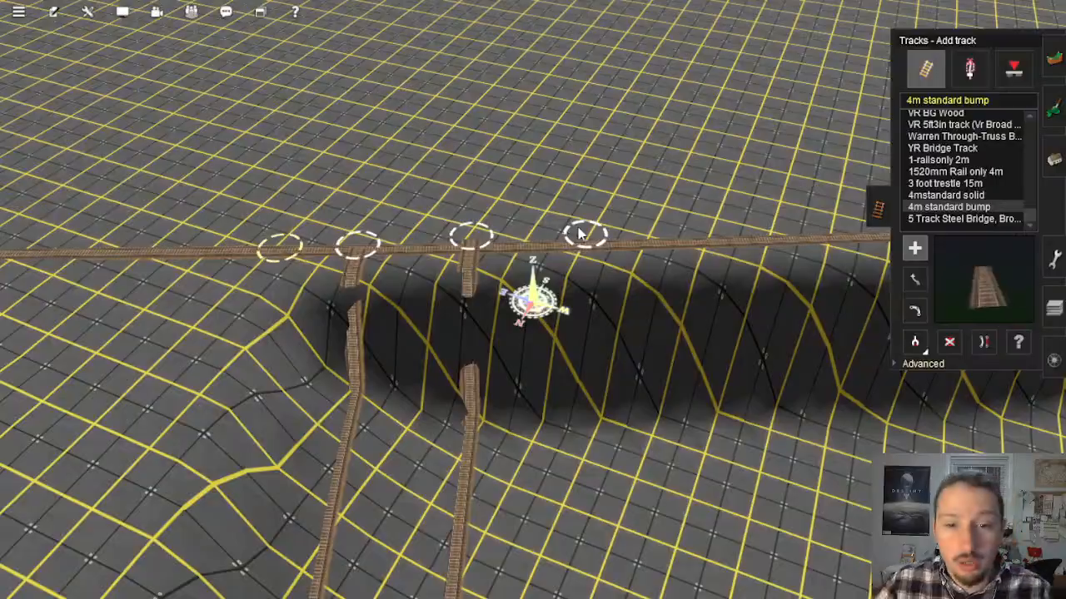
right_click_drag(641, 342, 537, 211)
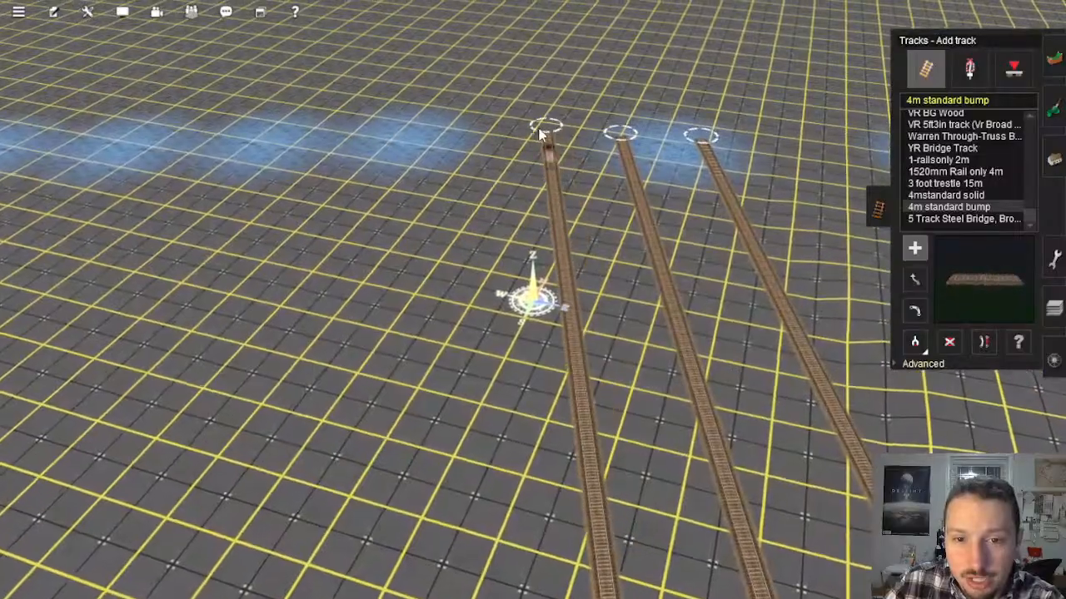
left_click(455, 122)
right_click_drag(526, 321, 537, 252)
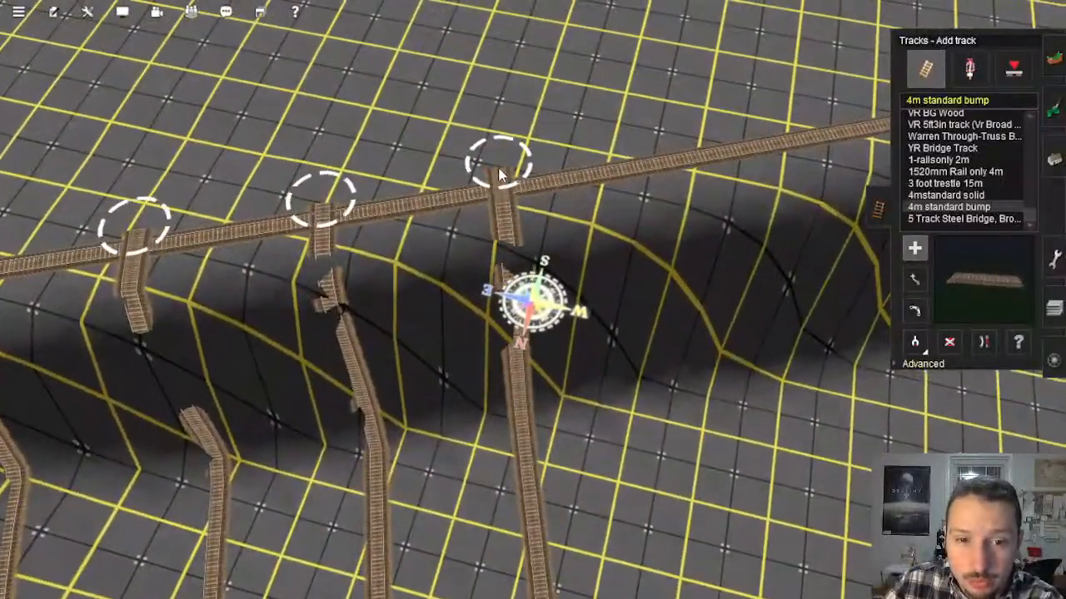
Step: Extend the row of parallel tracks with more 4m standard bump lengths between the ridge line and the distant edge of the baseboards
left_click(663, 157)
right_click_drag(707, 308, 541, 231)
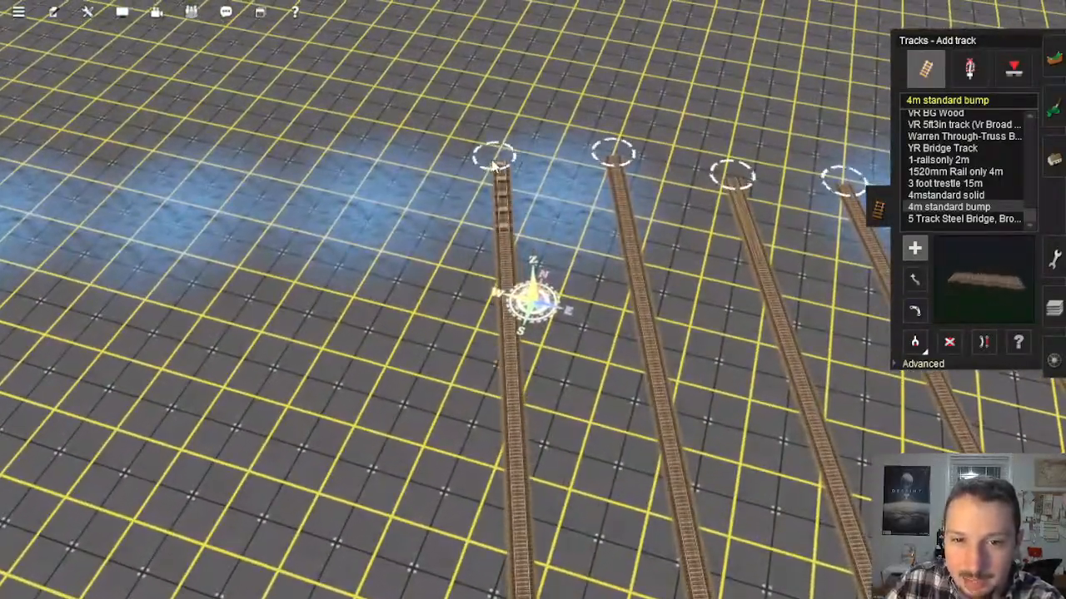
left_click(375, 169)
right_click_drag(396, 215, 542, 243)
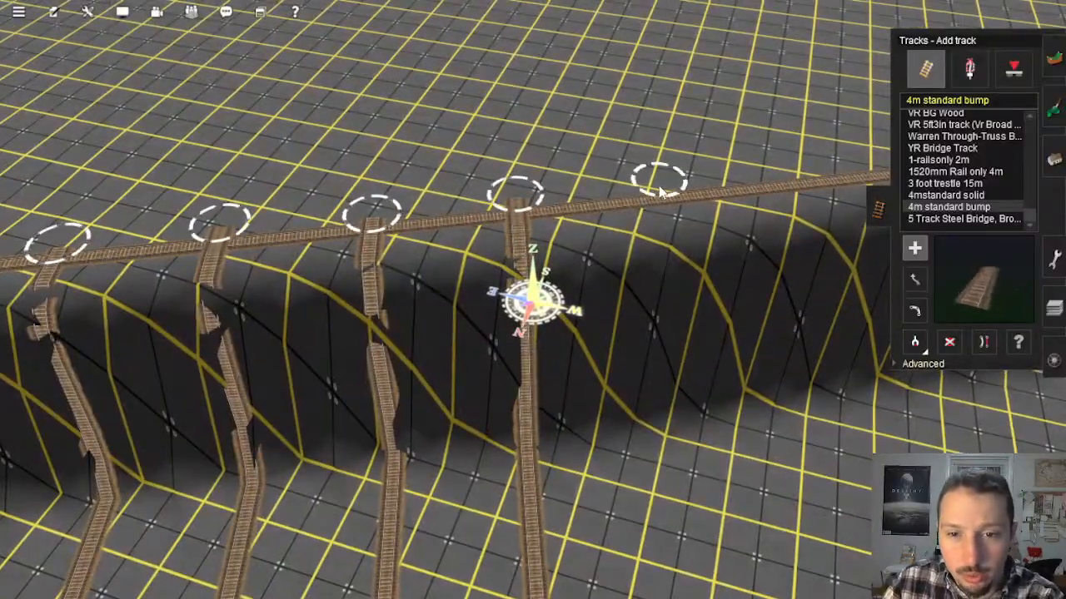
right_click_drag(666, 217, 557, 191)
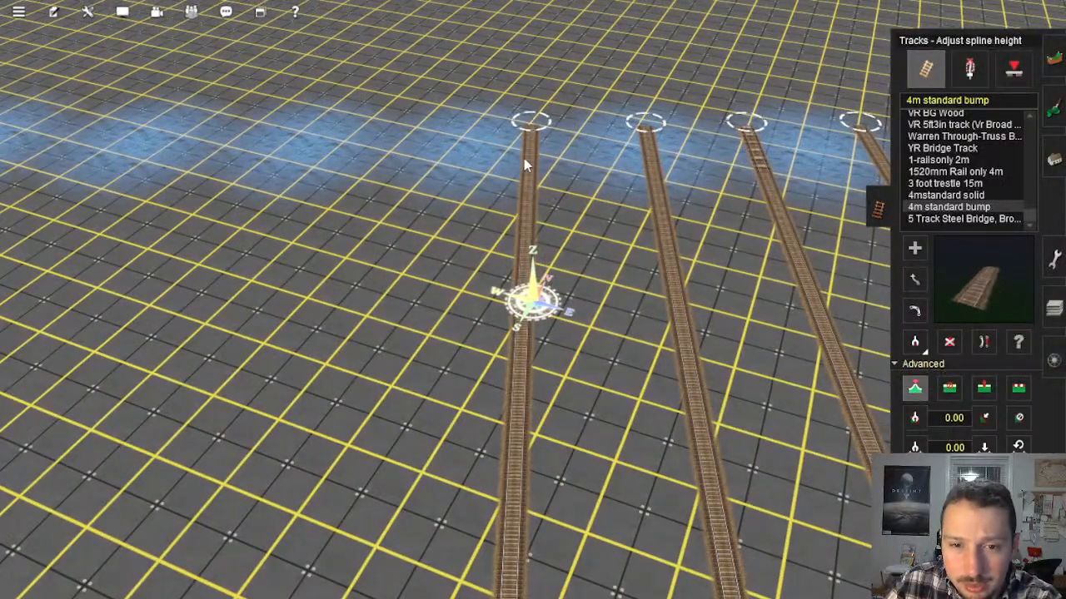
Step: Adjust the spline heights at the ends of the newly laid parallel tracks
right_click(793, 104)
key("Right")
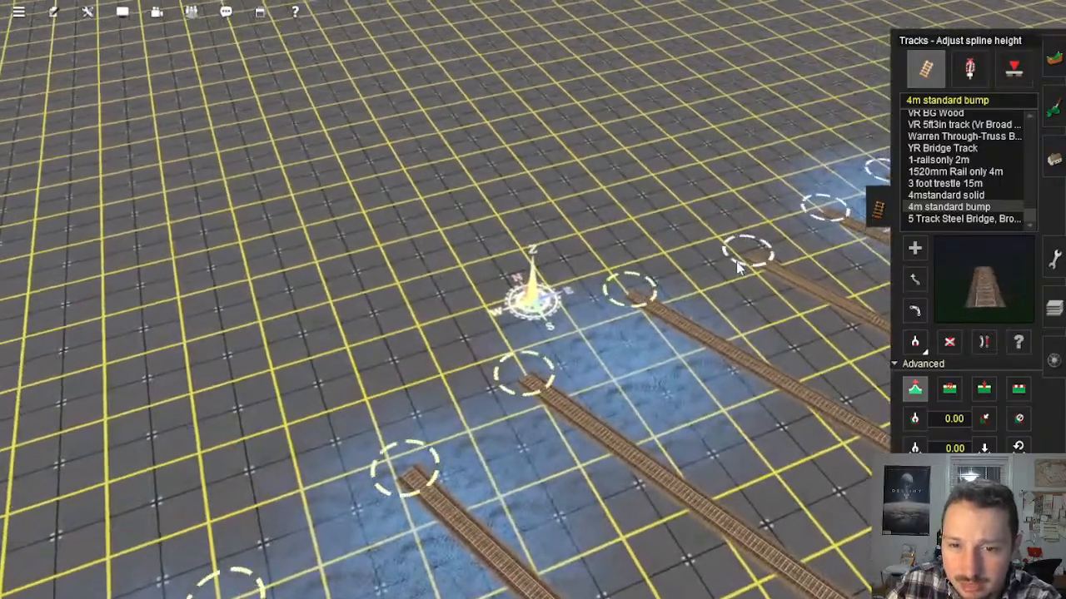
right_click(781, 252)
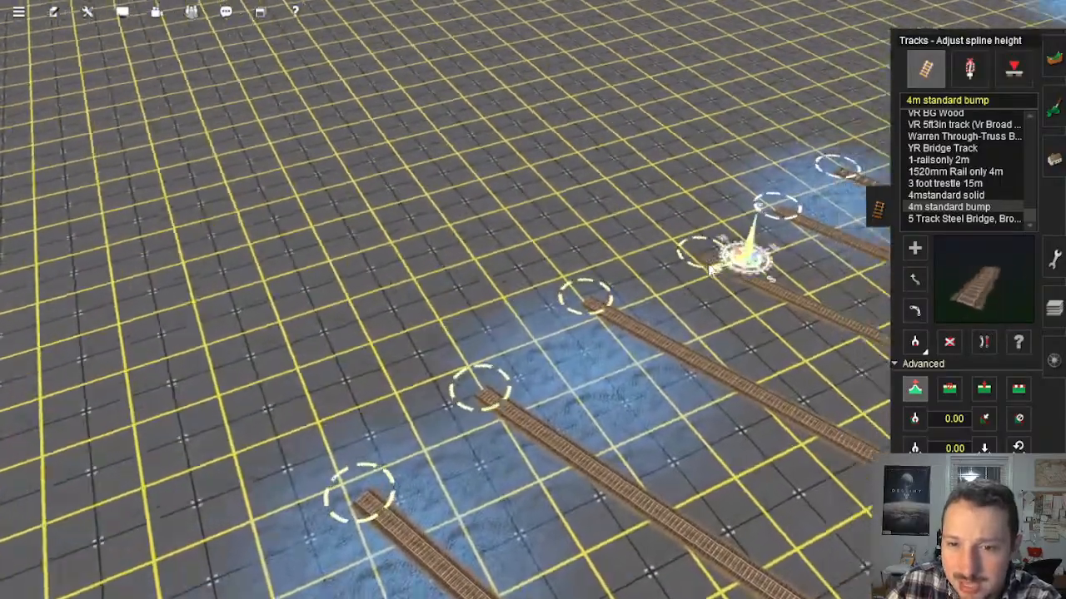
key("Right")
right_click(691, 425)
key("Right")
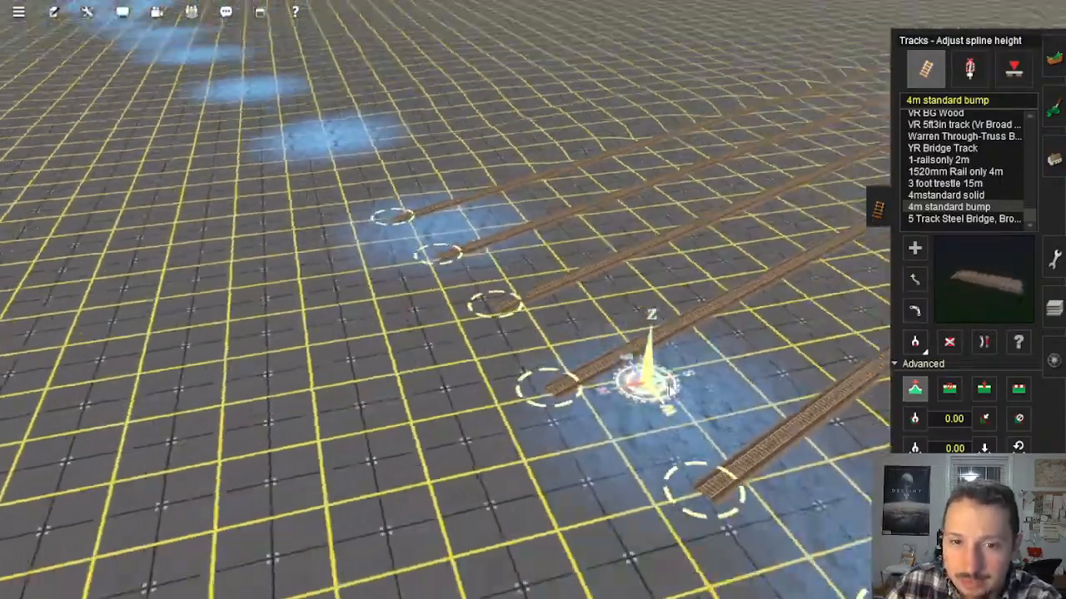
right_click(736, 298)
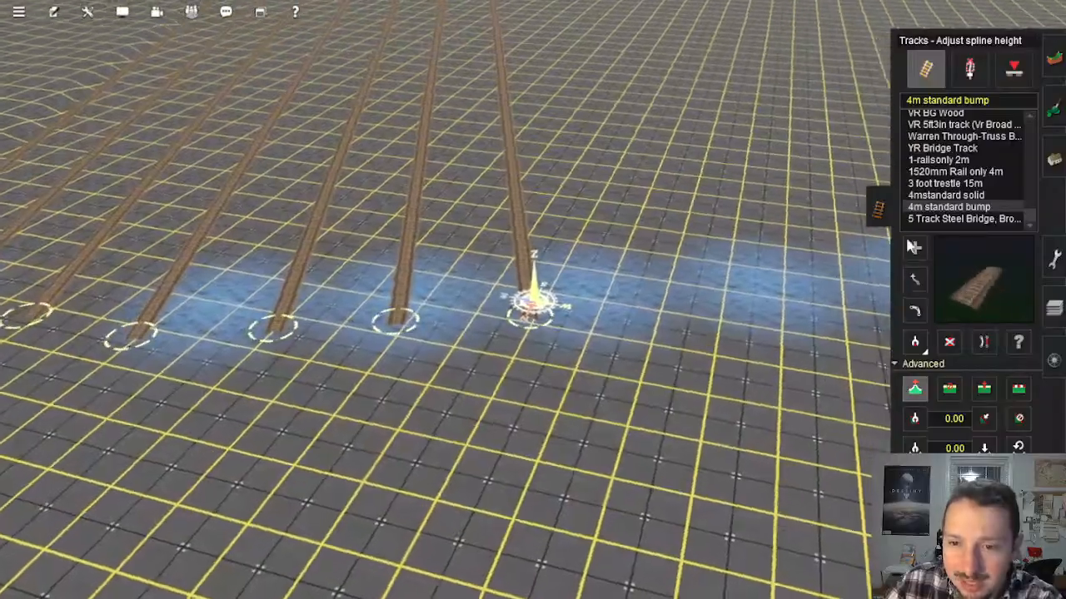
Step: Resume adding 4m standard bump track and lay a length up to the ridge line, with a return length beside it
left_click(912, 247)
right_click(651, 295)
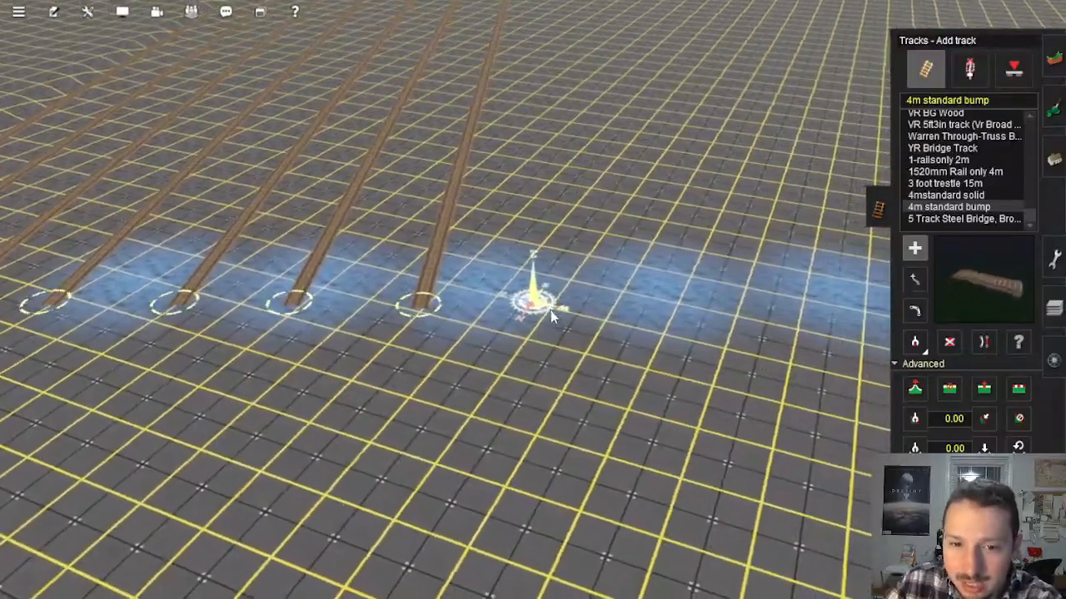
left_click(554, 309)
right_click(530, 244)
left_click(510, 155)
right_click(528, 112)
right_click_drag(564, 106, 537, 224)
left_click(543, 181)
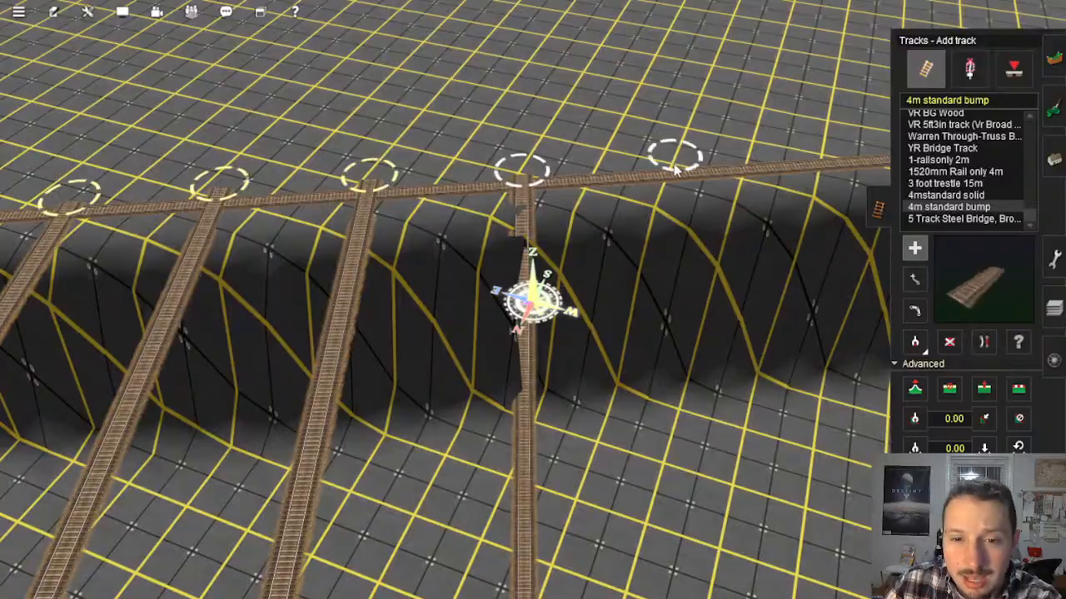
right_click_drag(741, 416, 534, 251)
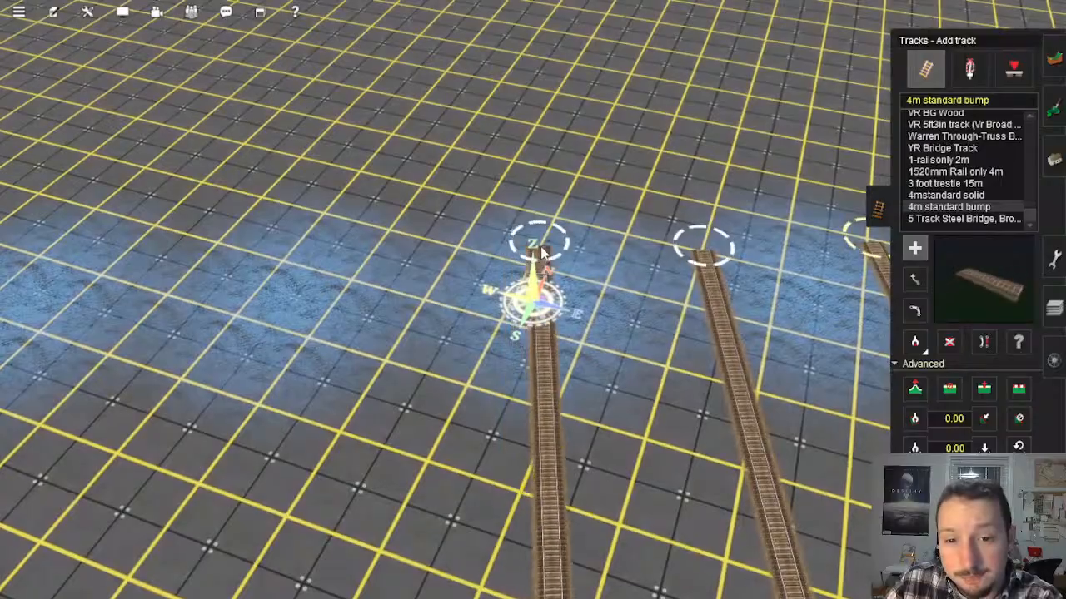
Step: Lay the next parallel length from beside the outermost track end on the flat baseboards up to the ridge line
right_click(732, 313)
key("Left")
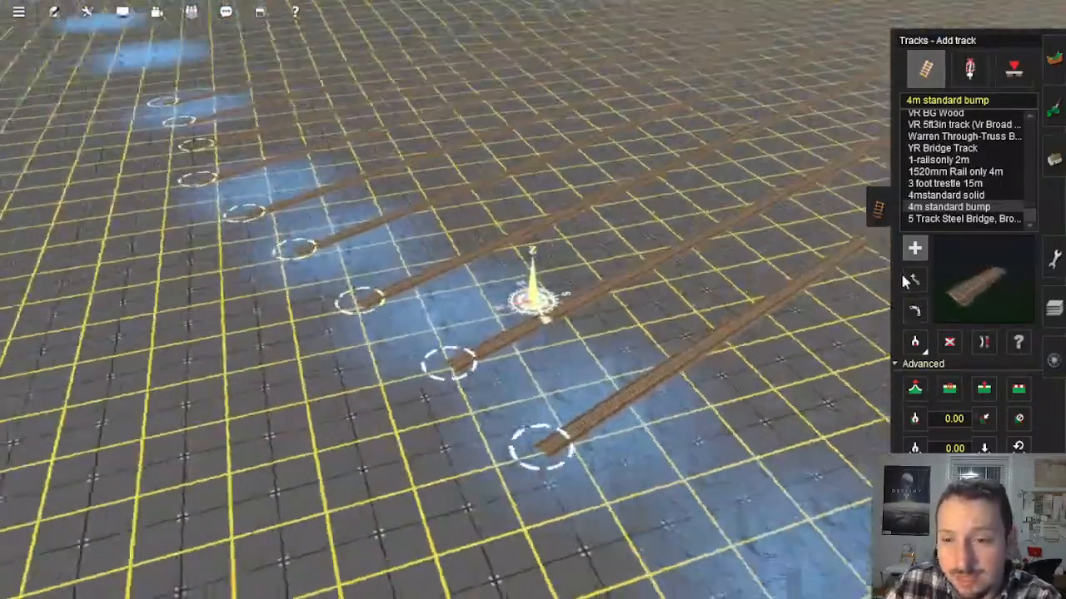
key("Left")
right_click_drag(699, 333, 561, 298)
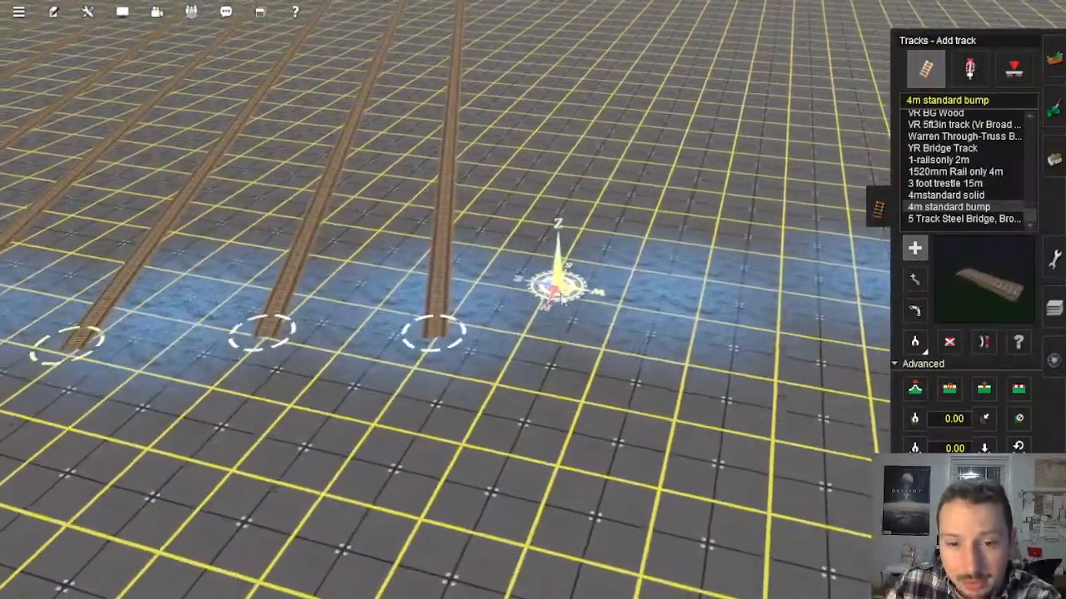
left_click(593, 351)
right_click_drag(537, 167, 543, 238)
left_click(519, 175)
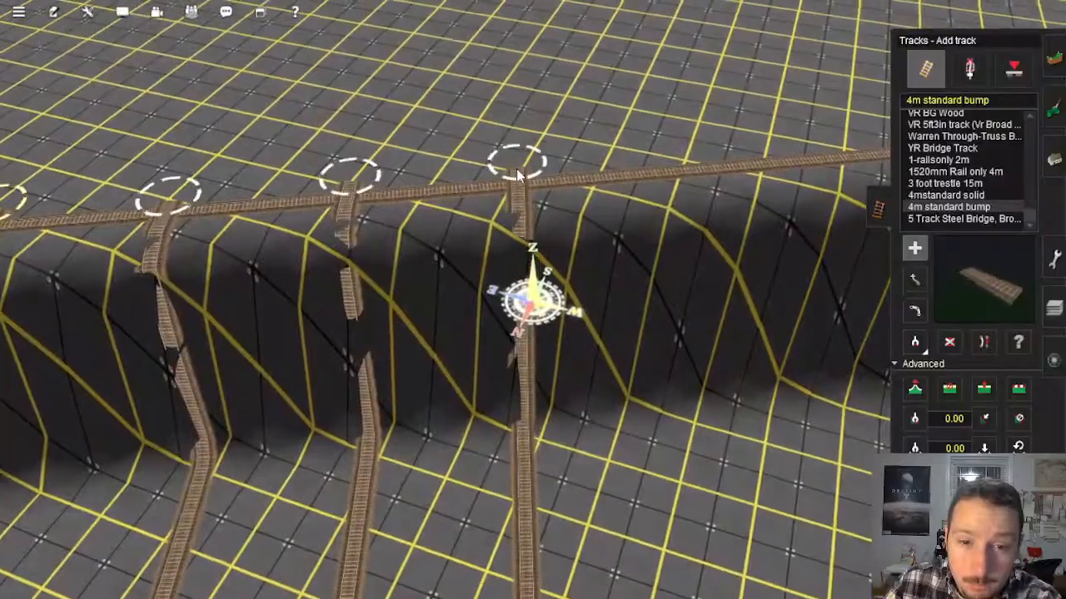
Step: Lay three more parallel lengths of 4m standard bump track back and forth between the ridge line and the far track ends
right_click_drag(749, 367, 507, 248)
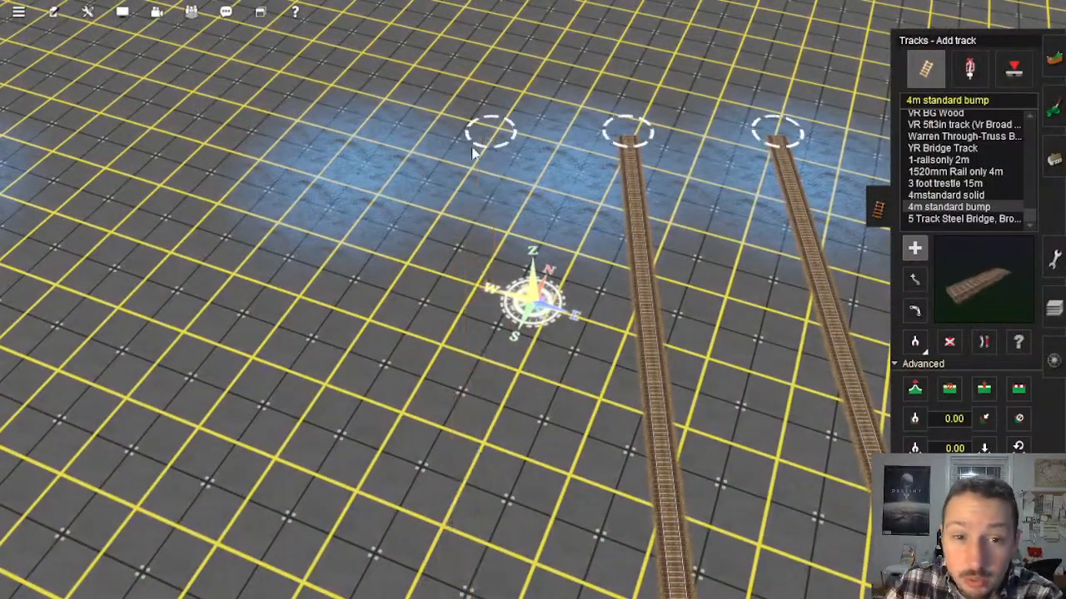
left_click(334, 139)
right_click_drag(348, 245, 526, 158)
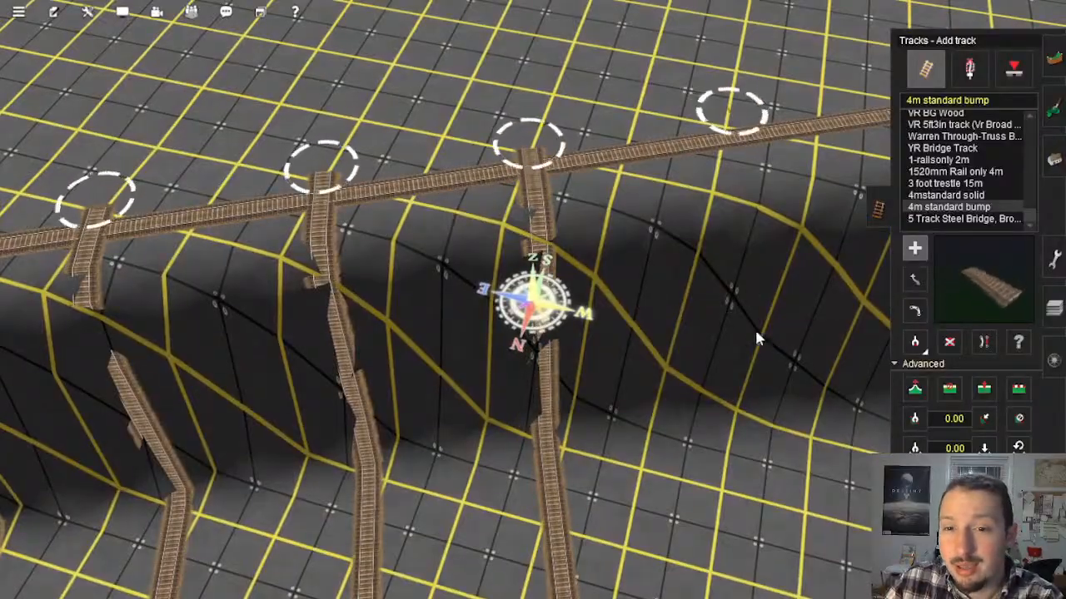
right_click_drag(755, 337, 518, 231)
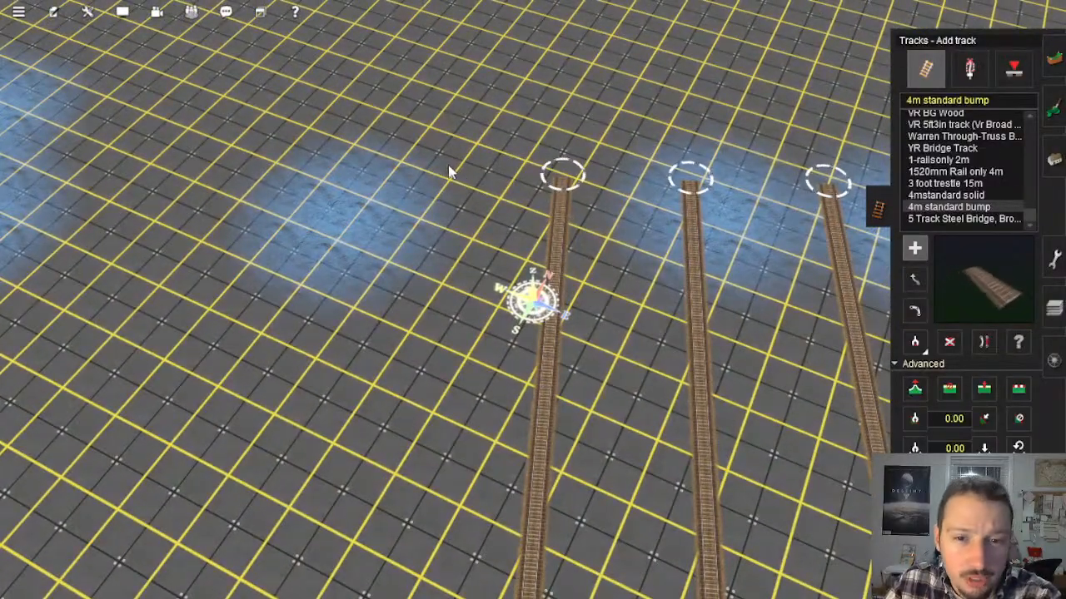
Step: Adjust the spline heights of the latest track ends along the ridge line
mouse_move(453, 168)
right_mouse_down()
mouse_move(424, 346)
mouse_move(405, 329)
mouse_move(380, 178)
mouse_move(538, 105)
mouse_move(509, 88)
mouse_move(533, 136)
mouse_move(527, 208)
mouse_move(509, 186)
mouse_move(503, 87)
mouse_move(513, 69)
mouse_move(487, 316)
mouse_move(433, 305)
mouse_move(568, 333)
right_mouse_up()
key("Right")
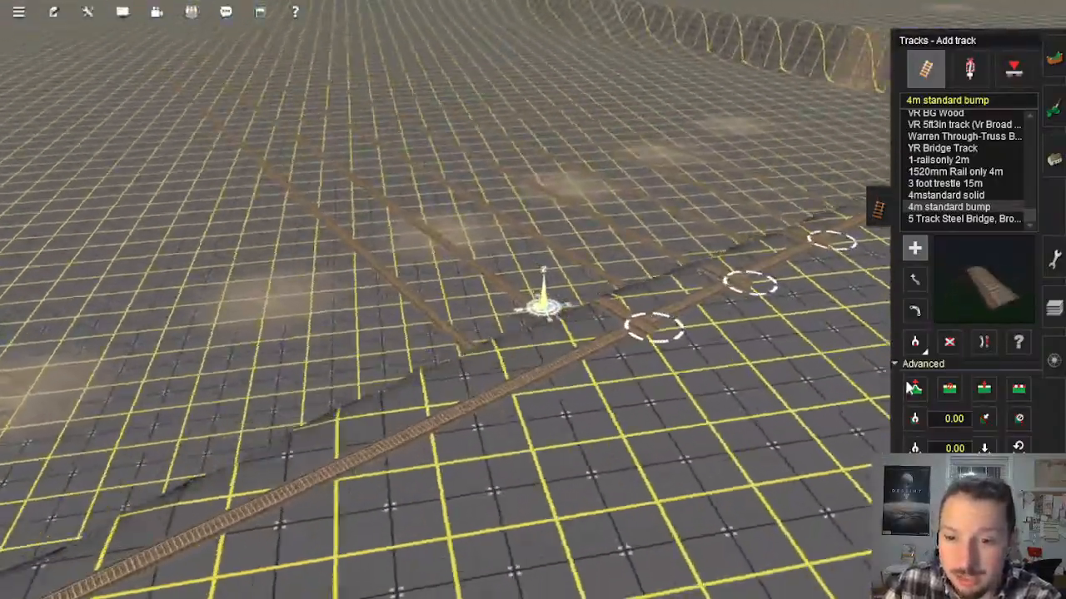
left_click(913, 388)
right_click(669, 316)
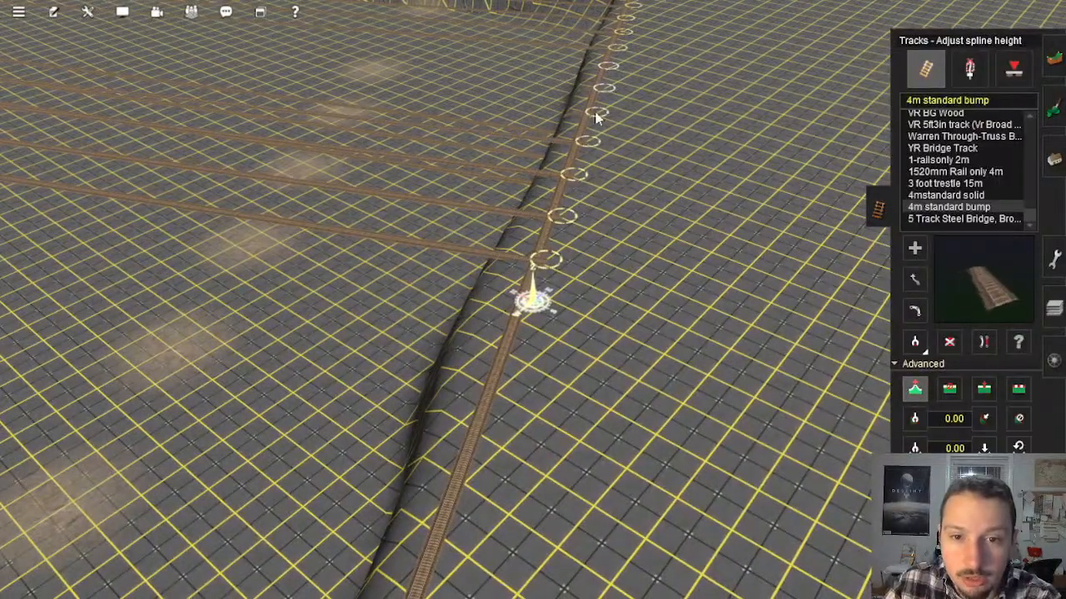
key("Right")
key("Down")
Step: Return to adding track and lay a 4m standard bump length from the ridge line out to the far track ends
left_click(914, 249)
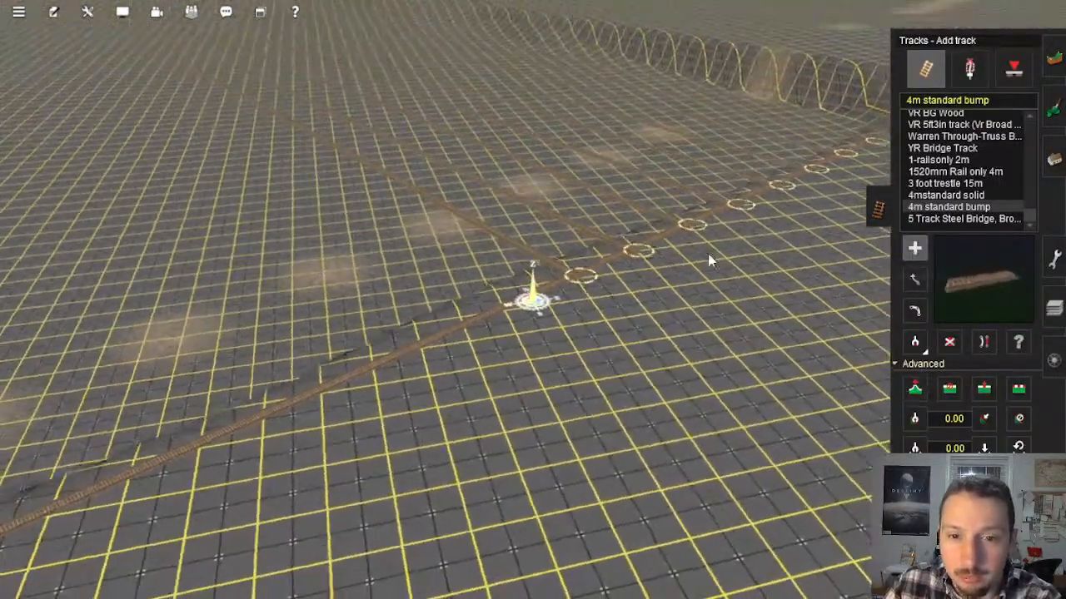
scroll(530, 288, "up", 3)
key("Up")
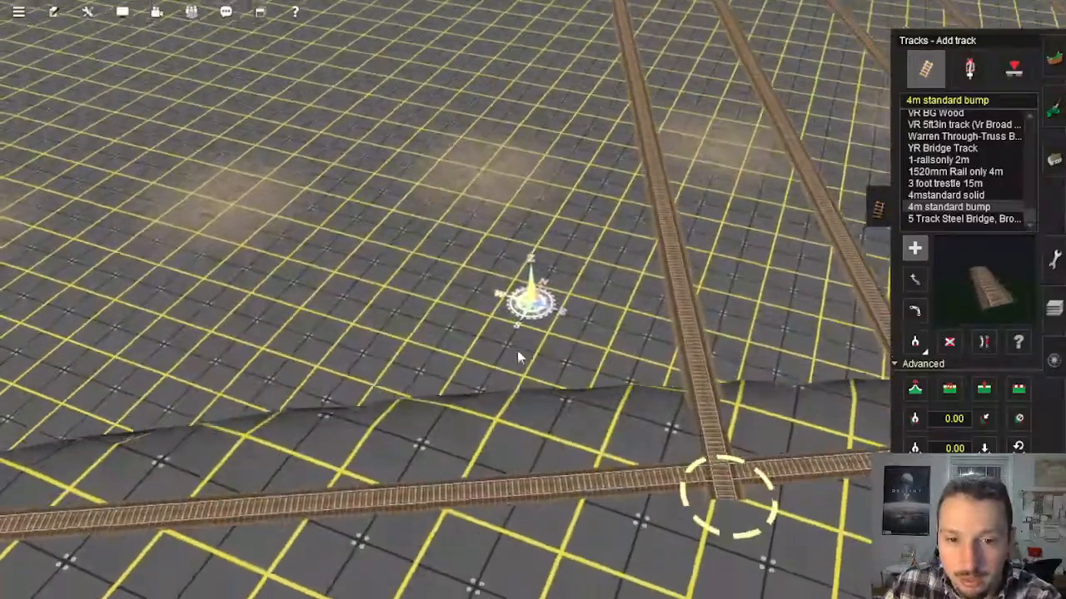
right_click(529, 388)
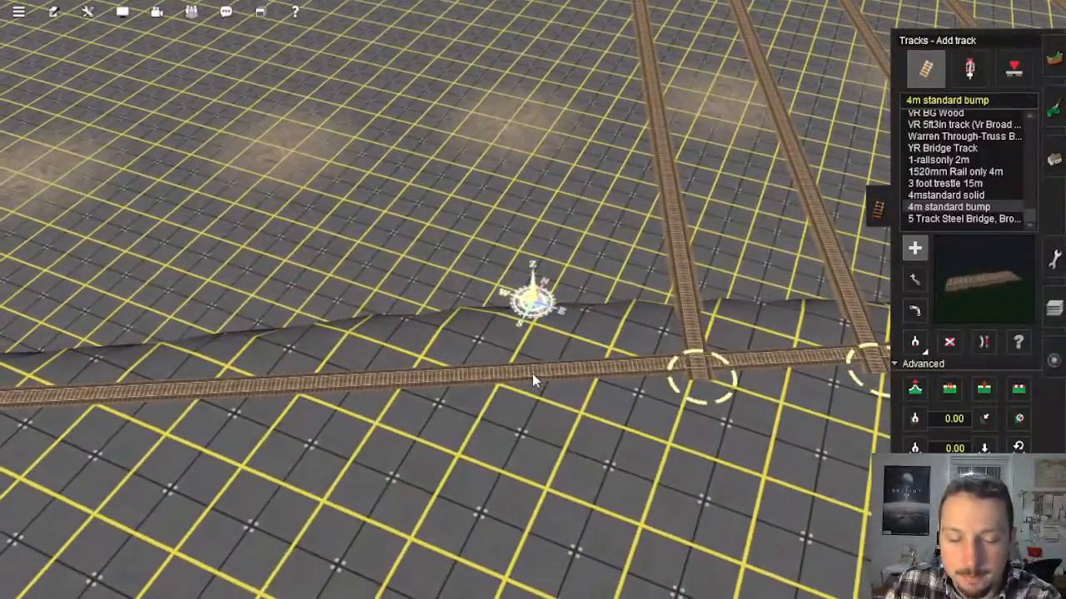
left_click(531, 377)
right_click_drag(535, 109, 519, 167)
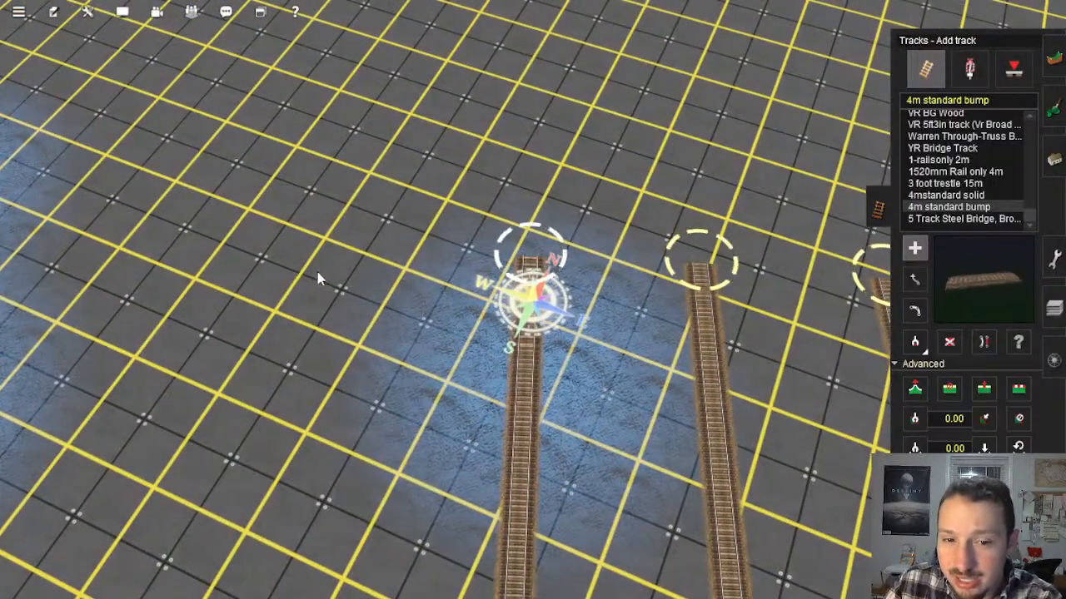
Step: Start a parallel length beside the outermost far track end and finish it on the ridge line
left_click(354, 261)
right_click(358, 266)
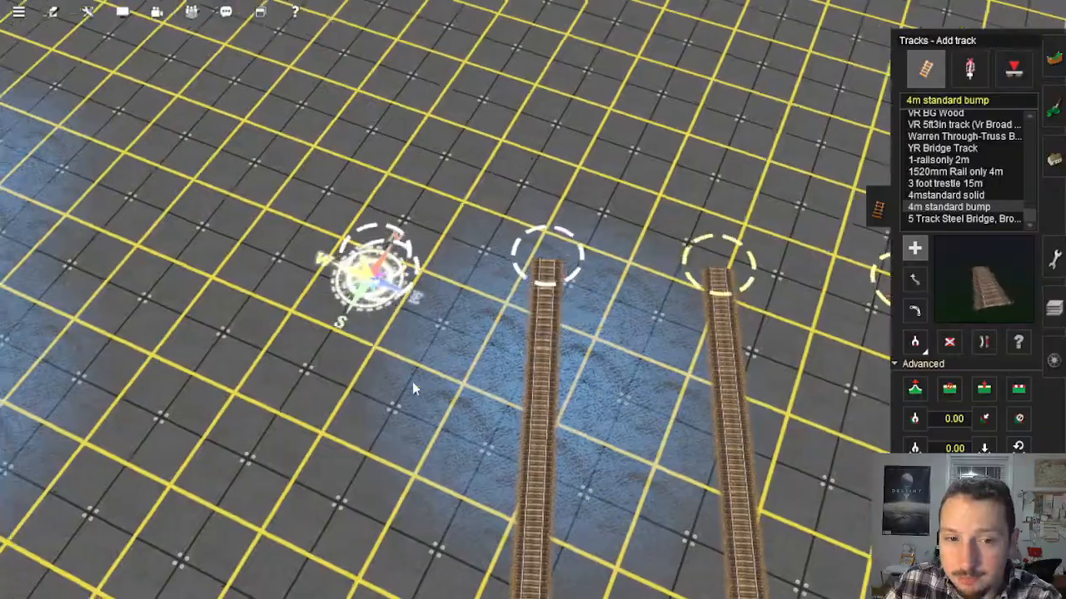
key("Right")
right_click_drag(414, 388, 743, 304)
right_click_drag(643, 247, 557, 222)
key("Up")
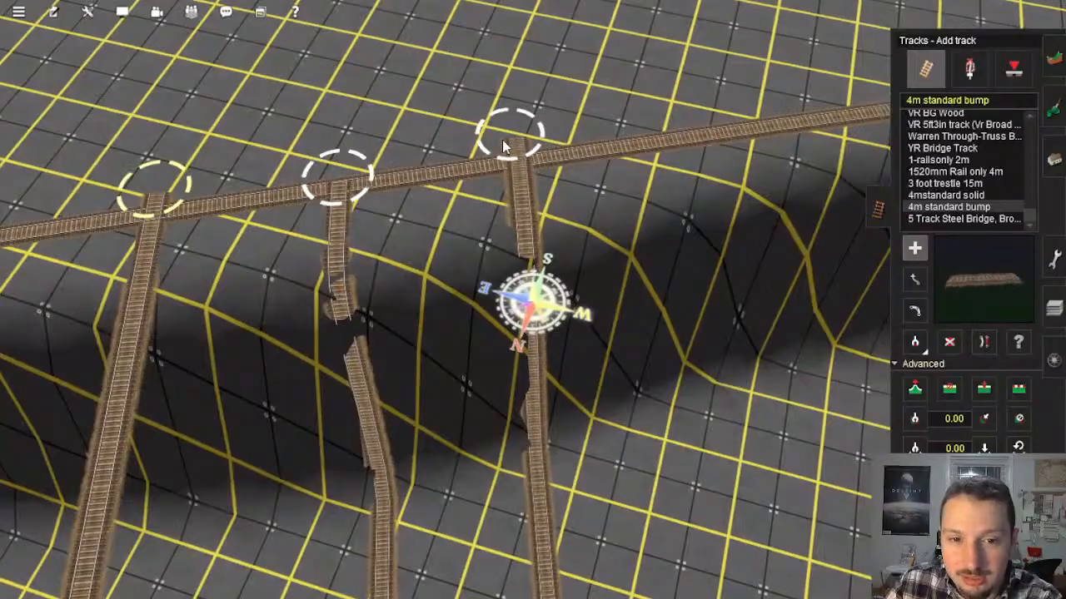
Step: Lay another length from the next free spot on the ridge line out to the far end of the row
left_click(671, 129)
right_click_drag(681, 219, 581, 131)
scroll(581, 131, "up", 5)
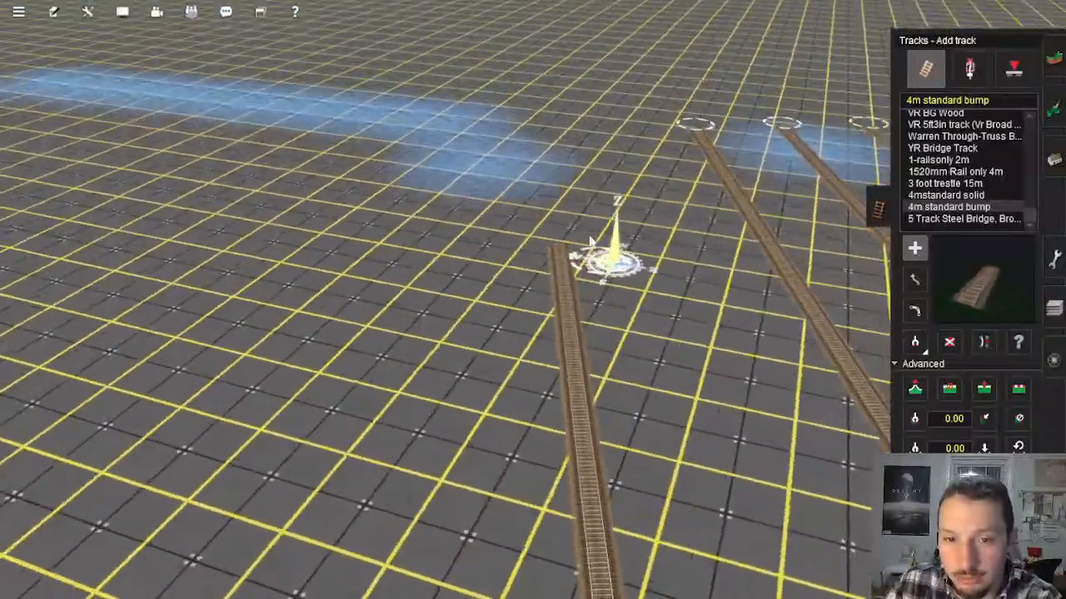
right_click_drag(578, 185, 559, 241)
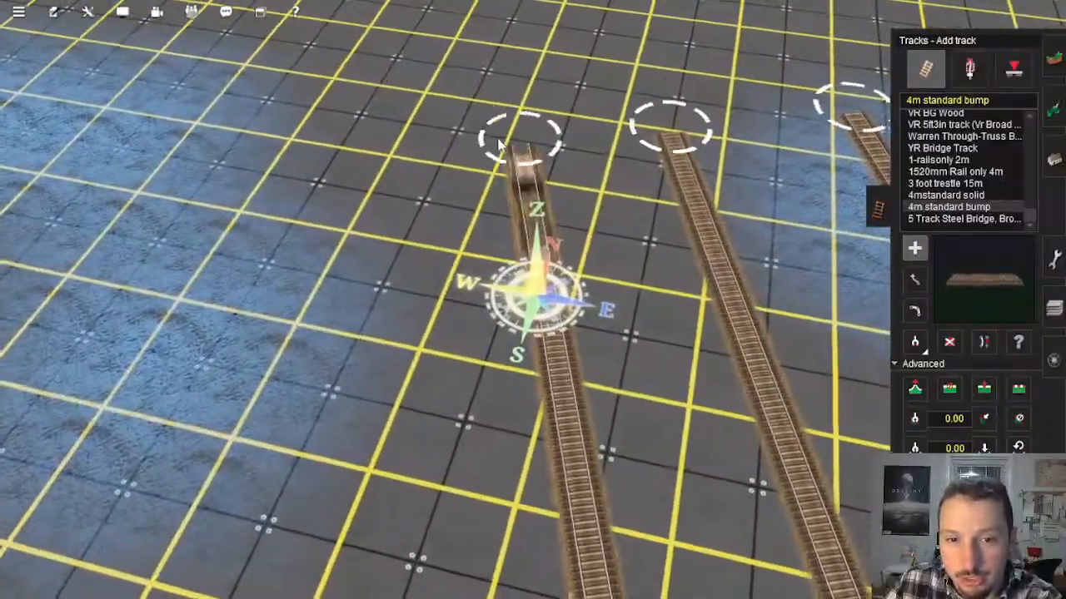
Step: Lay further 4m standard bump lengths from close beside the outermost far track end, crossing the slope to the ridge line
left_click(456, 150)
right_click_drag(454, 241, 400, 303)
left_click_drag(497, 341, 516, 253)
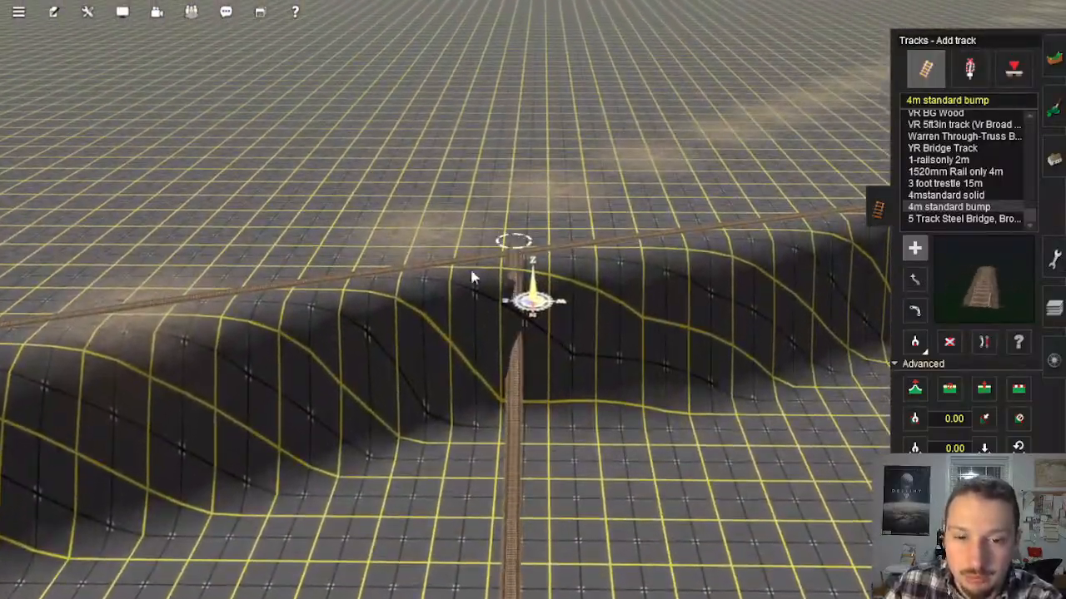
right_click_drag(472, 277, 526, 317)
right_click_drag(565, 358, 580, 359)
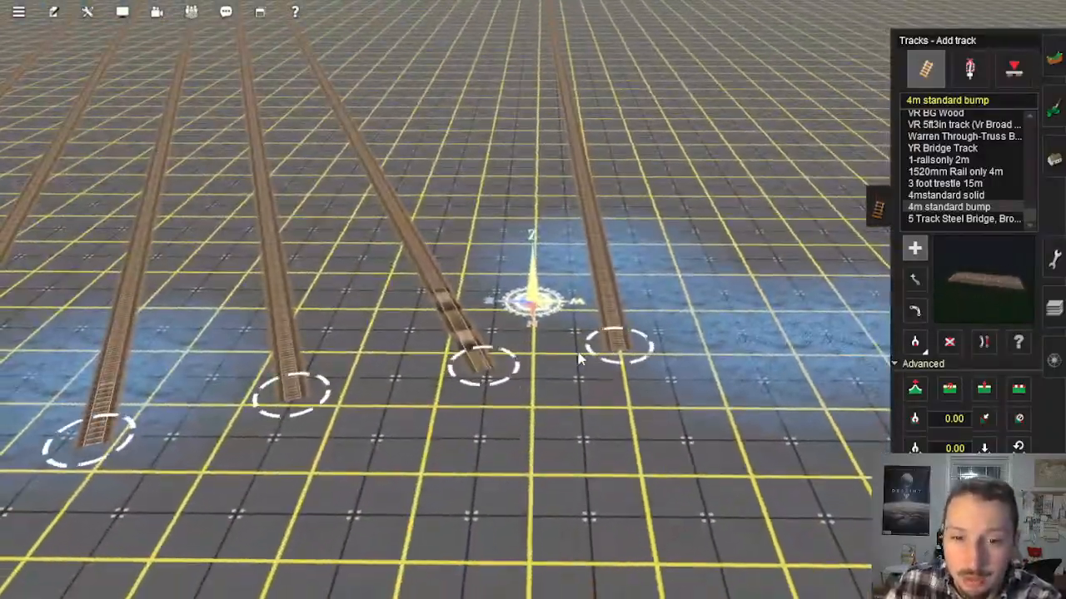
right_click_drag(543, 196, 526, 140)
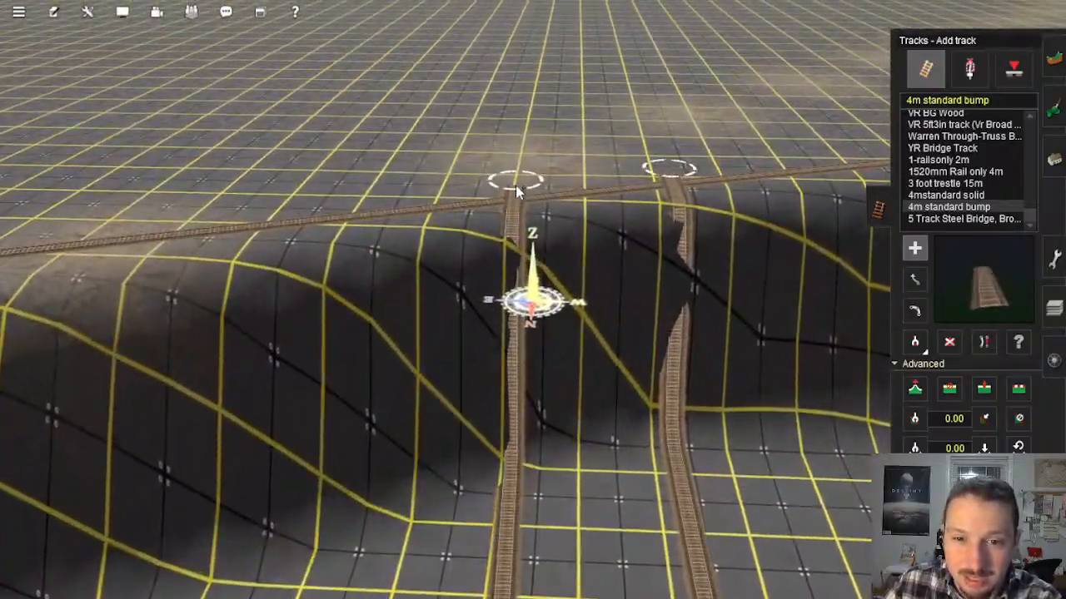
right_click_drag(440, 288, 570, 271)
Step: Move the ridge-end spline points of the last tracks along the ridge line to change their spacing
left_click(914, 280)
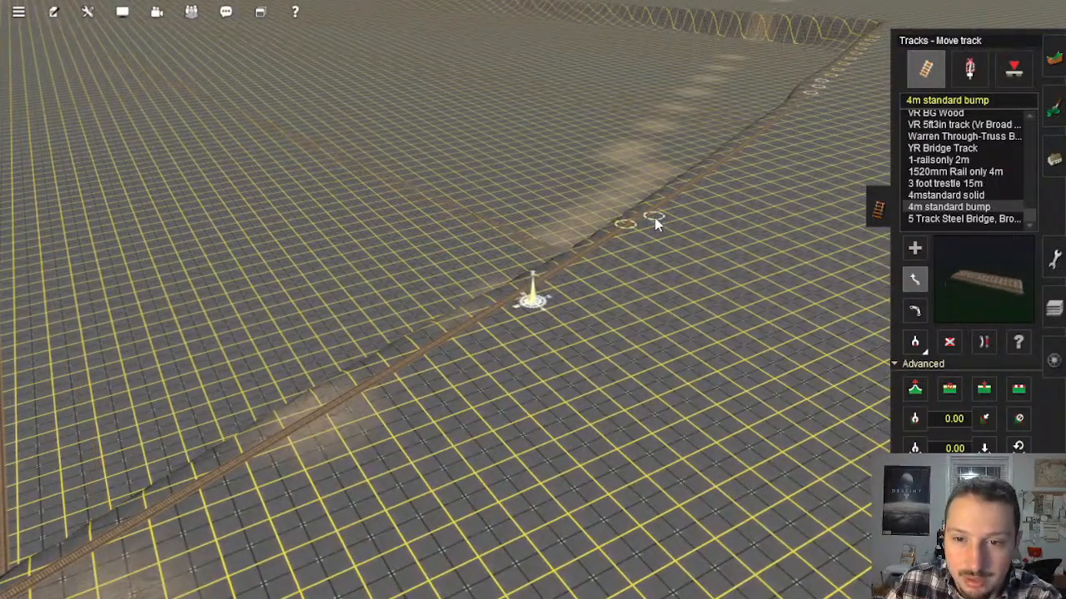
right_click_drag(656, 217, 634, 308)
right_click(502, 305)
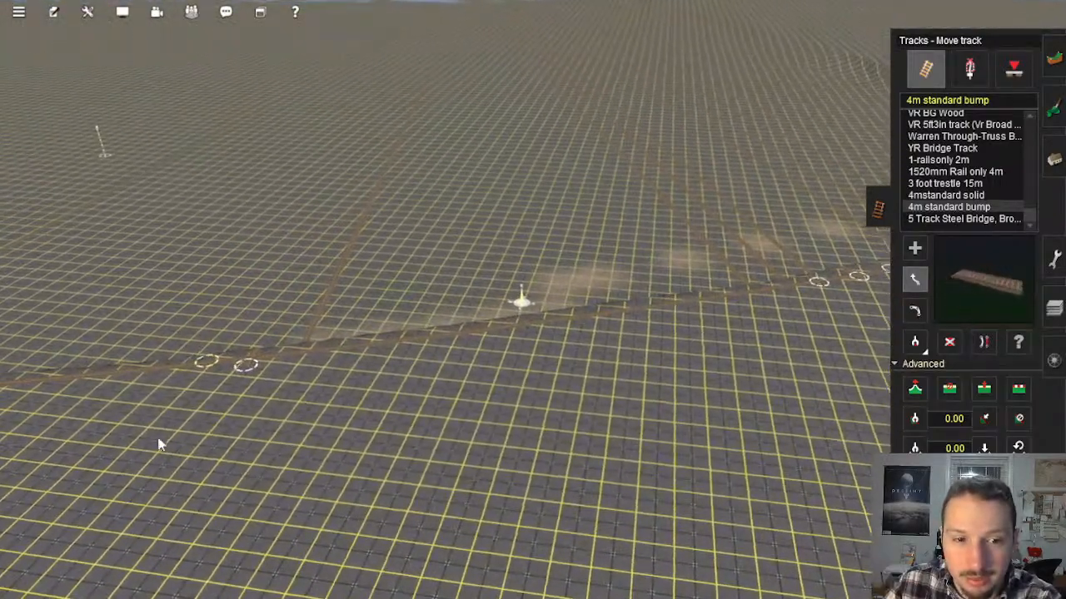
left_click_drag(351, 356, 356, 354)
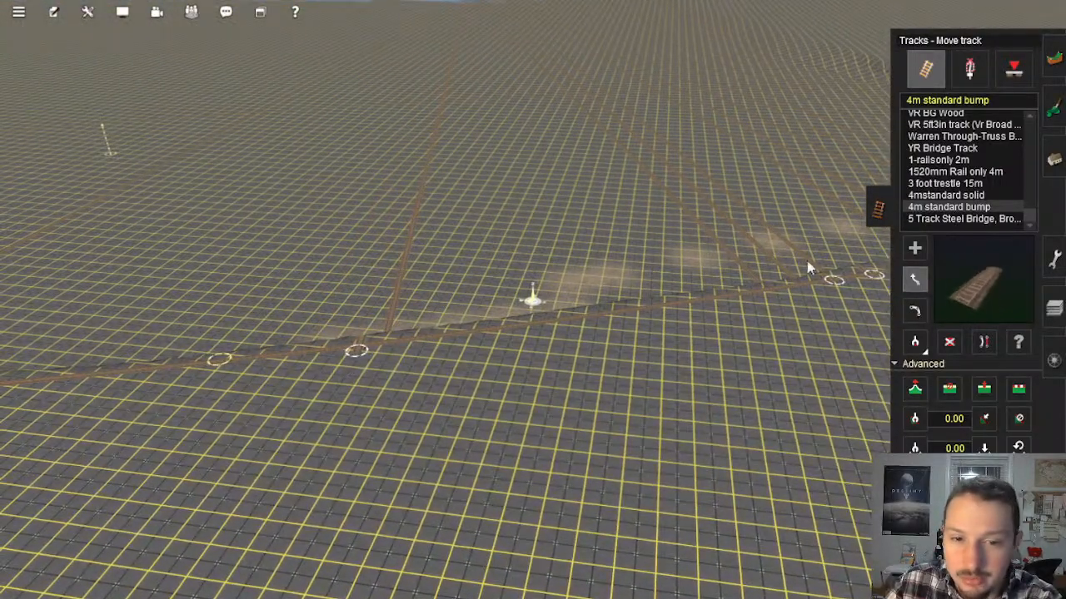
Step: Lay a 4m standard bump length from the free spot on the ridge line out to the far end of the row
left_click(611, 320)
right_click_drag(522, 121, 531, 225)
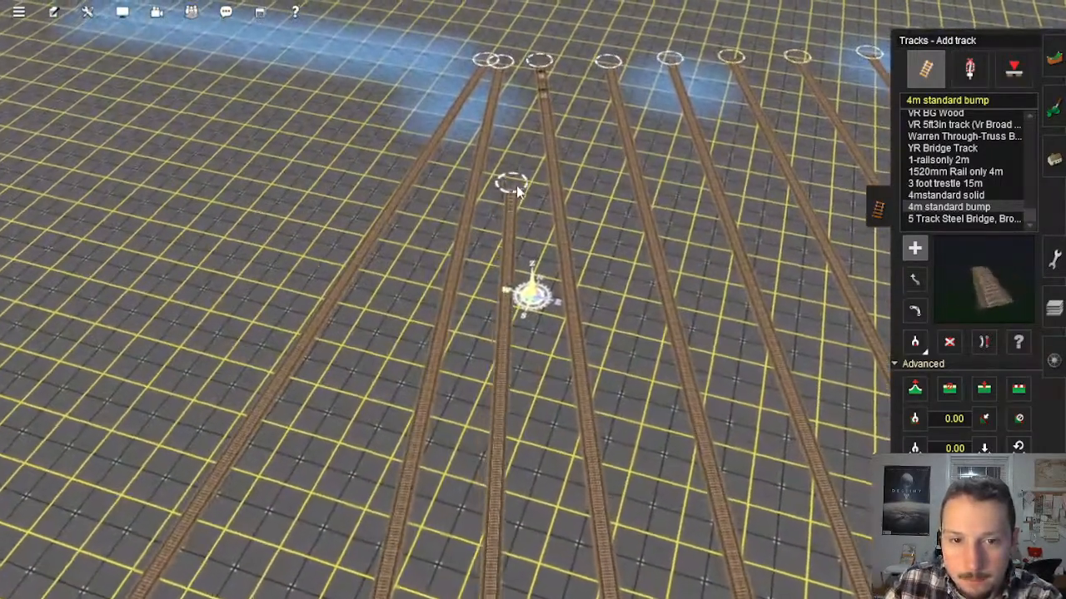
left_click(517, 183)
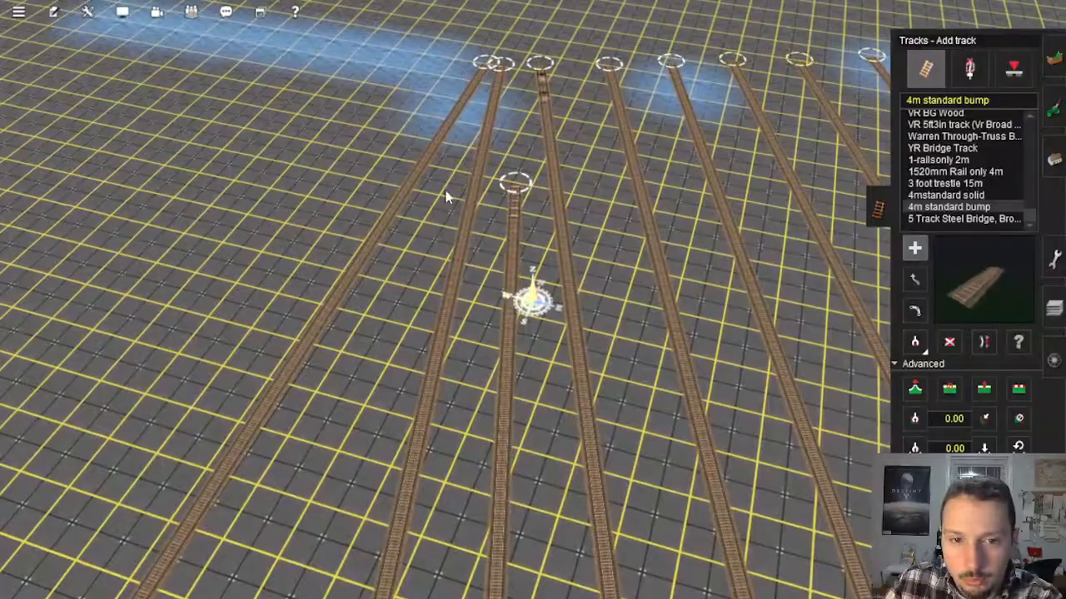
Step: Start another length beside the outermost far track end and finish it in the next gap on the ridge line
left_click(446, 191)
right_click_drag(237, 494, 419, 255)
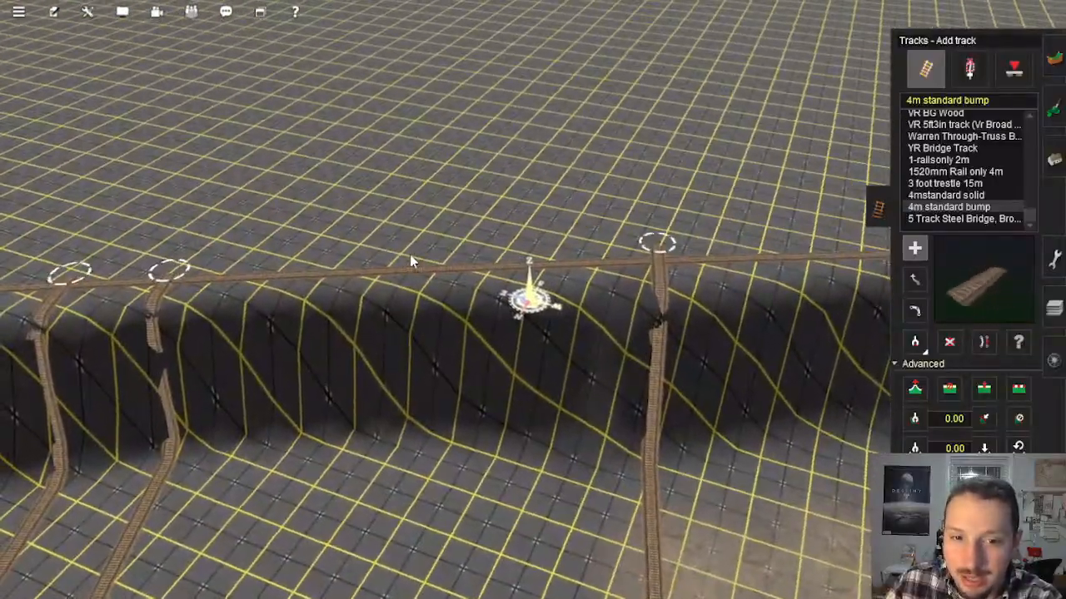
left_click_drag(413, 259, 427, 428)
right_click_drag(432, 494, 543, 275)
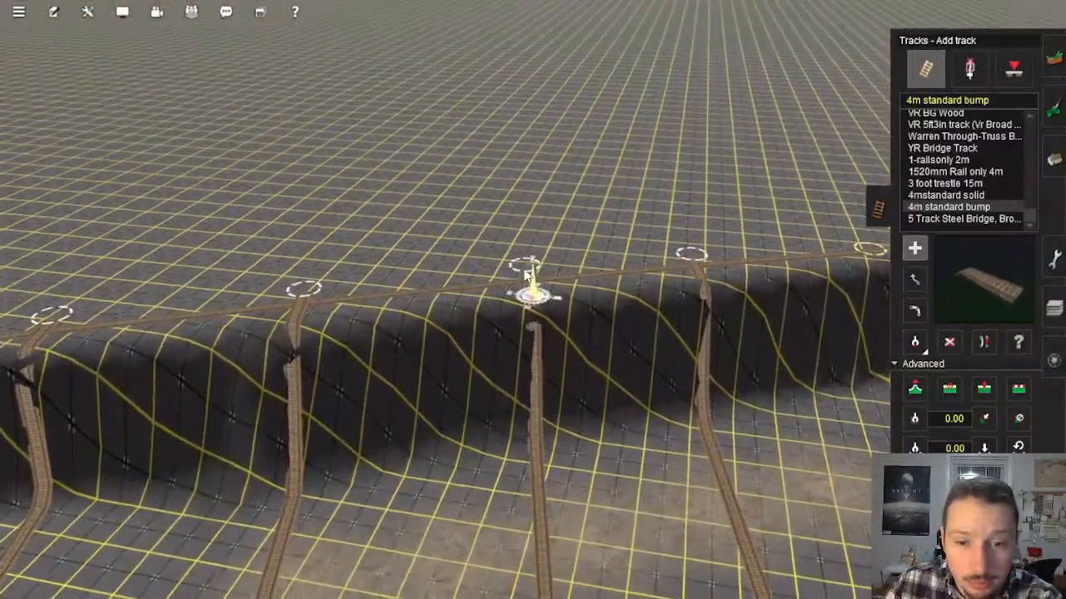
left_click(519, 278)
Step: Lay a length from the next free ridge spot to the far end, and a parallel one back to the ridge line
right_click_drag(658, 279, 599, 291)
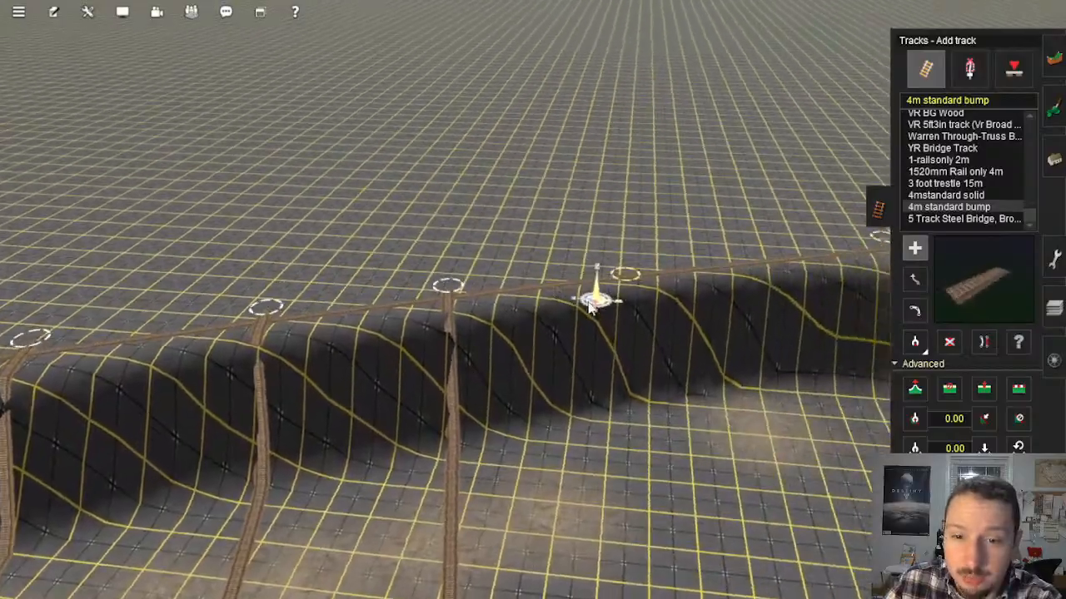
left_click(630, 259)
right_click_drag(666, 374, 539, 256)
left_click(511, 221)
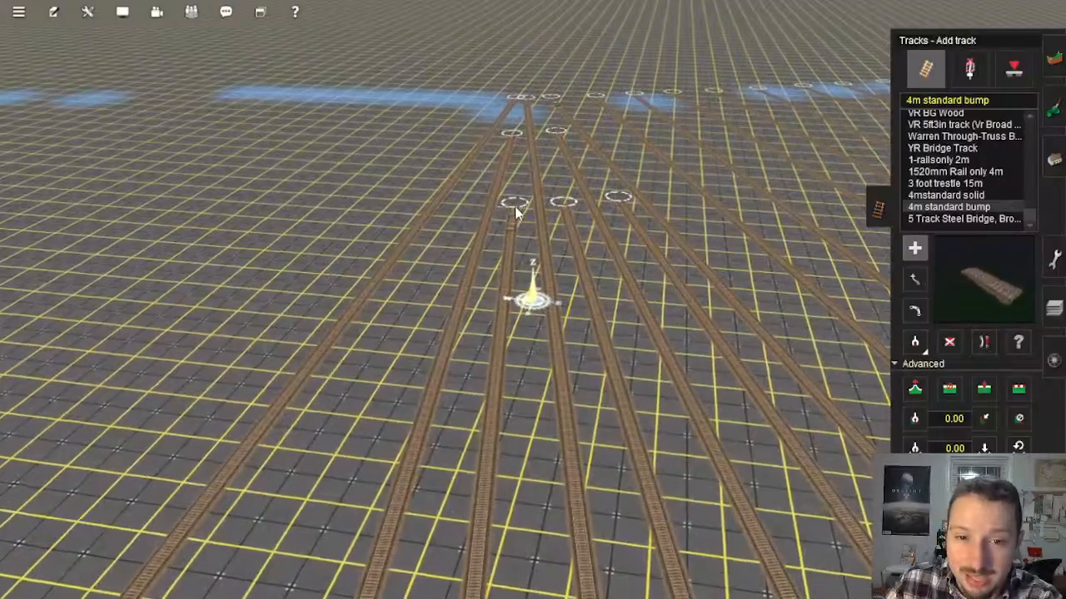
right_click_drag(462, 202, 530, 232)
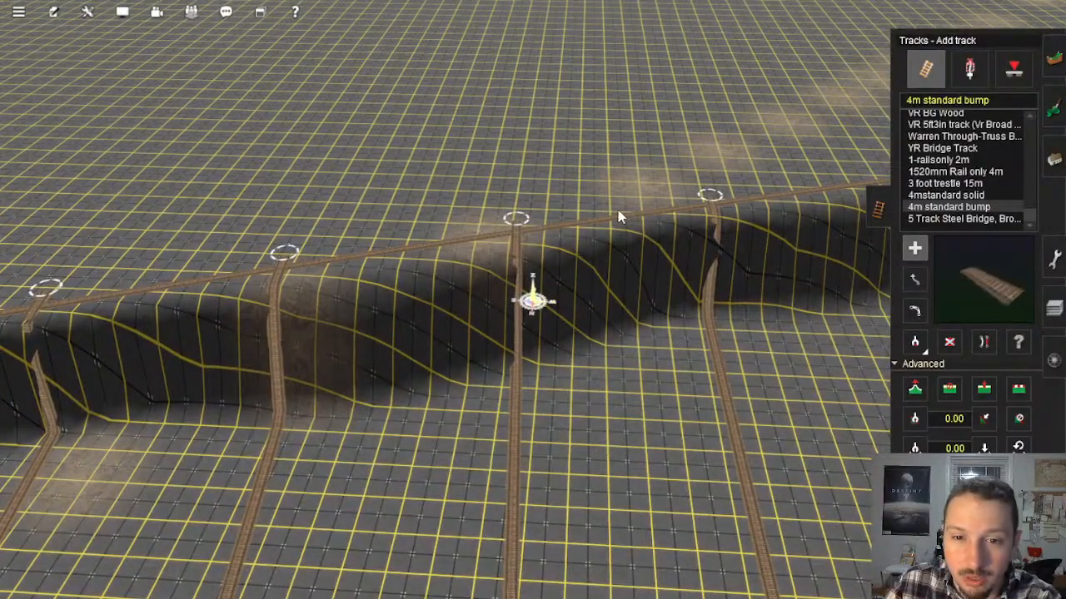
right_click_drag(623, 204, 537, 275)
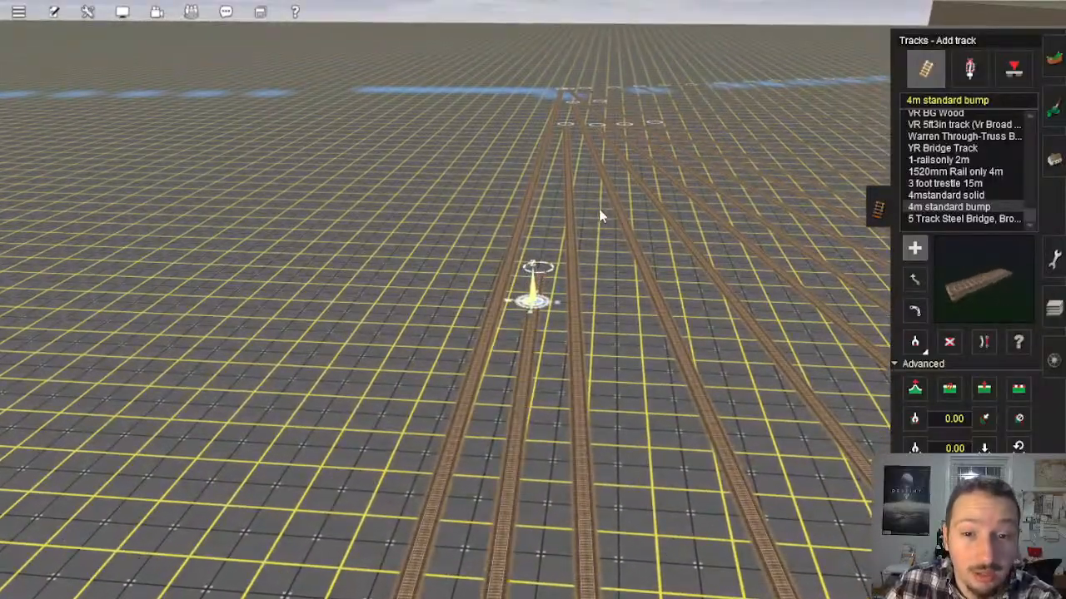
Step: Fill the remaining wide gap on the ridge line with parallel 4m standard bump track laid from the far end
right_click_drag(609, 341, 560, 197)
left_click(545, 199)
right_click(421, 299)
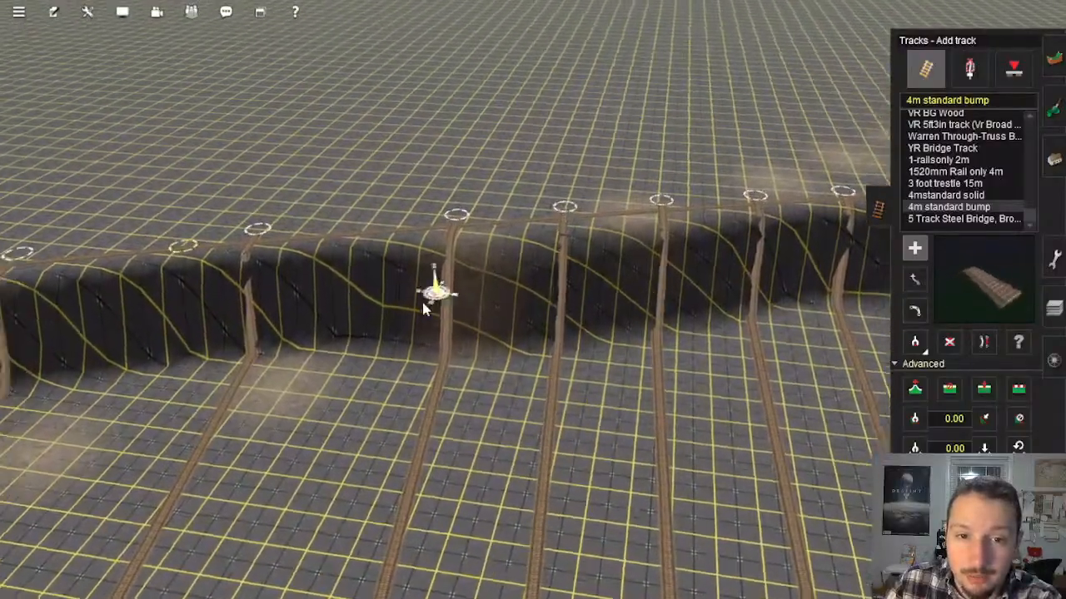
right_click_drag(421, 299, 522, 222)
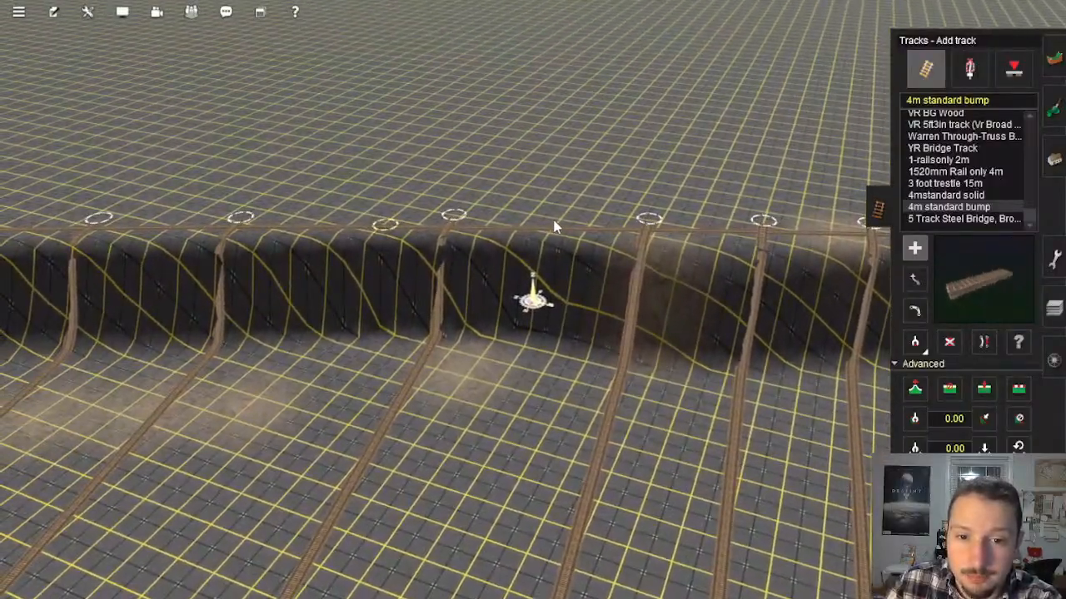
left_click(553, 221)
right_click(468, 398)
right_click_drag(435, 414, 362, 307)
right_click_drag(581, 176, 477, 247)
right_click_drag(562, 153, 515, 216)
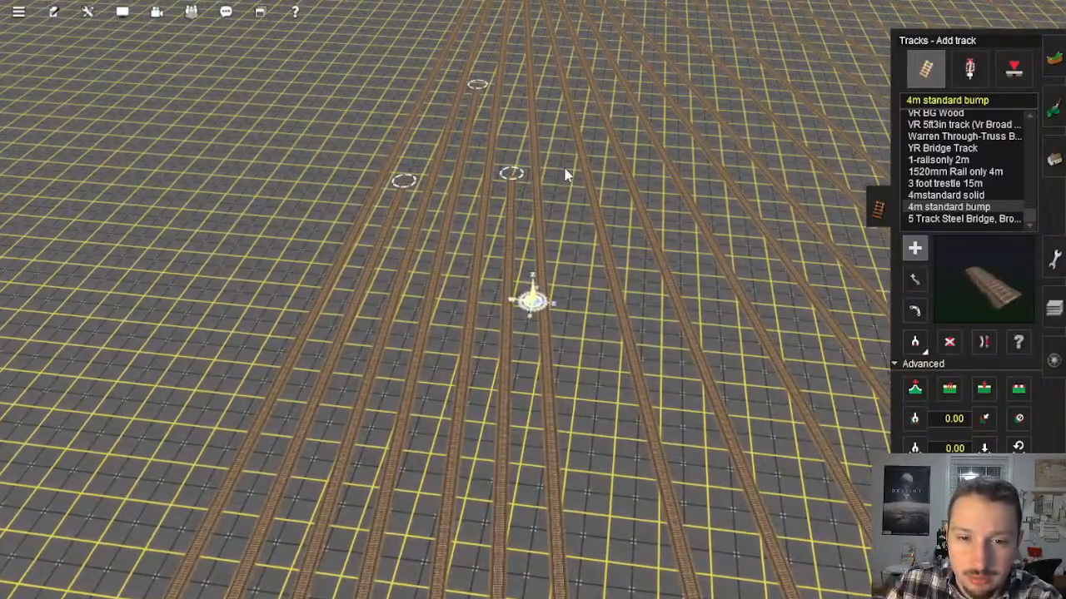
left_click_drag(562, 169, 737, 396)
Step: Fix the height of the ridge-end spline points along the whole ridge line with Adjust spline height
right_click_drag(774, 467, 534, 260)
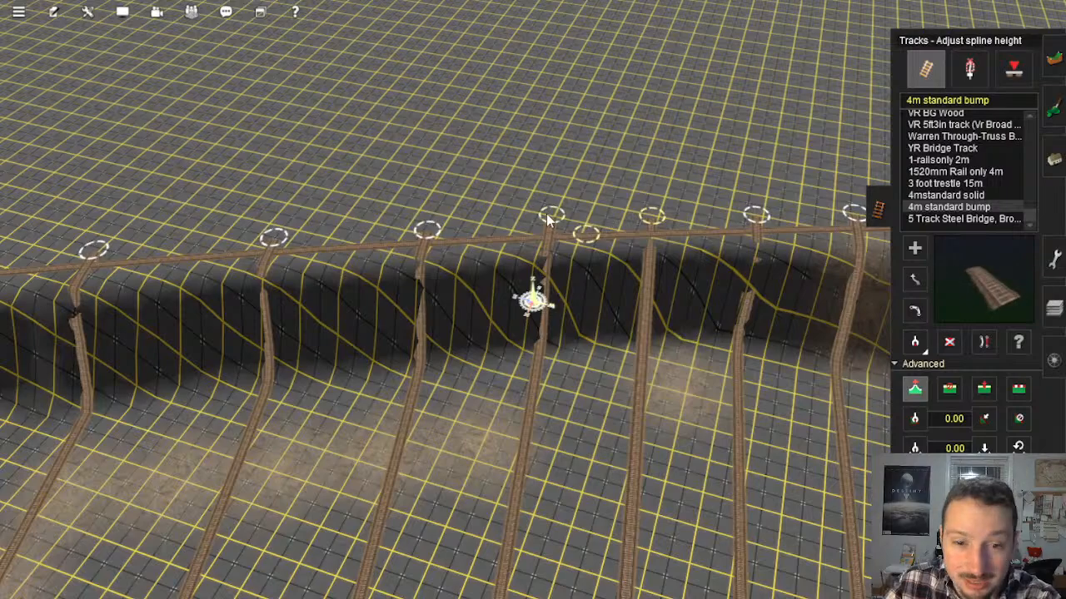
right_click_drag(804, 210, 593, 296)
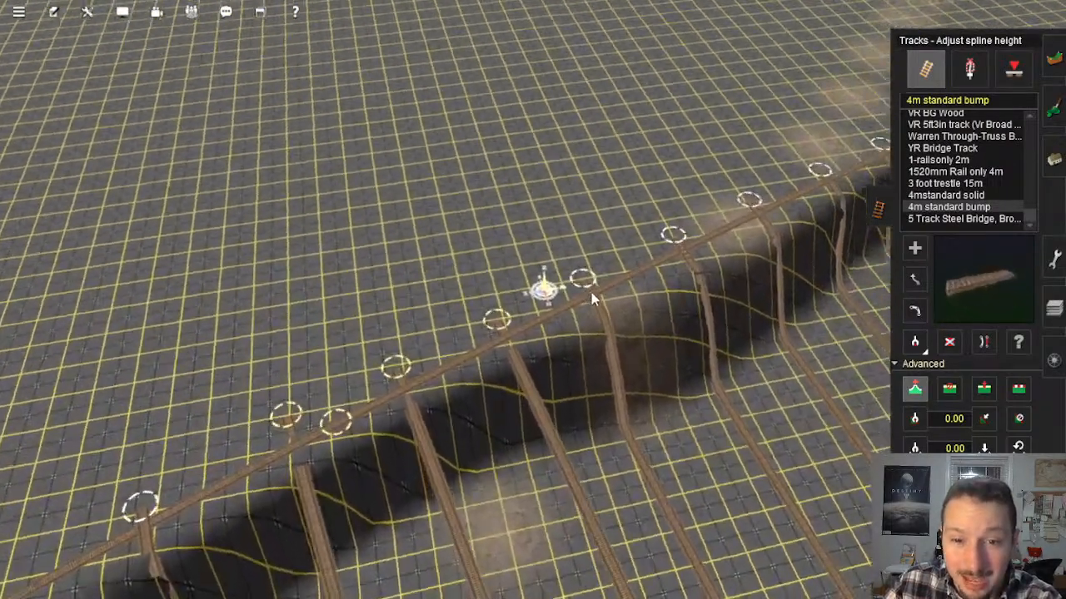
left_click(726, 200)
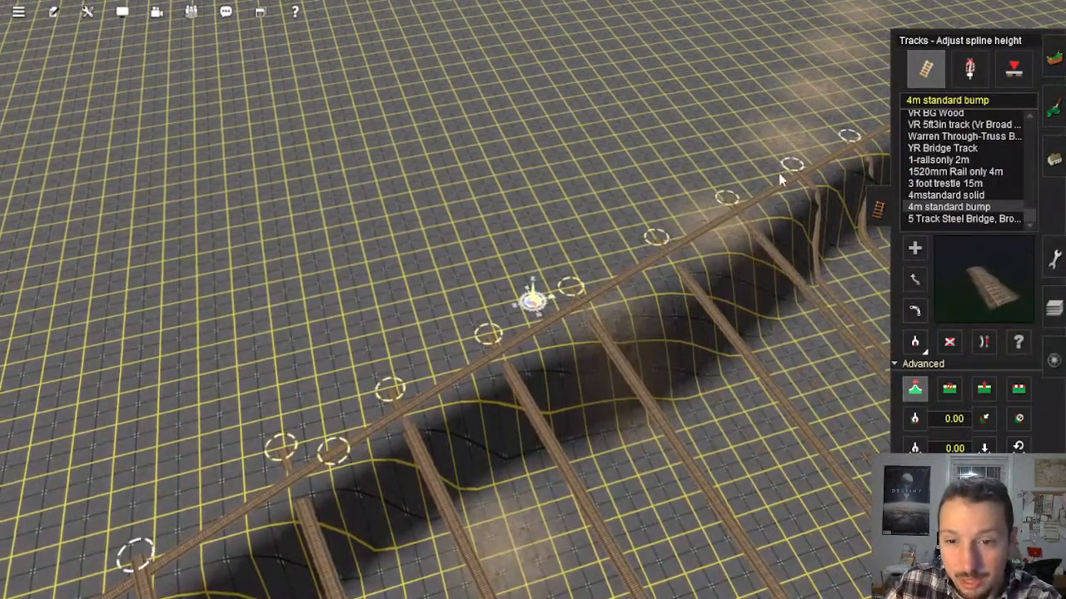
key("Right")
right_click_drag(532, 302, 549, 285)
right_click(772, 231)
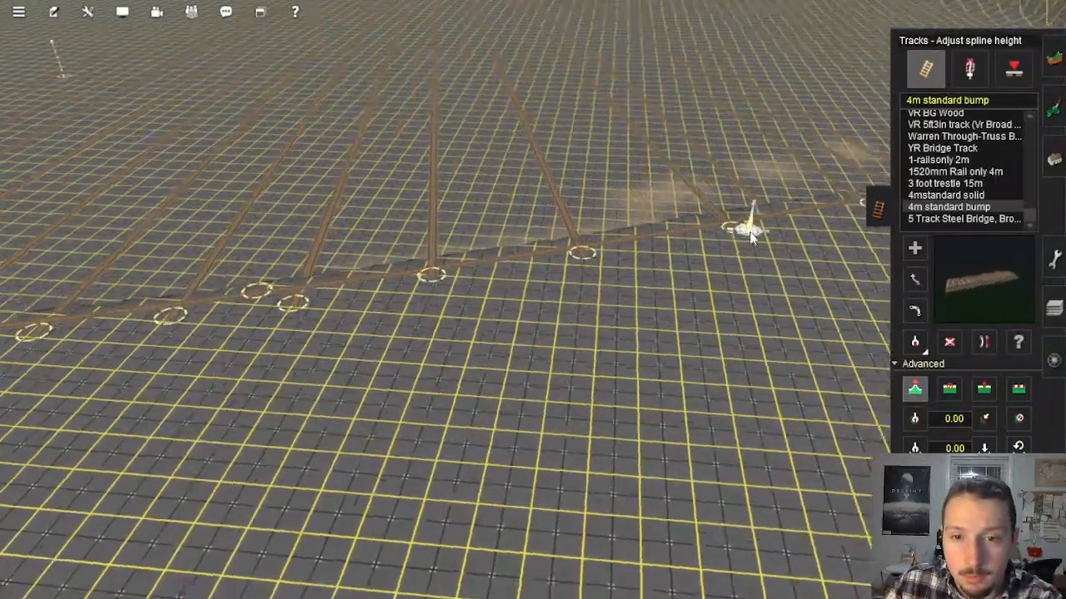
right_click(721, 276)
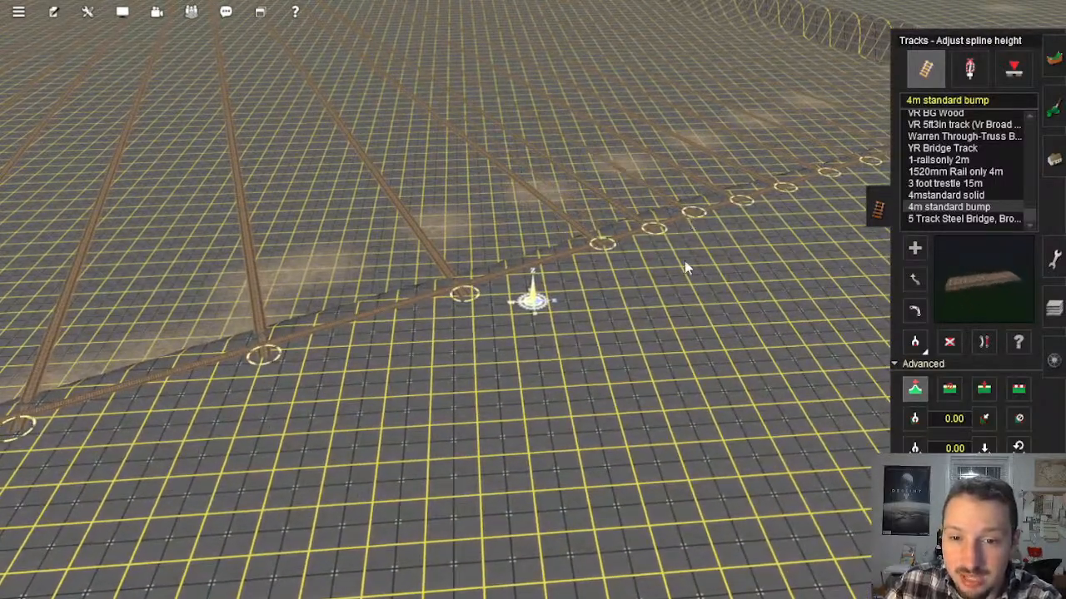
right_click_drag(684, 261, 775, 279)
Step: Use Flatten spline to level the terrain under the first group of tracks running off the ridge line
left_click(1019, 390)
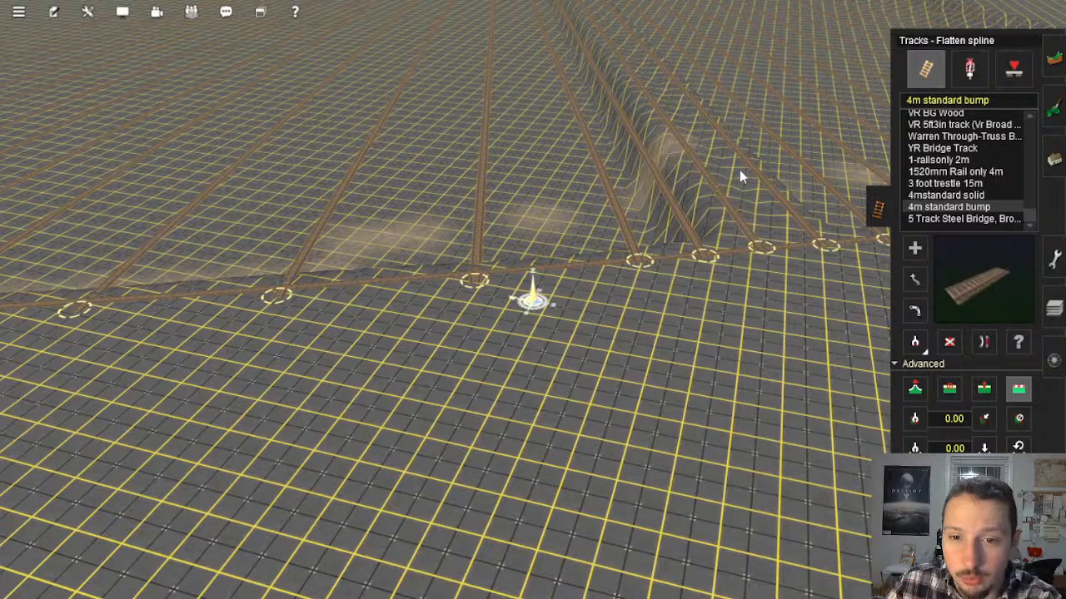
left_click(740, 169)
left_click(748, 170)
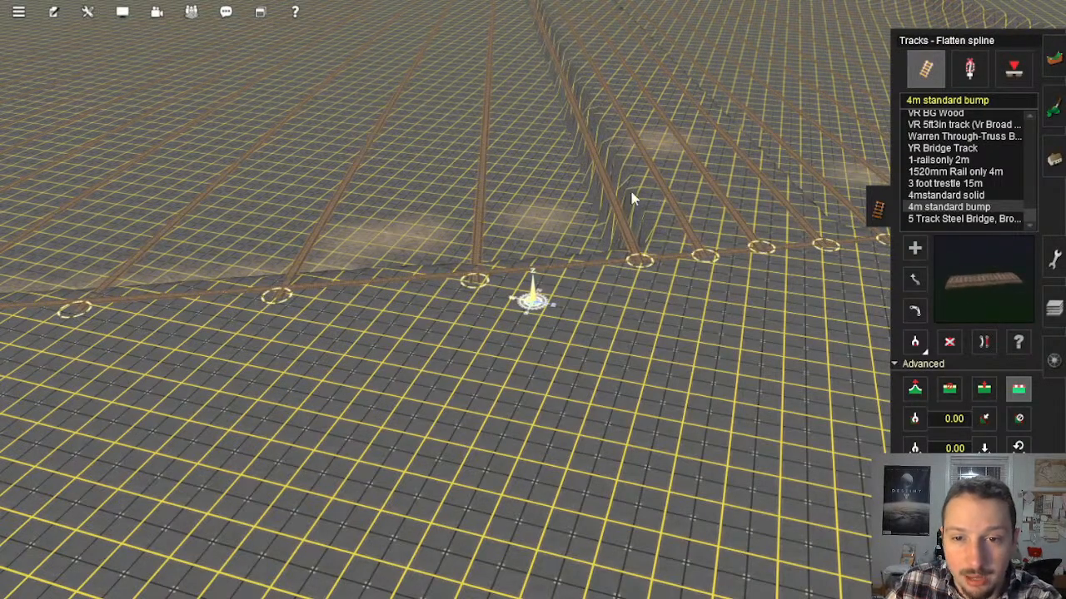
left_click(609, 192)
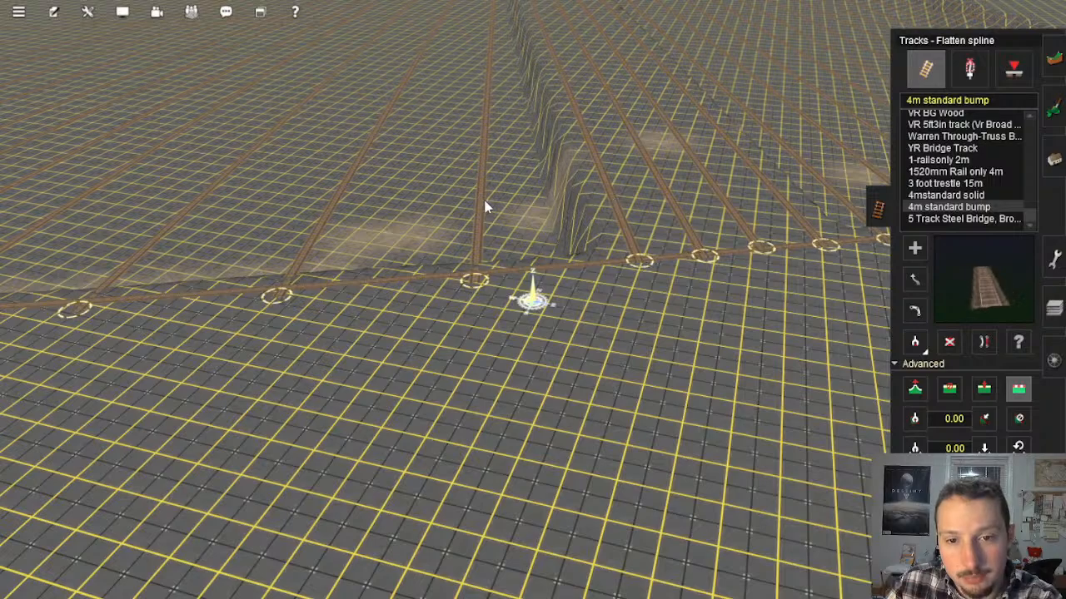
left_click(328, 213)
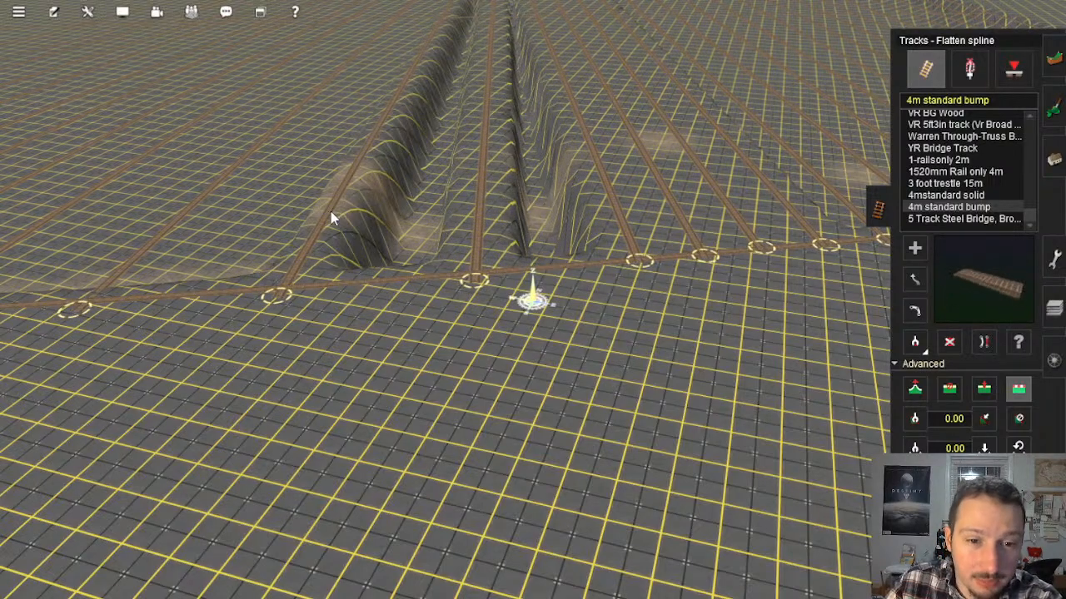
Step: Flatten the terrain along the next two tracks, working along the ridge line toward the closely paired spline points
right_click(348, 259)
key("Right")
left_click(329, 261)
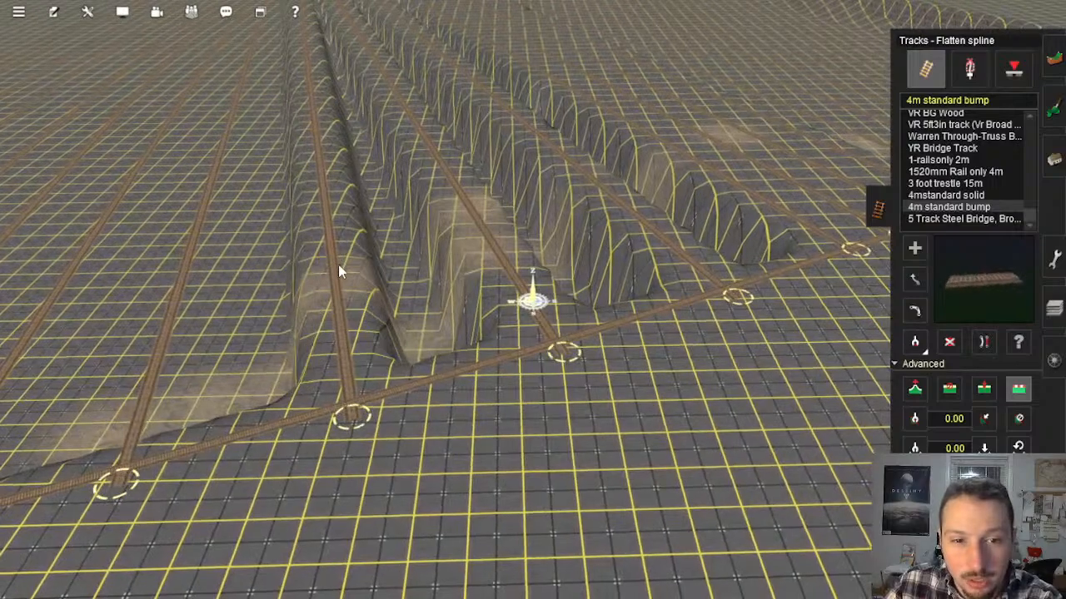
right_click(396, 374)
key("Right")
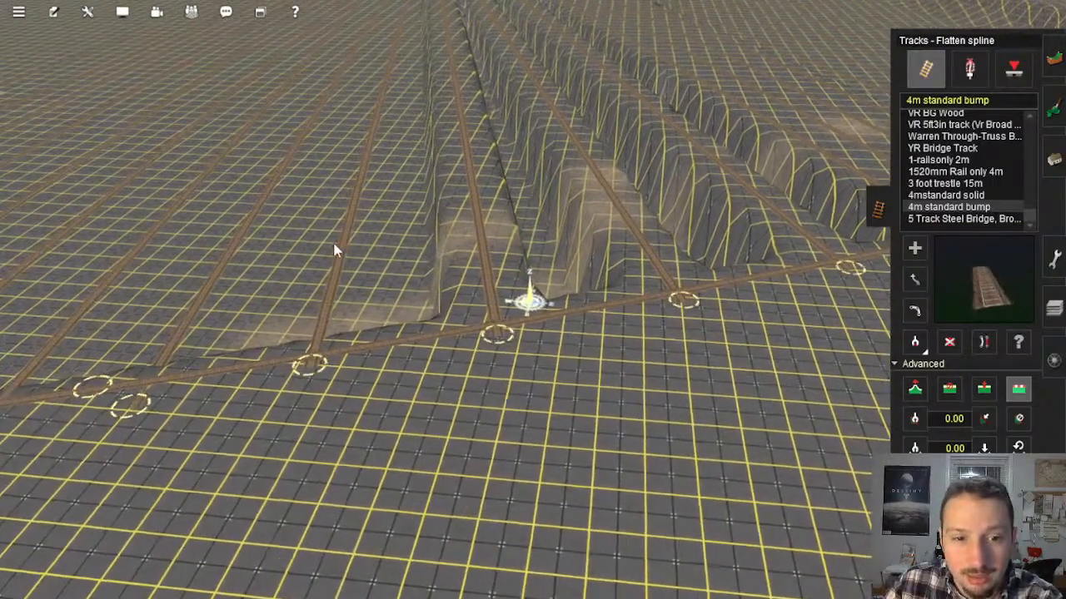
left_click(351, 237)
right_click(297, 333)
key("Right")
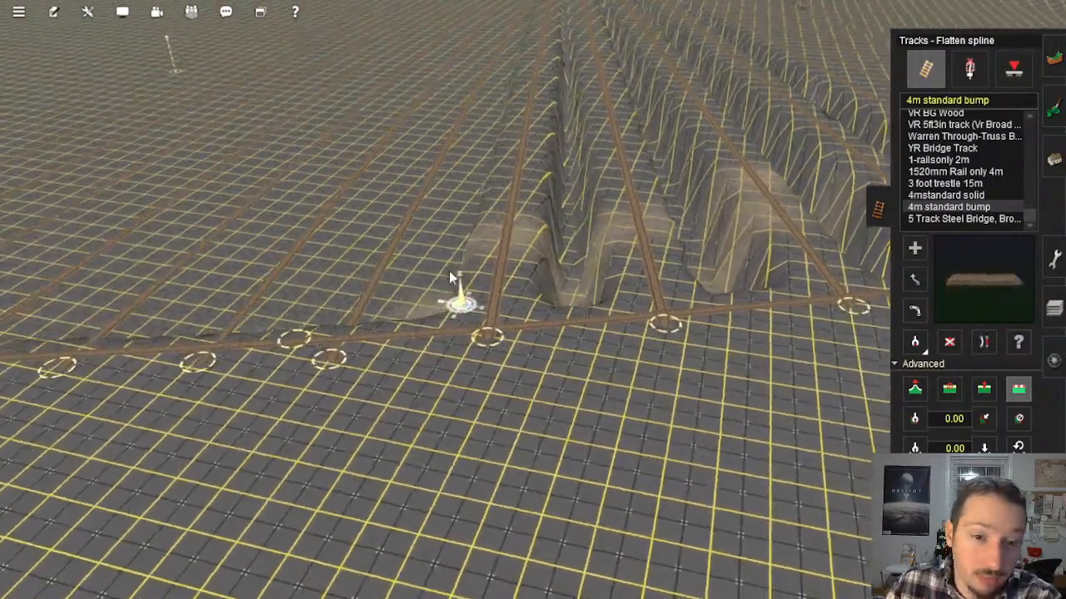
Step: Level the ground under three more tracks, starting with the one at the closely paired ridge-end spline points
left_click(440, 241)
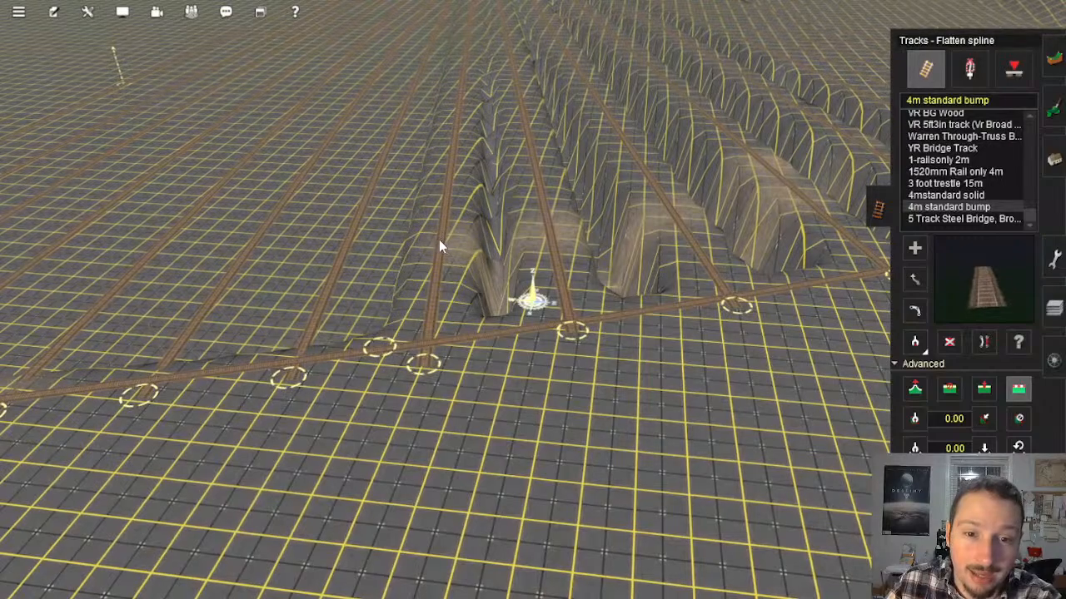
right_click(435, 354)
key("Right")
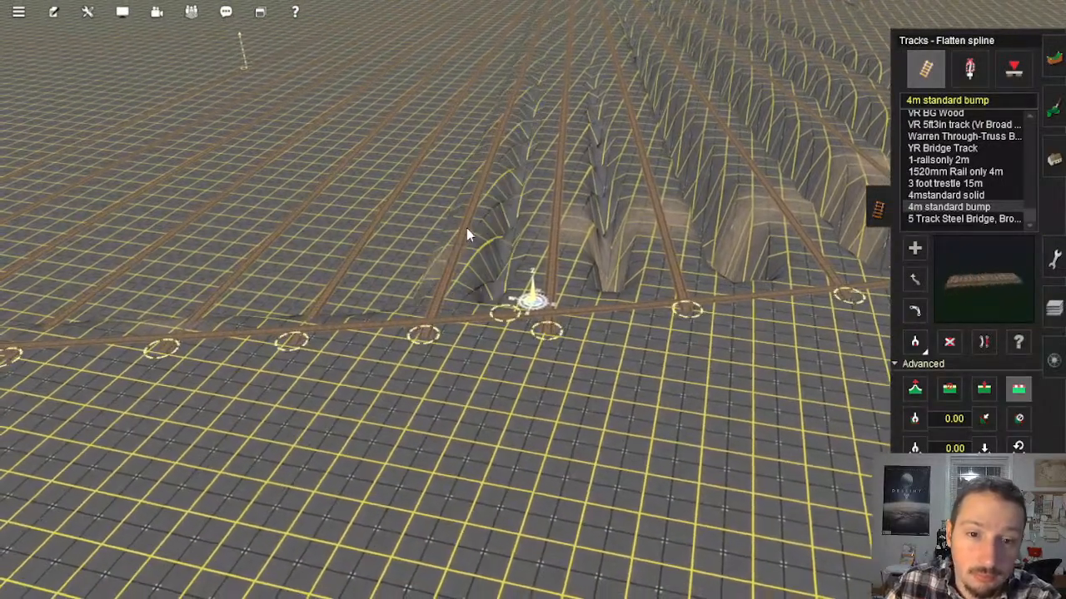
left_click(467, 229)
right_click(403, 318)
key("Right")
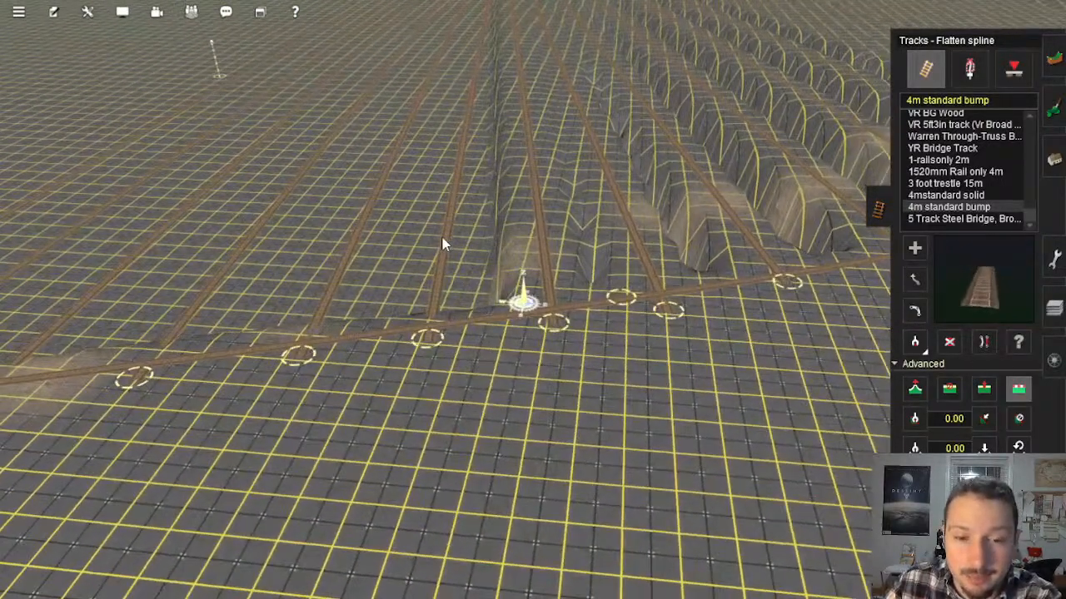
left_click(445, 228)
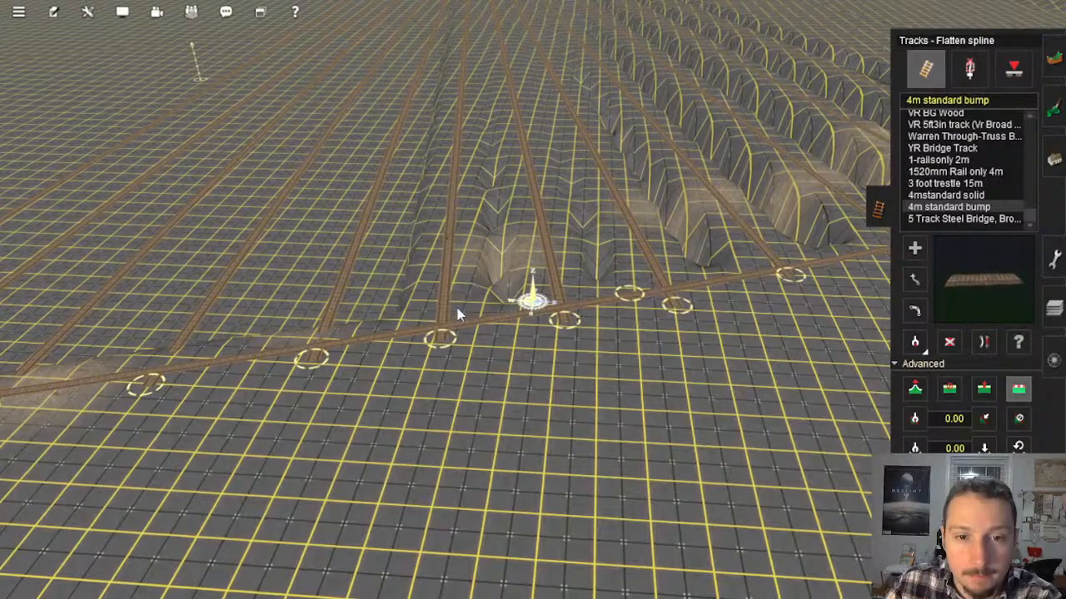
Step: Flatten the terrain along the next track past the paired points and level its already flattened neighbour again
right_click_drag(455, 318, 509, 344)
left_click(396, 228)
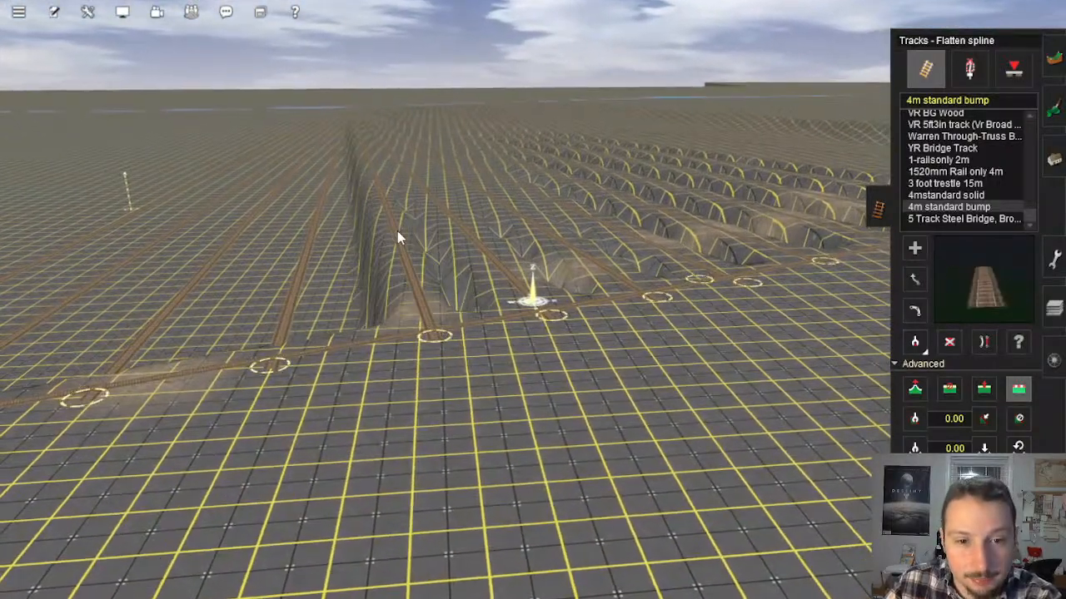
left_click(493, 254)
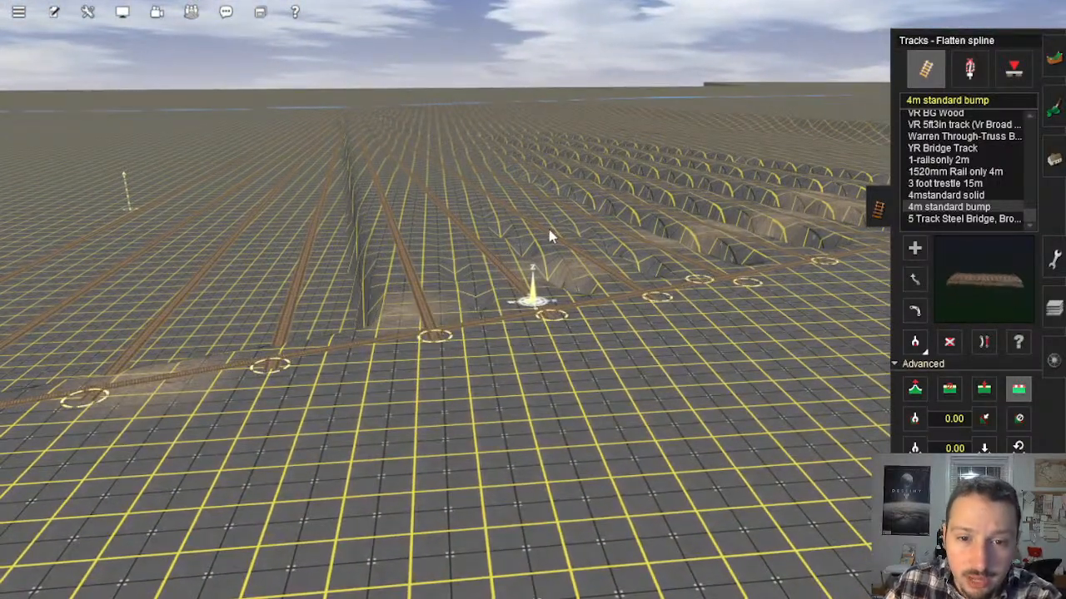
right_click(633, 287)
right_click_drag(597, 321, 734, 265)
Step: Flatten the terrain twice along each of the two tracks before the outermost one on the ridge line
right_click_drag(357, 310, 485, 223)
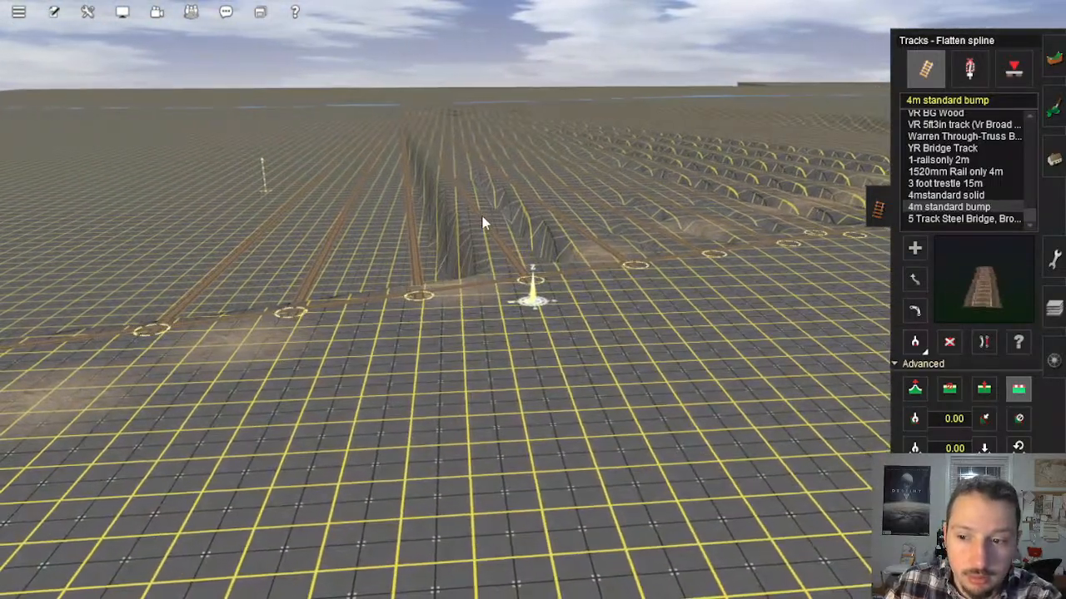
right_click_drag(485, 223, 471, 239)
left_click(478, 226)
left_click(479, 226)
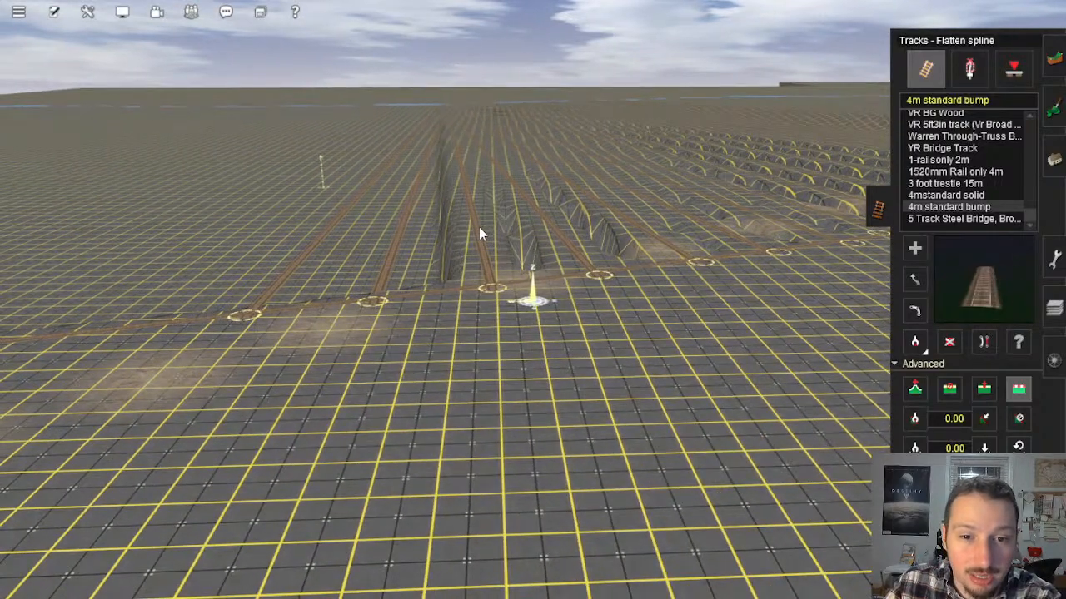
left_click(397, 244)
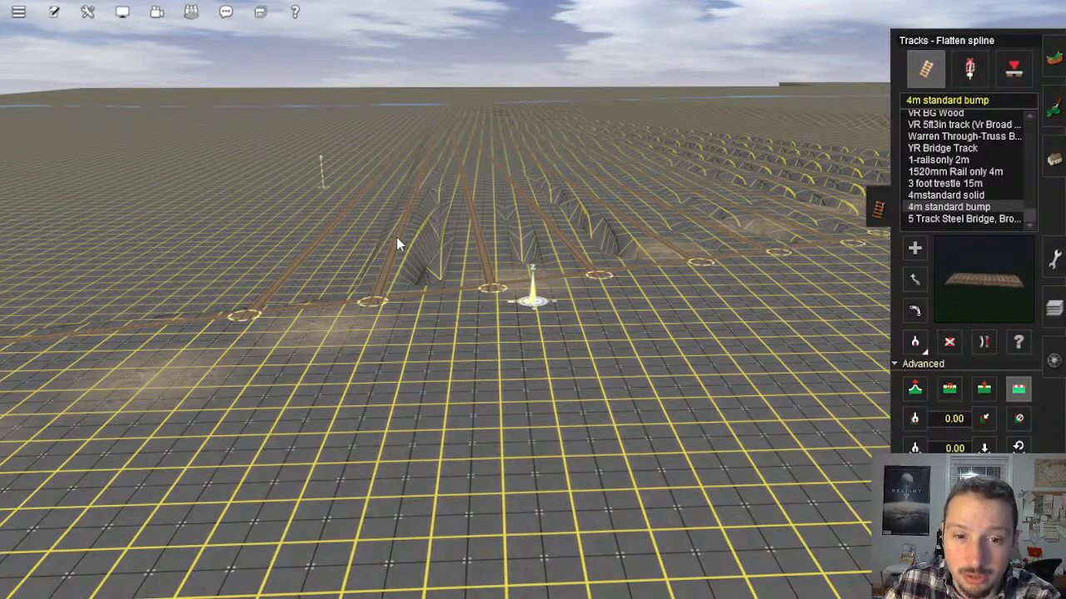
left_click(397, 244)
Step: Apply Flatten spline twice to the outermost track at the end of the row
right_click_drag(397, 237, 373, 280)
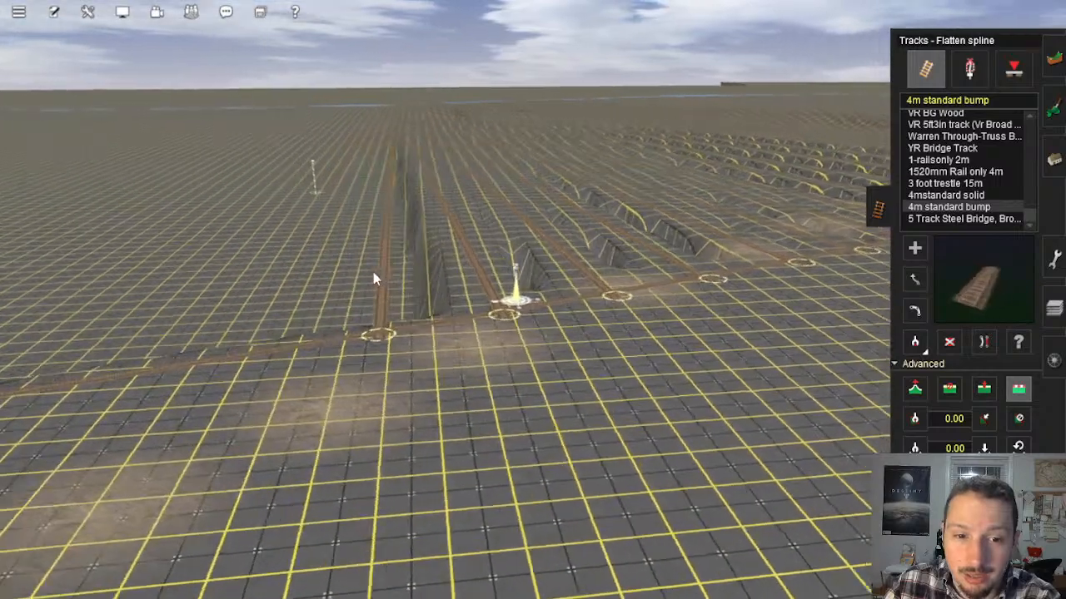
left_click(392, 265)
left_click(392, 264)
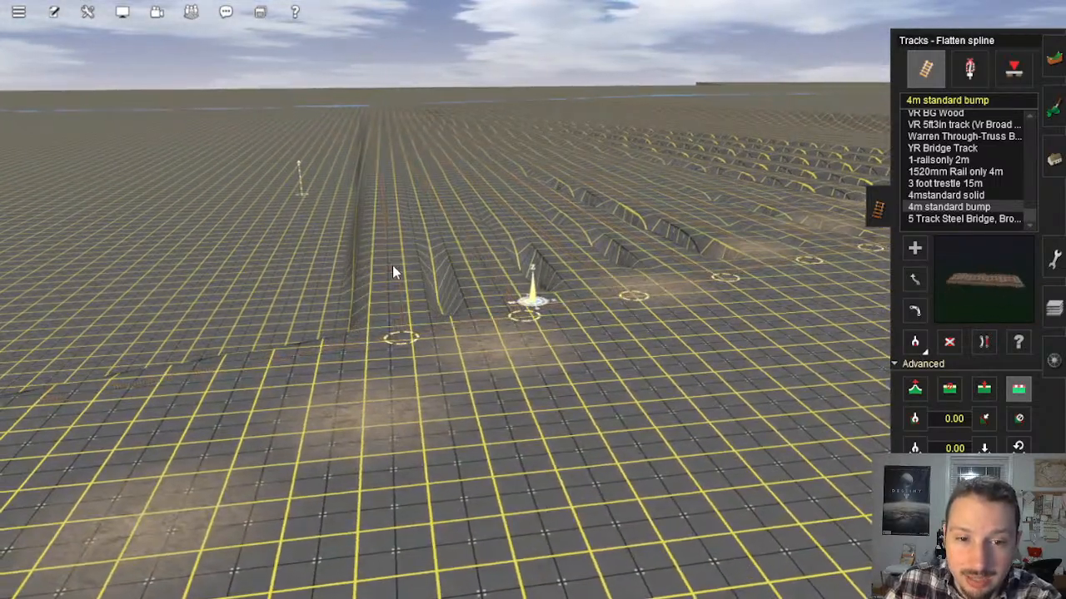
right_click(666, 300)
mouse_move(666, 299)
right_mouse_down()
mouse_move(713, 287)
mouse_move(666, 287)
mouse_move(678, 306)
right_mouse_up()
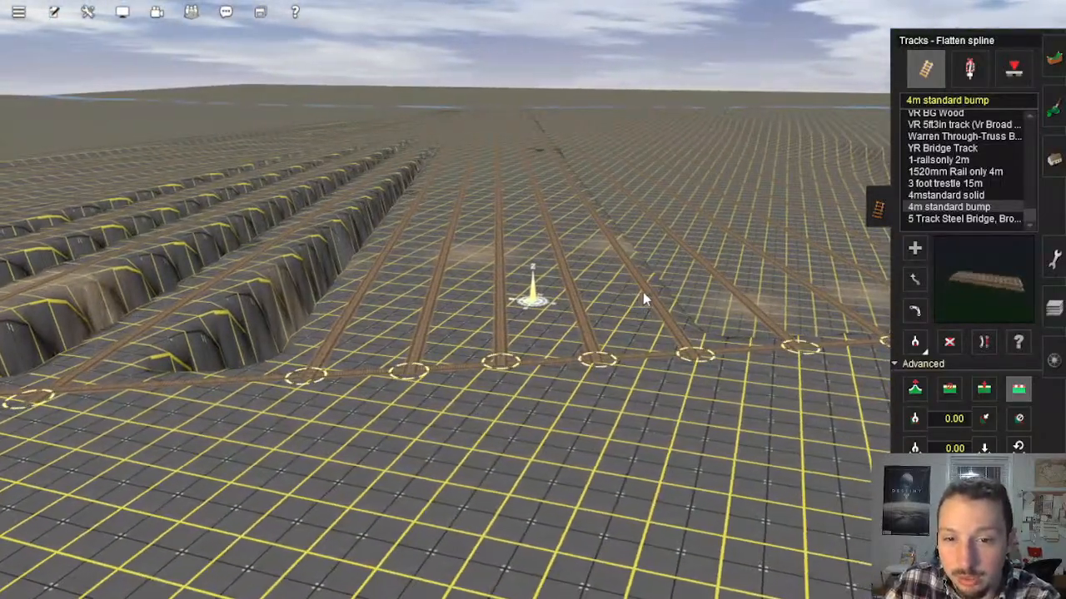
Step: Flatten the terrain along two more neighbouring tracks beyond the already levelled ones in the row
left_click(718, 287)
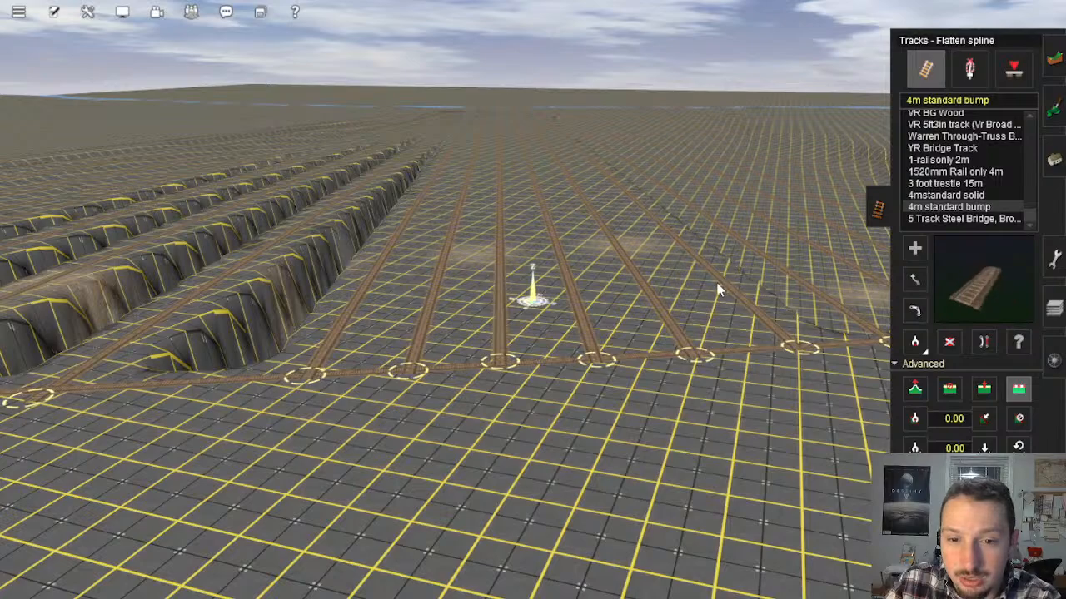
right_click_drag(717, 287, 376, 281)
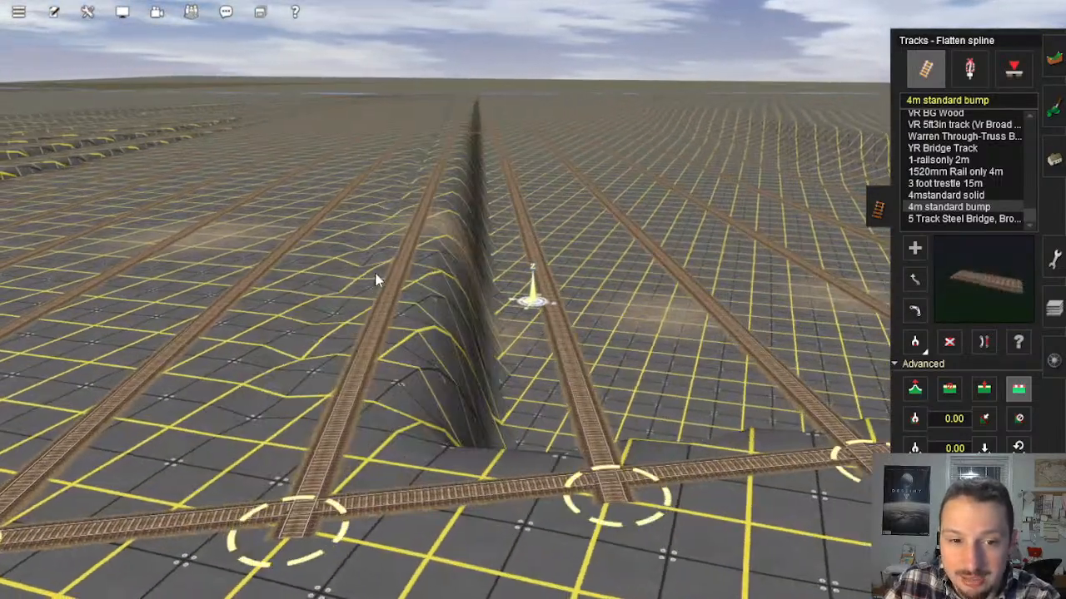
key("Up")
key("Left")
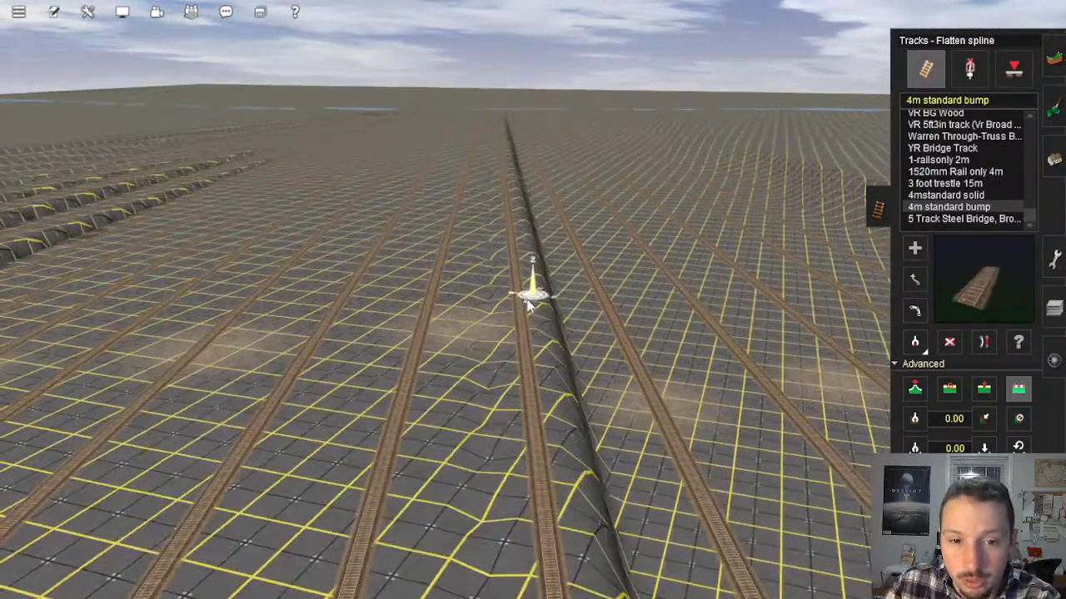
left_click(626, 347)
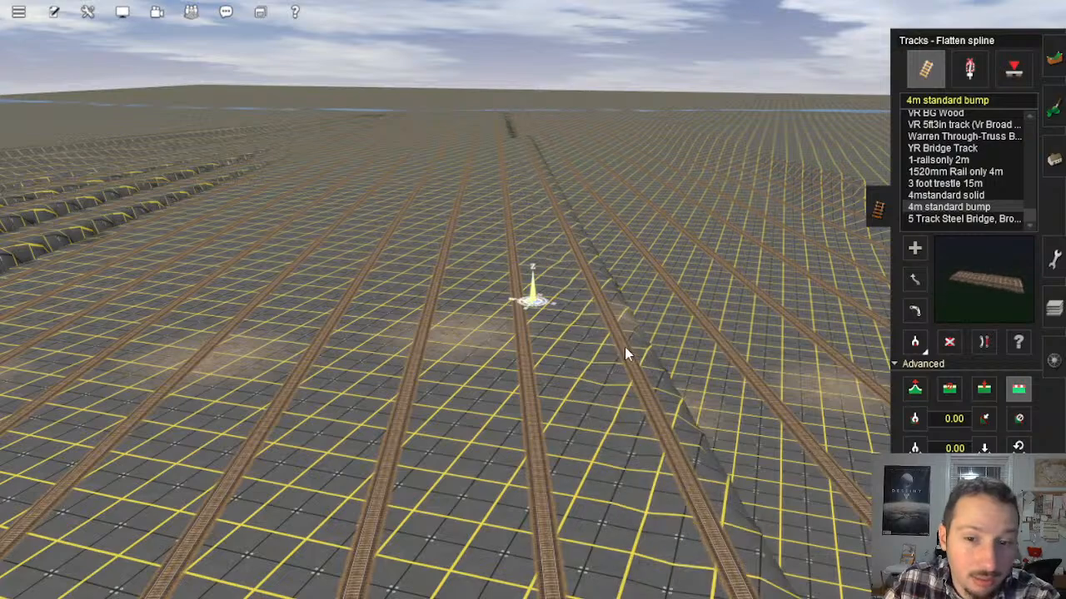
right_click(582, 374)
key("Left")
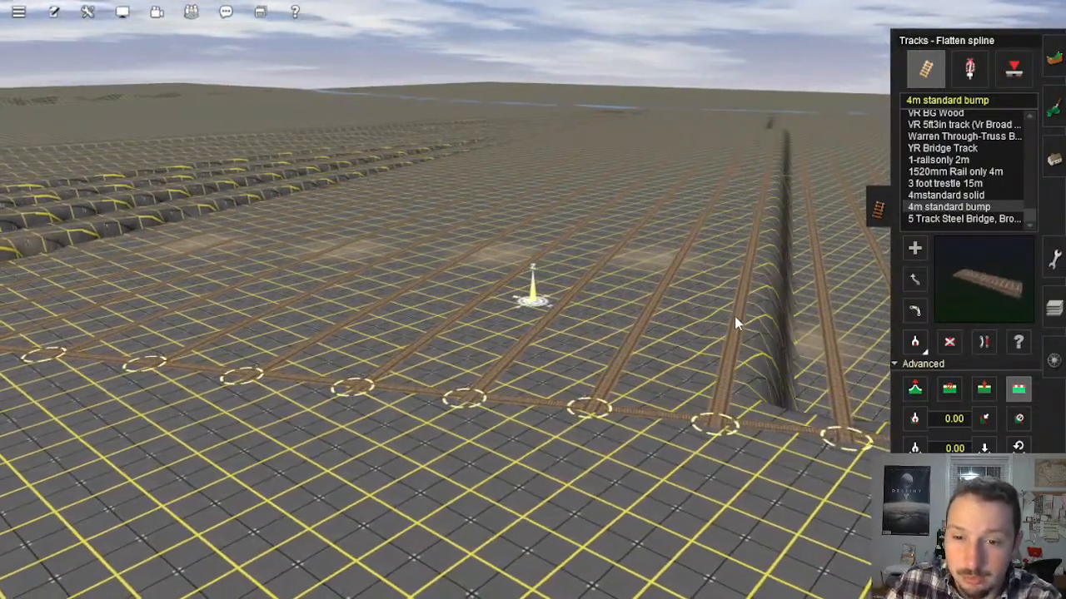
Step: Level the ground again along the track beside the trench, and flatten the terrain along the two tracks just past it
left_click(734, 317)
right_click(734, 316)
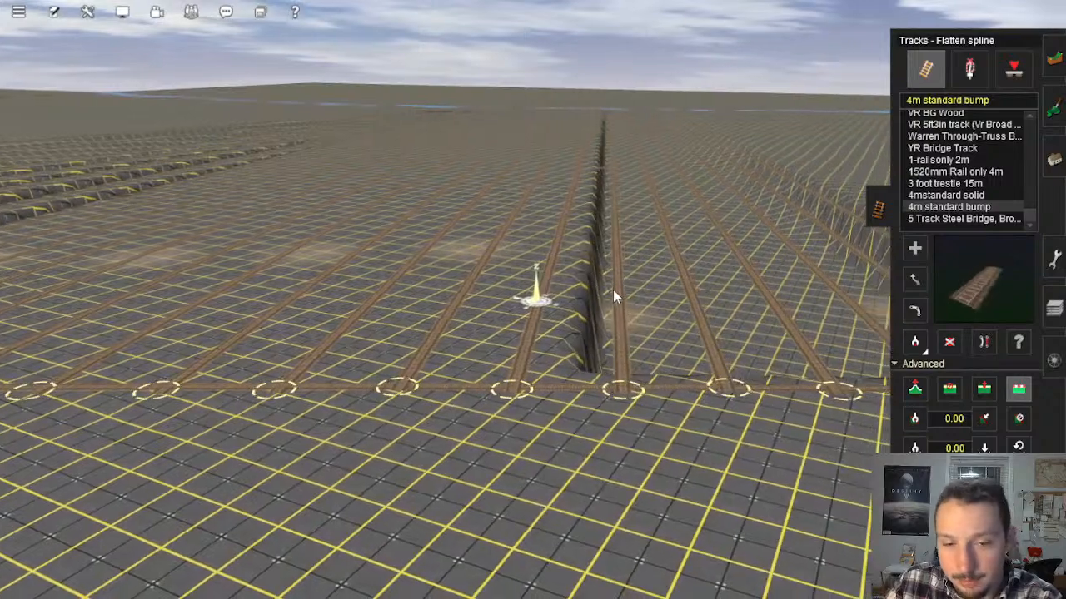
left_click(613, 296)
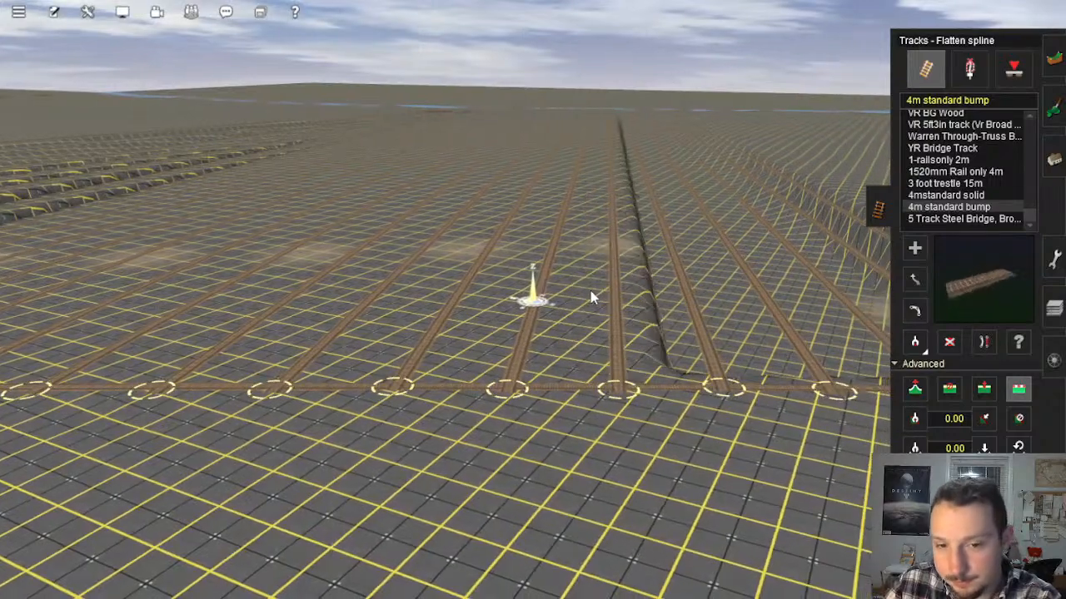
left_click(683, 292)
right_click_drag(683, 291, 586, 298)
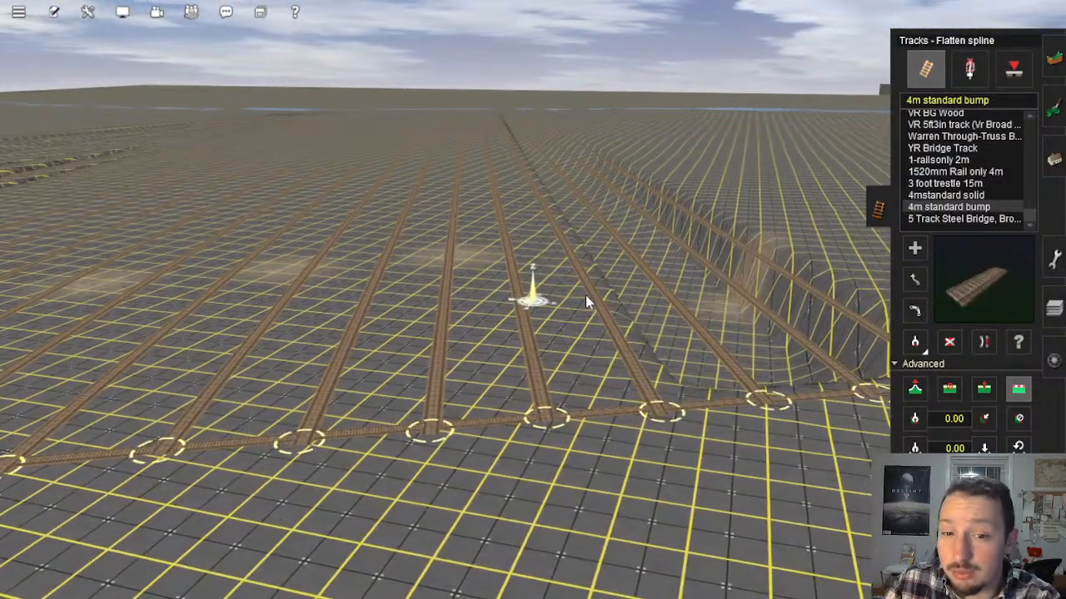
Step: Apply Flatten spline to the following tracks up to the one at the foot of the steep bank
left_click(585, 294)
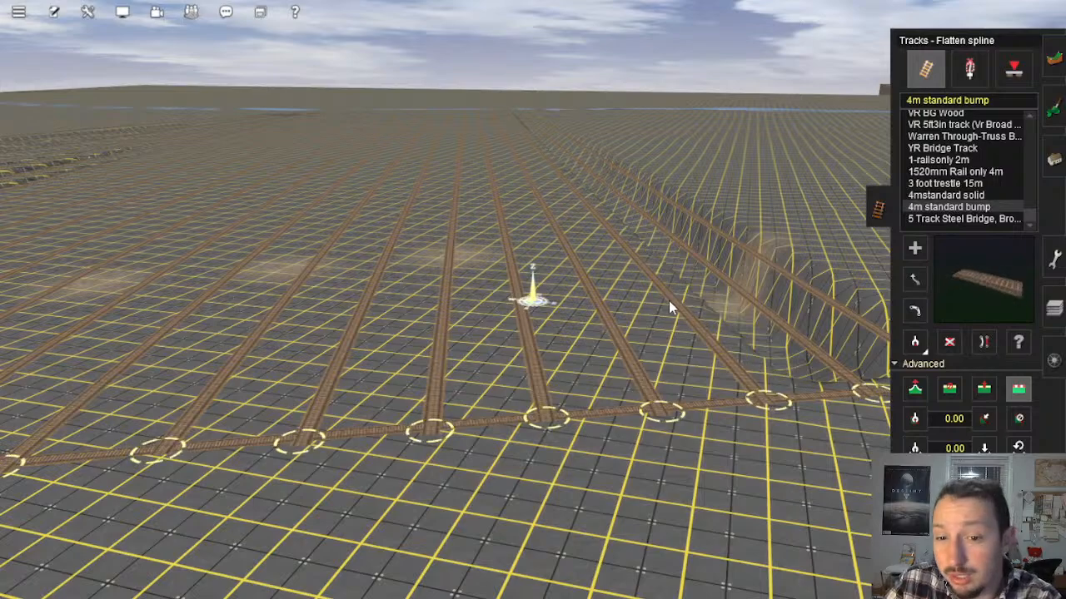
right_click(669, 301)
left_click(570, 294)
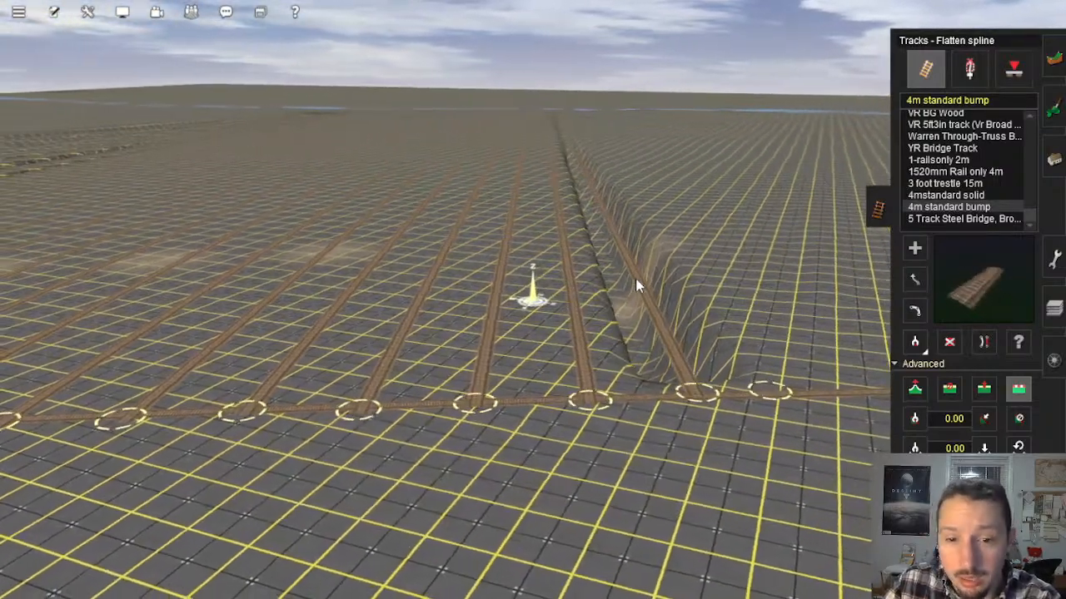
left_click(641, 279)
right_click_drag(643, 278, 845, 260)
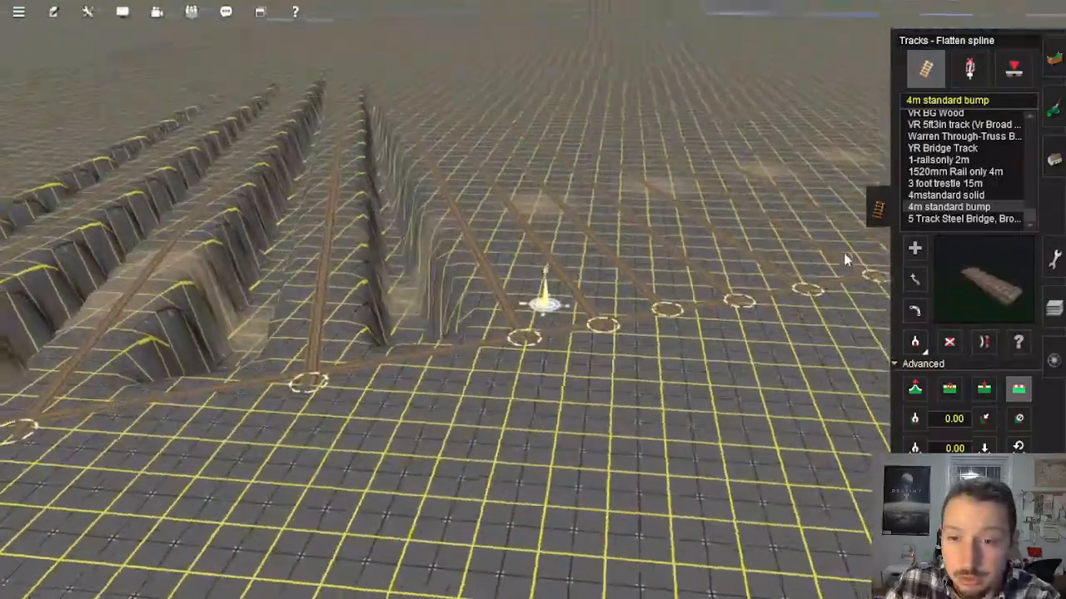
Step: Add 4m standard bump tracks along the first deep trenches between the flattened tracks, starting from the crosswise end track
left_click(915, 247)
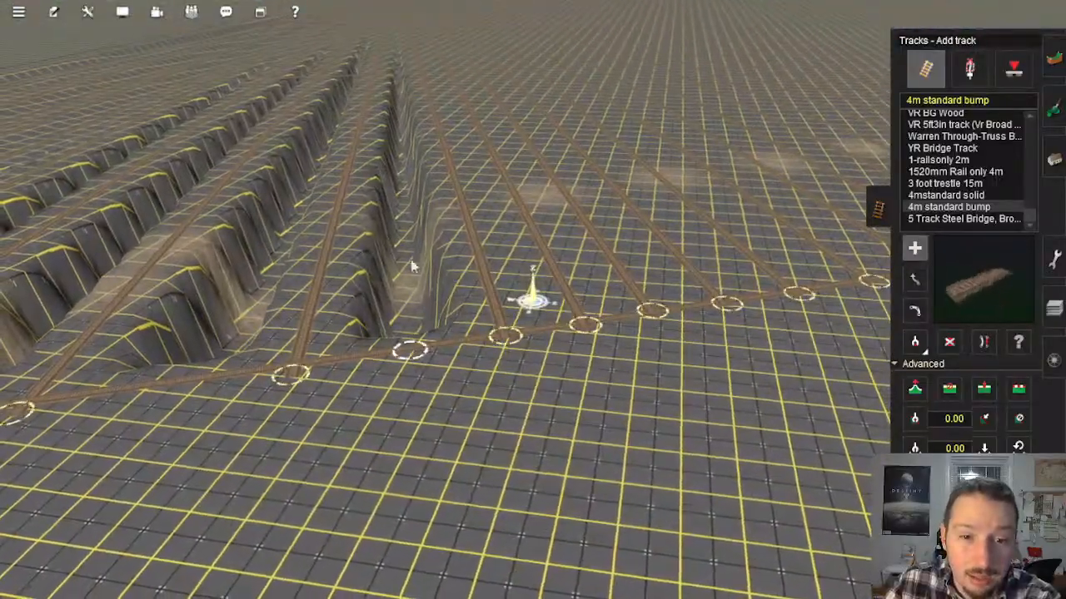
right_click_drag(412, 267, 538, 182)
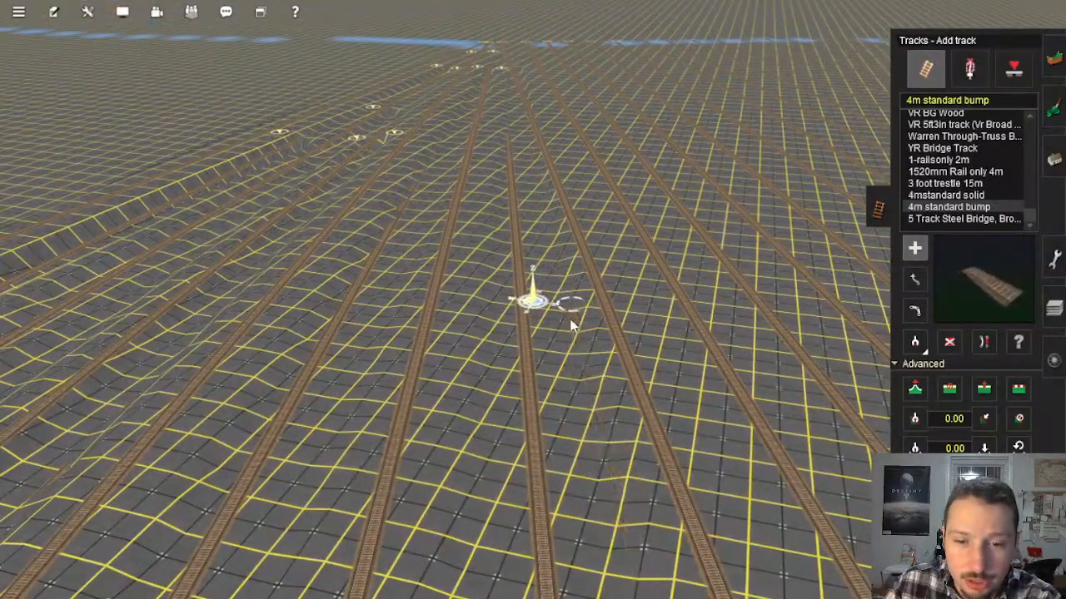
right_click_drag(572, 325, 601, 297)
right_click_drag(591, 316, 541, 343)
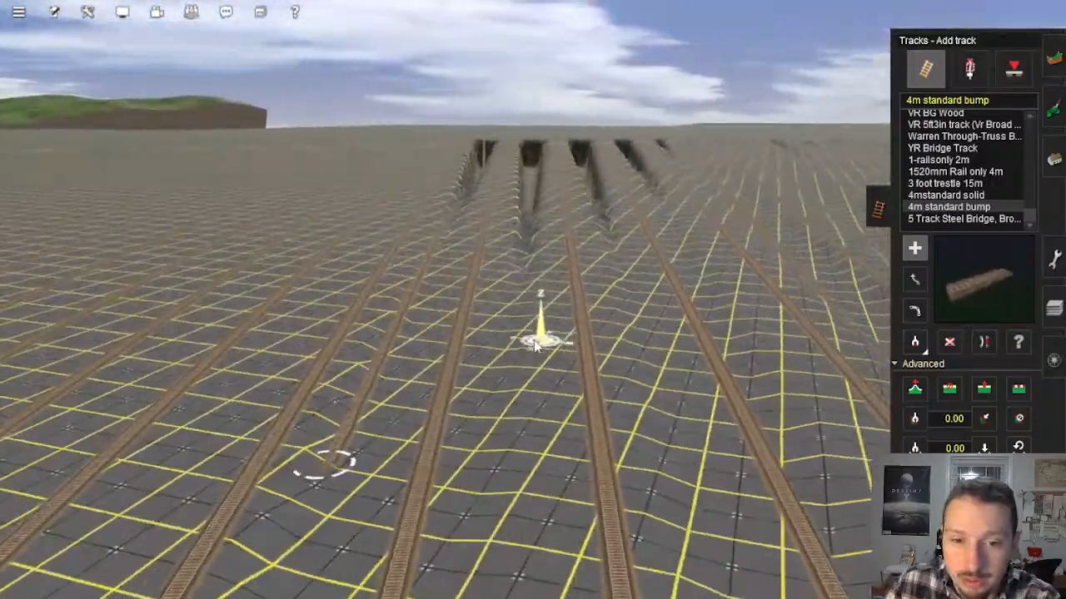
left_click(506, 342)
right_click(509, 202)
right_click_drag(509, 204, 542, 237)
left_click(540, 221)
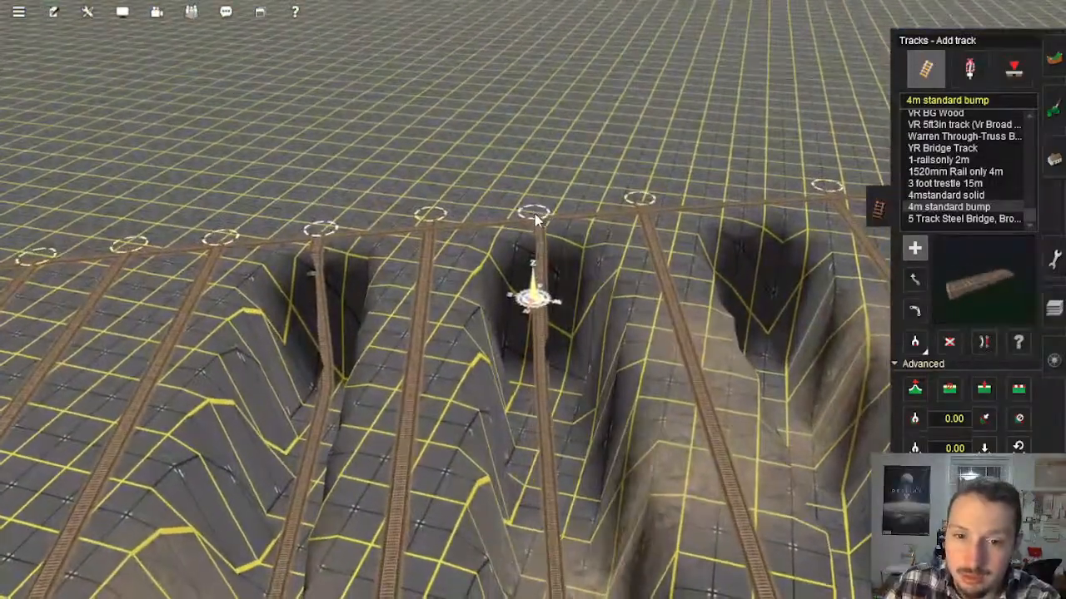
Step: Add further in-between tracks along the remaining deep trenches, running from the crosswise end track out to the smoother terrain
left_click(735, 204)
right_click_drag(856, 422, 557, 225)
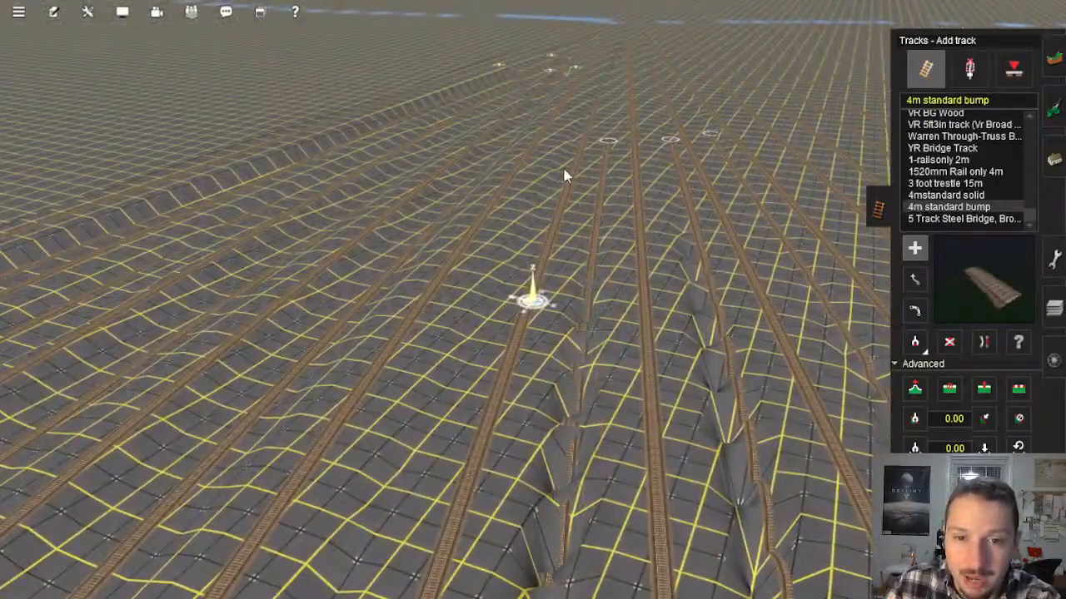
right_click_drag(395, 485, 546, 176)
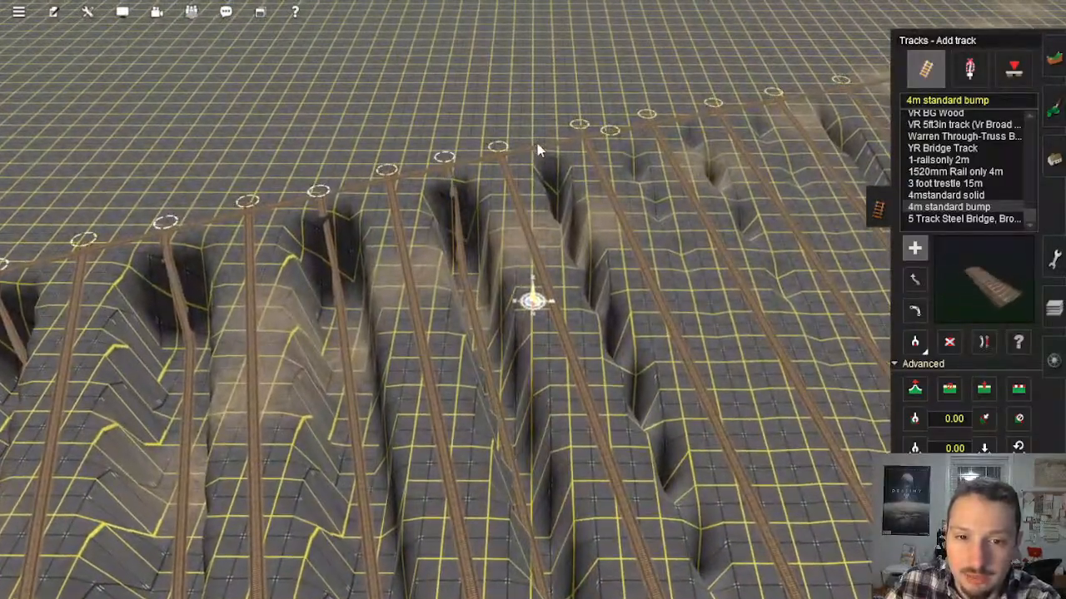
right_click_drag(753, 491, 683, 391)
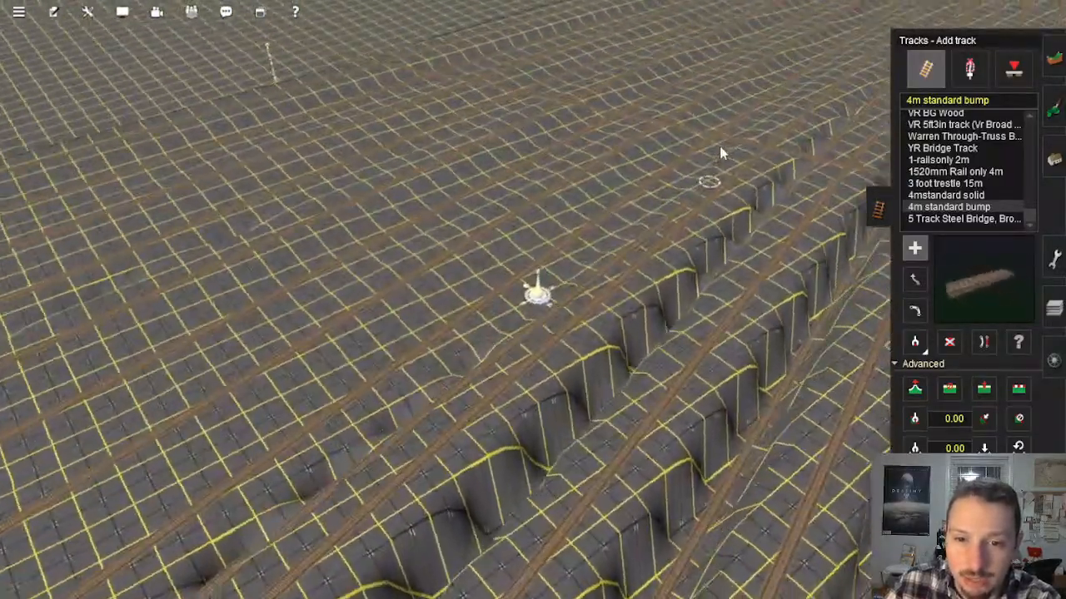
right_click_drag(508, 276, 537, 272)
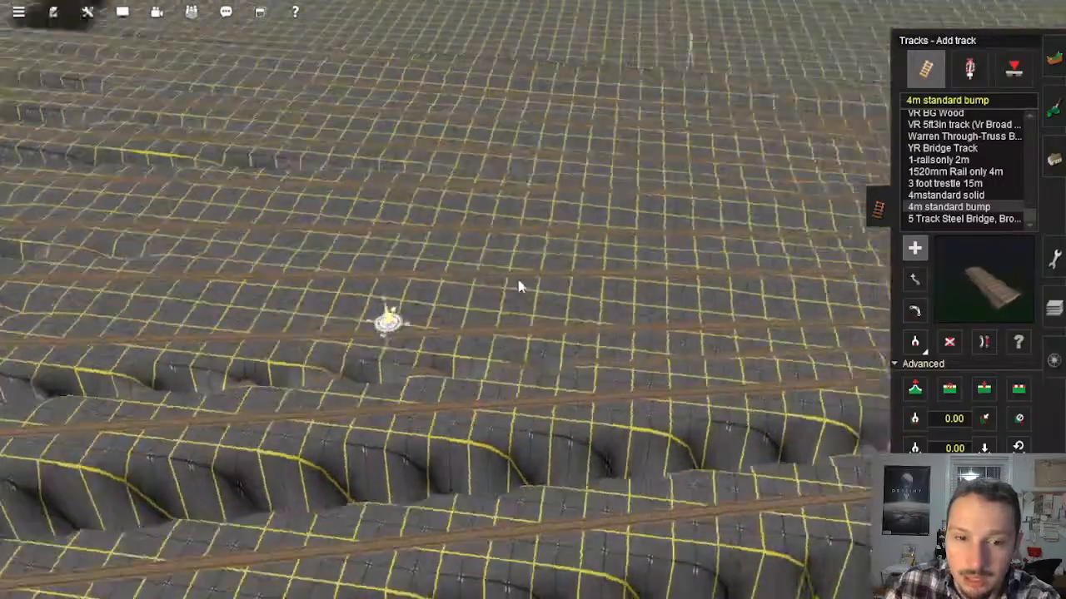
right_click_drag(499, 230, 529, 174)
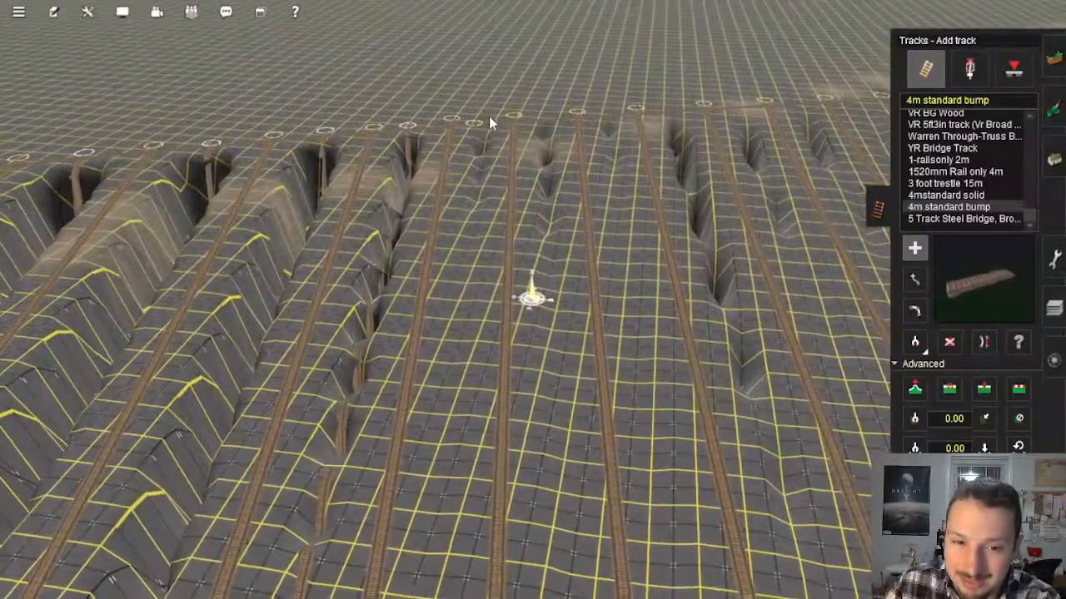
Step: Add two short tracks from the crosswise end track through the neighbouring shallow gaps past the deep trenches
left_click(477, 123)
left_click(458, 293)
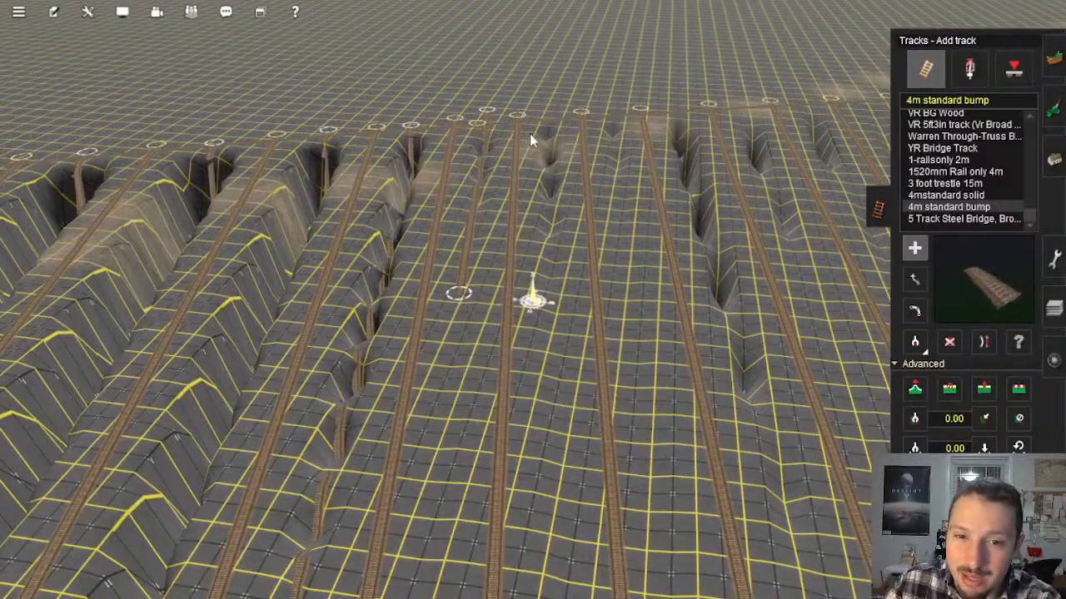
left_click(547, 111)
left_click(551, 346)
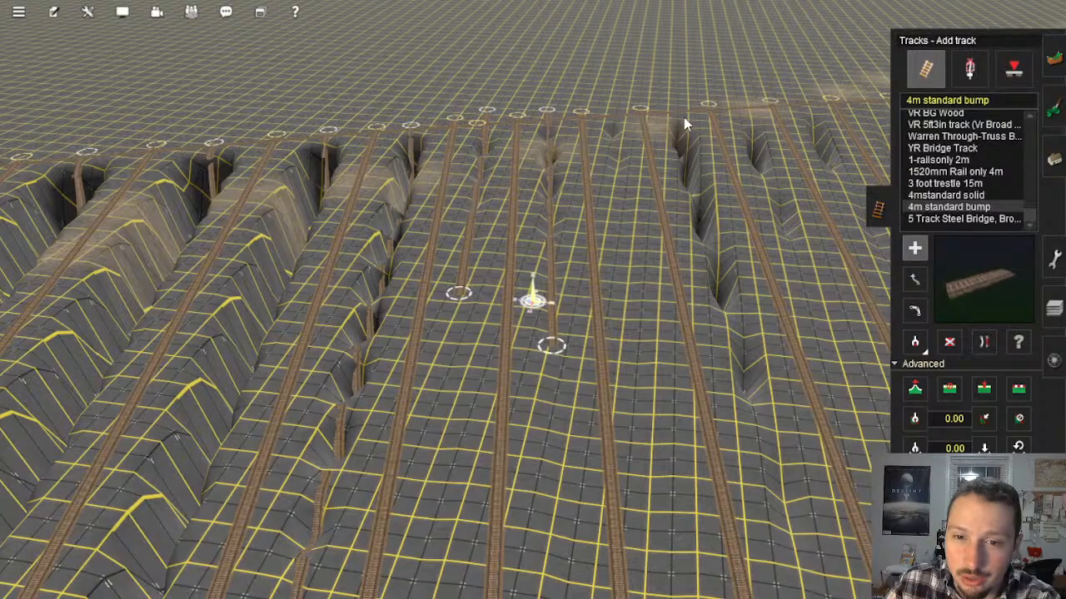
Step: Lay a long track through the long trench farther along the row, plus a short one in the shallower gap before it
left_click(679, 114)
right_click_drag(799, 569, 701, 375)
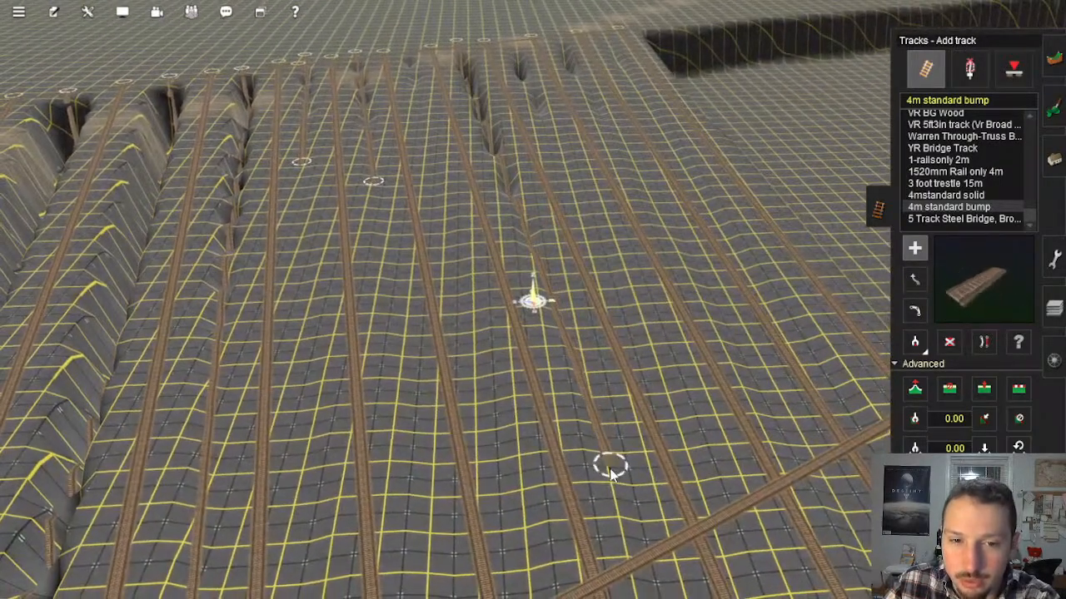
left_click(612, 467)
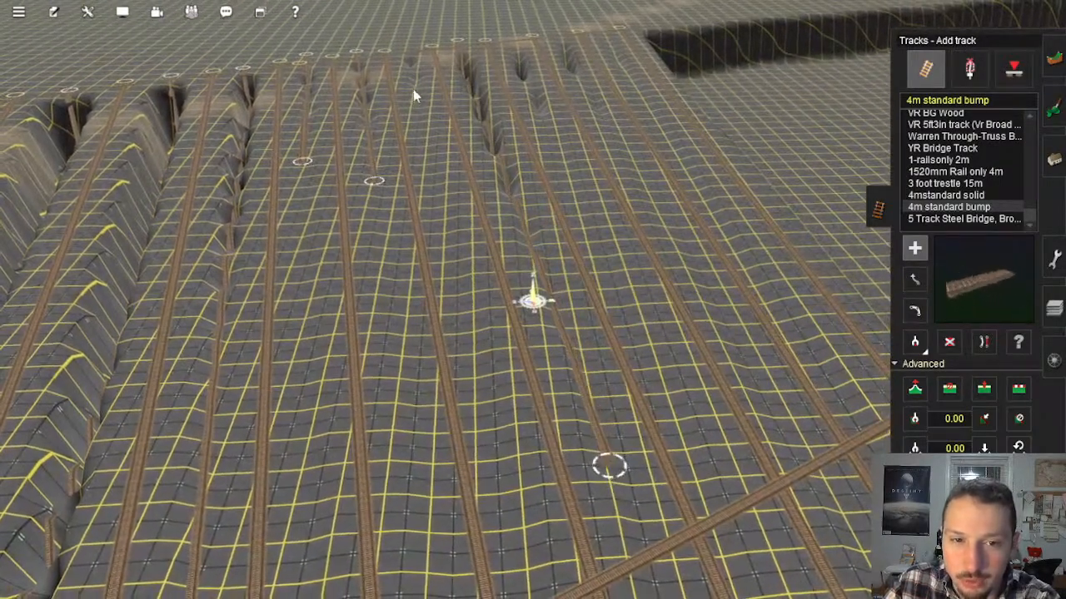
left_click(411, 40)
left_click(435, 155)
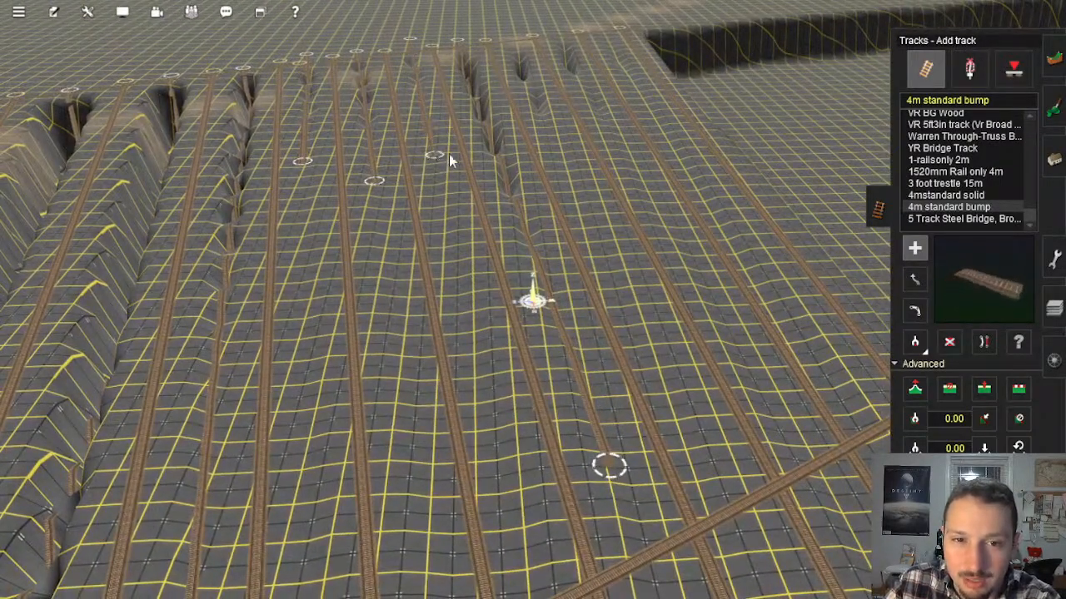
Step: Add two short tracks in the last gaps between the long trench and the large pit
left_click(504, 30)
left_click(570, 181)
left_click(554, 29)
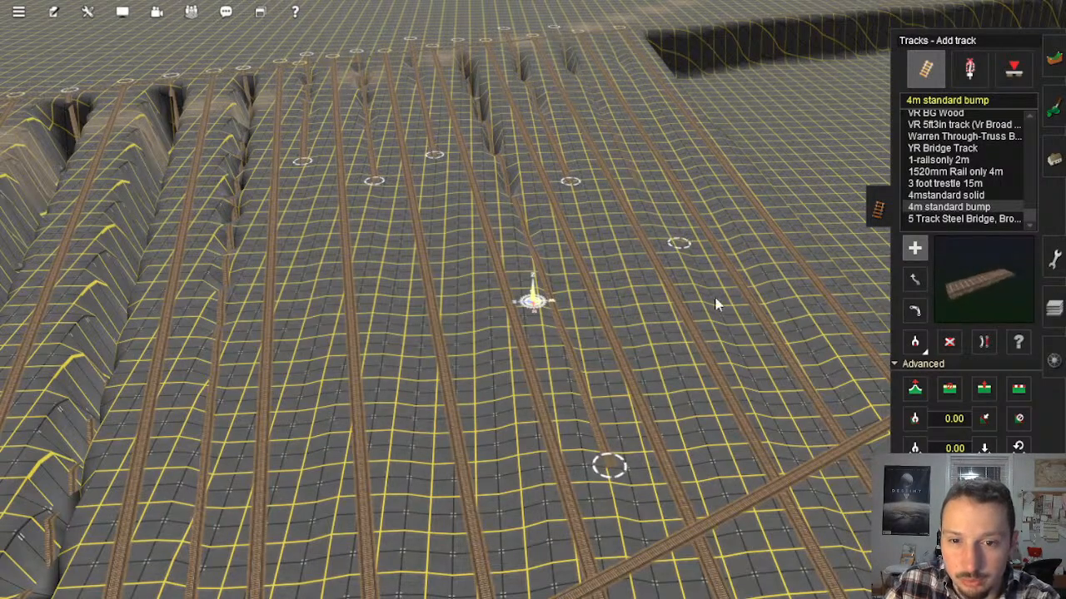
left_click(725, 313)
right_click(729, 325)
Step: Raise the loose end point of the long in-between track by about 0.3 m with Adjust spline height
key("Down")
key("Right")
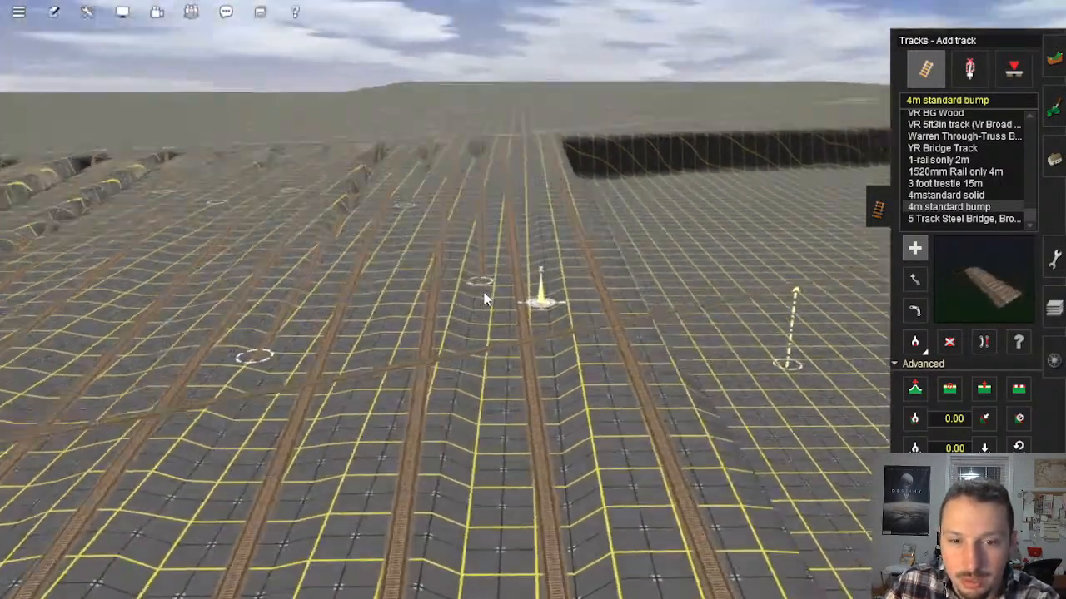
key("Down")
key("Up")
right_click_drag(500, 367, 479, 268)
key("Up")
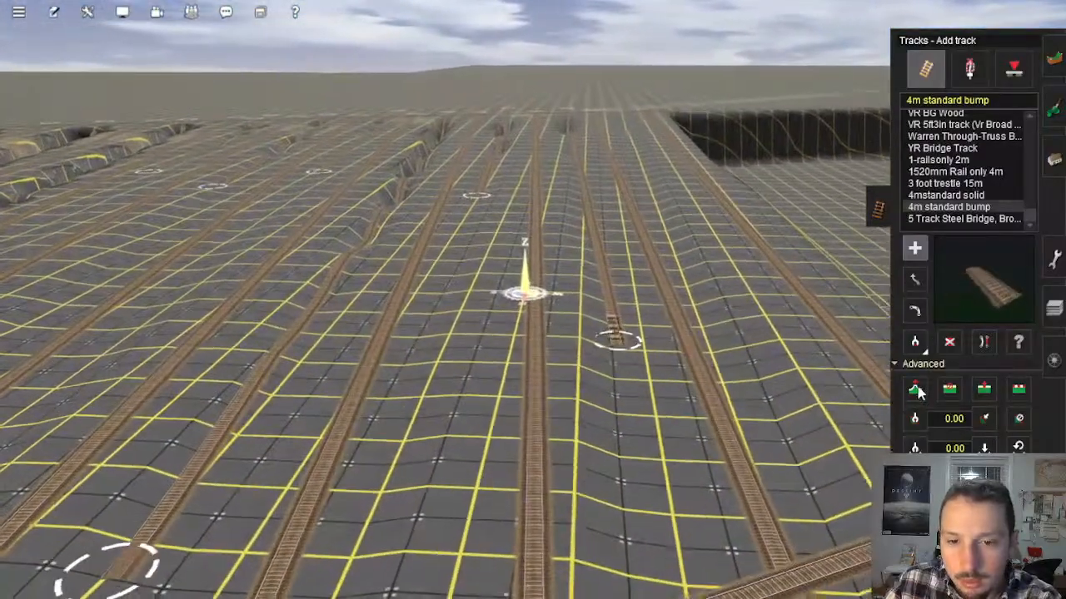
left_click(915, 389)
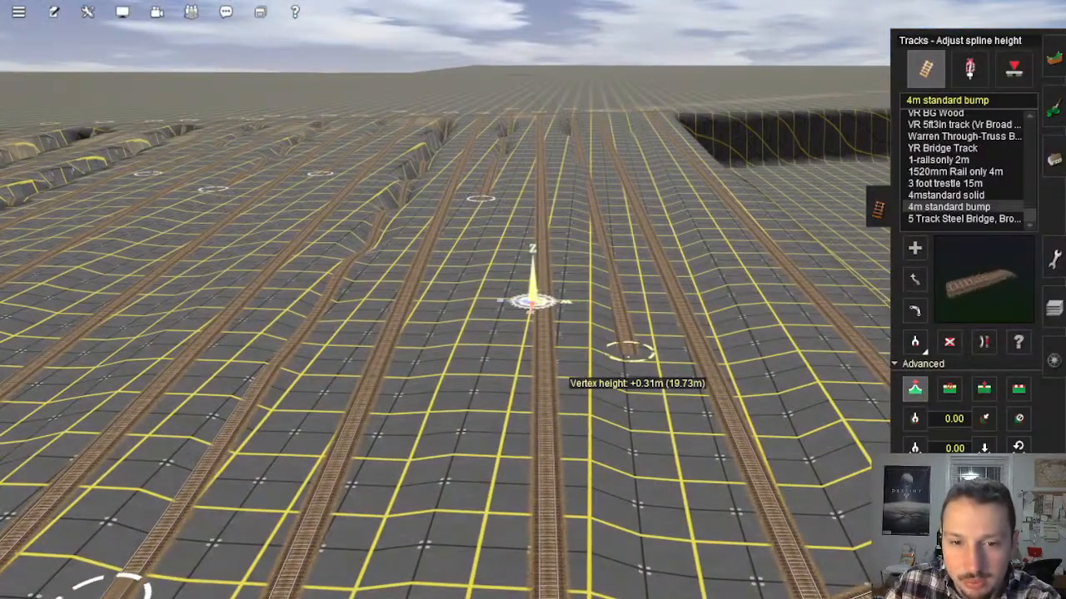
left_click_drag(629, 353, 629, 331)
Step: Inspect the in-between tracks, their loose end points and the remaining trenches across the whole row
right_click(522, 388)
key("Left")
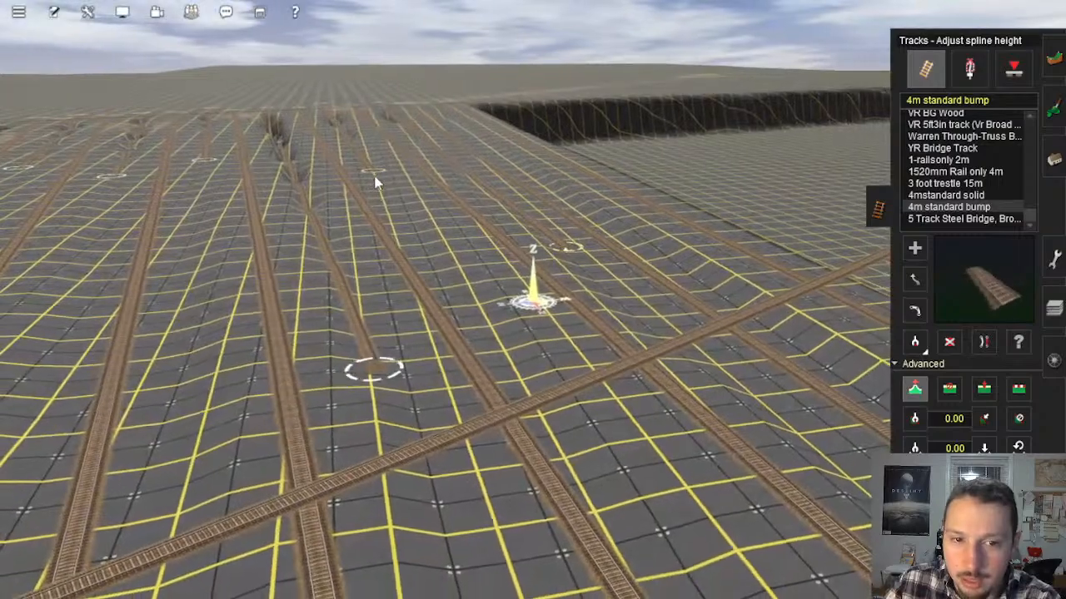
right_click_drag(336, 353, 504, 186)
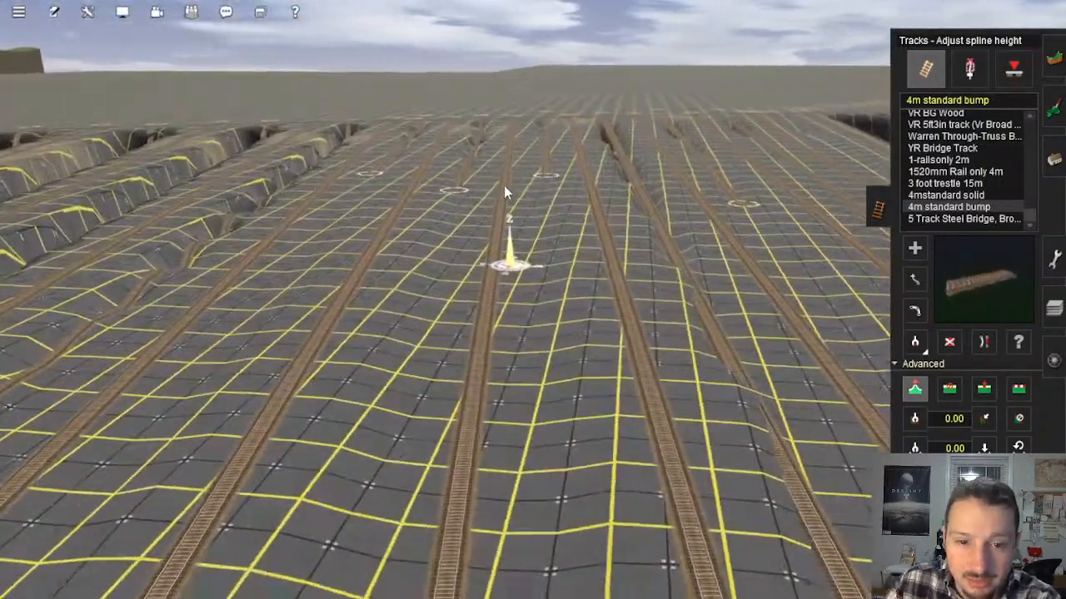
right_click(437, 239)
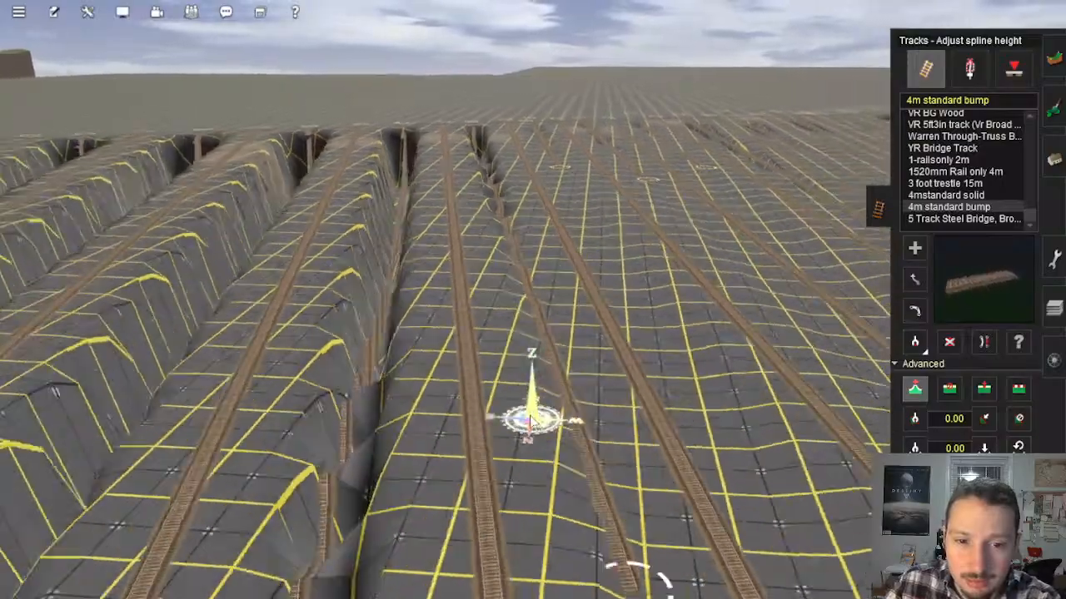
right_click_drag(533, 423, 583, 279)
right_click(478, 397)
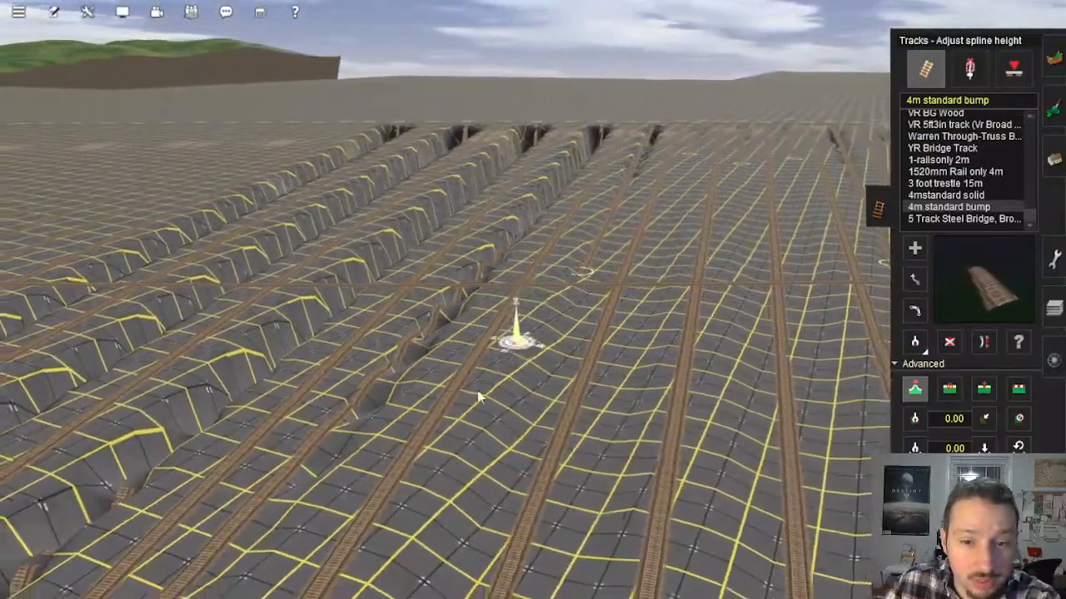
key("Right")
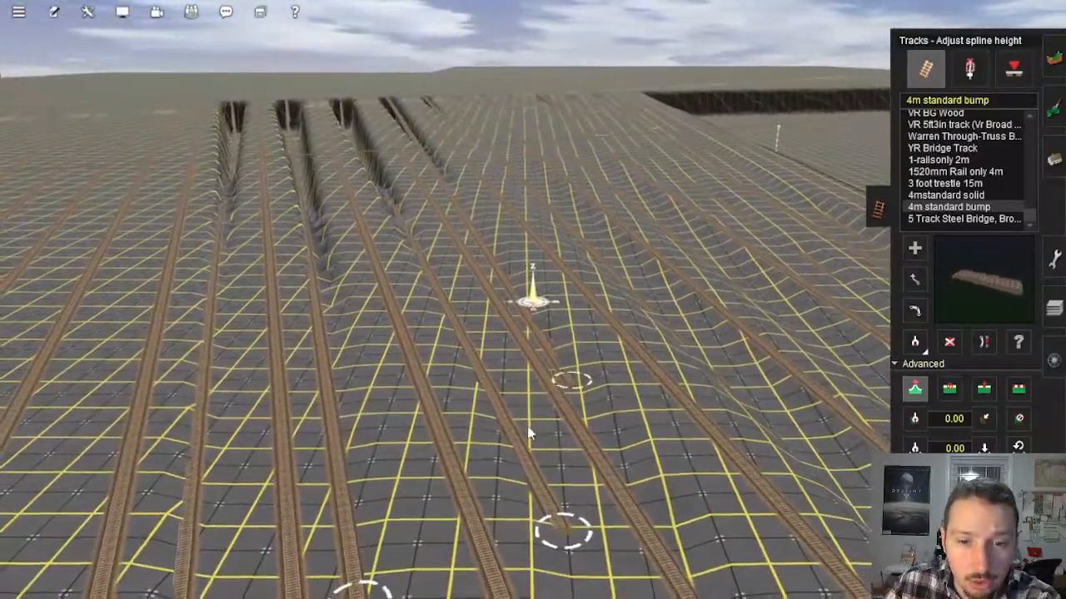
right_click(528, 490)
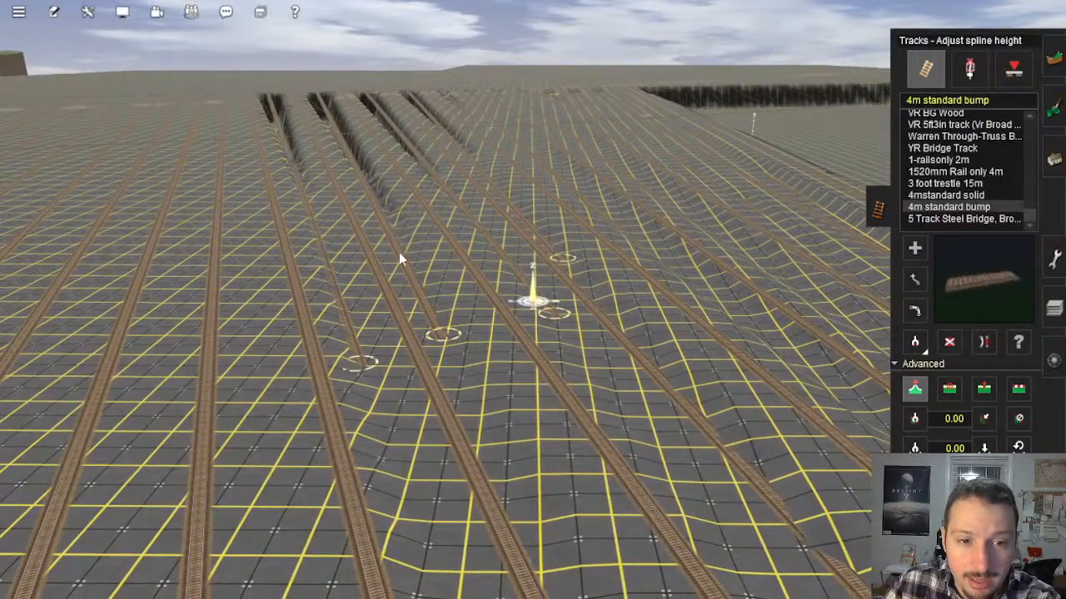
right_click(399, 252)
right_click(545, 264)
right_click(572, 447)
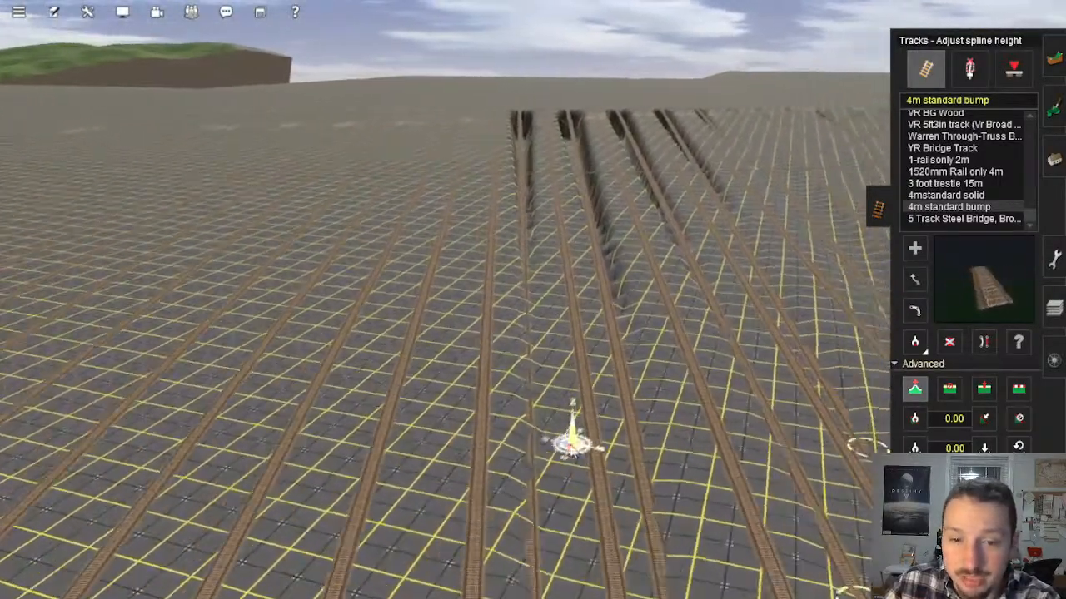
Step: Flatten the terrain along the in-between tracks at the near end of the row with Flatten spline
key("Left")
key("Up")
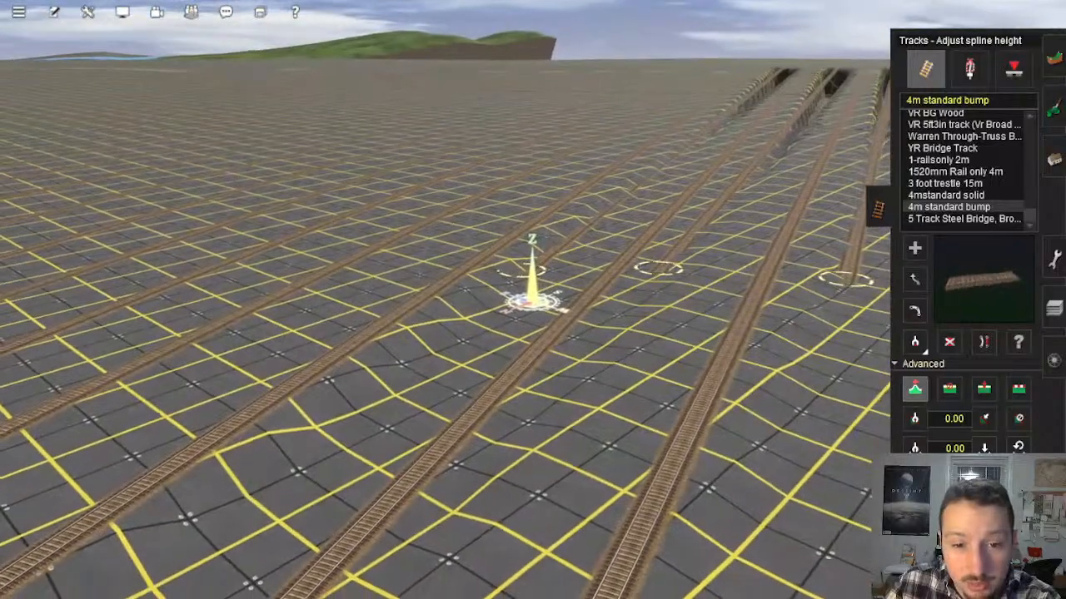
right_click(657, 241)
key("Right")
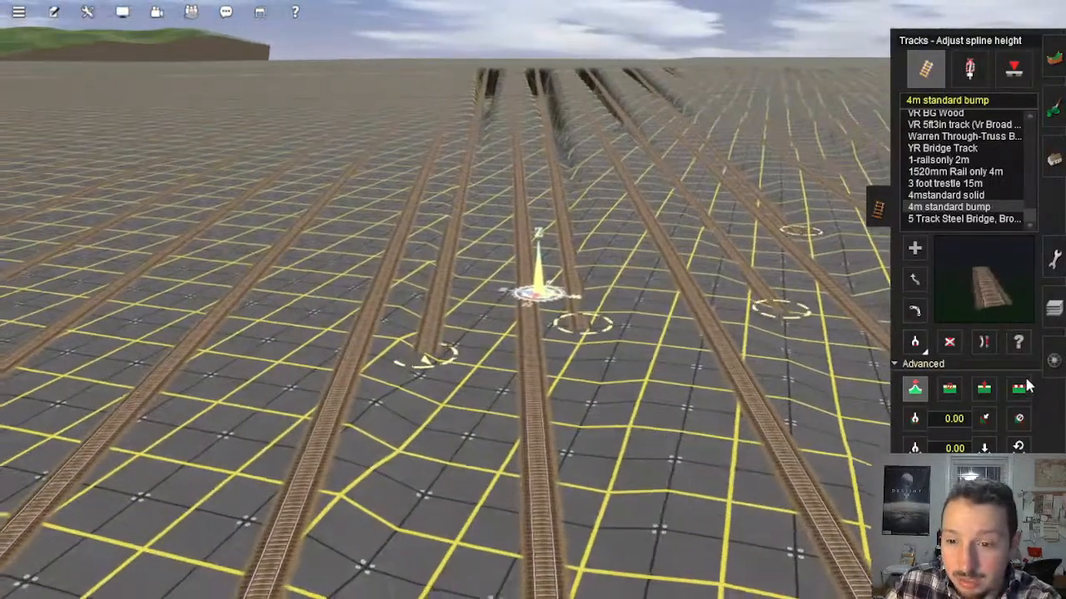
left_click(1018, 388)
left_click(543, 190)
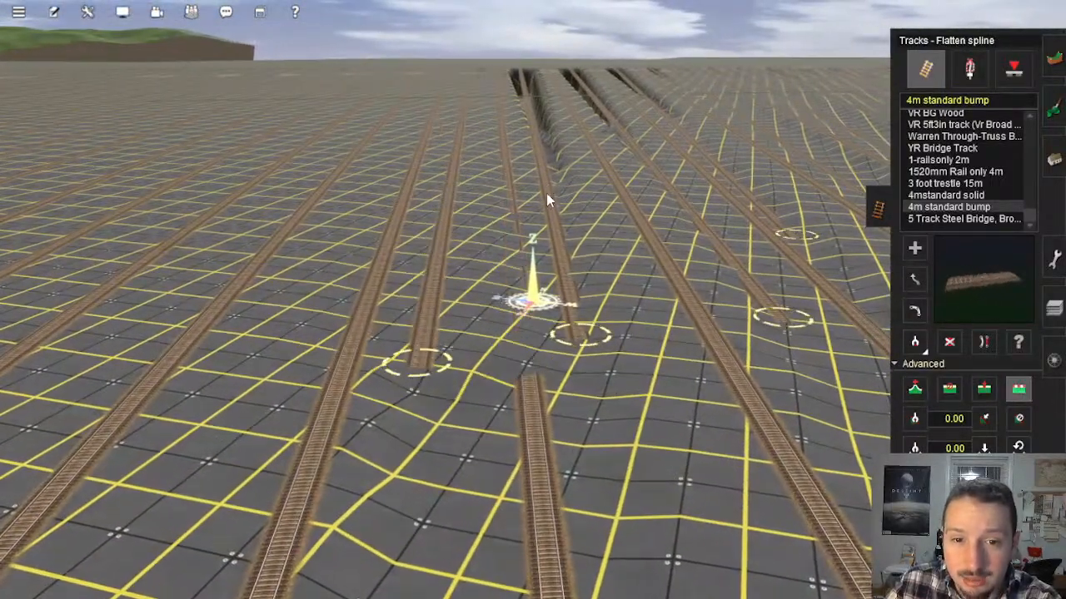
left_click(546, 195)
right_click(628, 193)
left_click(561, 235)
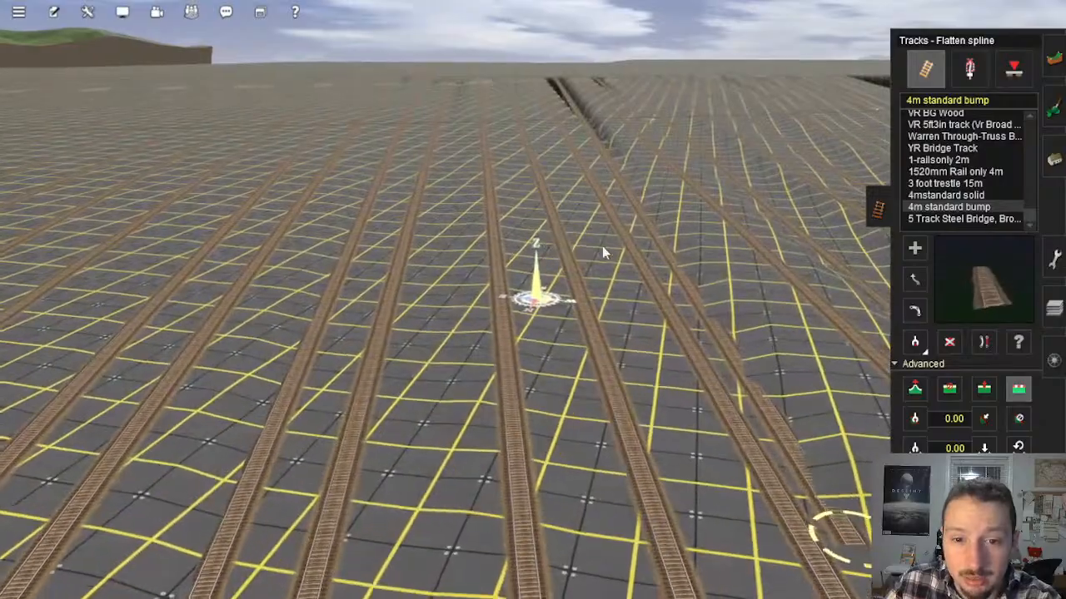
left_click(638, 212)
right_click(630, 219)
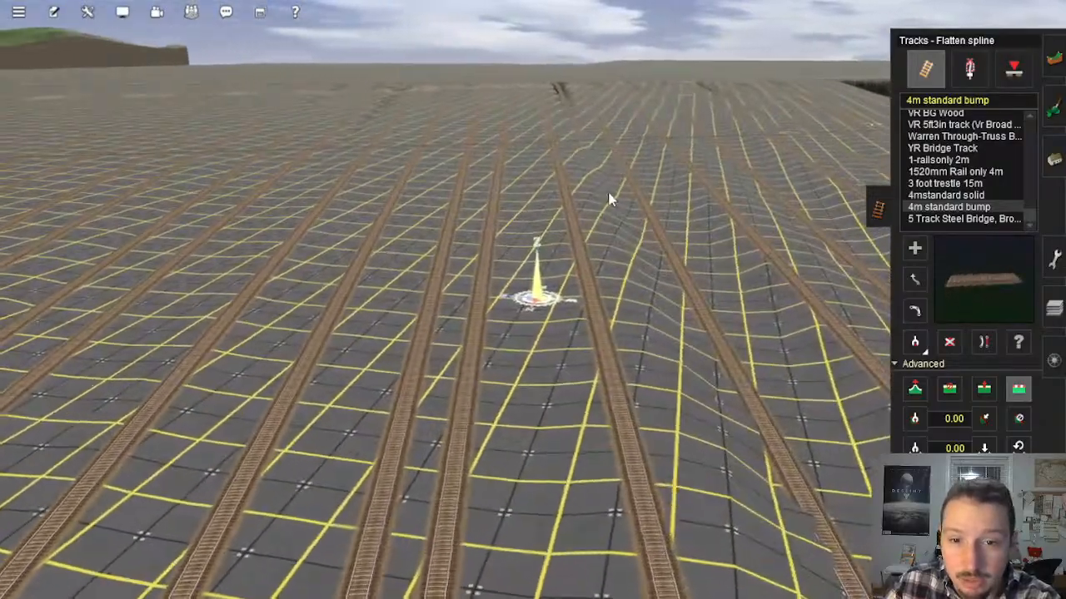
Step: Flatten the terrain along the in-between tracks in the gaps at the opposite end of the row
right_click(610, 200)
key("Down")
key("Up")
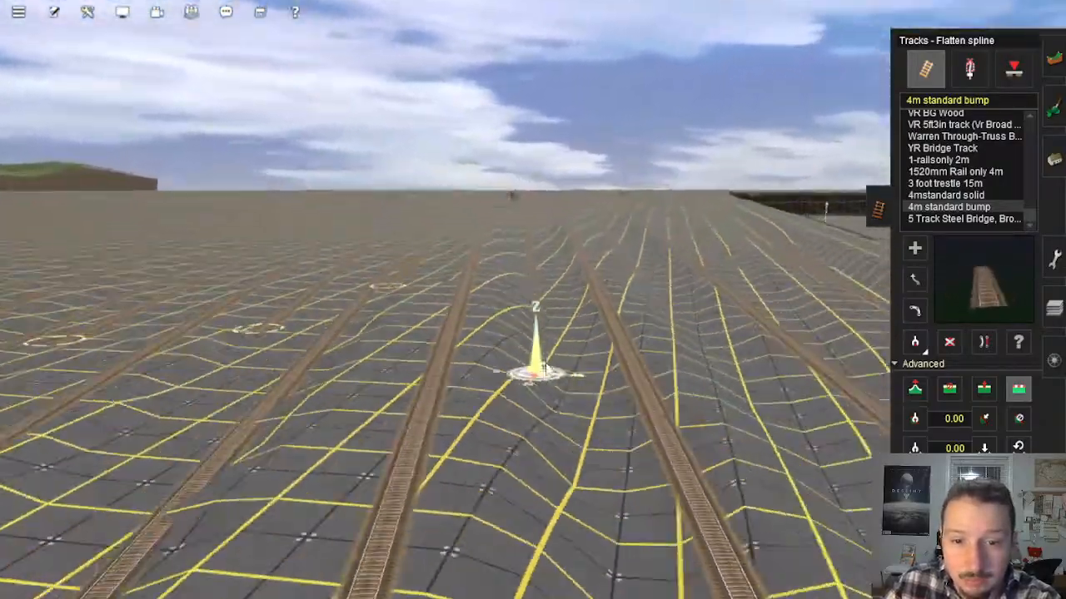
right_click_drag(545, 368, 490, 259)
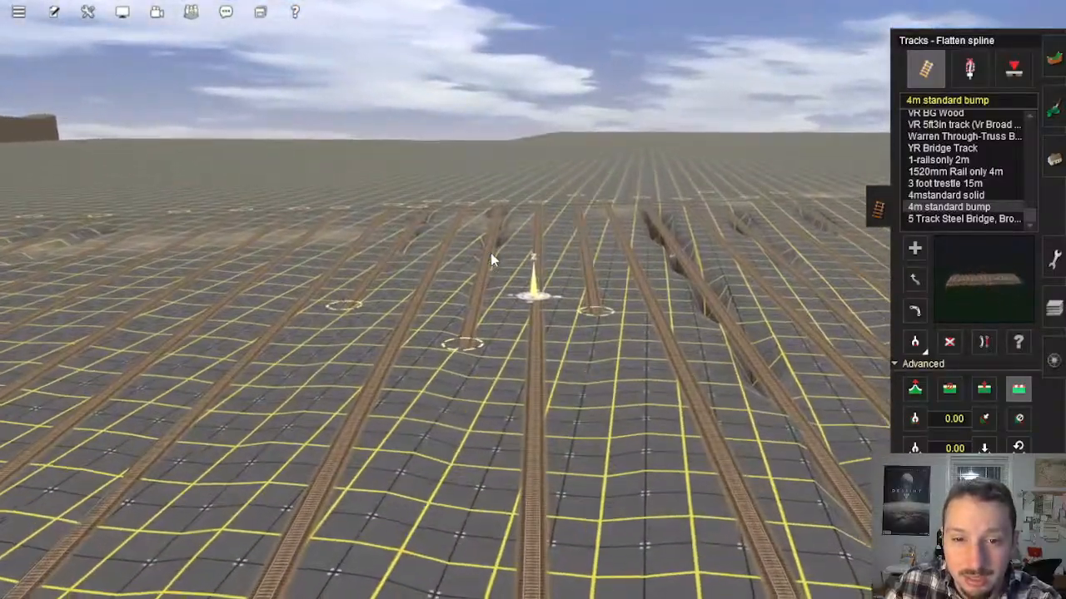
left_click(479, 261)
left_click(391, 263)
right_click(457, 253)
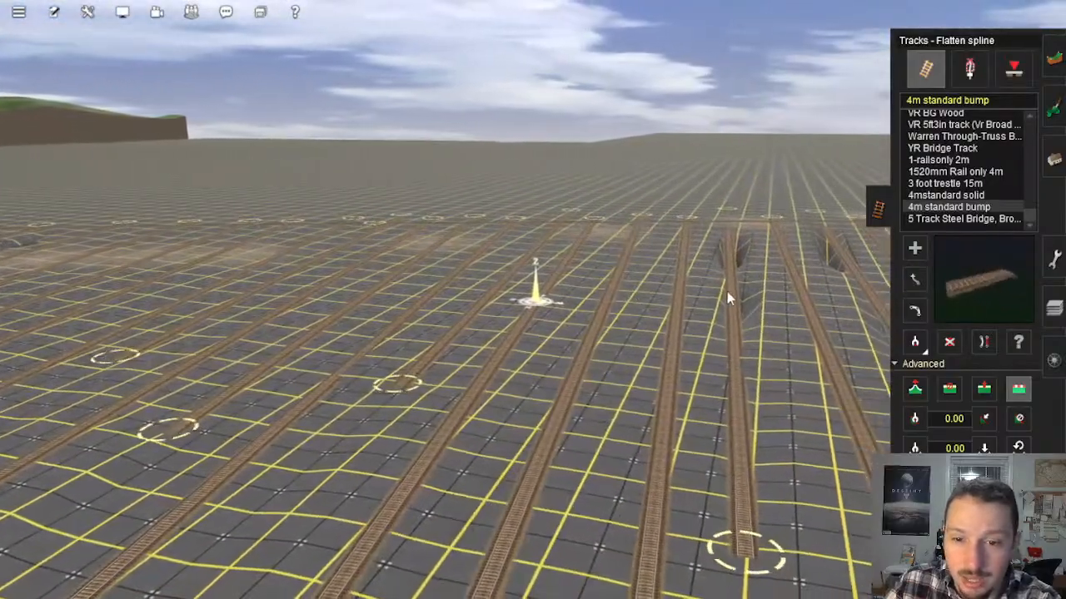
Step: Delete the parallel and in-between tracks across the filled ground, keeping the outermost track beside the pit and the crossing track
right_click(726, 291)
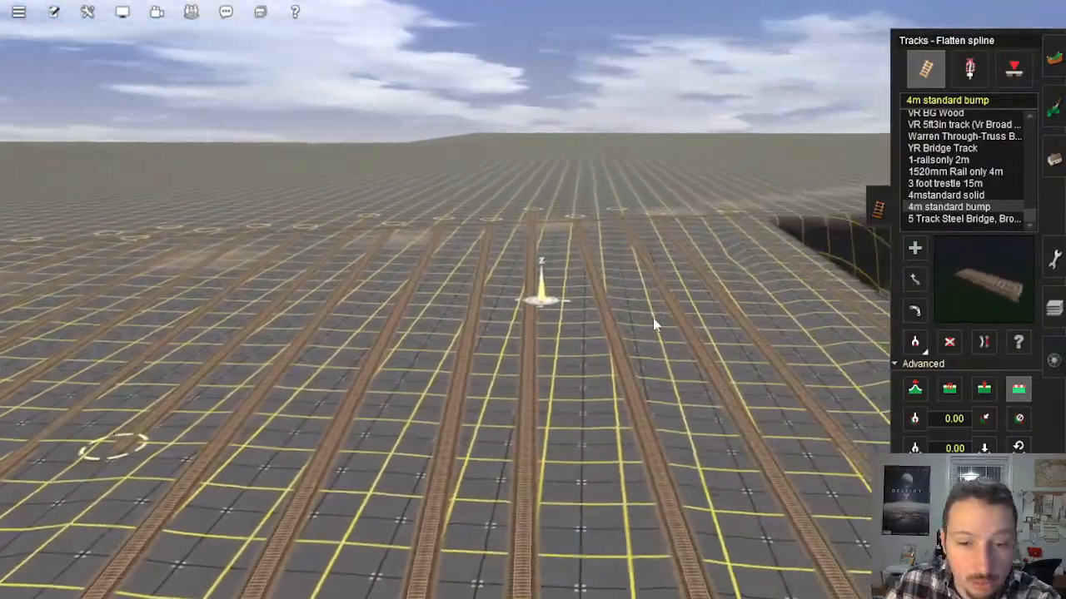
right_click(658, 308)
middle_click_drag(658, 308, 931, 294)
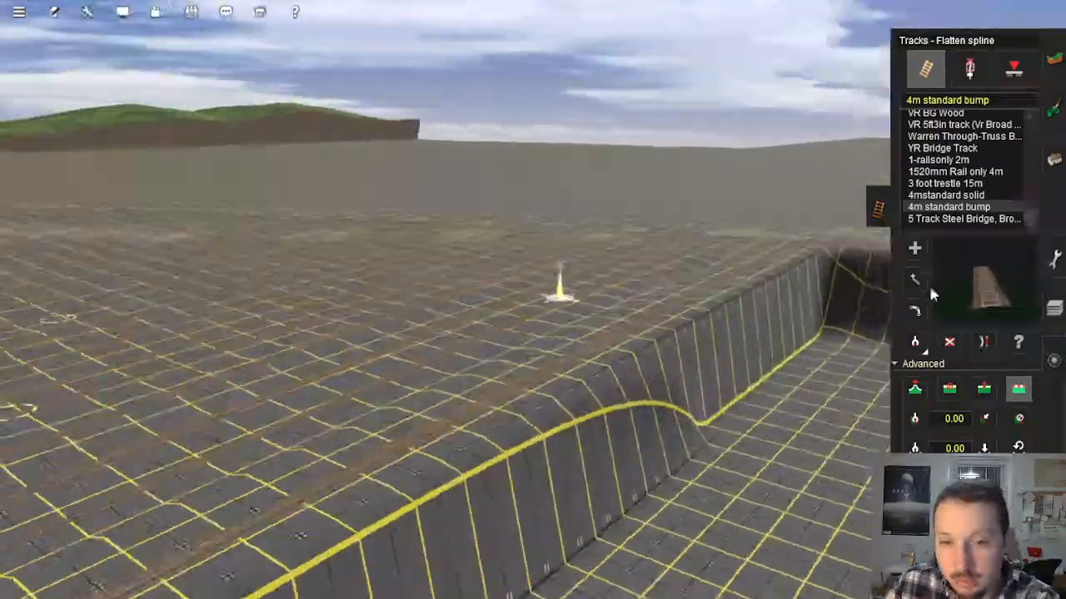
key("Left")
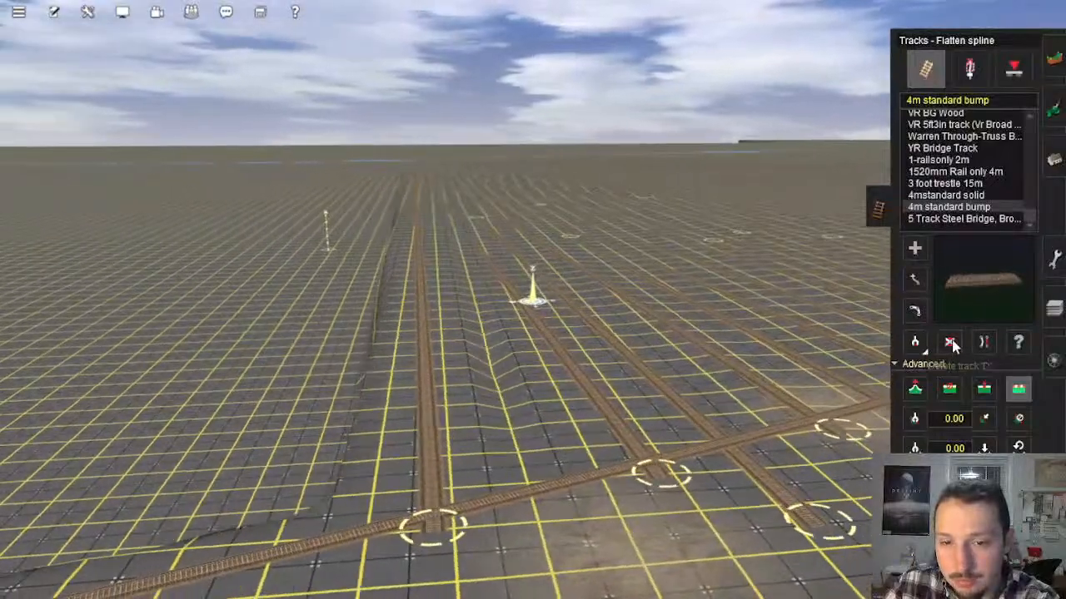
left_click(952, 344)
left_click(556, 320)
left_click(597, 313)
left_click(648, 301)
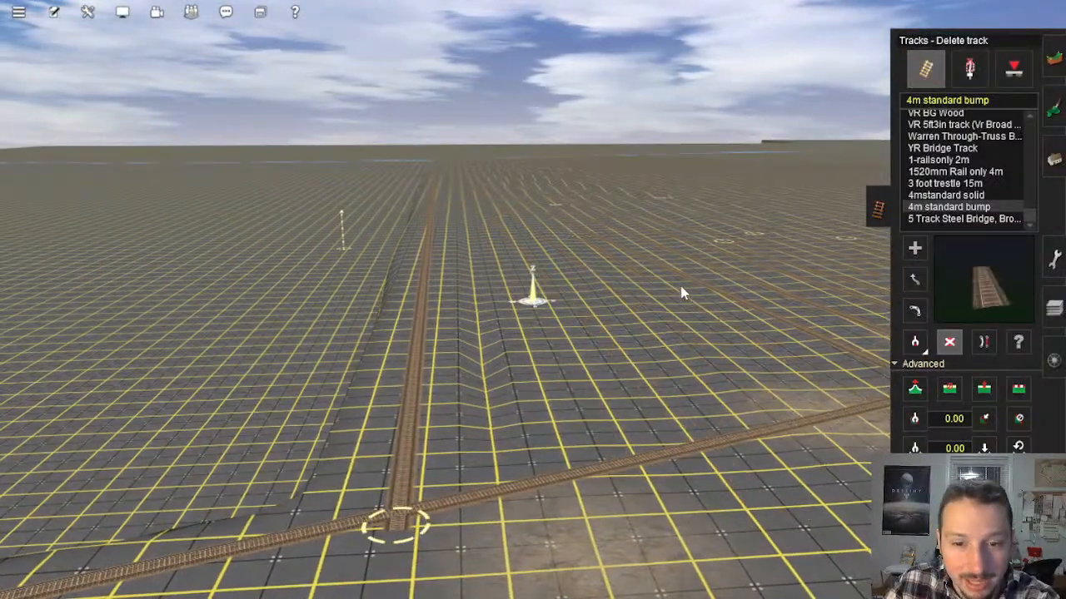
left_click(693, 282)
left_click(740, 261)
left_click(764, 242)
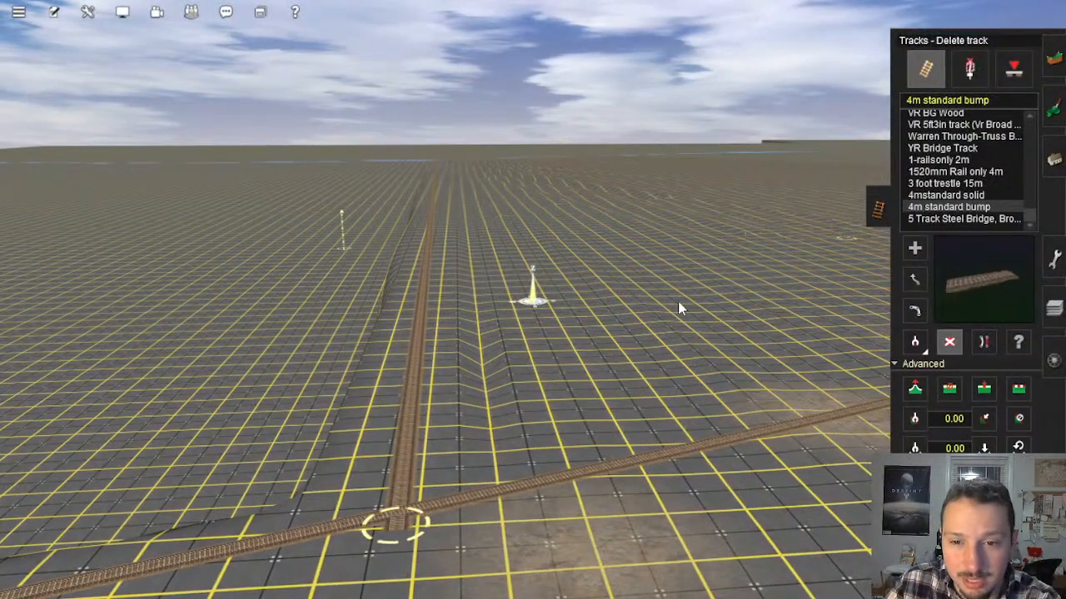
Step: Delete the leftover parallel tracks at the far side of the row
right_click_drag(658, 303, 607, 224)
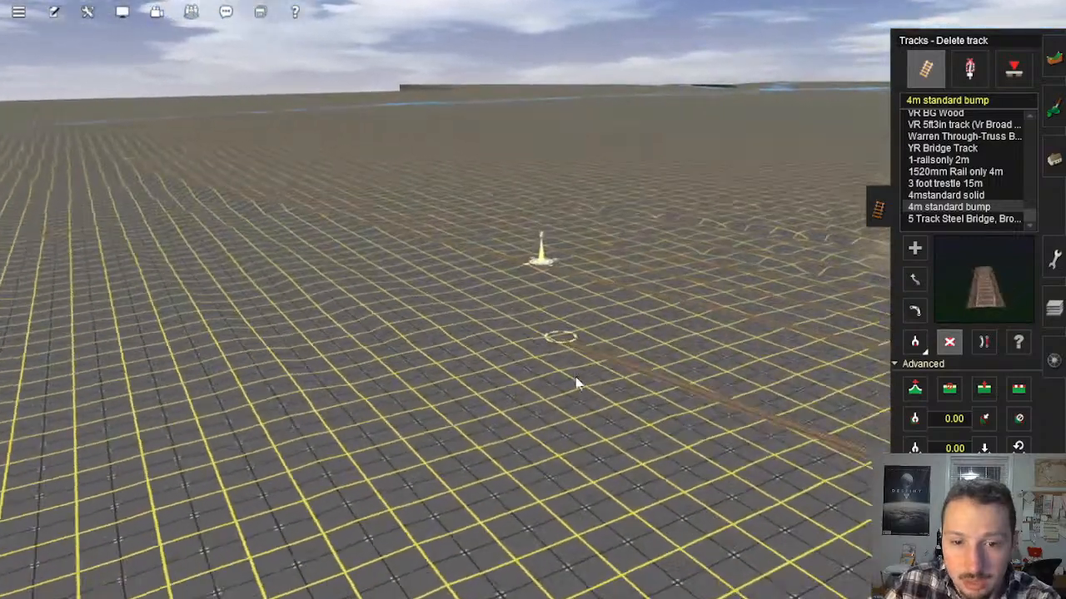
left_click(700, 467)
left_click(704, 365)
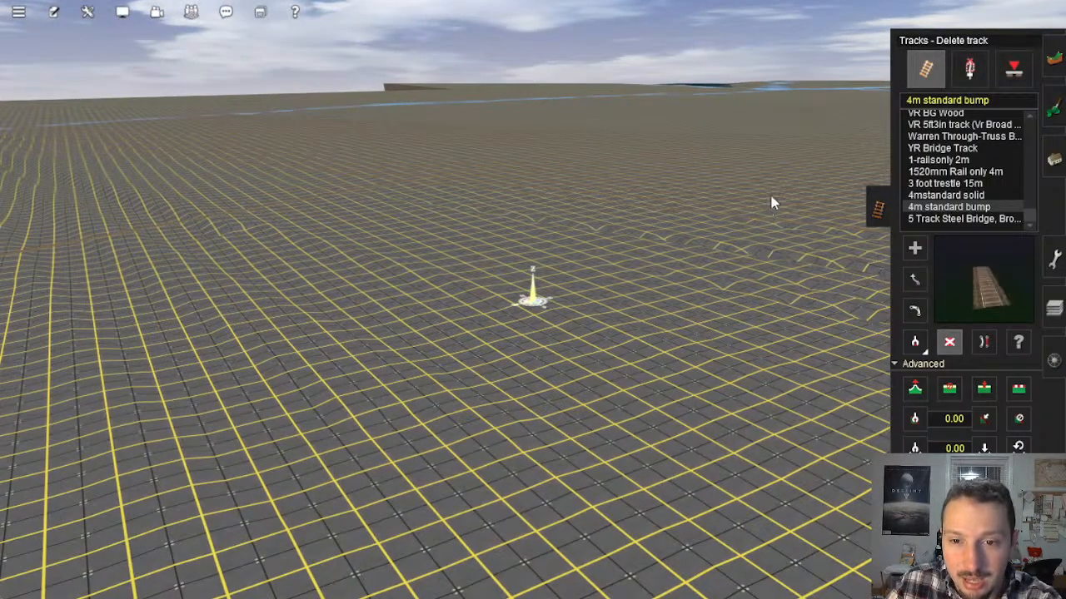
Step: Level the dips around the dirt patches with the topology Plateau tool, using a higher sensitivity
right_click_drag(694, 224, 541, 241)
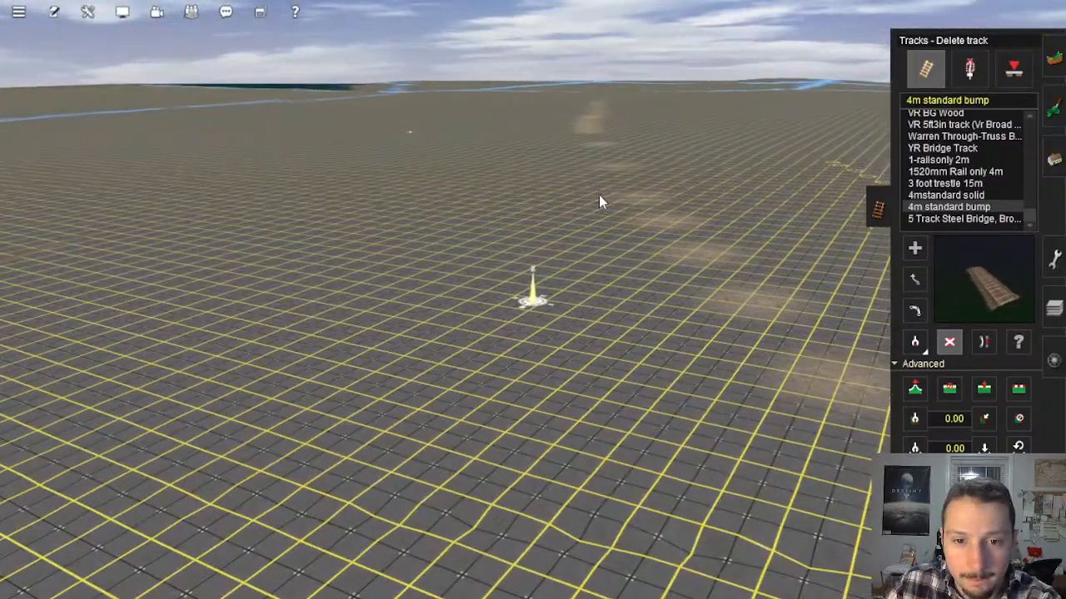
right_click_drag(602, 172, 608, 225)
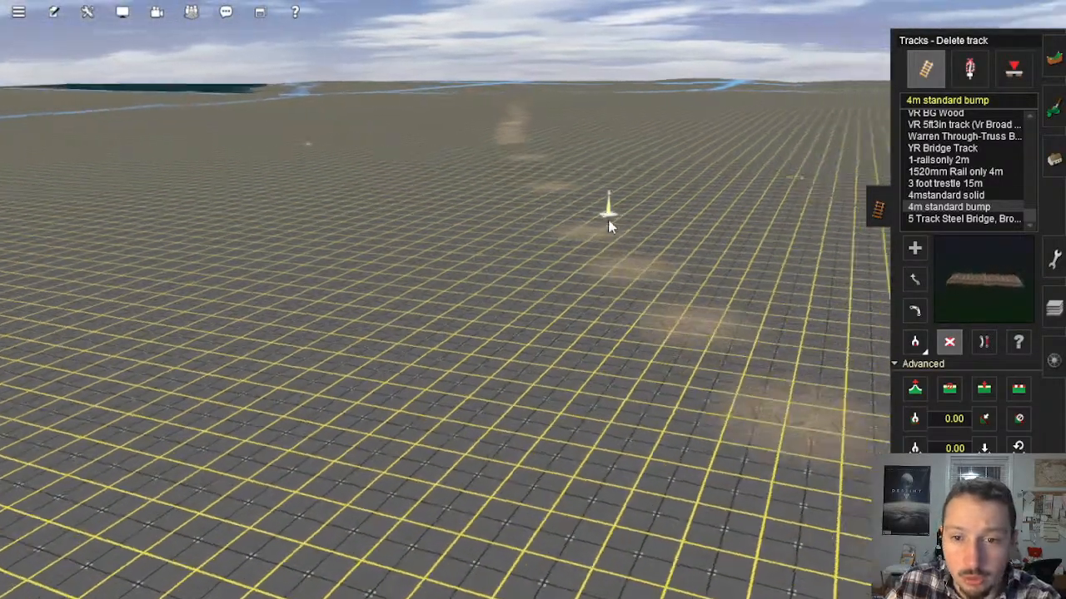
key("Right")
right_click(647, 322)
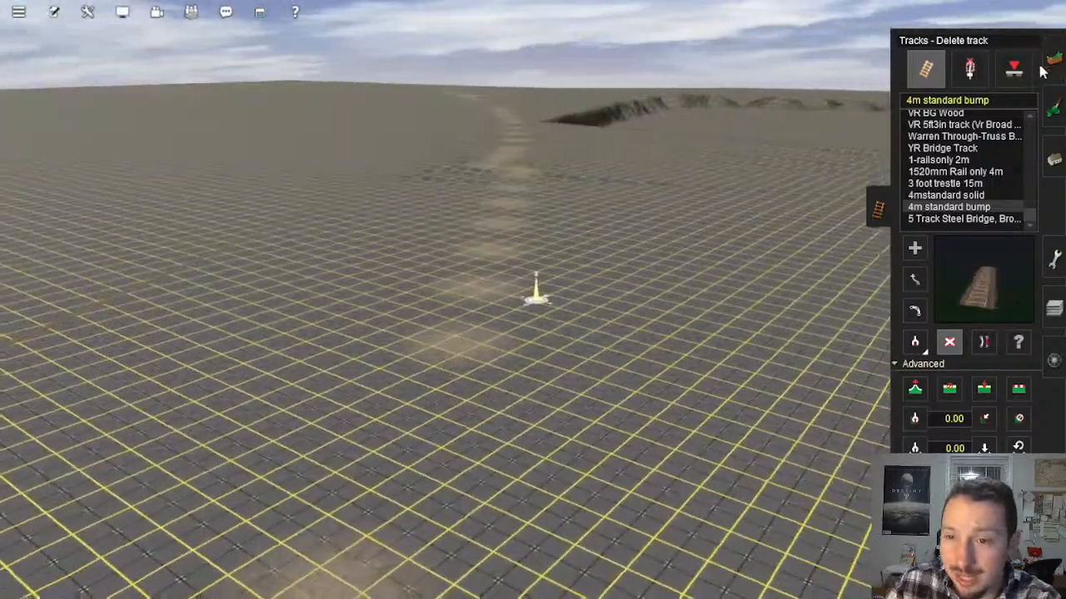
left_click(1051, 65)
right_click(567, 208)
key("Left")
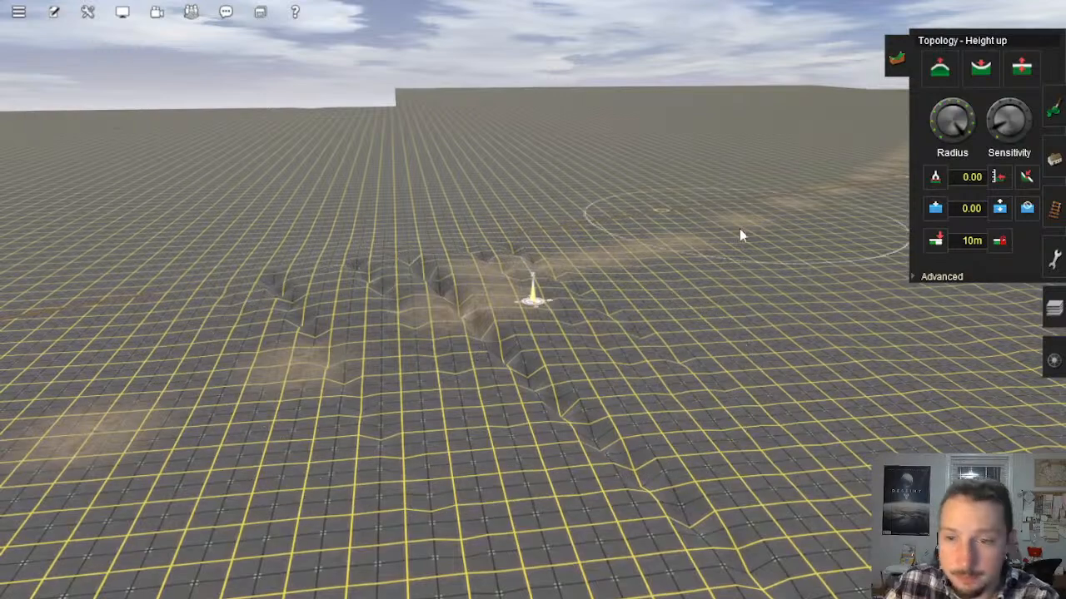
left_click(1027, 176)
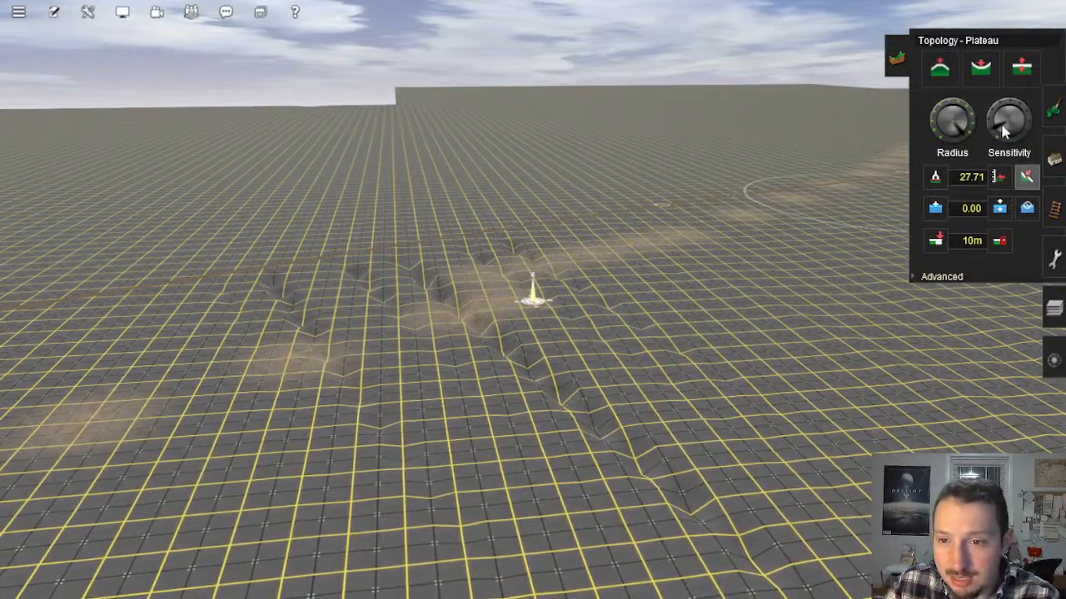
left_click_drag(1001, 126, 998, 121)
left_click_drag(406, 283, 481, 302)
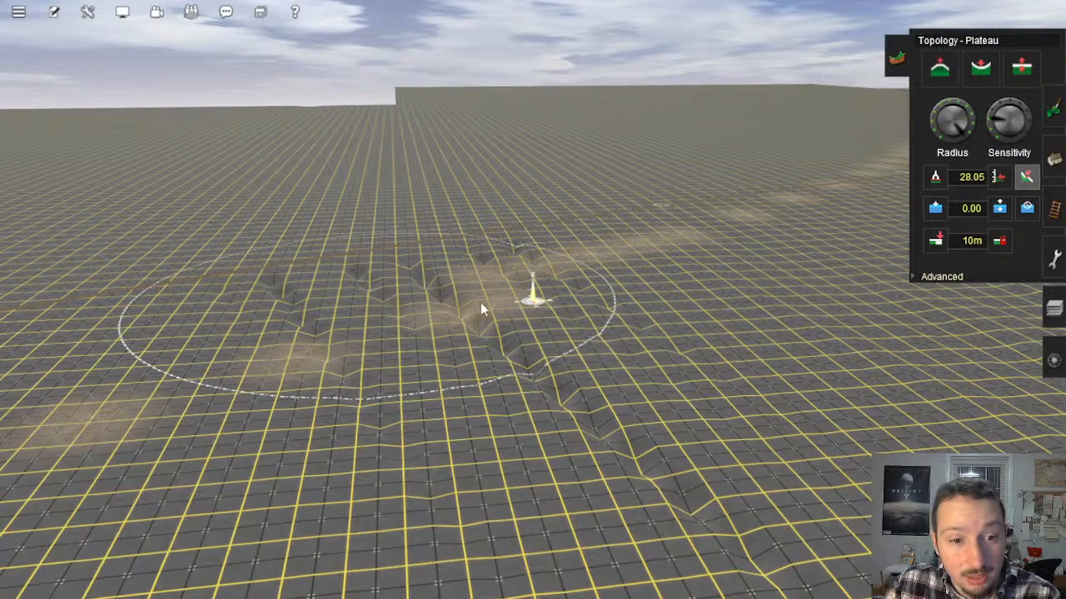
left_click(1011, 114)
mouse_move(363, 254)
left_mouse_down()
mouse_move(341, 285)
mouse_move(485, 298)
mouse_move(502, 357)
mouse_move(470, 302)
mouse_move(518, 275)
mouse_move(483, 270)
mouse_move(502, 281)
mouse_move(512, 326)
left_mouse_up()
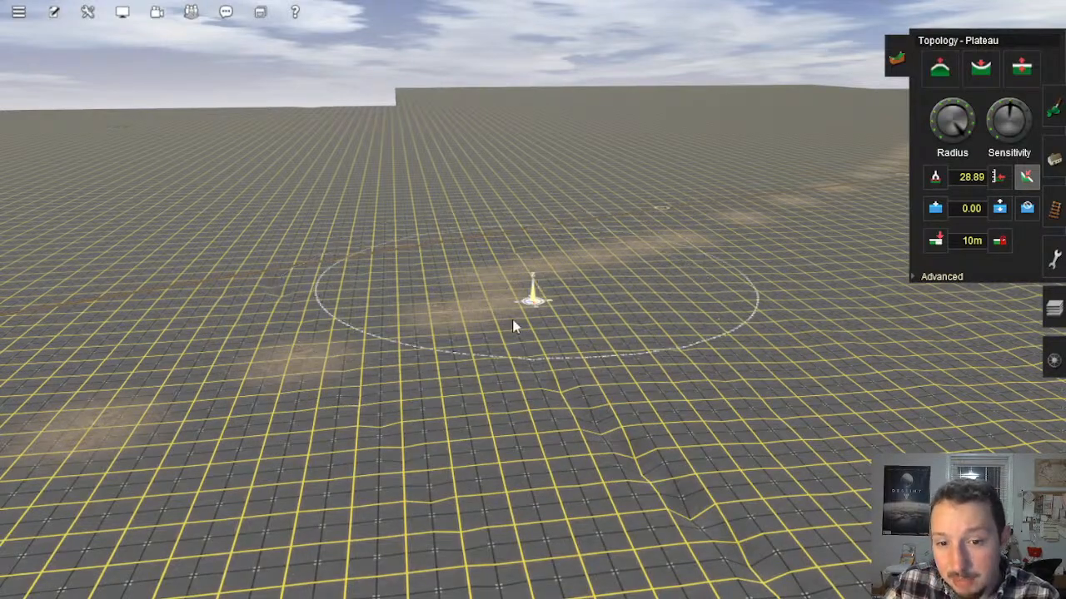
Step: Level the remaining trench and bumps beyond the dirt patches with the Plateau tool
mouse_move(645, 433)
left_mouse_down()
mouse_move(675, 482)
mouse_move(600, 473)
left_mouse_up()
right_click(600, 473)
mouse_move(683, 341)
left_mouse_down()
mouse_move(563, 279)
mouse_move(566, 246)
mouse_move(514, 197)
left_mouse_up()
mouse_move(608, 265)
left_mouse_down()
mouse_move(622, 276)
mouse_move(705, 247)
mouse_move(775, 349)
mouse_move(735, 336)
left_mouse_up()
right_click(412, 409)
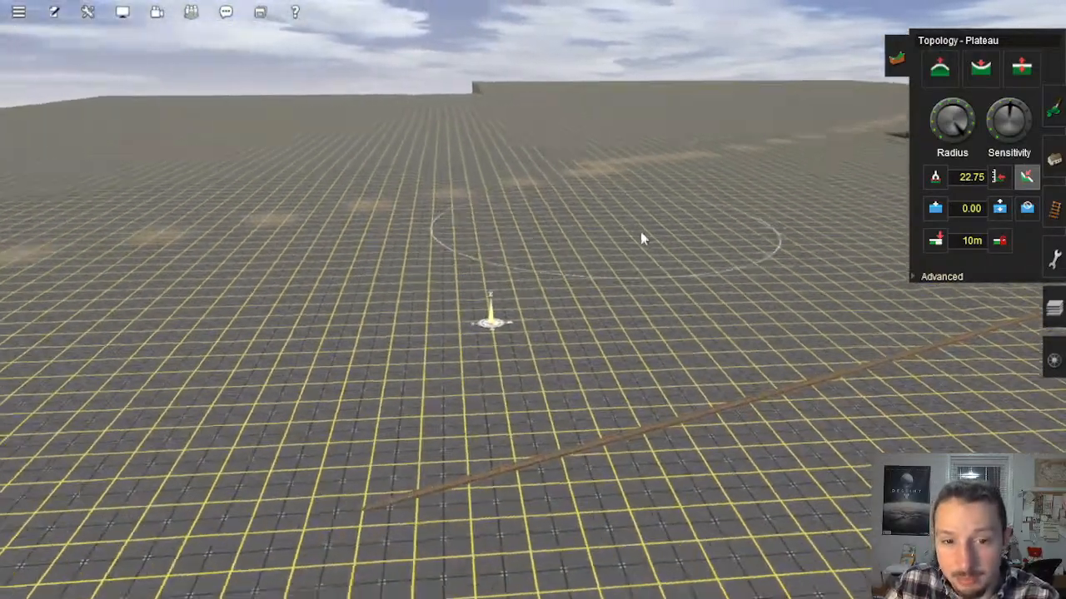
Step: Apply Plateau strokes across the ground between the crossing track and the large pit
mouse_move(641, 239)
left_mouse_down()
mouse_move(582, 314)
mouse_move(509, 349)
left_mouse_up()
right_click(287, 353)
mouse_move(700, 258)
left_mouse_down()
mouse_move(446, 263)
mouse_move(646, 421)
left_mouse_up()
right_click(646, 420)
mouse_move(651, 310)
left_mouse_down()
mouse_move(580, 413)
mouse_move(780, 349)
left_mouse_up()
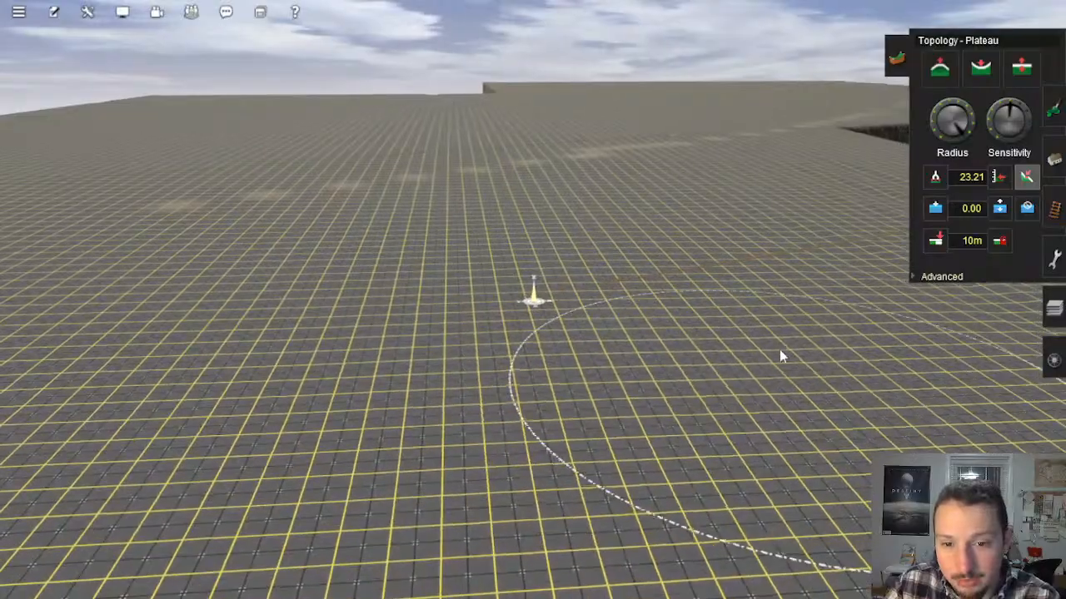
right_click(779, 354)
mouse_move(657, 329)
left_mouse_down()
mouse_move(658, 301)
mouse_move(702, 208)
mouse_move(761, 215)
left_mouse_up()
right_click(762, 214)
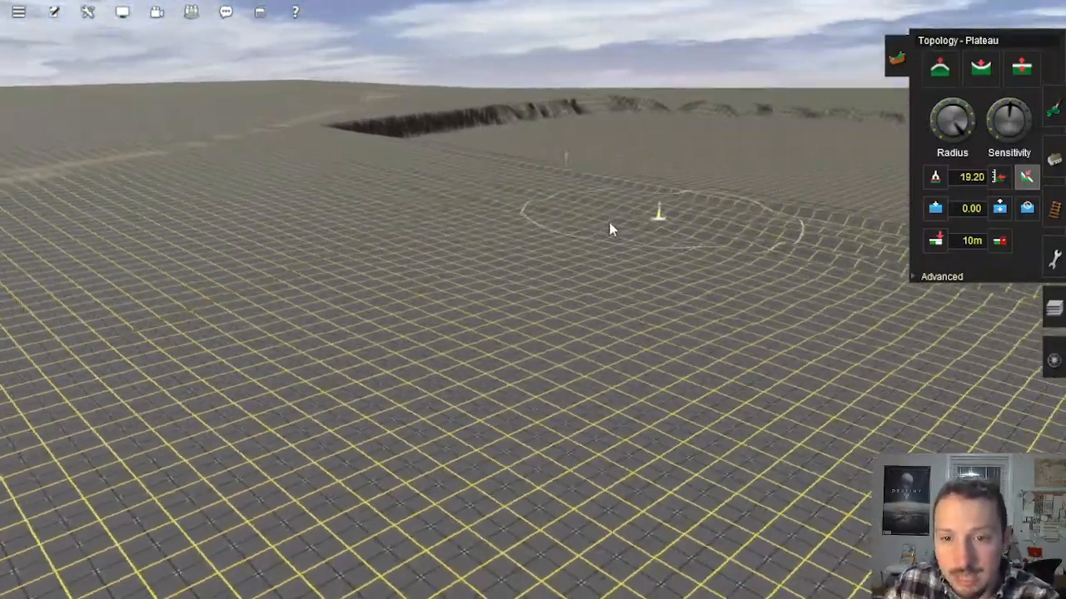
Step: Smooth the start of the rippled ground beside the outermost track with Plateau strokes
right_click(416, 287)
mouse_move(585, 228)
left_mouse_down()
mouse_move(641, 271)
mouse_move(619, 282)
mouse_move(614, 269)
mouse_move(658, 273)
left_mouse_up()
right_click(662, 275)
mouse_move(537, 230)
left_mouse_down()
mouse_move(482, 223)
mouse_move(457, 235)
mouse_move(444, 225)
left_mouse_up()
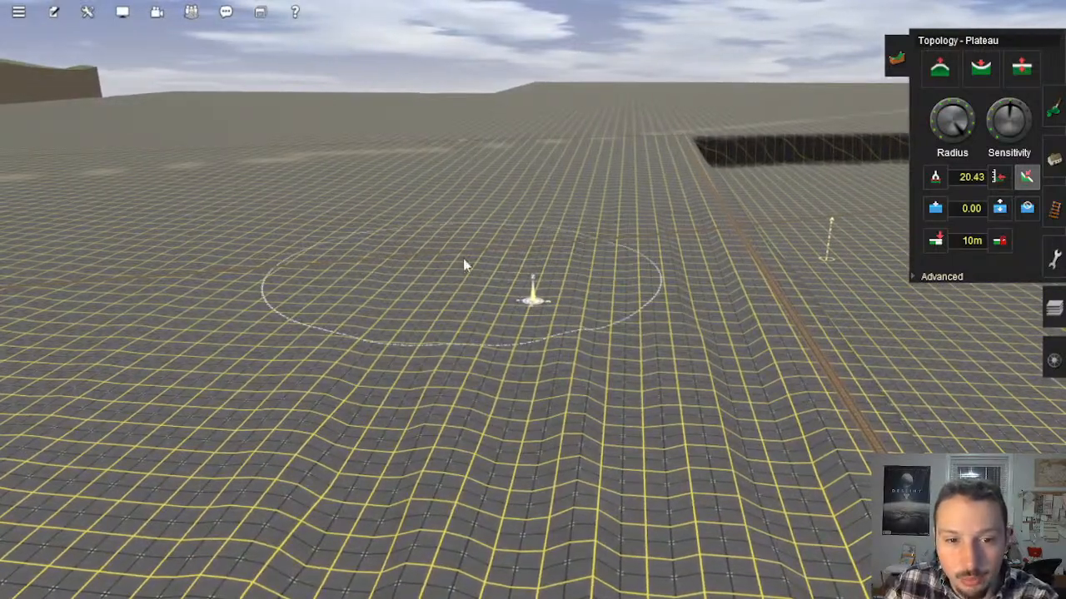
mouse_move(463, 264)
left_mouse_down()
mouse_move(408, 255)
mouse_move(426, 292)
mouse_move(528, 286)
mouse_move(563, 306)
mouse_move(654, 221)
mouse_move(630, 233)
mouse_move(599, 341)
mouse_move(538, 424)
mouse_move(469, 297)
mouse_move(464, 306)
mouse_move(469, 291)
mouse_move(545, 404)
mouse_move(430, 441)
mouse_move(500, 392)
mouse_move(504, 442)
mouse_move(490, 488)
mouse_move(465, 350)
mouse_move(497, 338)
mouse_move(505, 292)
left_mouse_up()
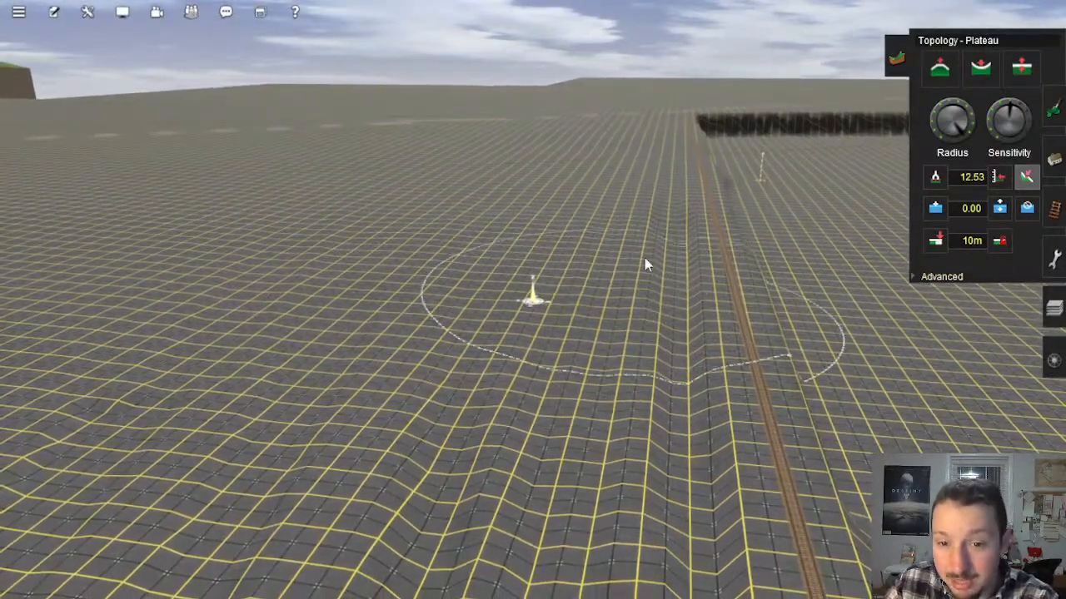
Step: Even out the ridges farther down the slope beside the outermost track with Plateau strokes
mouse_move(690, 217)
left_mouse_down()
mouse_move(670, 228)
mouse_move(674, 251)
mouse_move(620, 267)
mouse_move(674, 252)
mouse_move(624, 190)
mouse_move(650, 175)
mouse_move(574, 213)
left_mouse_up()
left_click_drag(529, 377, 525, 392)
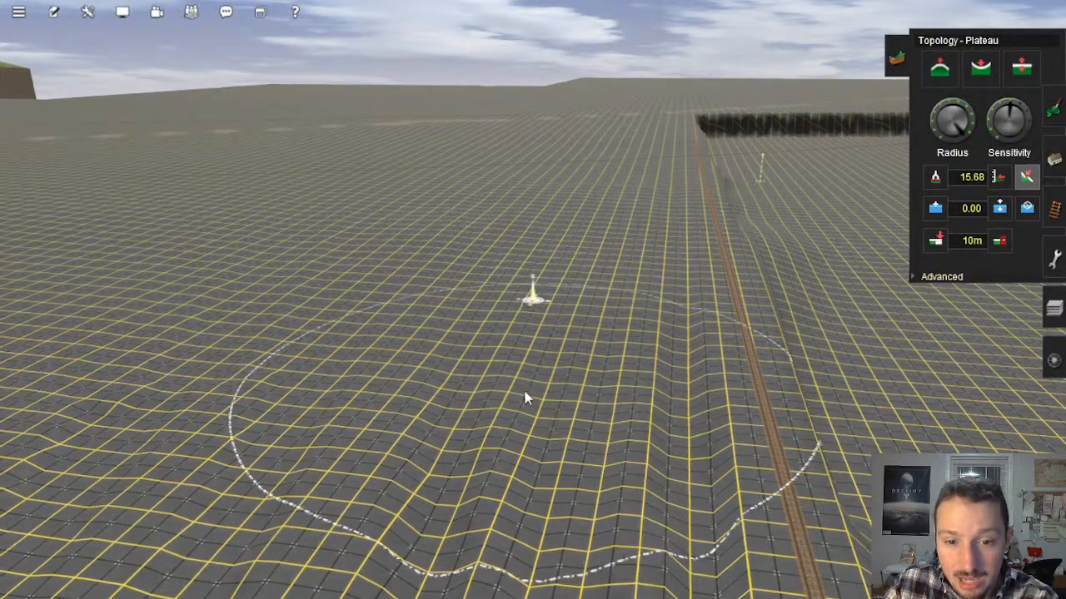
right_click(486, 393)
mouse_move(479, 301)
left_mouse_down()
mouse_move(437, 325)
mouse_move(333, 331)
mouse_move(315, 309)
mouse_move(332, 290)
mouse_move(317, 302)
left_mouse_up()
right_click(363, 369)
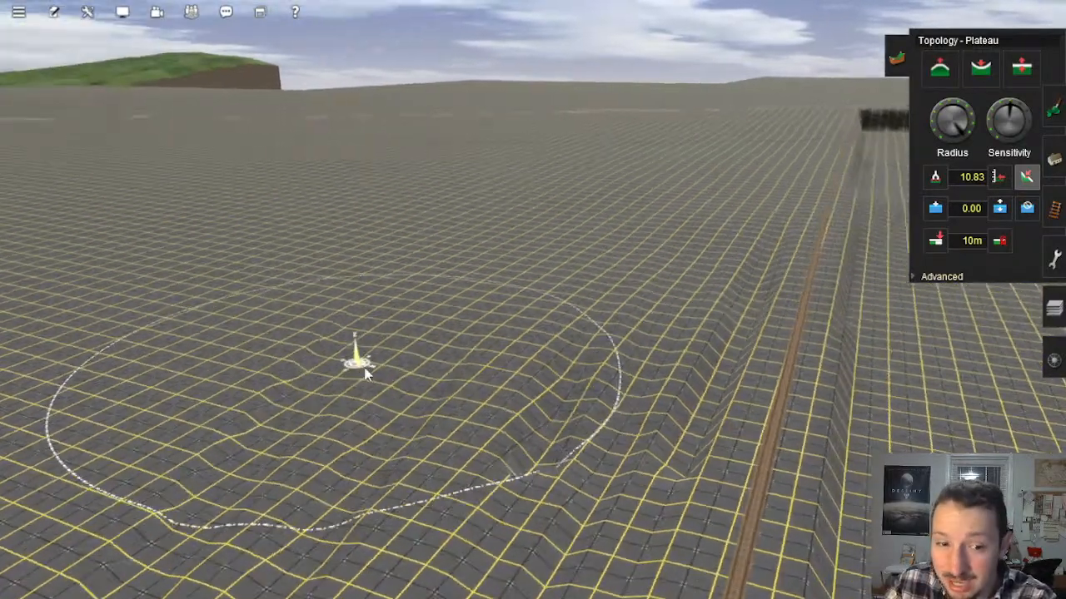
Step: Continue the Plateau leveling over the rippled lower slope and across the line of the outermost track
mouse_move(446, 301)
left_mouse_down()
mouse_move(465, 289)
mouse_move(525, 303)
mouse_move(587, 337)
mouse_move(500, 377)
mouse_move(655, 361)
mouse_move(704, 332)
left_mouse_up()
right_click(743, 348)
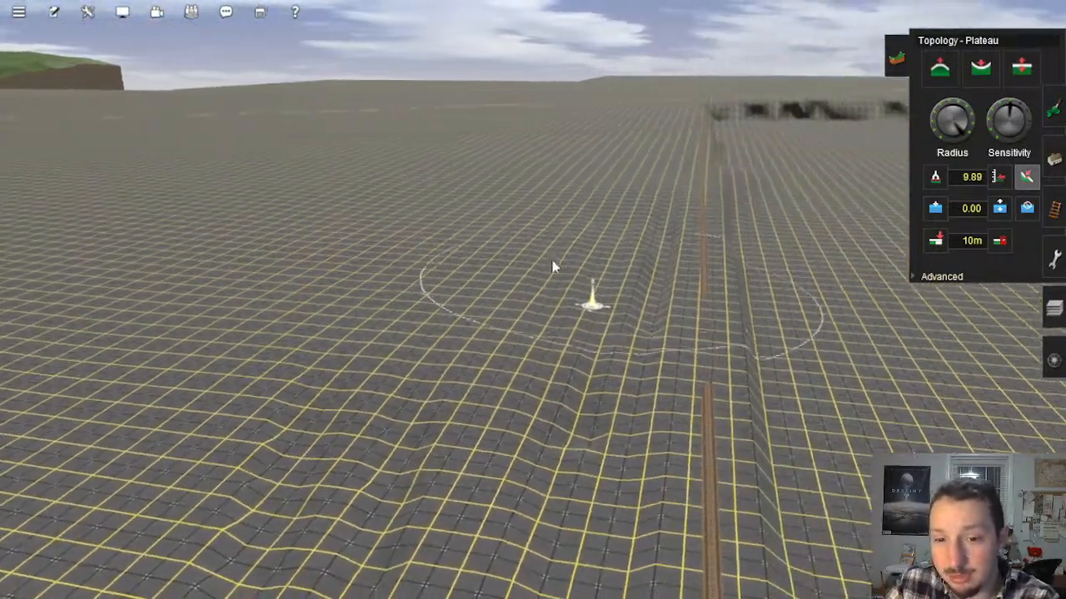
mouse_move(647, 370)
left_mouse_down()
mouse_move(613, 355)
mouse_move(641, 324)
mouse_move(611, 198)
mouse_move(638, 275)
mouse_move(647, 274)
mouse_move(635, 307)
mouse_move(588, 341)
mouse_move(564, 411)
mouse_move(621, 241)
mouse_move(629, 254)
mouse_move(617, 242)
mouse_move(684, 231)
mouse_move(608, 241)
mouse_move(506, 412)
mouse_move(532, 220)
mouse_move(529, 279)
mouse_move(469, 336)
mouse_move(394, 338)
mouse_move(409, 302)
mouse_move(441, 381)
mouse_move(432, 414)
mouse_move(454, 413)
mouse_move(433, 362)
left_mouse_up()
right_click(427, 404)
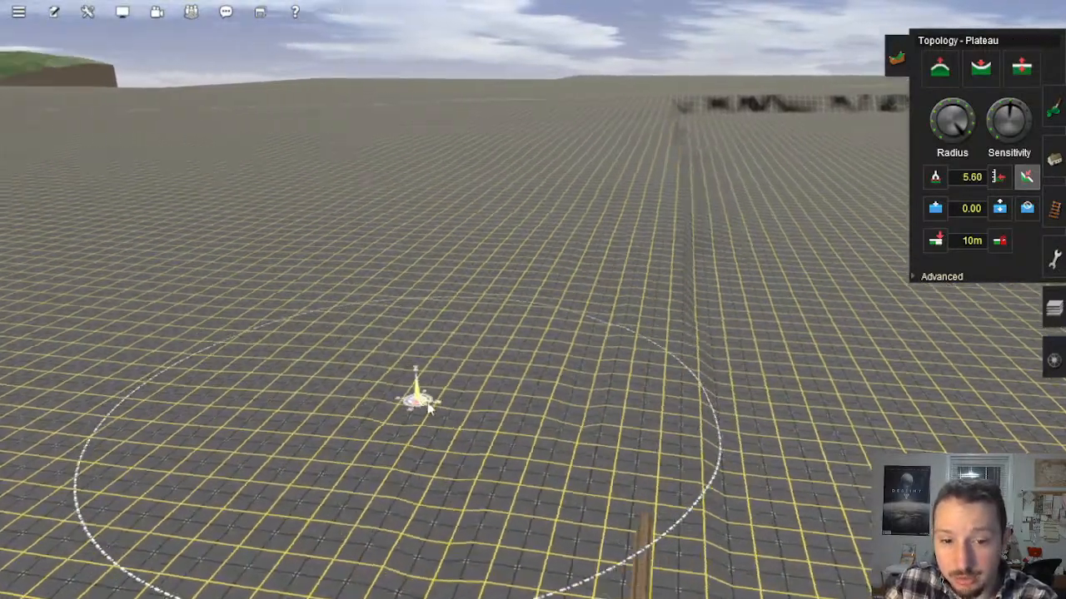
Step: Level the foot of the slope beside the blue ground patches with Plateau and inspect the smoothed ground
key("Left")
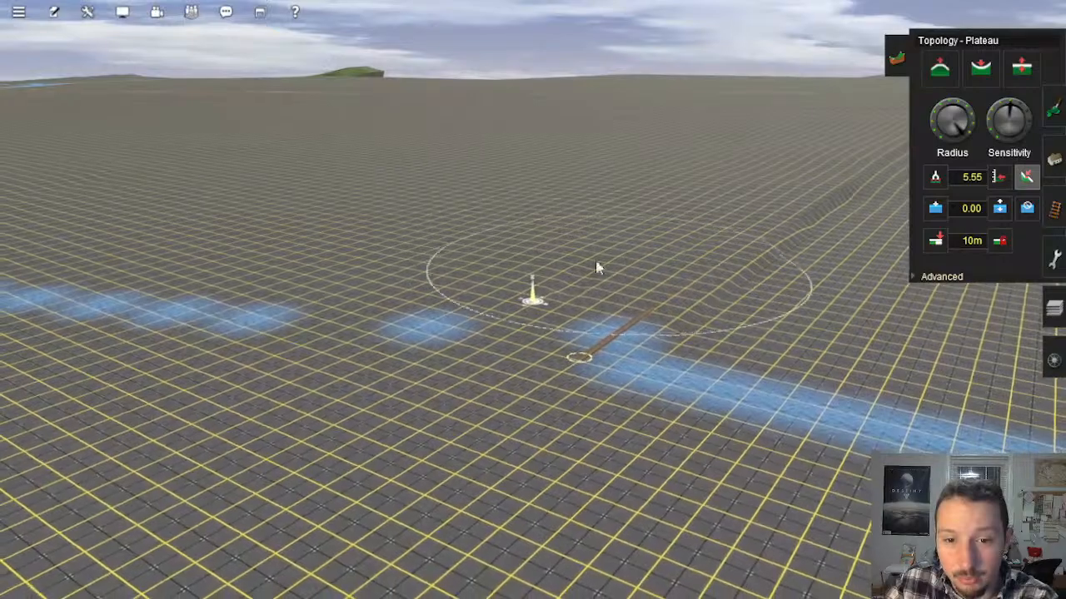
mouse_move(597, 268)
left_mouse_down()
mouse_move(602, 247)
mouse_move(562, 278)
mouse_move(602, 271)
mouse_move(596, 260)
left_mouse_up()
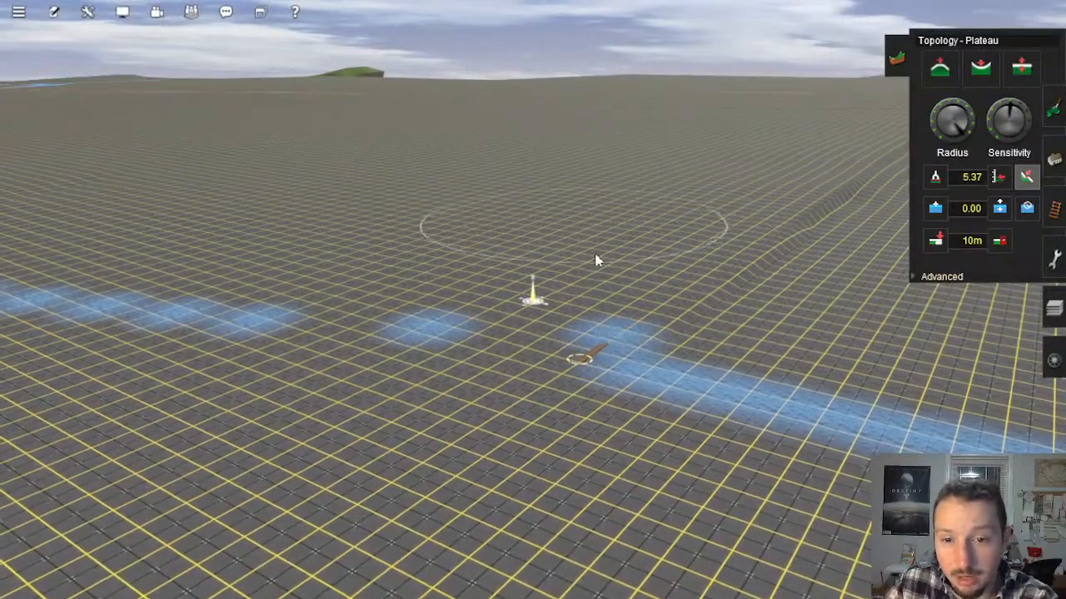
right_click(595, 235)
key("Right")
right_click(583, 235)
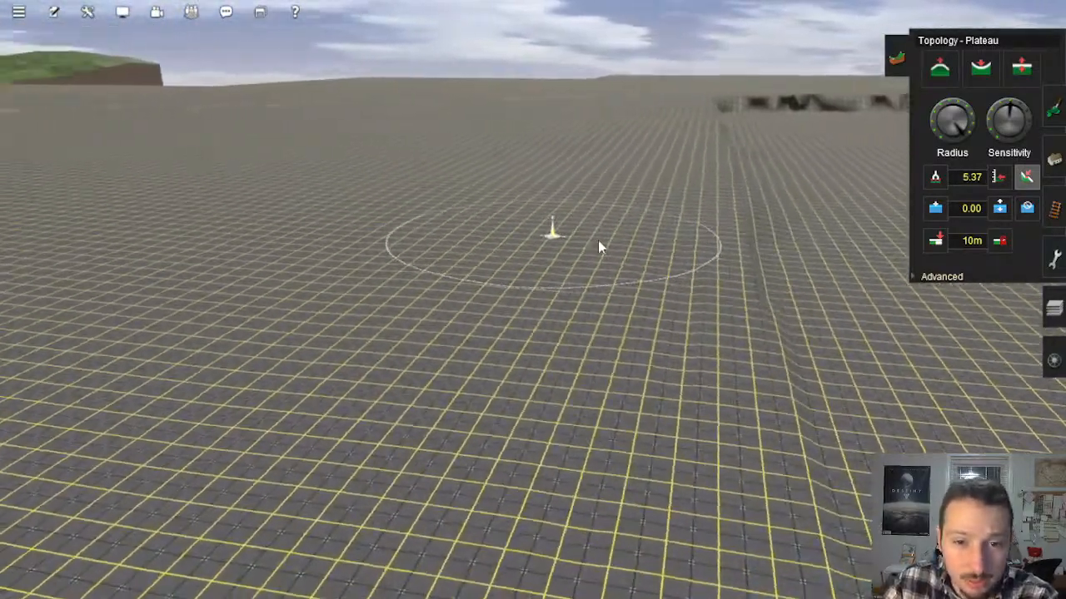
right_click(550, 235)
key("Left")
key("Down")
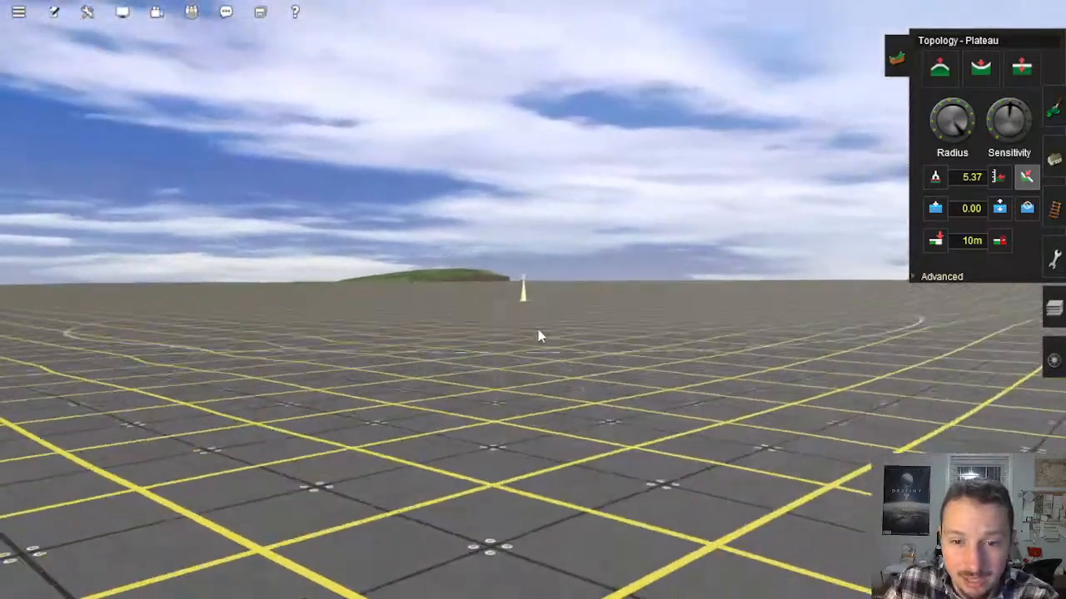
Step: Smooth the open grey ground rising from the foot of the slope toward the blue ground patches with Plateau
key("Up")
mouse_move(703, 290)
left_mouse_down()
mouse_move(761, 319)
mouse_move(696, 337)
mouse_move(780, 272)
mouse_move(775, 305)
mouse_move(692, 261)
mouse_move(630, 266)
mouse_move(560, 315)
left_mouse_up()
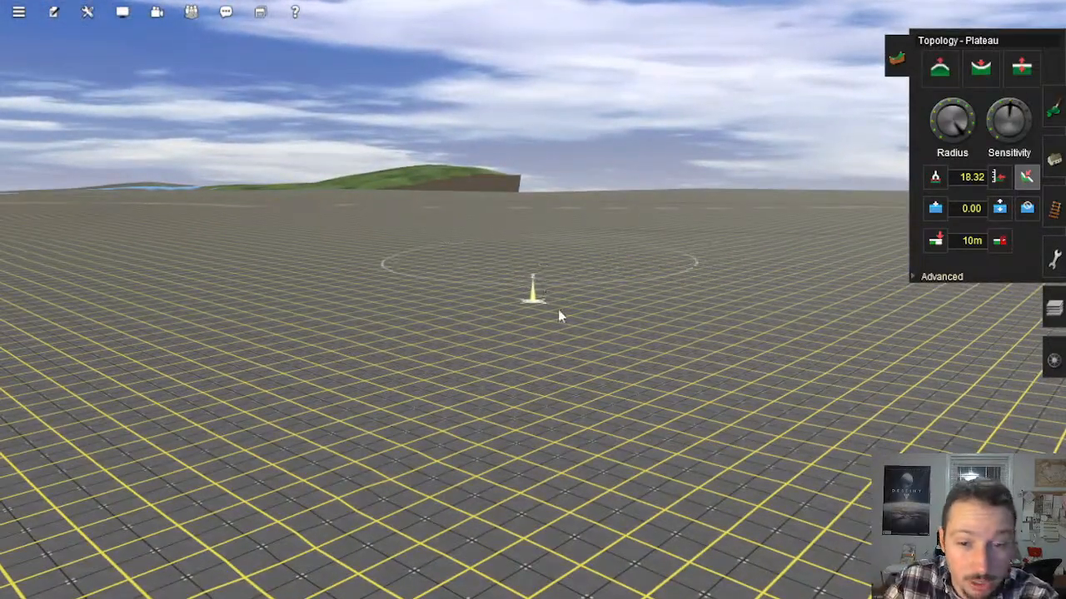
right_click(652, 413)
key("Right")
key("Down")
key("Up")
key("Left")
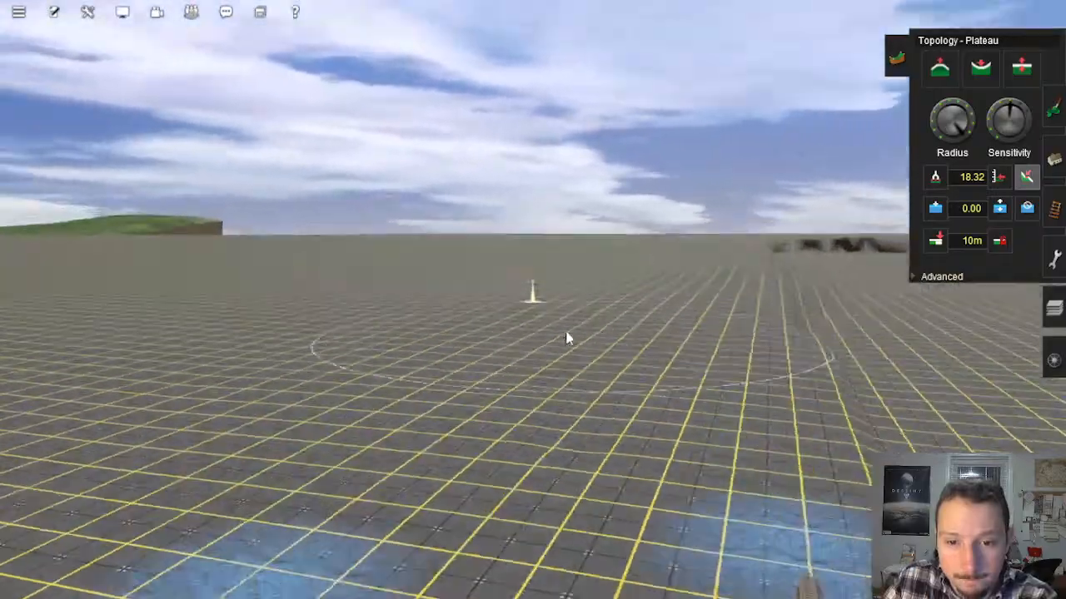
Step: Level the ground beside the track running along the edge of the drop with Plateau strokes
key("Left")
key("Up")
right_click(557, 320)
scroll(557, 321, "down", 3)
right_click_drag(528, 300, 476, 211)
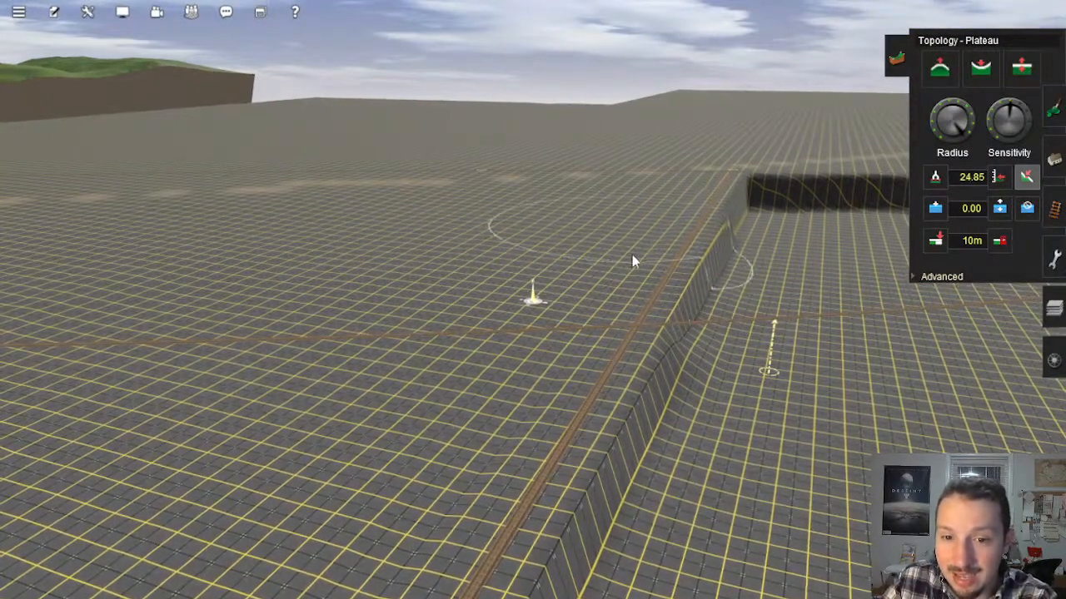
right_click_drag(620, 250, 499, 298)
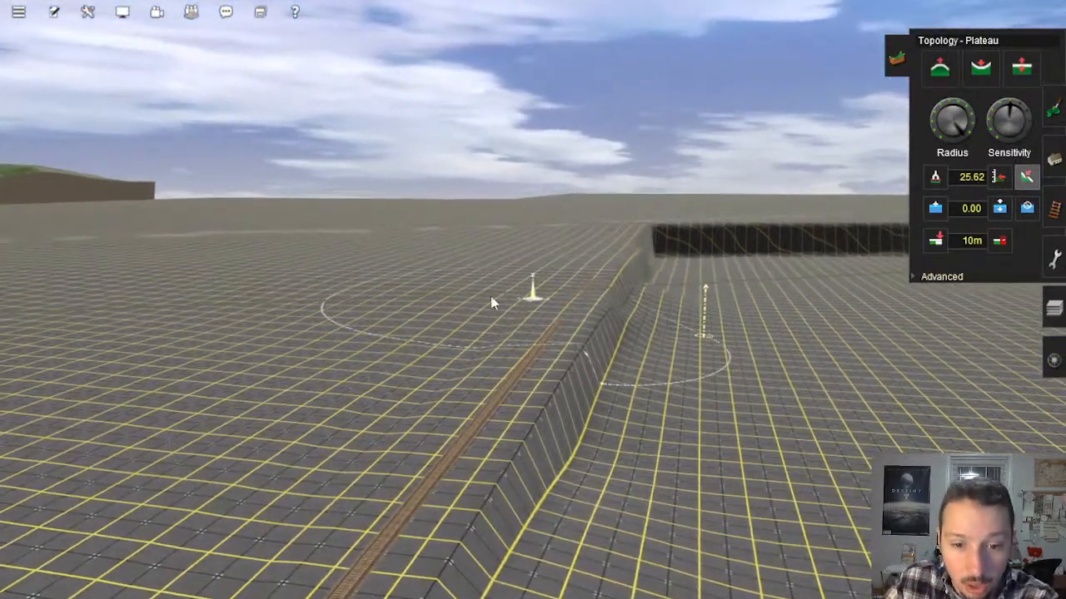
right_click(380, 385)
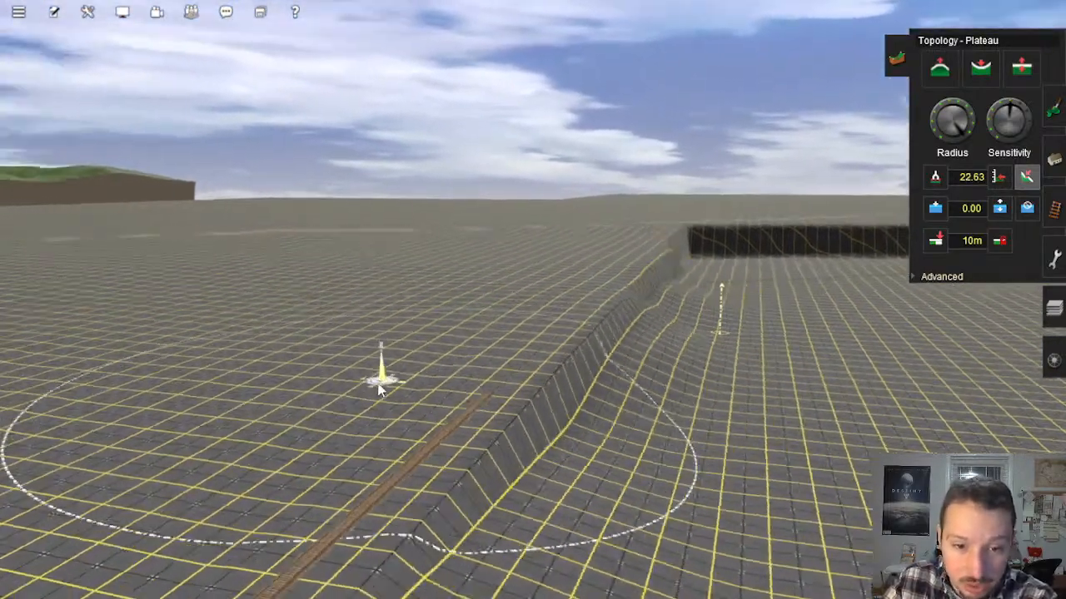
Step: Even out the ridge where the embankment descends into the lower ground with Plateau
key("Right")
key("Up")
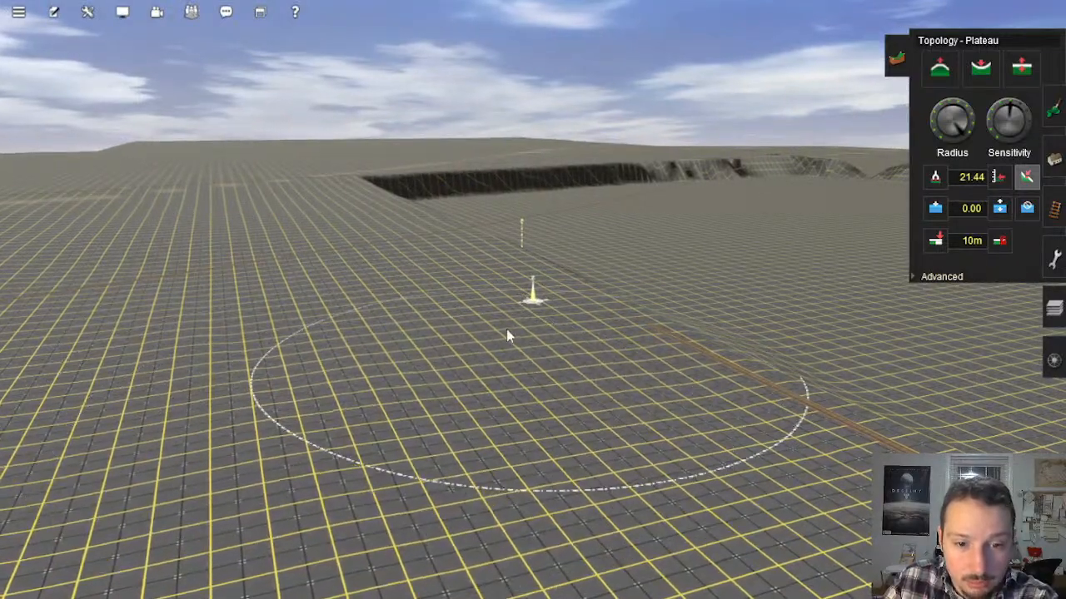
mouse_move(405, 387)
right_mouse_down()
mouse_move(412, 393)
mouse_move(594, 321)
mouse_move(614, 262)
mouse_move(583, 278)
mouse_move(551, 323)
right_mouse_up()
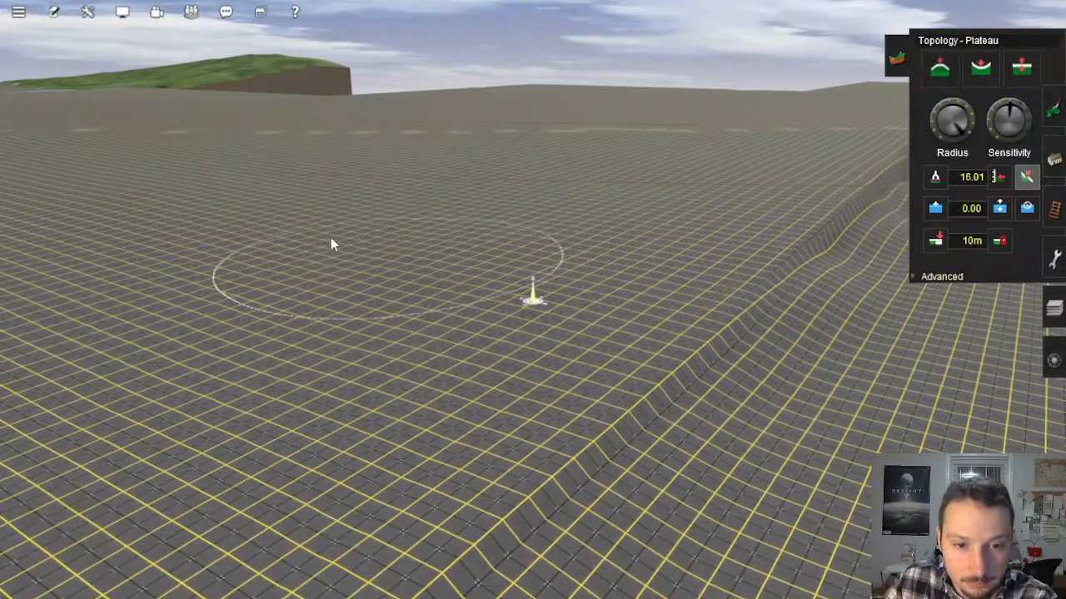
mouse_move(463, 352)
right_mouse_down()
mouse_move(431, 380)
mouse_move(455, 355)
mouse_move(491, 343)
mouse_move(494, 321)
mouse_move(547, 297)
mouse_move(432, 266)
mouse_move(520, 261)
right_mouse_up()
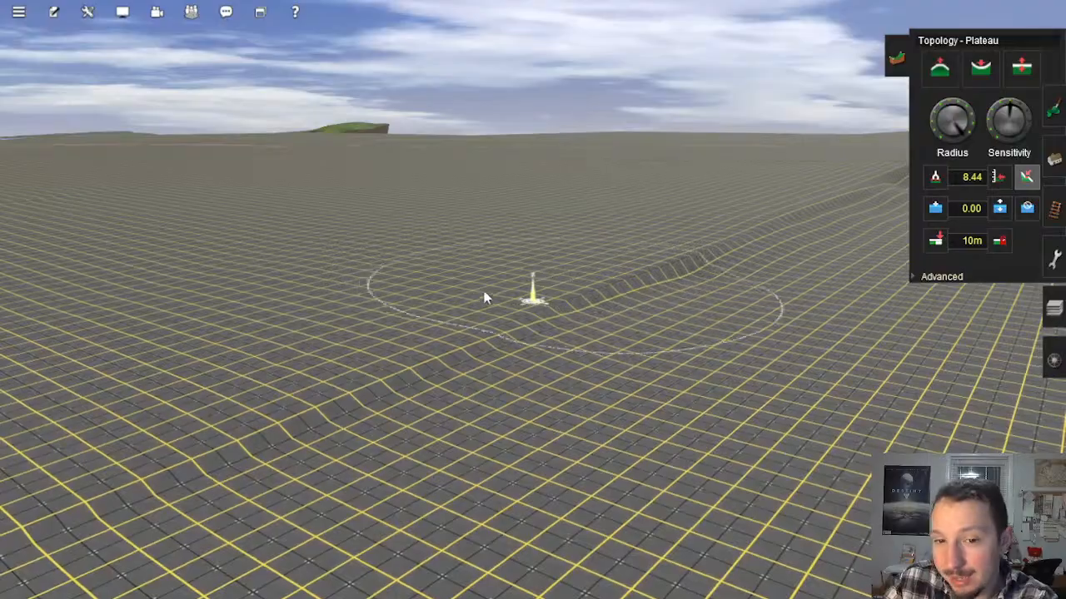
mouse_move(485, 292)
right_mouse_down()
mouse_move(463, 323)
mouse_move(527, 307)
mouse_move(568, 264)
mouse_move(583, 211)
mouse_move(575, 215)
mouse_move(586, 259)
mouse_move(506, 296)
mouse_move(465, 298)
mouse_move(474, 287)
right_mouse_up()
Step: Smooth the ground along both sides of the track crossing the flat upper area with Plateau strokes
key("Left")
key("Left")
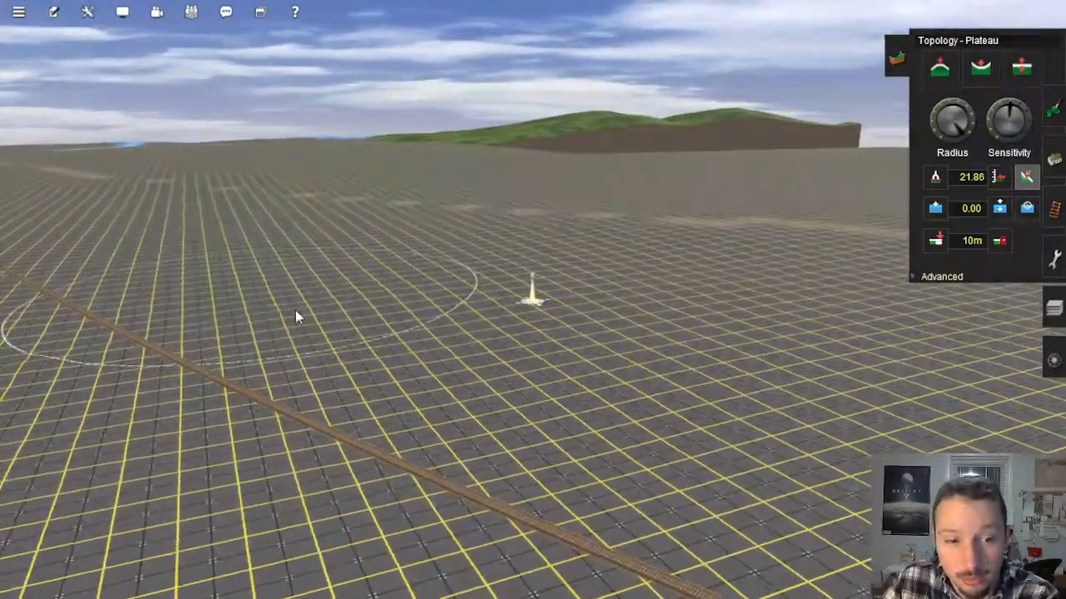
right_click_drag(209, 350, 493, 301)
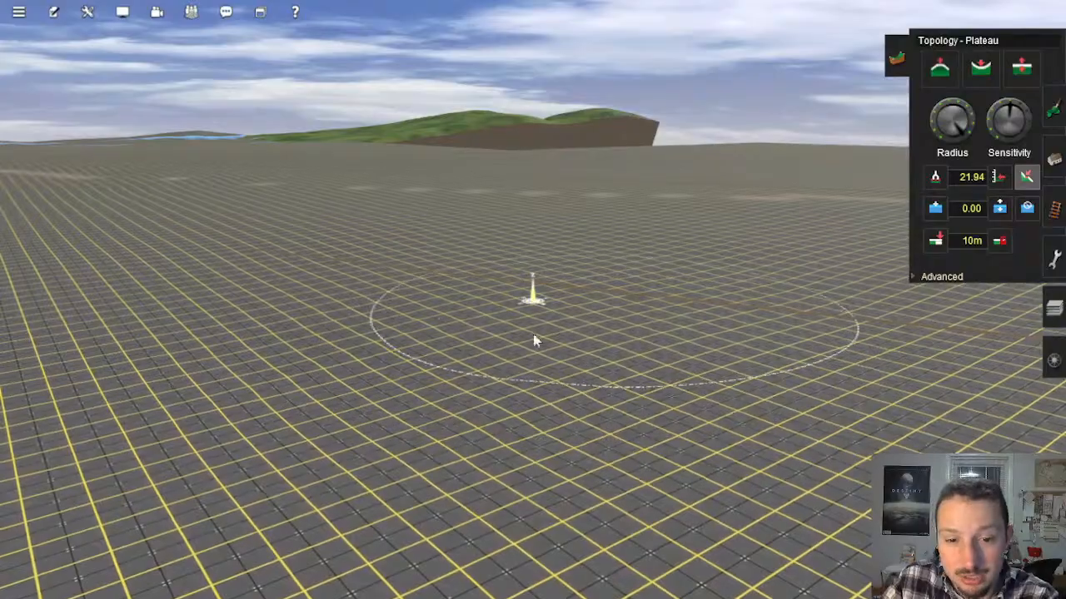
mouse_move(598, 448)
right_mouse_down()
mouse_move(515, 311)
mouse_move(523, 301)
mouse_move(471, 303)
mouse_move(521, 269)
right_mouse_up()
mouse_move(508, 275)
left_mouse_down()
mouse_move(486, 288)
mouse_move(597, 330)
mouse_move(648, 421)
left_mouse_up()
Step: Continue the Plateau leveling down the gentle slope facing the distant green hills
right_click(646, 415)
key("Down")
left_click(454, 295)
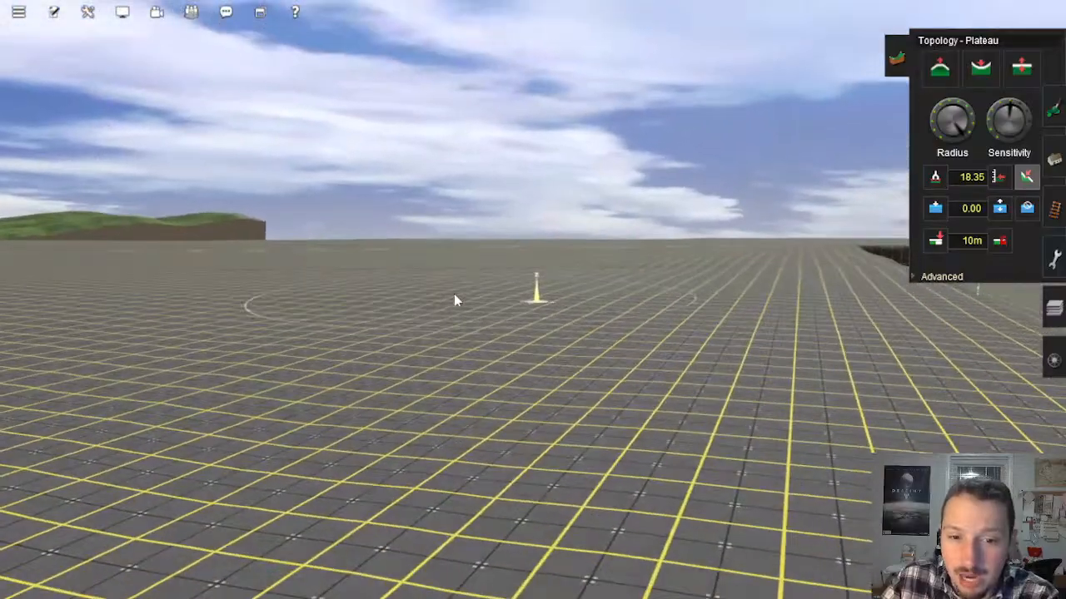
right_click_drag(433, 329, 518, 307)
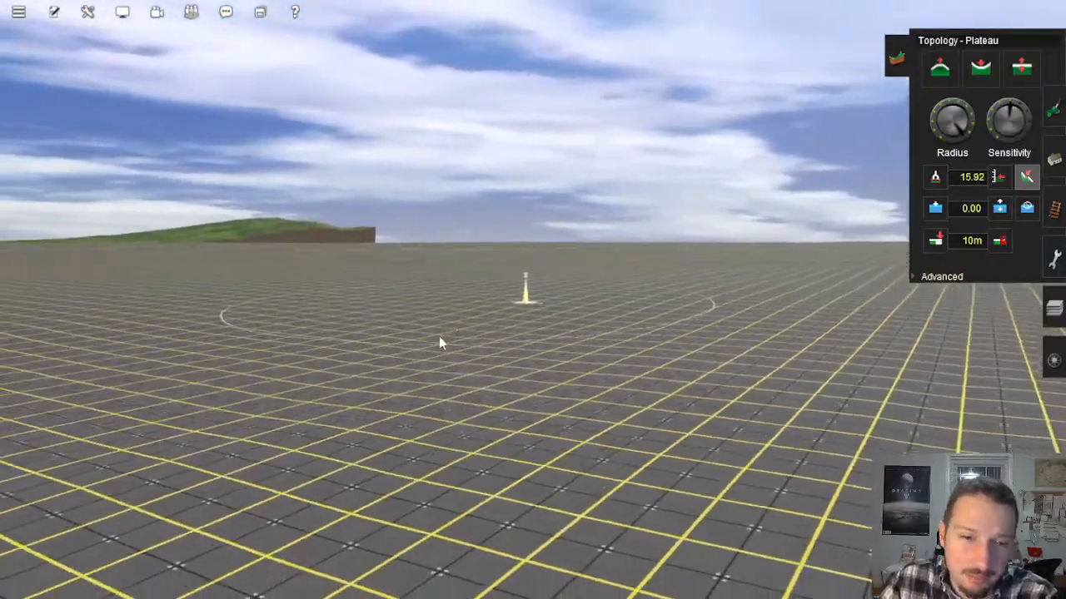
right_click(356, 380)
Step: Level the cliff-top ground and the area around the brown ground patches with Plateau strokes
mouse_move(690, 331)
right_mouse_down()
mouse_move(584, 249)
mouse_move(597, 258)
mouse_move(592, 276)
mouse_move(535, 326)
mouse_move(518, 304)
mouse_move(638, 313)
right_mouse_up()
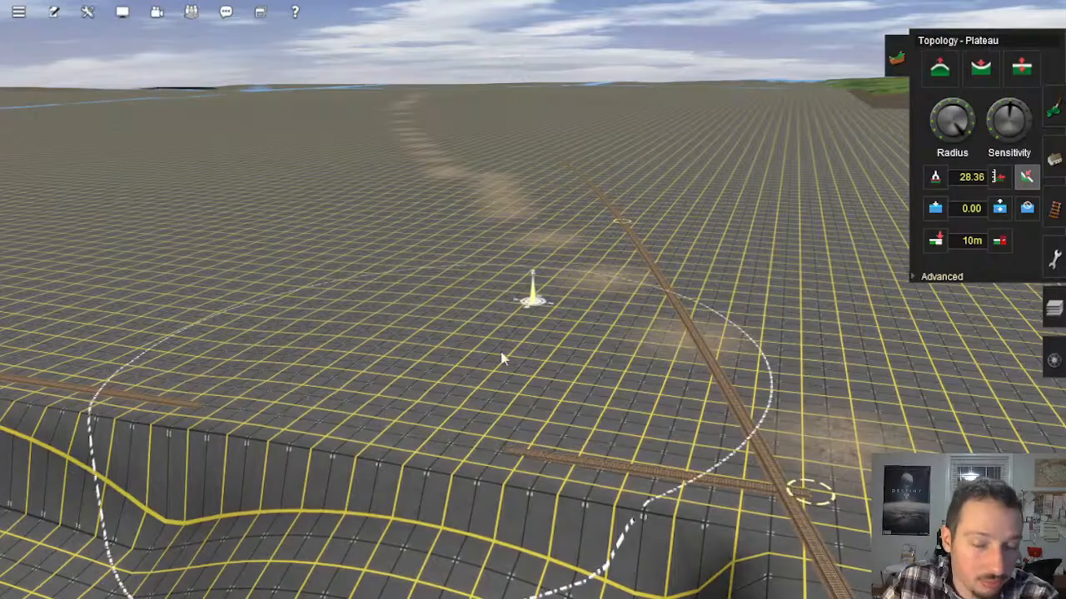
mouse_move(512, 327)
right_mouse_down()
mouse_move(463, 328)
mouse_move(607, 264)
mouse_move(481, 306)
right_mouse_up()
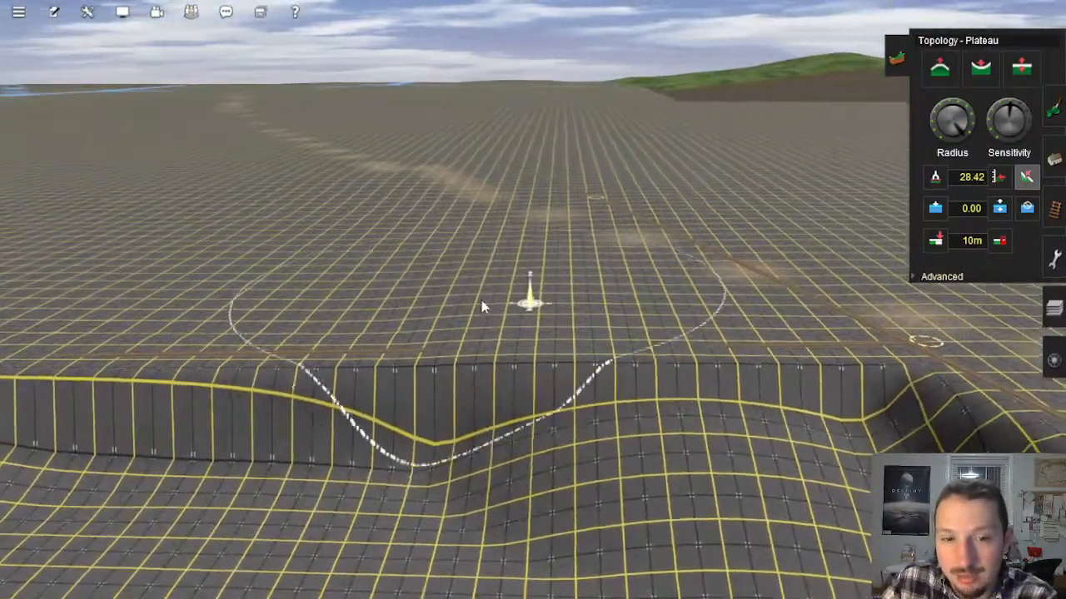
mouse_move(546, 293)
right_mouse_down()
mouse_move(575, 291)
mouse_move(574, 307)
mouse_move(524, 291)
mouse_move(518, 300)
mouse_move(588, 278)
mouse_move(566, 255)
mouse_move(535, 333)
mouse_move(476, 235)
right_mouse_up()
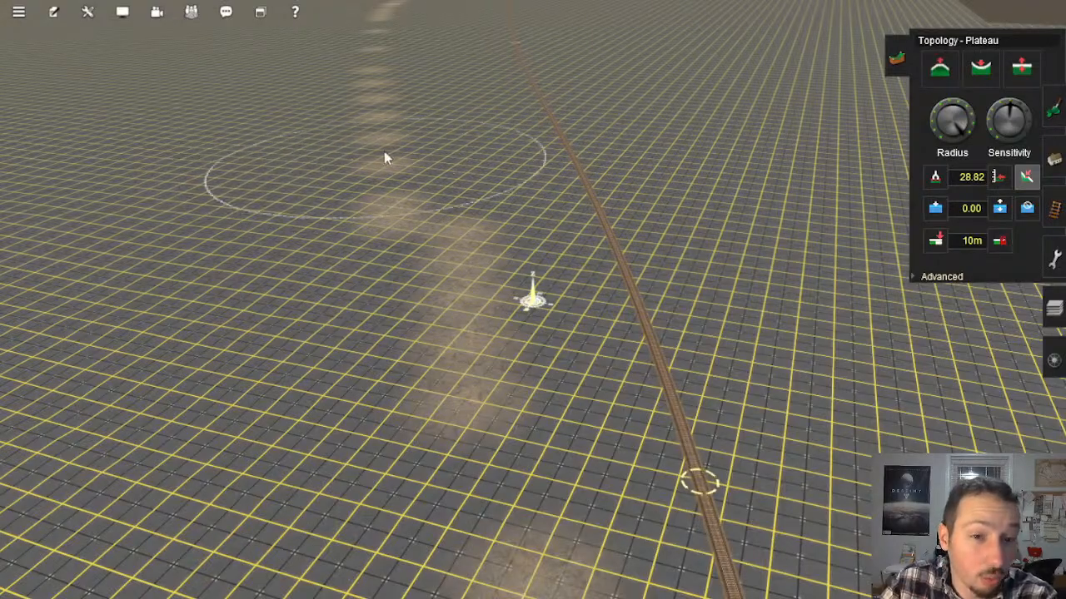
mouse_move(384, 158)
right_mouse_down()
mouse_move(328, 236)
mouse_move(668, 310)
mouse_move(445, 190)
mouse_move(356, 277)
right_mouse_up()
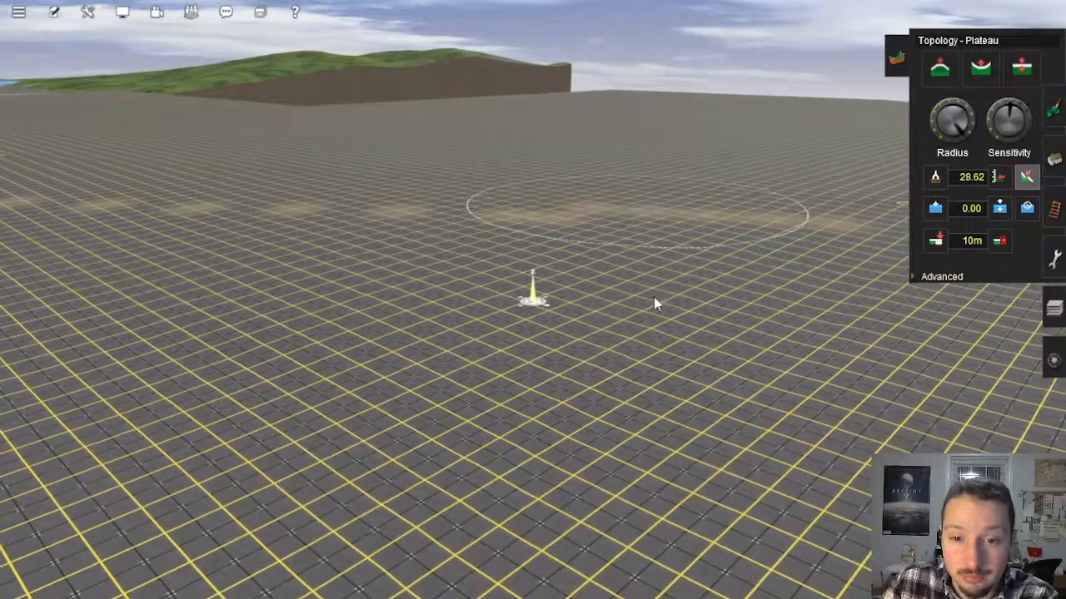
mouse_move(611, 396)
right_mouse_down()
mouse_move(592, 392)
mouse_move(474, 280)
mouse_move(535, 375)
mouse_move(509, 335)
right_mouse_up()
Step: Inspect the baseboards from above and follow the blue-painted line to the inner corner of the boards
scroll(516, 324, "up", 10)
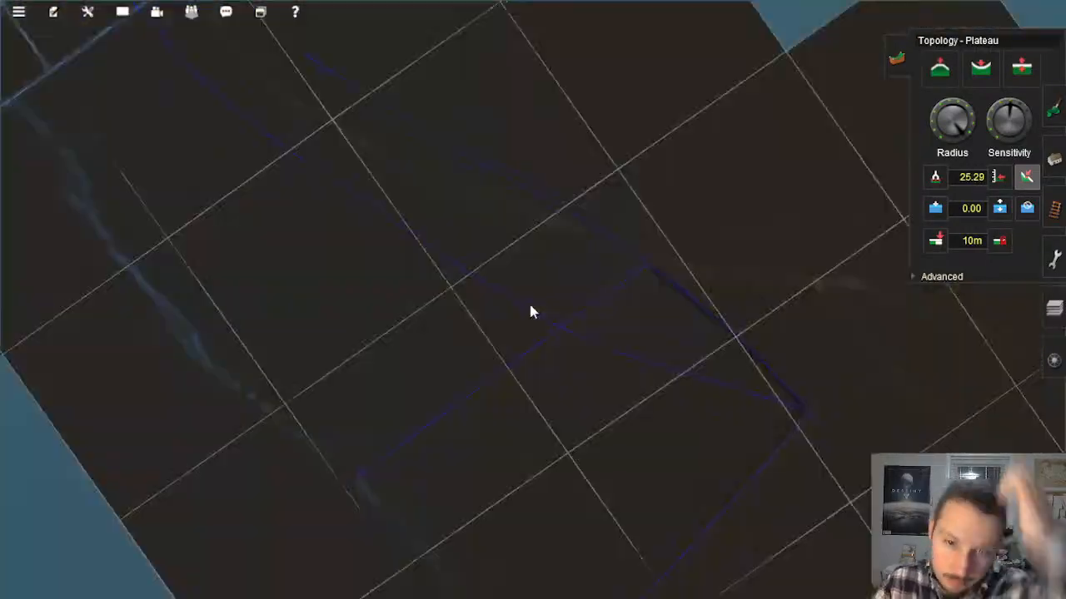
scroll(531, 312, "down", 6)
scroll(544, 349, "up", 5)
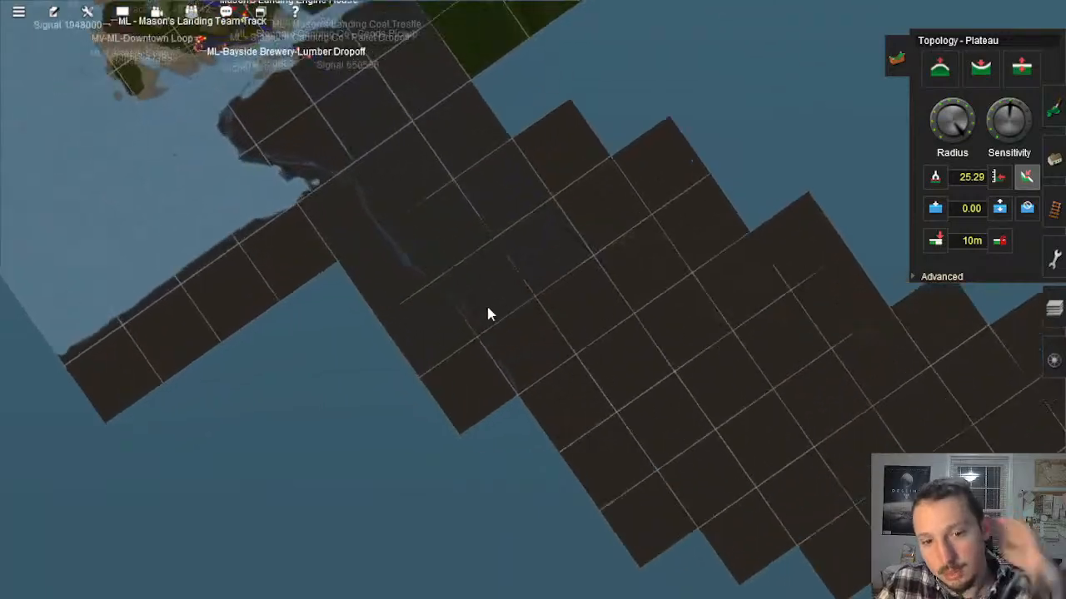
scroll(503, 314, "up", 10)
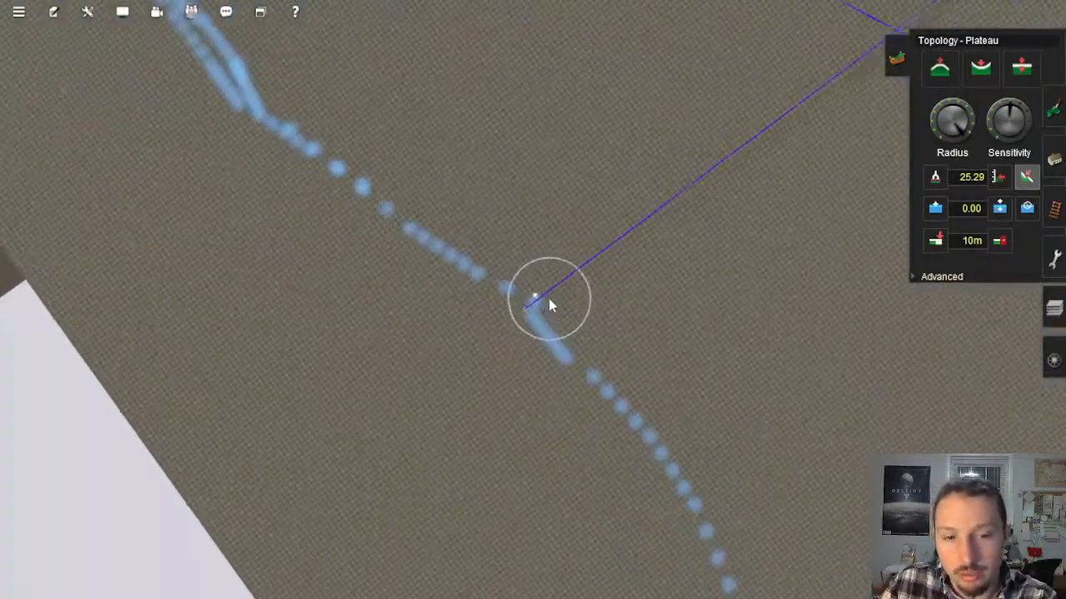
key("Down")
right_click(564, 308)
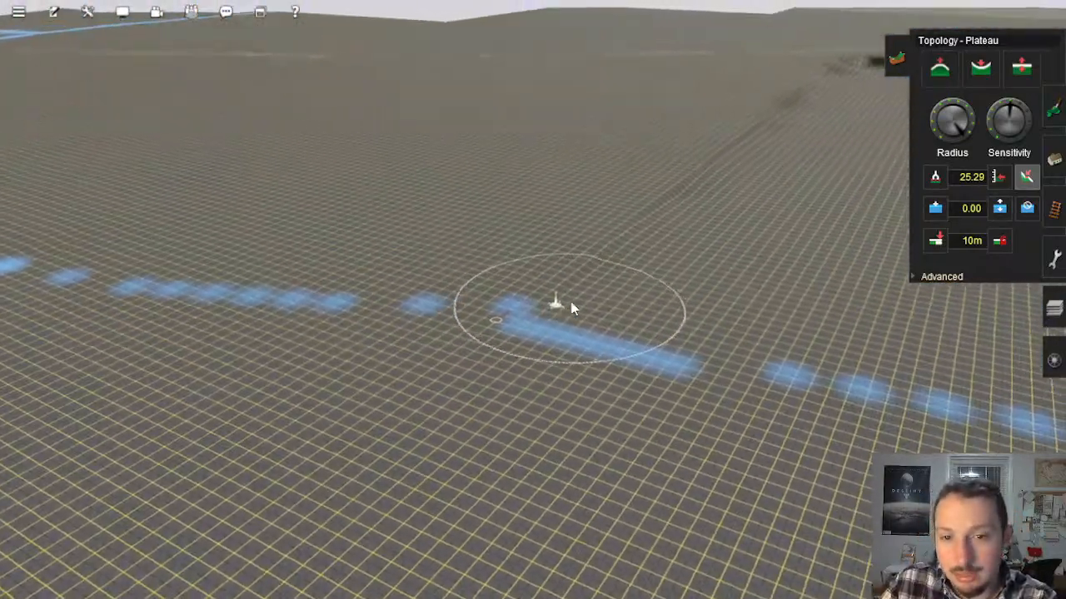
scroll(566, 310, "up", 2)
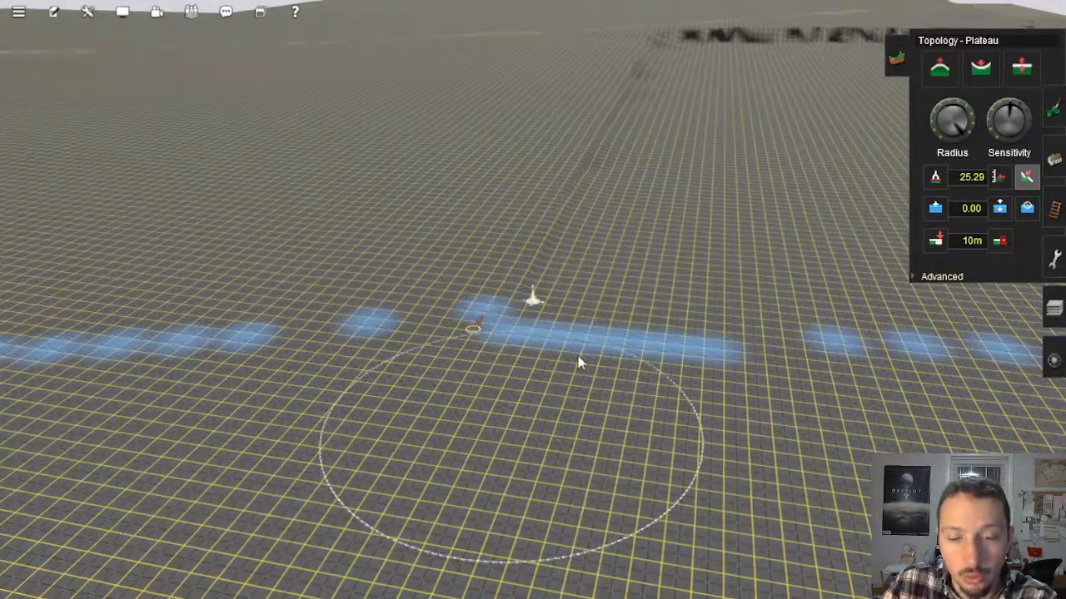
key("Down")
right_click(601, 279)
right_click(642, 262)
key("Up")
scroll(640, 281, "down", 3)
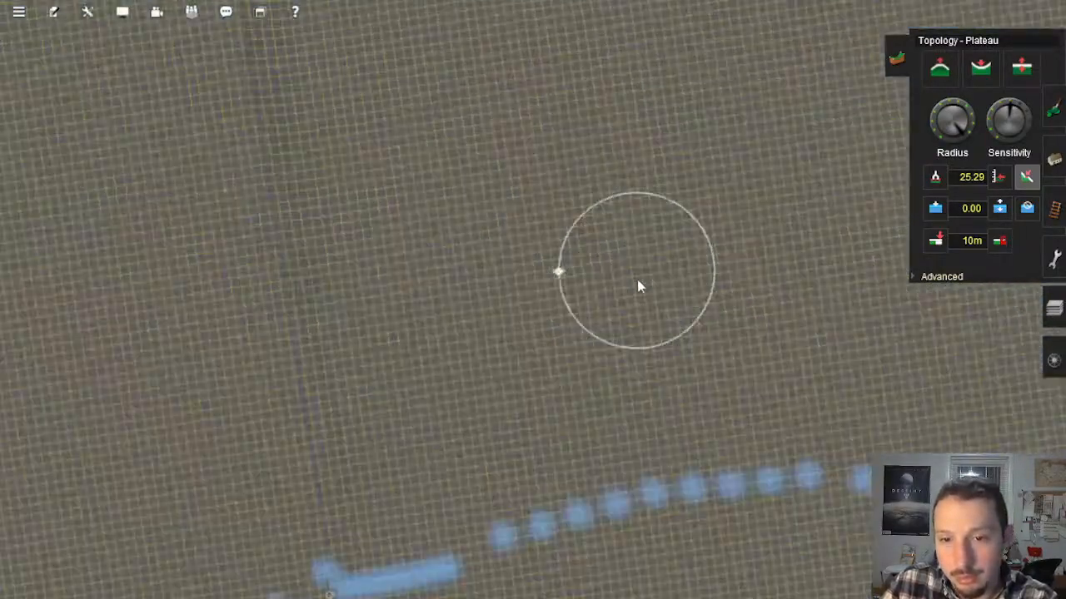
key("Left")
right_click(634, 341)
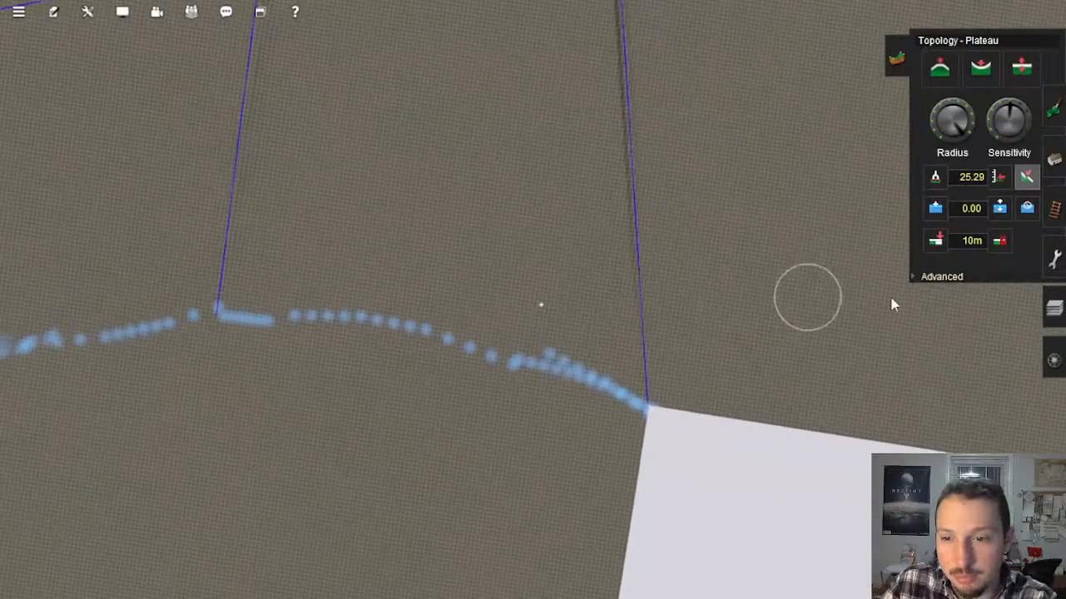
Step: Lay the first 4m standard bump tracks between the blue strip at the board corner and the cliff top
left_click(1054, 209)
key("Down")
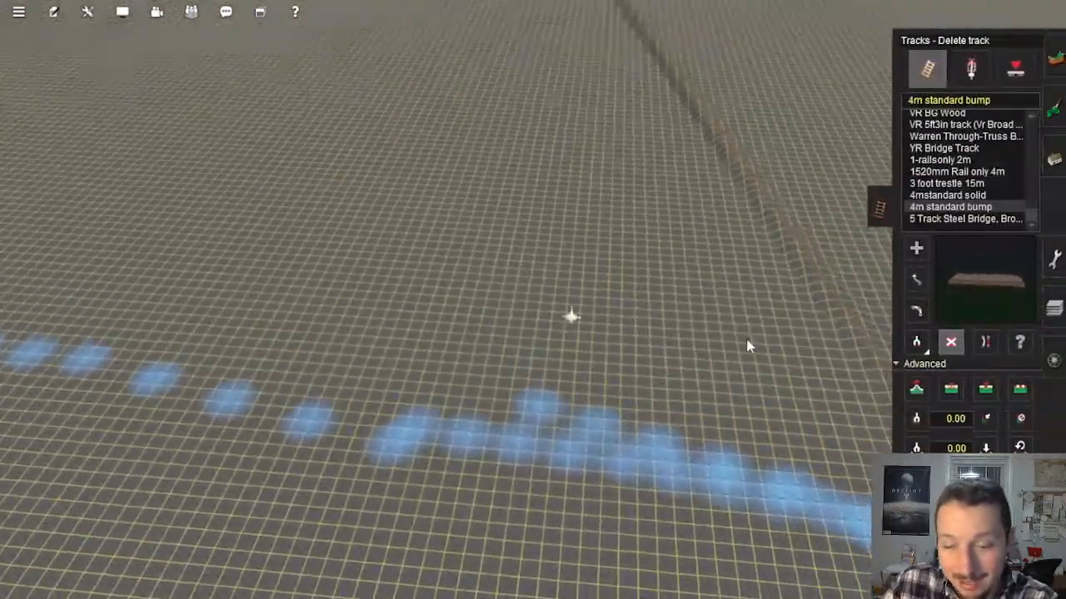
left_click(915, 248)
scroll(647, 362, "up", 5)
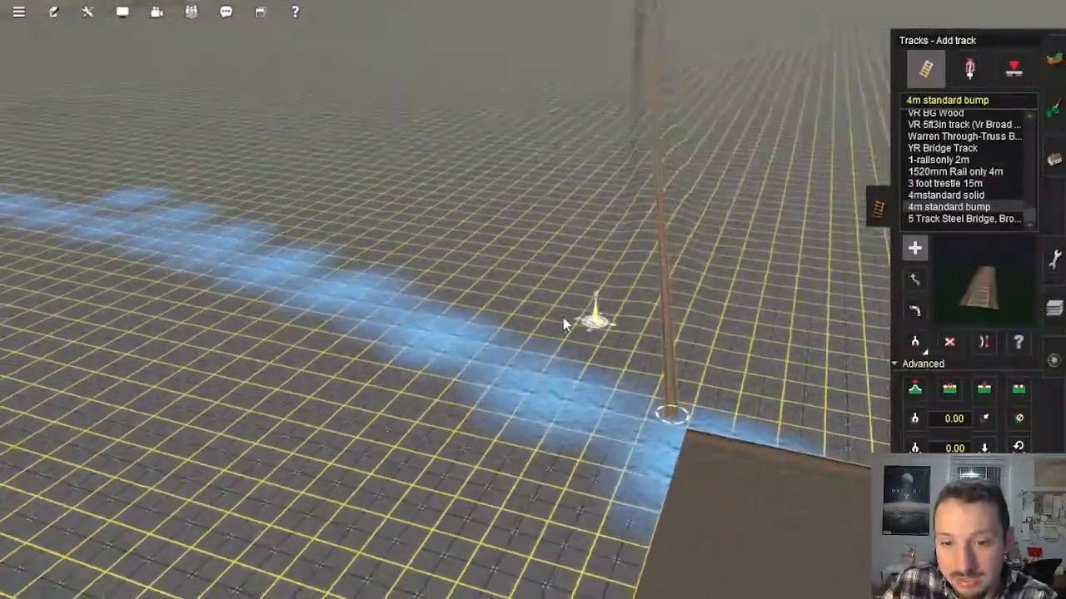
mouse_move(560, 304)
right_mouse_down()
mouse_move(528, 37)
mouse_move(531, 88)
right_mouse_up()
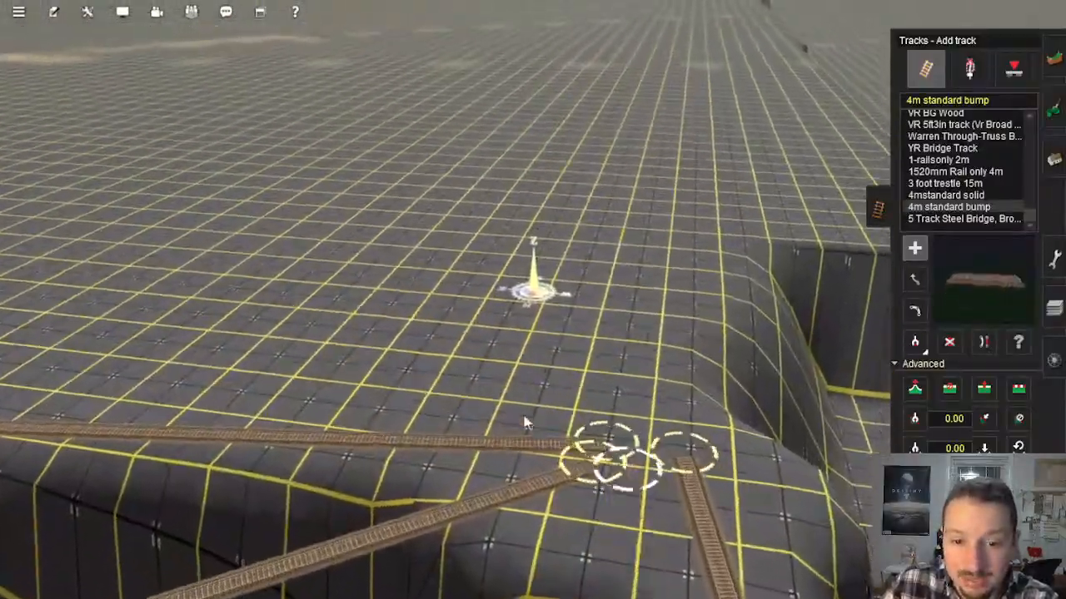
mouse_move(527, 423)
right_mouse_down()
mouse_move(481, 347)
mouse_move(574, 288)
mouse_move(492, 319)
mouse_move(526, 97)
mouse_move(564, 102)
mouse_move(507, 107)
mouse_move(537, 156)
mouse_move(537, 125)
mouse_move(517, 114)
right_mouse_up()
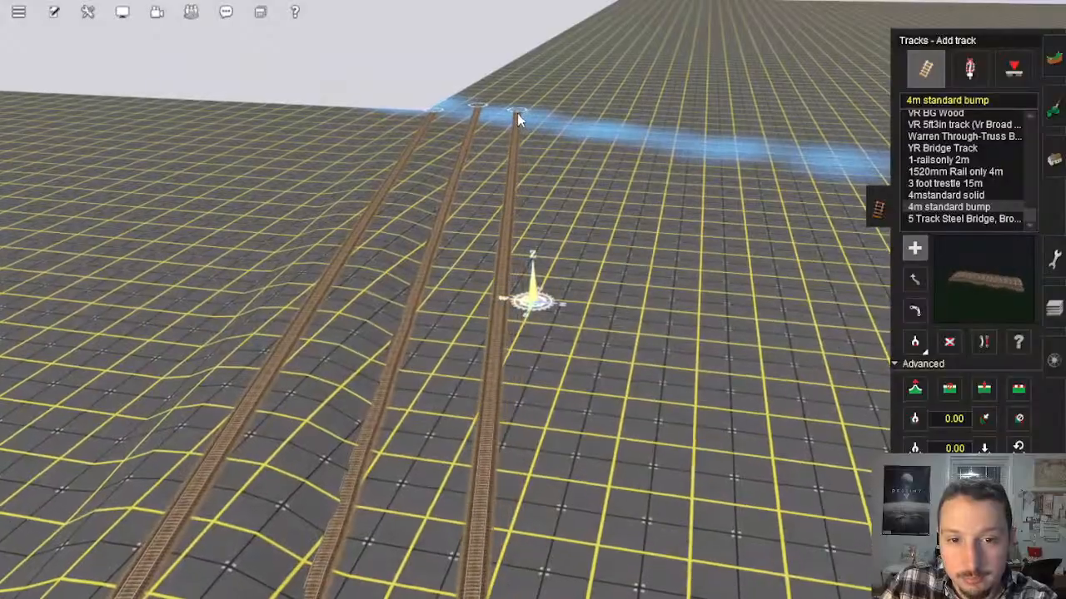
Step: Add further parallel 4m standard bump tracks from the cliff-top edge back to the blue strip
mouse_move(799, 426)
right_mouse_down()
mouse_move(805, 434)
mouse_move(714, 158)
mouse_move(714, 206)
mouse_move(468, 152)
mouse_move(514, 125)
mouse_move(527, 138)
mouse_move(547, 131)
mouse_move(554, 228)
mouse_move(538, 250)
mouse_move(530, 244)
right_mouse_up()
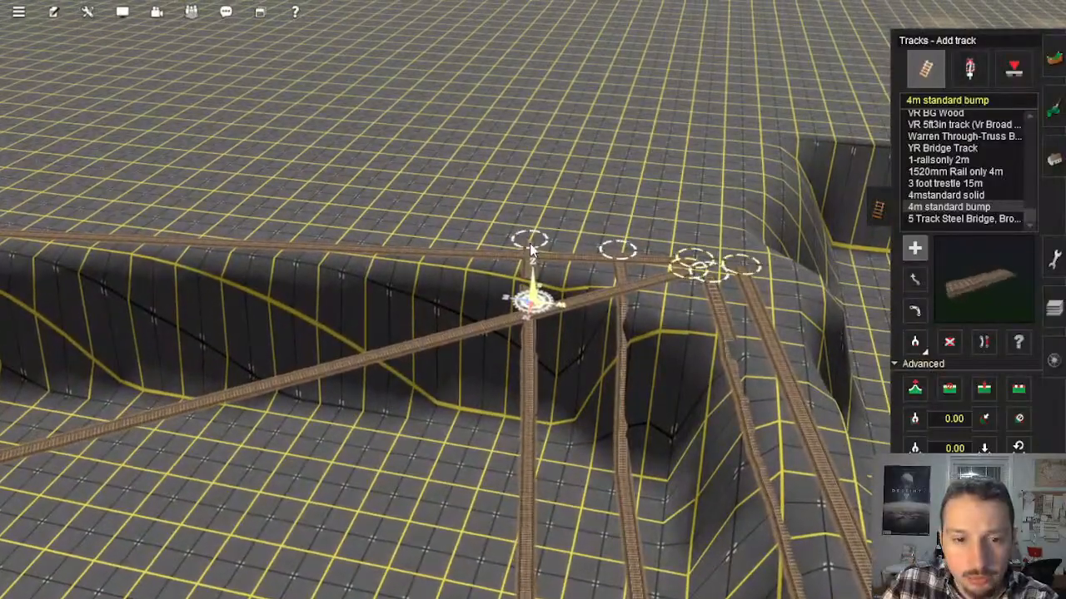
left_click(434, 240)
right_click_drag(566, 399, 538, 293)
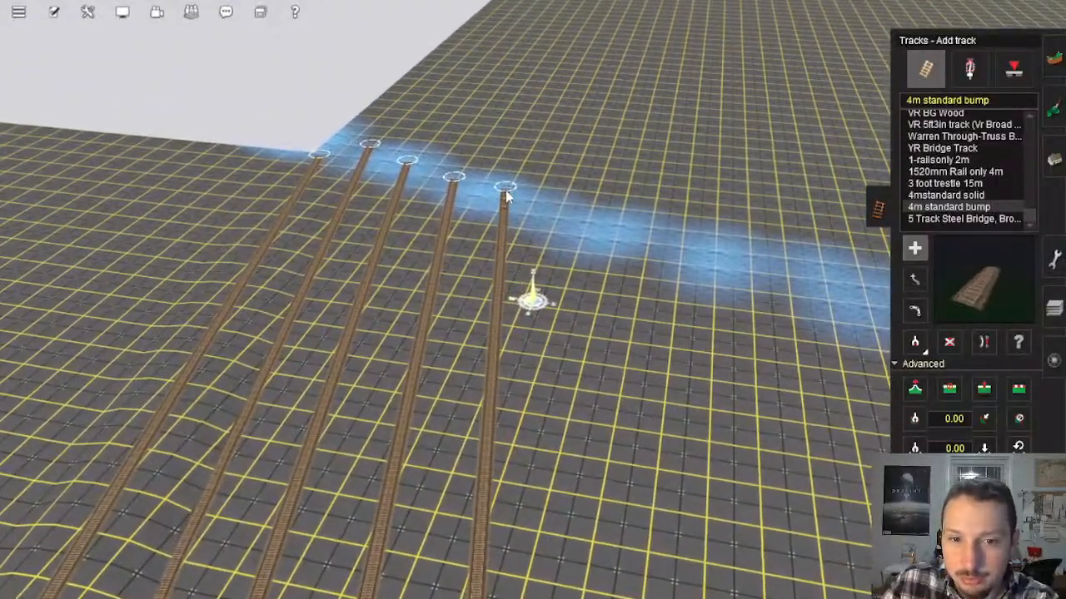
right_click_drag(596, 225, 687, 243)
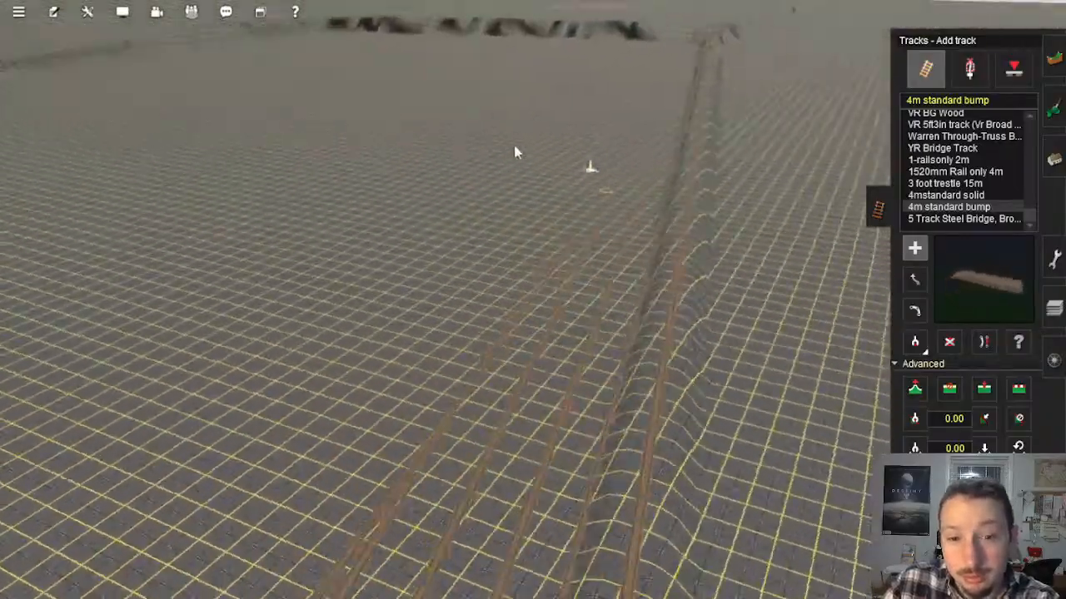
Step: Extend the row of parallel tracks with two more 4m standard bump splines joining the cliff top and blue strip
right_click(572, 107)
right_click(537, 133)
right_click(491, 131)
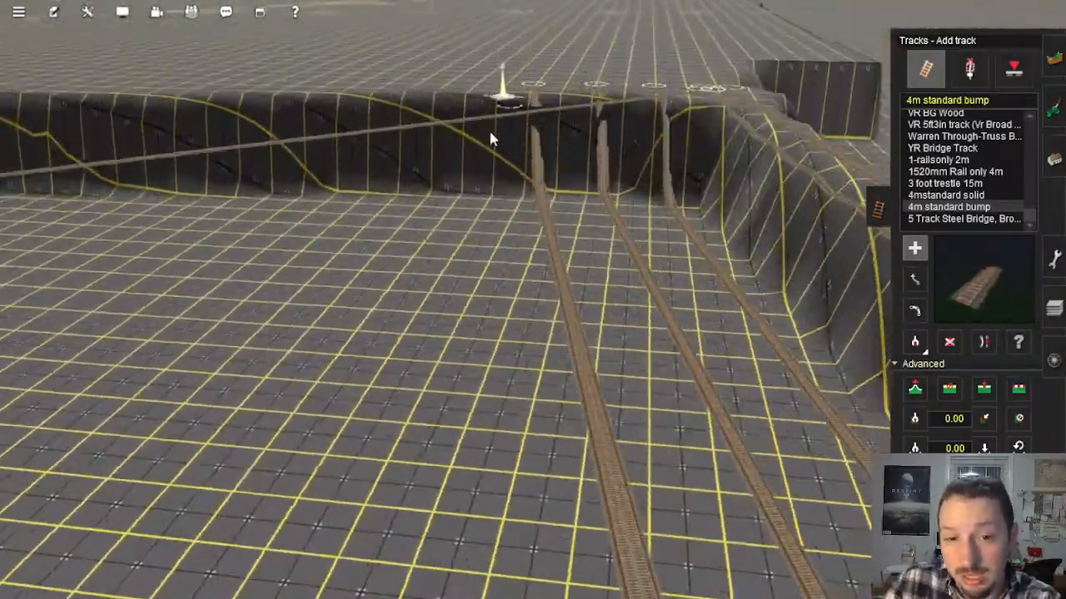
right_click_drag(491, 137, 519, 236)
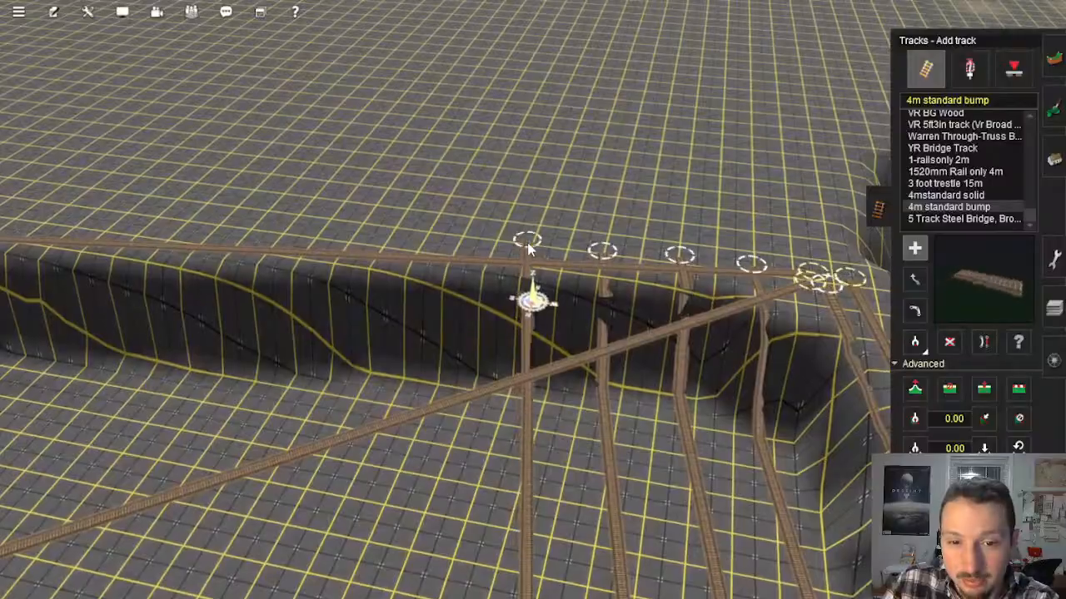
right_click_drag(493, 375, 523, 217)
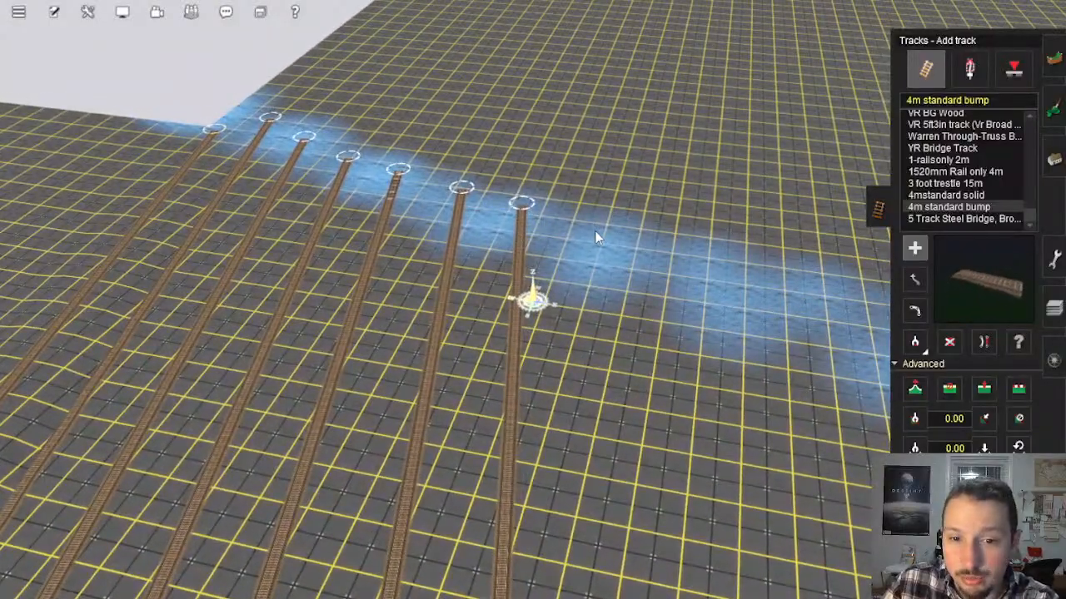
Step: Lay another 4m standard bump track from the blue strip beside the outermost spline across to the cliff-top edge
left_click(604, 227)
right_click_drag(618, 287, 743, 257)
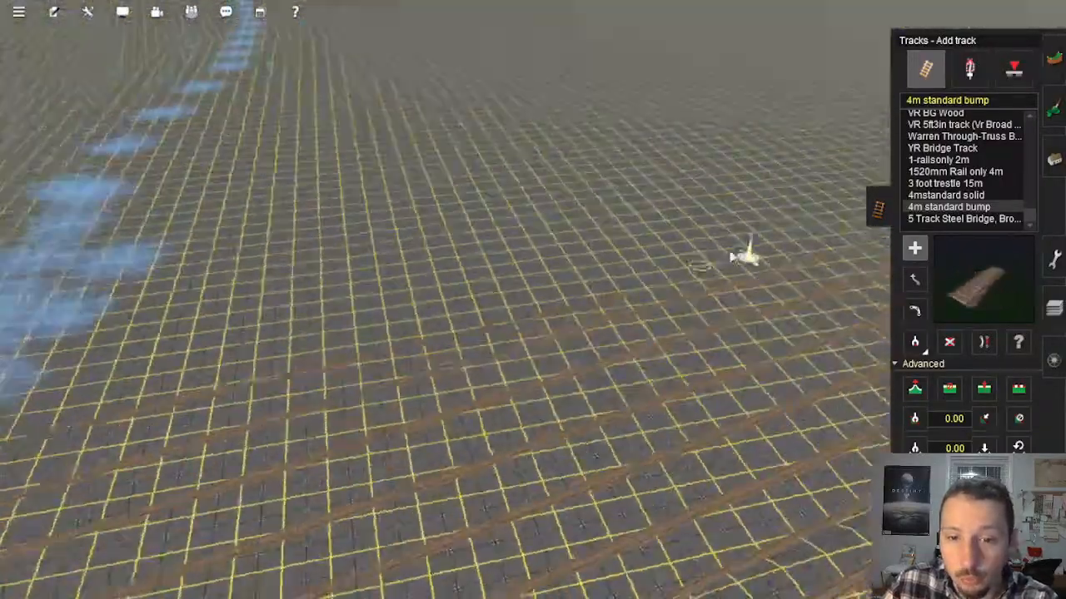
right_click_drag(582, 90, 508, 220)
left_click(585, 91)
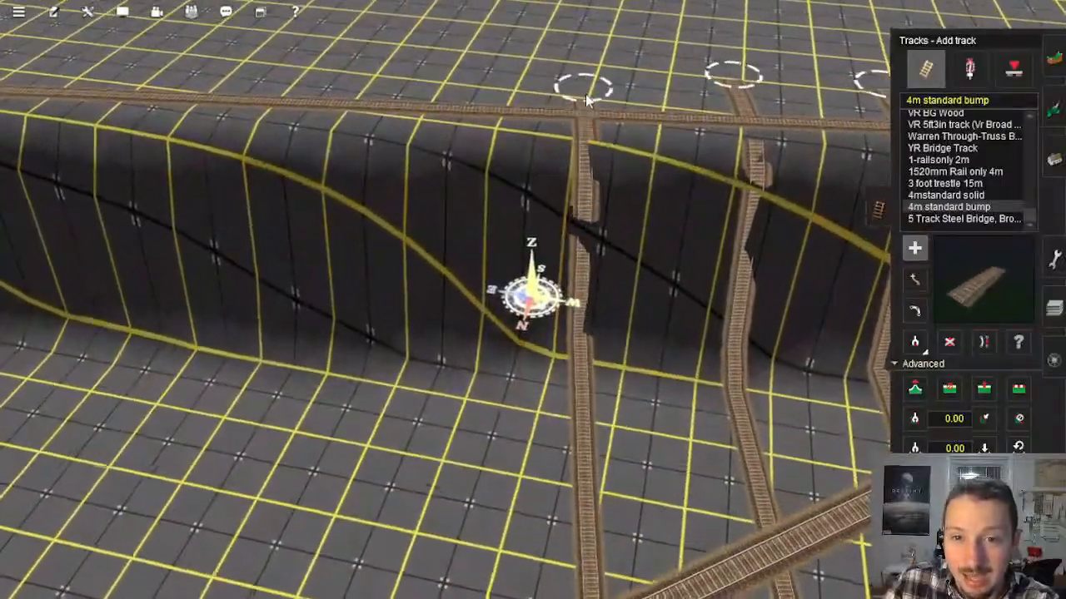
Step: Finish the current 4m standard bump track at the blue strip and lay the neighbouring parallel track back to the cliff top
mouse_move(468, 227)
right_mouse_down()
mouse_move(658, 443)
mouse_move(762, 333)
mouse_move(649, 198)
mouse_move(667, 162)
mouse_move(561, 91)
mouse_move(519, 85)
mouse_move(550, 141)
mouse_move(541, 185)
right_mouse_up()
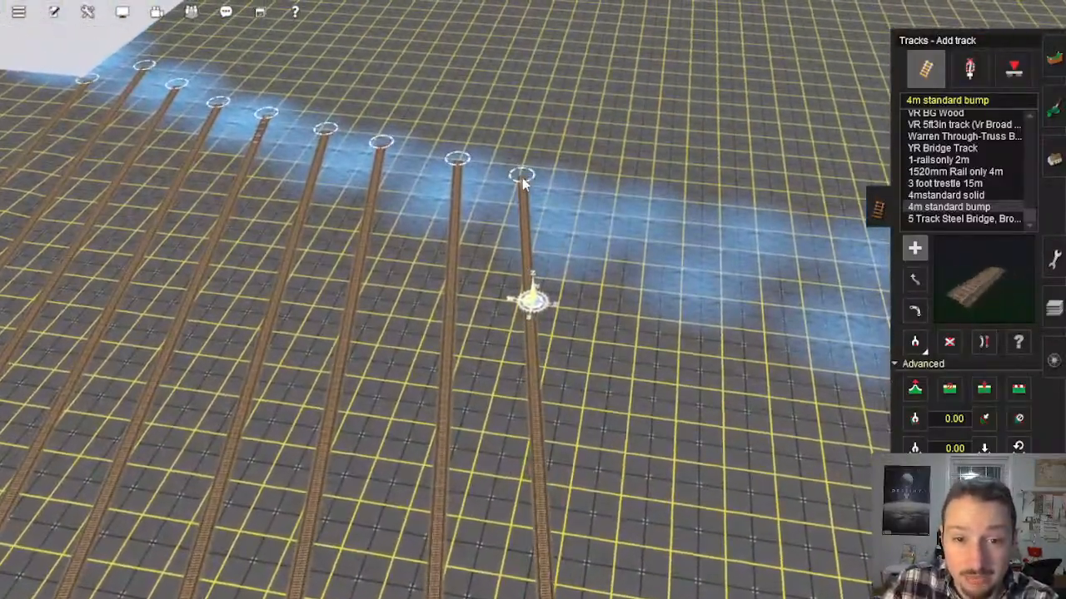
left_click(522, 176)
left_click(602, 191)
mouse_move(624, 305)
right_mouse_down()
mouse_move(644, 382)
mouse_move(809, 388)
mouse_move(683, 247)
right_mouse_up()
right_click_drag(546, 88, 554, 248)
left_click(523, 199)
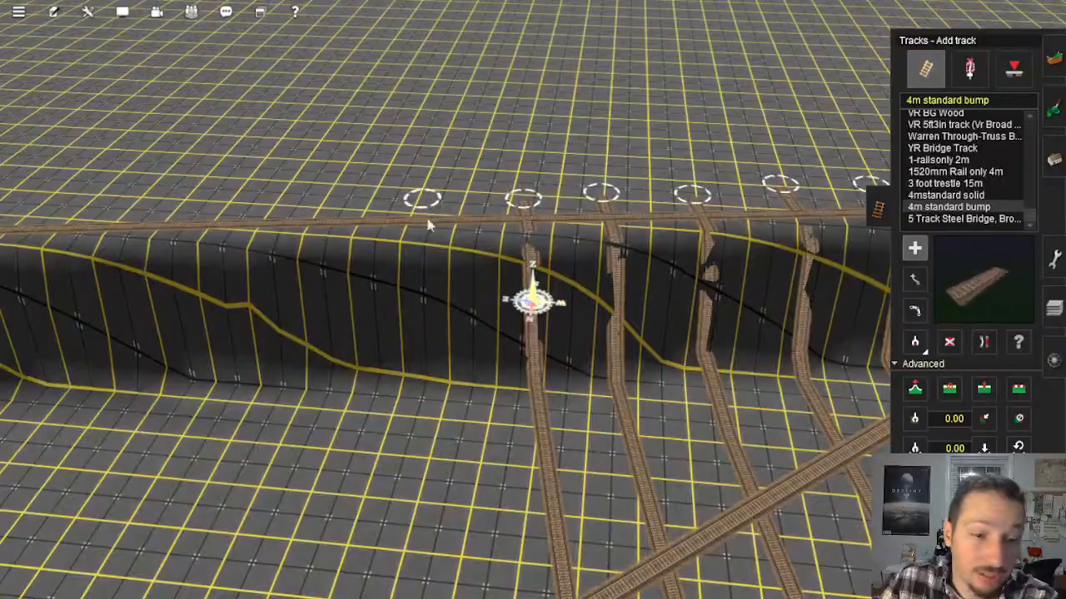
Step: Lay one more parallel 4m standard bump track from the cliff-top edge across to the blue strip
right_click_drag(643, 423, 526, 193)
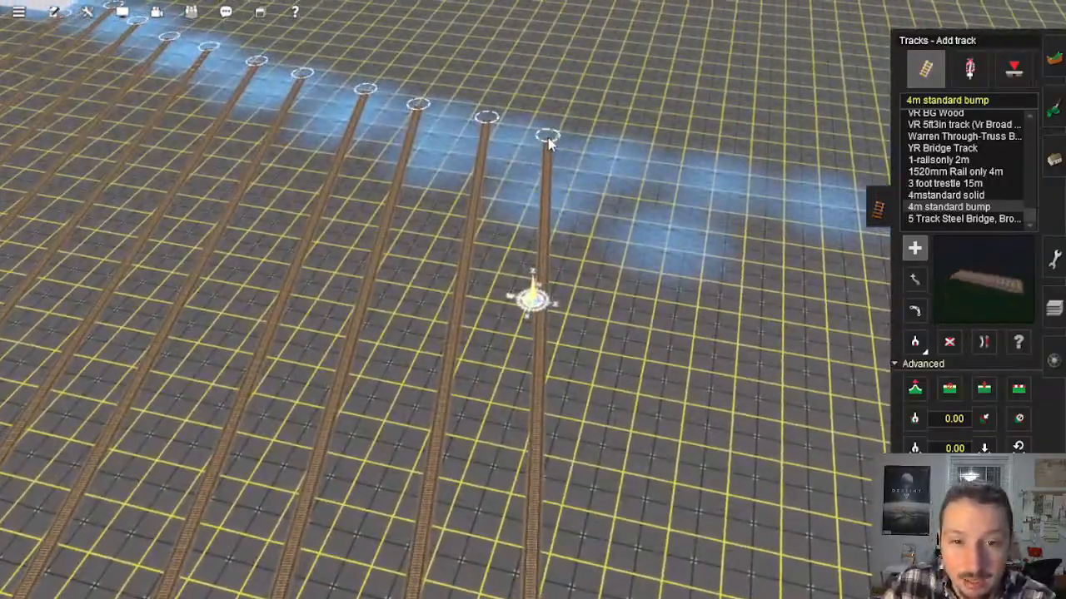
left_click(549, 137)
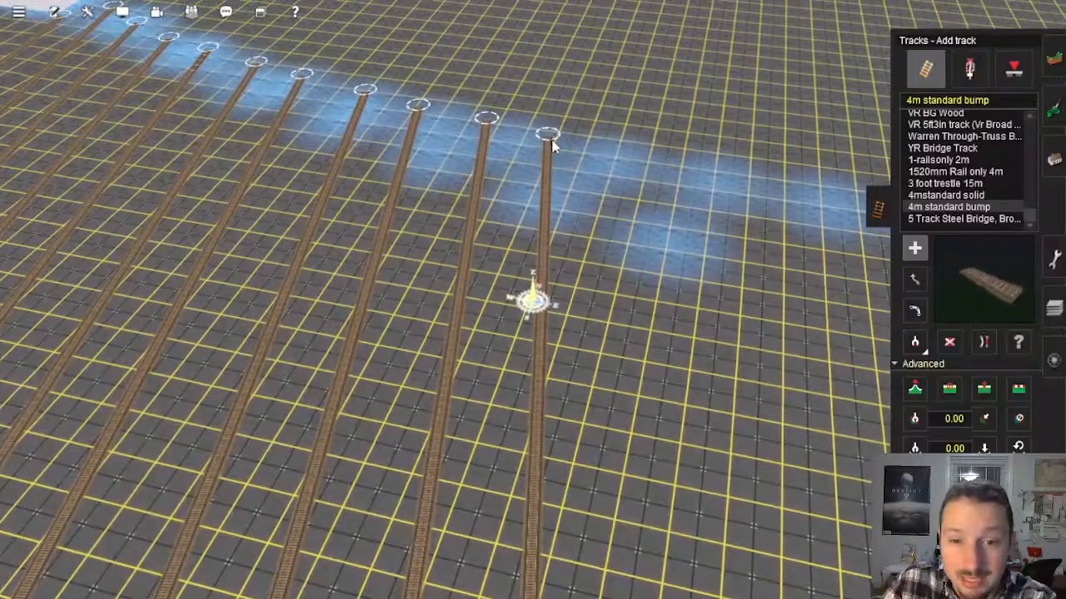
right_click_drag(524, 167, 528, 344)
right_click(529, 352)
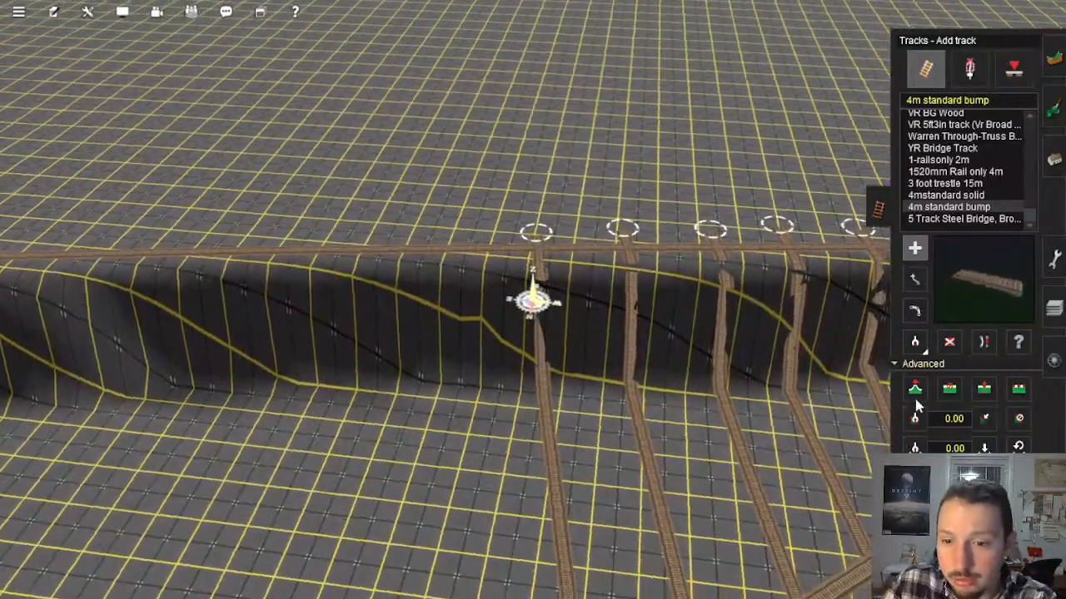
Step: Adjust the spline height at the cliff-top end points of the parallel tracks so they span straight out over the drop
left_click(915, 392)
key("Left")
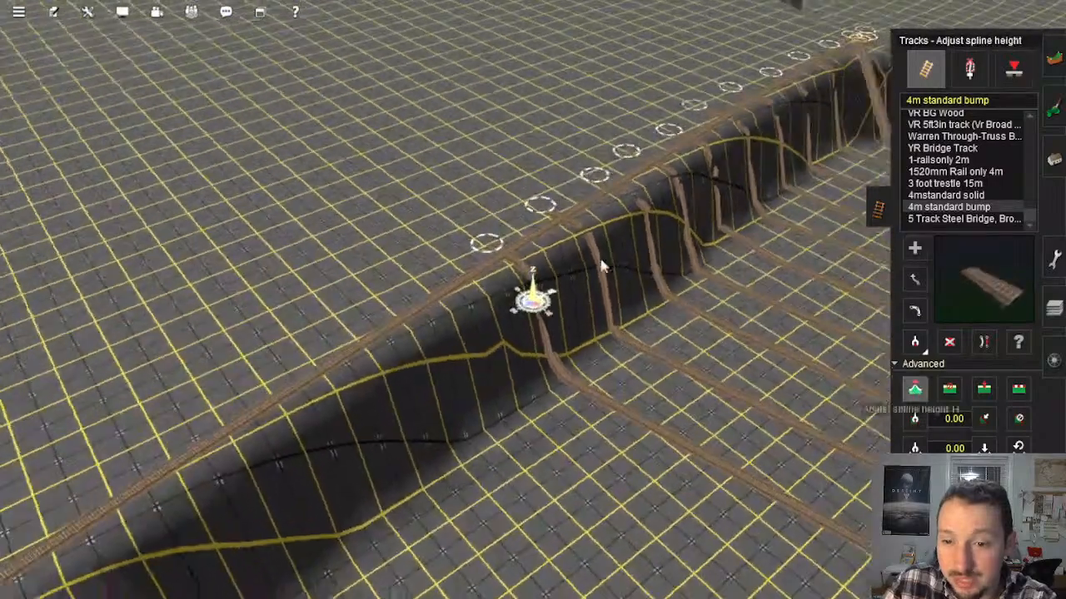
left_click(477, 250)
left_click(516, 213)
left_click(545, 170)
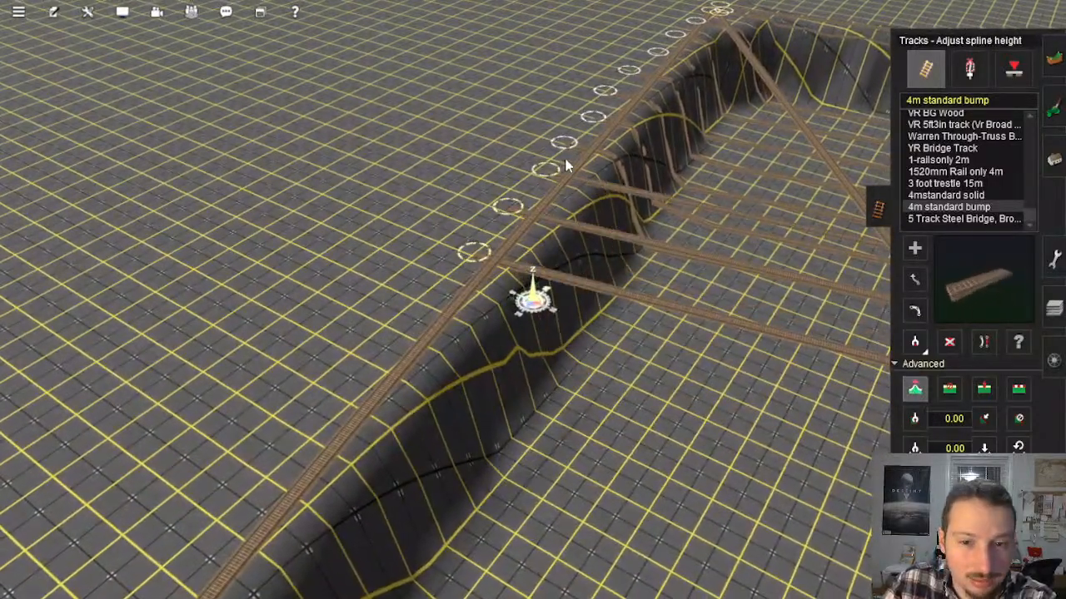
left_click(564, 142)
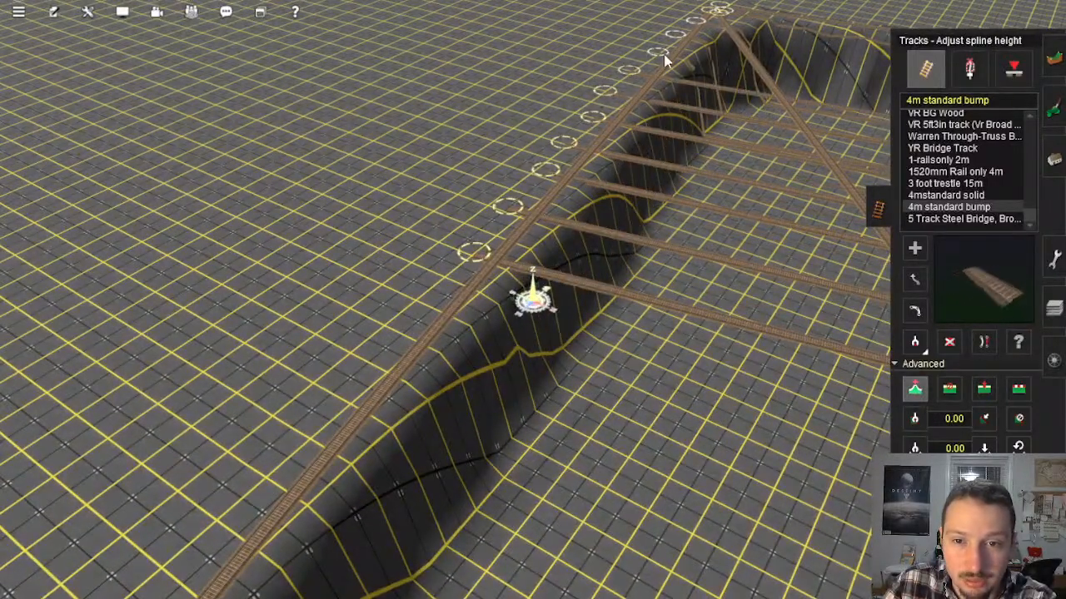
left_click(674, 33)
left_click(696, 23)
Step: Flatten the terrain to the first parallel track splines beside the cliff corner, working outward from the existing cliff edge
key("Right")
right_click(533, 164)
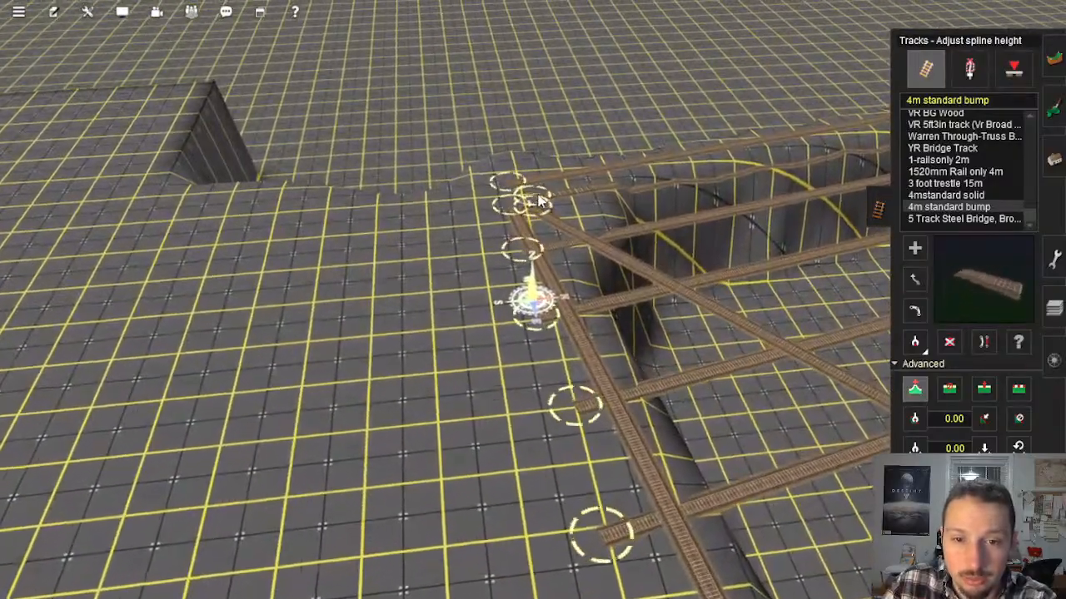
right_click(567, 240)
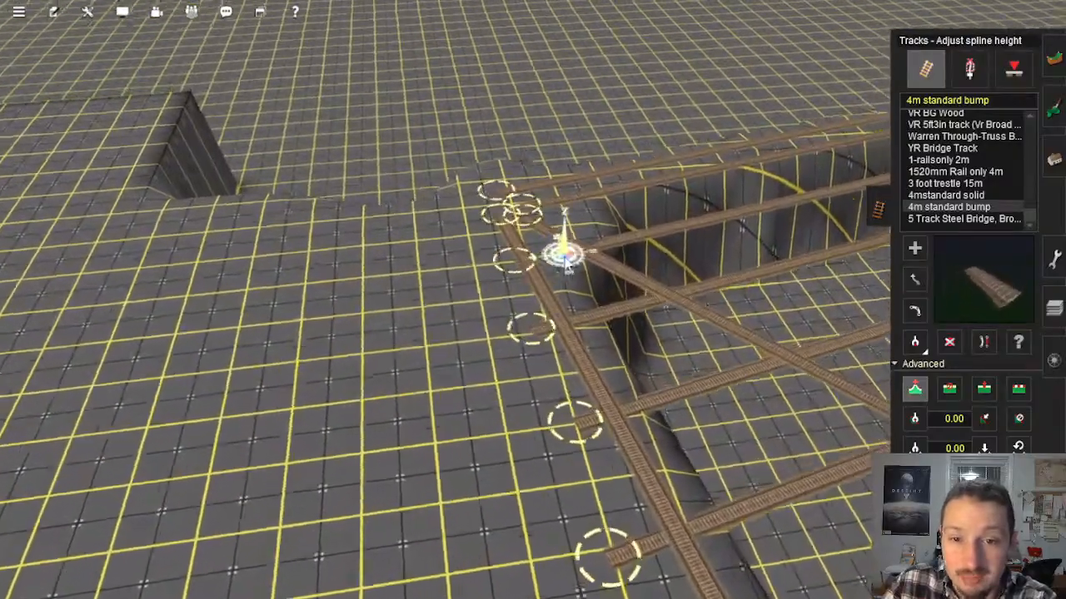
key("Right")
left_click(1018, 389)
key("Left")
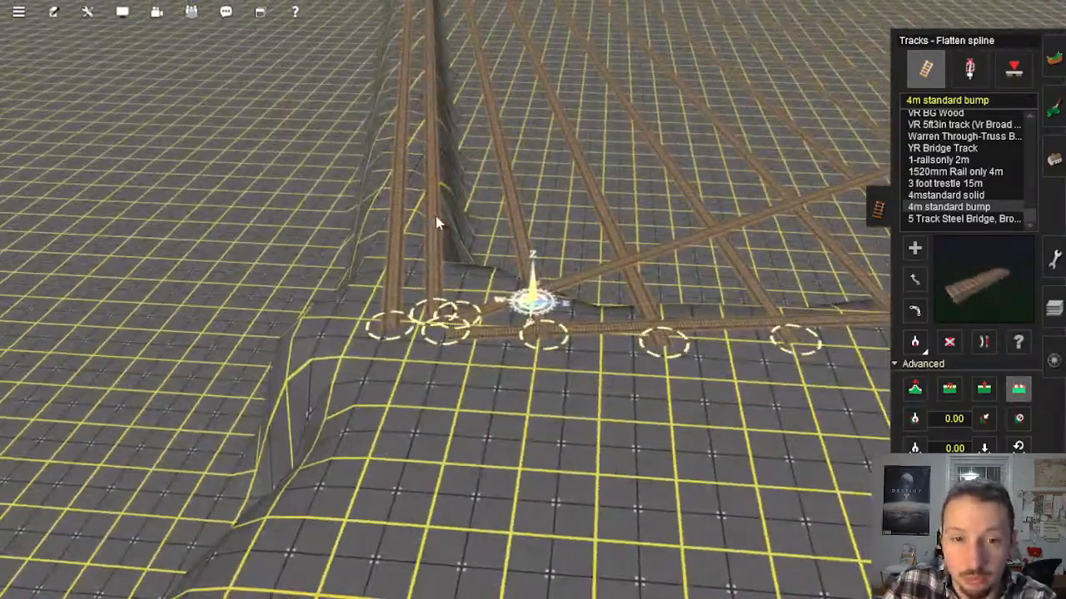
left_click(522, 194)
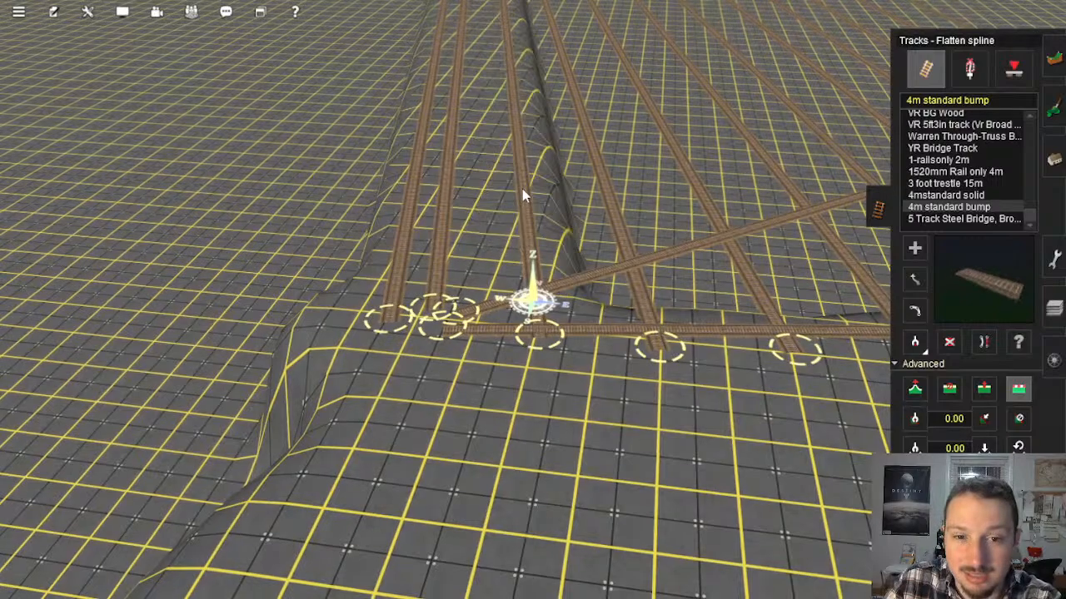
left_click(608, 203)
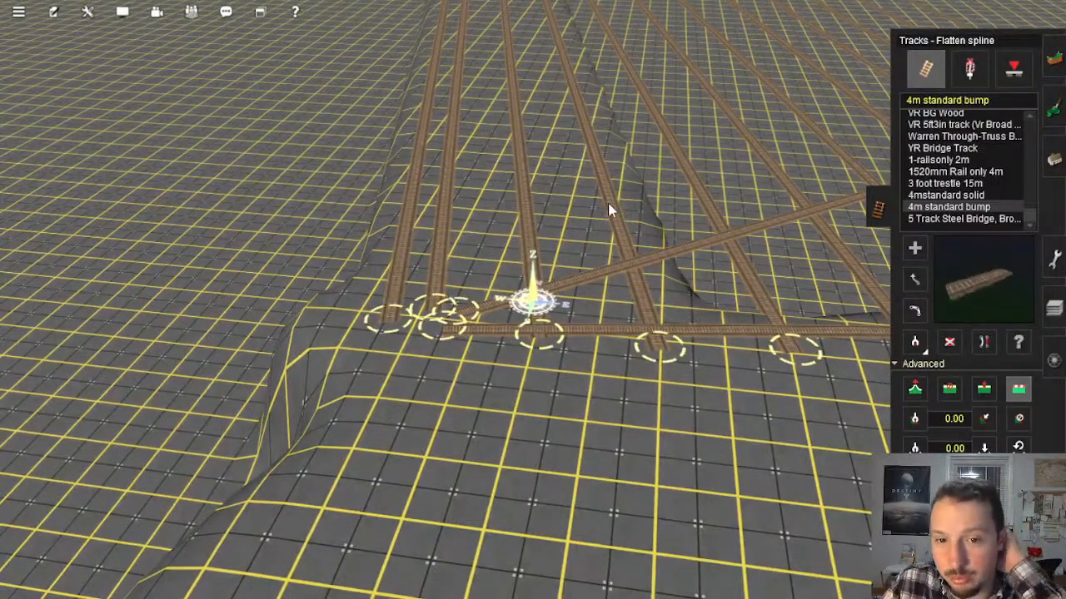
Step: Continue flattening the terrain to the next parallel track splines across the row, beyond the diagonal track
right_click(602, 210)
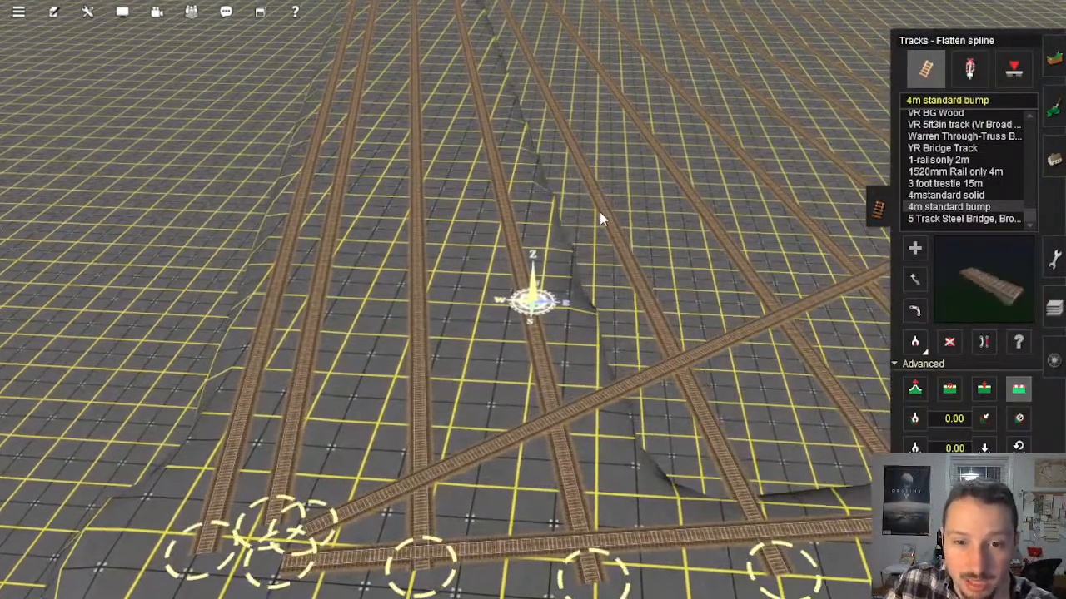
left_click(706, 216)
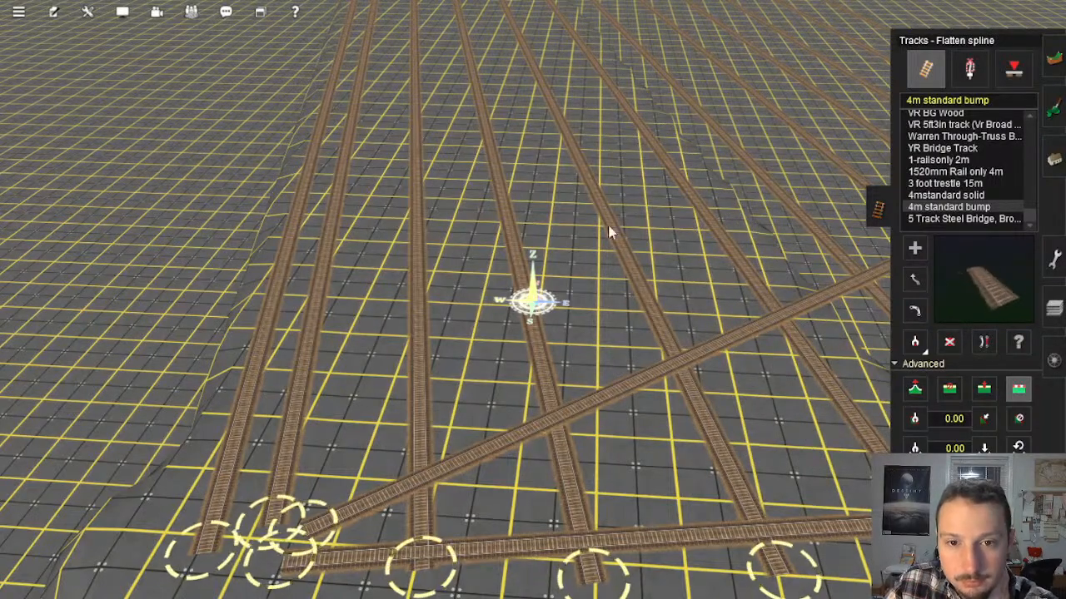
right_click(651, 260)
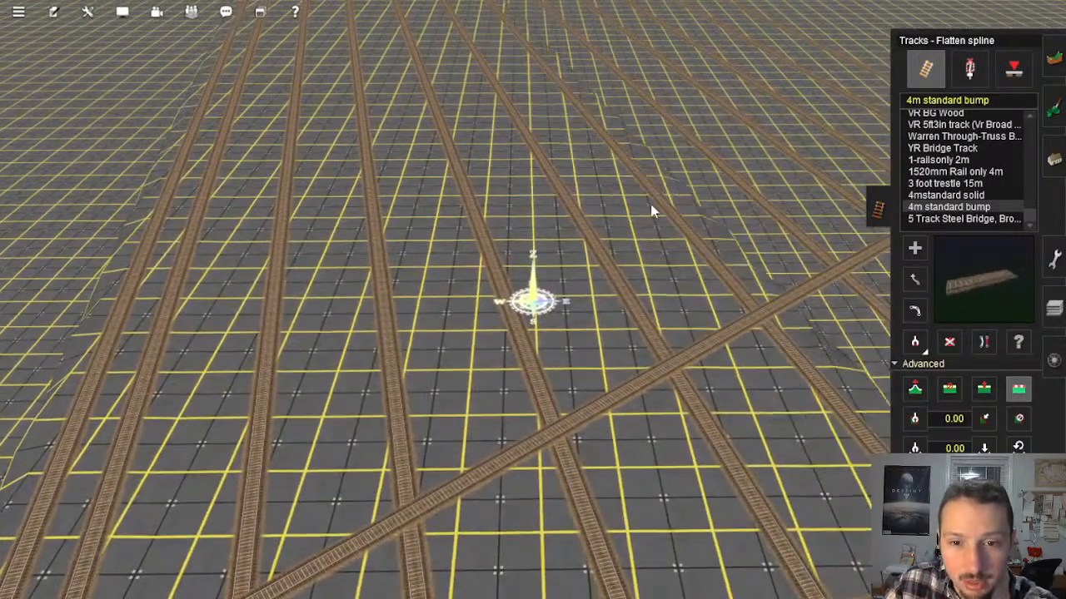
right_click(621, 217)
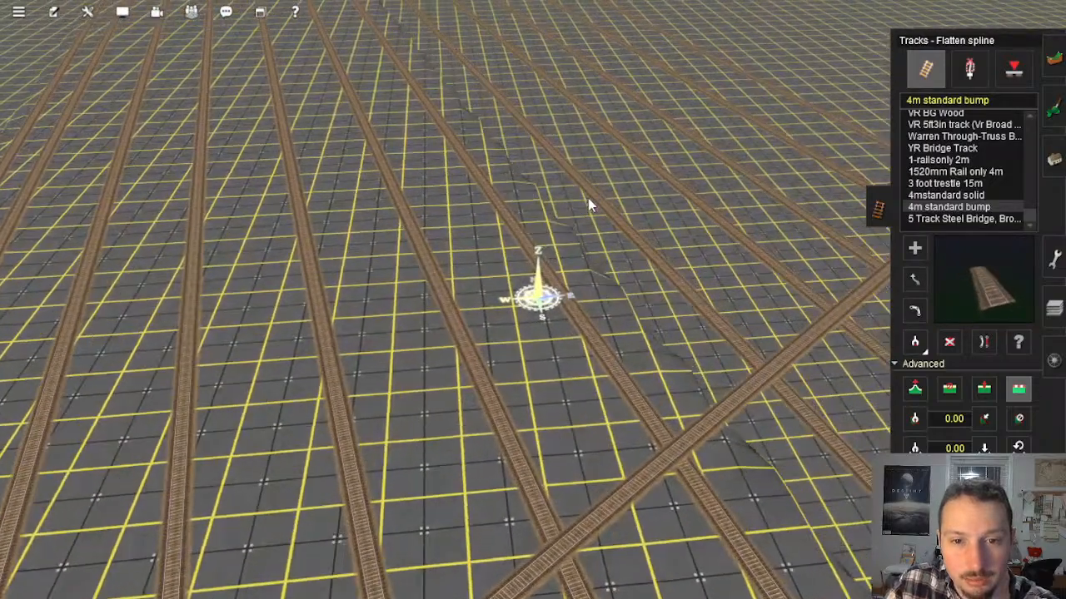
left_click(582, 205)
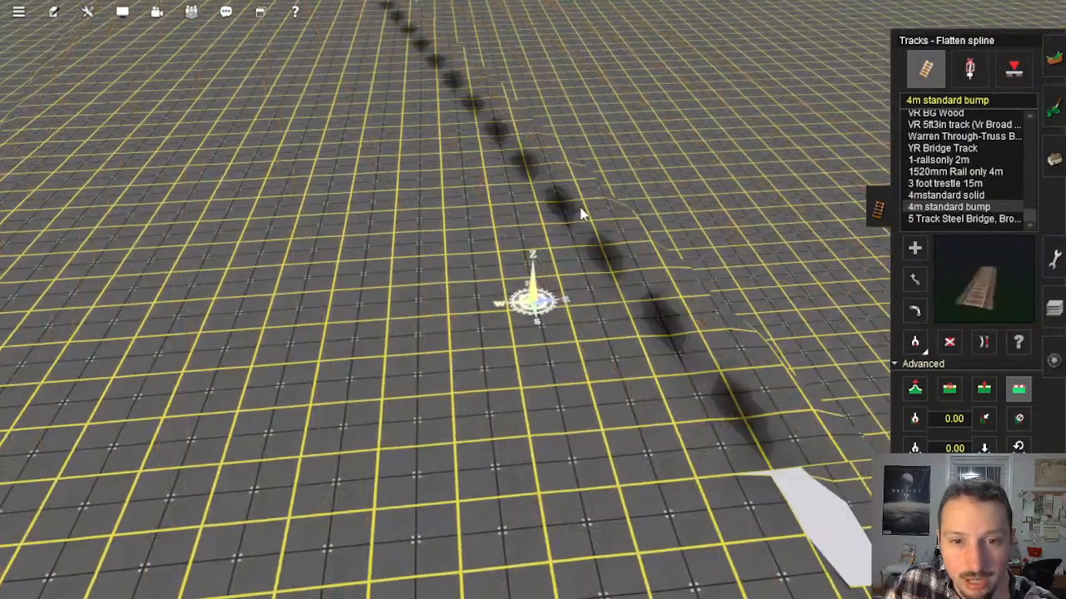
right_click(598, 265)
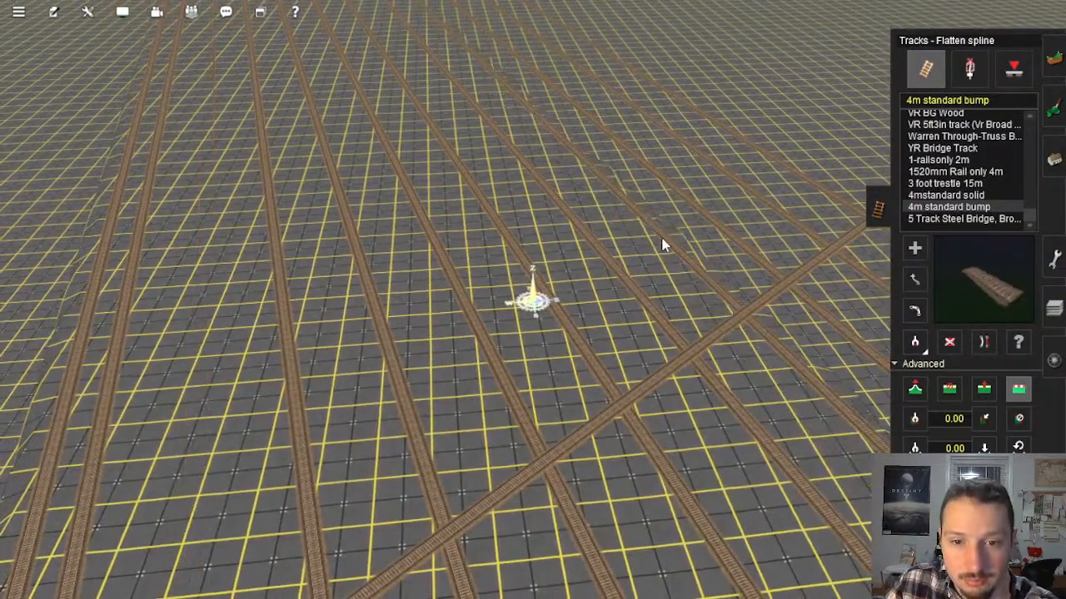
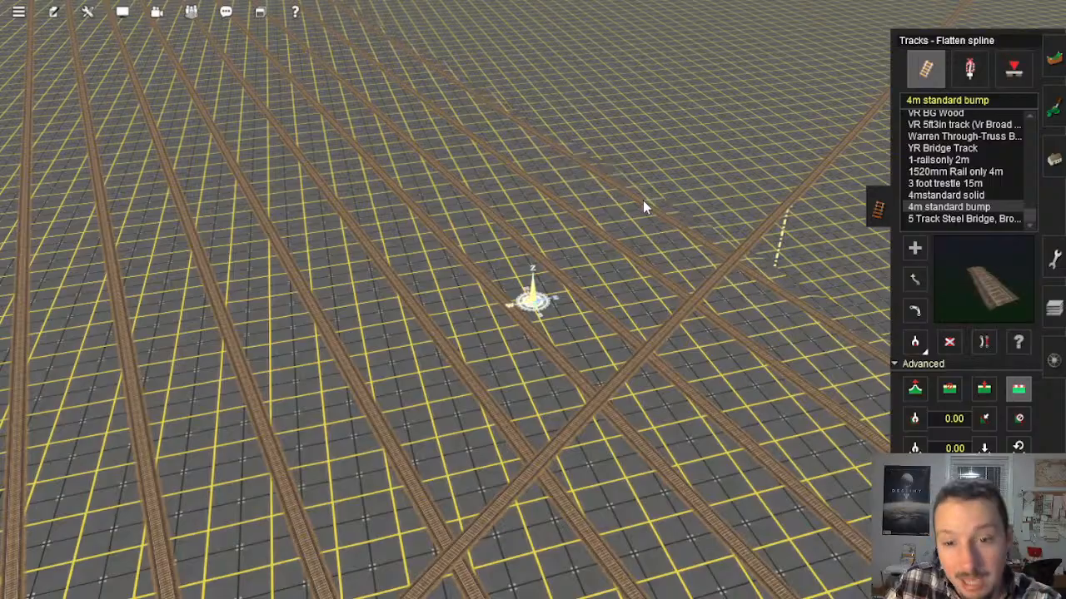
Step: Add a north–south 4m standard bump track from the sunken area's southwest corner to its blue-shaded north edge, parallel to the existing rows
right_click(645, 341)
key("Right")
key("Down")
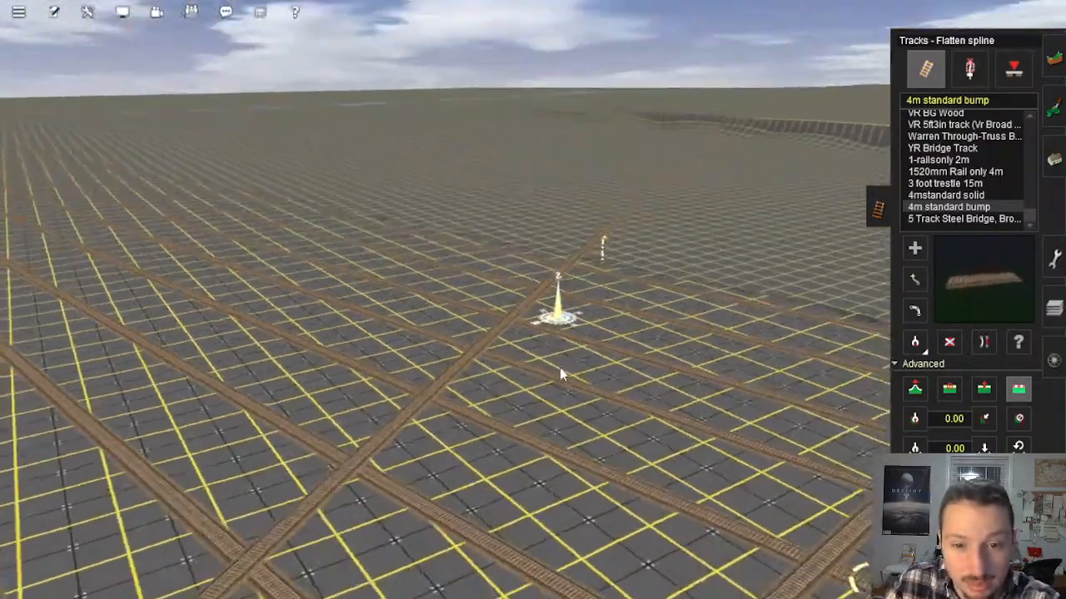
key("Right")
key("Down")
right_click(566, 366)
key("Up")
right_click(586, 317)
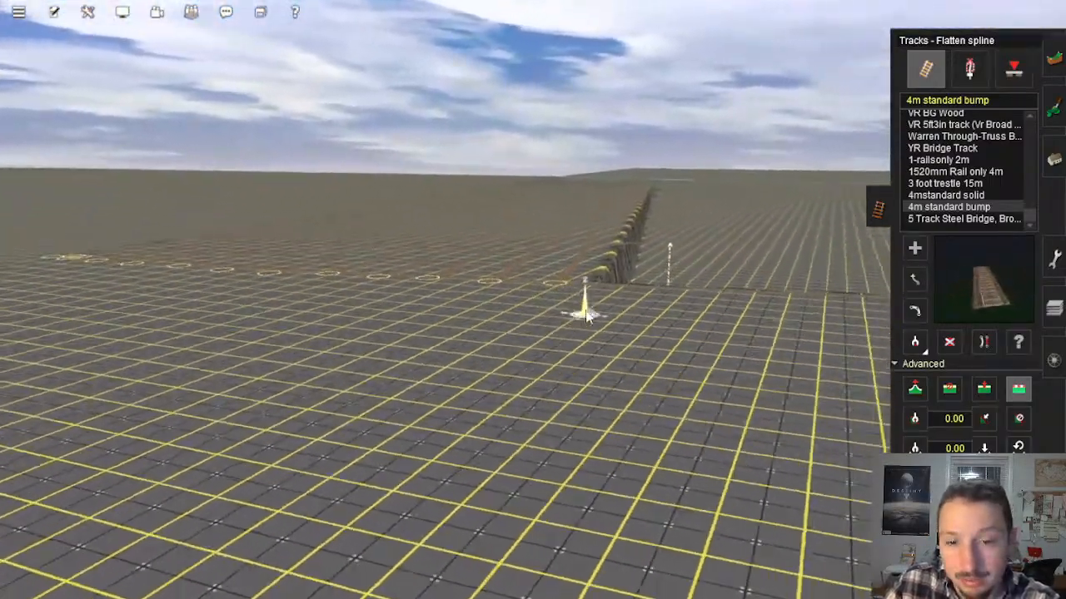
key("Up")
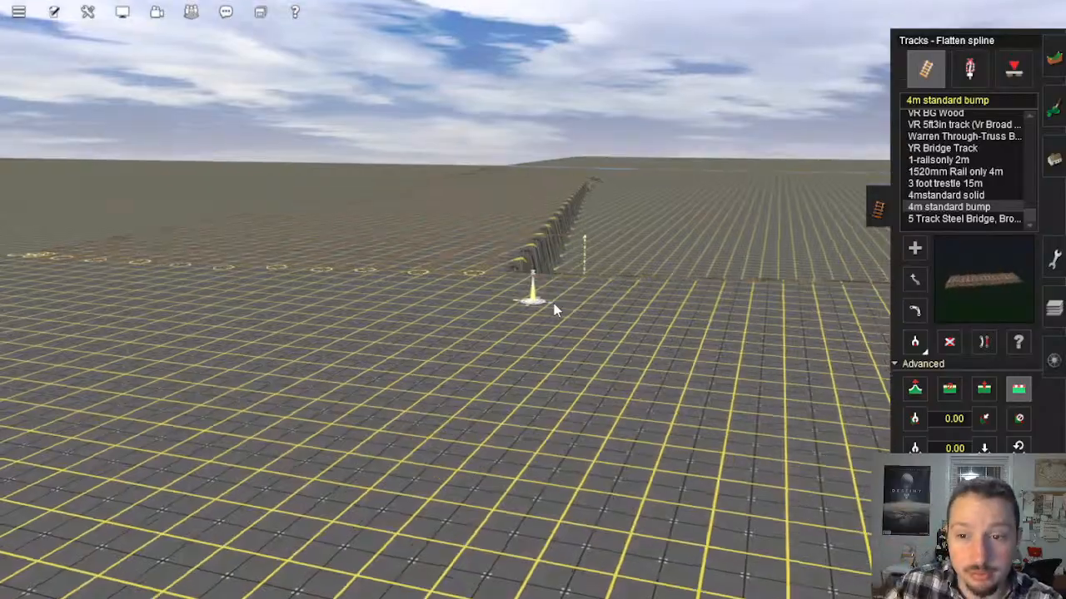
key("Left")
left_click(908, 255)
right_click(575, 225)
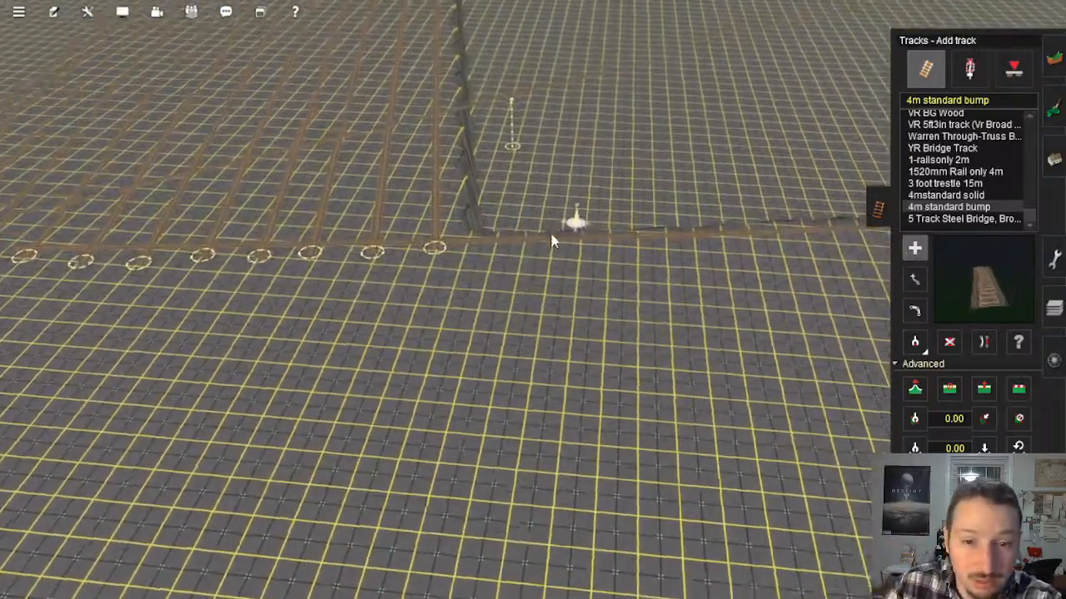
scroll(508, 271, "up", 4)
right_click(477, 288)
left_click_drag(560, 379, 558, 284)
right_click_drag(559, 293, 559, 285)
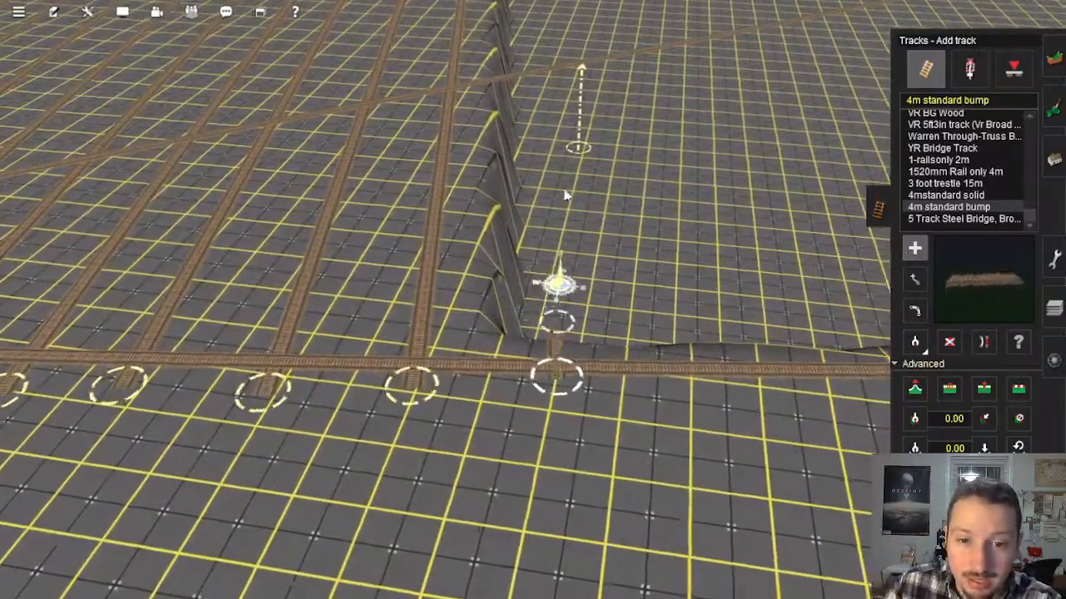
left_click_drag(558, 284, 530, 91)
right_click_drag(558, 285, 530, 92)
left_click_drag(530, 92, 513, 129)
right_click_drag(530, 92, 513, 129)
left_click_drag(513, 129, 513, 122)
right_click_drag(512, 129, 516, 191)
left_click_drag(516, 191, 519, 129)
right_click(545, 187)
key("Right")
right_click_drag(539, 242, 502, 333)
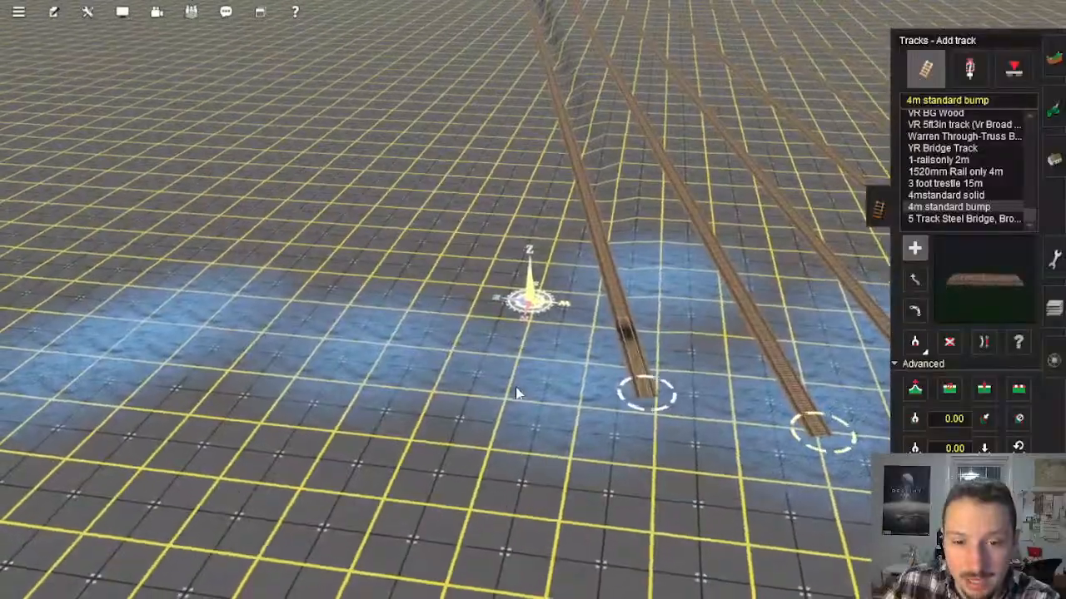
Step: Lay two more parallel tracks east of the first one, between the blue-shaded north edge and the perimeter track on the south wall
left_click_drag(504, 408, 526, 140)
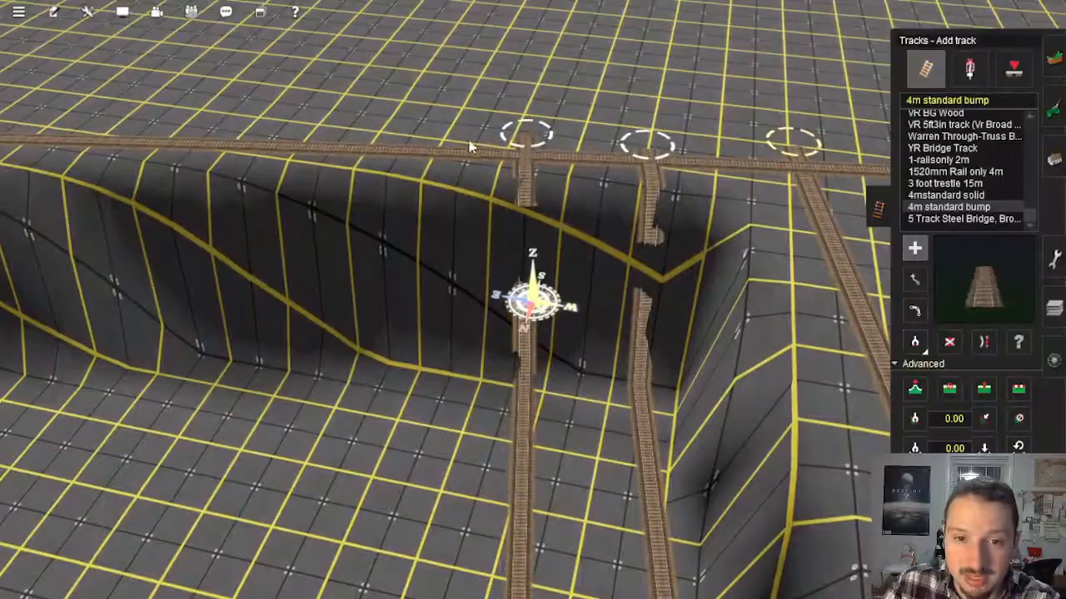
left_click_drag(391, 134, 551, 95)
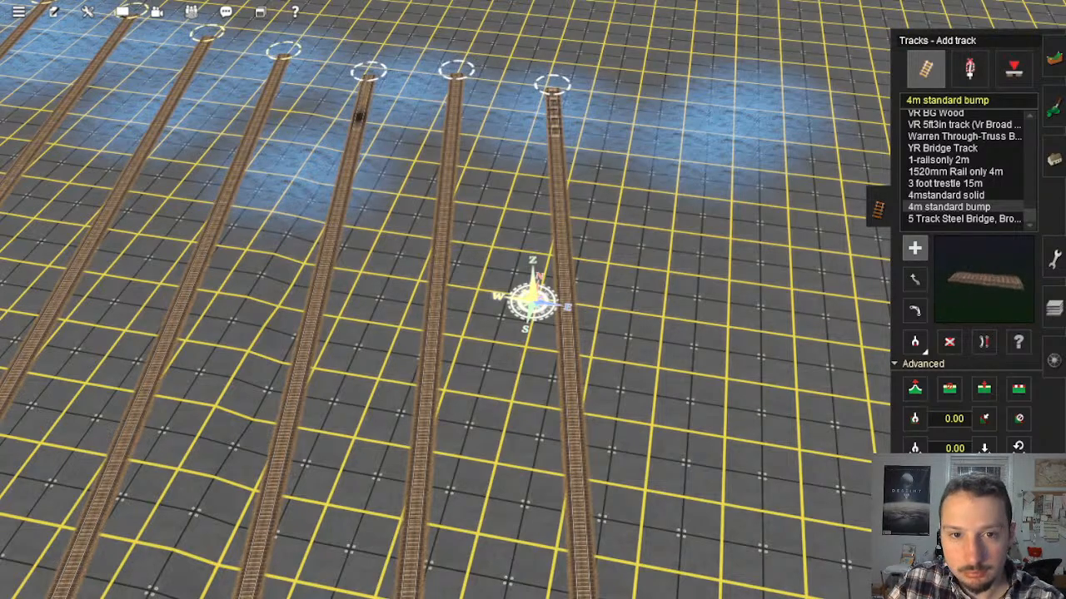
right_click(601, 158)
left_click(630, 236)
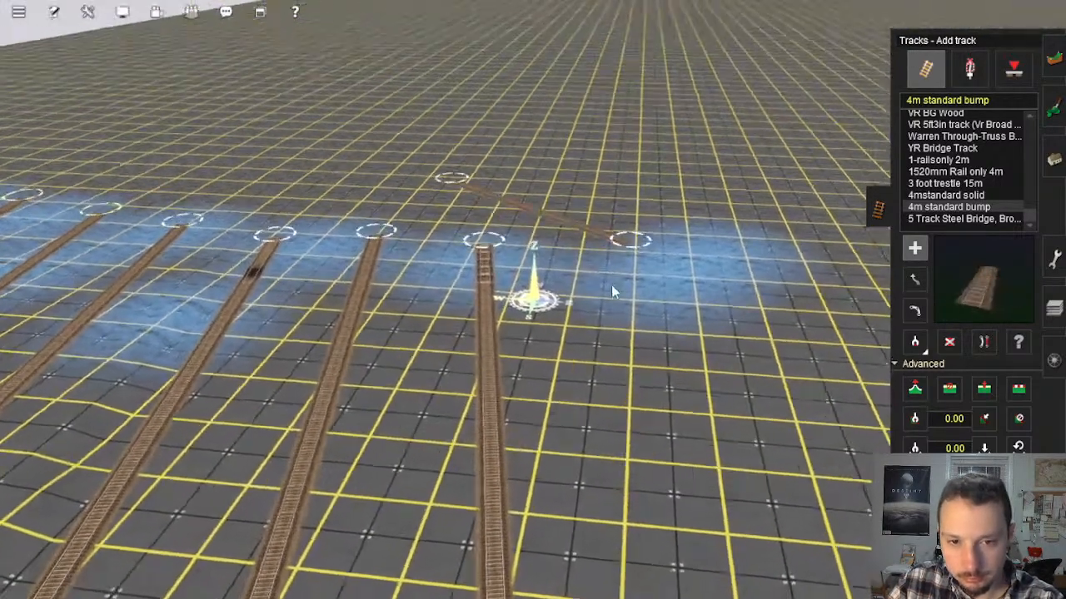
key("ctrl+z")
Step: Lay the next two evenly spaced tracks, one southward to just beyond the perimeter track and one back to the north edge
right_click(591, 225)
right_click(691, 331)
key("Right")
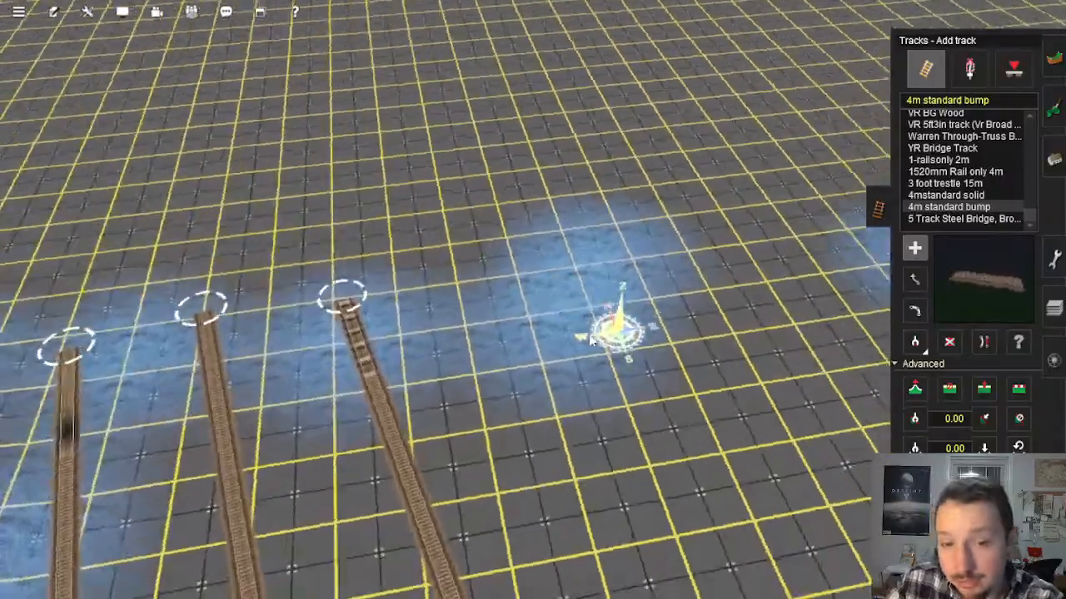
key("Right")
key("Down")
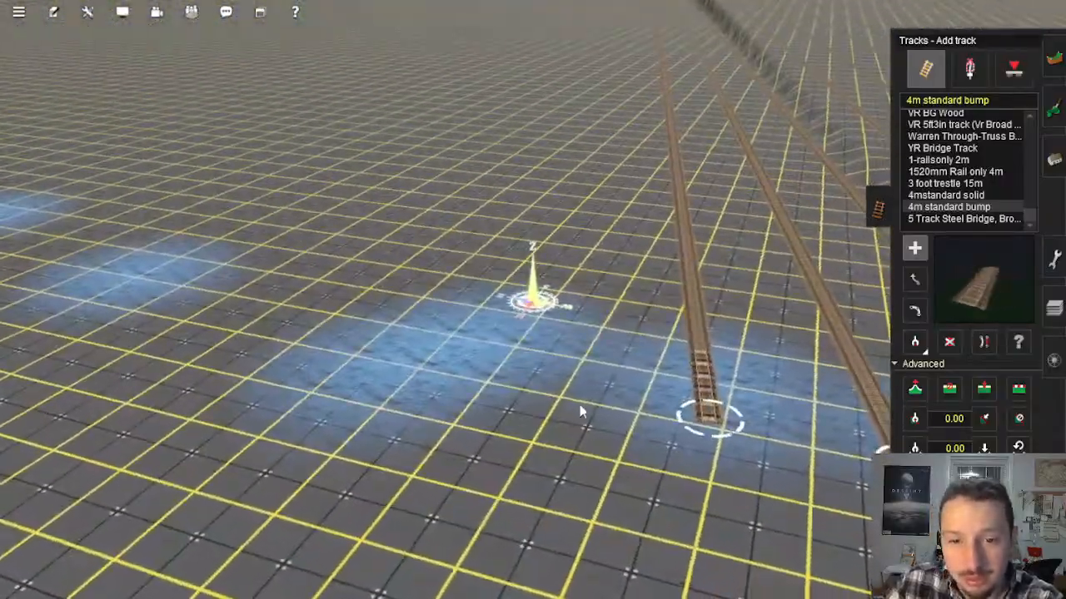
right_click_drag(571, 140, 529, 245)
key("Up")
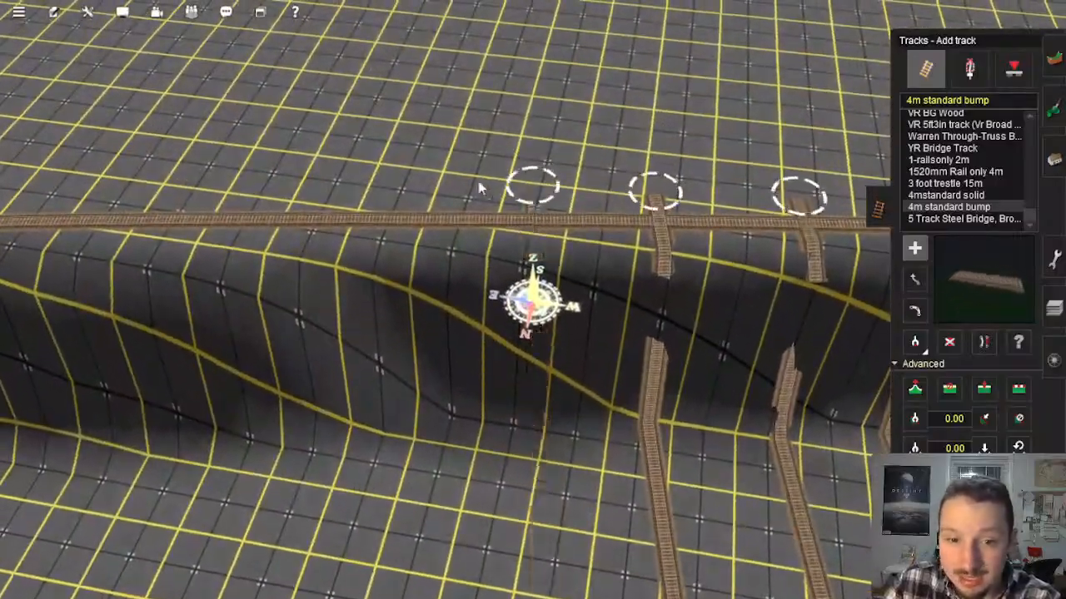
right_click_drag(679, 499, 541, 206)
key("Left")
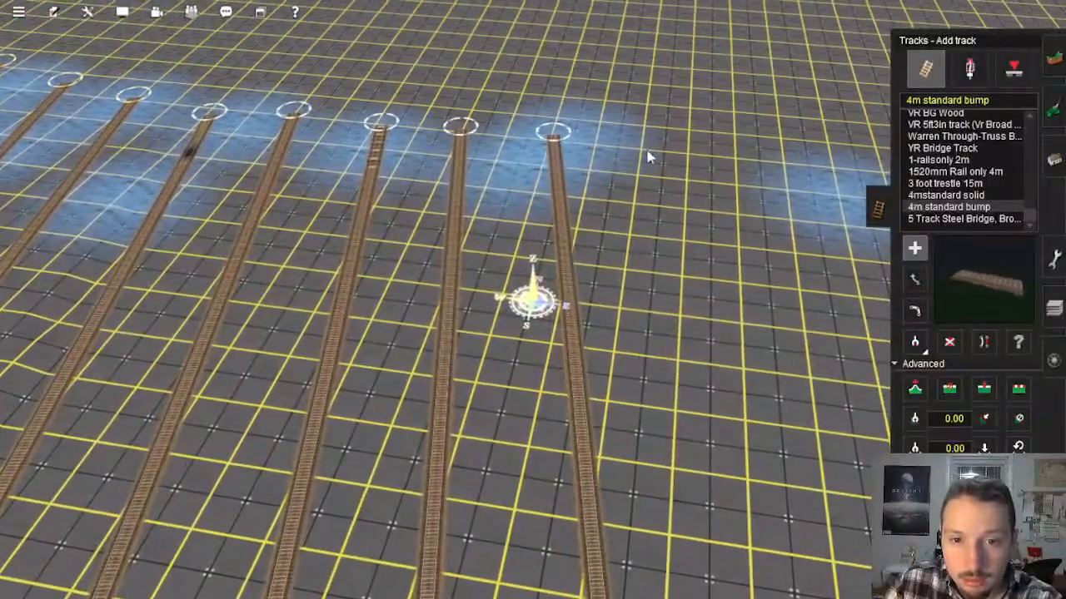
Step: Continue the row eastward with another pair of full-length tracks across the sunken area, keeping the same spacing
left_click(651, 148)
right_click_drag(726, 388, 531, 205)
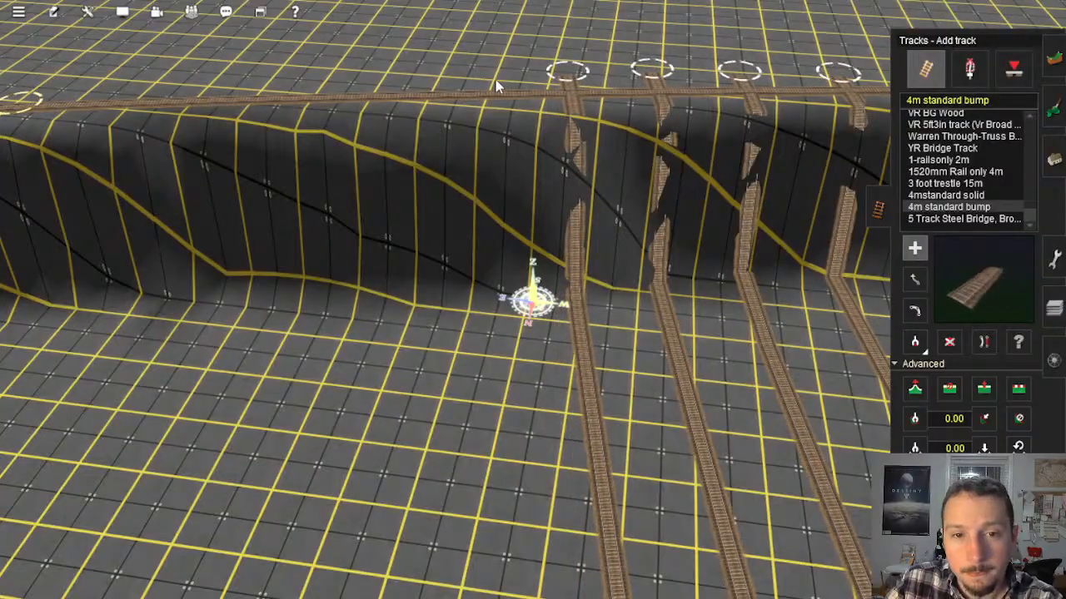
right_click_drag(575, 367, 534, 230)
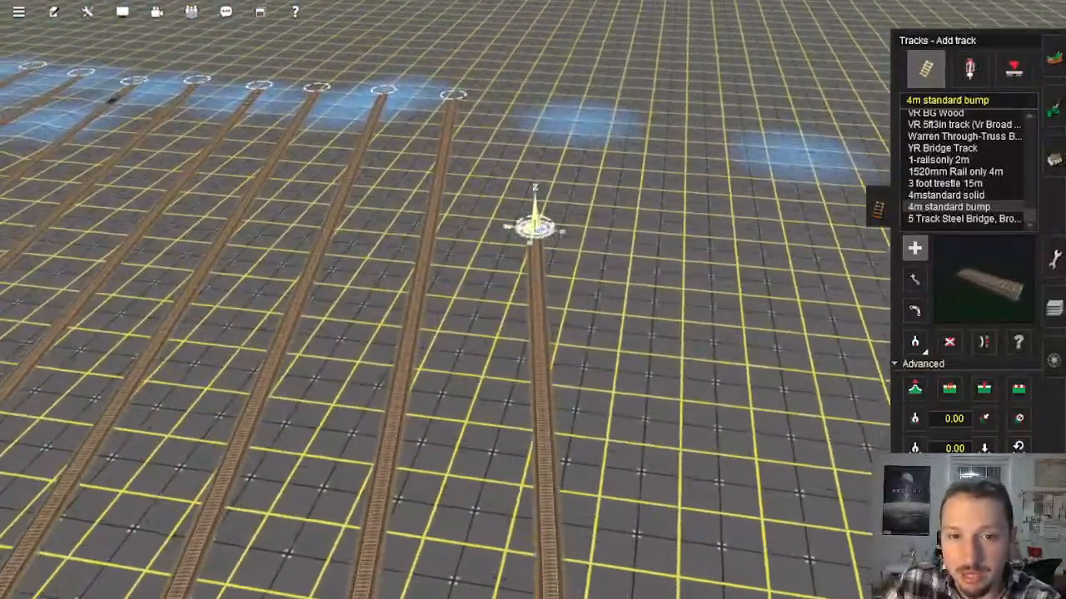
left_click(512, 135)
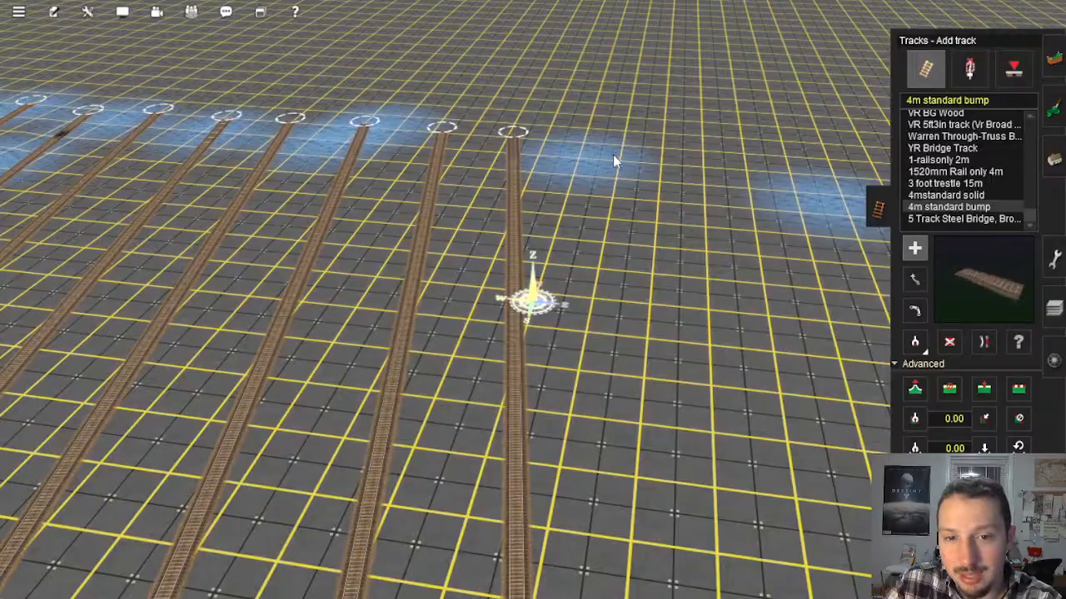
Step: Lay three more parallel tracks across the sunken area, ending just past the perimeter track on the south wall
left_click(602, 156)
right_click_drag(606, 162, 537, 247)
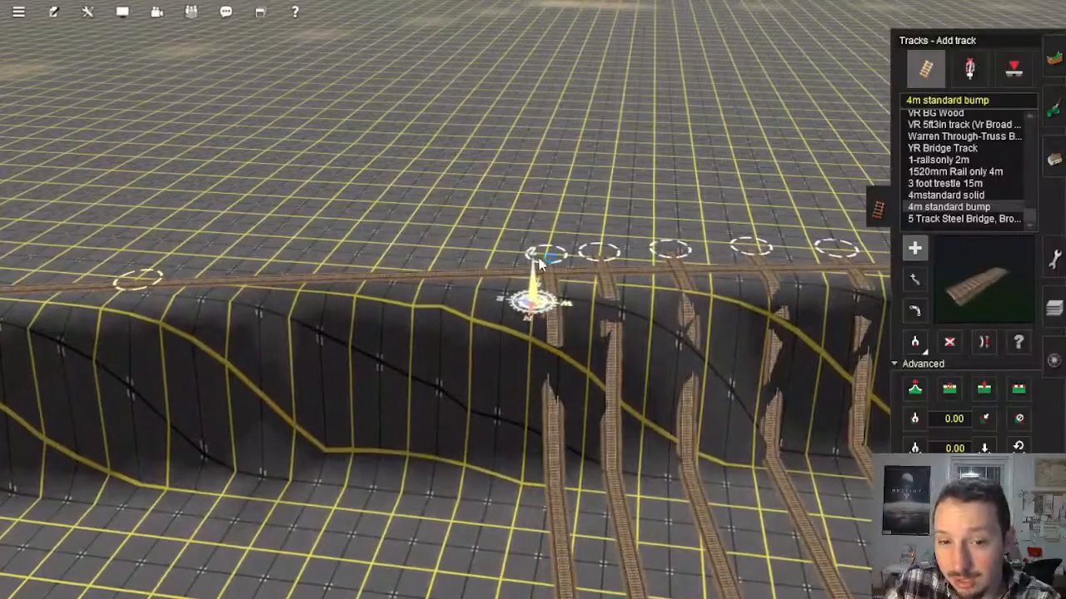
right_click_drag(451, 259, 483, 353)
left_click(481, 365)
right_click_drag(549, 108, 559, 139)
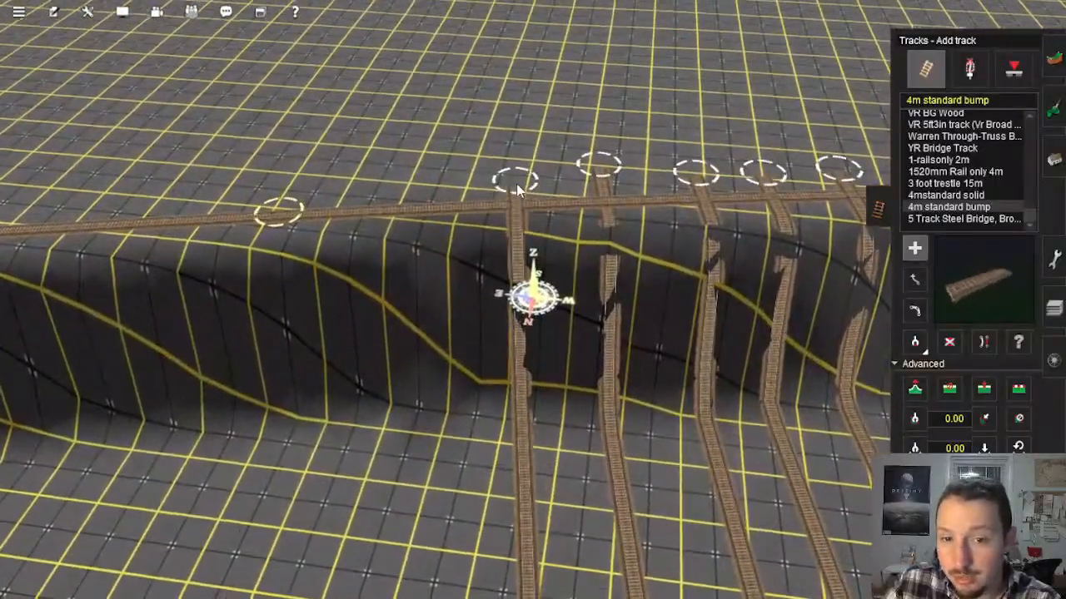
left_click(516, 183)
Step: Extend the row with two tracks up to the yellow-ringed spline point on the perimeter track, one northward and one southward
right_click_drag(431, 191, 700, 220)
right_click_drag(600, 154, 555, 211)
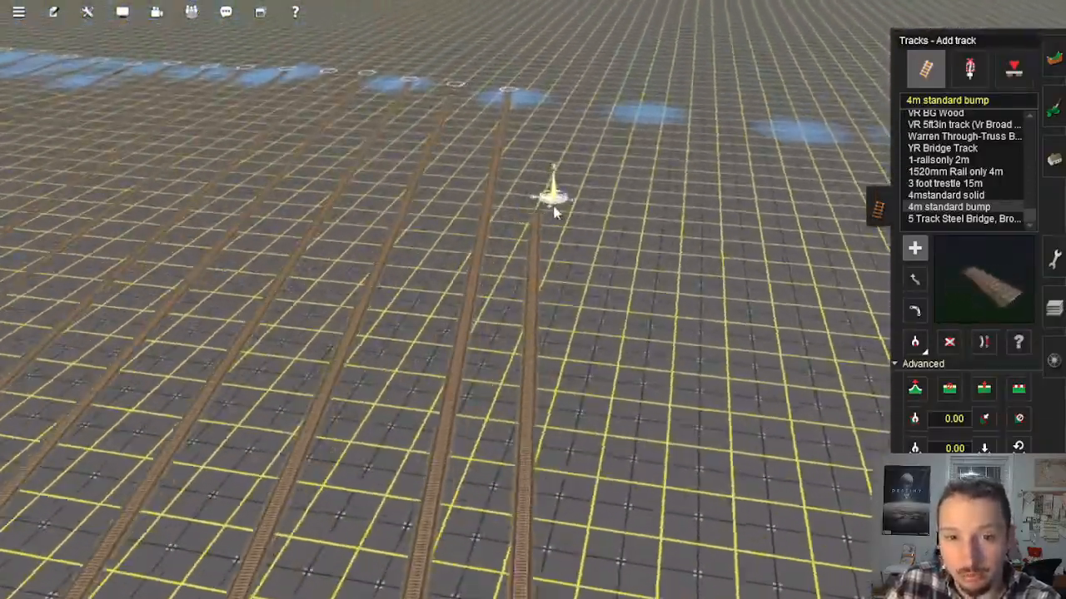
left_click_drag(543, 233, 510, 148)
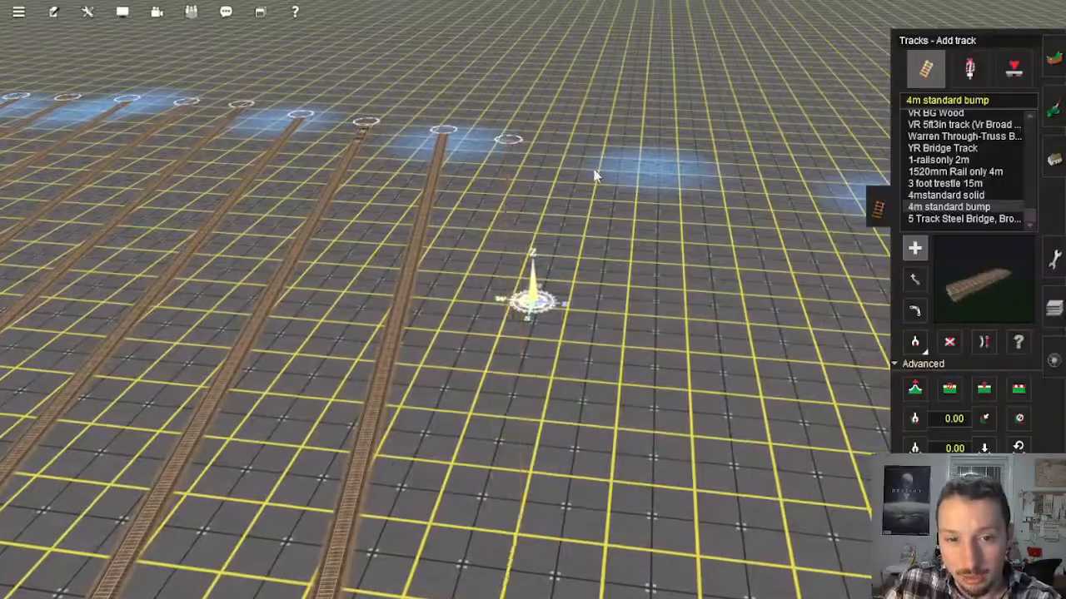
right_click_drag(599, 178, 823, 233)
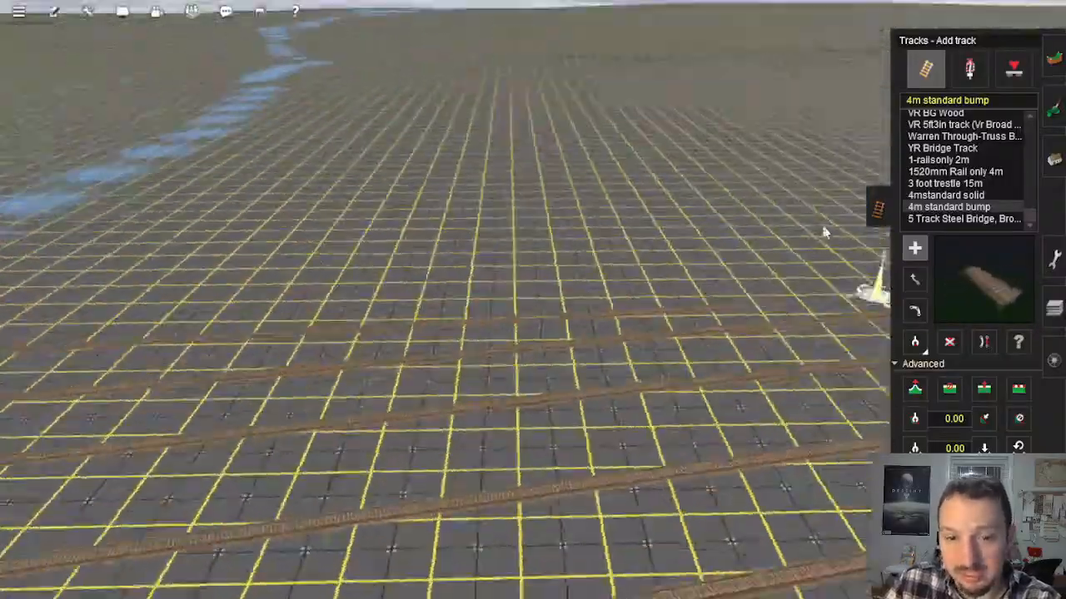
right_click_drag(541, 151, 537, 200)
left_click_drag(534, 237, 533, 174)
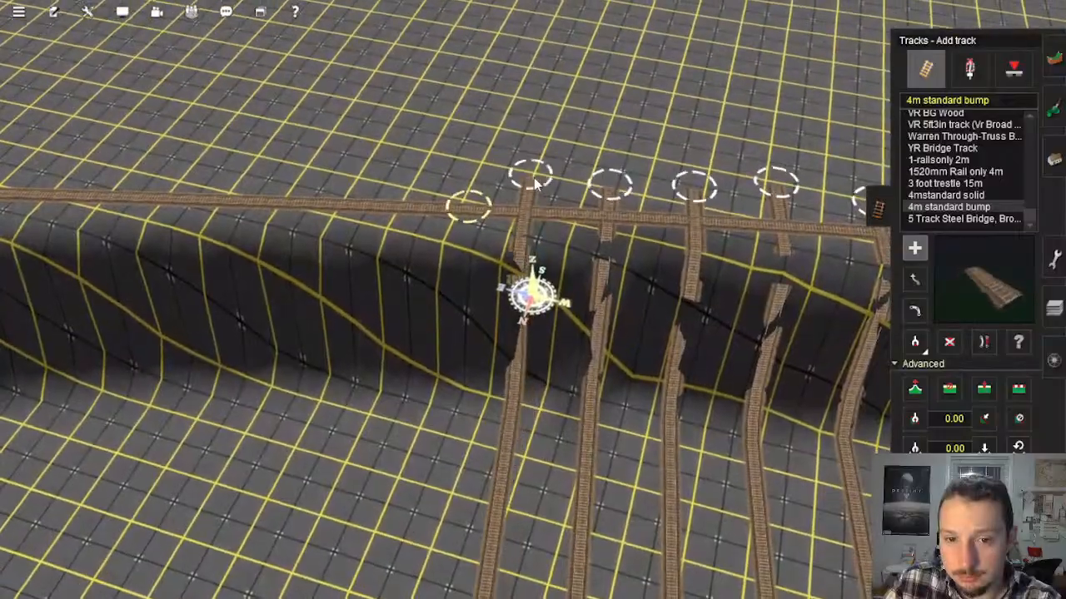
Step: Lay the first track east of the yellow-ringed spline point, from the south perimeter track to the blue-shaded north edge
key("Left")
key("Left")
left_click(920, 389)
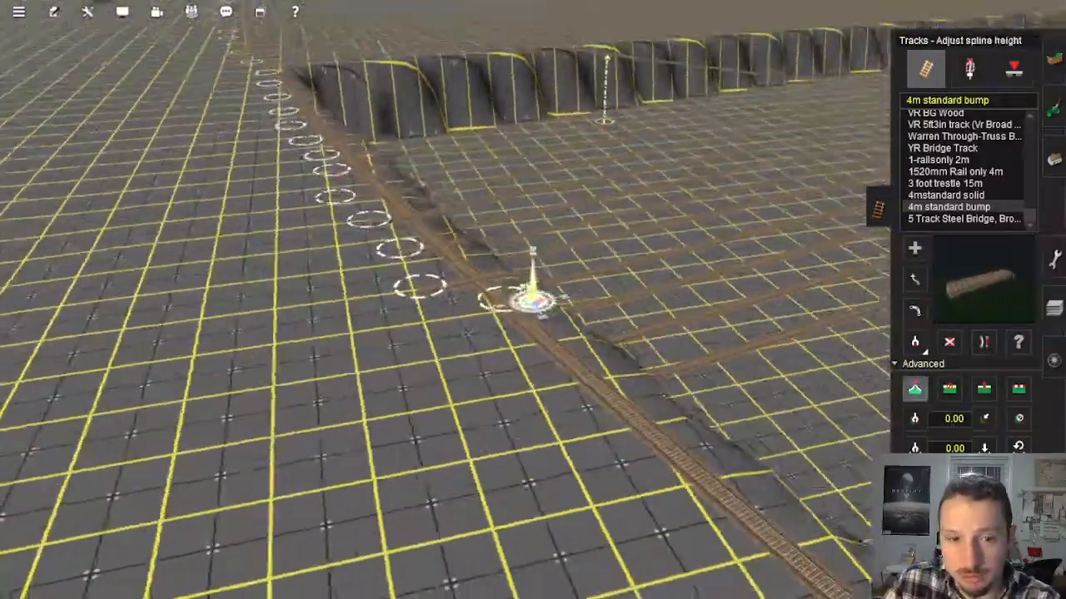
left_click(916, 249)
key("Left")
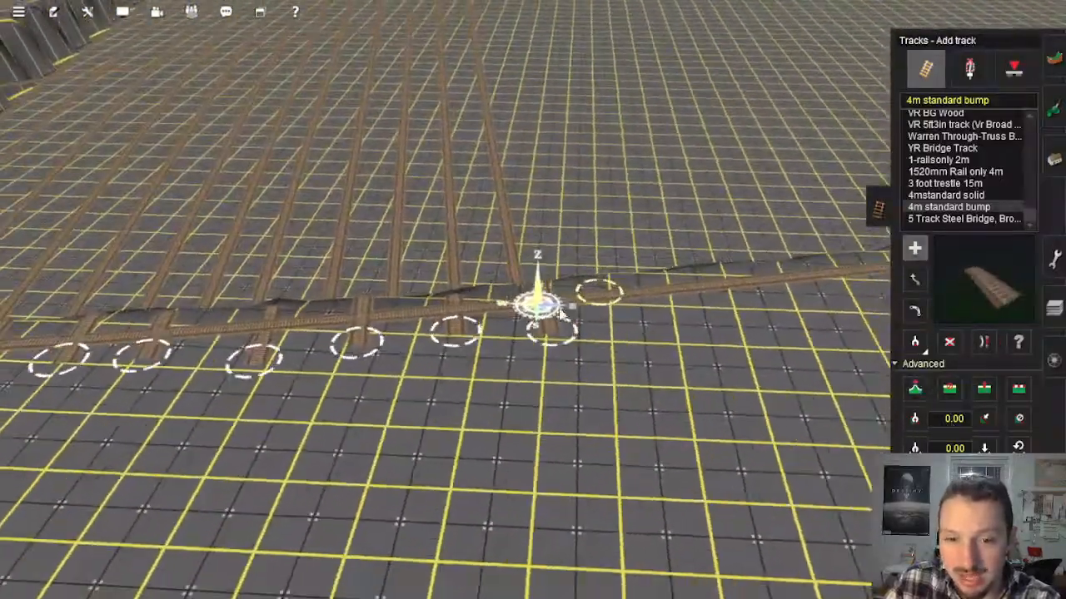
right_click(604, 310)
left_click_drag(534, 311, 549, 180)
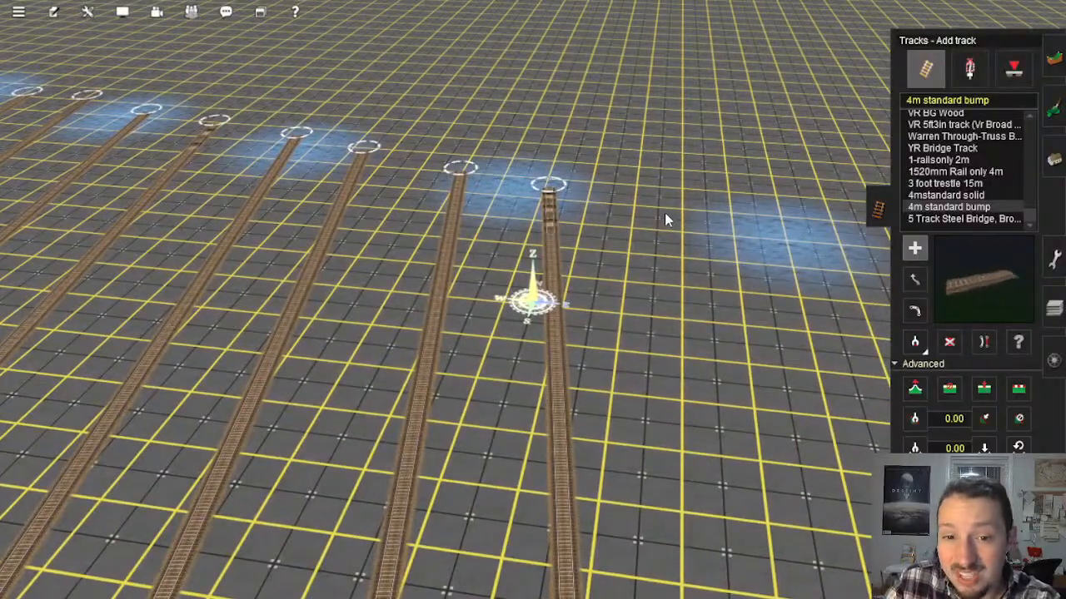
Step: Add two further parallel tracks east of that one, spanning the sunken area from north edge to south wall and back
left_click(649, 207)
right_click_drag(783, 375, 662, 182)
key("Right")
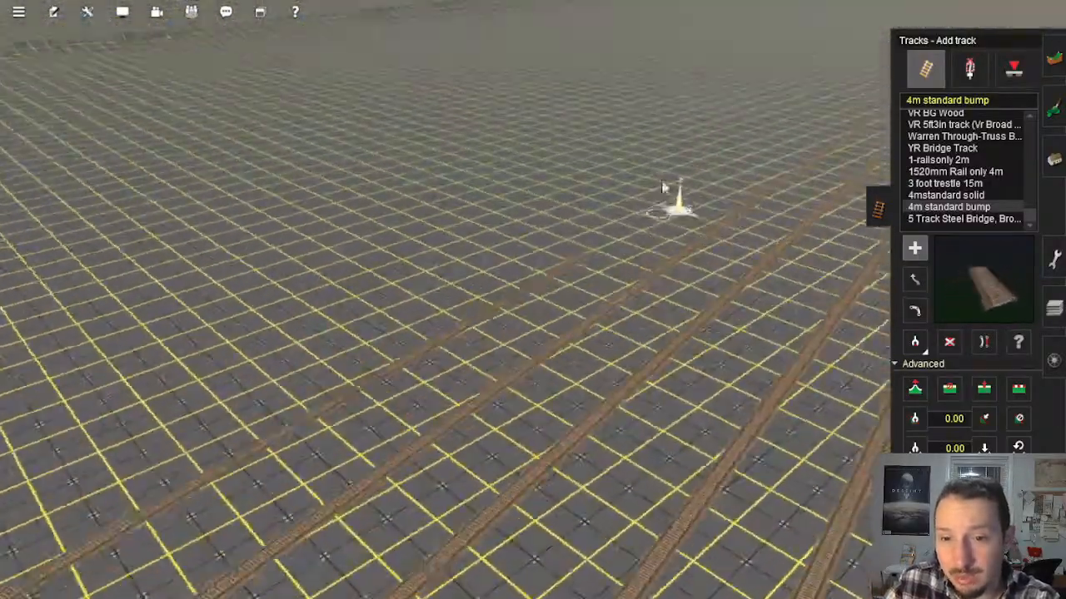
right_click_drag(576, 100, 542, 251)
key("Up")
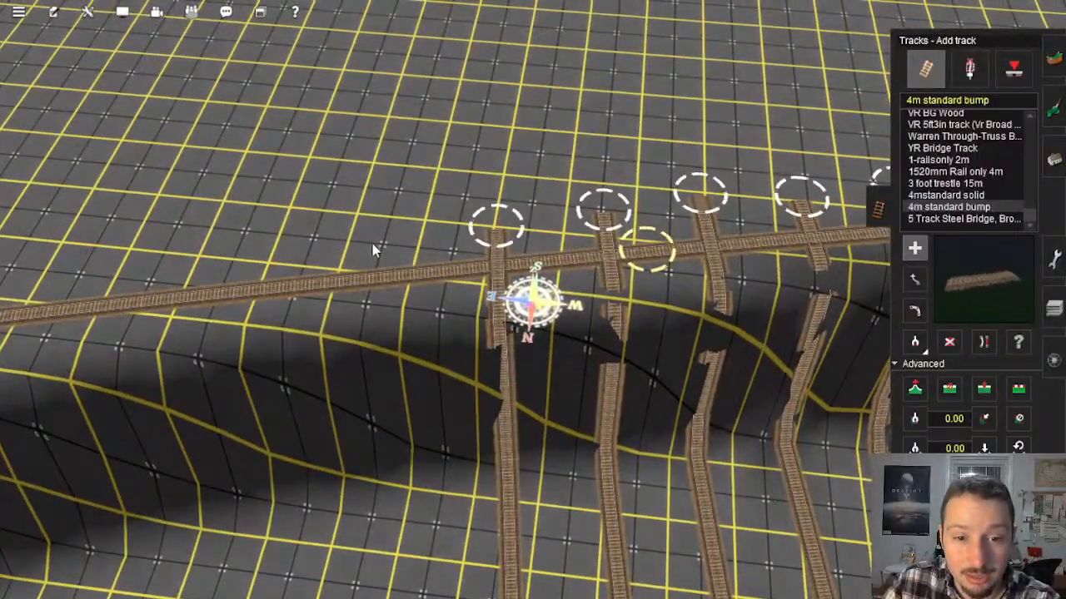
right_click_drag(533, 337, 543, 252)
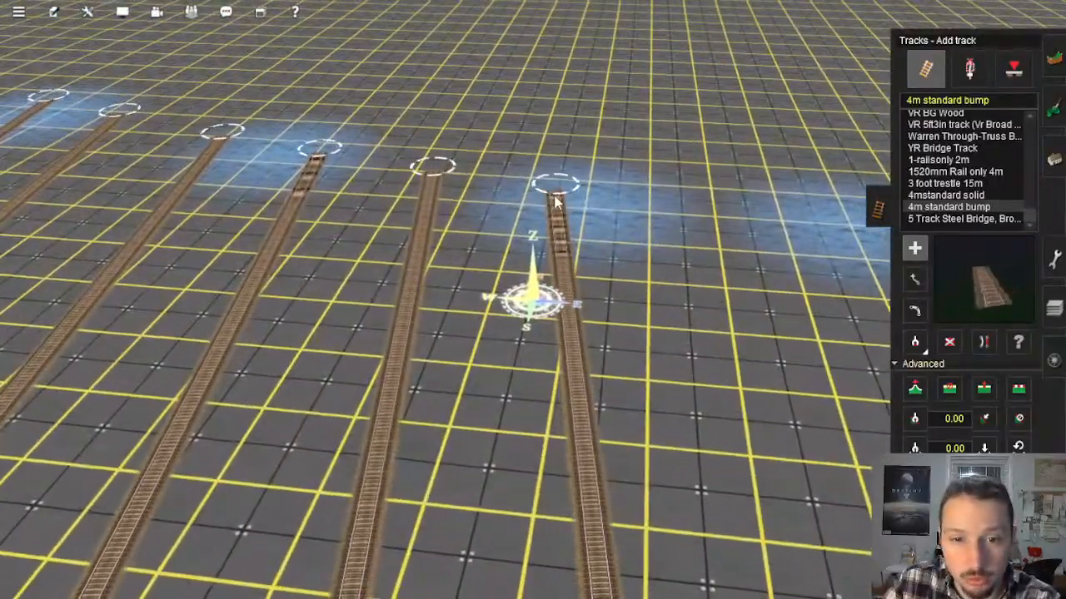
Step: Lay the next three full-length tracks eastward, alternating direction between the north edge and the south wall
left_click(690, 210)
right_click_drag(700, 265, 520, 107)
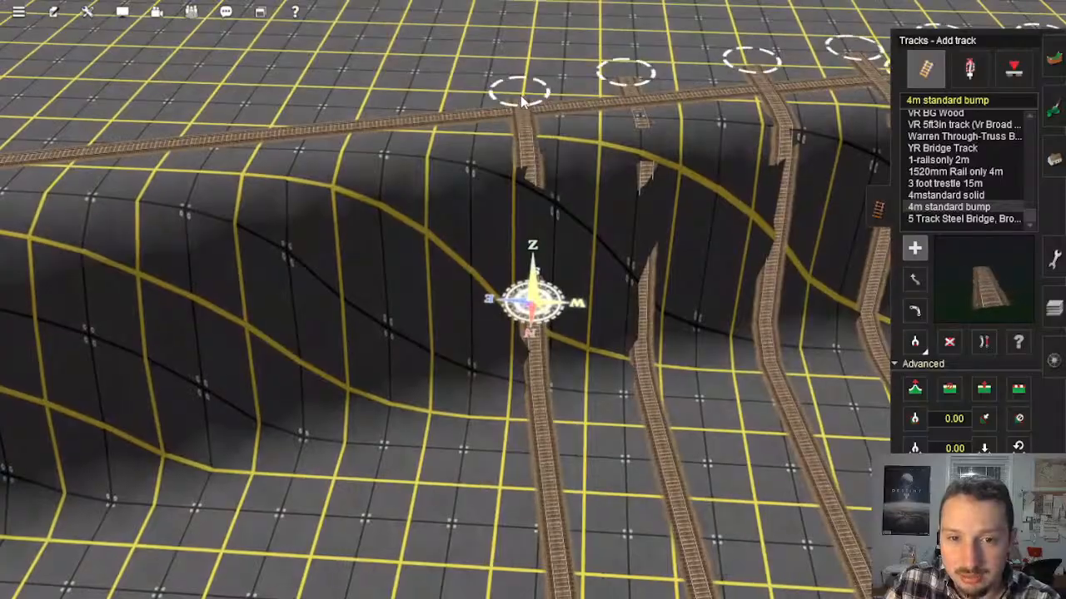
left_click(402, 108)
right_click_drag(454, 275, 544, 191)
left_click(508, 144)
right_click_drag(556, 148, 576, 74)
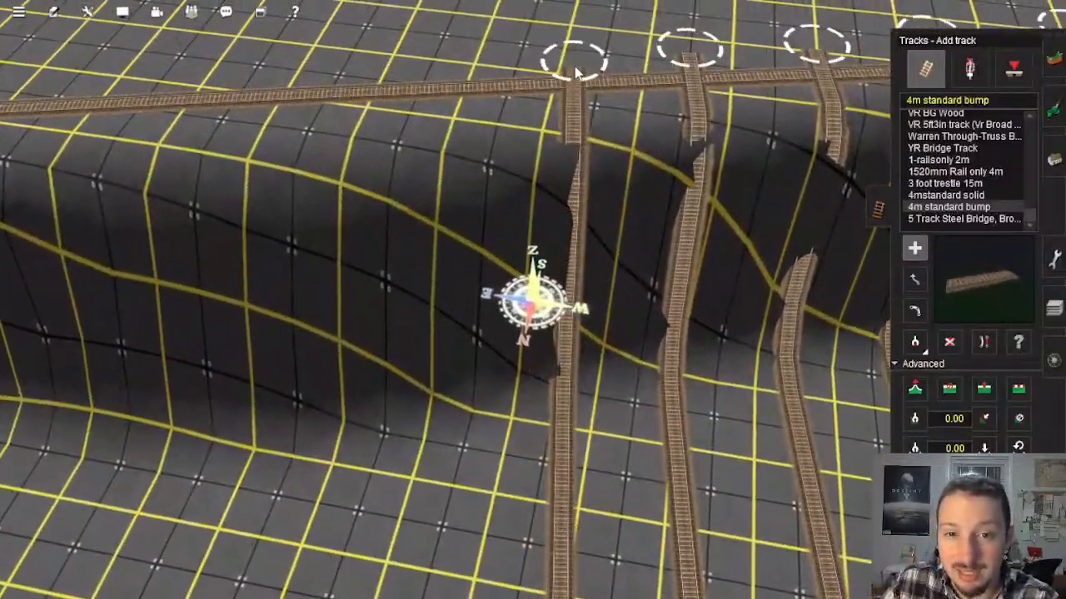
Step: Extend the row eastward by four more evenly spaced tracks, finishing beyond the perimeter track on the south wall
left_click(475, 73)
right_click_drag(483, 90, 633, 148)
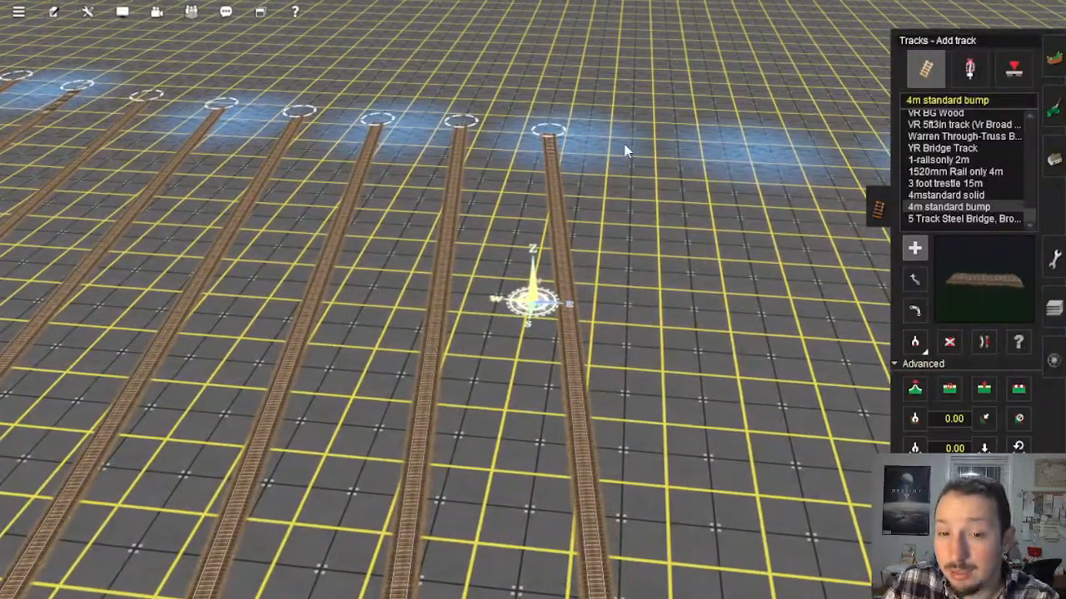
left_click_drag(656, 140, 704, 177)
key("Left")
right_click_drag(697, 180, 514, 200)
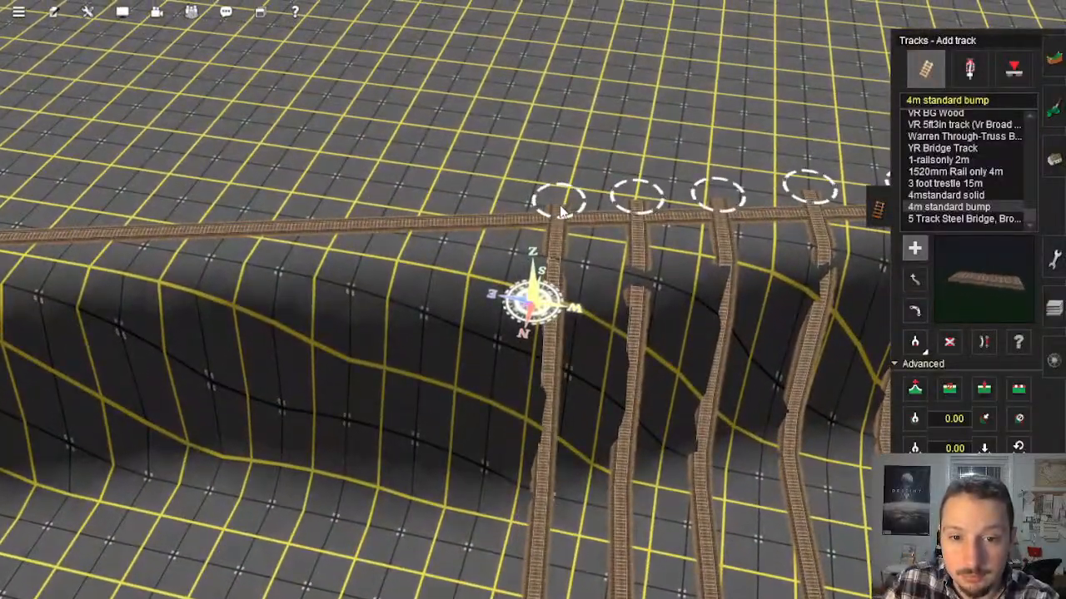
left_click(559, 206)
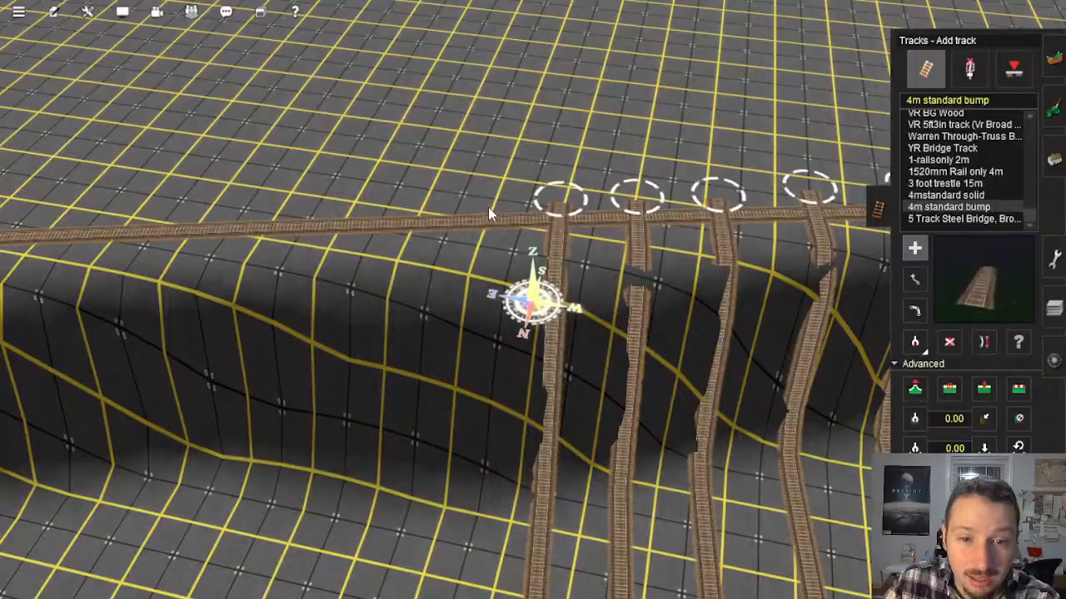
mouse_move(489, 213)
right_mouse_down()
mouse_move(402, 378)
mouse_move(455, 279)
mouse_move(406, 200)
mouse_move(393, 205)
mouse_move(593, 166)
mouse_move(488, 146)
mouse_move(544, 148)
mouse_move(526, 237)
right_mouse_up()
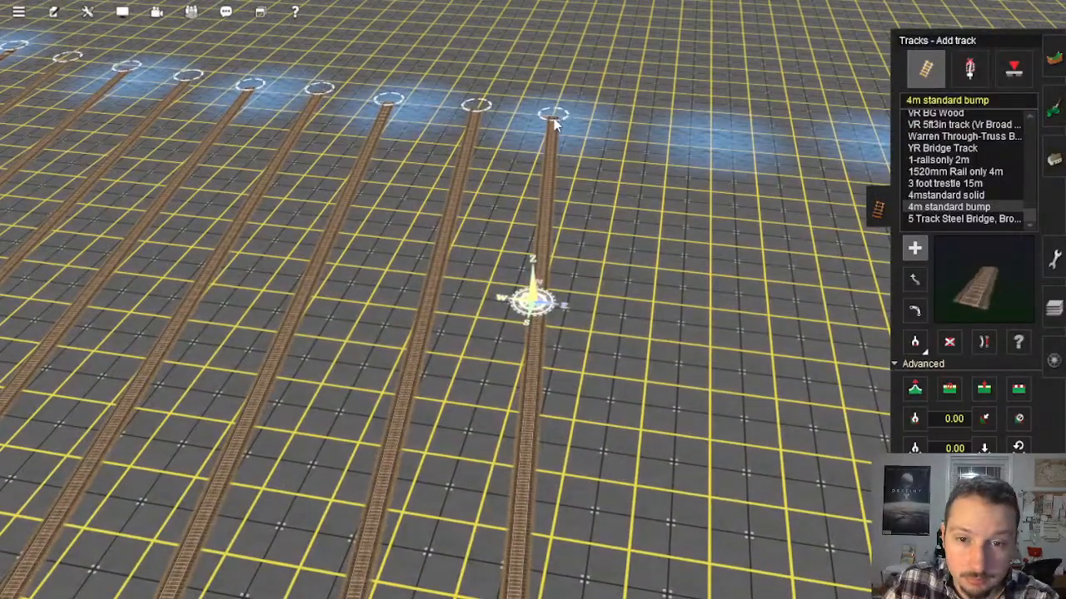
mouse_move(633, 130)
right_mouse_down()
mouse_move(675, 341)
mouse_move(849, 425)
mouse_move(741, 244)
mouse_move(607, 139)
mouse_move(585, 159)
mouse_move(548, 144)
mouse_move(538, 152)
mouse_move(528, 290)
mouse_move(564, 172)
right_mouse_up()
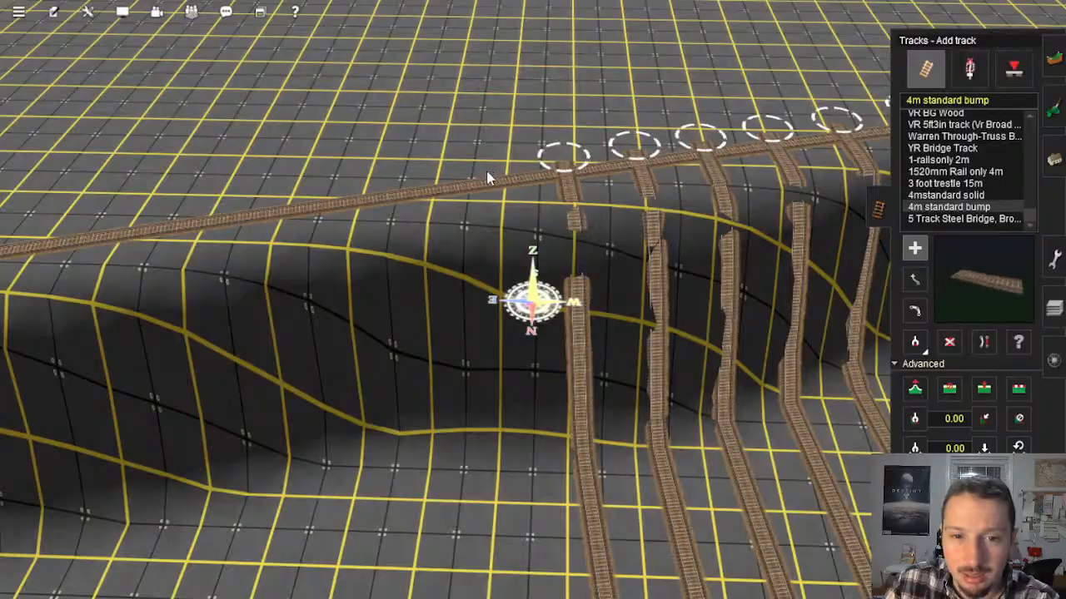
Step: Lay the next four full-length 4m standard bump tracks eastward, alternating direction between the south perimeter track and the blue-shaded north edge
mouse_move(488, 177)
right_mouse_down()
mouse_move(697, 518)
mouse_move(849, 280)
mouse_move(668, 141)
mouse_move(479, 126)
mouse_move(531, 126)
mouse_move(547, 139)
mouse_move(543, 209)
mouse_move(494, 231)
mouse_move(520, 238)
right_mouse_up()
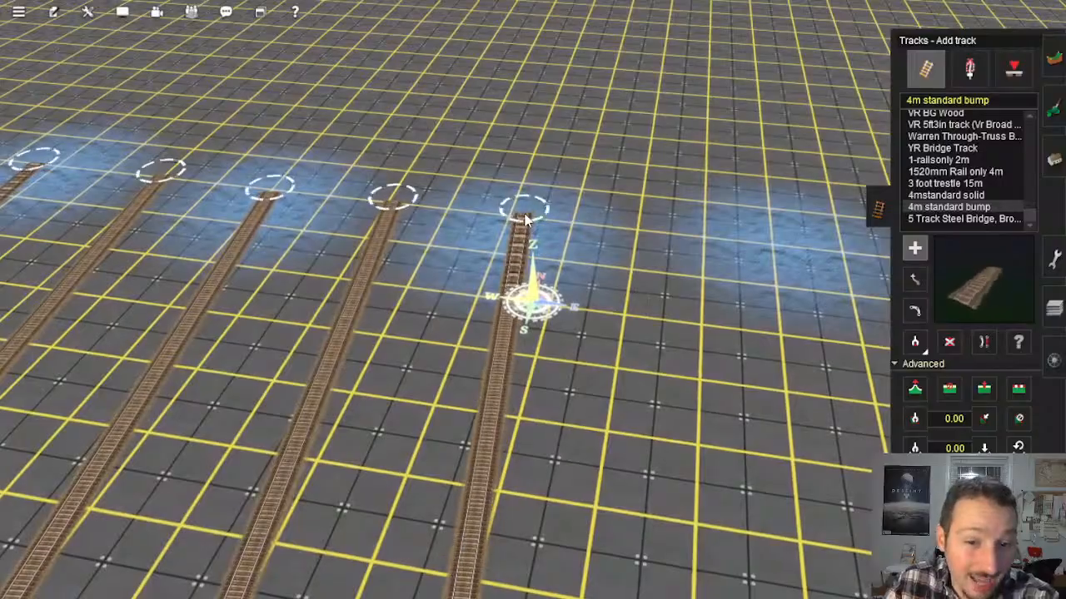
left_click(642, 228)
right_click_drag(732, 375, 535, 254)
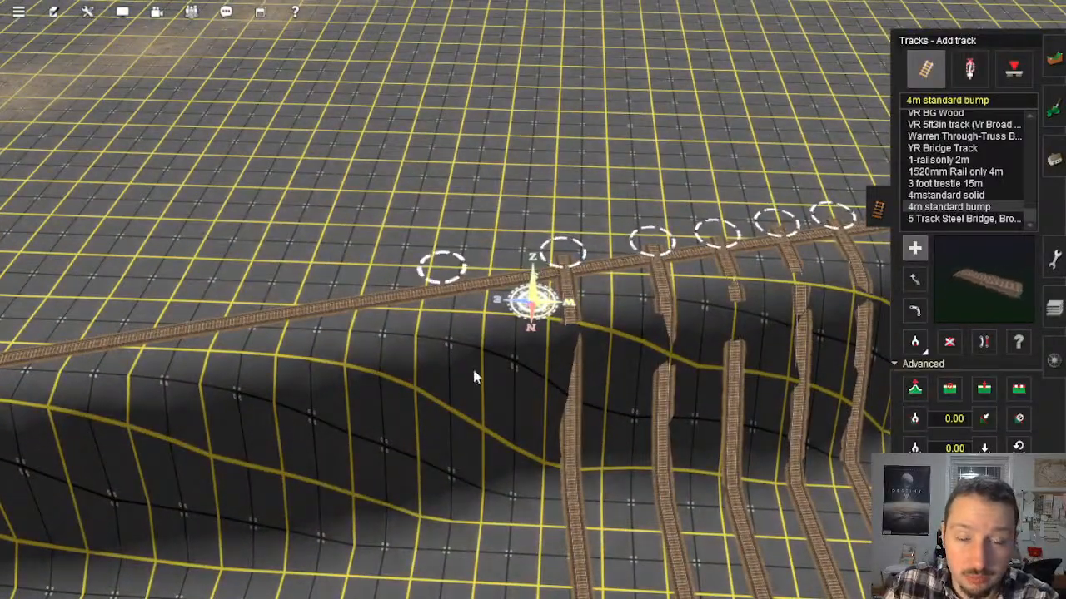
right_click_drag(473, 377, 521, 212)
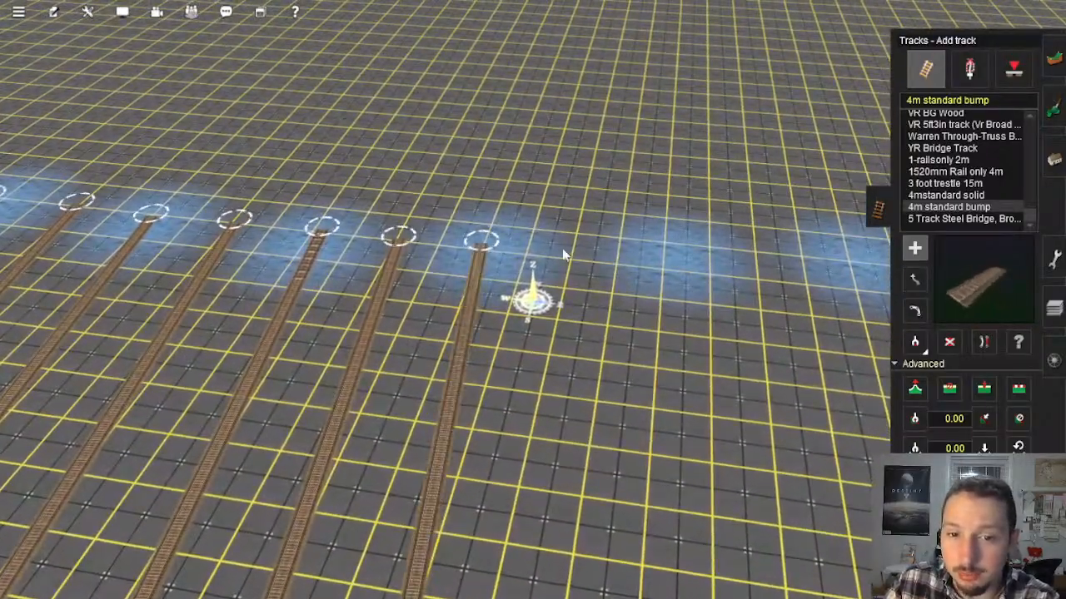
right_click_drag(577, 253, 561, 232)
left_click_drag(561, 232, 575, 233)
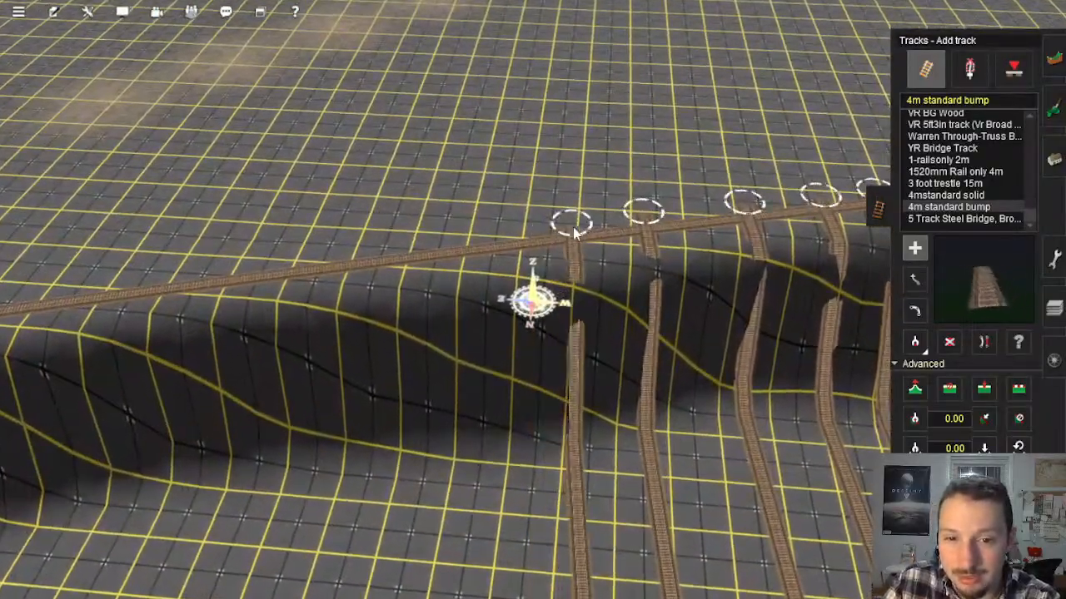
Step: Continue the row eastward with four more evenly spaced parallel tracks, ending past the perimeter track on the south wall
left_click(479, 240)
right_click_drag(482, 314, 534, 287)
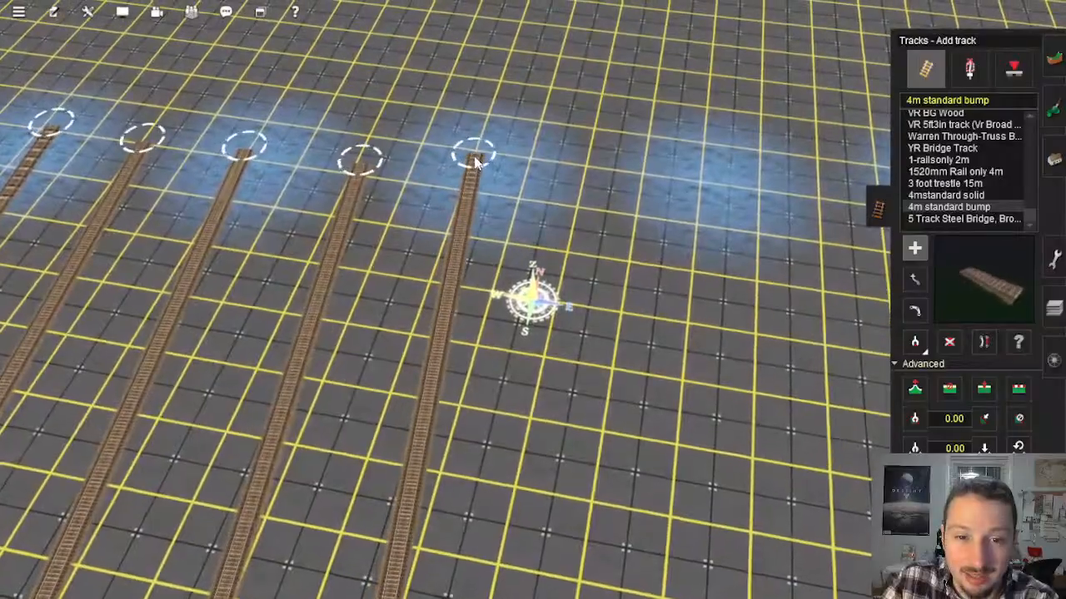
left_click(583, 171)
right_click_drag(637, 329, 550, 240)
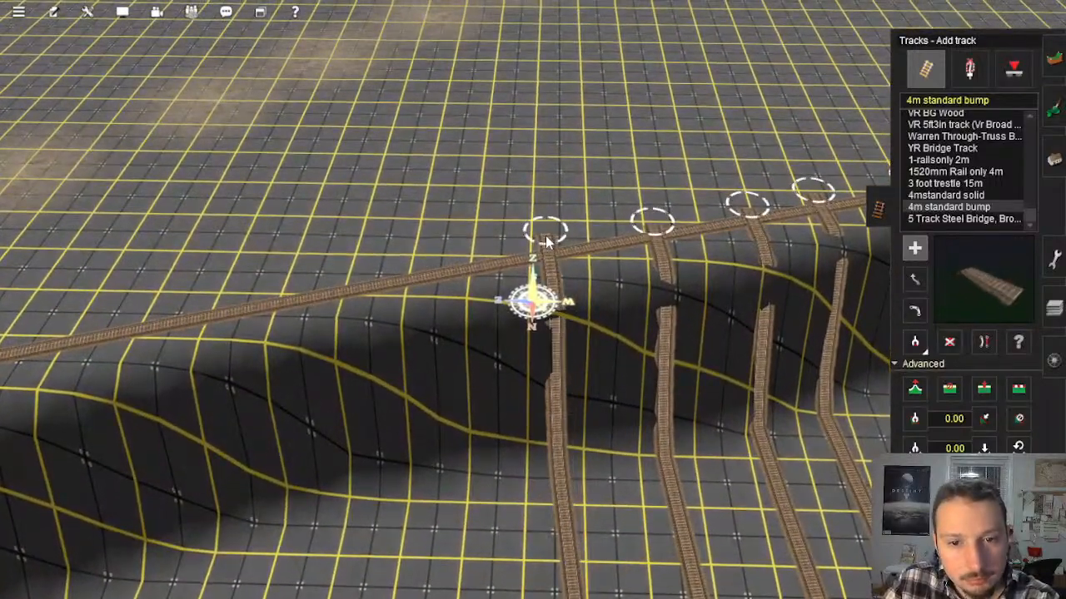
left_click(546, 239)
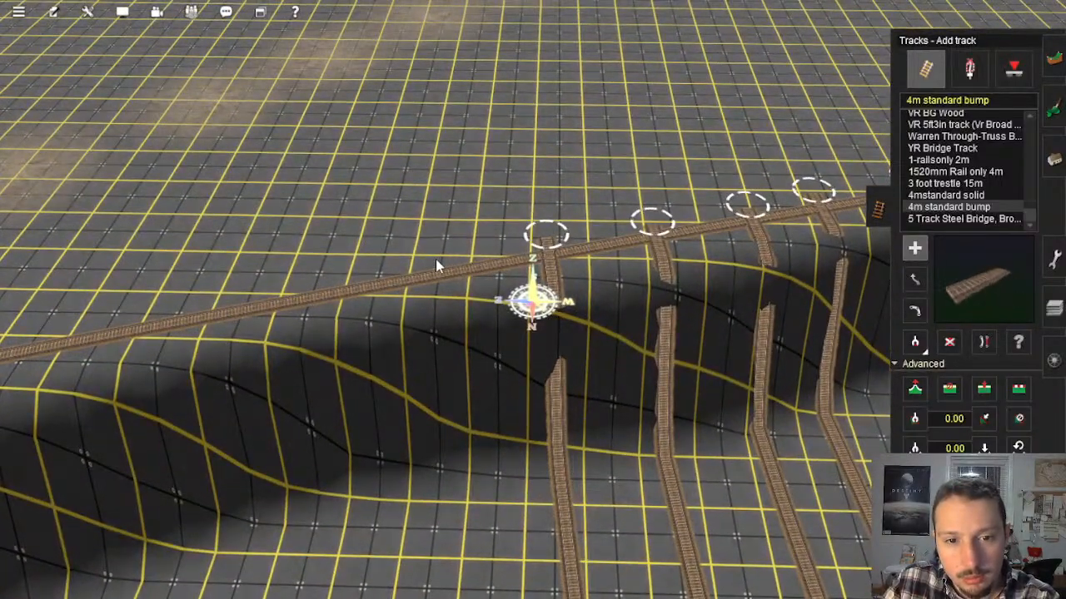
left_click(439, 255)
right_click_drag(542, 374, 529, 223)
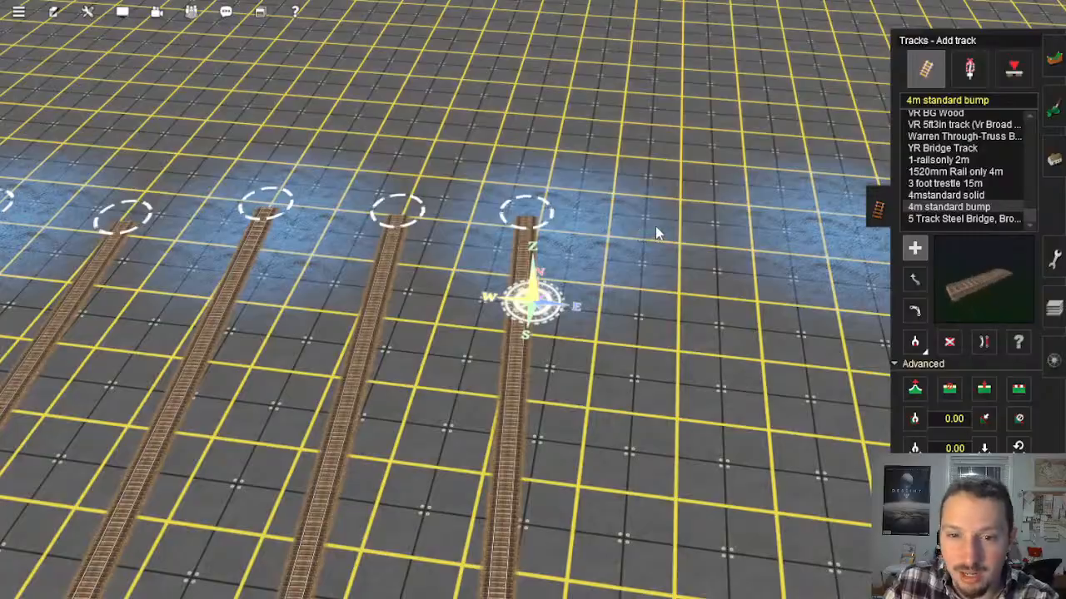
right_click_drag(657, 231, 503, 223)
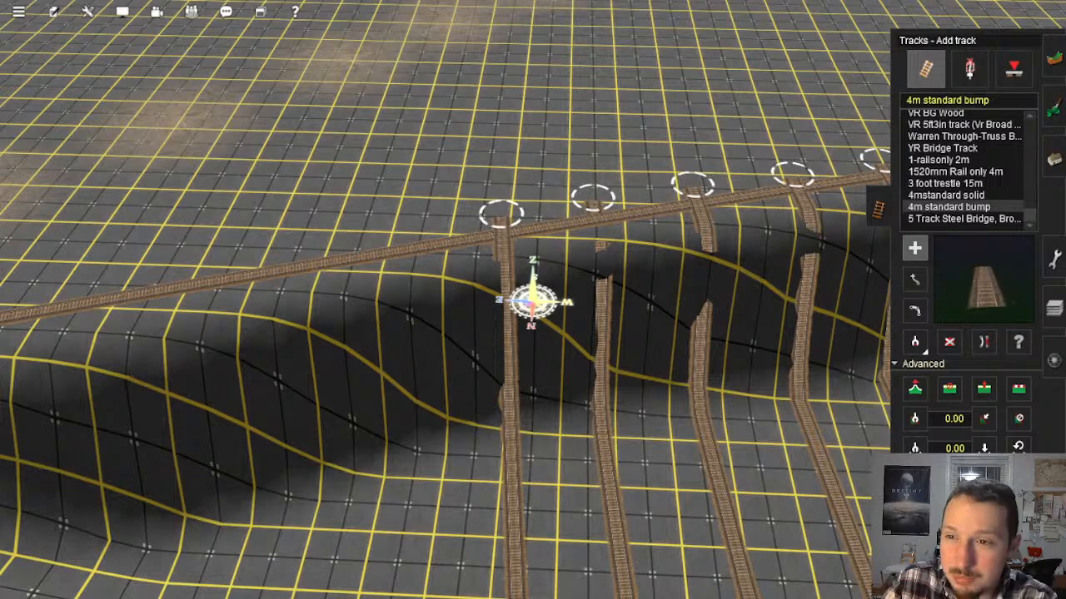
Step: Start another track just east of the last one at the south perimeter track and run it up to the north edge
right_click(429, 422)
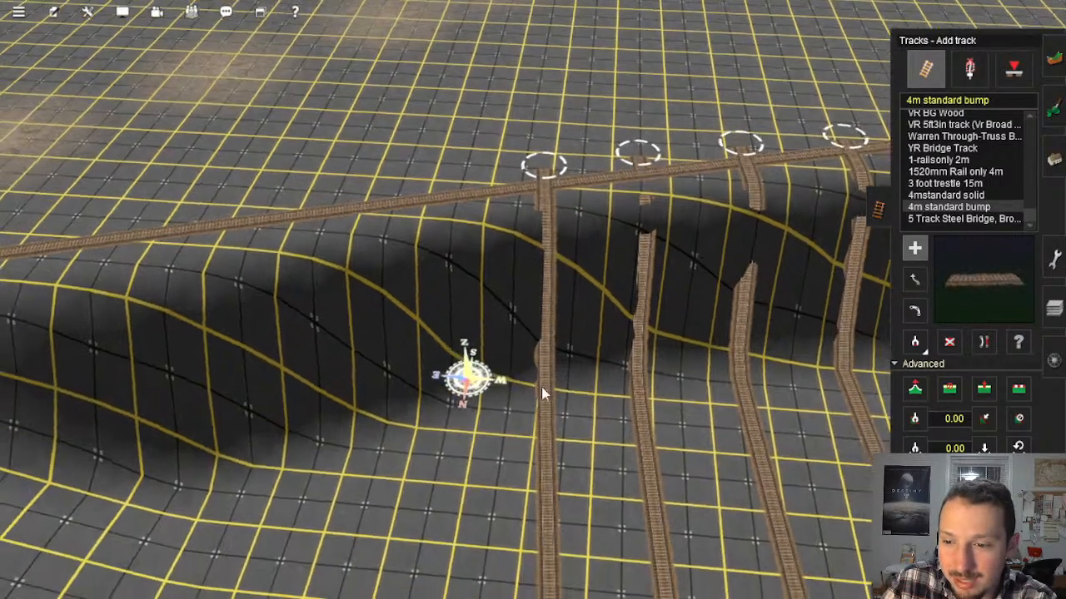
right_click(691, 484)
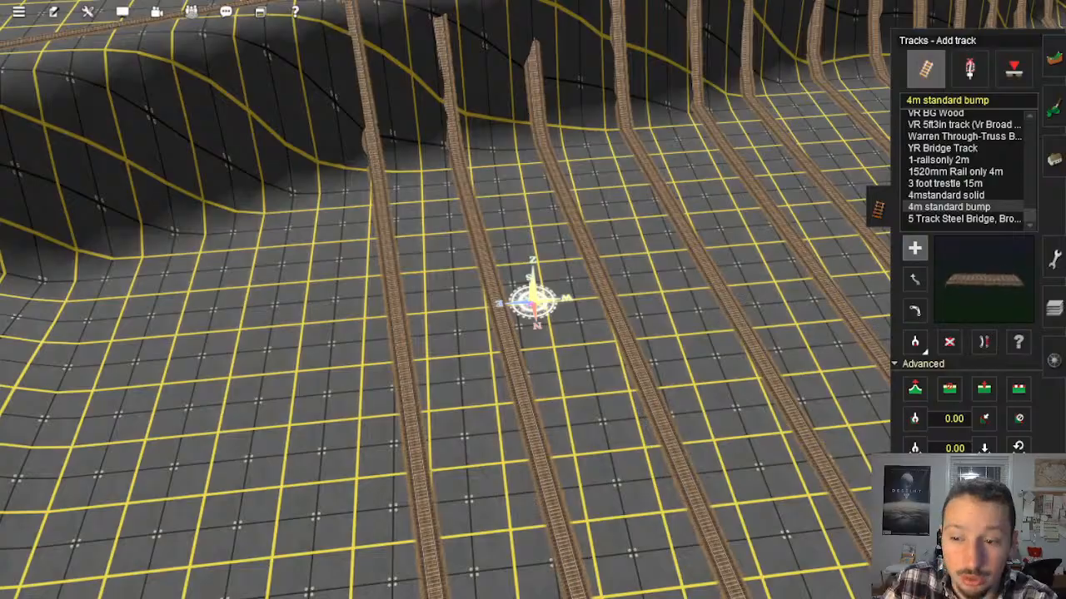
right_click(360, 136)
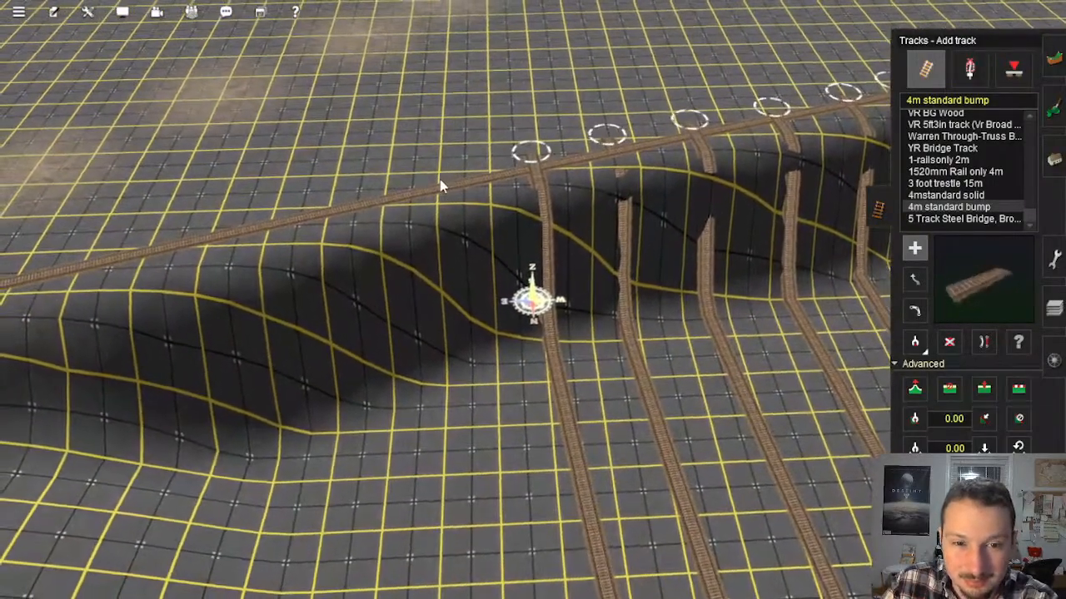
right_click(632, 500)
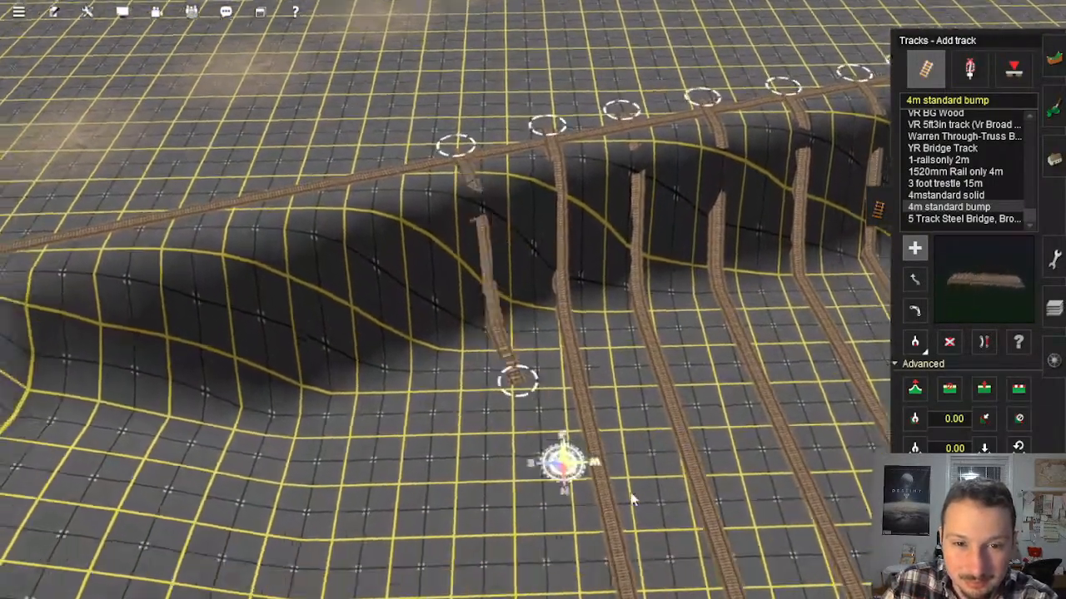
right_click(835, 437)
right_click(603, 137)
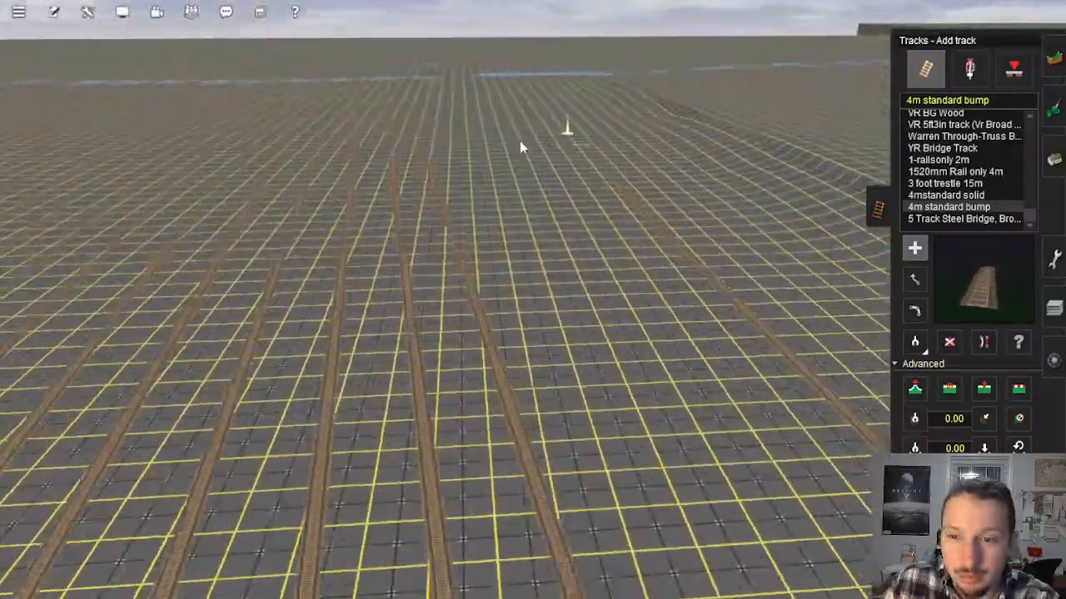
right_click(460, 233)
key("Up")
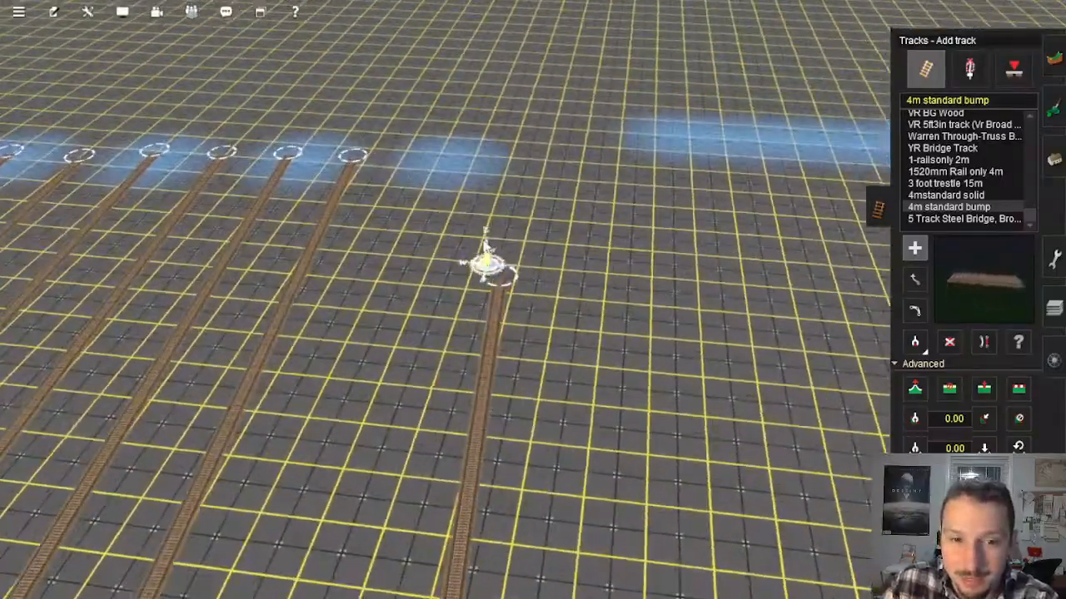
left_click_drag(492, 271, 493, 158)
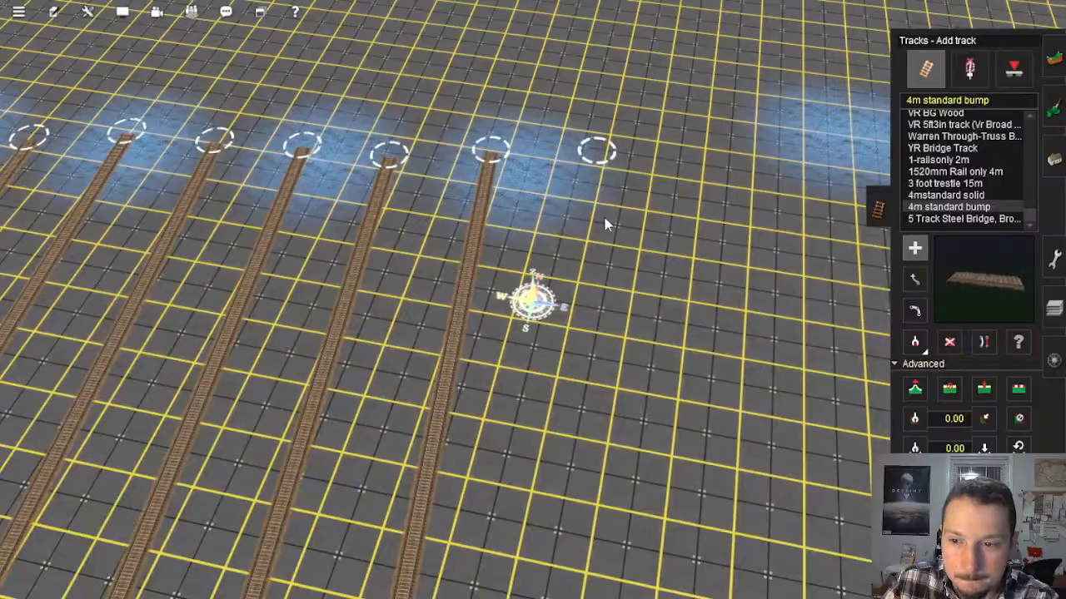
Step: Add the next two parallel tracks to the east, one running south to the perimeter track and one back to the north edge
key("Left")
right_click_drag(604, 218, 525, 273)
key("Down")
key("Left")
key("Up")
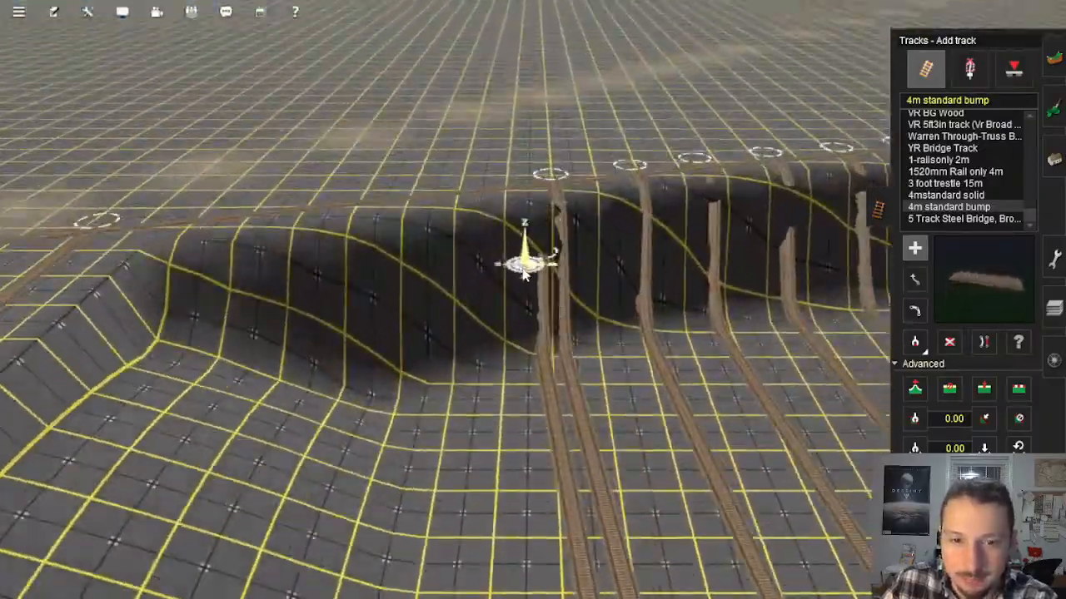
key("Up")
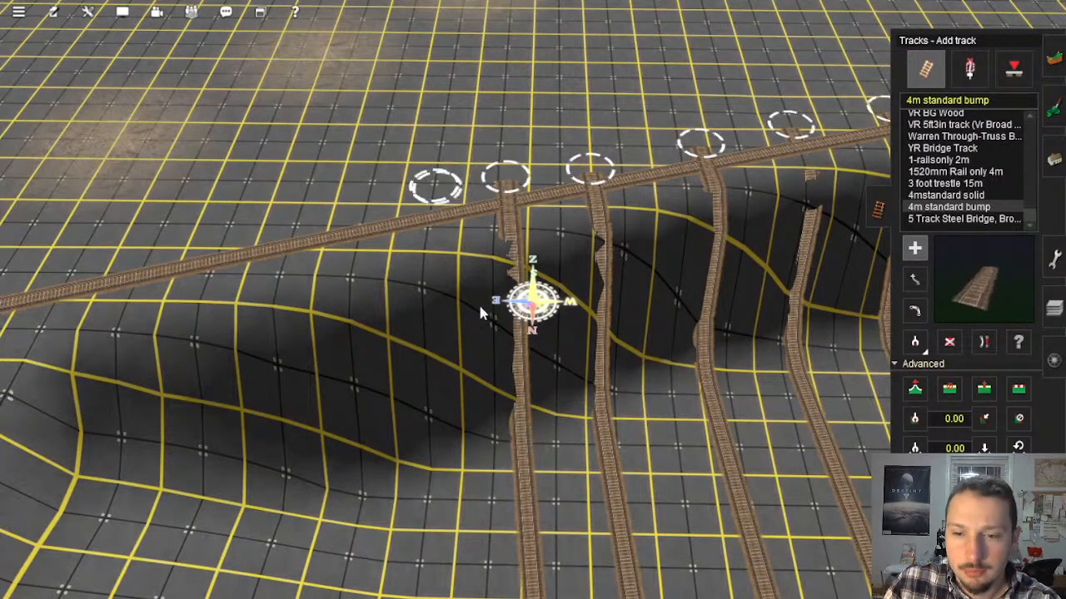
key("Left")
right_click_drag(480, 313, 491, 238)
key("Down")
key("Up")
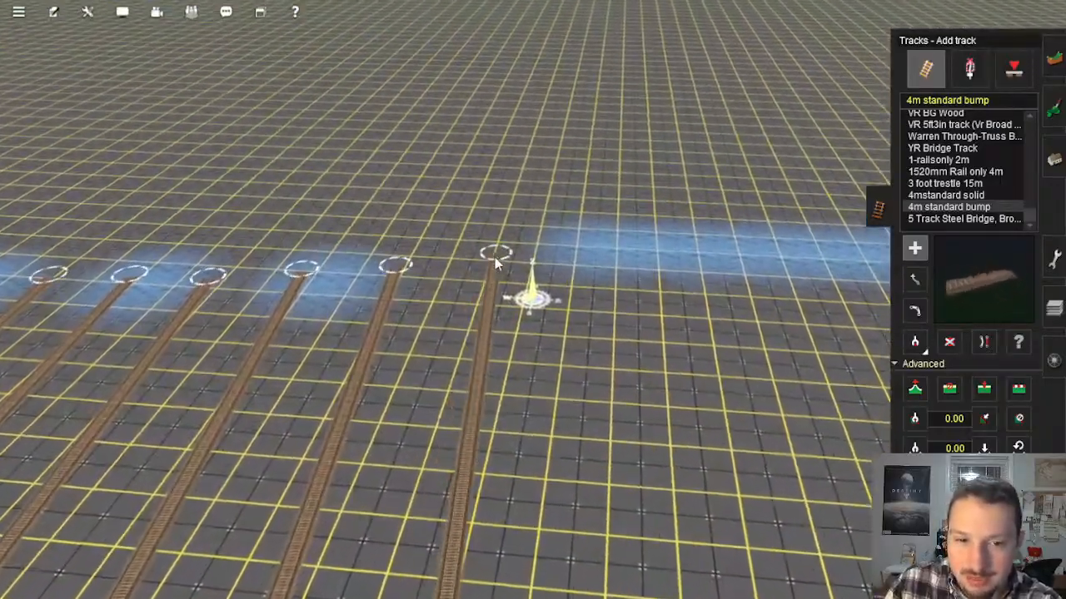
left_click(492, 255)
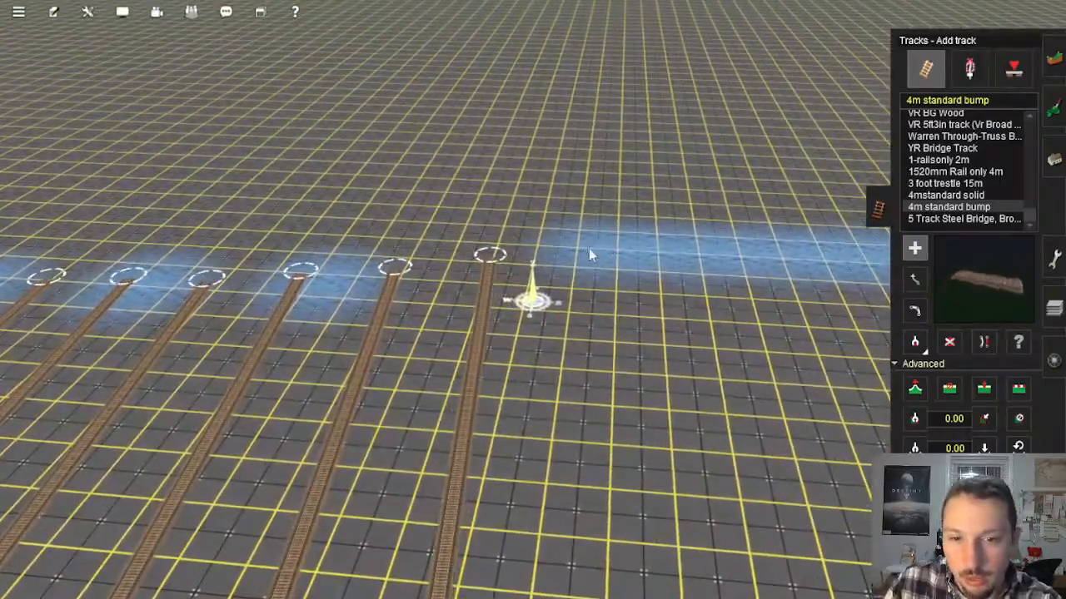
Step: Lay another pair of tracks toward the pit's southeast corner, down to the south perimeter track and back up to the north edge
left_click(587, 248)
right_click_drag(587, 248, 528, 198)
key("Left")
key("Down")
key("Right")
key("Up")
key("Up")
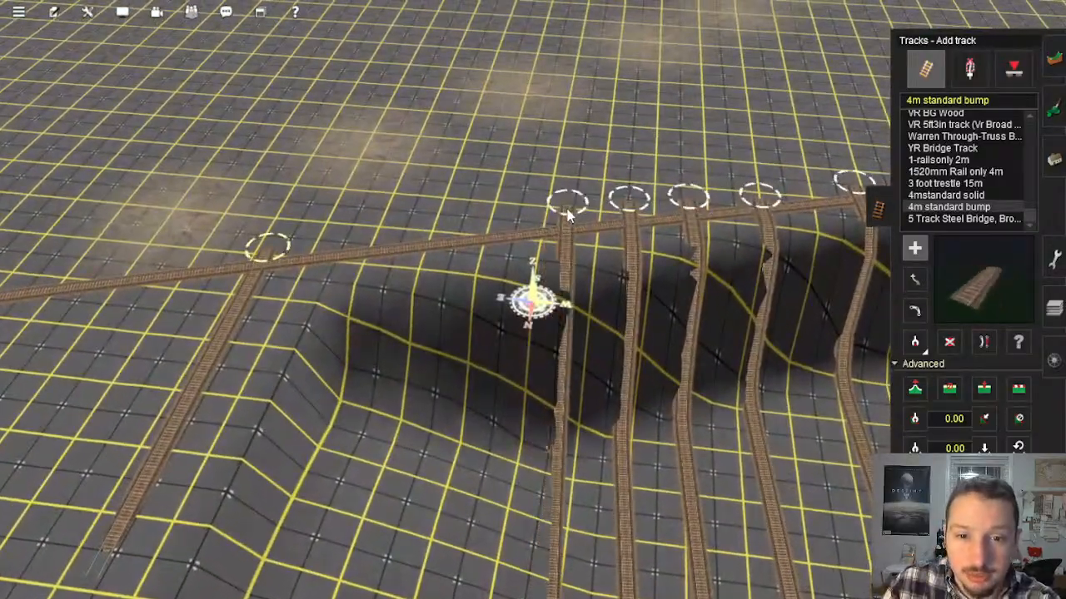
right_click_drag(509, 226, 571, 175)
key("Left")
key("Down")
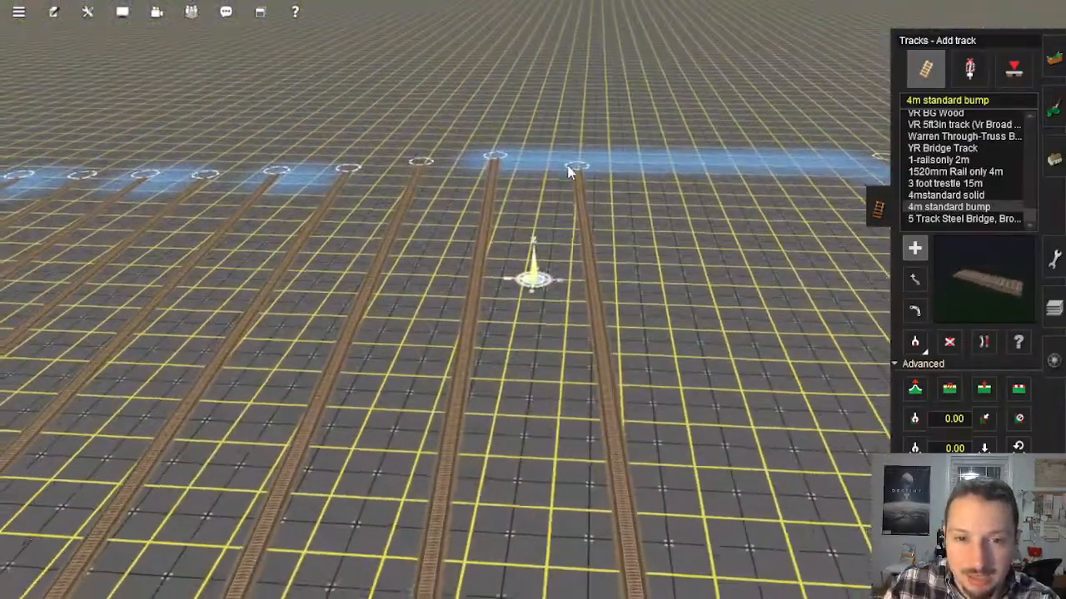
left_click(566, 171)
Step: Complete the row with the final three parallel tracks, finishing at the east rim of the sunken area
left_click(705, 181)
right_click_drag(699, 357, 476, 224)
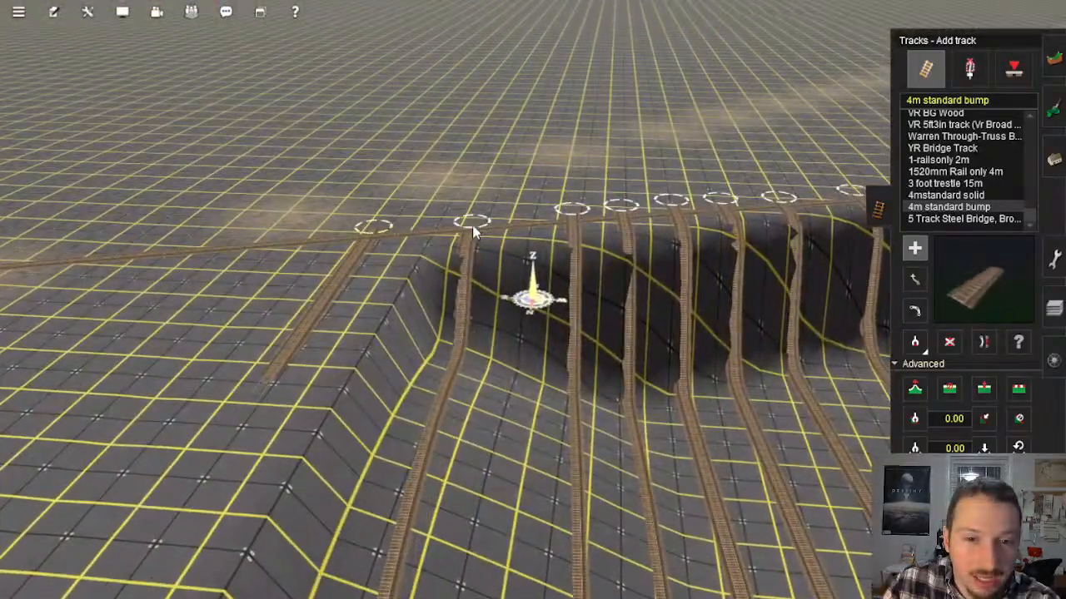
right_click_drag(530, 449, 551, 106)
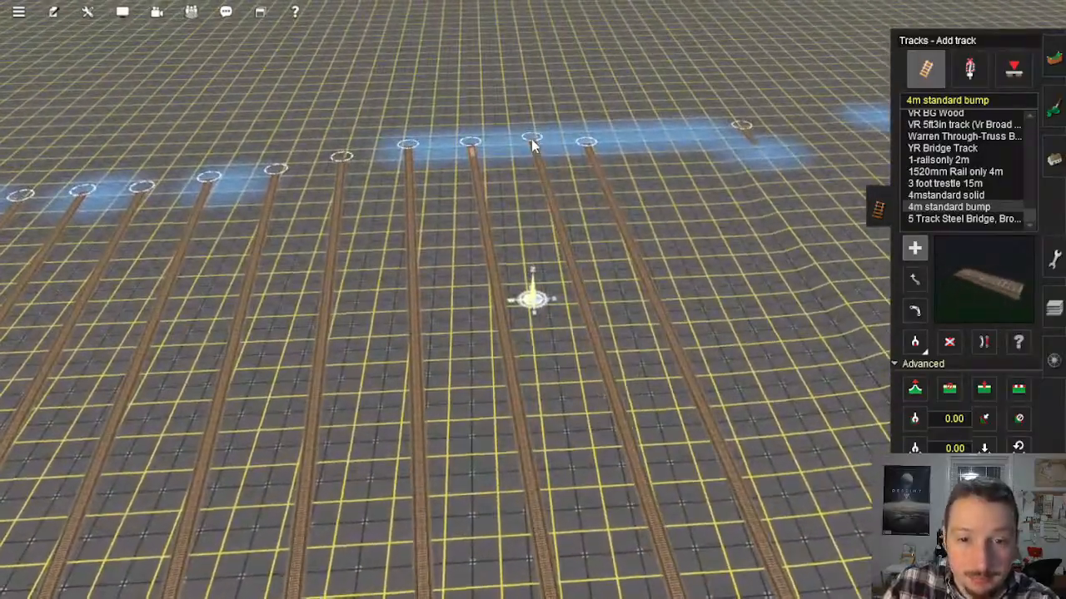
left_click(654, 140)
right_click_drag(732, 349, 537, 228)
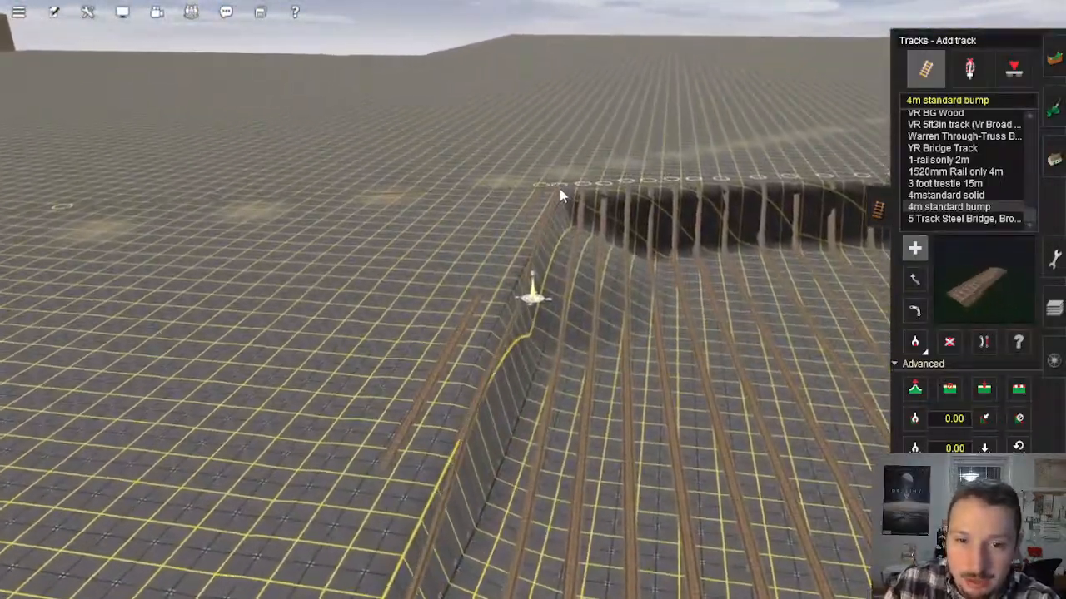
Step: Use Adjust spline height to fix the south-end spline points of all the parallel tracks at rim level, working westward along the perimeter track
right_click(559, 192)
right_click_drag(537, 304, 708, 383)
left_click(920, 394)
left_click(522, 299)
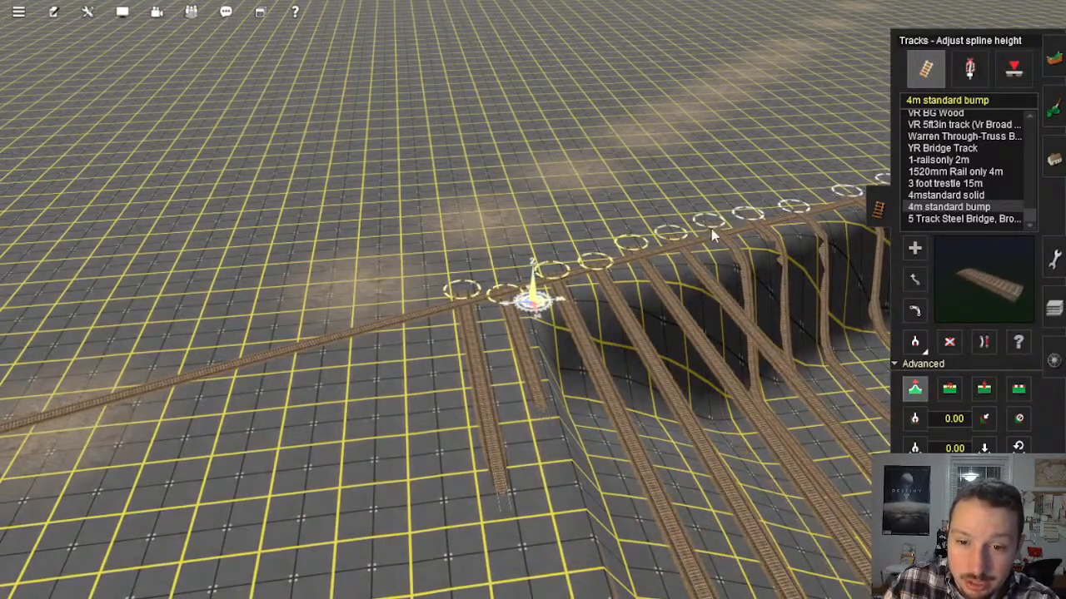
right_click_drag(789, 209, 477, 323)
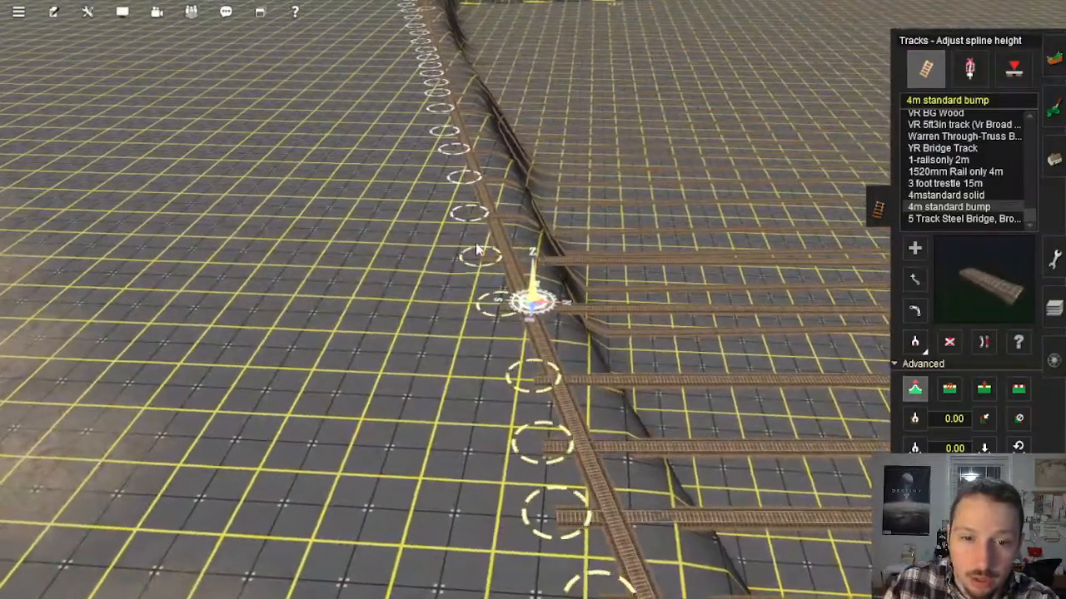
right_click(435, 109)
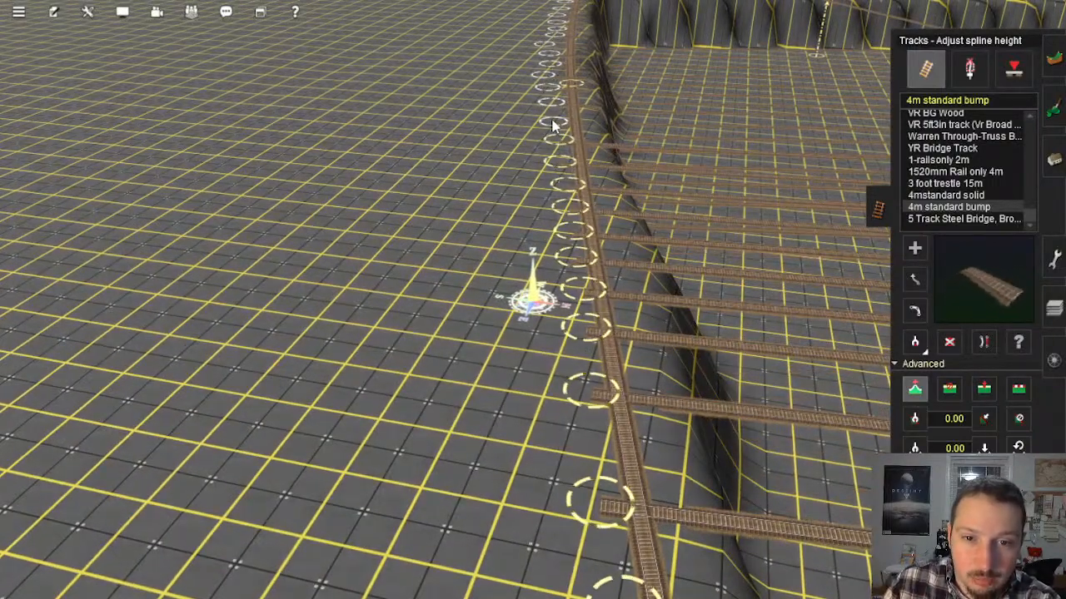
right_click(550, 92)
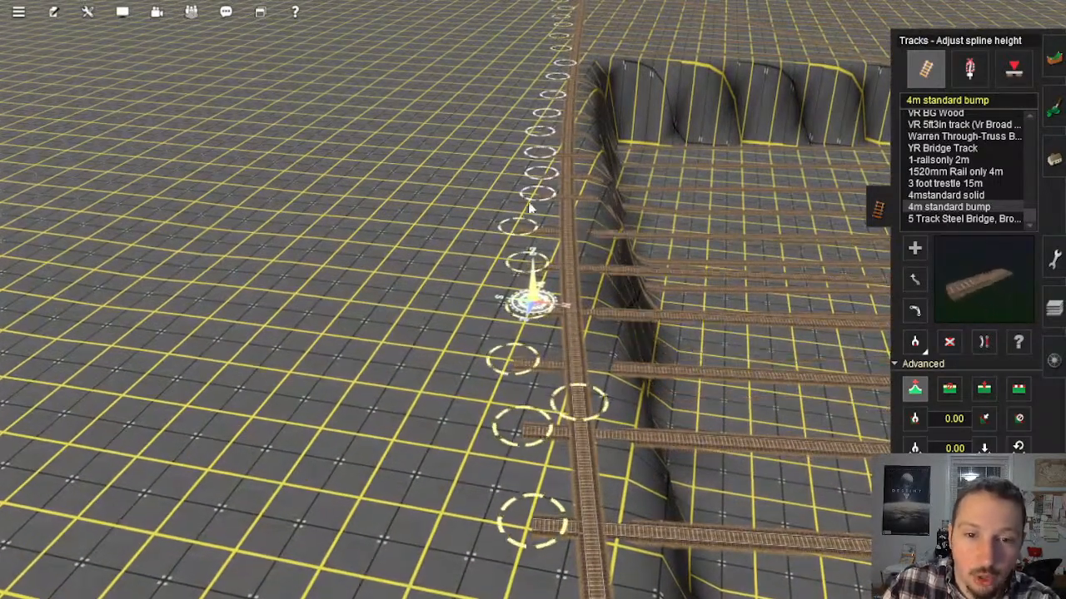
right_click(553, 140)
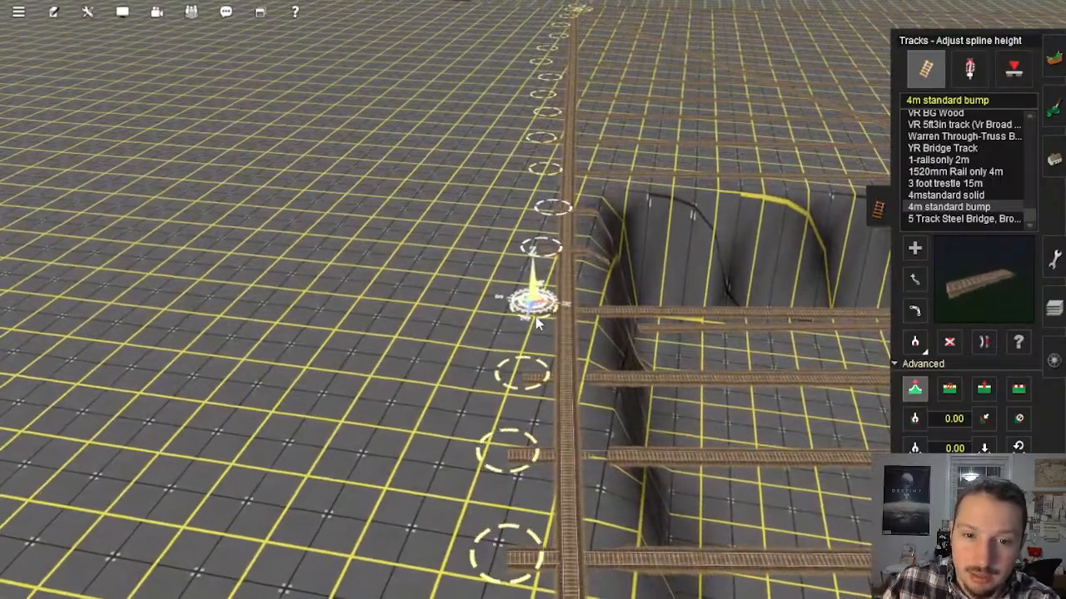
key("Left")
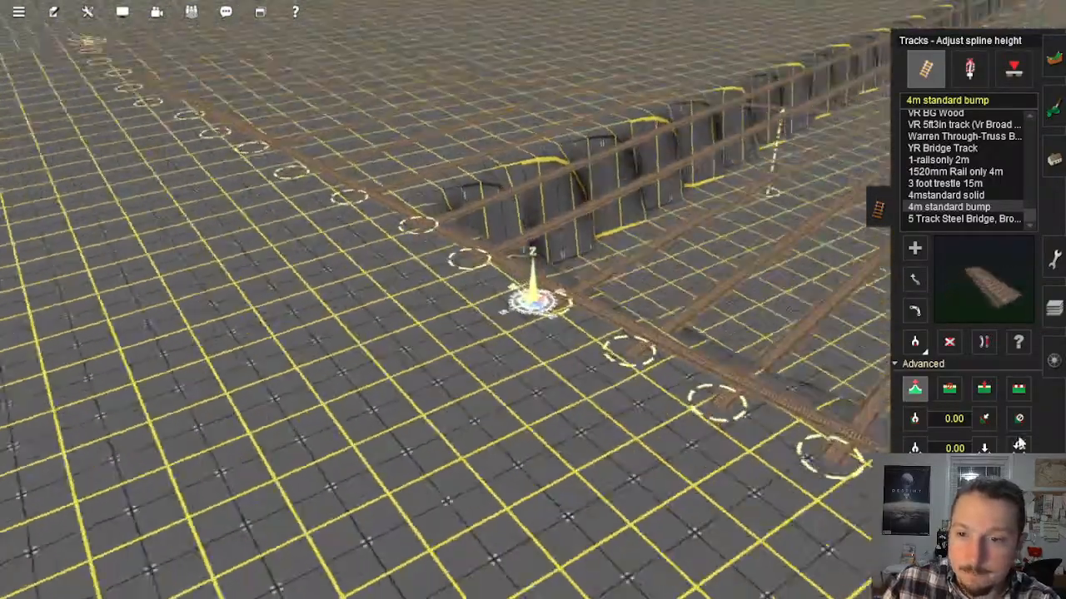
Step: Use Flatten spline to raise the ground to the first parallel tracks east of the sunken area's west rim
left_click(1019, 389)
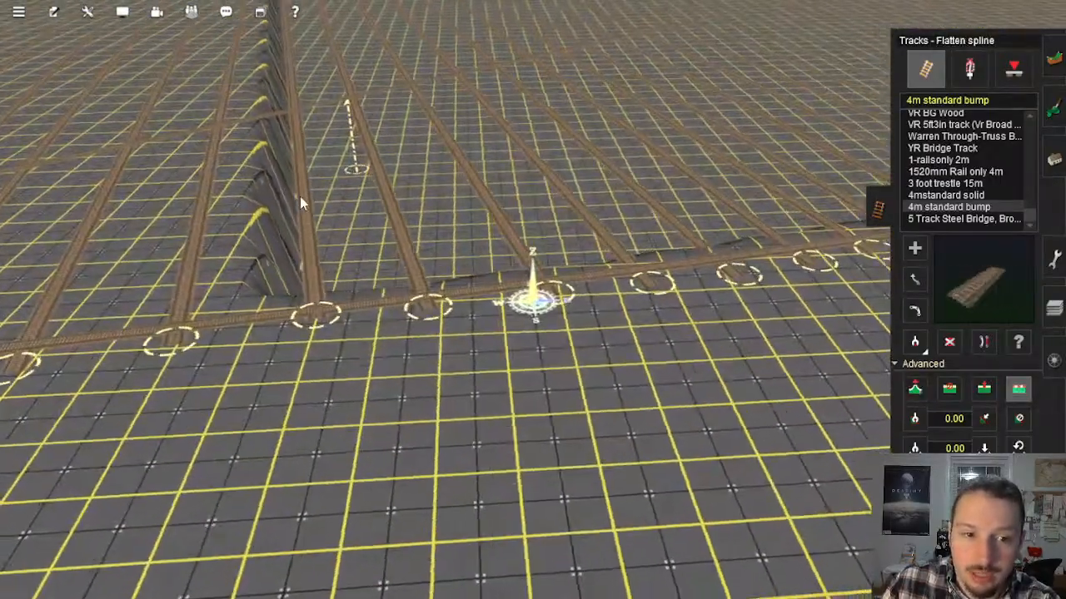
left_click(299, 197)
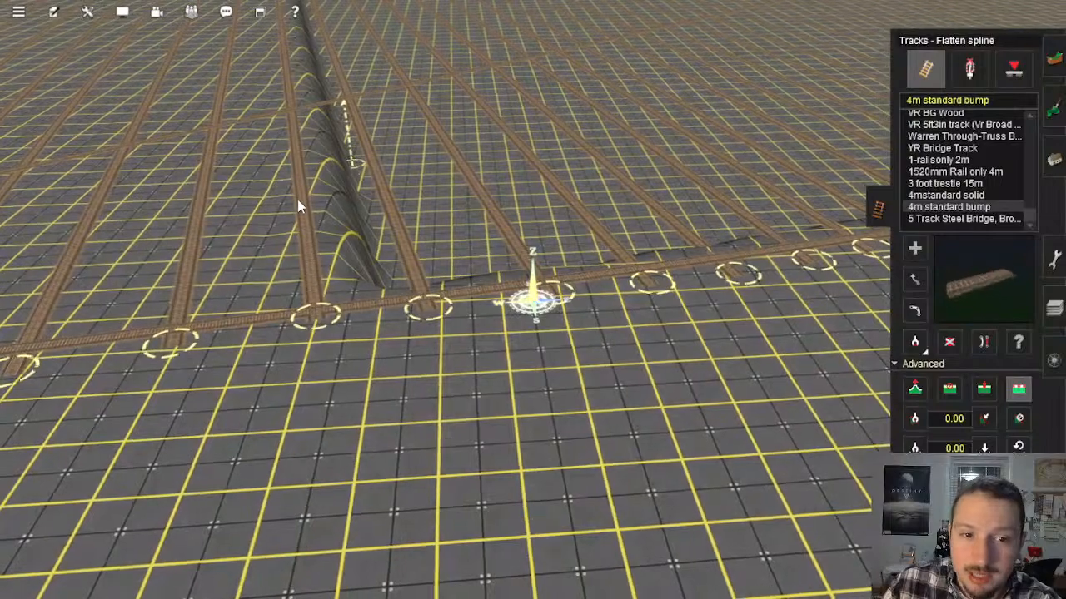
left_click(390, 205)
left_click(389, 211)
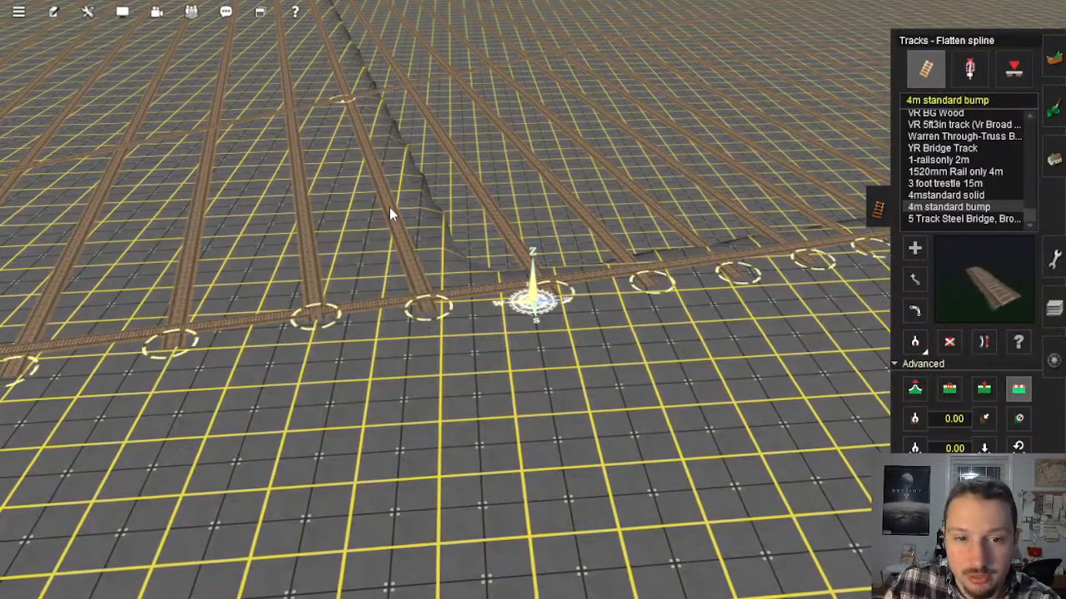
left_click(483, 204)
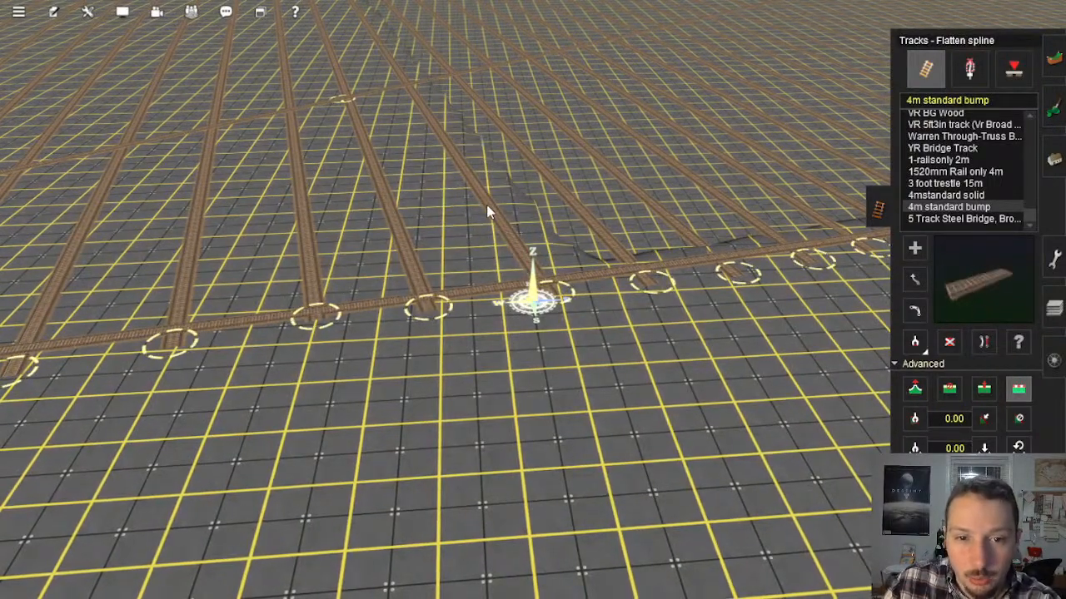
Step: Flatten the terrain to the next few parallel tracks, advancing eastward just north of the south perimeter track
right_click_drag(512, 232, 559, 229)
right_click(568, 220)
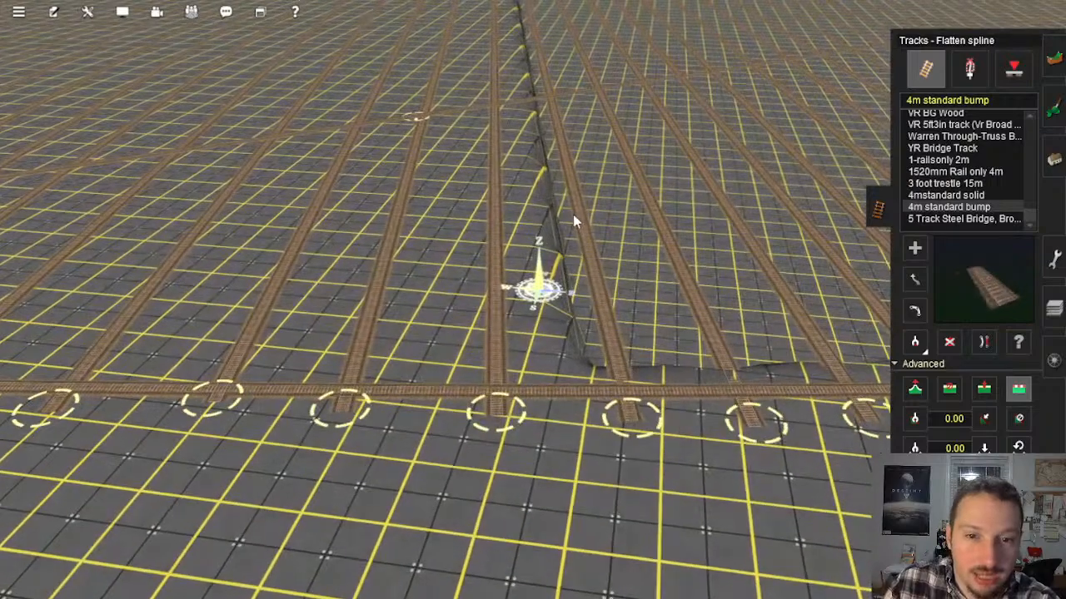
left_click(559, 227)
left_click(559, 227)
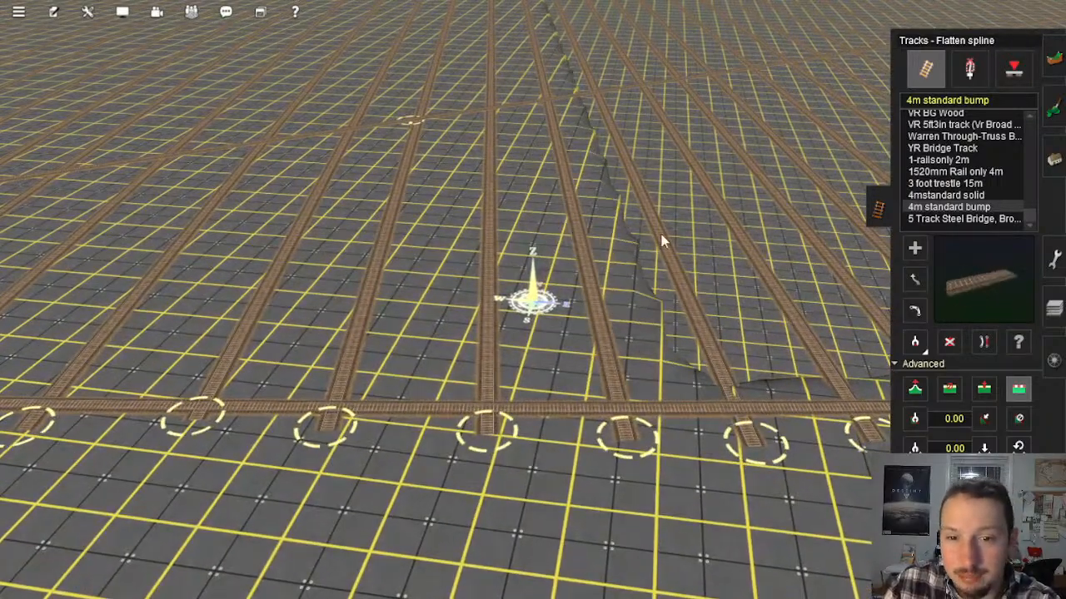
left_click(661, 235)
right_click_drag(655, 236, 586, 233)
left_click(586, 233)
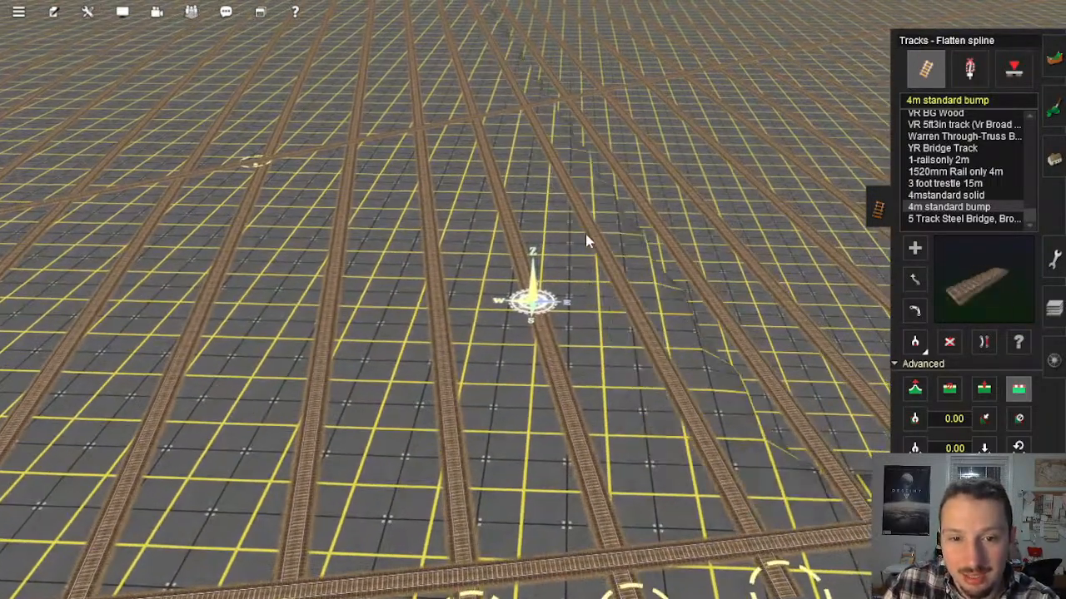
Step: Continue raising the ground to each neighbouring track spline eastward through the middle of the track grid
left_click(654, 225)
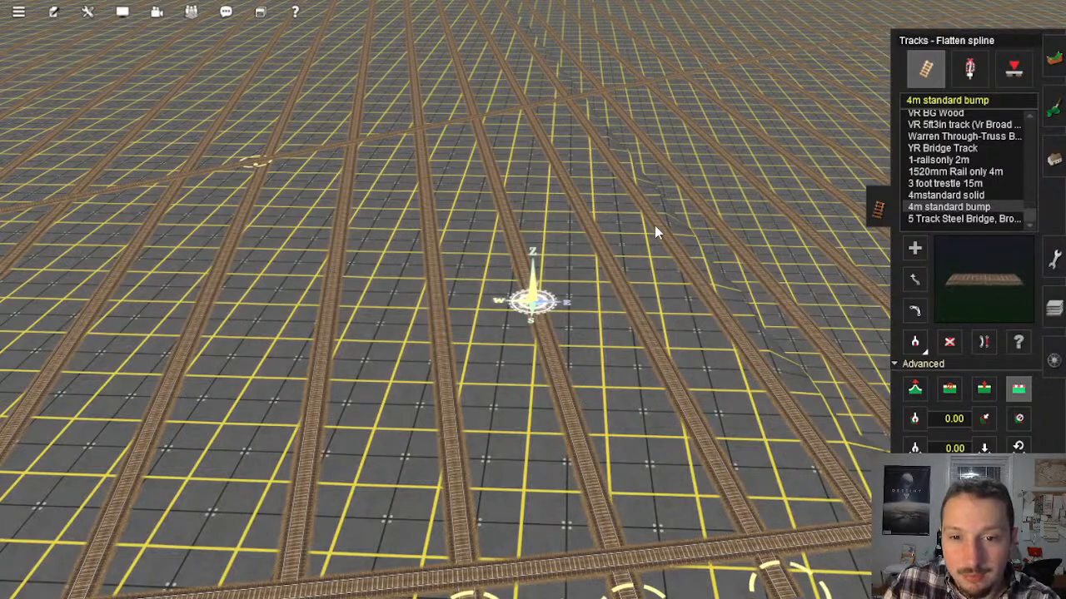
left_click(712, 216)
right_click_drag(706, 221, 583, 241)
left_click(582, 234)
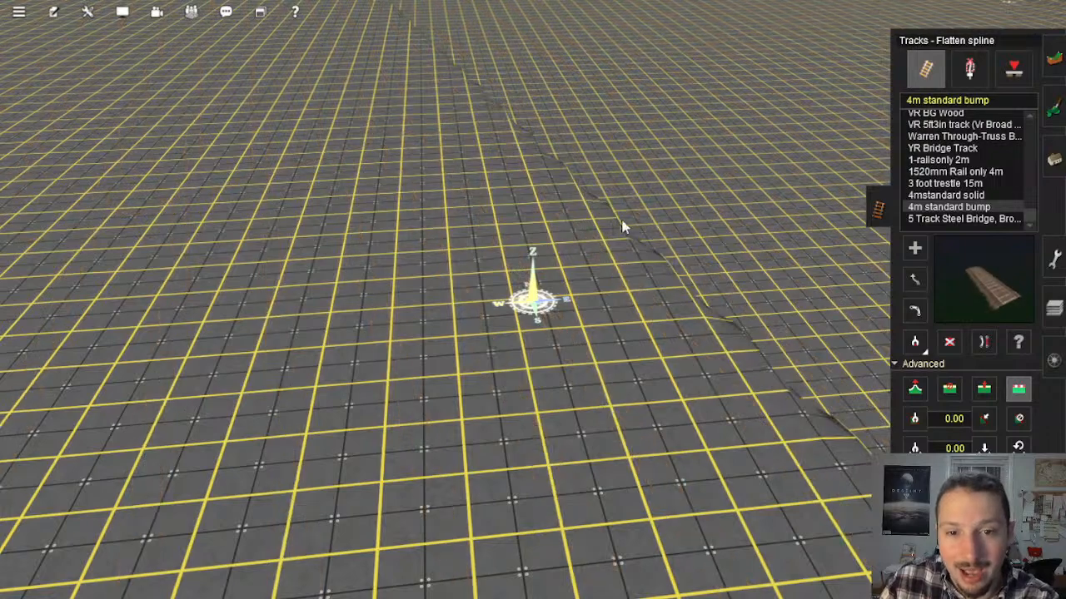
left_click(657, 224)
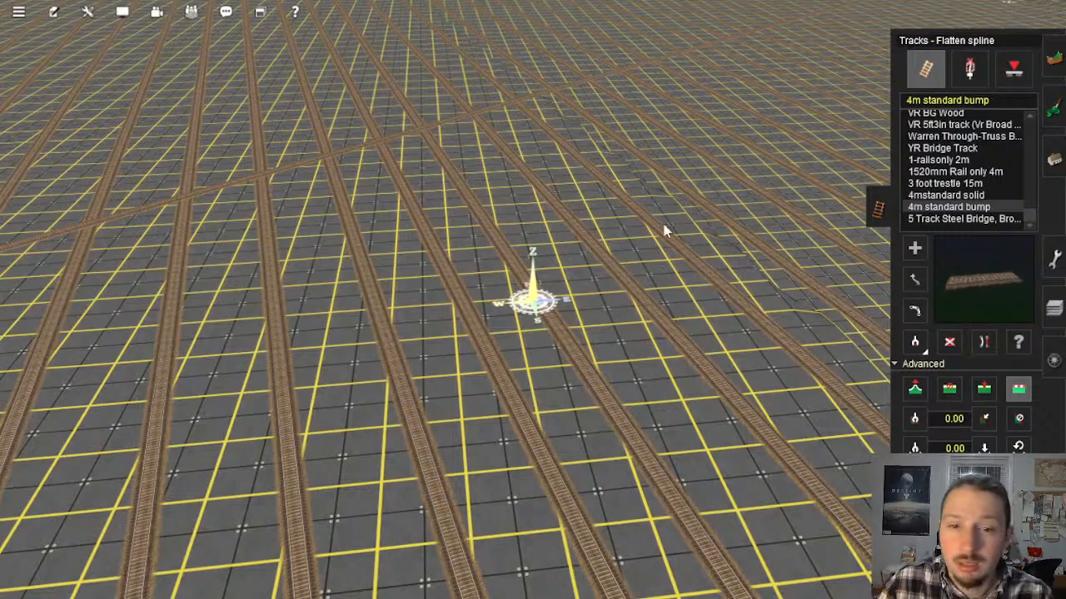
left_click(687, 199)
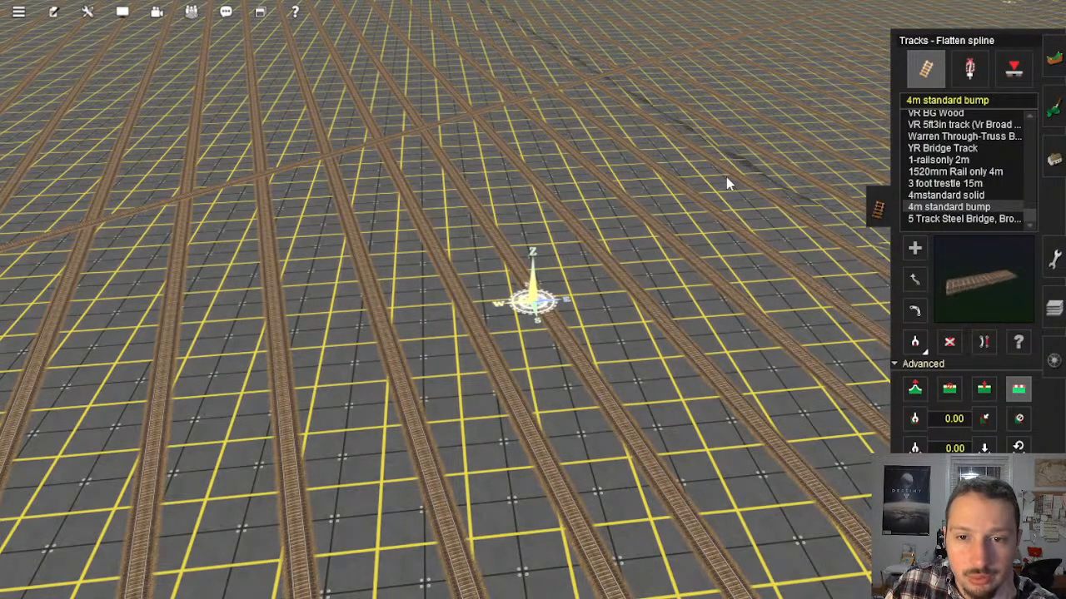
right_click(698, 190)
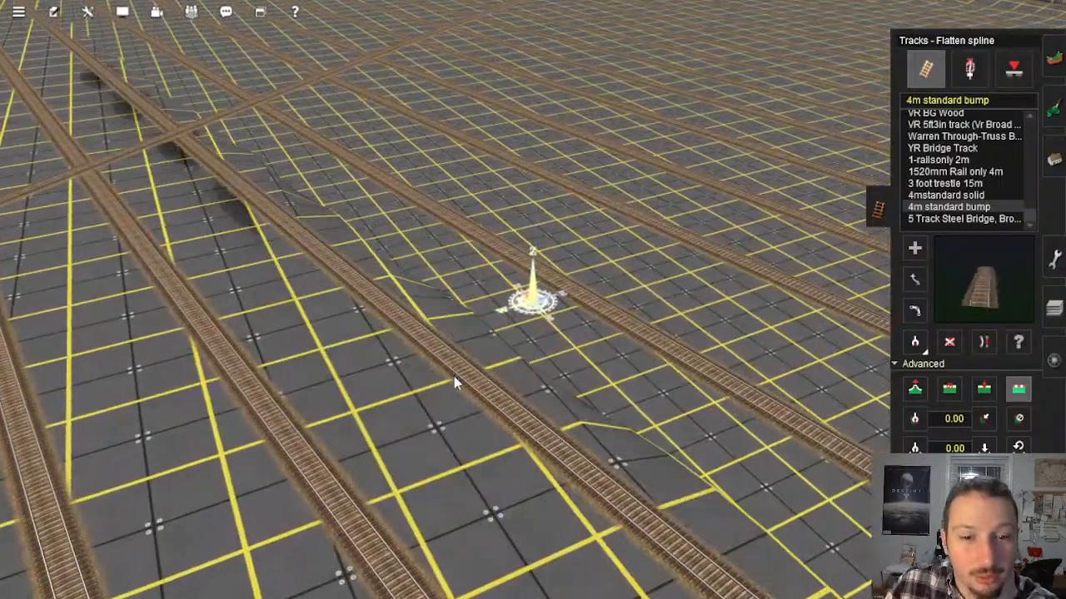
left_click(454, 382)
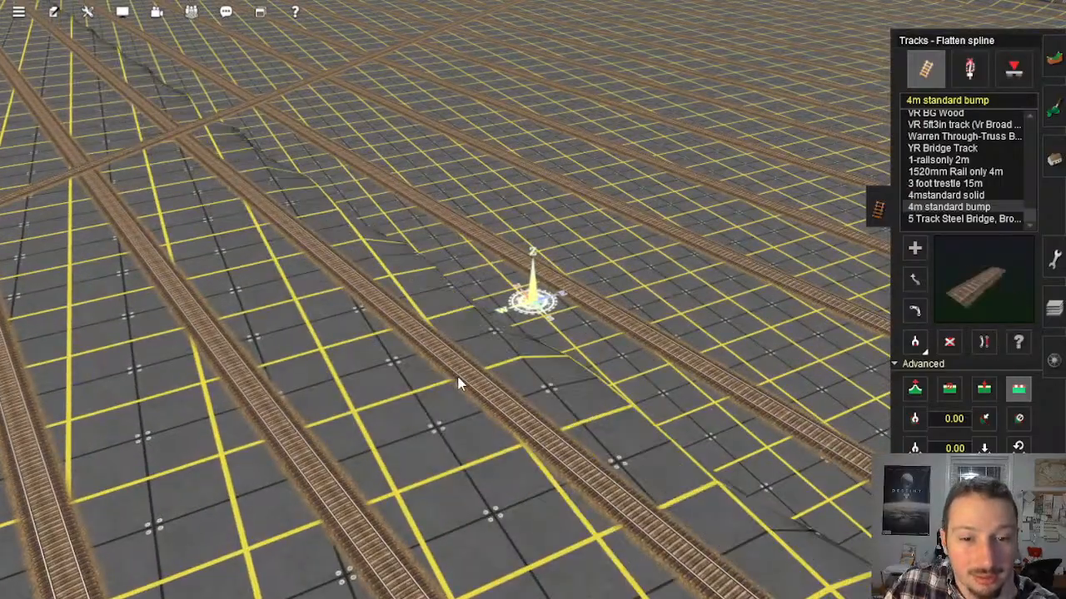
left_click(577, 300)
Step: Flatten the ground beneath the tracks beside the remaining steep pit wall, including the skipped strip between two raised tracks
right_click(577, 300)
right_click_drag(534, 355, 583, 408)
scroll(584, 347, "down", 5)
right_click(639, 356)
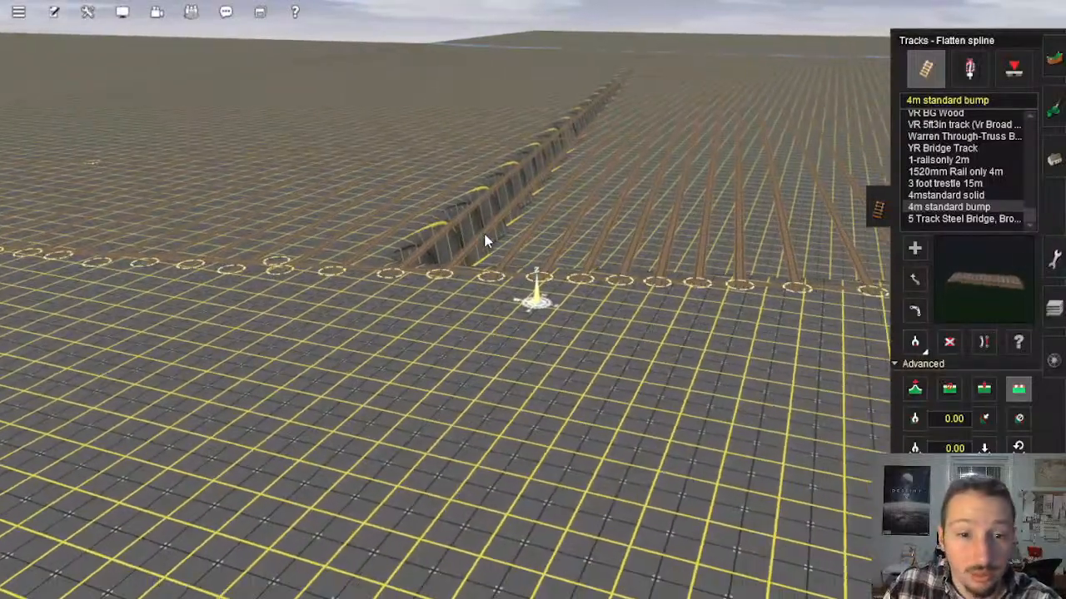
left_click(475, 234)
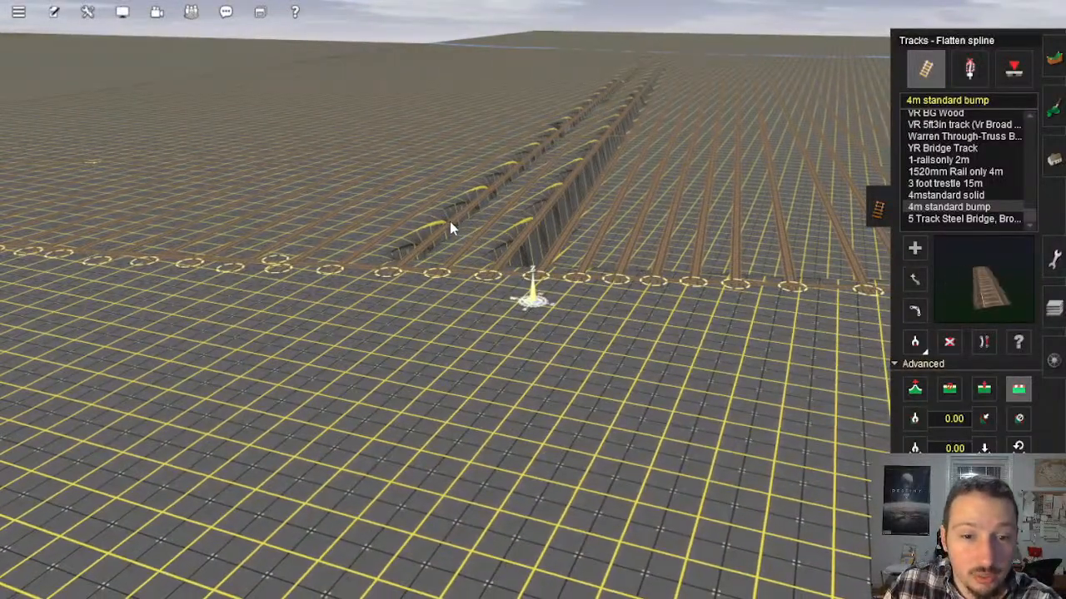
left_click(450, 225)
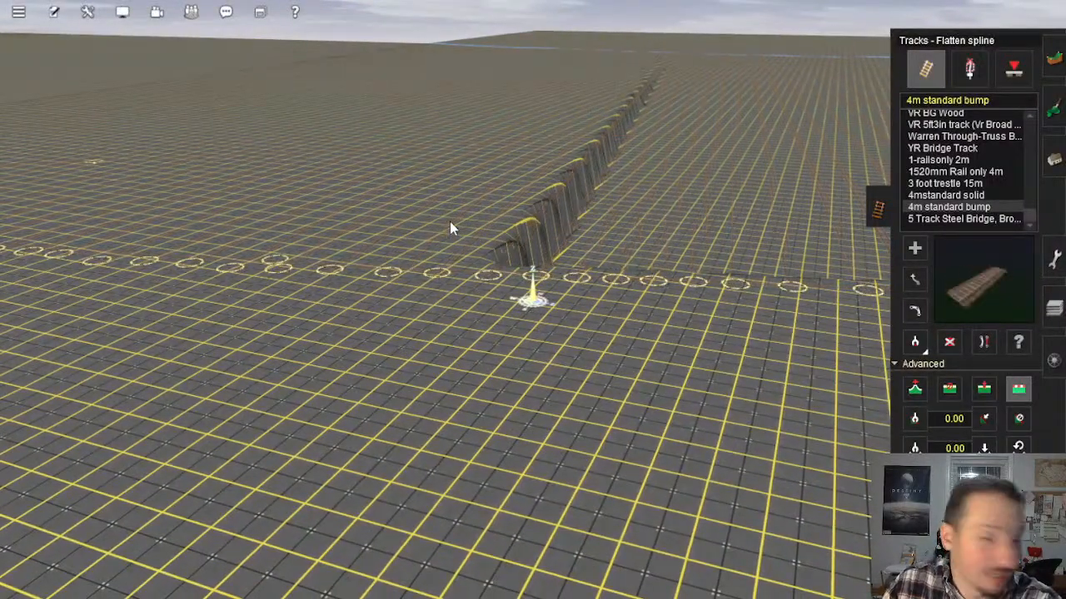
left_click(537, 229)
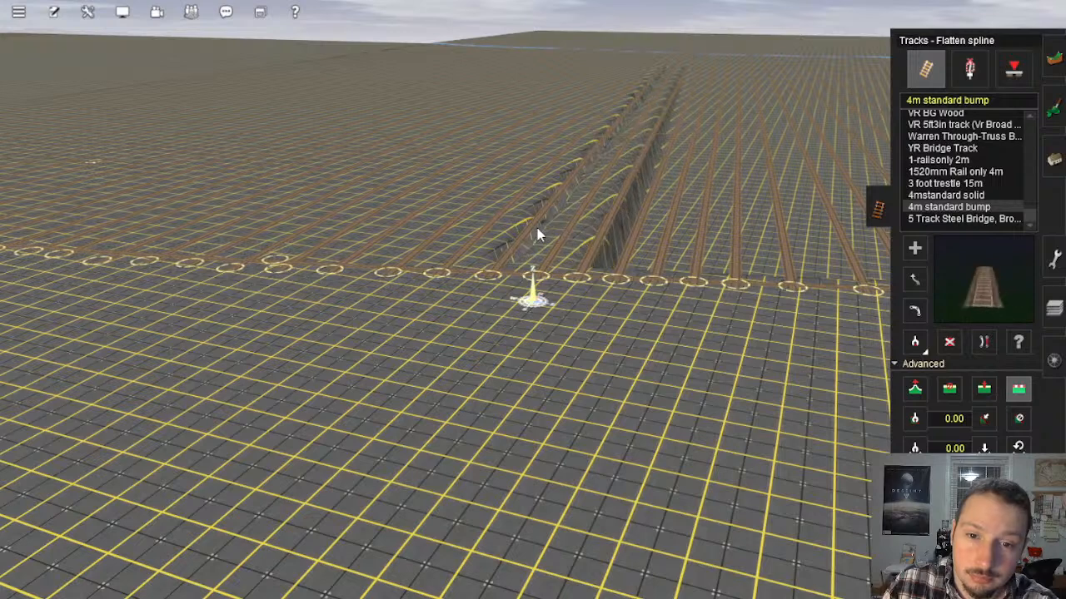
left_click(608, 234)
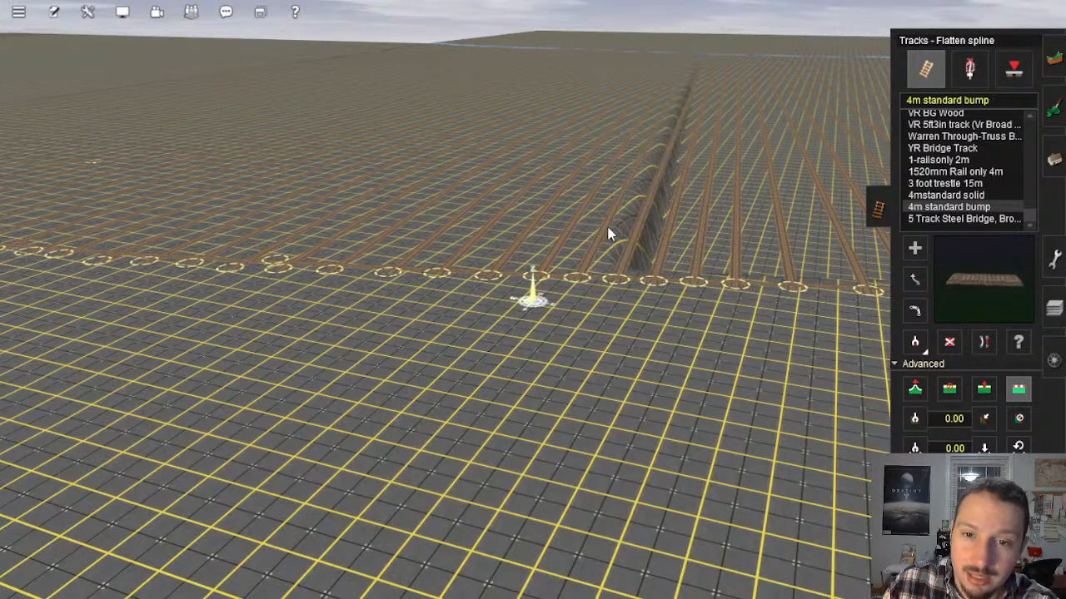
Step: Apply Flatten spline to the following tracks one after another, working east along their southern ends
left_click(639, 227)
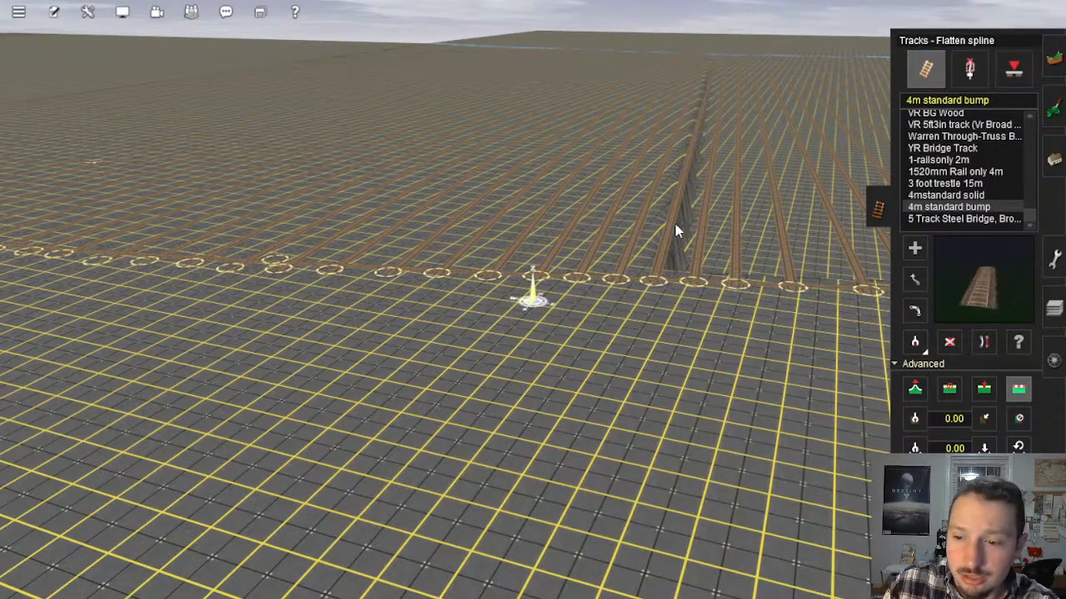
left_click(675, 231)
left_click(701, 223)
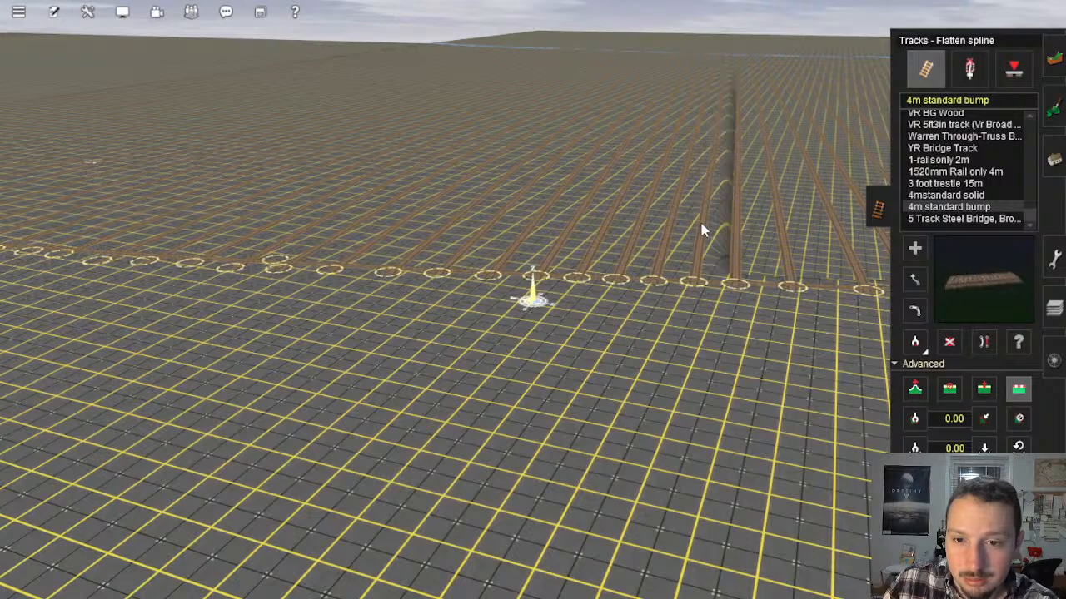
left_click(733, 223)
left_click(778, 224)
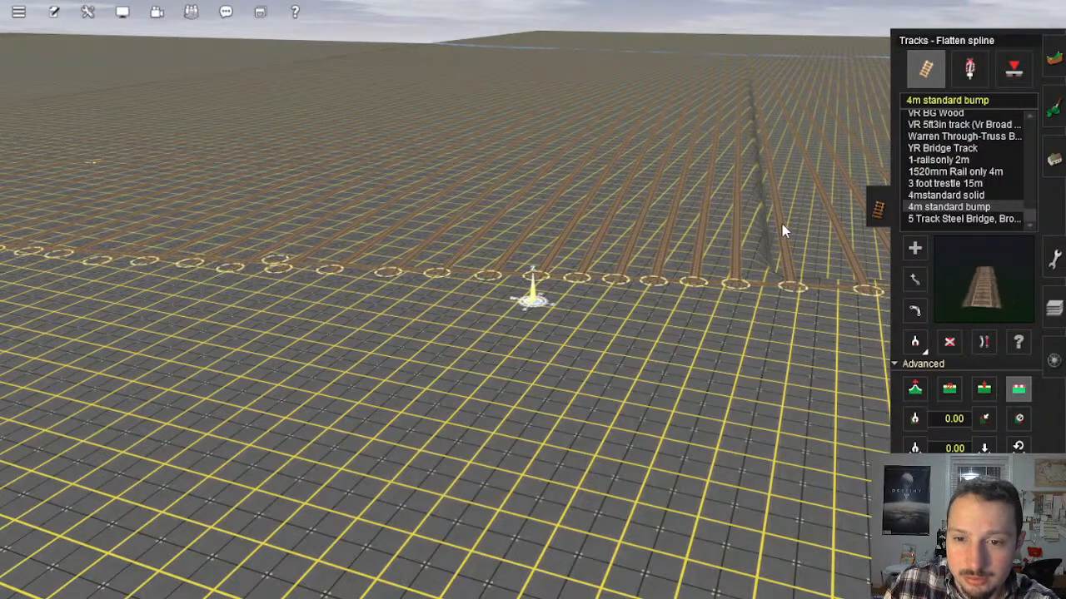
Step: Flatten the ground to the next group of parallel tracks on the slope descending toward the pit's east side
right_click(782, 225)
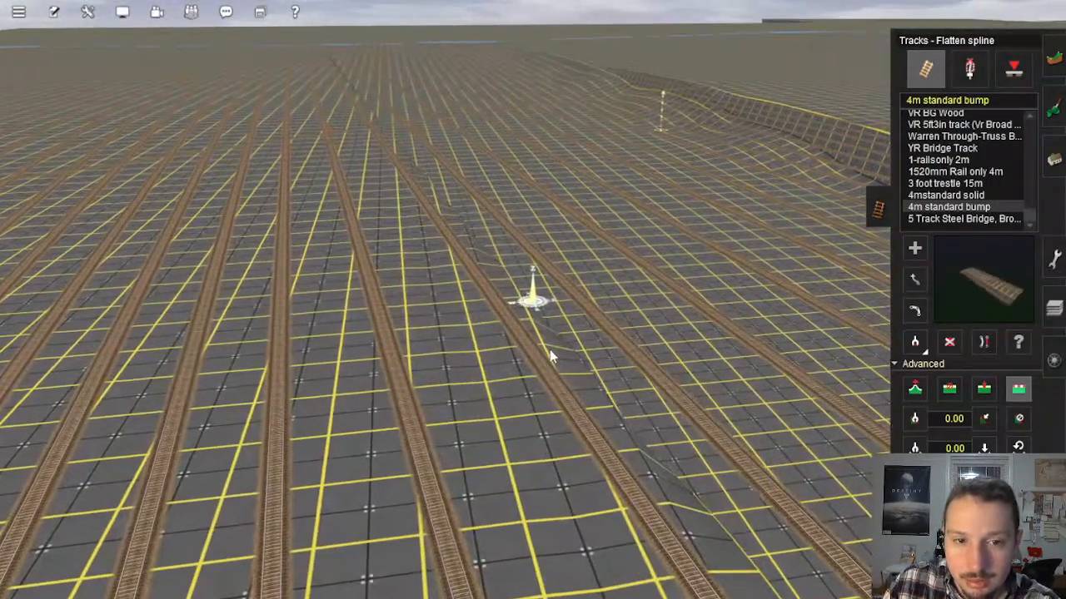
left_click(550, 350)
scroll(615, 321, "down", 4)
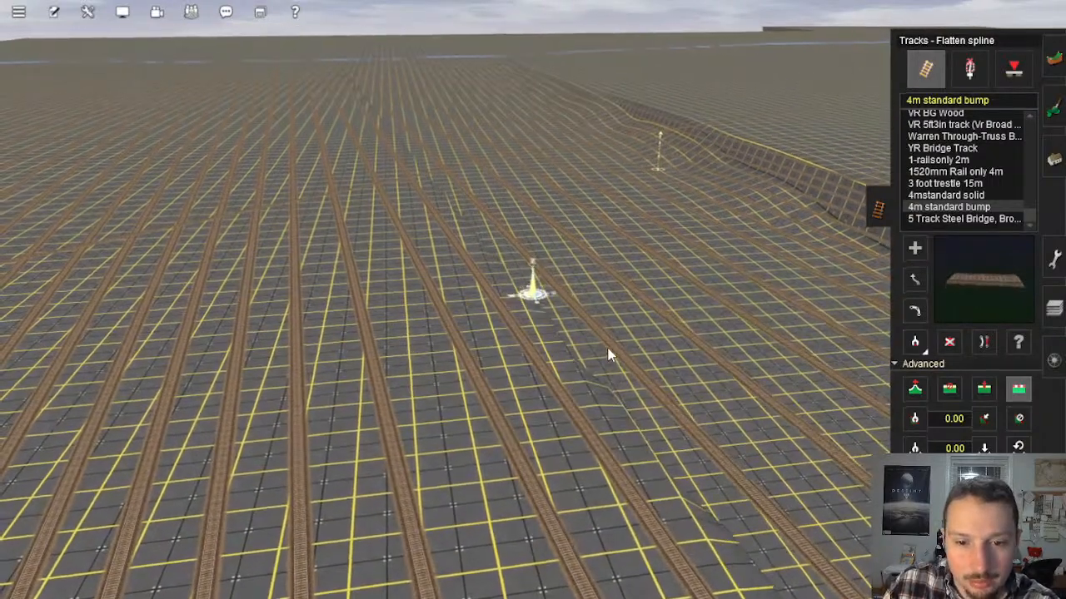
left_click(609, 352)
left_click(664, 334)
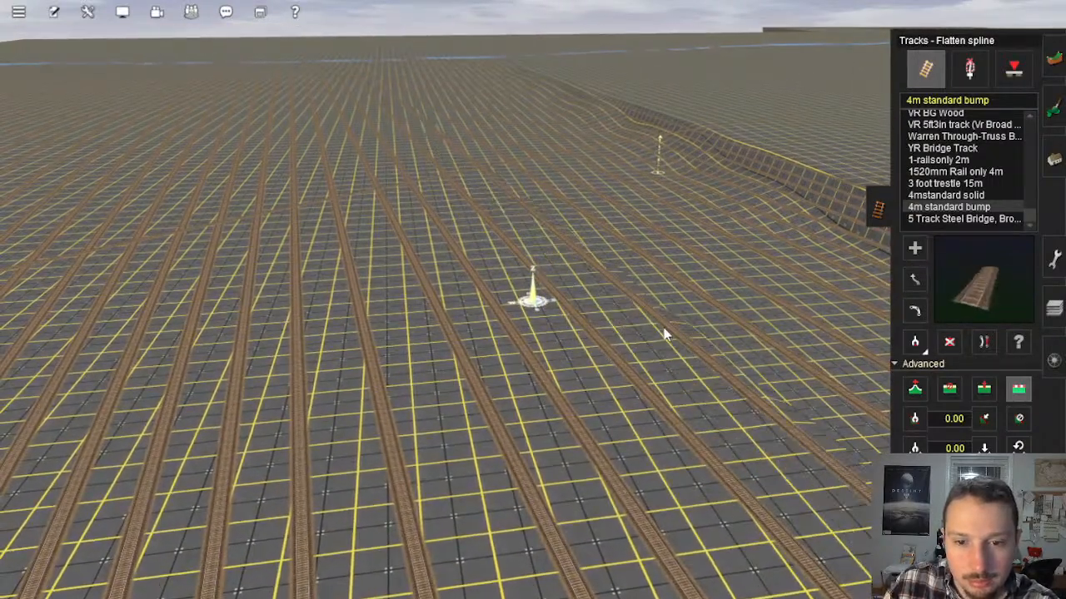
left_click(704, 306)
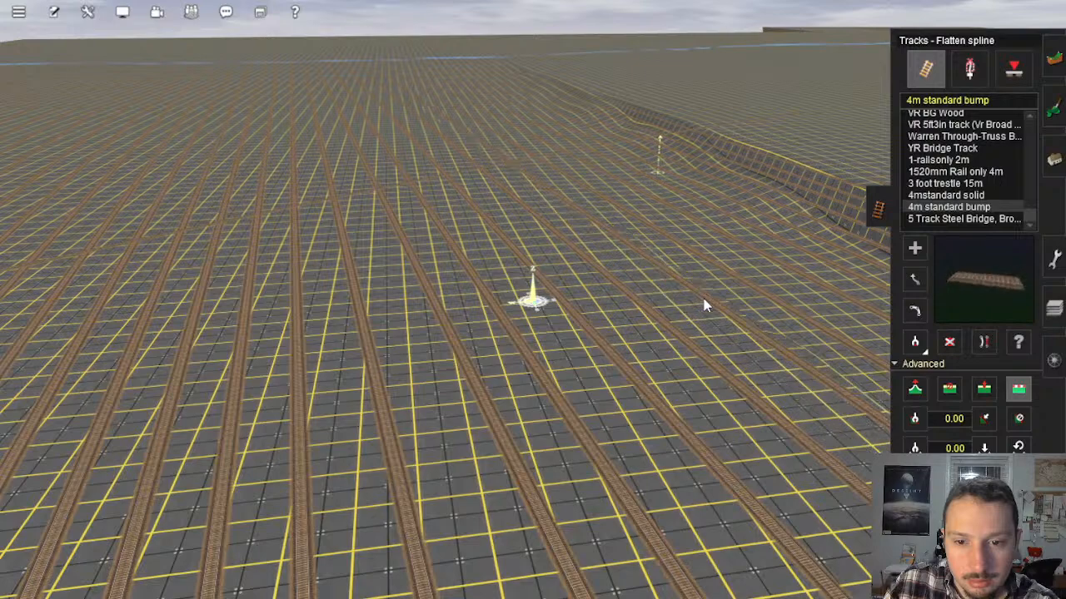
Step: Raise the remaining low strip to the adjoining tracks, moving closer to the east rim
right_click(703, 298)
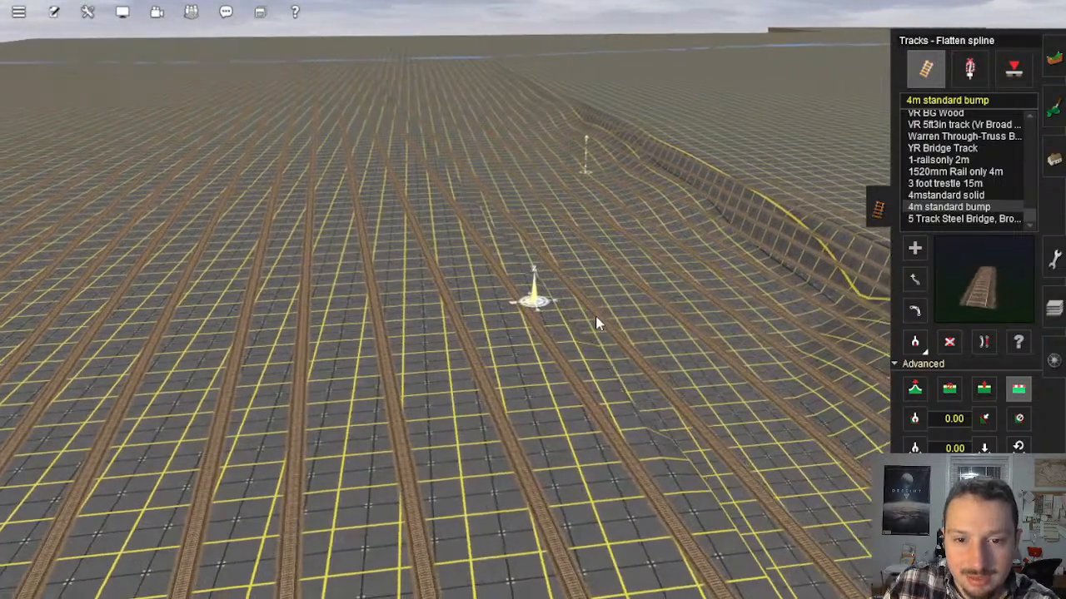
left_click(590, 316)
left_click(590, 317)
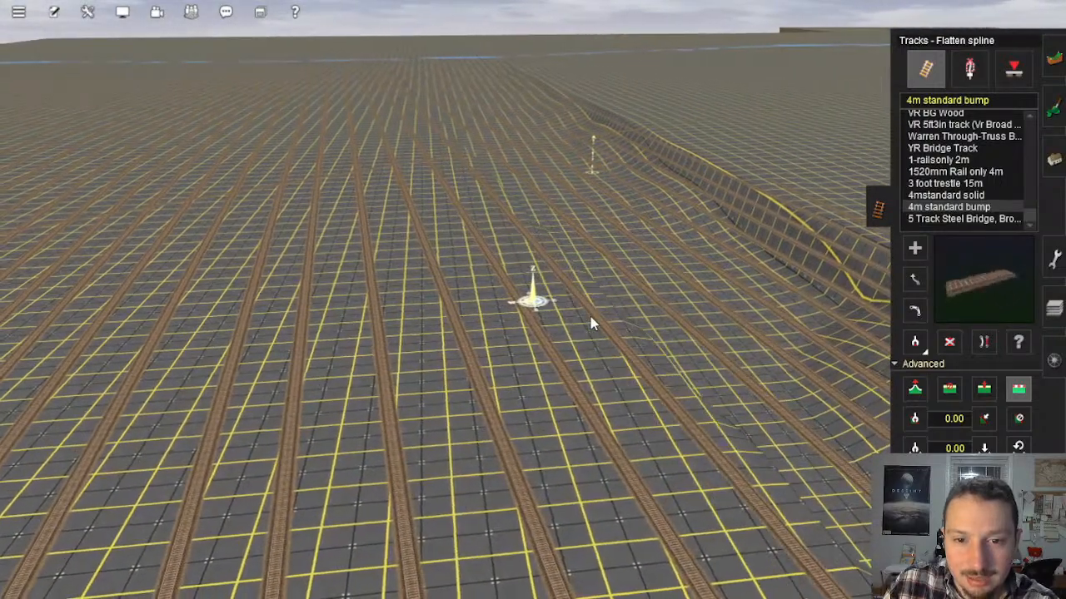
right_click(646, 294)
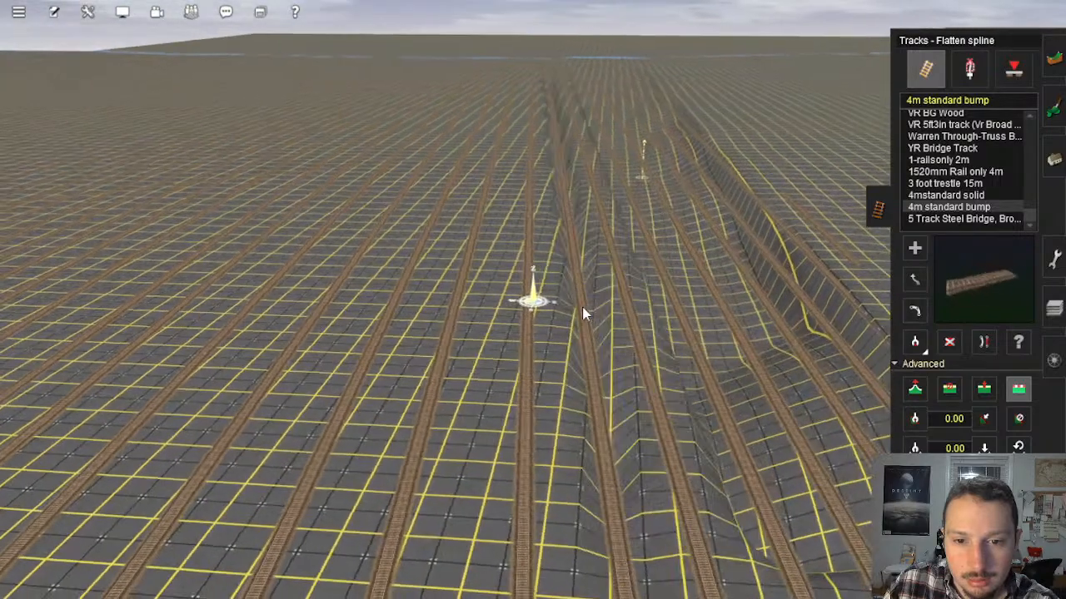
Step: Flatten the terrain to the last parallel tracks, closing the trench along the pit's east rim
left_click(581, 307)
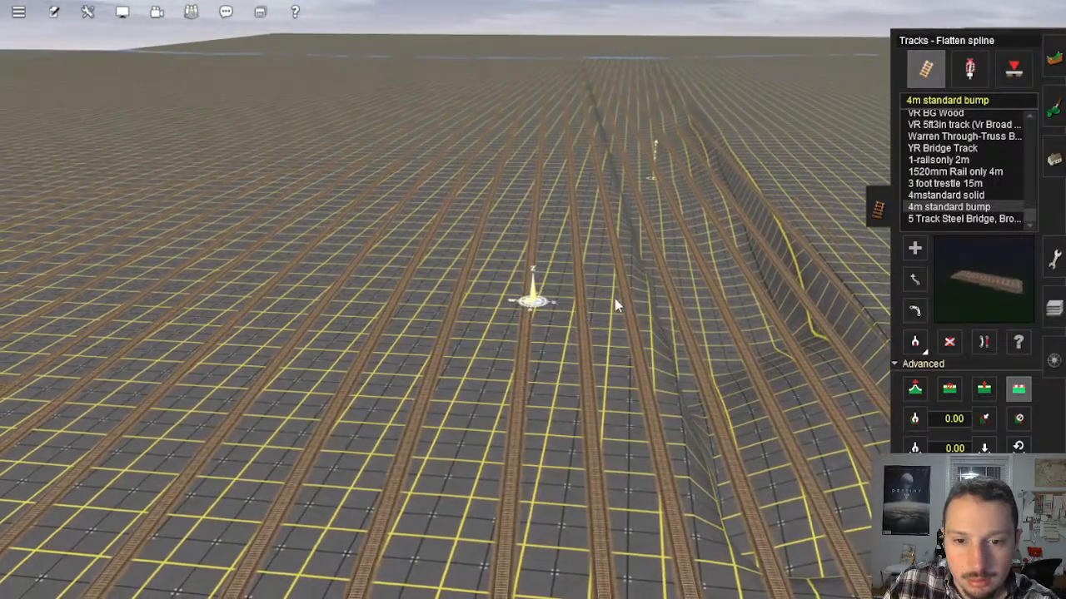
left_click(664, 299)
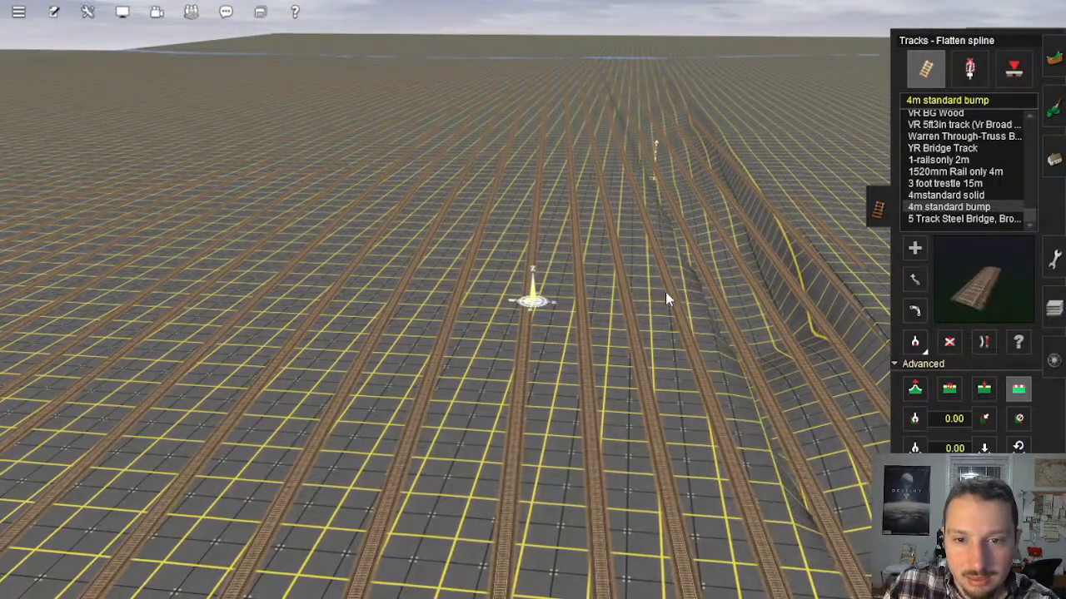
left_click(716, 291)
left_click(736, 289)
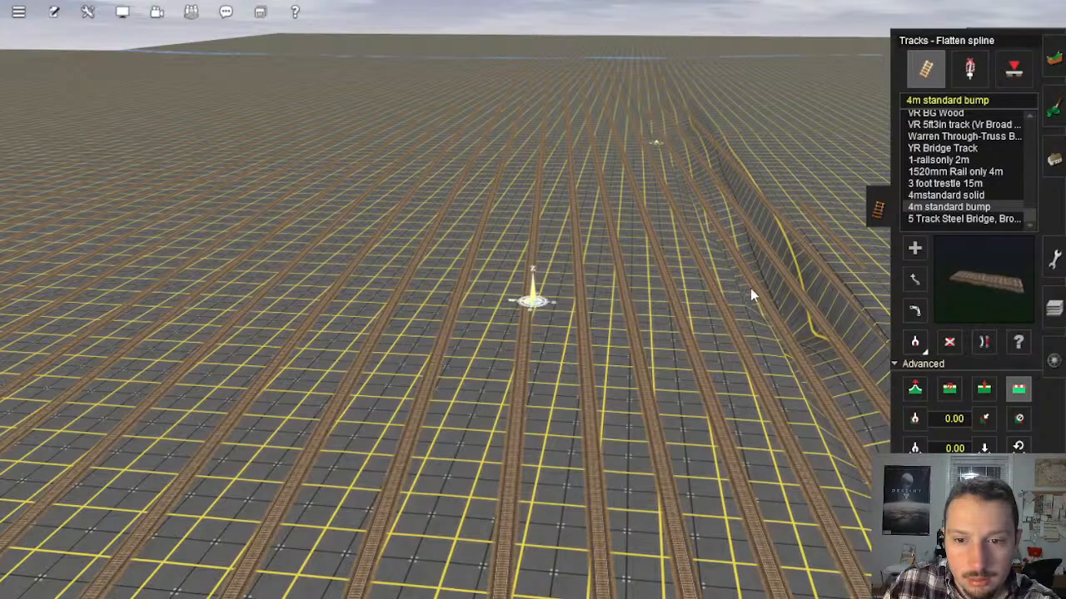
left_click(750, 288)
left_click(792, 277)
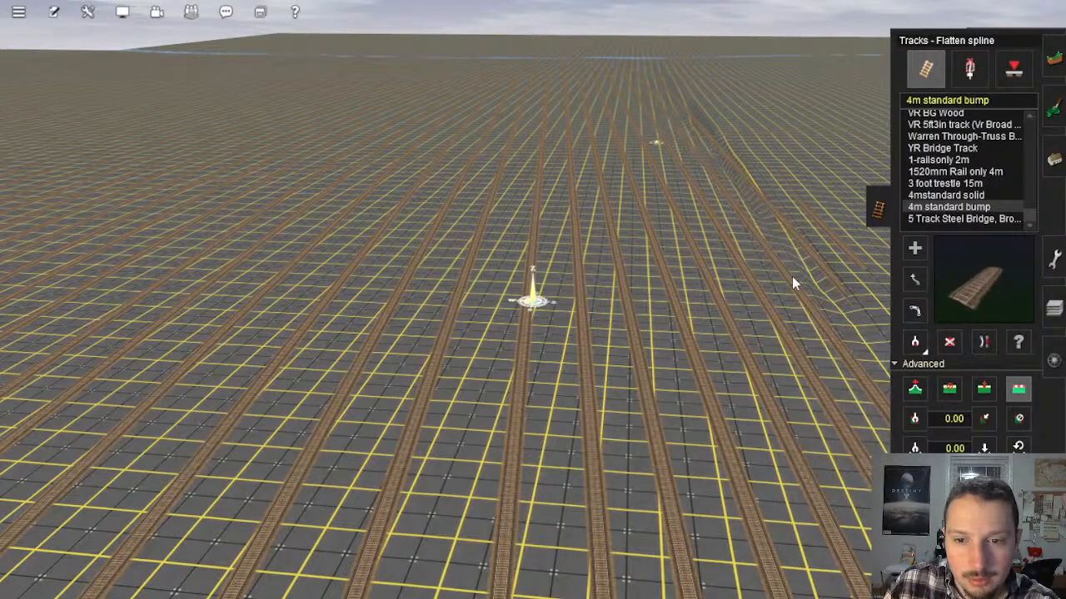
left_click(791, 276)
left_click(804, 246)
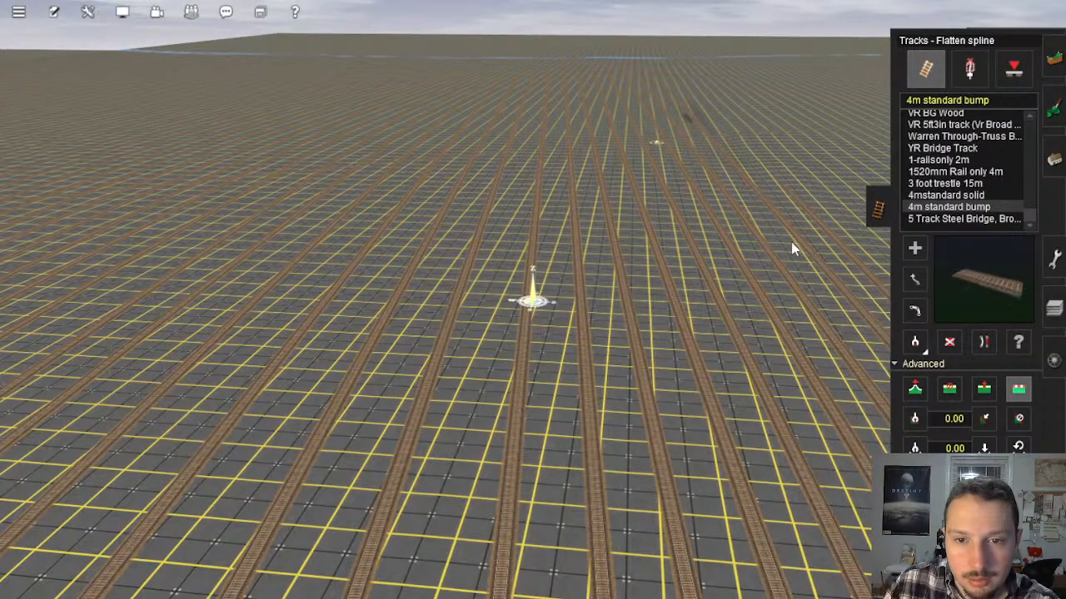
Step: Inspect the filled area from several angles for remaining dips, including the ground along the perimeter tracks
right_click_drag(742, 223, 540, 381)
scroll(540, 371, "down", 4)
right_click(536, 360)
right_click(534, 317)
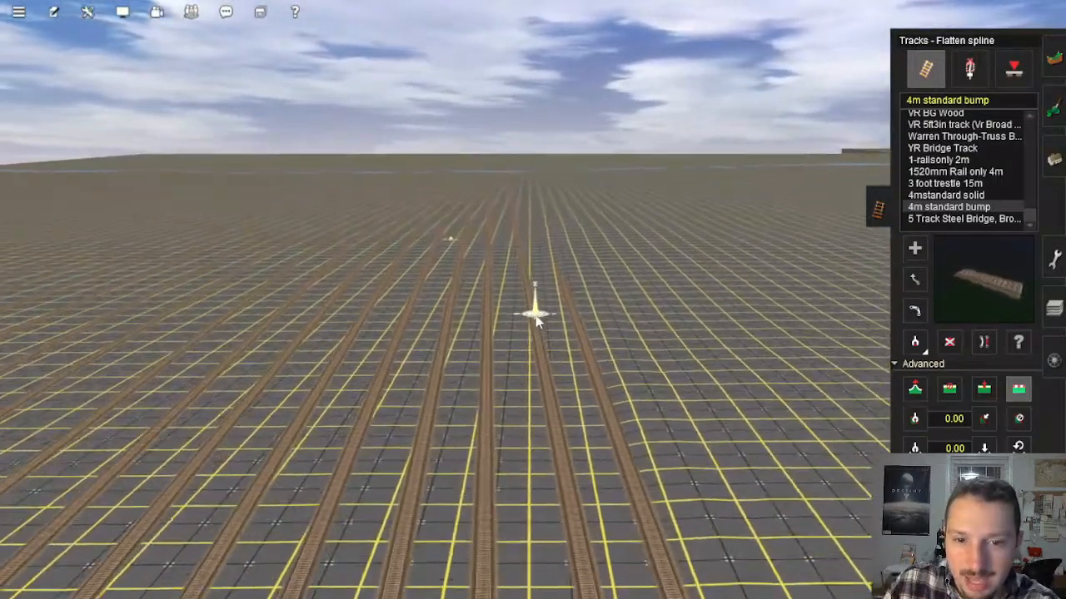
key("Left")
left_click(1050, 61)
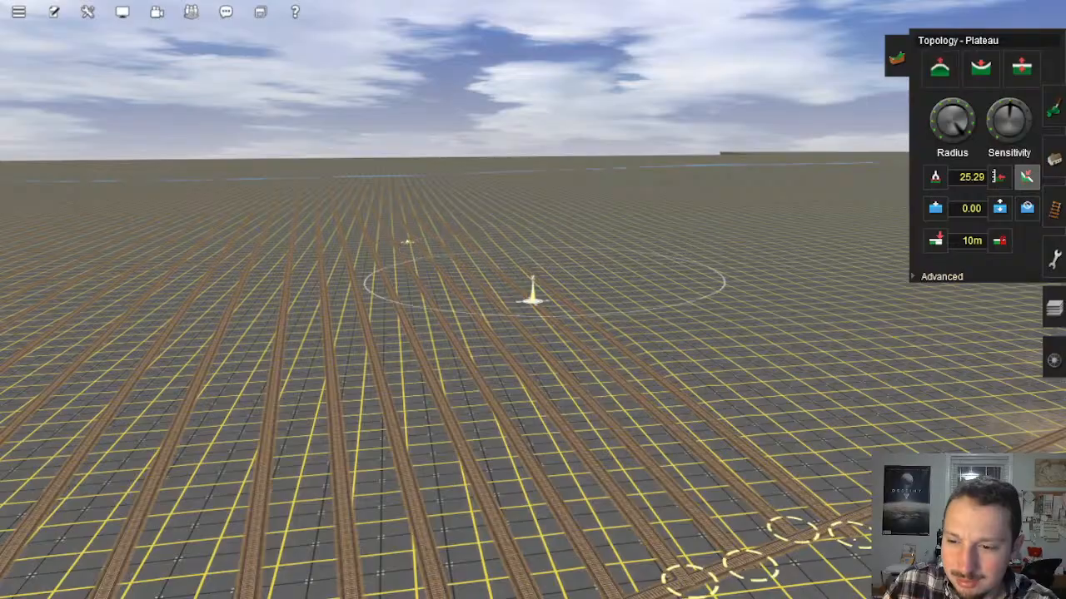
mouse_move(546, 285)
right_mouse_down()
mouse_move(572, 275)
mouse_move(492, 305)
mouse_move(508, 355)
mouse_move(512, 328)
mouse_move(435, 288)
right_mouse_up()
key("Left")
left_click(1051, 208)
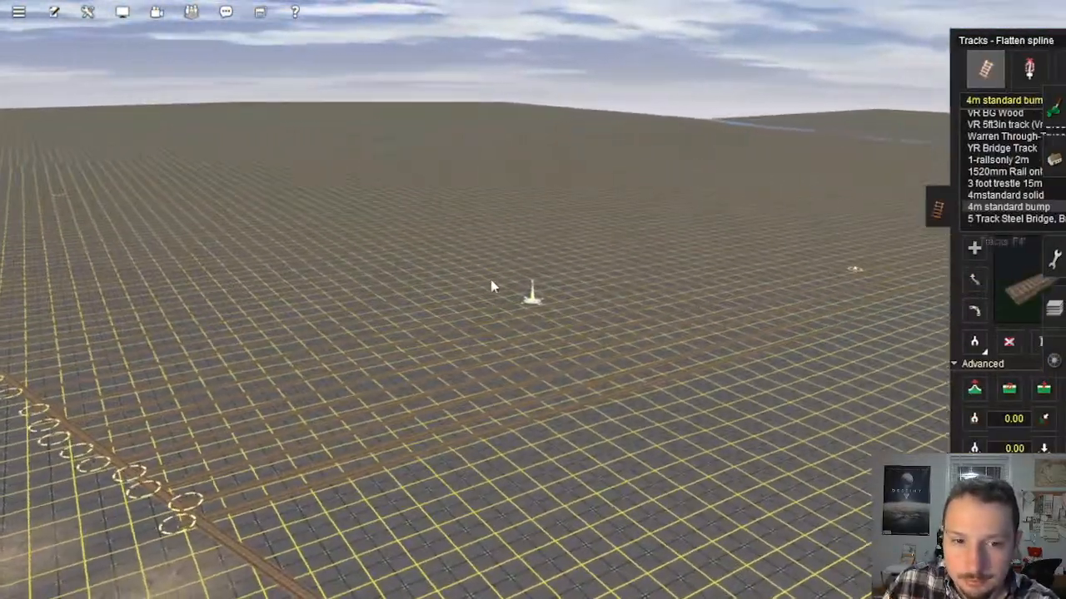
Step: Delete the closely spaced parallel 4m standard bump tracks along the near part of the filled area's edge
left_click(949, 341)
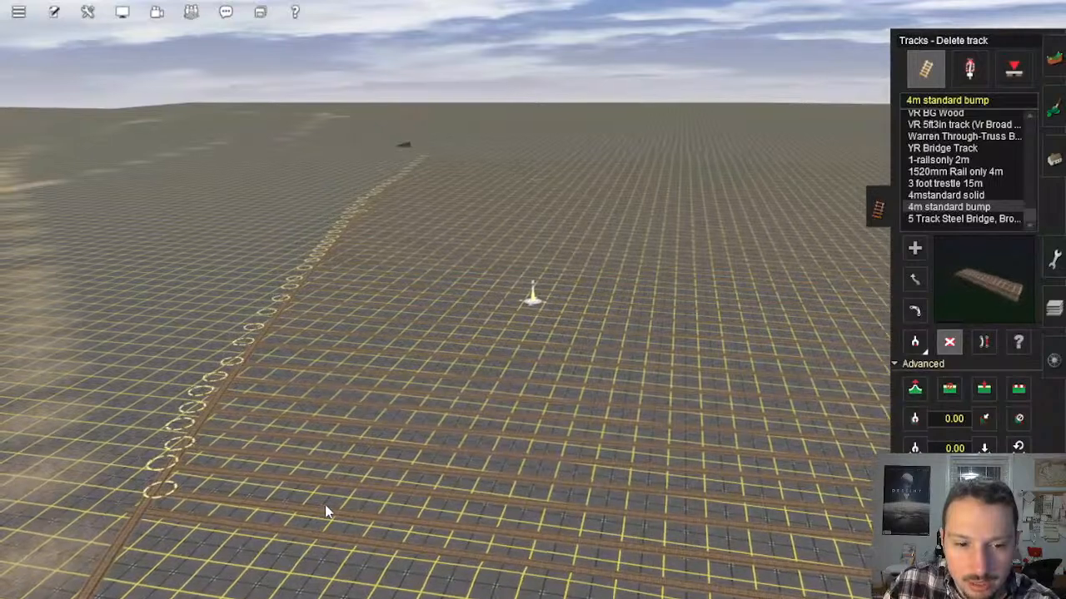
left_click(325, 511)
left_click(329, 493)
left_click(342, 428)
left_click(347, 409)
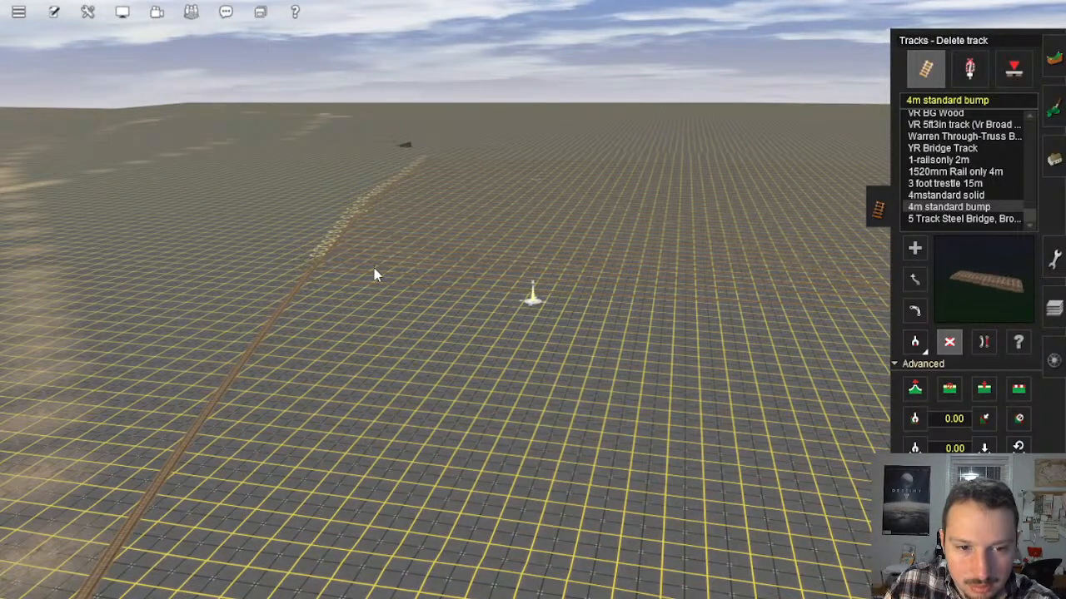
left_click(384, 241)
left_click(384, 238)
Step: Delete the remaining parallel levelling tracks and the perimeter track along the far part of the filled area
mouse_move(415, 262)
right_mouse_down()
mouse_move(483, 281)
mouse_move(549, 247)
right_mouse_up()
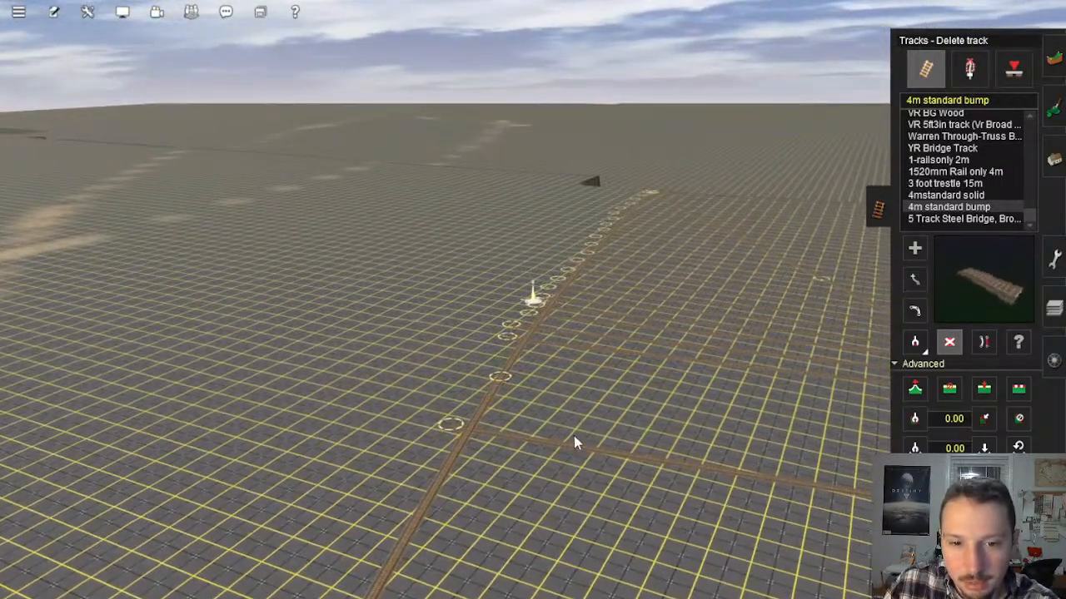
left_click(574, 435)
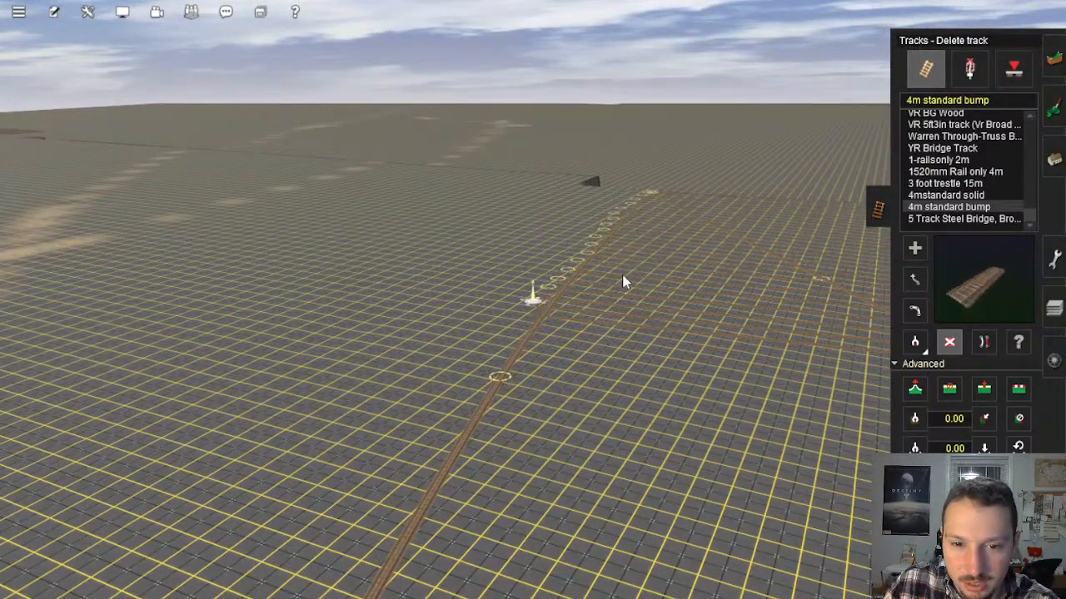
left_click(620, 303)
left_click(649, 262)
left_click(662, 234)
right_click(686, 225)
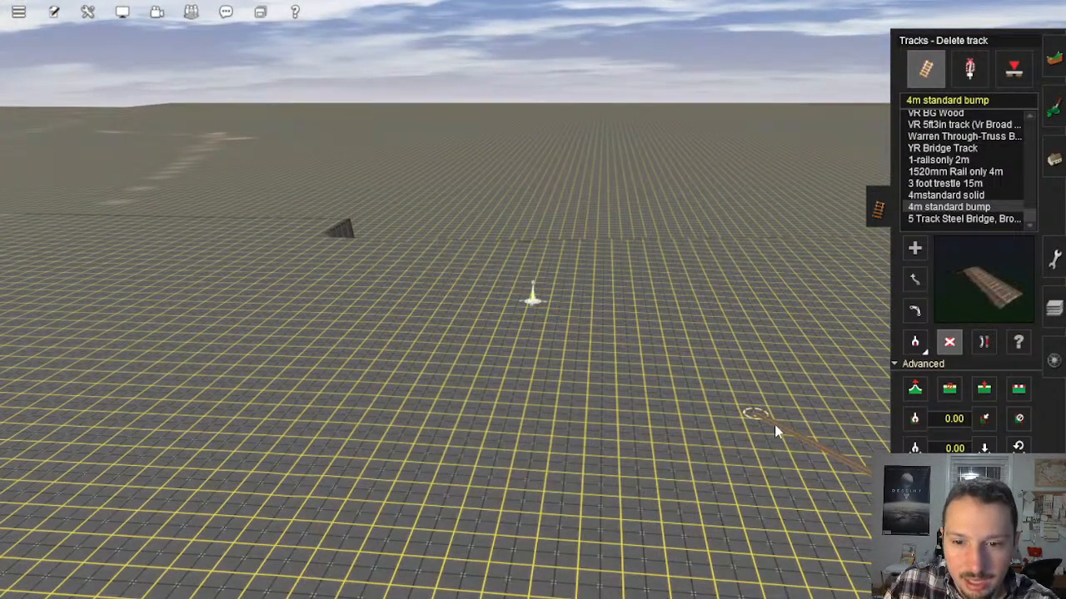
mouse_move(774, 427)
right_mouse_down()
mouse_move(606, 306)
mouse_move(500, 281)
mouse_move(587, 258)
mouse_move(574, 313)
right_mouse_up()
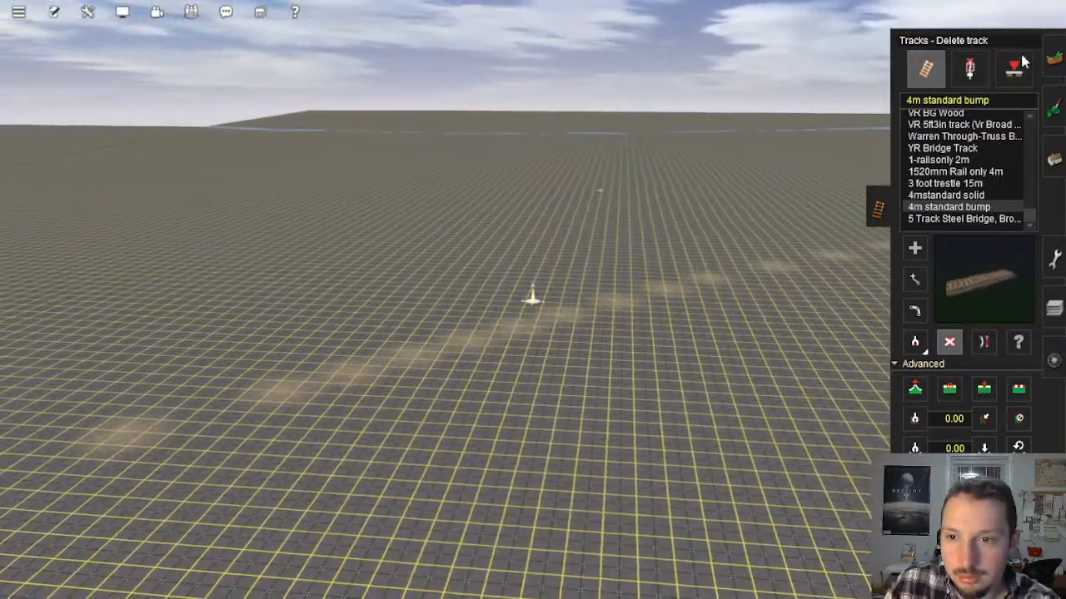
Step: Use the Plateau tool with a large radius and raised sensitivity to level uneven spots on the filled terrain
left_click(1054, 59)
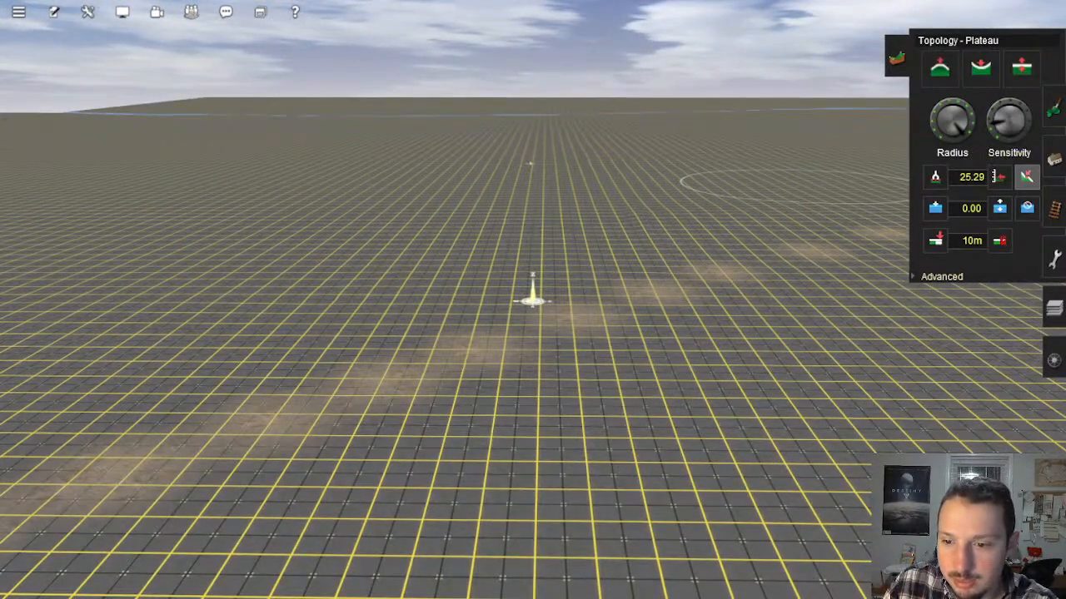
left_click(525, 255)
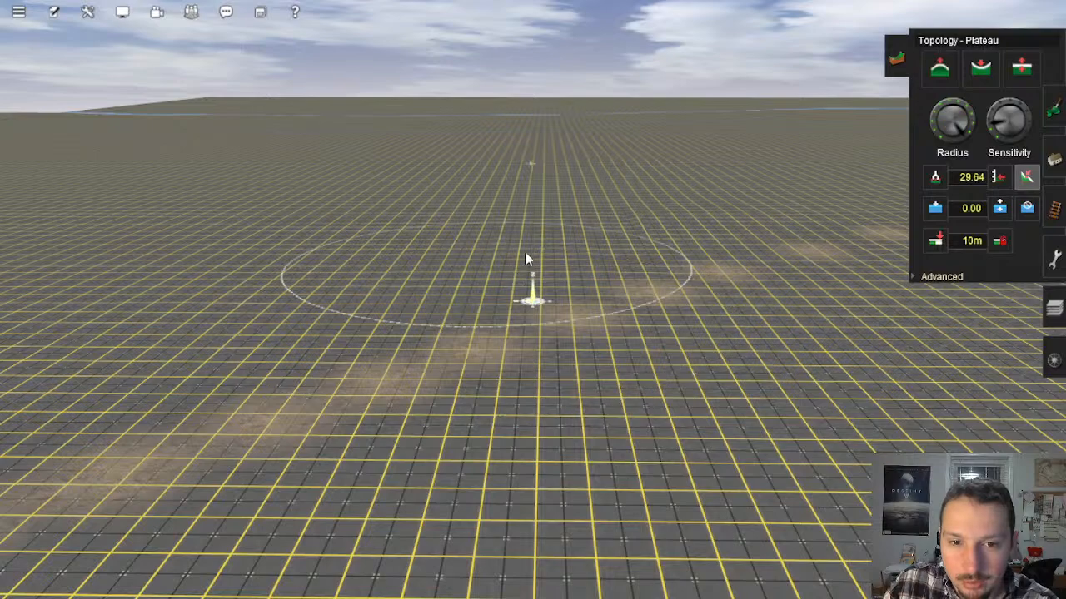
right_click(500, 238)
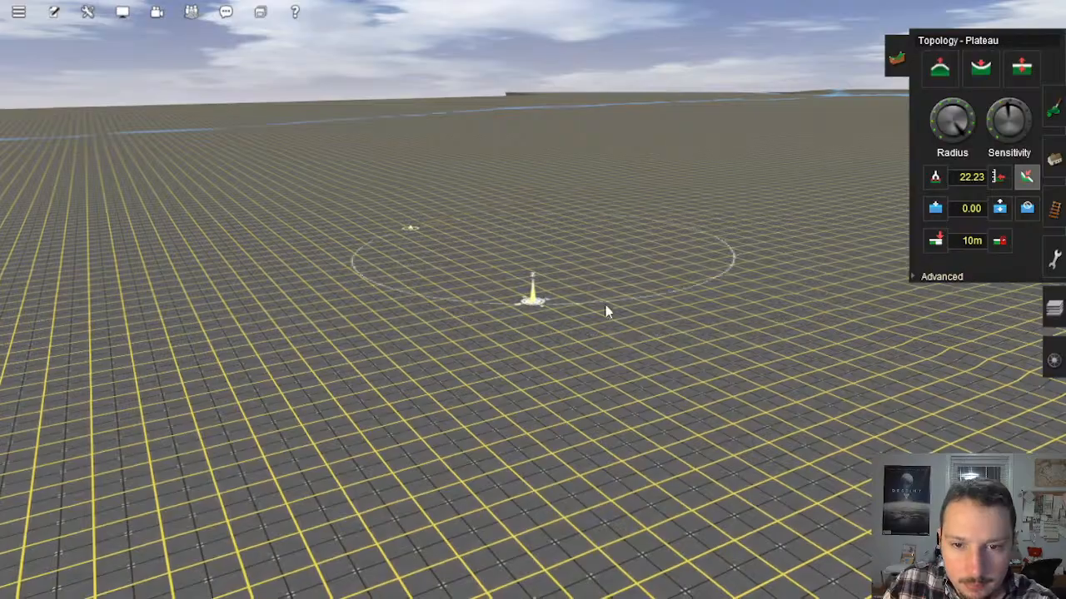
right_click(614, 333)
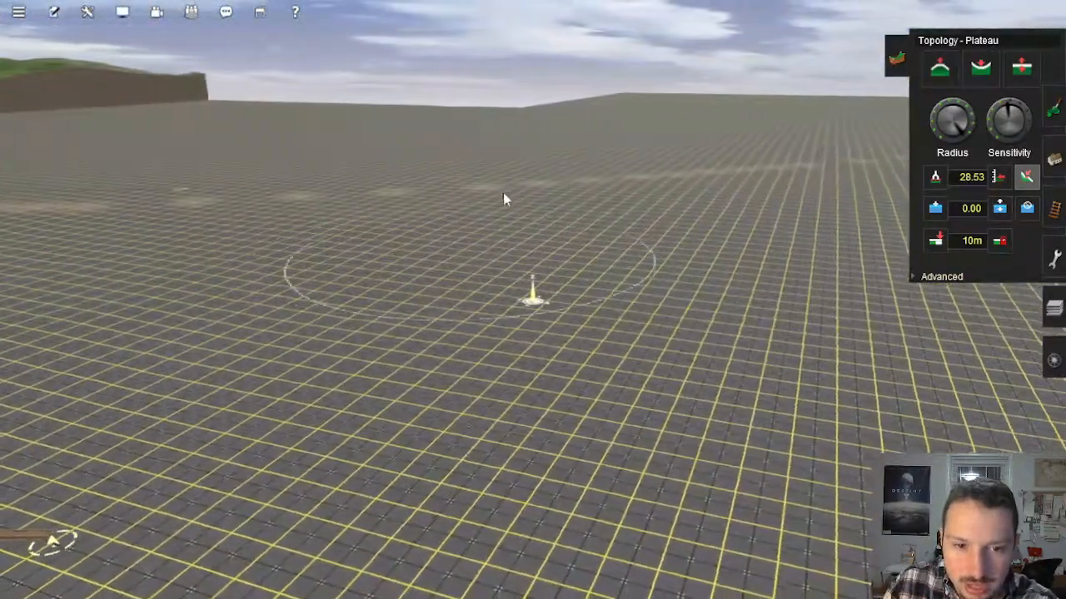
right_click_drag(379, 379, 381, 424)
left_click_drag(323, 280, 439, 254)
right_click(442, 450)
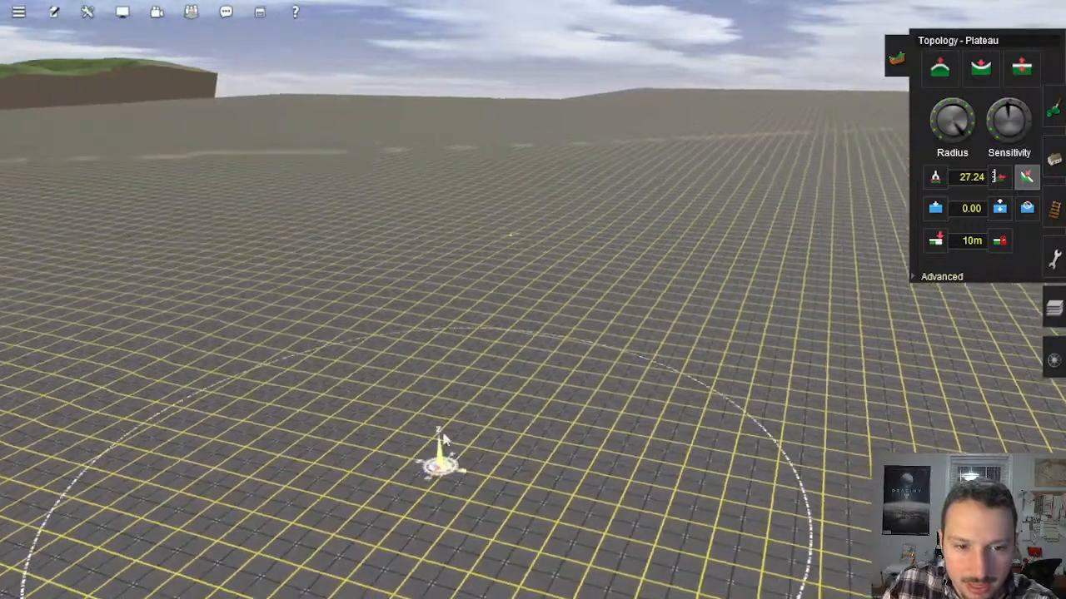
Step: Plateau the rippled ground further down the filled slope, blending it into the surrounding terrain
mouse_move(358, 350)
left_mouse_down()
mouse_move(309, 286)
mouse_move(424, 205)
left_mouse_up()
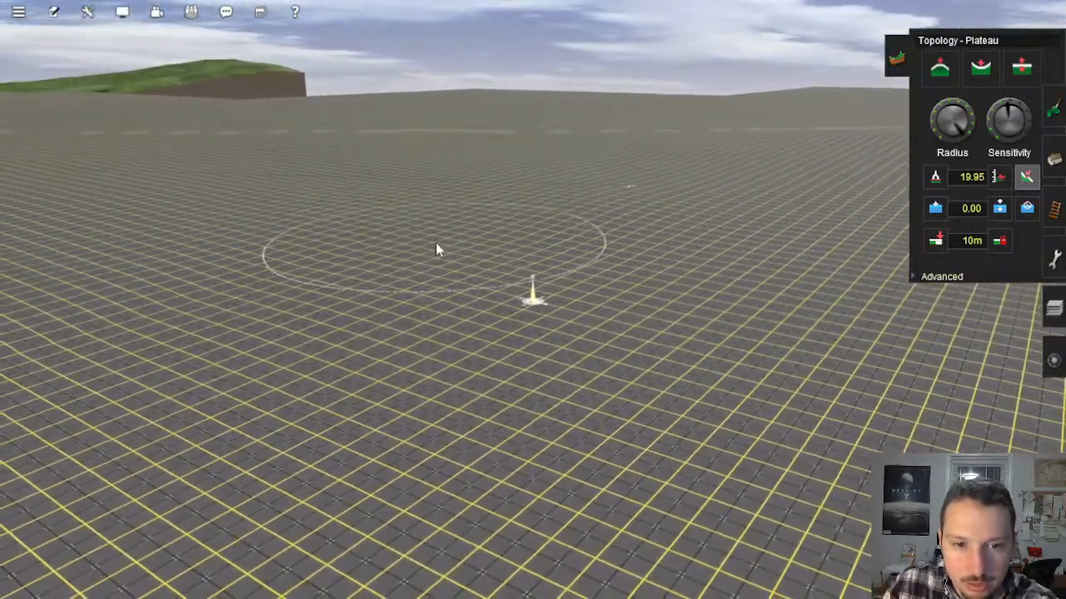
mouse_move(517, 340)
right_mouse_down()
mouse_move(522, 350)
mouse_move(528, 167)
mouse_move(488, 209)
right_mouse_up()
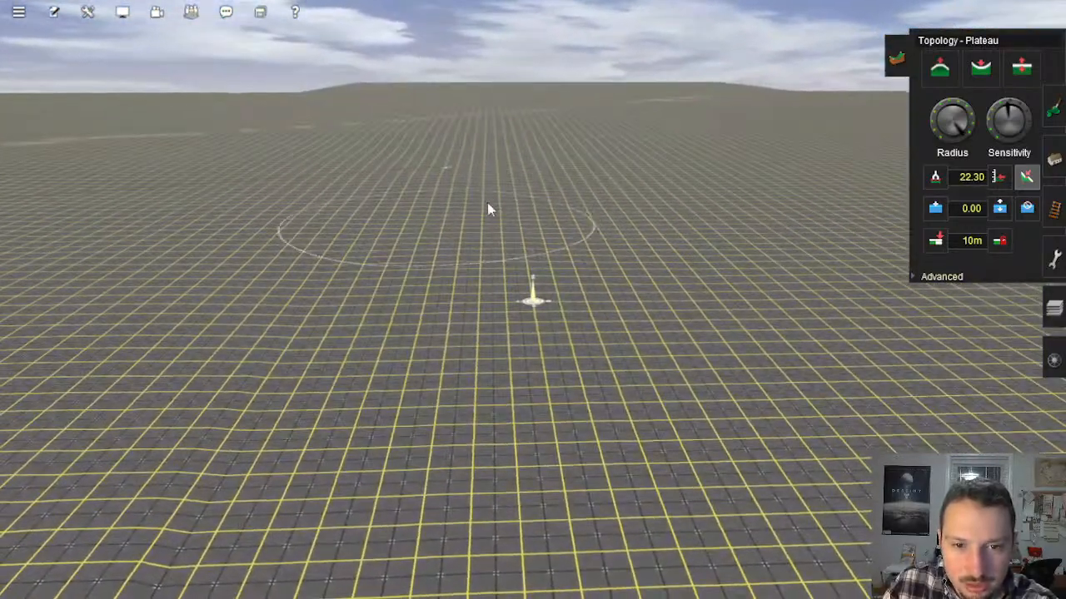
right_click_drag(487, 254, 501, 302)
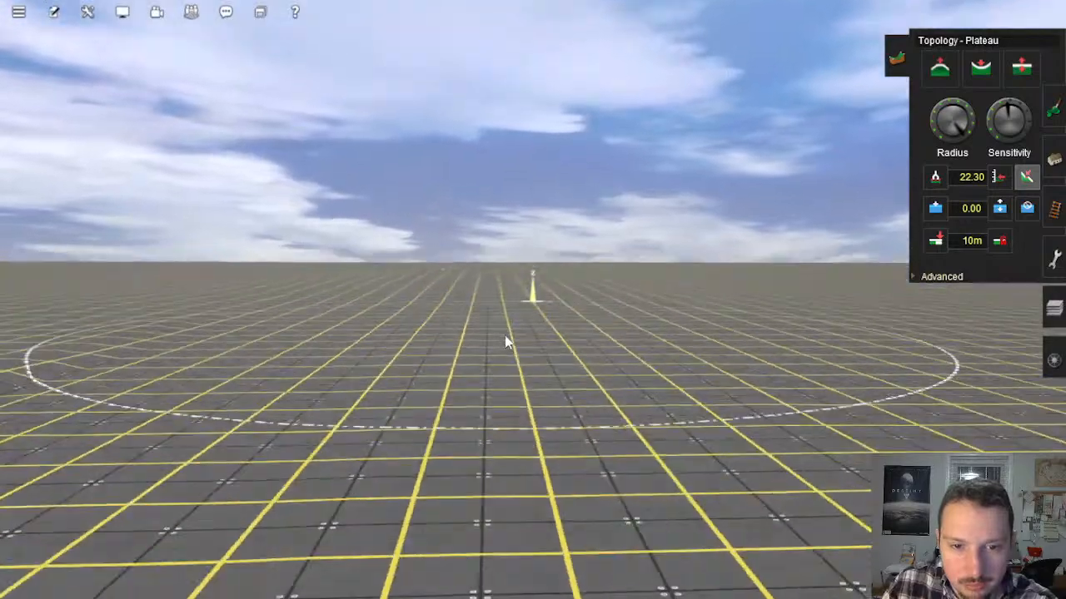
right_click_drag(483, 365, 434, 272)
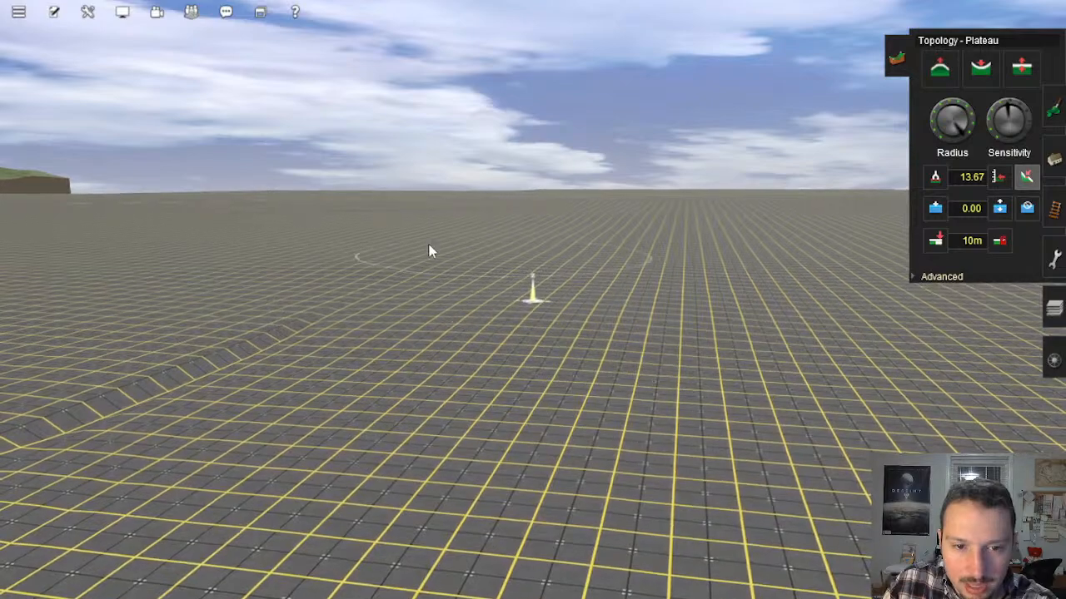
Step: Plateau the remaining trench along the filled area down to the blue-painted shoreline
mouse_move(220, 334)
right_mouse_down()
mouse_move(276, 356)
mouse_move(315, 350)
right_mouse_up()
right_click_drag(596, 278, 561, 271)
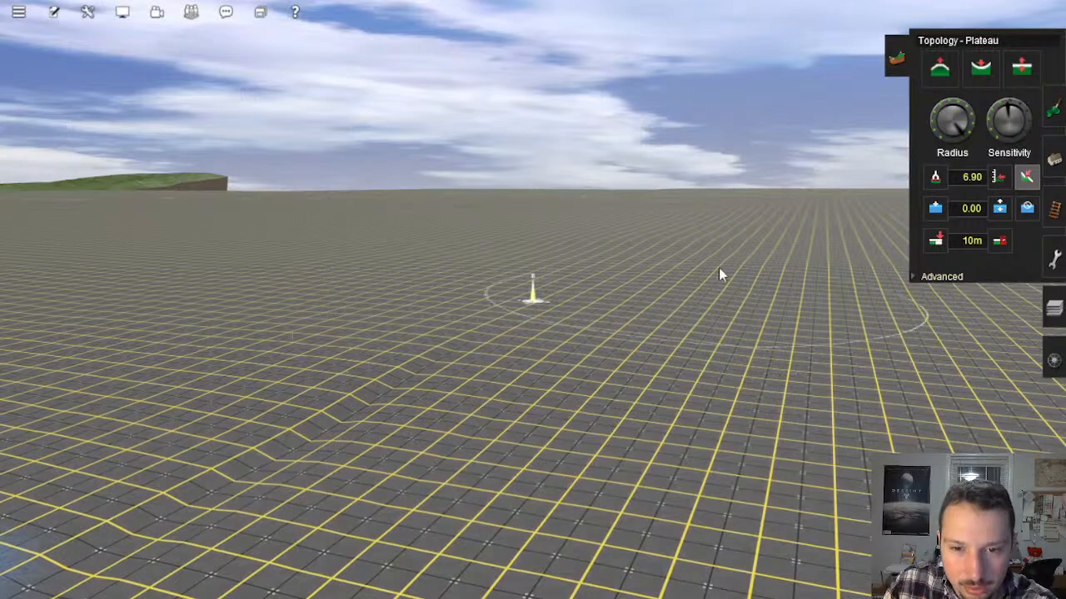
right_click(554, 390)
mouse_move(442, 358)
right_mouse_down()
mouse_move(497, 283)
mouse_move(527, 265)
right_mouse_up()
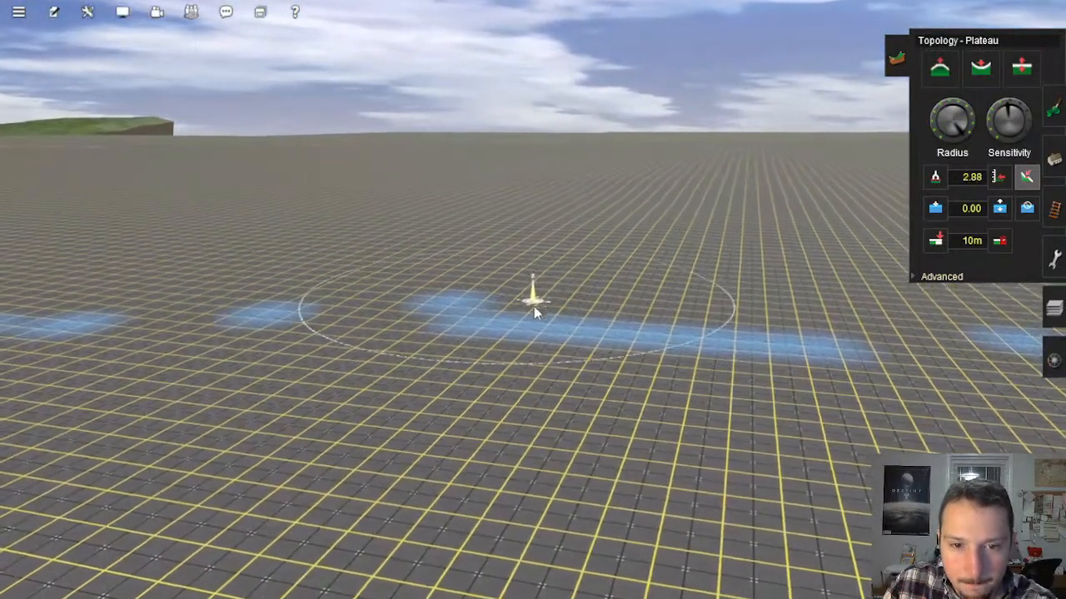
mouse_move(498, 344)
right_mouse_down()
mouse_move(508, 335)
mouse_move(529, 351)
mouse_move(567, 286)
mouse_move(568, 209)
mouse_move(536, 216)
mouse_move(581, 251)
mouse_move(630, 248)
mouse_move(670, 309)
mouse_move(692, 312)
mouse_move(621, 293)
mouse_move(579, 335)
right_mouse_up()
Step: Save the route, overwriting the existing Tolbrynd Peninsula Alpha 0.3.3 route and its session
scroll(575, 333, "up", 10)
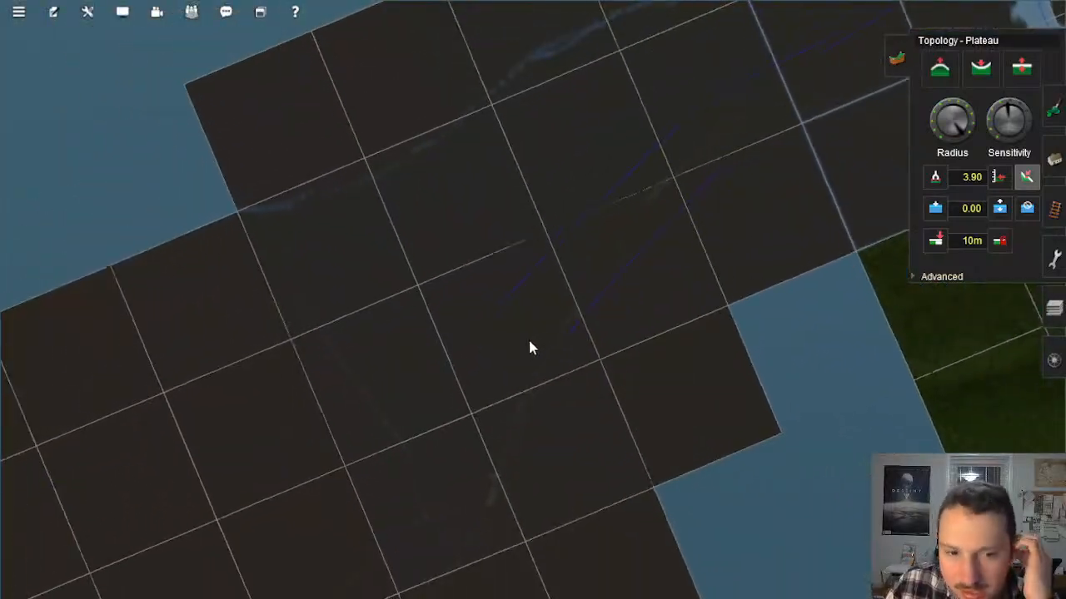
right_click(478, 355)
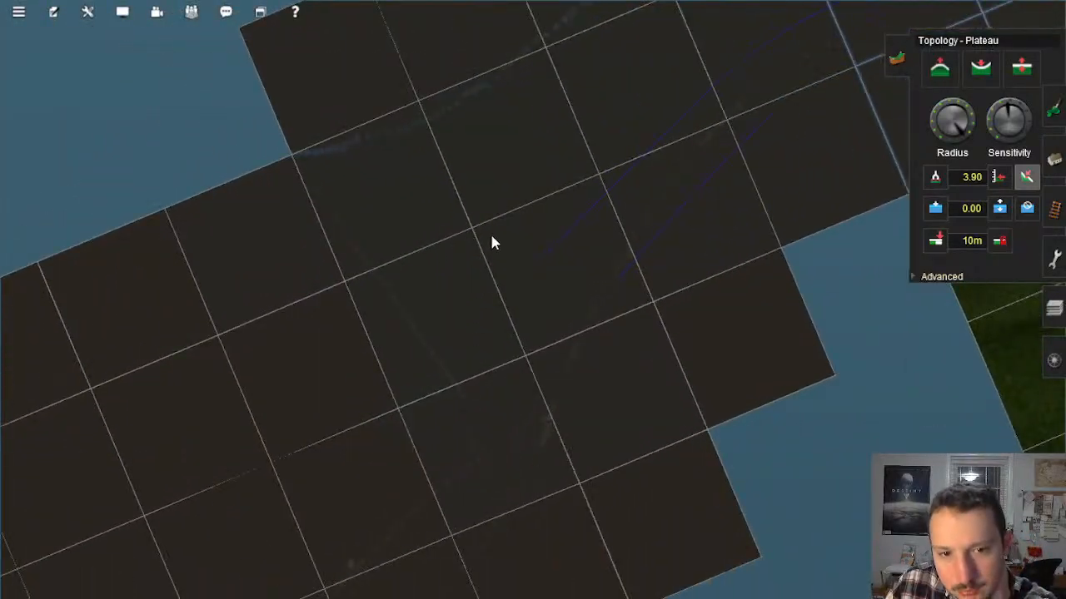
right_click(491, 232)
scroll(717, 244, "up", 4)
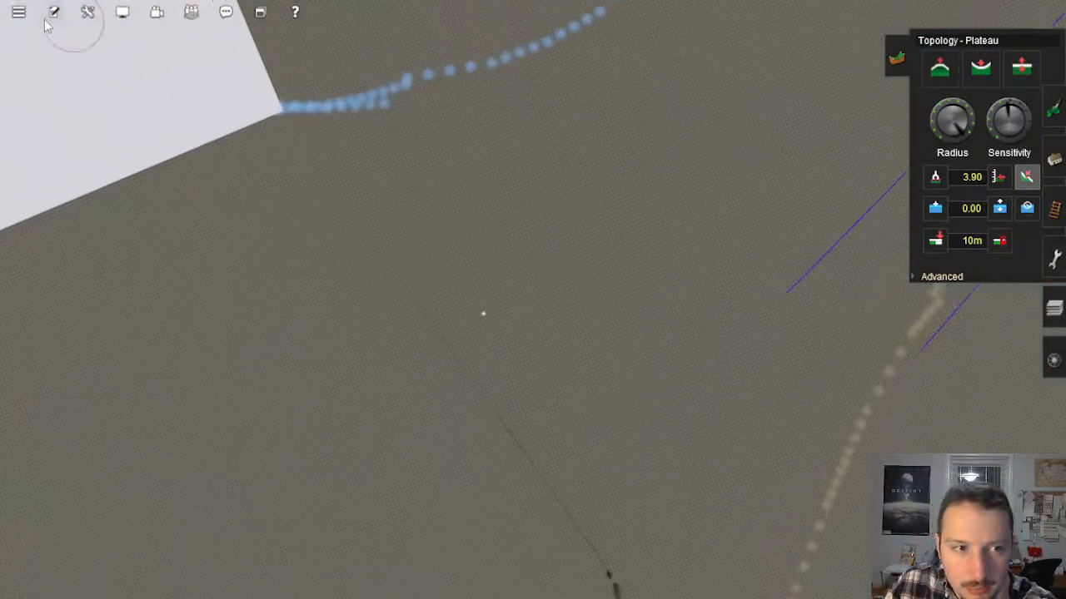
left_click(19, 12)
left_click(46, 130)
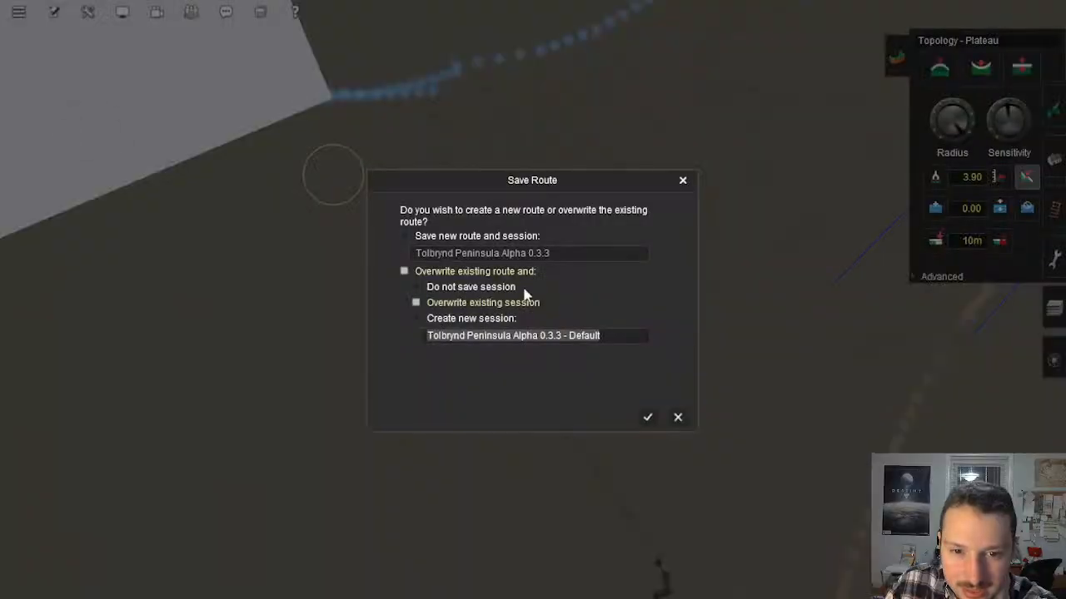
left_click(649, 419)
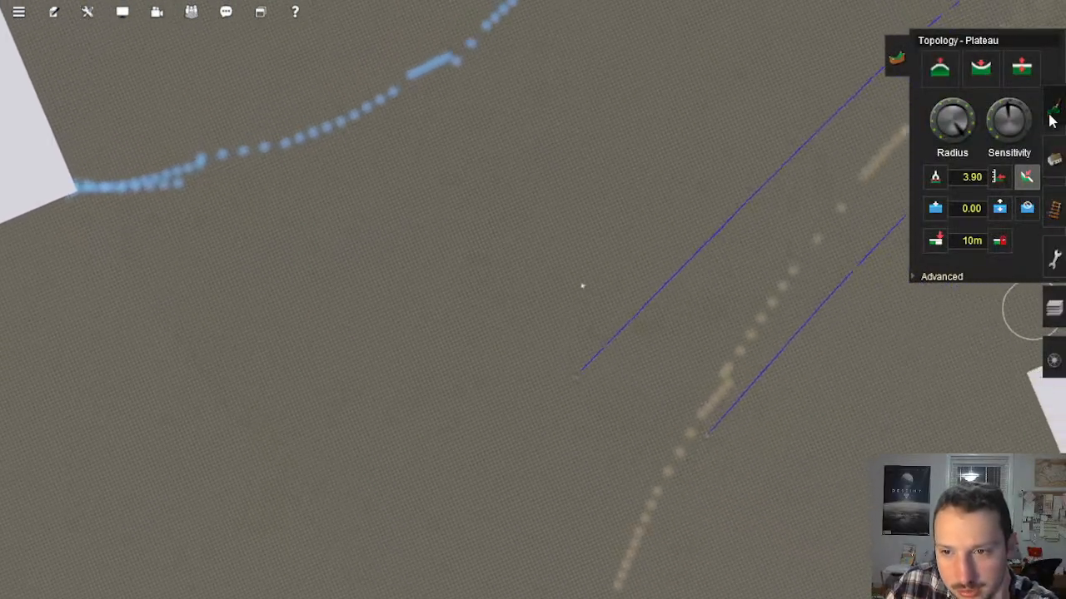
Step: Choose Displacement01 as the displacement map for the ground in the advanced topology settings
left_click(942, 276)
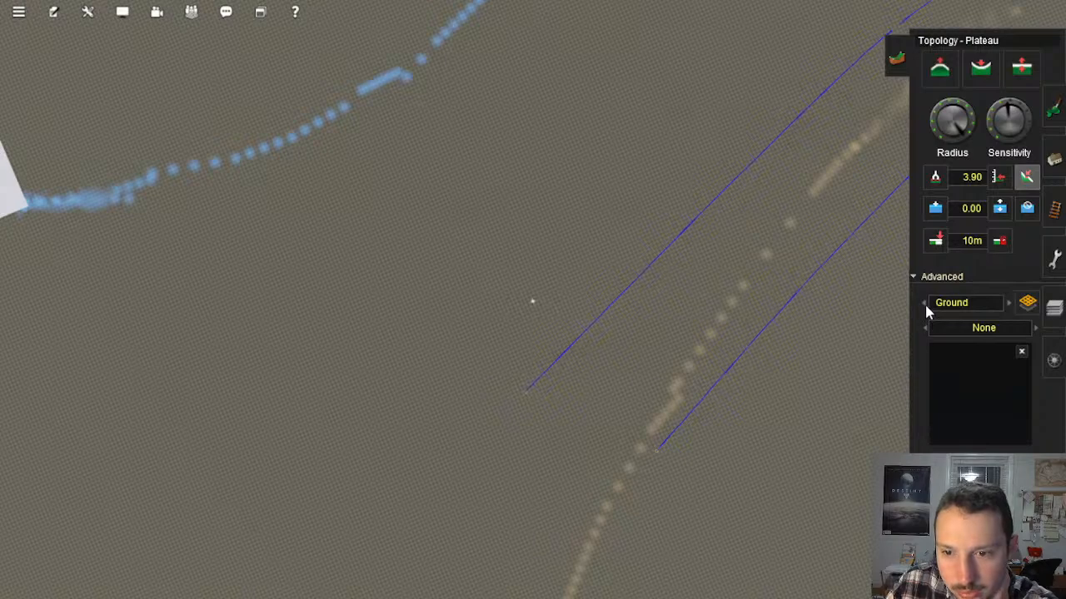
left_click(1036, 330)
left_click(1034, 330)
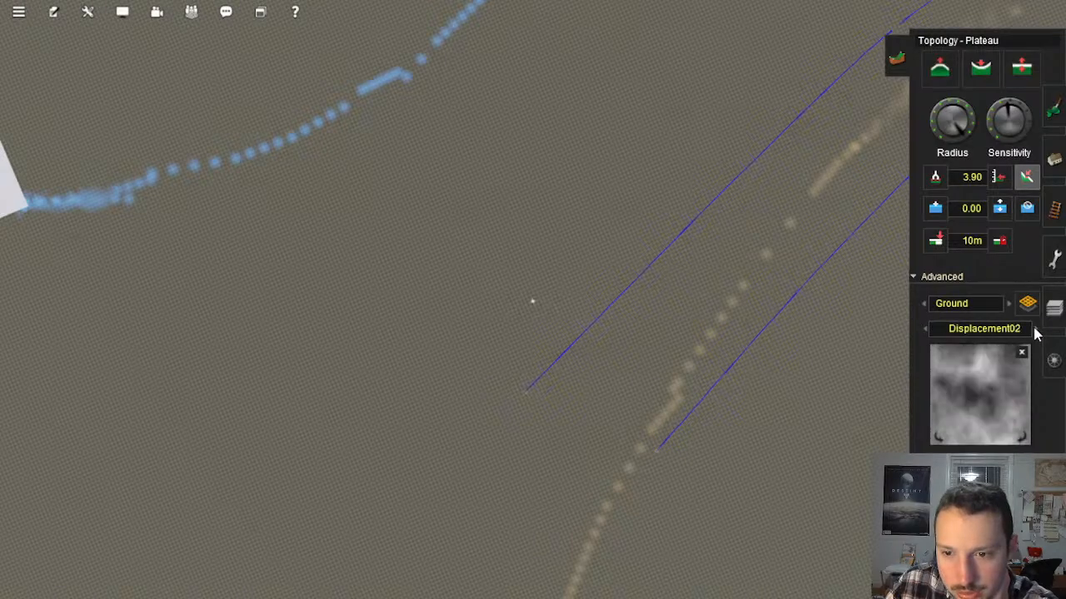
left_click(924, 330)
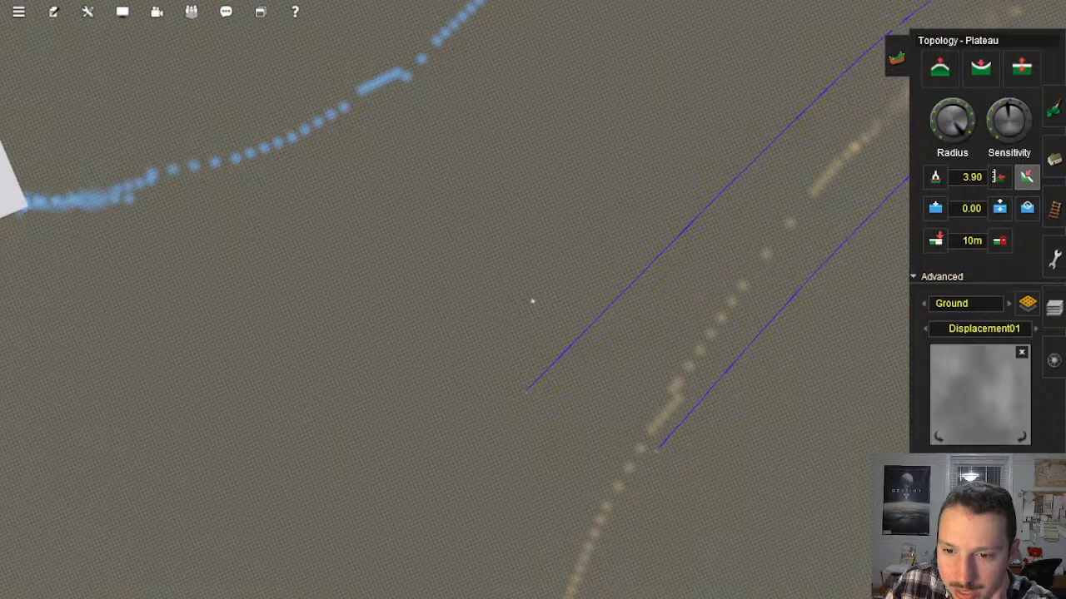
Step: Select the map boards covering the filled terrain and try roughening their ground with the Displacement01 map
key("ctrl+m")
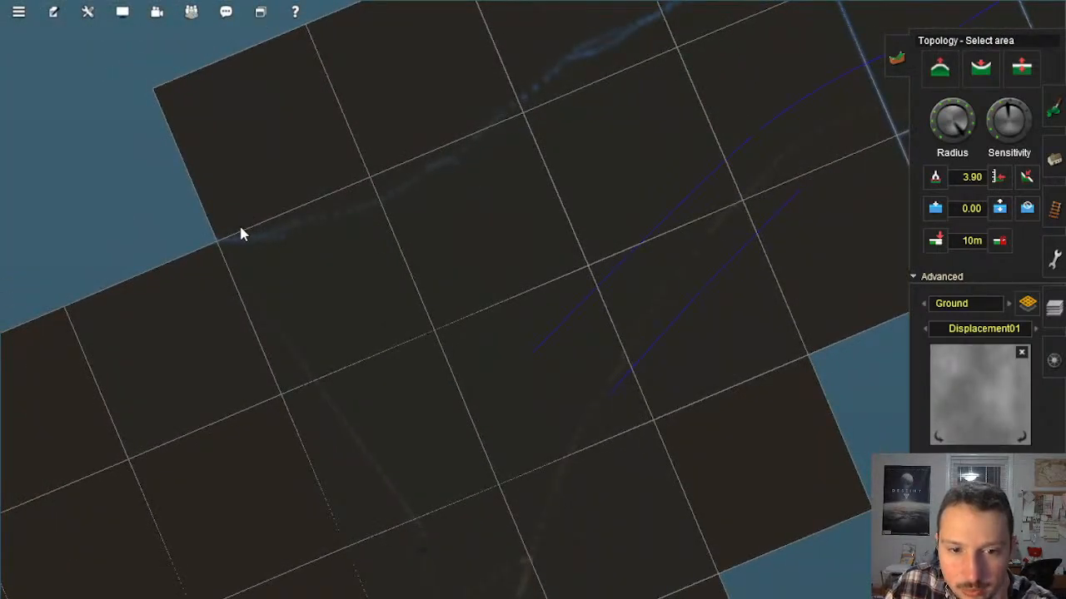
scroll(791, 390, "up", 5)
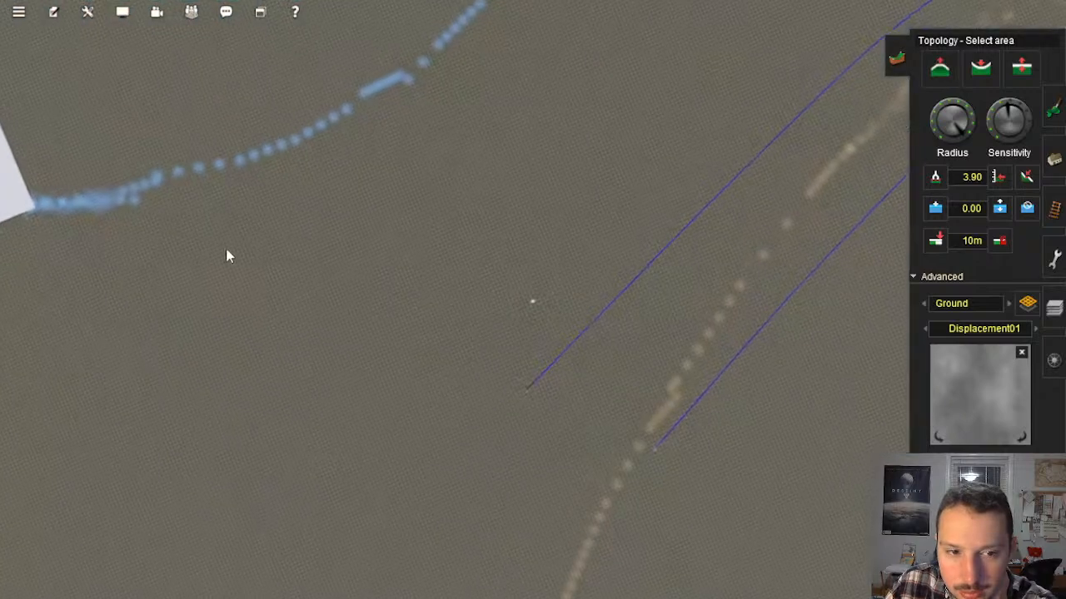
mouse_move(90, 219)
left_mouse_down()
mouse_move(806, 447)
mouse_move(949, 583)
mouse_move(1034, 586)
left_mouse_up()
right_click_drag(603, 482, 517, 504)
scroll(589, 366, "down", 5)
right_click(602, 234)
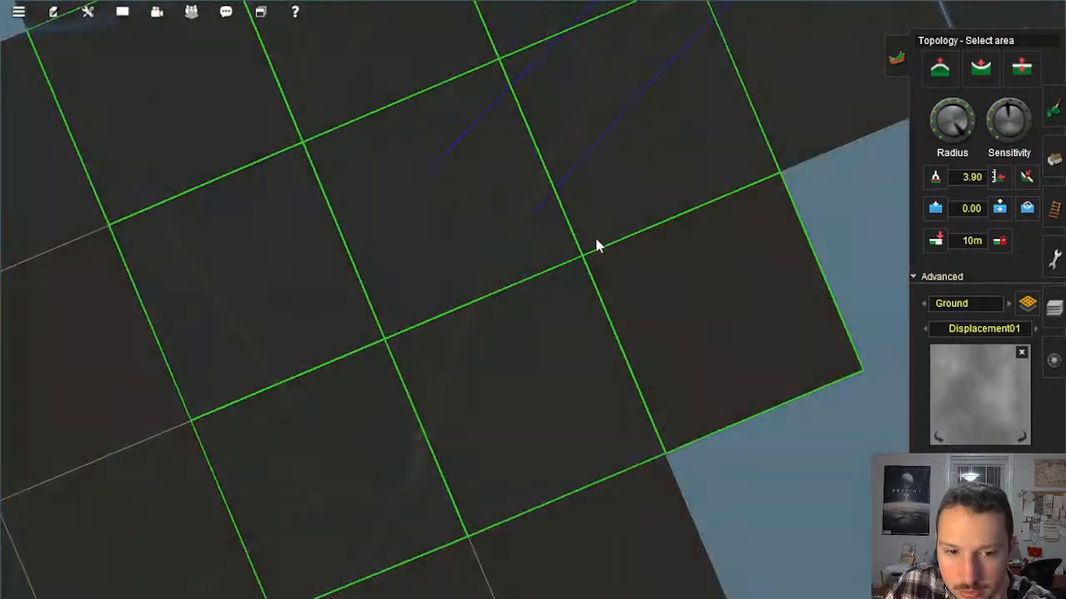
scroll(583, 246, "up", 5)
left_click_drag(322, 536, 569, 281)
right_click(441, 423)
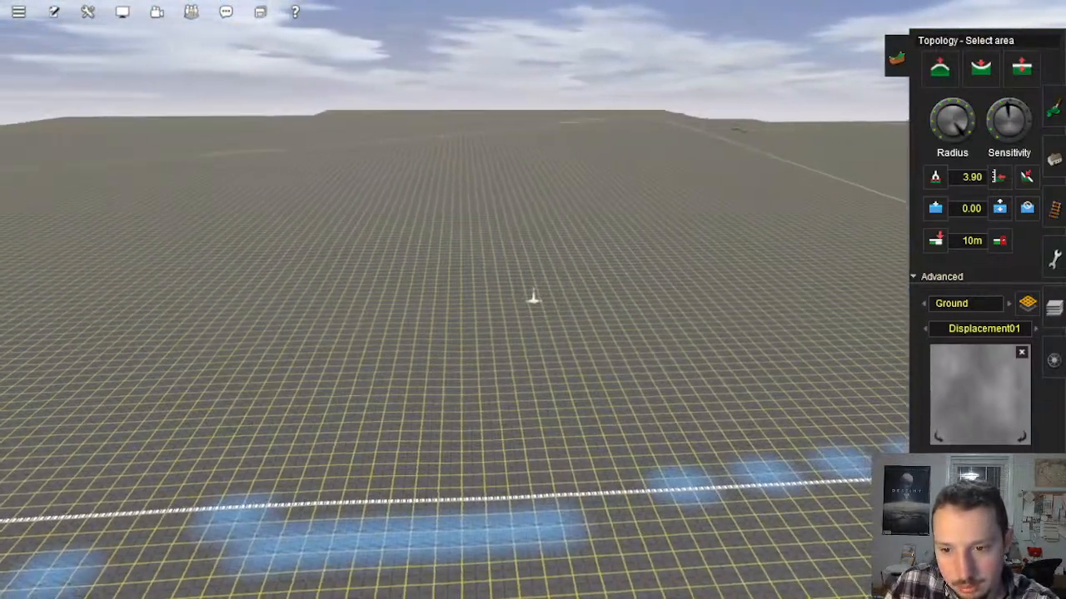
left_click(593, 313)
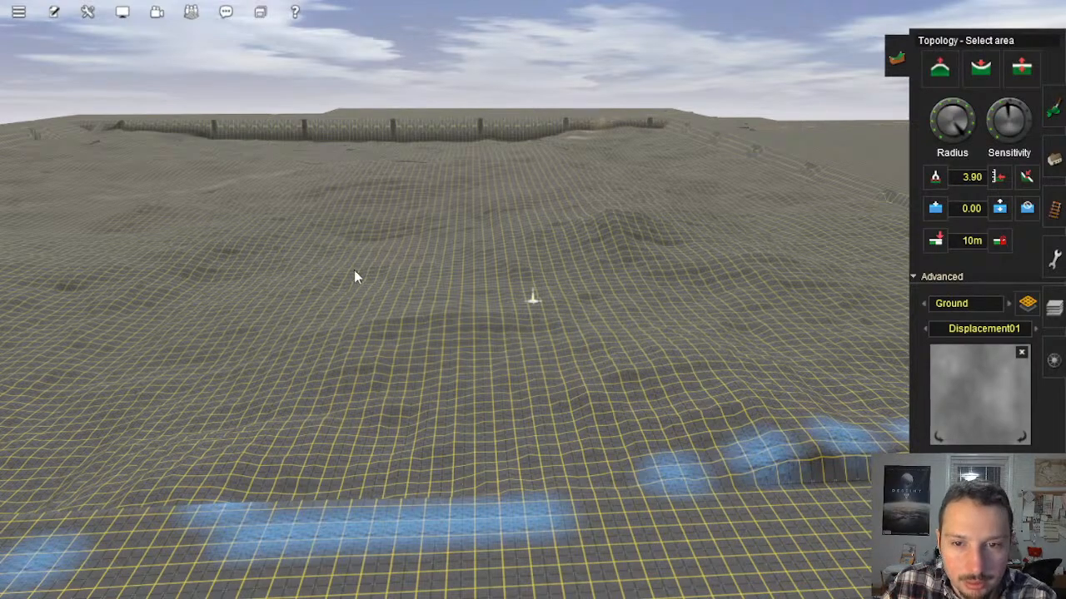
Step: Close Surveyor without saving the displaced terrain and reopen the Tolbrynd Peninsula Alpha 0.3.3 - Default session for editing
mouse_move(353, 270)
right_mouse_down()
mouse_move(467, 314)
mouse_move(452, 251)
right_mouse_up()
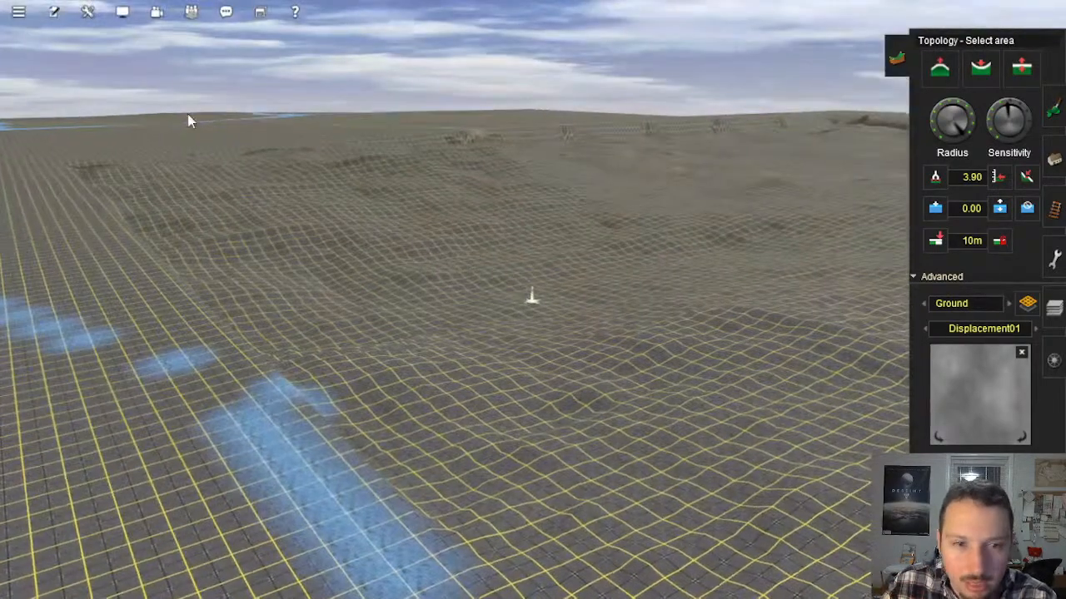
left_click(18, 12)
left_click(54, 151)
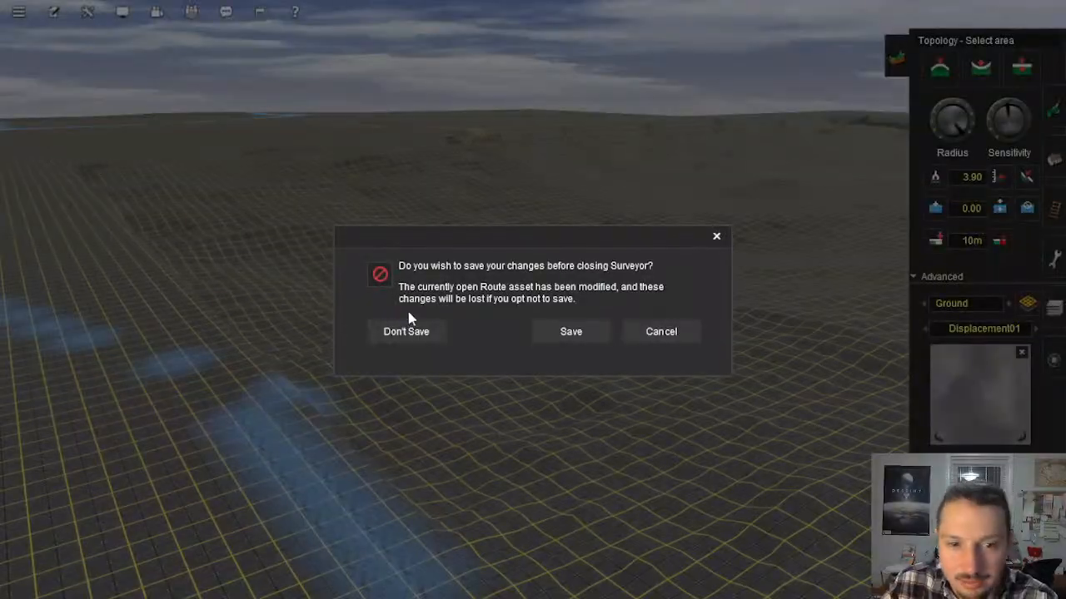
left_click(413, 330)
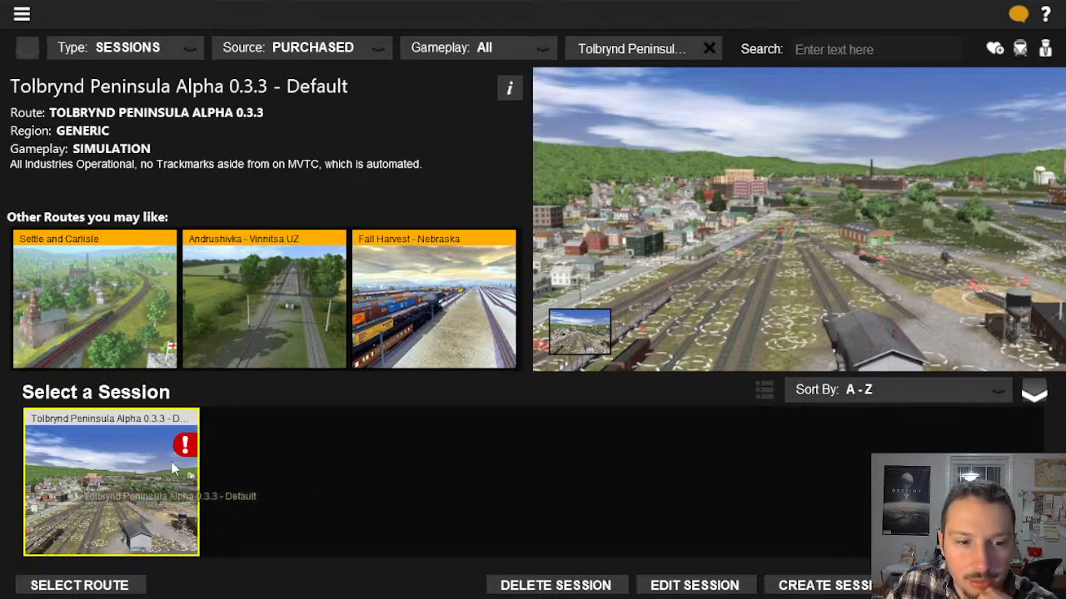
mouse_move(187, 453)
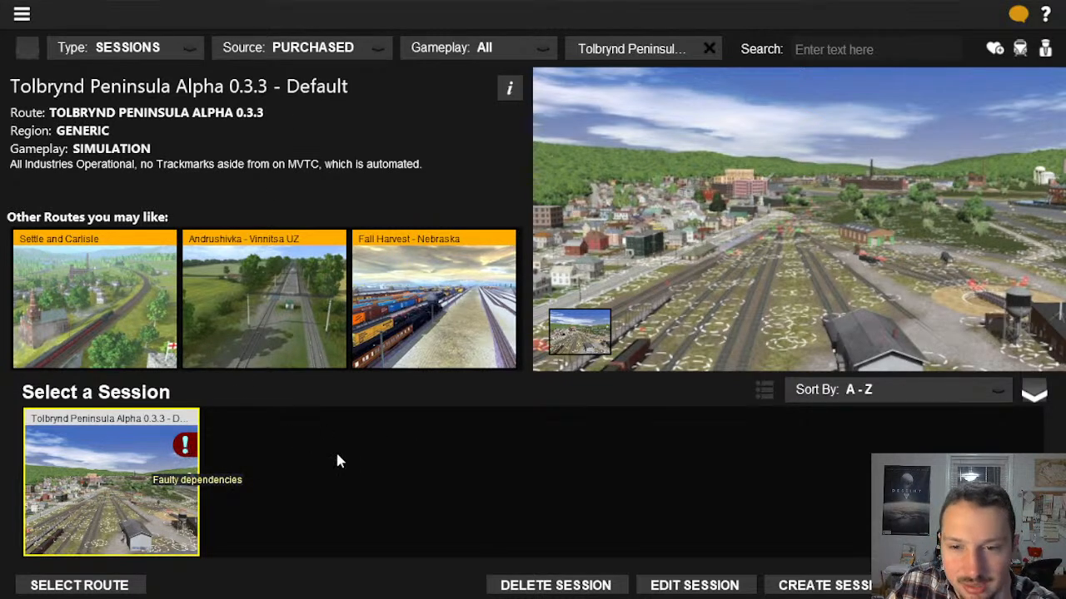
left_click(674, 586)
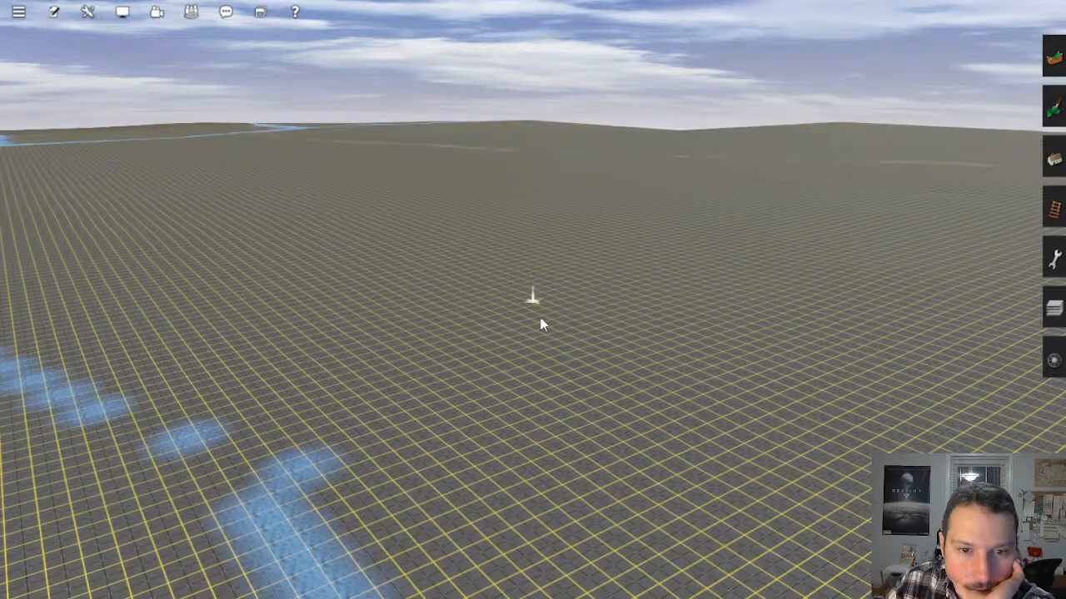
Step: Go to open space beyond the route's outer edge and prepare to add map sections with a 5m grid
scroll(540, 318, "down", 10)
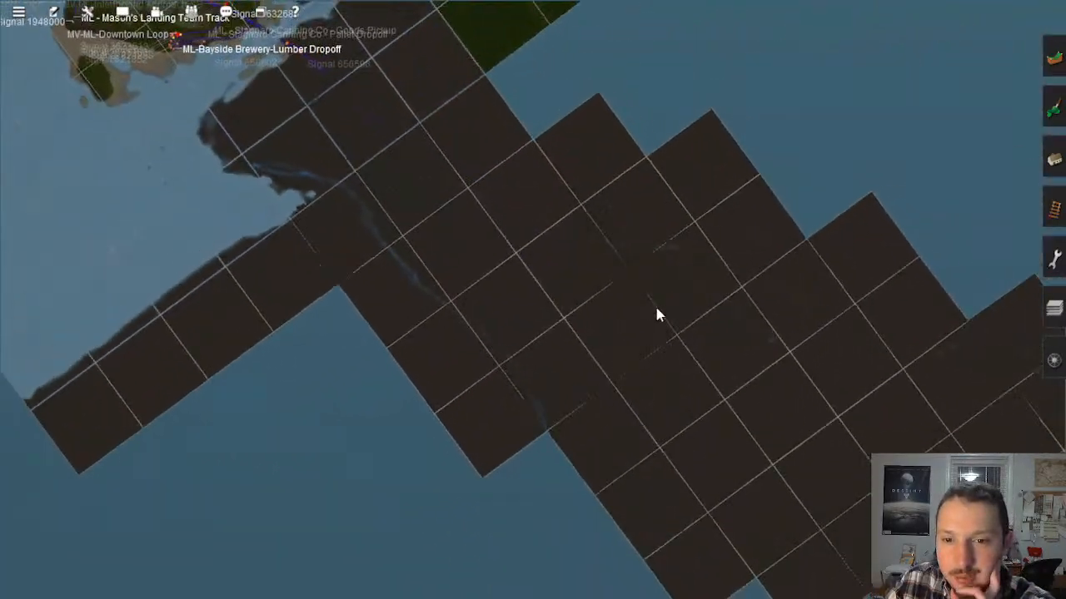
scroll(656, 315, "up", 8)
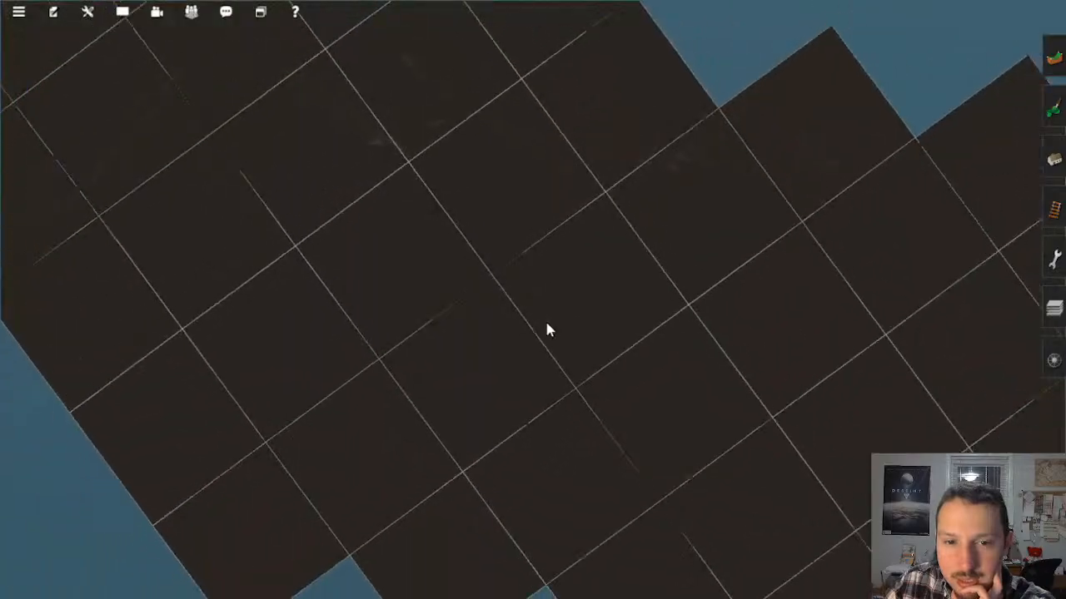
scroll(544, 319, "down", 4)
right_click(684, 100)
scroll(548, 320, "up", 6)
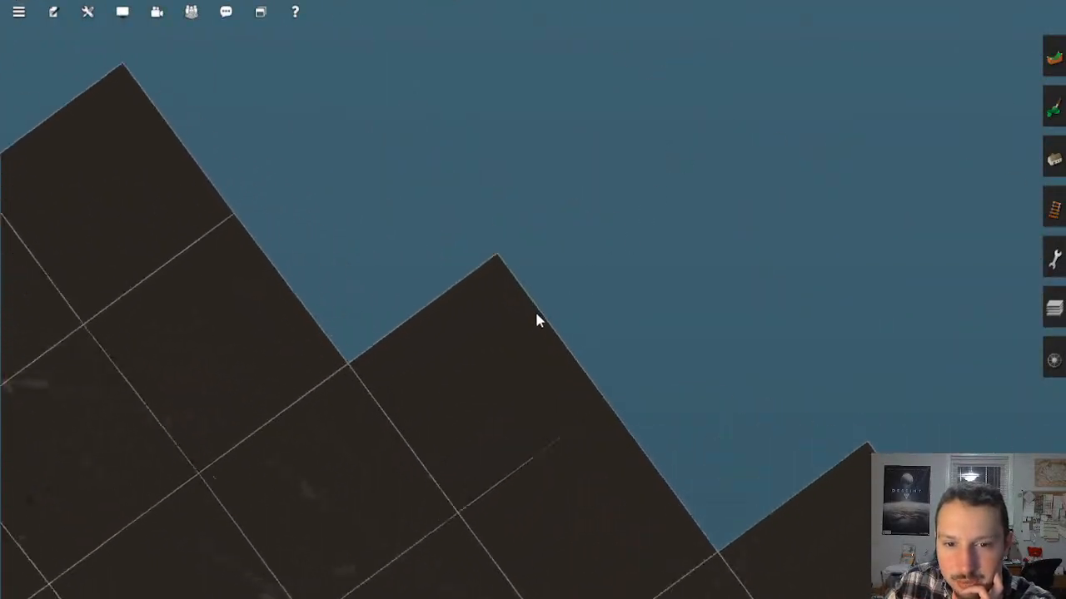
key("ctrl+m")
left_click(1054, 58)
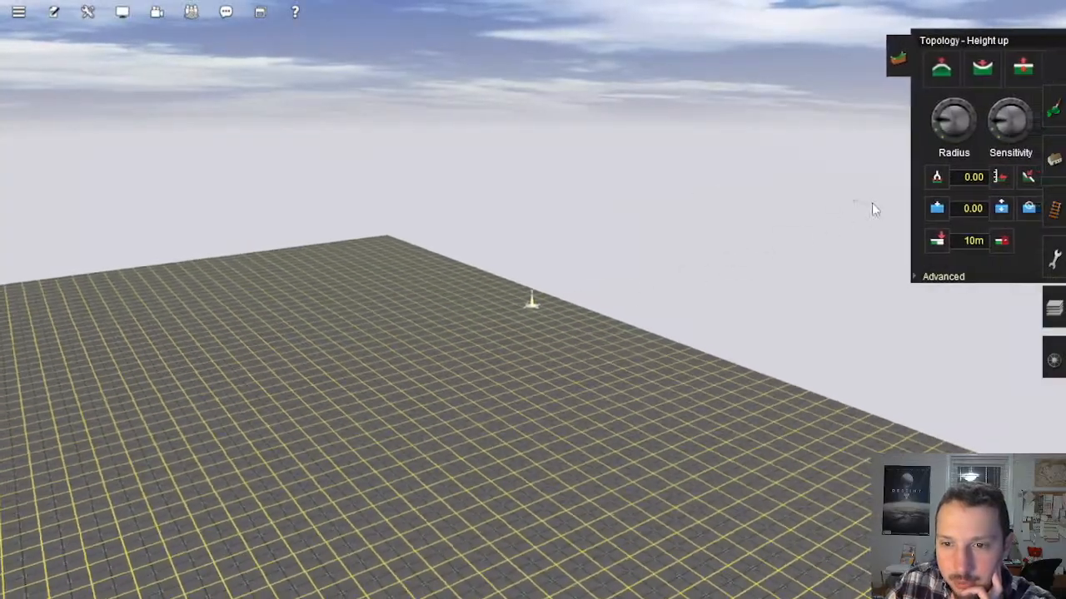
left_click(936, 240)
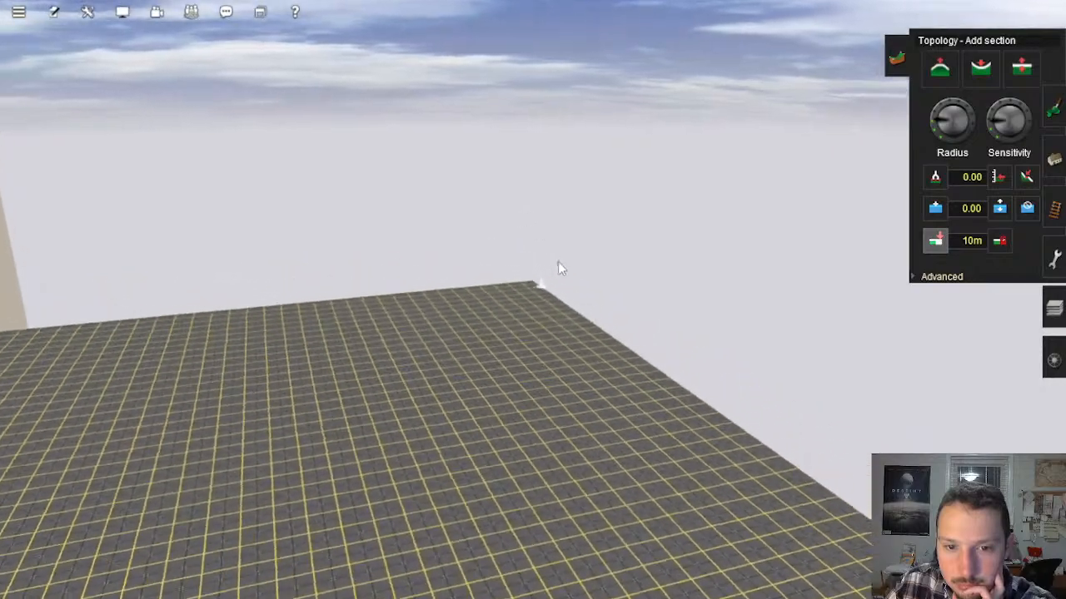
left_click(975, 242)
left_click(967, 268)
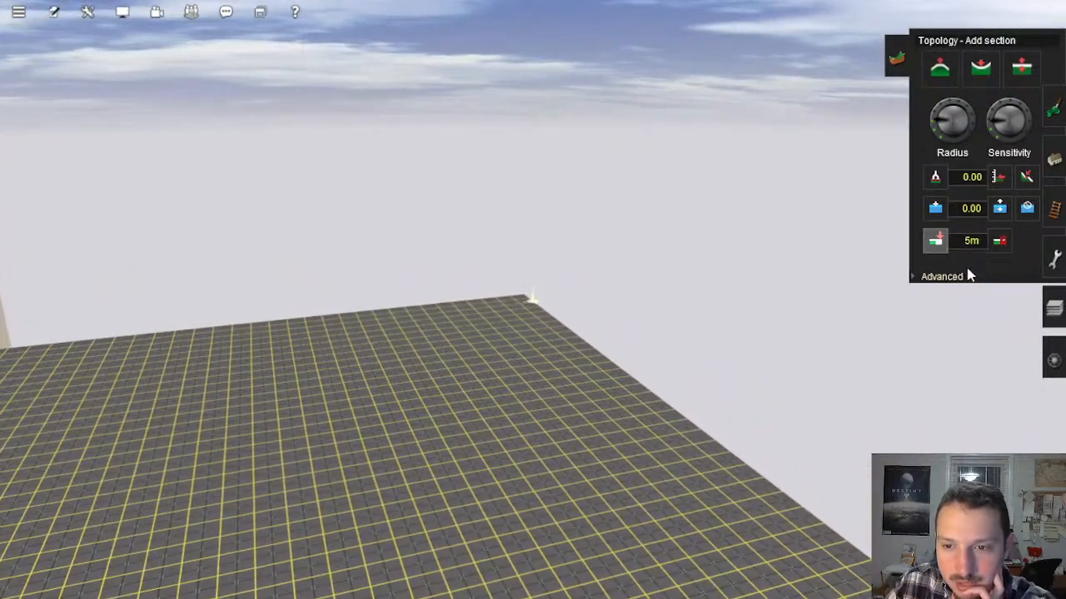
Step: Add a two-by-two block of 5m map sections beside the existing terrain
left_click(554, 259)
right_click_drag(550, 264, 549, 174)
right_click_drag(594, 208, 589, 318)
left_click(746, 325)
left_click(640, 301)
scroll(533, 323, "down", 10)
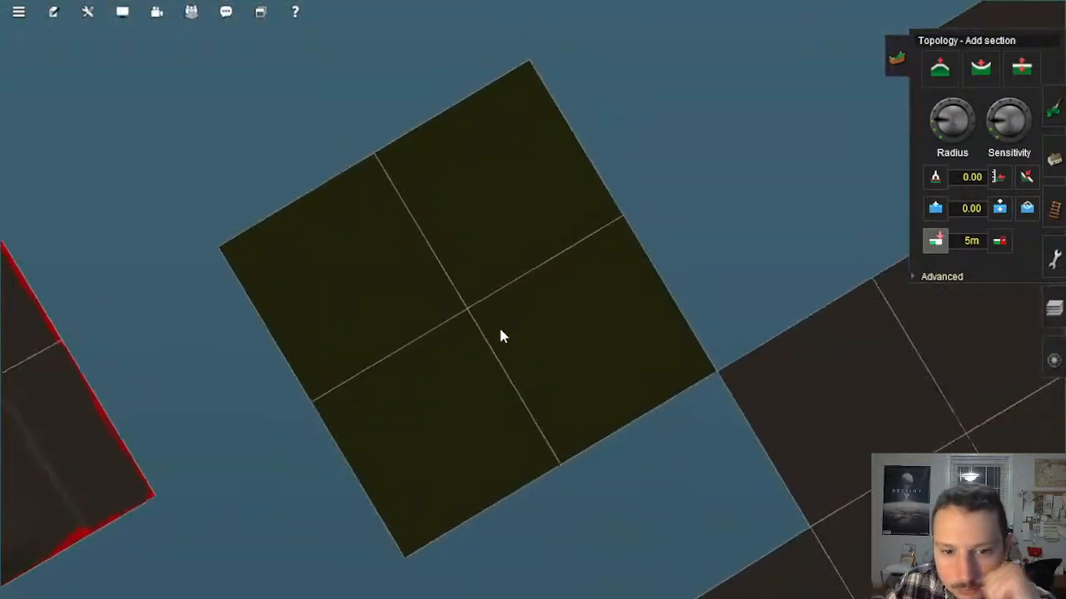
Step: Try selecting the new block's ground from one corner to the opposite one and choose Displacement01 as its displacement map
right_click(499, 326)
scroll(524, 223, "up", 2)
right_click(457, 243)
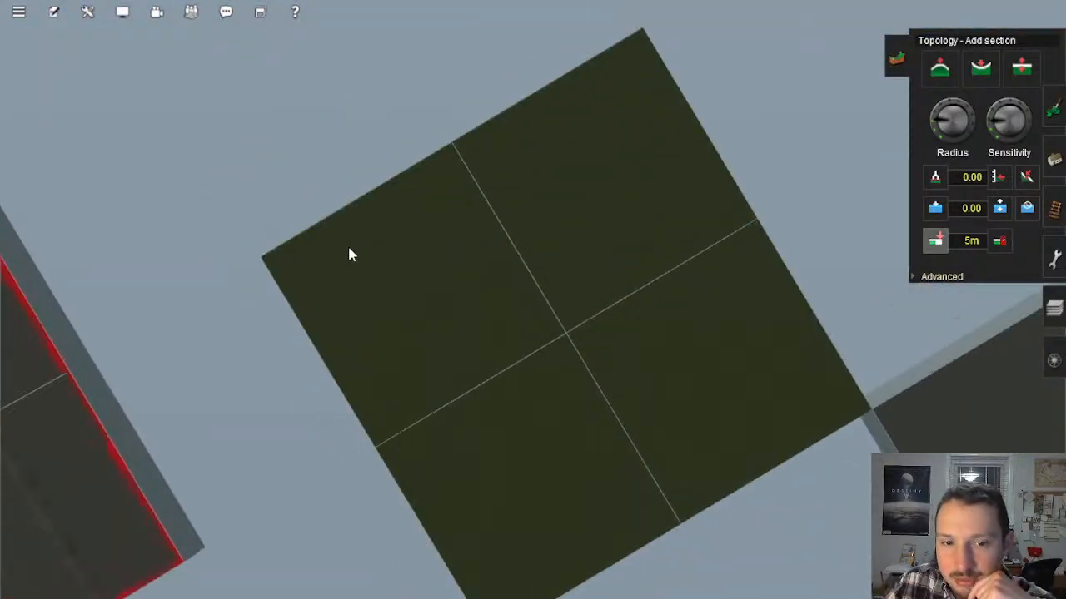
right_click(348, 248)
scroll(333, 251, "up", 4)
right_click(319, 256)
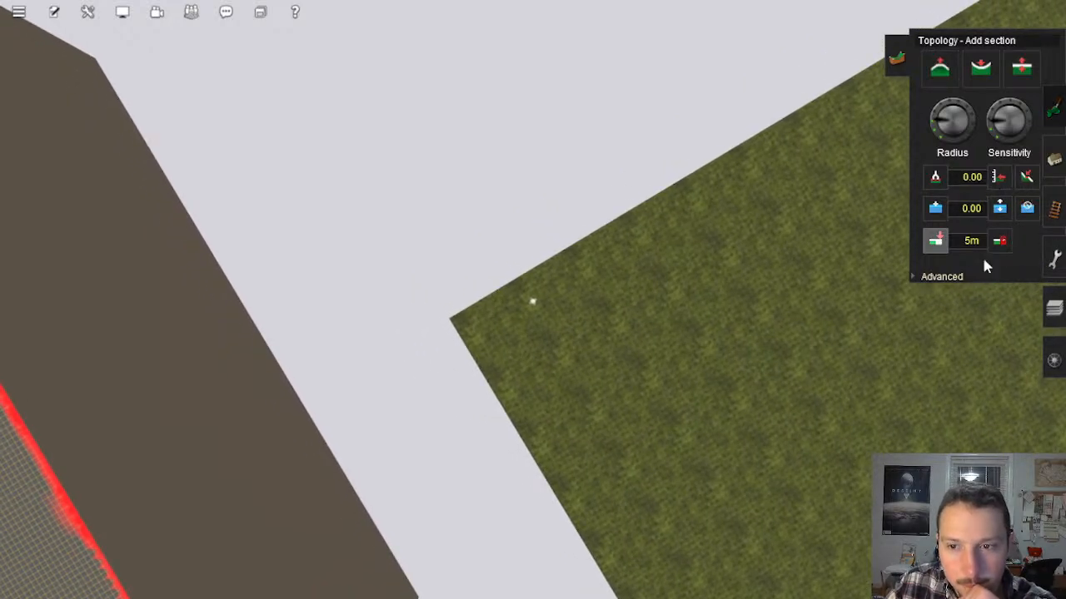
left_click(943, 279)
left_click(935, 241)
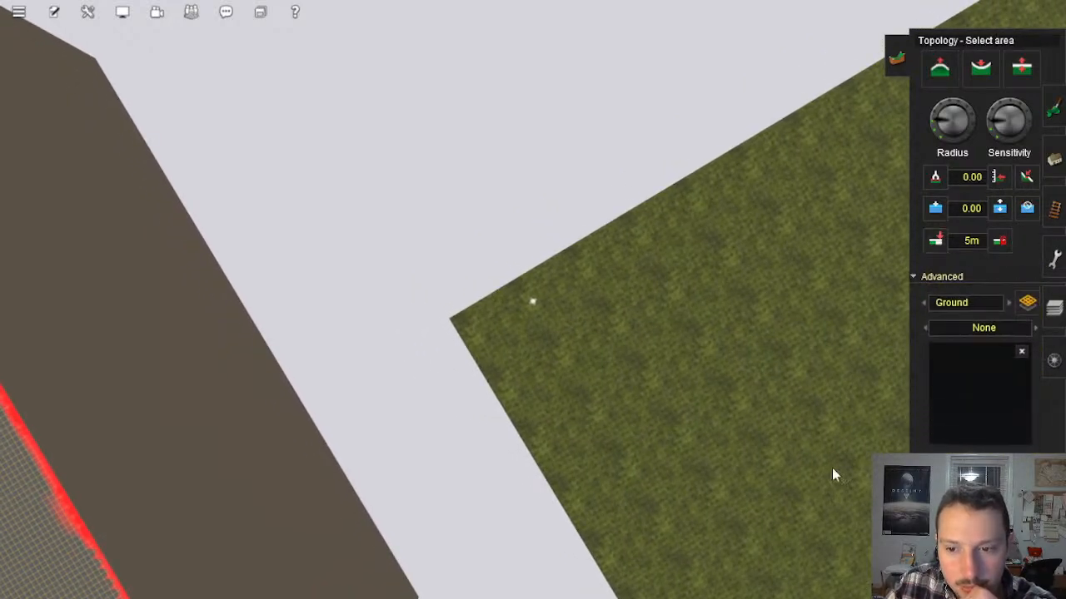
scroll(542, 347, "up", 3)
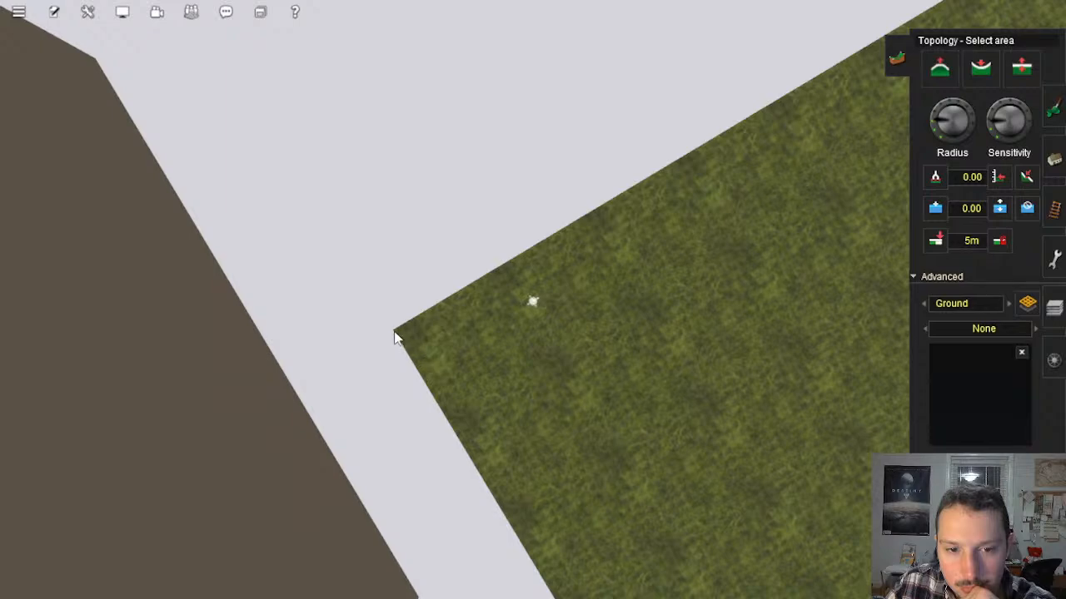
mouse_move(395, 333)
left_mouse_down()
mouse_move(721, 384)
mouse_move(769, 352)
mouse_move(819, 353)
mouse_move(842, 369)
mouse_move(857, 438)
mouse_move(729, 401)
mouse_move(488, 277)
mouse_move(492, 267)
left_mouse_up()
right_click_drag(349, 273, 320, 270)
left_click(1035, 329)
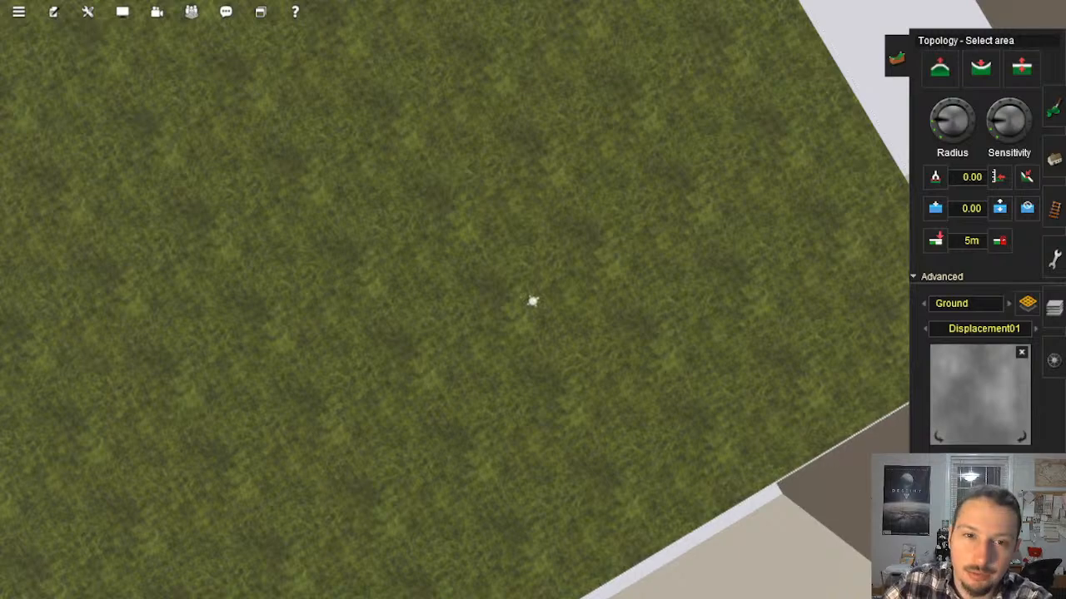
Step: Look over the new map sections in the overhead map and across their ground at close range
right_click(538, 274)
scroll(546, 300, "down", 5)
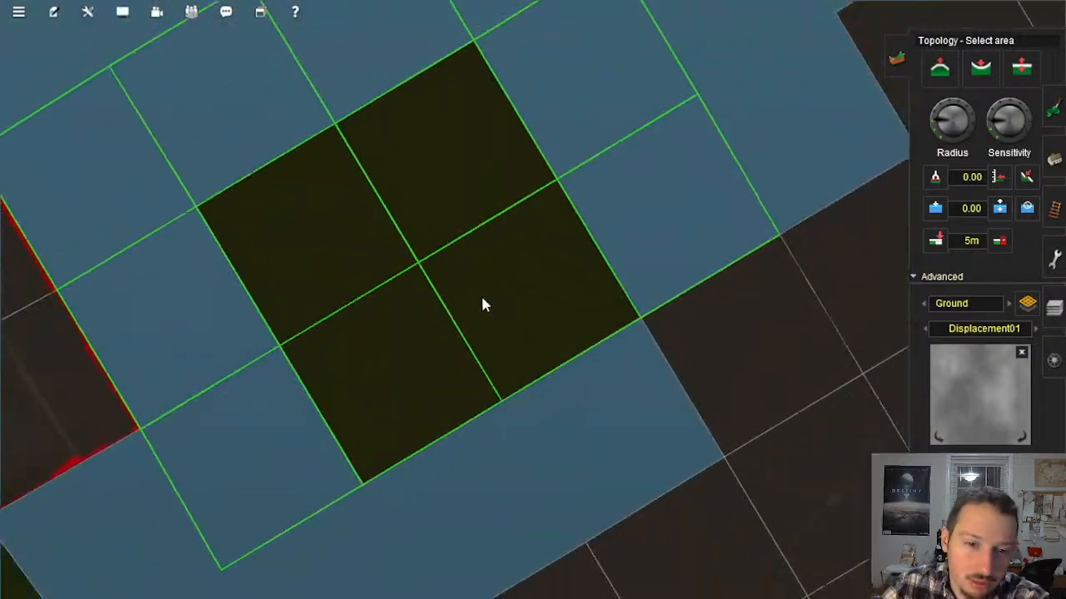
right_click(482, 297)
scroll(478, 296, "up", 2)
right_click(478, 295)
scroll(483, 292, "up", 8)
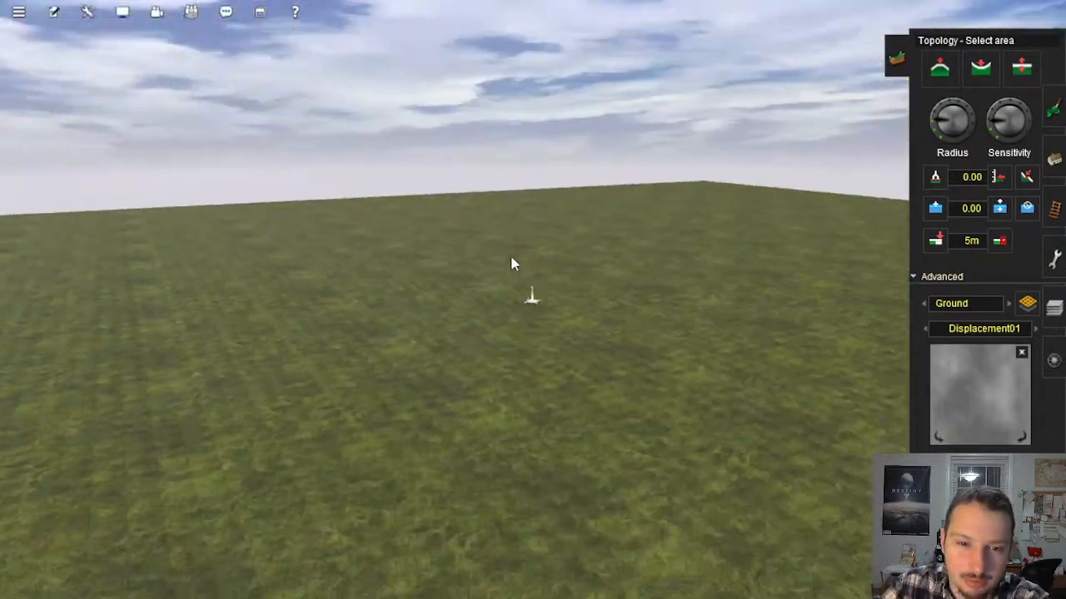
key("Left")
key("Up")
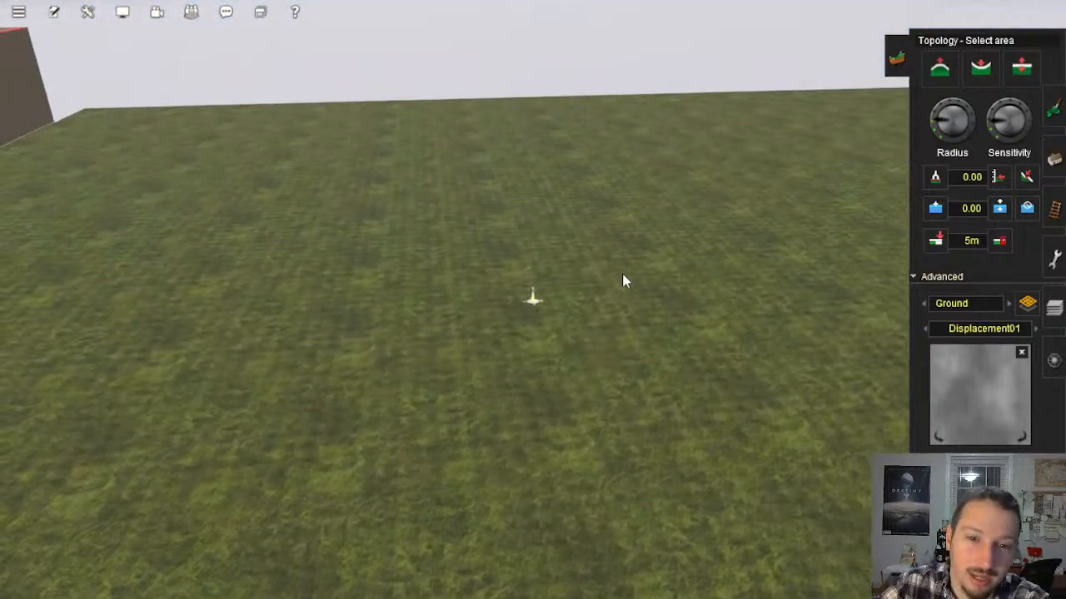
right_click(634, 280)
key("Right")
key("Left")
right_click(552, 352)
key("Left")
right_click(559, 330)
key("Right")
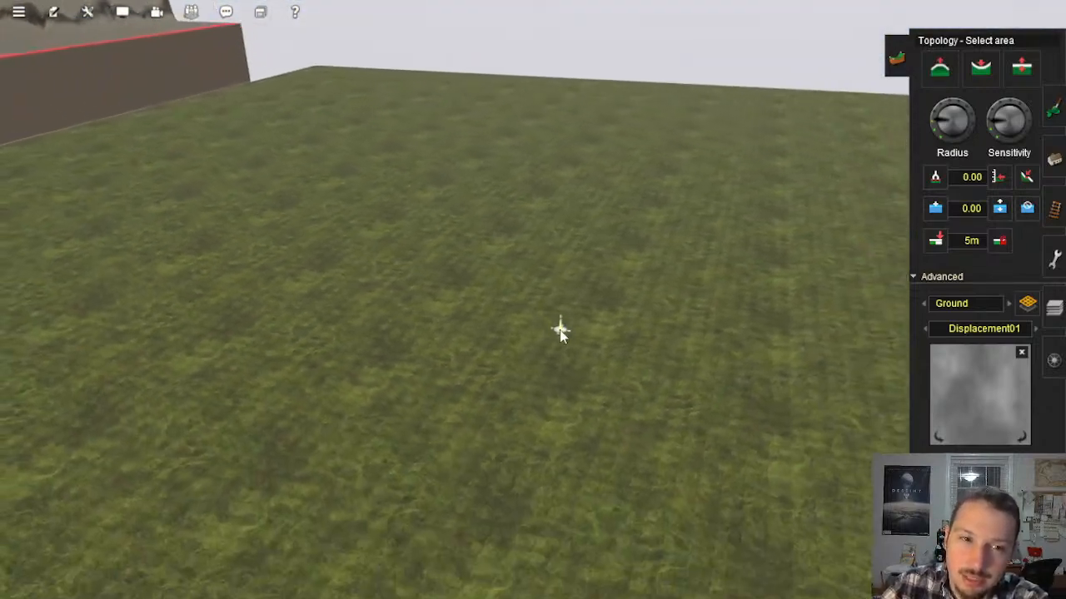
right_click(561, 311)
key("Right")
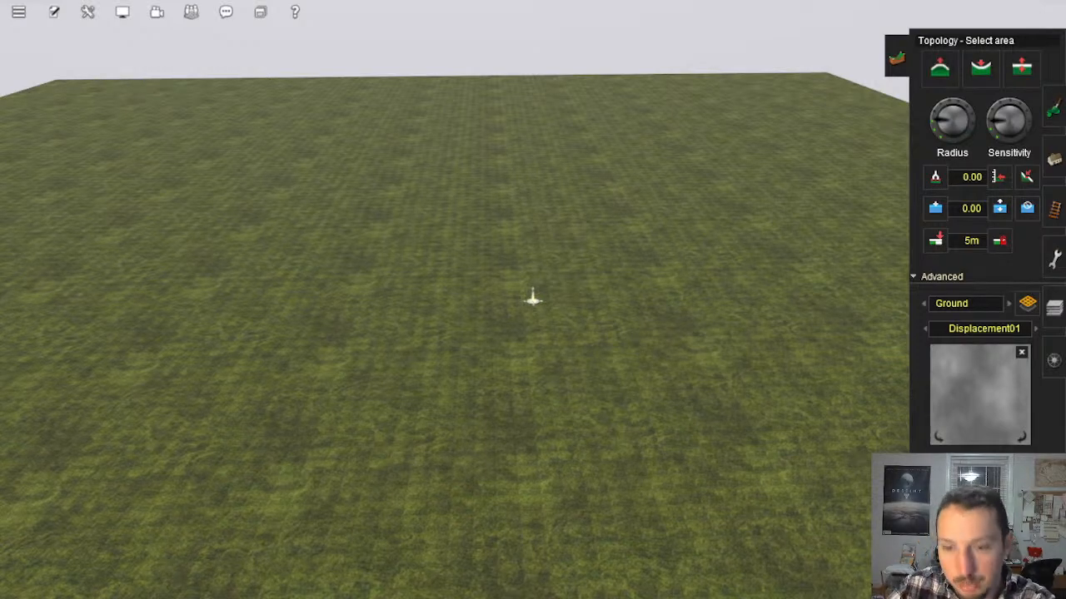
Step: Select the whole block of new sections, roughen its ground with Displacement01 and inspect the relief
right_click_drag(539, 390, 555, 290)
scroll(556, 289, "down", 5)
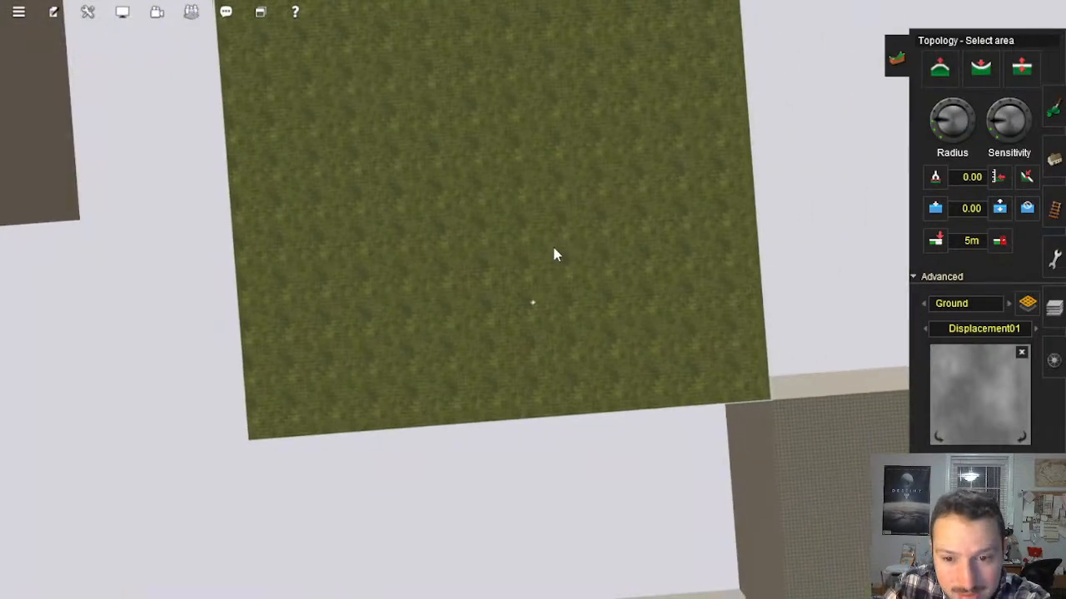
scroll(553, 253, "up", 3)
scroll(554, 254, "up", 4)
right_click_drag(837, 423, 892, 574)
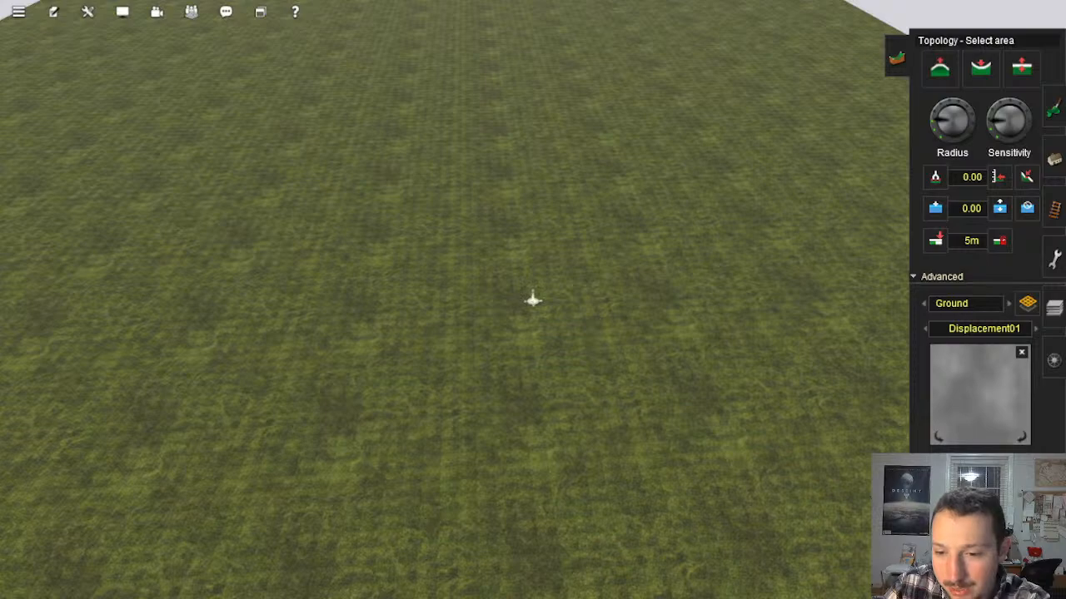
right_click_drag(572, 364, 533, 367)
key("Up")
key("Left")
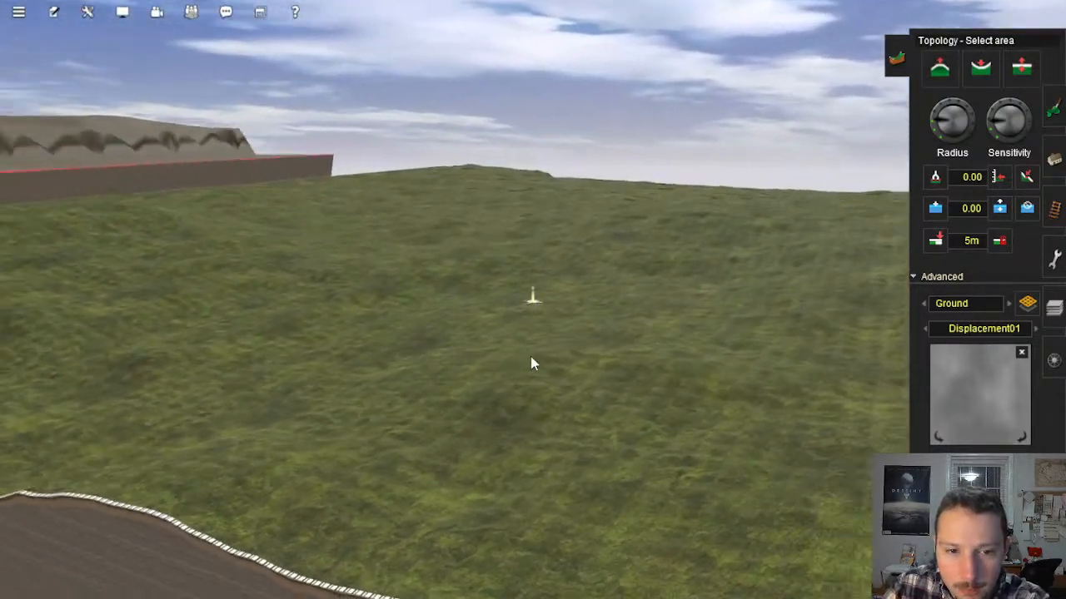
key("Right")
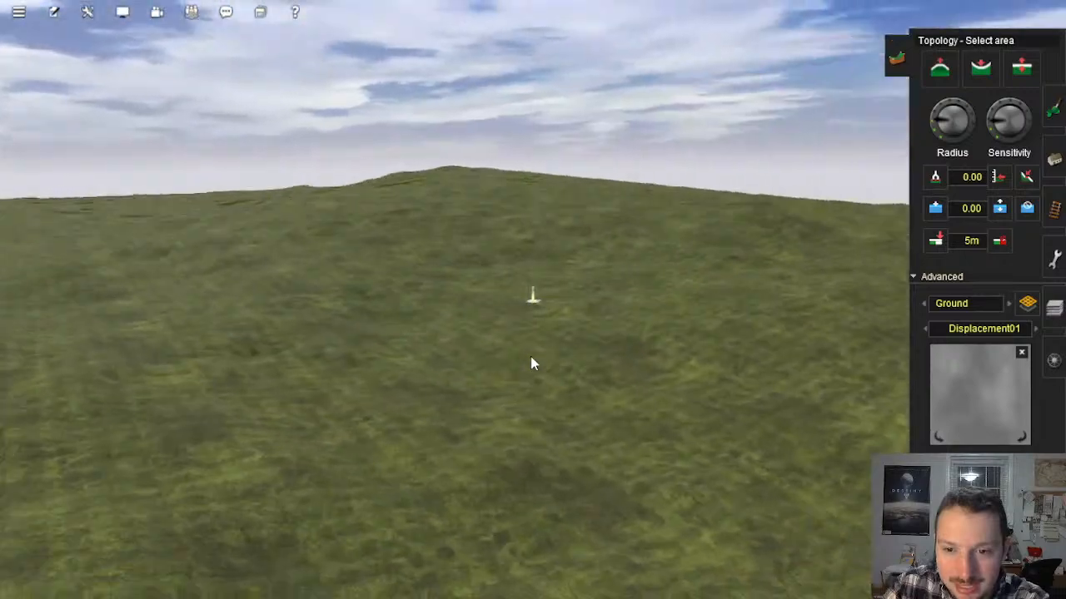
key("Left")
key("Left")
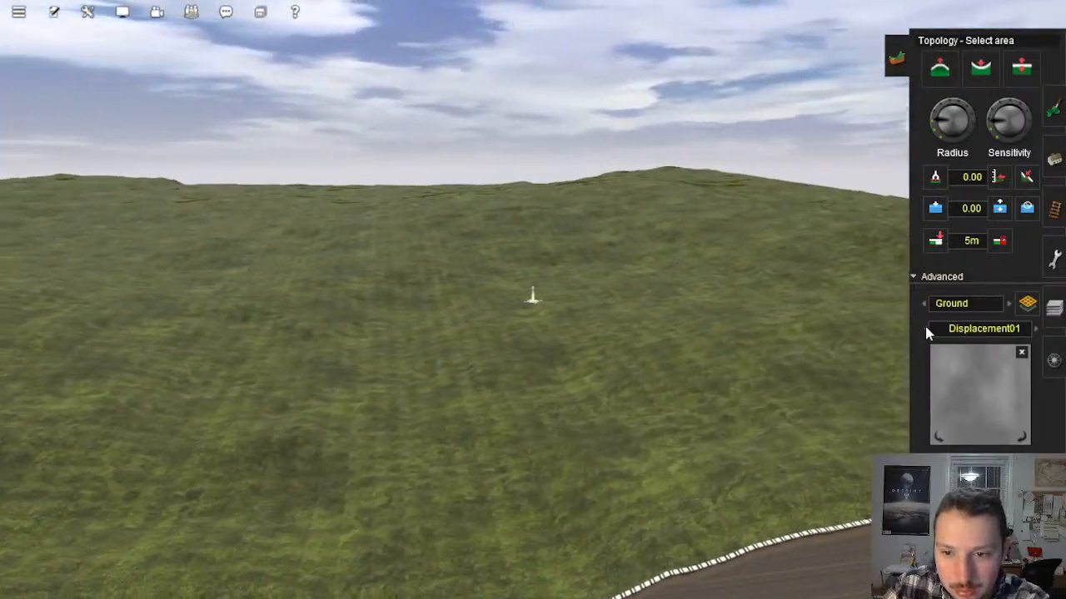
Step: Reset the displacement map to None and reselect the block of new sections from corner to corner
left_click(925, 328)
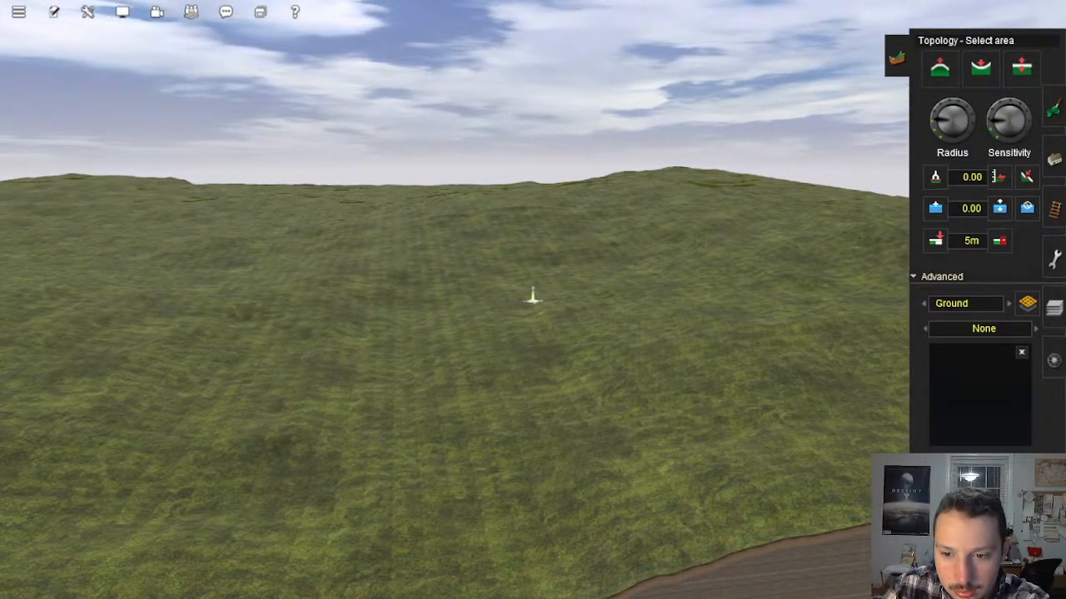
key("Up")
right_click_drag(695, 467, 488, 229)
key("Left")
key("Down")
key("Up")
mouse_move(514, 263)
right_mouse_down()
mouse_move(537, 123)
mouse_move(526, 130)
mouse_move(544, 143)
mouse_move(536, 169)
right_mouse_up()
key("Up")
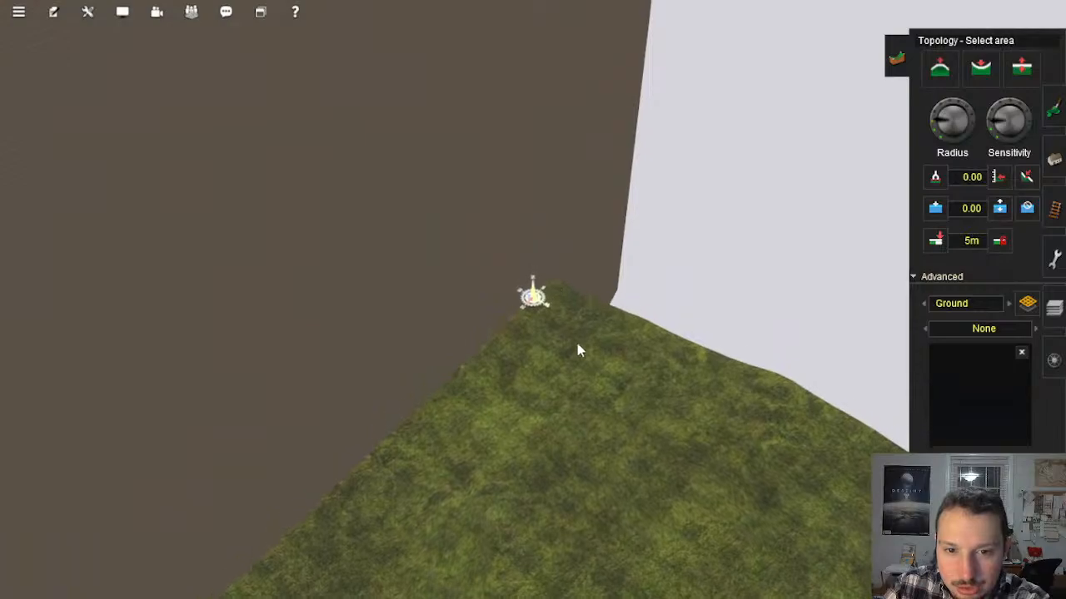
left_click_drag(553, 290, 638, 430)
key("Left")
key("Up")
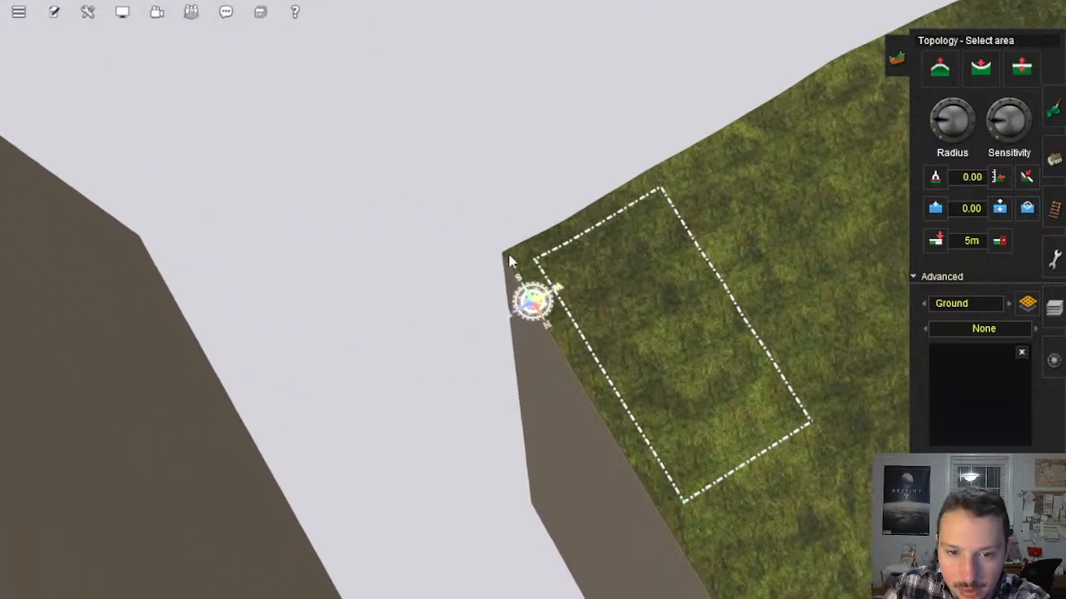
mouse_move(630, 291)
left_mouse_down()
mouse_move(828, 309)
mouse_move(844, 148)
mouse_move(380, 202)
mouse_move(530, 116)
mouse_move(540, 123)
mouse_move(507, 126)
mouse_move(544, 168)
mouse_move(523, 188)
mouse_move(515, 156)
mouse_move(495, 245)
mouse_move(495, 215)
left_mouse_up()
key("Down")
key("Up")
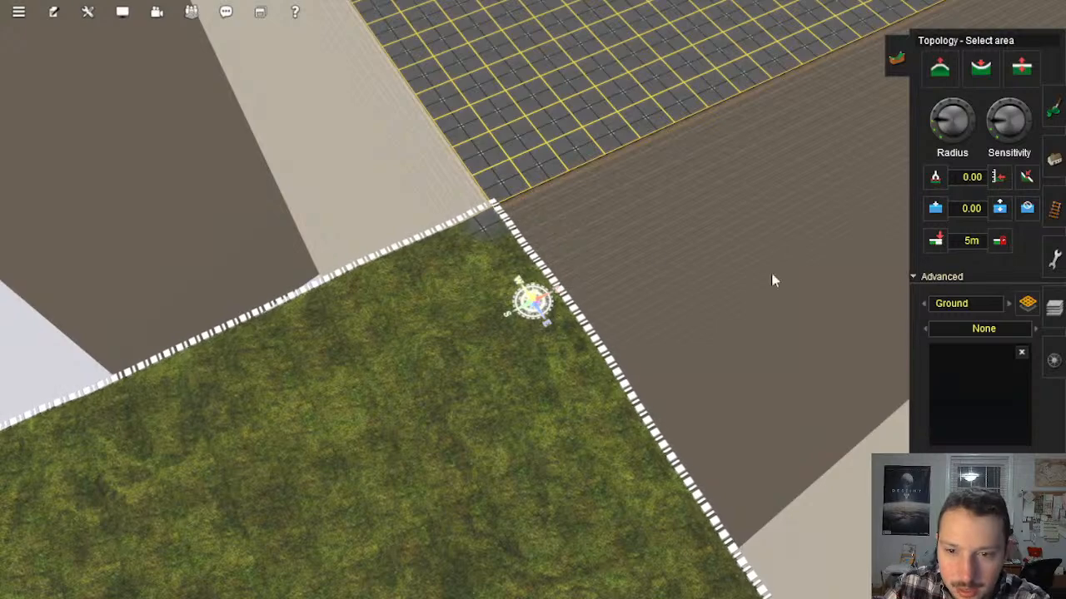
Step: Choose Displacement02 and apply it to the selected block's ground
left_click(1036, 332)
left_click(1036, 332)
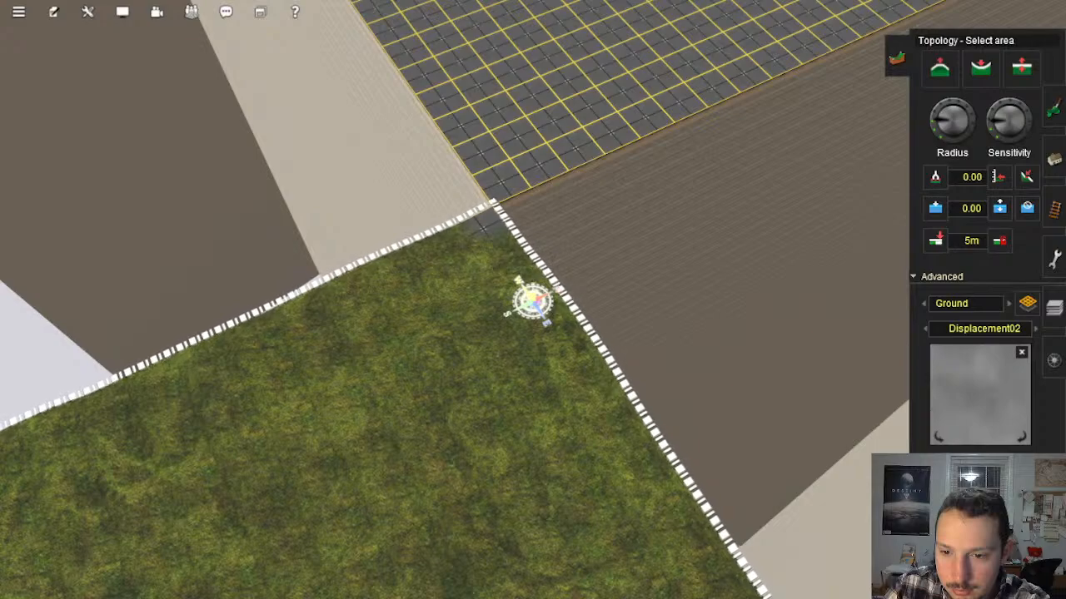
right_click_drag(460, 286, 411, 277)
Step: Examine the relief across the block for how natural the Displacement02 terrain looks
key("Left")
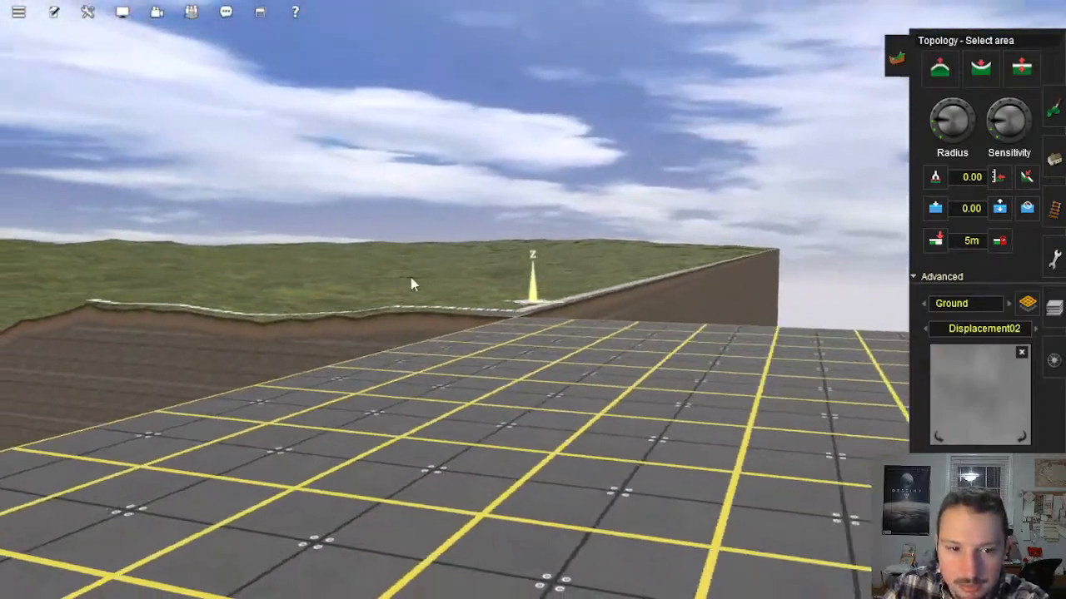
right_click(411, 277)
right_click(400, 250)
right_click(472, 265)
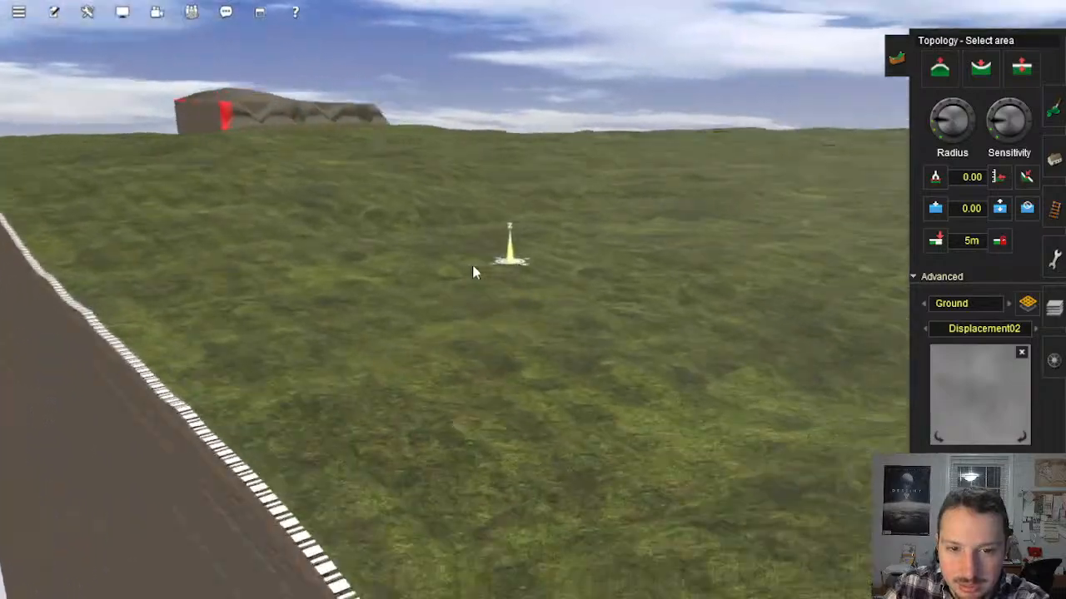
right_click(379, 276)
right_click(360, 283)
right_click(320, 278)
right_click(308, 291)
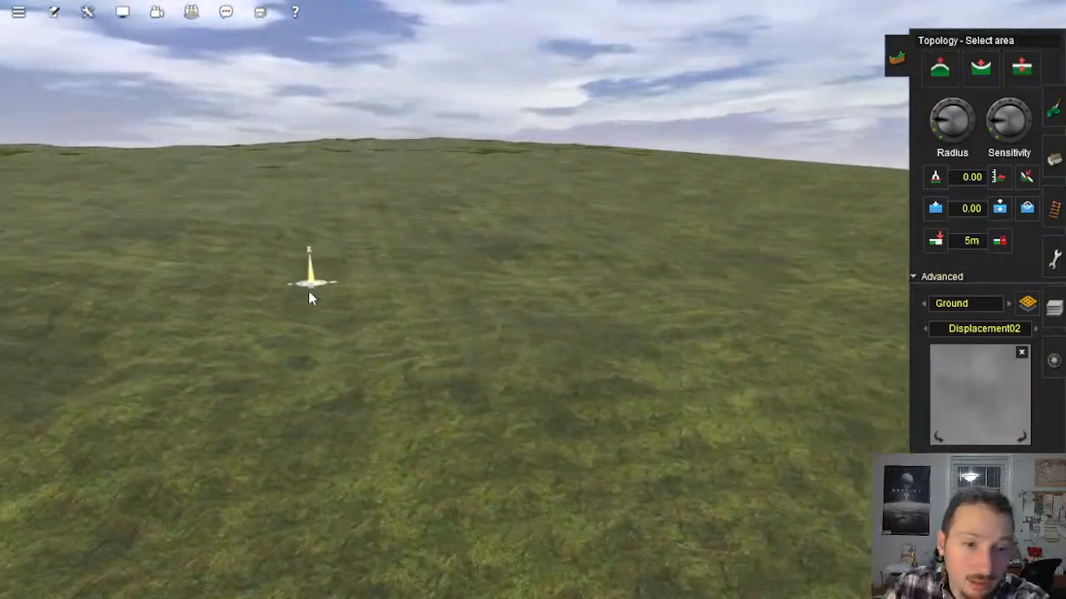
right_click(306, 315)
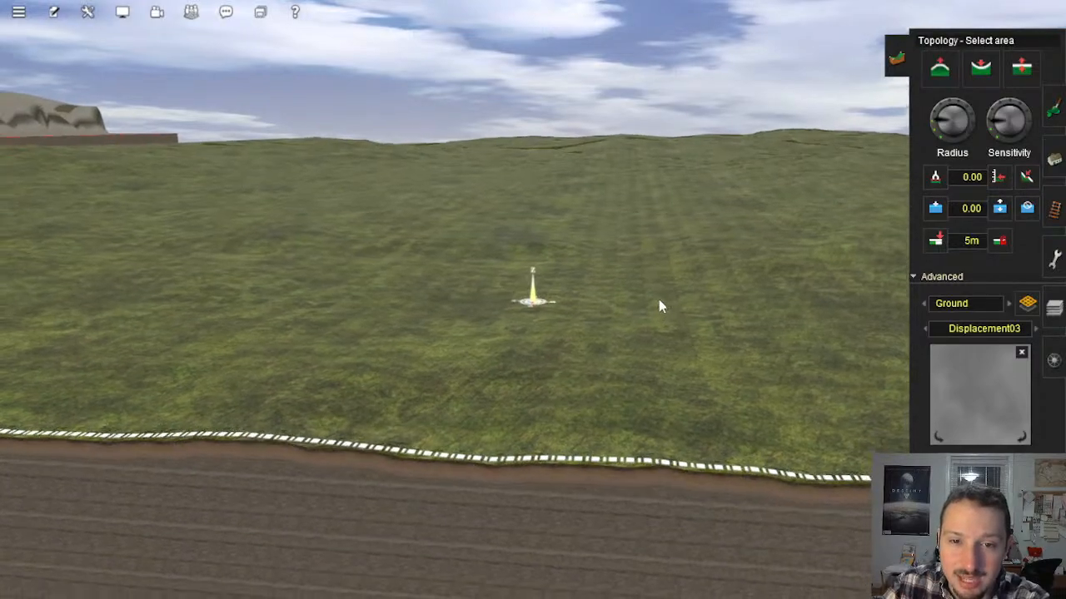
Step: Examine the block's relief with Displacement03 from its corners and along its outer edges
right_click(699, 293)
key("Left")
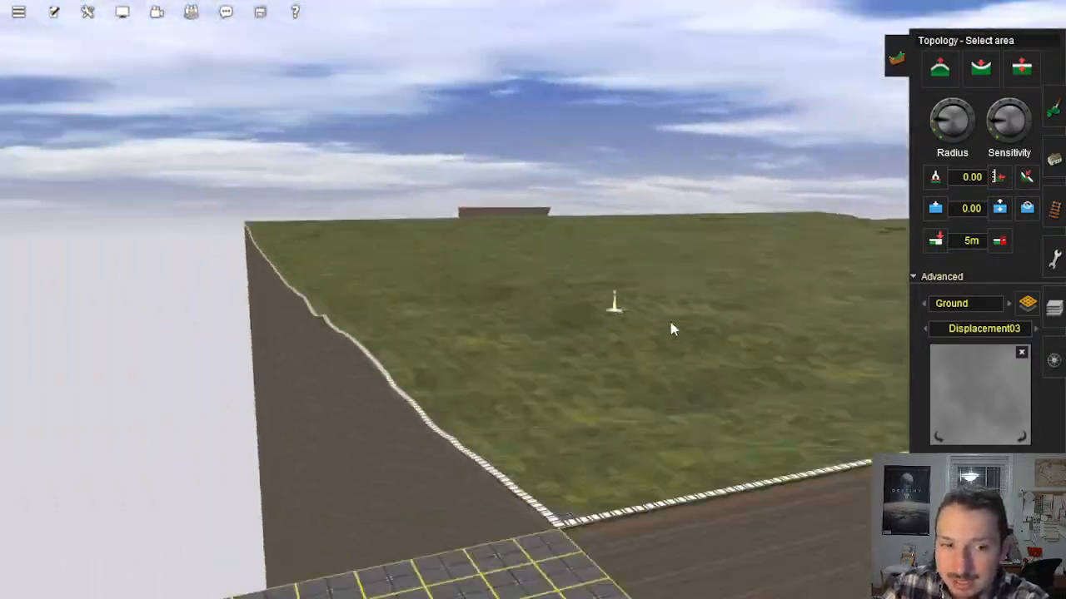
key("Down")
key("Left")
key("Up")
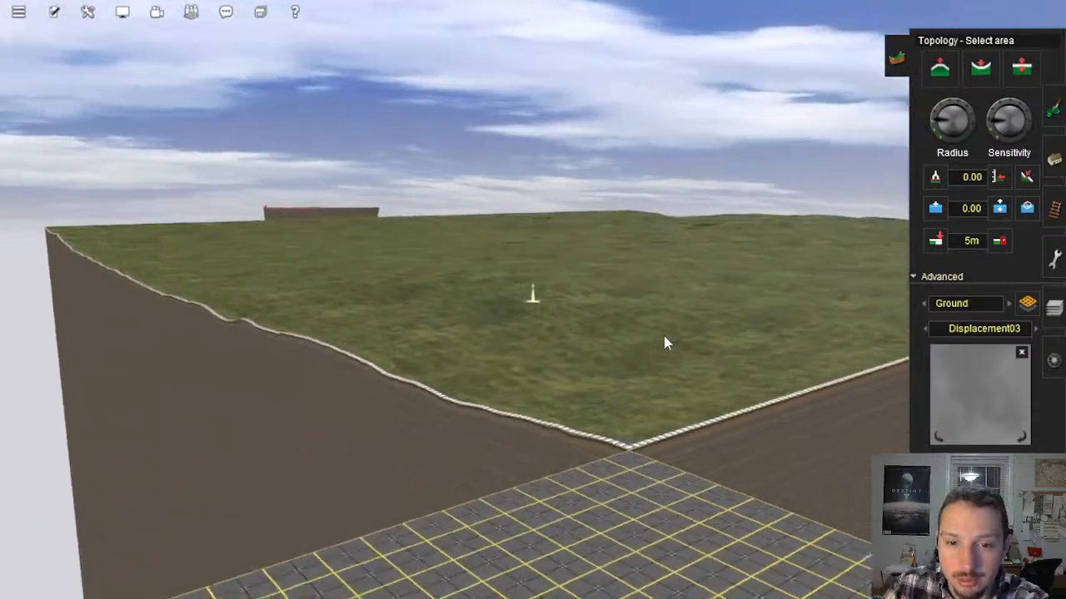
right_click_drag(663, 335, 476, 306)
key("Left")
key("Right")
key("Right")
key("Left")
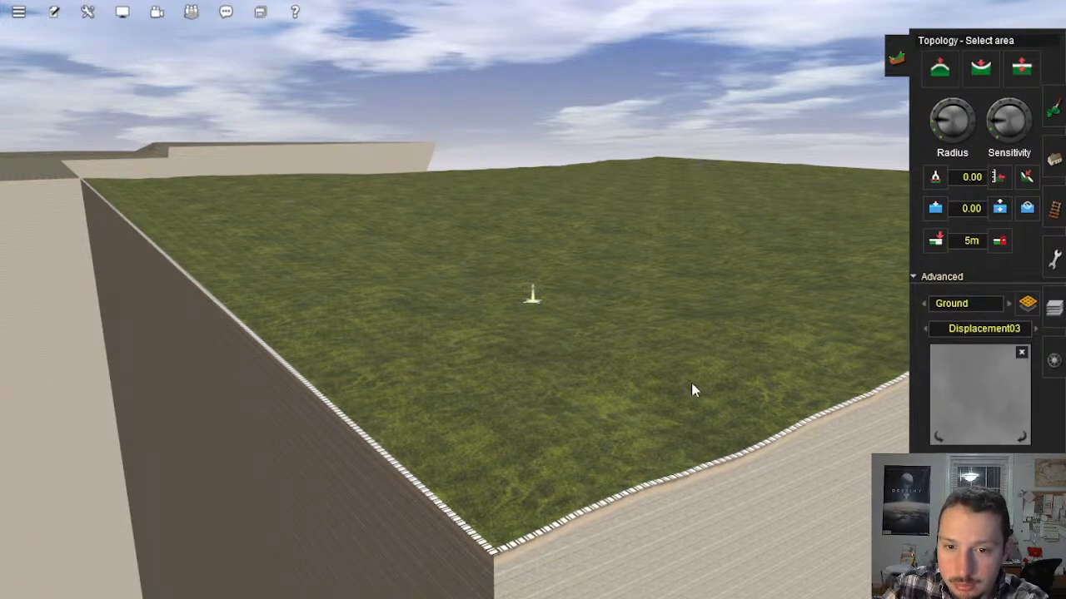
key("Down")
key("Up")
key("Left")
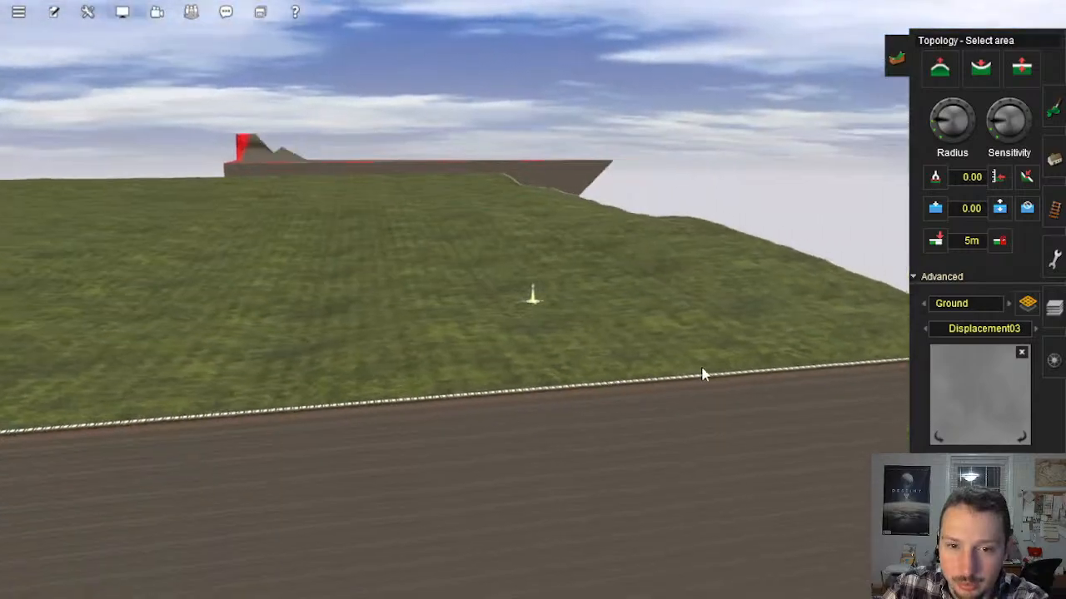
Step: Mark the whole displaced test block from corner to corner as the area to copy, with terrain included
key("Left")
left_click(1055, 313)
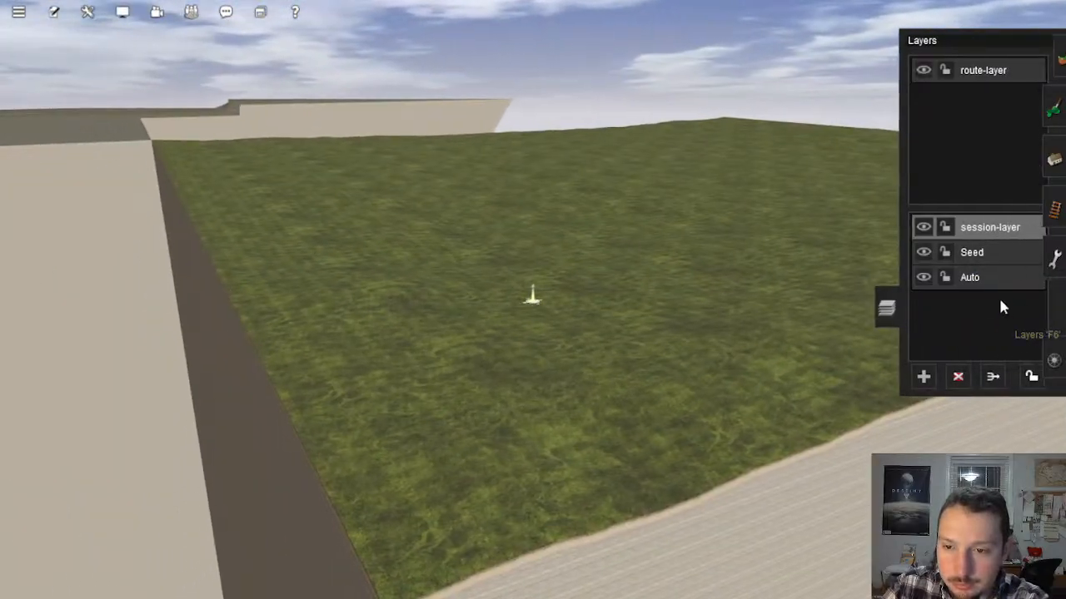
left_click(1054, 259)
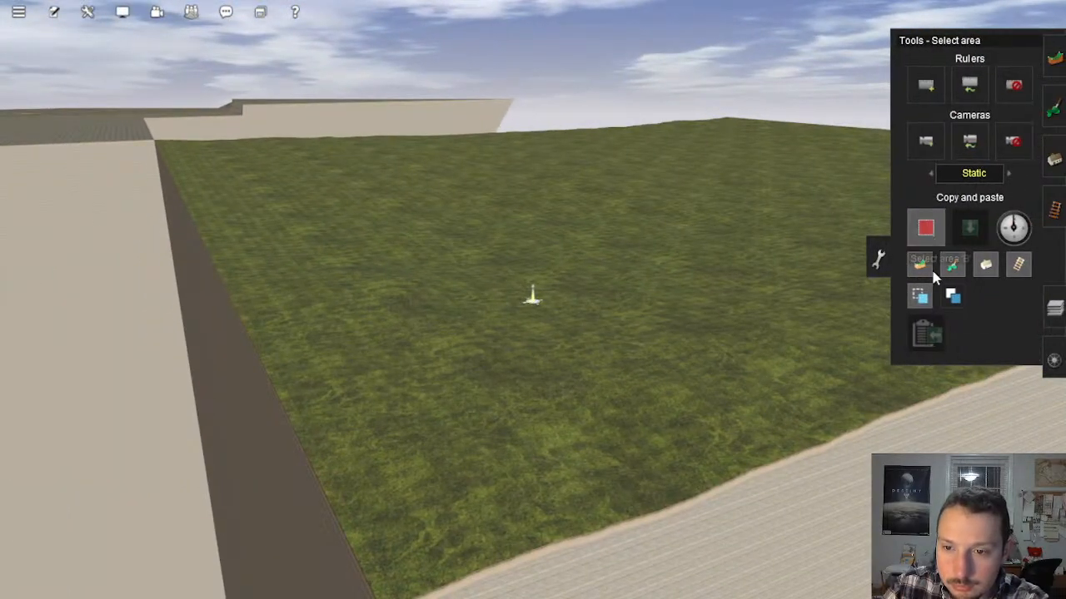
right_click(639, 323)
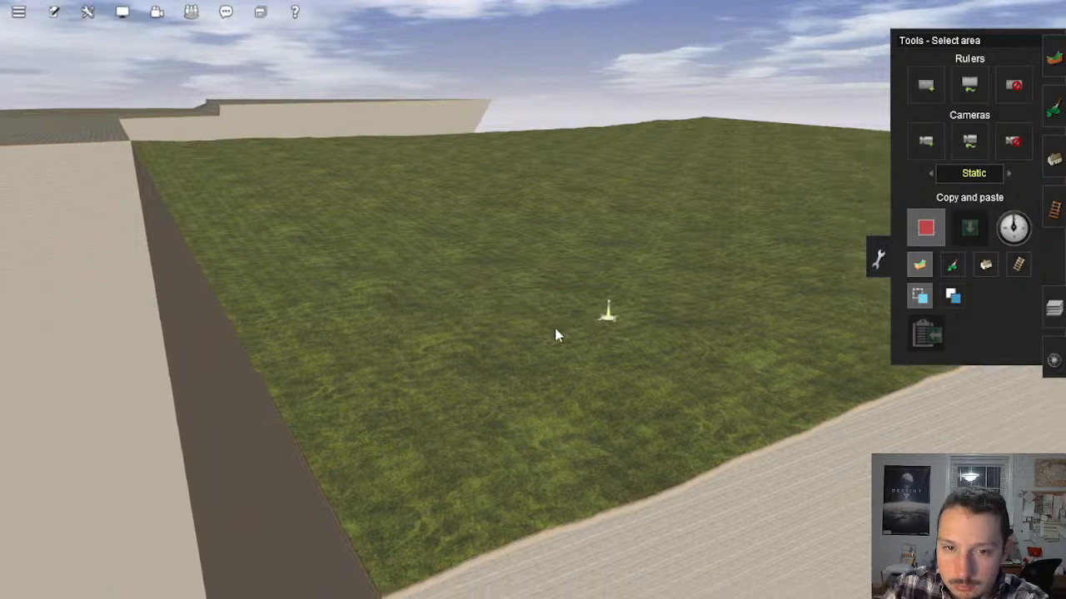
right_click(454, 445)
key("Up")
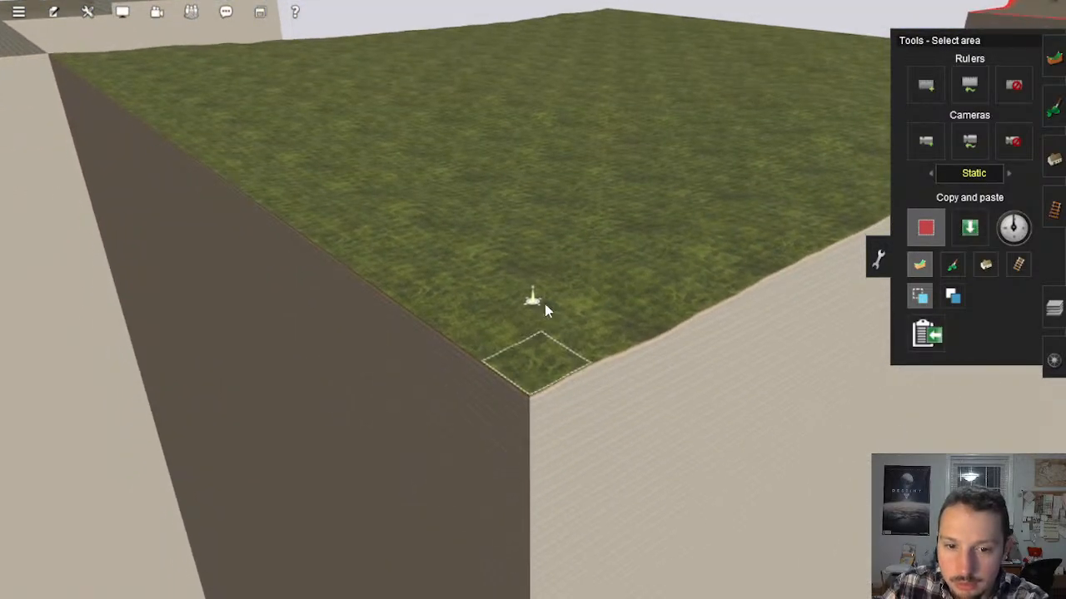
left_click_drag(544, 304, 531, 216)
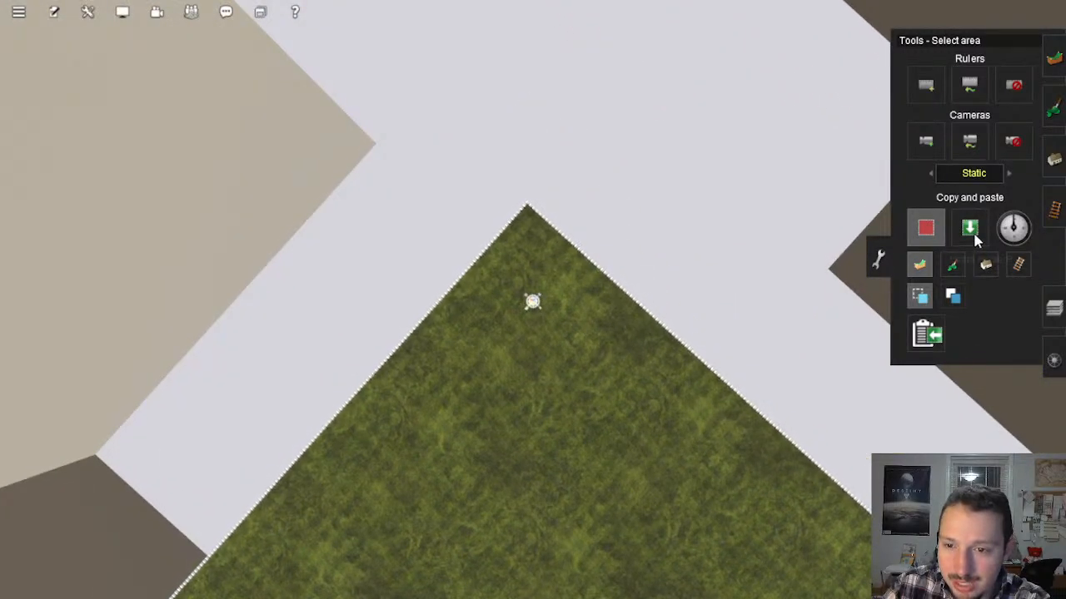
Step: Set up pasting of the copied terrain over the route's ground, with heights added to the existing ground
key("p")
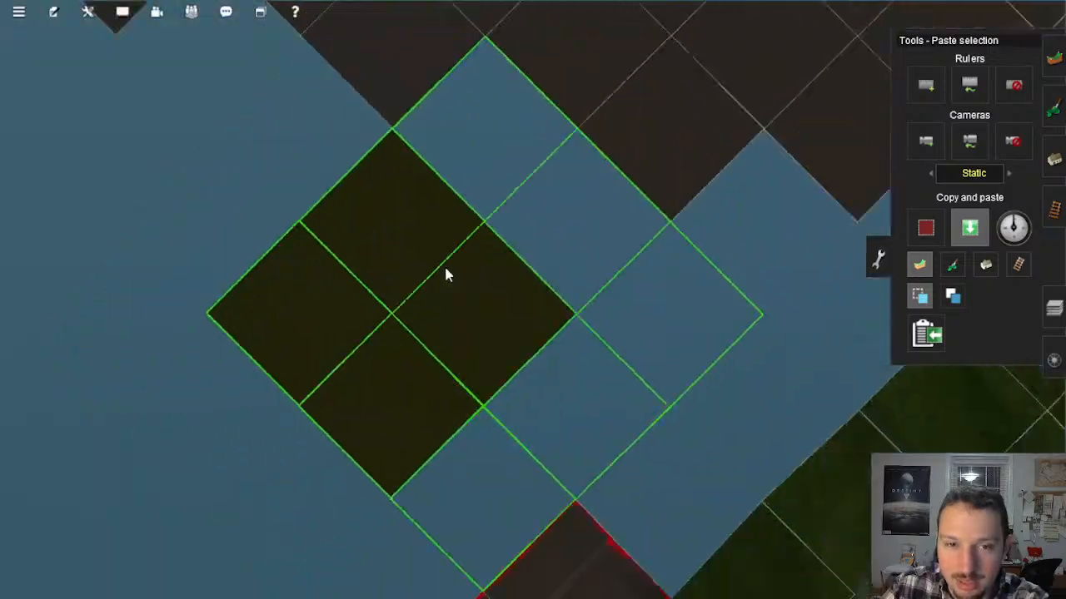
scroll(466, 200, "down", 4)
right_click(482, 143)
right_click(595, 183)
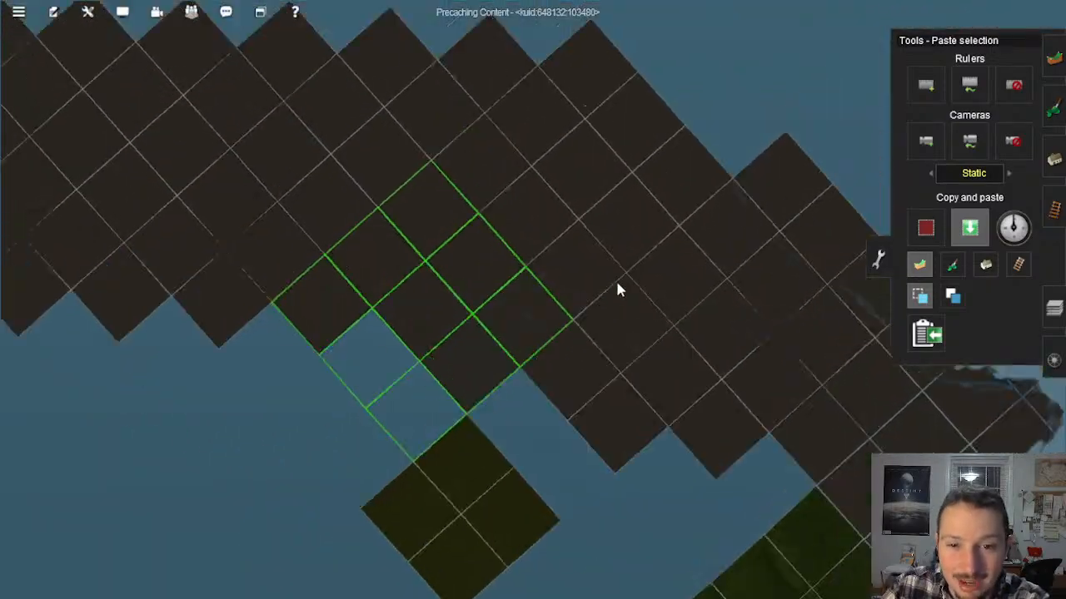
scroll(589, 296, "up", 4)
scroll(557, 319, "up", 5)
key("Left")
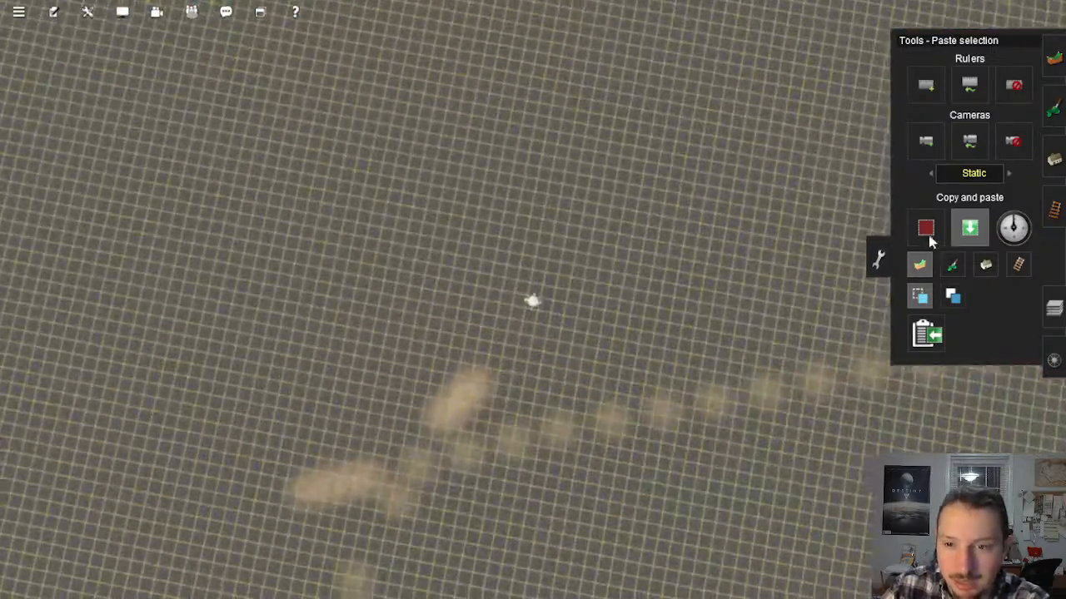
key("Down")
key("Down")
key("Up")
left_click(954, 298)
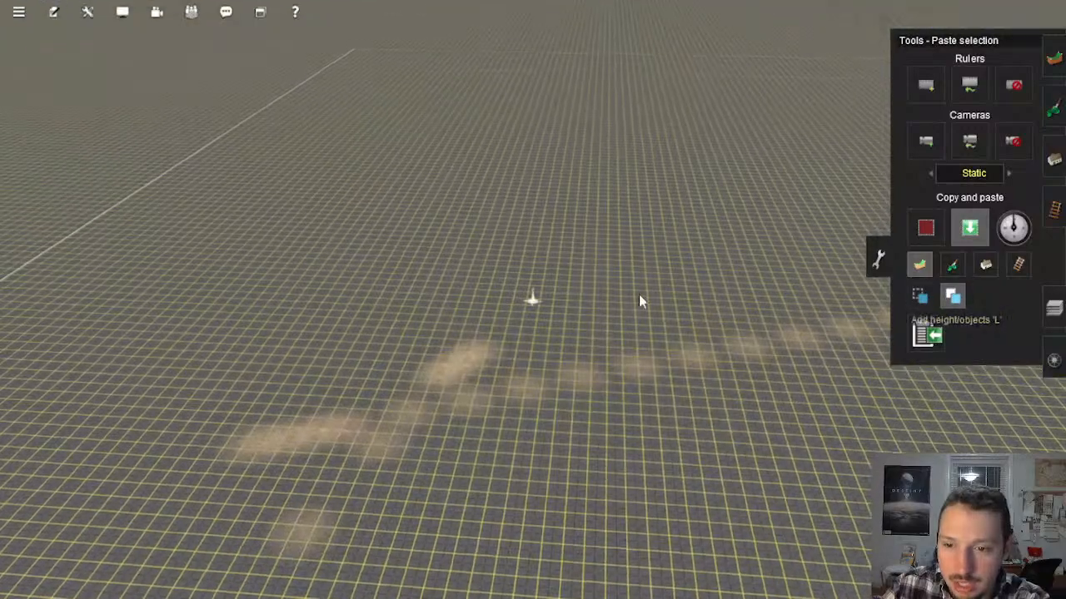
Step: Position the copied relief over the route's flat ground near the blue and tan markings and paste it
right_click(667, 288)
key("Up")
scroll(492, 237, "down", 5)
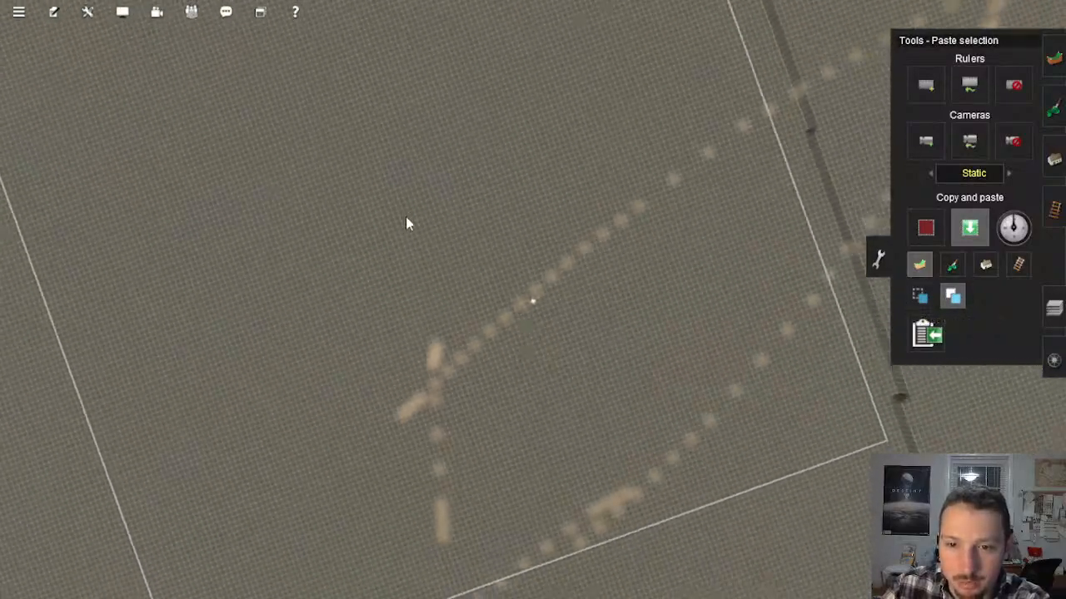
scroll(500, 200, "down", 2)
key("w")
key("d")
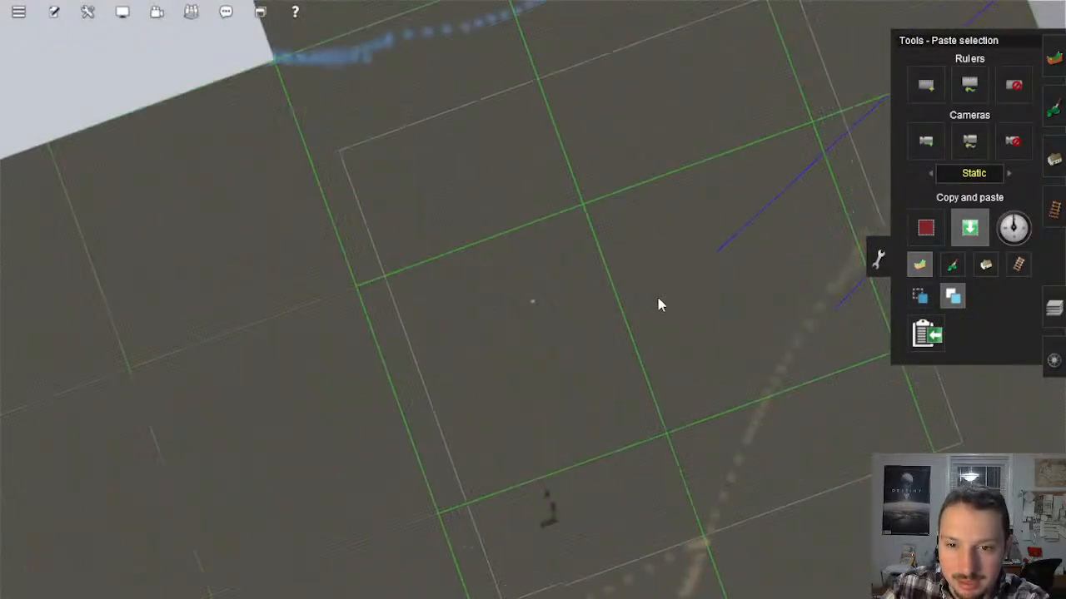
scroll(662, 275, "up", 2)
right_click(734, 186)
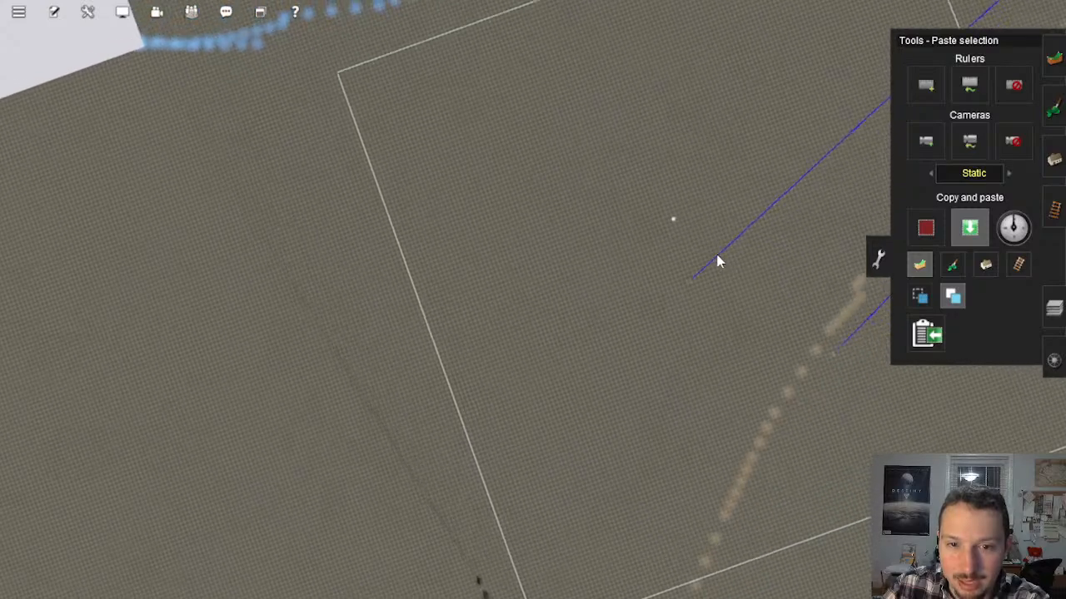
scroll(679, 269, "down", 2)
scroll(601, 316, "up", 1)
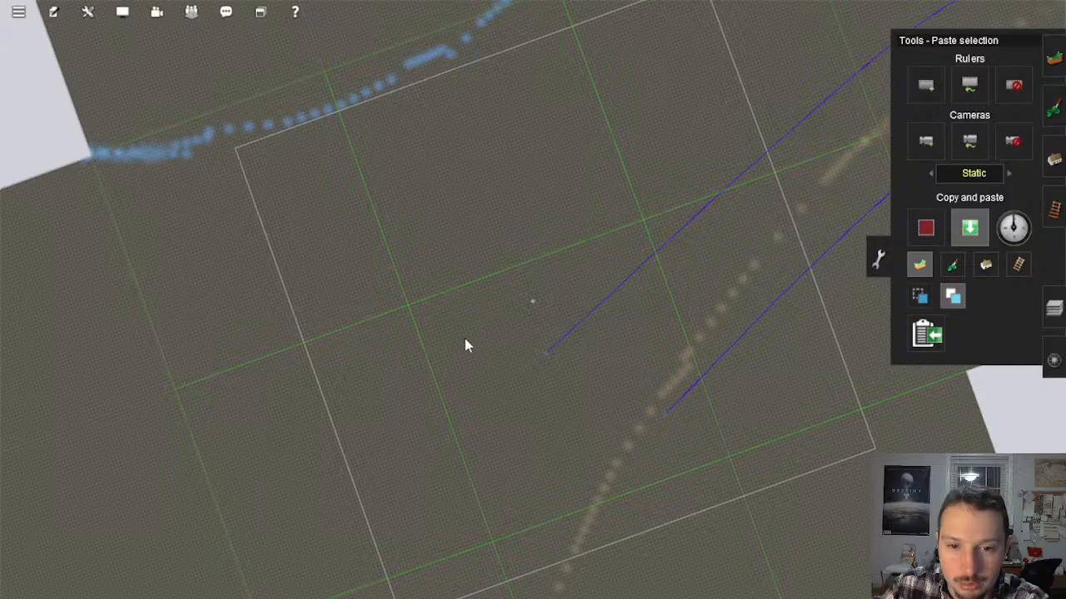
scroll(489, 335, "up", 5)
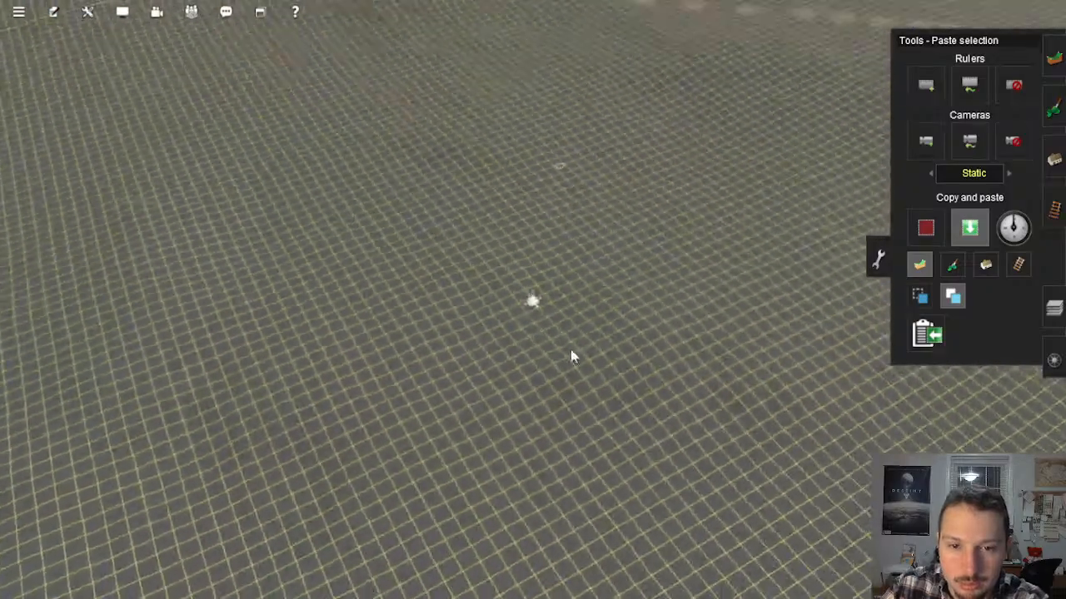
key("Down")
right_click(580, 366)
mouse_move(580, 368)
right_mouse_down()
mouse_move(562, 371)
mouse_move(561, 353)
mouse_move(630, 309)
mouse_move(578, 298)
mouse_move(452, 219)
mouse_move(398, 228)
mouse_move(402, 241)
mouse_move(572, 280)
mouse_move(580, 297)
mouse_move(497, 311)
mouse_move(509, 305)
mouse_move(447, 307)
mouse_move(537, 305)
mouse_move(501, 307)
mouse_move(416, 281)
mouse_move(521, 307)
mouse_move(467, 233)
mouse_move(471, 208)
mouse_move(528, 276)
mouse_move(511, 291)
mouse_move(474, 306)
mouse_move(364, 264)
mouse_move(444, 225)
mouse_move(481, 243)
mouse_move(397, 309)
mouse_move(421, 336)
mouse_move(607, 304)
mouse_move(545, 295)
mouse_move(558, 302)
right_mouse_up()
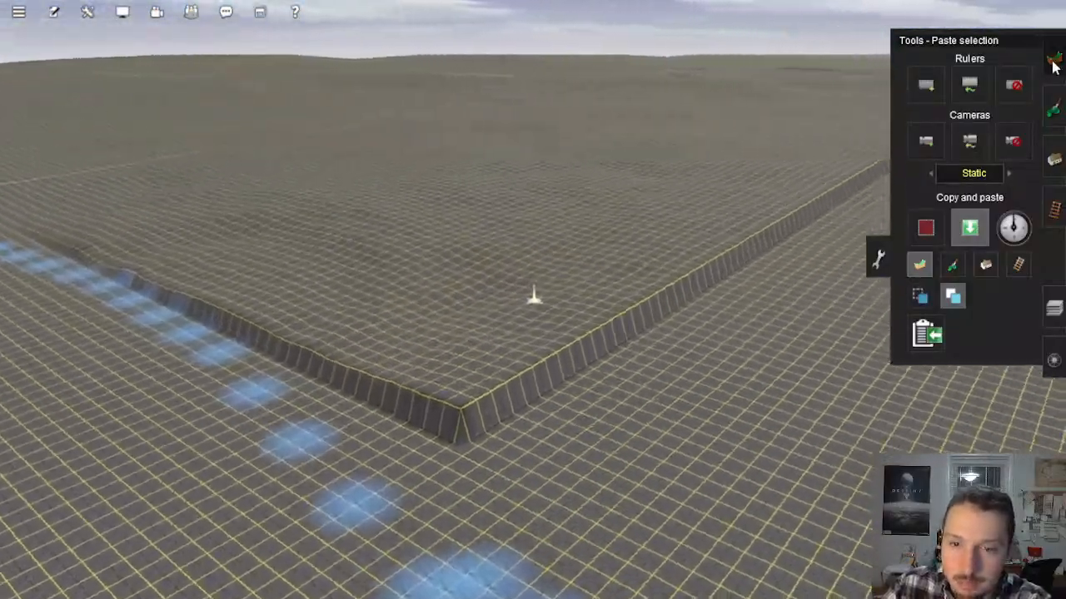
Step: Try to blend the pasted relief's edge with the Plateau tool using Displacement03, and undo the strokes
left_click(1052, 60)
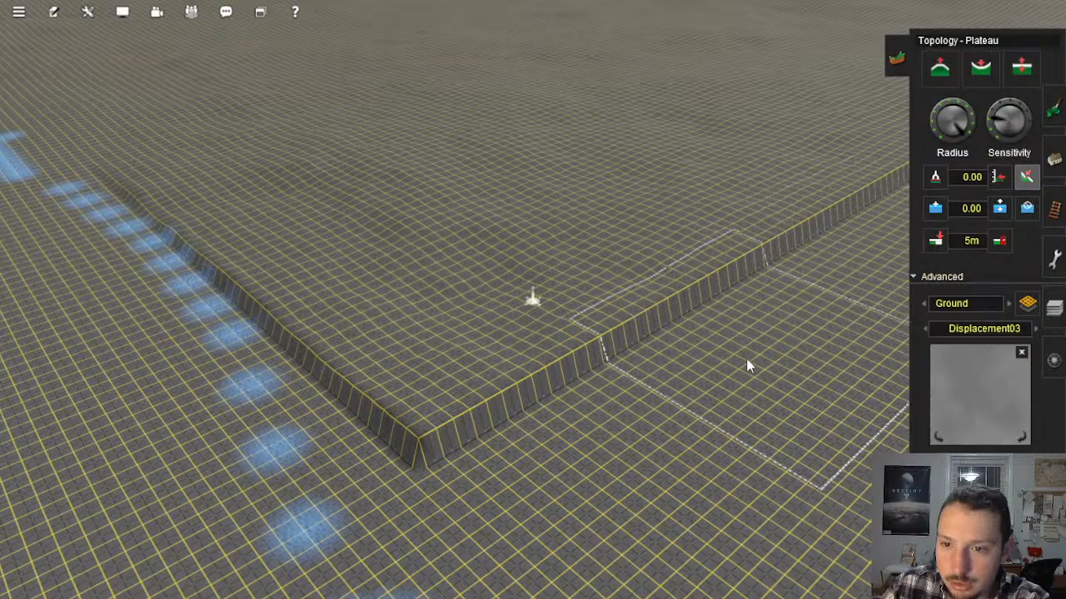
mouse_move(759, 305)
left_mouse_down()
mouse_move(771, 398)
mouse_move(633, 408)
mouse_move(737, 303)
mouse_move(759, 416)
mouse_move(638, 347)
mouse_move(691, 408)
left_mouse_up()
key("ctrl+z")
key("ctrl+z")
key("ctrl+z")
key("ctrl+z")
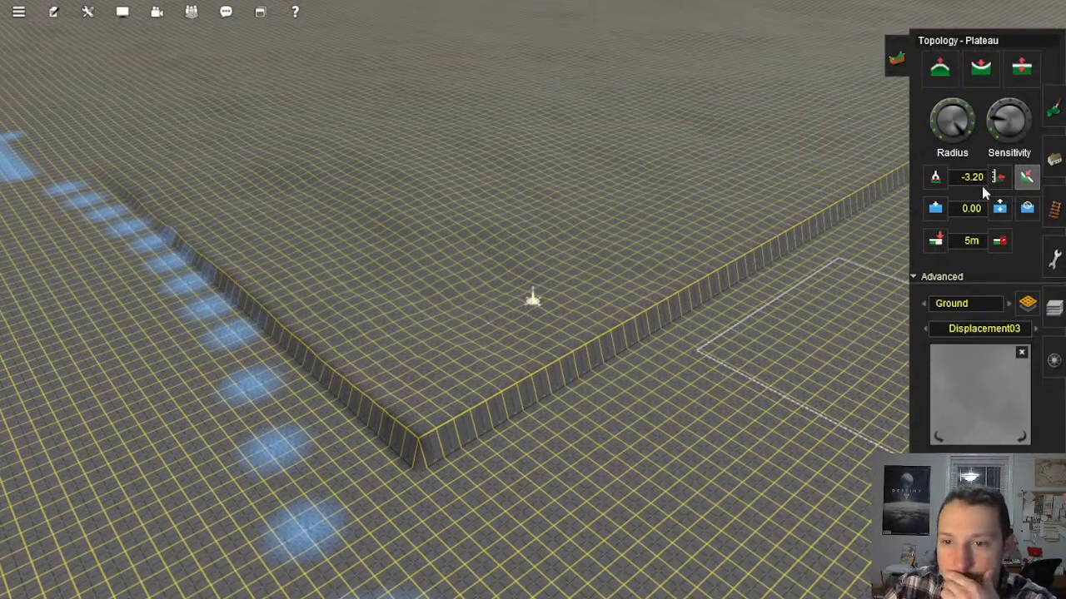
Step: Set the displacement map to None and smooth the step at the pasted relief's corner with the Plateau tool
left_click(927, 329)
left_click(927, 329)
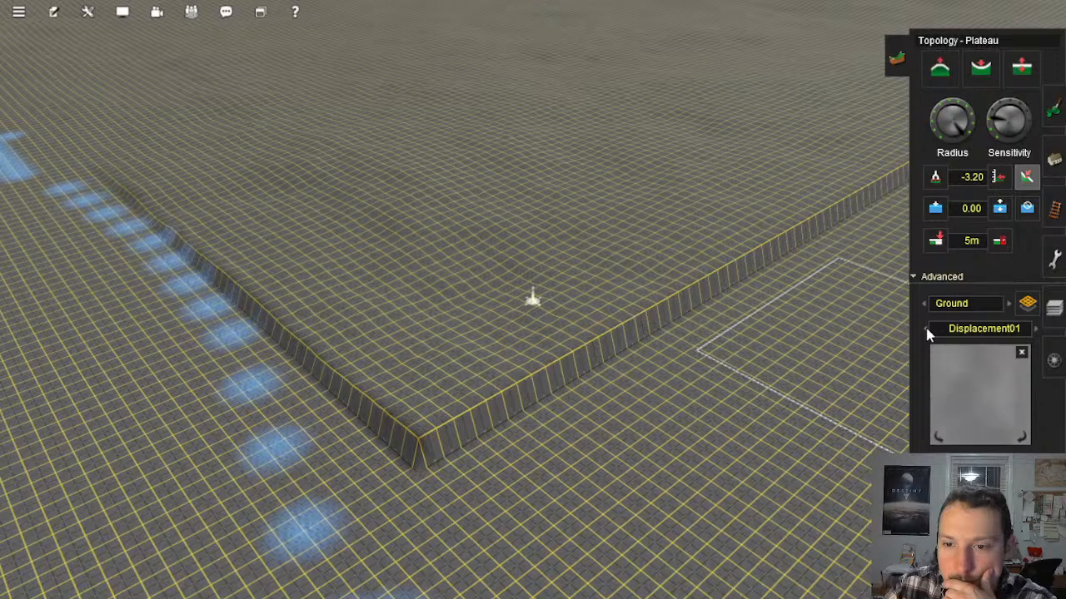
left_click(928, 329)
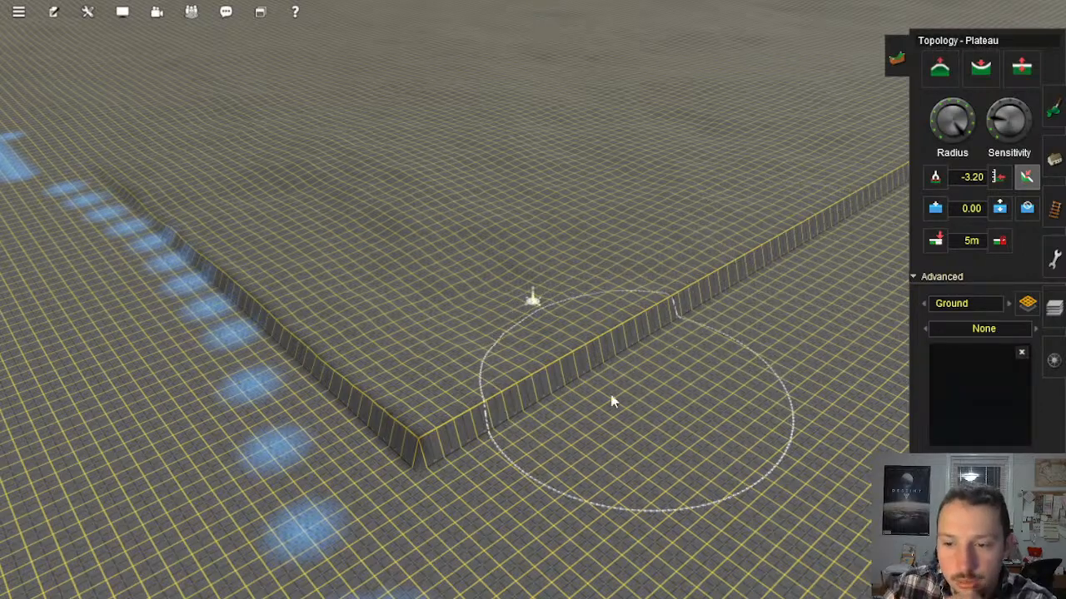
left_click(574, 355)
mouse_move(468, 376)
left_mouse_down()
mouse_move(426, 431)
mouse_move(430, 370)
mouse_move(492, 445)
left_mouse_up()
mouse_move(533, 388)
left_mouse_down()
mouse_move(421, 411)
mouse_move(678, 285)
mouse_move(688, 302)
mouse_move(566, 352)
mouse_move(638, 324)
mouse_move(573, 366)
mouse_move(586, 382)
left_mouse_up()
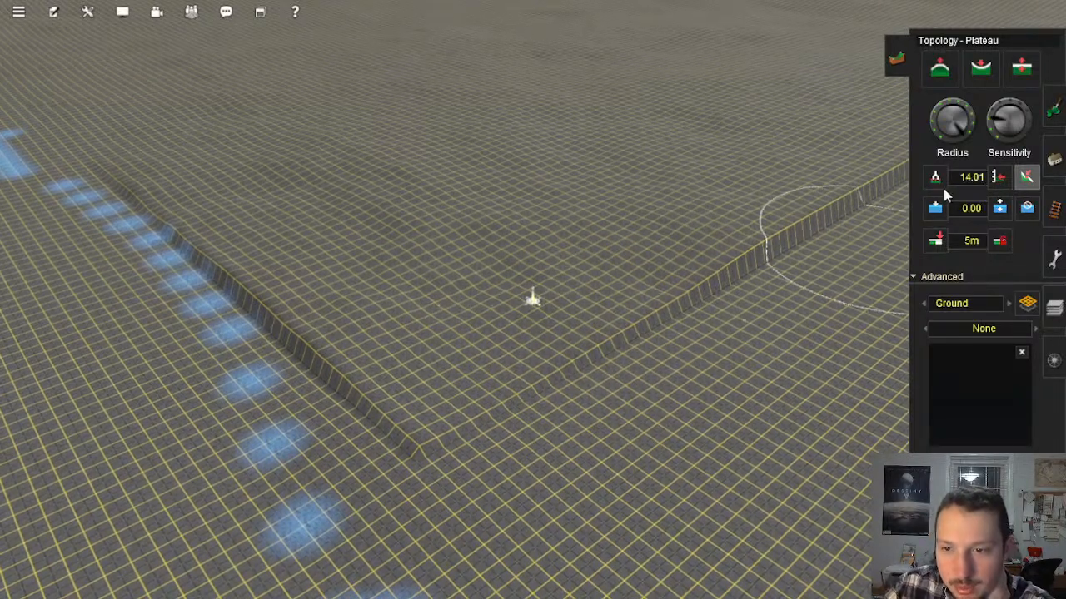
Step: Raise the brush sensitivity to about the middle and level the remaining steps on both sides of the corner
left_click_drag(999, 110, 1010, 101)
mouse_move(676, 268)
left_mouse_down()
mouse_move(649, 307)
mouse_move(709, 255)
mouse_move(637, 311)
mouse_move(650, 316)
mouse_move(597, 376)
mouse_move(616, 284)
mouse_move(791, 209)
mouse_move(740, 274)
mouse_move(707, 283)
left_mouse_up()
mouse_move(387, 424)
left_mouse_down()
mouse_move(381, 440)
mouse_move(378, 350)
mouse_move(357, 469)
mouse_move(319, 388)
mouse_move(362, 369)
mouse_move(297, 340)
mouse_move(309, 347)
mouse_move(275, 371)
mouse_move(323, 358)
mouse_move(404, 381)
mouse_move(349, 380)
left_mouse_up()
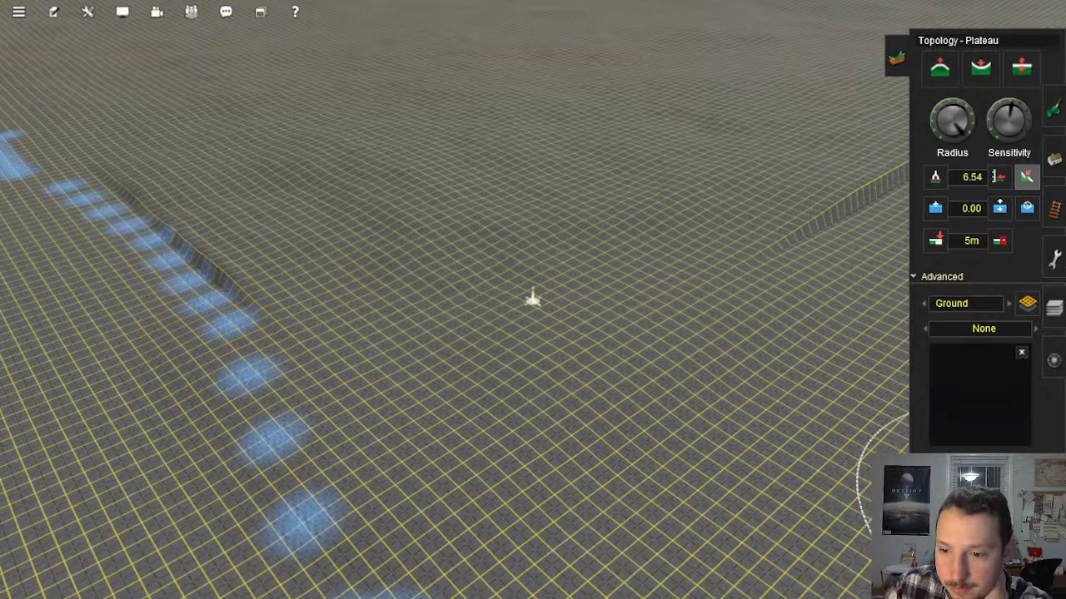
mouse_move(459, 335)
right_mouse_down()
mouse_move(397, 310)
mouse_move(493, 281)
mouse_move(466, 277)
mouse_move(517, 296)
mouse_move(520, 326)
right_mouse_up()
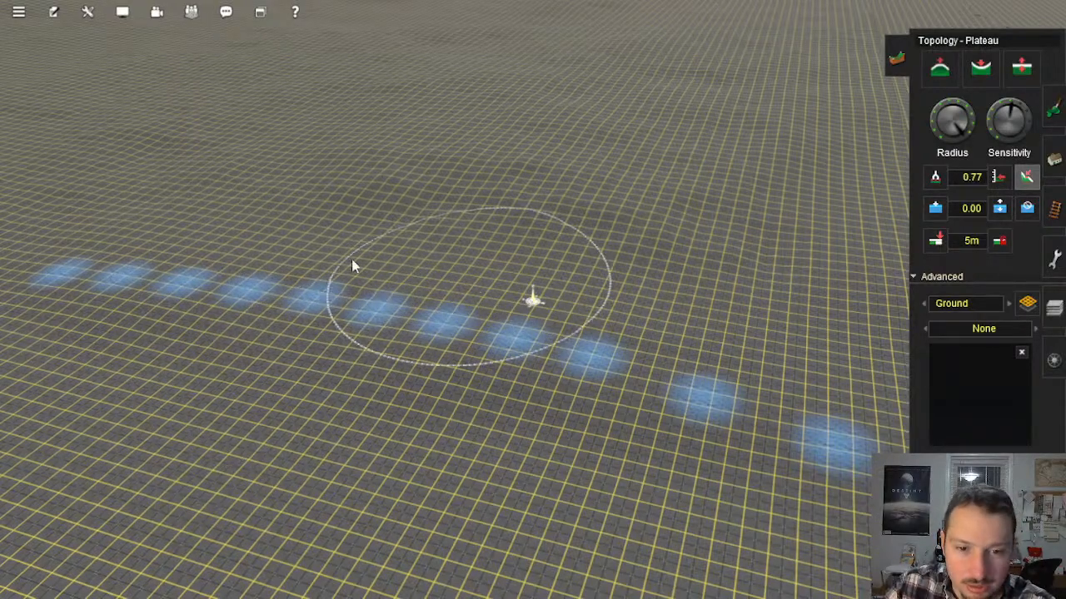
Step: Smooth the pasted relief's edge along the row of blue ground markings with the Plateau tool
mouse_move(395, 319)
right_mouse_down()
mouse_move(541, 358)
mouse_move(583, 354)
right_mouse_up()
mouse_move(515, 313)
left_mouse_down()
mouse_move(568, 324)
mouse_move(520, 238)
left_mouse_up()
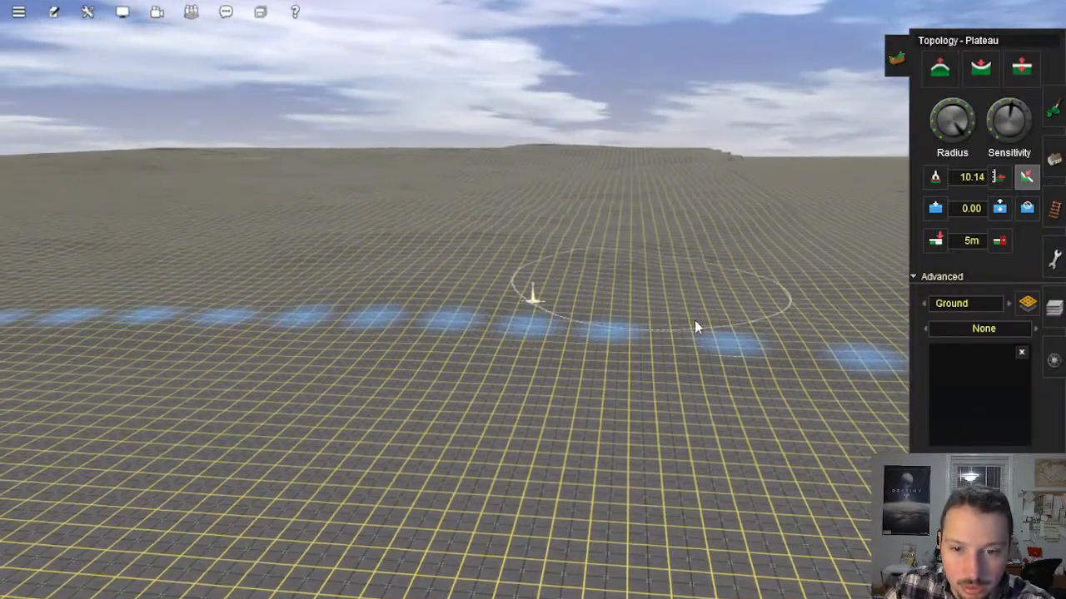
right_click(391, 386)
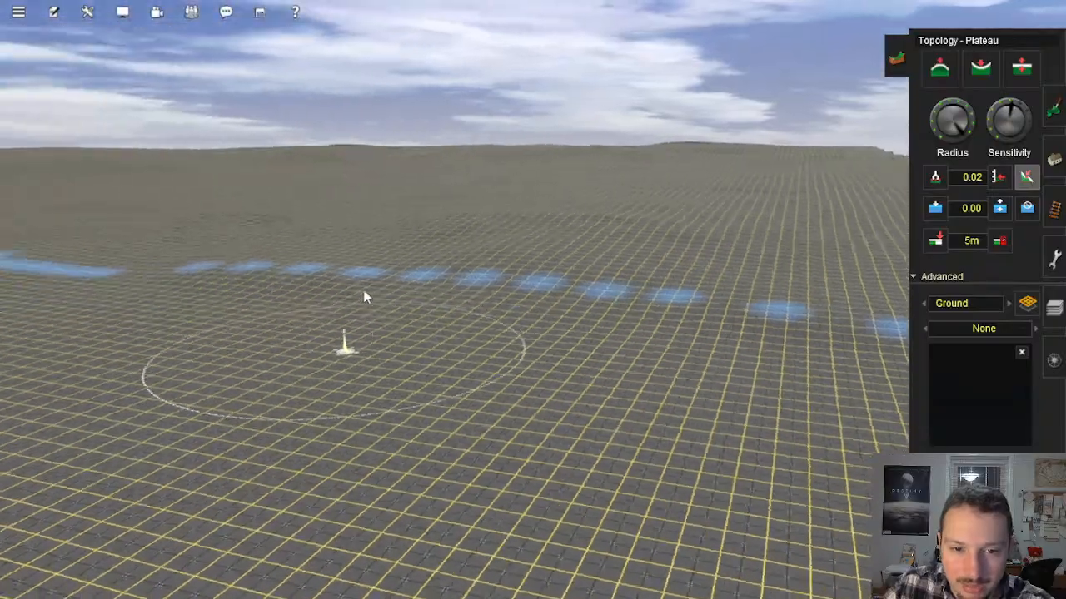
mouse_move(366, 287)
right_mouse_down()
mouse_move(478, 300)
mouse_move(511, 319)
mouse_move(547, 311)
mouse_move(375, 288)
mouse_move(425, 261)
mouse_move(408, 269)
mouse_move(507, 280)
mouse_move(419, 310)
right_mouse_up()
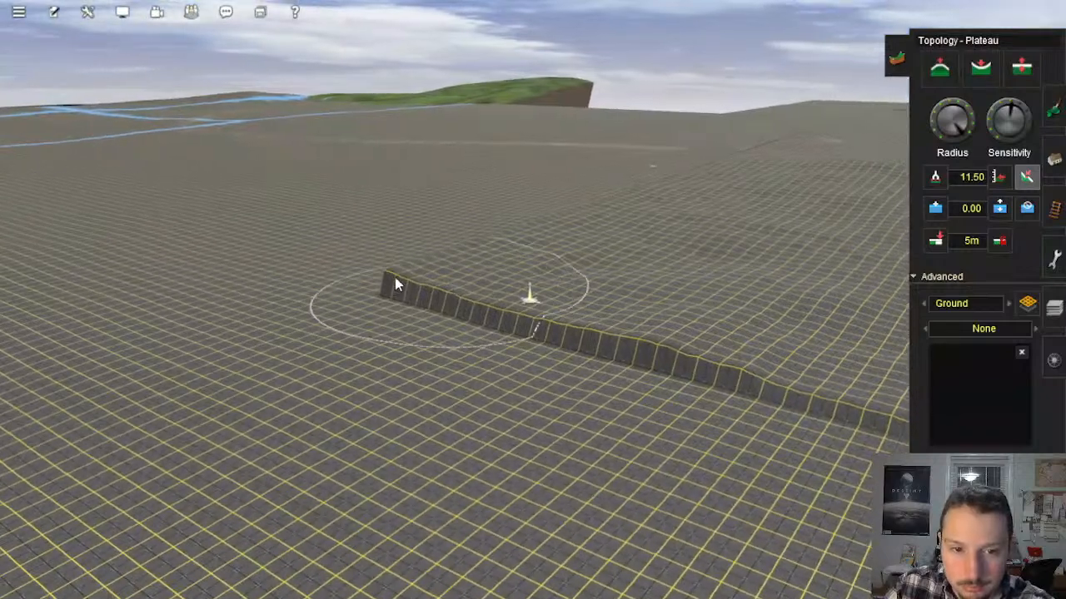
Step: Flatten the cliff at the pasted relief's next corner and blend it into the surrounding ground
mouse_move(394, 279)
left_mouse_down()
mouse_move(459, 277)
mouse_move(457, 293)
mouse_move(422, 297)
mouse_move(544, 278)
mouse_move(635, 361)
mouse_move(616, 348)
mouse_move(602, 364)
mouse_move(552, 311)
mouse_move(440, 305)
mouse_move(408, 290)
mouse_move(506, 263)
left_mouse_up()
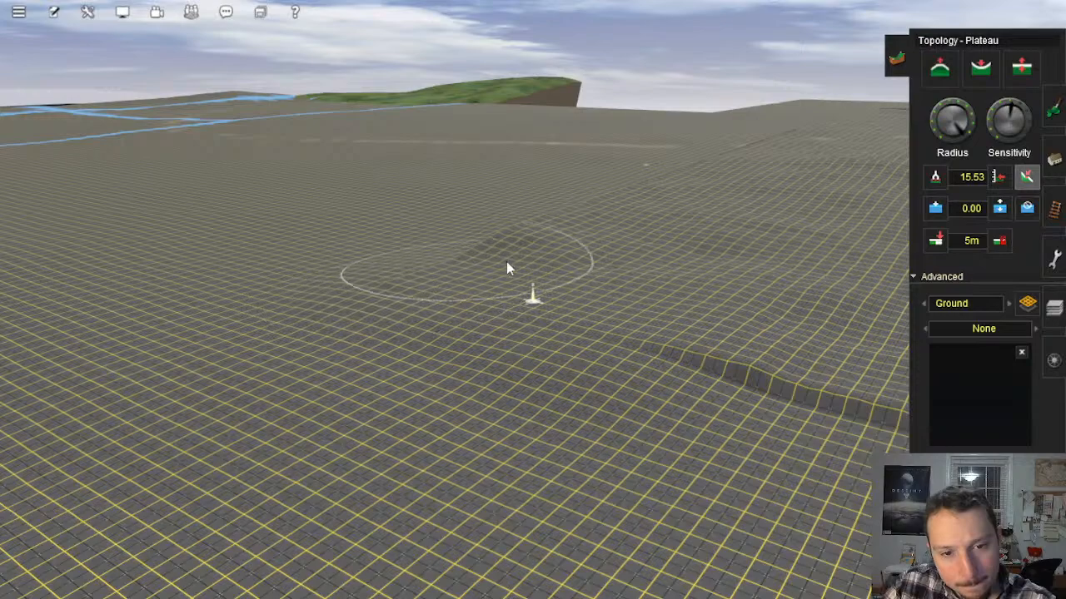
key("Right")
mouse_move(429, 417)
left_mouse_down()
mouse_move(448, 349)
mouse_move(452, 358)
mouse_move(658, 270)
mouse_move(731, 262)
mouse_move(711, 274)
mouse_move(752, 250)
mouse_move(742, 326)
mouse_move(785, 245)
mouse_move(697, 280)
mouse_move(640, 275)
mouse_move(775, 326)
mouse_move(671, 305)
mouse_move(698, 334)
left_mouse_up()
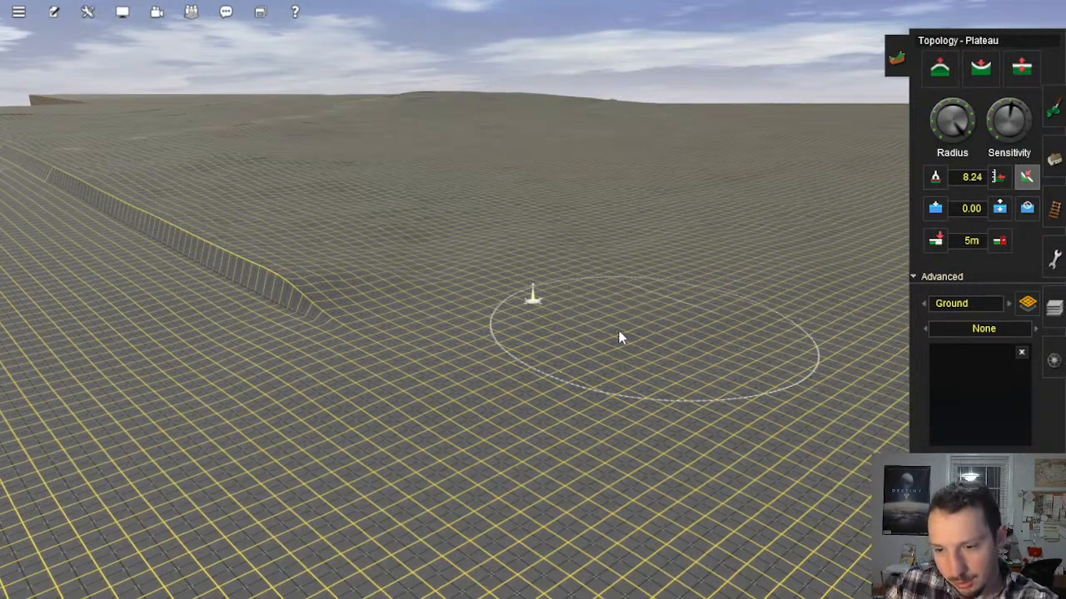
Step: Level the steep step along the relief's long edge beyond that corner with Plateau strokes
left_click_drag(282, 299, 225, 290)
mouse_move(226, 289)
right_mouse_down()
mouse_move(551, 259)
mouse_move(574, 379)
right_mouse_up()
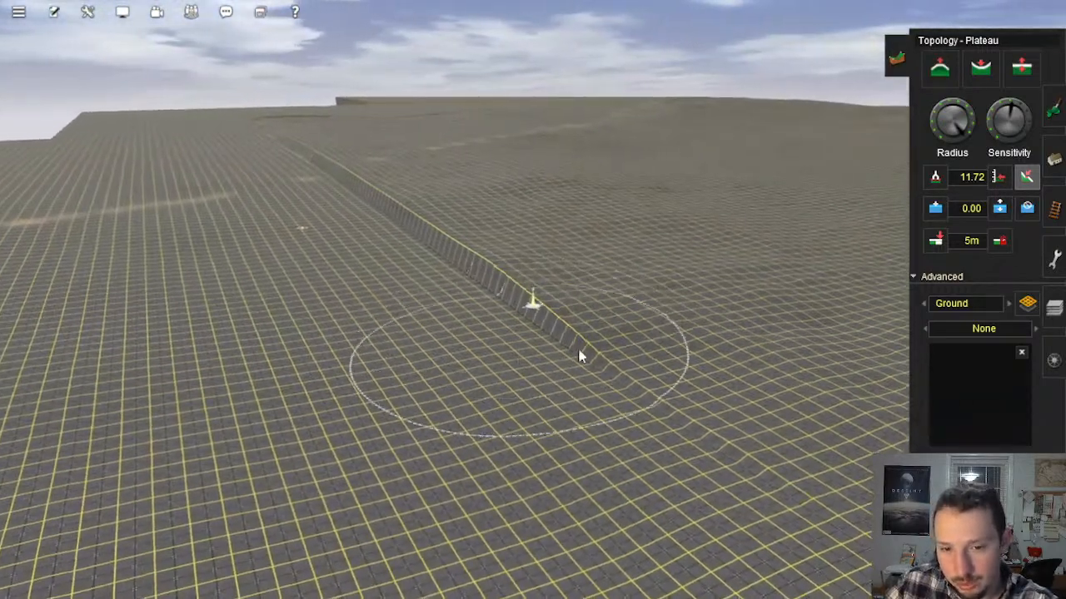
mouse_move(587, 362)
left_mouse_down()
mouse_move(610, 384)
mouse_move(773, 394)
mouse_move(720, 444)
mouse_move(480, 477)
mouse_move(598, 439)
left_mouse_up()
left_click_drag(614, 343, 630, 333)
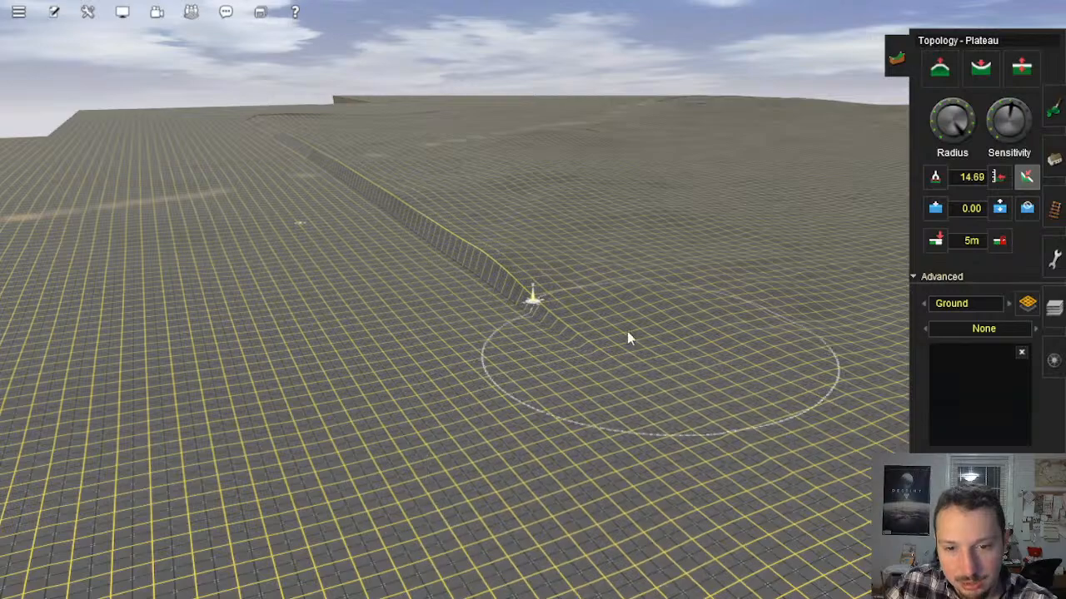
mouse_move(475, 272)
right_mouse_down()
mouse_move(472, 289)
mouse_move(476, 269)
mouse_move(552, 290)
mouse_move(575, 341)
mouse_move(555, 327)
right_mouse_up()
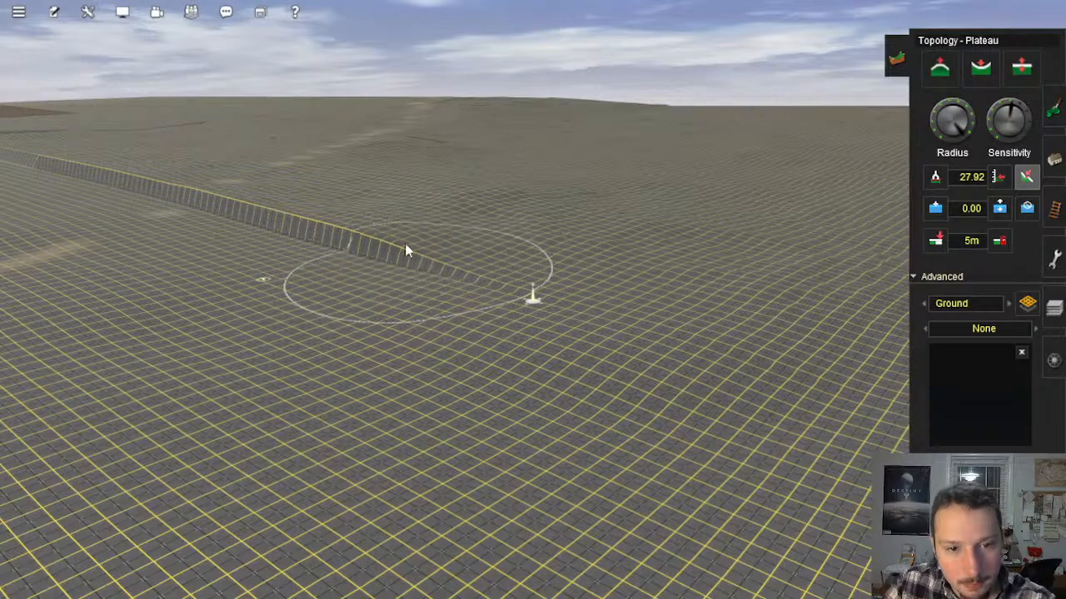
Step: Continue blending the relief's long edge into the flat ground up to and past the tan ground markings
mouse_move(357, 238)
right_mouse_down()
mouse_move(443, 286)
mouse_move(530, 269)
mouse_move(385, 281)
mouse_move(286, 256)
right_mouse_up()
mouse_move(286, 256)
left_mouse_down()
mouse_move(261, 238)
mouse_move(386, 269)
mouse_move(419, 306)
mouse_move(457, 326)
mouse_move(502, 292)
mouse_move(651, 312)
mouse_move(623, 350)
mouse_move(564, 308)
mouse_move(669, 310)
mouse_move(805, 381)
mouse_move(670, 342)
left_mouse_up()
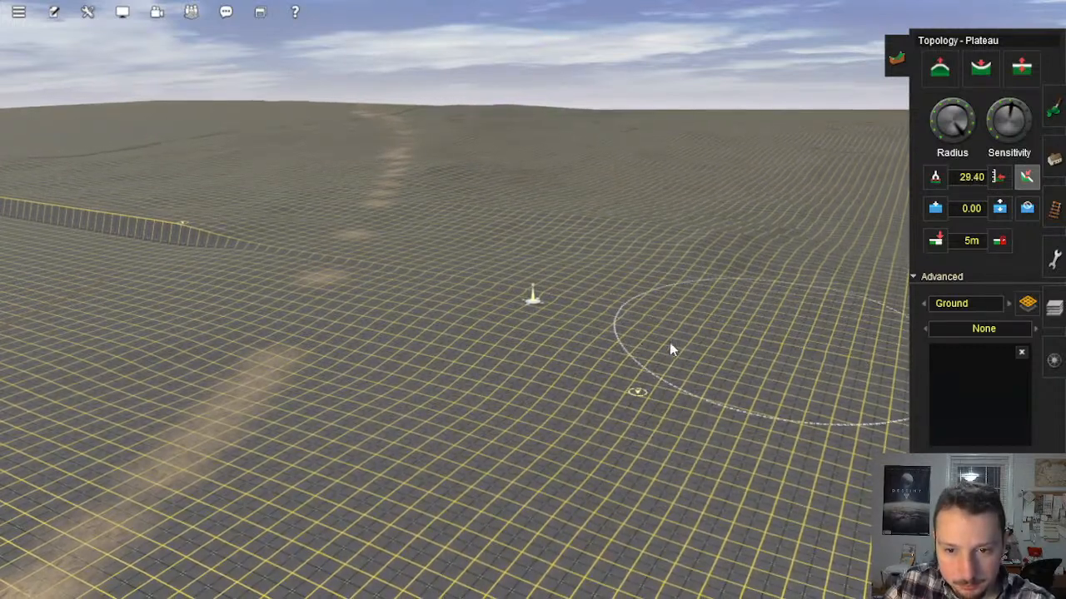
mouse_move(329, 279)
left_mouse_down()
mouse_move(257, 303)
mouse_move(331, 302)
left_mouse_up()
mouse_move(287, 254)
left_mouse_down()
mouse_move(487, 304)
mouse_move(349, 271)
mouse_move(439, 283)
left_mouse_up()
mouse_move(358, 293)
left_mouse_down()
mouse_move(344, 426)
mouse_move(388, 344)
mouse_move(589, 405)
left_mouse_up()
mouse_move(590, 405)
right_mouse_down()
mouse_move(596, 344)
mouse_move(561, 296)
mouse_move(574, 304)
right_mouse_up()
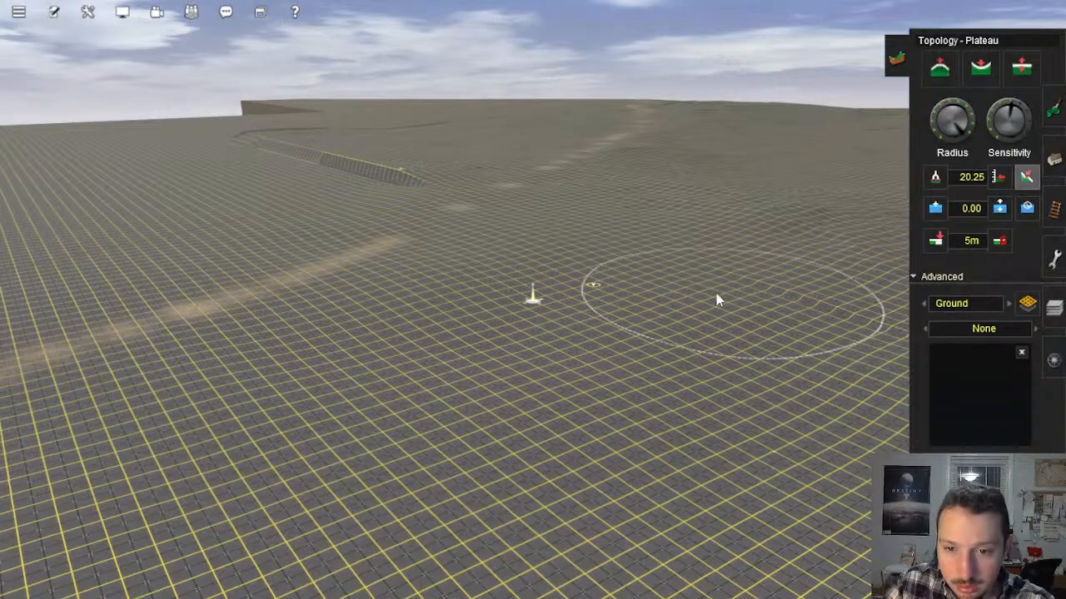
Step: Even out the remaining raised edge of the pasted relief and the uneven ground beside it with the Plateau tool
left_click_drag(820, 268, 778, 323)
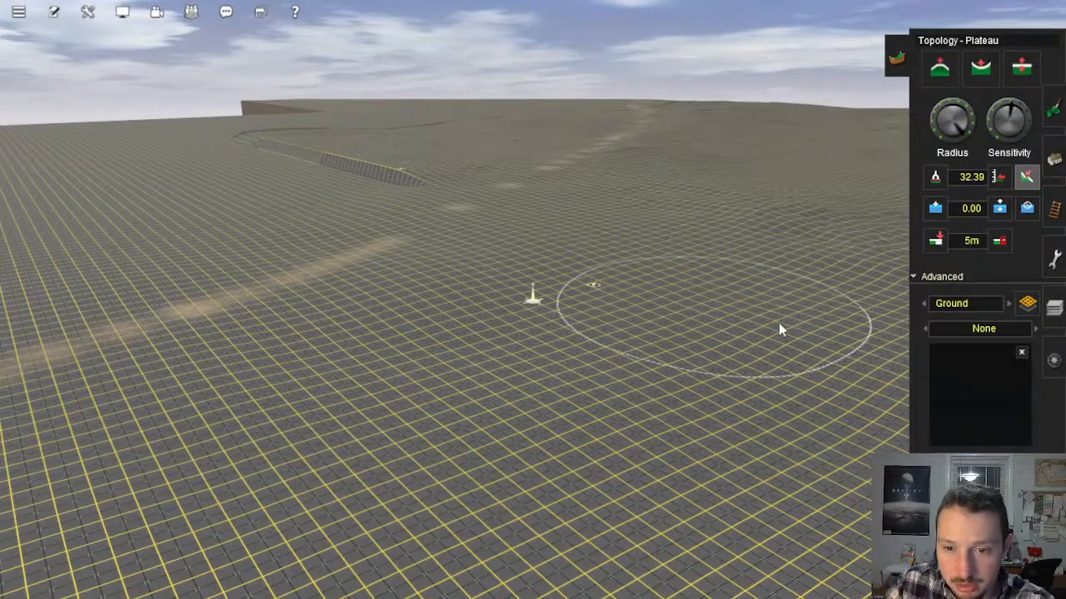
mouse_move(541, 296)
right_mouse_down()
mouse_move(496, 290)
mouse_move(432, 249)
mouse_move(722, 293)
right_mouse_up()
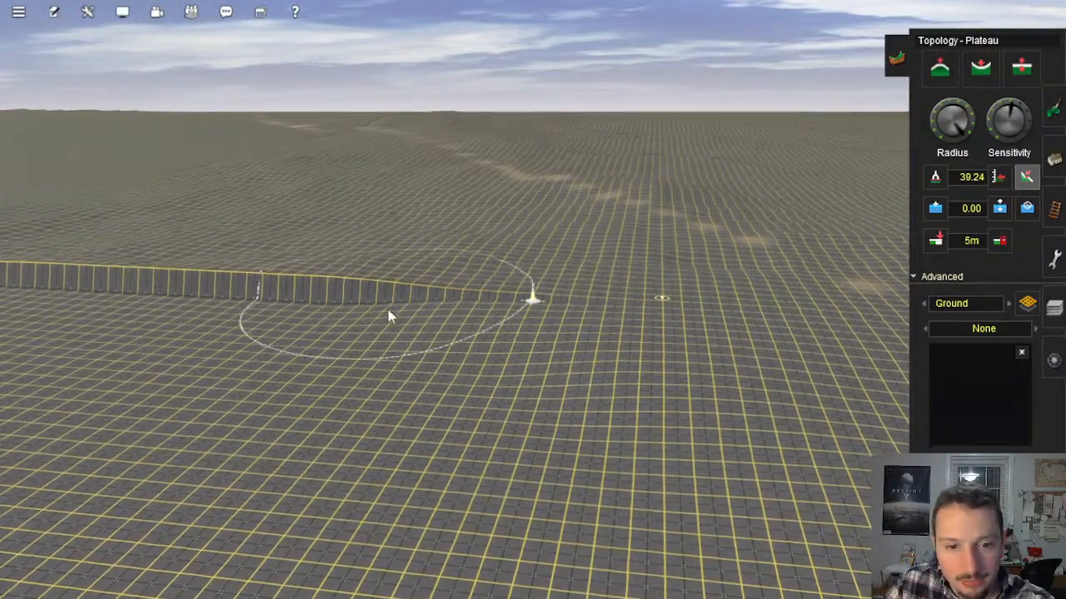
mouse_move(384, 298)
right_mouse_down()
mouse_move(219, 280)
mouse_move(124, 311)
right_mouse_up()
mouse_move(172, 288)
left_mouse_down()
mouse_move(151, 322)
mouse_move(174, 341)
mouse_move(308, 355)
mouse_move(326, 298)
mouse_move(371, 276)
mouse_move(424, 276)
mouse_move(399, 311)
mouse_move(592, 300)
mouse_move(582, 331)
mouse_move(614, 278)
mouse_move(687, 269)
mouse_move(706, 298)
mouse_move(655, 300)
mouse_move(721, 264)
mouse_move(811, 248)
mouse_move(835, 254)
mouse_move(735, 276)
mouse_move(623, 272)
mouse_move(423, 292)
mouse_move(442, 297)
mouse_move(452, 461)
mouse_move(596, 318)
left_mouse_up()
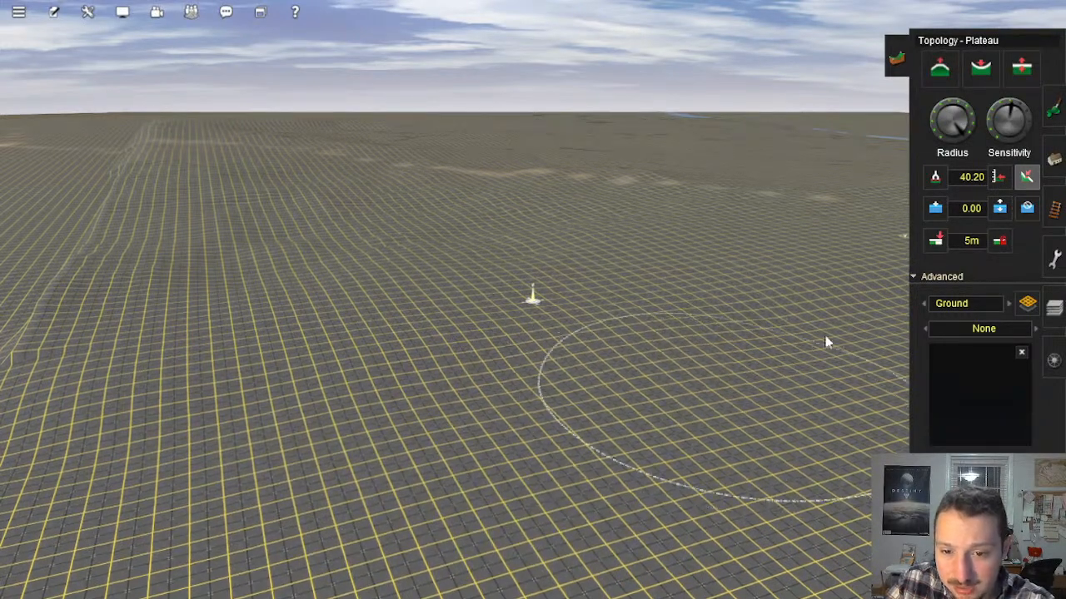
mouse_move(770, 326)
right_mouse_down()
mouse_move(621, 343)
mouse_move(604, 241)
mouse_move(547, 221)
right_mouse_up()
mouse_move(519, 293)
left_mouse_down()
mouse_move(507, 273)
mouse_move(712, 238)
mouse_move(690, 289)
left_mouse_up()
mouse_move(489, 298)
right_mouse_down()
mouse_move(488, 321)
mouse_move(511, 343)
right_mouse_up()
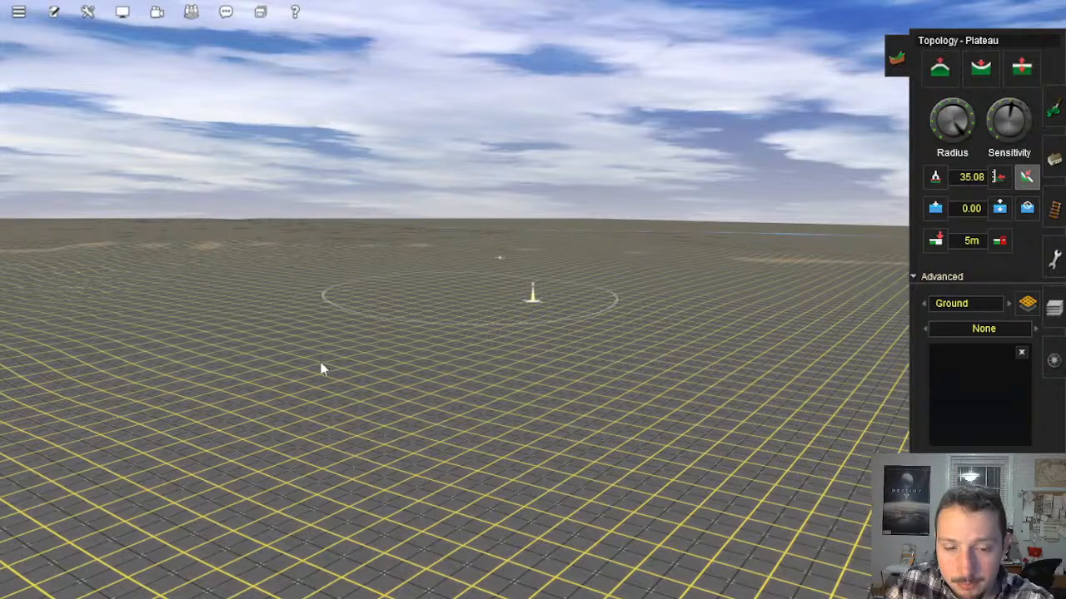
Step: Smooth the uneven ground between the baseboard edge and the start of the remaining raised step with Plateau strokes
mouse_move(218, 306)
right_mouse_down()
mouse_move(424, 286)
mouse_move(457, 311)
right_mouse_up()
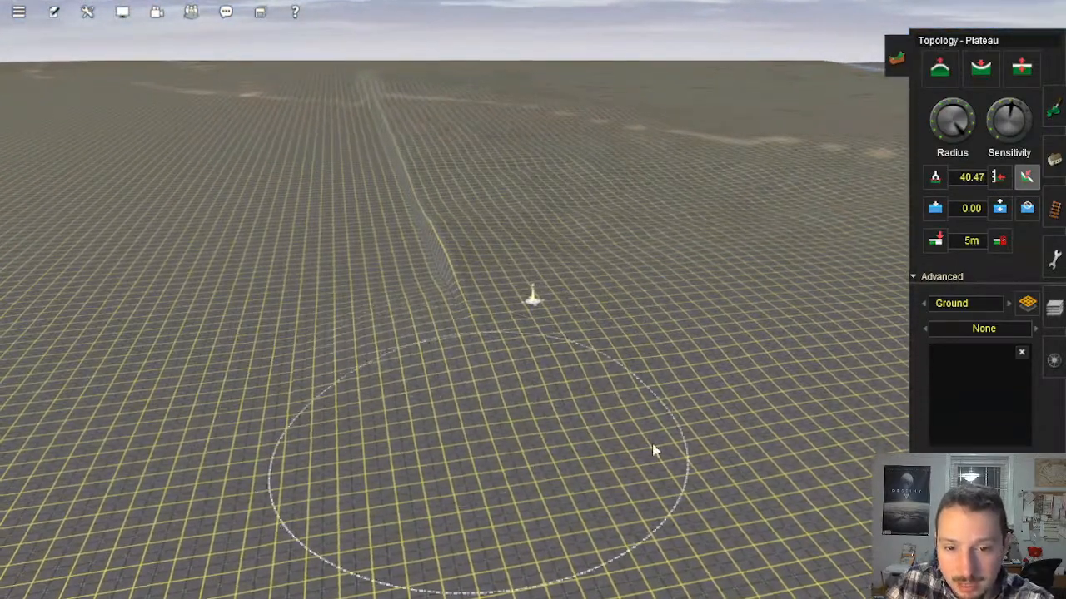
mouse_move(716, 392)
right_mouse_down()
mouse_move(681, 374)
mouse_move(675, 281)
mouse_move(644, 338)
right_mouse_up()
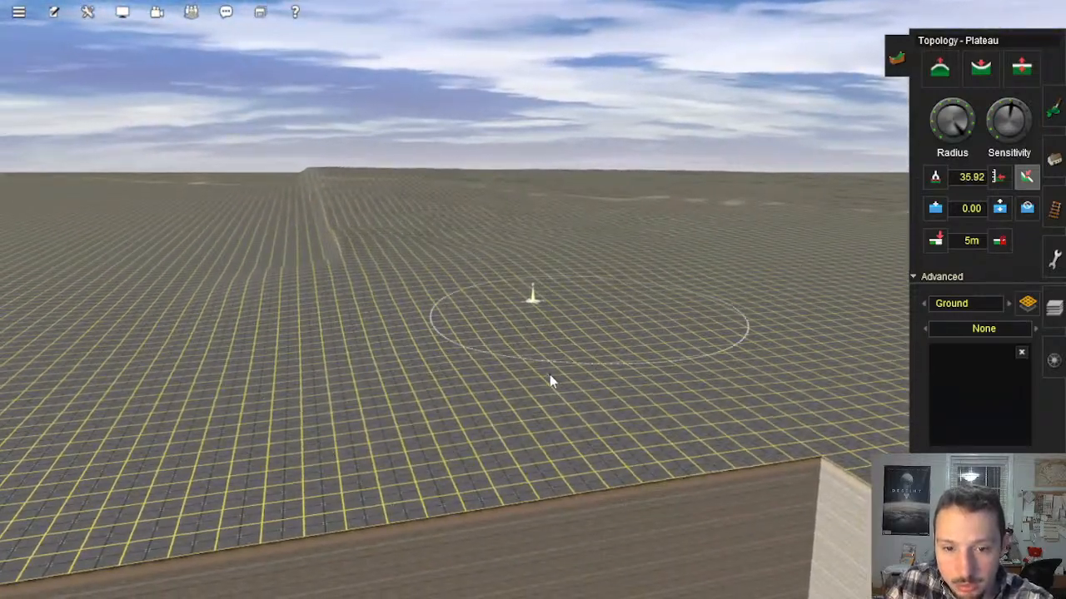
left_click(807, 358)
right_click_drag(343, 335, 737, 305)
right_click_drag(627, 283, 466, 289)
mouse_move(466, 289)
left_mouse_down()
mouse_move(528, 302)
mouse_move(551, 340)
mouse_move(515, 289)
mouse_move(694, 320)
mouse_move(721, 349)
mouse_move(756, 260)
mouse_move(594, 322)
mouse_move(613, 298)
mouse_move(397, 339)
mouse_move(357, 423)
mouse_move(595, 352)
mouse_move(752, 364)
mouse_move(625, 395)
left_mouse_up()
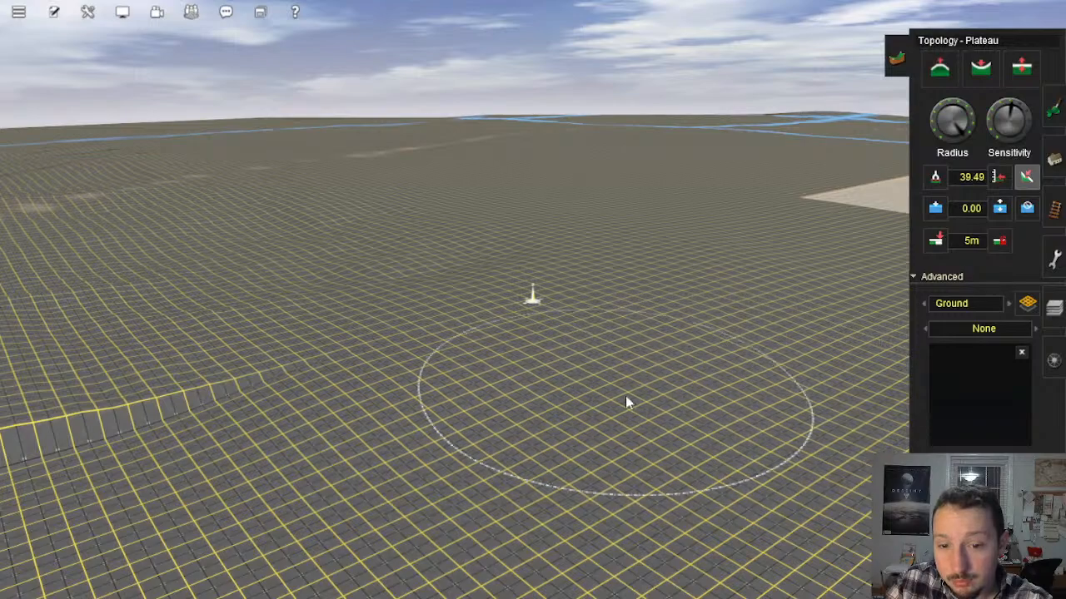
Step: Flatten the near end of the raised step into the lower ground beside it with the Plateau tool
right_click(389, 341)
mouse_move(571, 259)
left_mouse_down()
mouse_move(558, 326)
mouse_move(548, 307)
mouse_move(495, 331)
mouse_move(559, 286)
left_mouse_up()
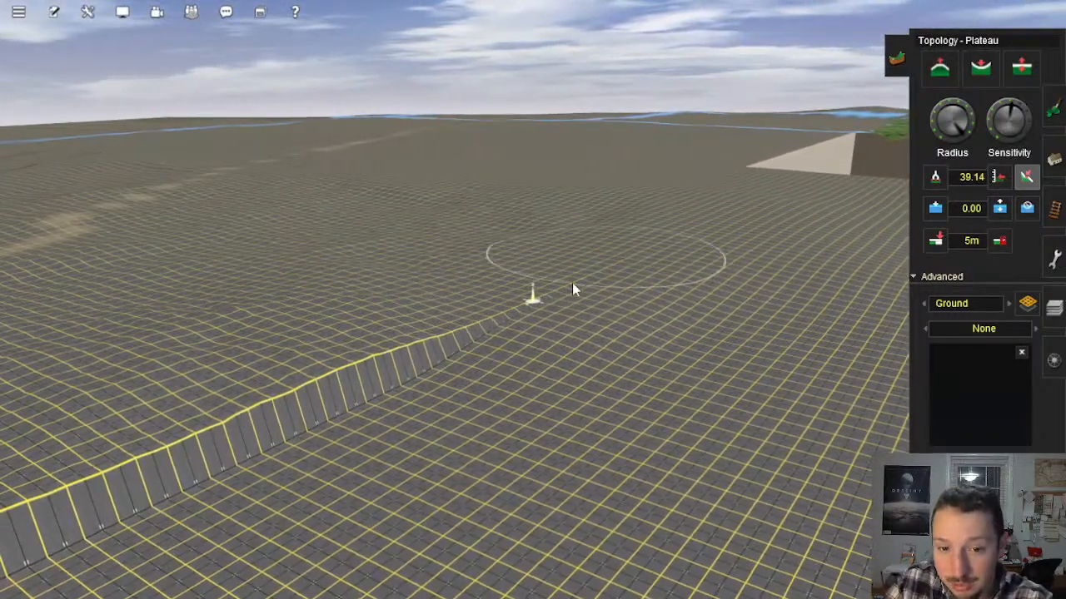
mouse_move(431, 315)
left_mouse_down()
mouse_move(465, 355)
mouse_move(322, 405)
mouse_move(399, 302)
left_mouse_up()
mouse_move(246, 355)
left_mouse_down()
mouse_move(282, 356)
mouse_move(241, 318)
left_mouse_up()
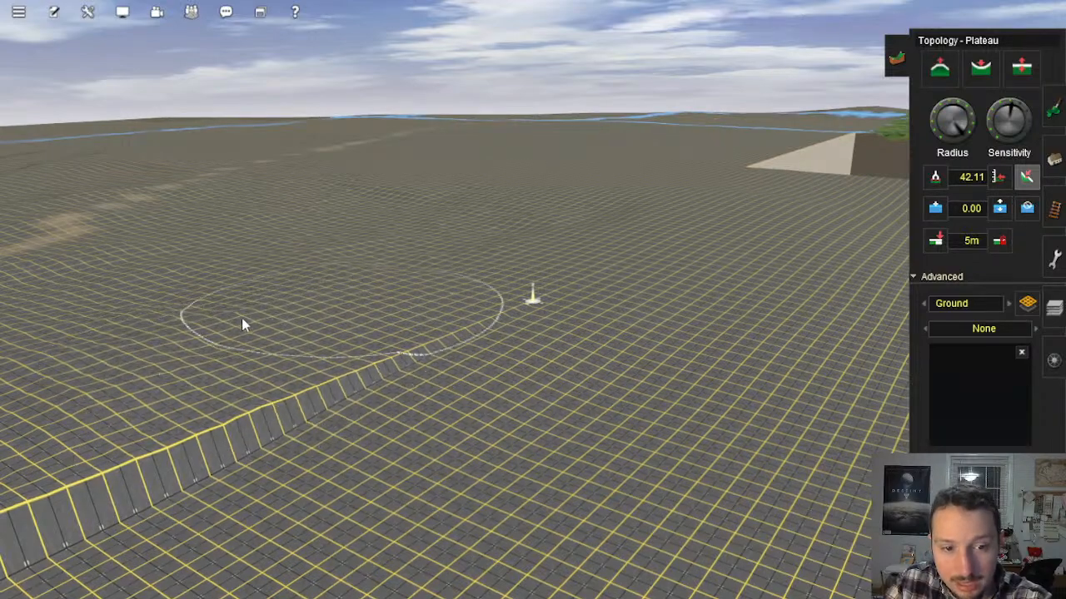
left_click(434, 272)
right_click(456, 273)
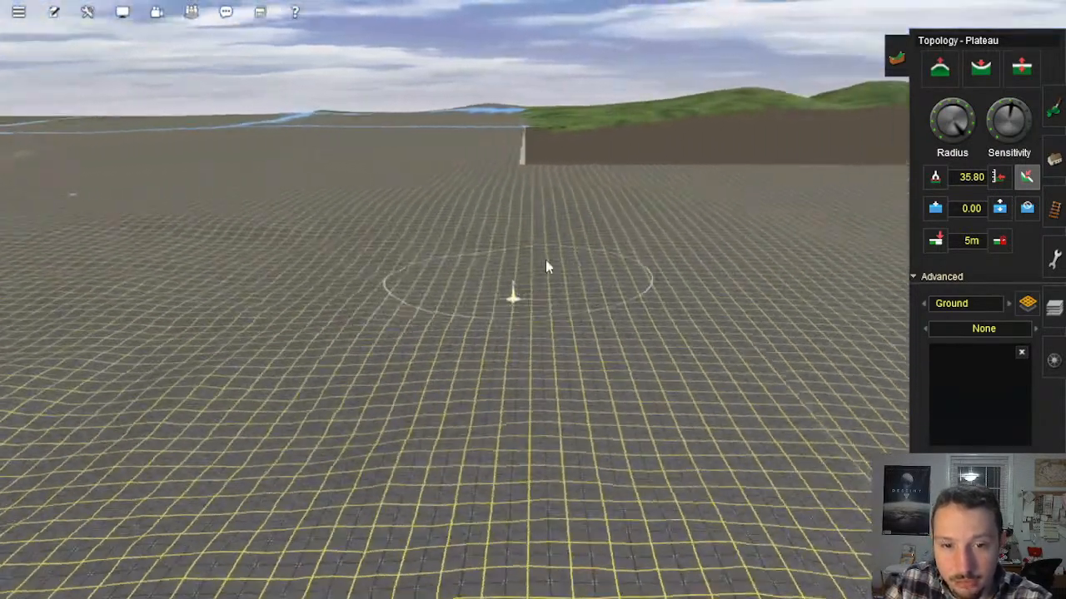
Step: Extend the leveling along the middle of the raised step, blending its top into the adjoining flat ground
mouse_move(543, 265)
left_mouse_down()
mouse_move(478, 260)
mouse_move(397, 225)
mouse_move(311, 219)
mouse_move(200, 268)
mouse_move(133, 242)
mouse_move(199, 316)
mouse_move(171, 341)
mouse_move(285, 286)
mouse_move(164, 329)
mouse_move(147, 276)
left_mouse_up()
right_click(121, 284)
key("Left")
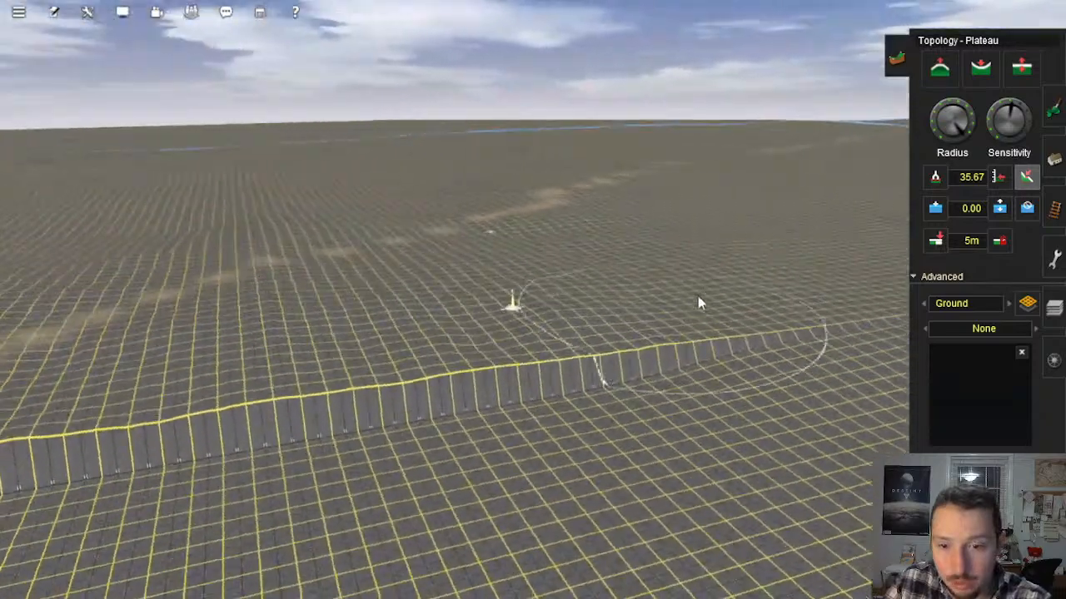
left_click_drag(684, 367, 630, 378)
right_click(715, 343)
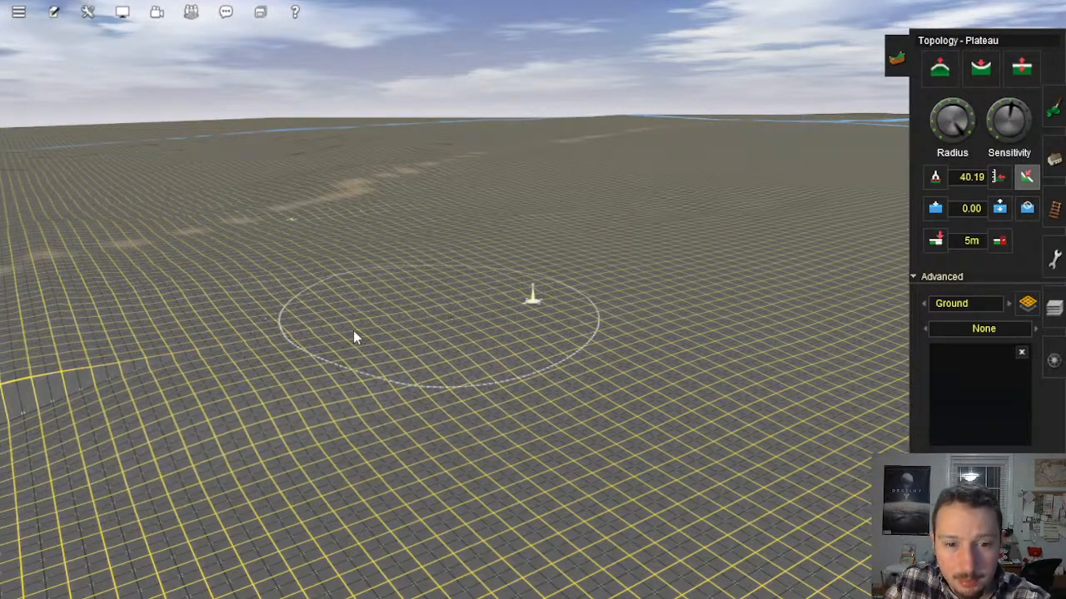
Step: Level the raised step approaching the tan ground markings and soften the slope left beside it
key("Down")
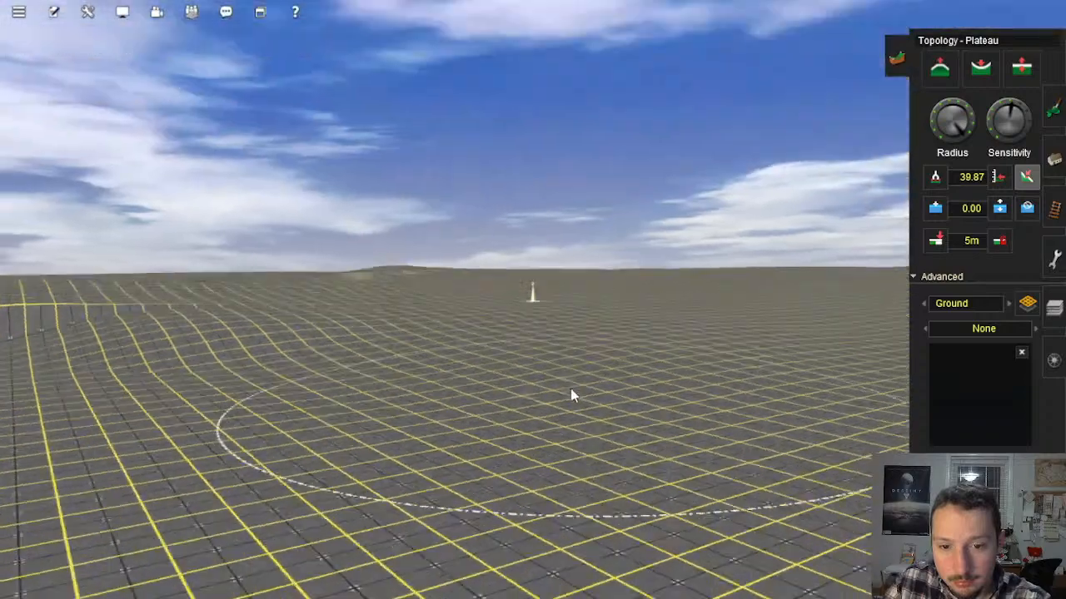
key("Left")
key("Up")
right_click(353, 311)
mouse_move(373, 320)
left_mouse_down()
mouse_move(380, 335)
mouse_move(467, 321)
mouse_move(527, 412)
left_mouse_up()
left_click_drag(475, 367, 599, 349)
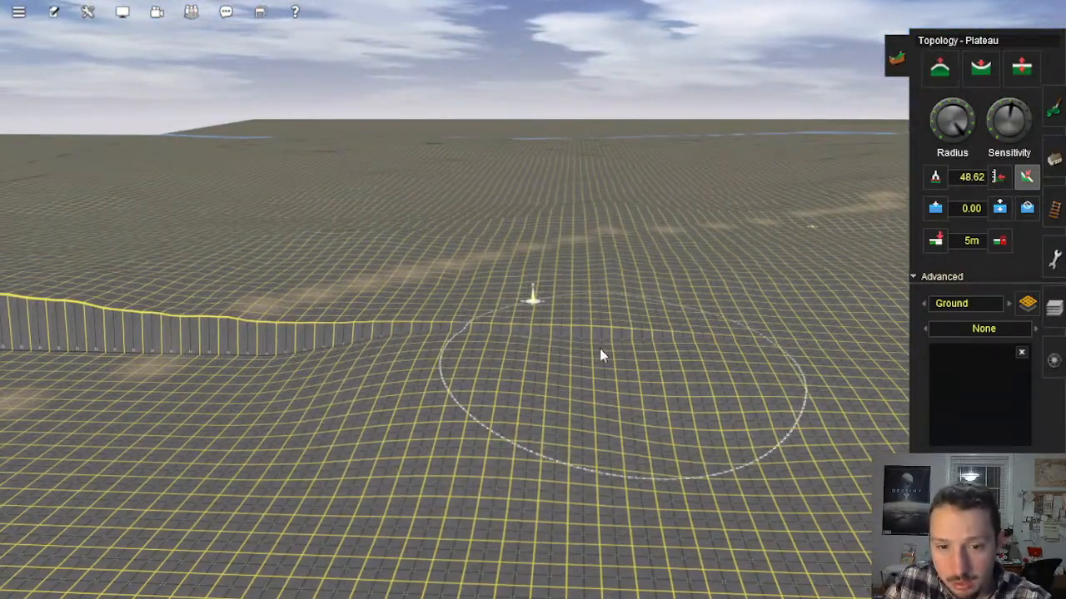
mouse_move(532, 400)
left_mouse_down()
mouse_move(623, 342)
mouse_move(579, 374)
left_mouse_up()
mouse_move(658, 348)
left_mouse_down()
mouse_move(550, 351)
mouse_move(621, 305)
left_mouse_up()
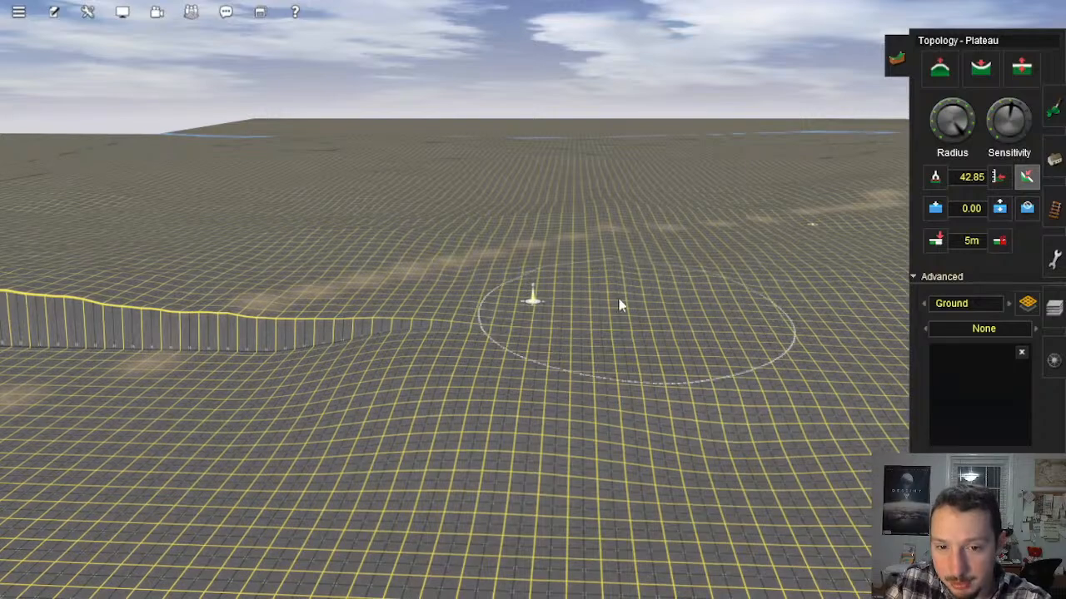
mouse_move(612, 408)
left_mouse_down()
mouse_move(625, 479)
mouse_move(696, 435)
left_mouse_up()
right_click(768, 405)
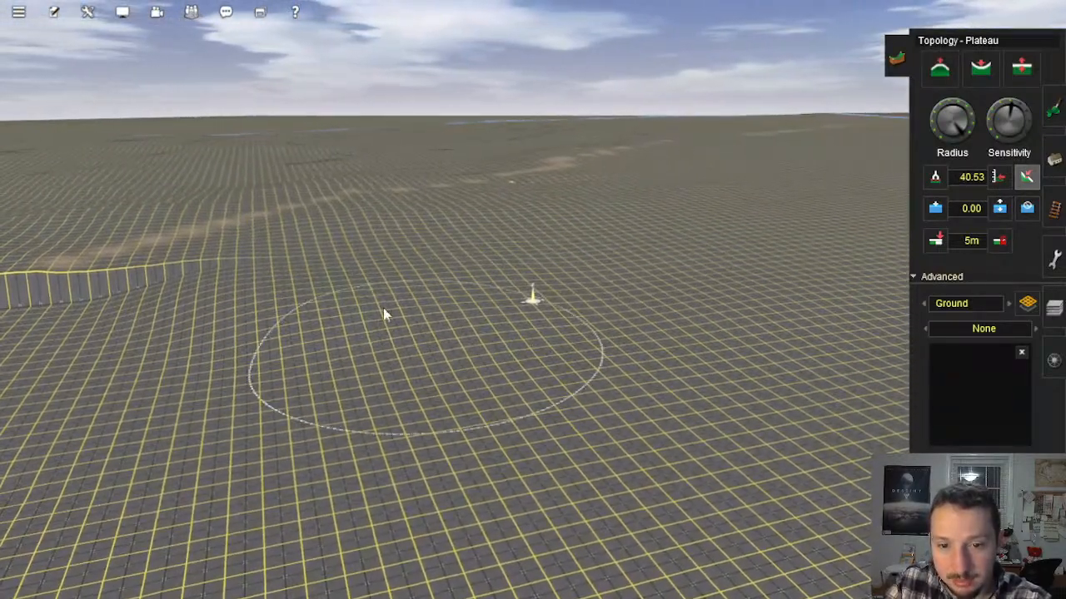
Step: Blend the cliff where it crosses the tan ground markings into the terrain on both sides
right_click(129, 321)
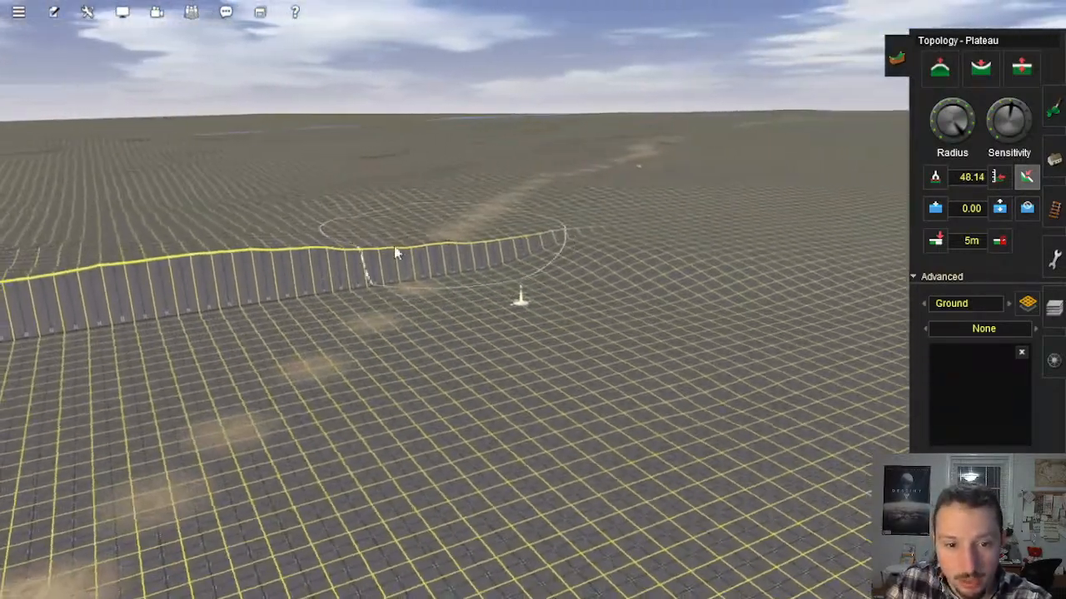
mouse_move(394, 252)
left_mouse_down()
mouse_move(481, 240)
mouse_move(521, 261)
mouse_move(500, 257)
mouse_move(504, 266)
mouse_move(520, 238)
mouse_move(598, 318)
mouse_move(606, 284)
mouse_move(793, 290)
left_mouse_up()
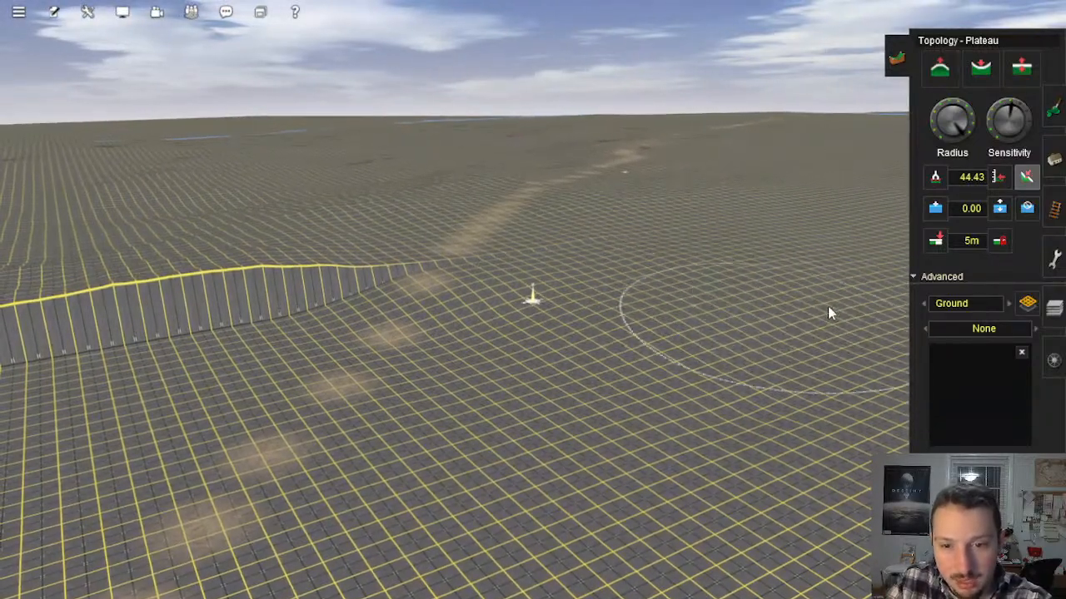
mouse_move(666, 266)
left_mouse_down()
mouse_move(572, 255)
mouse_move(611, 237)
mouse_move(718, 241)
mouse_move(641, 255)
mouse_move(533, 238)
mouse_move(511, 255)
left_mouse_up()
mouse_move(441, 271)
left_mouse_down()
mouse_move(397, 283)
mouse_move(493, 348)
mouse_move(488, 371)
mouse_move(476, 335)
mouse_move(573, 321)
mouse_move(575, 353)
mouse_move(532, 307)
mouse_move(600, 298)
mouse_move(646, 302)
mouse_move(745, 374)
mouse_move(686, 307)
mouse_move(783, 279)
mouse_move(716, 358)
left_mouse_up()
right_click(397, 280)
key("Right")
mouse_move(491, 375)
left_mouse_down()
mouse_move(448, 327)
mouse_move(522, 260)
mouse_move(621, 268)
left_mouse_up()
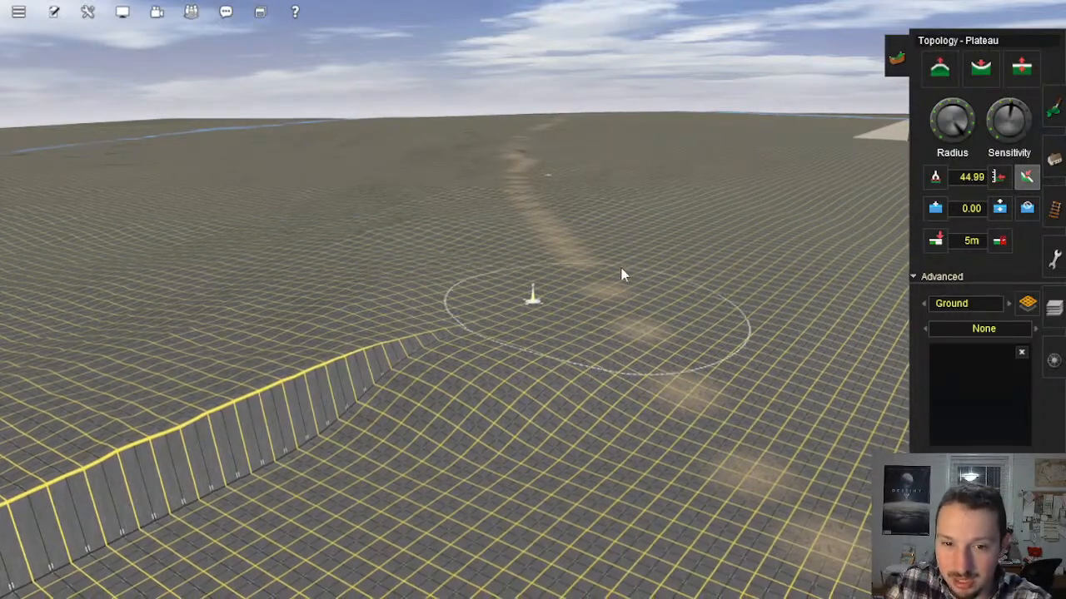
Step: Flatten the cliff from the tan ground markings toward the pasted relief's next corner
right_click(436, 323)
mouse_move(441, 330)
left_mouse_down()
mouse_move(435, 322)
mouse_move(458, 304)
mouse_move(528, 325)
mouse_move(492, 390)
mouse_move(458, 353)
mouse_move(562, 304)
mouse_move(532, 330)
mouse_move(476, 309)
mouse_move(678, 369)
mouse_move(708, 369)
mouse_move(771, 328)
mouse_move(866, 384)
mouse_move(744, 333)
mouse_move(435, 380)
left_mouse_up()
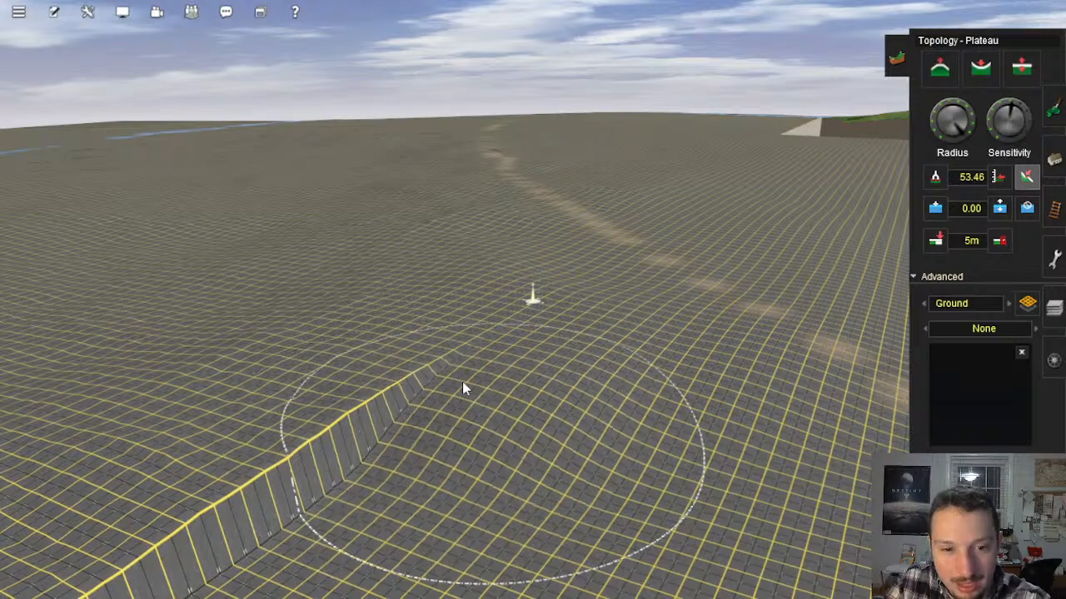
right_click(333, 380)
key("Left")
mouse_move(594, 345)
left_mouse_down()
mouse_move(489, 349)
mouse_move(576, 321)
mouse_move(516, 332)
mouse_move(611, 281)
mouse_move(690, 292)
left_mouse_up()
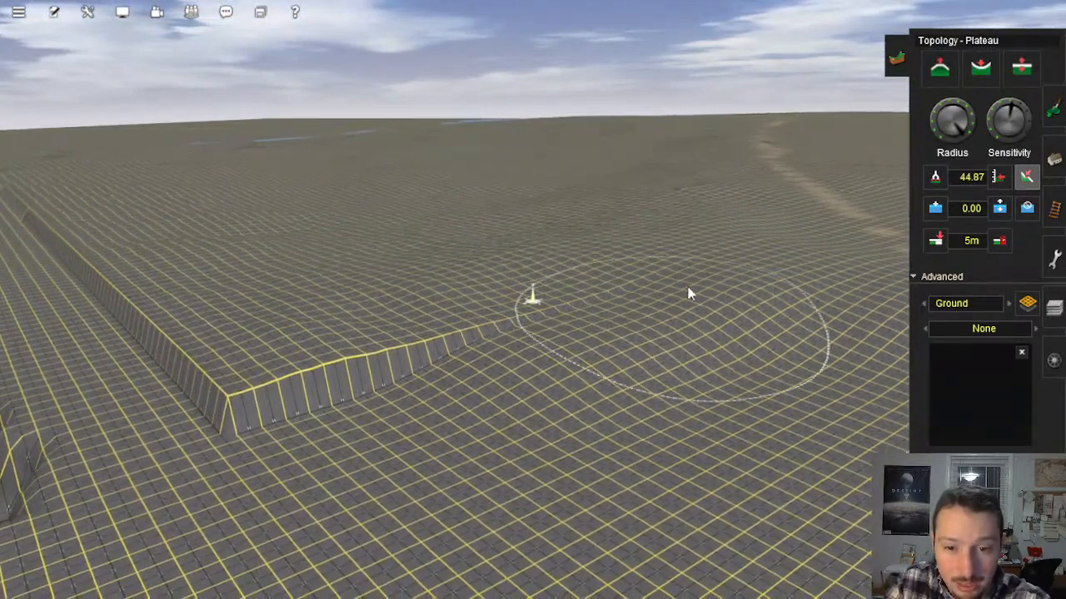
mouse_move(570, 297)
left_mouse_down()
mouse_move(574, 308)
mouse_move(662, 287)
mouse_move(741, 401)
mouse_move(777, 331)
mouse_move(871, 296)
mouse_move(849, 311)
left_mouse_up()
mouse_move(486, 304)
left_mouse_down()
mouse_move(488, 352)
mouse_move(364, 424)
mouse_move(225, 388)
mouse_move(380, 355)
mouse_move(405, 371)
mouse_move(388, 355)
mouse_move(441, 329)
mouse_move(651, 464)
mouse_move(598, 448)
mouse_move(737, 395)
left_mouse_up()
Step: Even out the ground between the relief's corner and the tan markings next to the tall drop-off
key("Down")
right_click(600, 365)
key("Left")
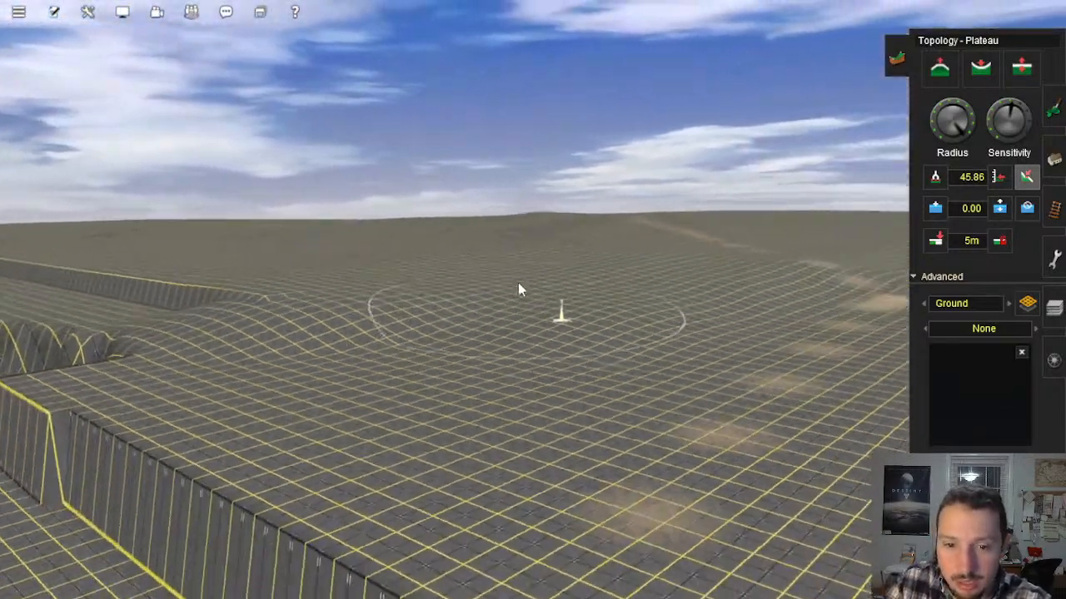
key("Up")
mouse_move(391, 333)
left_mouse_down()
mouse_move(439, 357)
mouse_move(621, 300)
mouse_move(719, 300)
mouse_move(746, 312)
mouse_move(724, 263)
mouse_move(754, 309)
mouse_move(728, 283)
mouse_move(785, 238)
mouse_move(722, 245)
left_mouse_up()
right_click(722, 240)
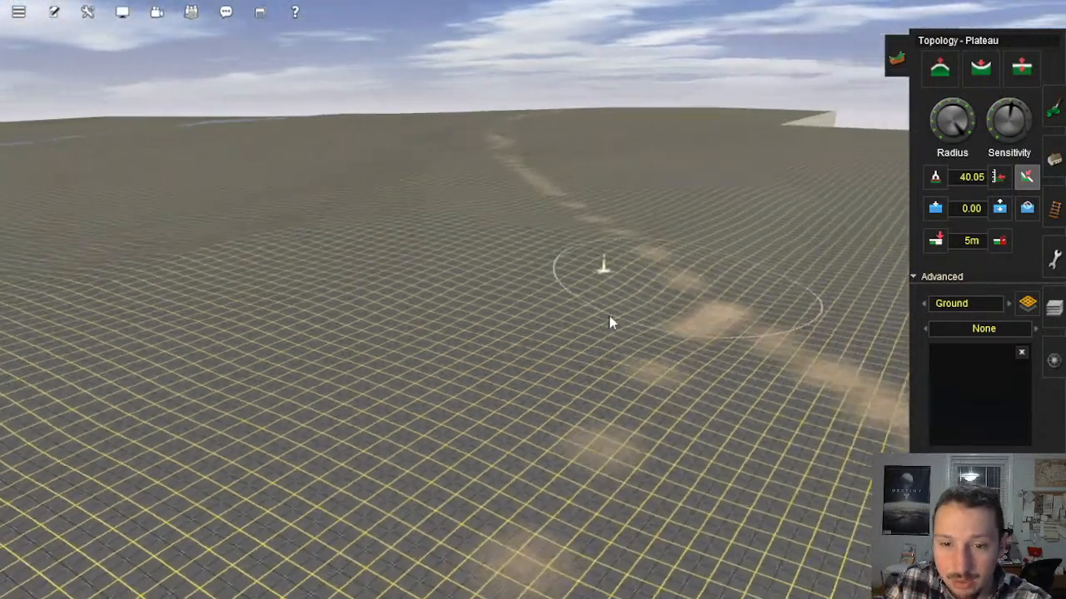
mouse_move(611, 320)
left_mouse_down()
mouse_move(566, 350)
mouse_move(604, 329)
mouse_move(539, 288)
mouse_move(640, 300)
mouse_move(587, 340)
mouse_move(636, 371)
left_mouse_up()
right_click(330, 403)
right_click(274, 282)
key("Left")
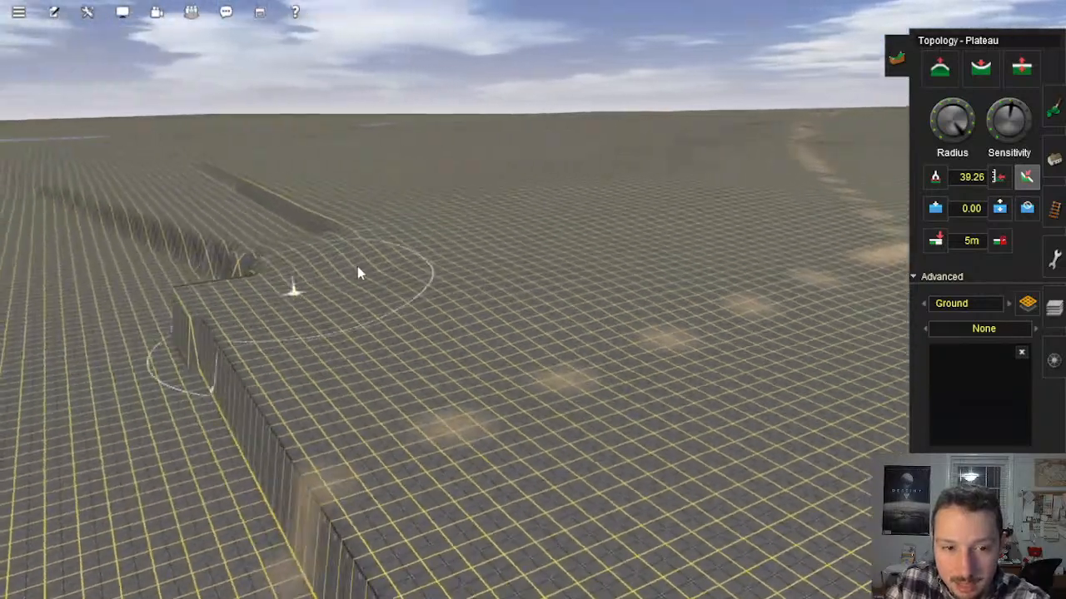
Step: Level the start of the relief's next long edge, beside the rippled ridge, with Plateau strokes
right_click(454, 287)
key("Up")
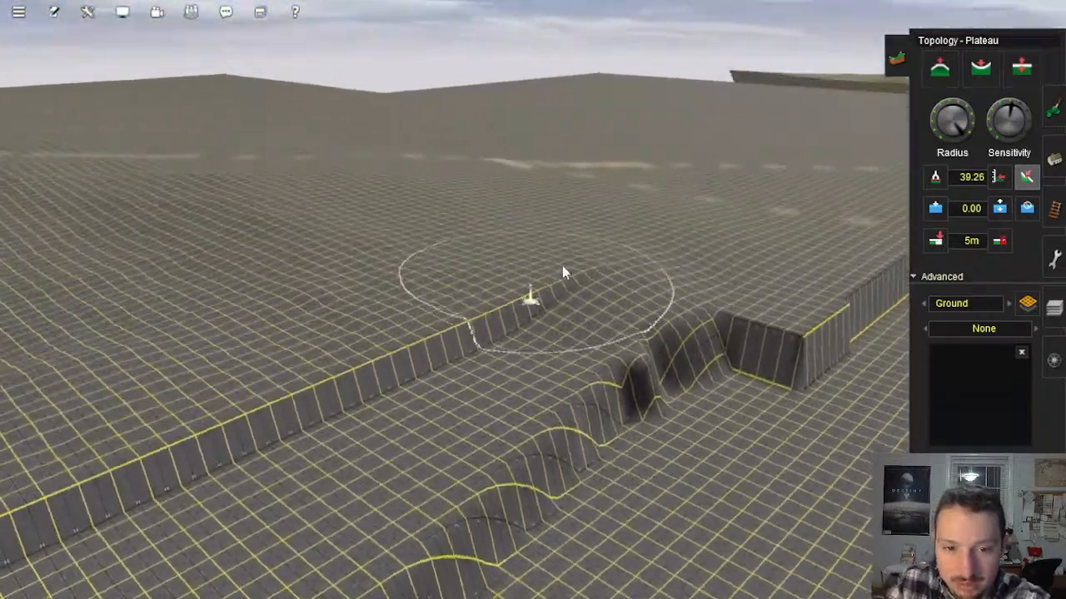
left_click(592, 264)
mouse_move(432, 327)
left_mouse_down()
mouse_move(511, 333)
mouse_move(475, 374)
mouse_move(494, 295)
mouse_move(635, 291)
mouse_move(557, 319)
left_mouse_up()
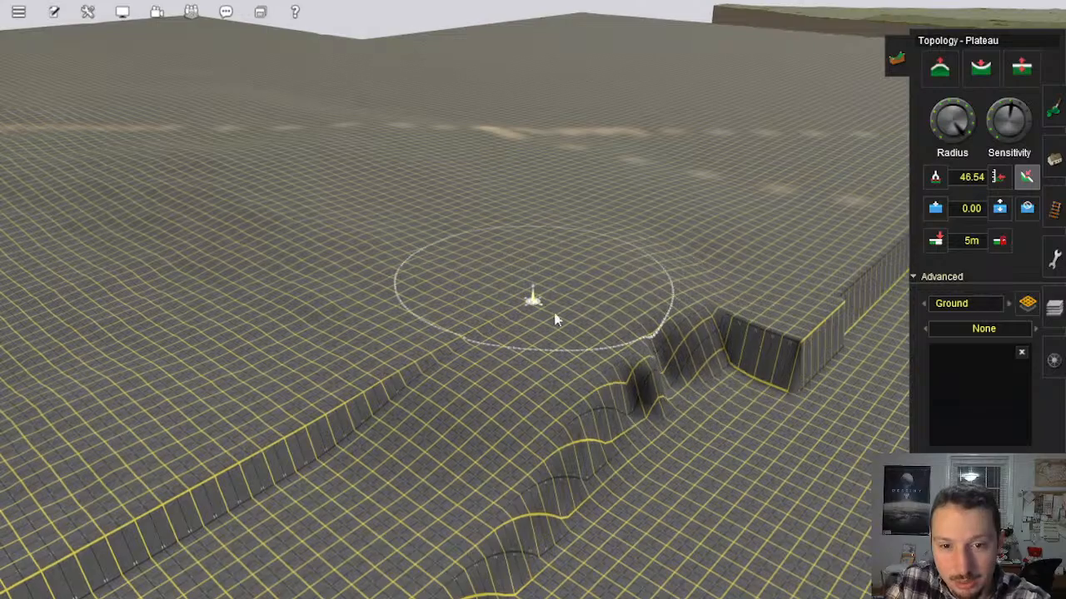
mouse_move(626, 326)
left_mouse_down()
mouse_move(578, 281)
mouse_move(387, 363)
mouse_move(371, 402)
mouse_move(434, 375)
mouse_move(412, 366)
mouse_move(405, 396)
left_mouse_up()
right_click(404, 398)
key("Left")
mouse_move(423, 301)
left_mouse_down()
mouse_move(405, 303)
mouse_move(439, 285)
mouse_move(496, 287)
mouse_move(516, 327)
mouse_move(481, 313)
mouse_move(371, 346)
mouse_move(377, 373)
mouse_move(351, 388)
mouse_move(303, 372)
mouse_move(492, 278)
mouse_move(472, 354)
left_mouse_up()
right_click(349, 394)
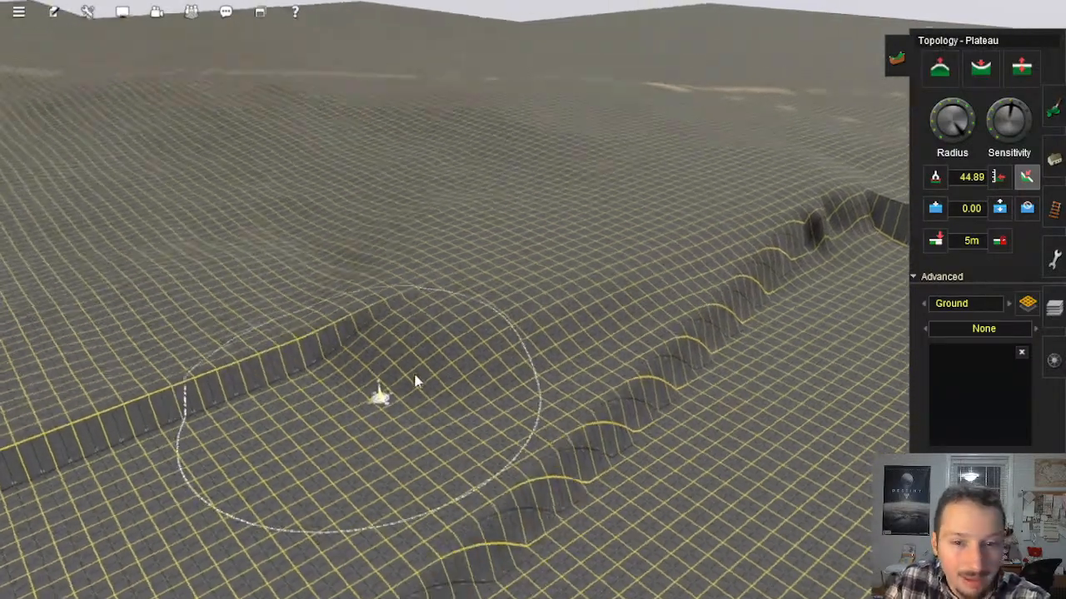
Step: Continue flattening the long edge parallel to the rippled ridge and smooth the ground next to it
mouse_move(450, 268)
left_mouse_down()
mouse_move(493, 291)
mouse_move(471, 297)
mouse_move(475, 208)
left_mouse_up()
mouse_move(540, 250)
left_mouse_down()
mouse_move(539, 306)
mouse_move(556, 248)
mouse_move(491, 270)
left_mouse_up()
mouse_move(372, 323)
left_mouse_down()
mouse_move(363, 333)
mouse_move(375, 357)
mouse_move(328, 392)
mouse_move(255, 397)
mouse_move(393, 265)
left_mouse_up()
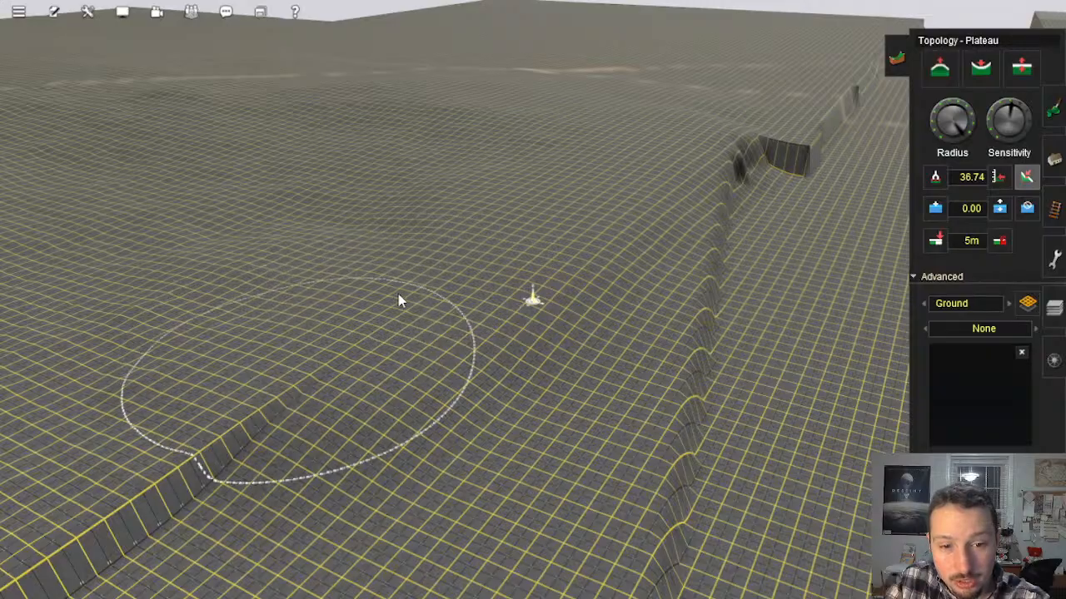
right_click_drag(379, 316, 466, 233)
mouse_move(376, 185)
left_mouse_down()
mouse_move(535, 217)
mouse_move(557, 157)
mouse_move(632, 191)
mouse_move(653, 262)
mouse_move(641, 192)
mouse_move(664, 175)
mouse_move(650, 204)
mouse_move(328, 238)
mouse_move(318, 207)
mouse_move(247, 188)
mouse_move(171, 247)
mouse_move(136, 183)
mouse_move(175, 189)
mouse_move(124, 179)
left_mouse_up()
mouse_move(124, 179)
right_mouse_down()
mouse_move(349, 265)
mouse_move(520, 278)
mouse_move(450, 284)
right_mouse_up()
mouse_move(450, 285)
left_mouse_down()
mouse_move(433, 285)
mouse_move(433, 250)
mouse_move(547, 239)
mouse_move(690, 291)
left_mouse_up()
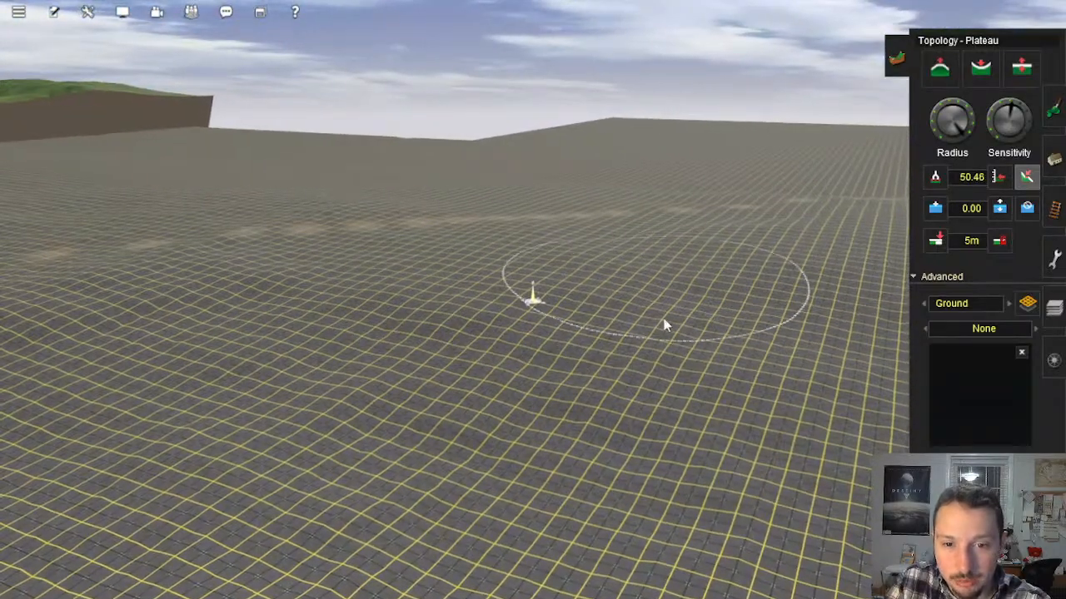
Step: Smooth the relief's bumpy surface and level the next stretch of the low step beyond the rippled ridge
right_click_drag(656, 308, 436, 315)
mouse_move(392, 326)
left_mouse_down()
mouse_move(367, 336)
mouse_move(378, 303)
left_mouse_up()
left_click(537, 328)
left_click(569, 373)
mouse_move(569, 375)
right_mouse_down()
mouse_move(649, 377)
mouse_move(749, 343)
mouse_move(619, 315)
mouse_move(575, 346)
mouse_move(573, 320)
right_mouse_up()
left_click(562, 327)
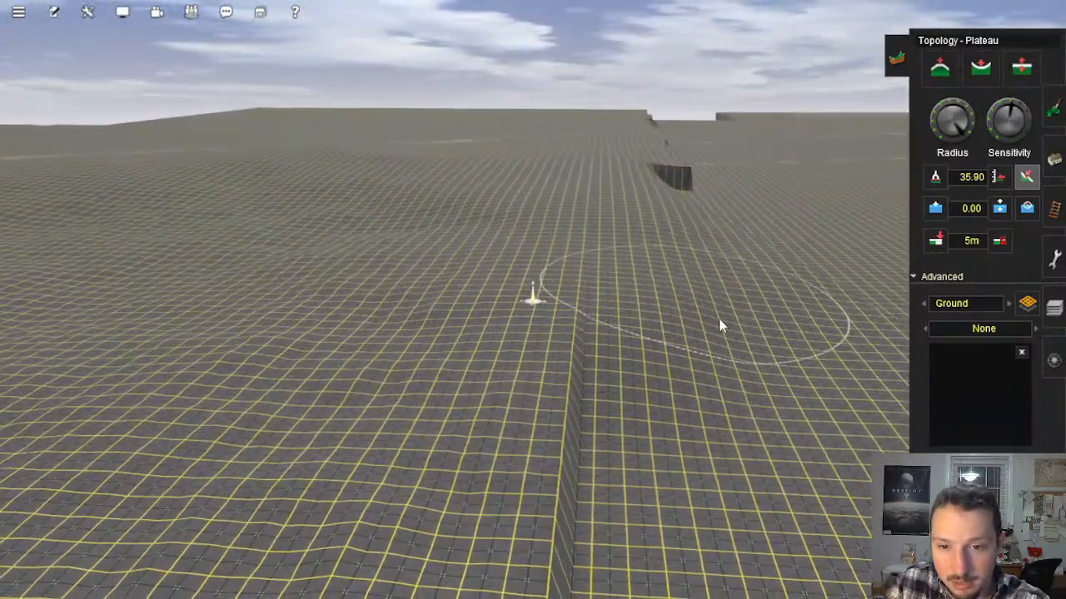
left_click(700, 341)
left_click(591, 309)
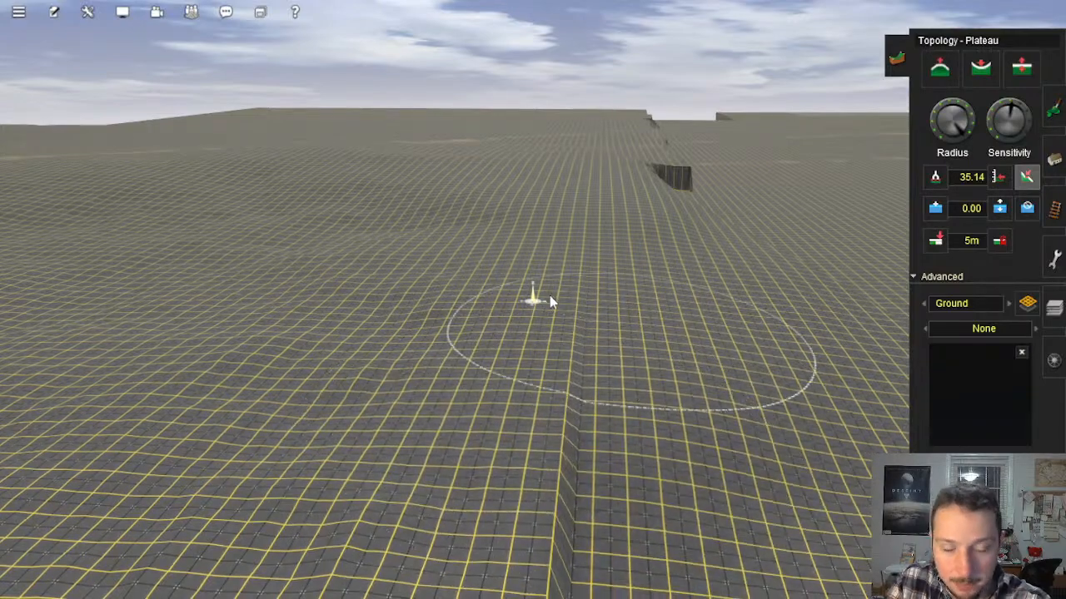
left_click(607, 476)
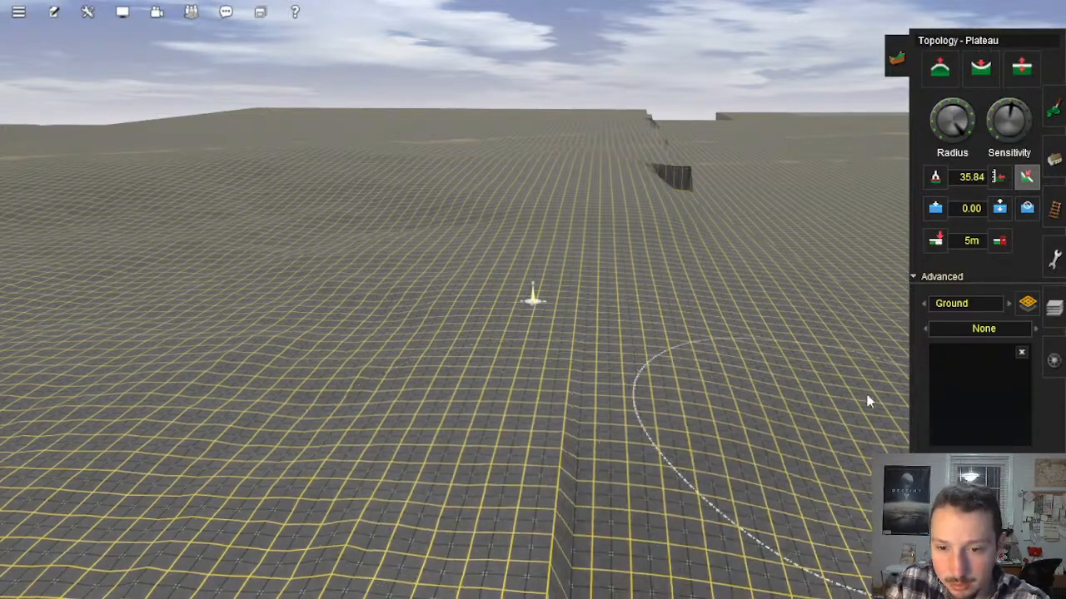
Step: Blend the taller section of the long edge into the ground below it with the Plateau tool
right_click_drag(686, 441, 397, 307)
mouse_move(437, 305)
left_mouse_down()
mouse_move(435, 338)
mouse_move(437, 316)
mouse_move(469, 282)
mouse_move(481, 290)
left_mouse_up()
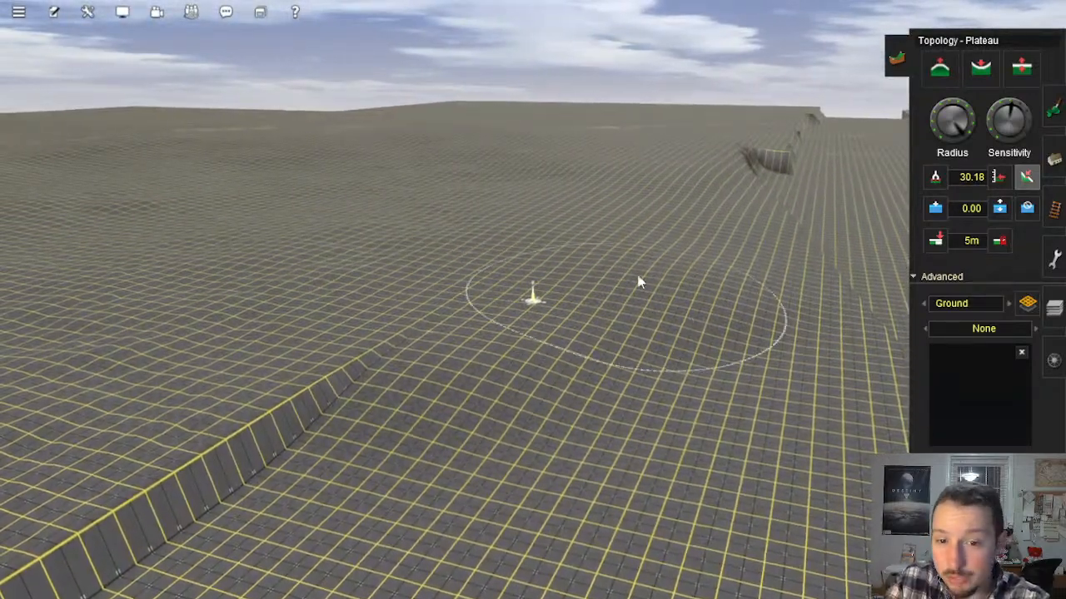
mouse_move(435, 410)
left_mouse_down()
mouse_move(419, 432)
mouse_move(663, 309)
left_mouse_up()
right_click(489, 348)
mouse_move(488, 351)
right_mouse_down()
mouse_move(440, 314)
mouse_move(509, 402)
right_mouse_up()
mouse_move(380, 381)
left_mouse_down()
mouse_move(384, 294)
mouse_move(438, 316)
mouse_move(426, 315)
mouse_move(425, 333)
left_mouse_up()
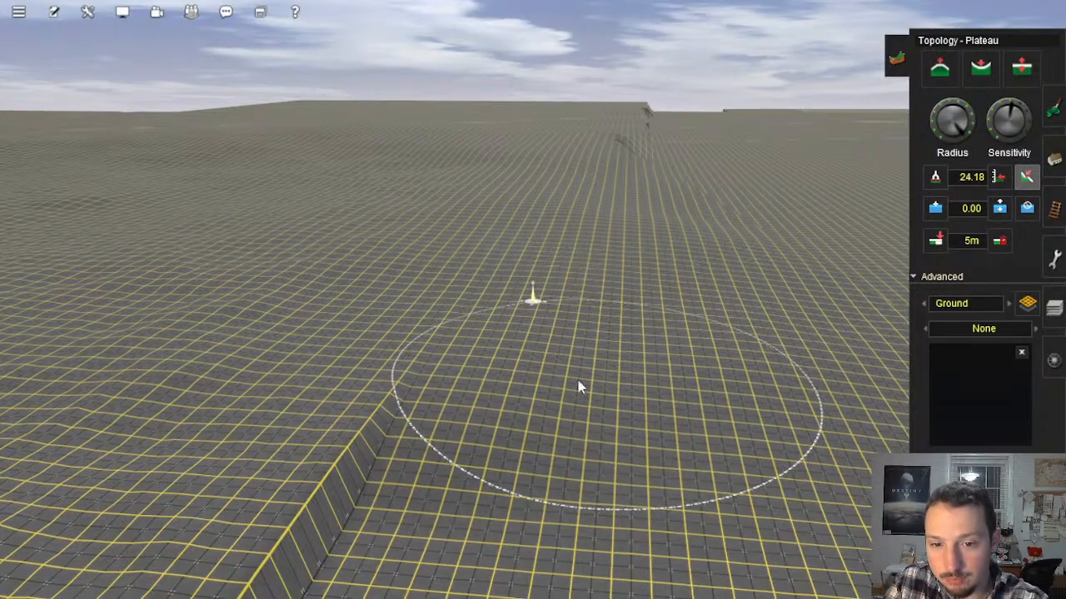
Step: Flatten the shrinking step at the far stretch of the long edge into an even slope
mouse_move(578, 385)
right_mouse_down()
mouse_move(488, 350)
mouse_move(388, 340)
mouse_move(443, 304)
right_mouse_up()
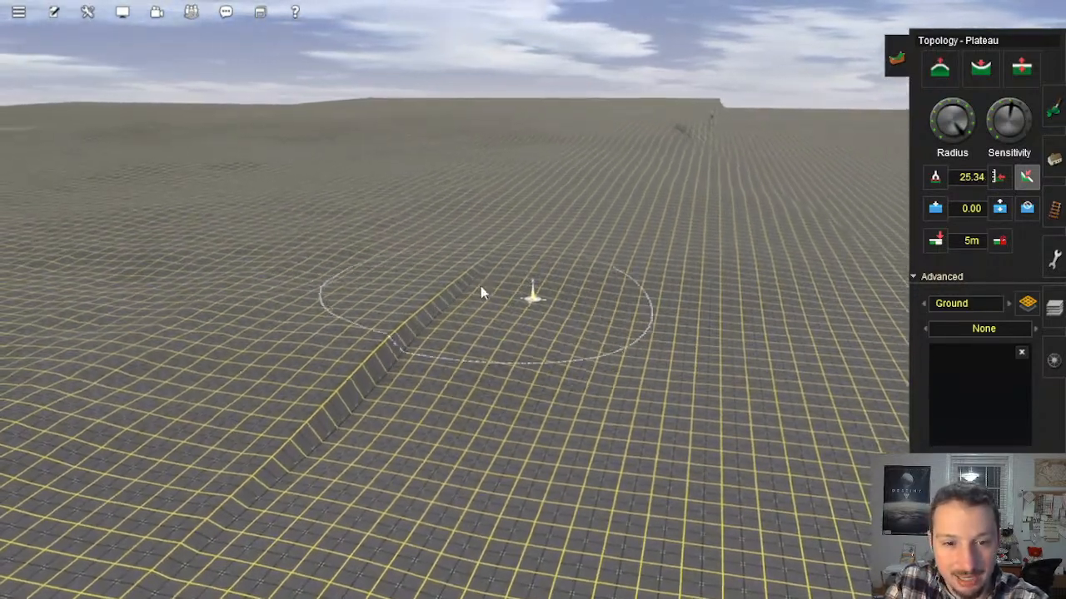
left_click_drag(478, 288, 495, 345)
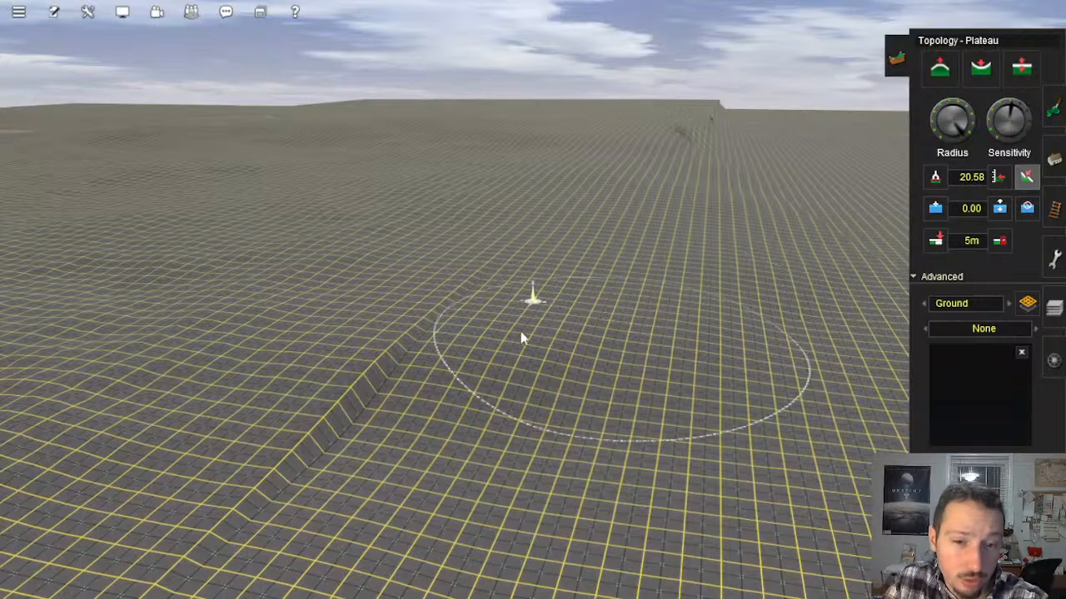
mouse_move(472, 313)
left_mouse_down()
mouse_move(395, 317)
mouse_move(383, 435)
mouse_move(333, 397)
mouse_move(432, 432)
mouse_move(286, 415)
mouse_move(677, 440)
mouse_move(646, 431)
mouse_move(705, 311)
mouse_move(615, 337)
mouse_move(748, 350)
mouse_move(472, 314)
left_mouse_up()
right_click_drag(472, 315, 406, 326)
mouse_move(375, 291)
left_mouse_down()
mouse_move(294, 285)
mouse_move(328, 321)
mouse_move(300, 306)
left_mouse_up()
Step: Level the last of the long edge and even out the terrain near the blue ground markings
right_click(301, 302)
mouse_move(462, 285)
left_mouse_down()
mouse_move(435, 273)
mouse_move(493, 255)
mouse_move(458, 231)
mouse_move(304, 267)
mouse_move(364, 251)
mouse_move(206, 338)
mouse_move(254, 308)
mouse_move(358, 442)
mouse_move(476, 400)
mouse_move(646, 369)
mouse_move(609, 333)
mouse_move(623, 300)
mouse_move(409, 399)
mouse_move(609, 274)
mouse_move(556, 314)
mouse_move(468, 323)
mouse_move(418, 391)
mouse_move(347, 336)
mouse_move(418, 305)
mouse_move(324, 326)
mouse_move(349, 267)
left_mouse_up()
mouse_move(349, 267)
right_mouse_down()
mouse_move(381, 308)
mouse_move(421, 330)
mouse_move(462, 330)
right_mouse_up()
mouse_move(402, 328)
right_mouse_down()
mouse_move(528, 313)
mouse_move(520, 273)
mouse_move(514, 328)
mouse_move(507, 300)
mouse_move(541, 280)
mouse_move(459, 314)
right_mouse_up()
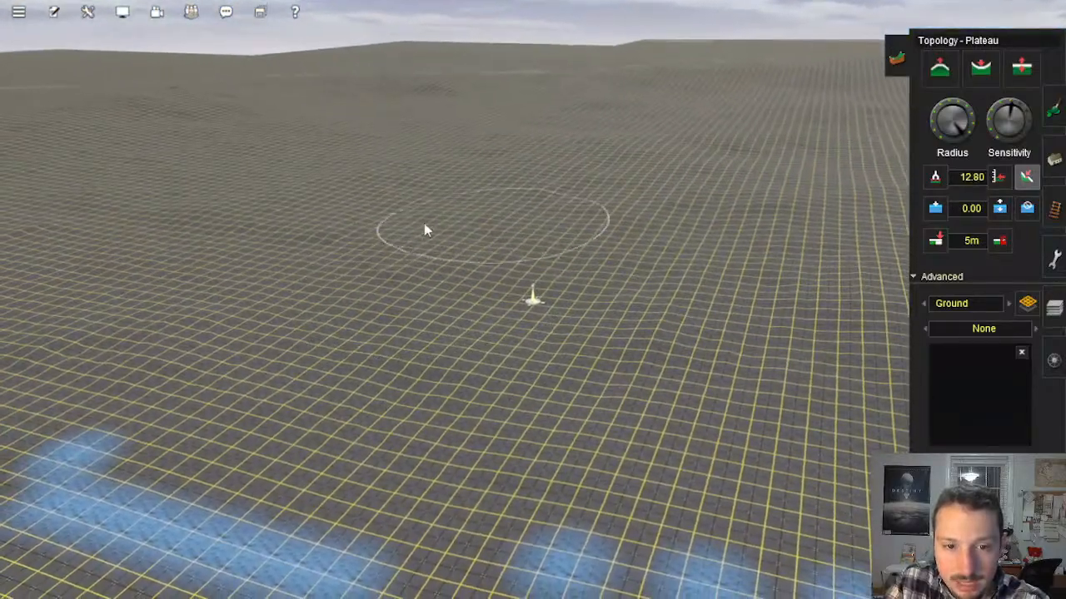
mouse_move(290, 228)
left_mouse_down()
mouse_move(252, 218)
mouse_move(309, 210)
left_mouse_up()
right_click(321, 214)
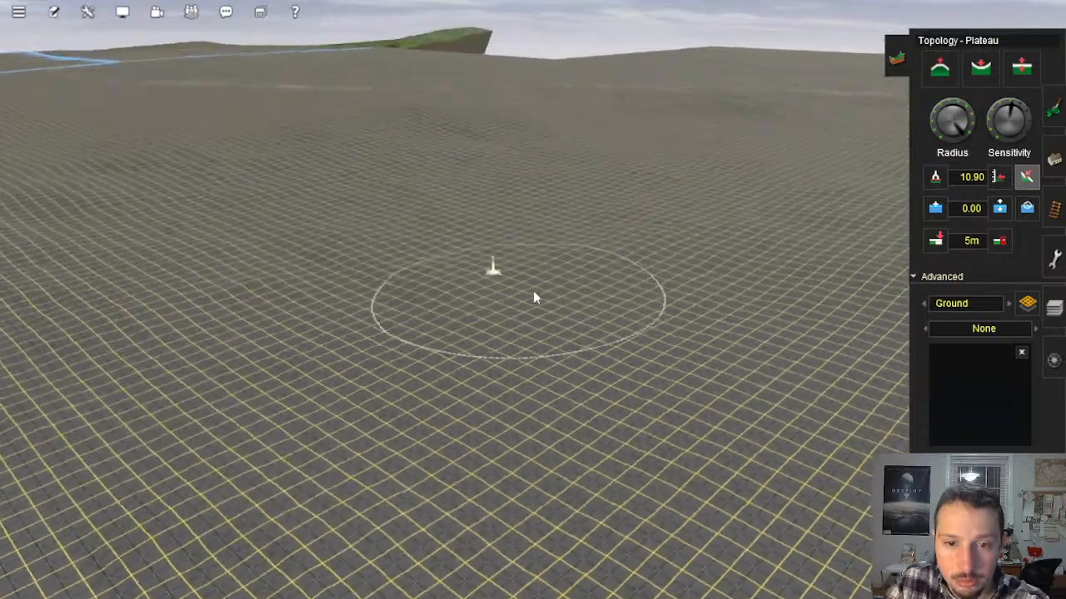
Step: Smooth the remaining uneven ground inland from the blue markings with broad Plateau strokes
mouse_move(536, 305)
left_mouse_down()
mouse_move(664, 326)
mouse_move(630, 298)
mouse_move(612, 233)
mouse_move(589, 248)
mouse_move(564, 211)
mouse_move(443, 233)
mouse_move(254, 225)
left_mouse_up()
right_click(587, 250)
right_click(252, 225)
mouse_move(527, 220)
left_mouse_down()
mouse_move(494, 217)
mouse_move(532, 189)
mouse_move(449, 221)
mouse_move(440, 187)
mouse_move(467, 221)
mouse_move(312, 241)
mouse_move(293, 276)
mouse_move(233, 309)
mouse_move(249, 259)
mouse_move(243, 312)
left_mouse_up()
mouse_move(243, 311)
right_mouse_down()
mouse_move(335, 320)
mouse_move(536, 288)
mouse_move(558, 312)
right_mouse_up()
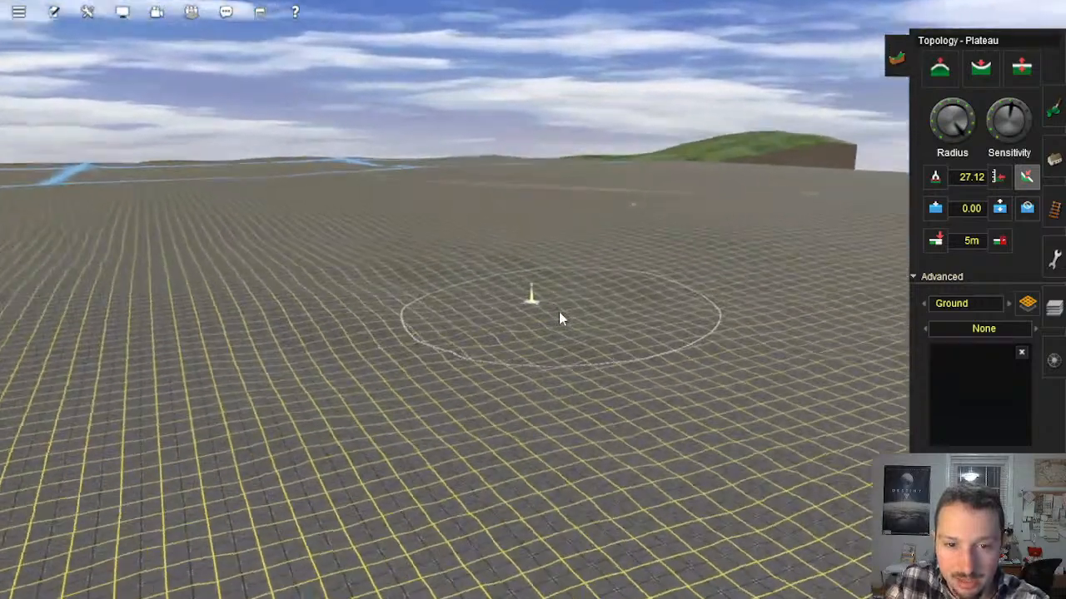
mouse_move(468, 283)
left_mouse_down()
mouse_move(404, 275)
mouse_move(409, 338)
mouse_move(400, 317)
mouse_move(547, 285)
mouse_move(651, 224)
mouse_move(430, 382)
left_mouse_up()
right_click(425, 378)
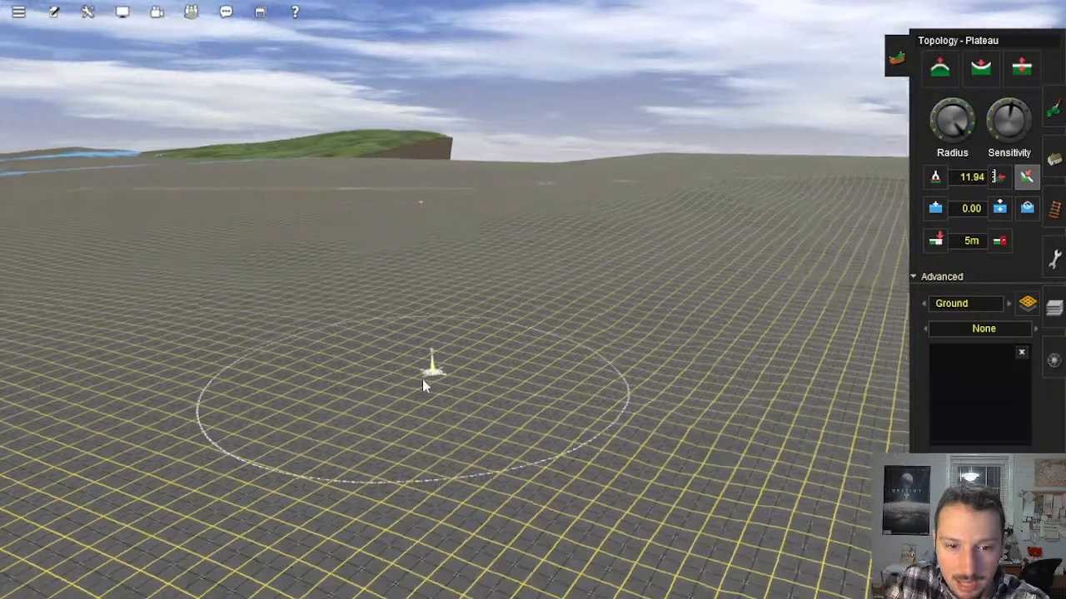
Step: Even out the remaining ripples in the open ground facing the green hill with broad Plateau strokes
key("Right")
mouse_move(265, 283)
left_mouse_down()
mouse_move(273, 293)
mouse_move(497, 308)
mouse_move(647, 302)
mouse_move(574, 277)
mouse_move(478, 294)
mouse_move(495, 353)
mouse_move(571, 359)
mouse_move(572, 329)
left_mouse_up()
key("Left")
left_click(572, 330)
mouse_move(545, 385)
right_mouse_down()
mouse_move(542, 395)
mouse_move(545, 360)
mouse_move(615, 263)
mouse_move(558, 240)
mouse_move(577, 249)
mouse_move(583, 270)
right_mouse_up()
key("Left")
mouse_move(612, 271)
left_mouse_down()
mouse_move(585, 288)
mouse_move(607, 243)
mouse_move(600, 233)
mouse_move(634, 224)
mouse_move(609, 225)
left_mouse_up()
right_click(609, 226)
key("Right")
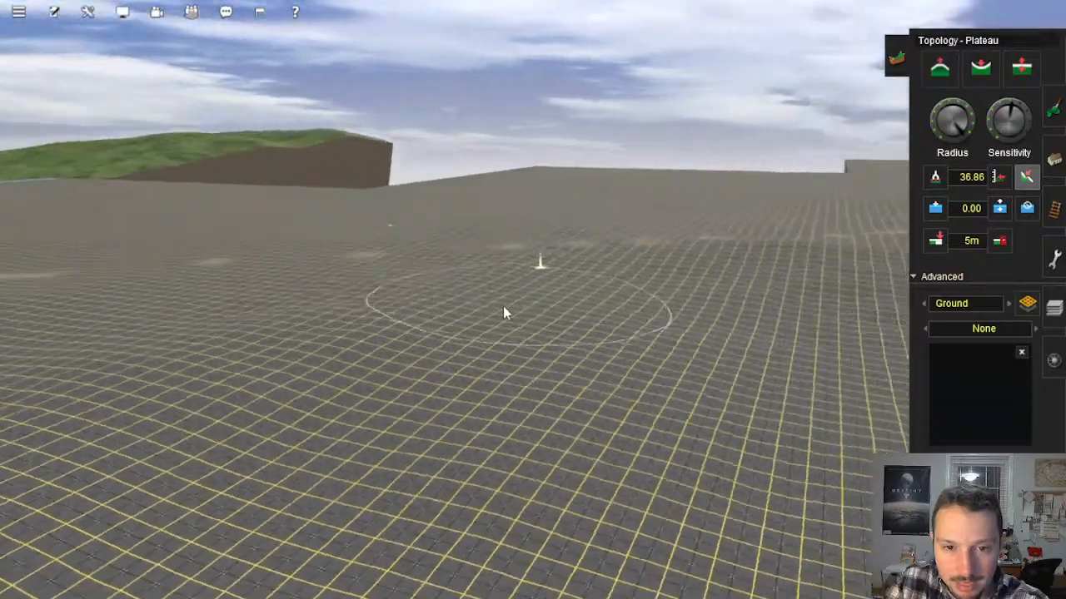
Step: Level the rolling ground around the faint sandy patches in front of the brown-sided terrain cliff
mouse_move(502, 304)
left_mouse_down()
mouse_move(459, 301)
mouse_move(527, 293)
left_mouse_up()
right_click(541, 405)
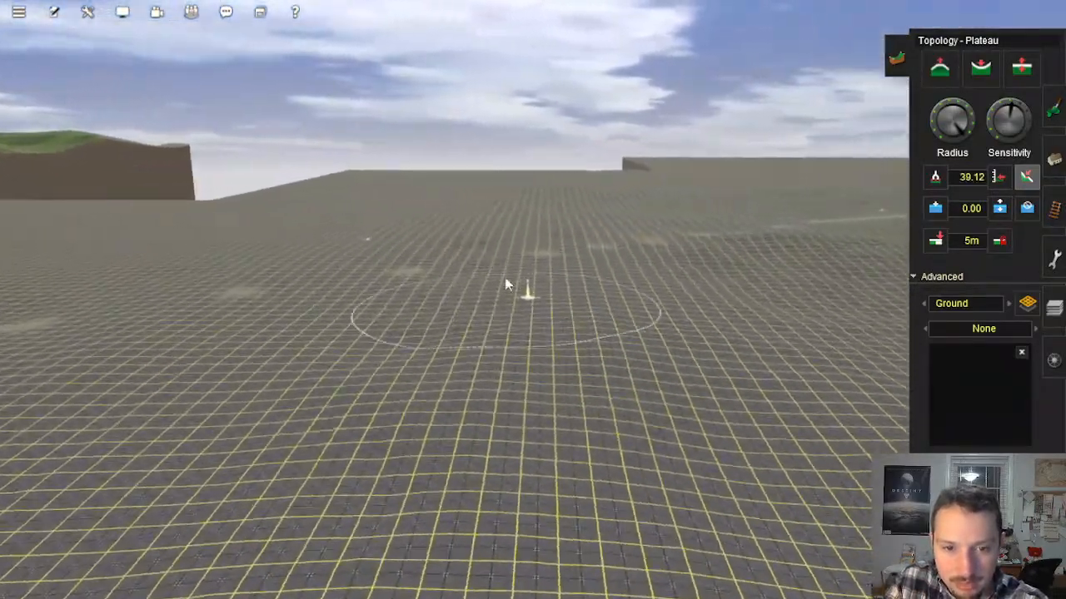
left_click_drag(457, 250, 448, 263)
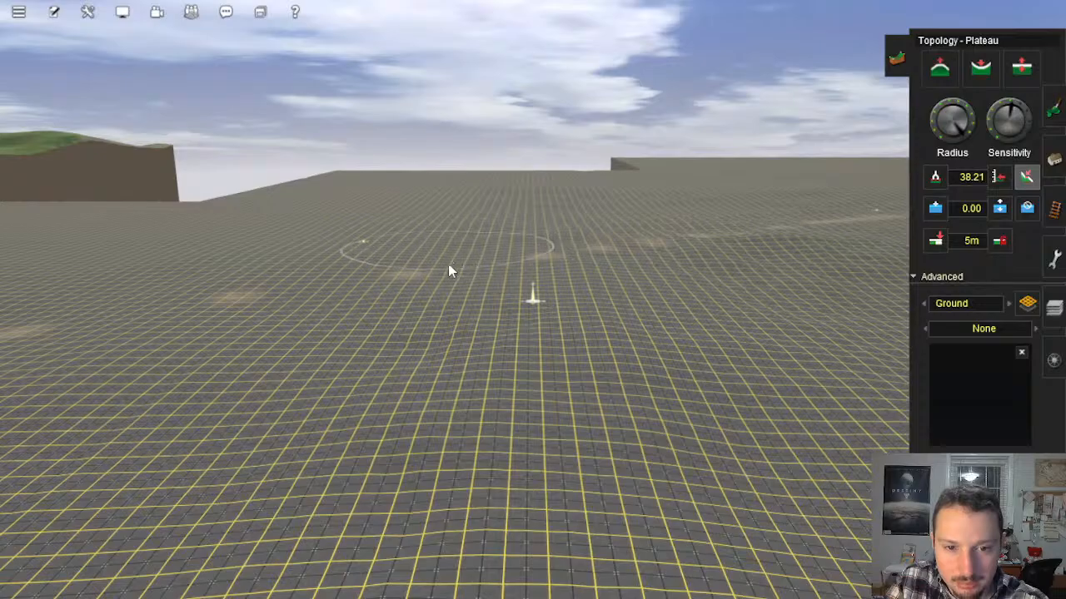
left_click_drag(442, 329, 434, 337)
right_click(487, 396)
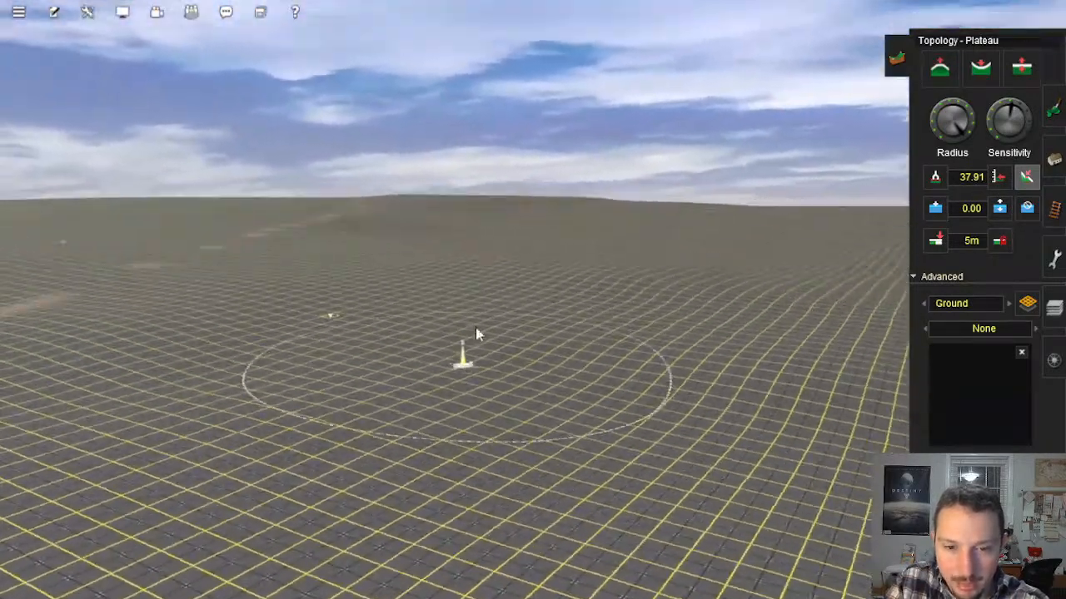
Step: Go to the end of the blue ground markings at the terrain corner and flatten the uneven land beside it
key("Left")
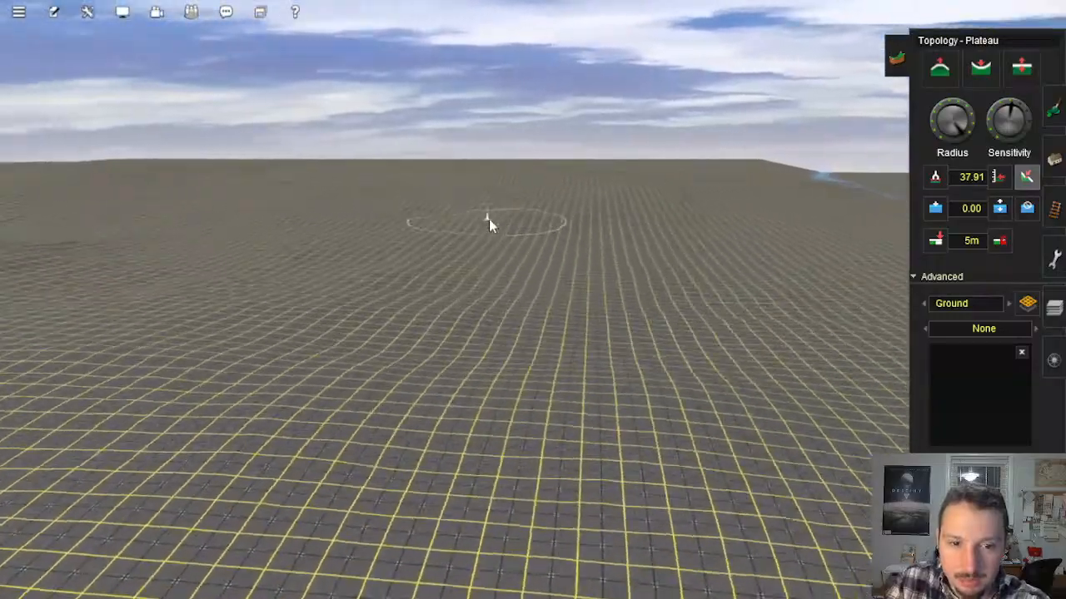
scroll(535, 326, "up", 6)
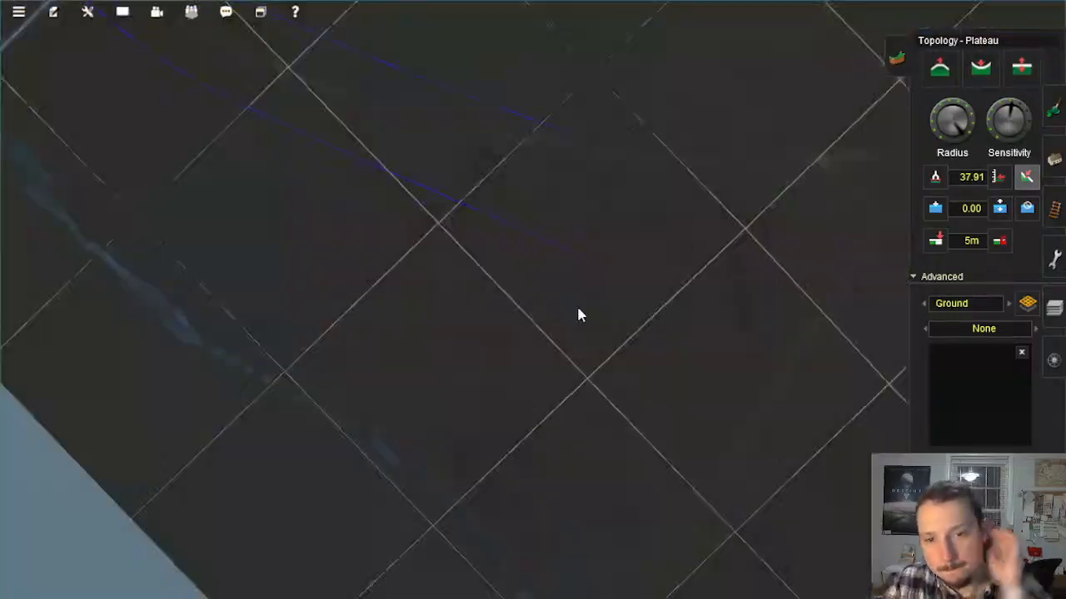
scroll(578, 313, "down", 5)
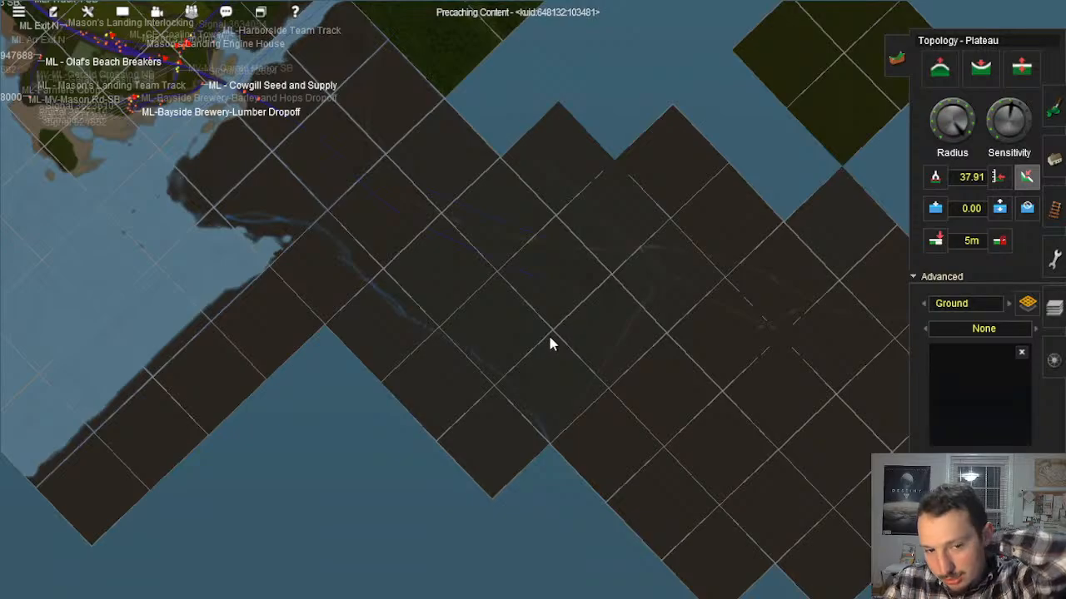
scroll(558, 399, "up", 8)
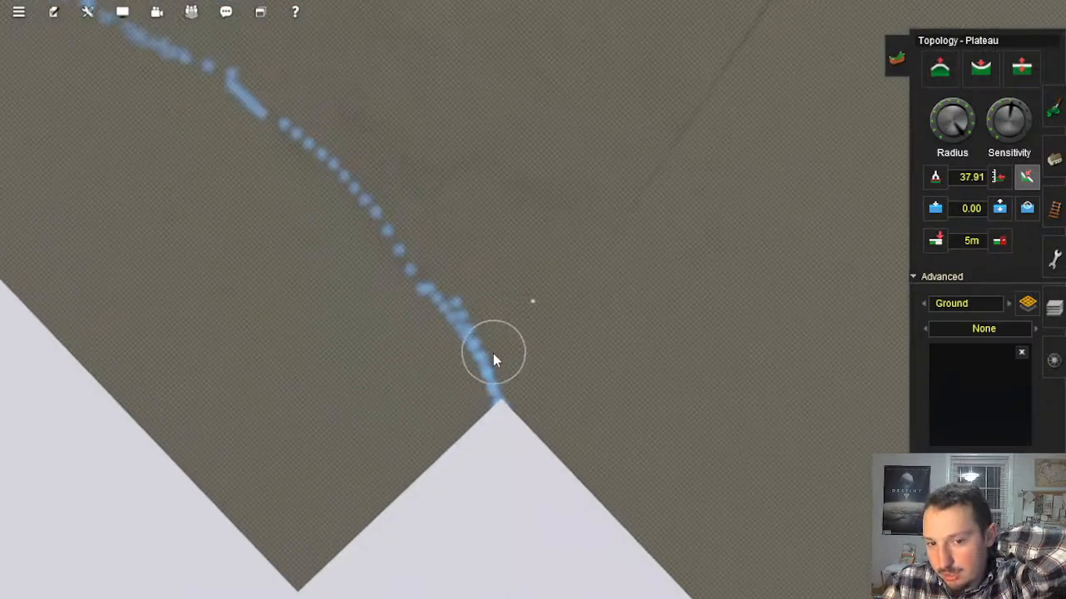
scroll(491, 348, "up", 5)
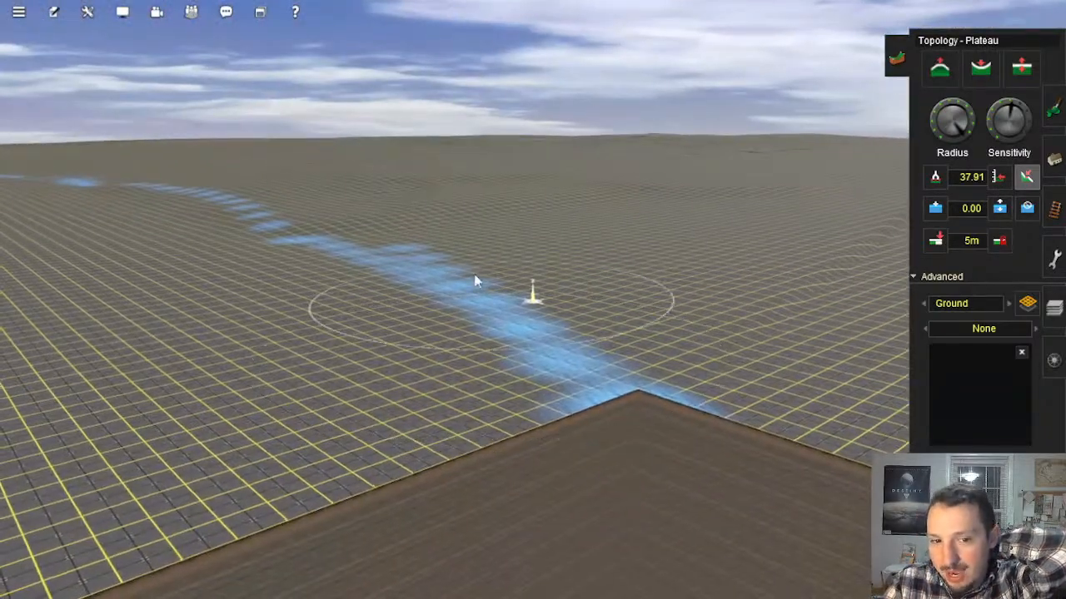
right_click_drag(473, 271, 501, 287)
left_click(574, 271)
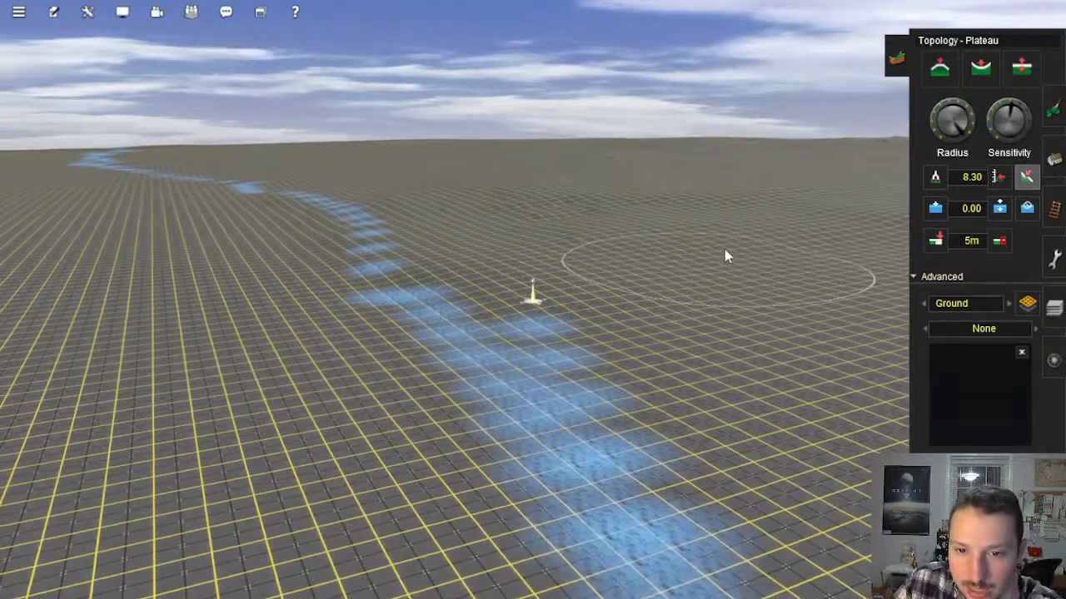
right_click(722, 251)
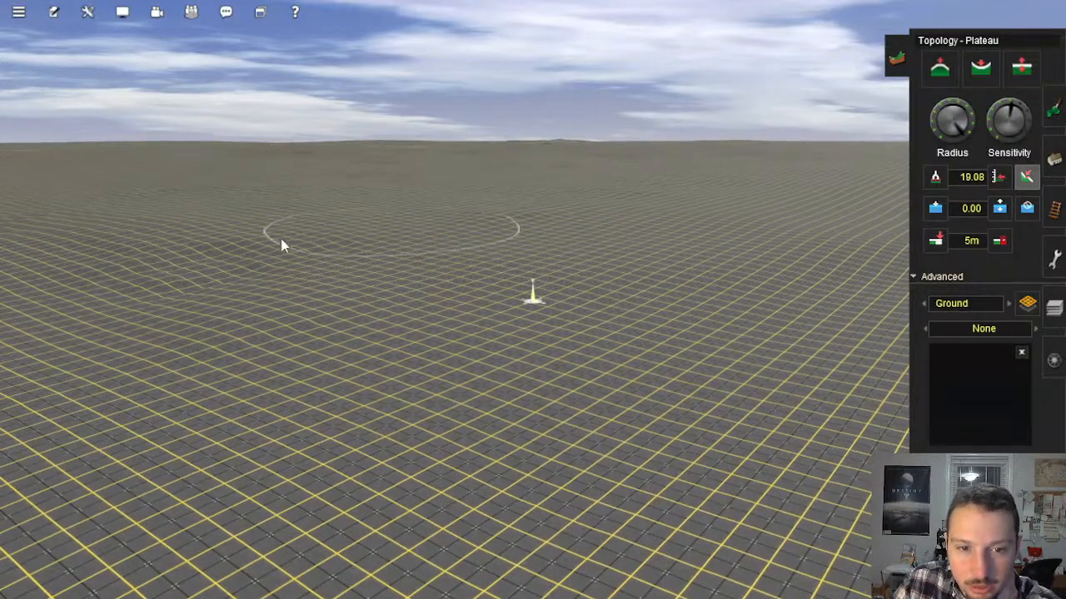
right_click(200, 264)
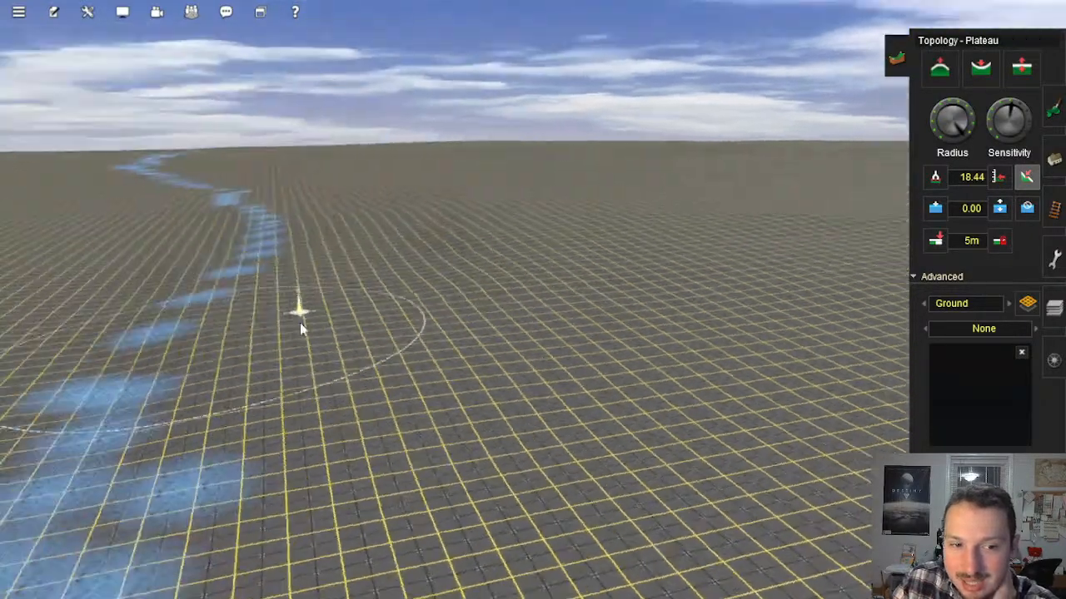
right_click(623, 285)
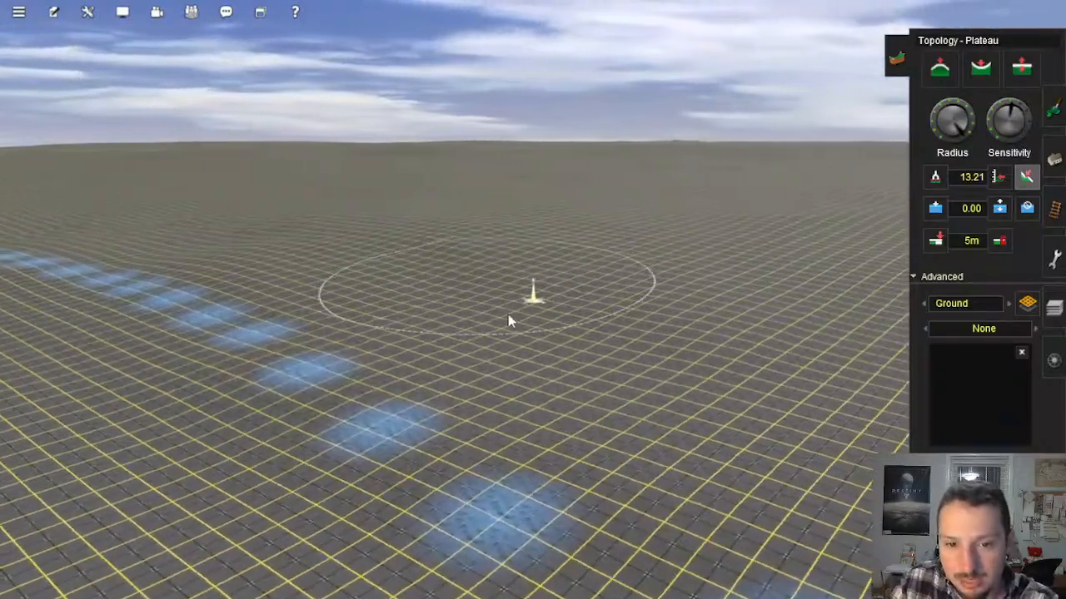
Step: Smooth the rolling ground just inland of the dotted section of the blue markings with Plateau
left_click_drag(509, 320, 420, 275)
right_click(408, 257)
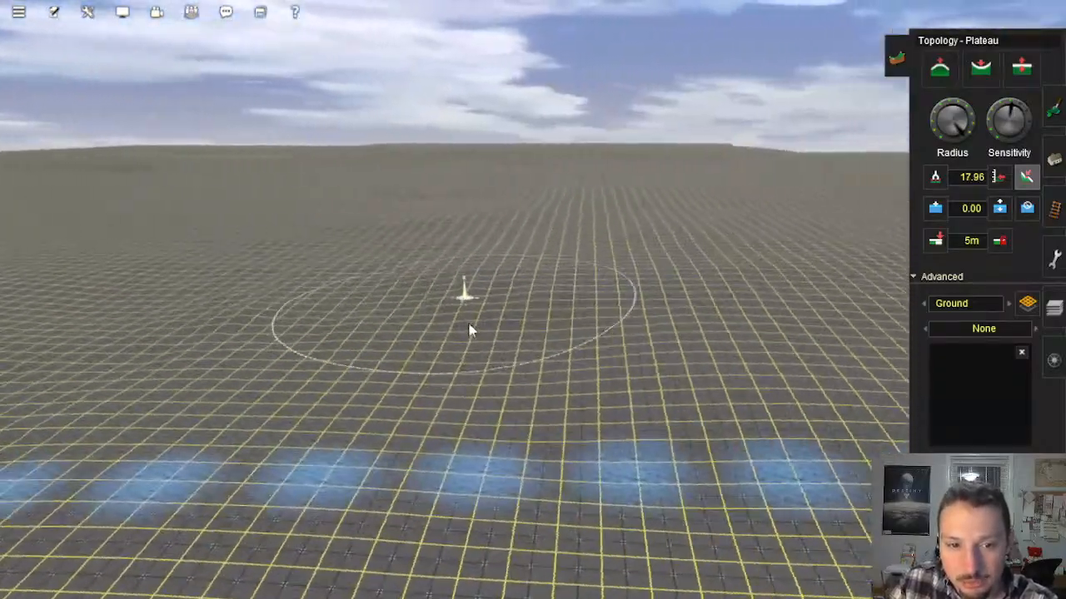
mouse_move(491, 333)
left_mouse_down()
mouse_move(661, 323)
mouse_move(518, 338)
left_mouse_up()
right_click(518, 338)
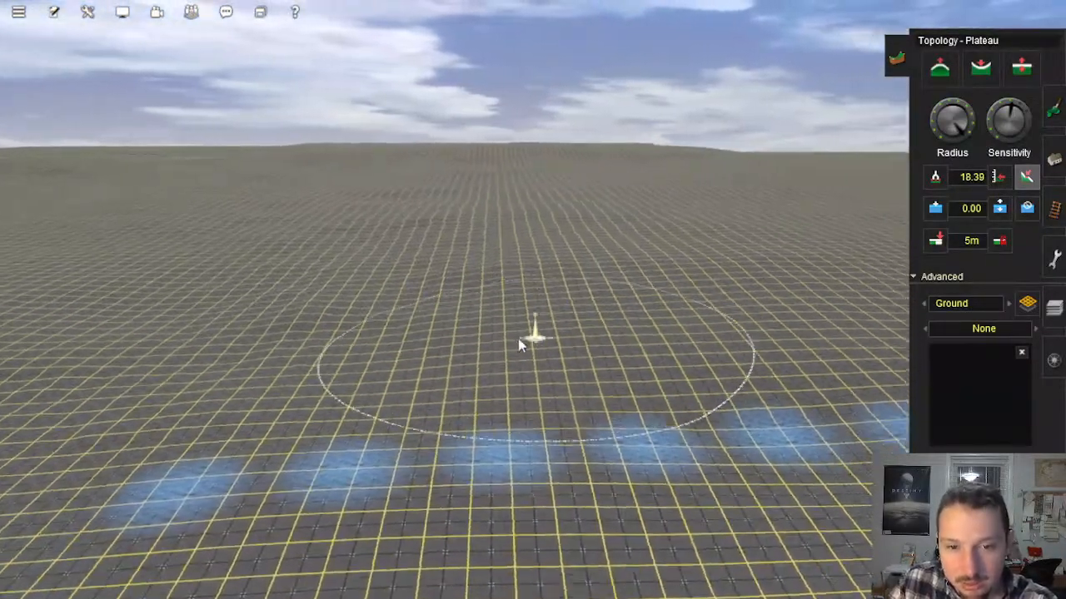
mouse_move(526, 266)
left_mouse_down()
mouse_move(501, 254)
mouse_move(568, 267)
mouse_move(471, 273)
left_mouse_up()
right_click(460, 271)
Step: Soften the slopes and ripples in the open terrain farther inland from the blue markings
mouse_move(366, 273)
left_mouse_down()
mouse_move(307, 266)
mouse_move(300, 282)
mouse_move(363, 313)
mouse_move(398, 273)
mouse_move(415, 300)
mouse_move(480, 297)
mouse_move(493, 268)
mouse_move(442, 257)
mouse_move(474, 298)
mouse_move(515, 259)
mouse_move(545, 281)
mouse_move(518, 278)
mouse_move(486, 239)
mouse_move(558, 265)
mouse_move(392, 353)
mouse_move(562, 368)
mouse_move(463, 371)
mouse_move(671, 380)
mouse_move(507, 347)
mouse_move(417, 302)
mouse_move(561, 332)
mouse_move(586, 292)
mouse_move(577, 268)
left_mouse_up()
right_click(389, 282)
right_click(414, 251)
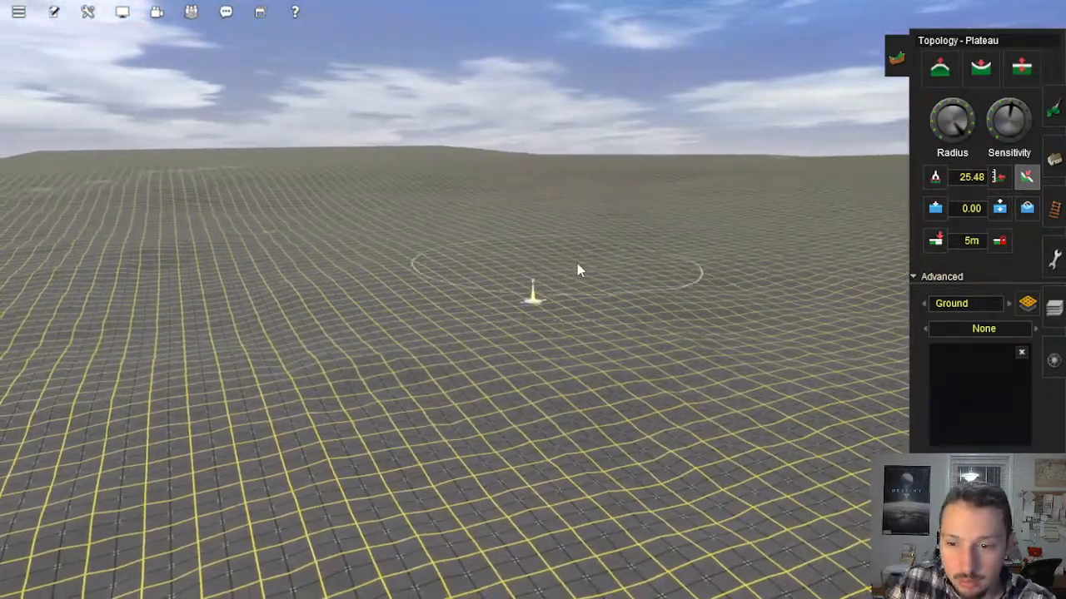
right_click(417, 349)
mouse_move(538, 311)
left_mouse_down()
mouse_move(309, 298)
mouse_move(281, 255)
left_mouse_up()
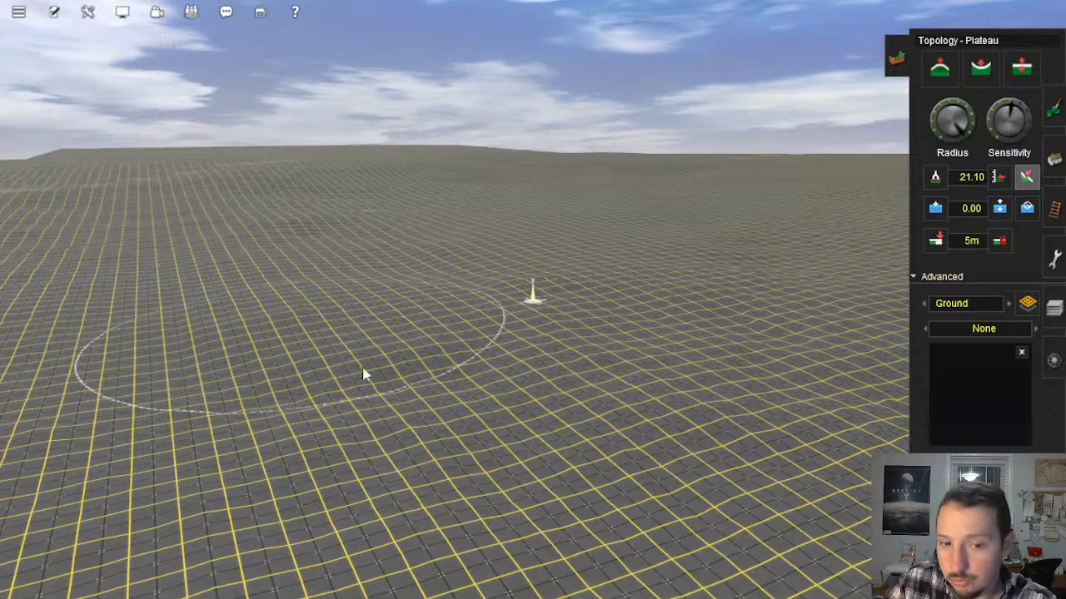
mouse_move(363, 375)
left_mouse_down()
mouse_move(453, 361)
mouse_move(397, 382)
left_mouse_up()
right_click(397, 383)
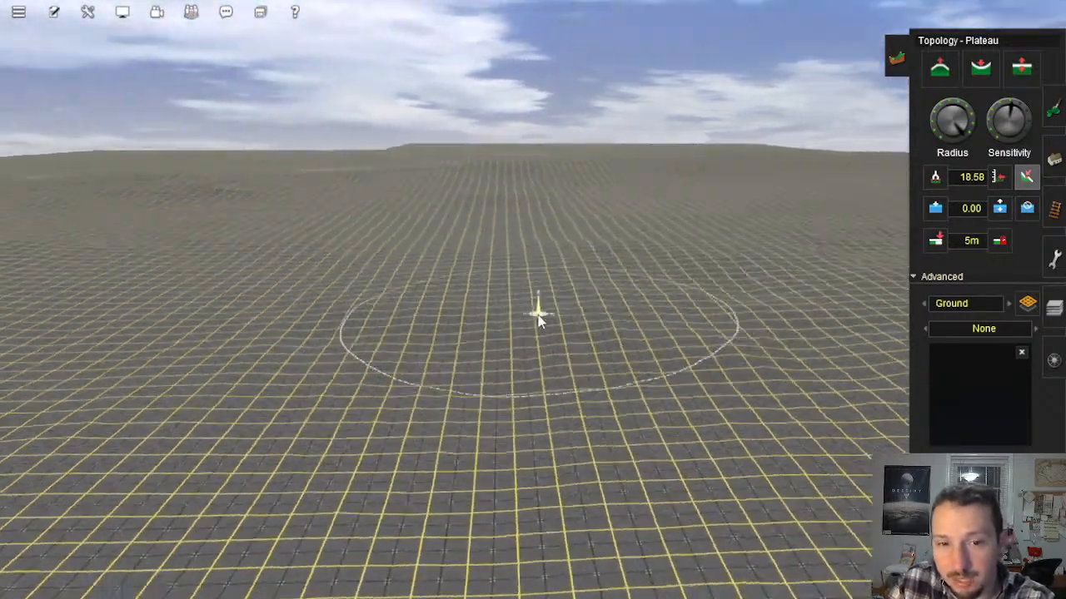
Step: Inspect the smoothed terrain up close and on the route map for remaining uneven areas
key("Right")
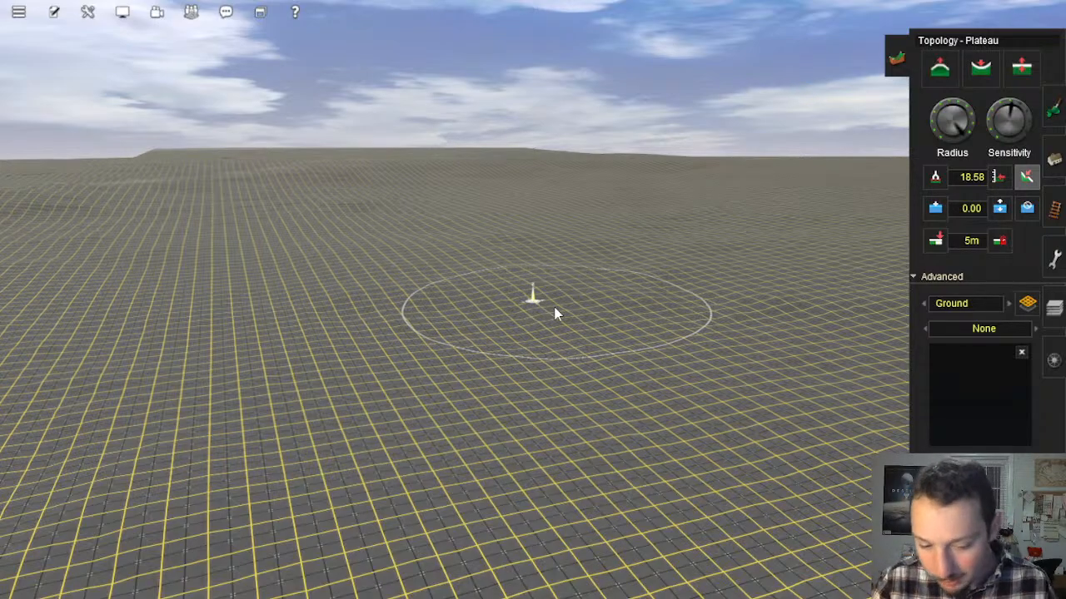
right_click(572, 271)
key("Left")
key("Down")
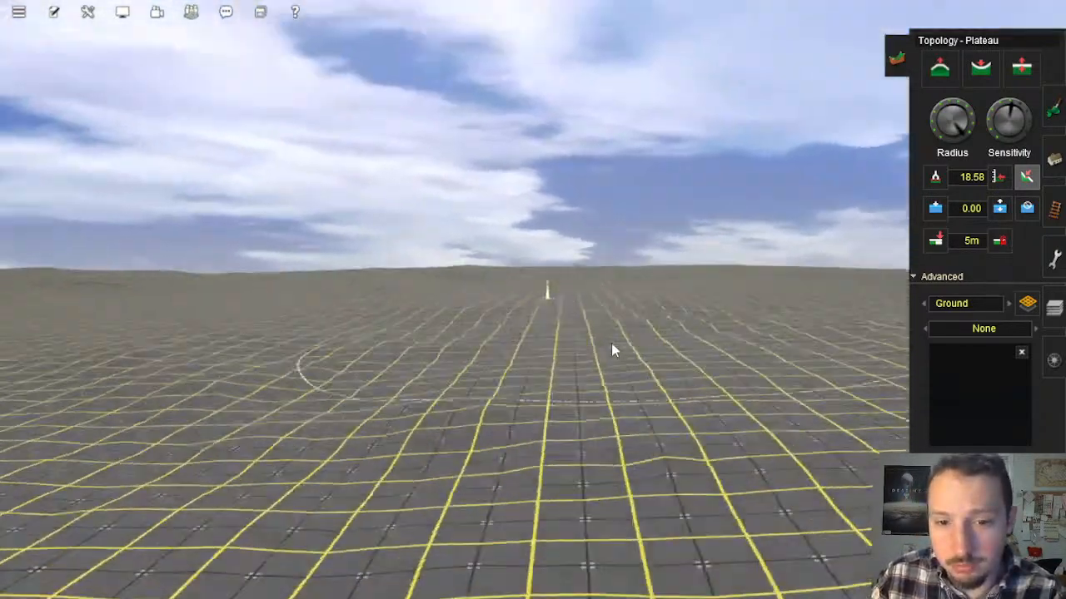
right_click(611, 343)
scroll(533, 313, "down", 5)
key("Up")
key("Left")
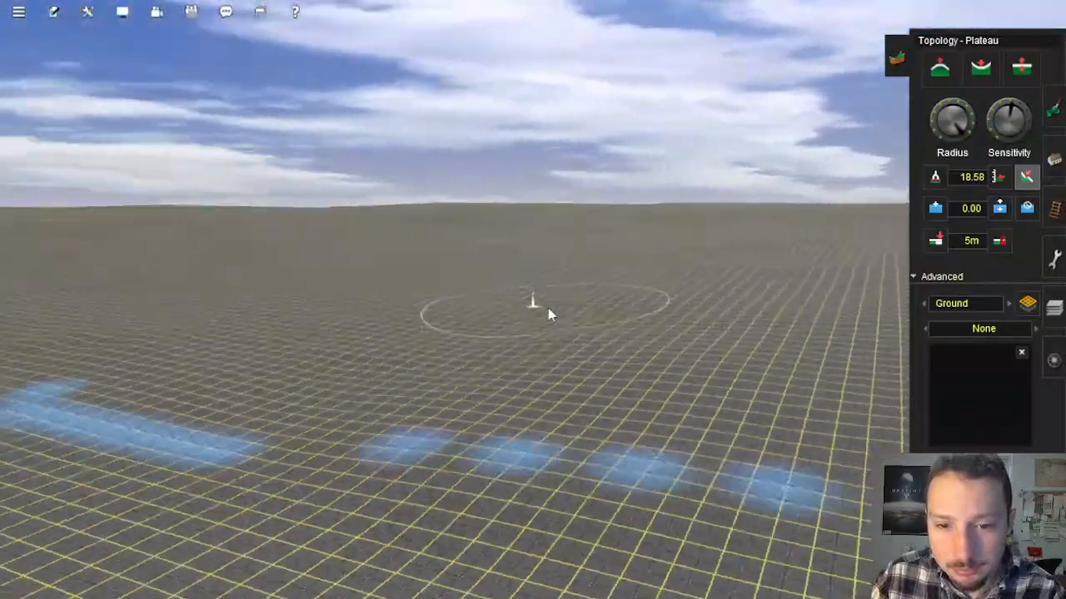
key("Up")
scroll(569, 313, "down", 15)
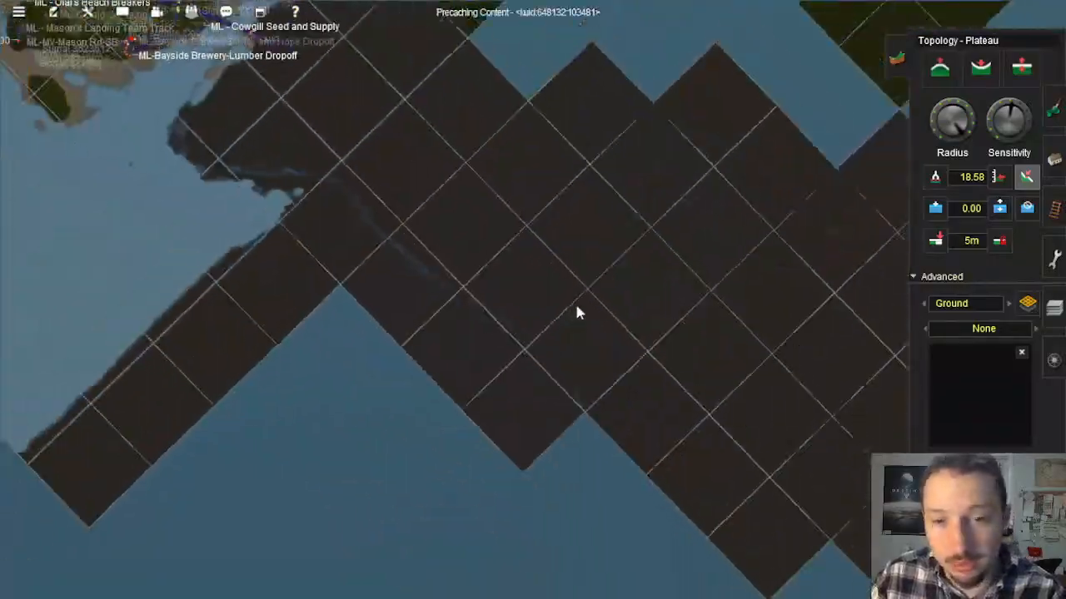
right_click_drag(576, 303, 590, 293)
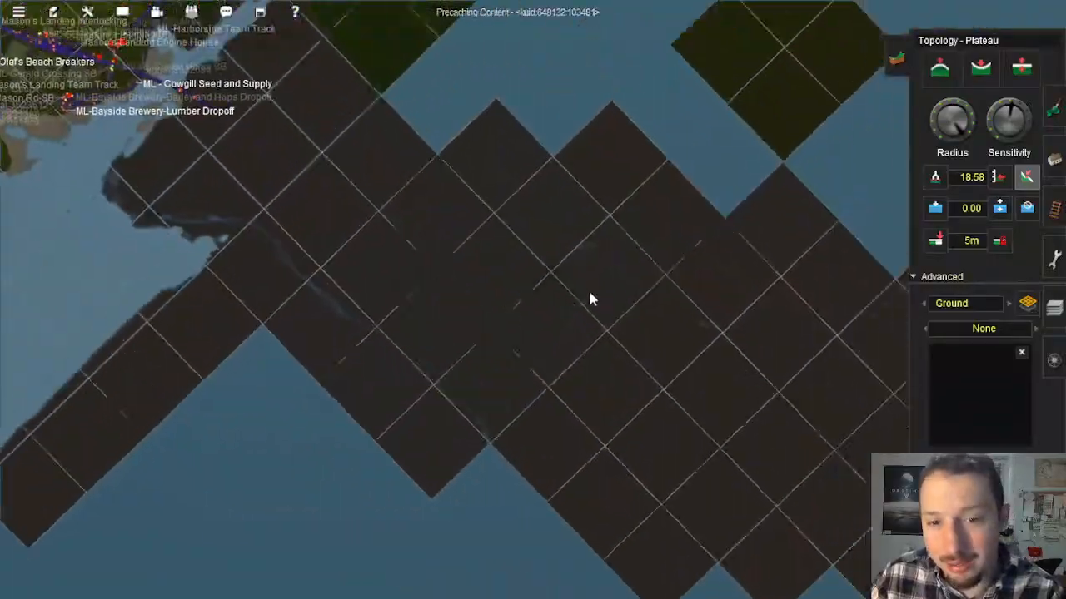
scroll(589, 299, "up", 15)
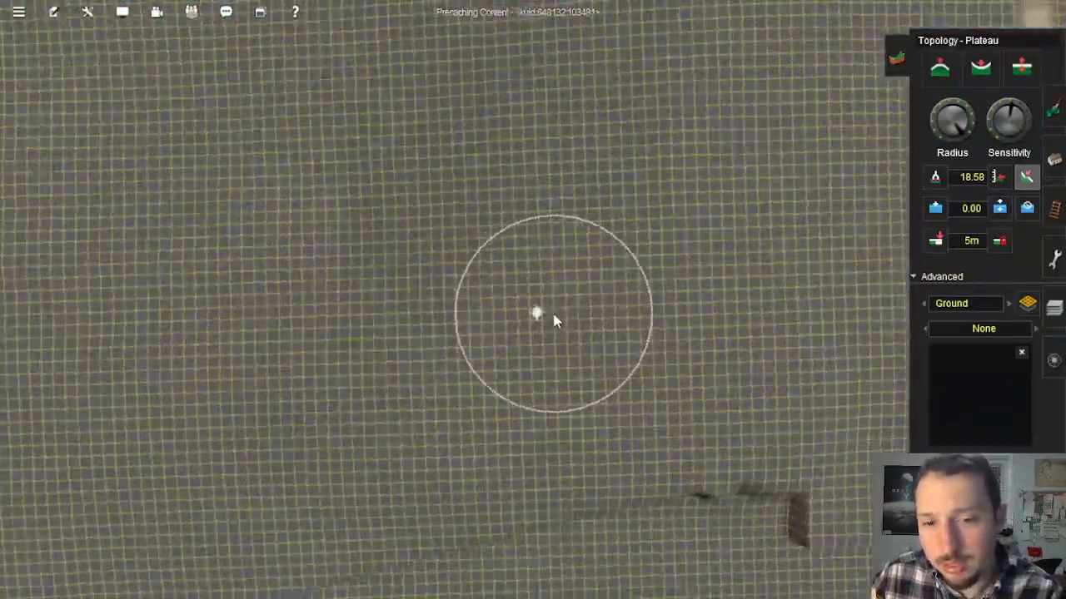
Step: Flatten the bumpy pasted terrain beside the brown strip with wide Plateau strokes
key("Down")
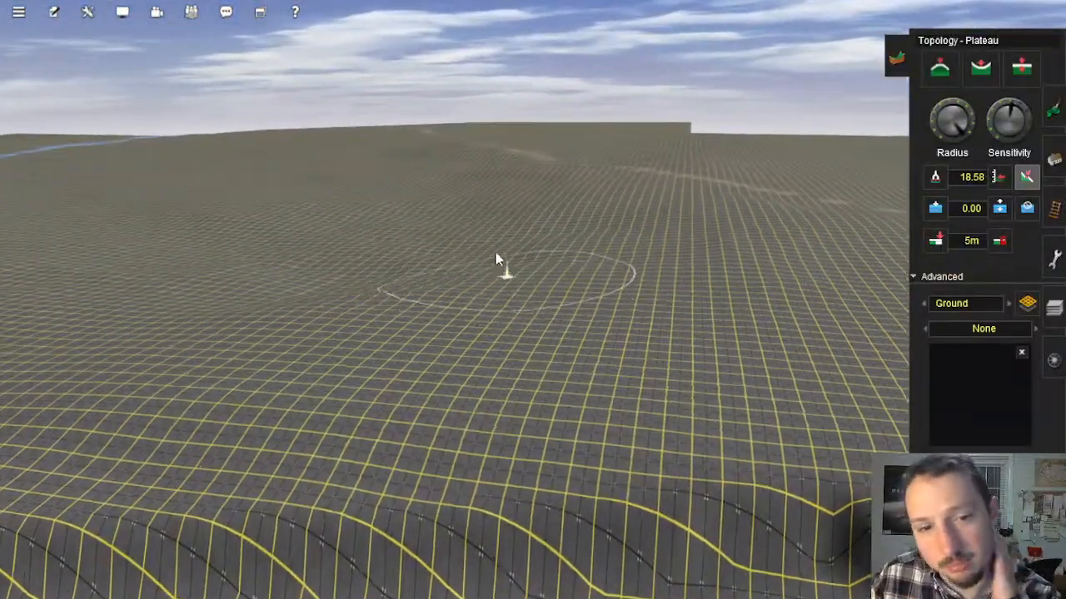
key("Left")
right_click(585, 128)
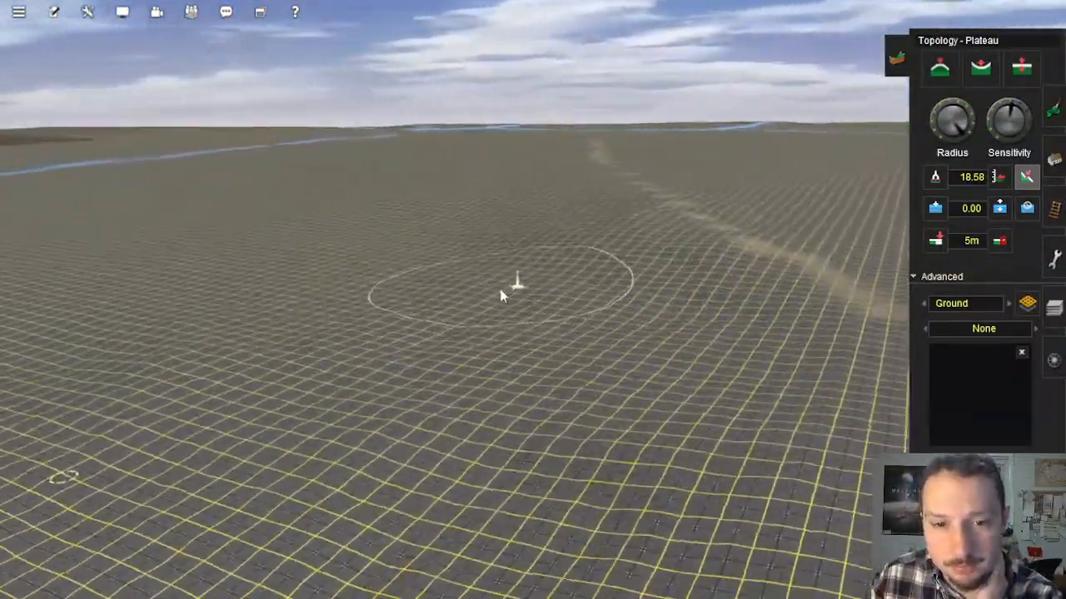
right_click(533, 264)
left_click(535, 284)
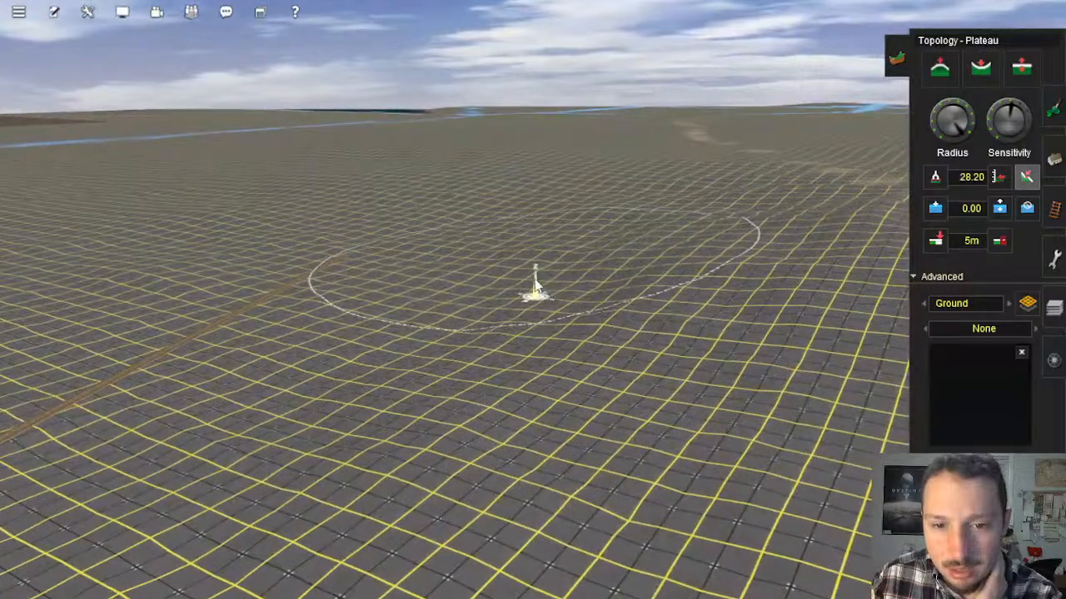
mouse_move(597, 243)
left_mouse_down()
mouse_move(493, 235)
mouse_move(502, 218)
left_mouse_up()
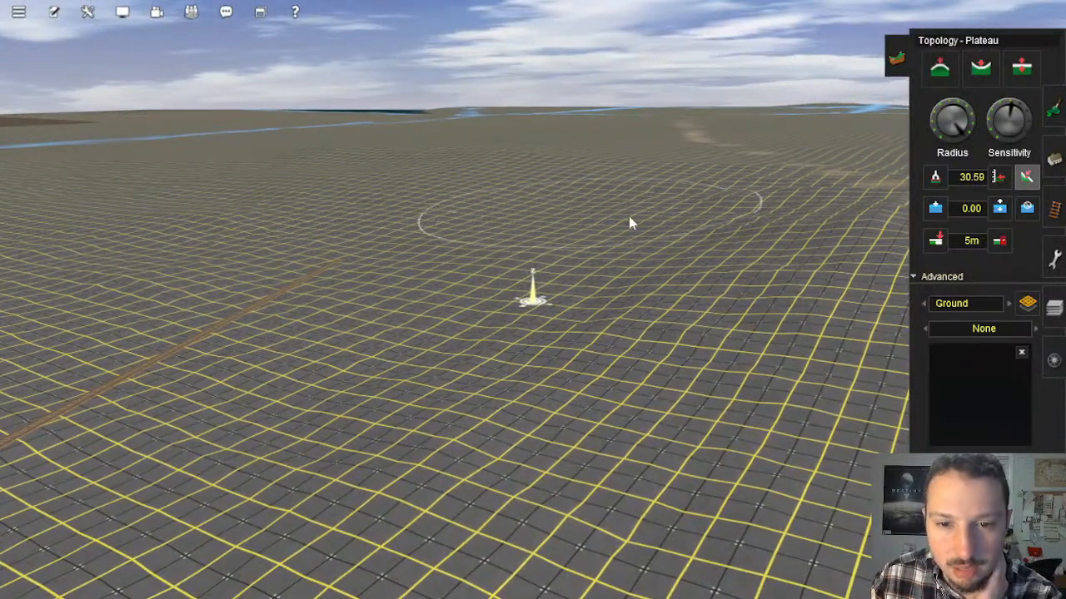
left_click(670, 325)
left_click(685, 293)
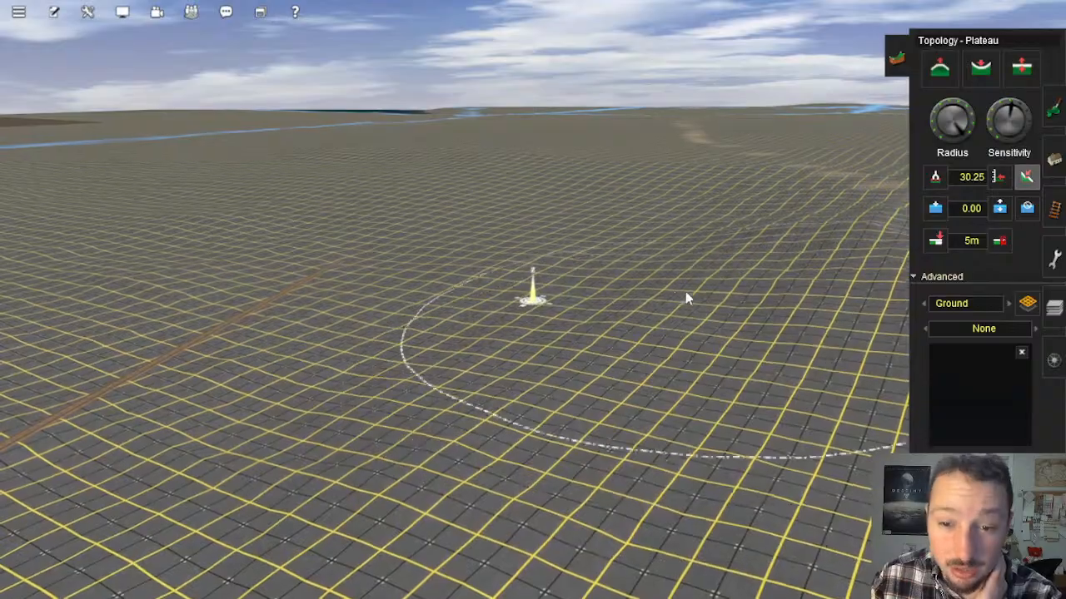
left_click(504, 364)
Step: Blend the dips and bumps near the end of the brown strip into the surrounding slope
right_click(547, 405)
right_click(485, 296)
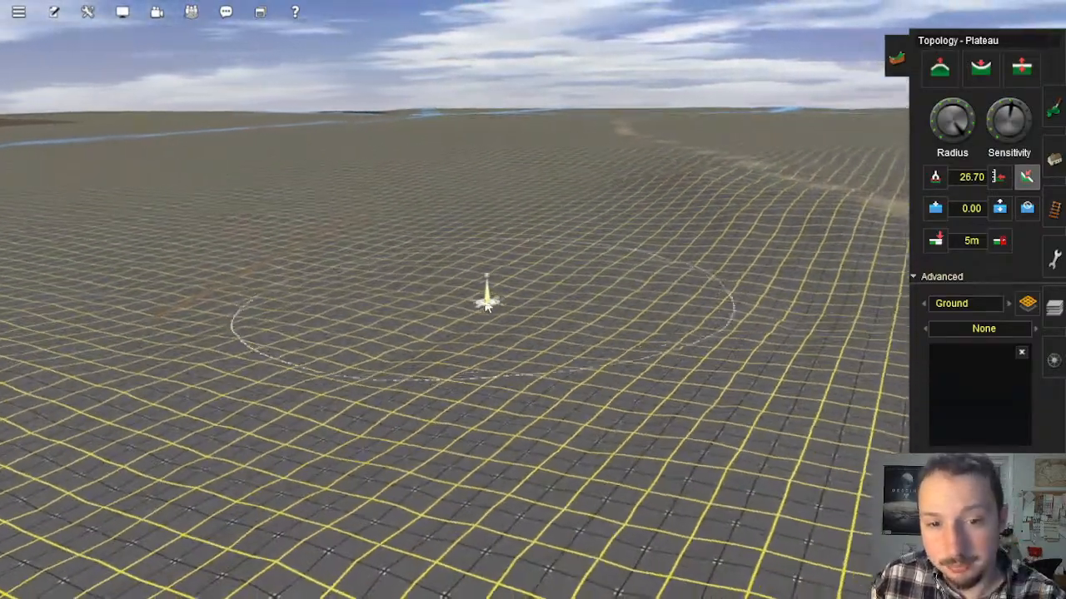
key("Right")
left_click(585, 320)
left_click(677, 388)
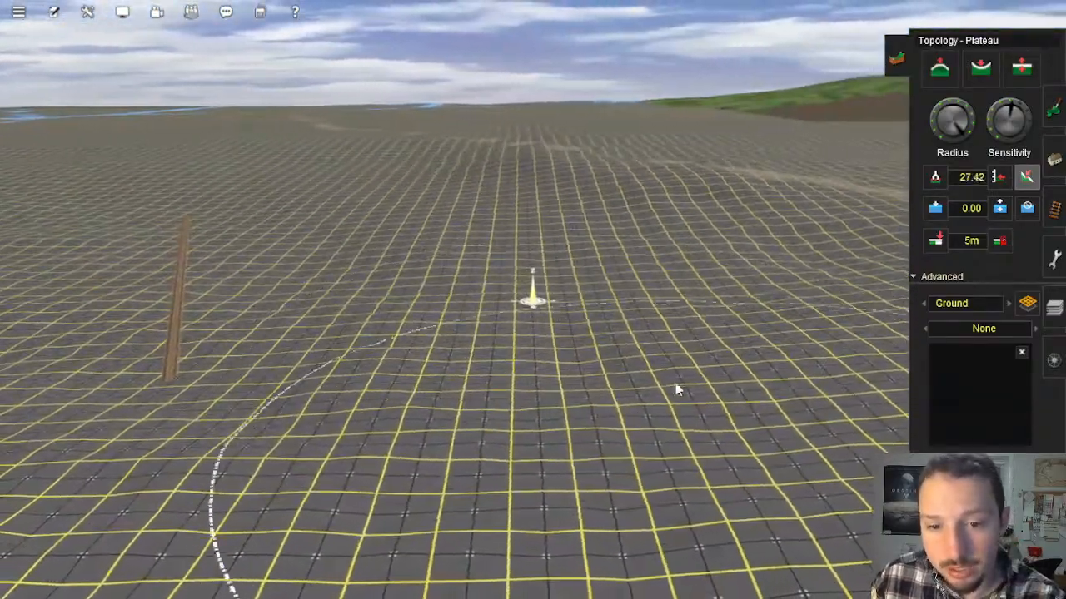
right_click(525, 375)
key("Right")
right_click(482, 333)
right_click(485, 335)
key("Left")
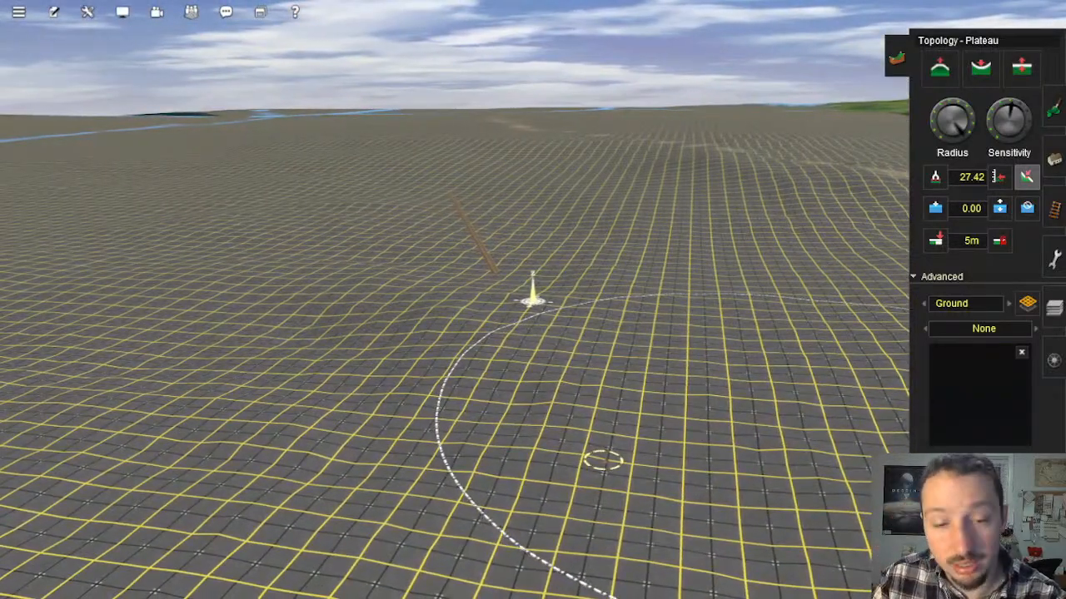
Step: Even out the undulating ground between the brown strip and the distant green hills with Plateau
right_click(471, 313)
key("Right")
left_click(538, 320)
left_click(592, 295)
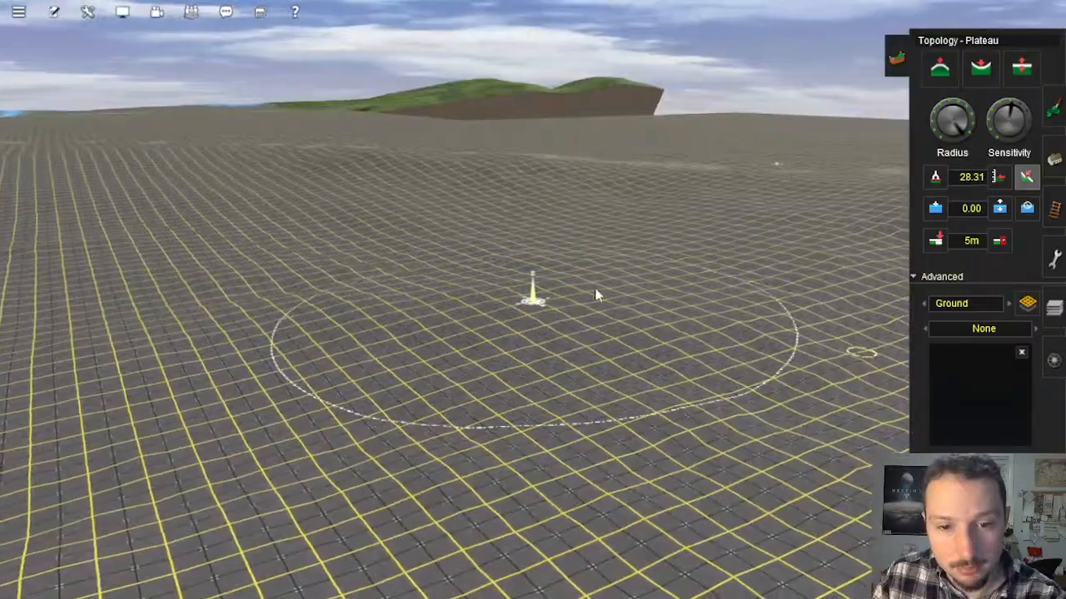
right_click(453, 335)
key("Left")
left_click(446, 327)
key("Left")
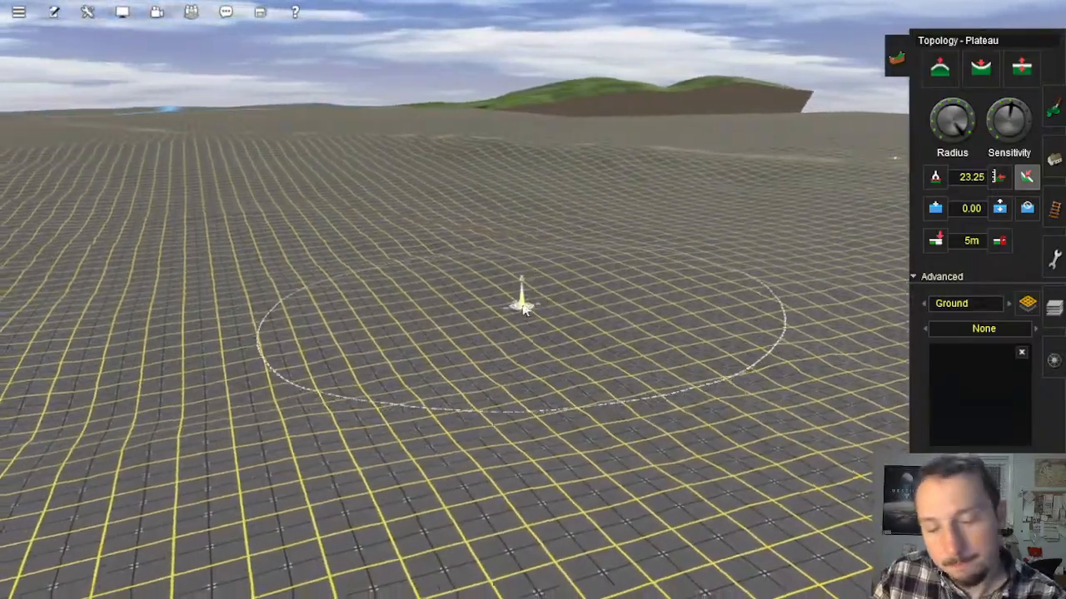
mouse_move(524, 309)
right_mouse_down()
mouse_move(551, 244)
mouse_move(550, 213)
mouse_move(510, 152)
mouse_move(500, 195)
mouse_move(542, 236)
mouse_move(507, 320)
mouse_move(457, 320)
right_mouse_up()
key("Right")
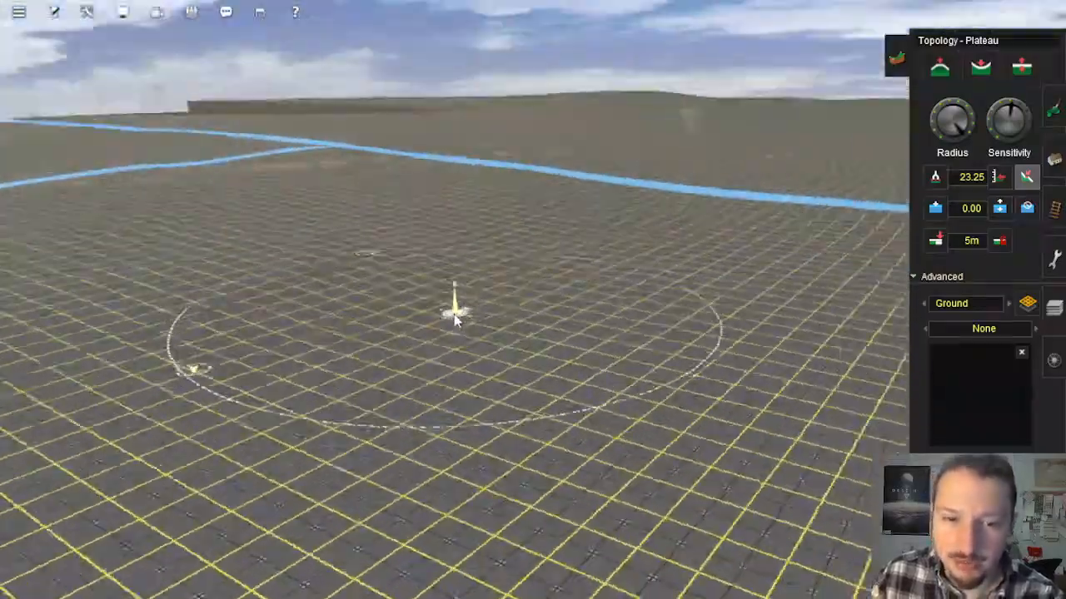
key("Down")
key("Up")
key("Up")
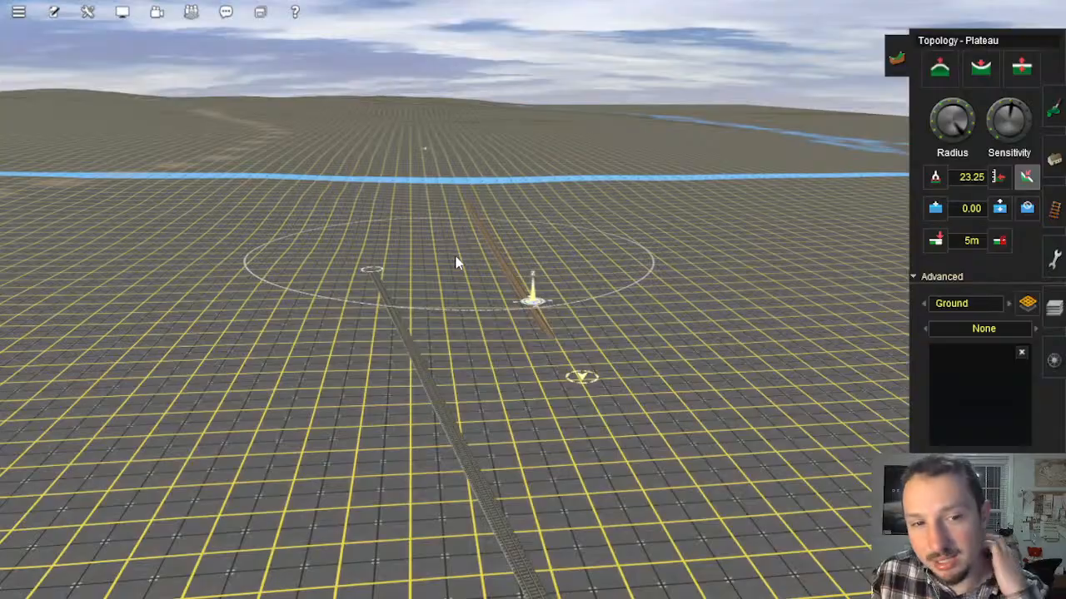
Step: Survey the flattened ground and the full extent of the route map, from Mason's Landing to the far end of the bare terrain
right_click_drag(444, 293, 517, 320)
key("Left")
key("Right")
key("Left")
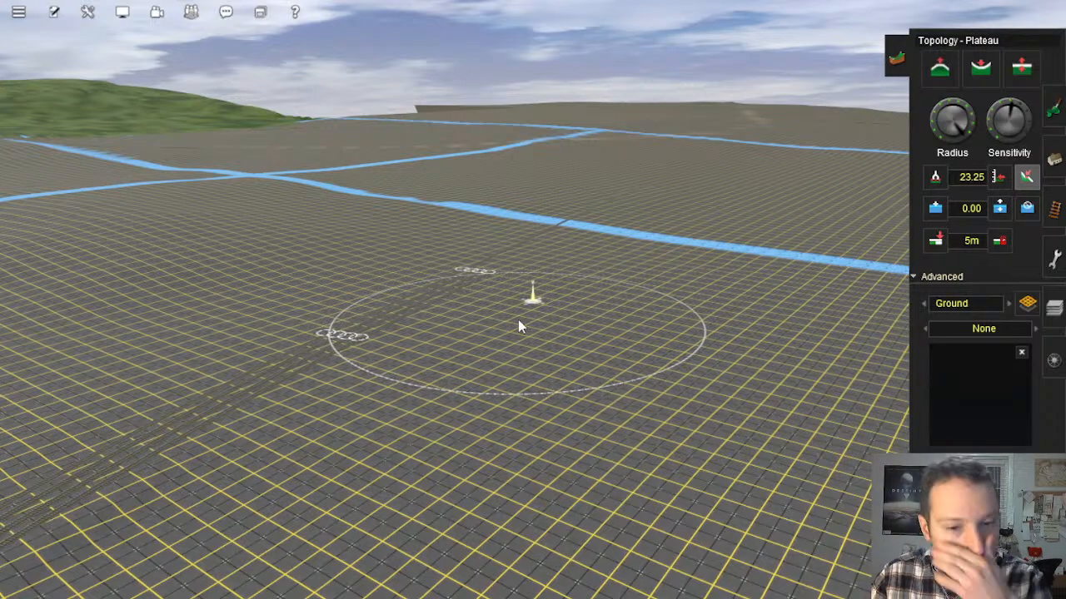
scroll(517, 327, "down", 10)
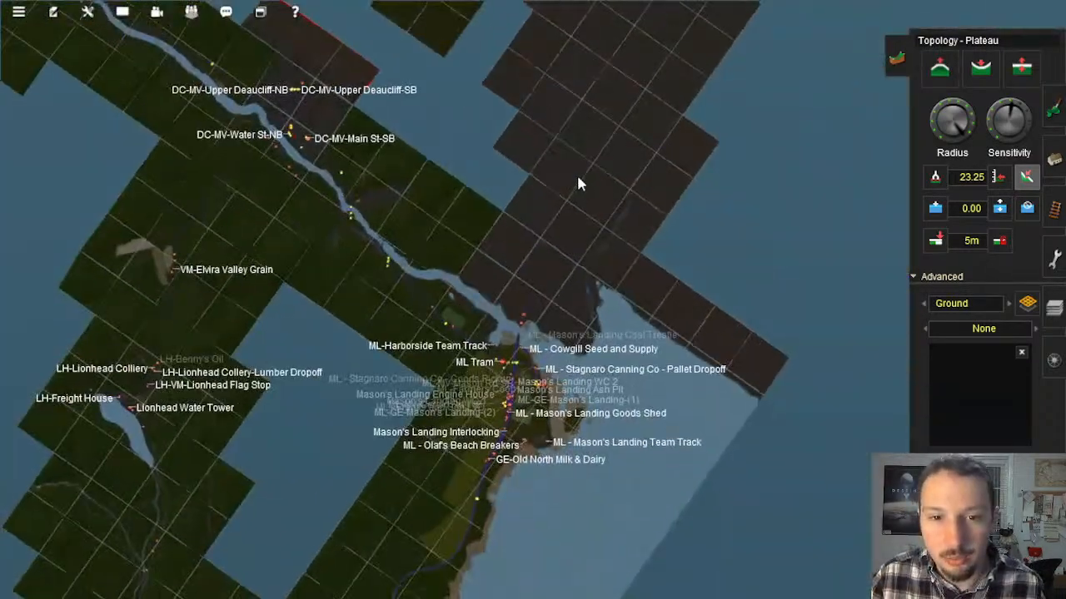
right_click(577, 176)
scroll(552, 208, "down", 4)
right_click(540, 240)
scroll(536, 245, "down", 2)
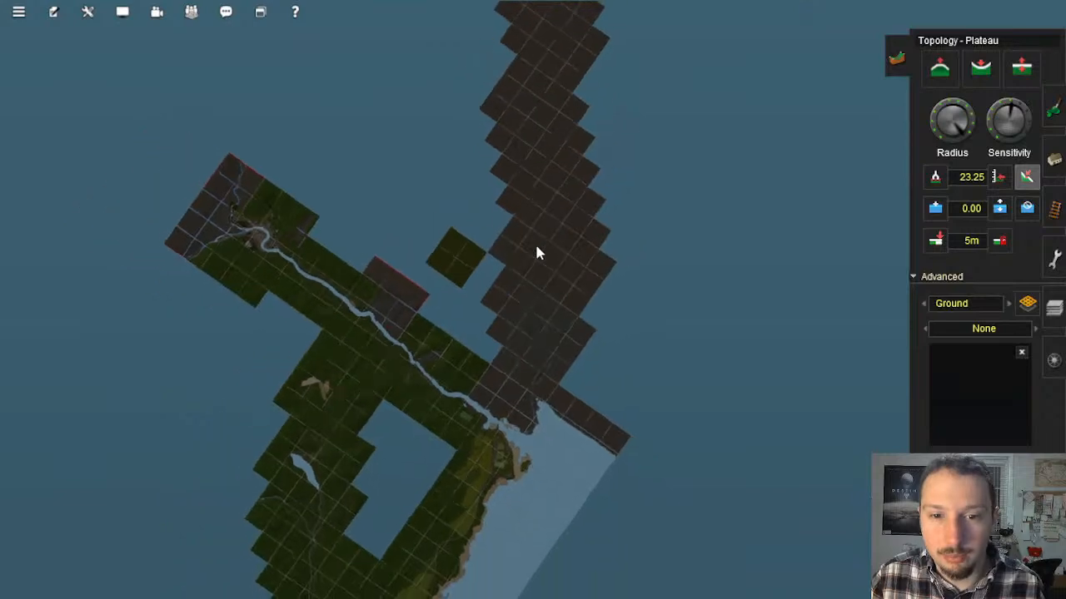
scroll(536, 249, "down", 5)
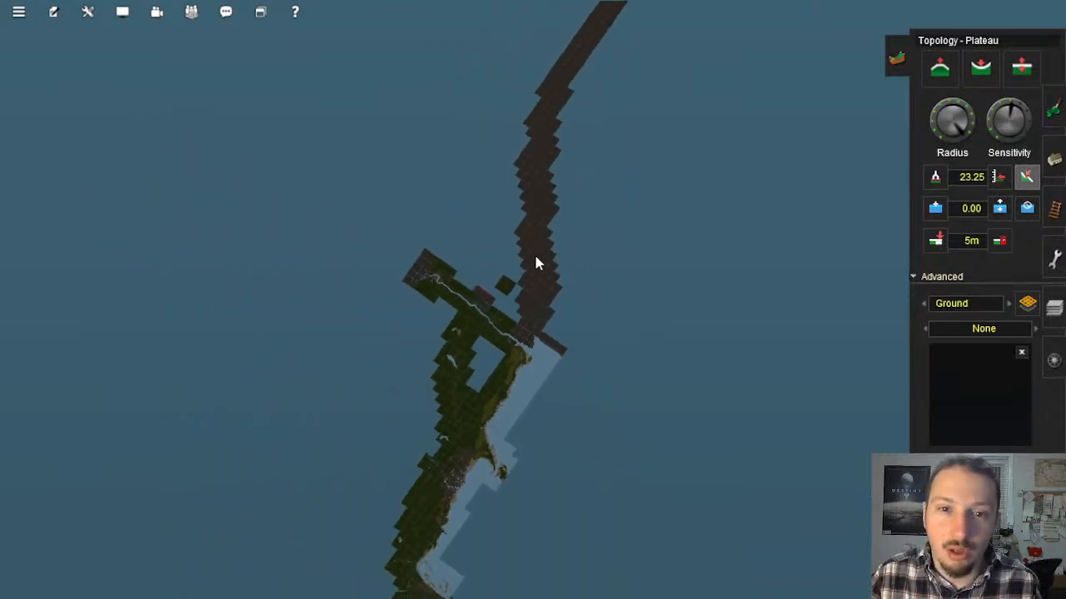
scroll(535, 258, "down", 3)
scroll(535, 257, "up", 1)
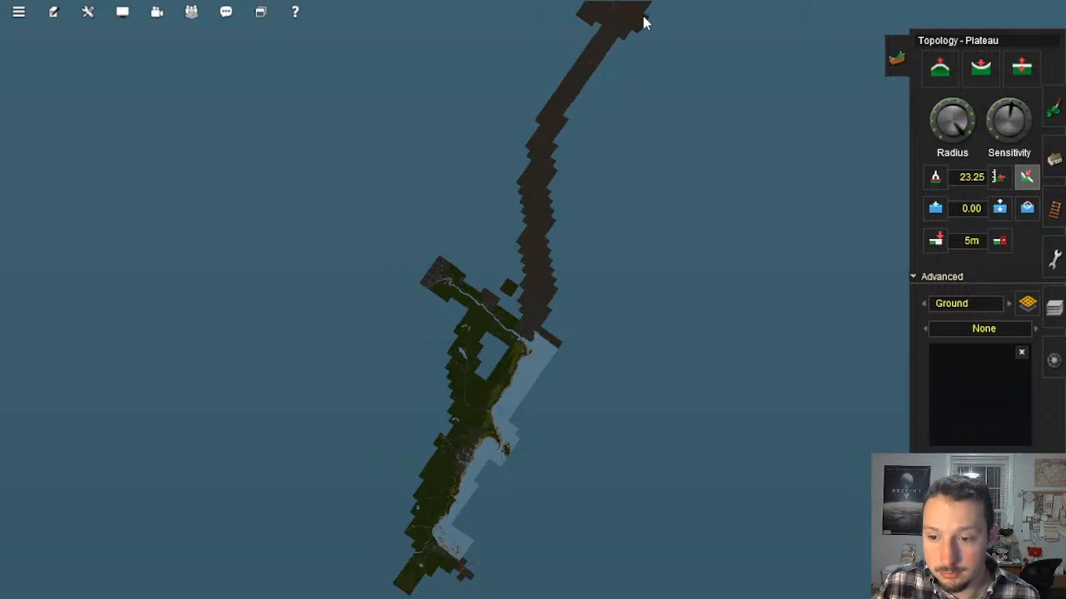
right_click(540, 182)
right_click(539, 259)
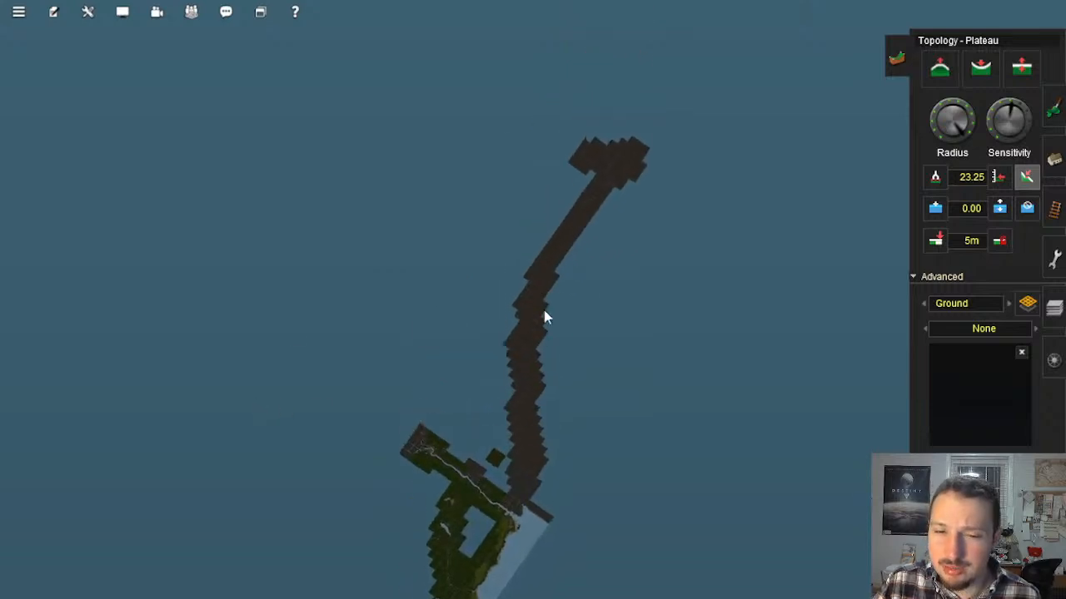
Step: Examine the red ground marking and the blue guide lines on the bare terrain between the long corridor and Mason's Landing
scroll(546, 317, "up", 6)
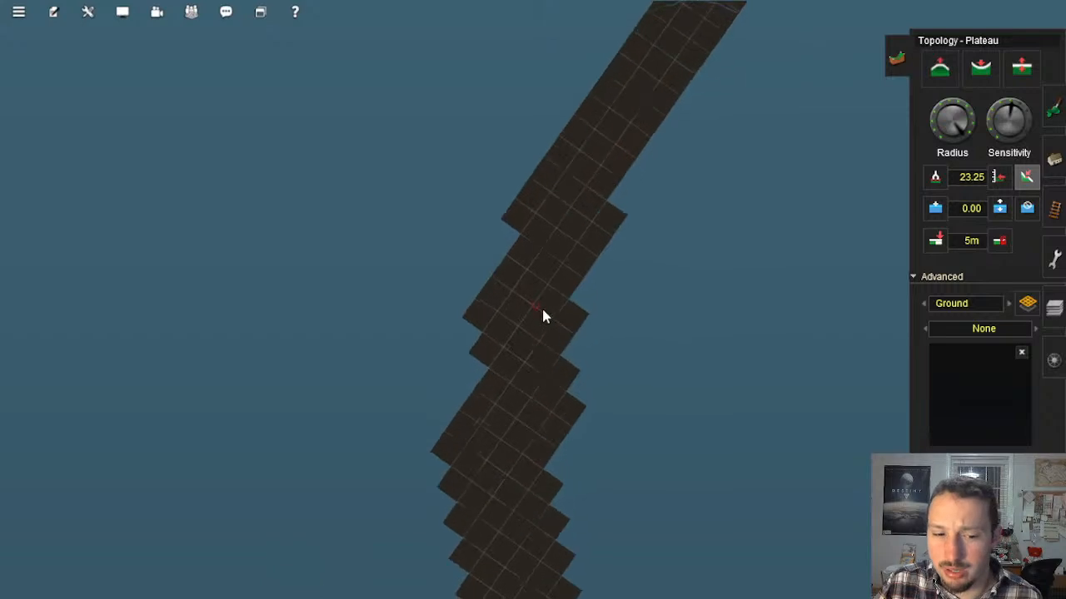
scroll(542, 316, "up", 8)
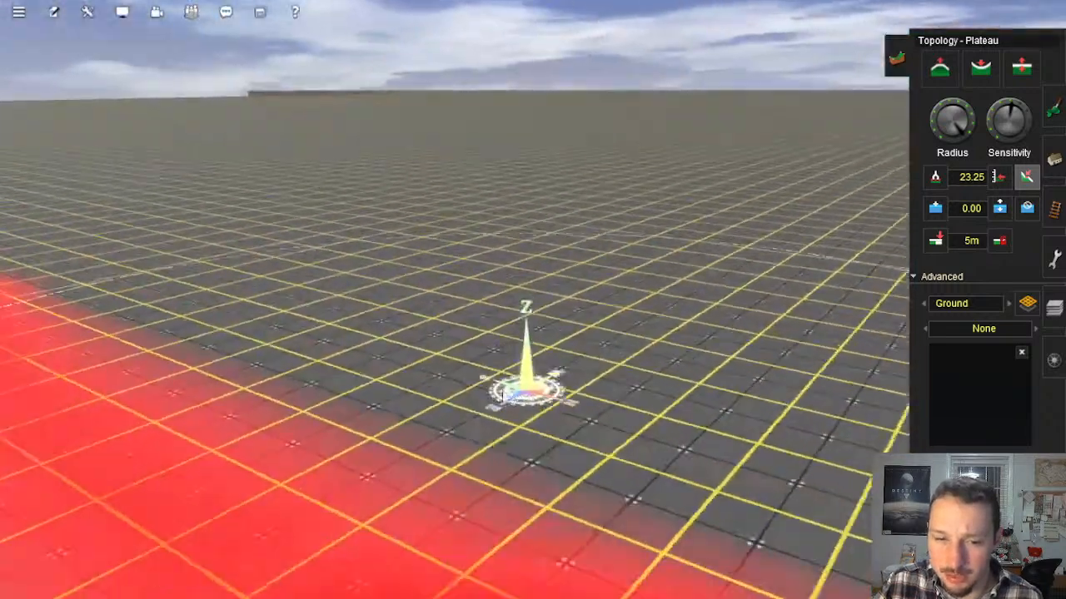
scroll(378, 321, "down", 10)
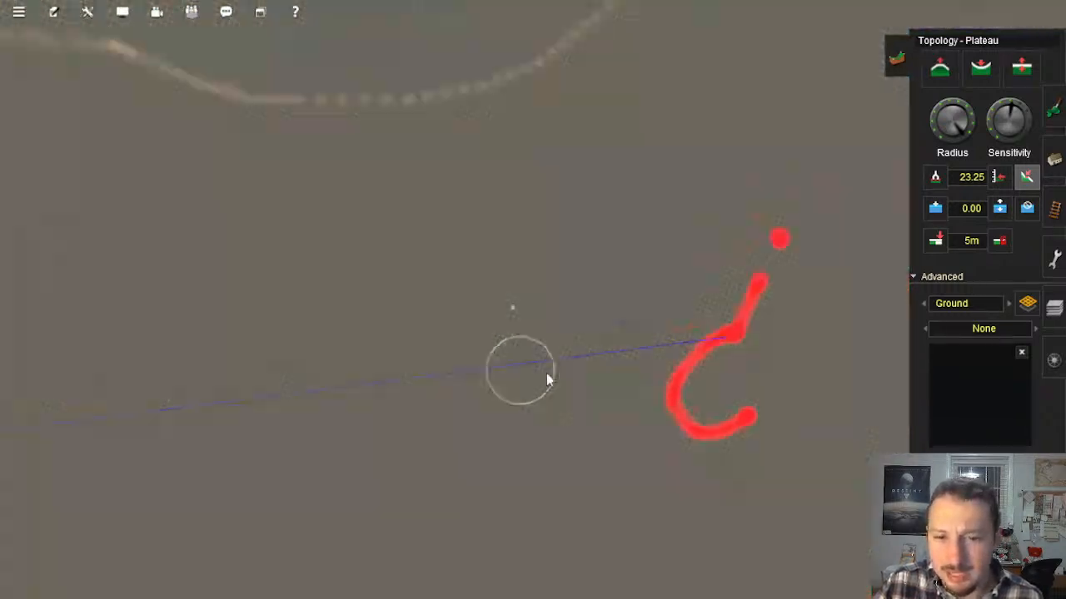
scroll(547, 379, "down", 8)
right_click_drag(478, 352, 438, 328)
scroll(547, 379, "down", 2)
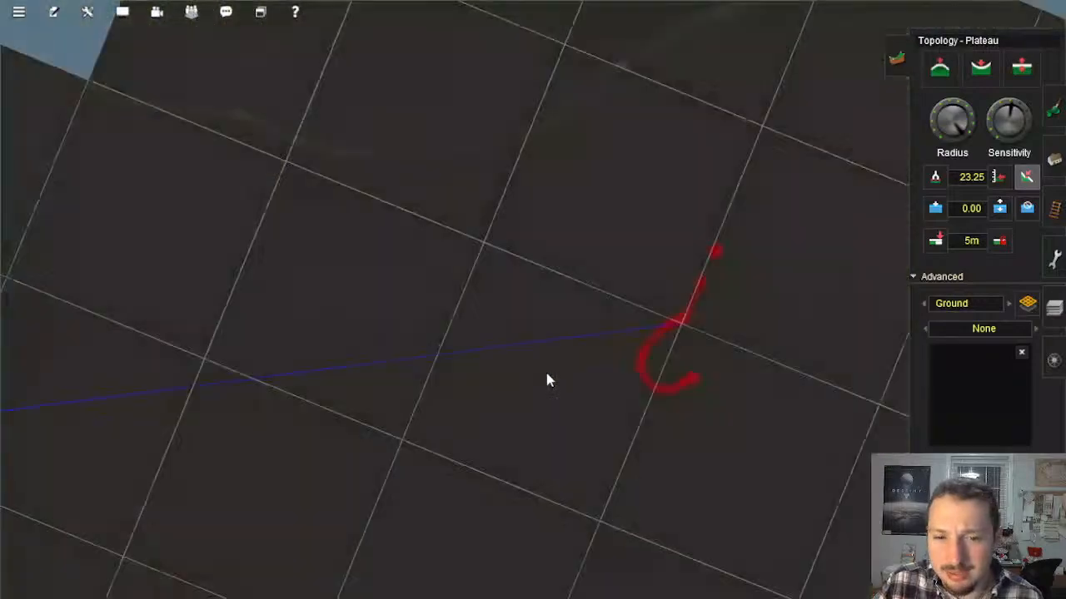
scroll(546, 375, "down", 6)
right_click_drag(478, 349, 409, 371)
scroll(409, 375, "up", 5)
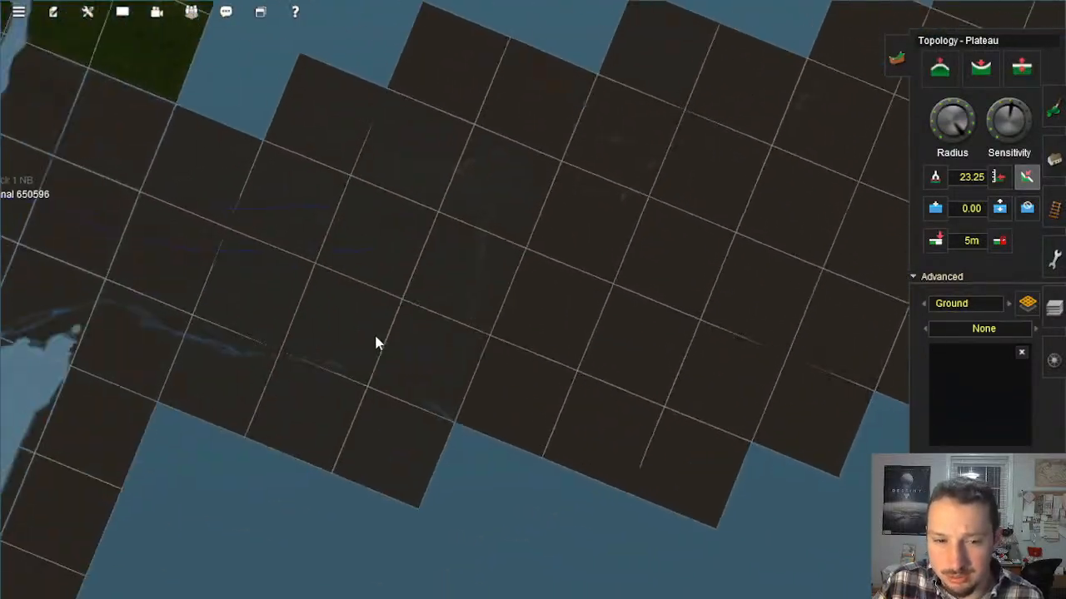
scroll(375, 342, "up", 6)
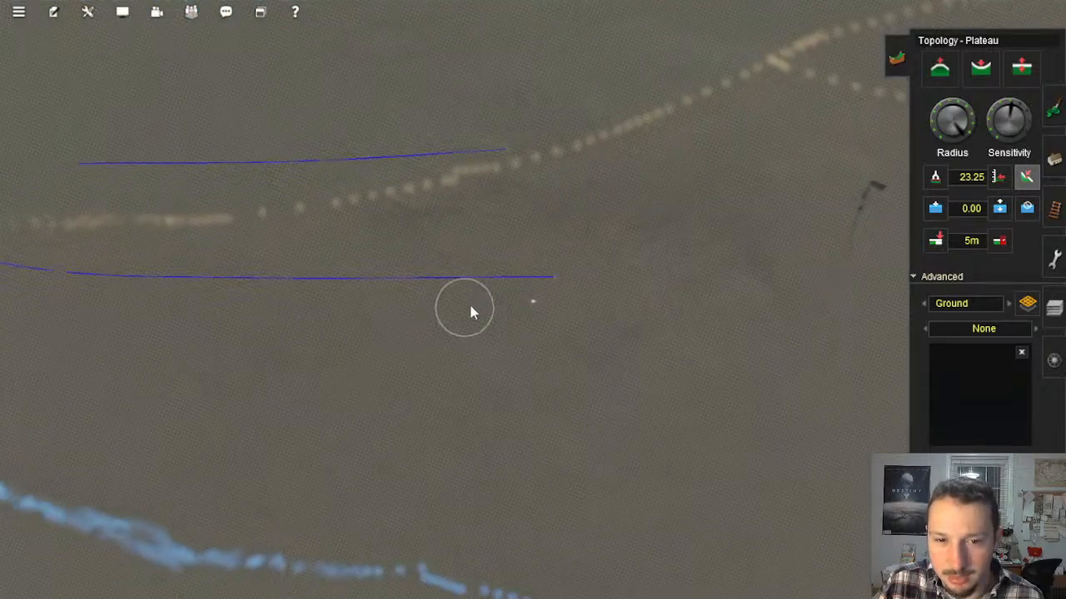
scroll(520, 304, "down", 5)
scroll(527, 315, "down", 2)
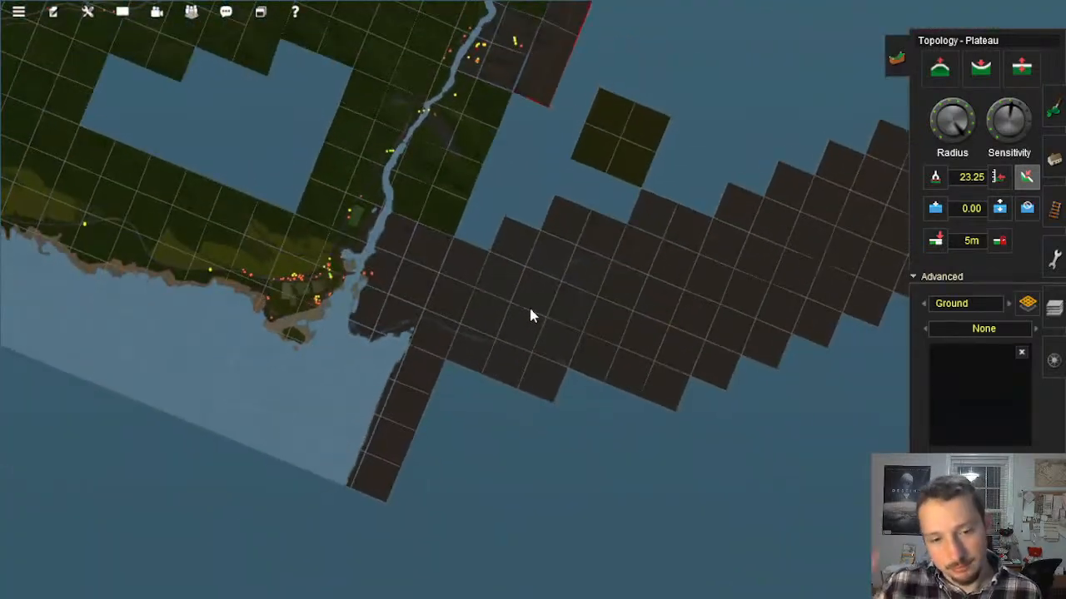